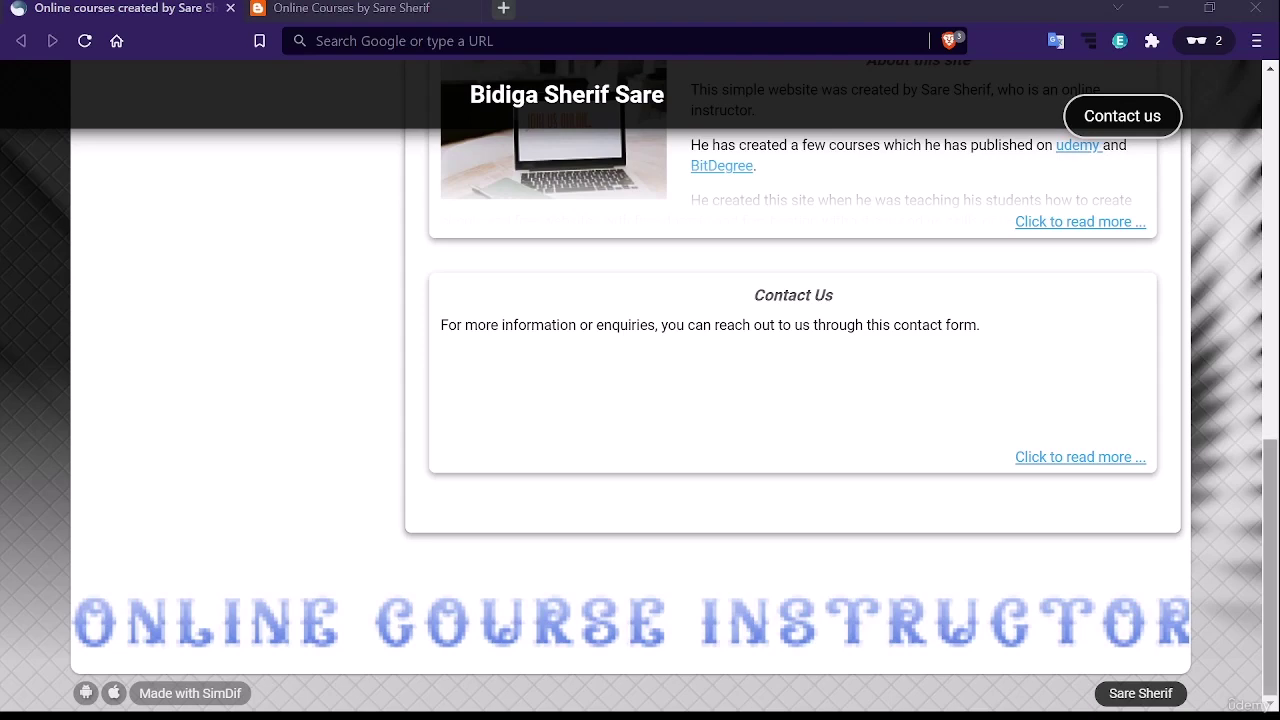
Examine the sample SimDif website's home page, from its header and Online Courses text to the About this site and Contact Us blocks
left_click(1276, 515)
scroll(1276, 515, "up", 3)
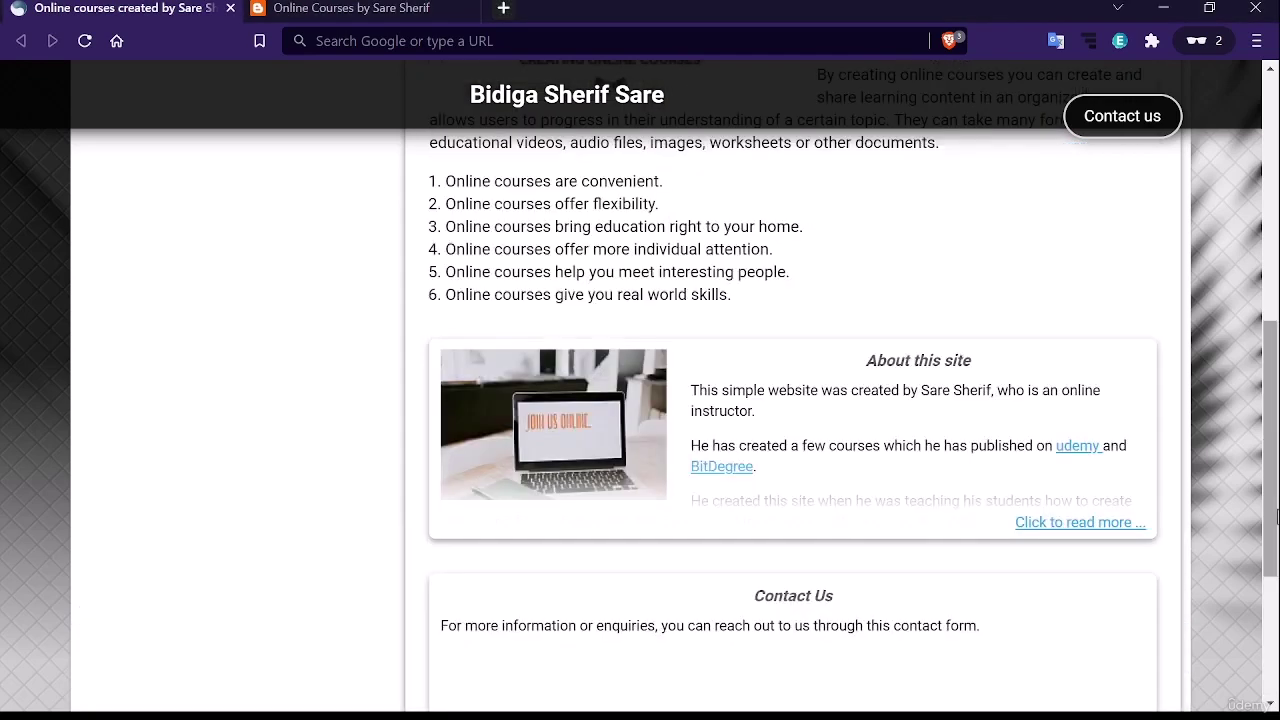
scroll(1276, 515, "up", 6)
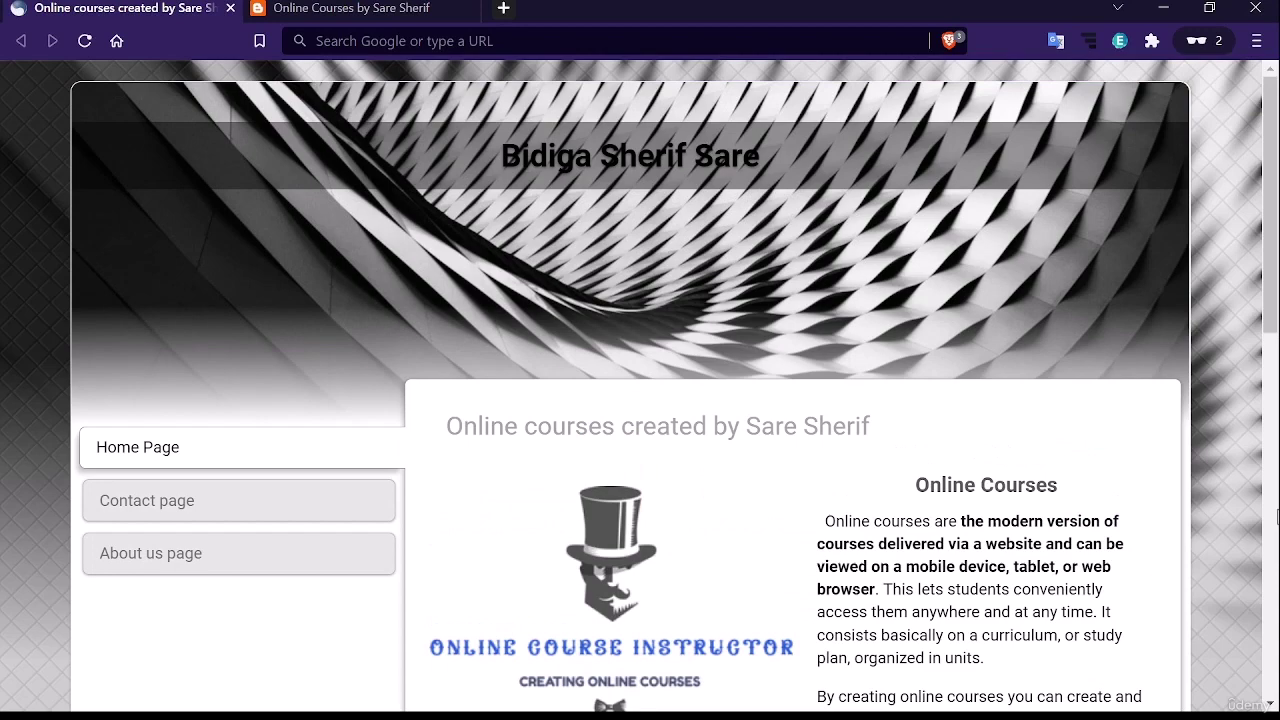
scroll(1277, 515, "down", 2)
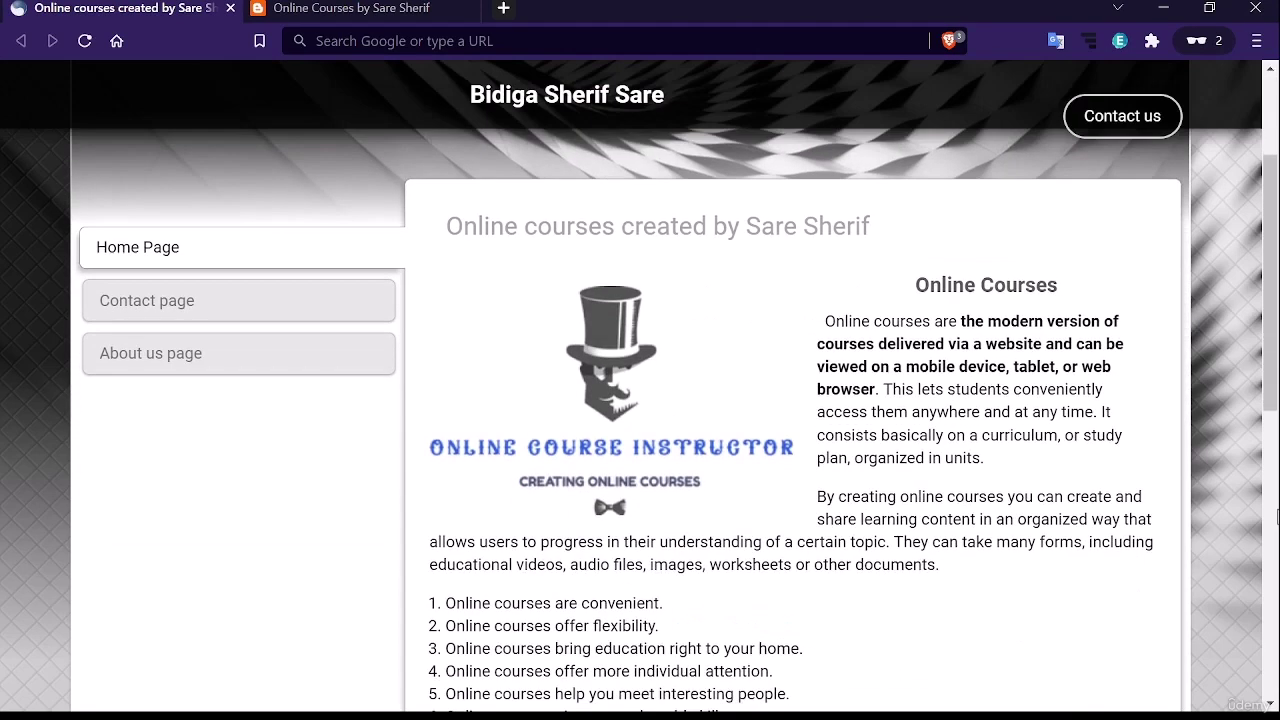
scroll(1277, 515, "down", 2)
scroll(1277, 515, "down", 1)
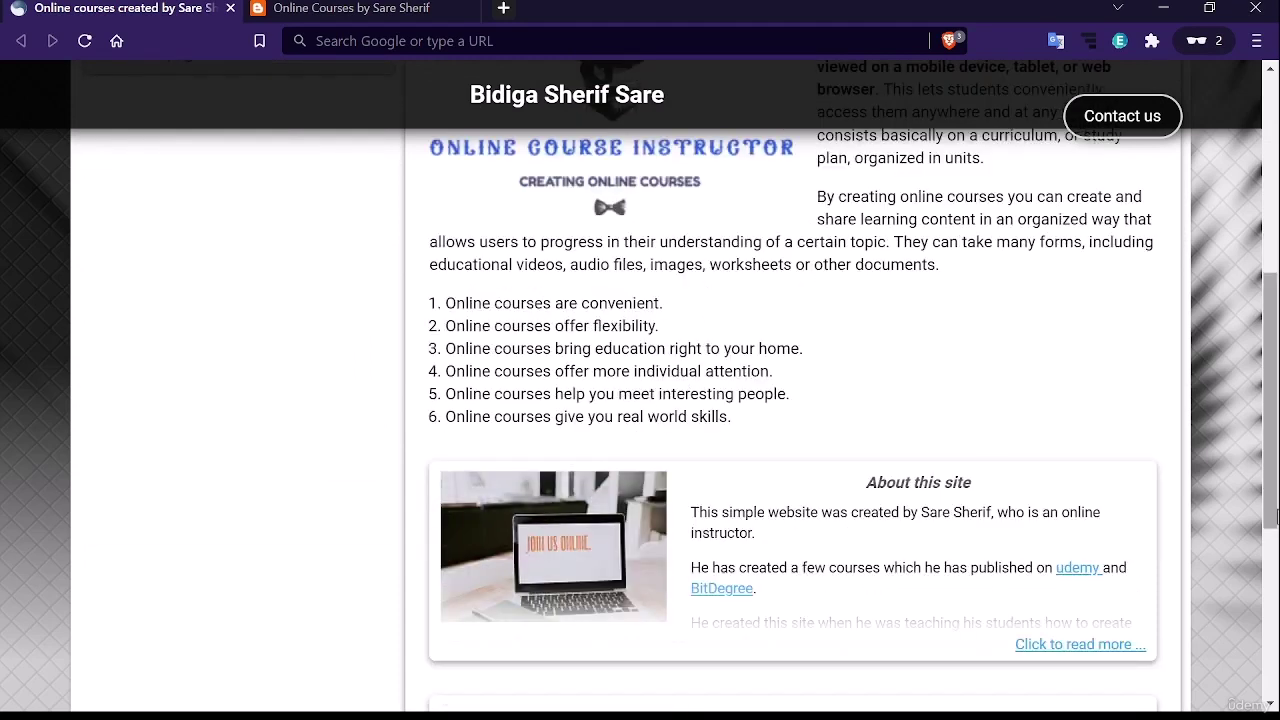
scroll(1277, 515, "down", 4)
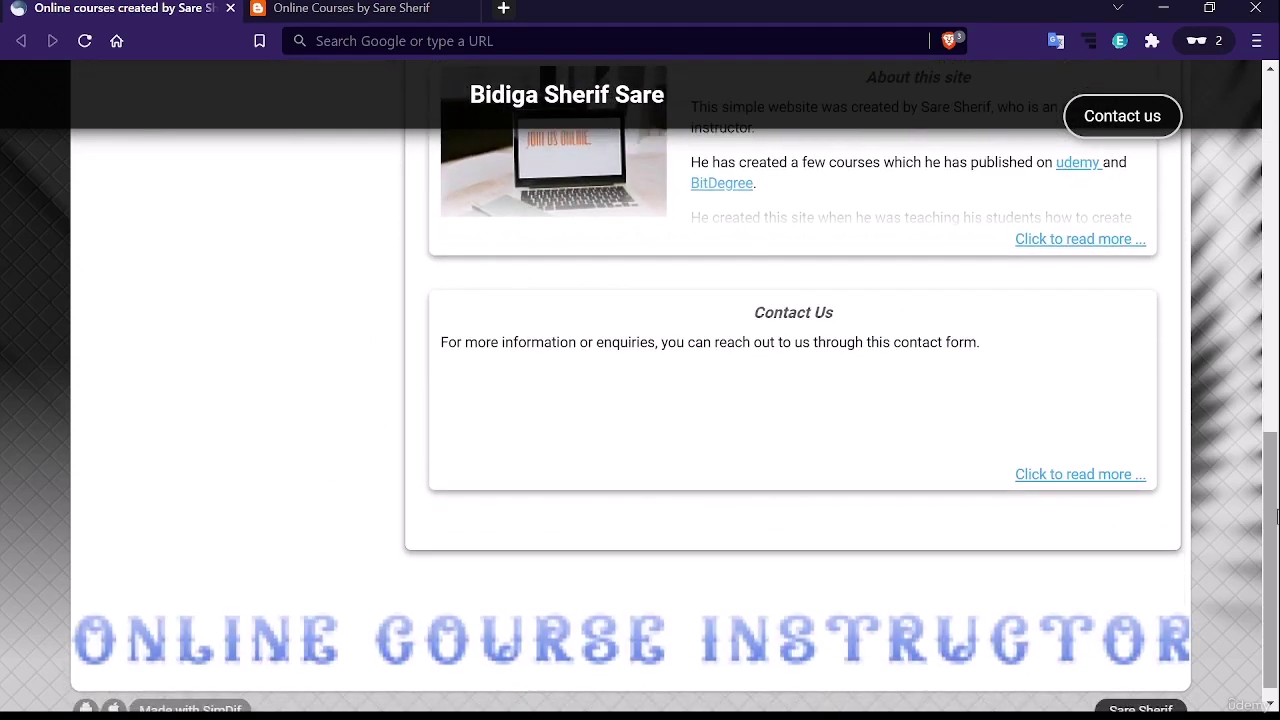
scroll(1277, 515, "up", 3)
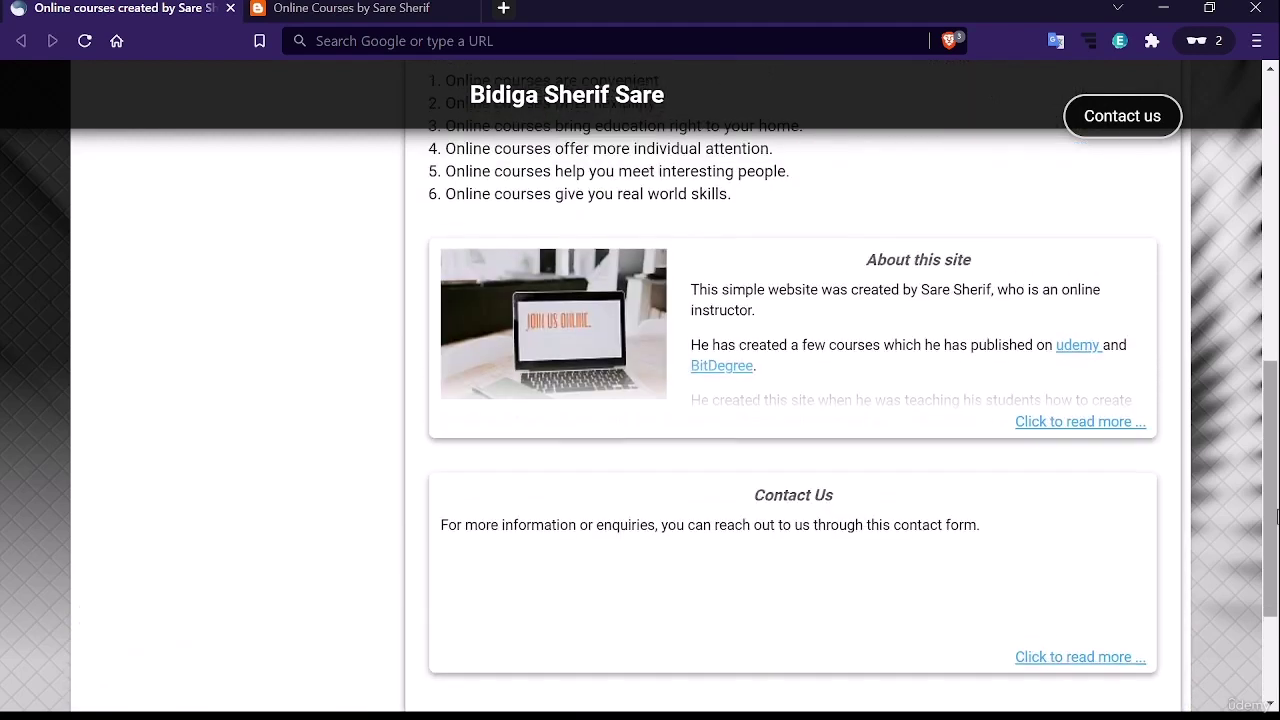
scroll(1277, 515, "up", 7)
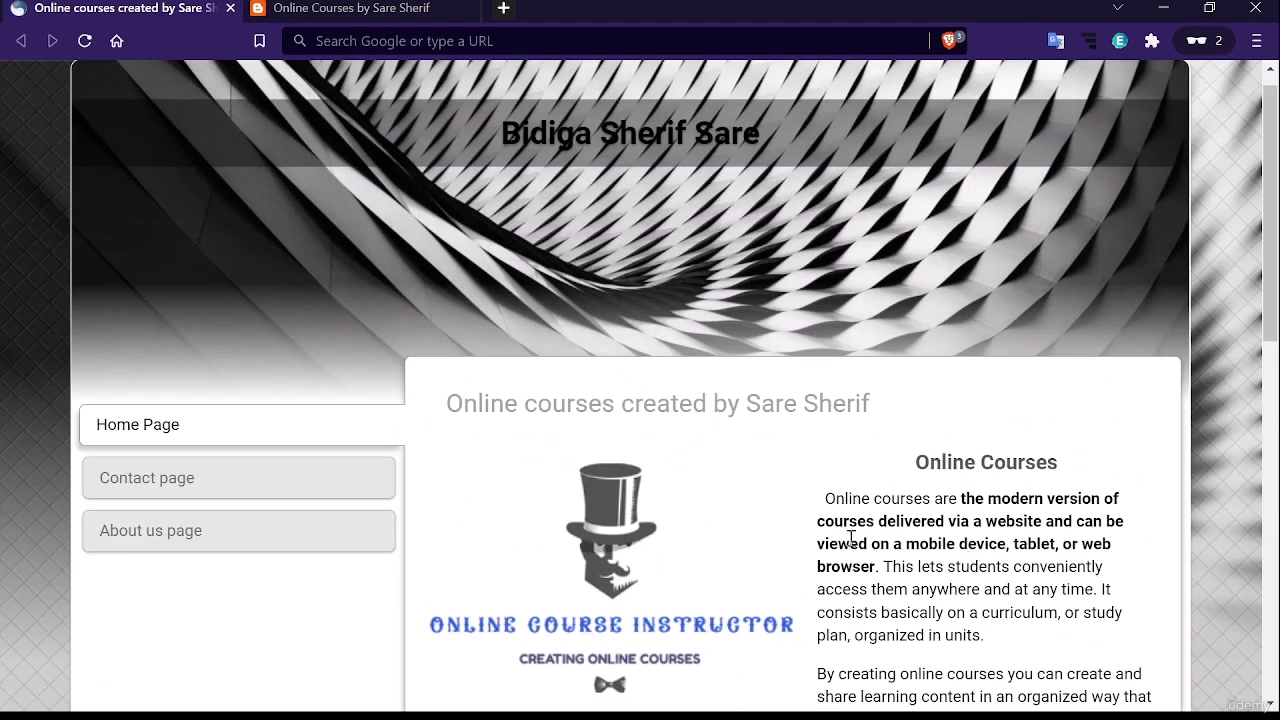
scroll(857, 420, "up", 1)
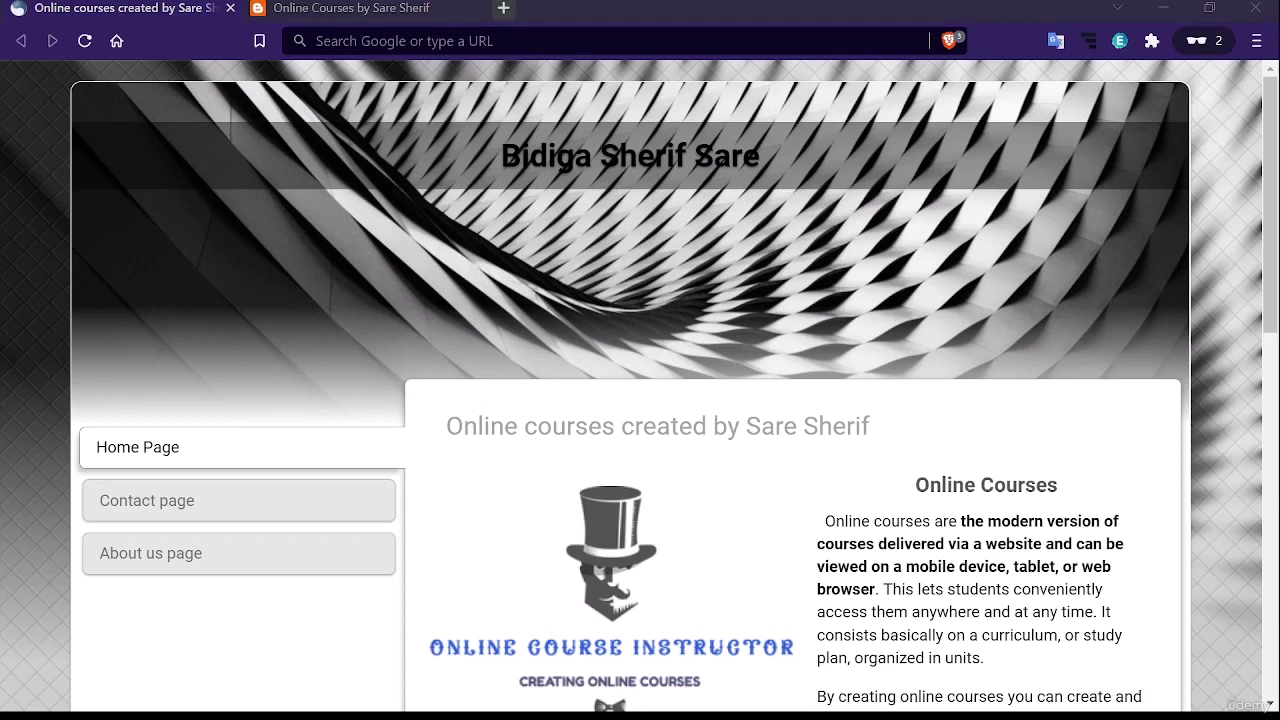
left_click(1211, 416)
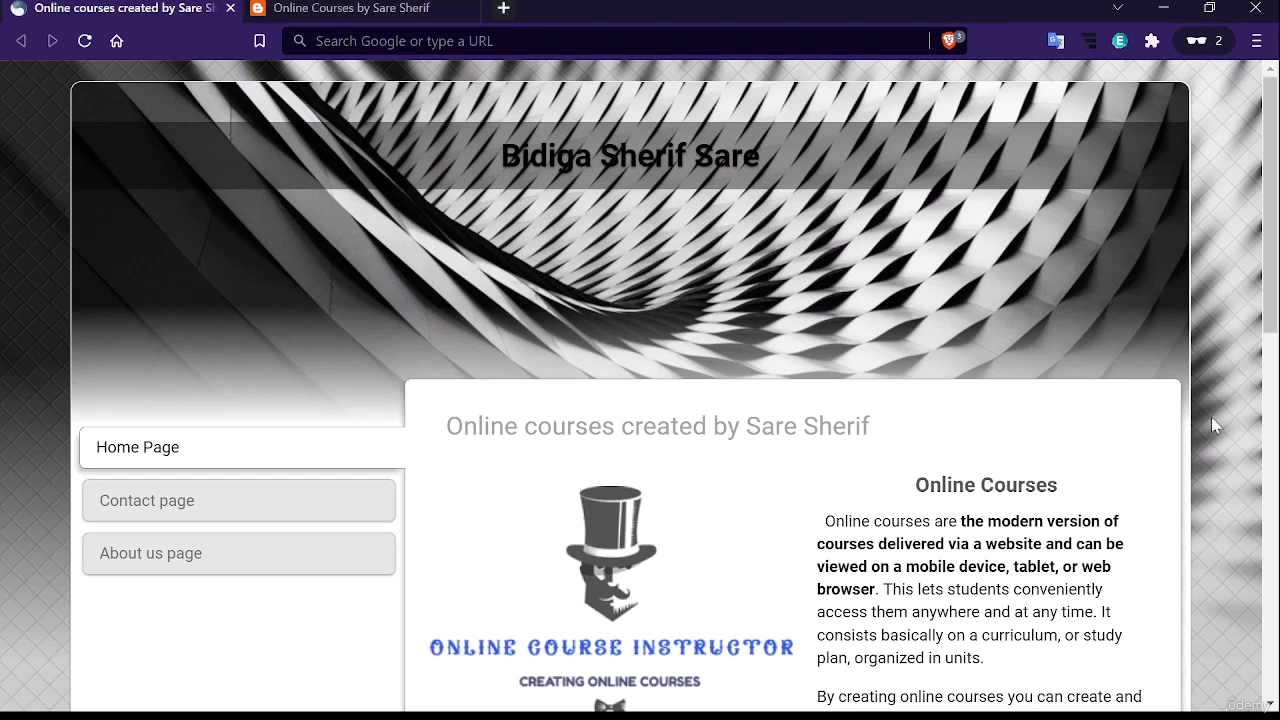
scroll(1118, 418, "down", 1)
scroll(1118, 418, "down", 5)
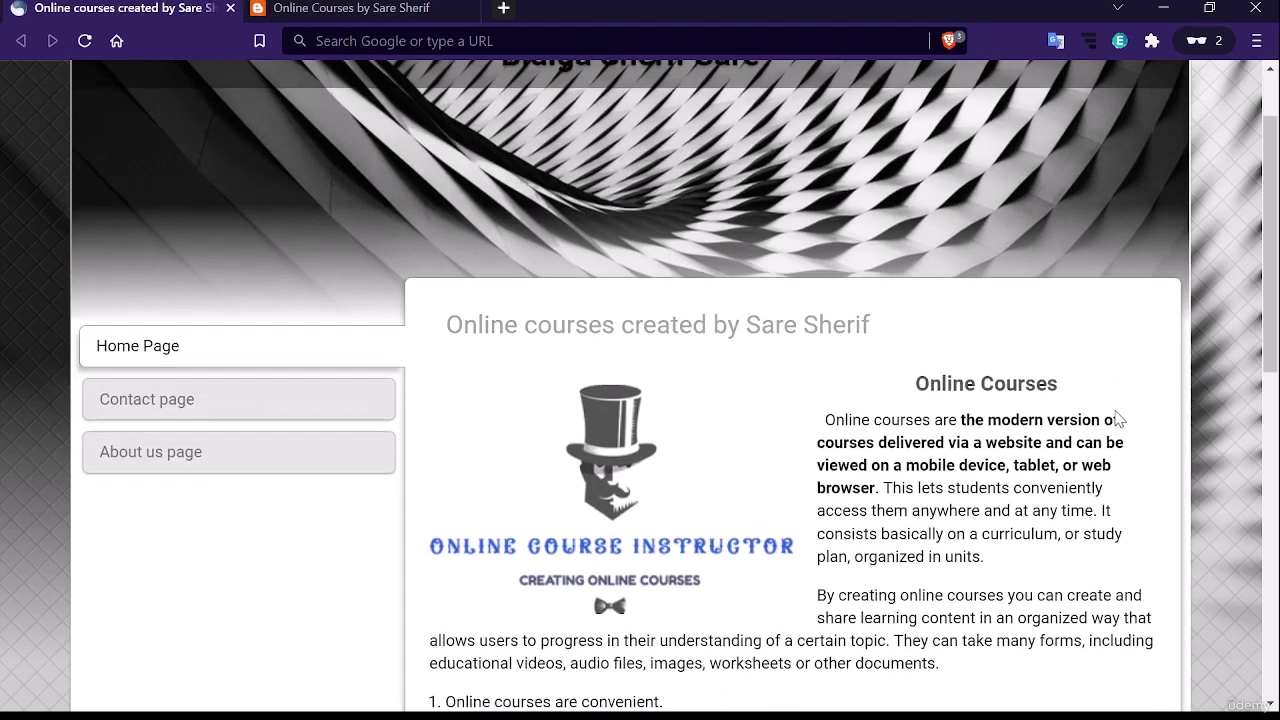
scroll(1118, 418, "down", 2)
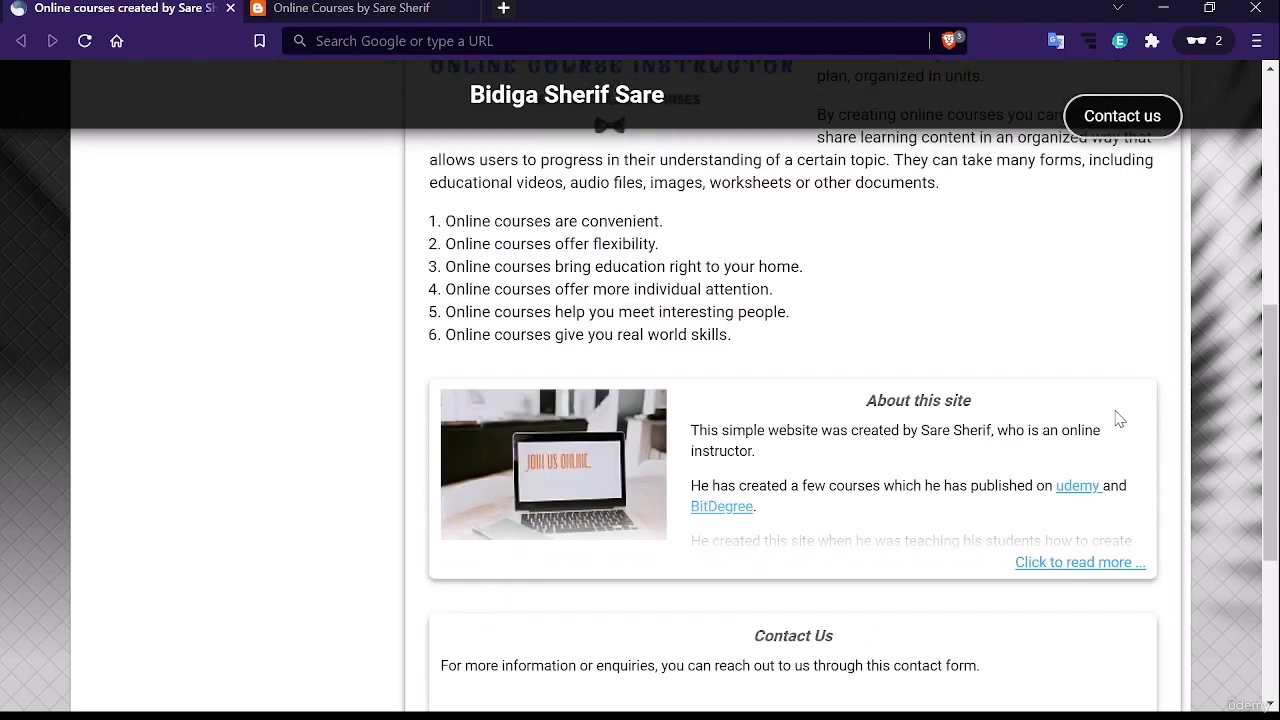
scroll(1116, 418, "up", 3)
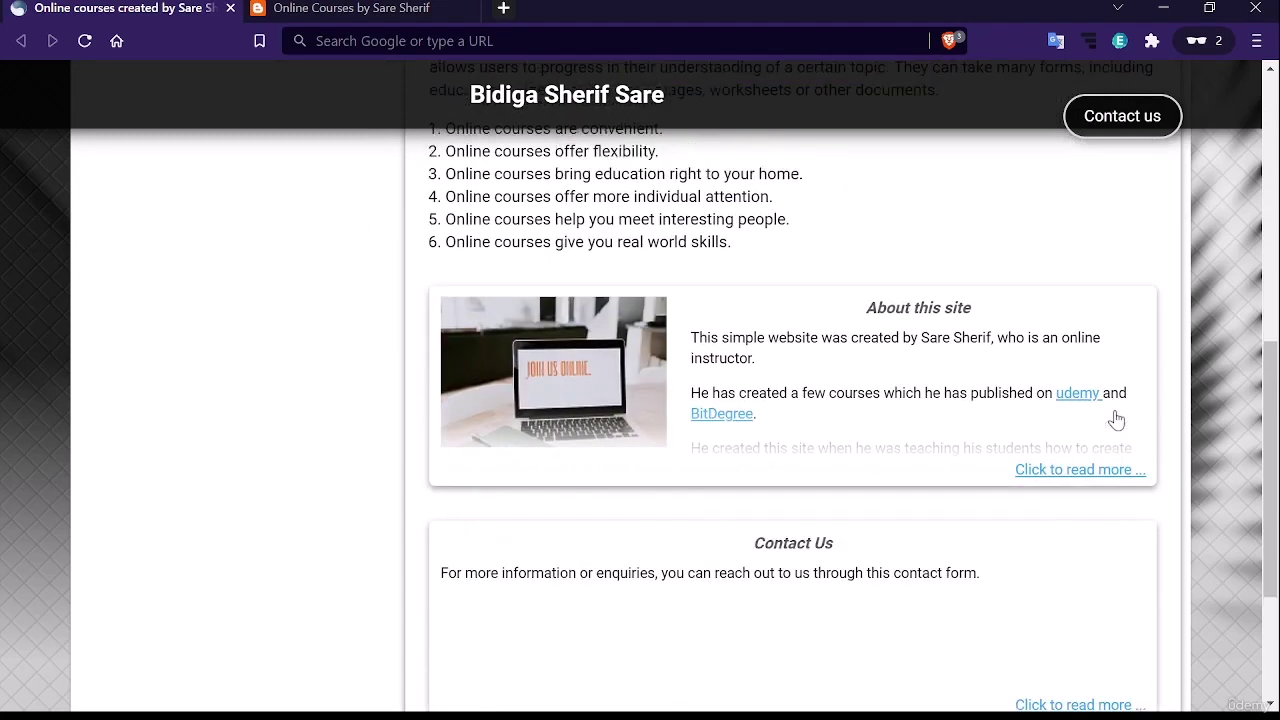
scroll(946, 478, "up", 3)
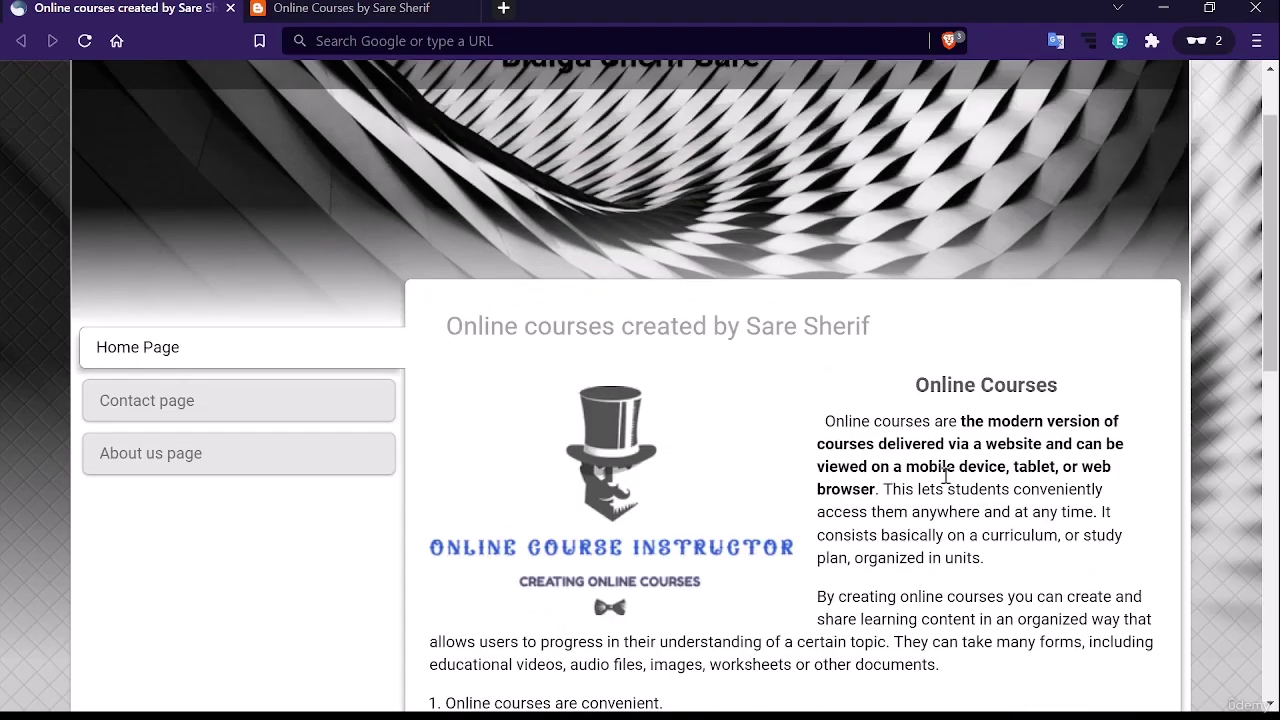
scroll(946, 478, "up", 1)
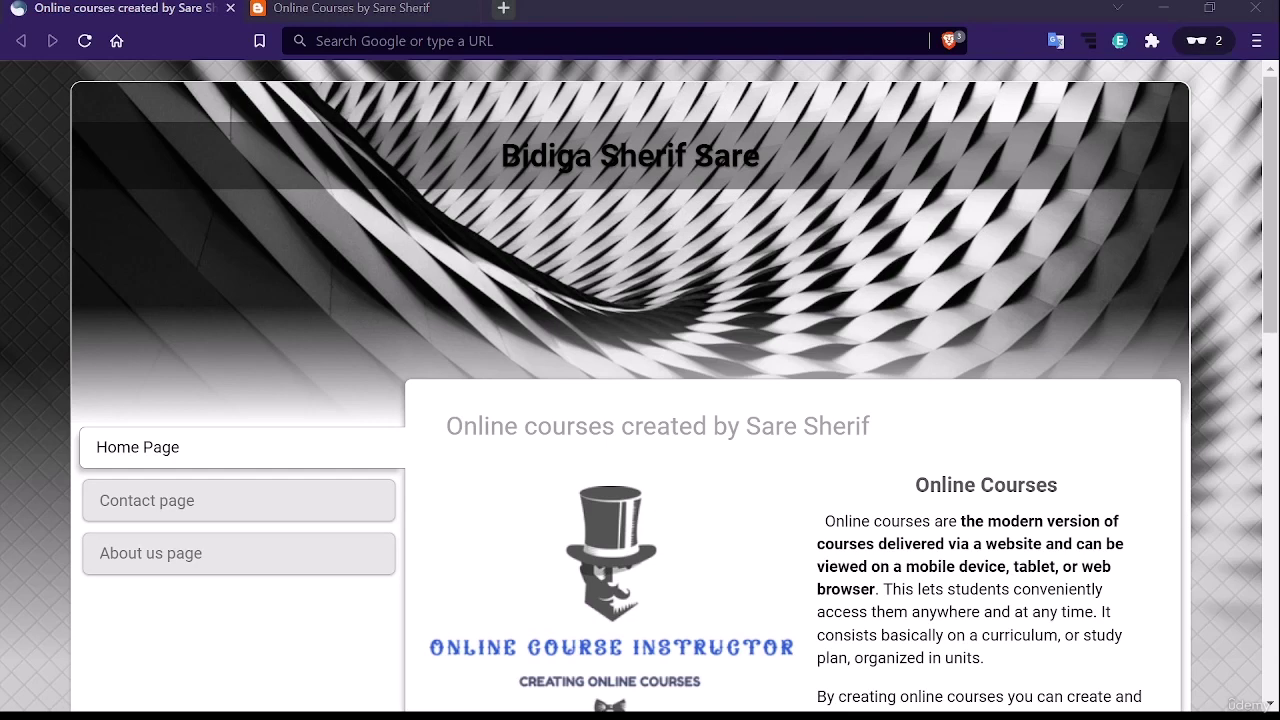
Switch to the sample Blogger website and examine its header, Online Courses post and contact form
key("ctrl+Tab")
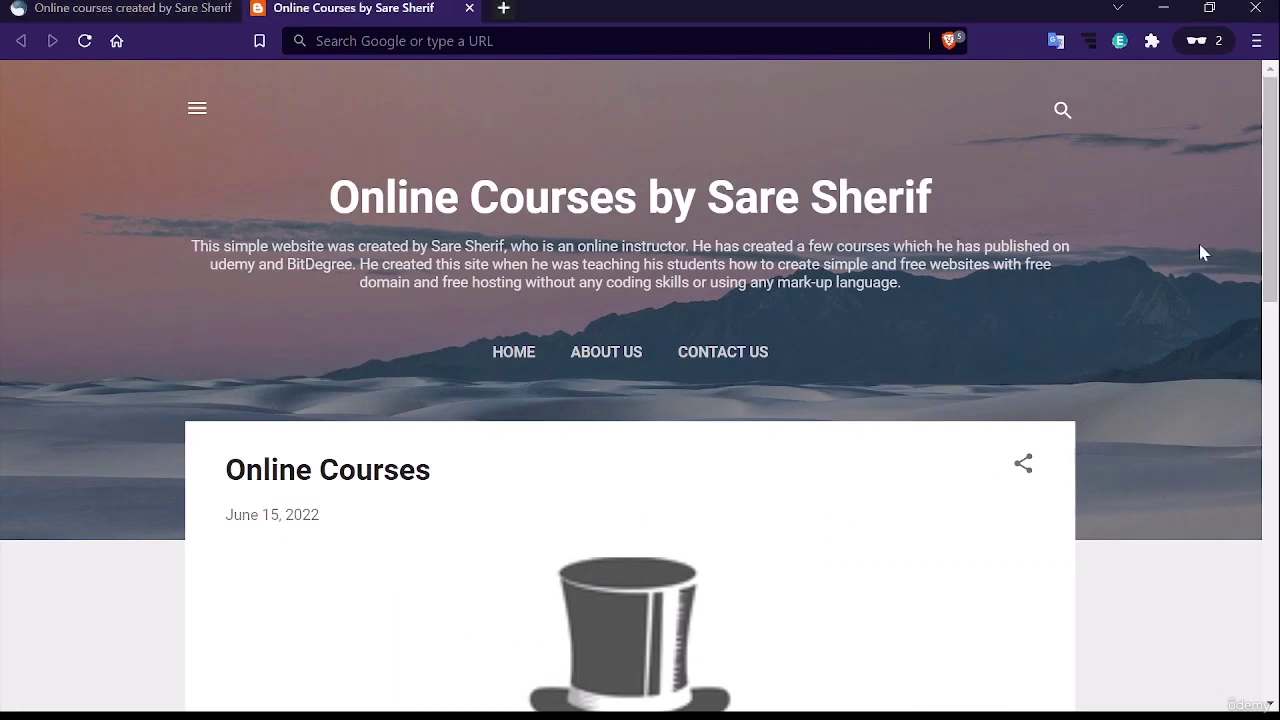
scroll(710, 457, "down", 3)
scroll(712, 457, "down", 6)
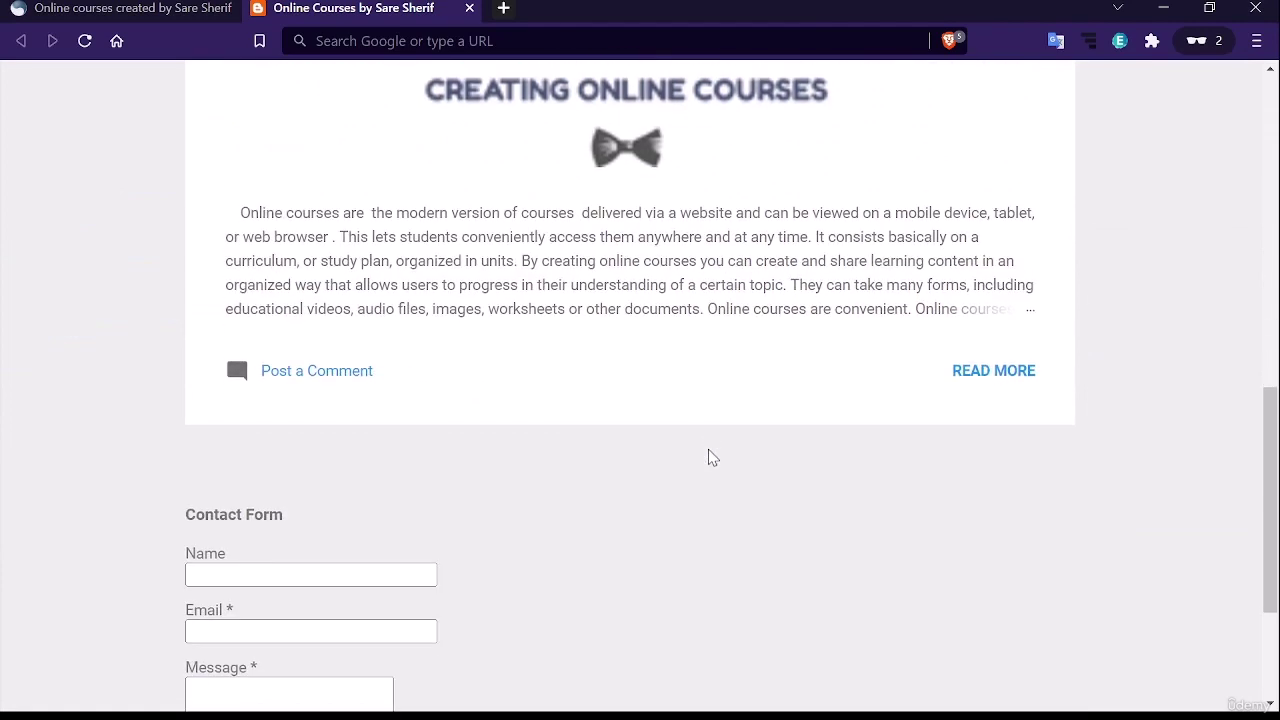
scroll(708, 457, "up", 2)
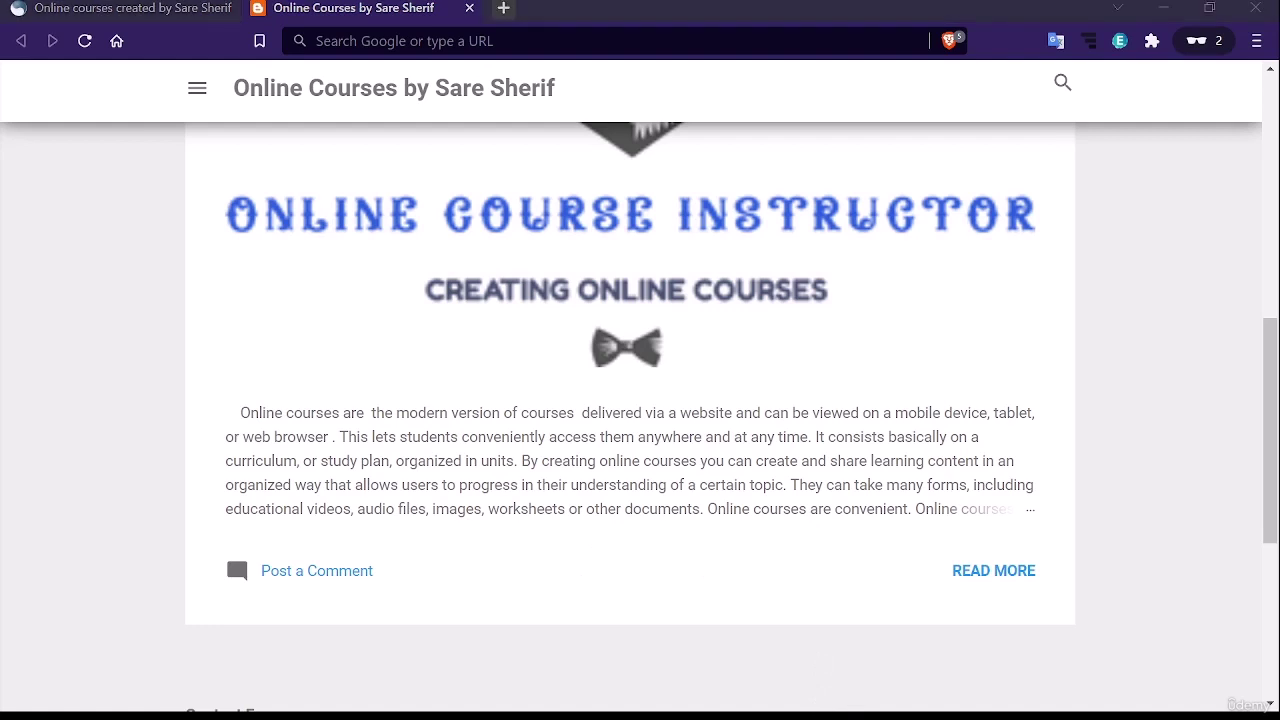
left_click(1175, 475)
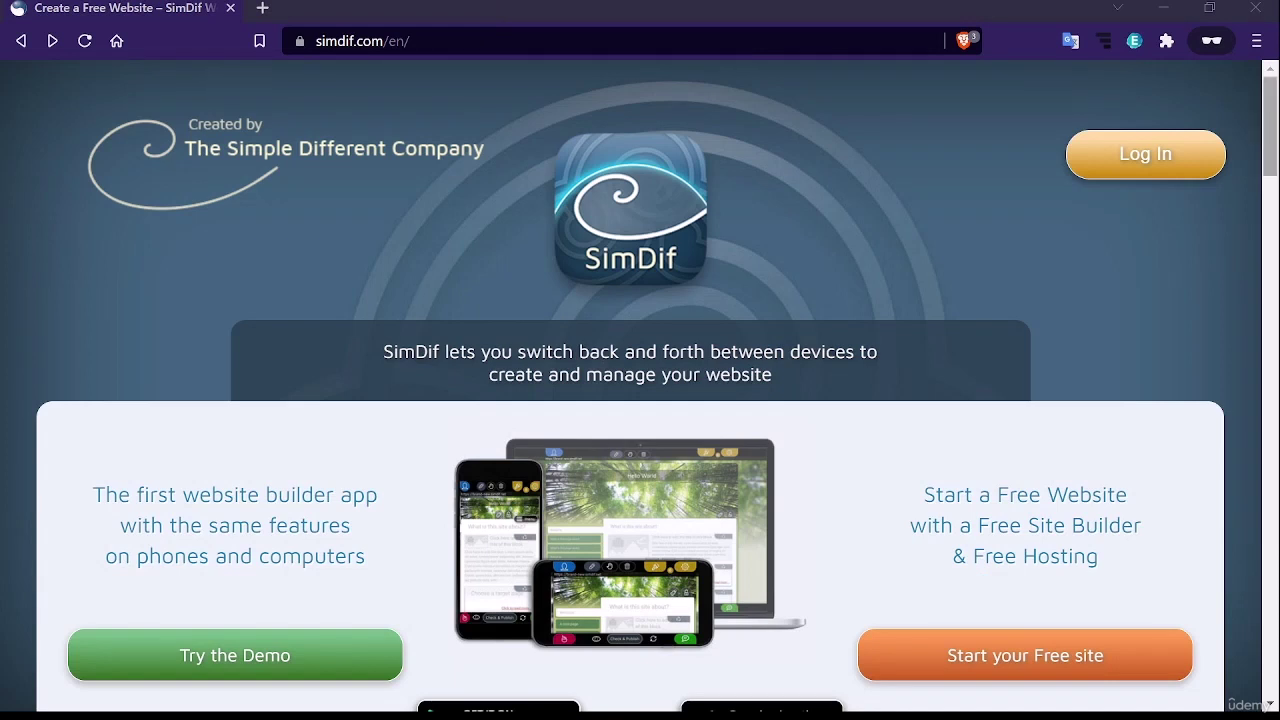
Examine the SimDif landing page's free site offer, app downloads and Upgrade Your Free Website as You Grow section
left_click(1272, 140)
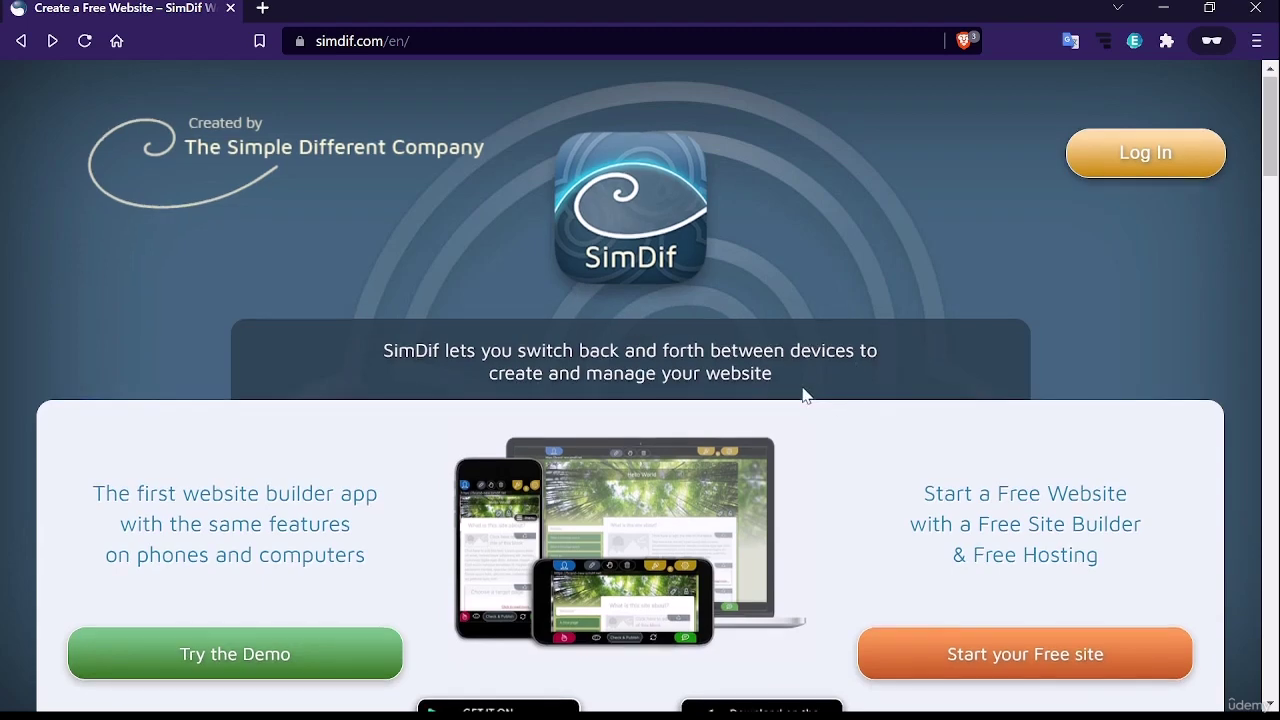
scroll(810, 394, "down", 2)
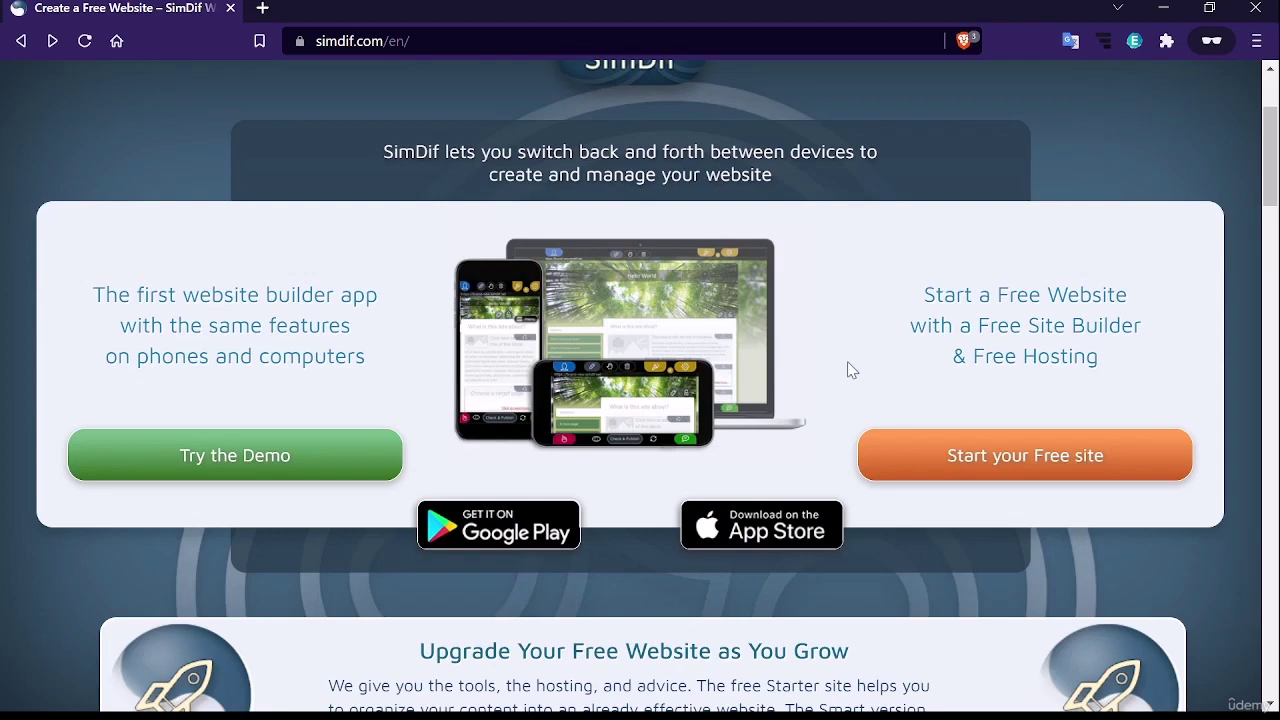
scroll(848, 370, "down", 2)
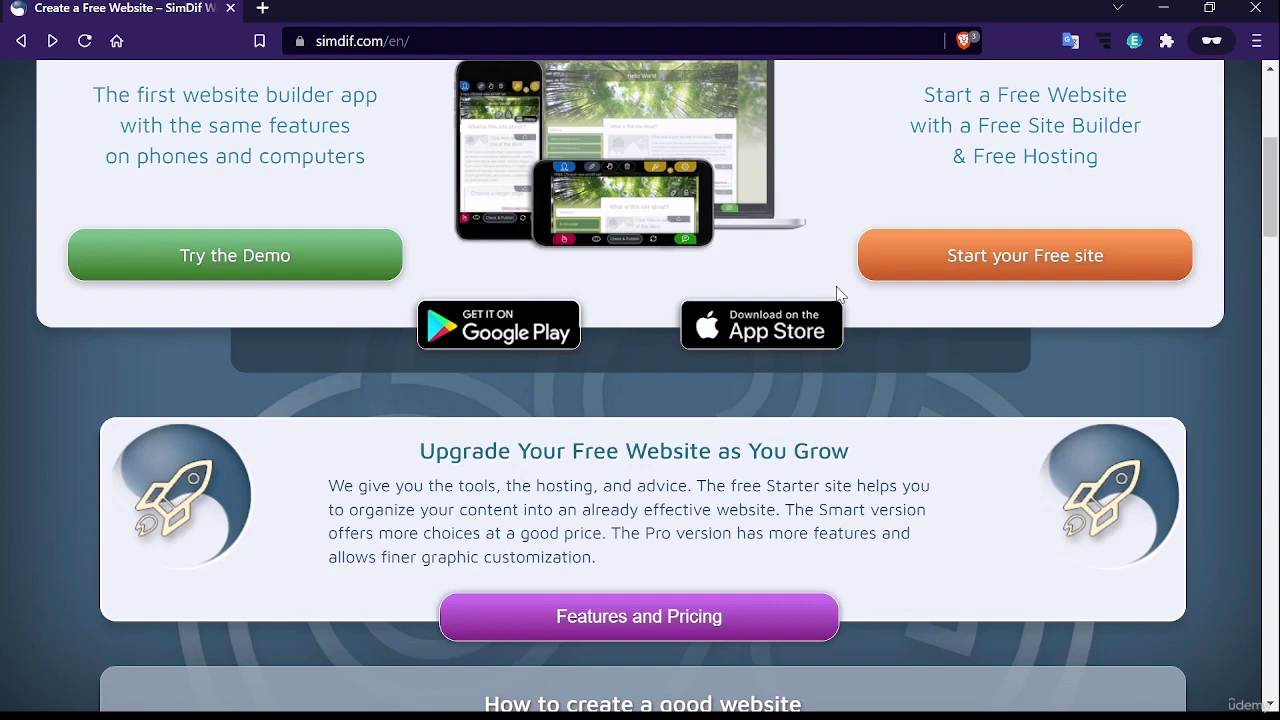
scroll(838, 293, "down", 1)
scroll(838, 291, "down", 1)
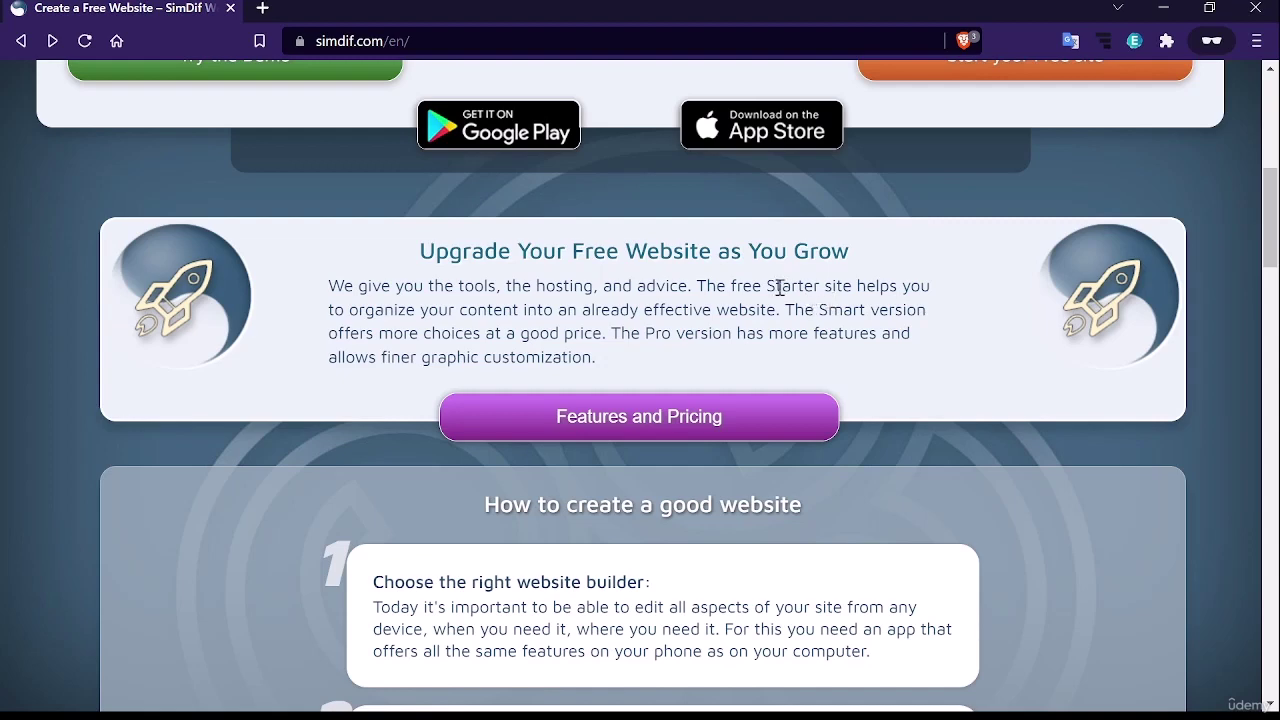
scroll(806, 294, "up", 4)
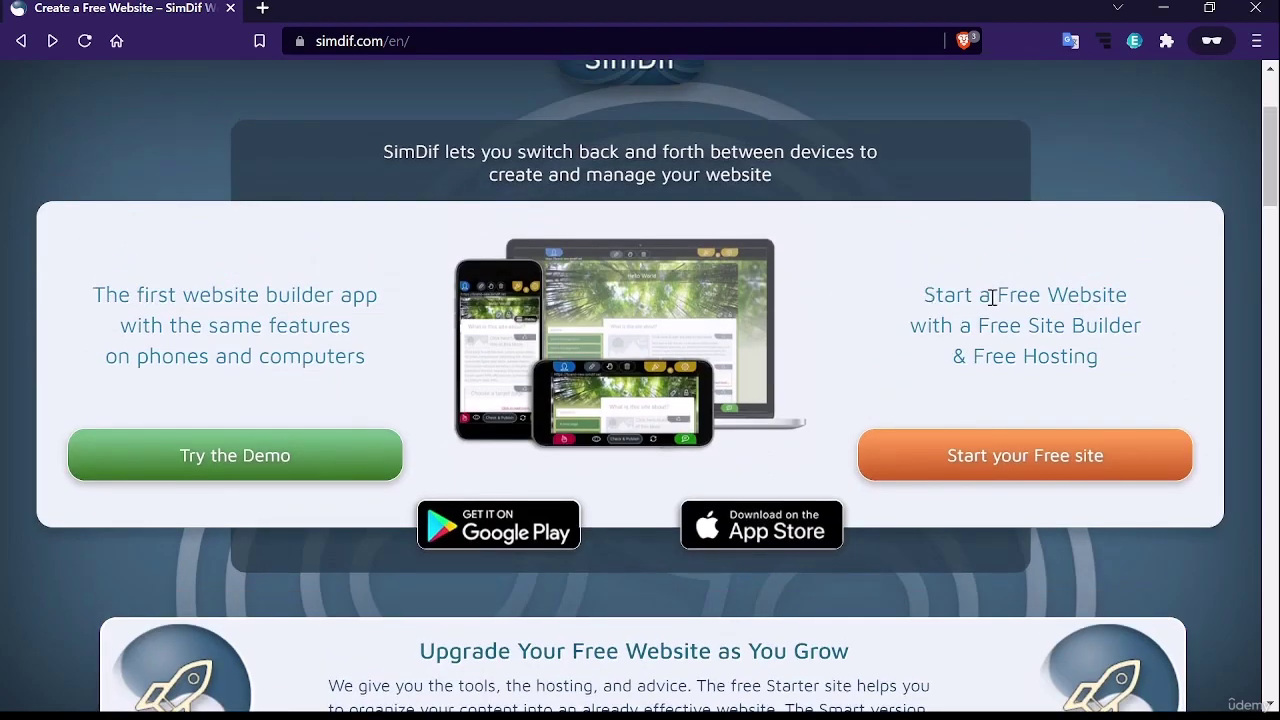
Review SimDif's advice on creating a good website, its frequently asked questions and The Simple Different Directory
scroll(775, 360, "down", 6)
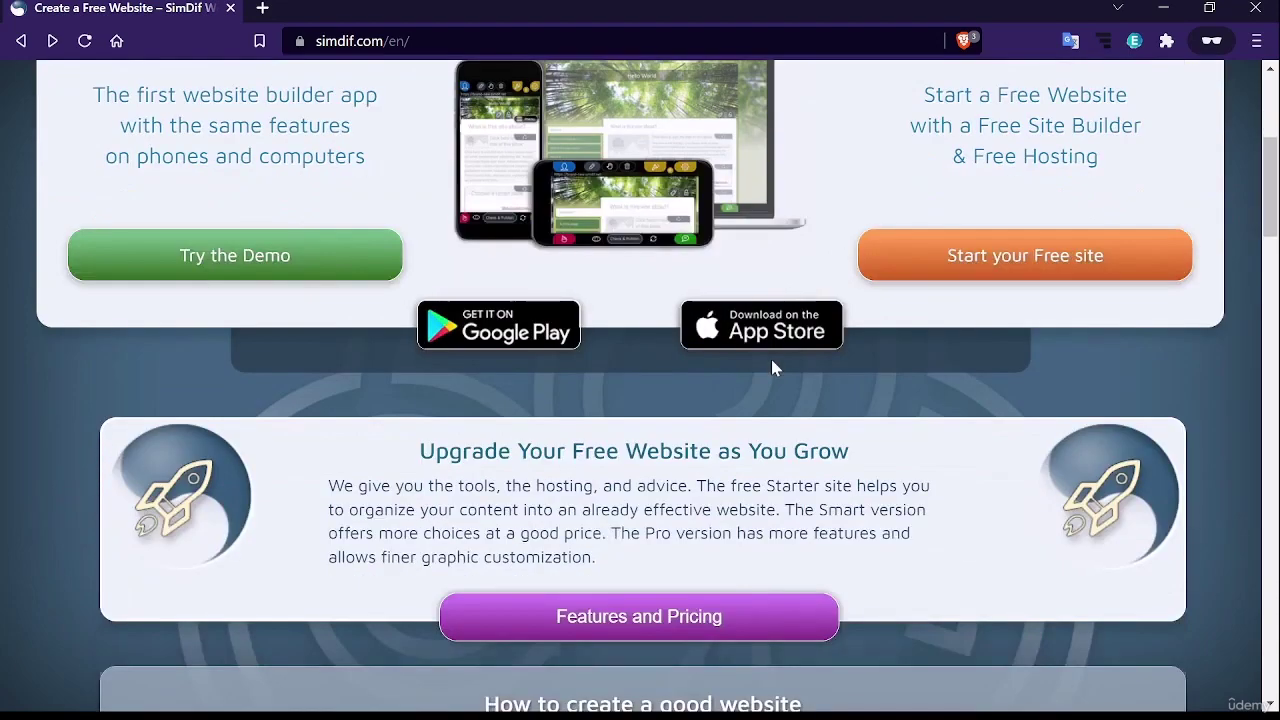
scroll(775, 368, "down", 2)
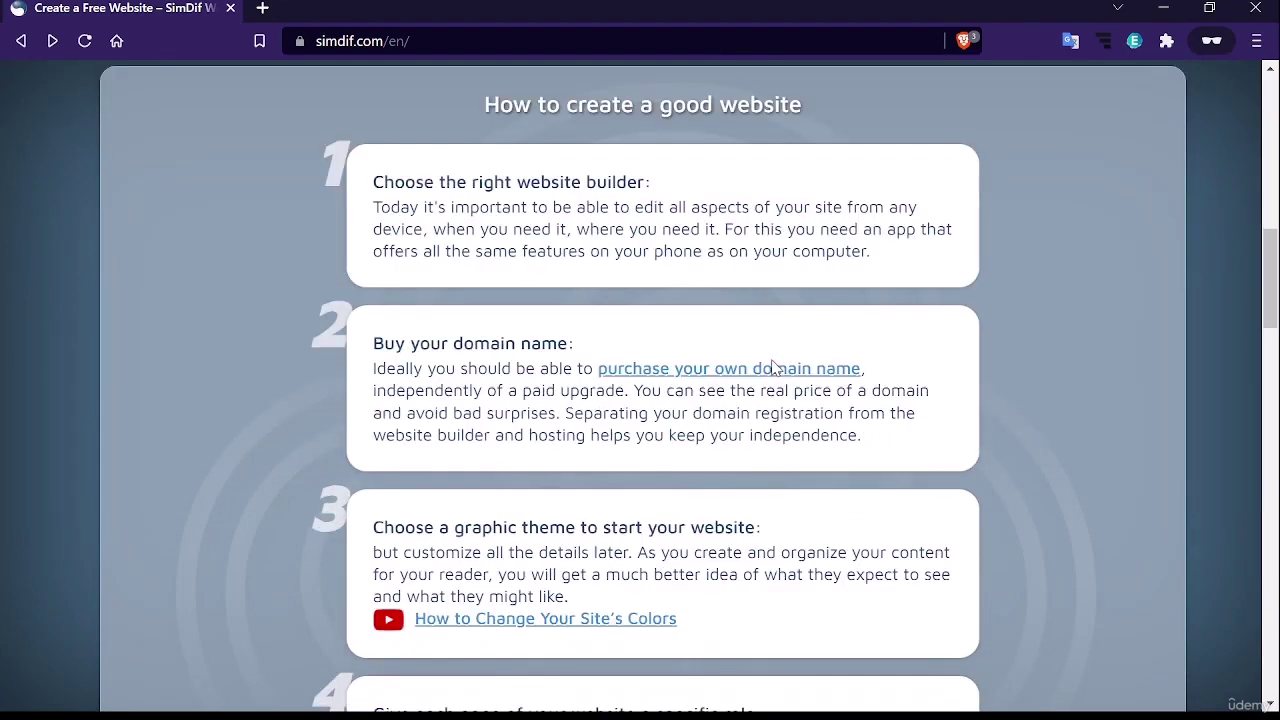
scroll(775, 368, "down", 7)
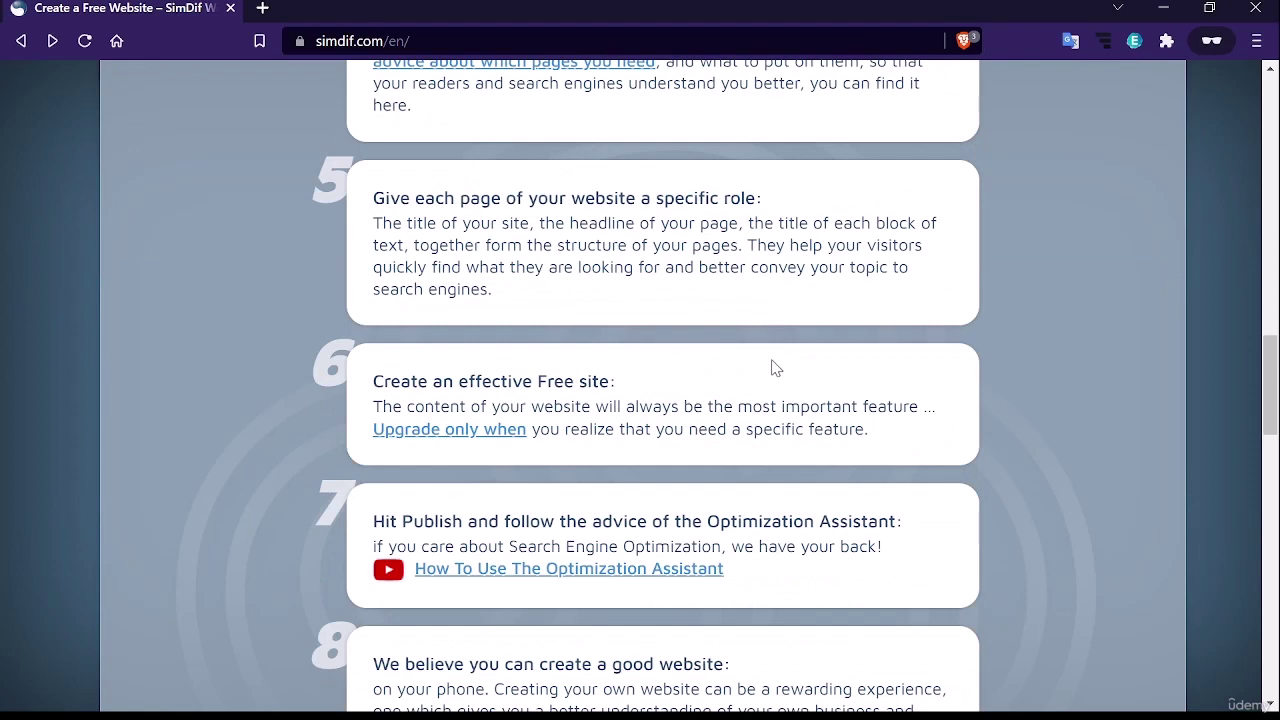
scroll(775, 368, "down", 3)
scroll(775, 368, "down", 7)
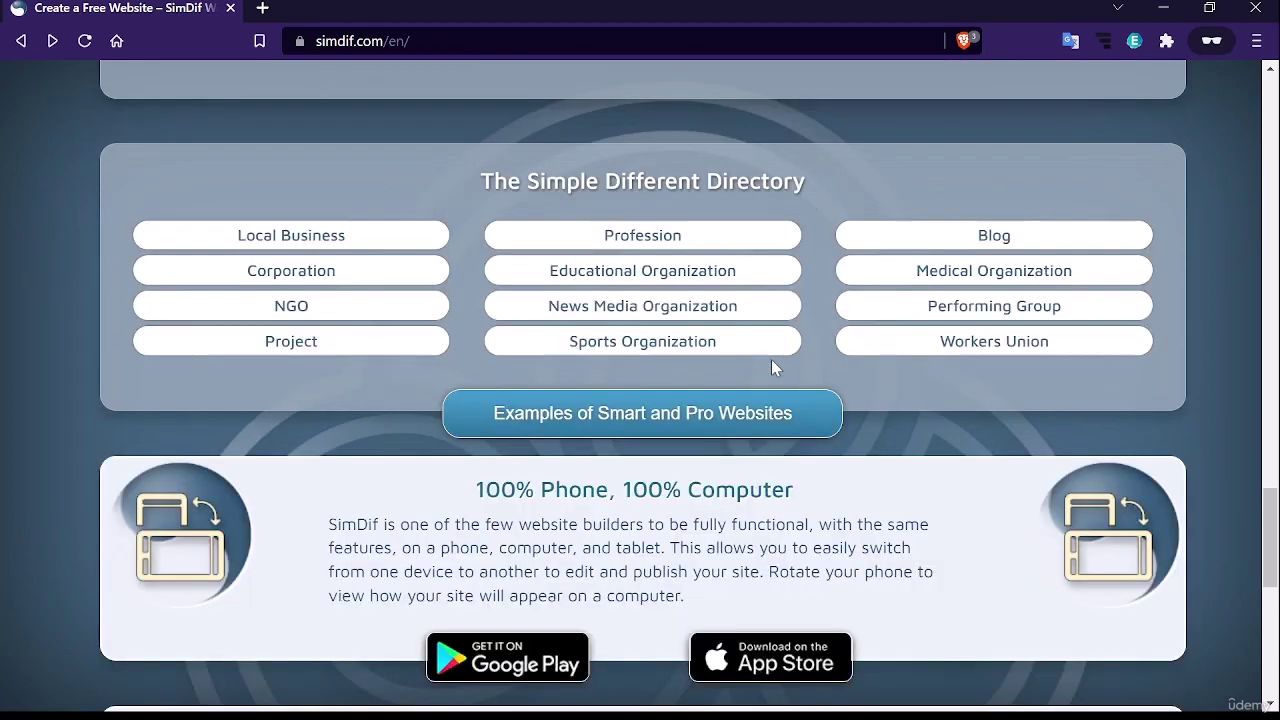
scroll(771, 360, "up", 3)
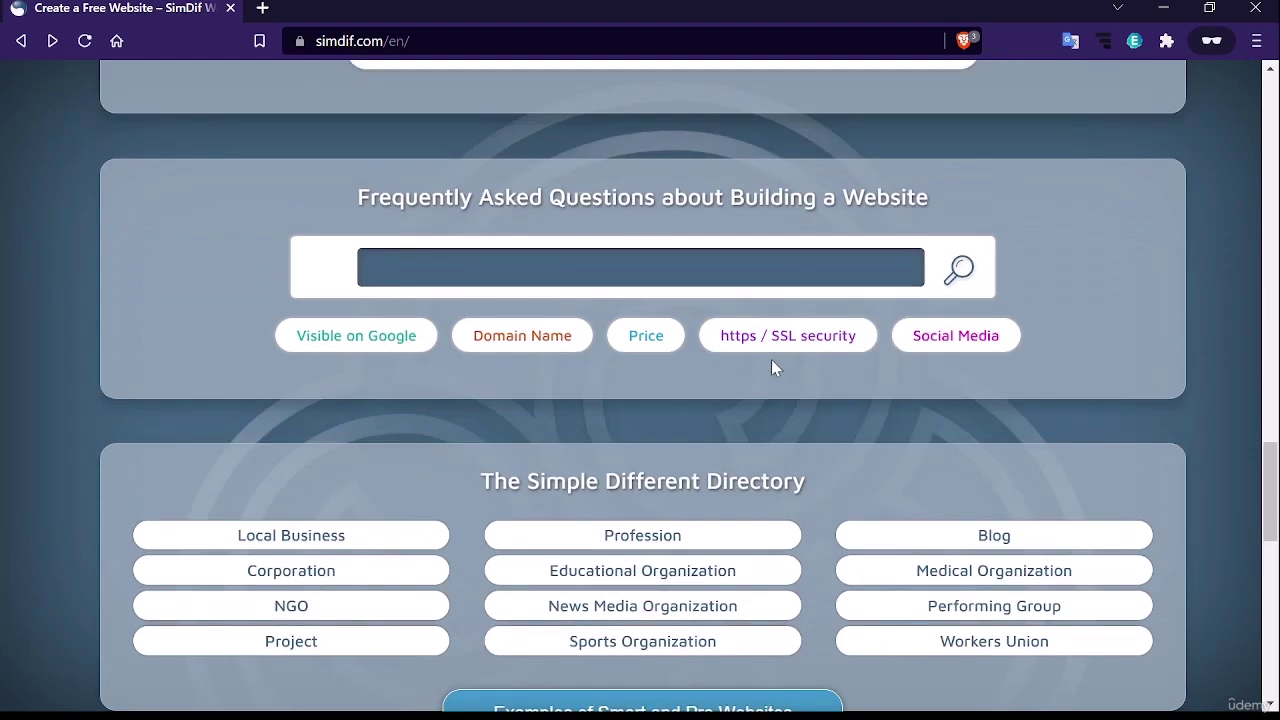
scroll(771, 367, "up", 5)
scroll(775, 368, "up", 2)
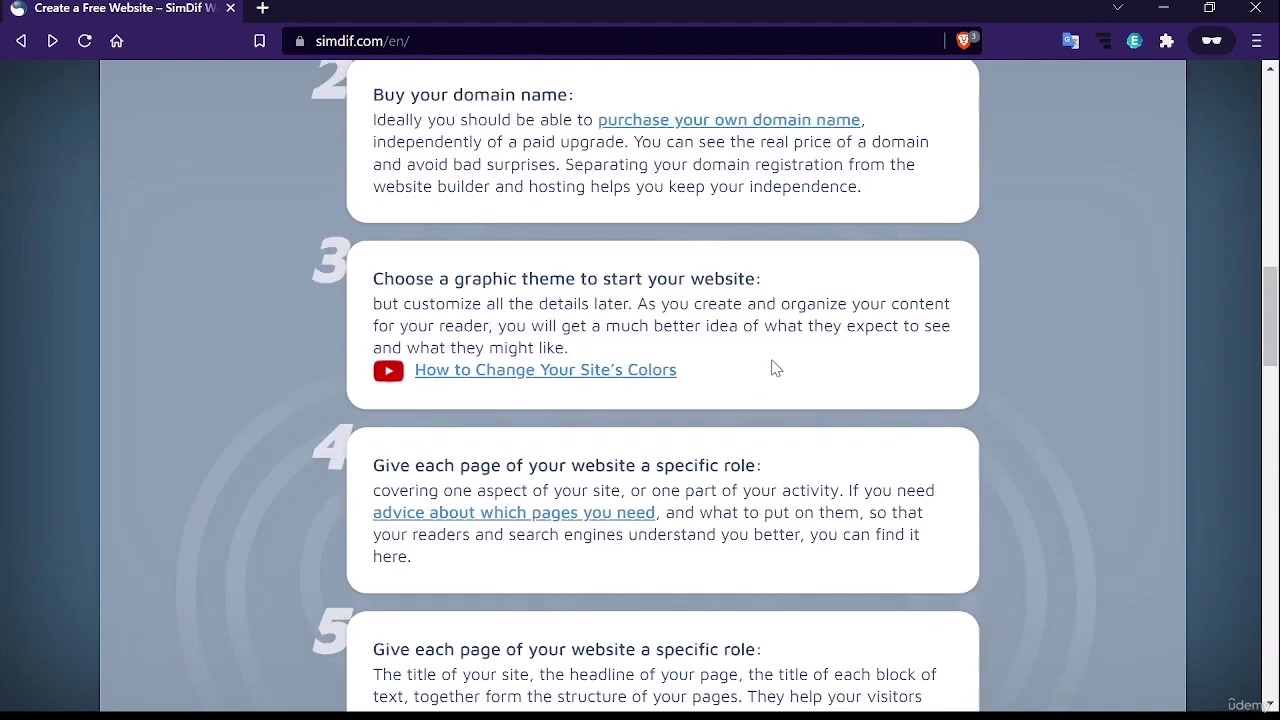
scroll(1048, 328, "up", 10)
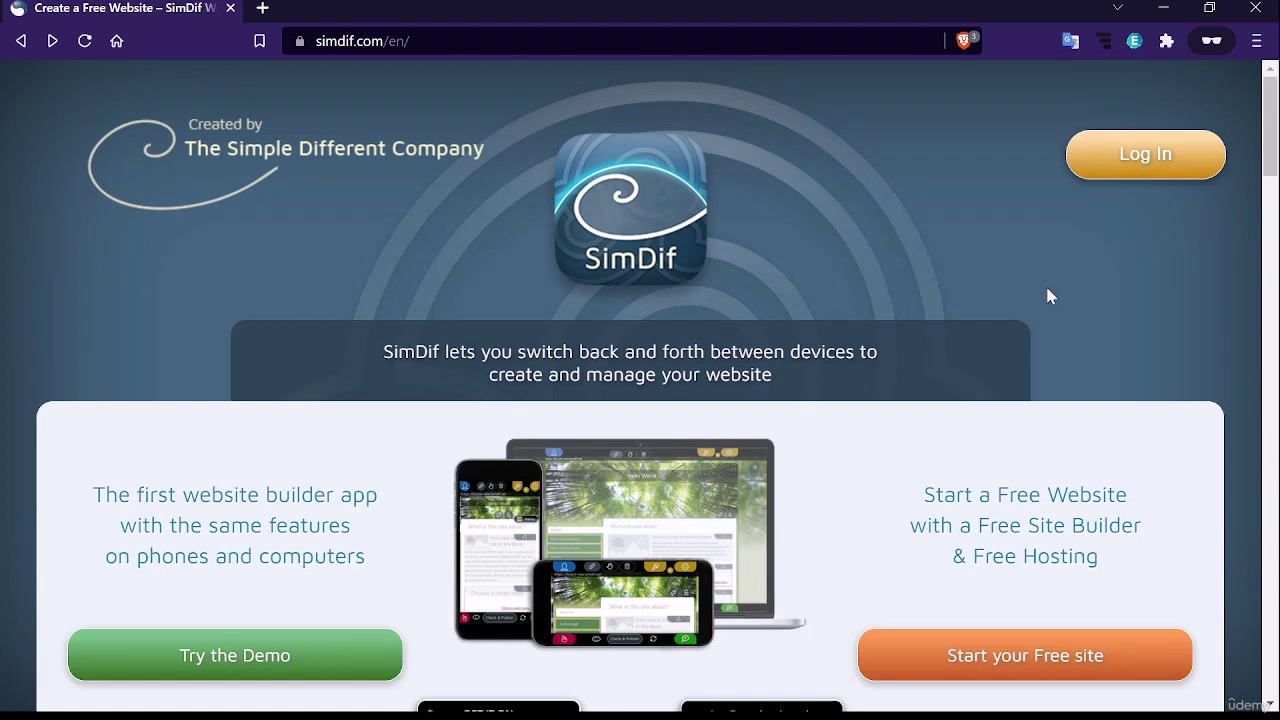
Register for a SimDif account with the account email and a new password
left_click(1128, 157)
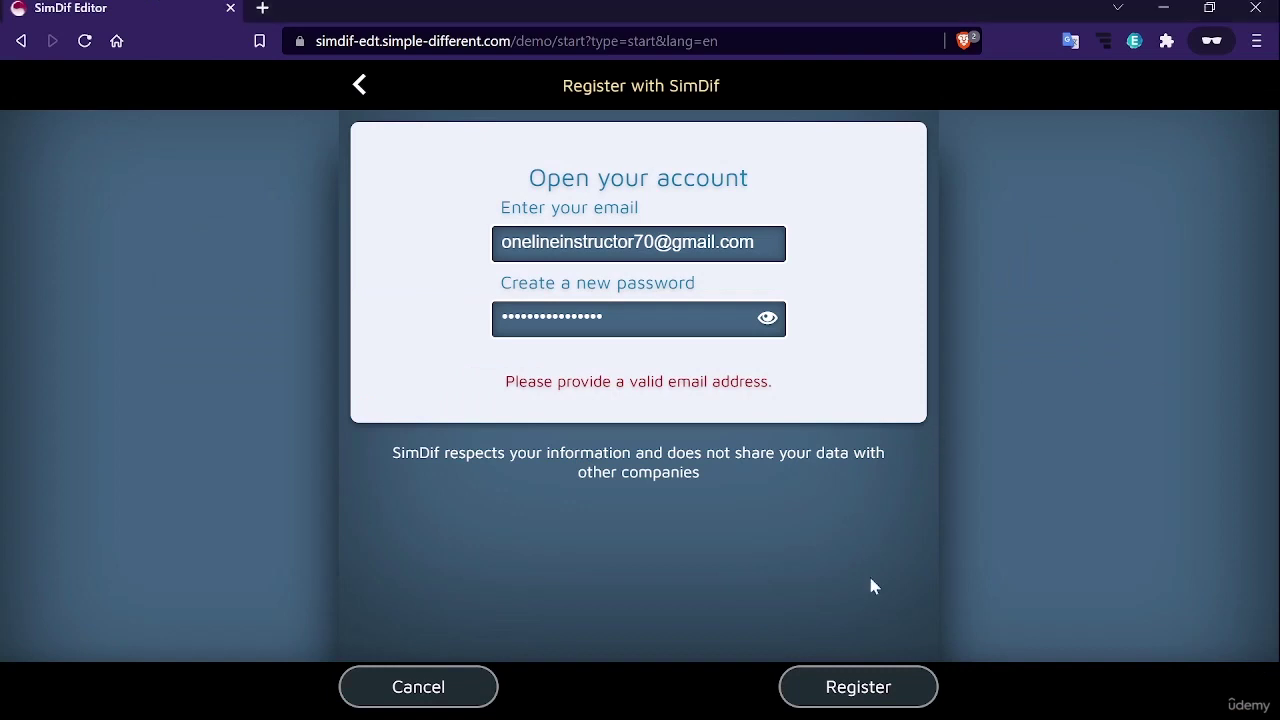
left_click(858, 690)
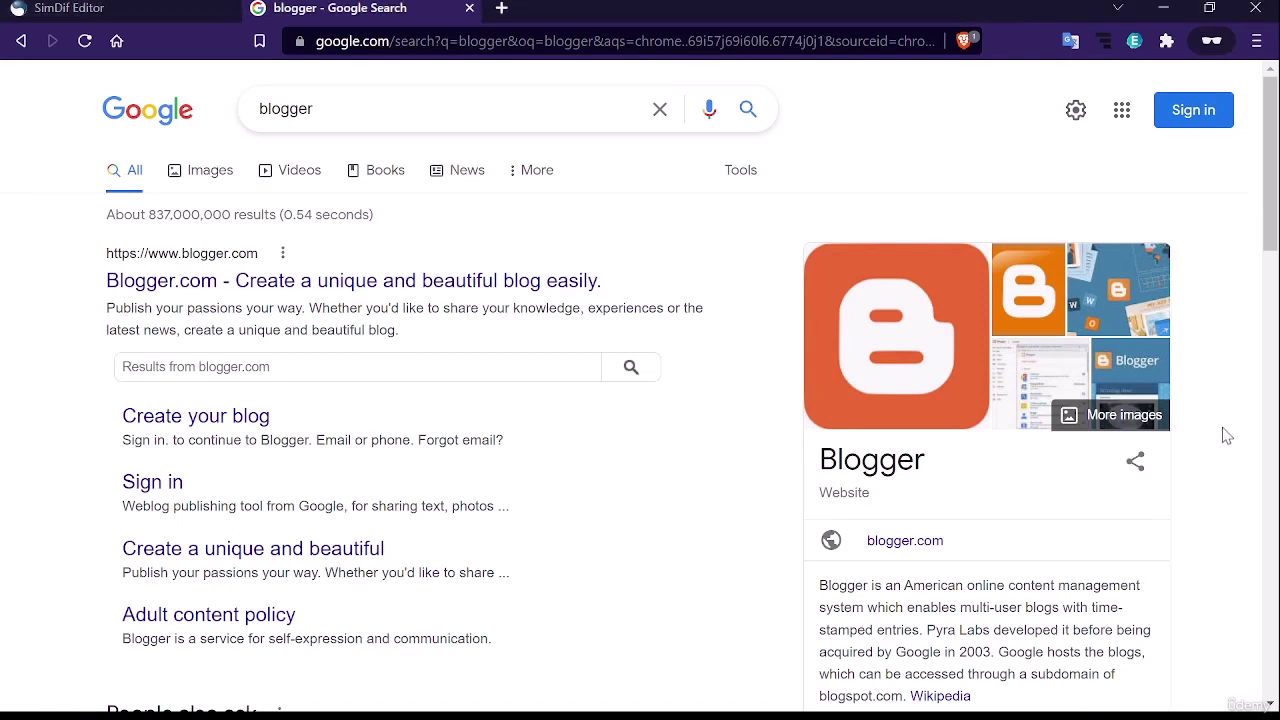
Open the Blogger.com website from the Google search results for blogger
scroll(1226, 435, "down", 2)
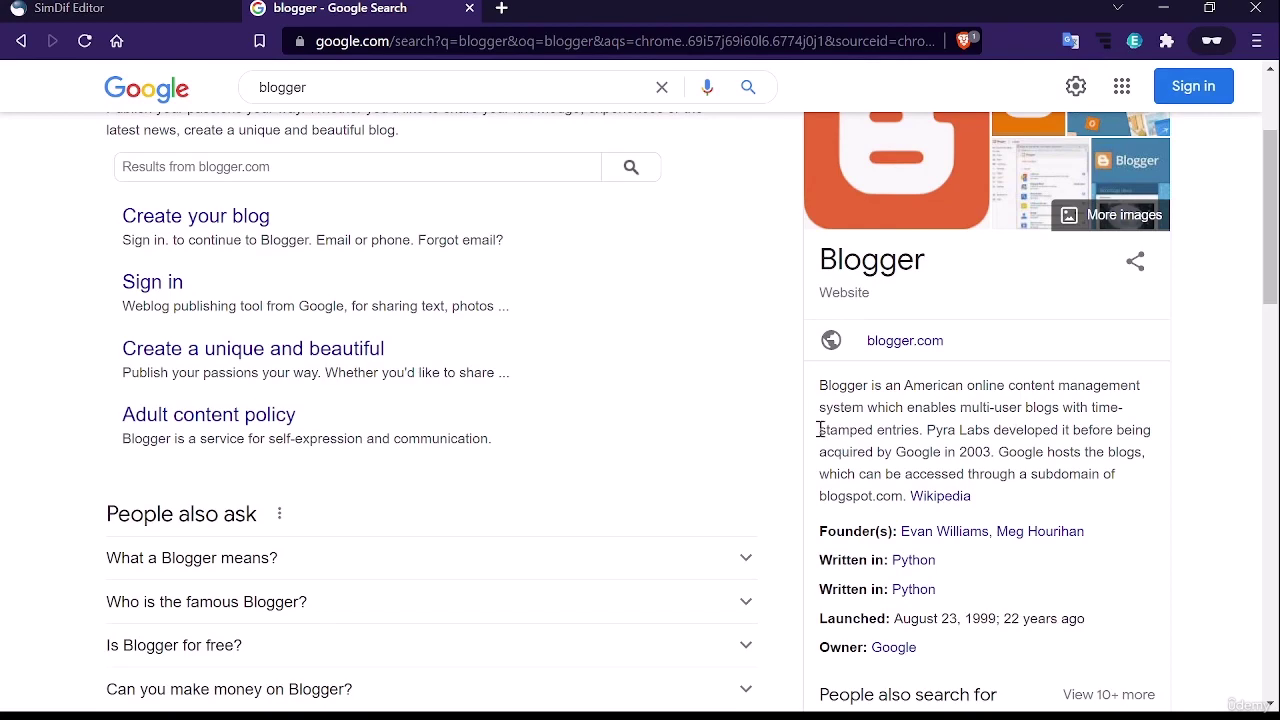
scroll(783, 434, "up", 2)
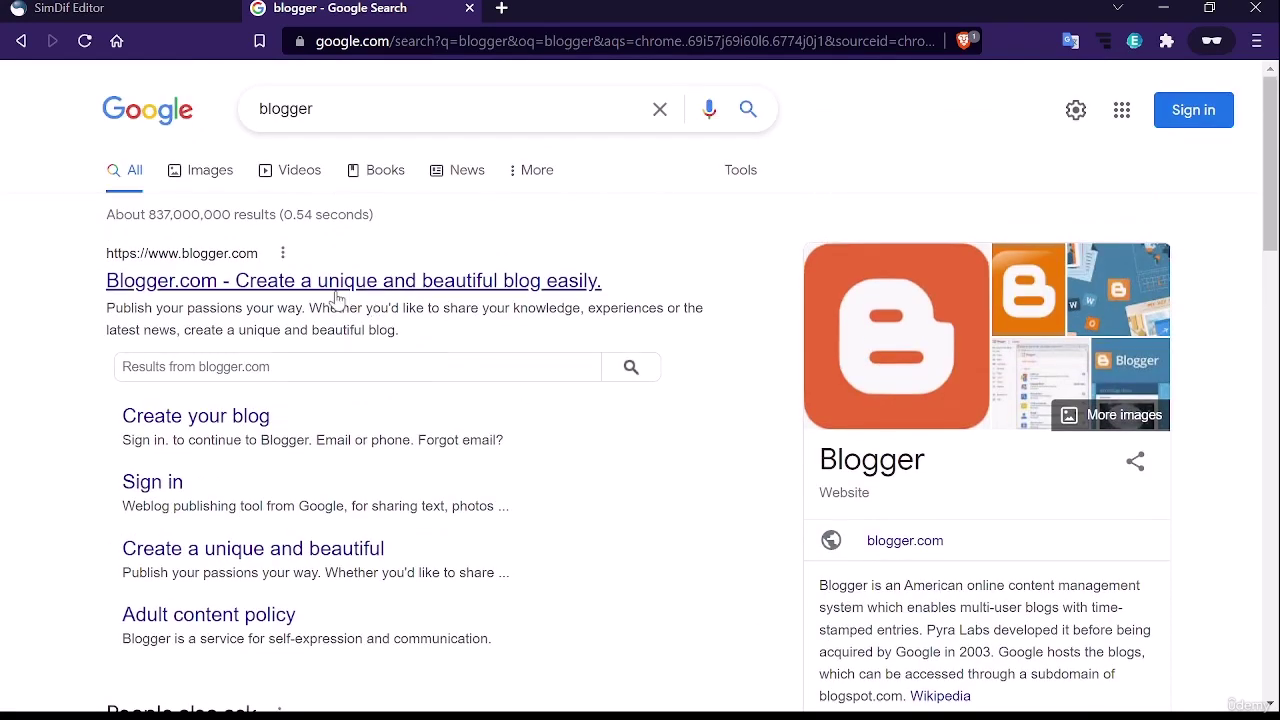
left_click(162, 287)
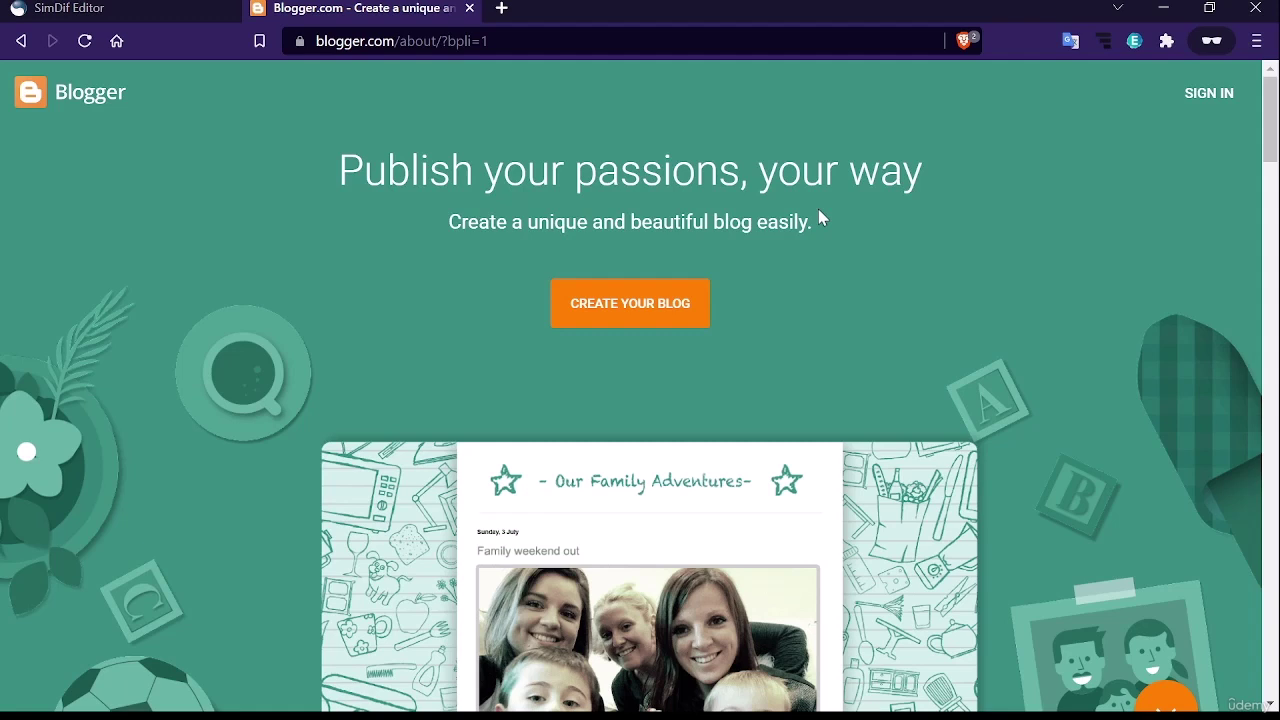
Start creating a blog and sign in to Blogger with the Google account's email and password
left_click(630, 303)
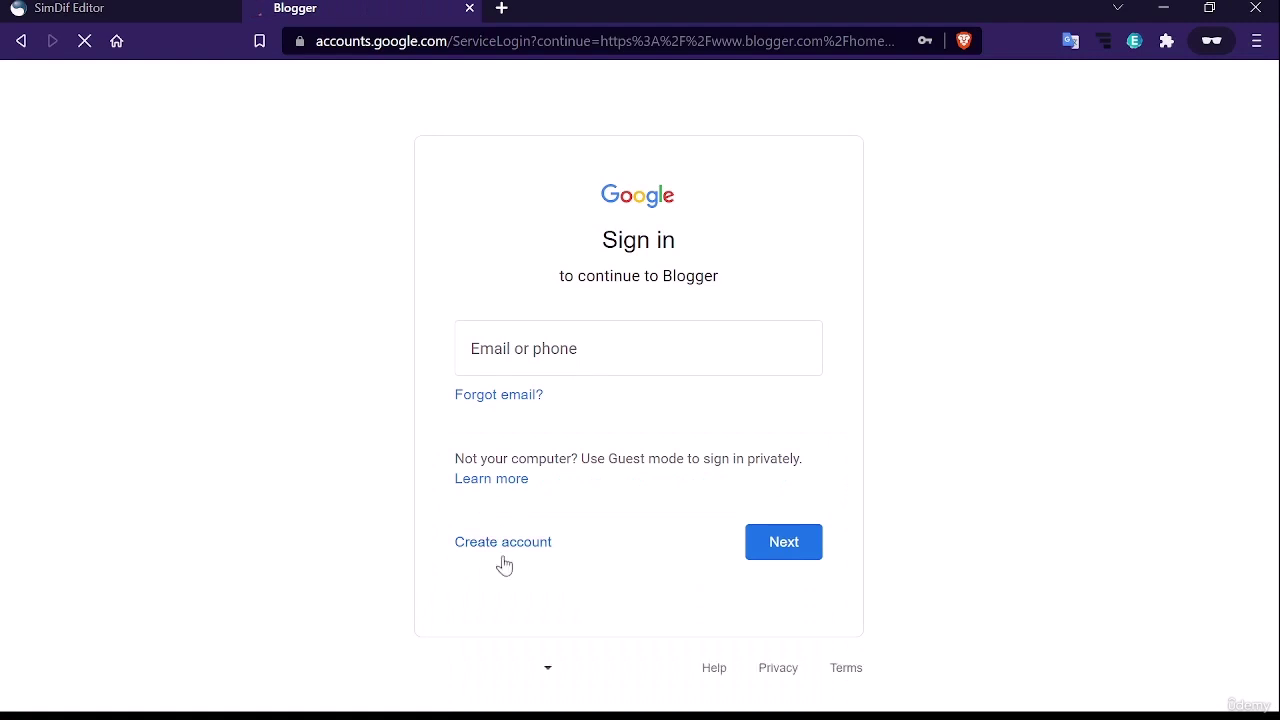
left_click(548, 326)
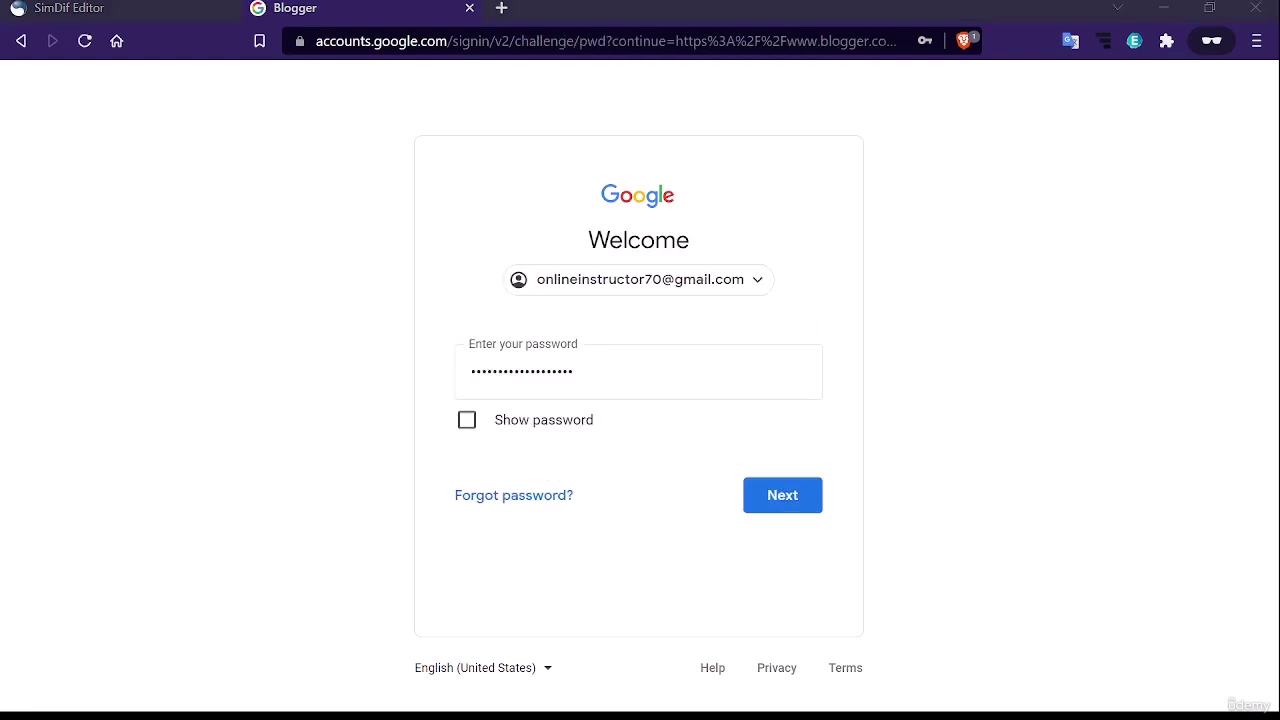
left_click(1191, 506)
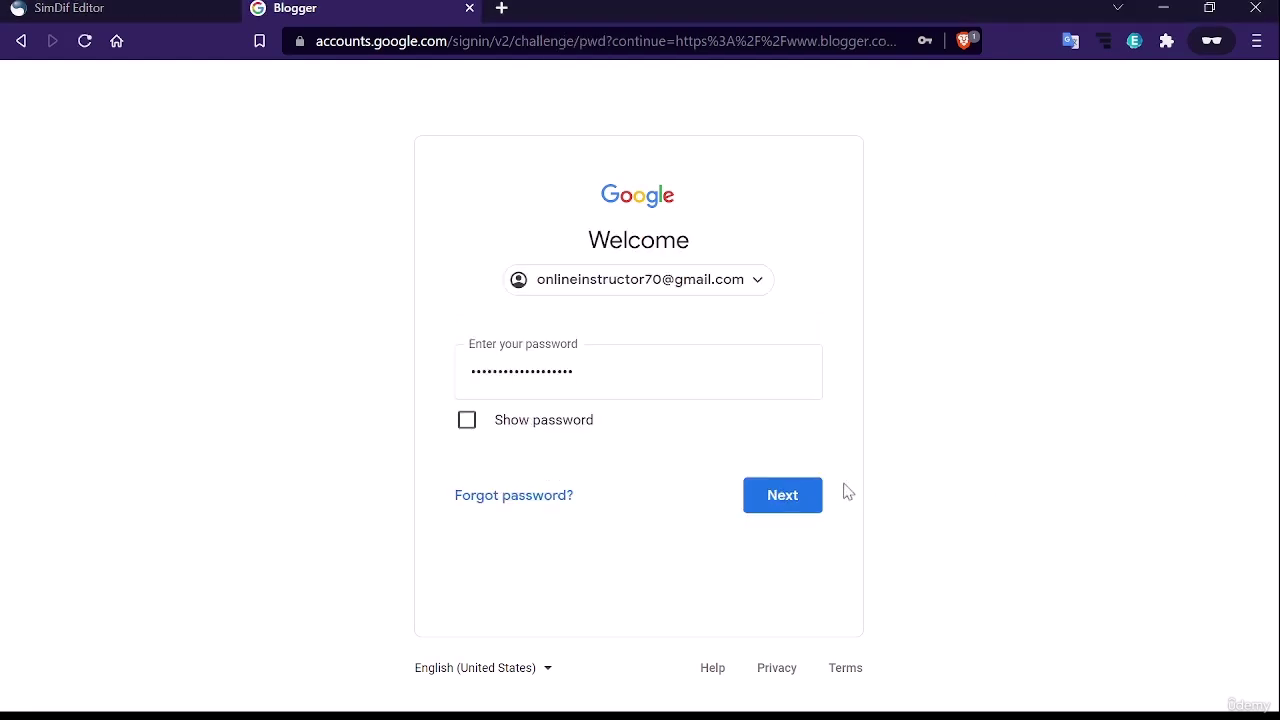
left_click(788, 498)
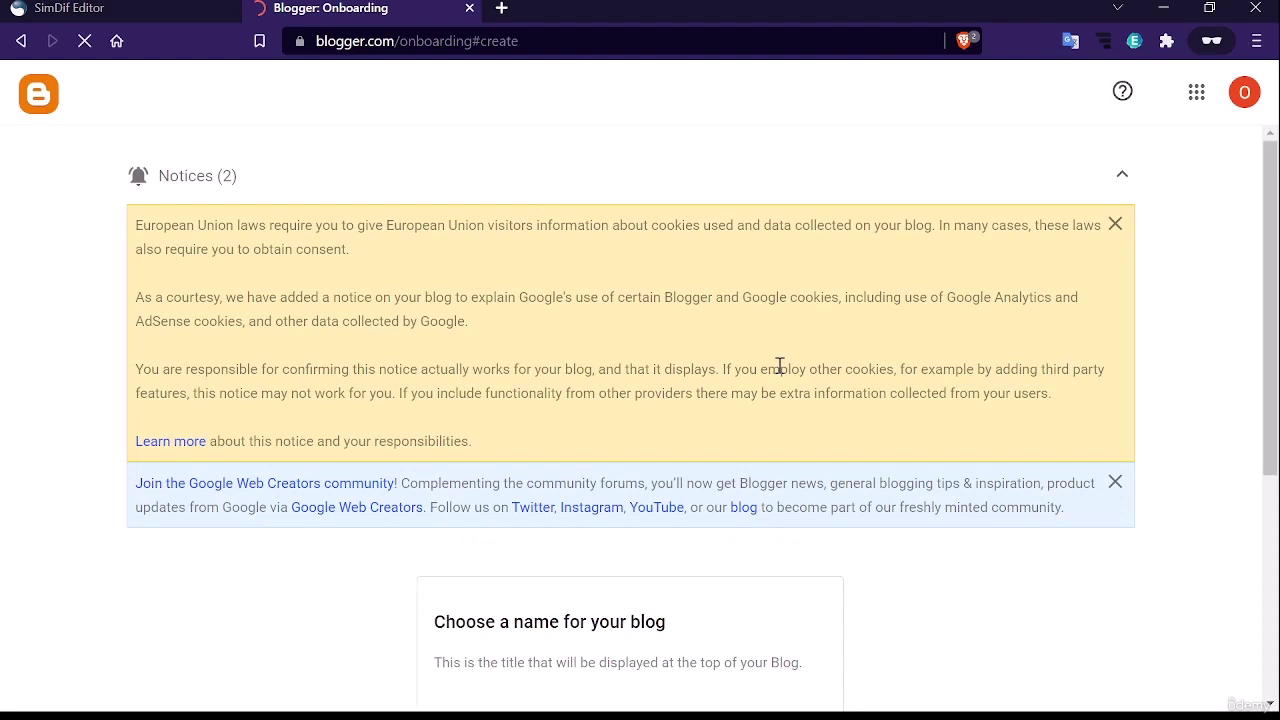
Title the new blog "Online Courses by" followed by the instructor's full name, and continue to the address choice
scroll(780, 366, "down", 4)
left_click(729, 356)
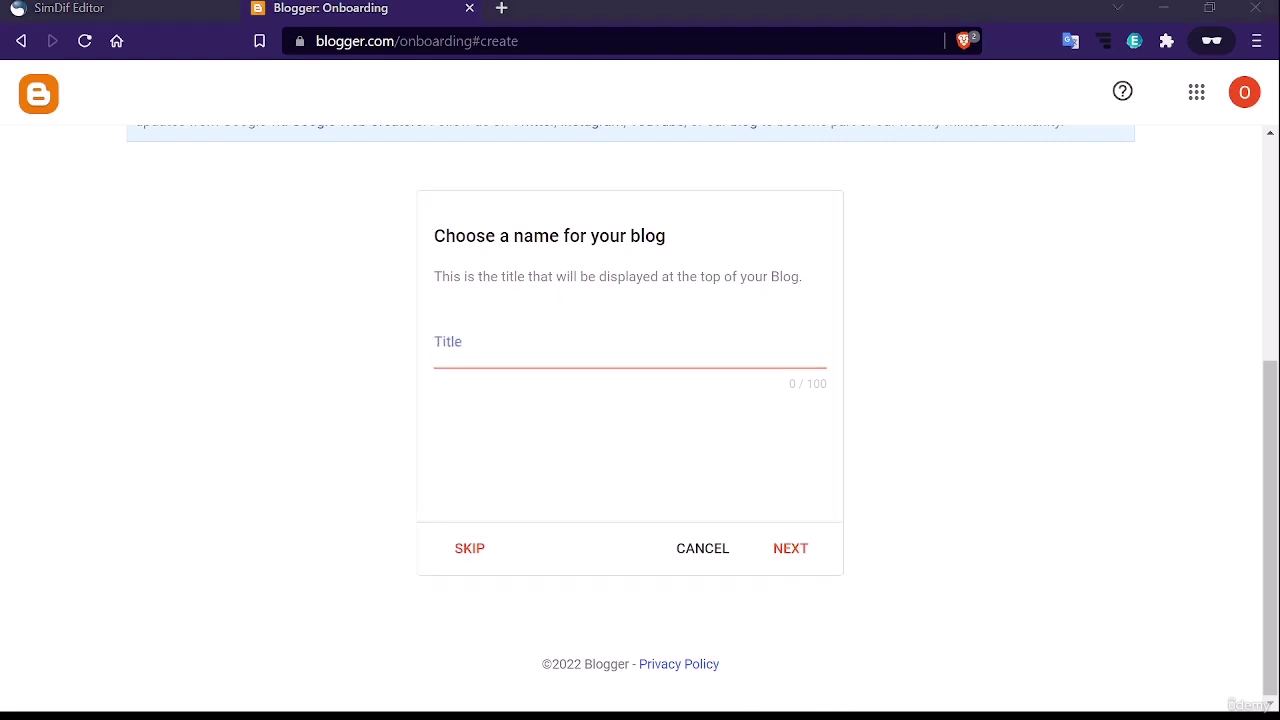
left_click(1134, 506)
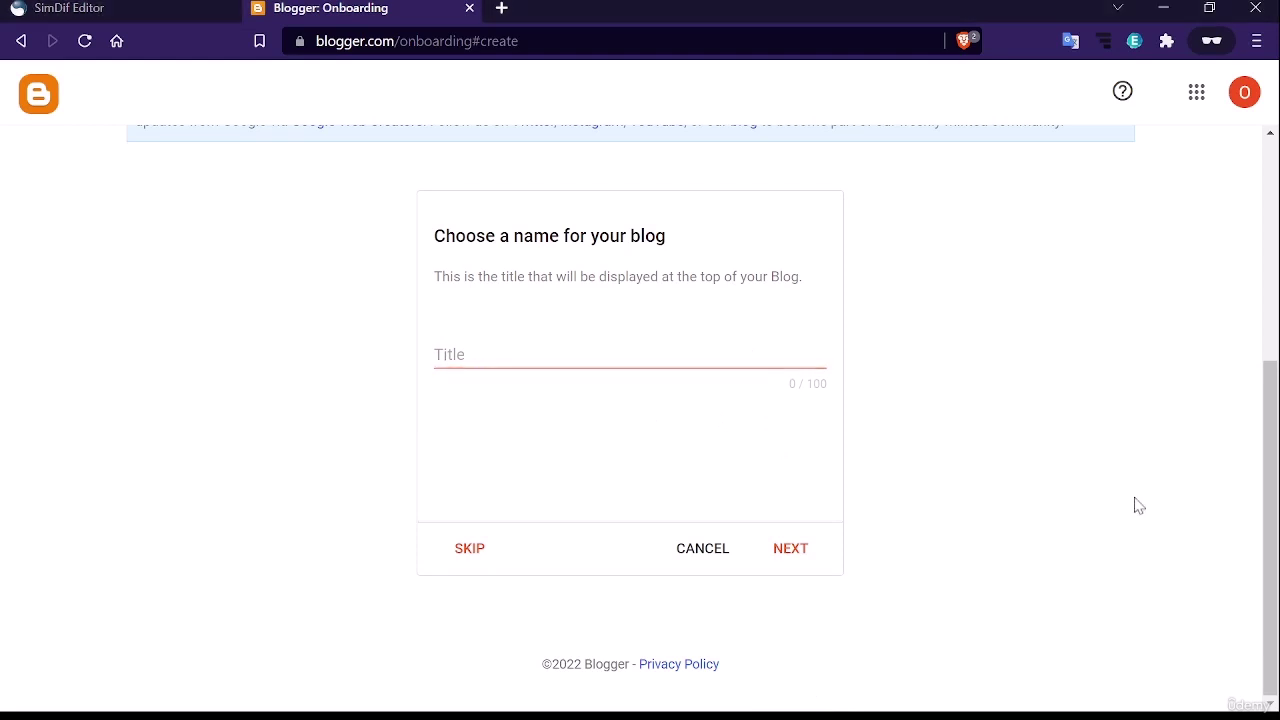
left_click(581, 362)
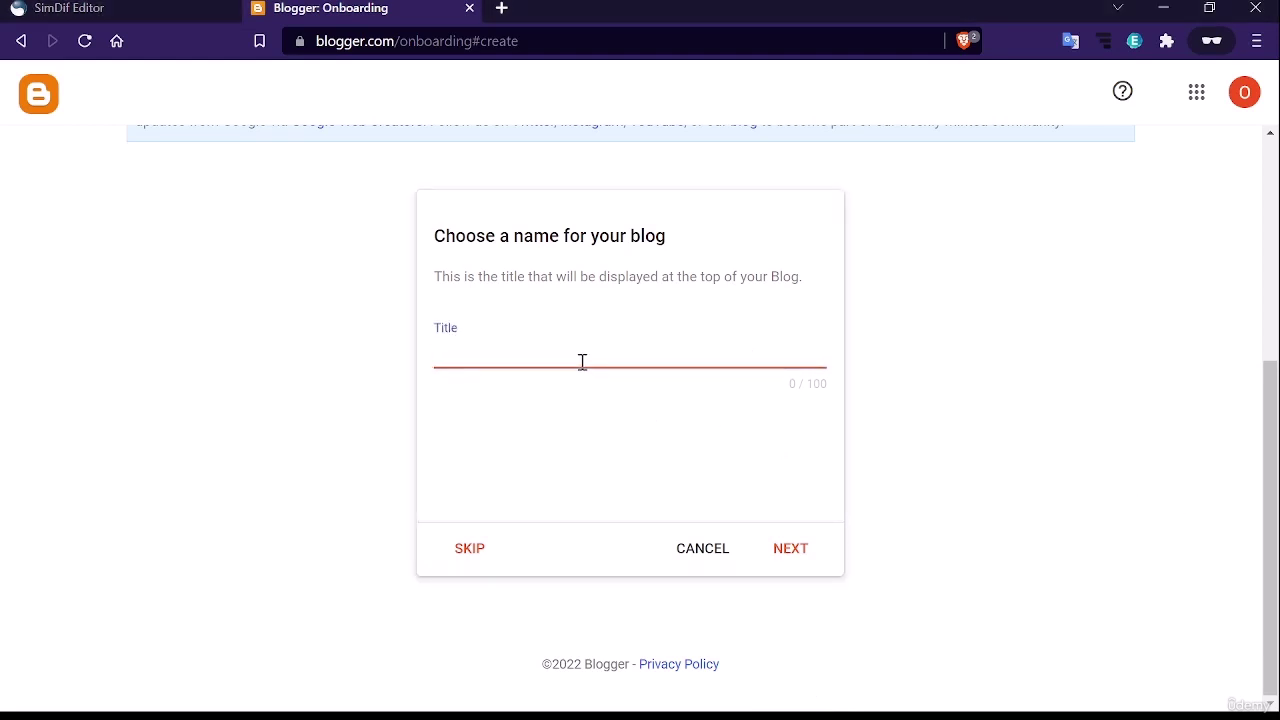
type("Sare Sheri")
key("BackSpace")
key("BackSpace")
key("BackSpace")
key("BackSpace")
key("BackSpace")
key("BackSpace")
key("BackSpace")
key("BackSpace")
key("BackSpace")
type("Online Coure")
key("BackSpace")
type("ses by Sare")
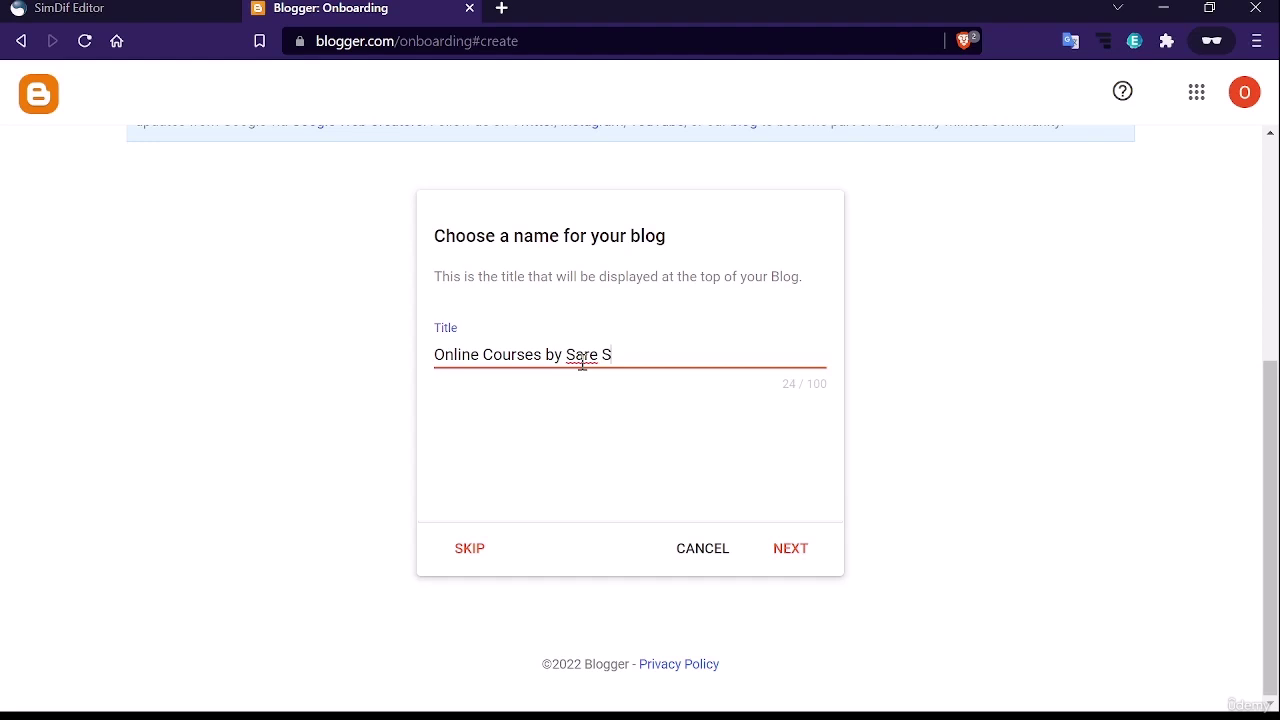
type("f")
left_click(786, 560)
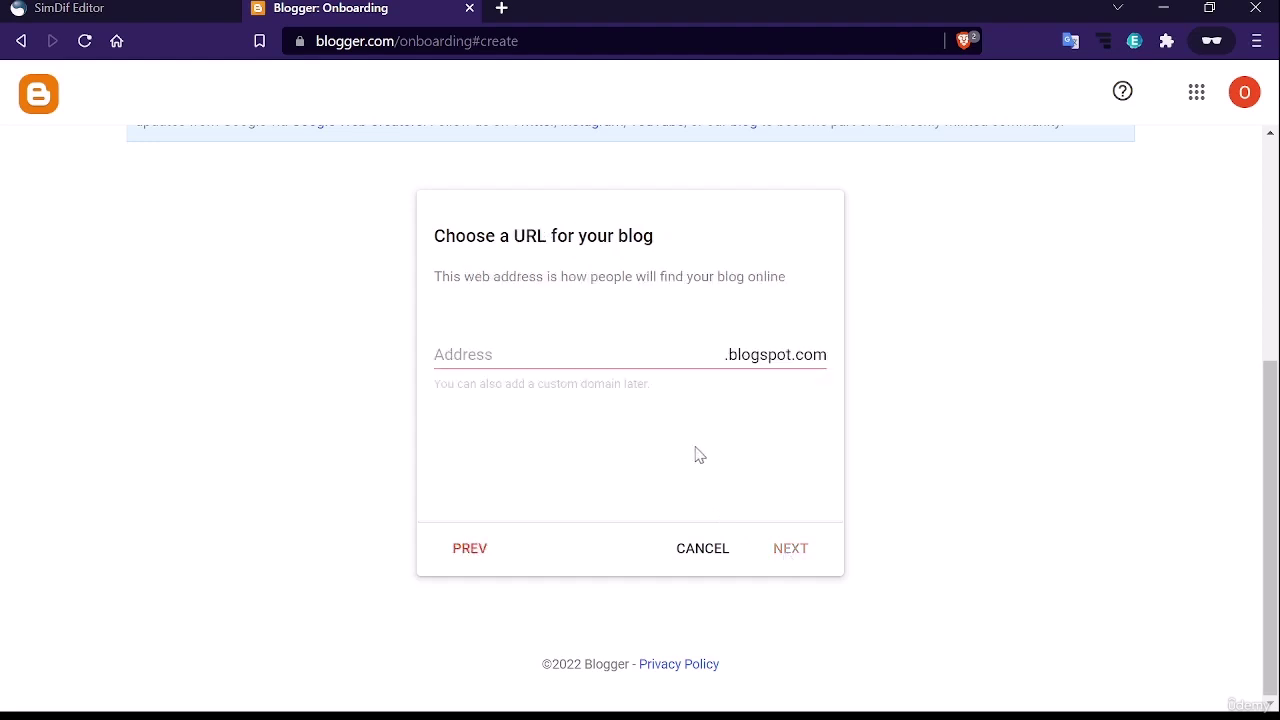
Set the blogspot.com address to the instructor's name as one lowercase word, and finish the blog with the full name as display name
left_click(646, 354)
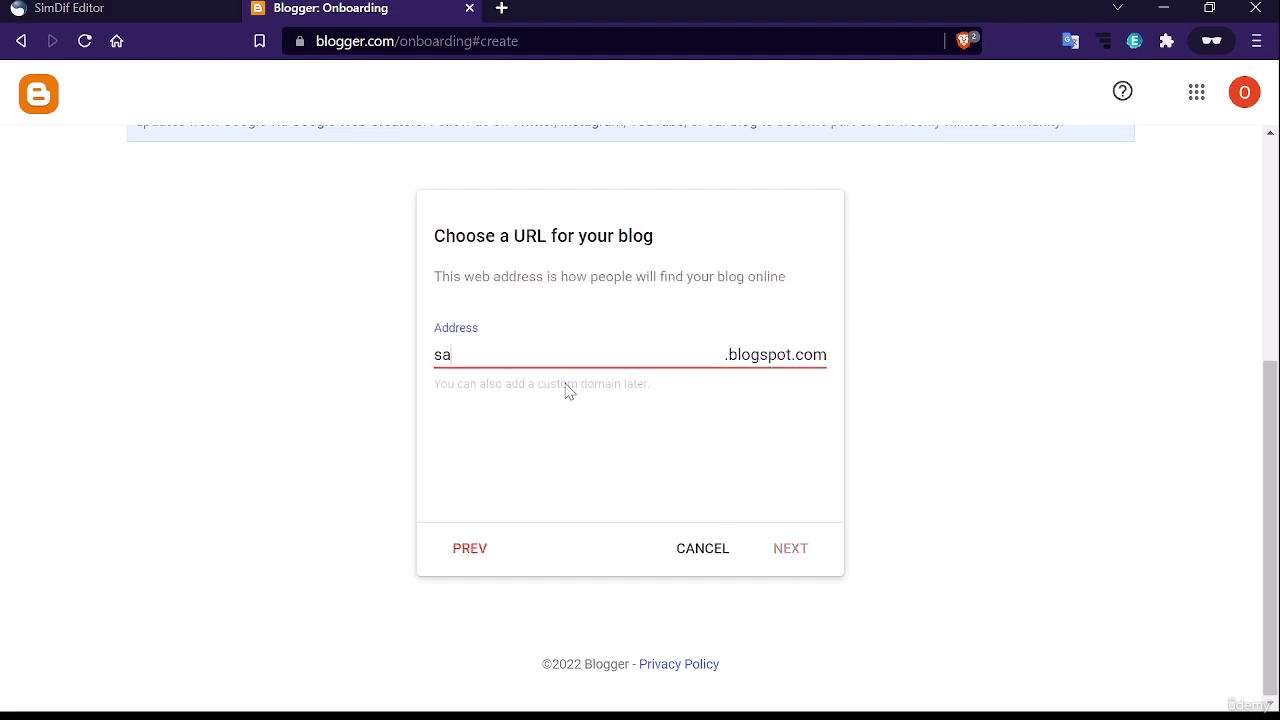
type("saresherif")
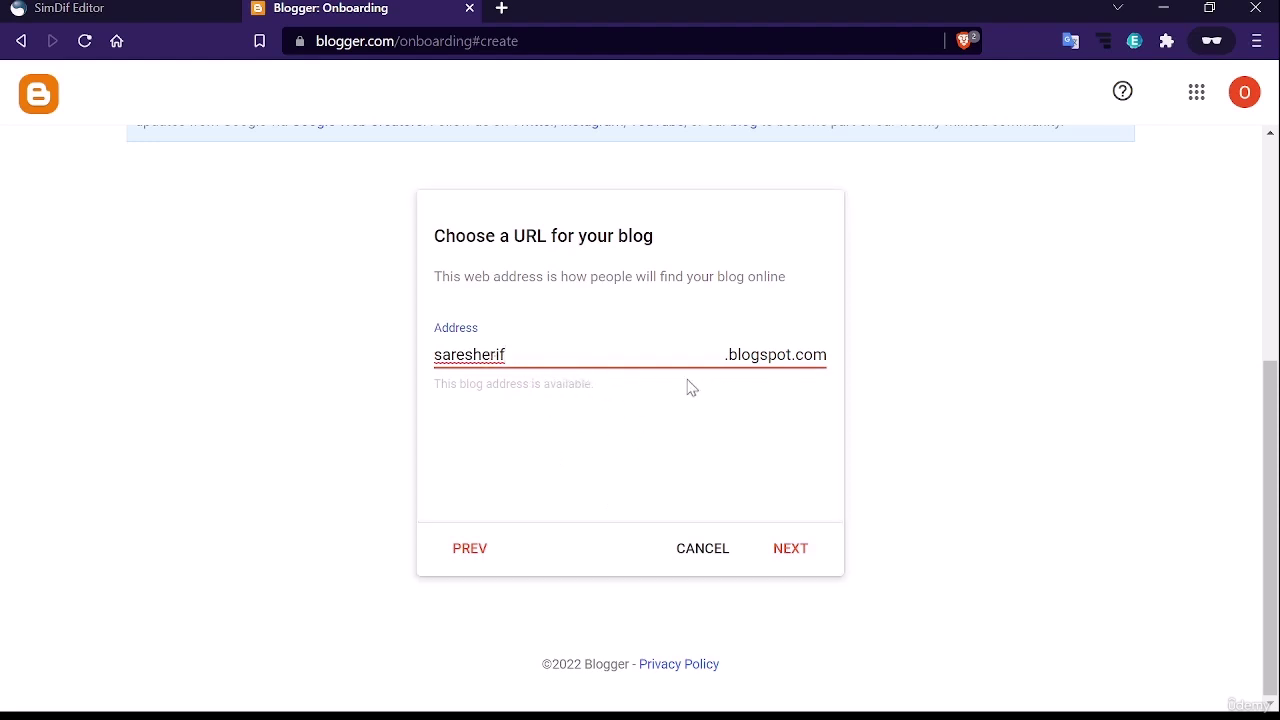
left_click(782, 552)
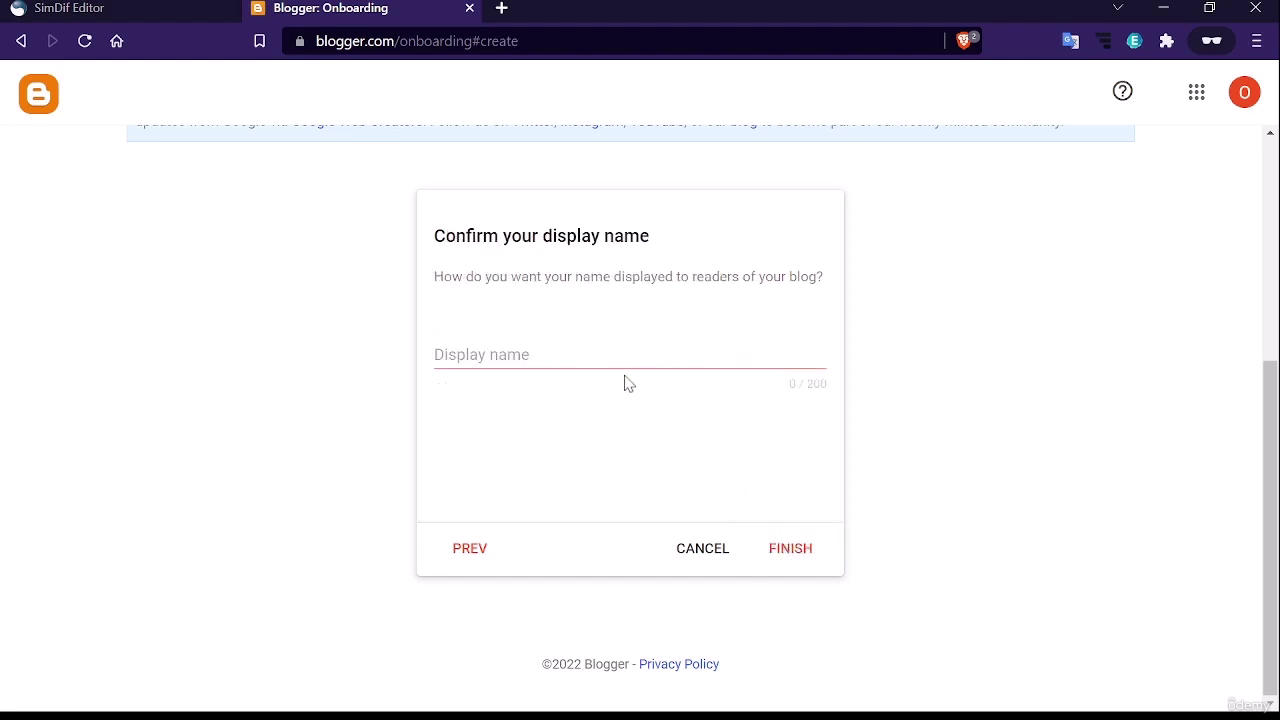
left_click(507, 351)
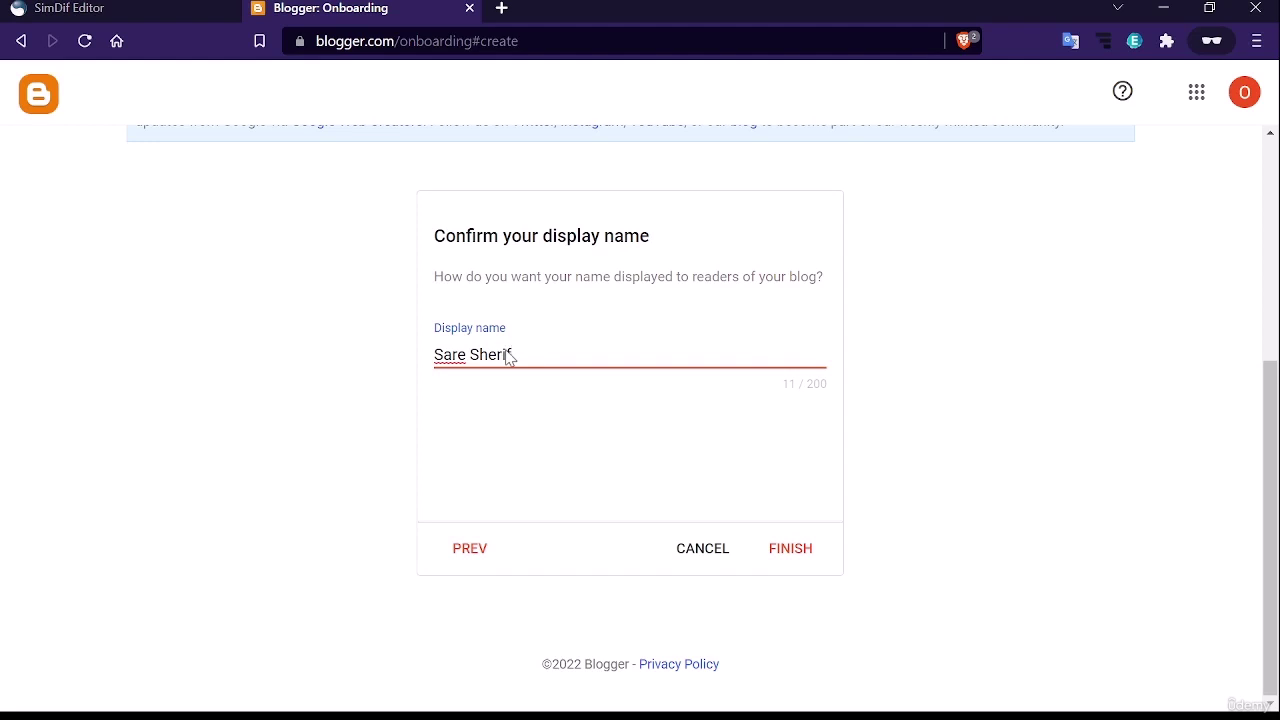
left_click(778, 555)
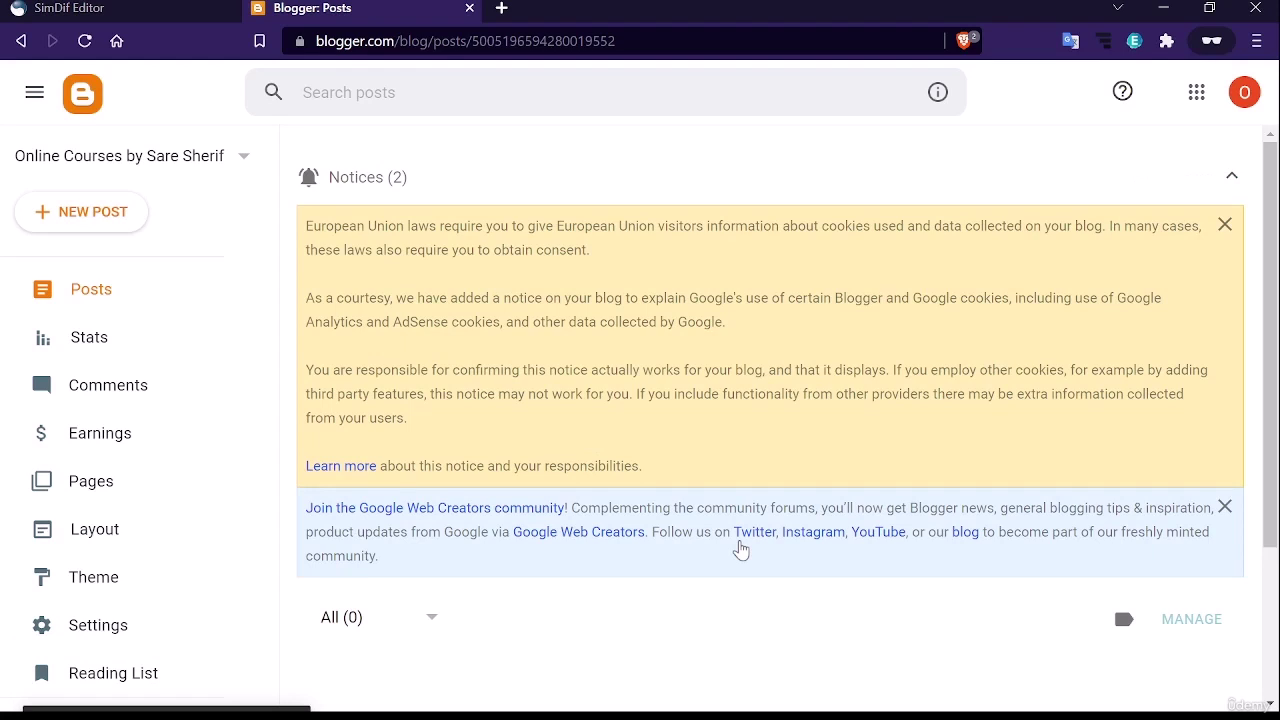
Dismiss the Google Web Creators community notice and the European Union cookie notice on the posts page
left_click(1224, 507)
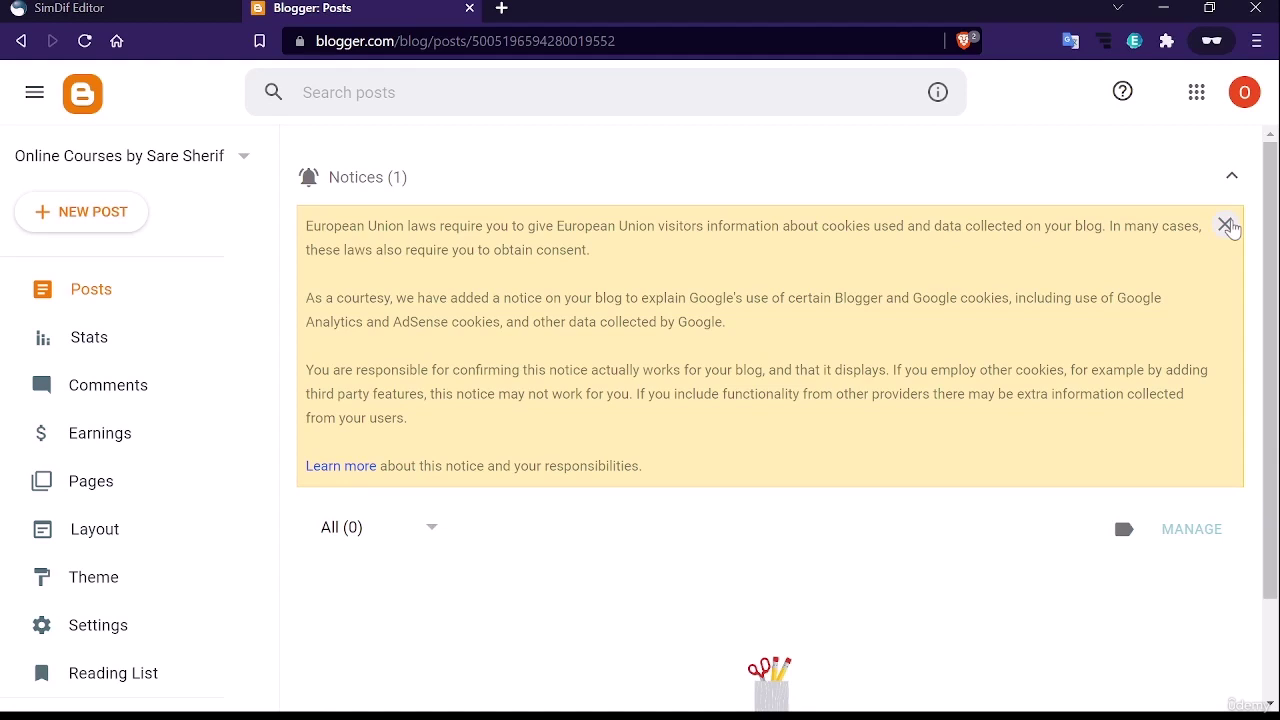
left_click(1225, 226)
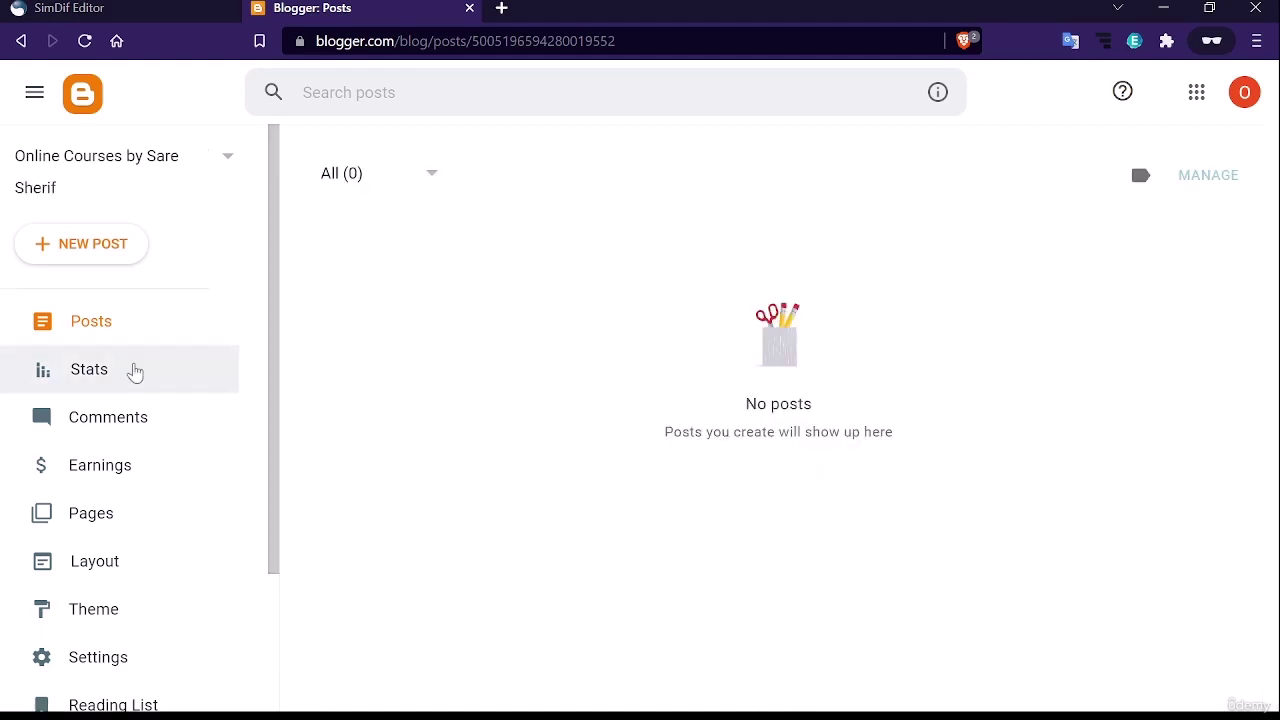
scroll(98, 437, "down", 2)
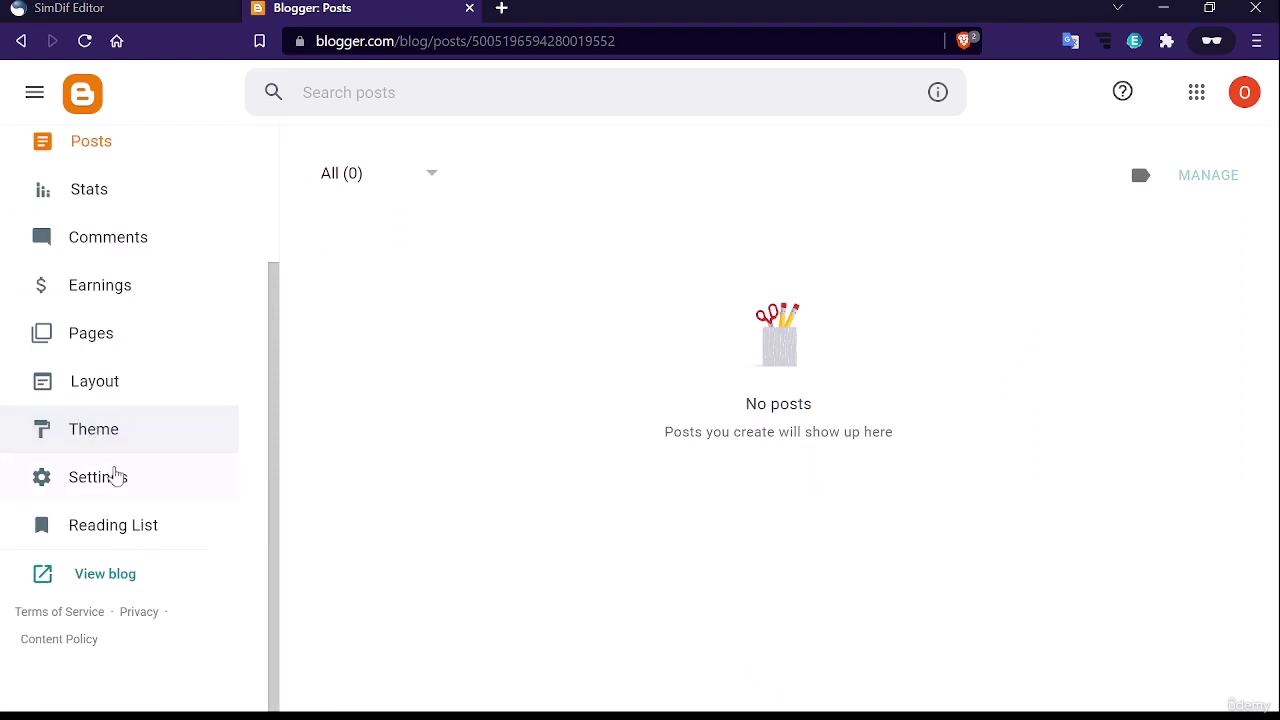
scroll(100, 460, "up", 2)
left_click(1242, 95)
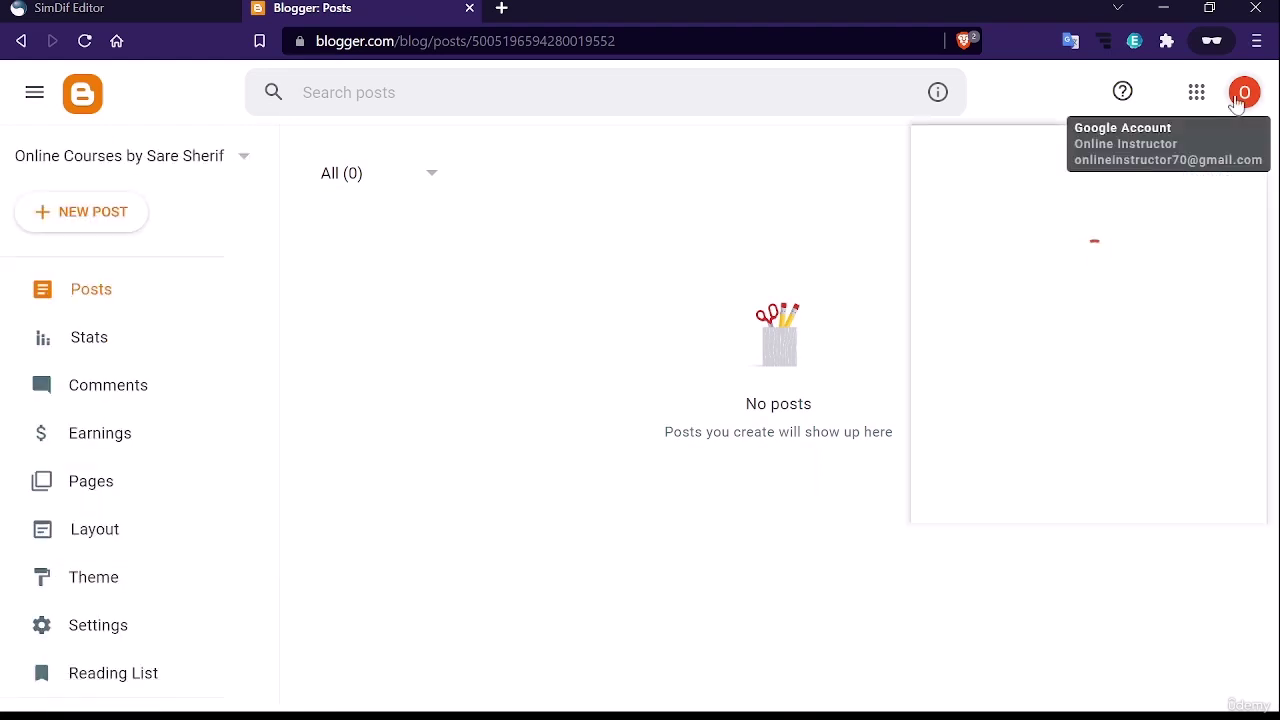
left_click(1240, 97)
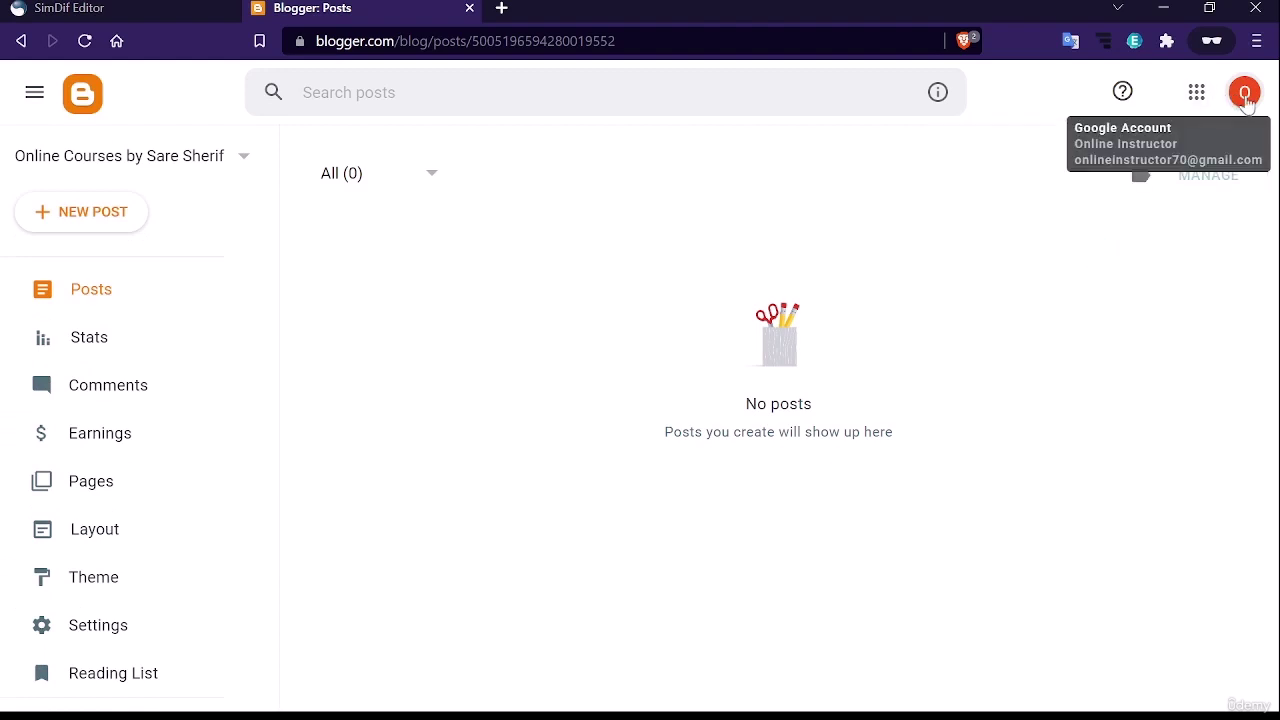
left_click(1197, 95)
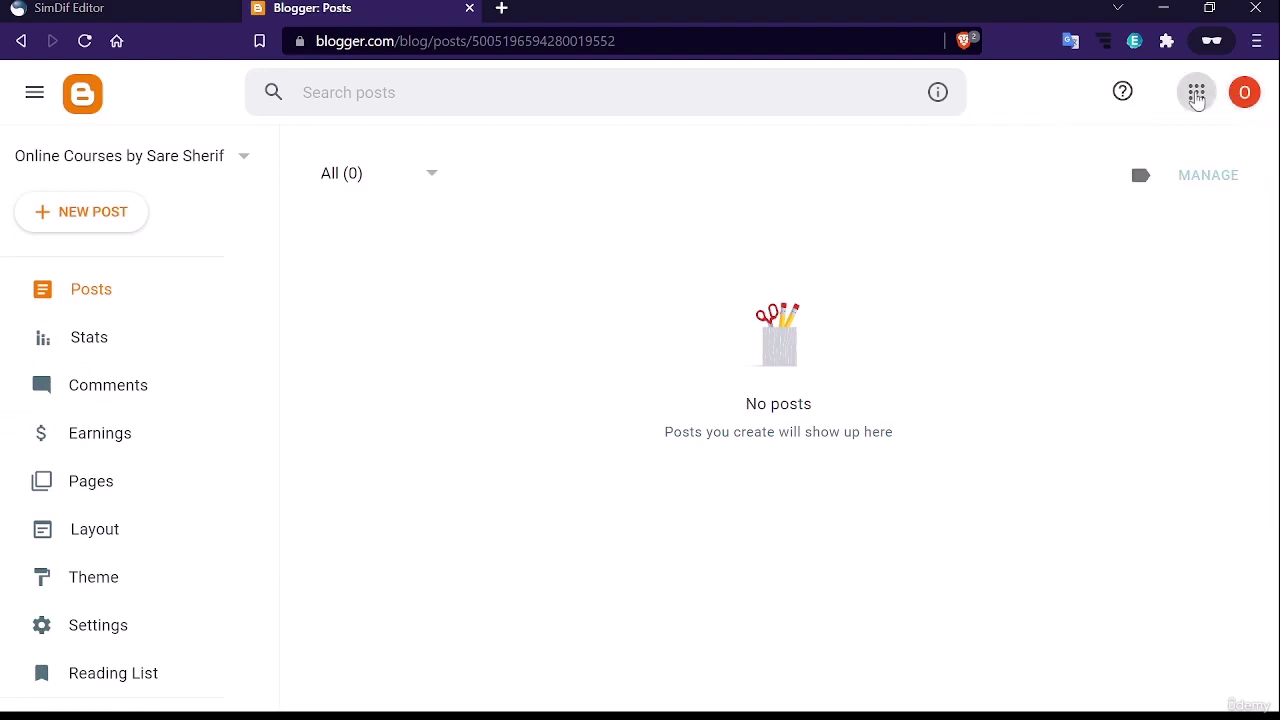
left_click(1197, 95)
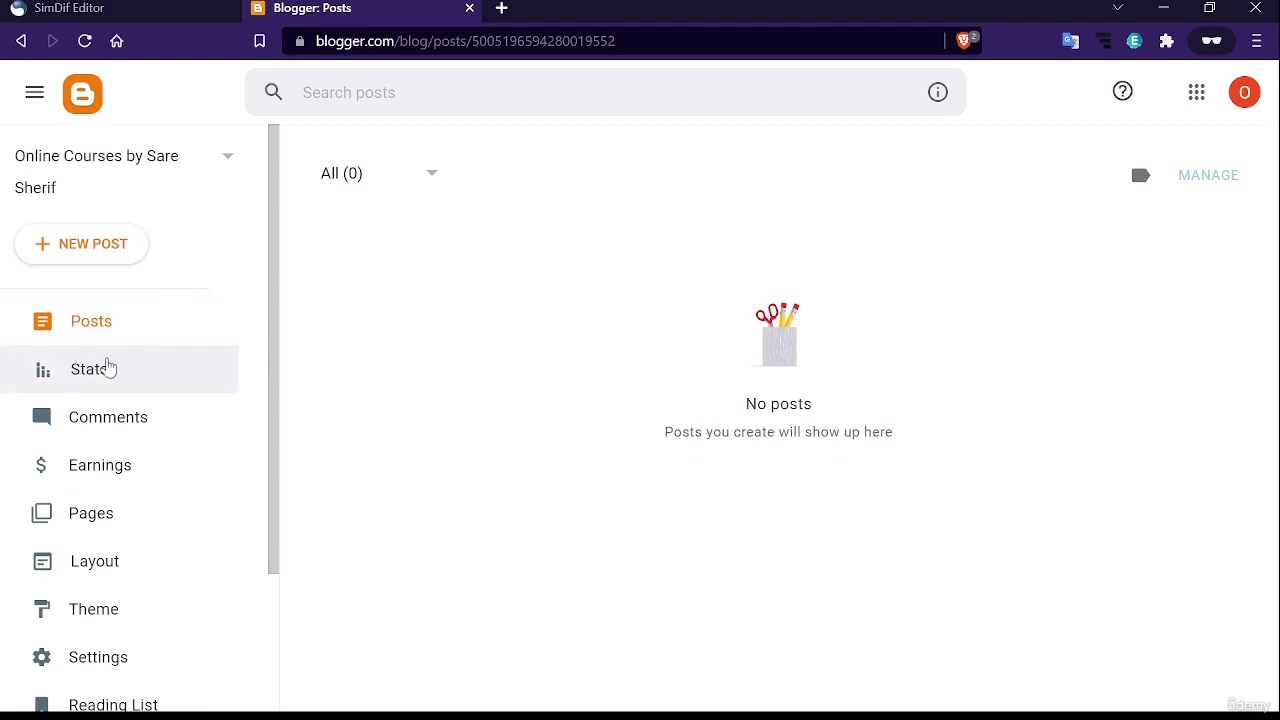
Examine the blog's Stats page, from followers, posts and comments down to the Latest Post, Posts and Pages sections
left_click(77, 372)
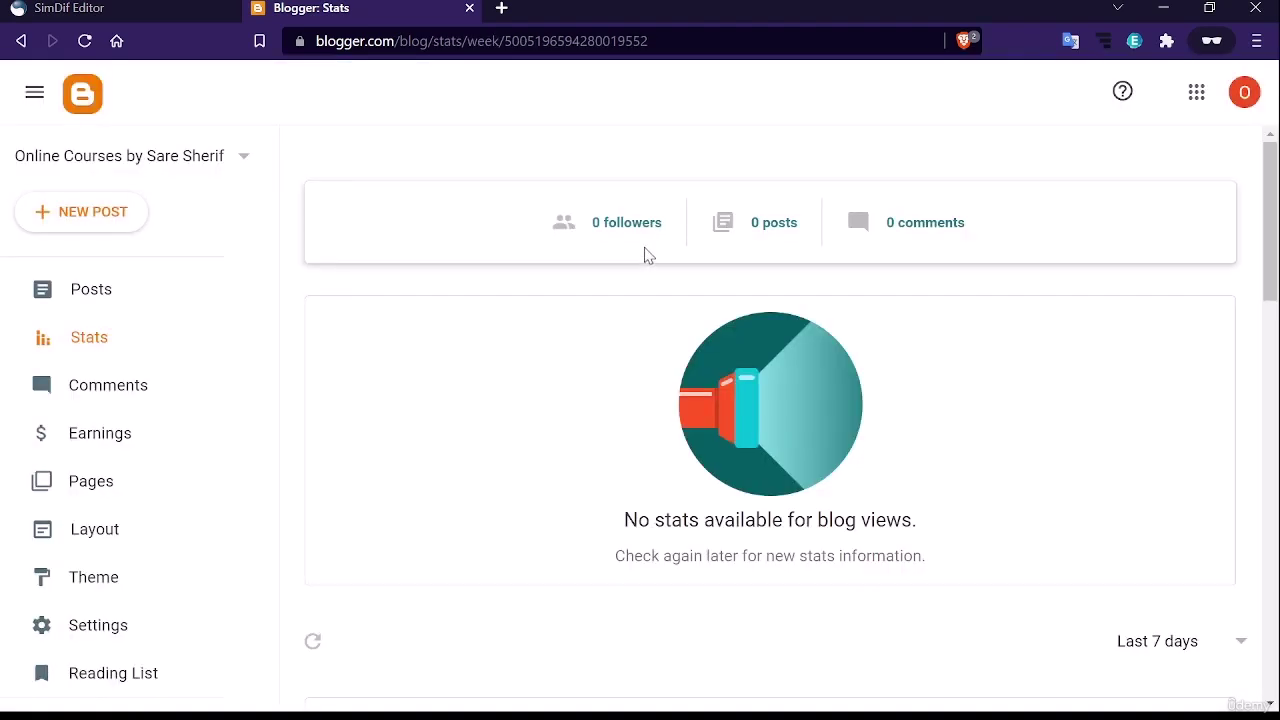
scroll(737, 323, "down", 2)
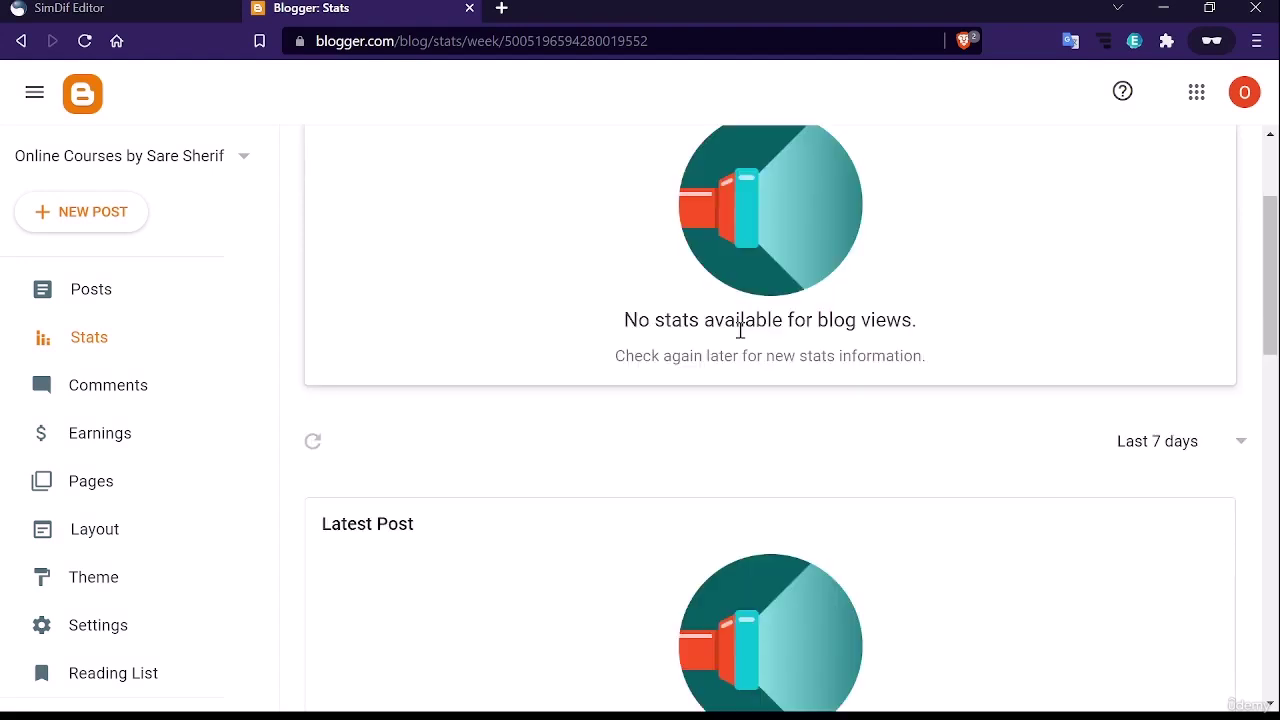
scroll(750, 430, "up", 2)
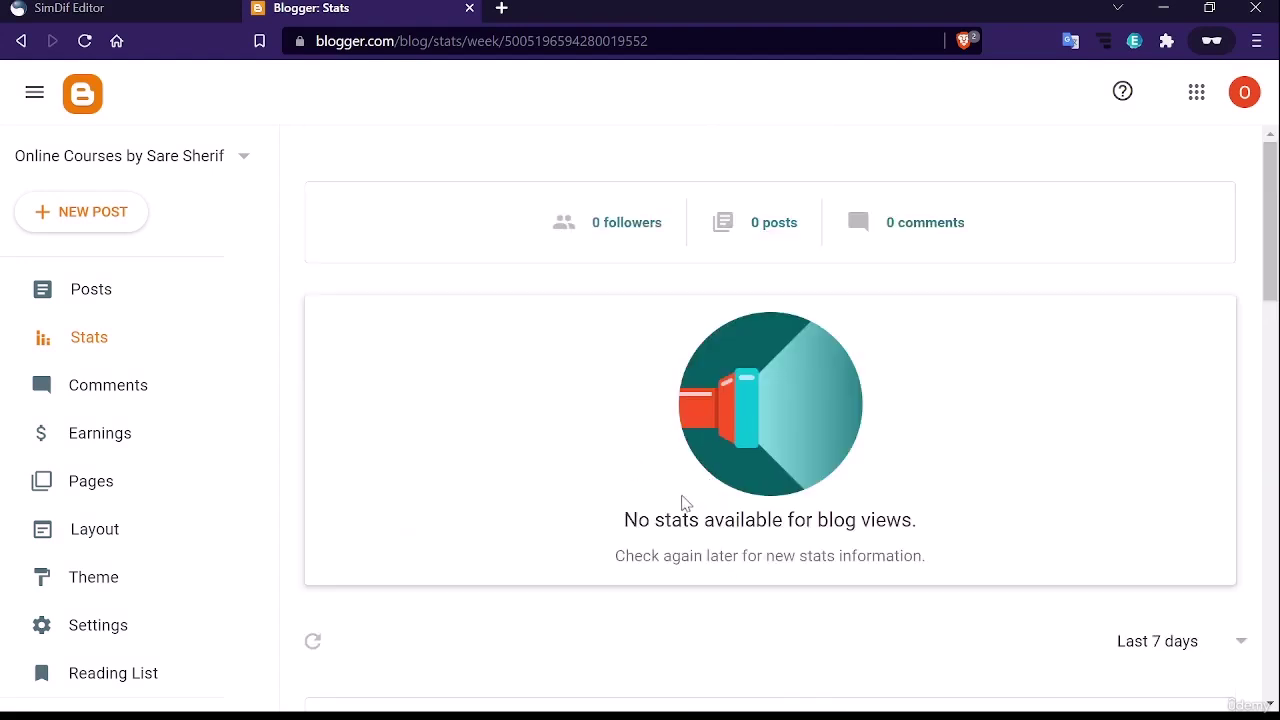
scroll(635, 492, "down", 1)
scroll(630, 492, "down", 3)
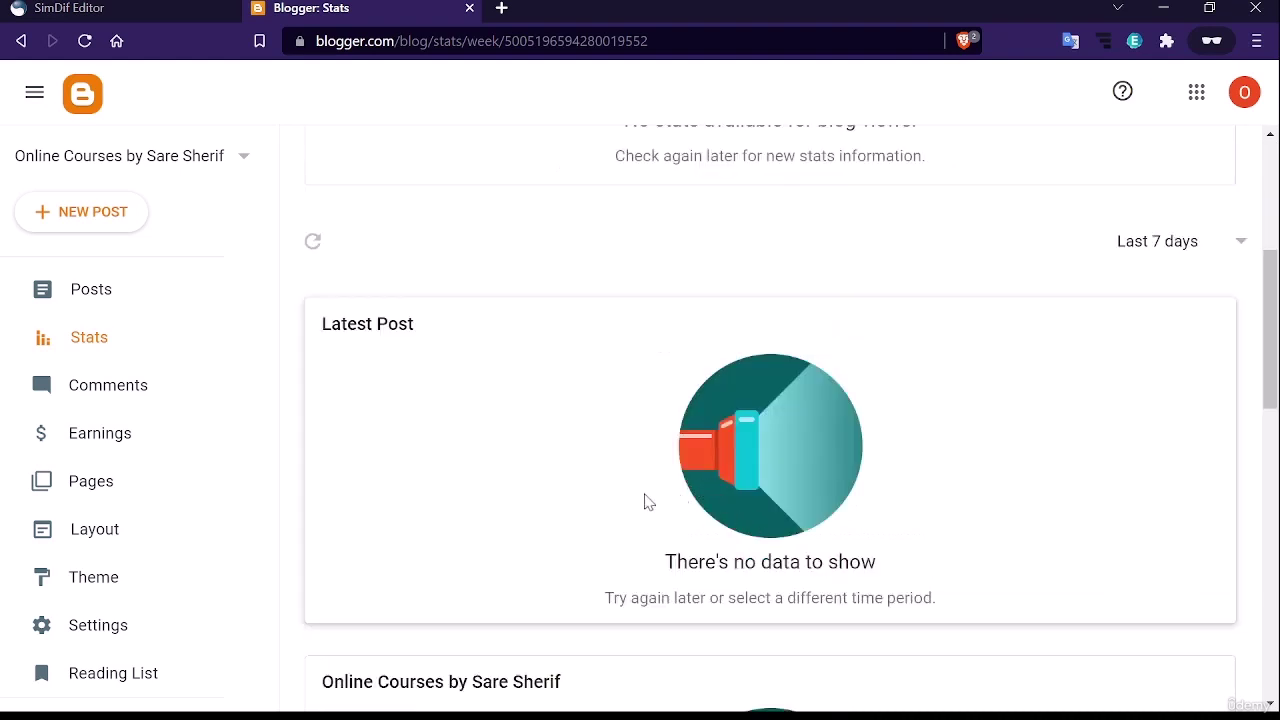
scroll(648, 502, "down", 2)
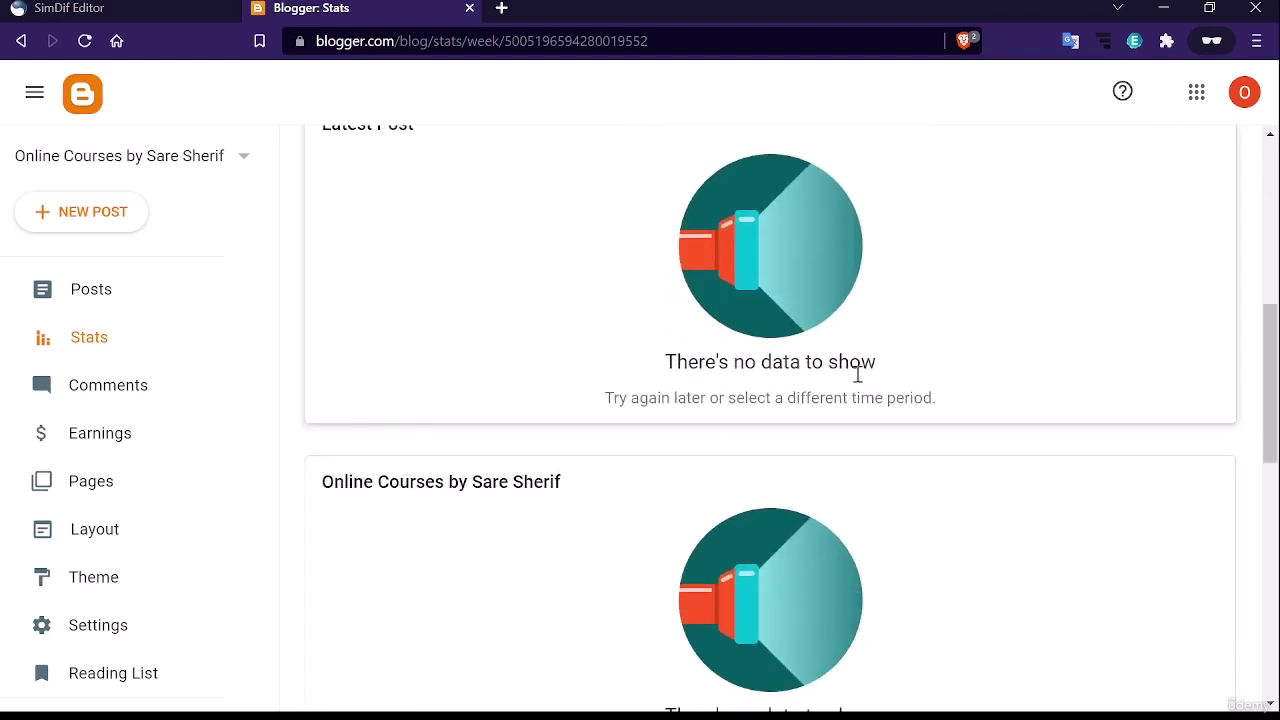
scroll(855, 375, "down", 2)
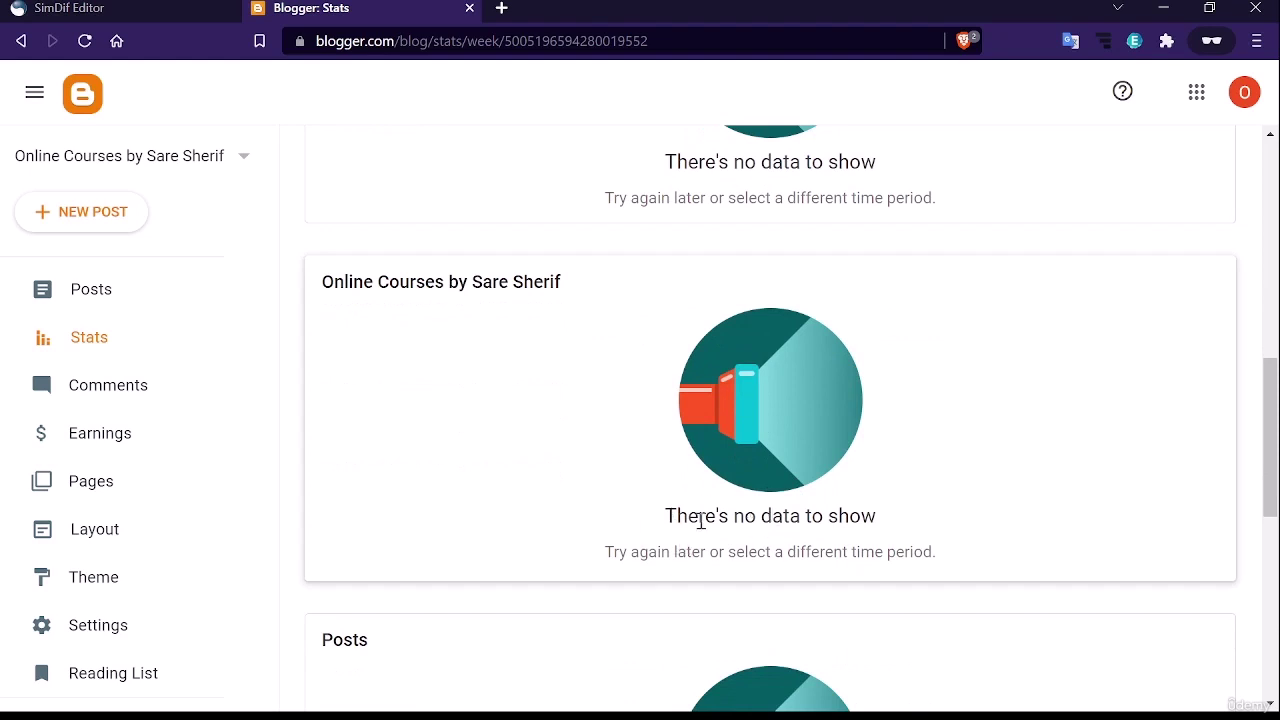
scroll(680, 515, "down", 1)
scroll(620, 525, "down", 3)
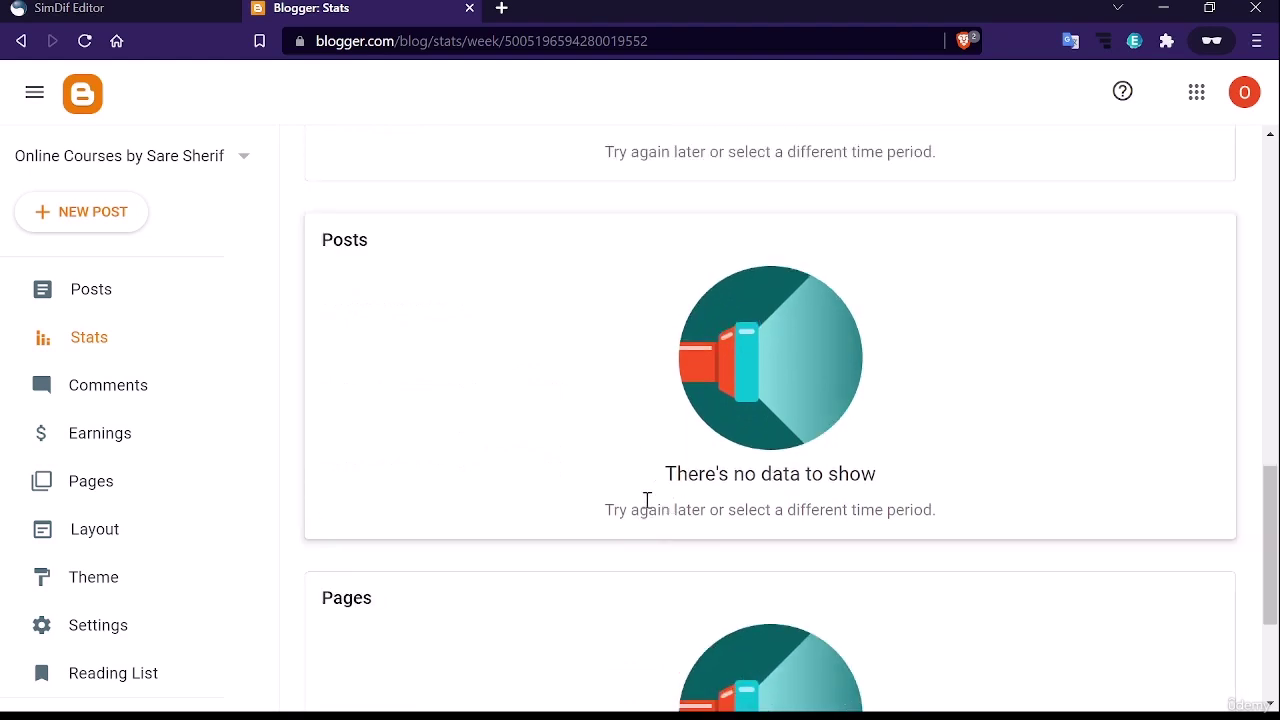
scroll(647, 500, "down", 3)
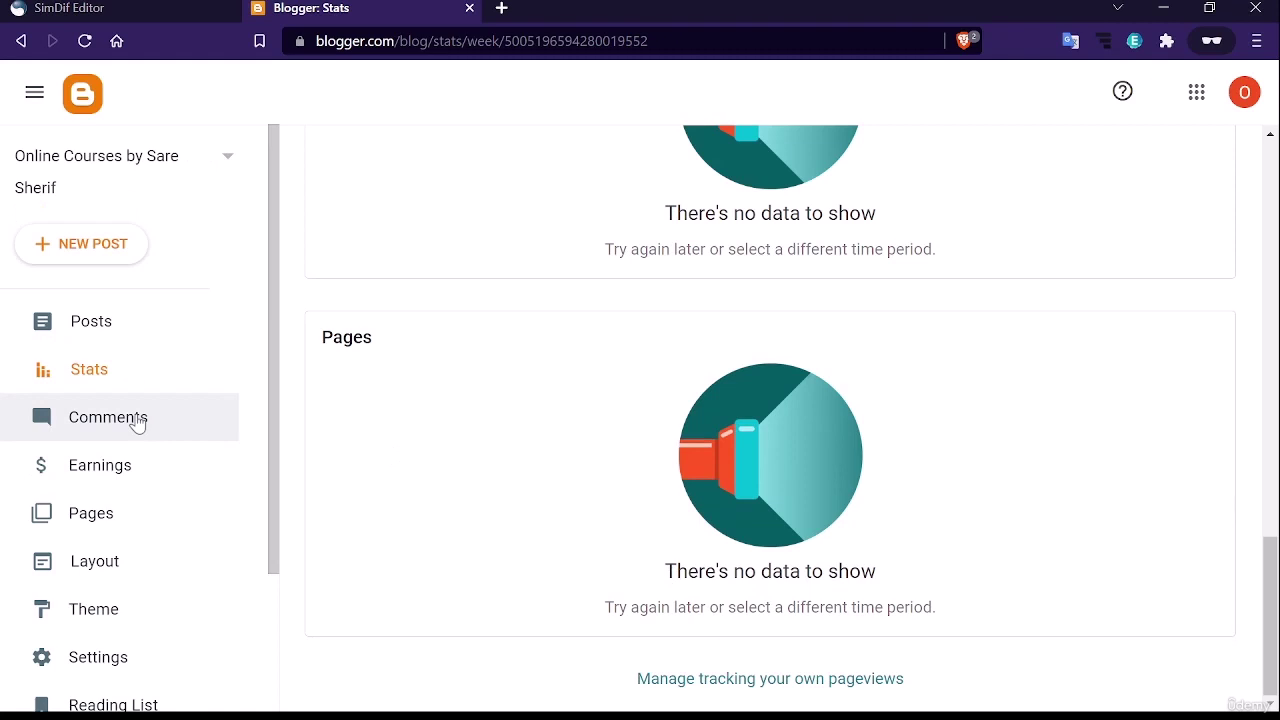
Look through the blog's Comments, Earnings and Pages sections, including the AdSense account offer
left_click(138, 424)
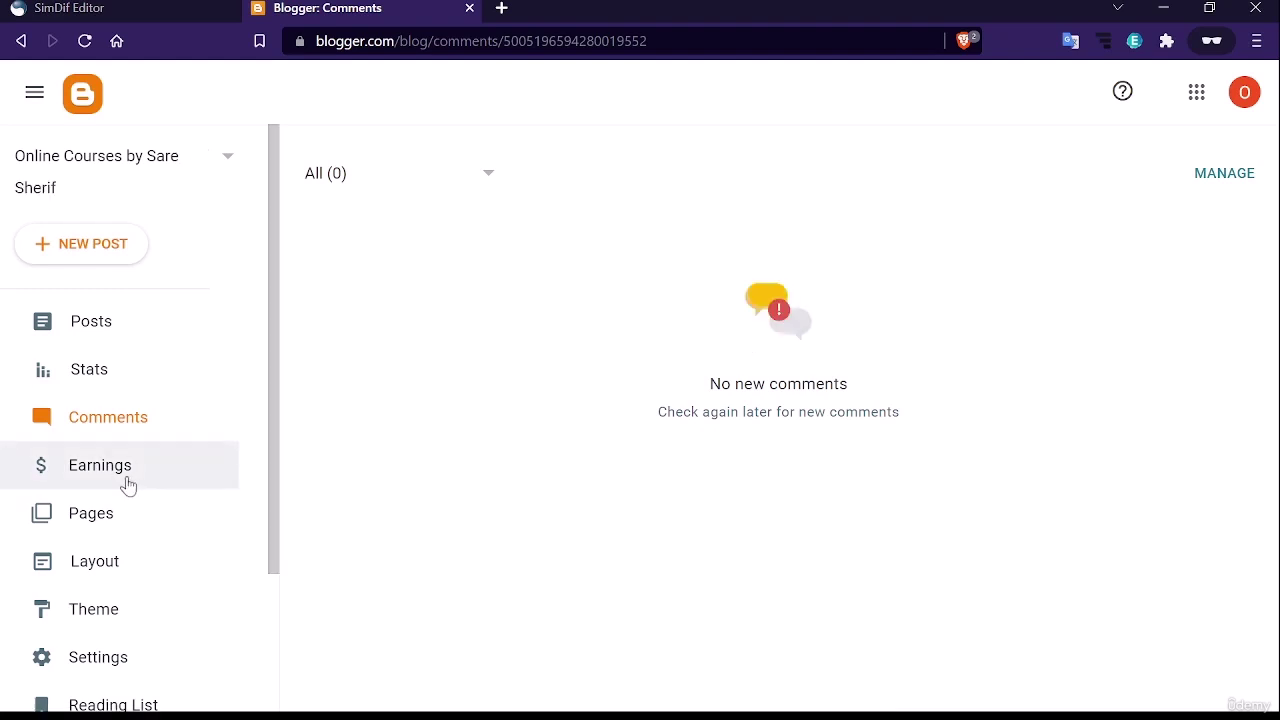
left_click(127, 484)
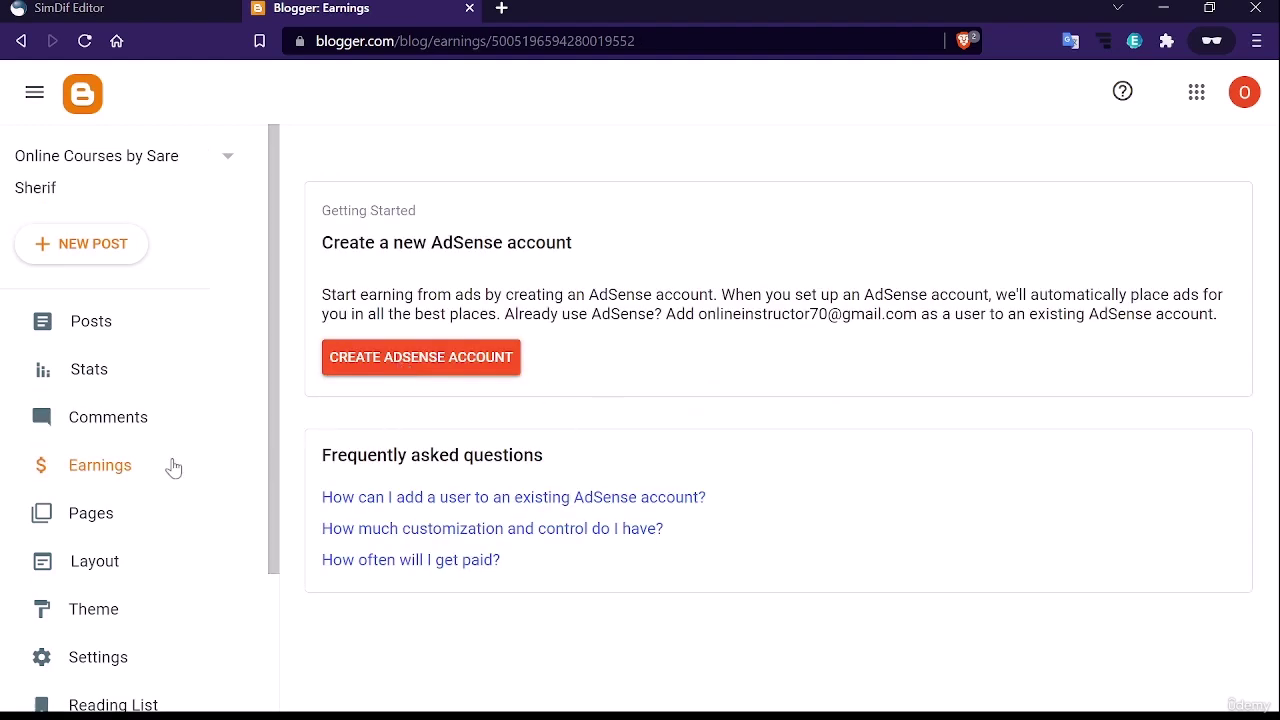
scroll(173, 467, "down", 2)
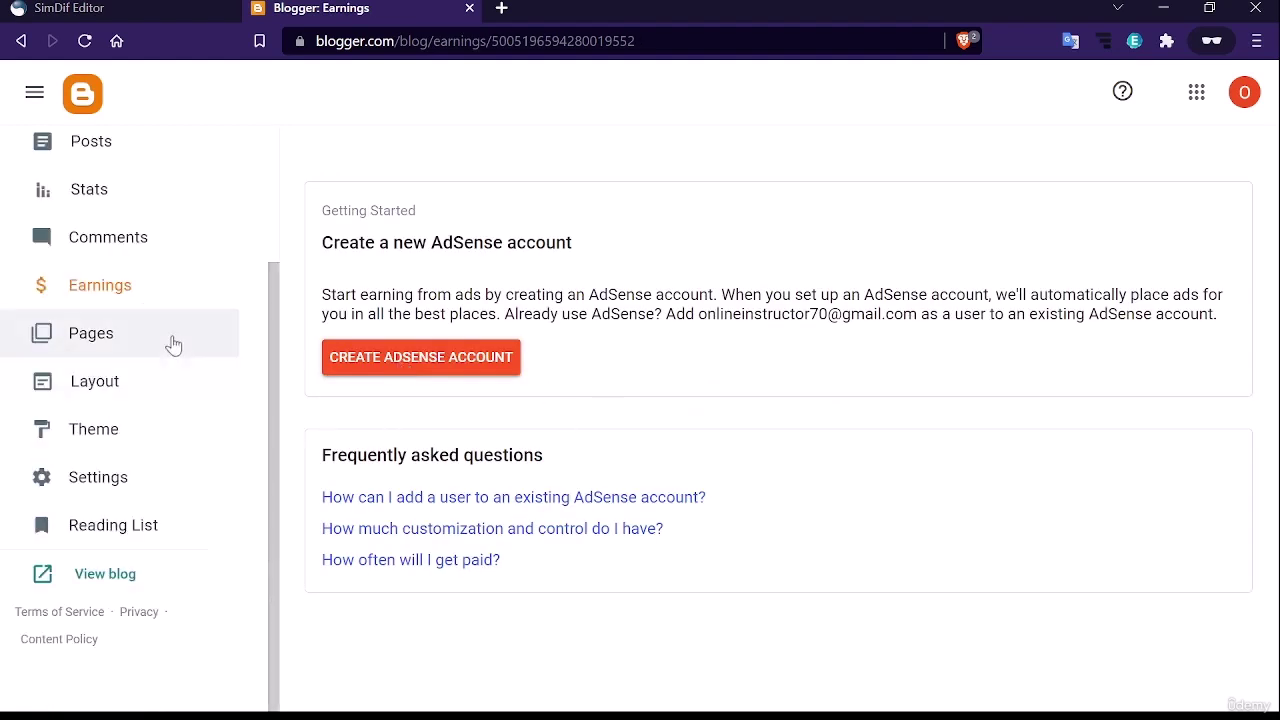
left_click(89, 349)
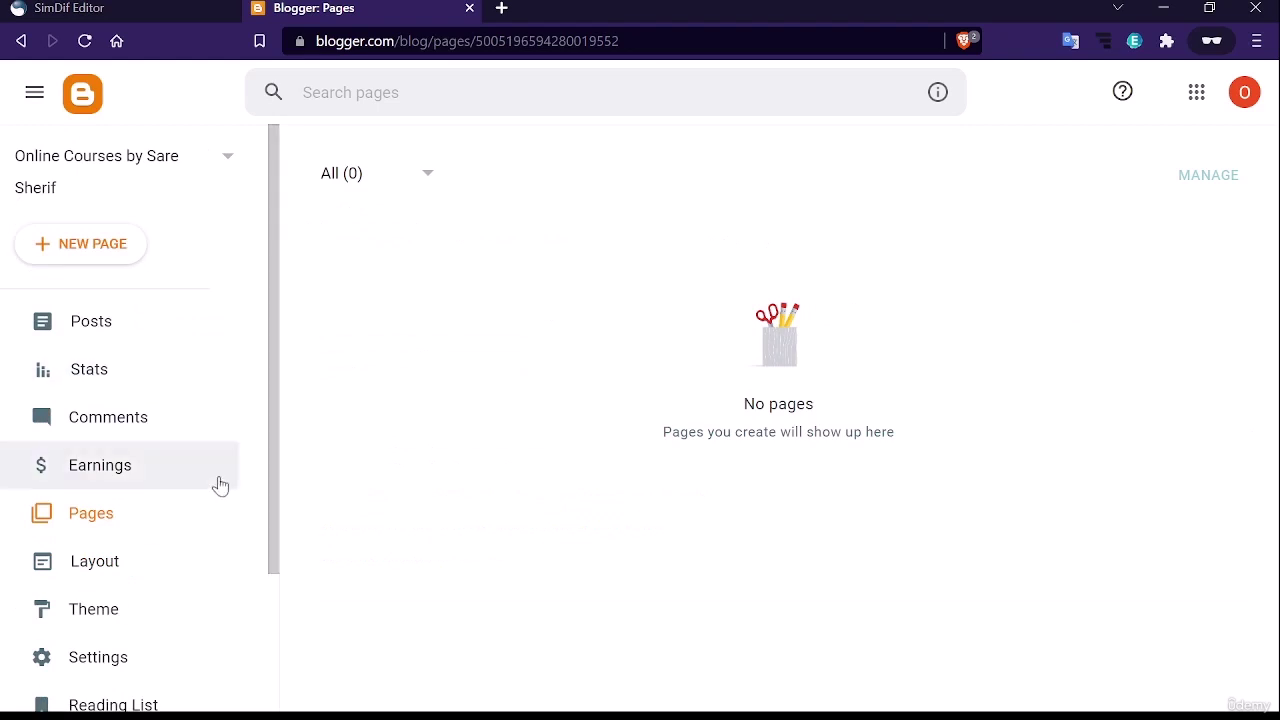
Open the blog's Layout section and look over its sidebar, search, header, page list and ads gadgets
scroll(120, 463, "down", 2)
left_click(84, 403)
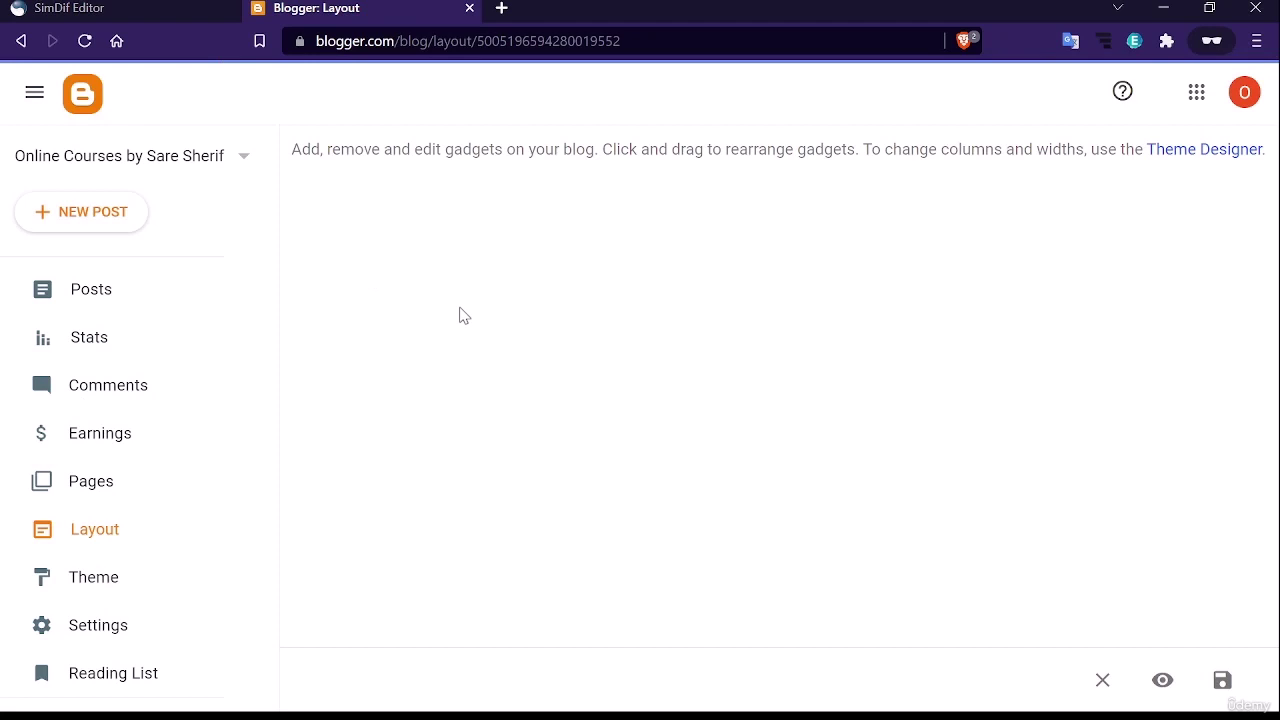
scroll(650, 358, "down", 4)
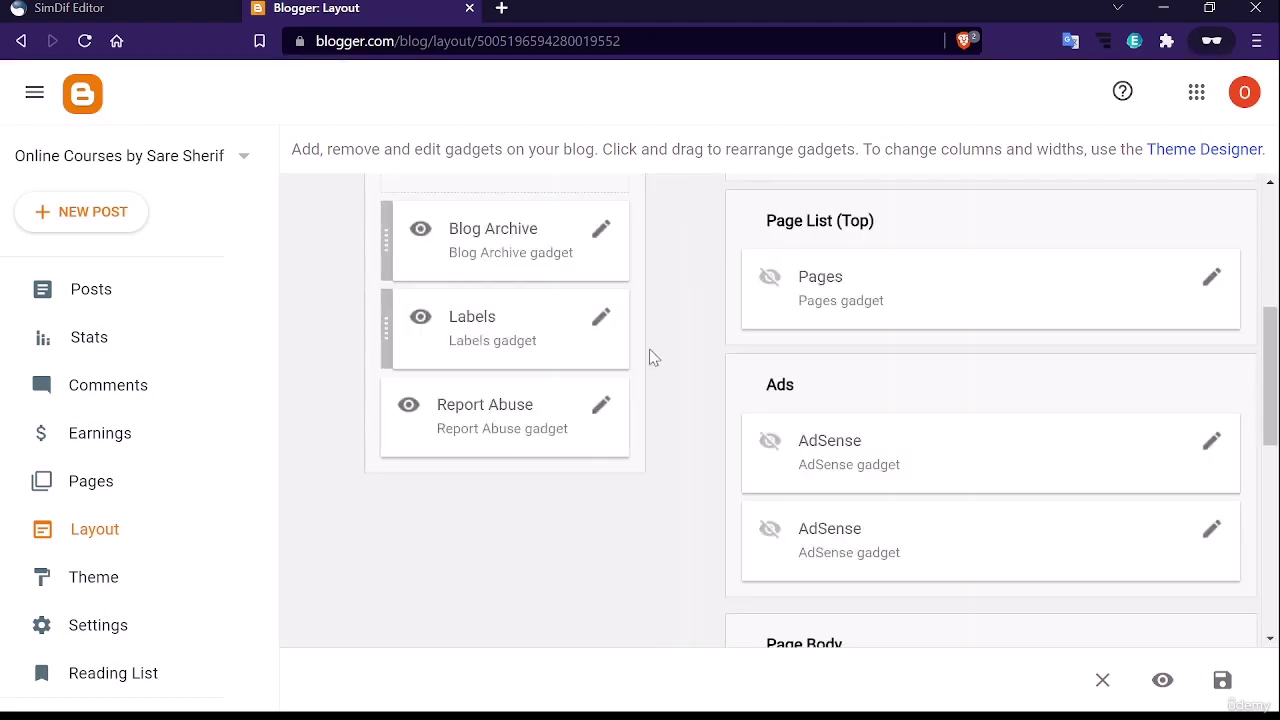
scroll(650, 358, "up", 4)
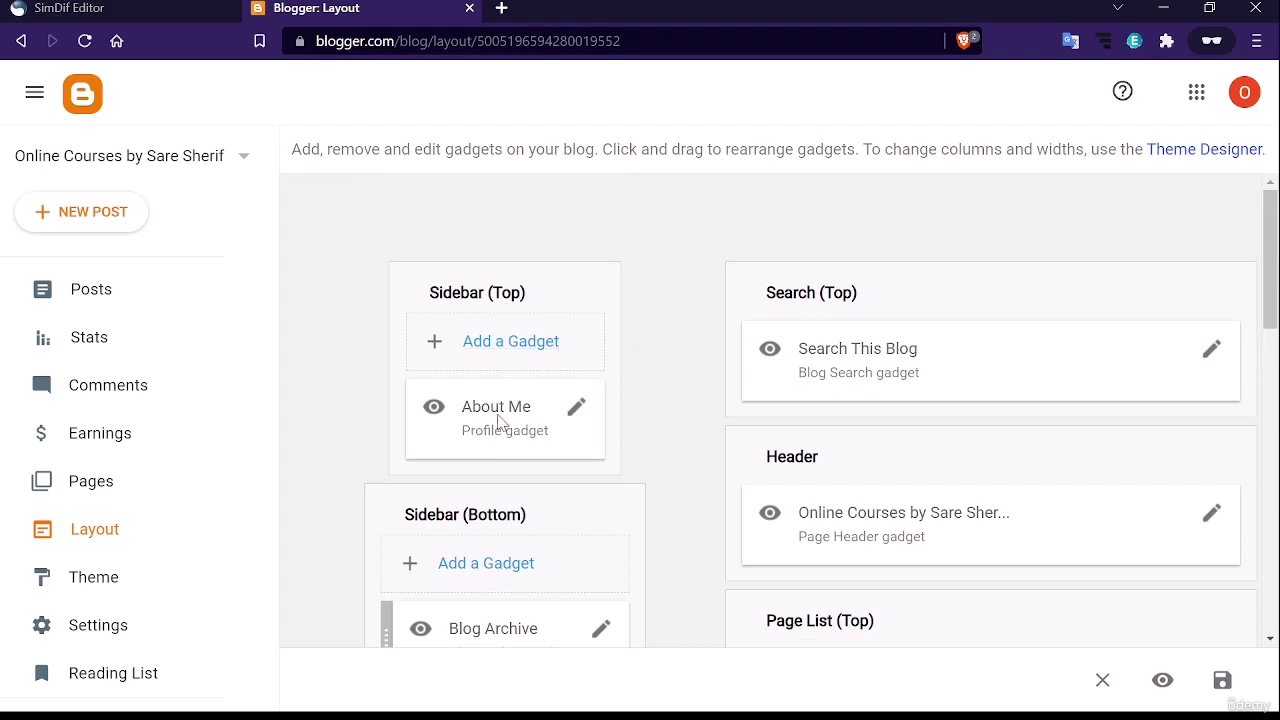
scroll(490, 431, "down", 2)
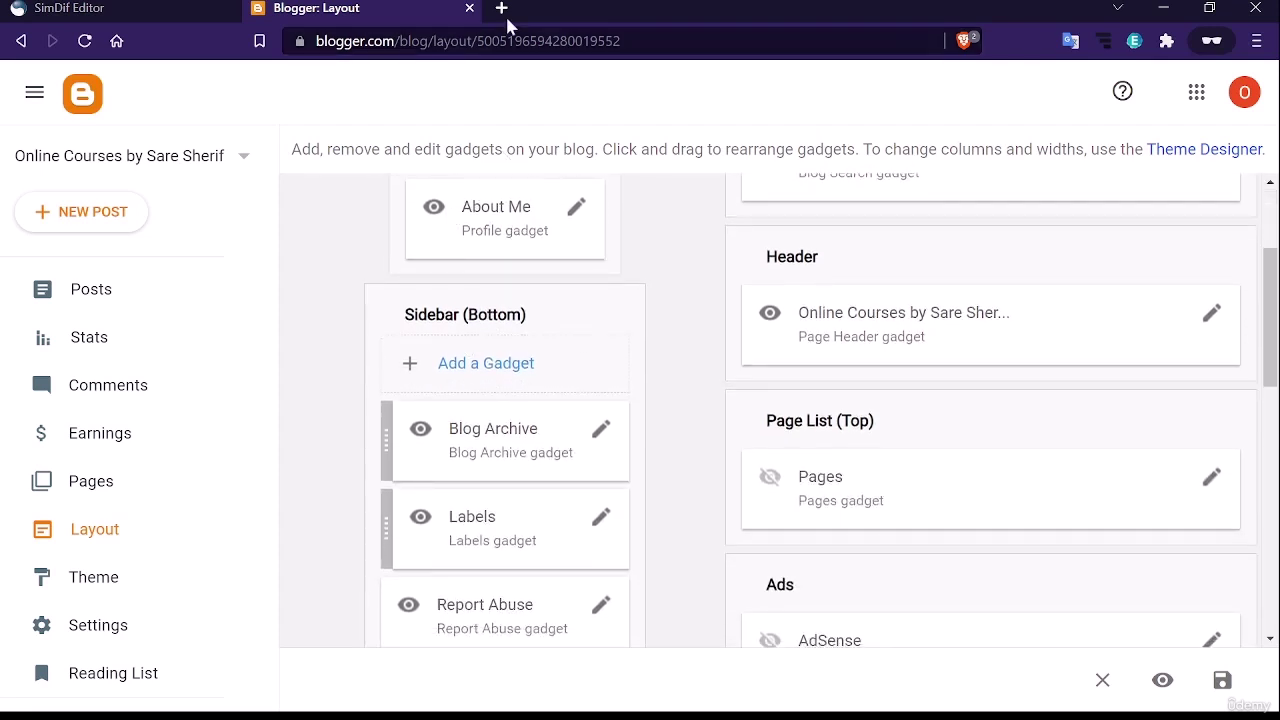
Open the live blog in a new browser tab at its own blogspot.com address
left_click(502, 9)
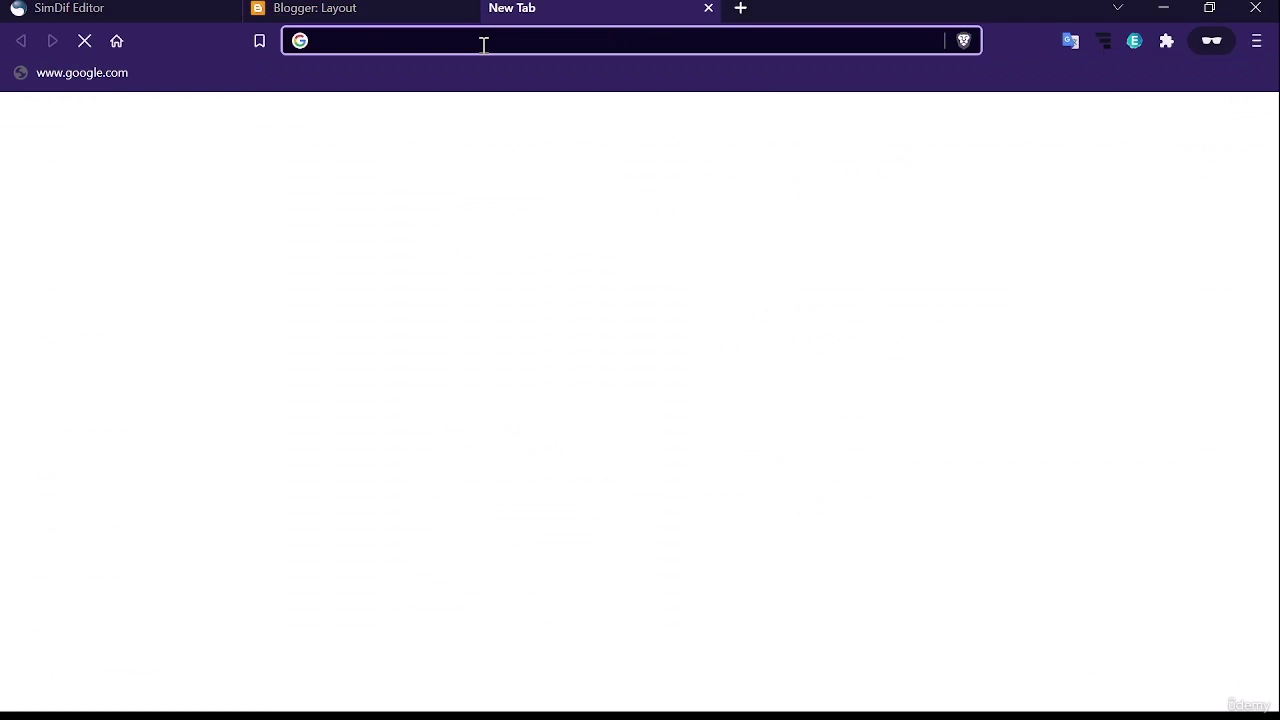
type("sare")
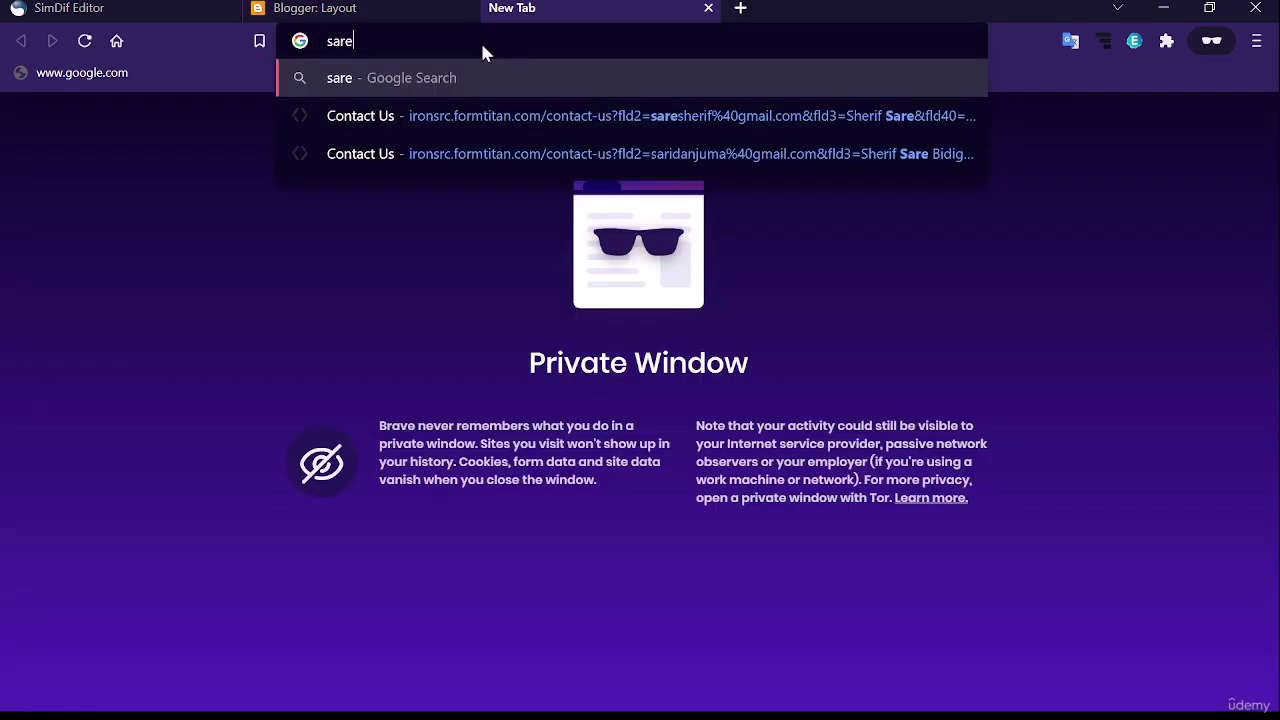
type("sherif")
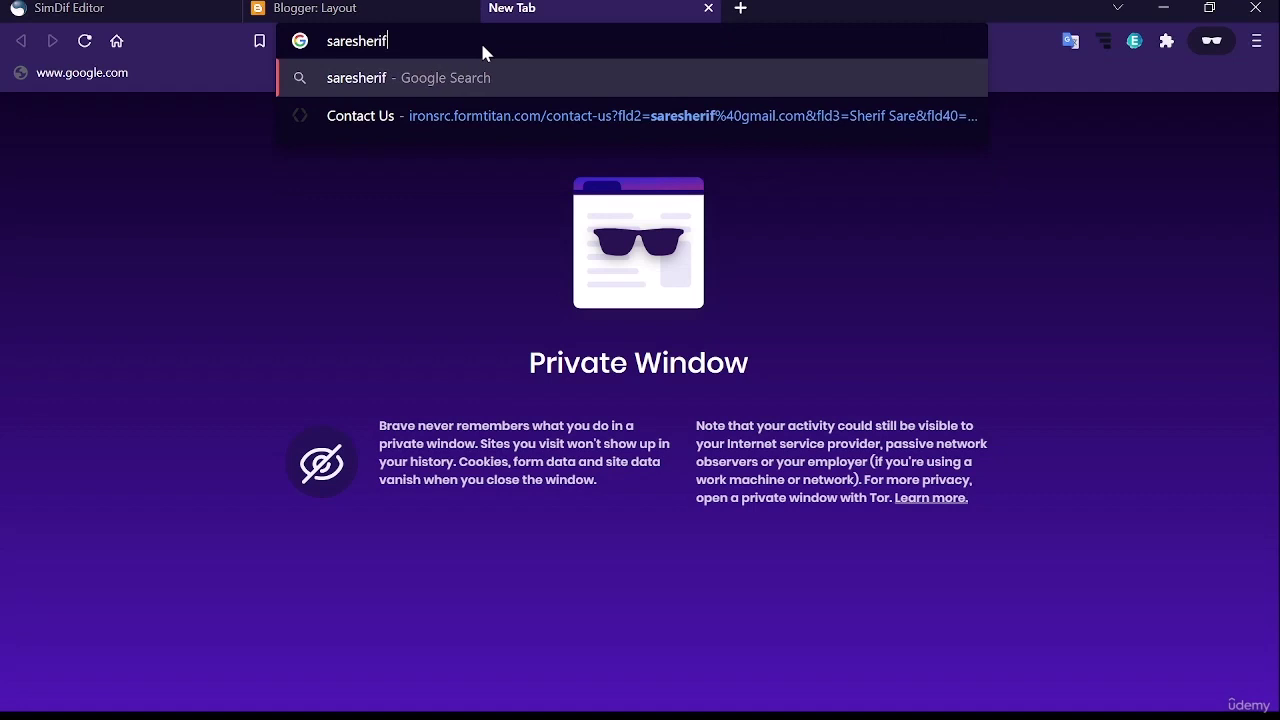
type(".blo")
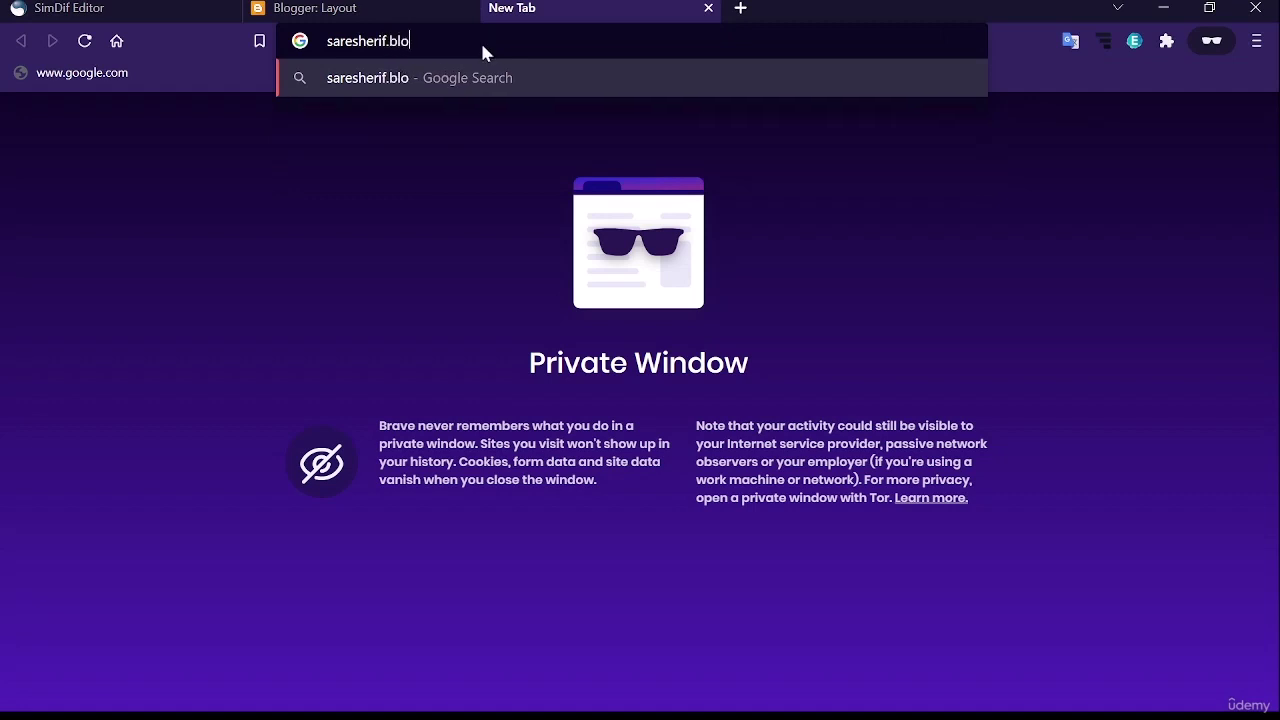
type("gspot.")
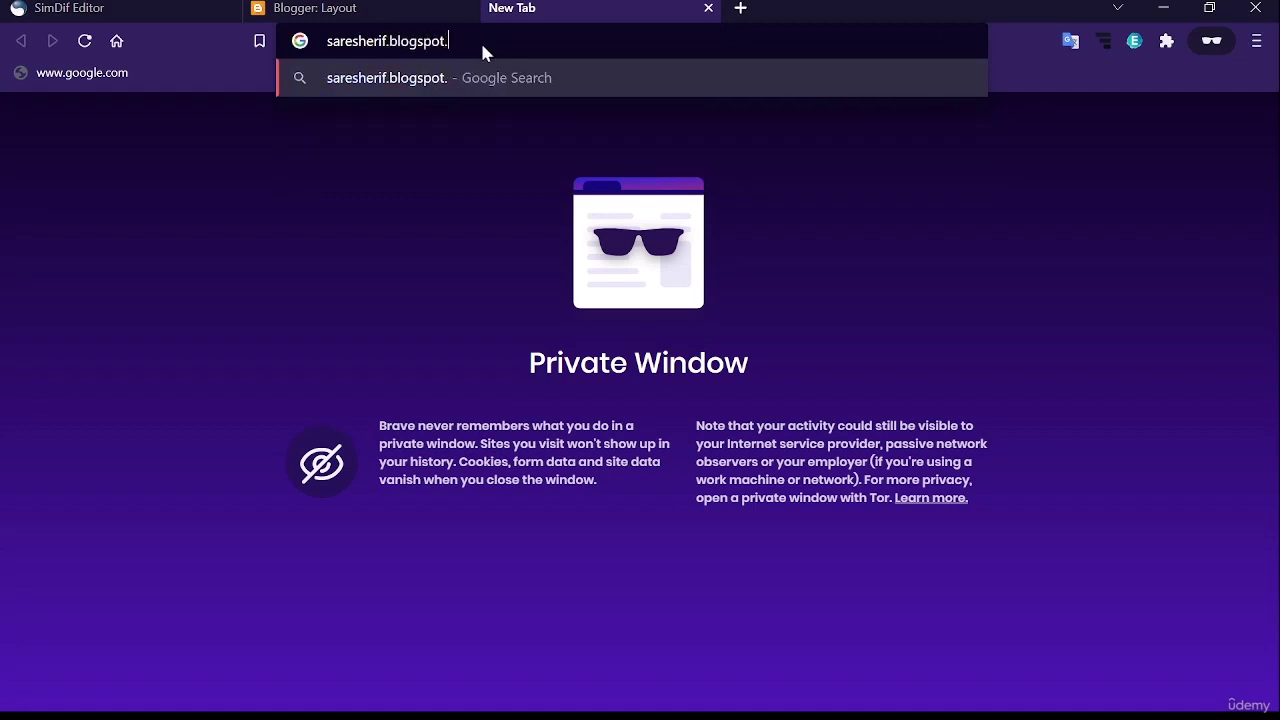
type("com")
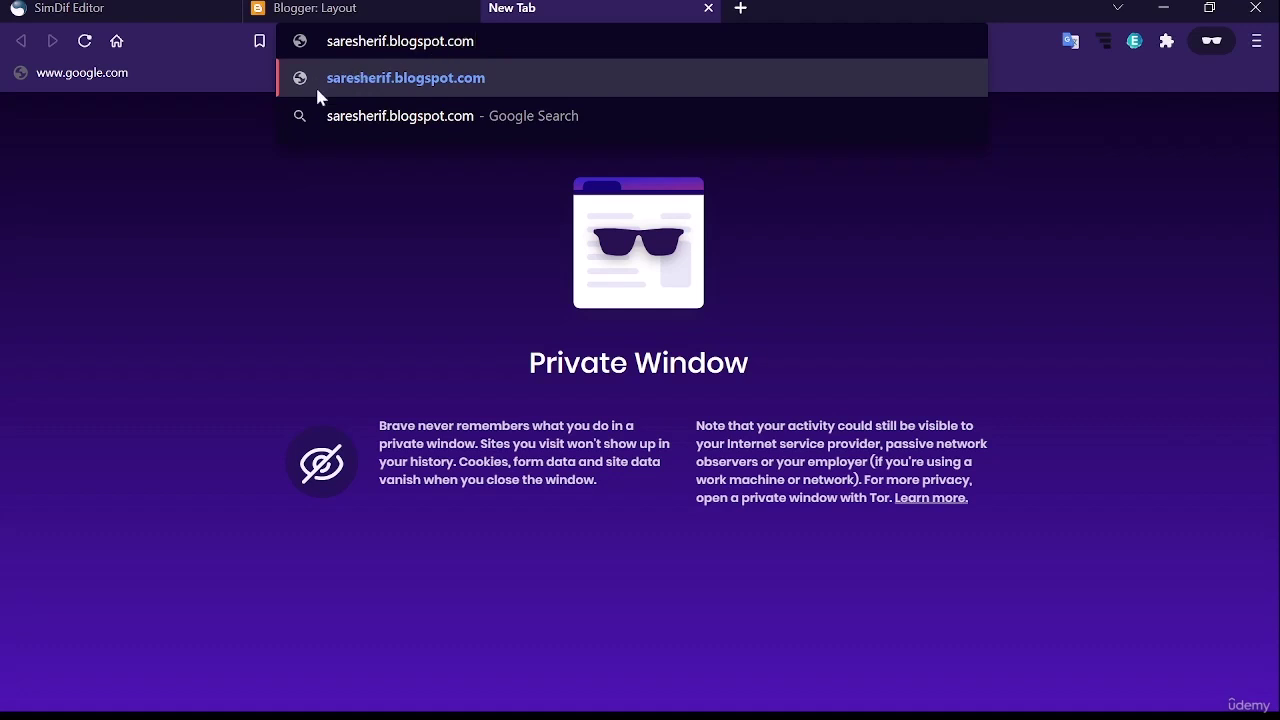
key("Return")
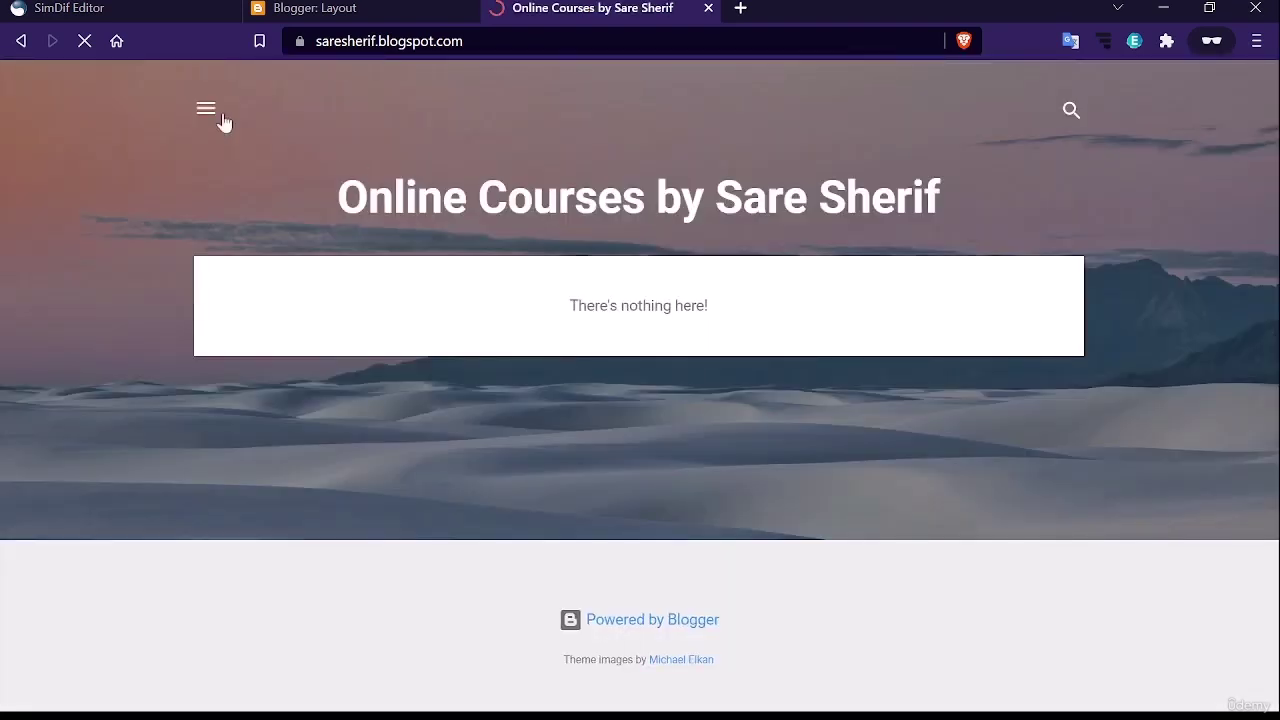
Open the live blog's sidebar menu and compare its profile block with the About Me gadget in the Layout
left_click(204, 111)
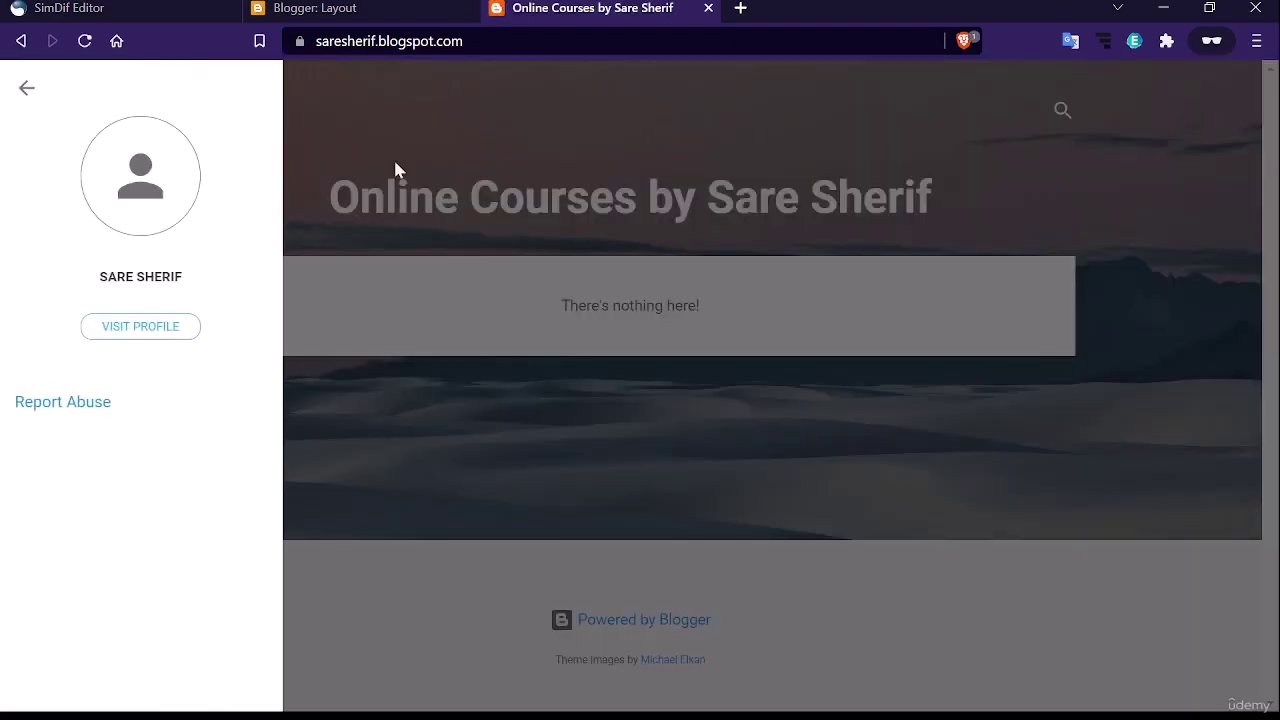
left_click(318, 8)
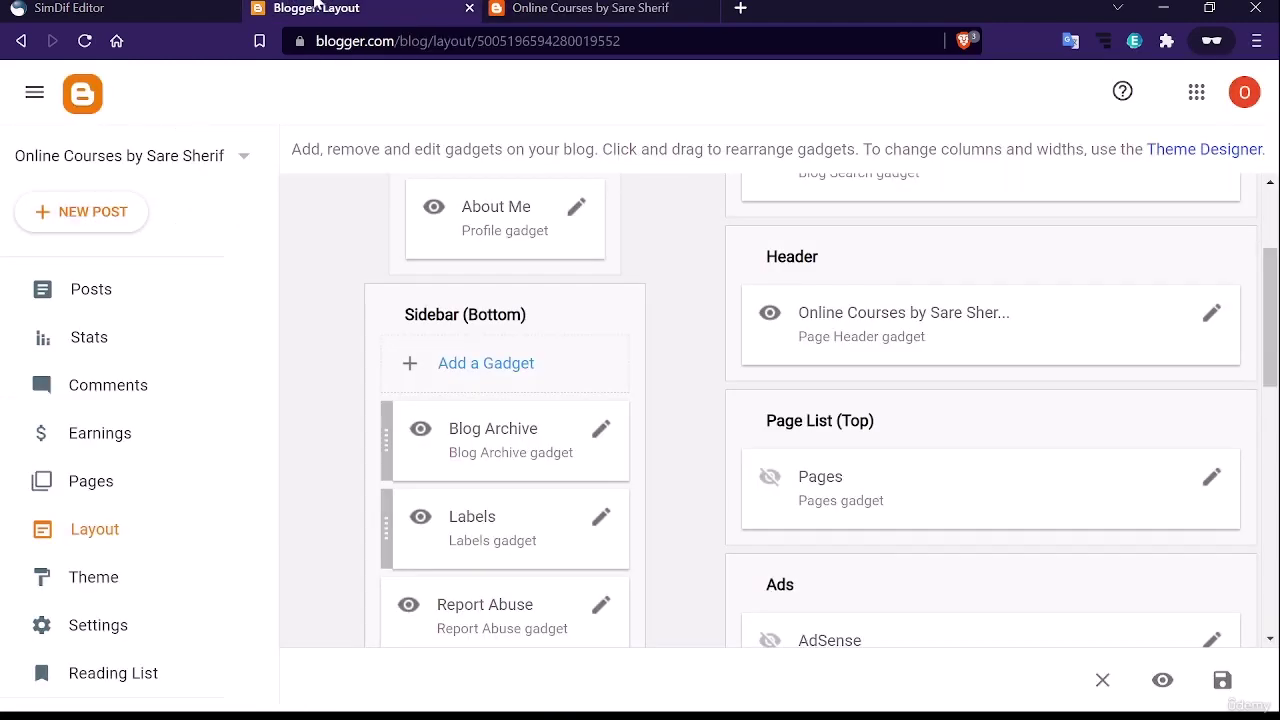
scroll(566, 433, "up", 3)
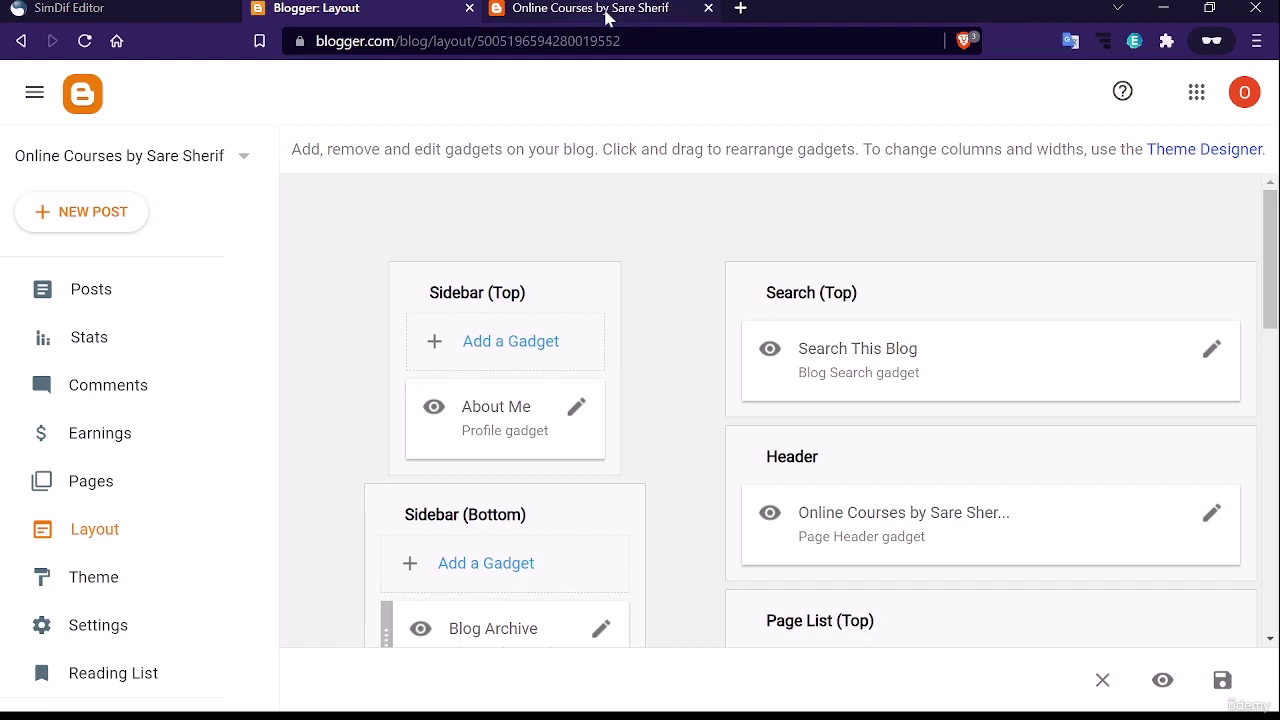
scroll(494, 414, "down", 1)
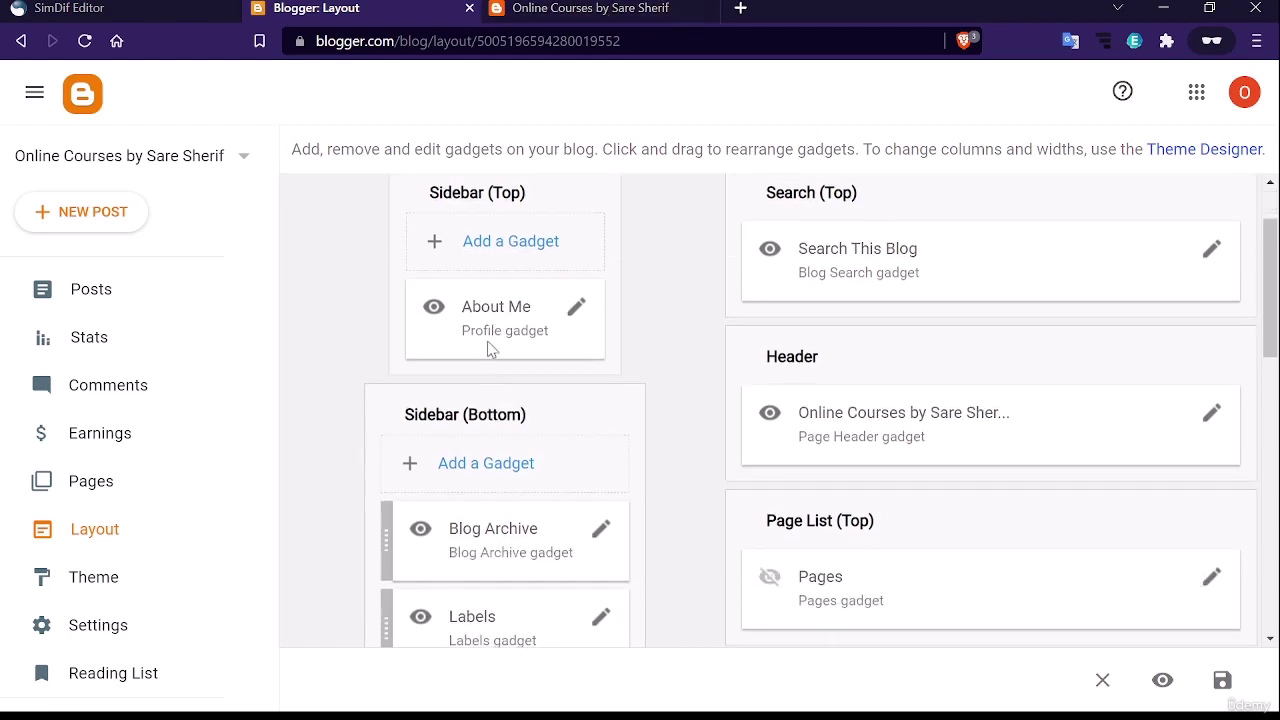
left_click(617, 6)
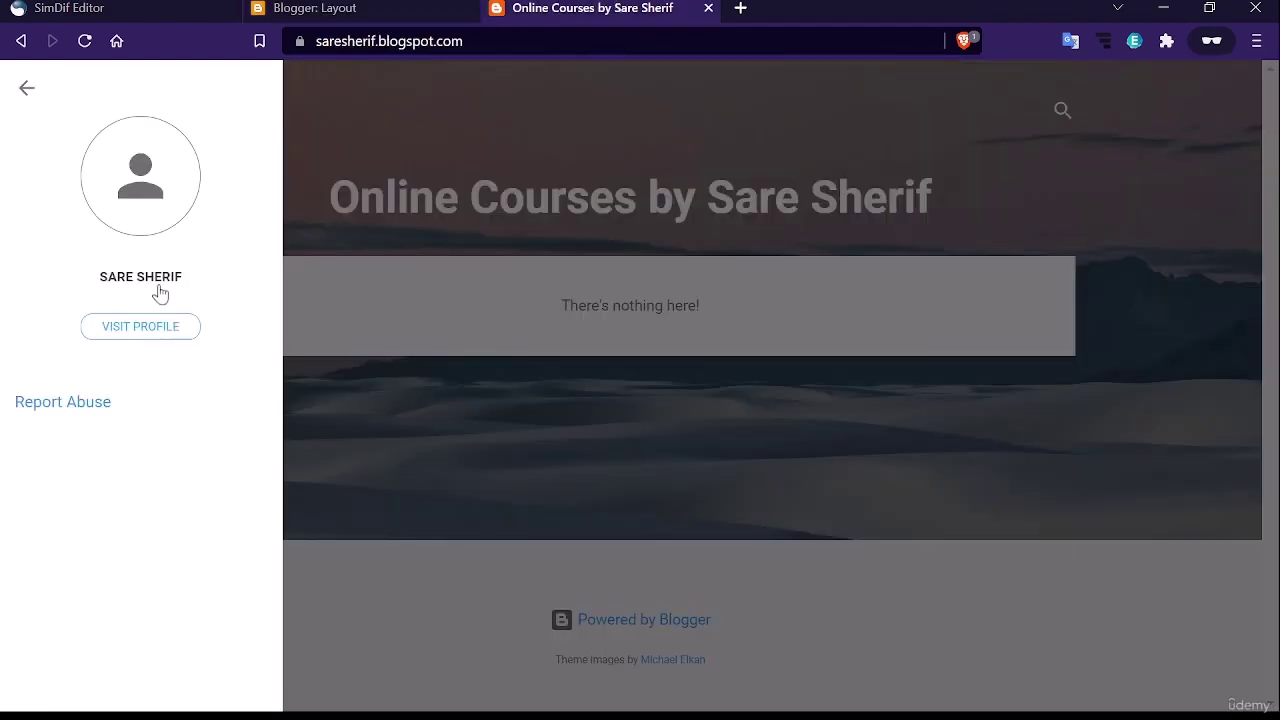
Compare the Sidebar (Bottom) gadgets in the Layout, down to Report Abuse, with the live blog's sidebar
left_click(292, 8)
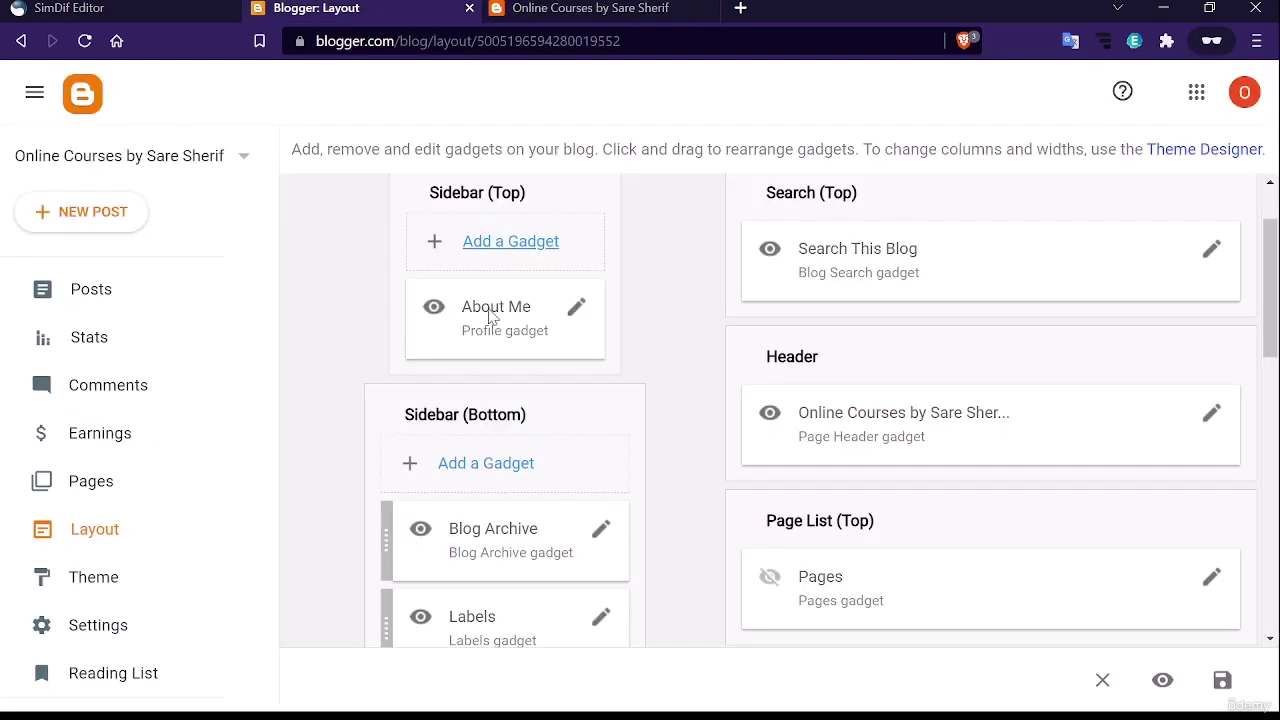
scroll(500, 426, "down", 2)
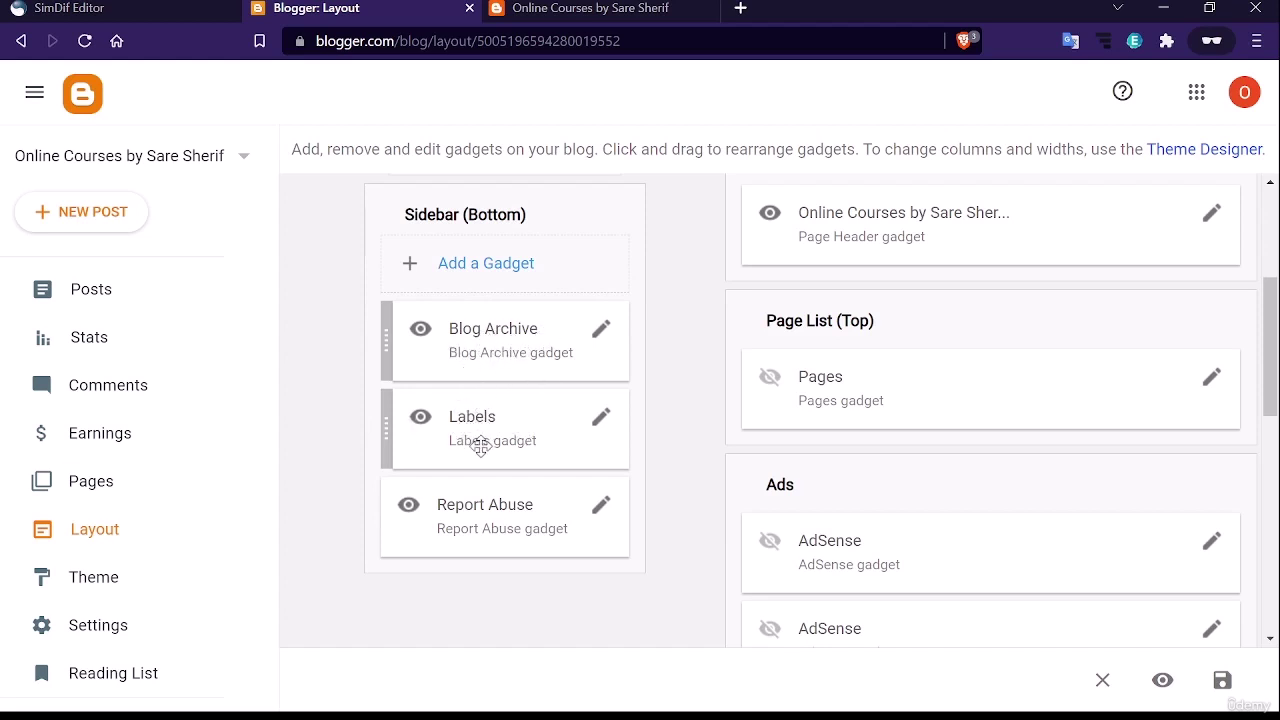
scroll(480, 443, "down", 1)
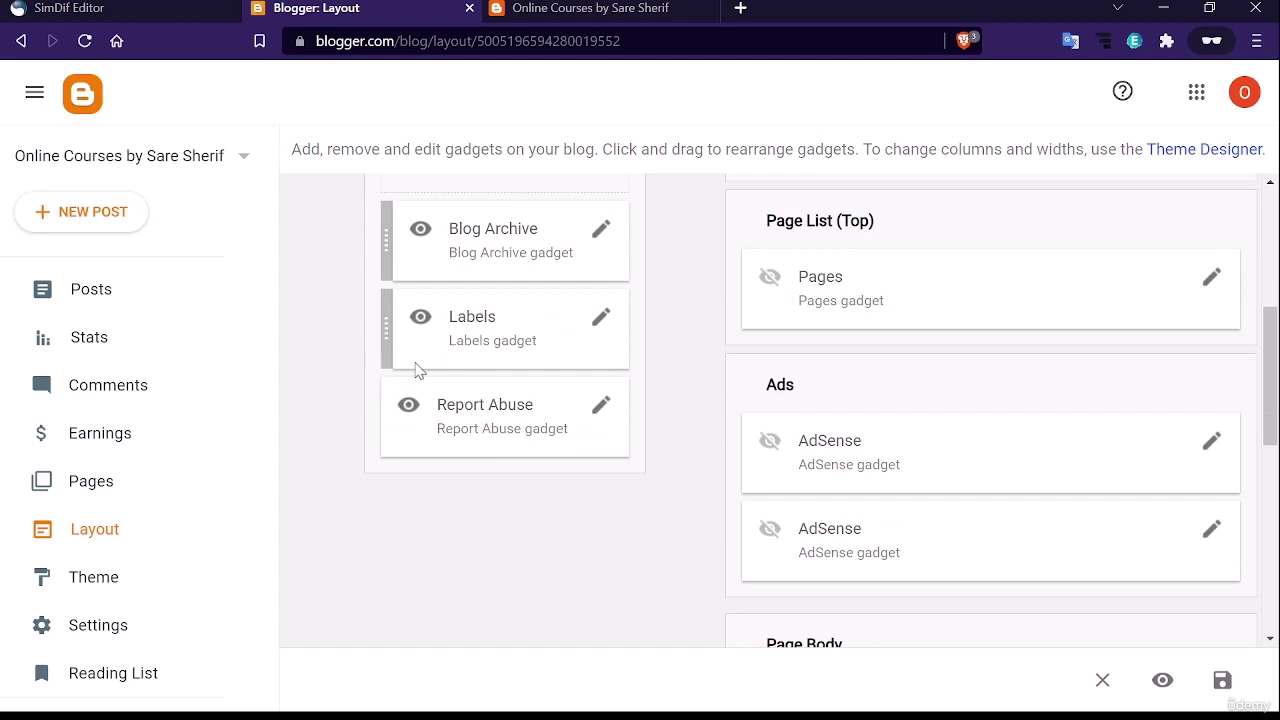
left_click(558, 12)
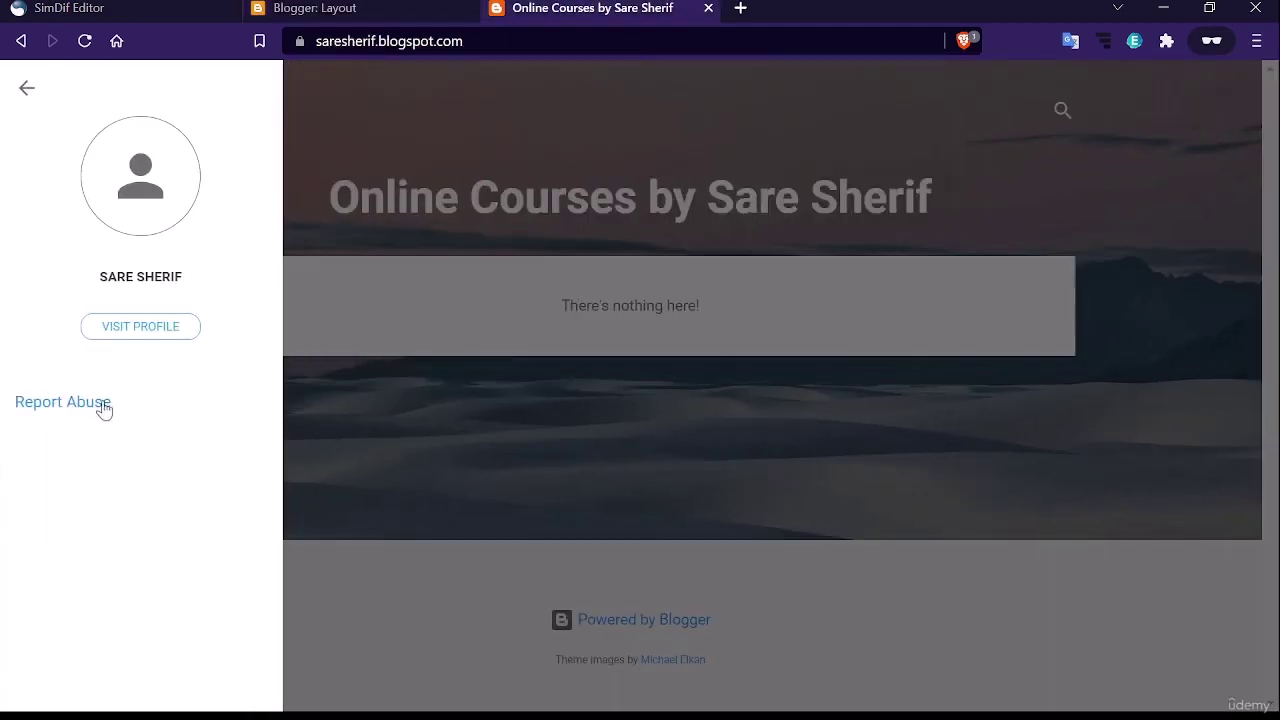
Check the Search This Blog gadget in the Layout, then close the live blog's sidebar and open its search field
left_click(375, 8)
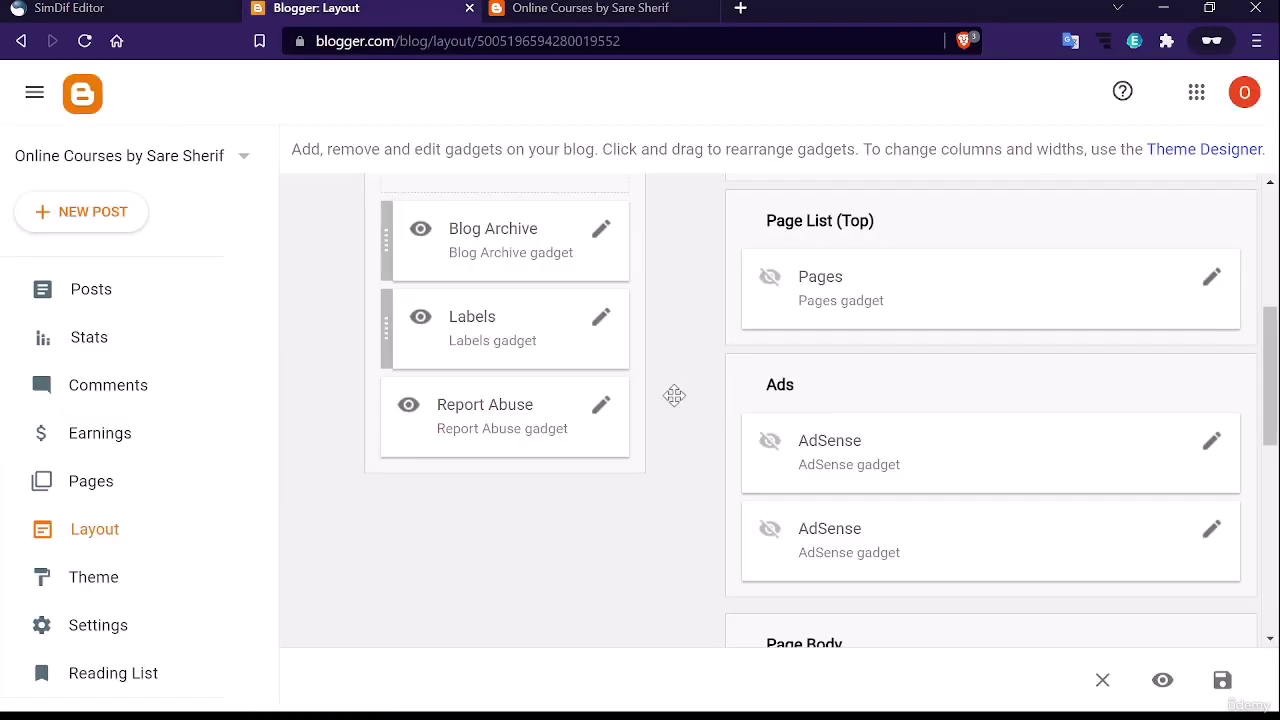
scroll(674, 397, "up", 4)
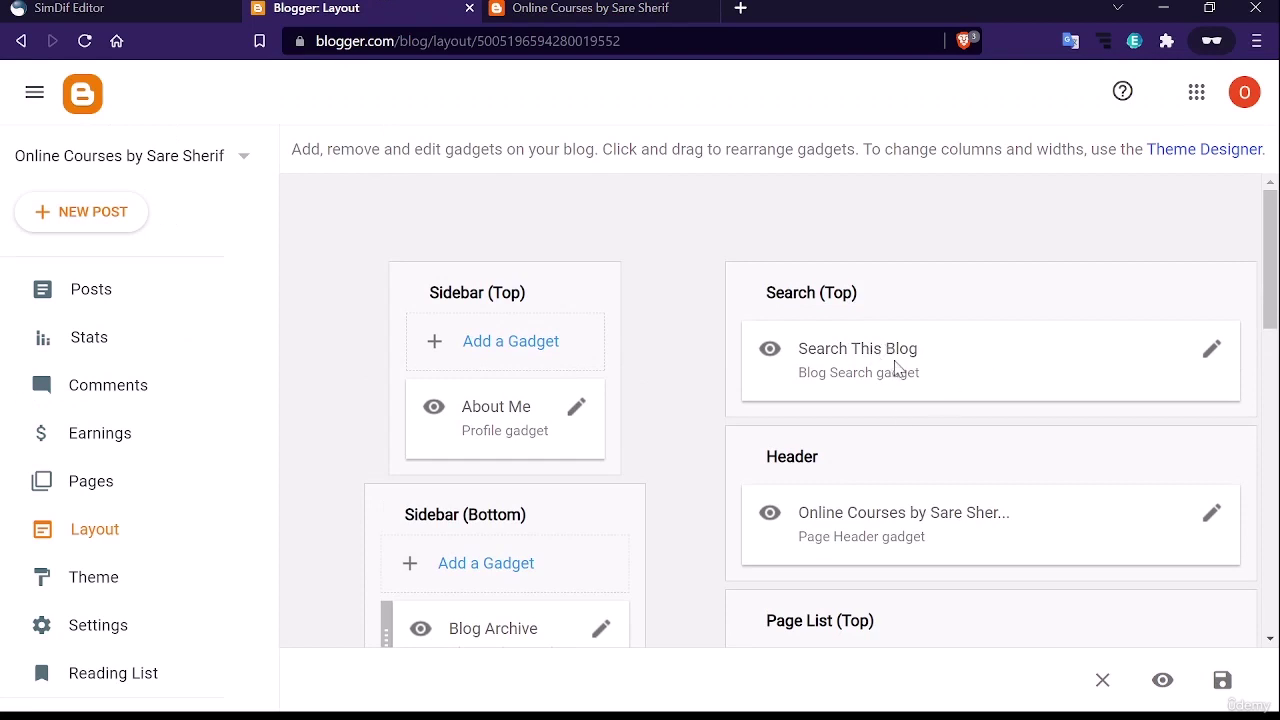
left_click(640, 8)
left_click(1100, 231)
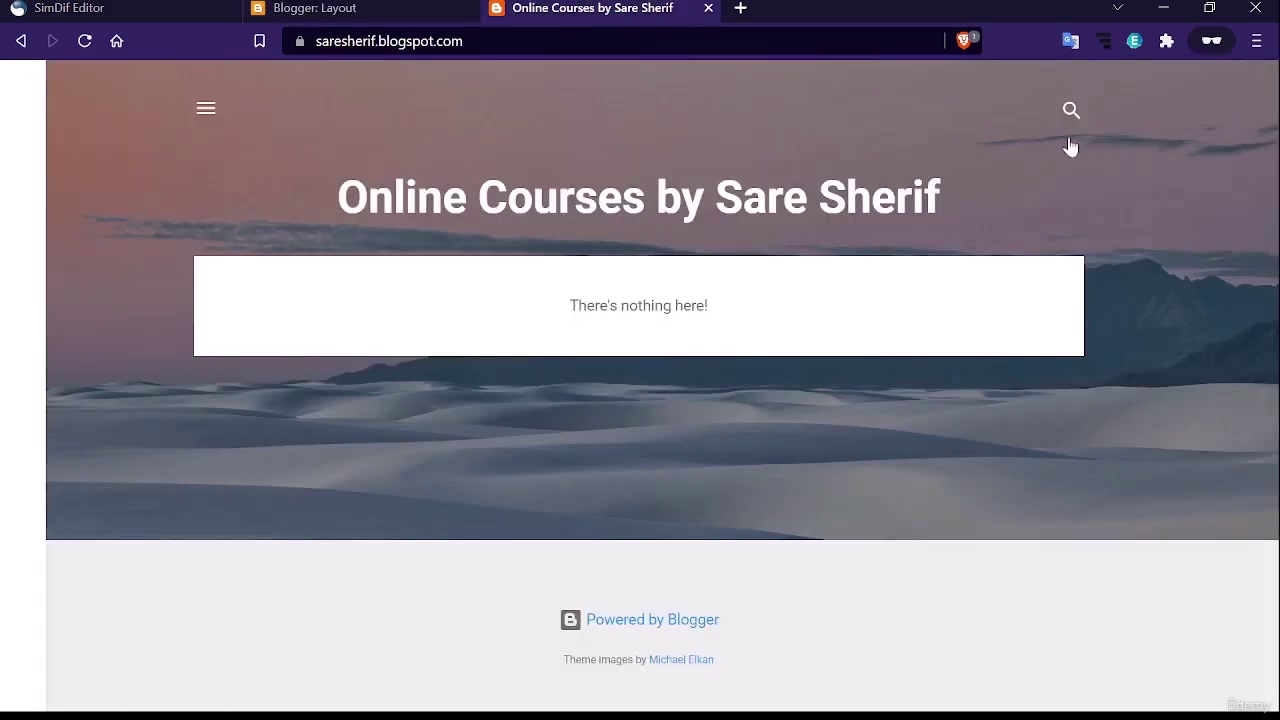
left_click(1073, 111)
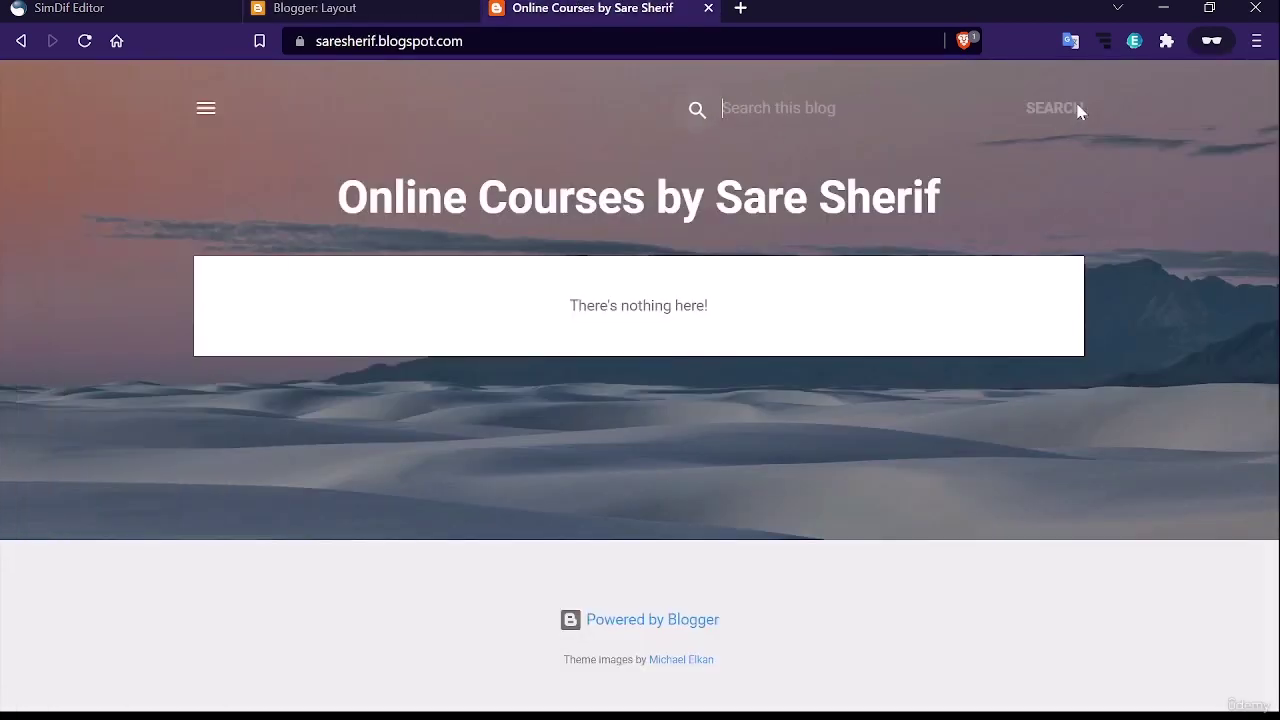
Compare the Layout's Page Header gadget with the title on the live blog, highlighting the title text there
left_click(433, 7)
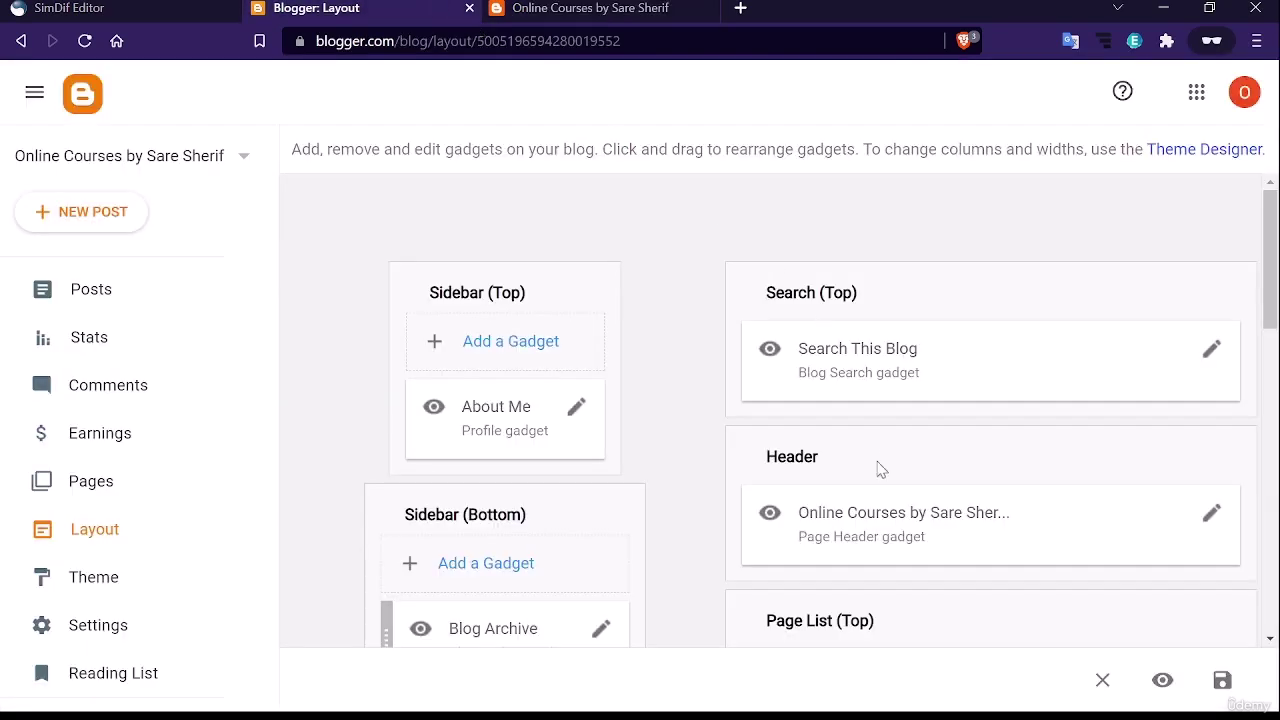
scroll(883, 470, "down", 1)
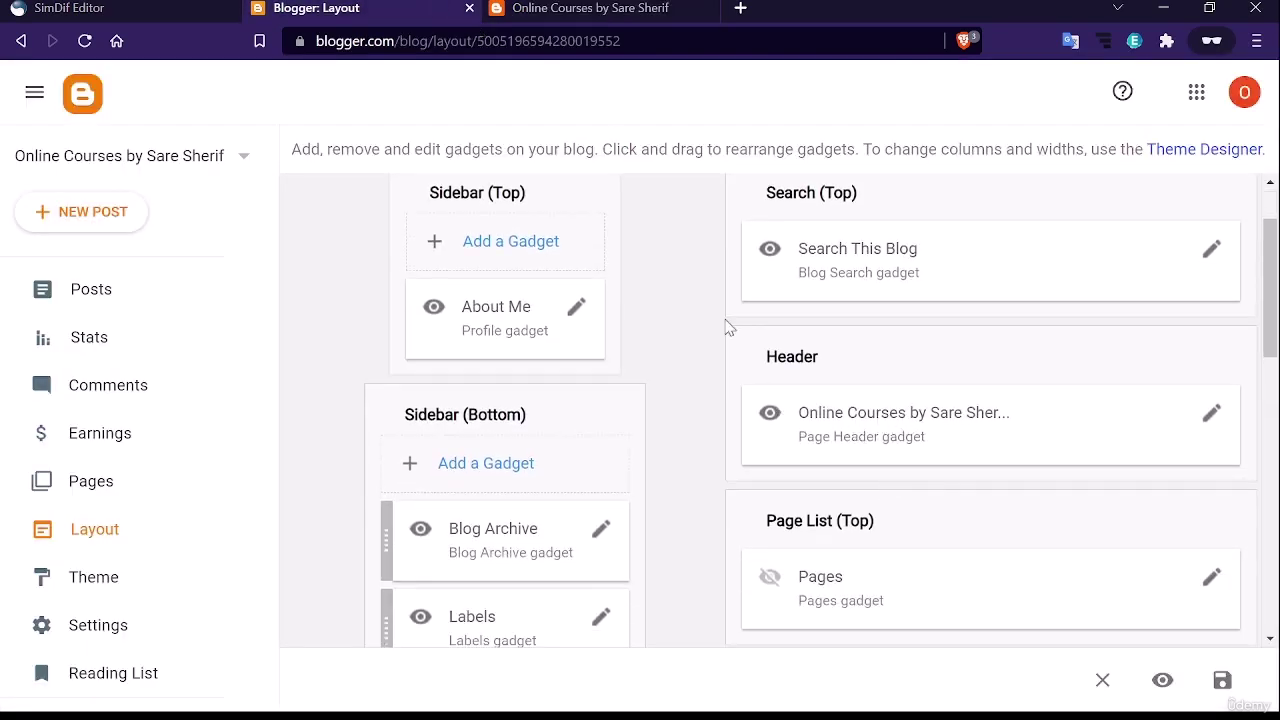
left_click(575, 8)
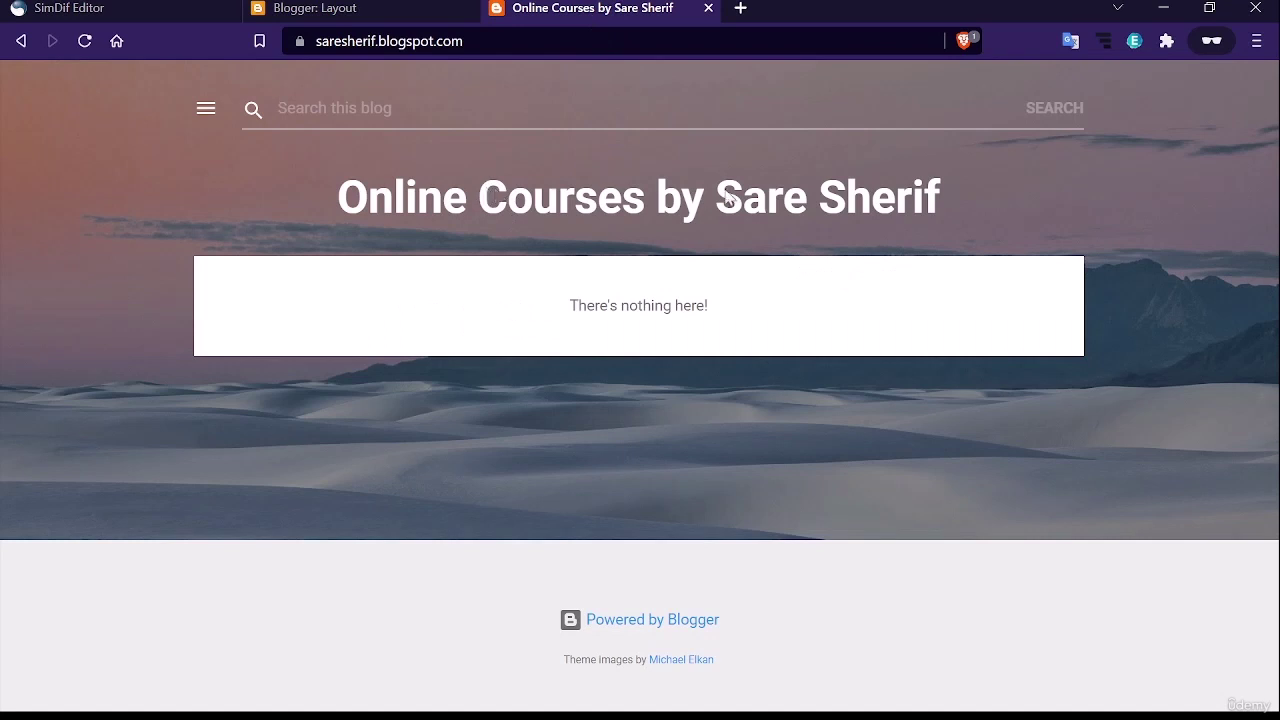
left_click(787, 194)
left_click_drag(357, 195, 843, 212)
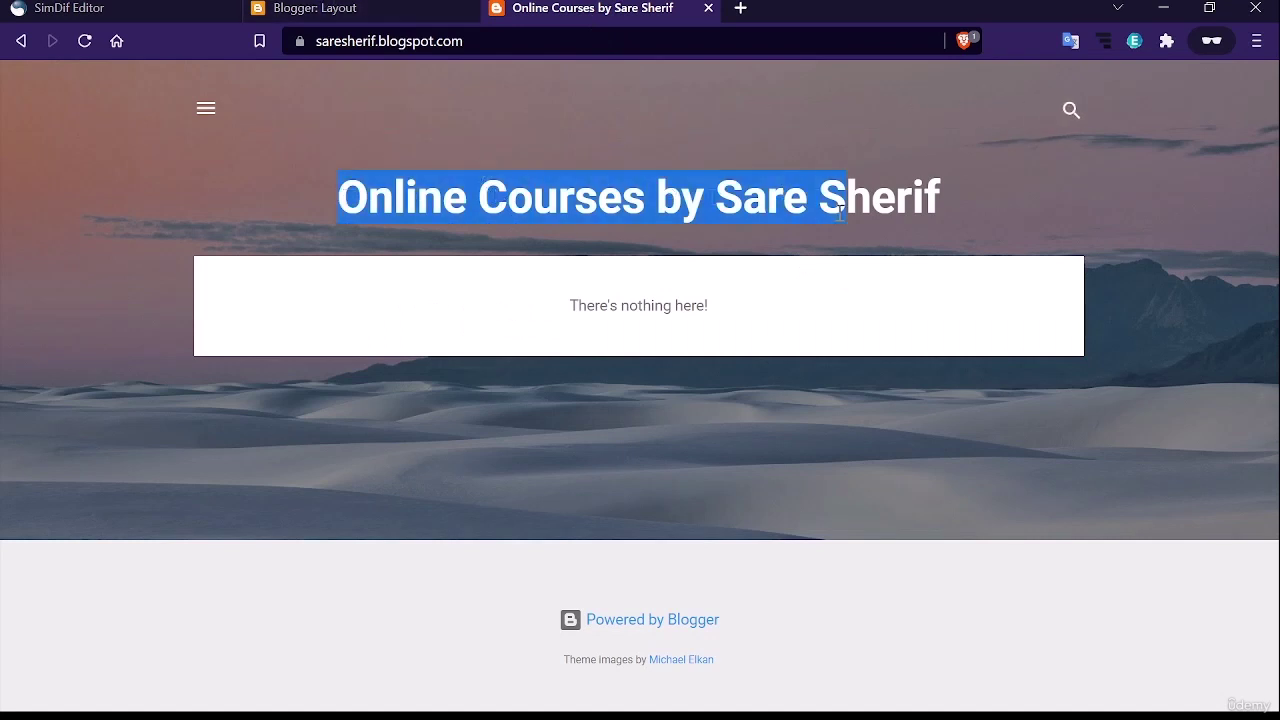
Examine the Layout's remaining sections from Page List and Ads through Page Body to the Footer's Attribution gadget
left_click(371, 12)
scroll(785, 480, "down", 2)
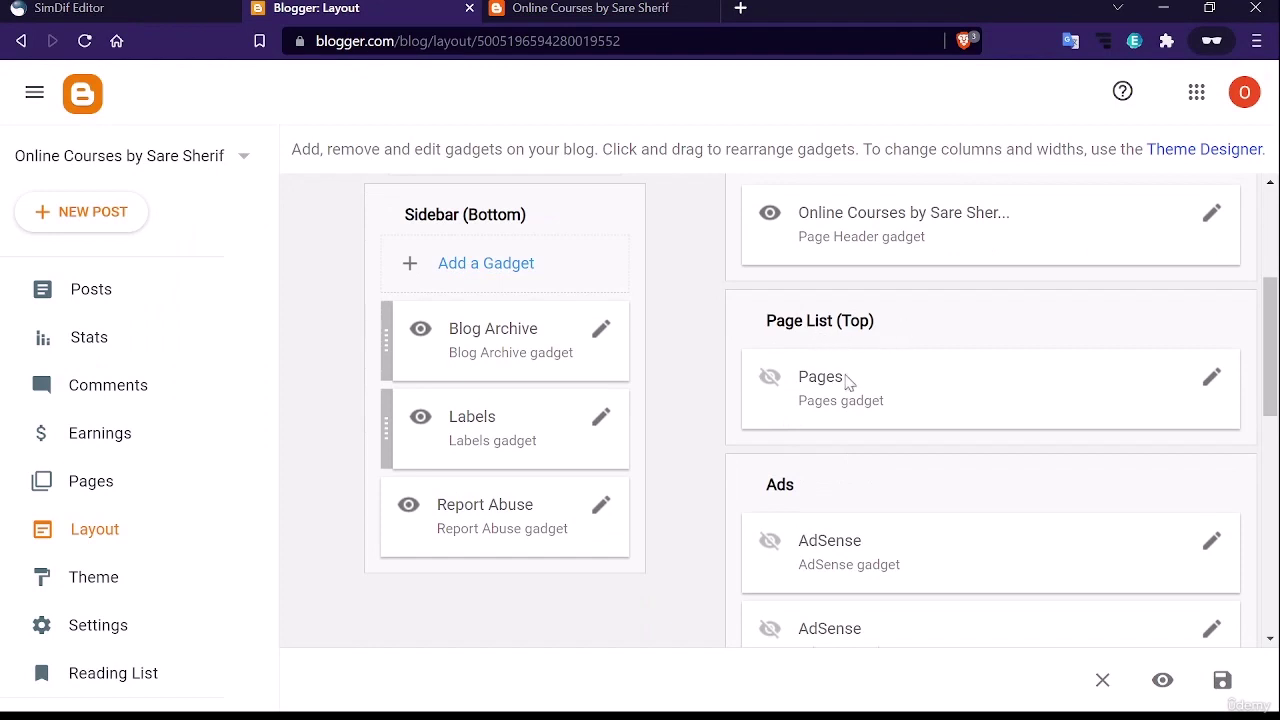
scroll(846, 382, "down", 1)
scroll(936, 373, "down", 2)
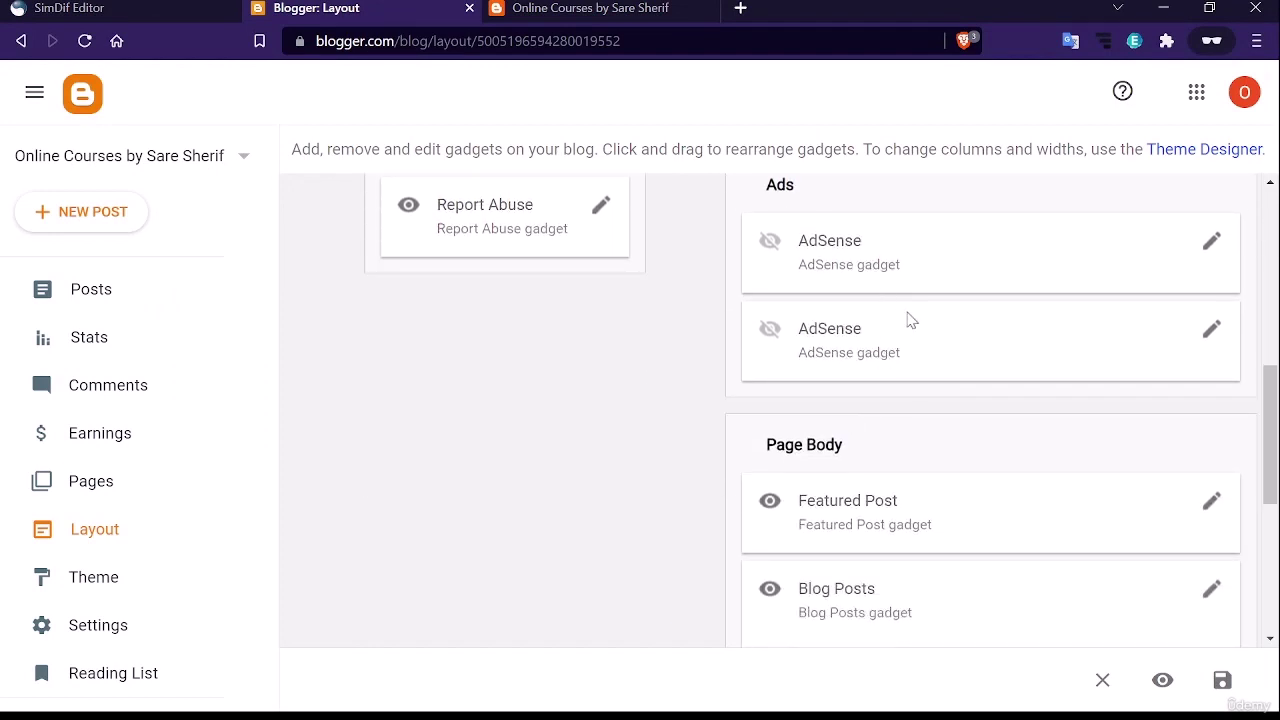
scroll(910, 317, "down", 1)
scroll(880, 414, "down", 1)
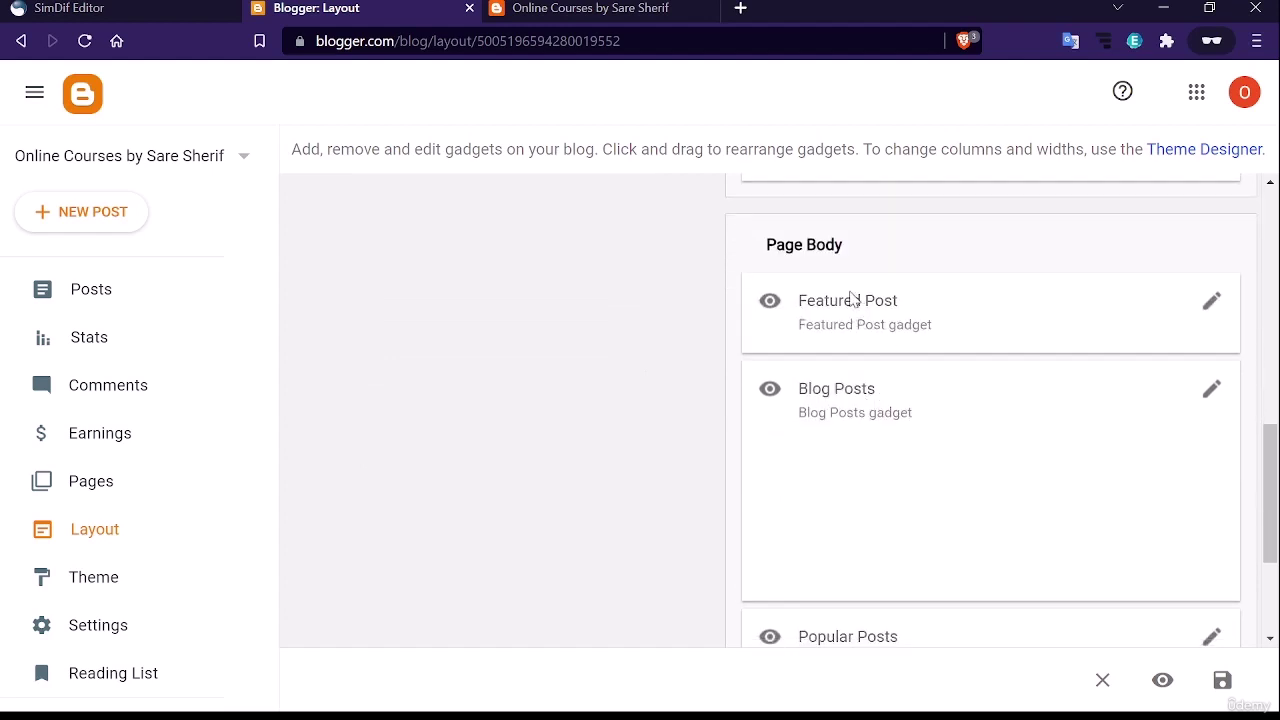
scroll(926, 400, "down", 2)
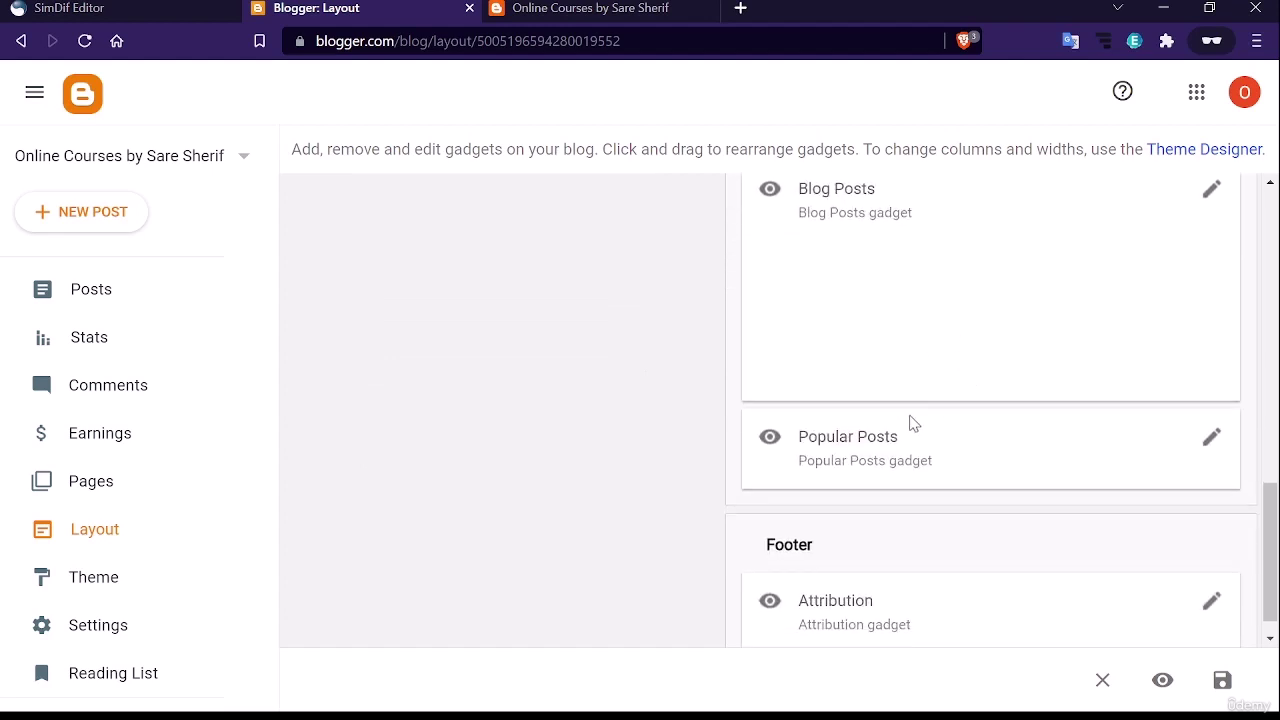
scroll(930, 423, "down", 1)
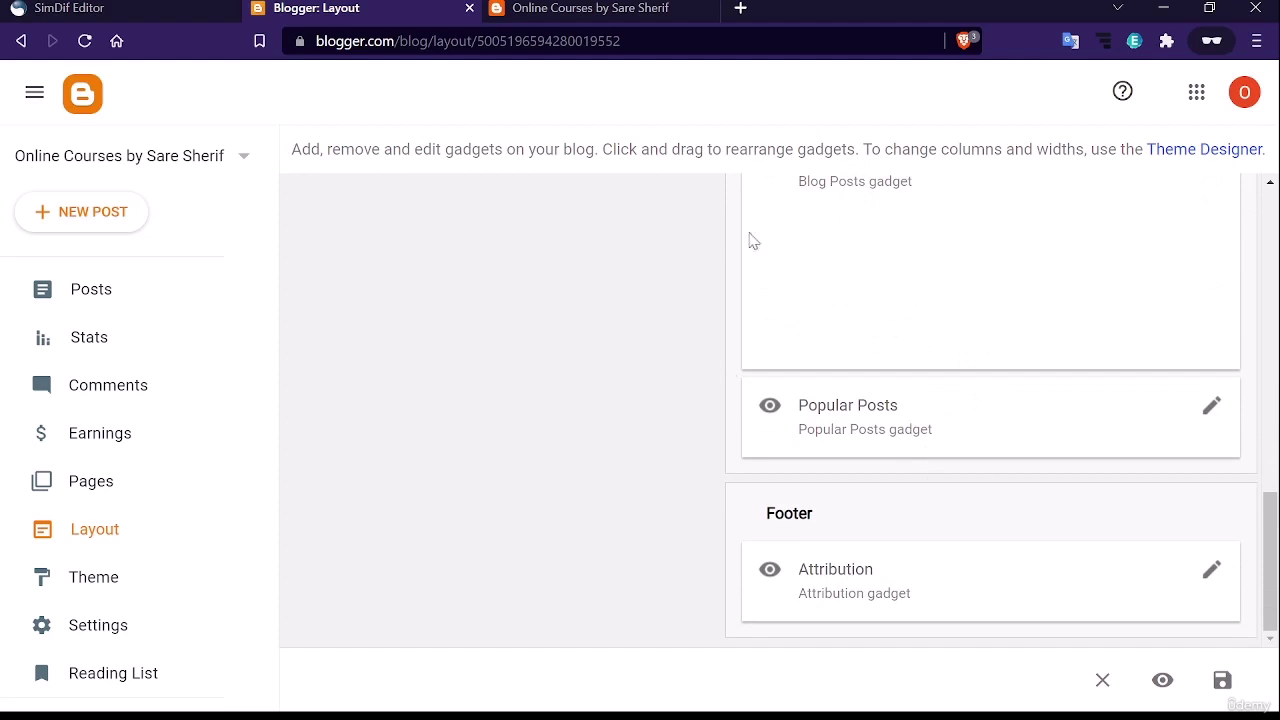
Check the Powered by Blogger footer on the live blog, and switch to the SimDif Editor
left_click(590, 8)
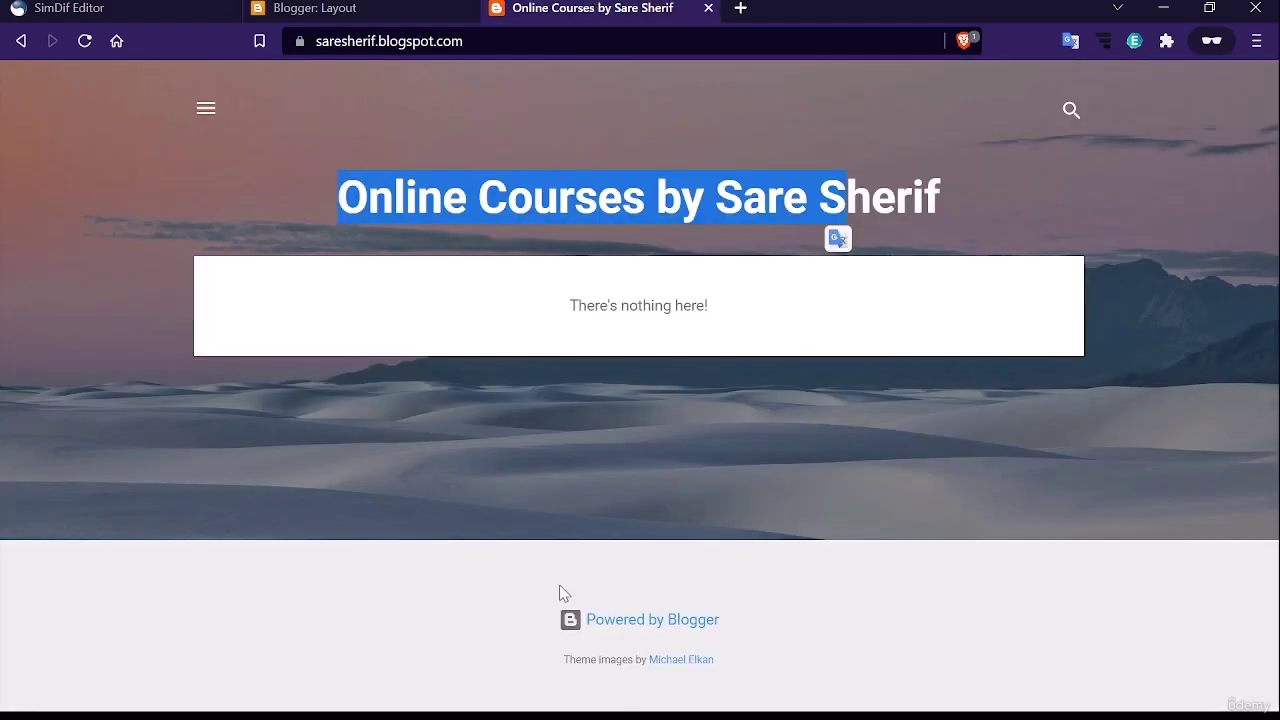
left_click_drag(557, 591, 880, 691)
key("ctrl+Tab")
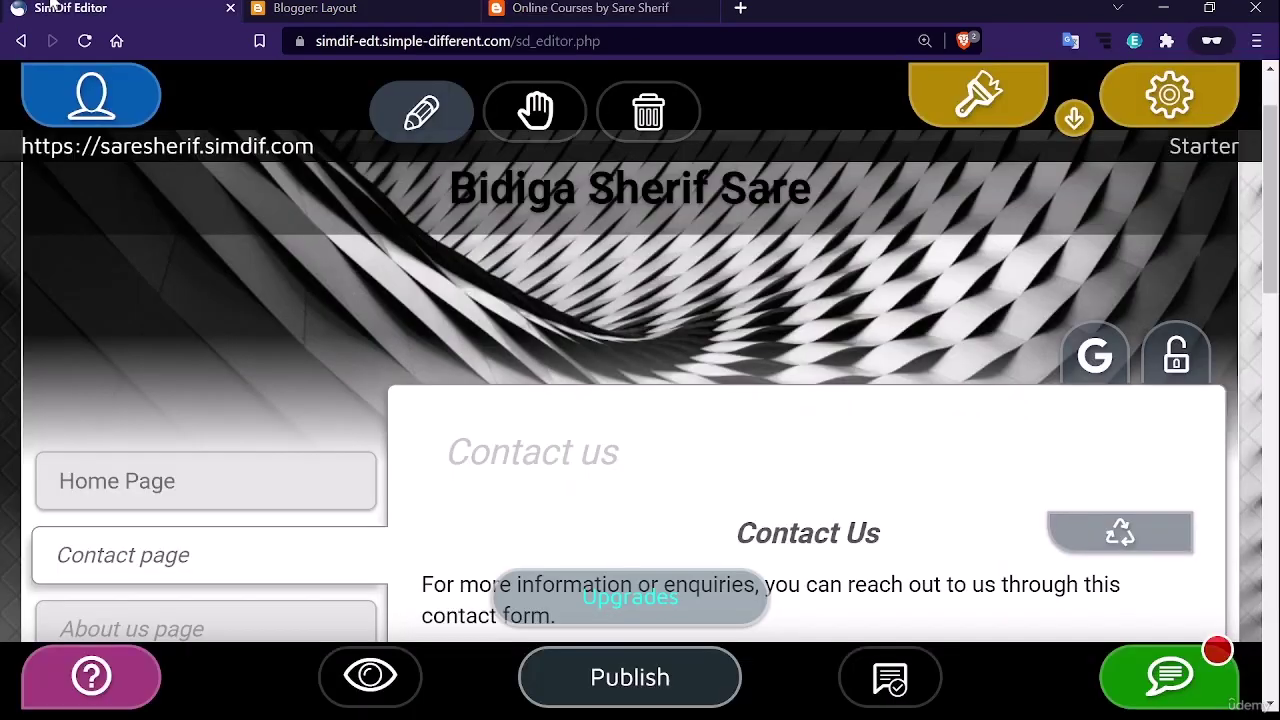
Switch back to the Blogger dashboard, recheck the Layout's end, and open the Theme page, glancing at the live blog
key("ctrl+Tab")
scroll(630, 494, "up", 1)
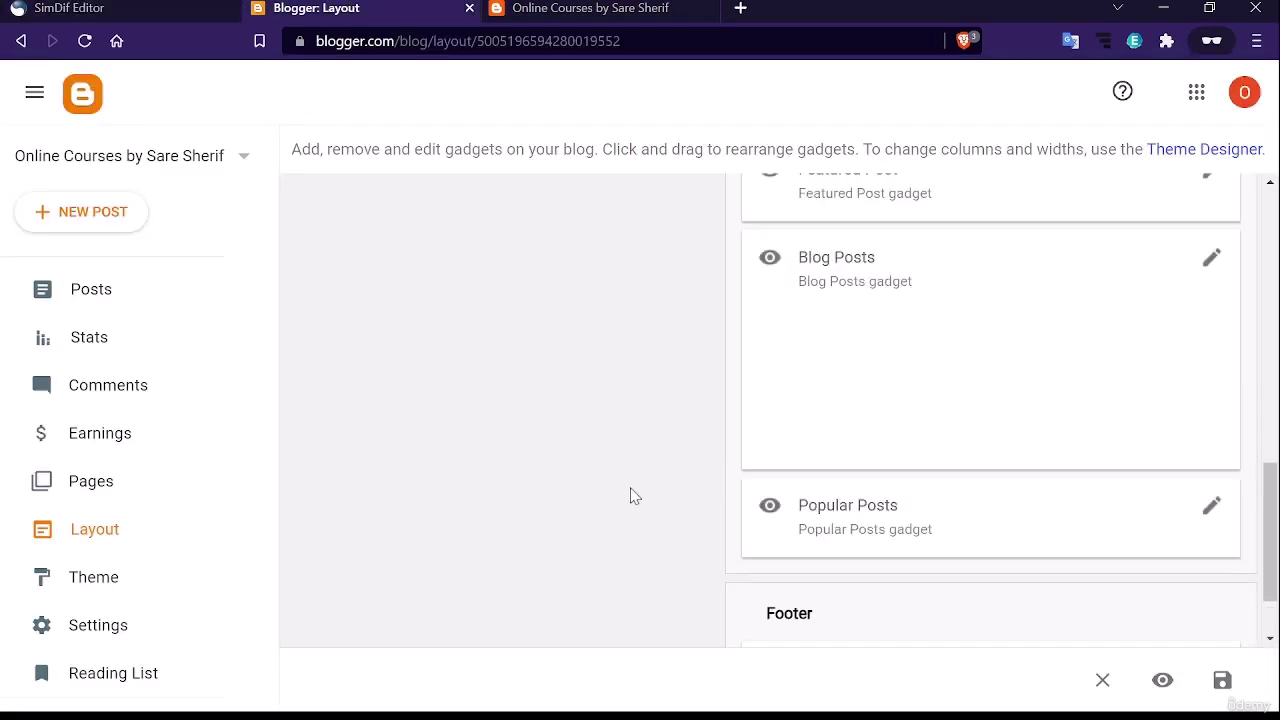
scroll(574, 500, "down", 1)
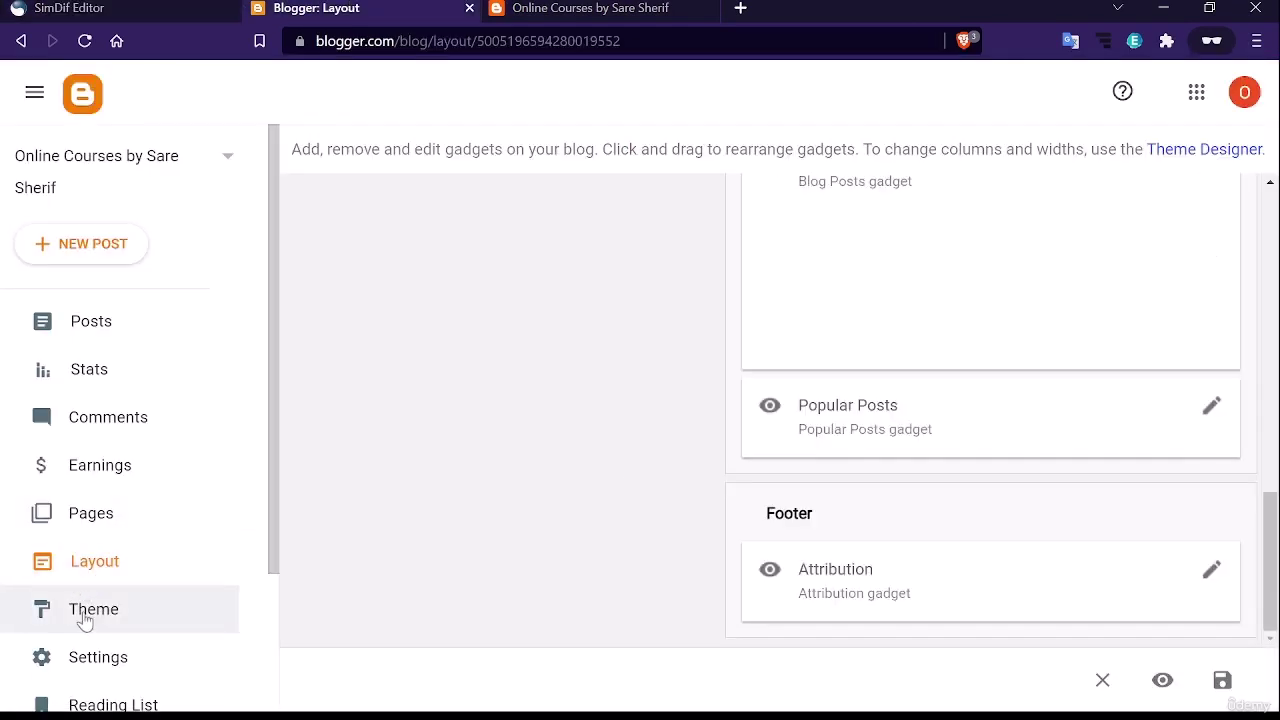
key("ctrl+Tab")
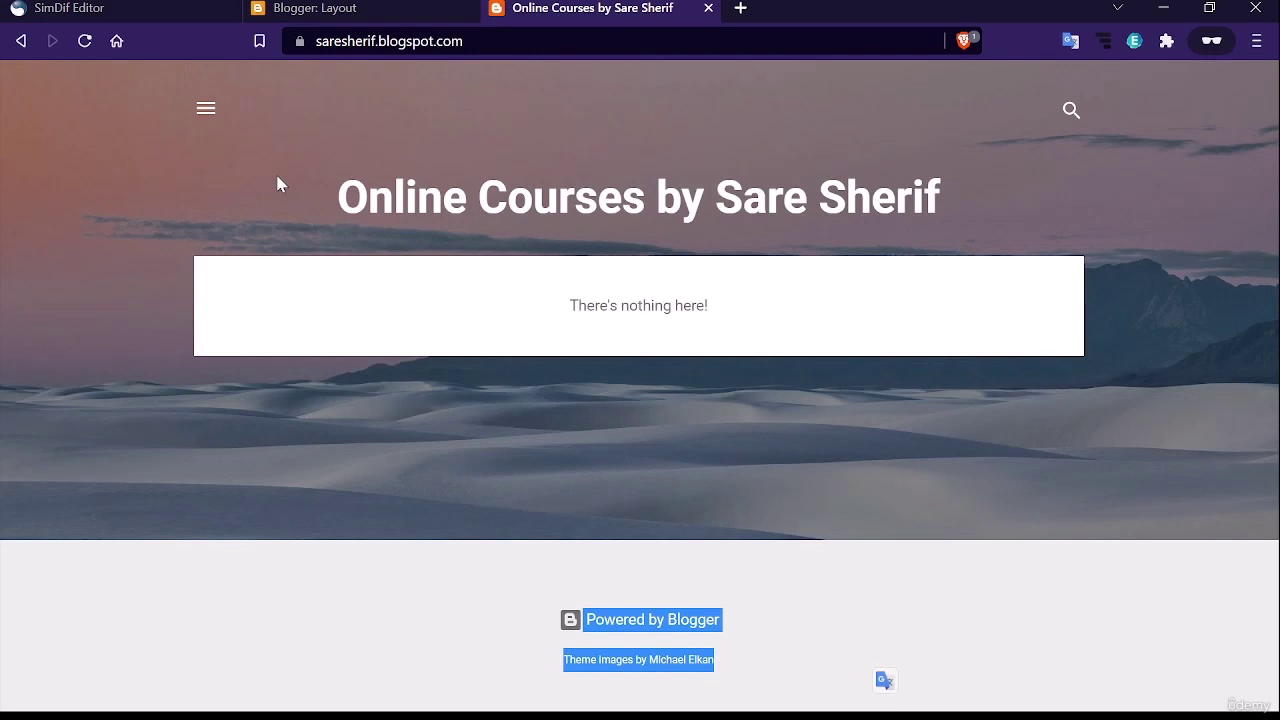
key("ctrl+shift+Tab")
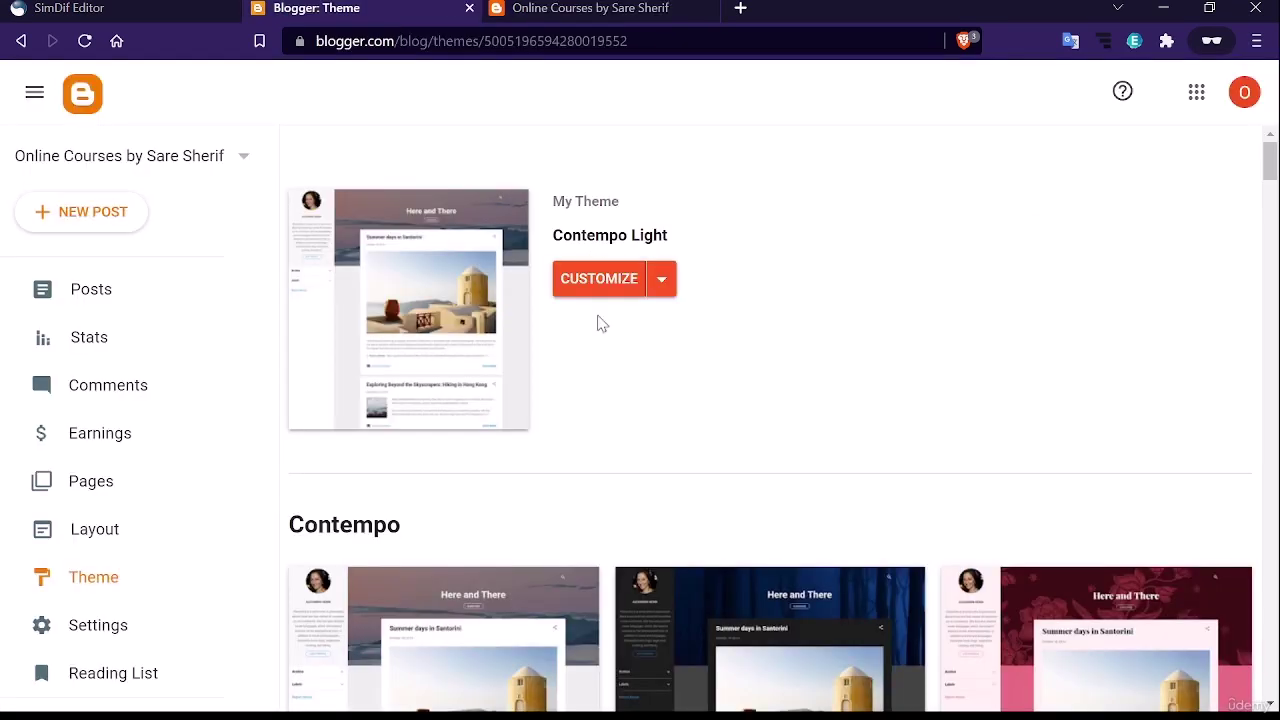
Open the HTML code of the current Contempo Light theme for editing
left_click(659, 280)
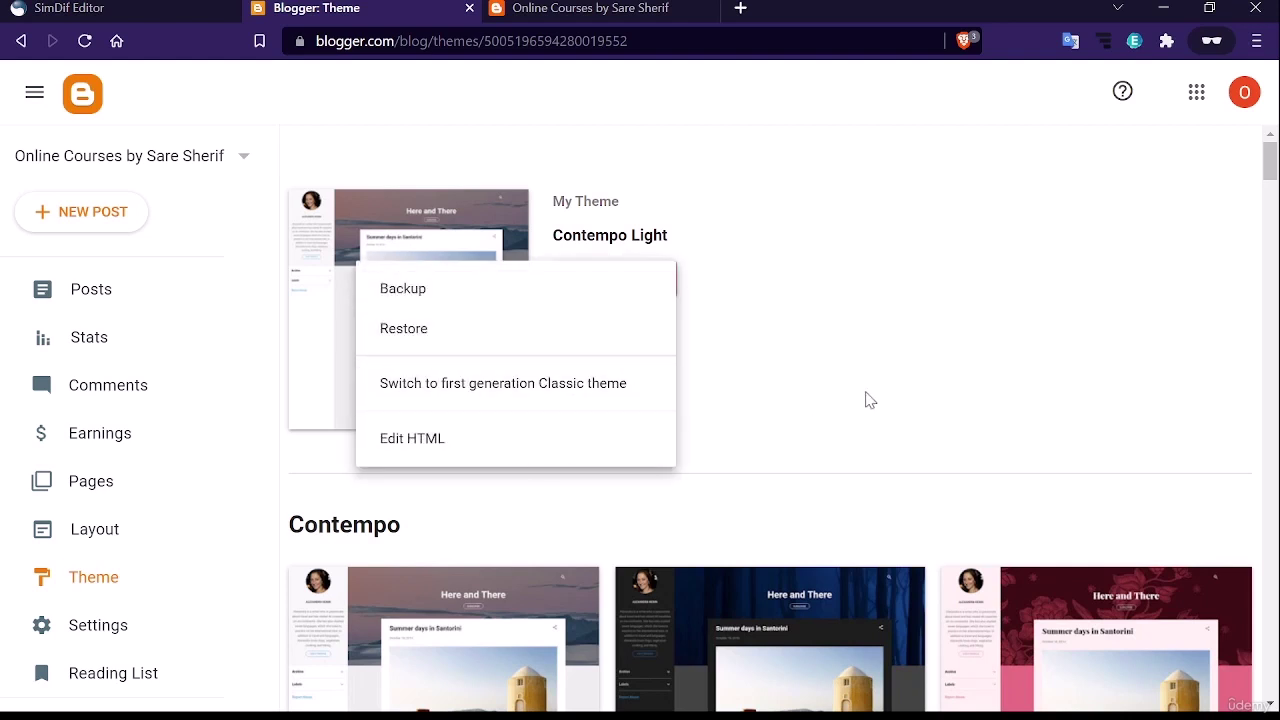
left_click(686, 342)
left_click(661, 285)
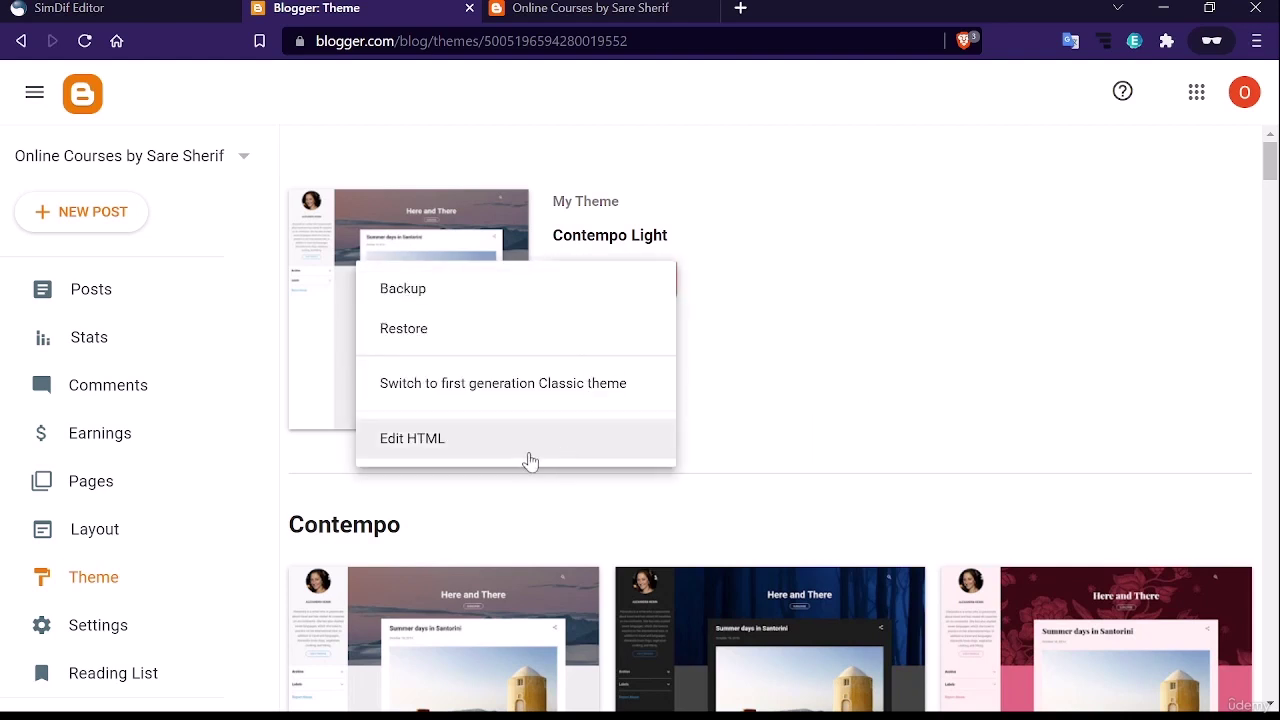
left_click(502, 453)
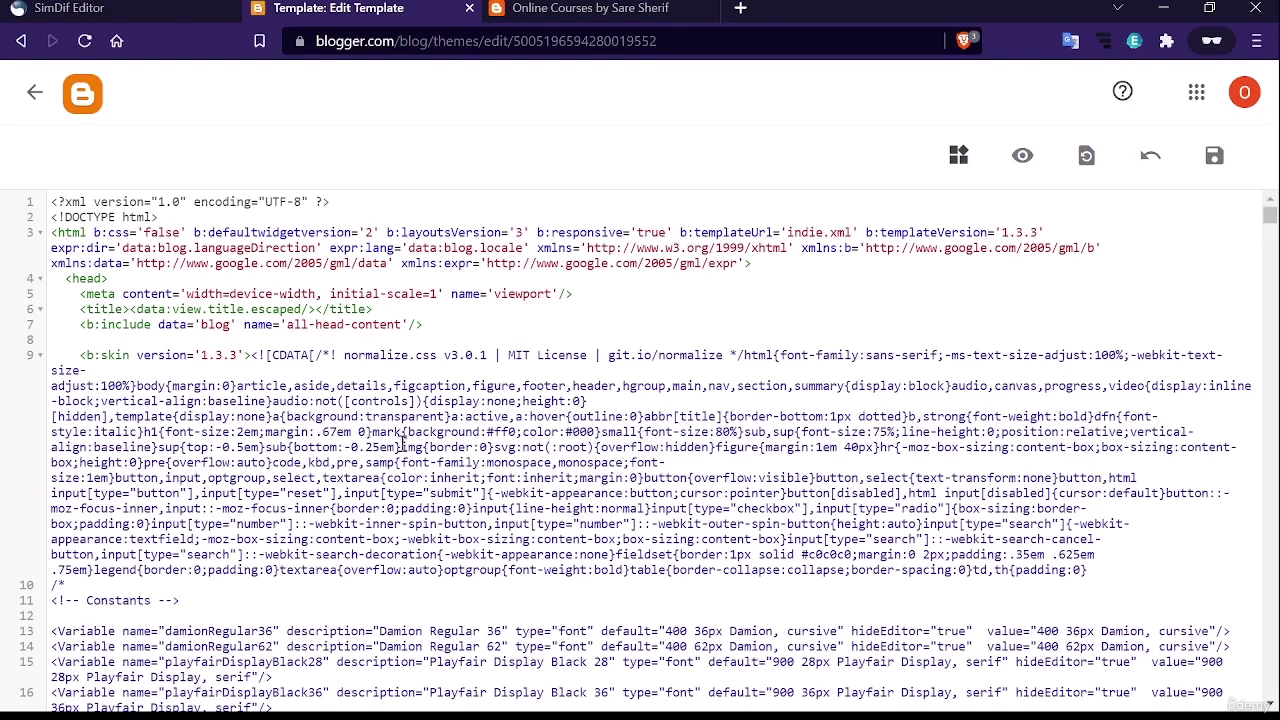
Look through the template code down to the variable groups for links and blog title, then return to the Theme page
scroll(344, 381, "down", 1)
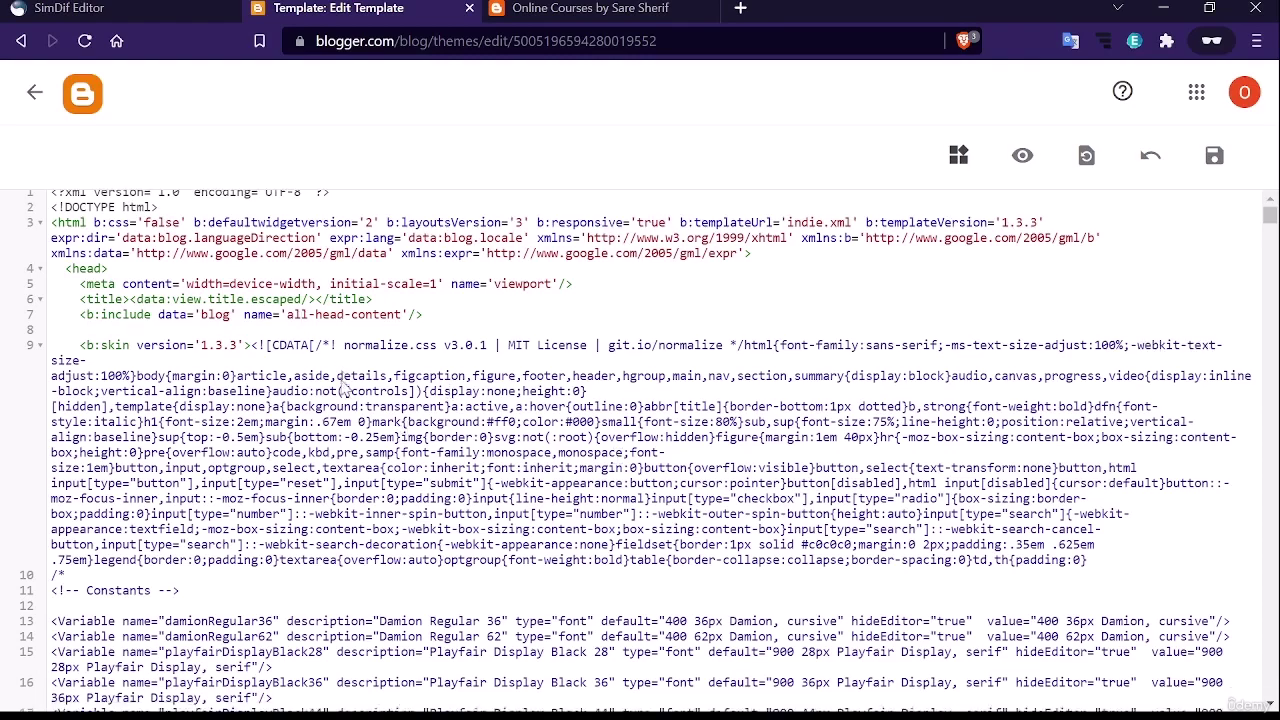
scroll(343, 388, "down", 13)
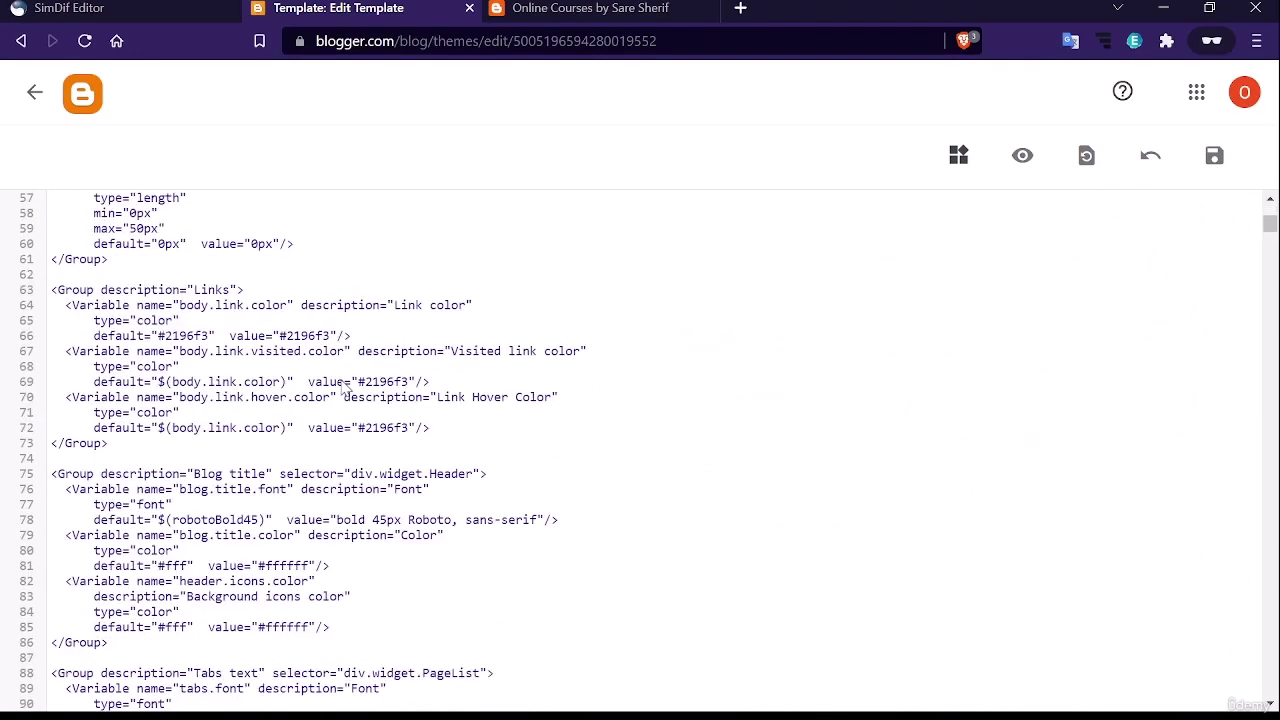
scroll(343, 386, "down", 4)
scroll(343, 380, "up", 3)
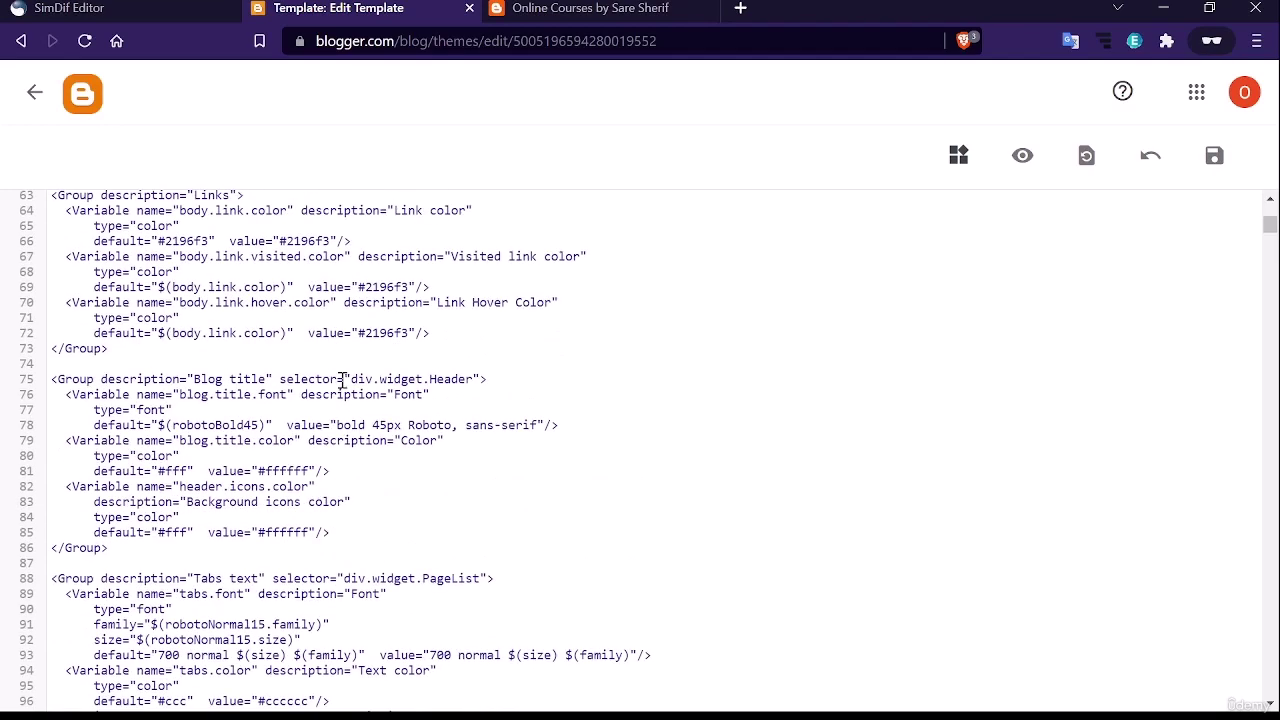
scroll(343, 381, "up", 14)
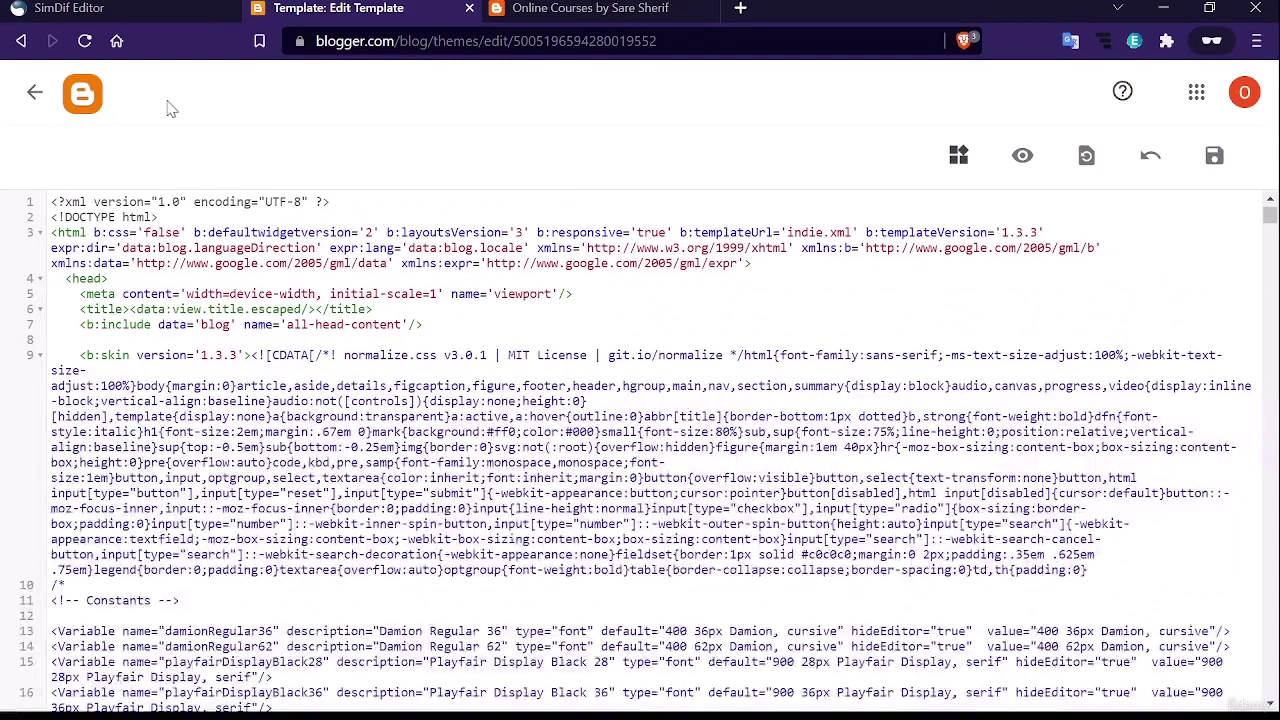
left_click(35, 92)
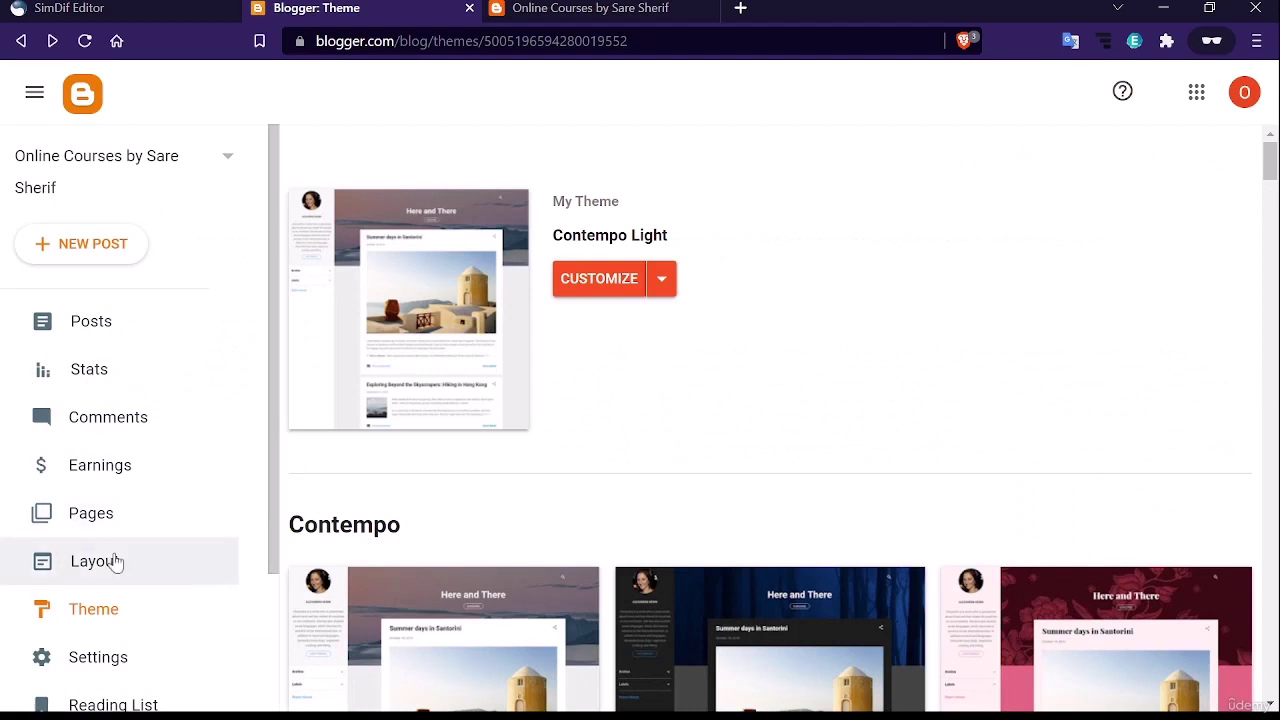
Add an HTML/JavaScript gadget with the content <h1>header</h1> to the Layout's Sidebar (Bottom) section
left_click(114, 562)
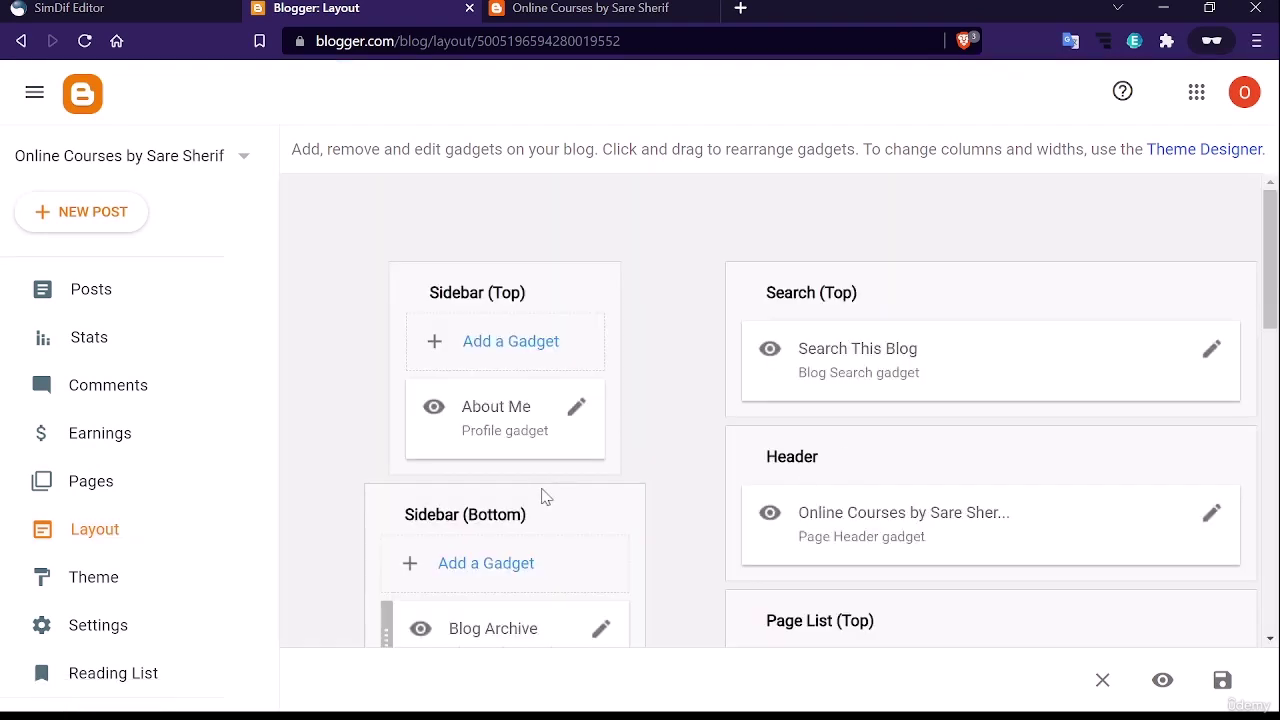
left_click(474, 566)
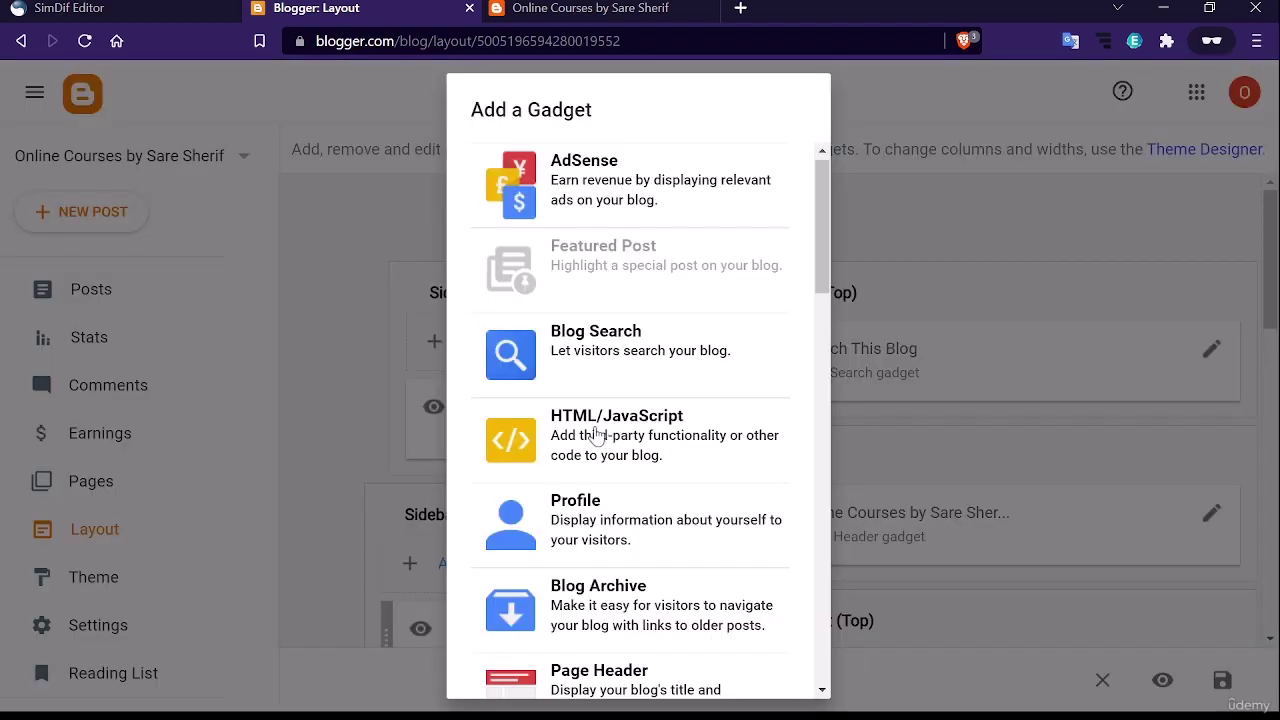
left_click(597, 436)
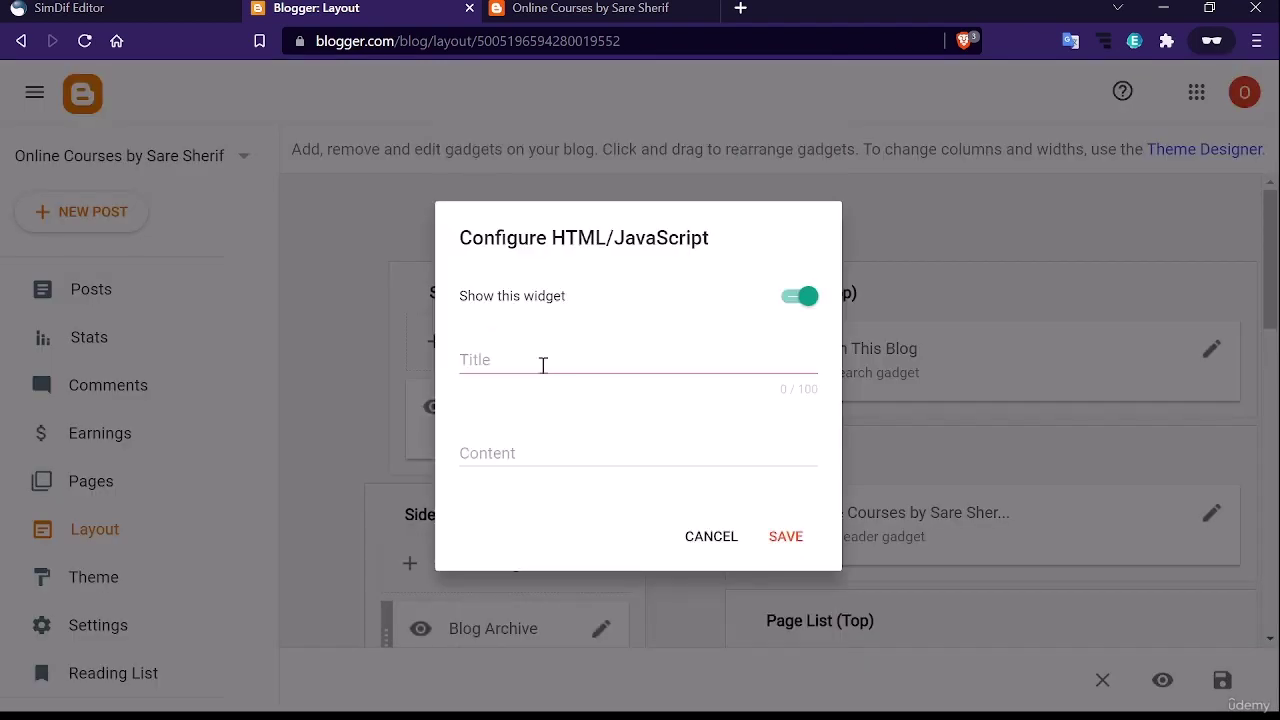
left_click(512, 444)
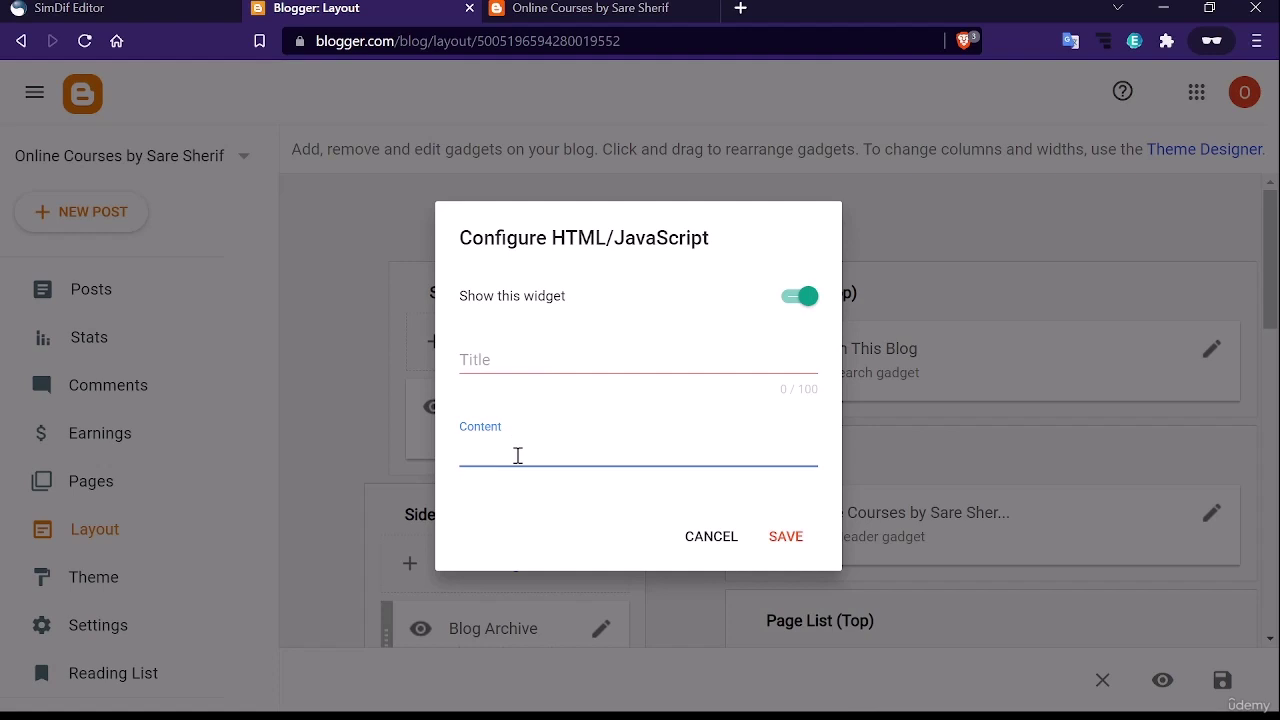
type("<>")
type("h")
type("1")
key("Right")
type("header</h1>")
left_click(785, 537)
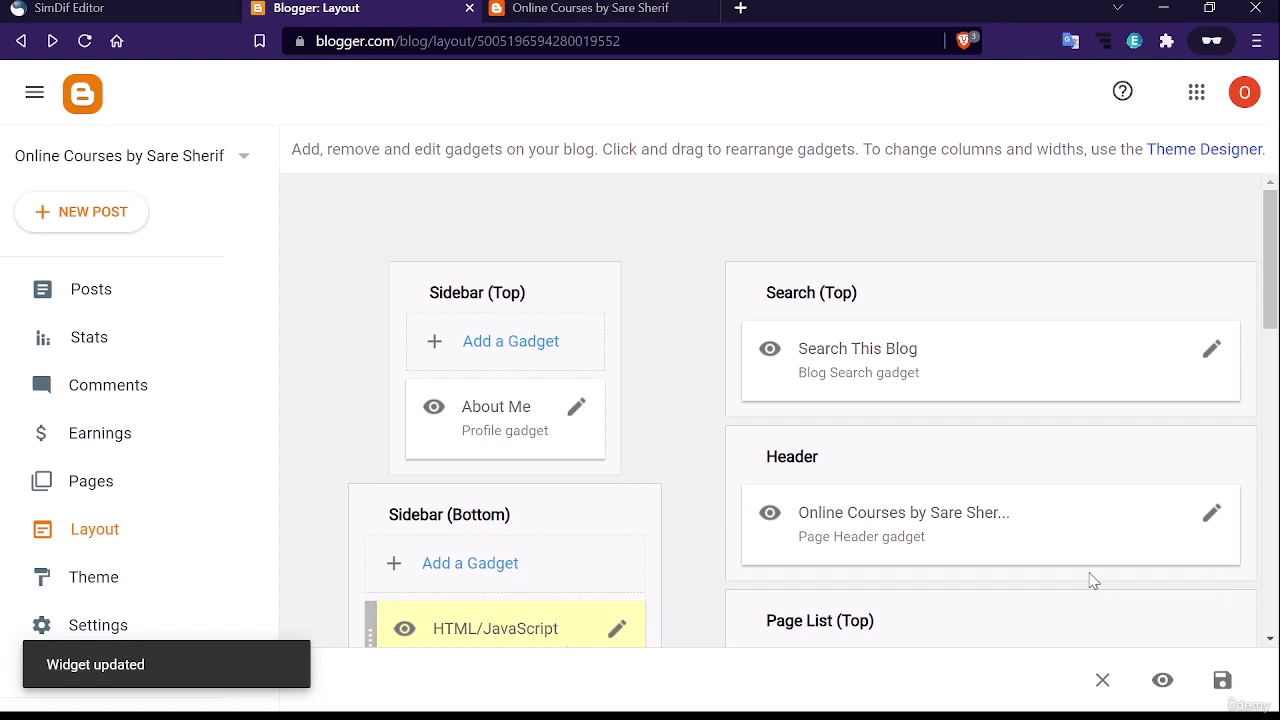
Save the layout arrangement with the new HTML/JavaScript gadget
scroll(1093, 580, "down", 2)
left_click(1215, 681)
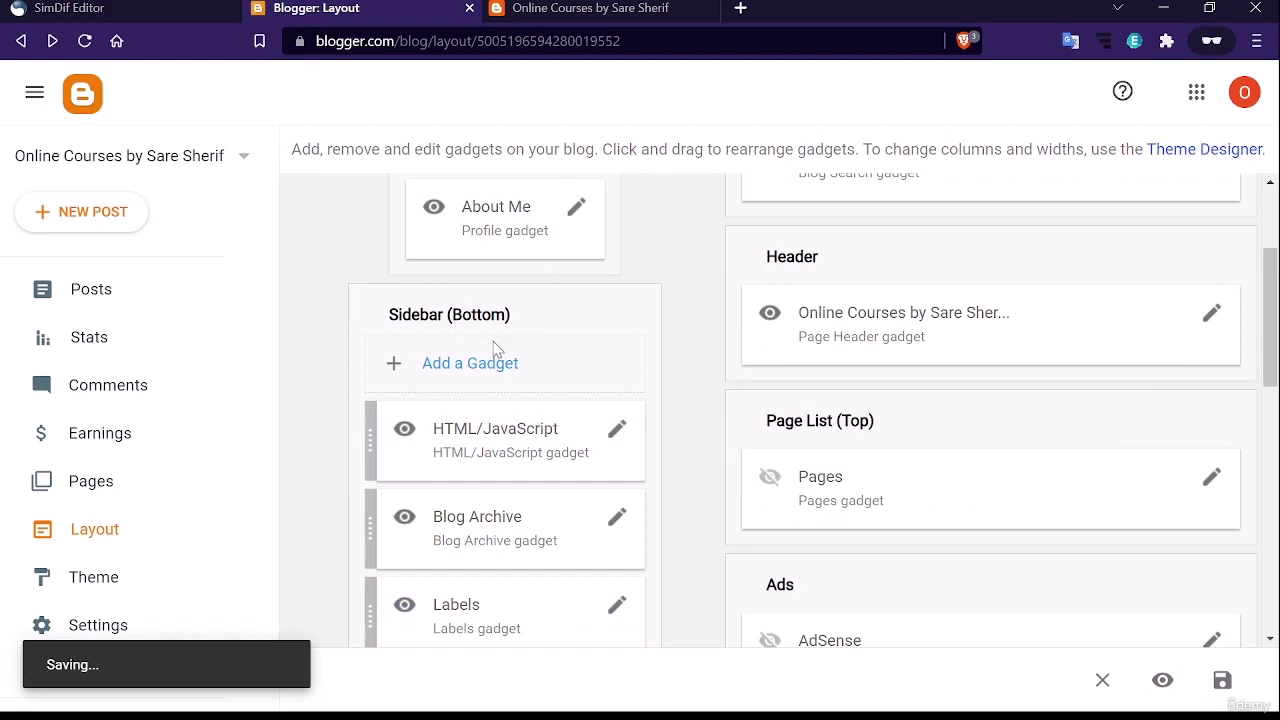
scroll(143, 437, "down", 1)
scroll(143, 437, "down", 2)
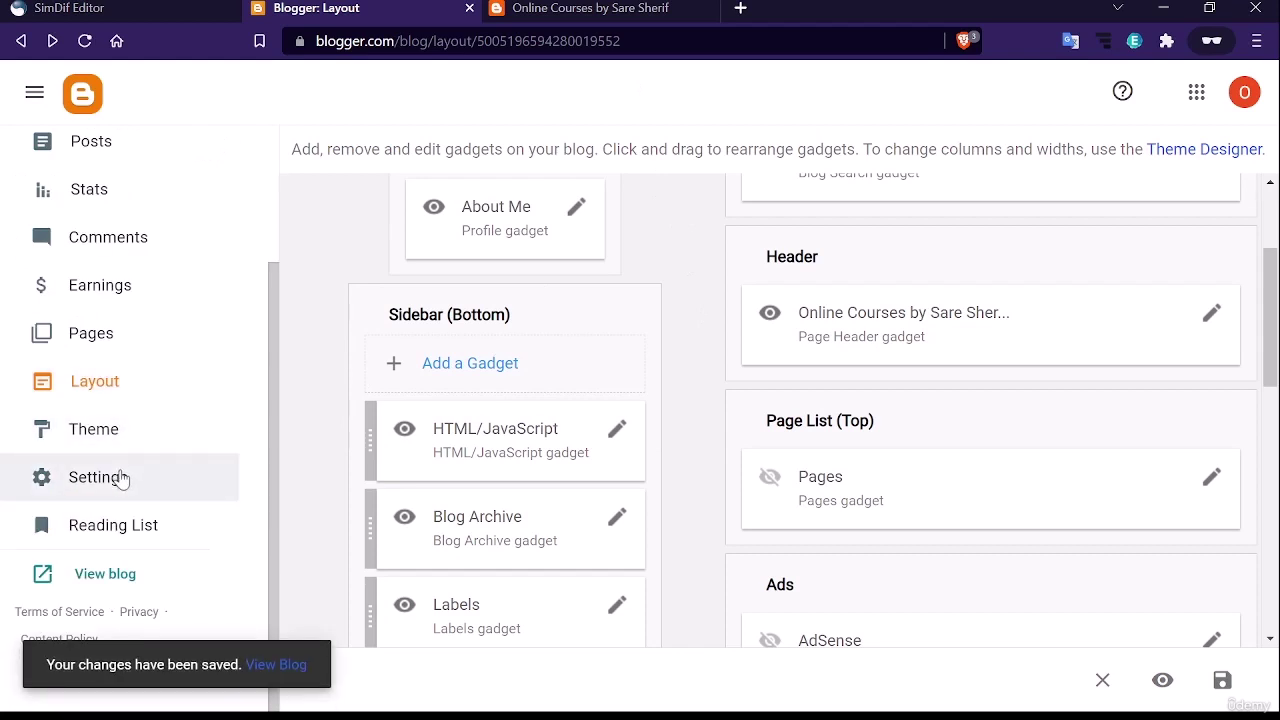
Reload the live blog, open its sidebar, and check the header text there by highlighting it
left_click(590, 8)
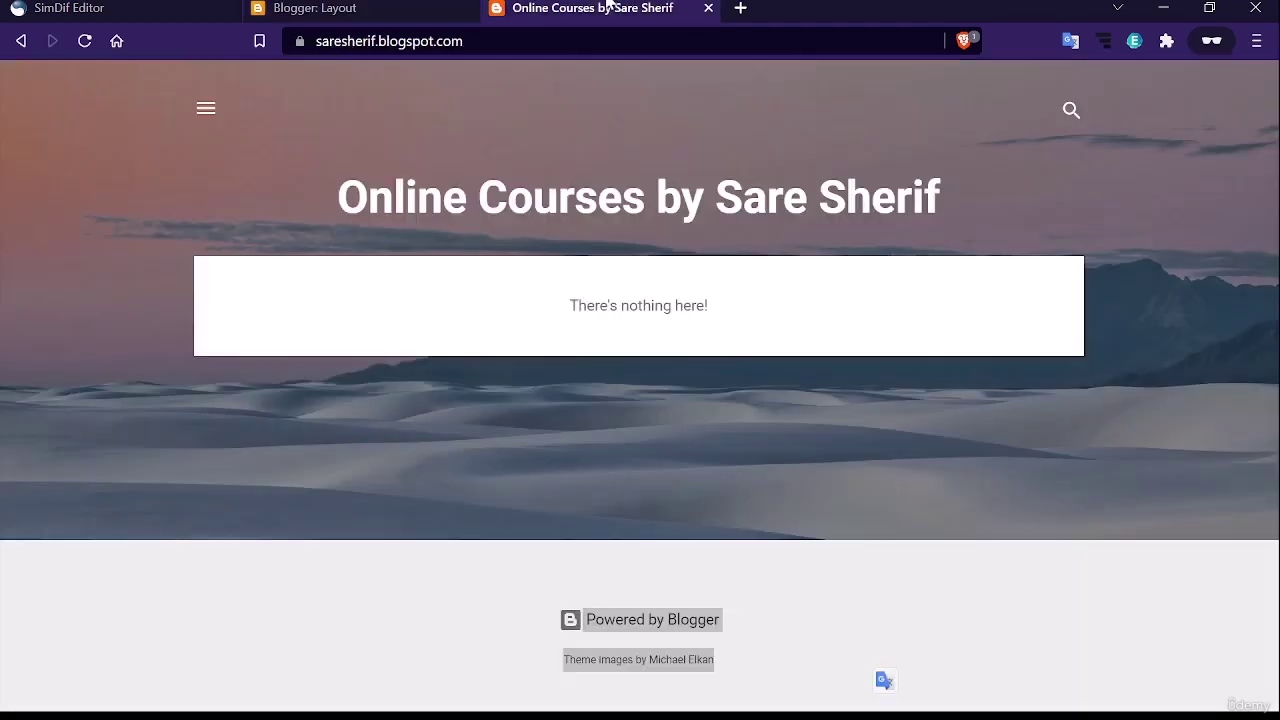
left_click(535, 49)
key("Return")
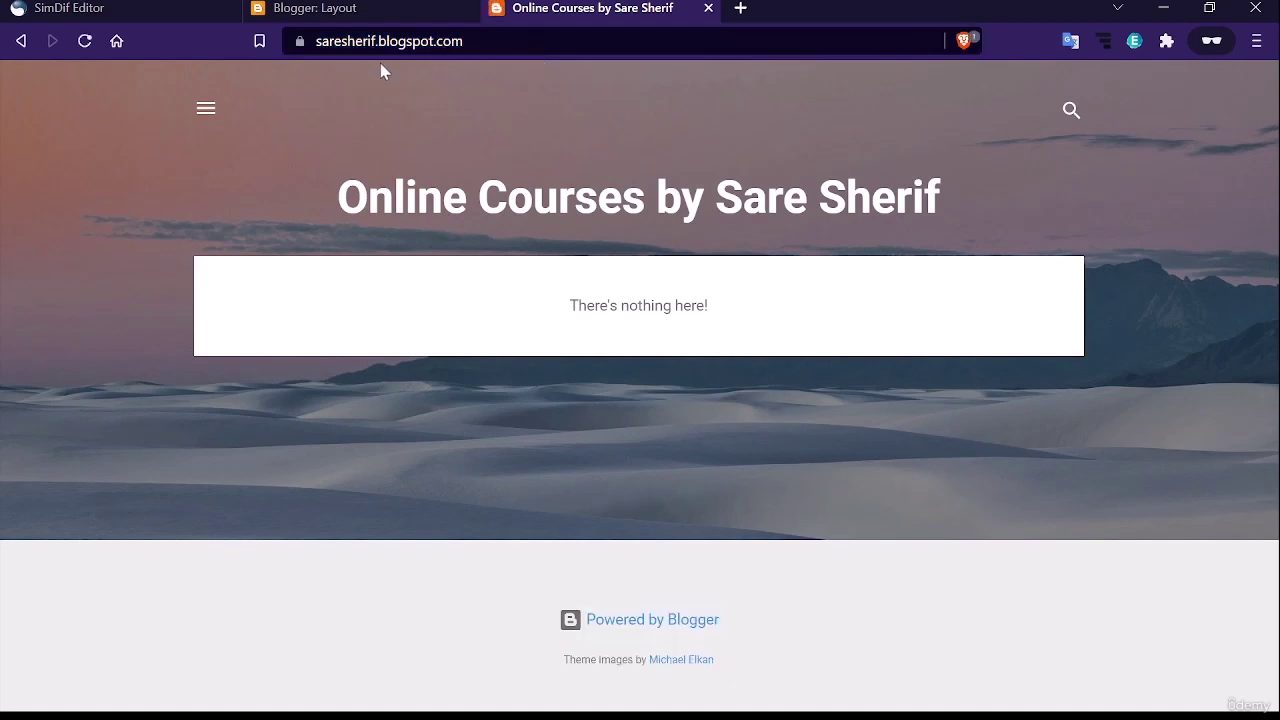
left_click(205, 107)
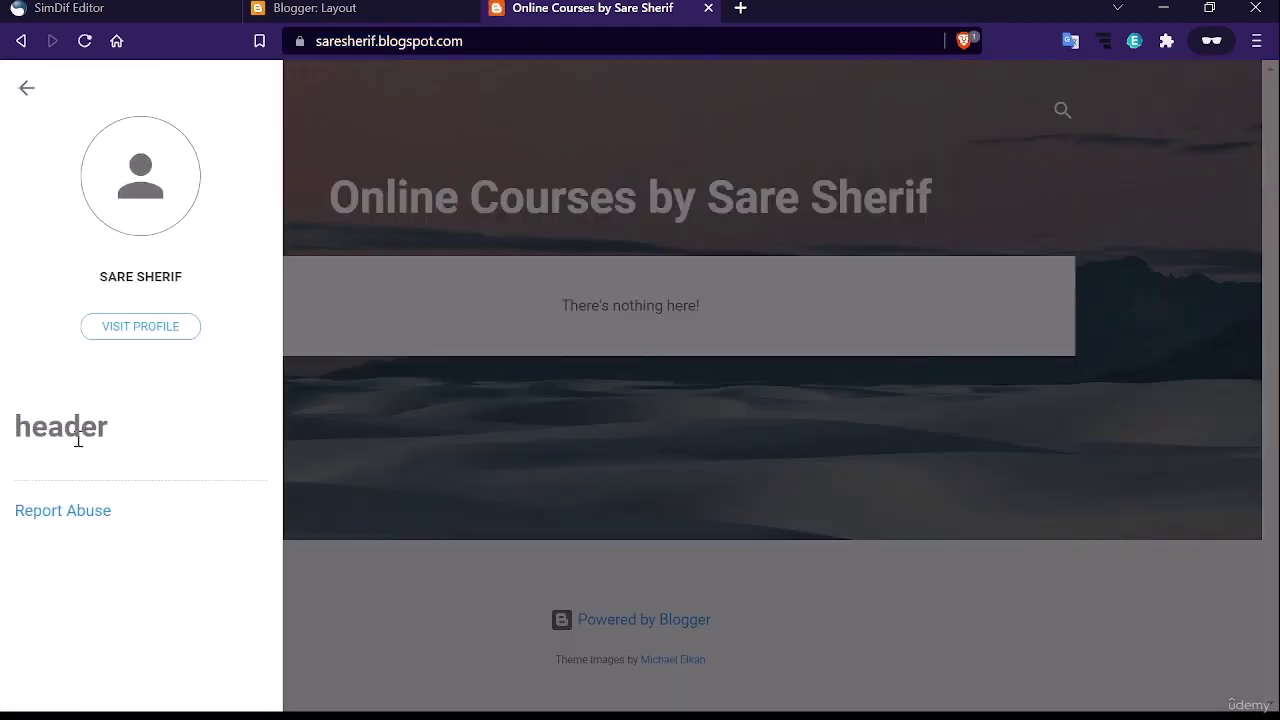
left_click_drag(126, 431, 8, 428)
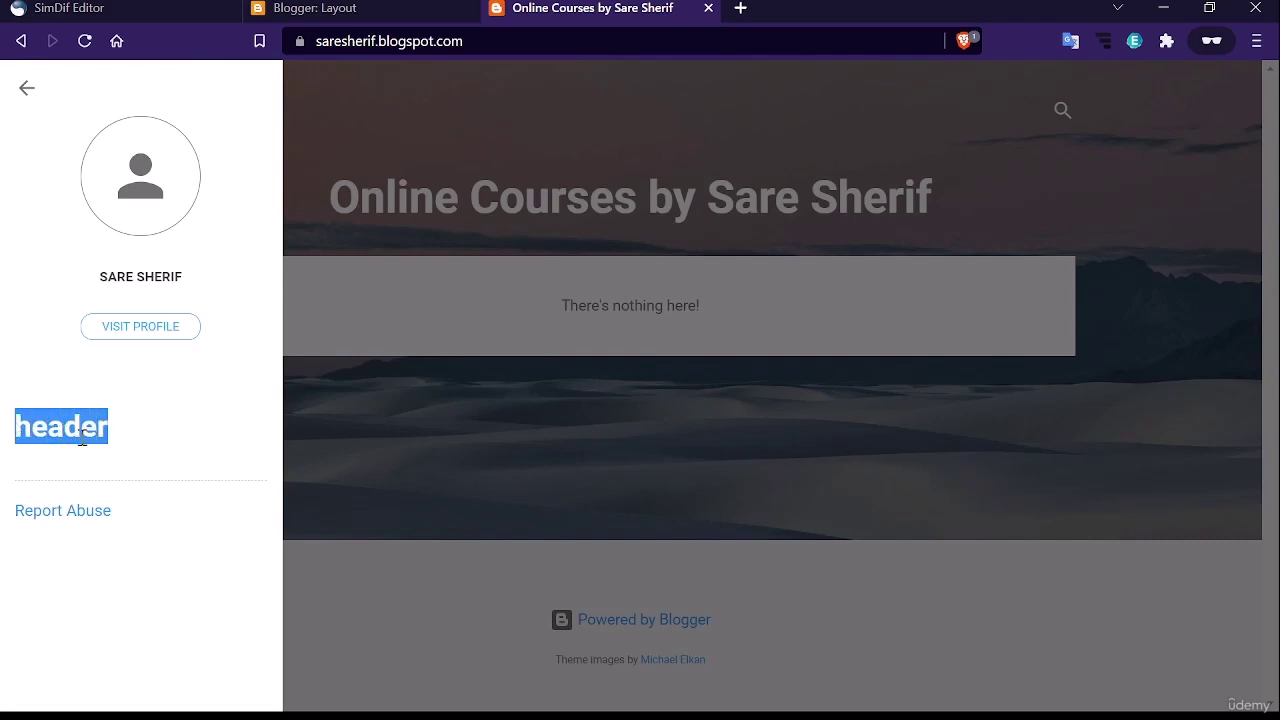
left_click(117, 431)
left_click_drag(132, 440, 12, 428)
left_click_drag(110, 440, 14, 428)
left_click(118, 432)
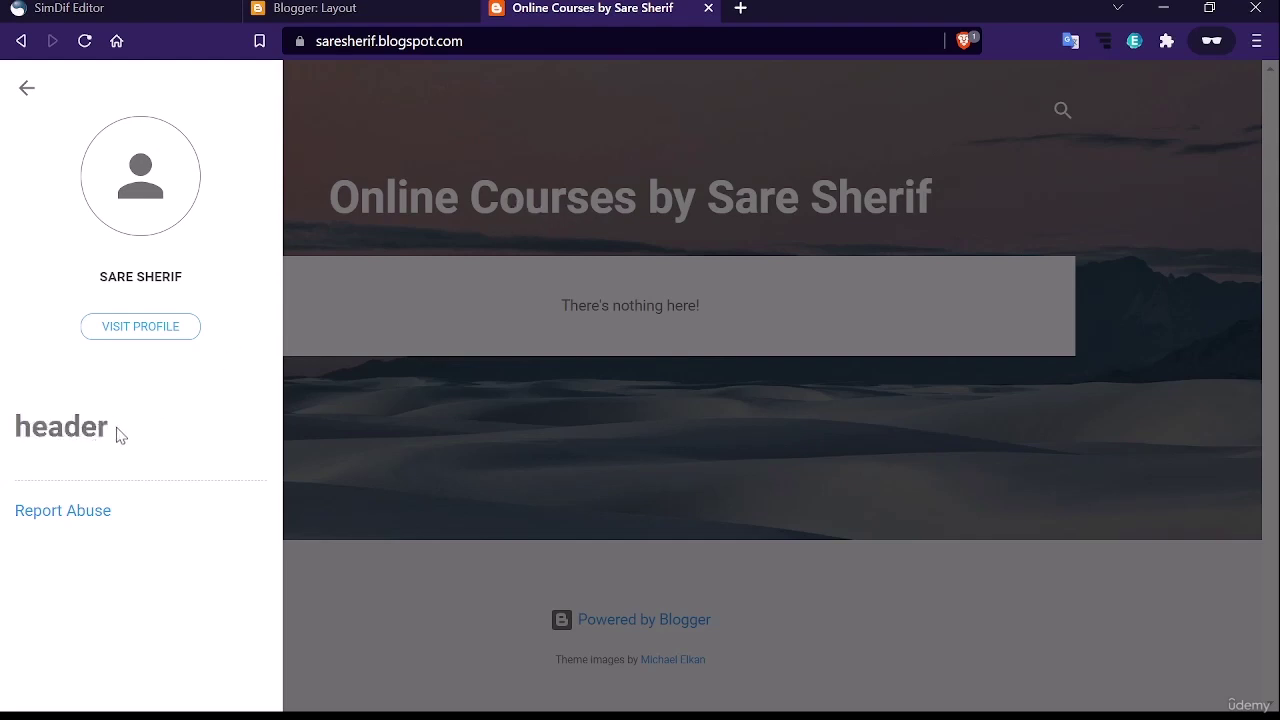
left_click_drag(118, 432, 6, 428)
left_click(122, 441)
Remove the HTML/JavaScript gadget from Sidebar (Bottom) in the Blogger Layout and save the arrangement
left_click(398, 6)
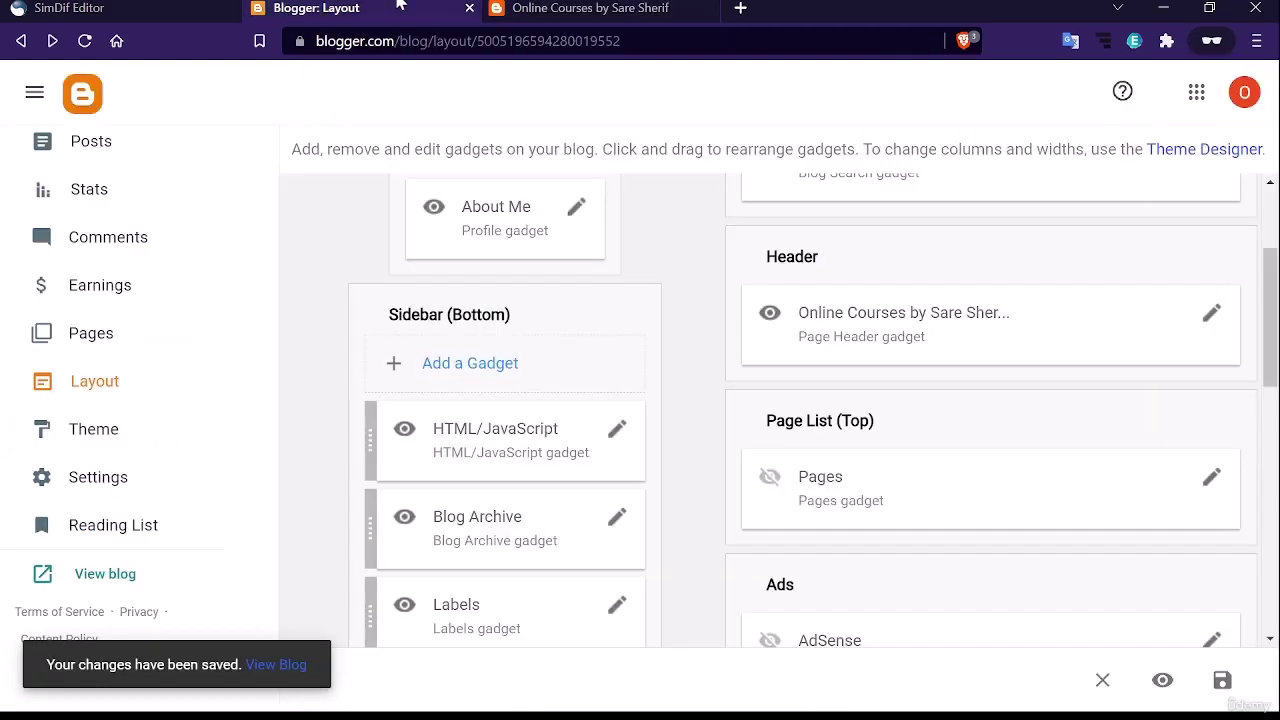
left_click(615, 437)
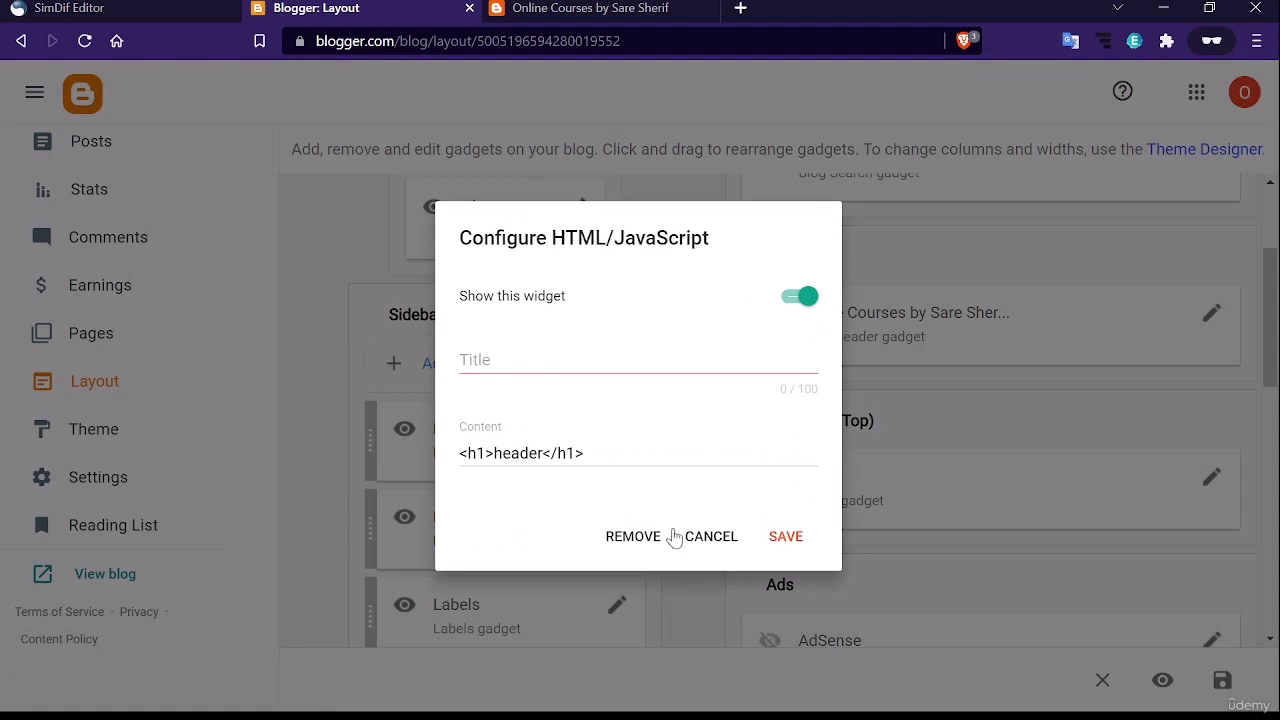
left_click(608, 537)
left_click(770, 443)
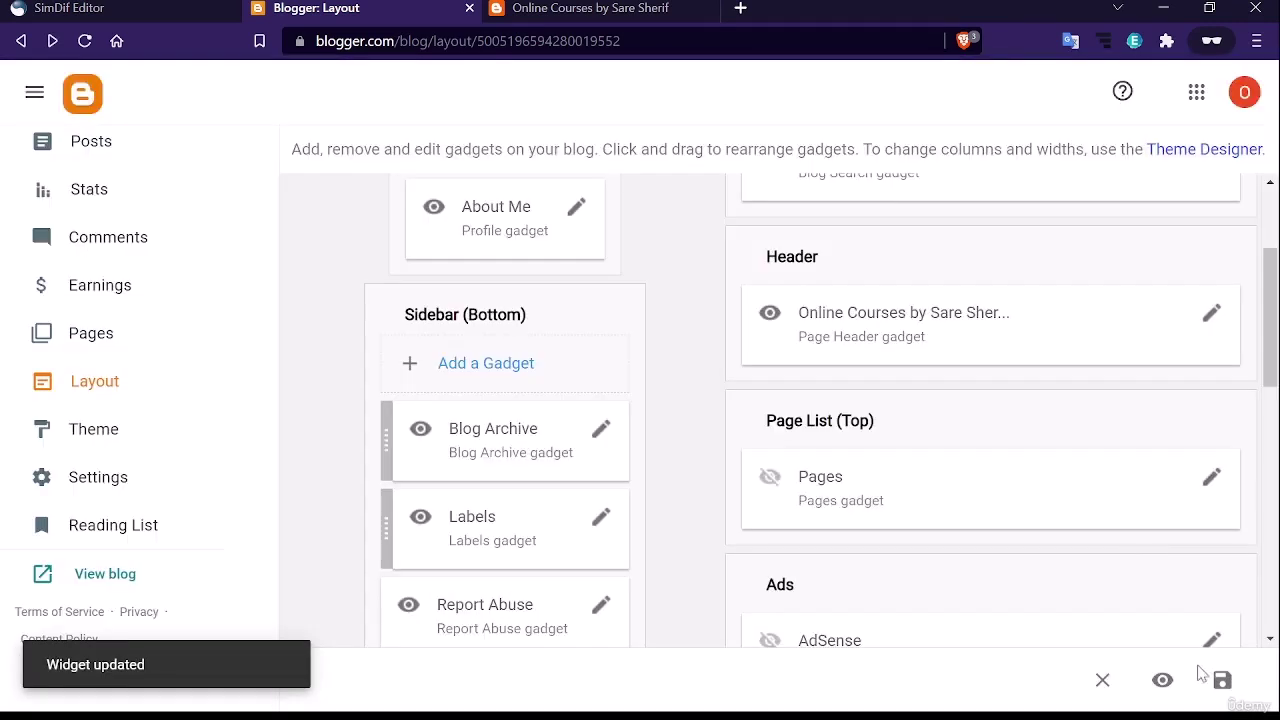
left_click(1221, 680)
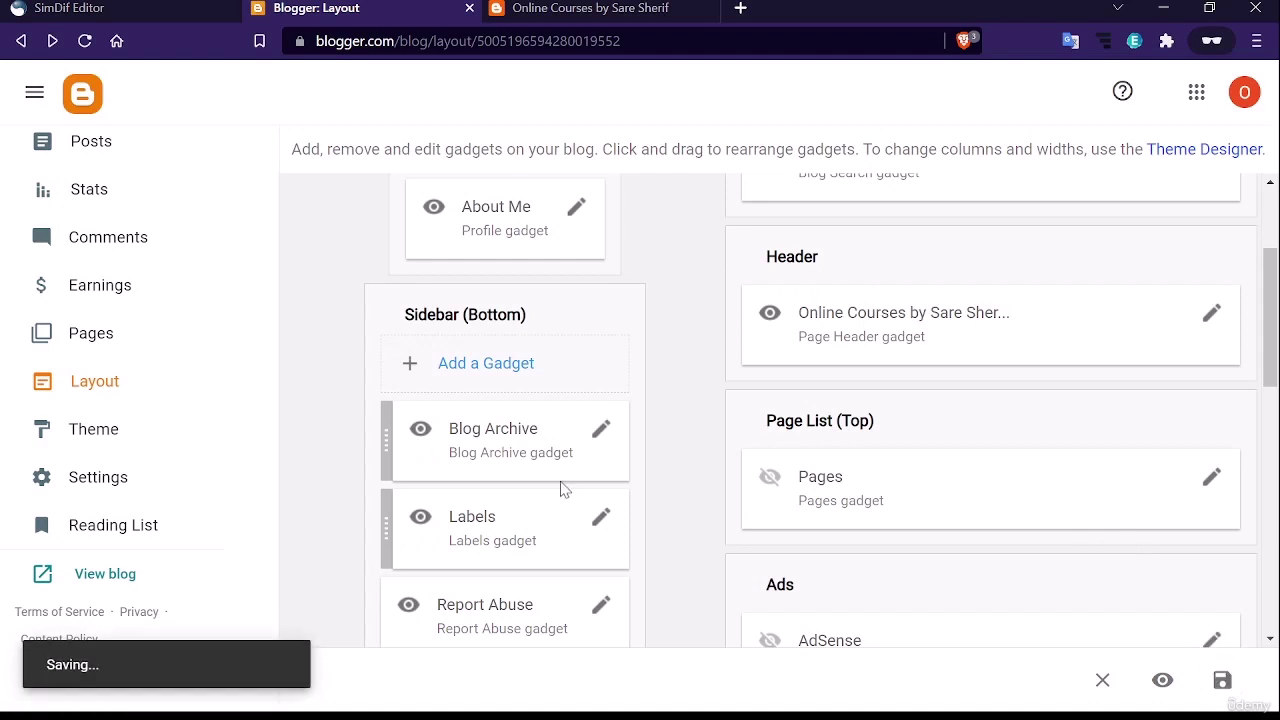
Try turning the Blog Archive gadget's Show this widget option off and back on, and discard the dialog
left_click(600, 433)
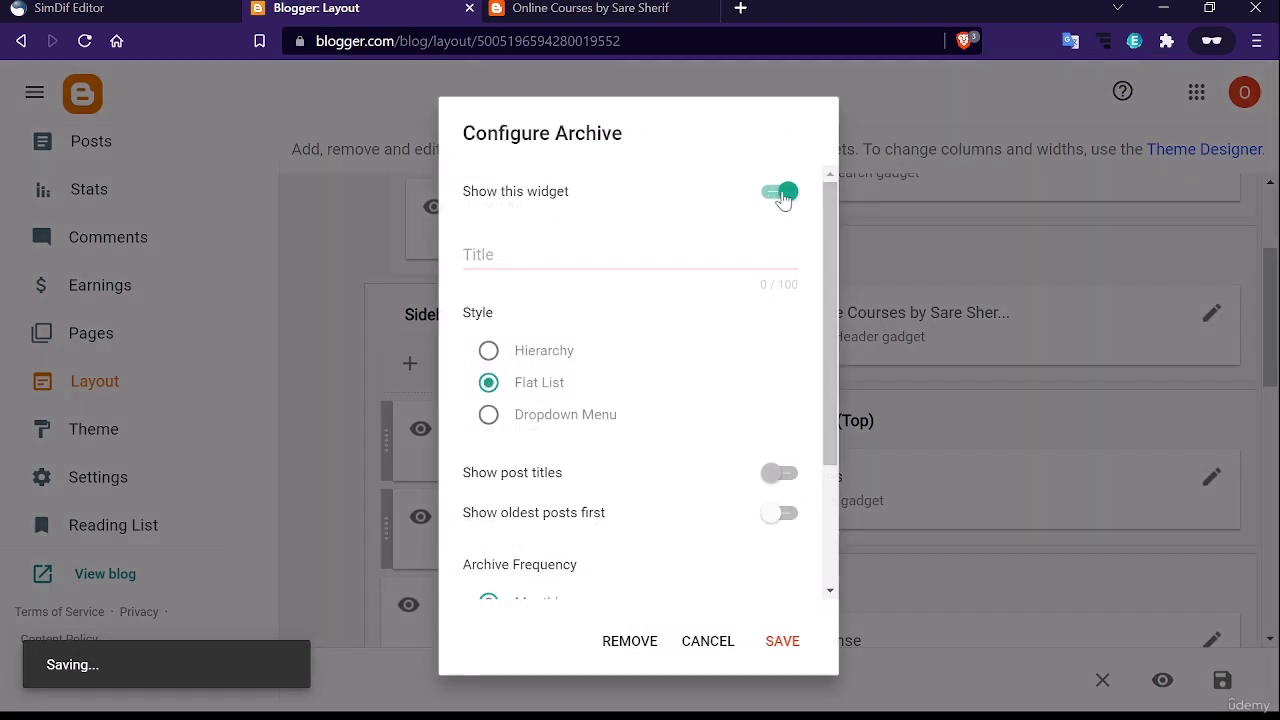
left_click(775, 196)
left_click(777, 194)
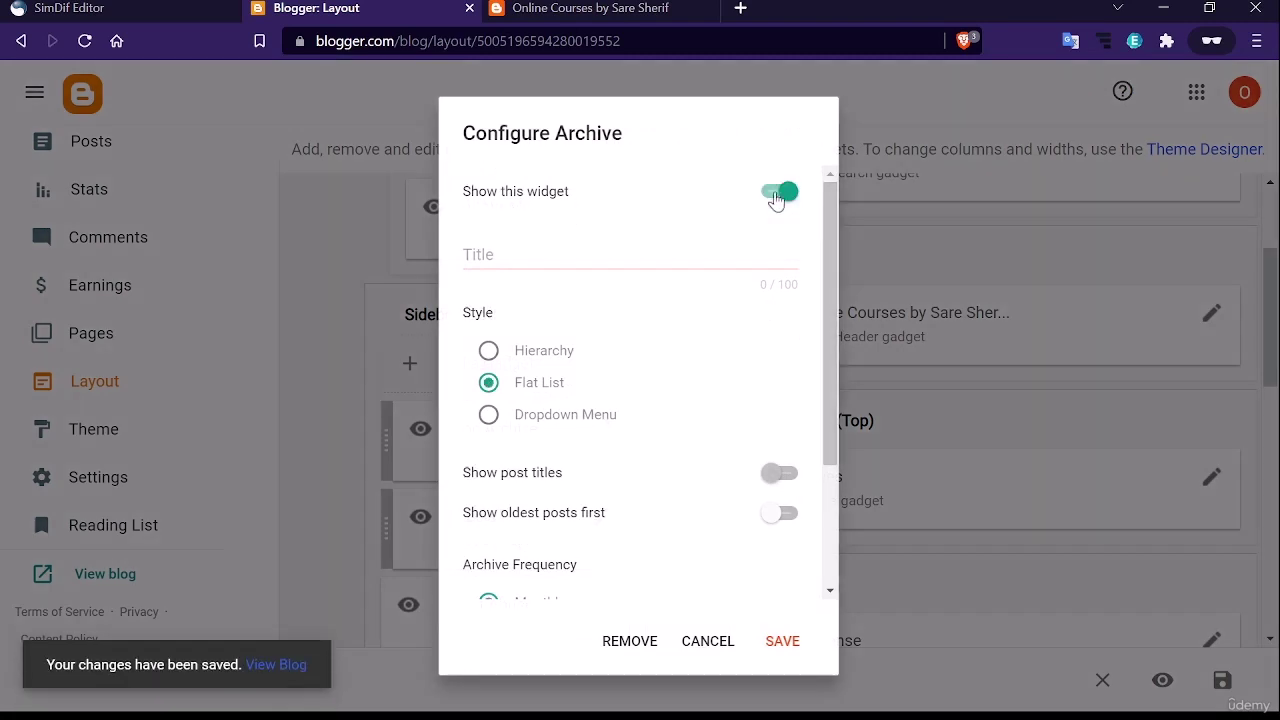
left_click(702, 644)
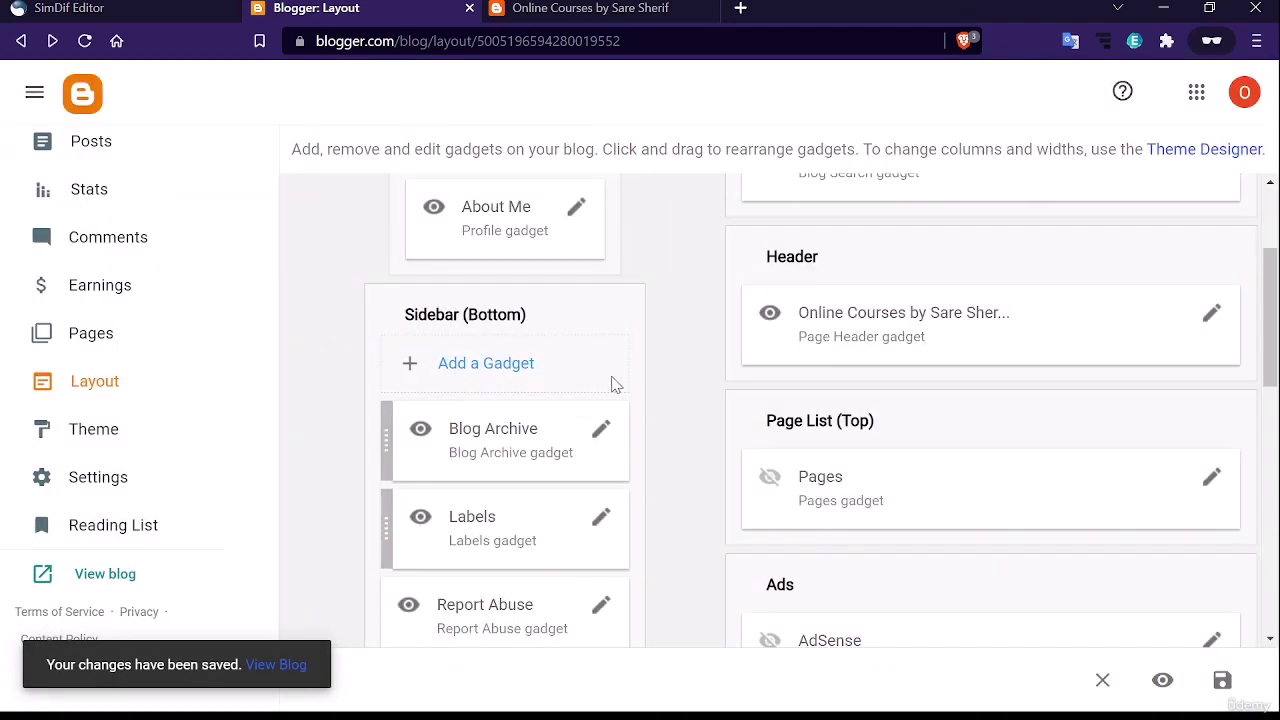
Open the Theme page, browse the Contempo variants, and bring up the details of Contempo Dark
left_click(90, 432)
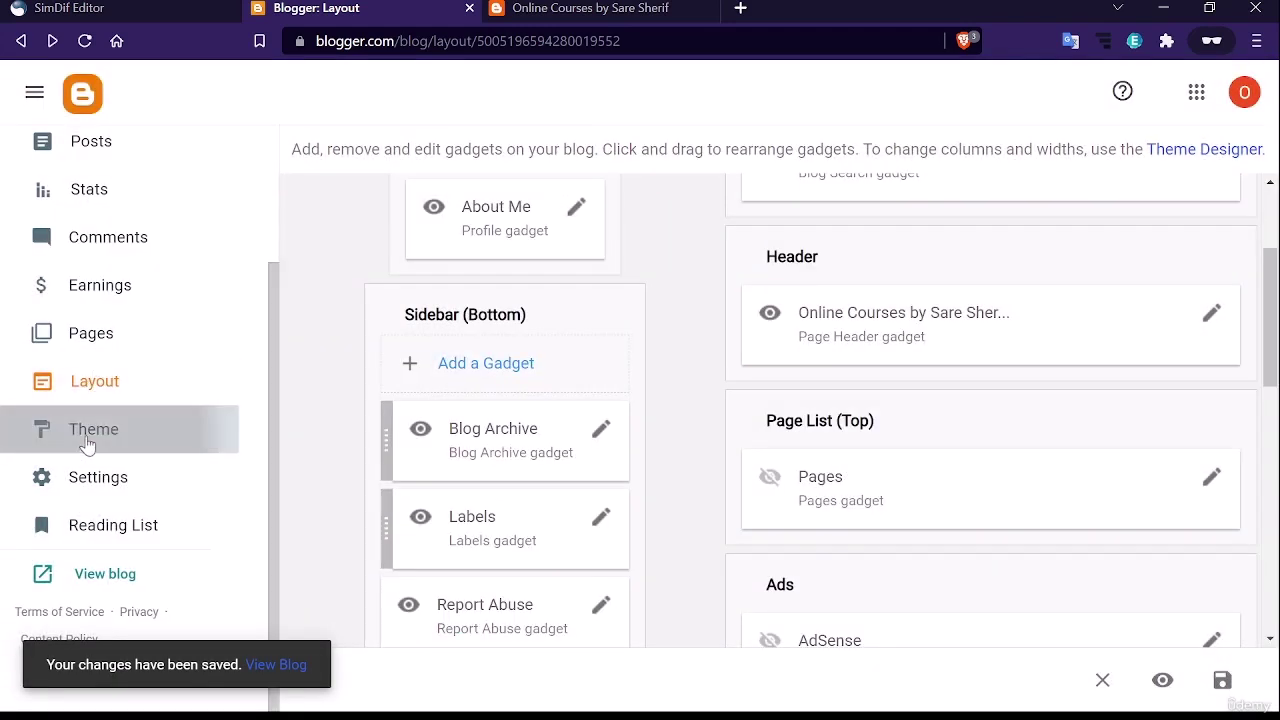
scroll(665, 385, "down", 2)
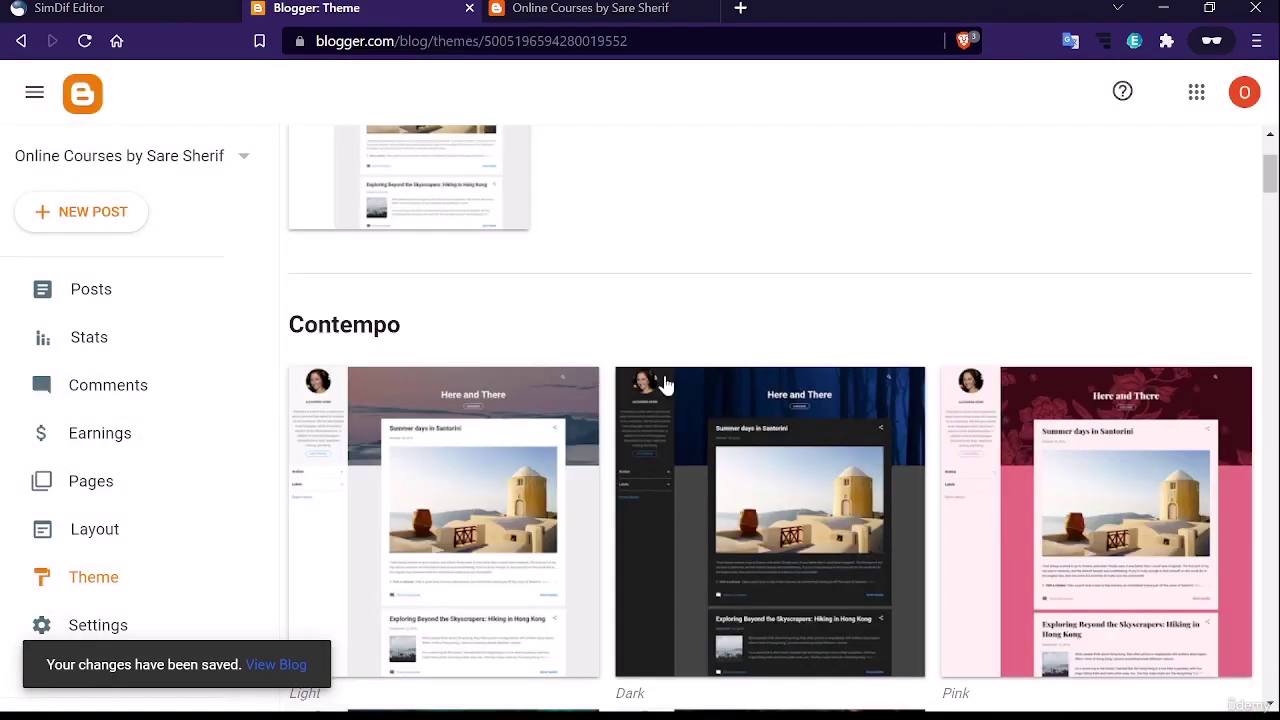
scroll(665, 385, "down", 2)
scroll(791, 408, "up", 1)
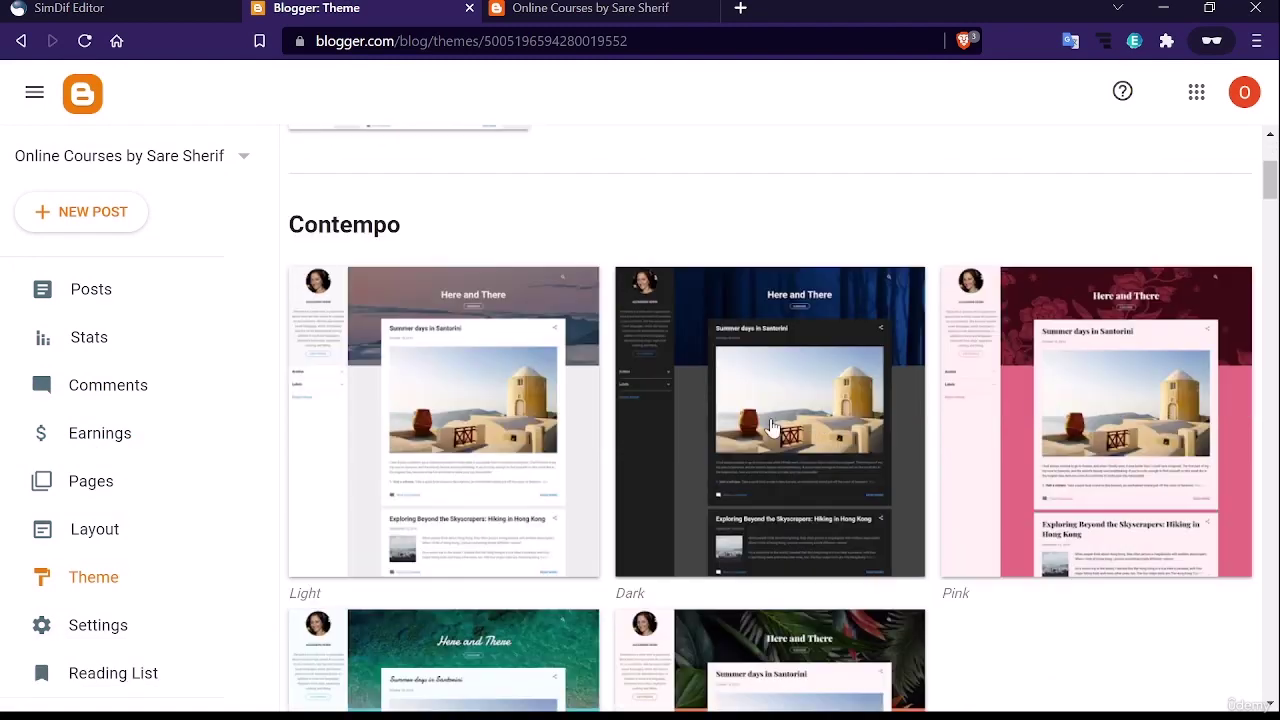
left_click(862, 400)
scroll(701, 432, "down", 4)
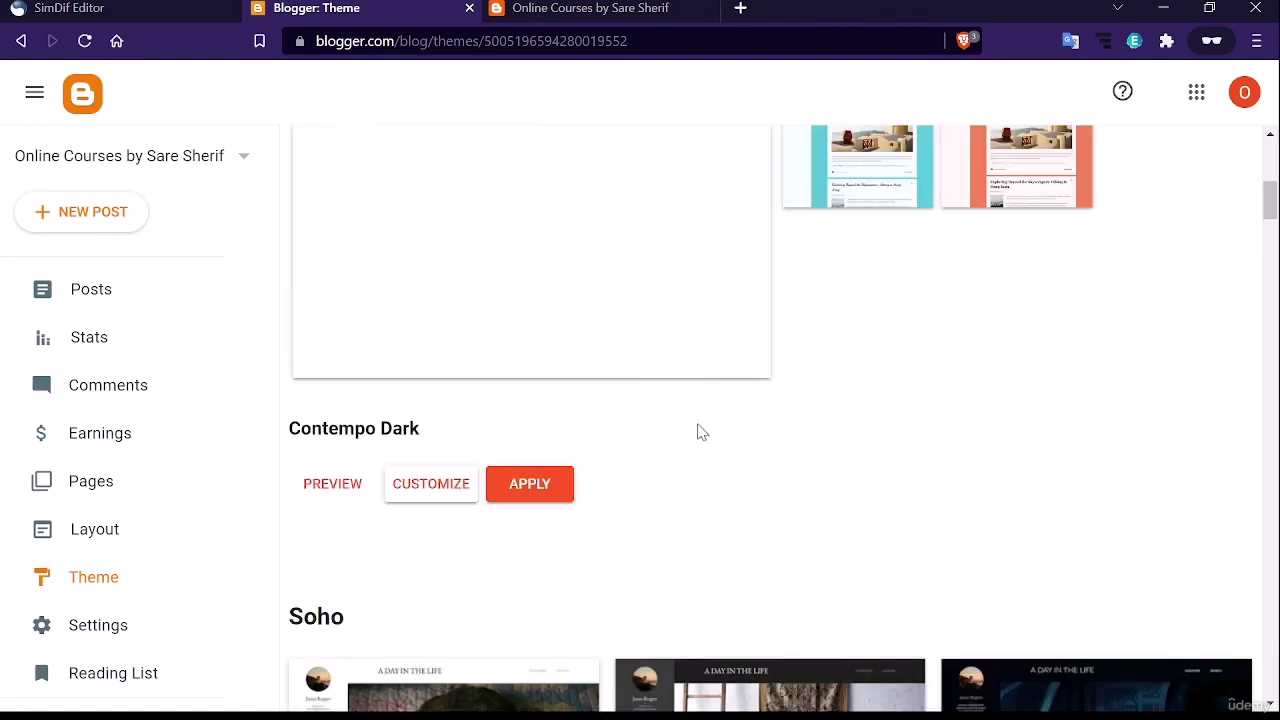
Open the customizer for the current Contempo Light theme and look through its Background, Advanced and Gadgets sections
scroll(695, 438, "up", 8)
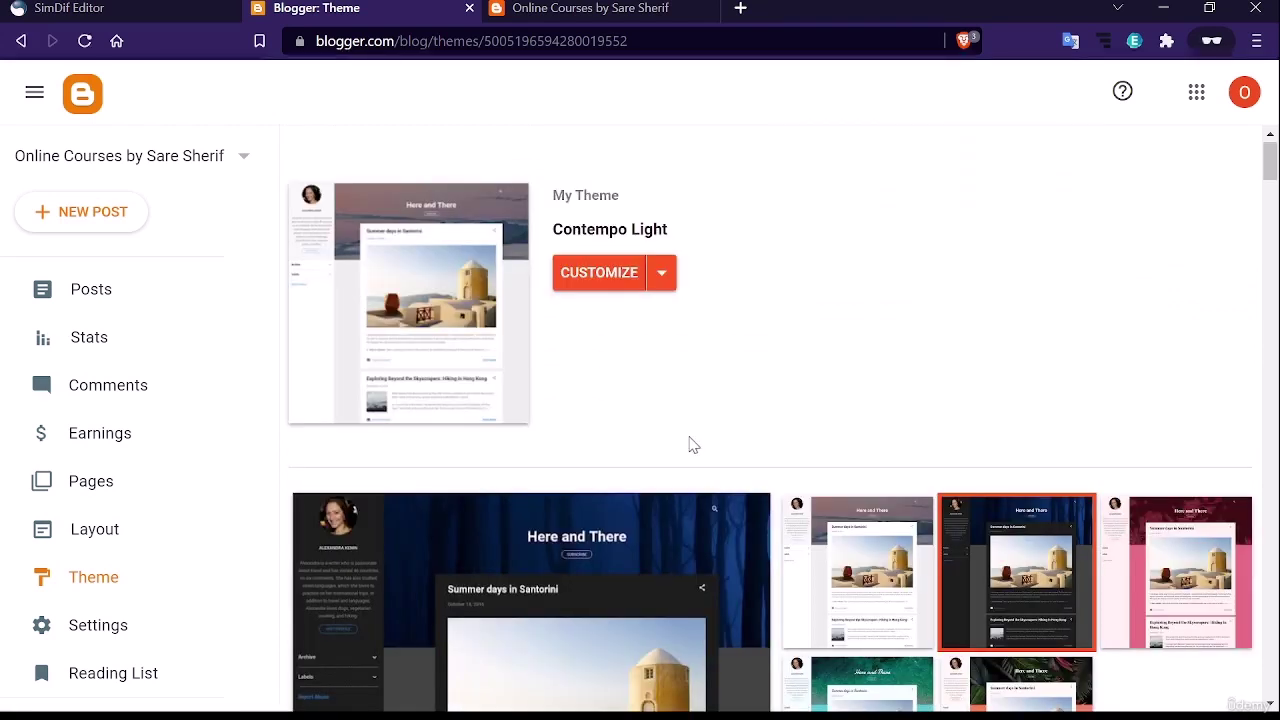
left_click(603, 291)
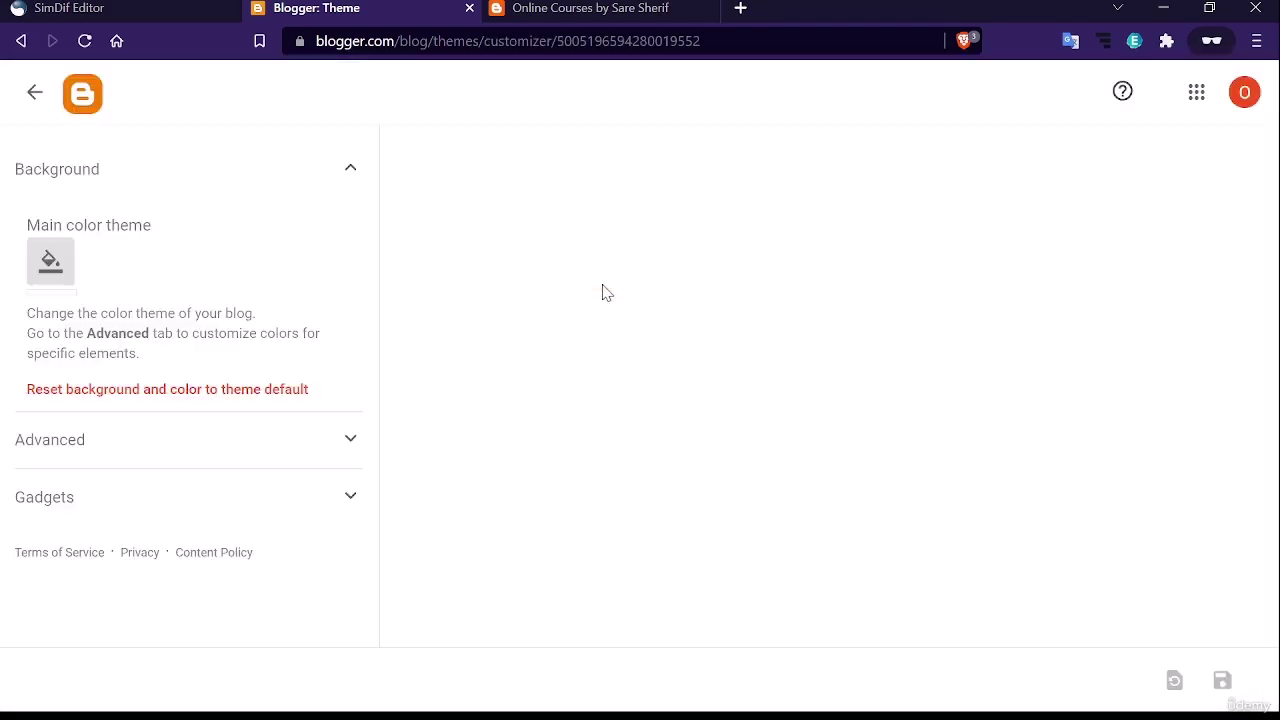
mouse_move(2, 358)
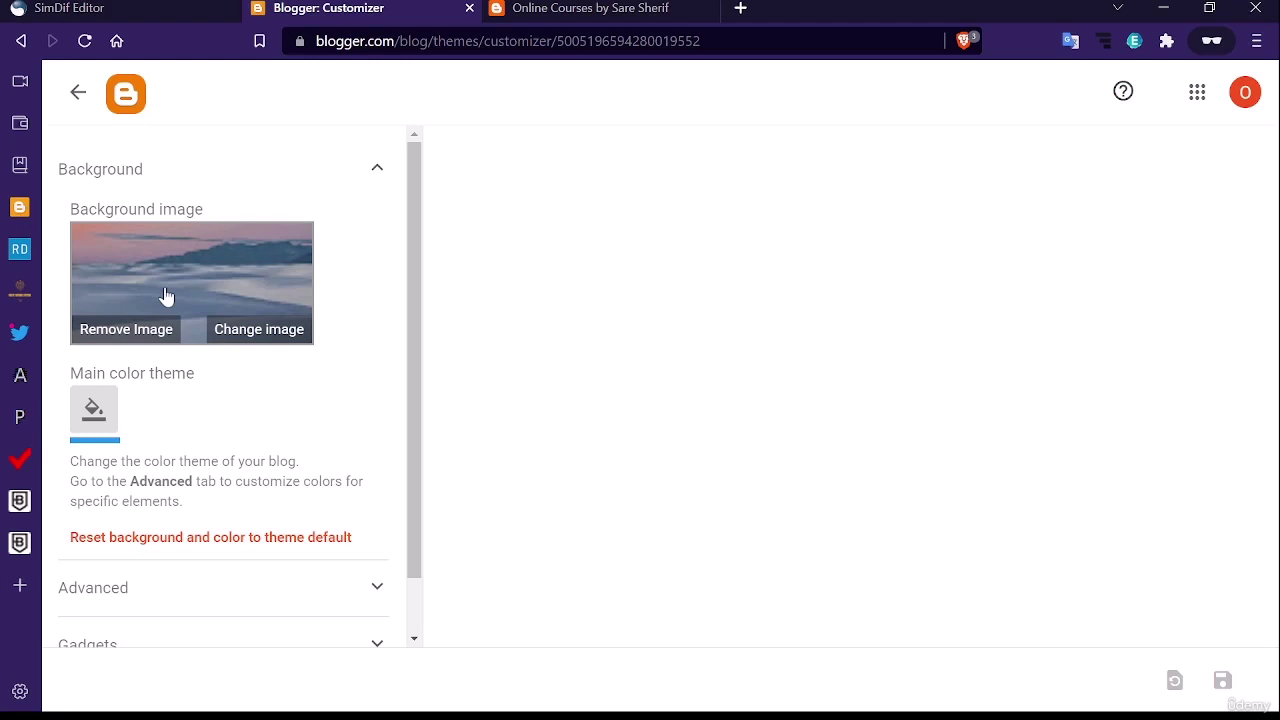
left_click(372, 588)
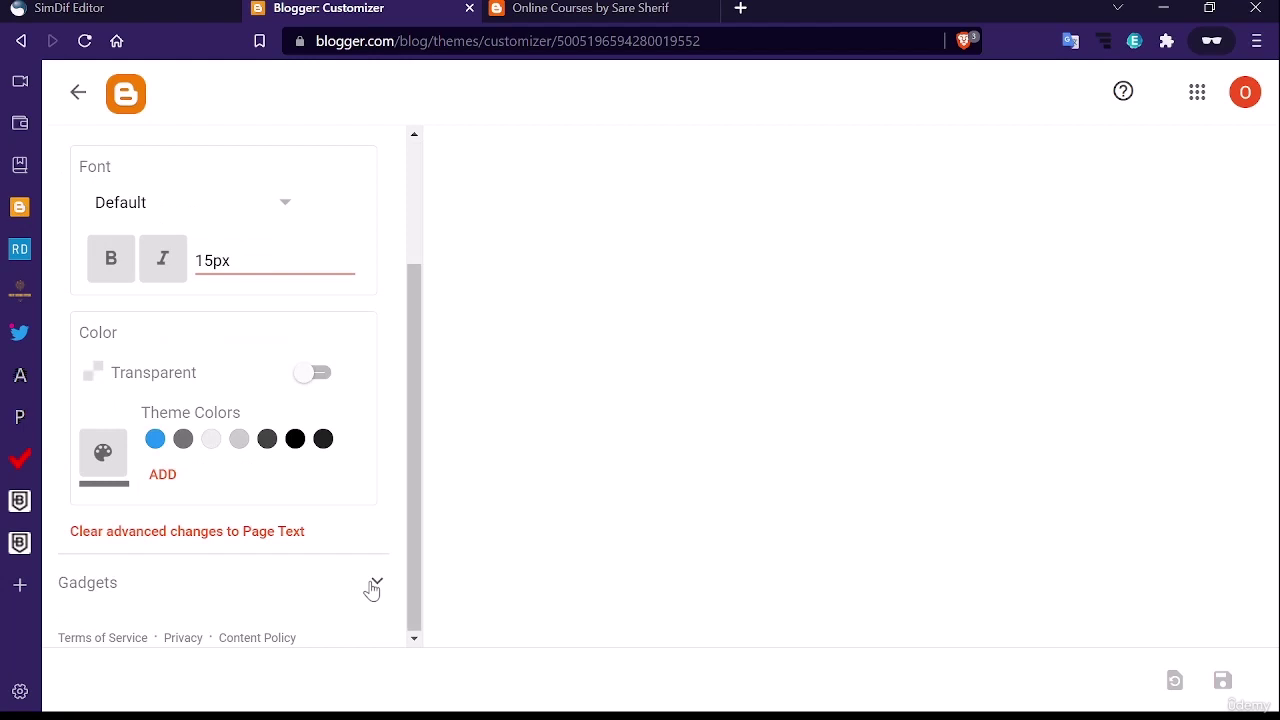
left_click(372, 588)
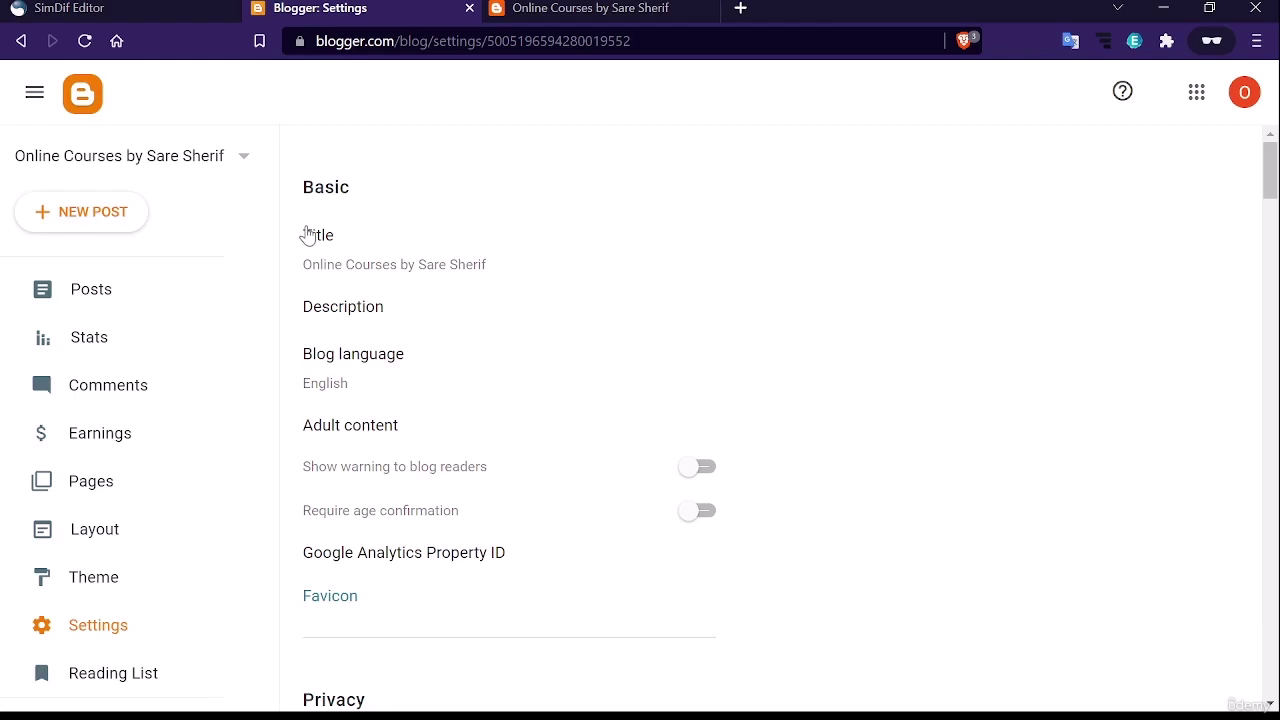
In the blog settings, try editing the blog address under Publishing by adding and removing a character, and cancel the dialog
scroll(408, 349, "down", 1)
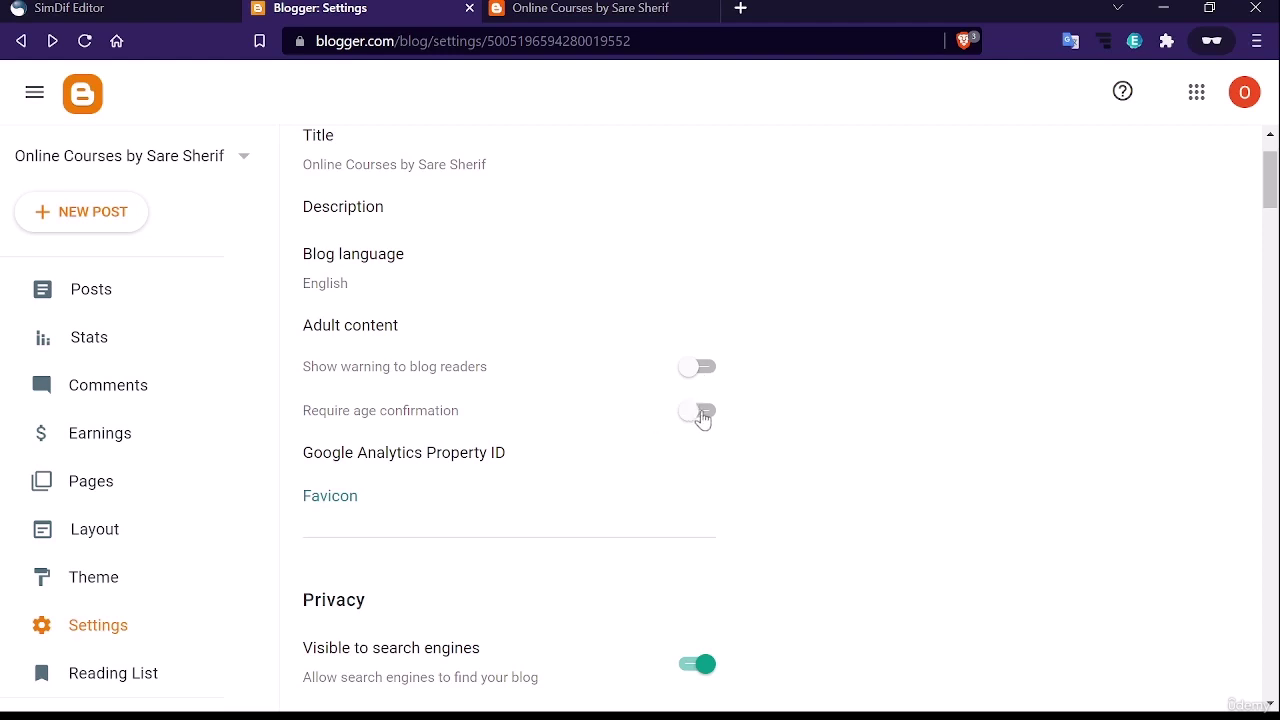
scroll(765, 480, "down", 2)
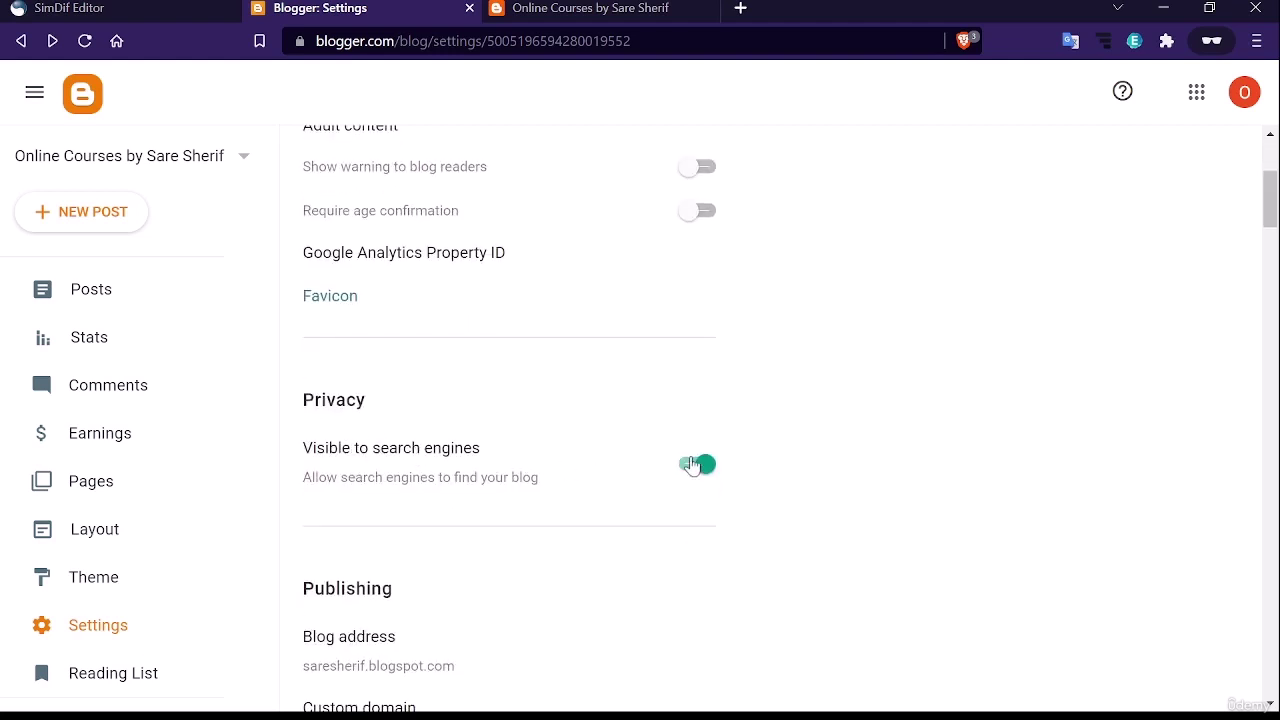
scroll(669, 418, "down", 2)
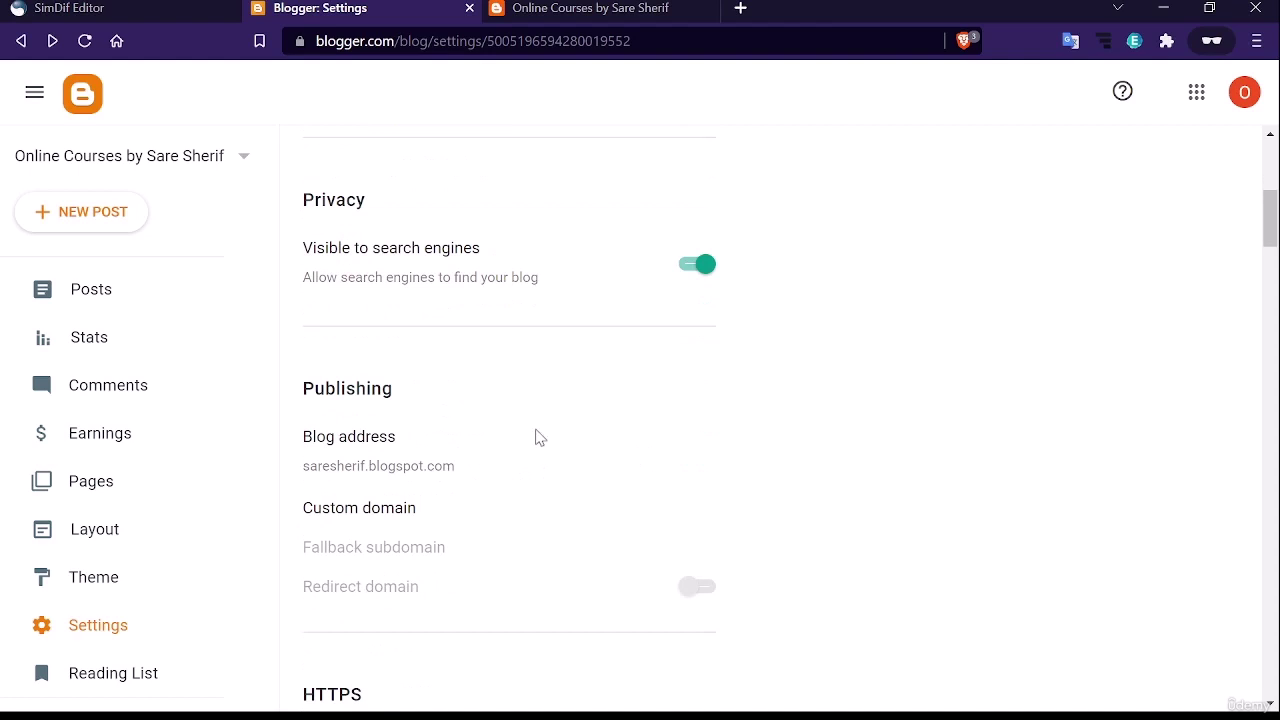
scroll(537, 435, "down", 1)
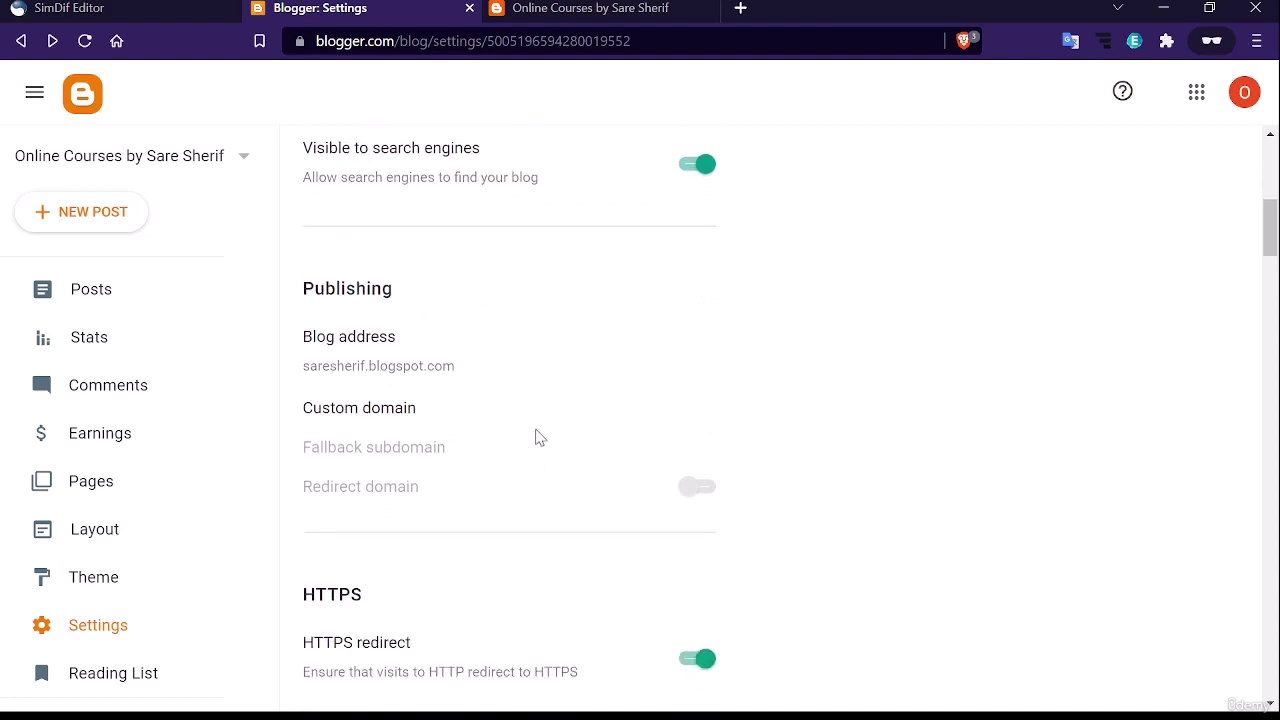
left_click(371, 364)
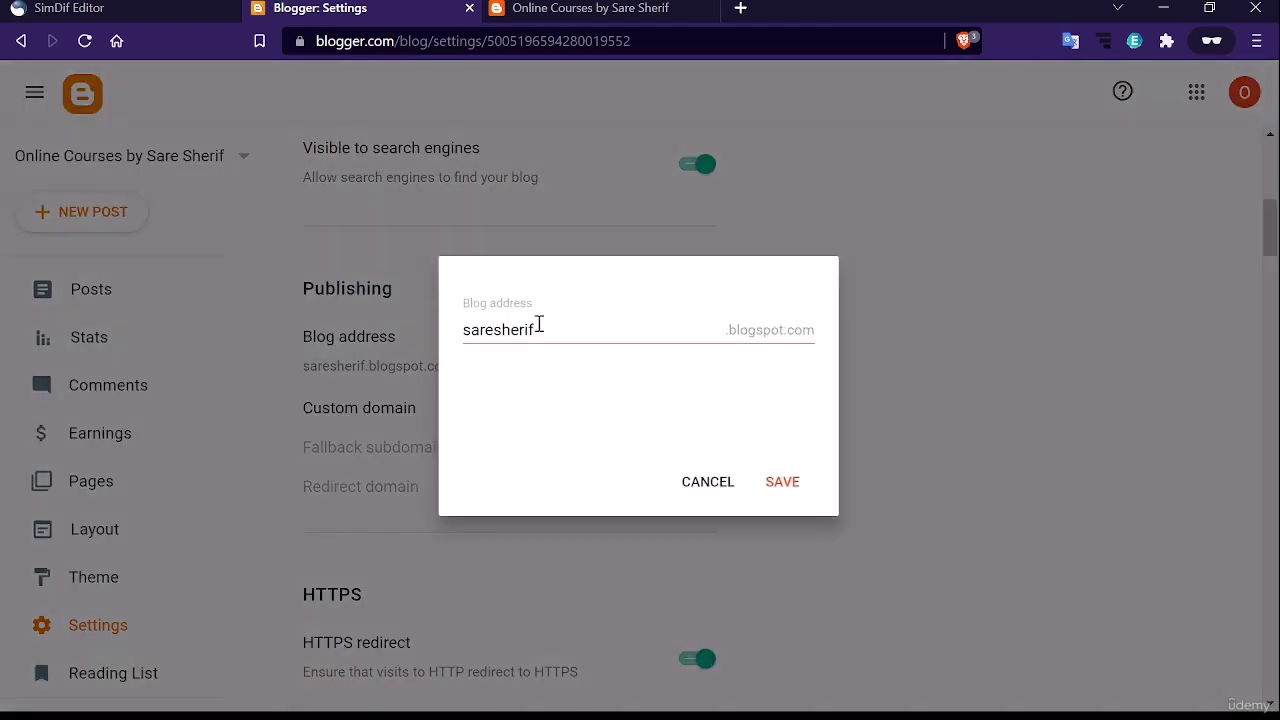
double_click(538, 330)
mouse_move(538, 337)
left_mouse_down()
mouse_move(531, 323)
mouse_move(471, 325)
mouse_move(556, 352)
left_mouse_up()
left_click(566, 322)
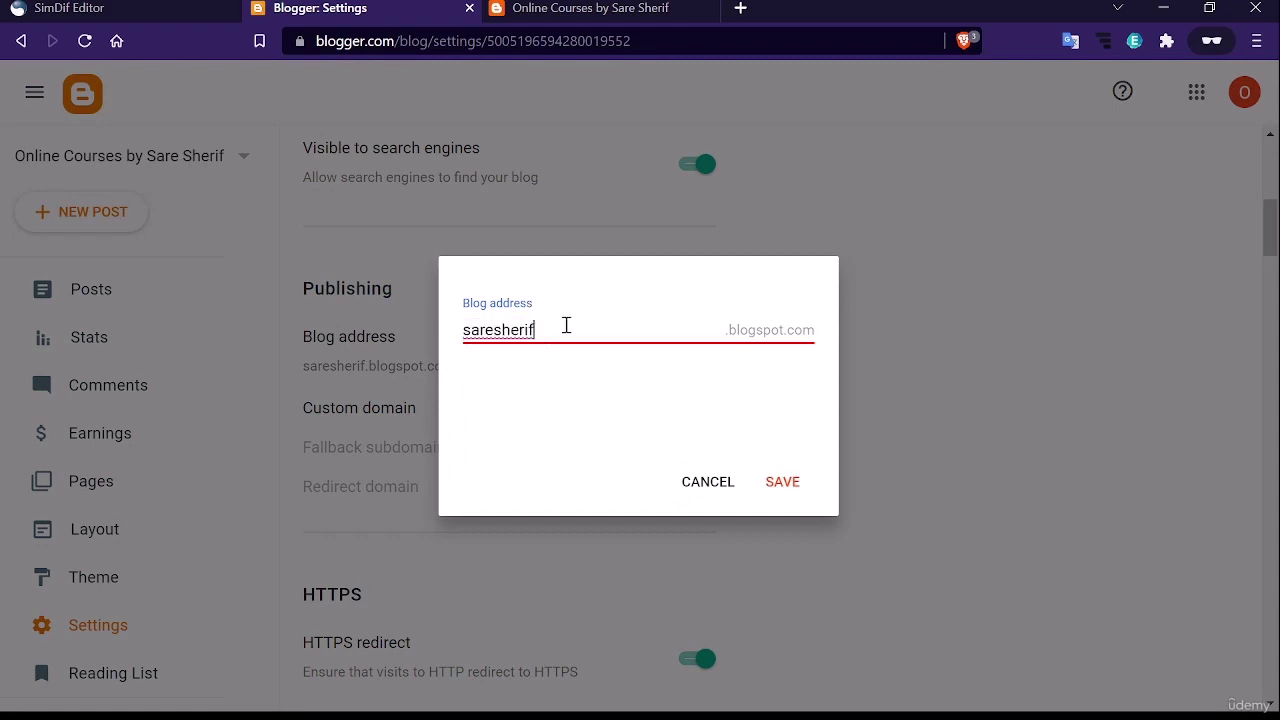
type("q")
key("BackSpace")
left_click(686, 478)
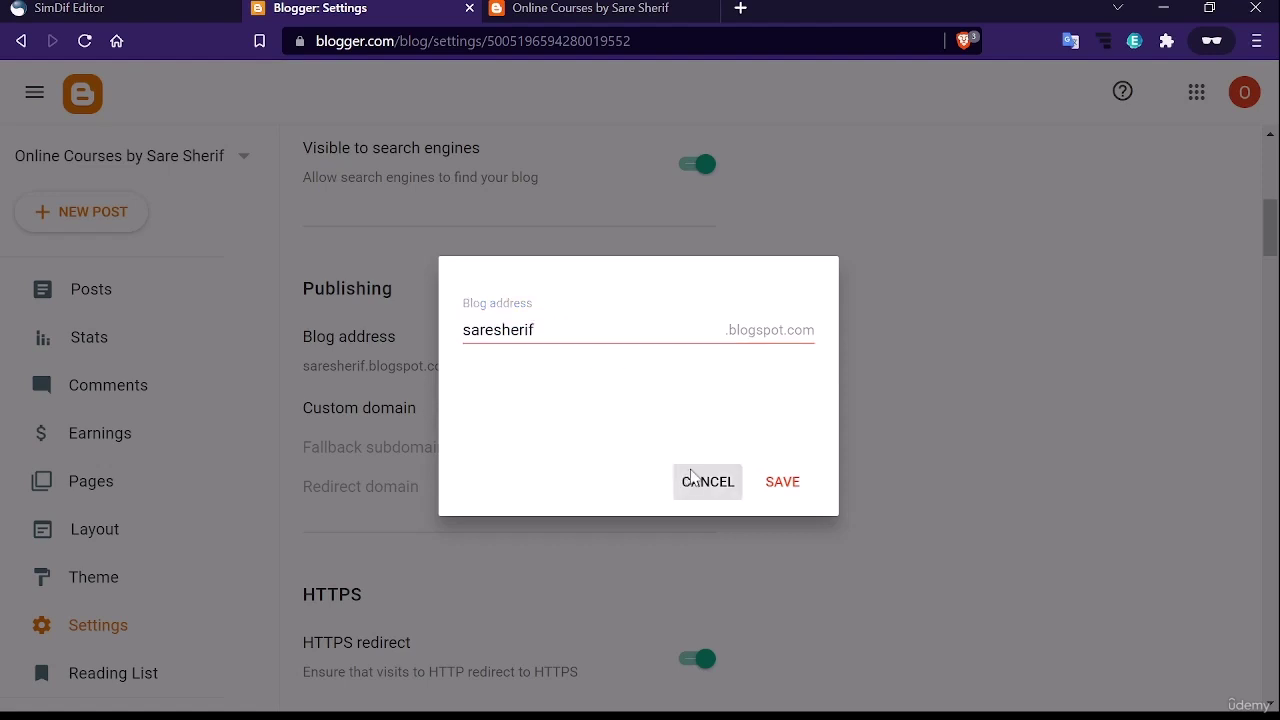
Open the Custom domain setting, go to buy a domain, and review the suggested names and their yearly prices
scroll(397, 420, "down", 2)
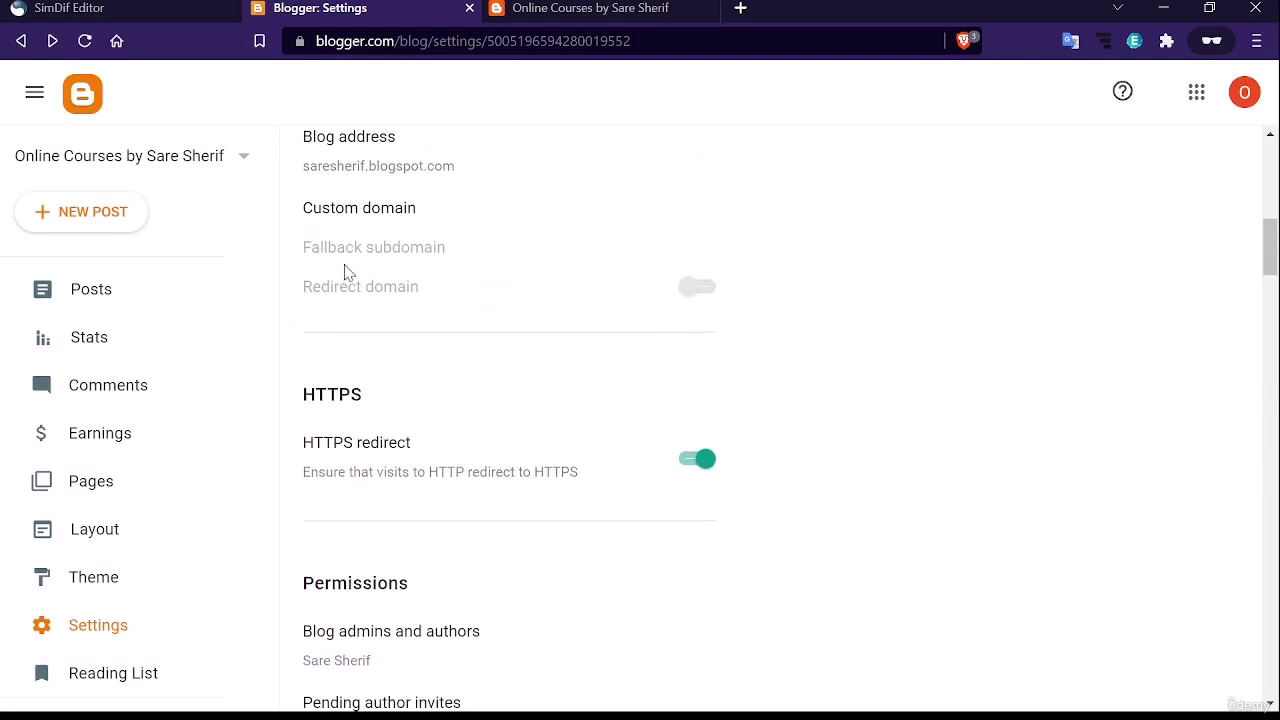
left_click(382, 216)
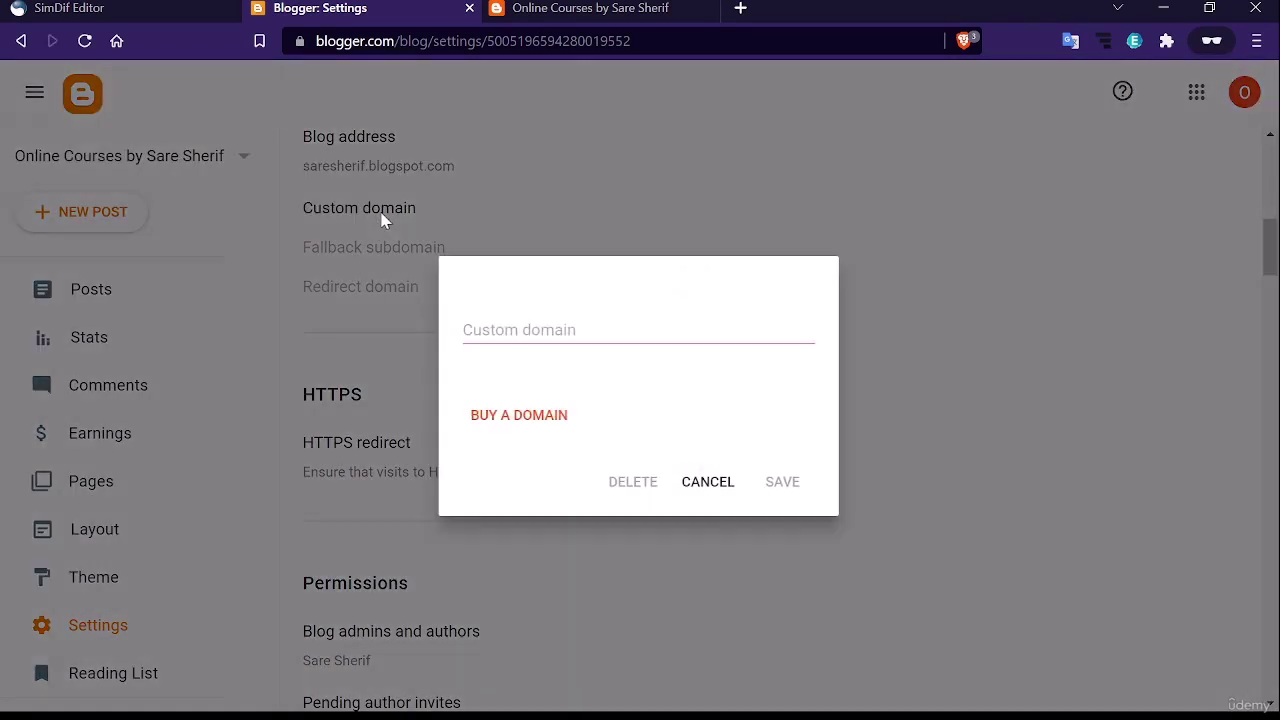
left_click(503, 422)
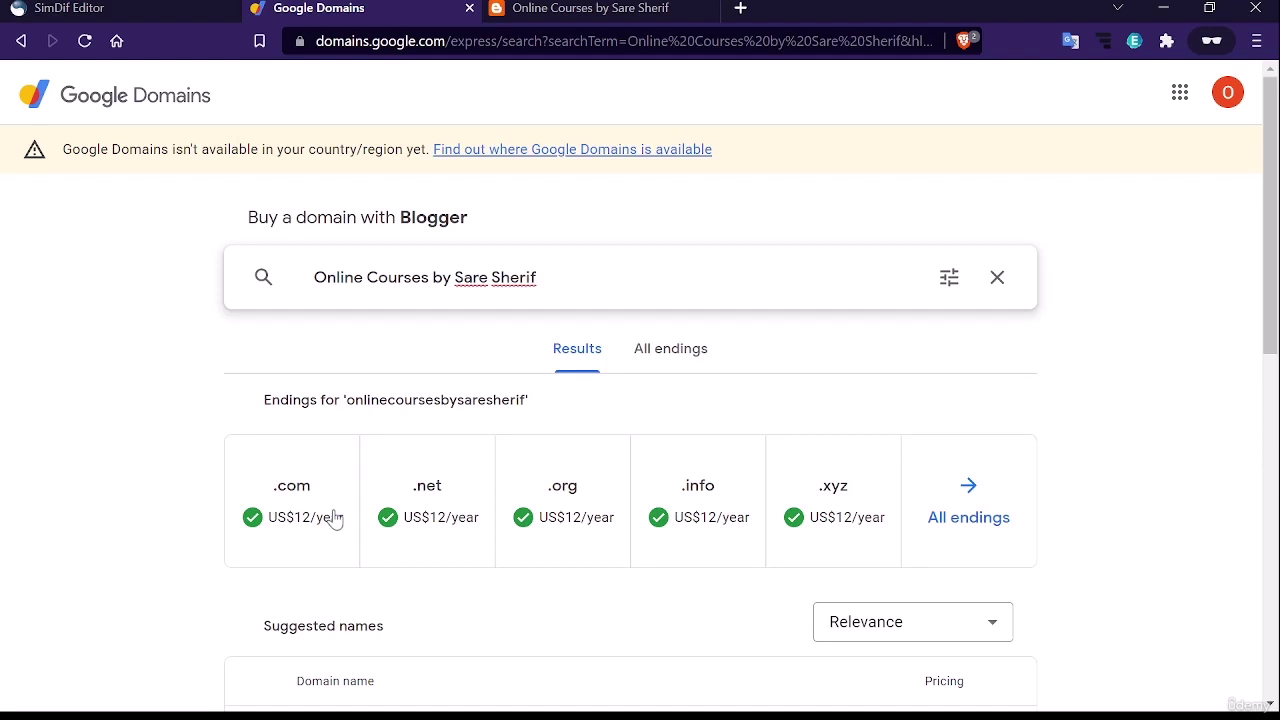
scroll(878, 279, "down", 4)
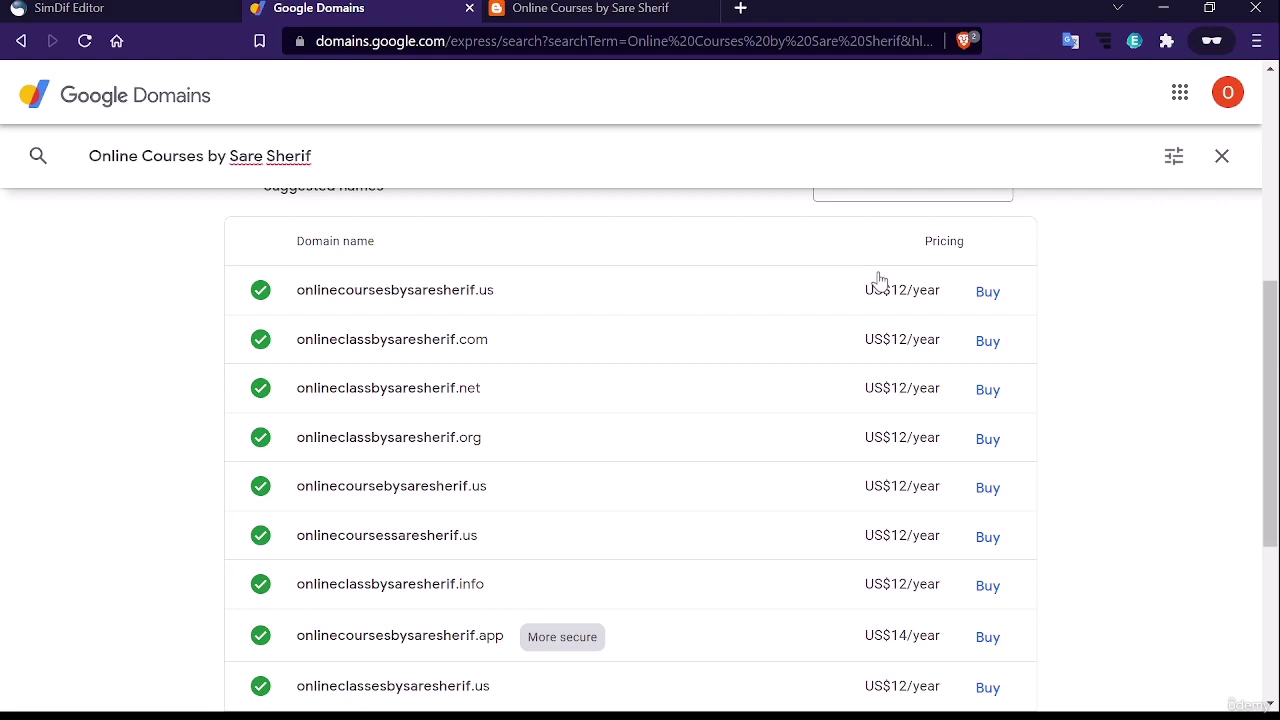
scroll(900, 397, "down", 5)
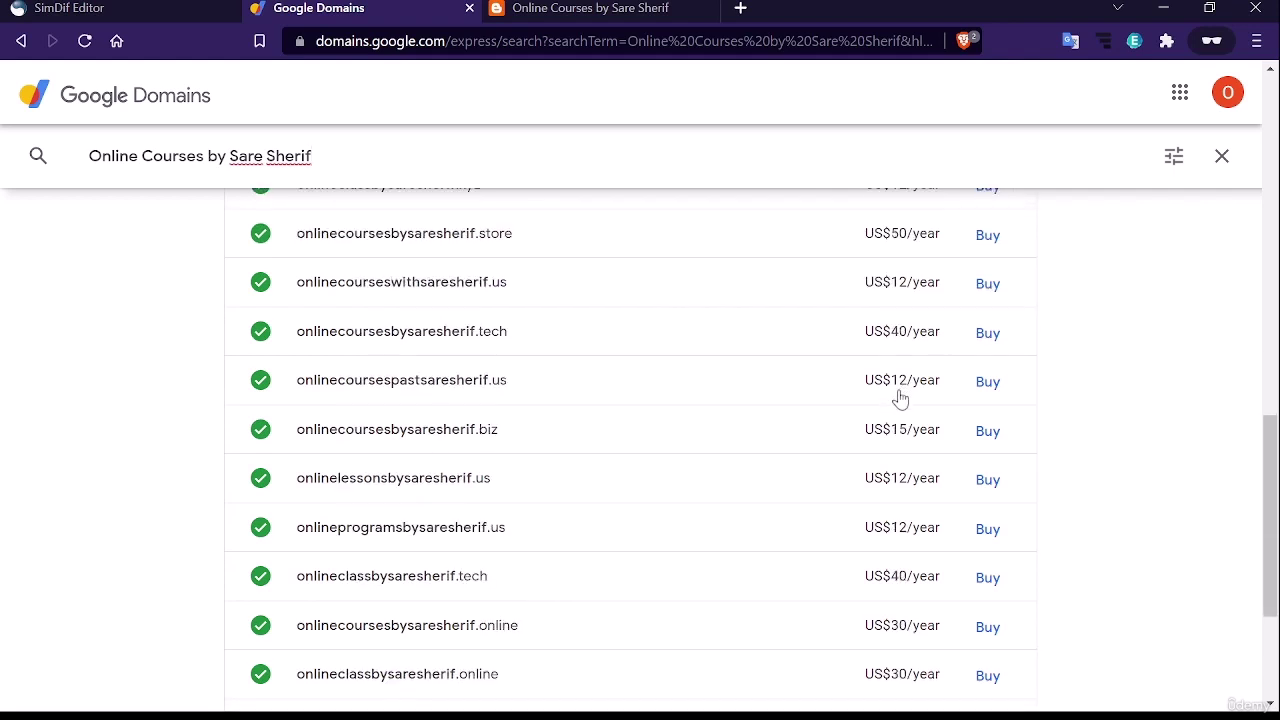
scroll(900, 397, "up", 1)
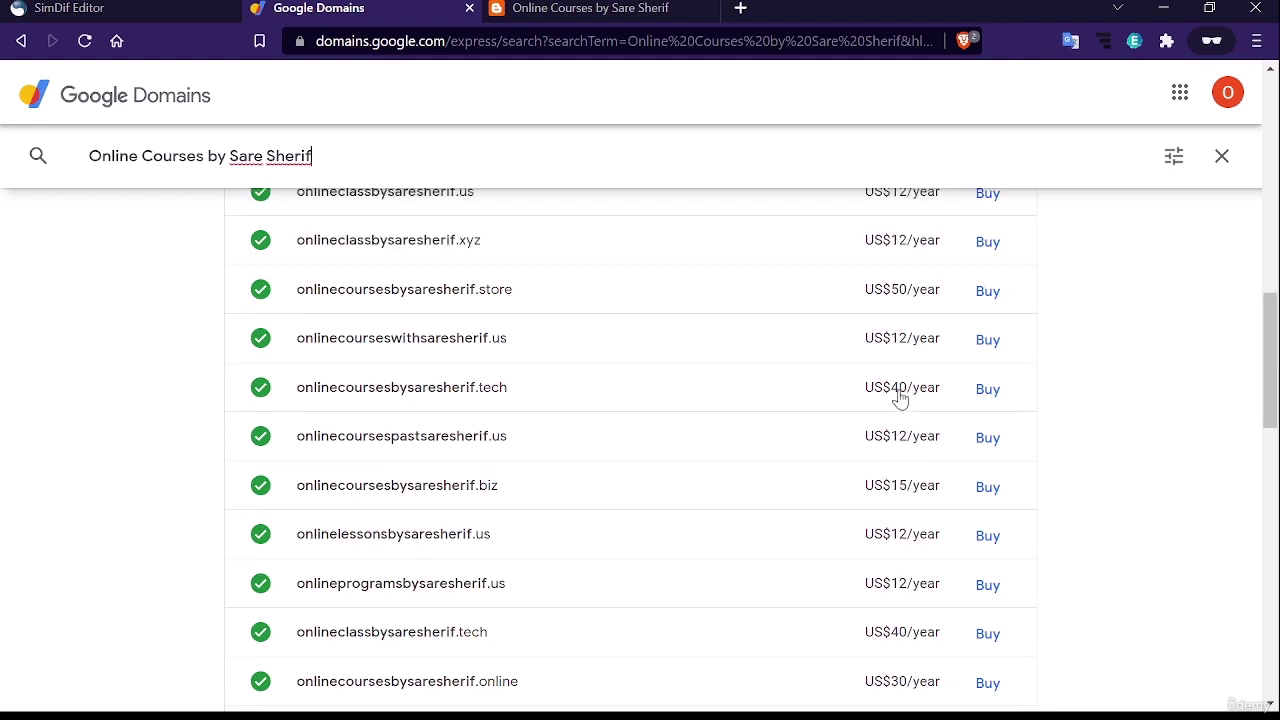
scroll(900, 397, "up", 15)
Replace the domain search term with the blog's existing blogspot subdomain name and run the search
triple_click(315, 267)
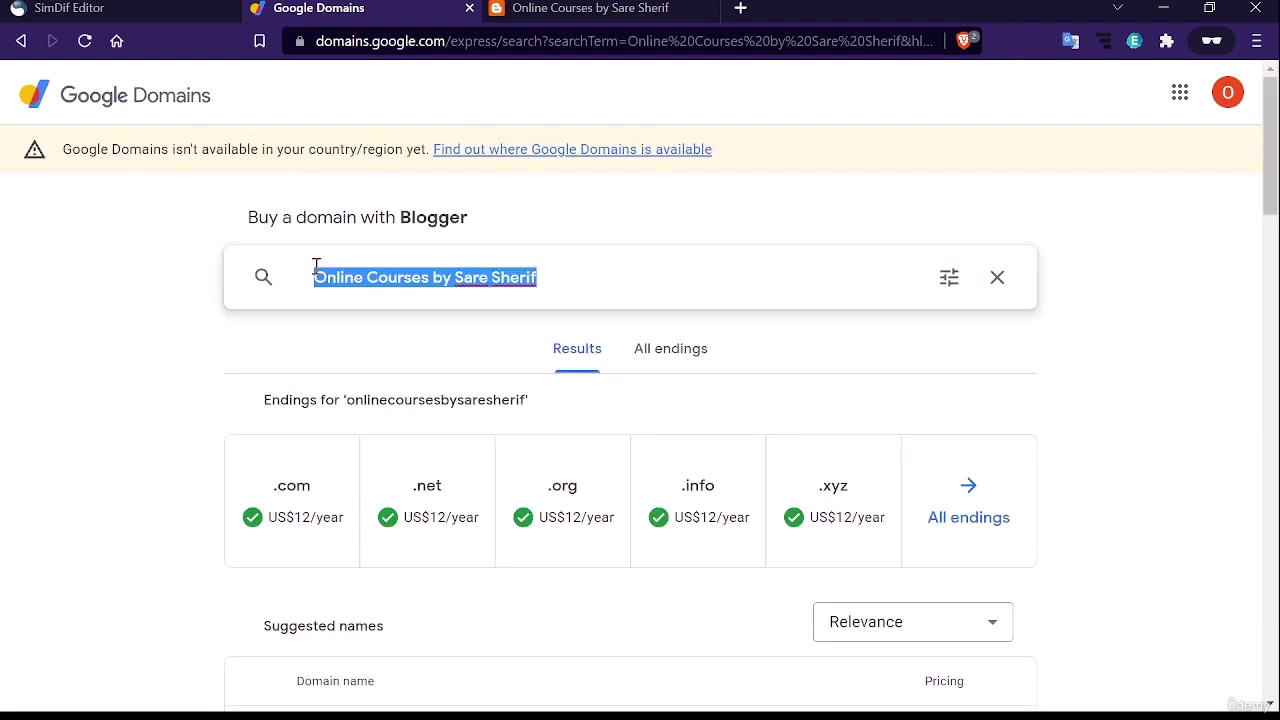
type("sares")
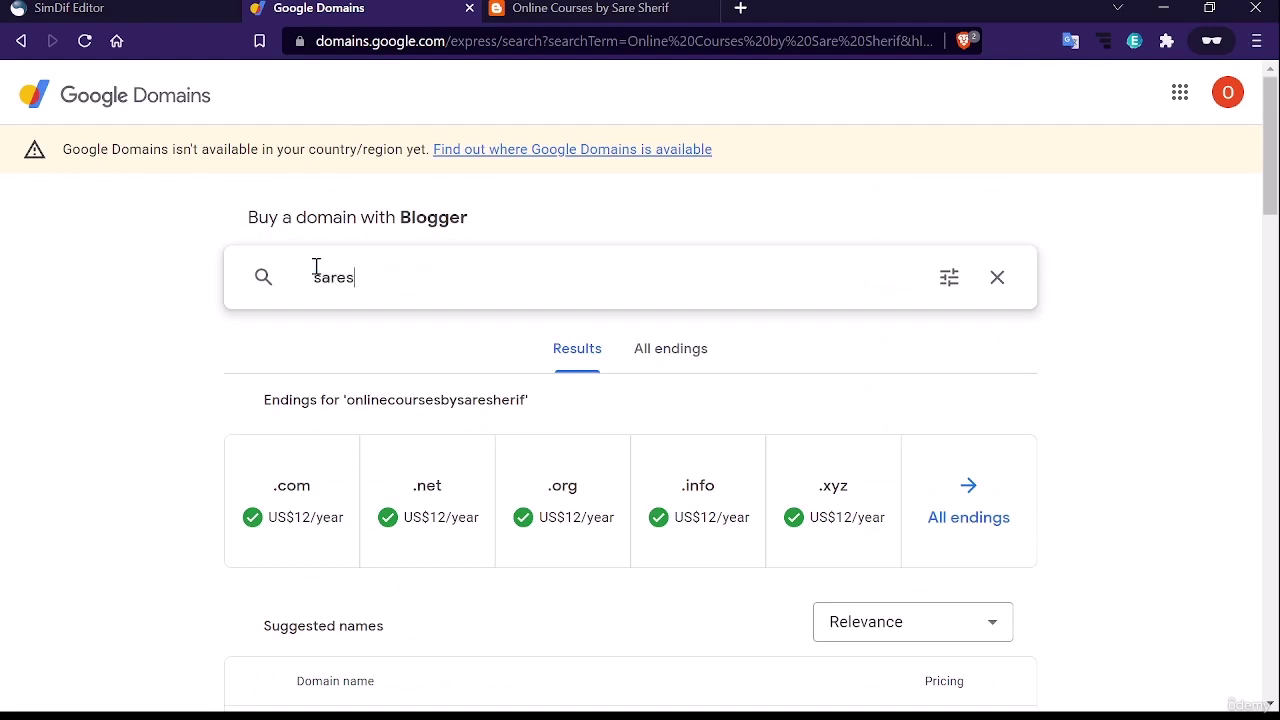
type("herif")
scroll(800, 415, "down", 2)
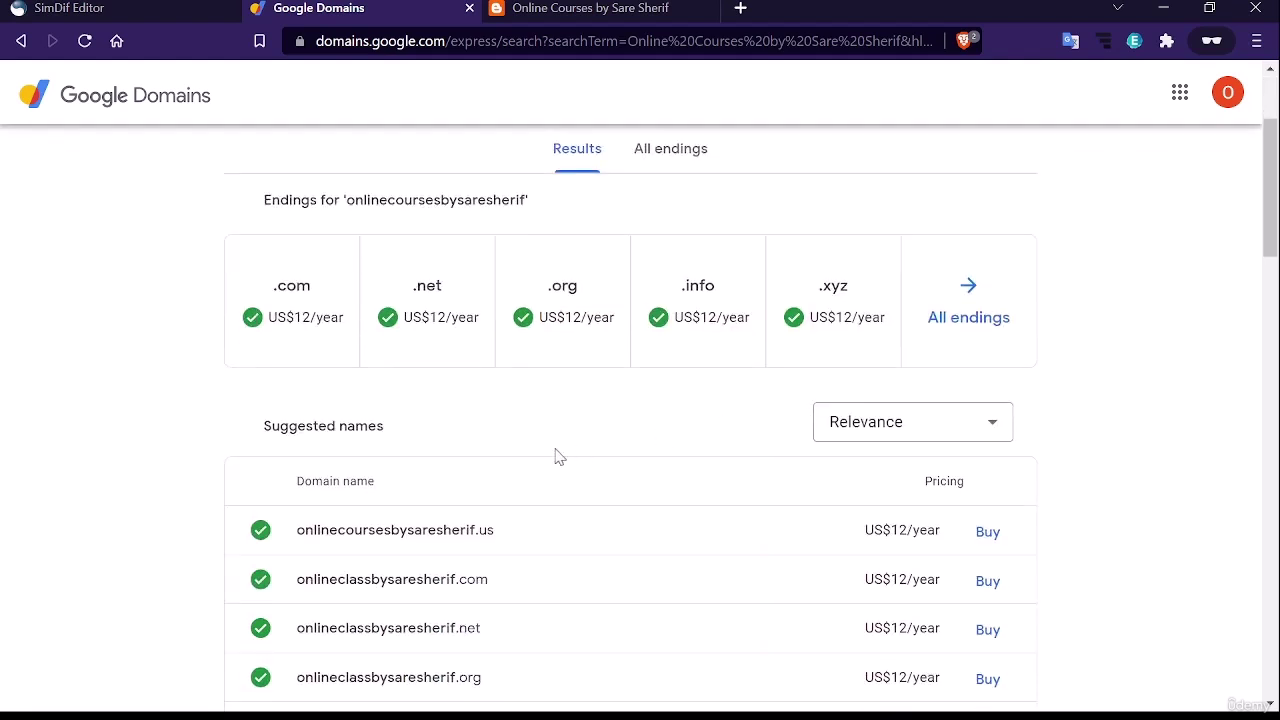
scroll(558, 456, "up", 2)
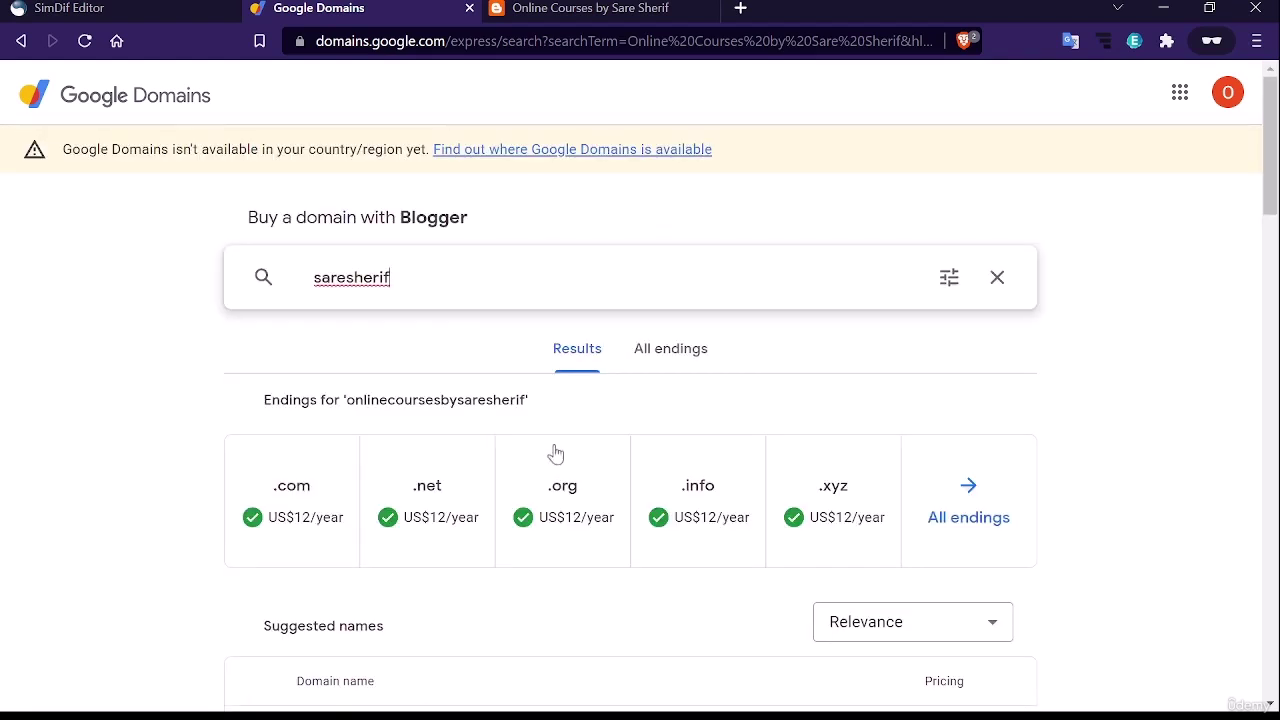
key("Return")
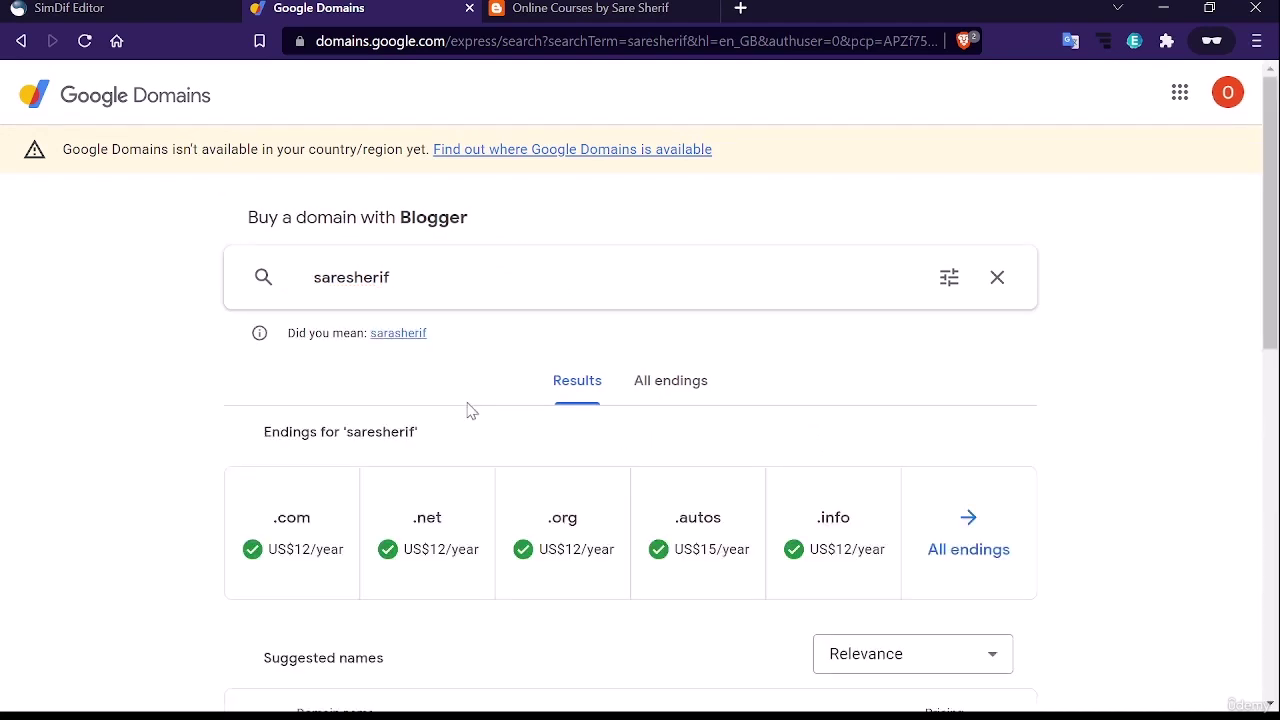
Examine the available endings and the full list of suggested domain names with their yearly prices
scroll(630, 452, "down", 3)
scroll(630, 452, "down", 1)
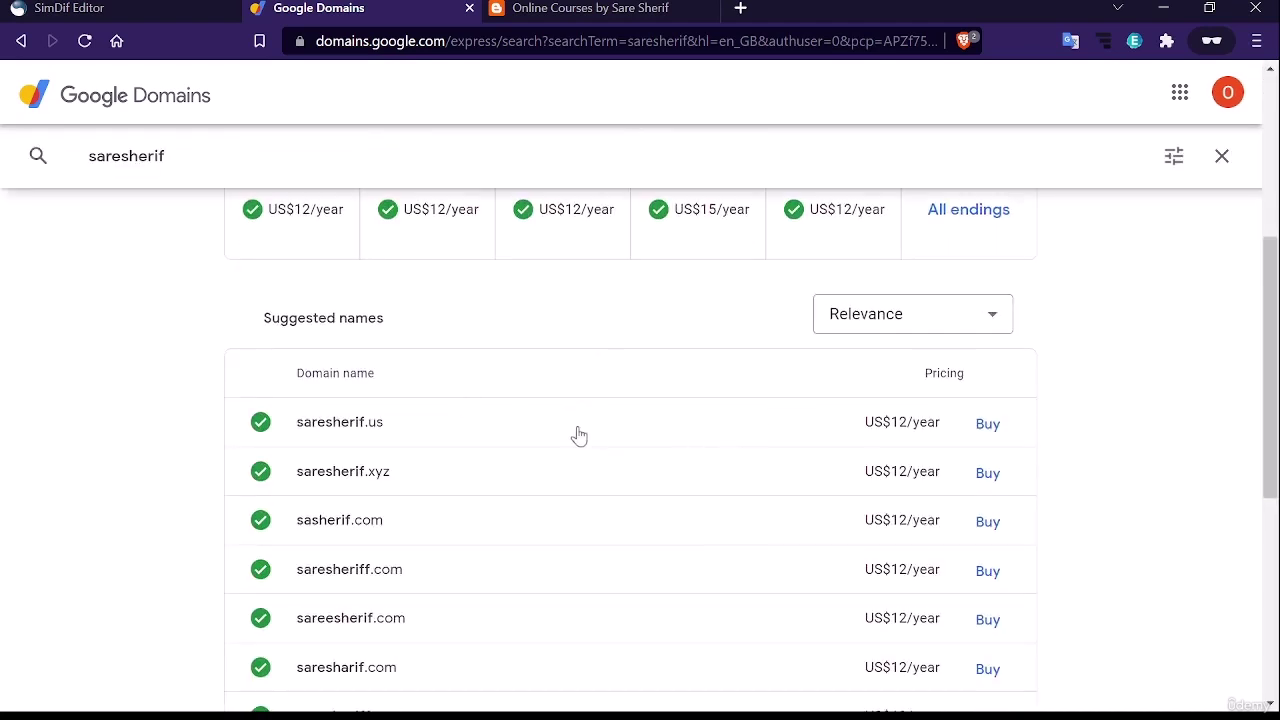
scroll(400, 380, "up", 3)
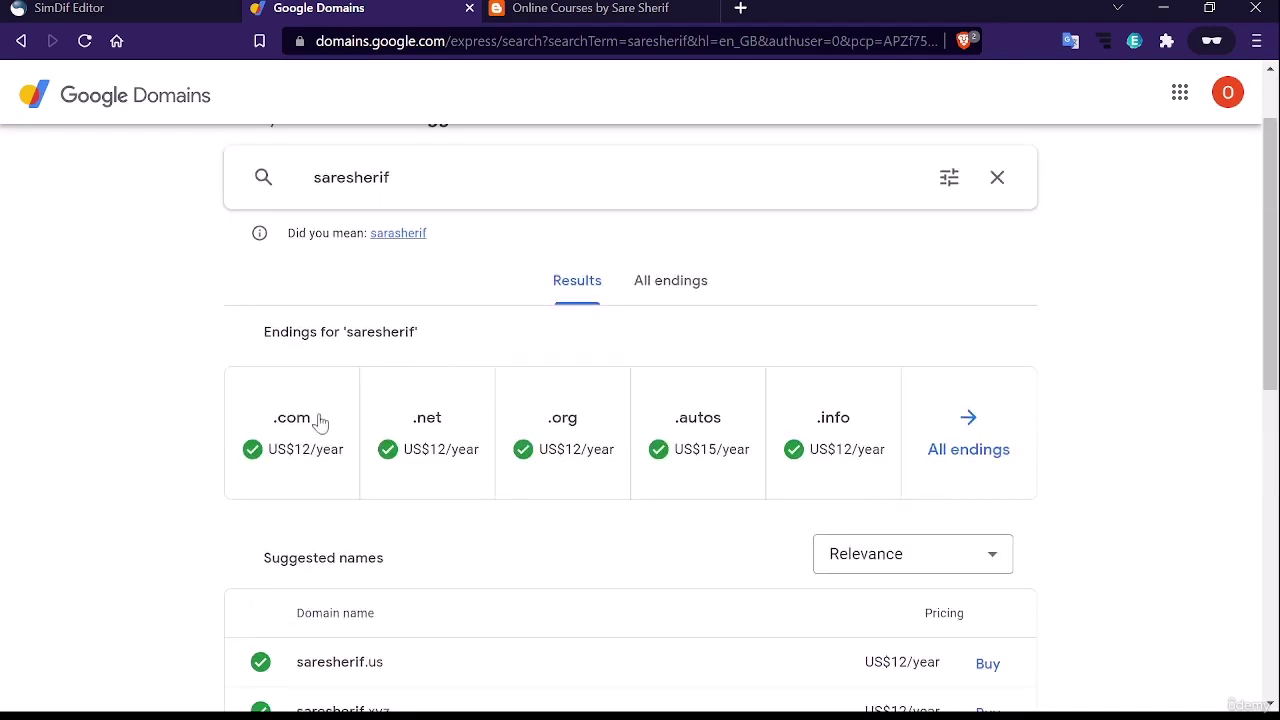
scroll(290, 425, "up", 1)
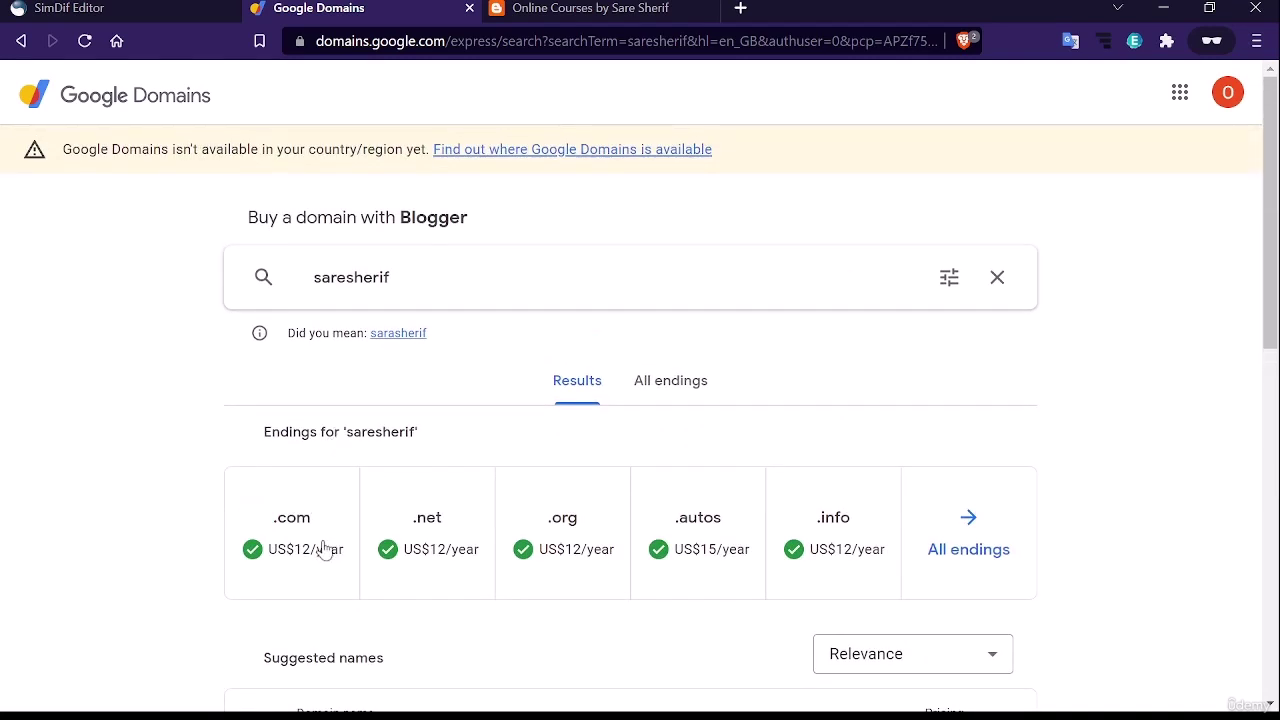
scroll(600, 560, "down", 1)
scroll(645, 560, "down", 5)
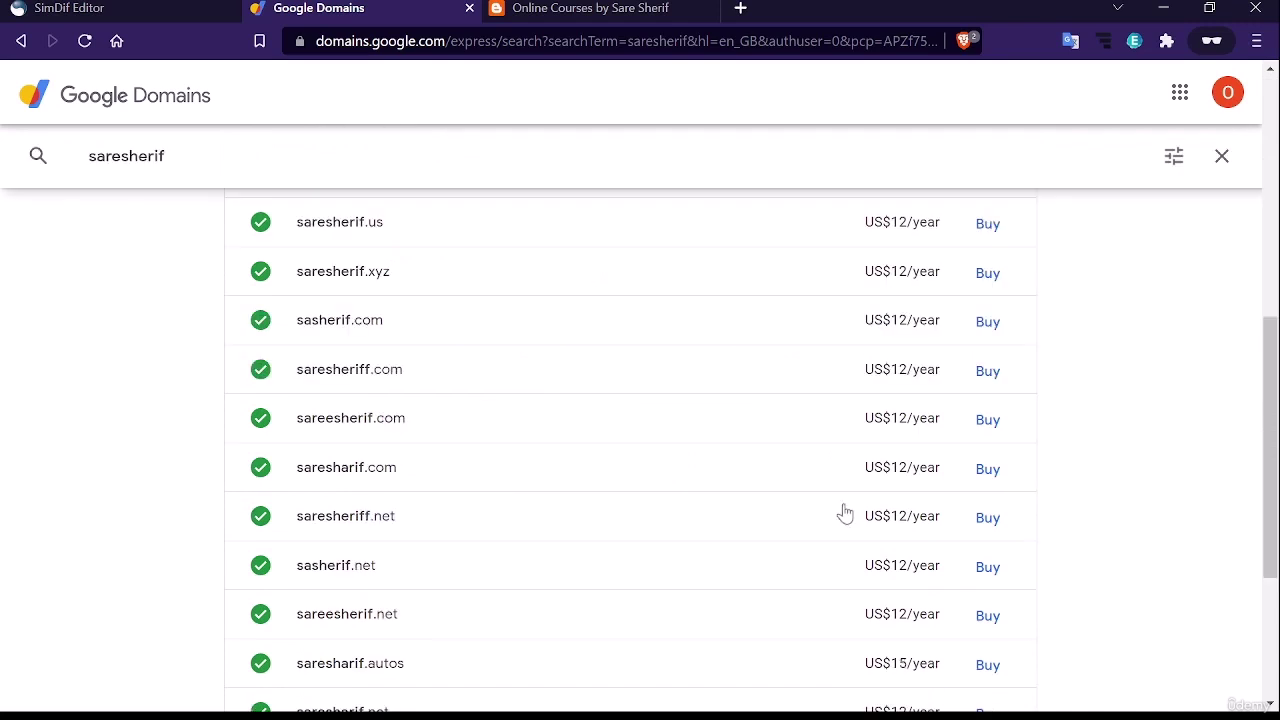
scroll(845, 513, "down", 3)
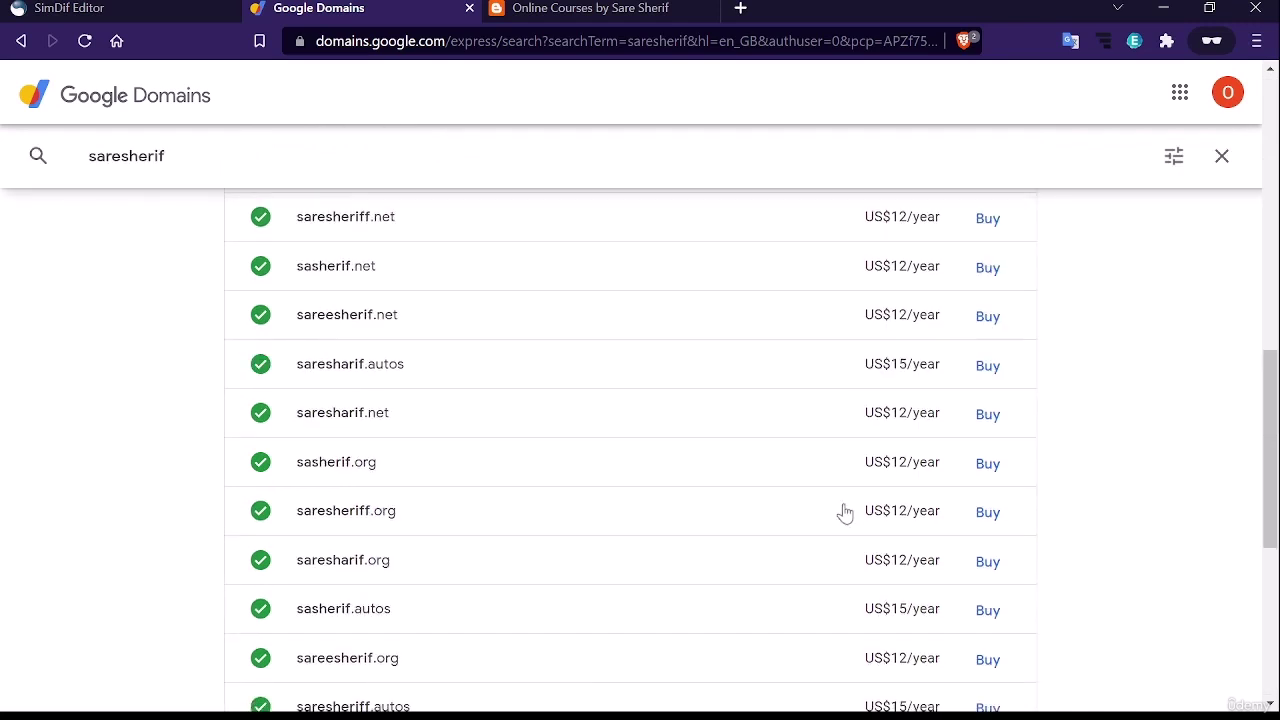
scroll(845, 513, "down", 8)
scroll(845, 513, "down", 2)
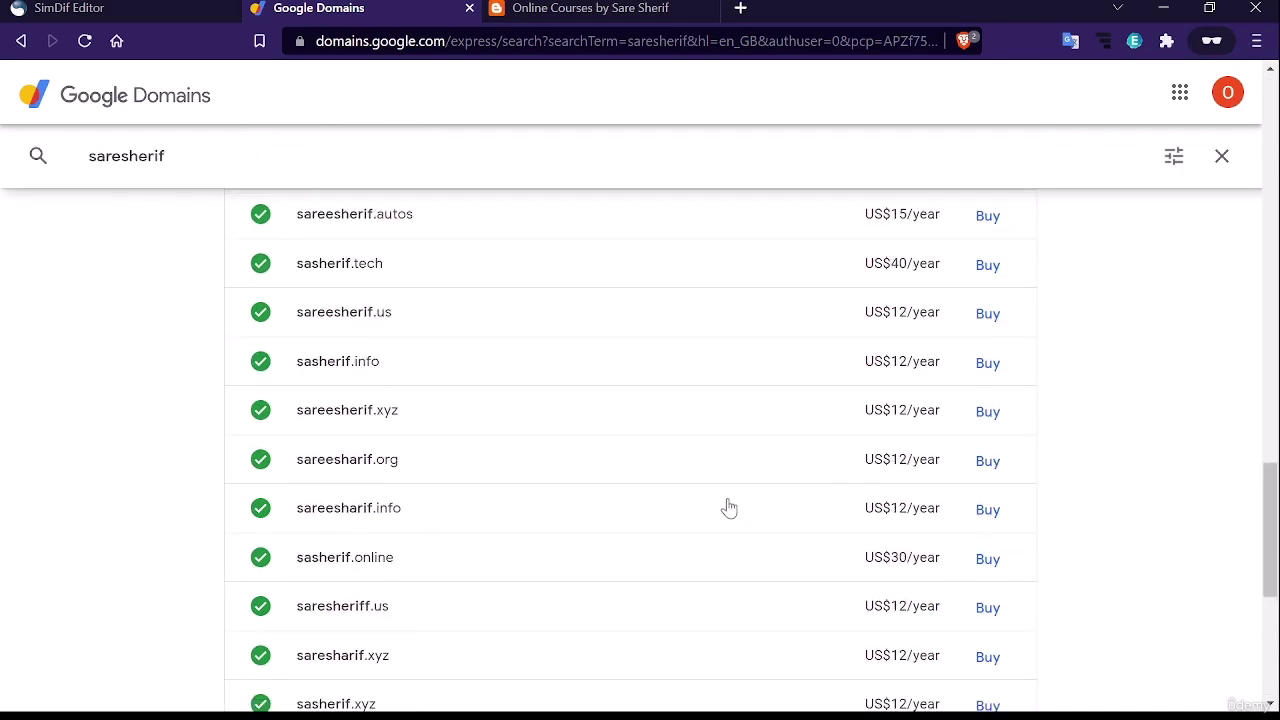
scroll(769, 485, "down", 1)
scroll(769, 485, "down", 7)
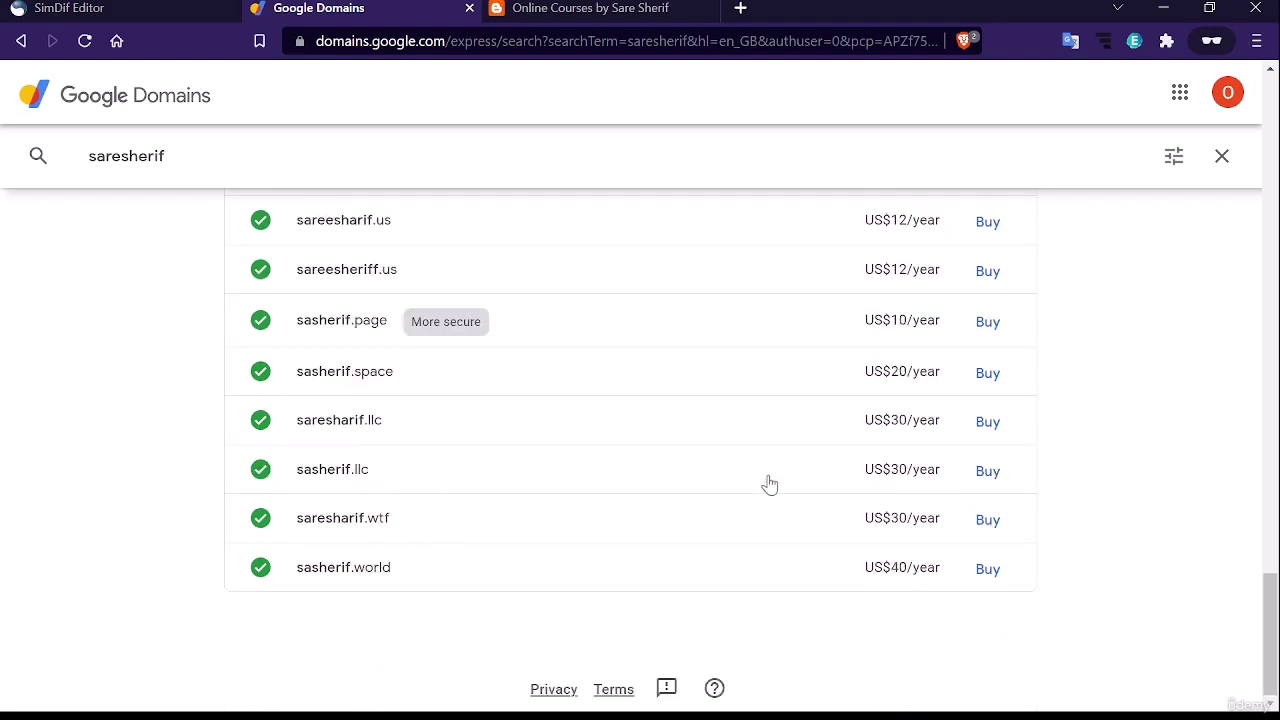
scroll(702, 506, "up", 10)
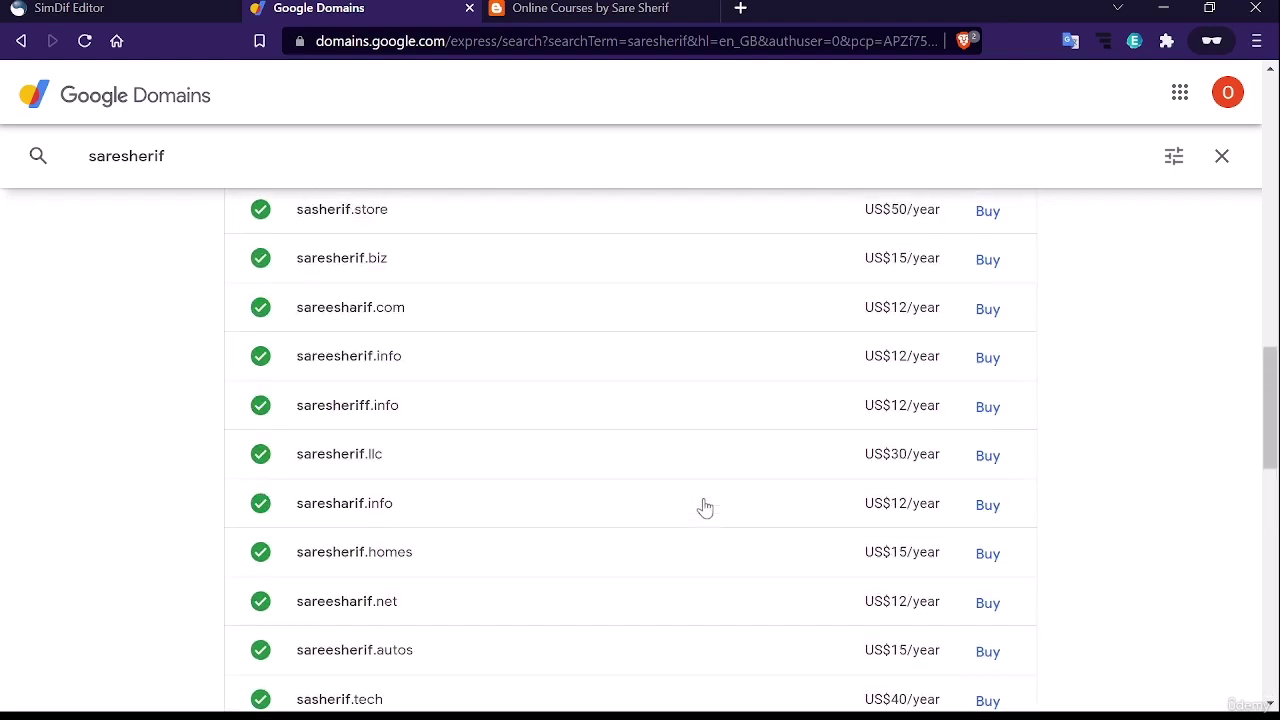
scroll(705, 508, "up", 10)
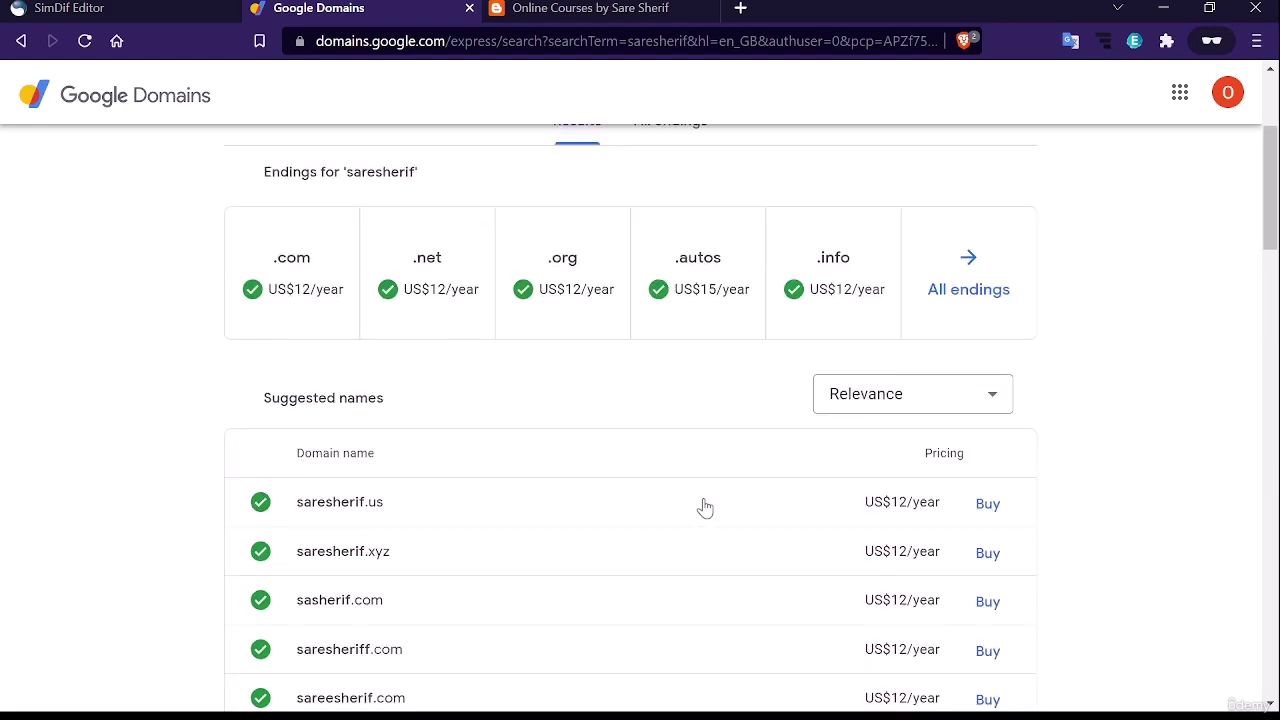
Sort the suggested domain names by Price
scroll(705, 508, "down", 1)
scroll(829, 434, "up", 1)
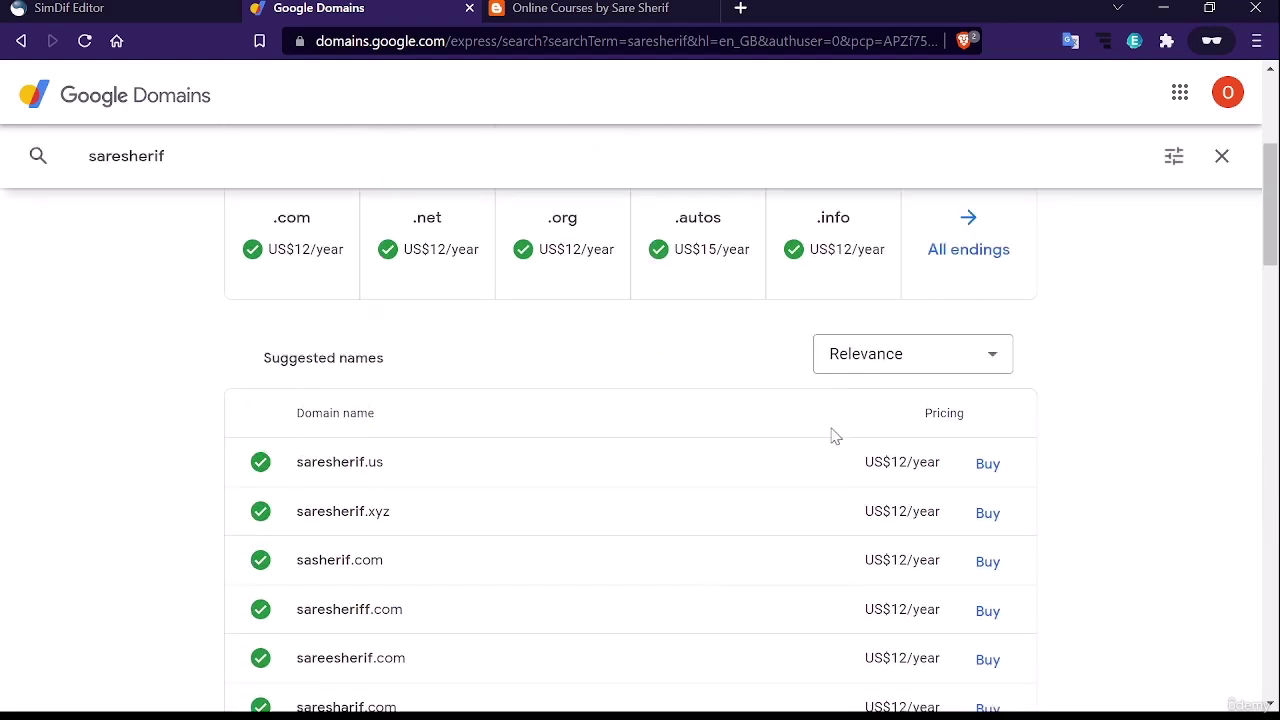
left_click(950, 372)
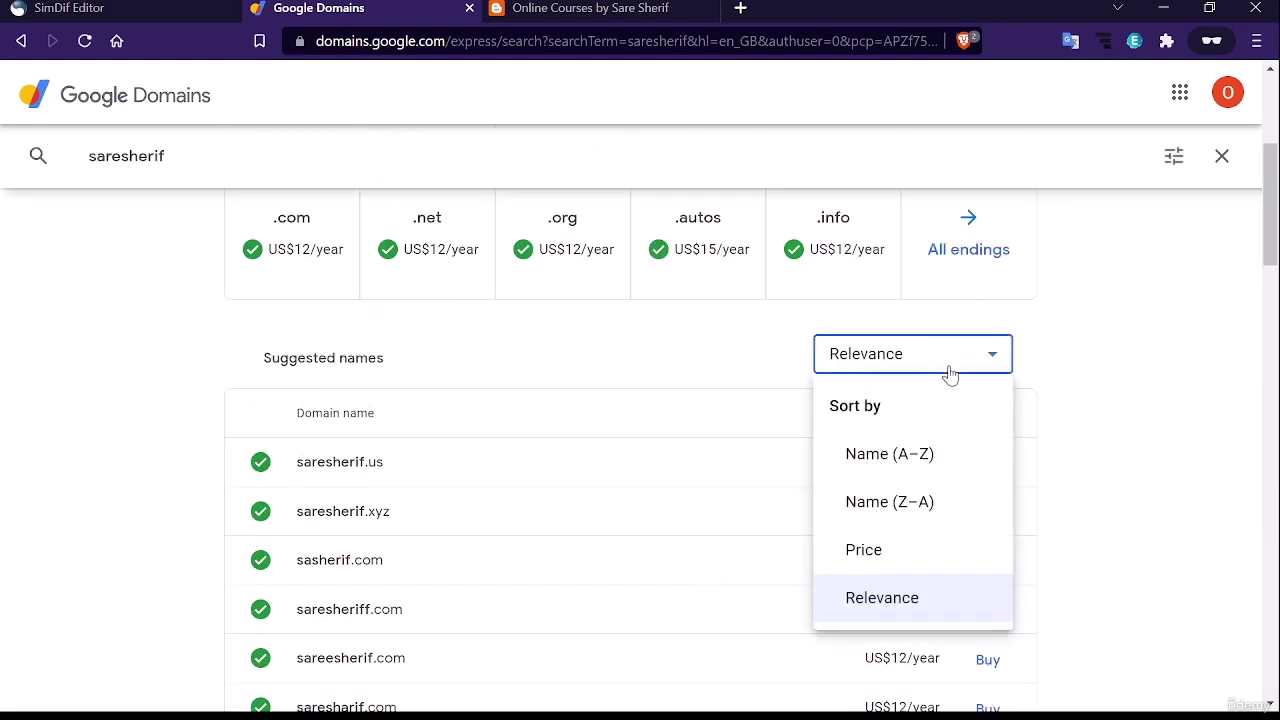
left_click(886, 540)
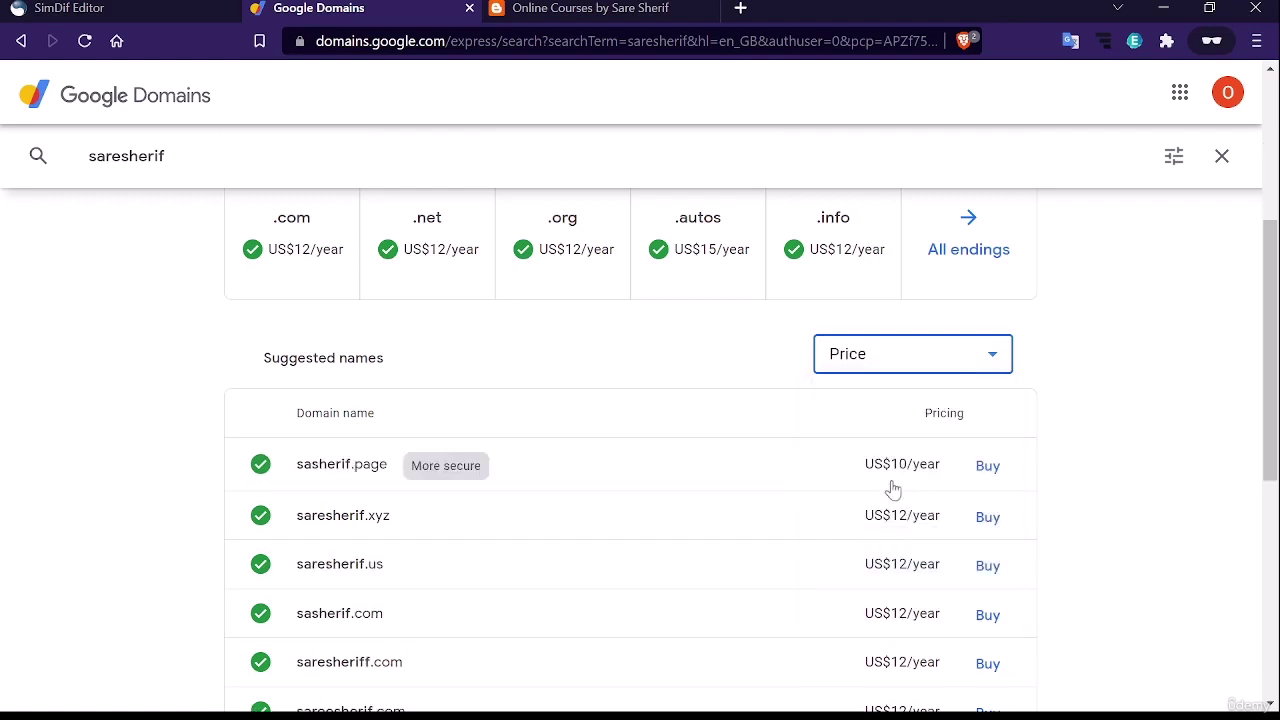
Review the price-sorted domain suggestions and return to the blog's settings page in Blogger
scroll(893, 488, "down", 1)
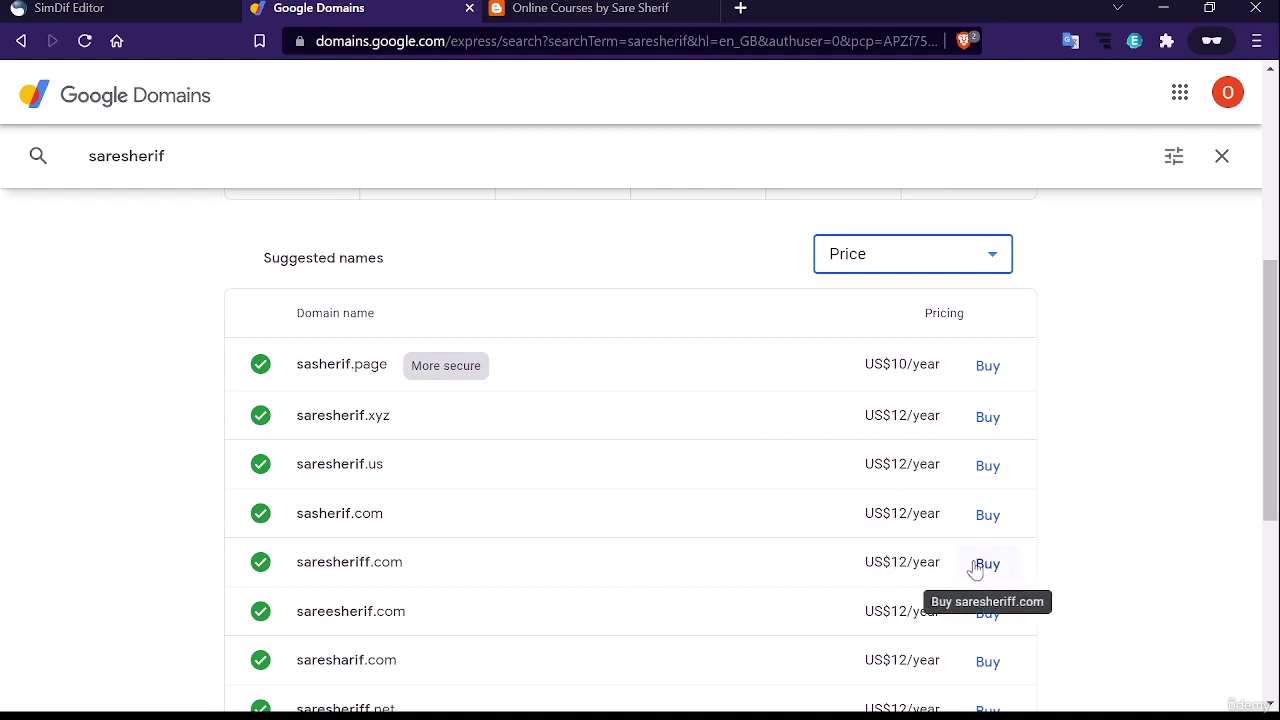
scroll(832, 420, "up", 2)
scroll(828, 390, "up", 2)
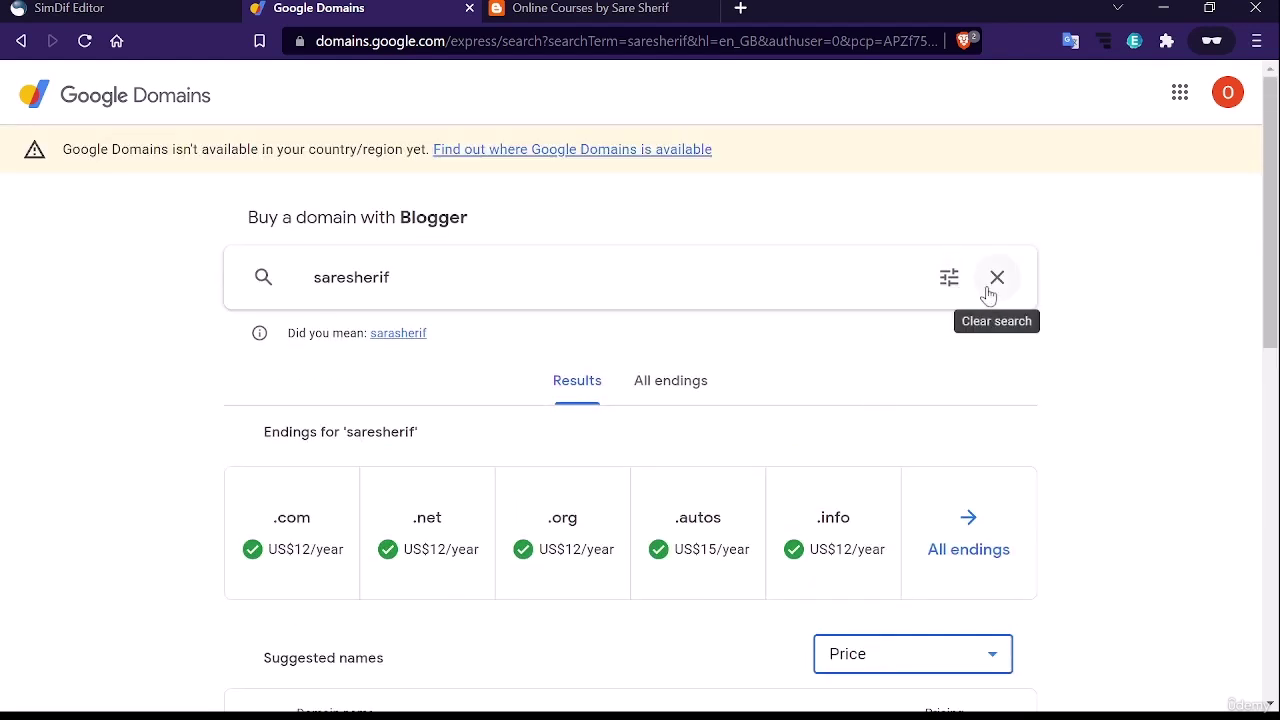
left_click(20, 44)
left_click(20, 44)
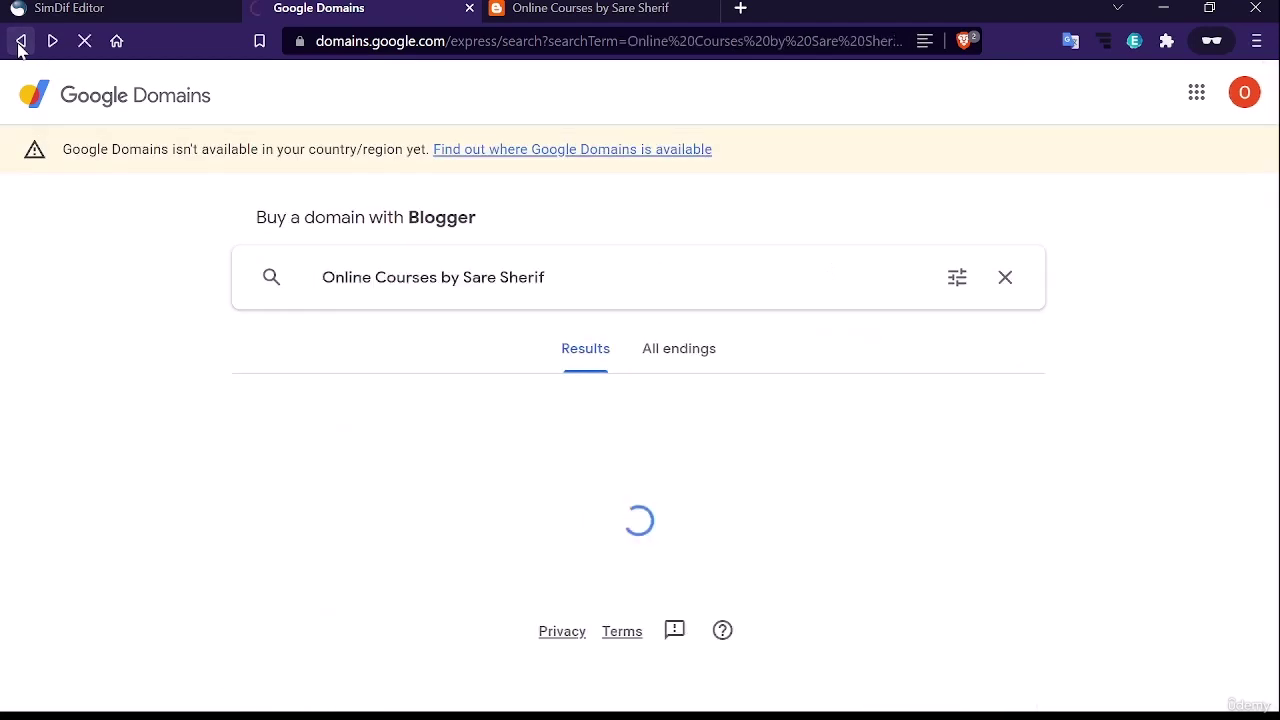
left_click(20, 44)
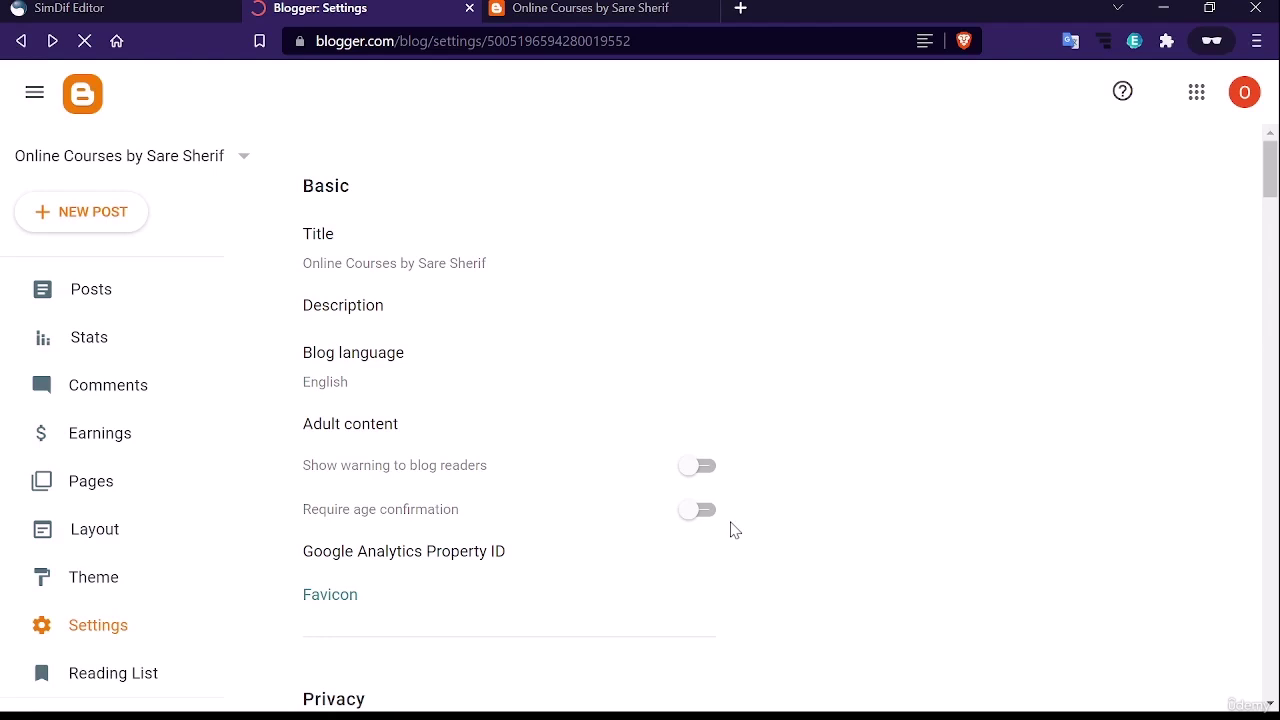
Check the list of the account's blogs from the blog settings page and close the list
scroll(735, 530, "down", 2)
left_click(214, 152)
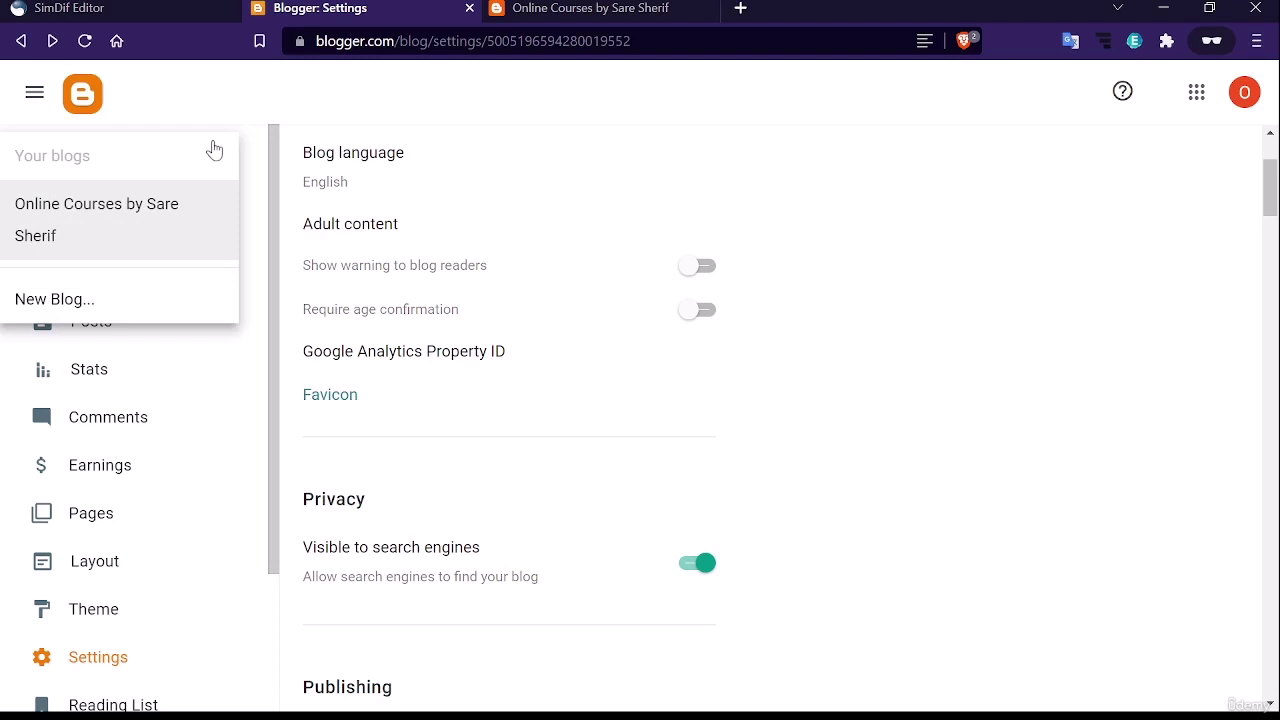
left_click(214, 150)
scroll(800, 432, "up", 2)
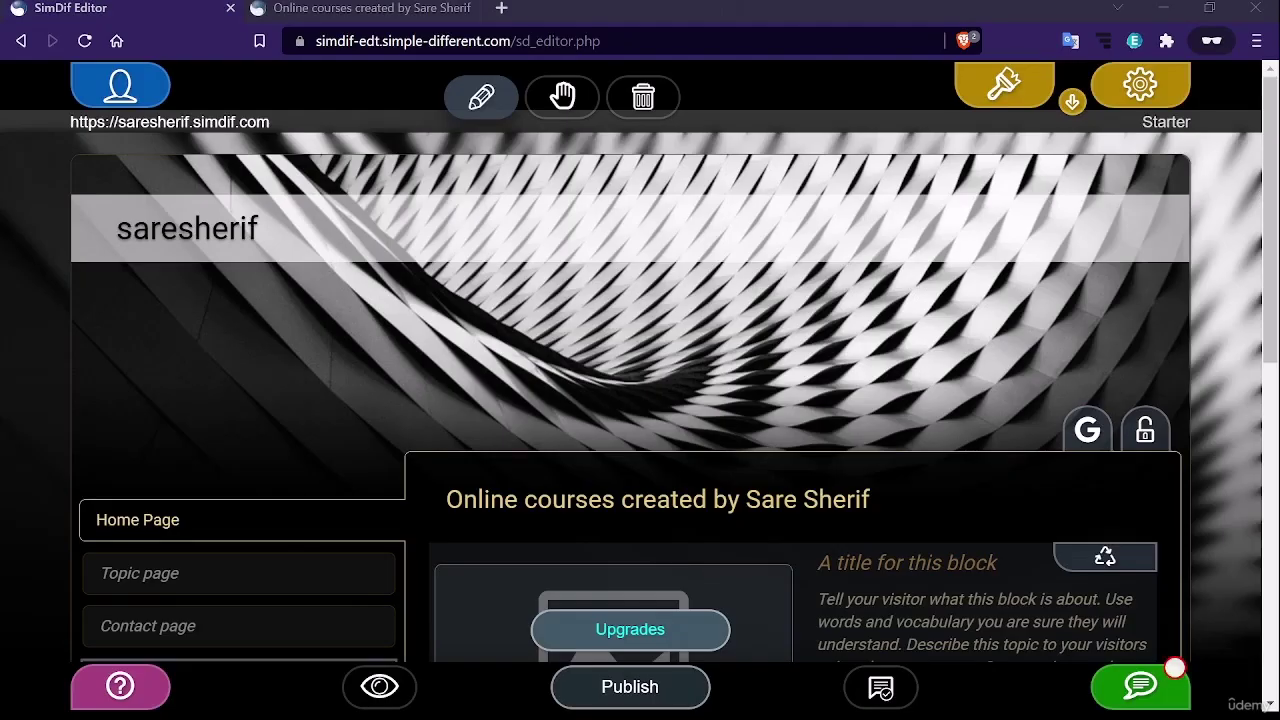
Switch to the SimDif Editor, enlarge the page by three zoom levels and open the Account Preferences
left_click(1278, 170)
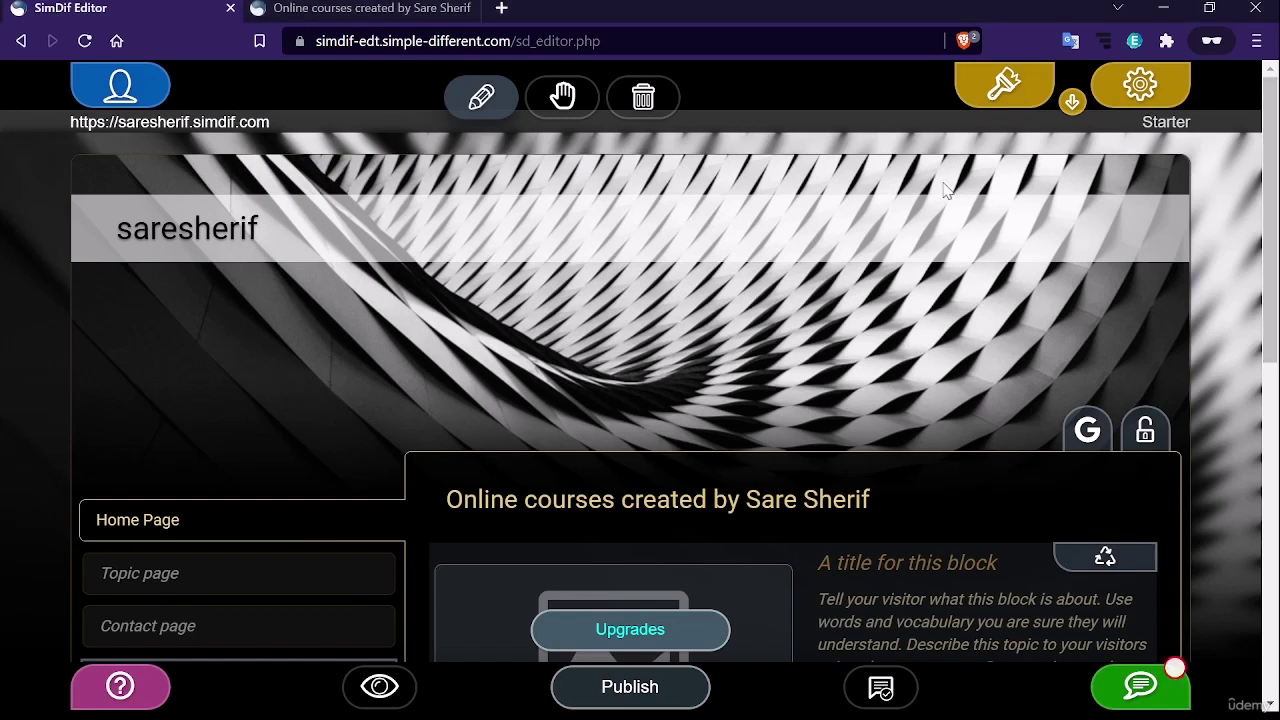
key("ctrl+plus")
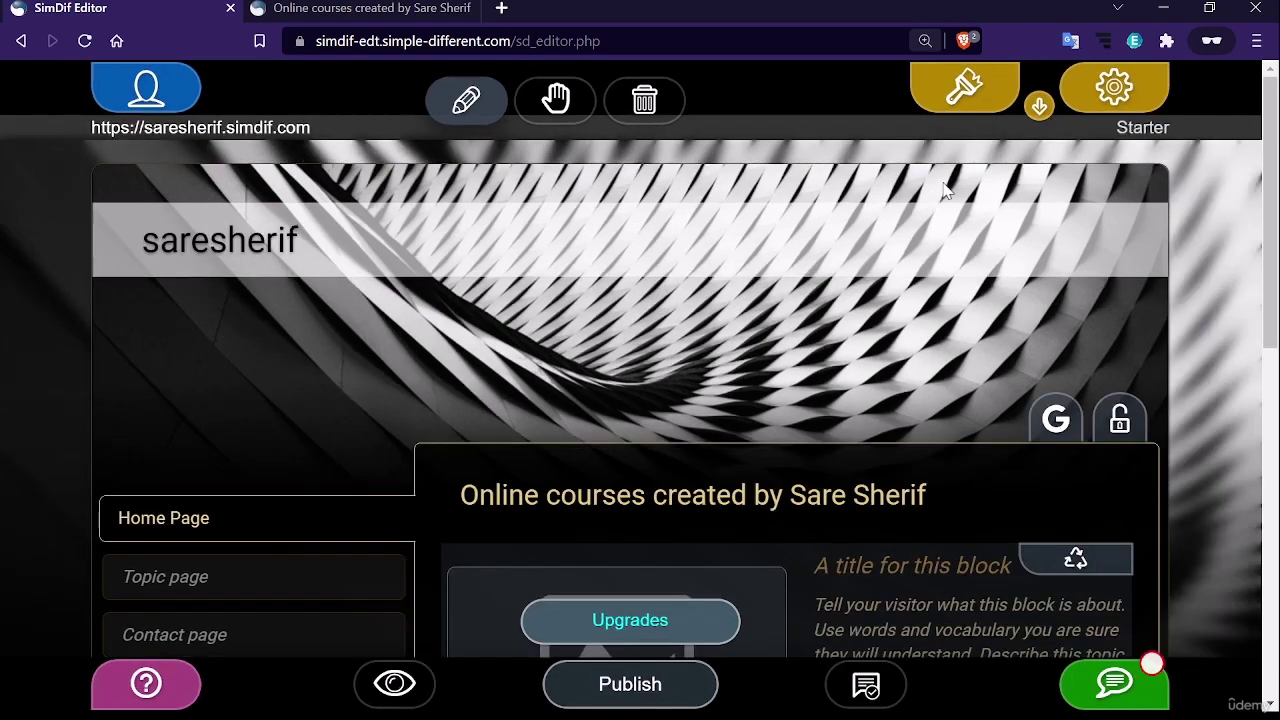
key("ctrl+plus")
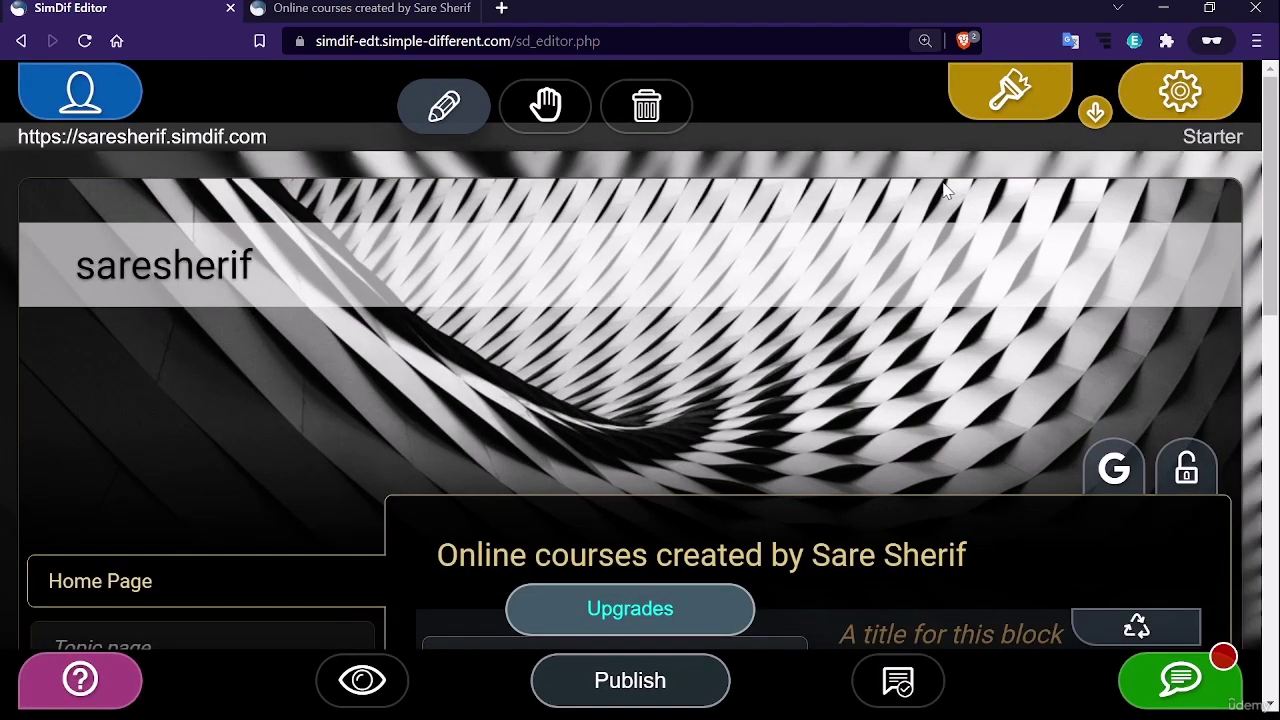
key("ctrl+plus")
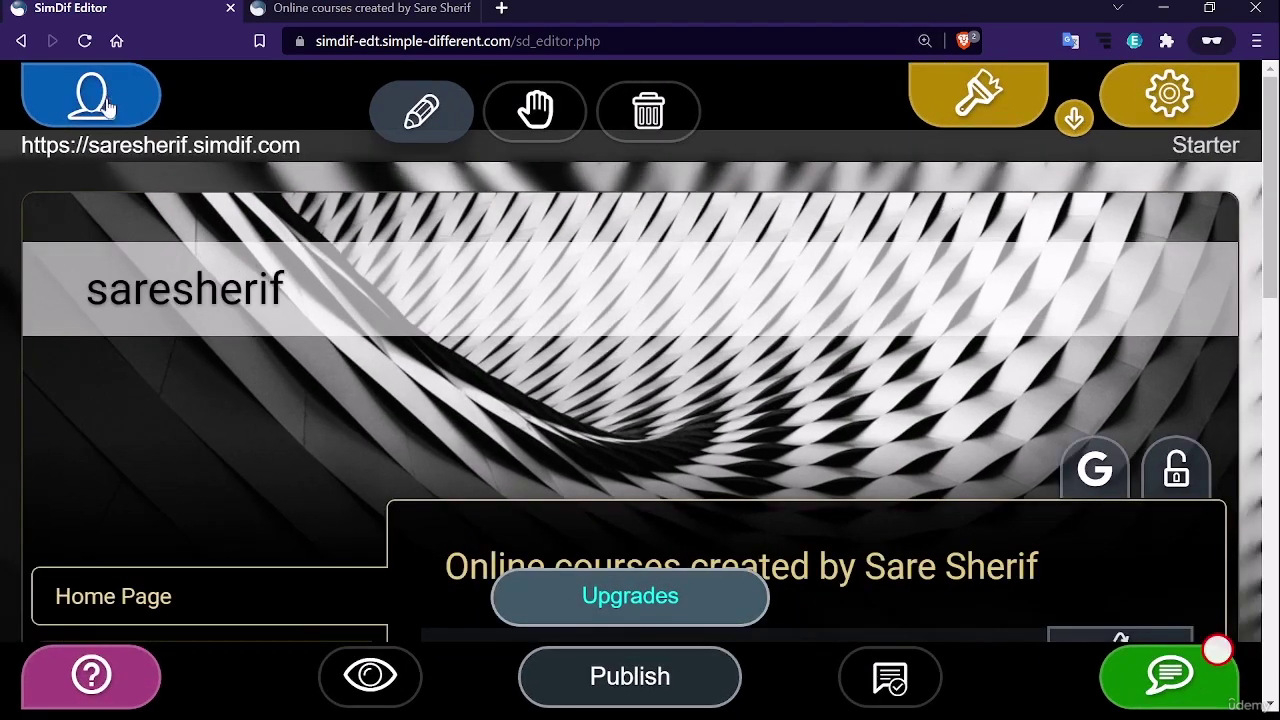
left_click(100, 103)
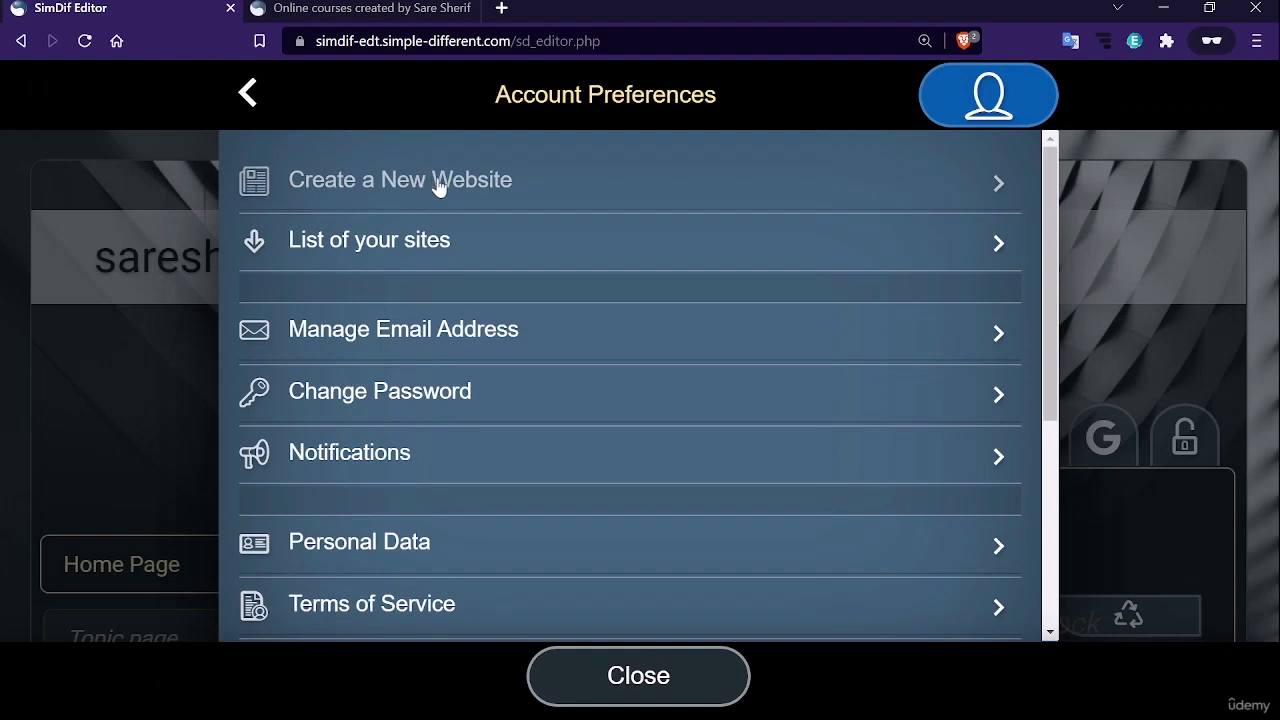
Examine the Create a New Website form, including the free site limit, name field, language choice and site-switching help, and return to Account Preferences
left_click(439, 188)
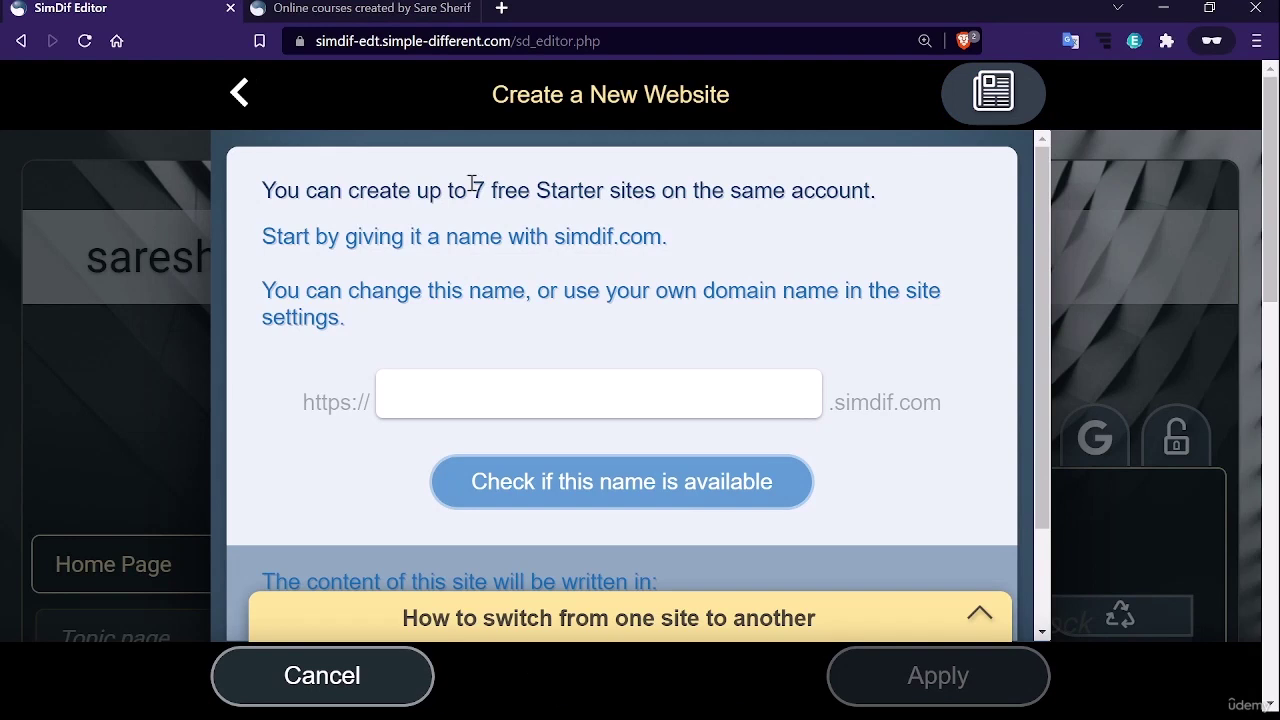
left_click_drag(472, 185, 652, 190)
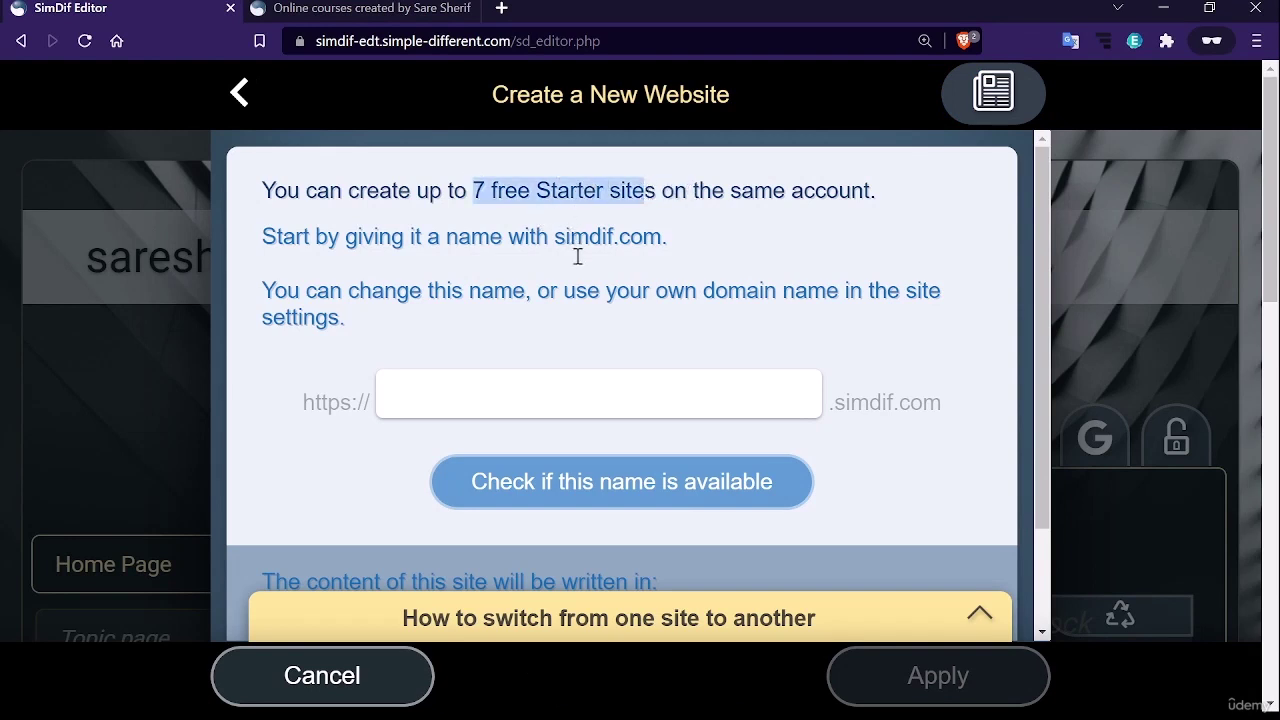
scroll(581, 265, "down", 1)
scroll(580, 262, "down", 1)
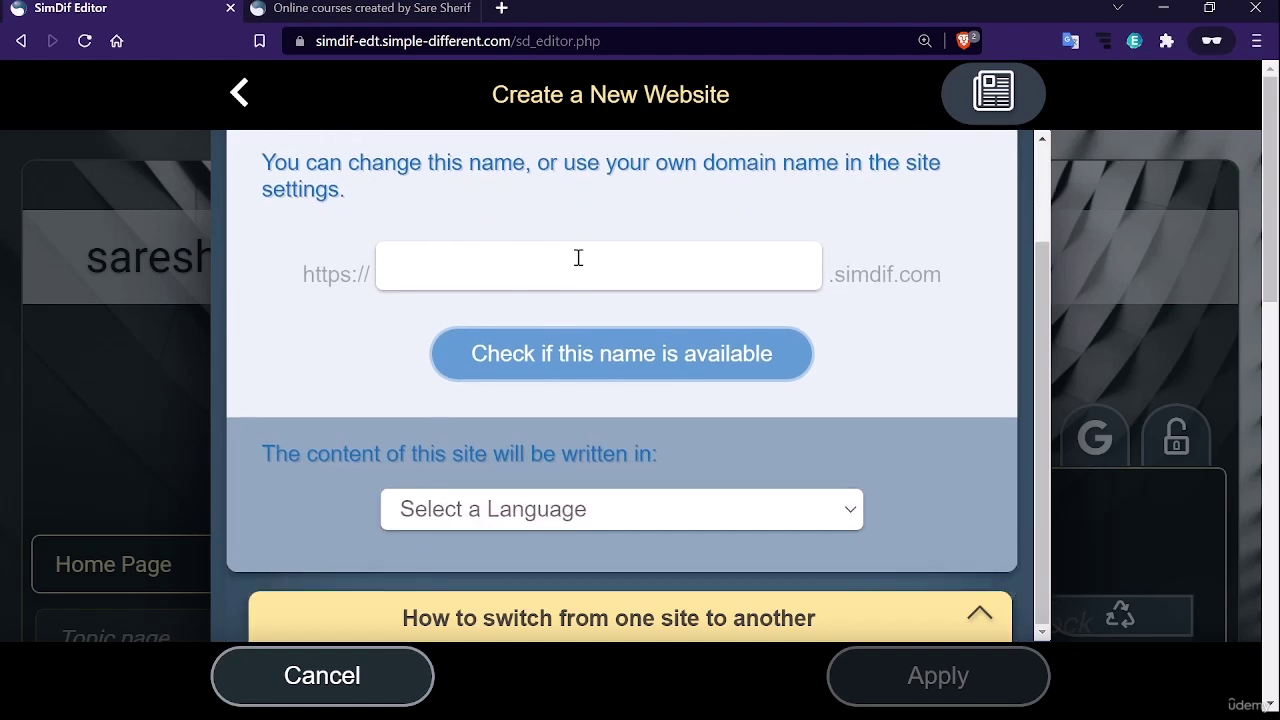
left_click(978, 610)
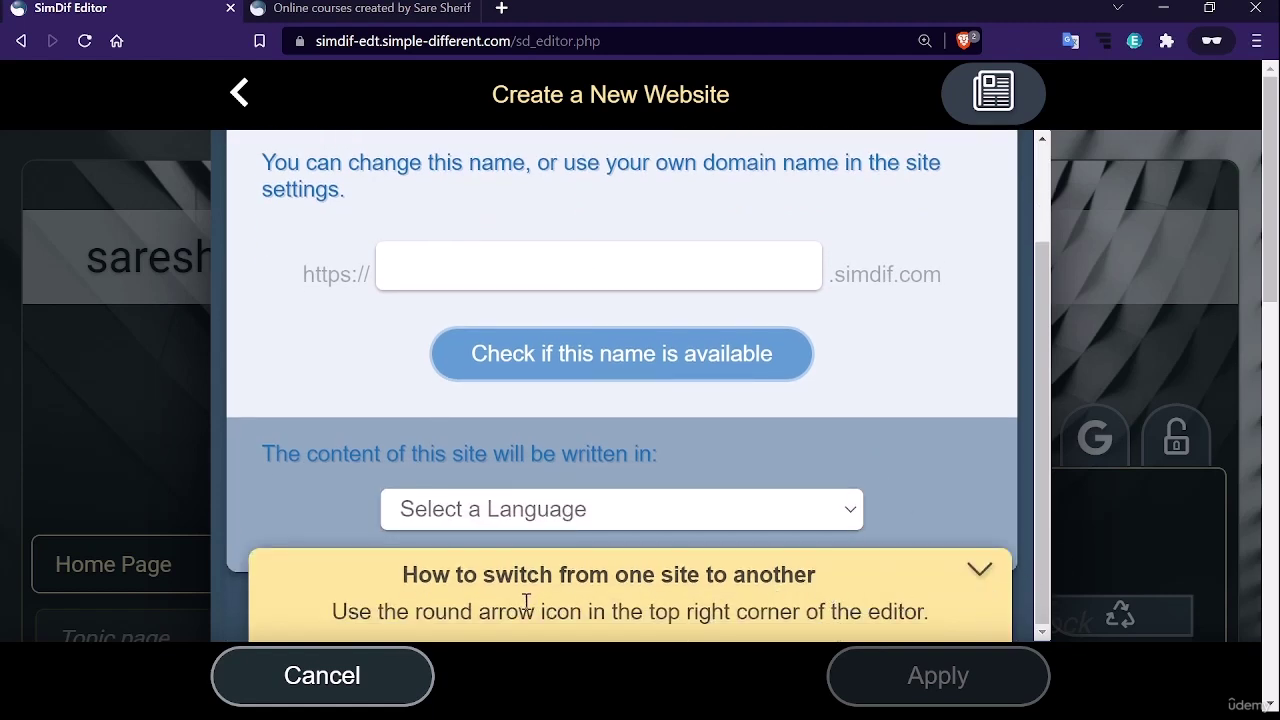
scroll(880, 473, "up", 2)
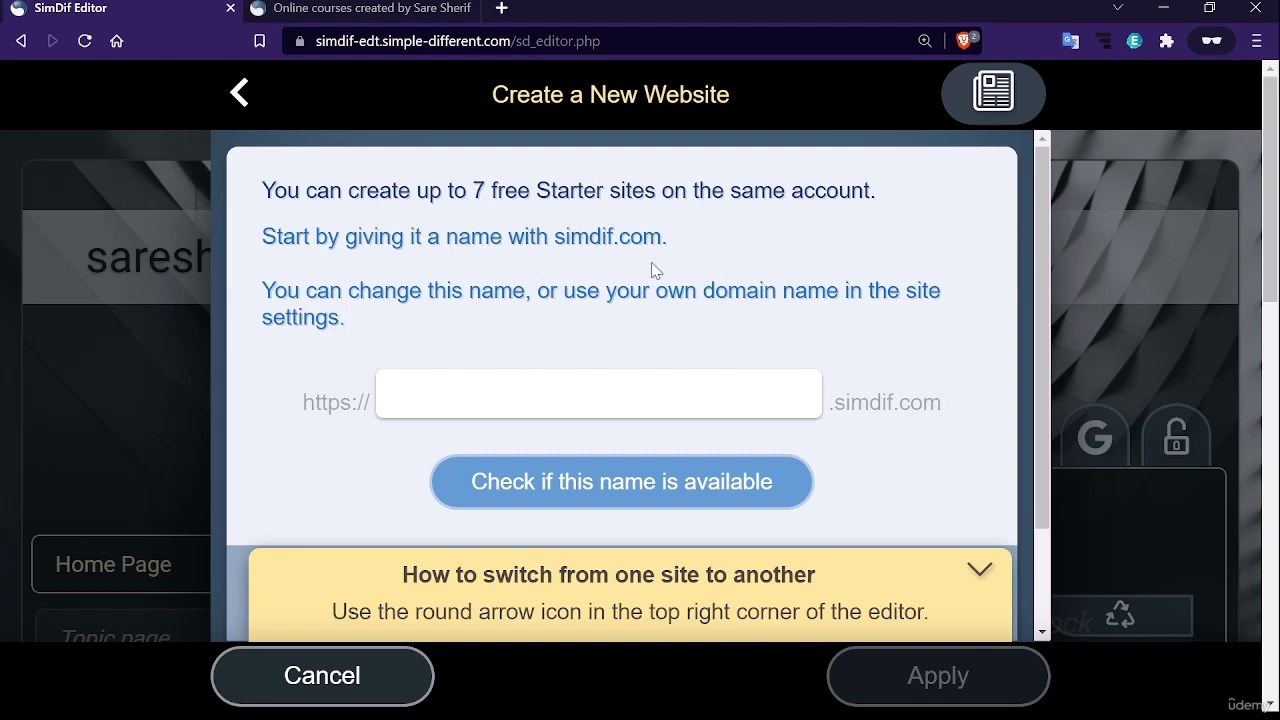
left_click(510, 401)
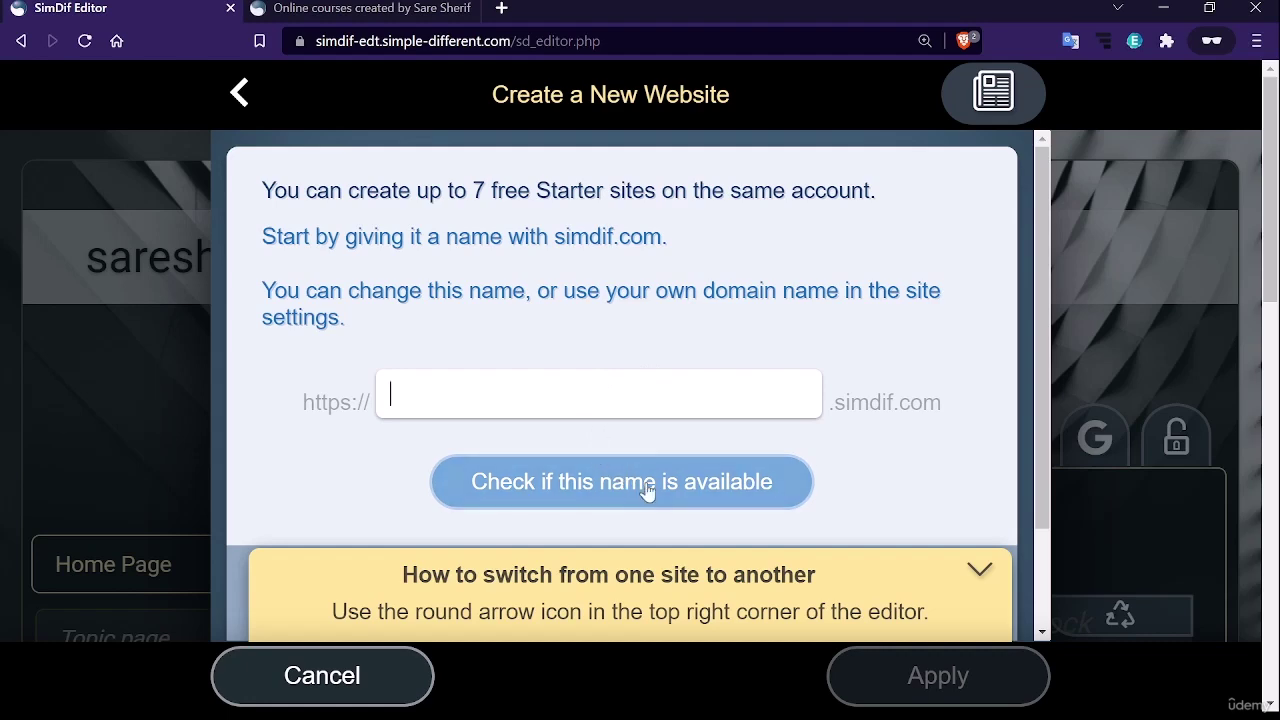
scroll(647, 490, "down", 2)
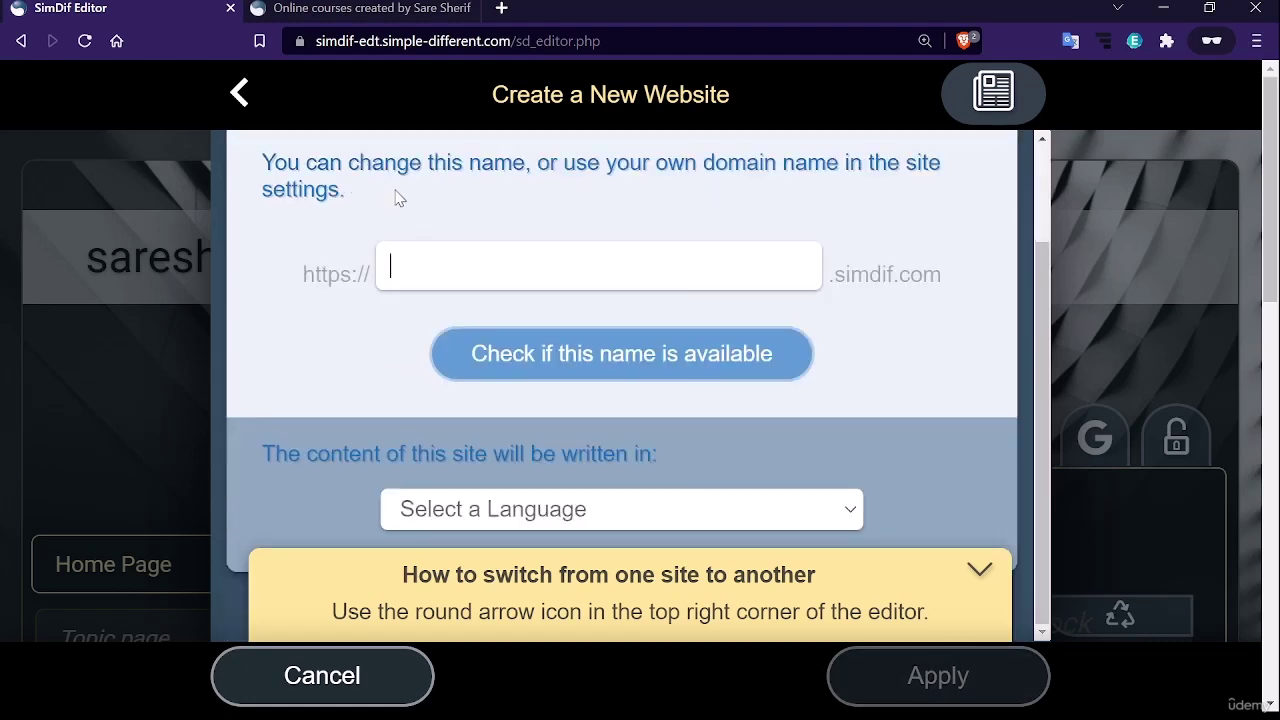
left_click(233, 93)
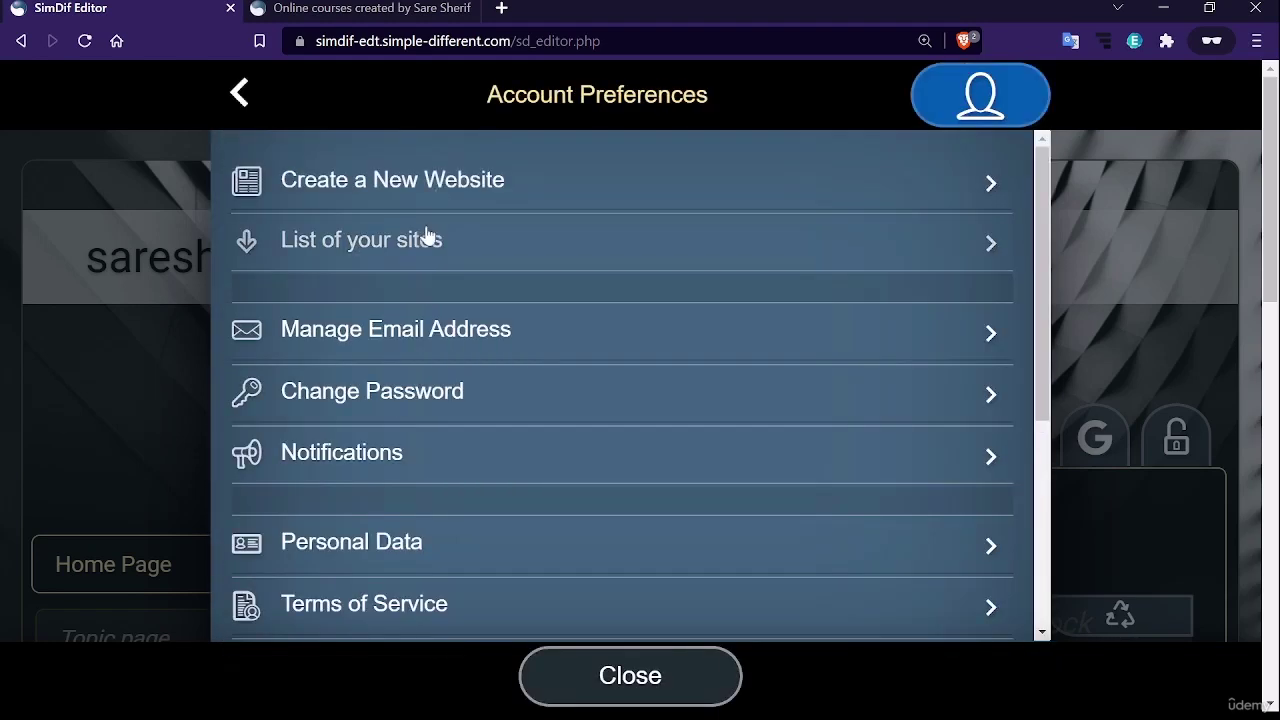
Review the list of your sites and the Manage Email Address form, returning to Account Preferences
left_click(474, 240)
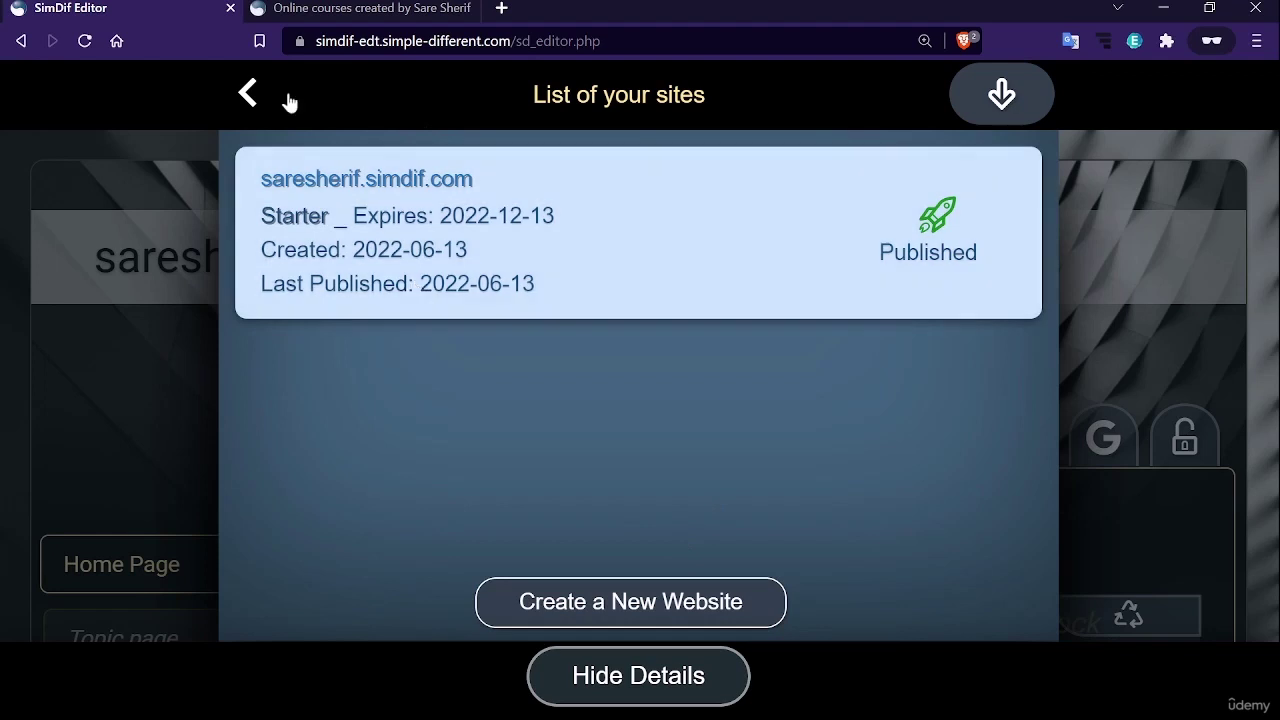
left_click(250, 93)
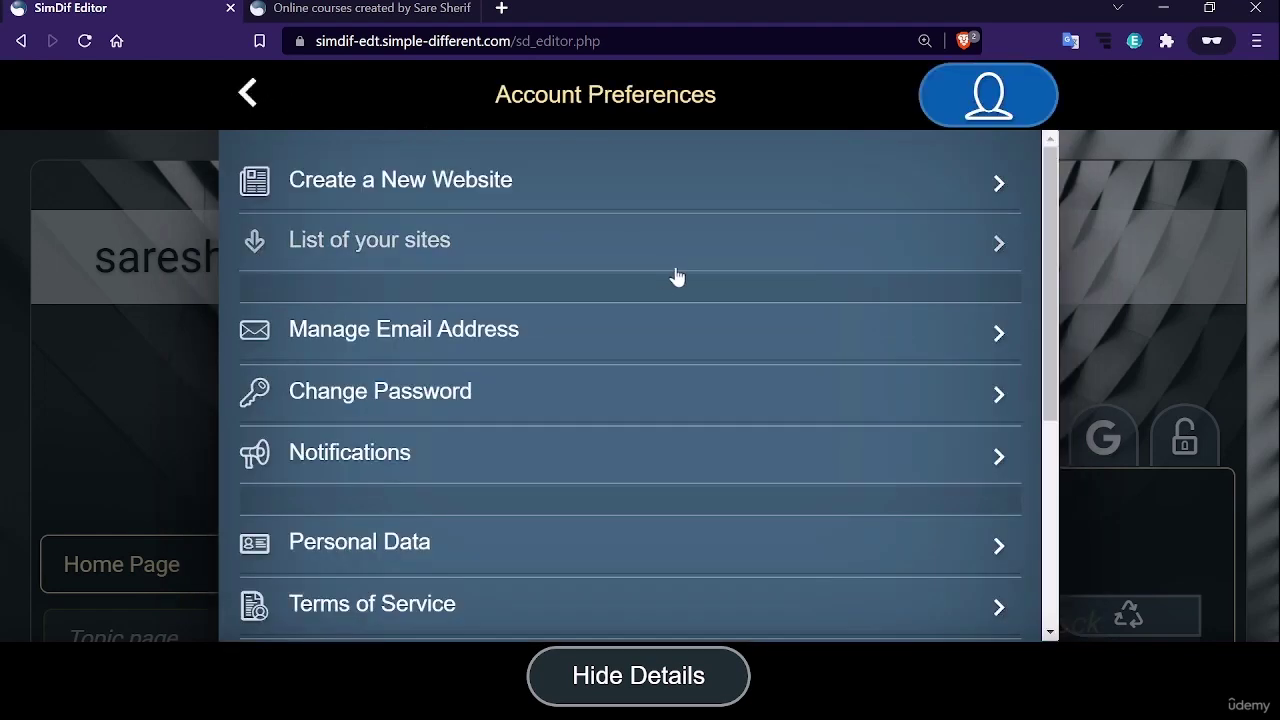
scroll(655, 250, "down", 2)
left_click(735, 246)
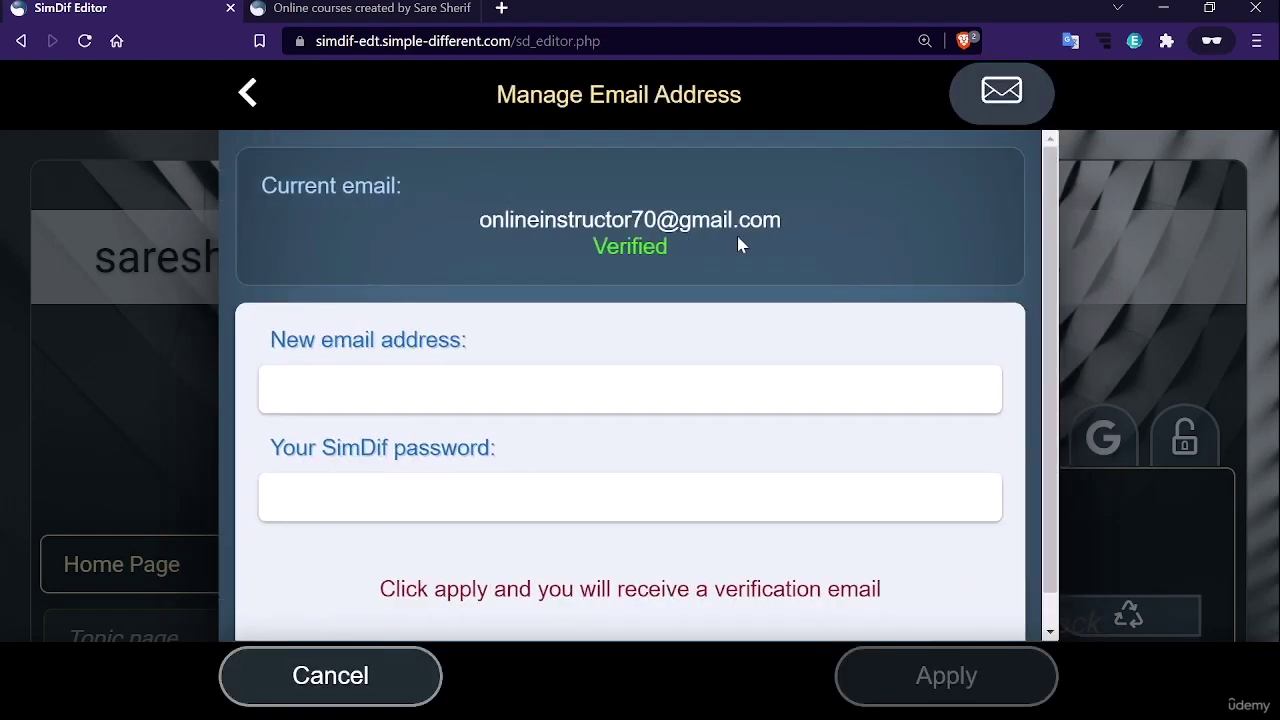
scroll(760, 395, "down", 1)
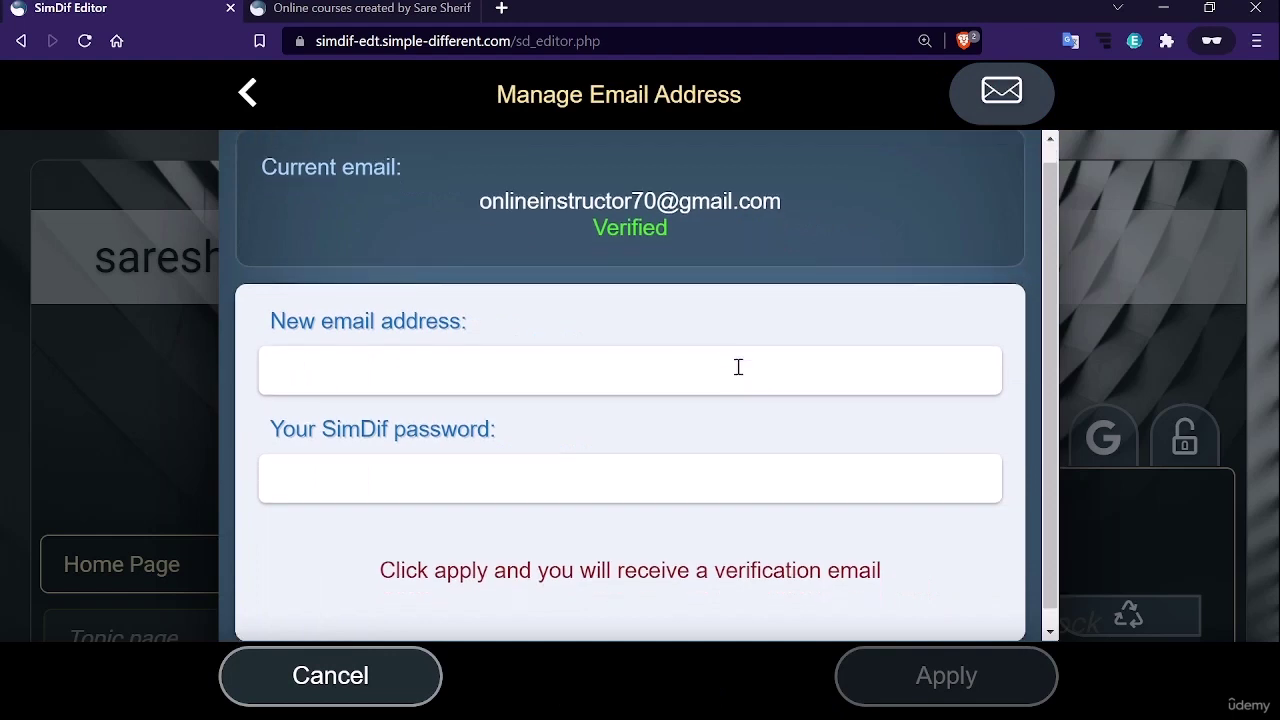
left_click(663, 348)
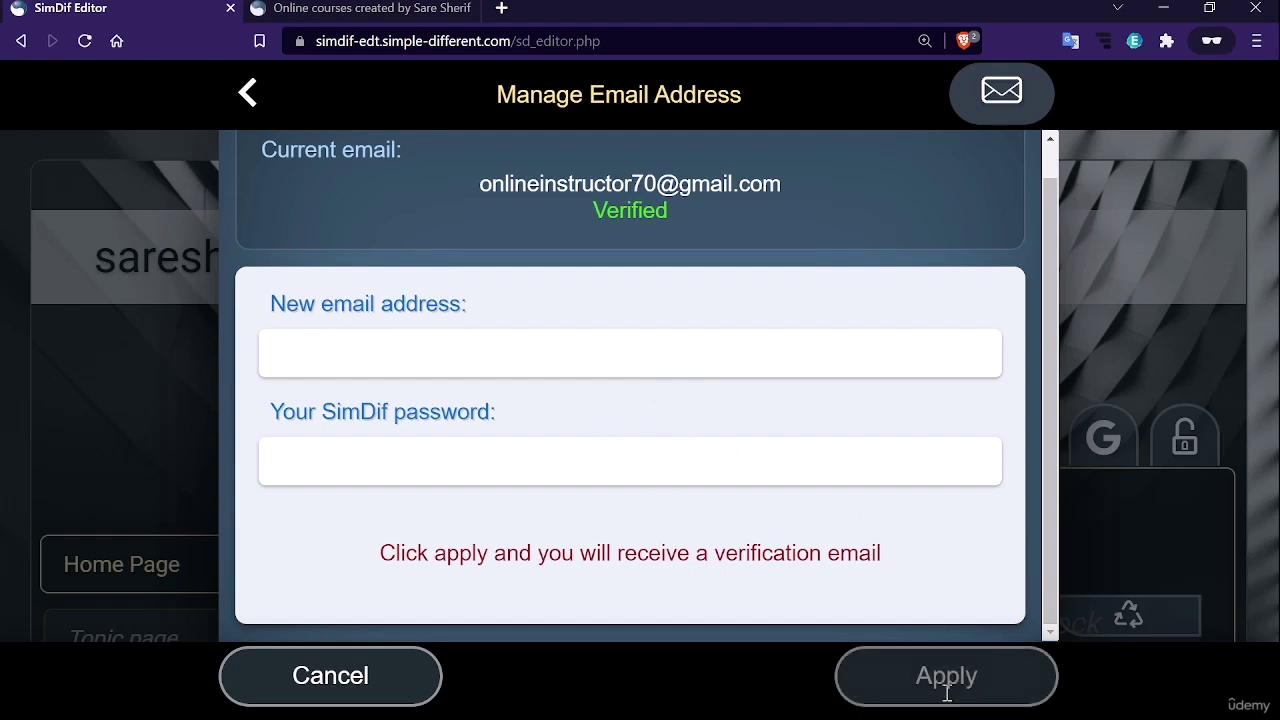
left_click(245, 97)
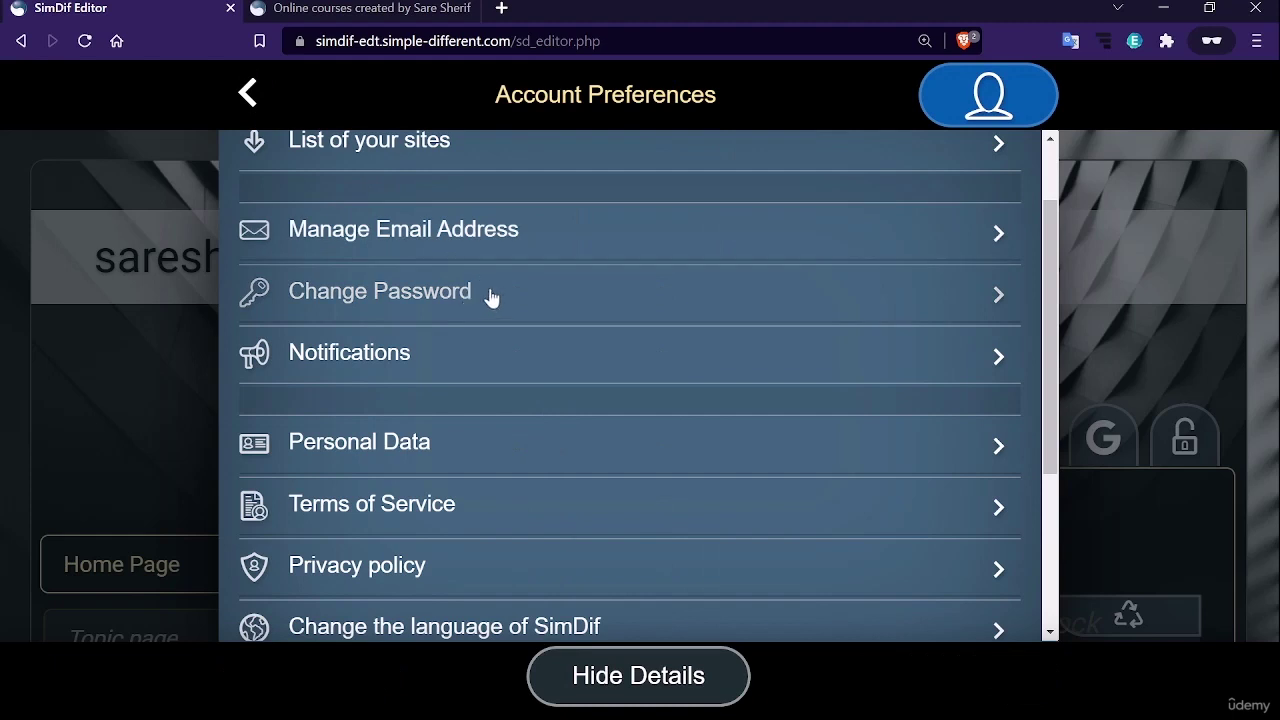
Review the Change Password form with its password advice and the Notifications options, returning to Account Preferences
left_click(491, 295)
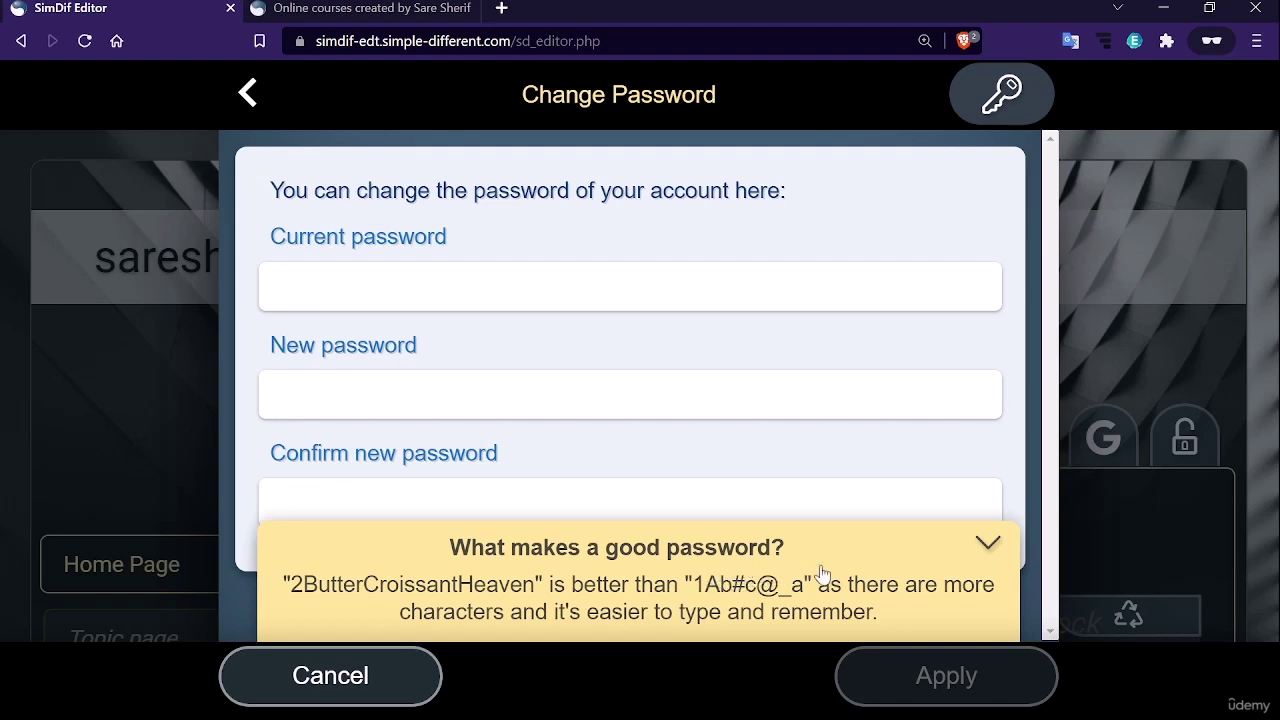
left_click(248, 92)
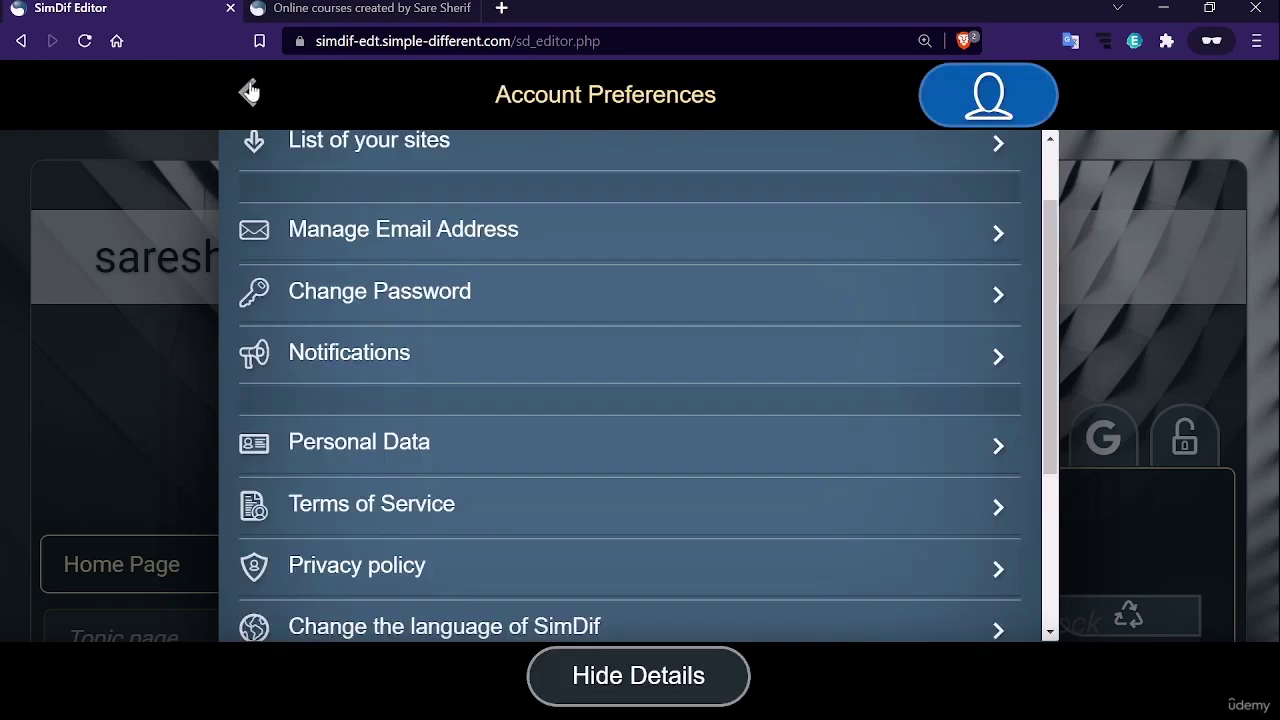
left_click(620, 362)
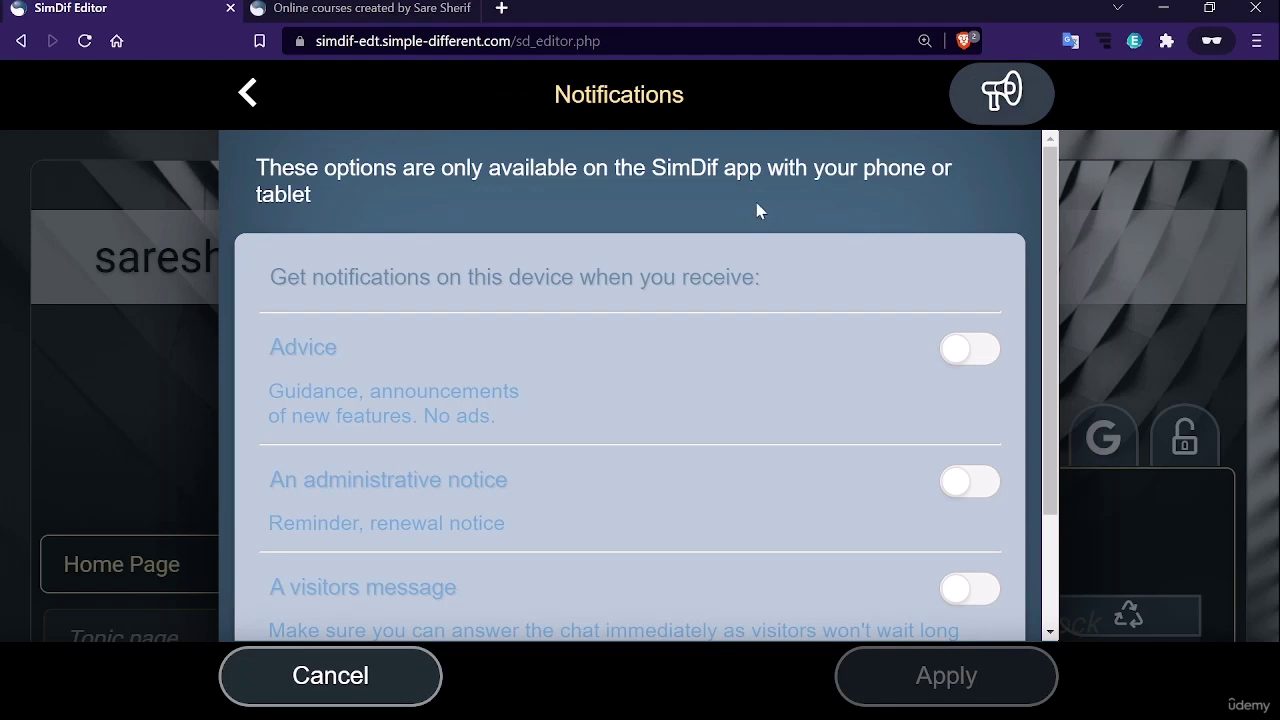
key("Escape")
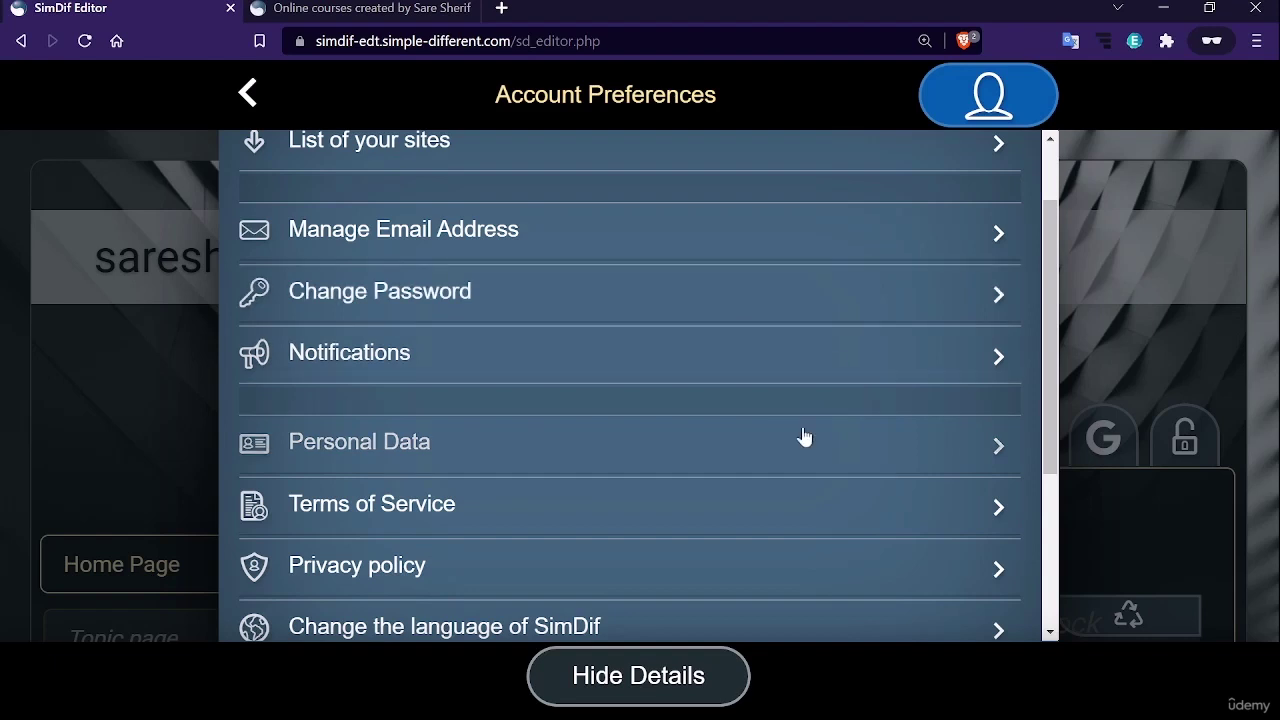
Look over the remaining account preferences and examine the fields of the Personal Data form
scroll(782, 437, "down", 3)
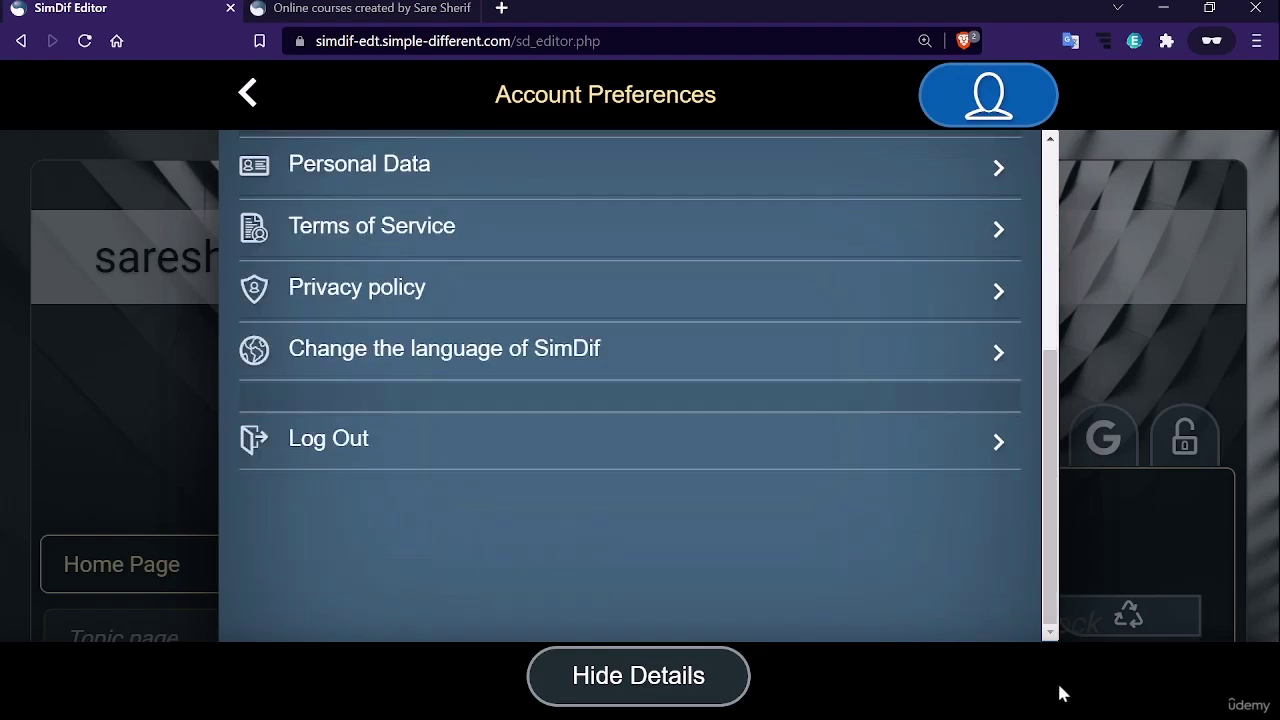
scroll(726, 528, "up", 3)
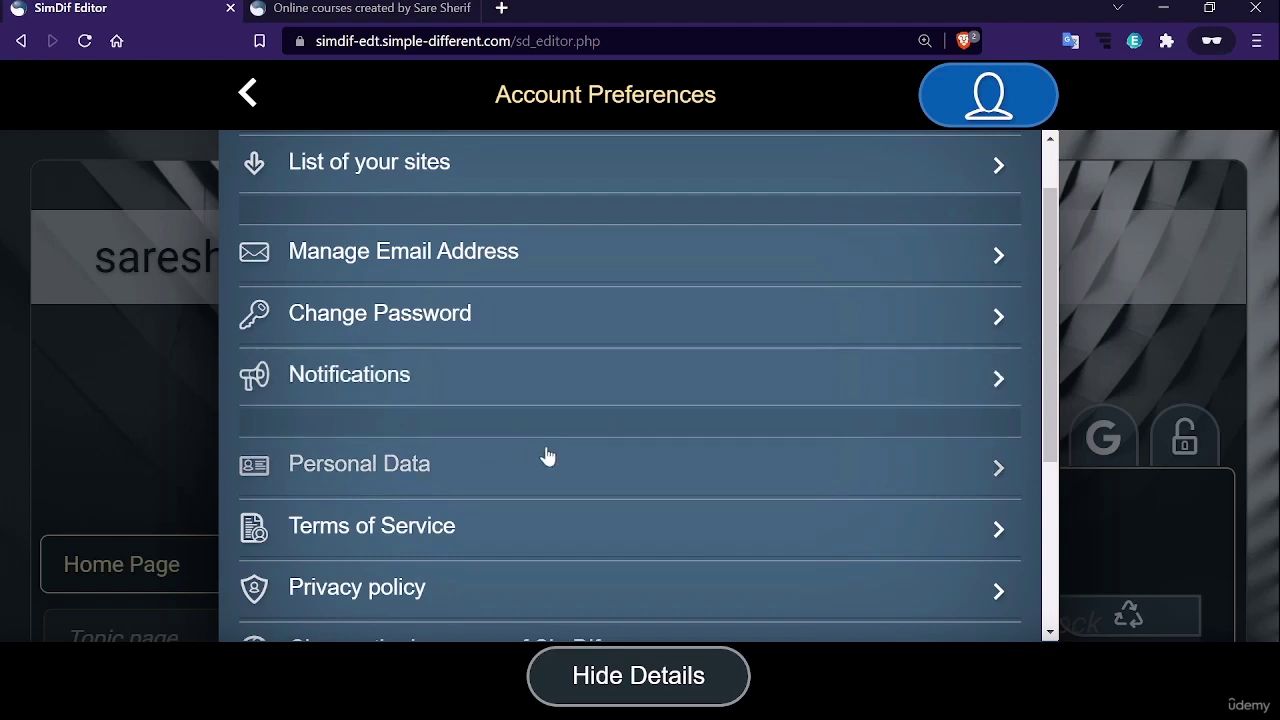
scroll(507, 418, "down", 1)
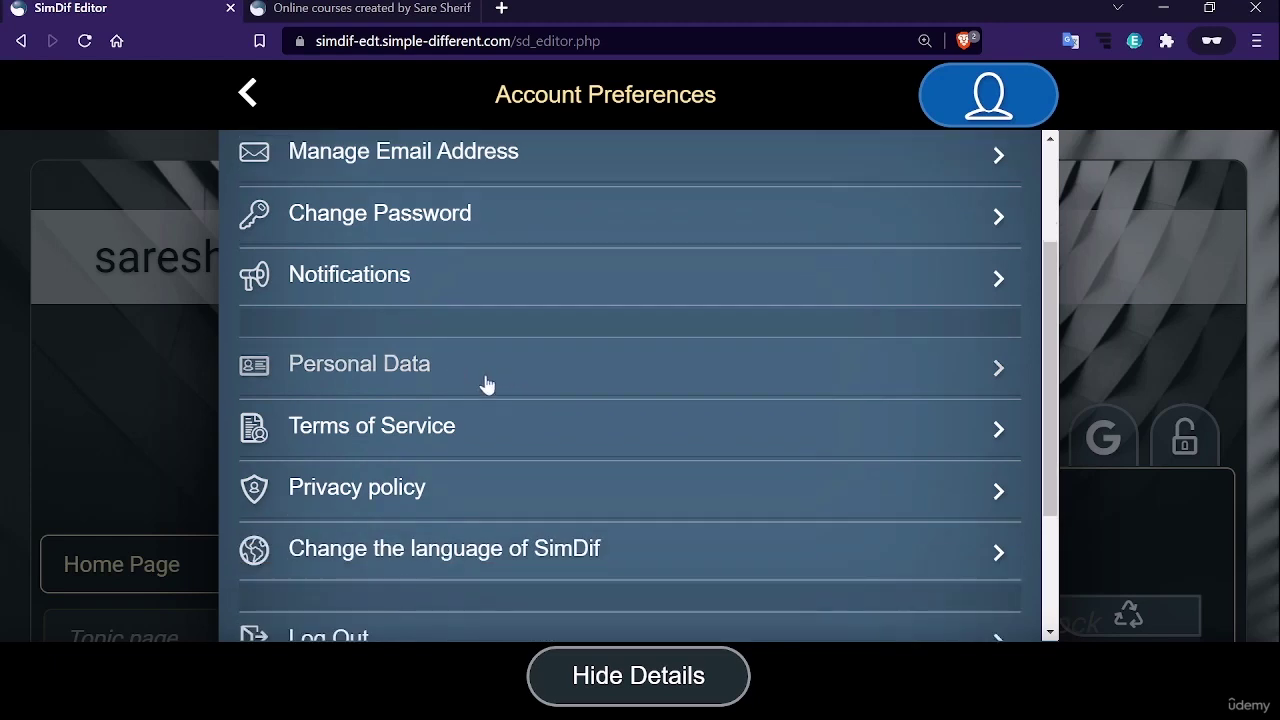
left_click(410, 375)
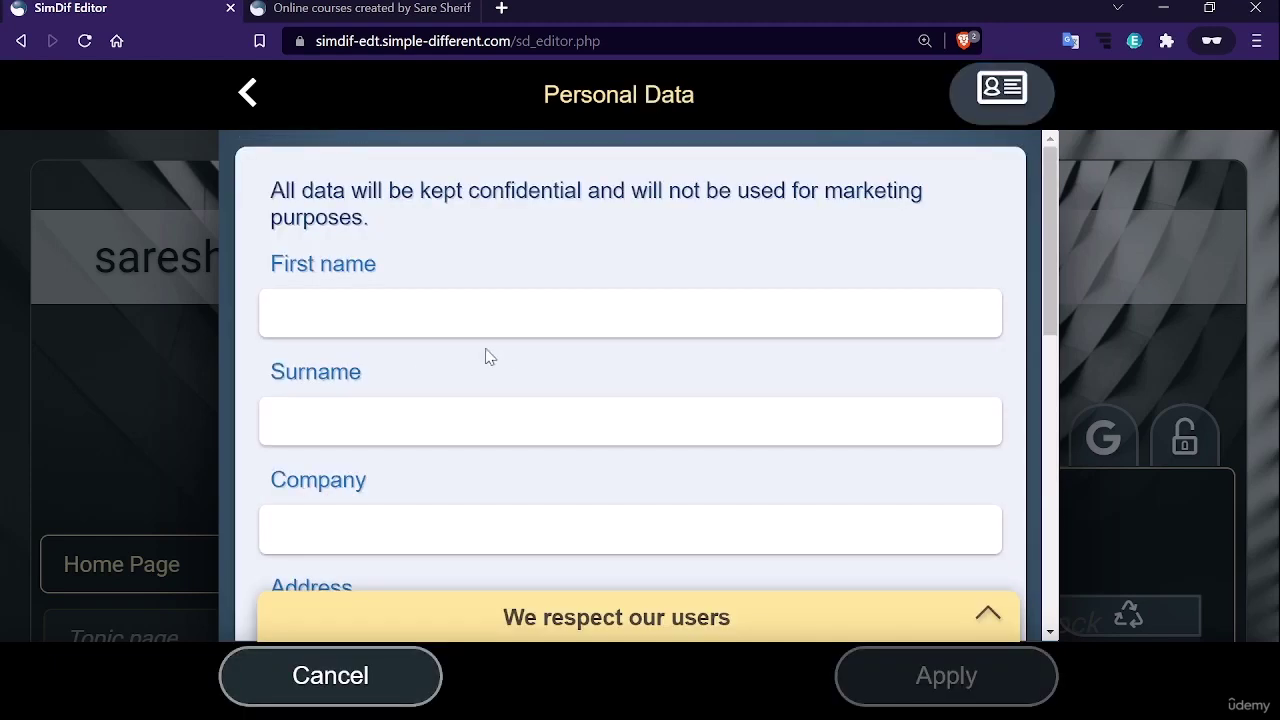
scroll(432, 350, "down", 2)
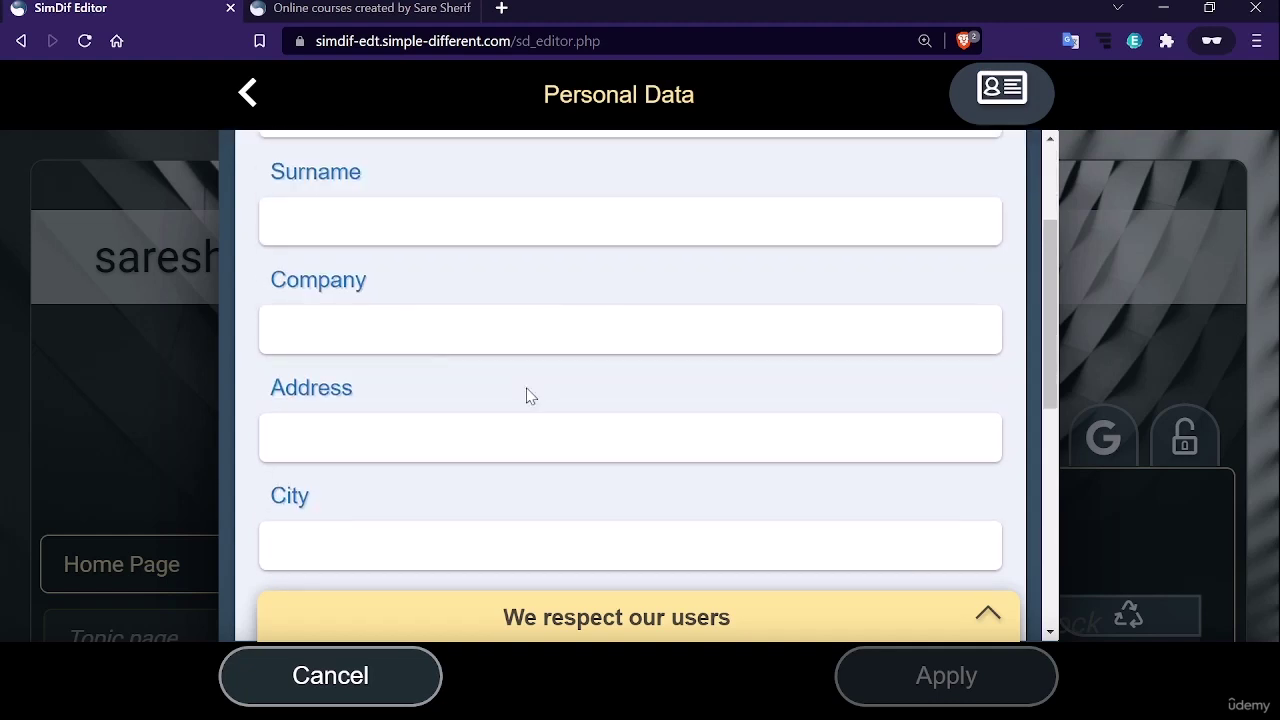
scroll(549, 409, "down", 5)
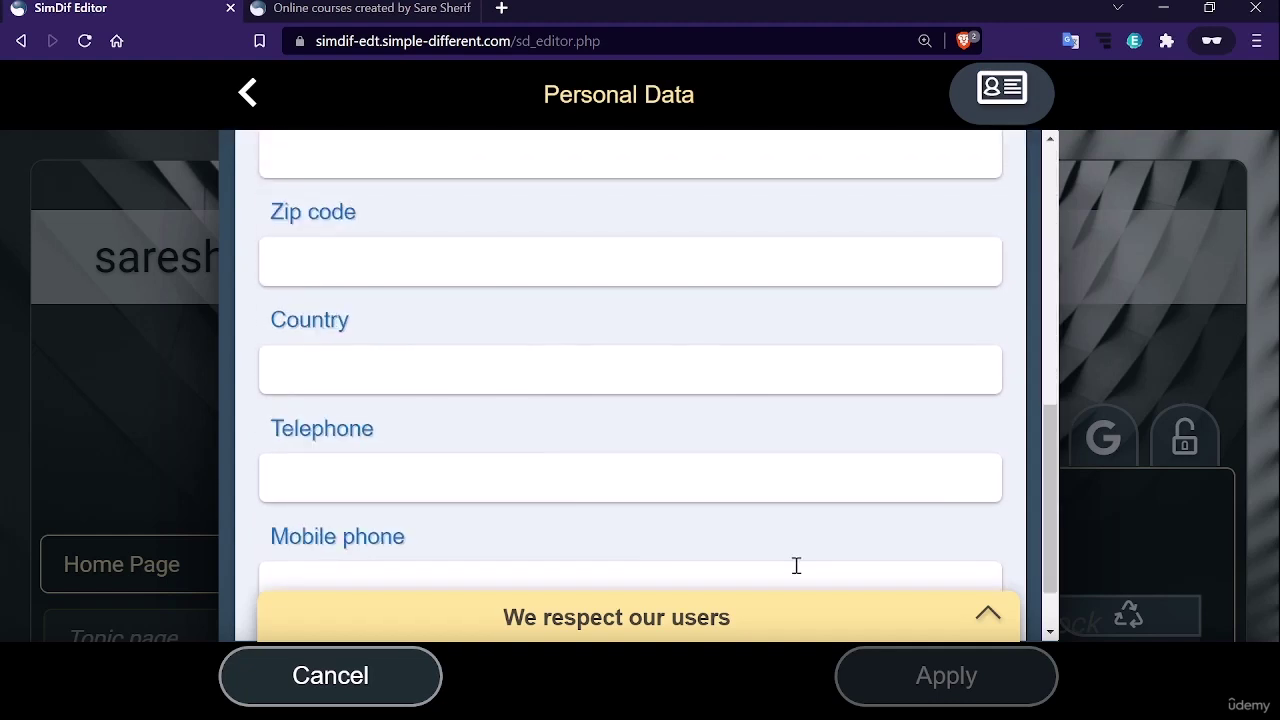
Check the rest of the Personal Data form and its user privacy note, returning to Account Preferences
scroll(763, 500, "down", 1)
scroll(557, 298, "up", 4)
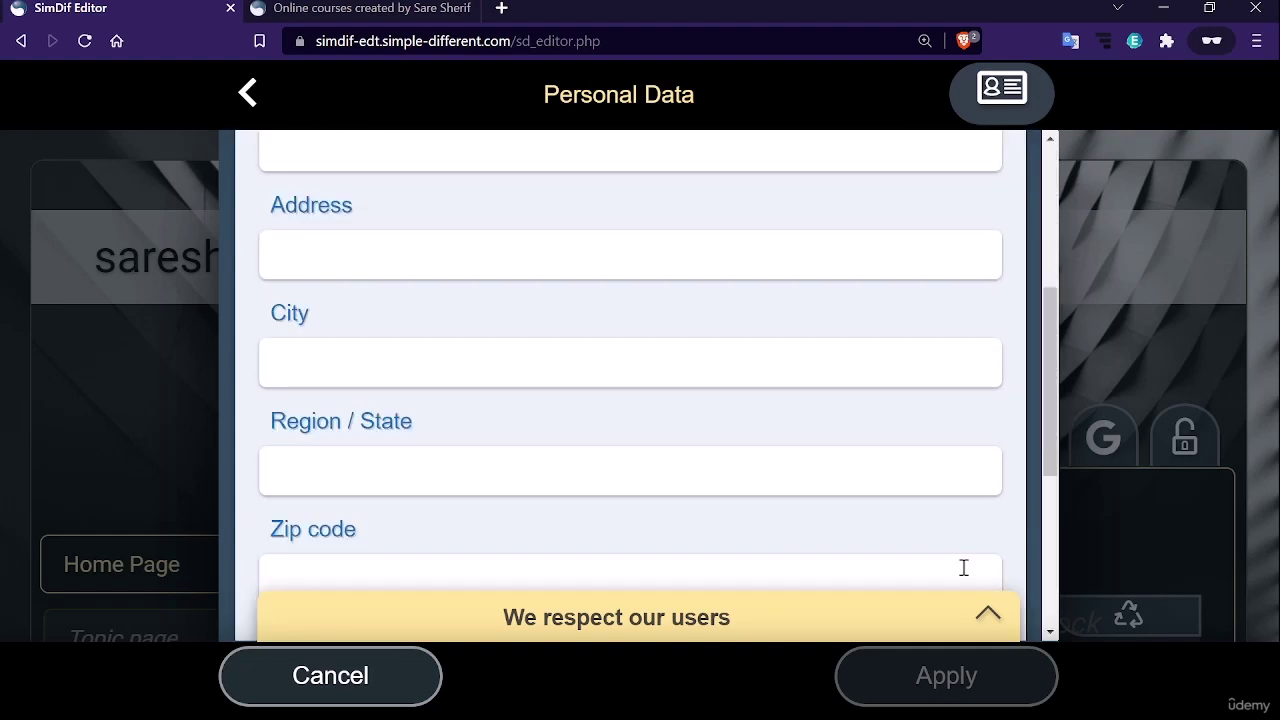
left_click(987, 616)
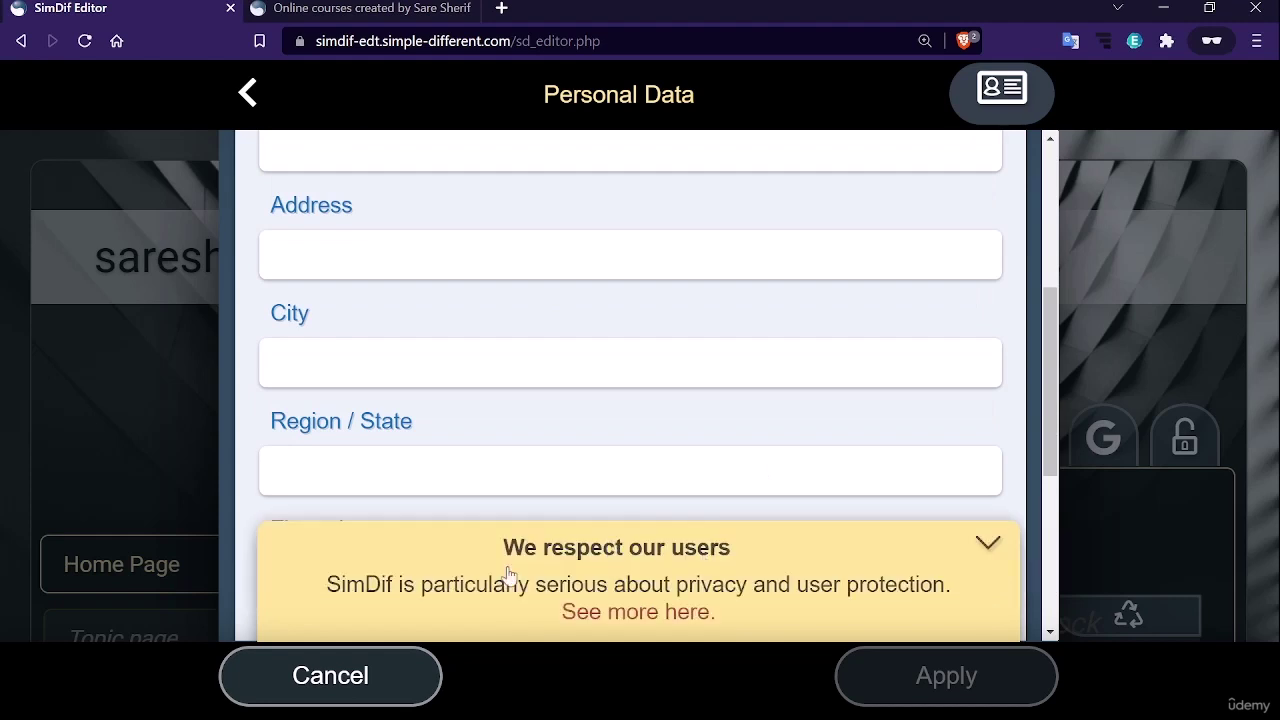
left_click(249, 93)
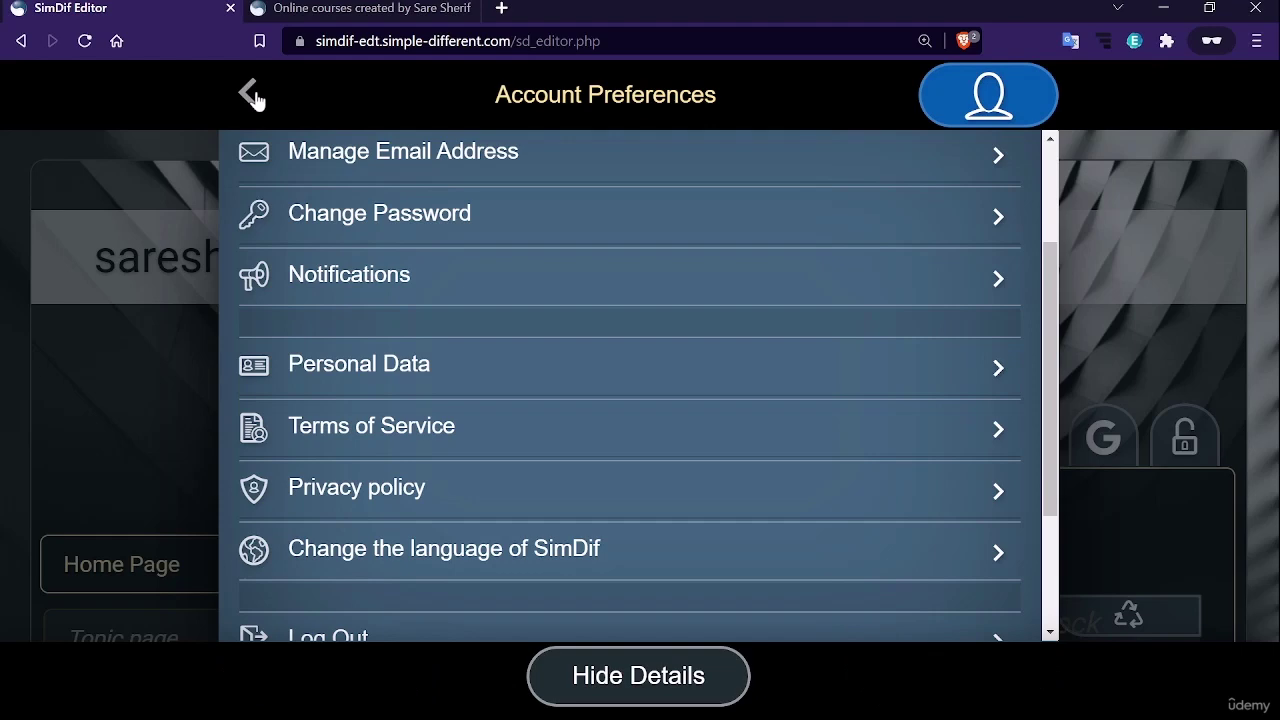
Review the Terms of Service and Privacy policy summaries, returning to Account Preferences
scroll(572, 350, "down", 1)
left_click(572, 350)
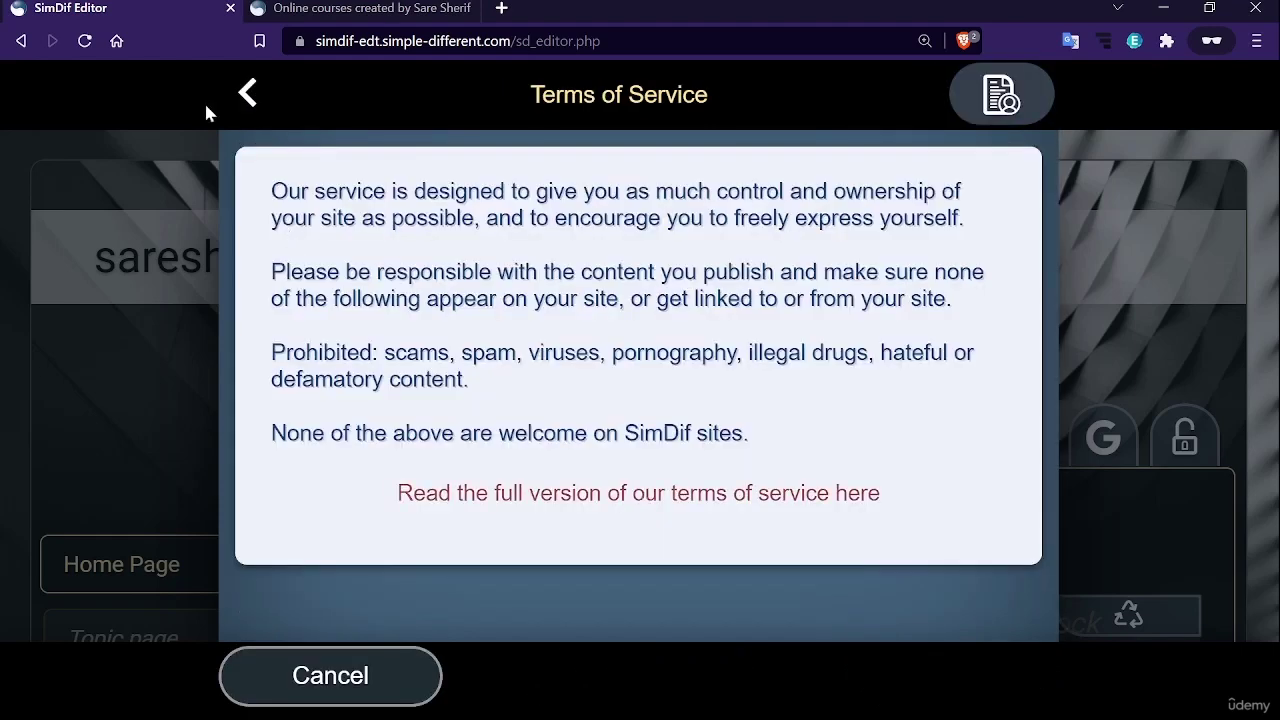
left_click(249, 95)
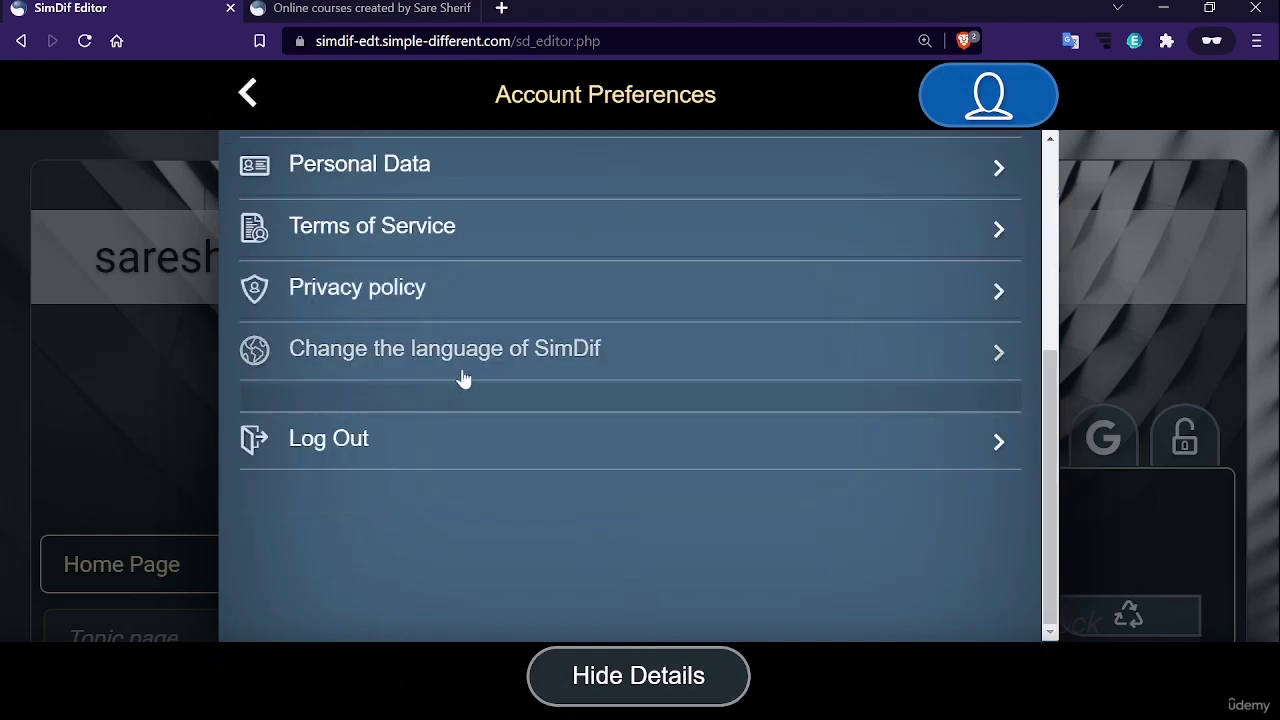
left_click(463, 292)
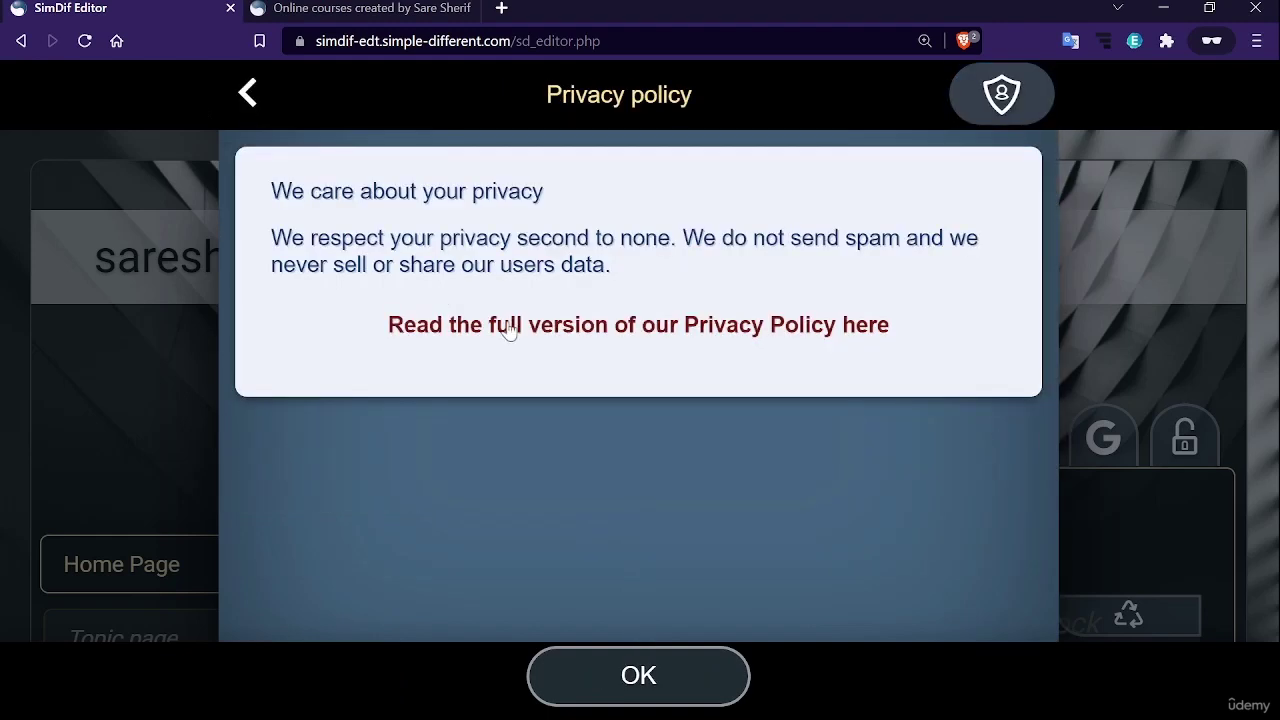
left_click(245, 100)
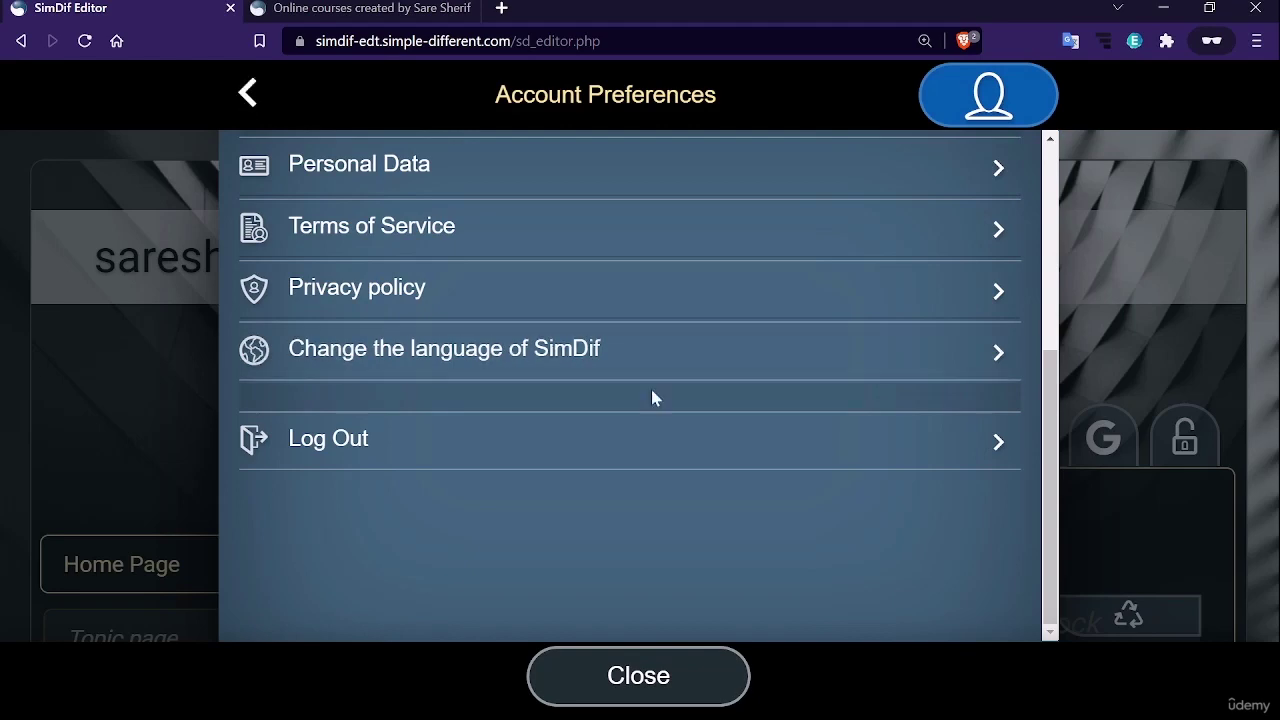
Close Account Preferences and look over the Home Page's title, content blocks and page list in the editor
scroll(509, 543, "up", 2)
scroll(509, 543, "down", 2)
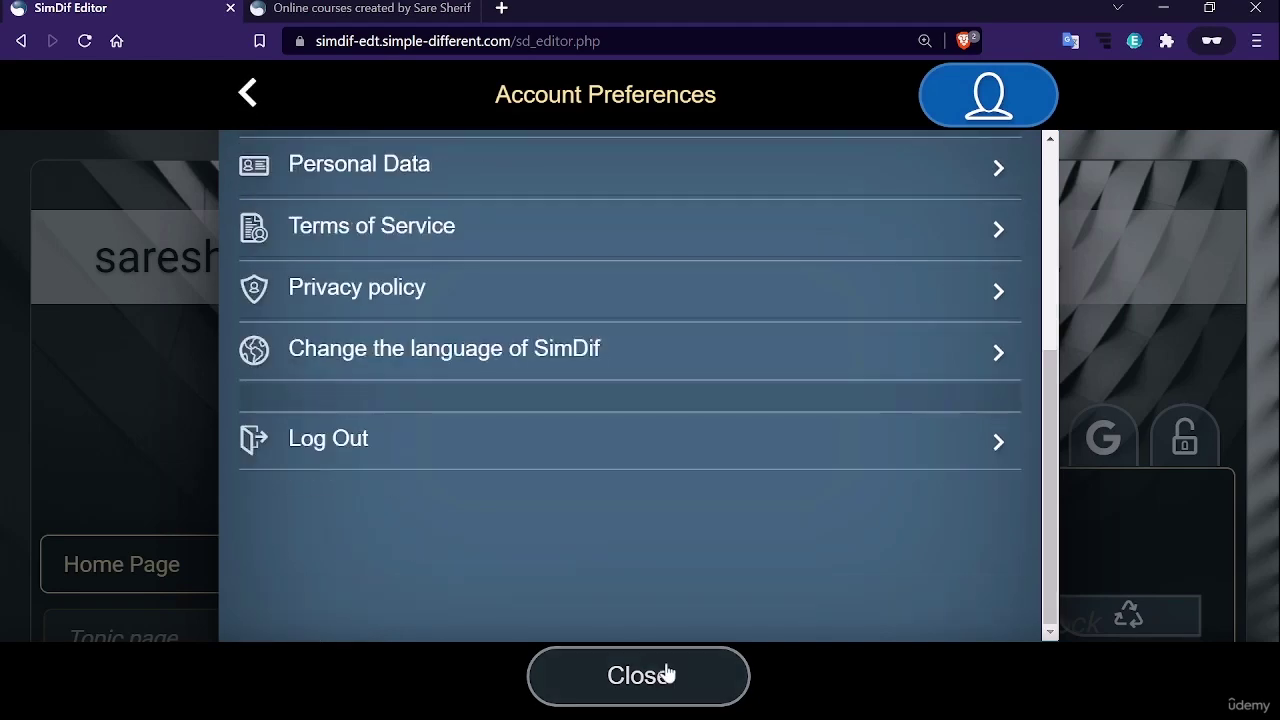
left_click(668, 675)
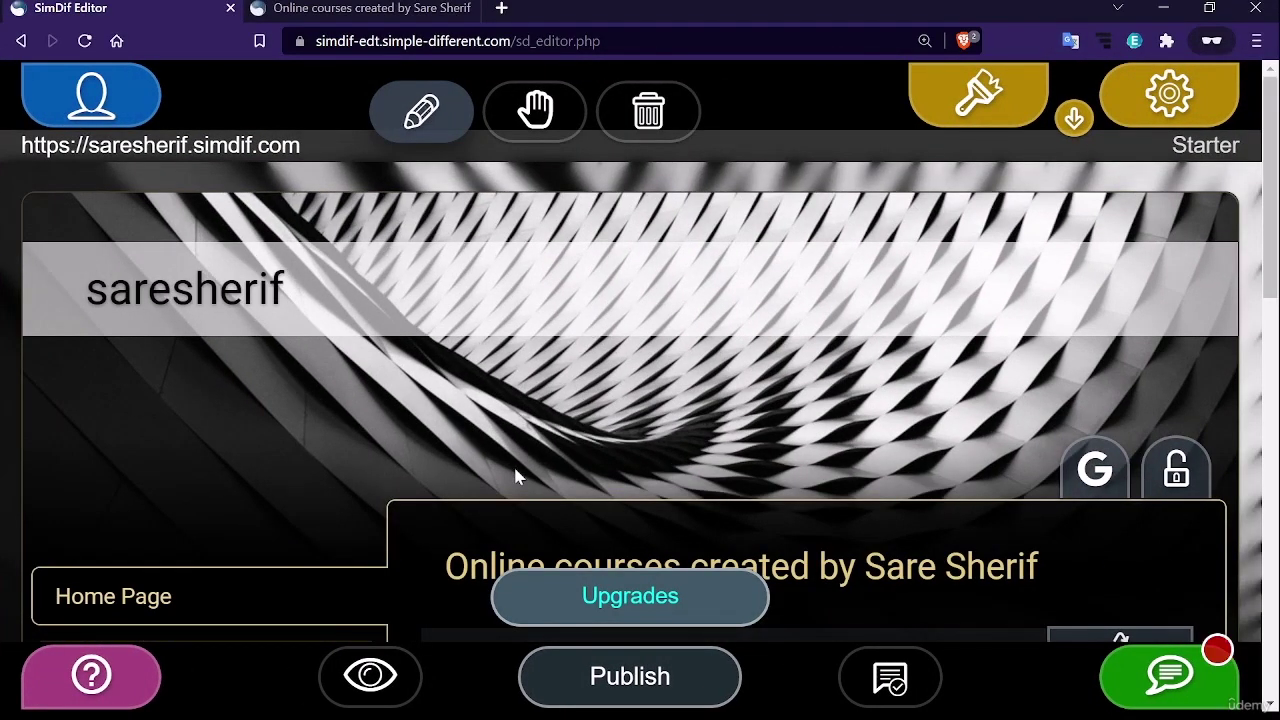
scroll(516, 477, "down", 4)
scroll(606, 383, "up", 2)
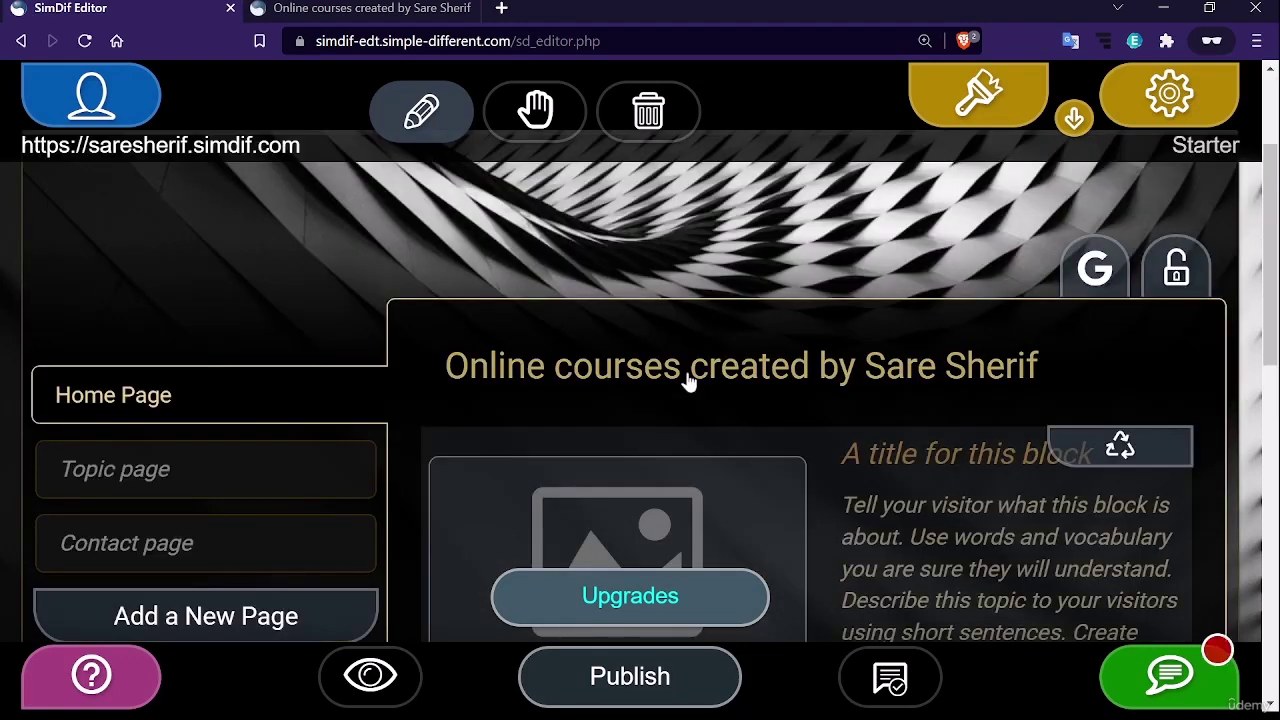
scroll(185, 343, "down", 2)
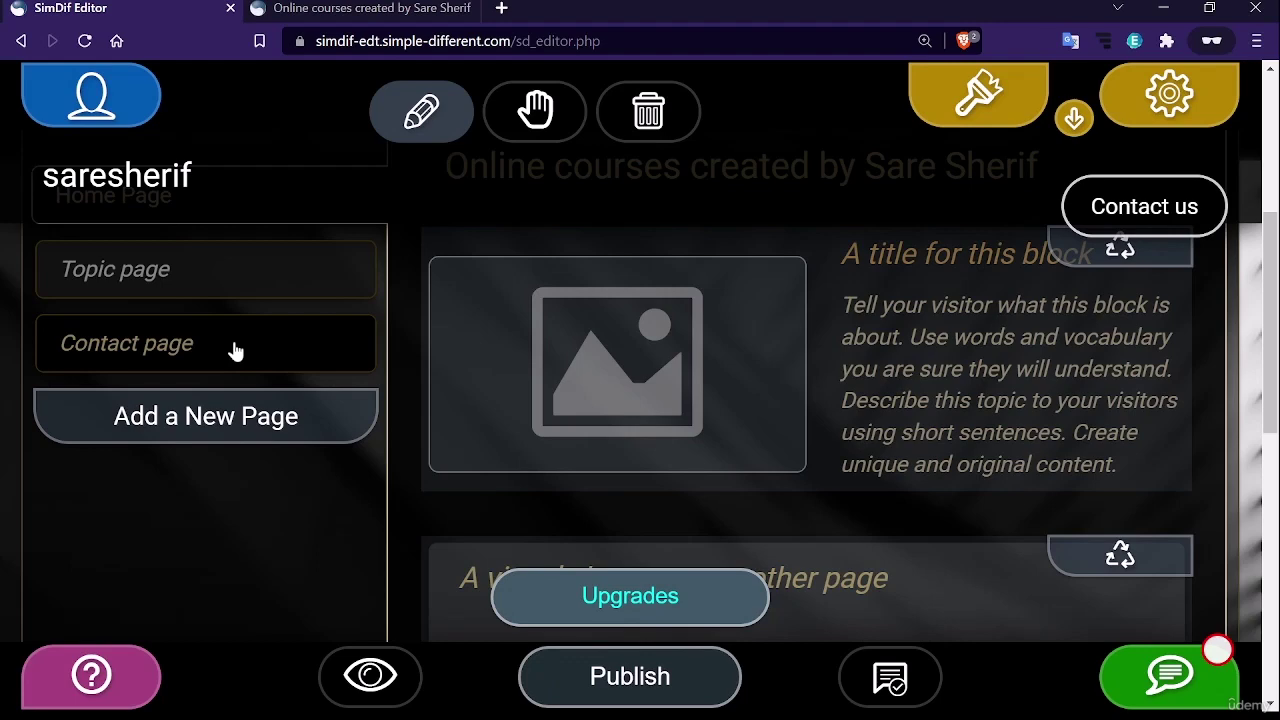
scroll(235, 350, "up", 4)
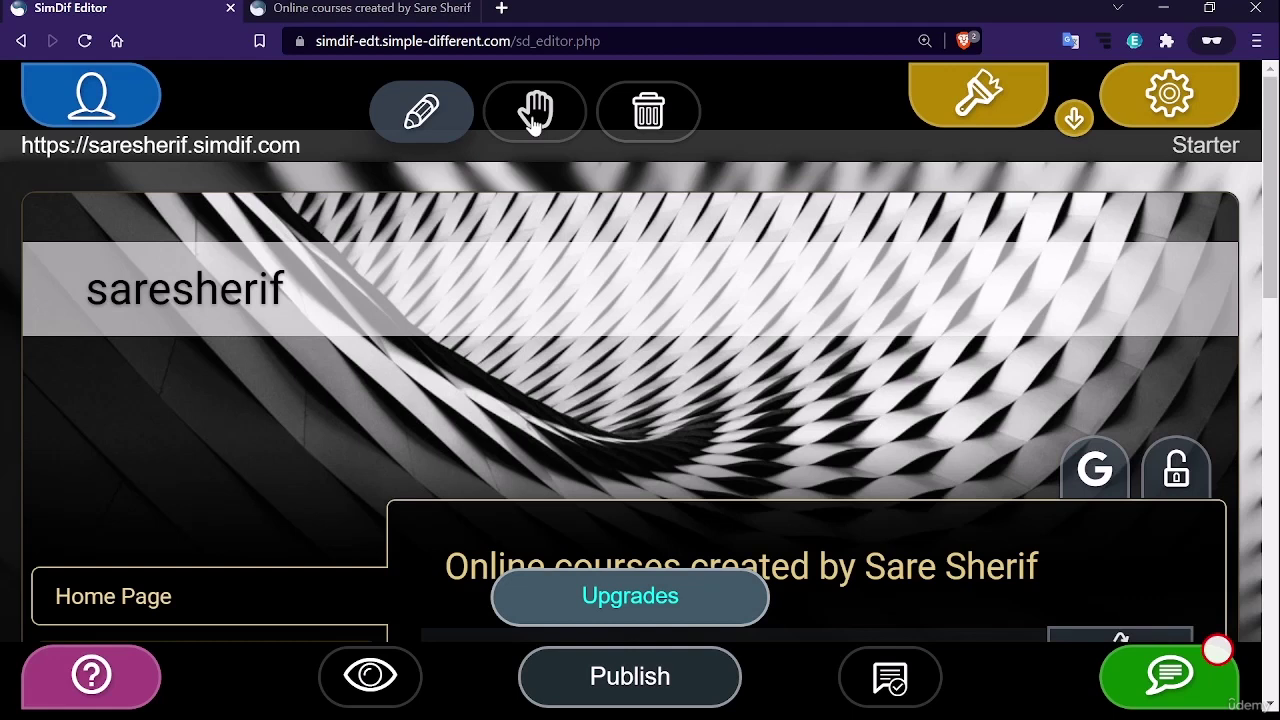
Try moving the Contact page above the Home Page in the page list and examine the blocks' move handles
left_click(535, 112)
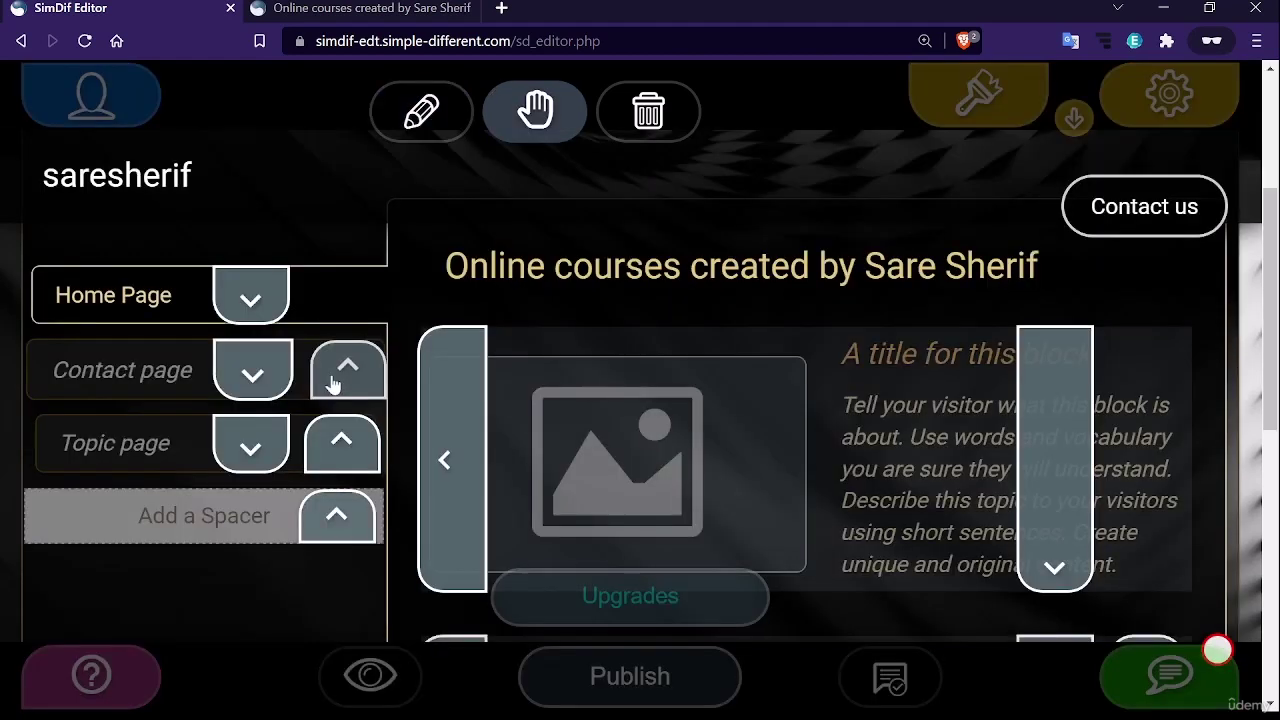
left_click(345, 370)
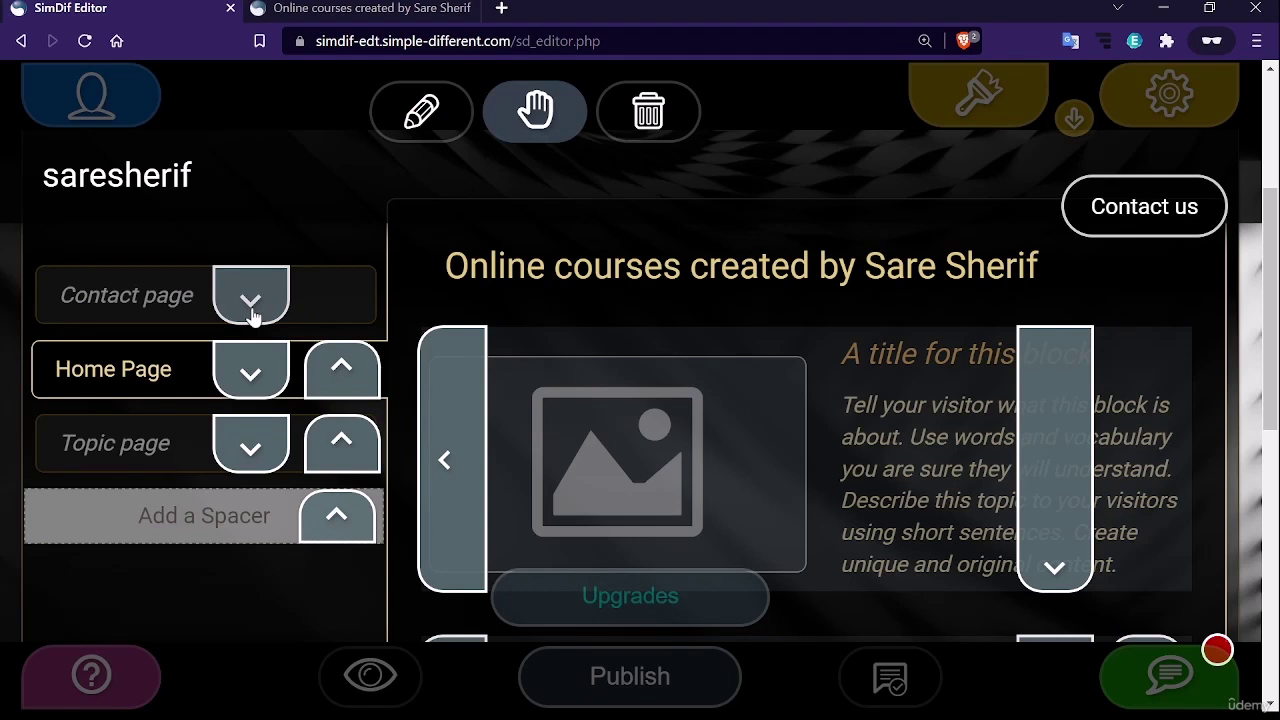
scroll(630, 568, "down", 4)
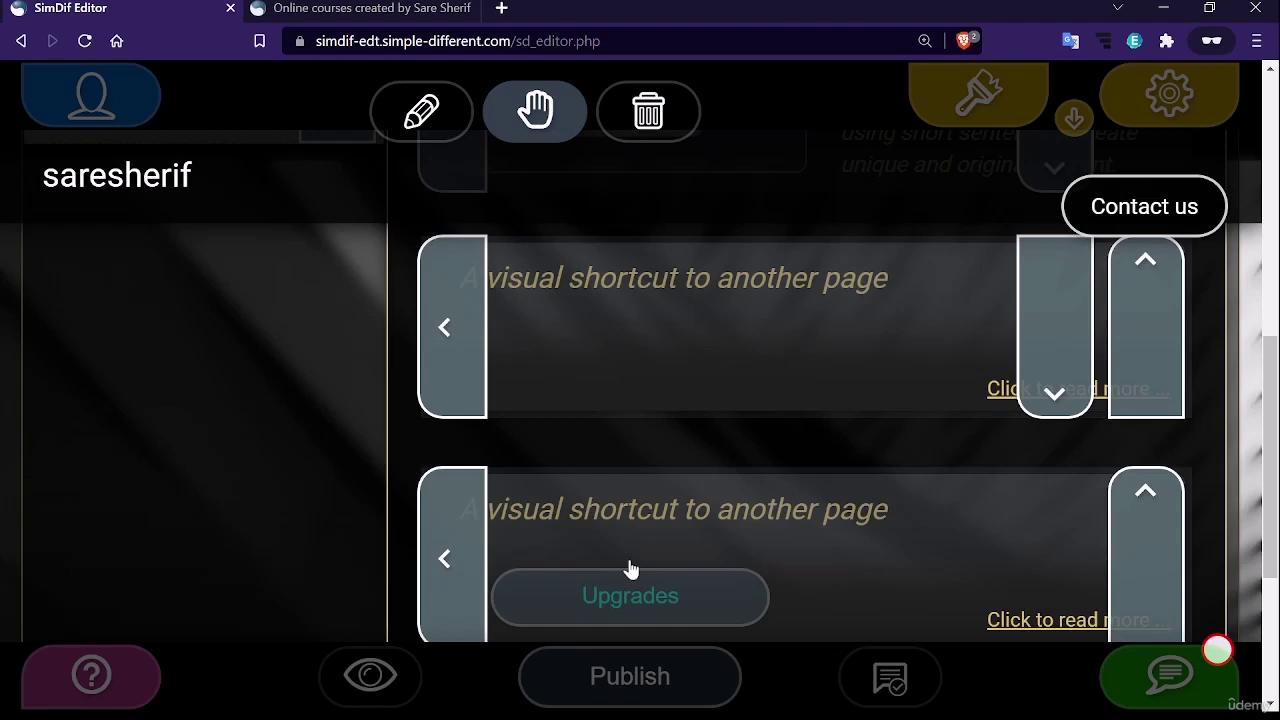
Examine the delete mode's options for pages and blocks, returning to edit mode
left_click(648, 114)
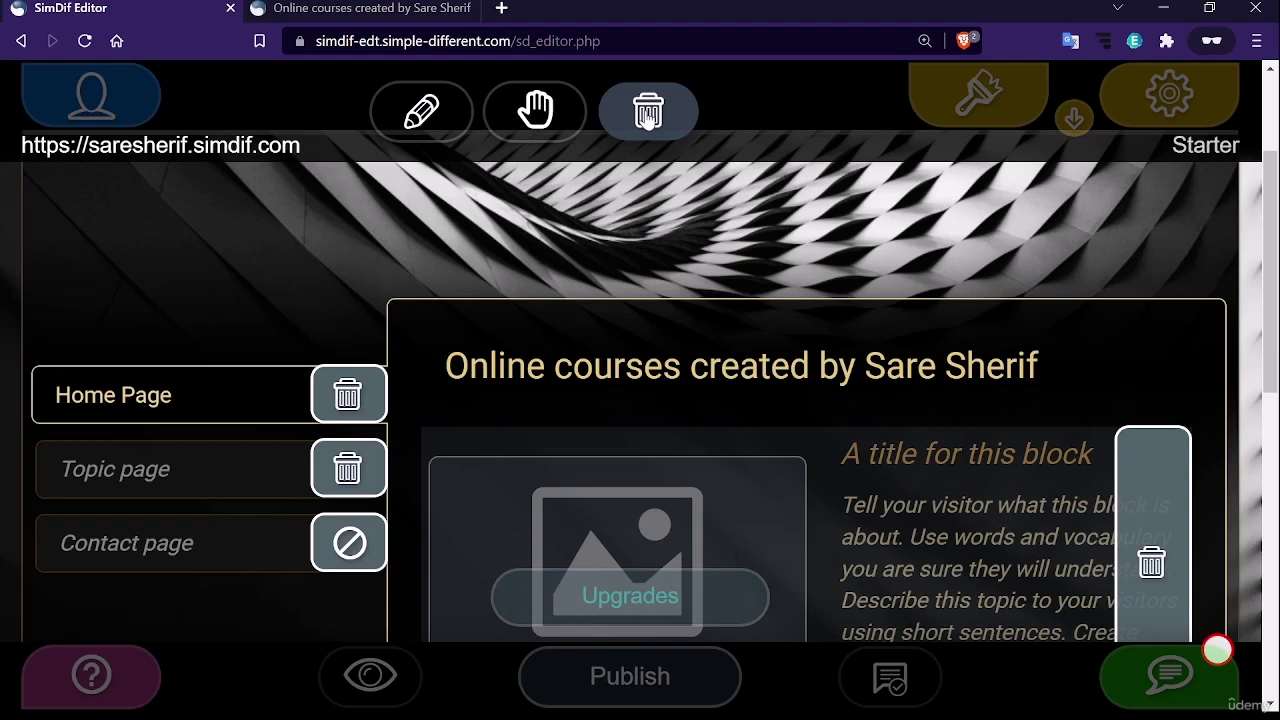
scroll(408, 122, "up", 2)
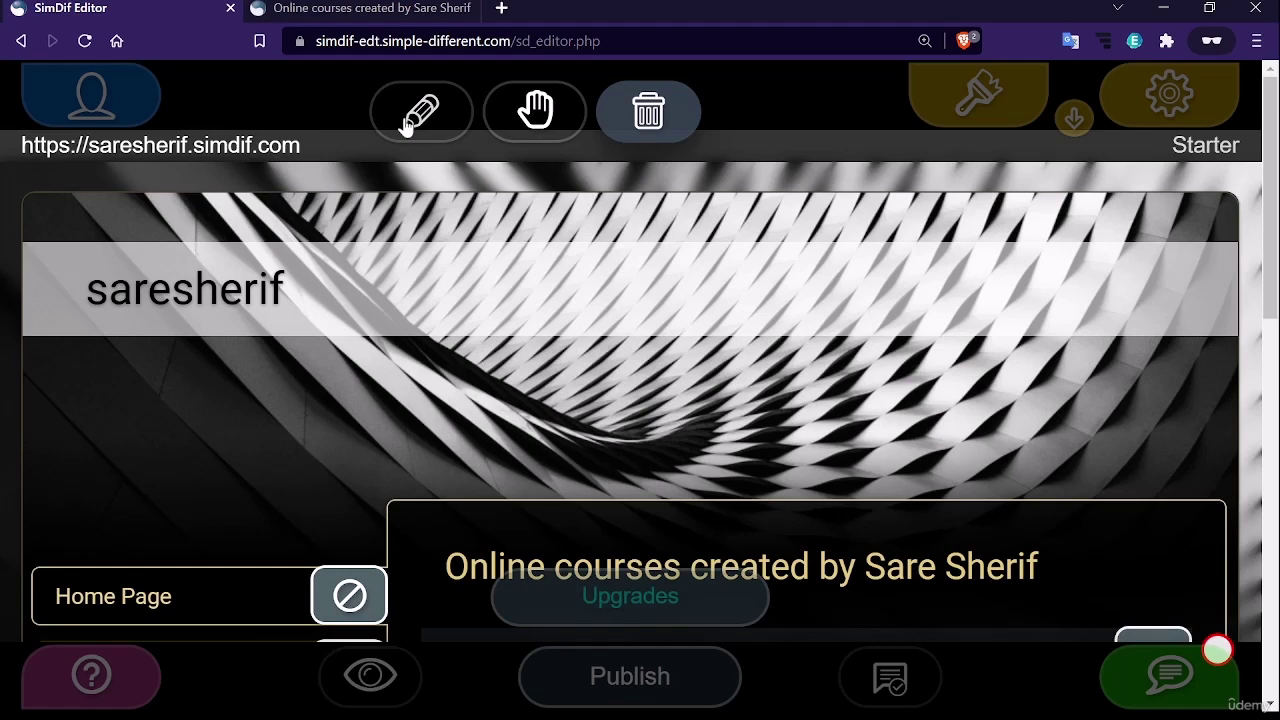
left_click(978, 95)
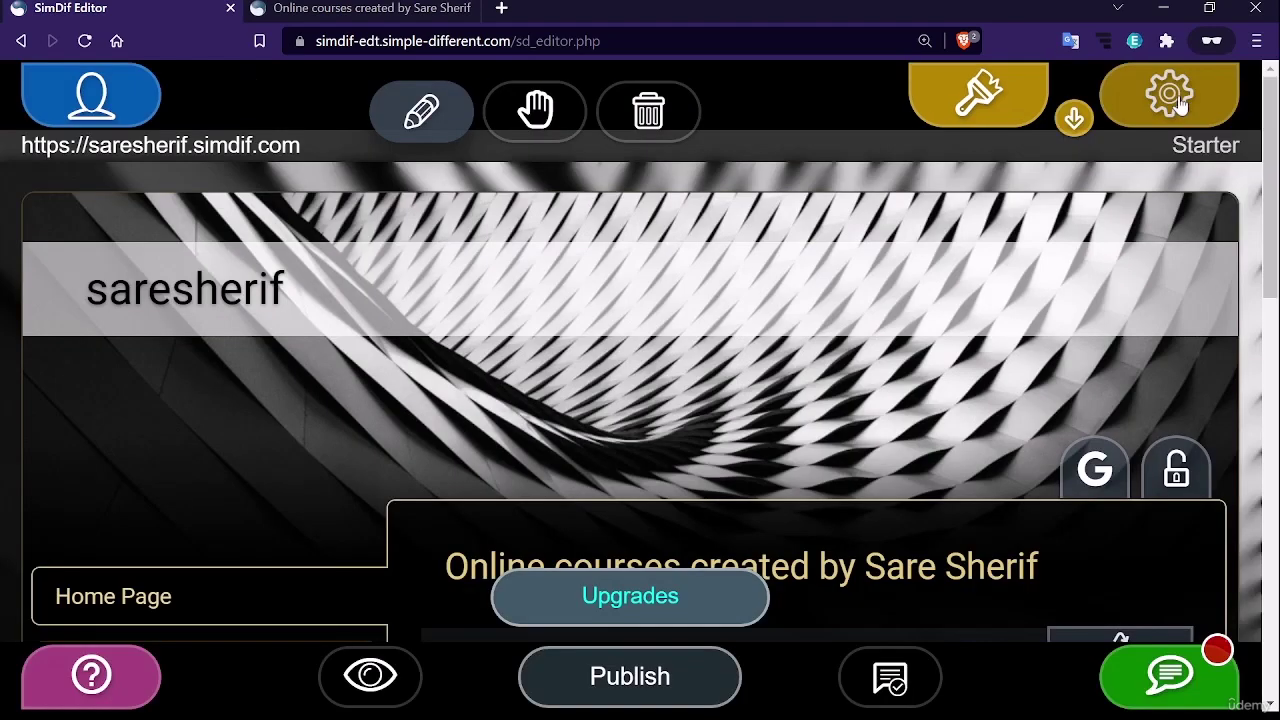
Open Site Settings and review the Number of Visitors statistics and its time periods, returning to Site Settings
left_click(1180, 103)
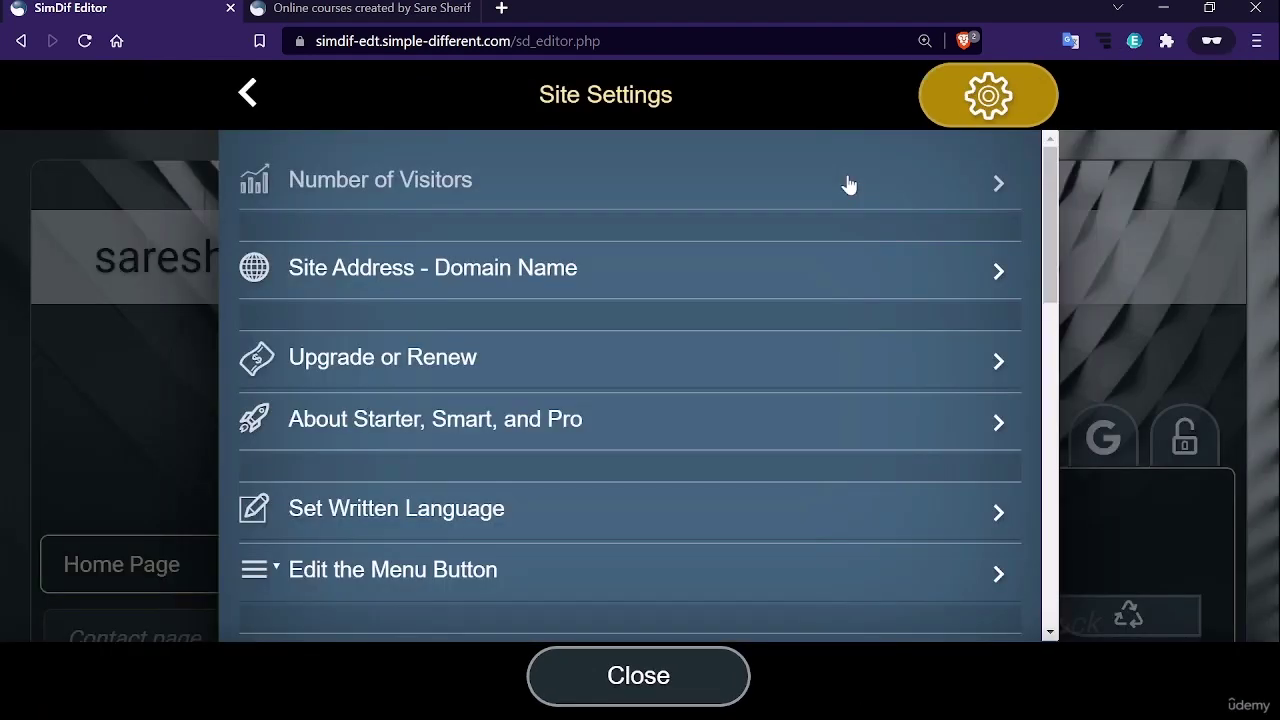
left_click(848, 185)
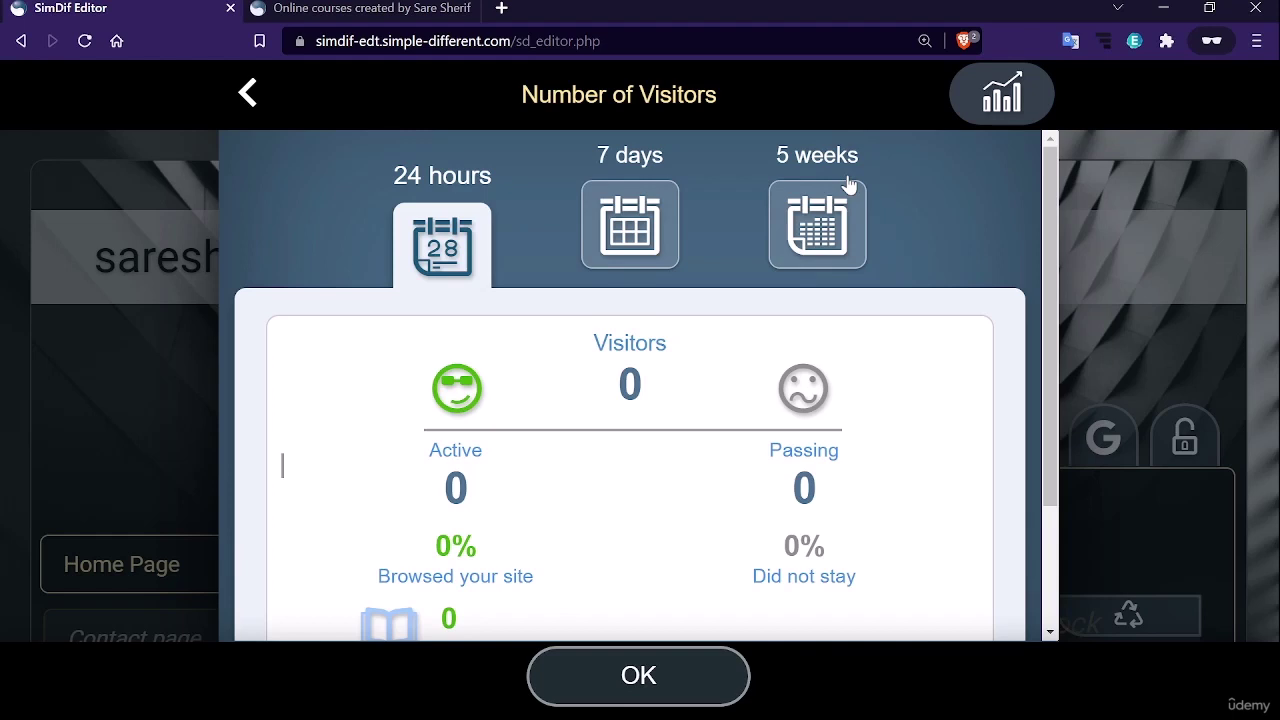
scroll(549, 487, "down", 2)
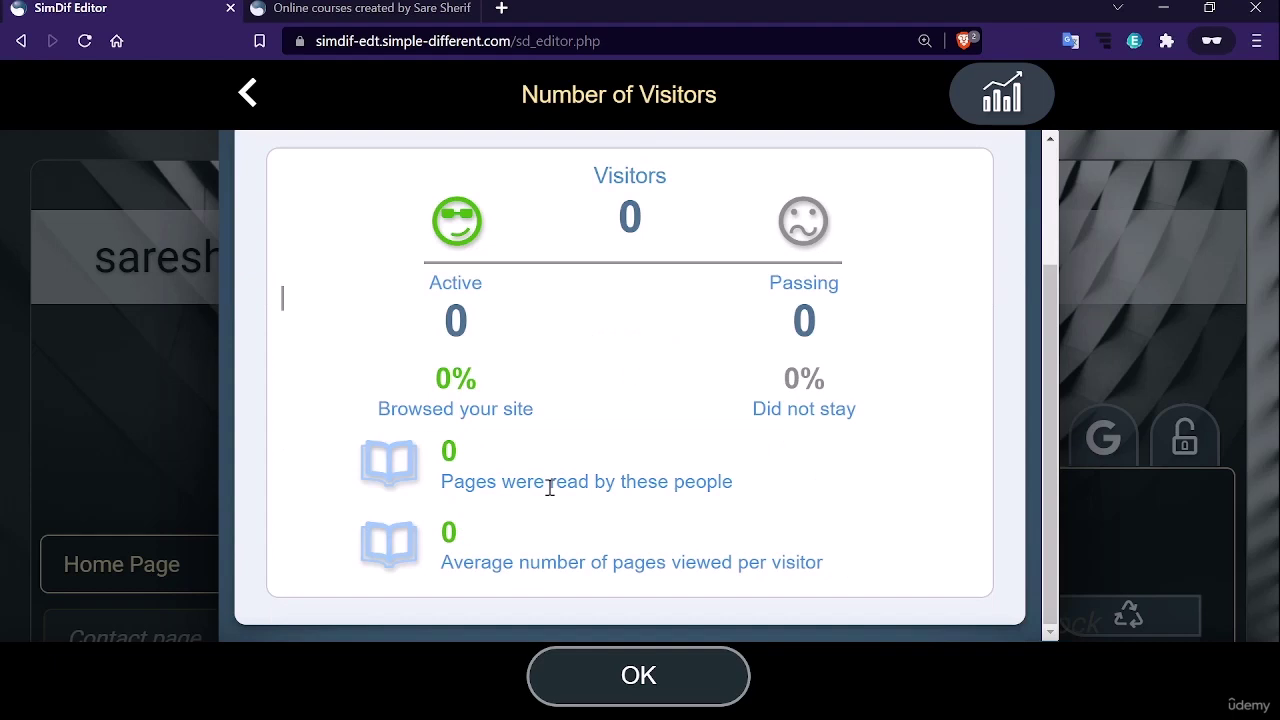
scroll(549, 487, "up", 2)
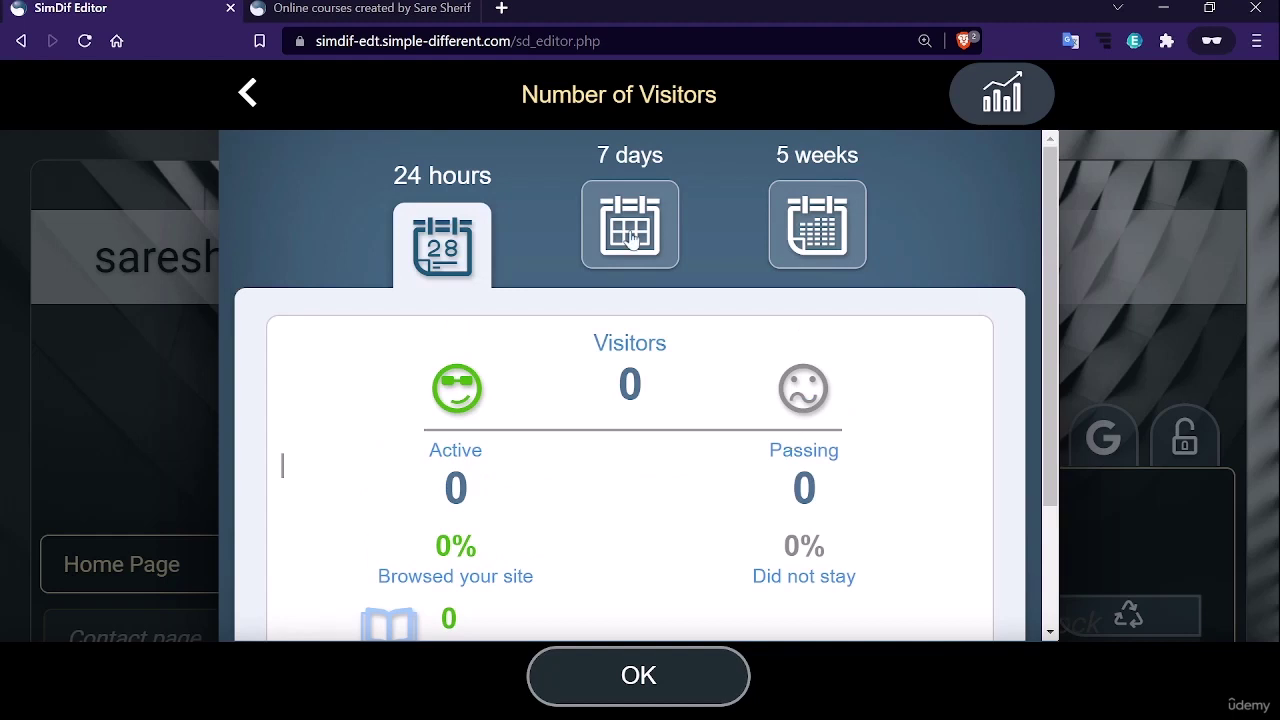
left_click(968, 93)
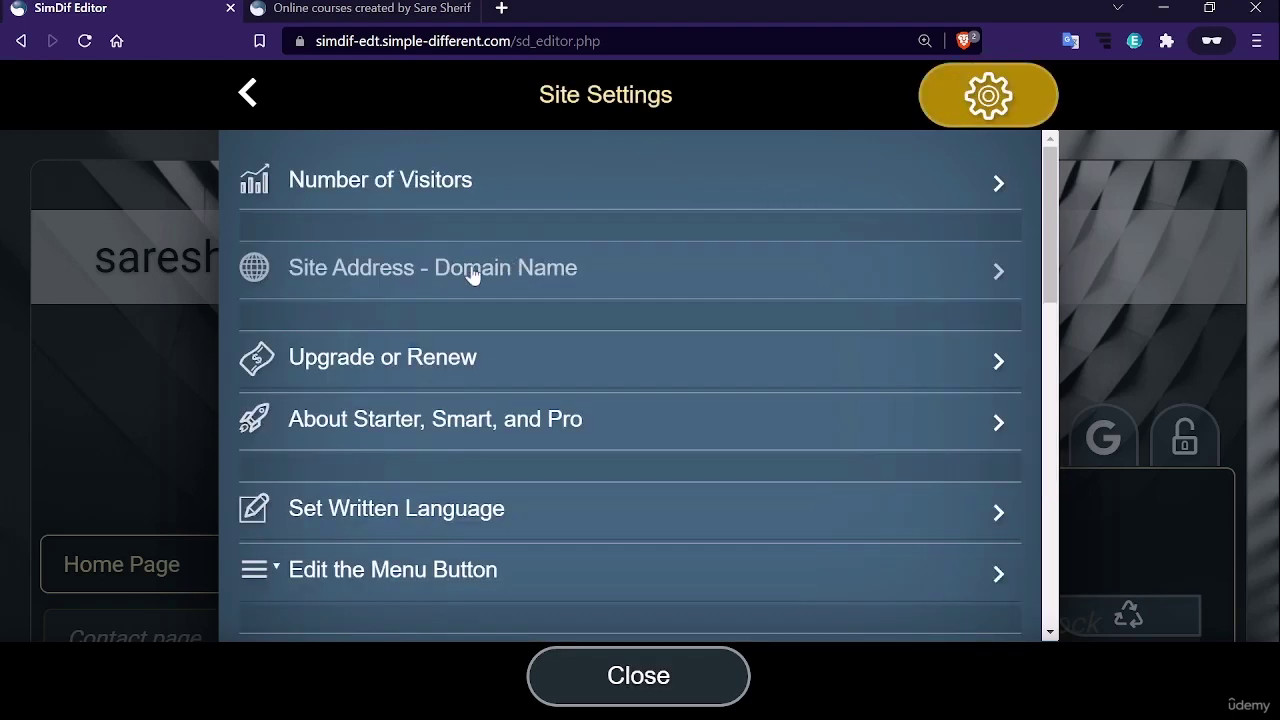
Examine the Site Address - Domain Name options for free simdif.com names, YorName purchase or transfer, and external domains, returning to Site Settings
left_click(473, 276)
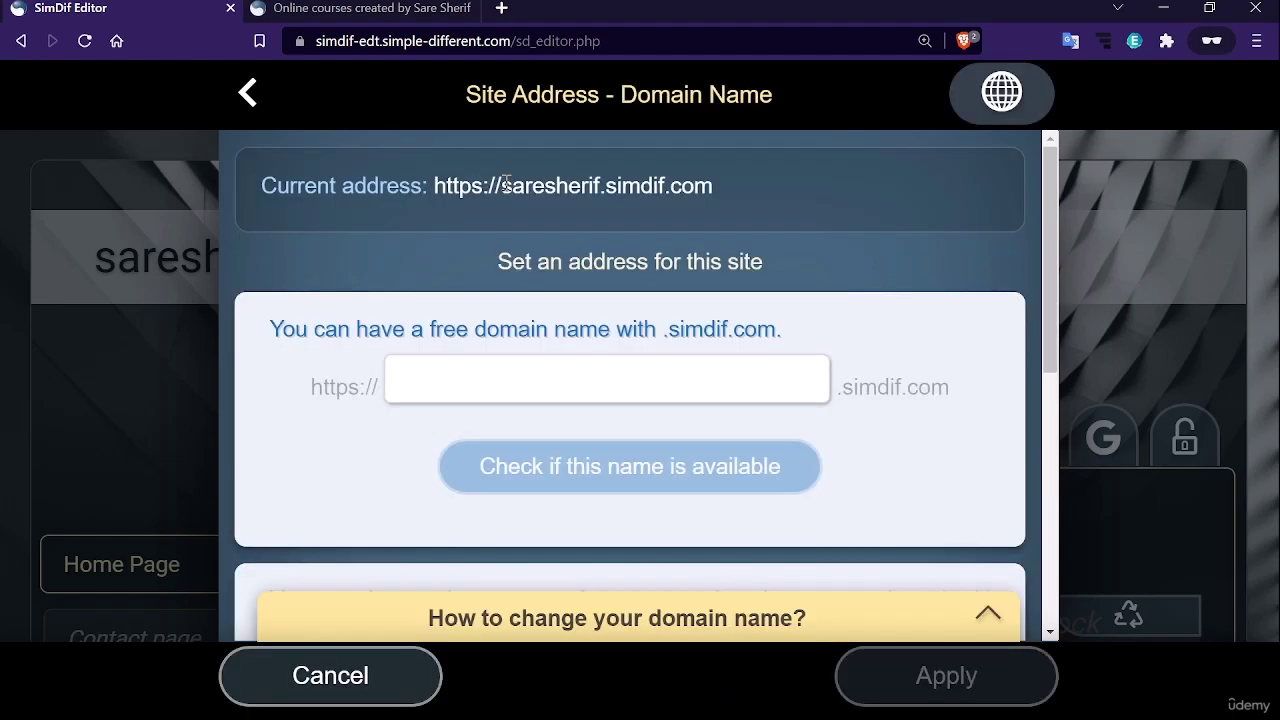
scroll(643, 372, "down", 1)
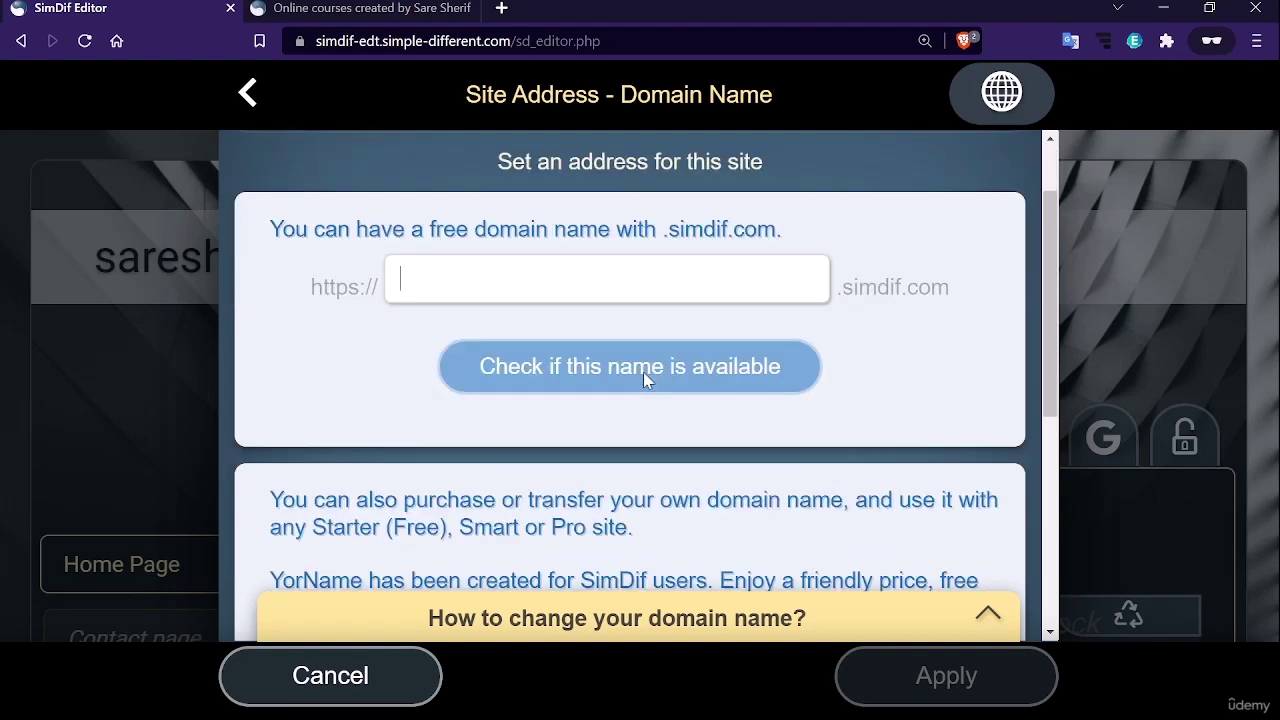
scroll(643, 372, "down", 2)
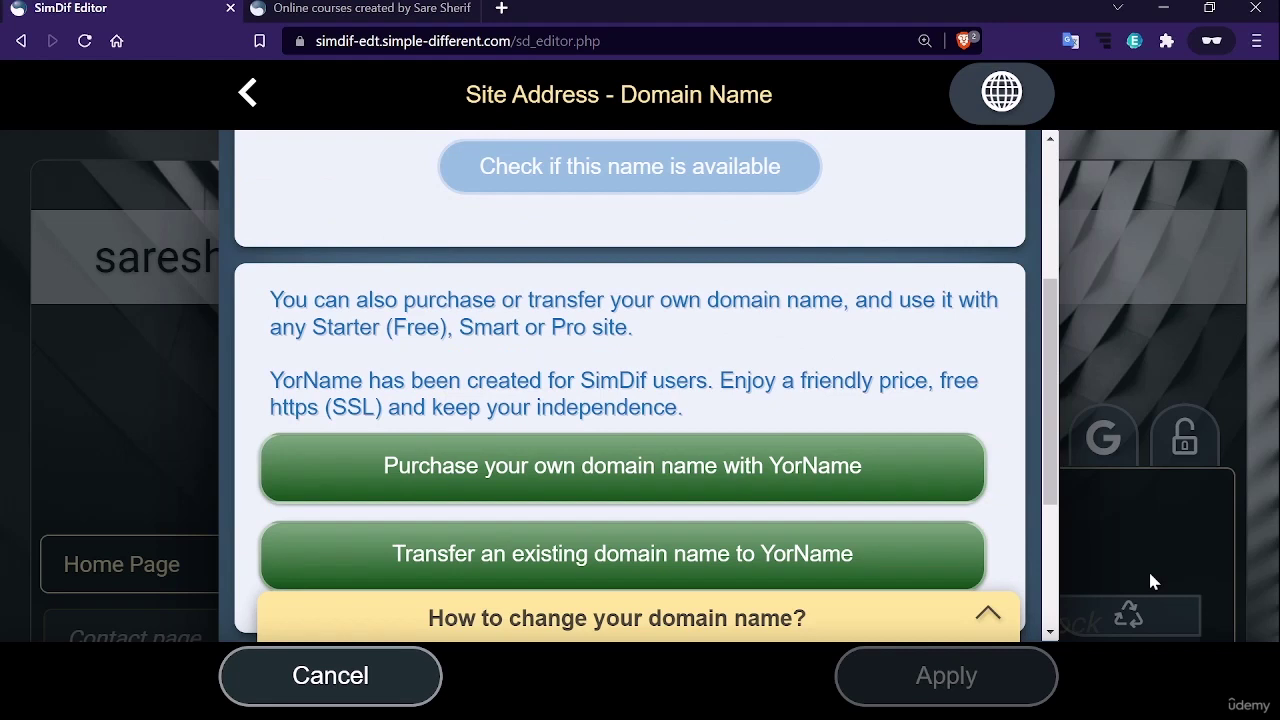
scroll(830, 368, "down", 1)
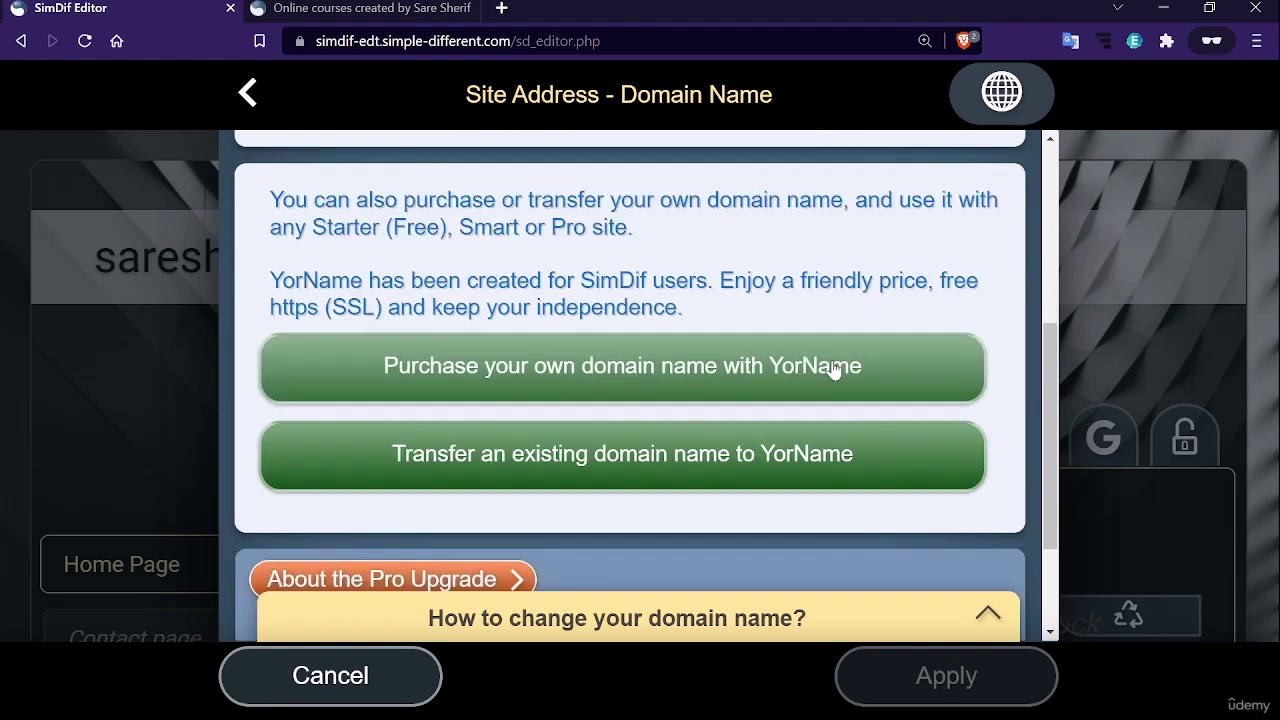
scroll(850, 375, "up", 4)
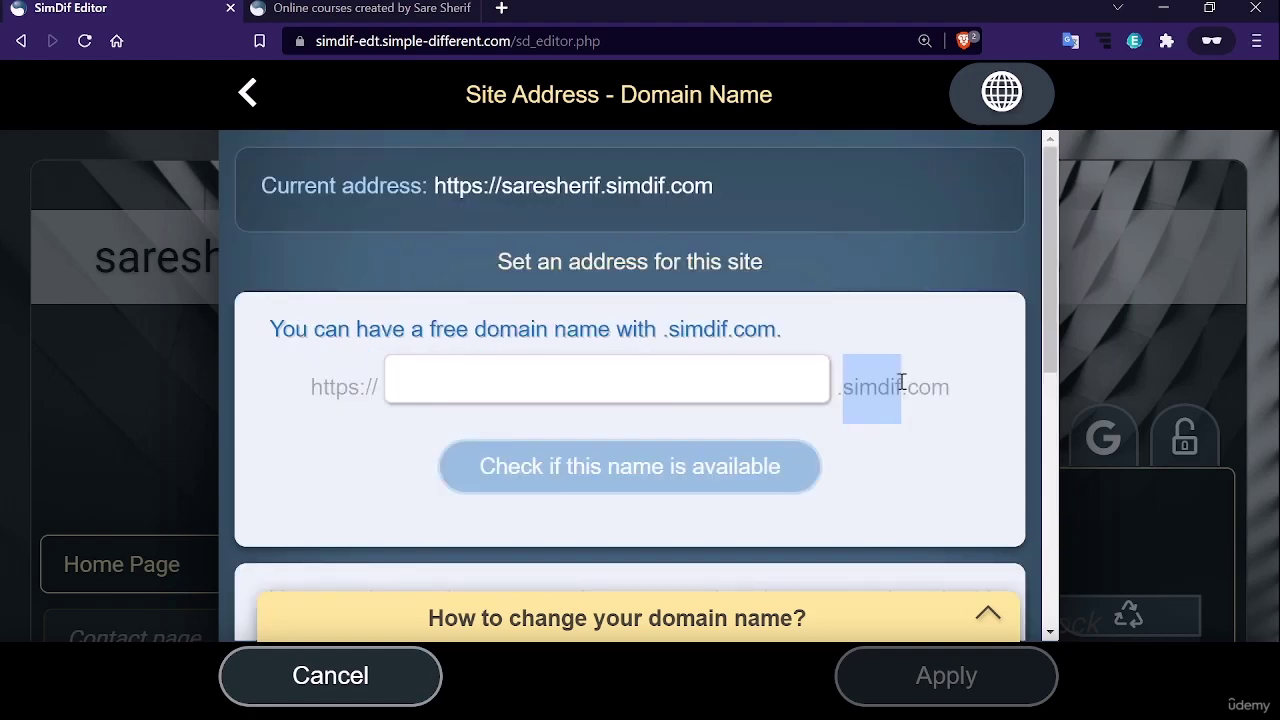
scroll(830, 380, "down", 1)
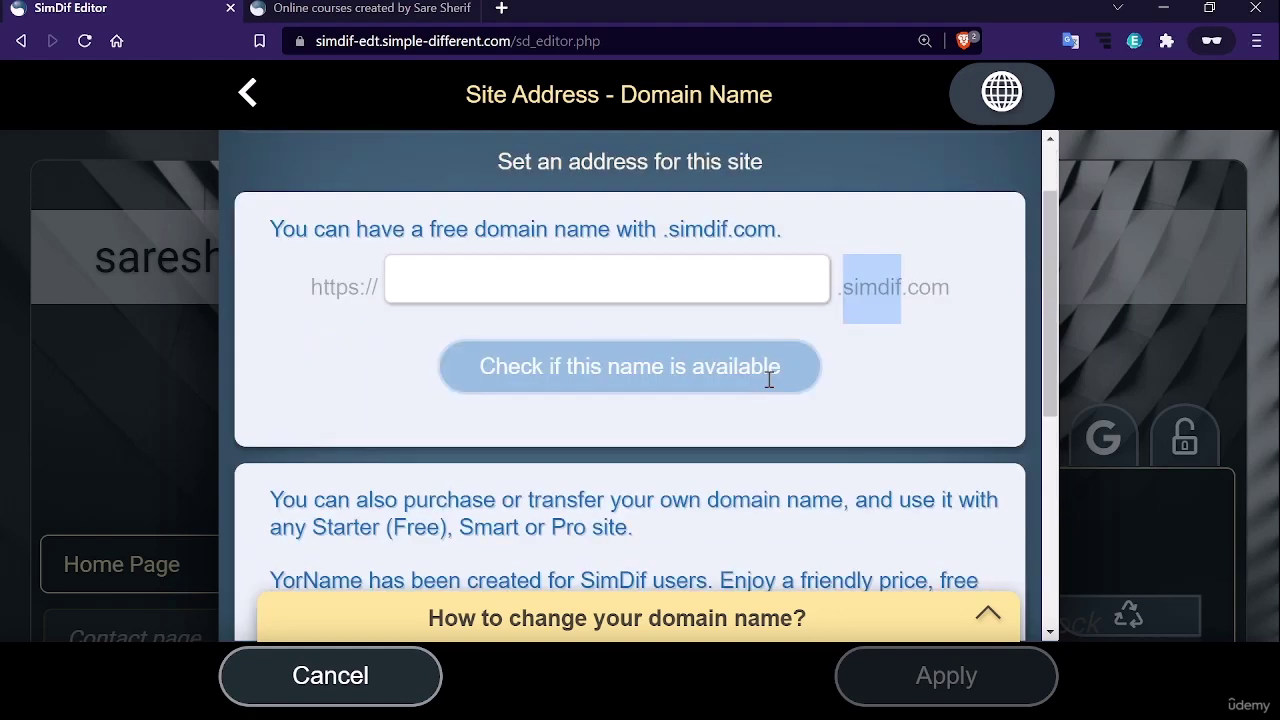
scroll(769, 379, "down", 3)
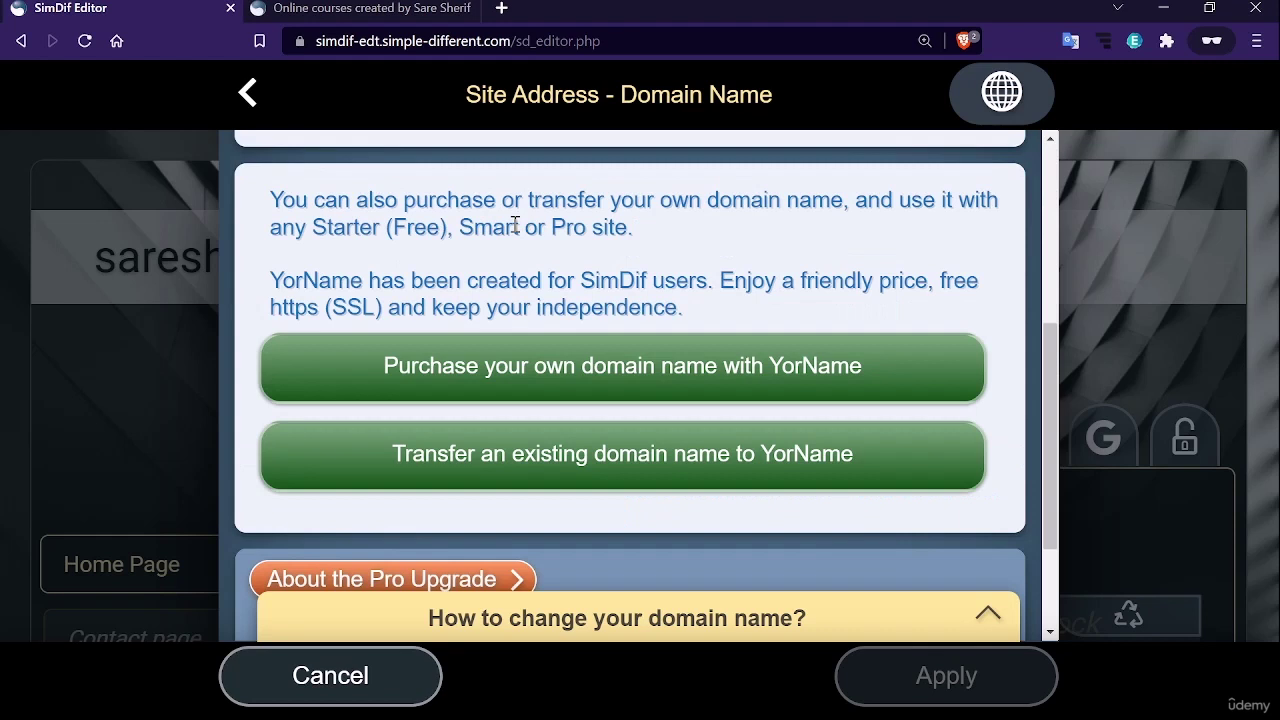
scroll(515, 224, "down", 2)
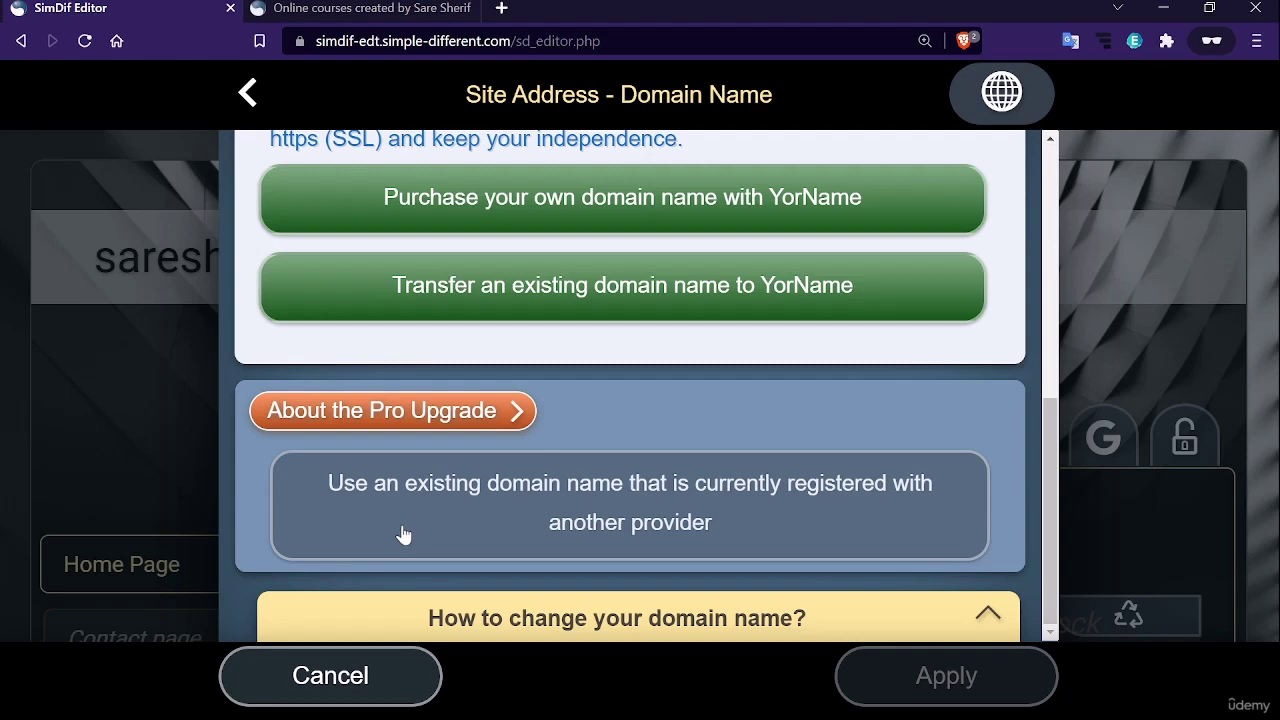
scroll(403, 535, "up", 5)
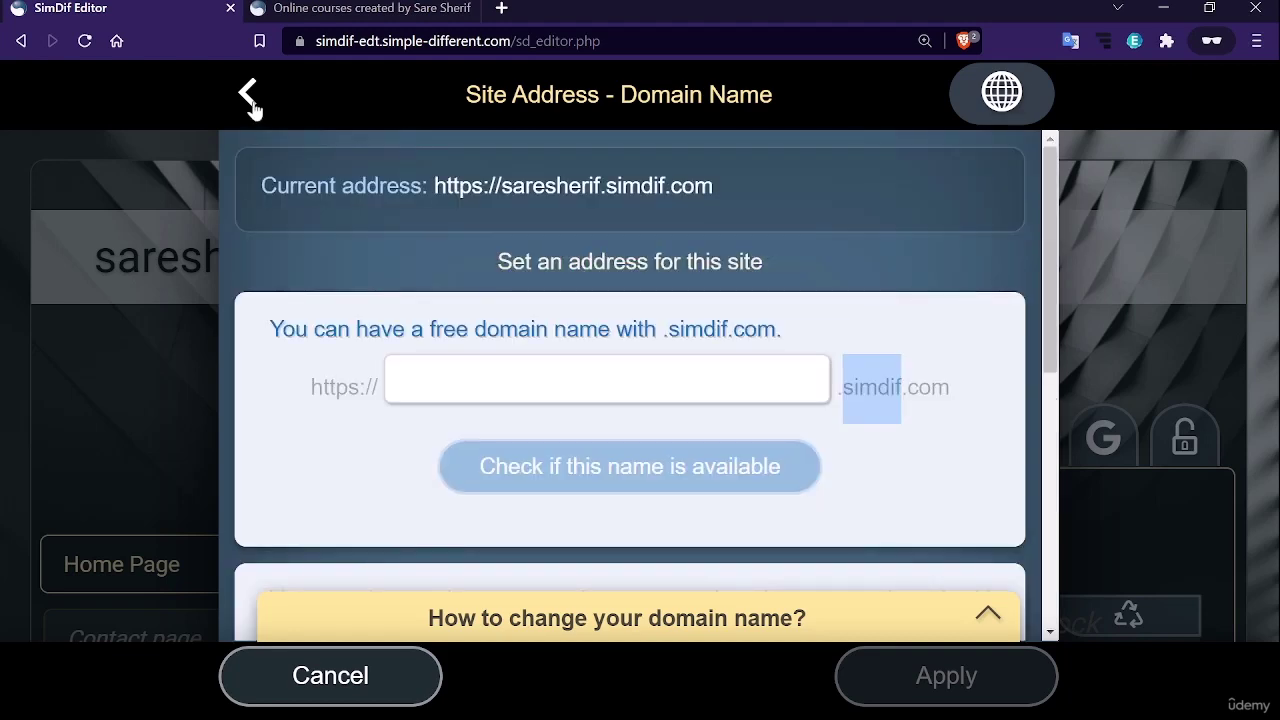
left_click(249, 98)
Open Upgrade or Renew from Site Settings and review the Smart upgrade's plans, prices and payment methods
scroll(606, 245, "down", 1)
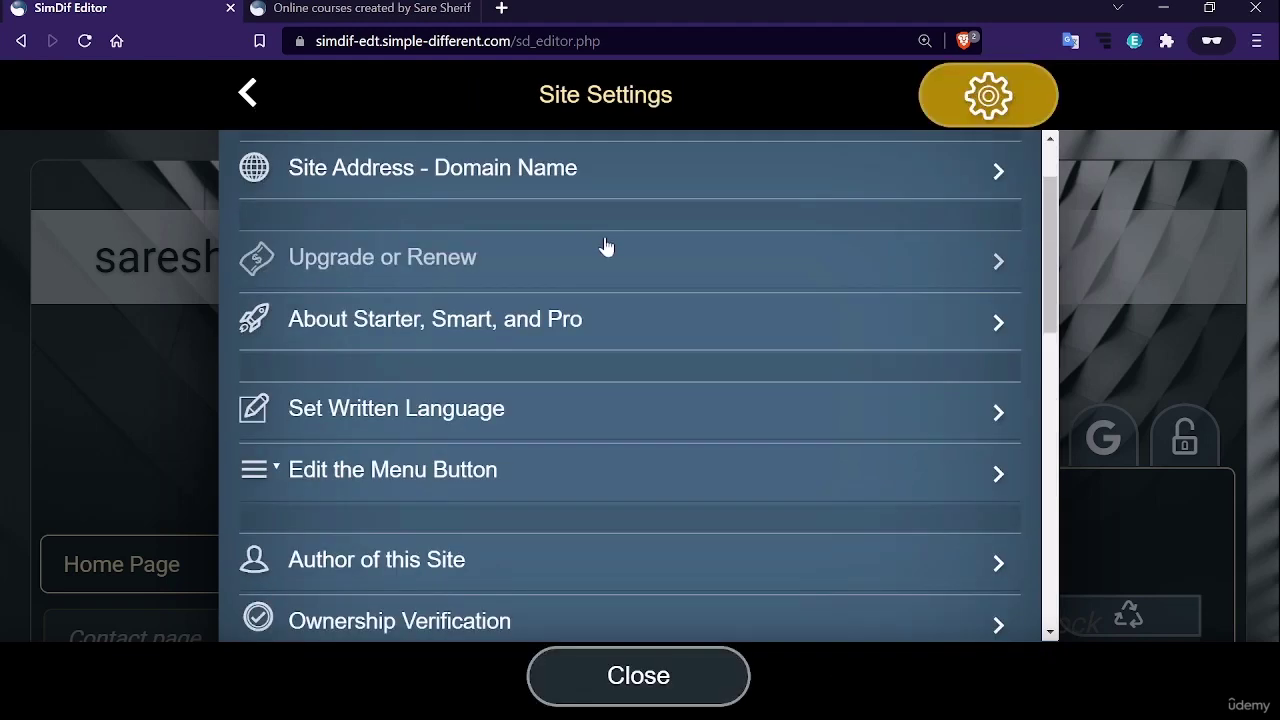
left_click(590, 252)
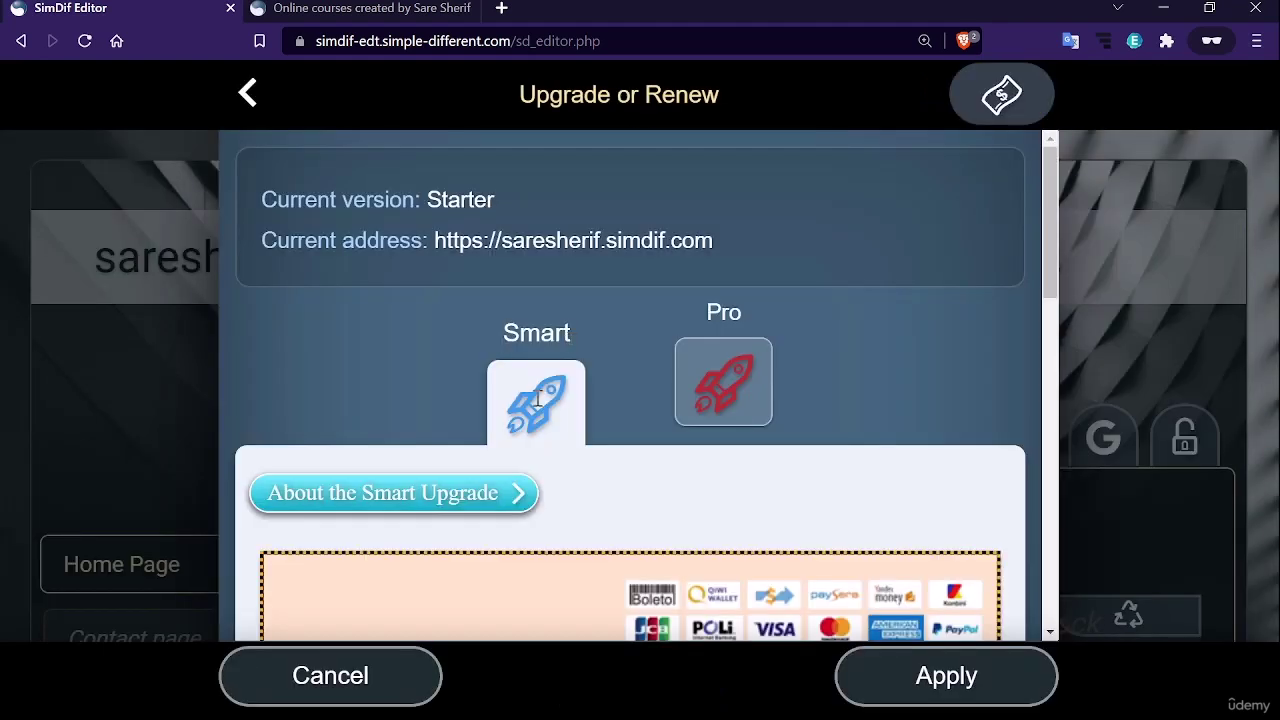
scroll(537, 399, "down", 3)
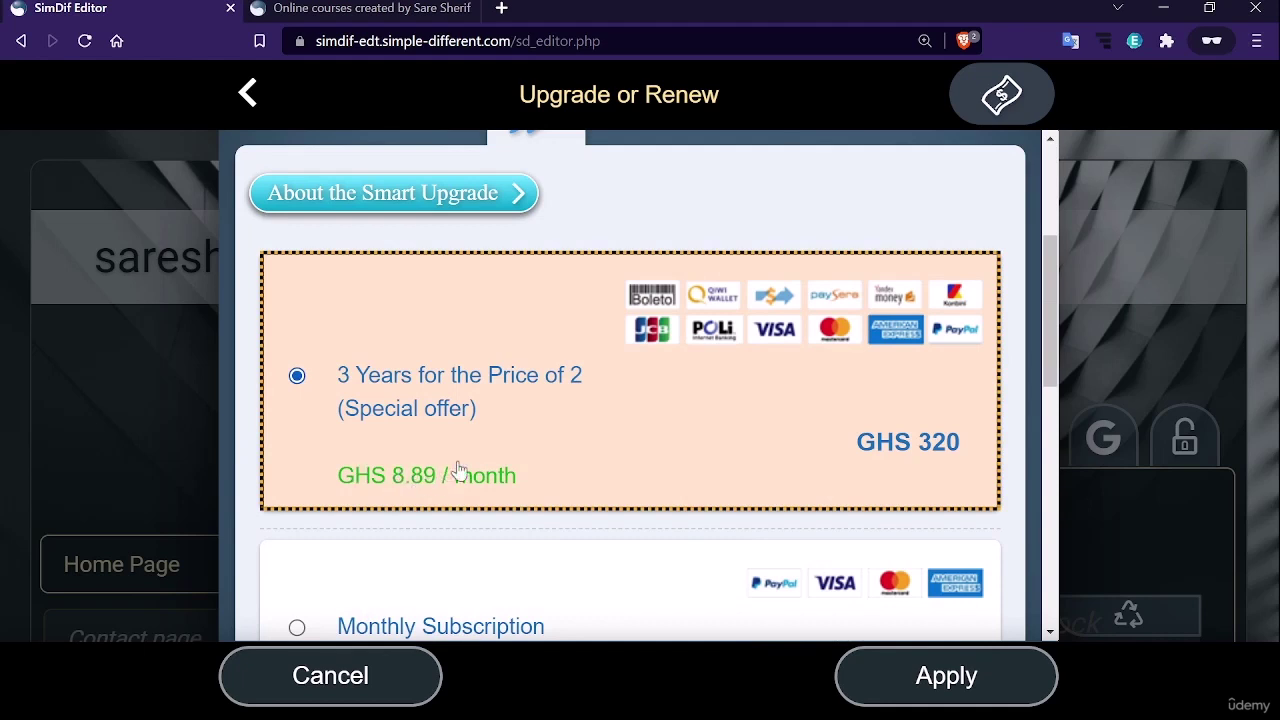
scroll(420, 478, "down", 2)
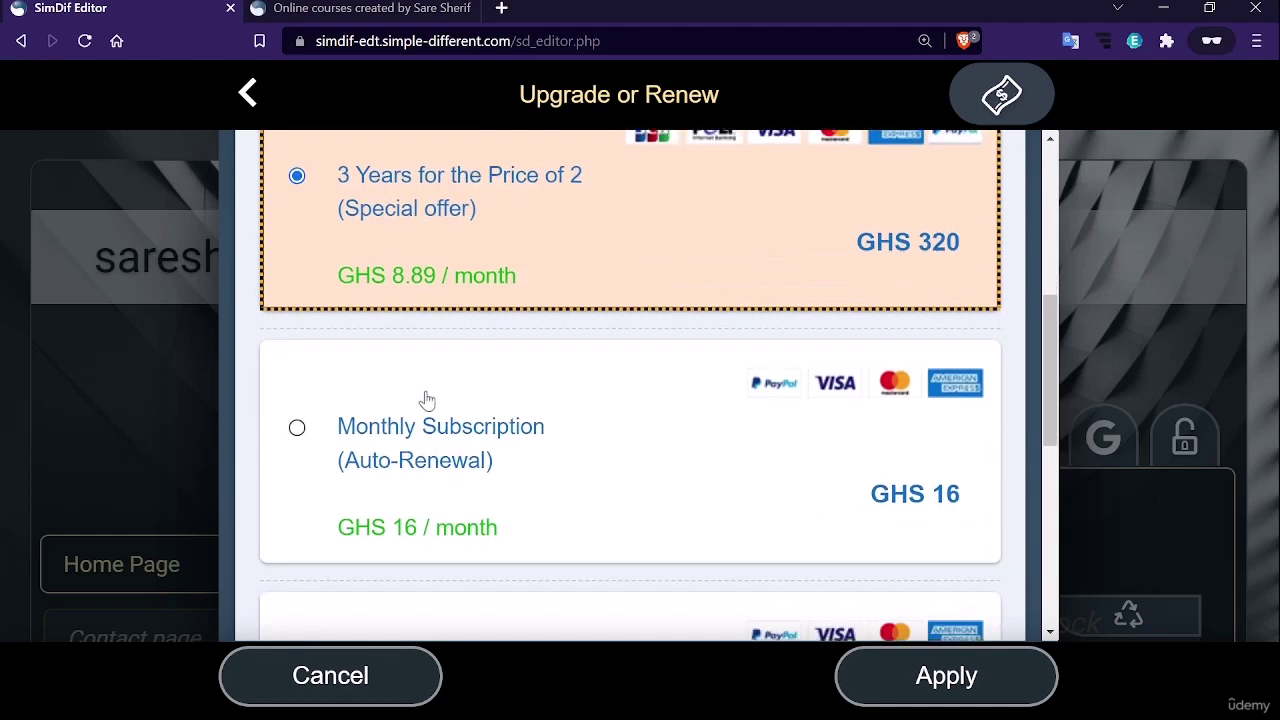
scroll(534, 457, "up", 4)
scroll(500, 465, "down", 2)
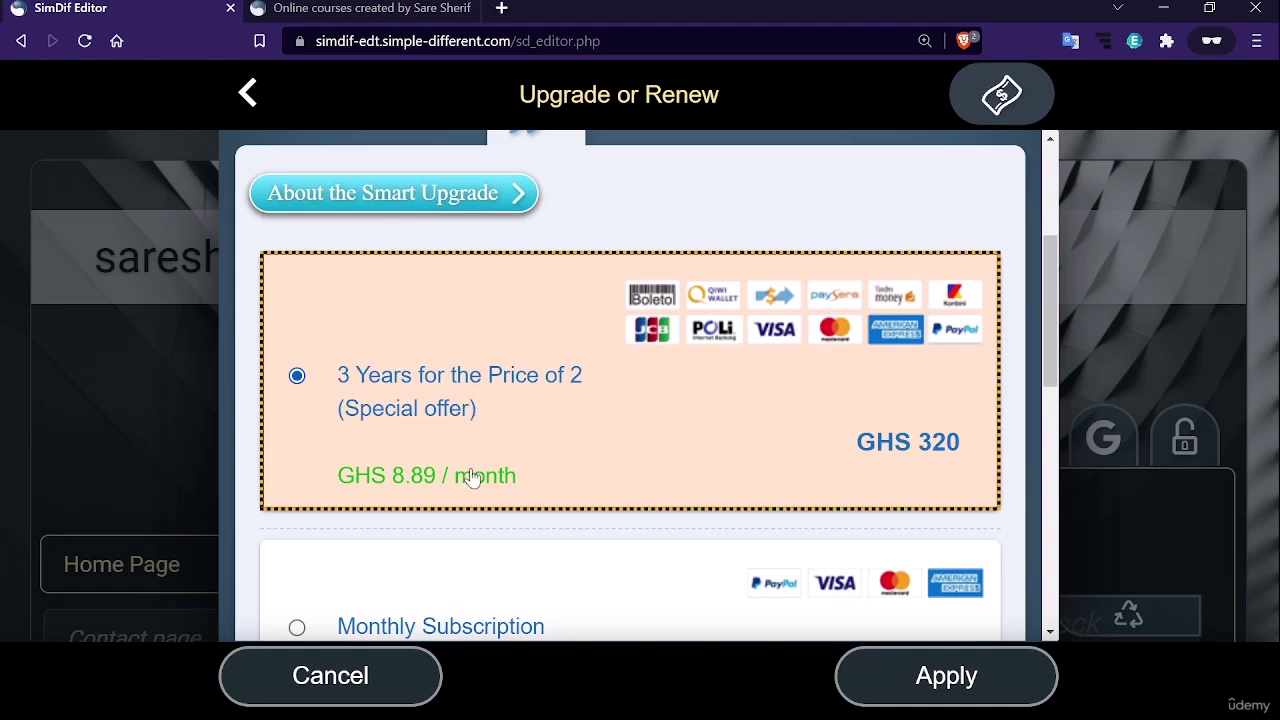
scroll(489, 474, "up", 1)
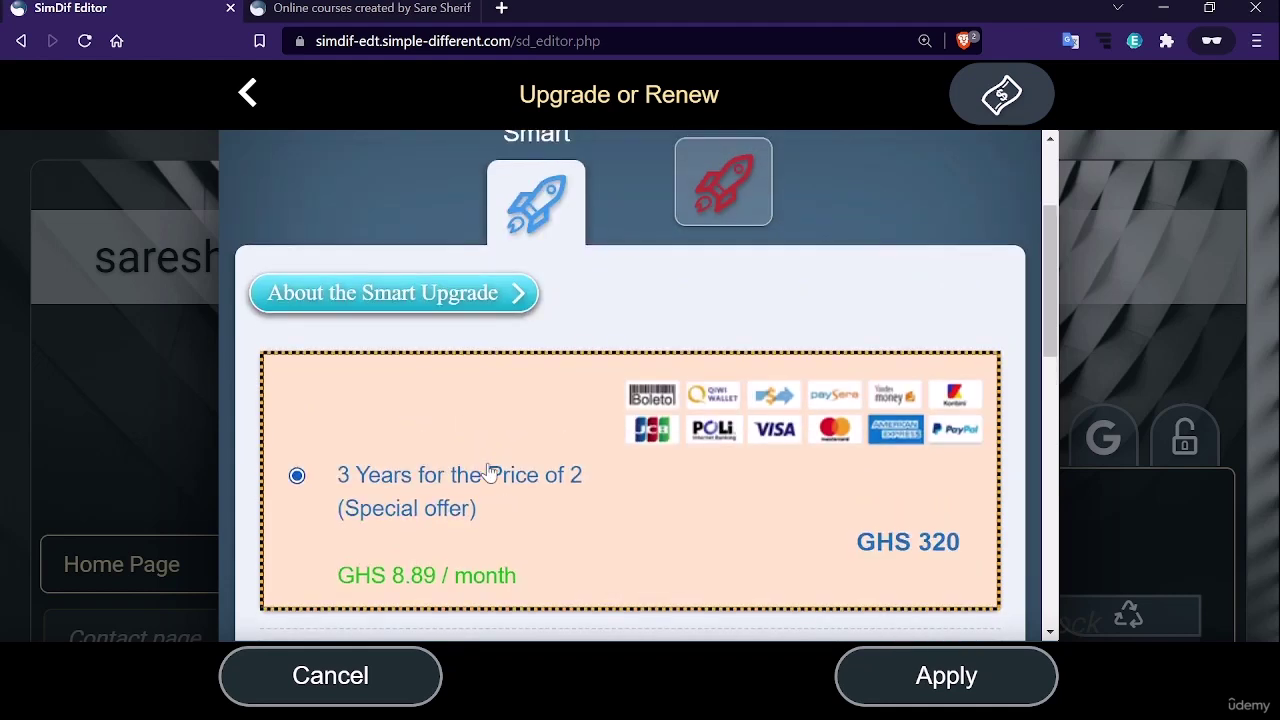
Review the Pro upgrade's special offer, monthly and yearly plans with their payment methods, returning to Site Settings
left_click(706, 195)
scroll(432, 481, "down", 1)
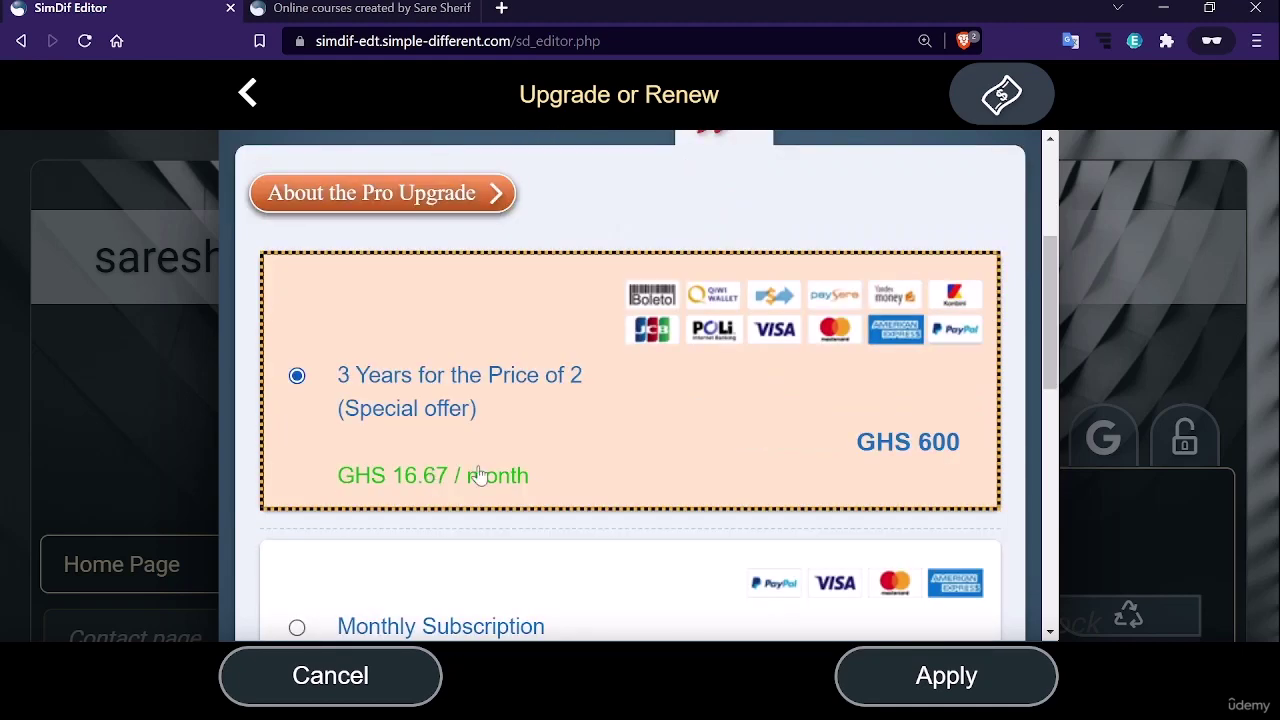
scroll(668, 416, "down", 1)
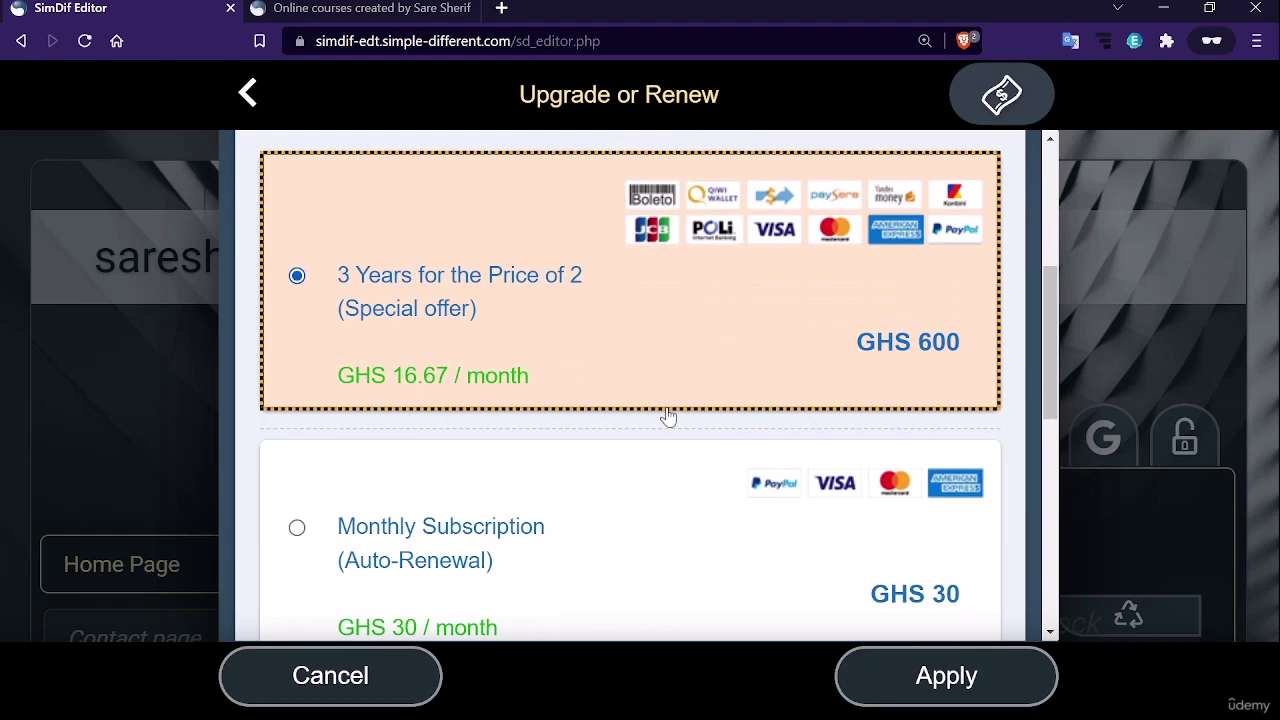
scroll(668, 416, "down", 4)
scroll(679, 432, "down", 3)
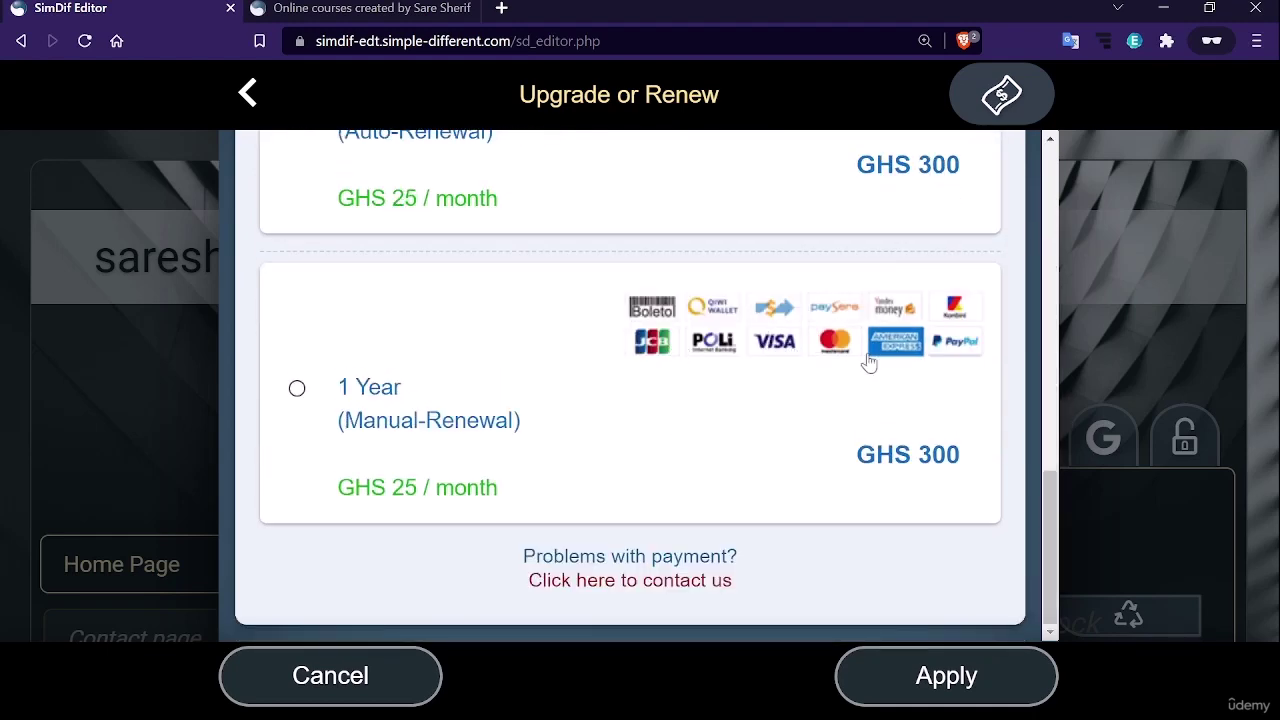
scroll(840, 360, "up", 4)
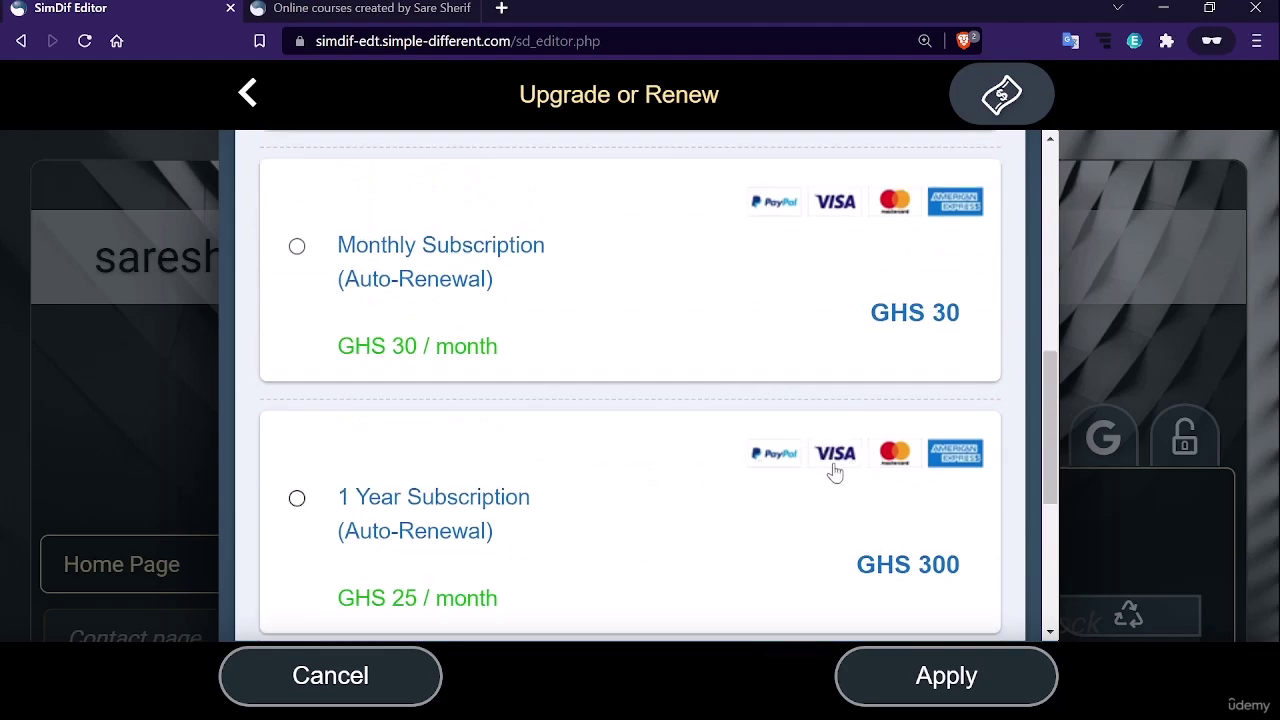
scroll(850, 450, "up", 2)
scroll(866, 408, "up", 3)
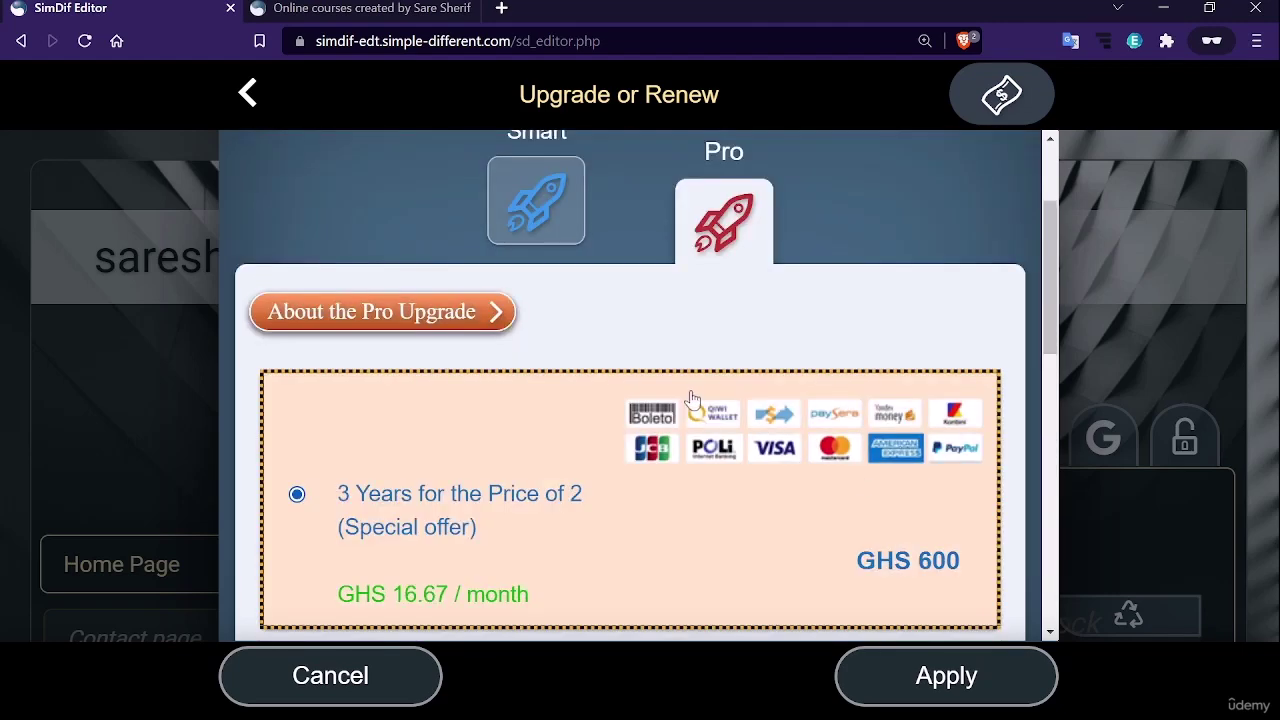
scroll(692, 400, "up", 2)
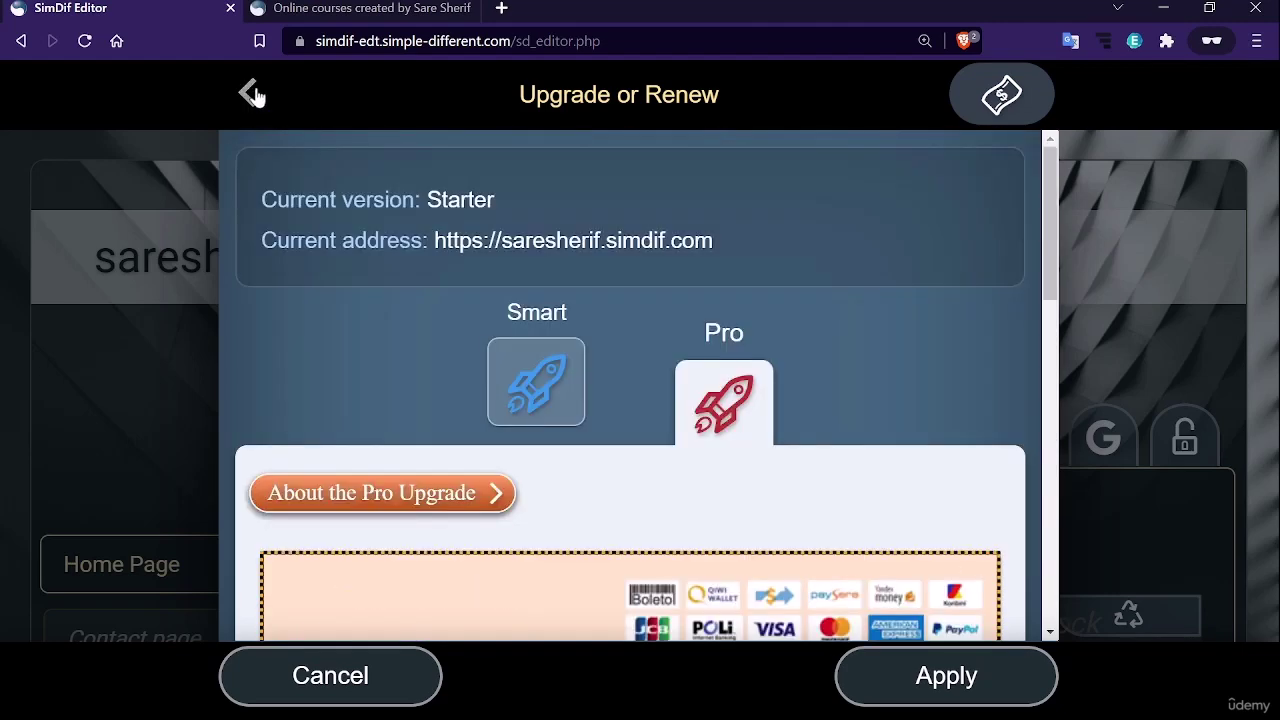
left_click(250, 93)
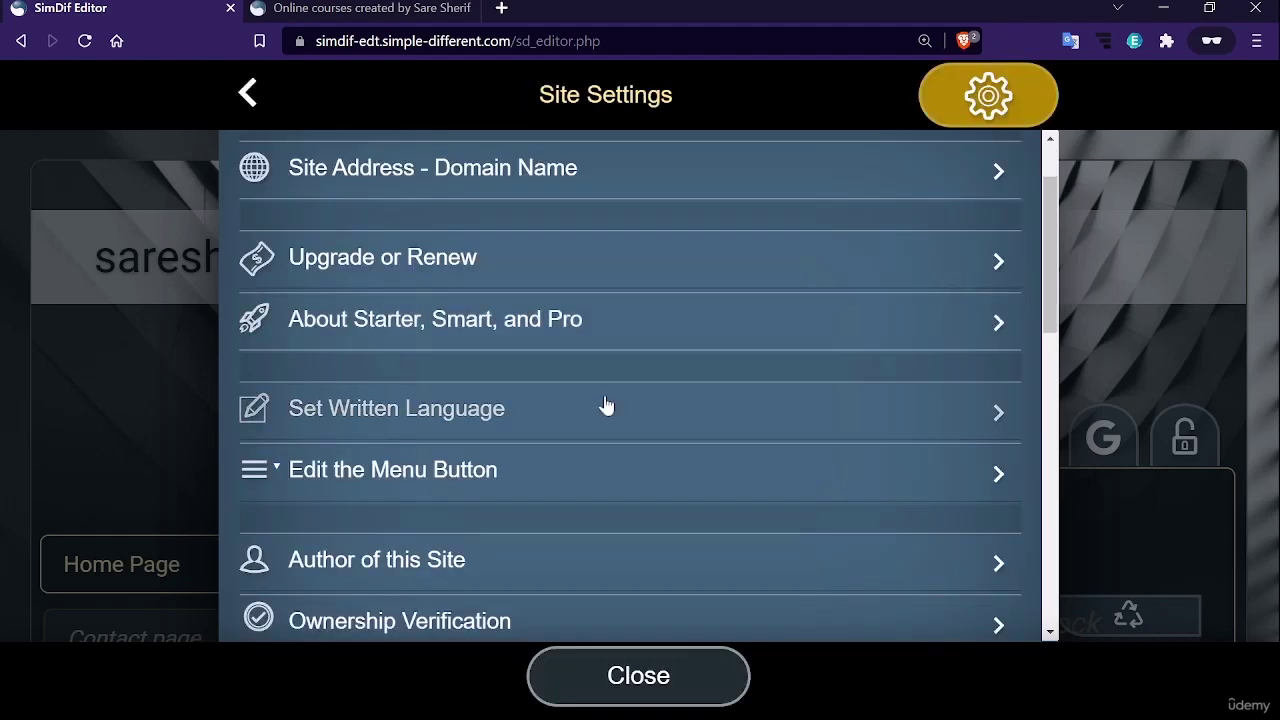
Examine the Set Written Language and Edit the Menu Button options, returning to Site Settings
left_click(591, 431)
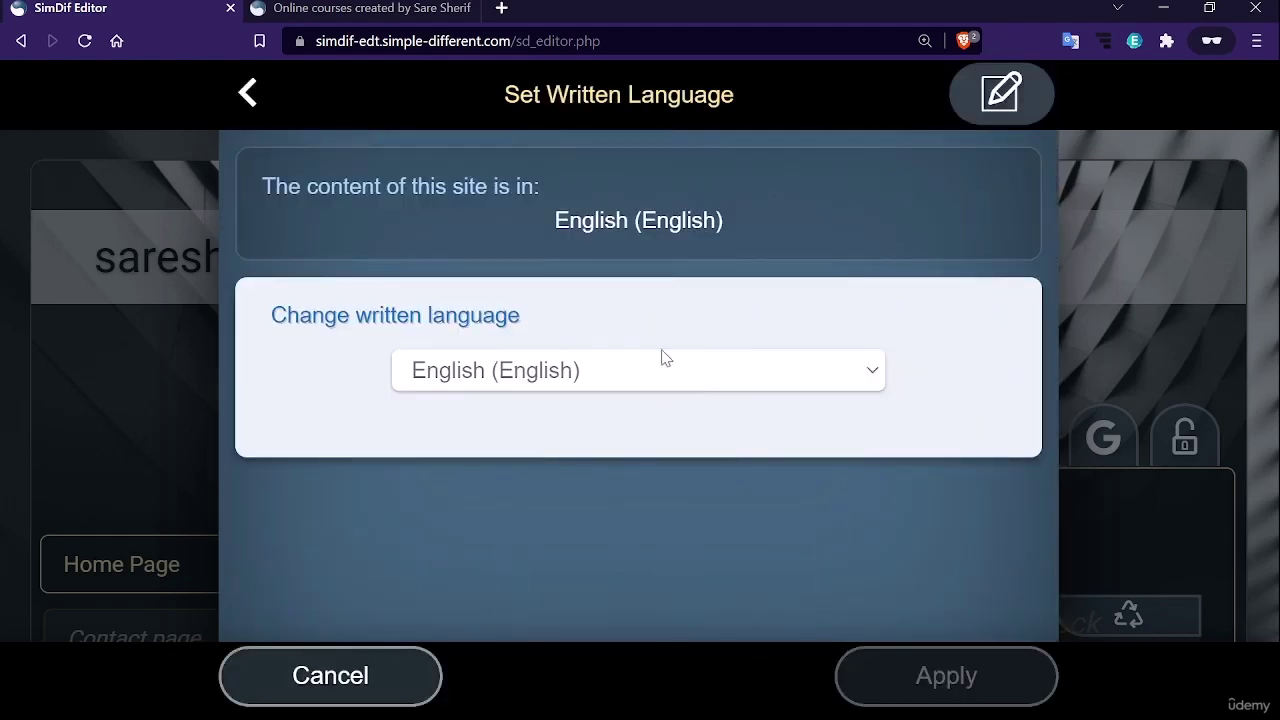
left_click(246, 95)
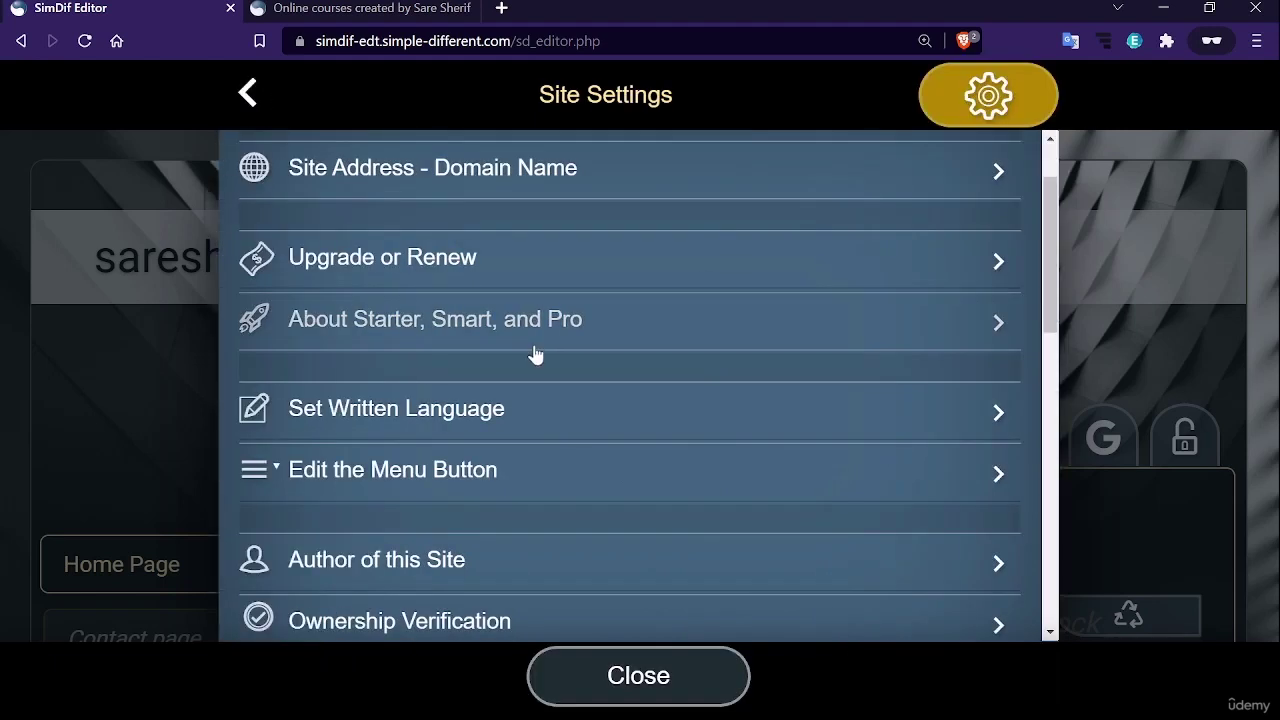
scroll(600, 330, "down", 2)
left_click(609, 284)
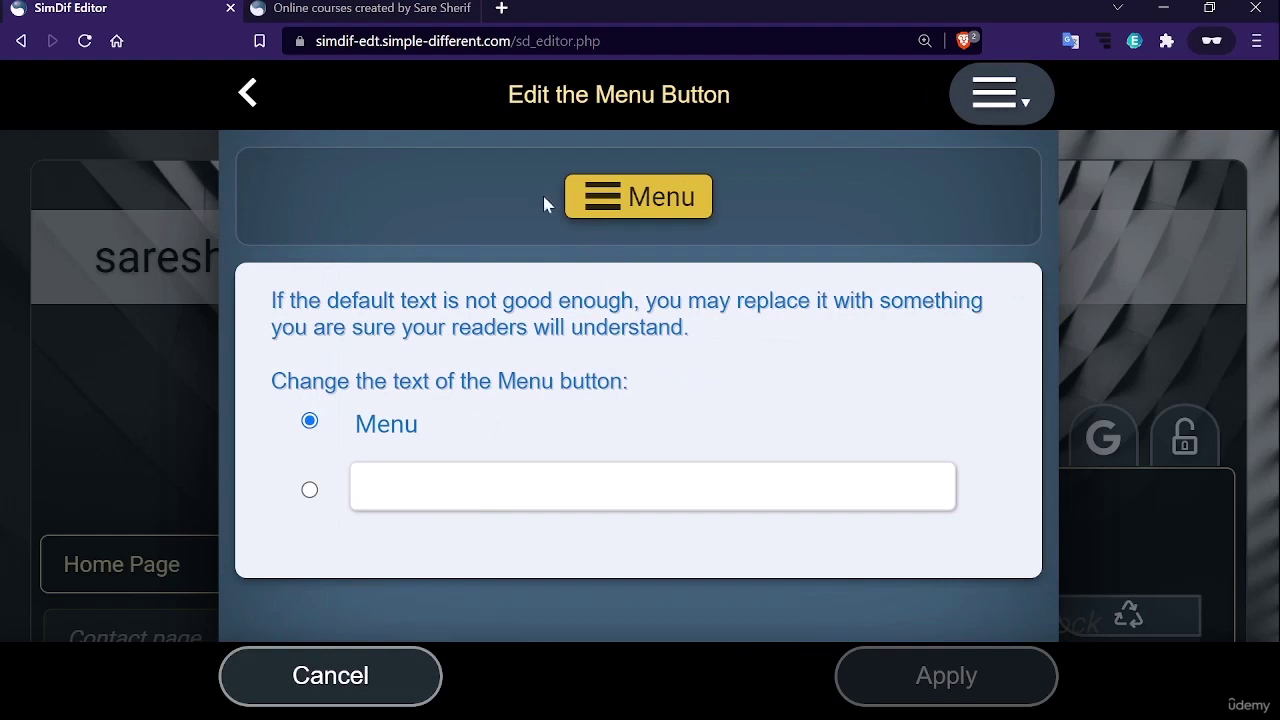
left_click(248, 98)
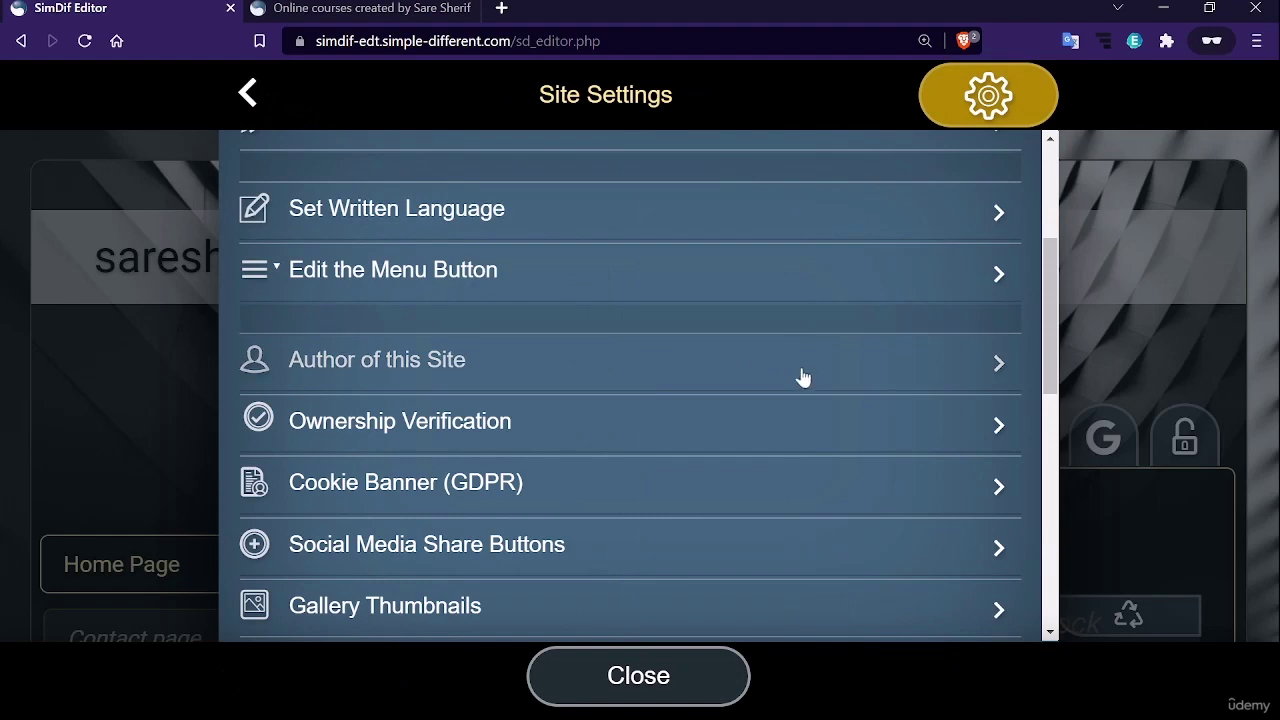
Examine the Author of this Site options, trying the signature link and viewing the signature on the published site, returning to Site Settings
scroll(706, 371, "down", 1)
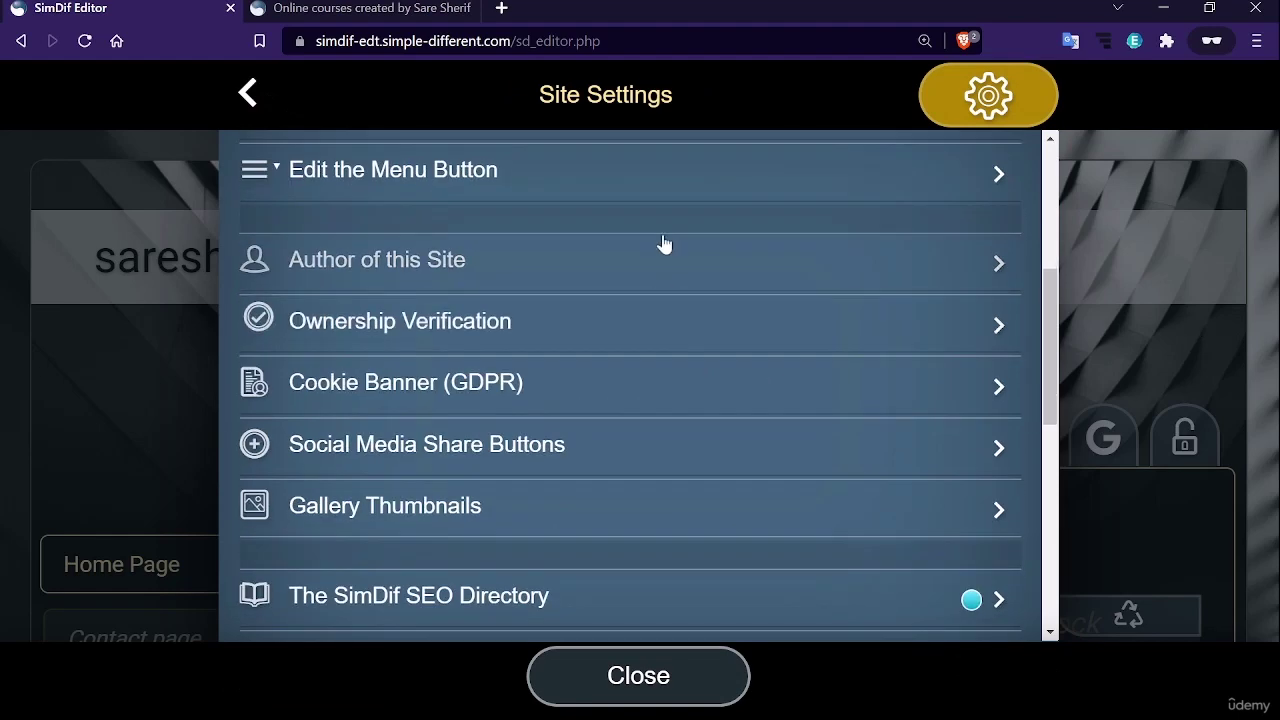
left_click(614, 273)
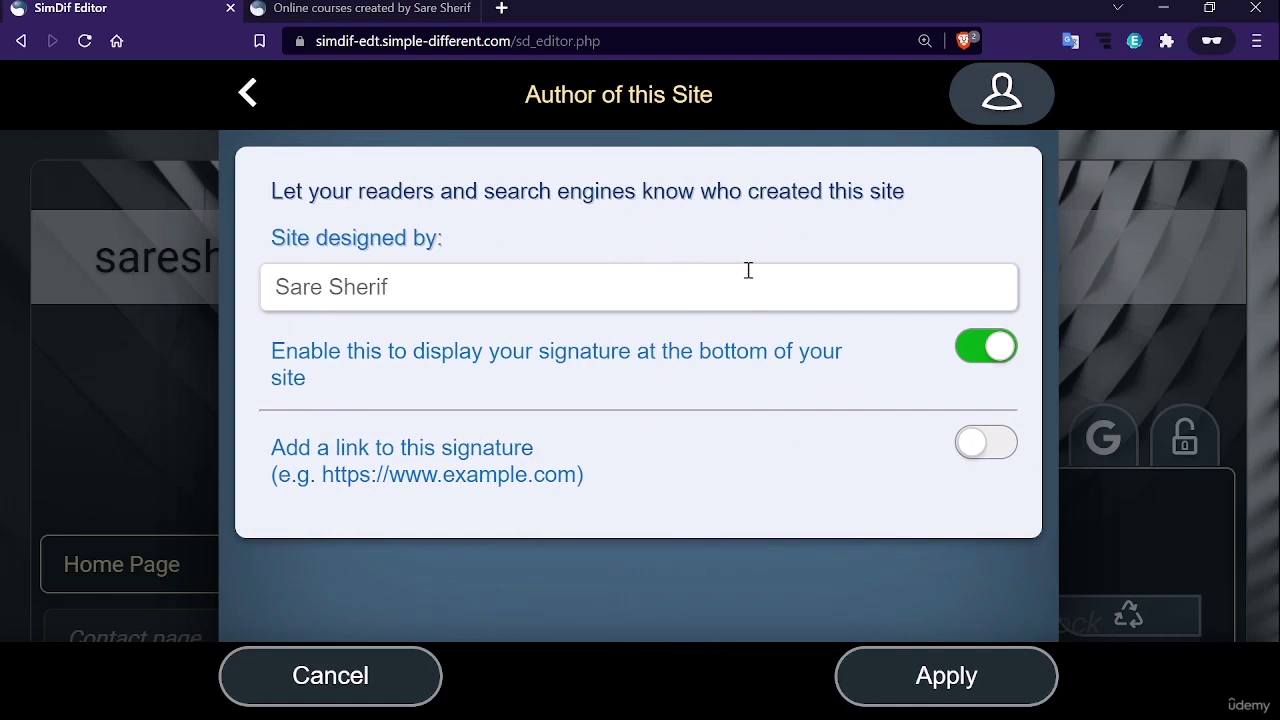
left_click_drag(409, 277, 268, 282)
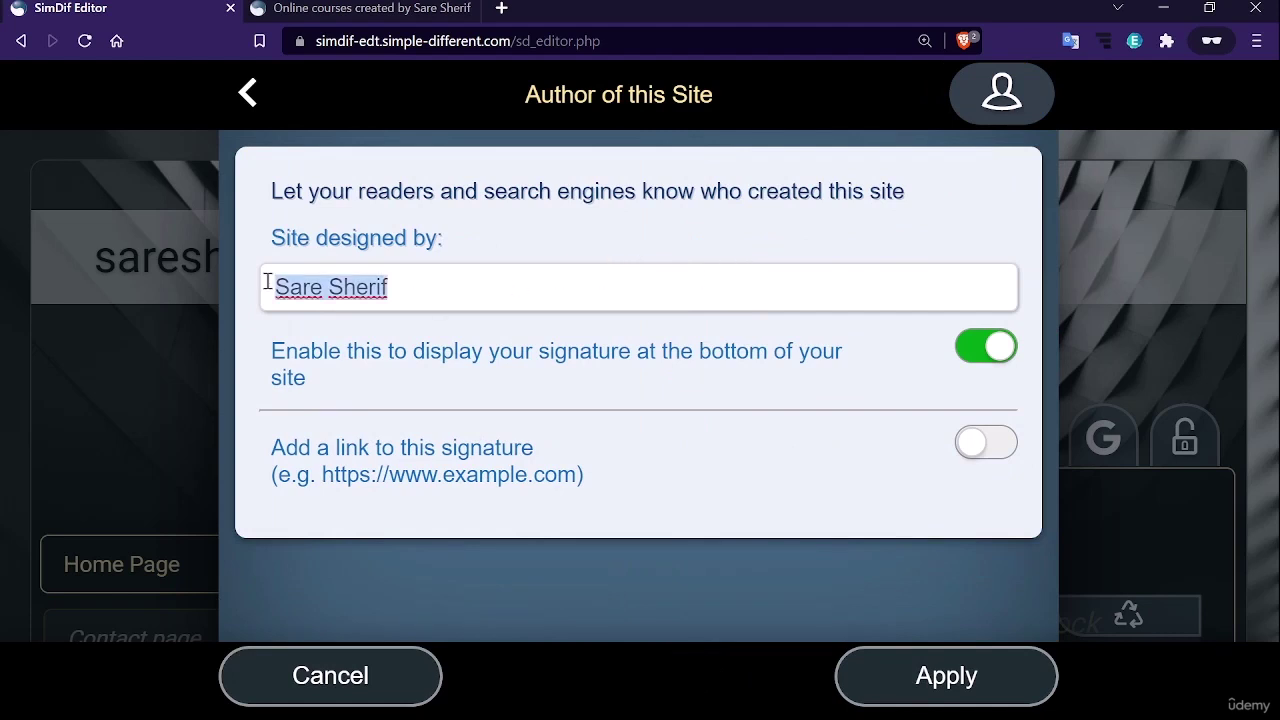
left_click(980, 444)
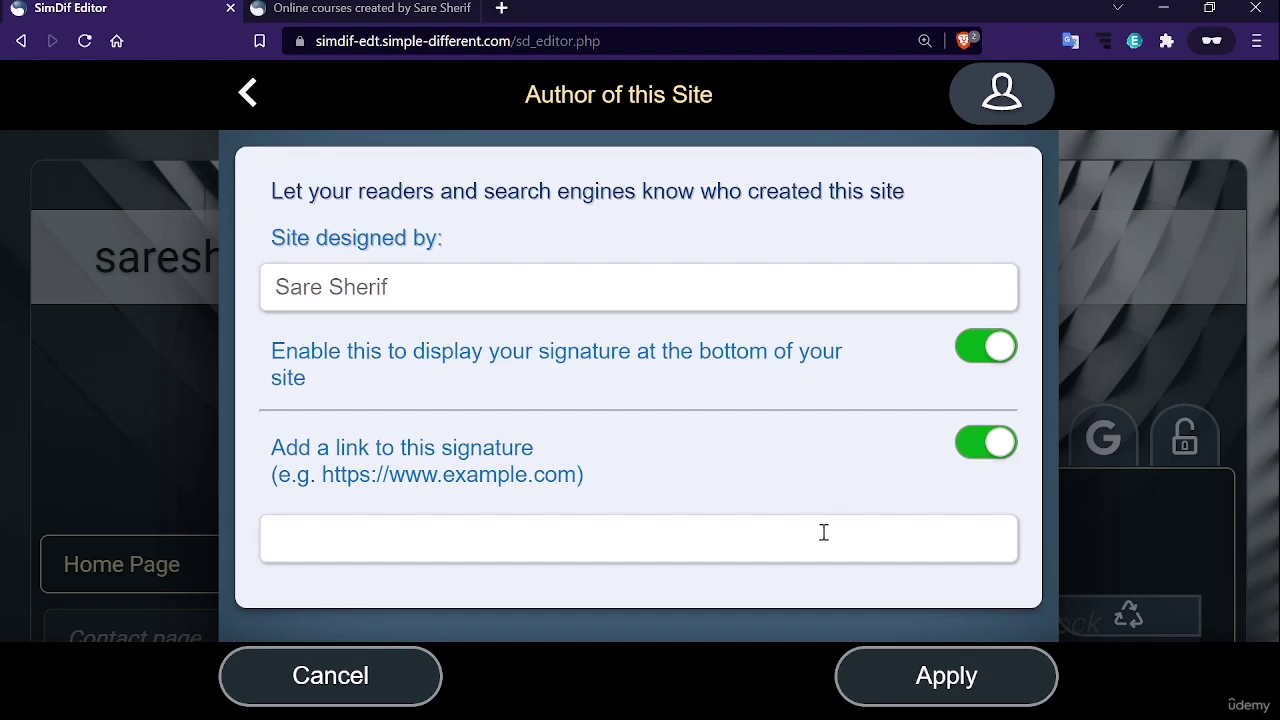
left_click(380, 8)
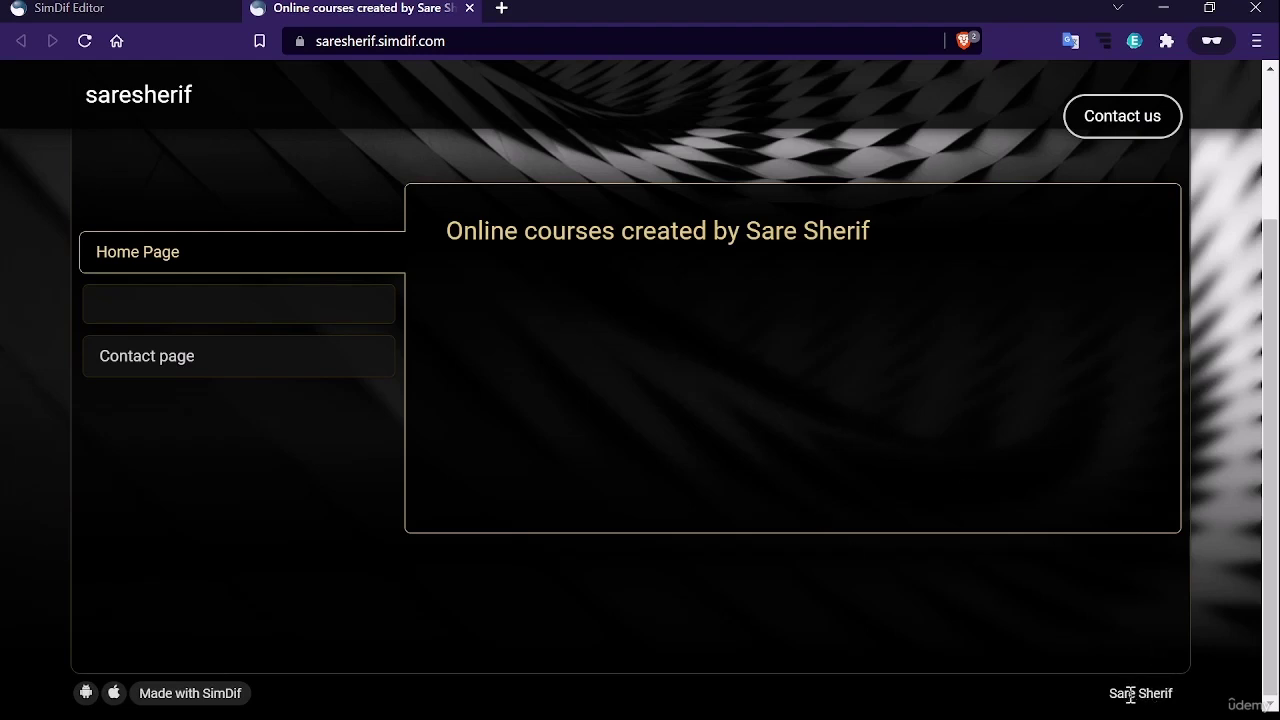
left_click(173, 7)
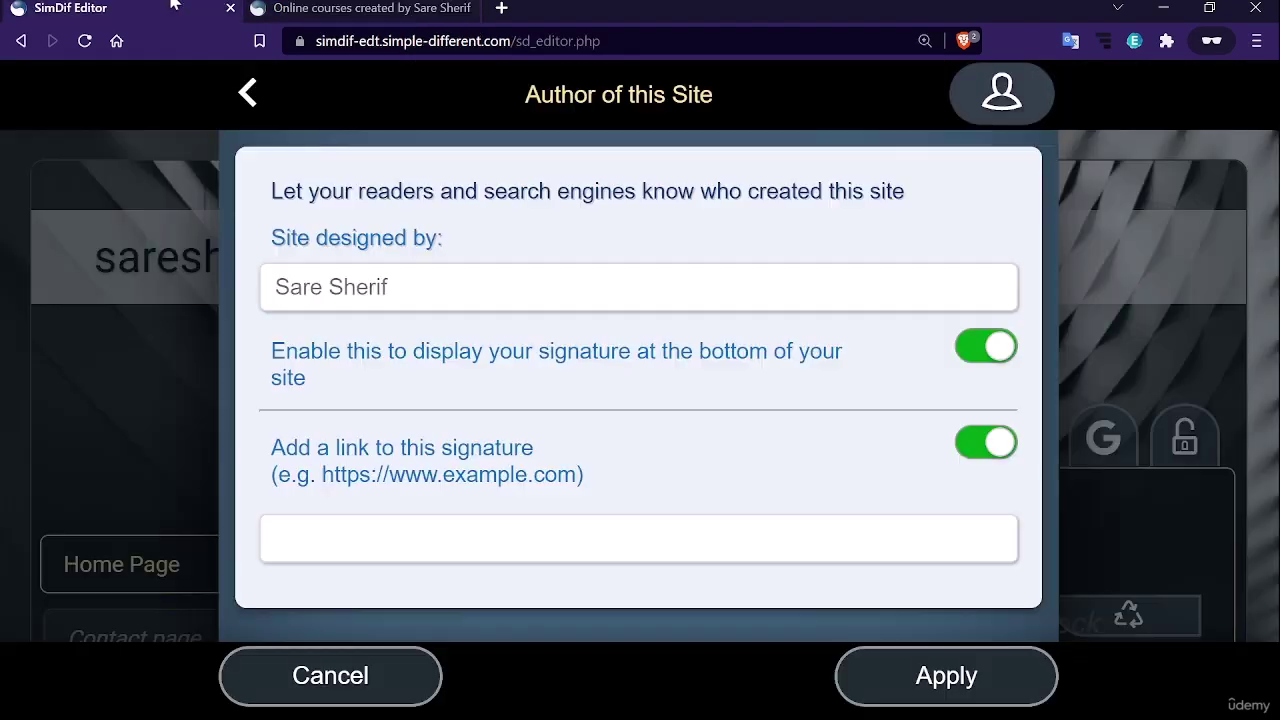
left_click(1004, 460)
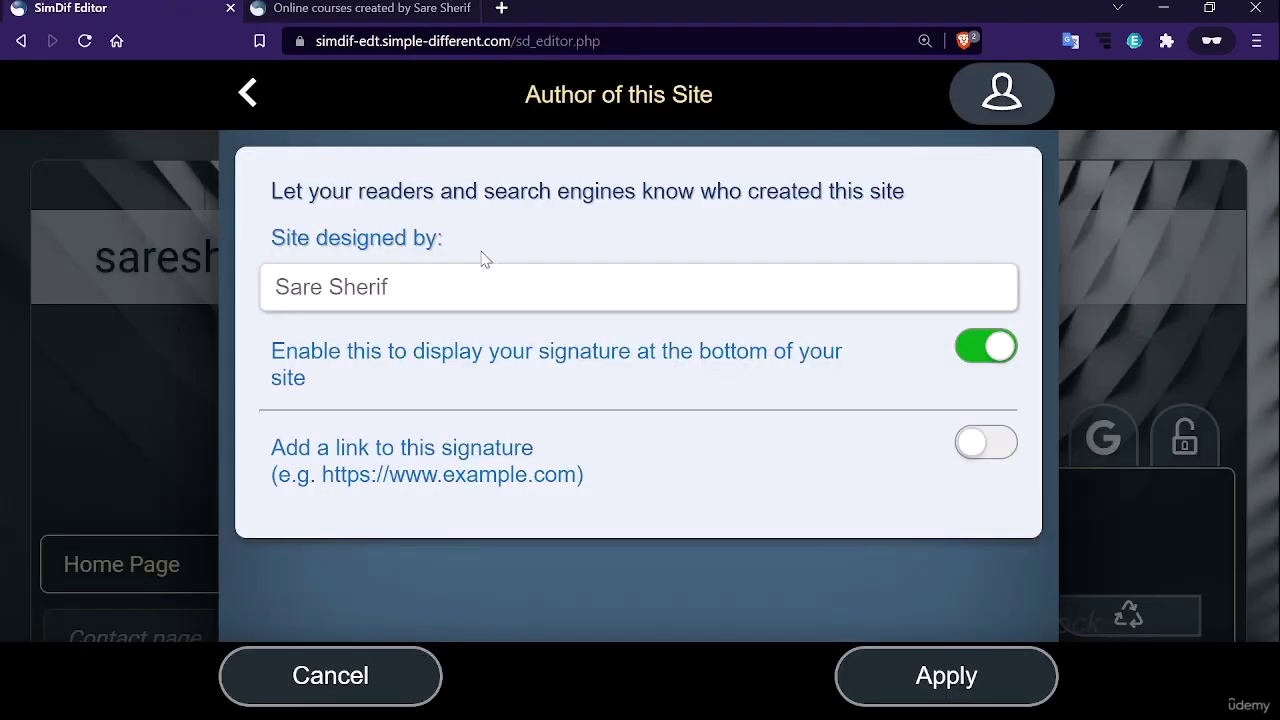
left_click(243, 93)
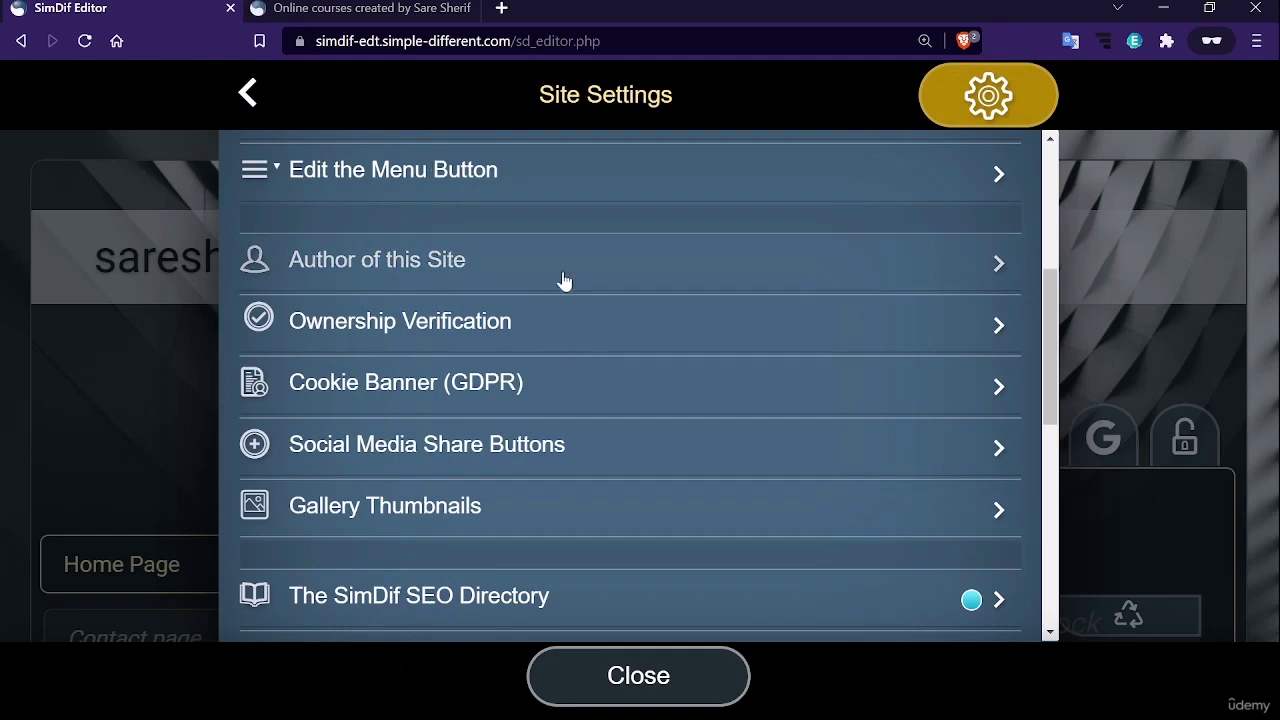
Open Ownership Verification and read the instructions for Google Search Console (and YouTube), returning to Site Settings
left_click(734, 340)
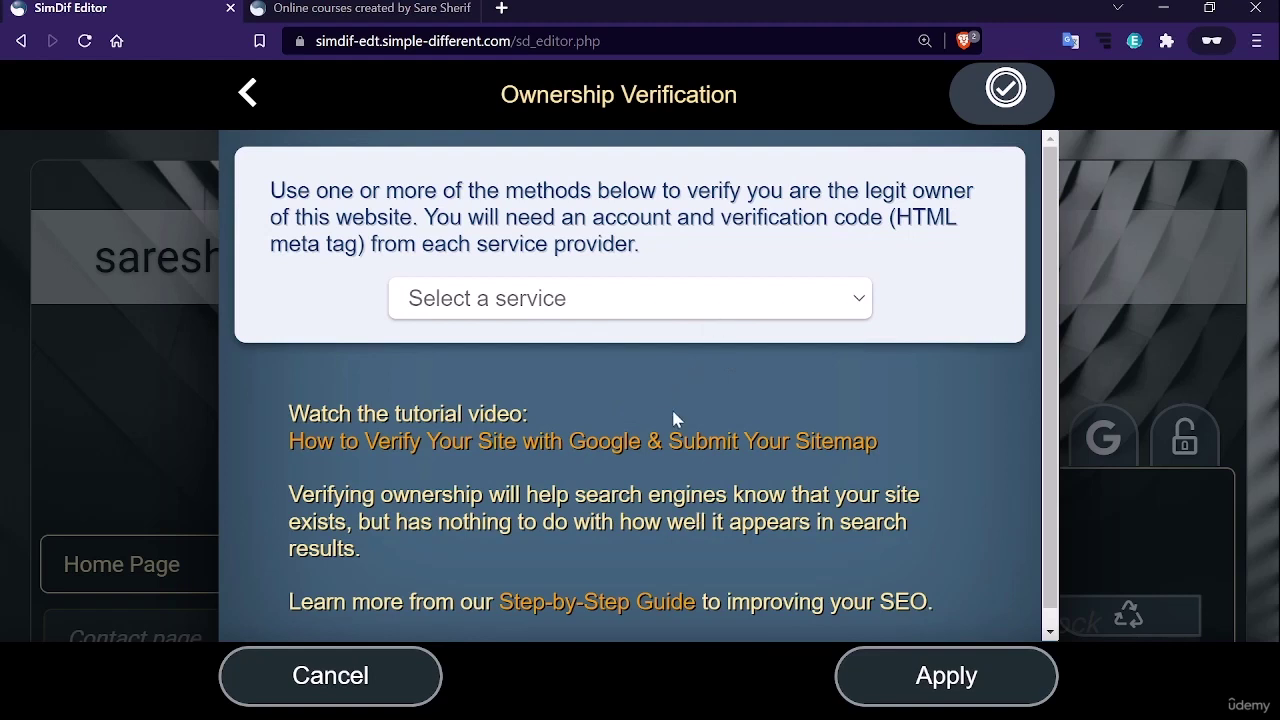
scroll(600, 400, "down", 1)
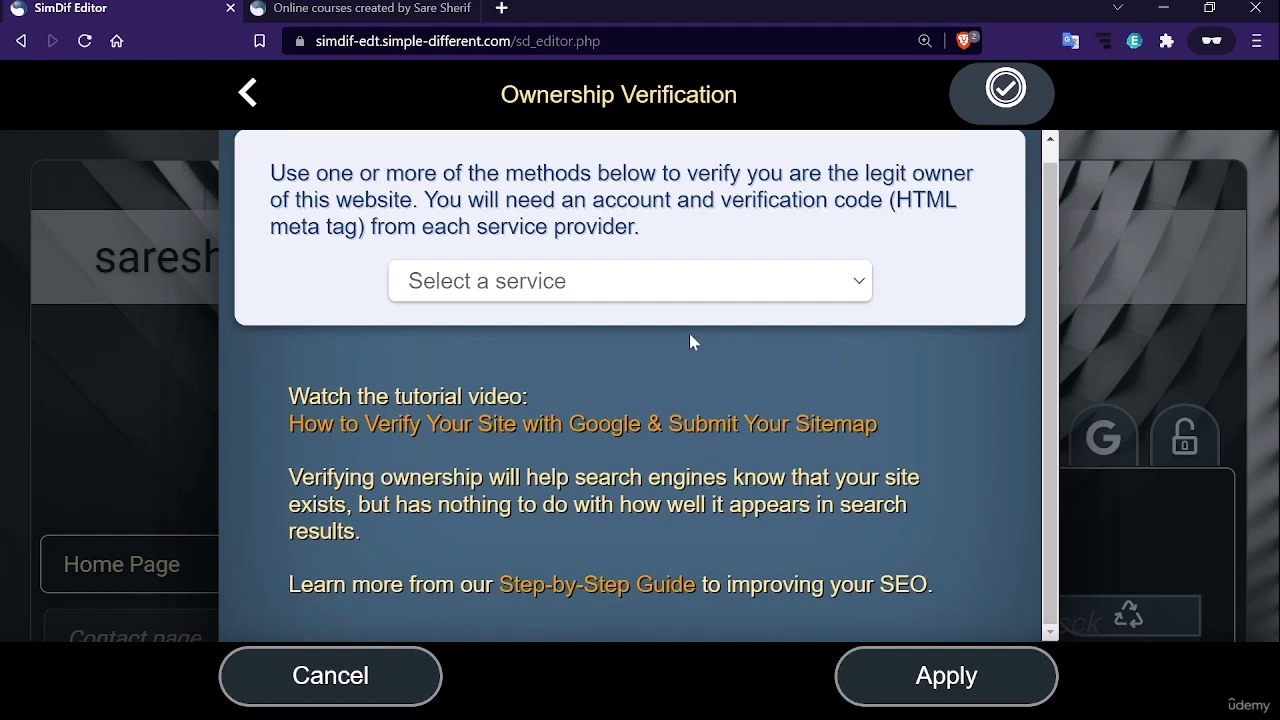
key("Down")
scroll(697, 374, "down", 2)
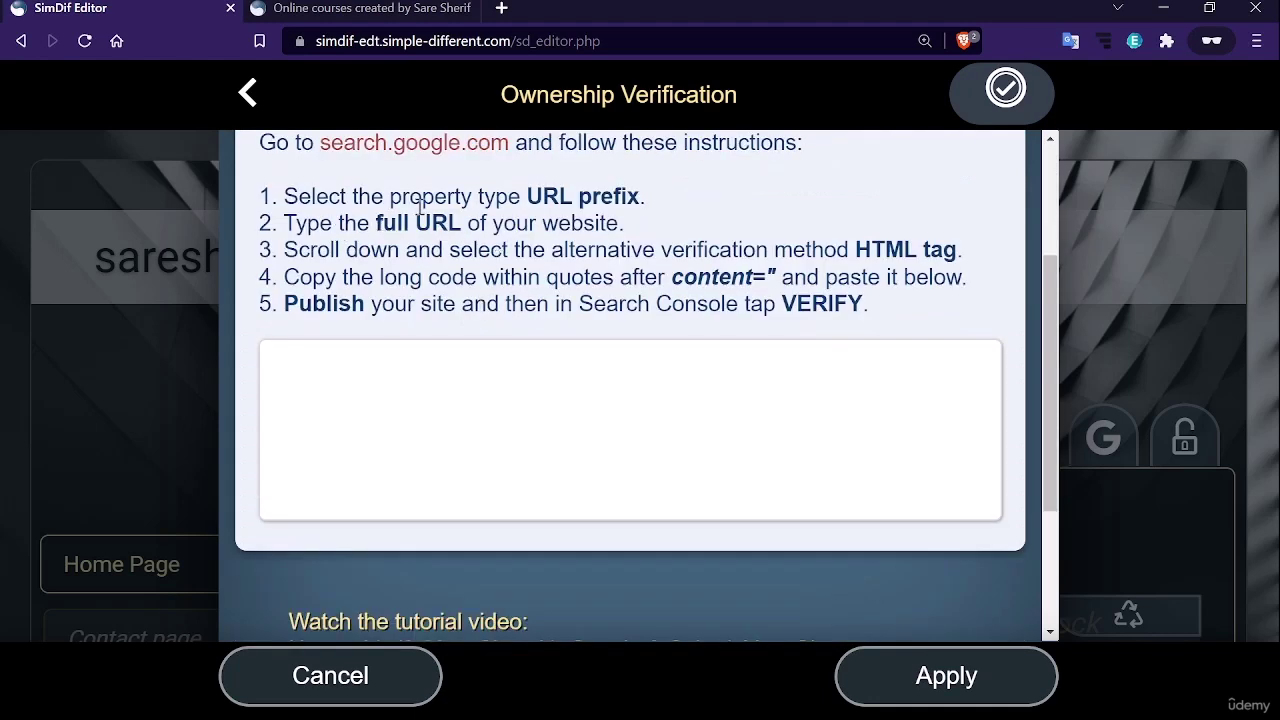
scroll(714, 463, "down", 3)
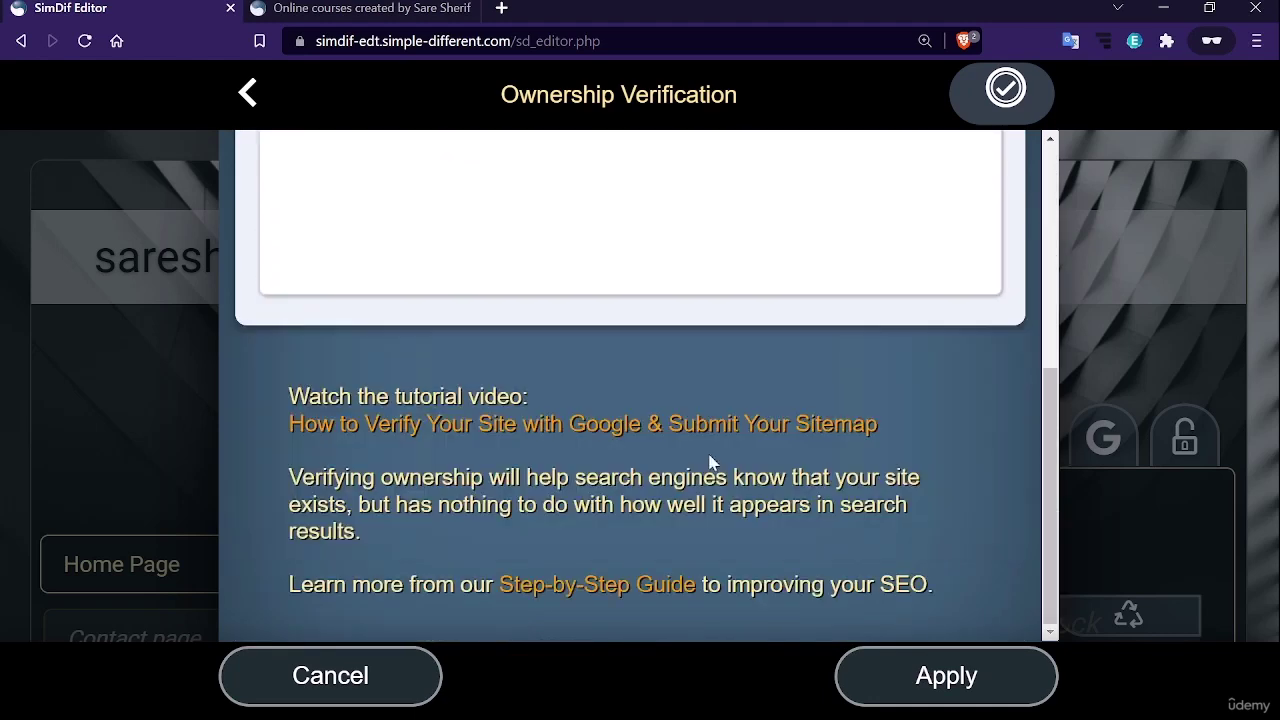
scroll(676, 449, "up", 5)
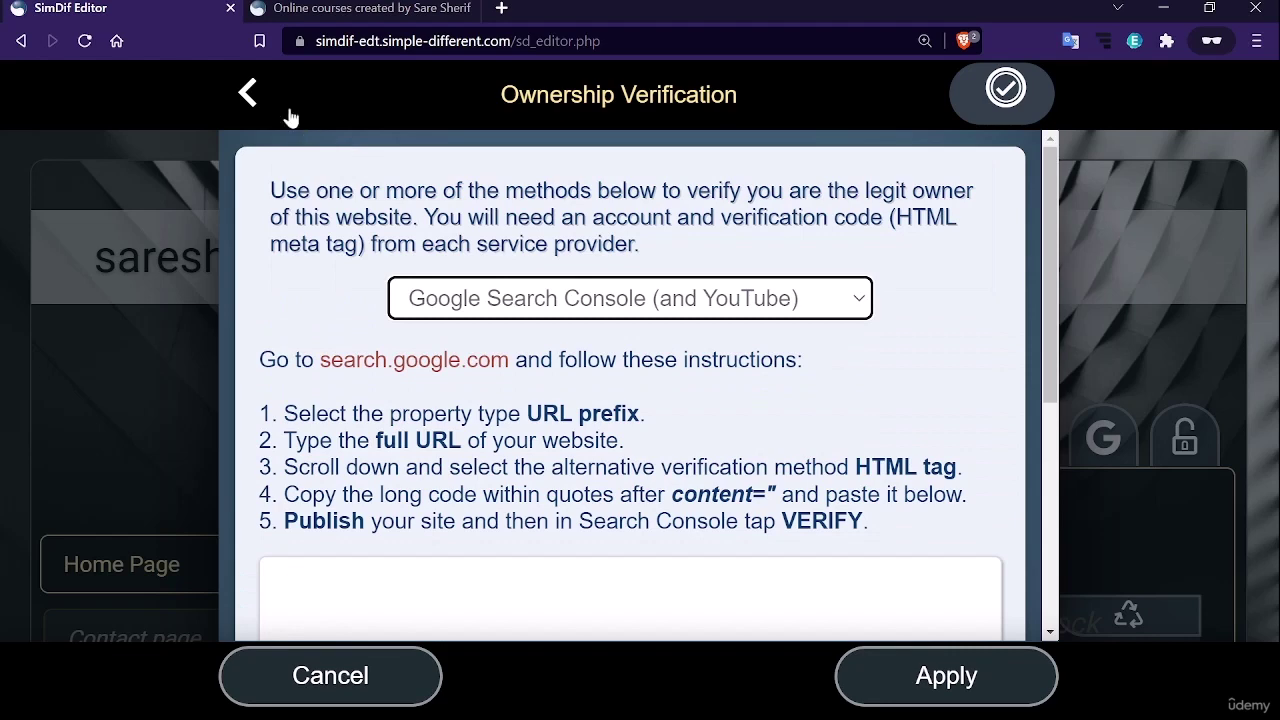
left_click(247, 97)
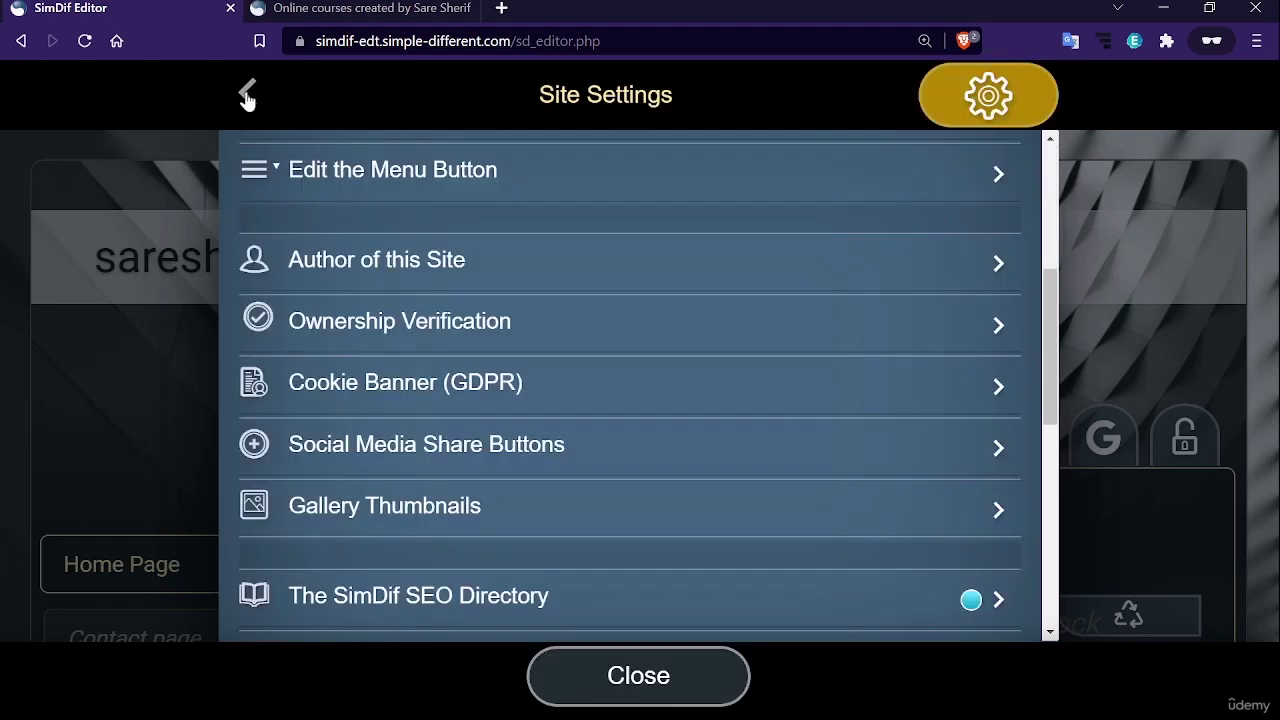
Enable the GDPR cookie banner in Site Settings and apply the change
scroll(570, 350, "down", 1)
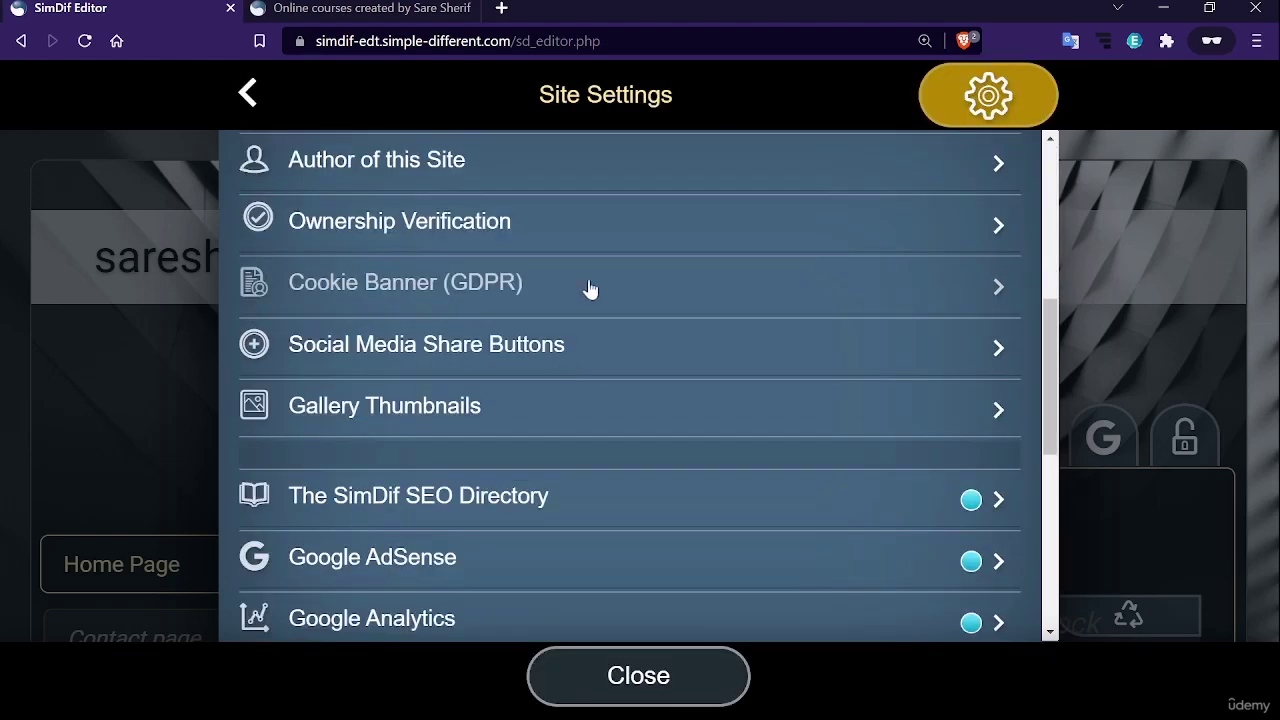
left_click(589, 286)
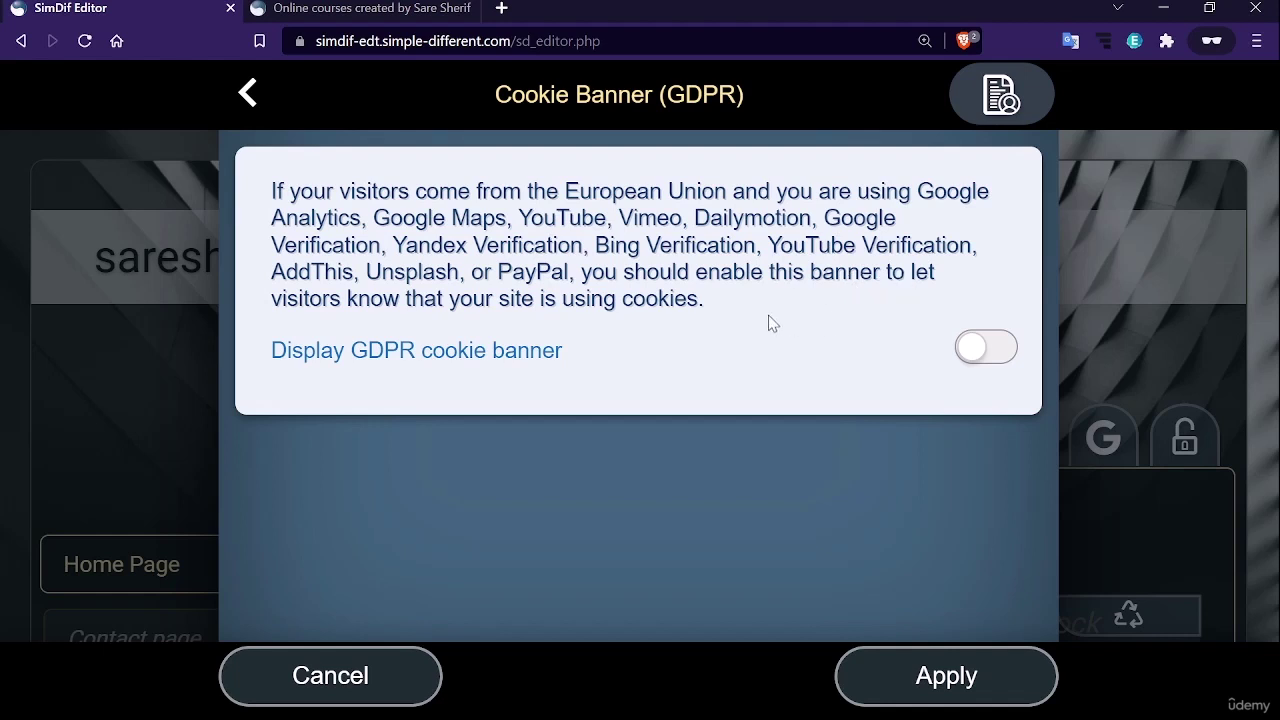
left_click(972, 350)
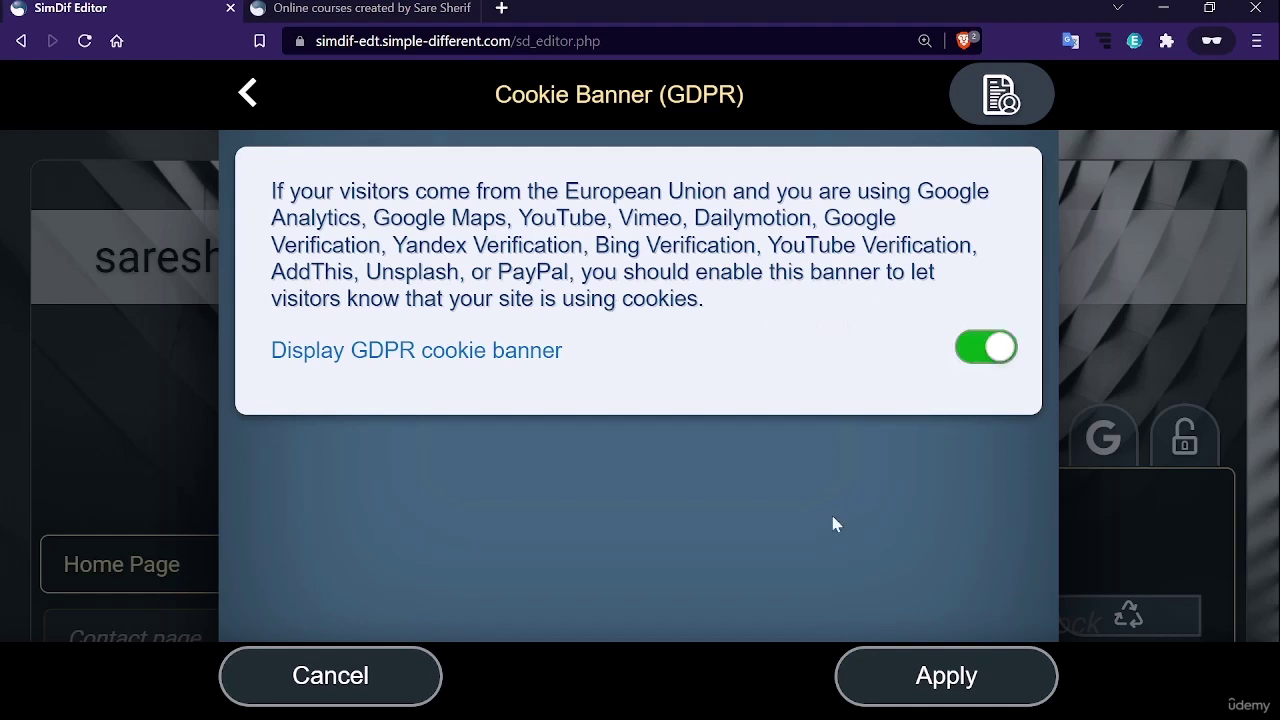
left_click(893, 675)
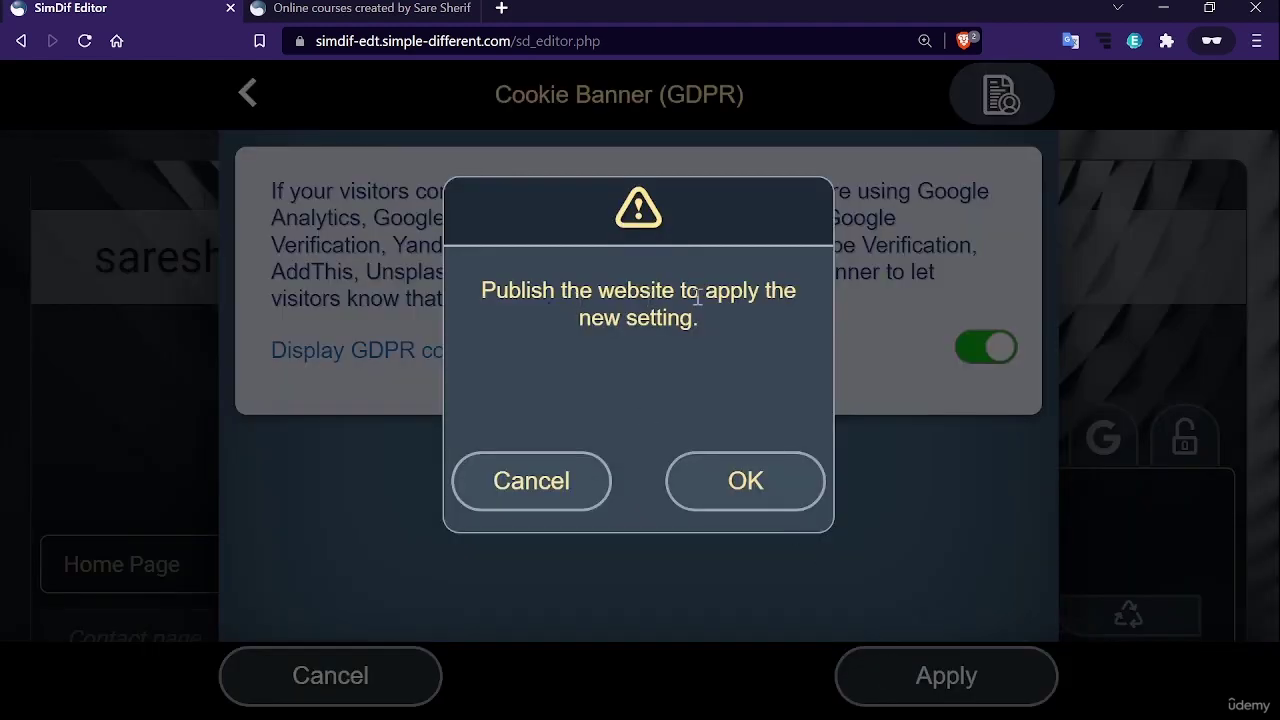
left_click(750, 494)
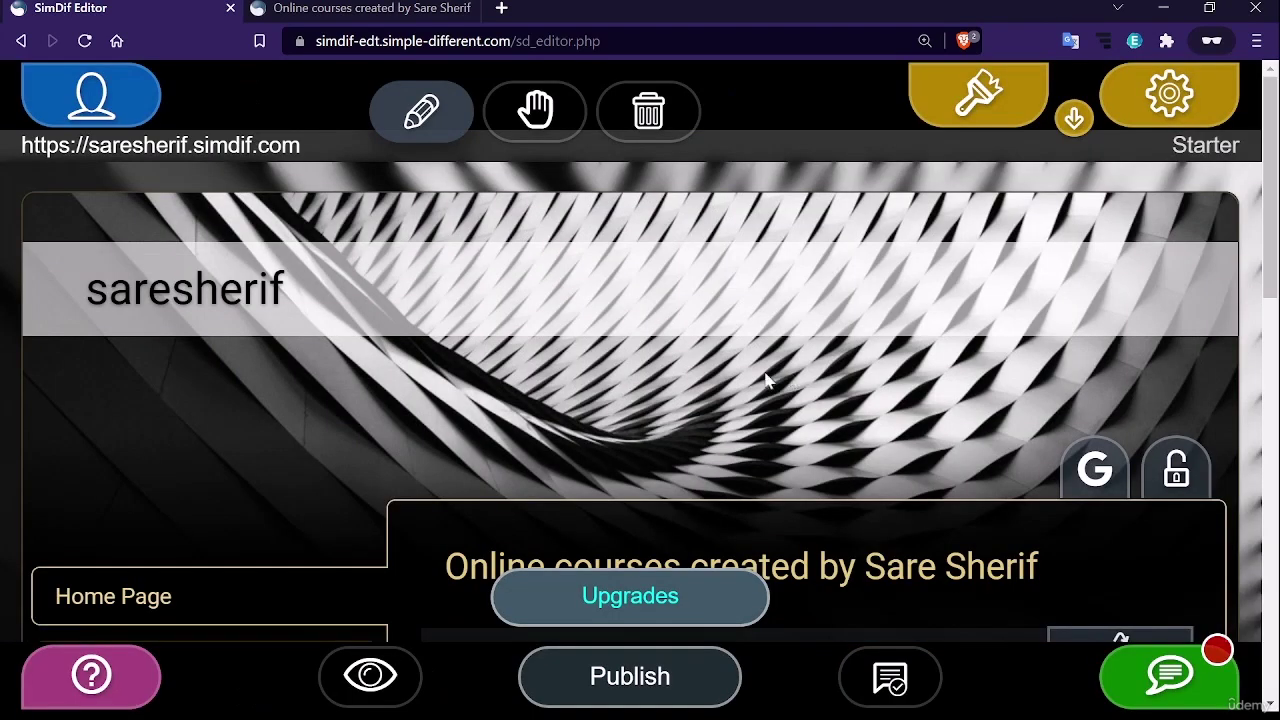
Review the Optimization Assistant's suggestions, publish the site anyway and return to the editor
left_click(714, 677)
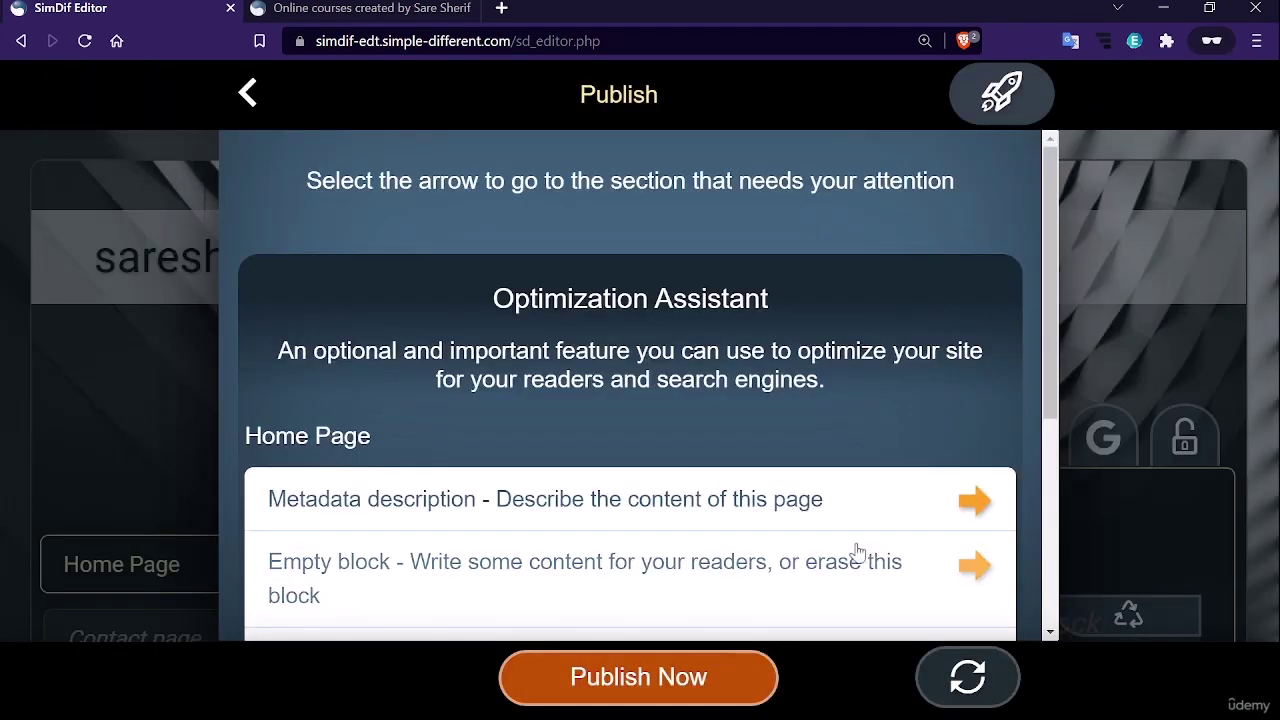
scroll(697, 465, "down", 5)
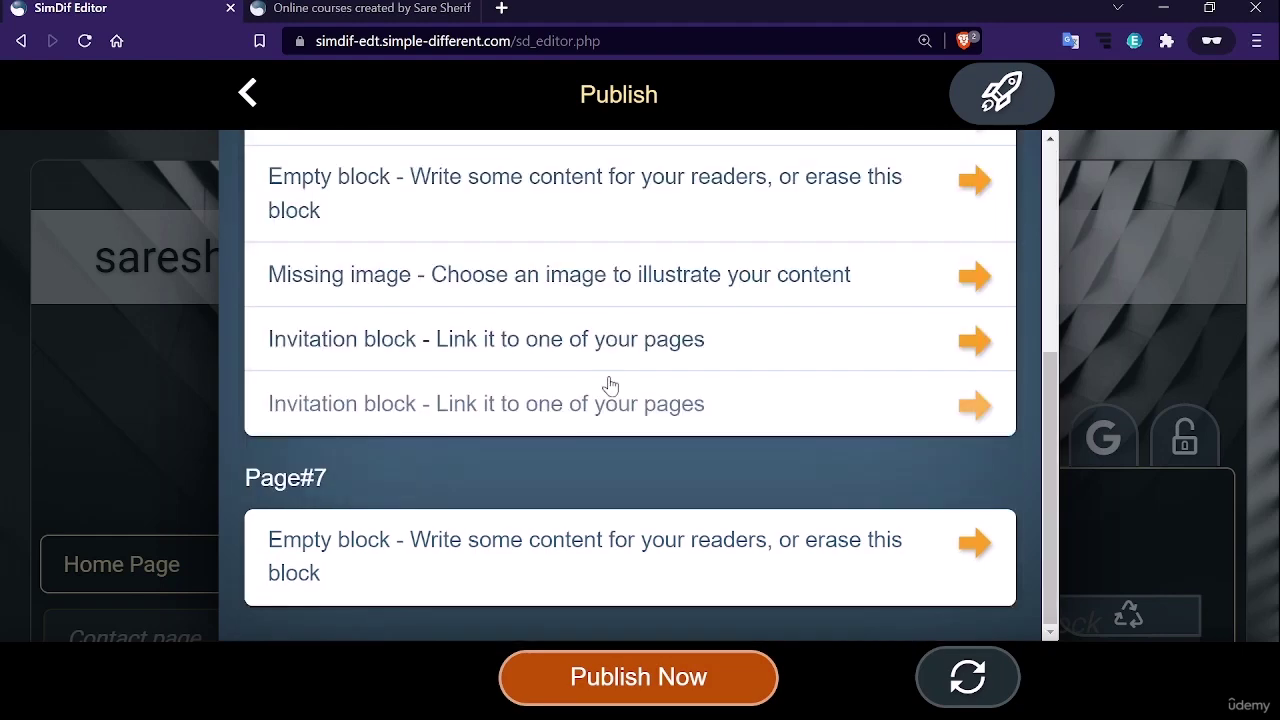
scroll(700, 600, "up", 10)
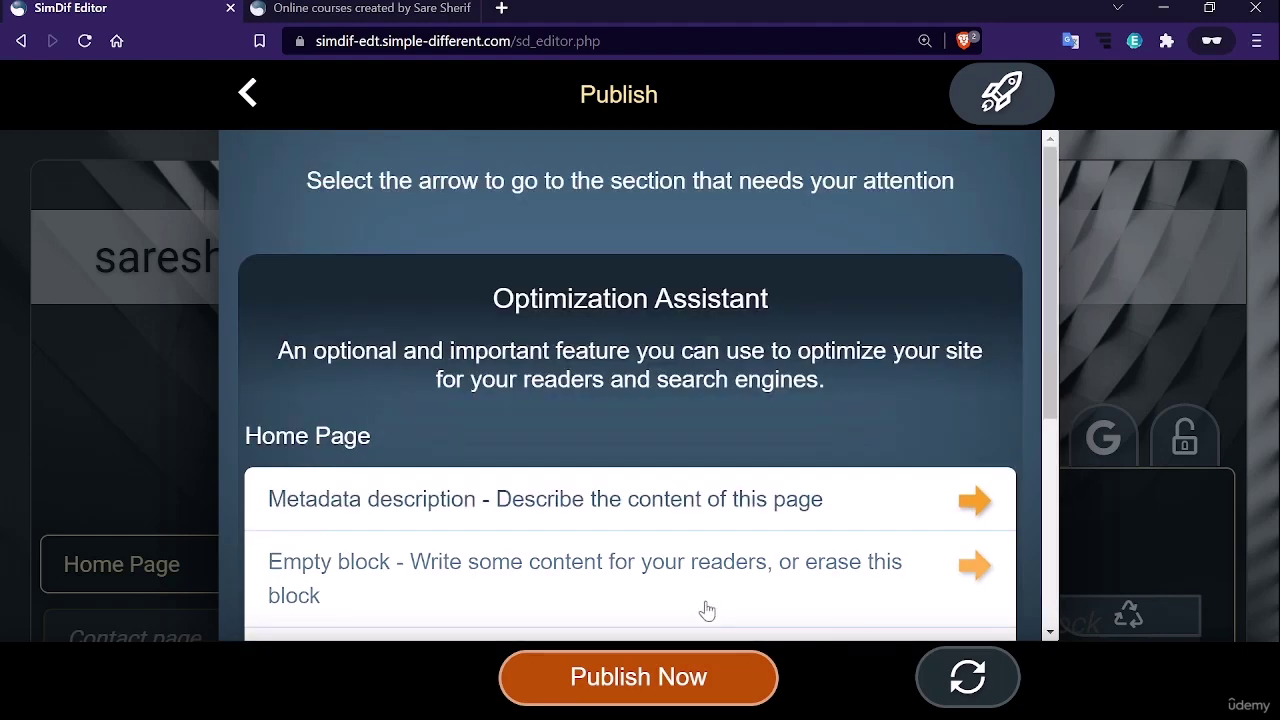
left_click(720, 665)
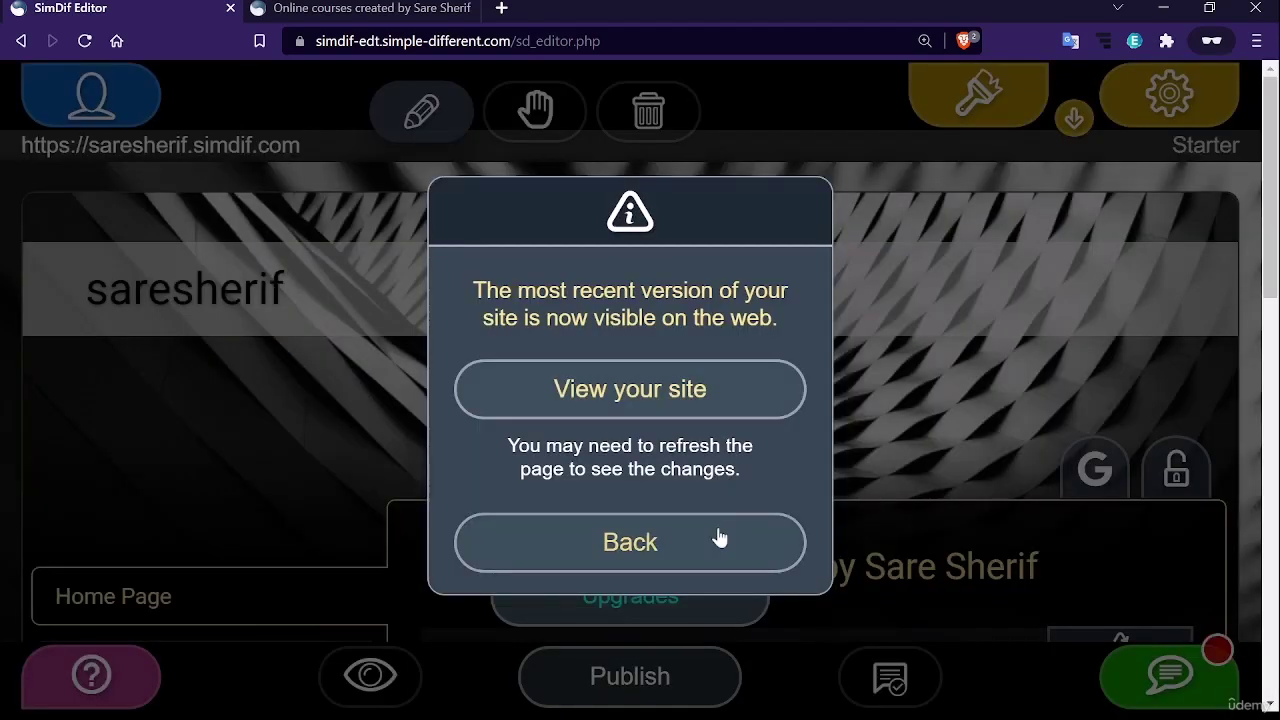
left_click(720, 540)
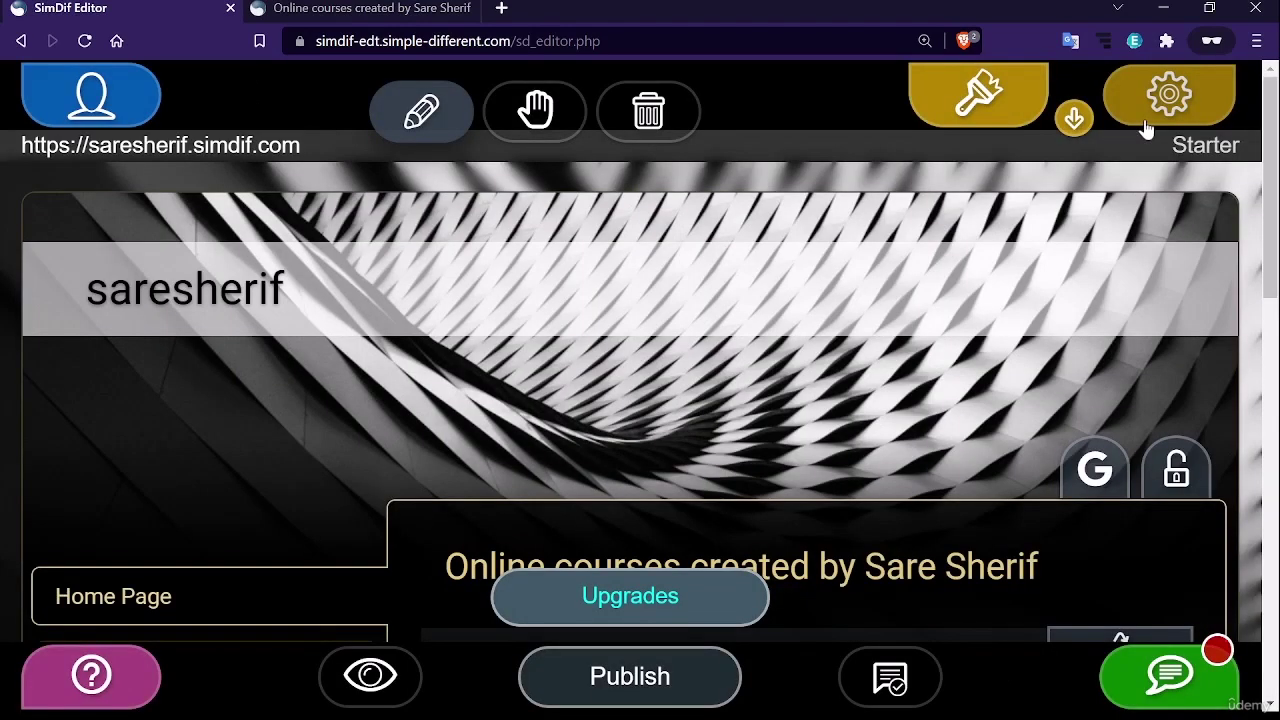
Enable the 'AddThis' social media share buttons in Site Settings and apply the change
left_click(1146, 124)
scroll(663, 417, "down", 1)
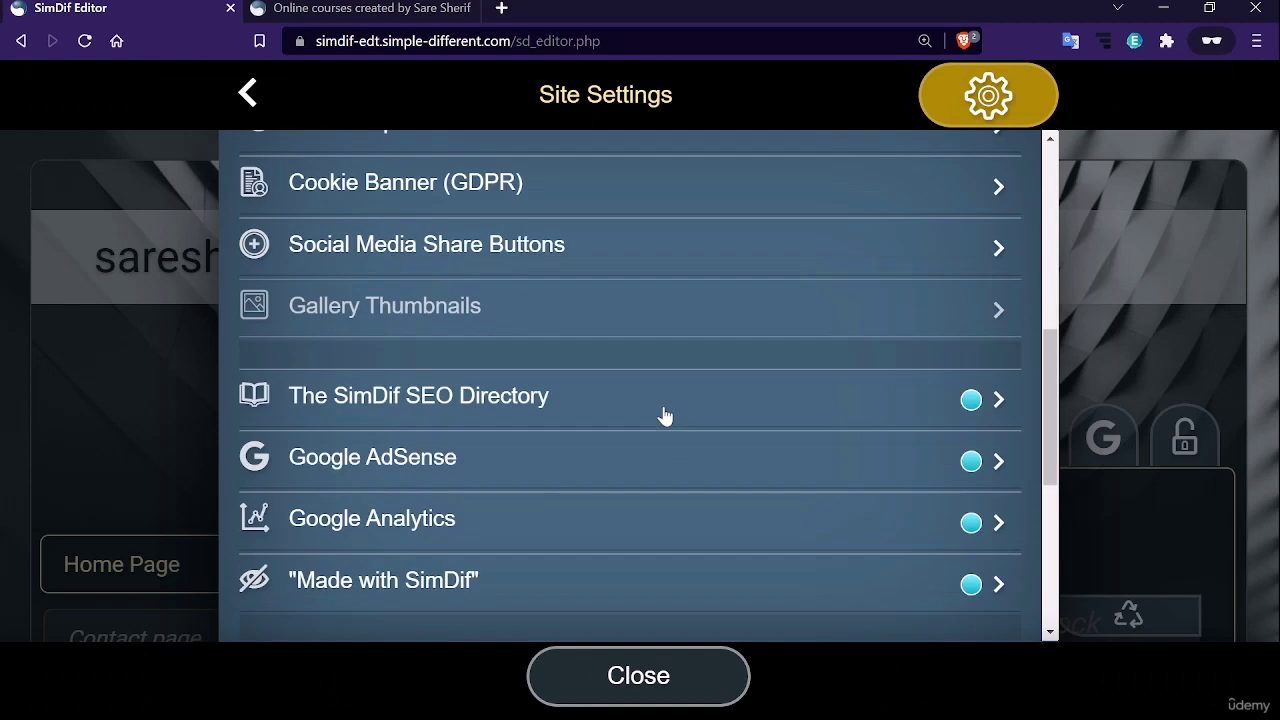
left_click(619, 258)
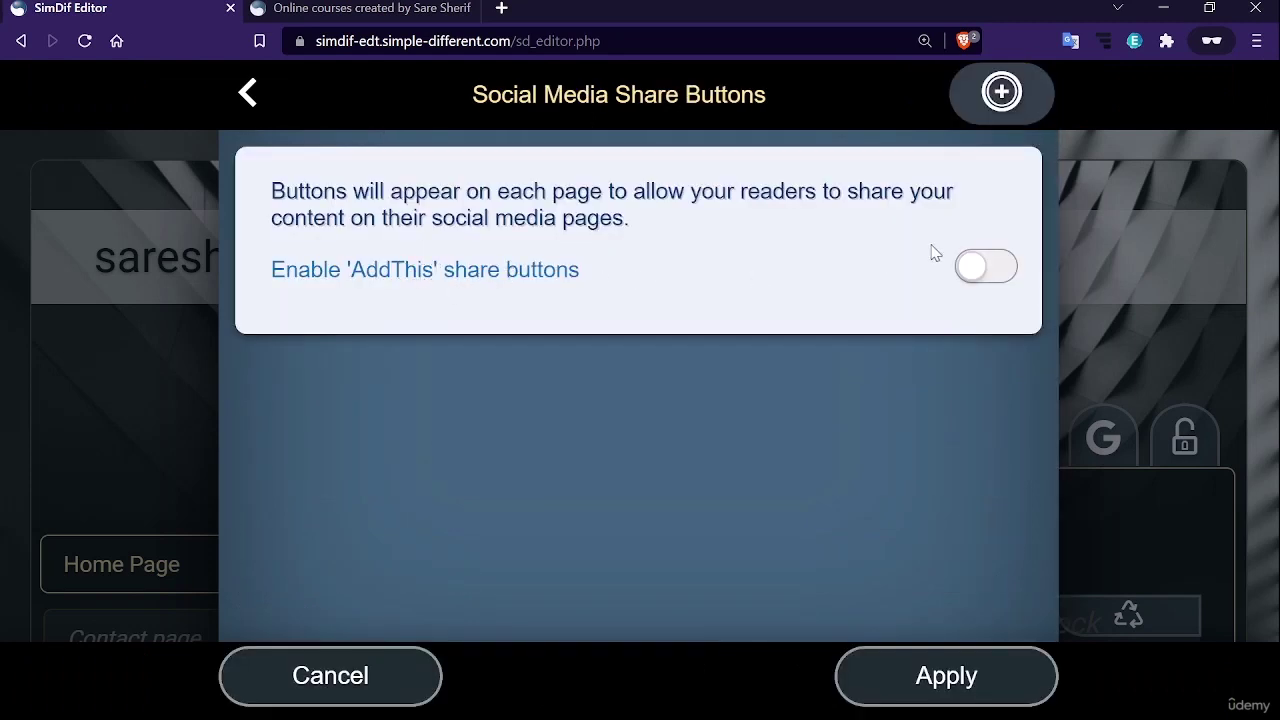
left_click(964, 268)
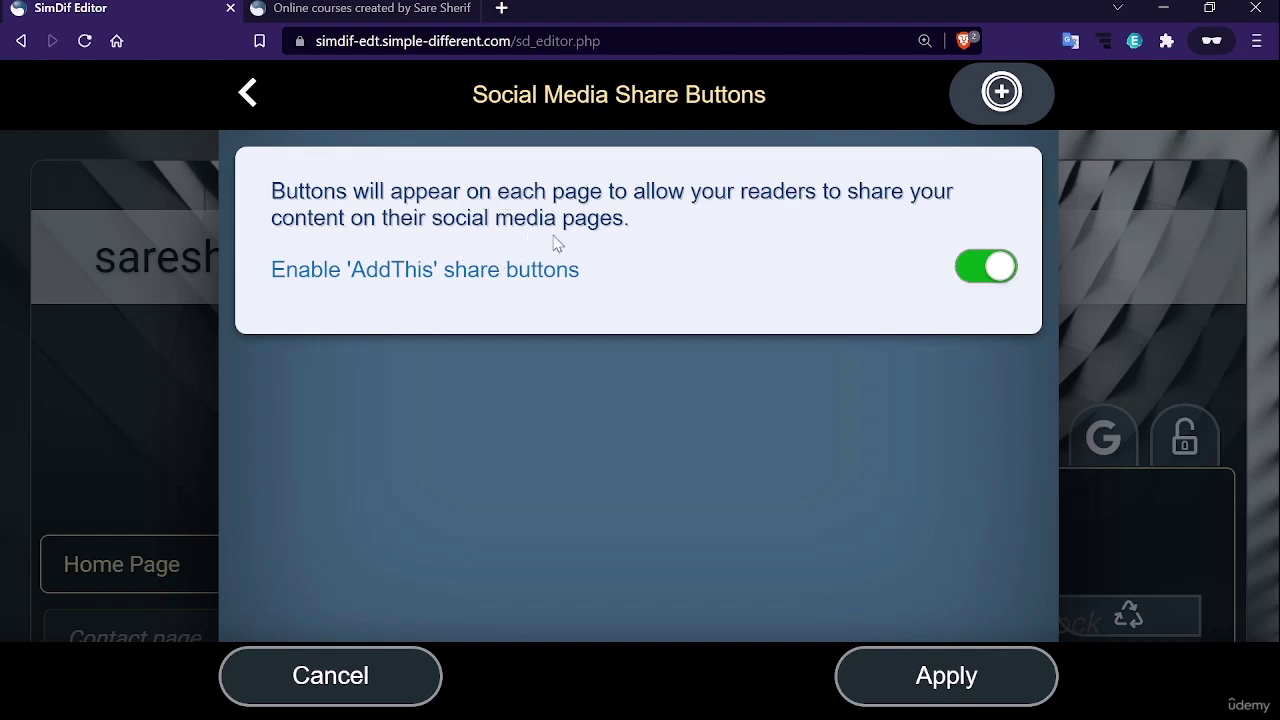
left_click(913, 655)
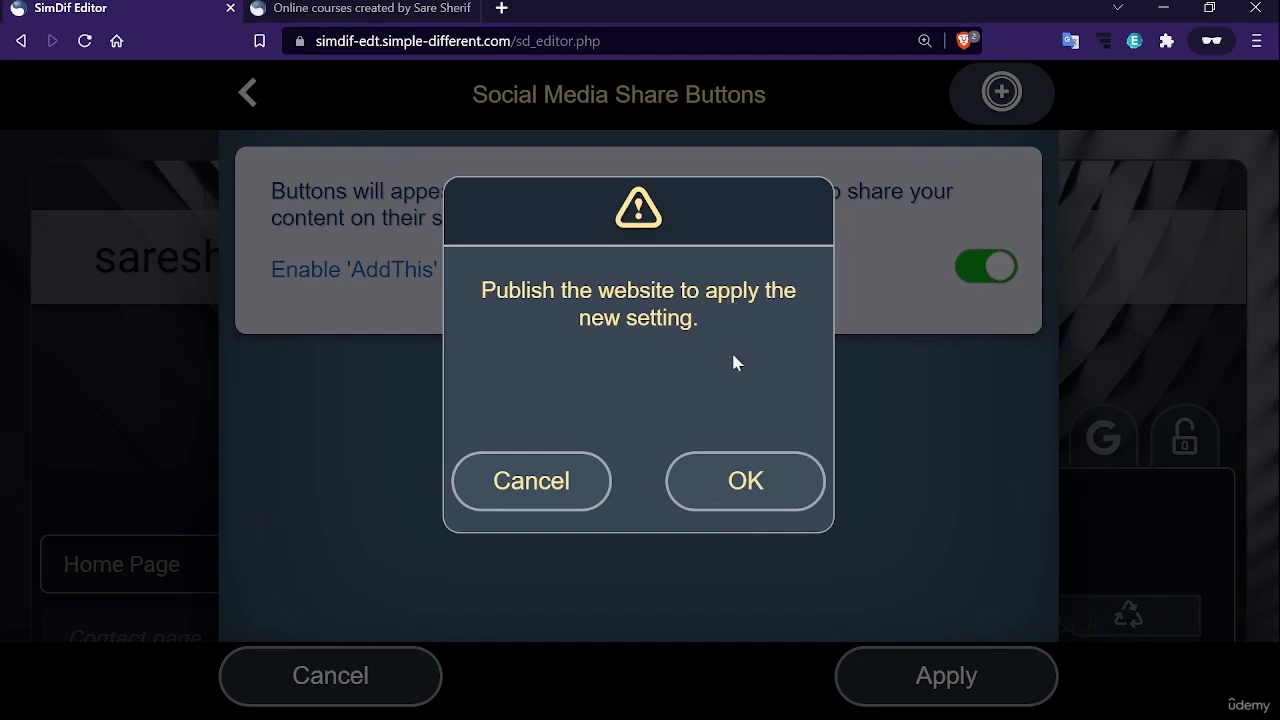
left_click(745, 483)
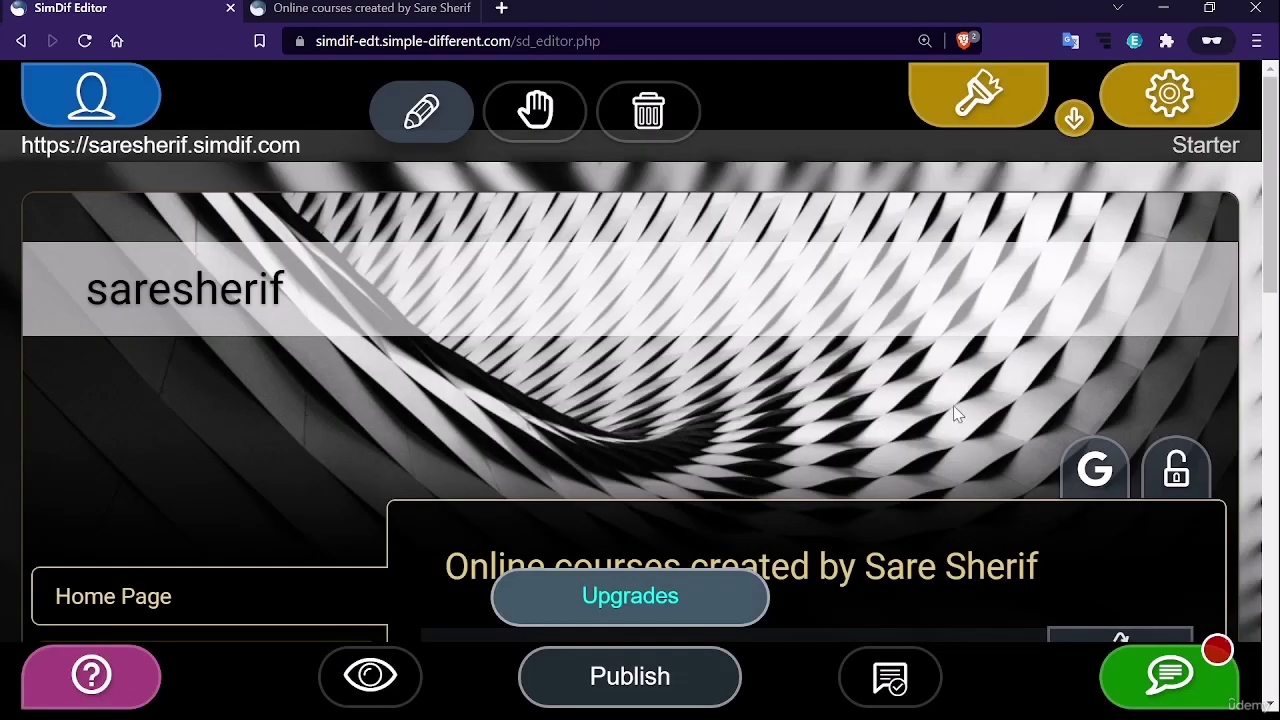
Examine the Gallery Thumbnails preview styles, trying the central square preview, and return to Site Settings without applying
left_click(1140, 105)
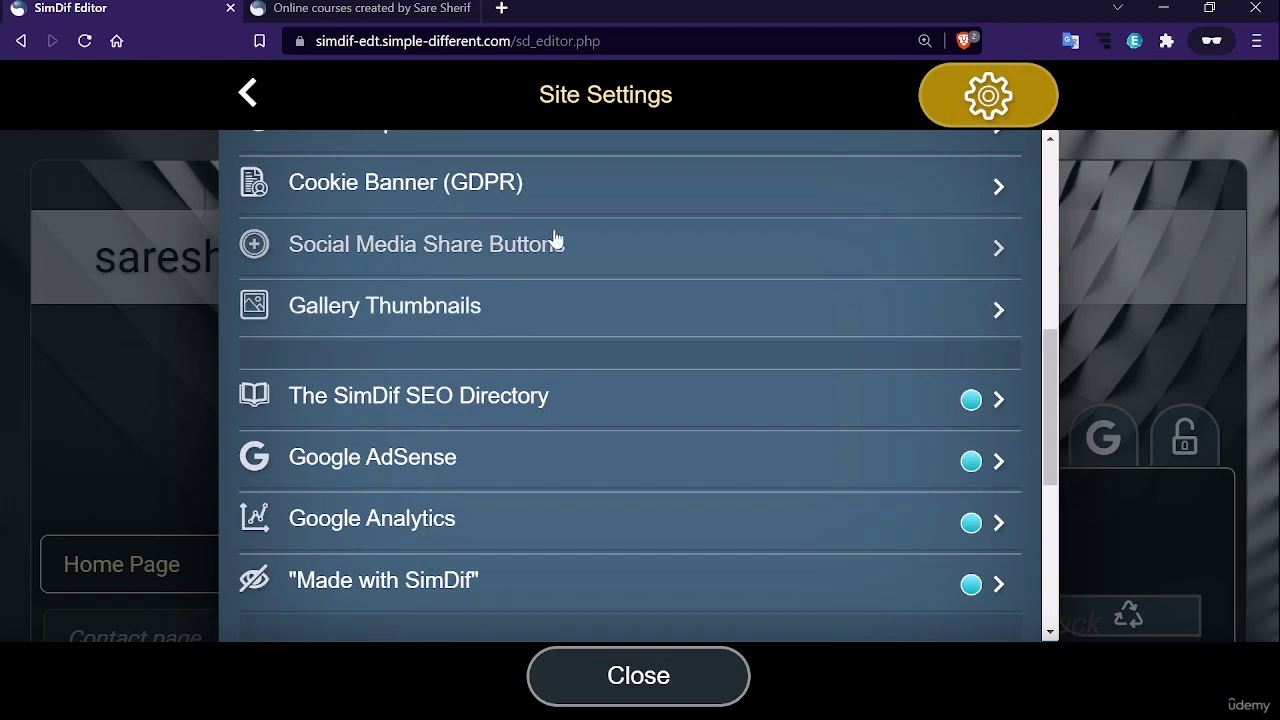
left_click(512, 304)
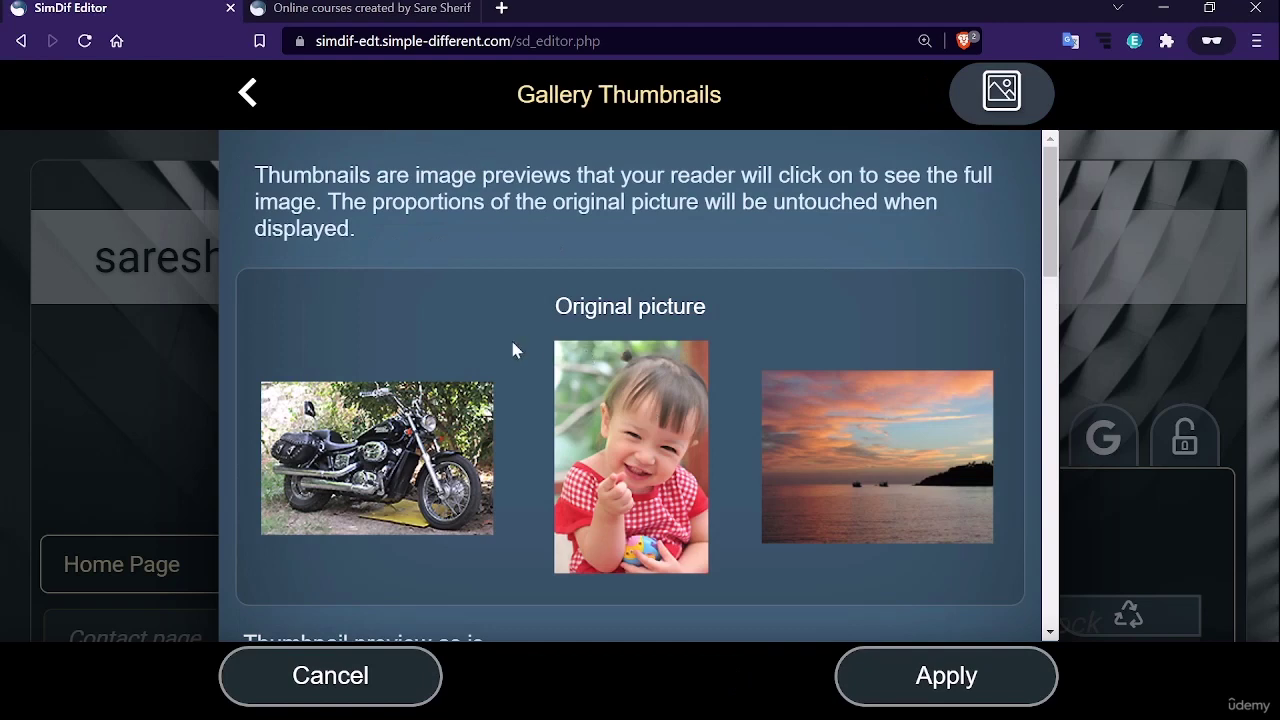
scroll(736, 421, "down", 6)
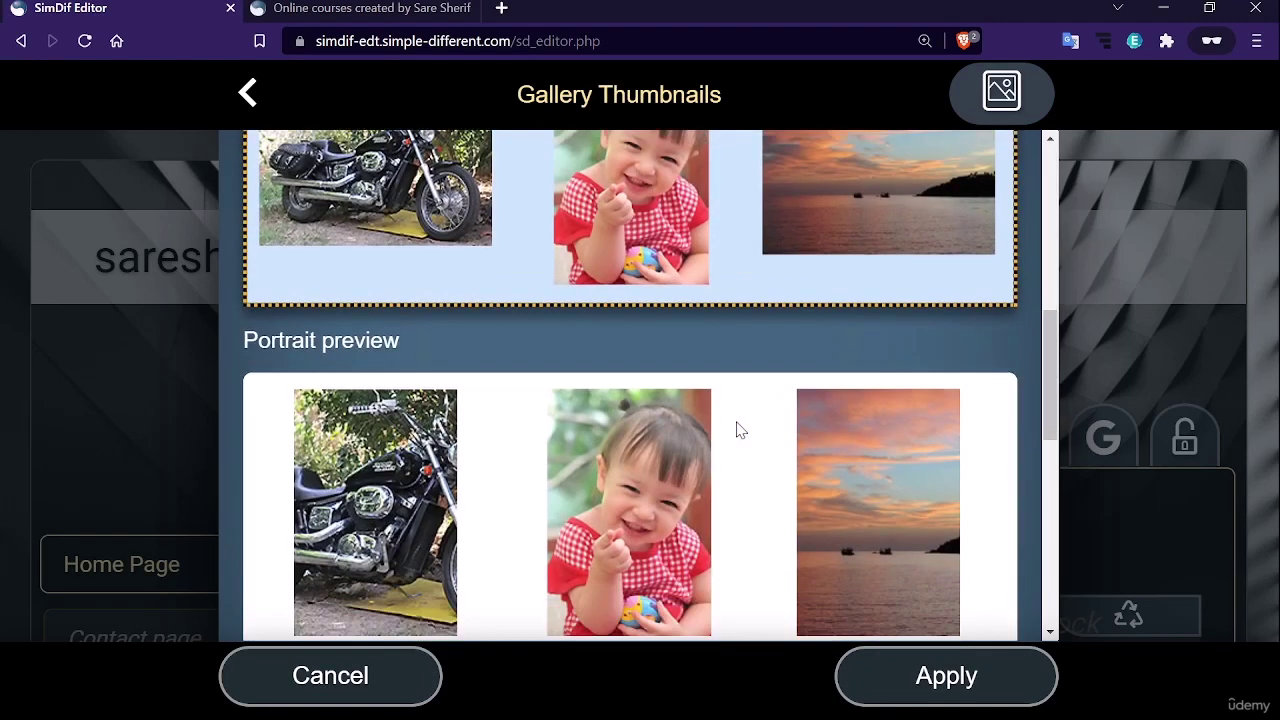
scroll(736, 430, "down", 4)
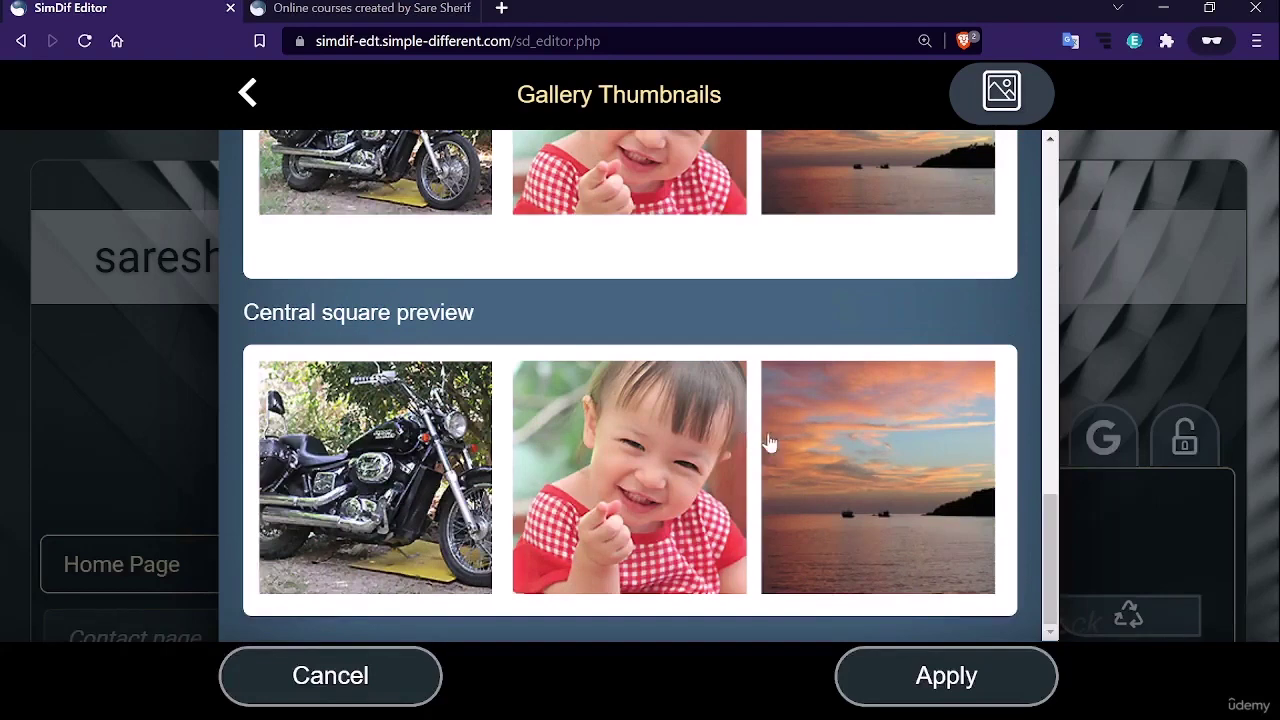
left_click(795, 462)
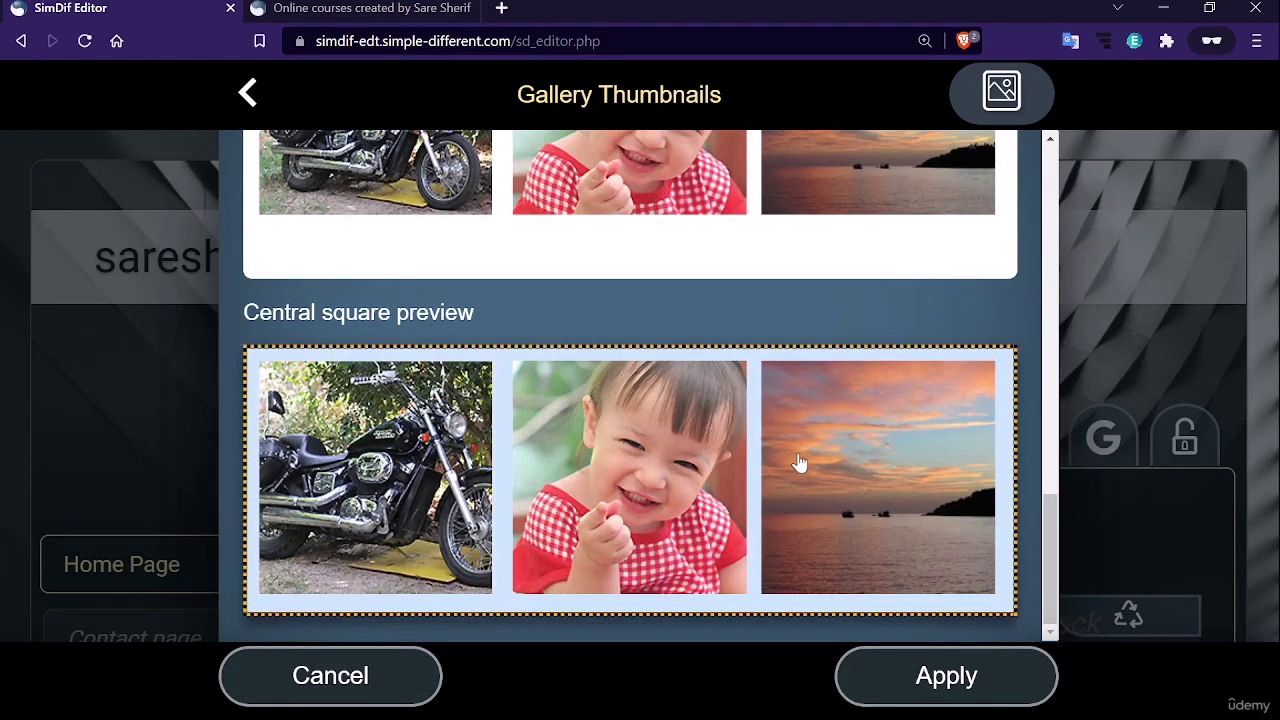
scroll(797, 460, "up", 10)
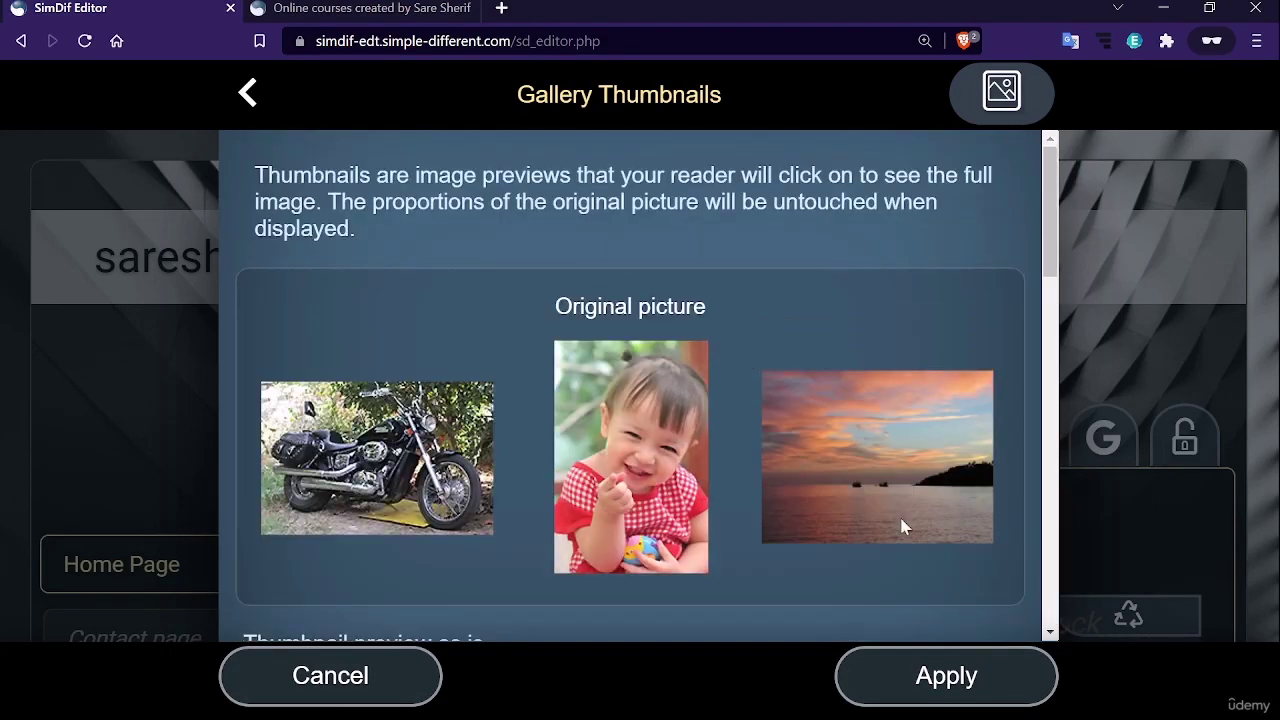
left_click(249, 95)
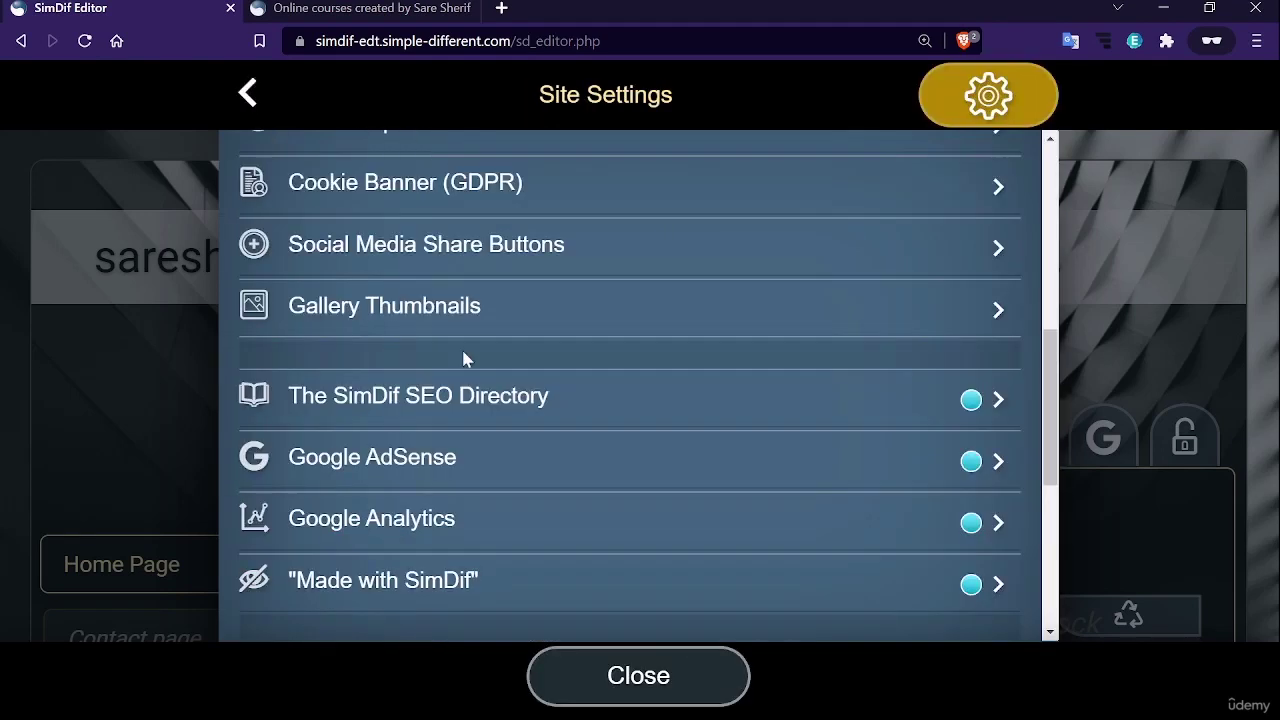
Open The SimDif SEO Directory settings and look over its category and logo or image fields
scroll(463, 356, "down", 1)
left_click(481, 300)
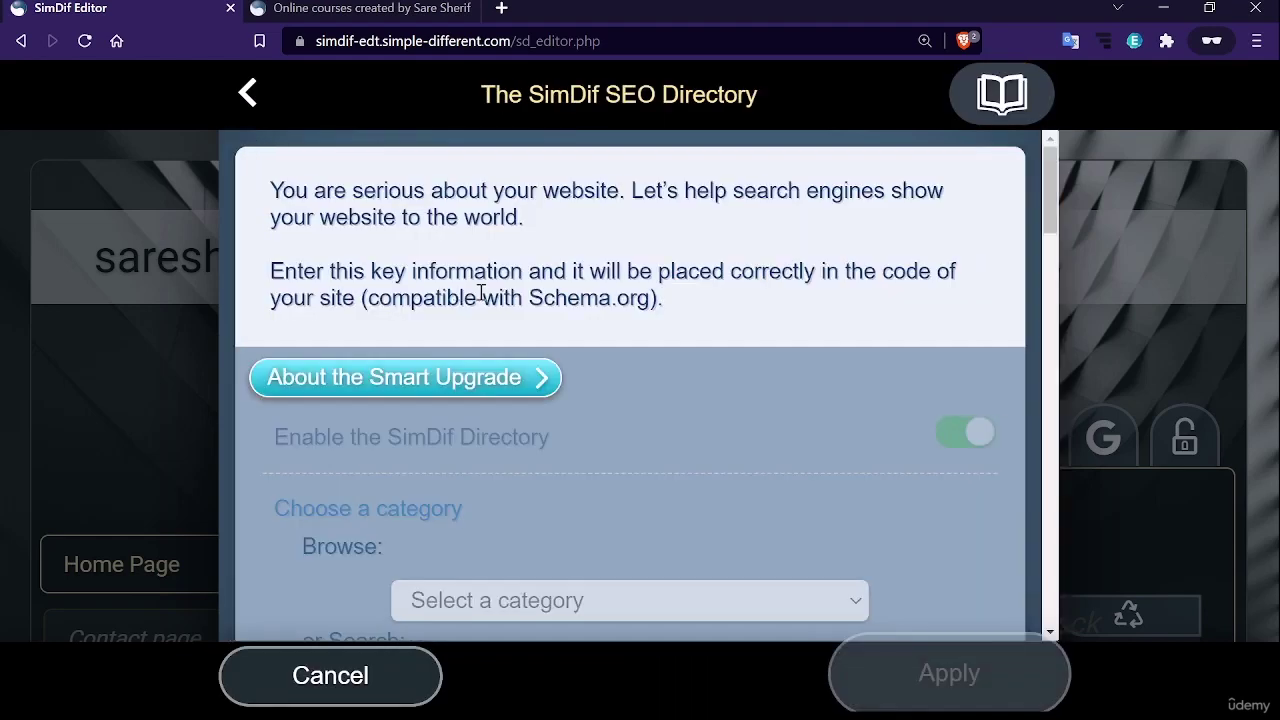
scroll(531, 434, "down", 4)
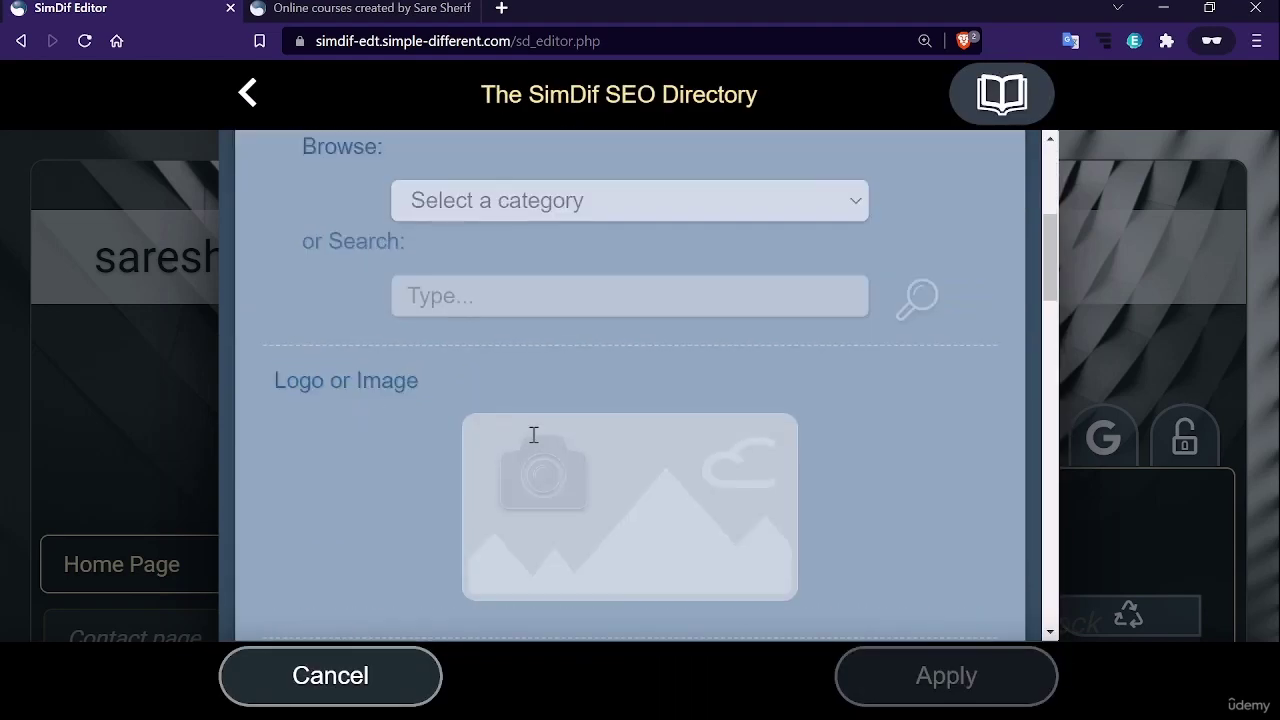
scroll(531, 434, "up", 4)
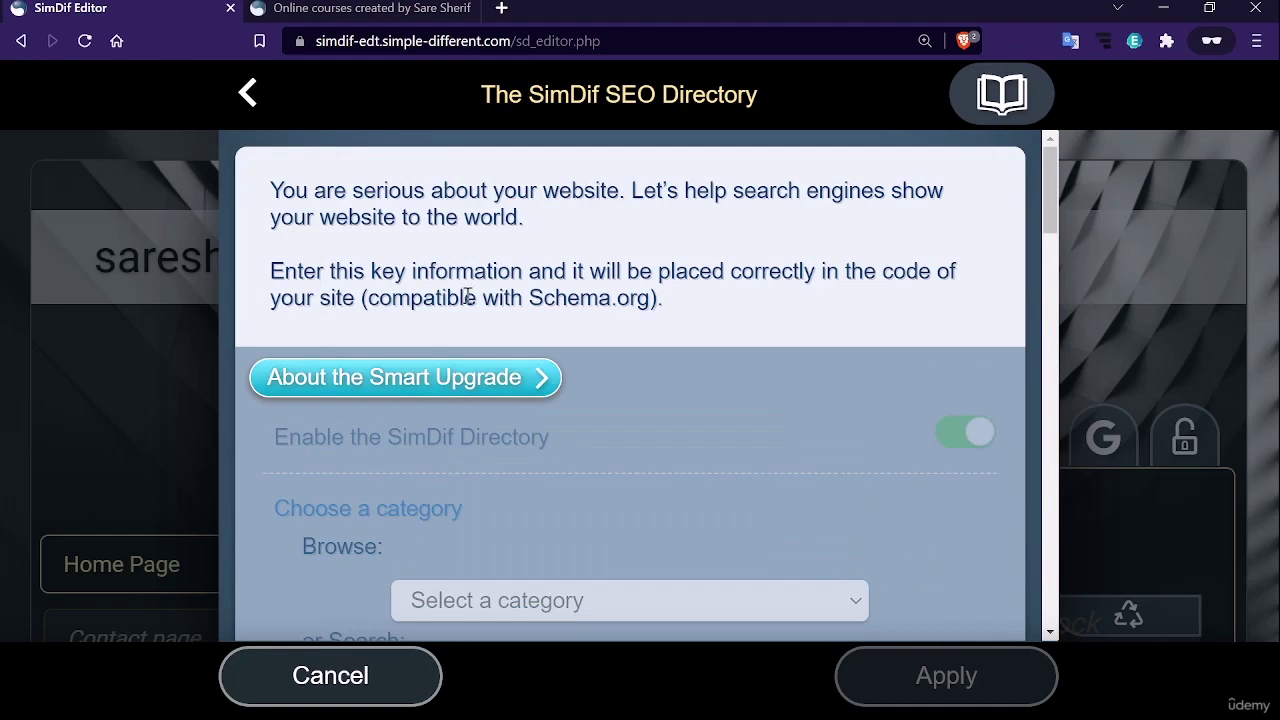
Open the Smart upgrade details from the SEO Directory settings and compare the Starter, Smart and Pro page and SEO features
left_click(468, 390)
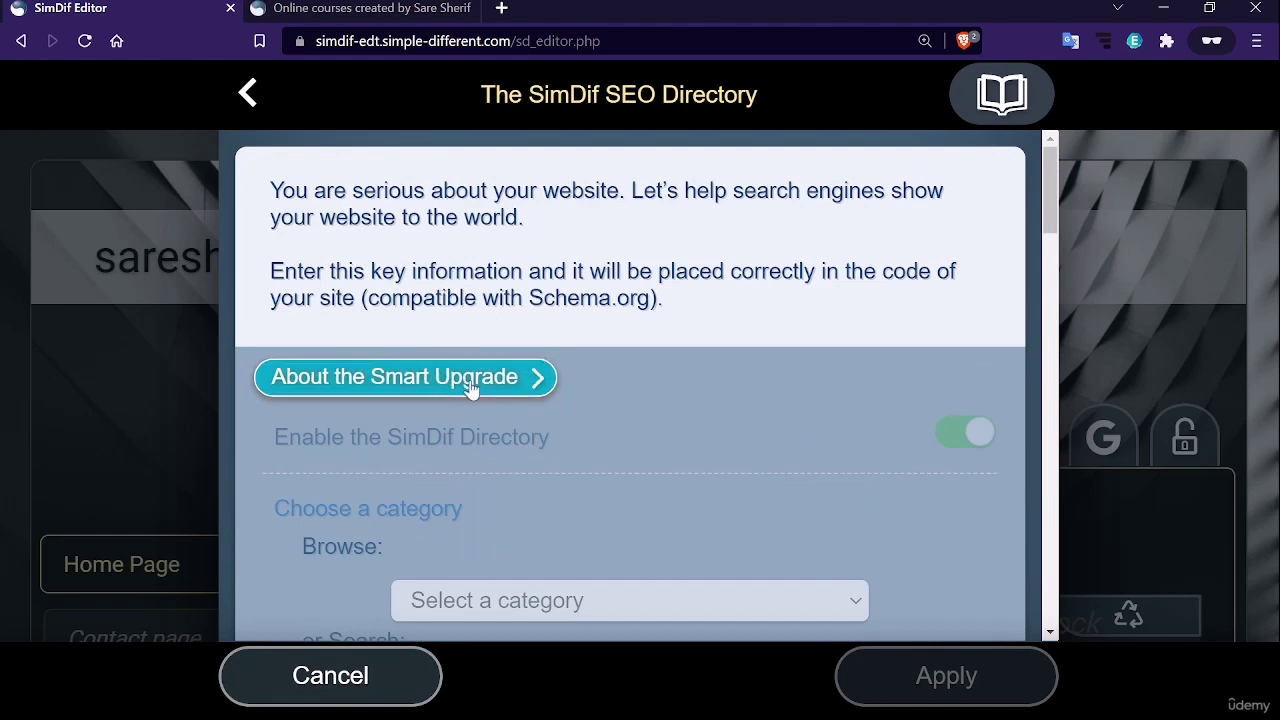
scroll(522, 440, "down", 4)
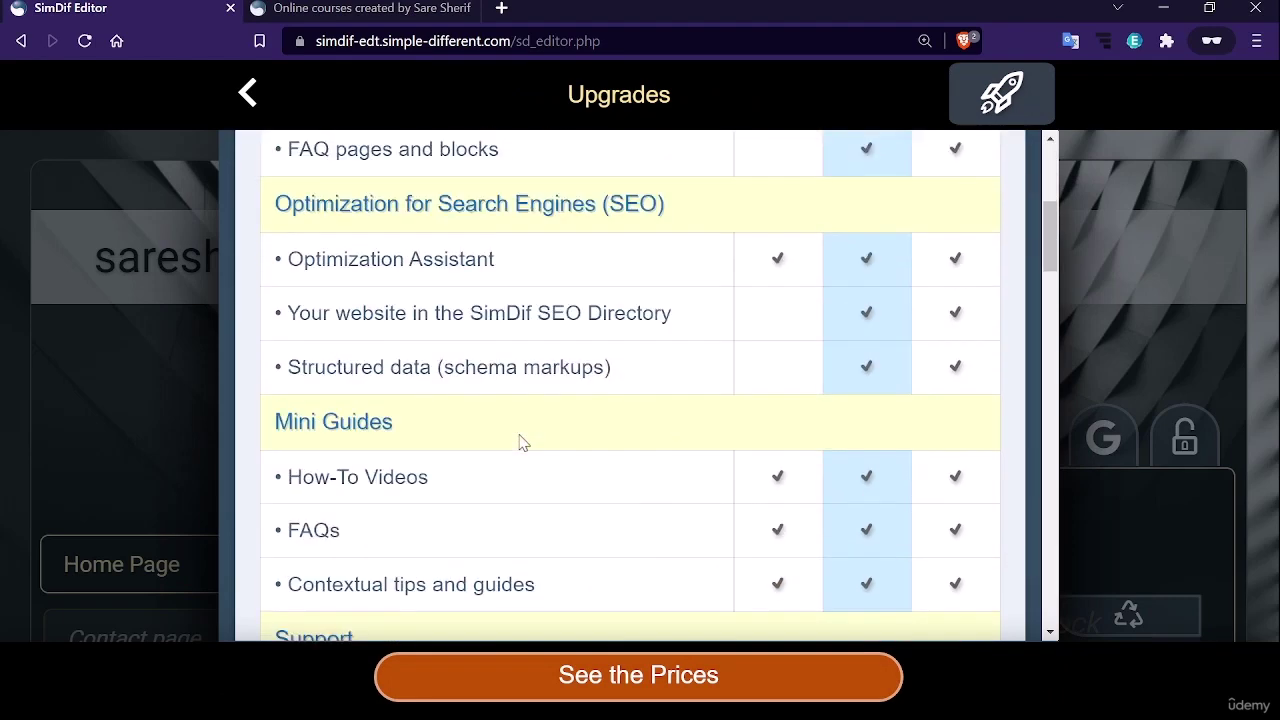
scroll(522, 440, "up", 4)
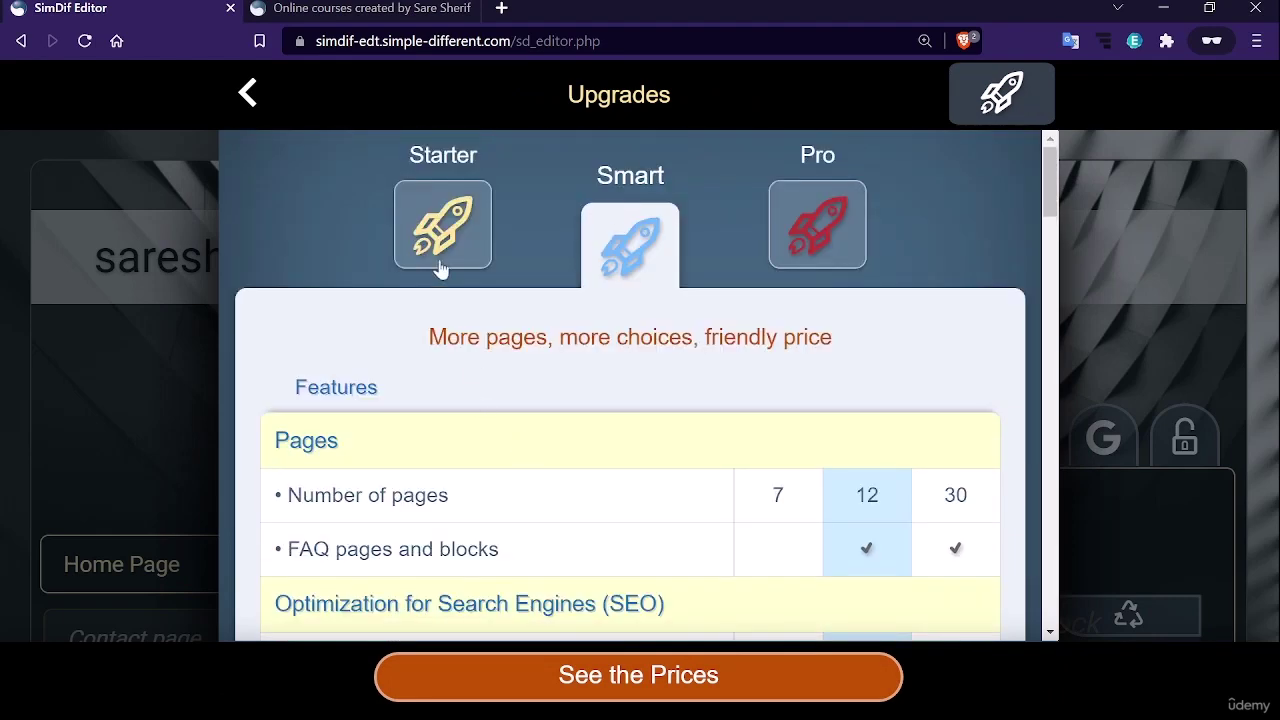
scroll(431, 494, "down", 1)
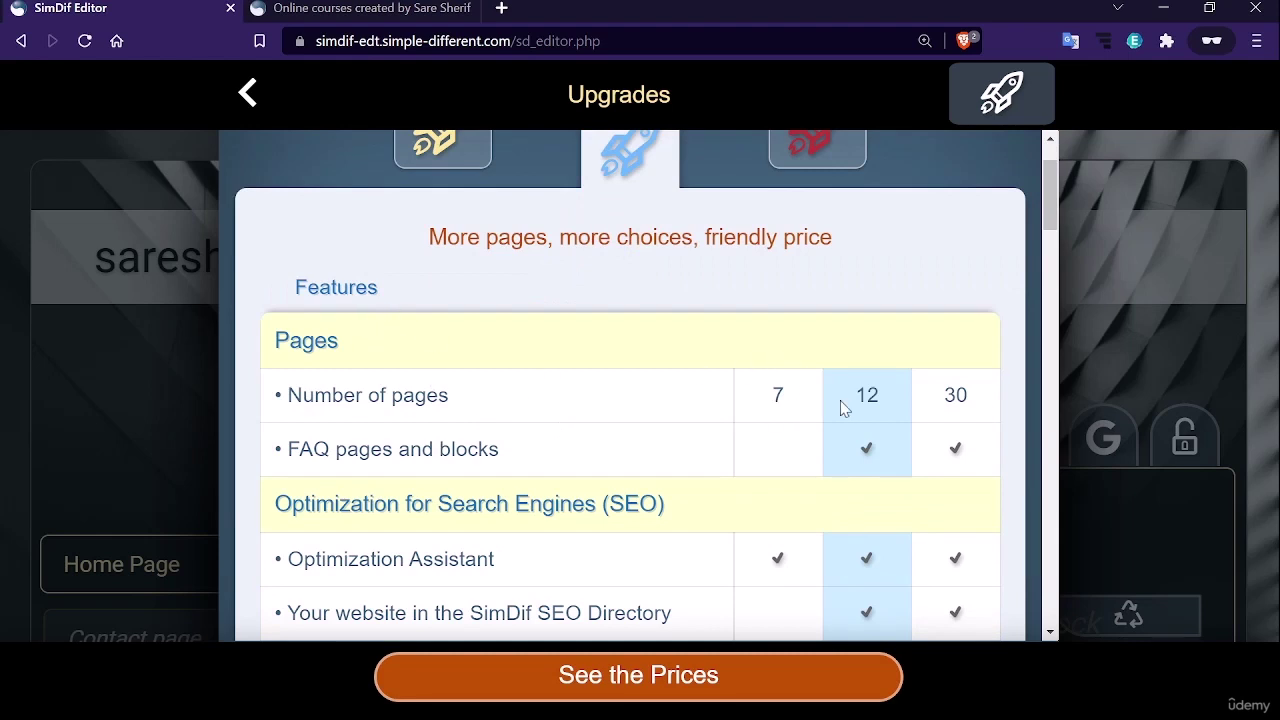
scroll(697, 397, "up", 1)
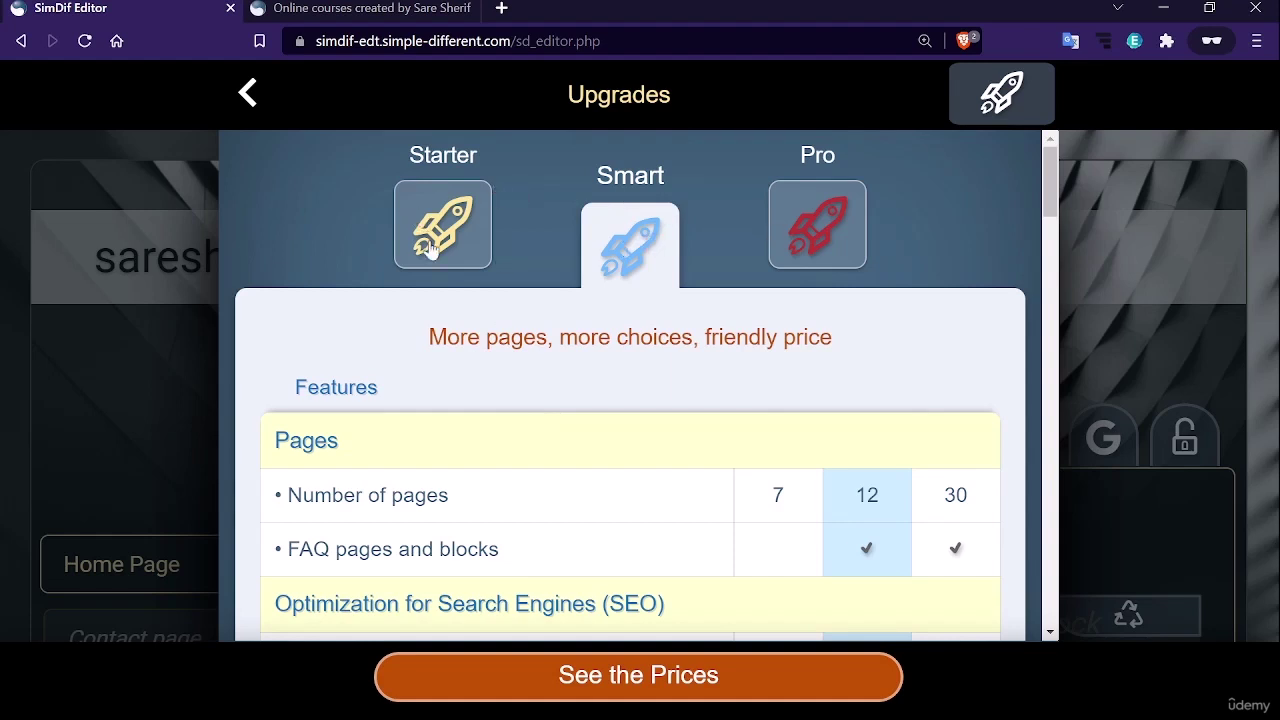
scroll(430, 248, "down", 3)
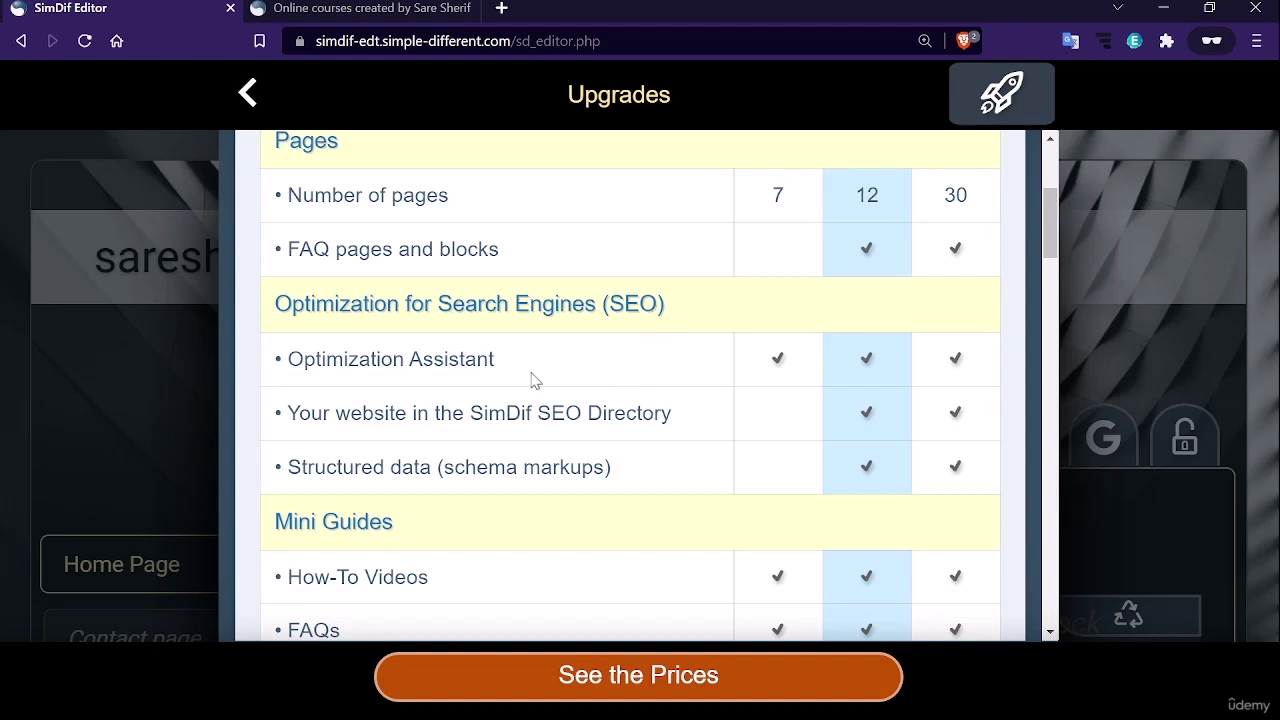
scroll(533, 378, "up", 1)
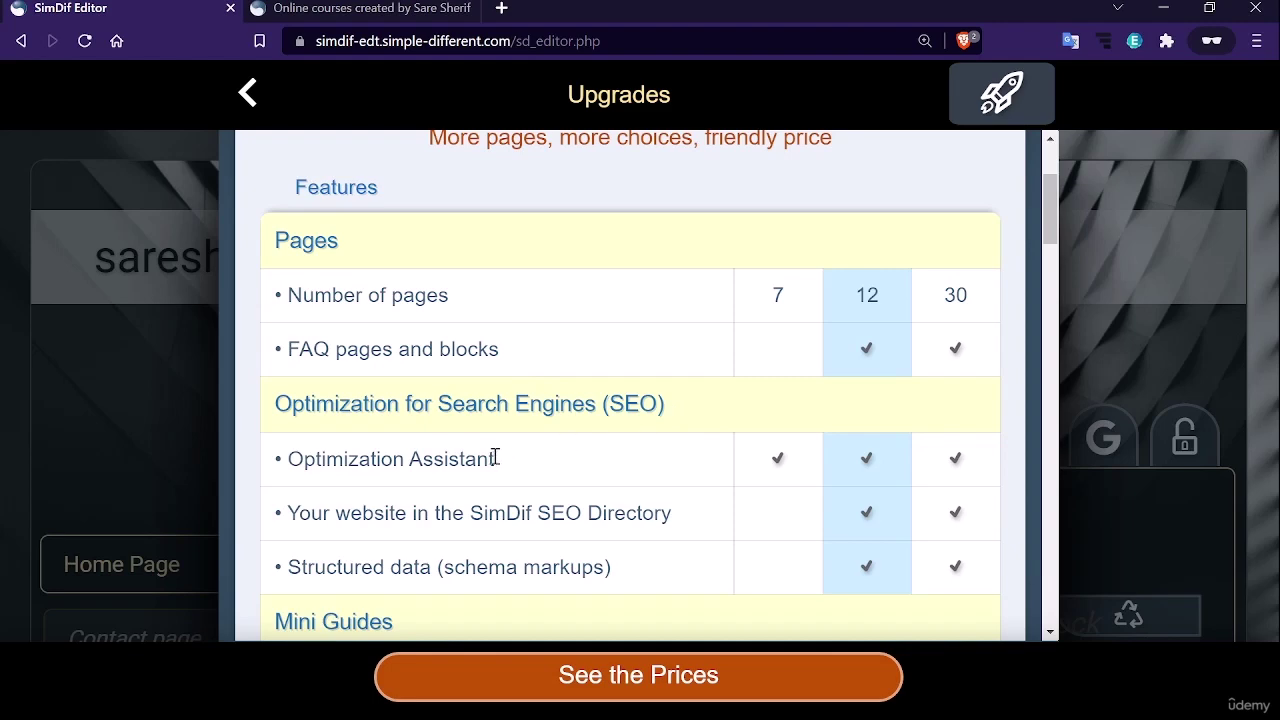
scroll(537, 440, "up", 2)
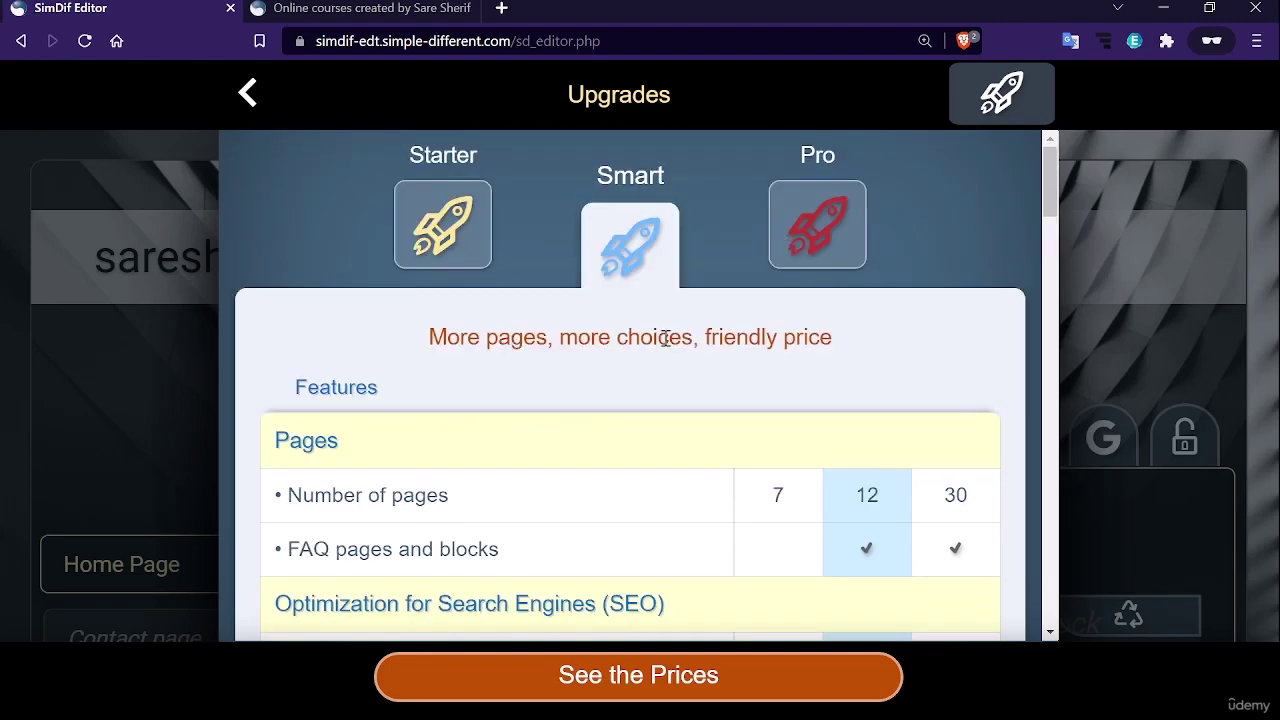
scroll(665, 338, "down", 1)
scroll(665, 338, "down", 2)
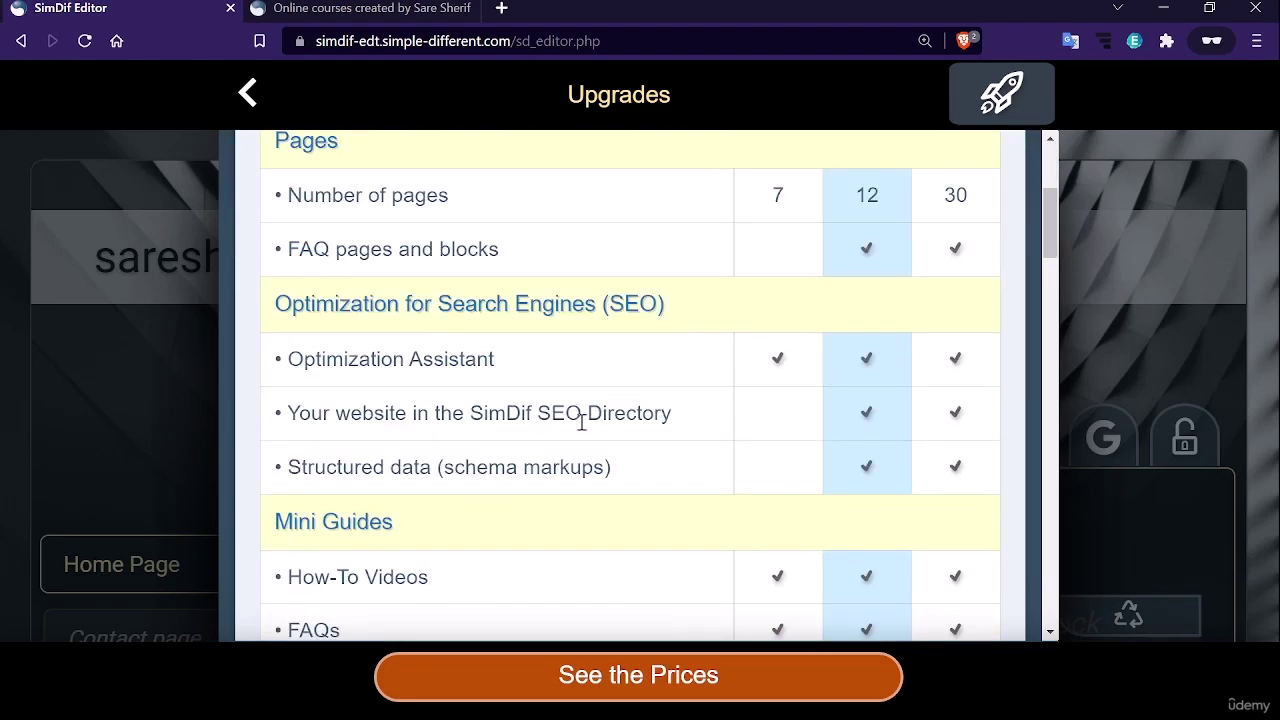
scroll(590, 415, "up", 3)
scroll(603, 414, "down", 3)
scroll(570, 442, "down", 1)
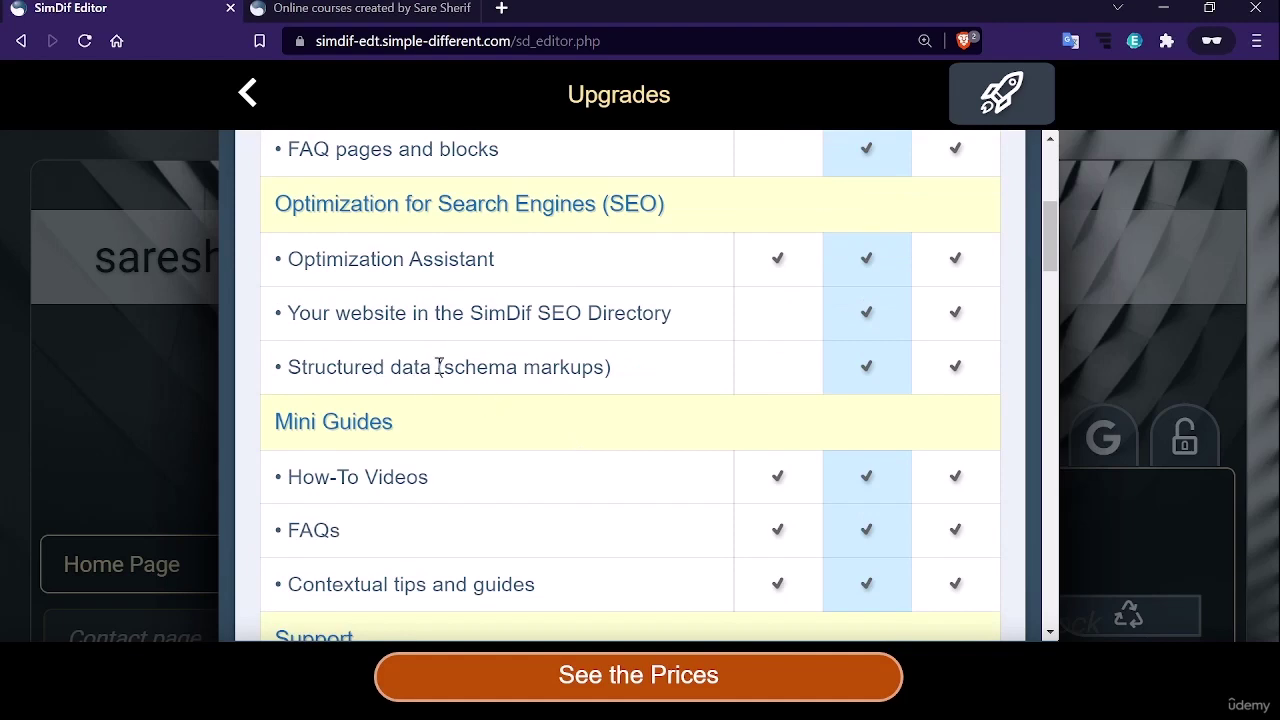
Examine the mini guides, support and e-commerce rows of the upgrade comparison against the plan columns
scroll(670, 363, "down", 3)
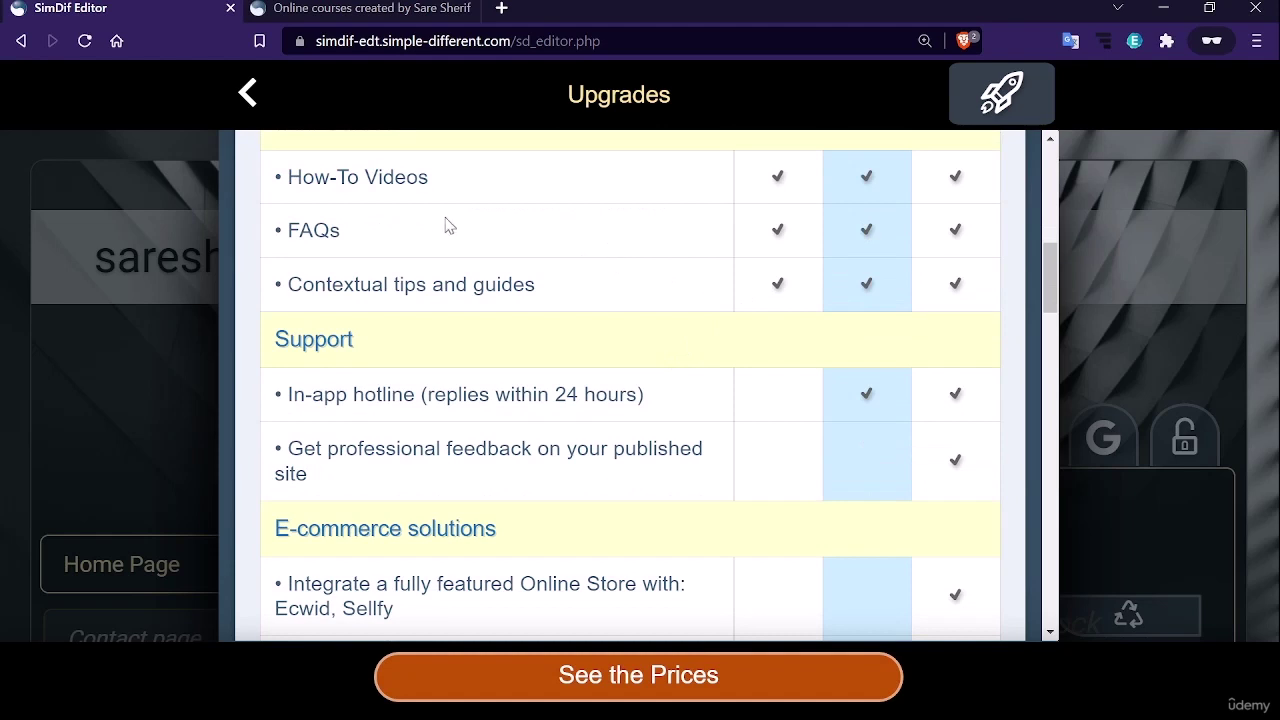
scroll(484, 262, "up", 2)
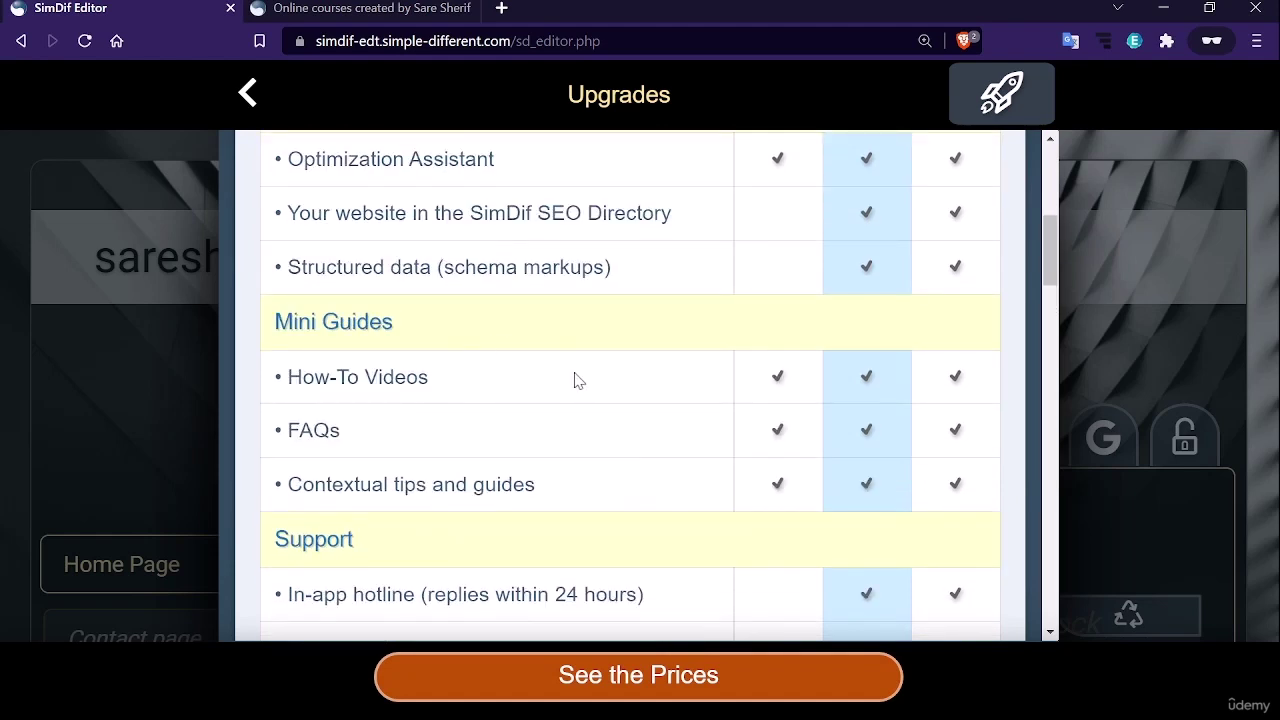
scroll(450, 365, "down", 1)
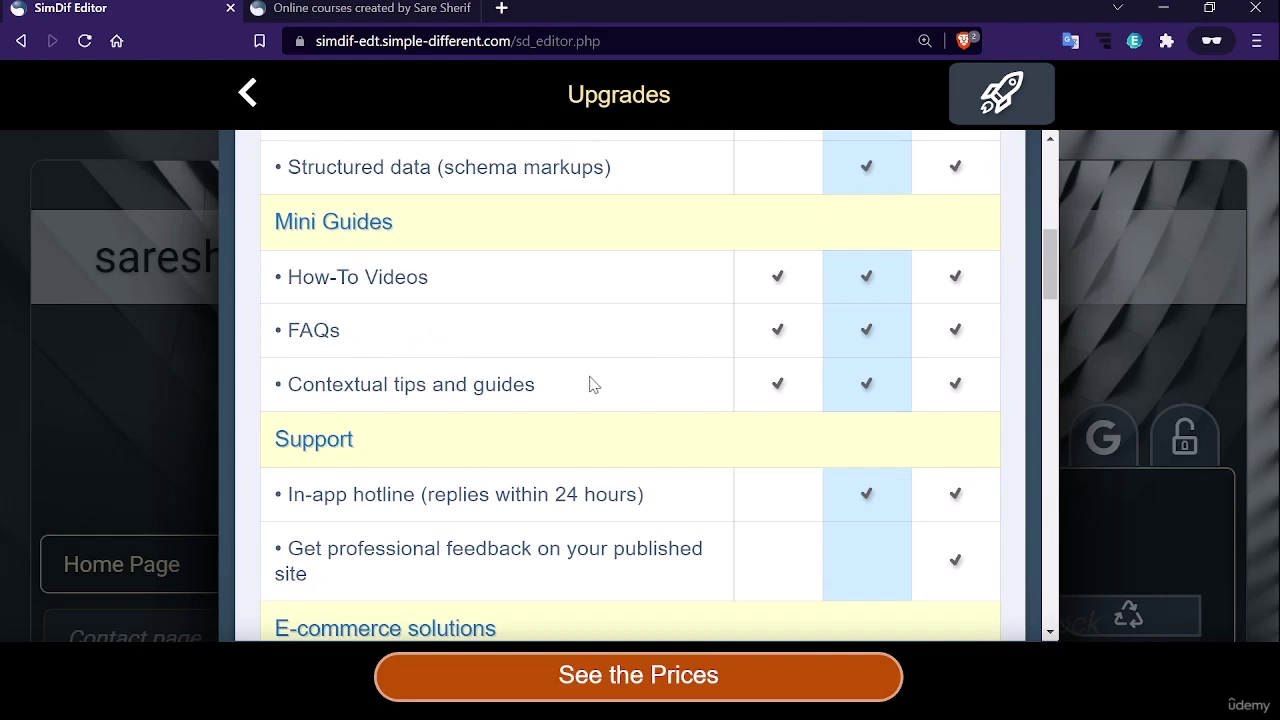
scroll(591, 383, "down", 1)
scroll(591, 383, "down", 4)
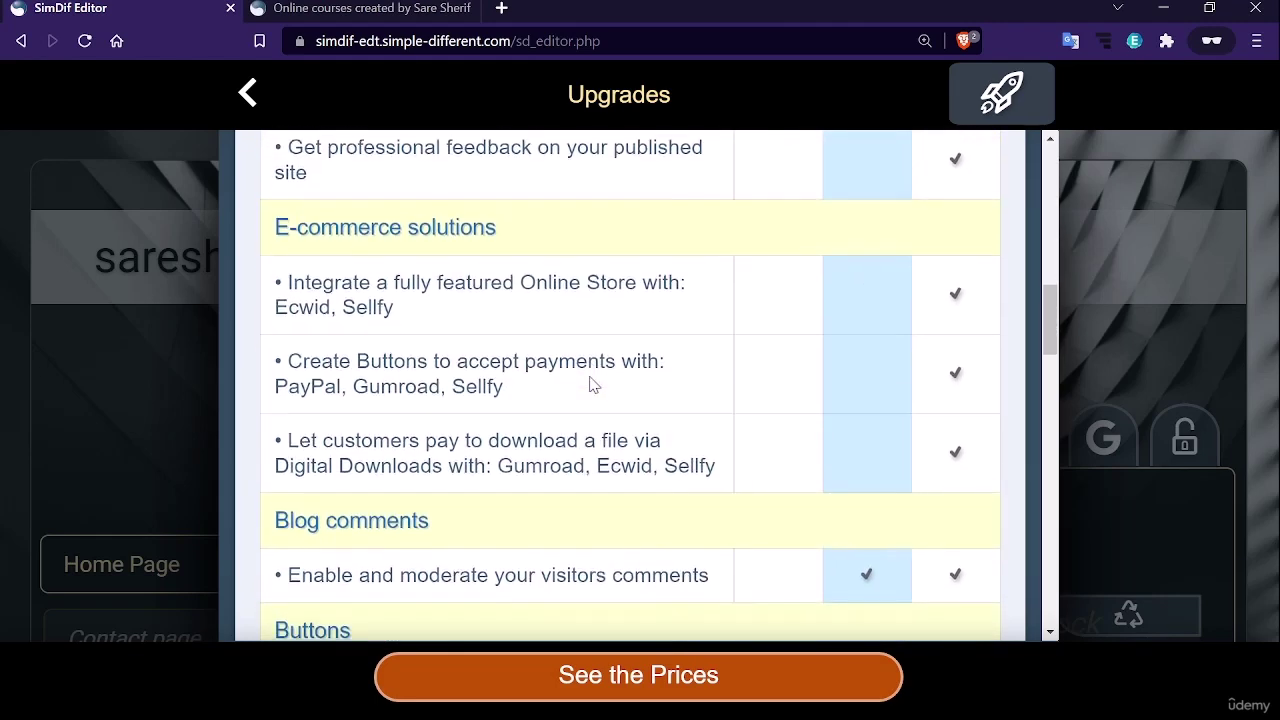
scroll(583, 329, "up", 5)
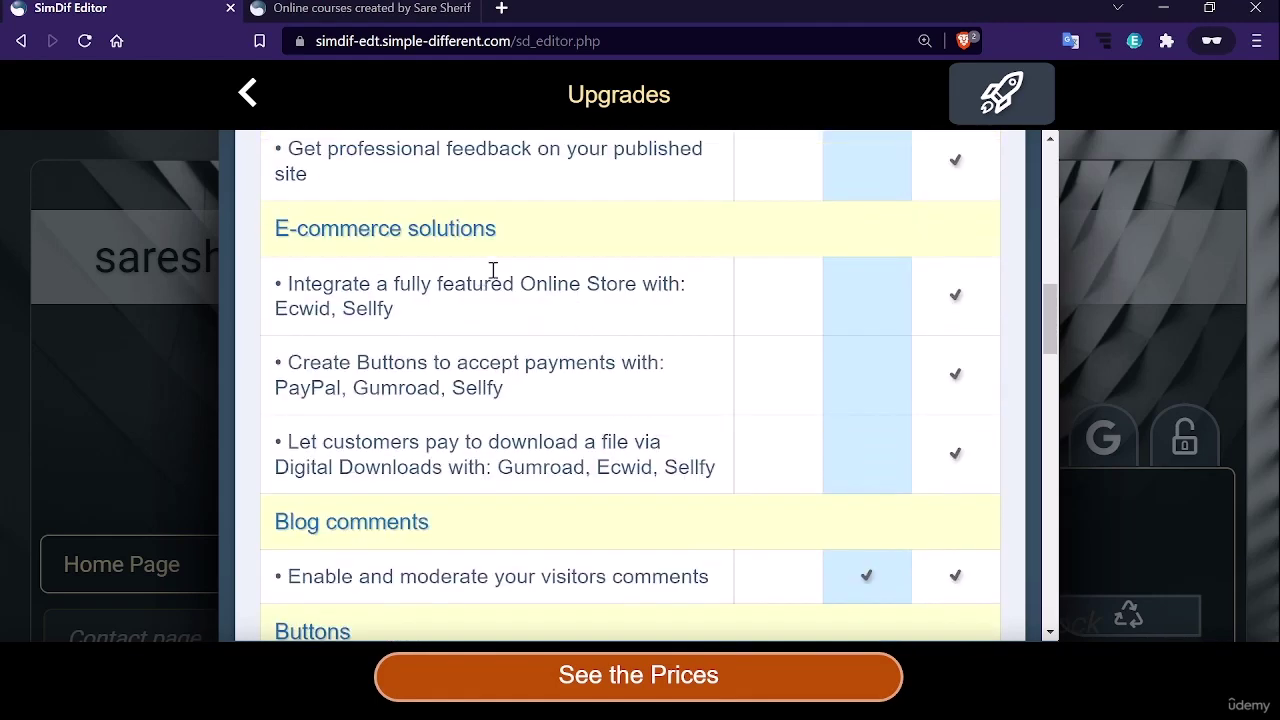
scroll(540, 323, "up", 6)
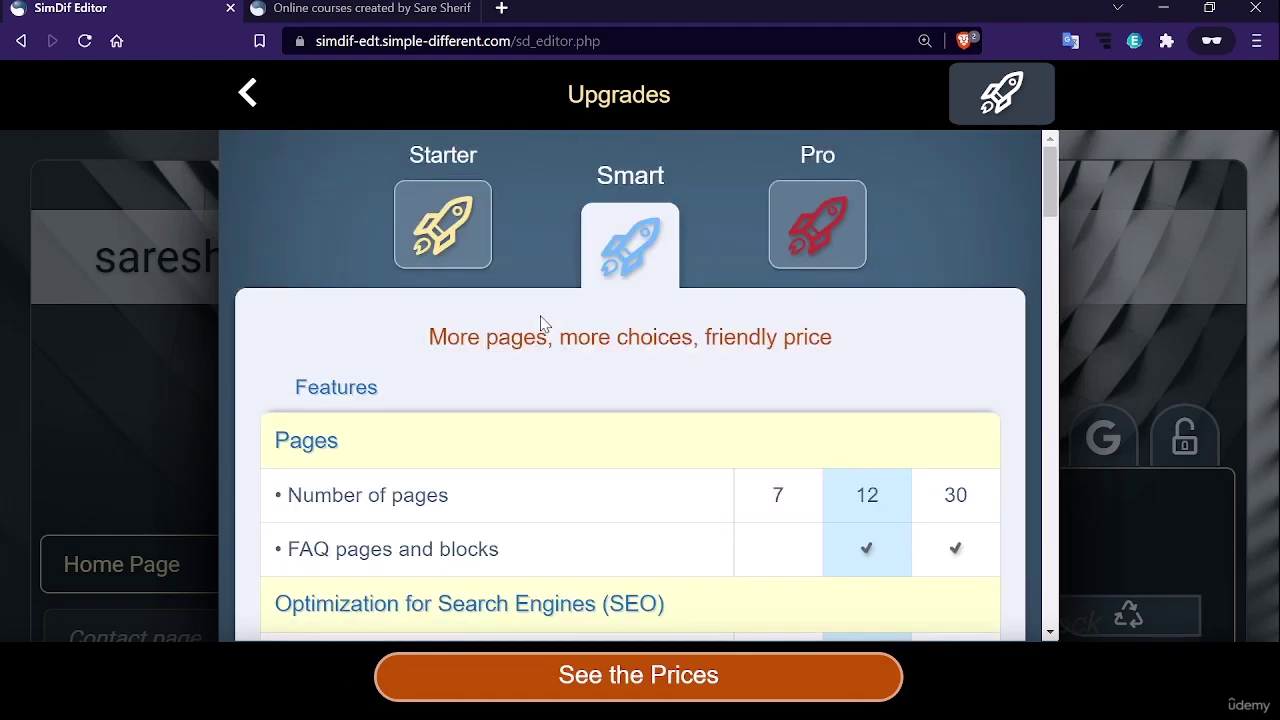
Review the upgrade comparison through to the domain name options, and return to Site Settings
scroll(540, 323, "down", 7)
scroll(540, 323, "down", 3)
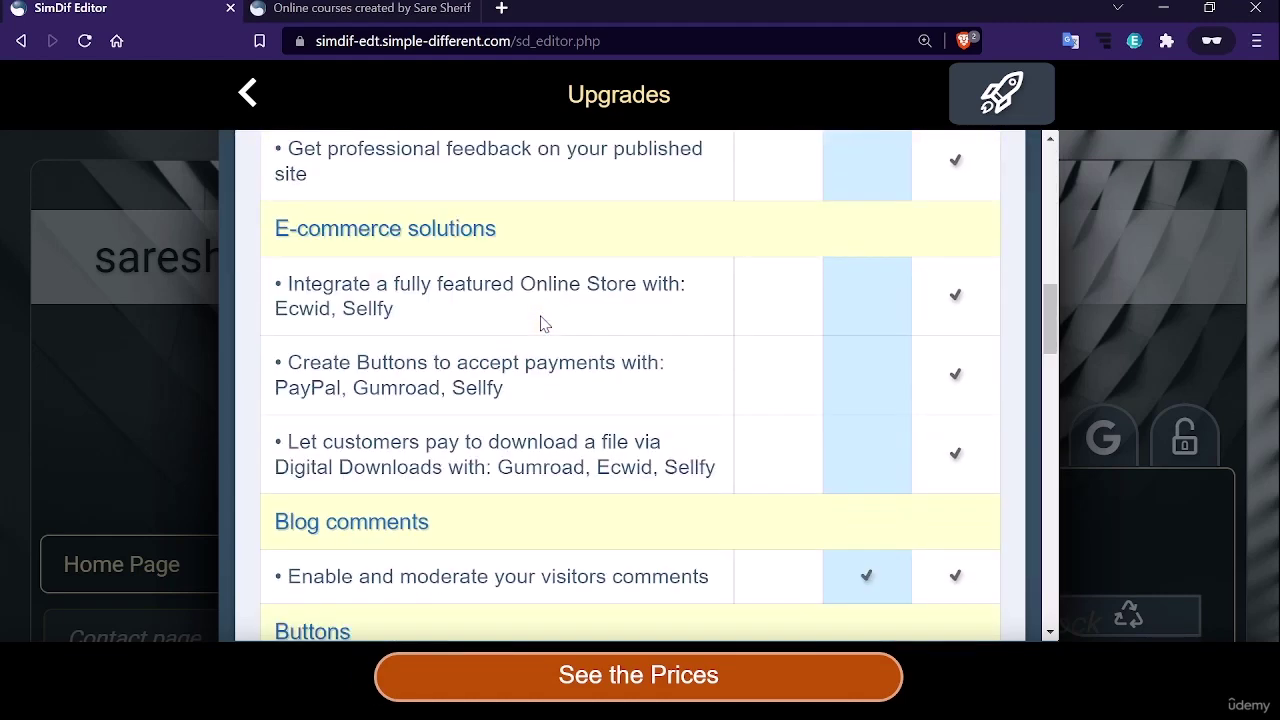
scroll(540, 323, "down", 1)
scroll(540, 323, "down", 9)
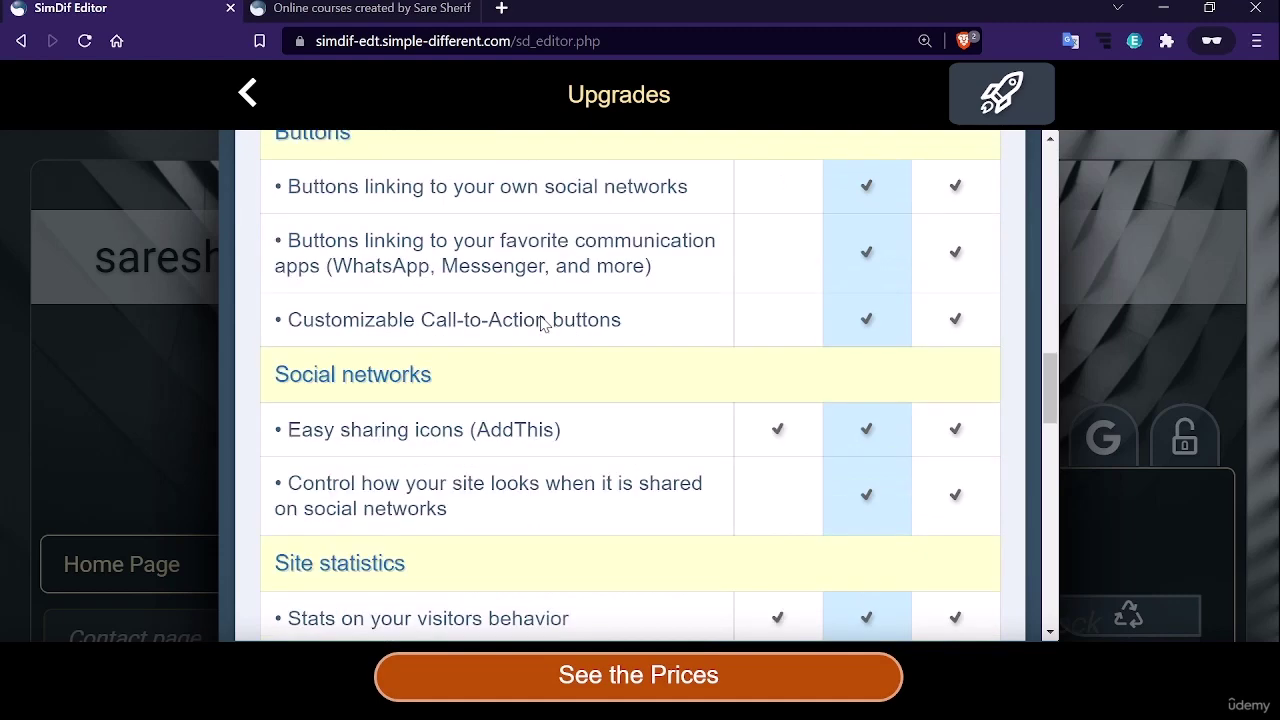
scroll(540, 323, "down", 8)
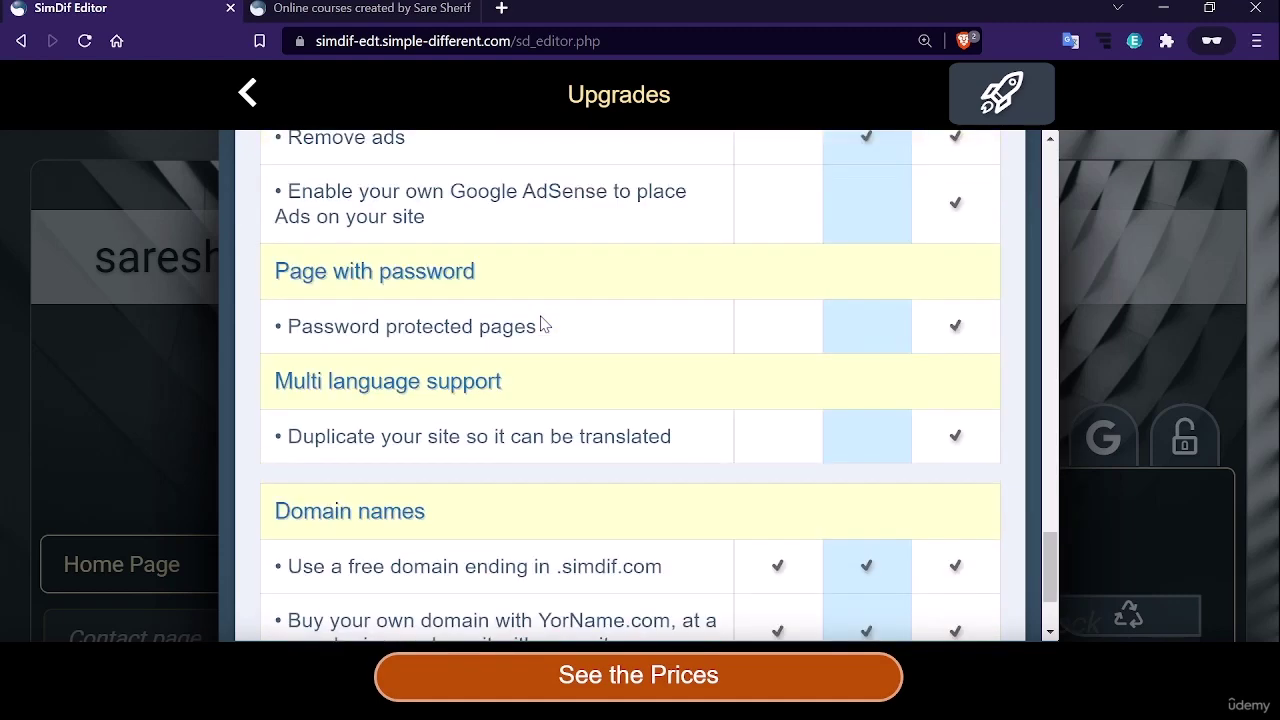
scroll(540, 323, "down", 2)
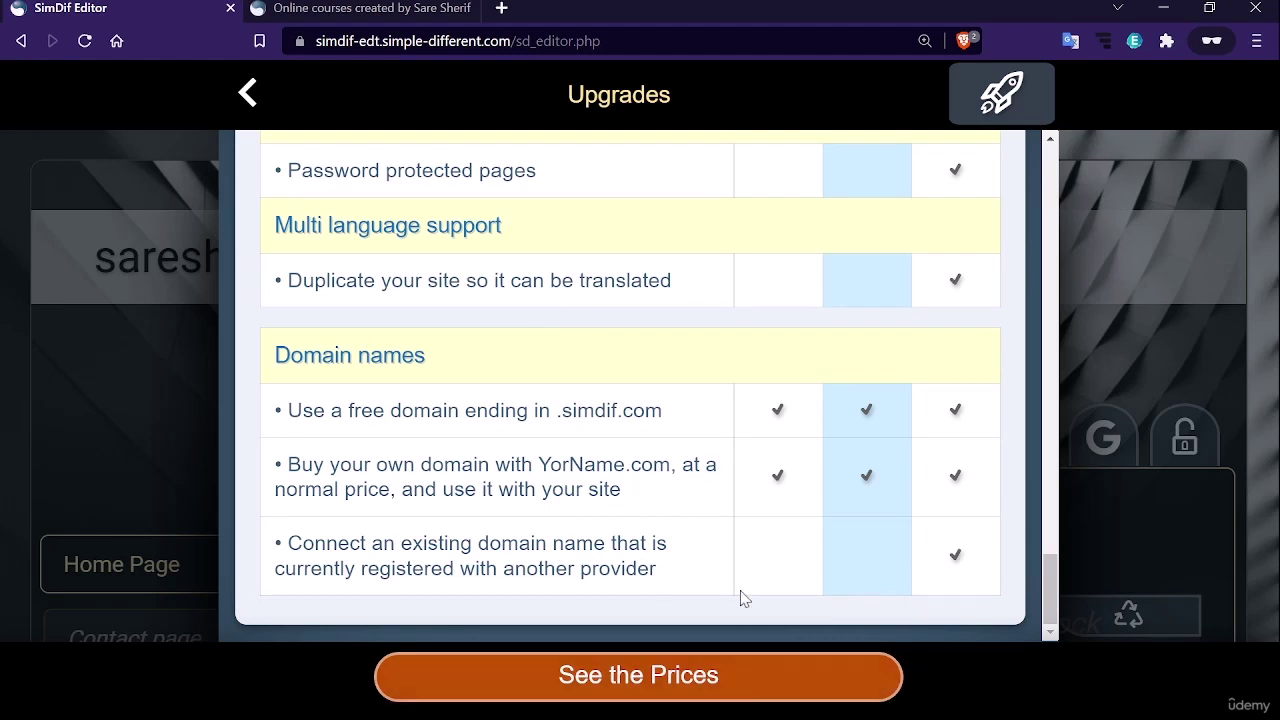
left_click(247, 93)
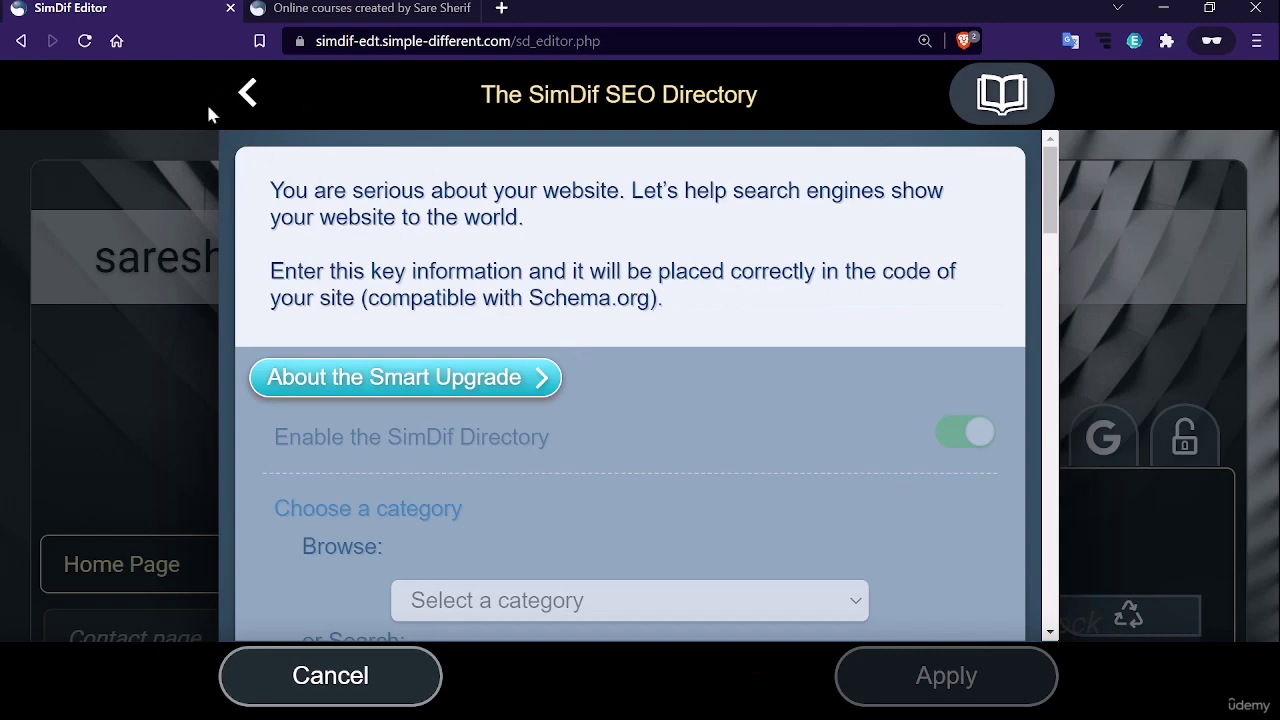
left_click(243, 93)
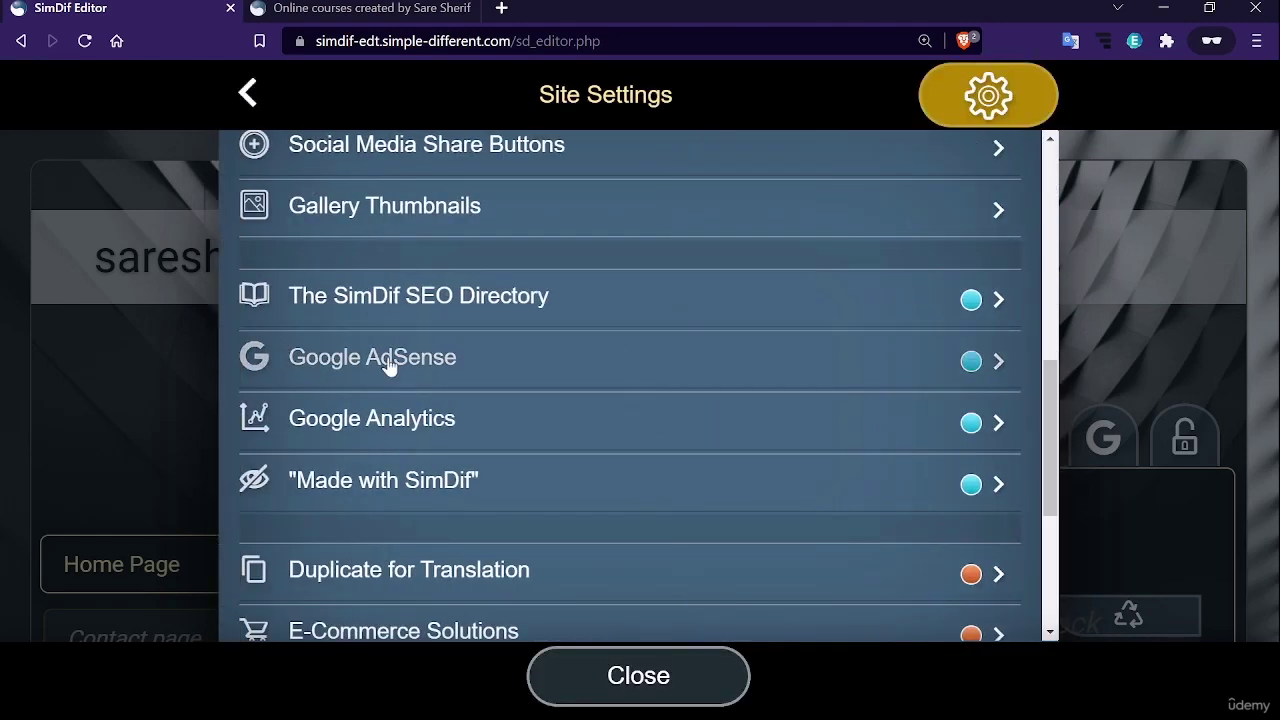
Look over the Google AdSense settings, including the Publisher ID field, and return to Site Settings without applying
scroll(459, 346, "down", 1)
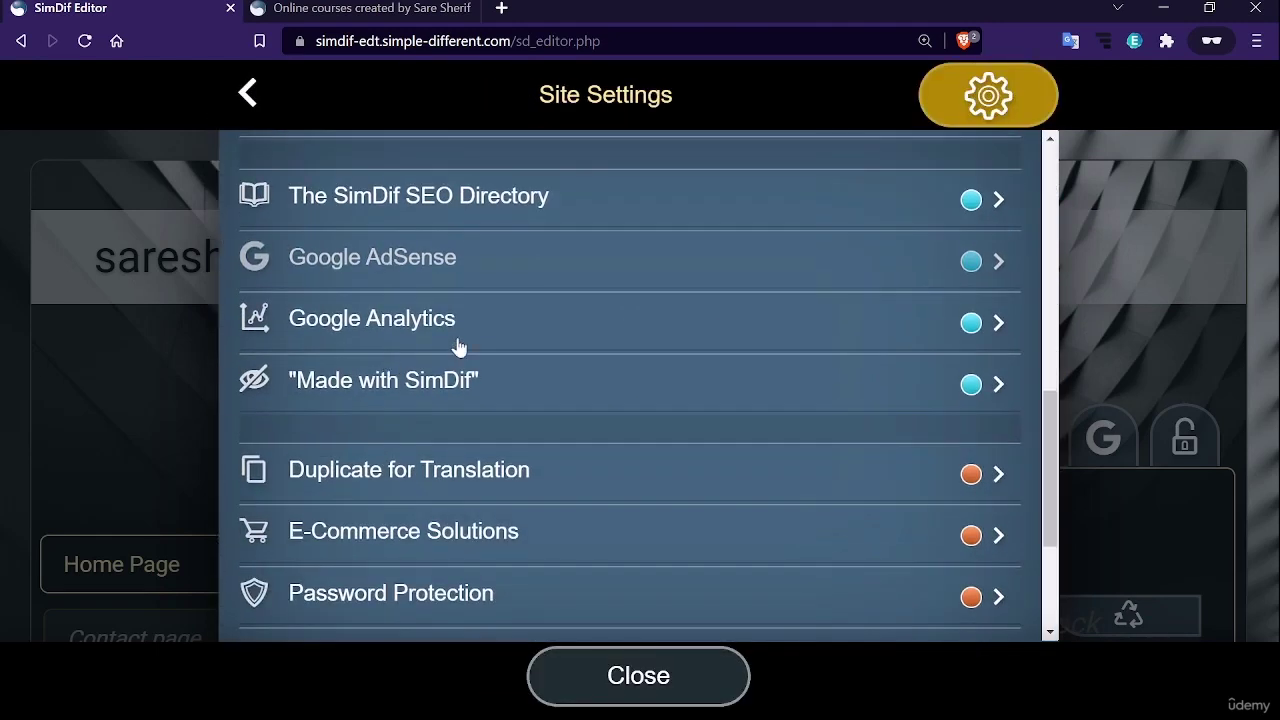
left_click(451, 262)
scroll(456, 372, "down", 6)
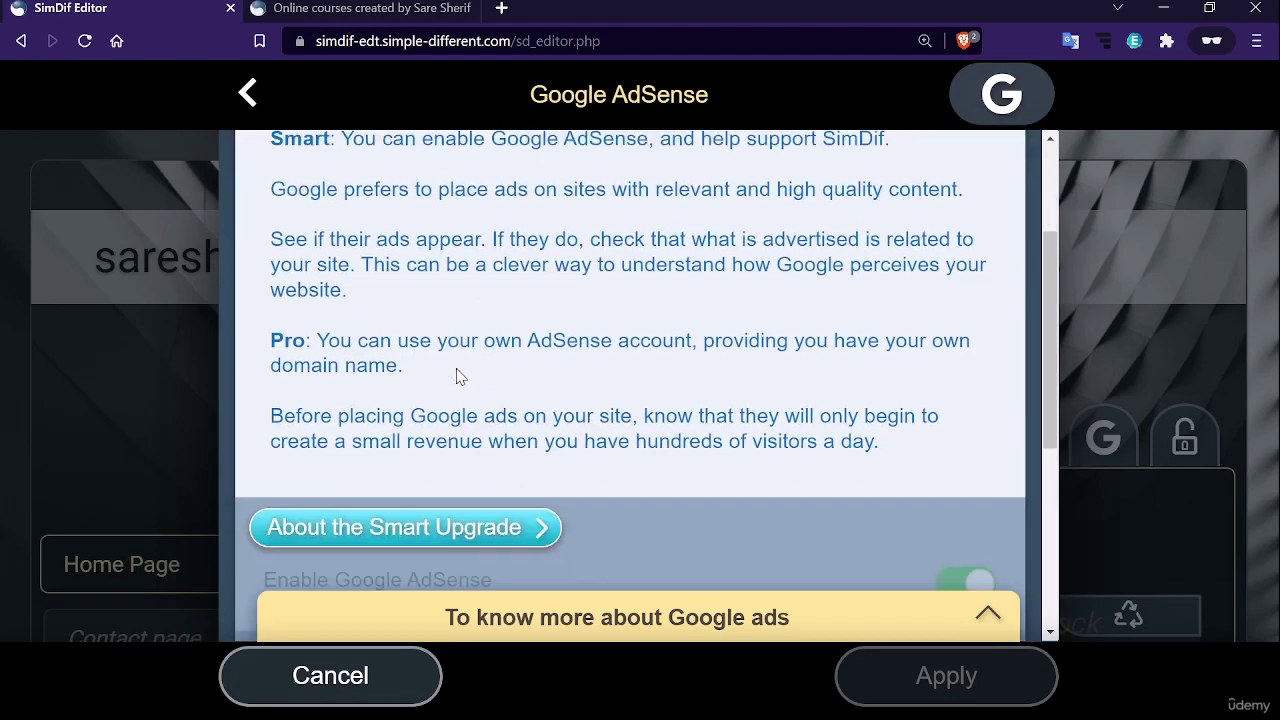
scroll(457, 370, "down", 2)
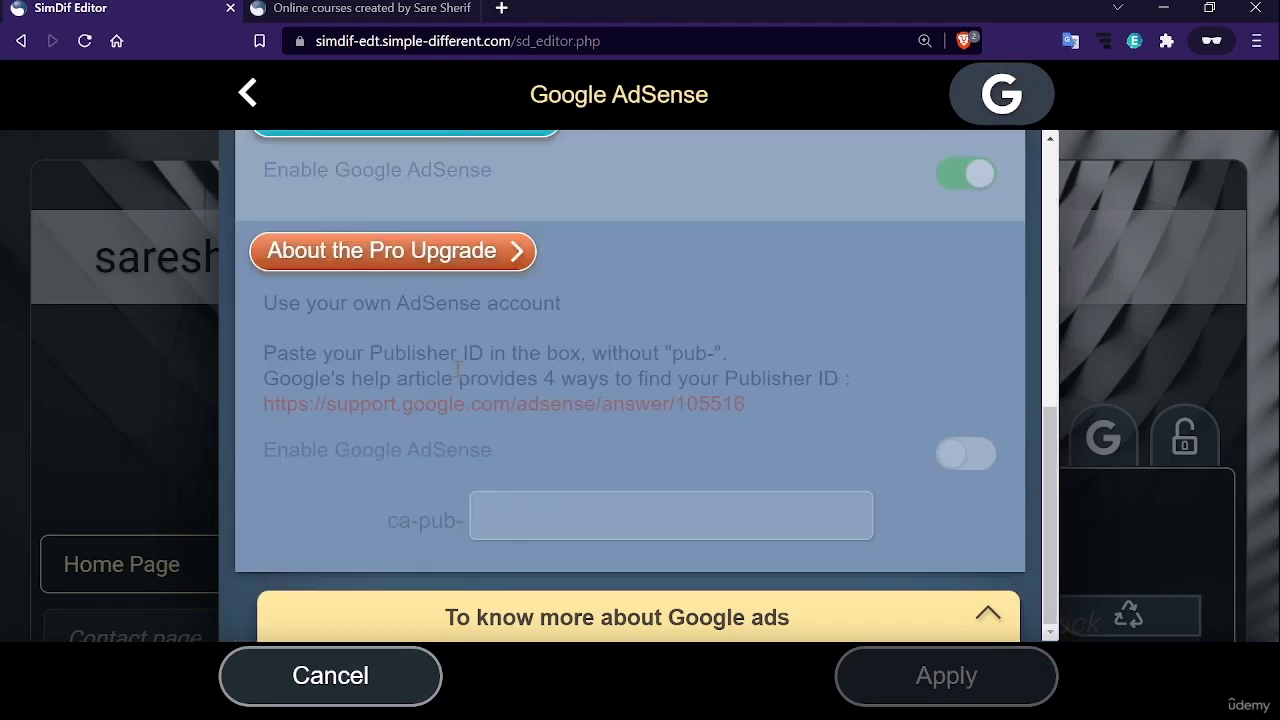
left_click(247, 95)
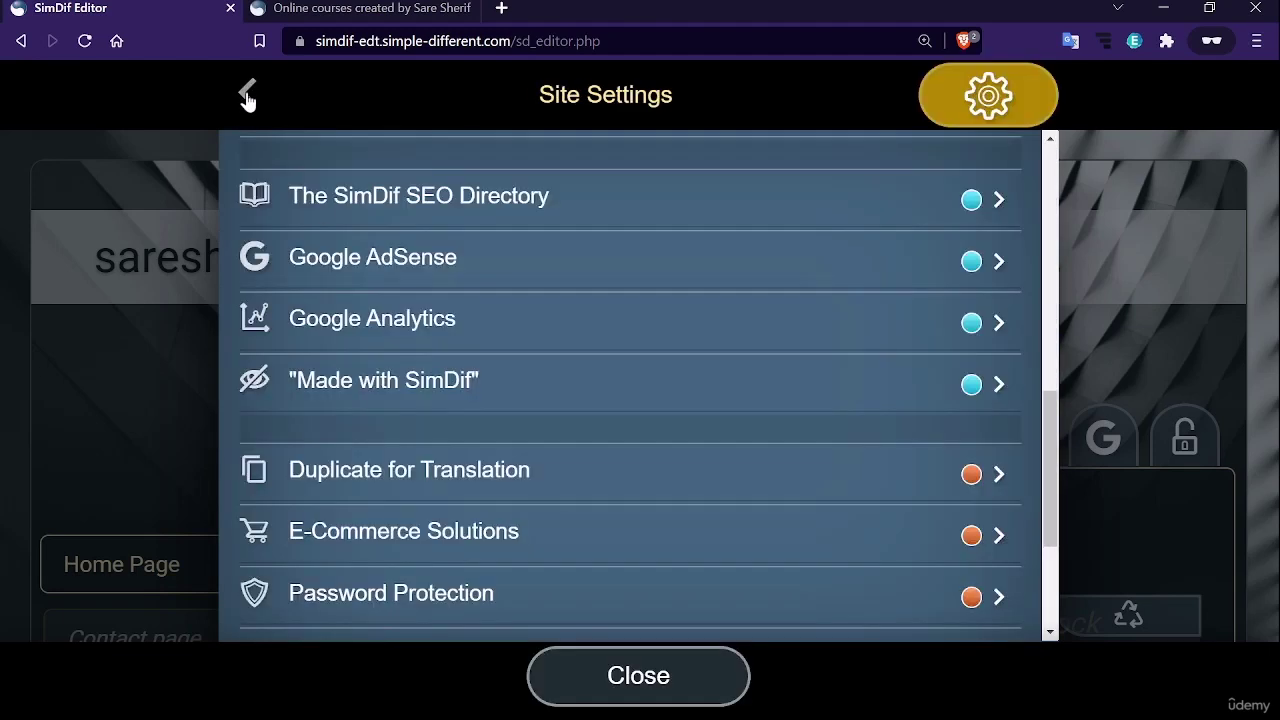
Look over the Google Analytics instructions and UA code fields, and return to Site Settings without applying
left_click(408, 326)
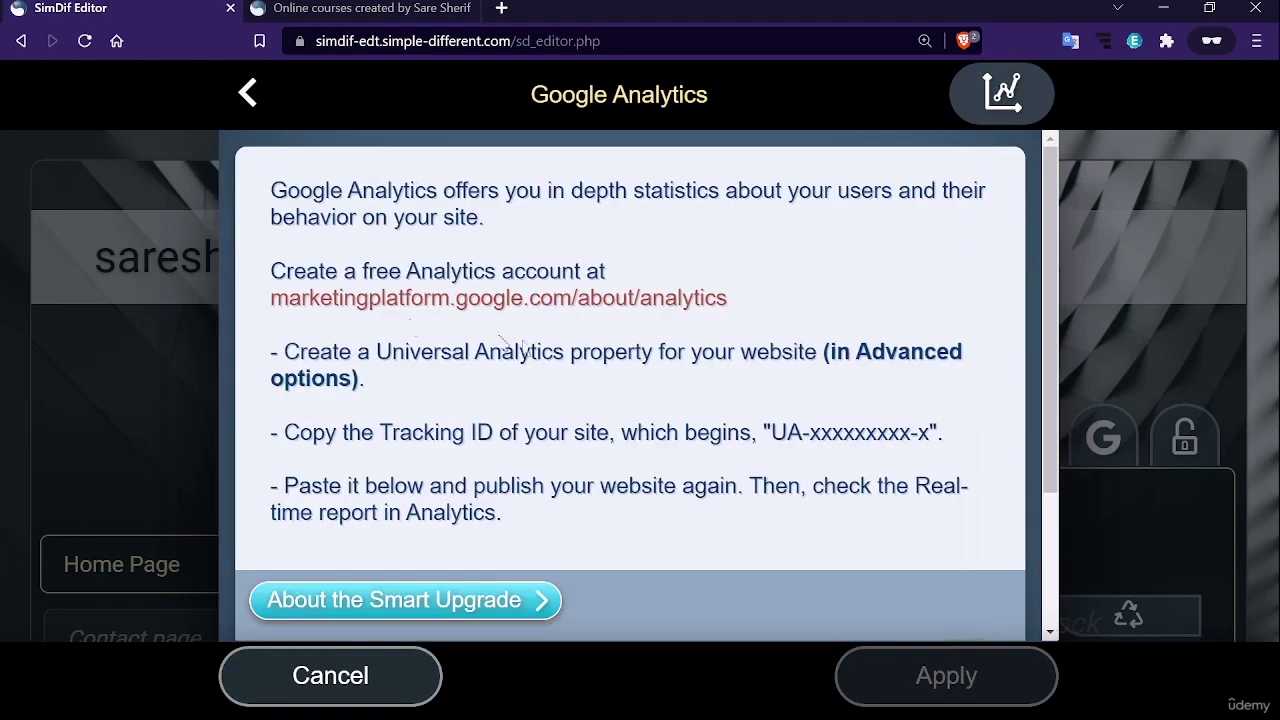
scroll(426, 377, "down", 2)
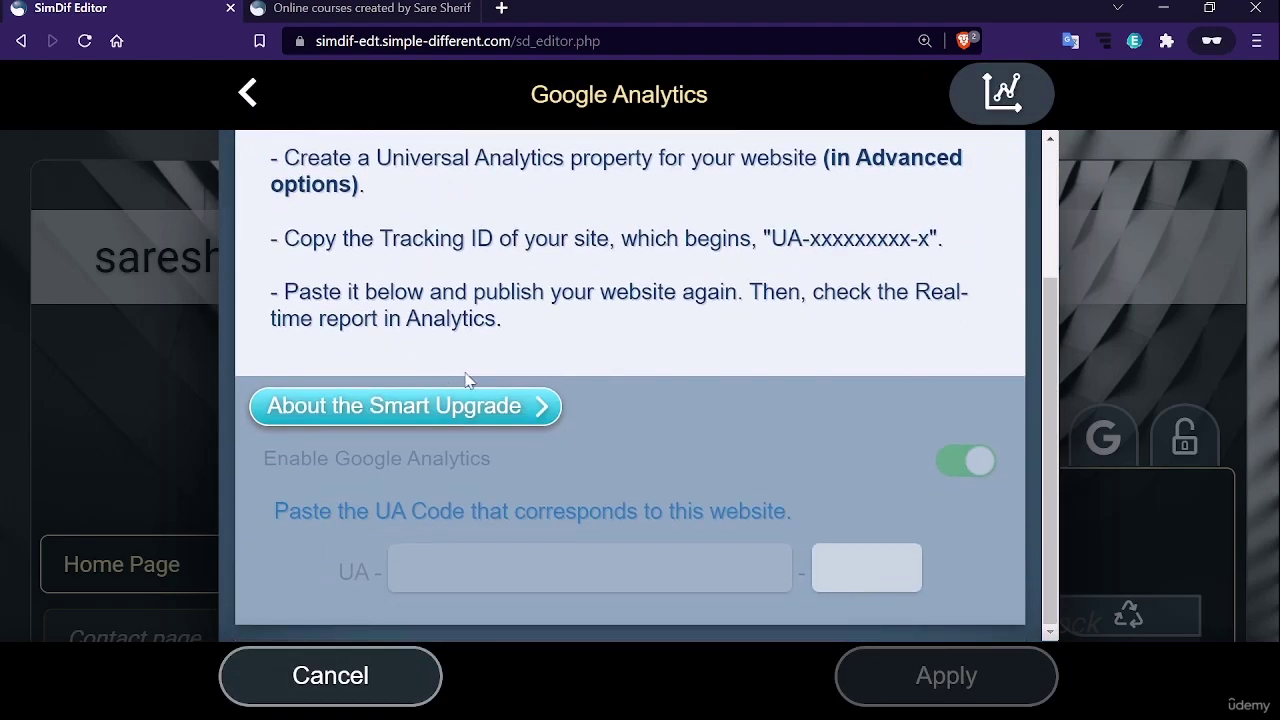
left_click(247, 93)
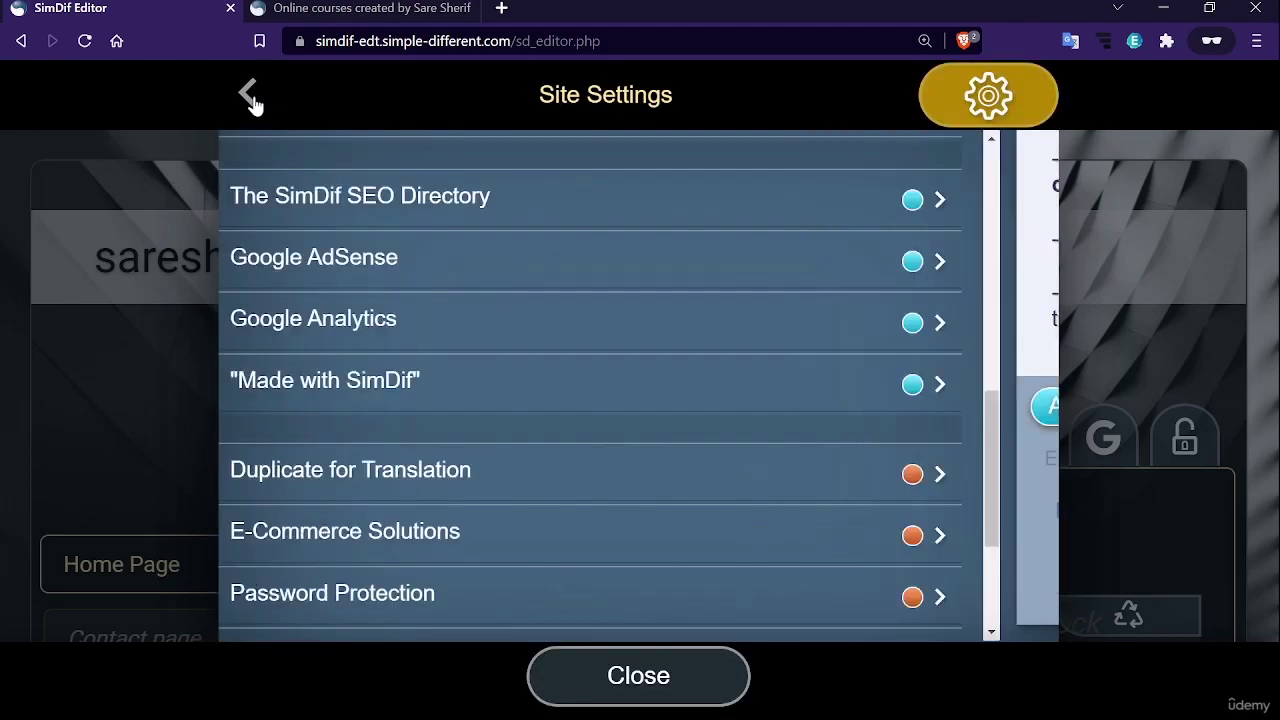
Check the "Made with SimDif" mention in the published site's footer and view its setting in the editor without applying
scroll(490, 300, "down", 2)
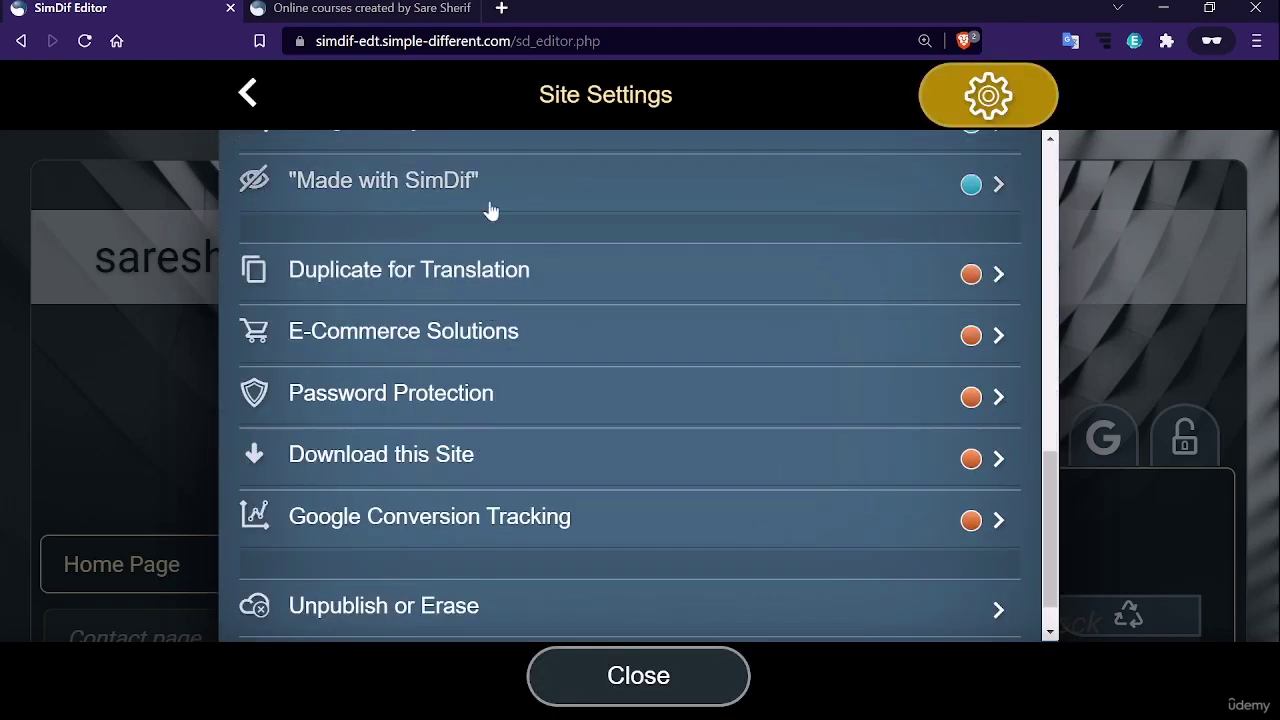
key("ctrl+Tab")
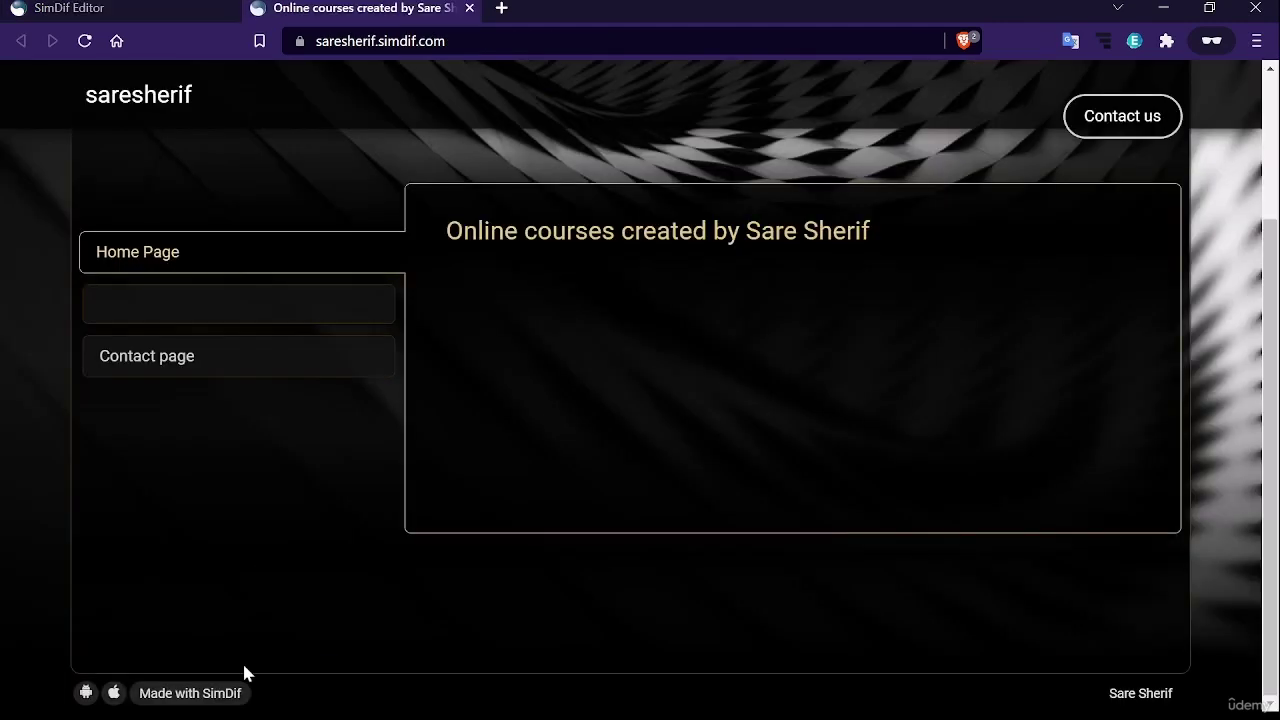
left_click_drag(265, 693, 50, 699)
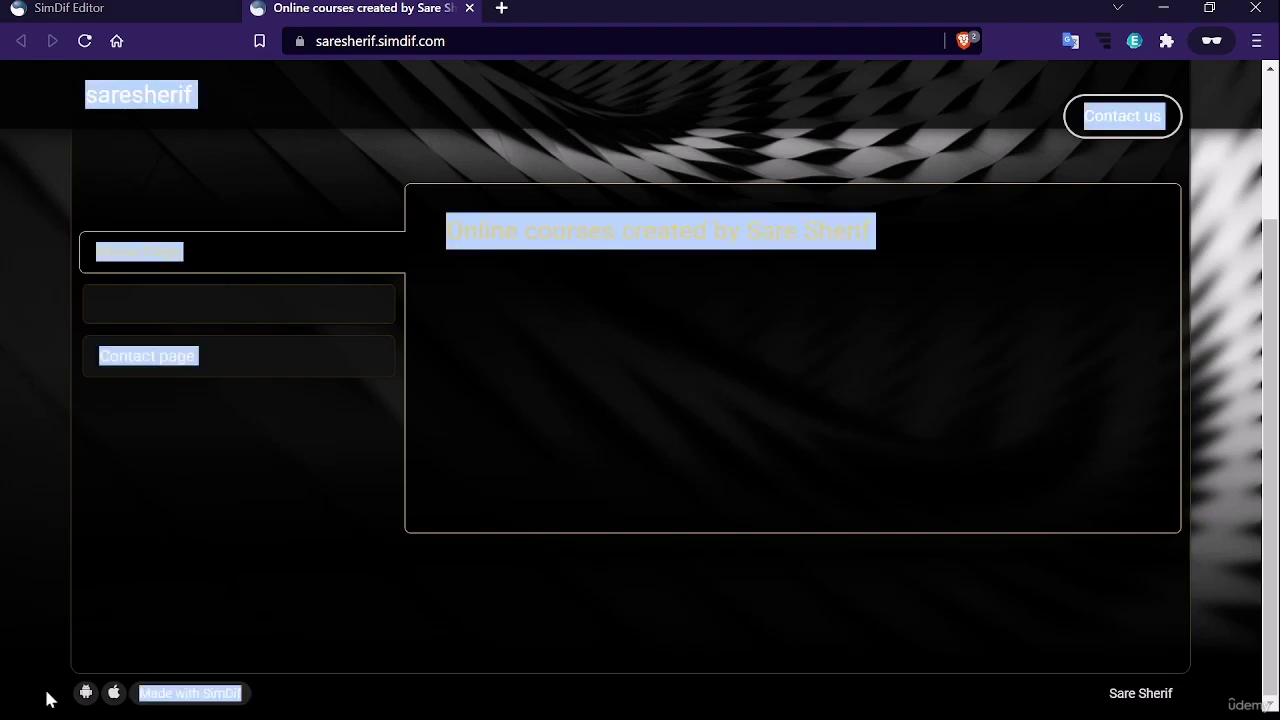
left_click(50, 699)
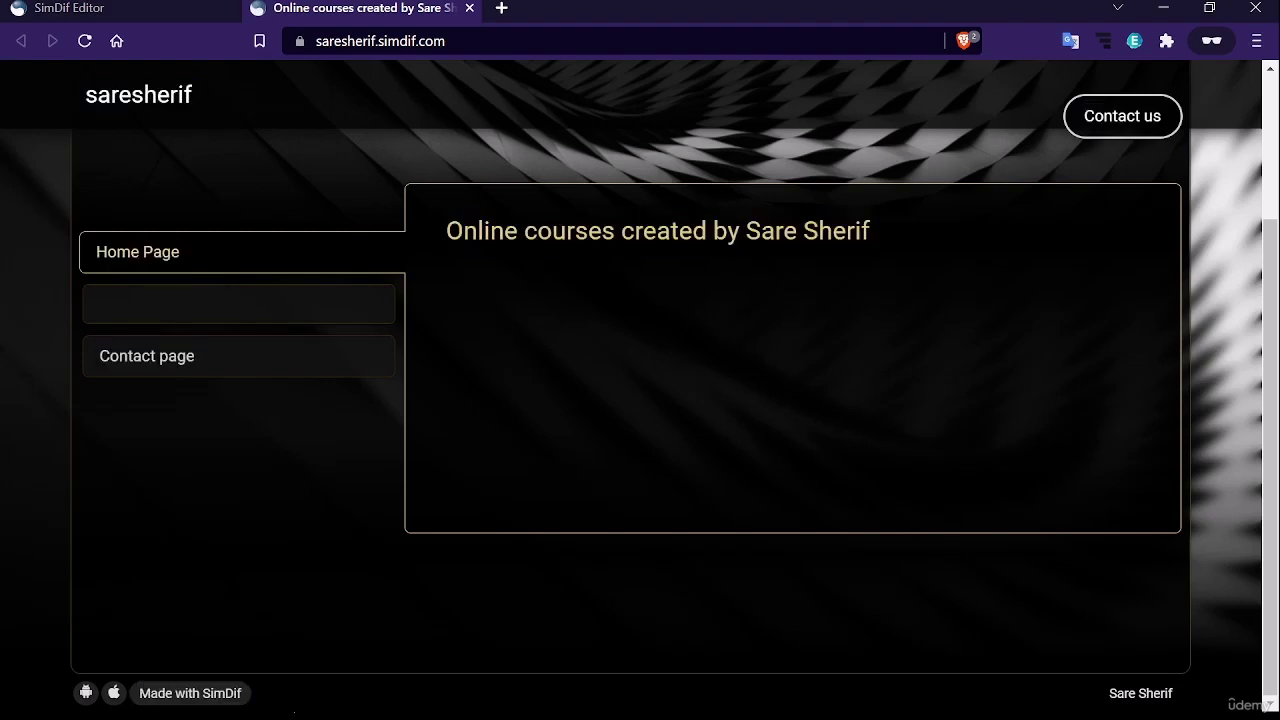
key("ctrl+shift+Tab")
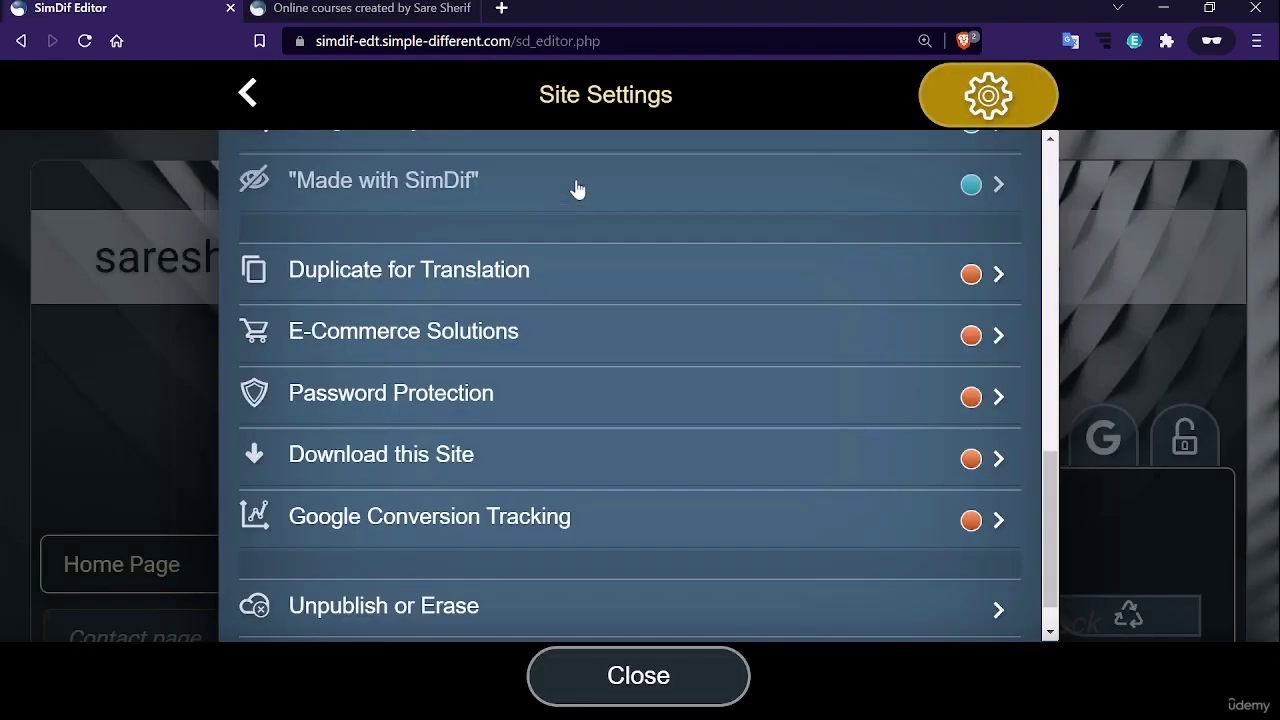
left_click(578, 190)
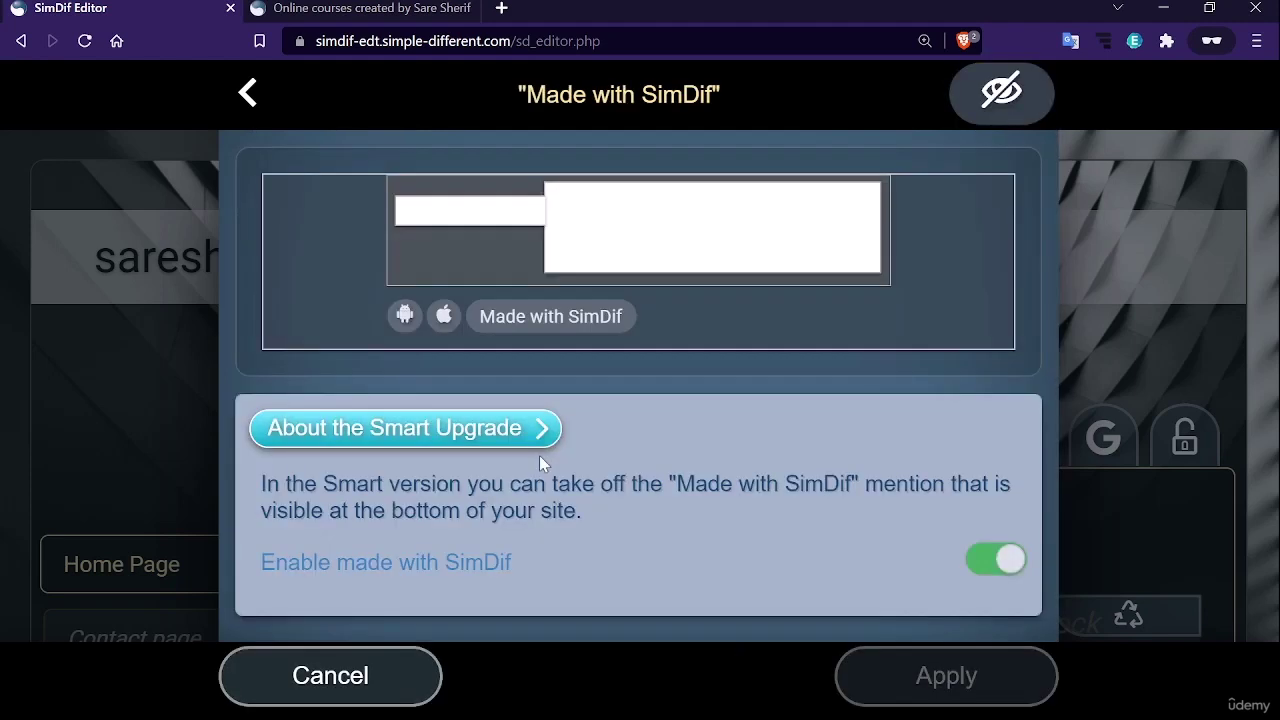
left_click(246, 95)
Open the Duplicate for Translation settings and look over the duplicated site name field
left_click(750, 292)
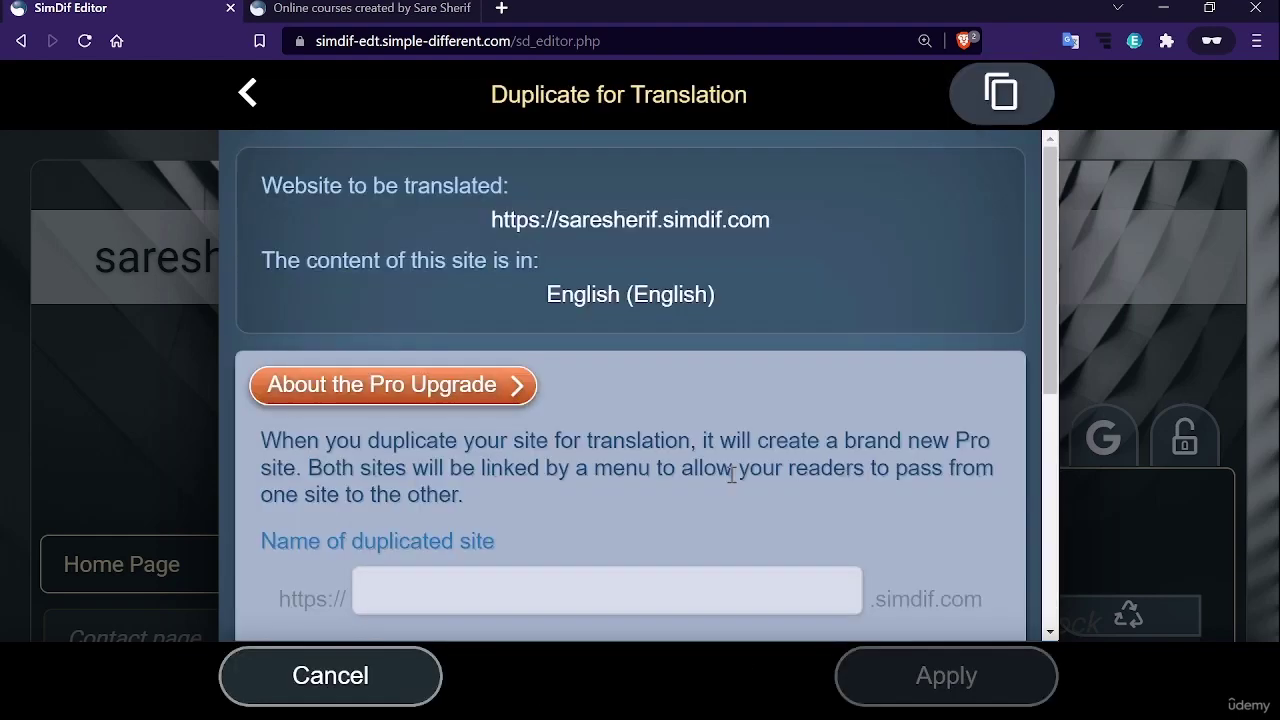
scroll(731, 474, "down", 1)
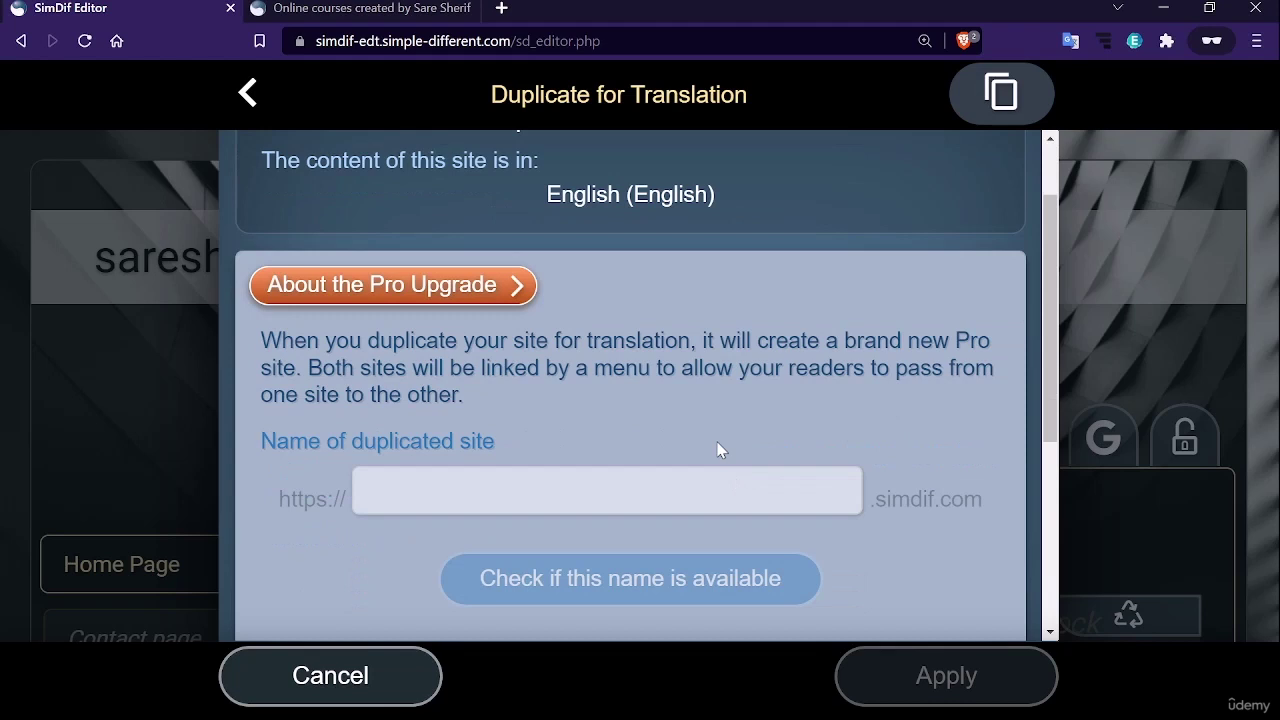
Review the Duplicate for Translation options for site name, written language and translation method, and return to Site Settings
scroll(720, 450, "up", 1)
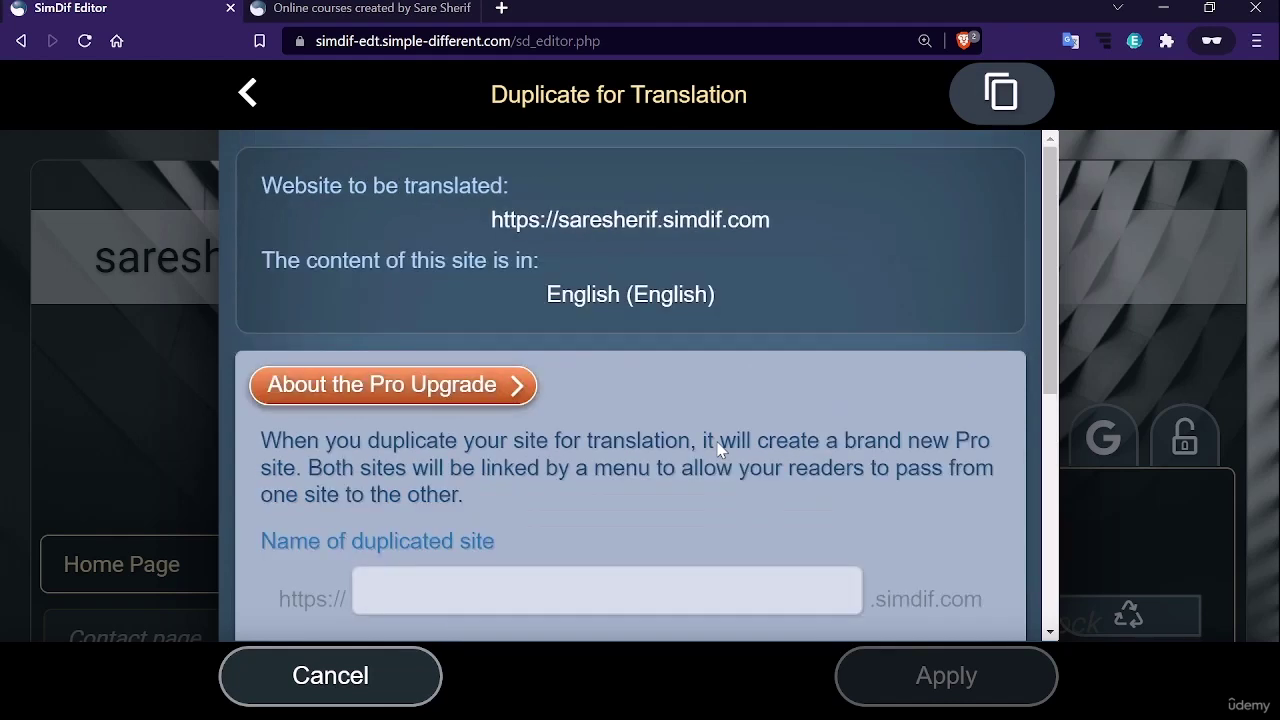
scroll(720, 450, "down", 2)
scroll(720, 450, "down", 3)
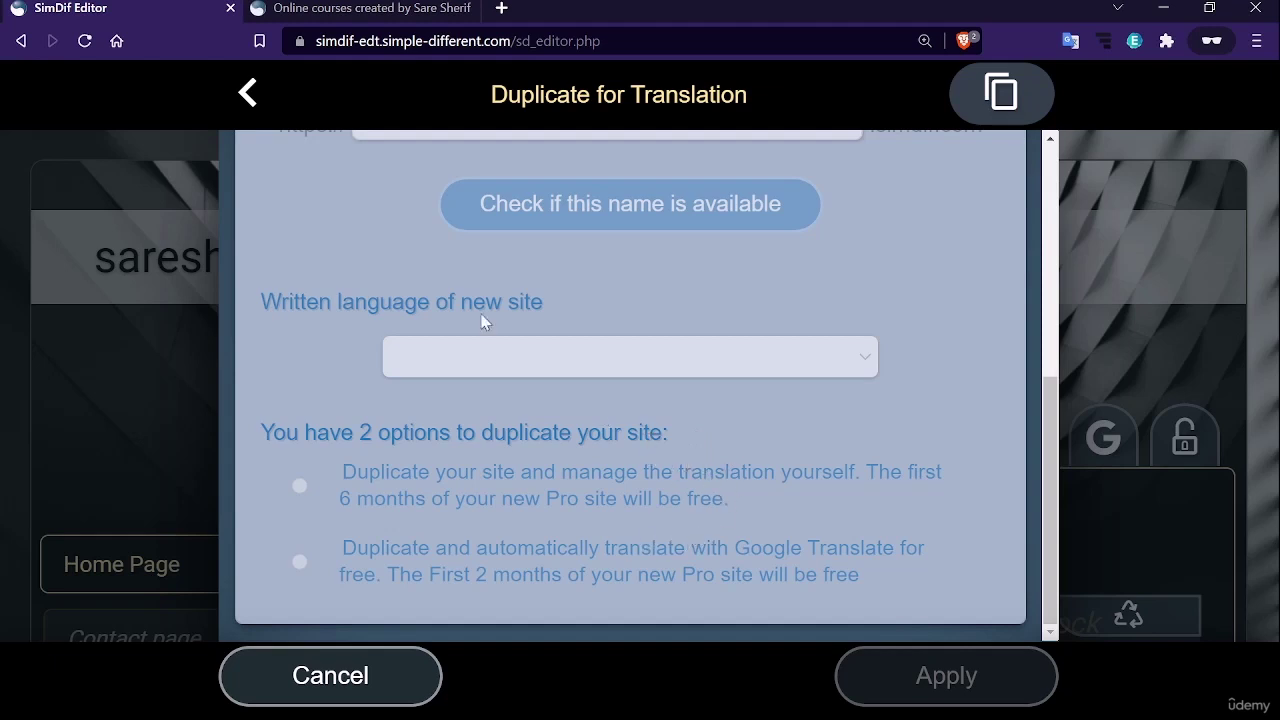
left_click(250, 93)
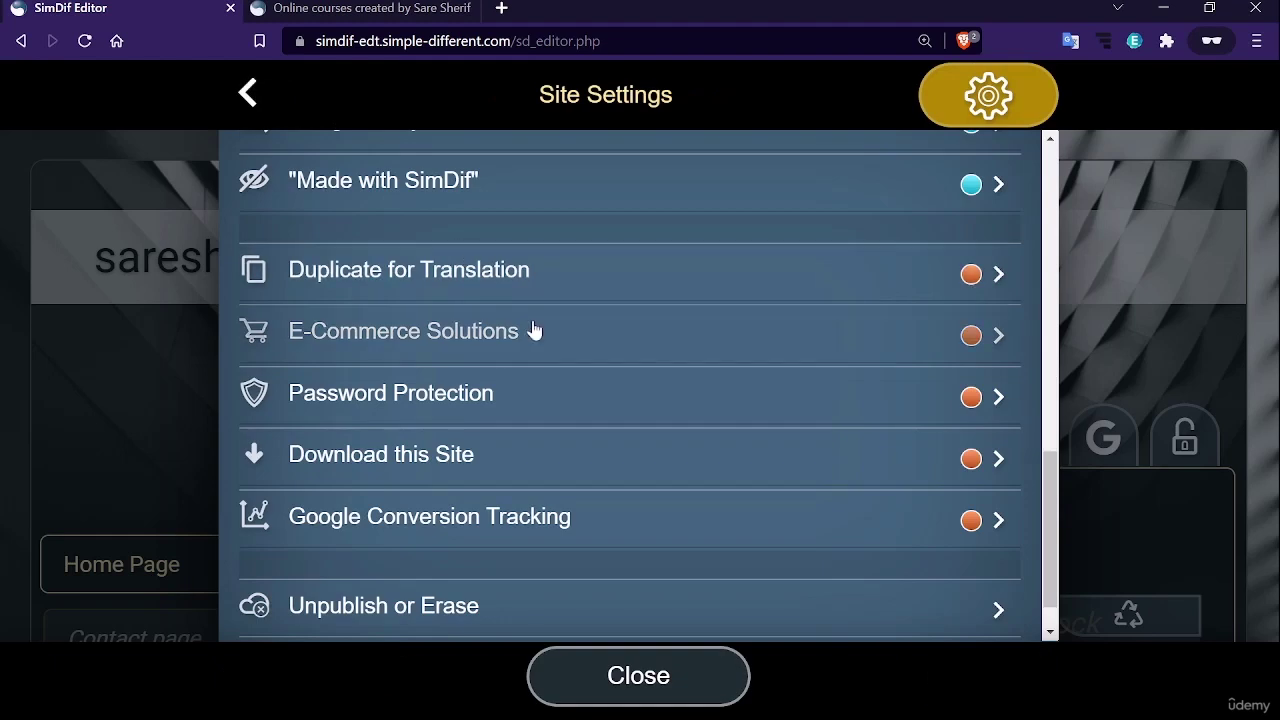
Review the Password Protection settings for restricting access to individual pages, and return to Site Settings
scroll(500, 340, "down", 1)
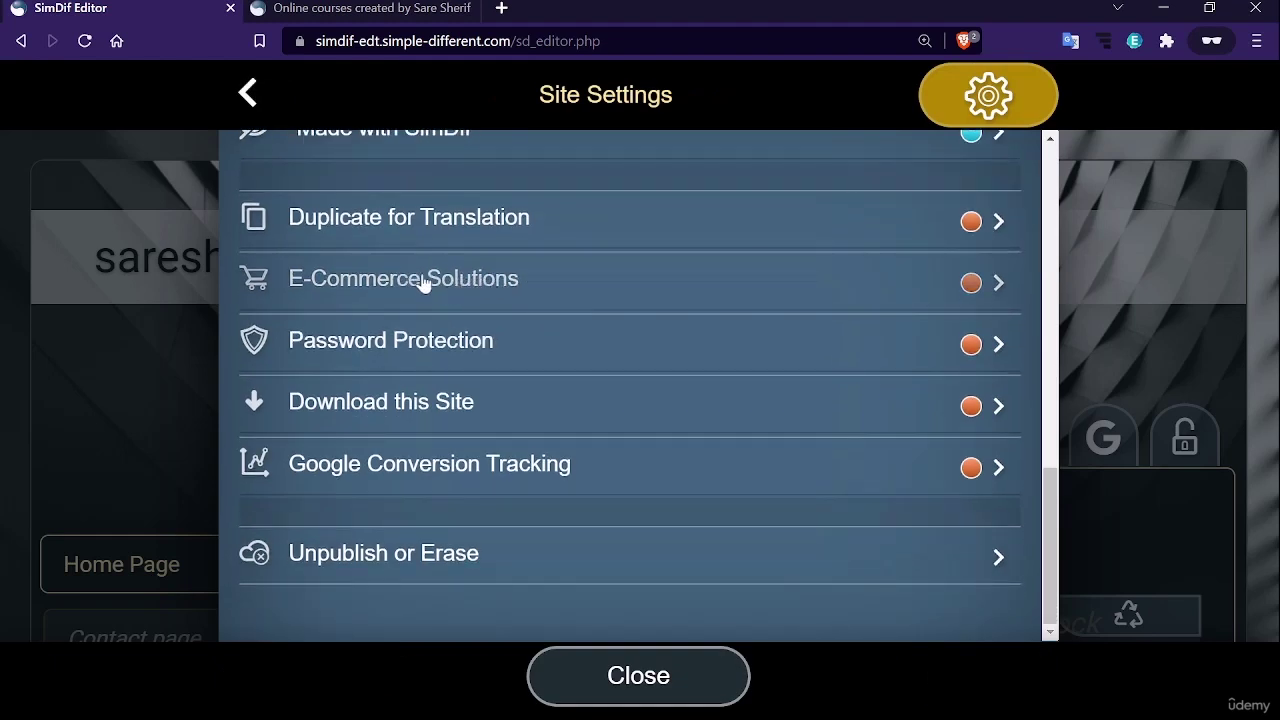
left_click(424, 345)
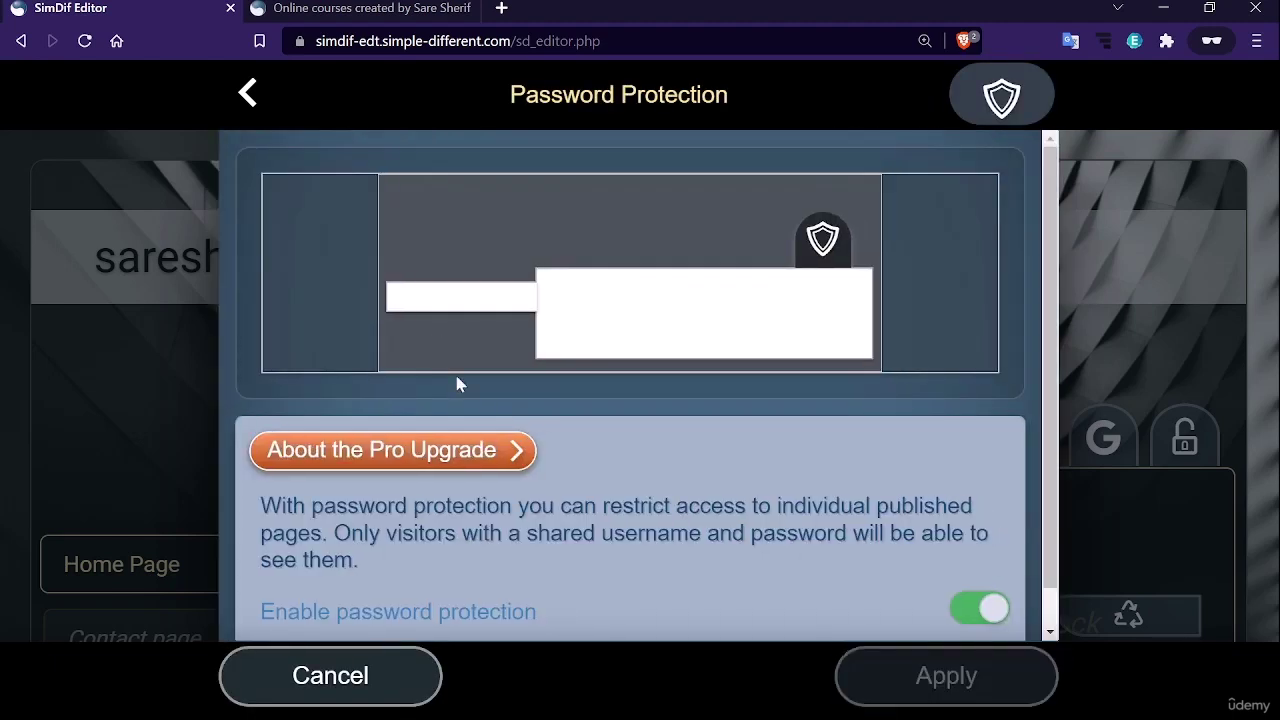
scroll(457, 380, "down", 1)
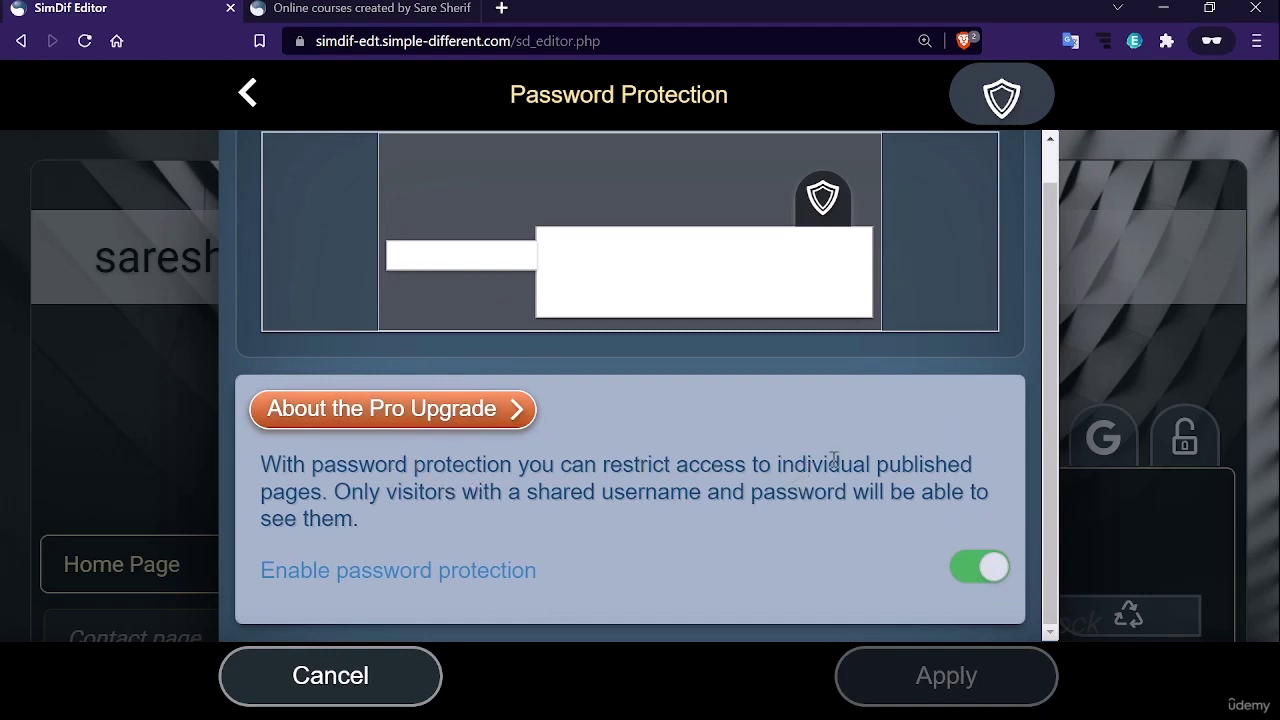
scroll(750, 459, "up", 1)
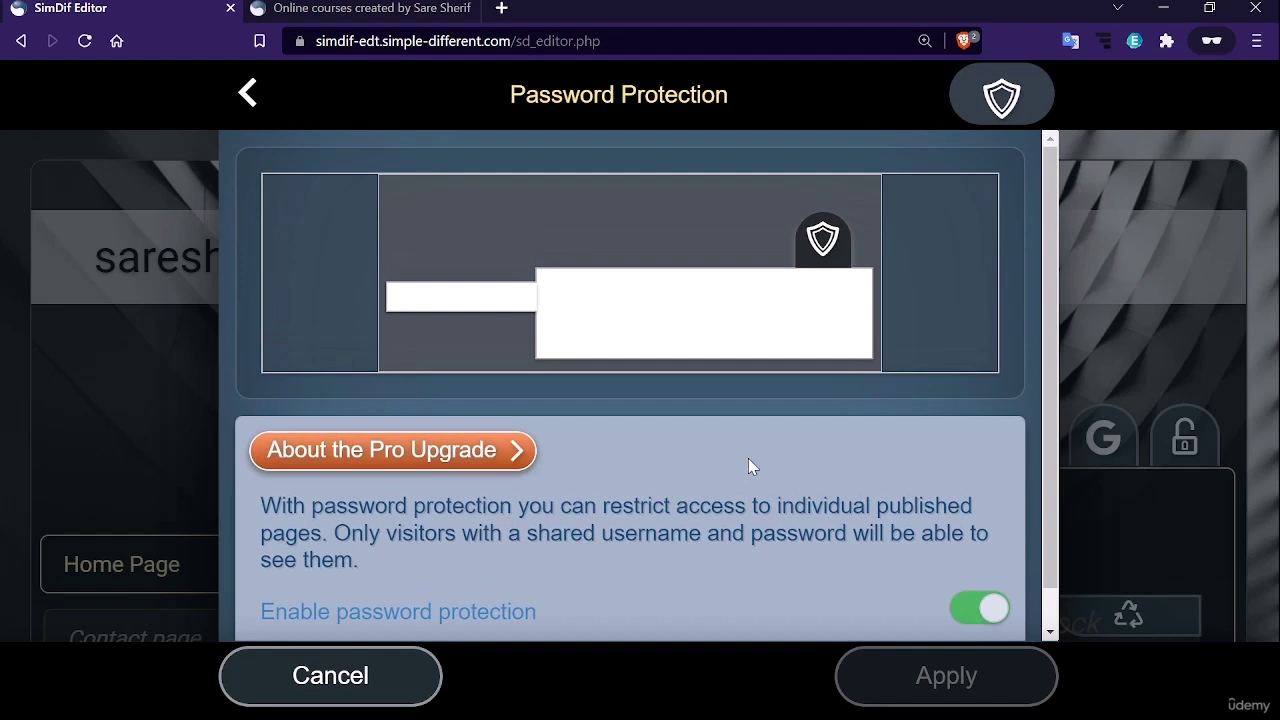
scroll(750, 463, "down", 1)
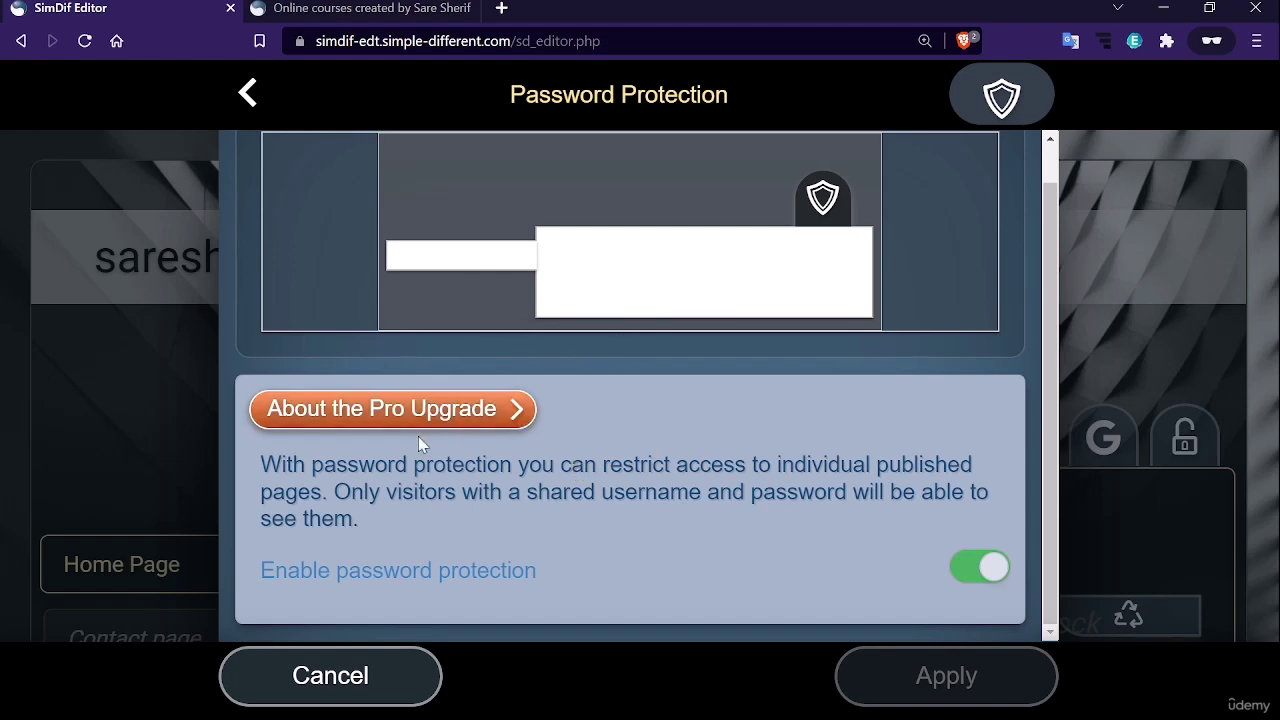
scroll(491, 420, "up", 1)
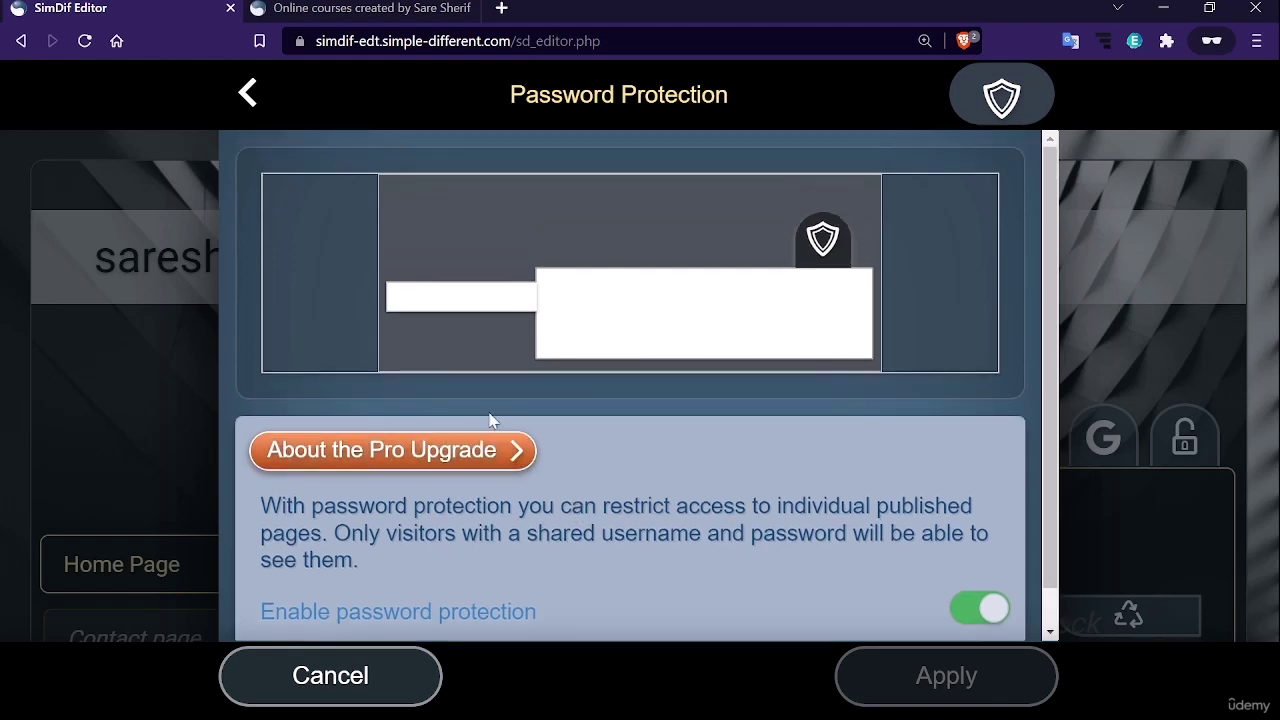
left_click(249, 94)
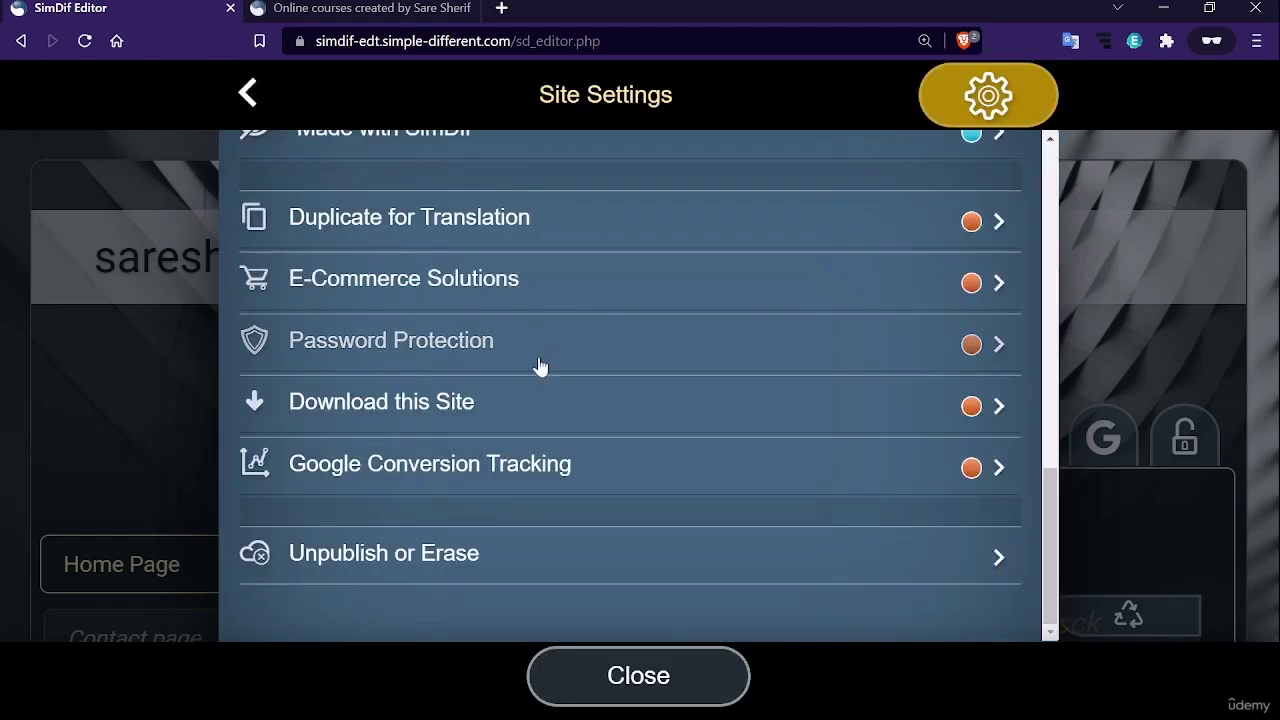
Review the Download this Site settings for backing up the website files, and return to Site Settings
left_click(500, 404)
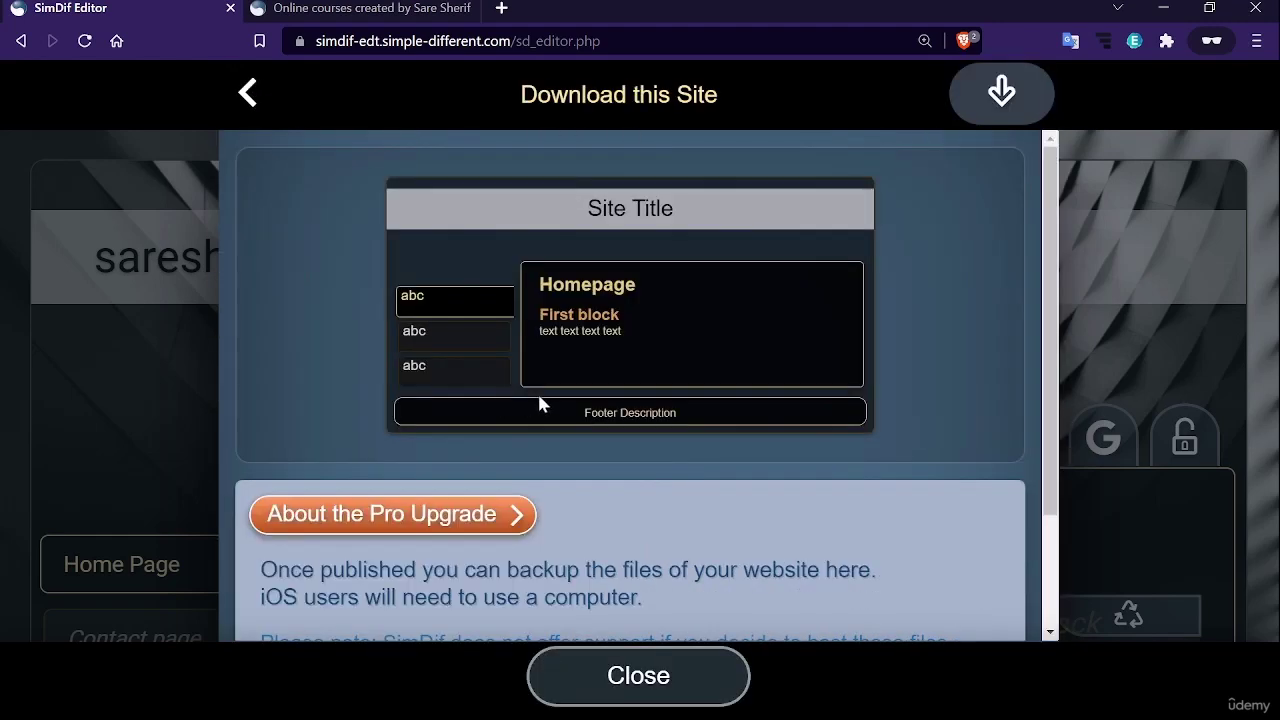
scroll(537, 395, "down", 3)
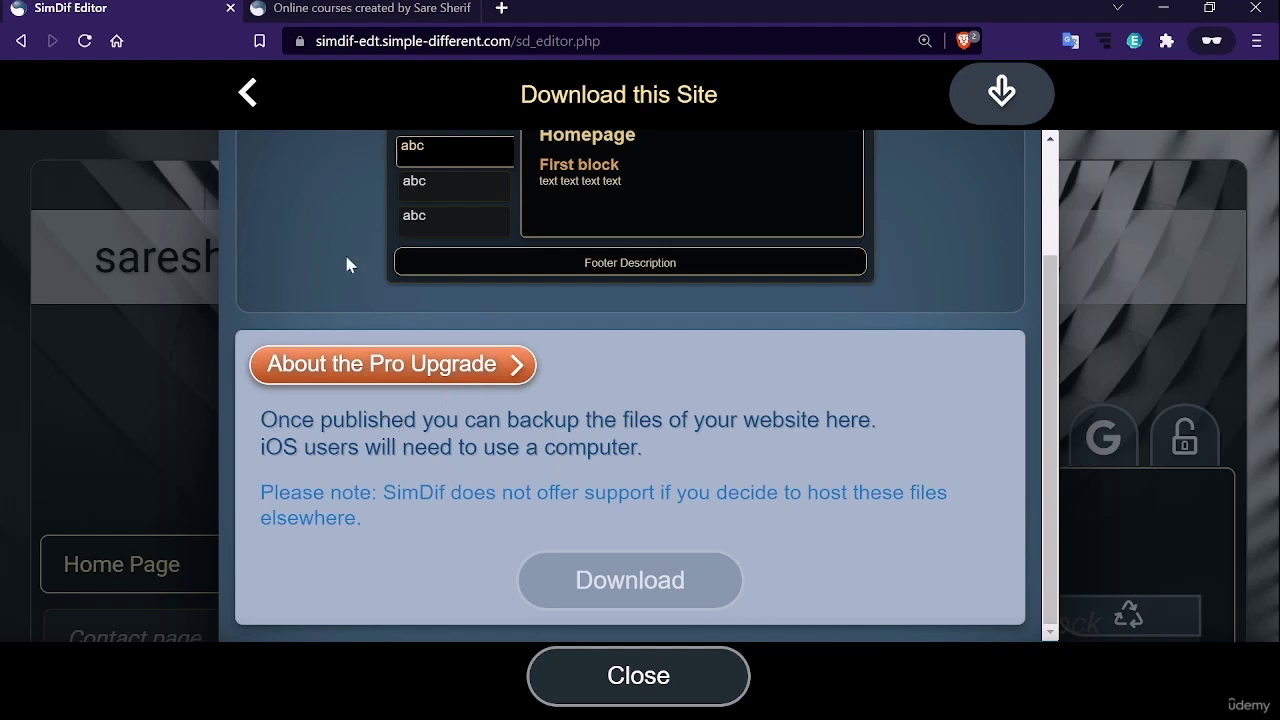
left_click(245, 92)
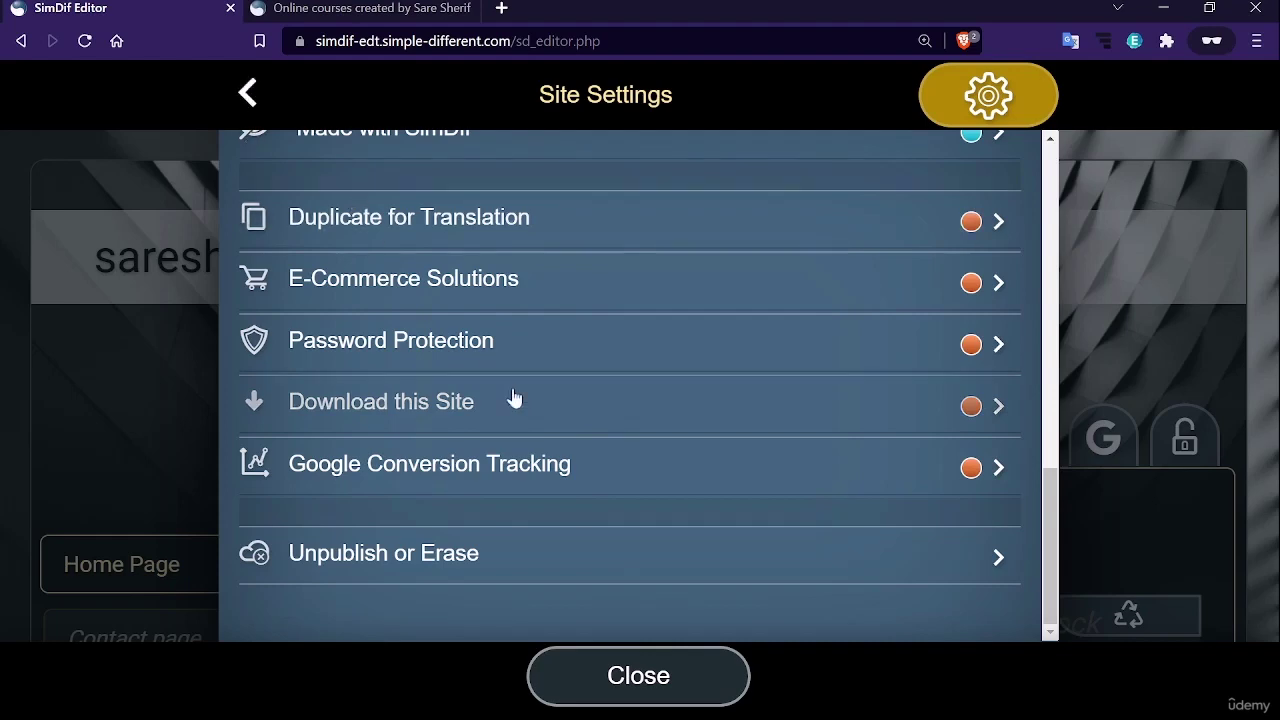
Read the Google Conversion Tracking setup instructions, and leave Site Settings for the page editor
left_click(525, 462)
scroll(572, 429, "down", 2)
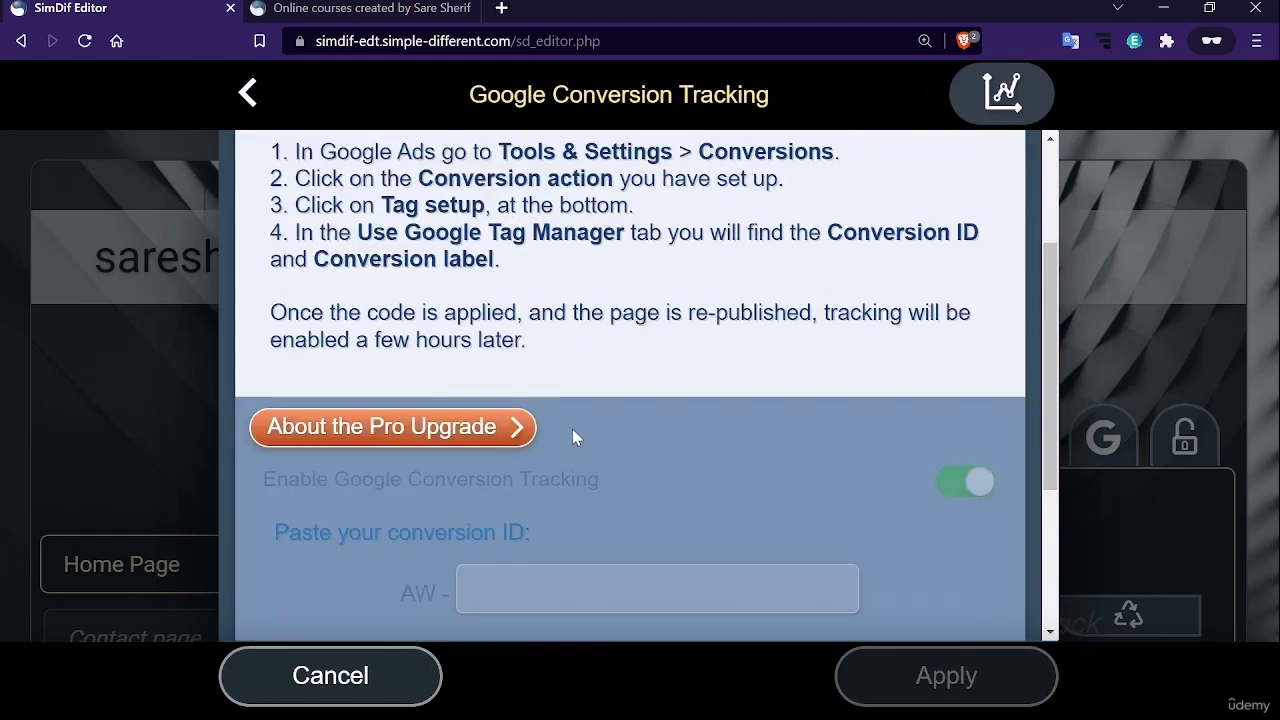
scroll(572, 429, "up", 2)
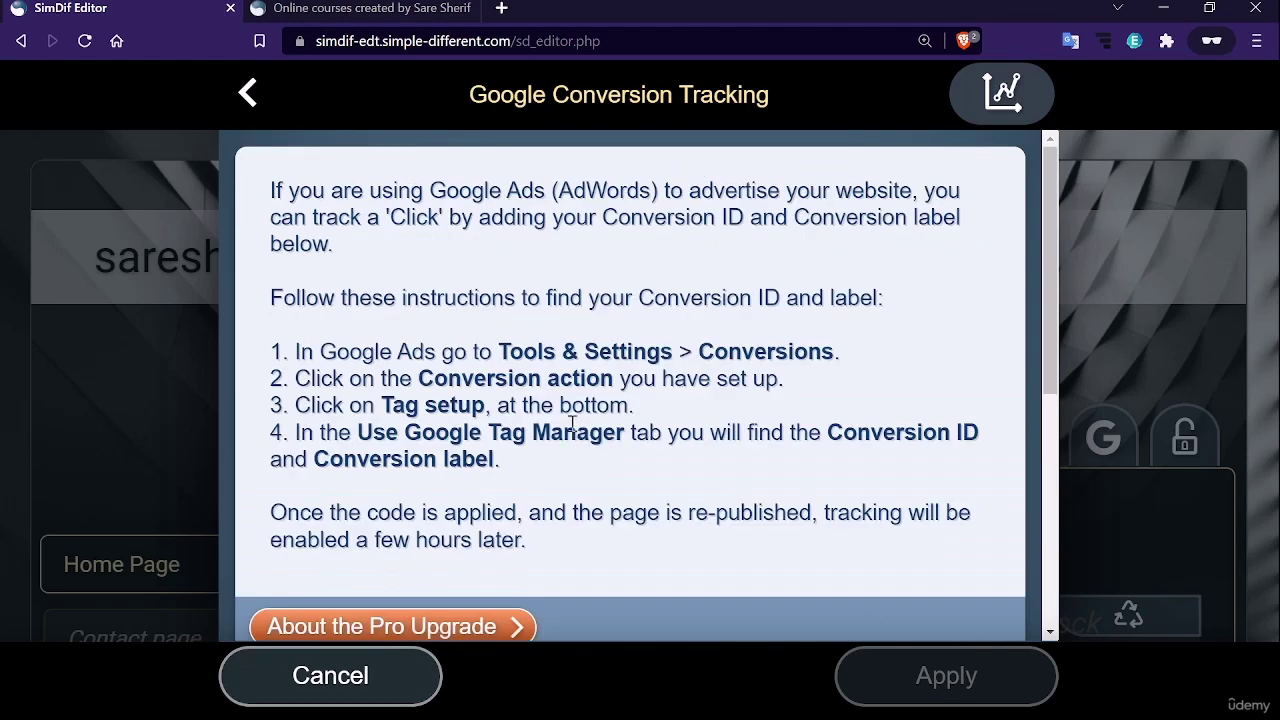
left_click(247, 95)
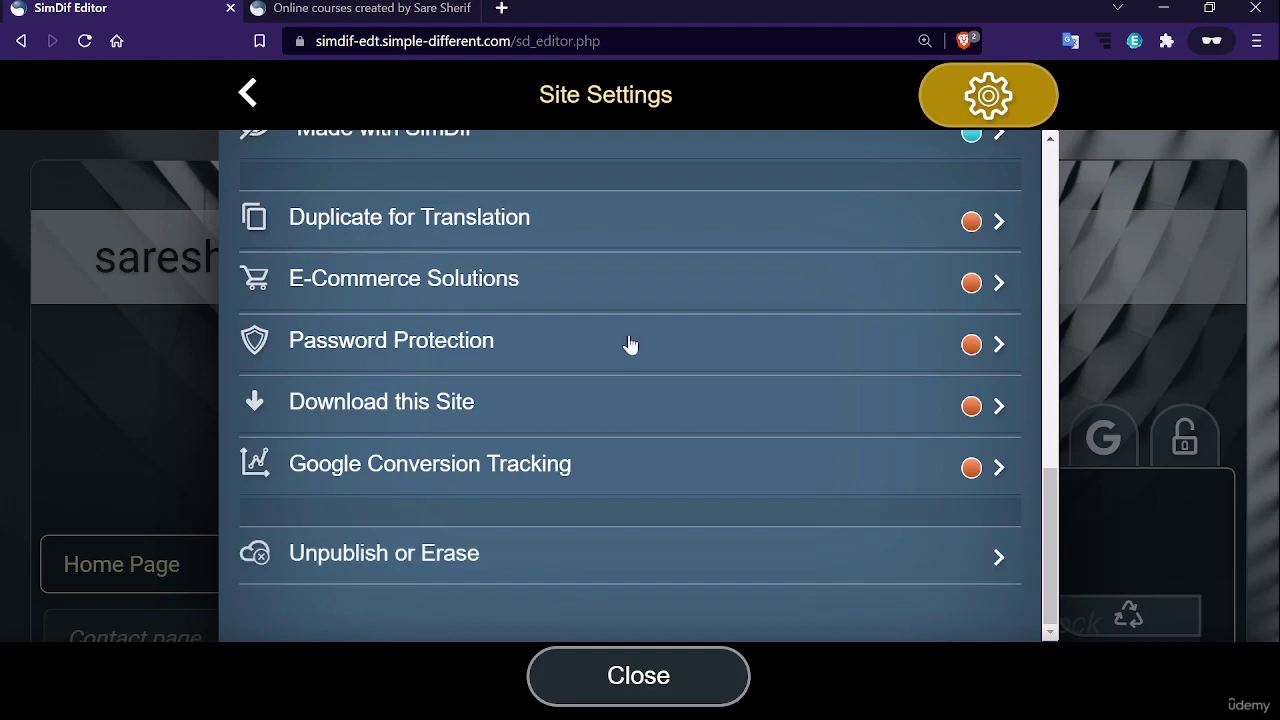
left_click(245, 95)
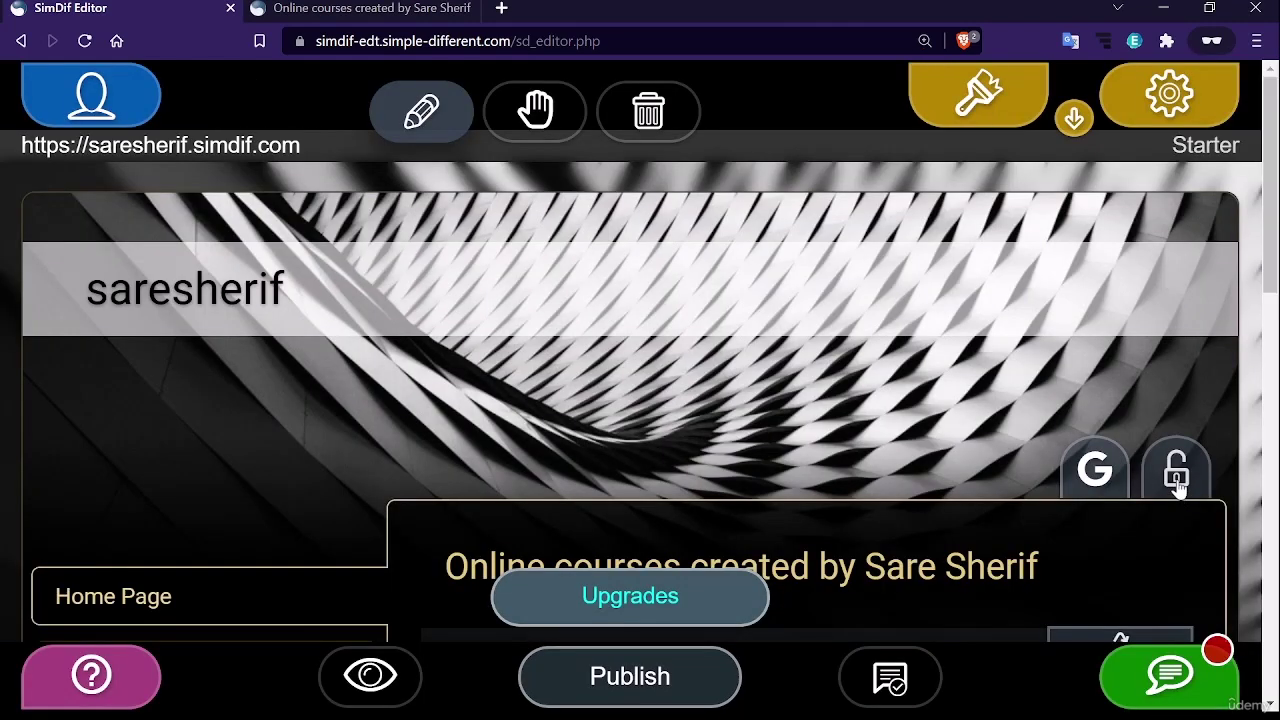
Try to lock the Home Page and dismiss the notice
scroll(1179, 484, "down", 2)
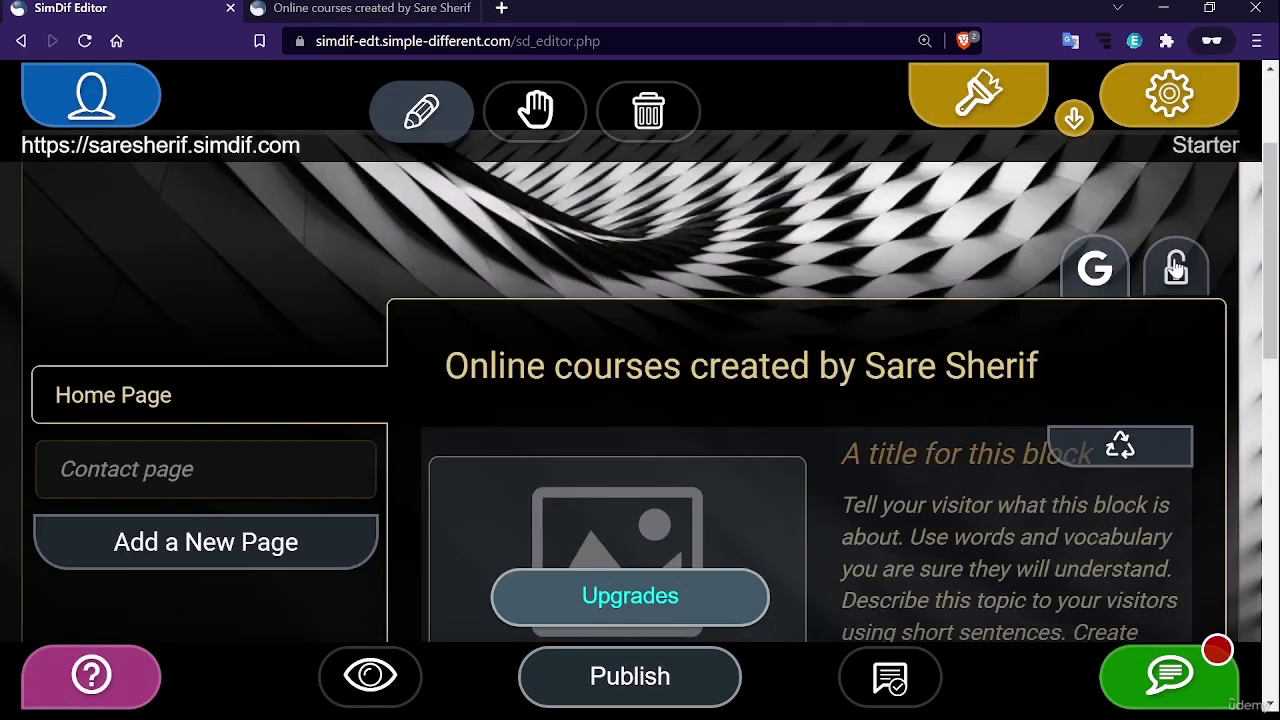
left_click(1176, 268)
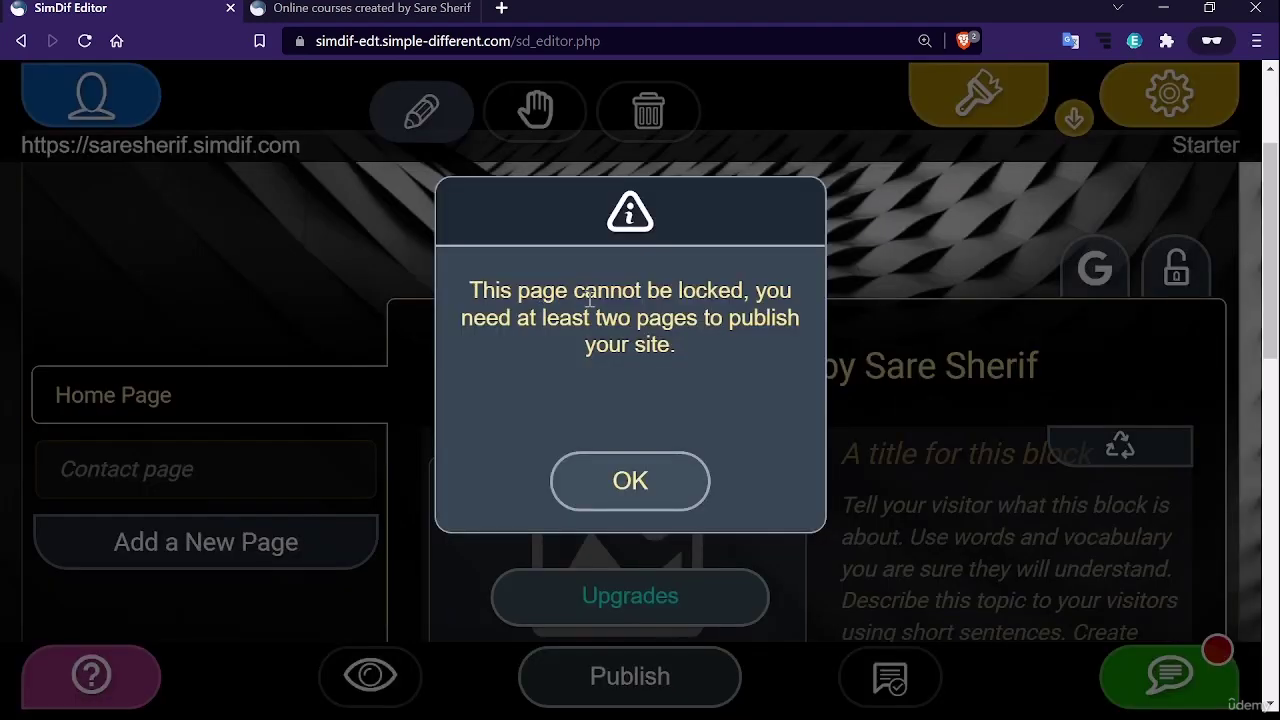
key("Return")
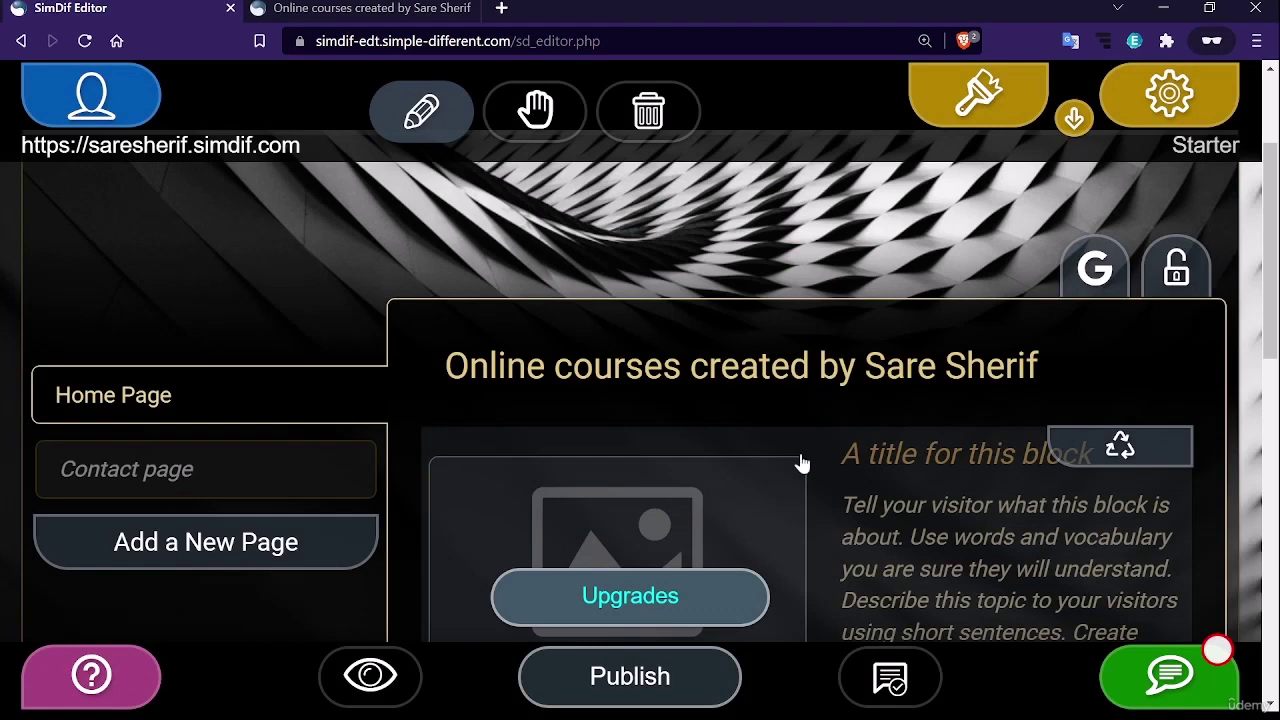
scroll(1085, 368, "up", 1)
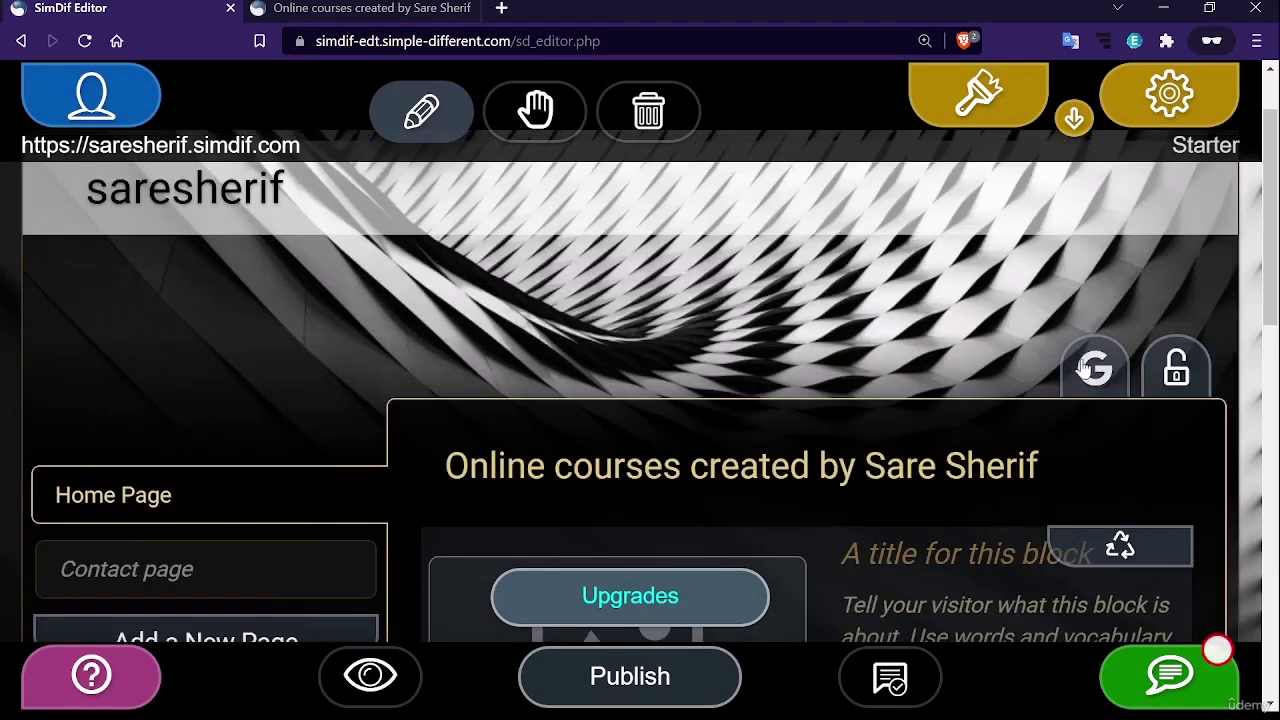
Review the Optimization Assistant's suggestions for the Home Page and publish the site
left_click(690, 696)
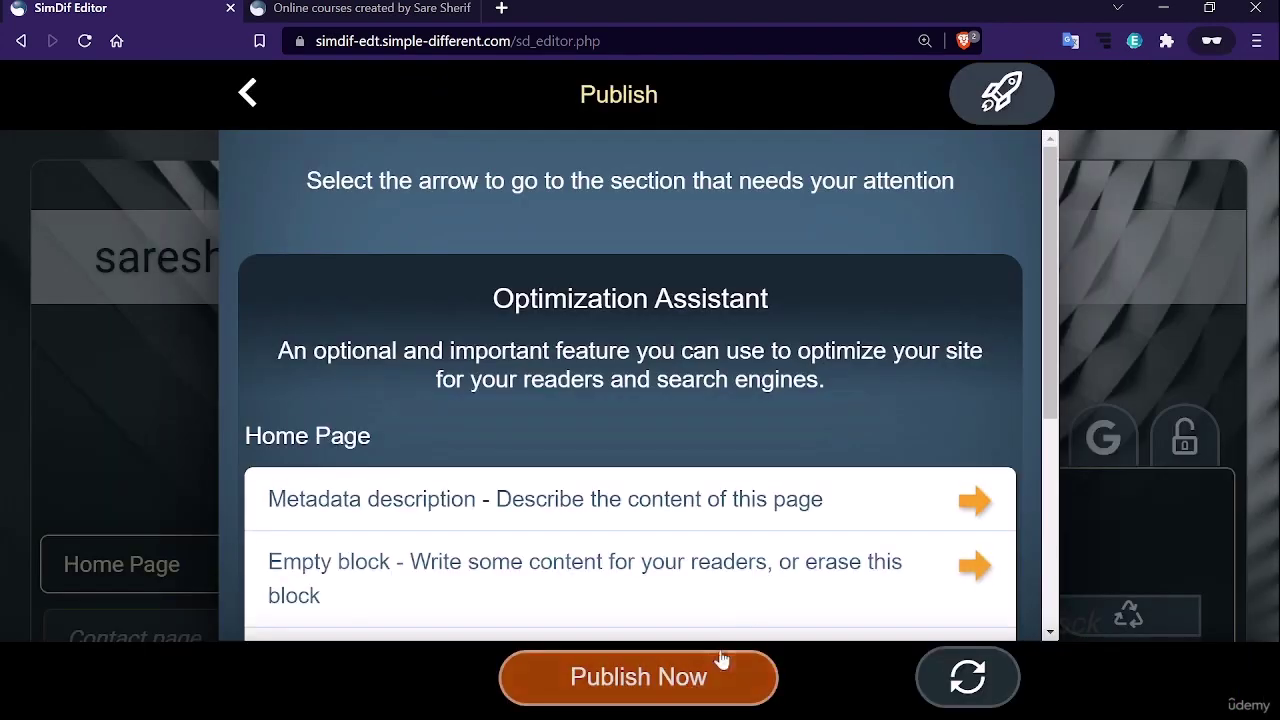
scroll(711, 574, "down", 2)
left_click(686, 680)
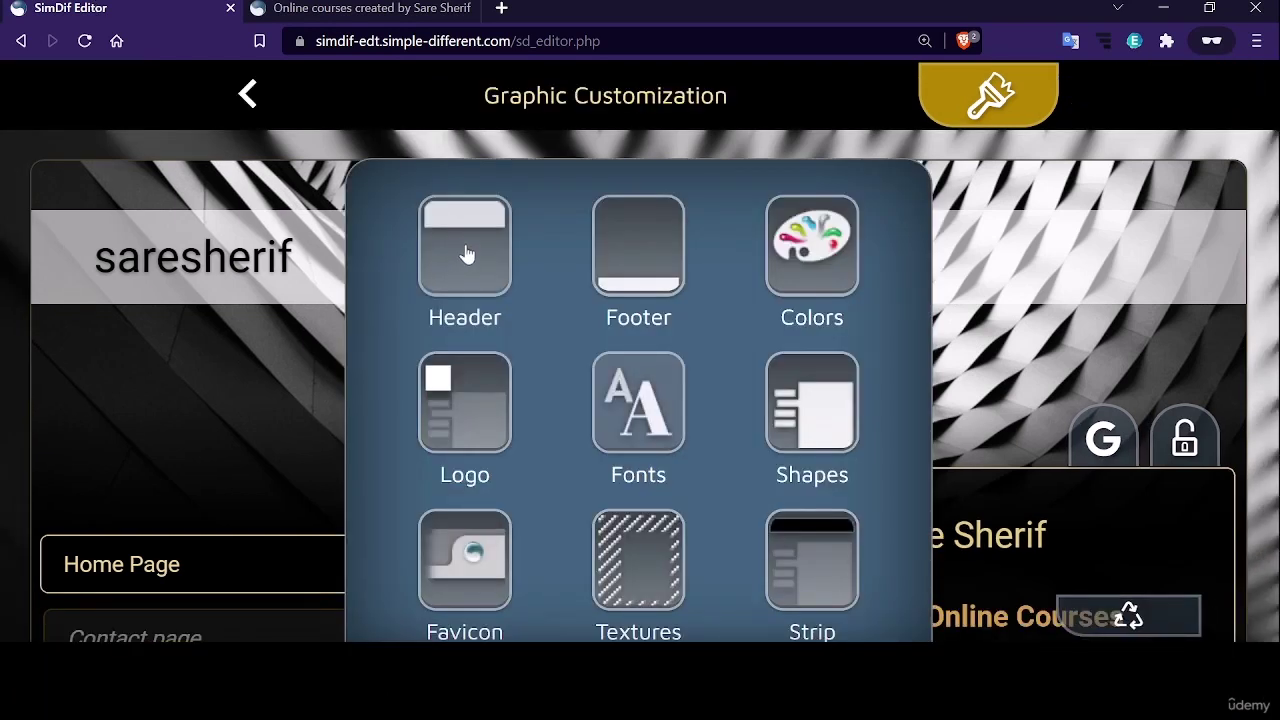
Examine the header image settings in Graphic Customization, including the background options and available homepage layouts
left_click(466, 255)
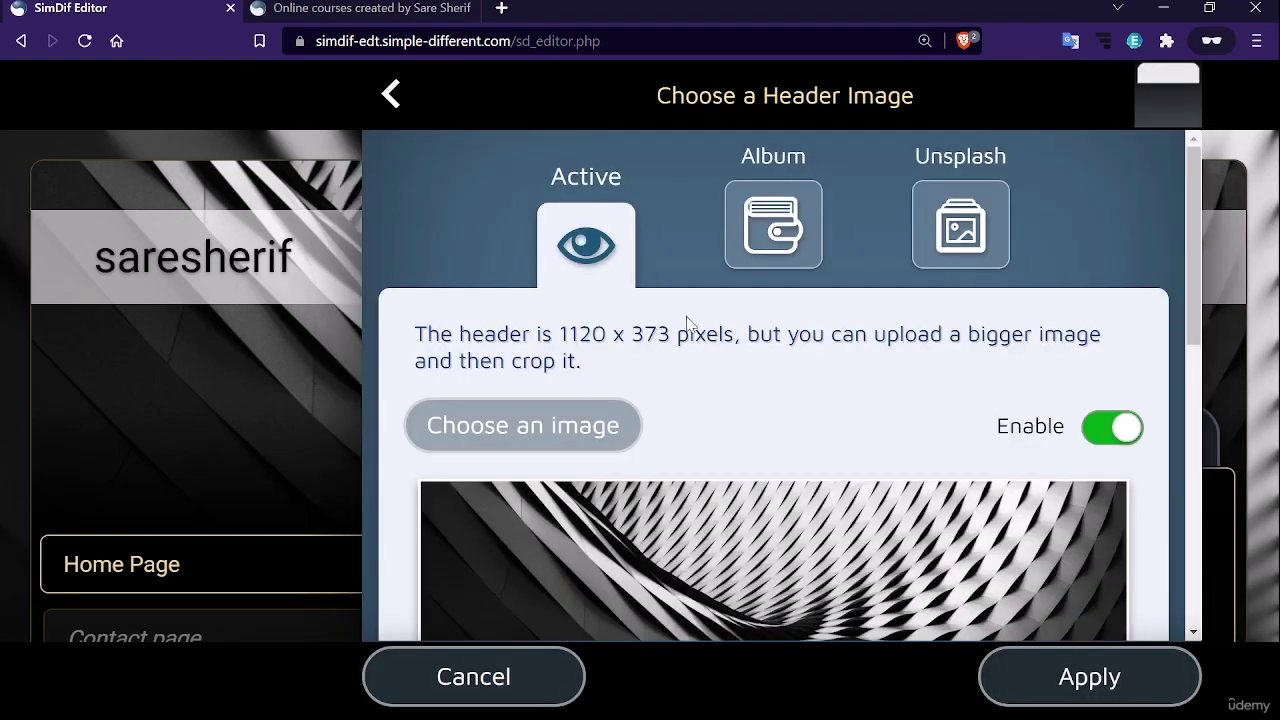
scroll(716, 334, "down", 5)
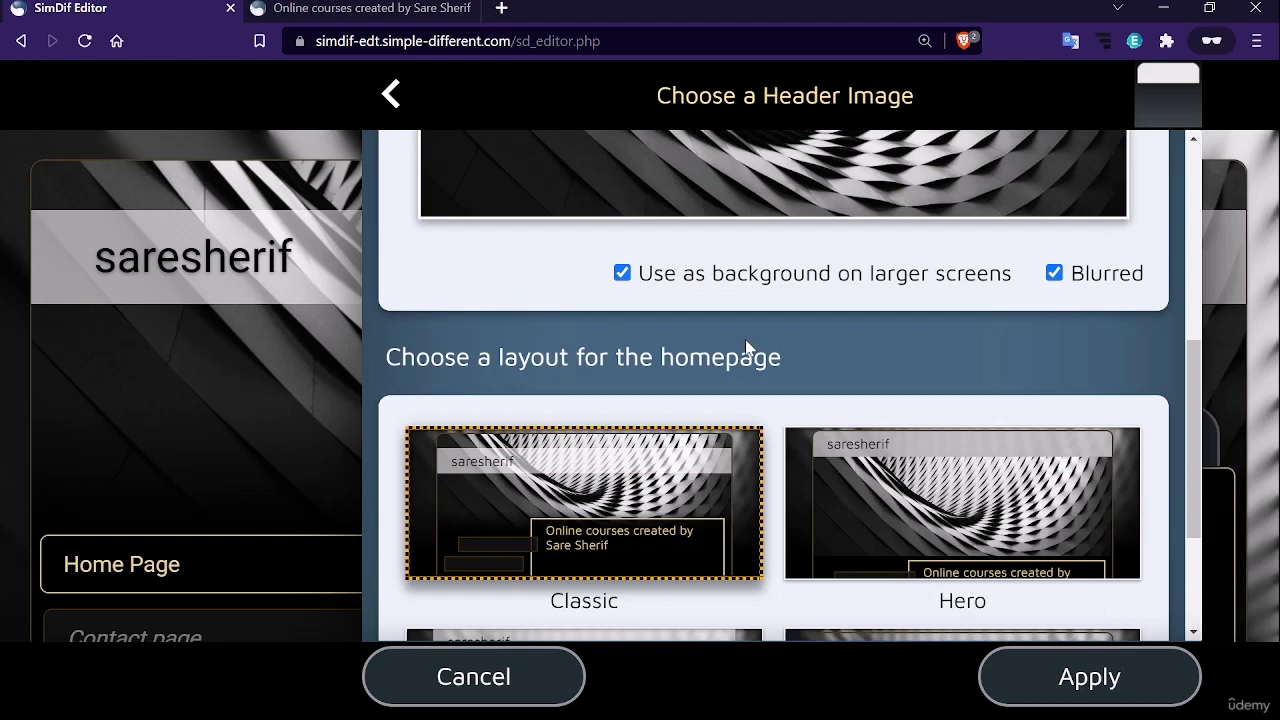
scroll(746, 345, "down", 1)
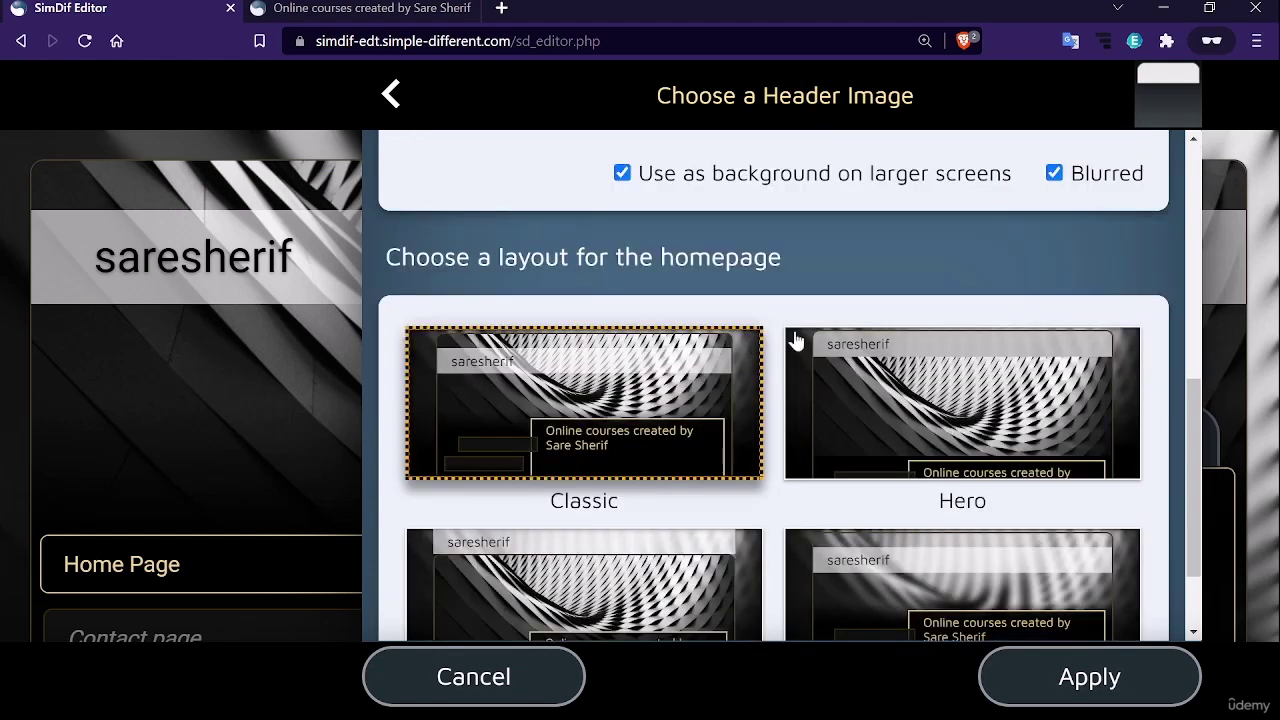
scroll(800, 345, "down", 1)
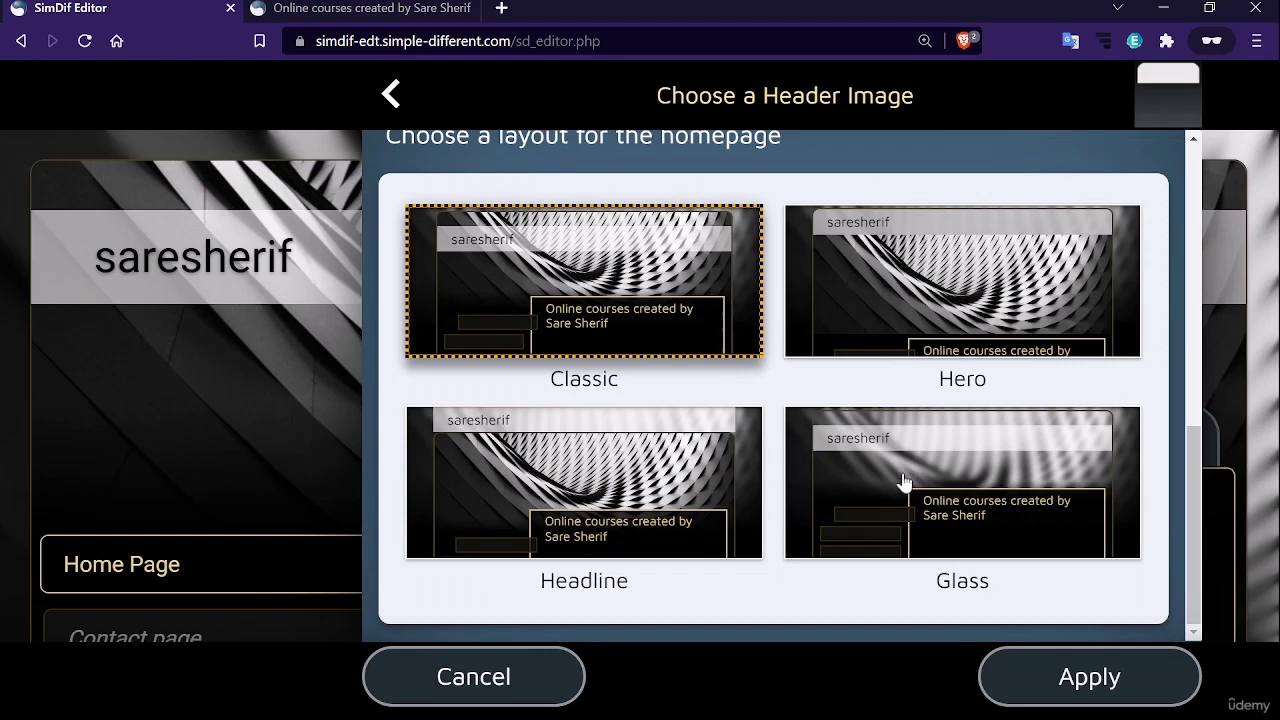
scroll(904, 483, "up", 2)
scroll(904, 483, "down", 2)
scroll(938, 472, "up", 1)
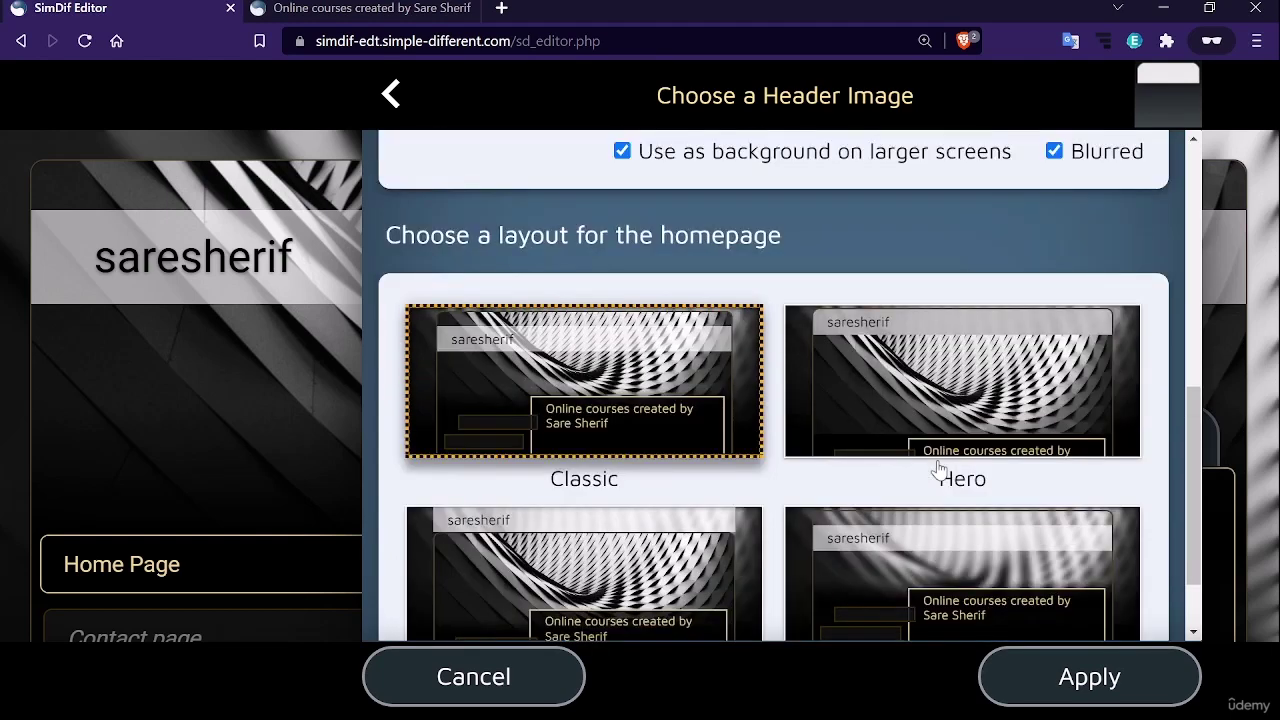
scroll(938, 470, "up", 1)
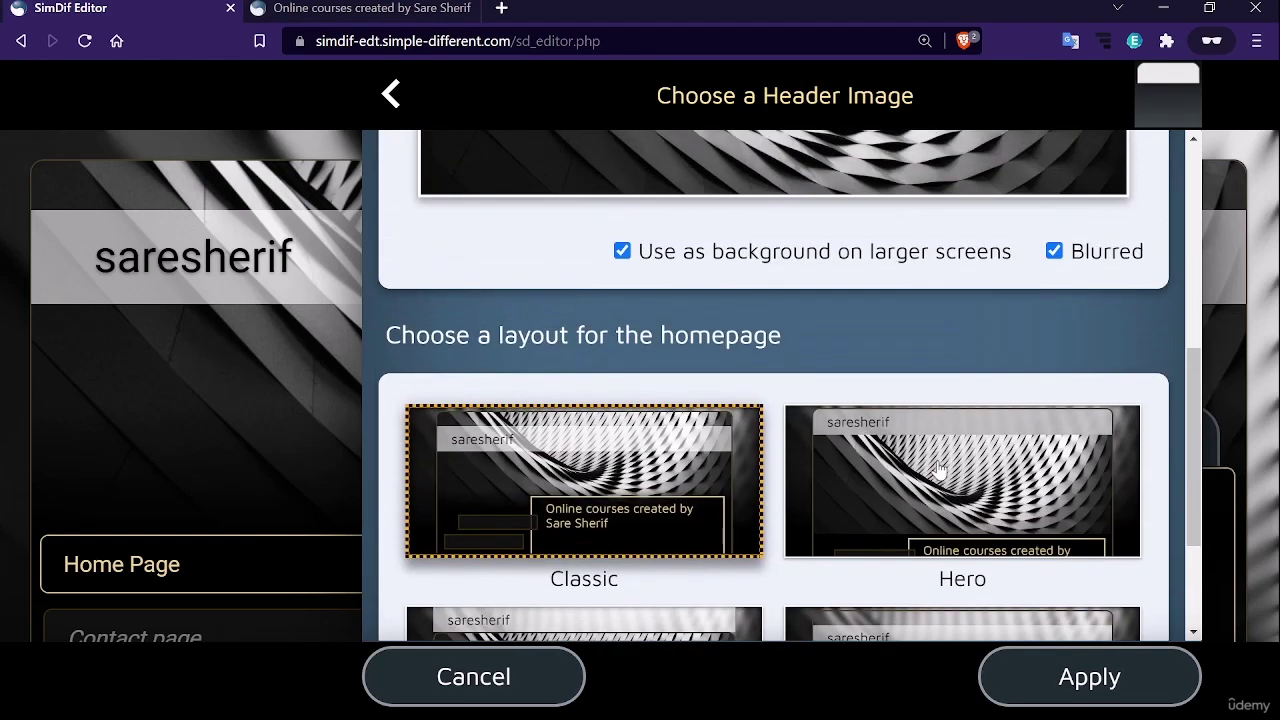
Try the Hero layout for the homepage and switch back to Classic
left_click(869, 474)
left_click(695, 476)
Review the active header image and the Unsplash search for header images, and return to Graphic Customization
scroll(720, 490, "up", 5)
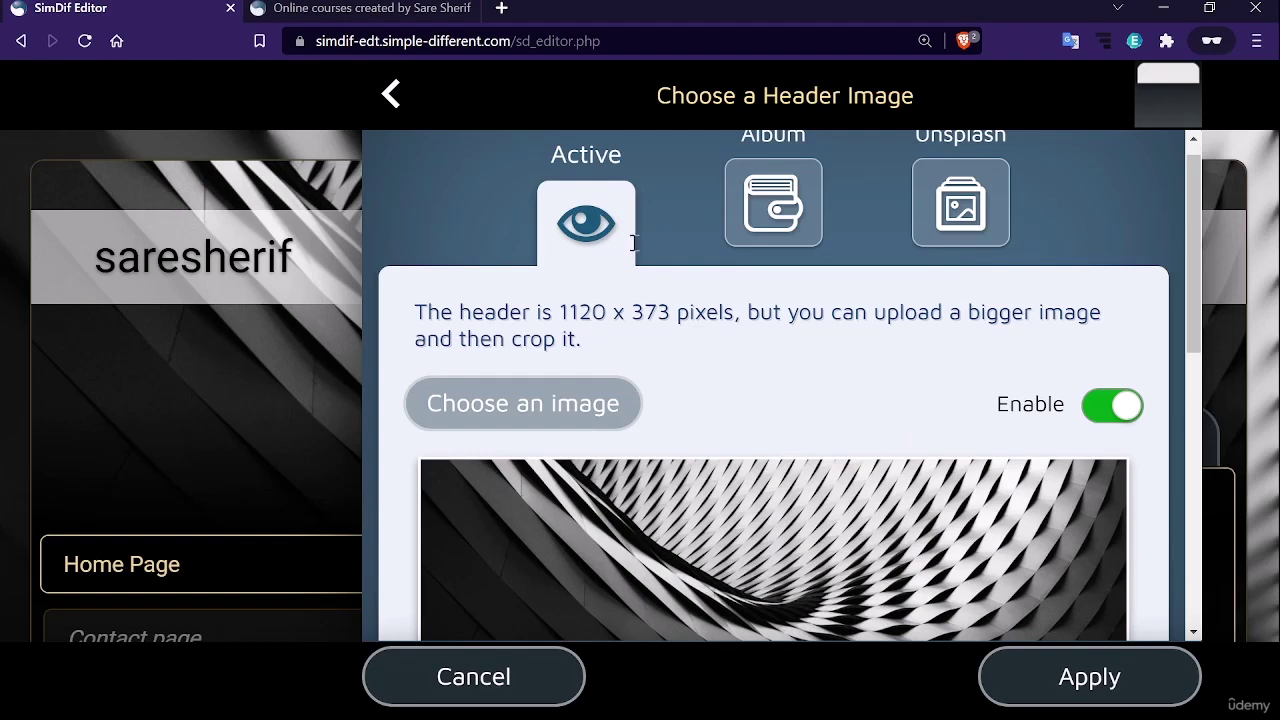
scroll(762, 422, "down", 2)
scroll(762, 422, "down", 2)
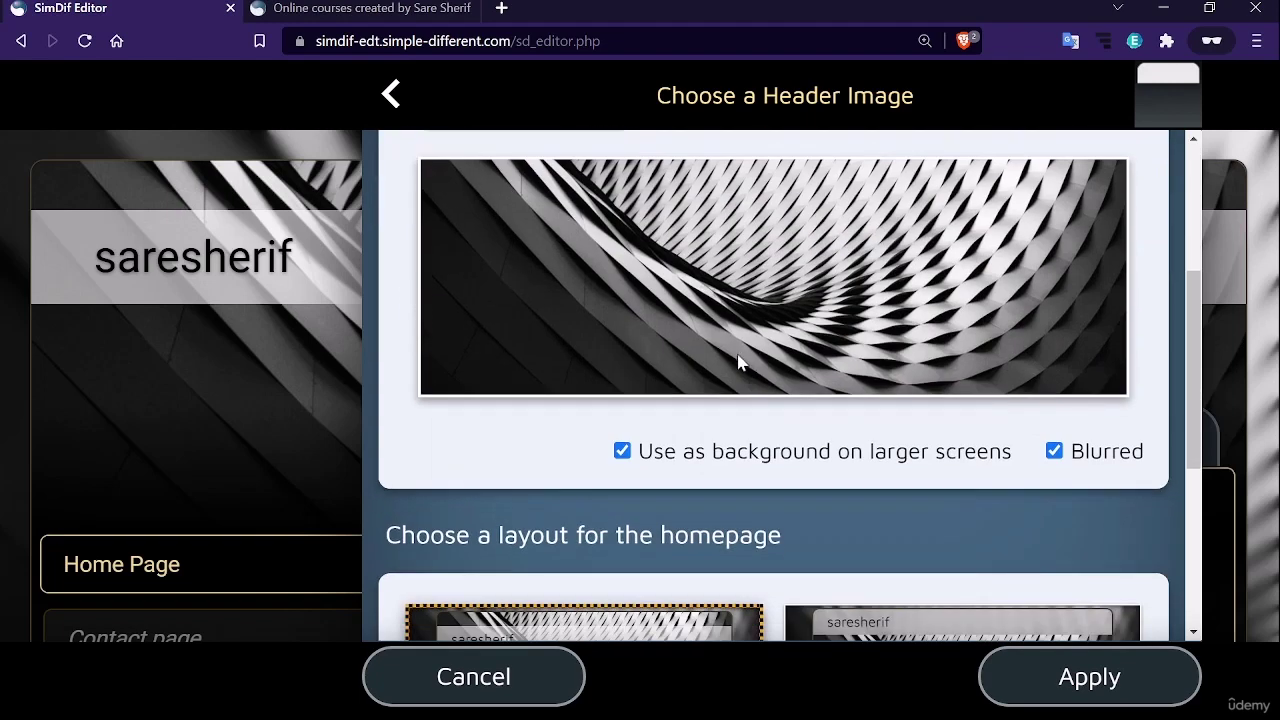
scroll(737, 362, "up", 5)
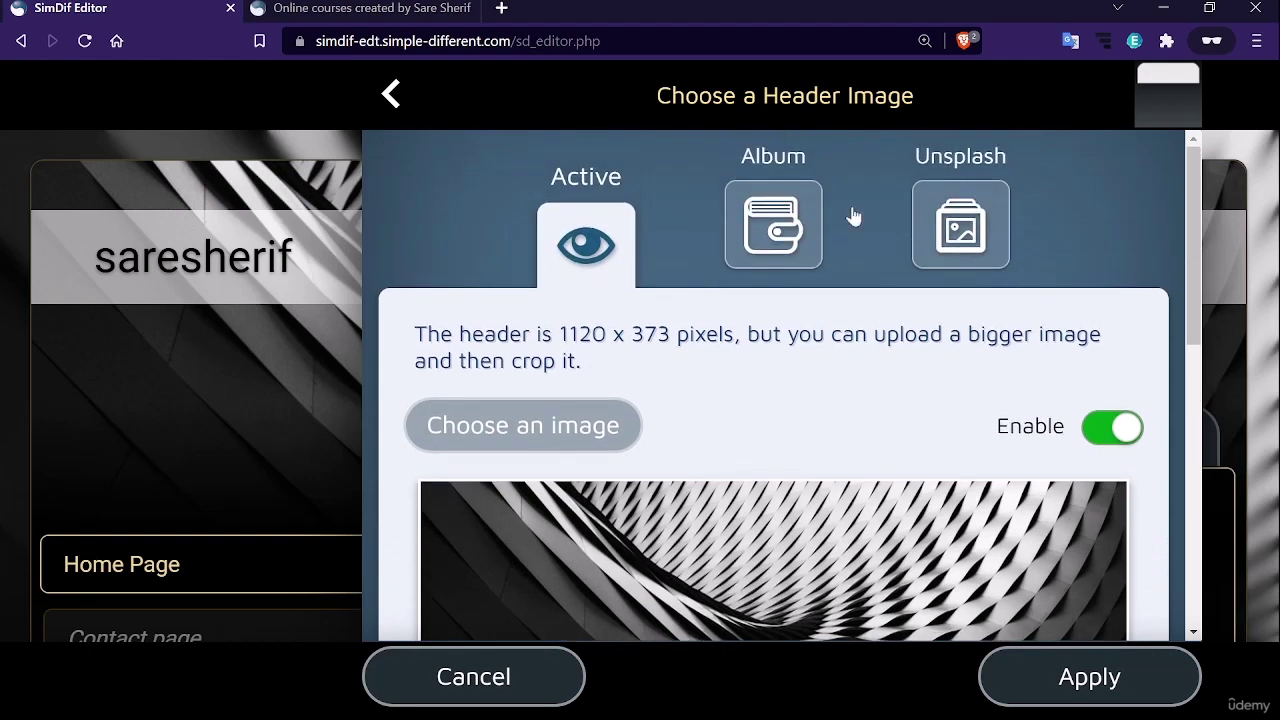
left_click(951, 222)
left_click(664, 445)
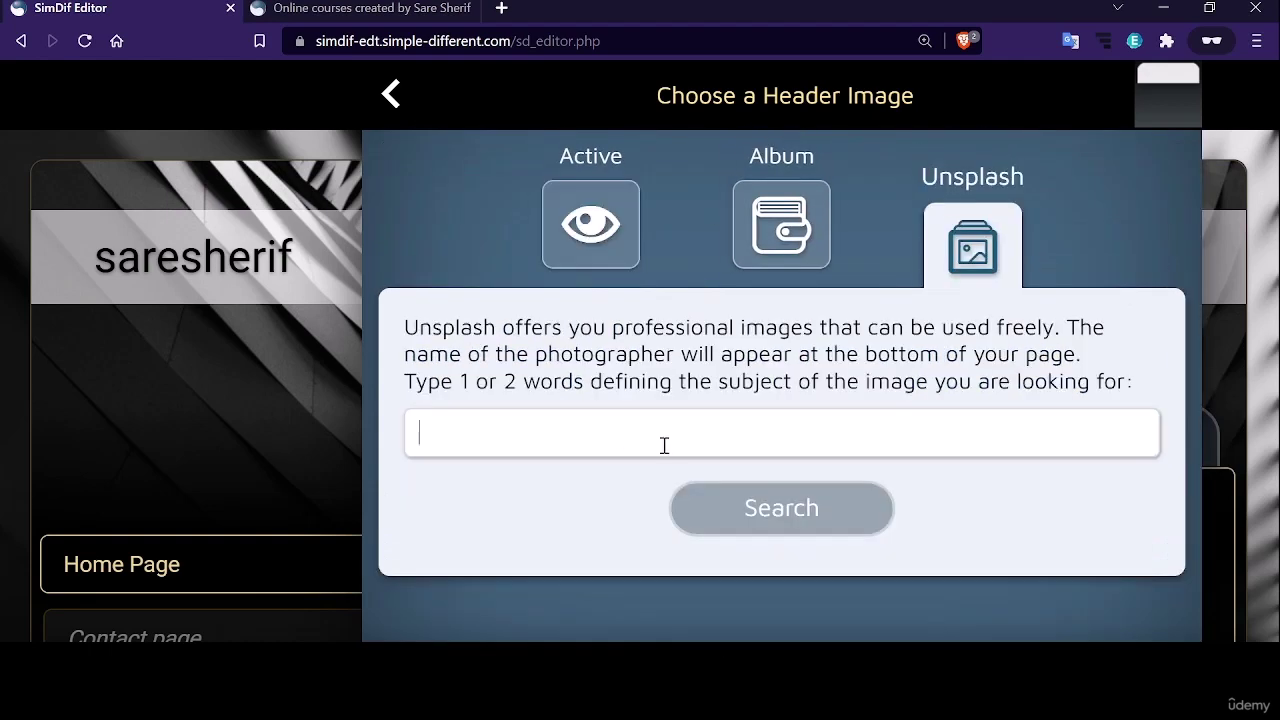
left_click(389, 102)
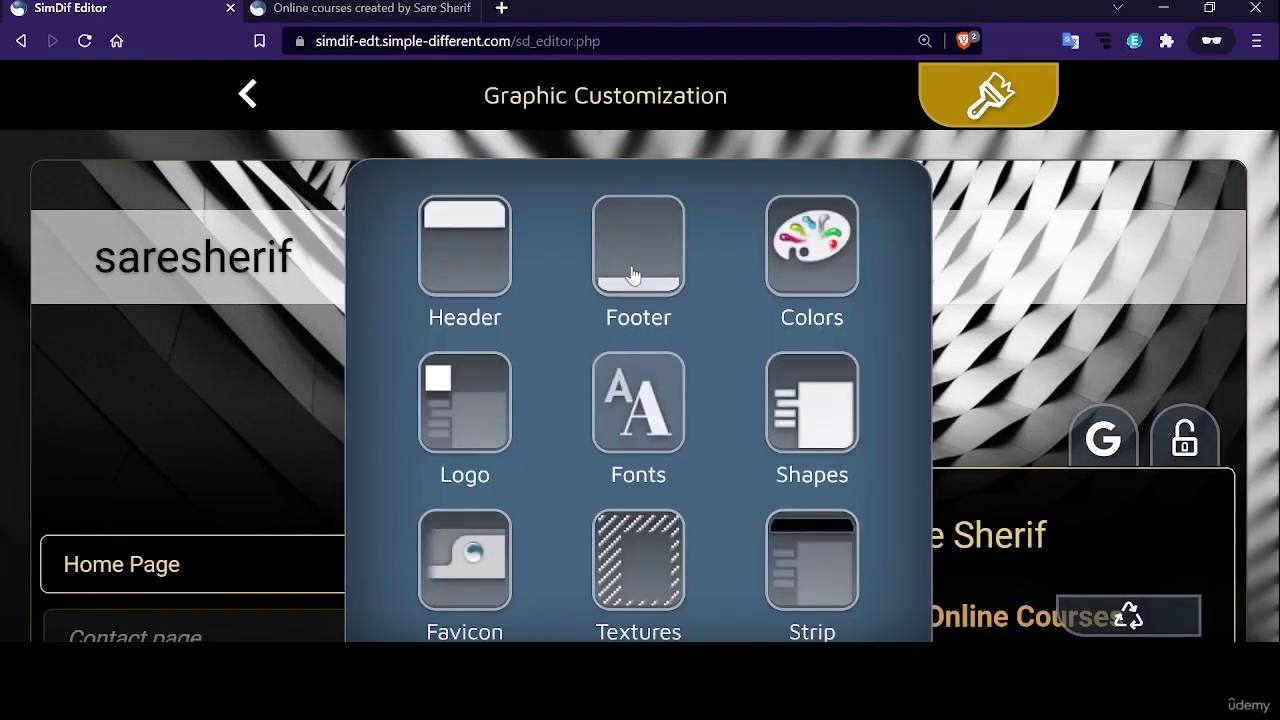
Add the logo picture as the footer image, cropped to its "ONLINE COURSE INSTRUCTOR" line, and check the page footer
left_click(632, 275)
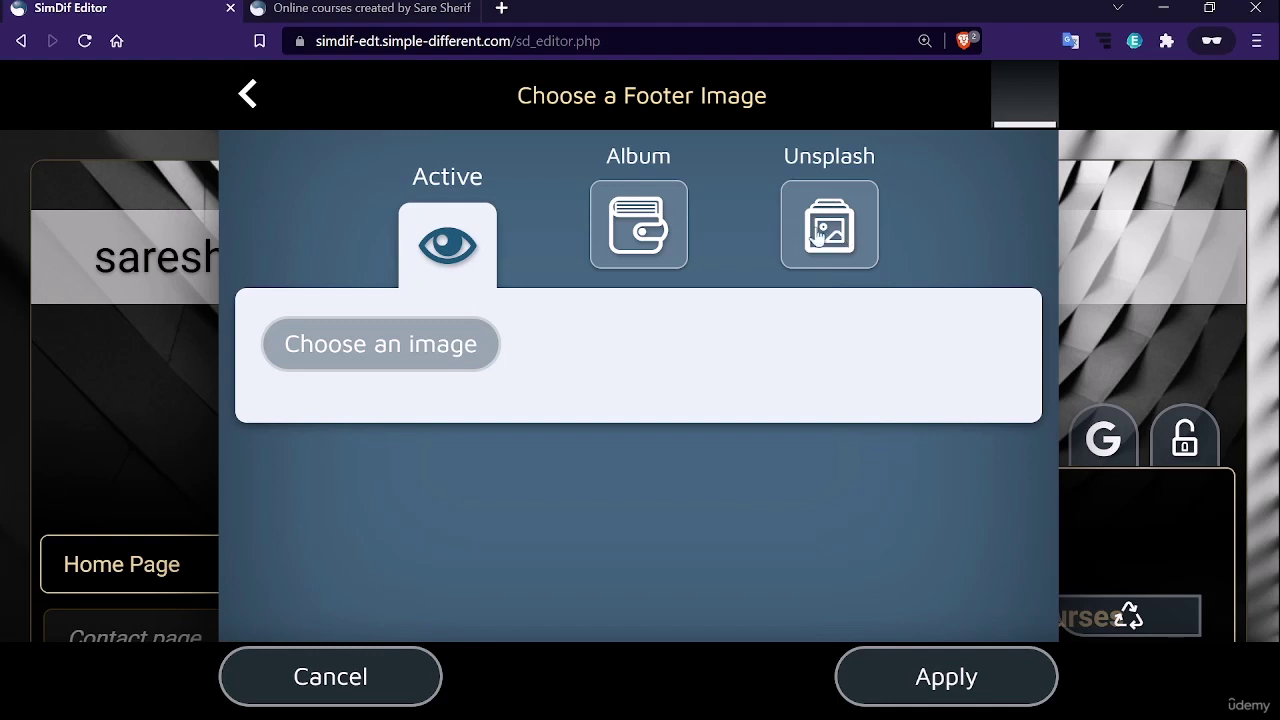
left_click(377, 346)
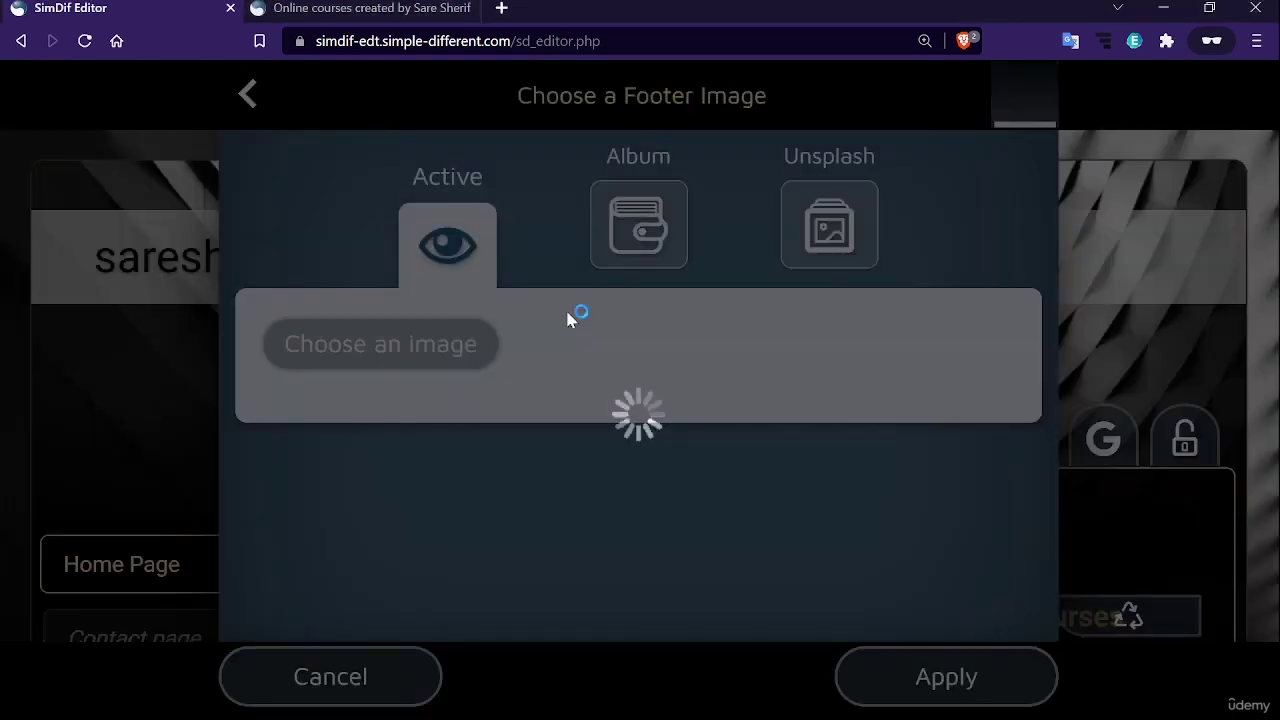
scroll(566, 315, "down", 3)
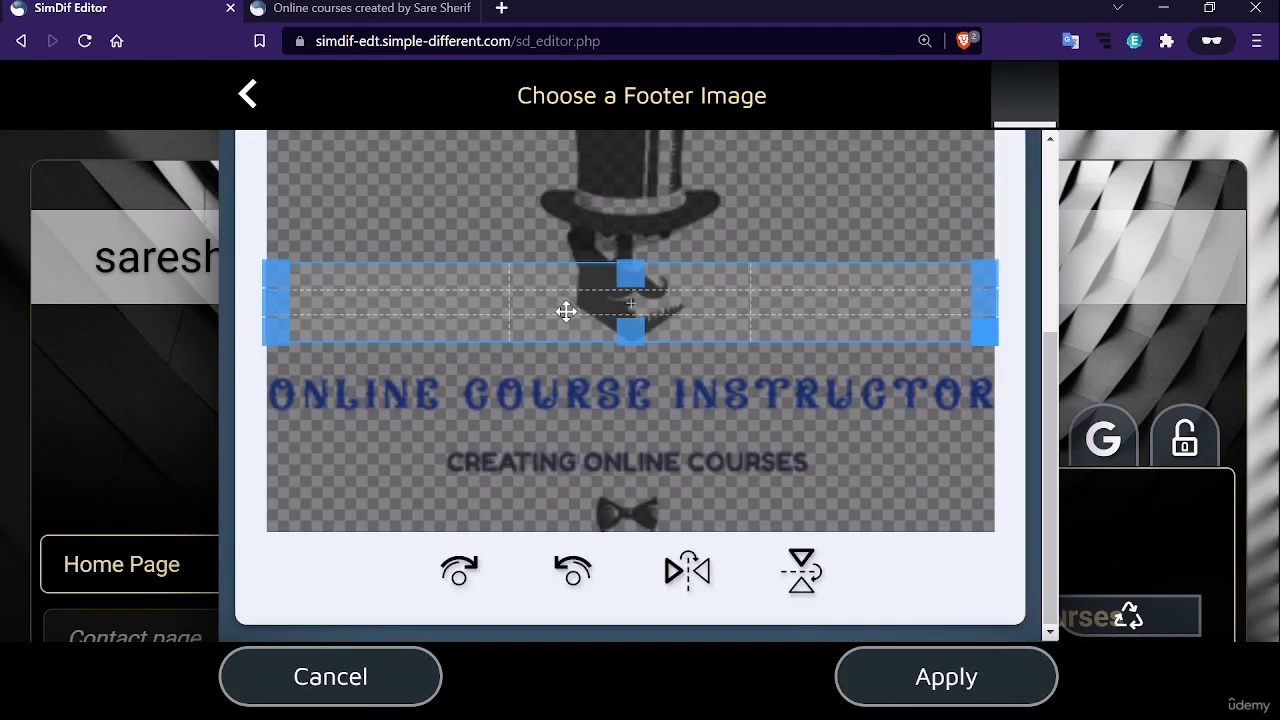
left_click_drag(649, 289, 663, 378)
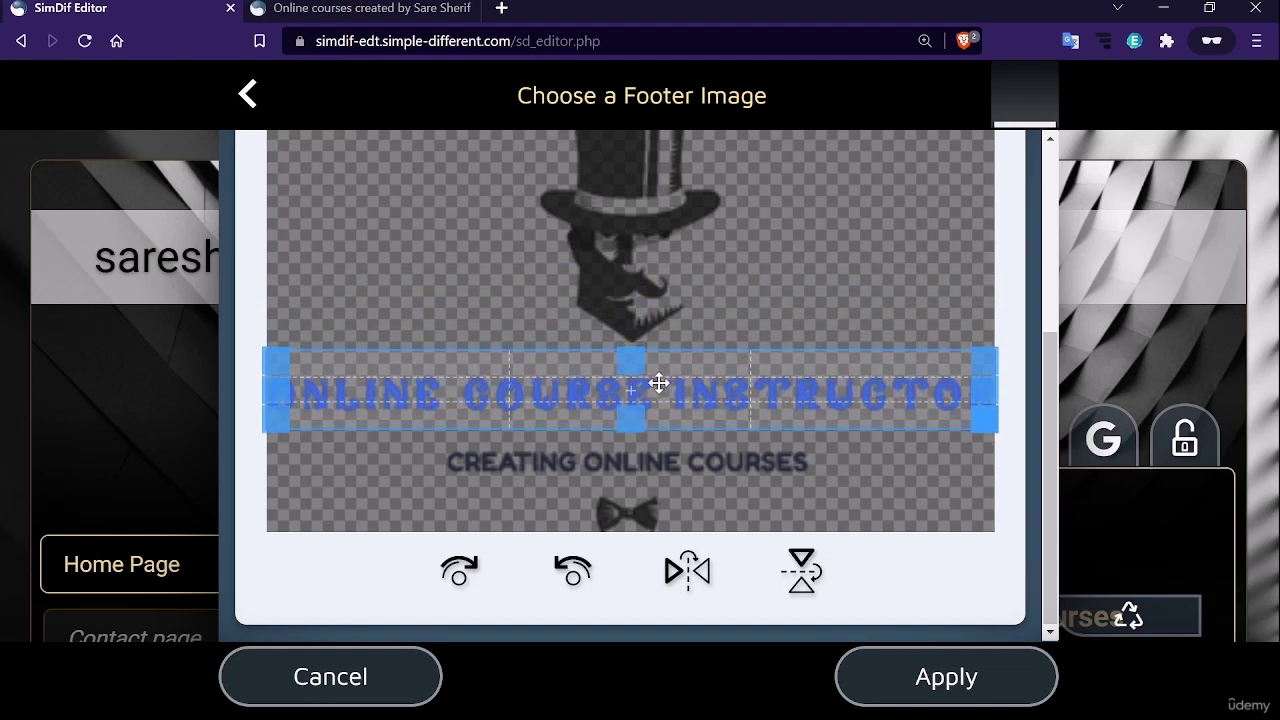
left_click(964, 682)
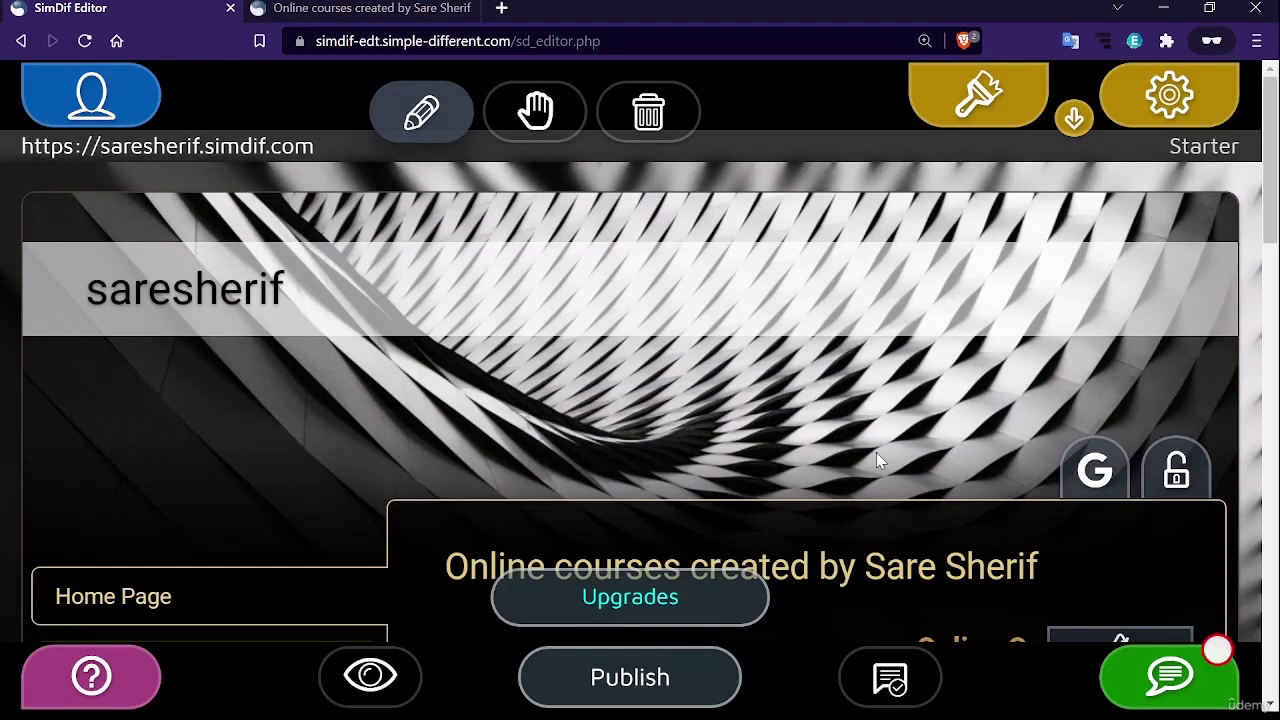
scroll(876, 452, "down", 10)
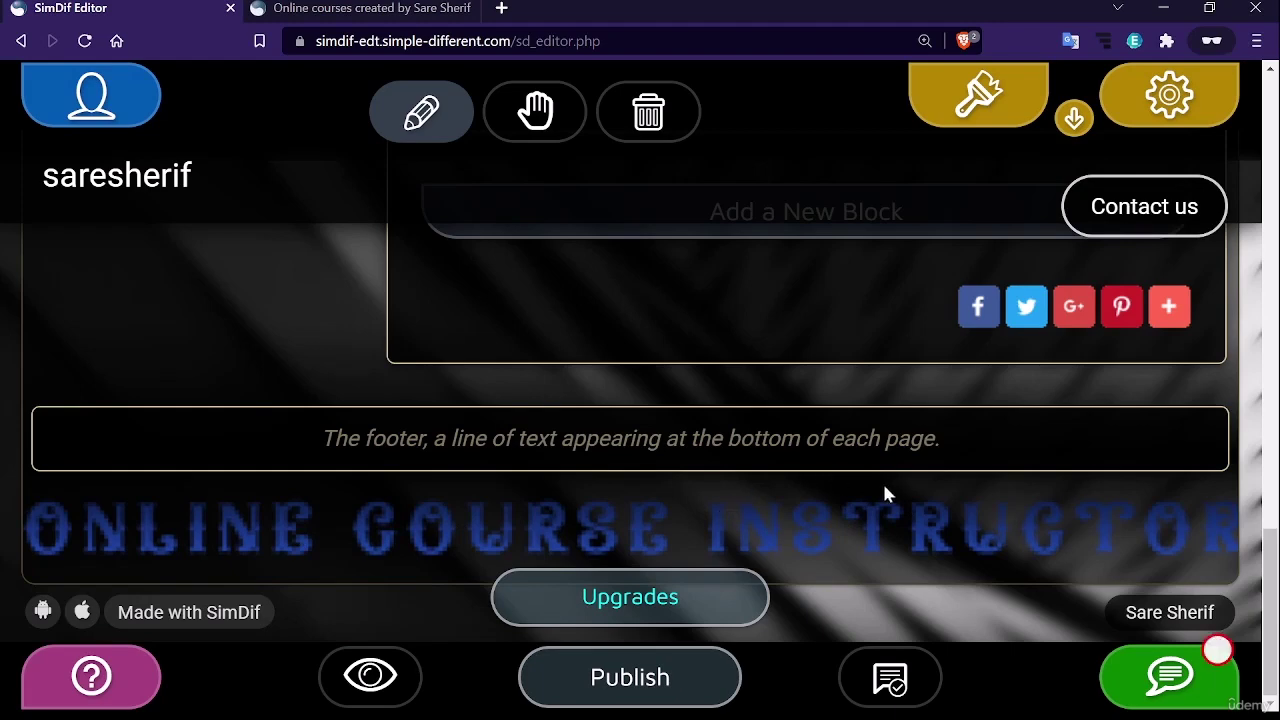
scroll(977, 522, "up", 1)
scroll(976, 511, "up", 5)
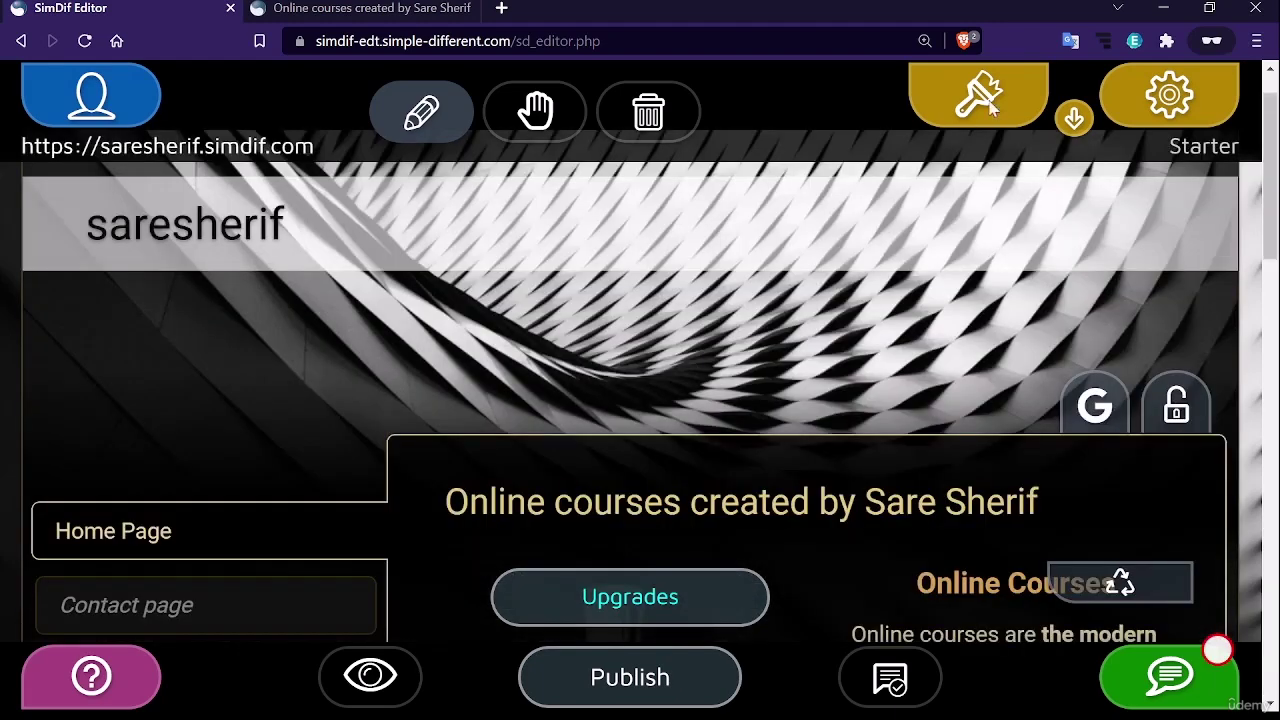
Browse the Fire and Earth color sets and apply the darker brown Earth set to the site
left_click(980, 95)
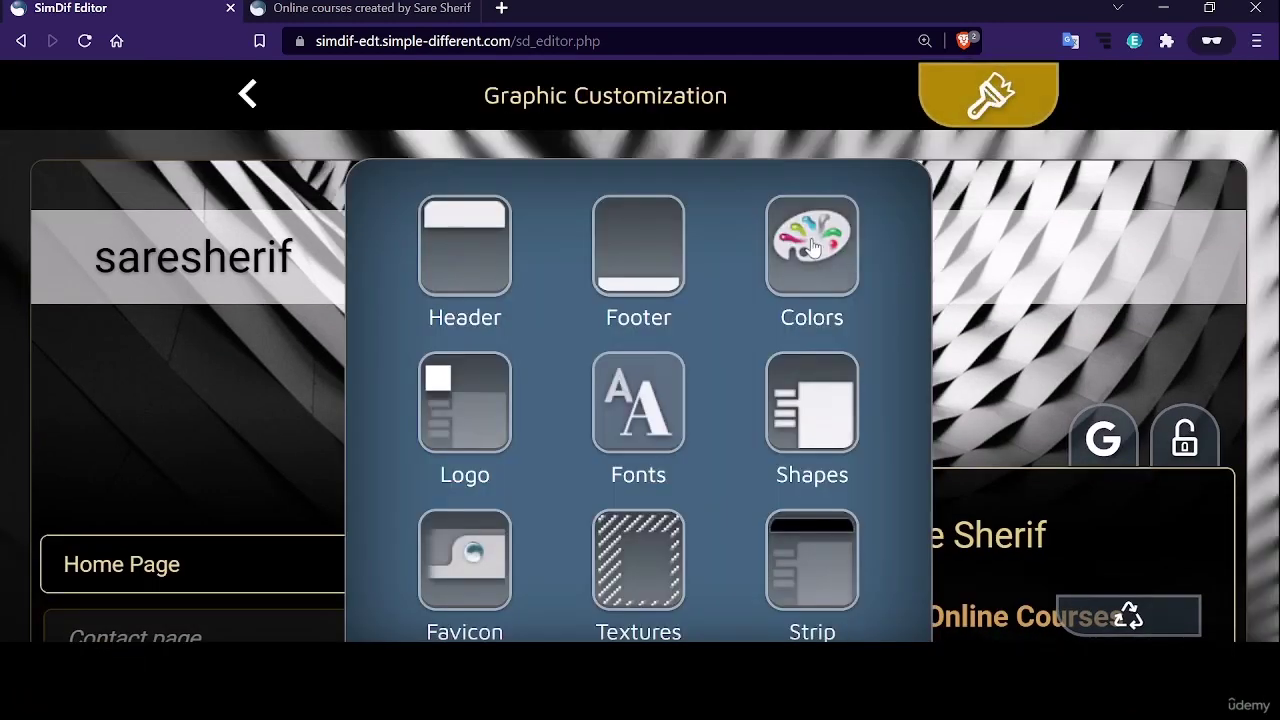
left_click(812, 270)
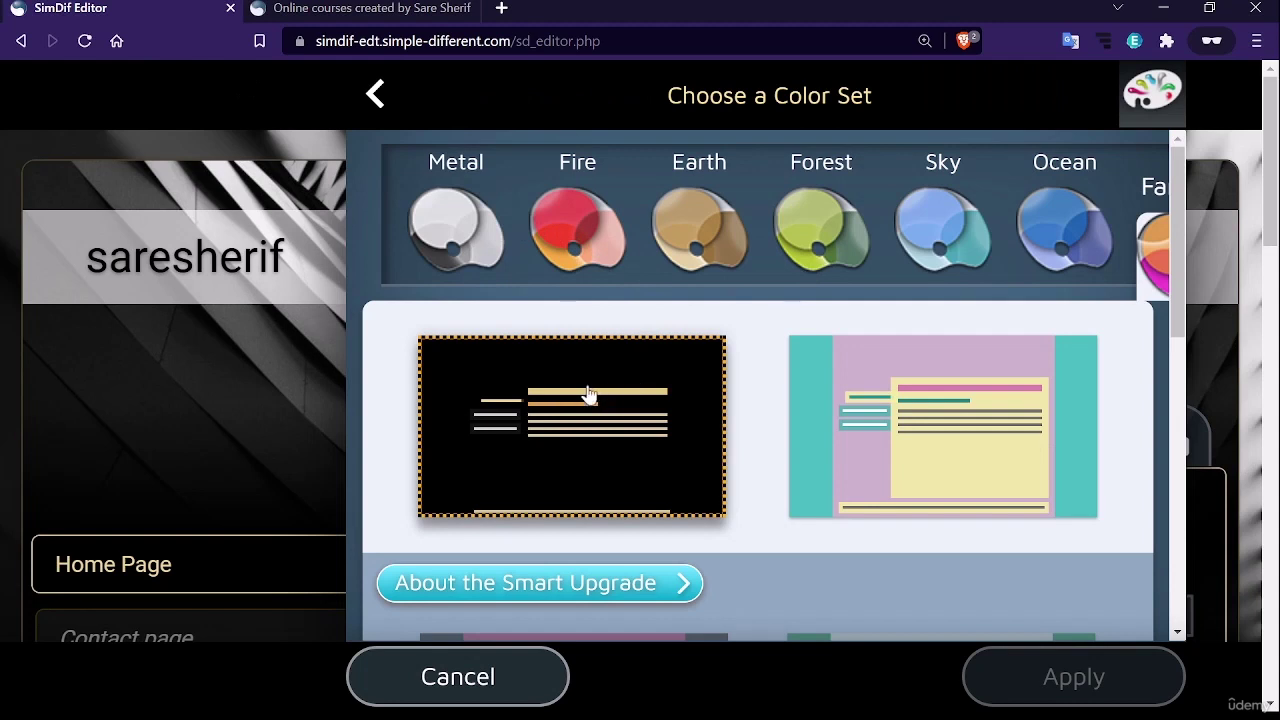
left_click(551, 218)
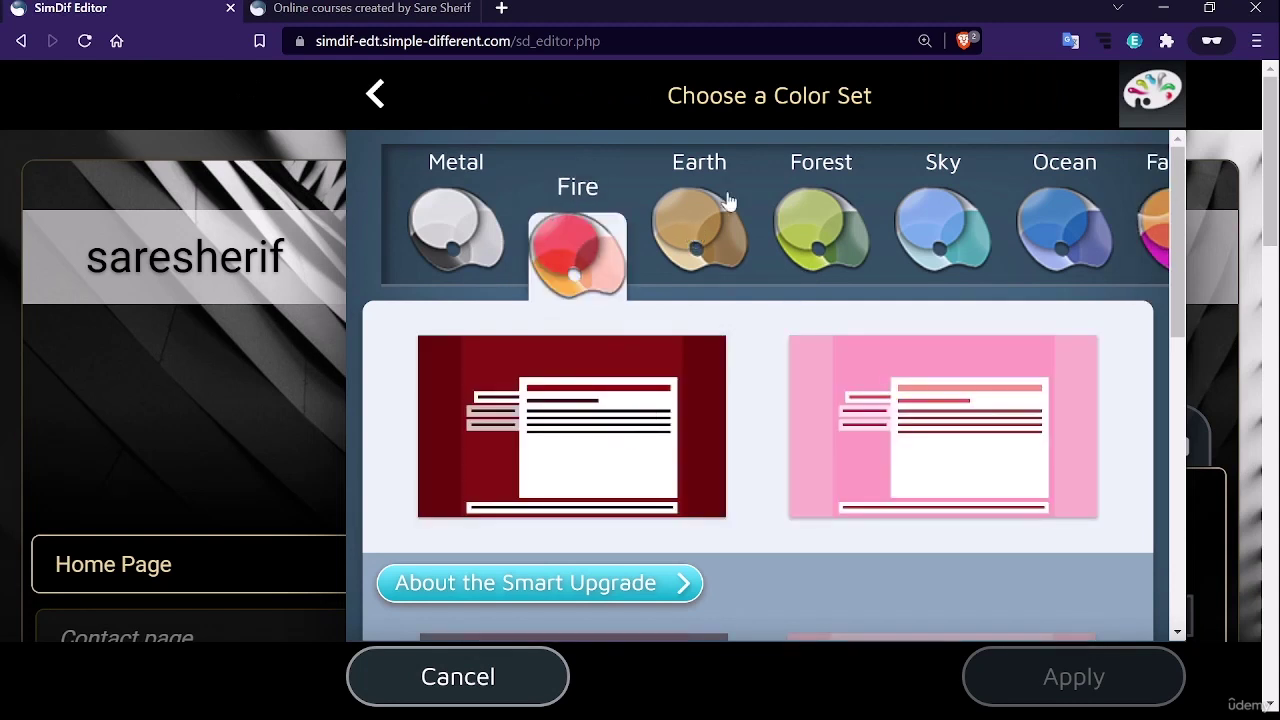
left_click(683, 247)
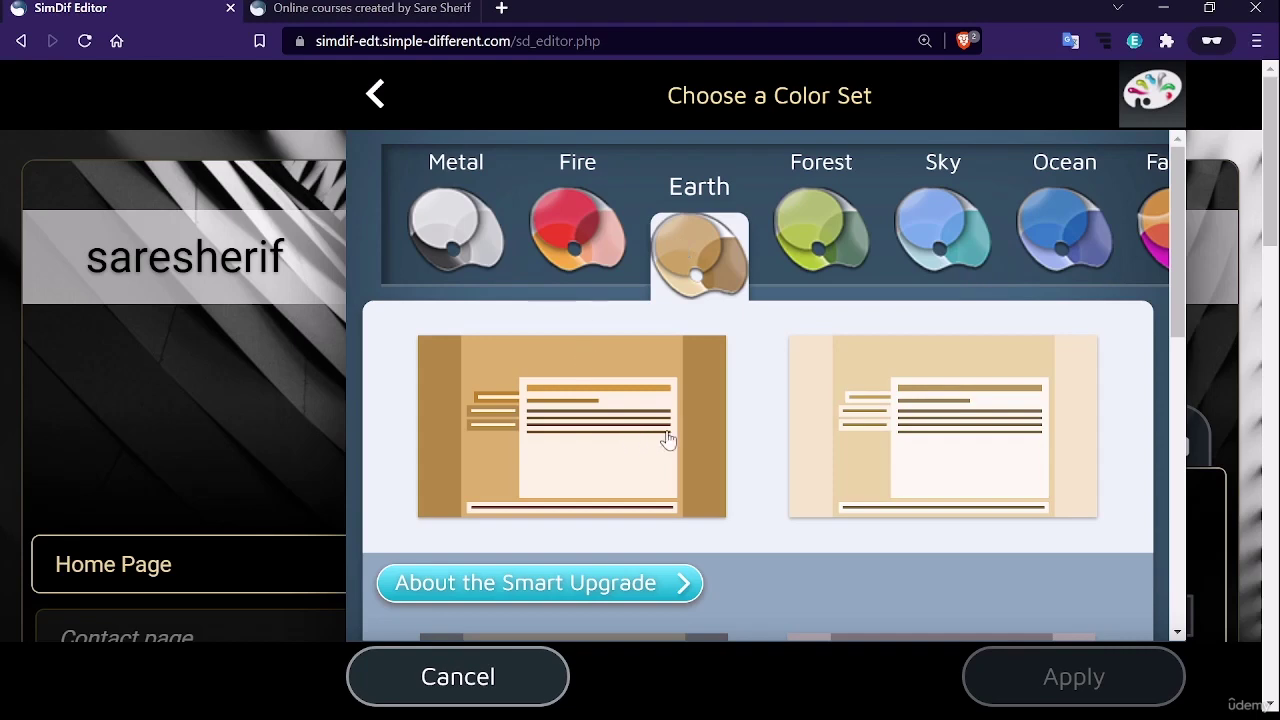
left_click(540, 422)
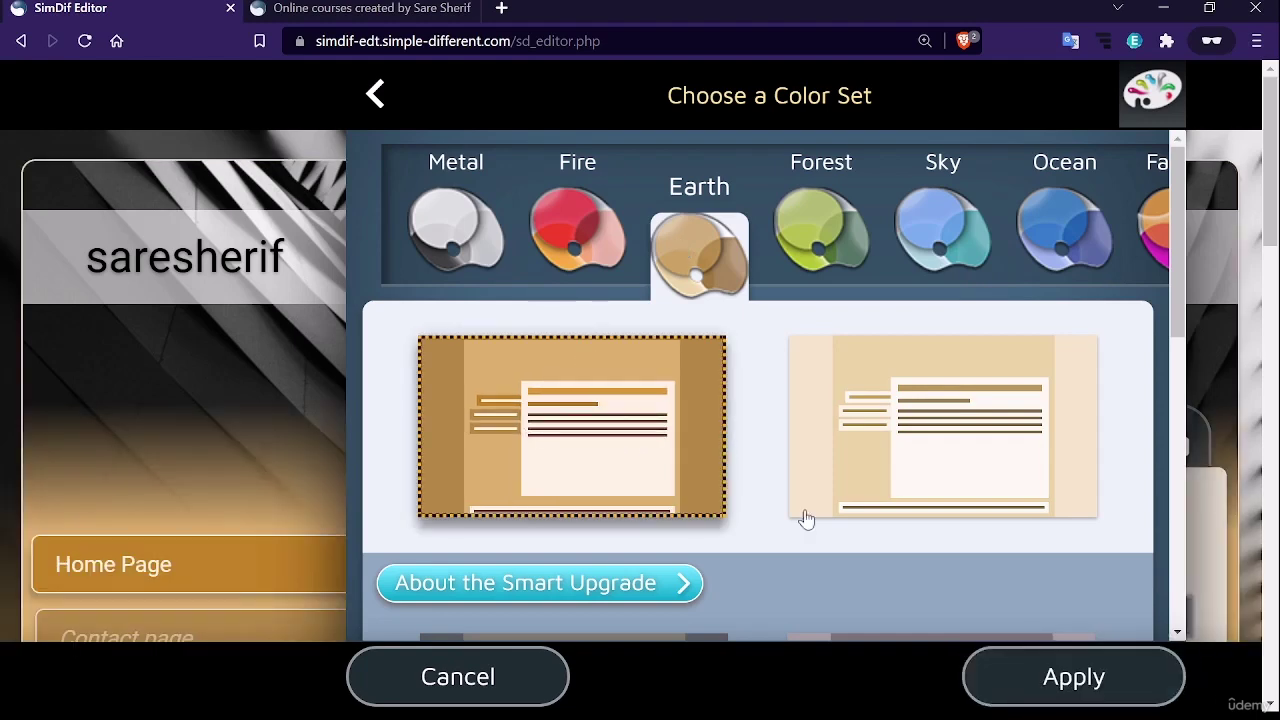
left_click(1036, 676)
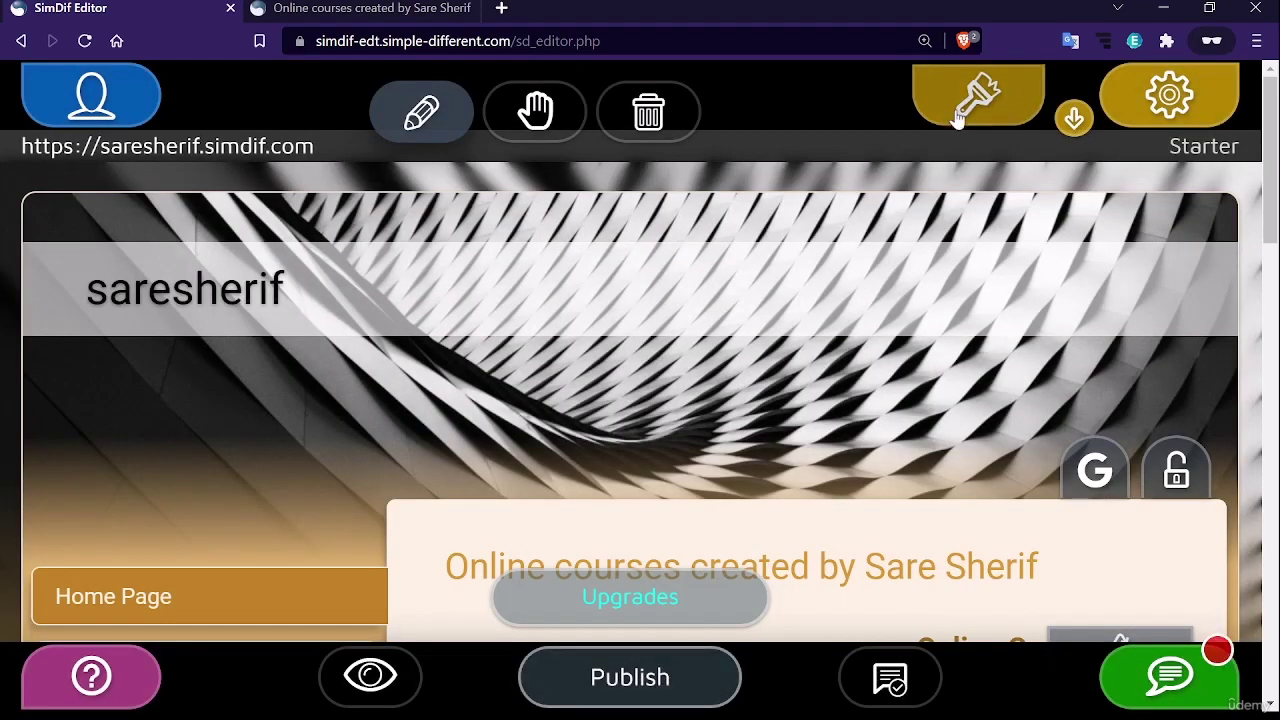
Load the top-hat "Online Course Instructor" picture as the site logo and try to widen its crop area
left_click(985, 90)
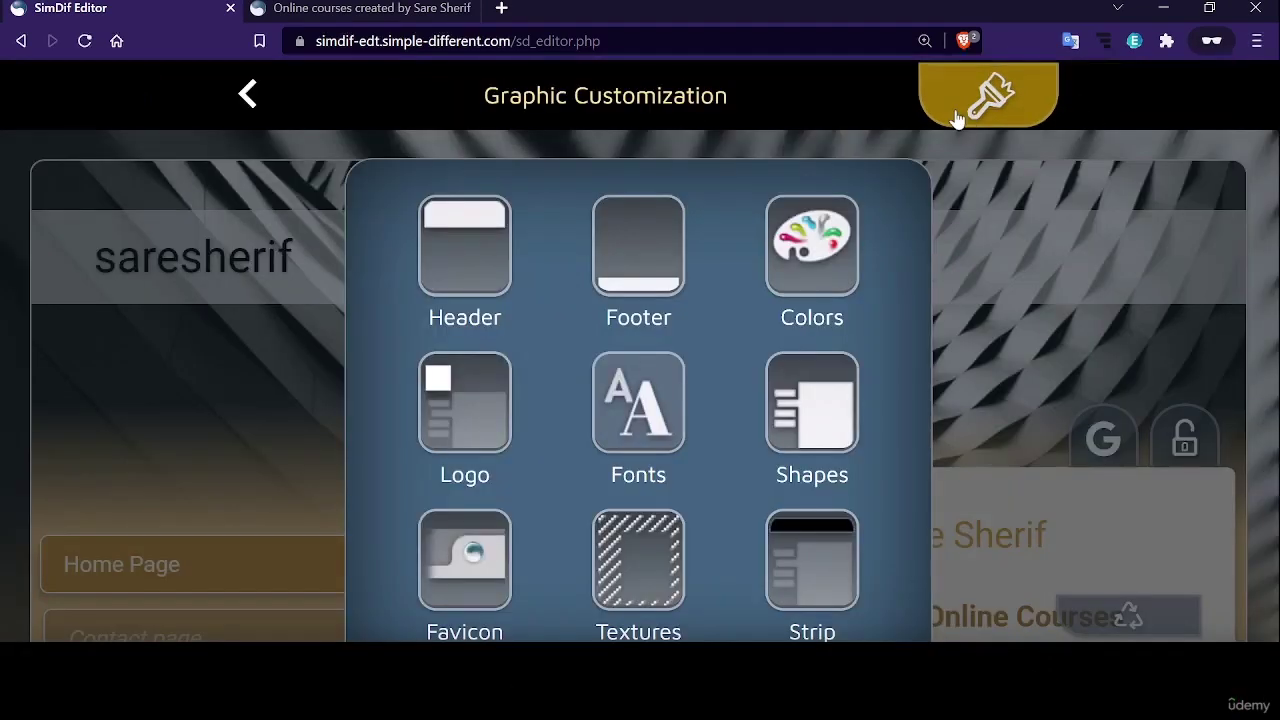
left_click(466, 407)
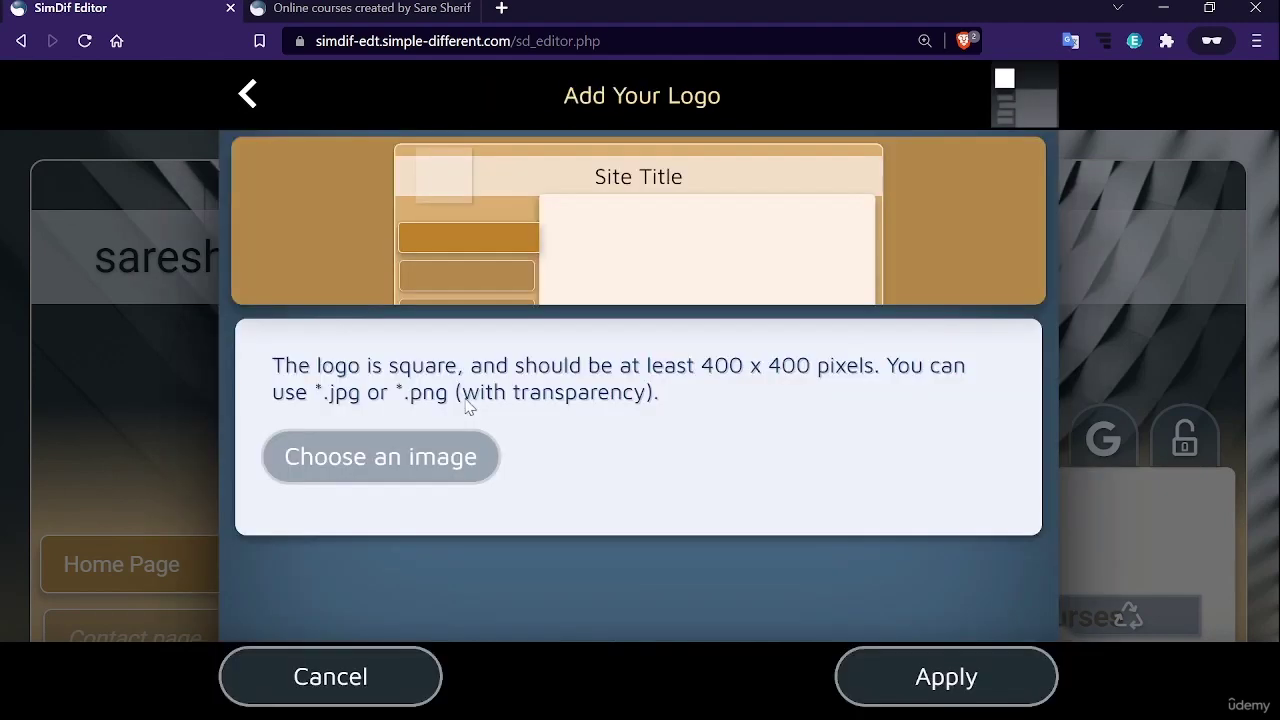
left_click(405, 462)
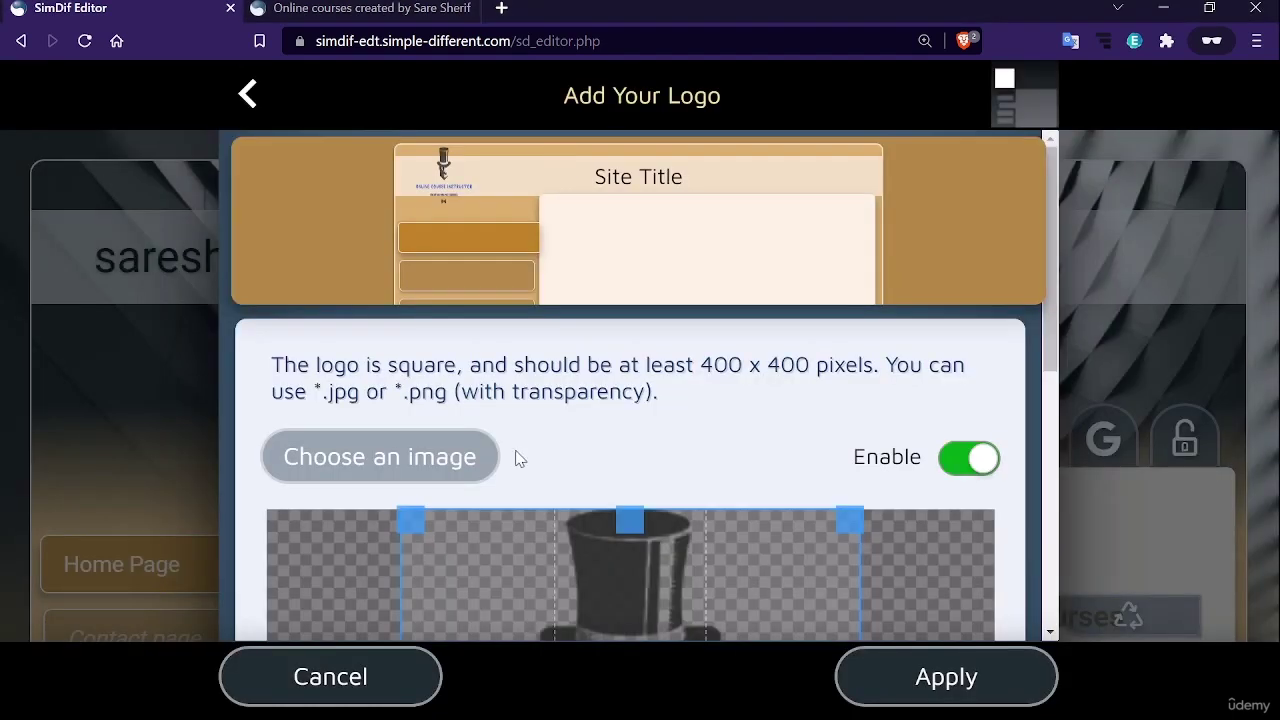
scroll(723, 463, "down", 2)
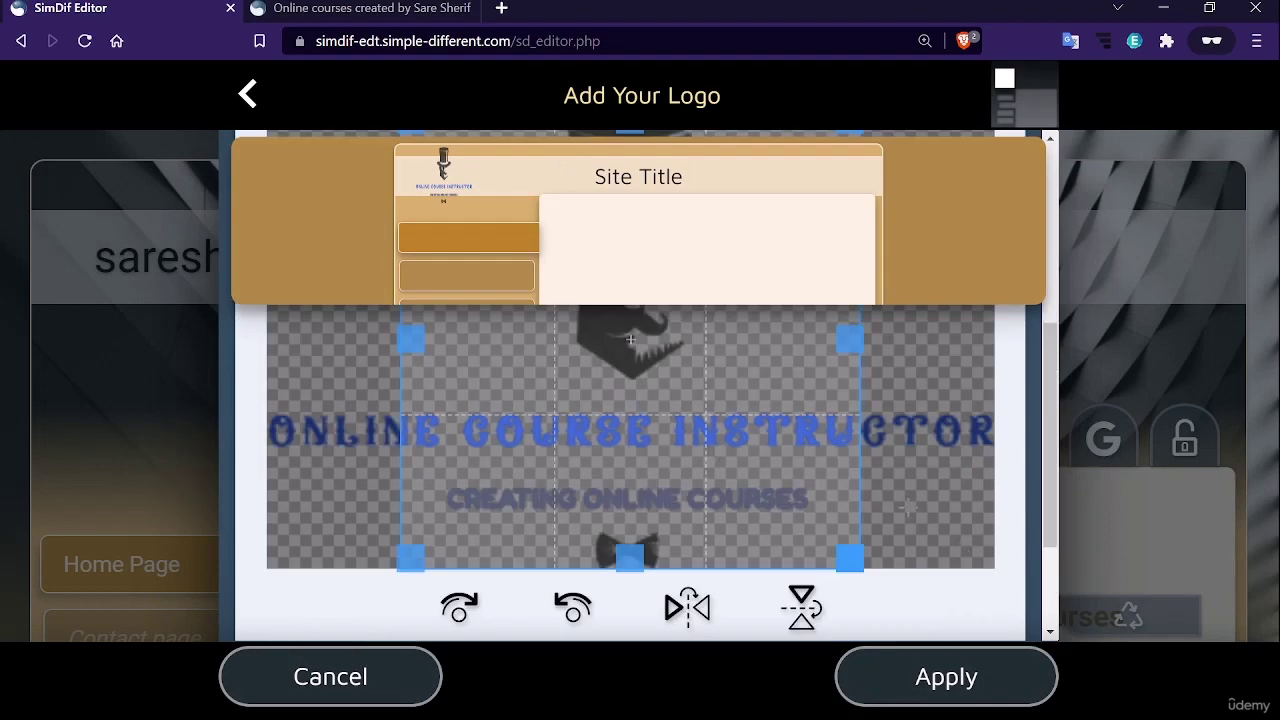
scroll(630, 340, "up", 3)
scroll(630, 400, "down", 2)
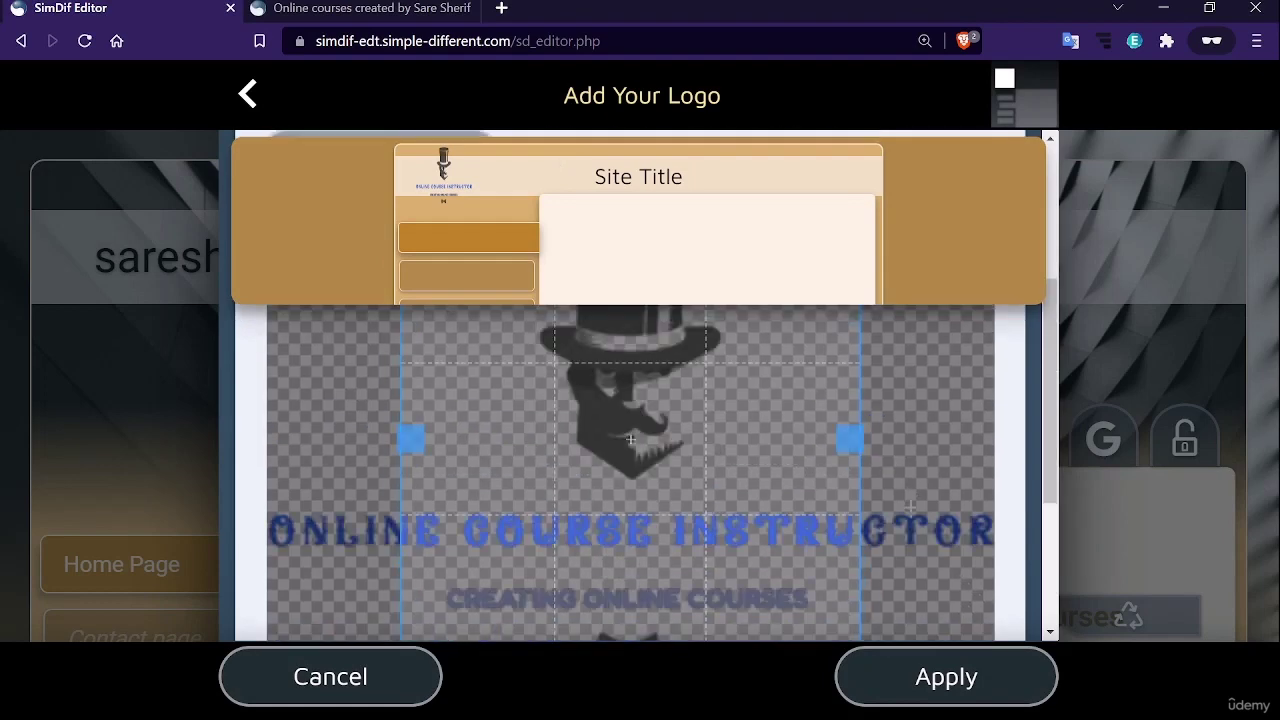
scroll(910, 508, "down", 4)
scroll(908, 511, "up", 2)
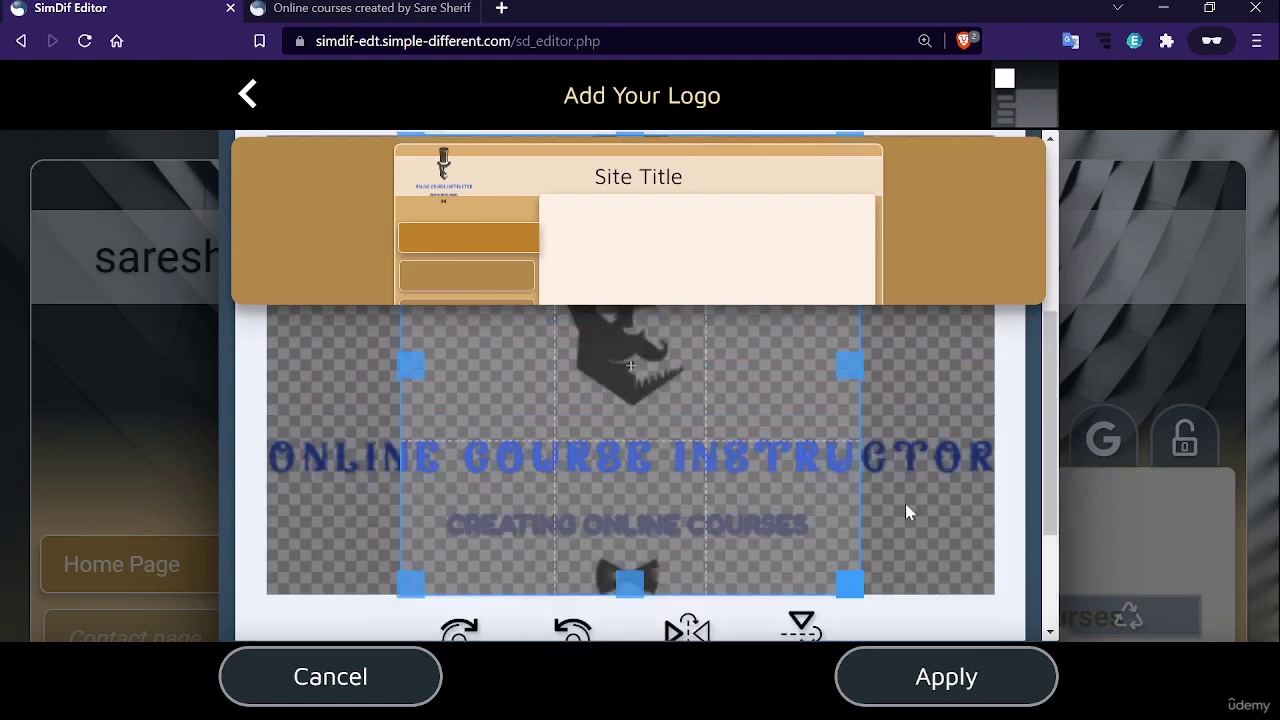
scroll(905, 505, "up", 2)
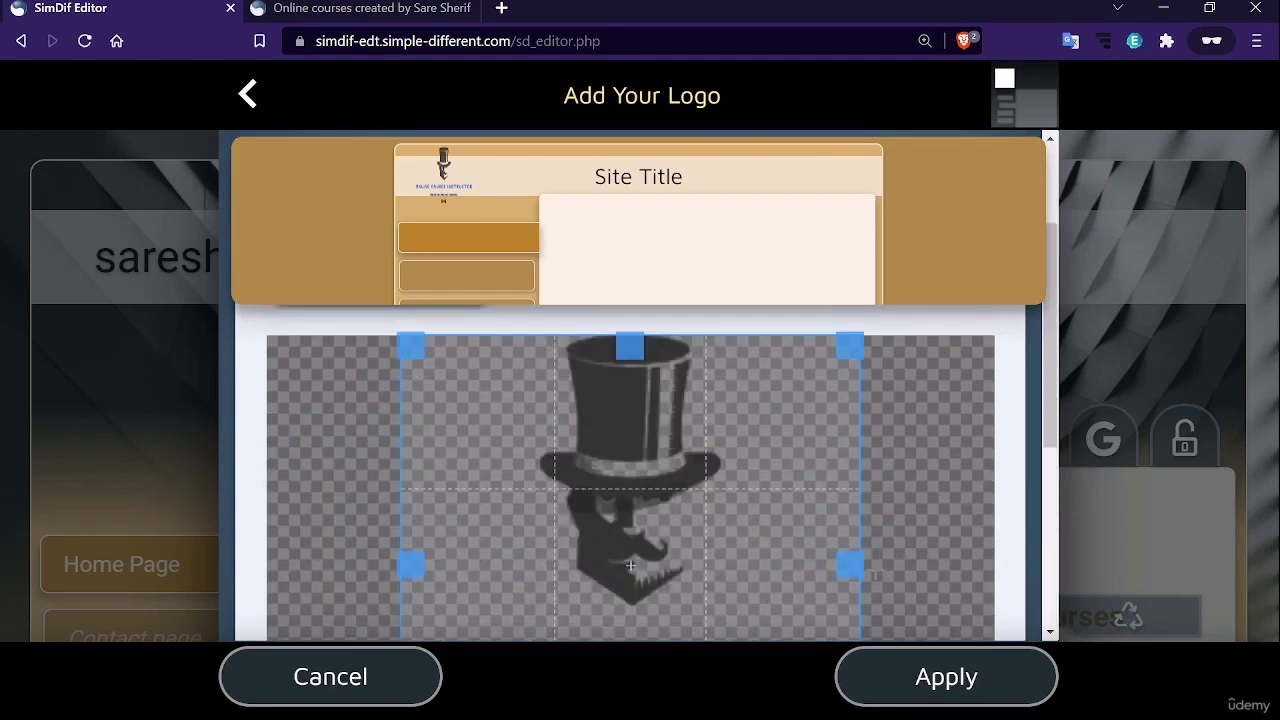
scroll(908, 558, "down", 2)
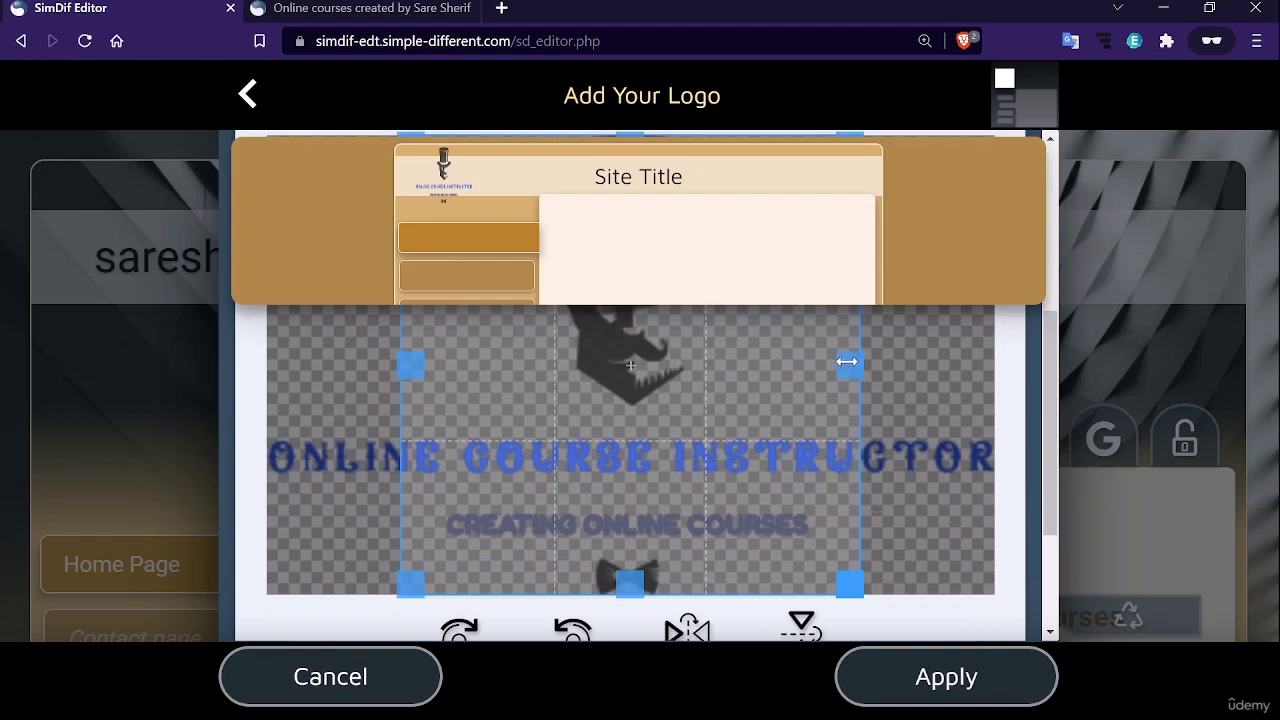
left_click_drag(855, 360, 868, 386)
scroll(726, 507, "down", 2)
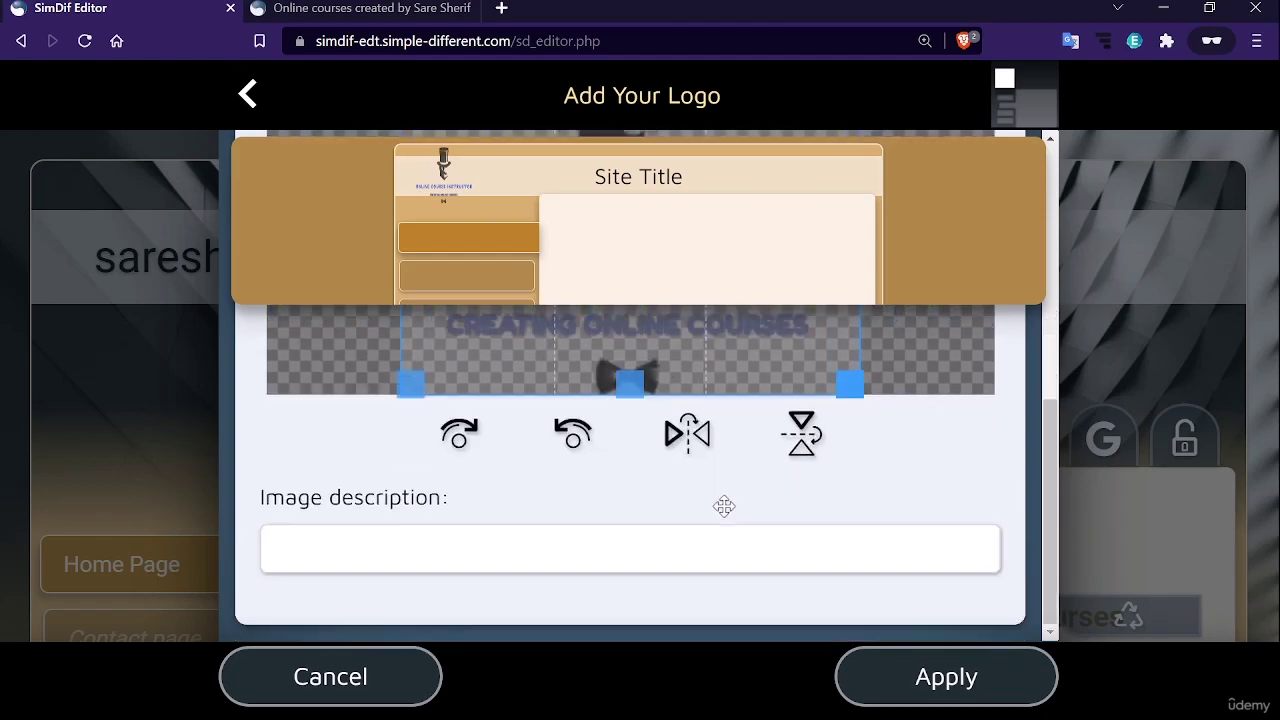
Try rotating the logo picture both ways and mirroring it horizontally, and cancel adding the logo
left_click(460, 436)
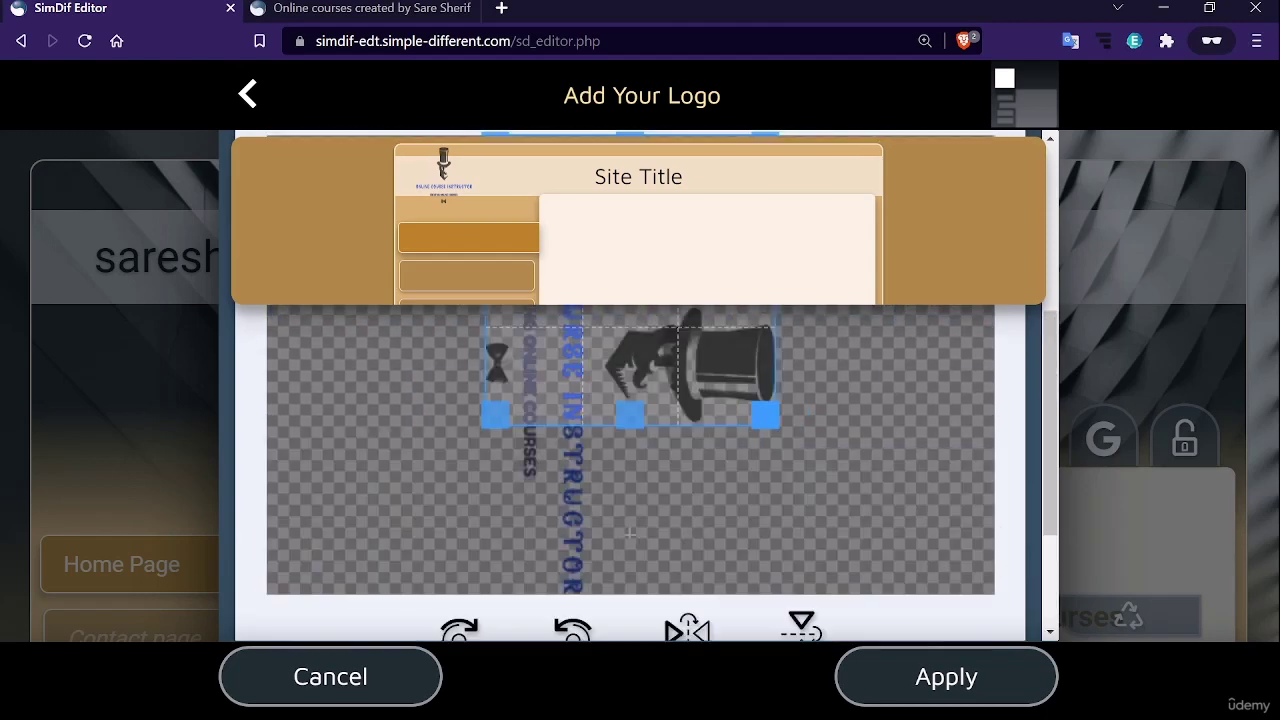
scroll(605, 578, "down", 1)
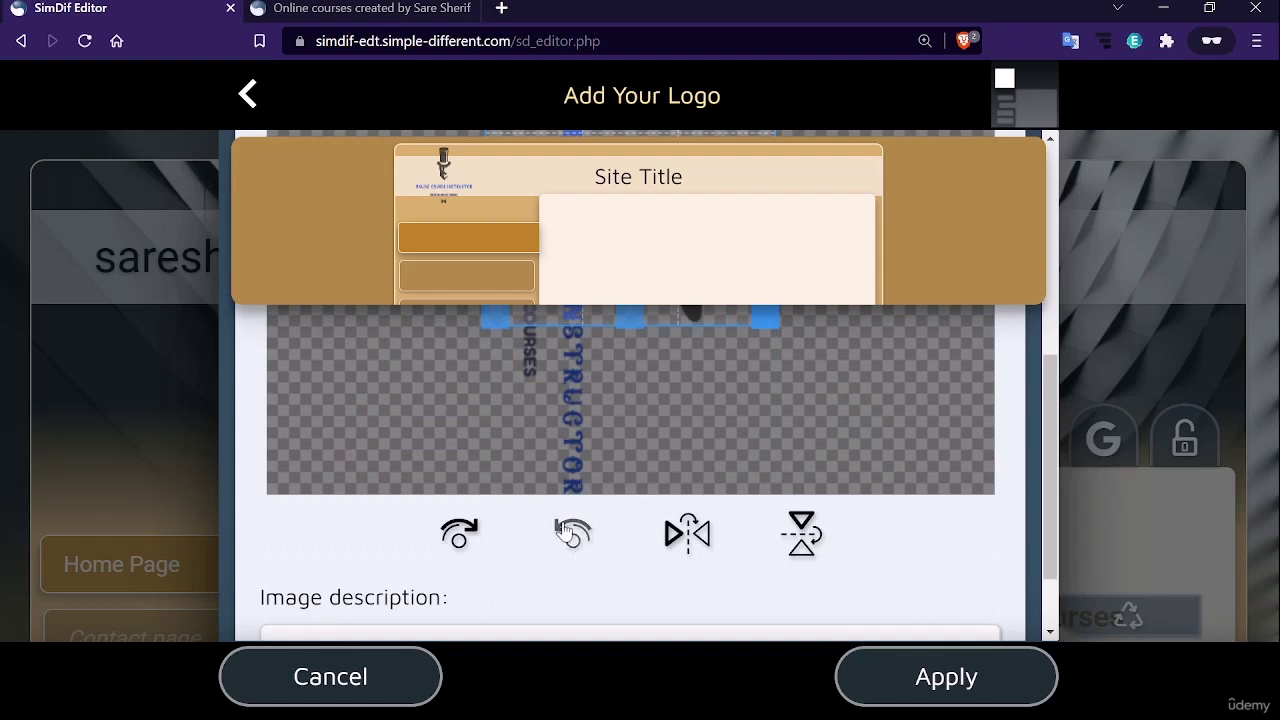
left_click(568, 532)
left_click(688, 535)
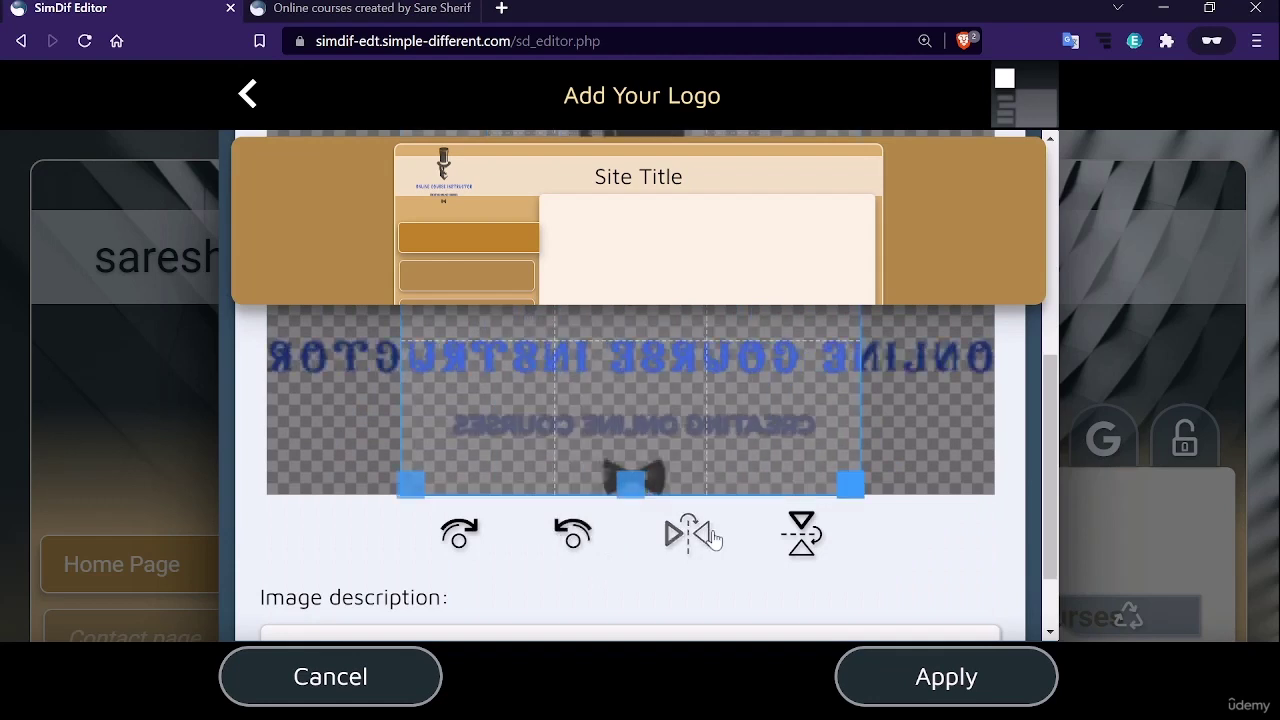
left_click(690, 536)
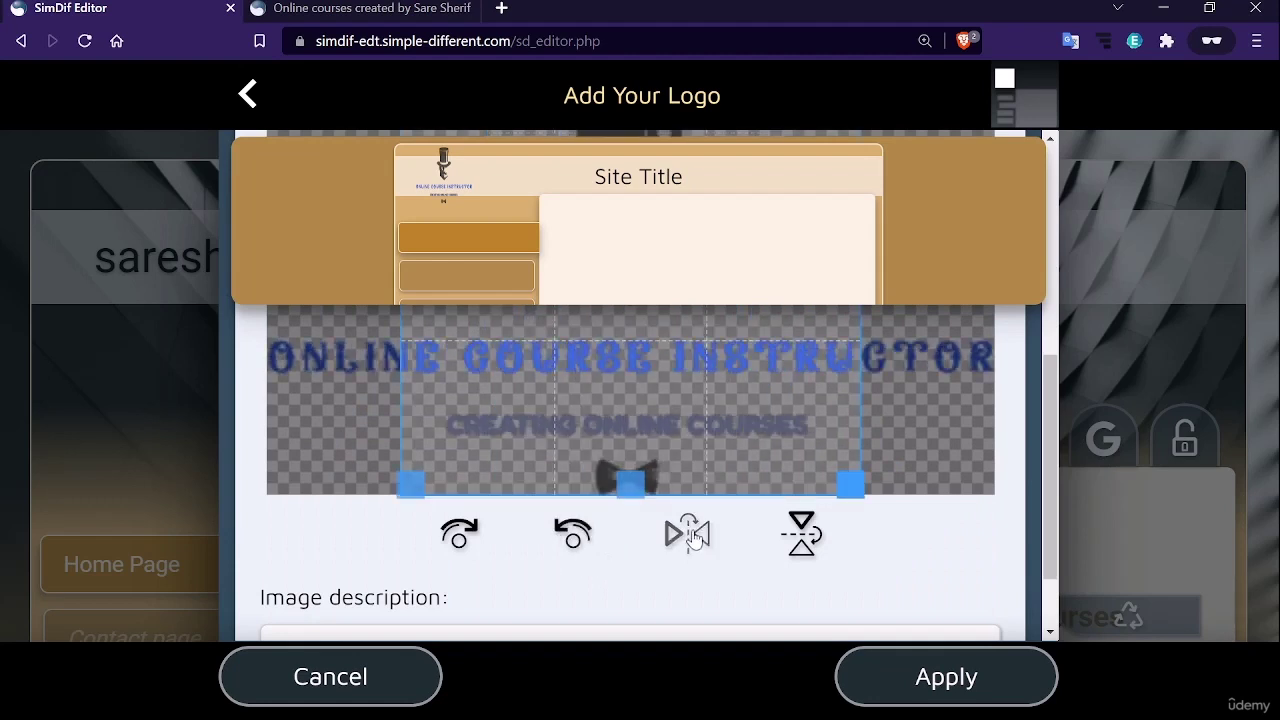
left_click(573, 536)
left_click(573, 536)
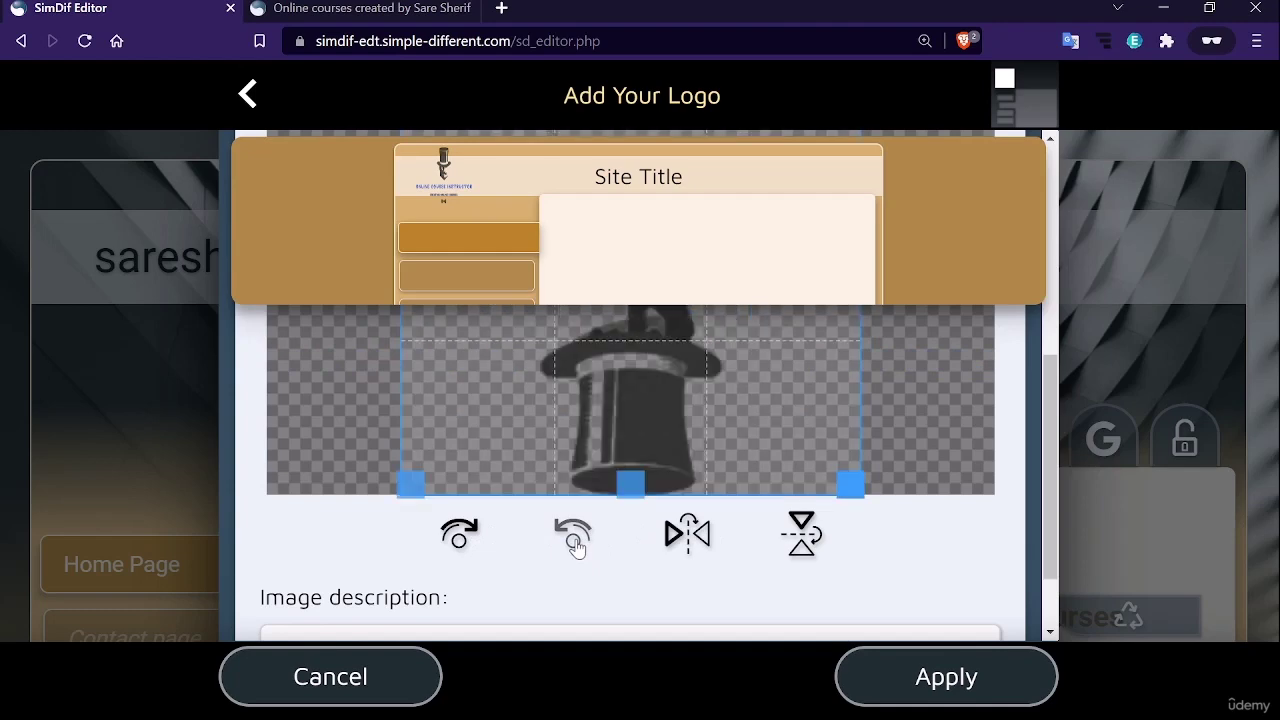
left_click(573, 536)
left_click(573, 536)
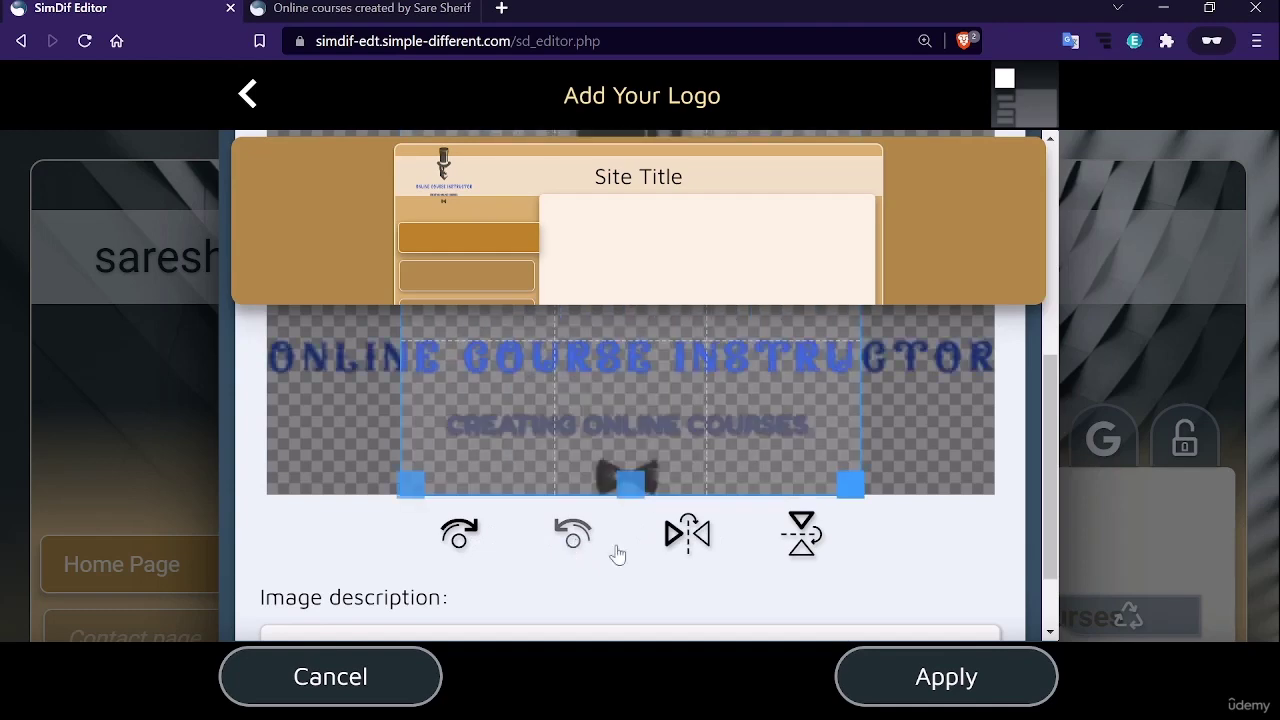
scroll(390, 570, "up", 1)
scroll(388, 565, "down", 2)
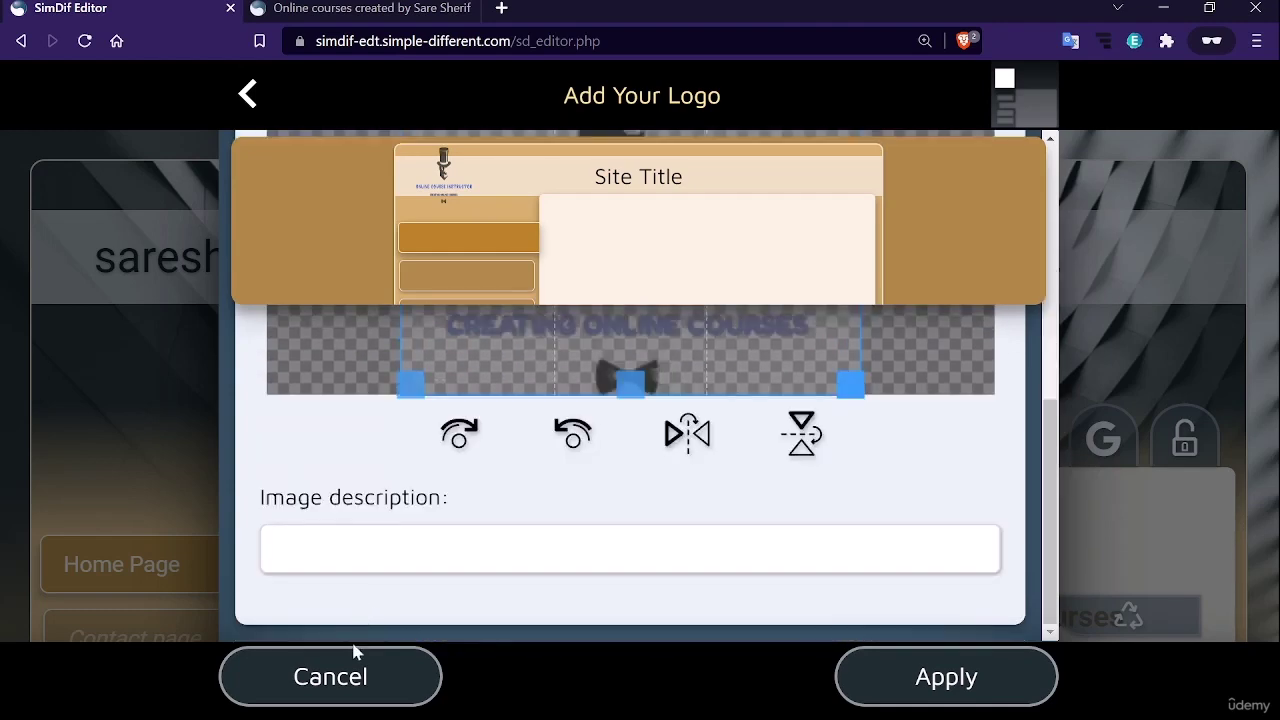
left_click(353, 669)
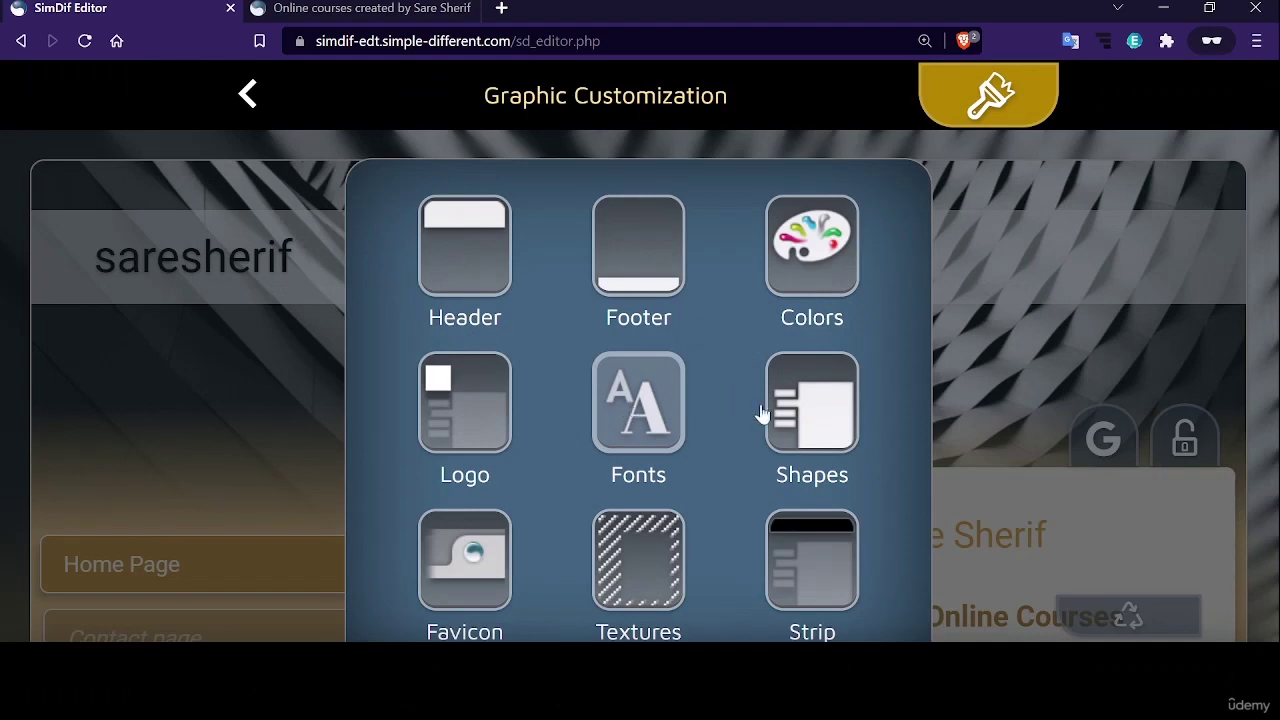
Browse the general and site title font sets and apply Francois One as the site's general font
left_click(697, 458)
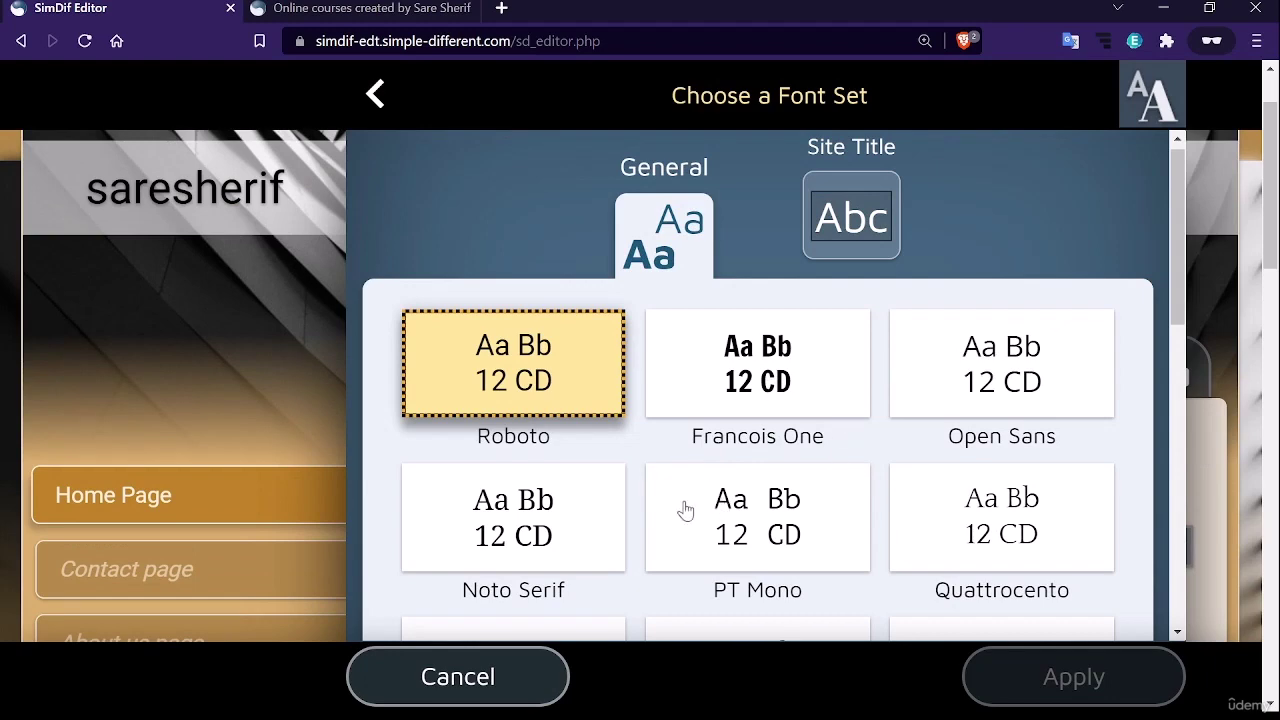
scroll(685, 511, "down", 1)
scroll(790, 495, "down", 5)
scroll(780, 486, "up", 6)
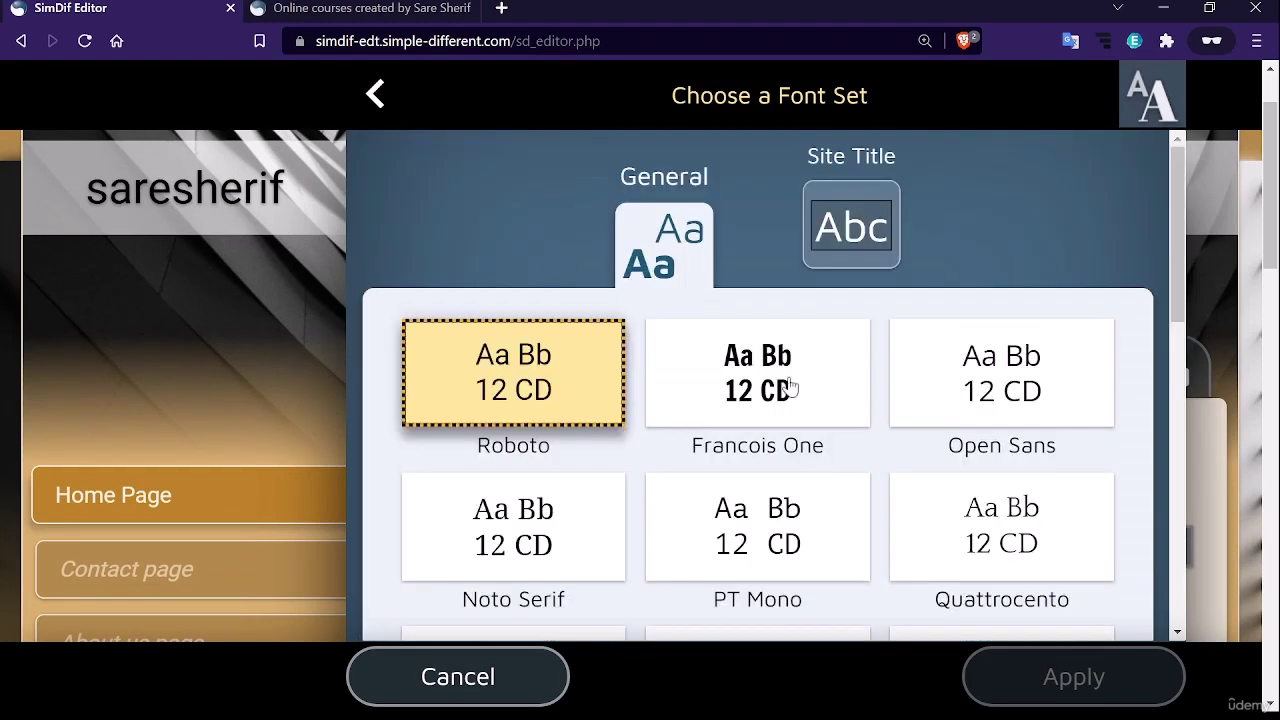
left_click(847, 226)
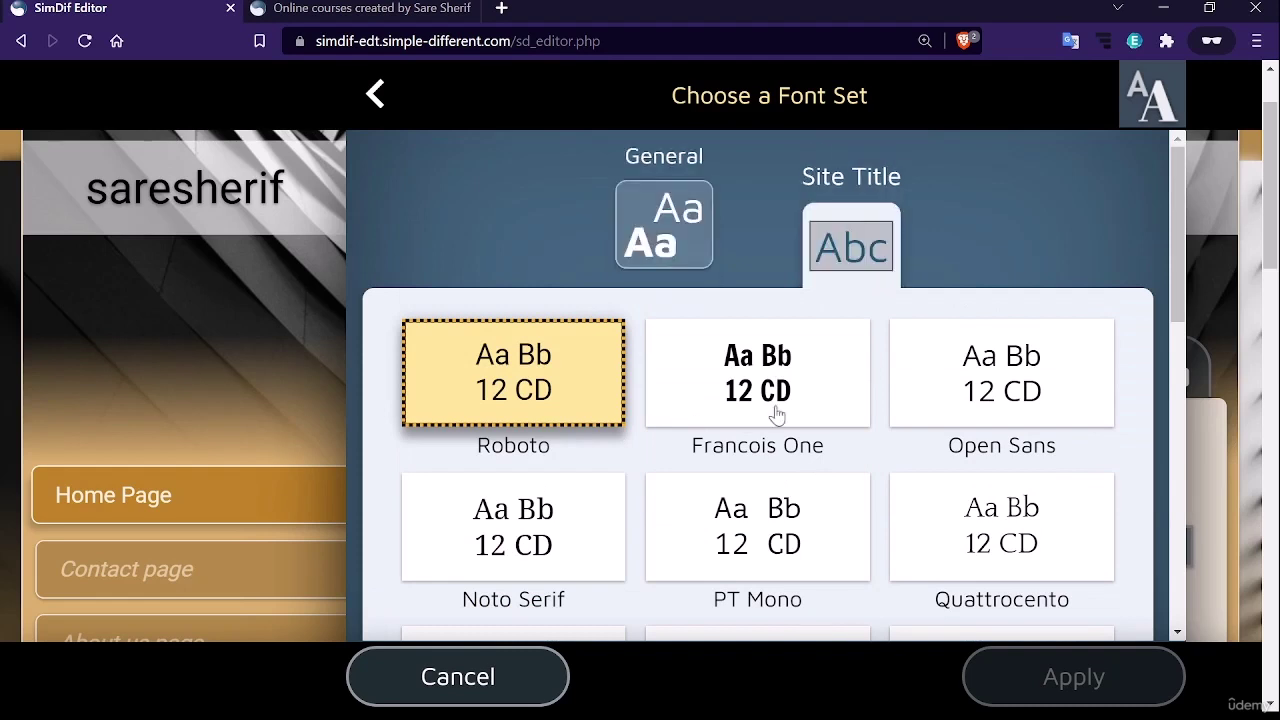
left_click(651, 248)
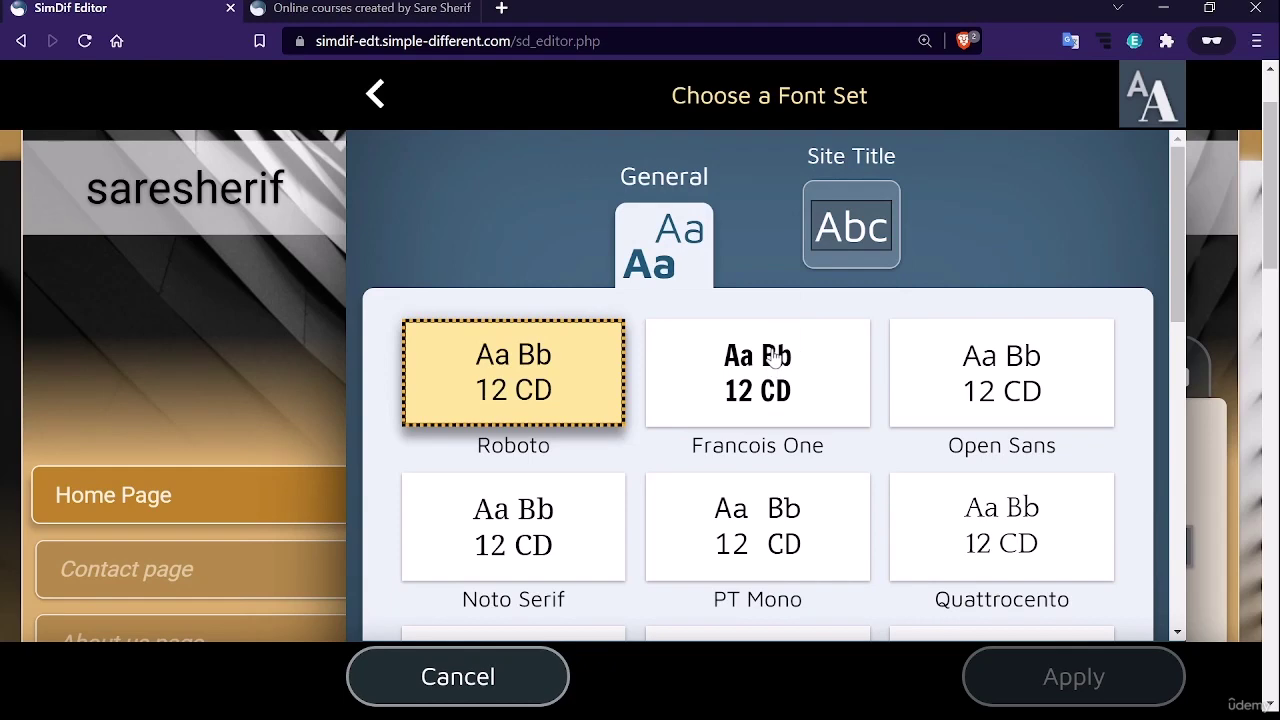
left_click(773, 357)
left_click(1060, 678)
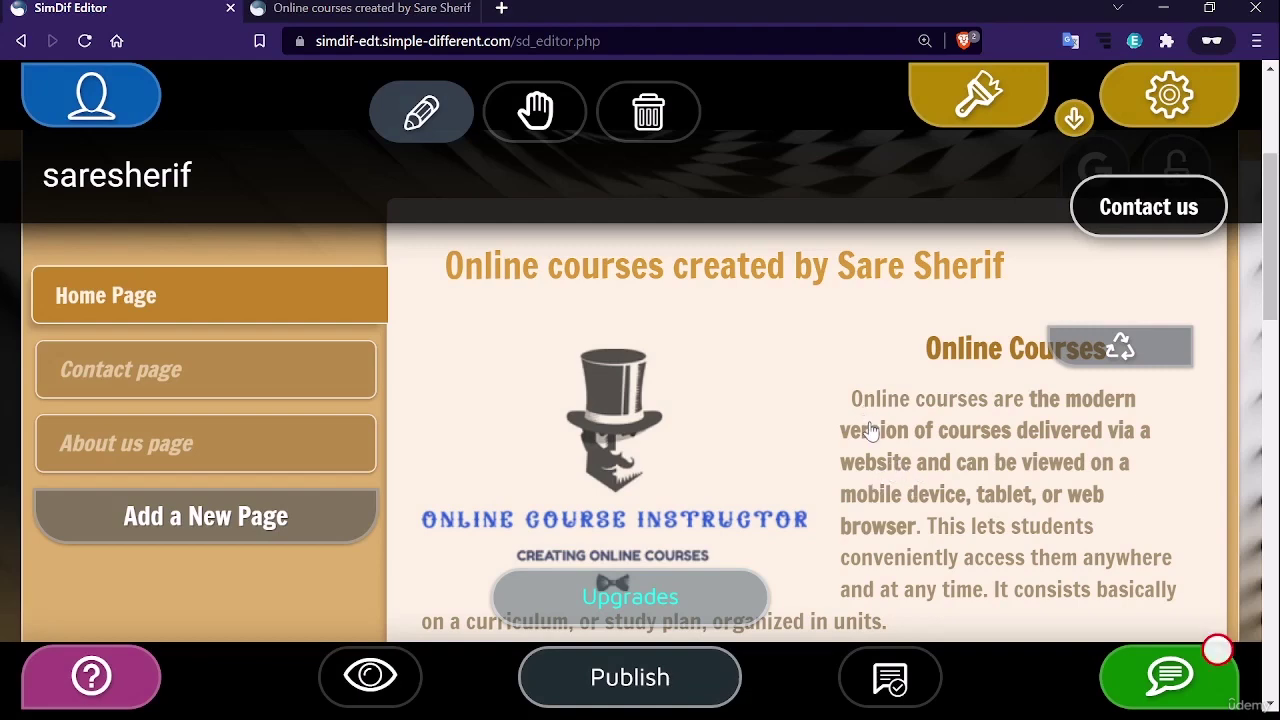
Switch the site's general font set to Roboto, look through the Smart and Pro fonts, and apply the change
scroll(870, 430, "up", 3)
scroll(870, 430, "down", 3)
scroll(870, 430, "up", 1)
scroll(870, 430, "up", 2)
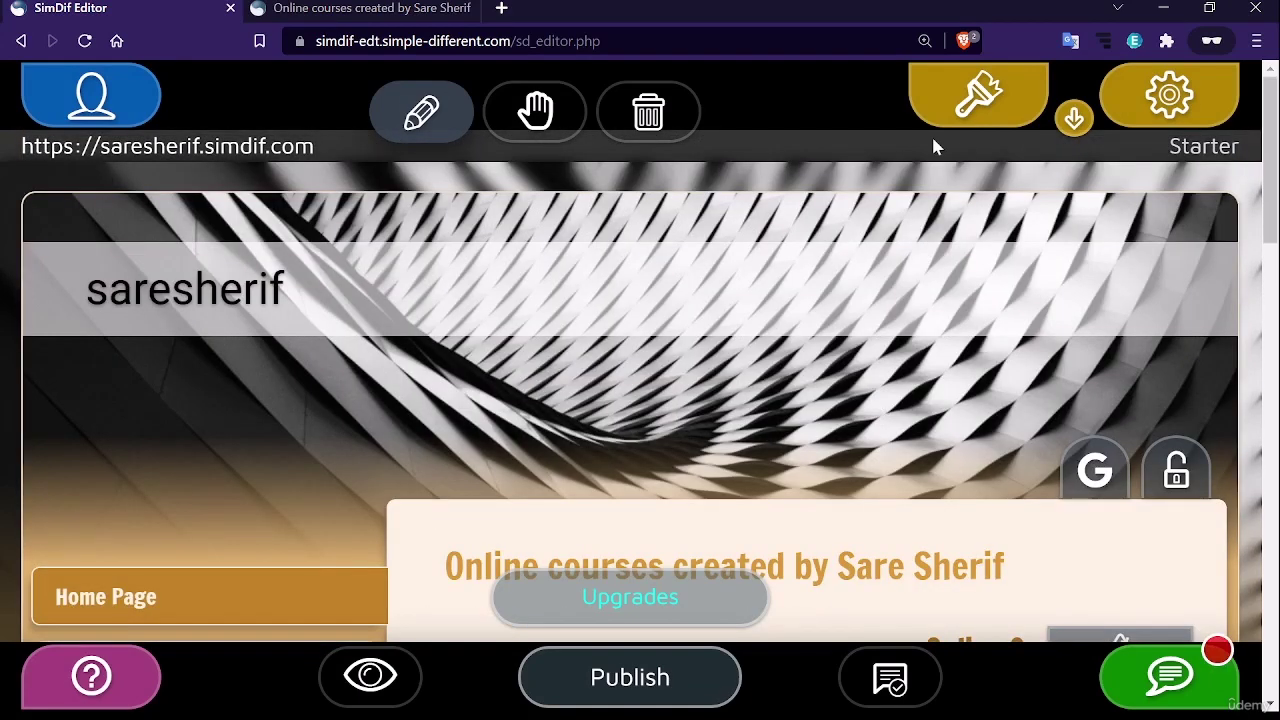
left_click(963, 100)
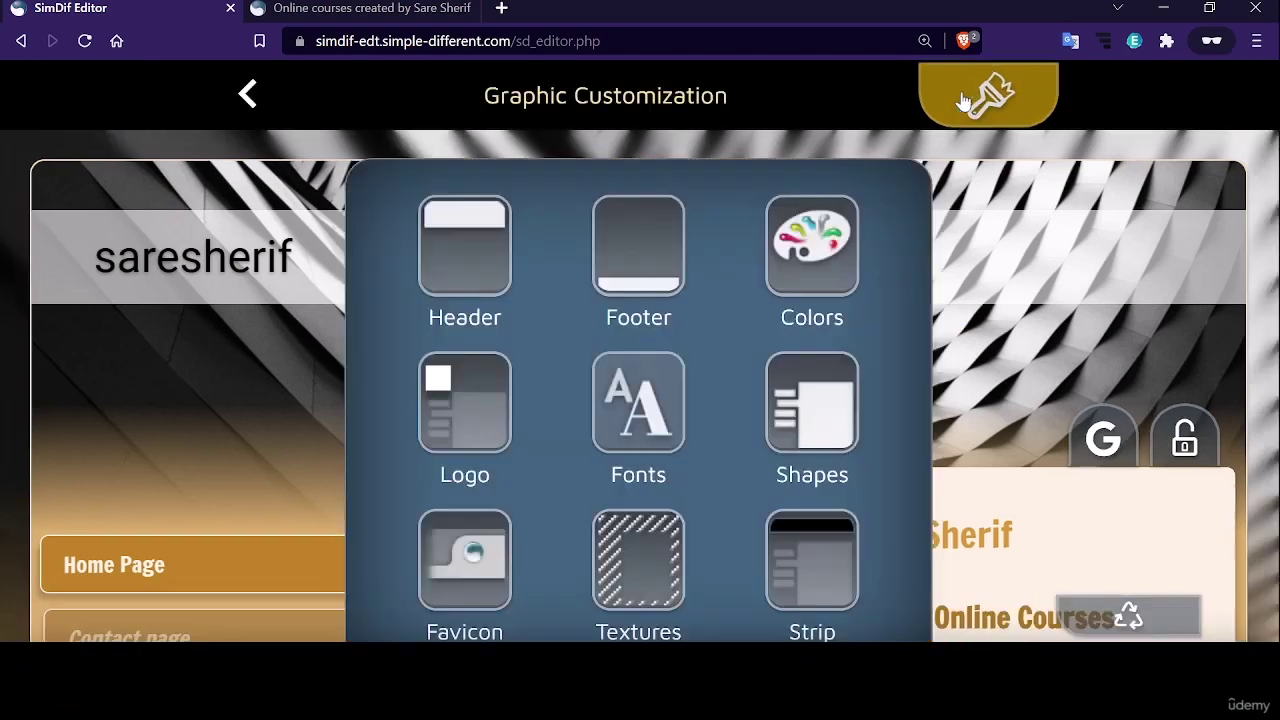
left_click(636, 416)
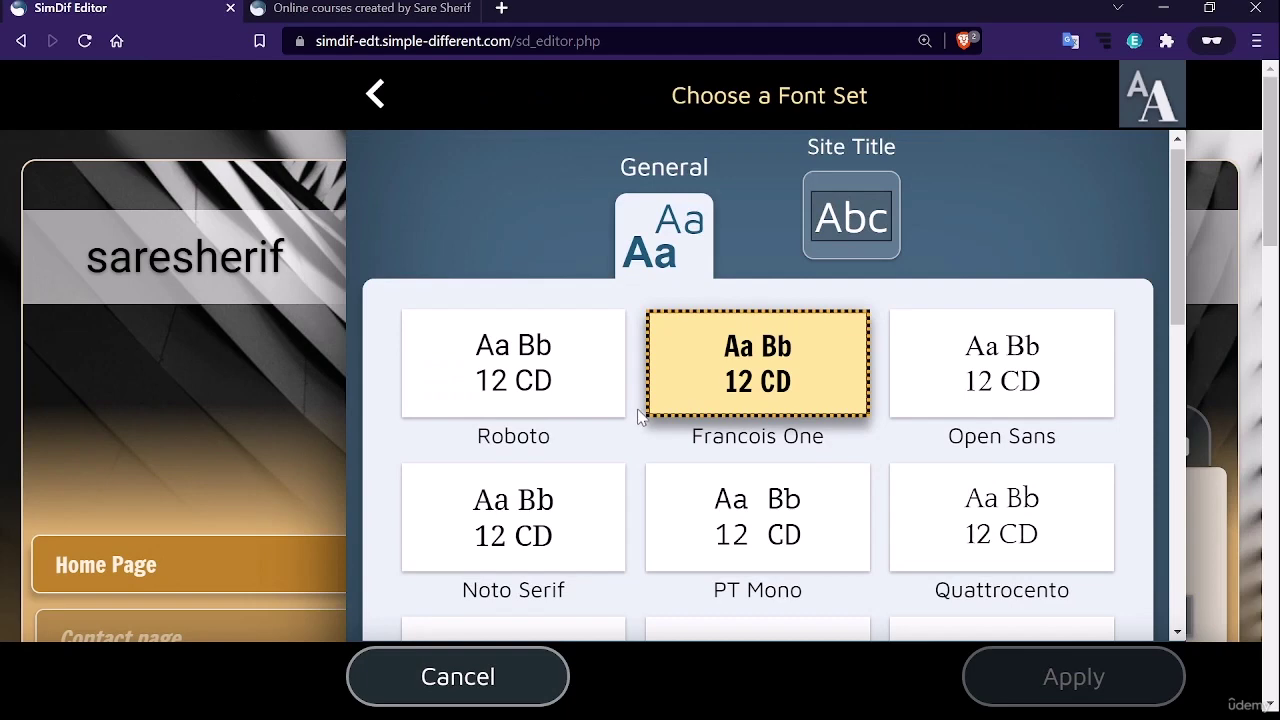
left_click(521, 371)
scroll(803, 537, "down", 6)
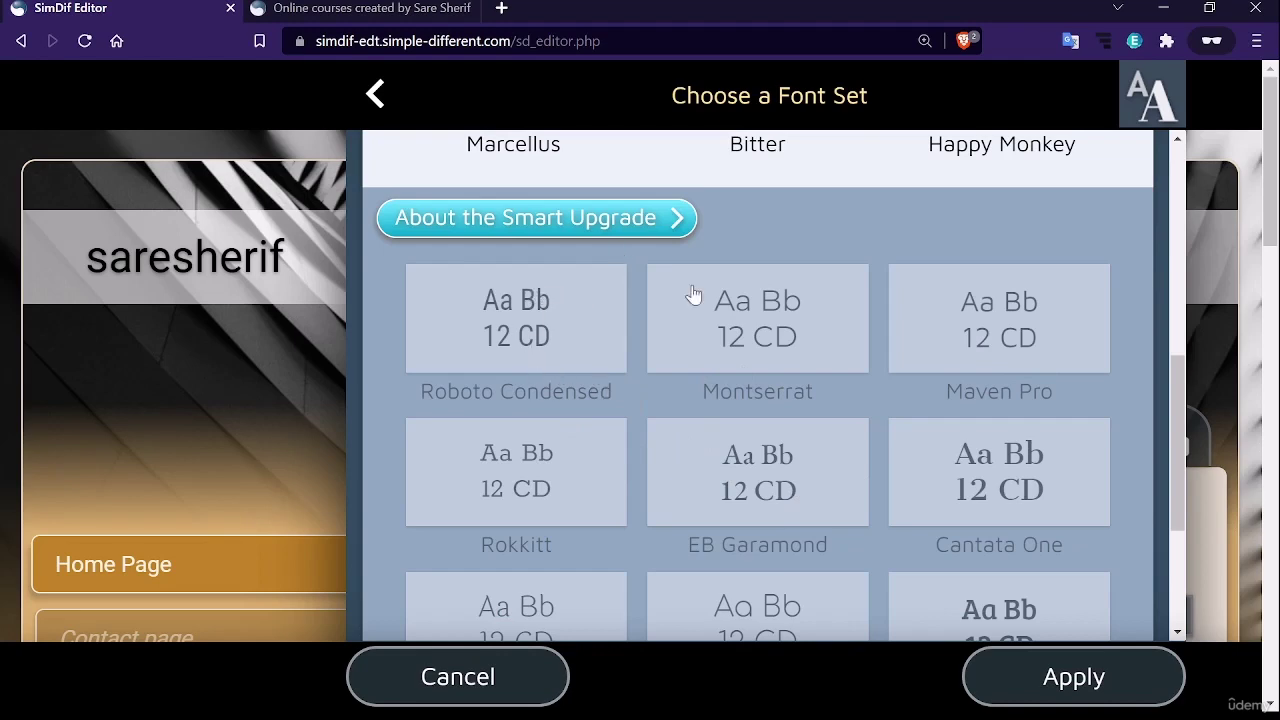
scroll(889, 569, "down", 2)
scroll(889, 569, "down", 3)
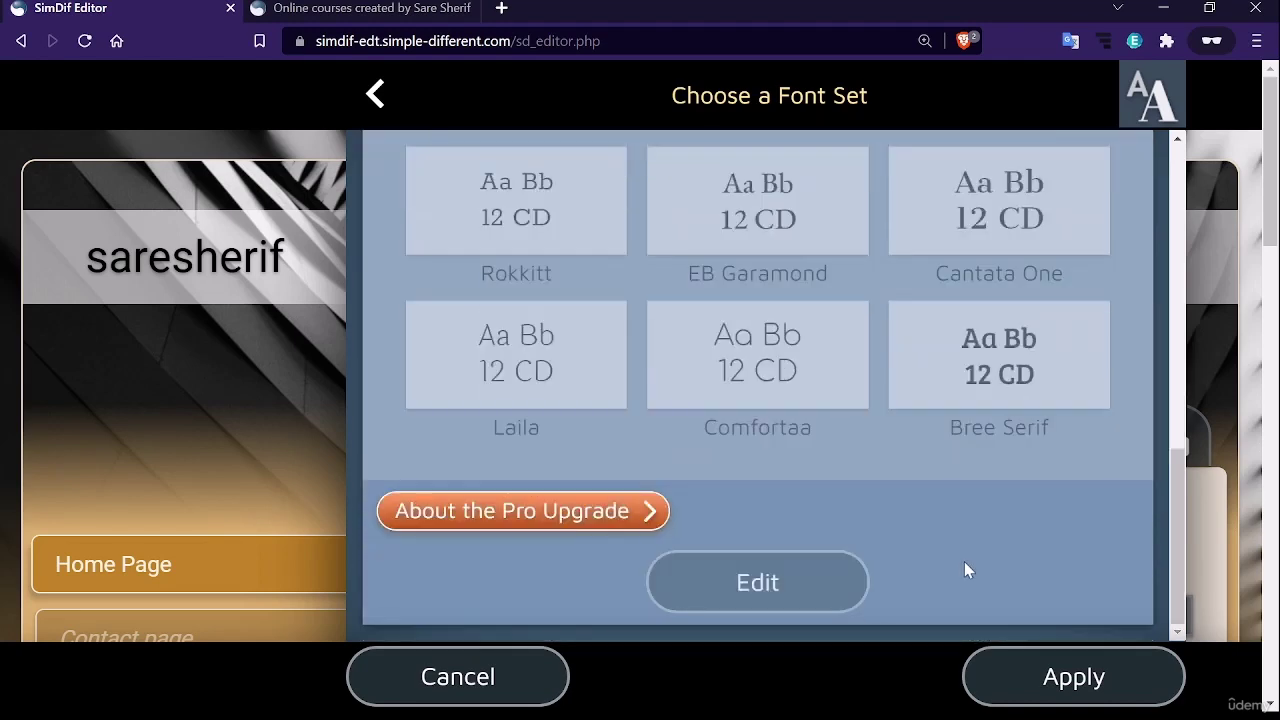
left_click(1085, 680)
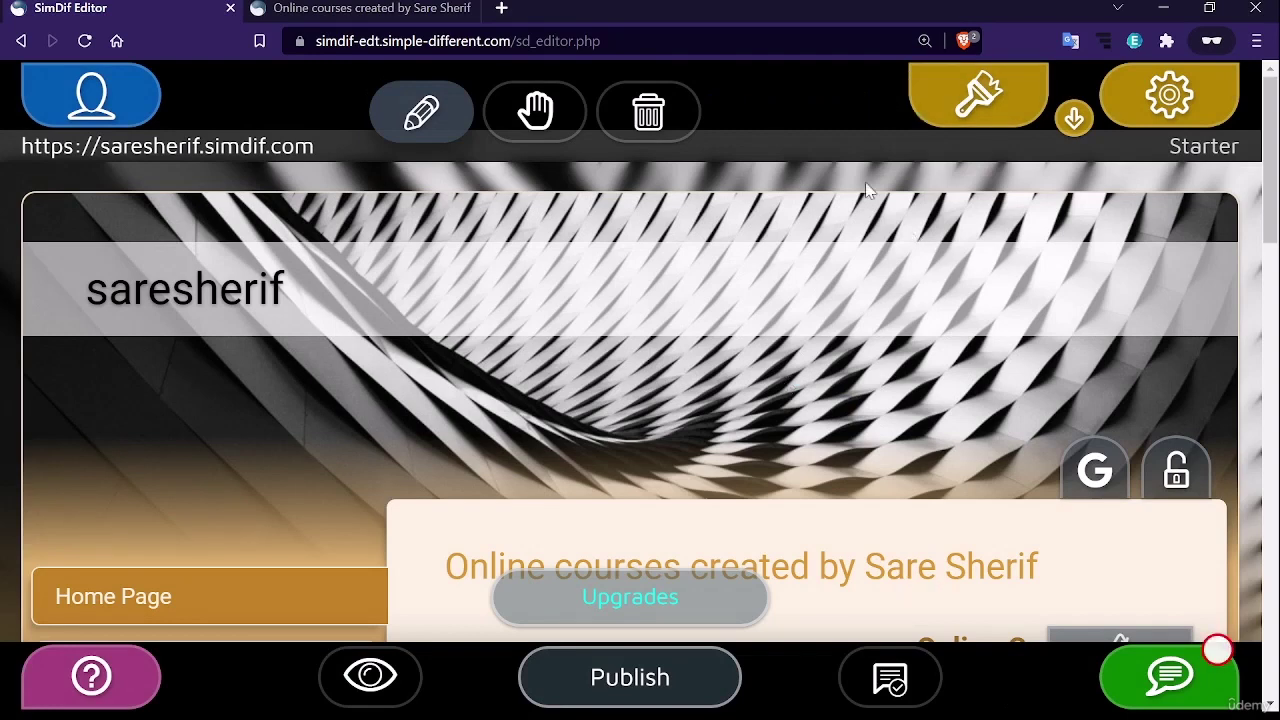
Browse the Open, Closed and List shape styles, comparing them with the page buttons on the published site
left_click(980, 98)
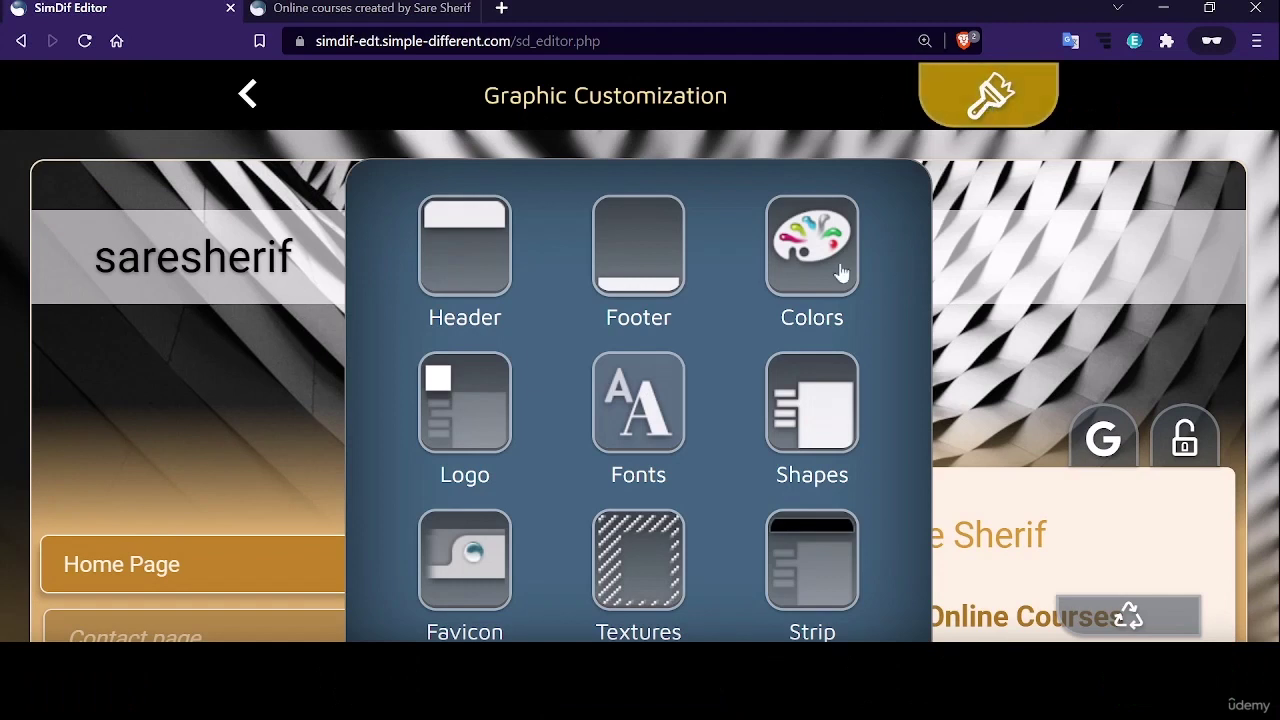
left_click(818, 410)
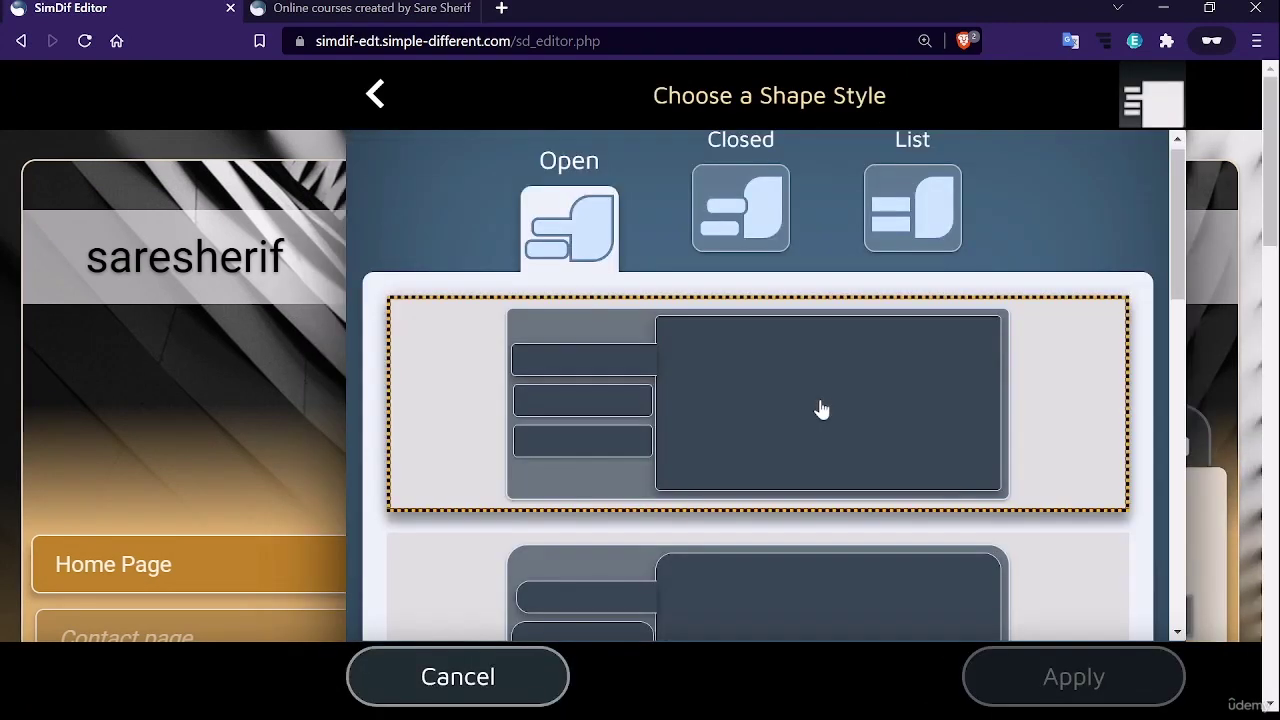
left_click(717, 213)
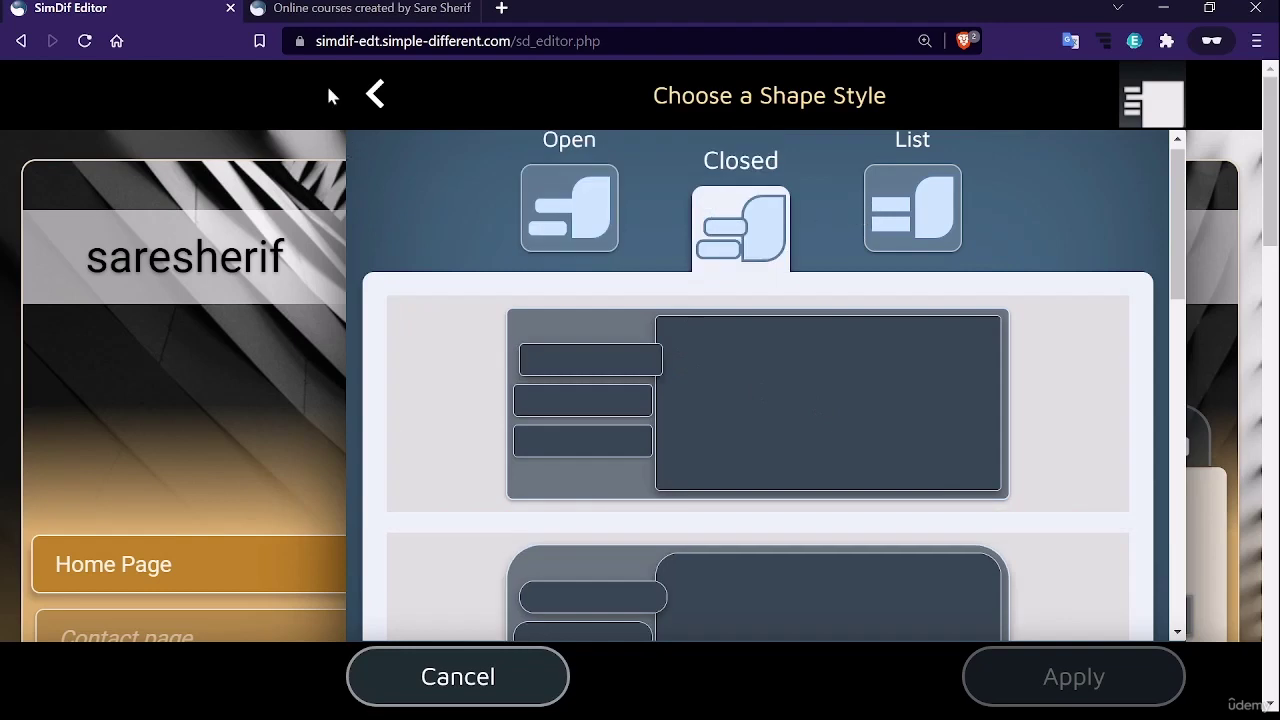
left_click(350, 6)
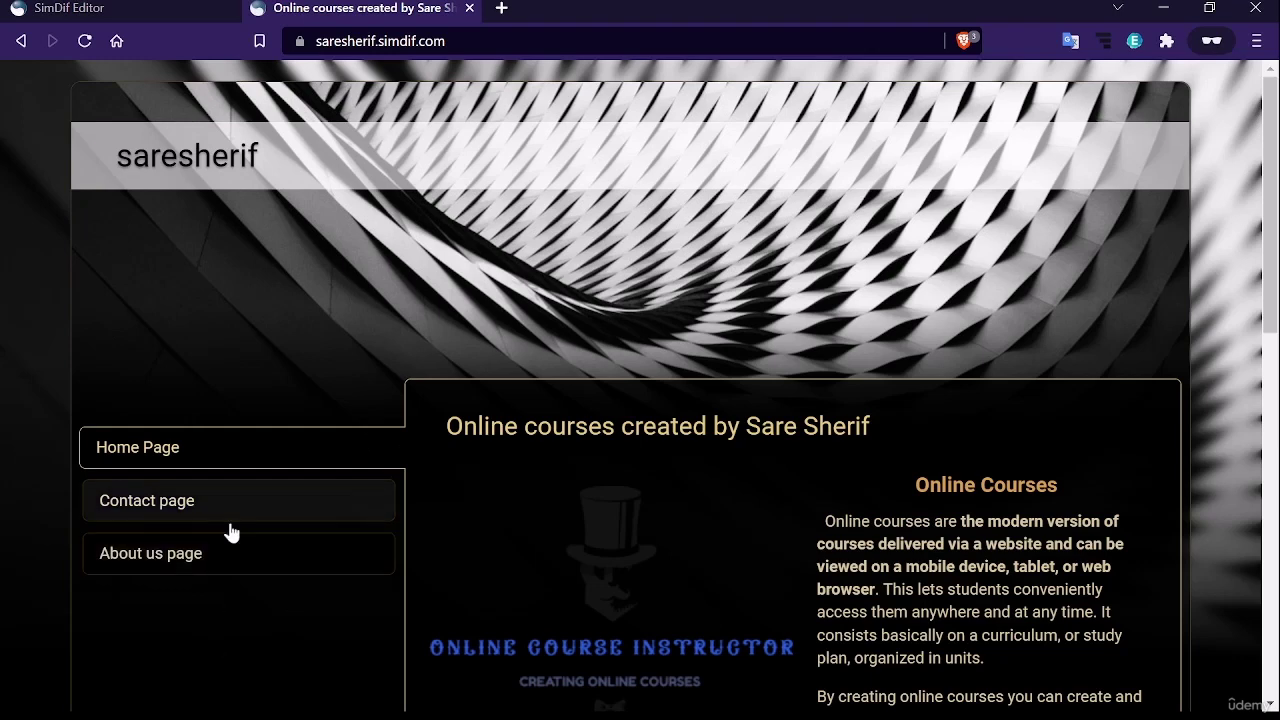
key("ctrl+shift+Tab")
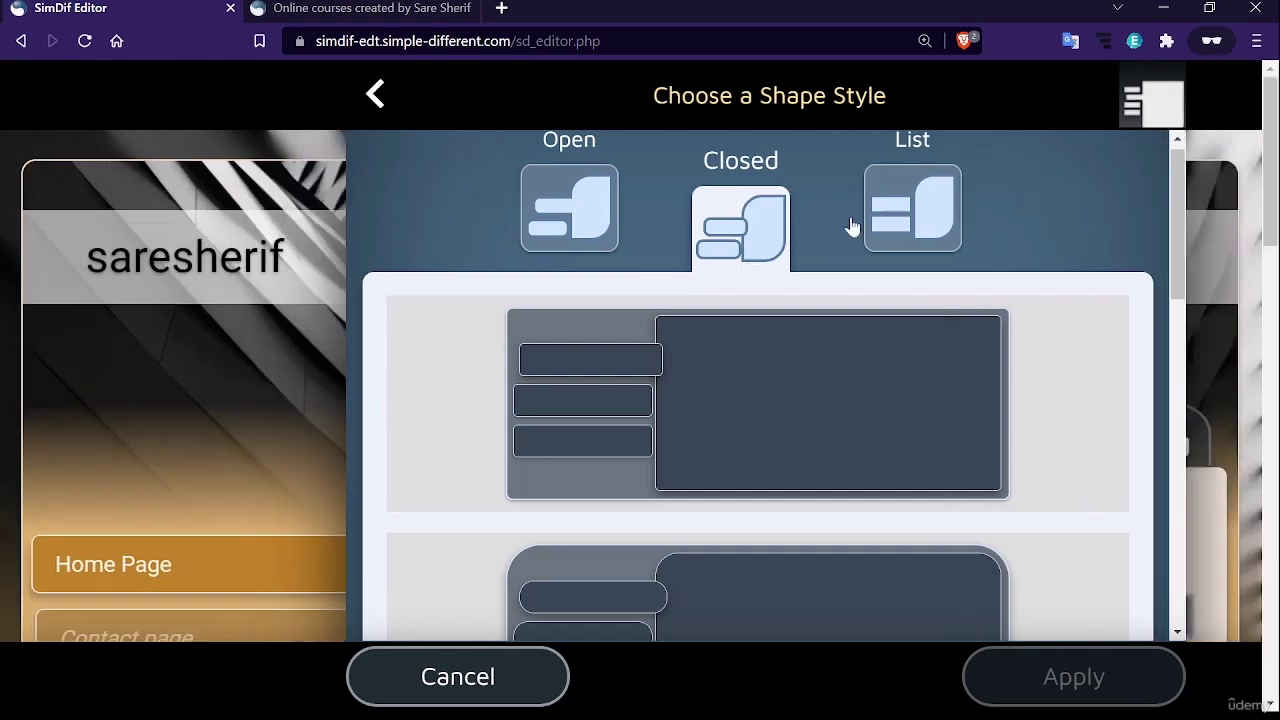
left_click(905, 222)
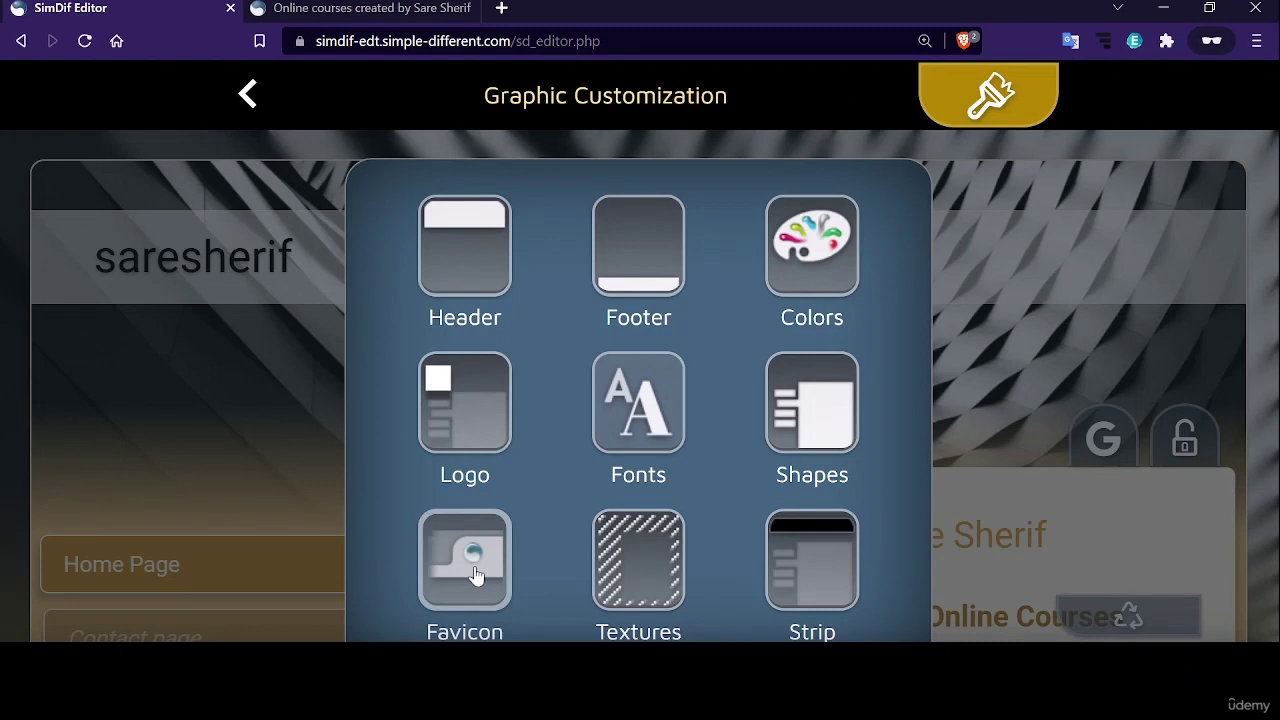
Enable the background texture and apply the diagonal diamond-grid pattern to the site
left_click(674, 566)
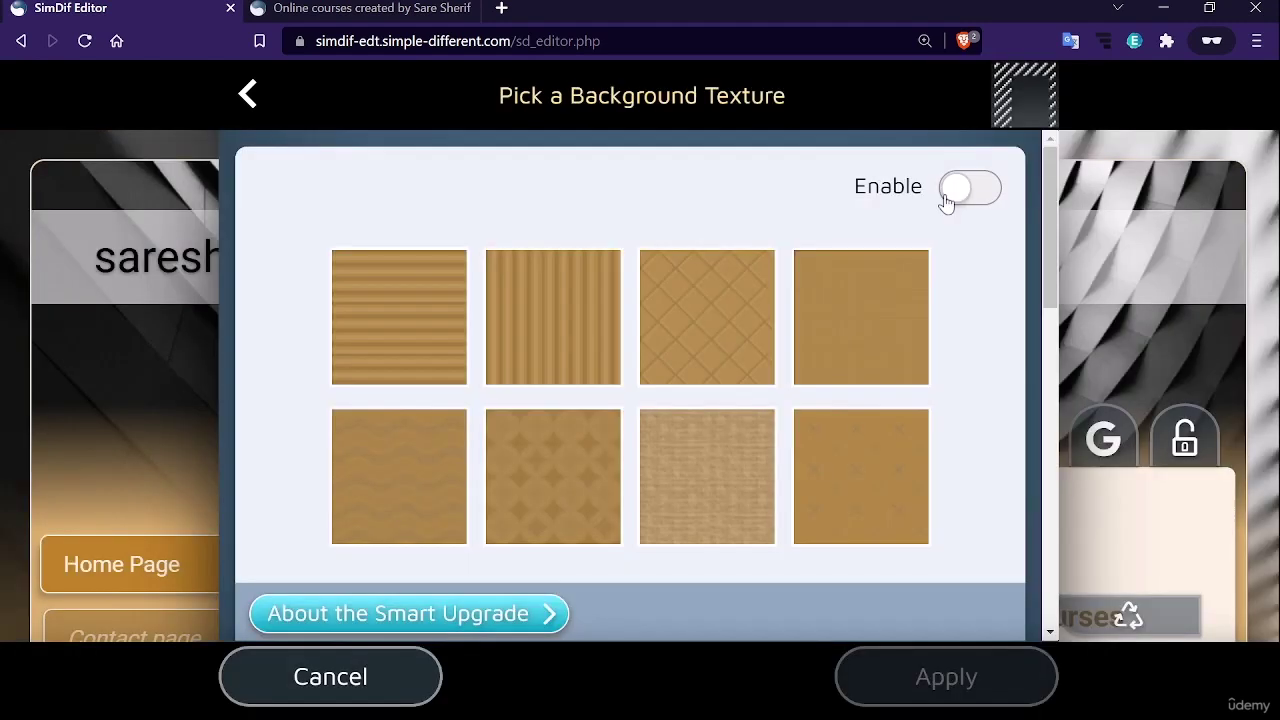
left_click(948, 194)
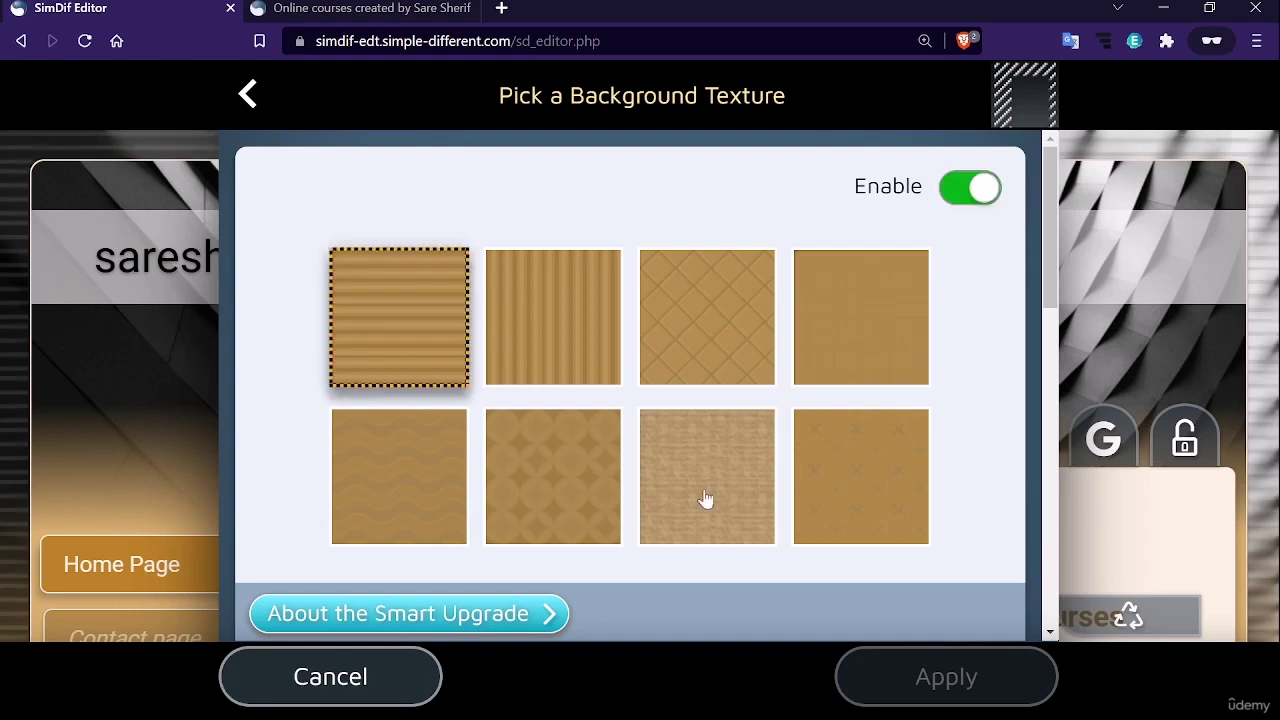
left_click(691, 434)
left_click(681, 346)
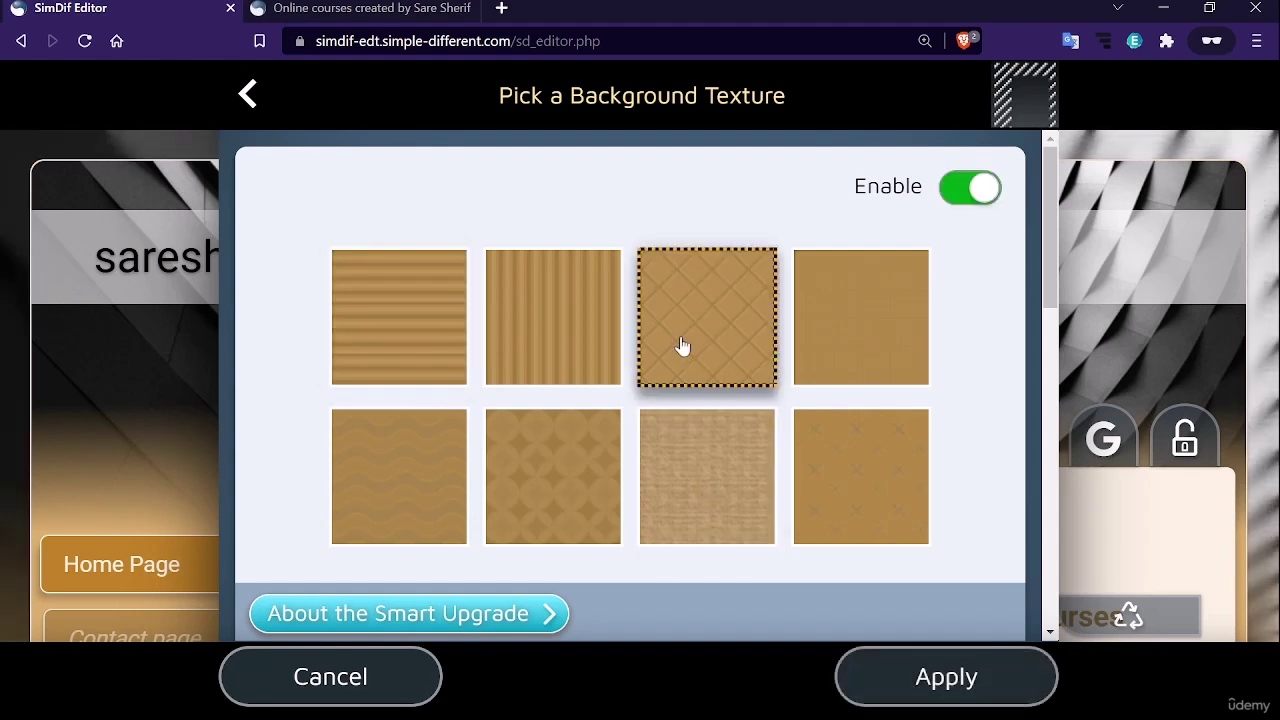
left_click(1016, 688)
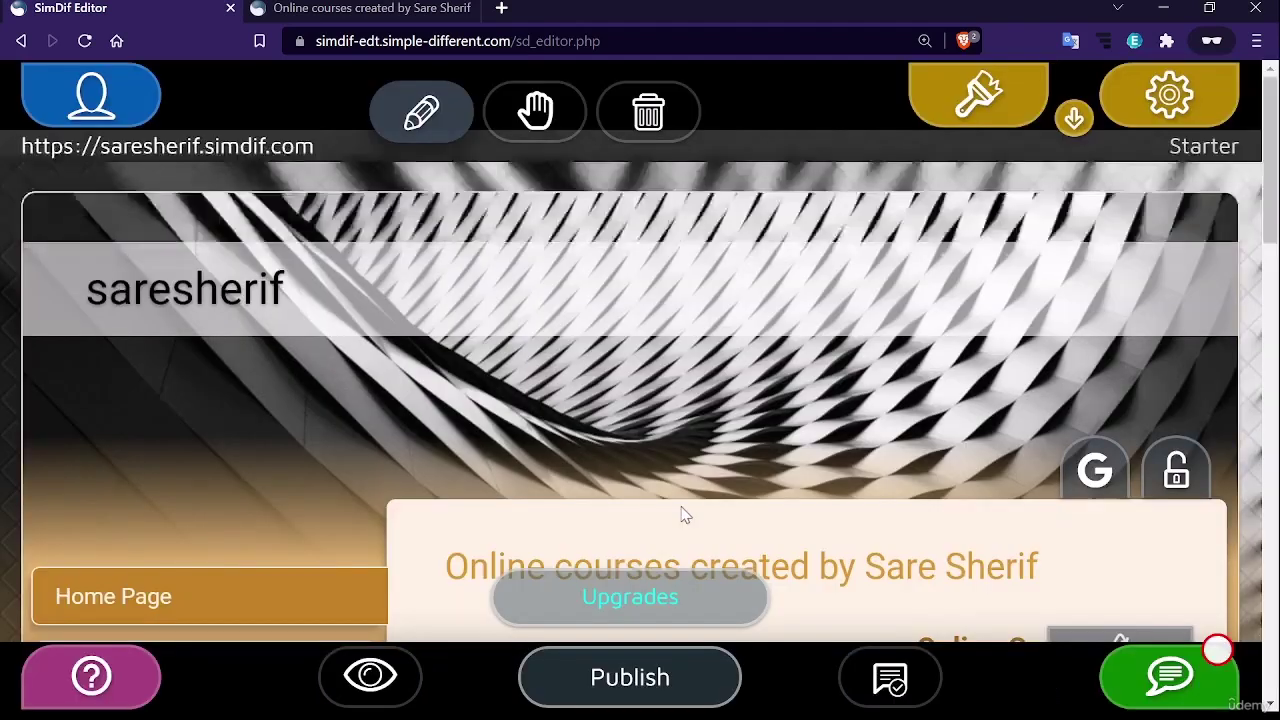
Try the lighter Dark style on the header strip, and select the darker gray Dark style instead
left_click(958, 108)
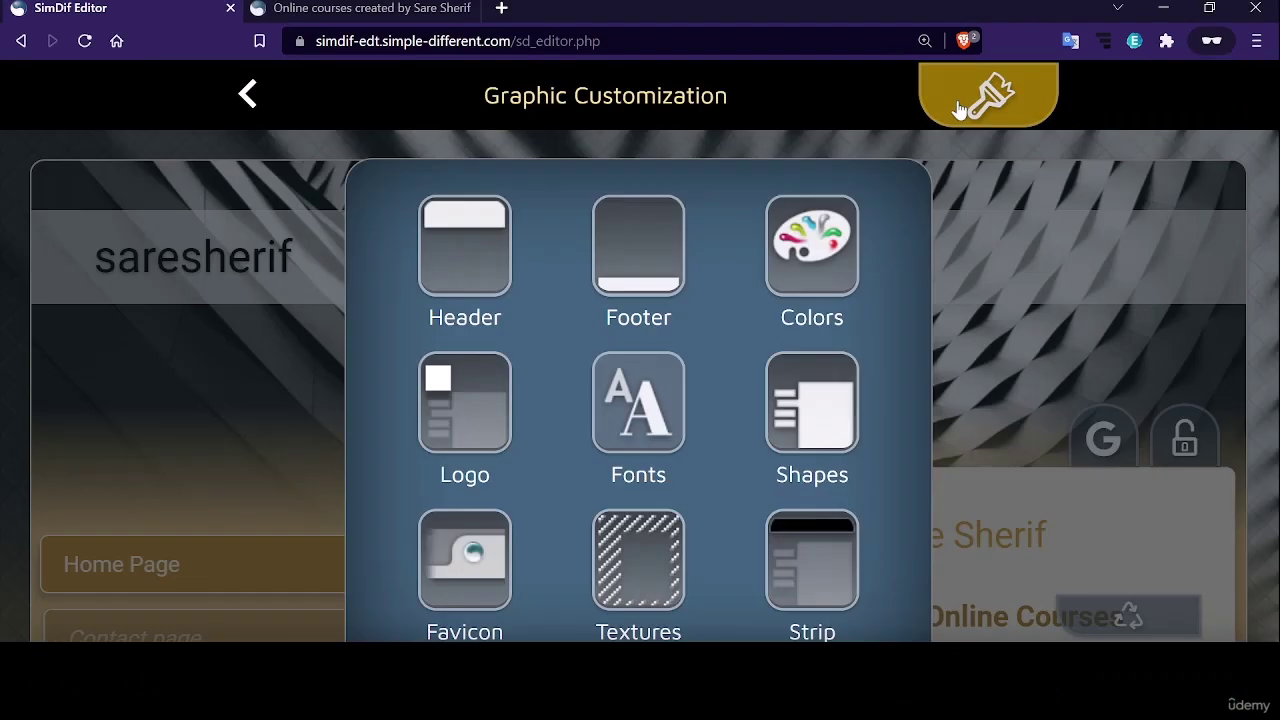
left_click(828, 564)
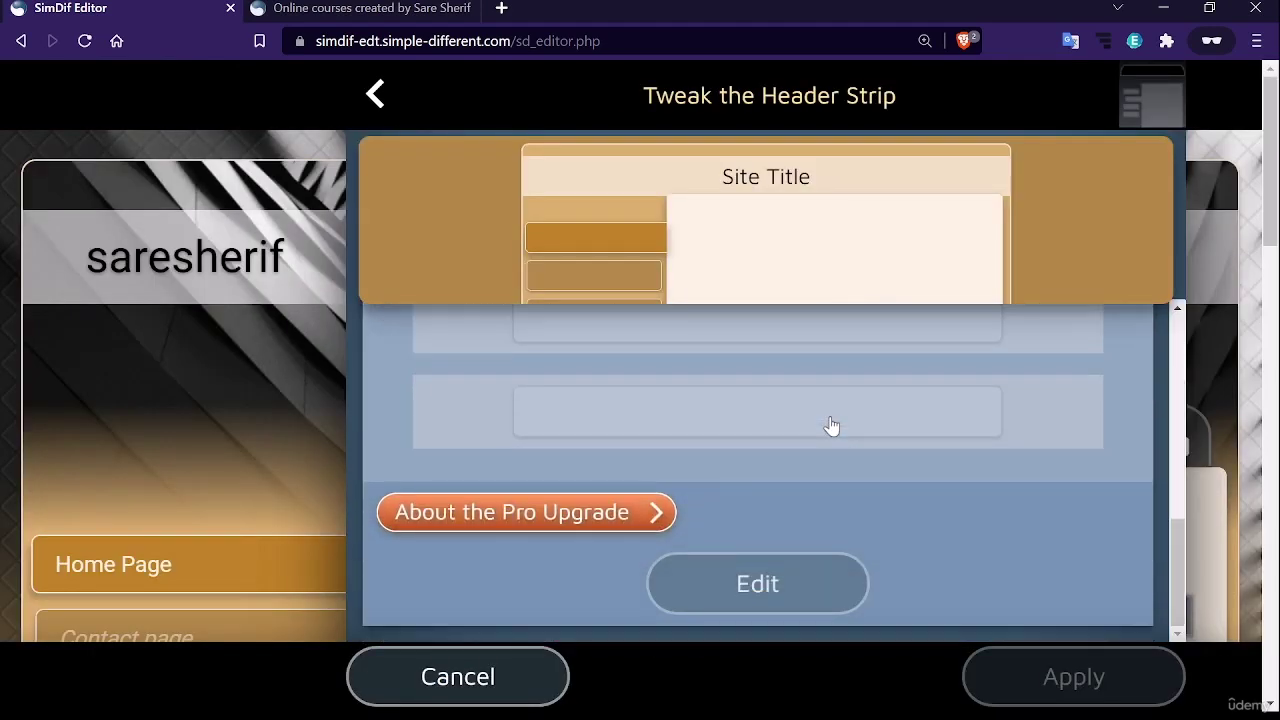
scroll(830, 425, "up", 2)
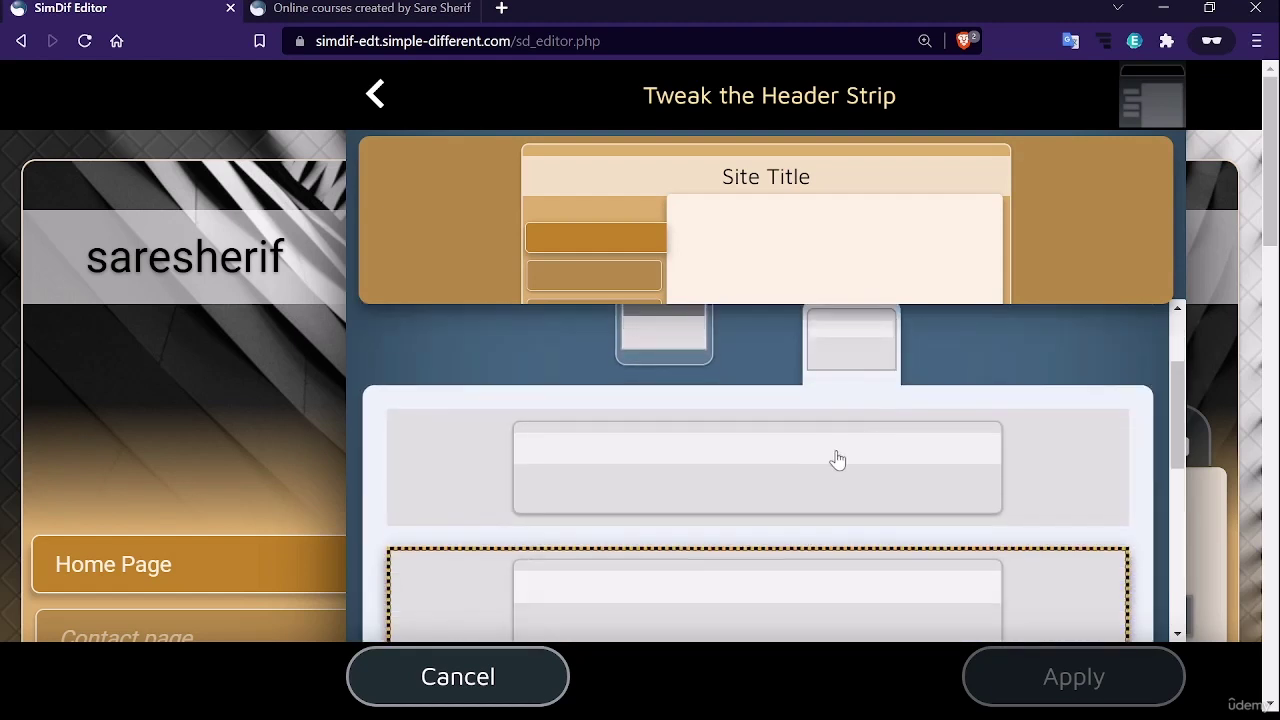
scroll(729, 451, "up", 3)
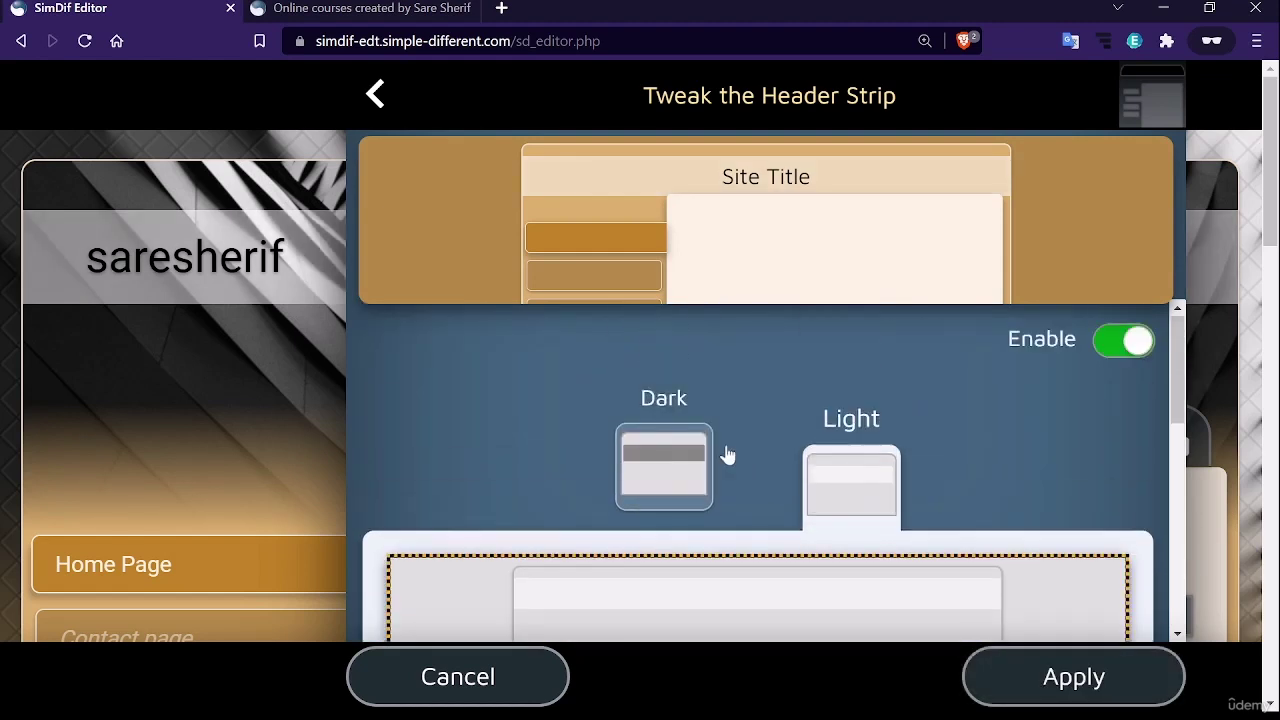
left_click(671, 450)
scroll(846, 469, "down", 2)
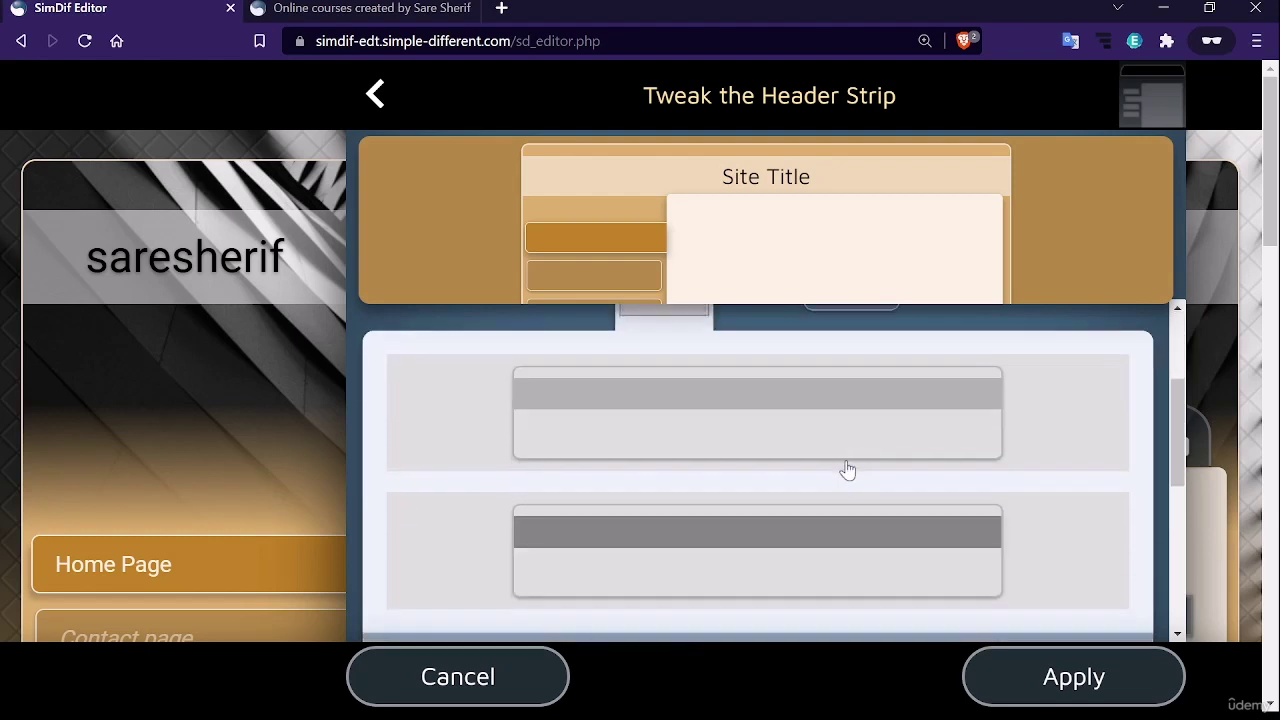
left_click(745, 413)
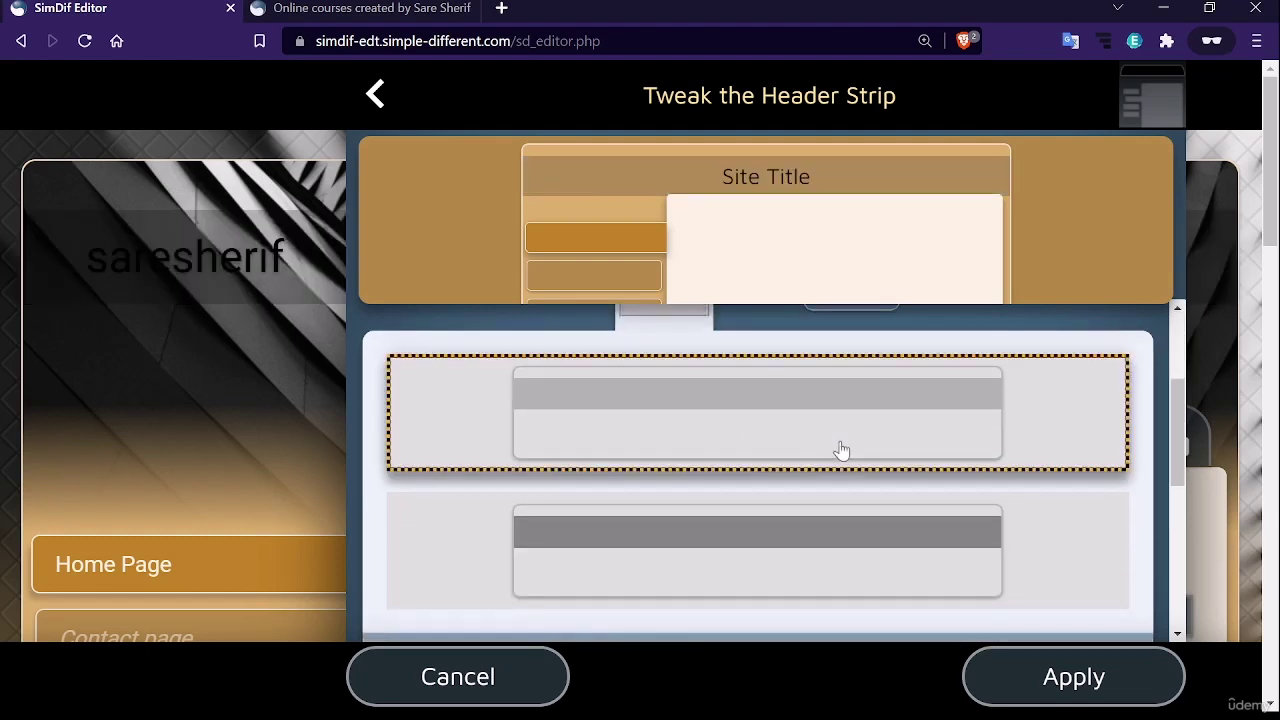
left_click(851, 531)
Look through the Light header strip styles, return to the Dark ones and apply the selected darker strip
scroll(851, 495, "up", 3)
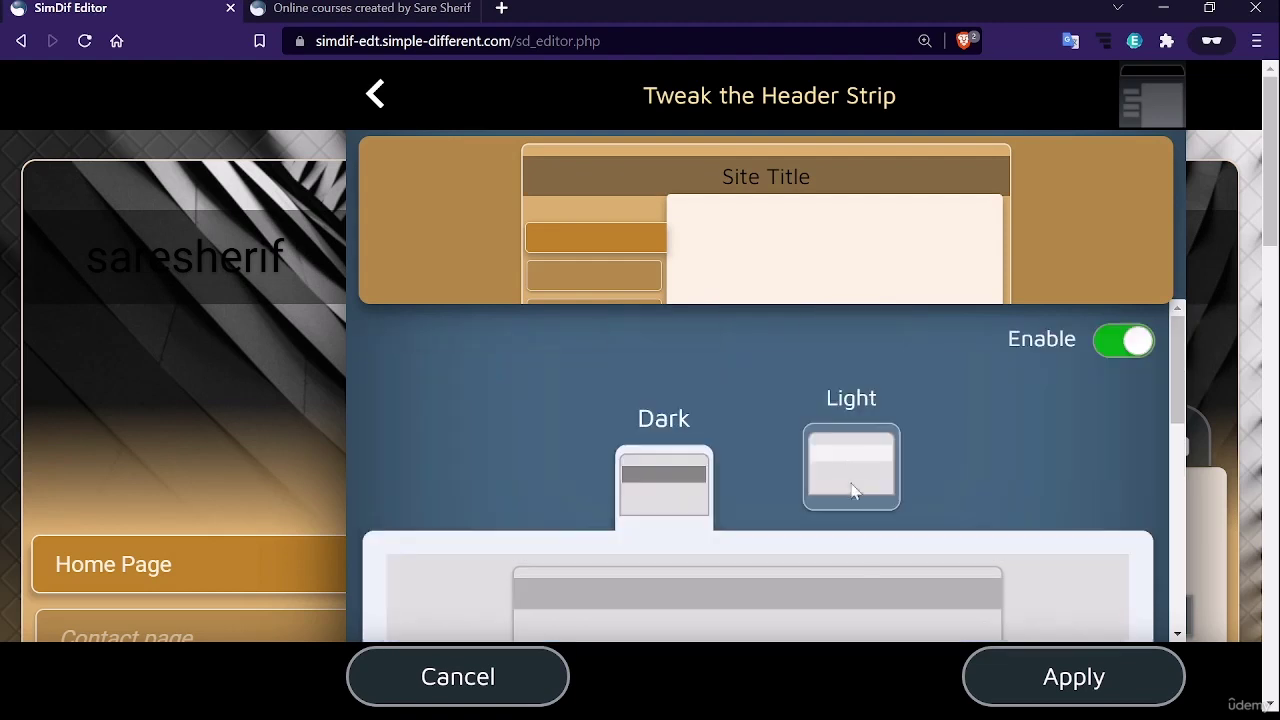
left_click(850, 466)
scroll(849, 463, "down", 2)
scroll(846, 471, "up", 2)
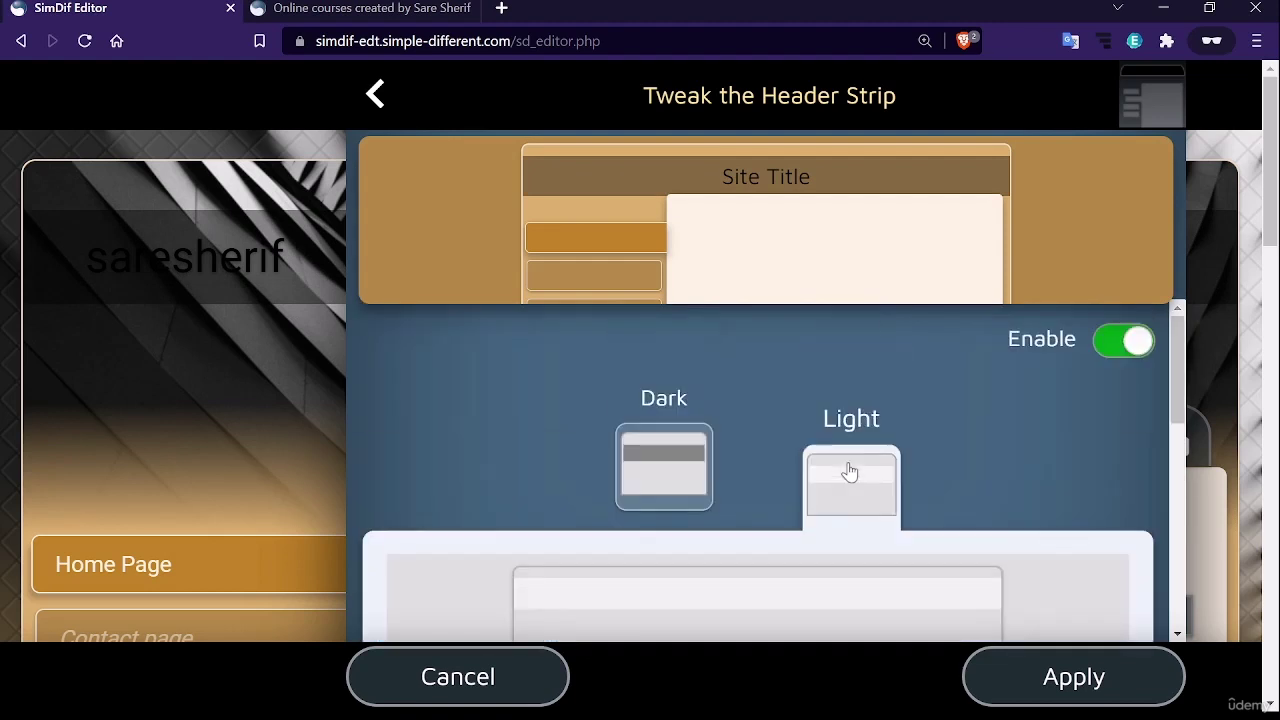
left_click(698, 441)
scroll(760, 451, "down", 3)
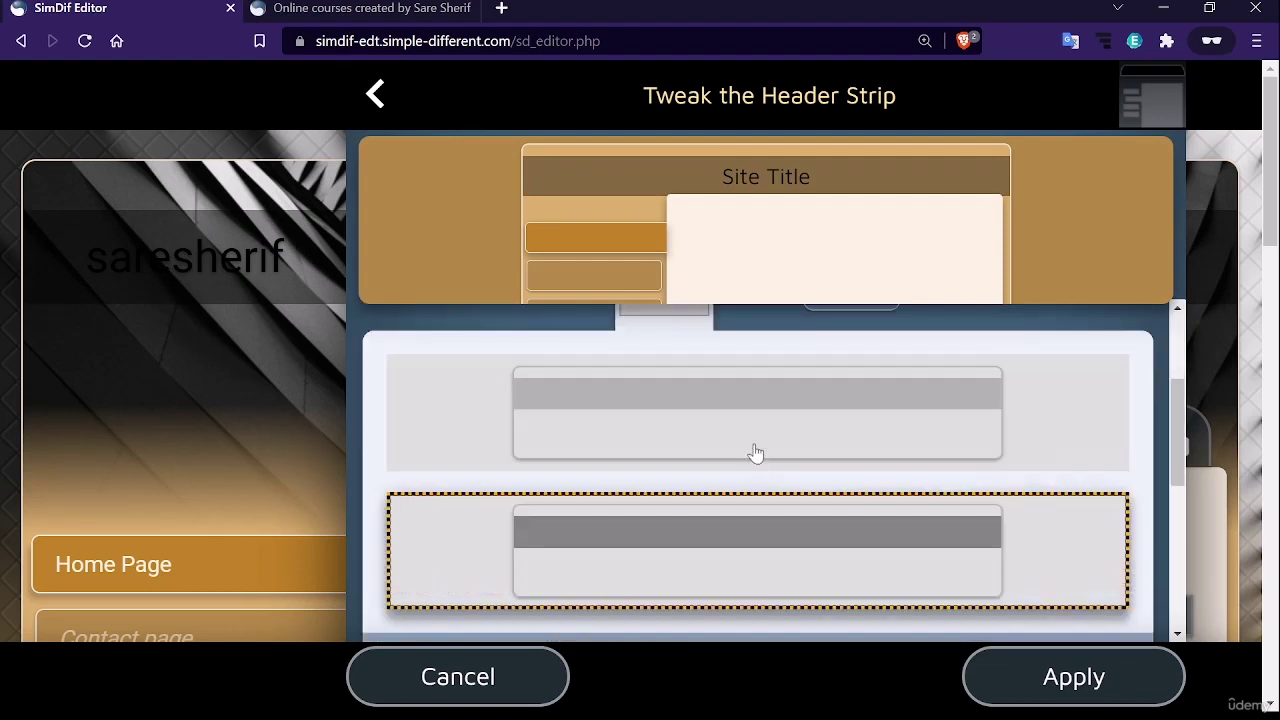
left_click(1076, 679)
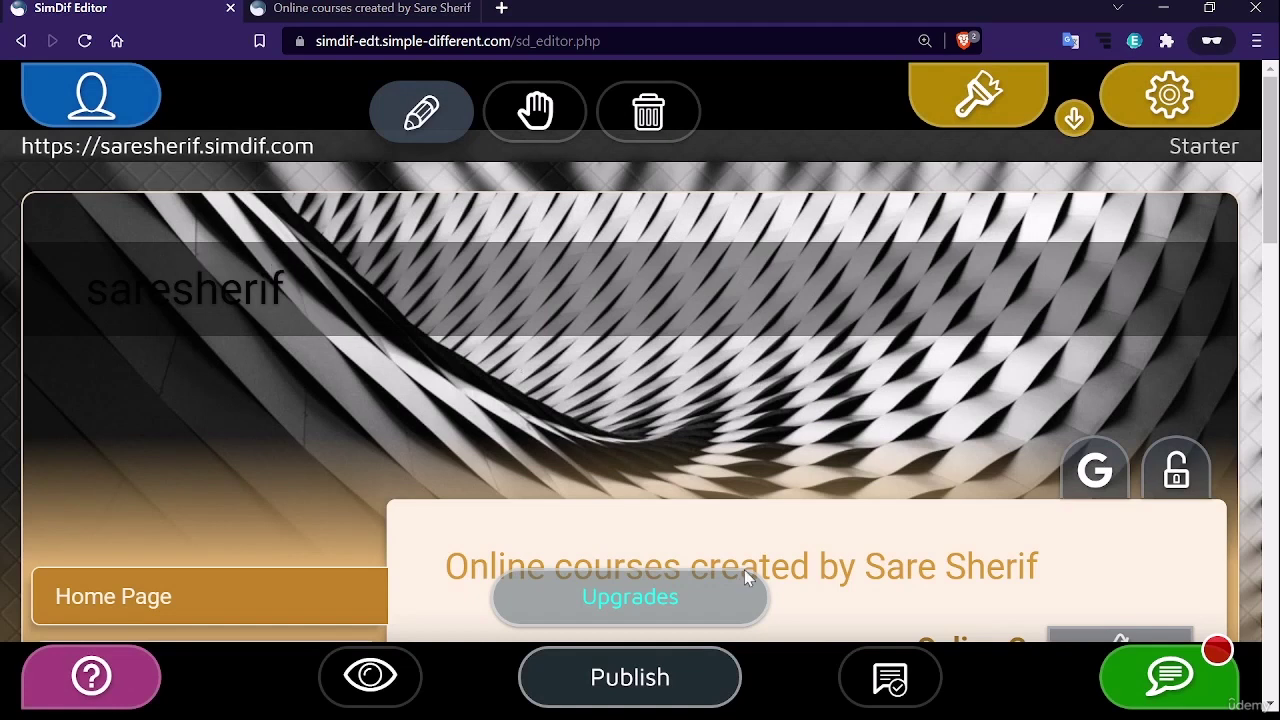
Publish the site, open its live version and close the outdated tab of the published site
left_click(697, 680)
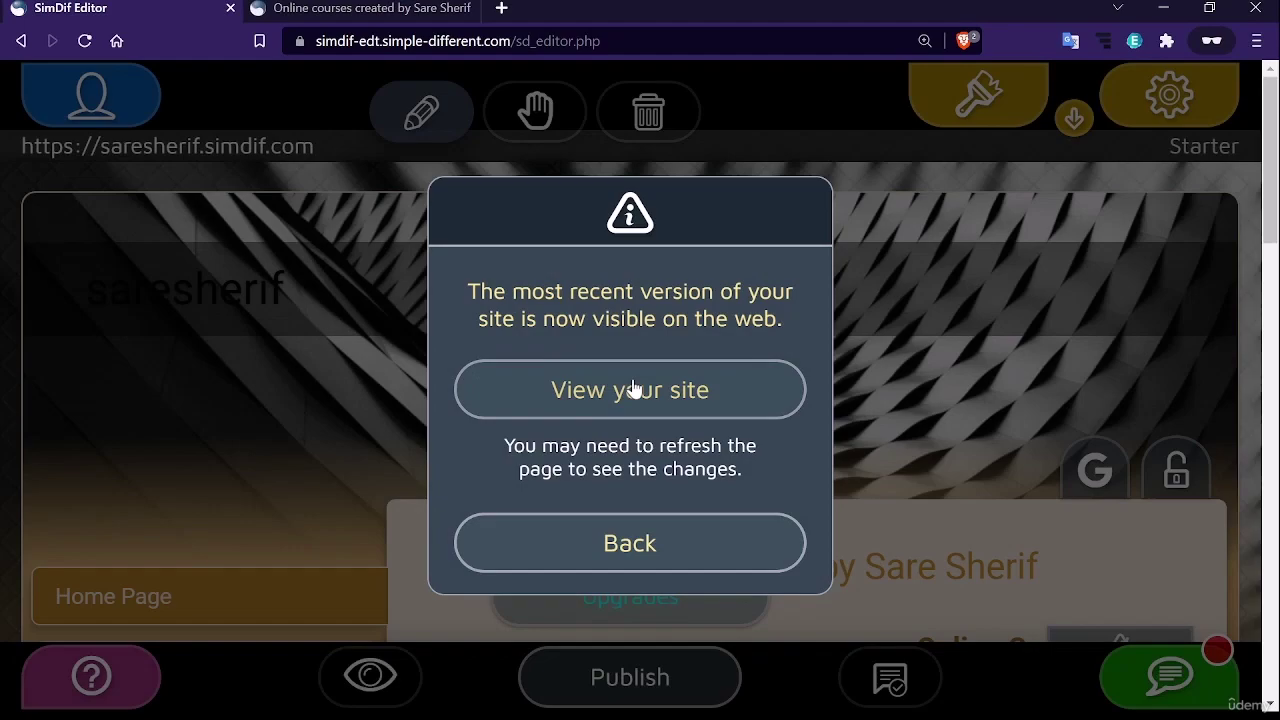
left_click(634, 389)
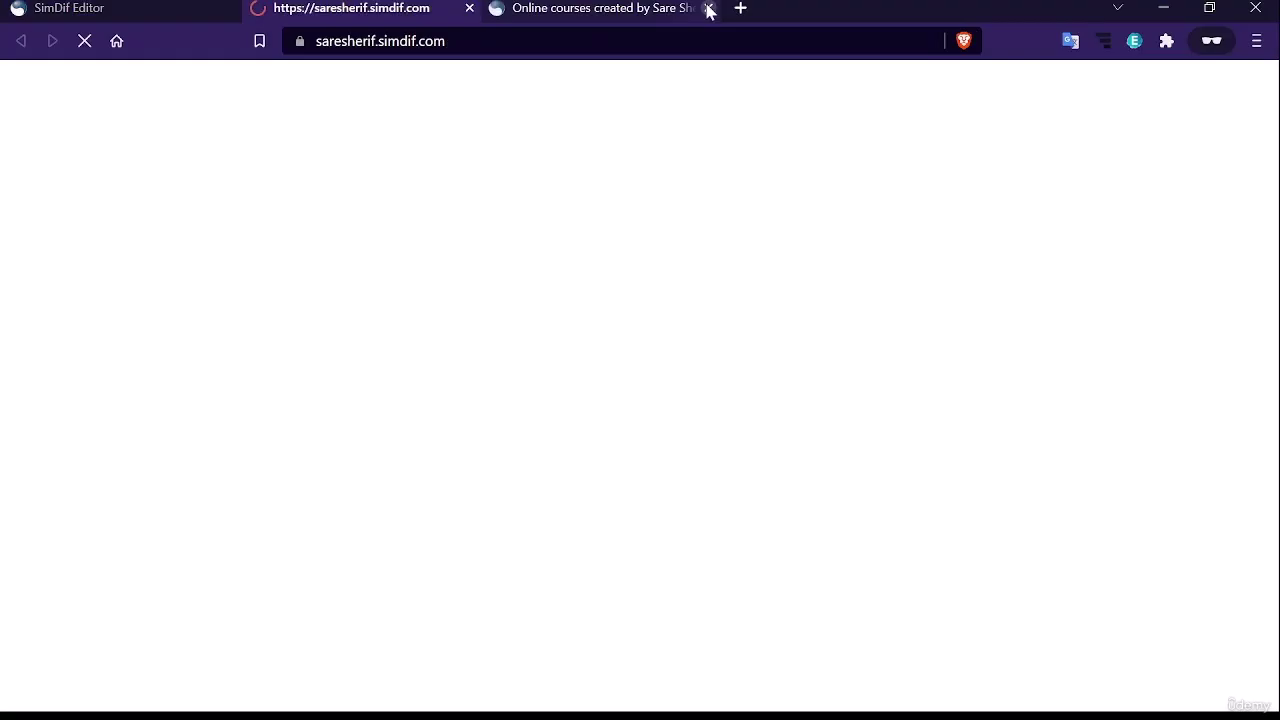
left_click(708, 9)
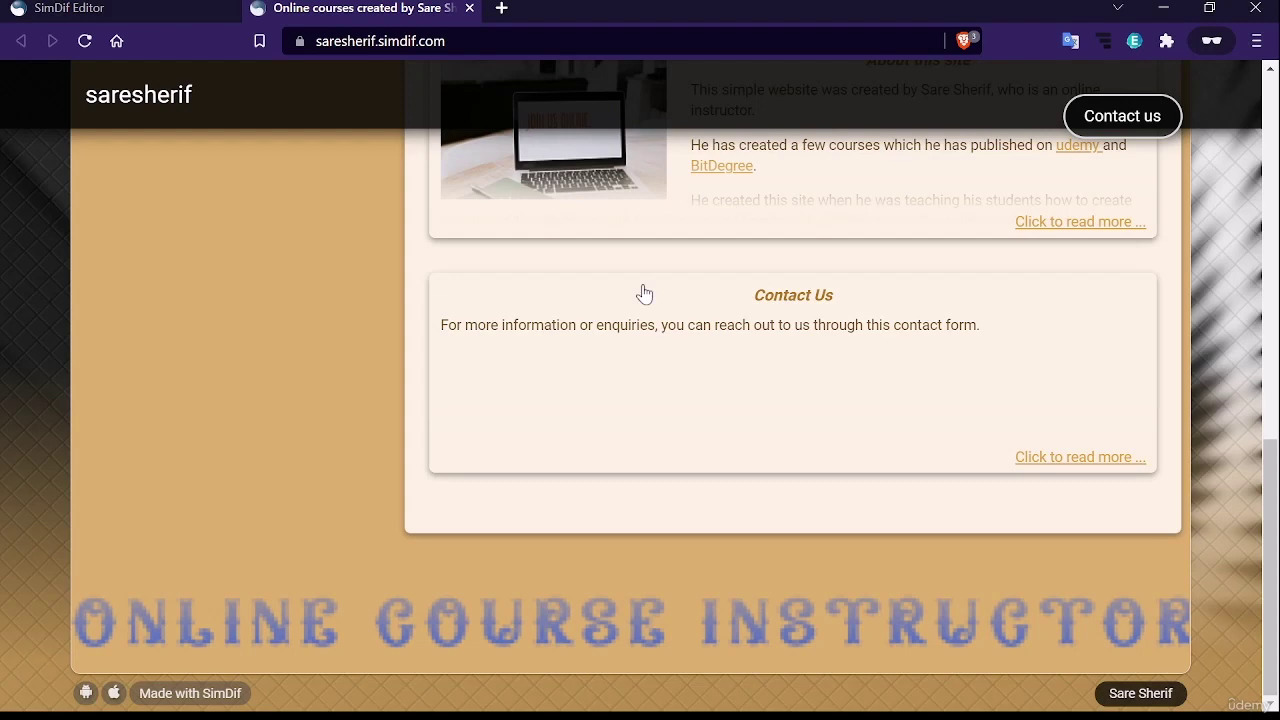
Review the published home page's colors, texture, header strip and content, and return to the SimDif editor
scroll(644, 293, "up", 1)
scroll(644, 293, "down", 1)
scroll(644, 293, "up", 9)
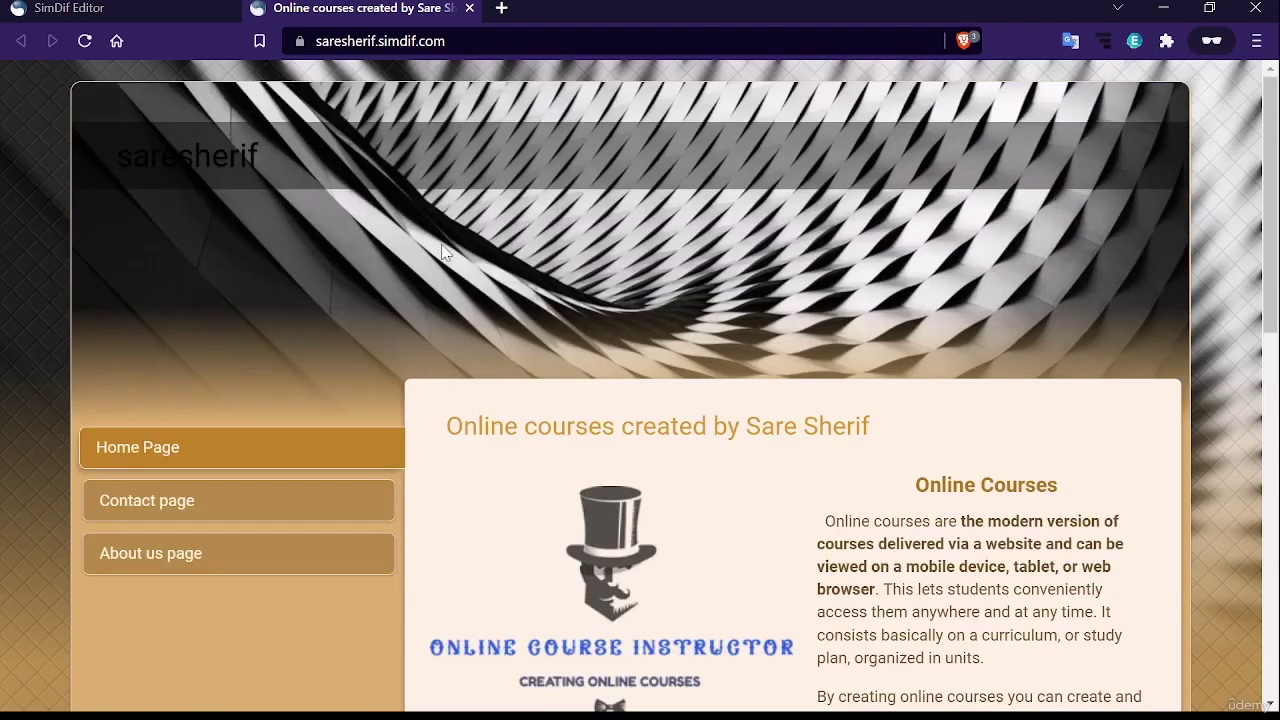
scroll(560, 228, "down", 3)
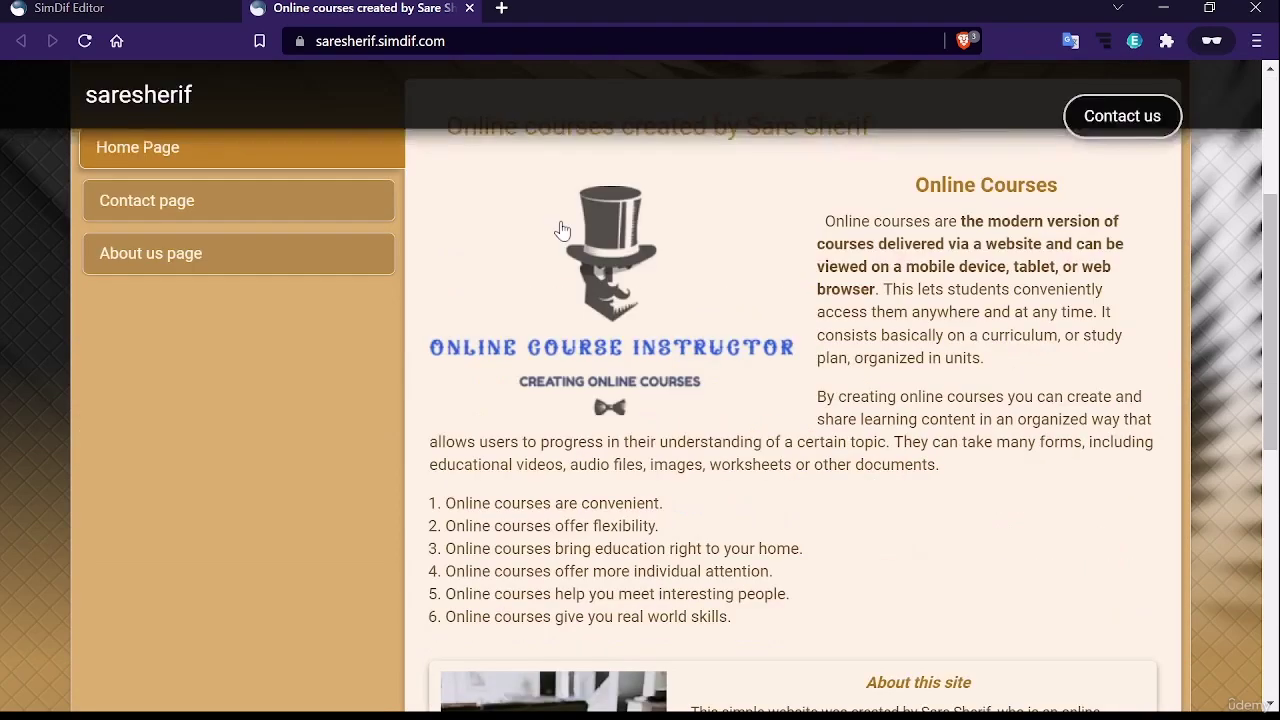
scroll(562, 230, "up", 3)
left_click(152, 6)
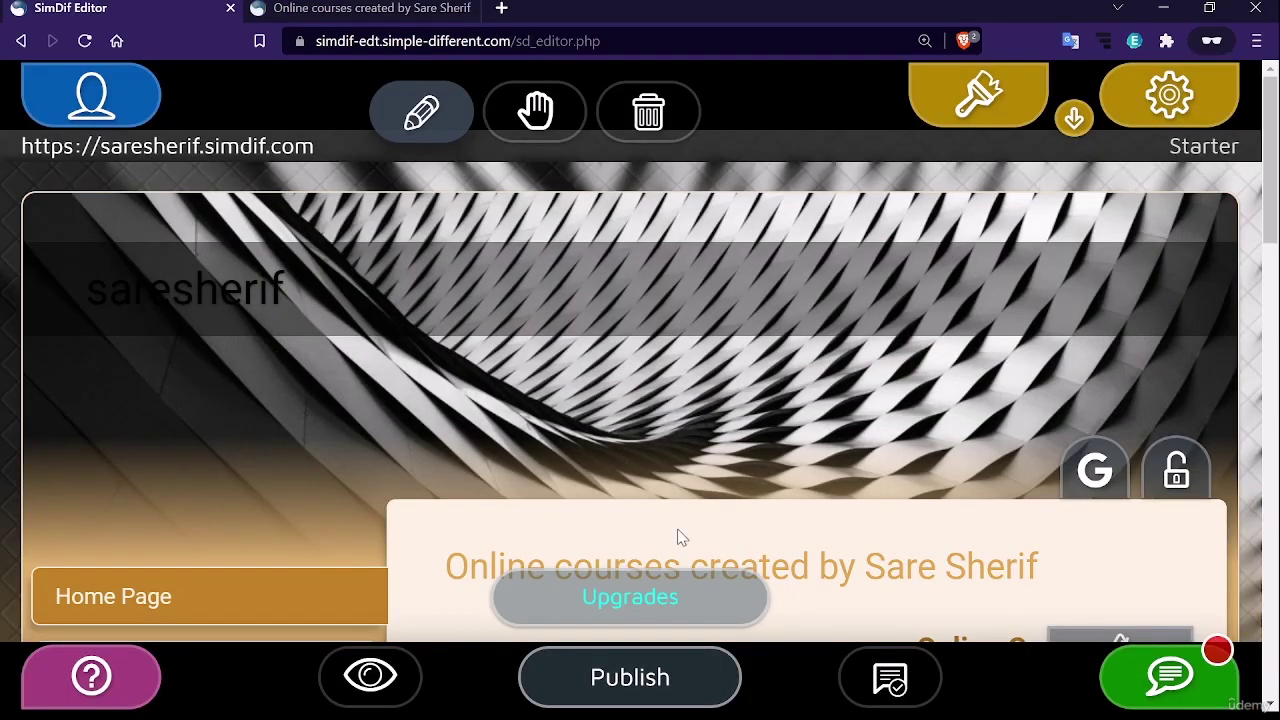
Compare the footer area in the editor with the bottom of the published home page
scroll(678, 538, "down", 10)
scroll(678, 523, "down", 3)
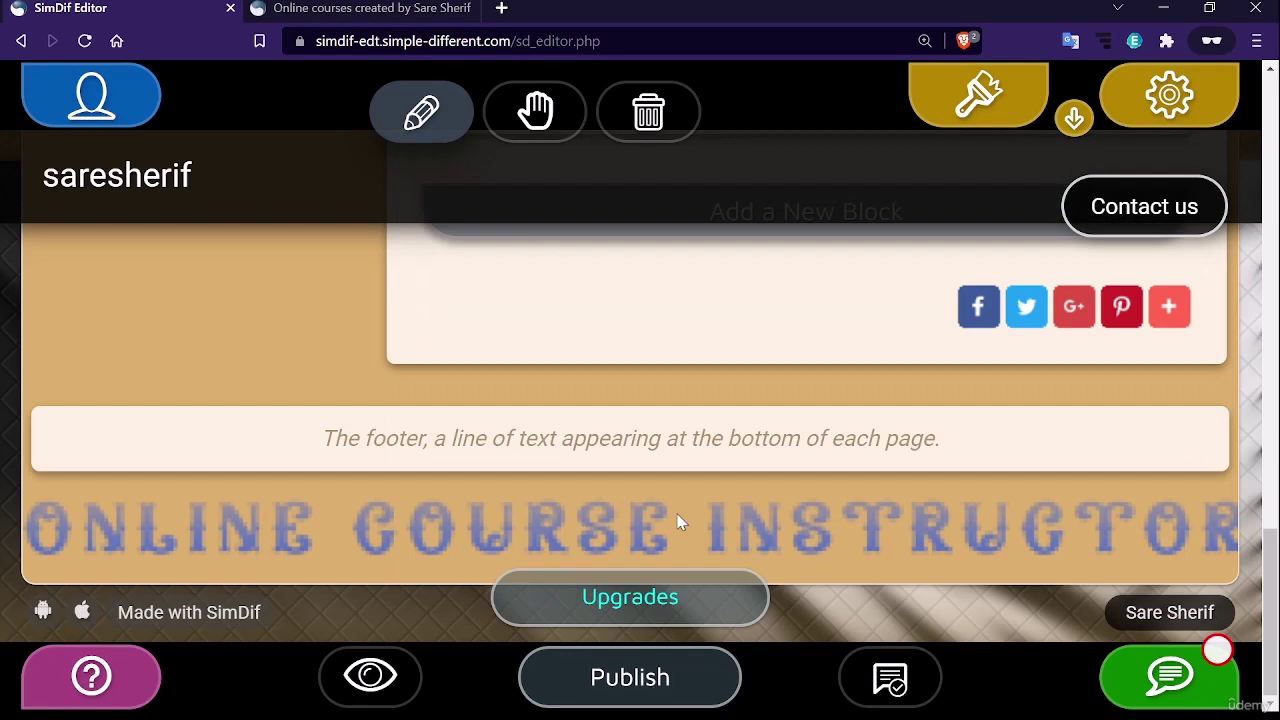
key("ctrl+Tab")
scroll(615, 564, "down", 10)
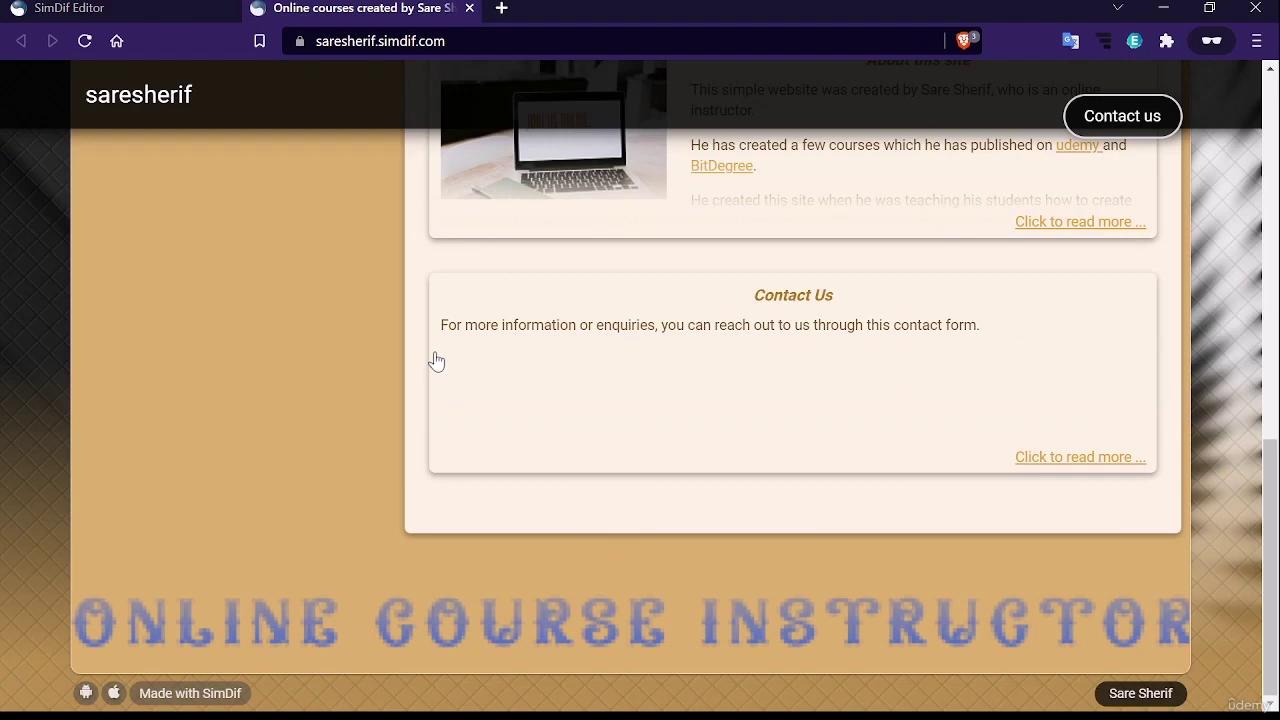
left_click(52, 8)
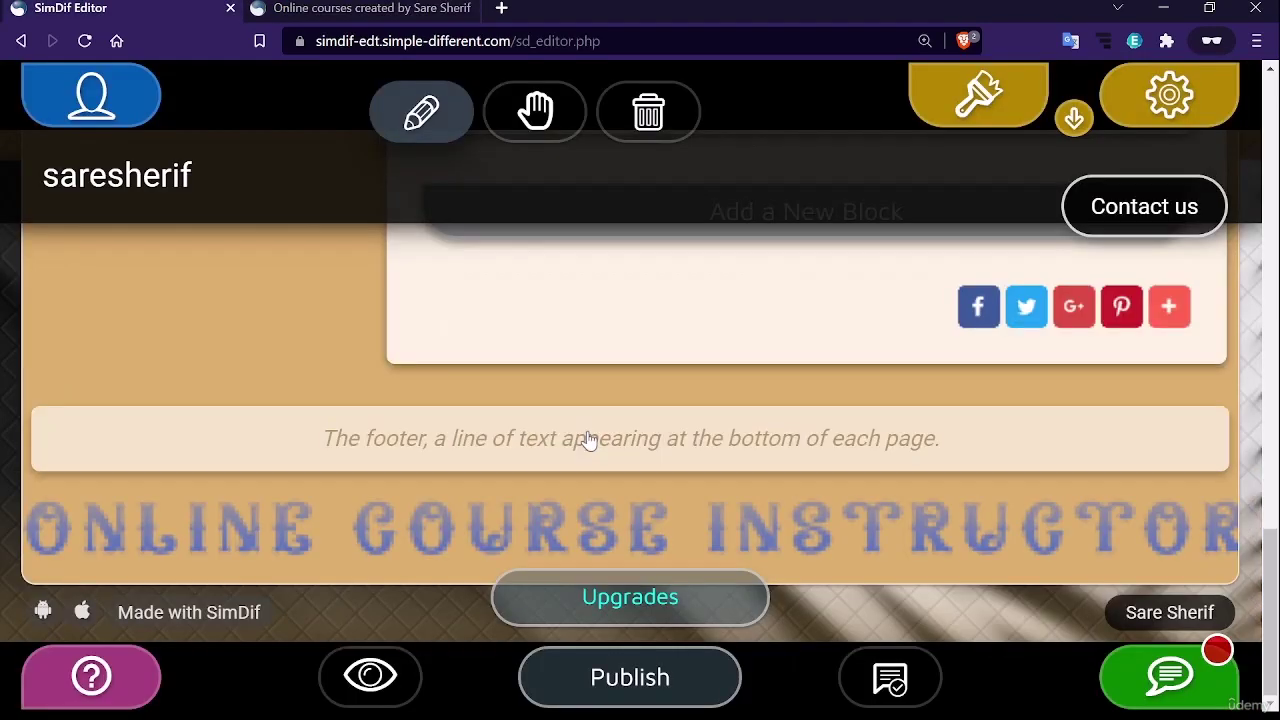
Open the empty footer line in its text editor and leave it without adding any text
left_click(589, 441)
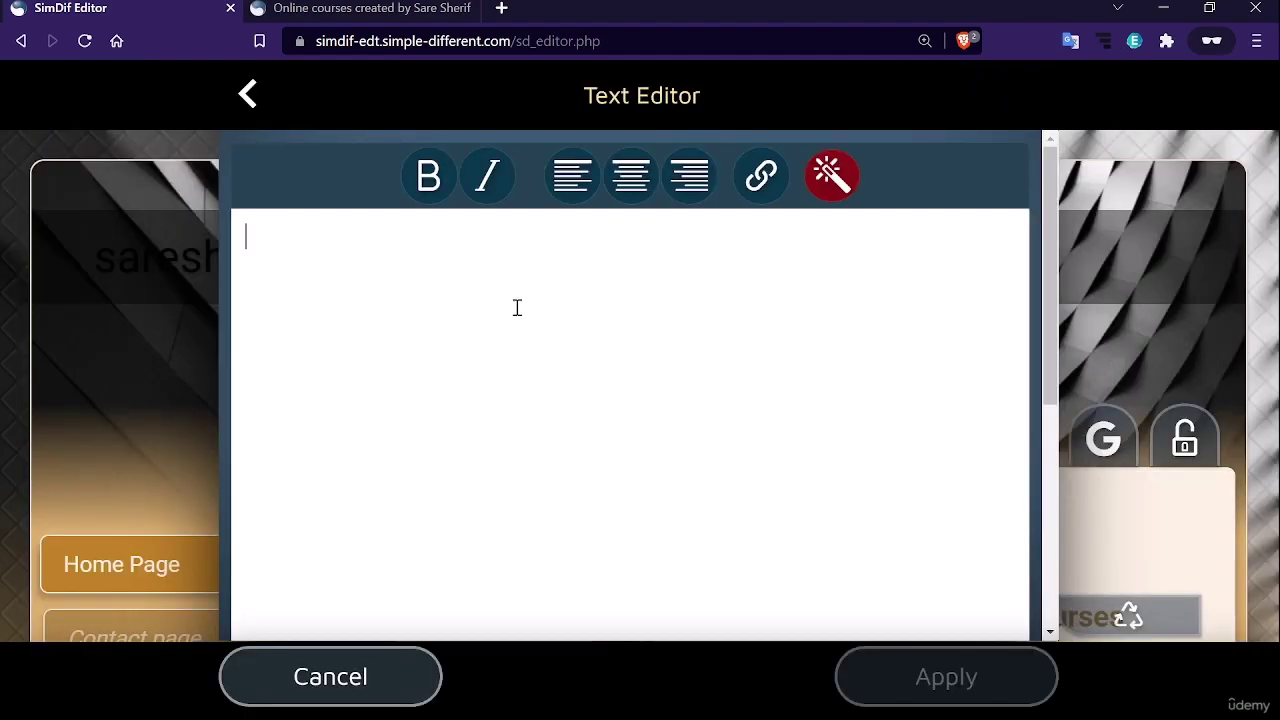
key("Escape")
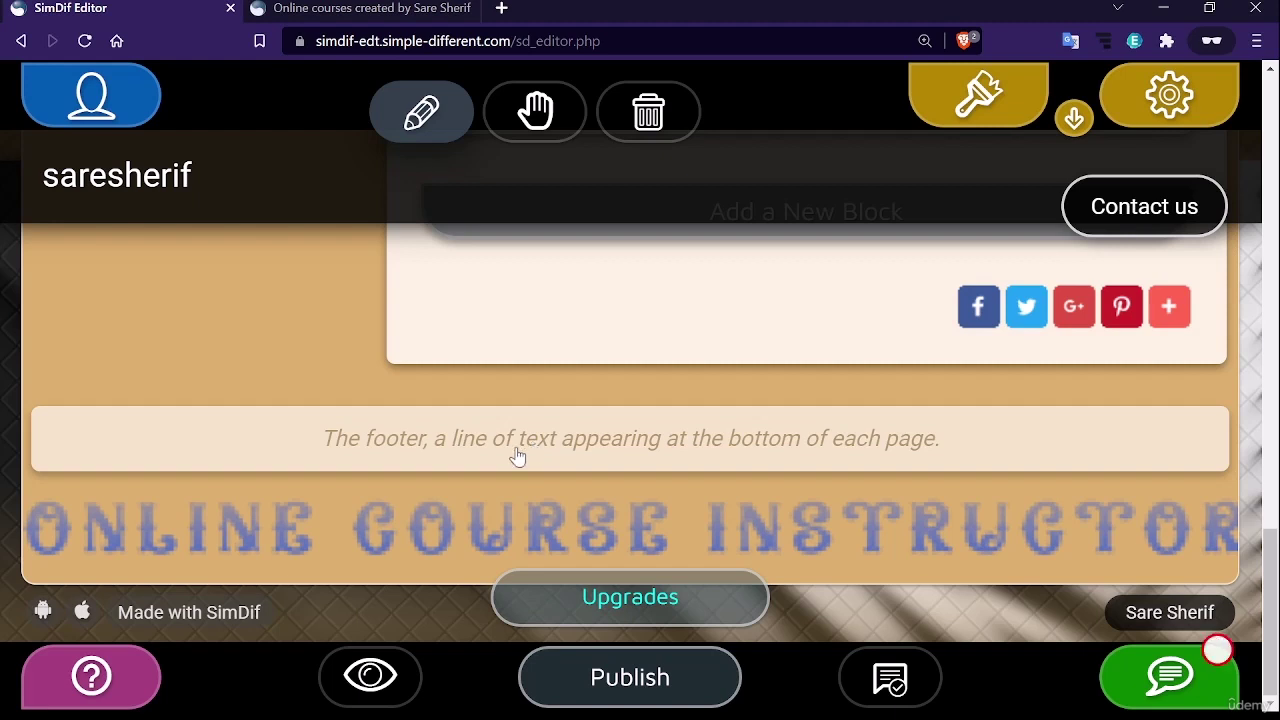
left_click(517, 457)
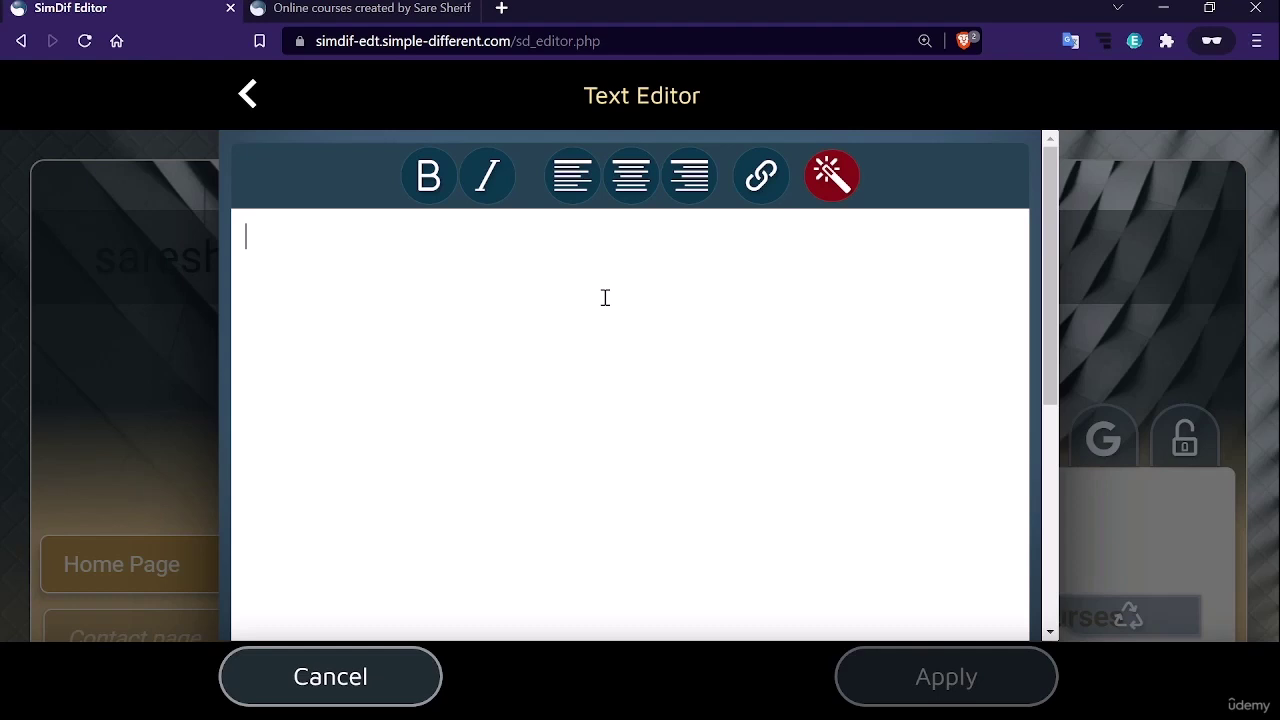
left_click(248, 96)
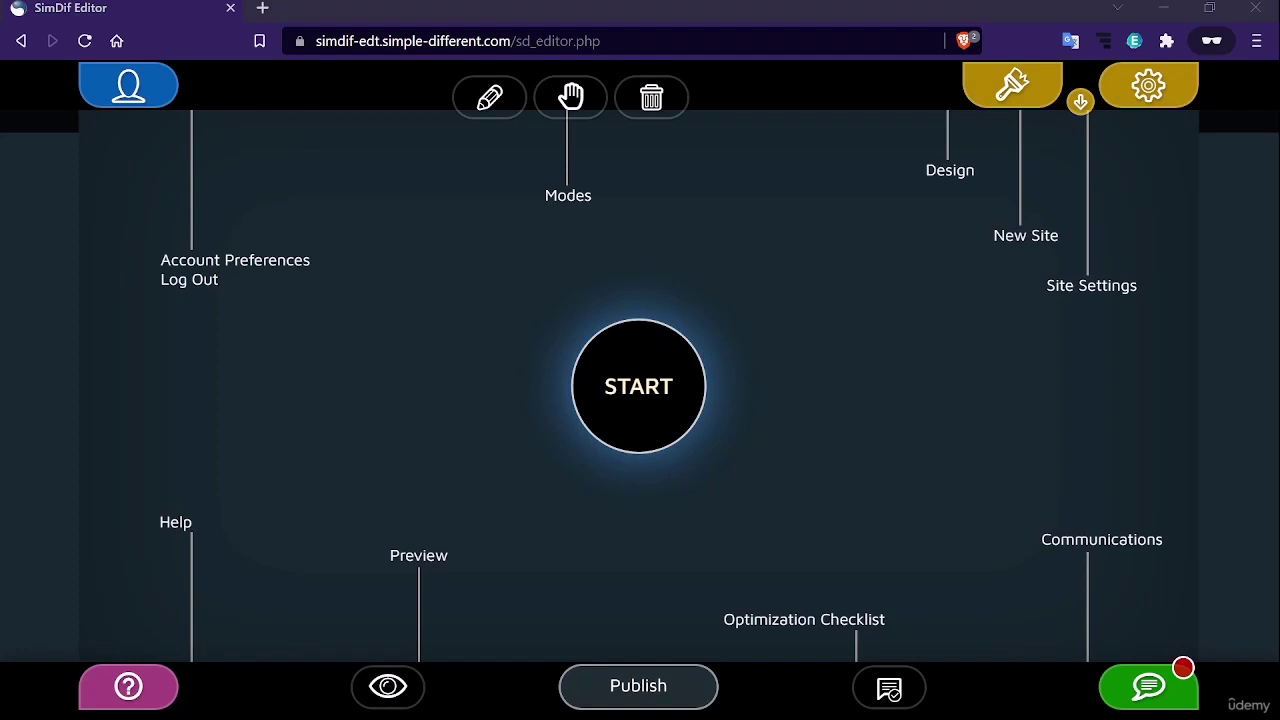
Start the new site and apply its starting pages with the topic page selected and the about us page left out
left_click(164, 6)
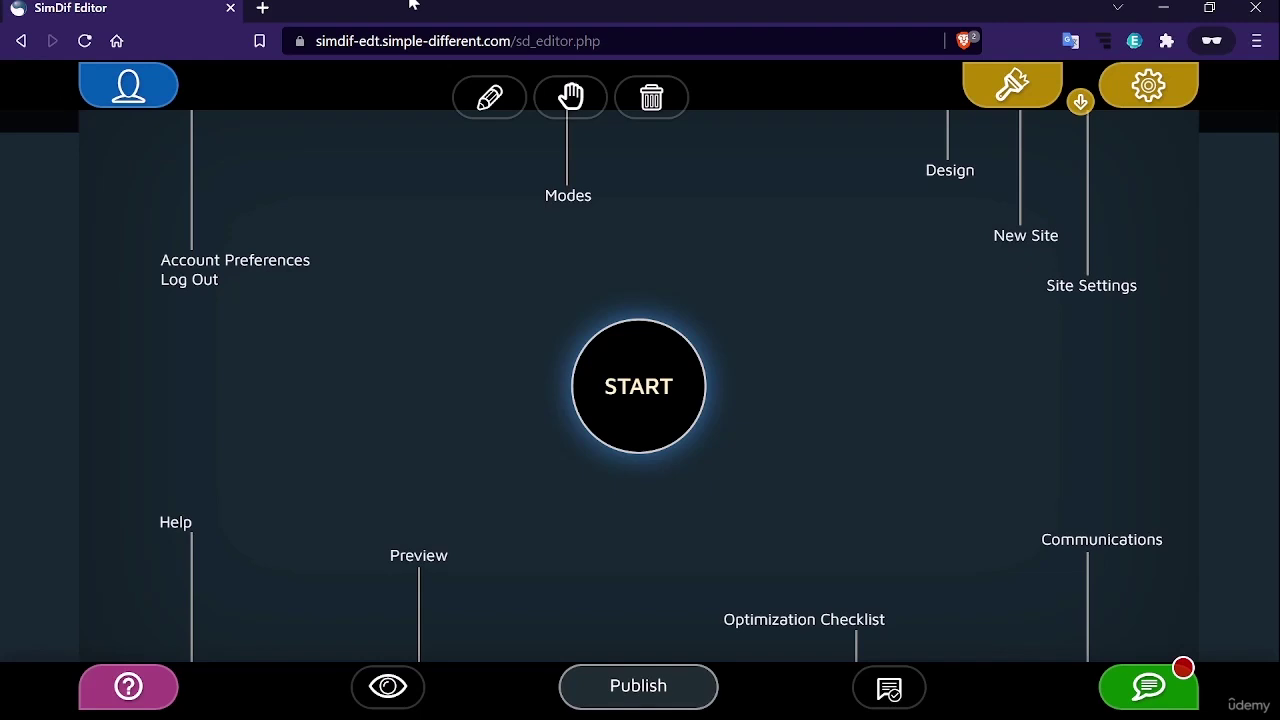
left_click(583, 357)
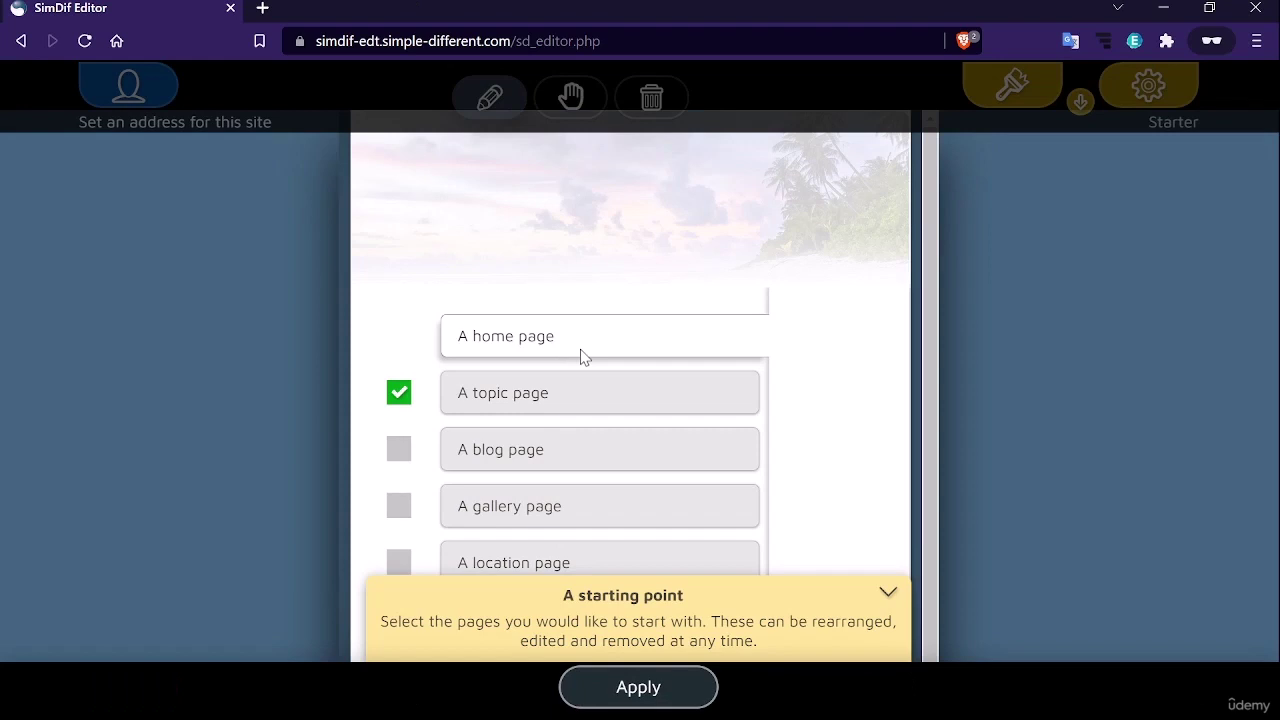
scroll(399, 524, "down", 1)
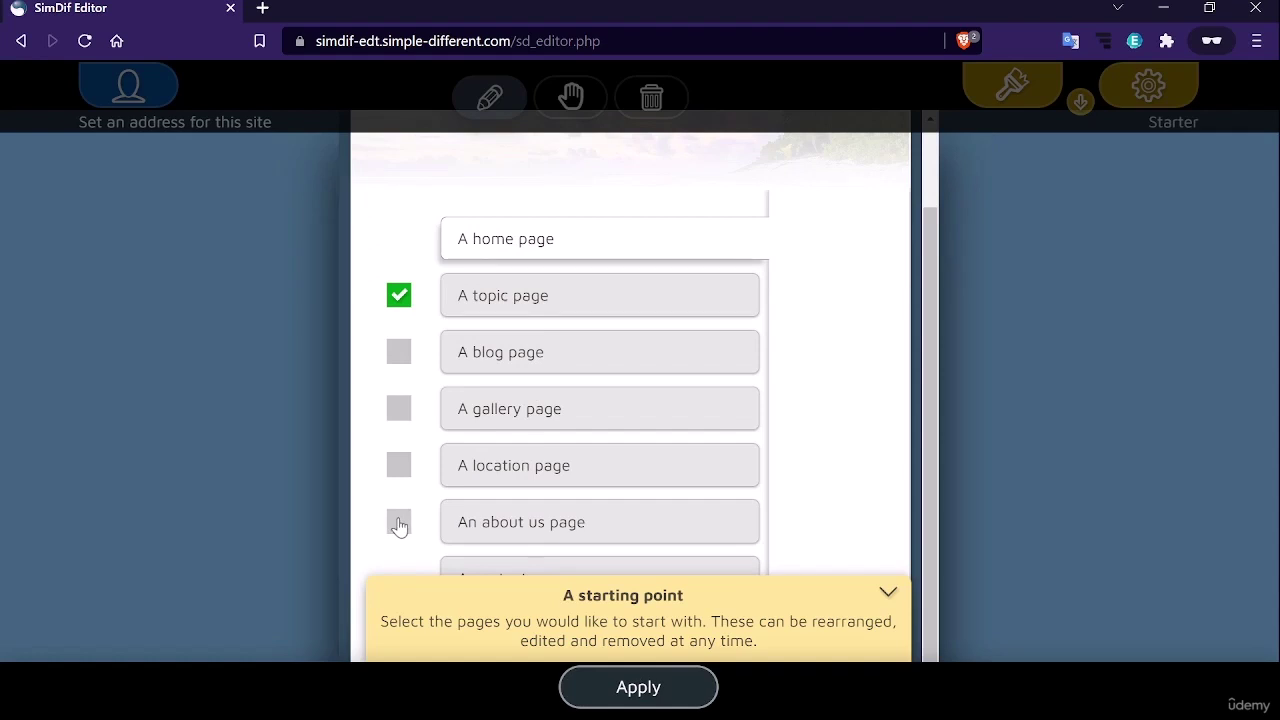
left_click(399, 524)
left_click(888, 593)
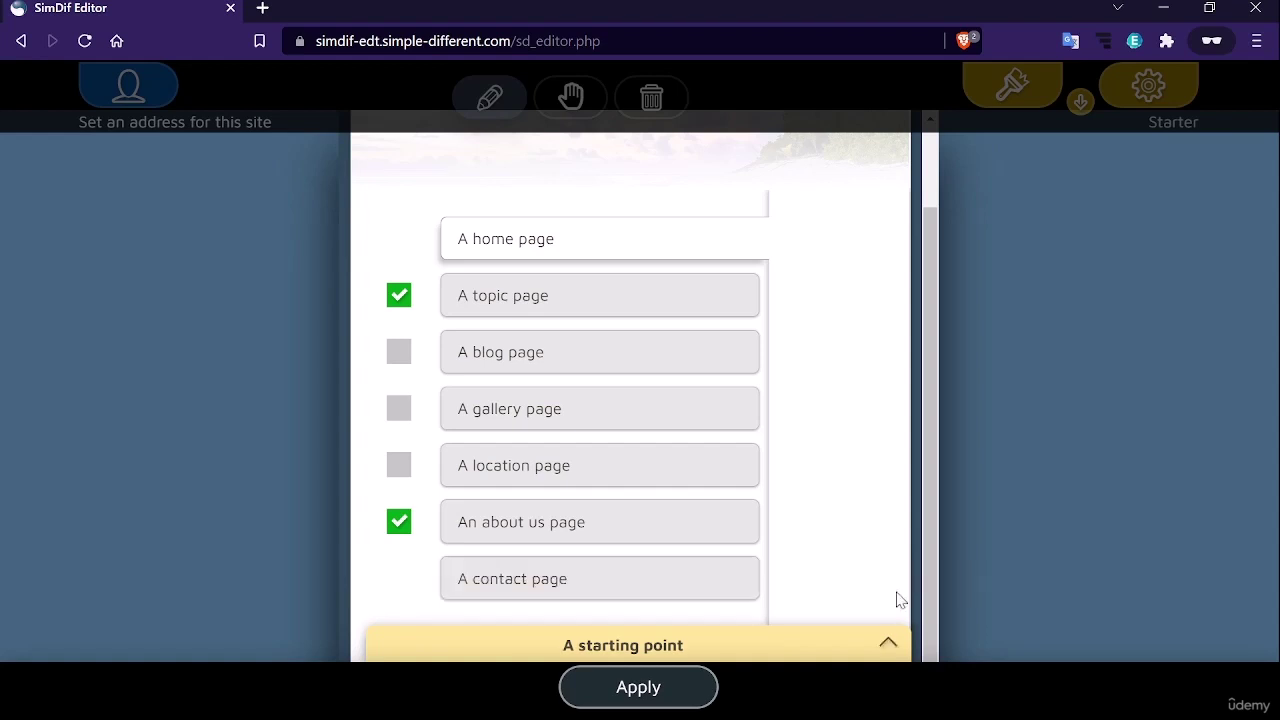
scroll(620, 443, "up", 1)
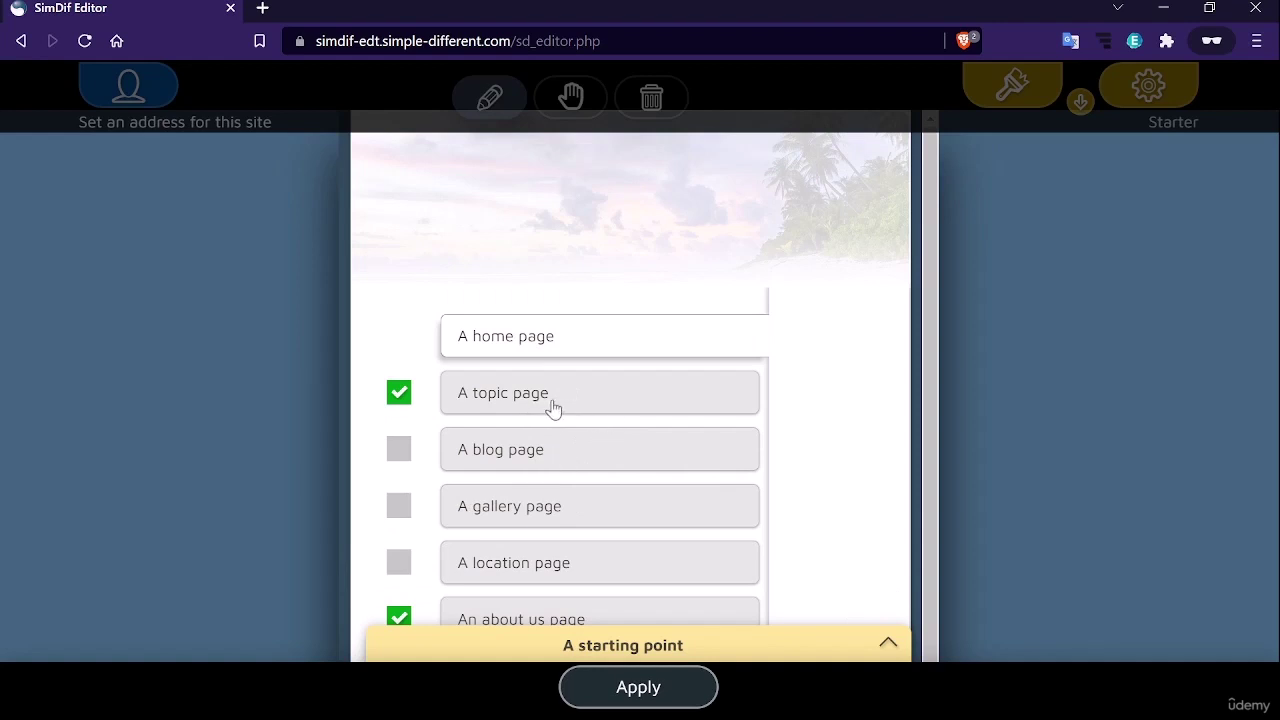
scroll(545, 408, "down", 1)
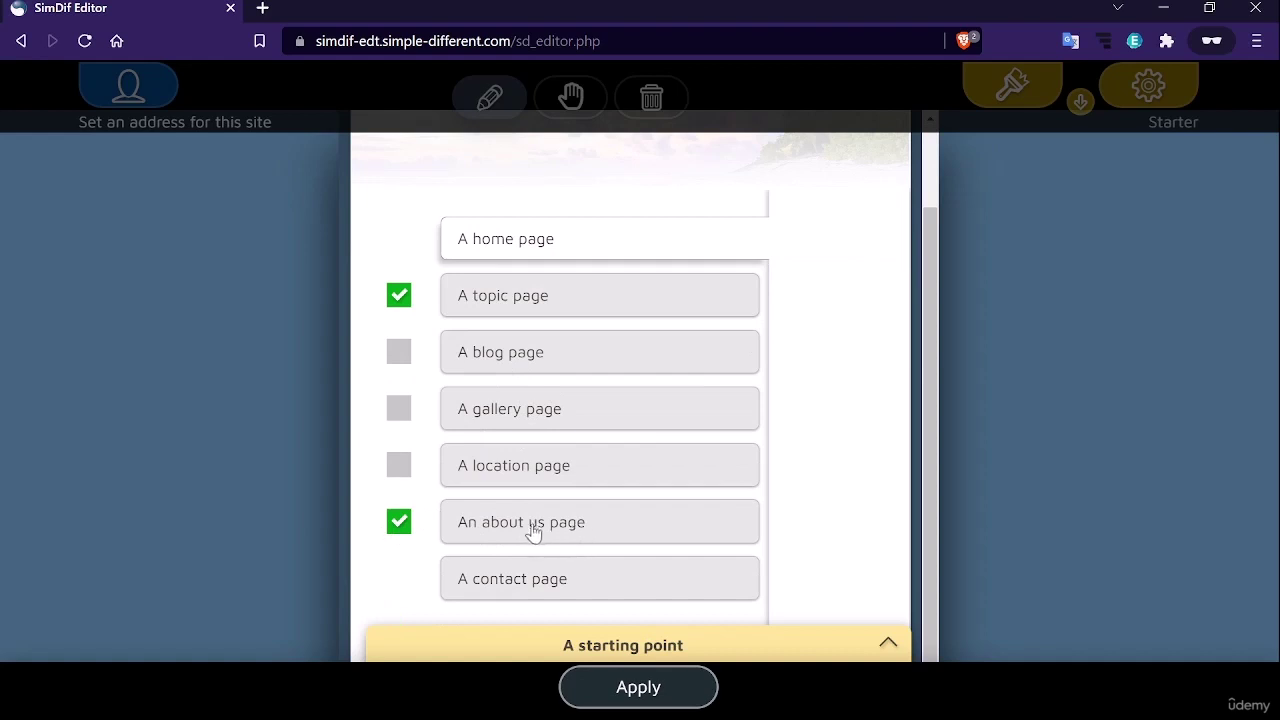
left_click(398, 530)
left_click(640, 690)
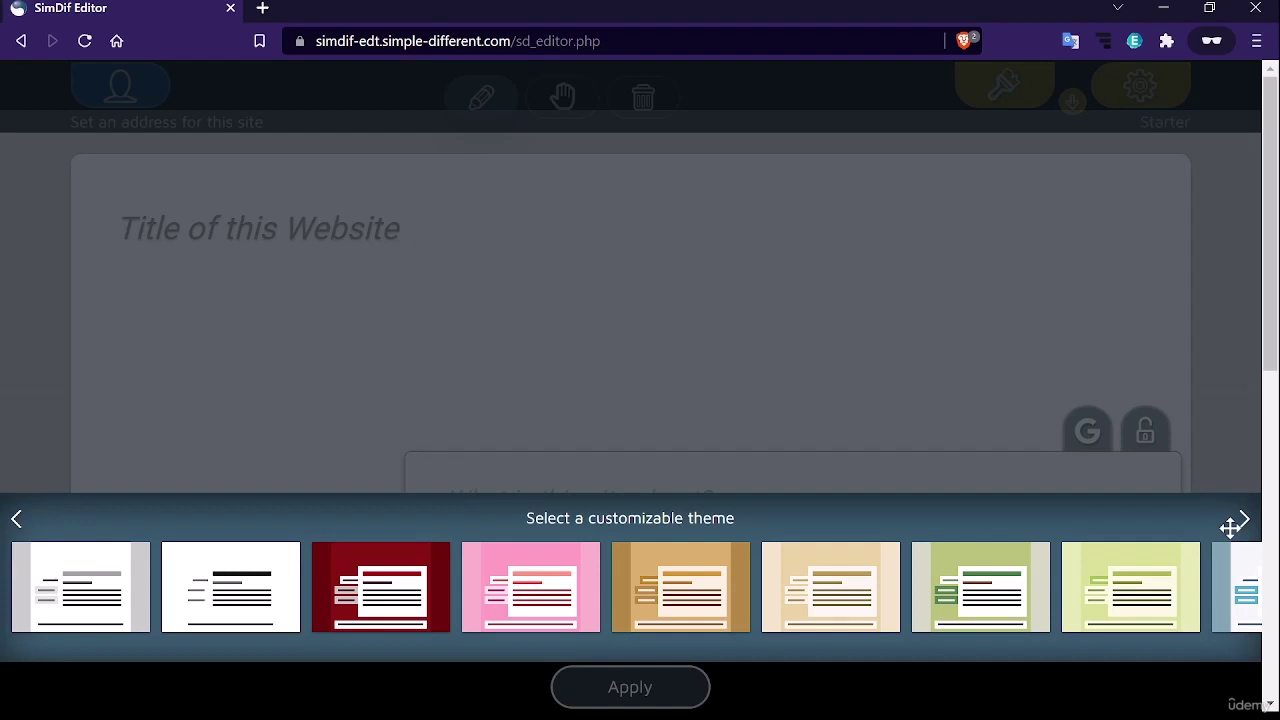
Choose the black customizable theme near the end of the theme list and apply it
left_click(1244, 520)
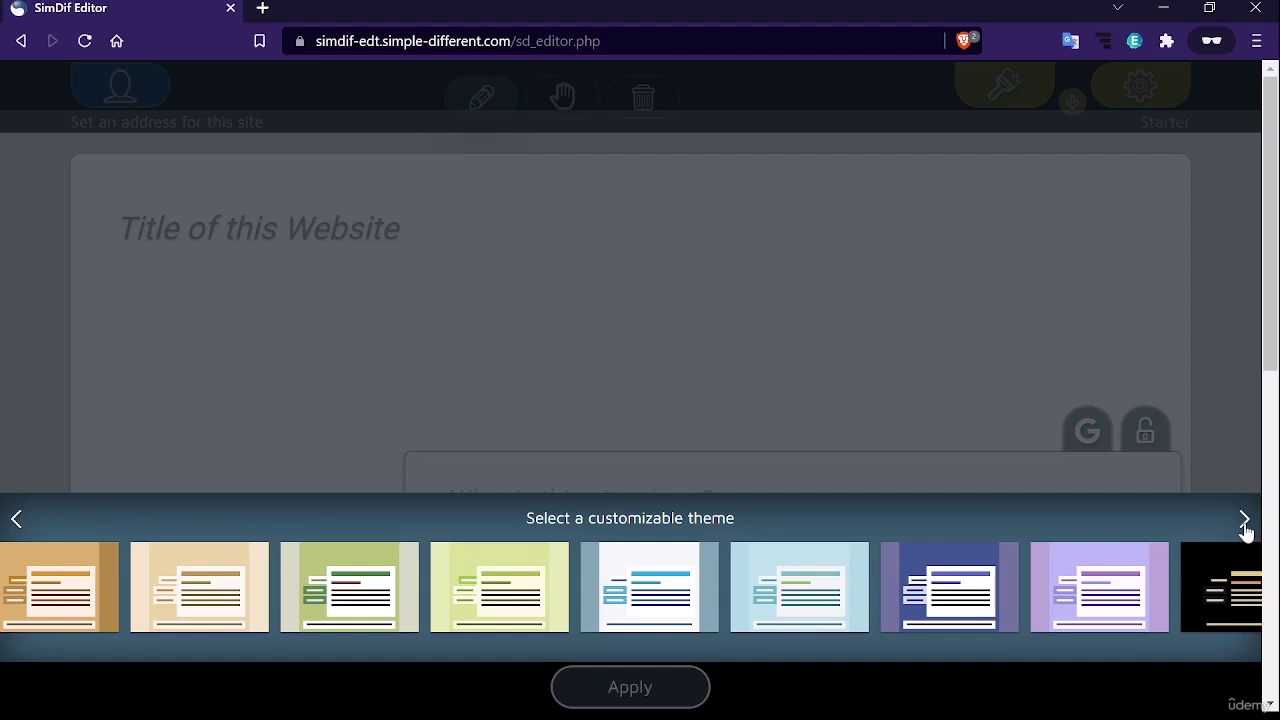
left_click(1222, 588)
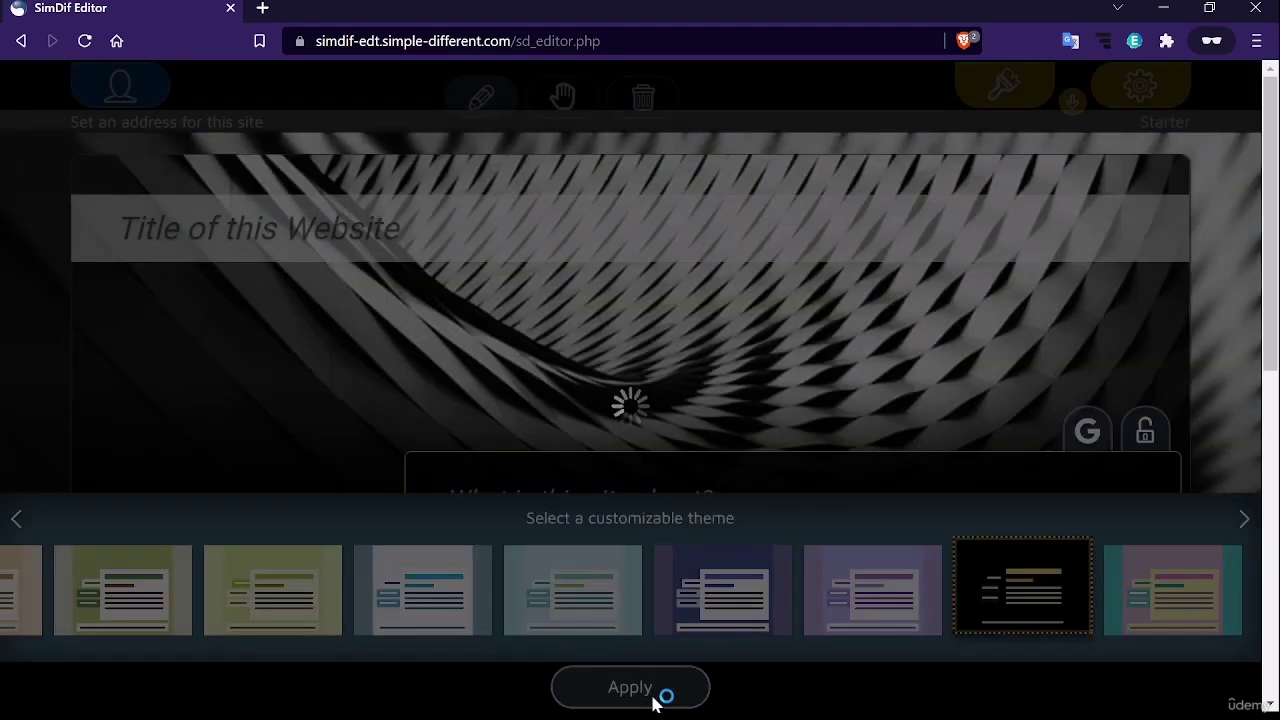
left_click(653, 697)
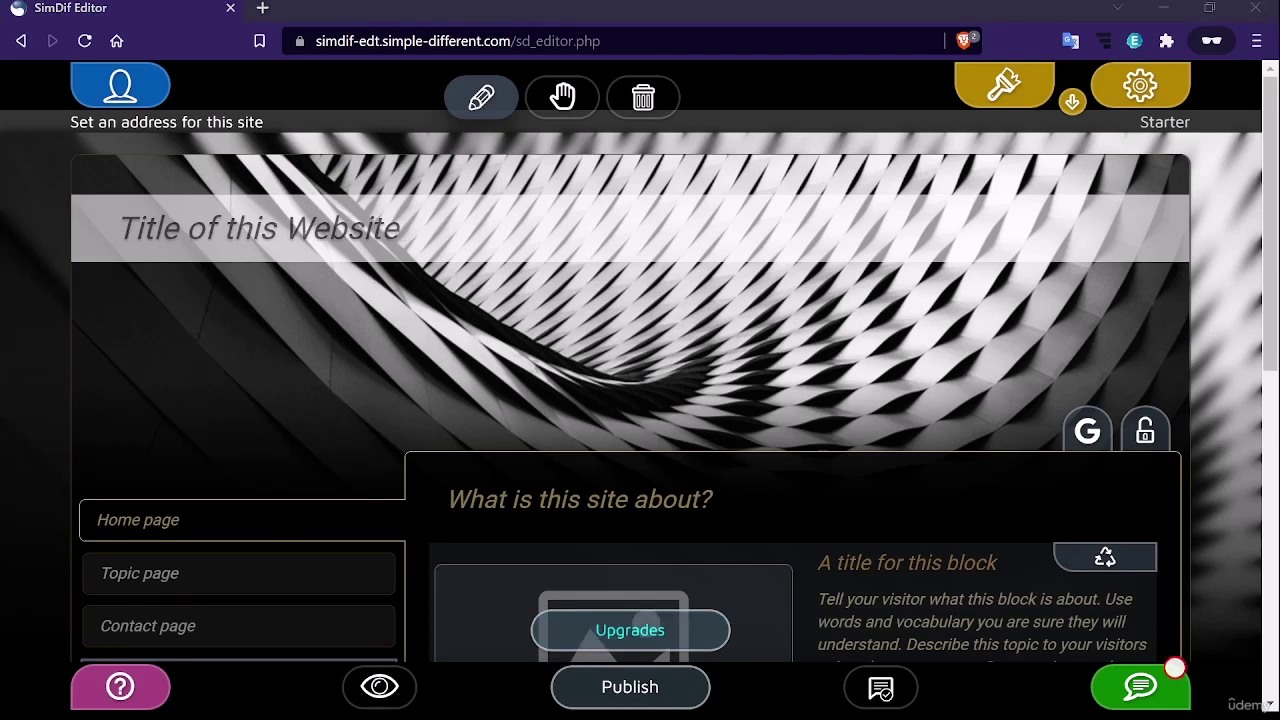
Draft the website title as "Online courses created by" followed by the author's full name
left_click(140, 233)
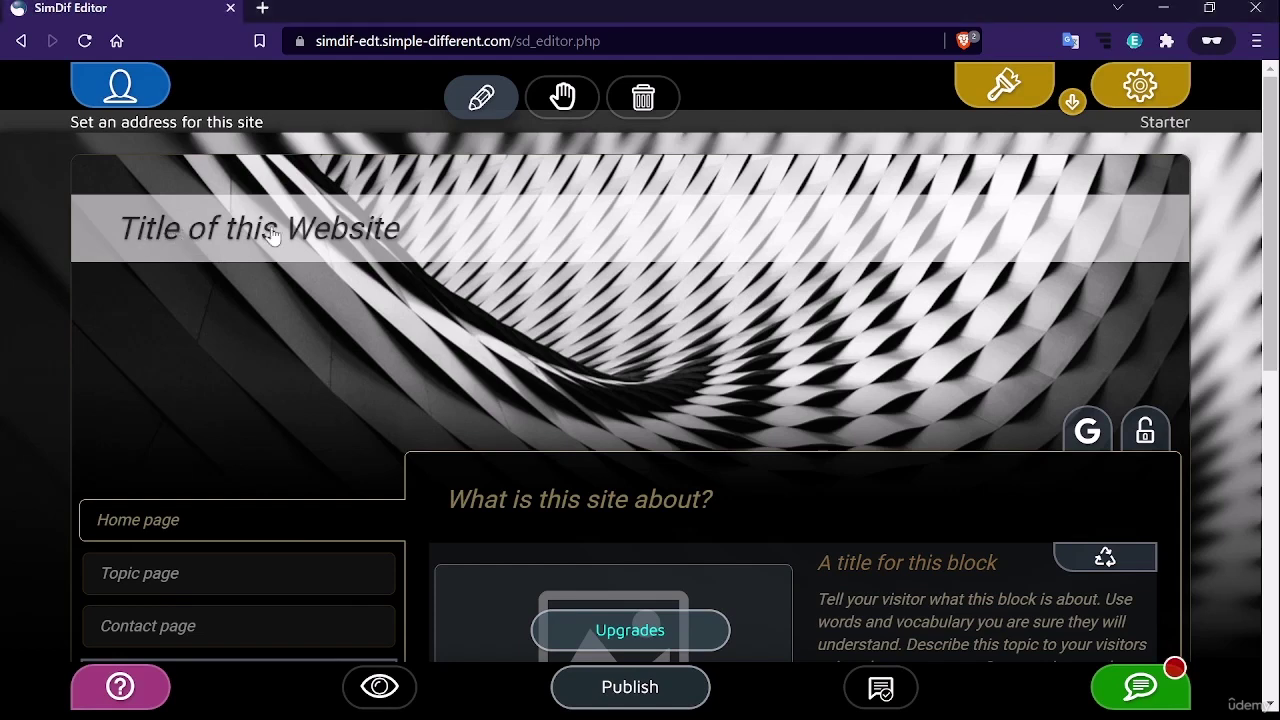
left_click(750, 232)
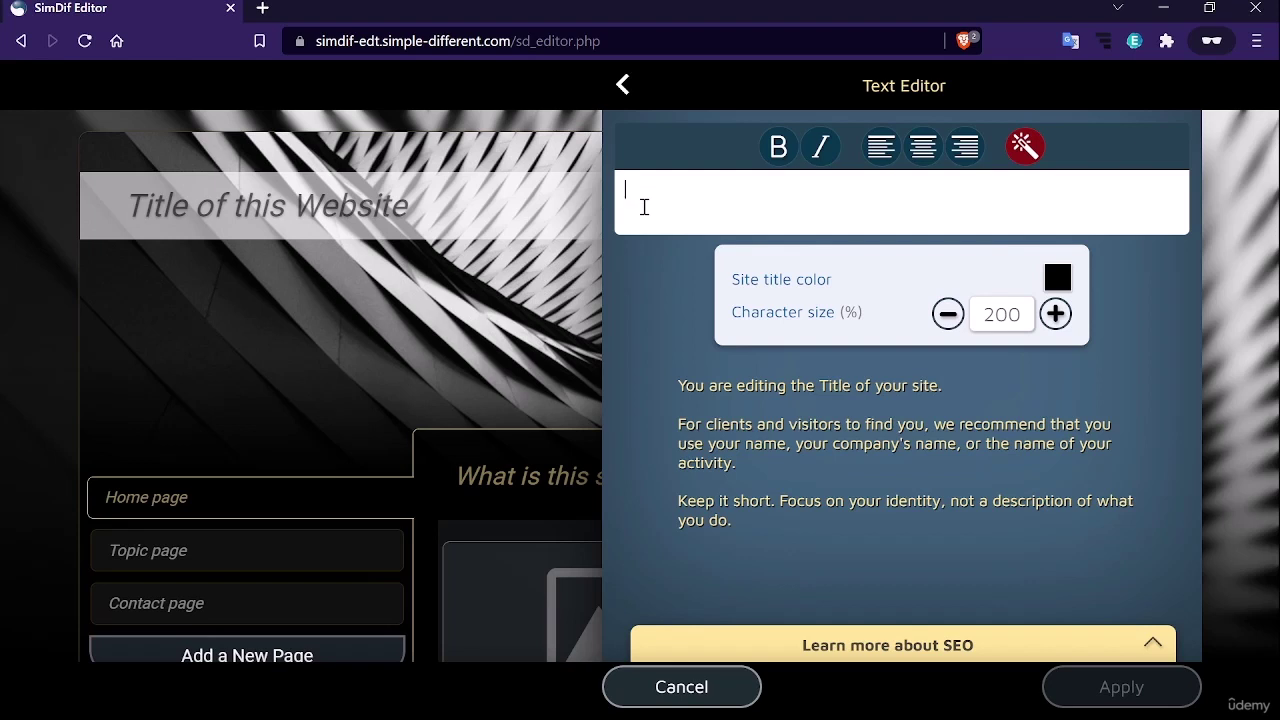
type("Co")
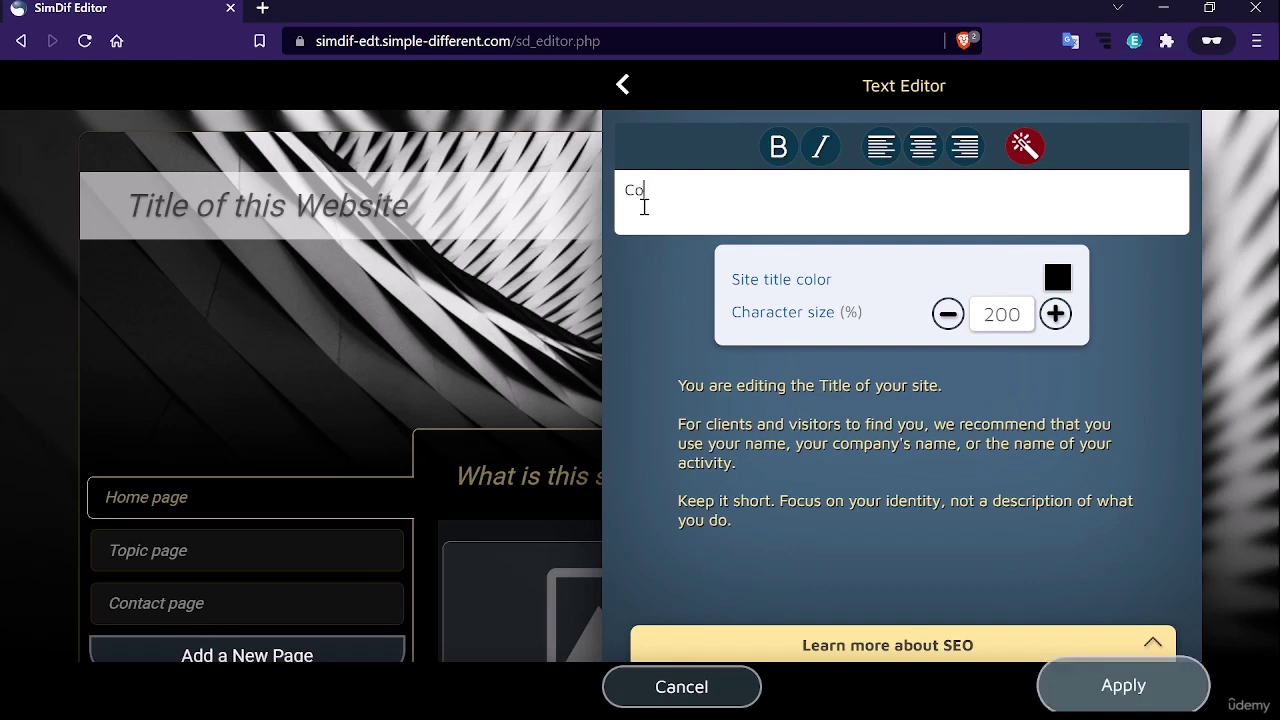
type("urses")
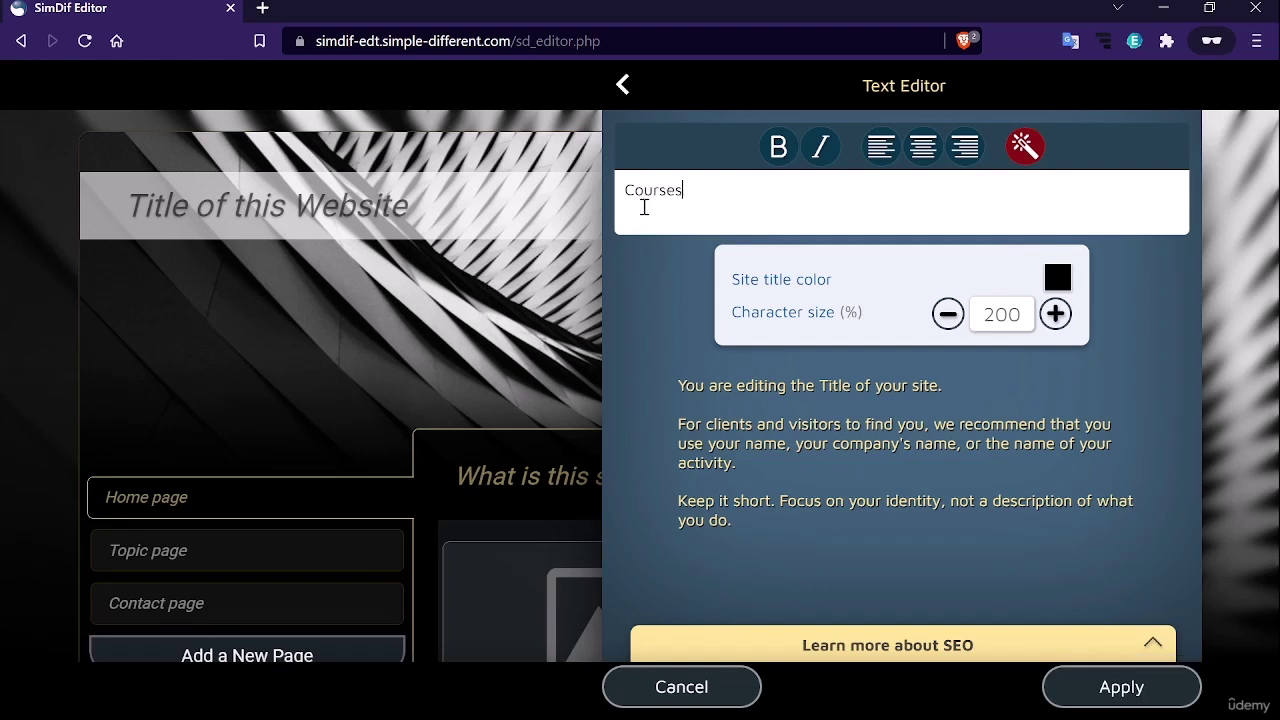
type(" created by Sare Sher")
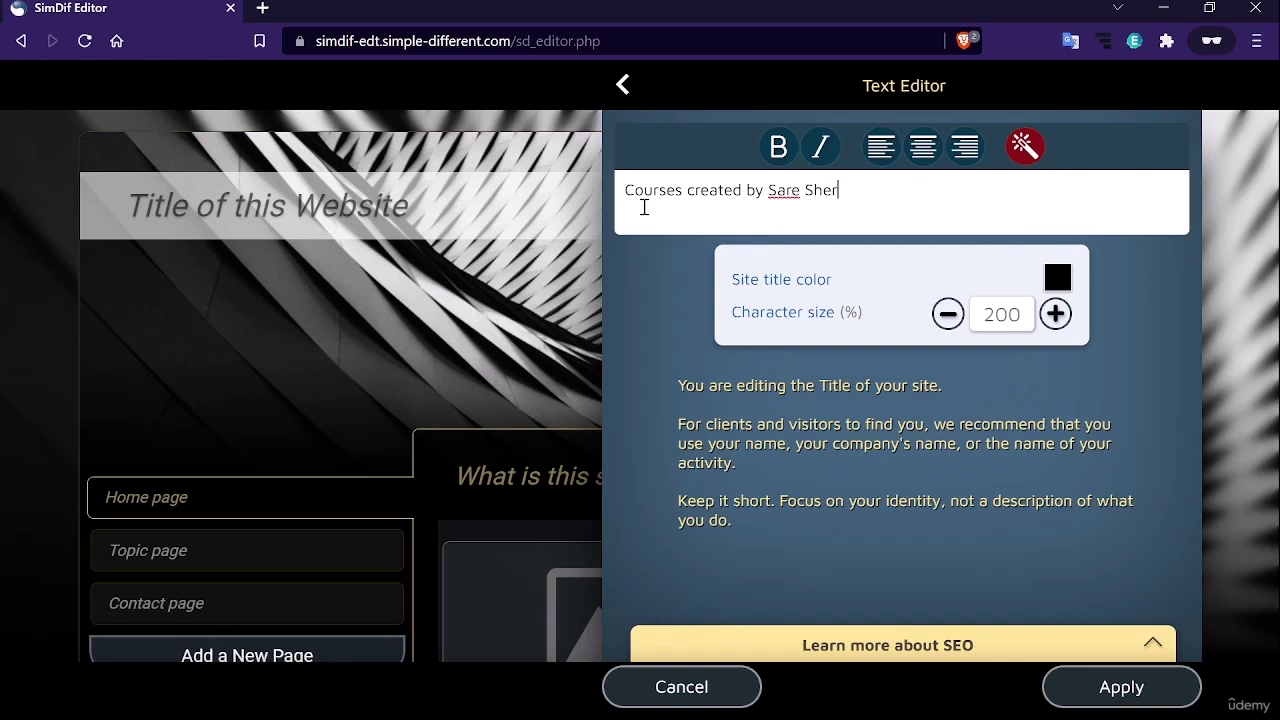
type("if")
key("BackSpace")
type("Onl")
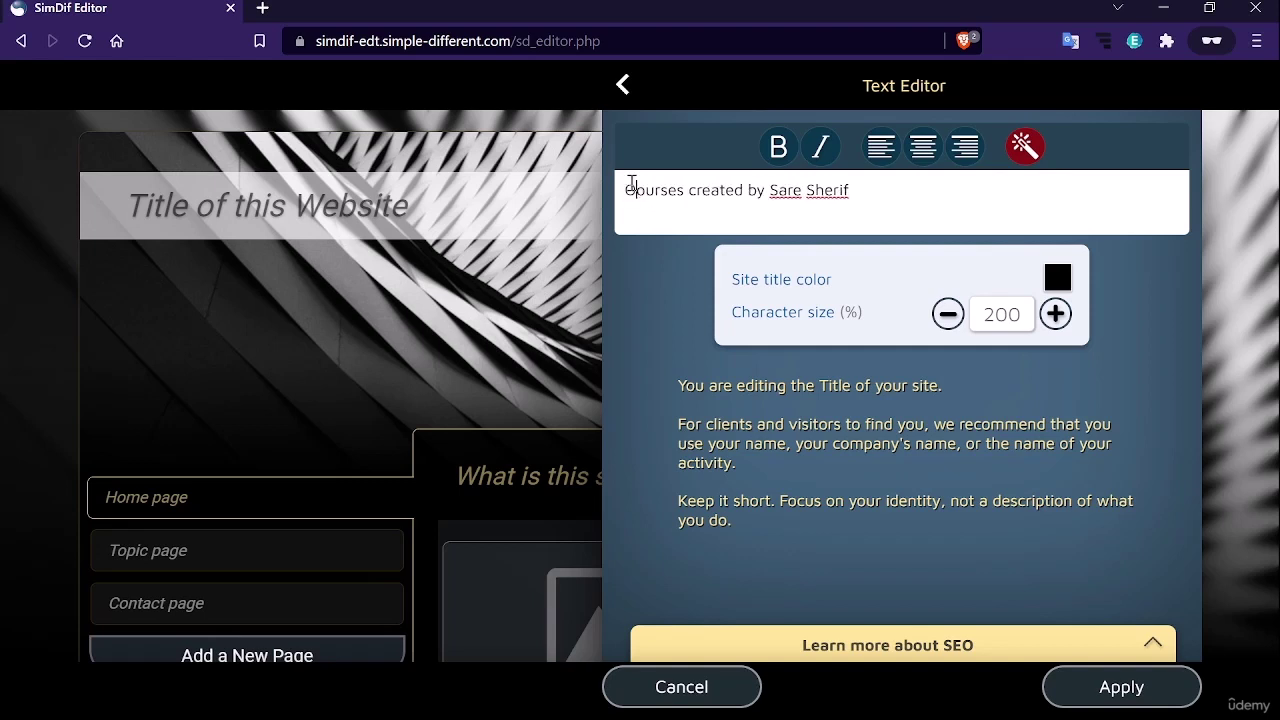
type("ine c")
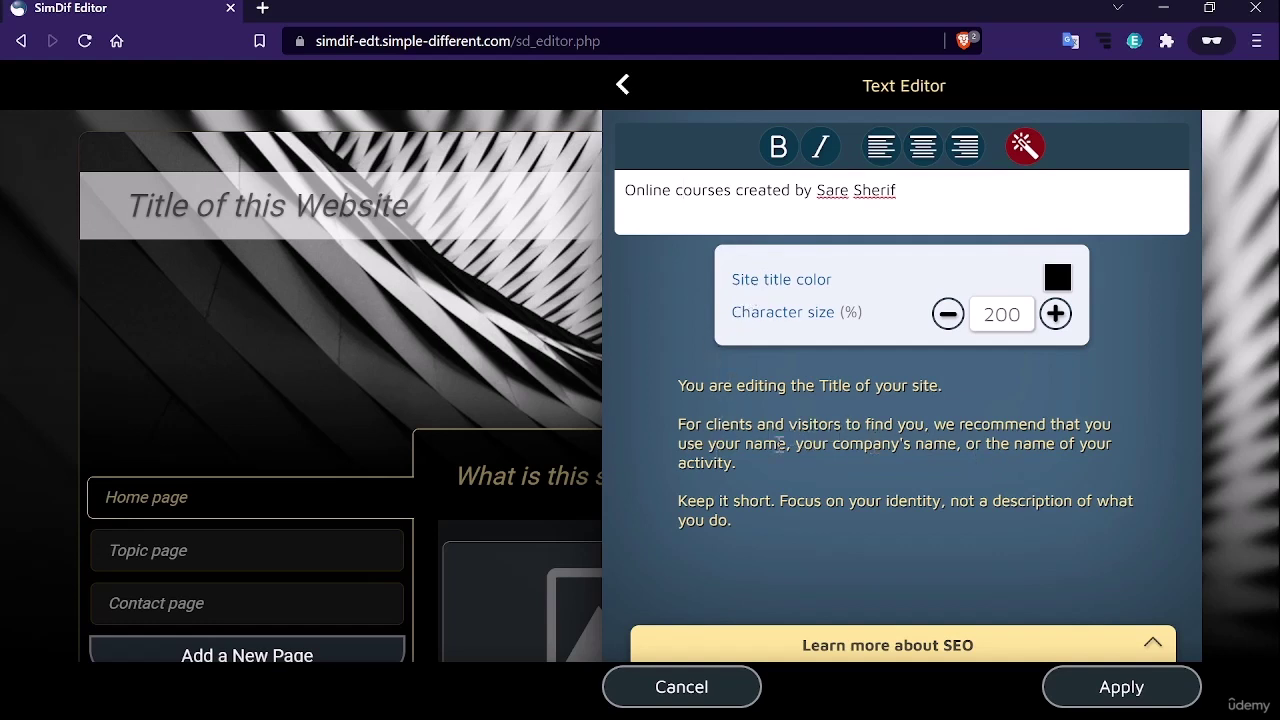
Replace the drafted site title with the author's name as one lowercase word, expand the SEO tip and apply the title
left_click_drag(900, 192, 623, 186)
key("BackSpace")
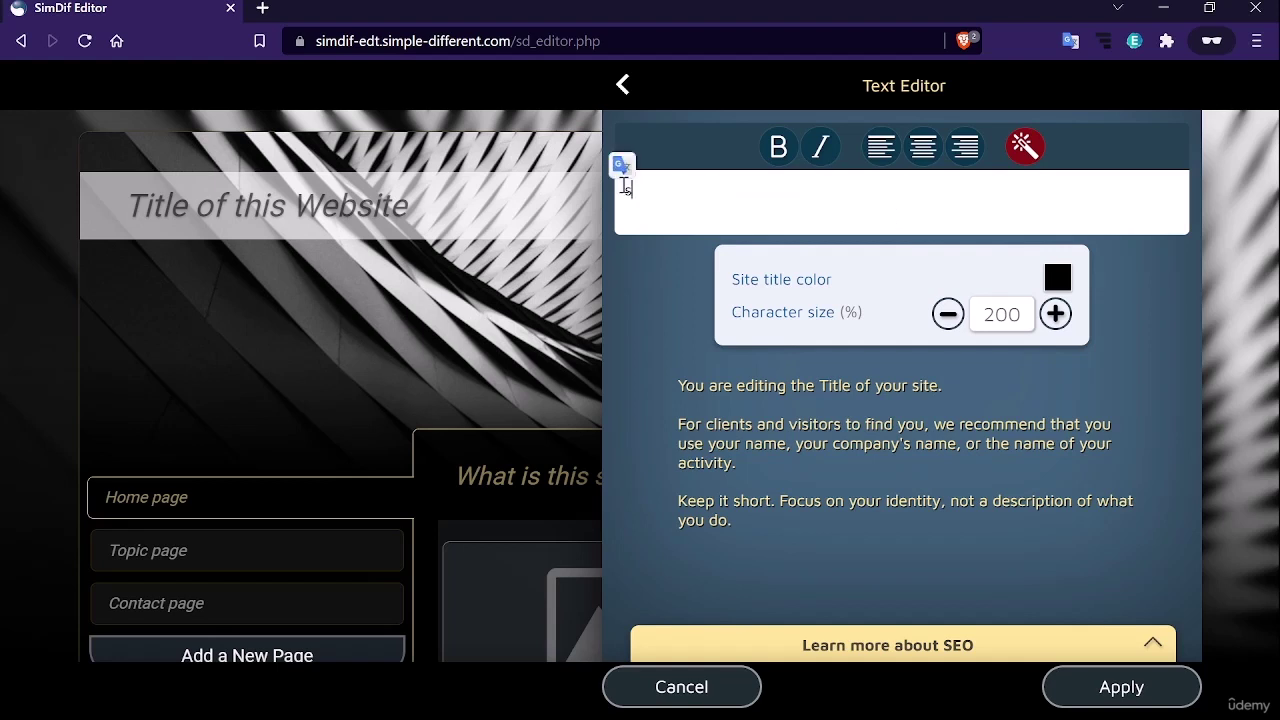
type("saresherif")
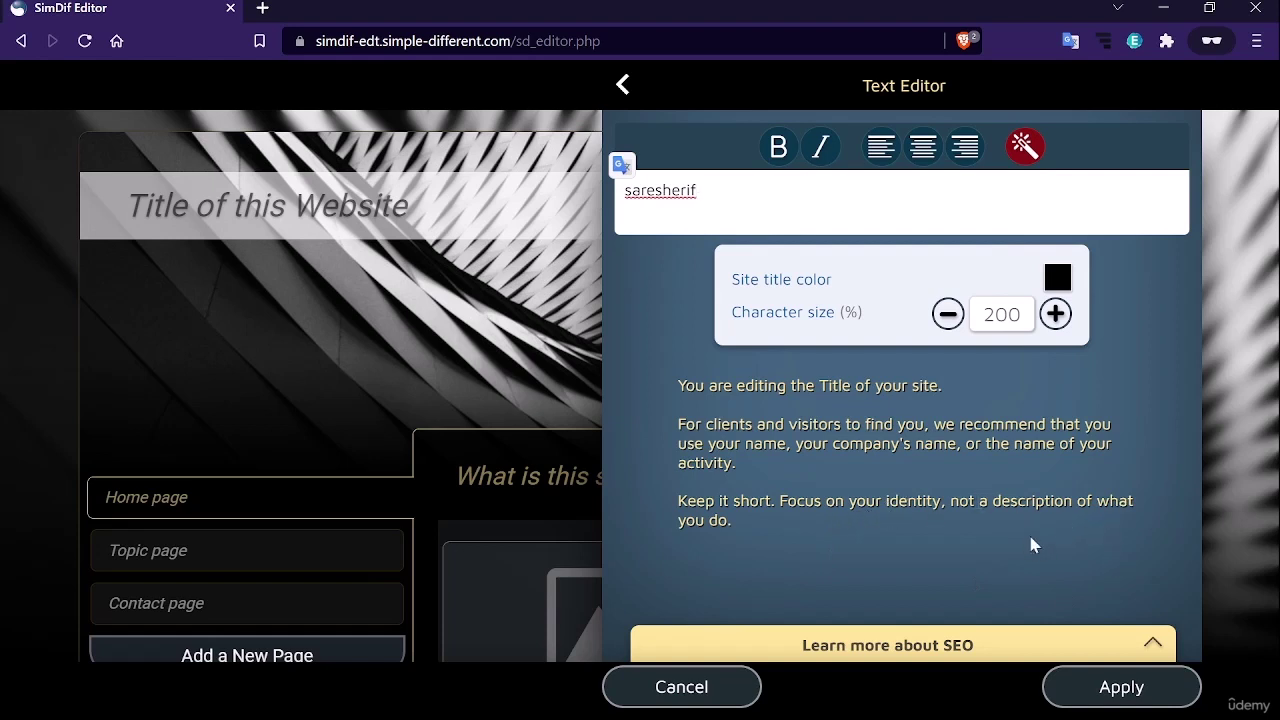
left_click(1155, 645)
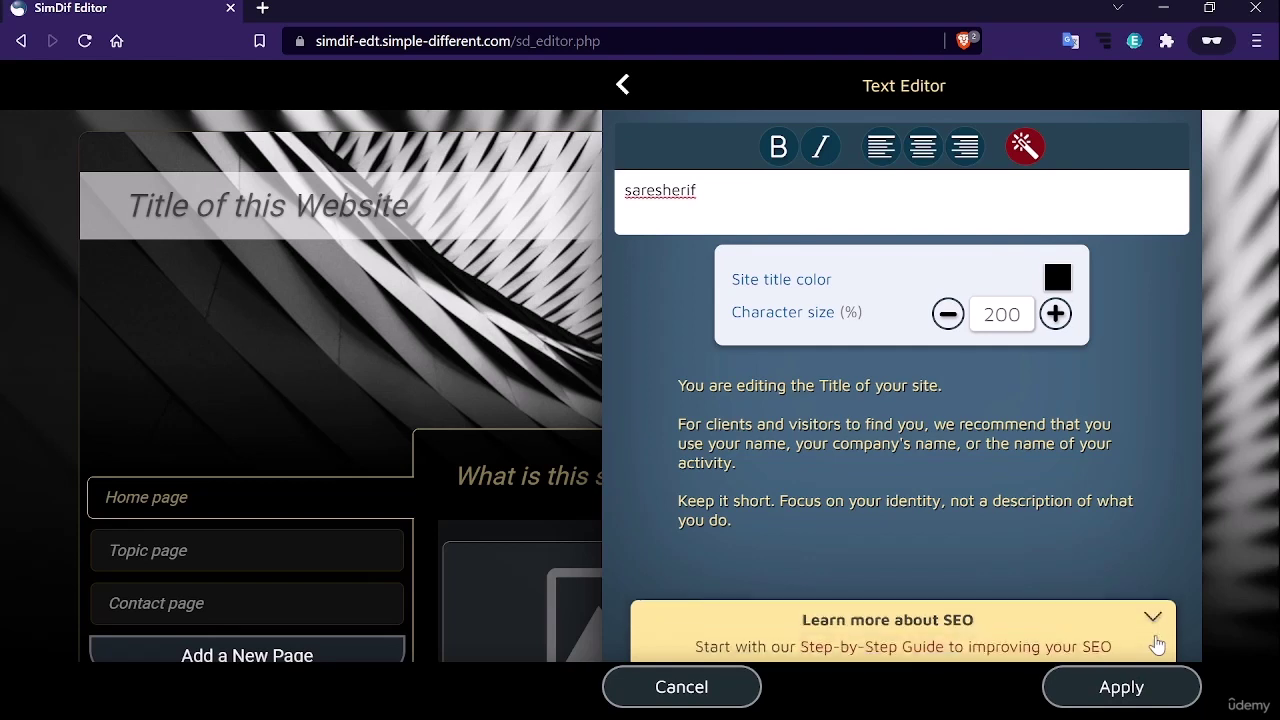
left_click(1013, 645)
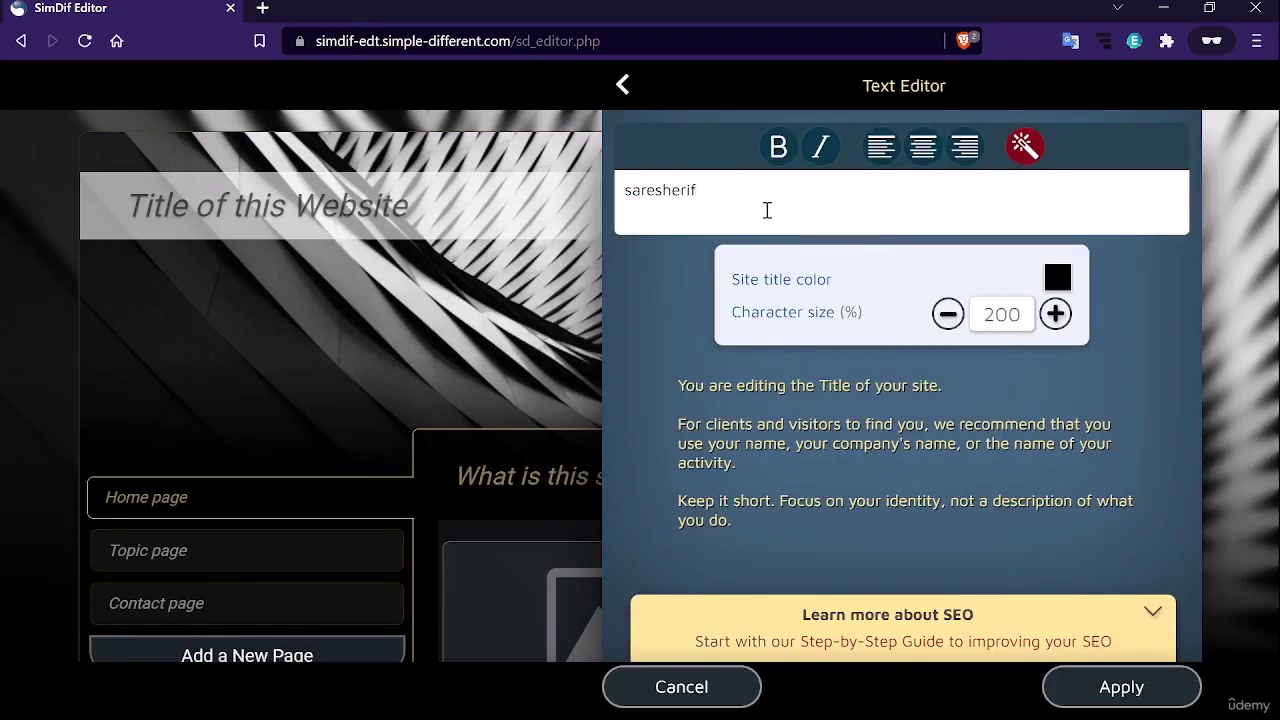
left_click(1128, 690)
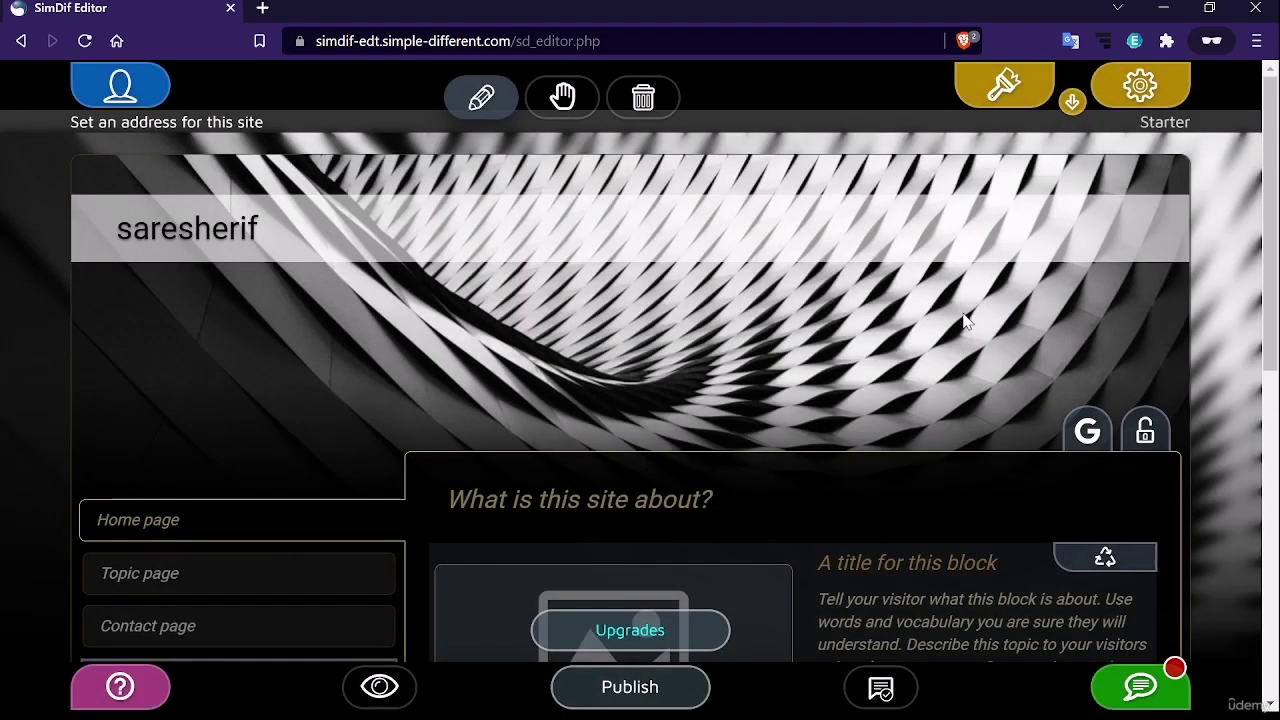
Set the home page title to "Online courses created by" followed by the author's full name and apply it
scroll(720, 323, "down", 2)
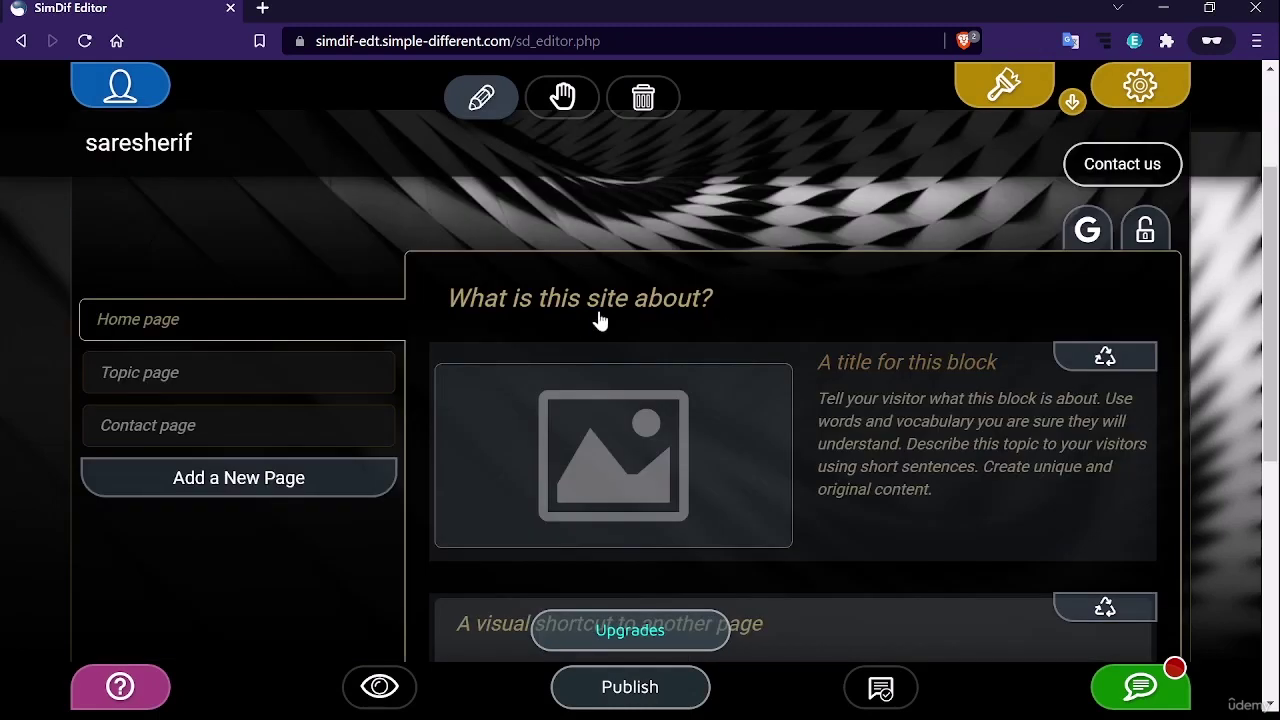
left_click(685, 271)
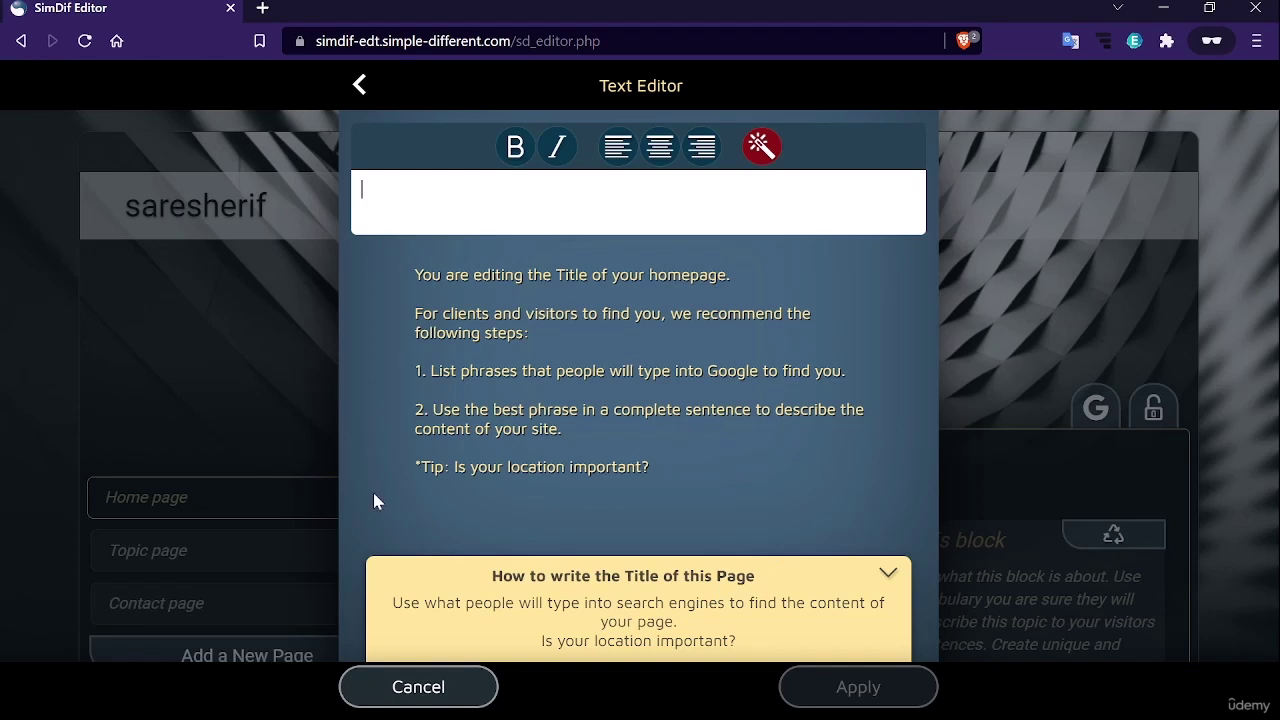
type("Onl")
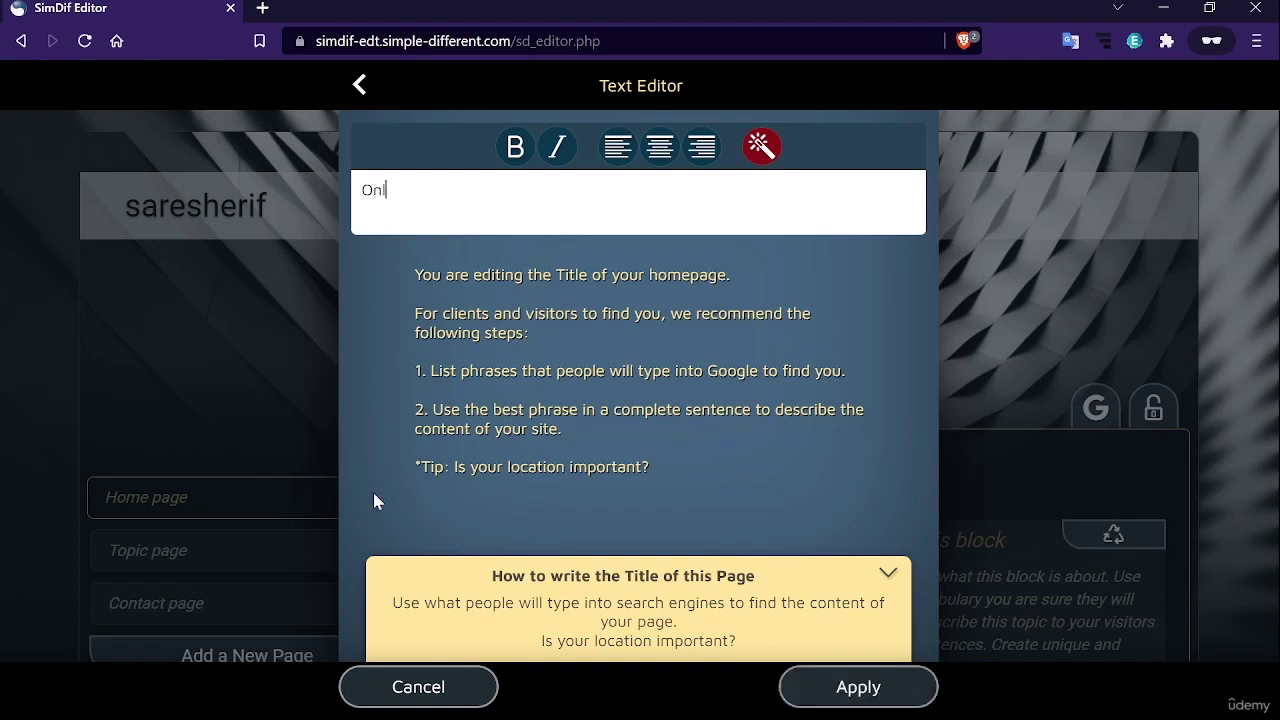
type("ine cour")
type("ses x")
type("create")
type("d by")
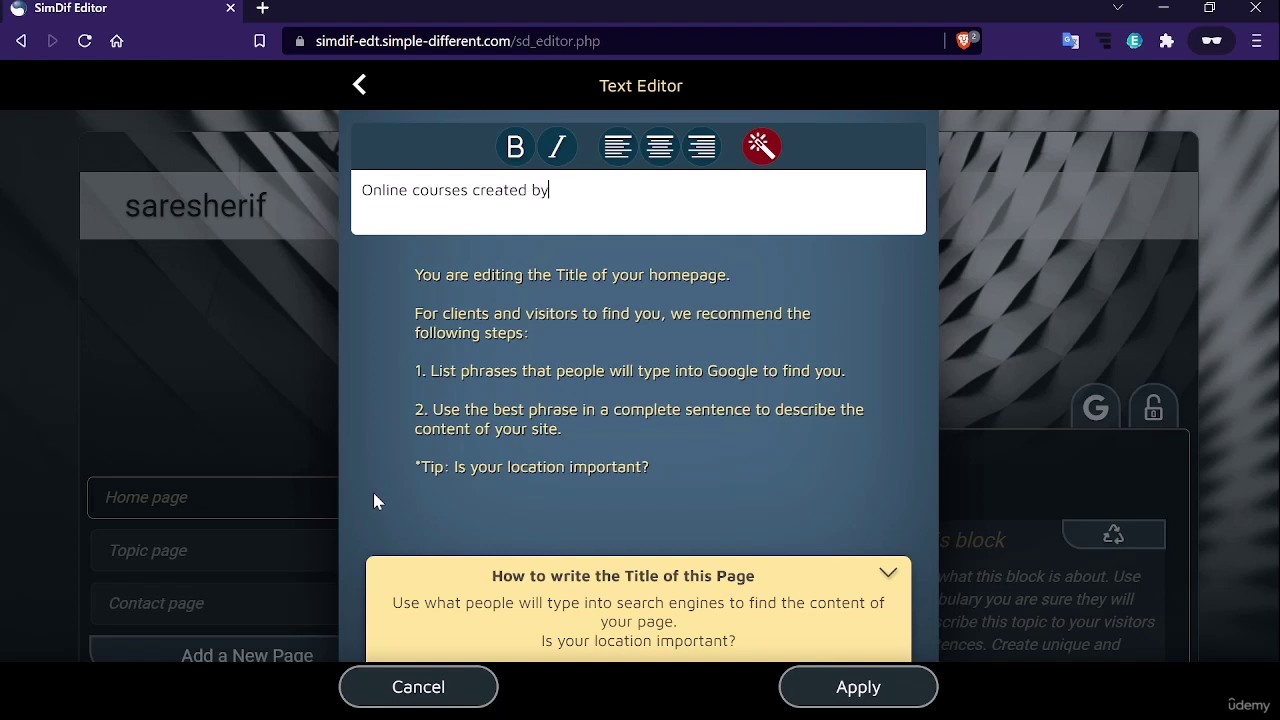
type(" Sare Sherif")
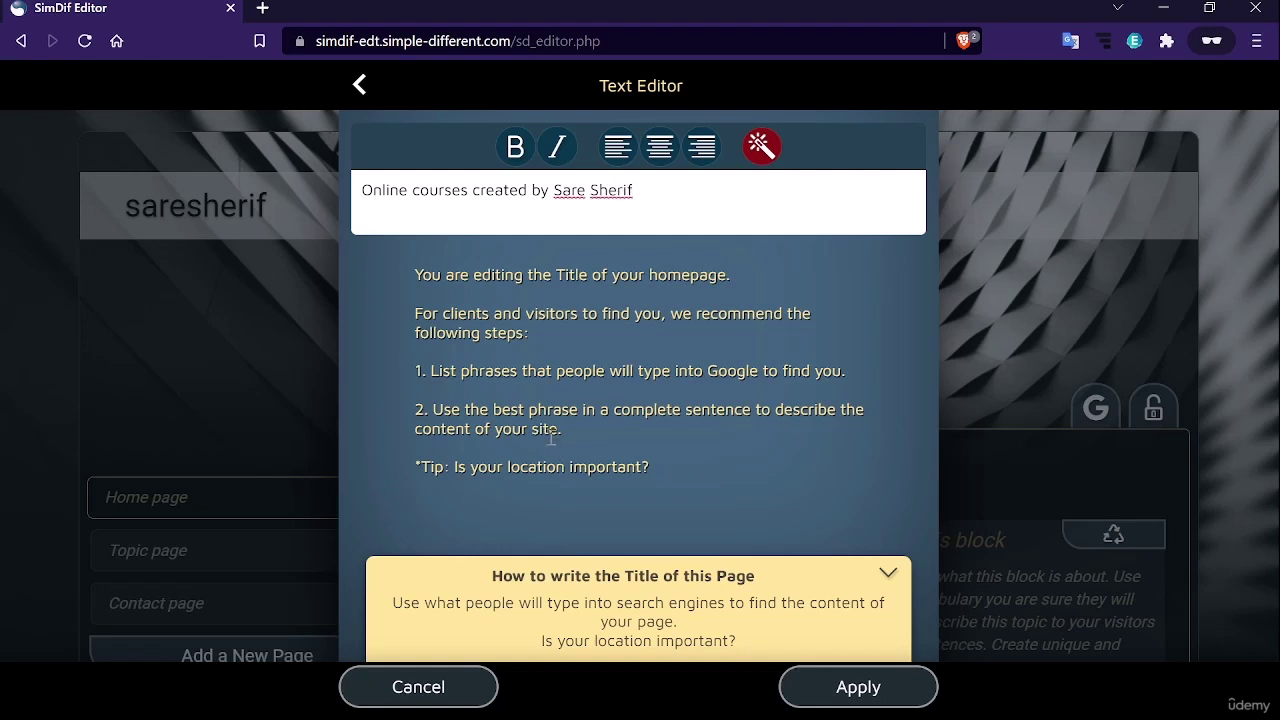
left_click(852, 699)
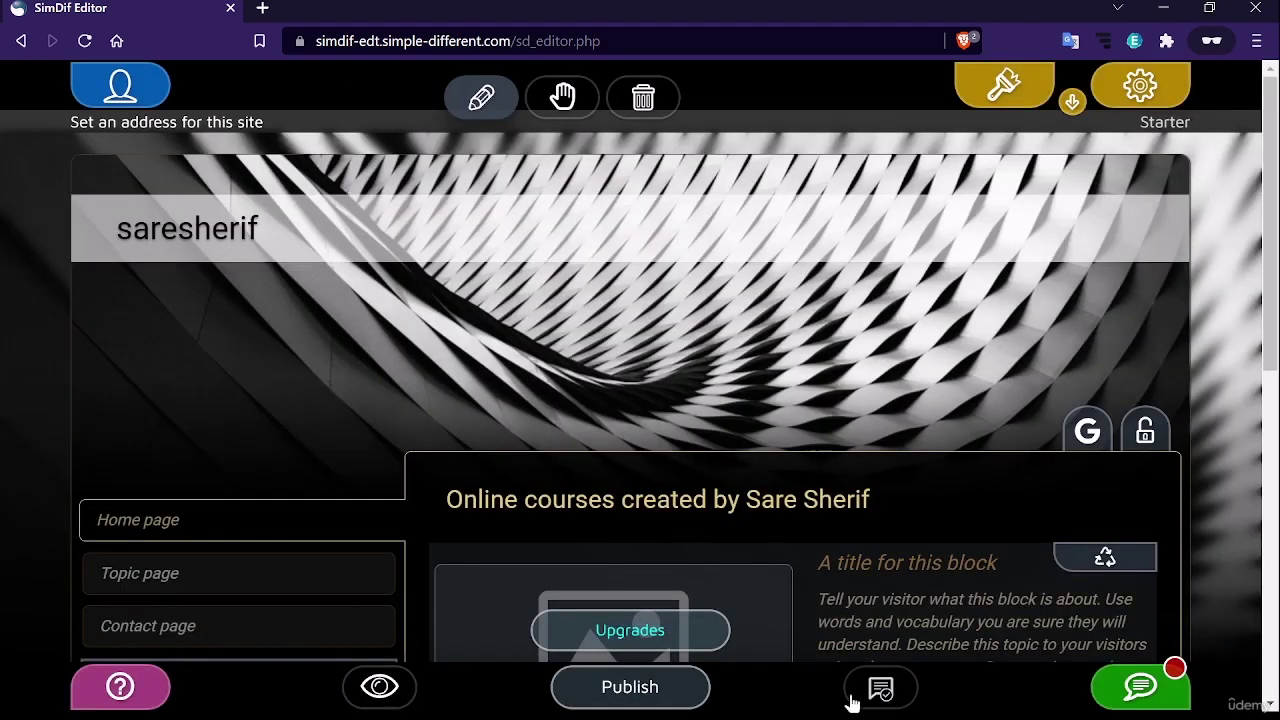
Look over the home page's blocks and open the site's publishing checklist
scroll(786, 409, "down", 3)
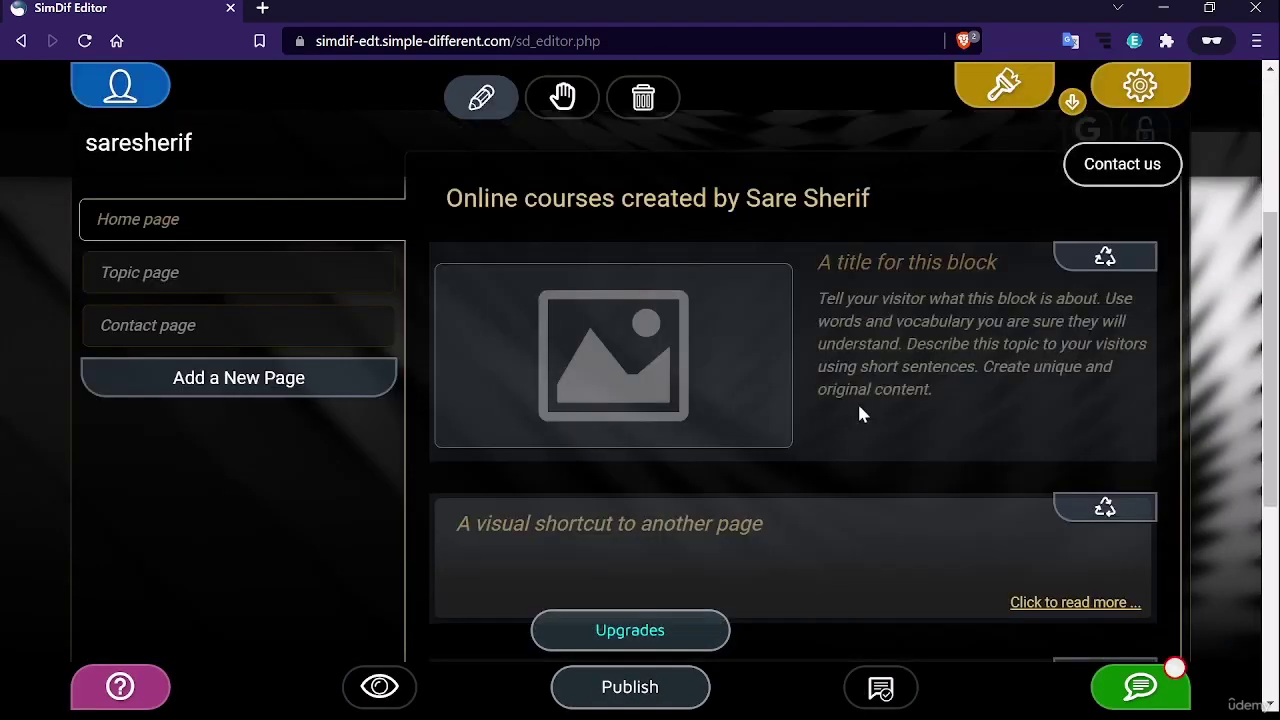
scroll(859, 413, "down", 4)
scroll(791, 458, "up", 6)
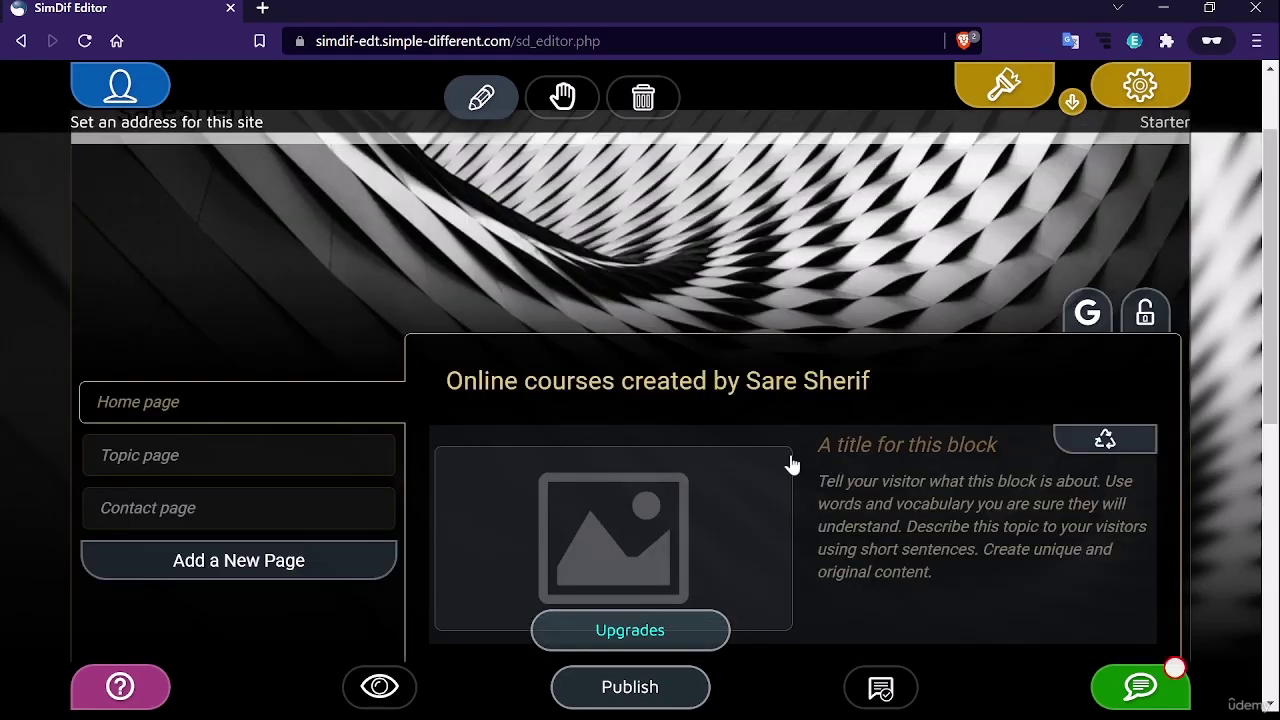
left_click(628, 690)
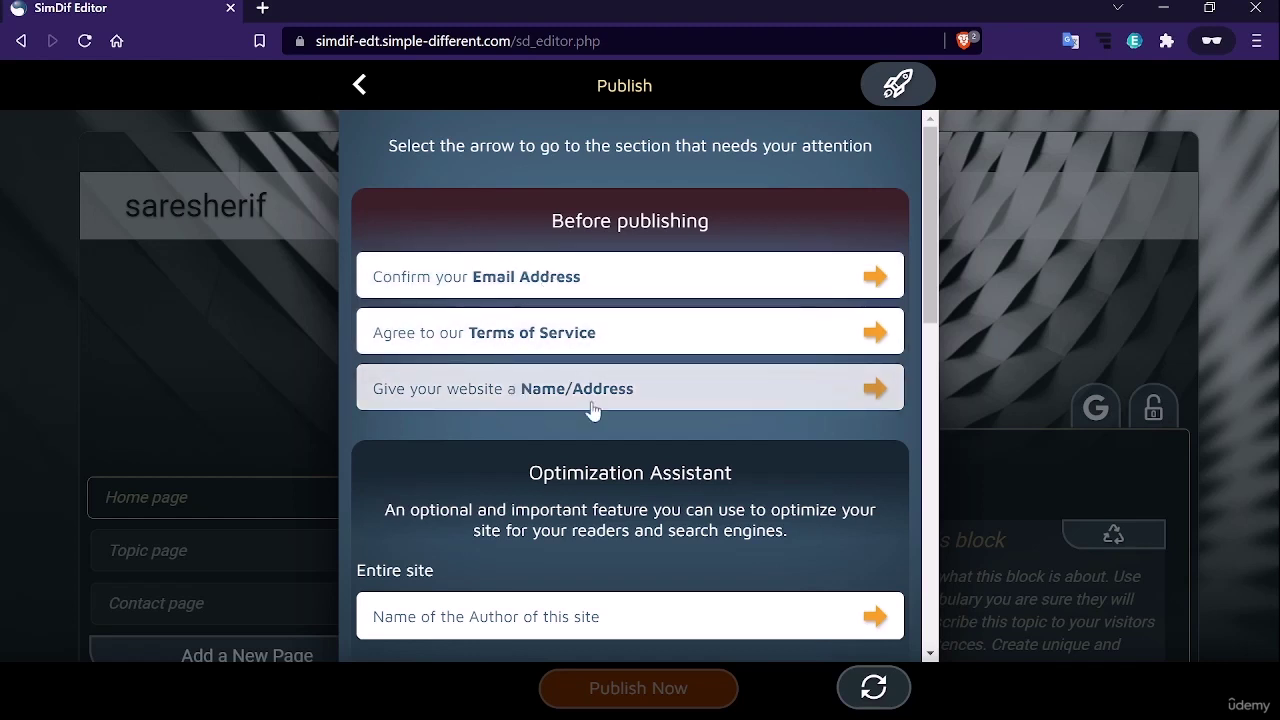
Read through the publishing checklist, from the pre-publishing requirements to the Optimization Assistant items for the entire site and each page
scroll(610, 385, "down", 3)
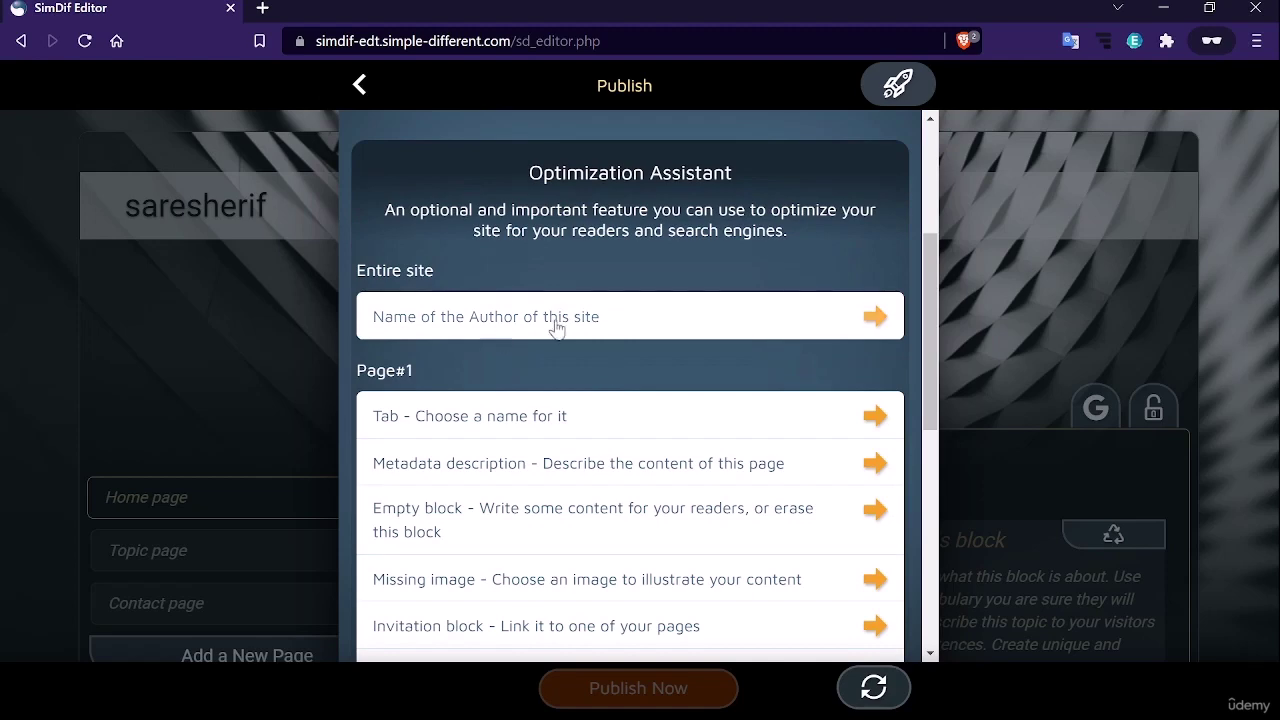
scroll(594, 330, "down", 1)
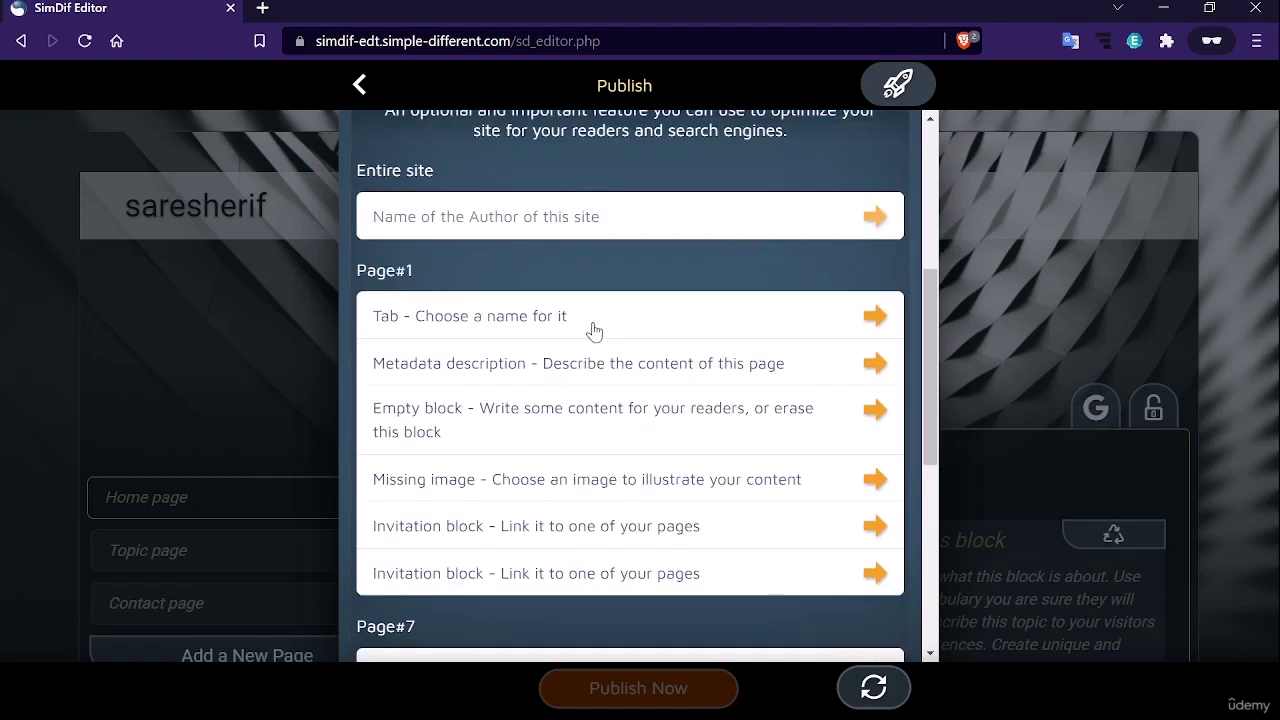
scroll(594, 330, "down", 1)
scroll(591, 330, "up", 2)
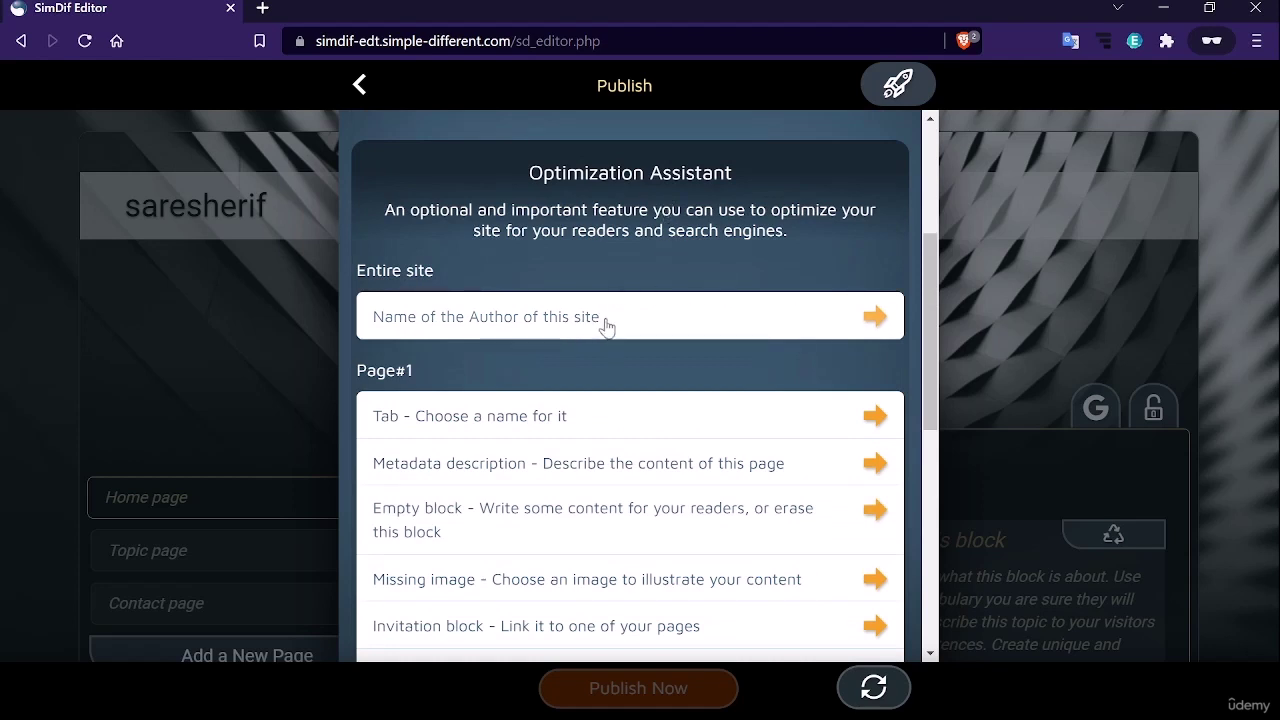
scroll(603, 330, "down", 1)
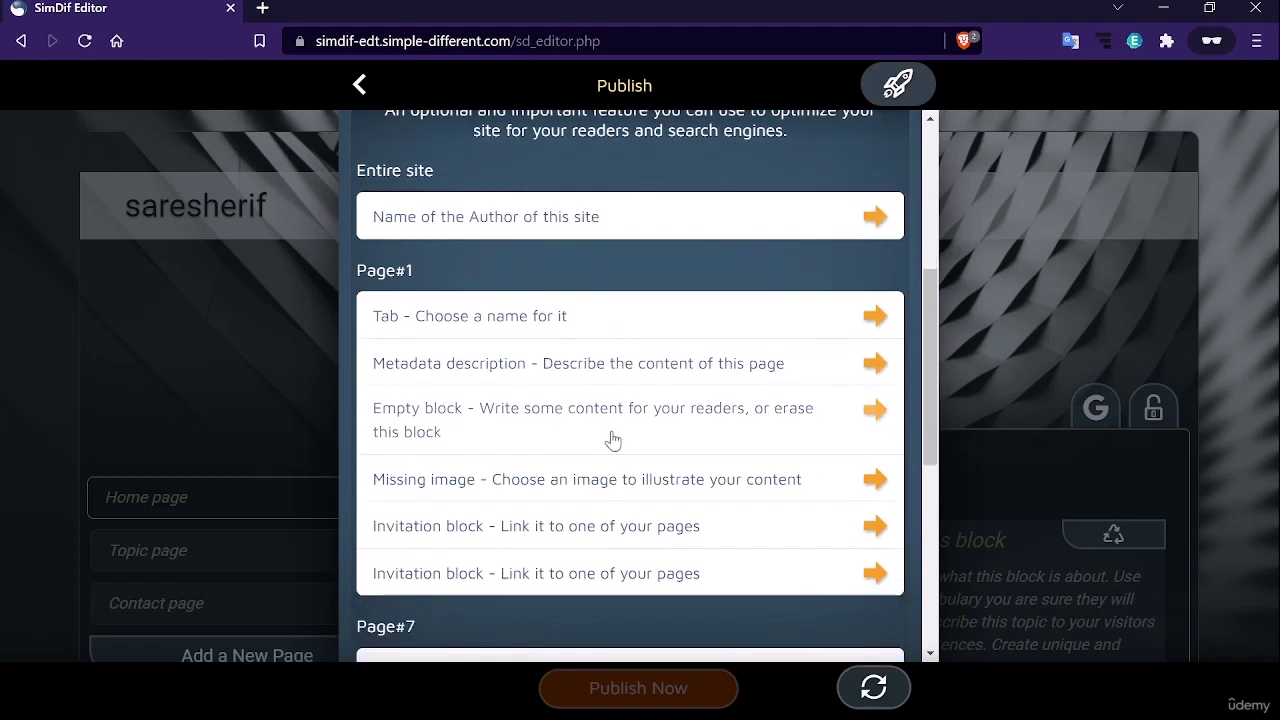
scroll(608, 440, "down", 2)
scroll(606, 491, "down", 2)
scroll(608, 492, "down", 1)
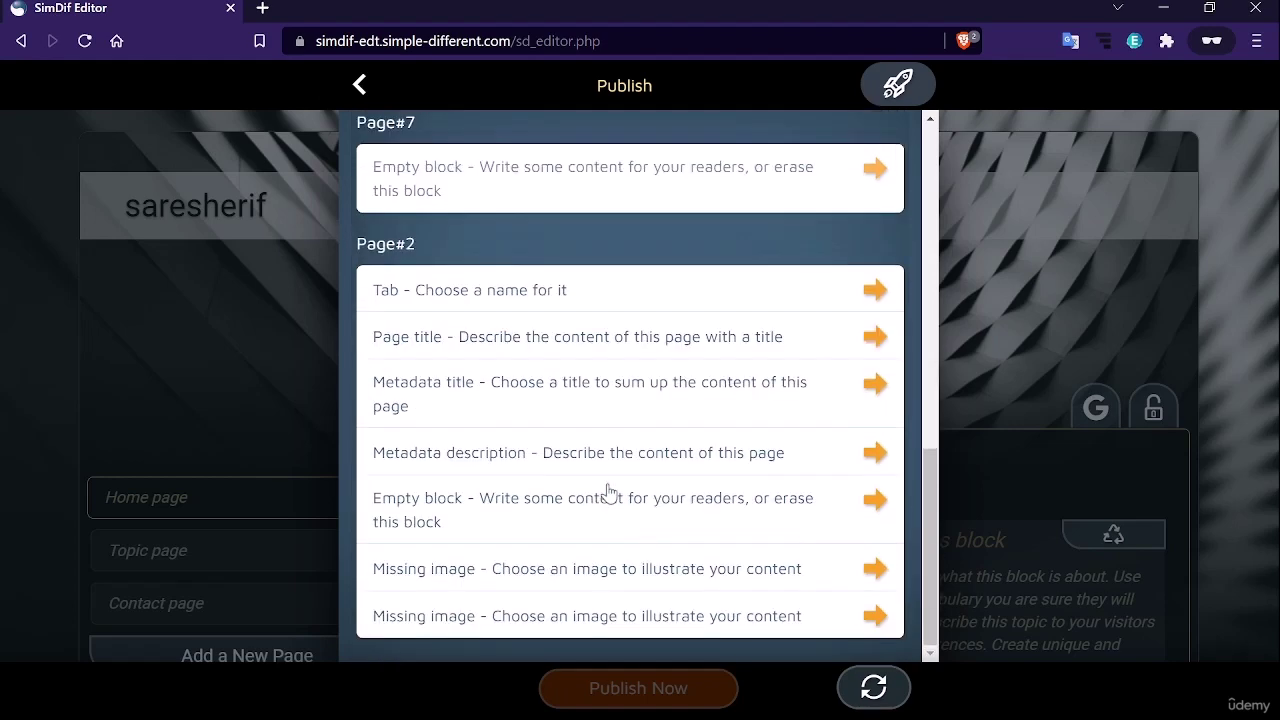
scroll(608, 492, "up", 6)
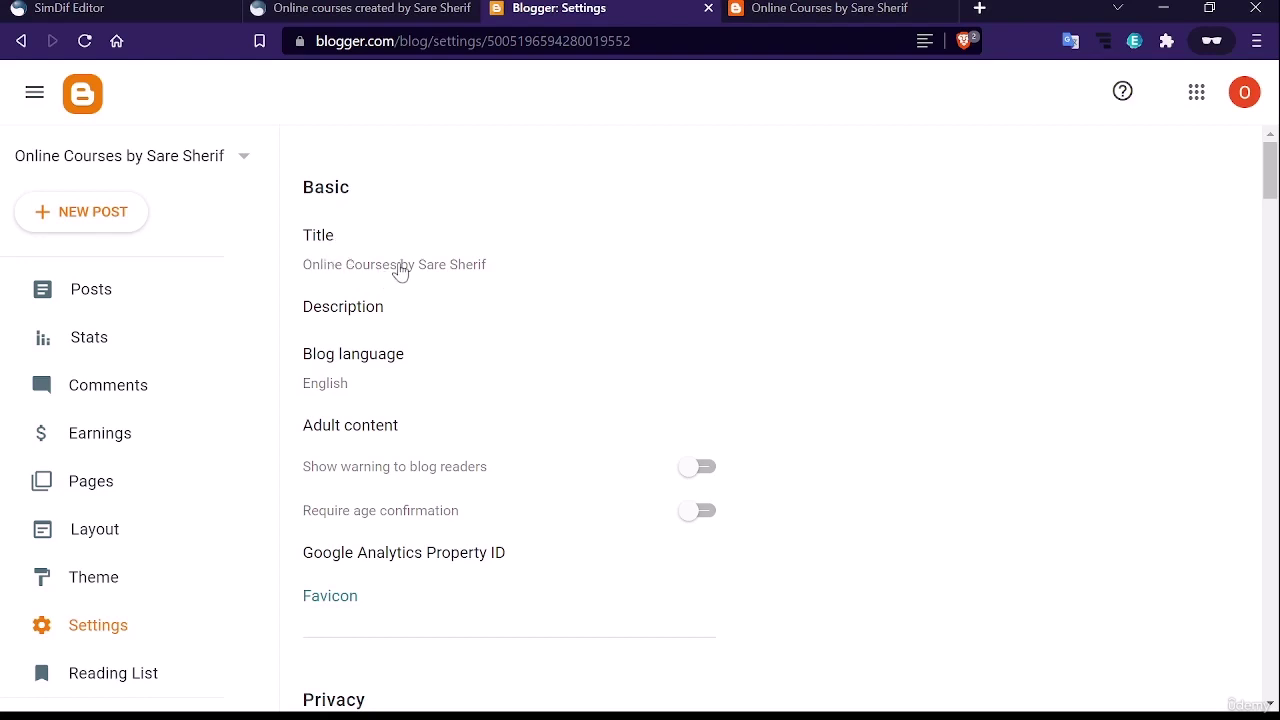
Open the blog description for editing in Blogger's settings and copy the "About this site" text from SimDif's About us page
left_click(329, 310)
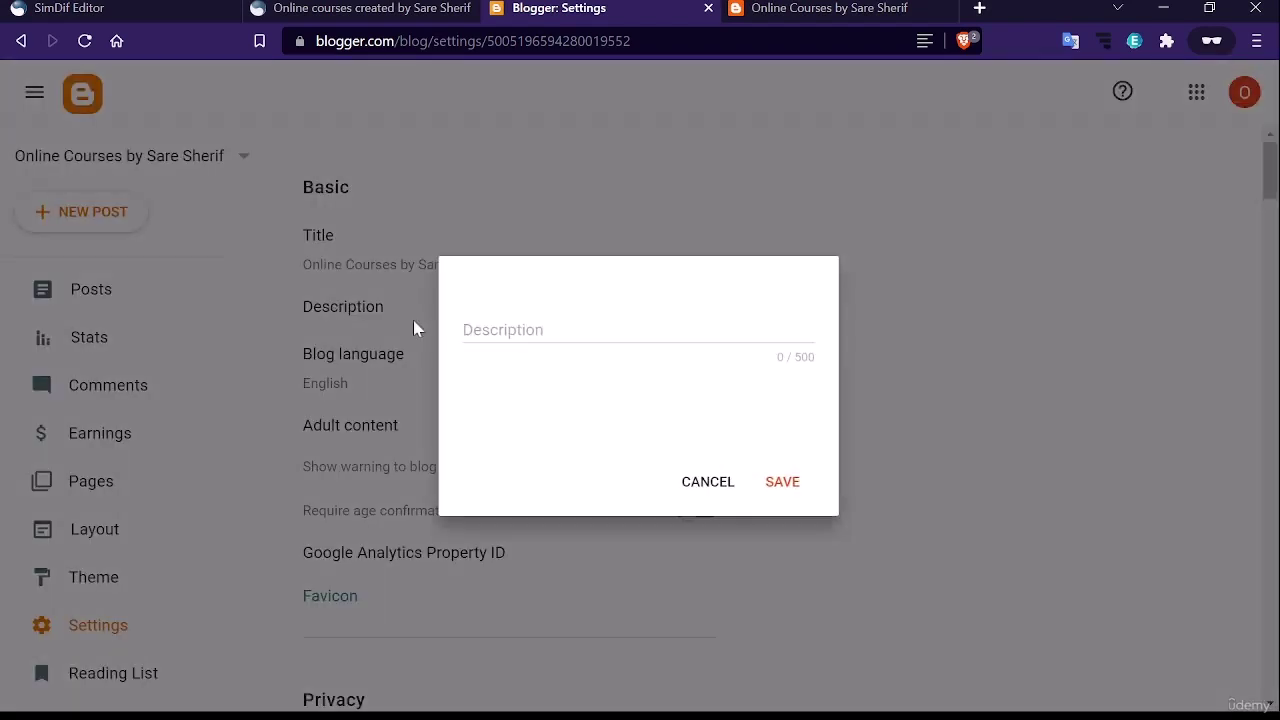
left_click(560, 328)
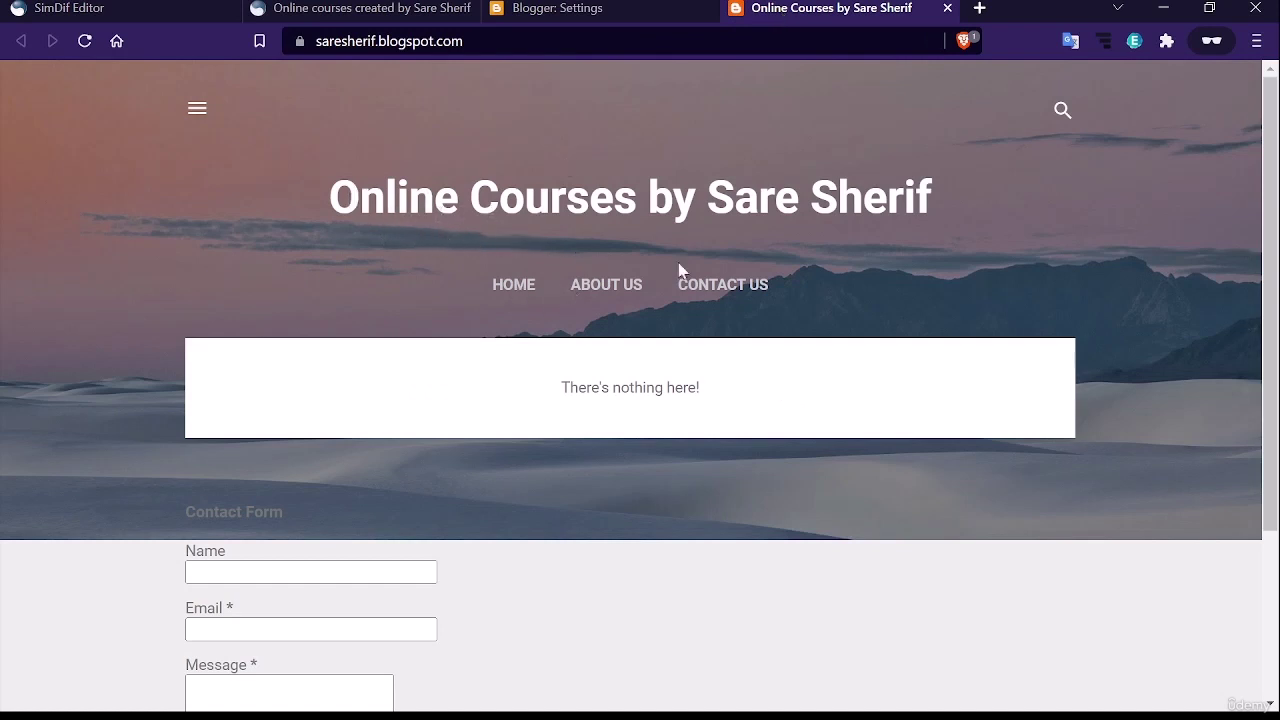
left_click(70, 8)
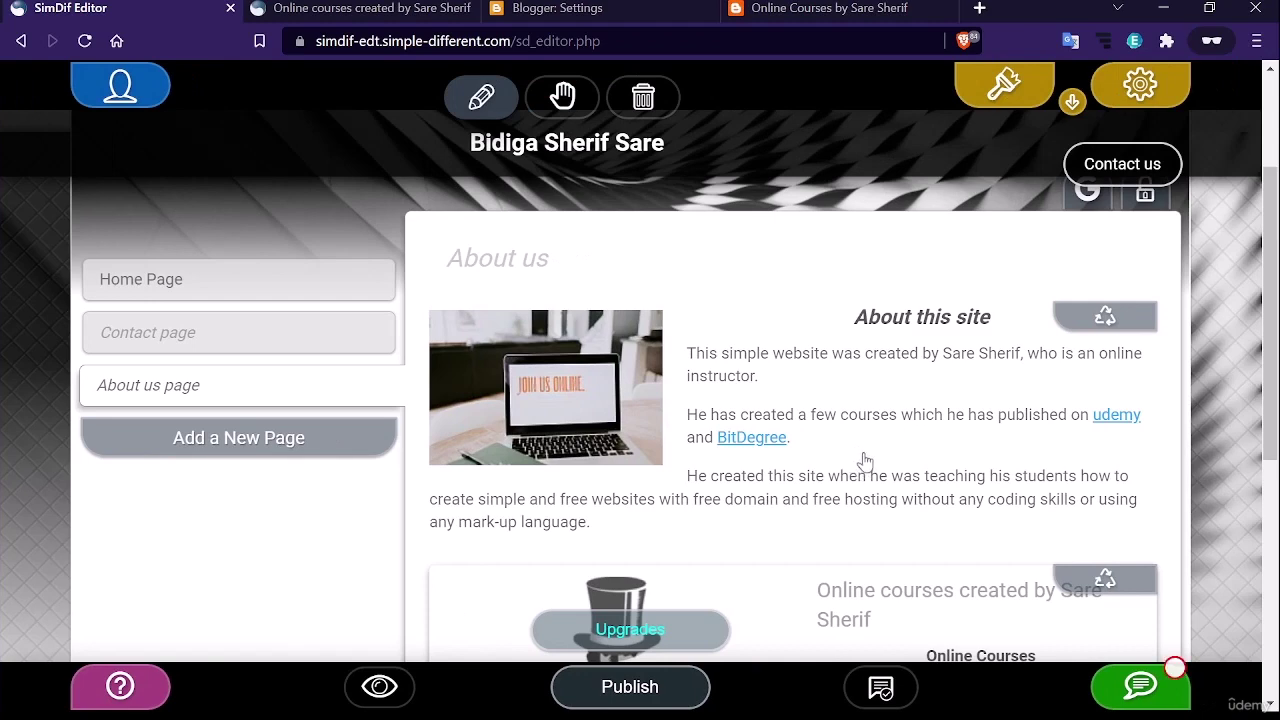
scroll(865, 460, "down", 1)
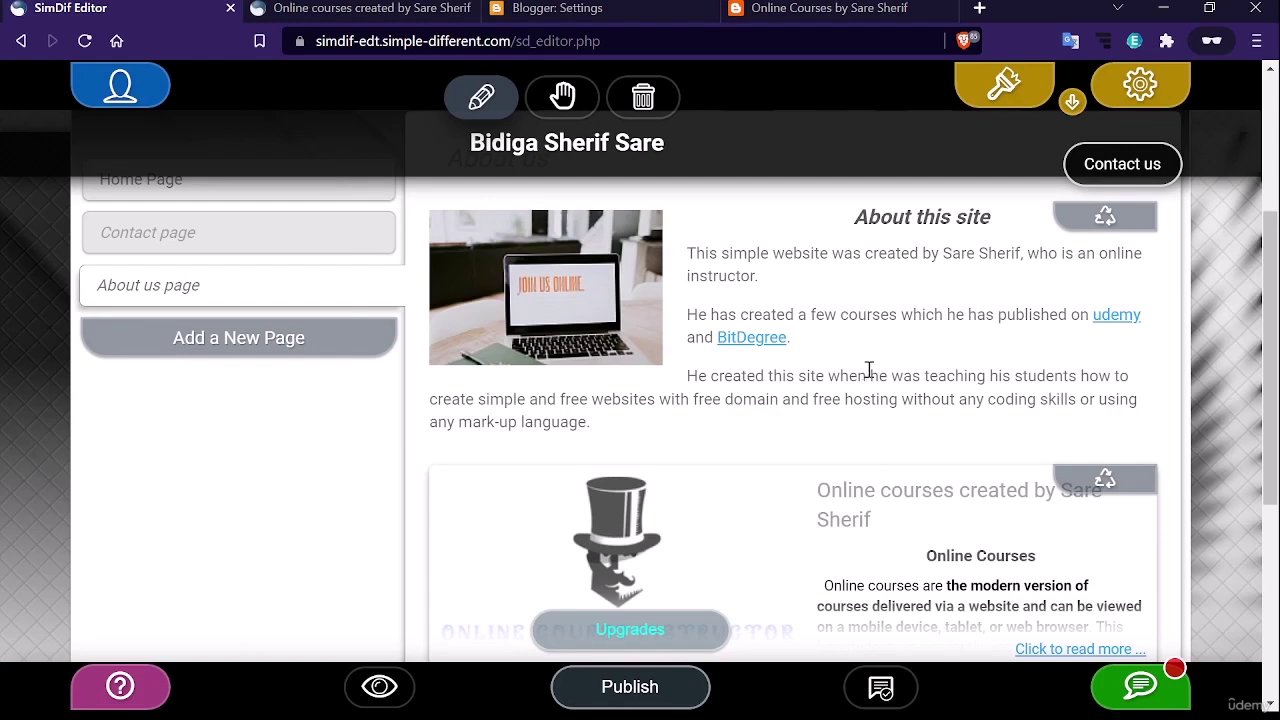
left_click(868, 378)
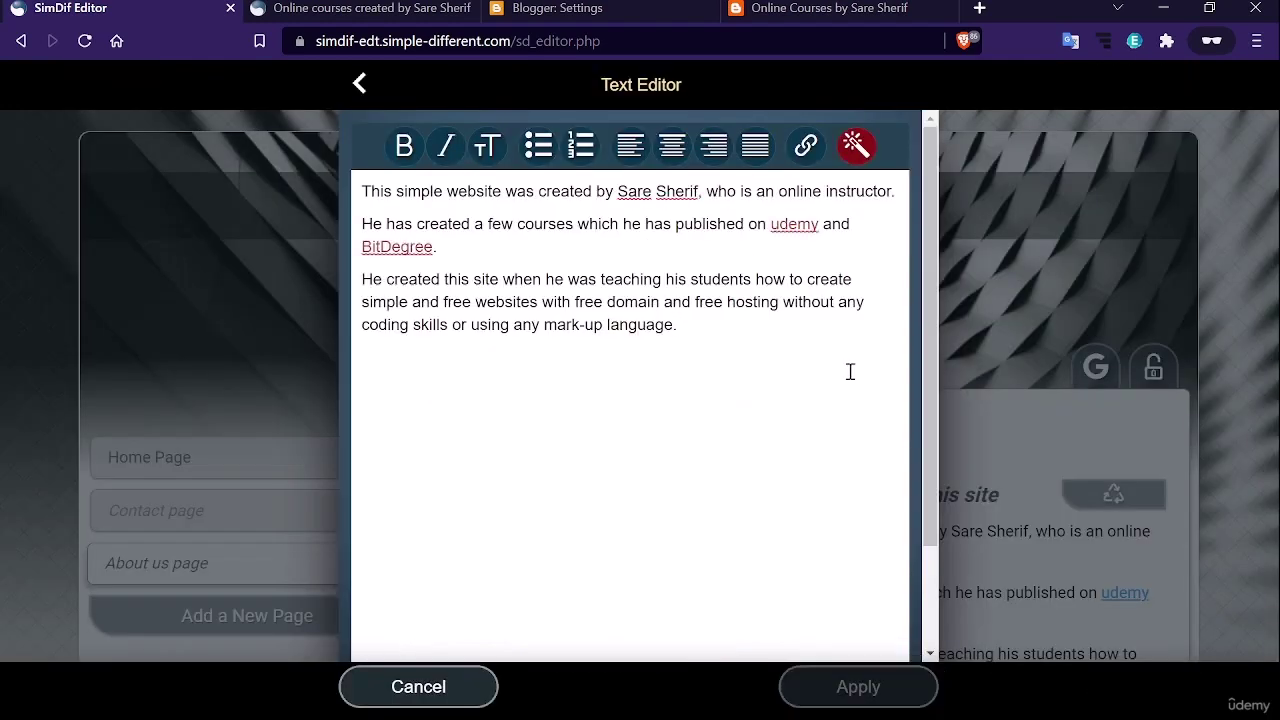
key("ctrl+a")
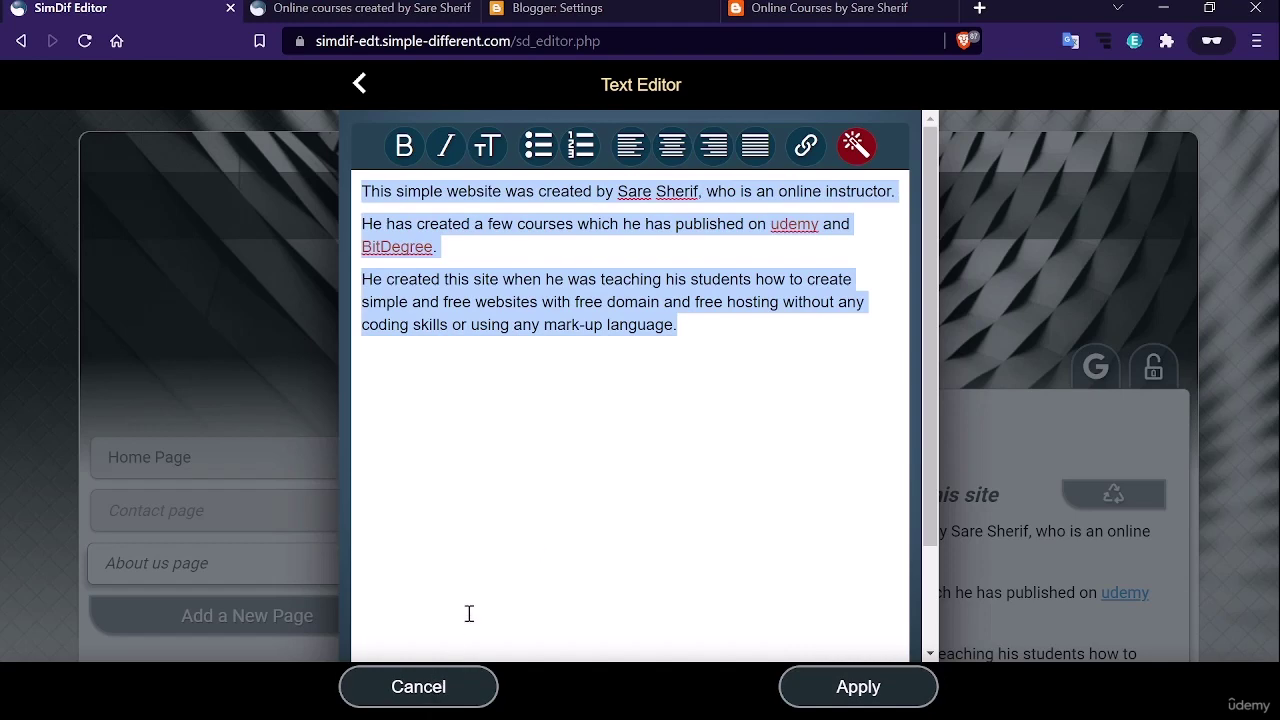
left_click(410, 690)
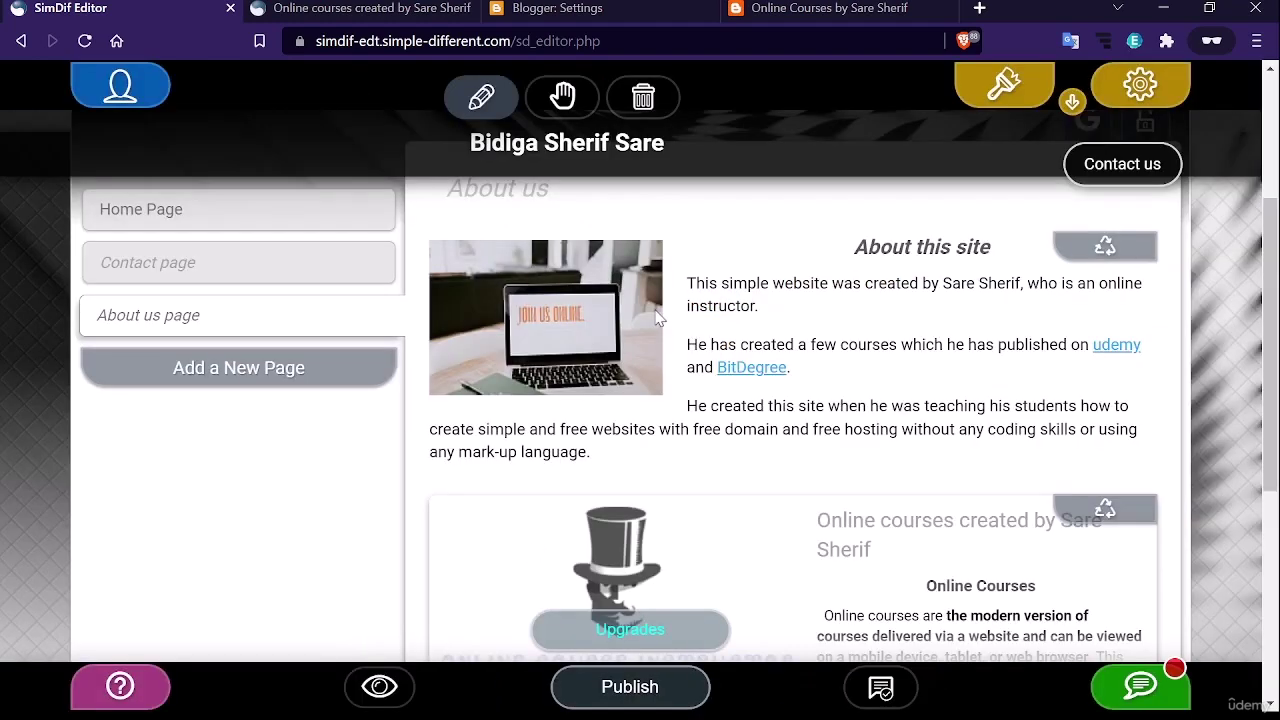
Switch back to Blogger, paste the copied text as the blog description, check it and save
left_click(643, 13)
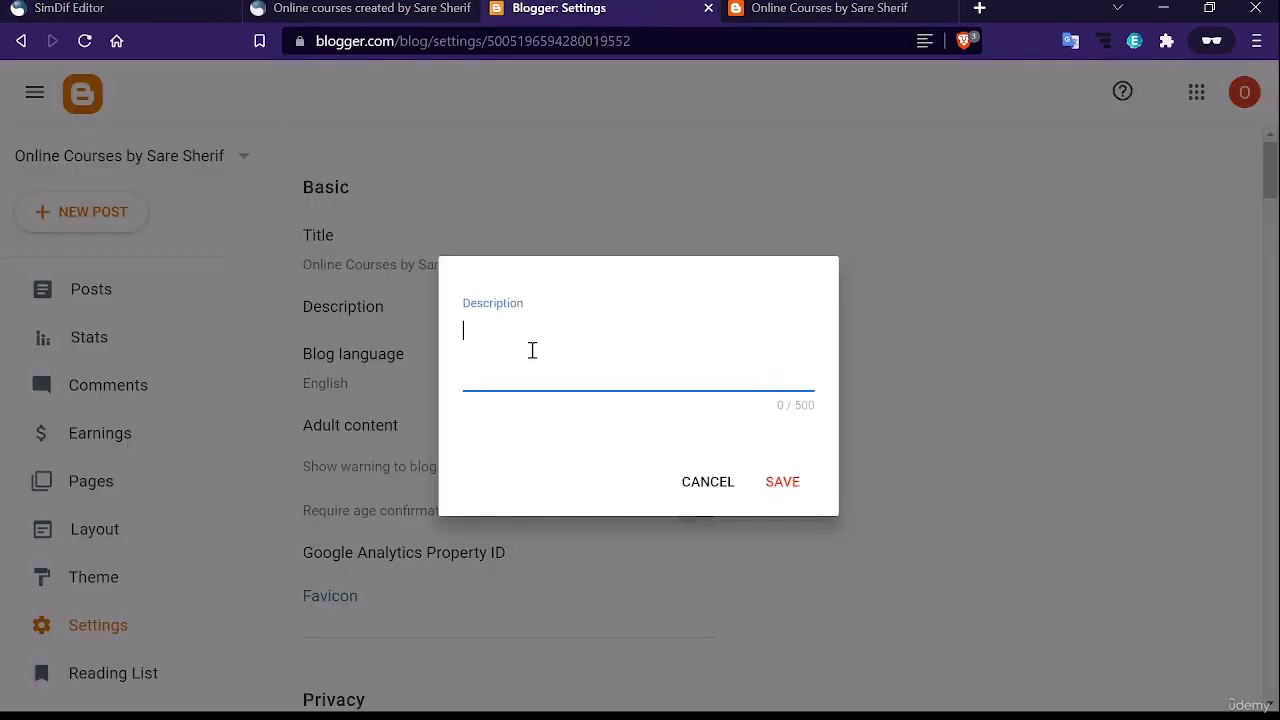
key("ctrl+v")
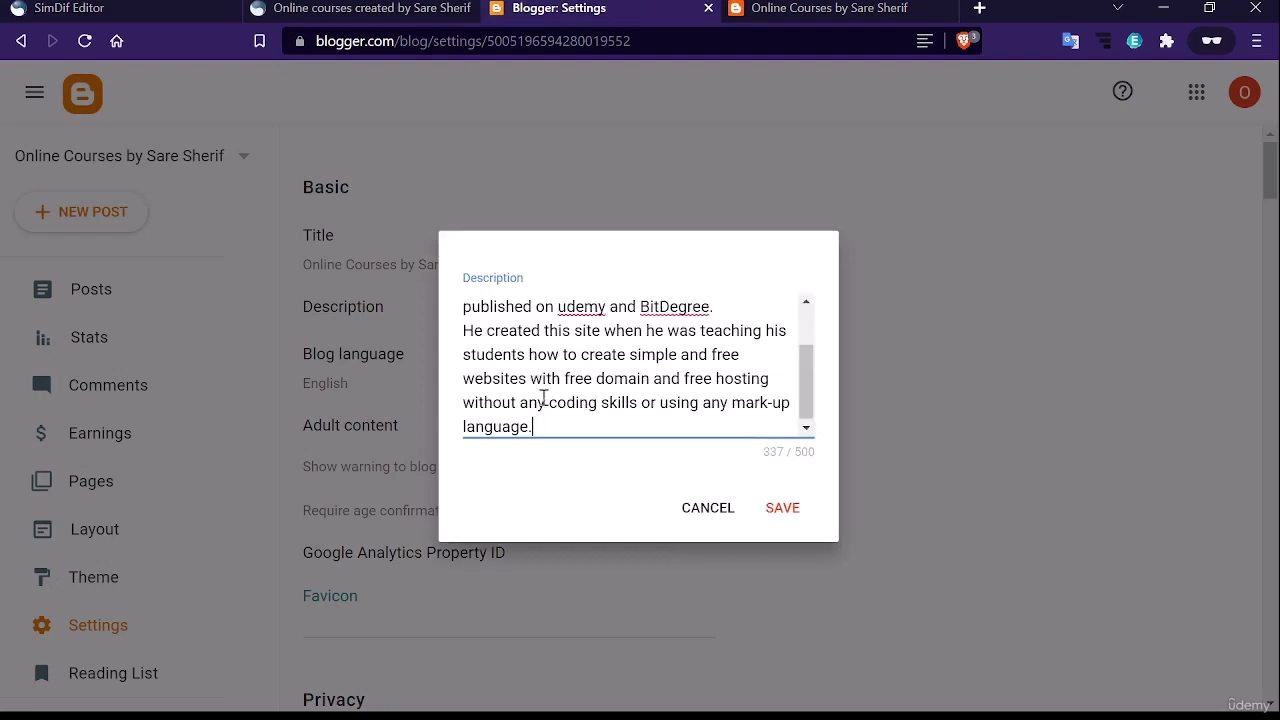
scroll(706, 405, "up", 2)
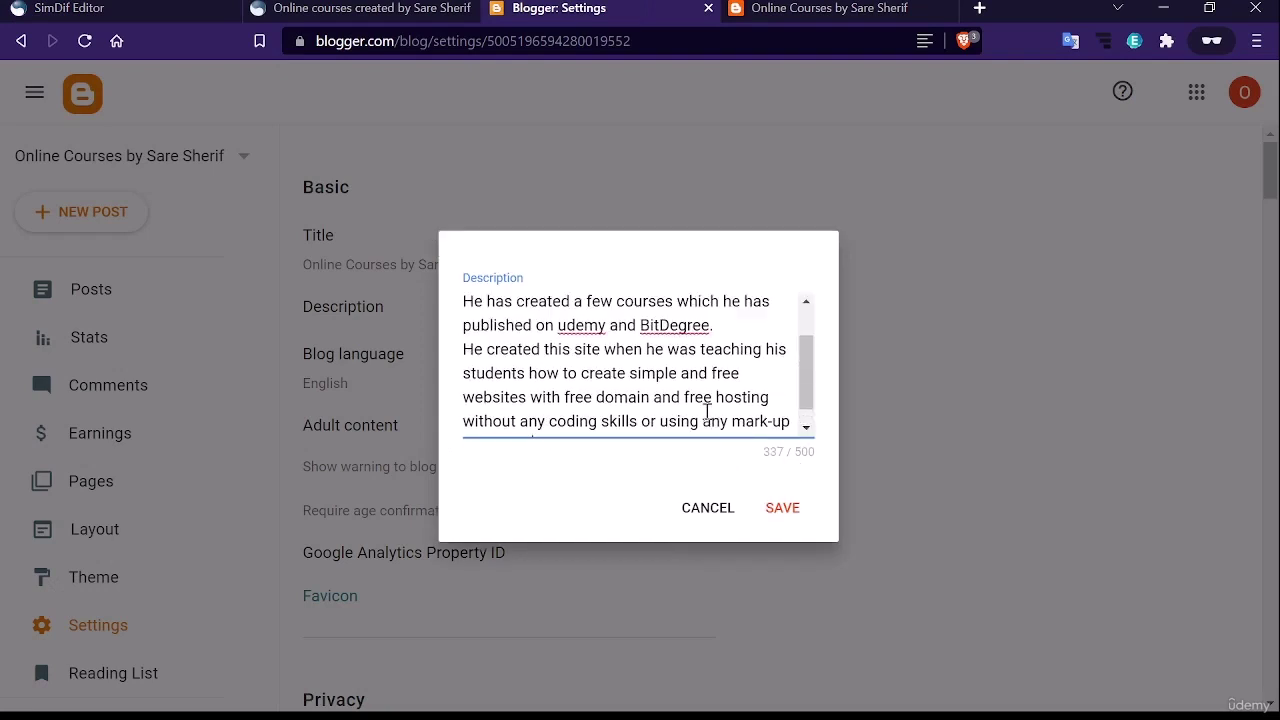
scroll(707, 410, "down", 2)
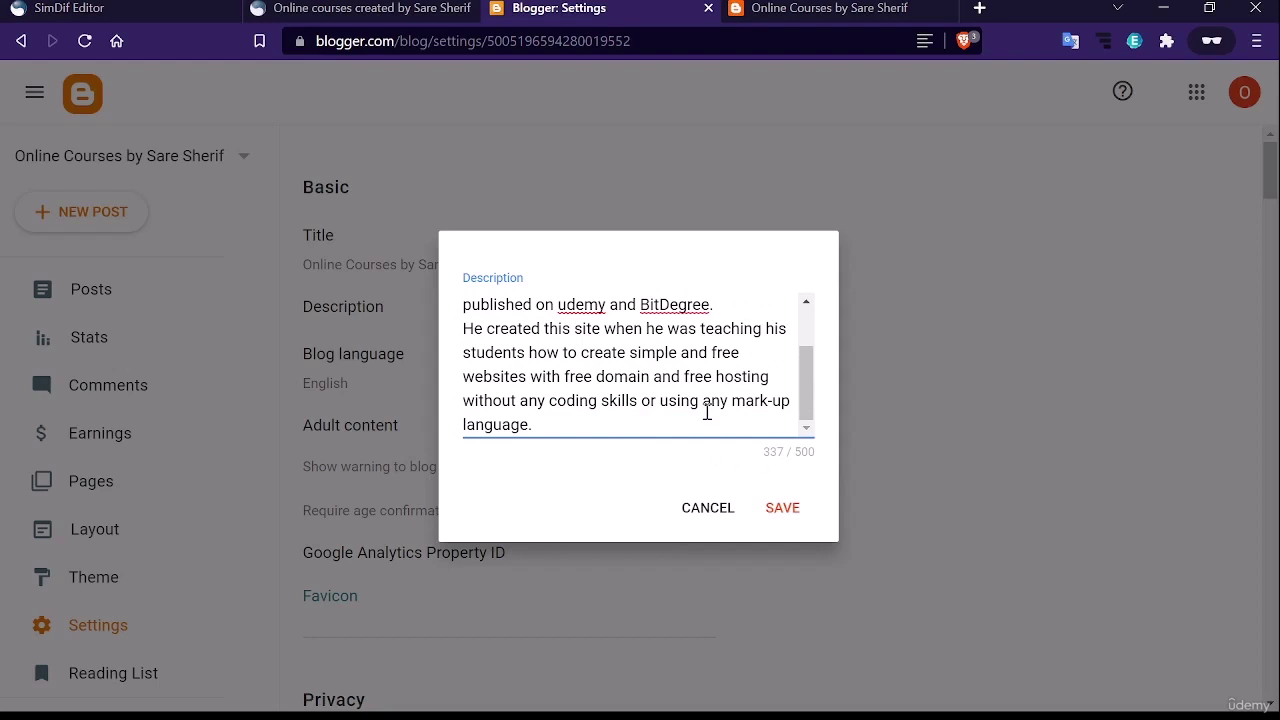
left_click(777, 510)
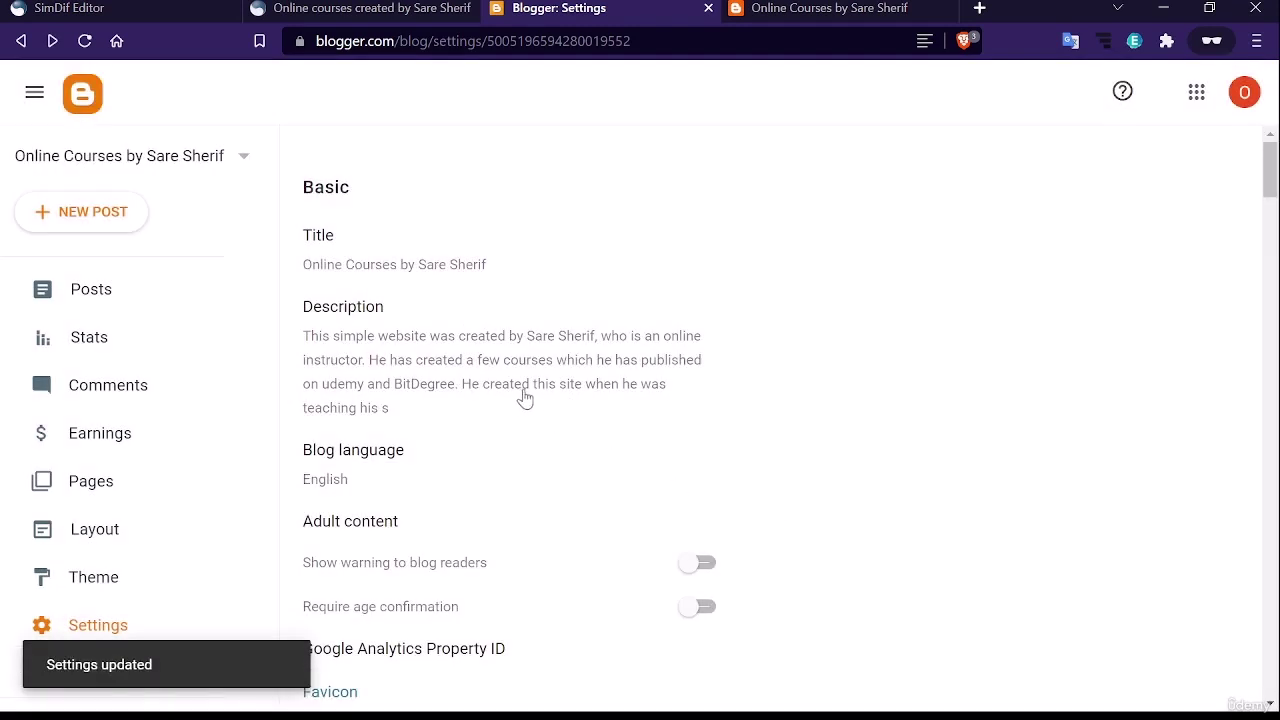
Try to upload the logo PNG ending in "_free-file.png" as the blog's custom favicon, and leave the favicon configuration
scroll(574, 449, "down", 2)
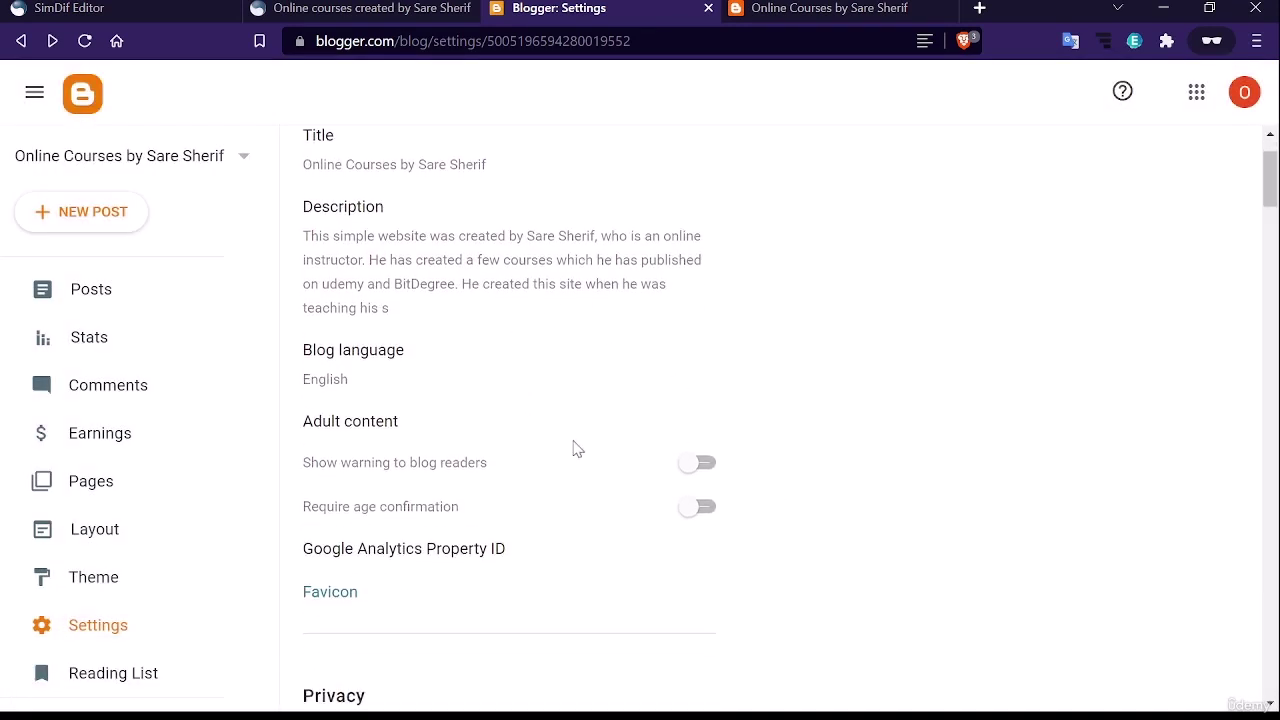
scroll(575, 448, "down", 1)
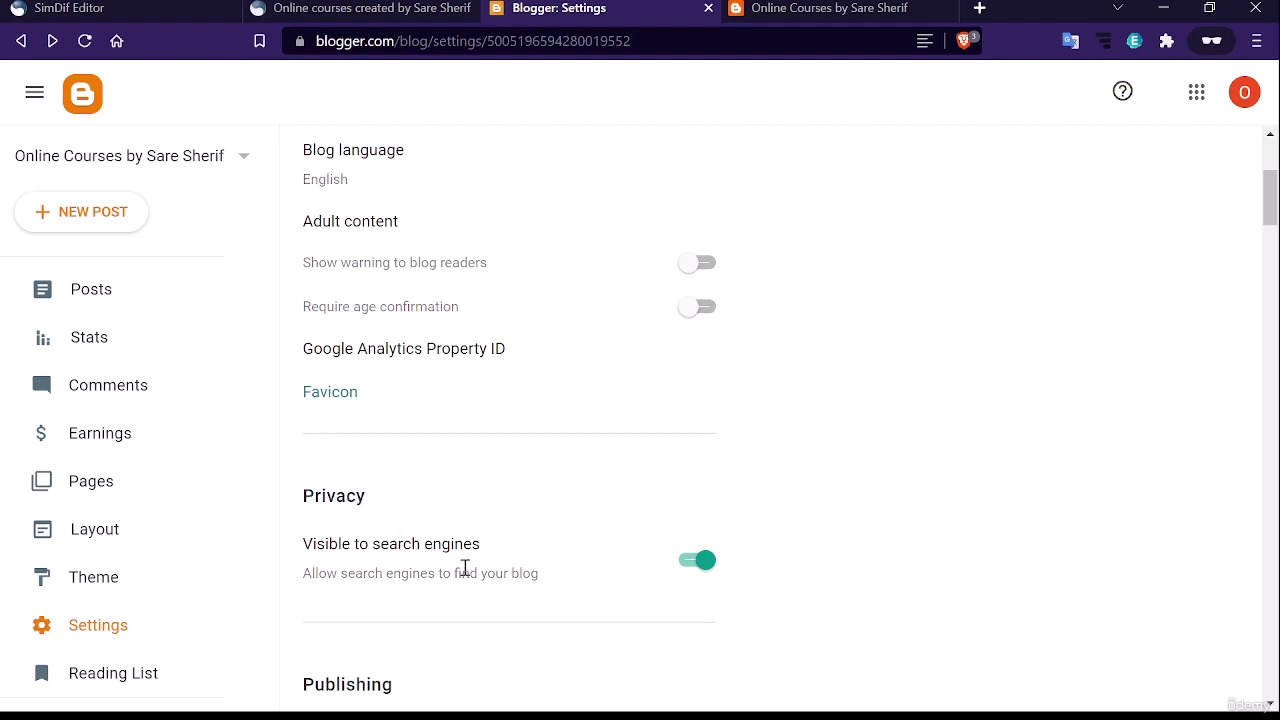
scroll(417, 517, "down", 1)
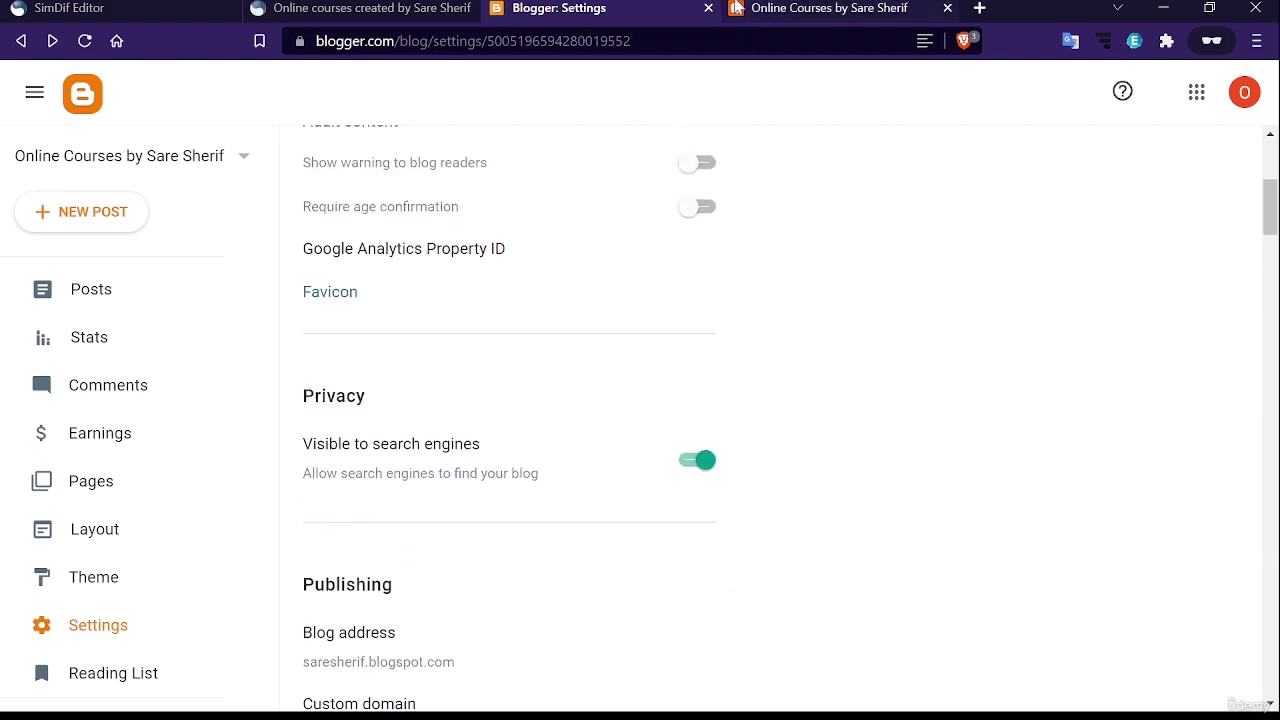
left_click(338, 294)
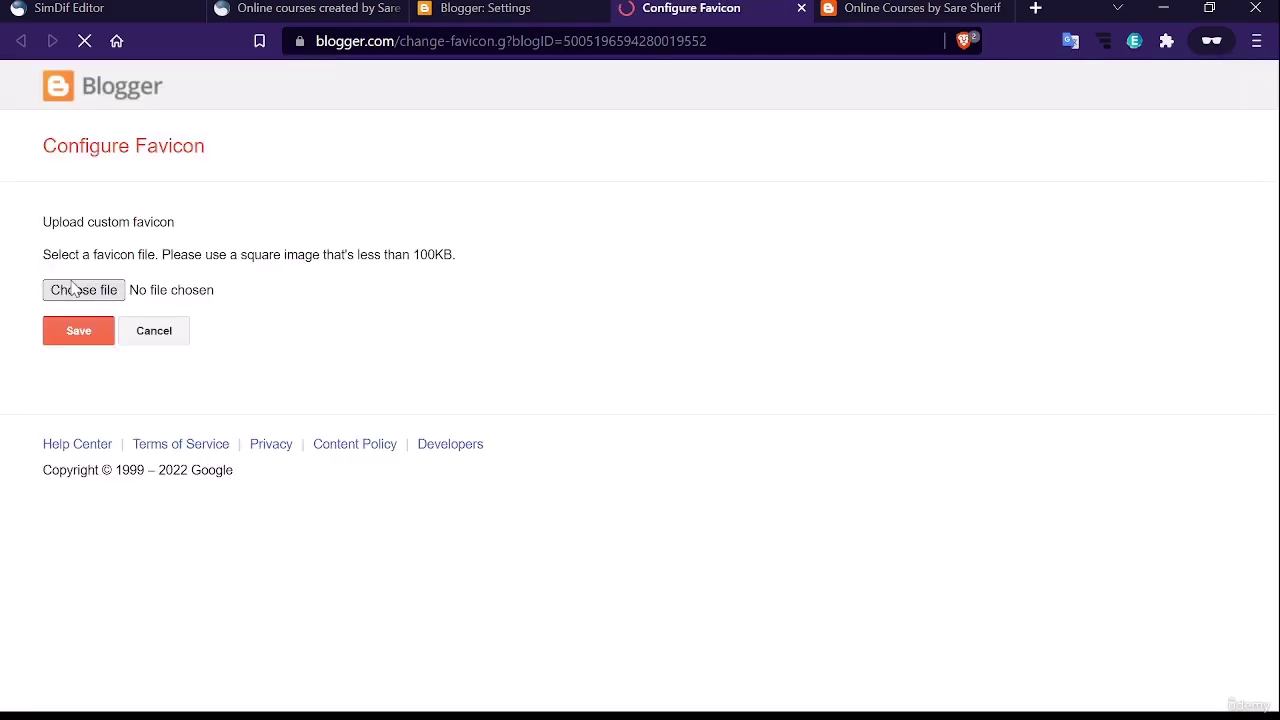
left_click(82, 292)
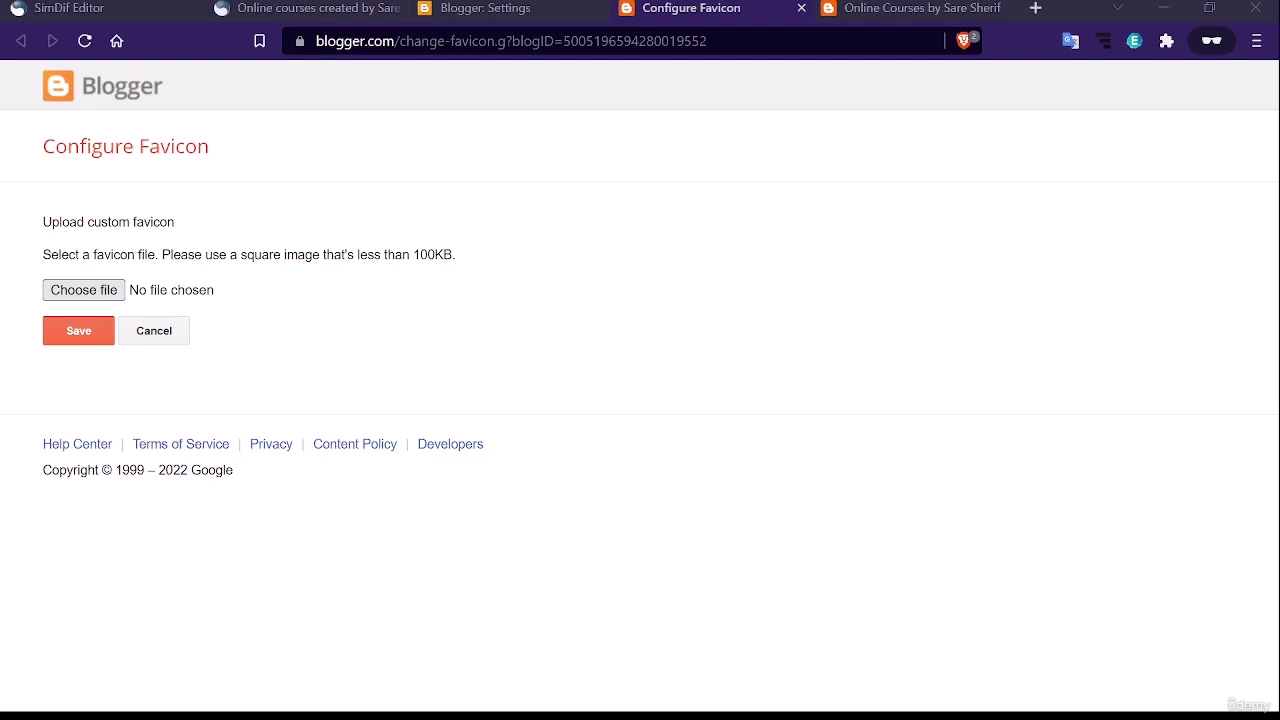
double_click(251, 261)
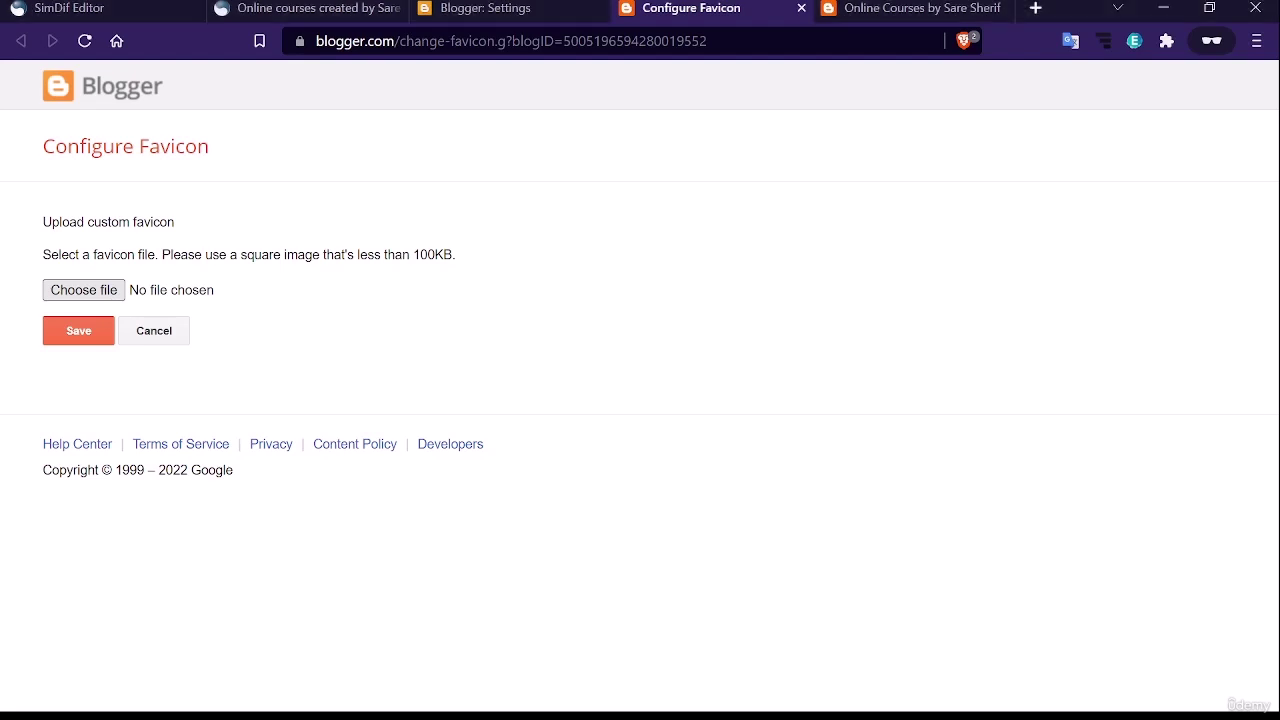
left_click(70, 332)
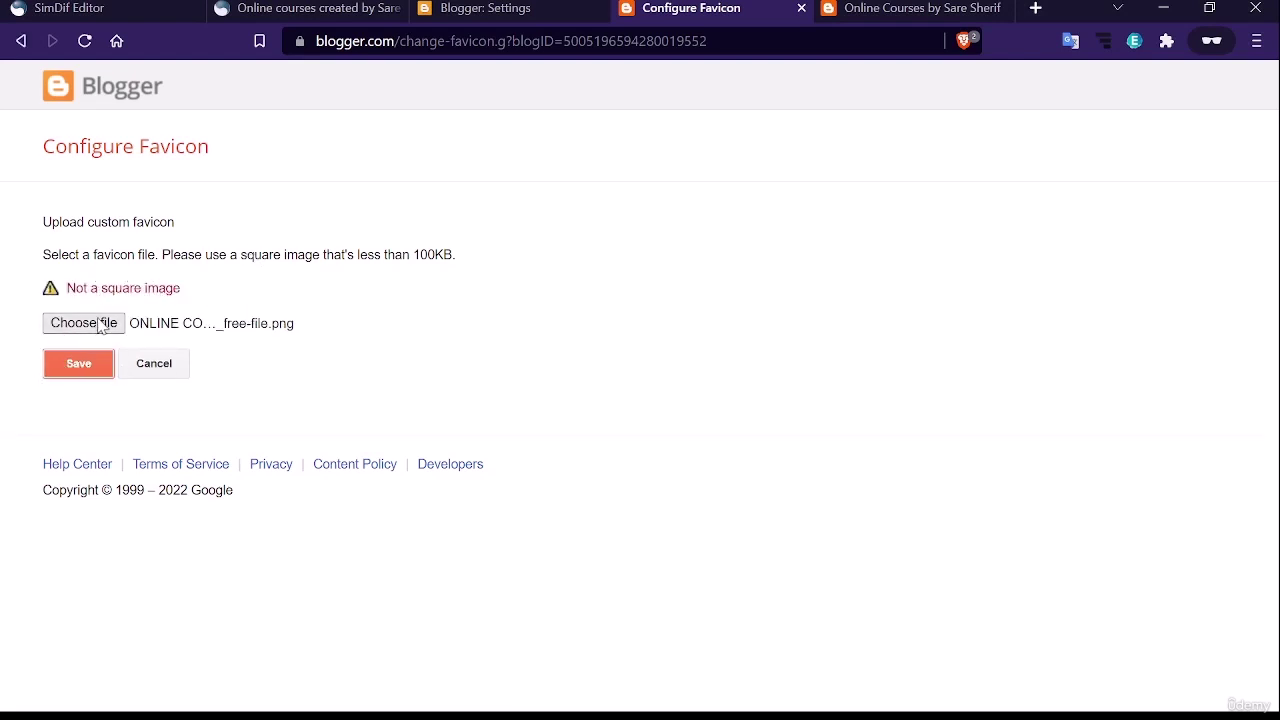
left_click(100, 324)
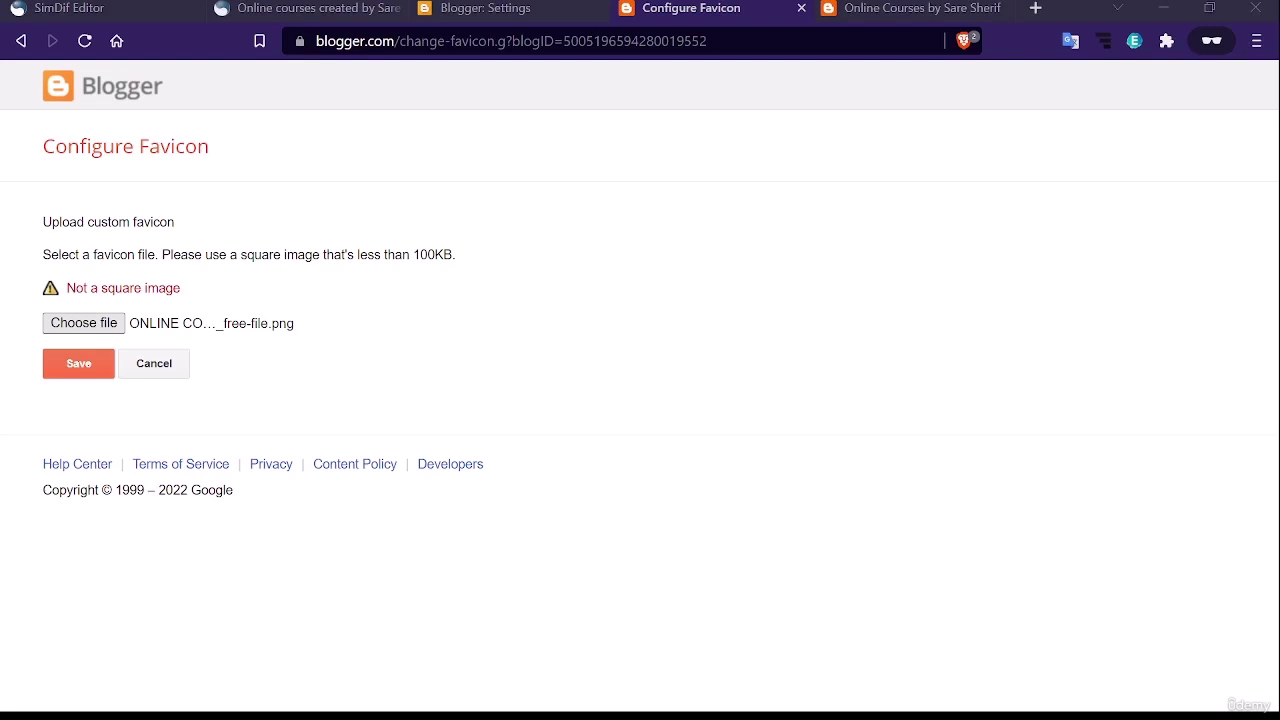
key("Escape")
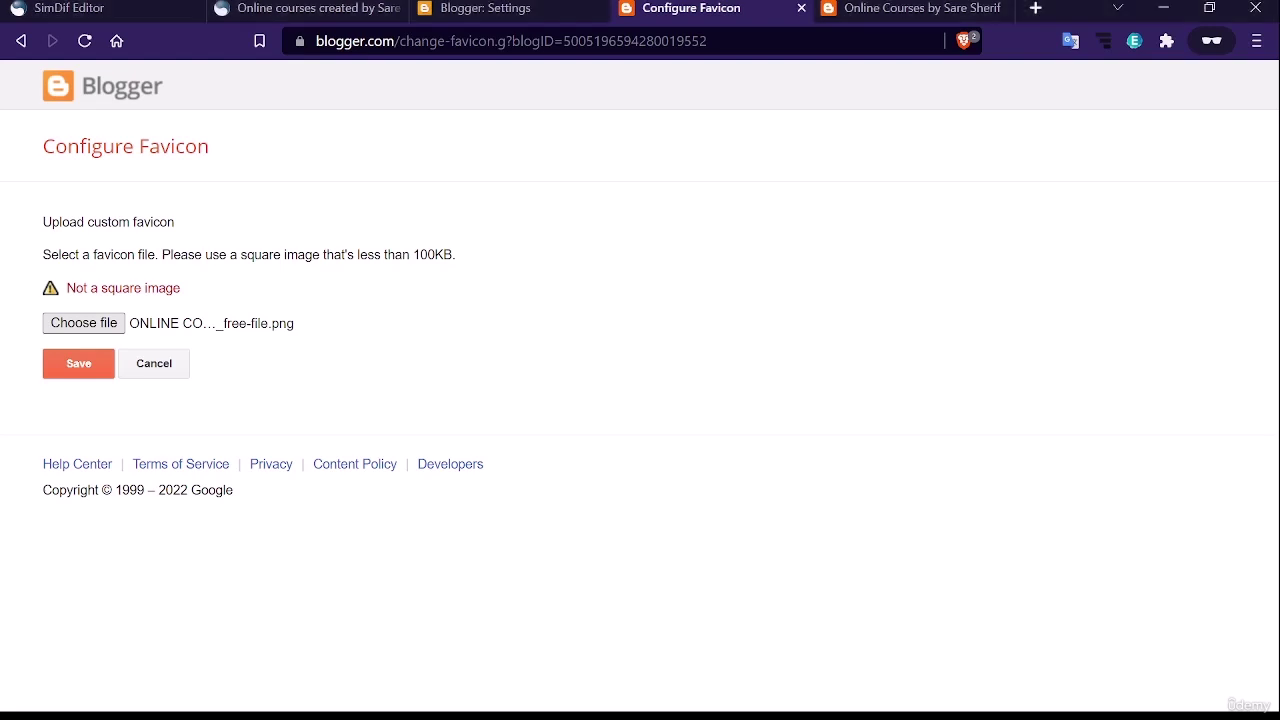
left_click(154, 331)
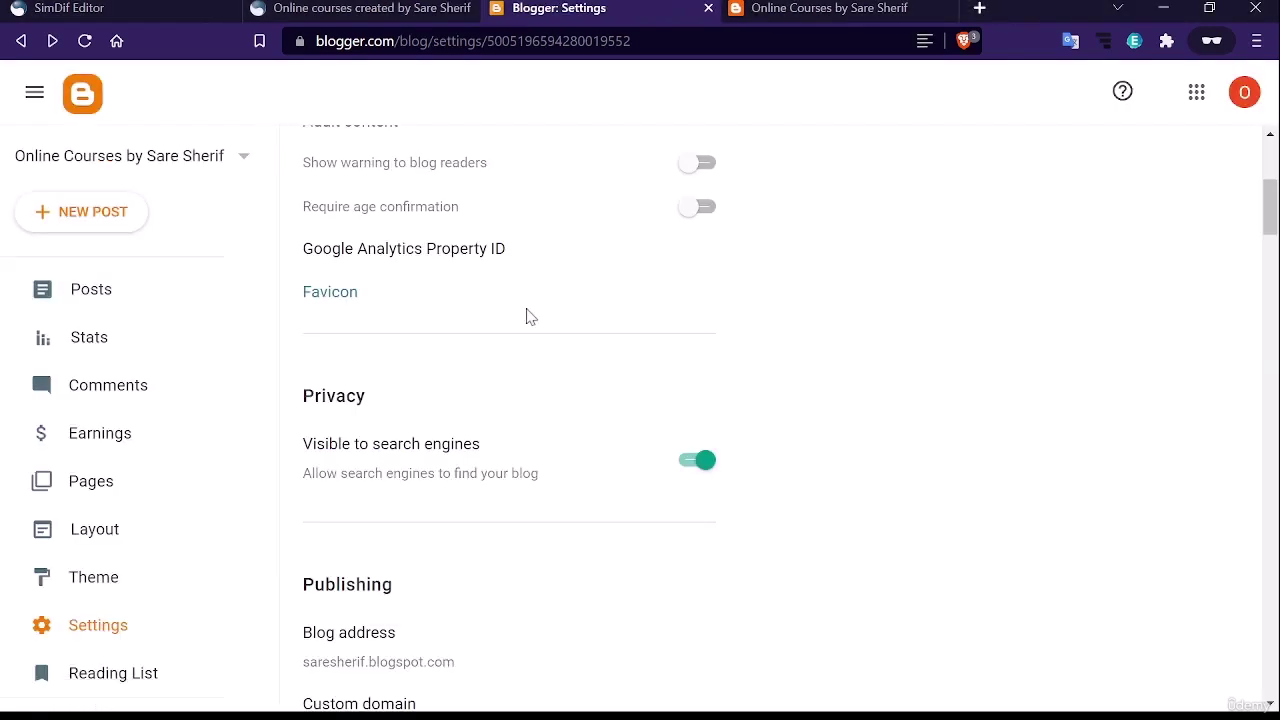
Review the privacy, publishing and HTTPS settings and inspect the blog admins and authors list under Permissions
scroll(640, 372, "down", 2)
scroll(643, 373, "down", 5)
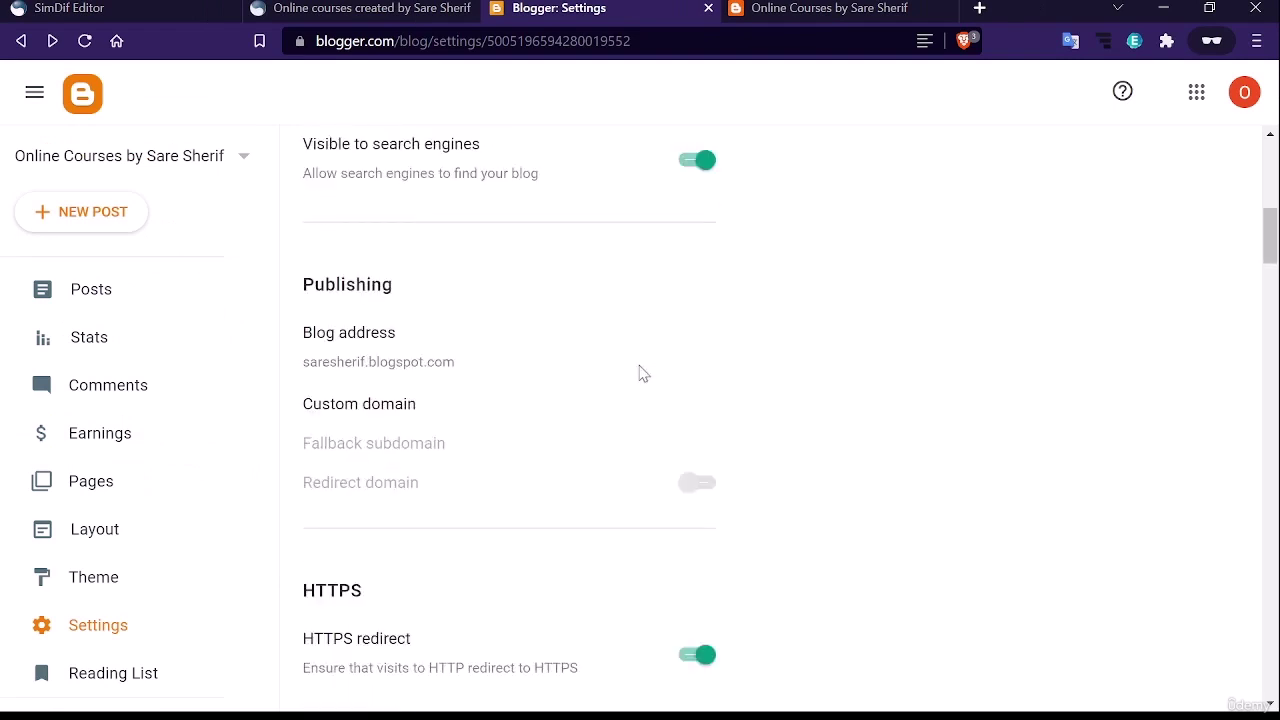
scroll(641, 372, "down", 3)
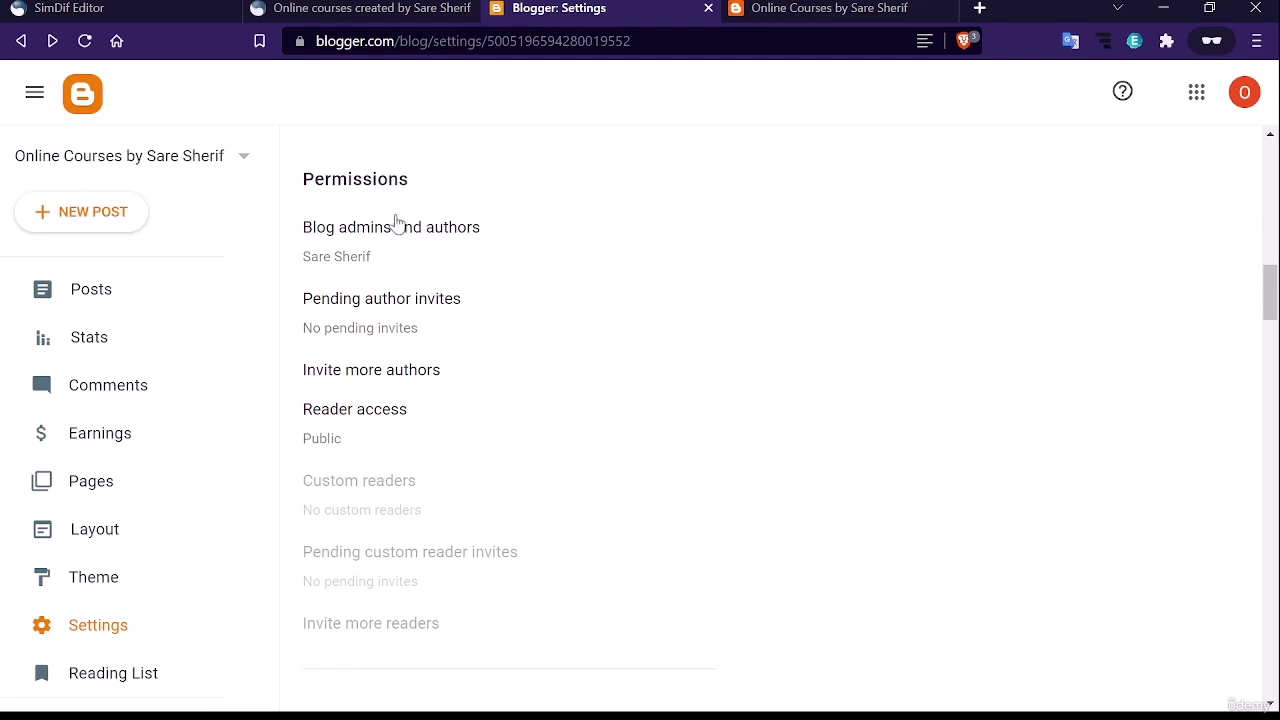
left_click(359, 234)
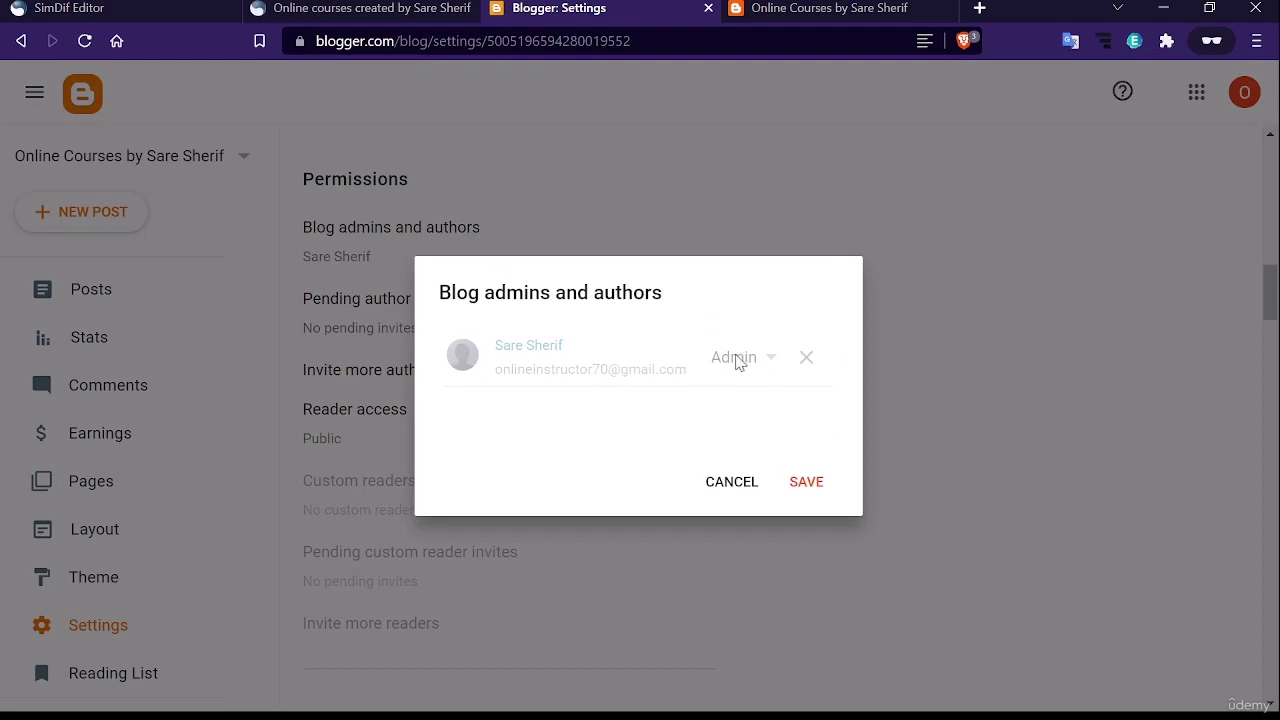
left_click(733, 482)
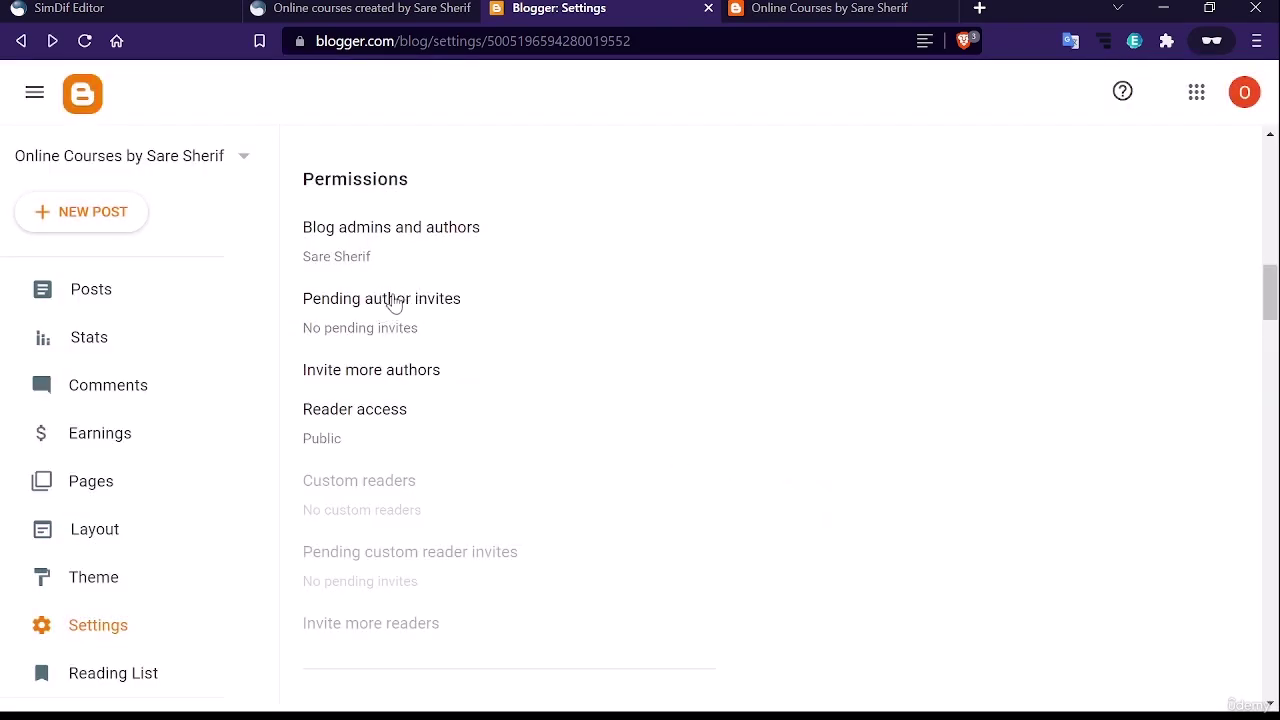
Inspect the pending author invites and the form for inviting more authors, and recheck the blog admins and authors list
left_click(390, 298)
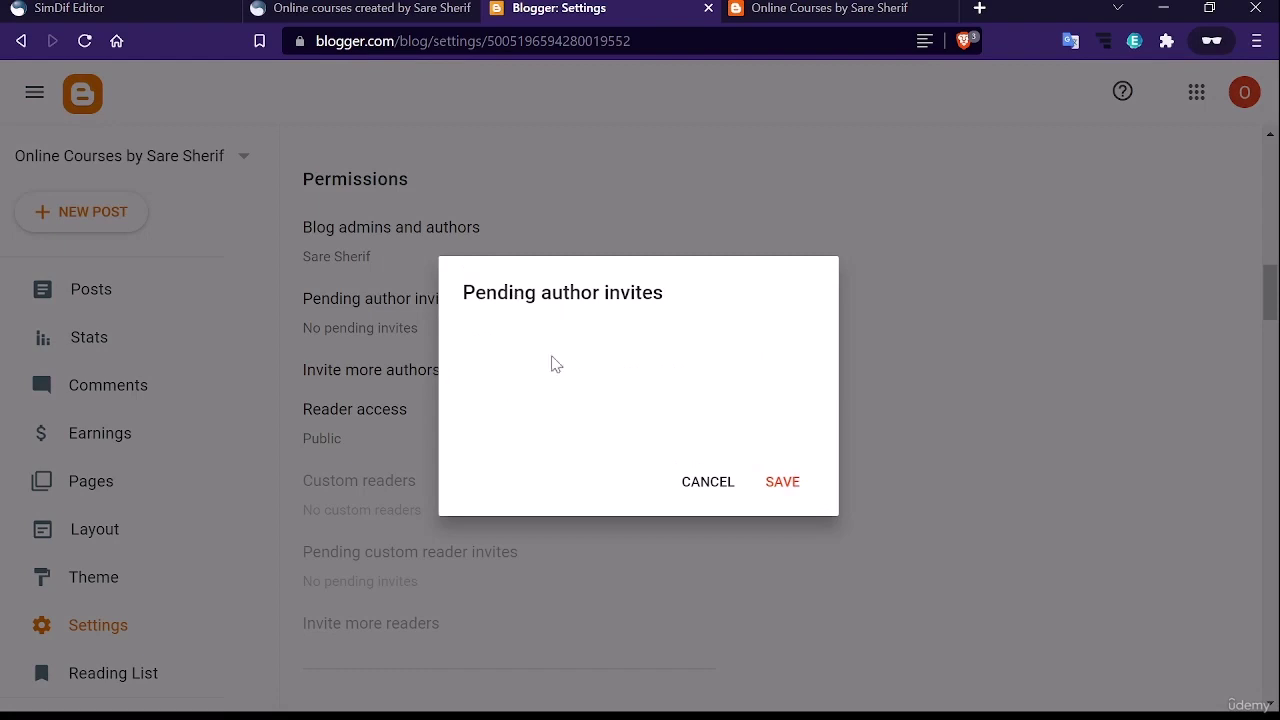
left_click(708, 481)
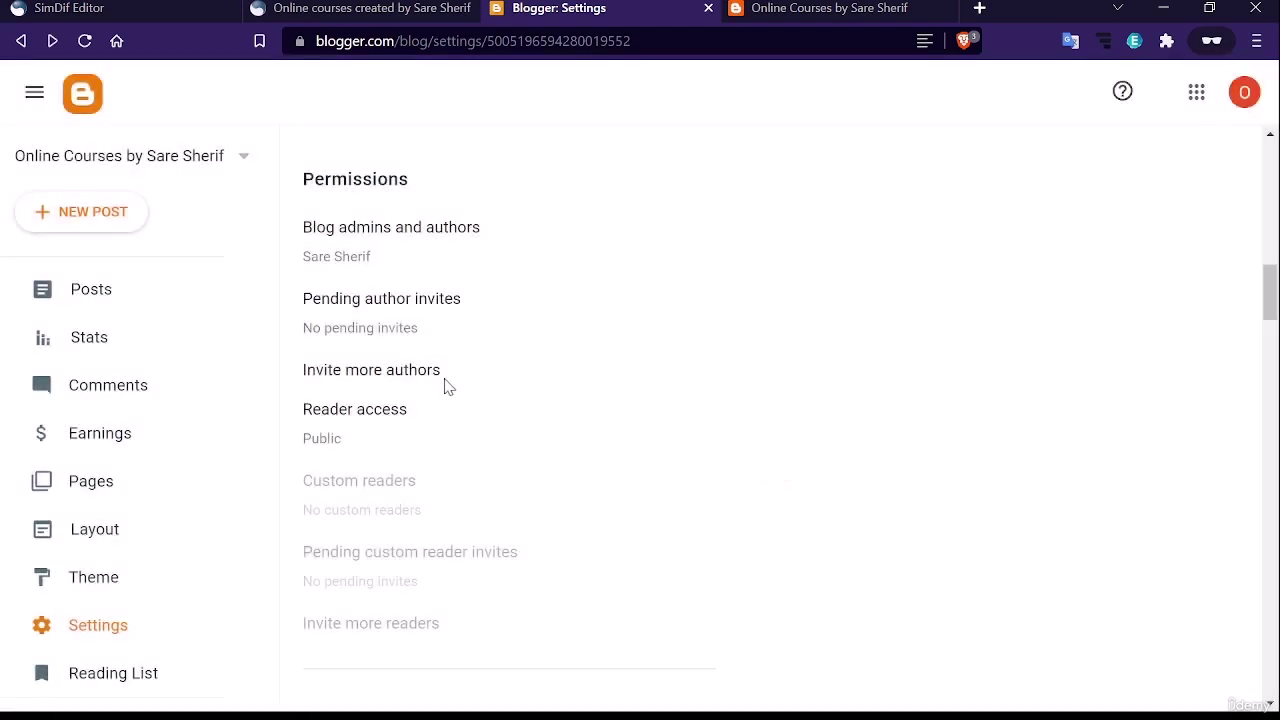
left_click(410, 372)
left_click(553, 385)
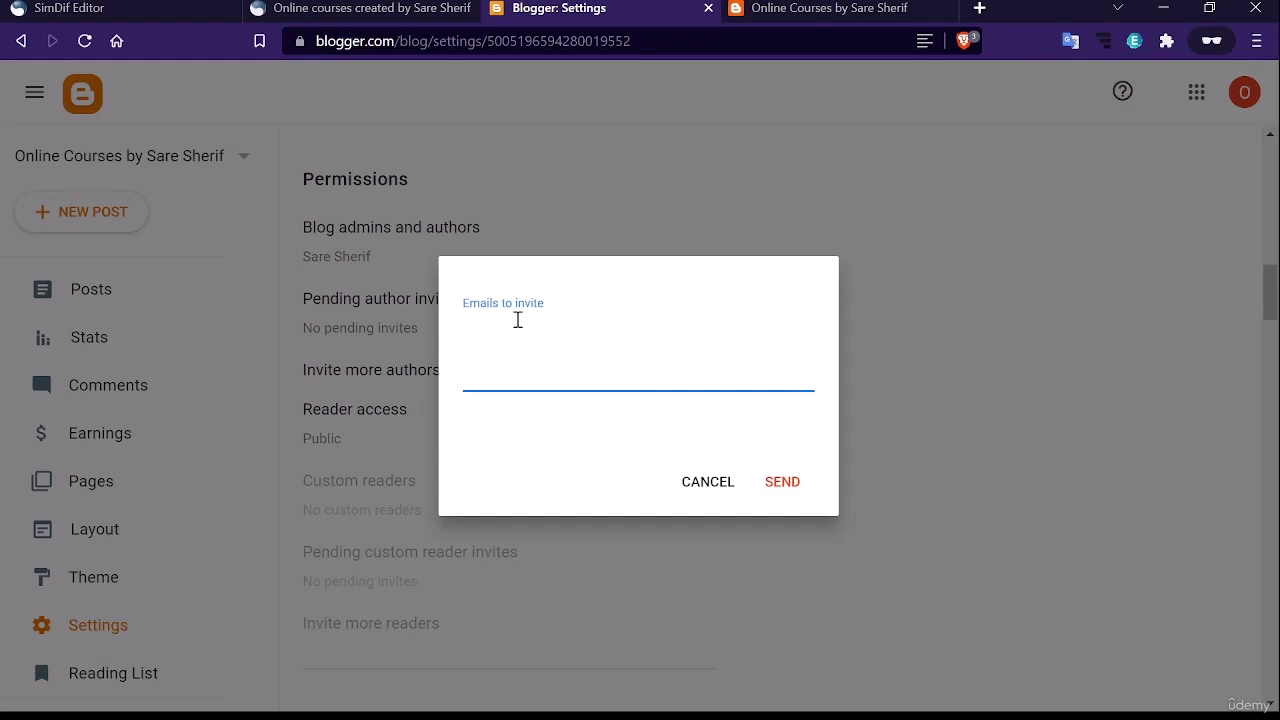
left_click(707, 484)
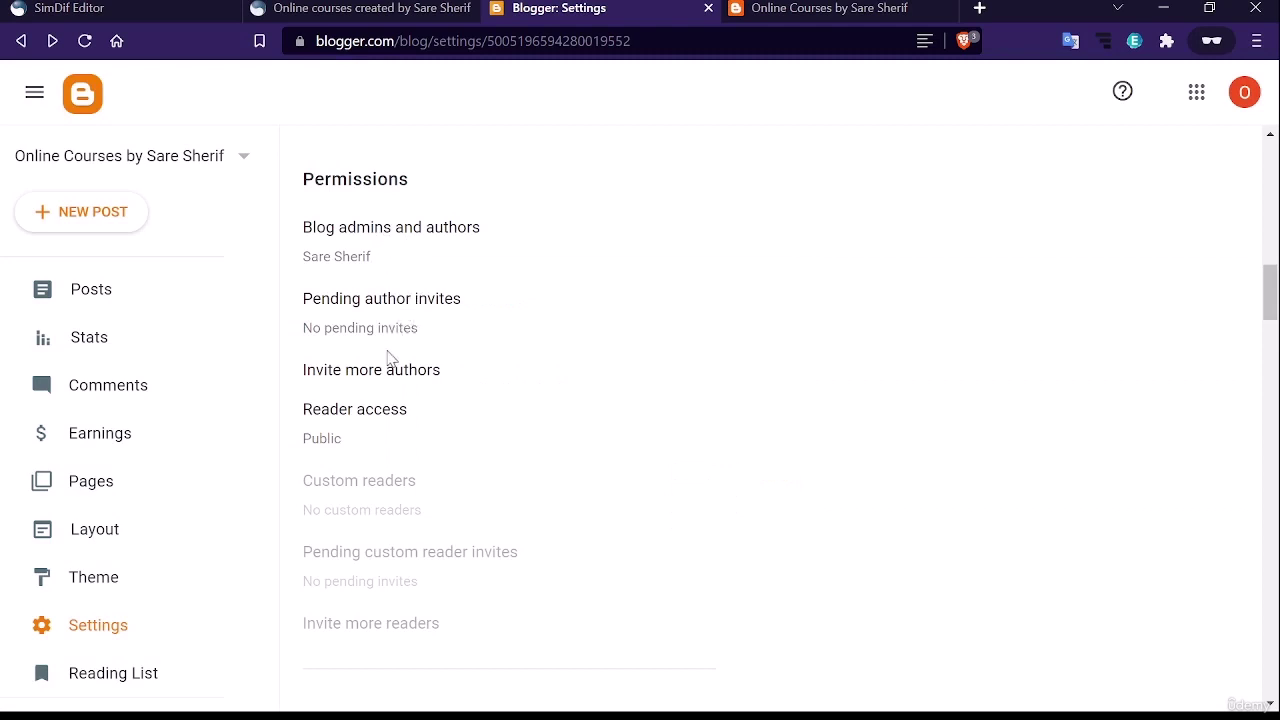
left_click(362, 252)
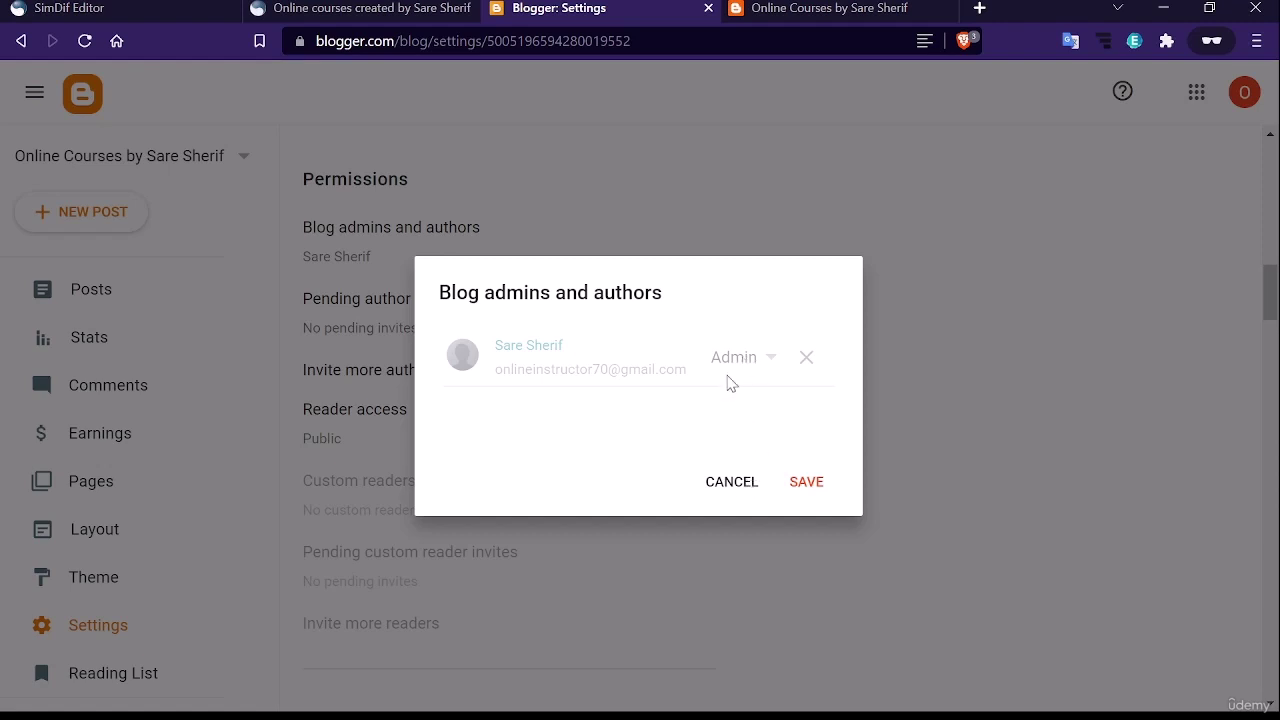
left_click(720, 488)
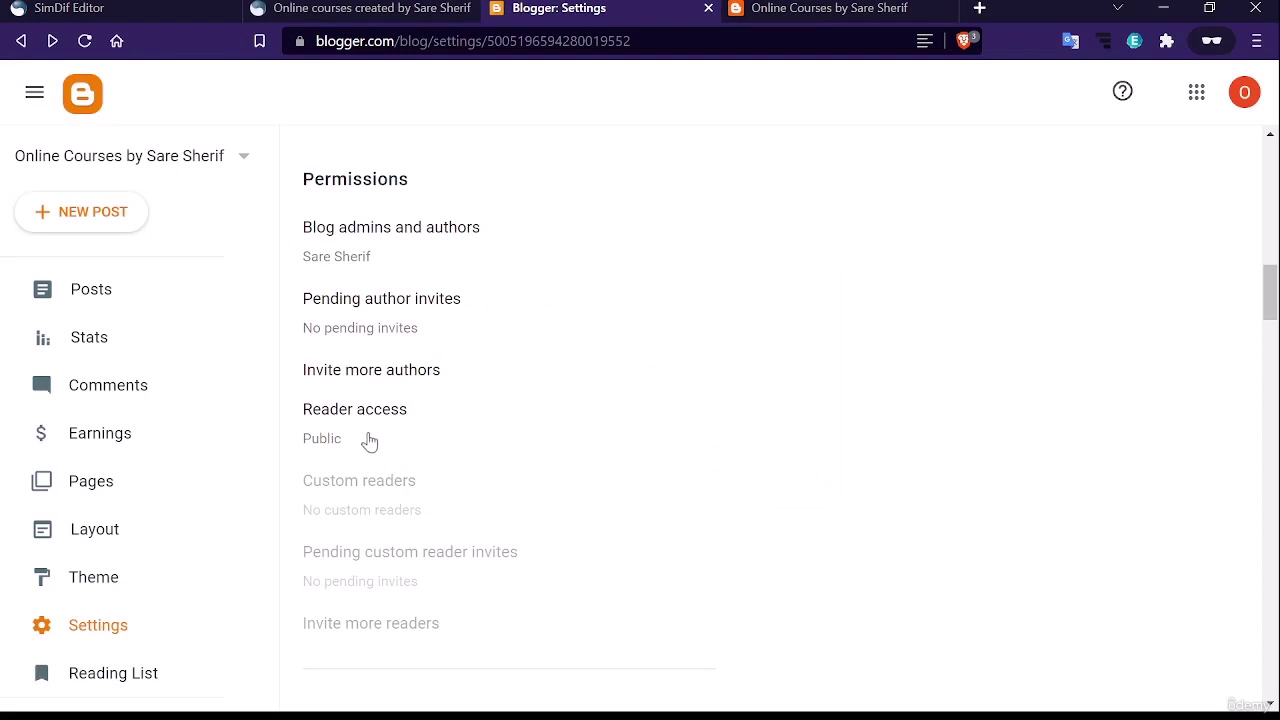
Save the blog's reader access as Public
scroll(351, 419, "down", 2)
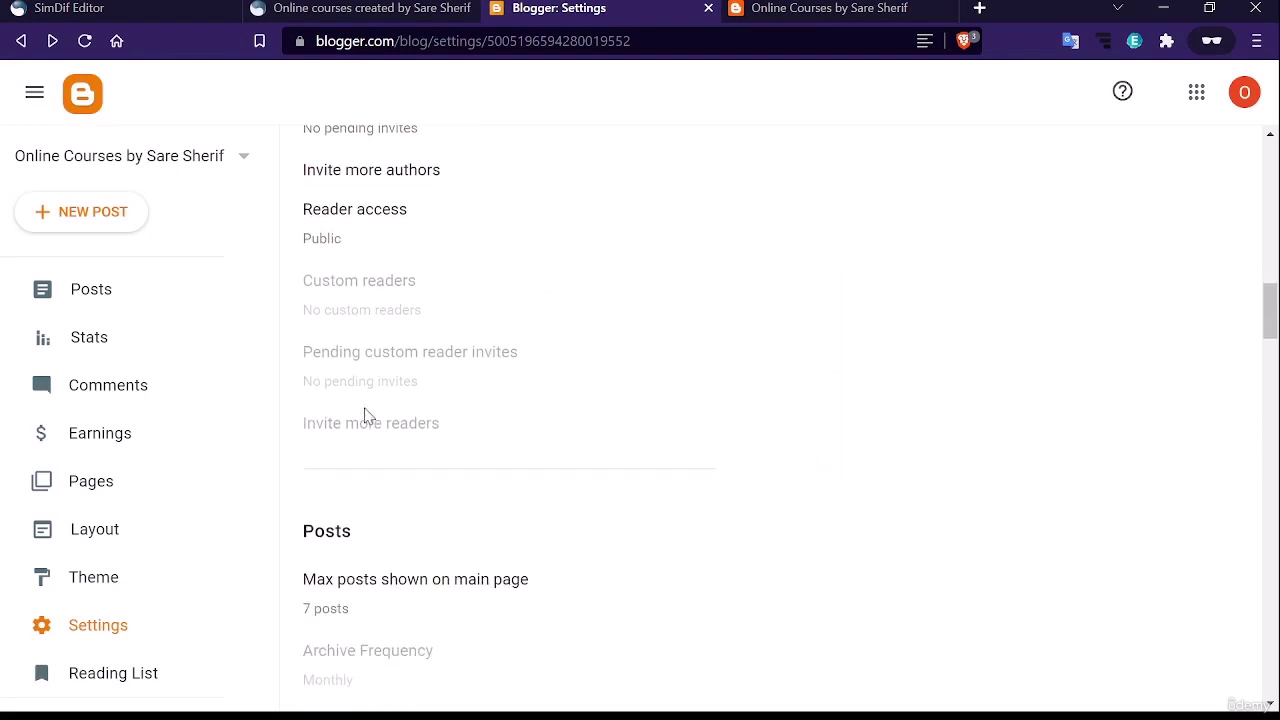
left_click(341, 229)
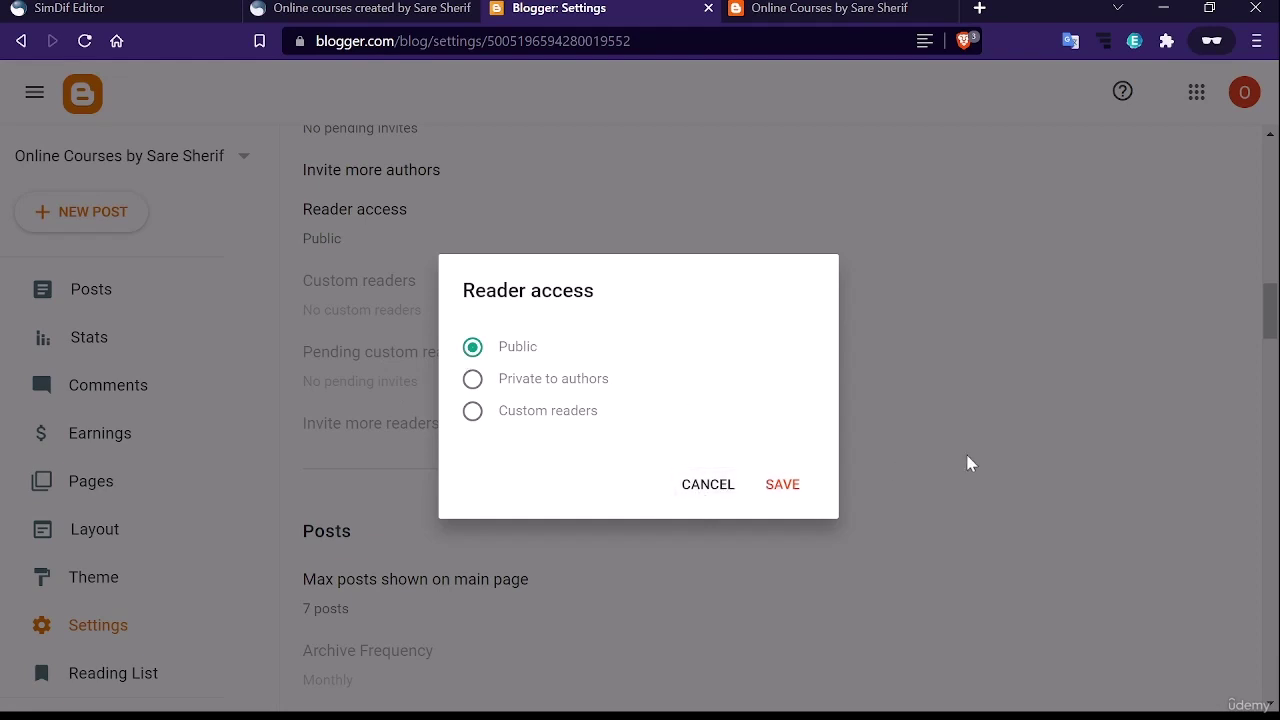
left_click(805, 485)
Review the Posts settings and view the optional post template field without entering a template
scroll(566, 466, "down", 2)
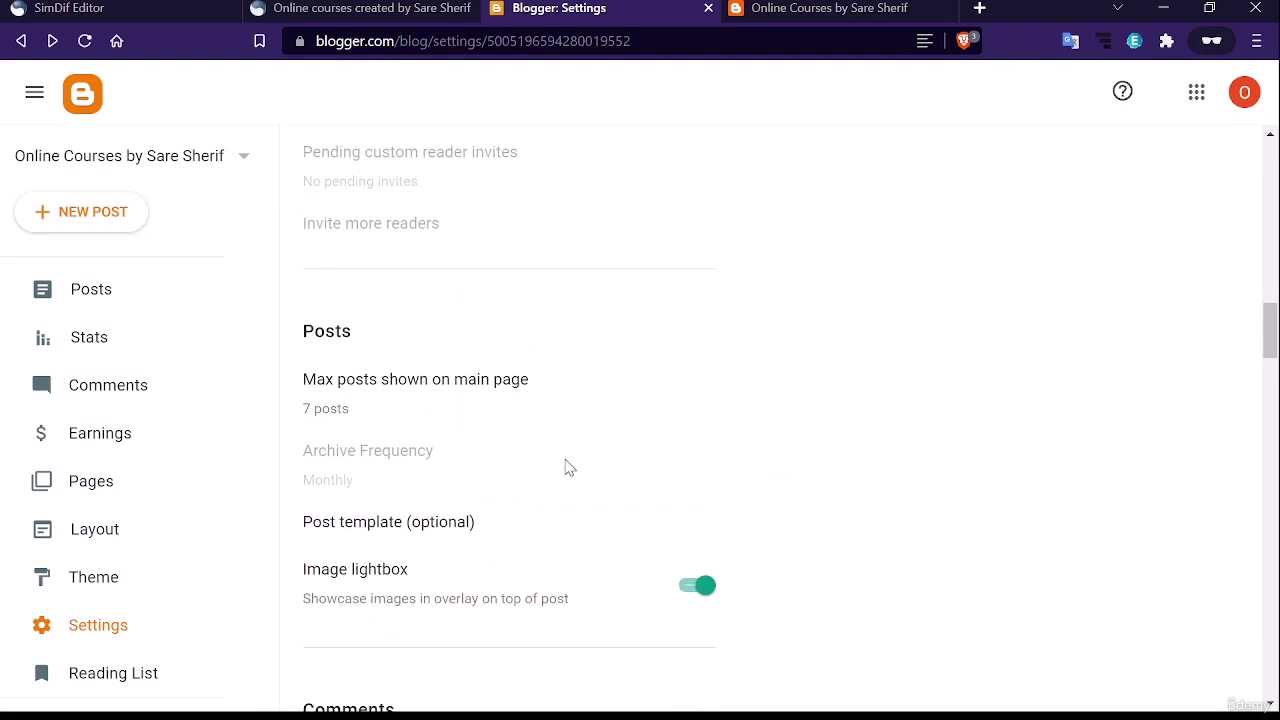
scroll(566, 466, "down", 1)
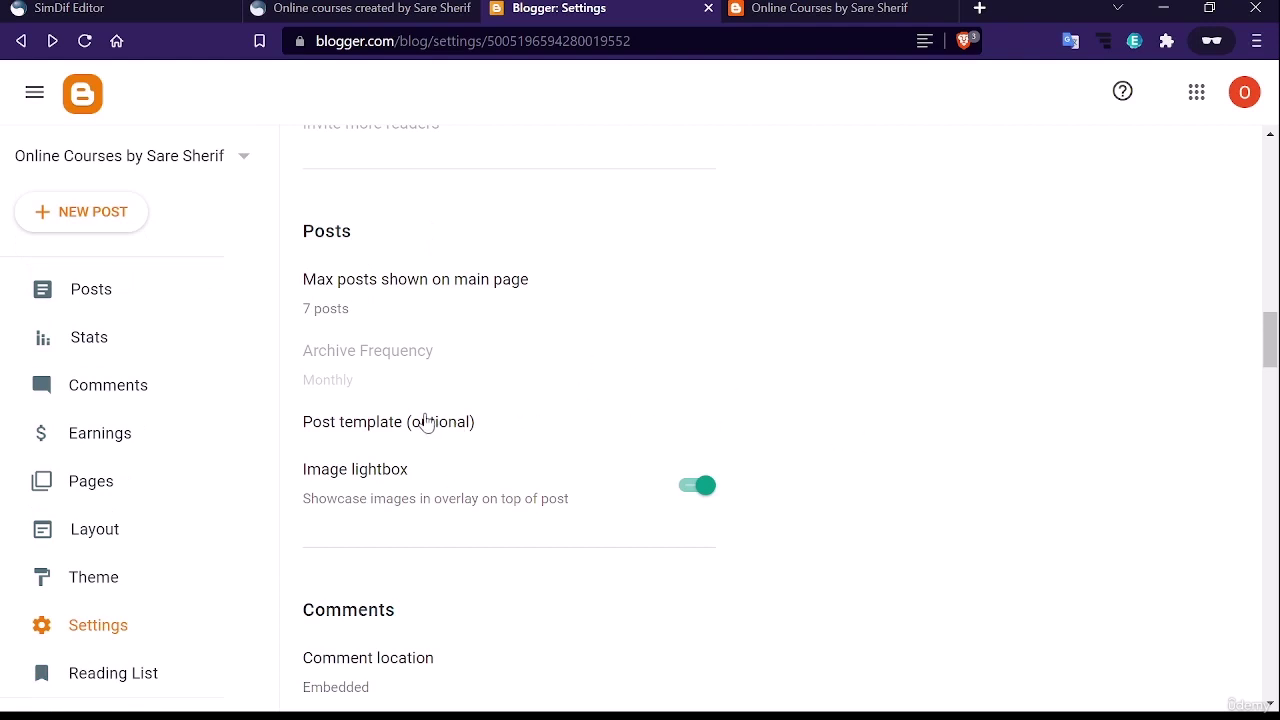
scroll(503, 406, "down", 1)
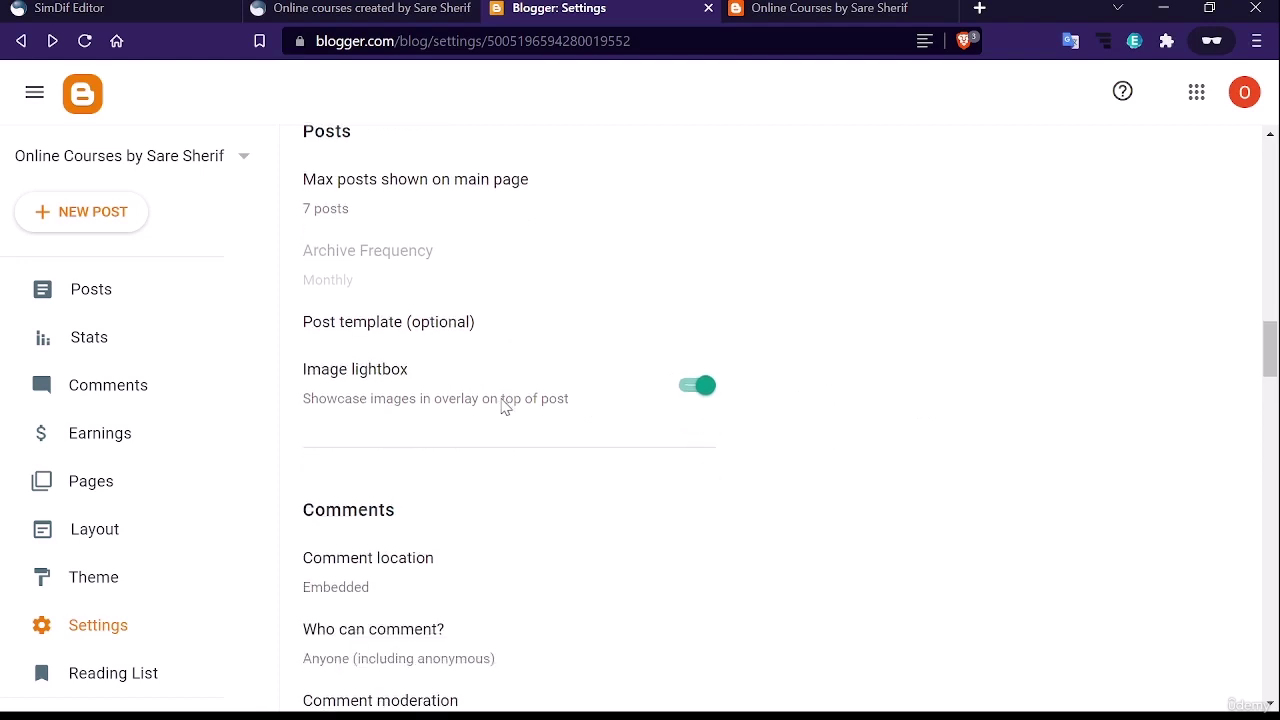
left_click(410, 334)
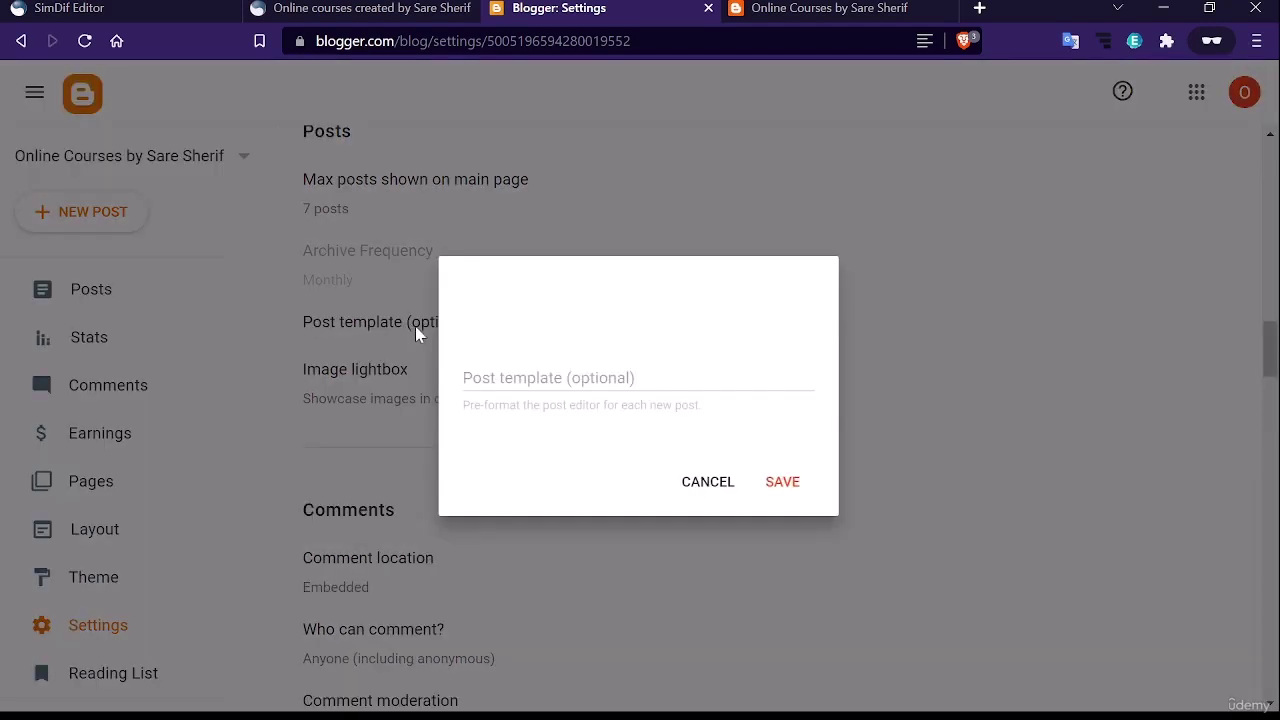
left_click(690, 487)
Review the Comments settings from comment location to captcha, and view the comment form message field without entering text
scroll(577, 454, "down", 3)
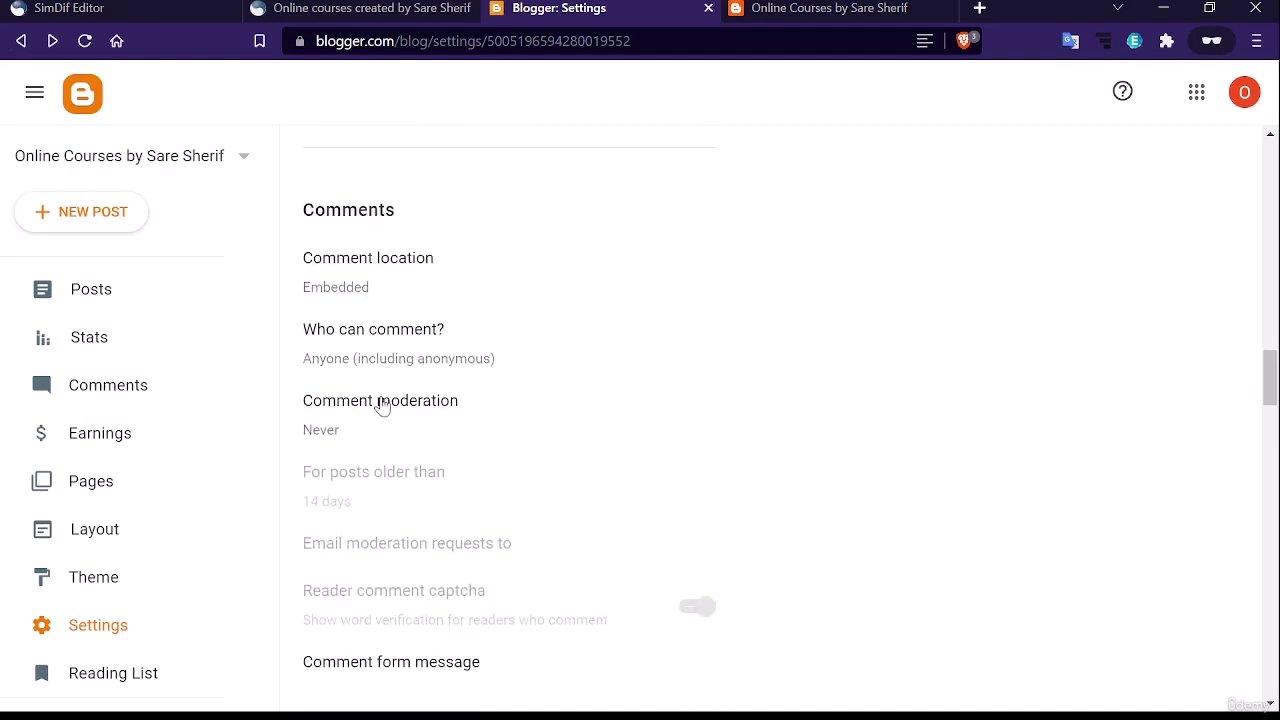
scroll(380, 409, "down", 1)
scroll(465, 367, "down", 2)
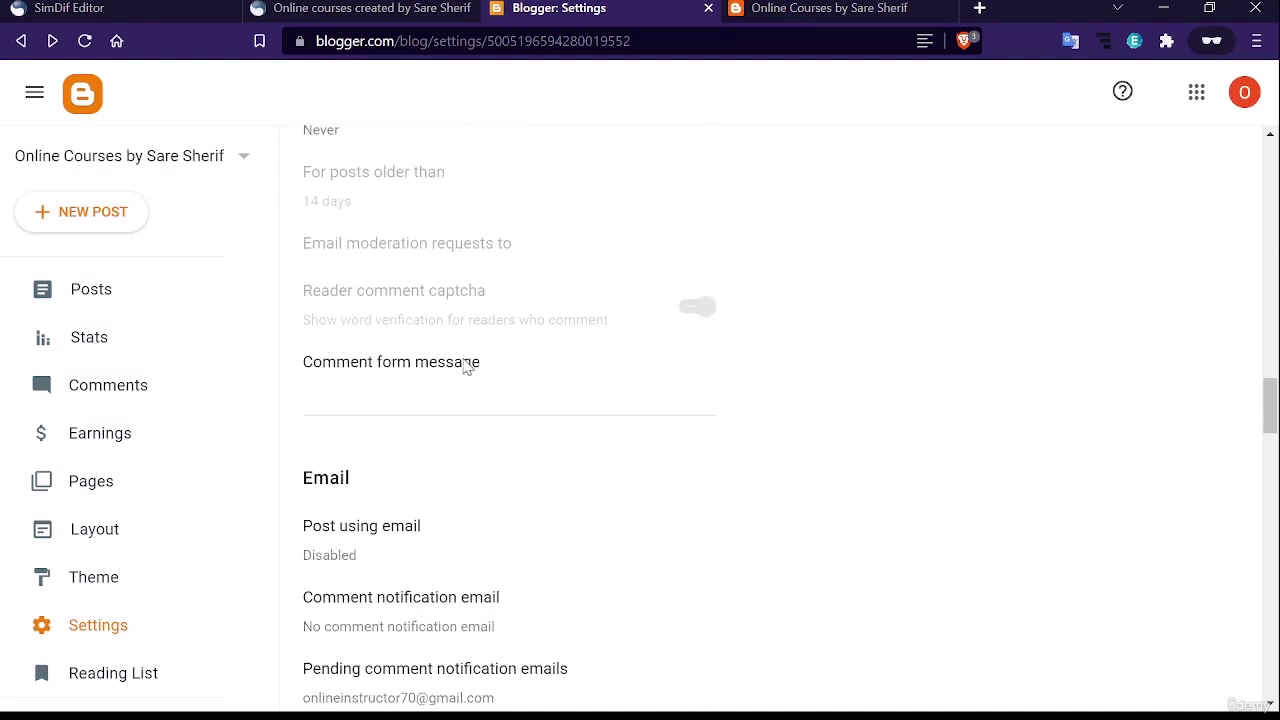
scroll(465, 367, "down", 1)
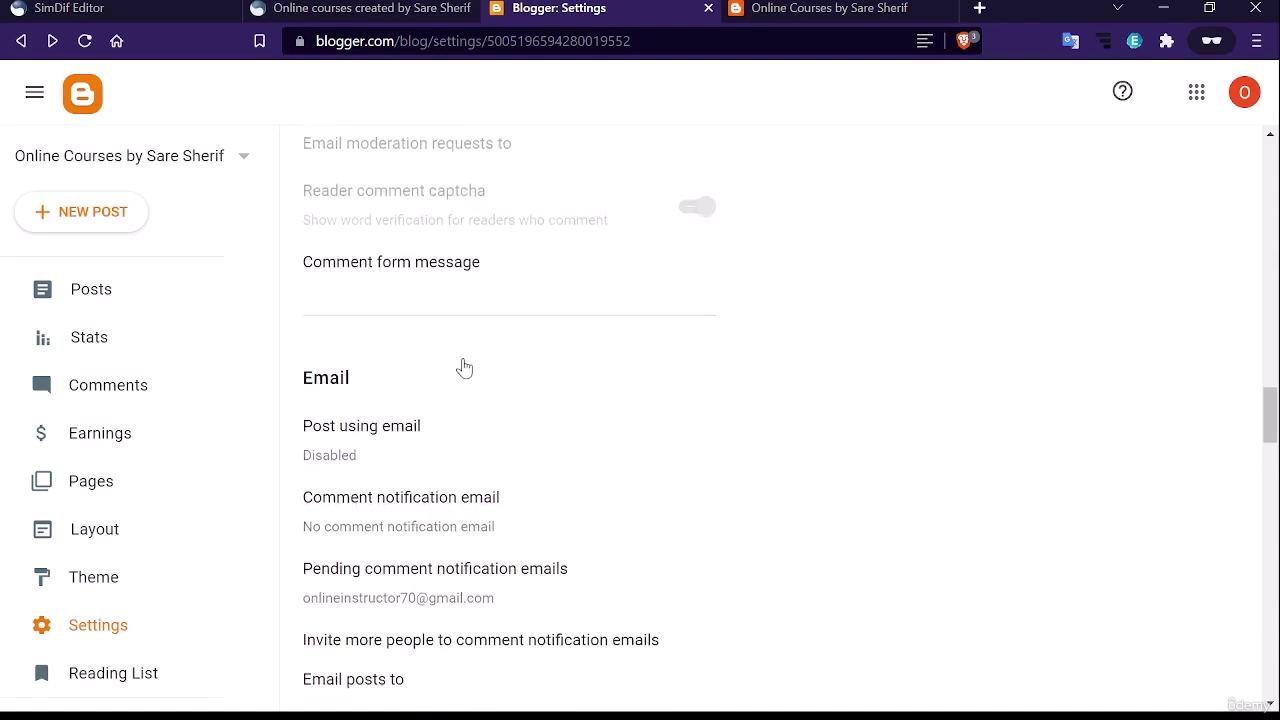
scroll(465, 367, "down", 1)
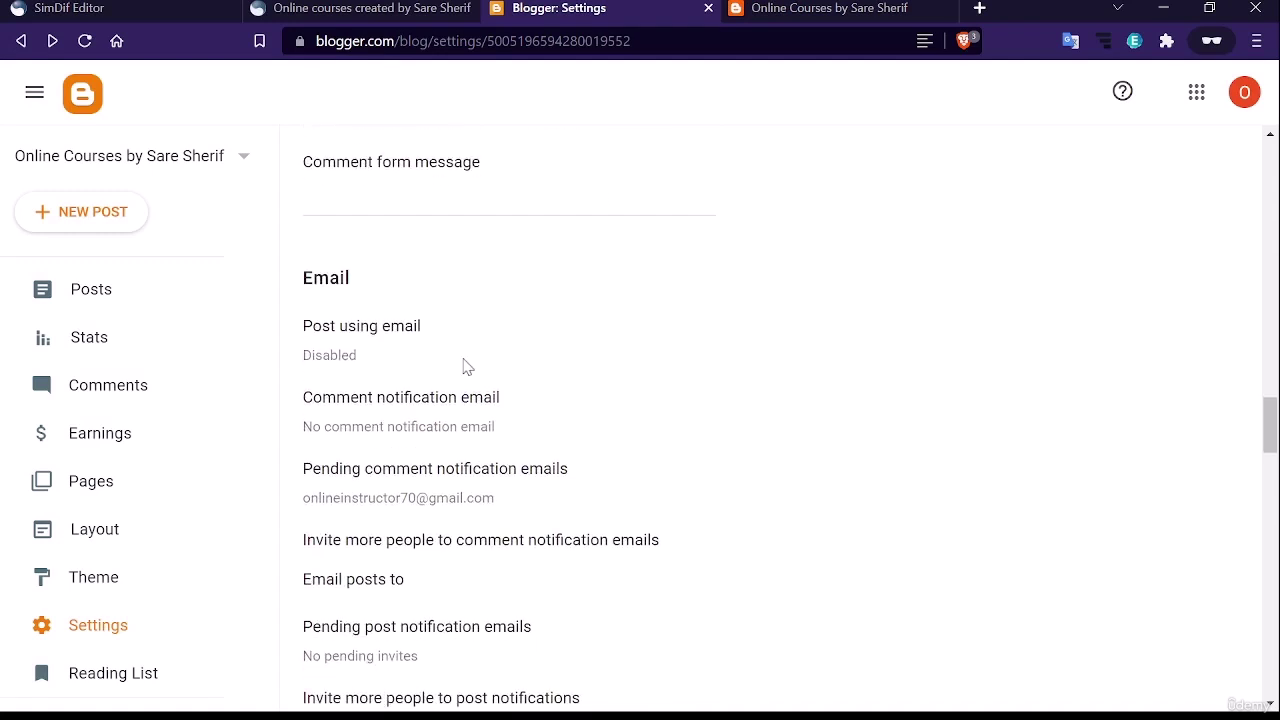
left_click(373, 173)
left_click(592, 367)
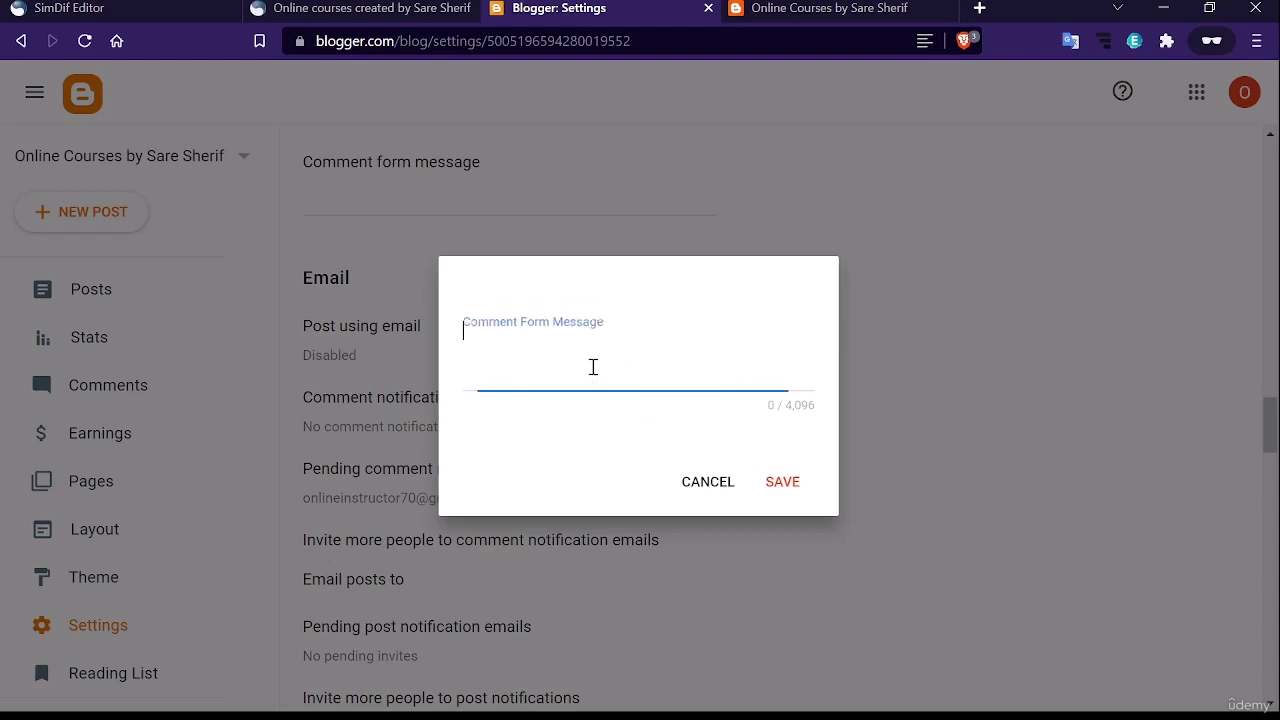
left_click(700, 482)
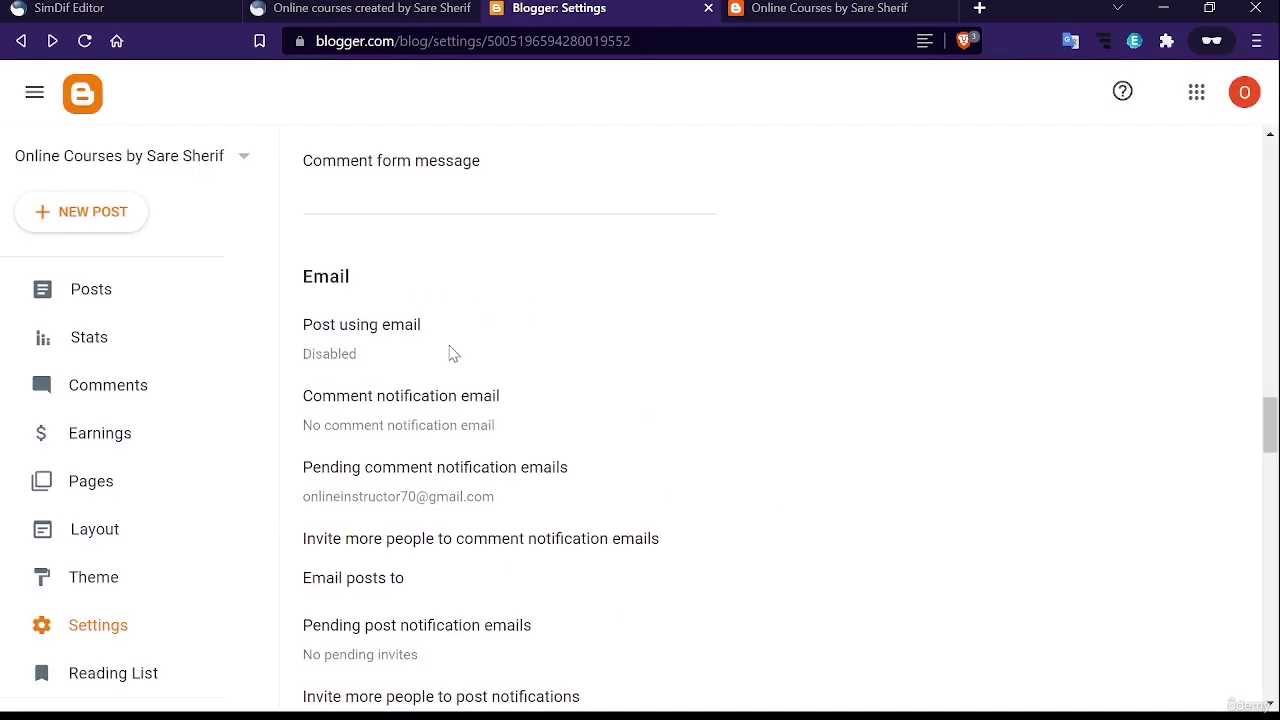
Try the "Publish email immediately" and "Save emails as draft post" options for posting by email, and discard the changes
scroll(452, 320, "down", 1)
scroll(500, 280, "up", 2)
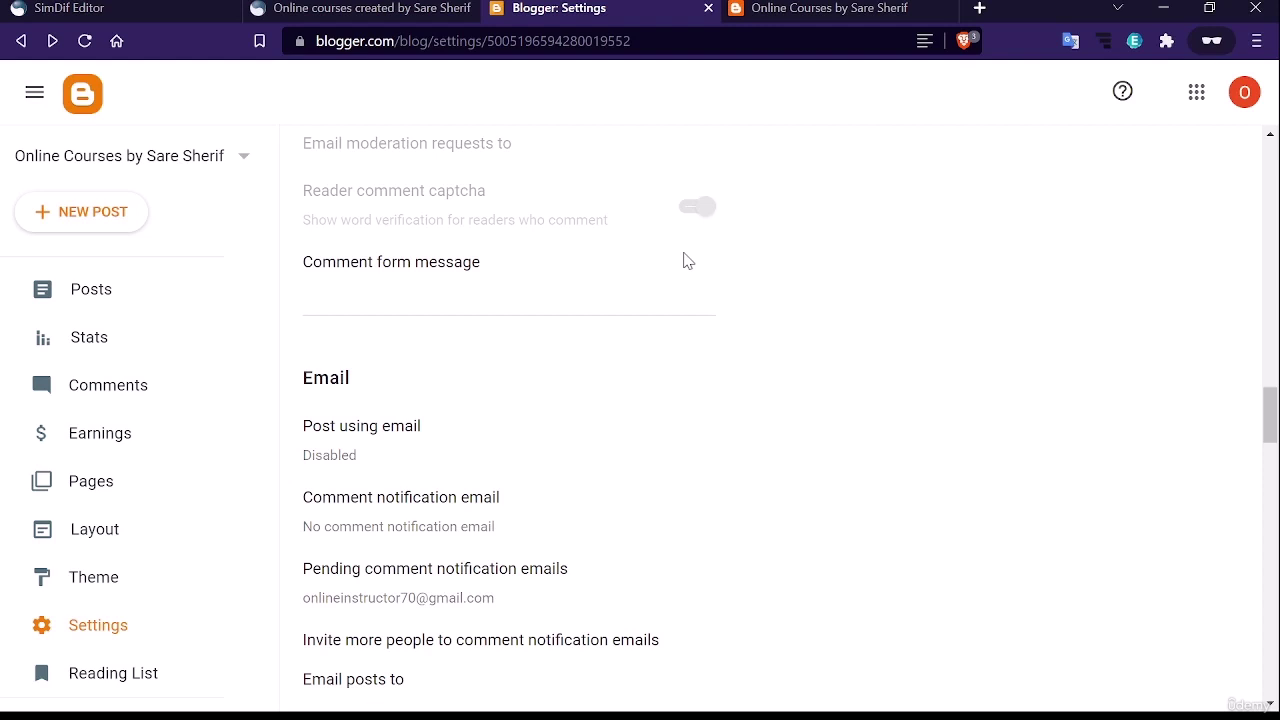
left_click(607, 452)
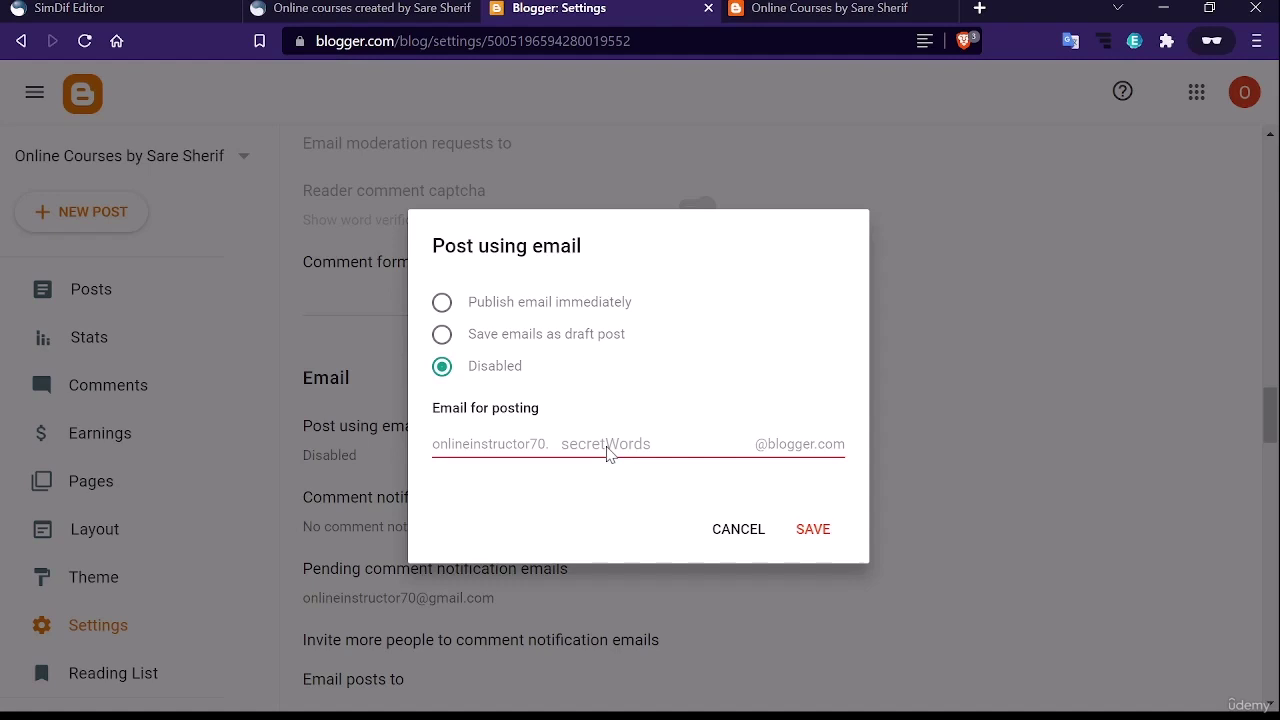
left_click(443, 305)
left_click(443, 338)
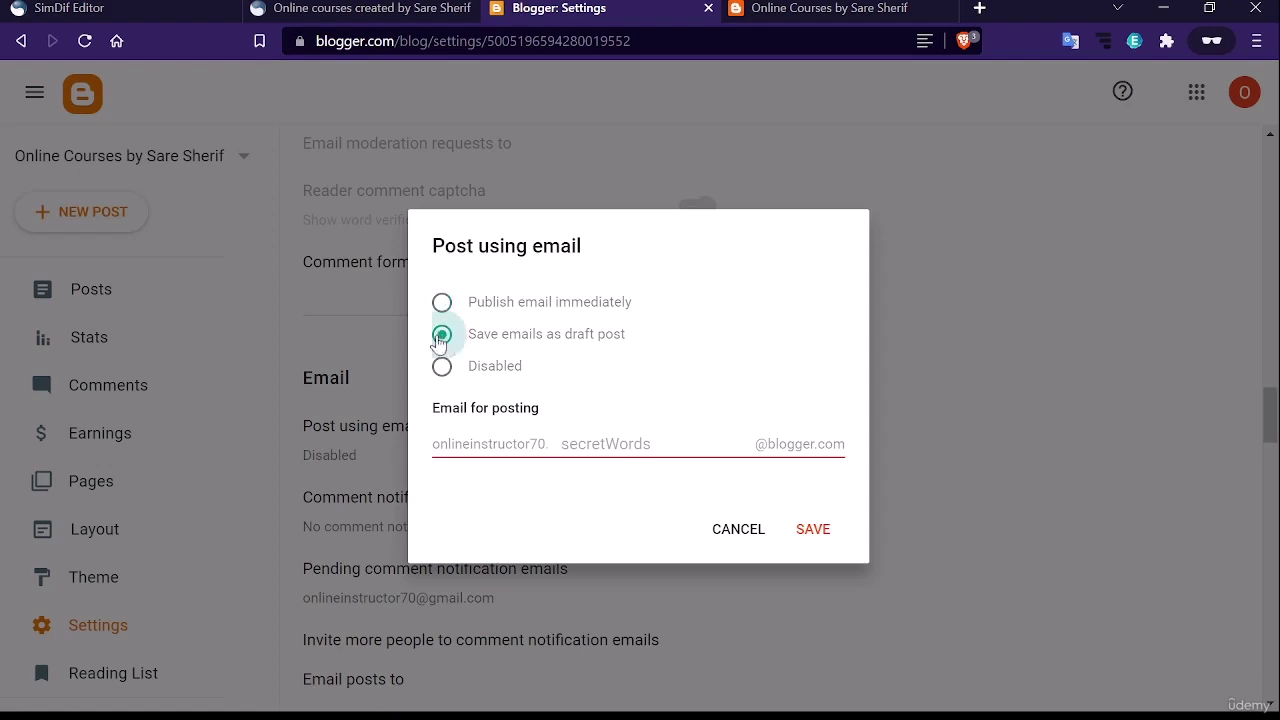
left_click(620, 441)
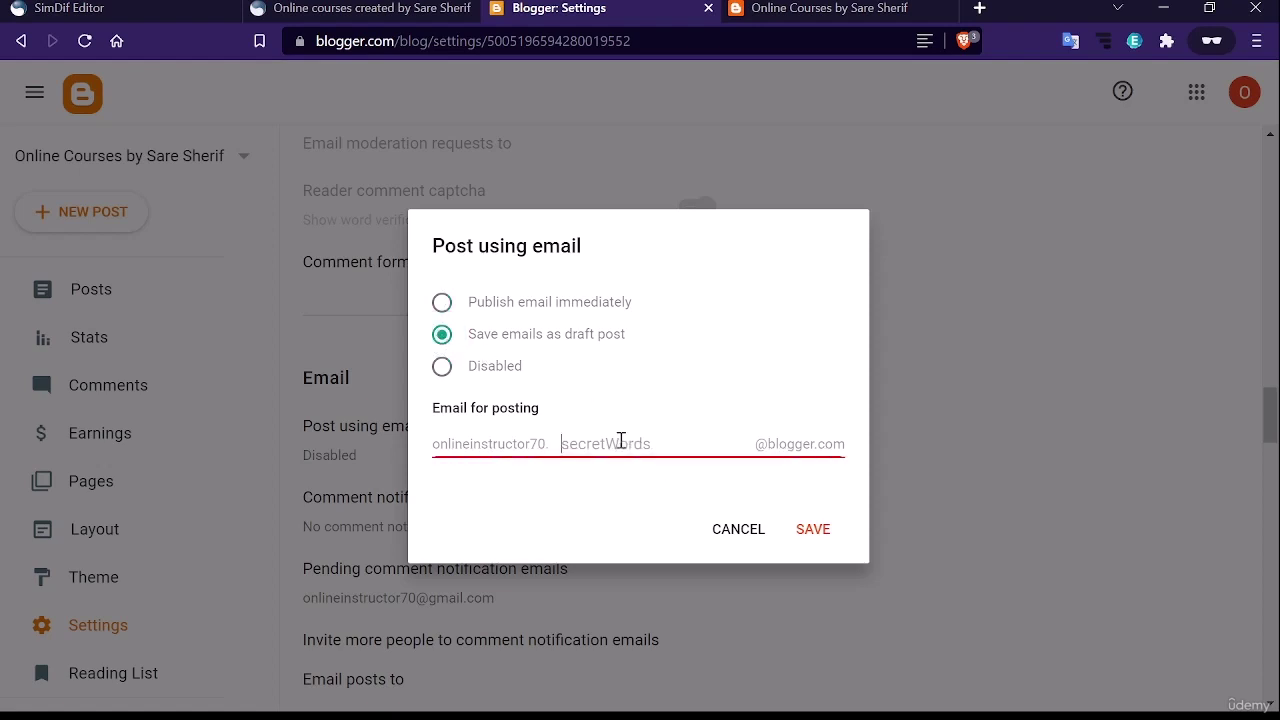
left_click(443, 304)
left_click(588, 443)
left_click(443, 370)
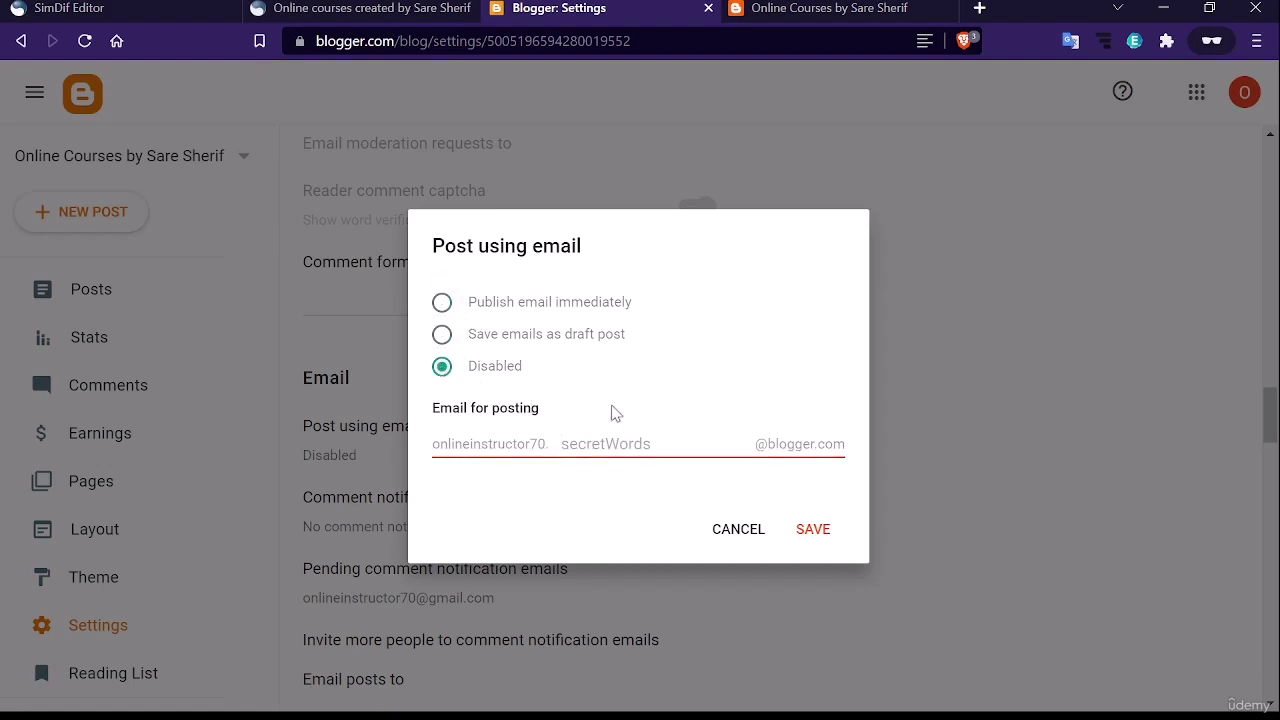
left_click(741, 531)
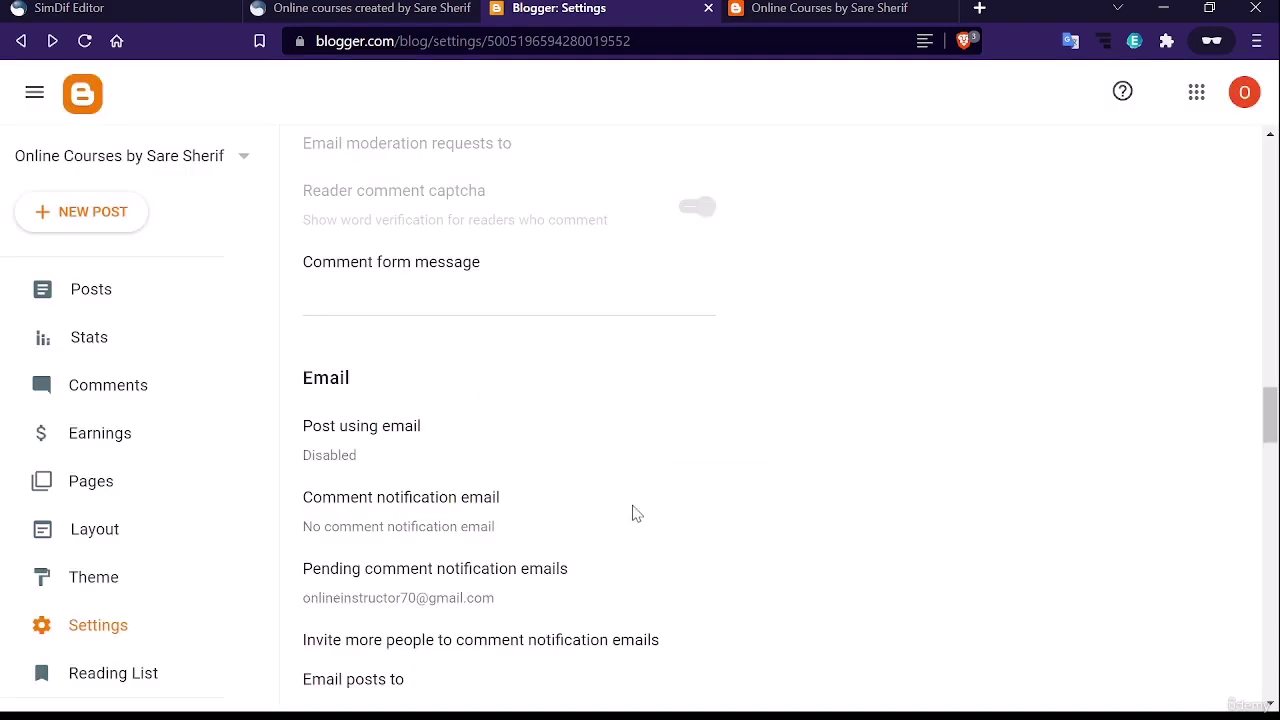
Reopen Post using email, try "Save emails as draft post" with its secret words field, reselect Disabled and cancel
left_click(380, 442)
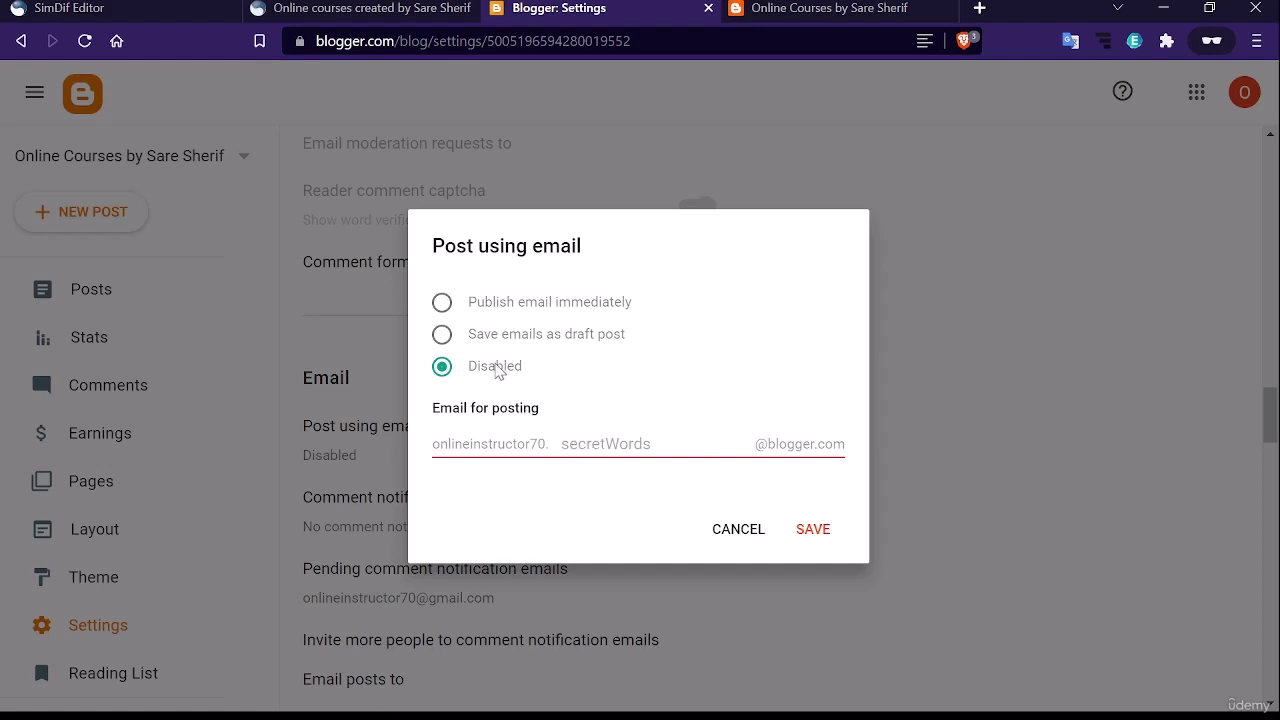
left_click(442, 335)
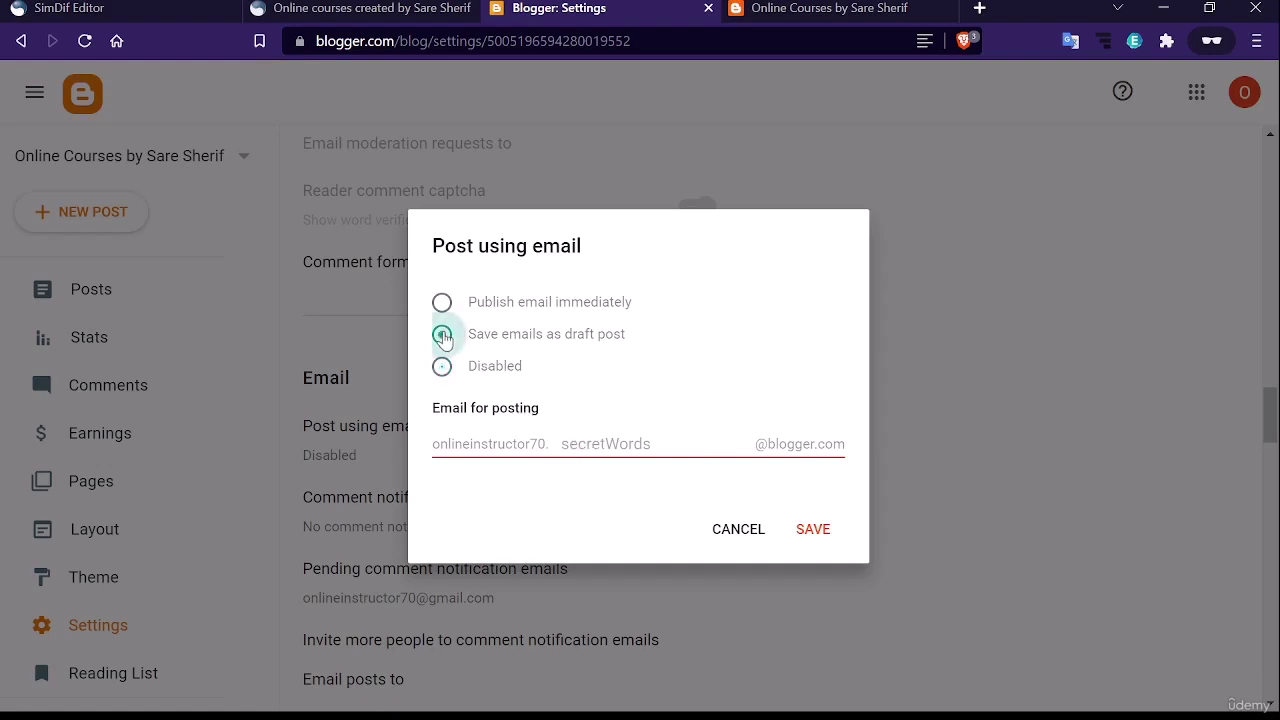
left_click(581, 444)
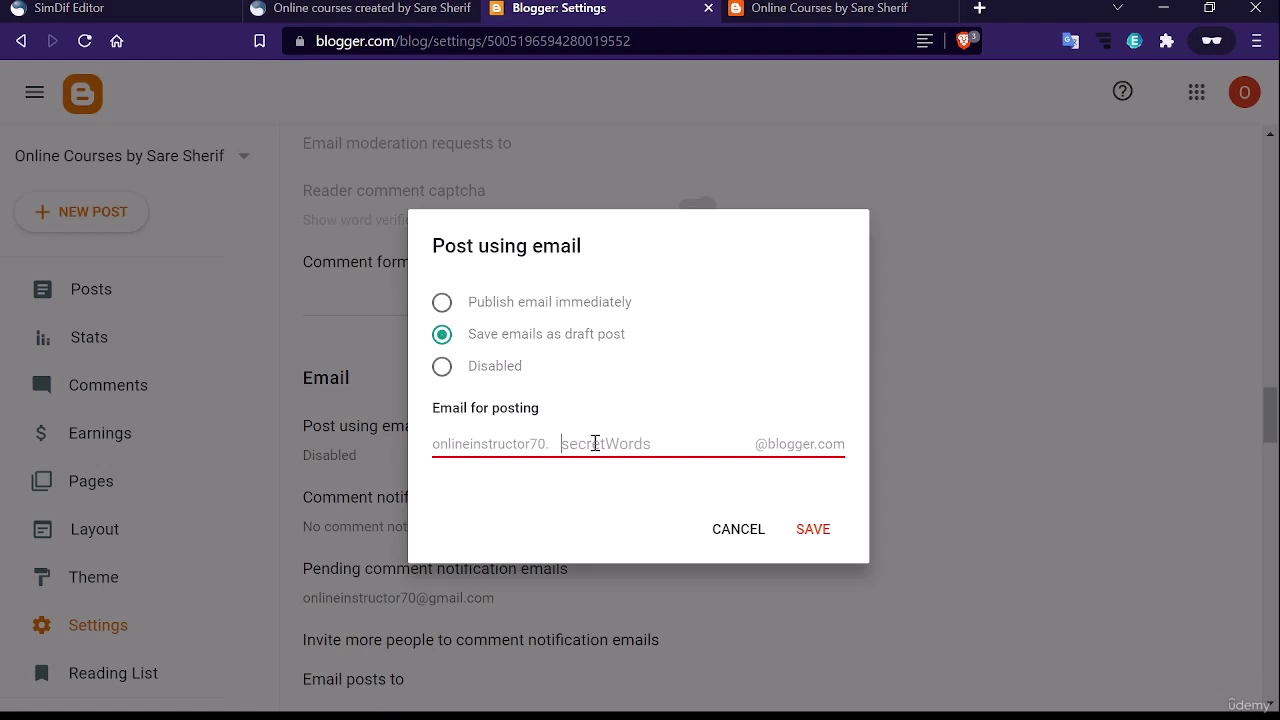
left_click(462, 369)
left_click(723, 529)
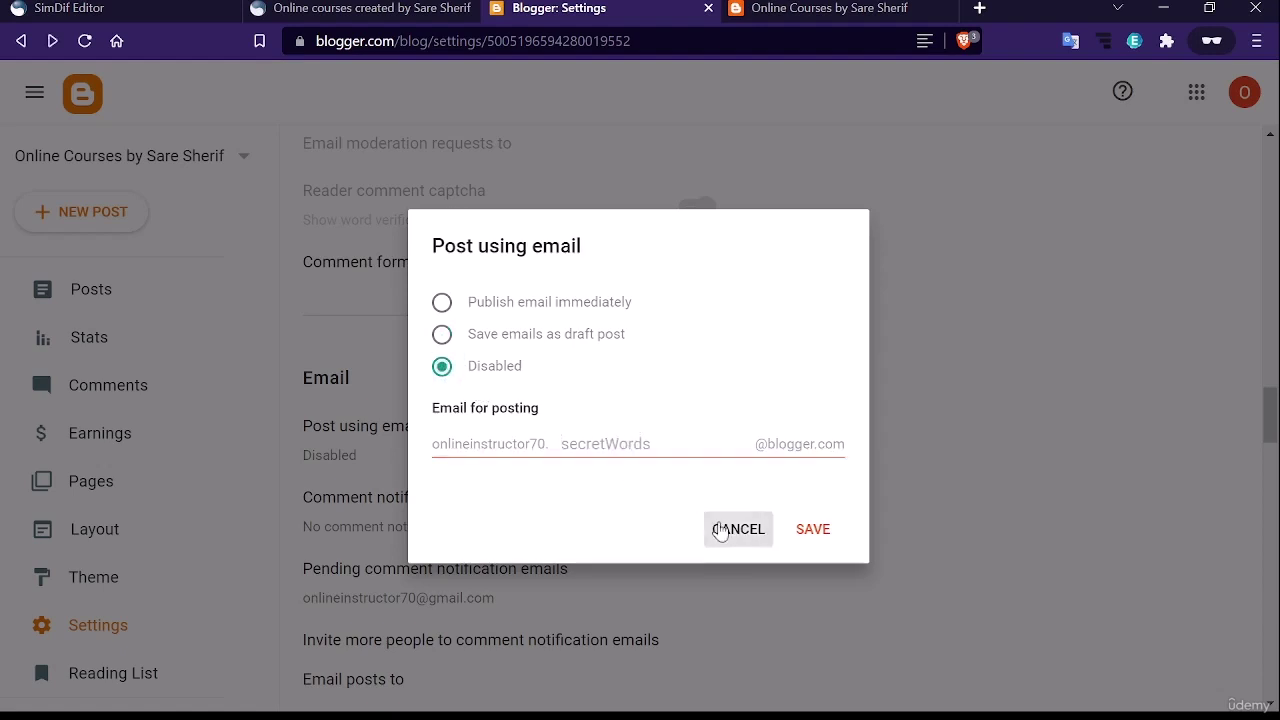
Inspect the comment notification email setting in the Email section and close it without changes
scroll(646, 460, "down", 2)
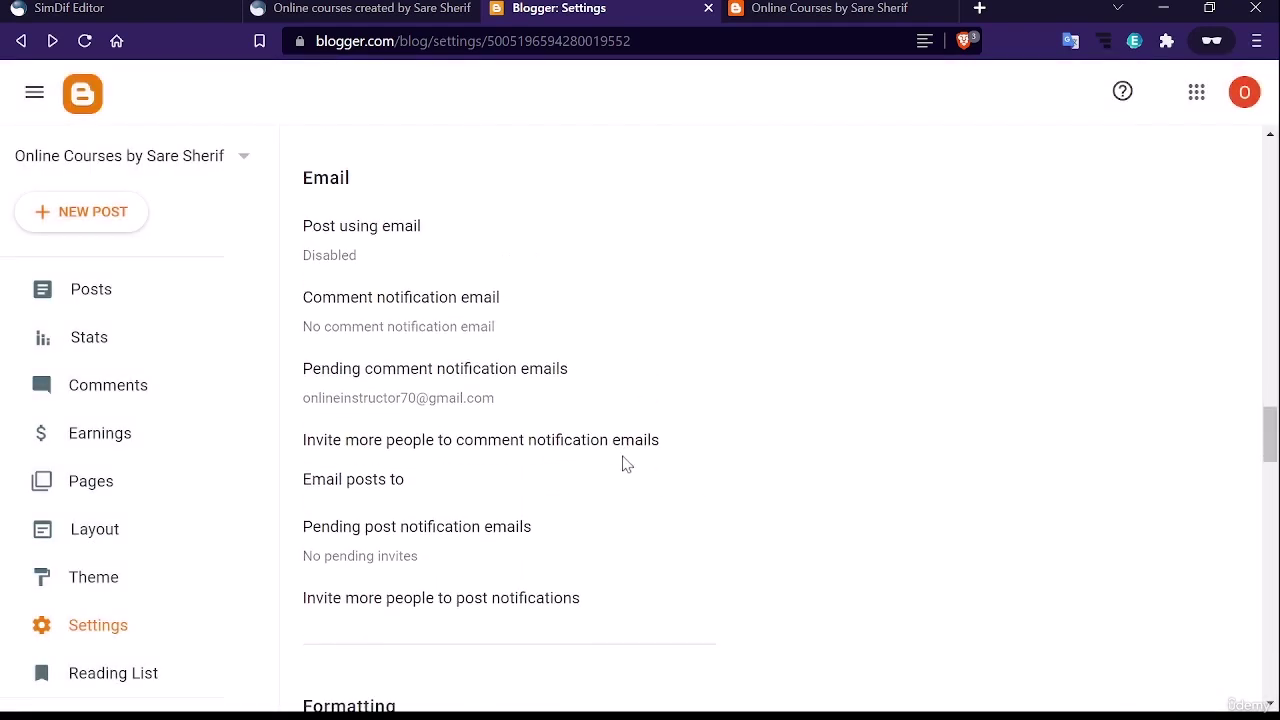
left_click(418, 314)
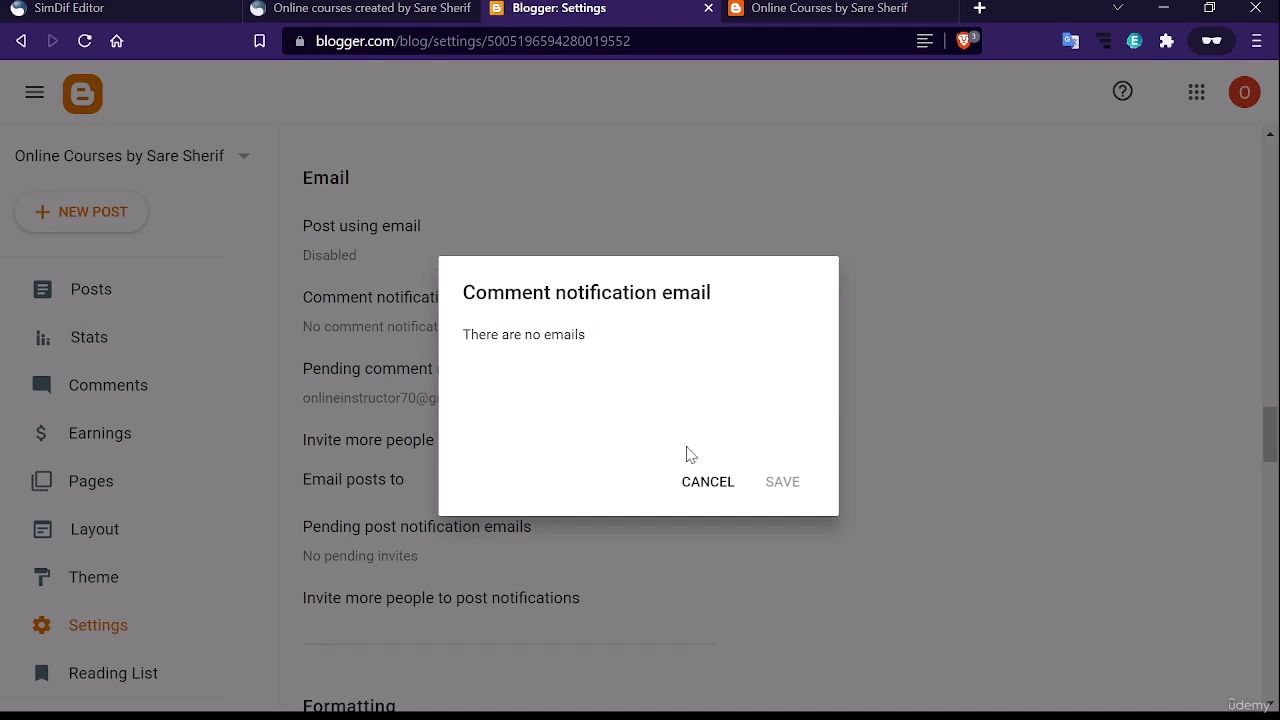
left_click(702, 483)
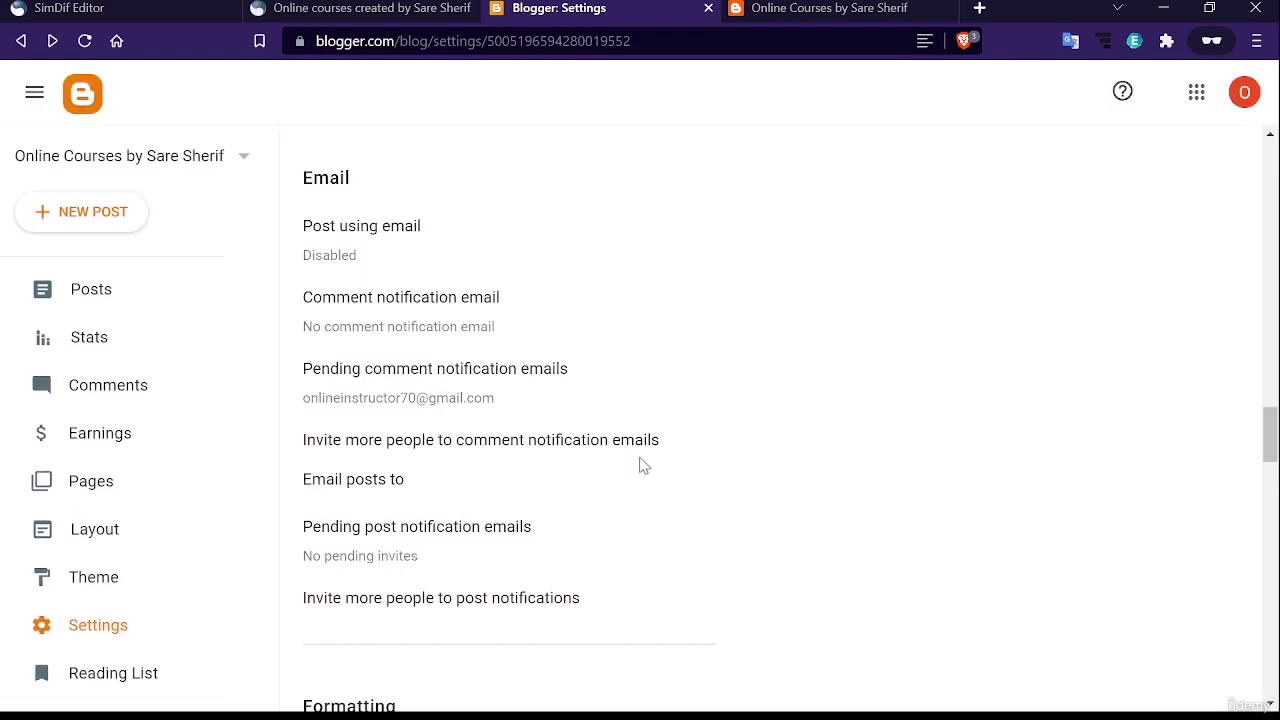
Inspect the "Email posts to" setting in the Email section and close it without changes
scroll(487, 386, "down", 2)
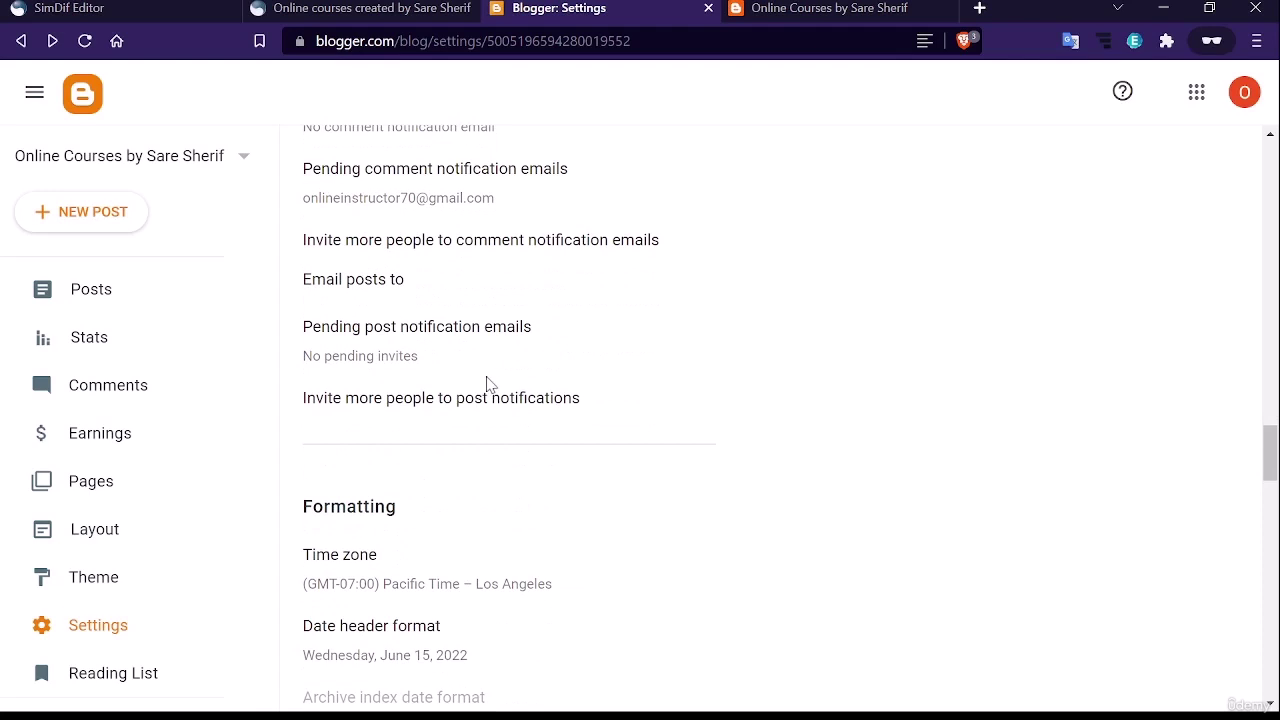
left_click(364, 280)
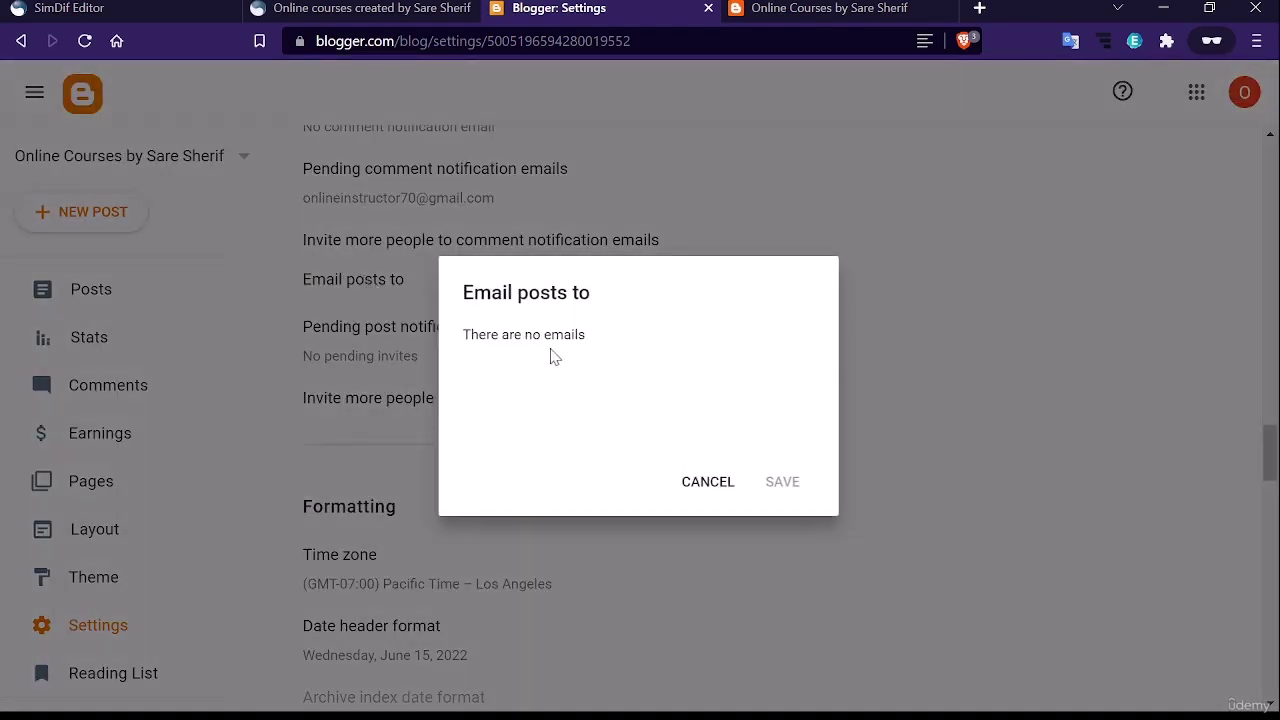
left_click(707, 488)
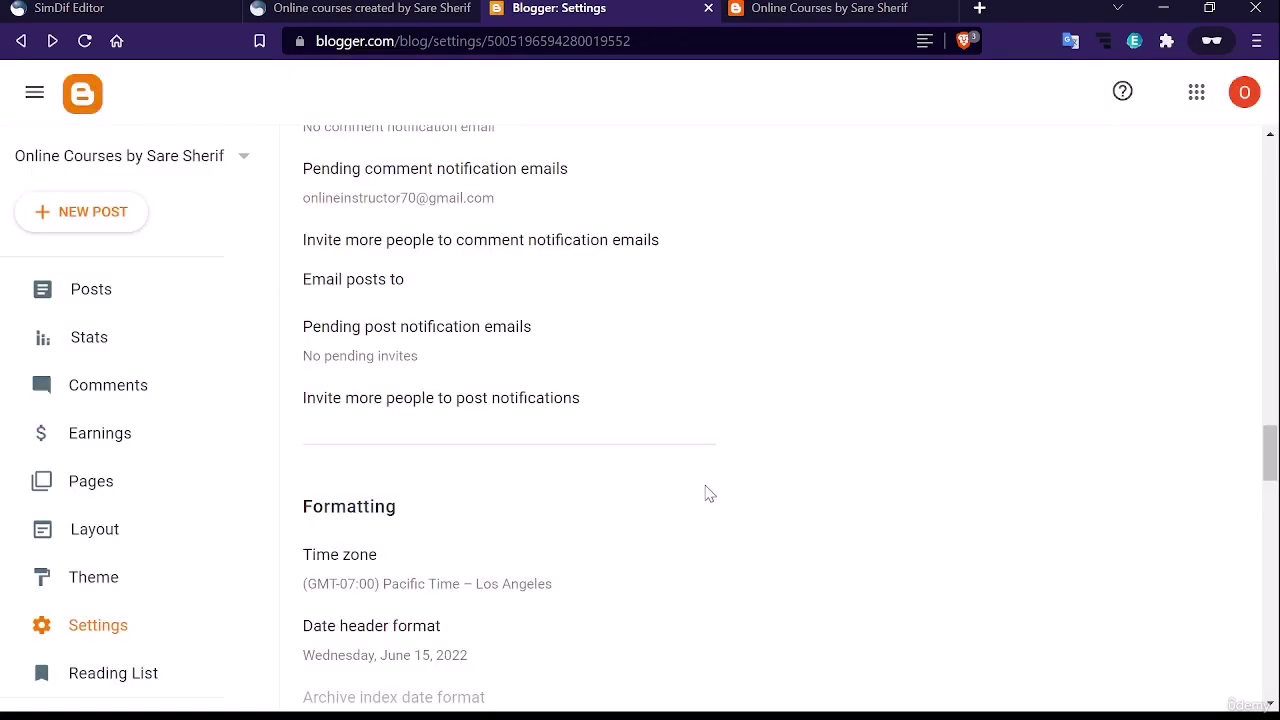
Set the blog's time zone to "(GMT+00:00) Greenwich Mean Time – Bissau" in the Formatting section and save it
scroll(607, 466, "down", 3)
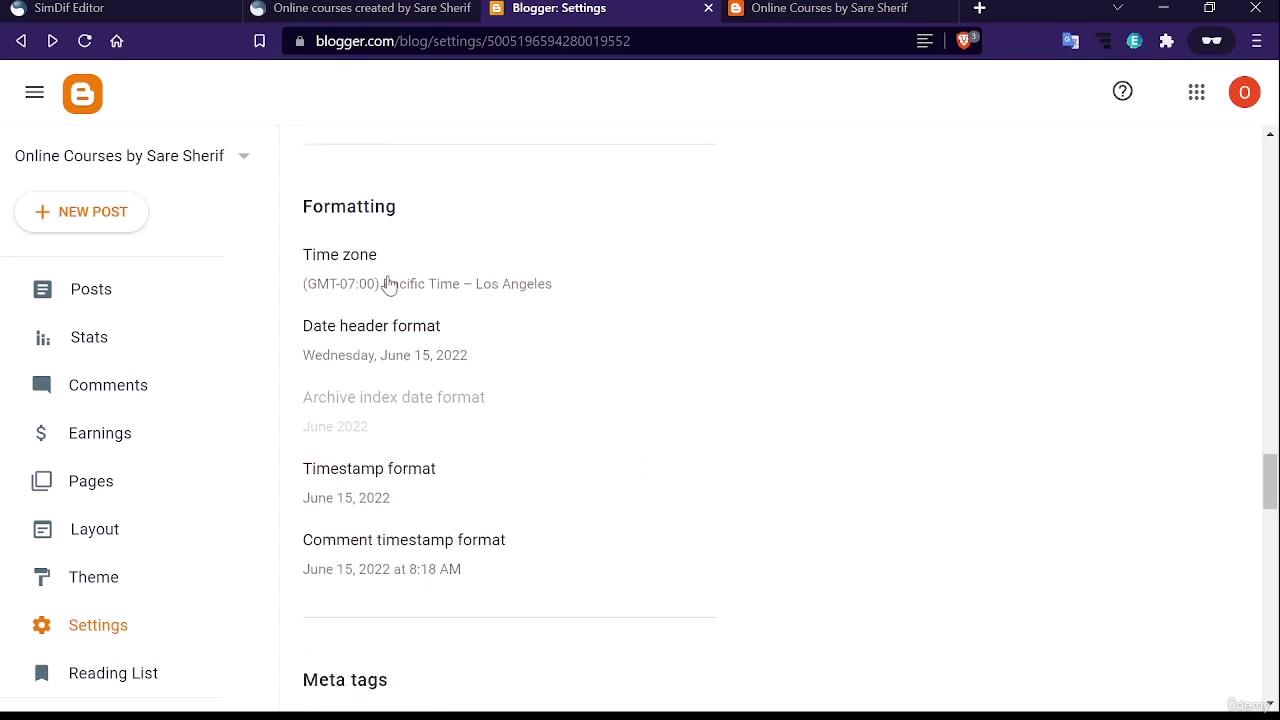
left_click(389, 285)
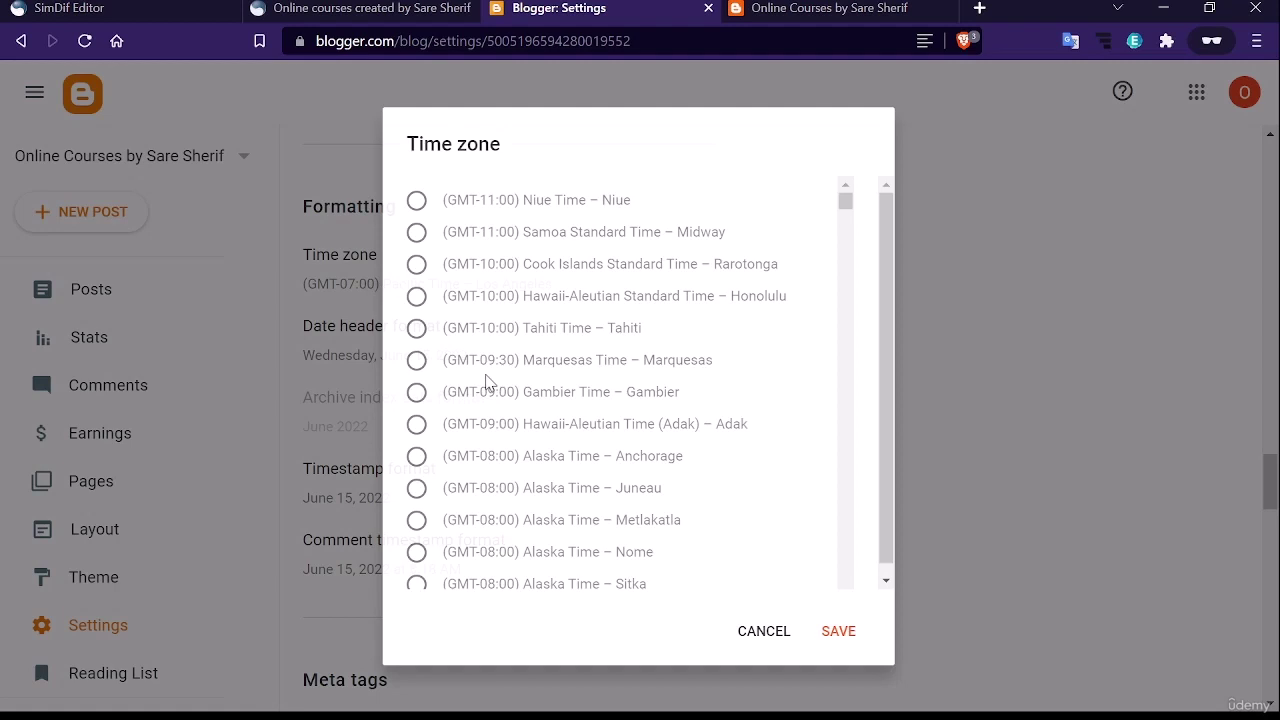
scroll(487, 383, "down", 4)
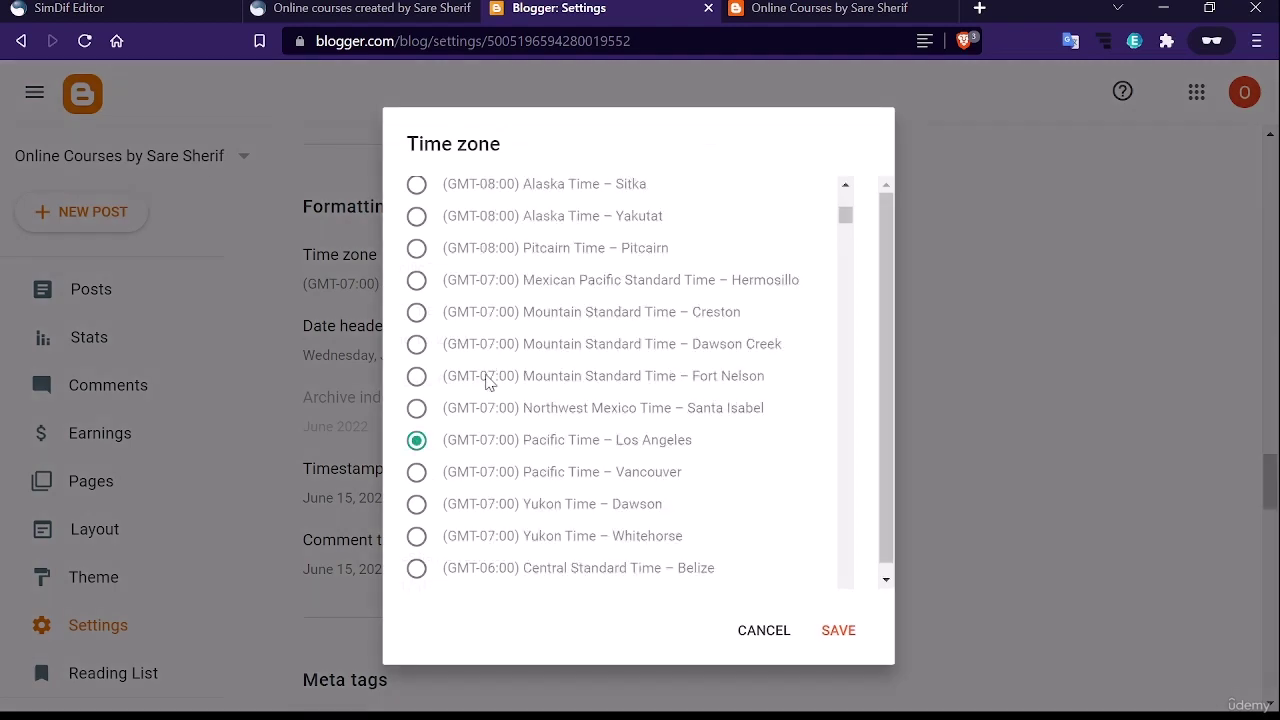
scroll(487, 383, "up", 4)
scroll(487, 382, "down", 7)
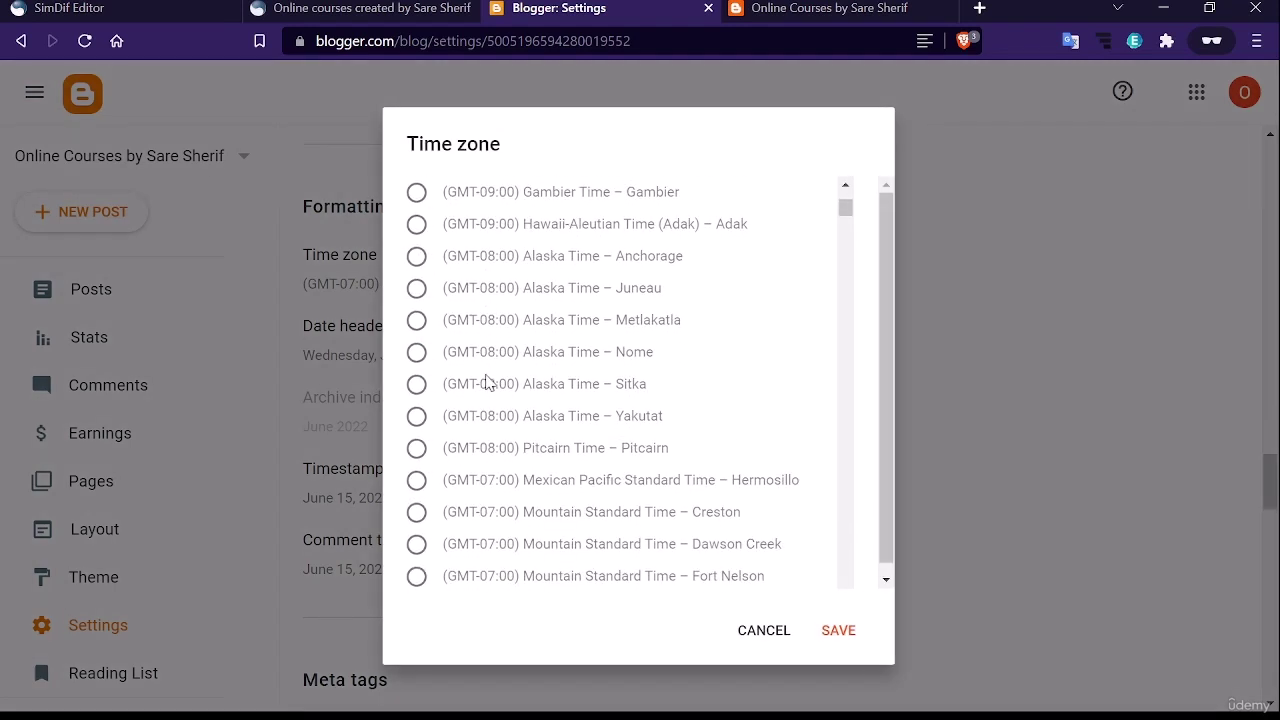
scroll(487, 382, "down", 18)
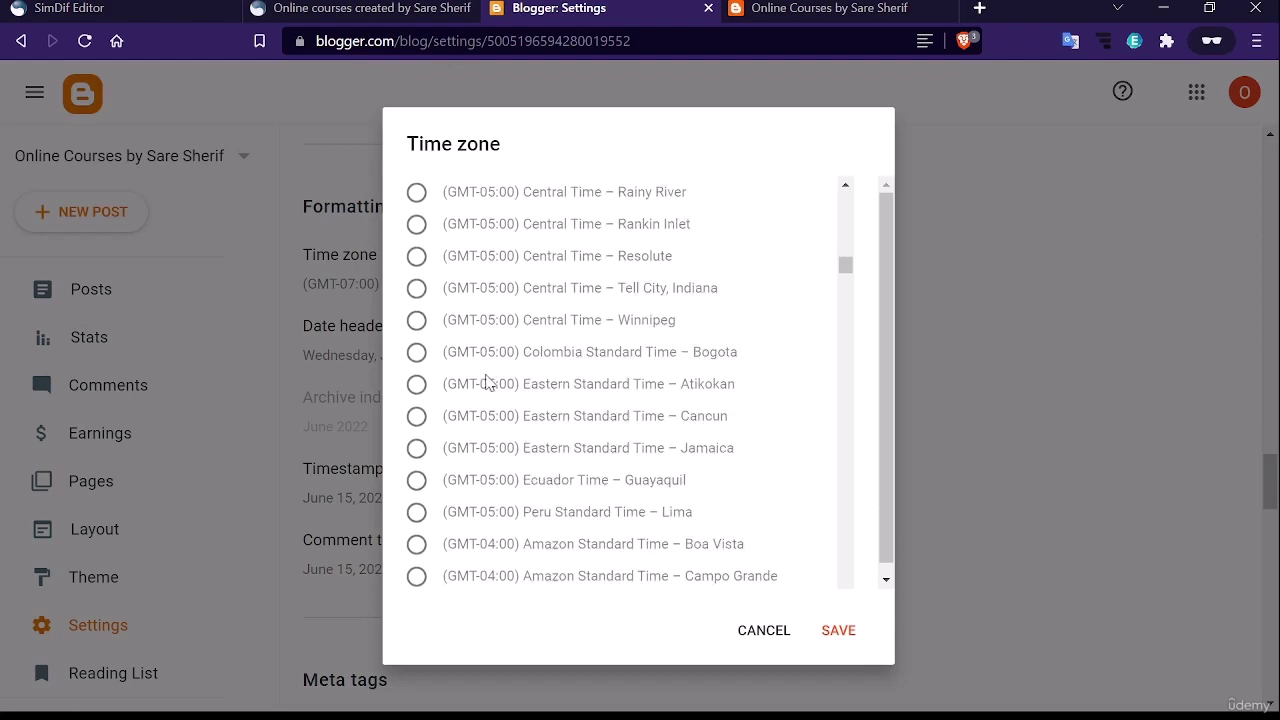
scroll(487, 382, "down", 12)
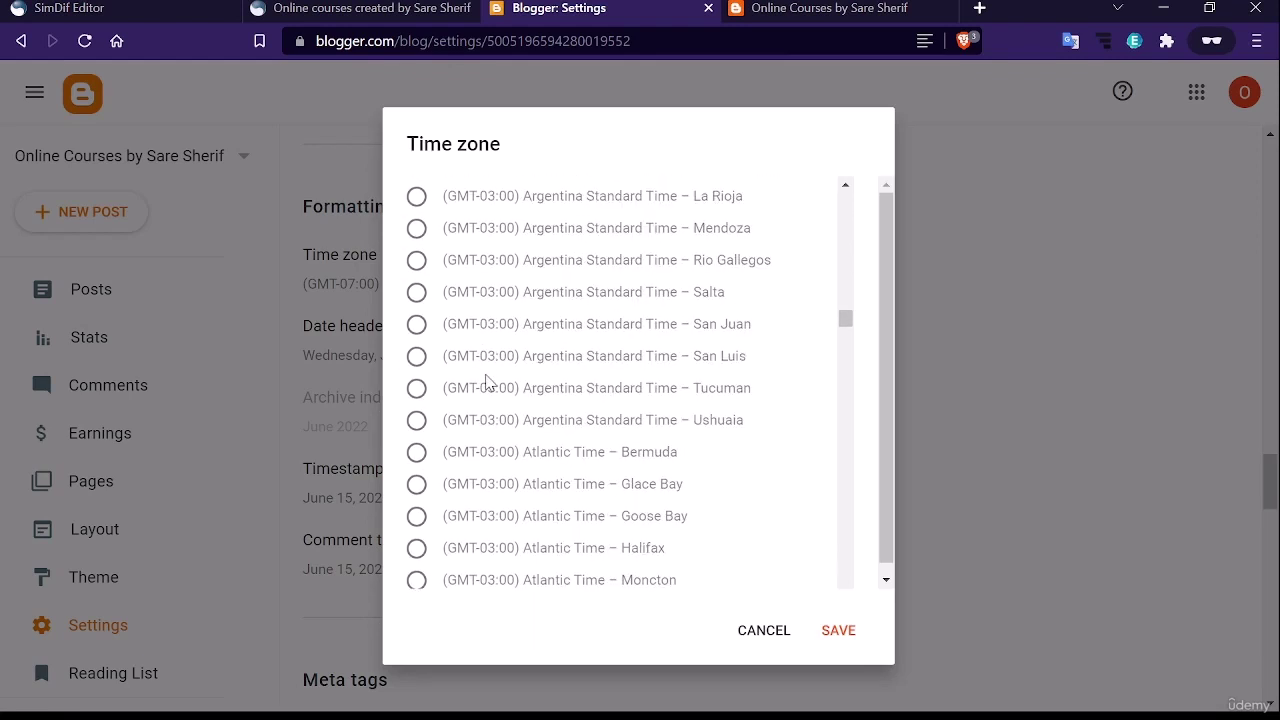
scroll(487, 382, "down", 15)
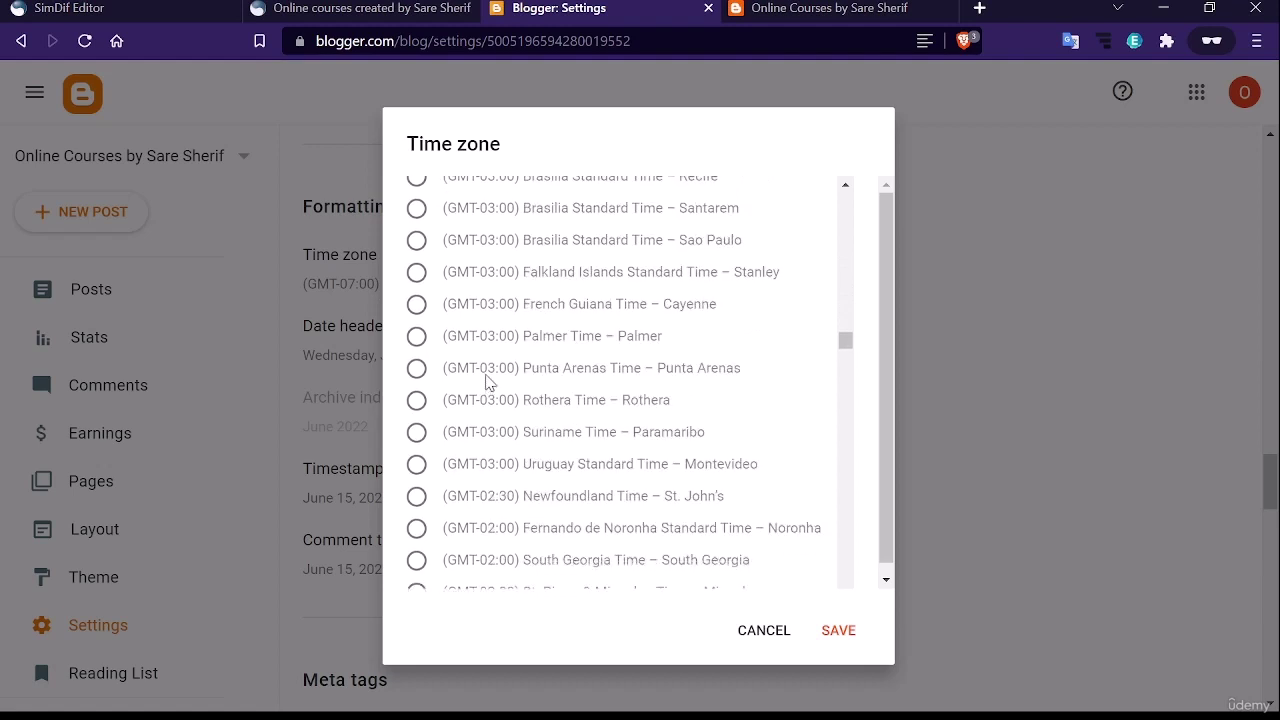
scroll(487, 382, "up", 2)
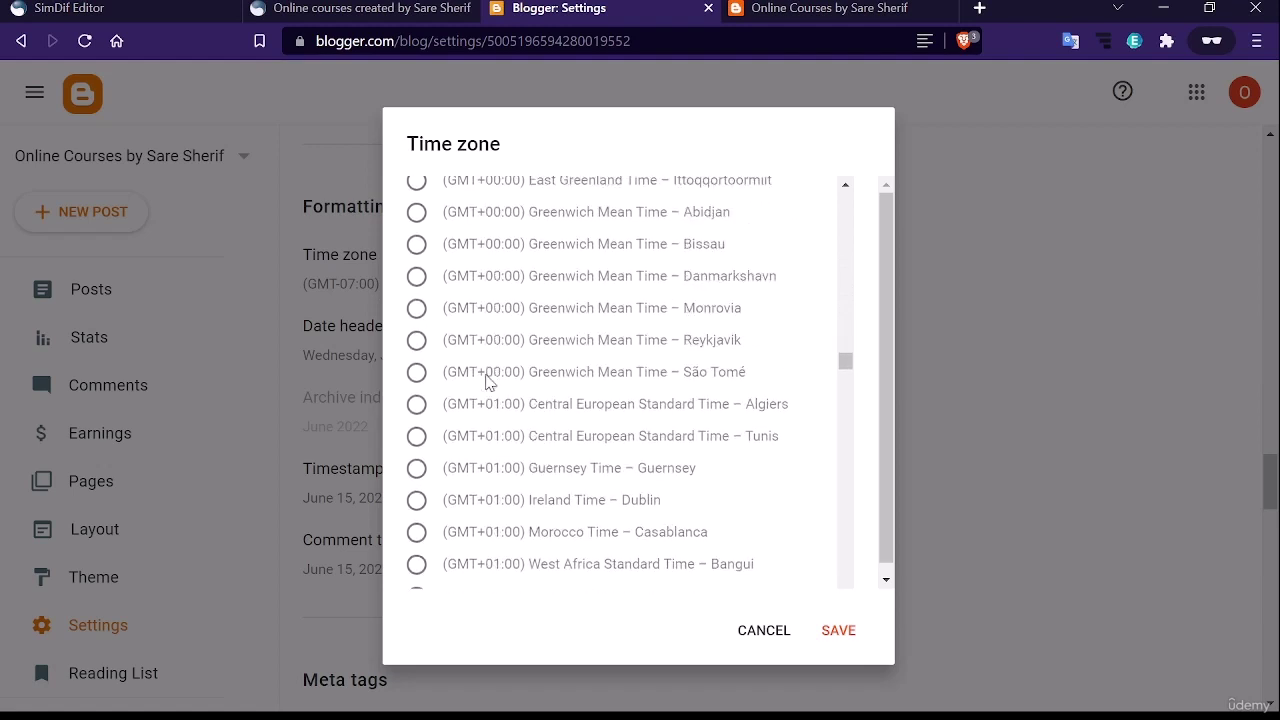
scroll(487, 382, "up", 2)
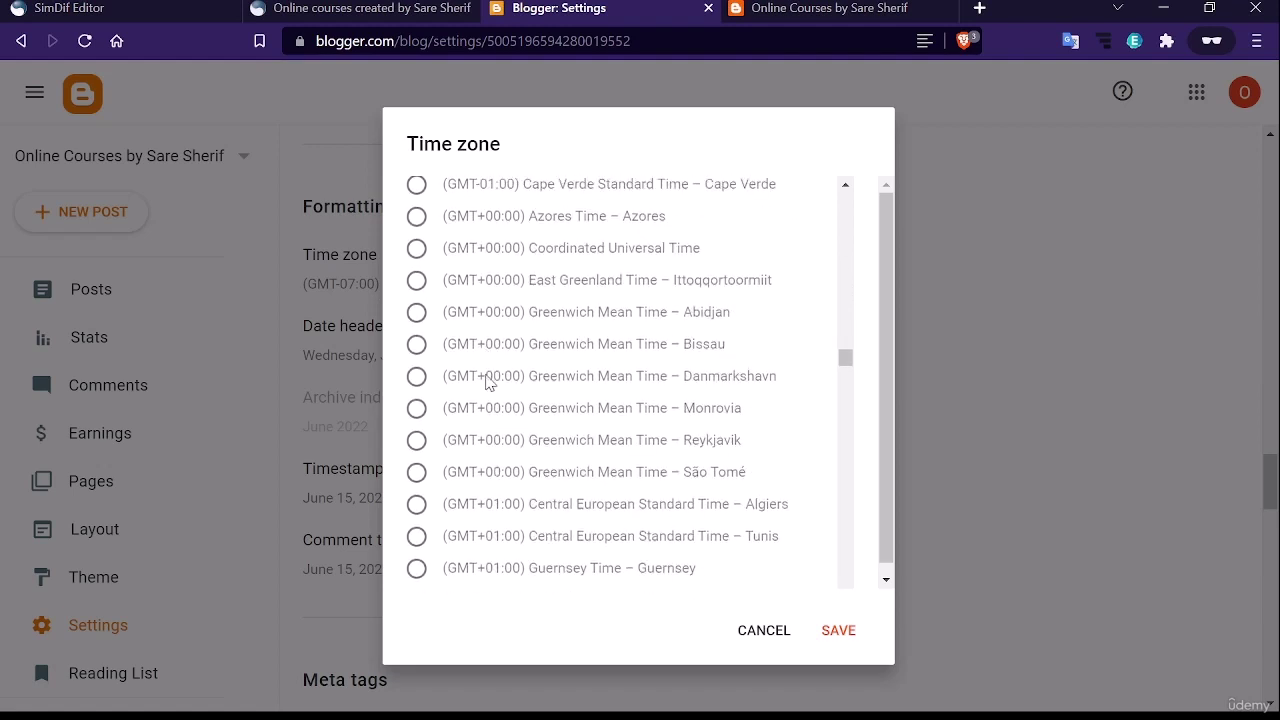
scroll(487, 382, "up", 1)
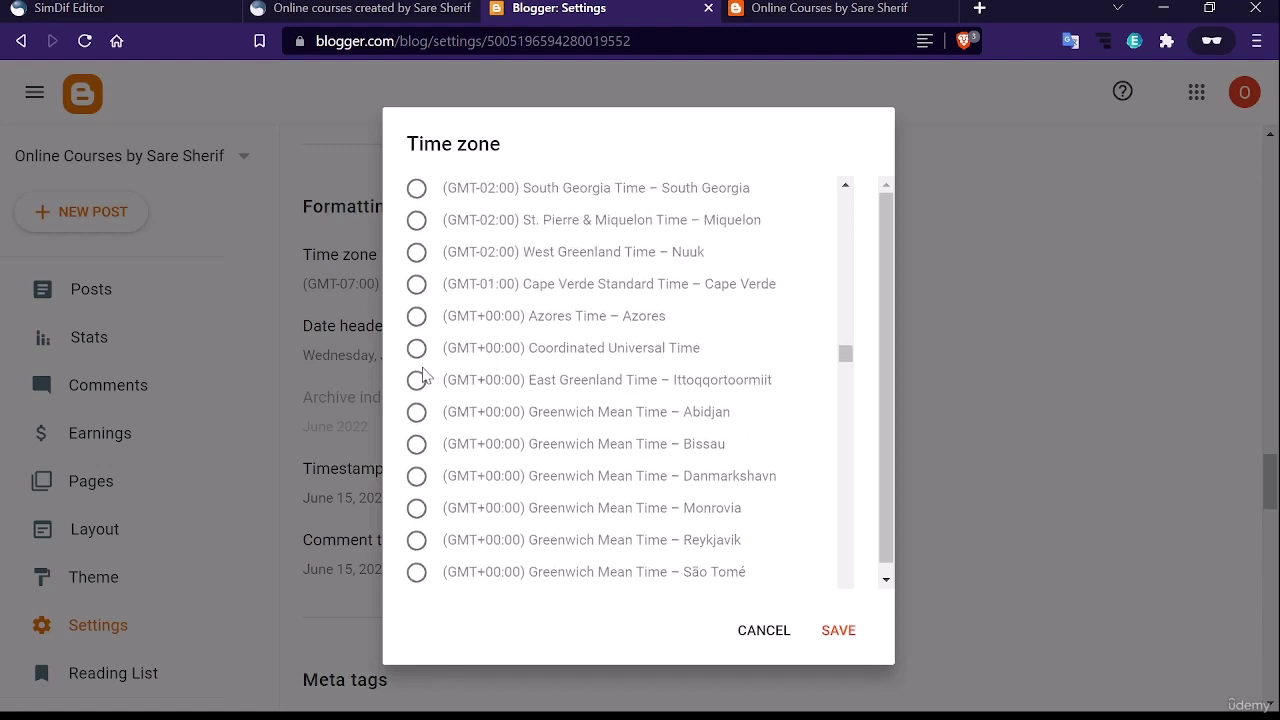
scroll(422, 375, "down", 2)
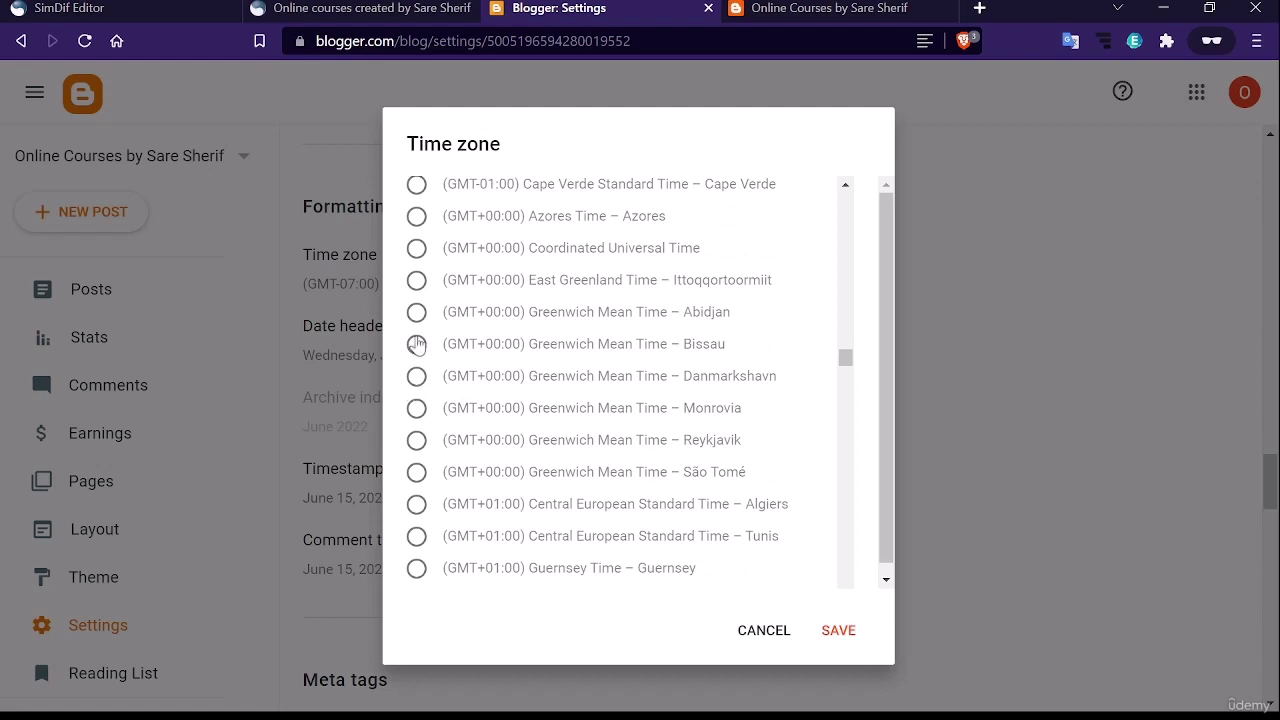
left_click(417, 344)
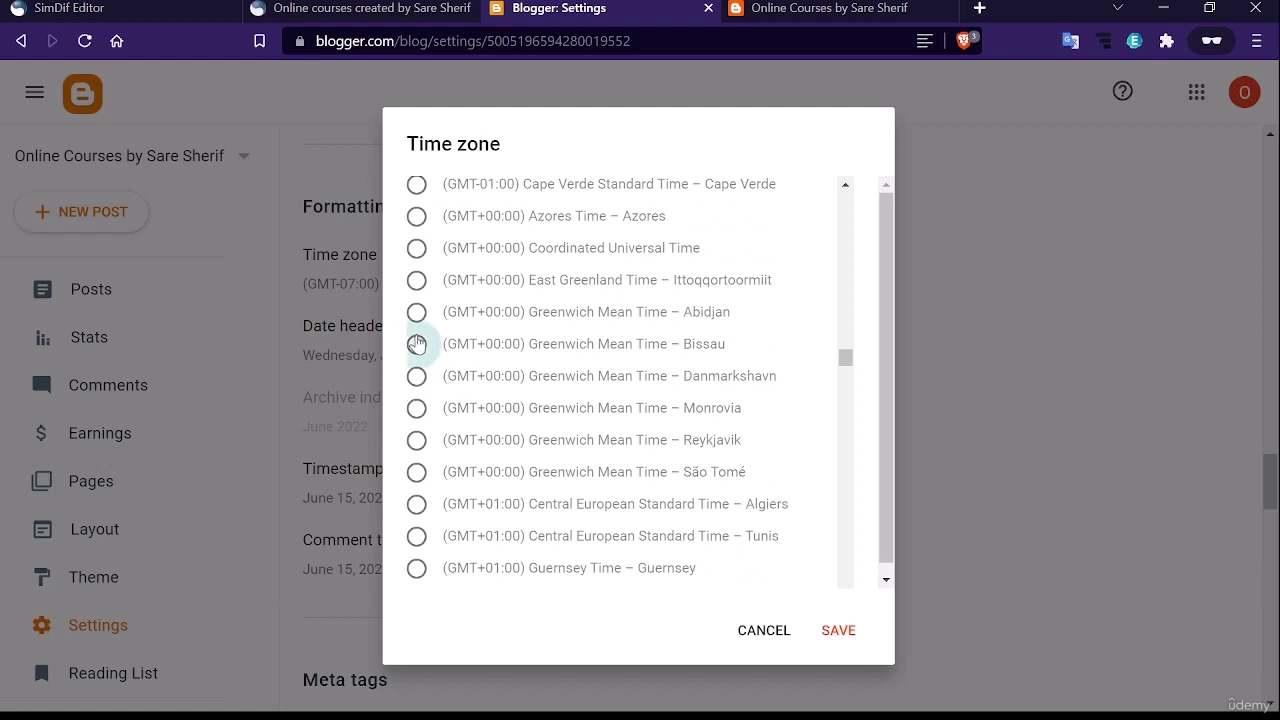
left_click(838, 630)
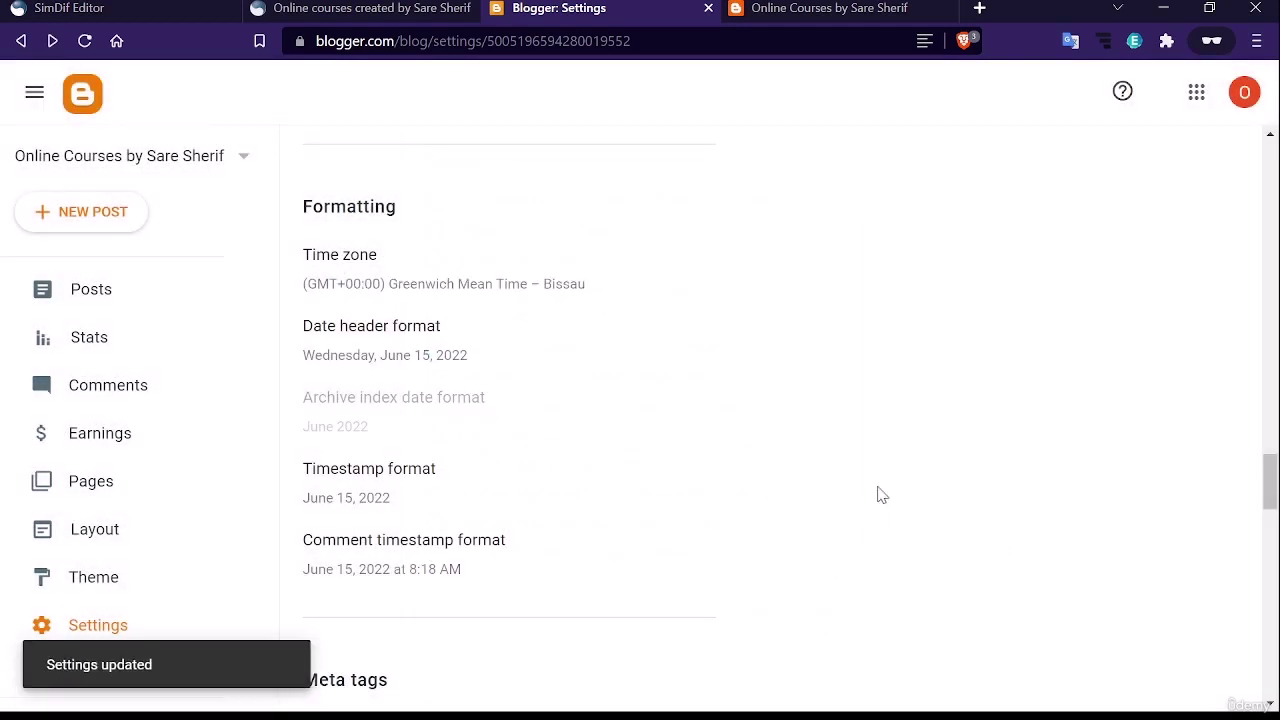
Look over the remaining date and timestamp formats, and enable the search description under Meta tags
scroll(714, 443, "down", 2)
scroll(651, 403, "up", 2)
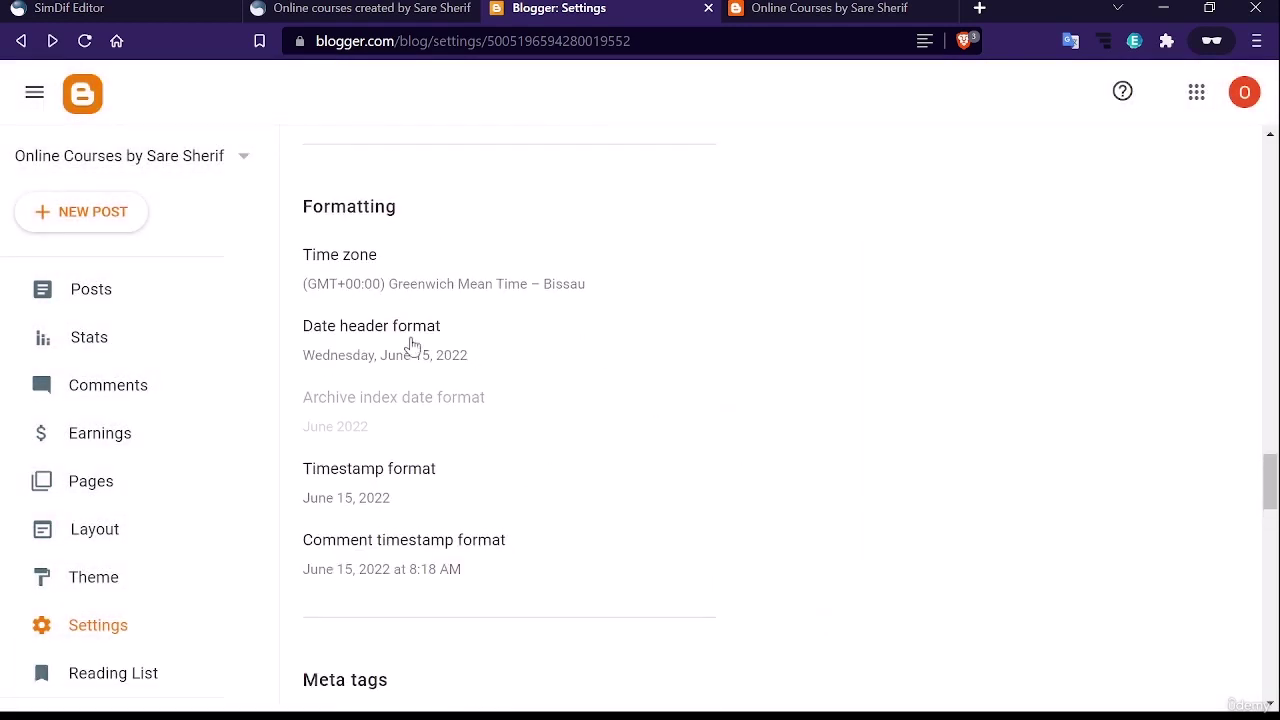
scroll(457, 420, "down", 2)
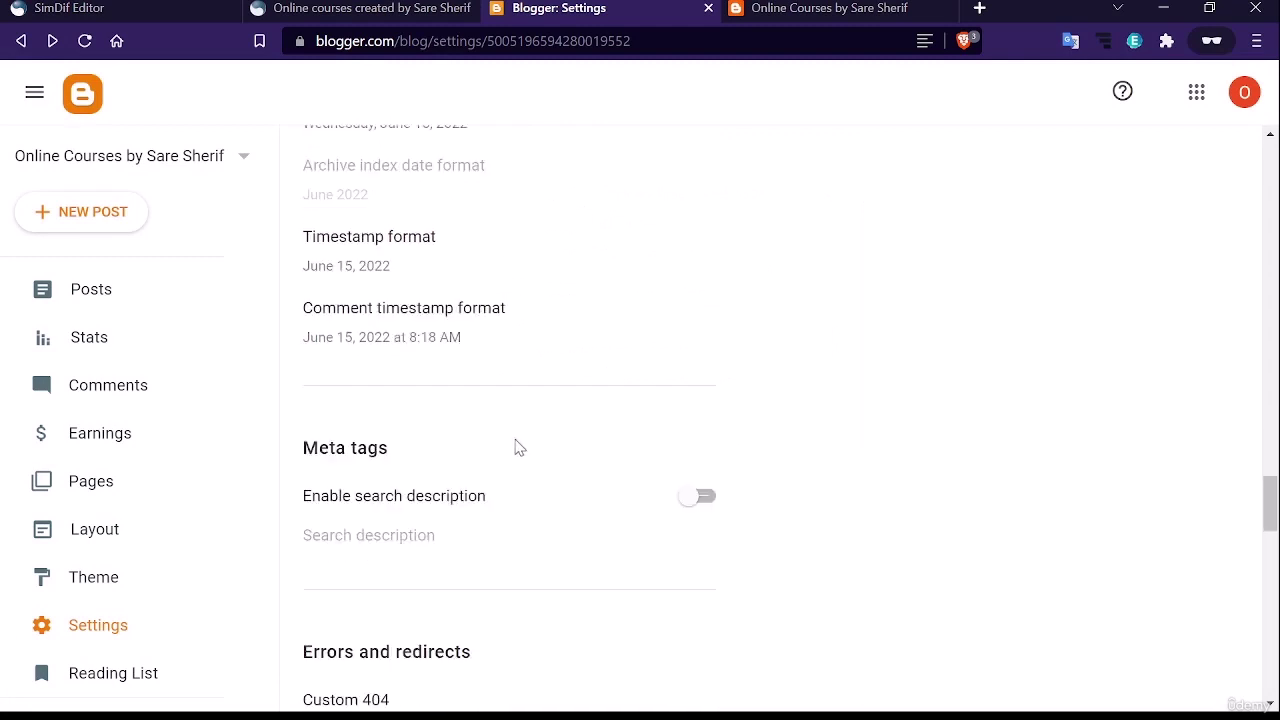
scroll(517, 447, "down", 1)
scroll(455, 405, "down", 1)
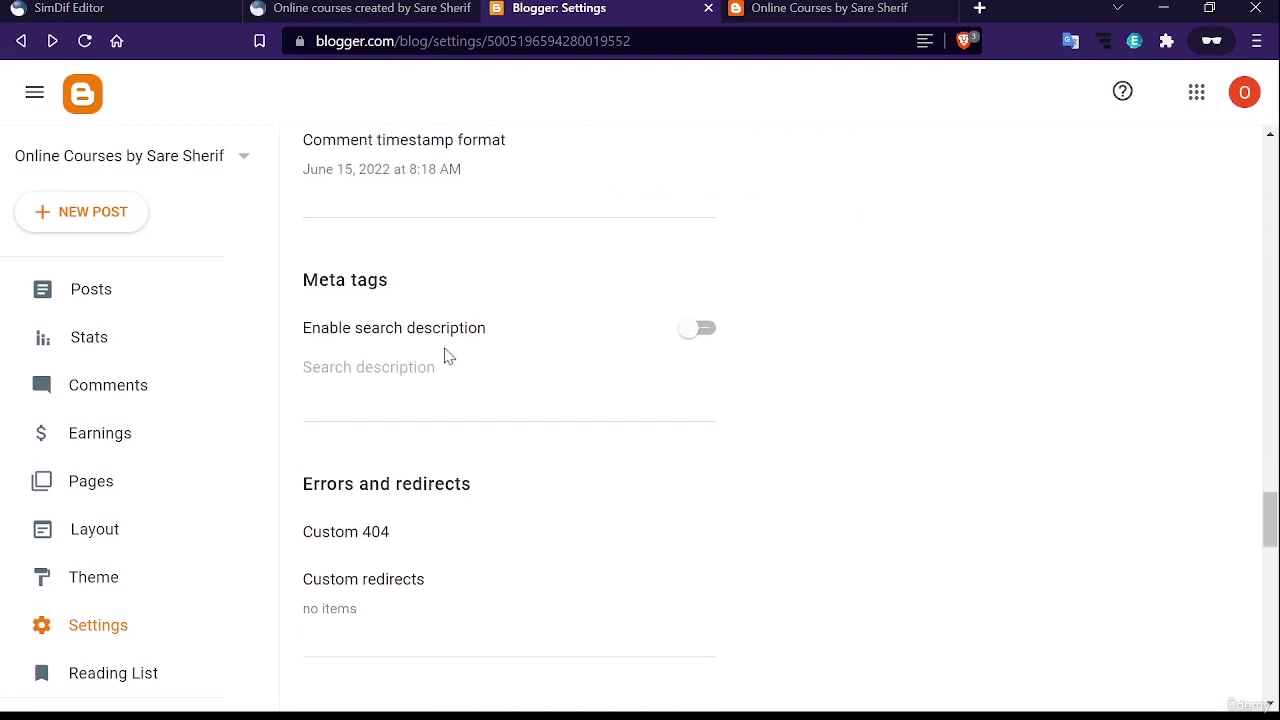
left_click(699, 330)
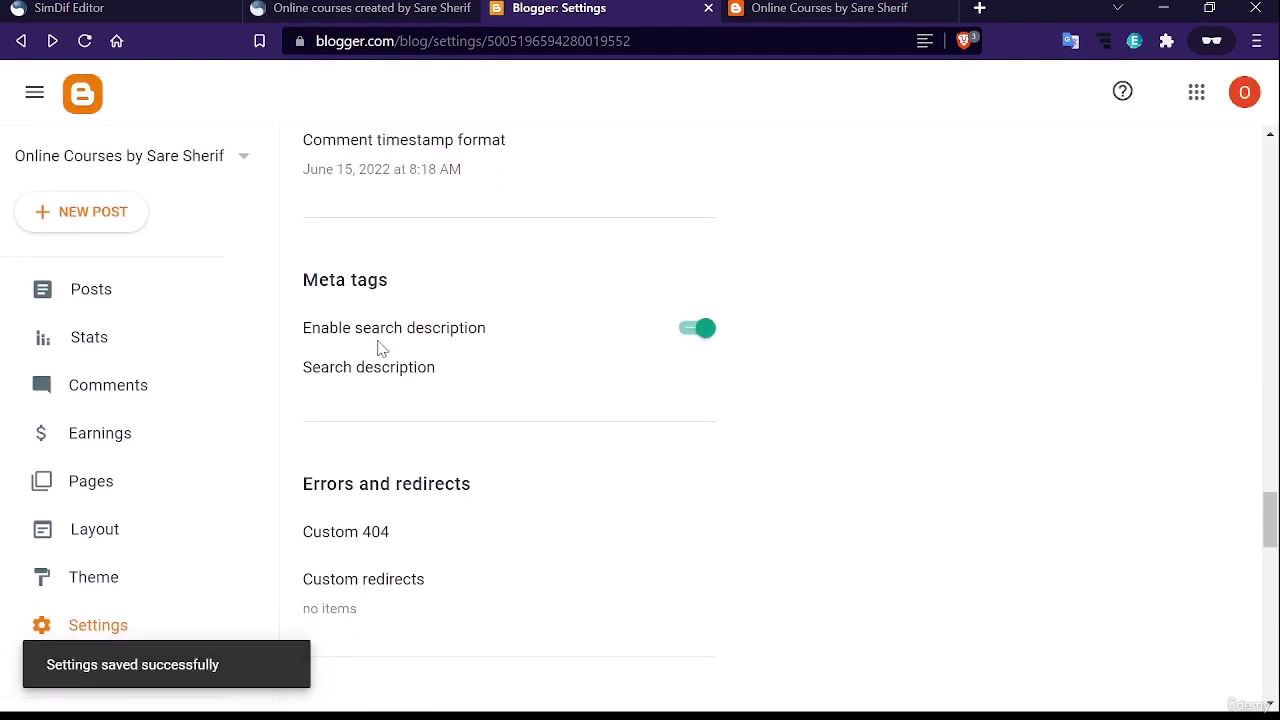
Copy the published blog's home page address into the Custom 404 field under Errors and redirects, and save it
scroll(374, 372, "down", 1)
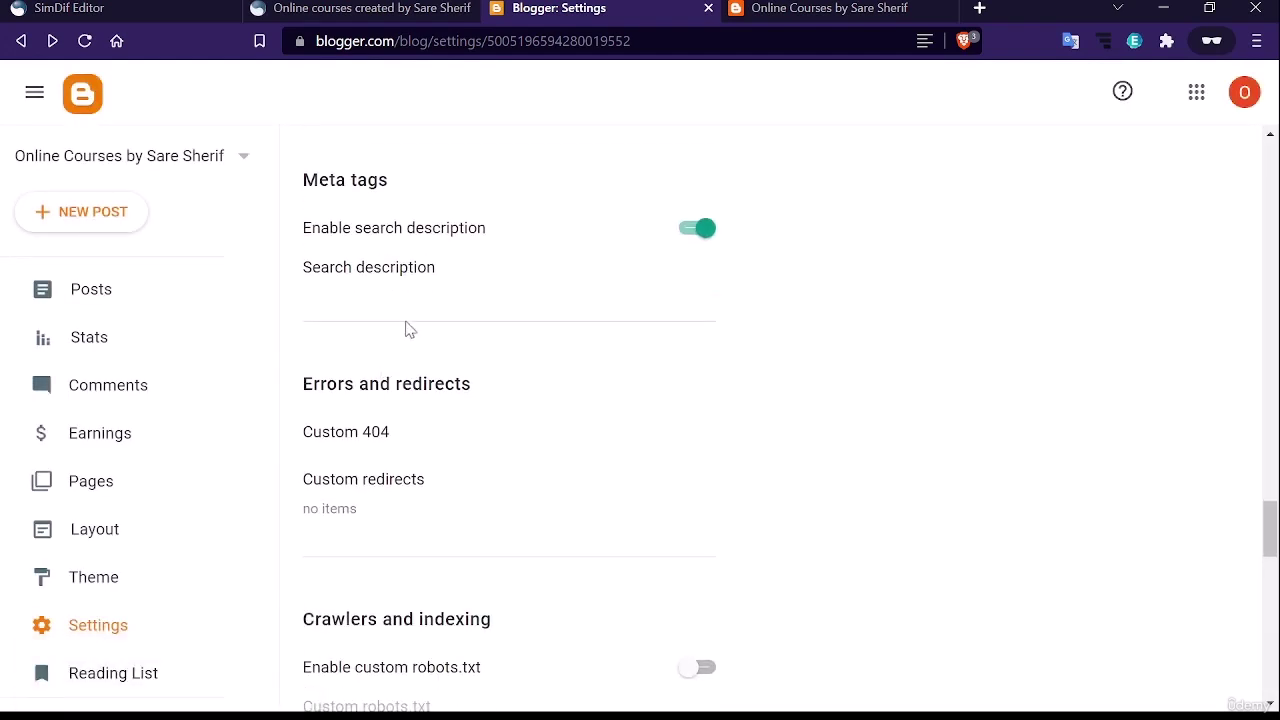
scroll(406, 325, "down", 2)
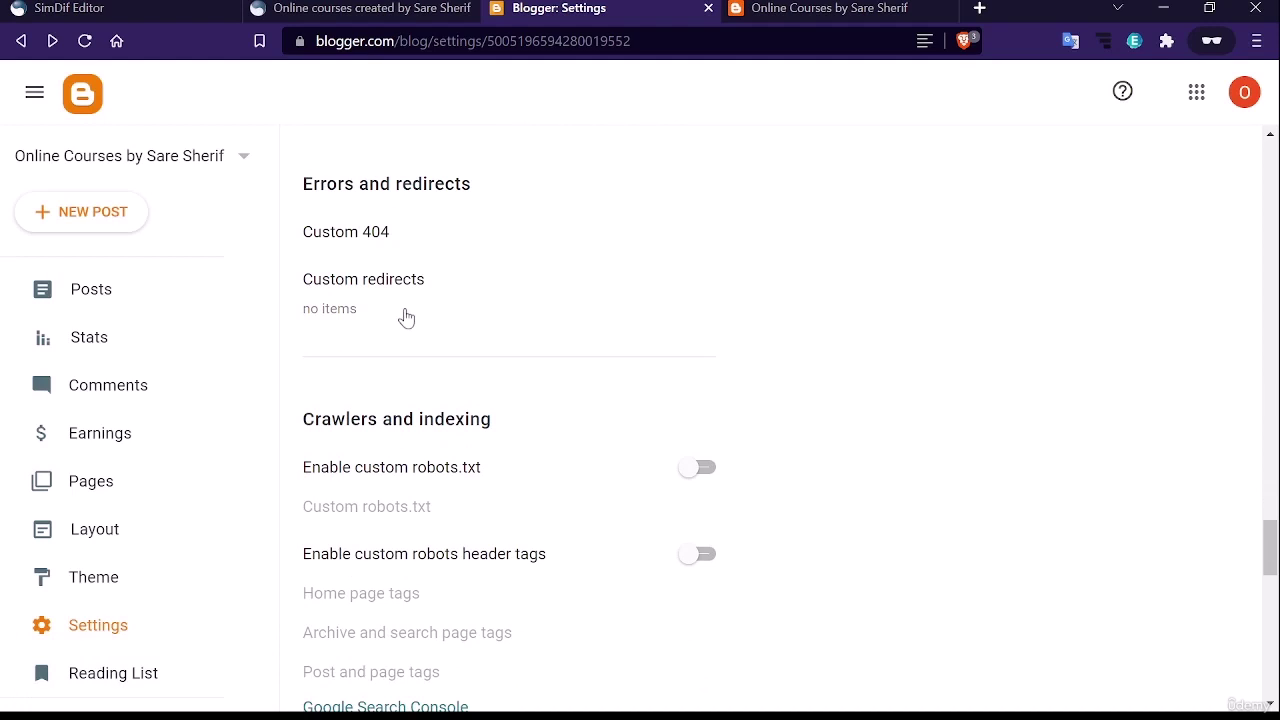
scroll(414, 290, "up", 1)
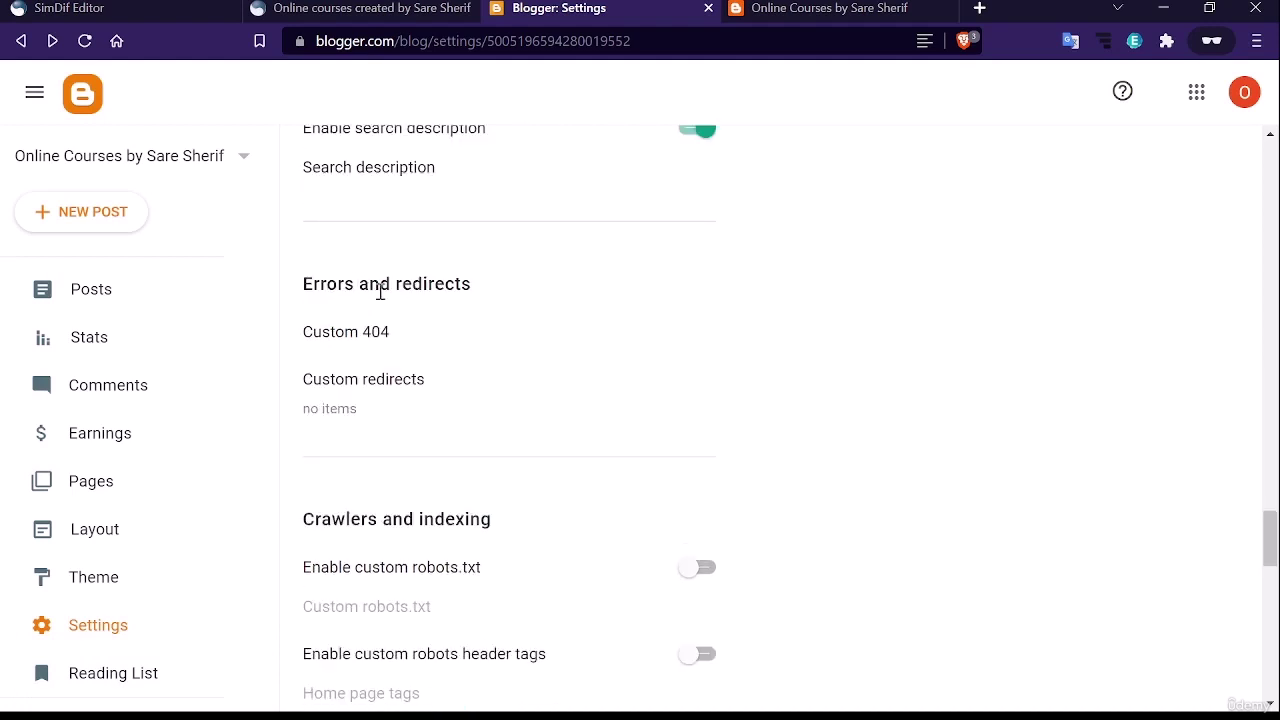
left_click(366, 334)
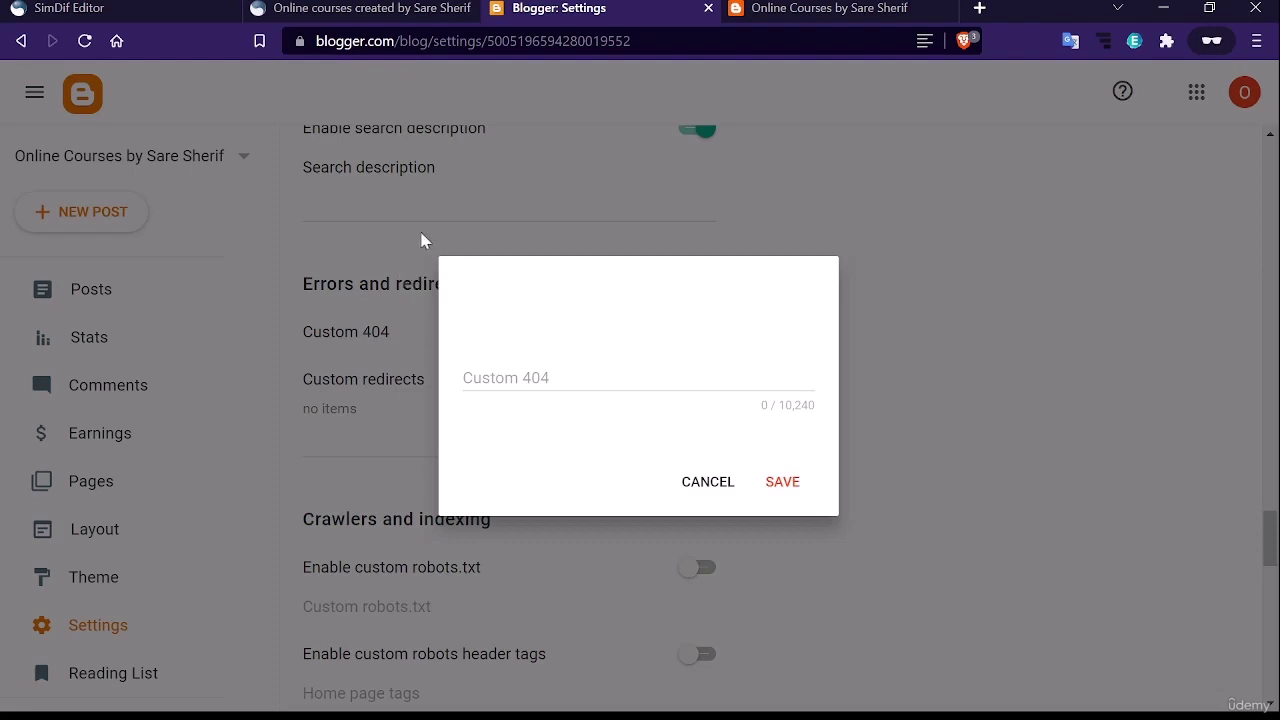
left_click(493, 378)
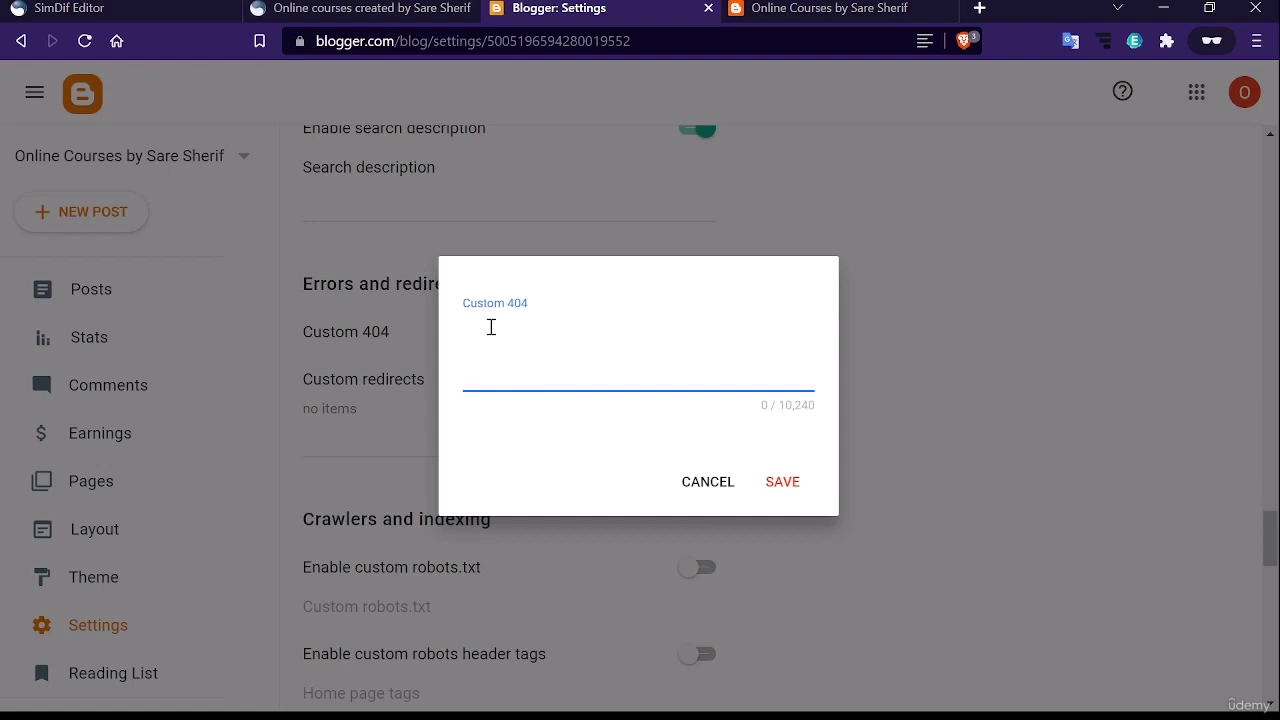
left_click(803, 6)
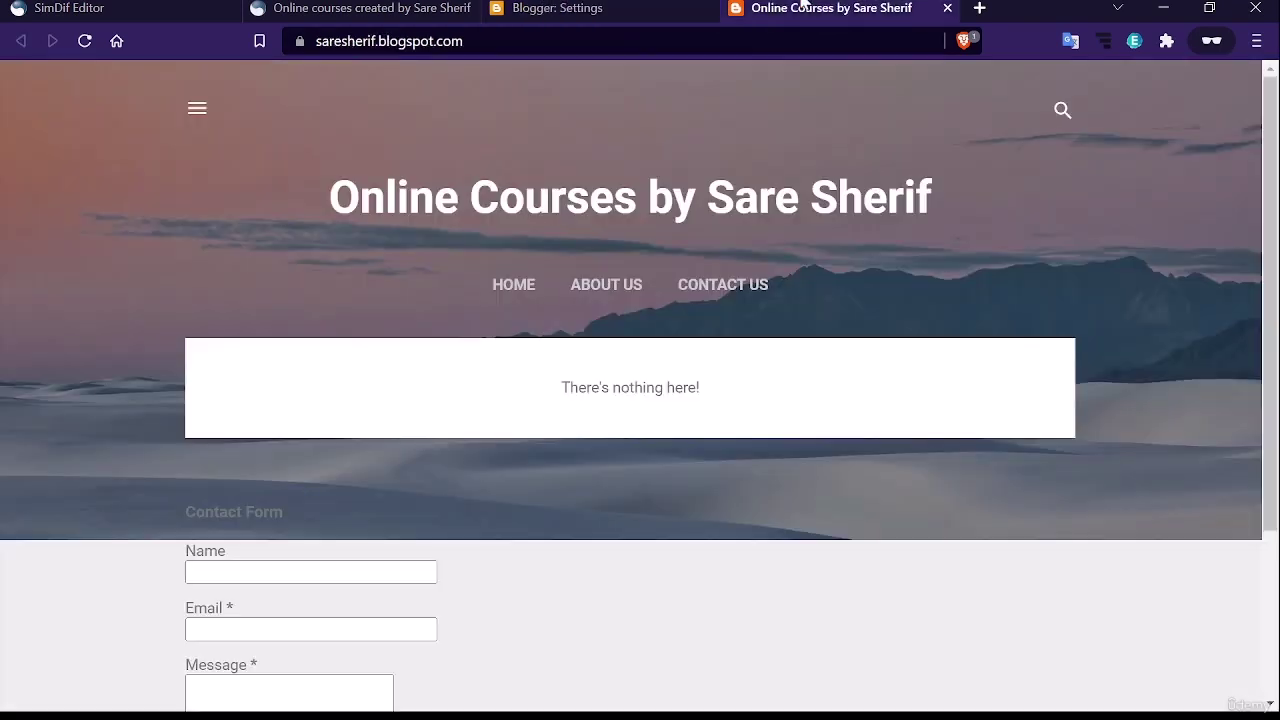
left_click(704, 36)
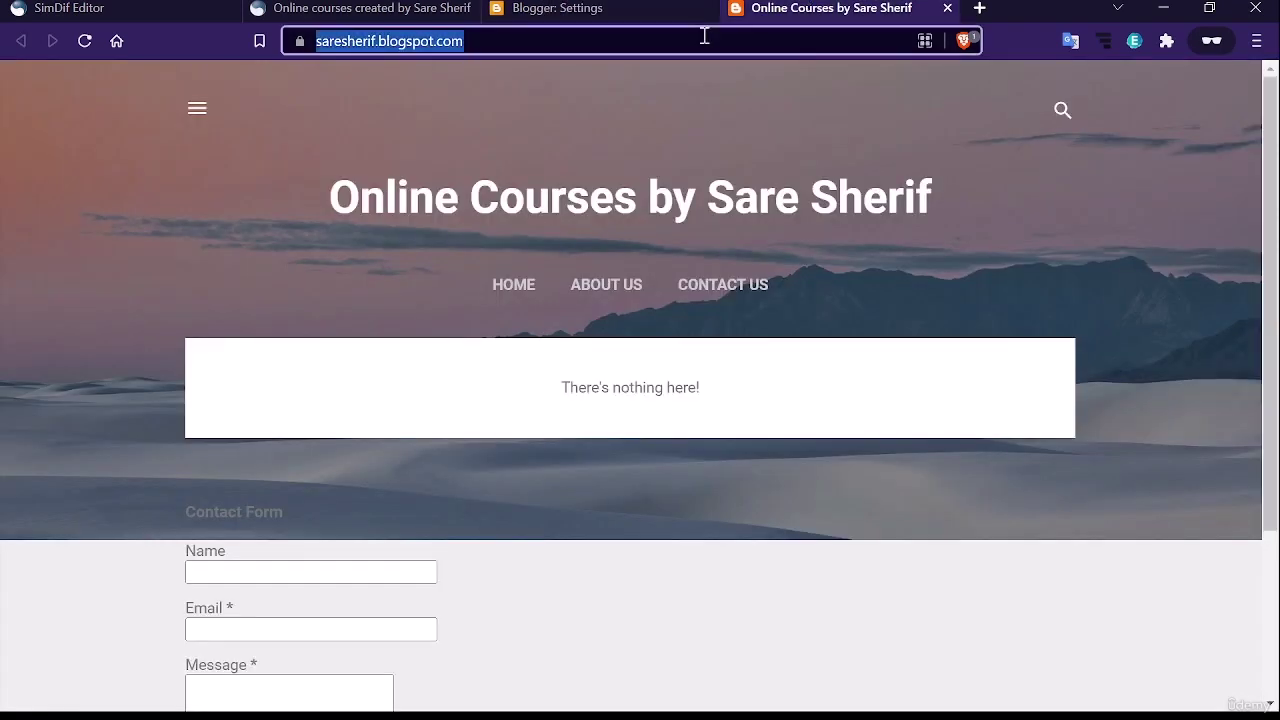
key("ctrl+x")
left_click(570, 12)
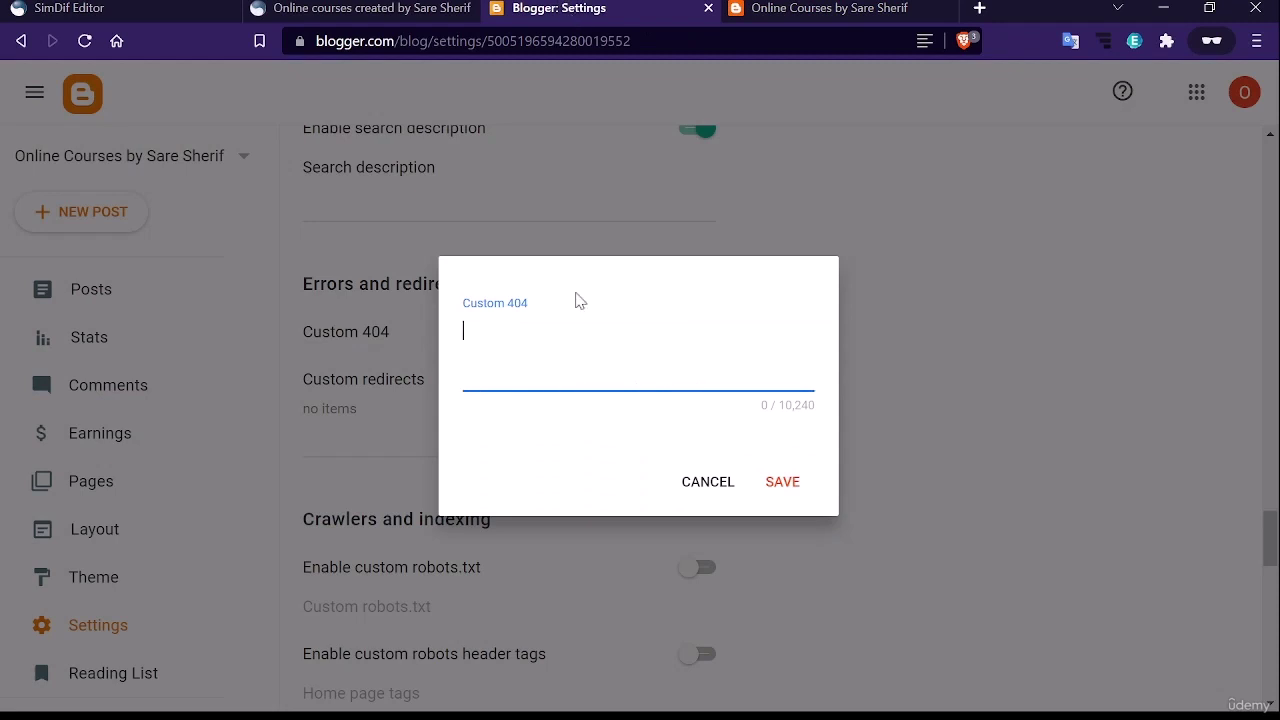
key("ctrl+v")
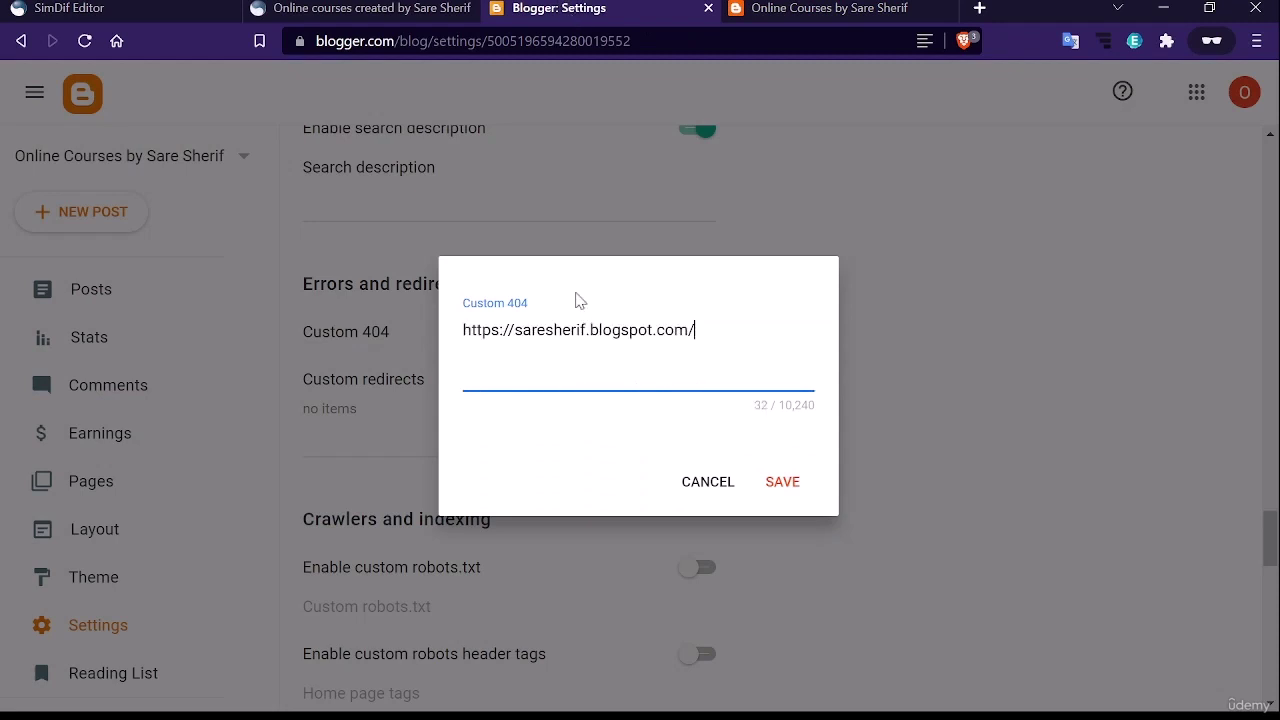
left_click(783, 482)
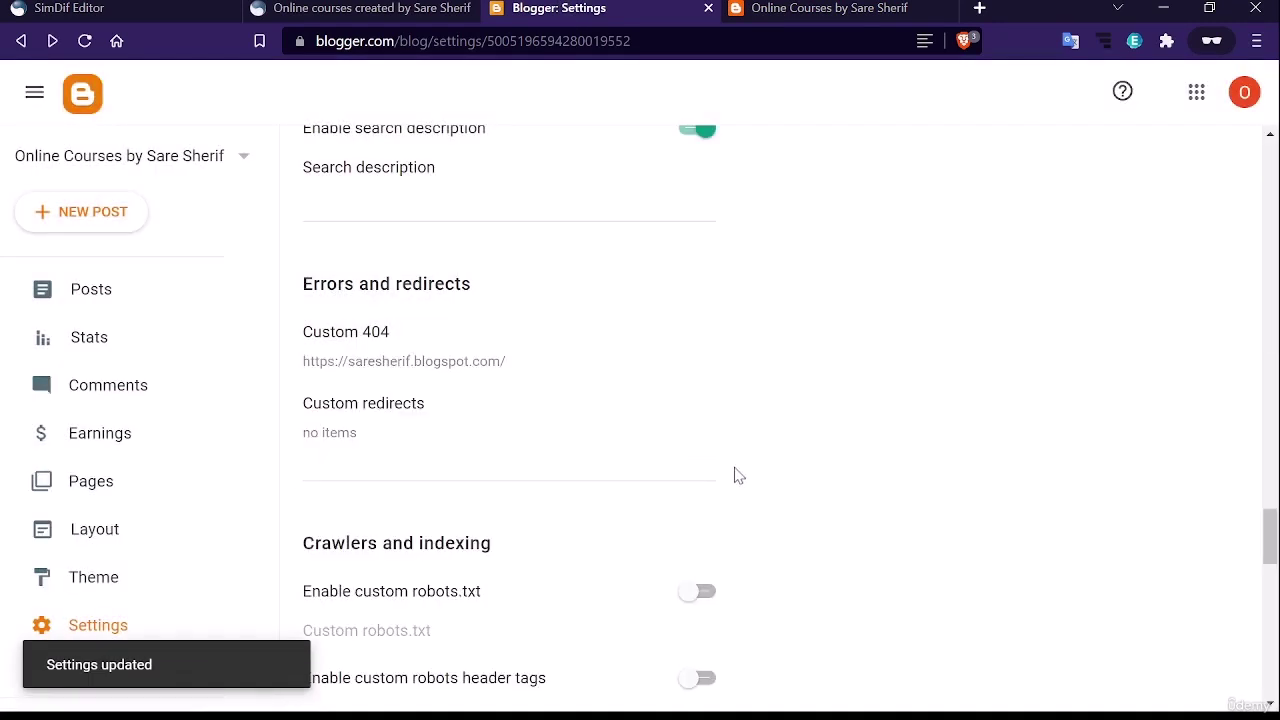
Inspect the Custom redirects setting and the From, To and Permanent fields of its new-redirect form, closing both without adding a redirect
left_click(344, 418)
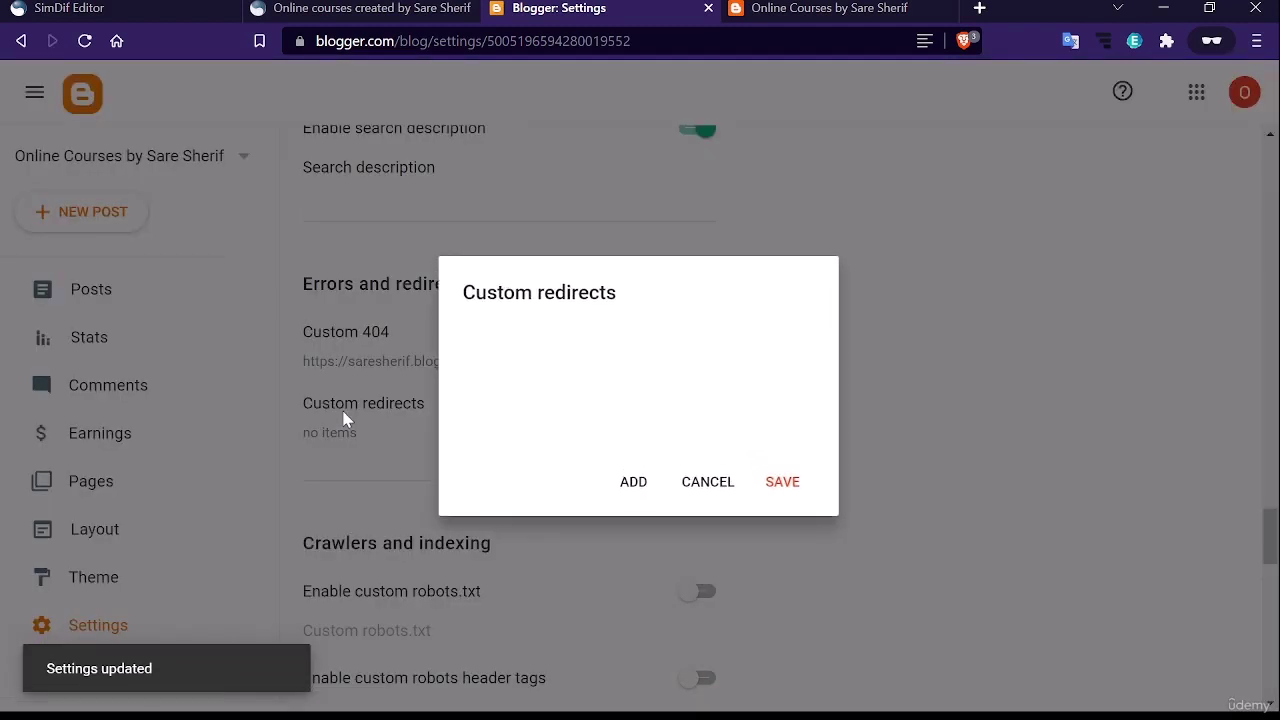
left_click(692, 484)
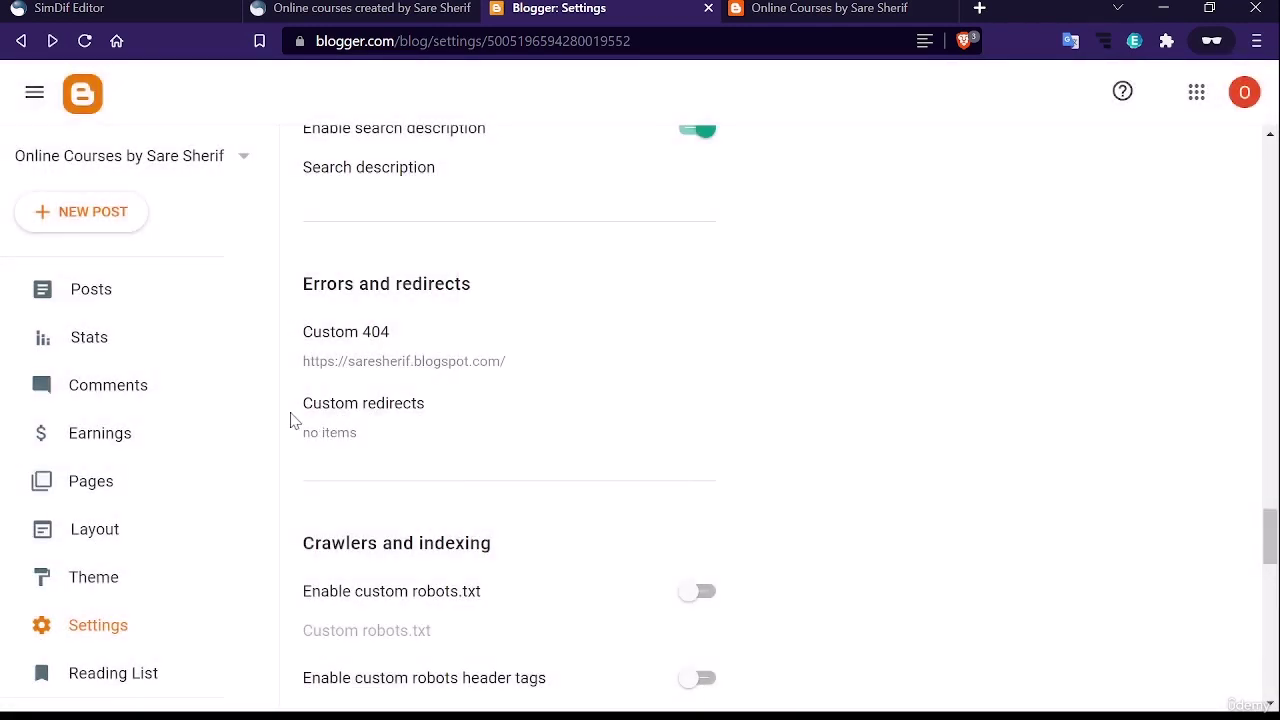
left_click(328, 432)
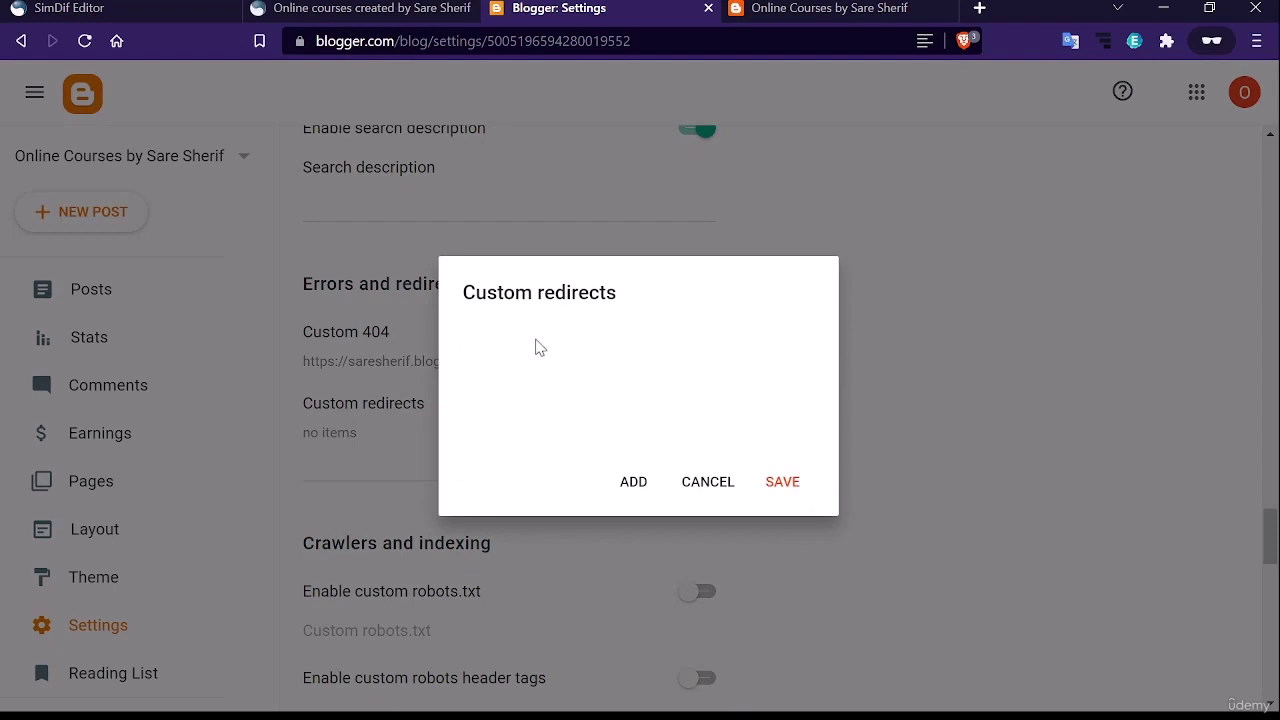
left_click(633, 481)
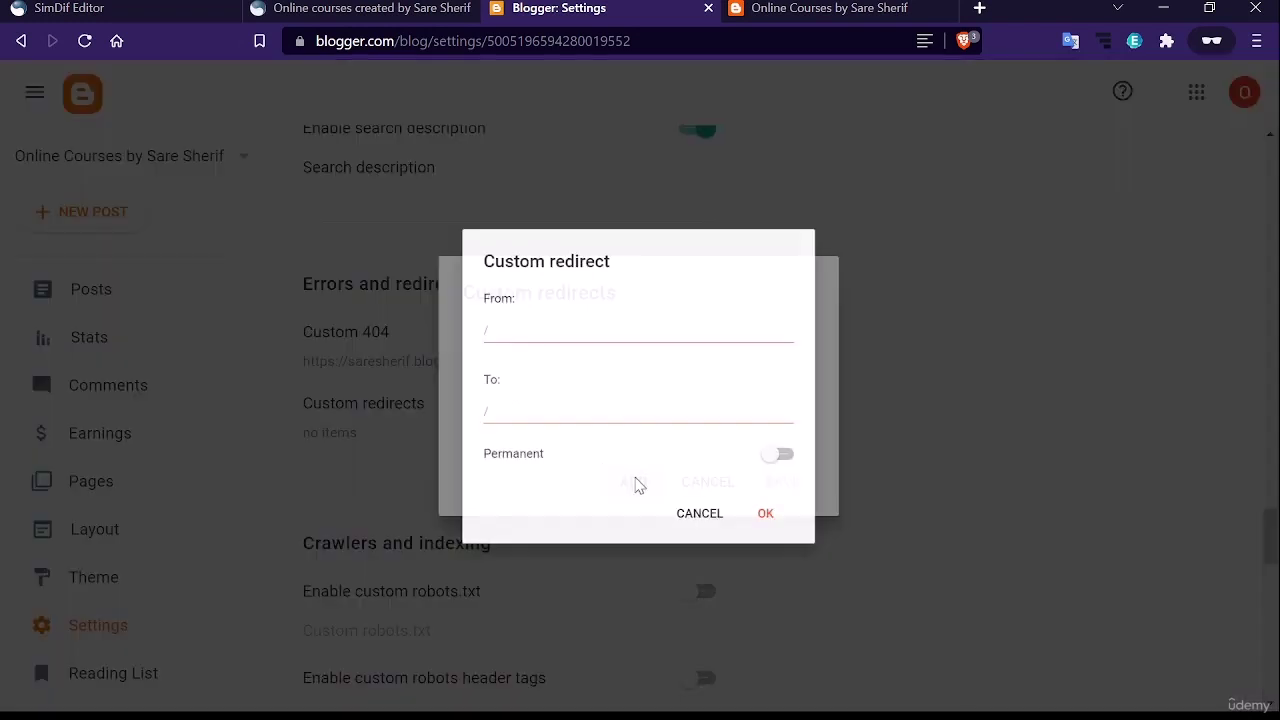
left_click(507, 318)
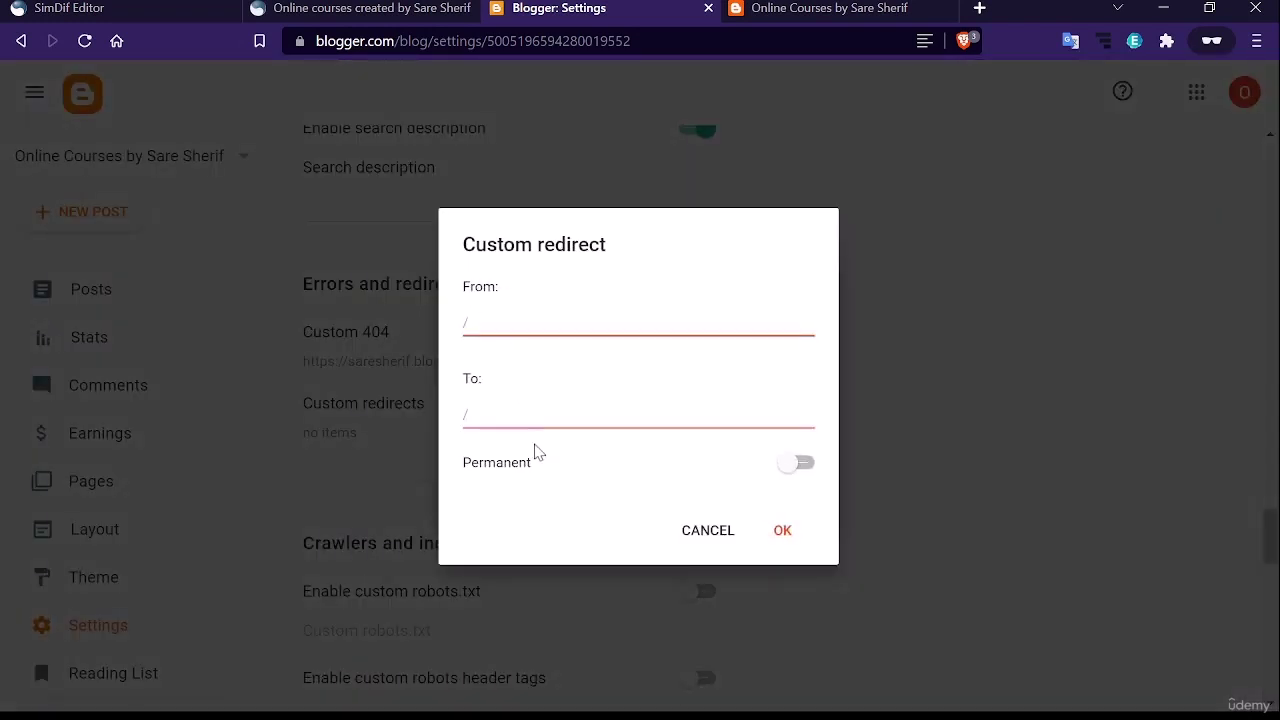
left_click(493, 326)
left_click(484, 418)
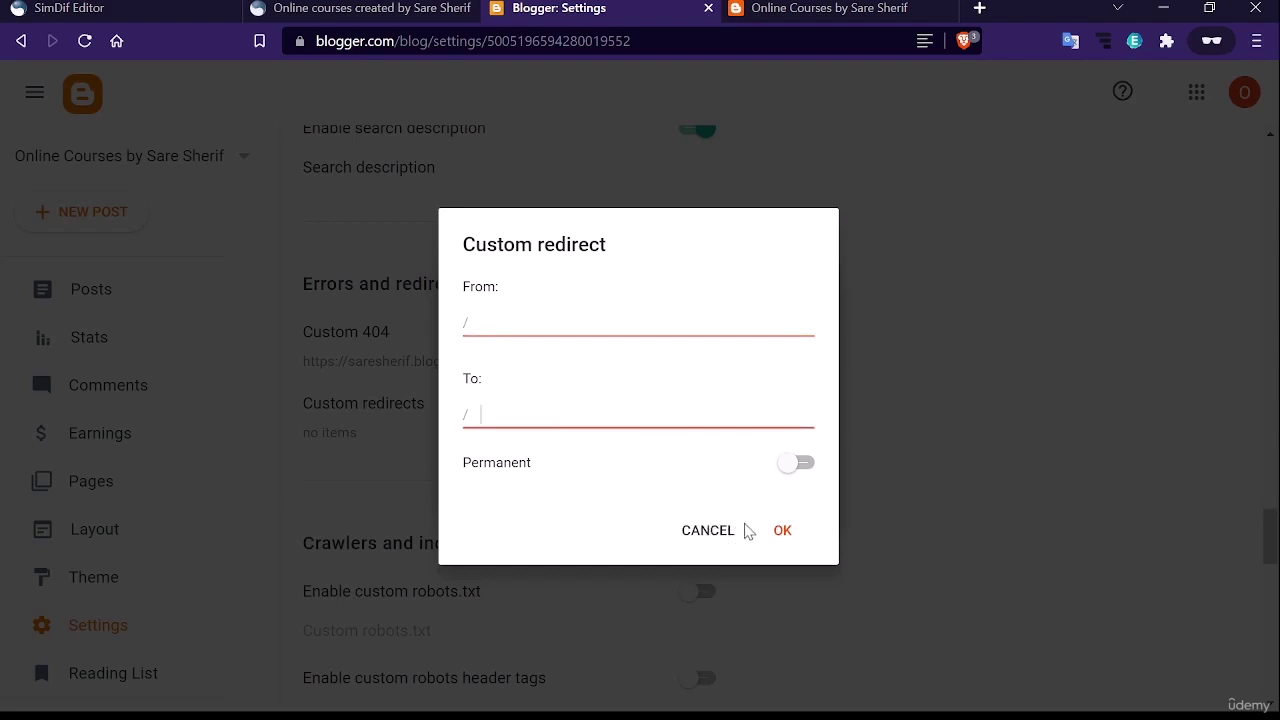
left_click(709, 537)
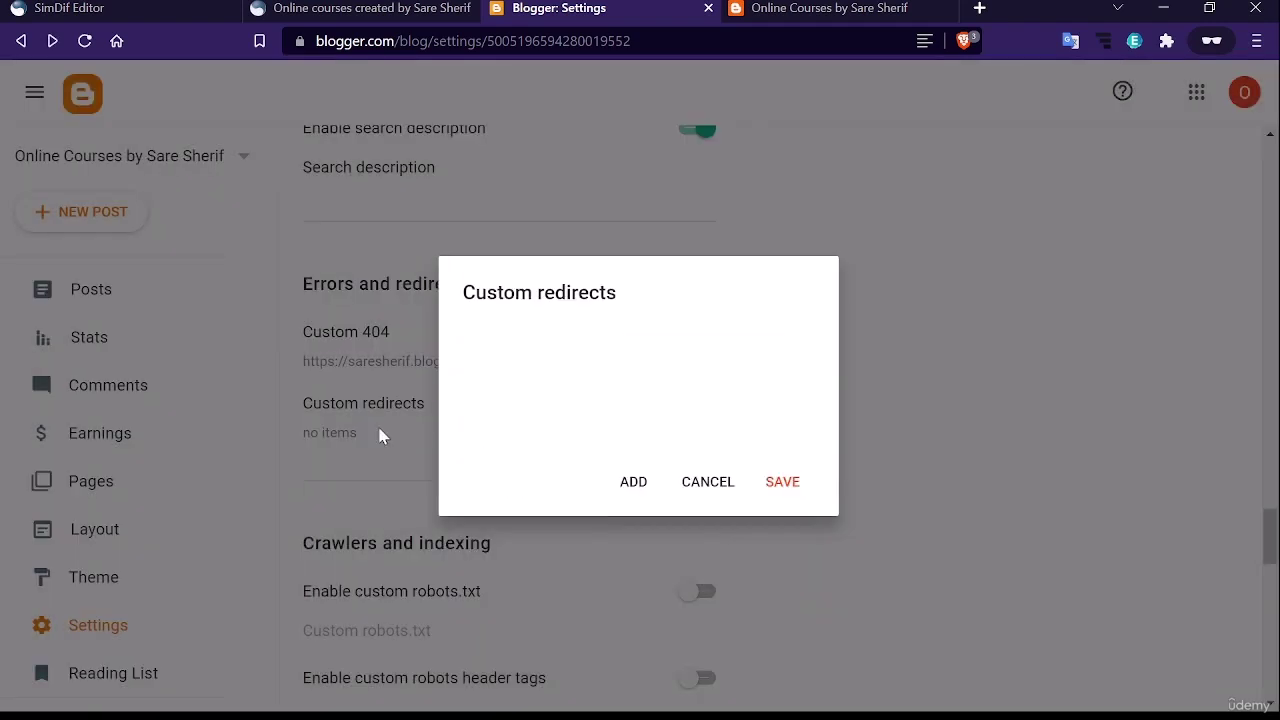
left_click(724, 488)
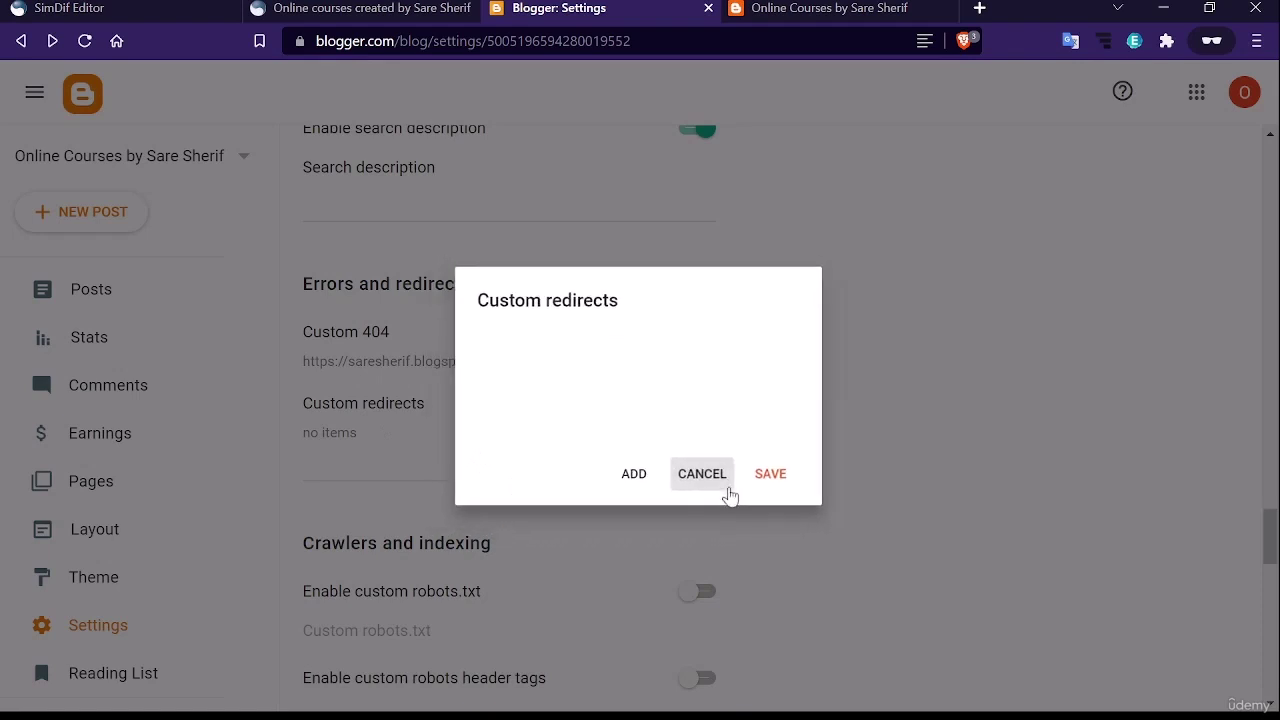
Clear the home page address from the Custom 404 setting under Errors and redirects and save it
left_click(452, 362)
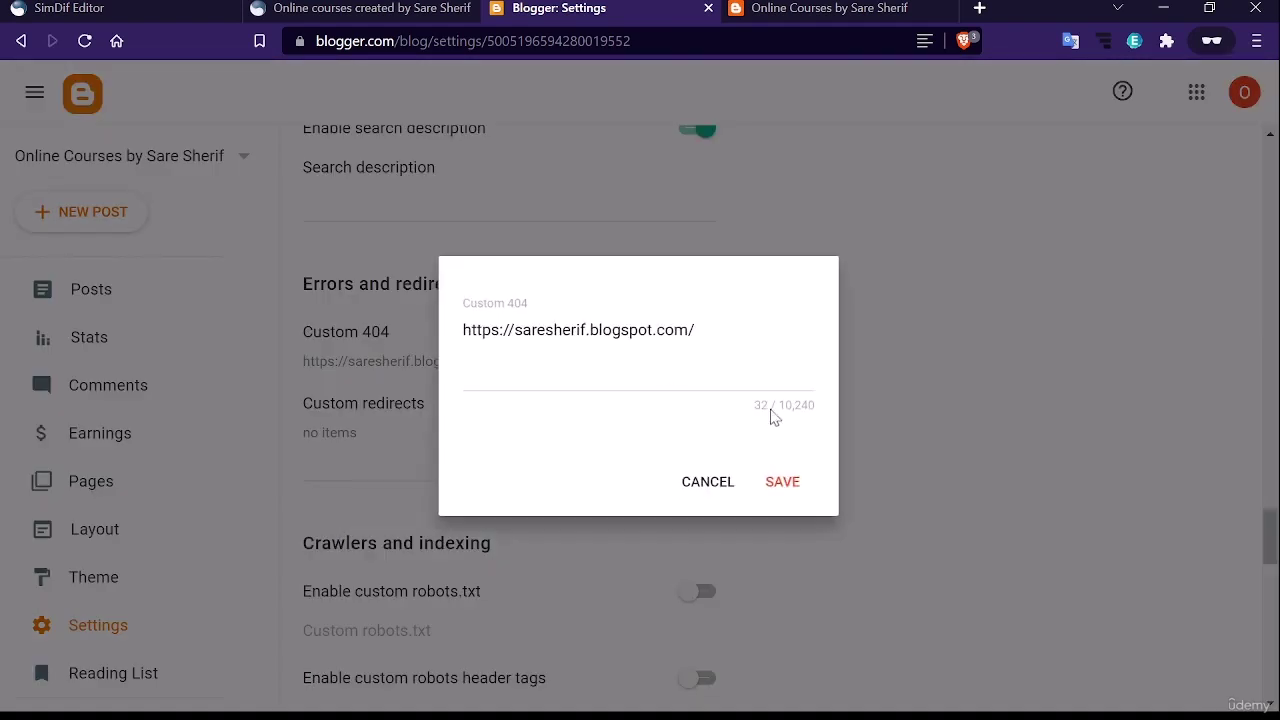
left_click_drag(702, 318, 462, 340)
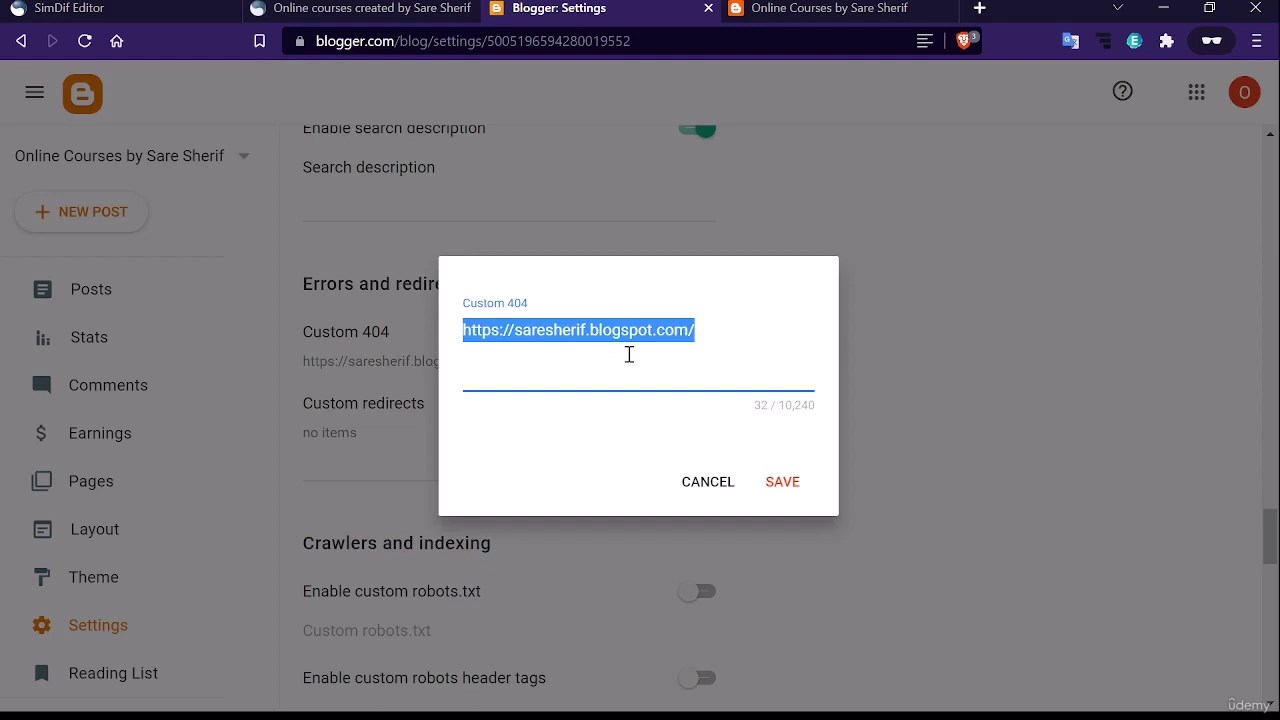
key("BackSpace")
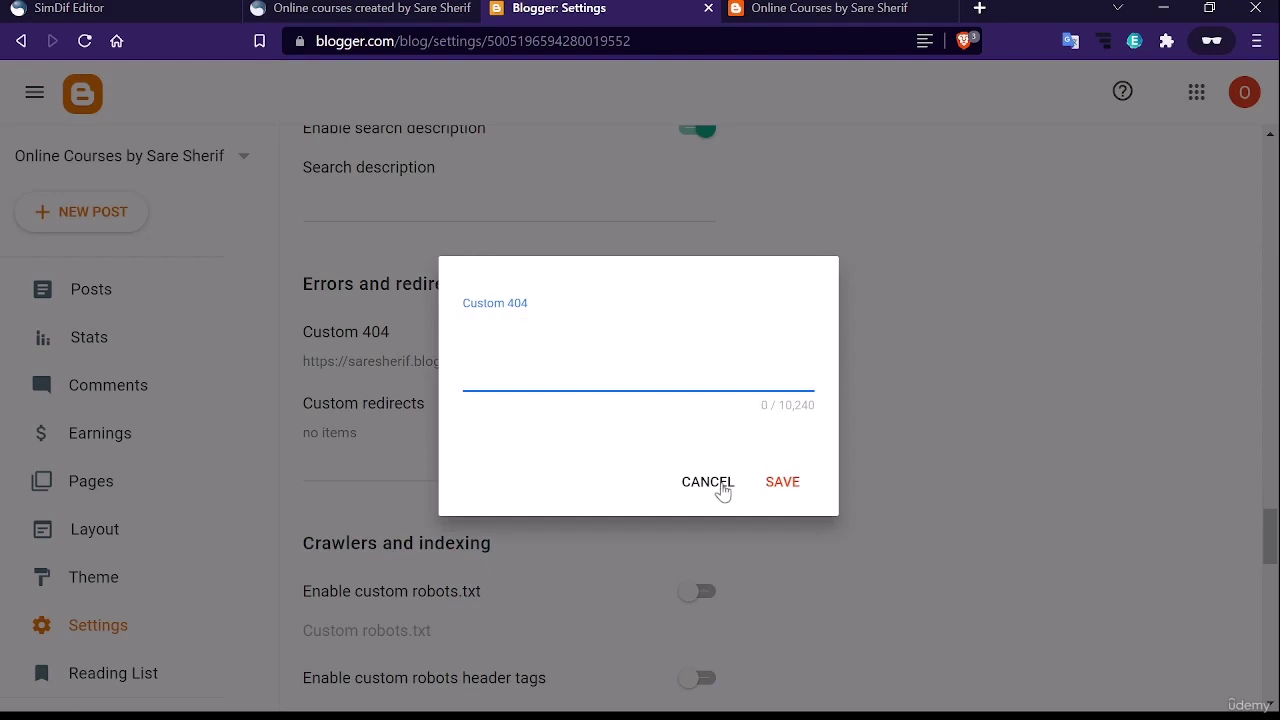
left_click(777, 486)
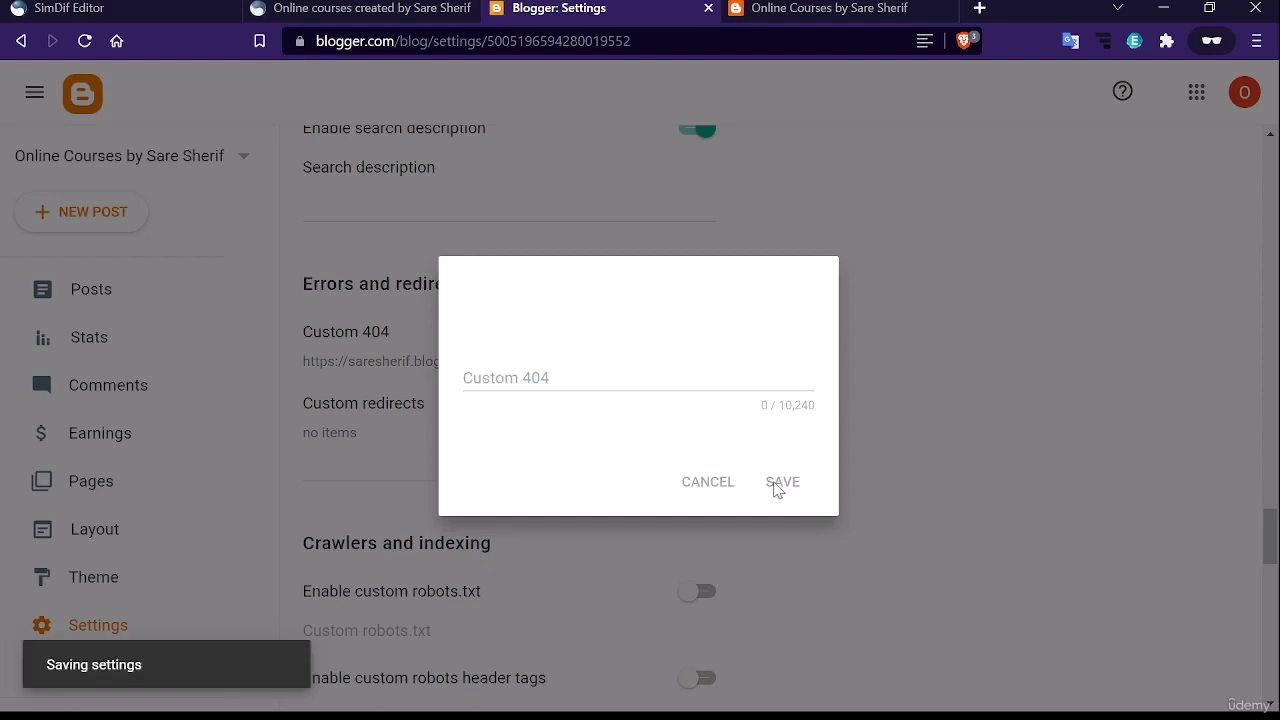
Review the Crawlers and indexing options, open the Google Search Console link, and return to the Blogger settings
scroll(623, 432, "down", 1)
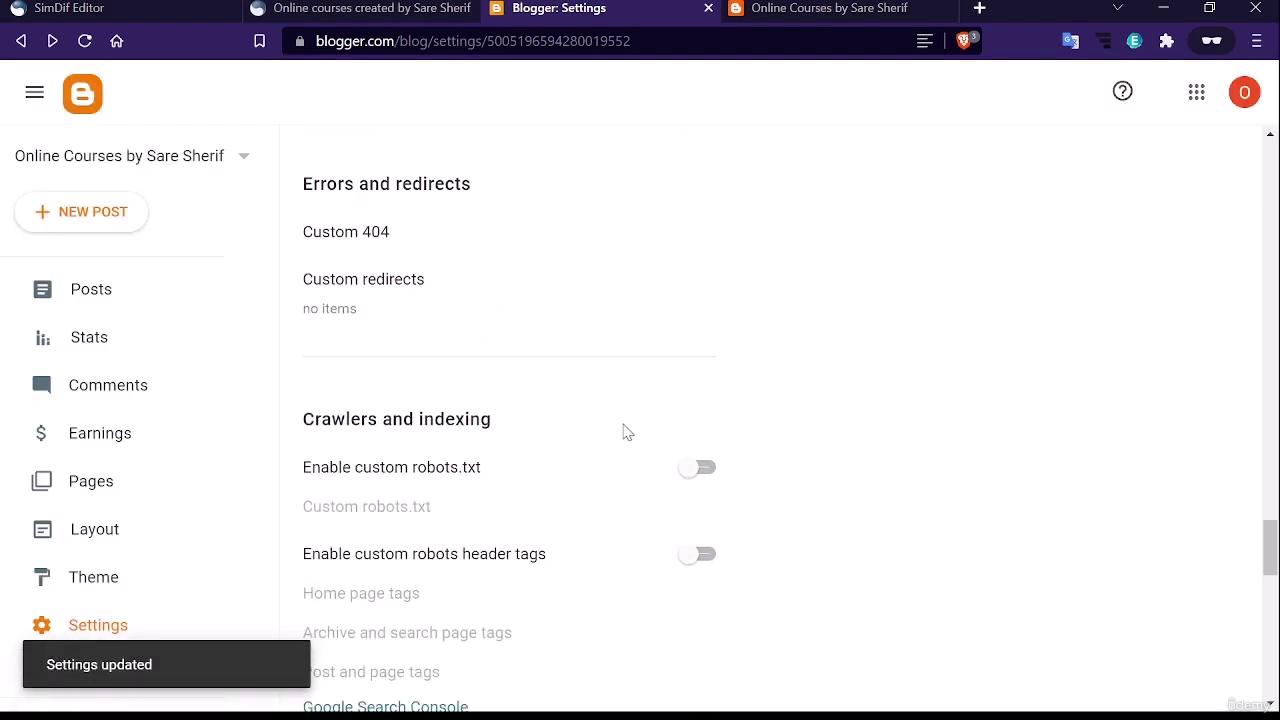
scroll(486, 322, "down", 1)
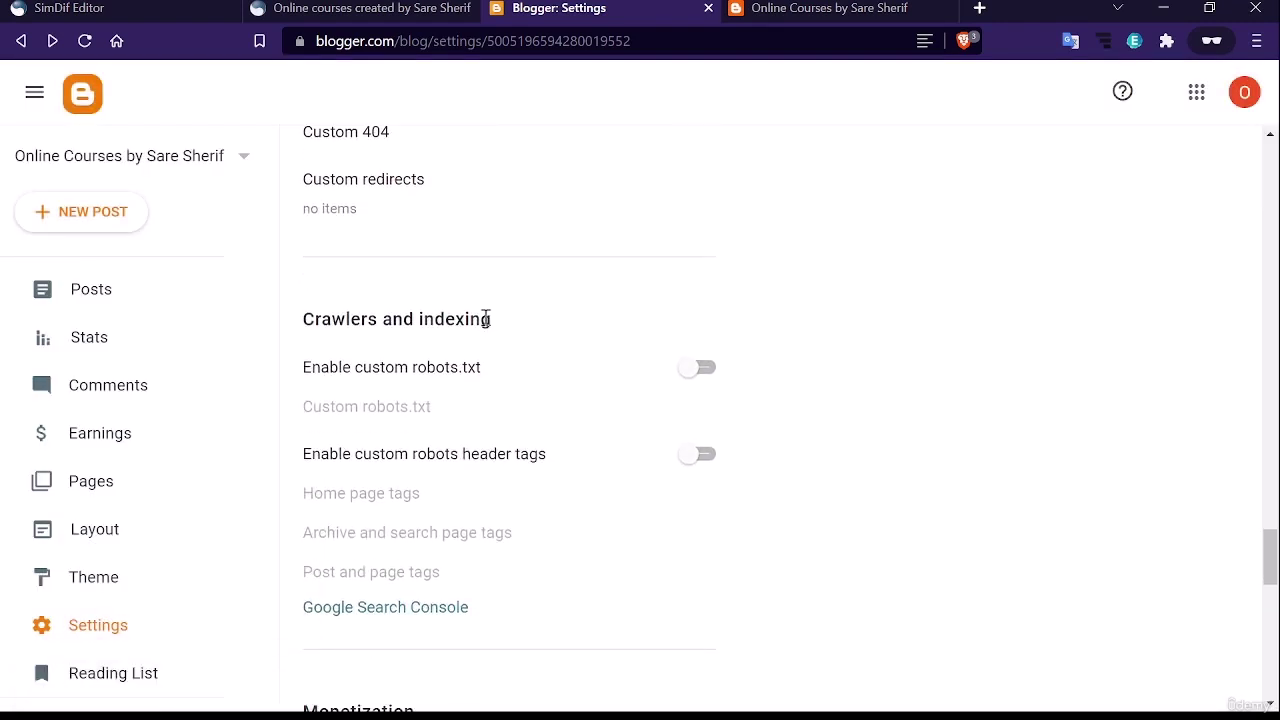
scroll(483, 321, "down", 2)
scroll(443, 220, "up", 1)
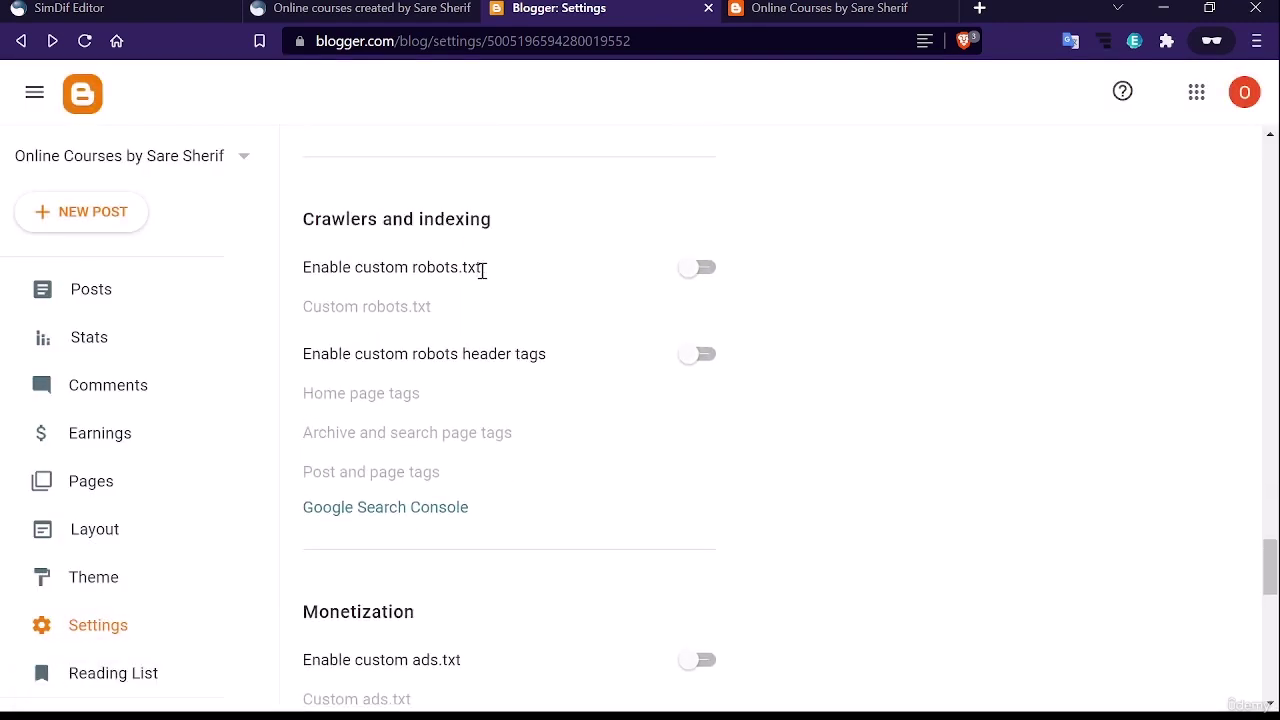
scroll(500, 345, "down", 1)
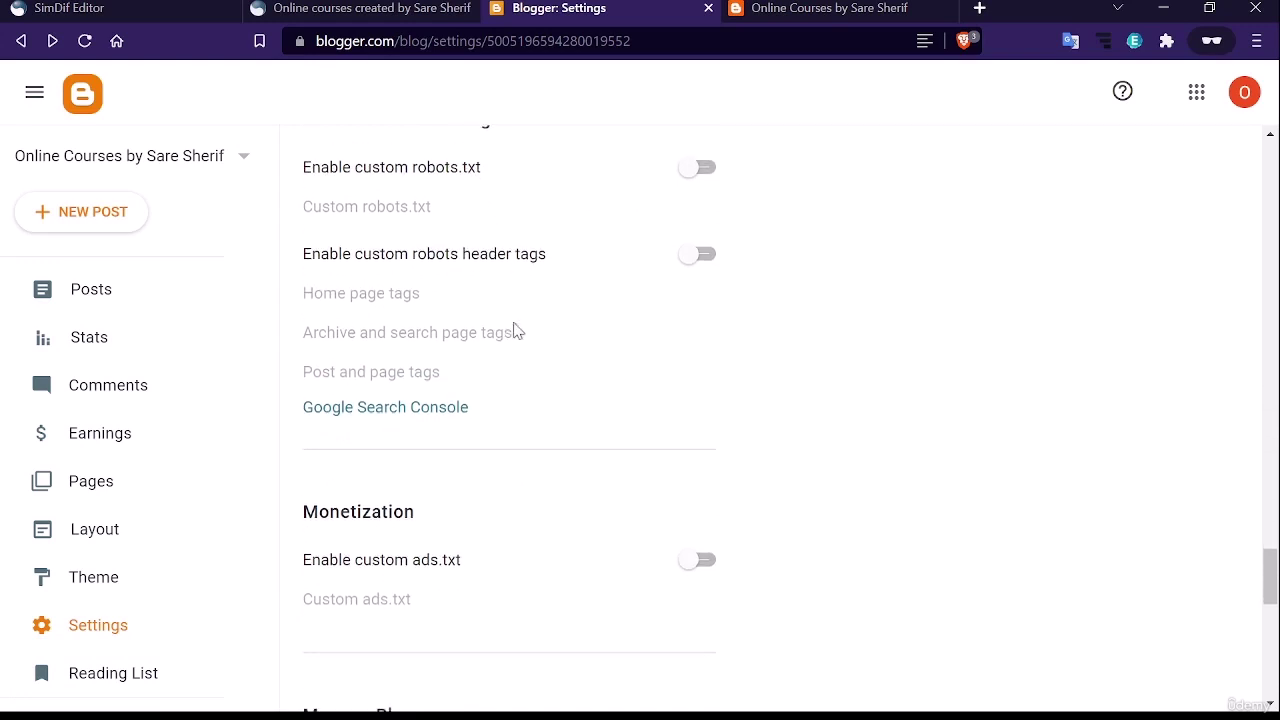
scroll(451, 317, "down", 1)
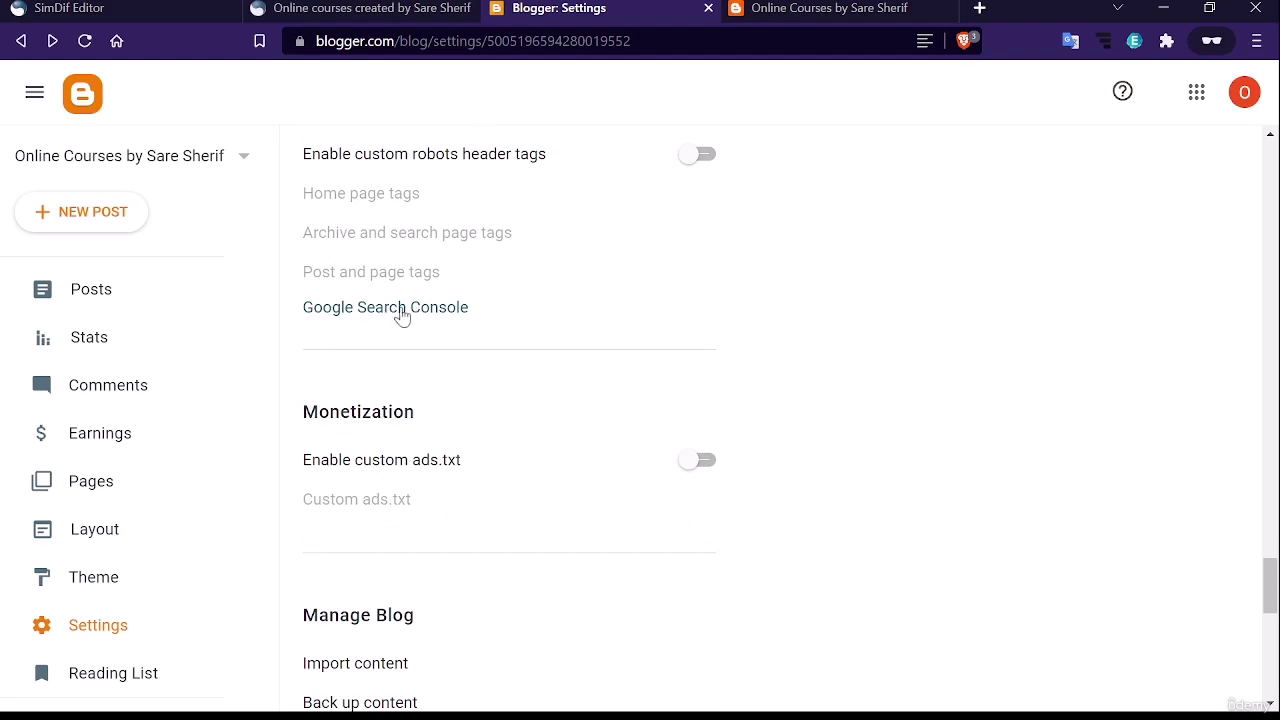
left_click(402, 308)
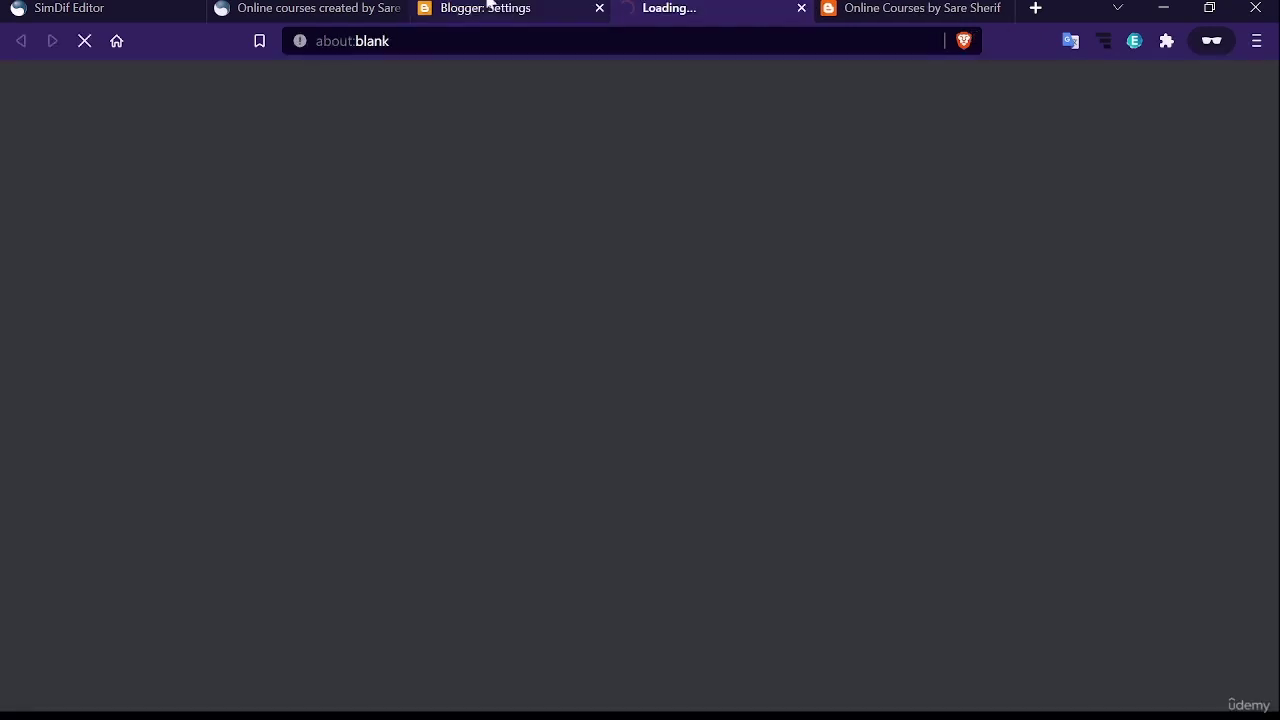
left_click(489, 7)
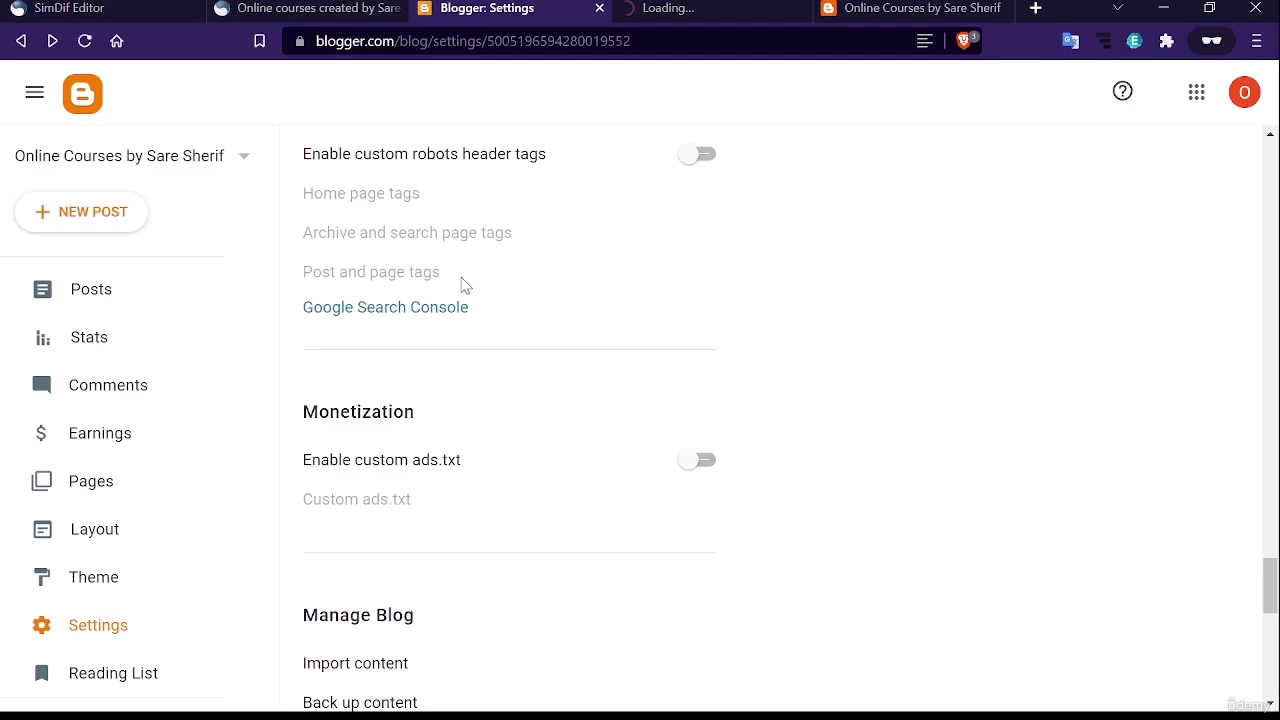
Look over the Monetization, Manage Blog, Site feed and General sections, and return to the Publishing and Privacy settings
scroll(618, 279, "down", 2)
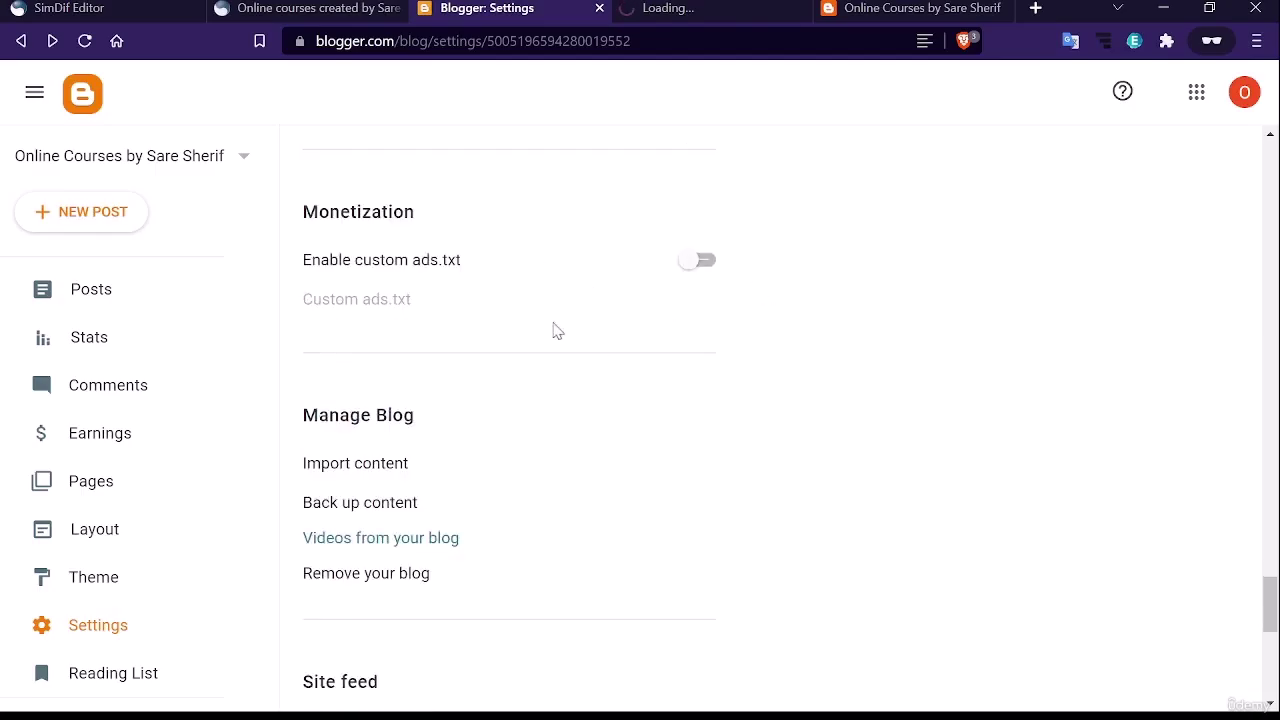
scroll(554, 331, "down", 3)
scroll(553, 326, "down", 4)
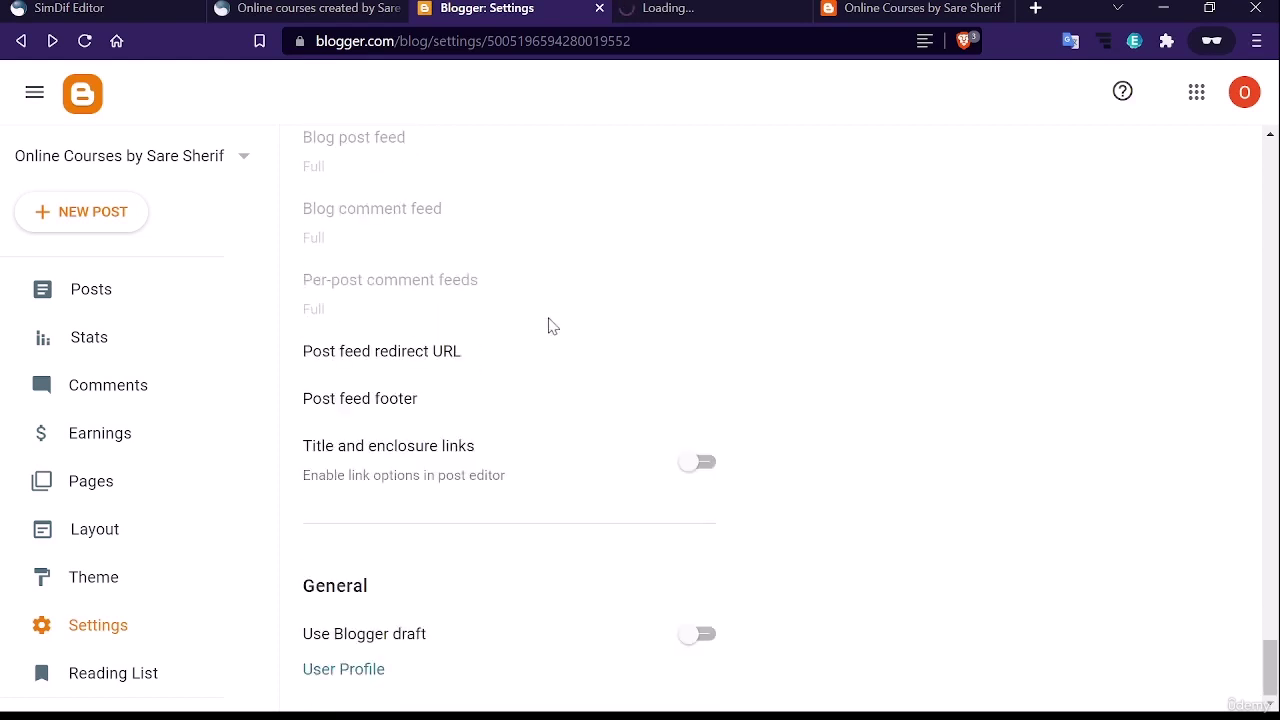
scroll(553, 326, "up", 14)
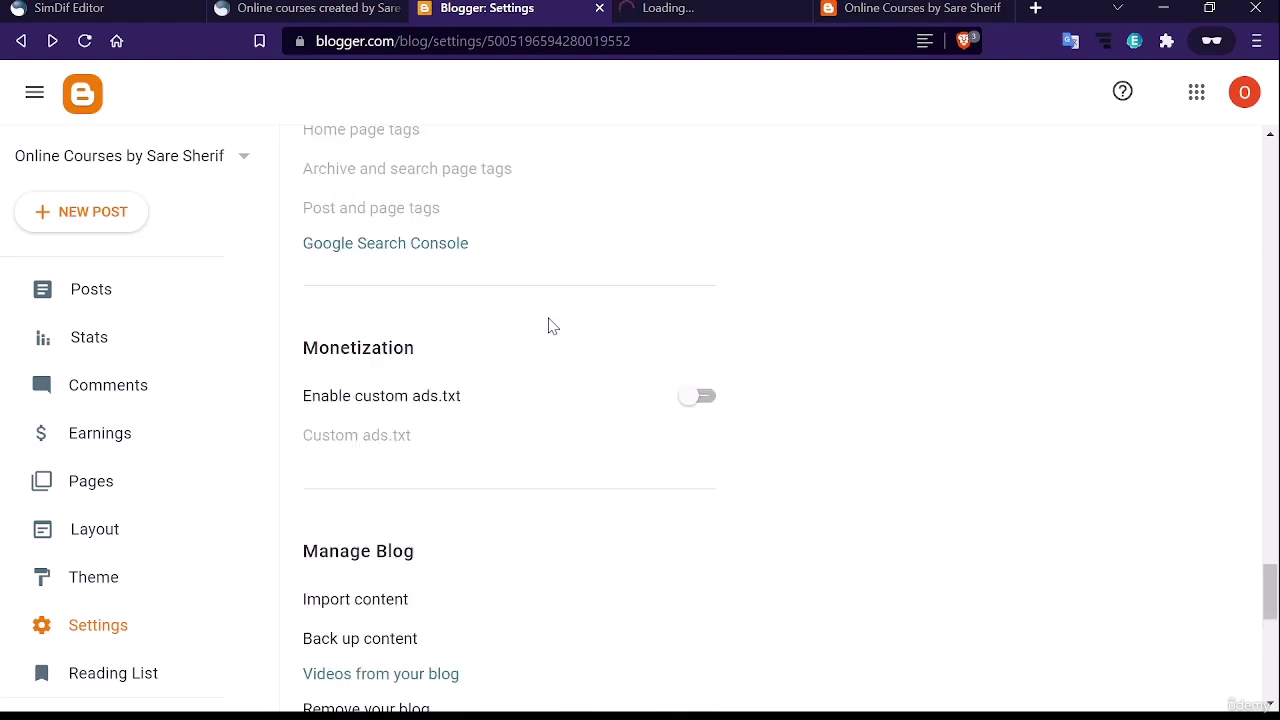
scroll(553, 326, "up", 5)
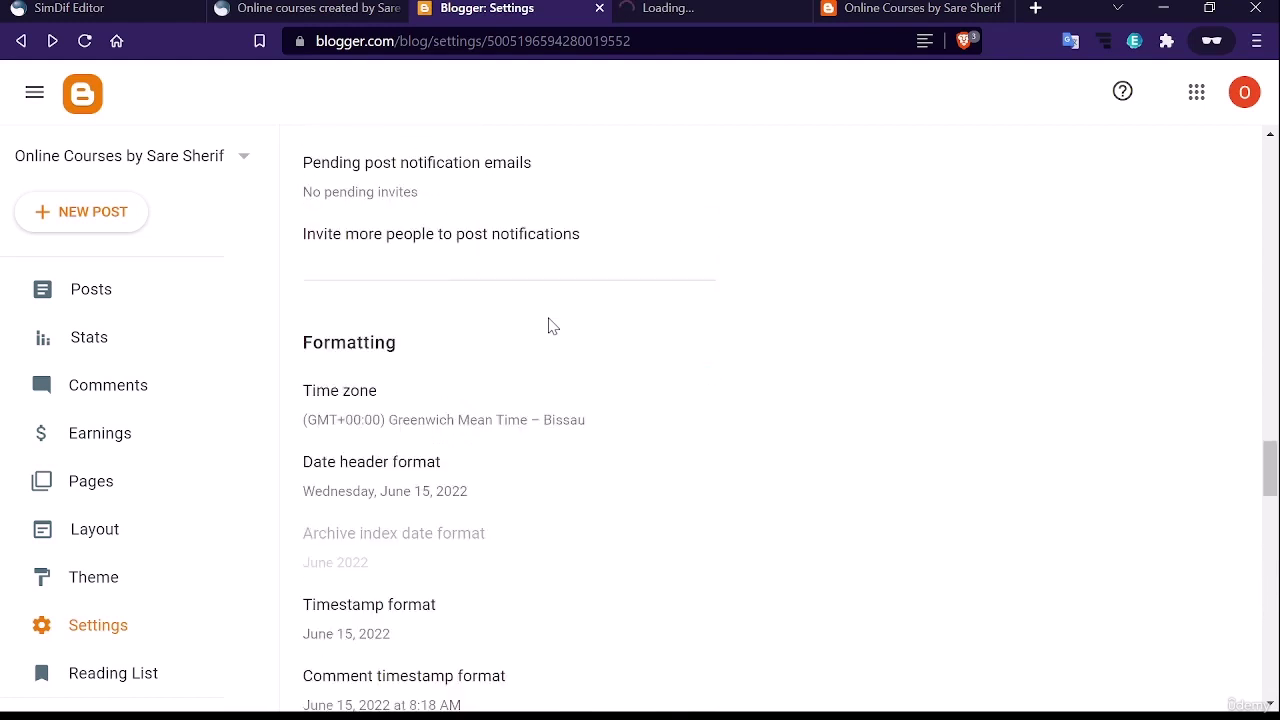
scroll(553, 326, "up", 15)
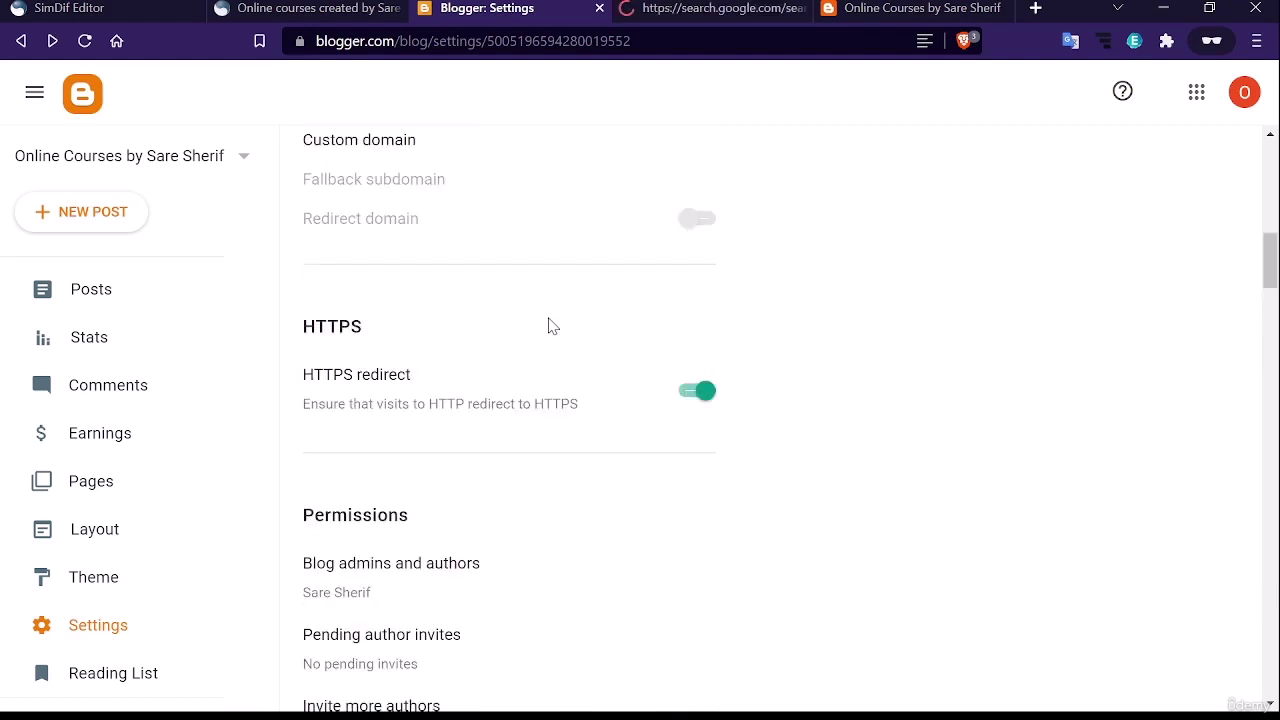
scroll(553, 326, "up", 4)
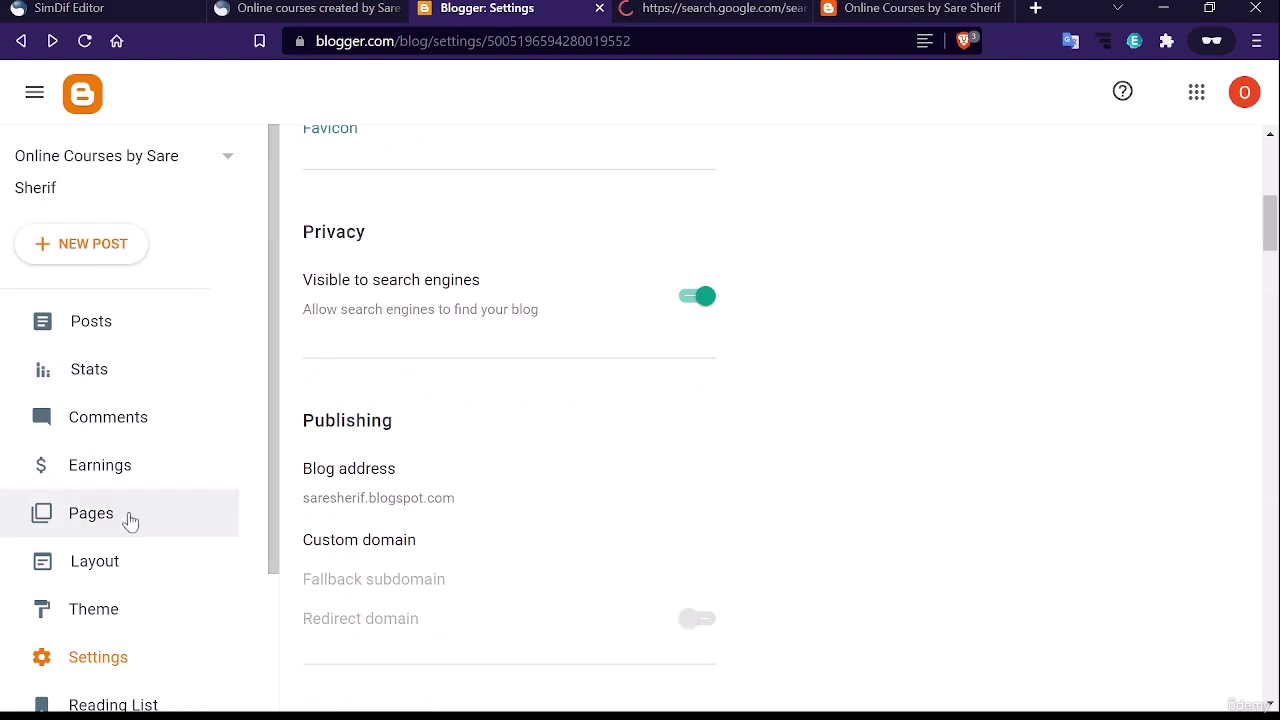
Reload the published blog's home page, examine its description and contact form, and close the blog and Search Console pages
left_click(130, 516)
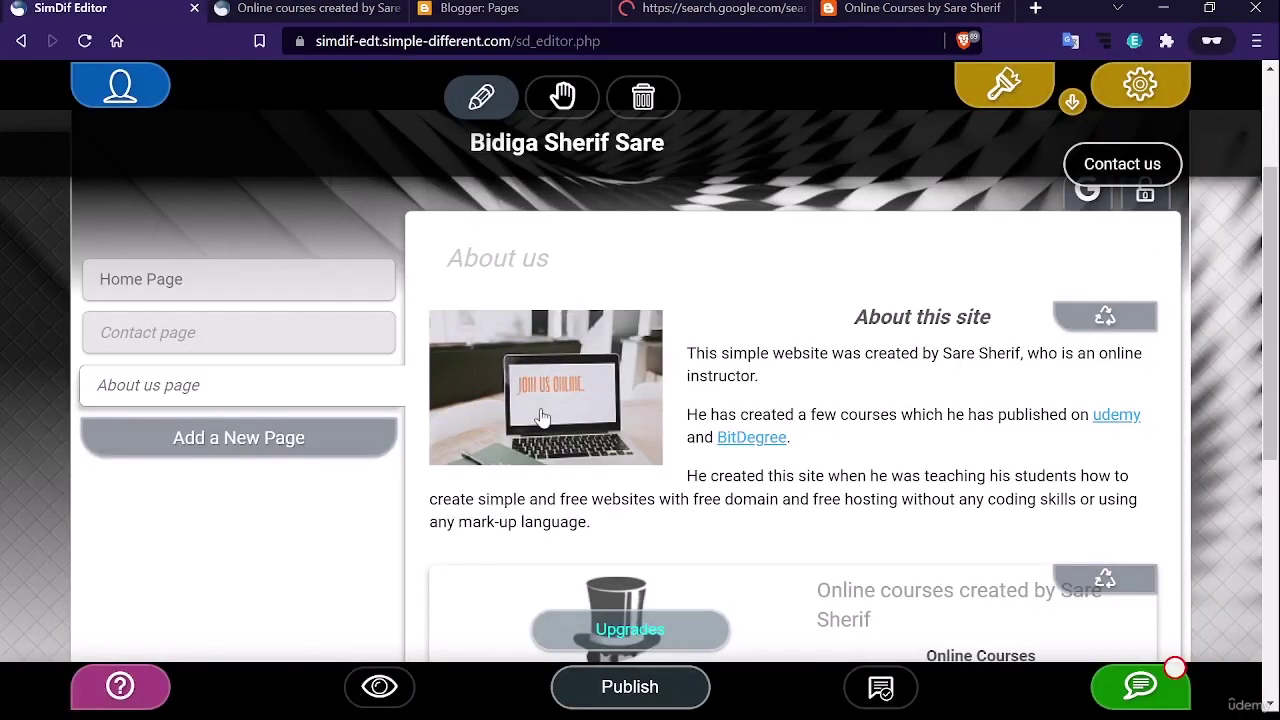
left_click(481, 10)
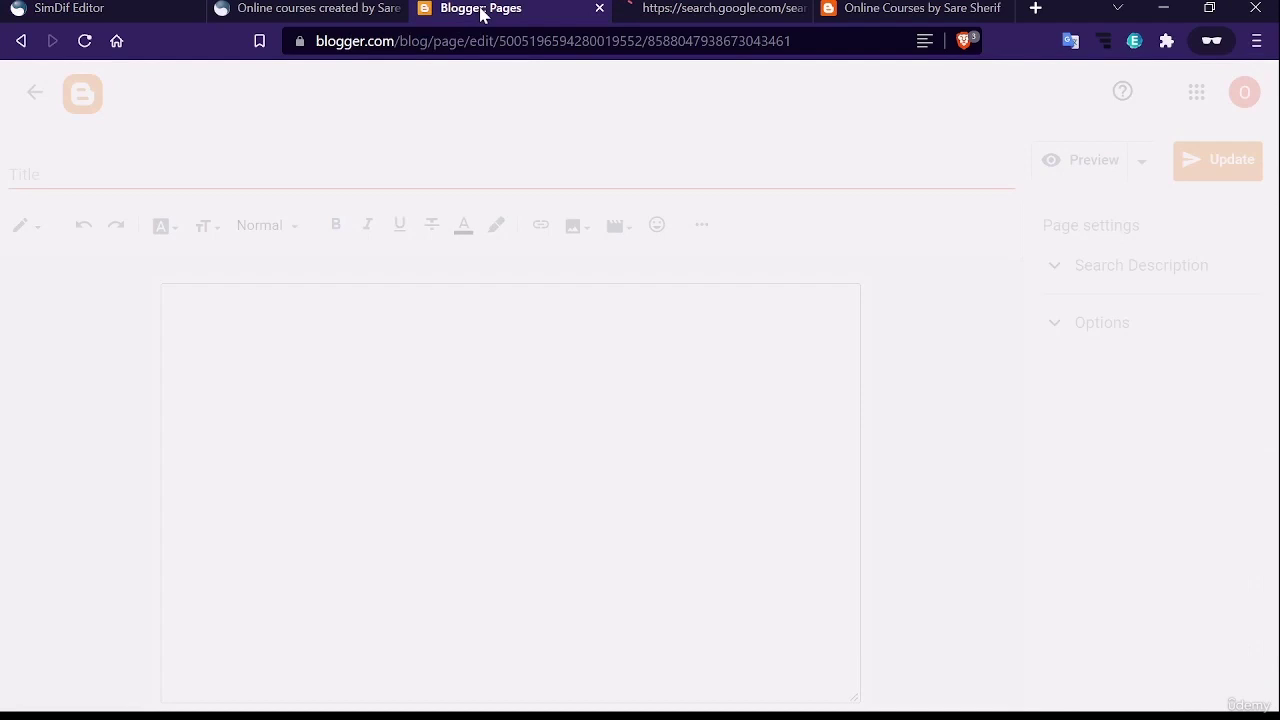
left_click(905, 8)
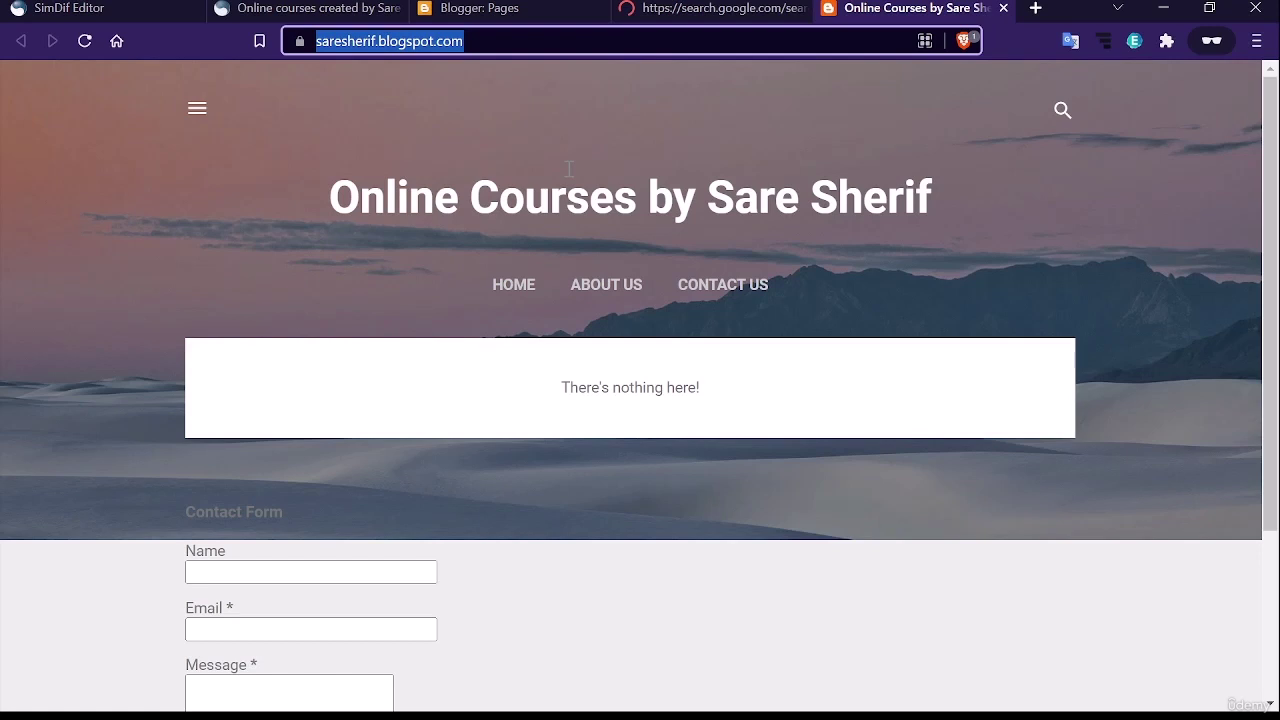
key("Return")
left_click_drag(191, 246, 897, 283)
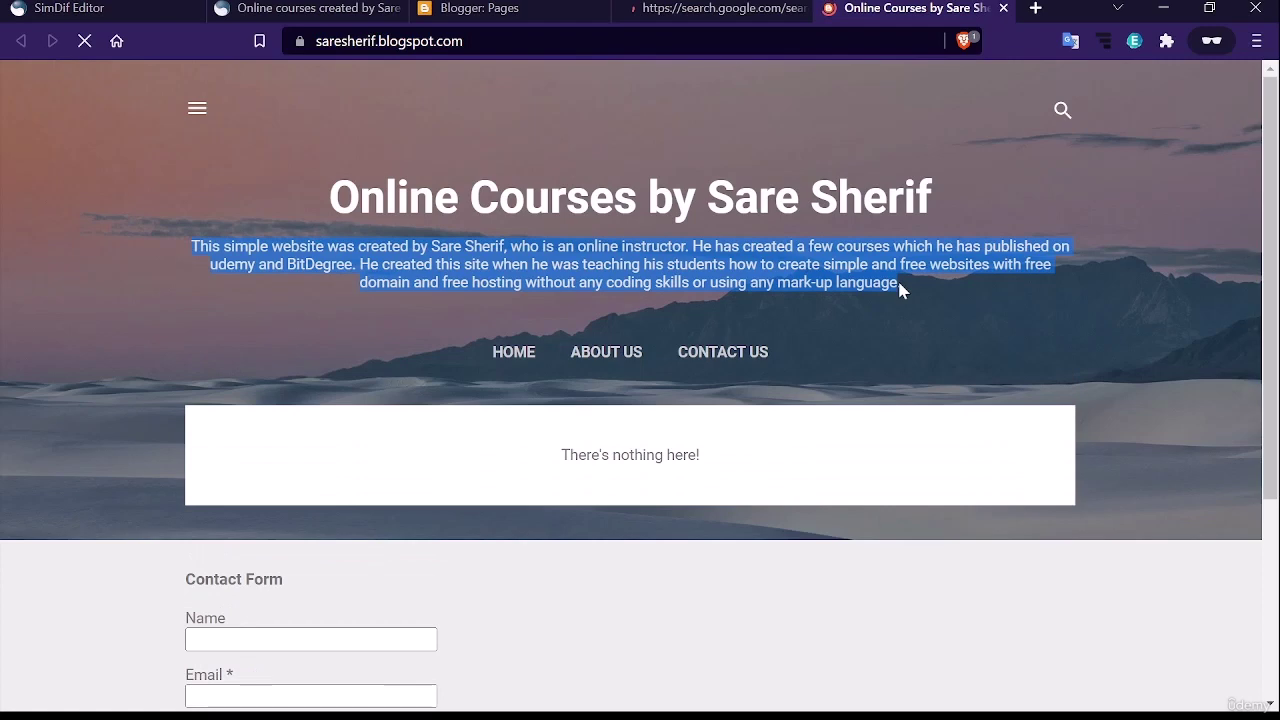
scroll(766, 531, "down", 2)
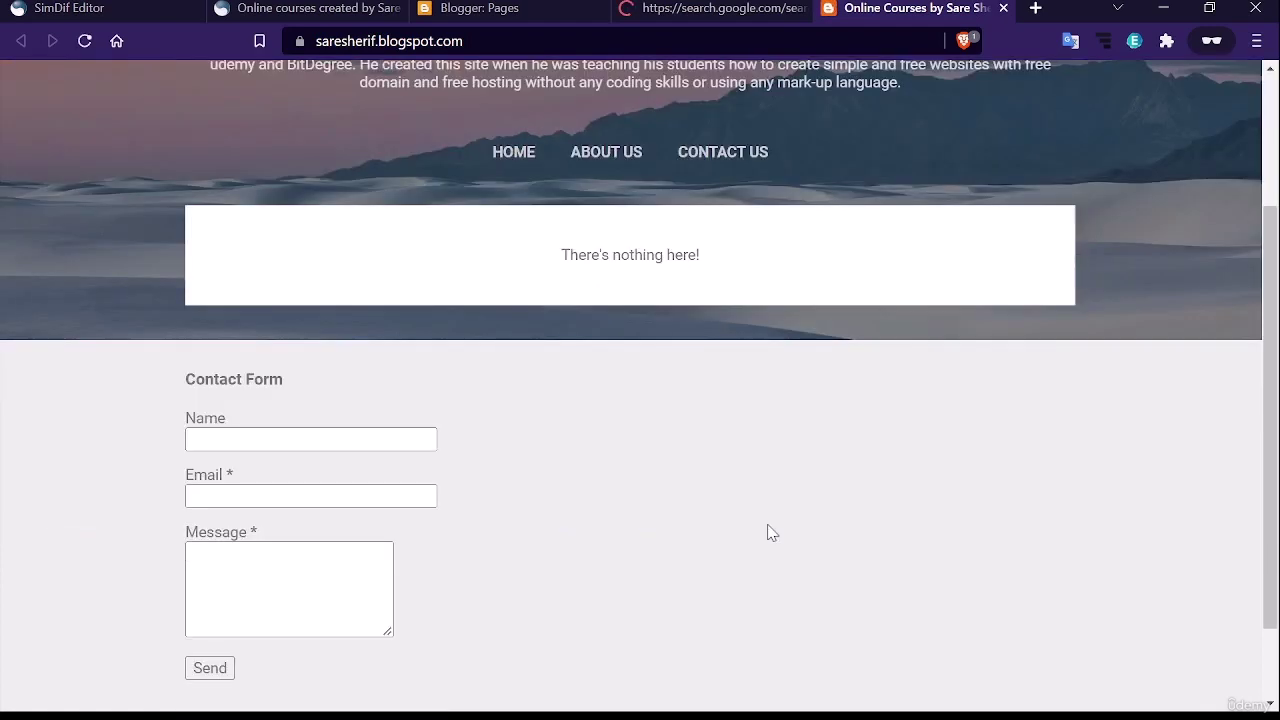
scroll(771, 532, "down", 1)
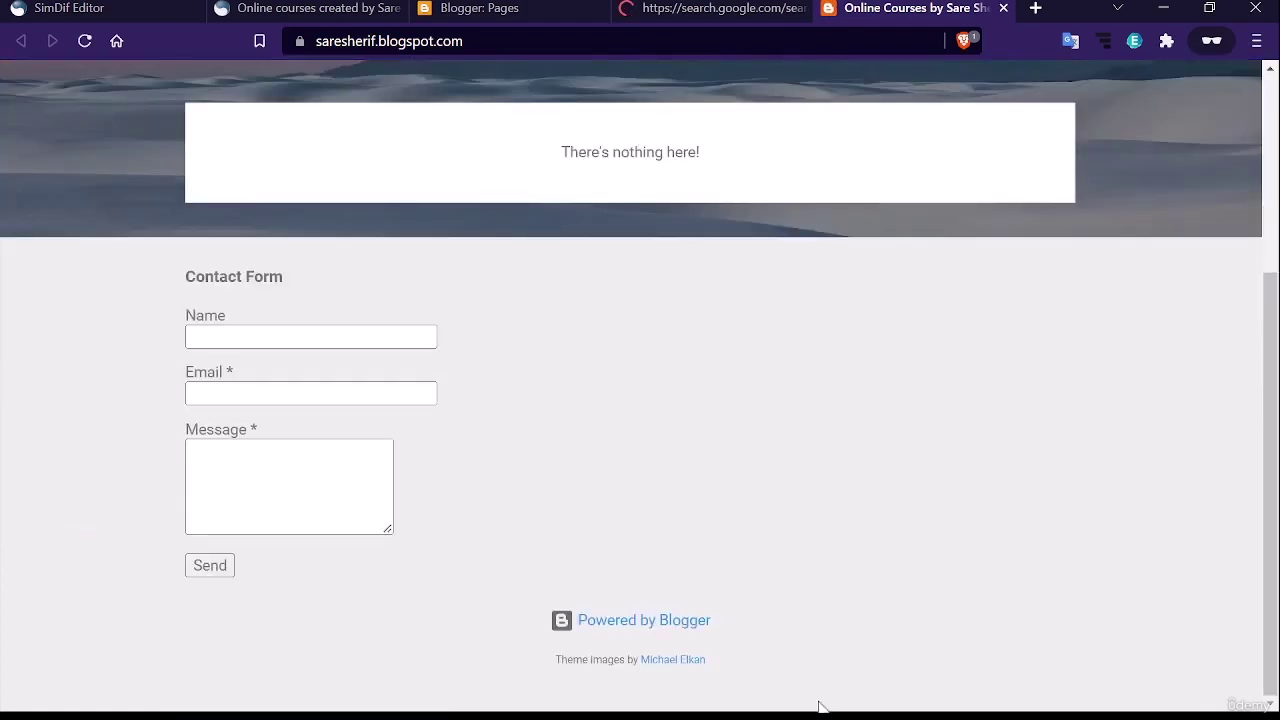
key("ctrl+w")
key("ctrl+w")
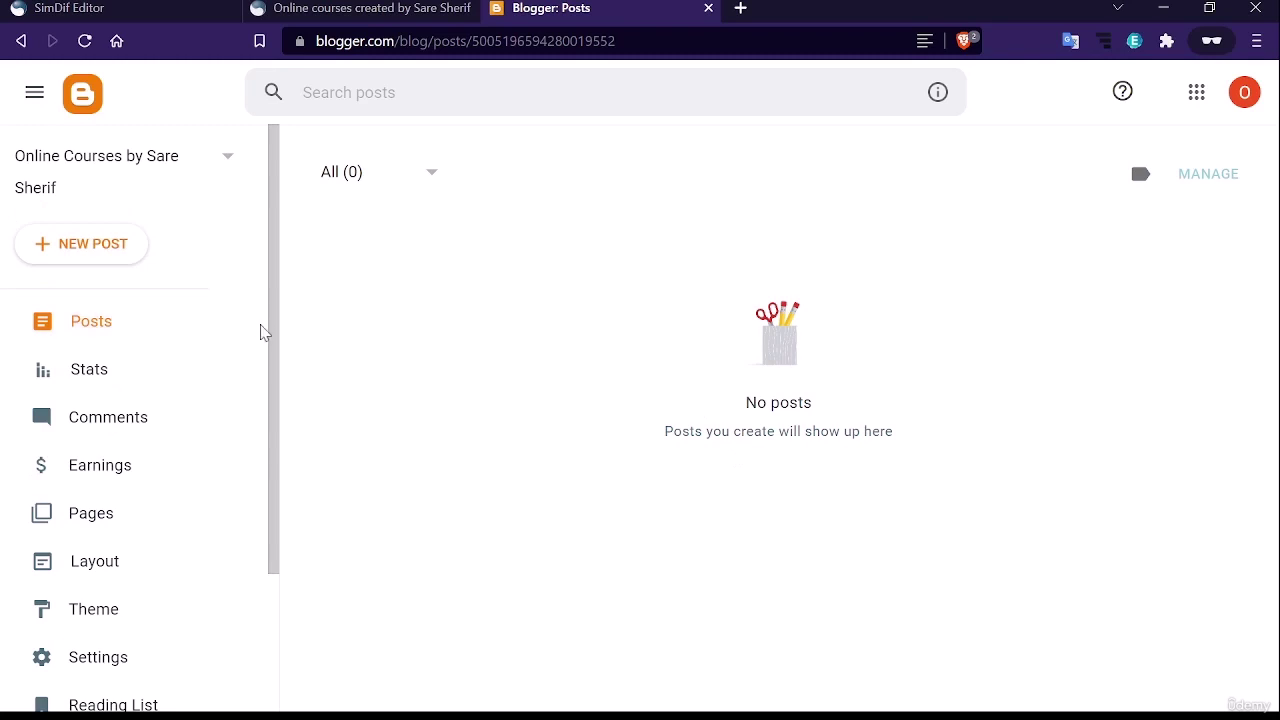
Create a new Blogger page titled "About Us" and place the cursor in its empty body
left_click(91, 513)
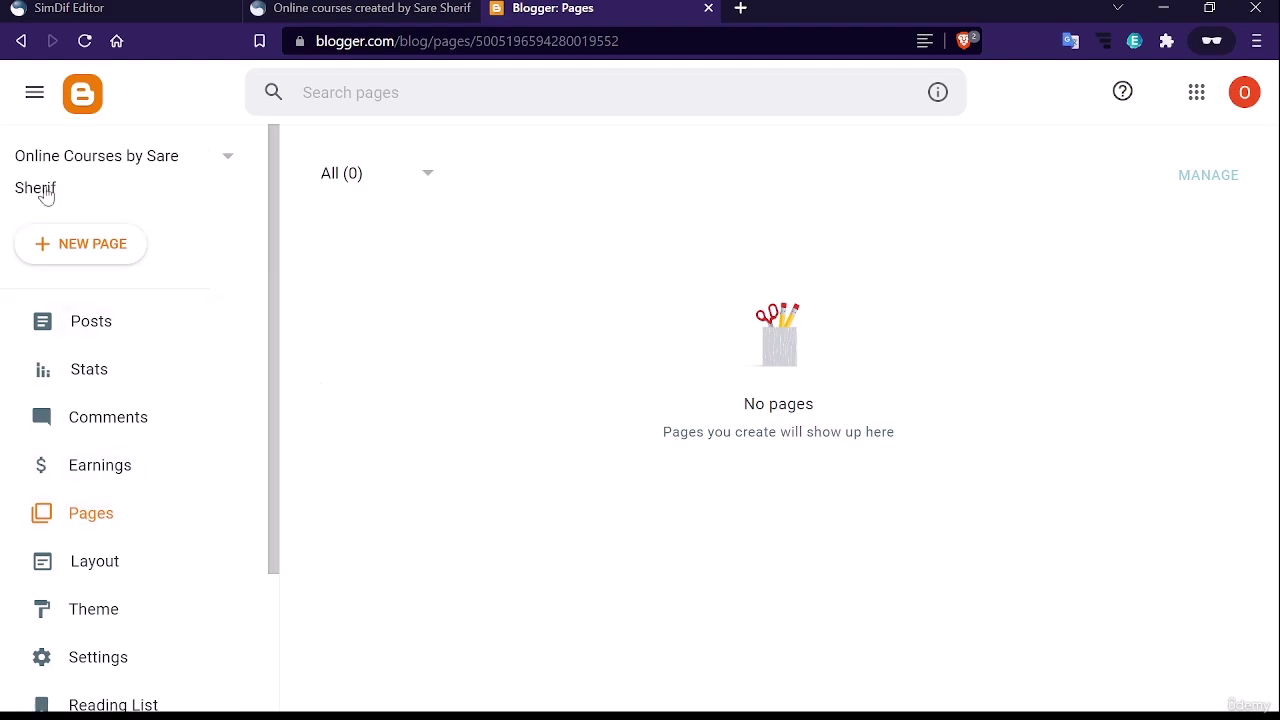
left_click(73, 248)
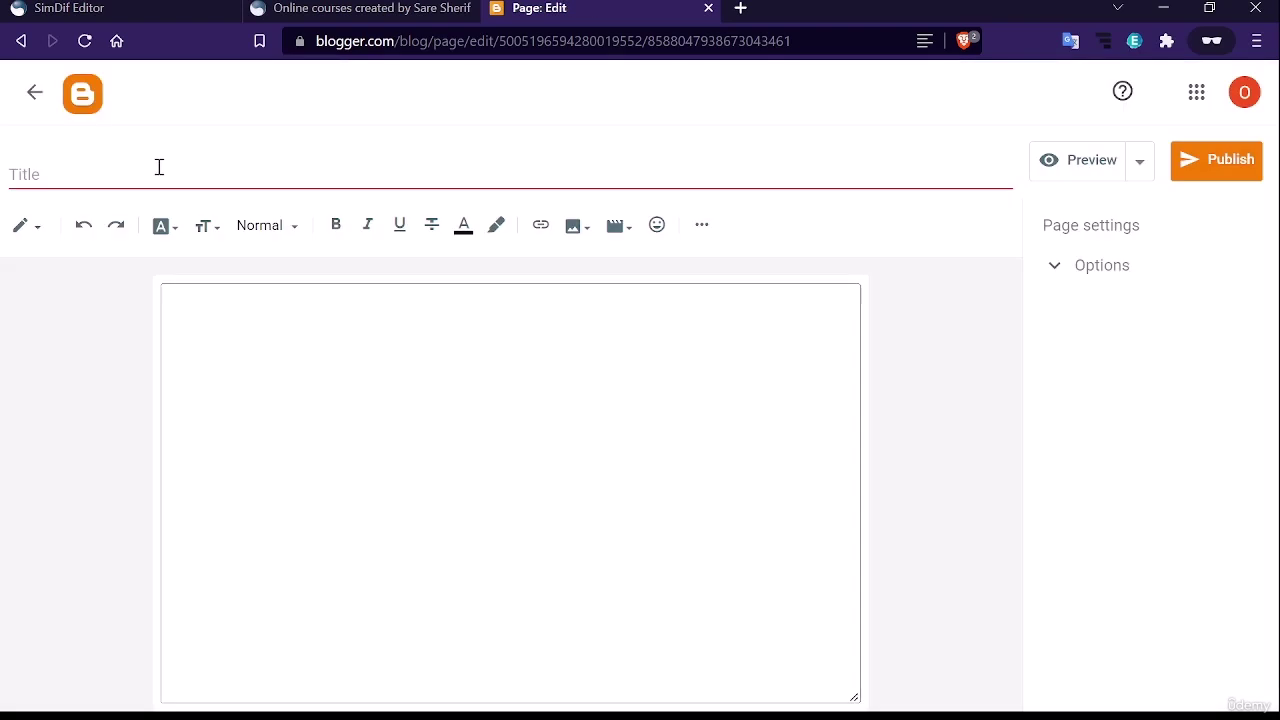
left_click(148, 174)
type("About Us")
left_click(268, 348)
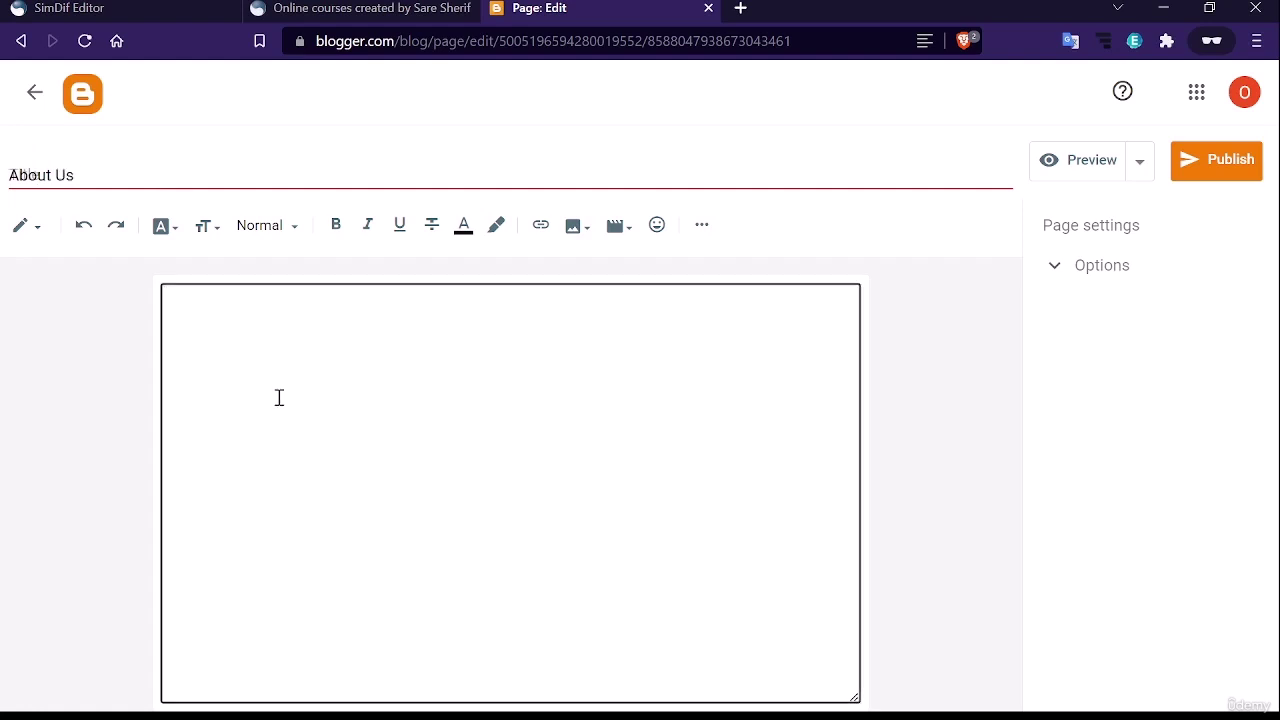
Switch to the SimDif editor, open its About us page, and copy the full text of the "About this site" block
left_click(60, 7)
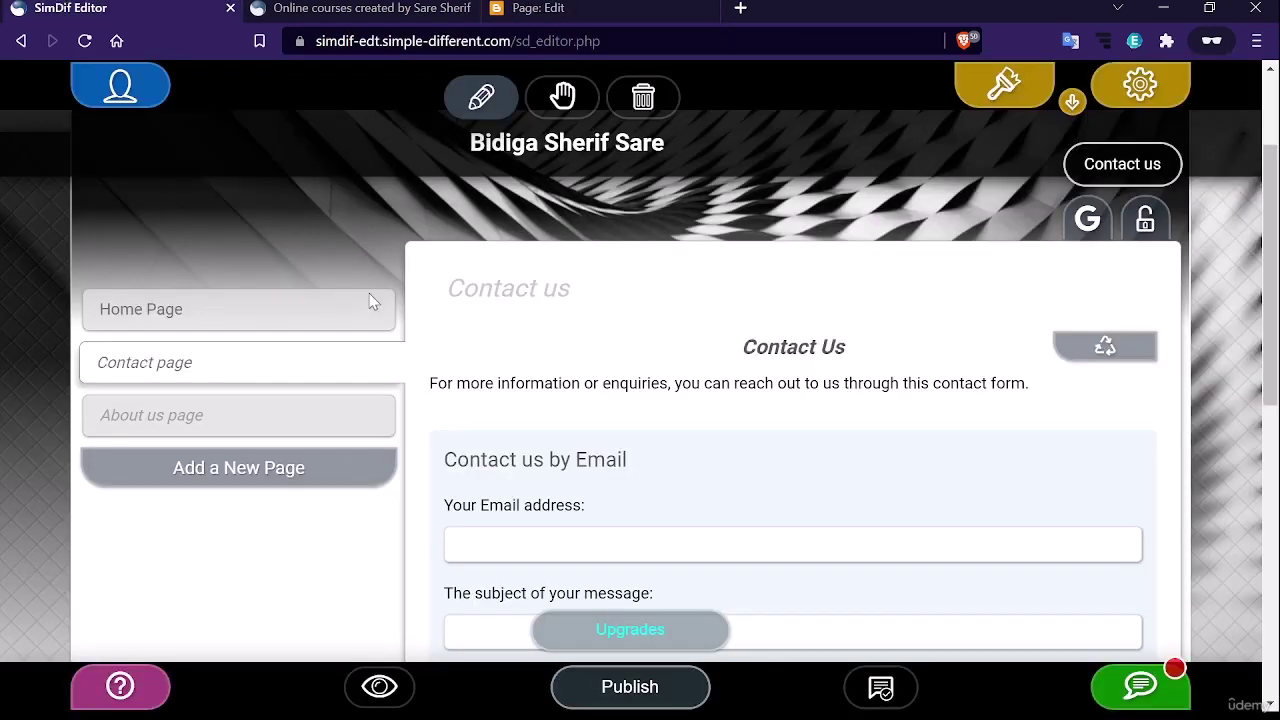
left_click(216, 428)
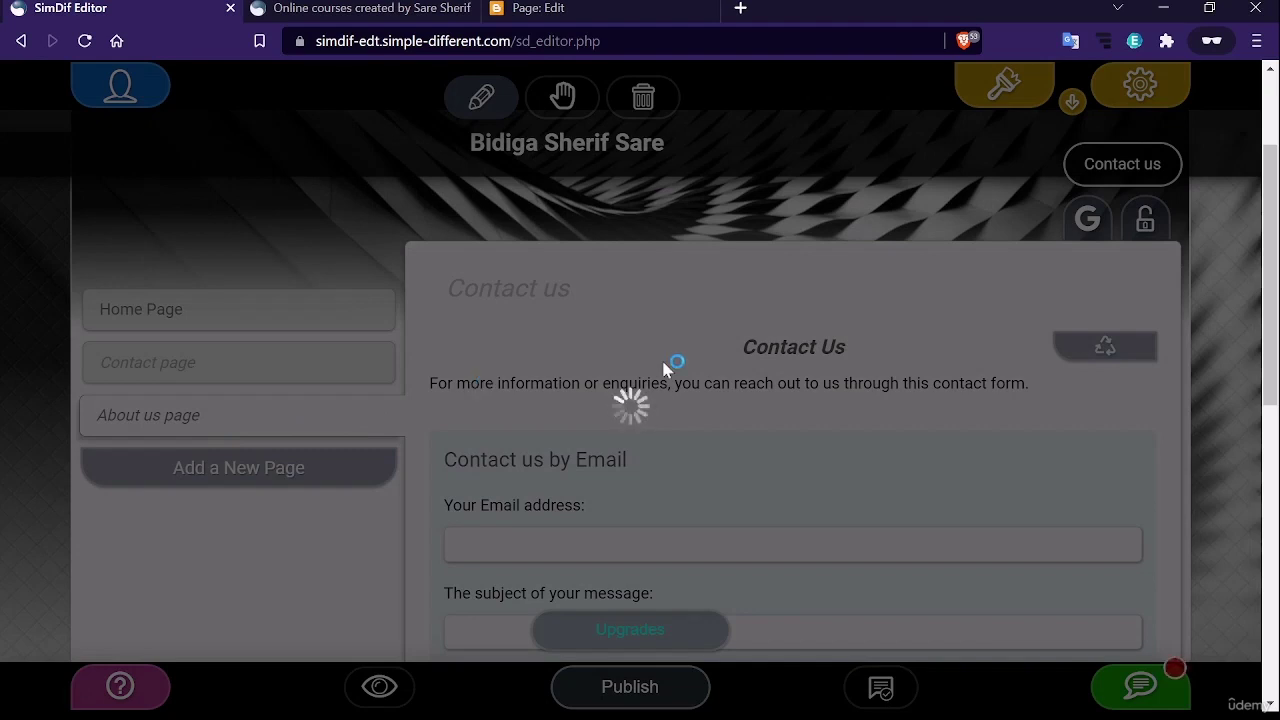
scroll(685, 420, "down", 1)
scroll(685, 425, "down", 3)
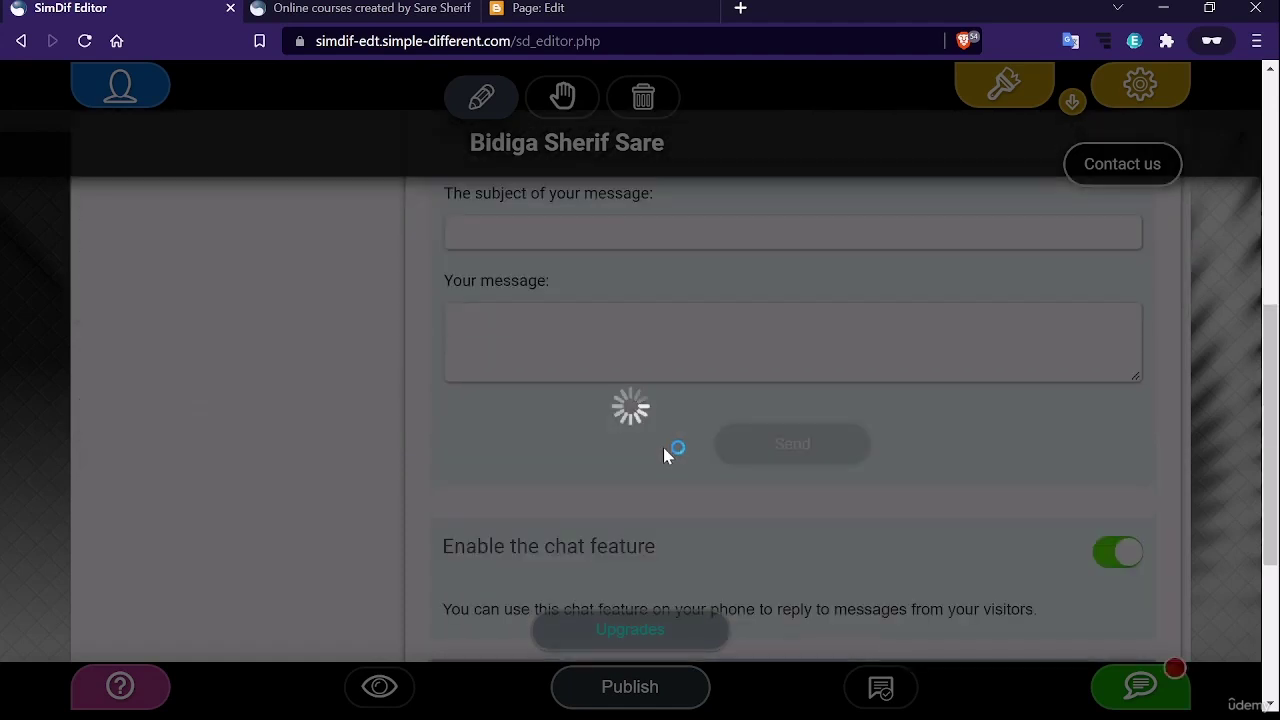
scroll(674, 437, "down", 2)
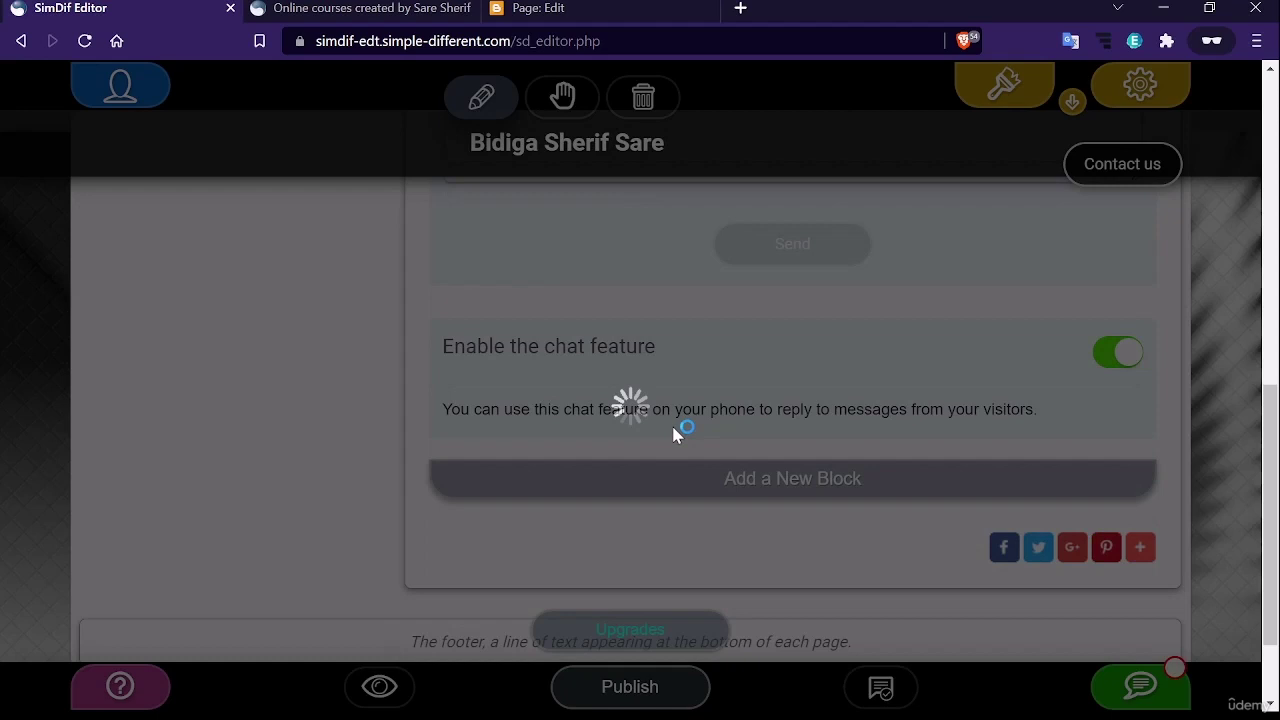
scroll(756, 540, "down", 2)
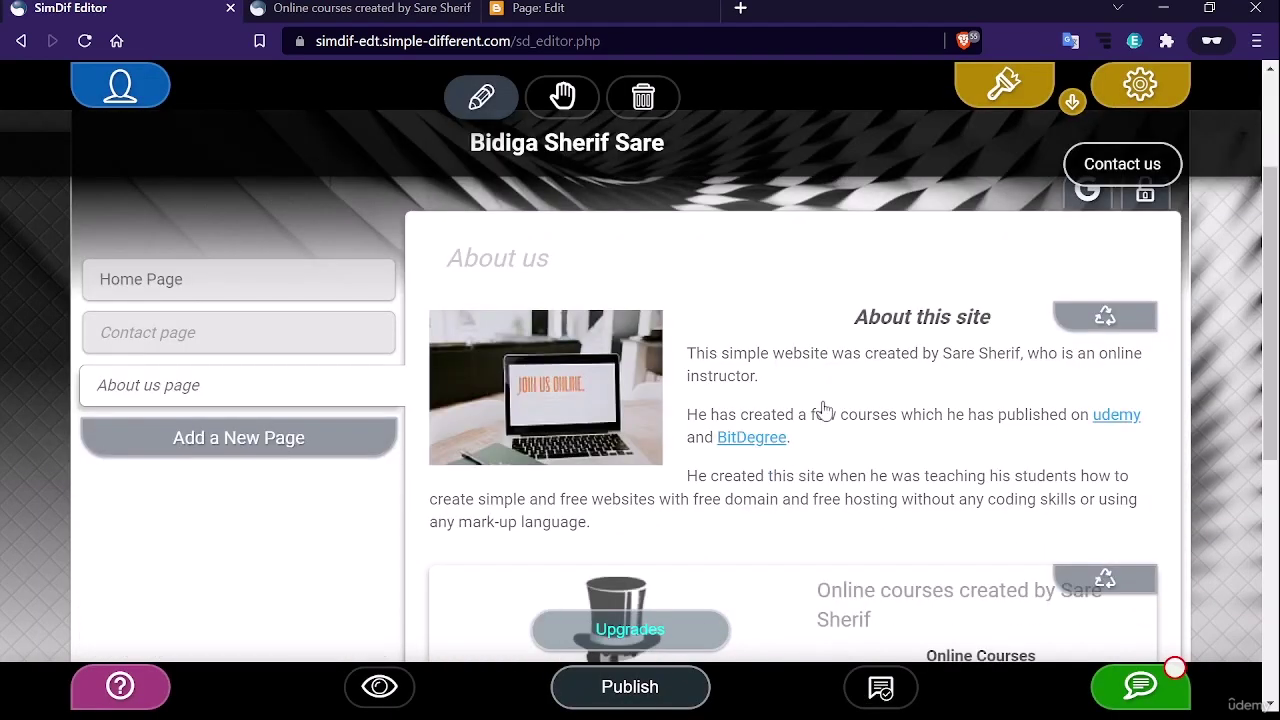
left_click(824, 410)
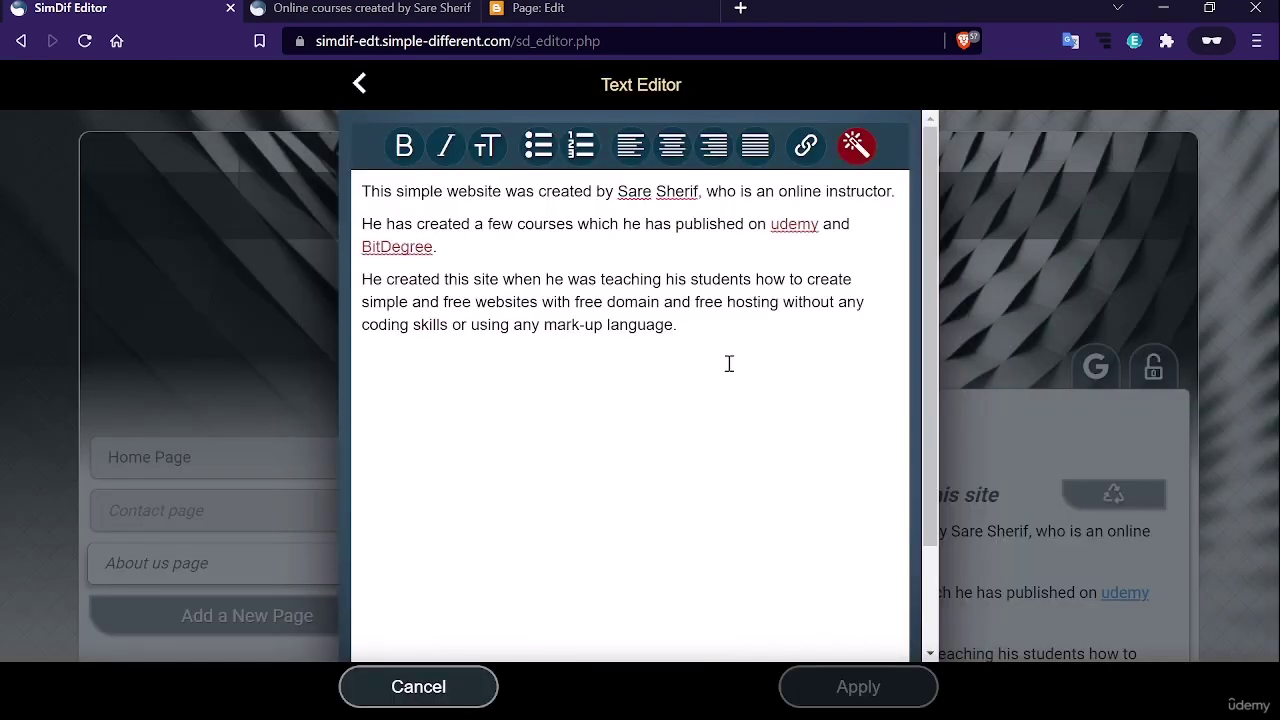
key("ctrl+a")
key("ctrl+c")
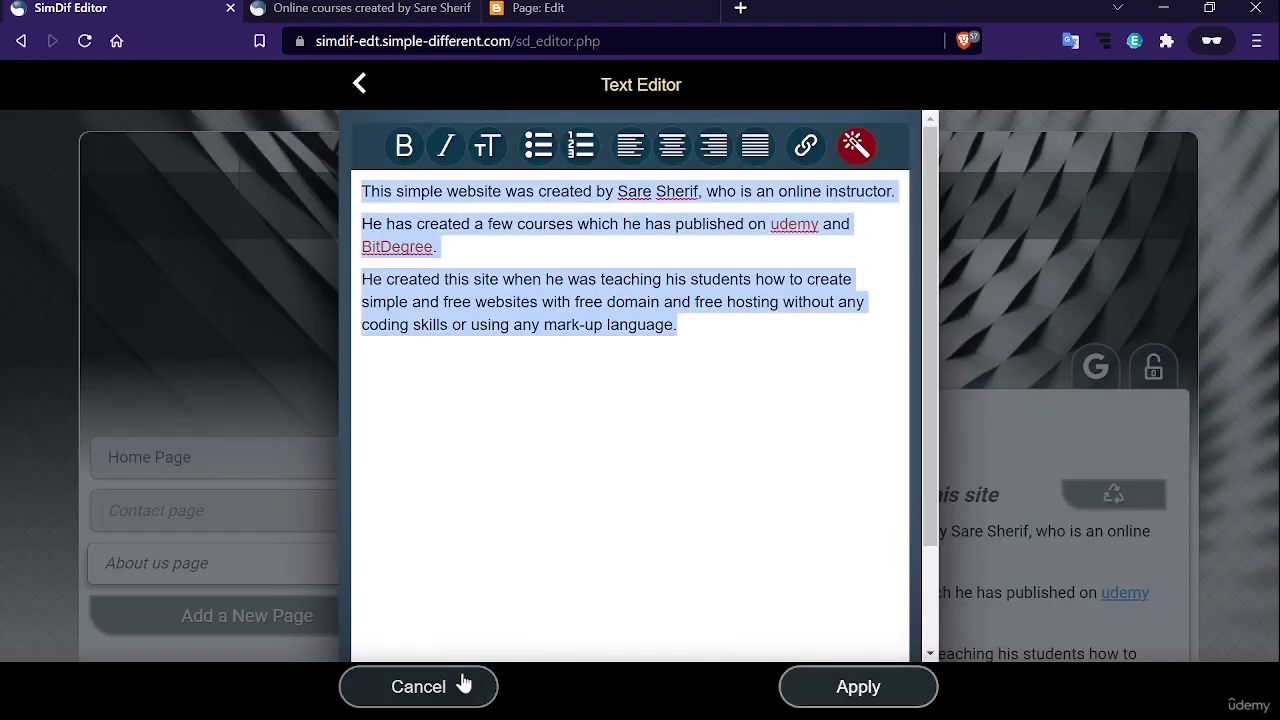
Return to the Blogger page editor, paste the copied text into the body, and title the page "About Us"
key("ctrl+shift+Tab")
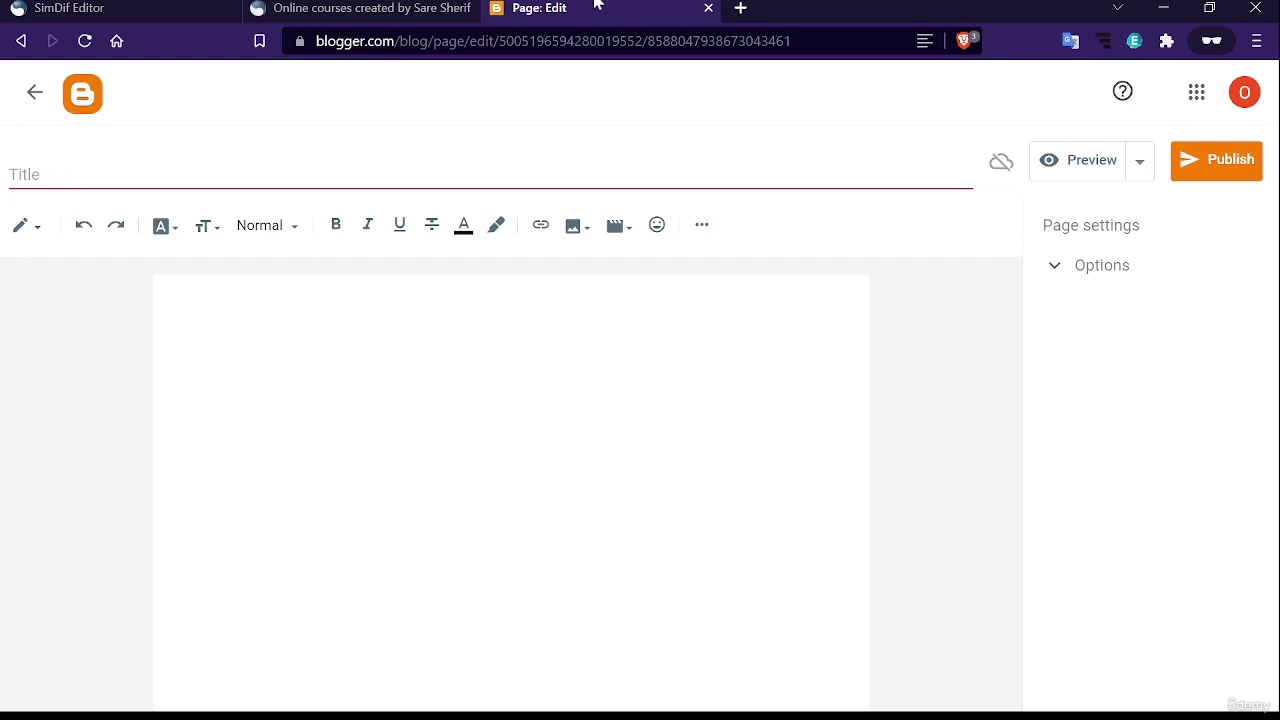
left_click(436, 321)
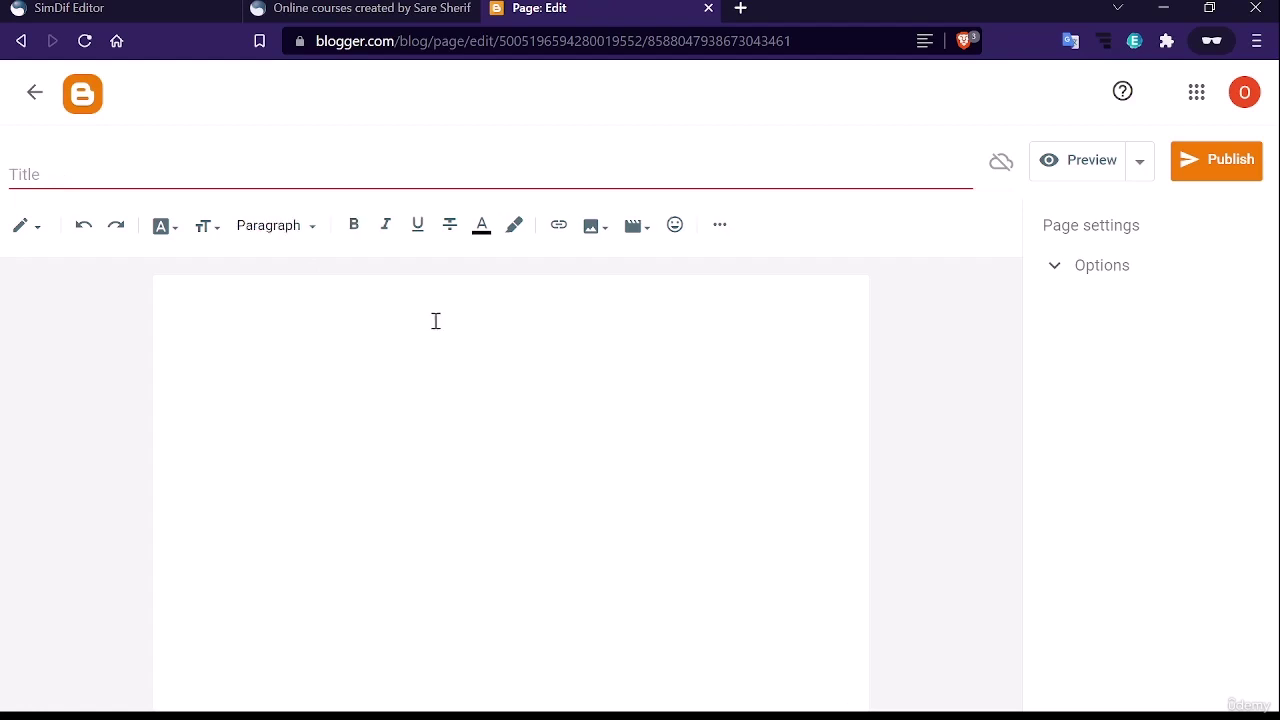
key("ctrl+v")
left_click(155, 173)
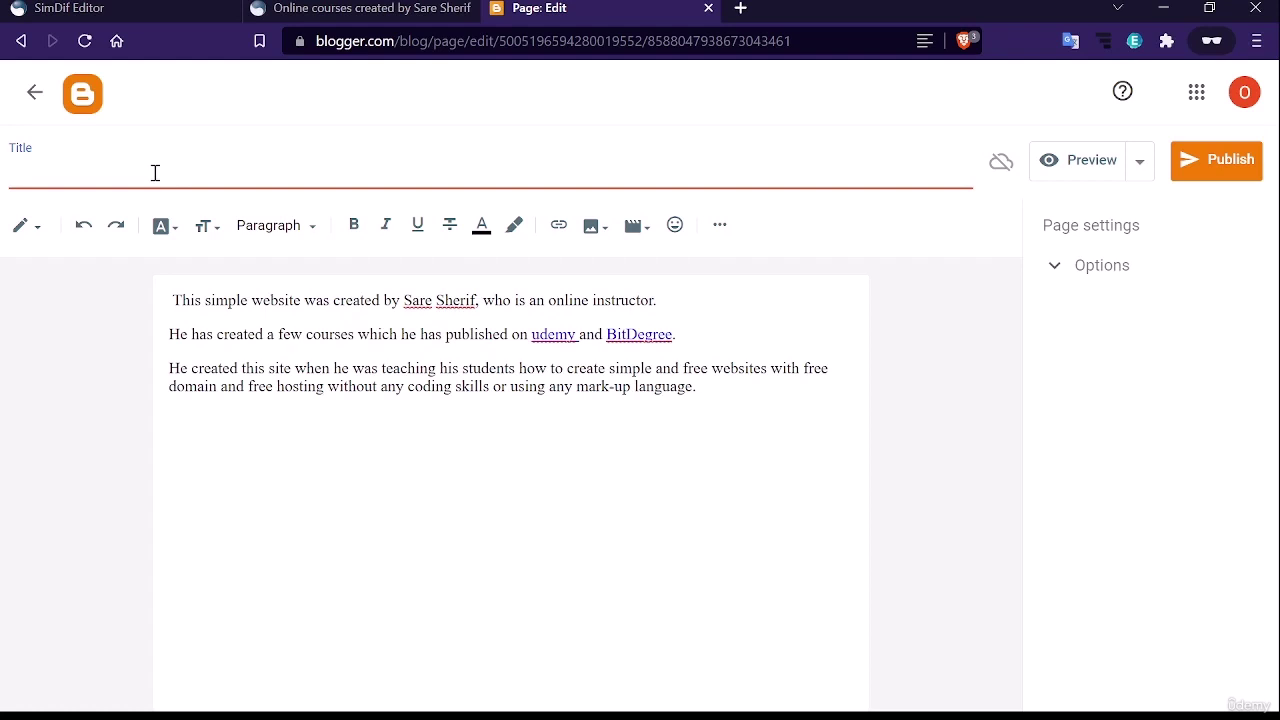
type("Ab")
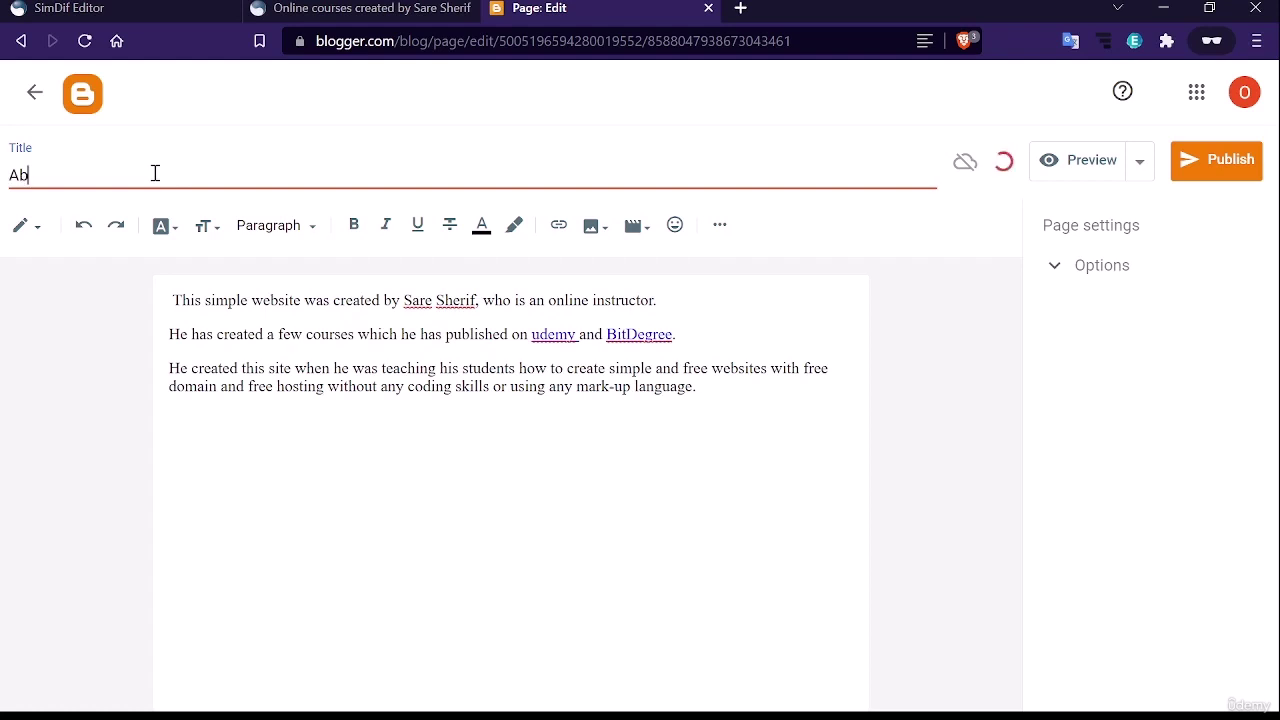
type("out Us")
Copy the full Online Courses text from the SimDif home page and paste it below the existing text on the Blogger page
left_click(125, 6)
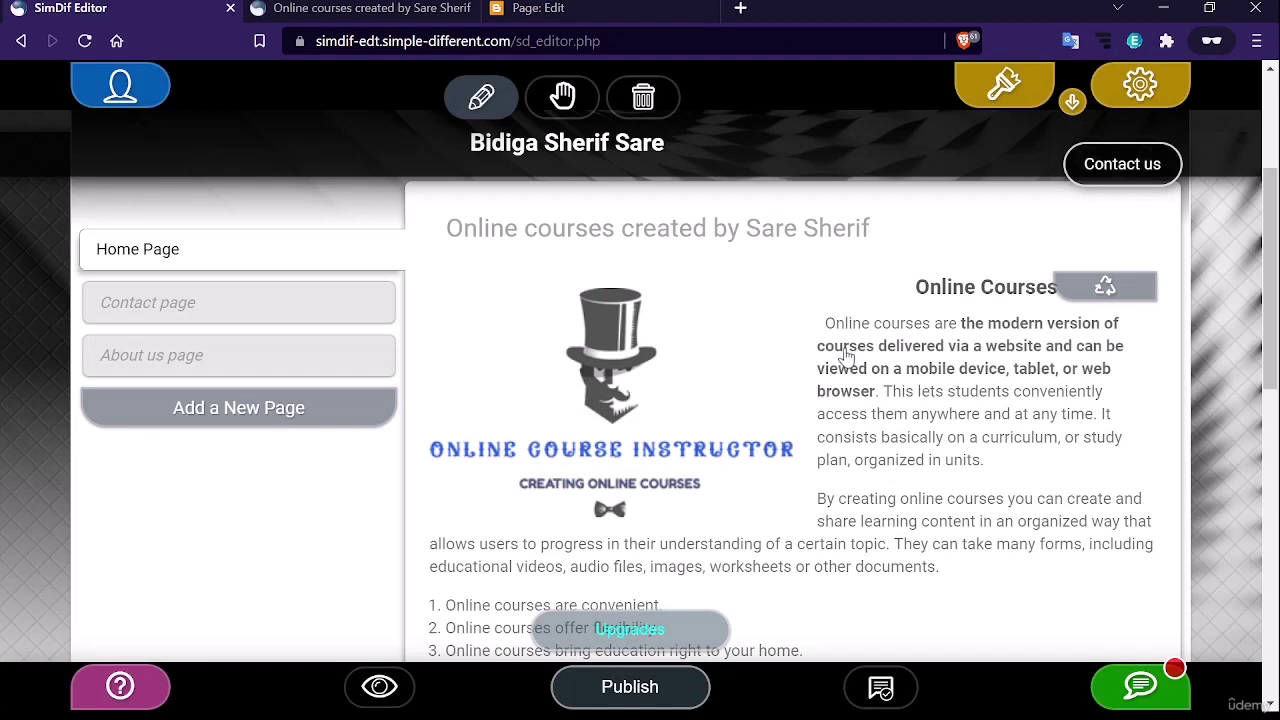
left_click(846, 357)
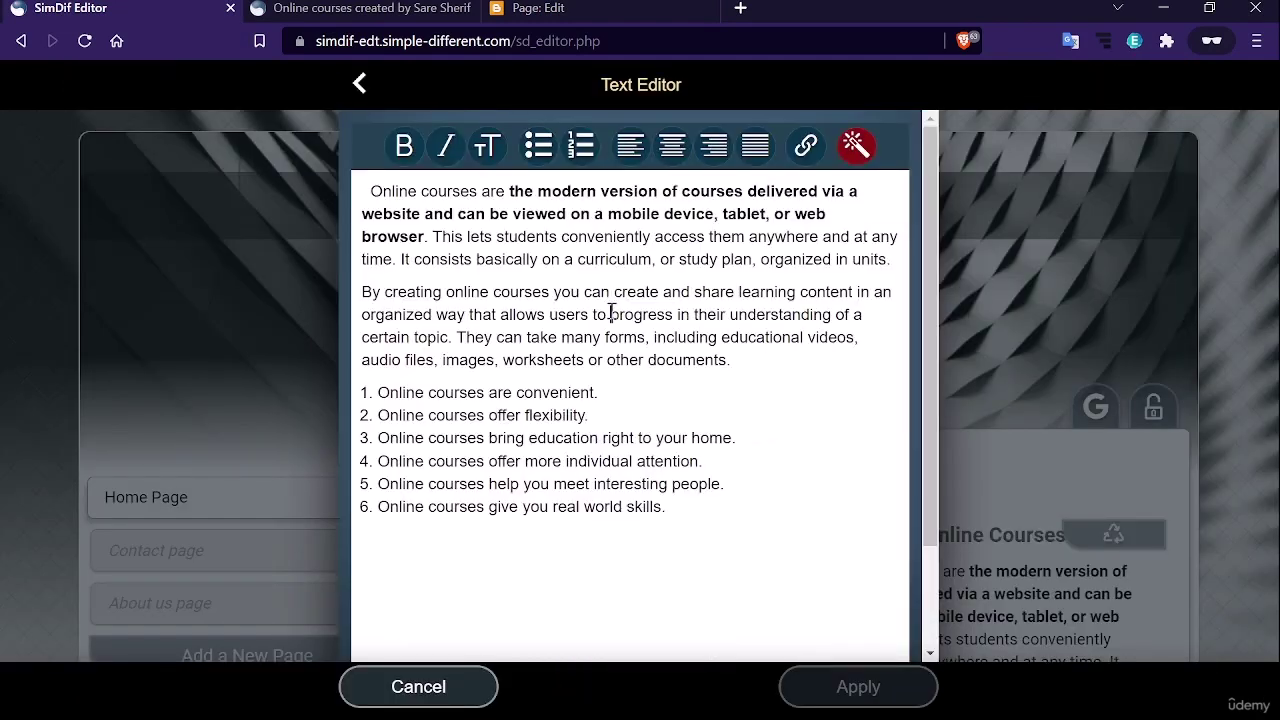
key("ctrl+a")
key("ctrl+c")
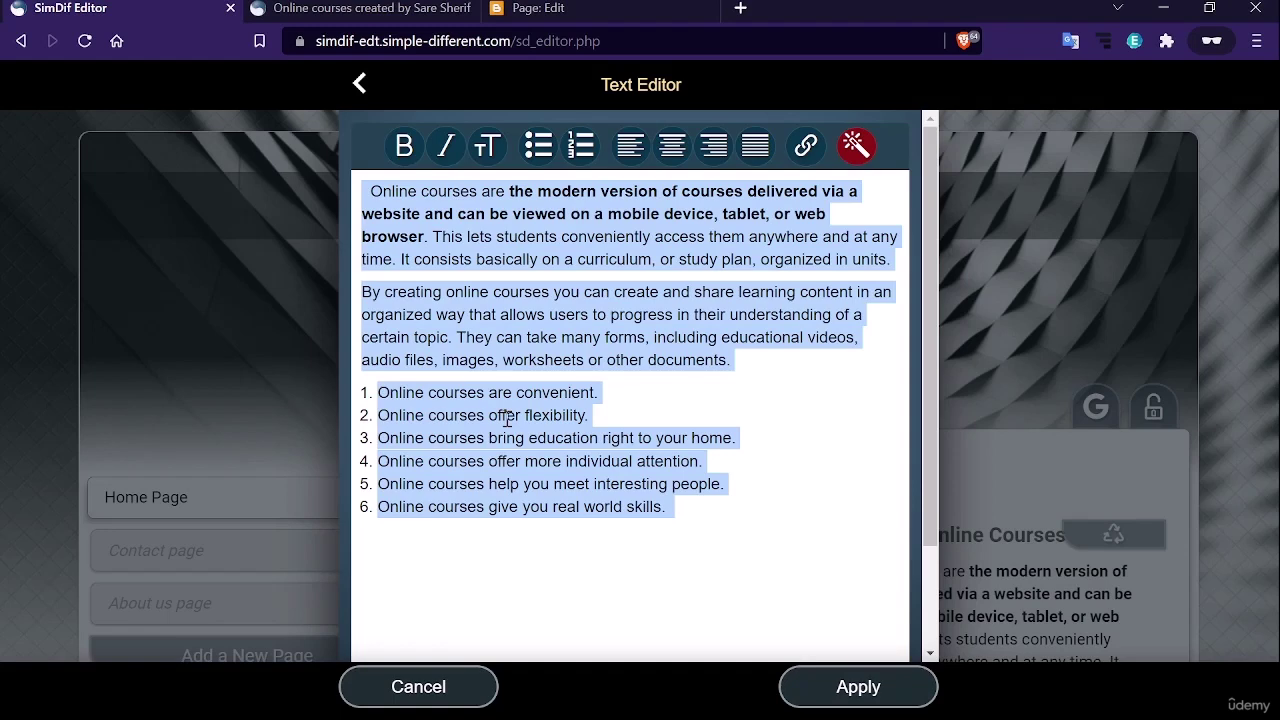
key("Escape")
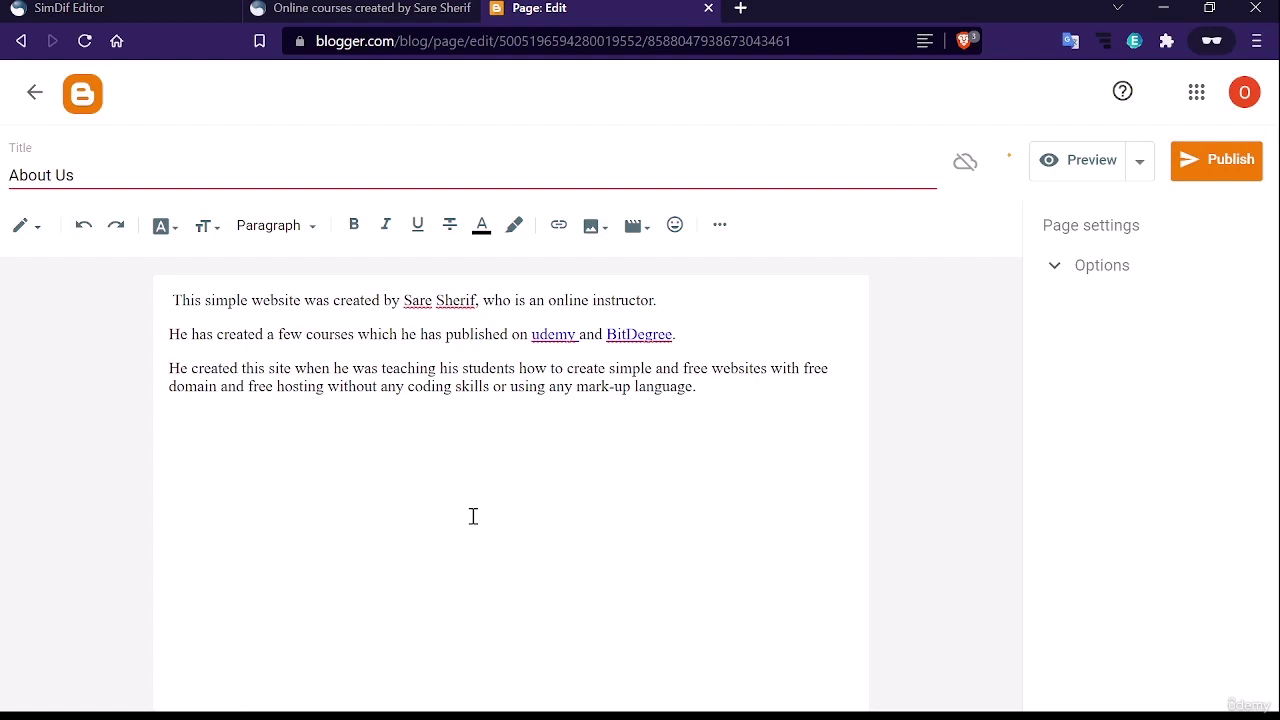
key("ctrl+v")
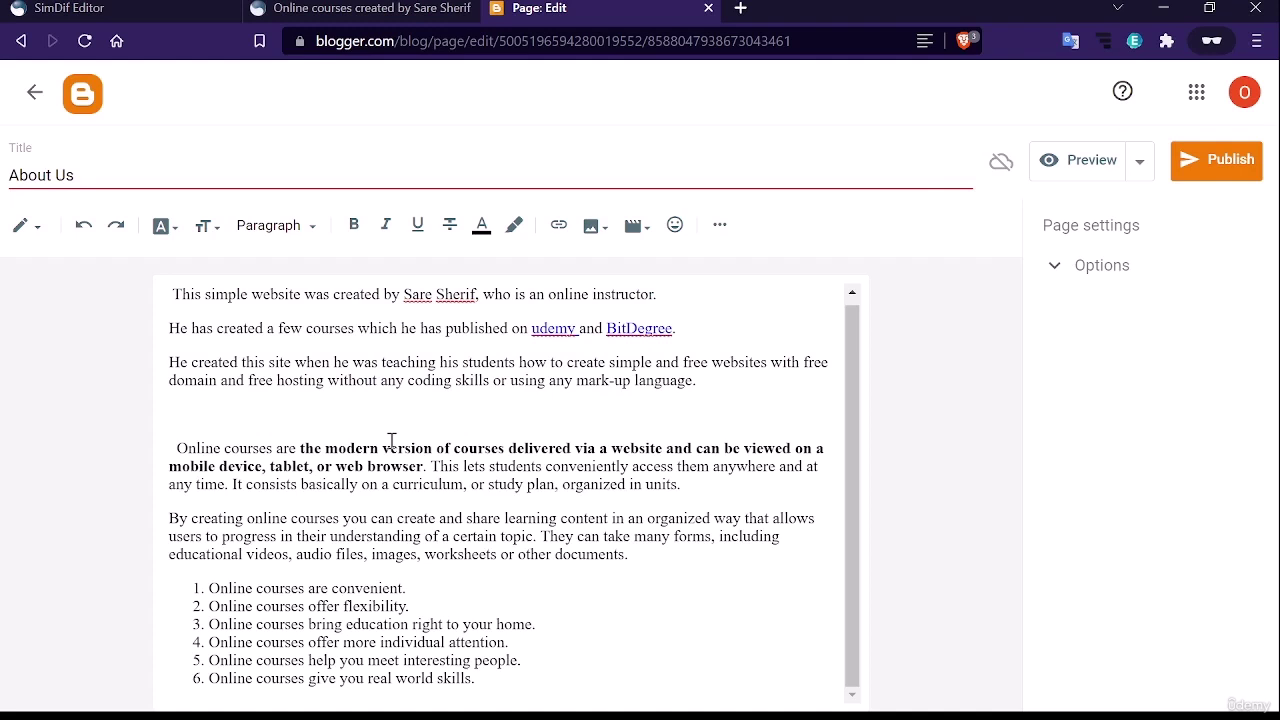
Examine the About Us page's HTML source, return to Compose view, and look at the font options
double_click(505, 333)
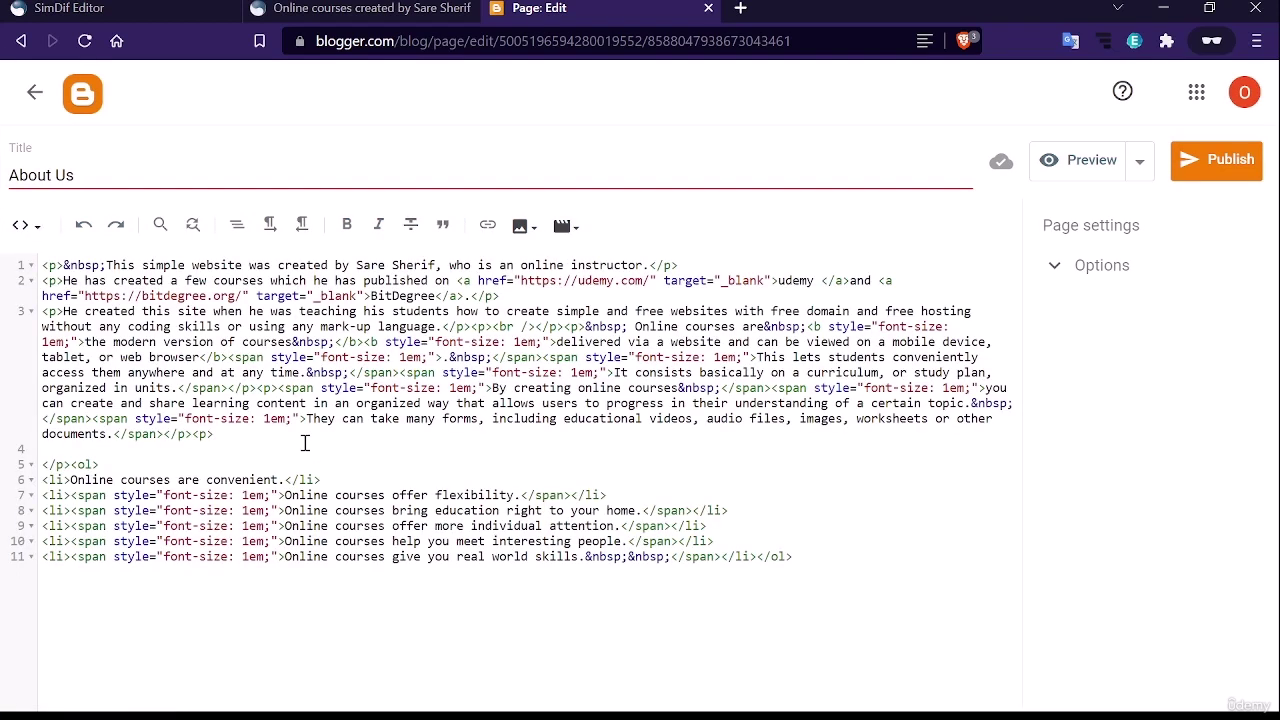
left_click(25, 225)
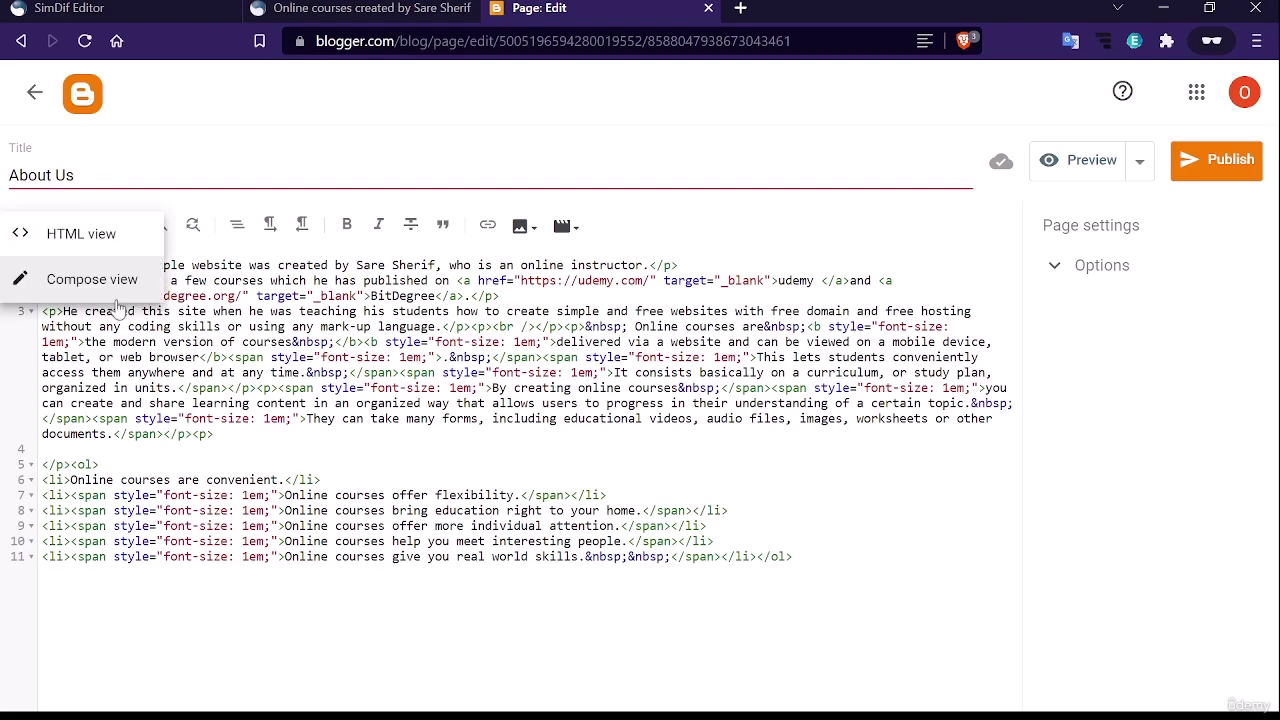
left_click(100, 280)
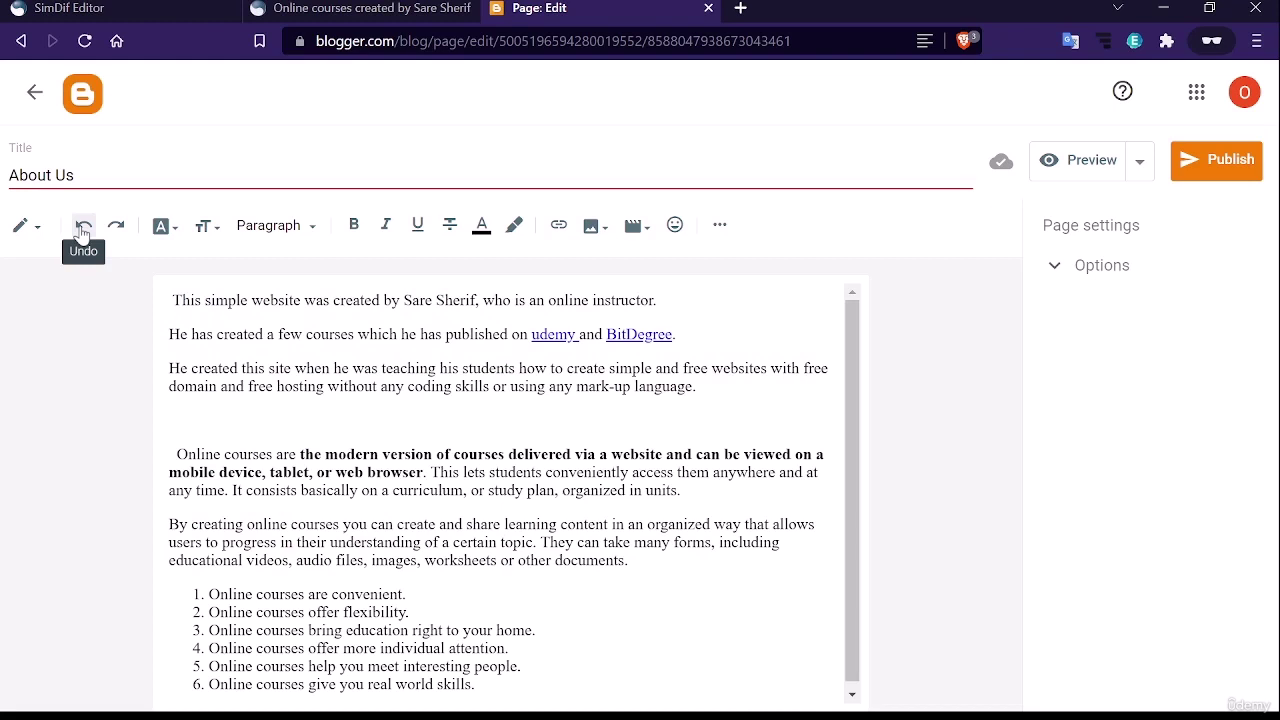
left_click(160, 229)
scroll(312, 488, "down", 1)
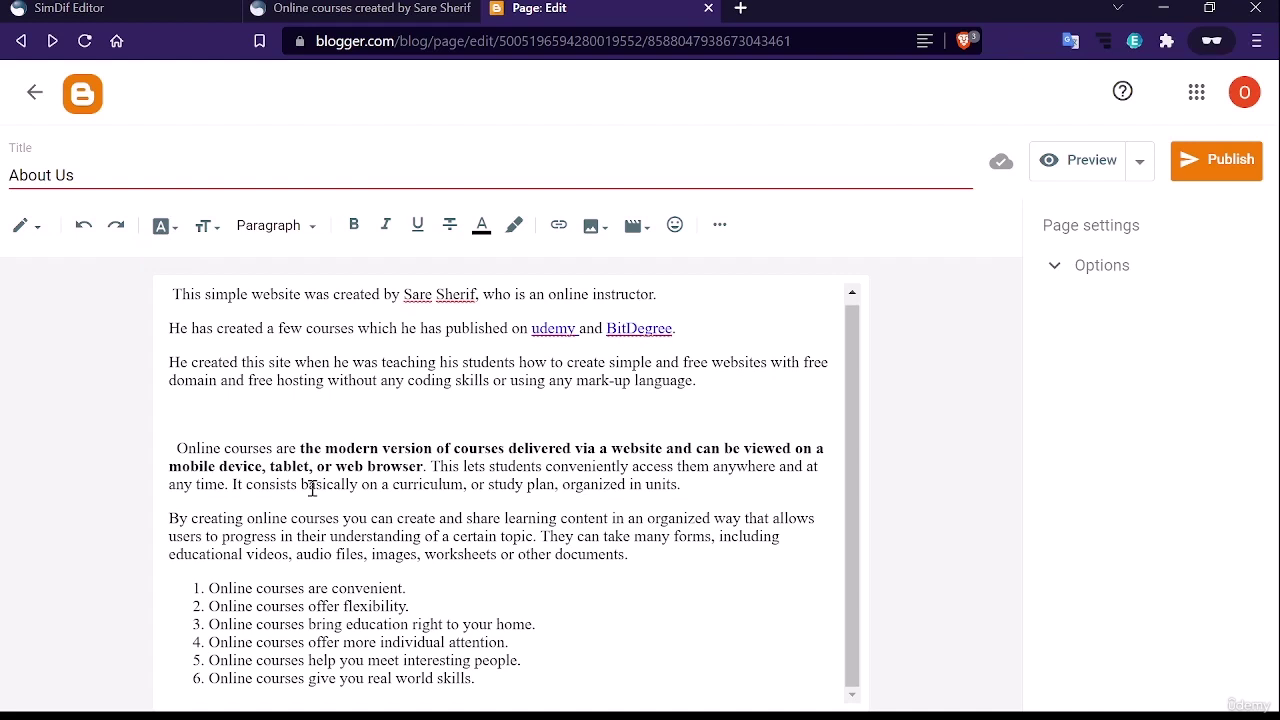
Enlarge all of the page's text and apply the Paragraph style to the paragraph about why the site was created
key("ctrl+a")
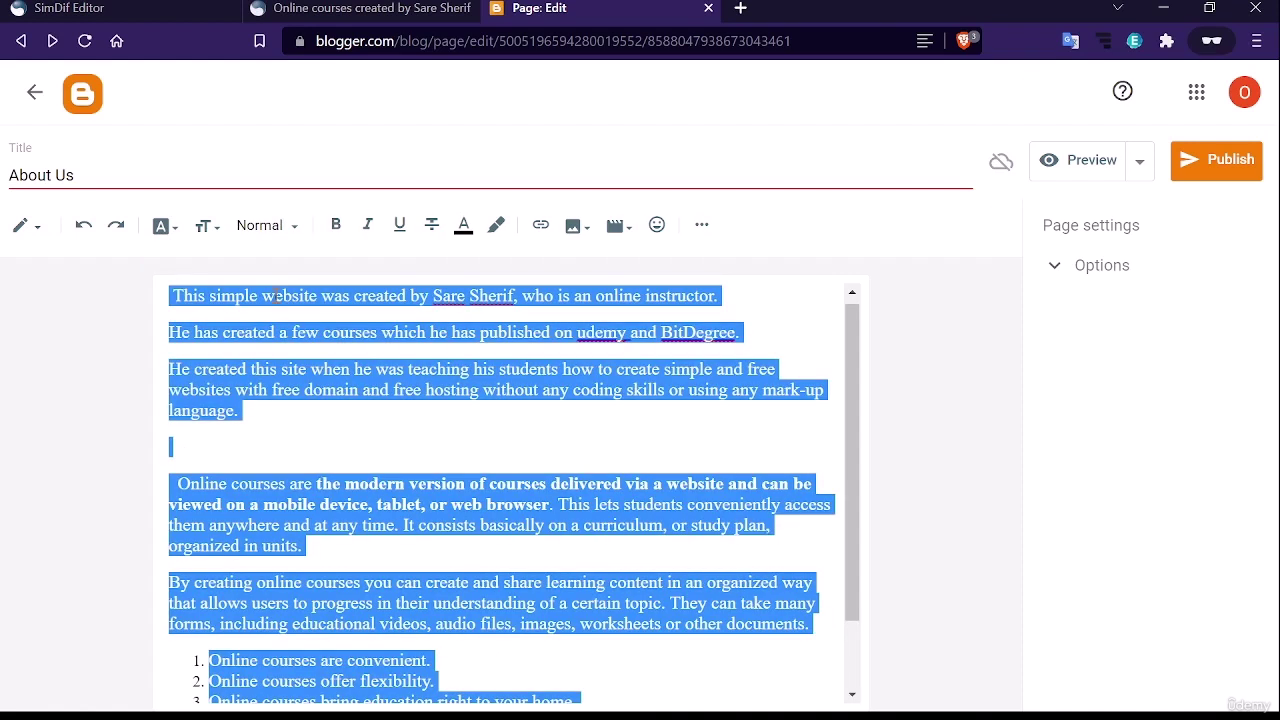
left_click(297, 402)
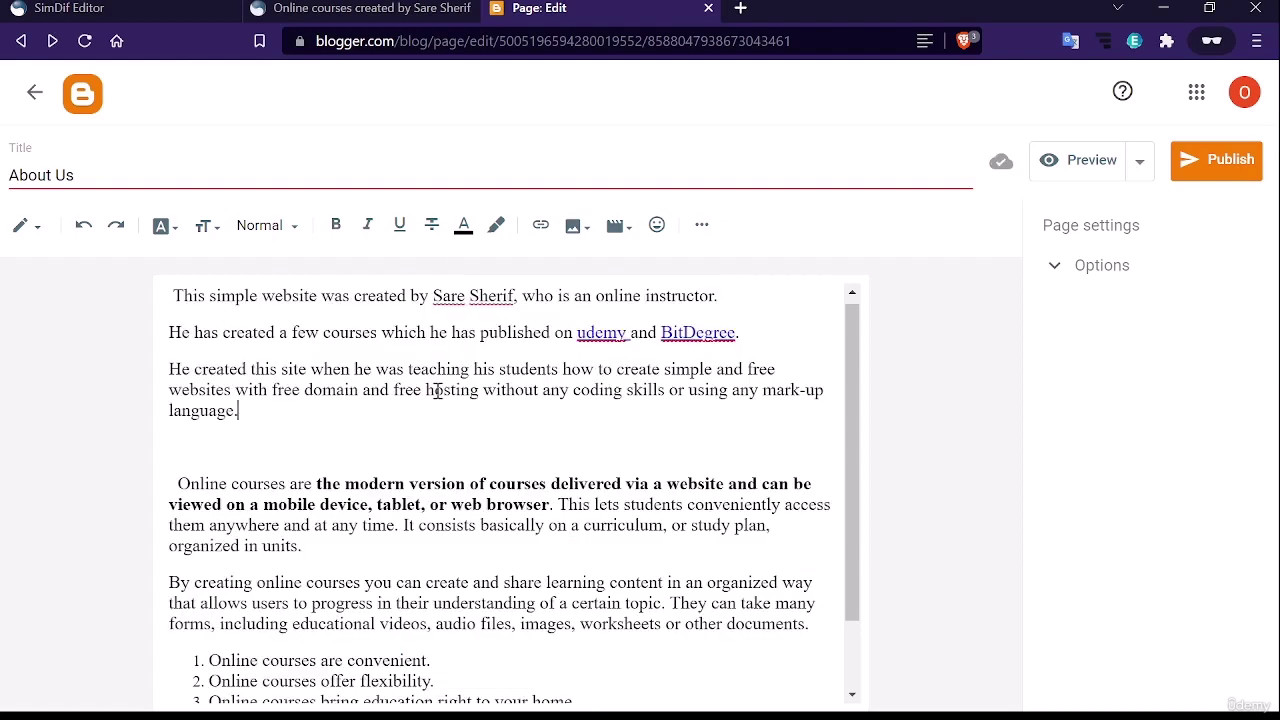
left_click(268, 228)
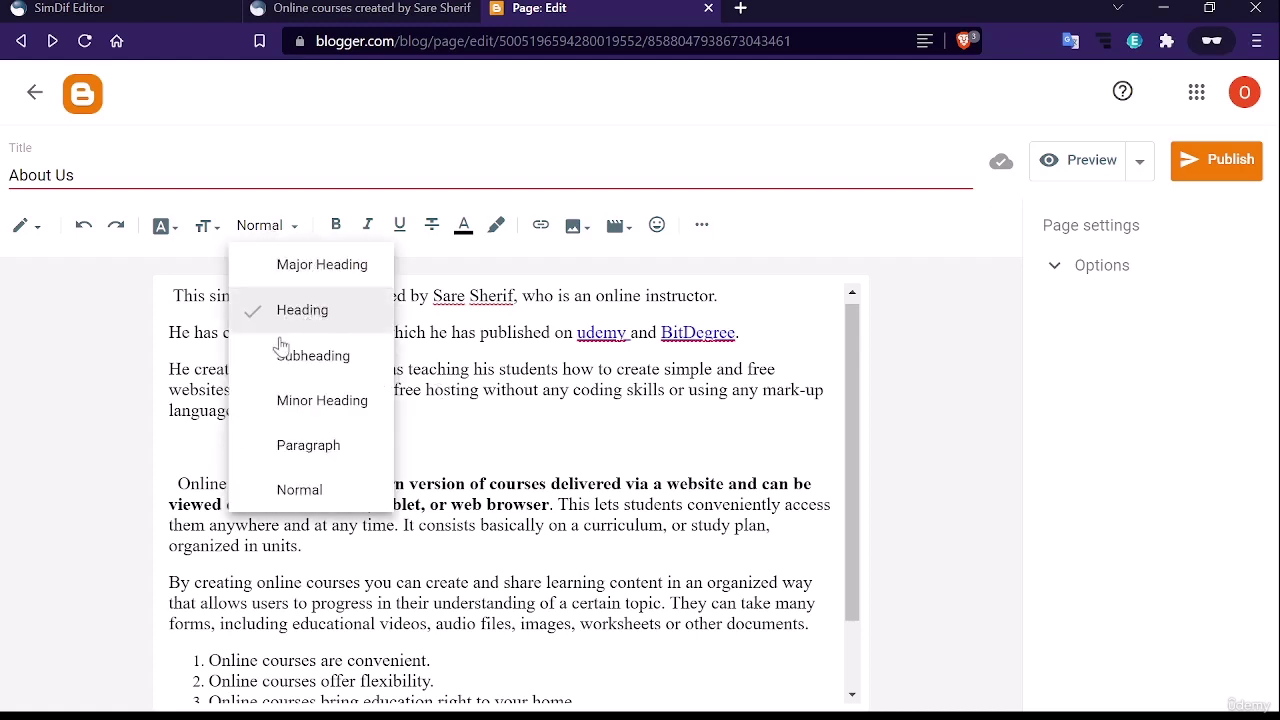
key("Down")
key("Down")
key("Down")
key("Down")
key("Up")
key("Return")
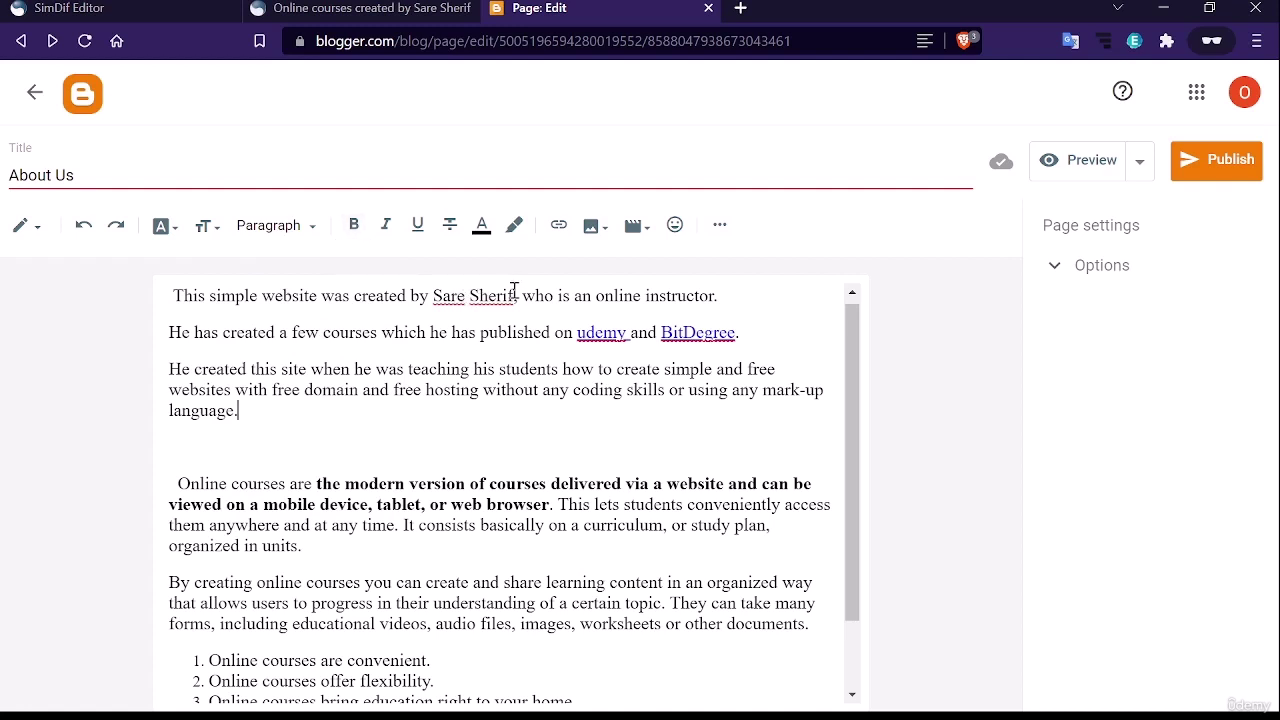
Make the creator's name in the first sentence bold, trying underline, italic and strikethrough on it and removing each again
left_click_drag(514, 290, 426, 290)
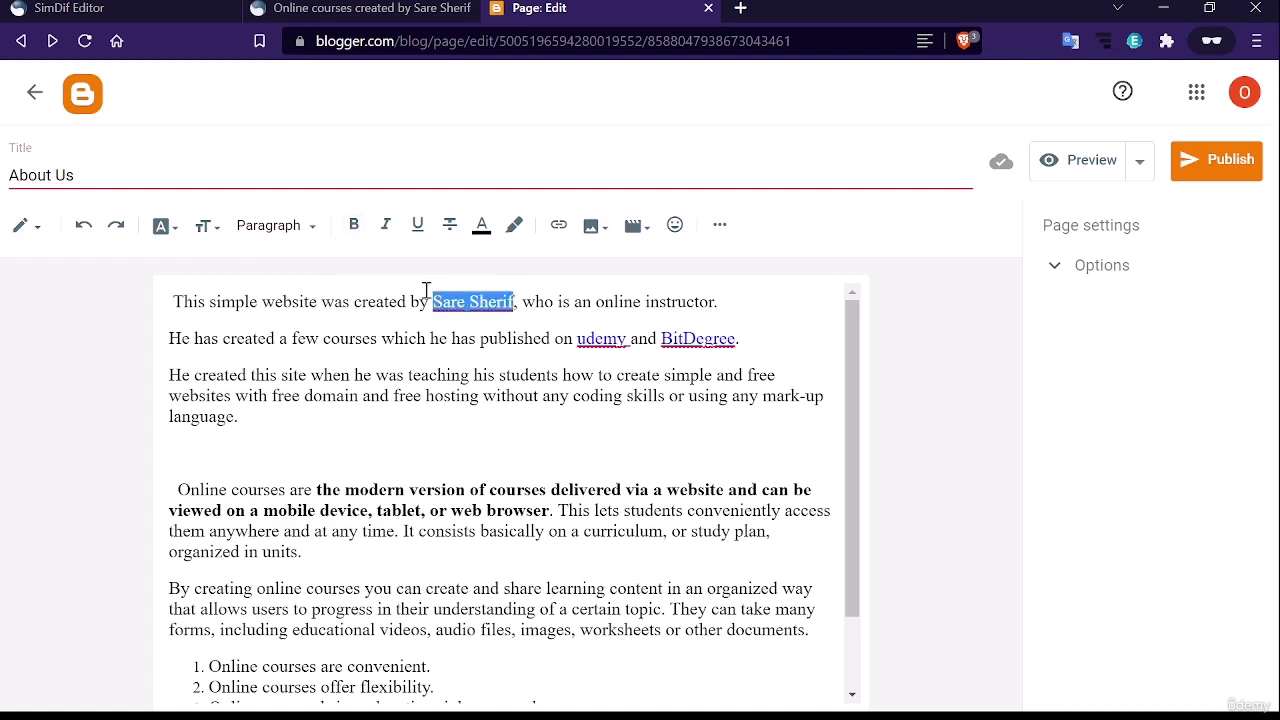
left_click(352, 230)
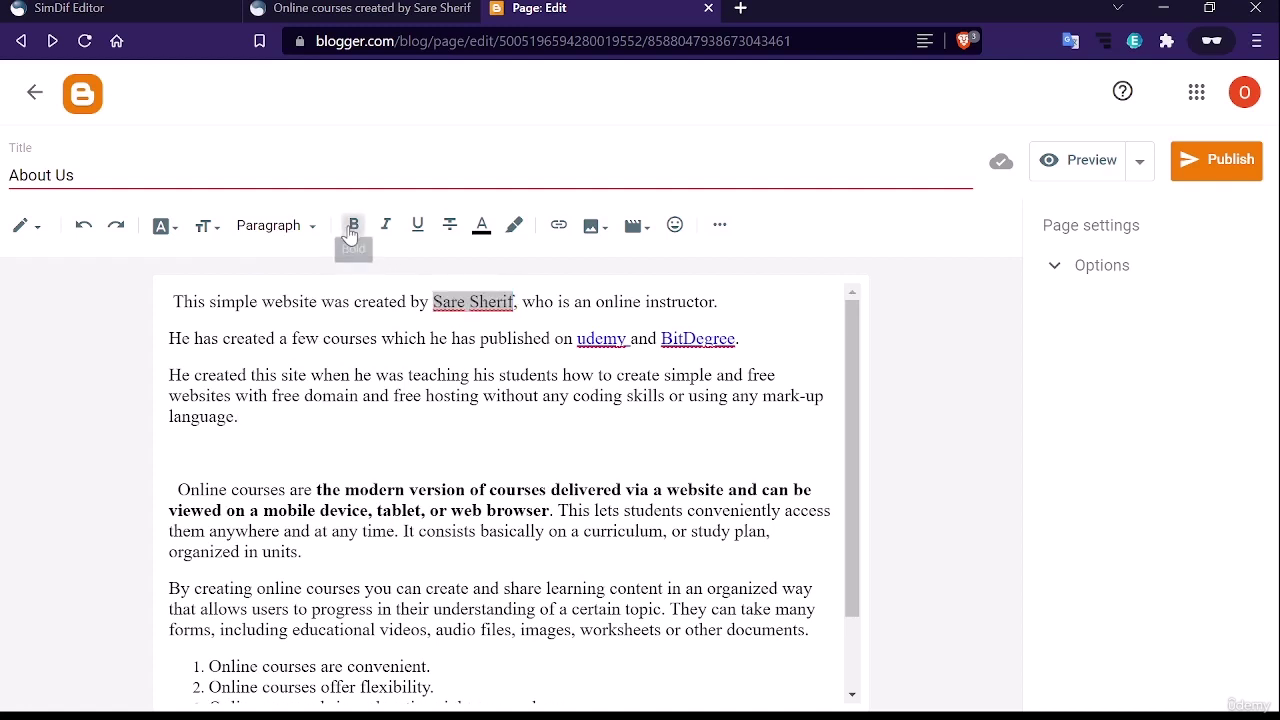
left_click(417, 228)
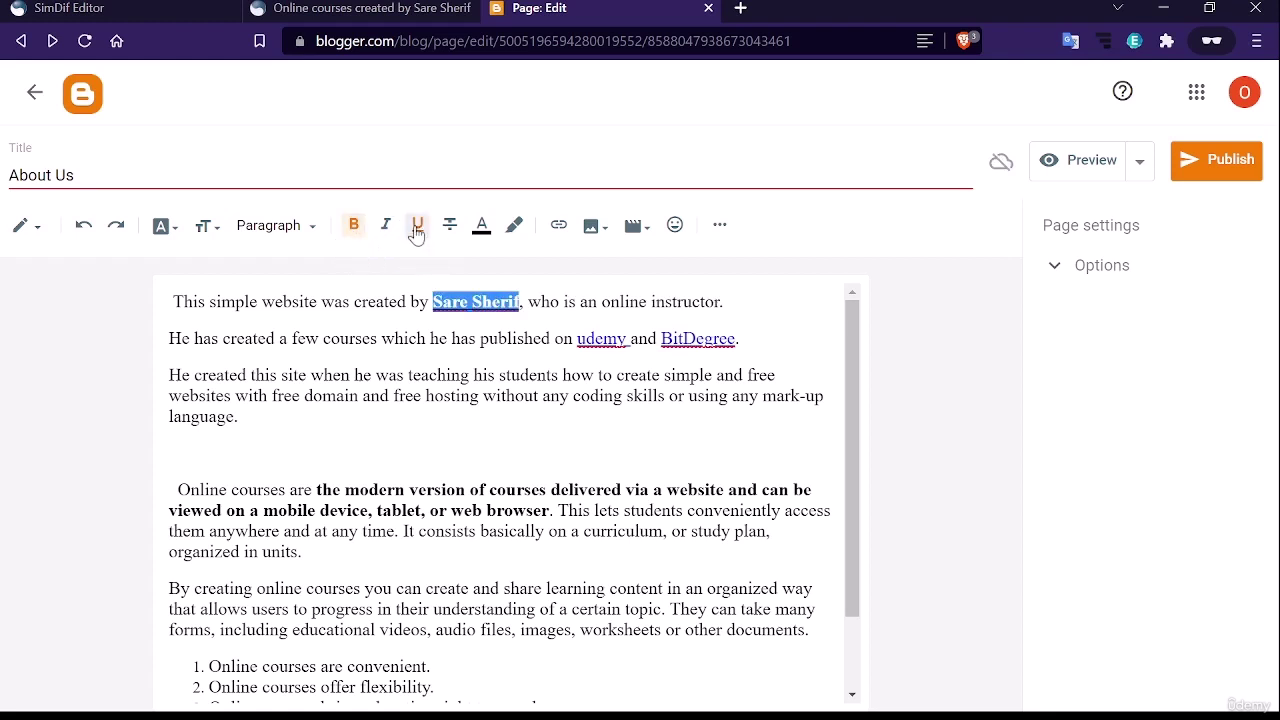
left_click(417, 229)
left_click(386, 229)
left_click(388, 230)
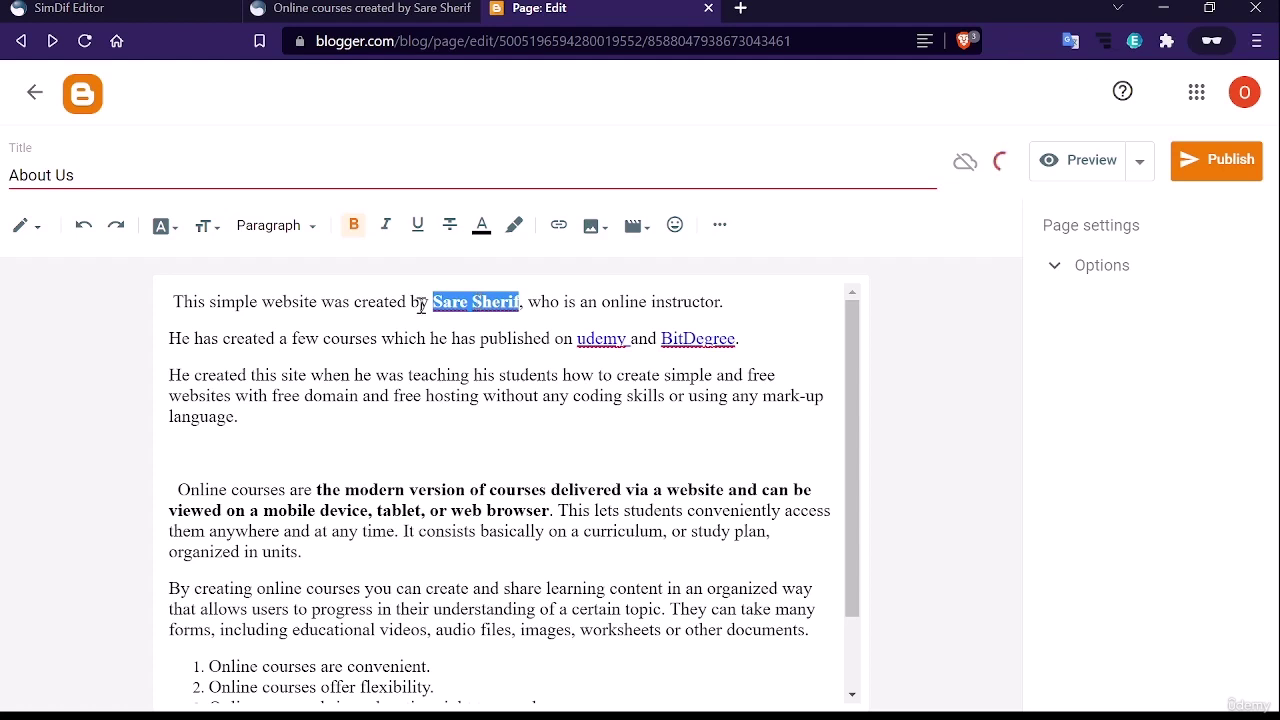
left_click(450, 226)
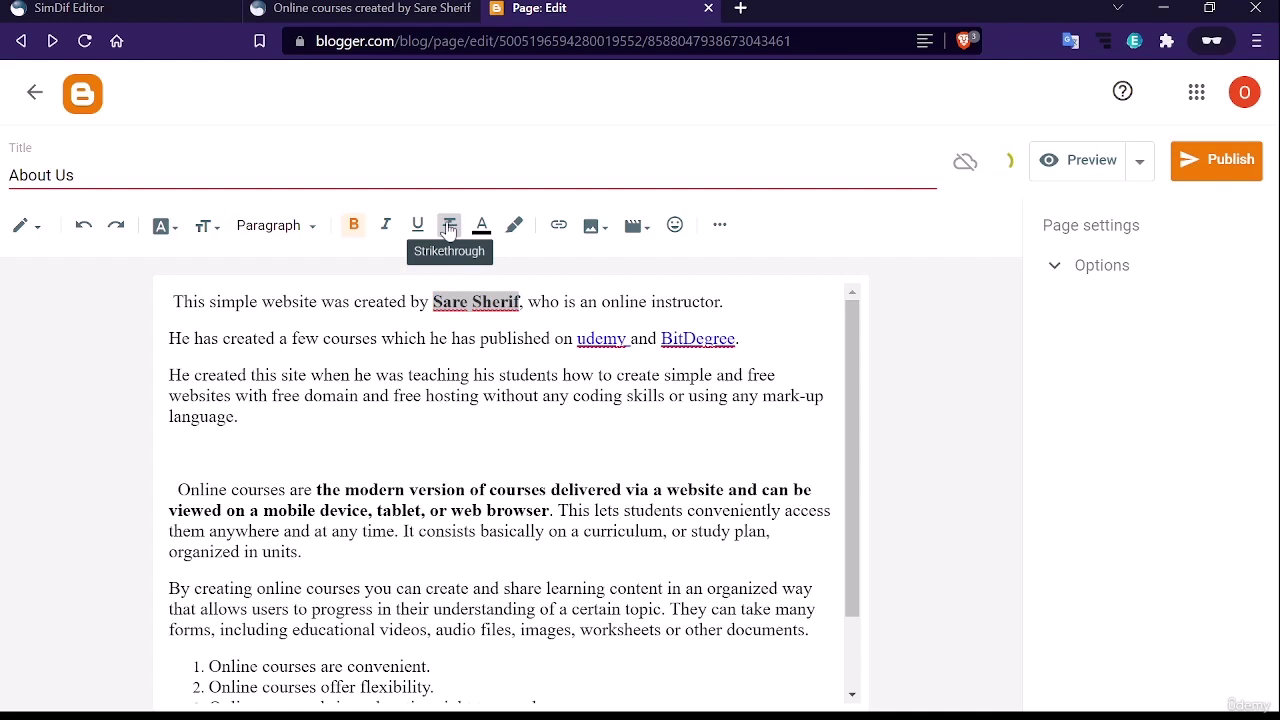
left_click(449, 228)
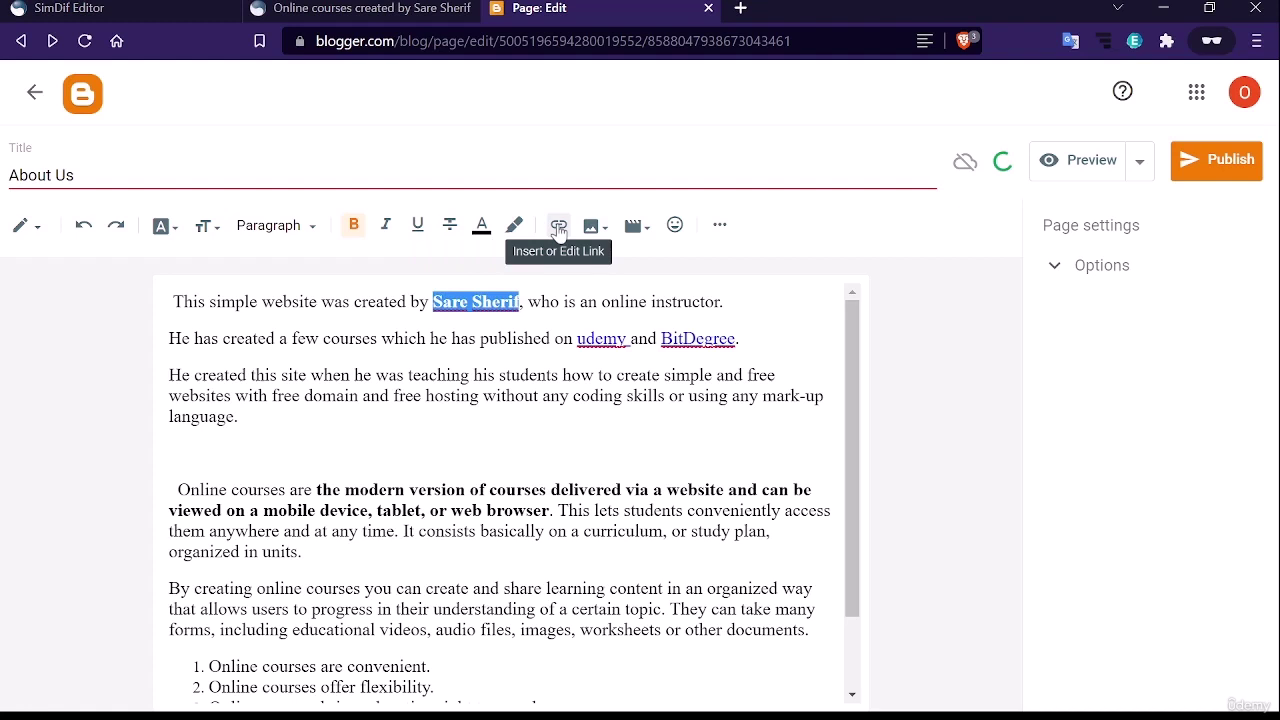
Examine the link, image and video insertion options, including YouTube's Uploads and Search views, and cancel without adding a video
left_click(558, 226)
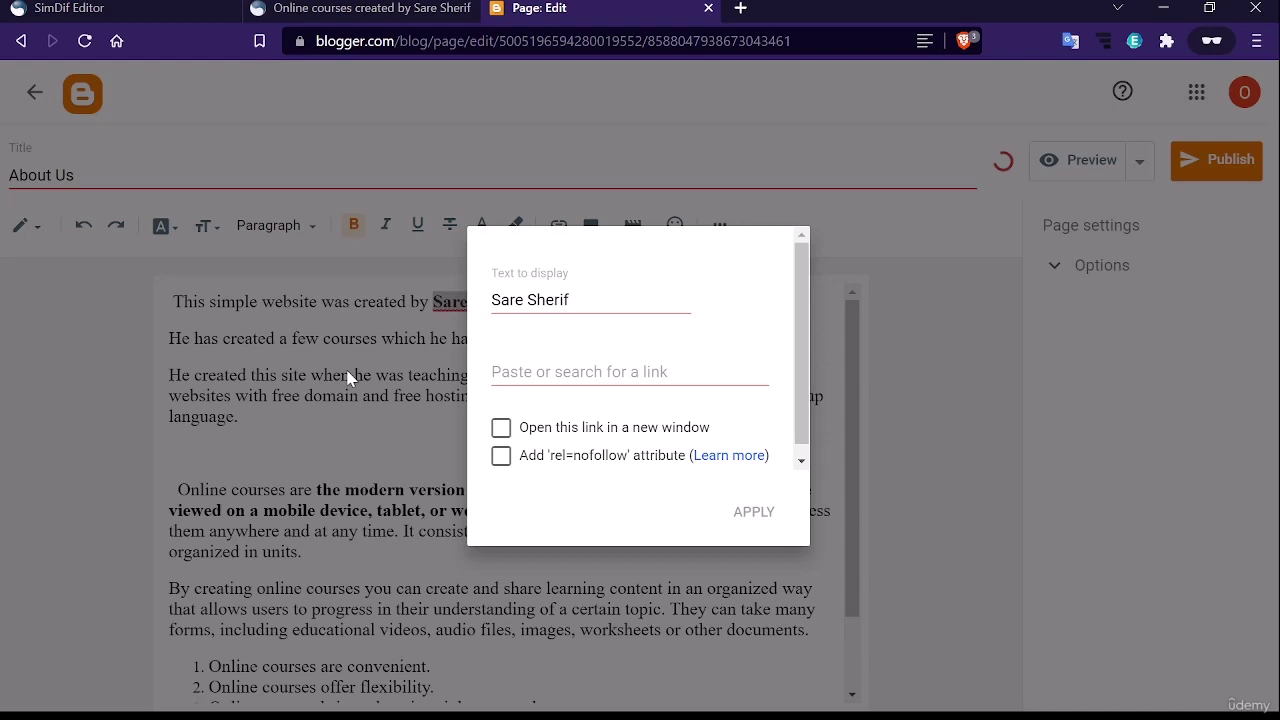
left_click(597, 225)
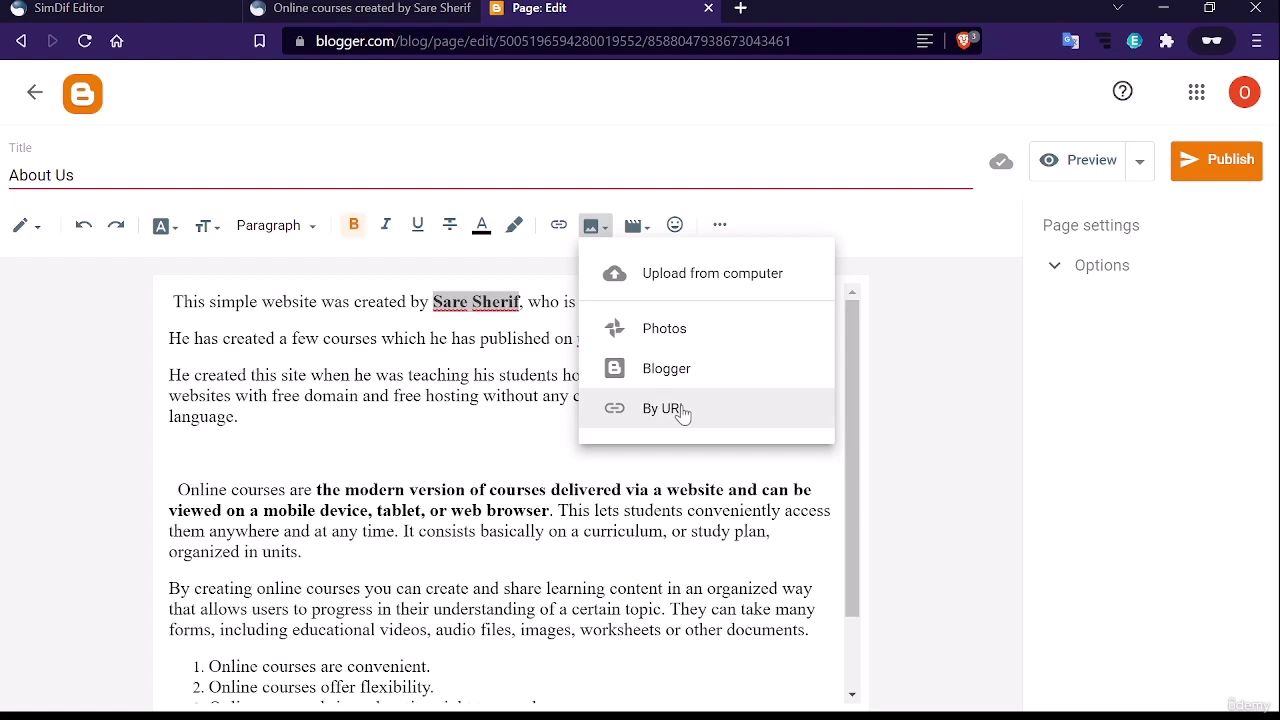
left_click(634, 225)
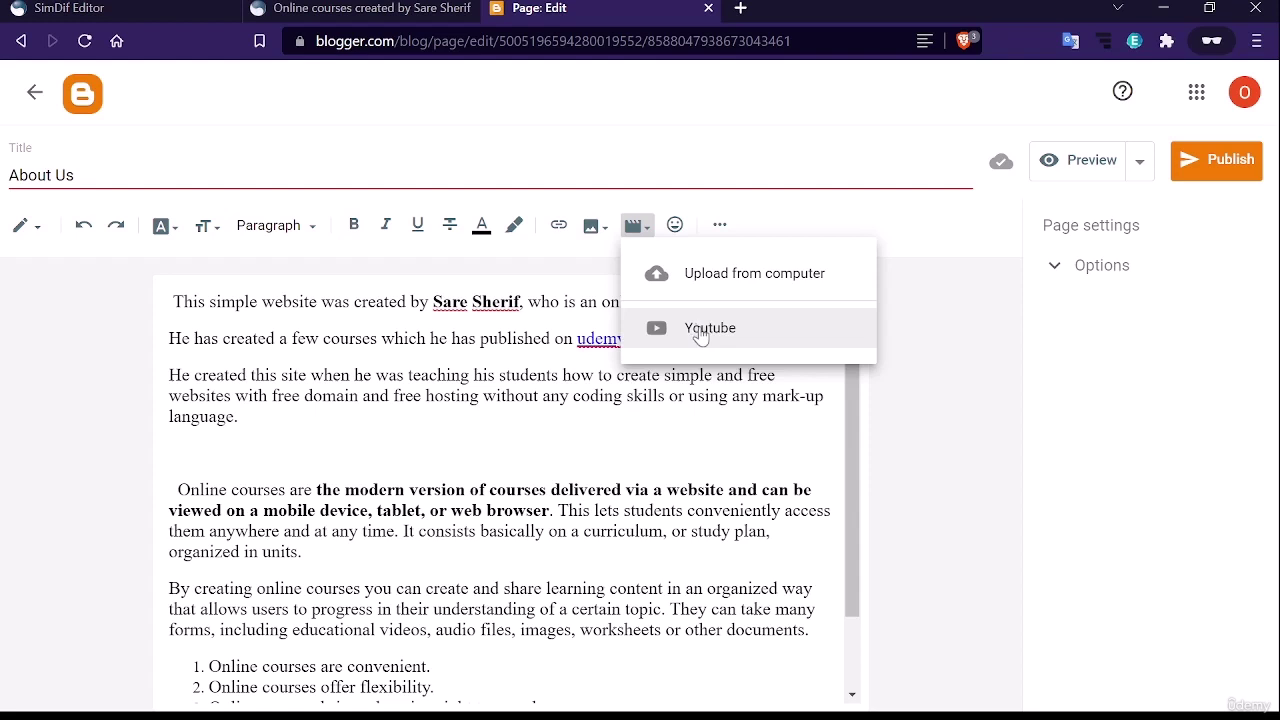
left_click(700, 334)
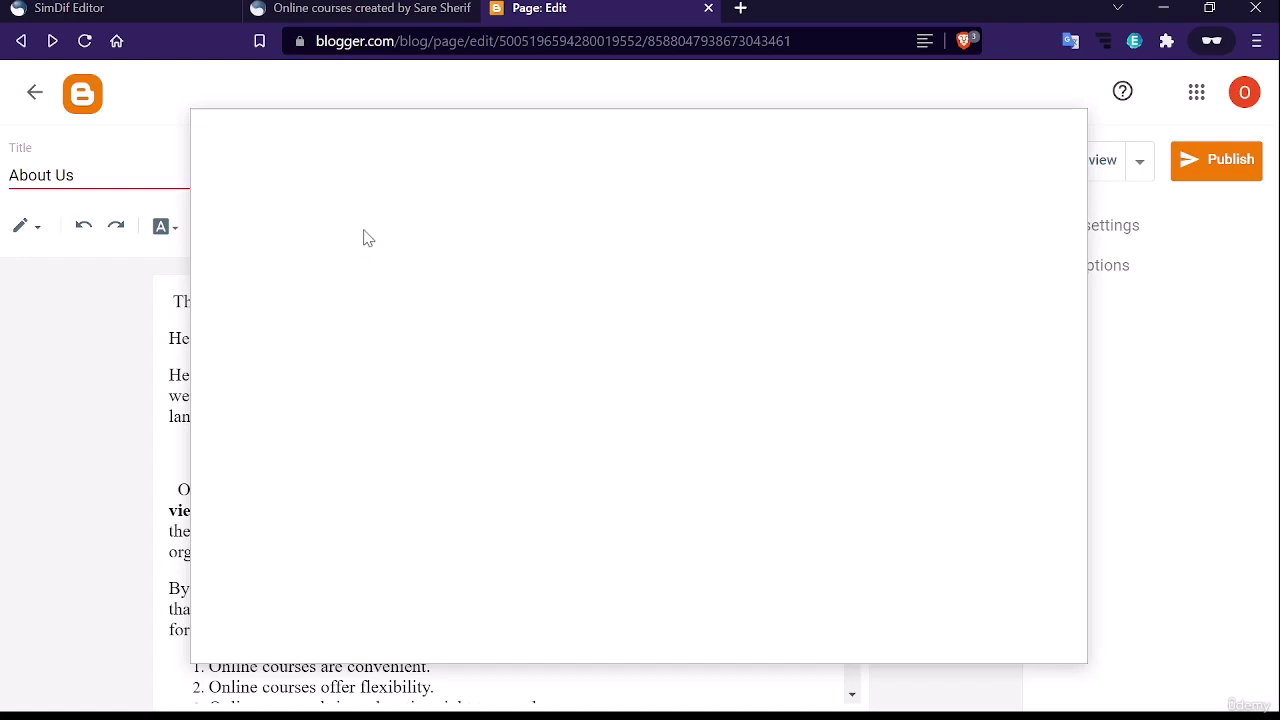
left_click(172, 337)
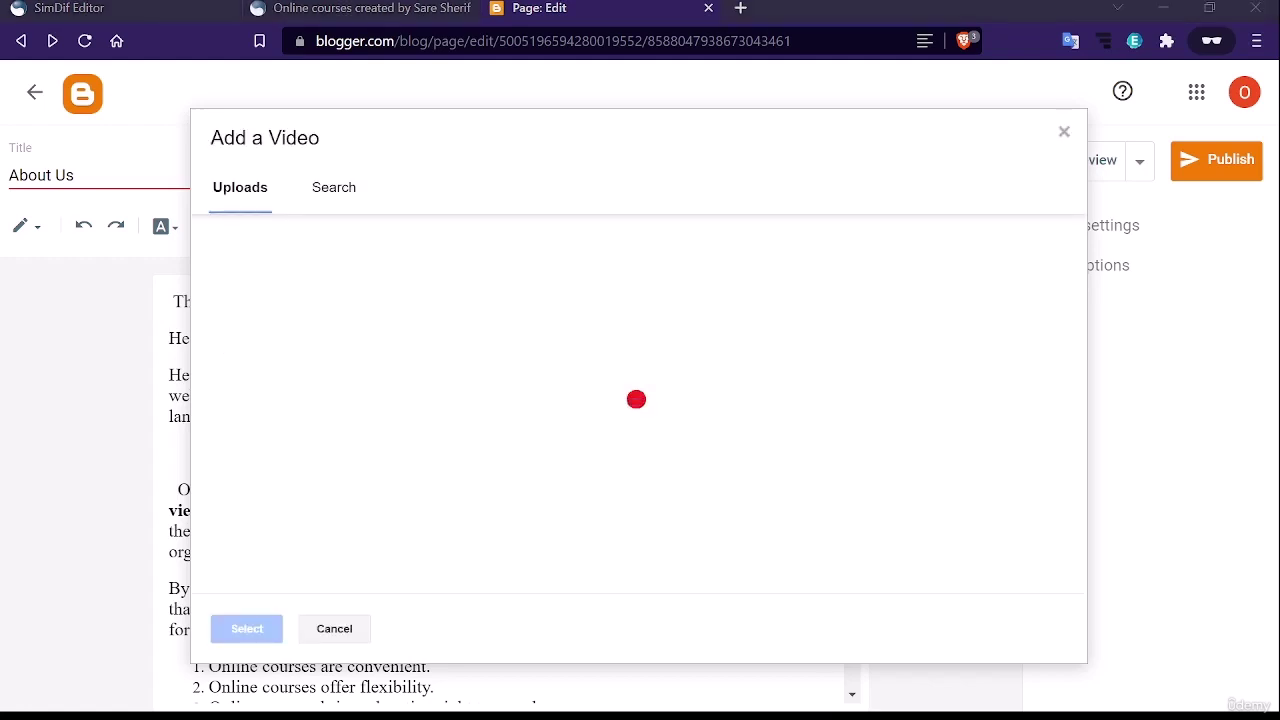
left_click(226, 420)
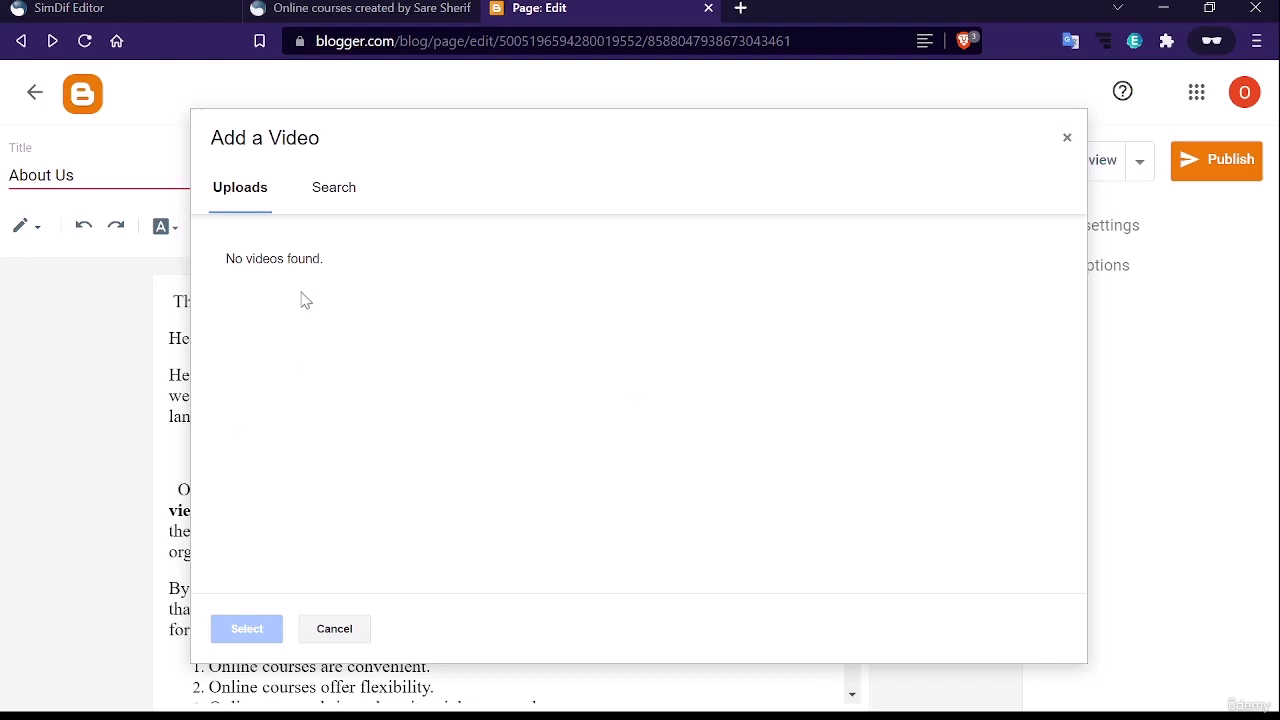
left_click(334, 202)
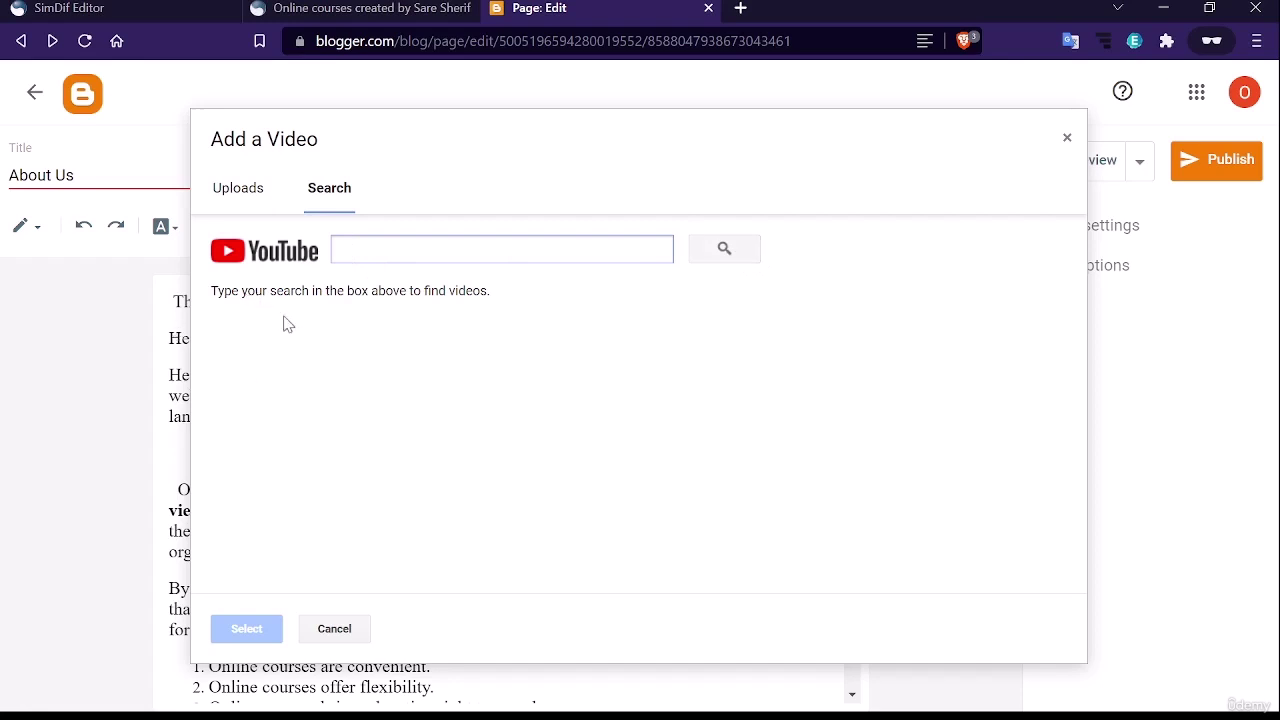
left_click(352, 632)
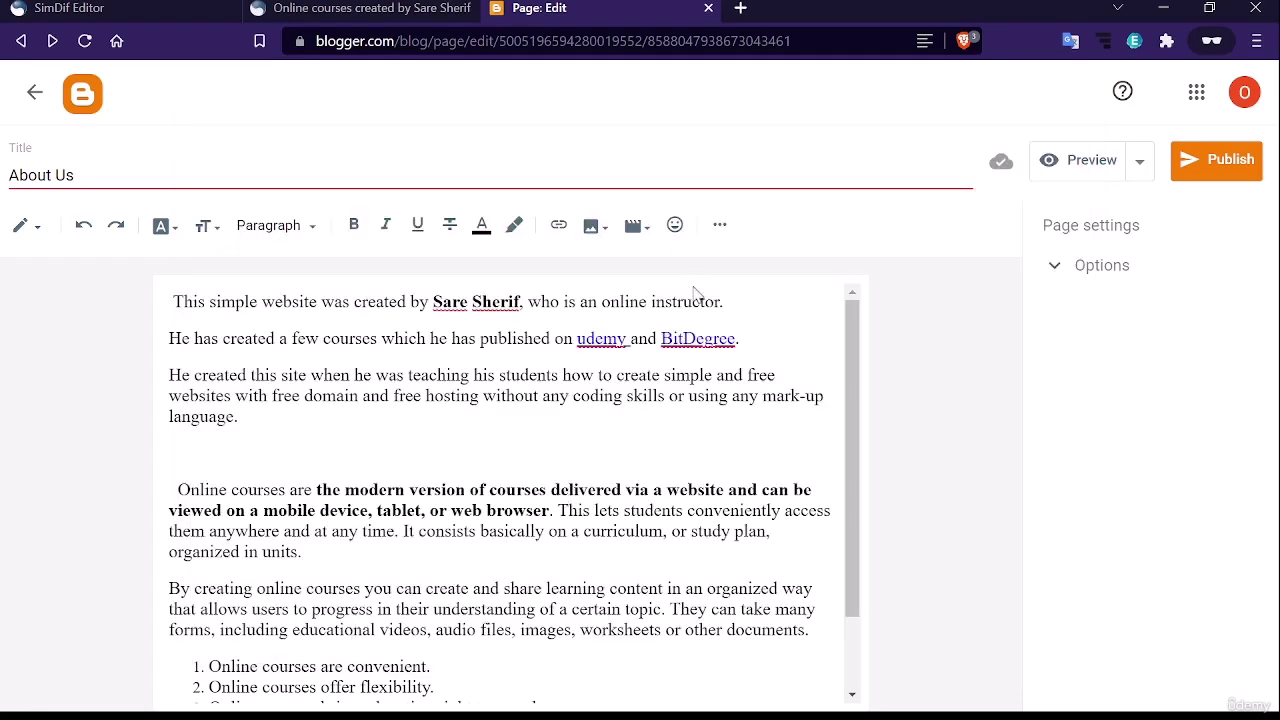
Look over the special characters picker, close it, and examine the text alignment options among the additional formatting tools
left_click(671, 233)
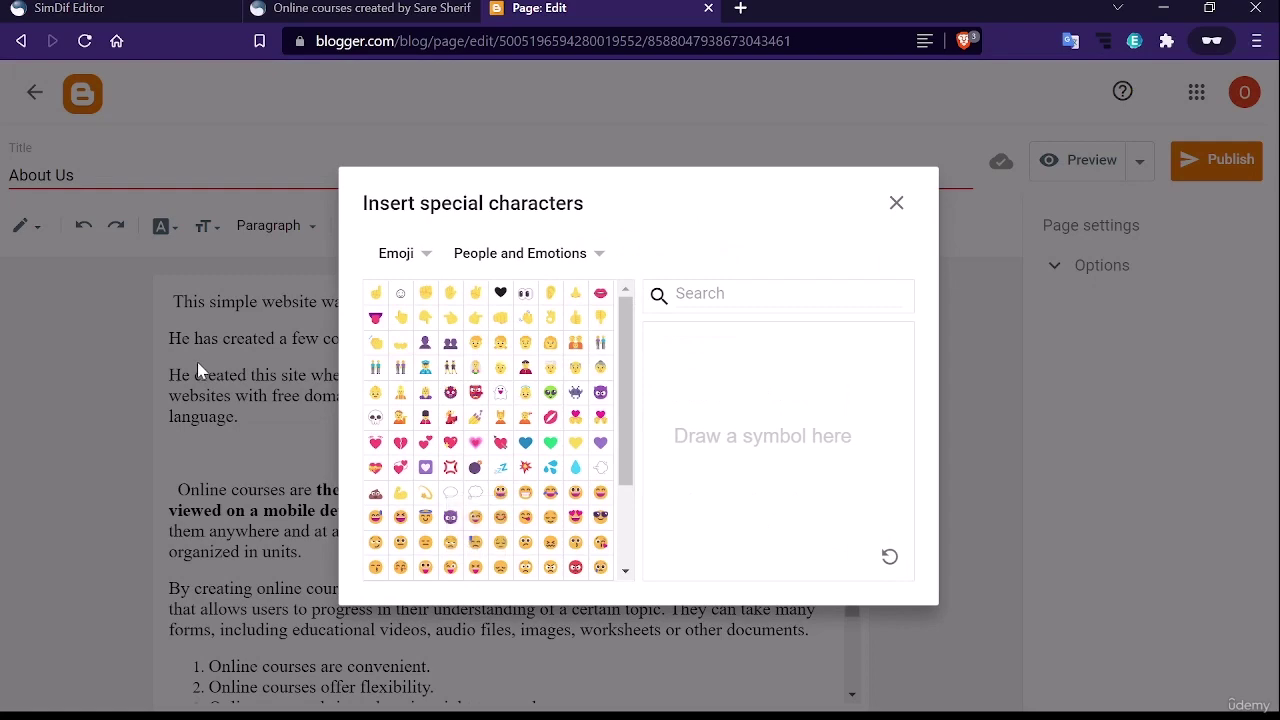
left_click(899, 206)
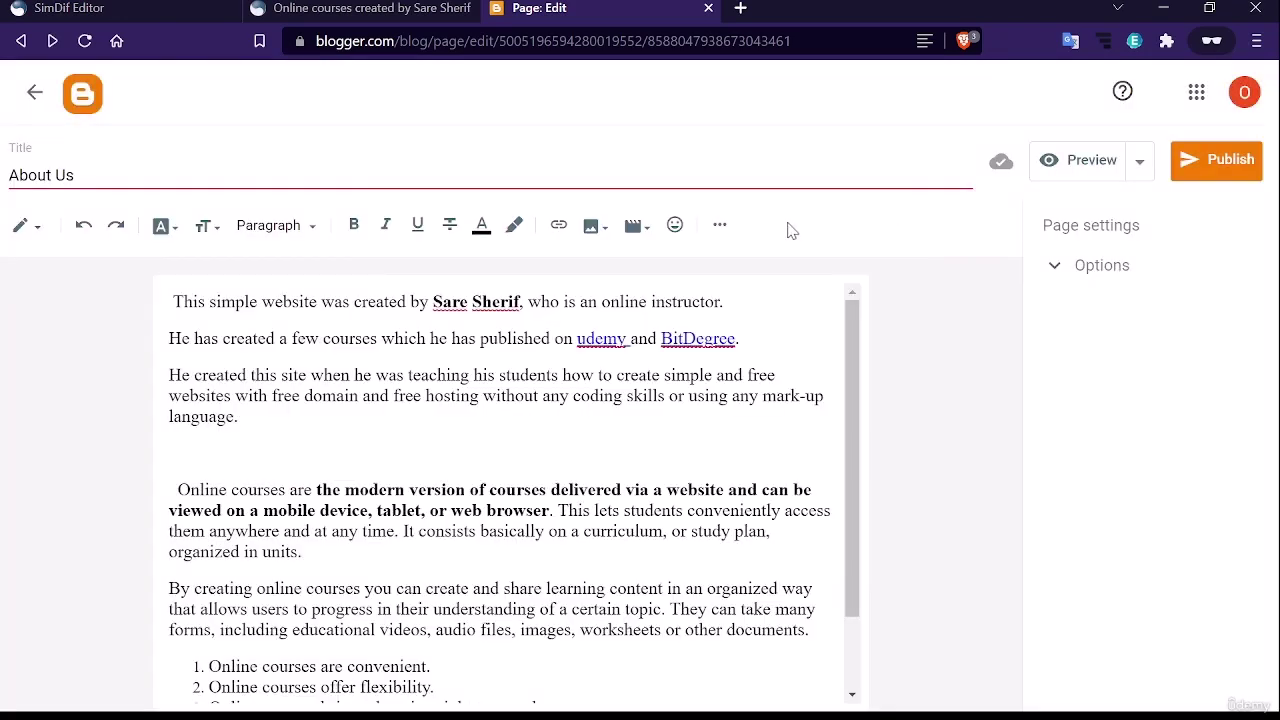
left_click(718, 227)
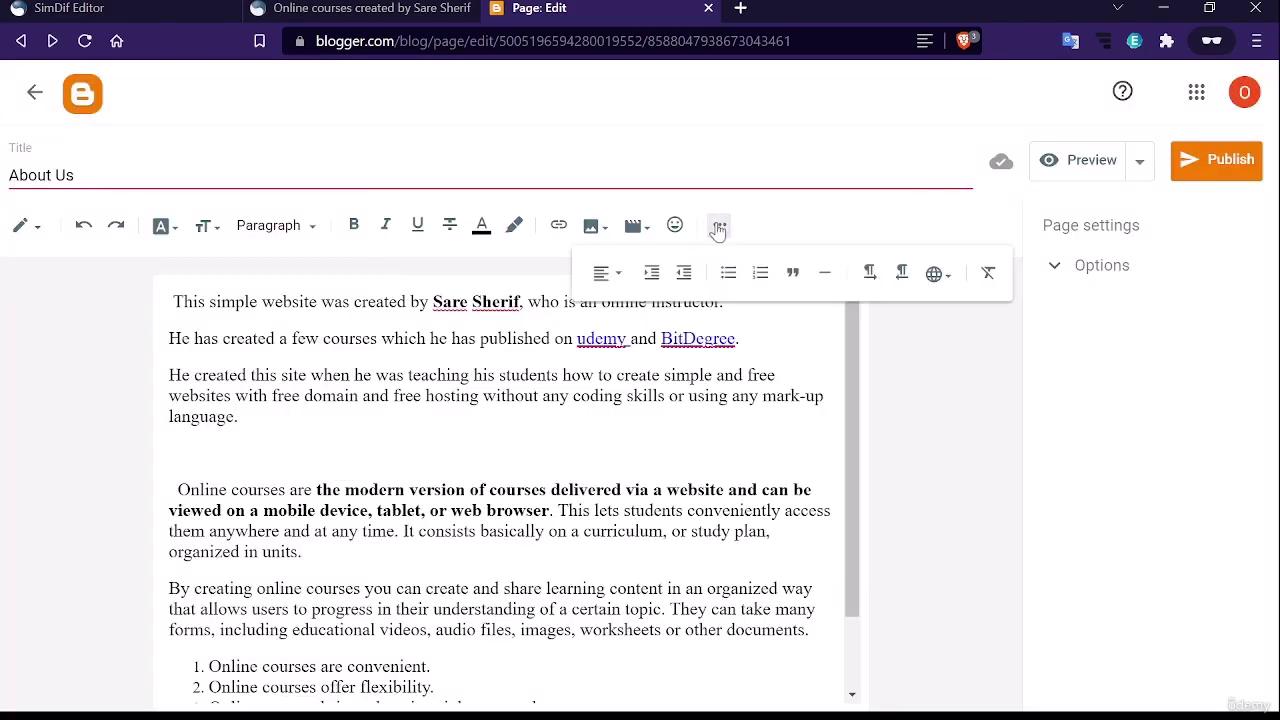
left_click(603, 274)
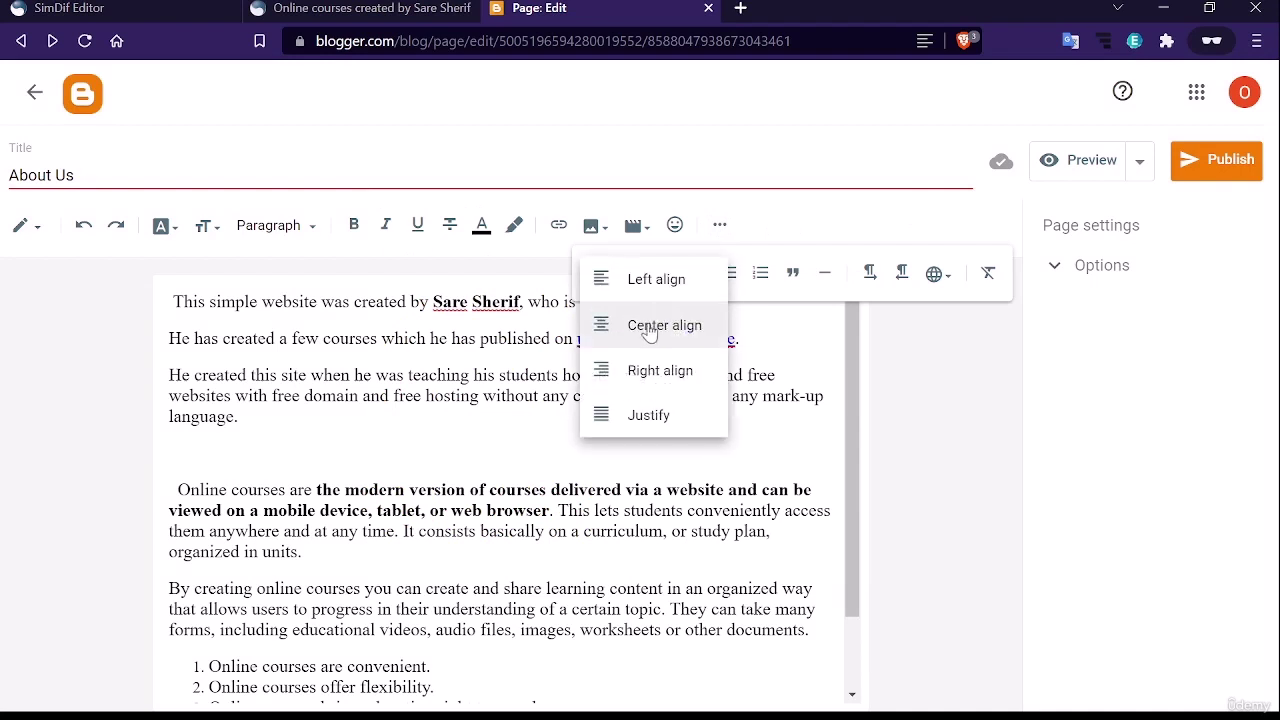
left_click(606, 285)
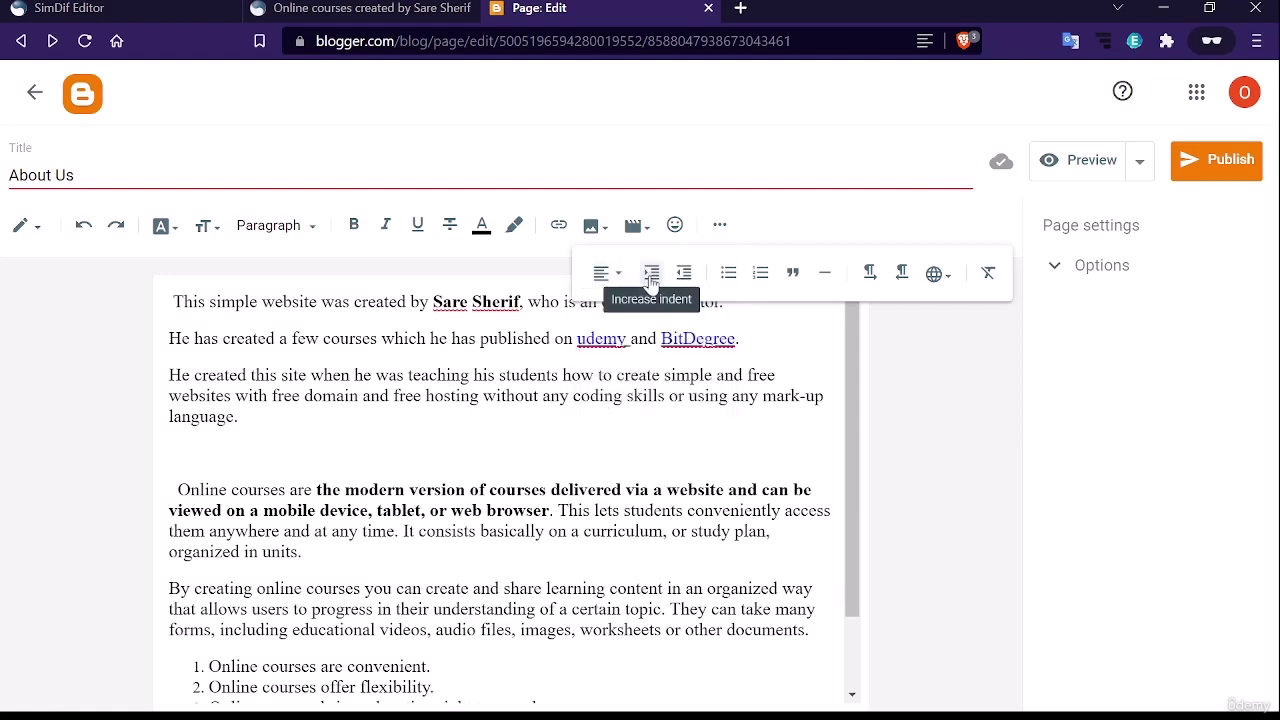
Try indenting the sentence about udemy and BitDegree by two levels and remove both levels again
left_click(650, 275)
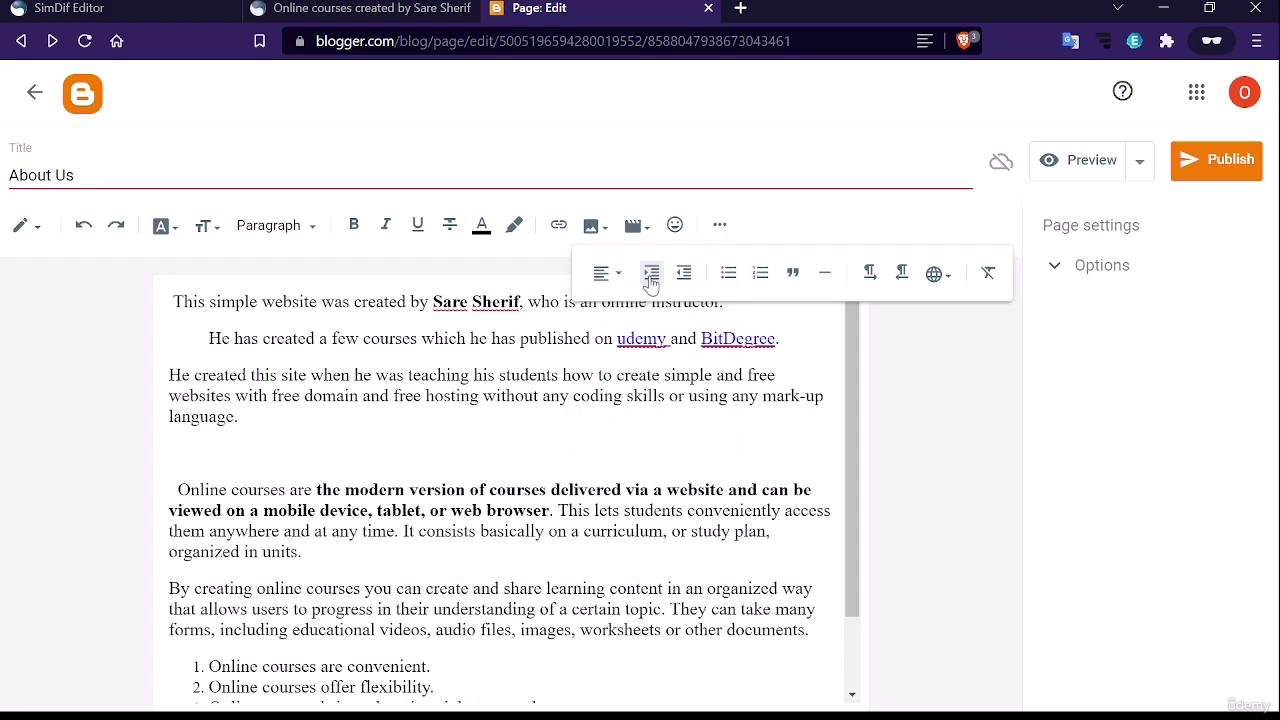
left_click(650, 275)
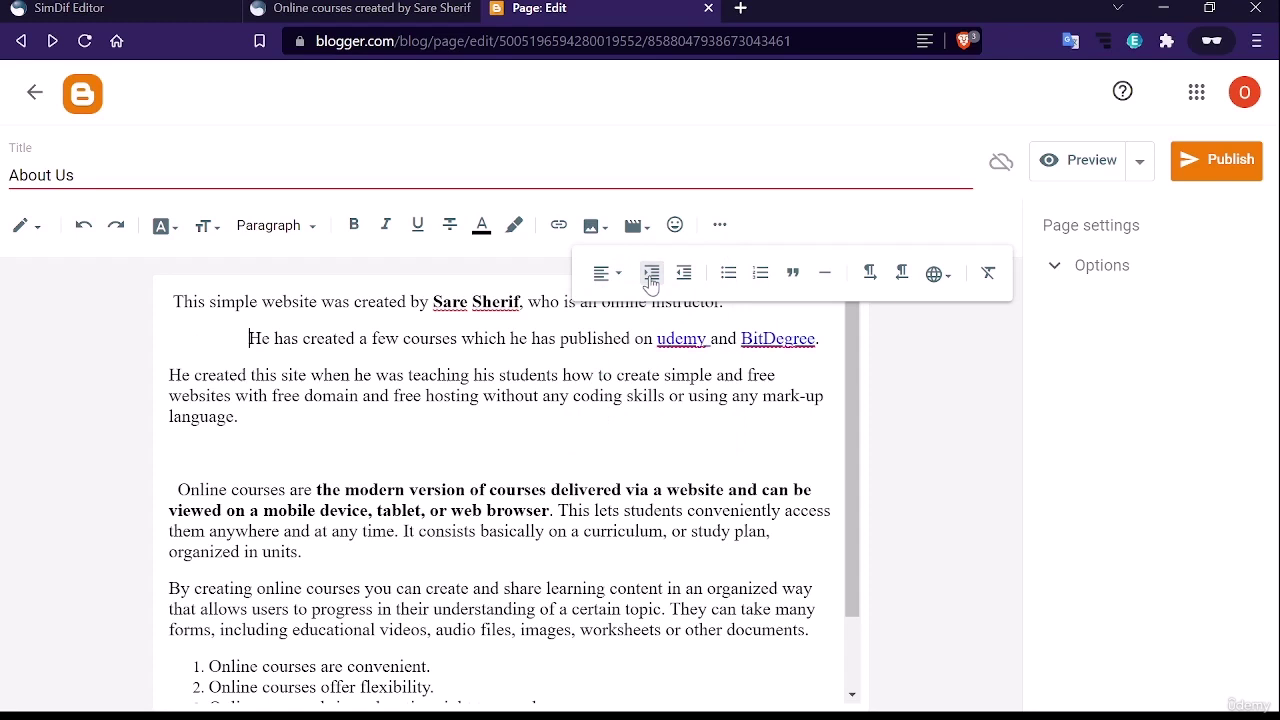
left_click(684, 275)
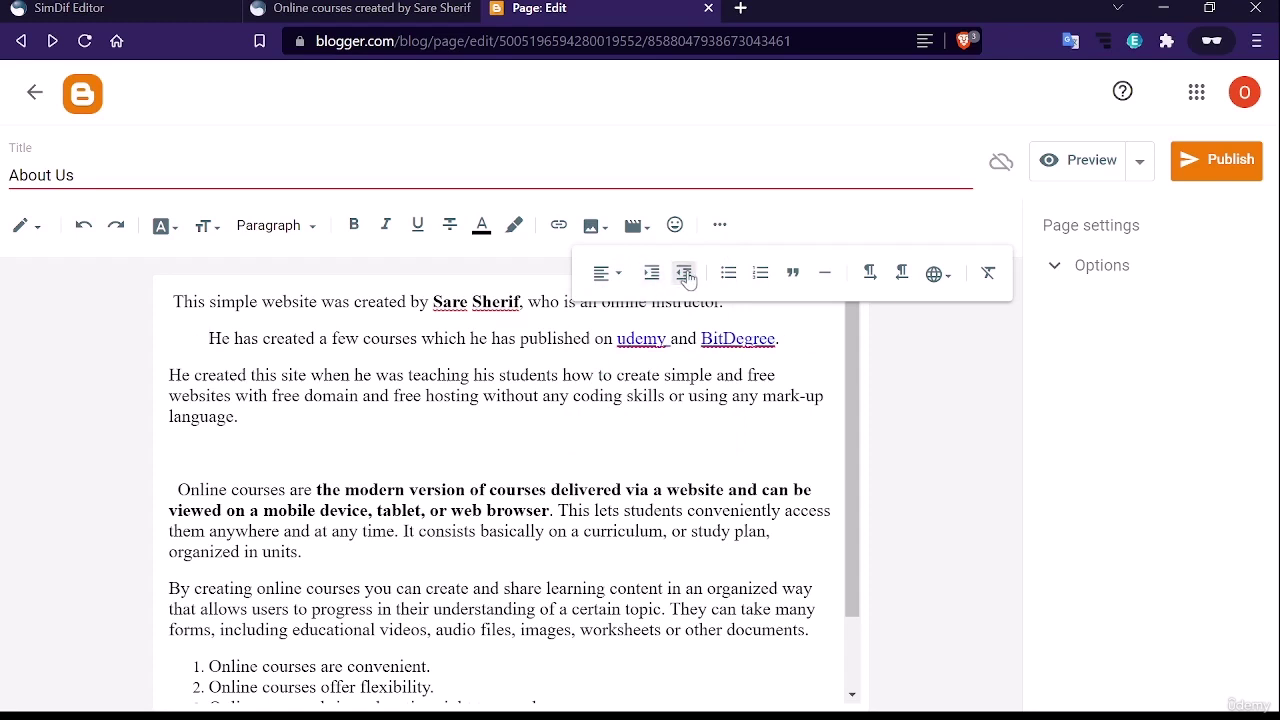
left_click(685, 275)
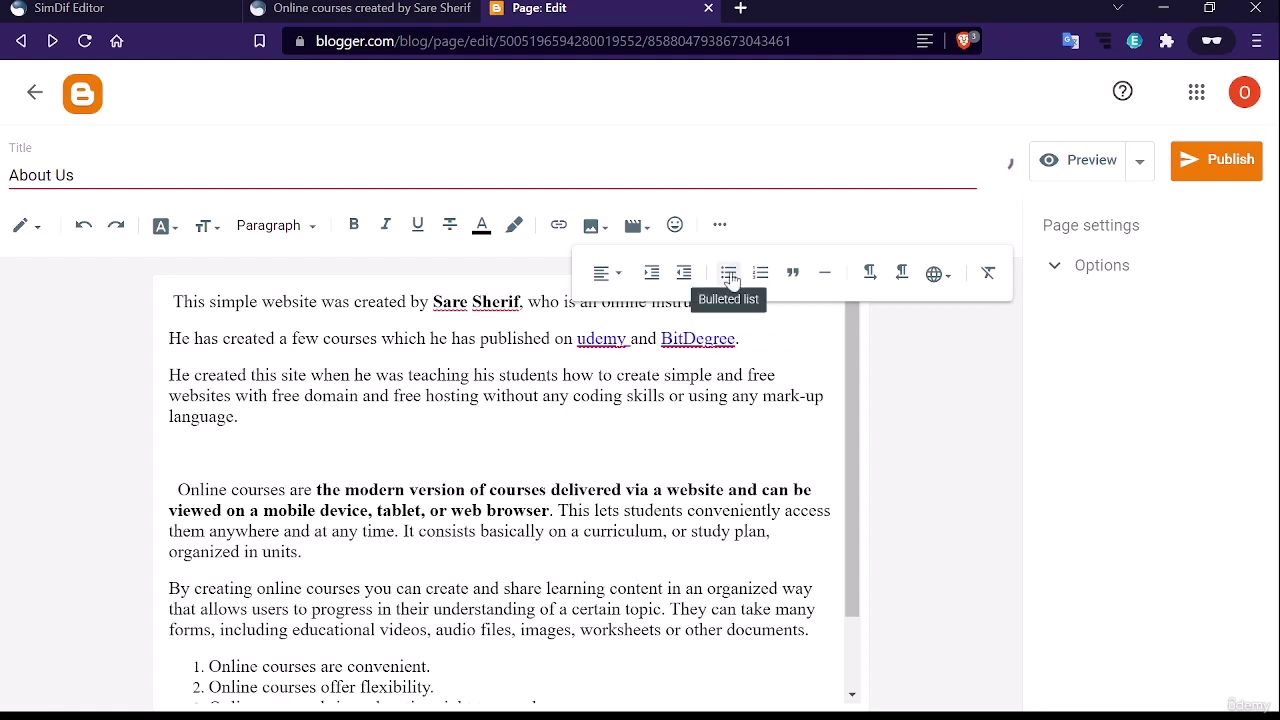
Try bulleted, plain and numbered formatting on the six Online courses reasons, returning them to a numbered list
scroll(522, 645, "down", 1)
left_click_drag(512, 678, 220, 573)
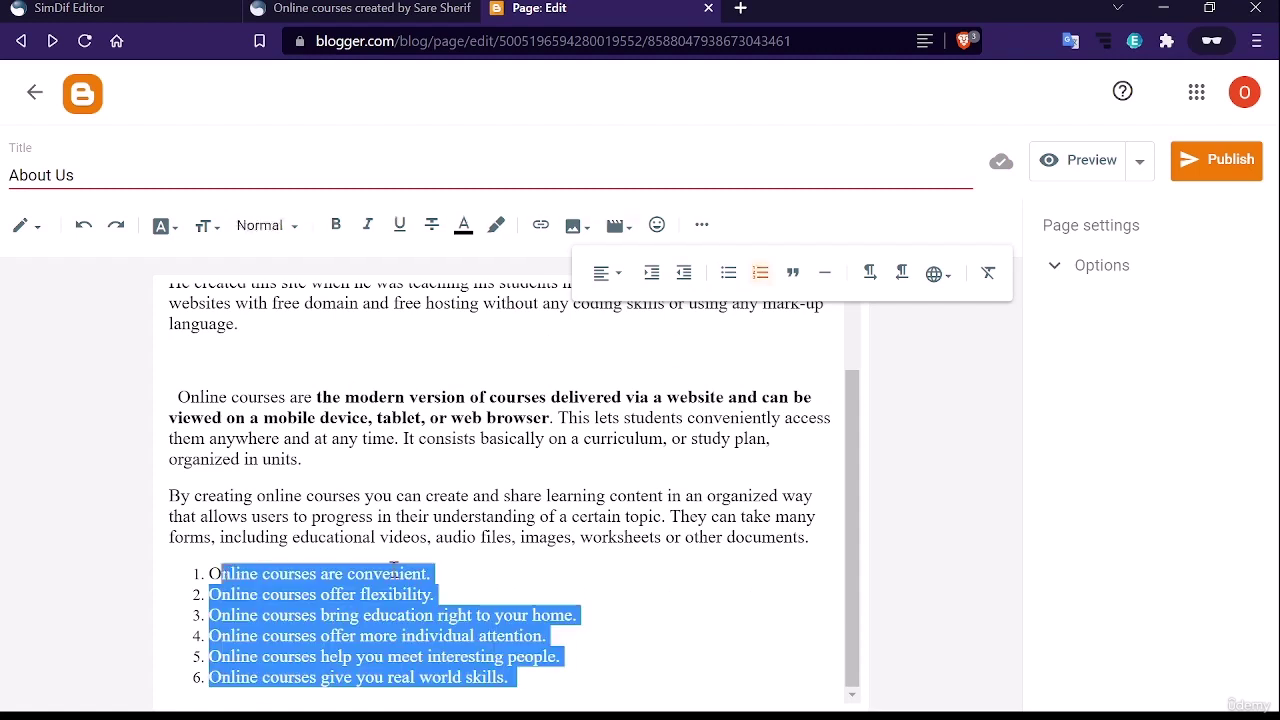
left_click(731, 283)
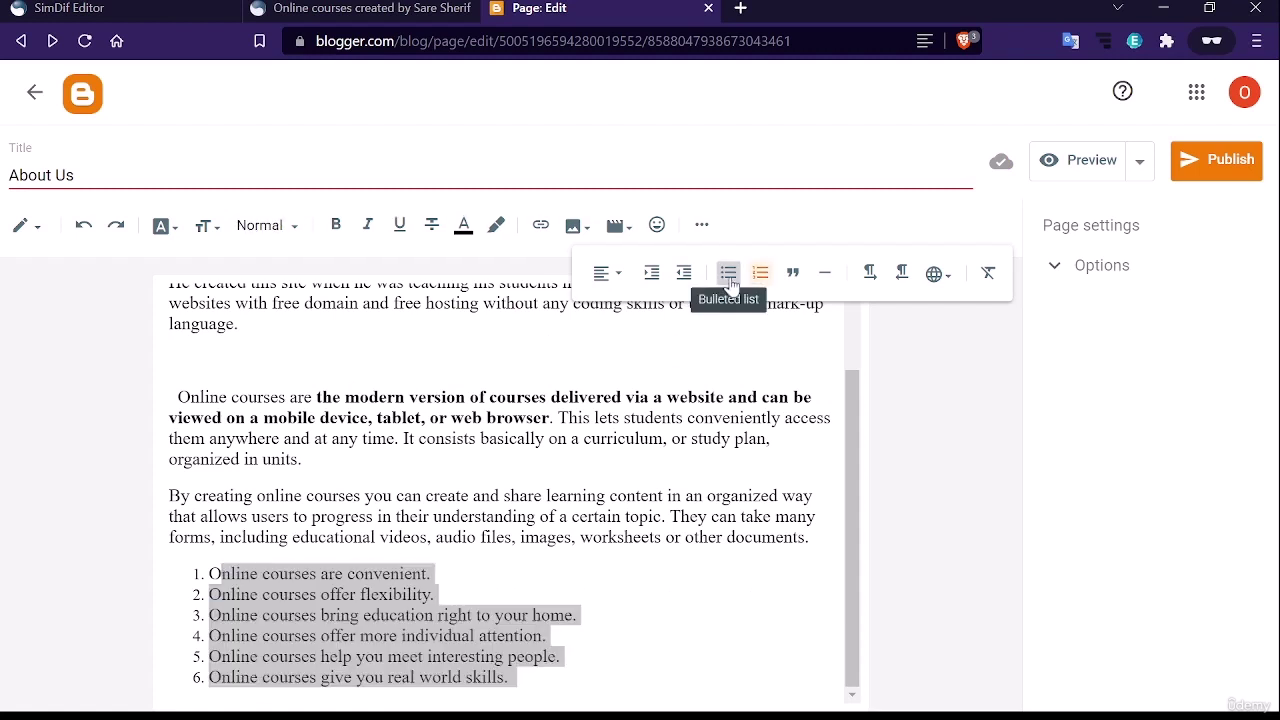
left_click(731, 283)
left_click(760, 278)
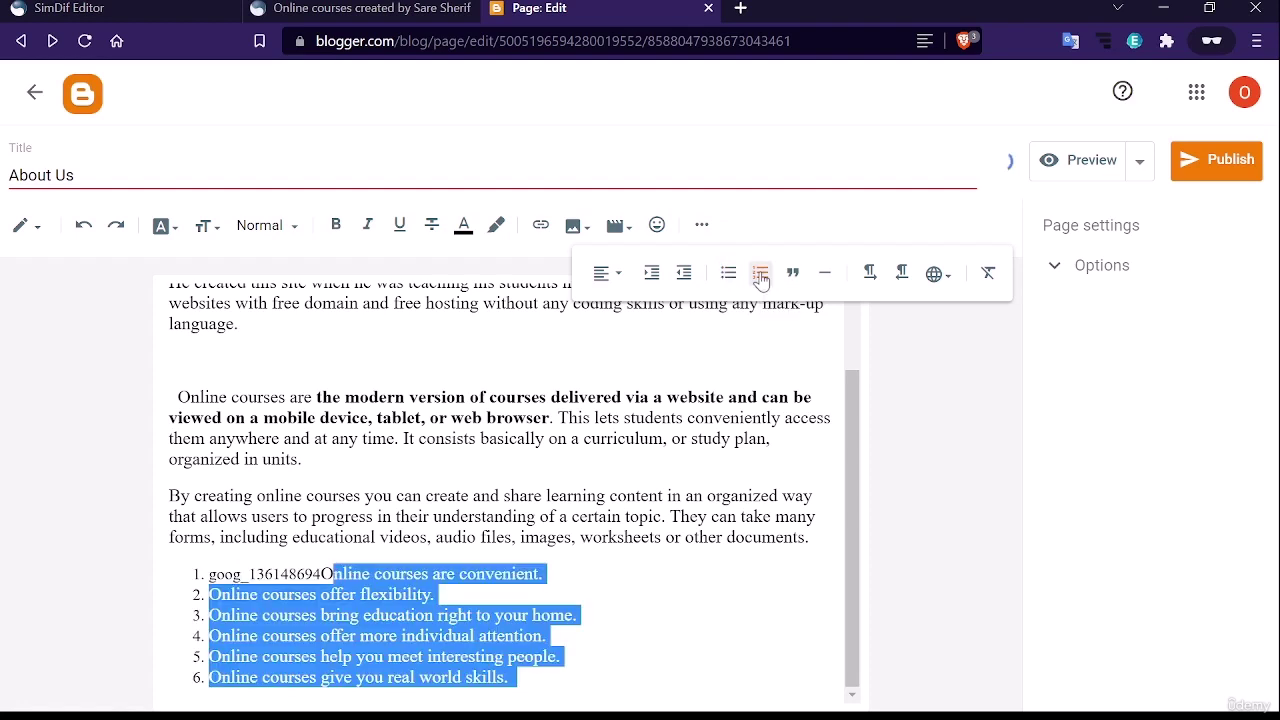
left_click(760, 278)
left_click(760, 278)
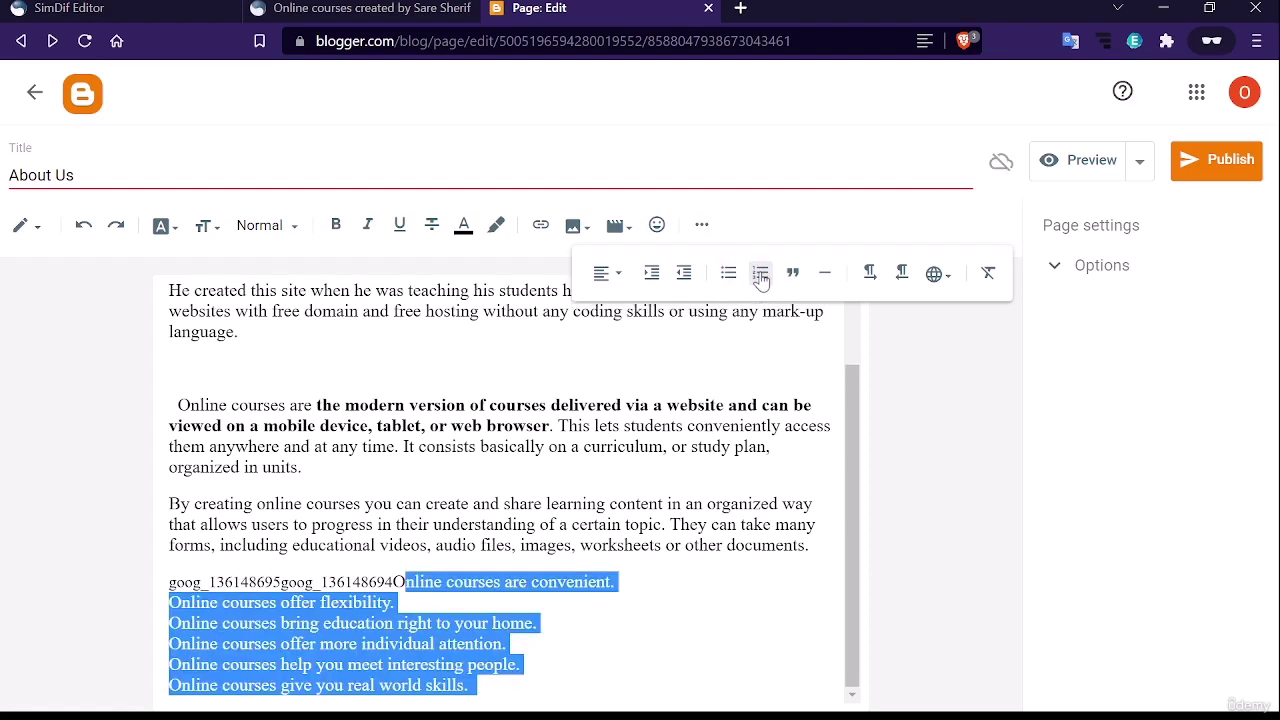
left_click(760, 278)
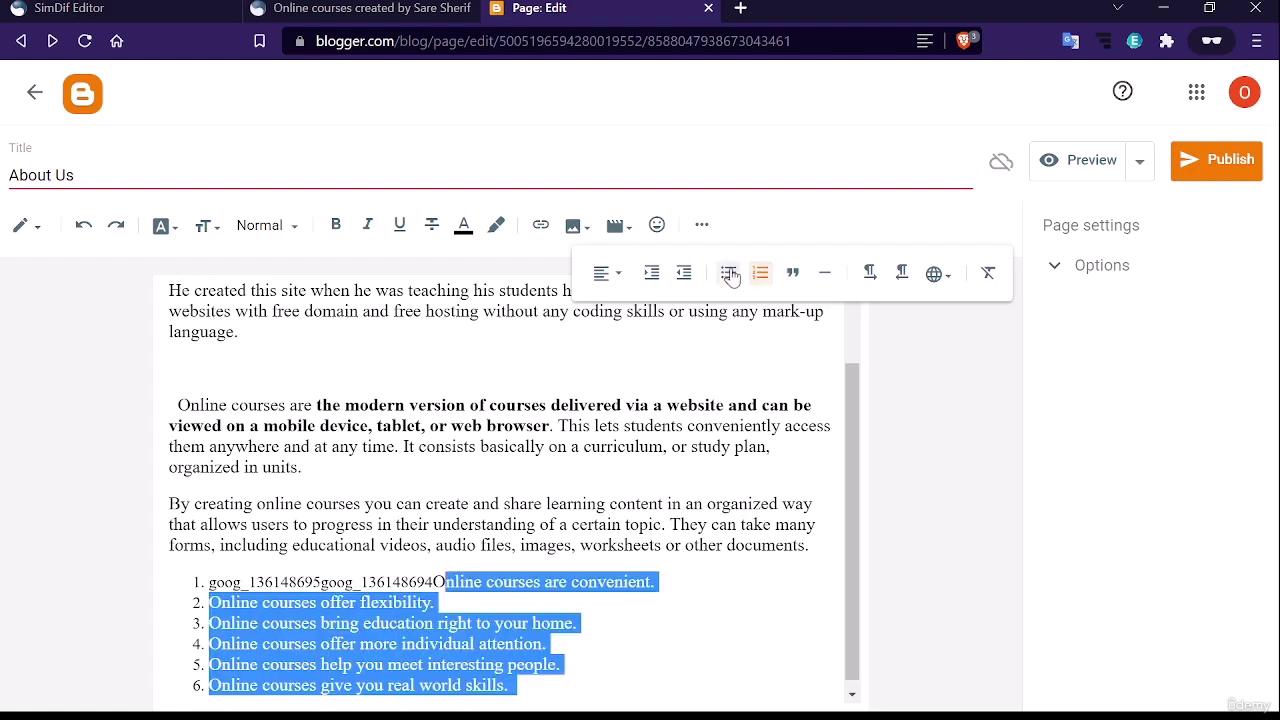
left_click(730, 277)
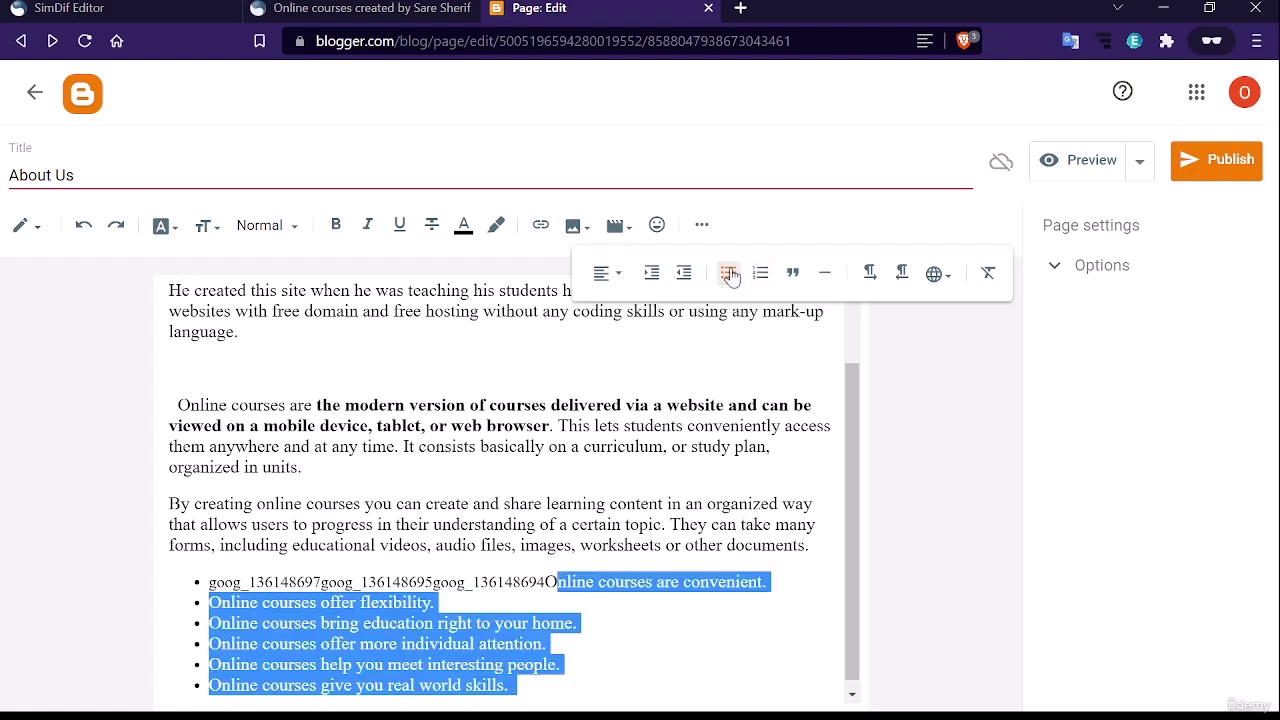
left_click(763, 278)
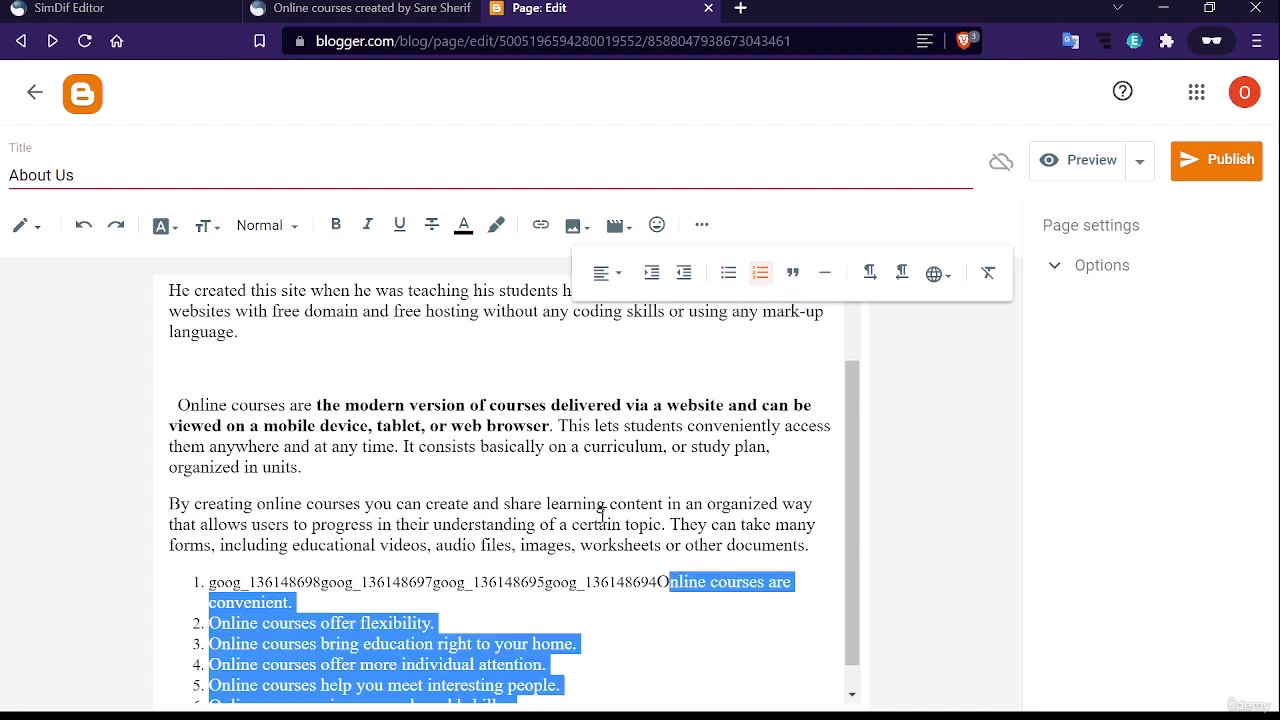
Delete the stray "goog_" text in front of the first list item, "Online courses are convenient."
left_click(556, 515)
left_click(660, 583)
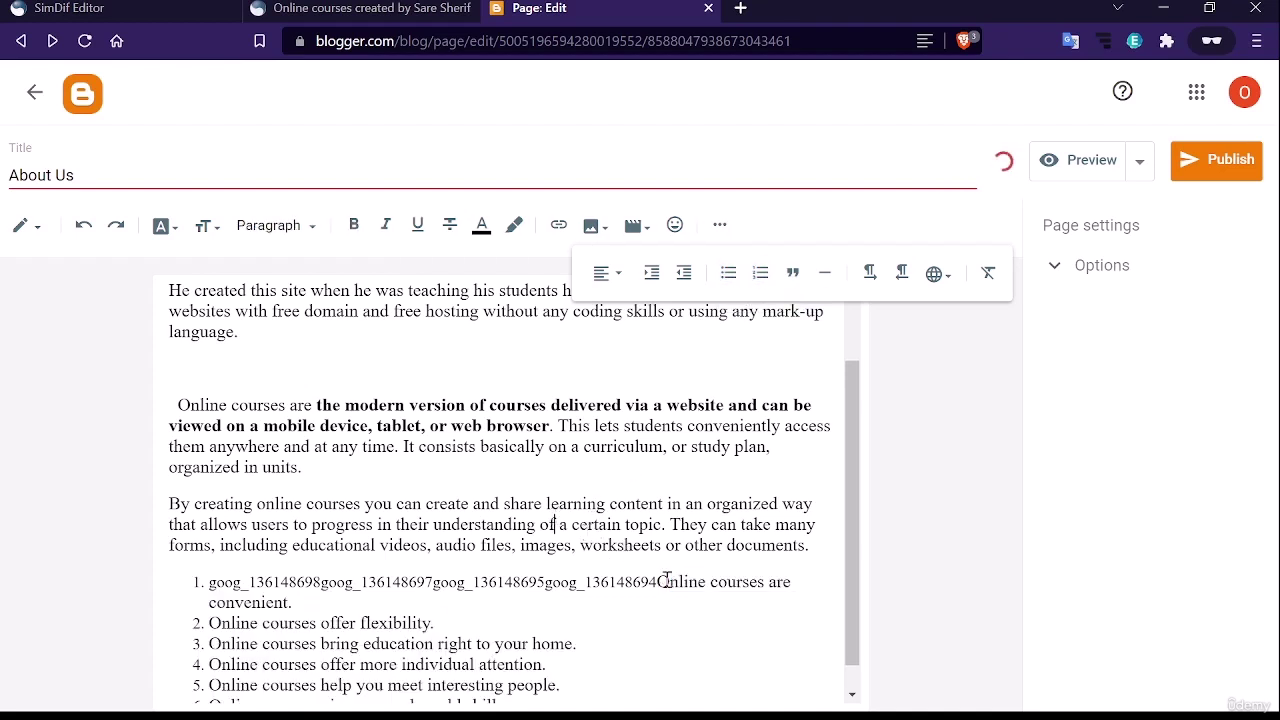
left_click_drag(657, 582, 209, 582)
key("Delete")
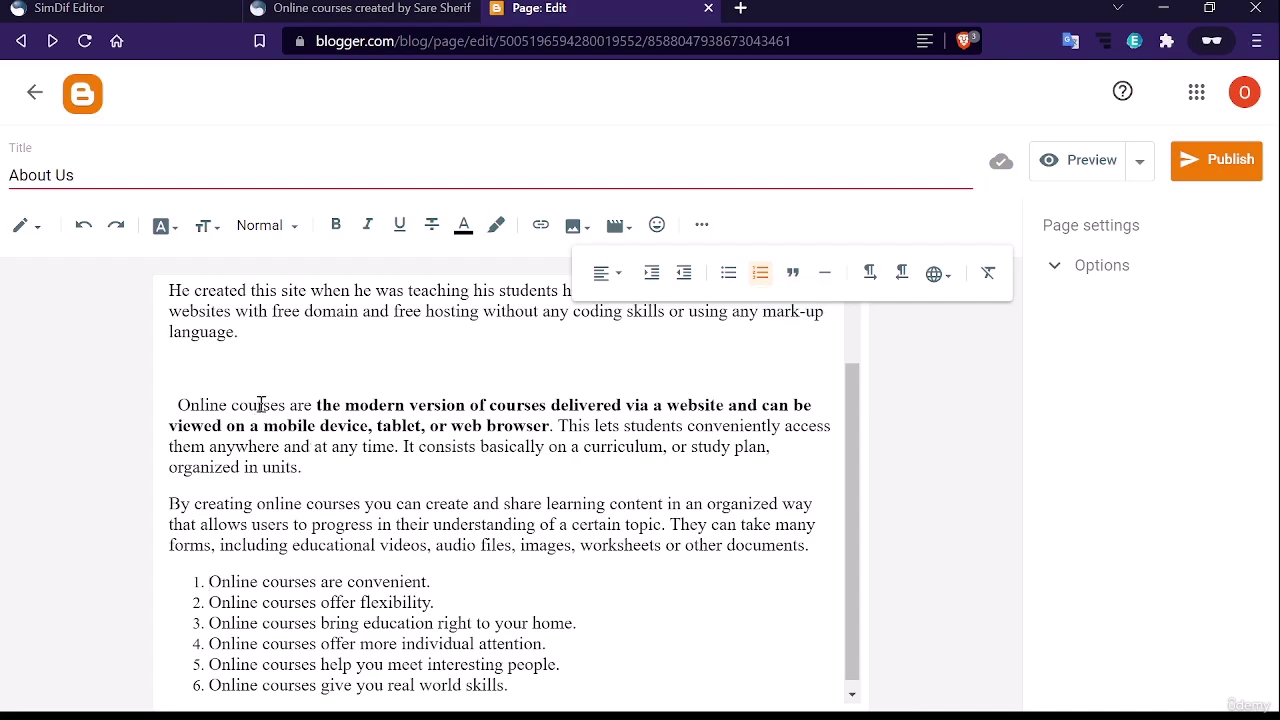
Format the opening sentence defining online courses, through "web browser.", as a block quote
scroll(366, 500, "up", 2)
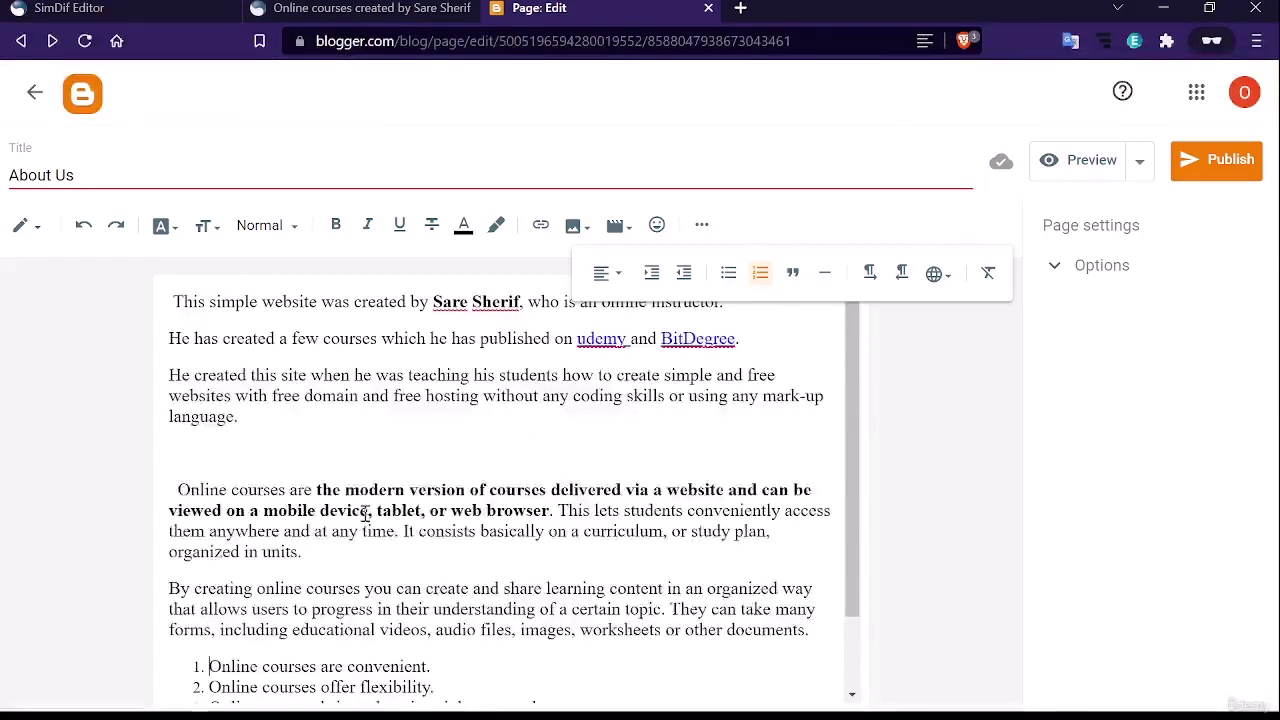
double_click(181, 489)
left_click_drag(304, 489, 553, 510)
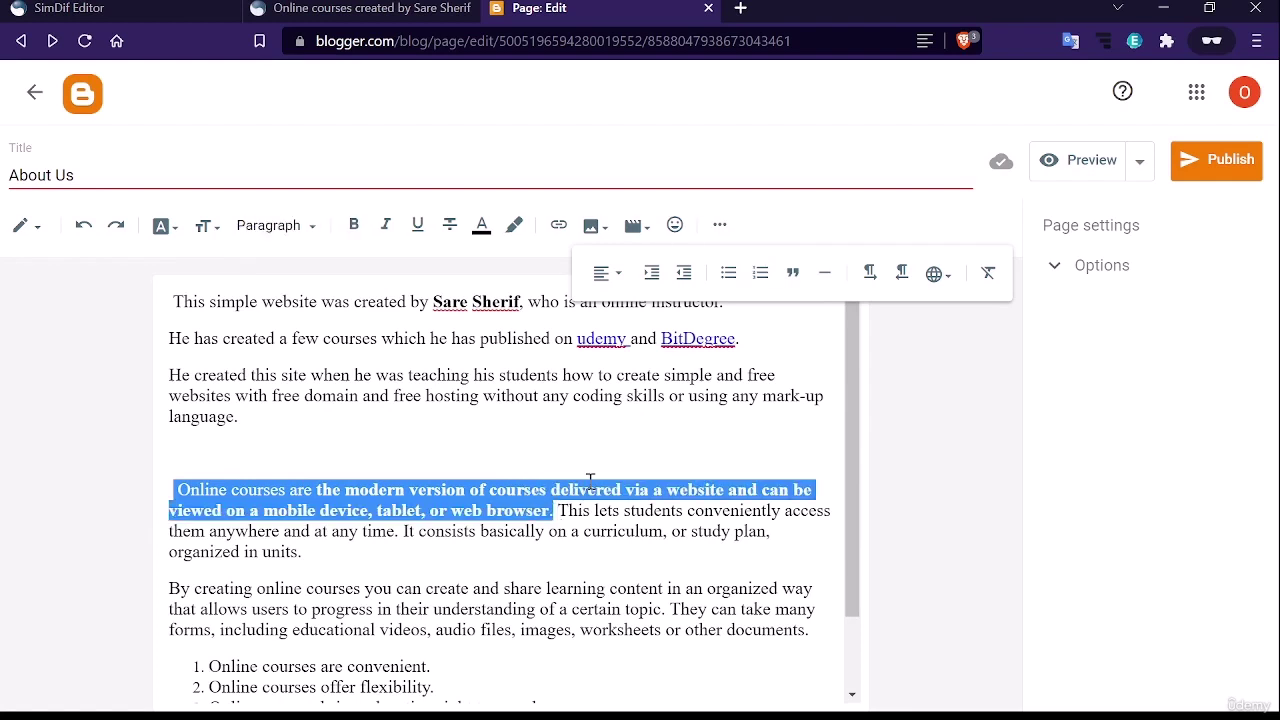
left_click(791, 273)
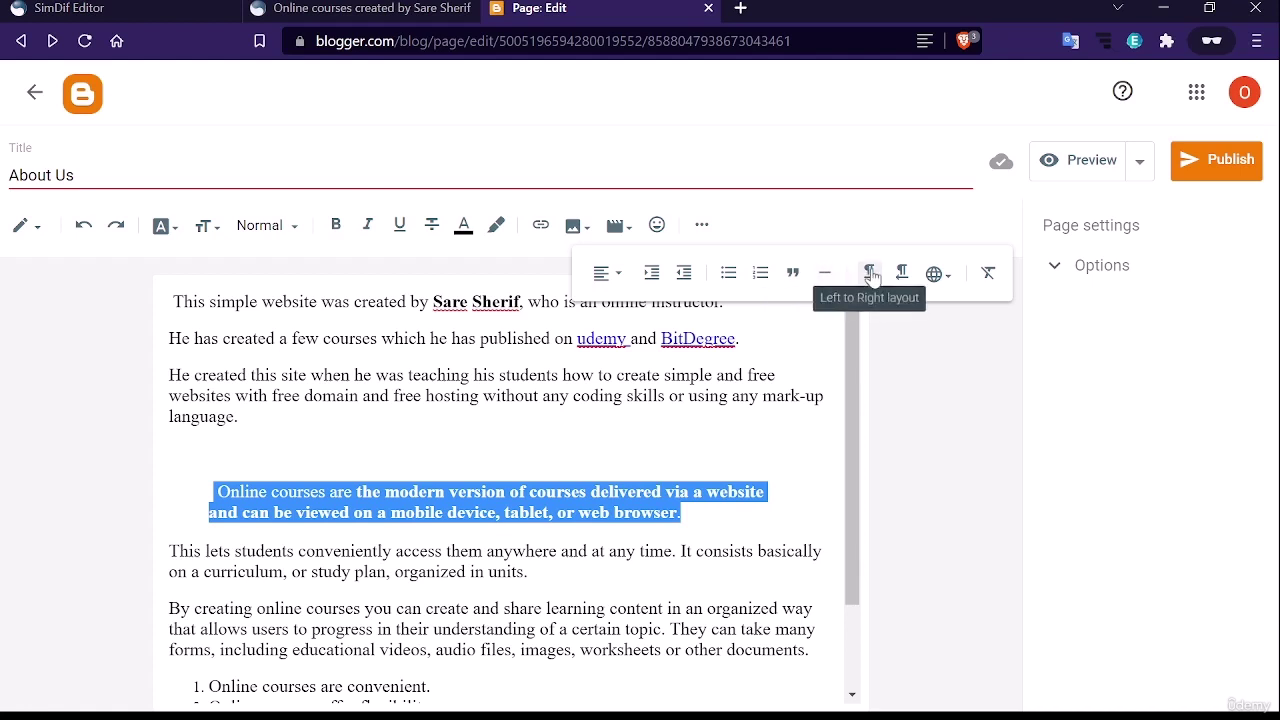
Browse the languages offered by Input Tools and close the list without choosing one
left_click(934, 275)
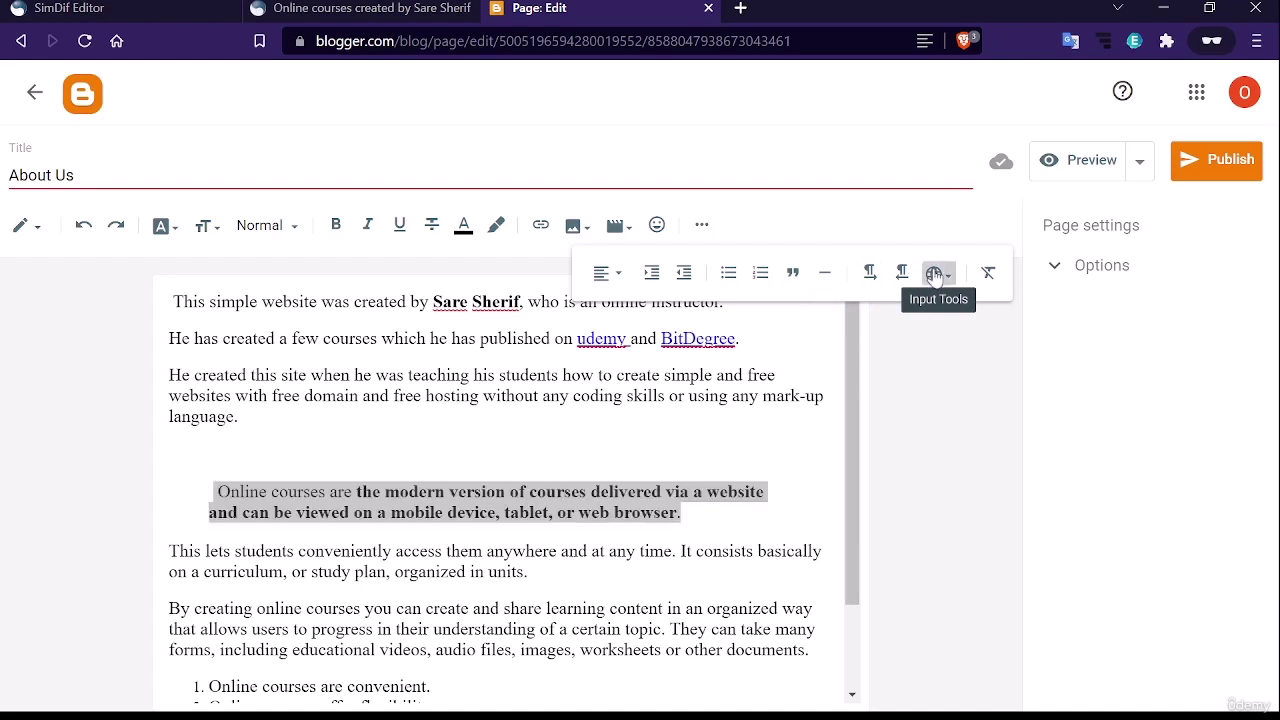
left_click(934, 275)
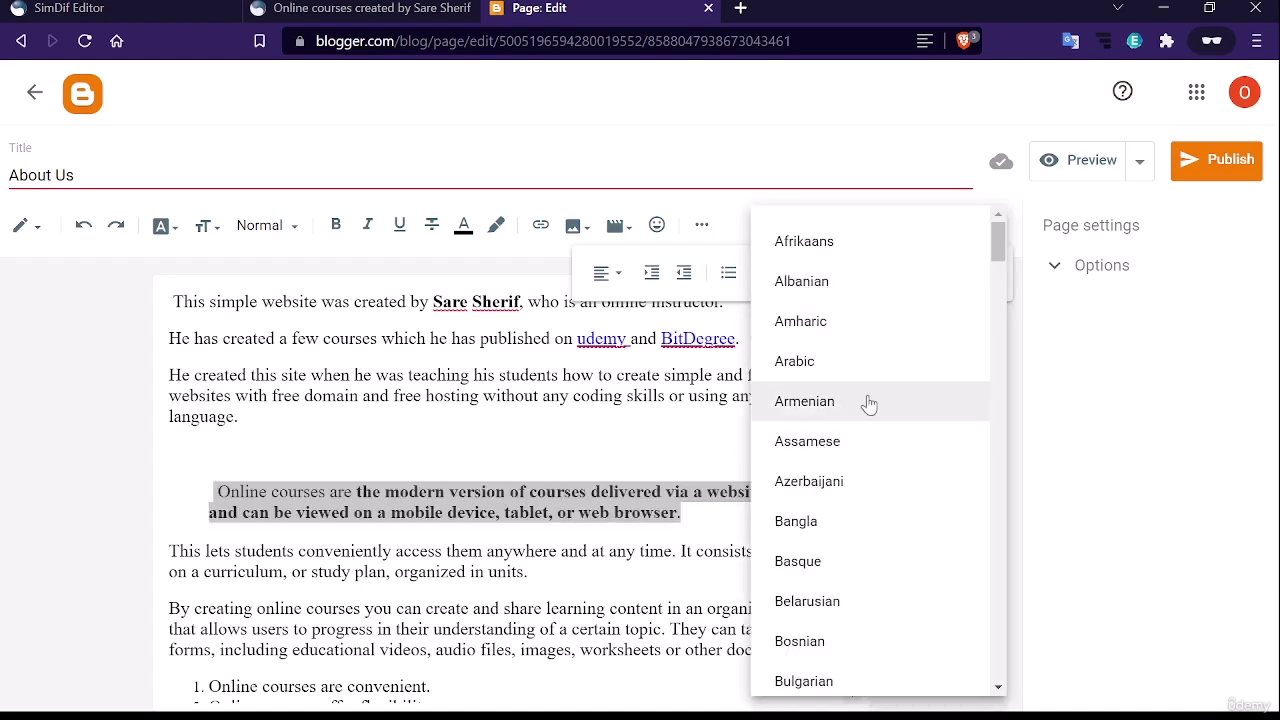
scroll(849, 443, "down", 5)
scroll(849, 443, "down", 15)
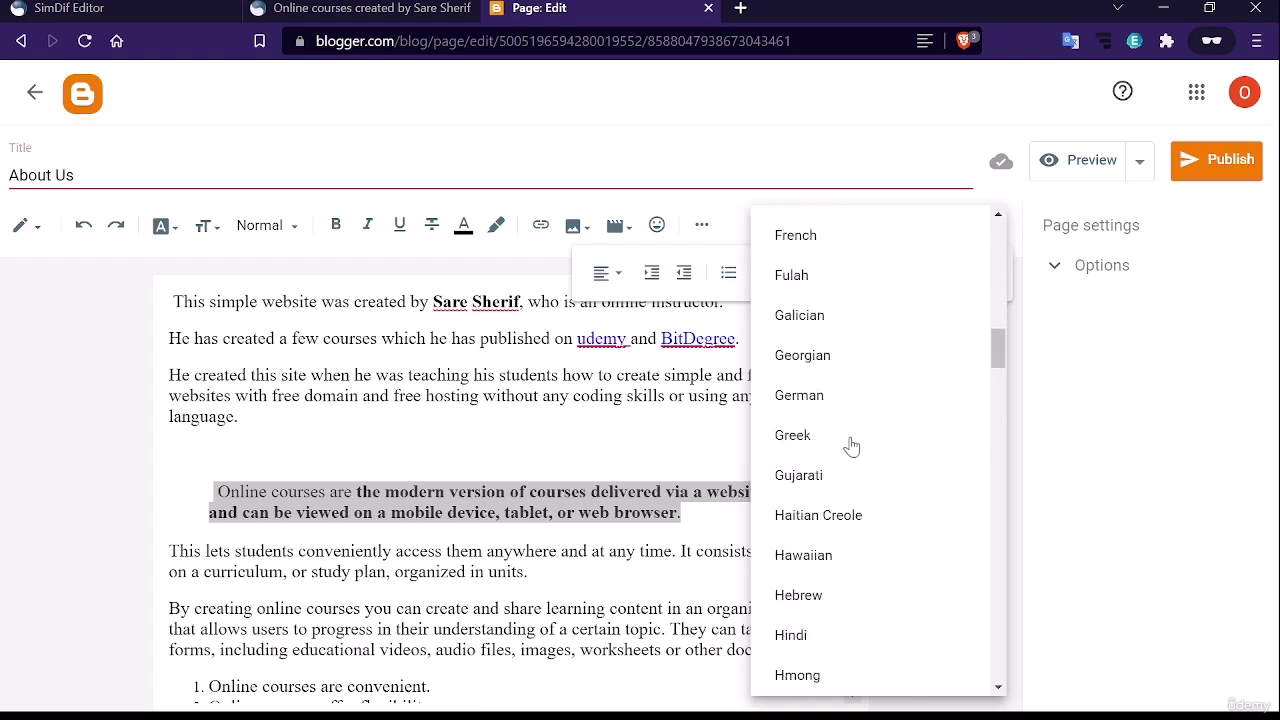
scroll(851, 446, "down", 4)
left_click(849, 420)
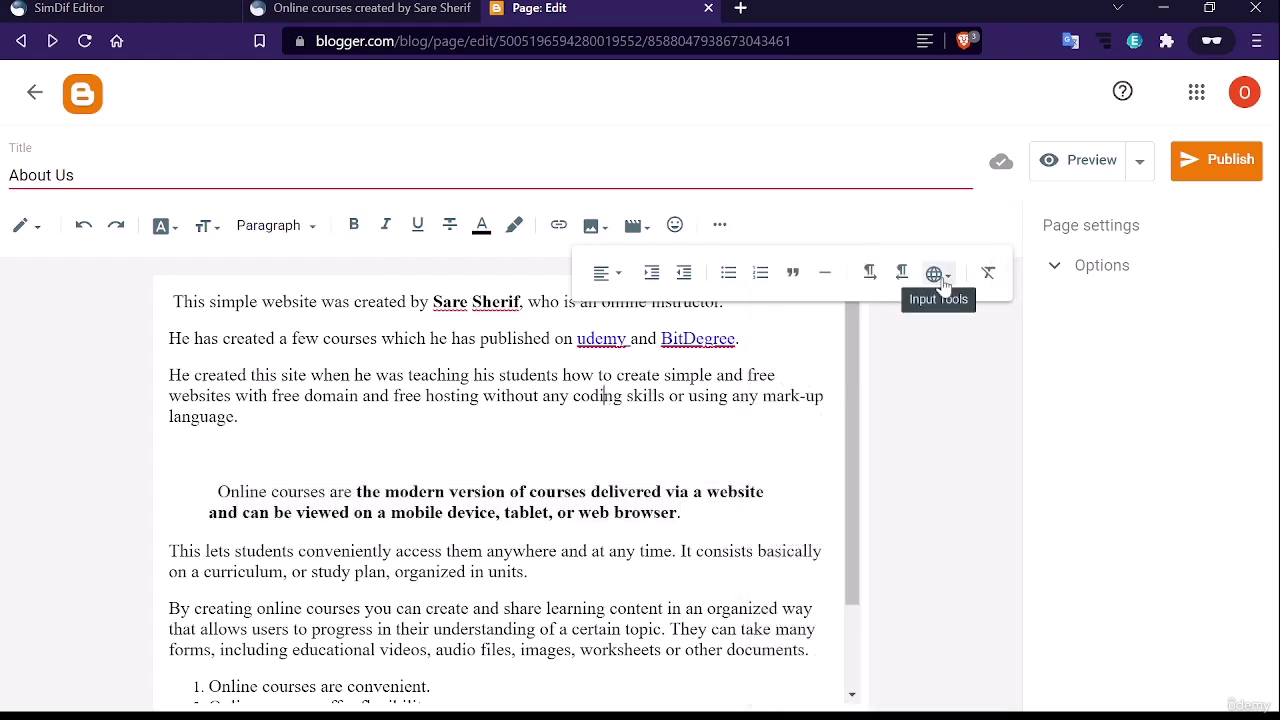
scroll(667, 485, "down", 1)
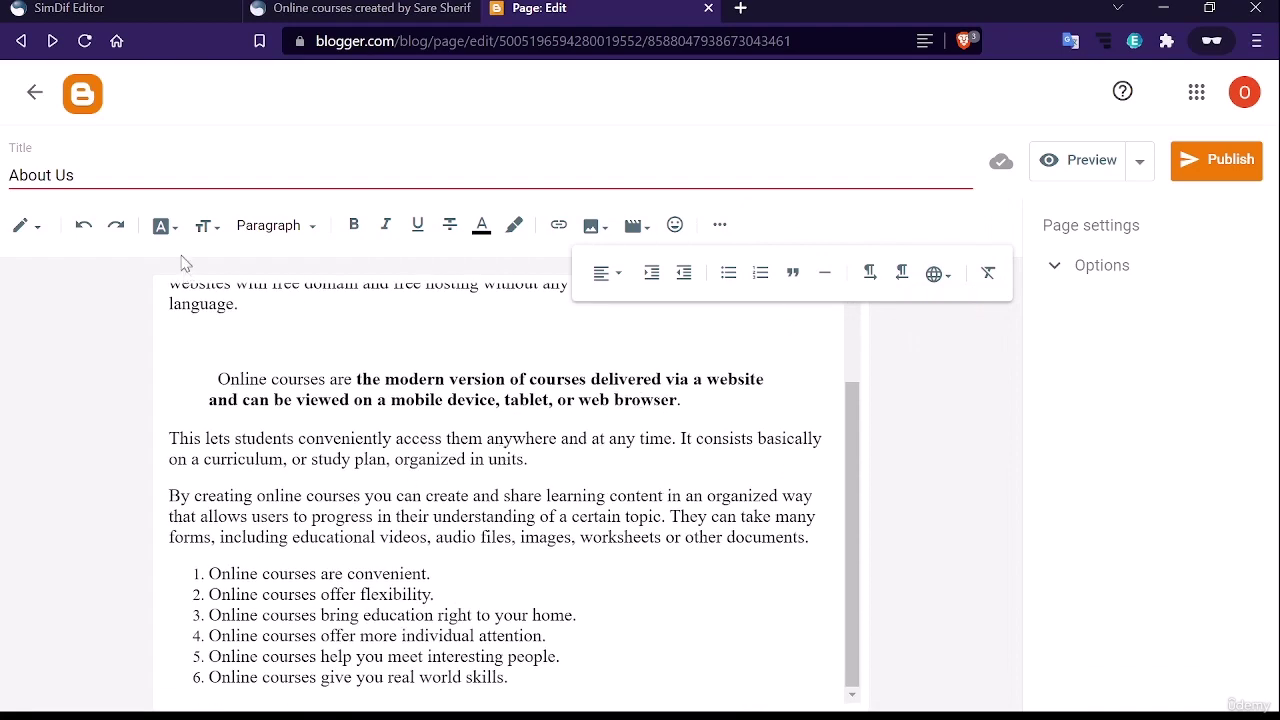
left_click(232, 337)
scroll(330, 413, "up", 1)
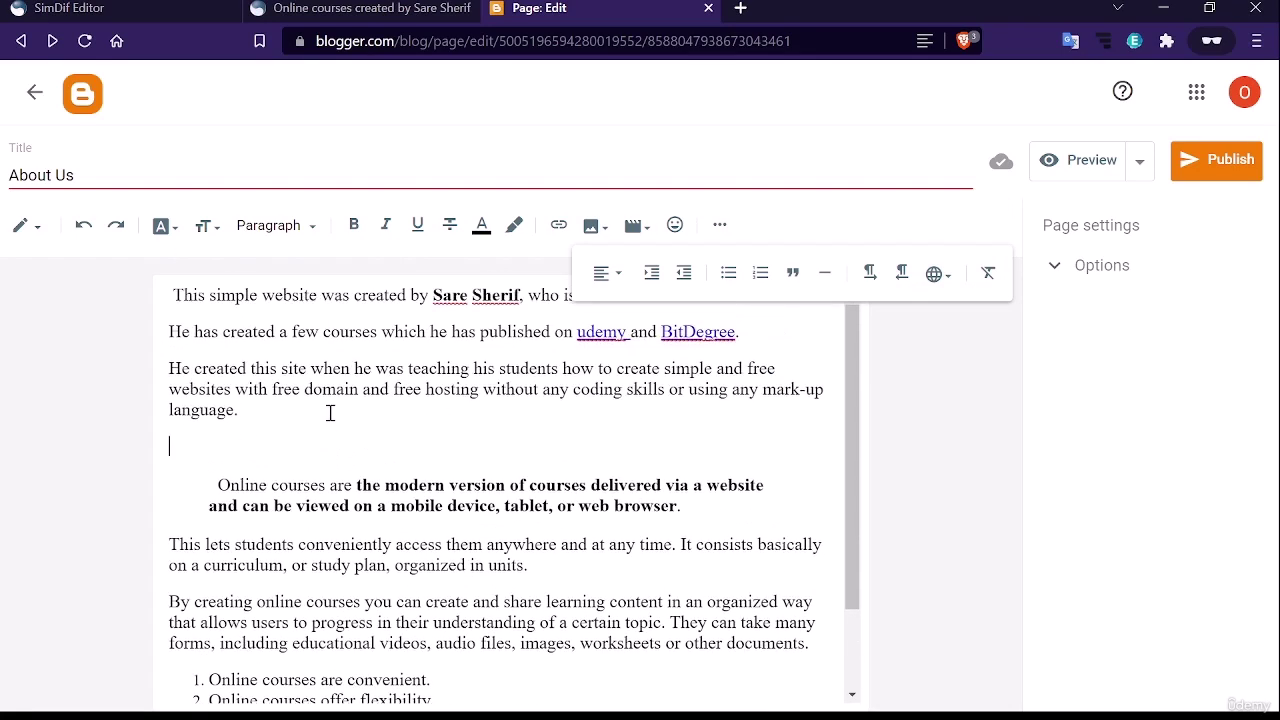
left_click_drag(217, 486, 420, 466)
left_click(418, 491)
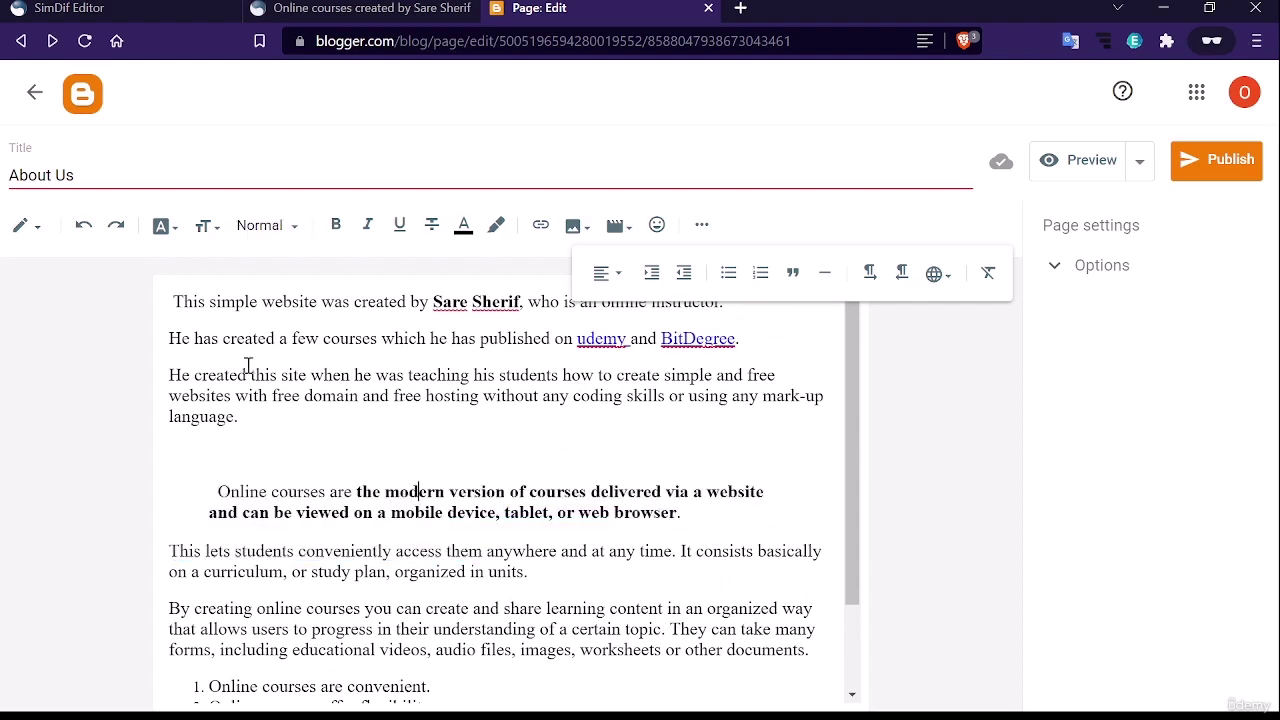
Undo the block quote on the "Online courses are" paragraph and the numbered-list formatting of the benefits list
left_click(84, 228)
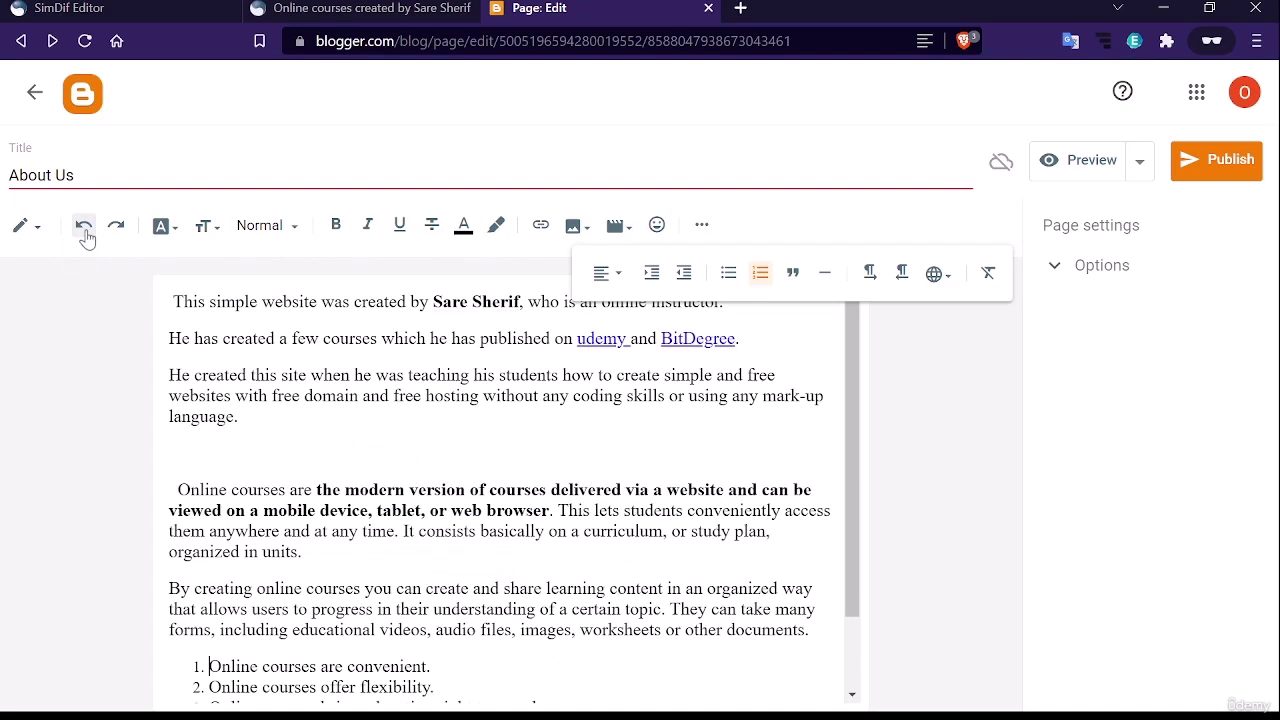
left_click(84, 228)
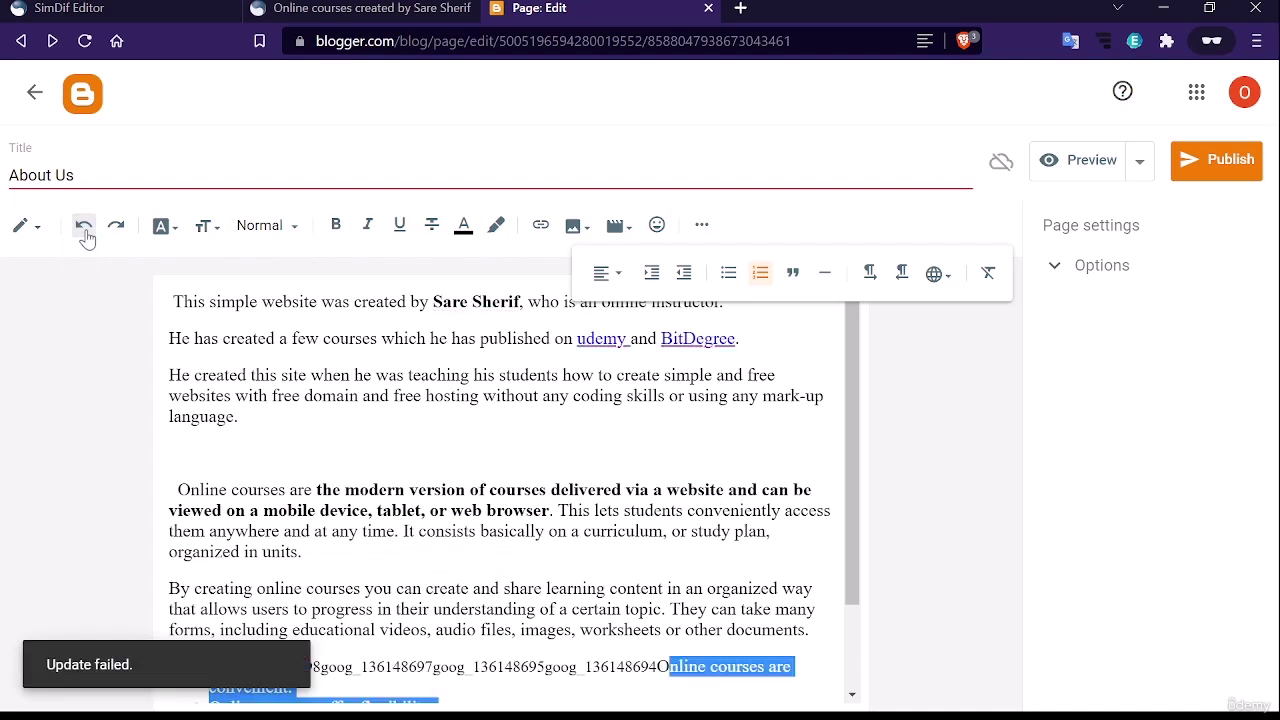
left_click(84, 229)
Delete the stray "goog_" text in front of "Online courses are convenient." in the first bullet
scroll(380, 480, "down", 1)
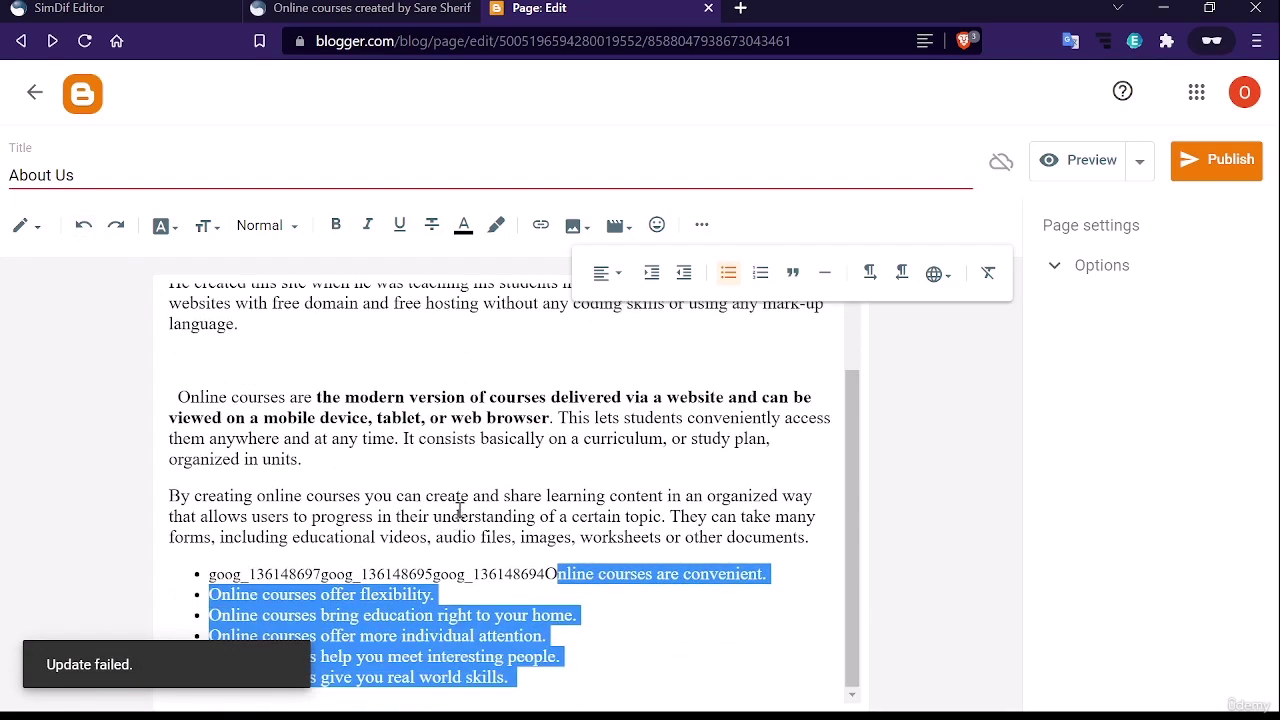
left_click_drag(541, 572, 213, 560)
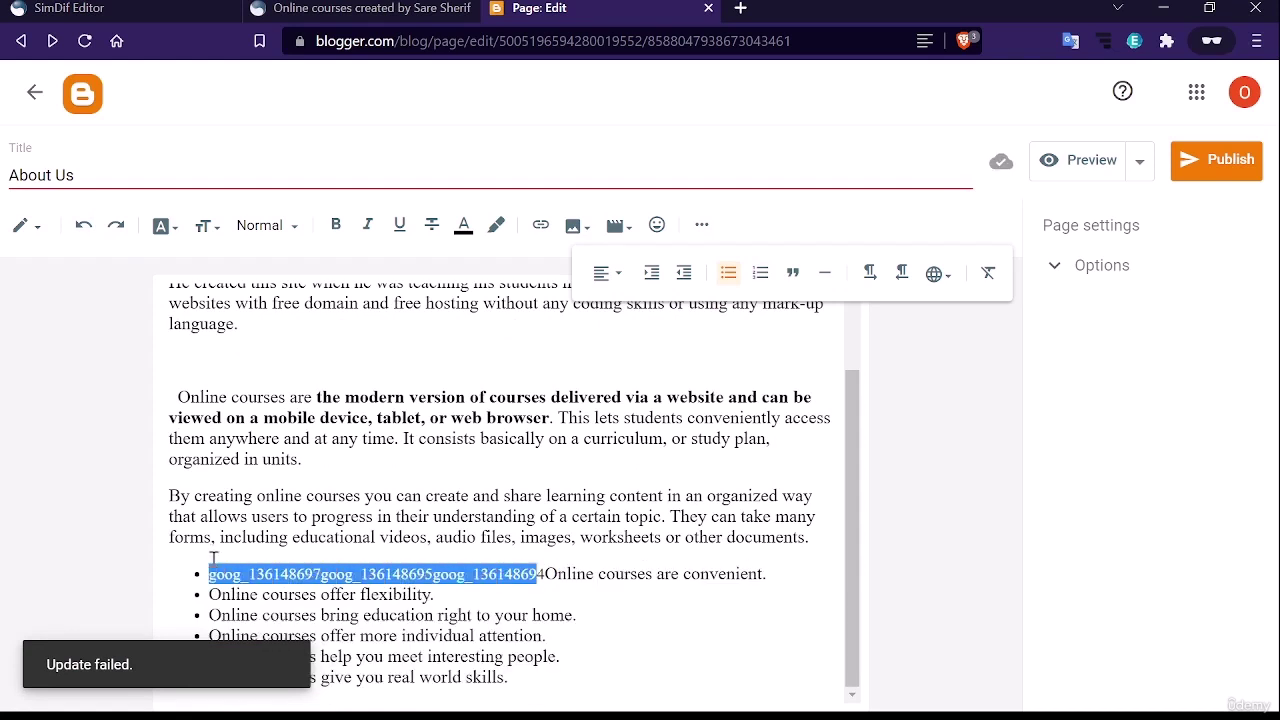
key("BackSpace")
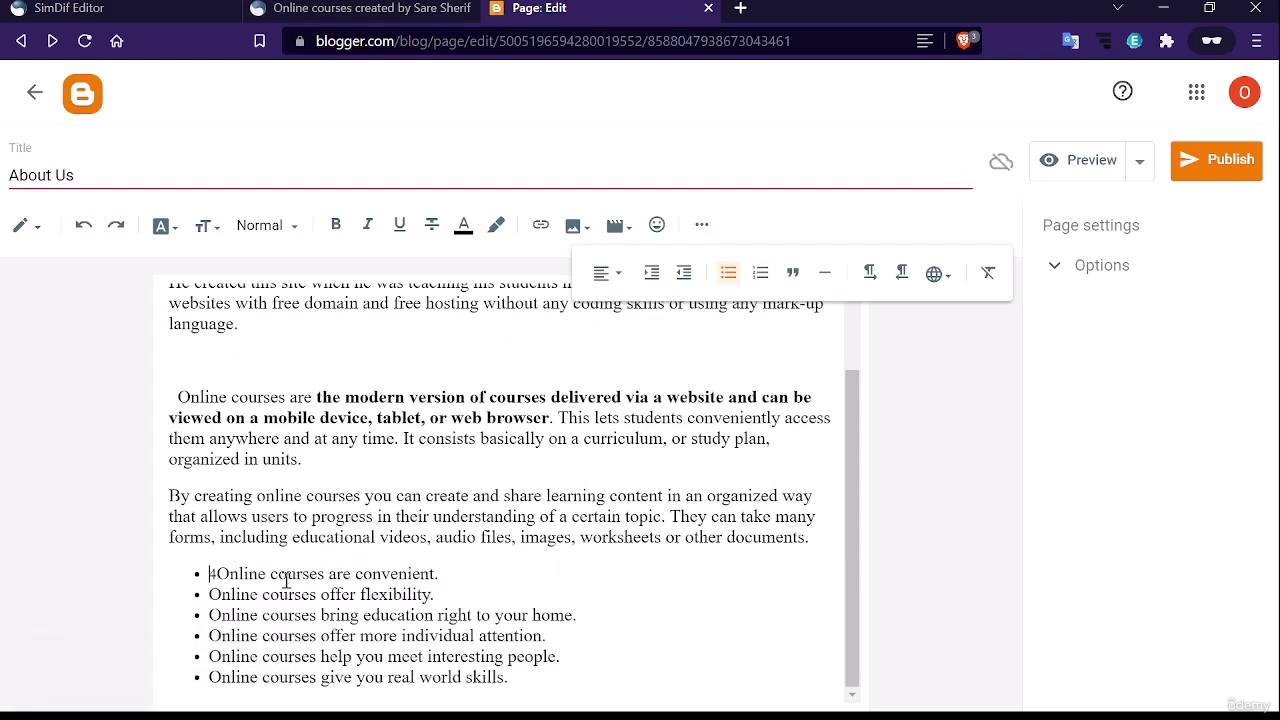
key("Delete")
scroll(438, 555, "up", 1)
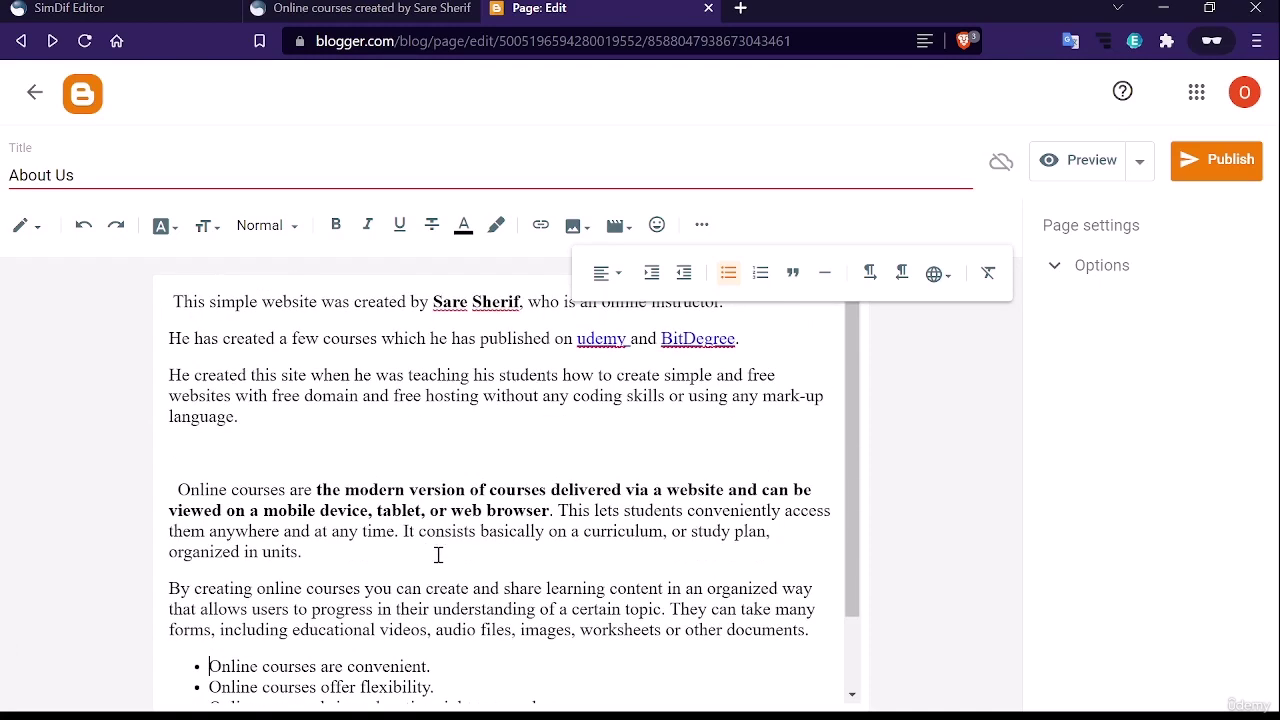
scroll(438, 555, "down", 1)
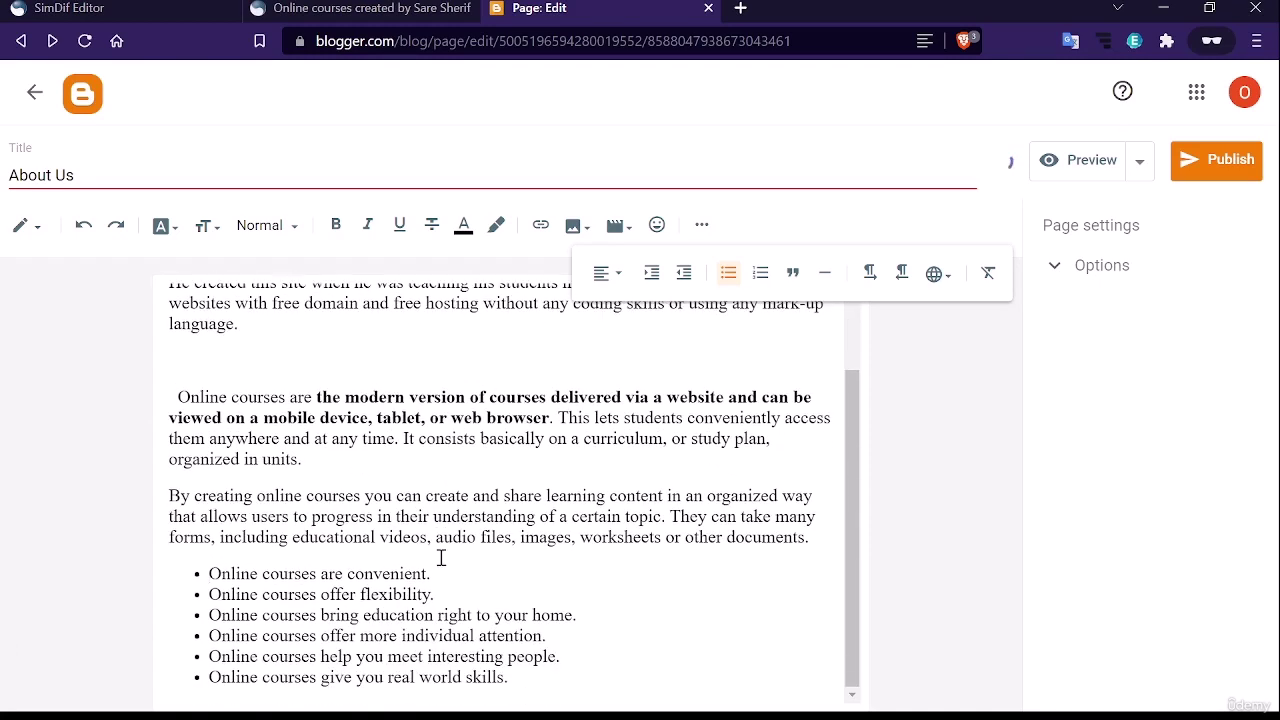
scroll(745, 440, "up", 1)
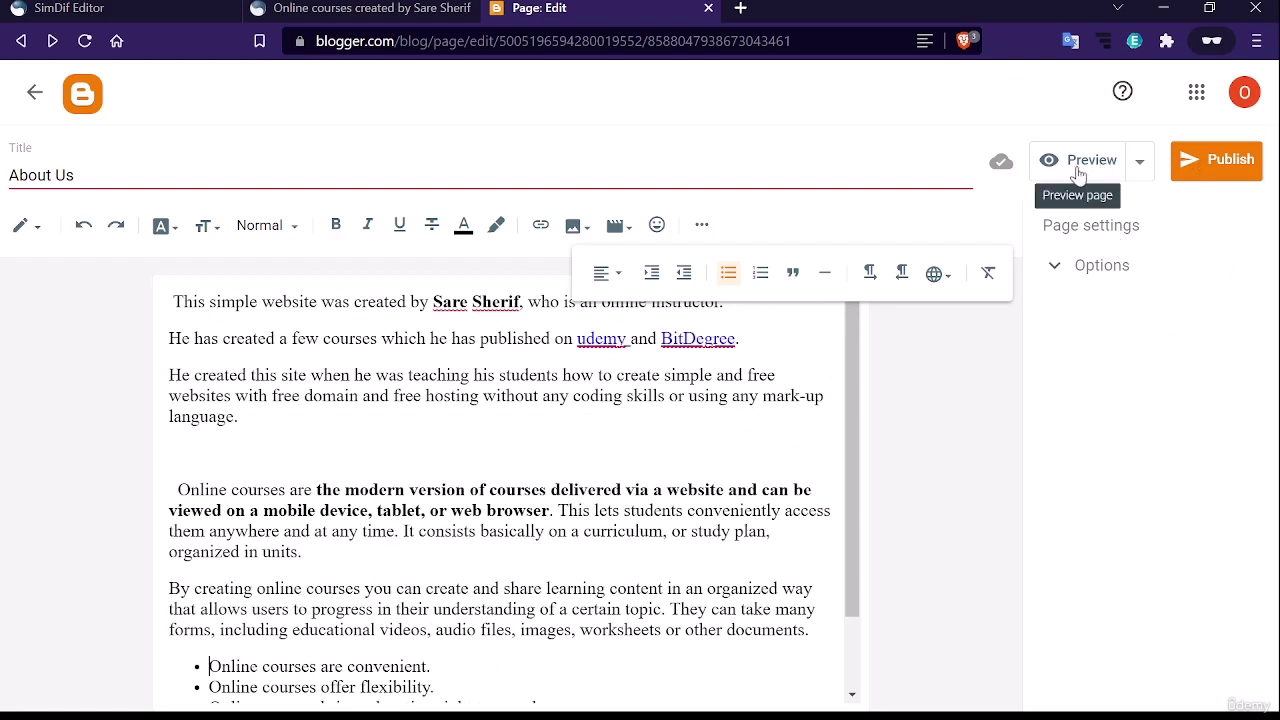
Set reader comments to "Do not allow, hide existing" and publish the About Us page
left_click(1060, 265)
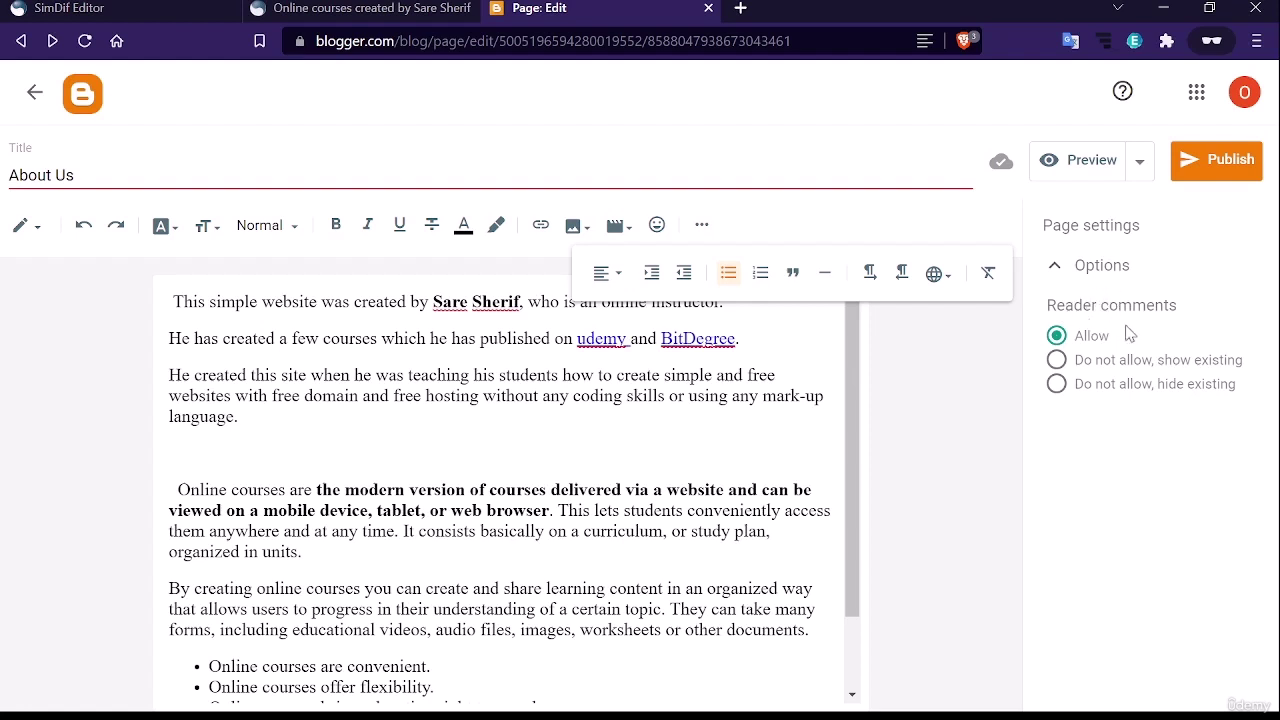
left_click(1057, 385)
left_click(1219, 164)
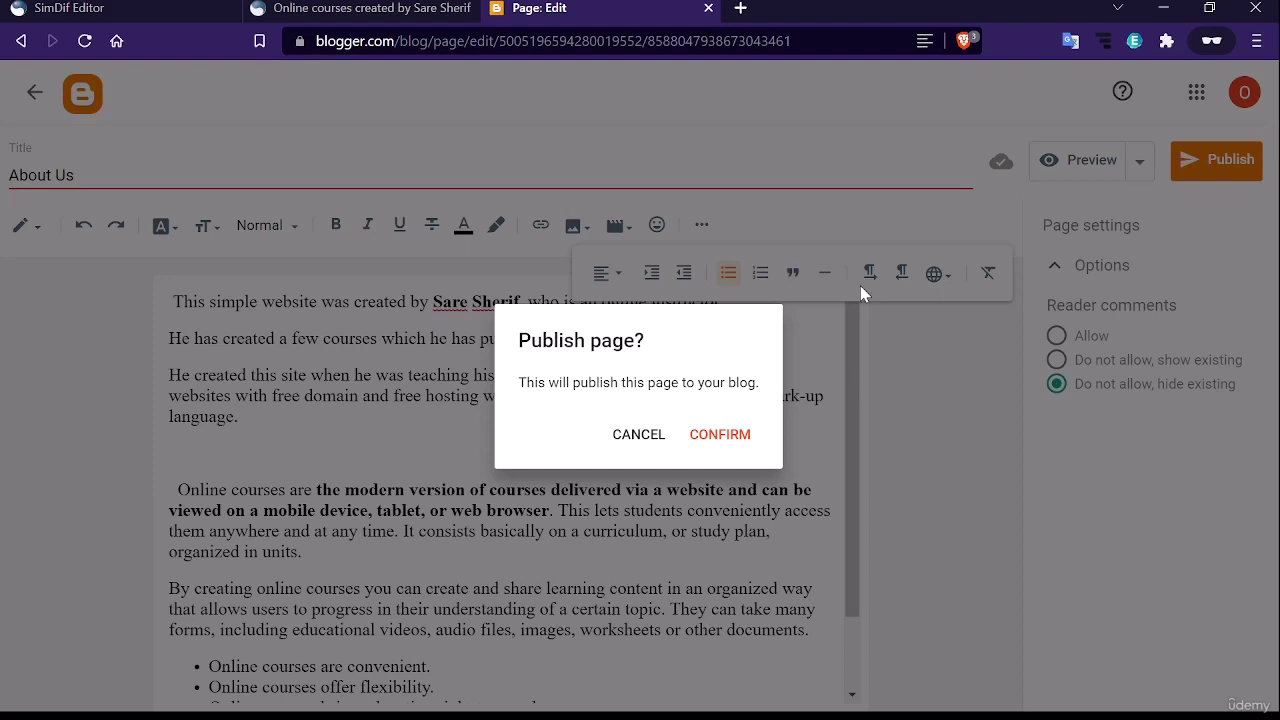
left_click(720, 434)
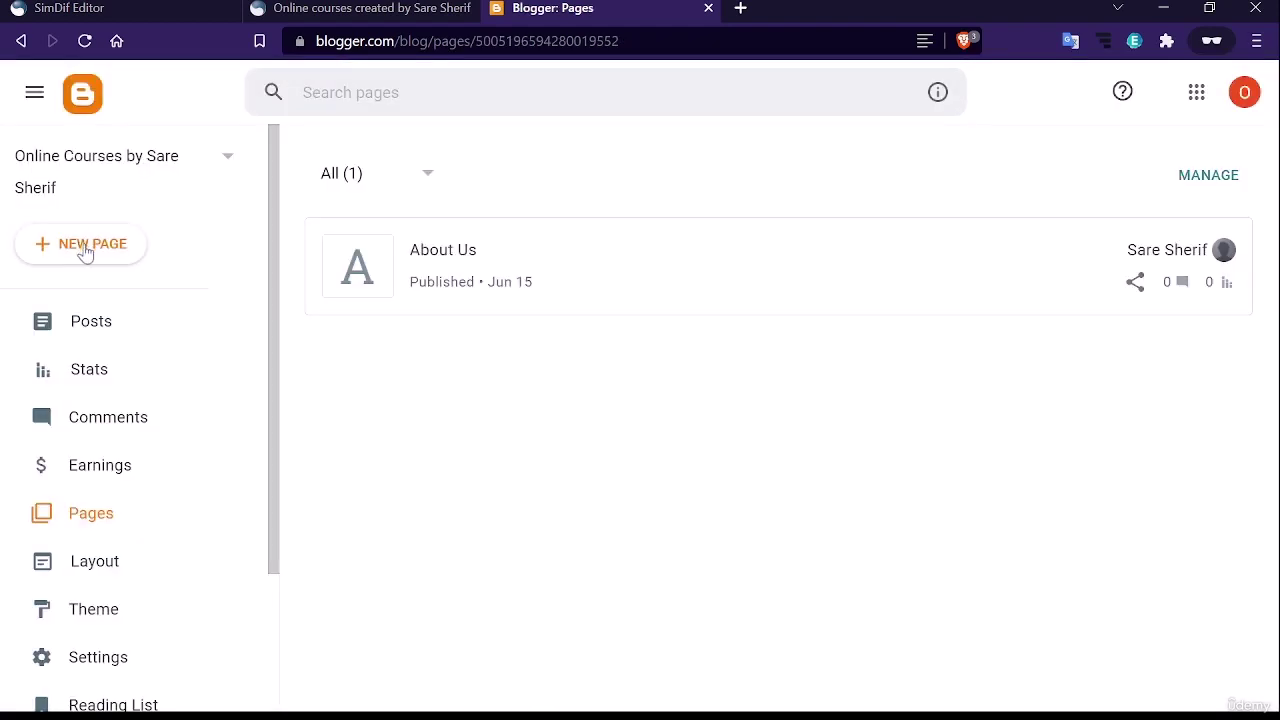
Create a new page titled "Contact Us" and paste the prepared contact text into its body
left_click(112, 248)
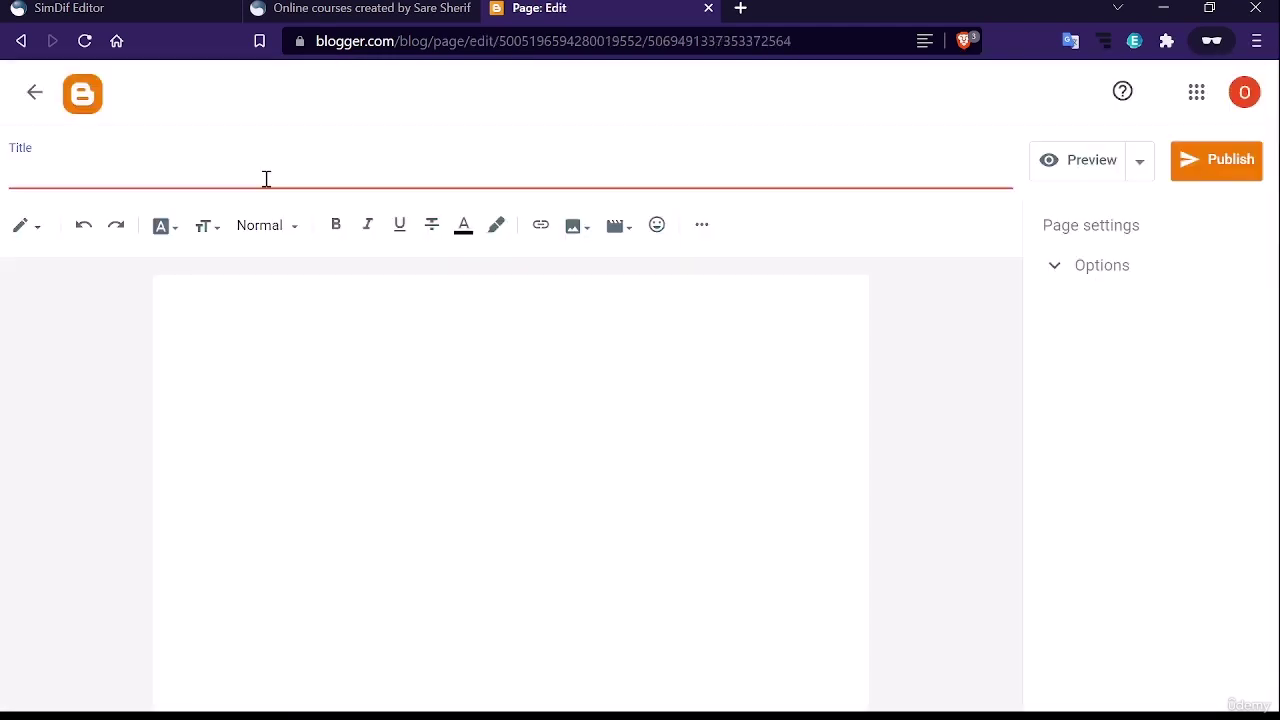
type("Contact Us")
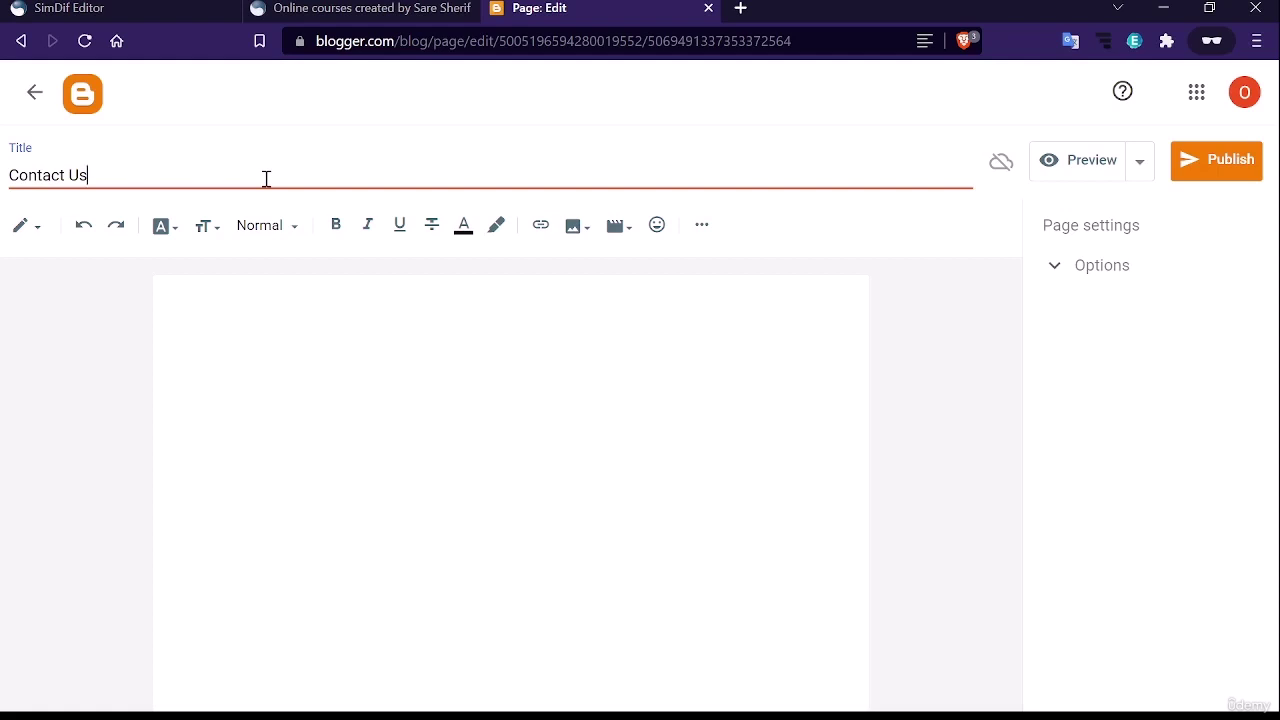
left_click(324, 366)
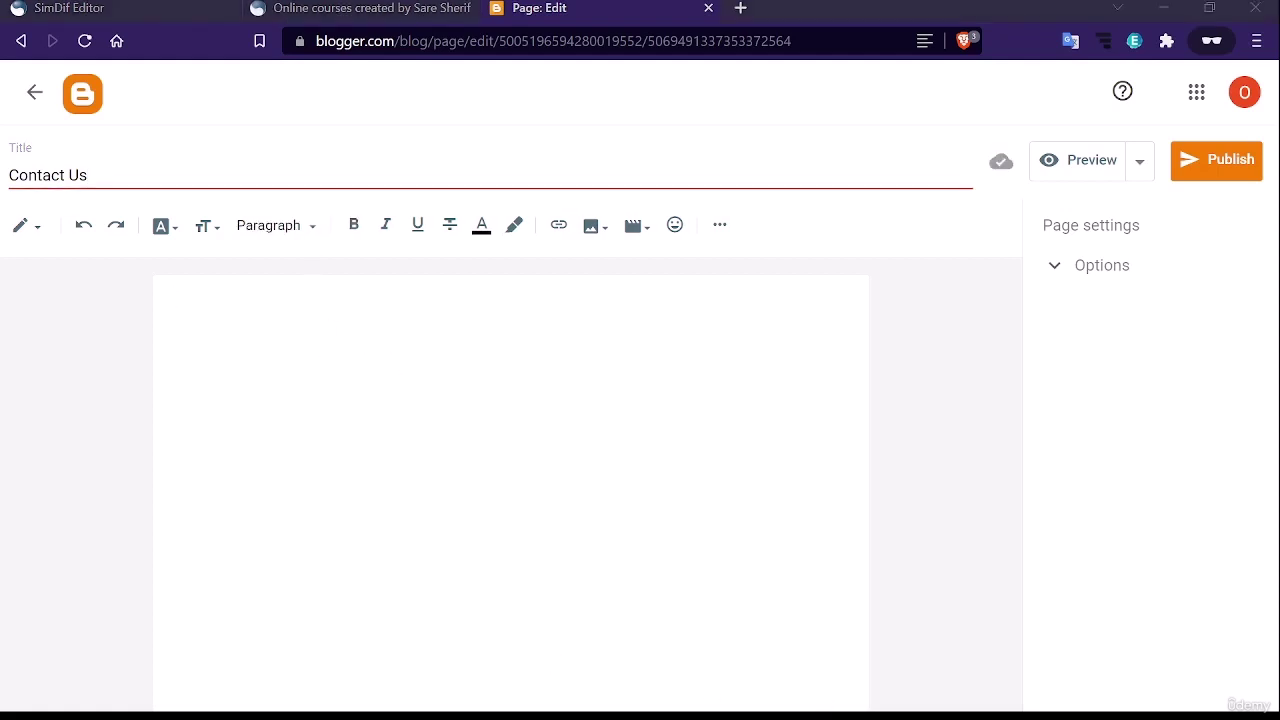
key("ctrl+v")
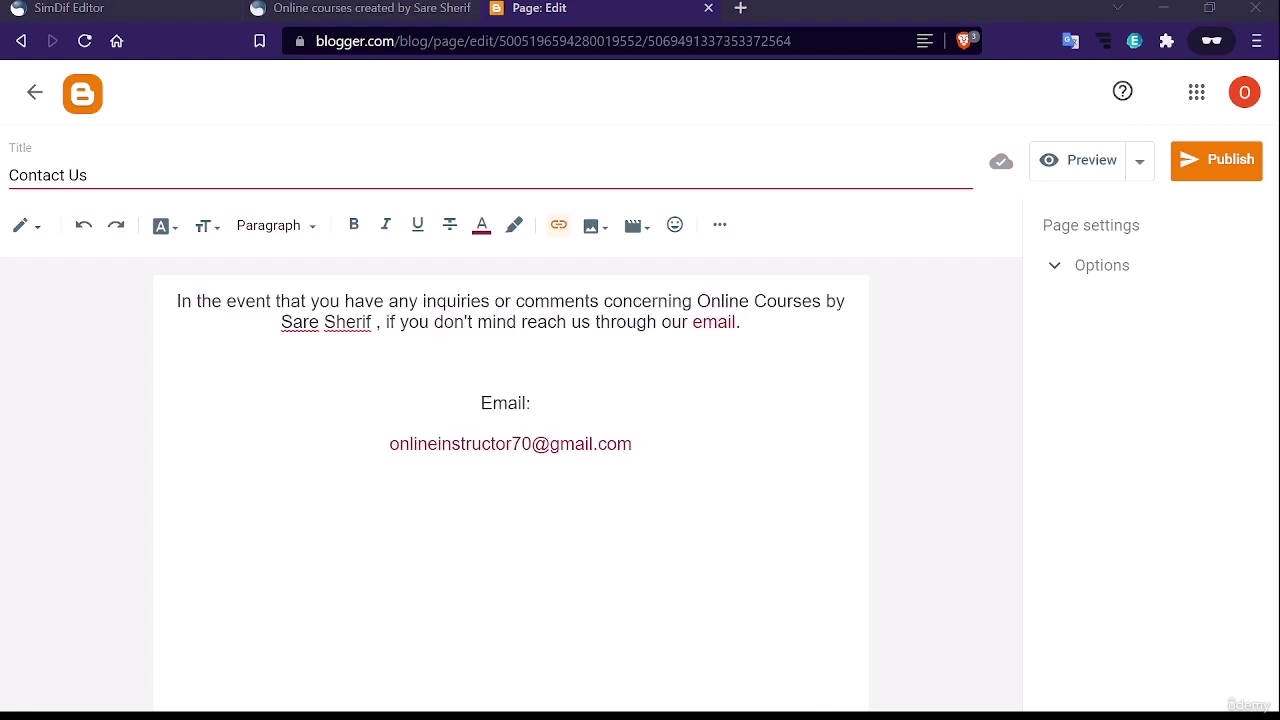
left_click(217, 399)
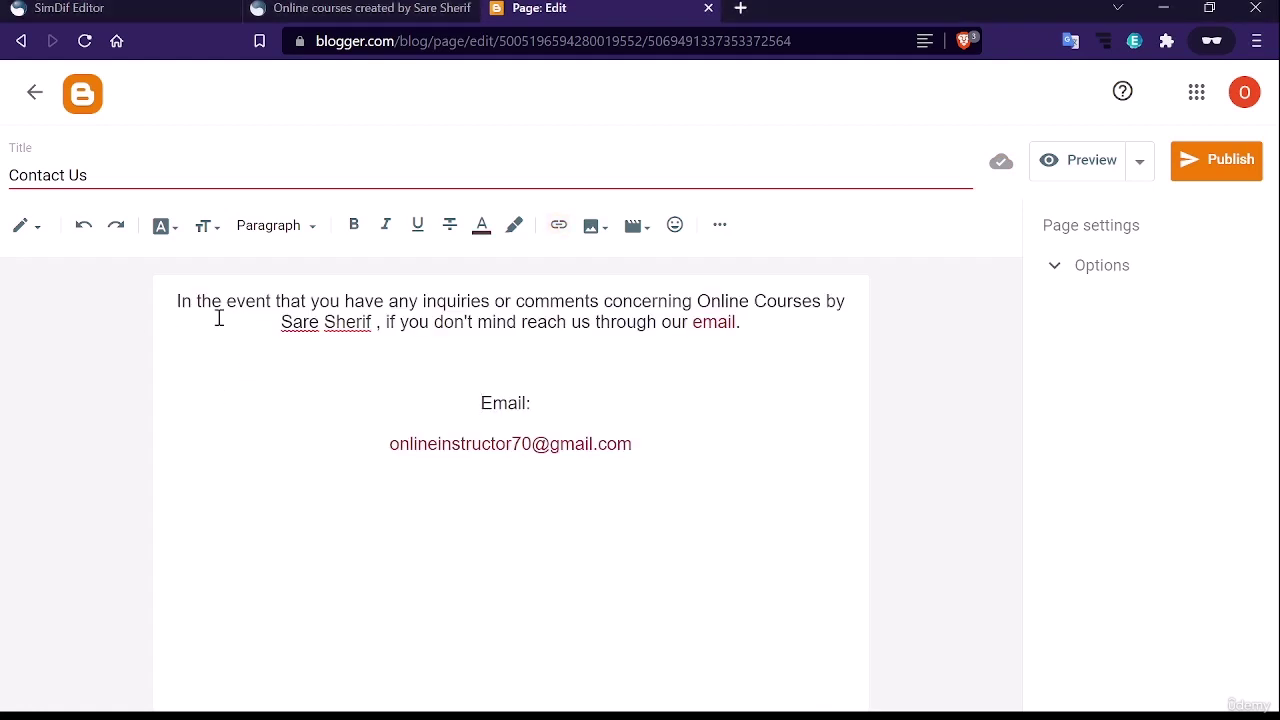
Examine the display text, target address and advanced options of the "email" link in the contact sentence
left_click(706, 328)
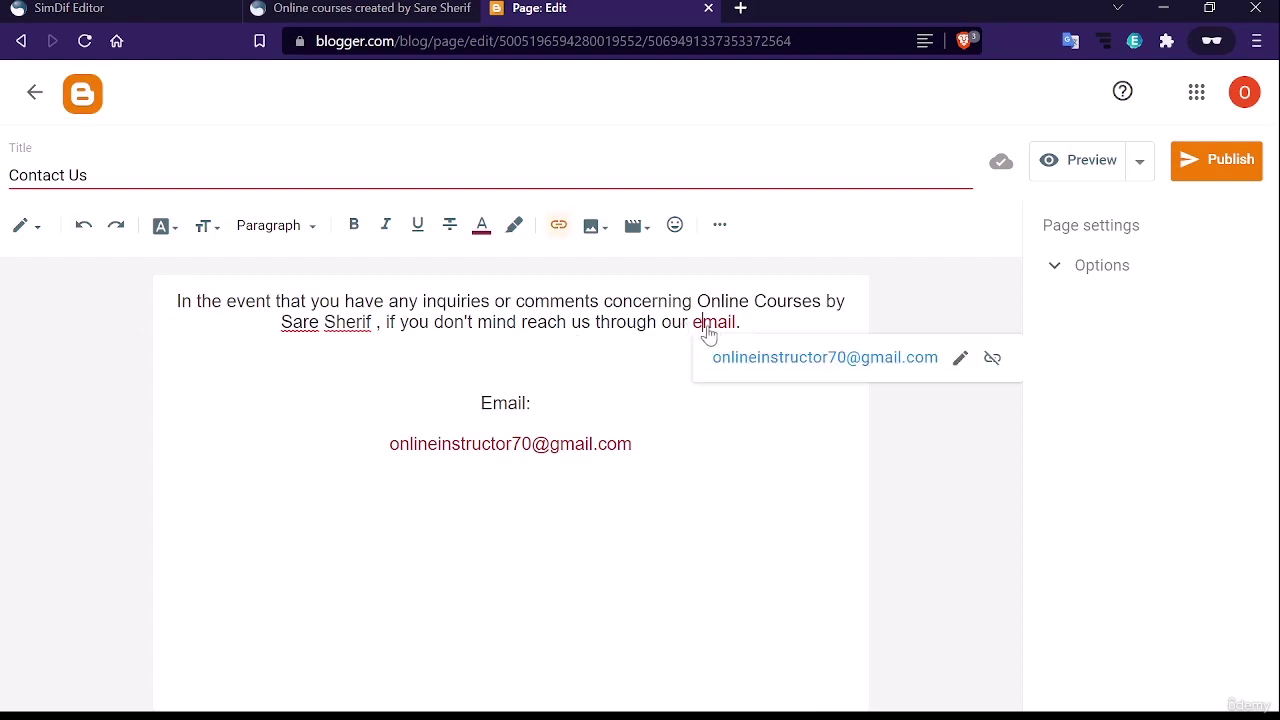
left_click(962, 360)
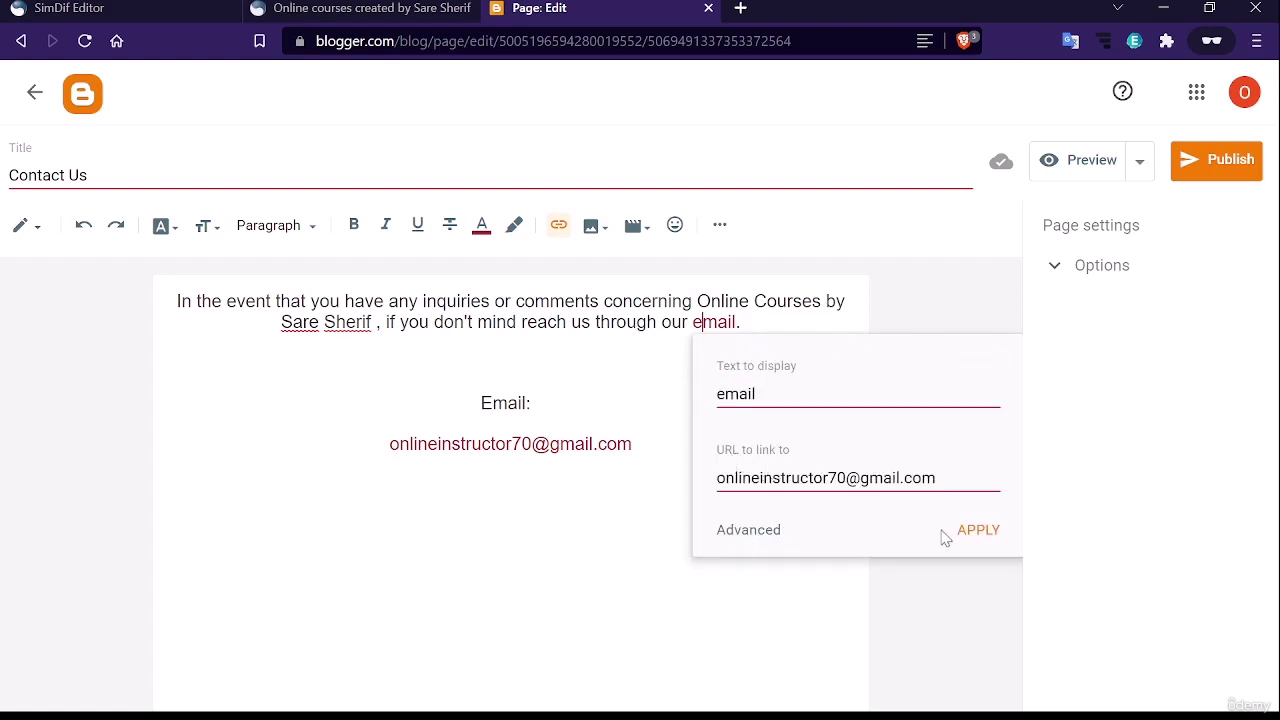
left_click(974, 532)
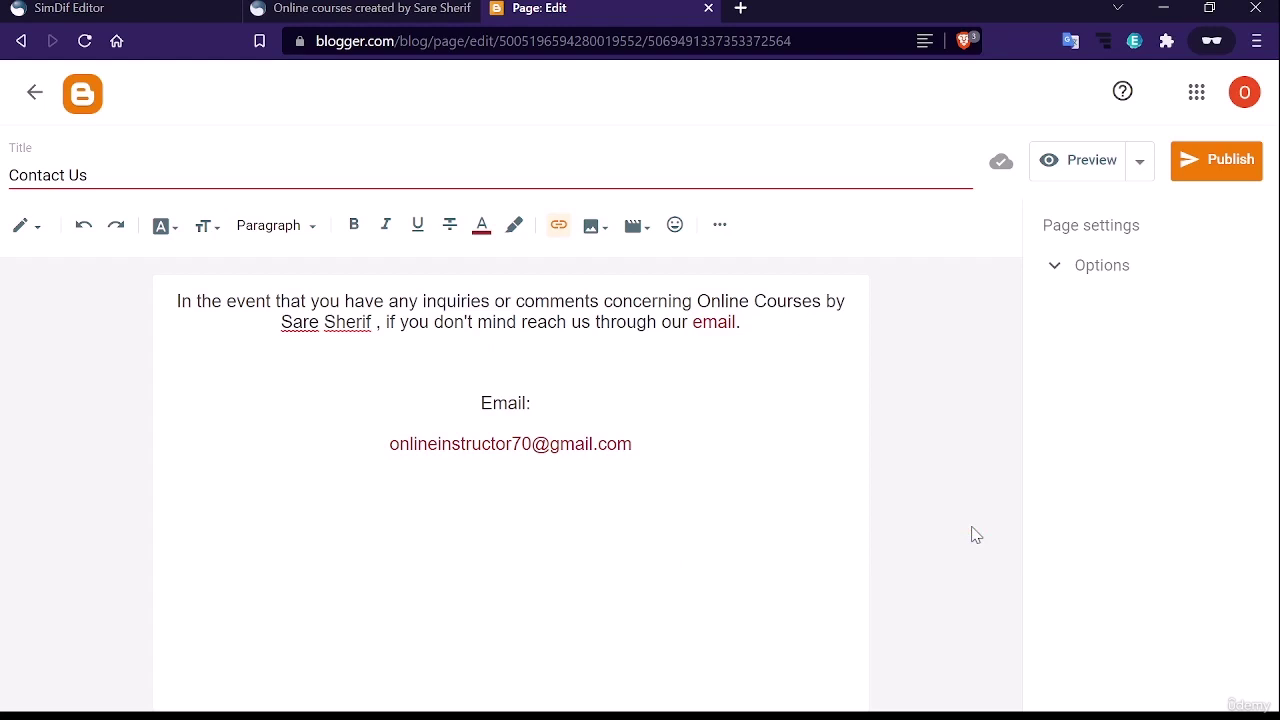
left_click(701, 334)
left_click(955, 357)
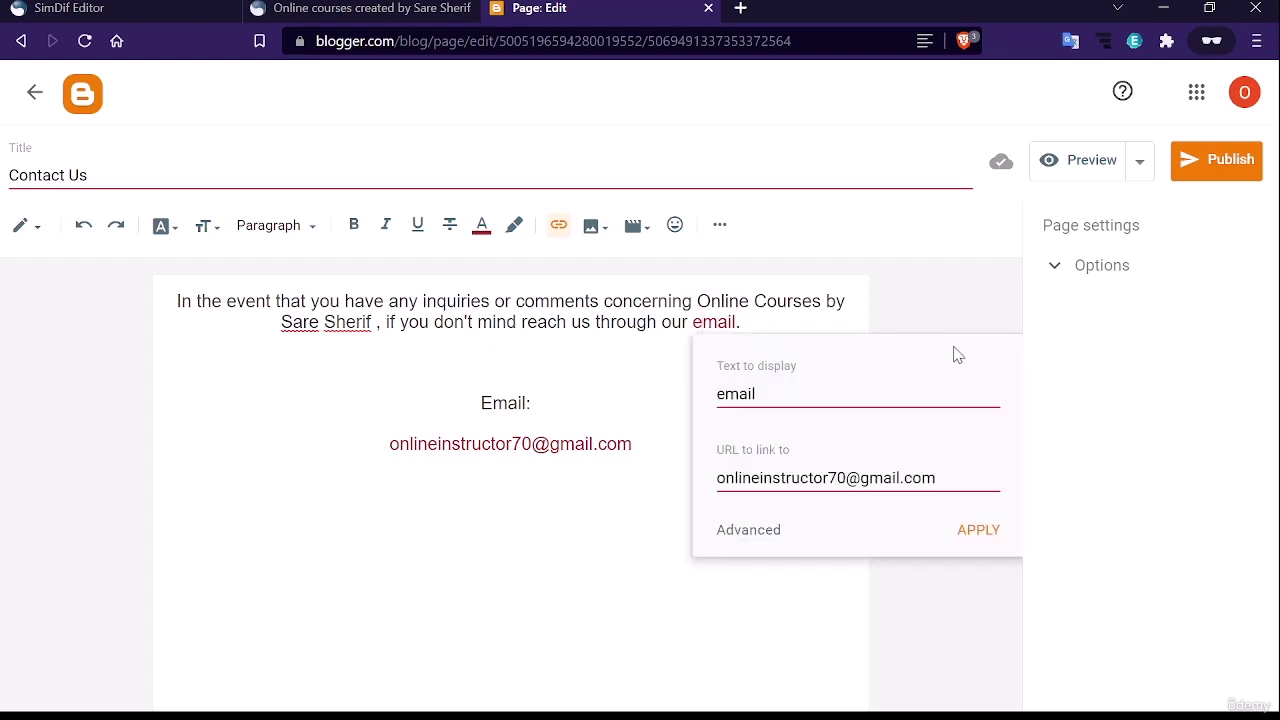
left_click(763, 532)
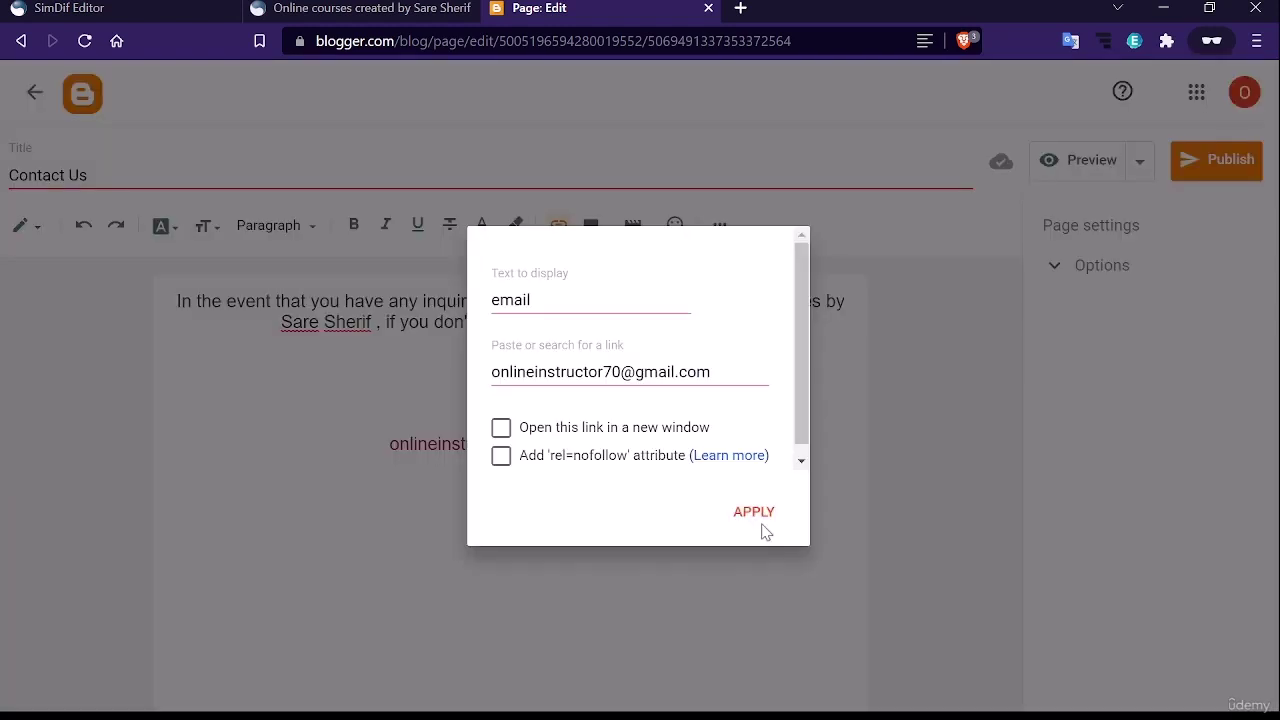
left_click(705, 583)
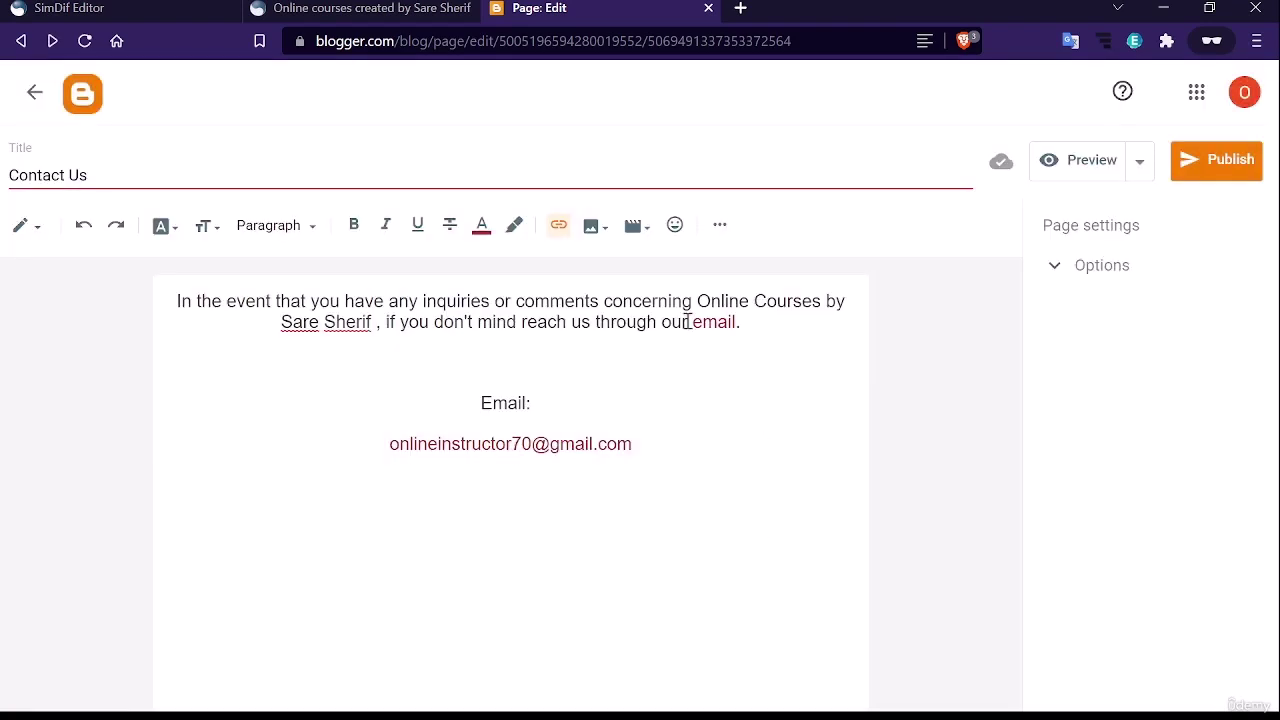
left_click(705, 324)
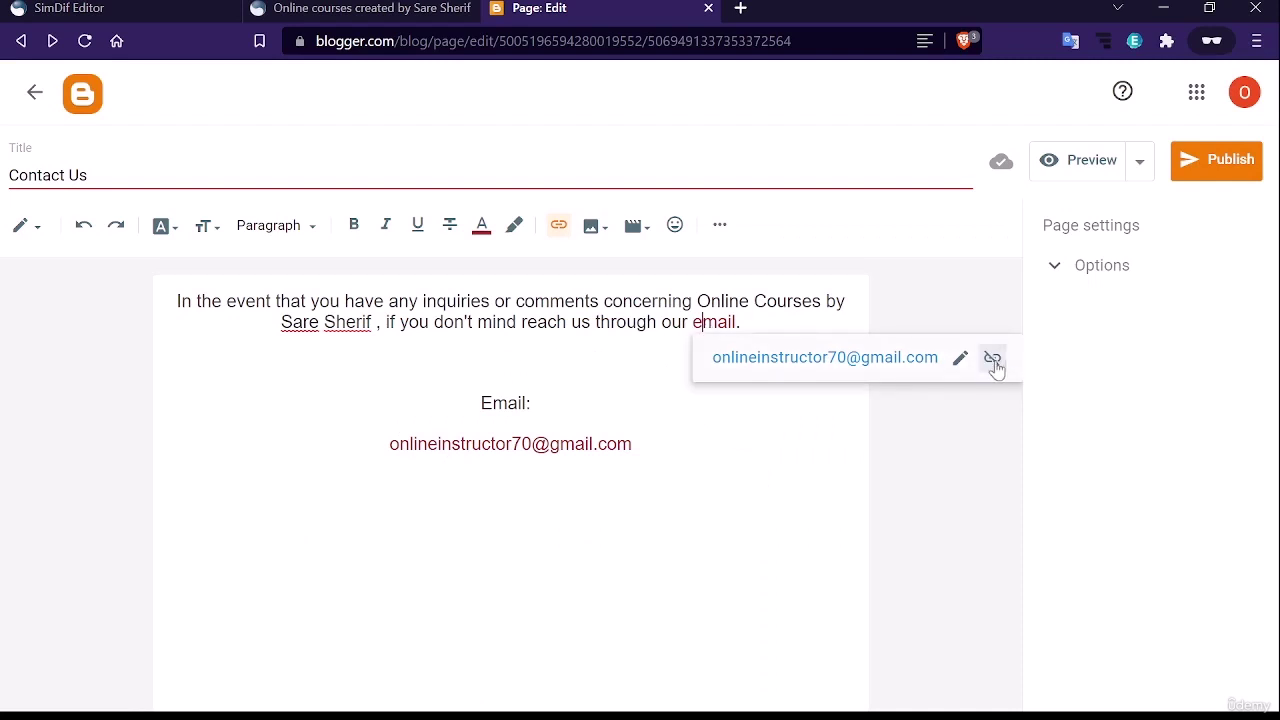
left_click(716, 466)
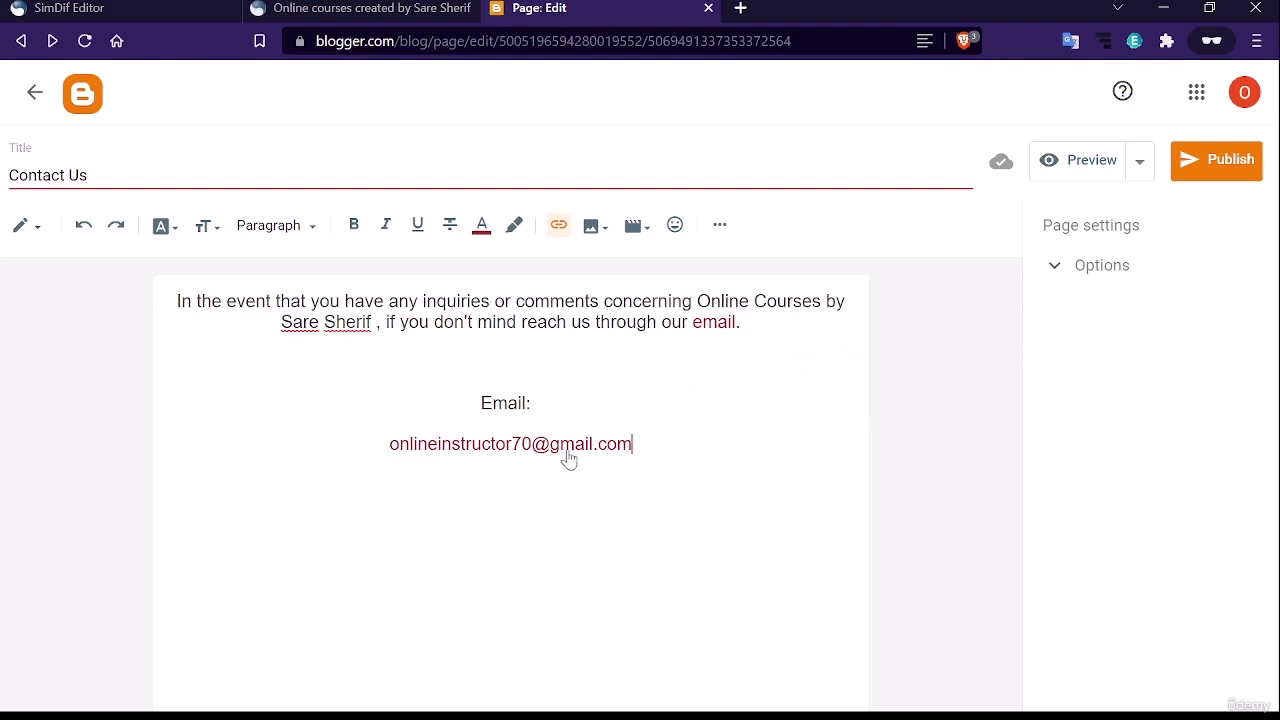
Link the site name in the opening contact sentence to the site's own blogspot.com address
left_click(634, 444)
key("Up")
left_click_drag(695, 301, 373, 322)
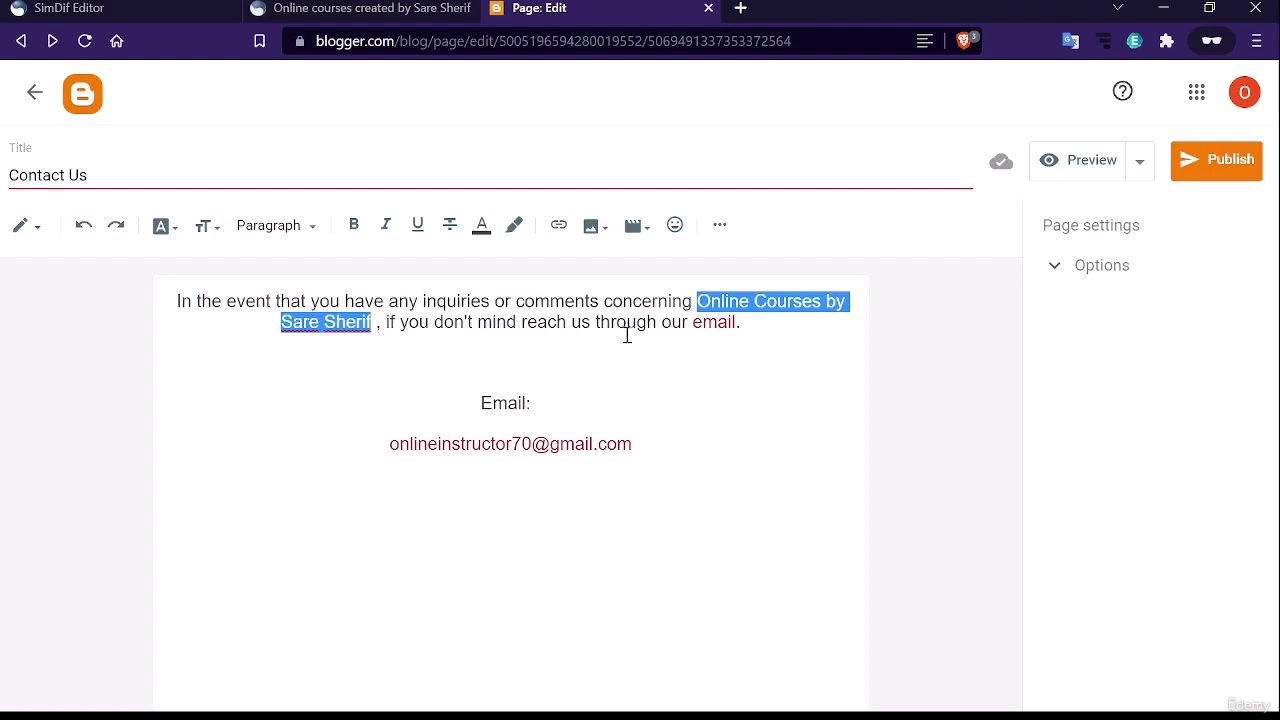
left_click(560, 227)
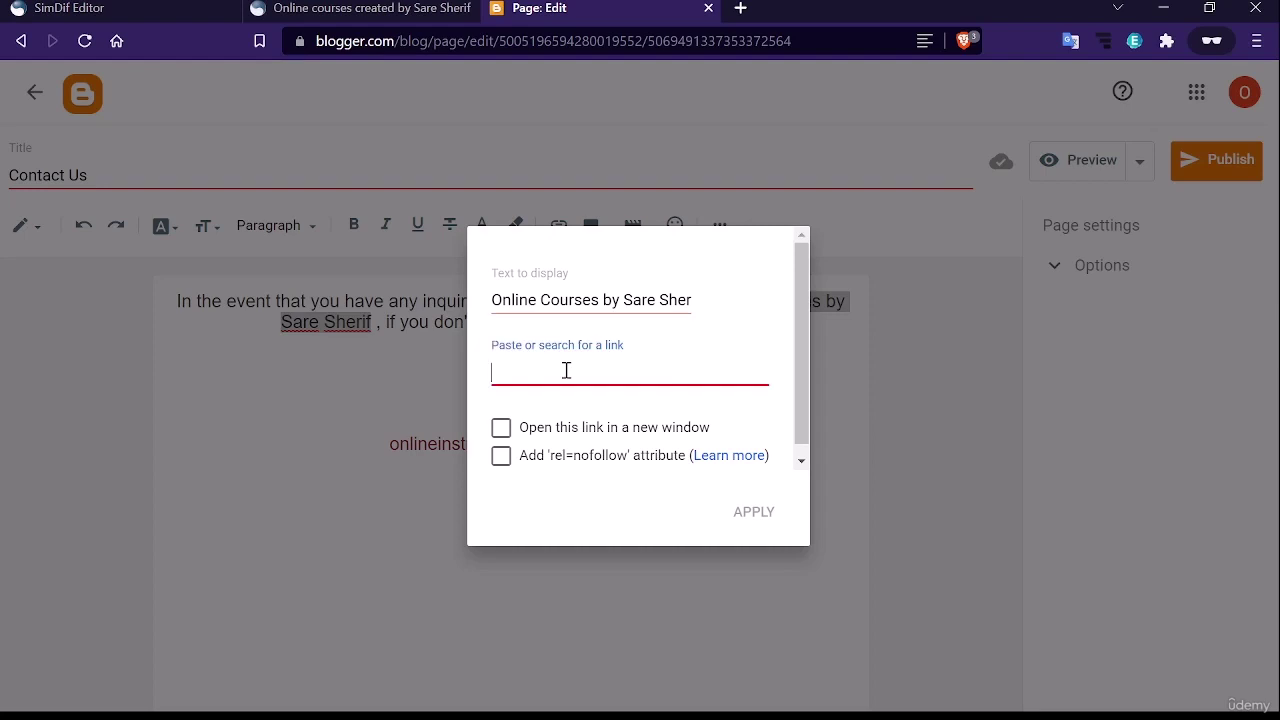
type("saresherif.blogspot.com")
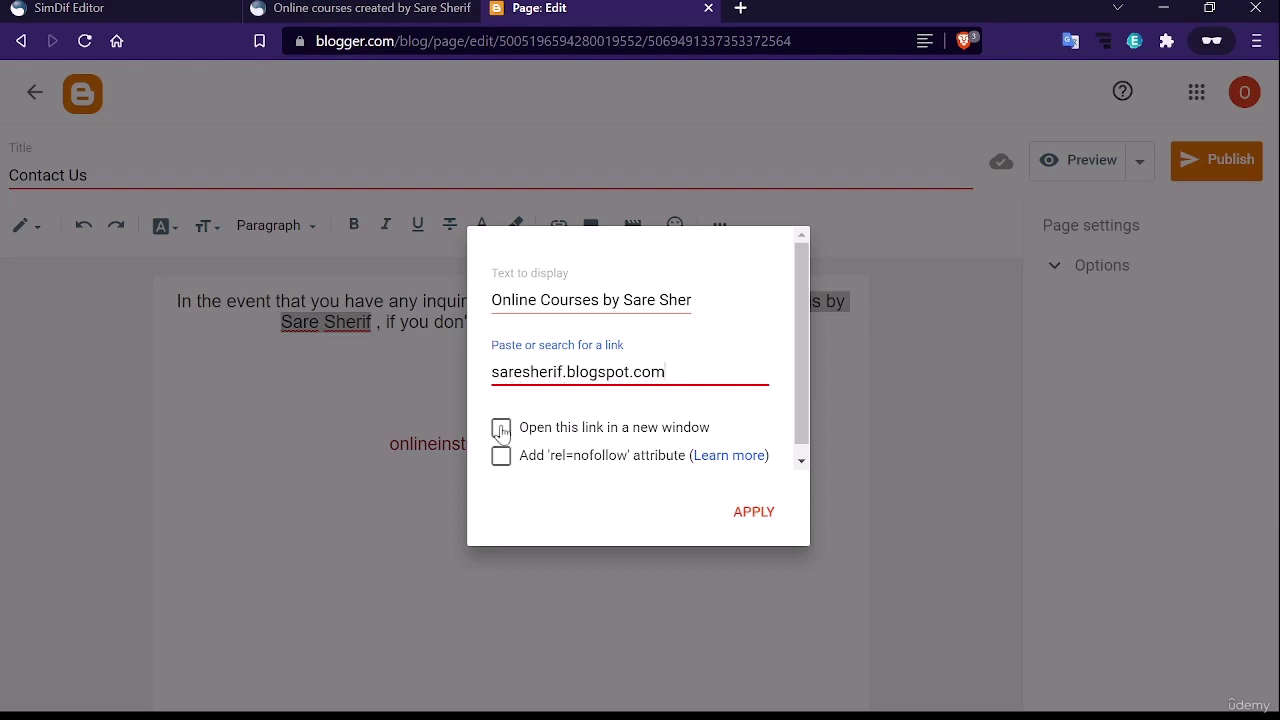
left_click(742, 516)
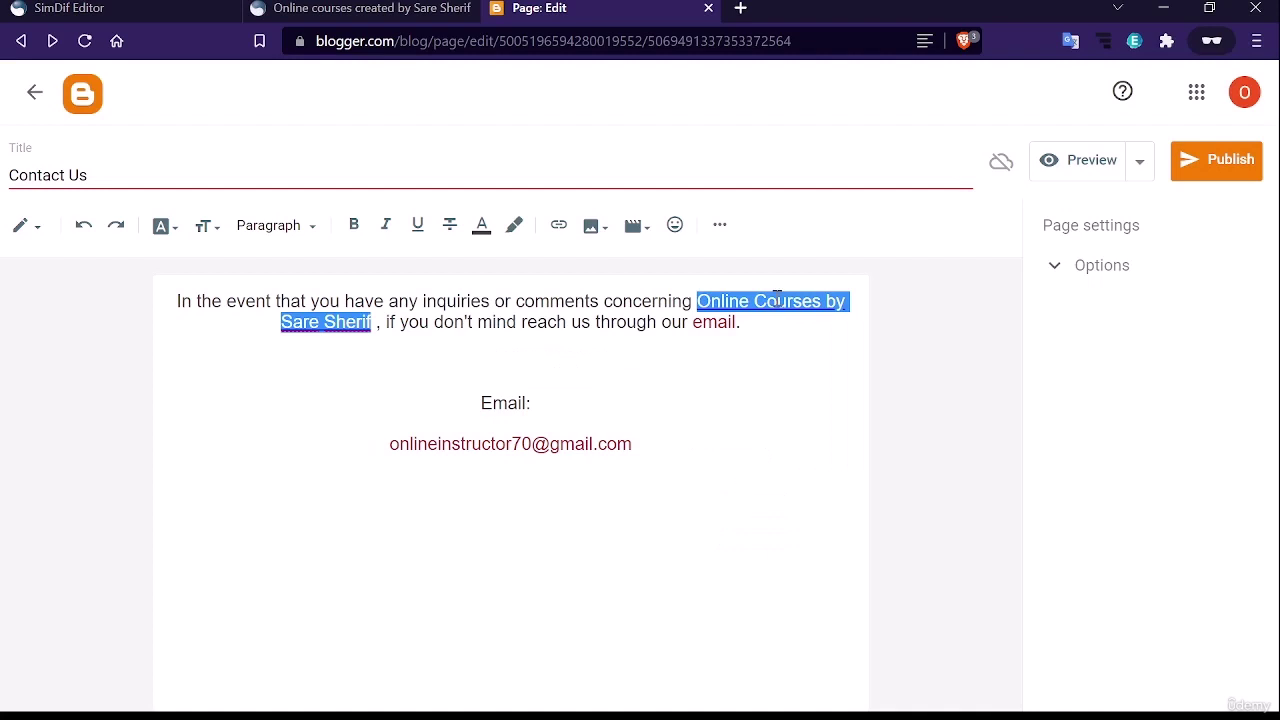
Change the site-name link's URL to use https and publish the Contact Us page
left_click(777, 300)
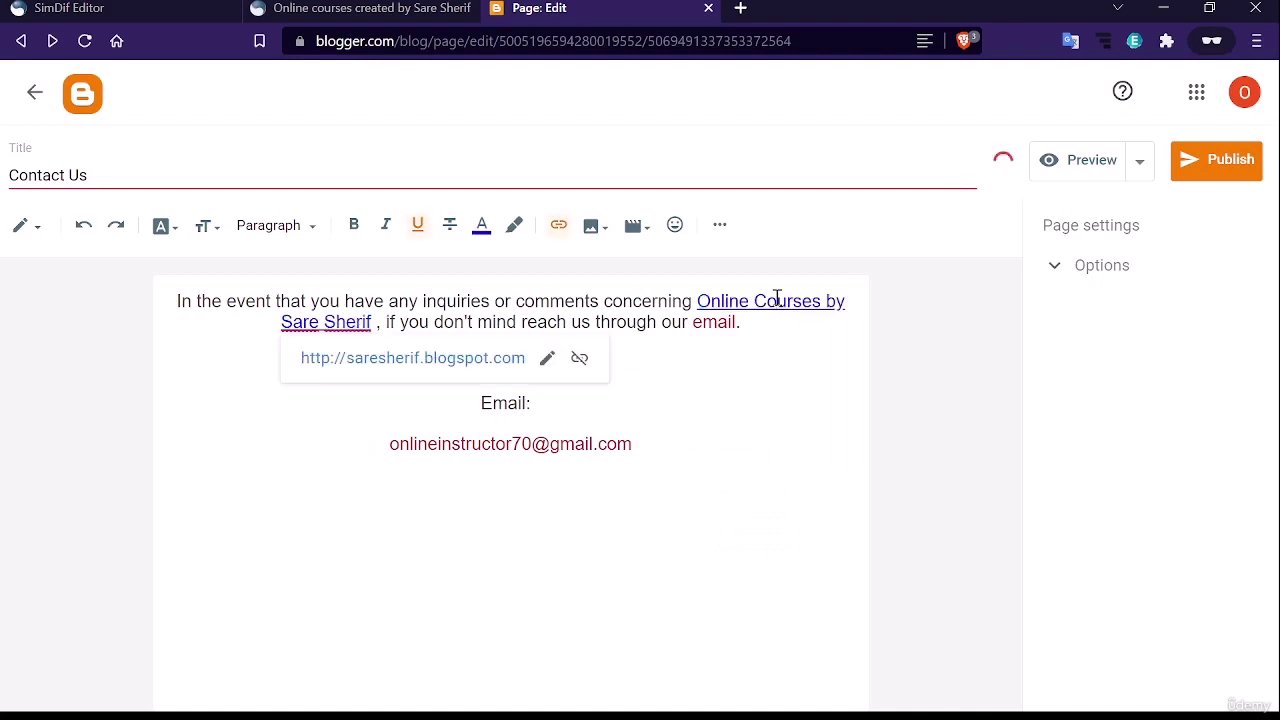
left_click(547, 360)
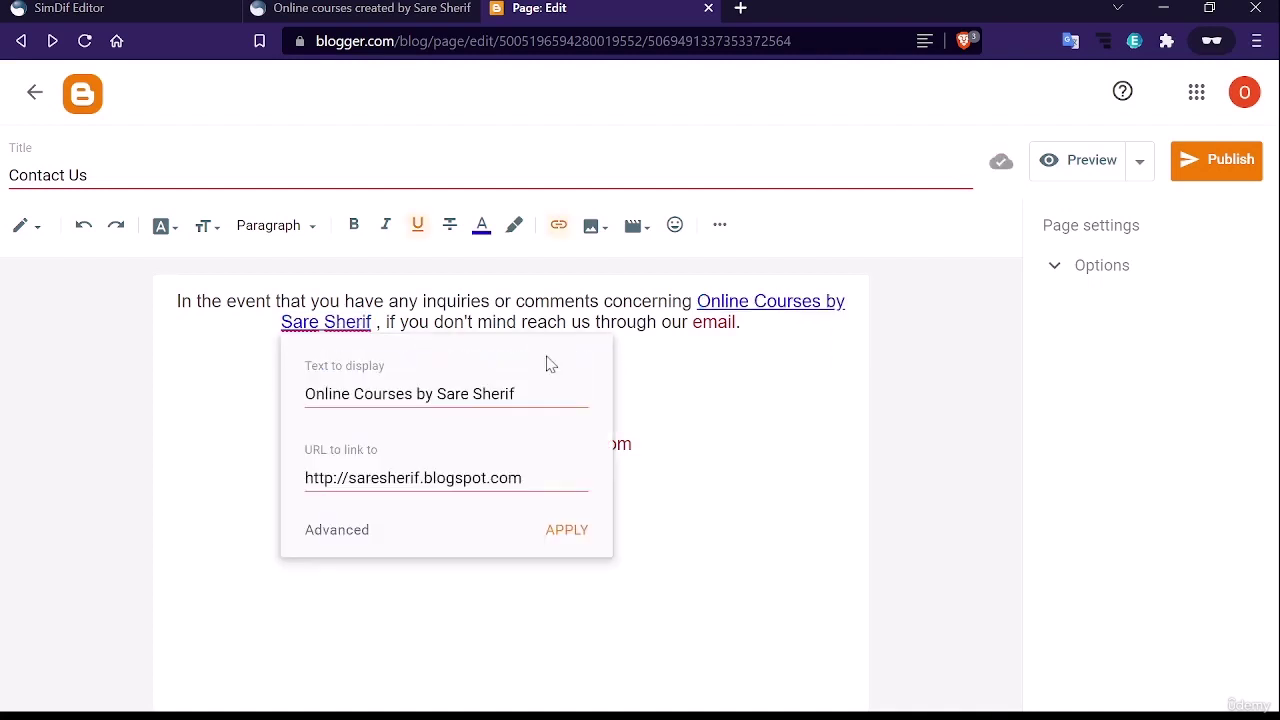
left_click(331, 479)
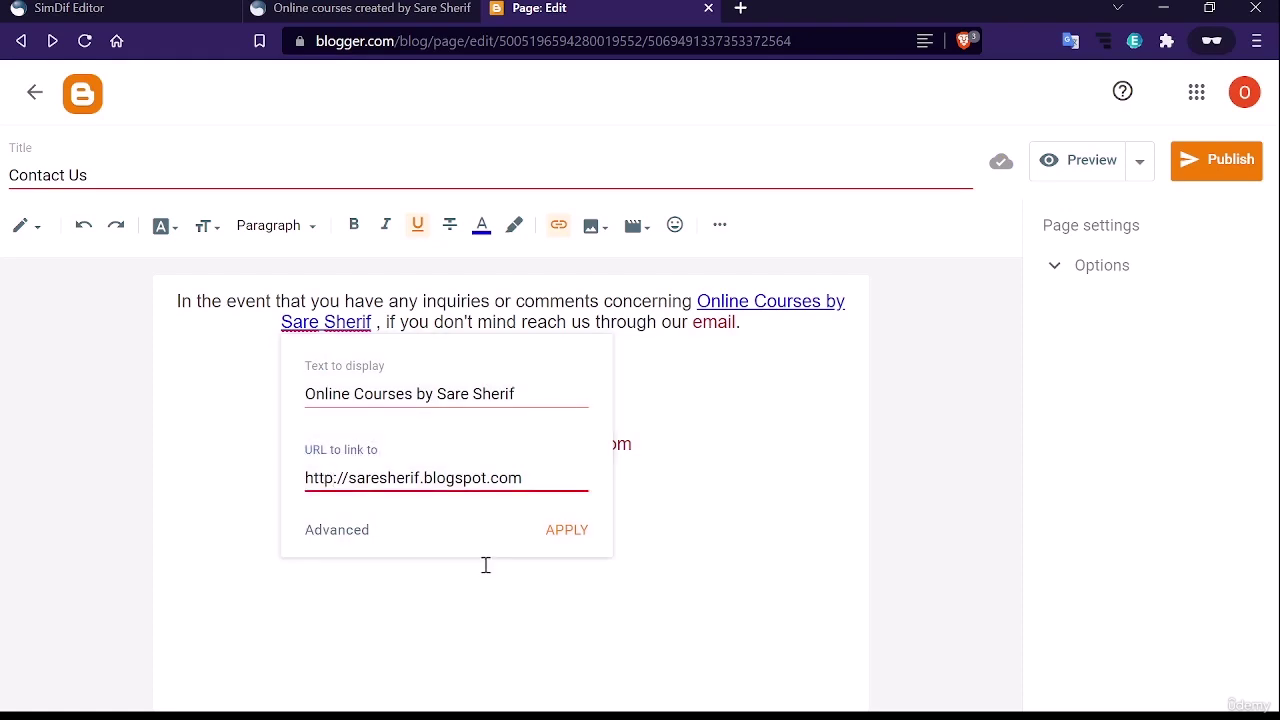
type("s")
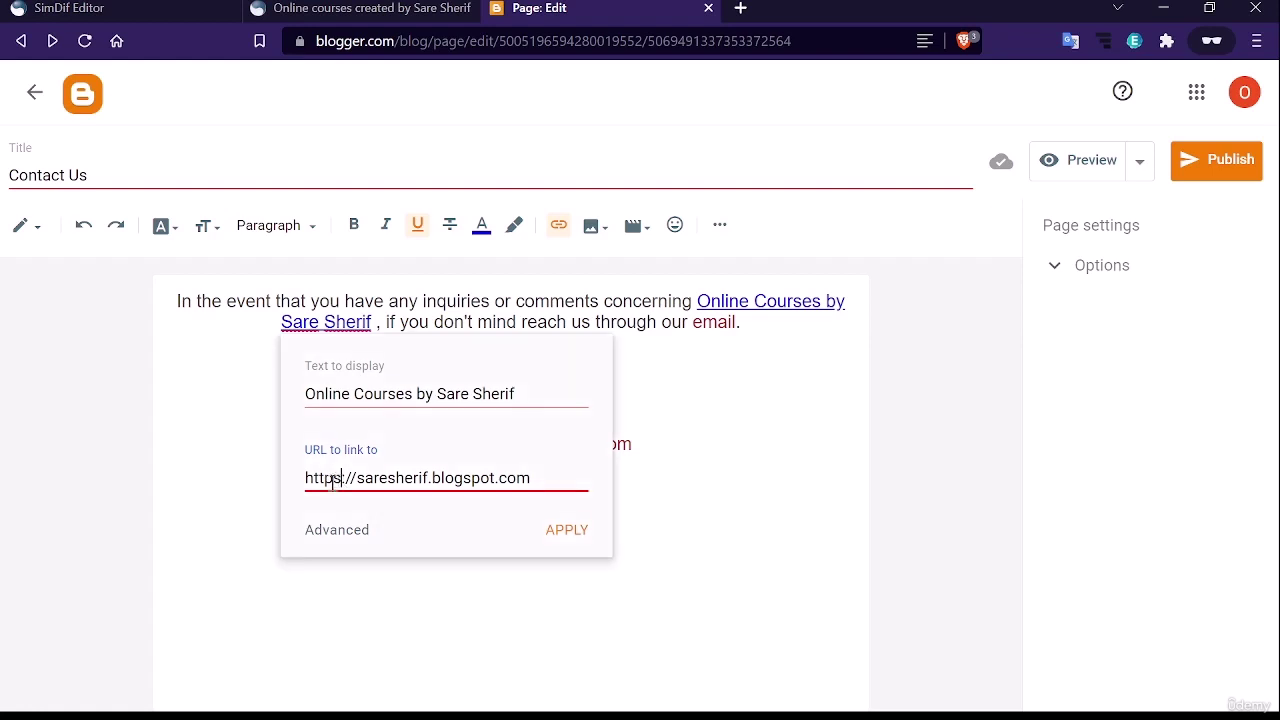
left_click(566, 531)
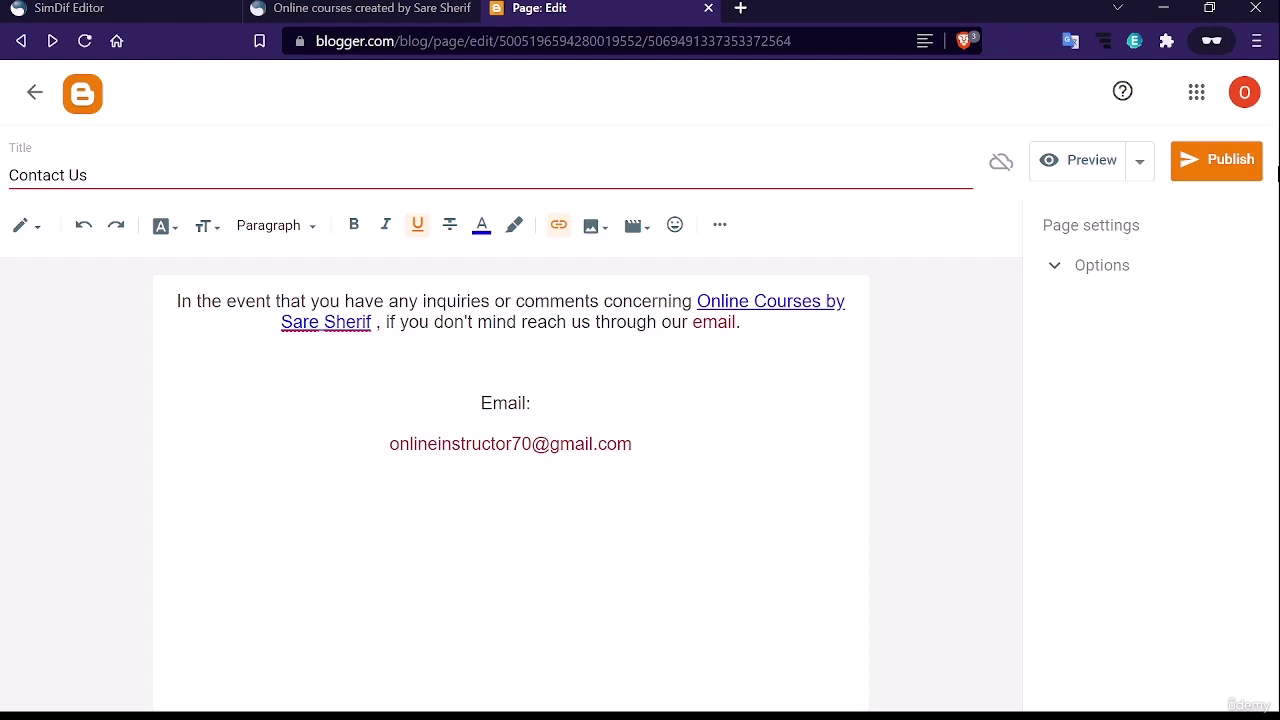
left_click(1222, 162)
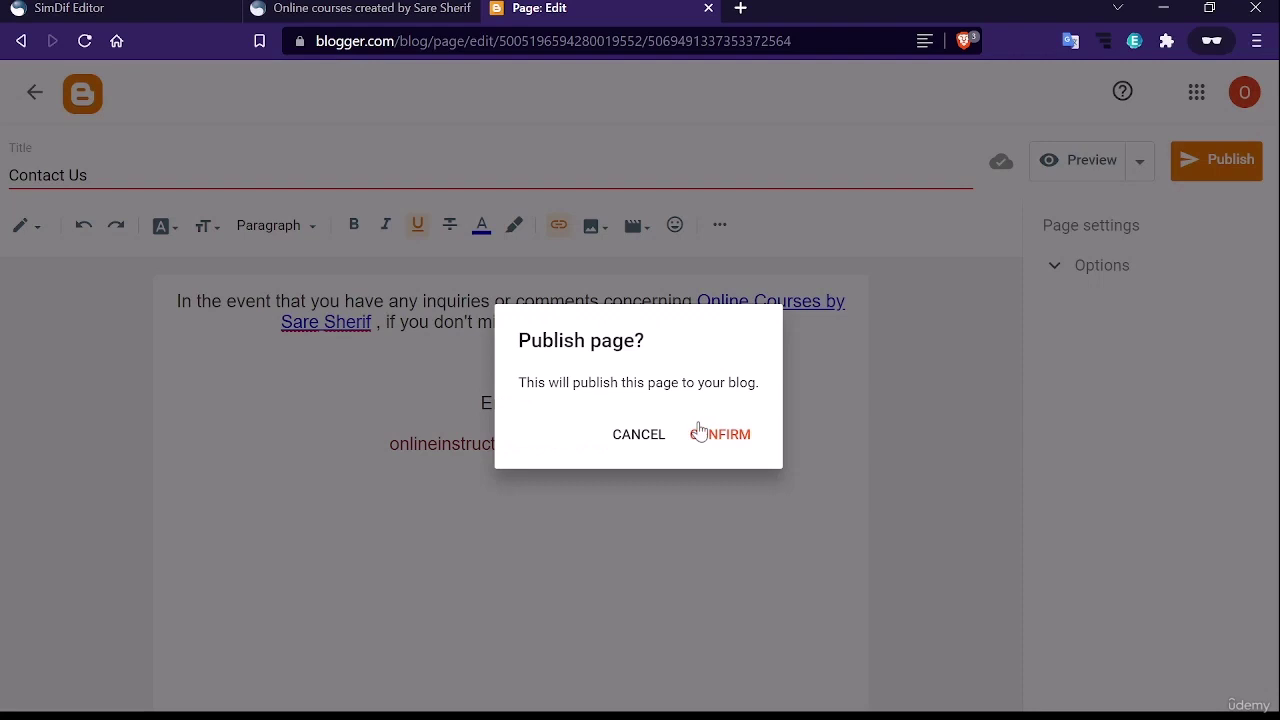
left_click(700, 432)
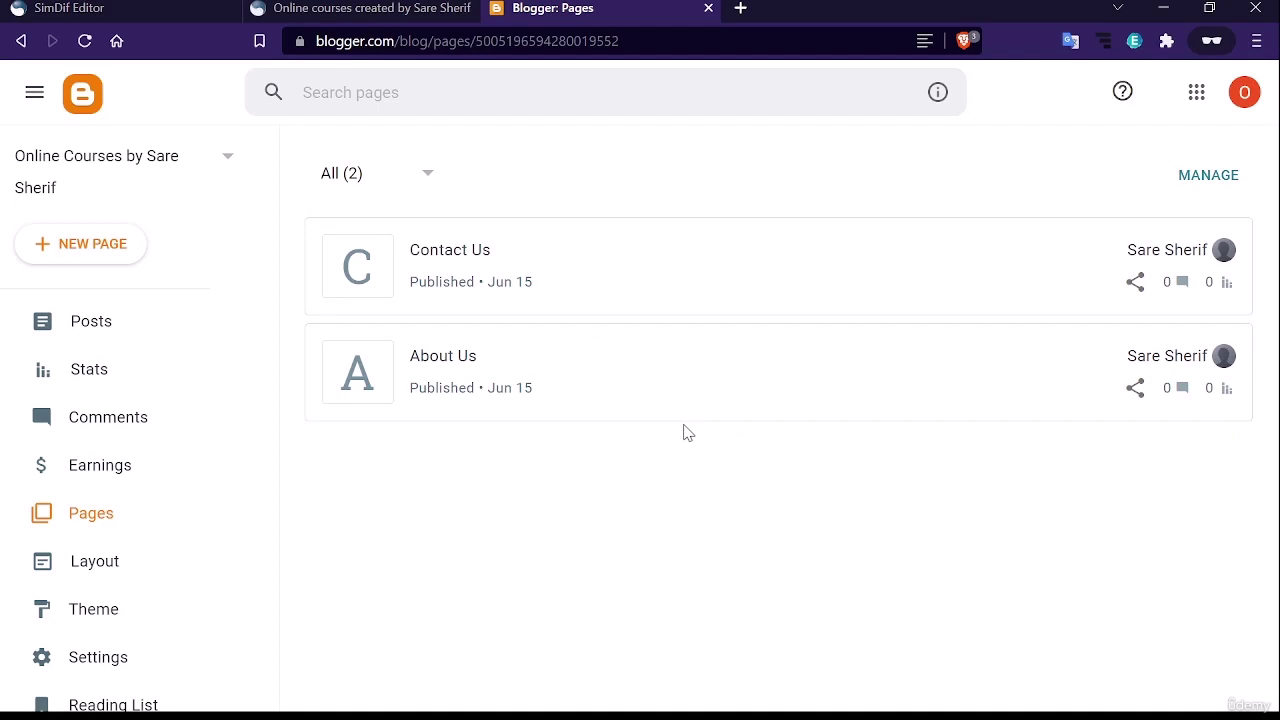
Open the blog's live site in a new browser tab using its blogspot.com address
left_click(740, 8)
type("saresherif.blogspot.com")
key("Return")
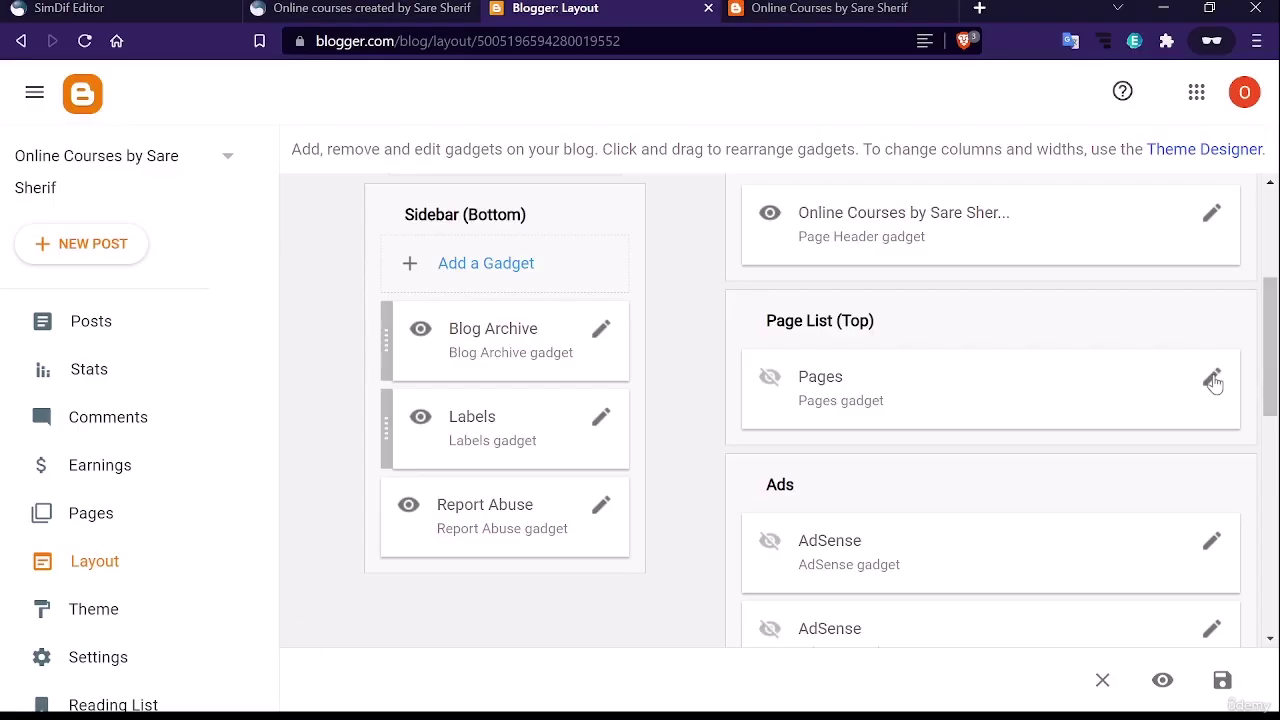
Configure the top Pages gadget to be shown, with a "Home" item linked to the blog's https blogspot.com address, and save it
left_click(1212, 381)
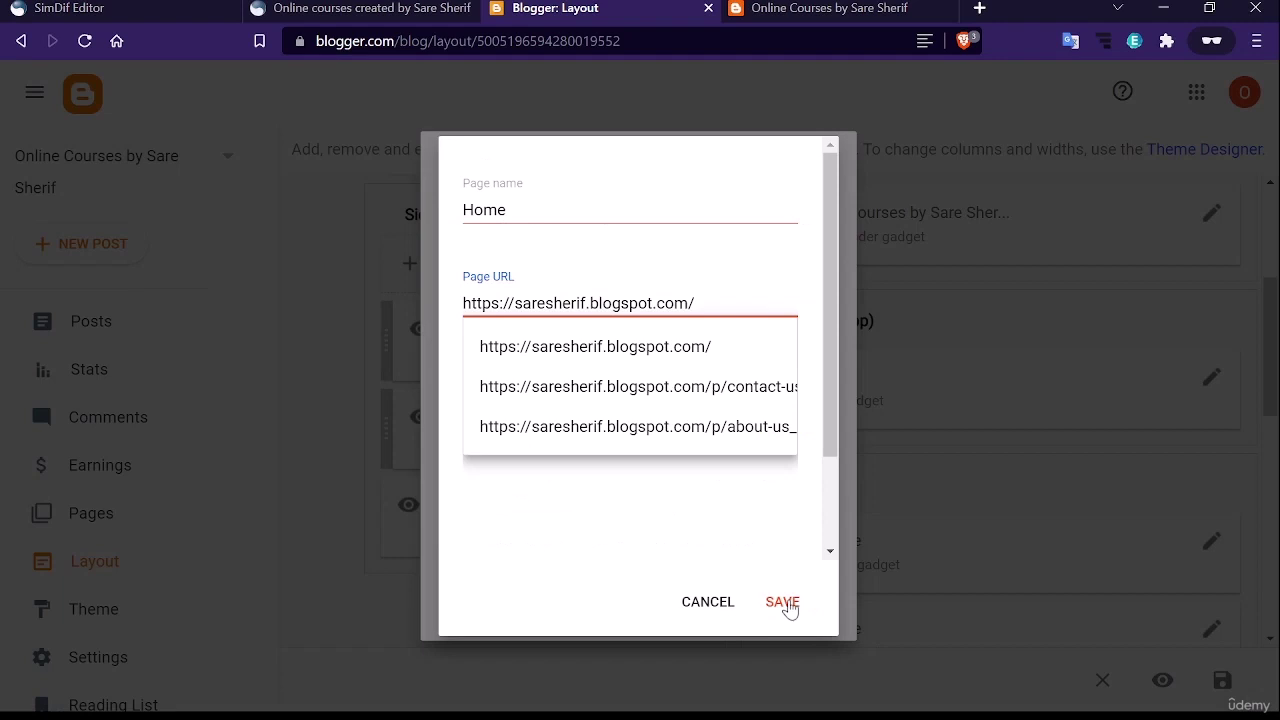
left_click(783, 602)
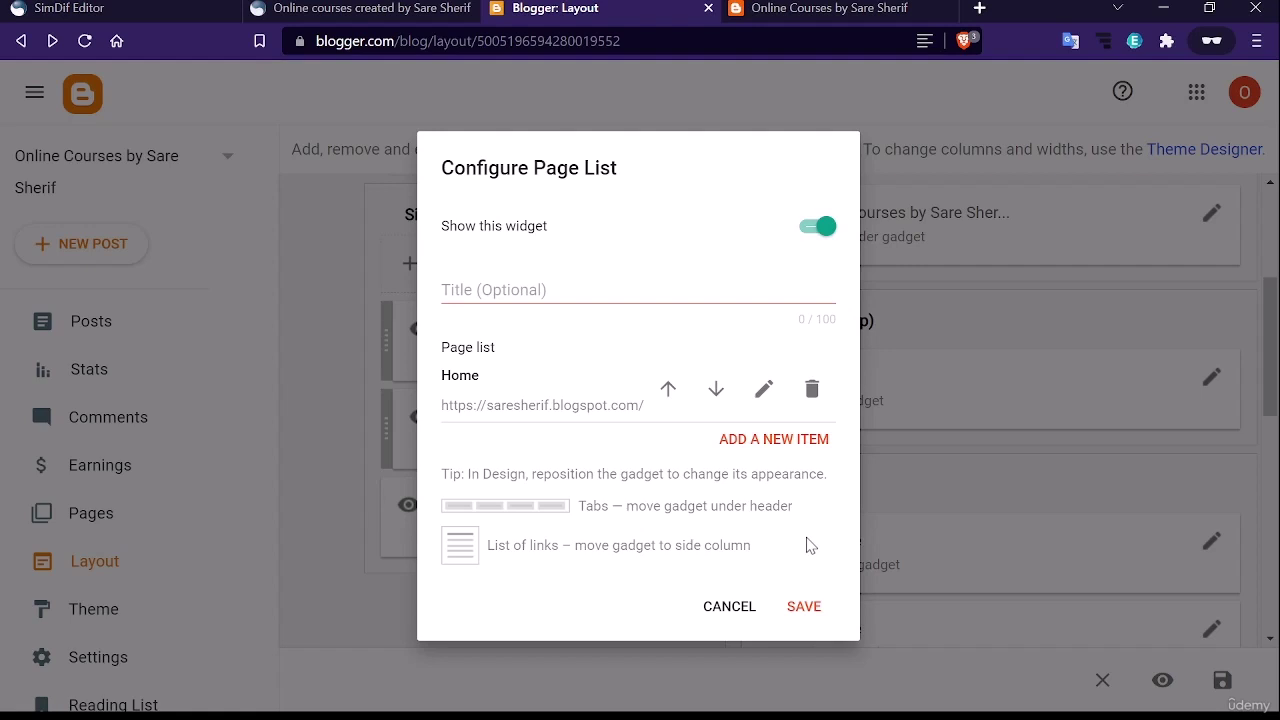
left_click(803, 606)
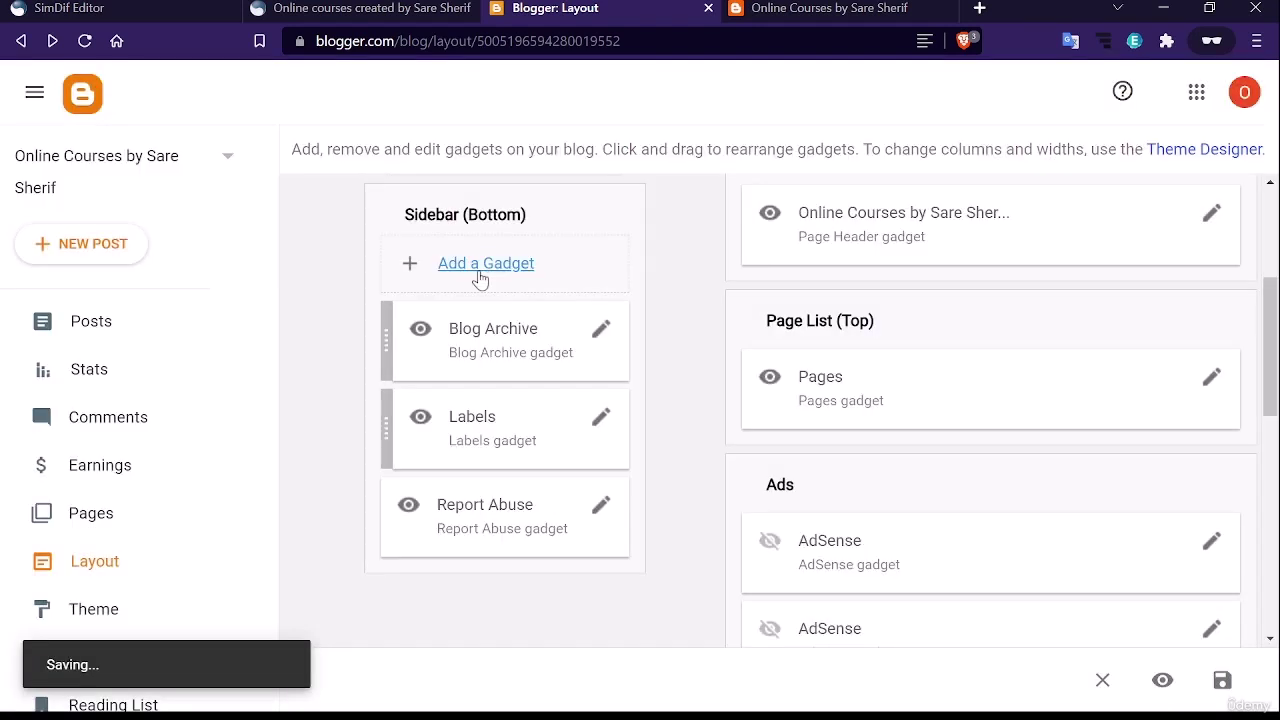
Open the gadget list for the Sidebar (Bottom) section and test the email address link on the live Contact Us page
left_click(480, 266)
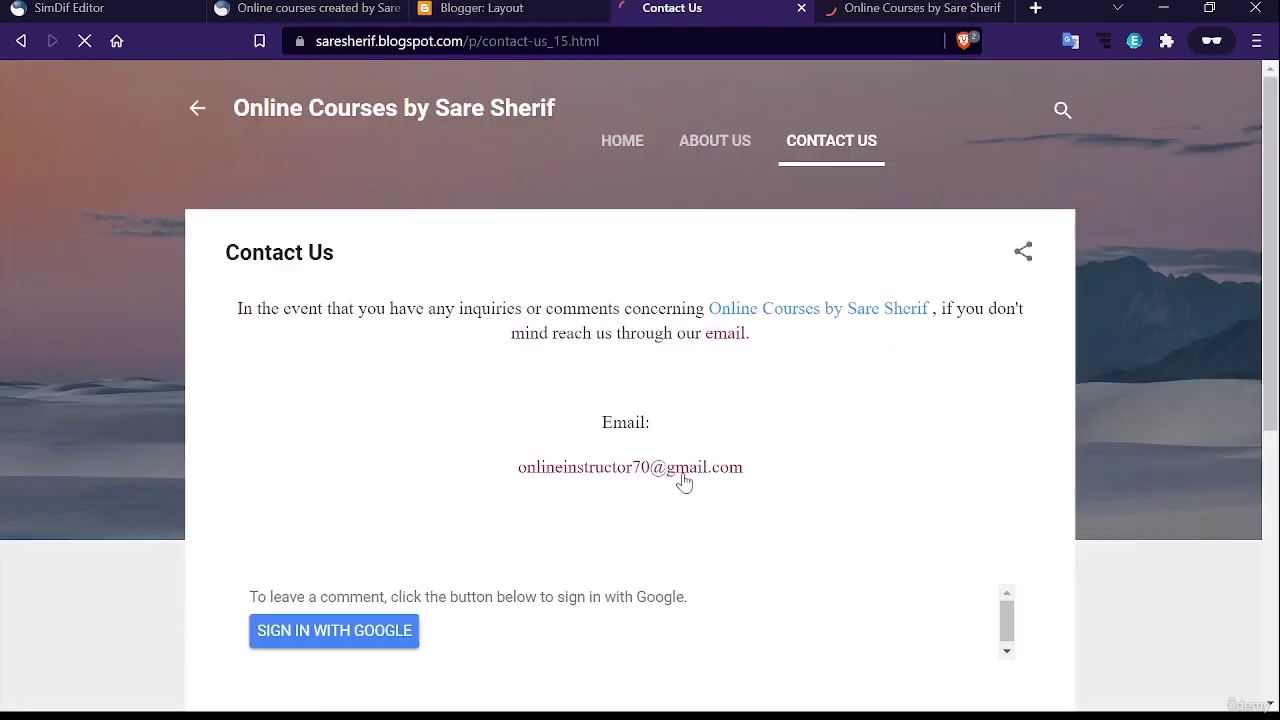
left_click(680, 478)
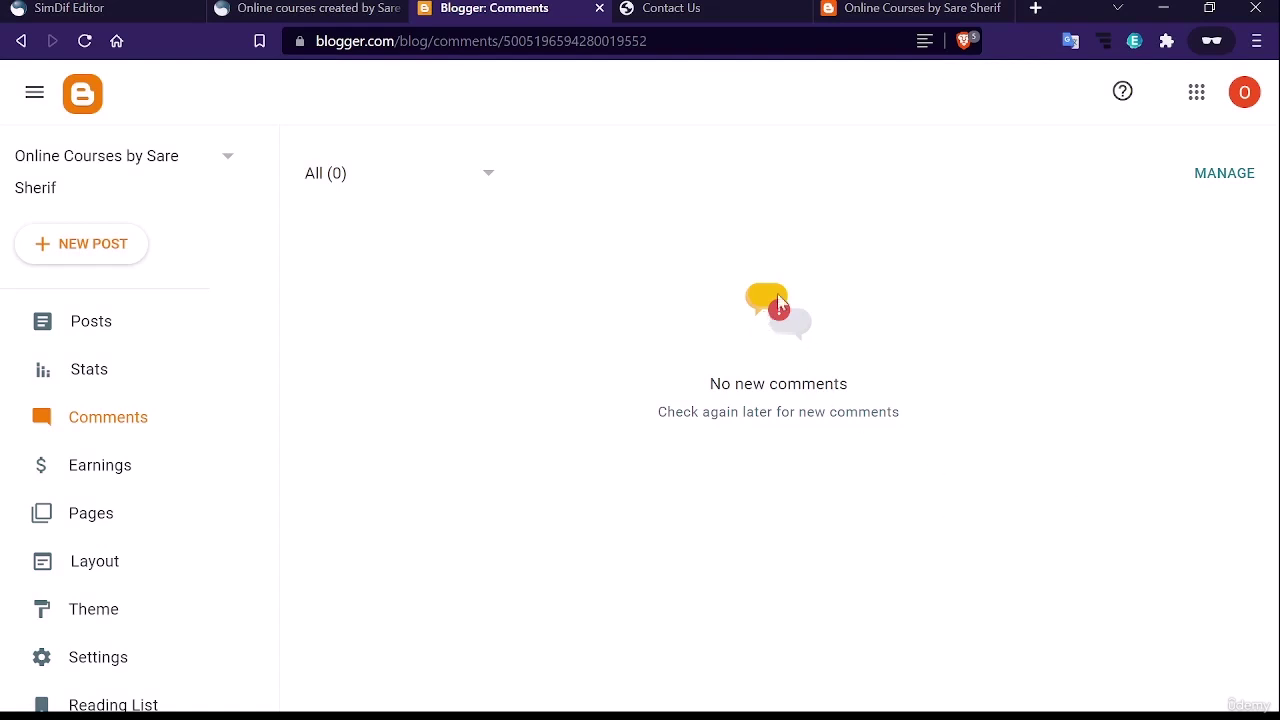
In the blog's comment settings, set who can comment to "Anyone (including anonymous)" and save
left_click(120, 668)
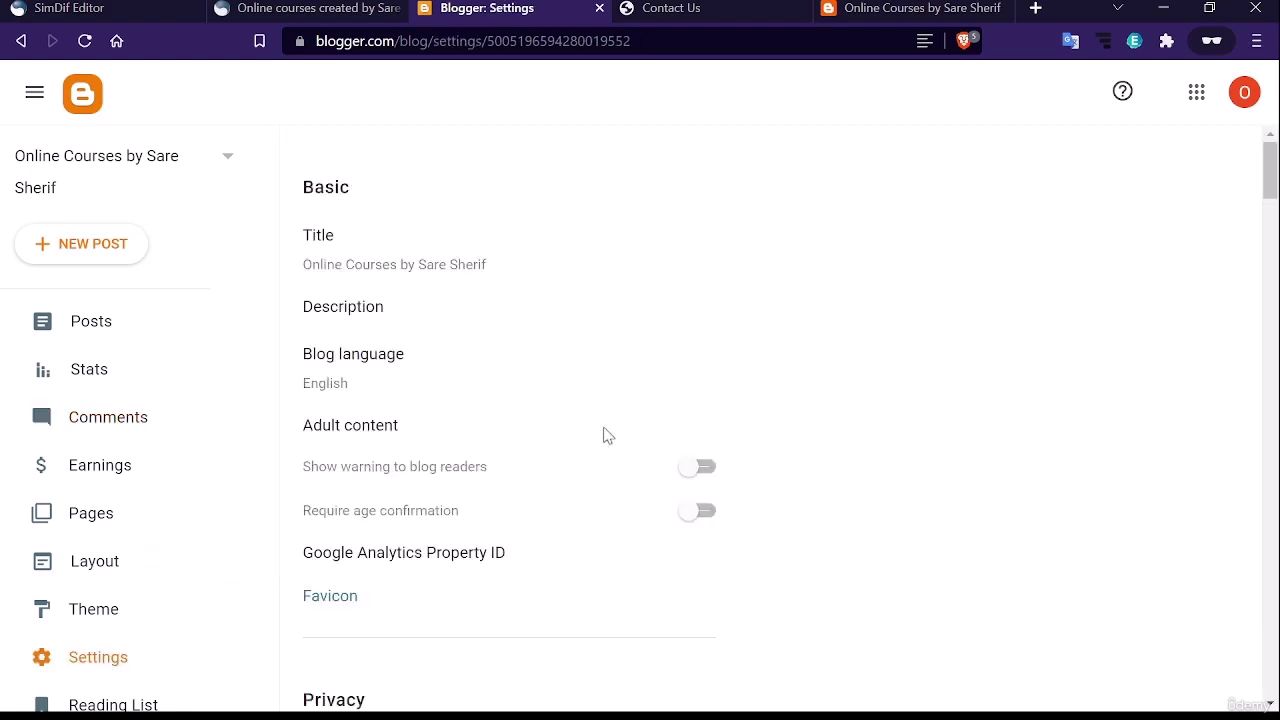
scroll(608, 435, "down", 15)
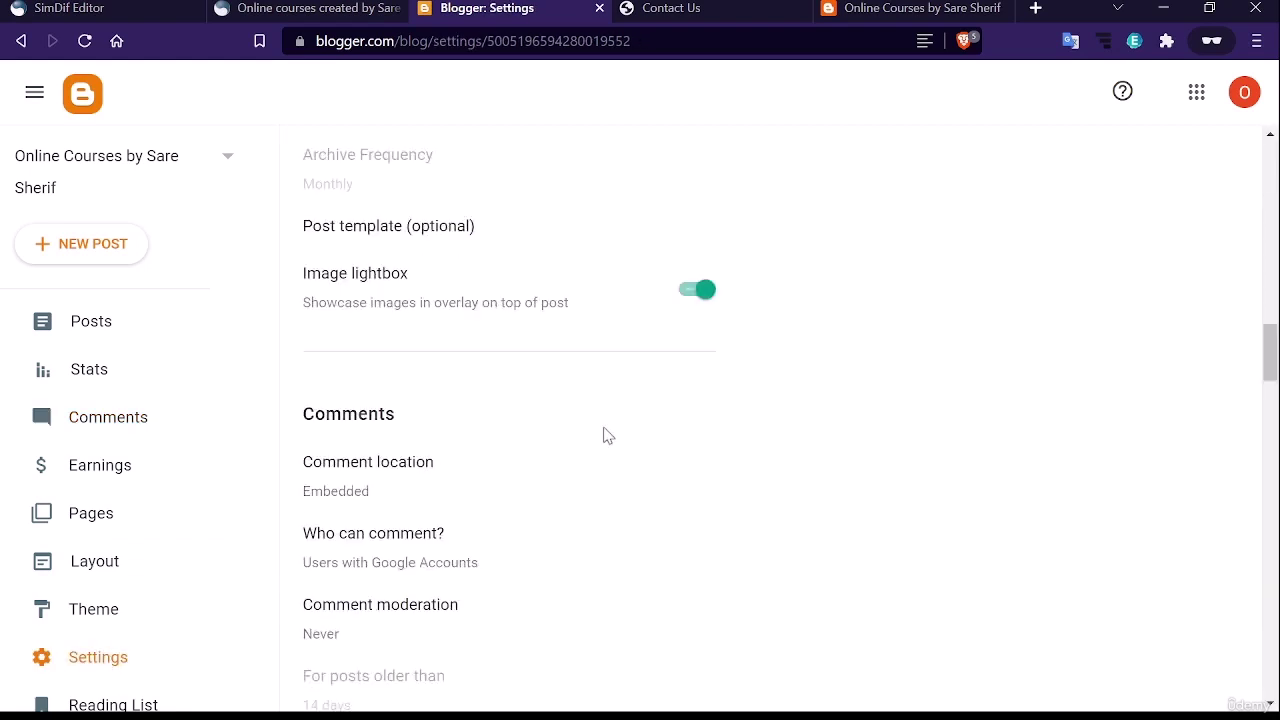
scroll(608, 435, "down", 2)
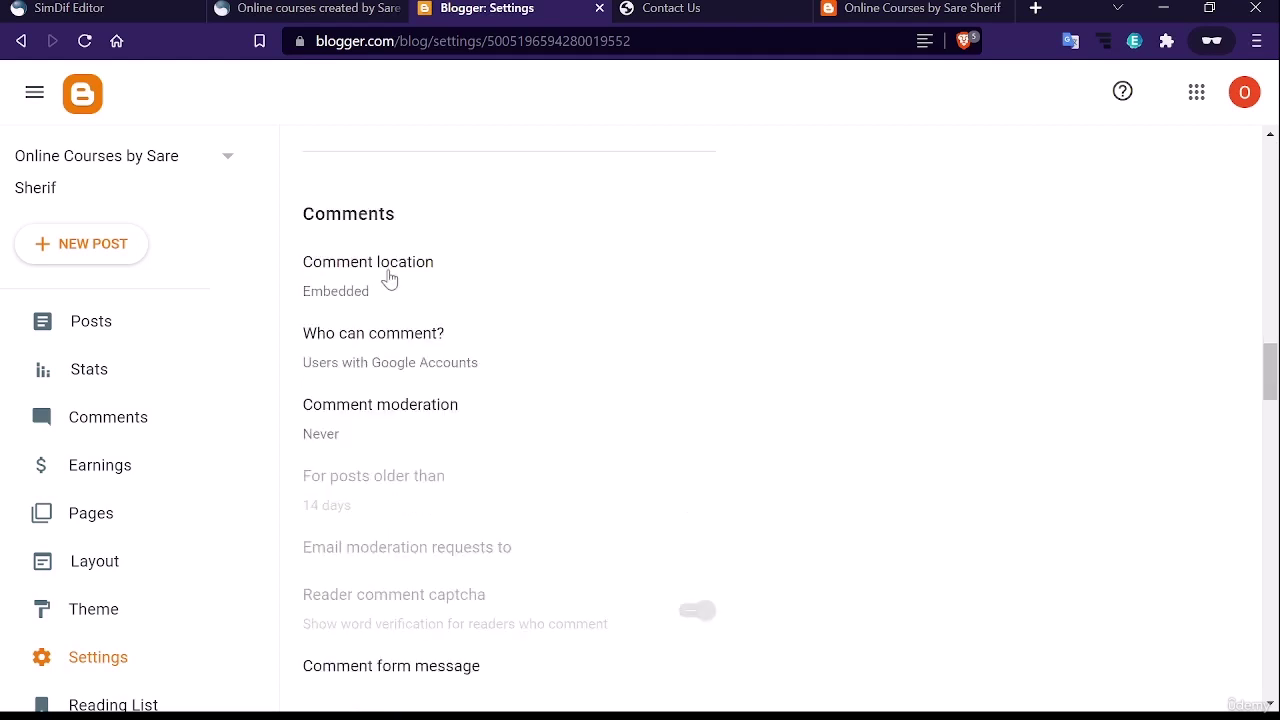
left_click(320, 362)
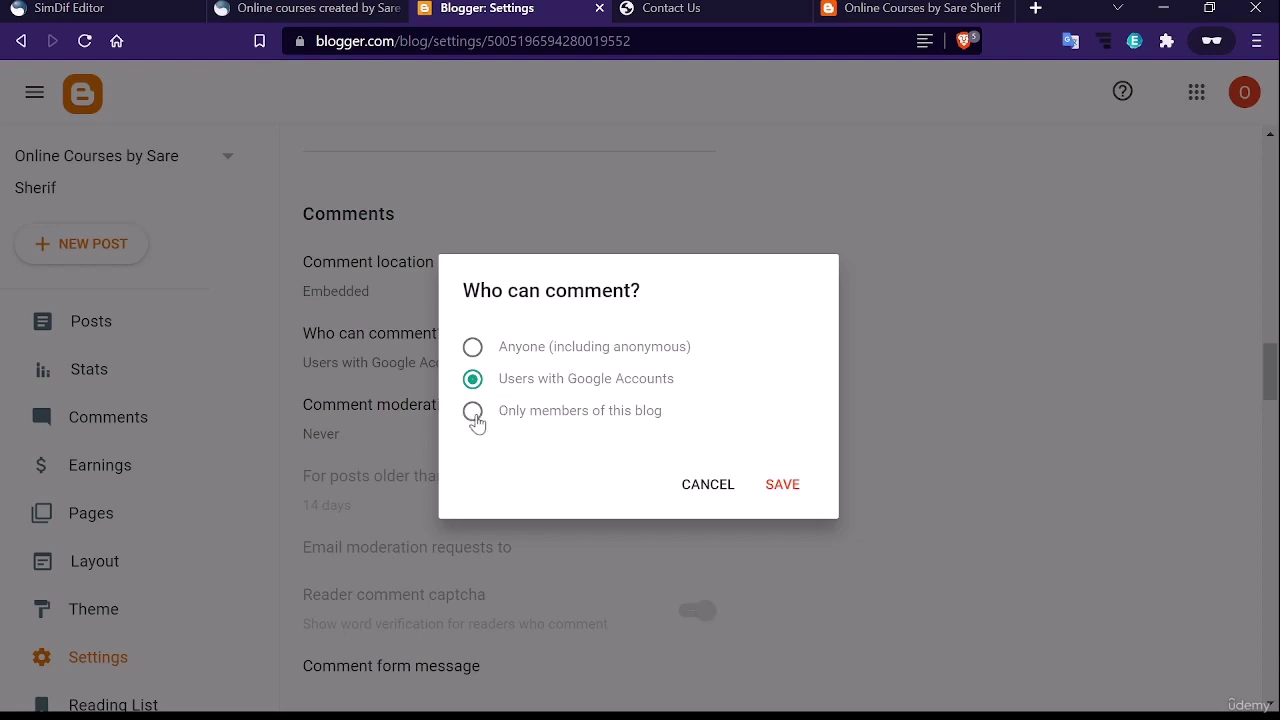
left_click(471, 348)
left_click(473, 384)
left_click(474, 345)
left_click(778, 486)
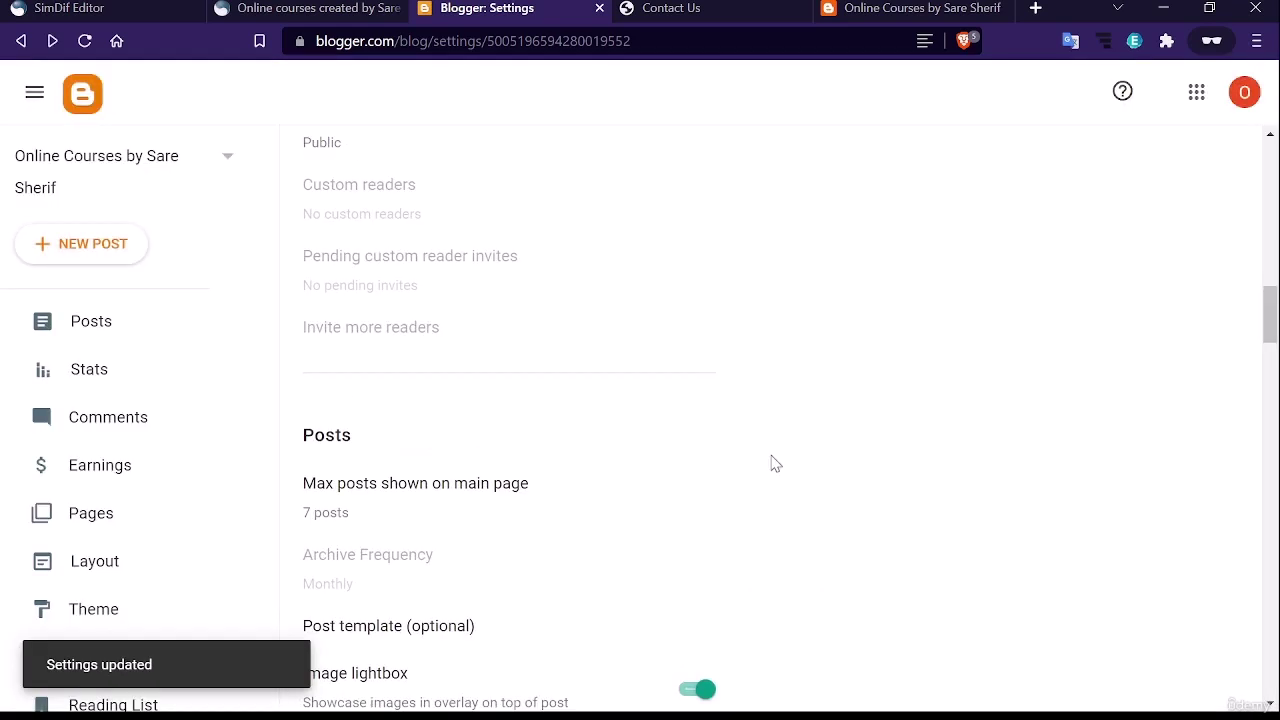
Replace the live Contact Us page with a Google search for "privacy policy creator" in the same browser tab
key("alt+Right")
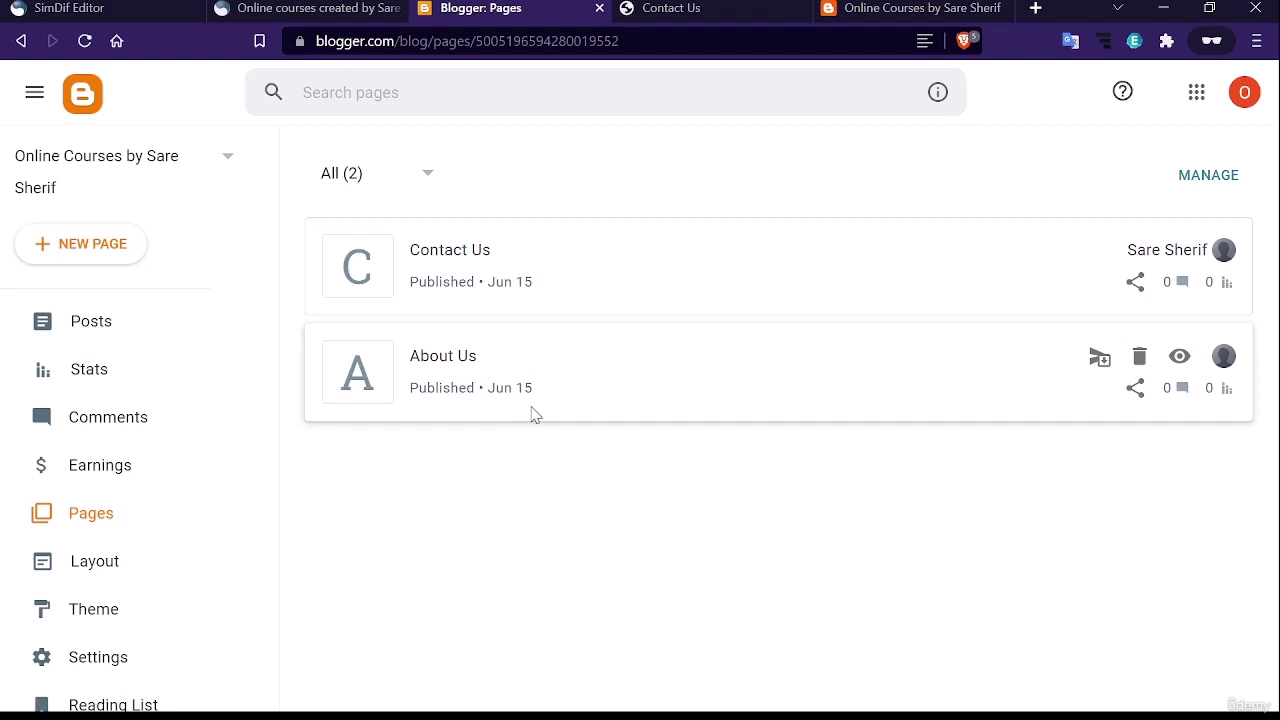
left_click(640, 10)
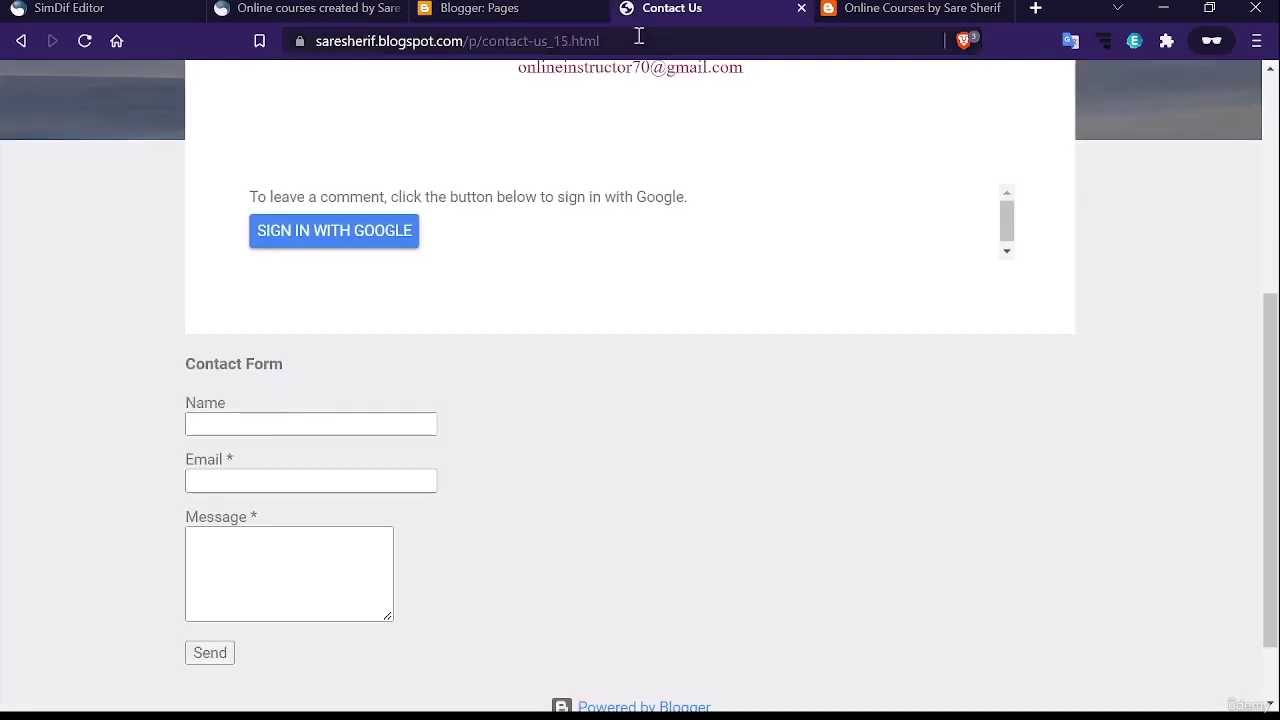
left_click(639, 36)
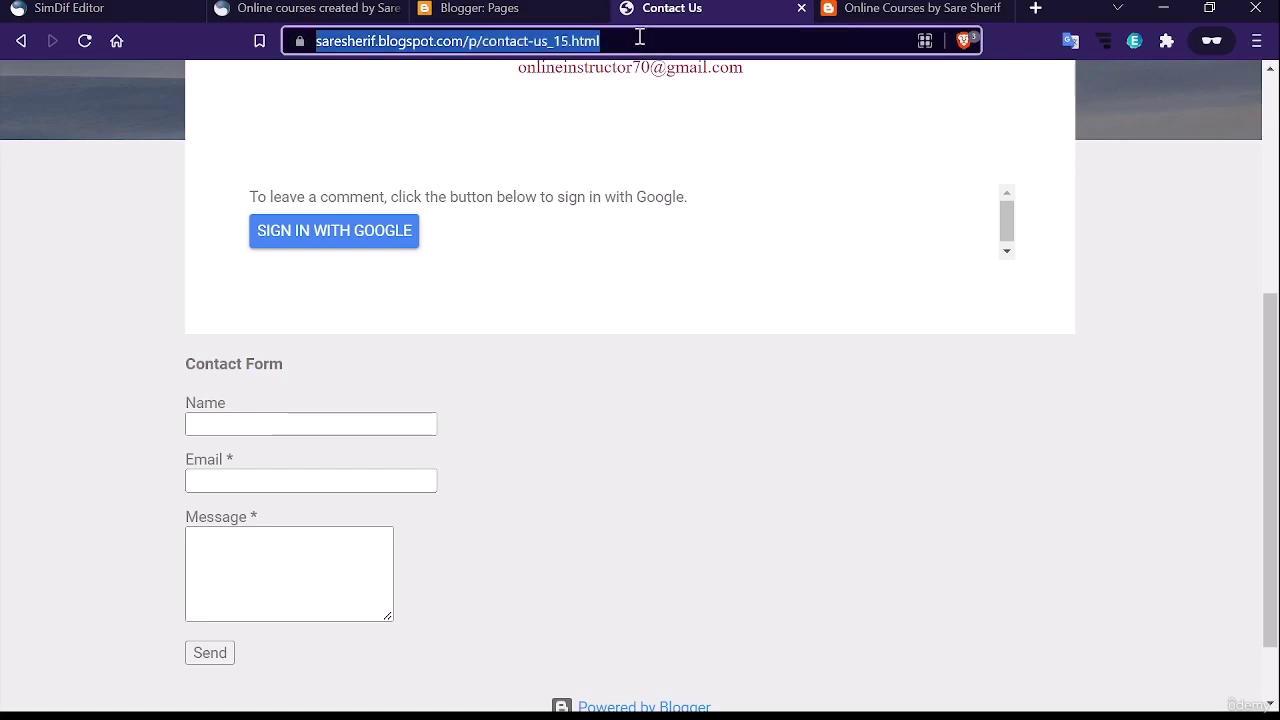
key("alt+Tab")
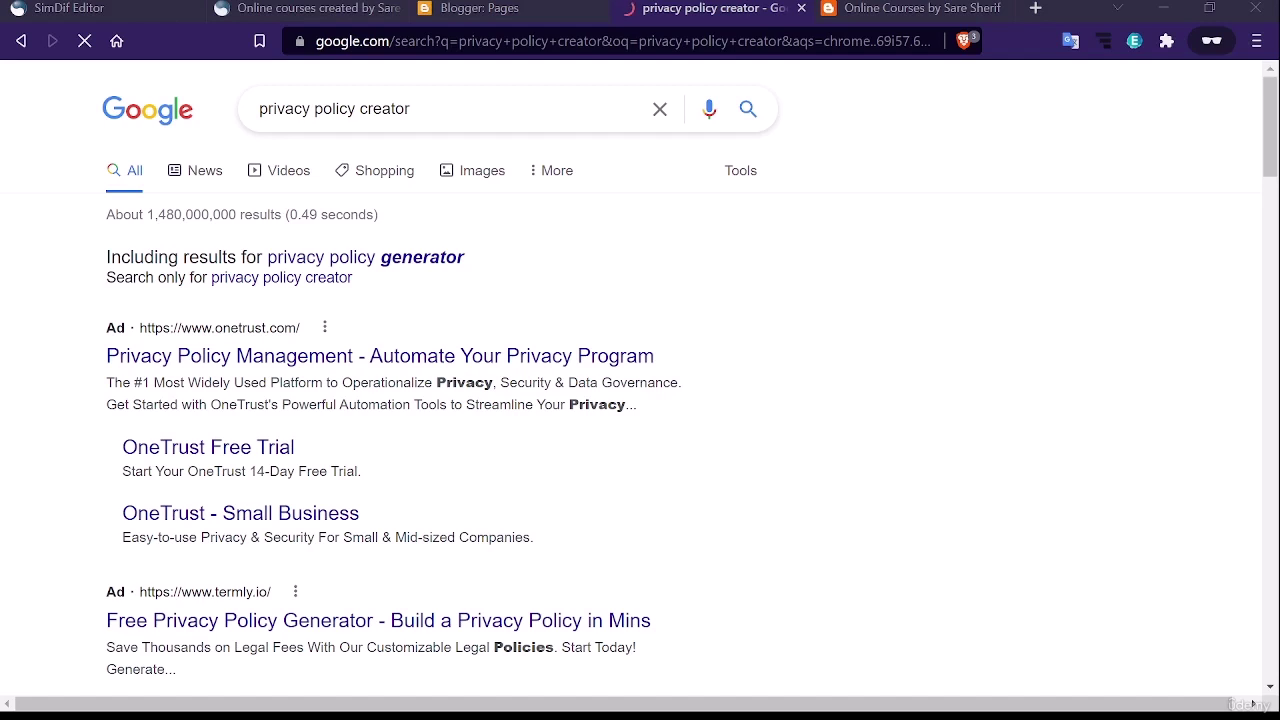
key("alt+Tab")
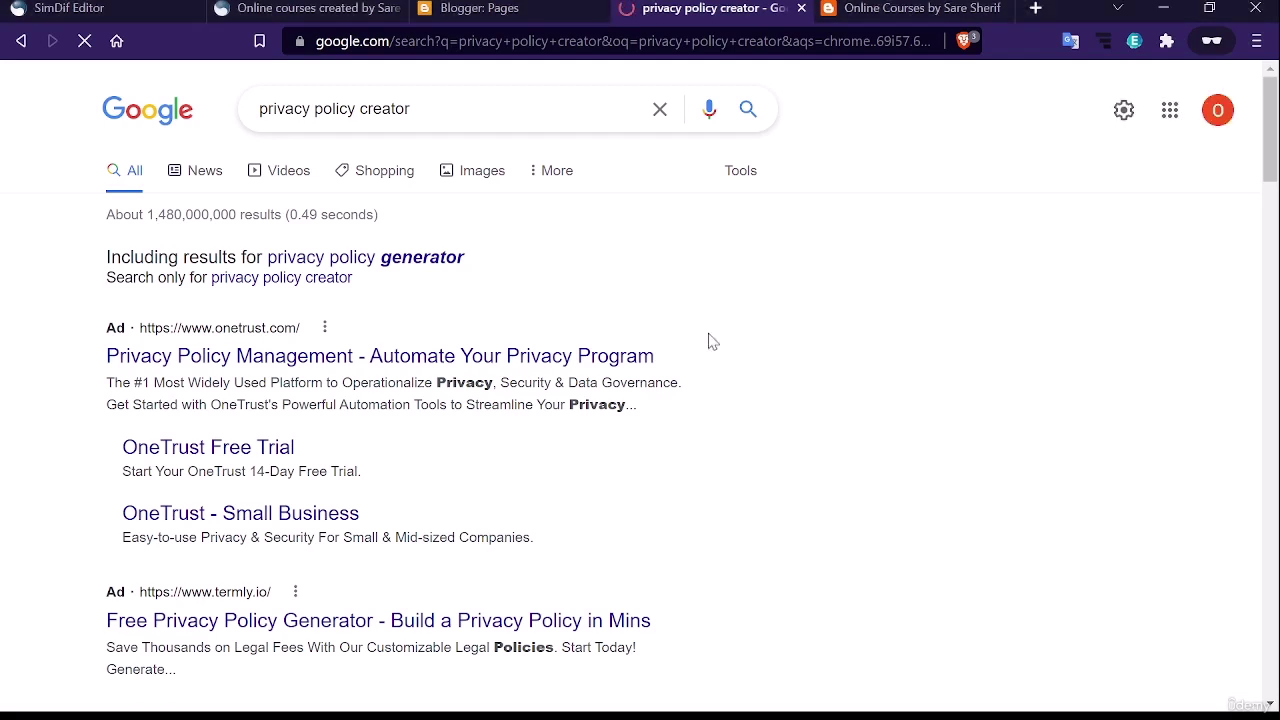
Open Termly's Free Privacy Policy Generator from the search results and start generating a privacy policy
scroll(491, 423, "down", 6)
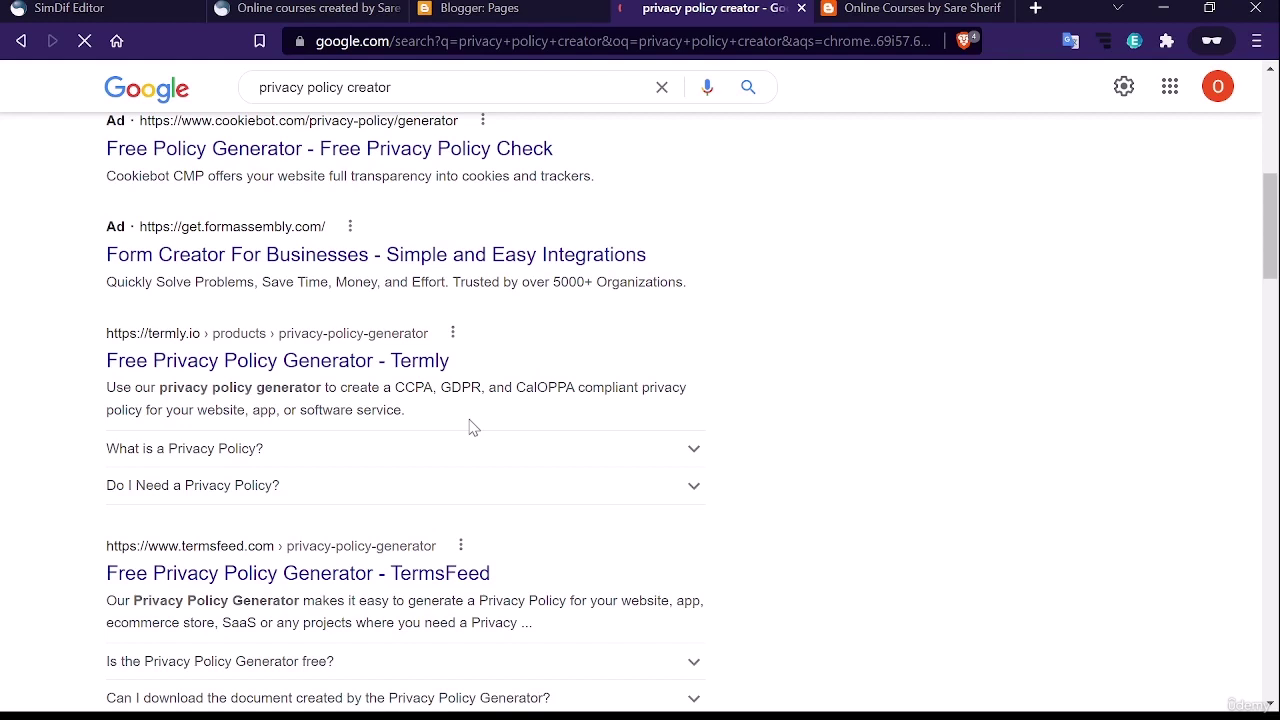
scroll(300, 350, "down", 3)
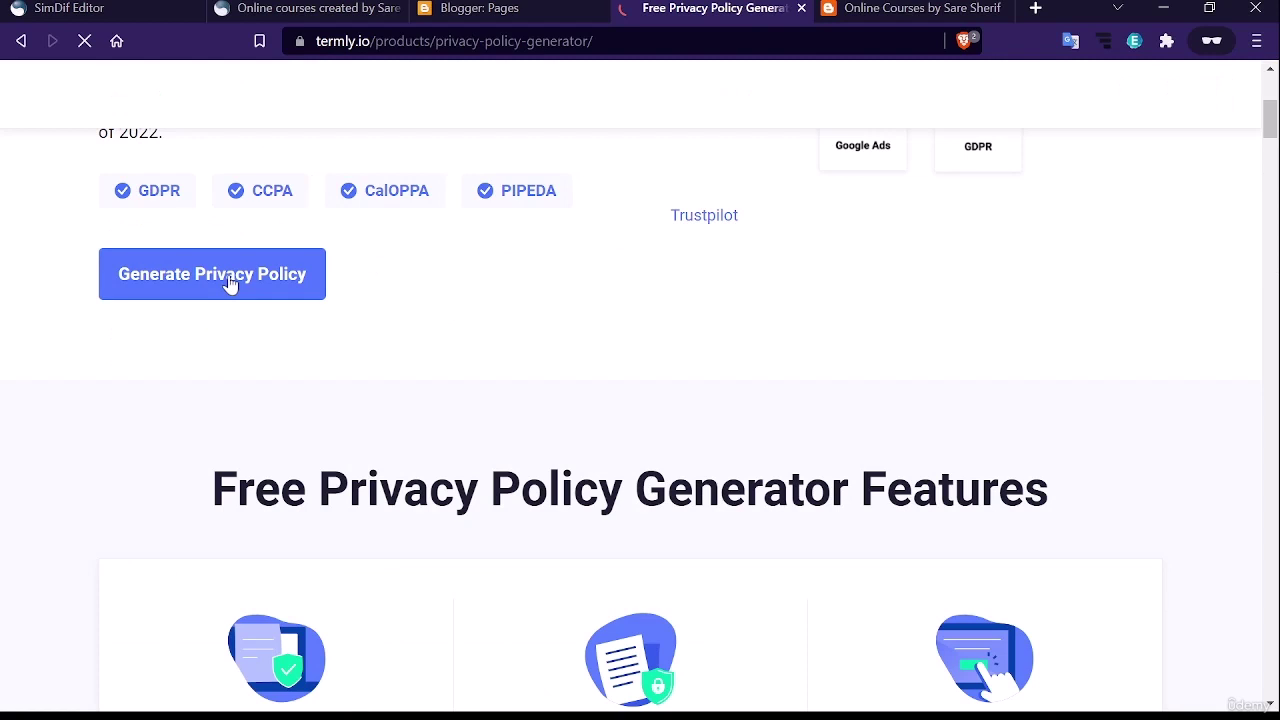
left_click(212, 274)
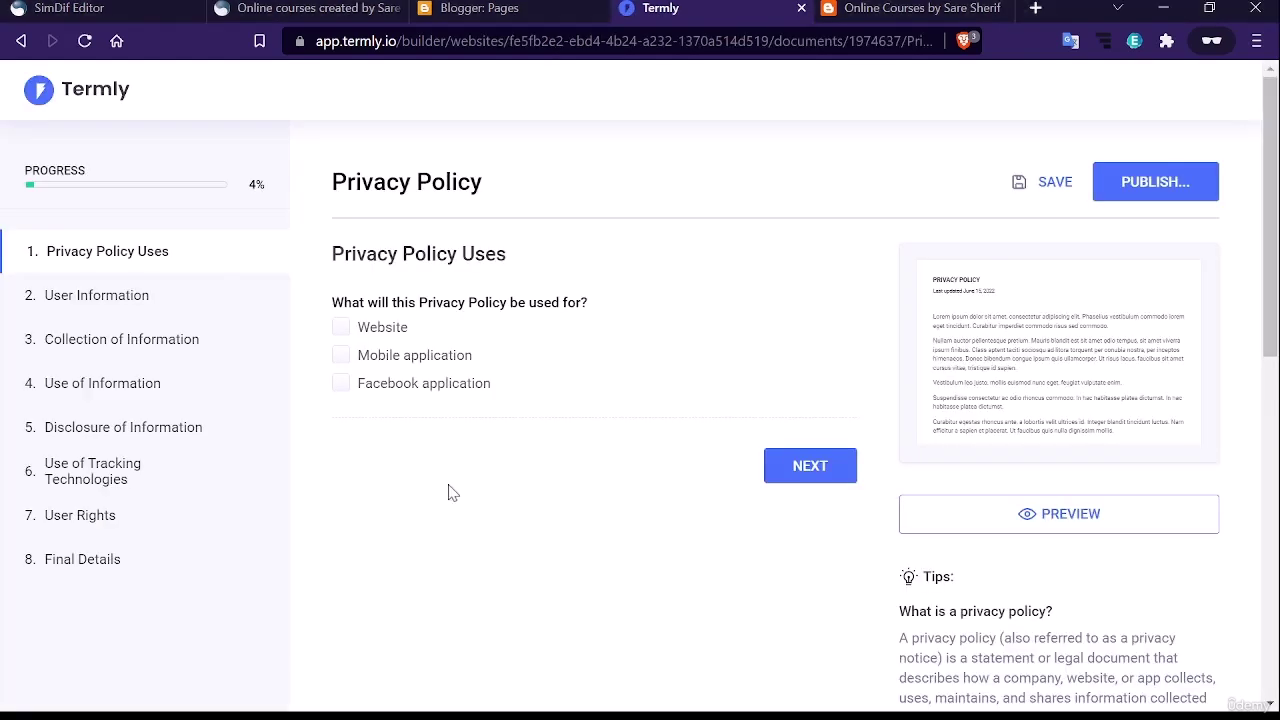
Set the privacy policy's use to Website, enter the blog's https blogspot.com address as the website URL, and continue
left_click(343, 330)
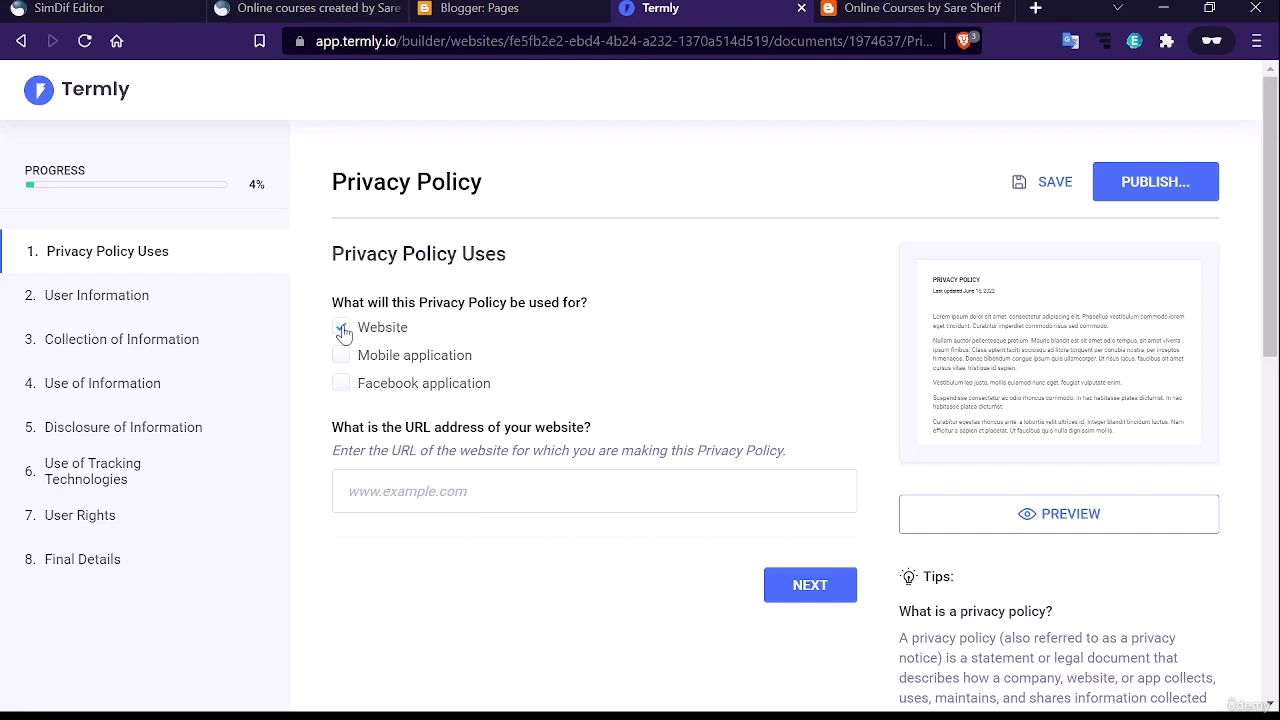
key("ctrl+plus")
key("ctrl+plus")
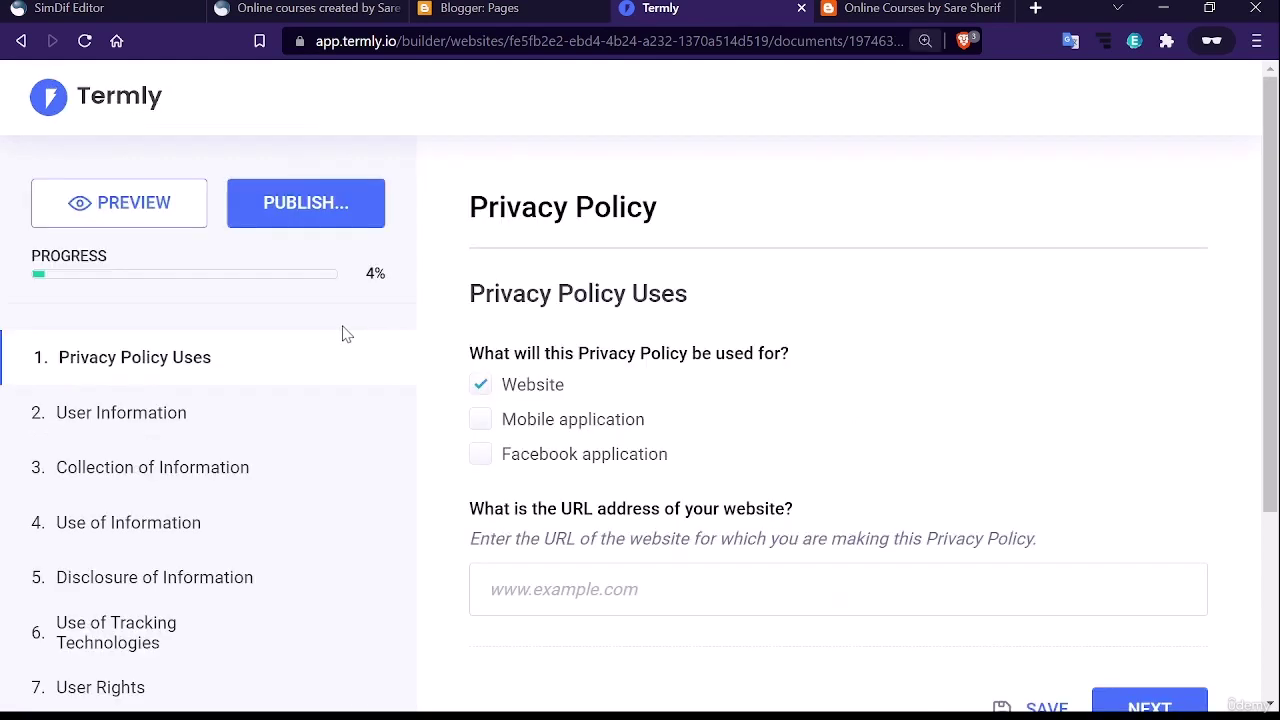
scroll(563, 393, "down", 2)
left_click(563, 393)
type("saresherif.blogspot.com")
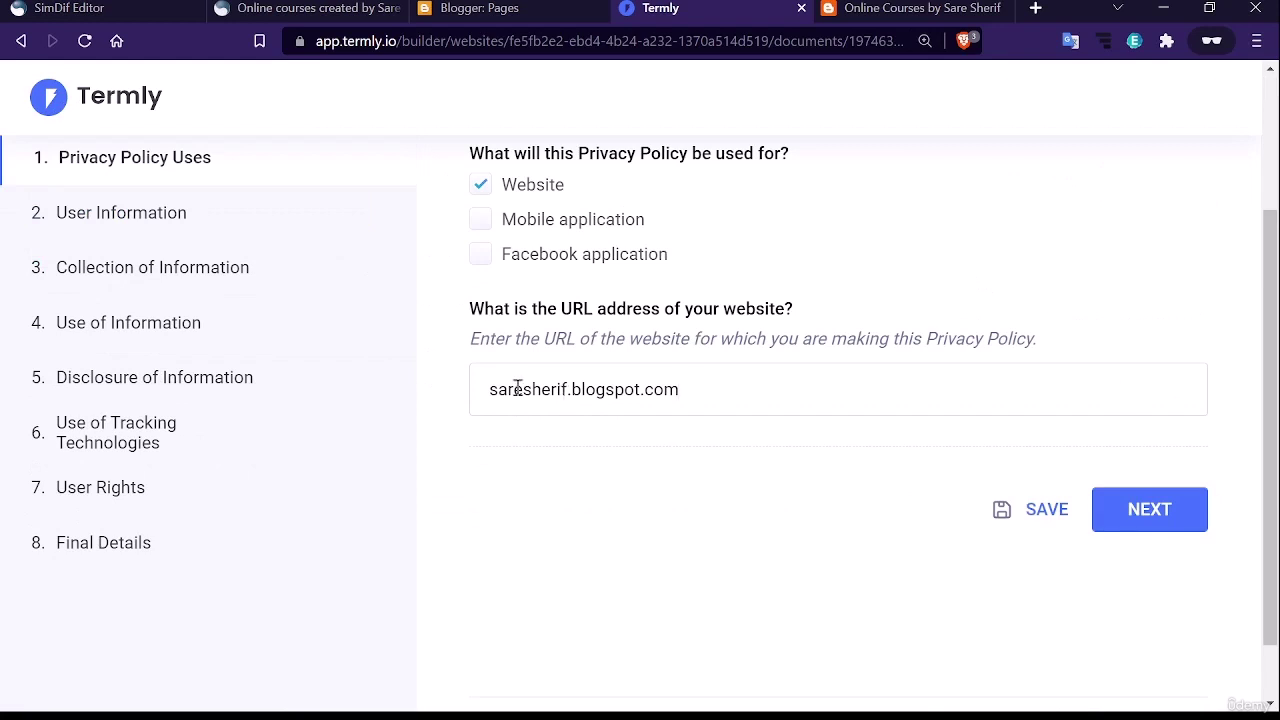
type("https")
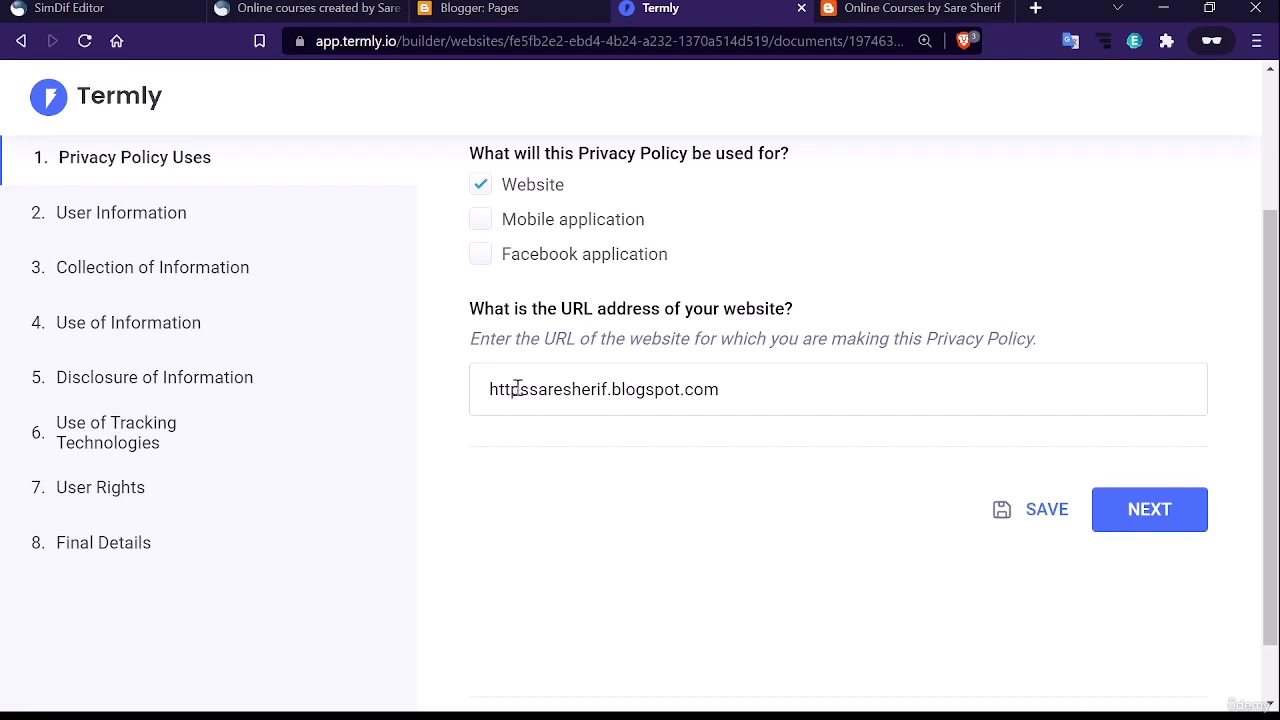
type("://")
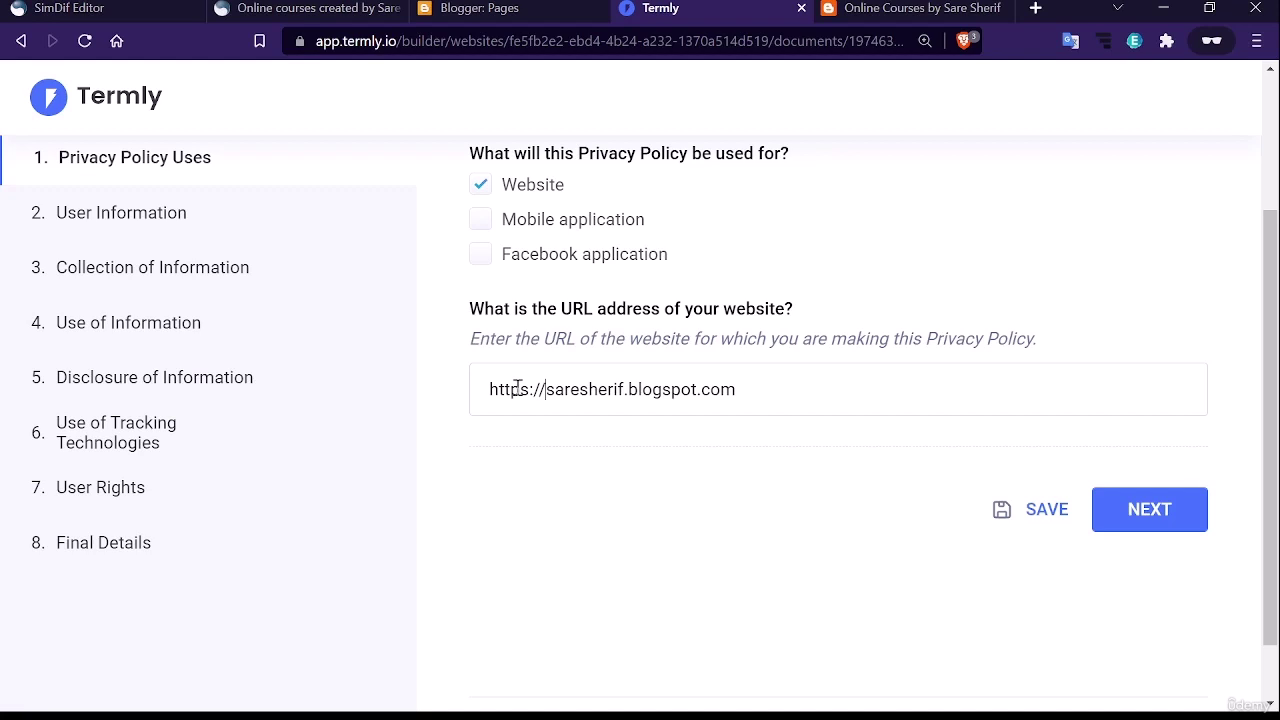
left_click(519, 40)
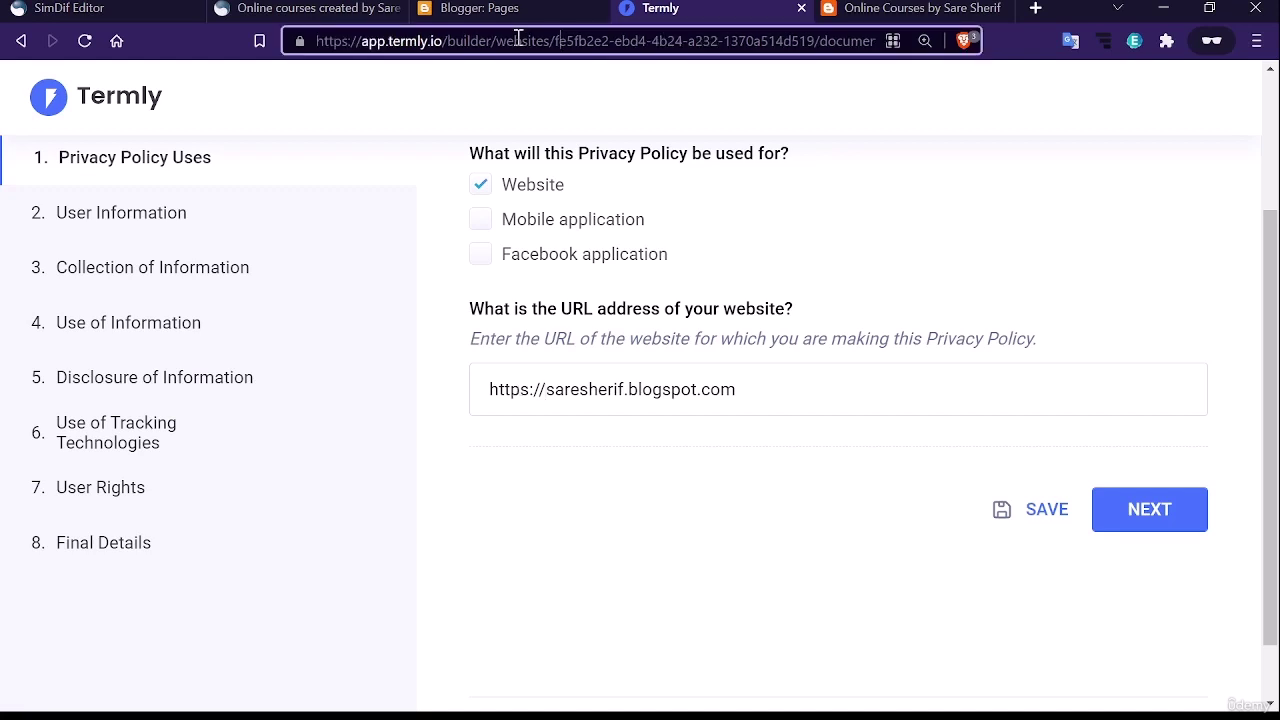
left_click(1116, 509)
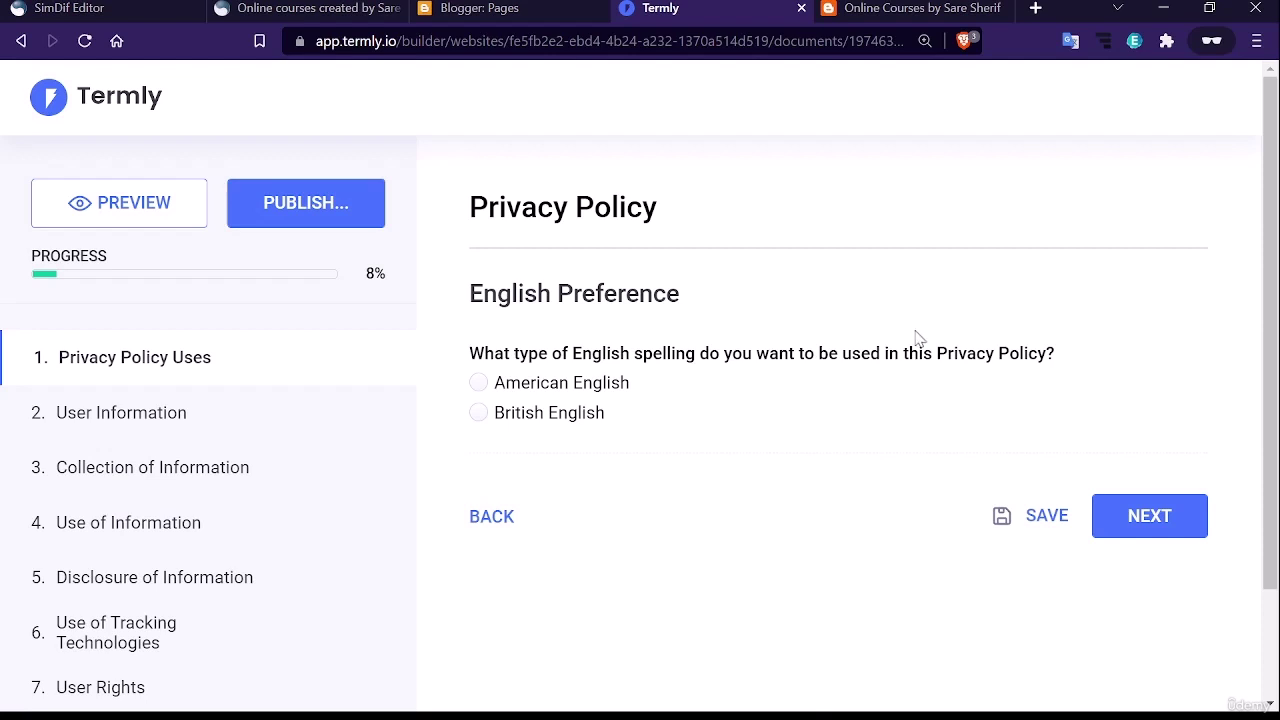
Choose American English spelling for the policy and answer No to users creating an account or registering
left_click(769, 378)
scroll(677, 329, "down", 1)
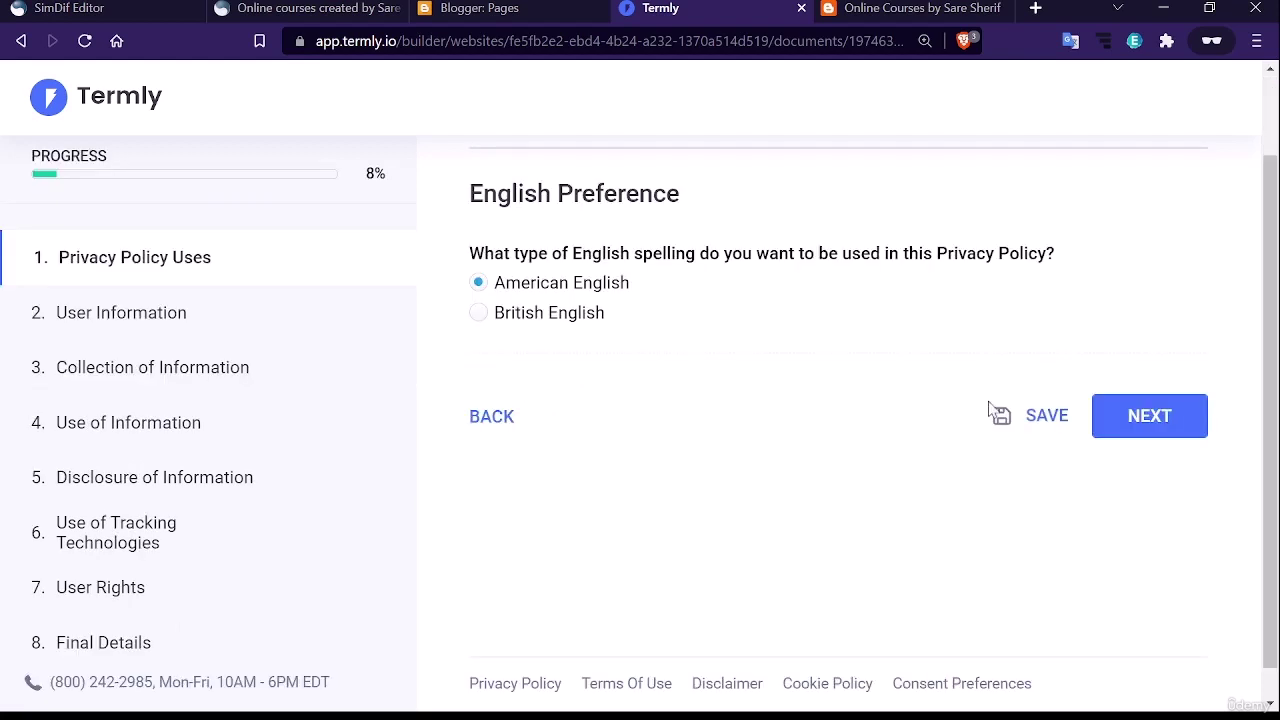
left_click(1141, 418)
left_click(480, 285)
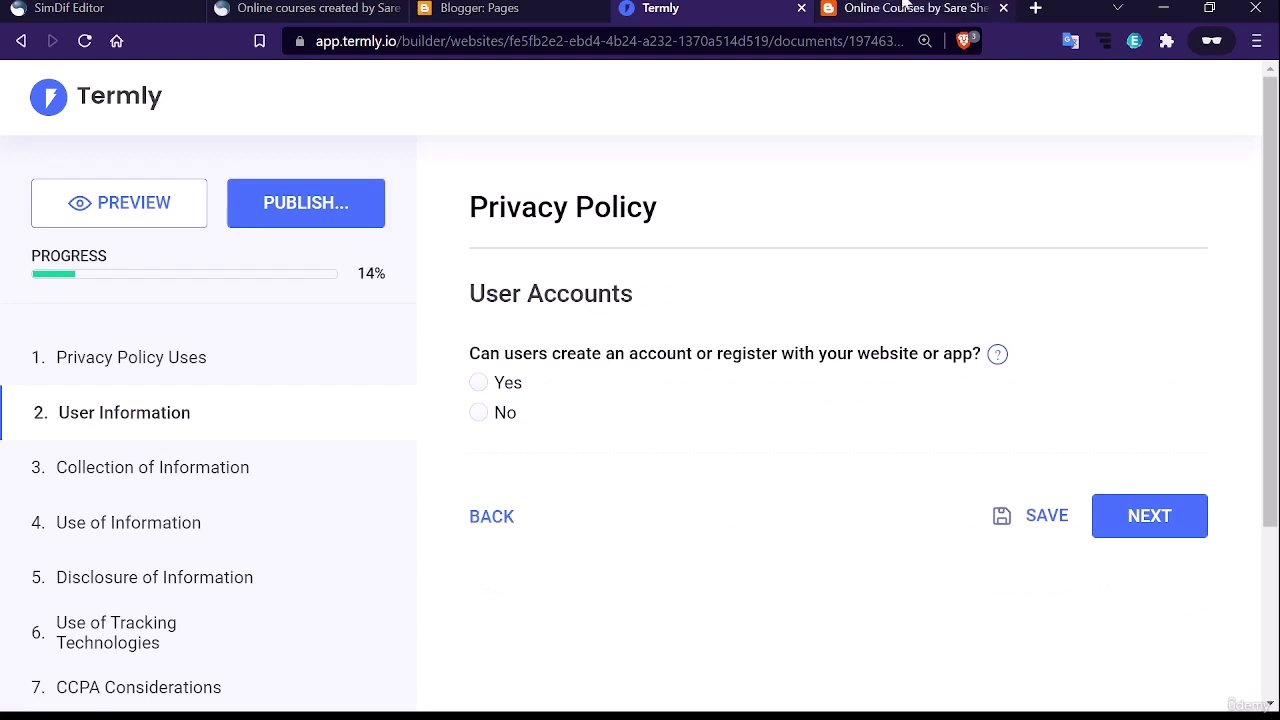
left_click(478, 414)
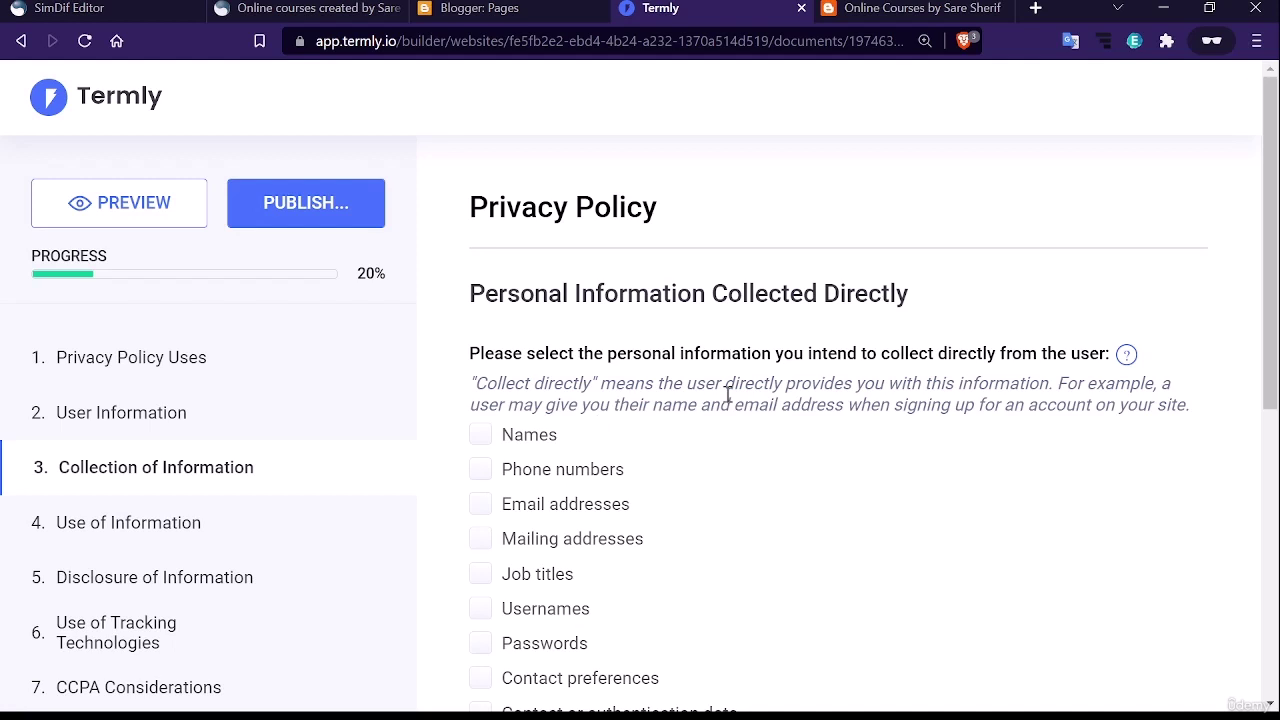
Review the directly collected personal information options, decline adding a custom data category, and continue with No for using personal information to provide services
scroll(728, 395, "down", 3)
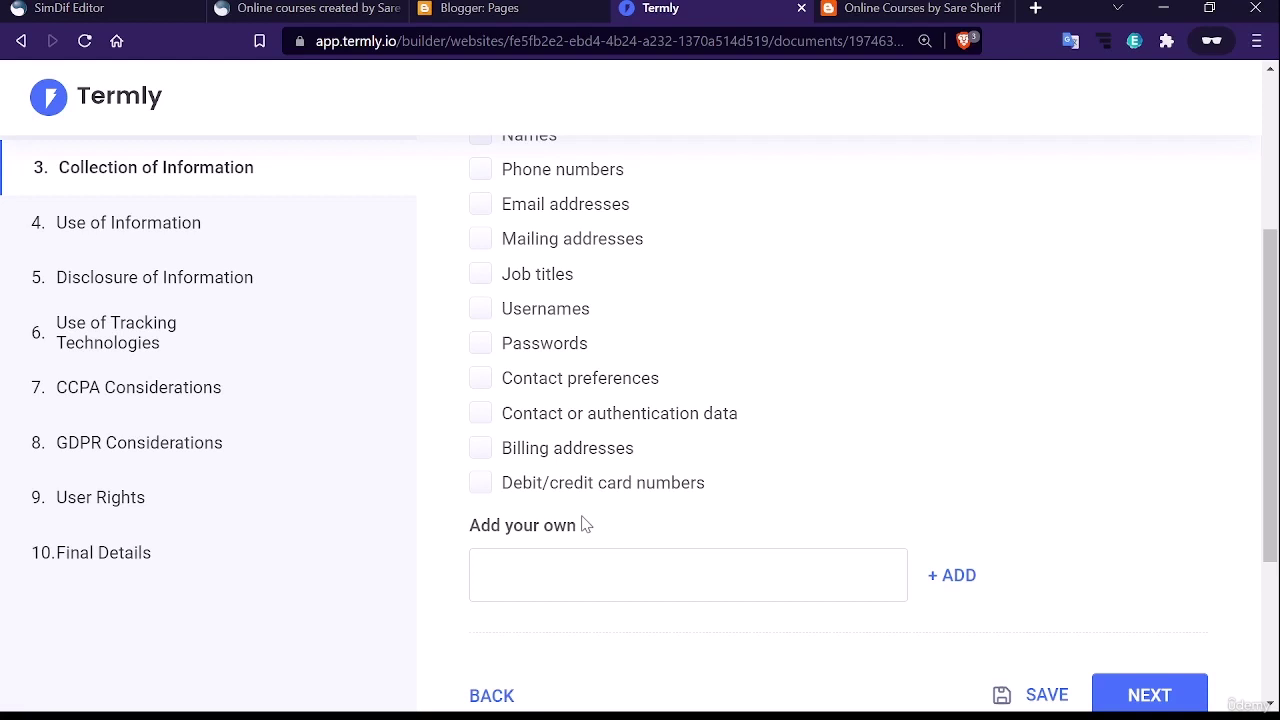
scroll(585, 525, "up", 5)
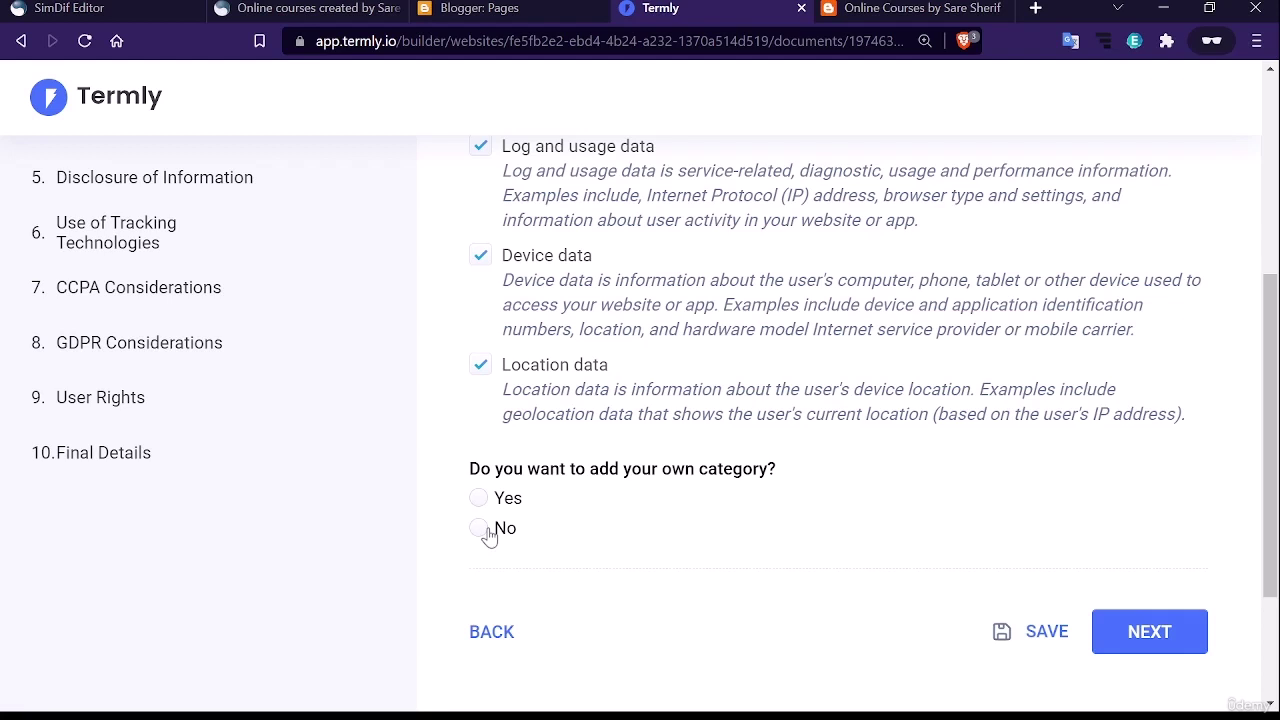
left_click(479, 528)
left_click(1150, 631)
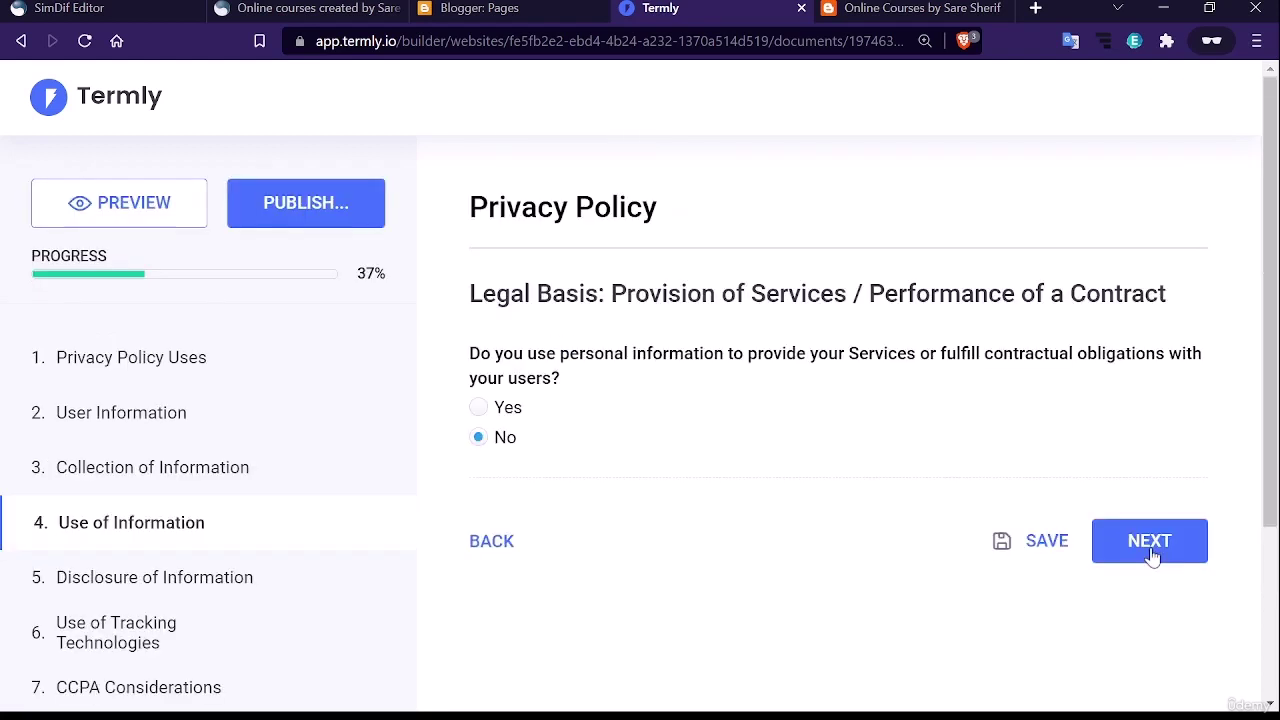
left_click(1152, 553)
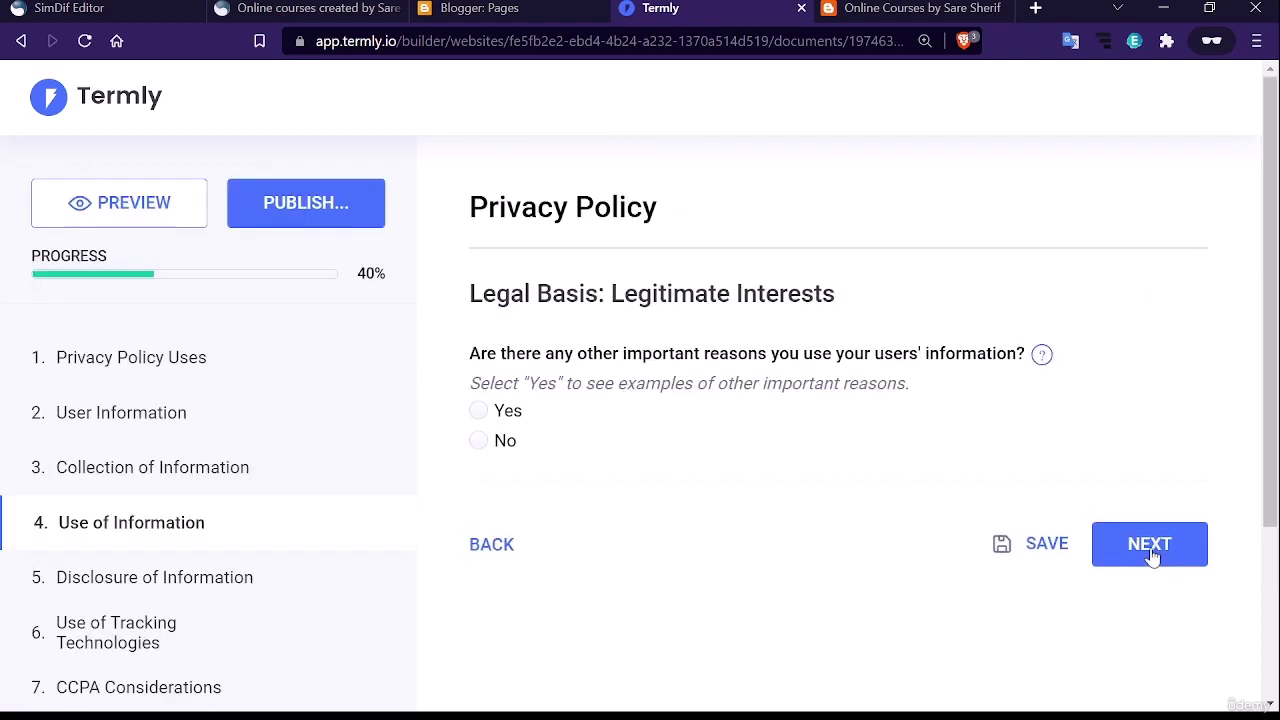
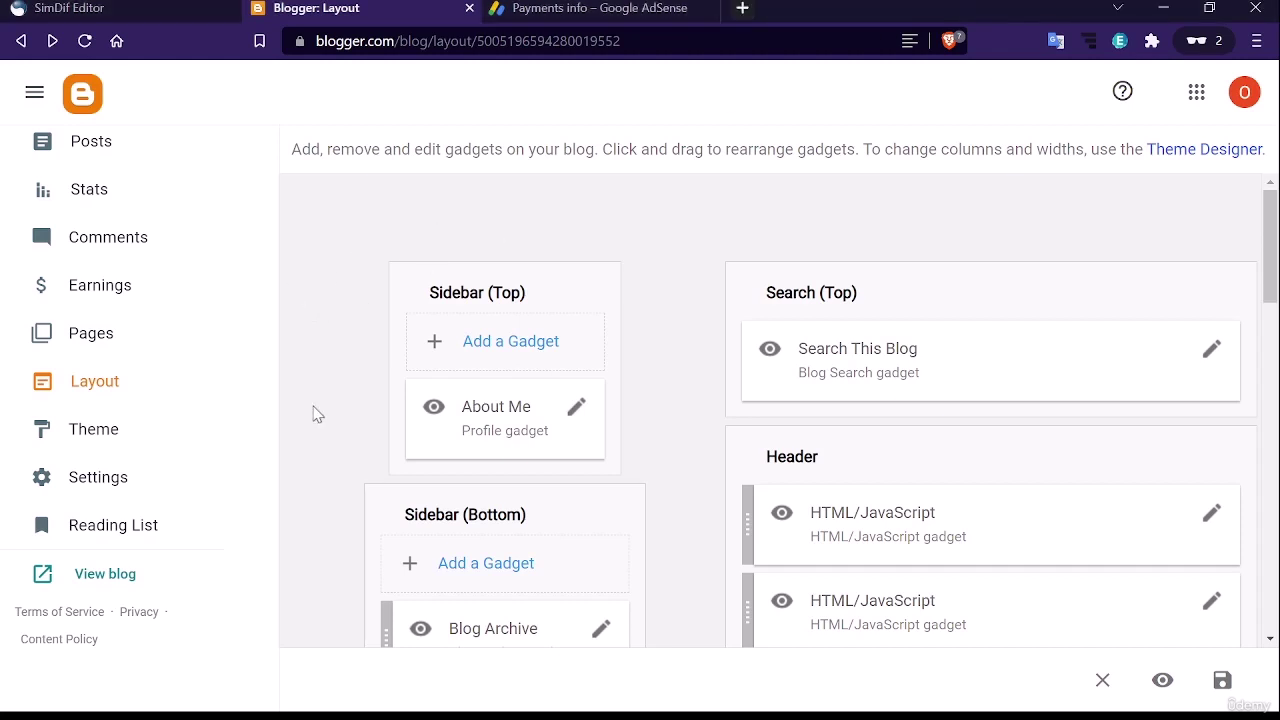
Discard the unsaved layout changes, go to the blog settings and open the user profile for editing
scroll(310, 414, "down", 2)
left_click(120, 486)
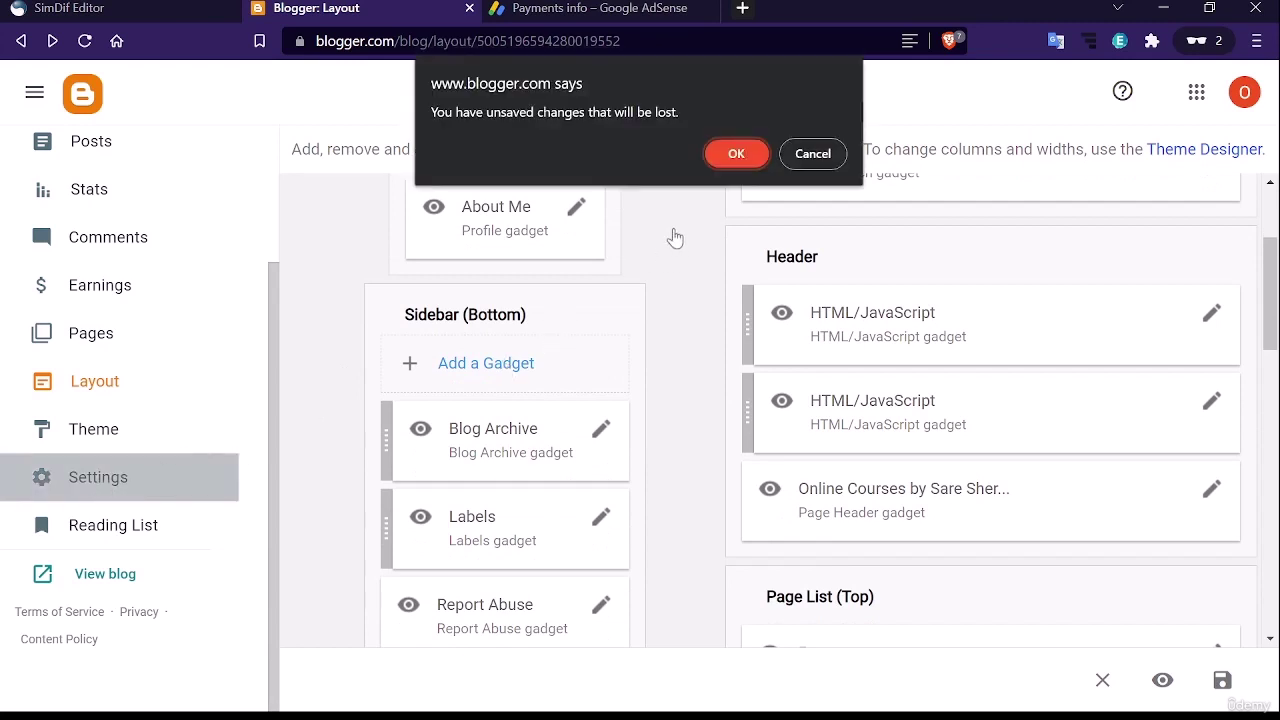
left_click(733, 154)
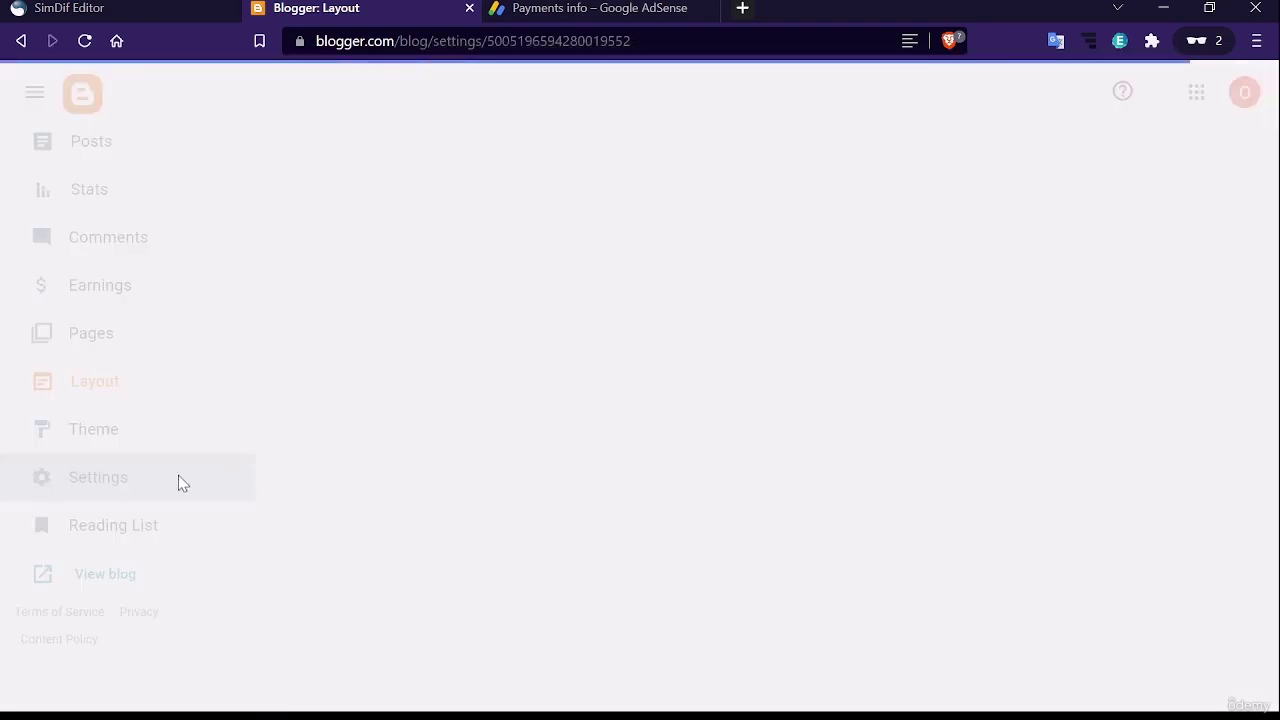
scroll(452, 362, "down", 10)
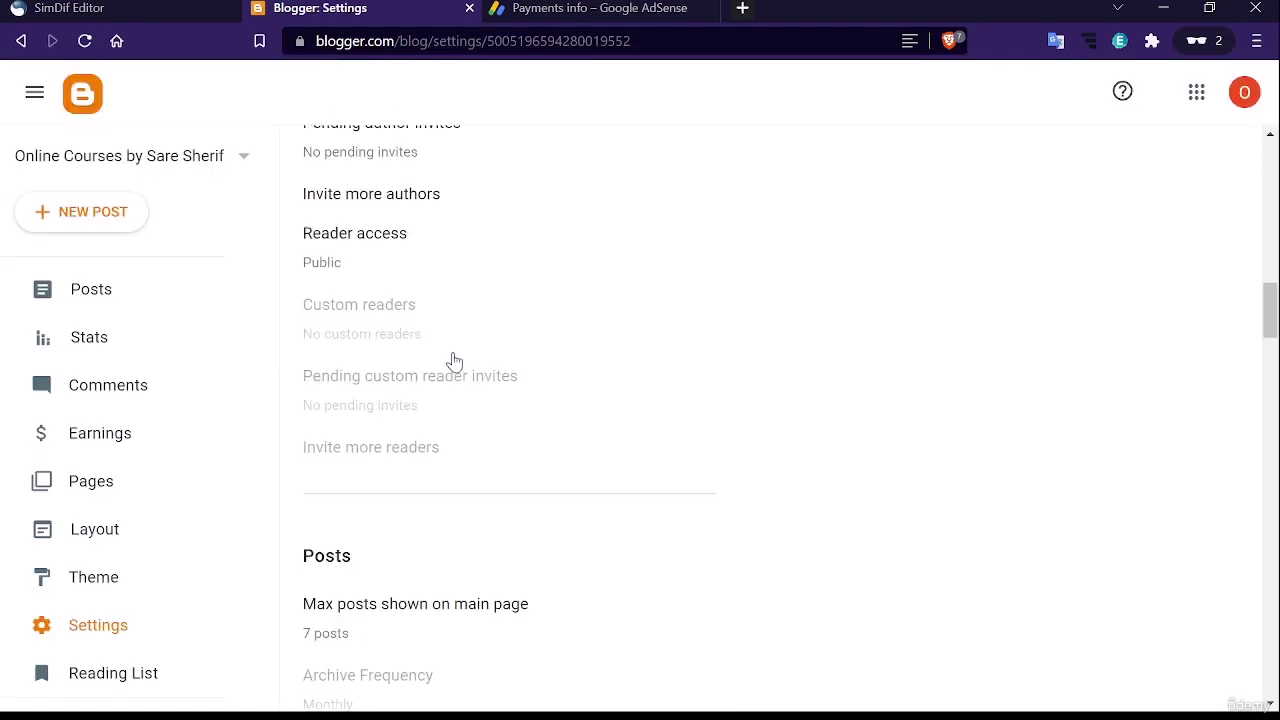
scroll(452, 362, "down", 20)
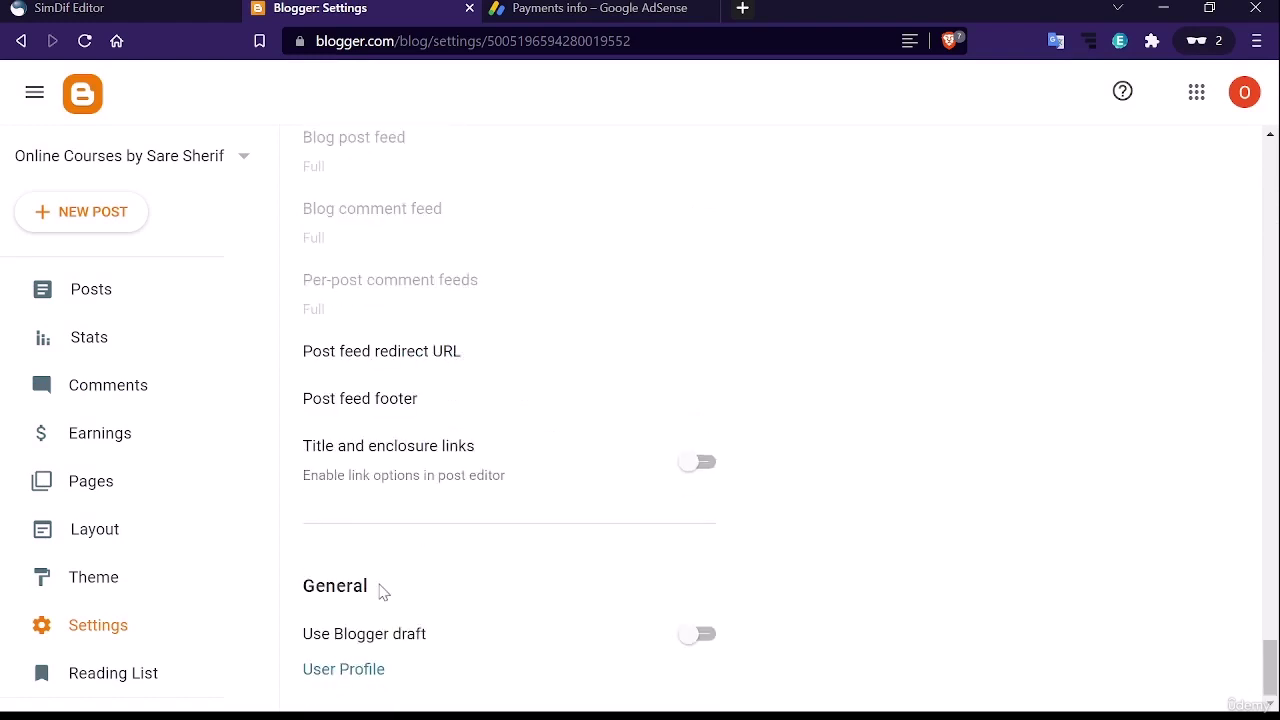
left_click(341, 670)
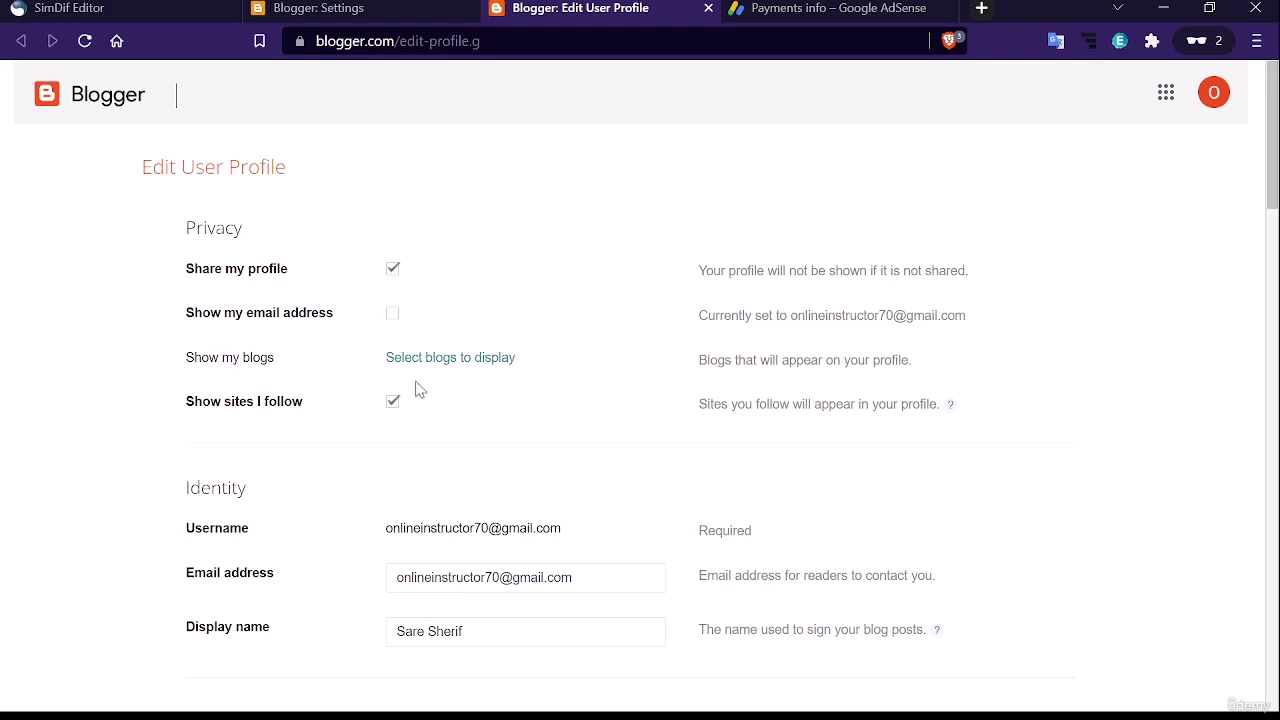
Save the online courses blog as displayed on the user profile and return to editing the profile
scroll(571, 358, "down", 1)
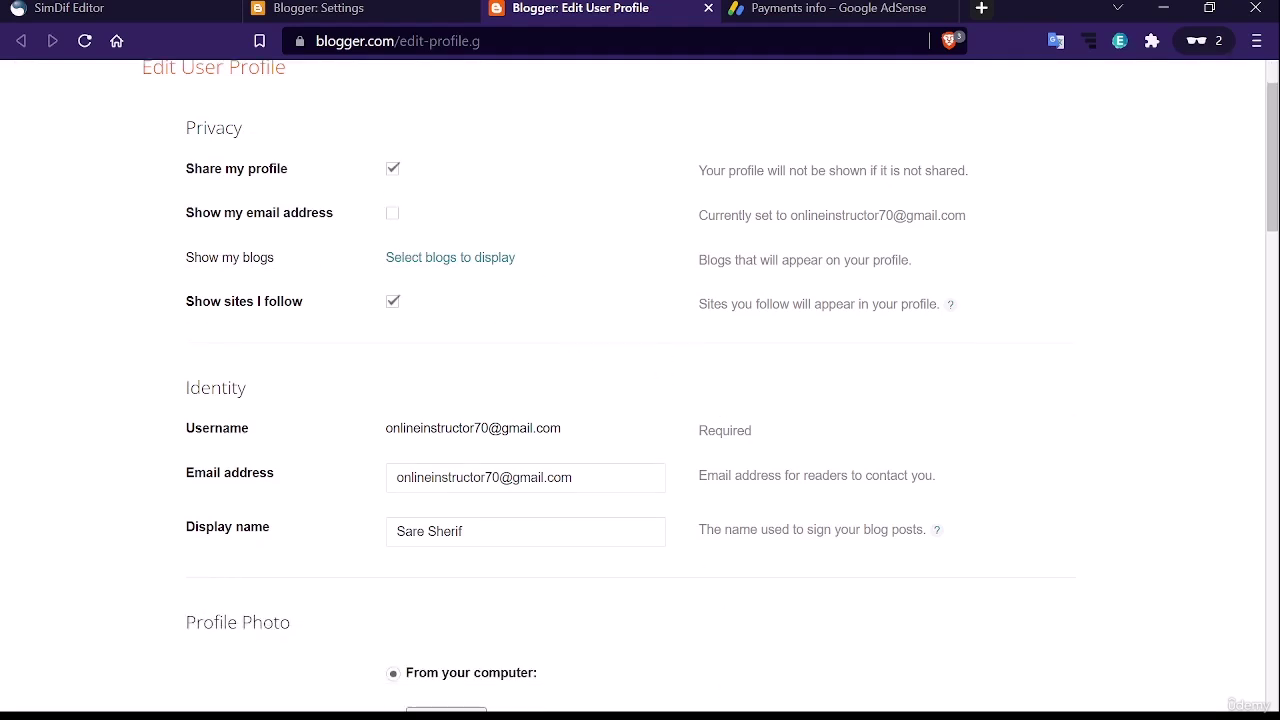
left_click(447, 260)
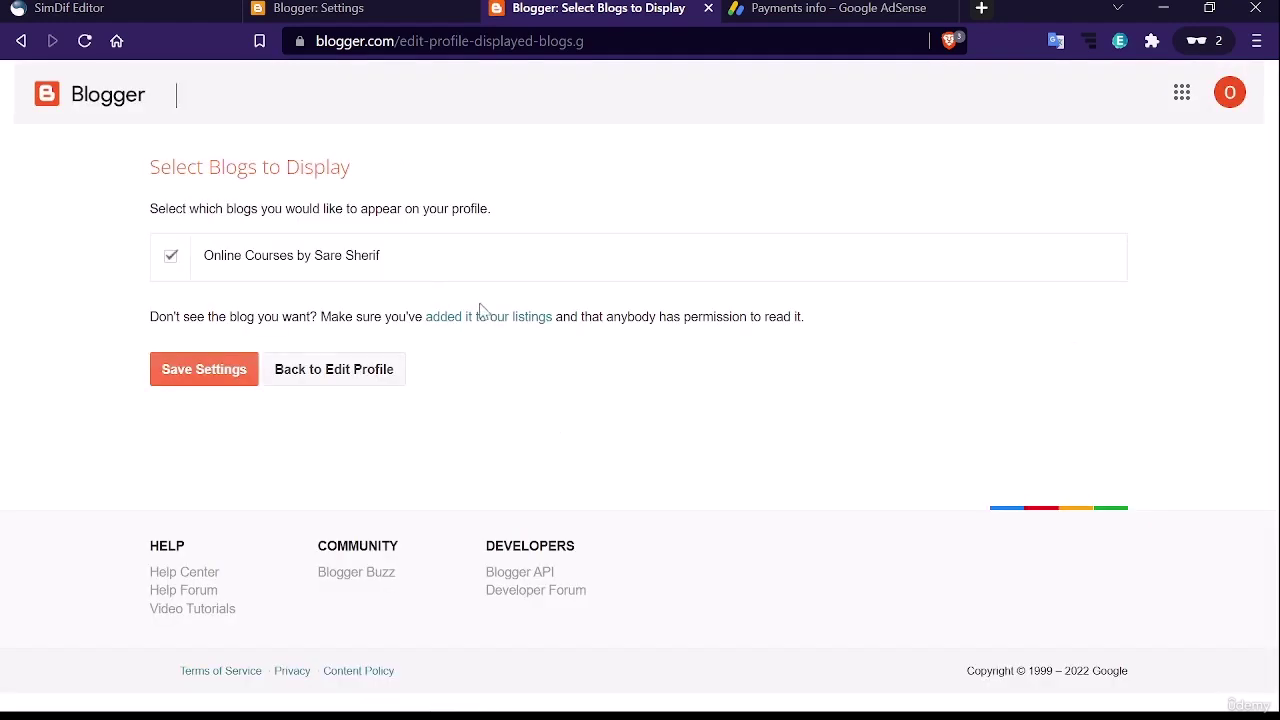
left_click(230, 375)
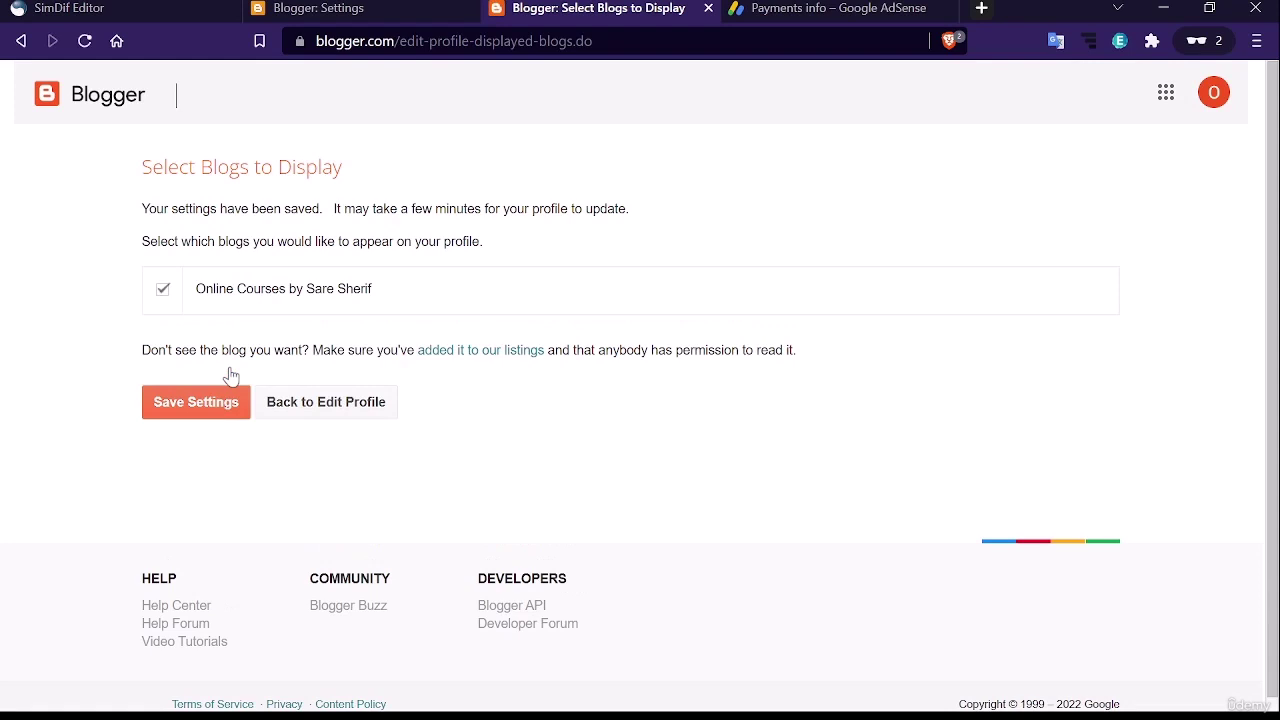
left_click(330, 404)
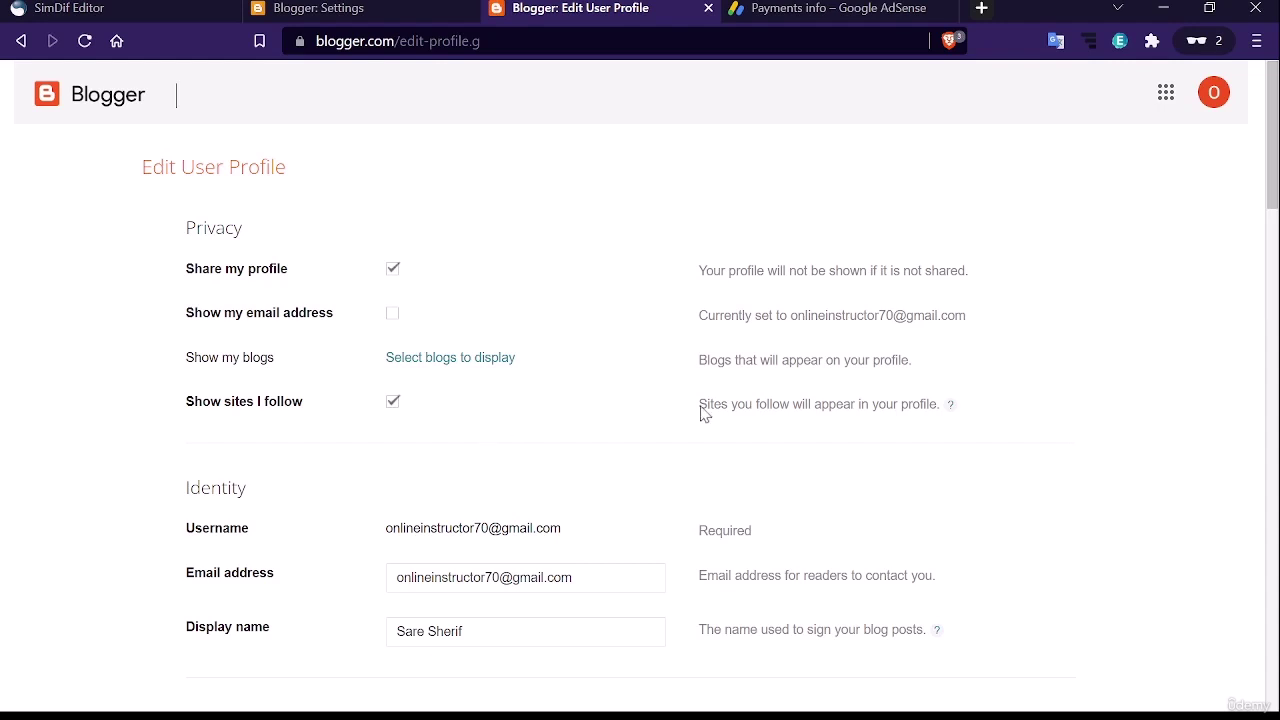
Review the user profile fields, from privacy, identity and photo through general, location, work and additional information
scroll(314, 266, "down", 2)
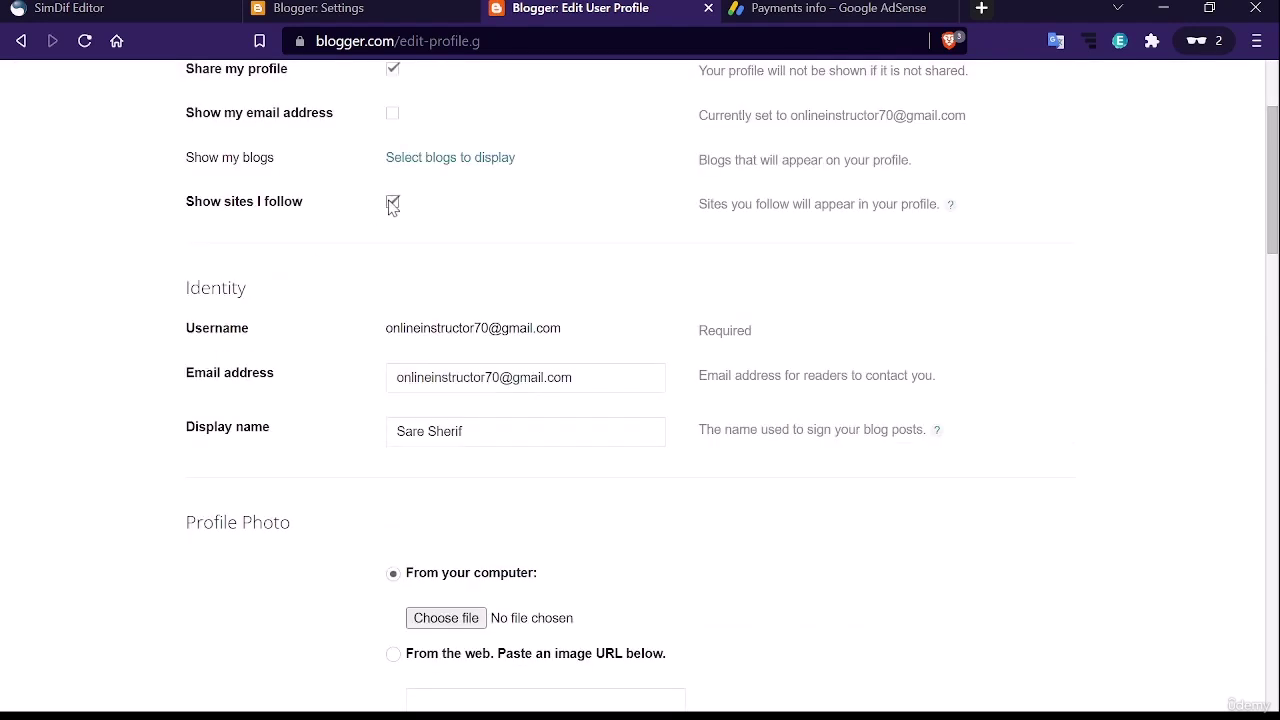
scroll(420, 265, "down", 1)
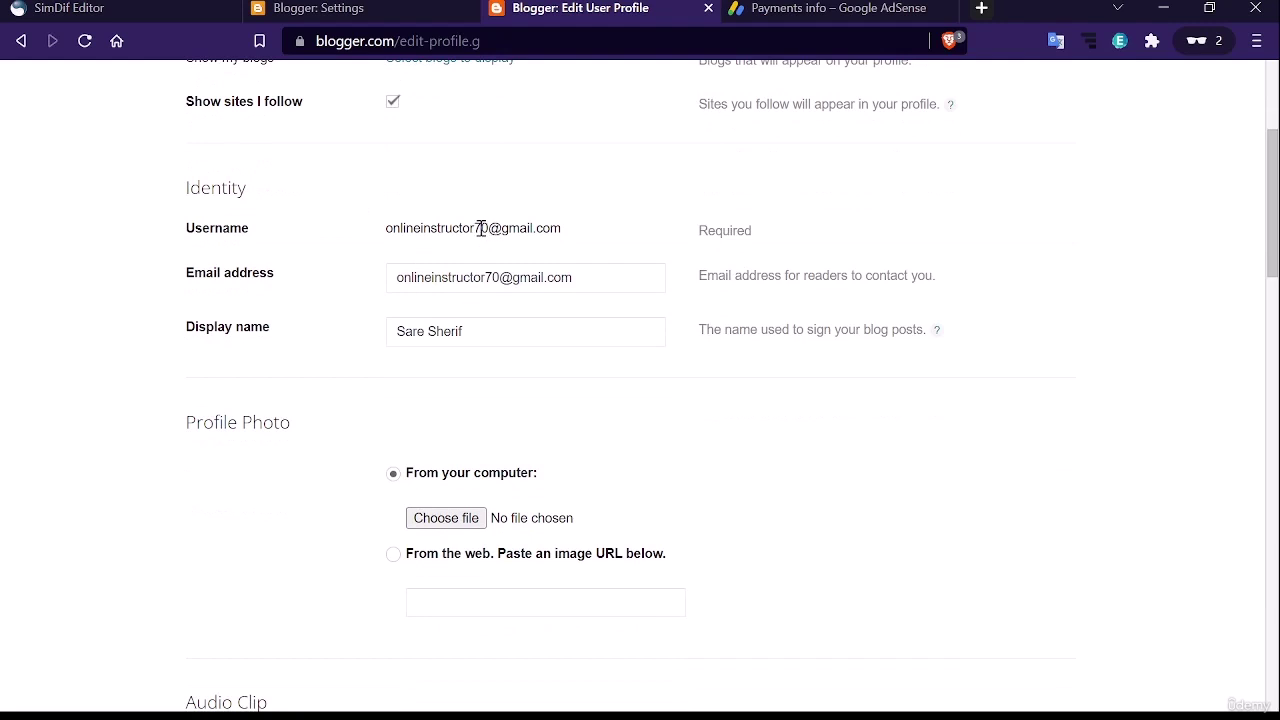
scroll(481, 229, "down", 1)
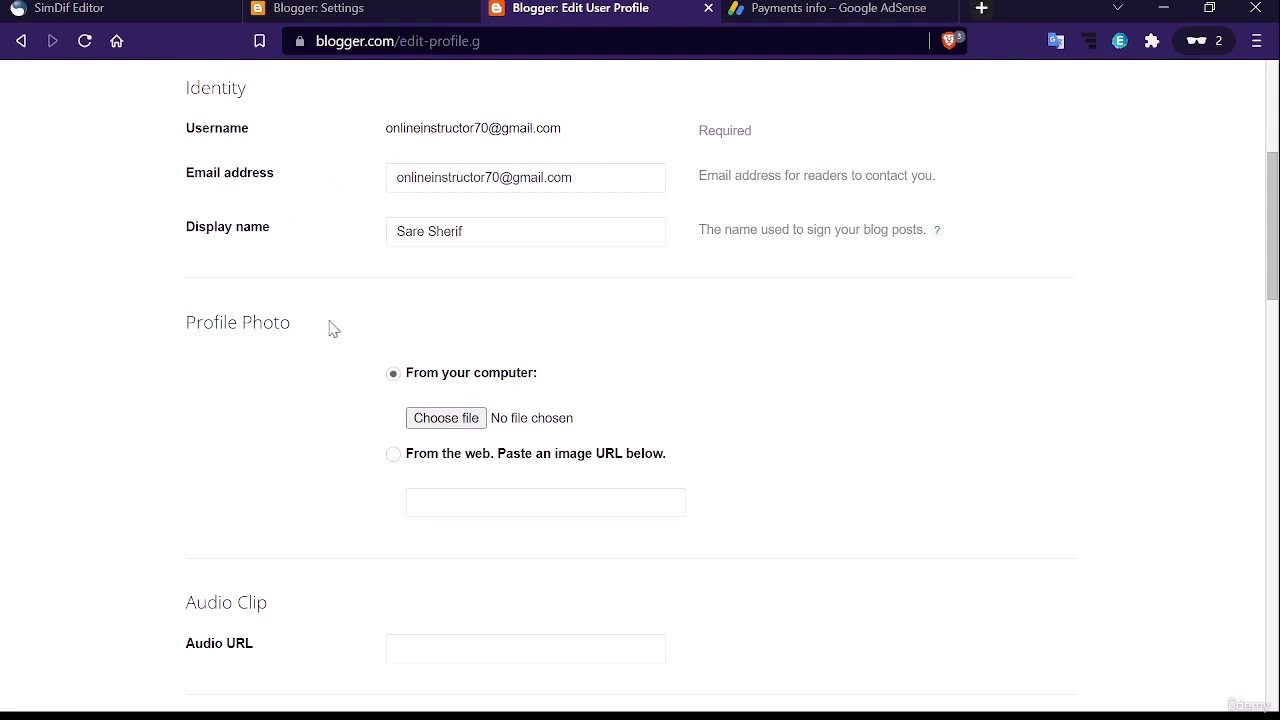
scroll(330, 322, "down", 1)
scroll(335, 325, "down", 1)
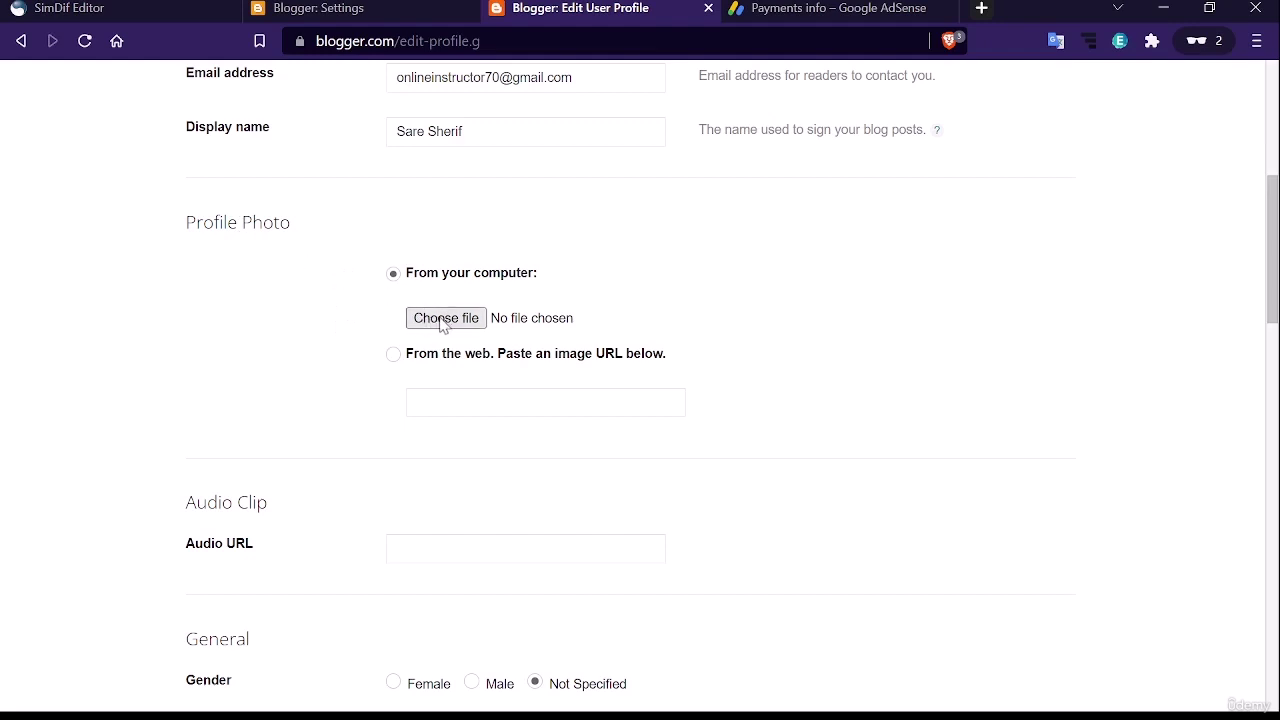
scroll(333, 420, "down", 1)
scroll(333, 431, "down", 1)
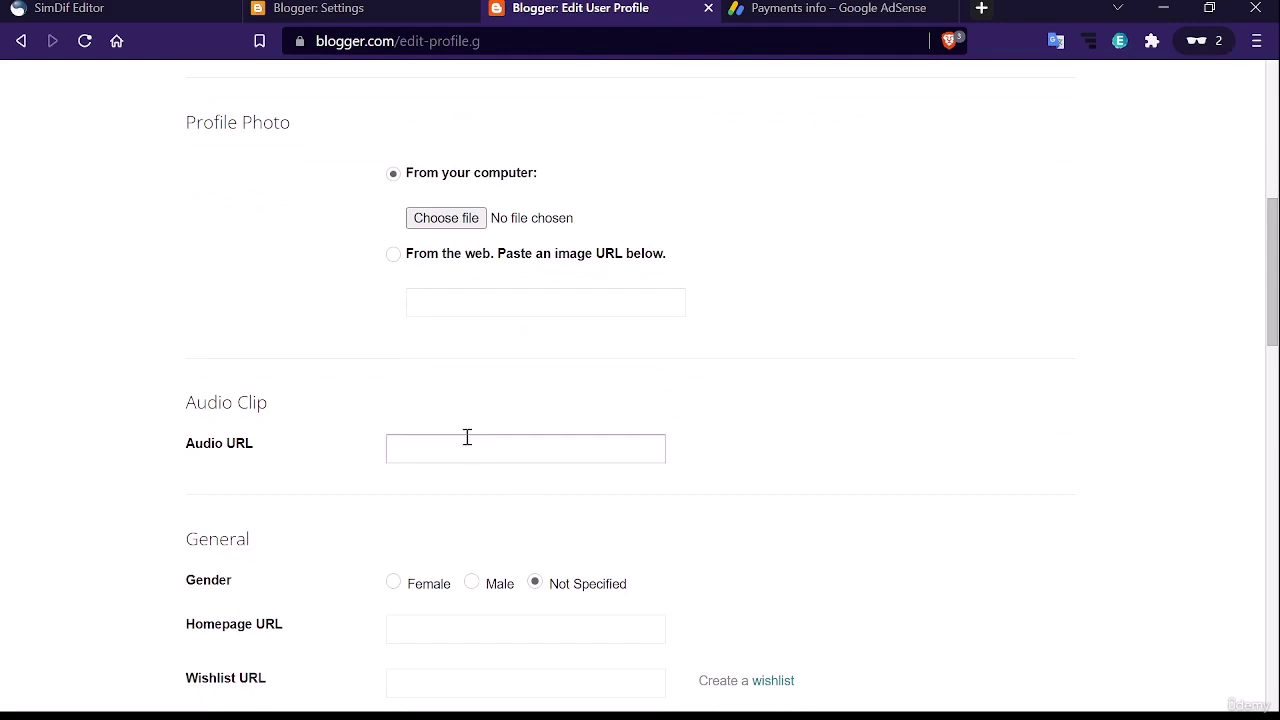
scroll(446, 451, "down", 3)
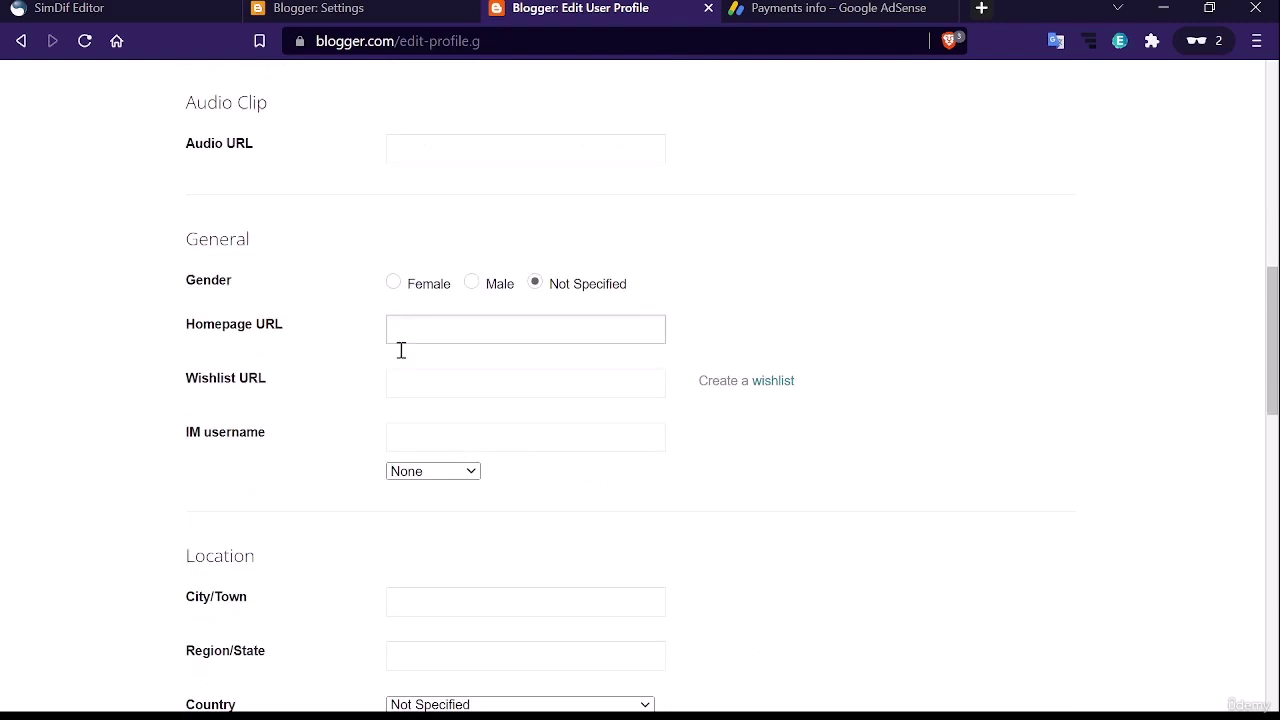
scroll(376, 368, "down", 2)
scroll(376, 368, "down", 1)
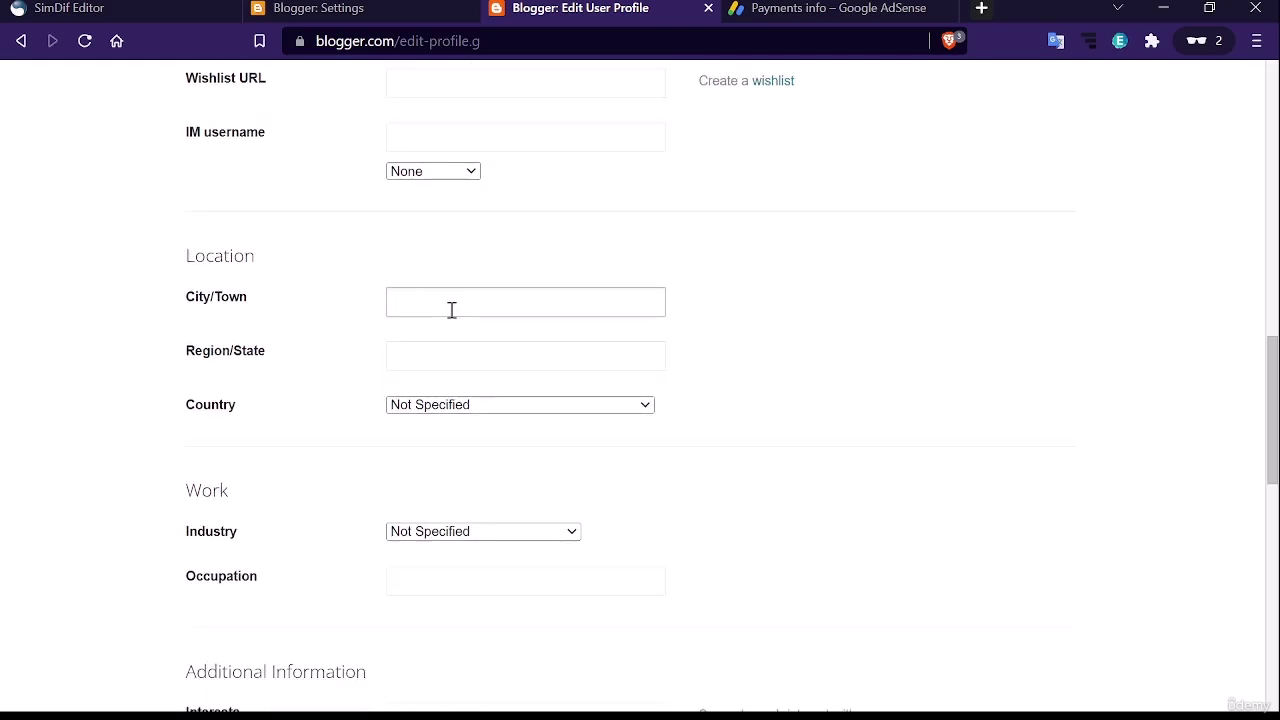
scroll(464, 393, "down", 2)
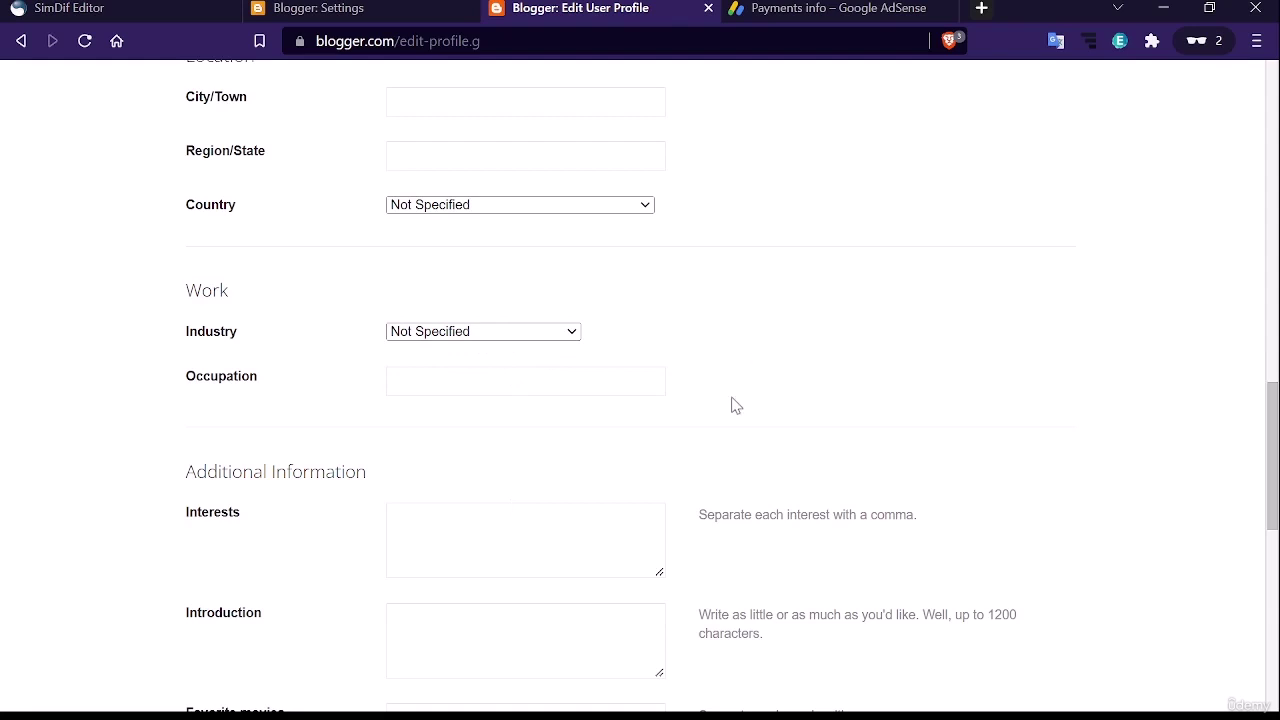
scroll(735, 405, "down", 1)
scroll(471, 457, "down", 2)
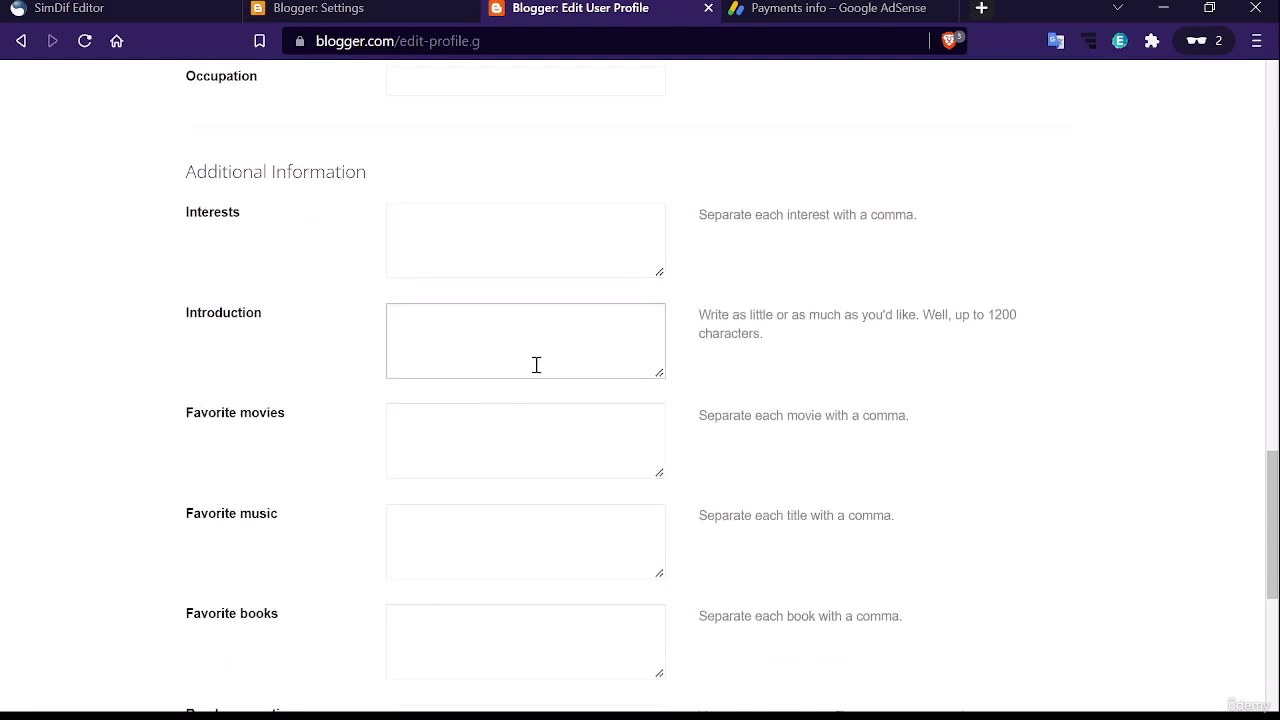
scroll(467, 452, "down", 1)
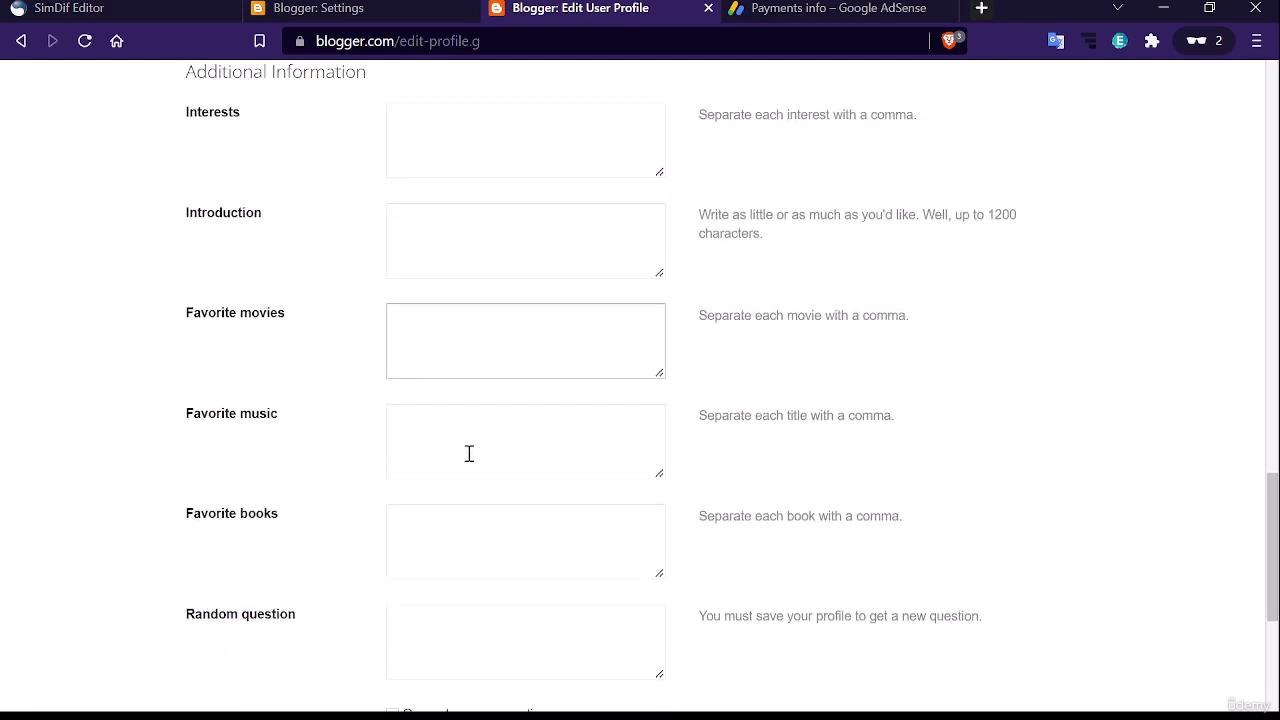
scroll(540, 460, "down", 2)
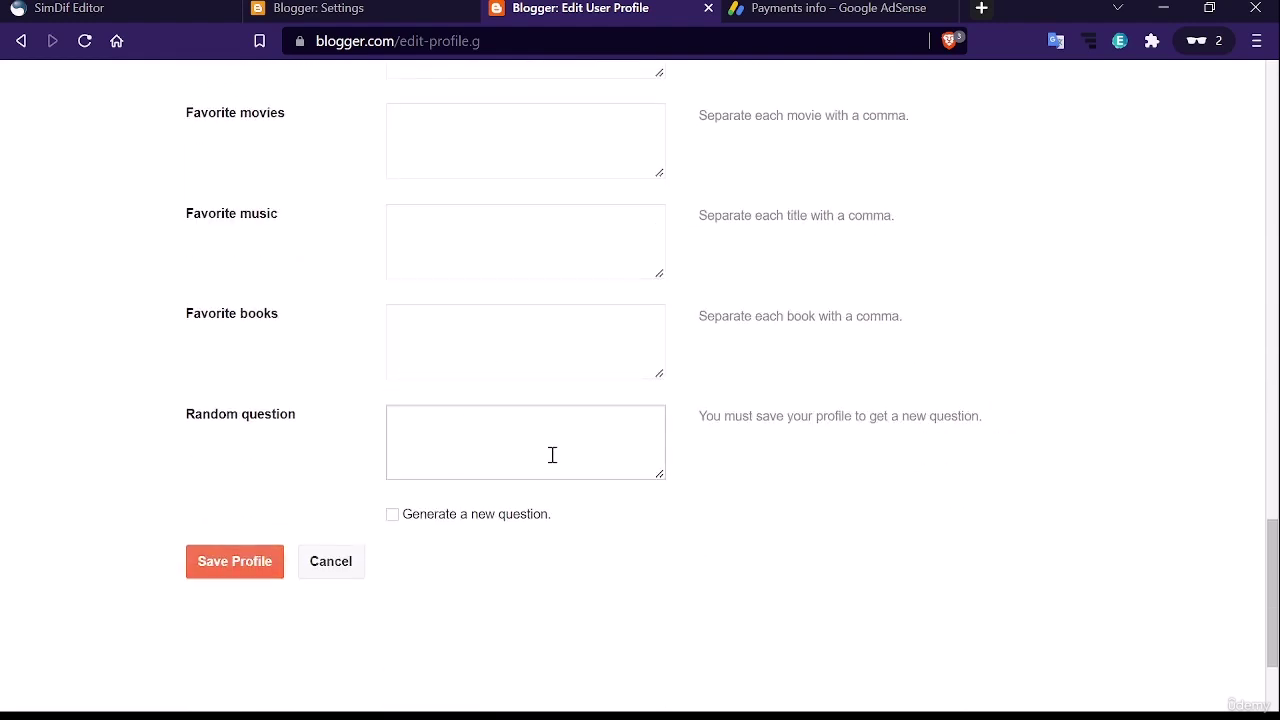
scroll(540, 470, "down", 2)
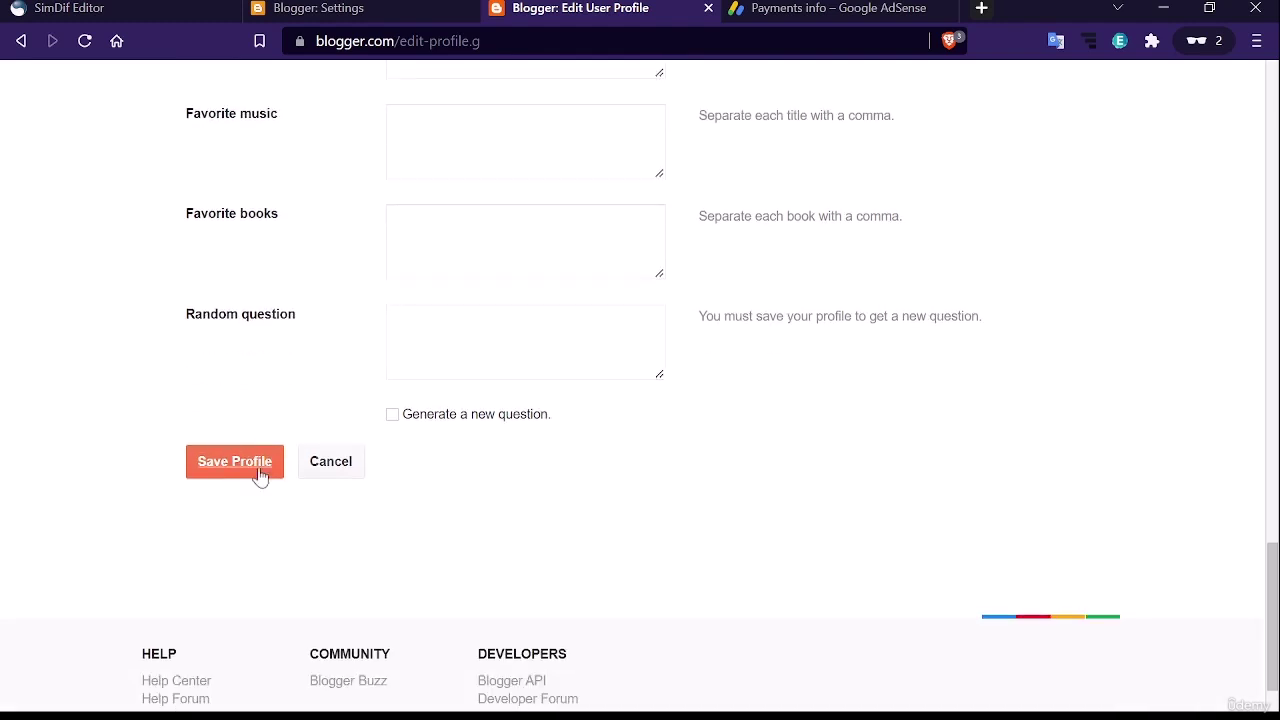
scroll(502, 494, "up", 15)
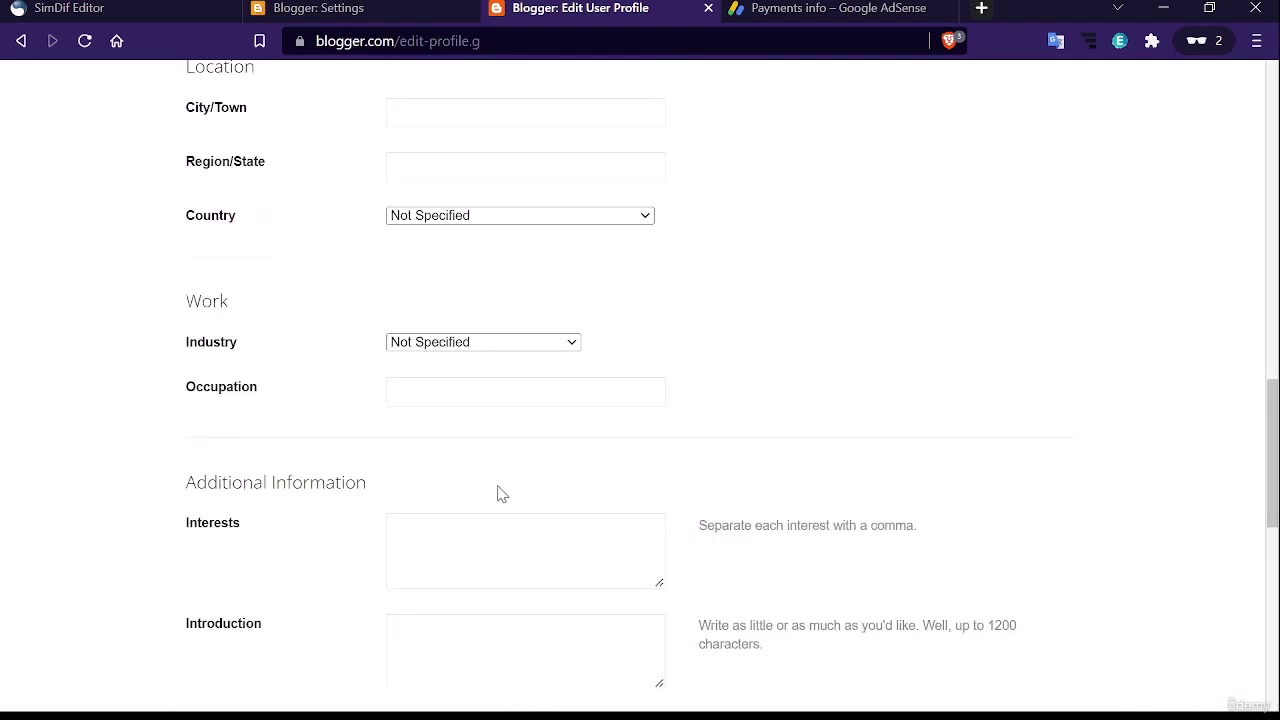
scroll(502, 494, "up", 2)
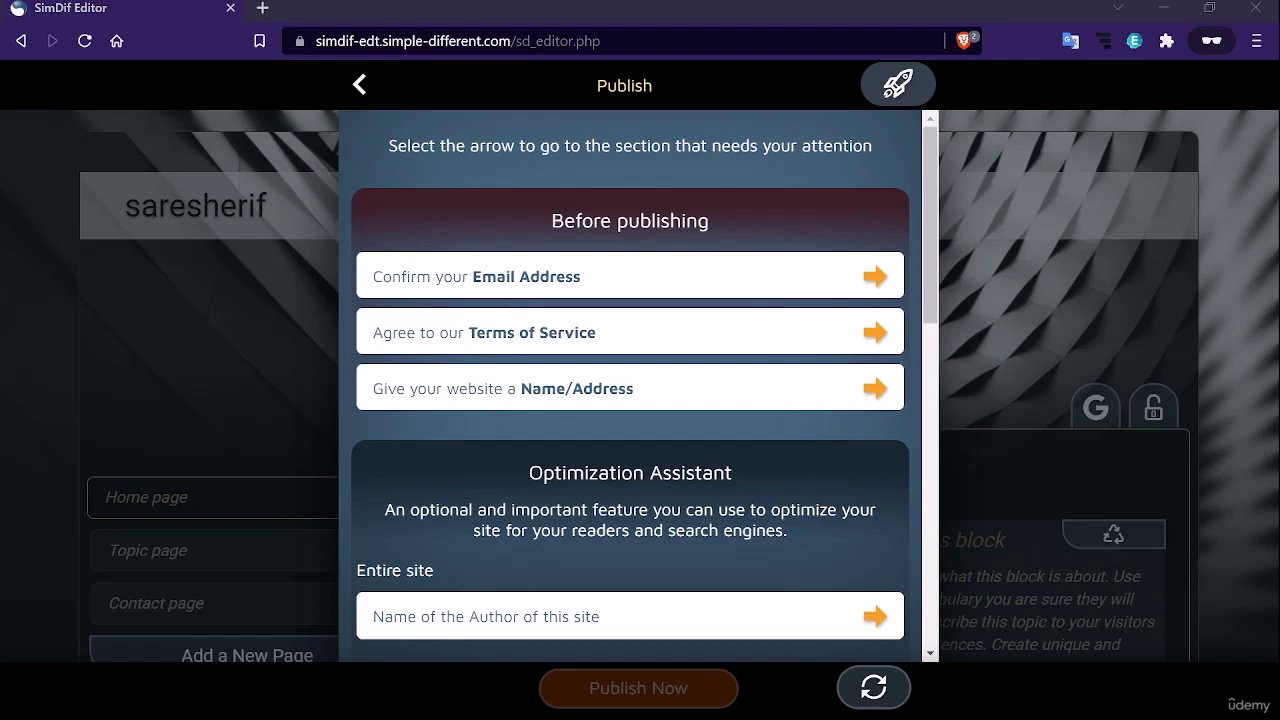
In the SimDif editor, open the Terms of Service requirement from the publishing checklist, agree to the terms and accept them
left_click(133, 5)
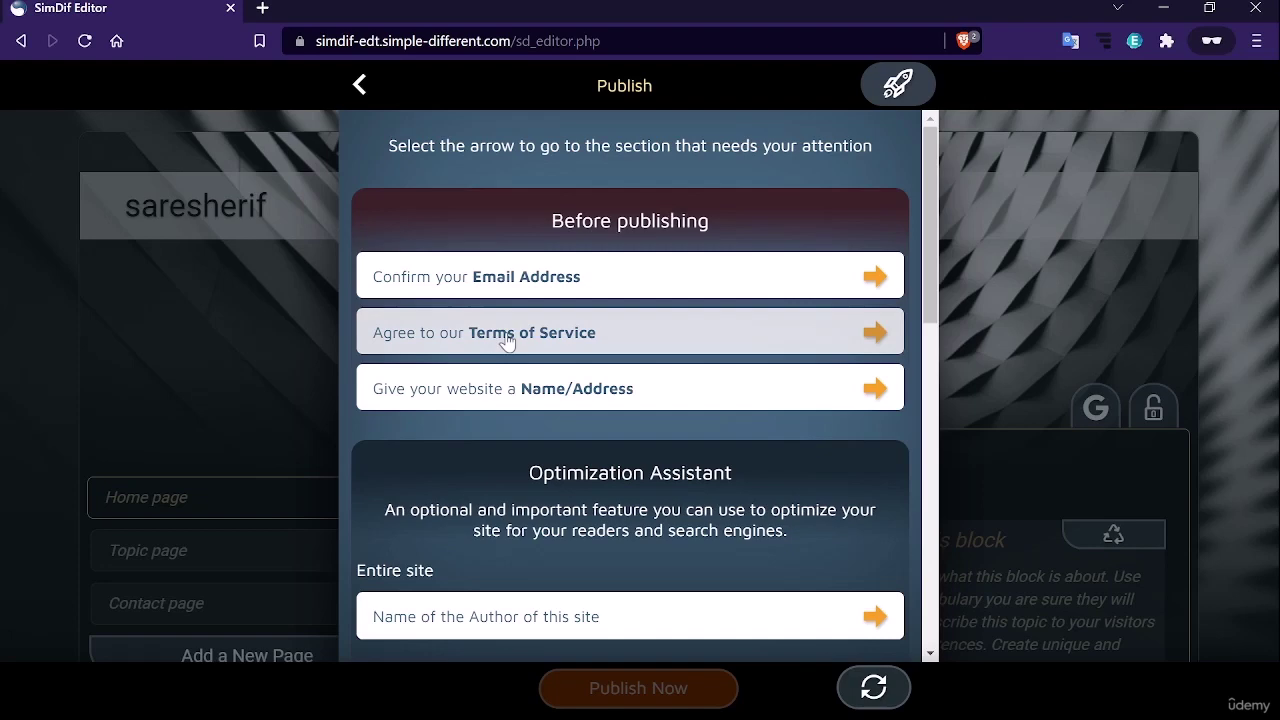
left_click(763, 336)
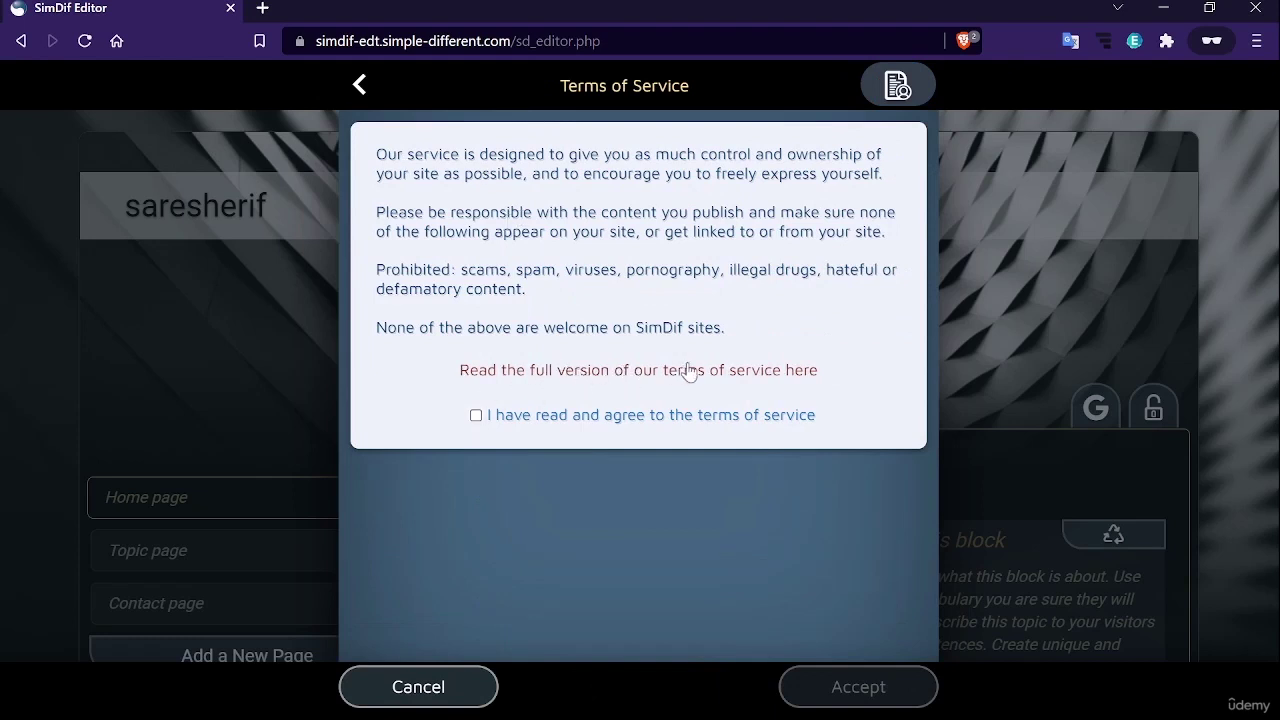
left_click(476, 416)
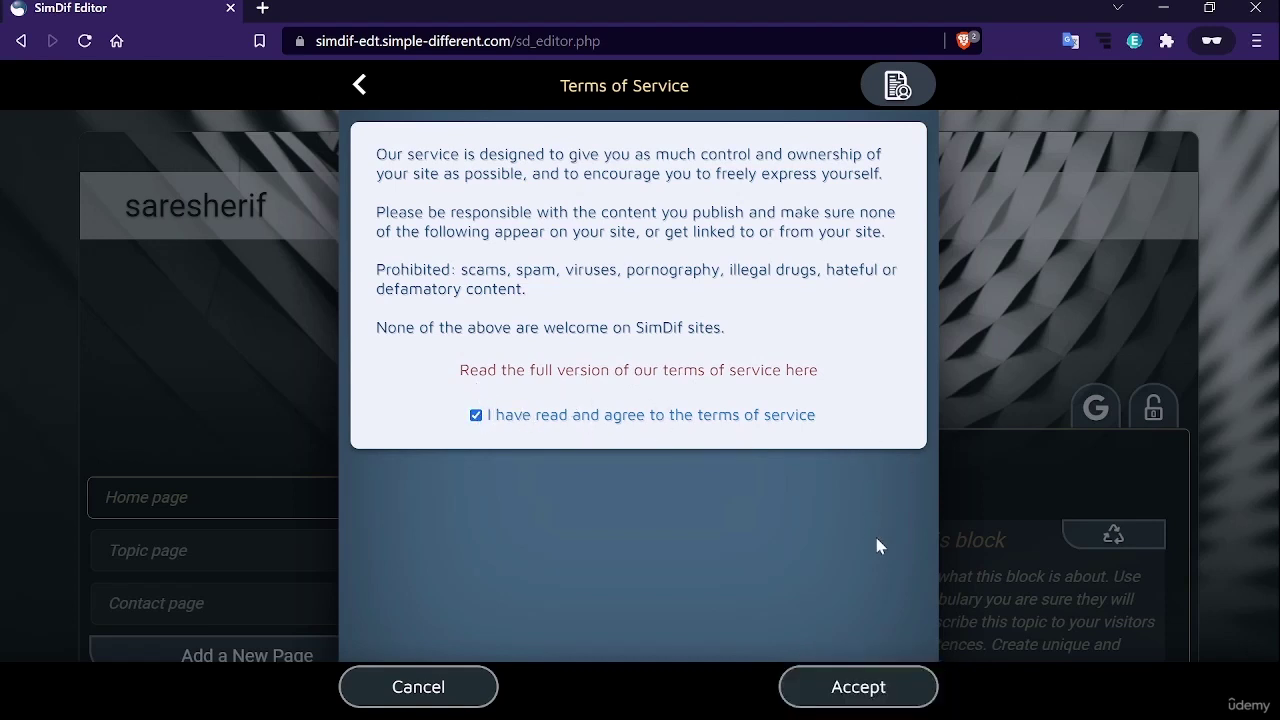
left_click(845, 697)
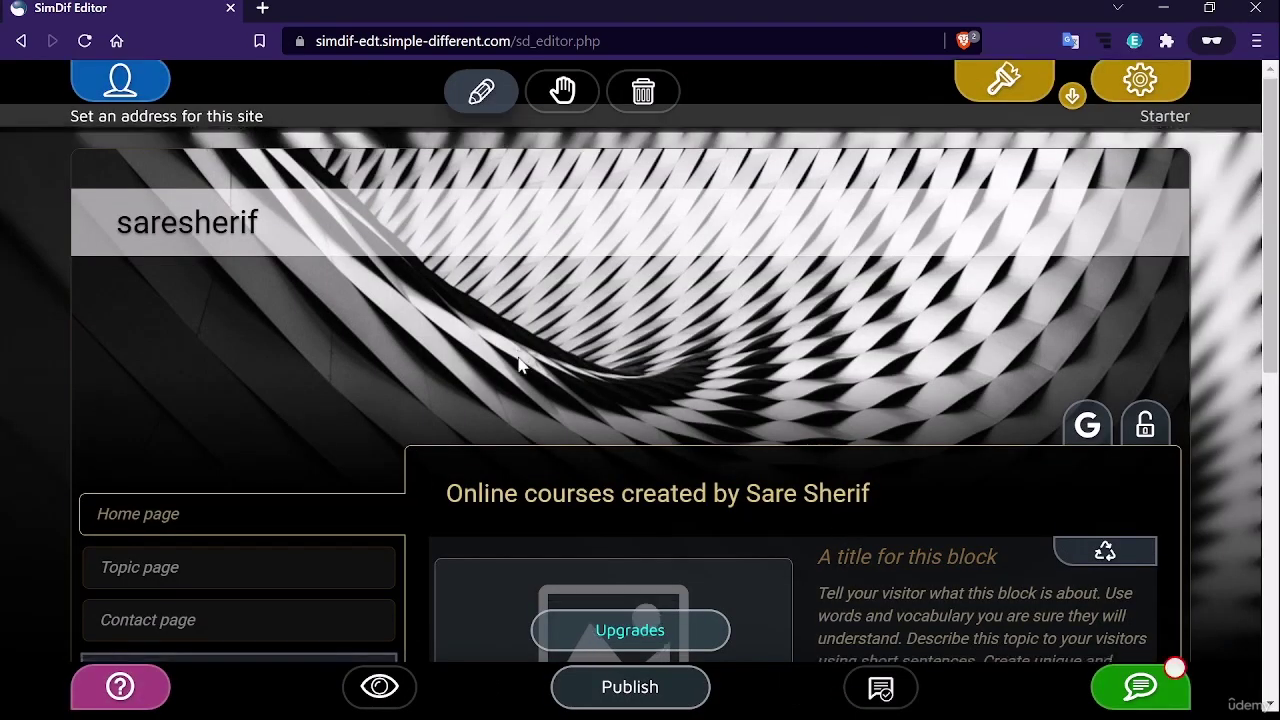
Reopen the publishing checklist and go from its Name/Address requirement to the site address and domain name settings
scroll(591, 363, "down", 2)
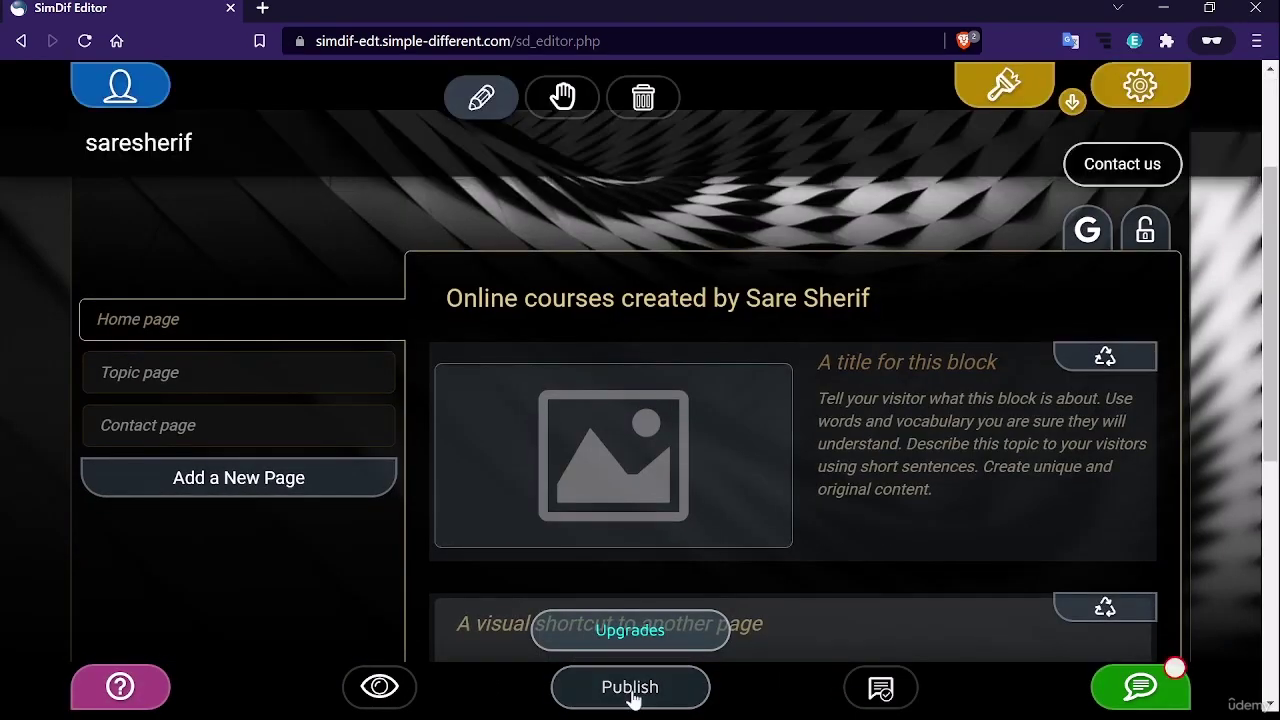
left_click(630, 690)
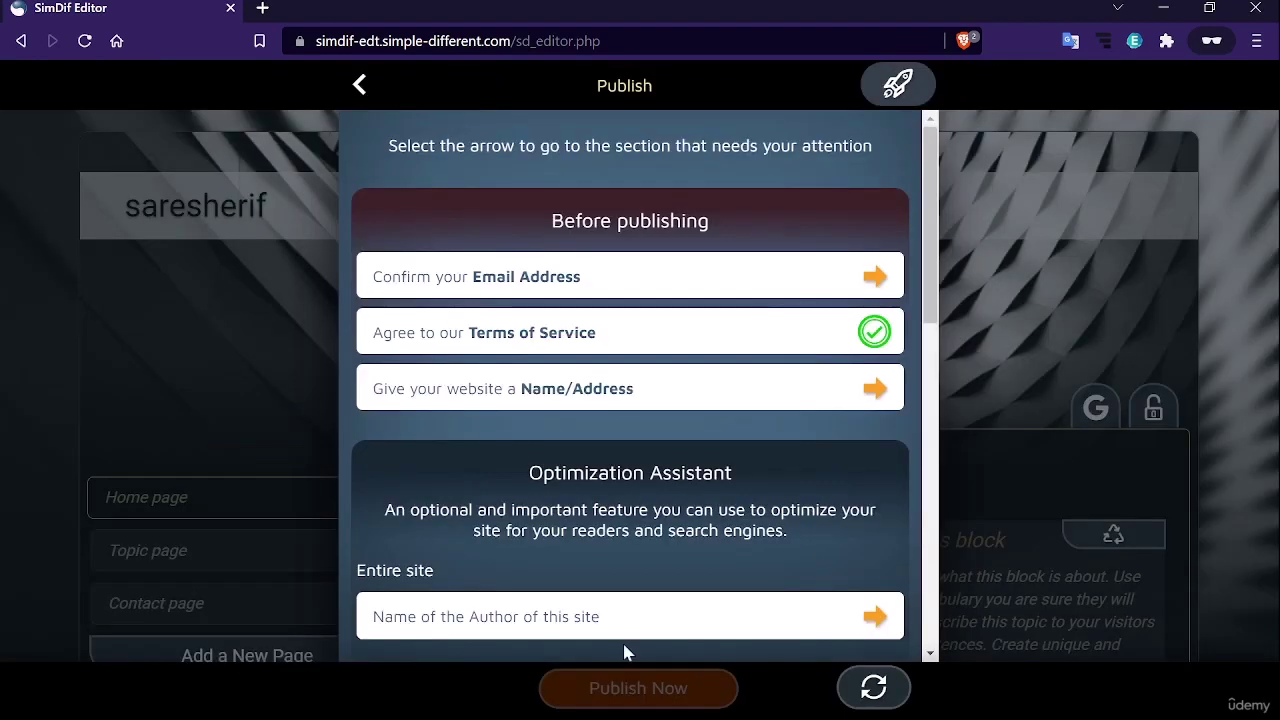
left_click(665, 391)
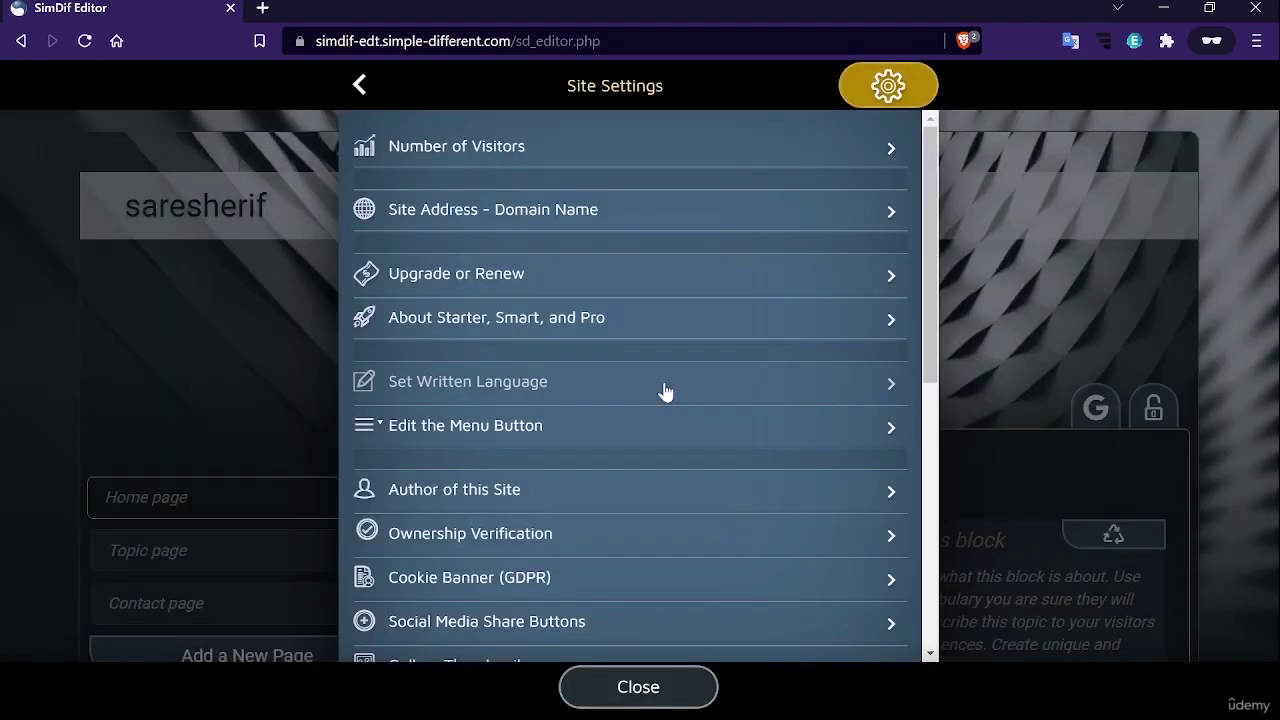
left_click(515, 209)
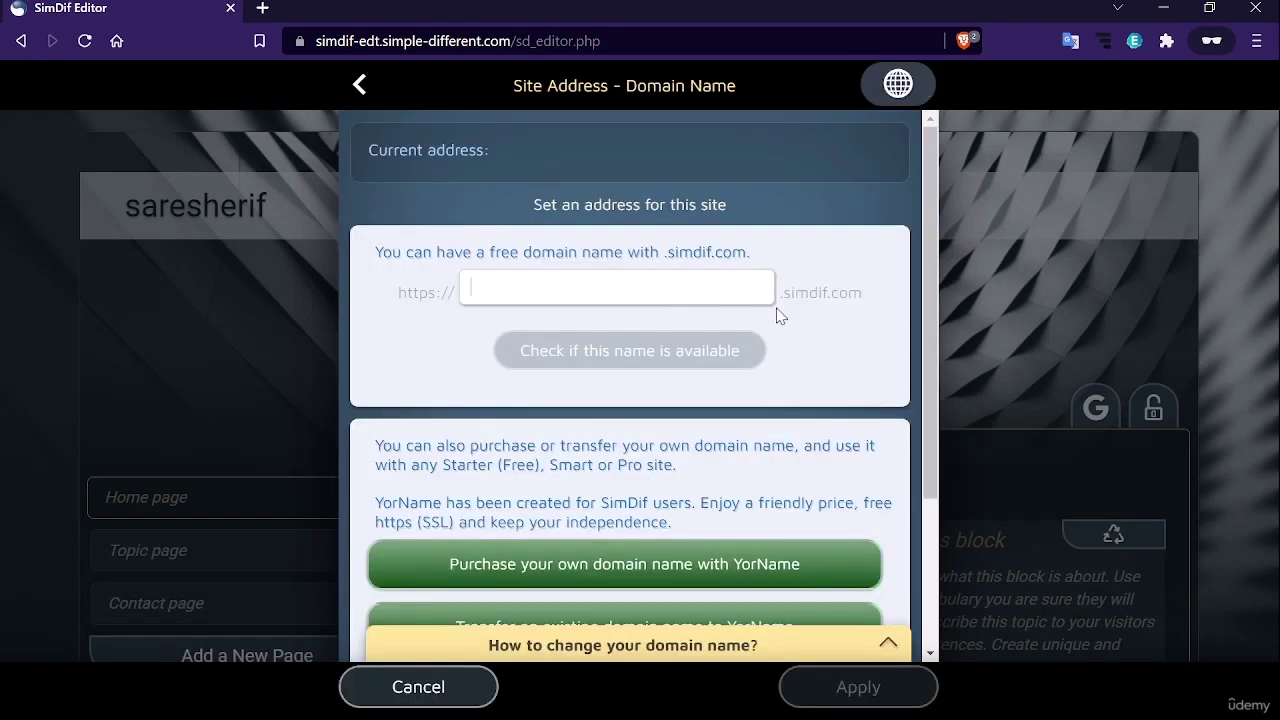
Examine the free .simdif.com address option and the options to purchase or transfer a domain name with YorName
left_click_drag(785, 294, 880, 302)
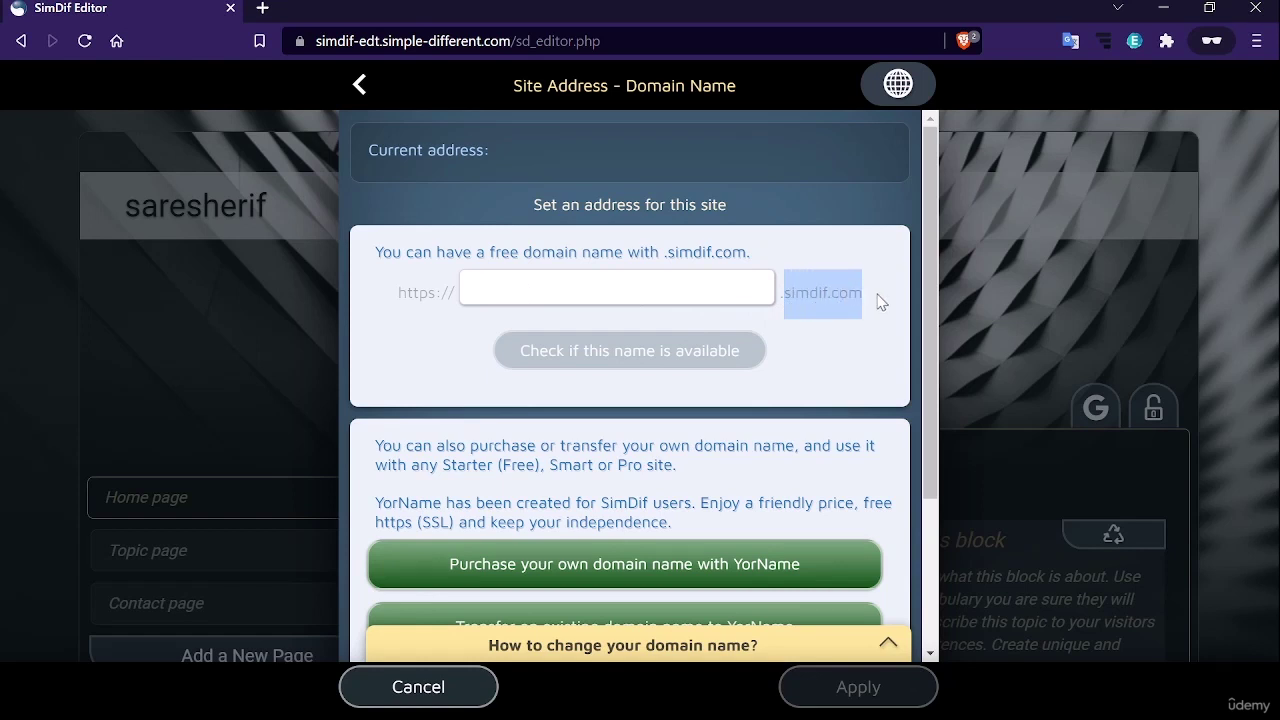
left_click(818, 293)
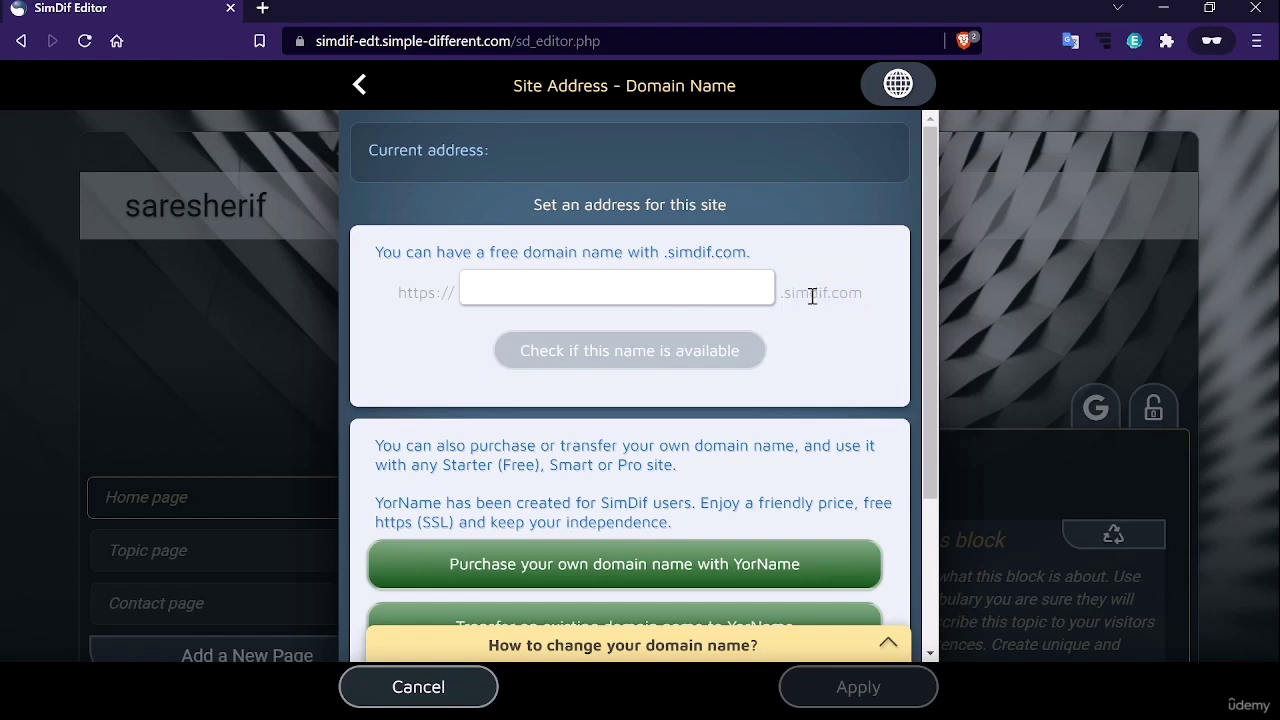
left_click_drag(787, 293, 846, 292)
left_click(838, 293)
scroll(720, 418, "down", 2)
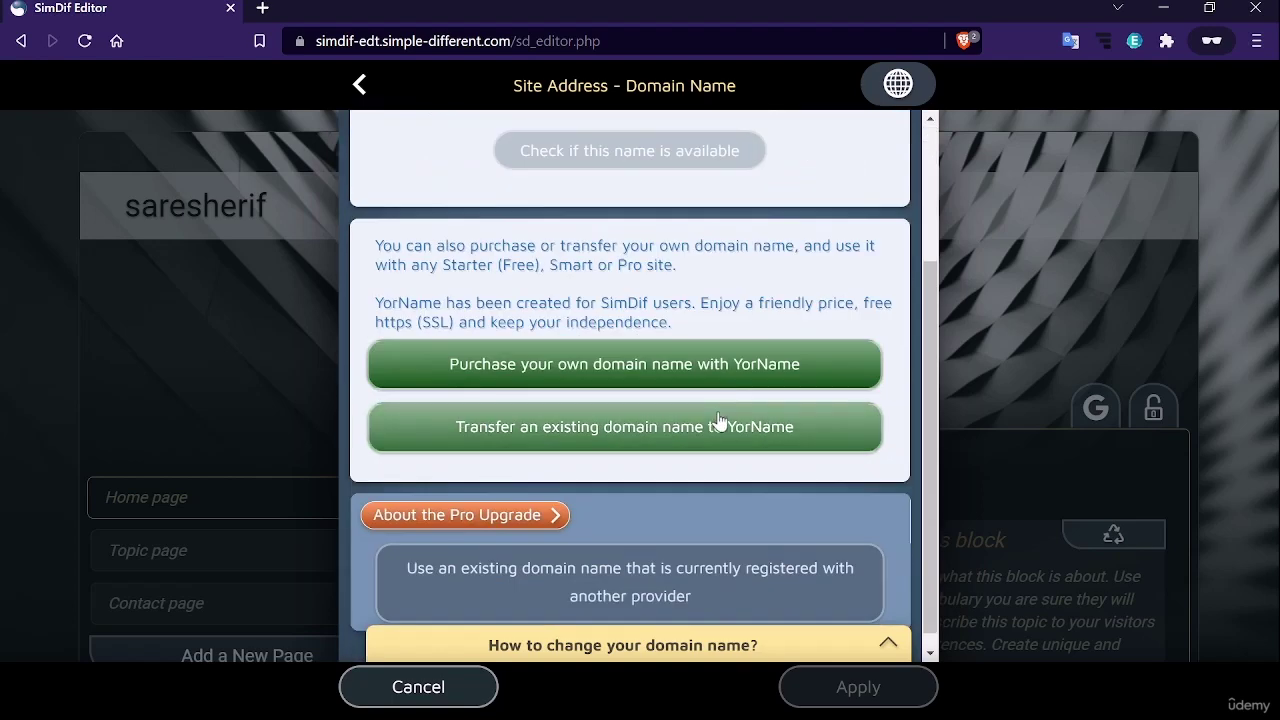
scroll(717, 437, "up", 2)
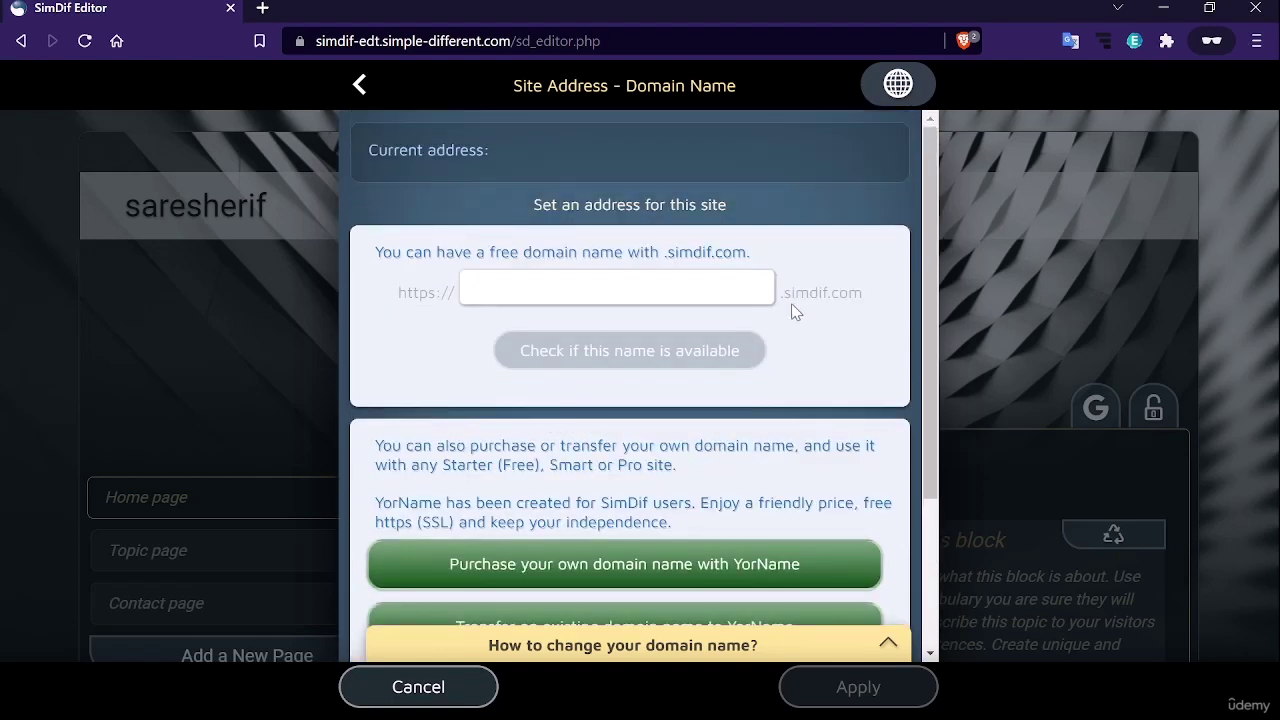
Enter the site's title as its free .simdif.com address and check whether the name is available
left_click_drag(784, 291, 831, 293)
left_click(634, 283)
type("saresherif")
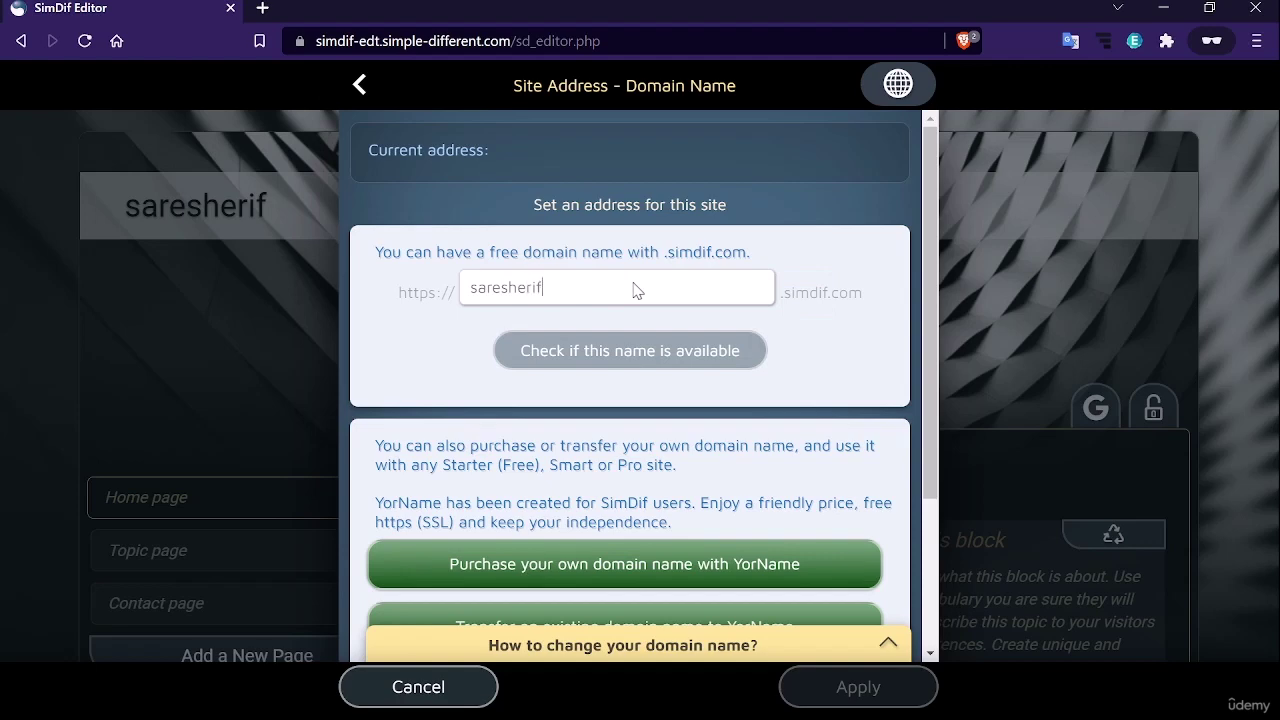
left_click(636, 356)
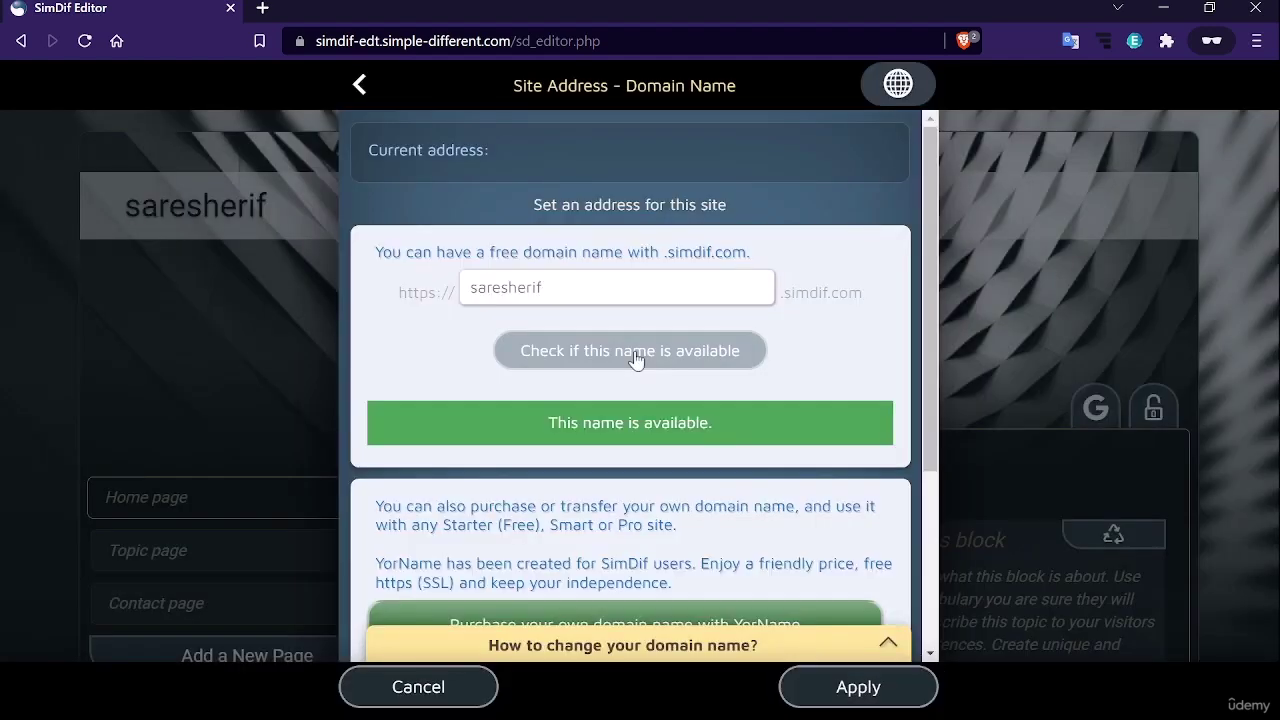
Review the YorName purchase and transfer options, the Pro upgrade option and the guide link for changing a domain name
scroll(669, 425, "down", 1)
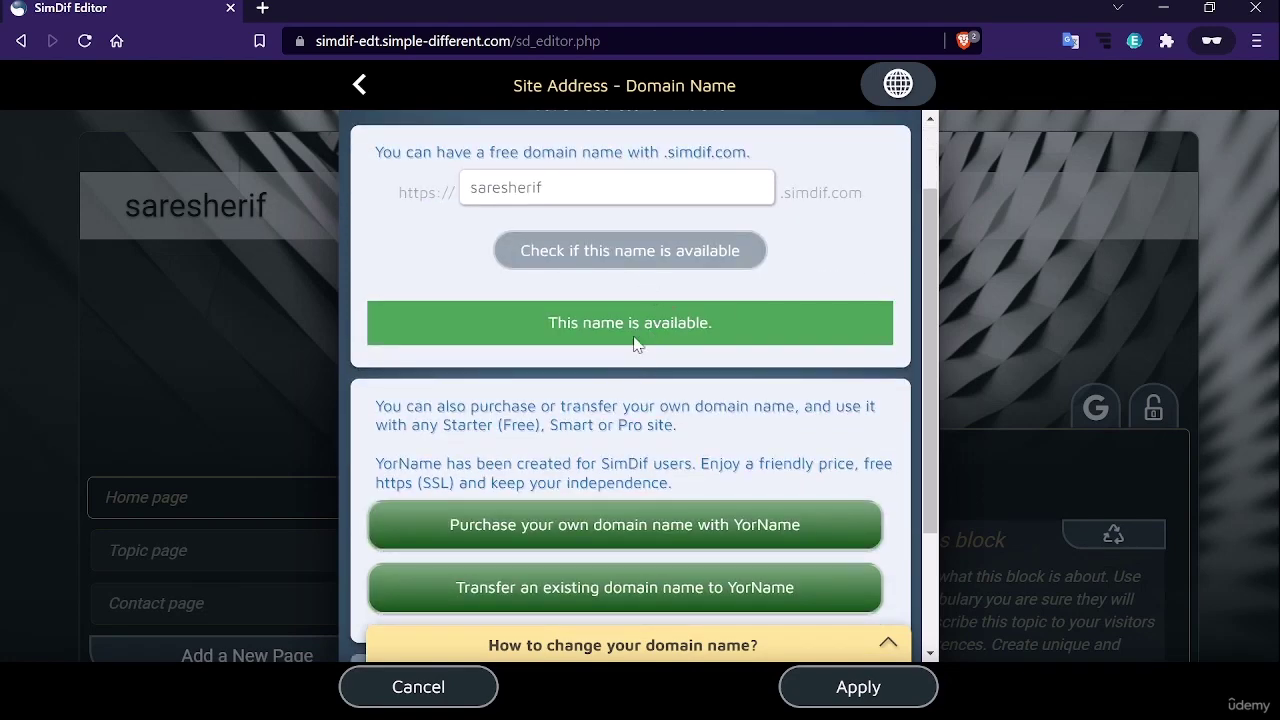
scroll(660, 370, "down", 2)
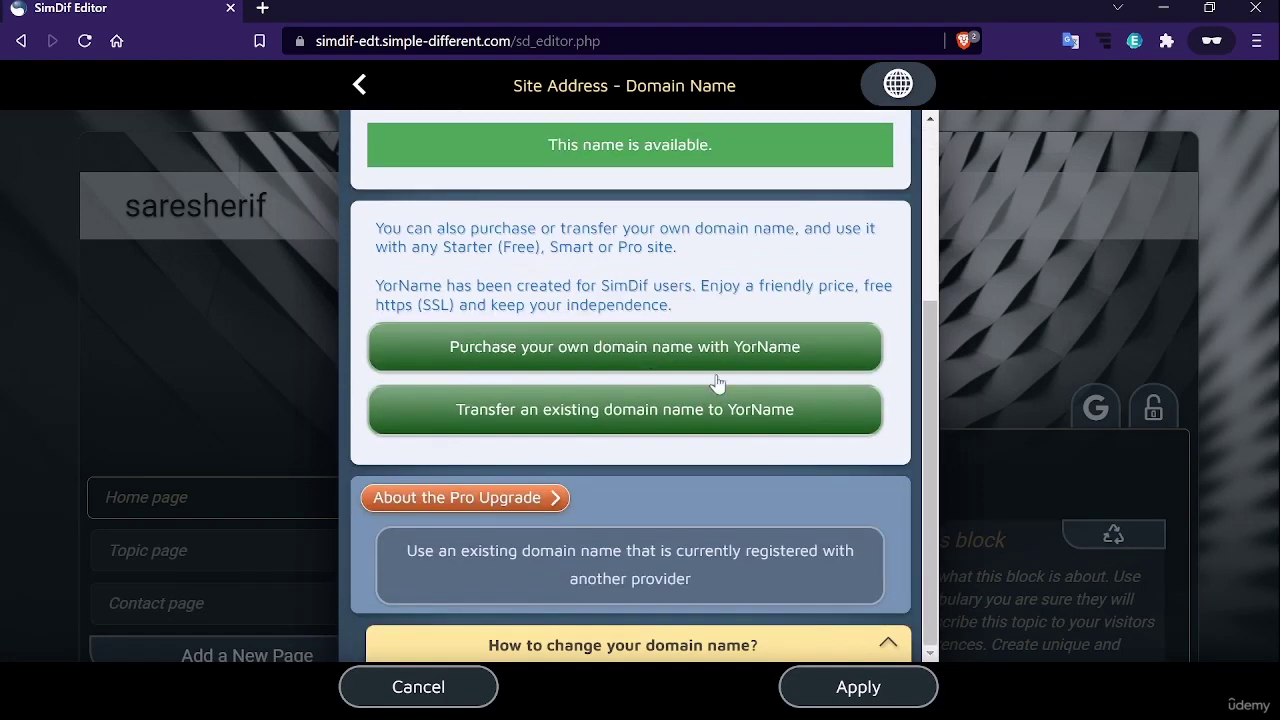
scroll(680, 468, "up", 3)
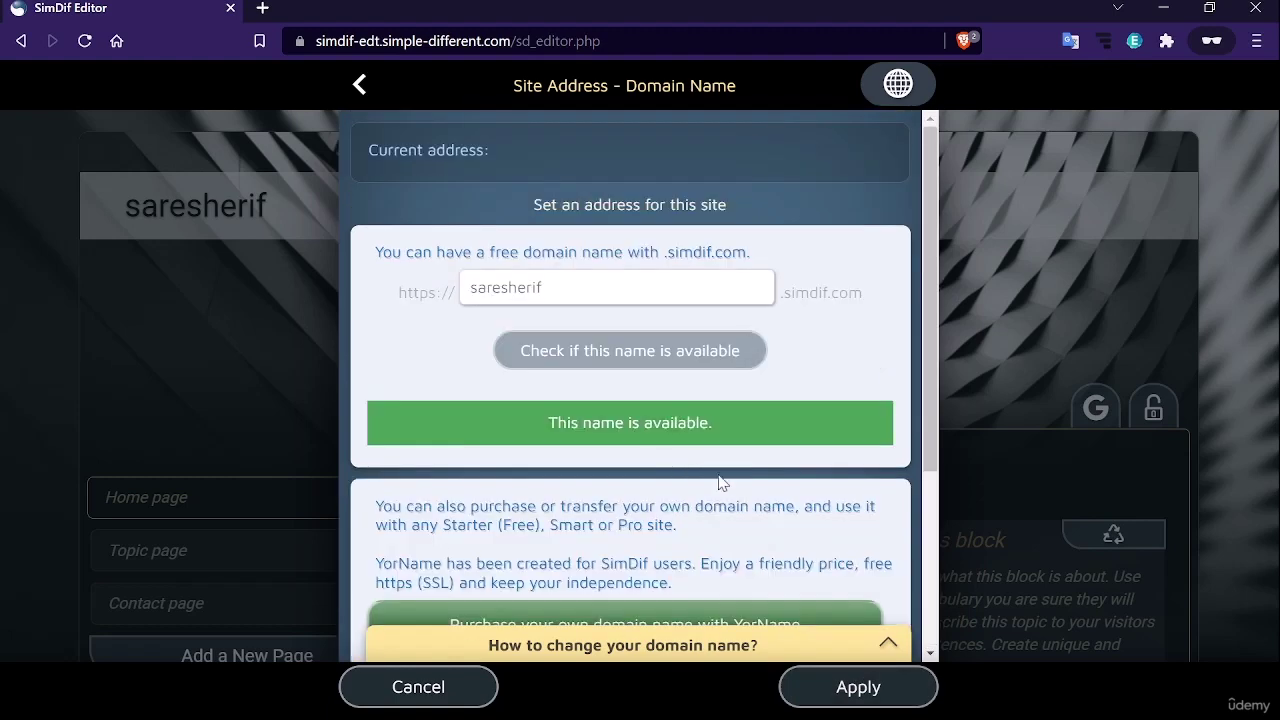
scroll(700, 480, "down", 1)
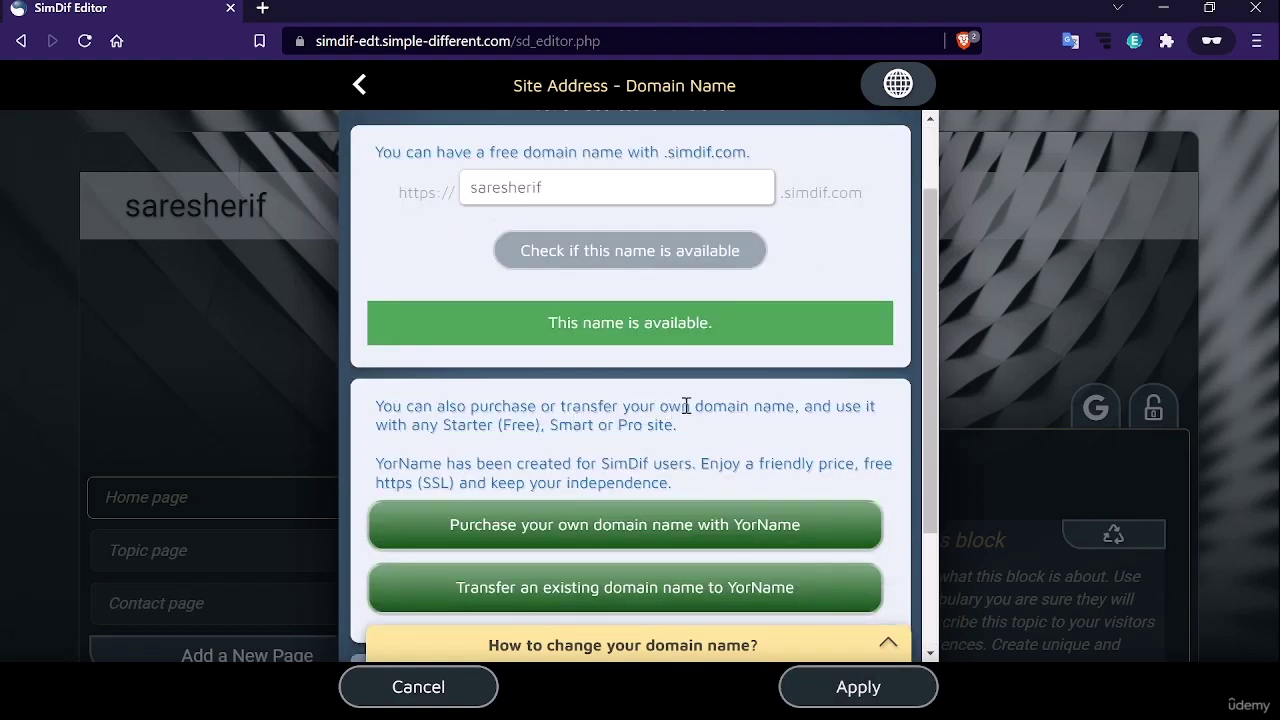
scroll(737, 423, "down", 1)
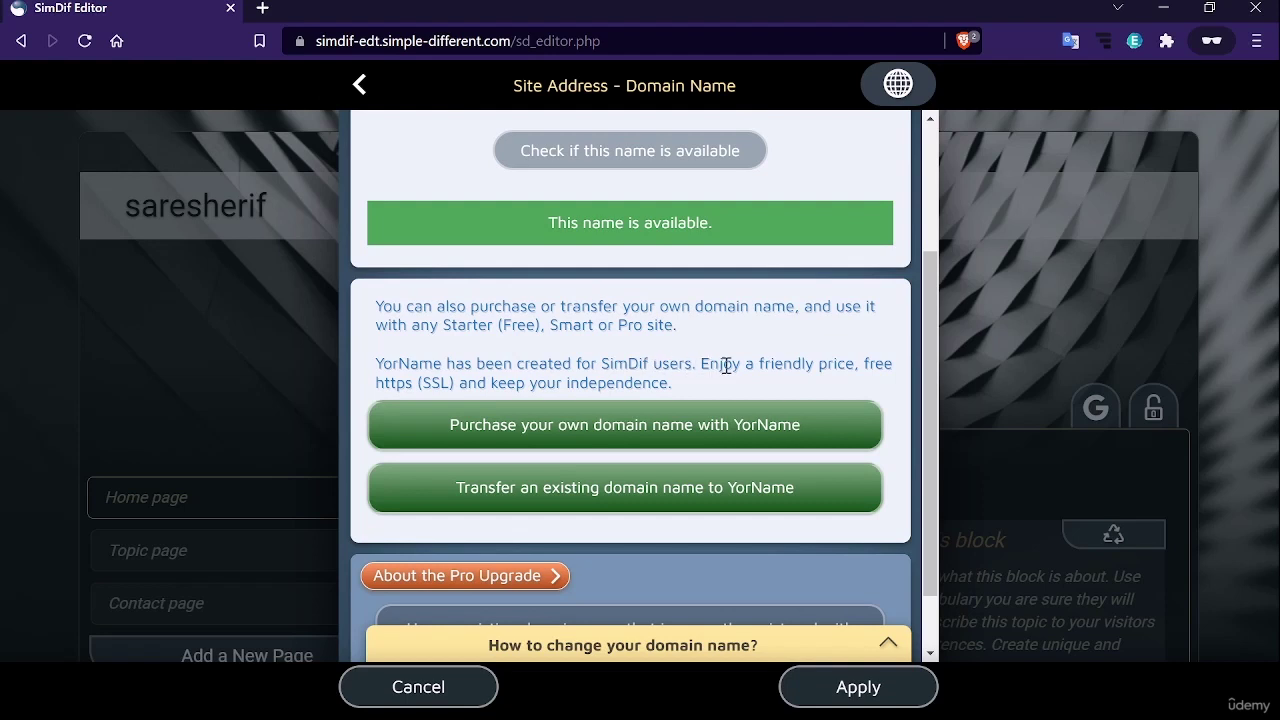
scroll(645, 370, "down", 1)
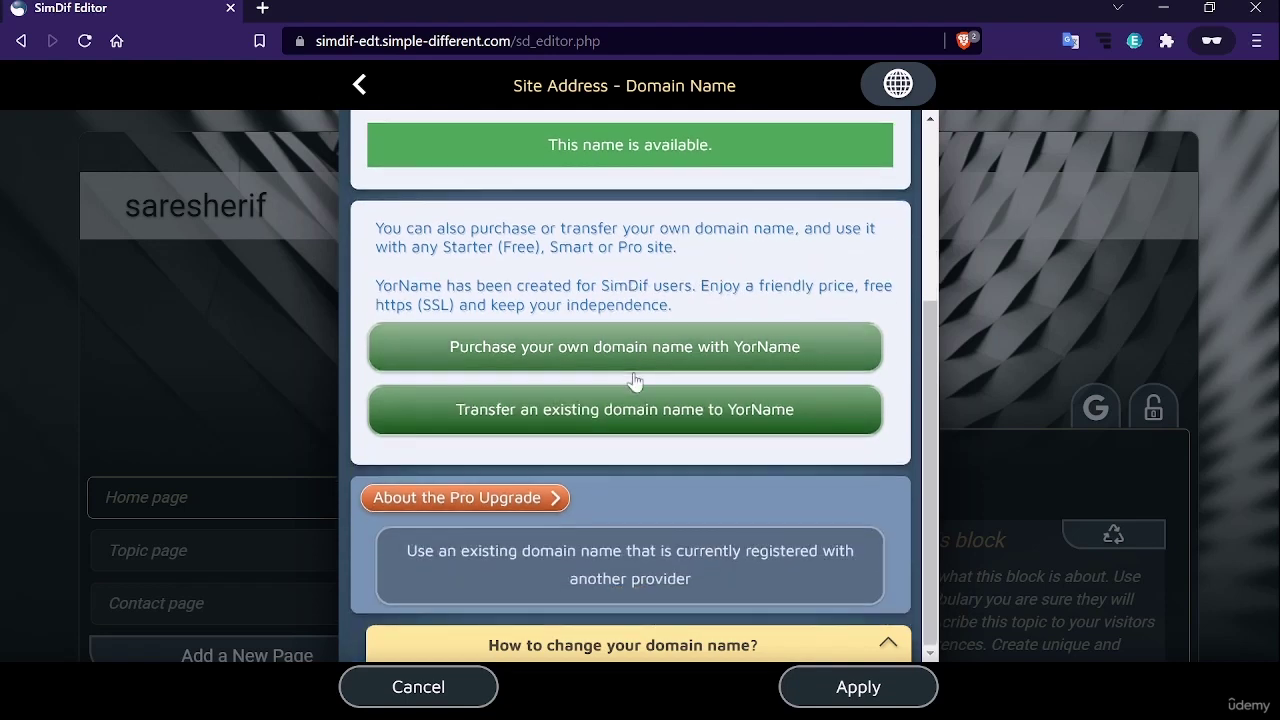
left_click(889, 648)
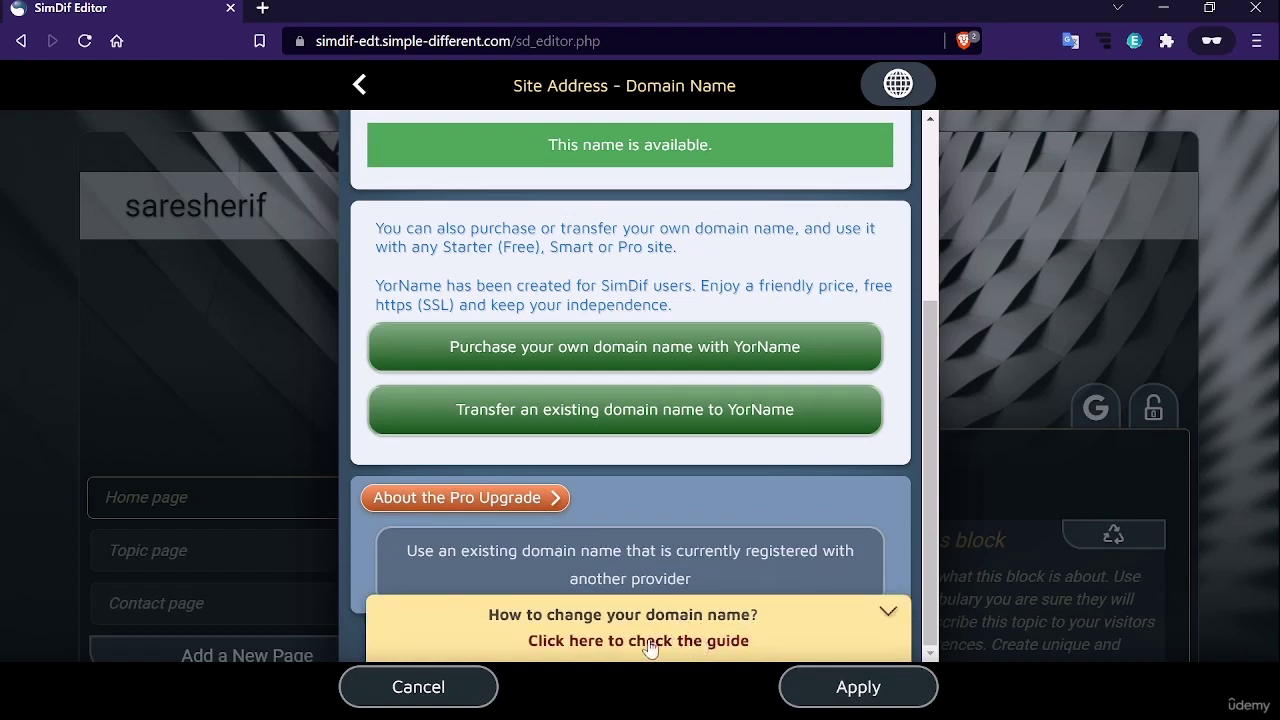
left_click(889, 611)
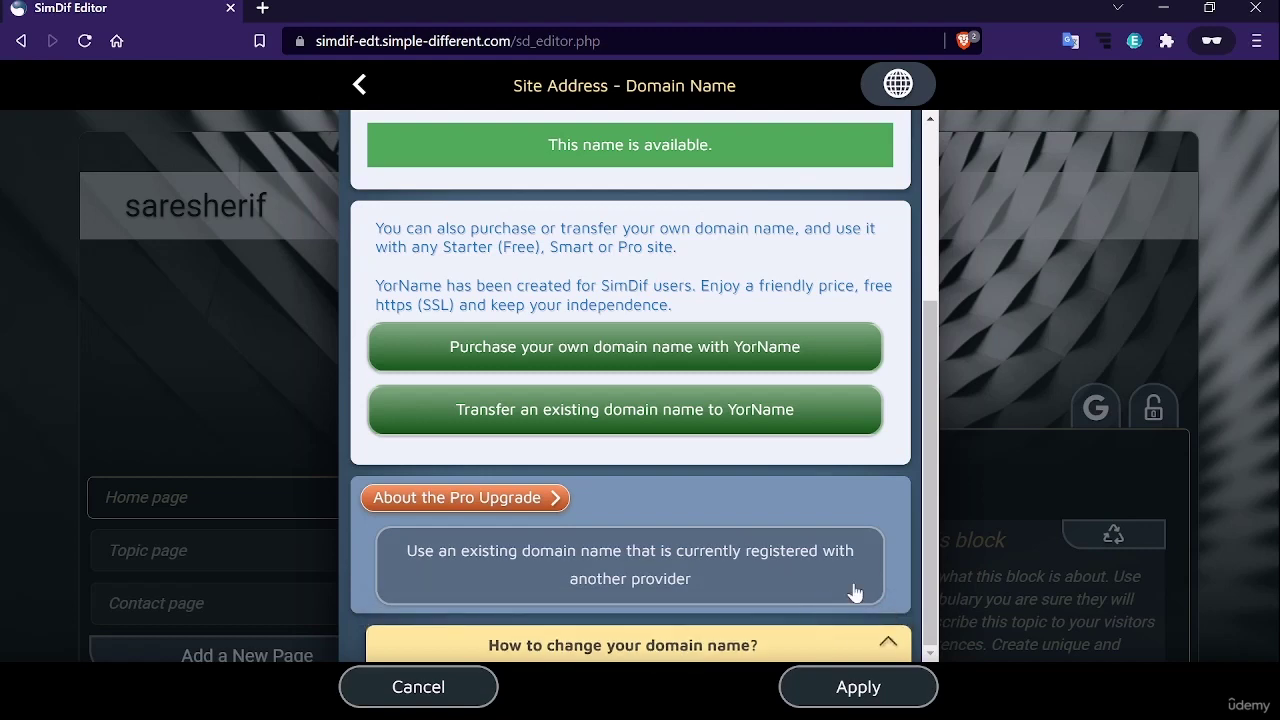
Apply the free .simdif.com address to the site and acknowledge the save
scroll(855, 592, "up", 2)
left_click(865, 690)
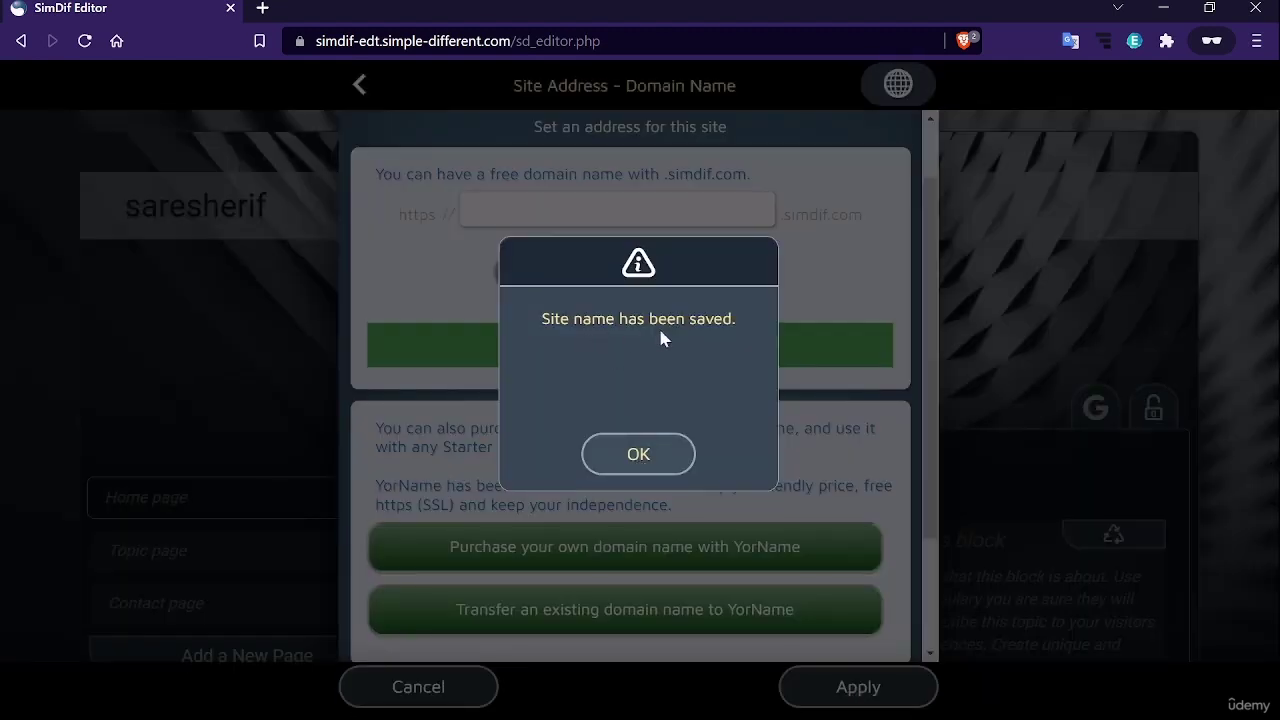
left_click(640, 465)
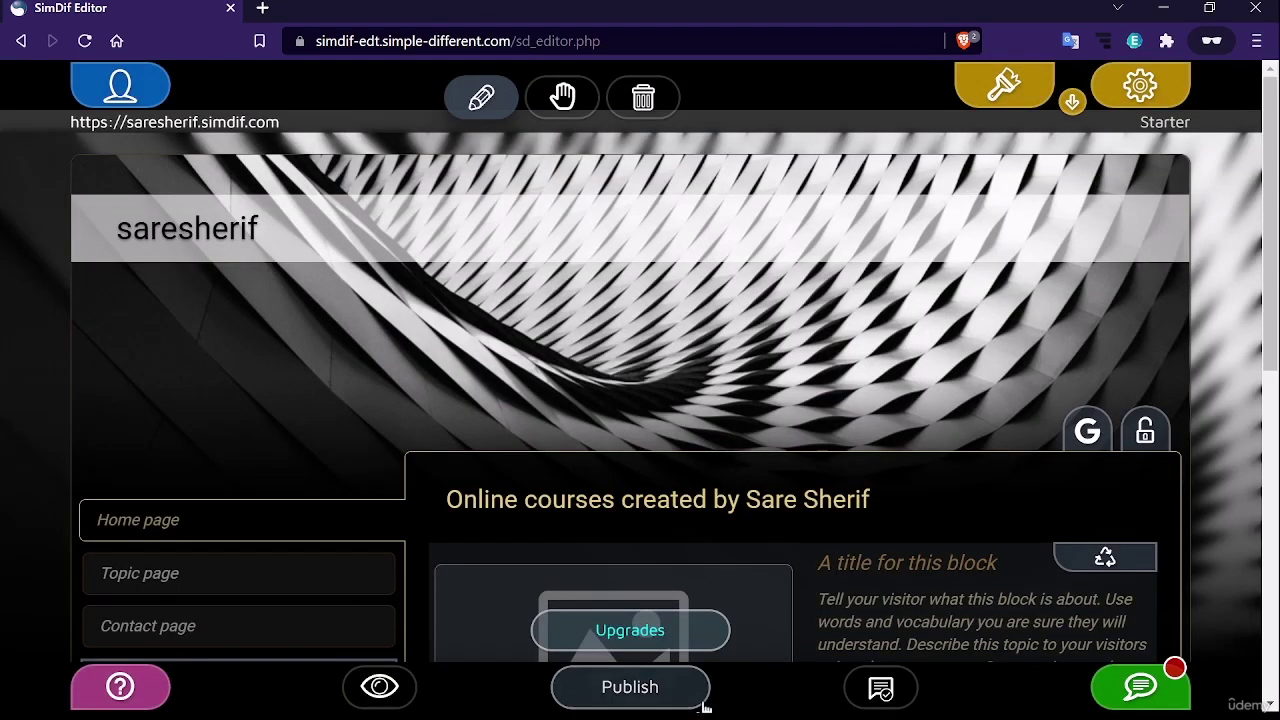
Open the site author settings from the publishing checklist's Optimization Assistant and enable the signature display at the bottom of the site
left_click(651, 686)
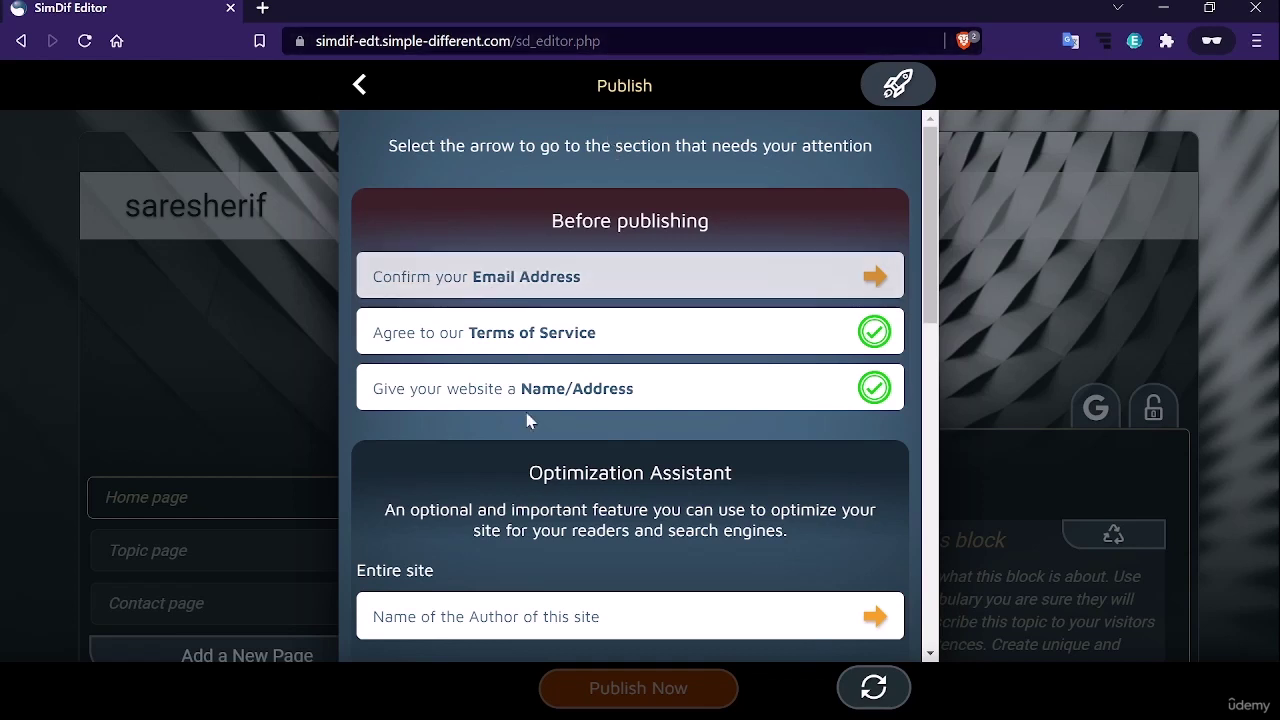
scroll(669, 415, "down", 1)
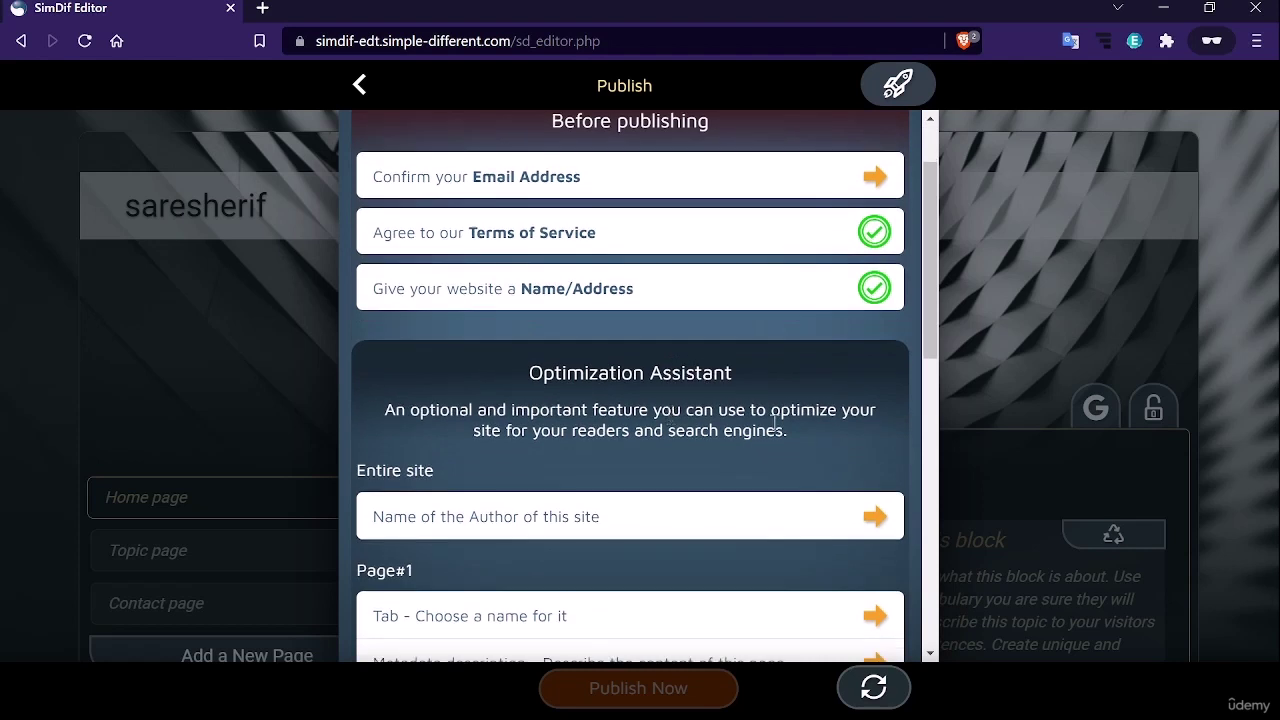
scroll(677, 468, "down", 1)
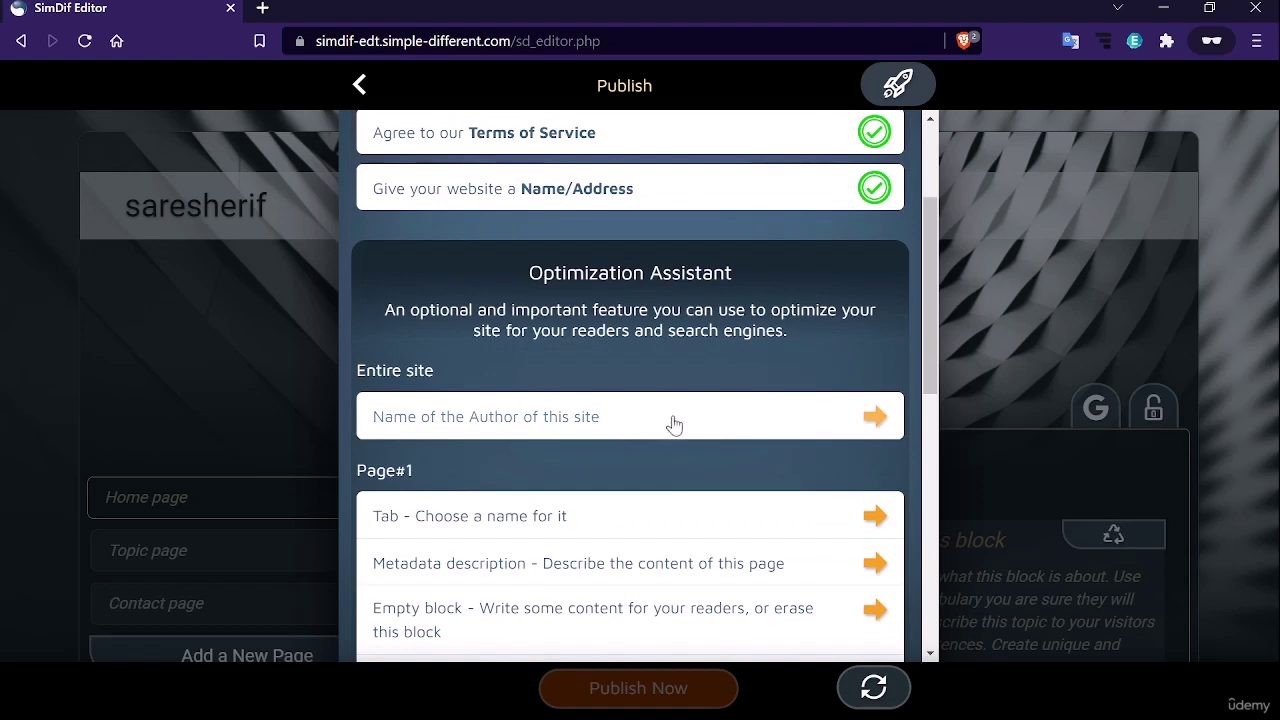
scroll(600, 430, "down", 1)
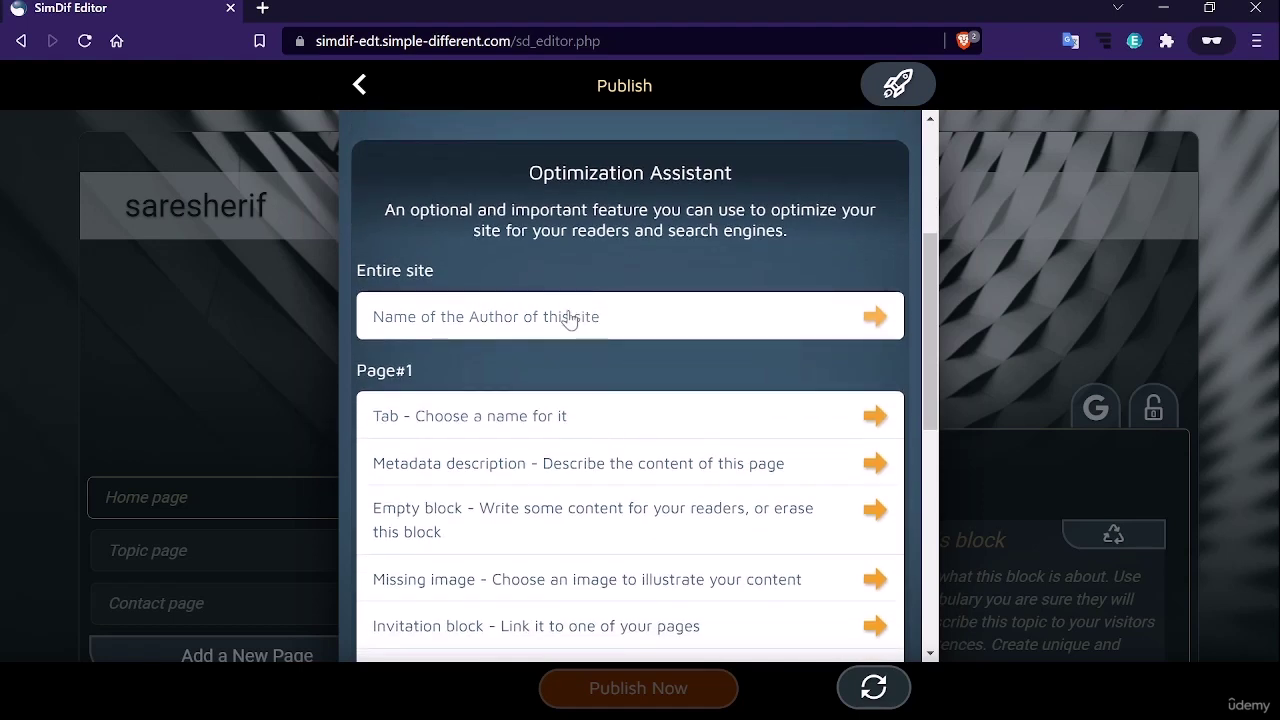
left_click(569, 318)
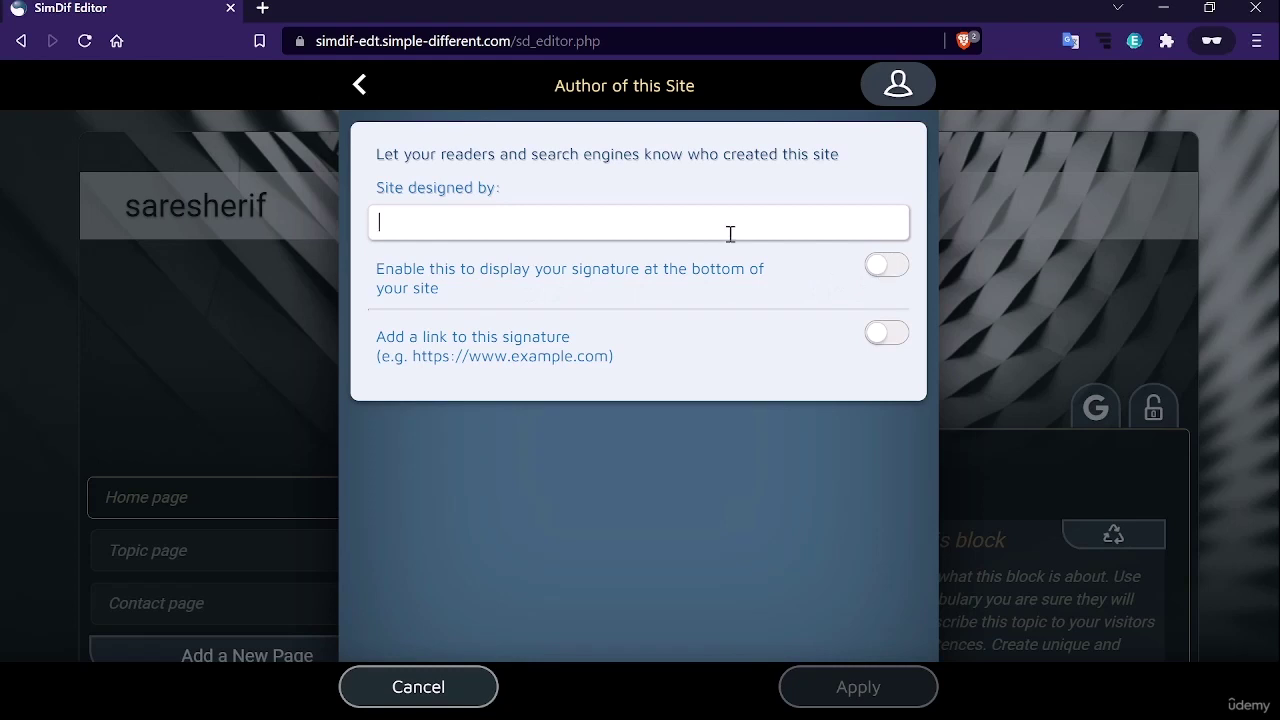
left_click(882, 266)
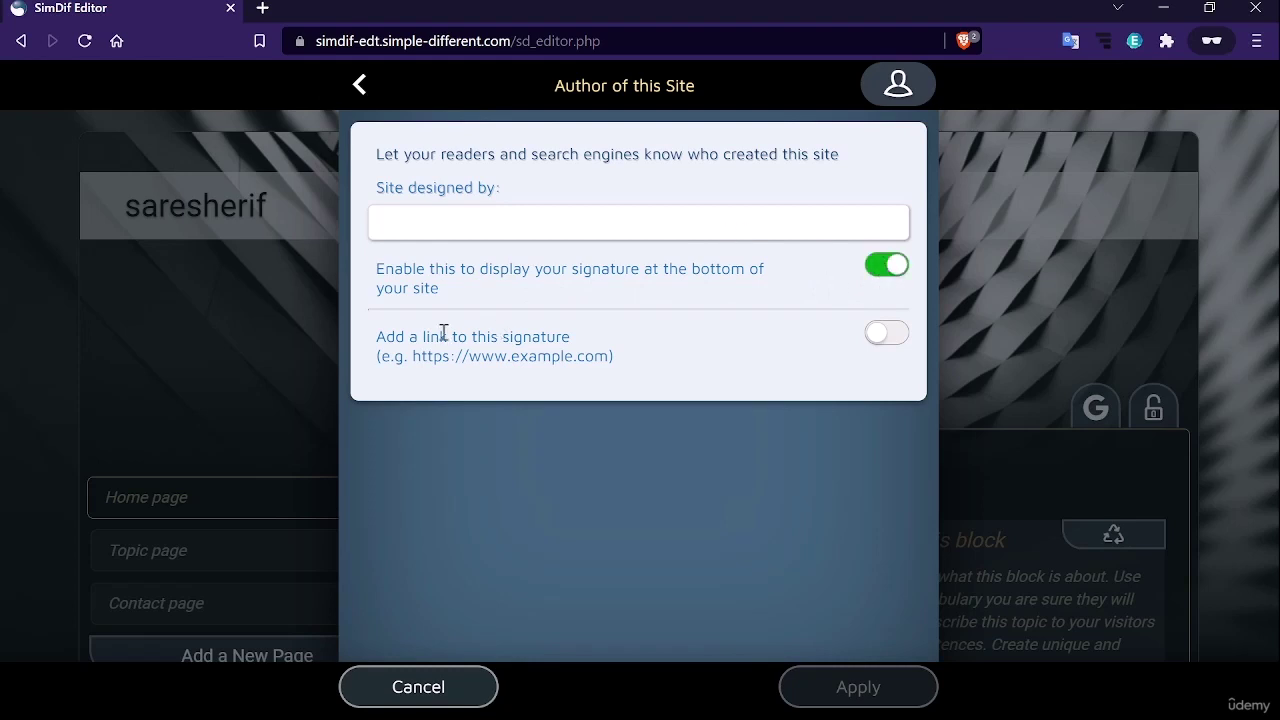
left_click(876, 338)
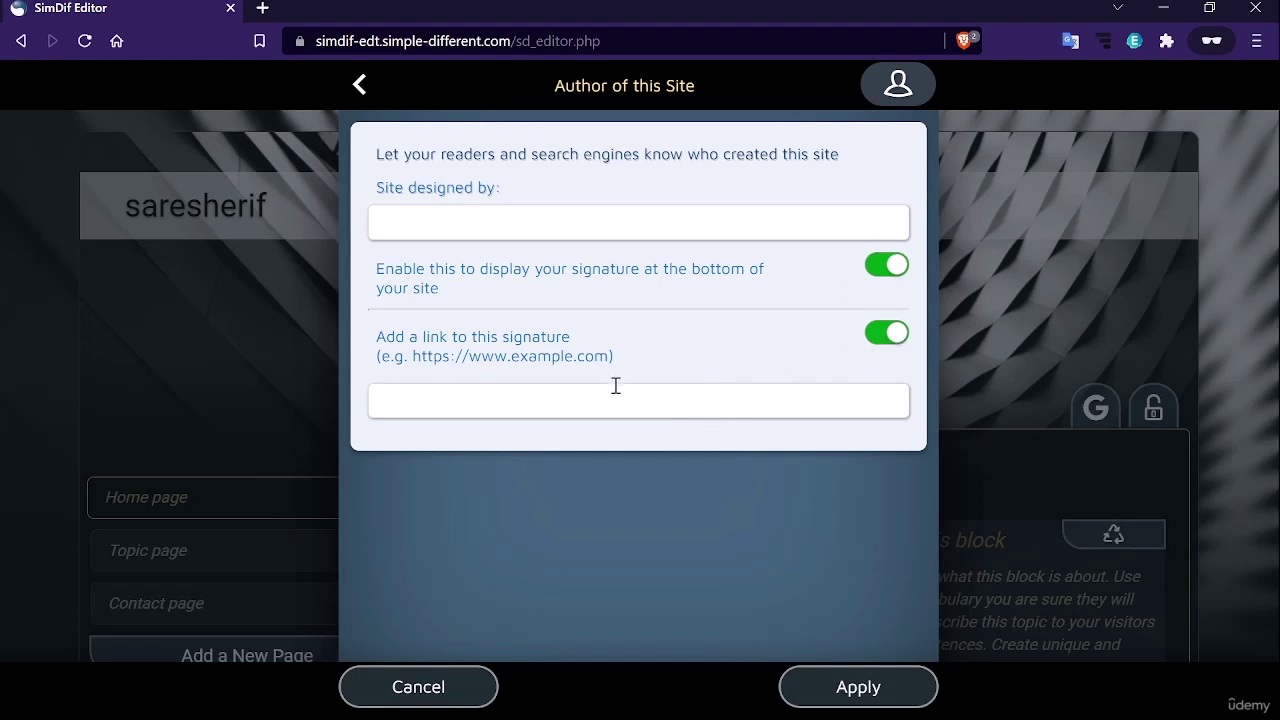
left_click(501, 400)
left_click(888, 336)
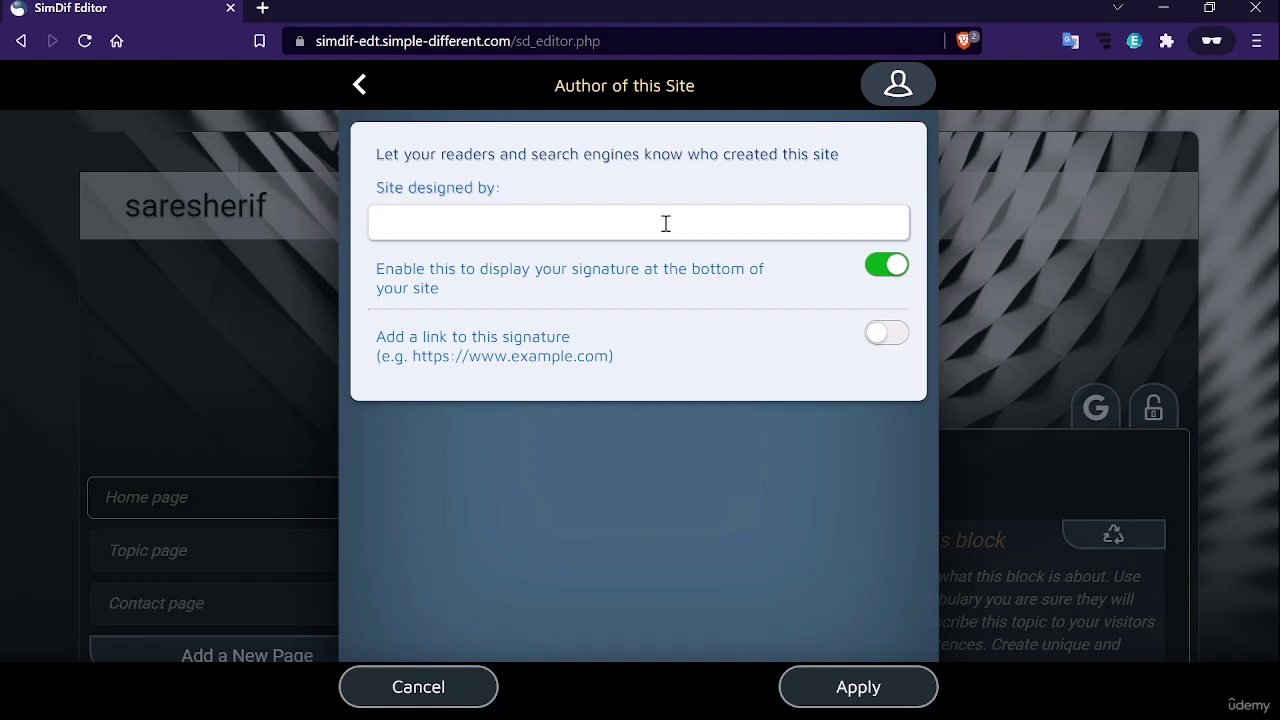
Enter the author's full name as the site designer and apply the author settings
type("Sare Sherif")
left_click(857, 688)
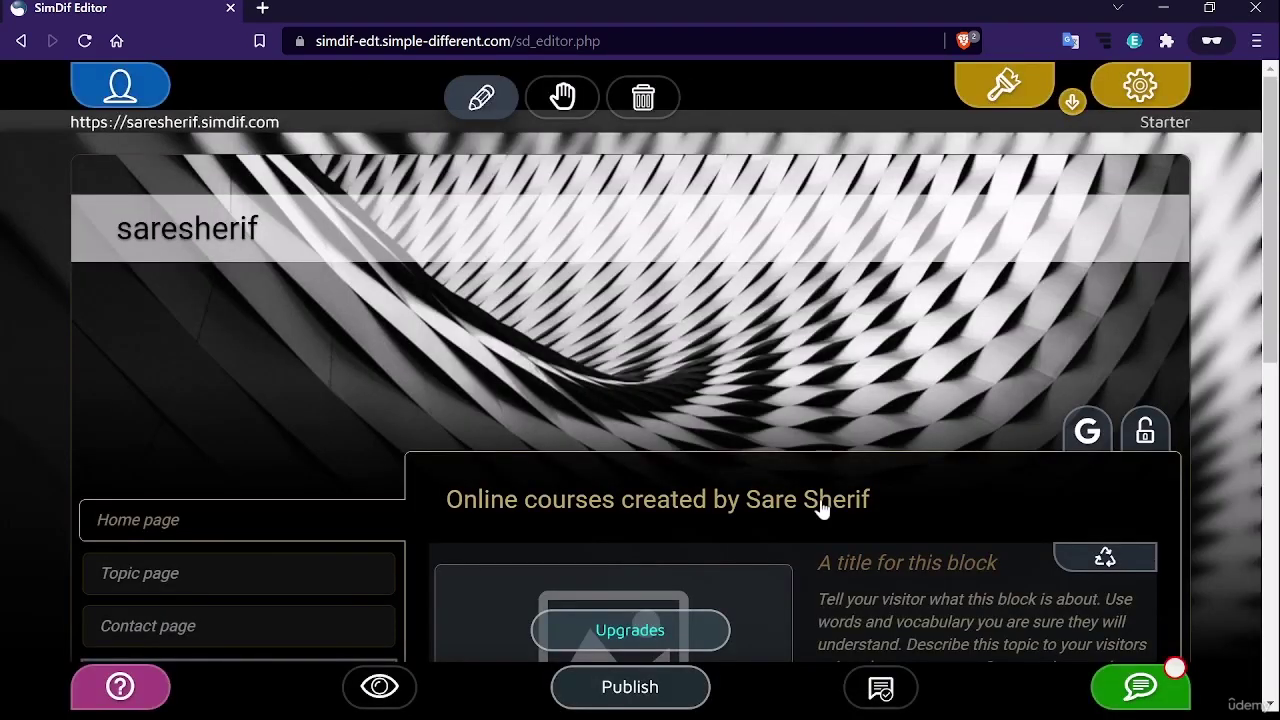
Go from the publishing checklist to the Page#1 tab name requirement and name the tab Home Page
scroll(820, 508, "down", 4)
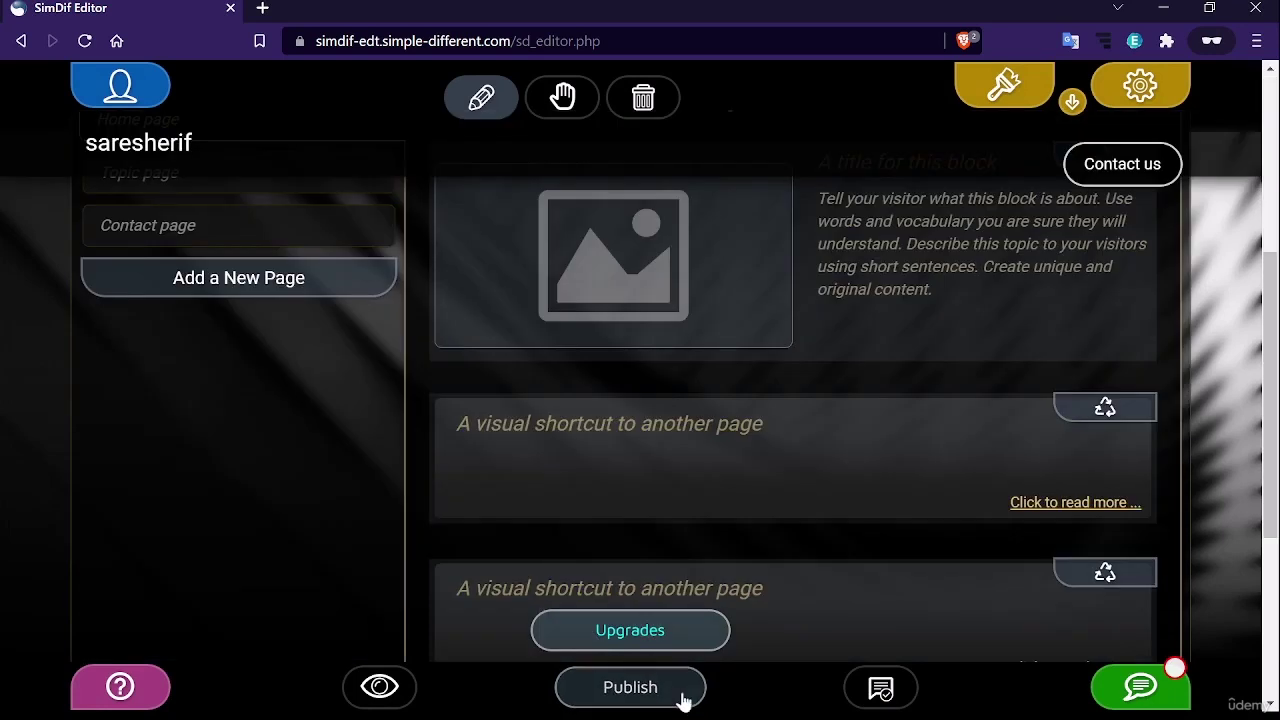
left_click(683, 700)
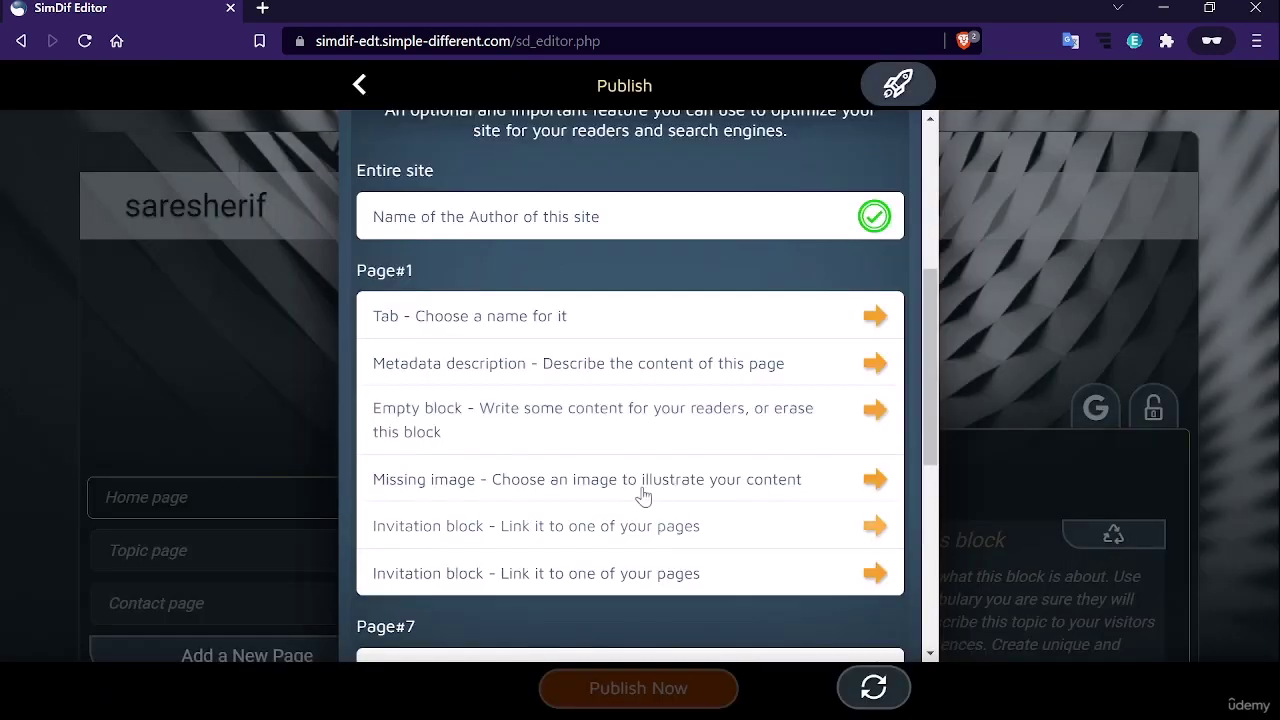
left_click(560, 316)
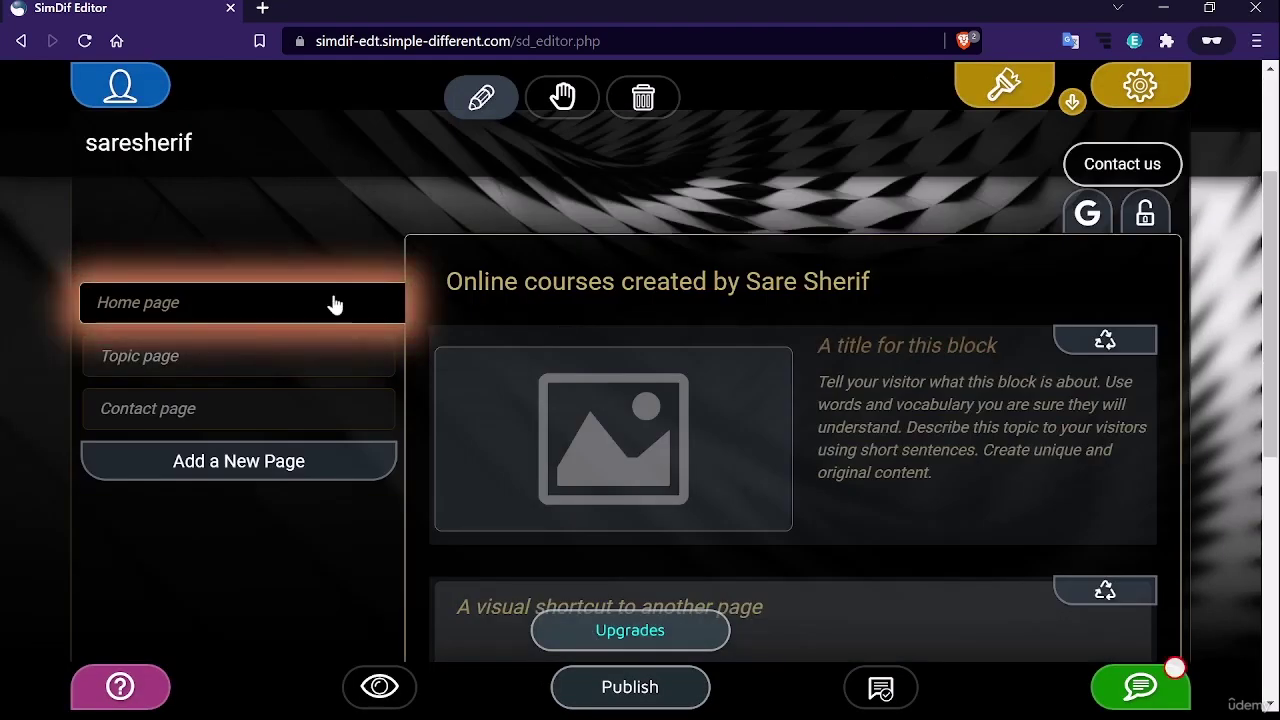
left_click(170, 313)
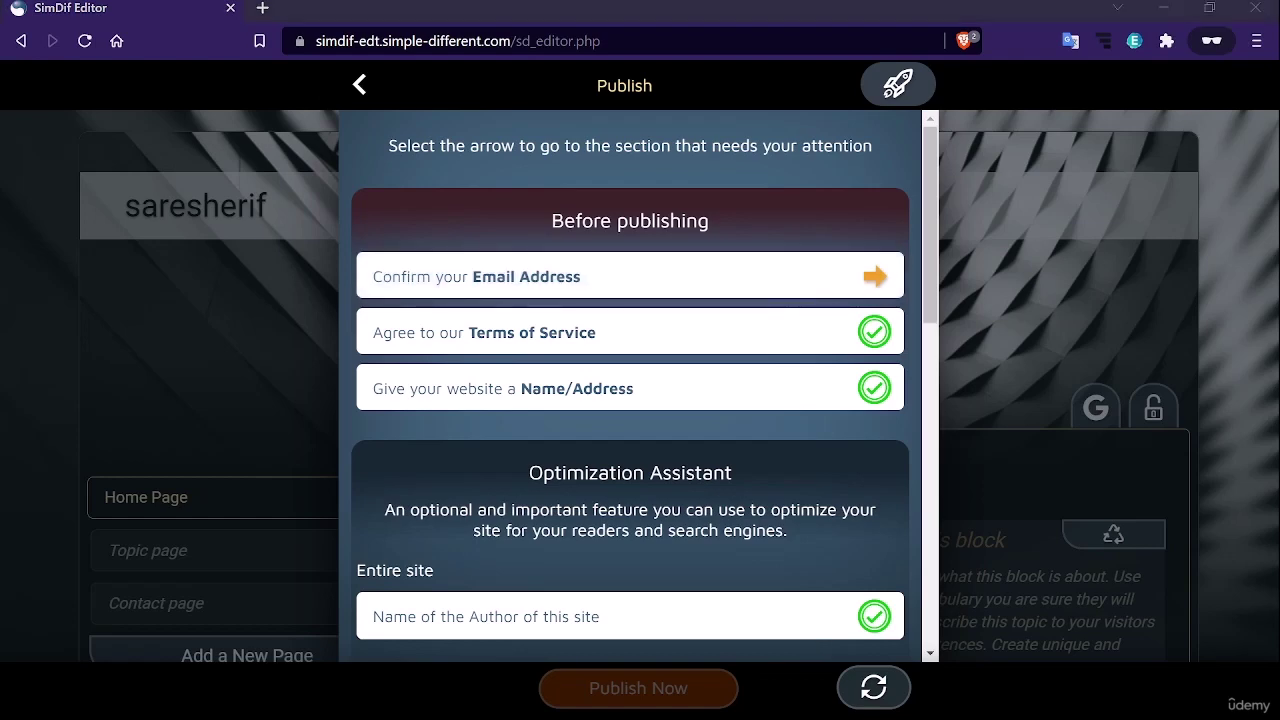
Open the Email Address requirement in the publishing checklist and request a verification e-mail for the account address
left_click(538, 282)
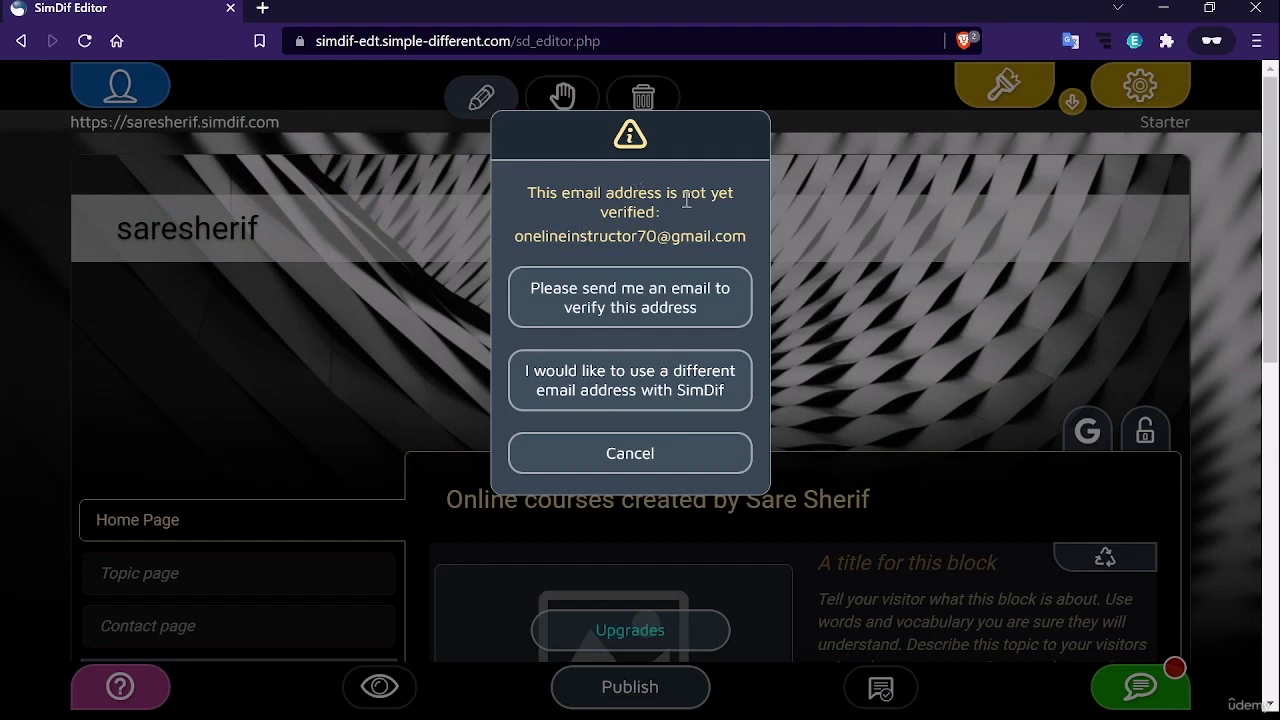
left_click(648, 309)
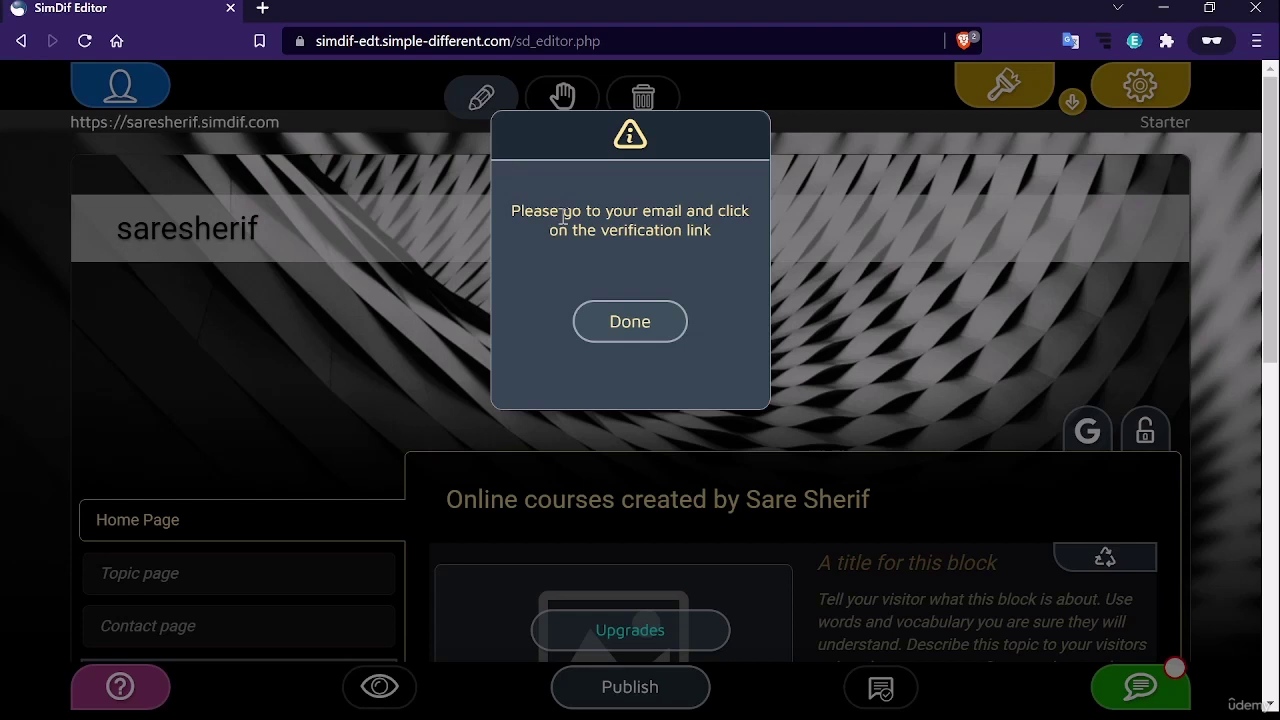
key("F5")
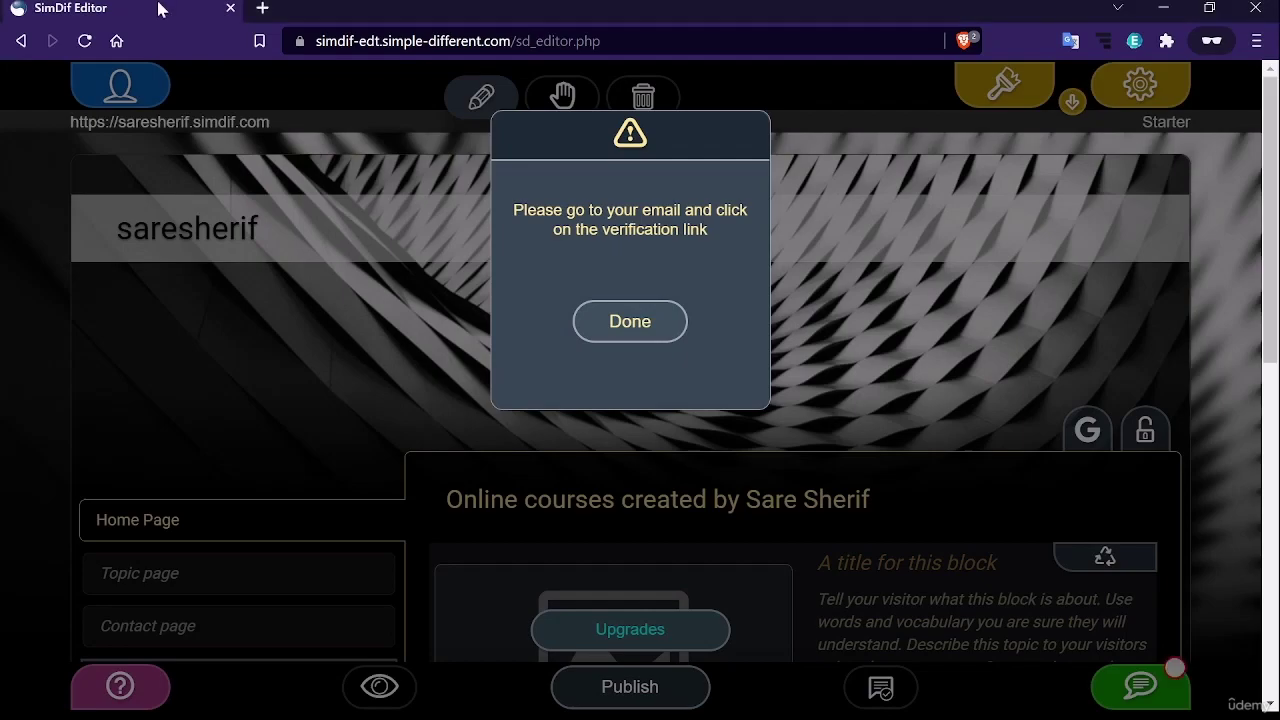
Open the e-mail verification link containing the token in a new browser tab and return to the SimDif editor
left_click(261, 10)
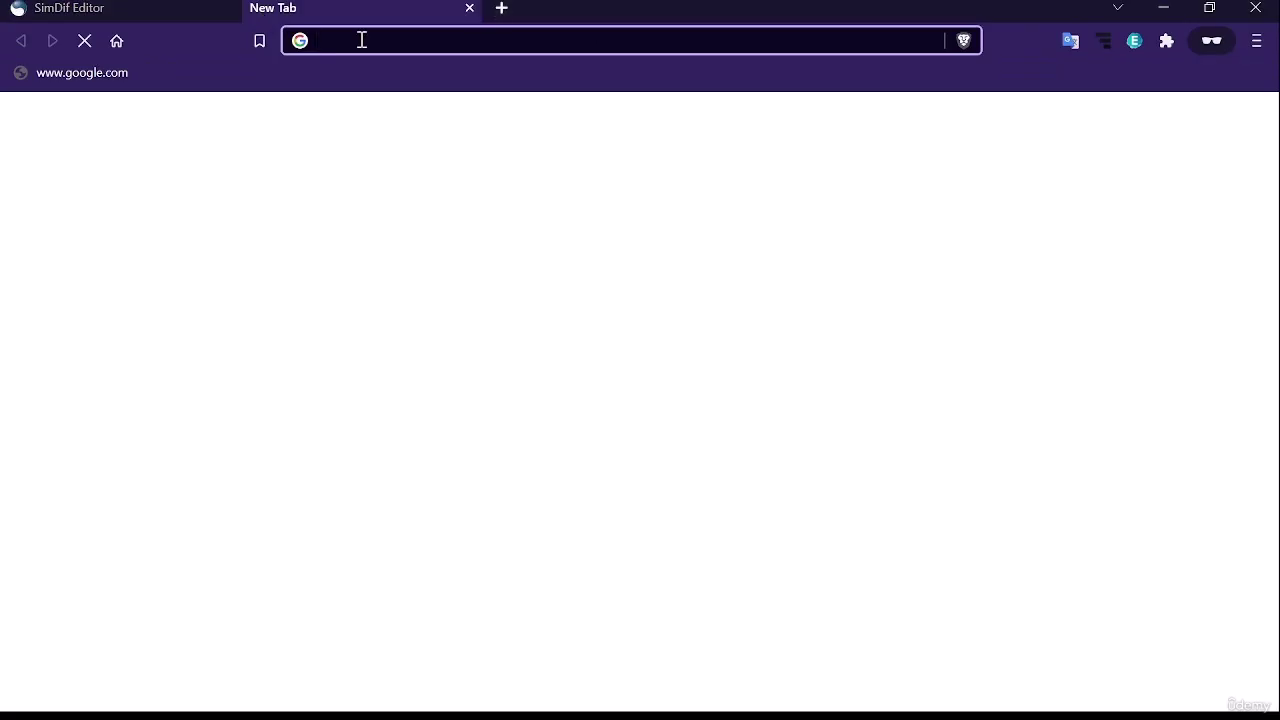
key("ctrl+v")
key("Return")
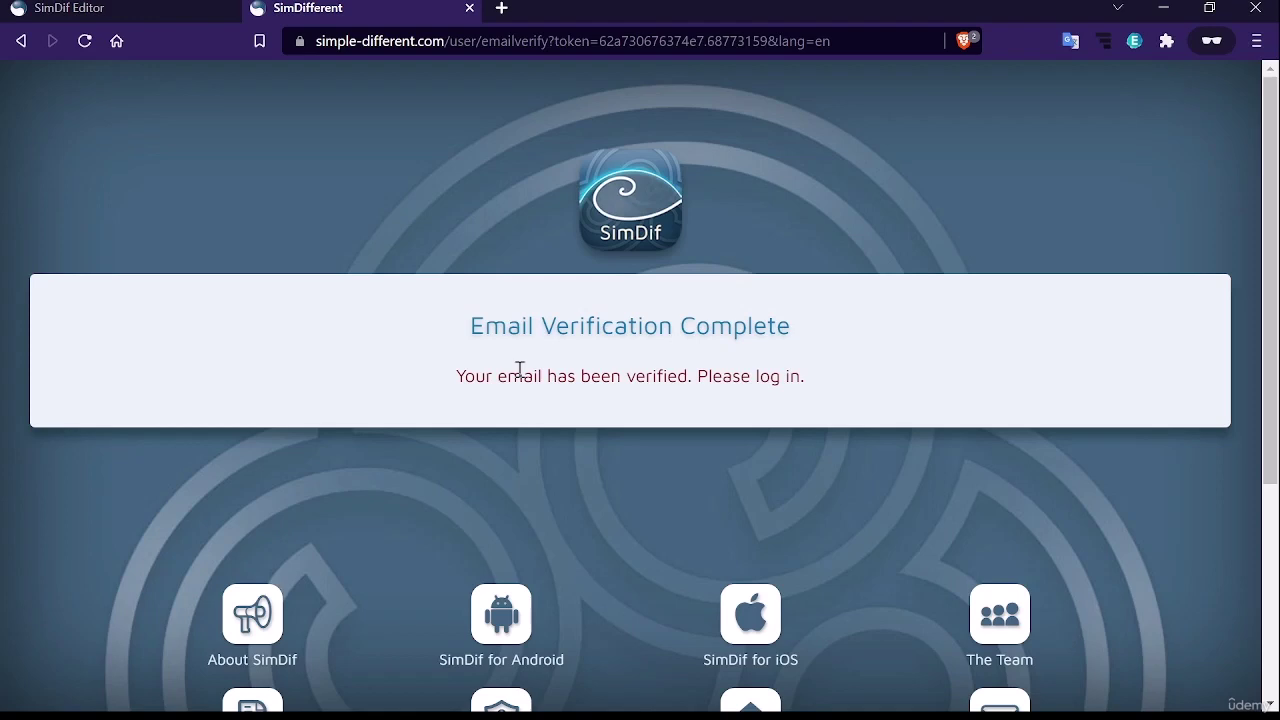
key("ctrl+shift+Tab")
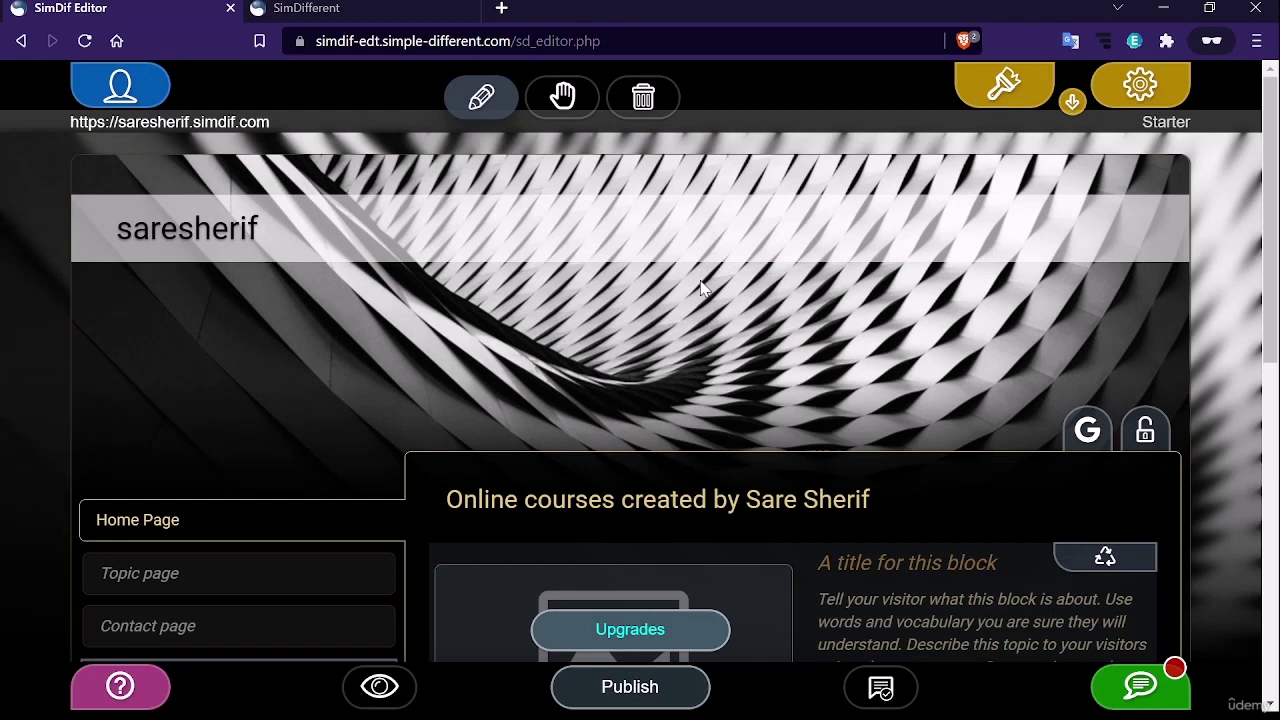
Publish the site from the publishing checklist and return from the live site to the home page in the editor
left_click(676, 692)
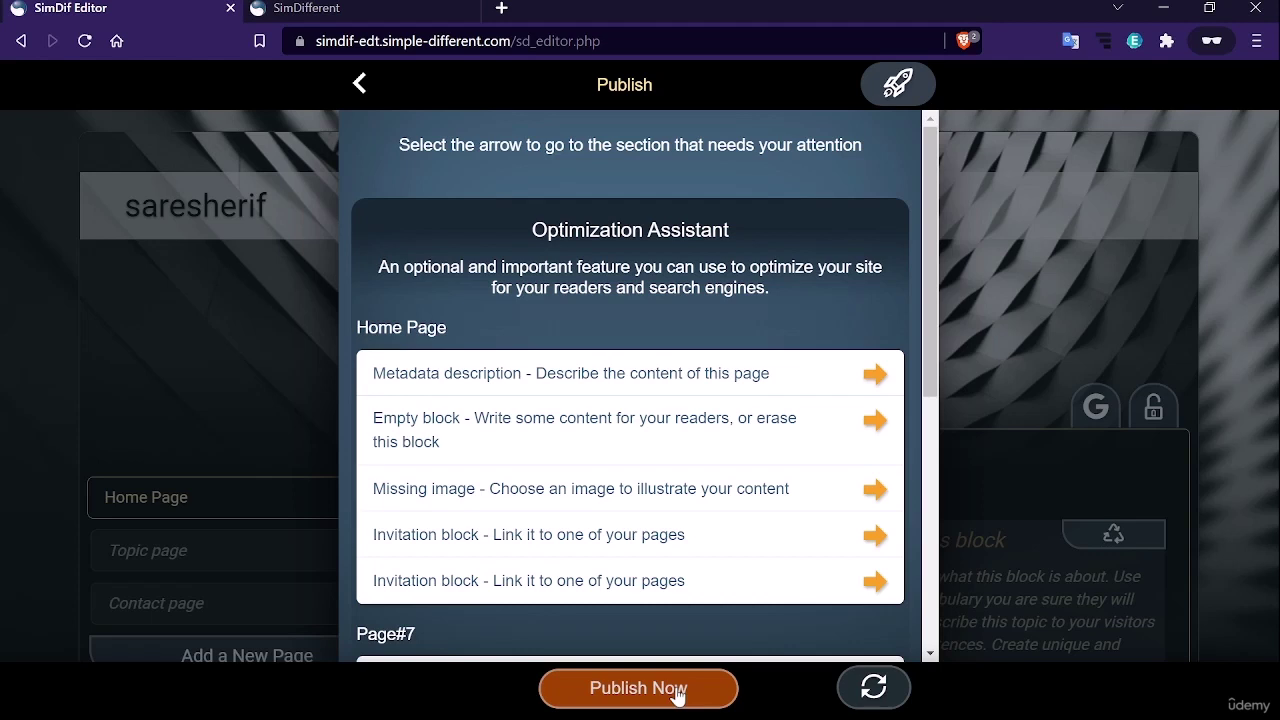
left_click(677, 694)
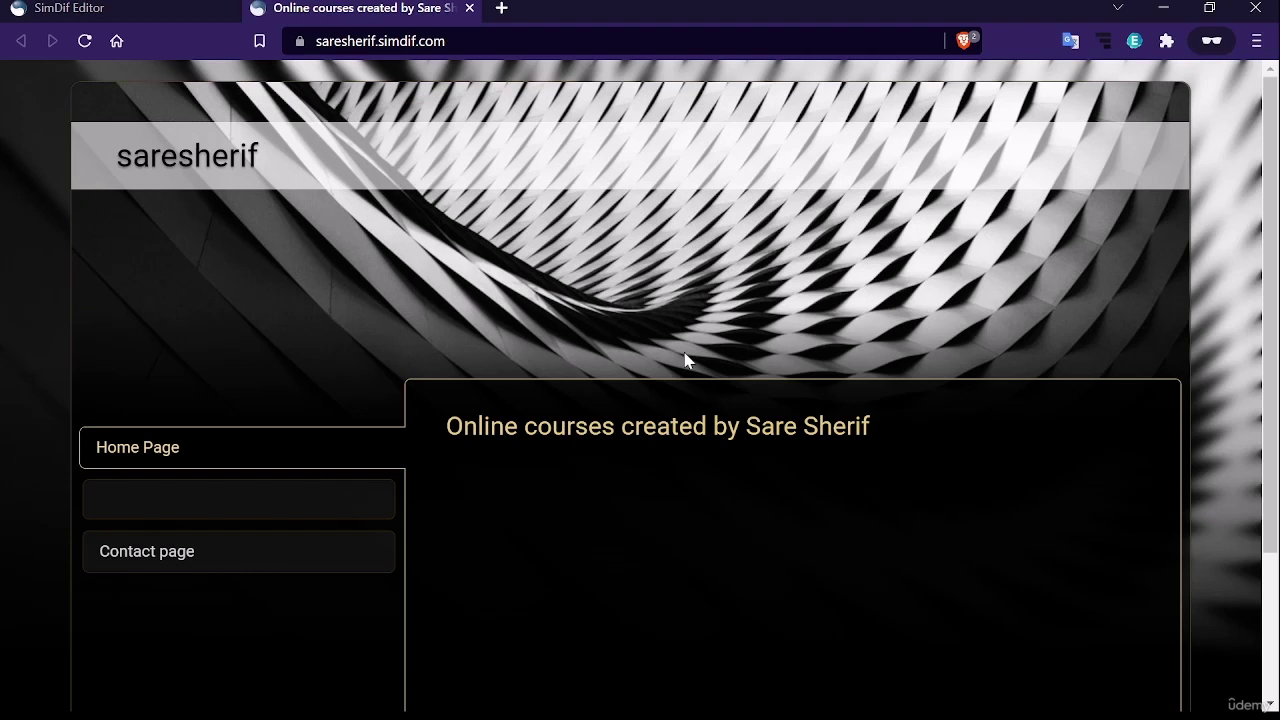
key("ctrl+shift+Tab")
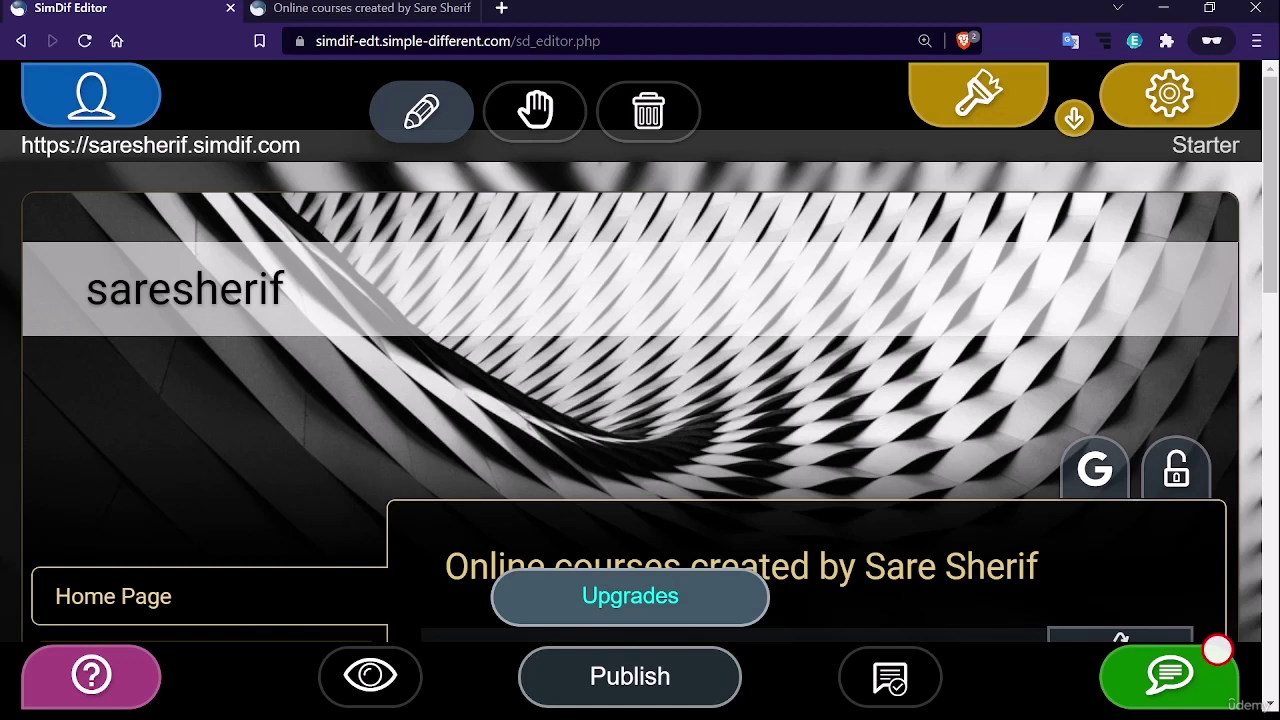
scroll(422, 477, "down", 2)
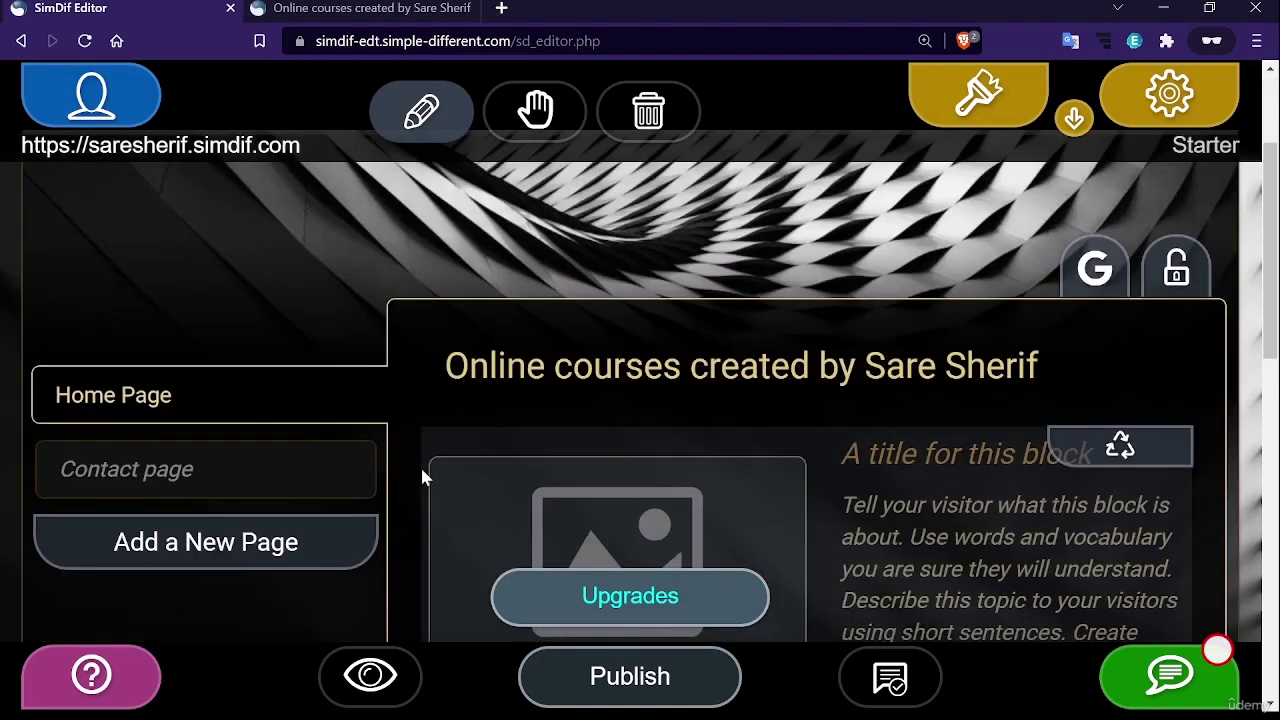
Preview the home page in the desktop layout and review it from the header to the social sharing buttons
scroll(421, 477, "down", 1)
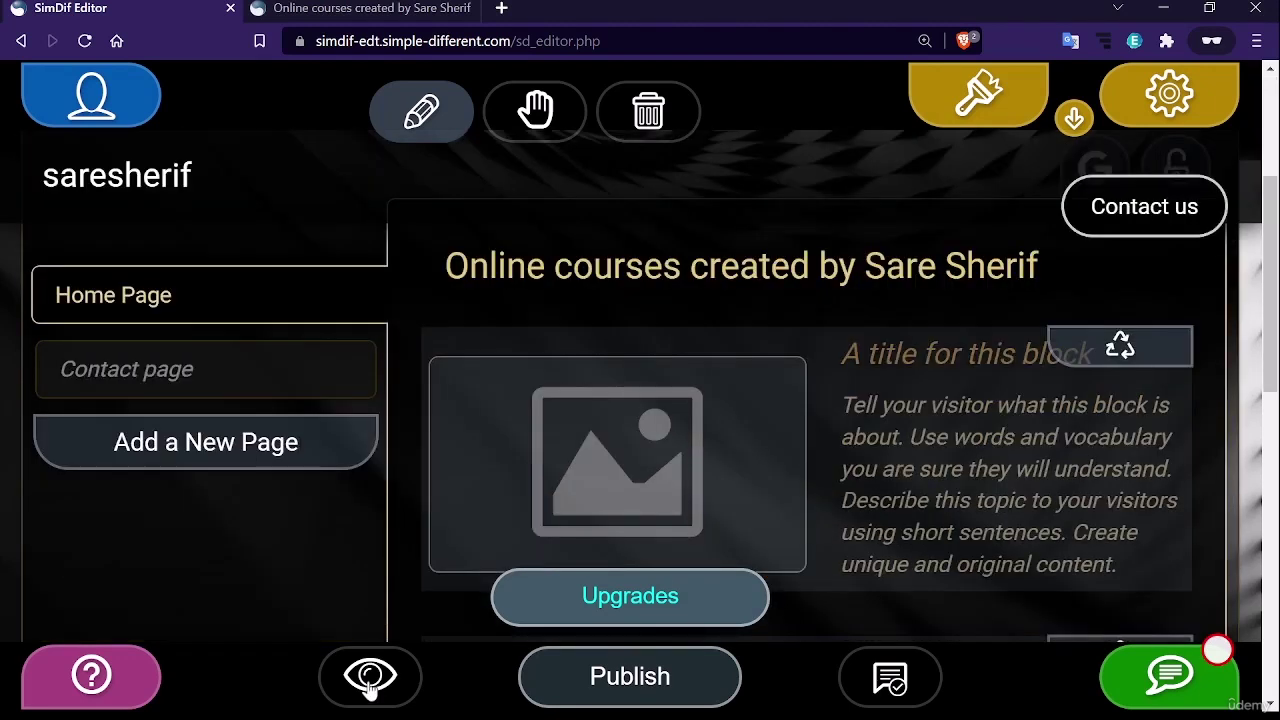
left_click(370, 678)
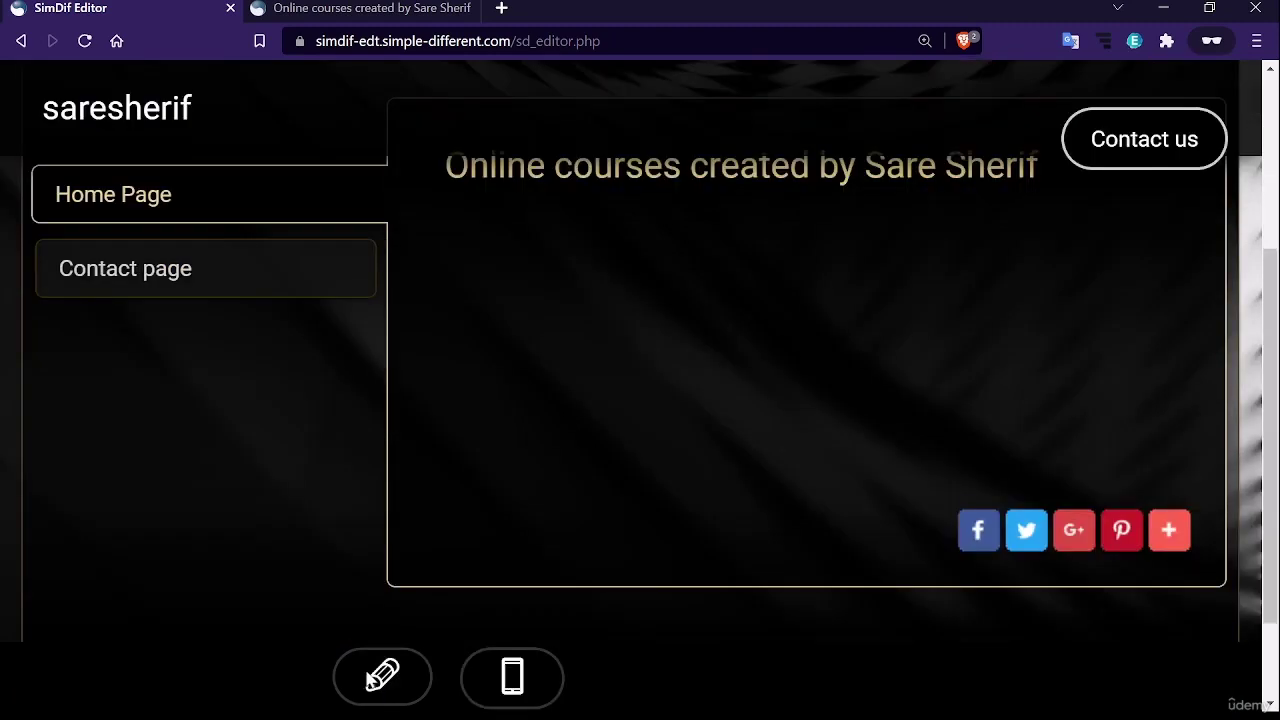
scroll(378, 389, "up", 3)
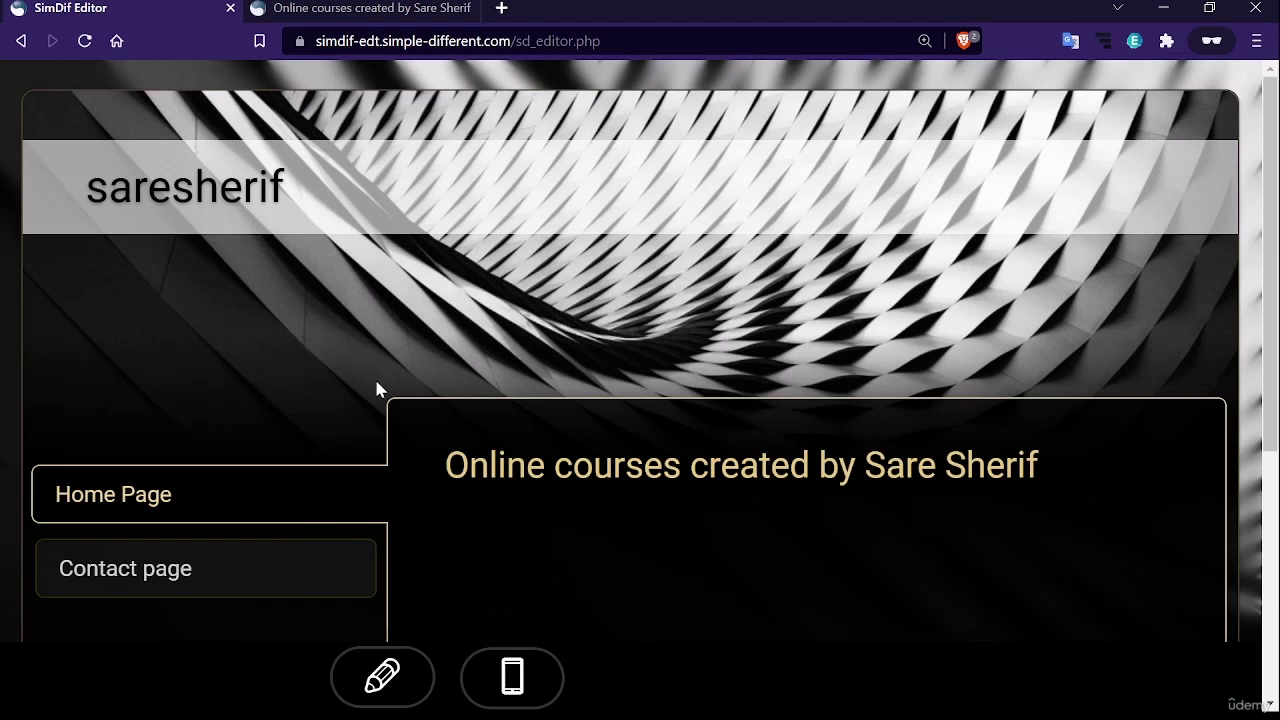
scroll(377, 388, "down", 4)
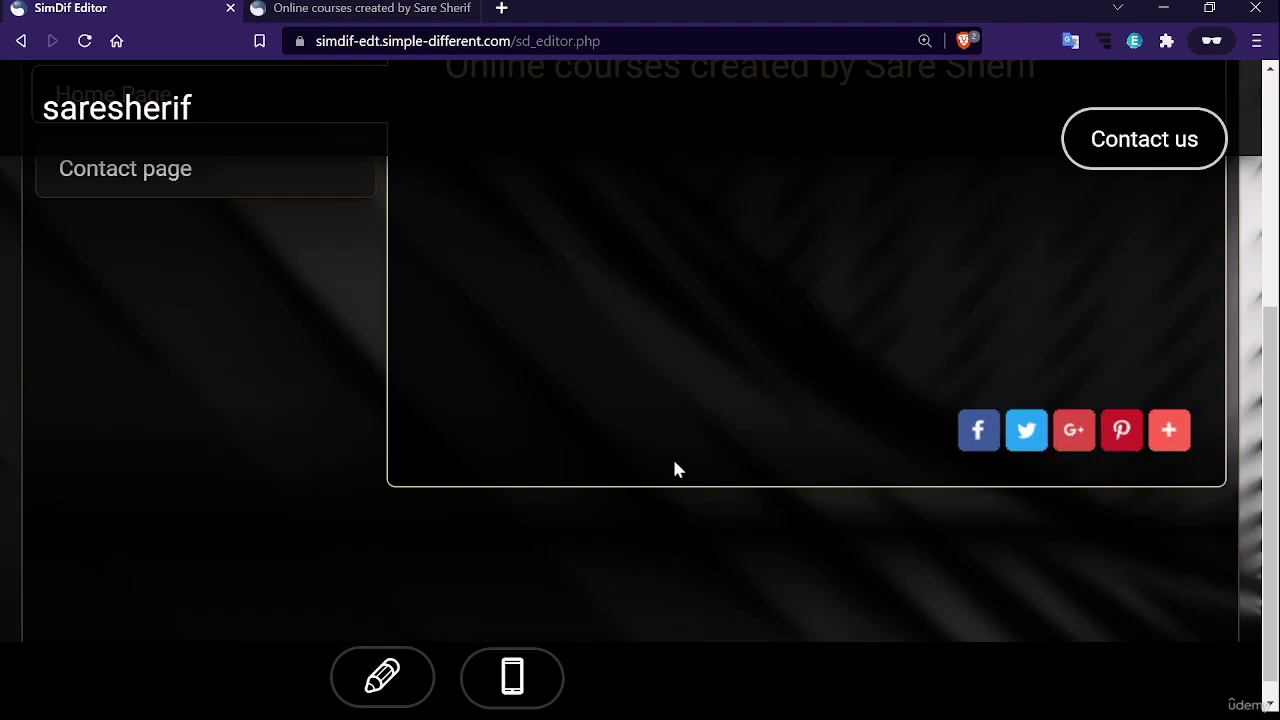
scroll(670, 465, "up", 3)
scroll(670, 465, "down", 1)
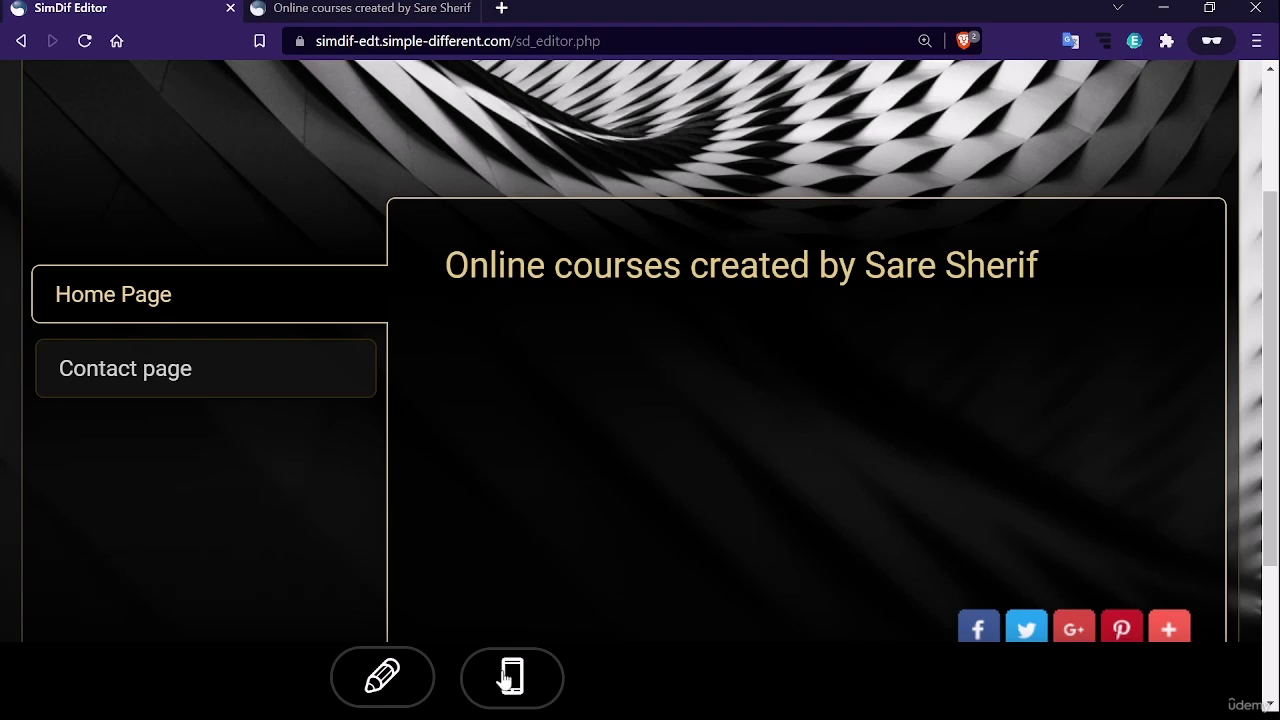
Preview the home page in the phone layout, review it down to the footer, and return to the editor
left_click(507, 679)
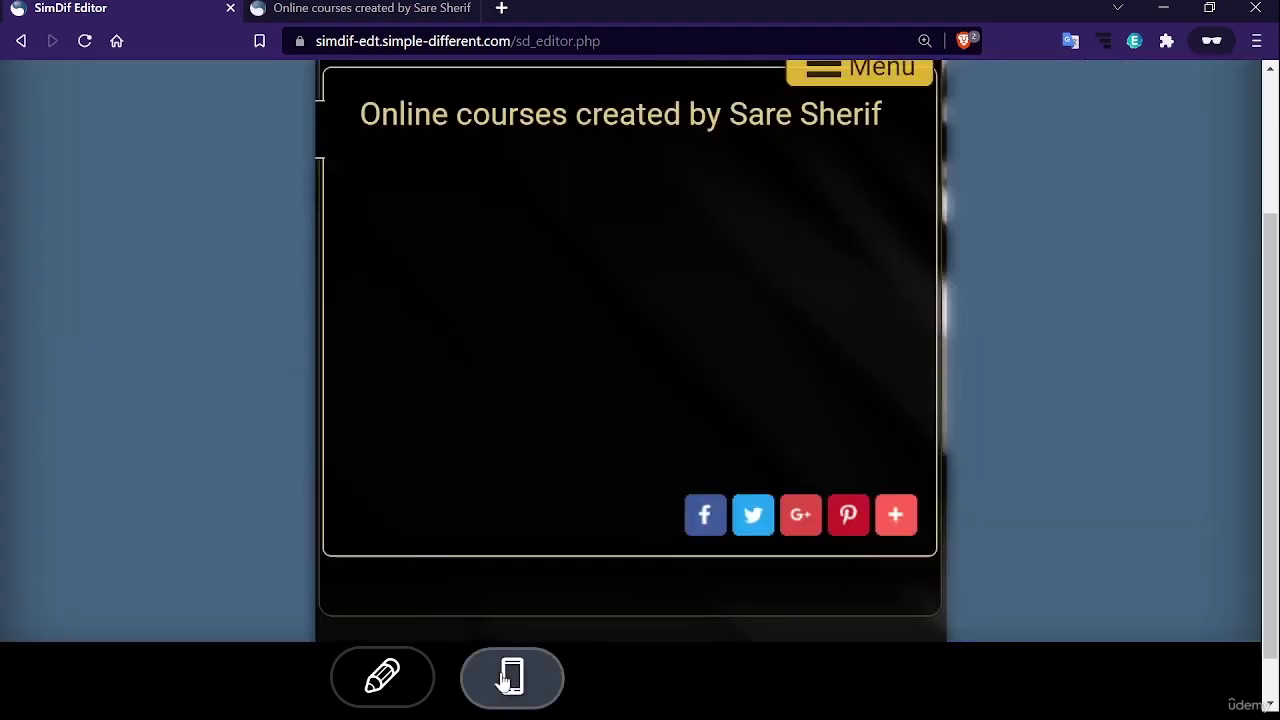
scroll(500, 491, "up", 2)
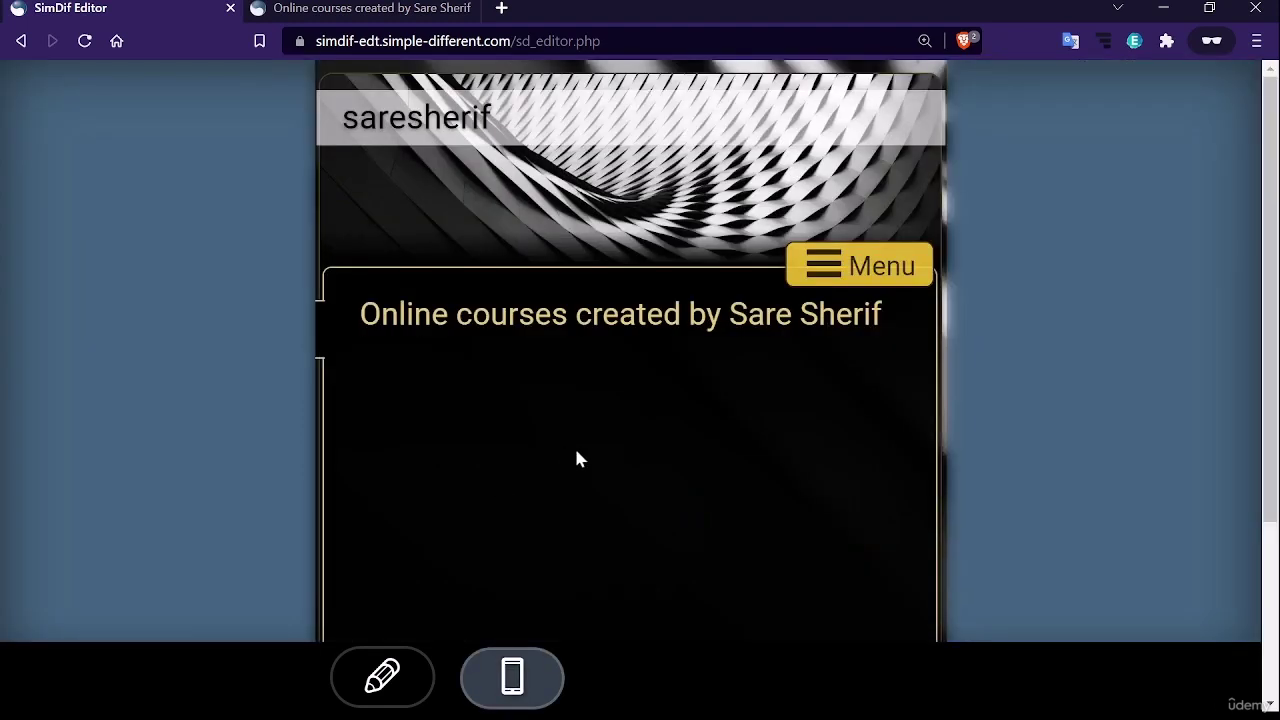
scroll(577, 458, "down", 3)
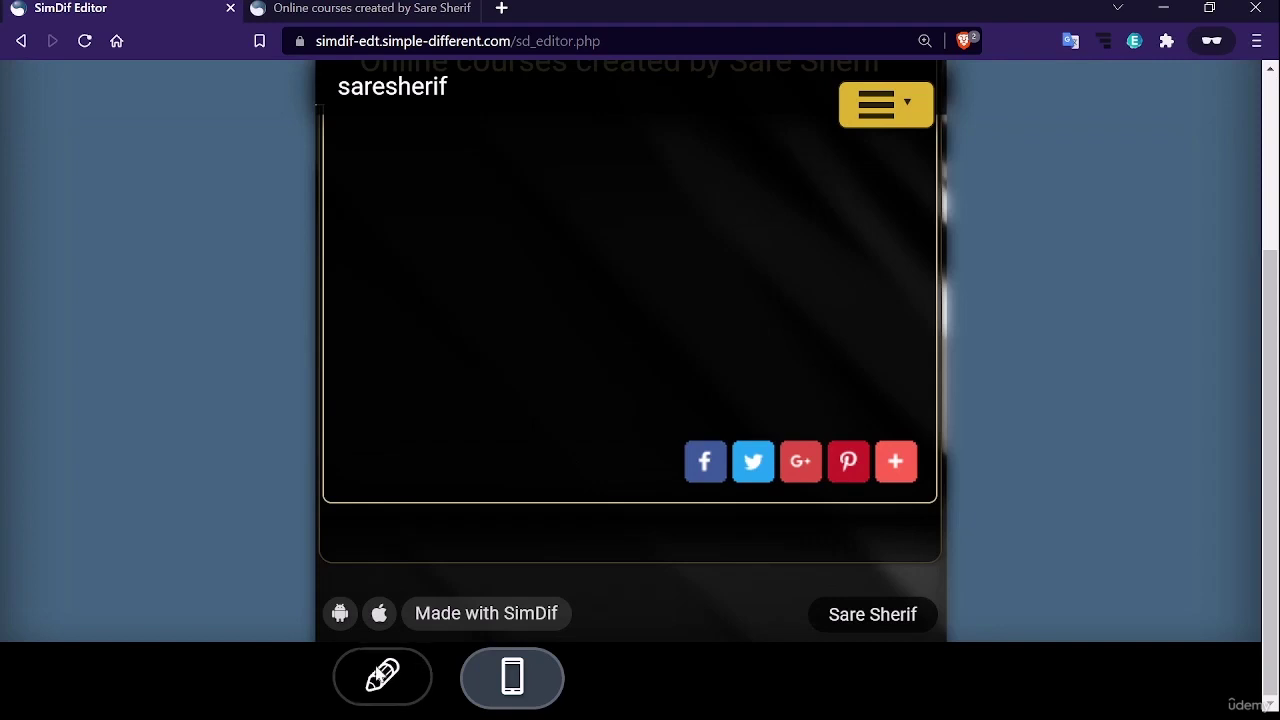
left_click(383, 677)
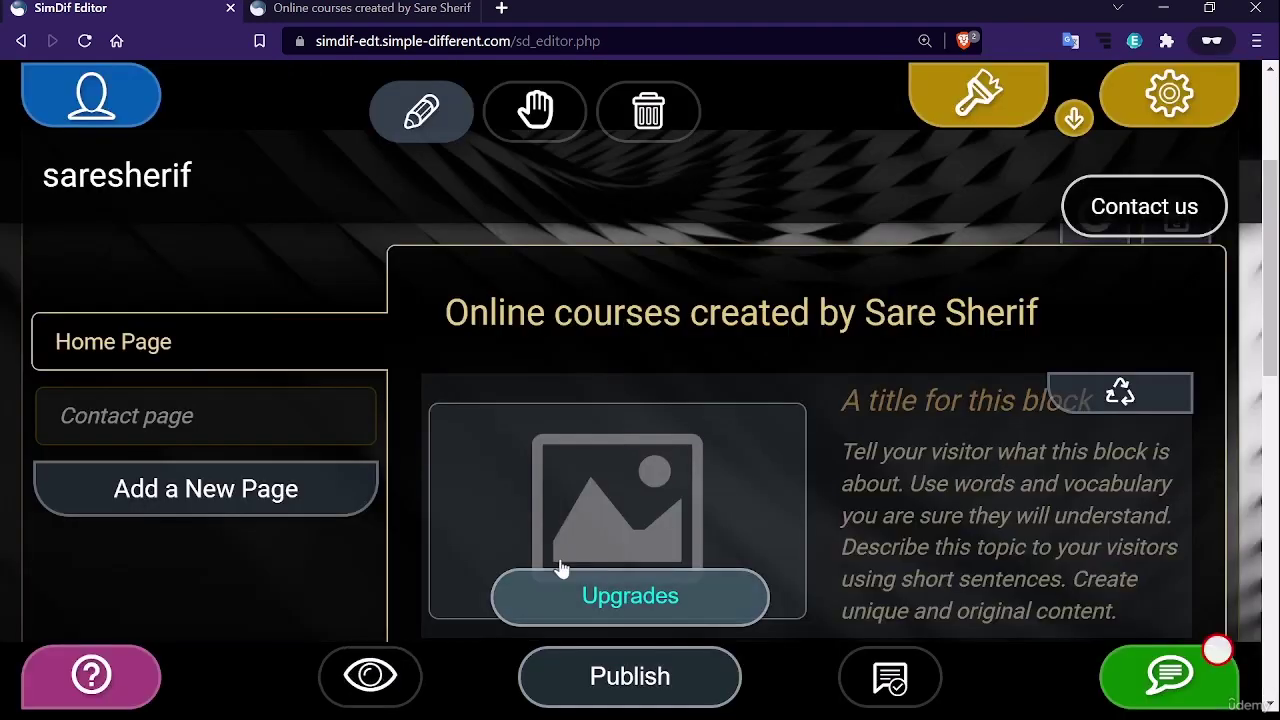
scroll(652, 506, "up", 3)
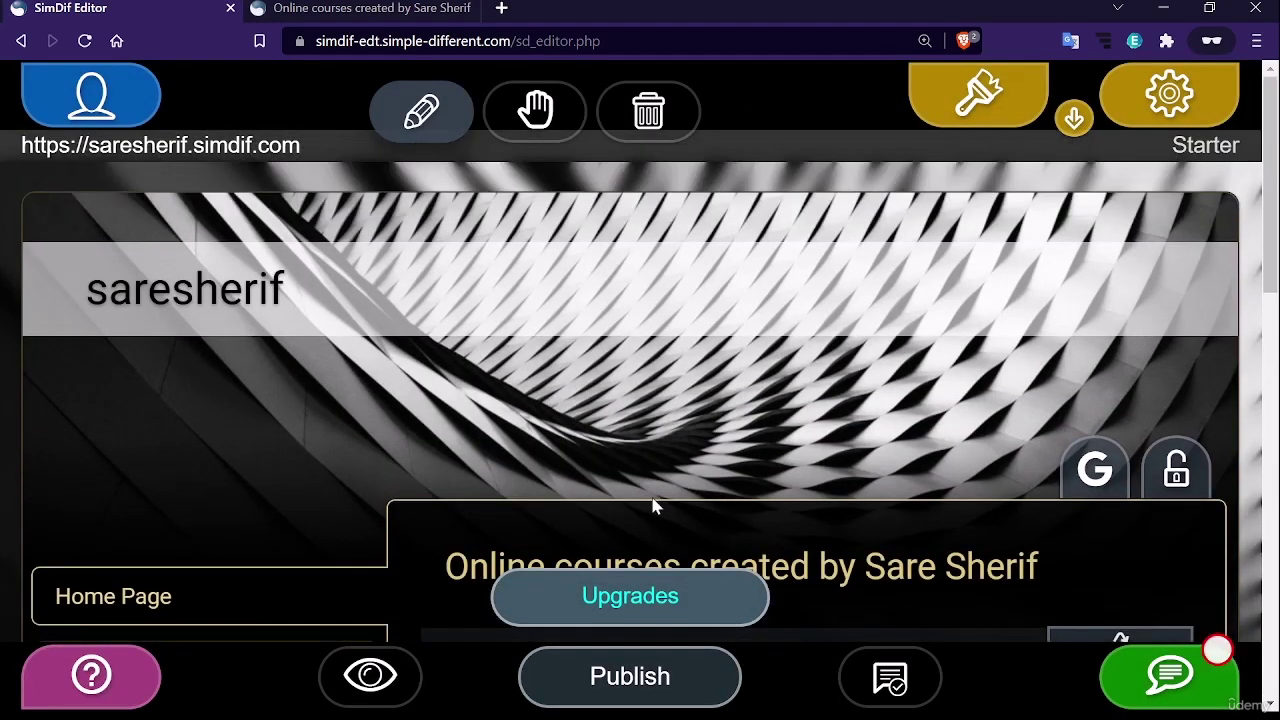
Open the Optimization Checklist and go to the Home Page's metadata description item
scroll(675, 470, "down", 5)
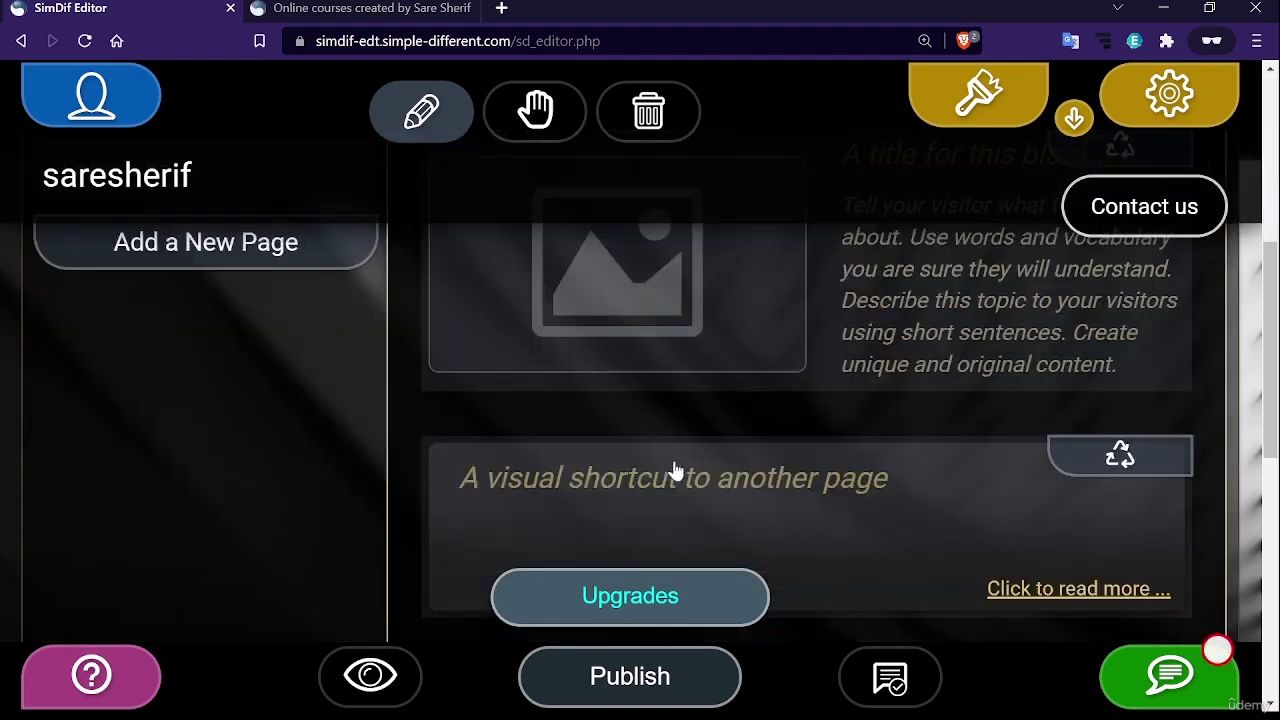
left_click(877, 685)
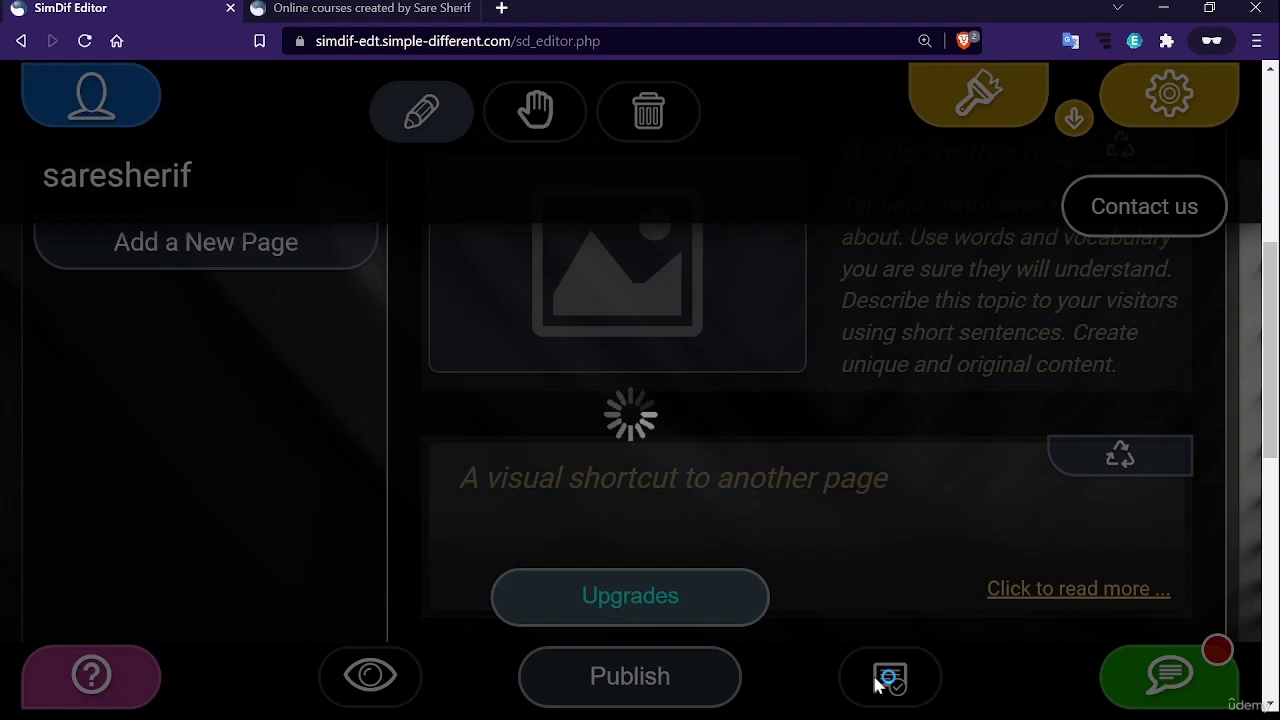
scroll(550, 470, "up", 2)
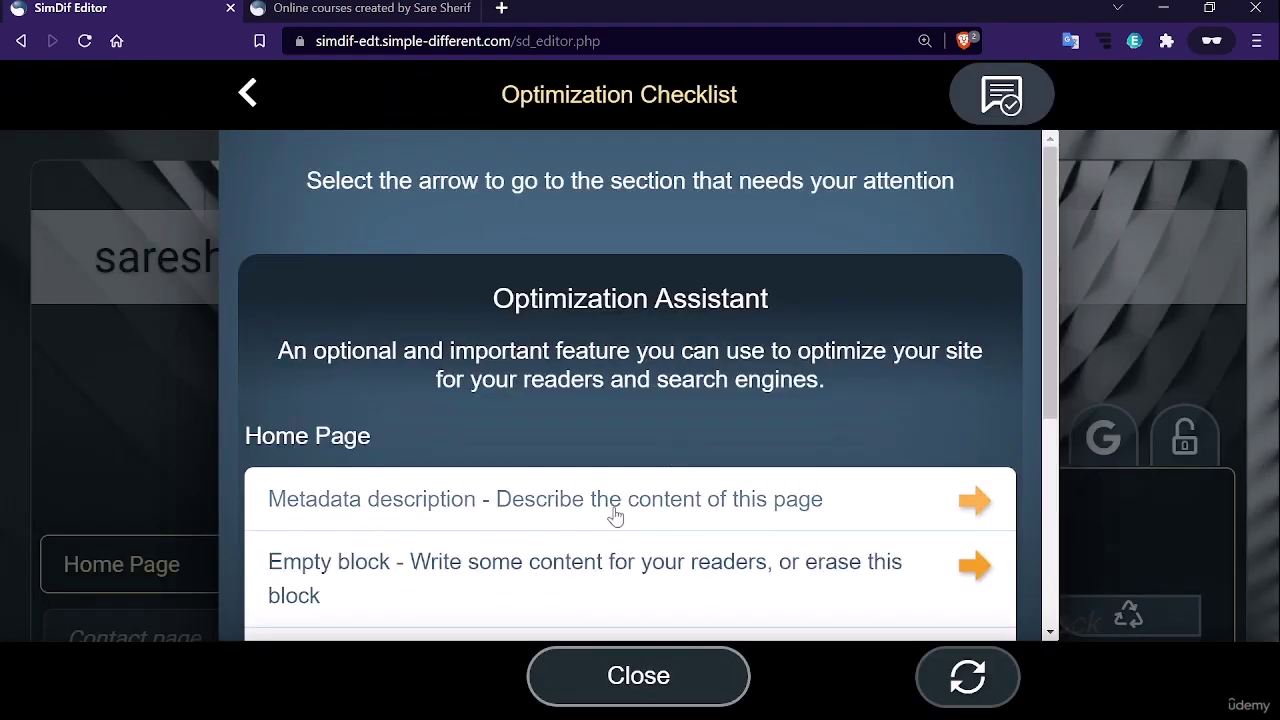
left_click(668, 508)
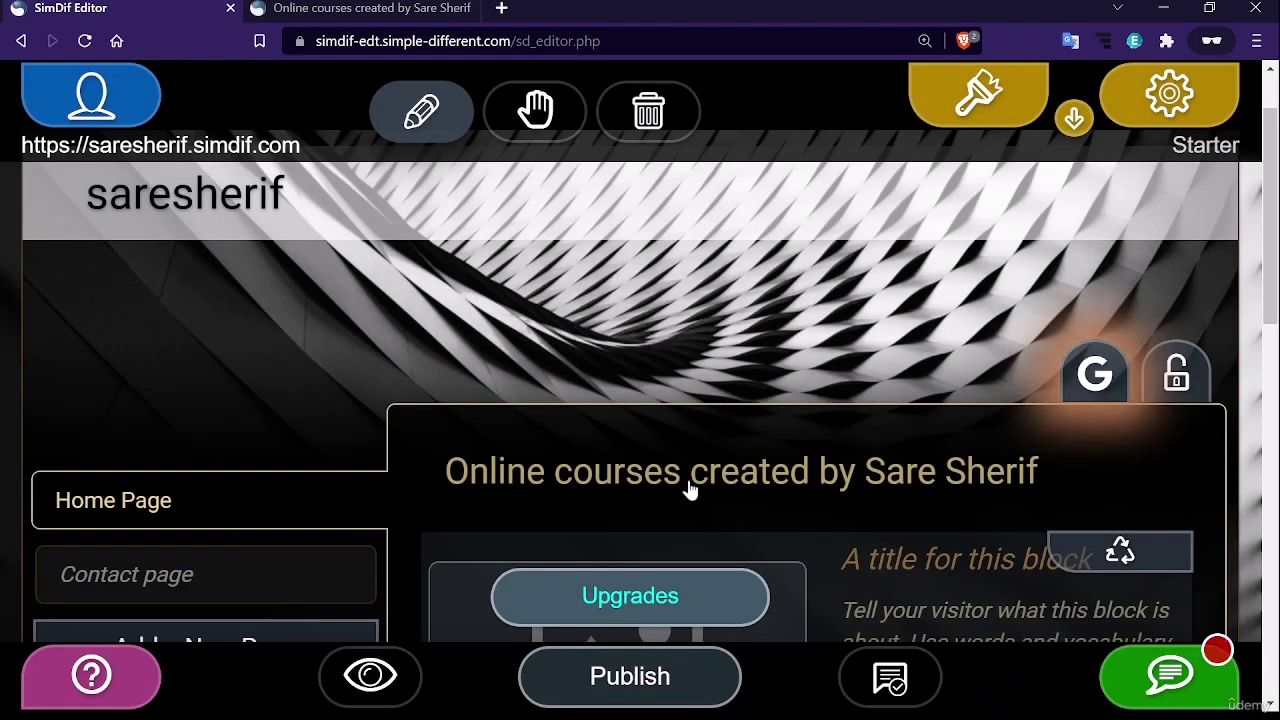
scroll(690, 490, "down", 2)
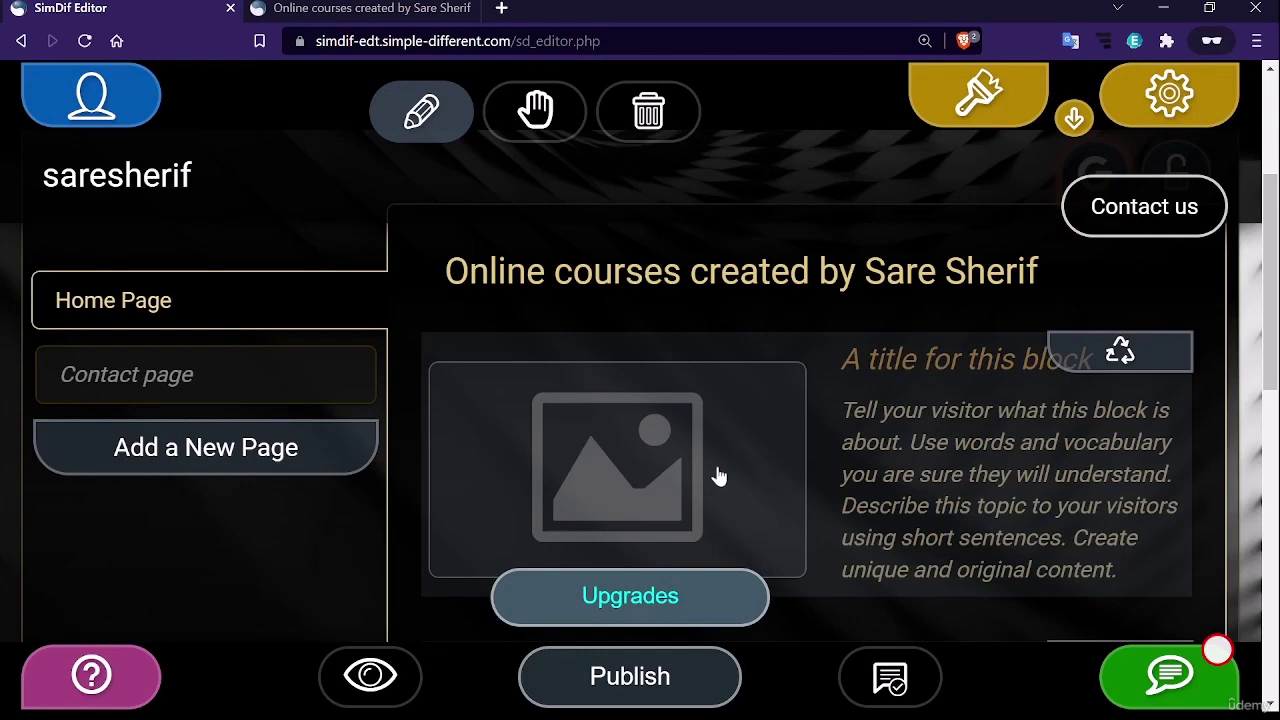
scroll(718, 477, "up", 1)
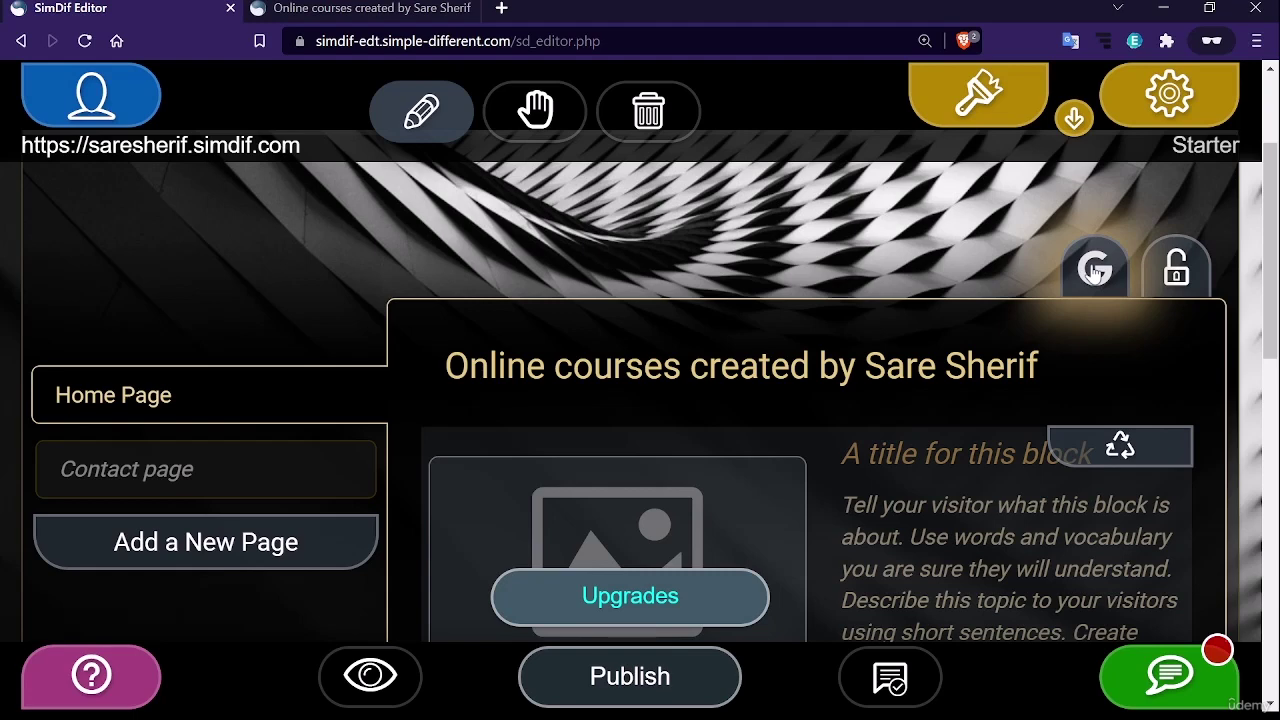
Fill in the home page's metadata with a description of an online instructor's free, no-coding teaching site and enter keywords starting with Online
left_click(1095, 270)
left_click(521, 394)
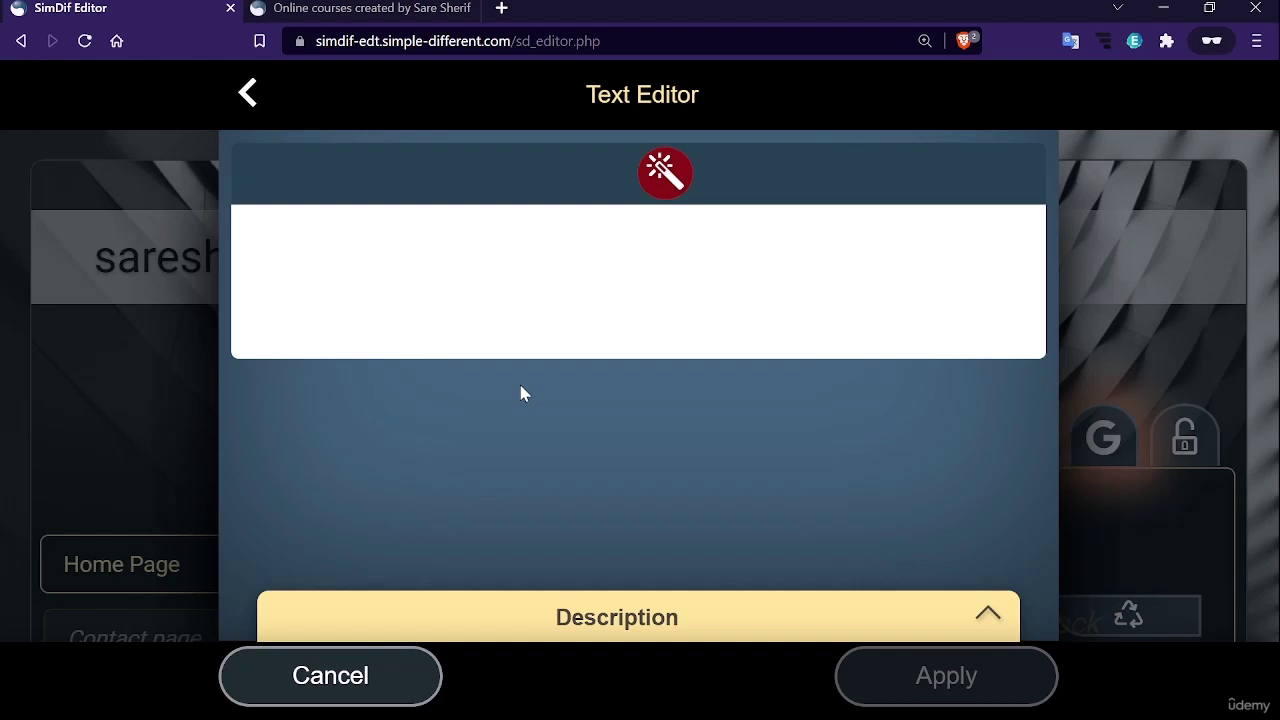
type("This is a simple site created by Sare Sherif who is an online Instructor. He created this site while teaching his students how to create websites for free without even knowing anything about coding or mark-up languages.")
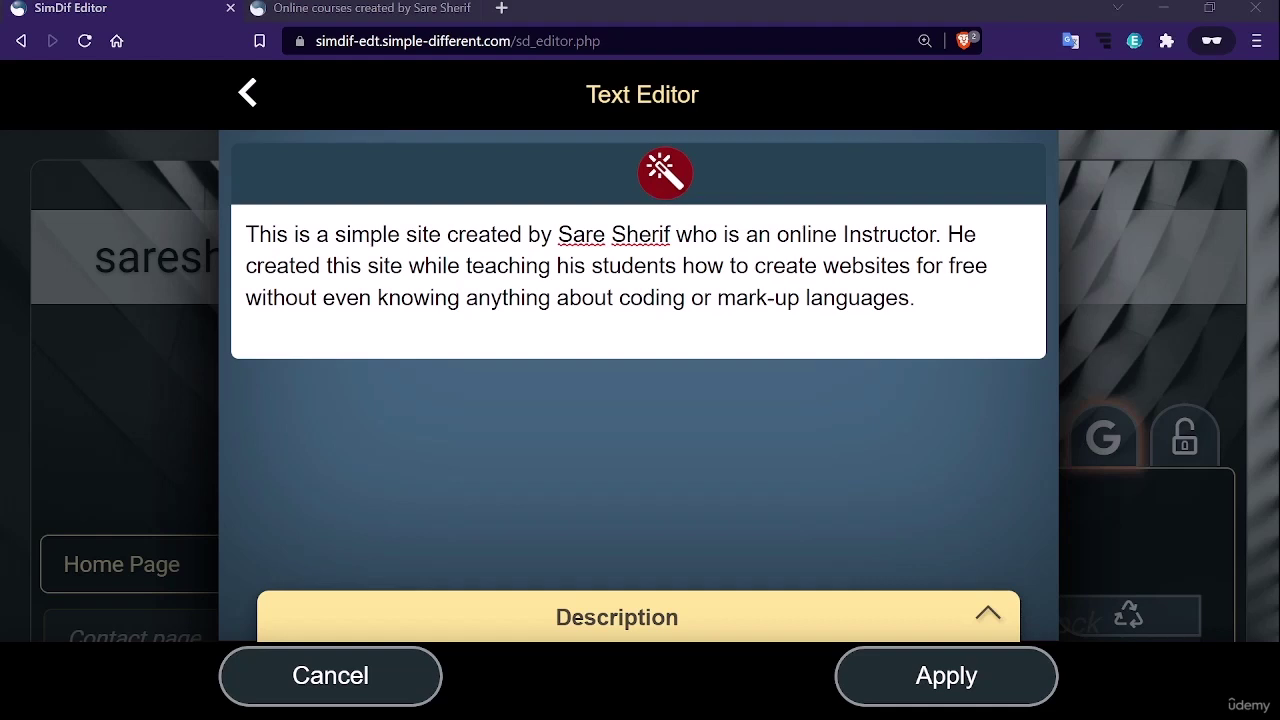
type("wdfff")
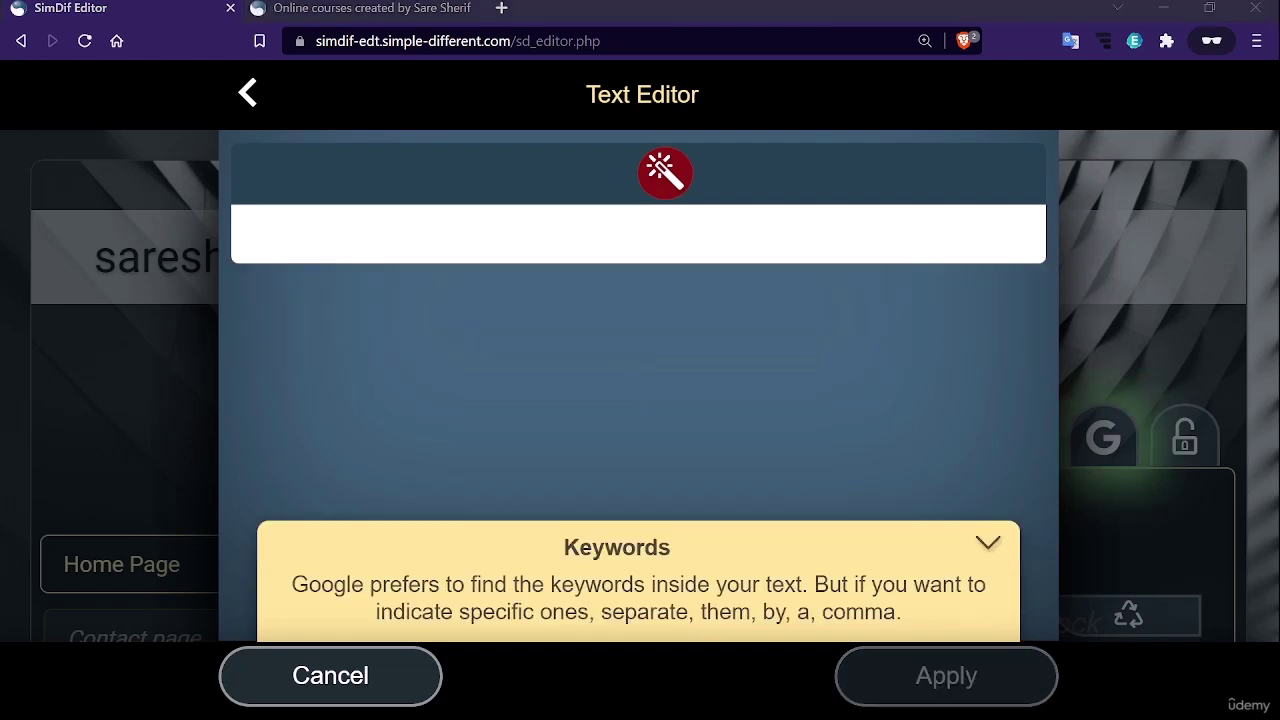
type("Online")
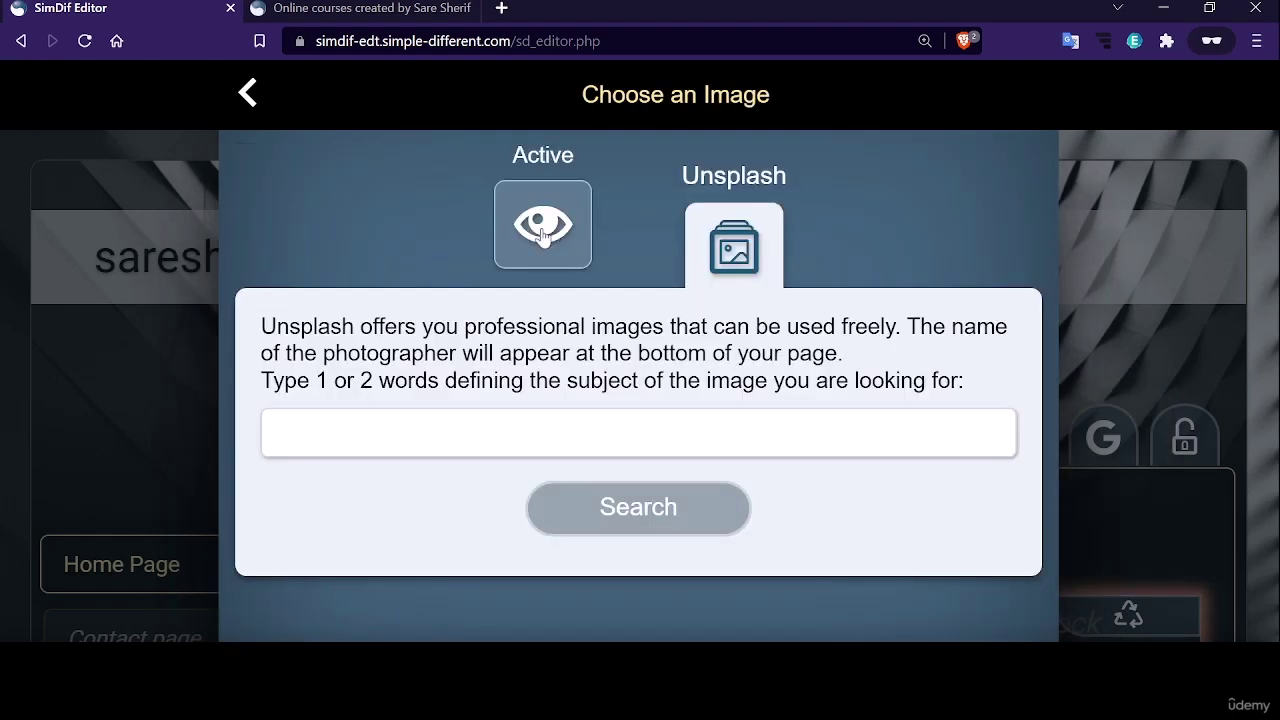
Apply the Online Course Instructor logo as the first block's image and title the block Online Courses
left_click(541, 234)
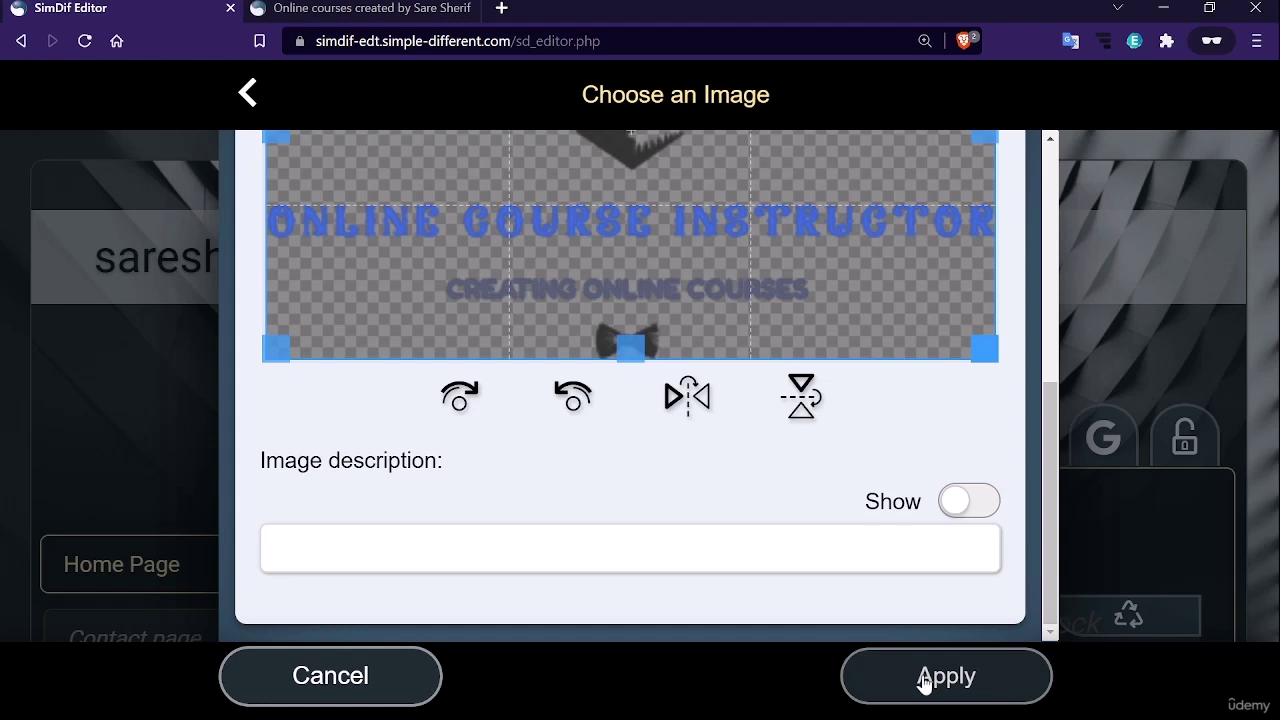
left_click(925, 680)
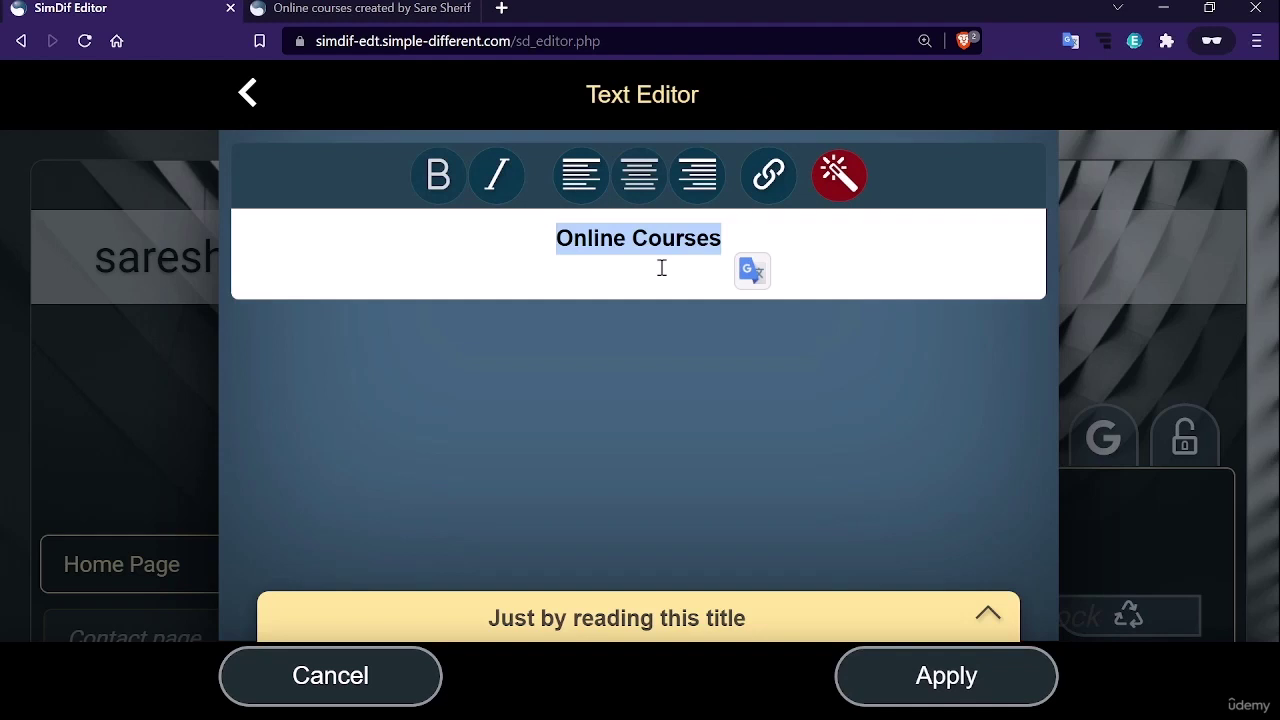
left_click(913, 612)
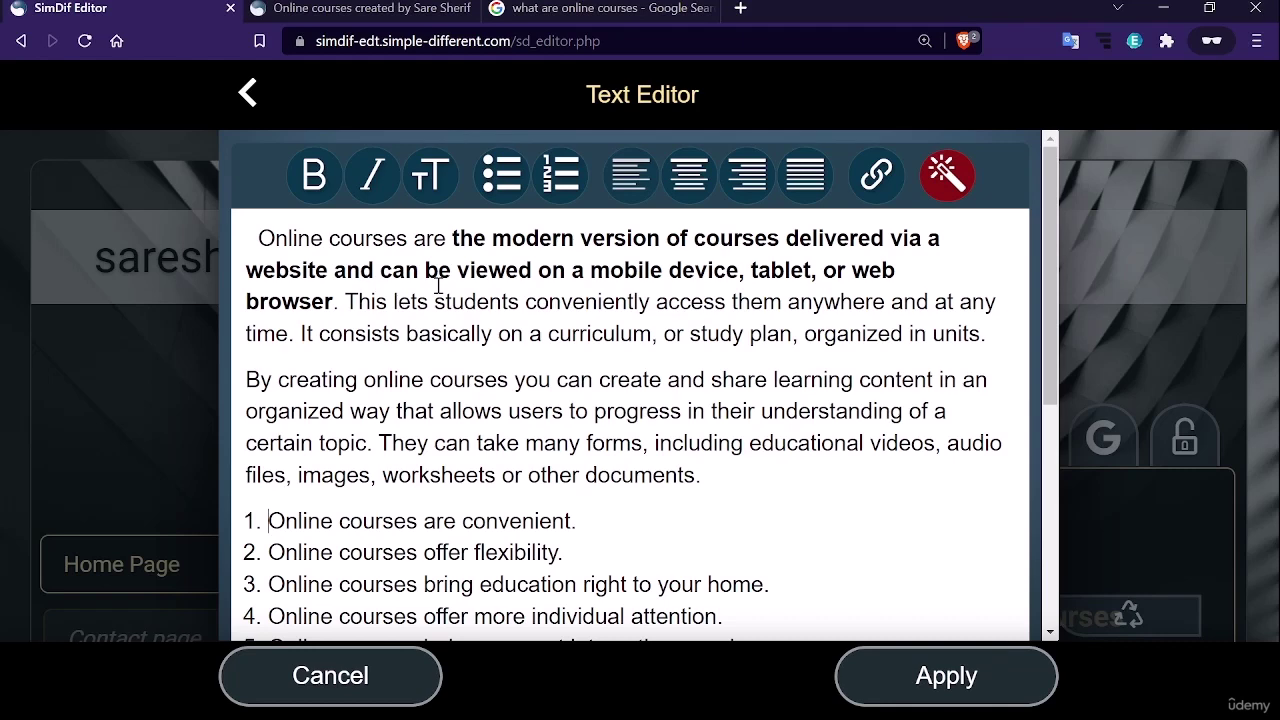
Remove the numbering from the six lines on online course benefits in the block's text, and number them again
scroll(437, 286, "down", 1)
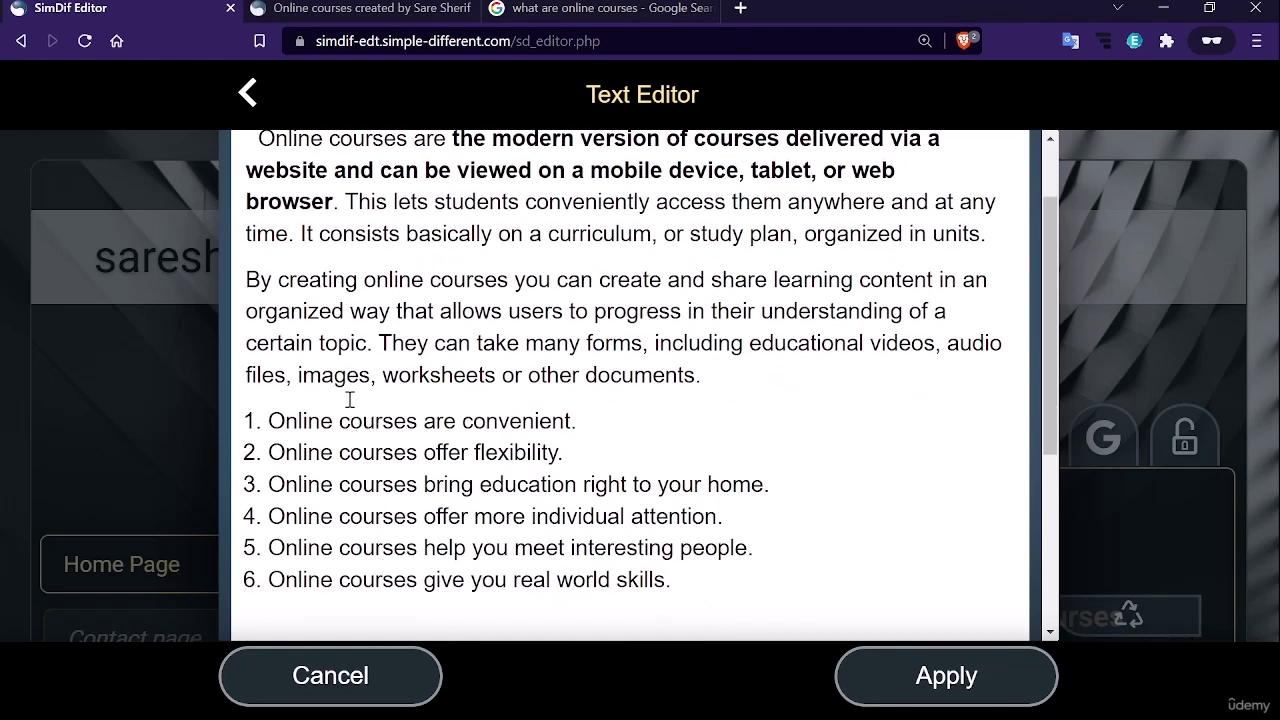
left_click_drag(340, 421, 411, 580)
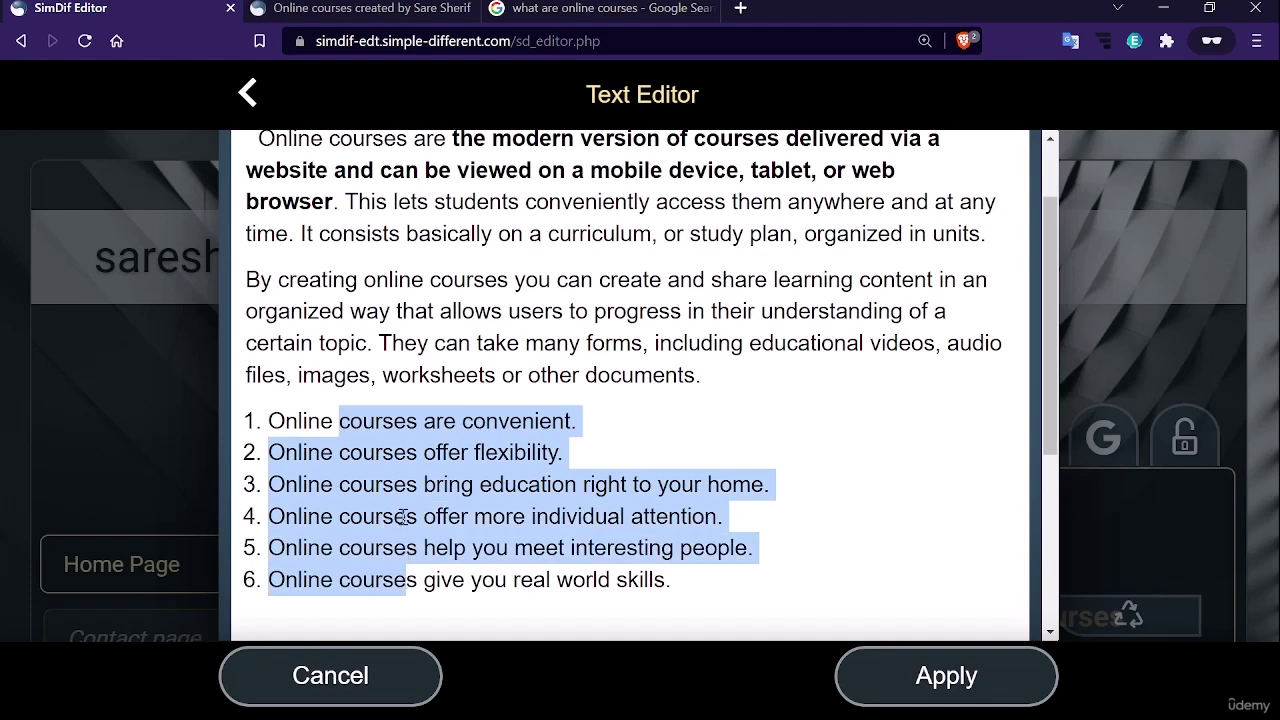
scroll(451, 408, "up", 1)
left_click(558, 180)
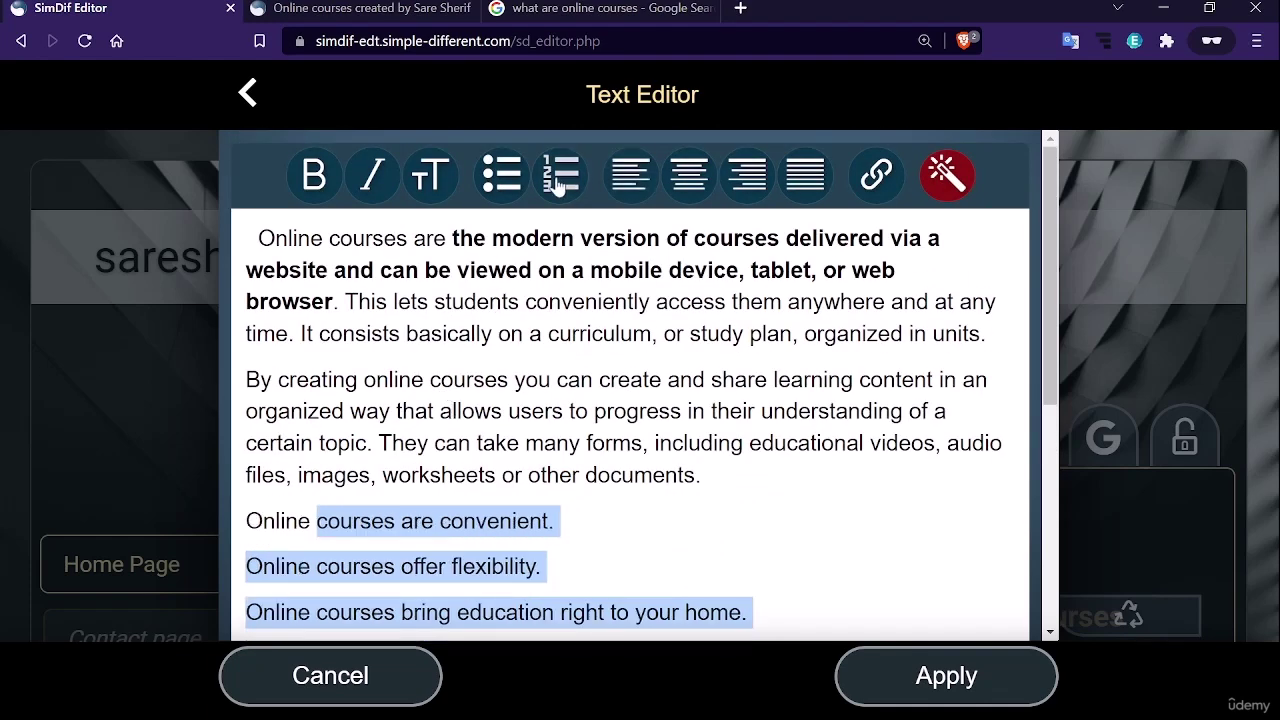
left_click(561, 180)
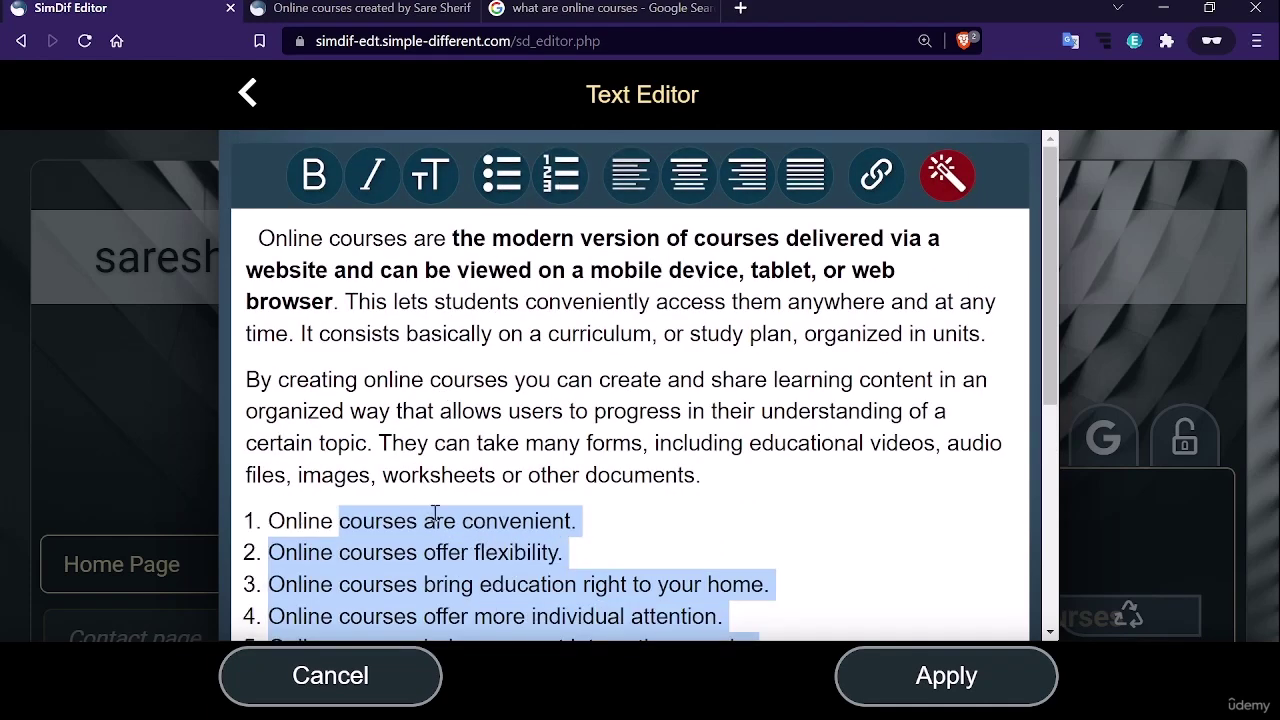
scroll(483, 543, "down", 1)
left_click(509, 486)
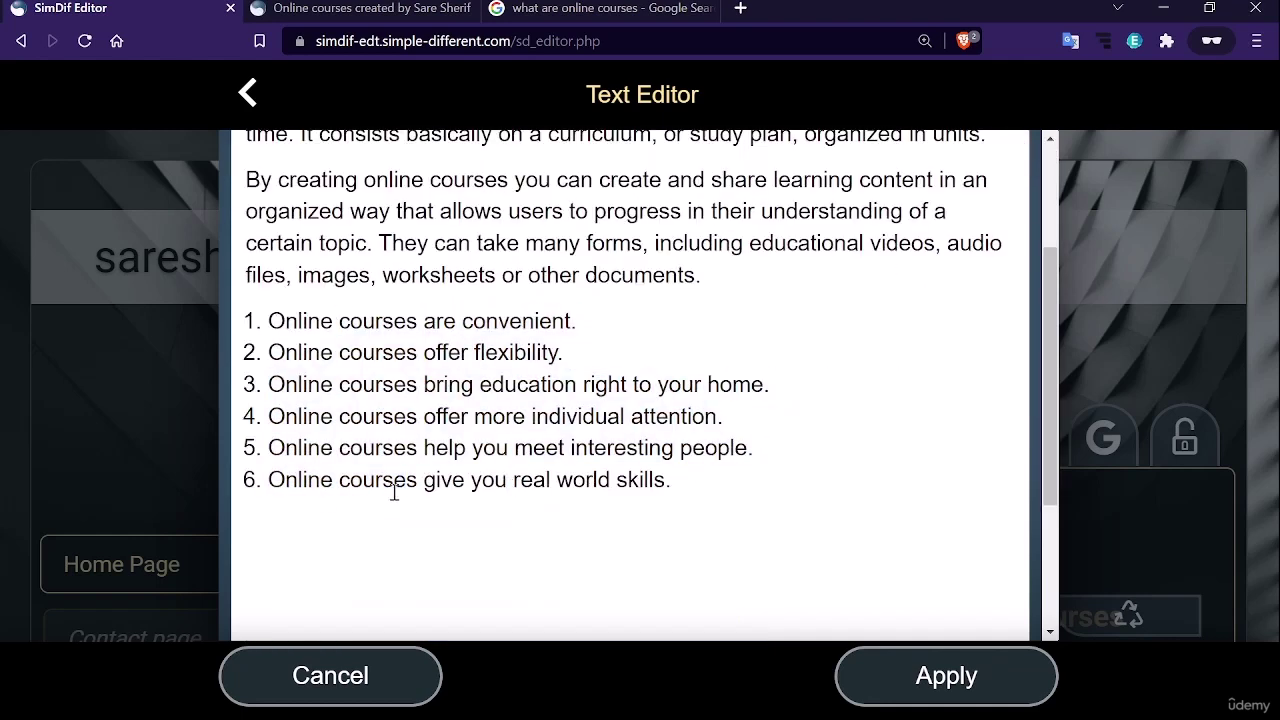
scroll(394, 491, "up", 1)
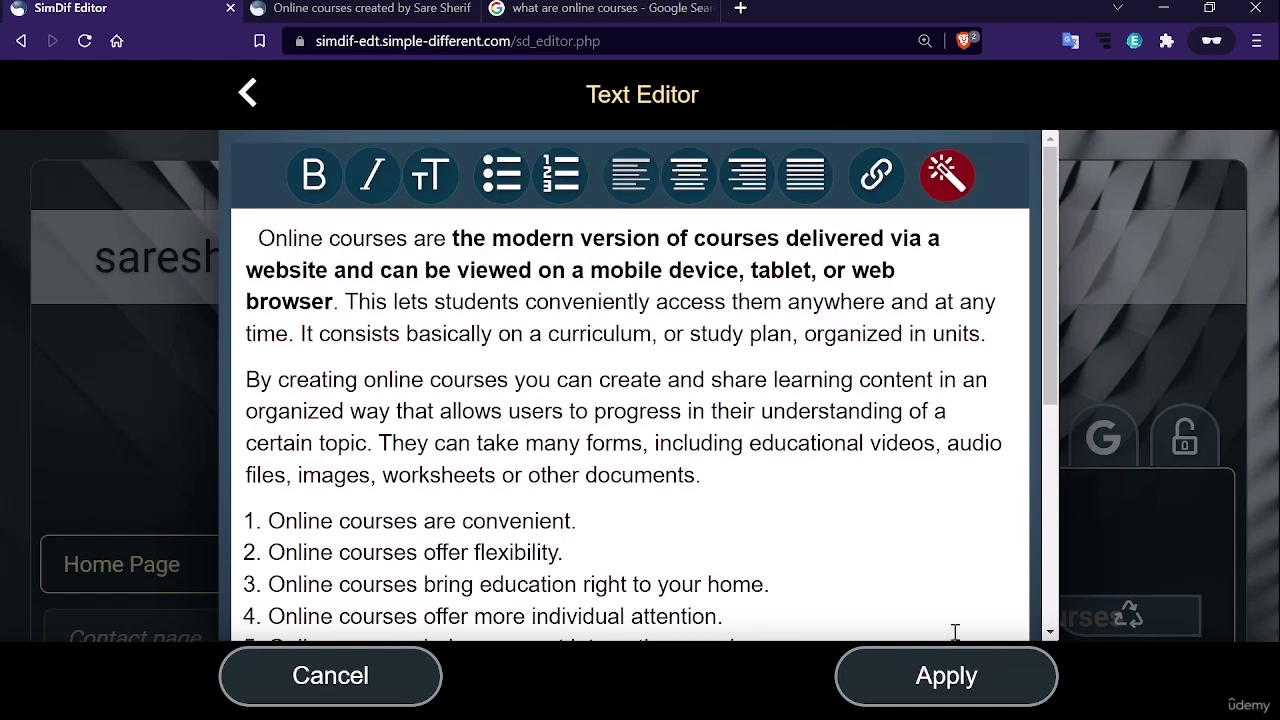
scroll(722, 422, "down", 1)
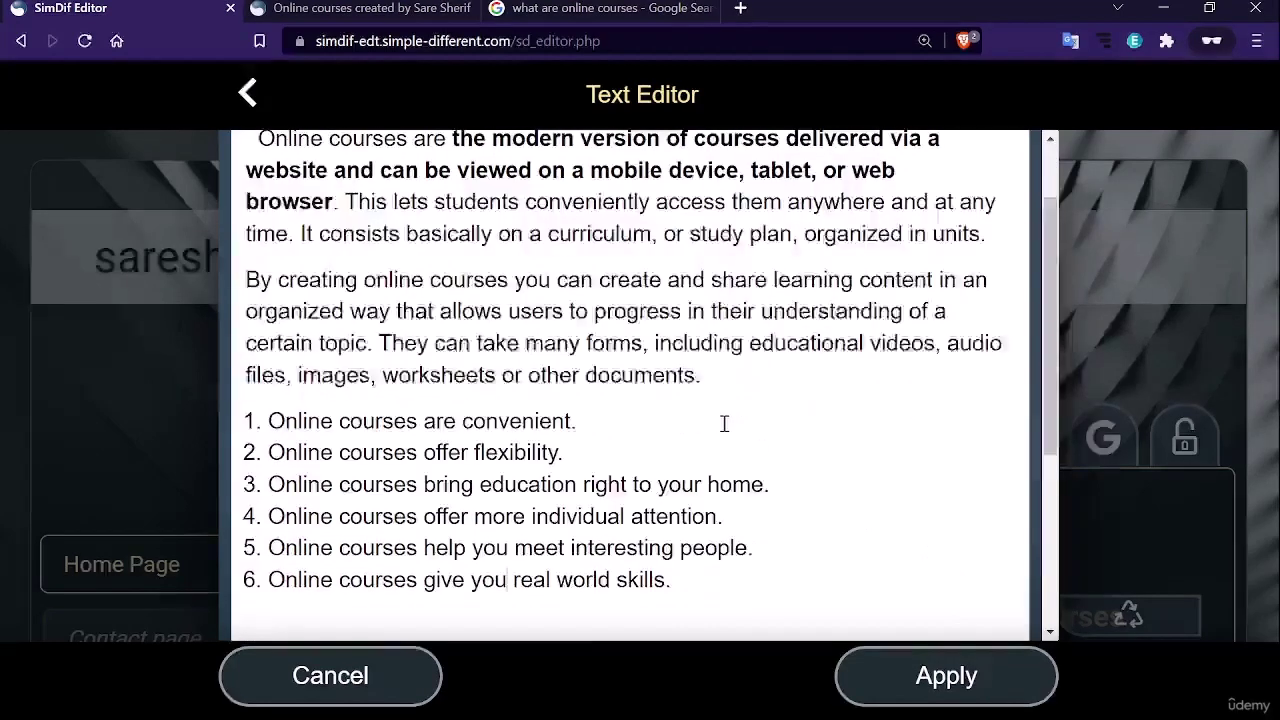
scroll(724, 424, "up", 1)
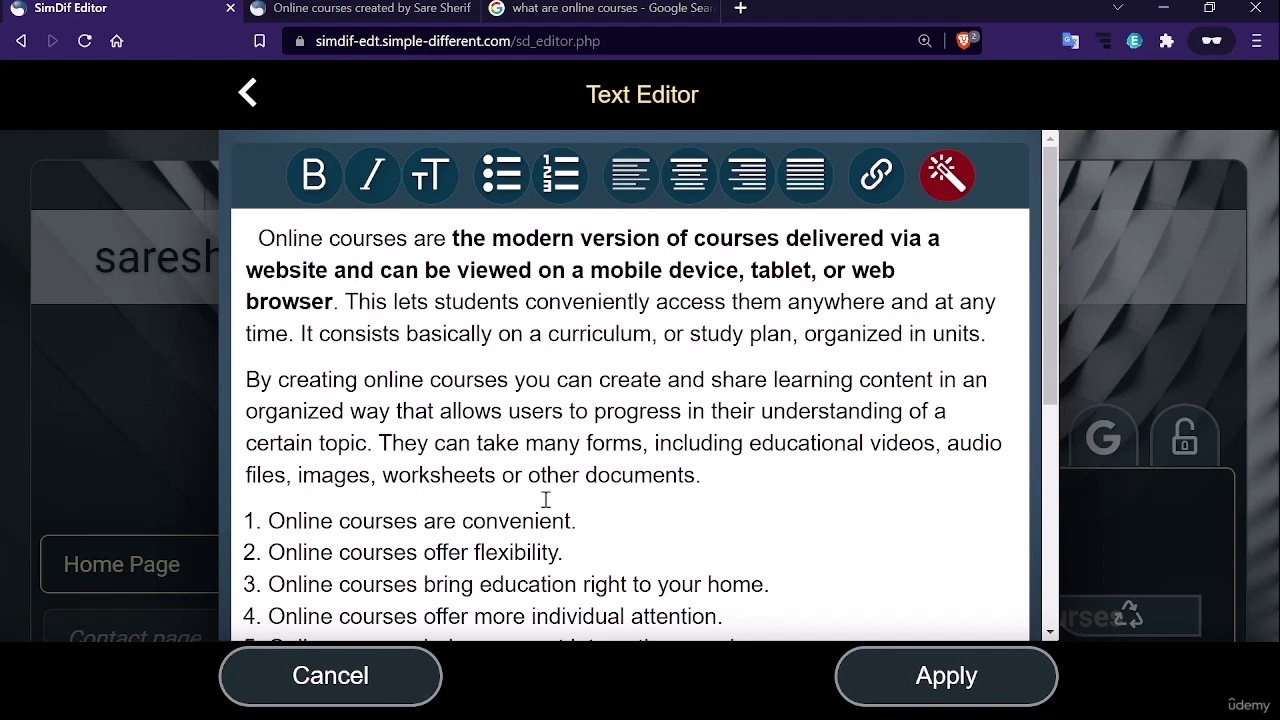
Start an external link on the word "convenient" in the first list item, set to open in a new window, and expand the link placement tip
double_click(498, 521)
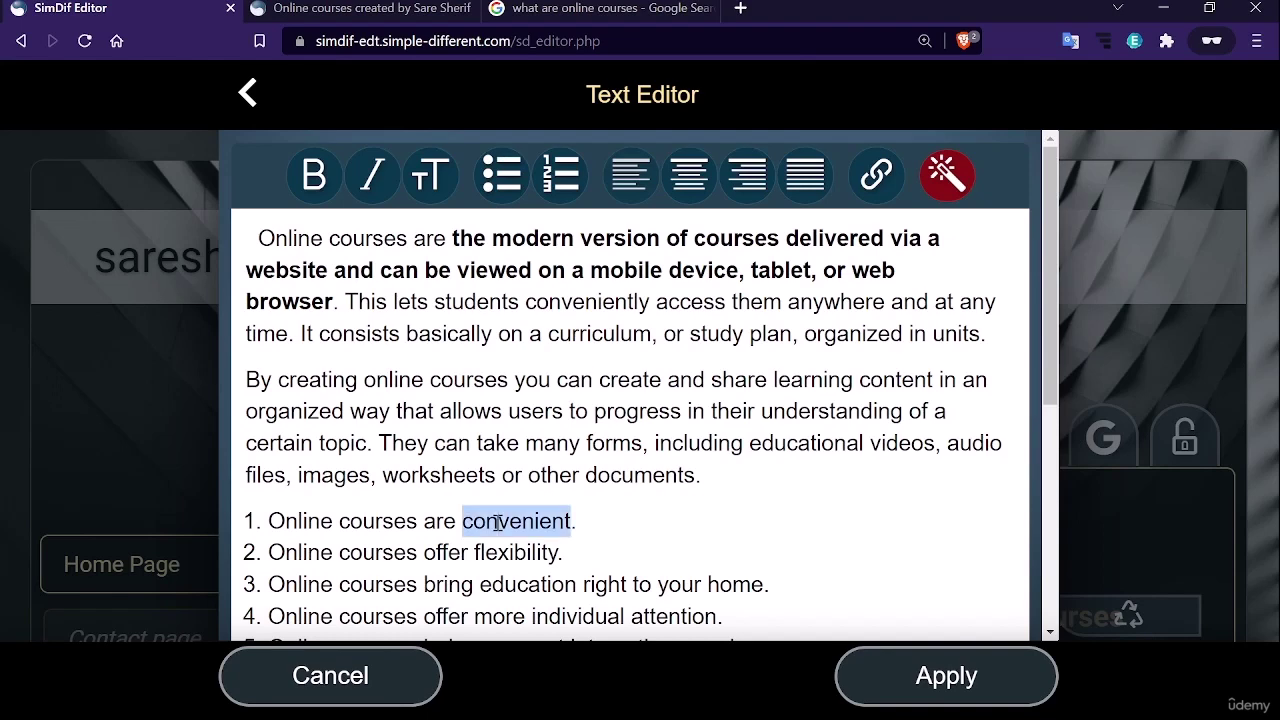
left_click(877, 175)
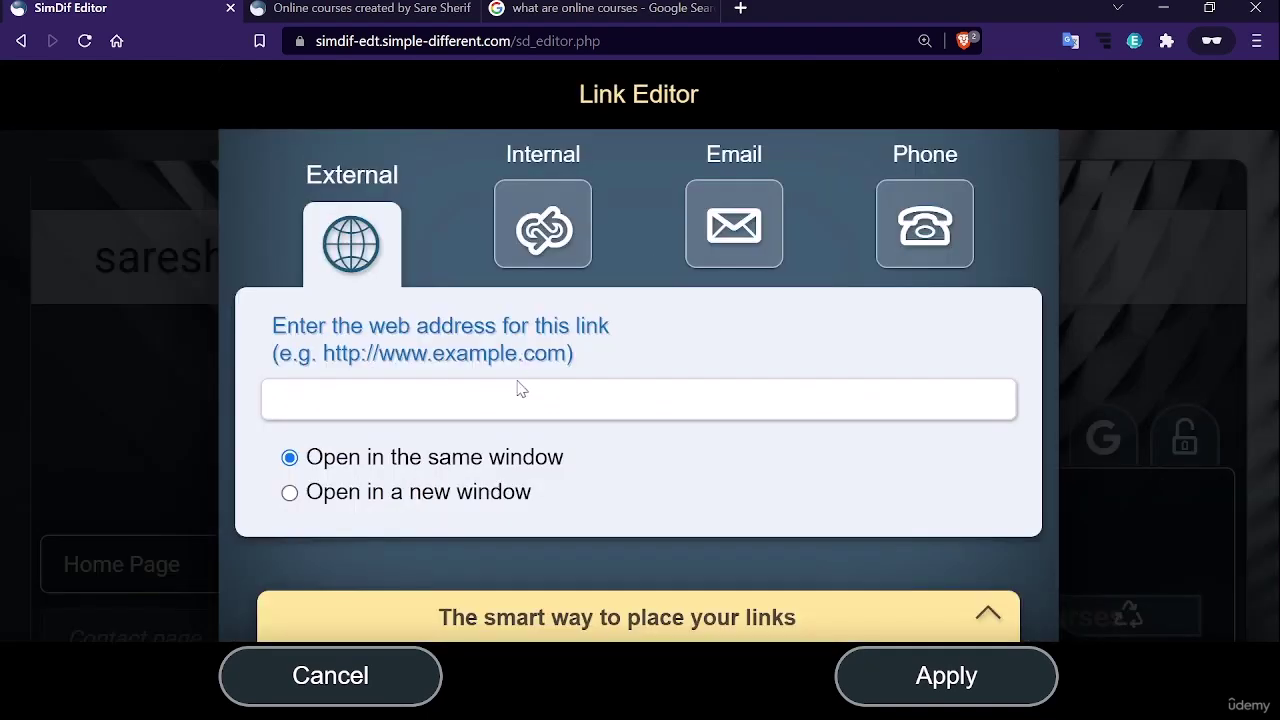
left_click(454, 388)
left_click(290, 493)
left_click(990, 613)
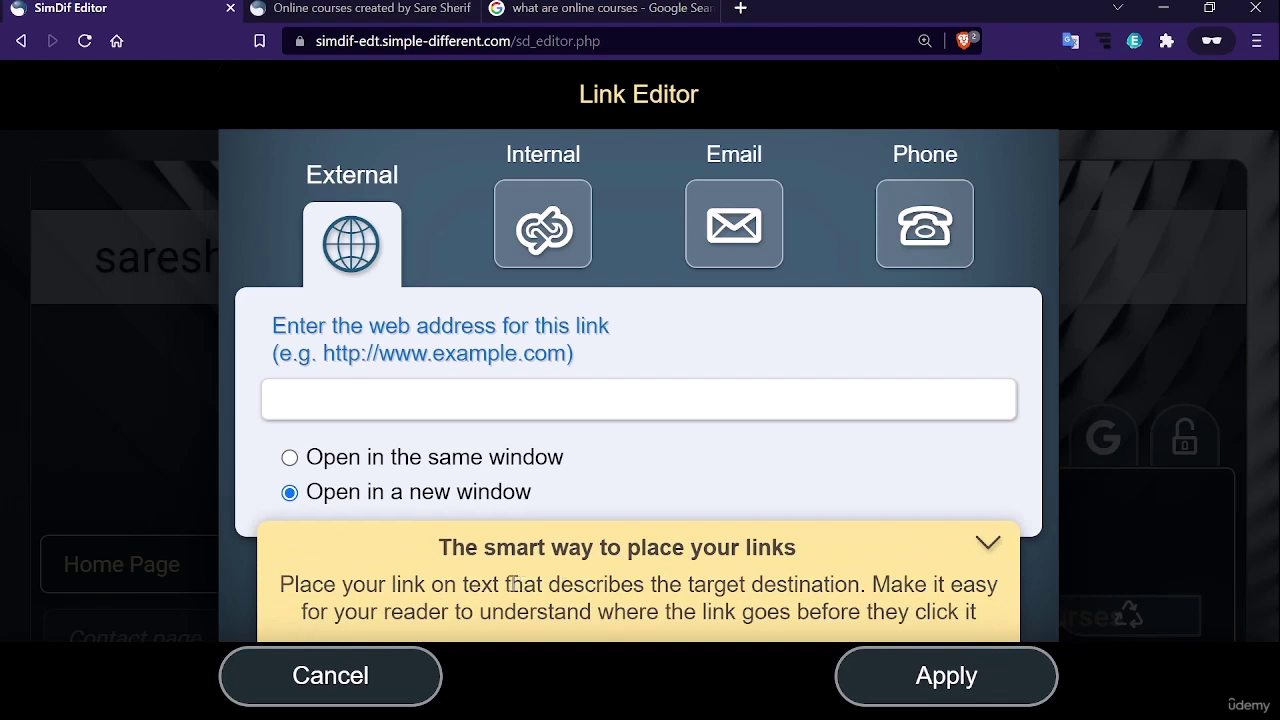
Try an internal link for the selected word, choosing the Contact page as its target
left_click(540, 252)
scroll(516, 388, "down", 2)
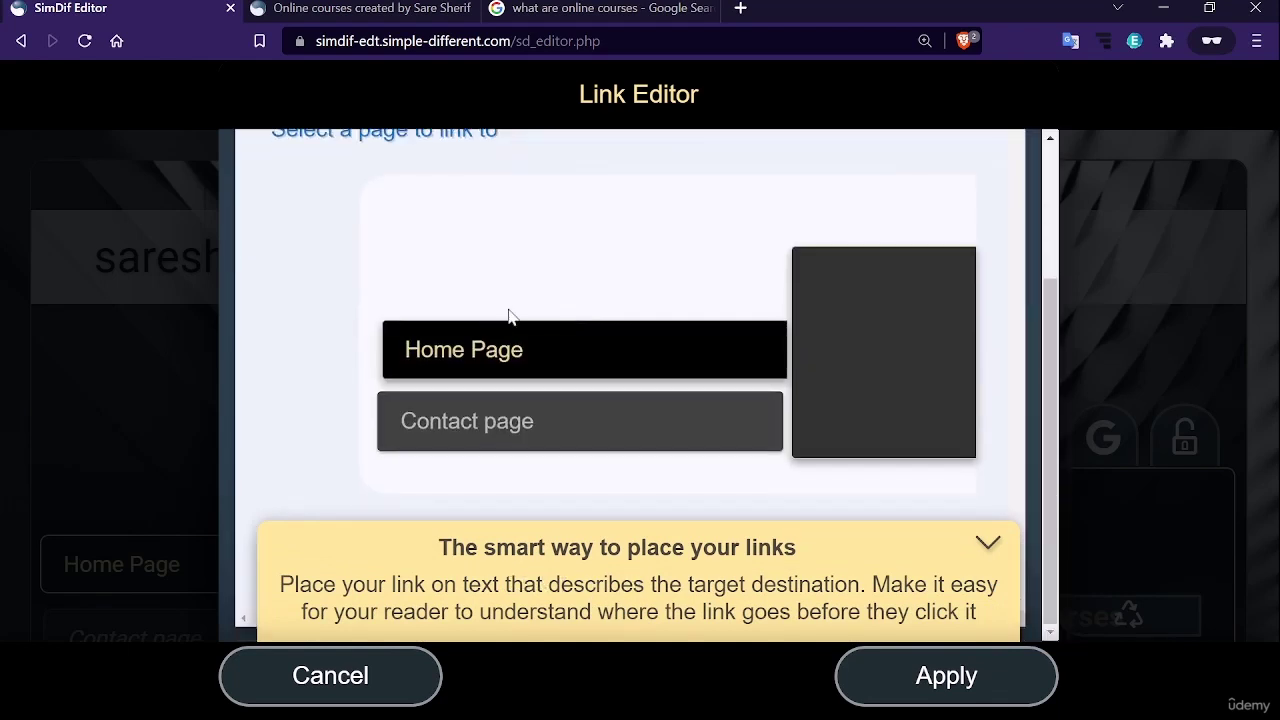
scroll(509, 314, "up", 2)
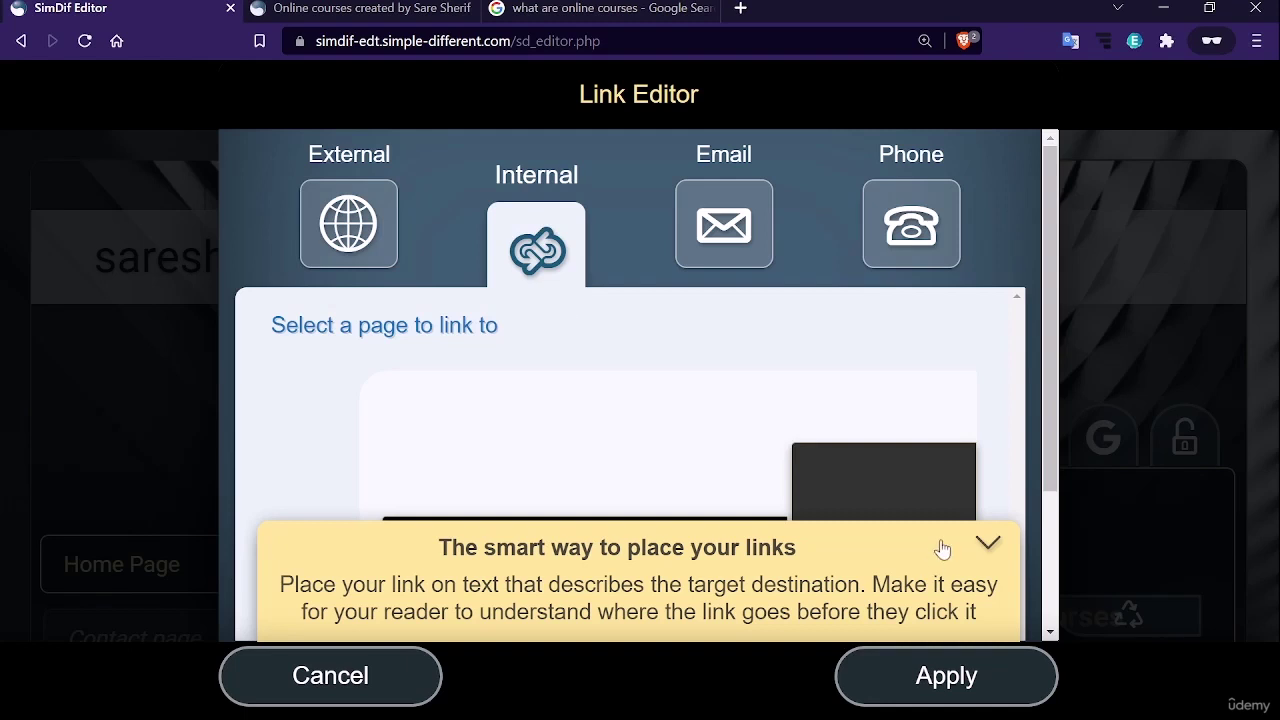
left_click(984, 547)
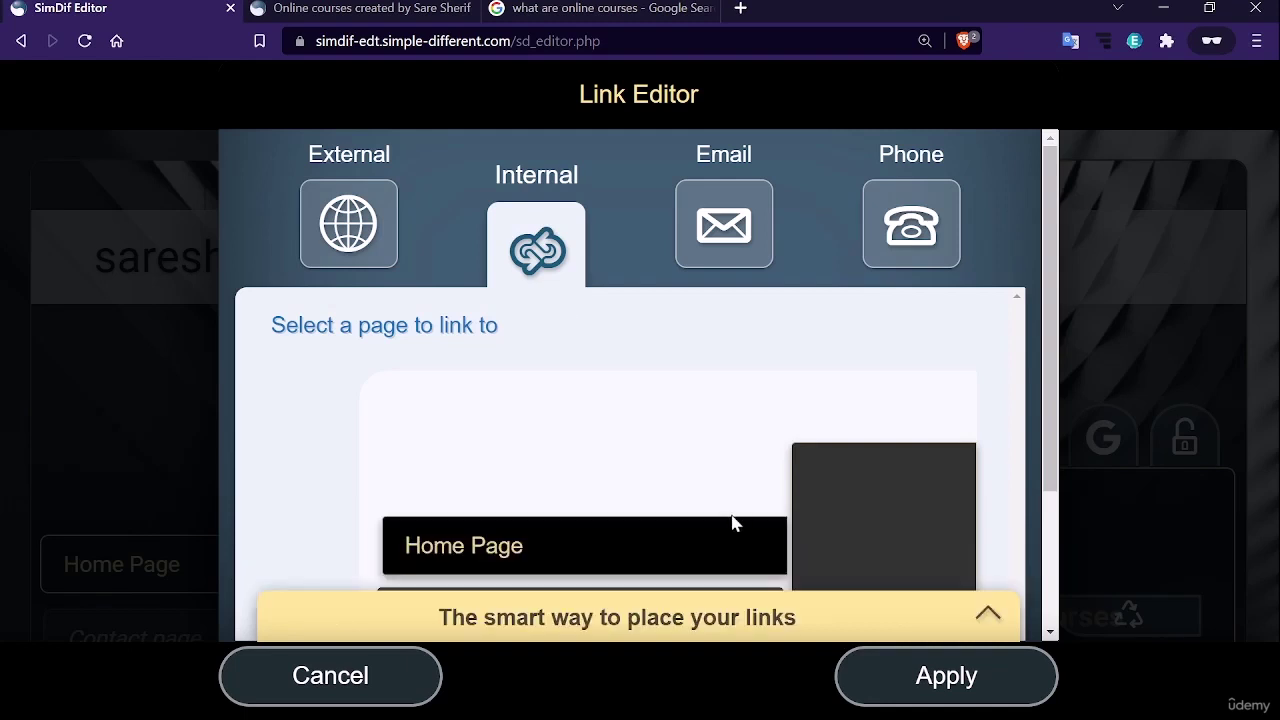
scroll(730, 511, "down", 3)
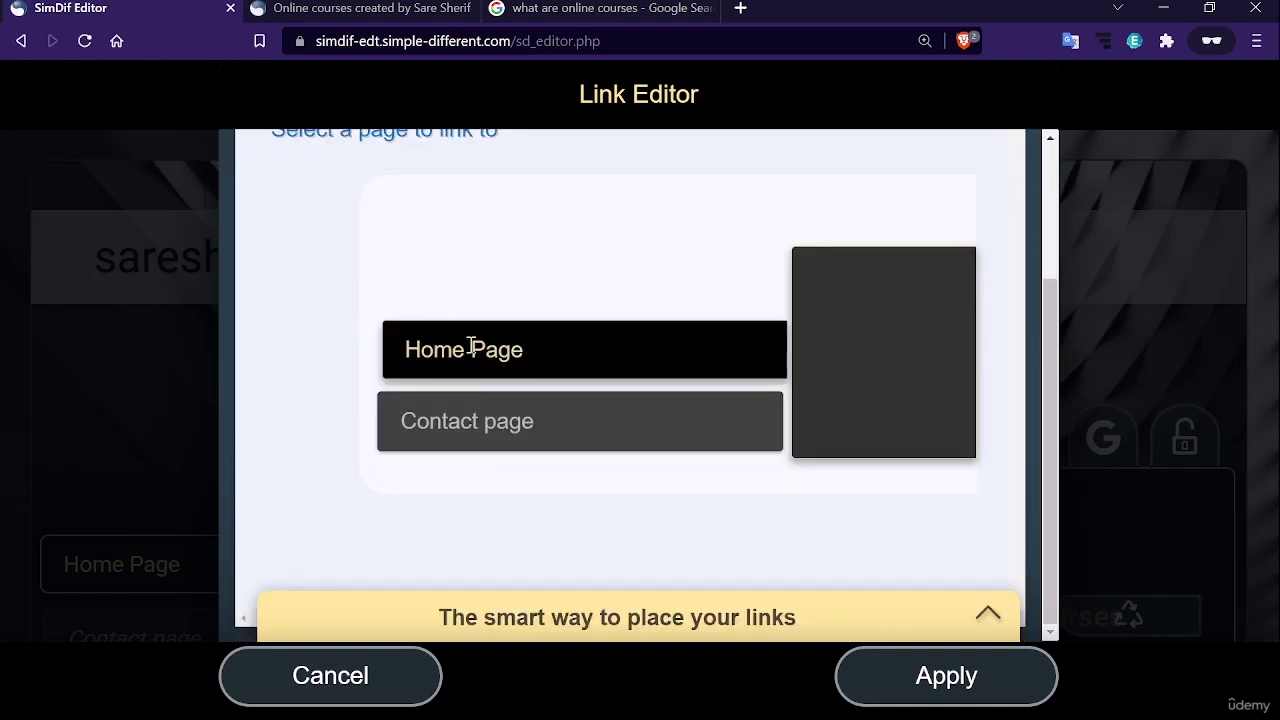
left_click(509, 424)
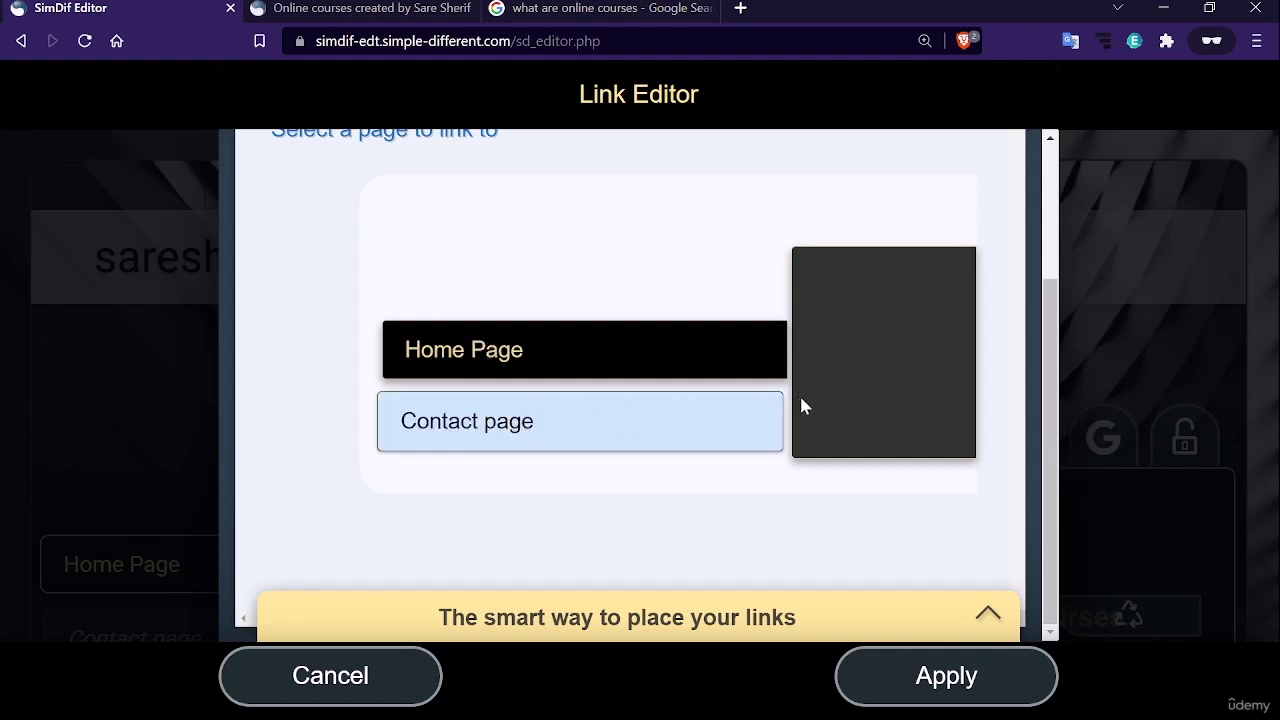
scroll(716, 492, "up", 2)
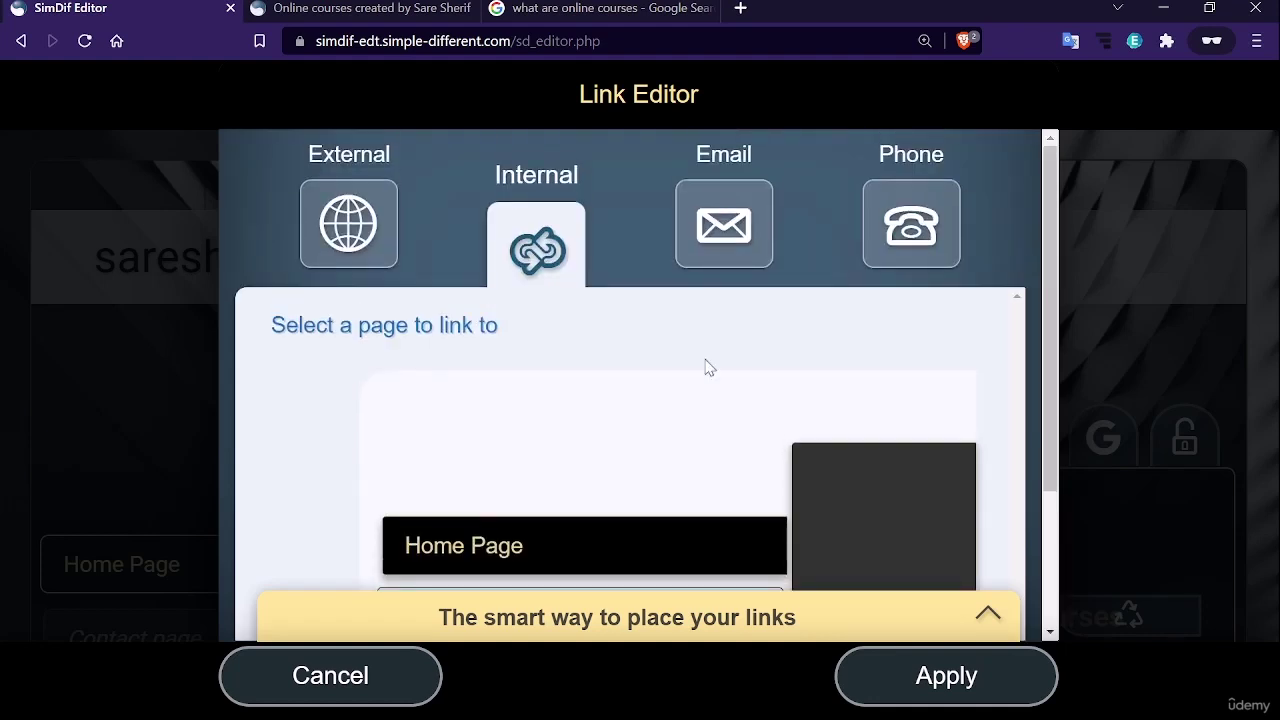
Look through the email, phone and external link options for the selected word, and cancel the link
left_click(723, 243)
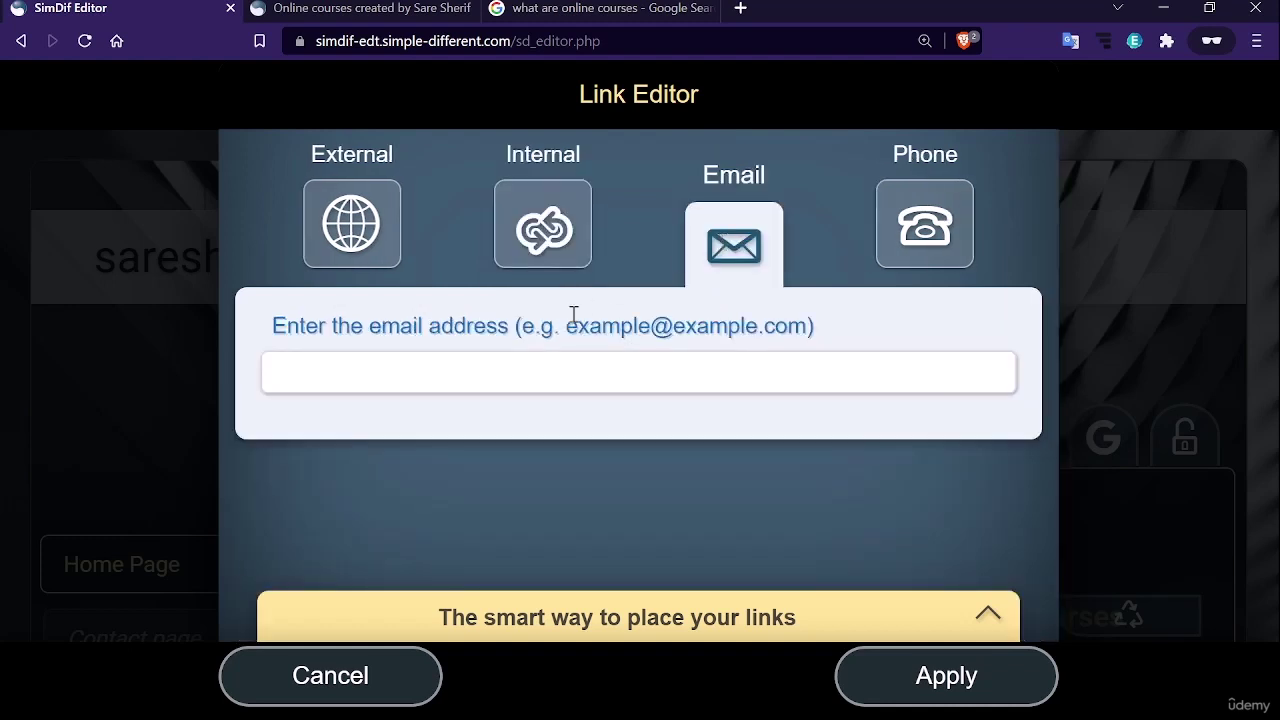
left_click(572, 372)
left_click(924, 240)
left_click(744, 374)
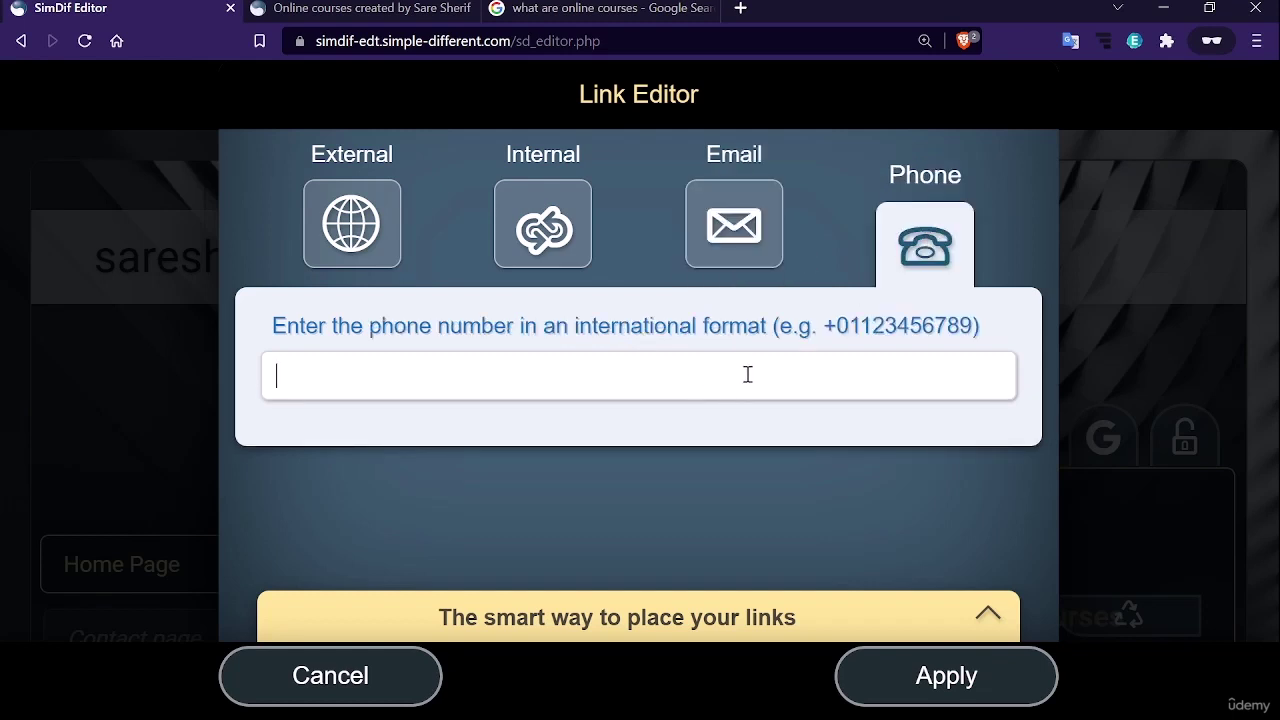
left_click_drag(848, 323, 838, 322)
left_click(716, 374)
left_click(356, 276)
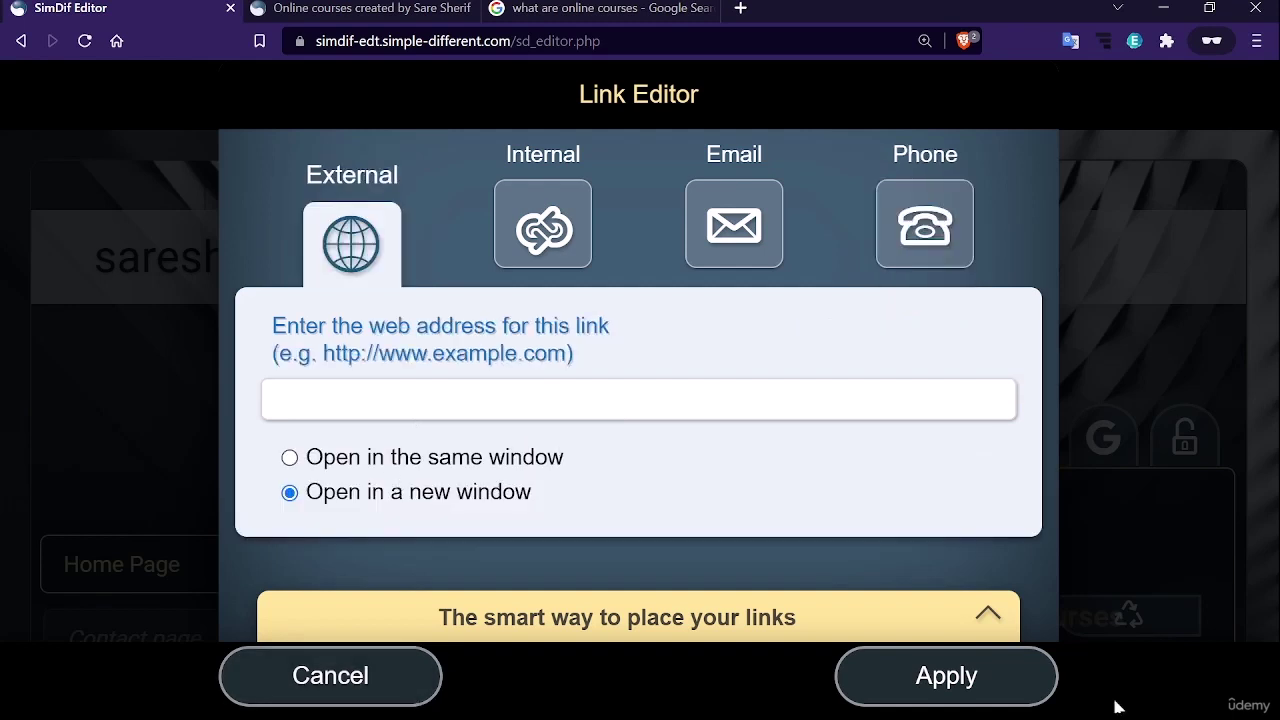
left_click(342, 676)
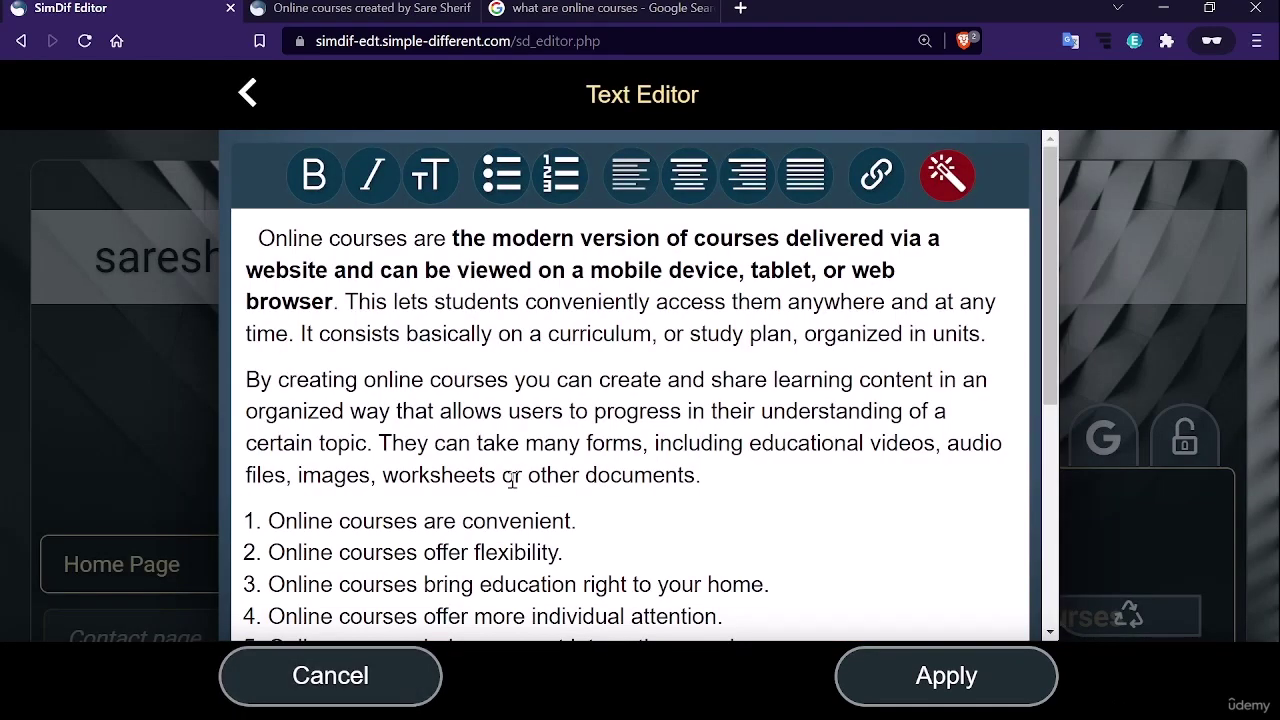
Apply the edited text with the six-item numbered list to the Online Courses block and review it on the home page
scroll(512, 480, "down", 2)
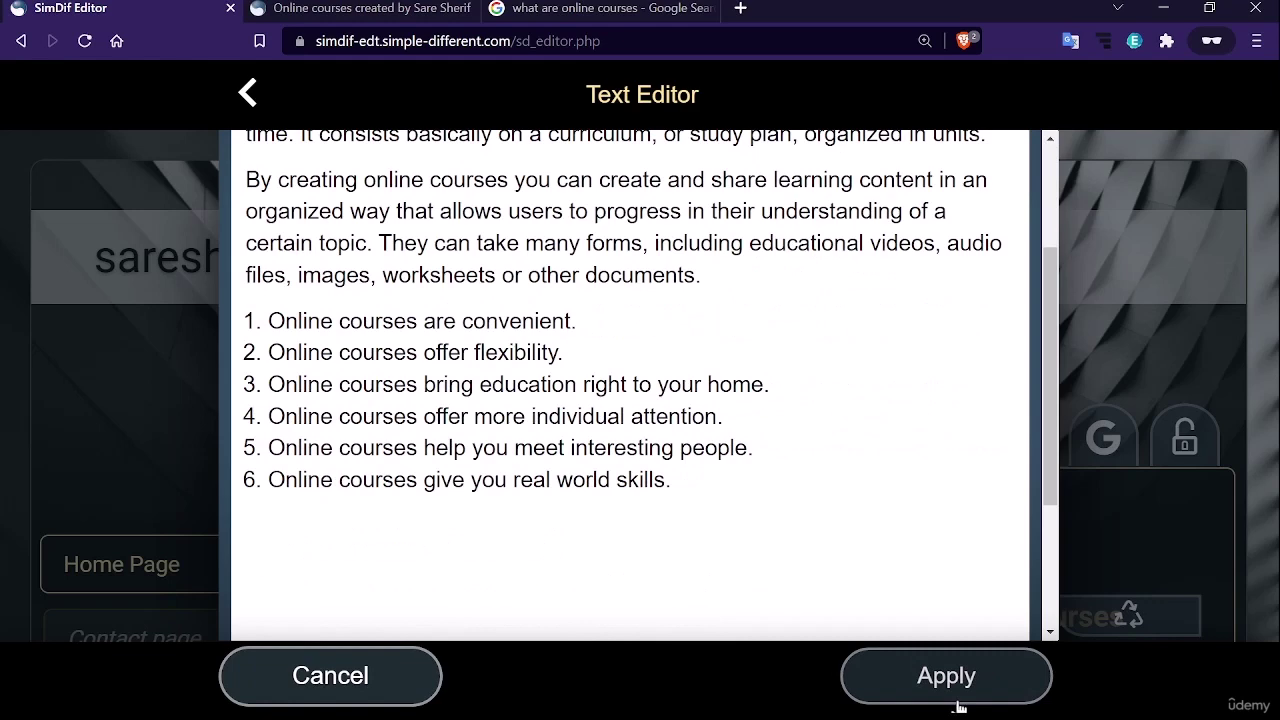
left_click(956, 700)
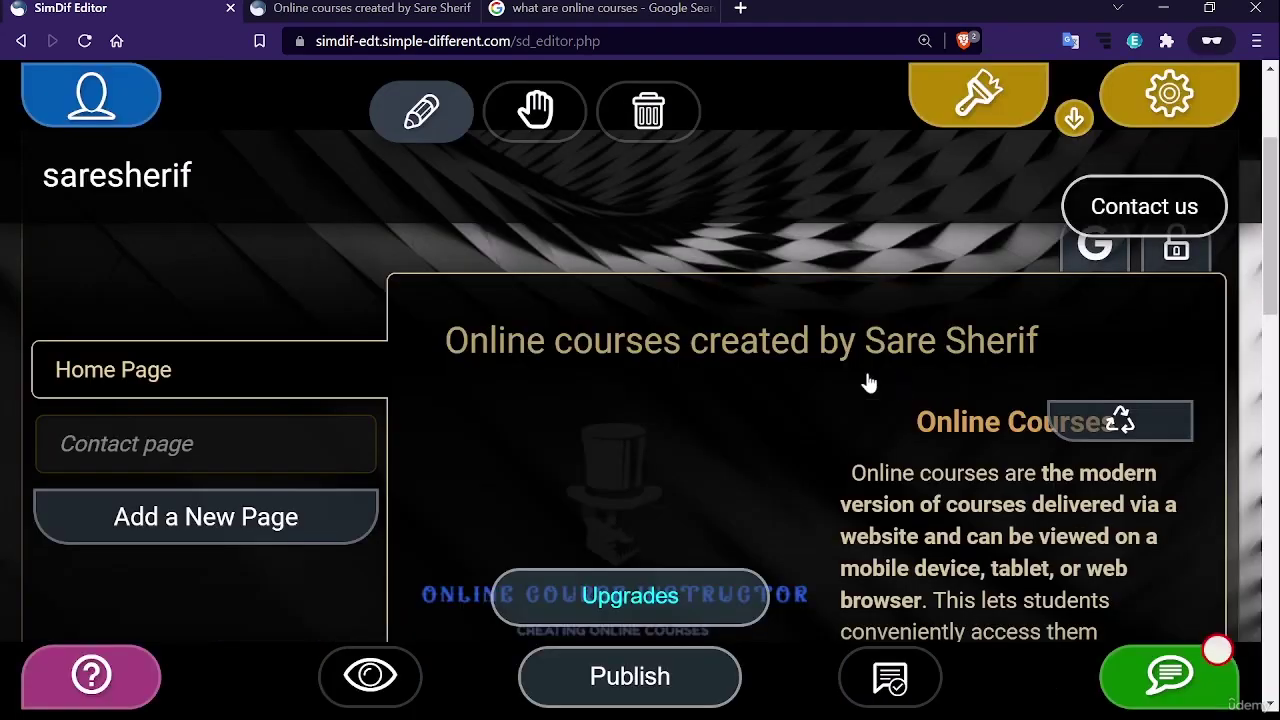
scroll(868, 383, "down", 1)
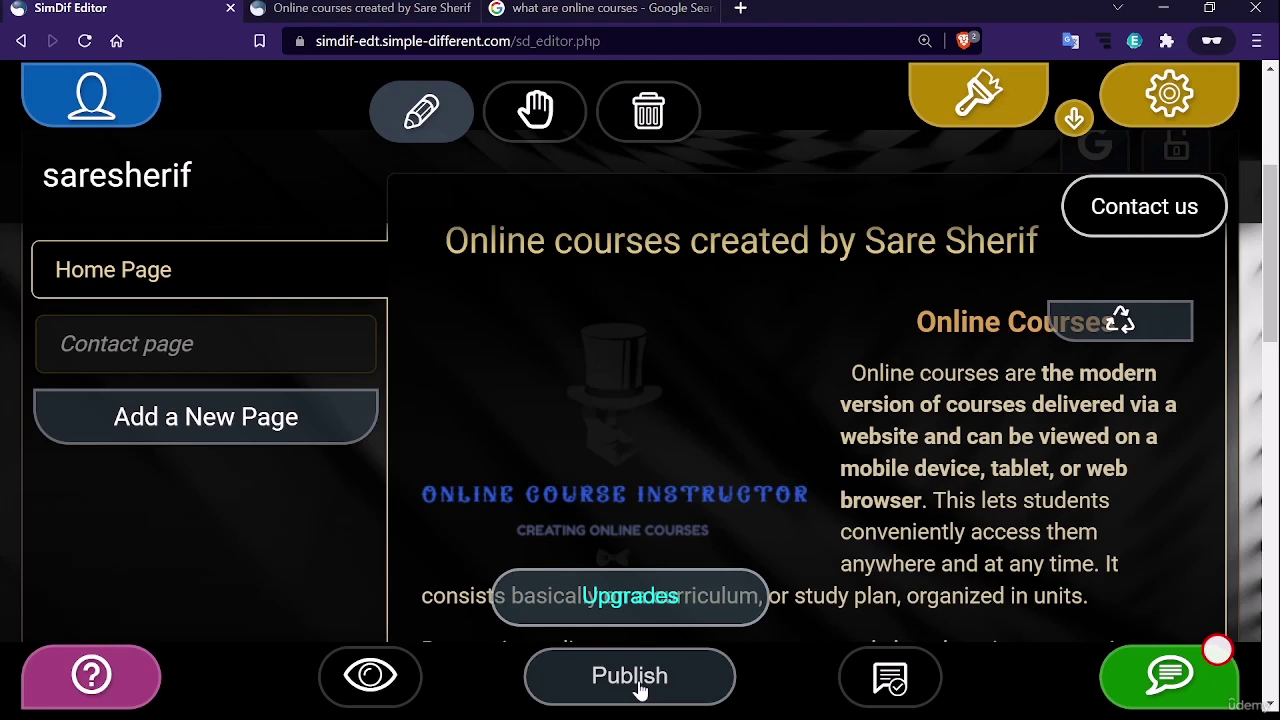
scroll(640, 690, "down", 1)
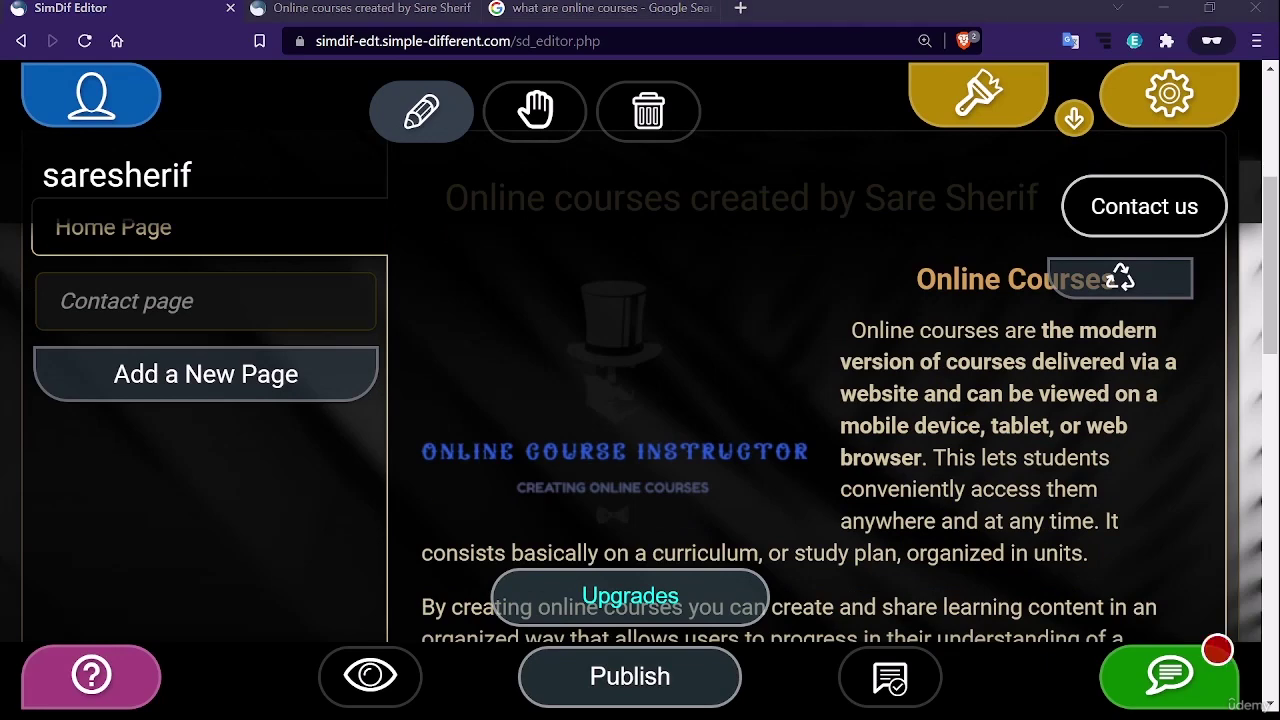
scroll(640, 400, "up", 2)
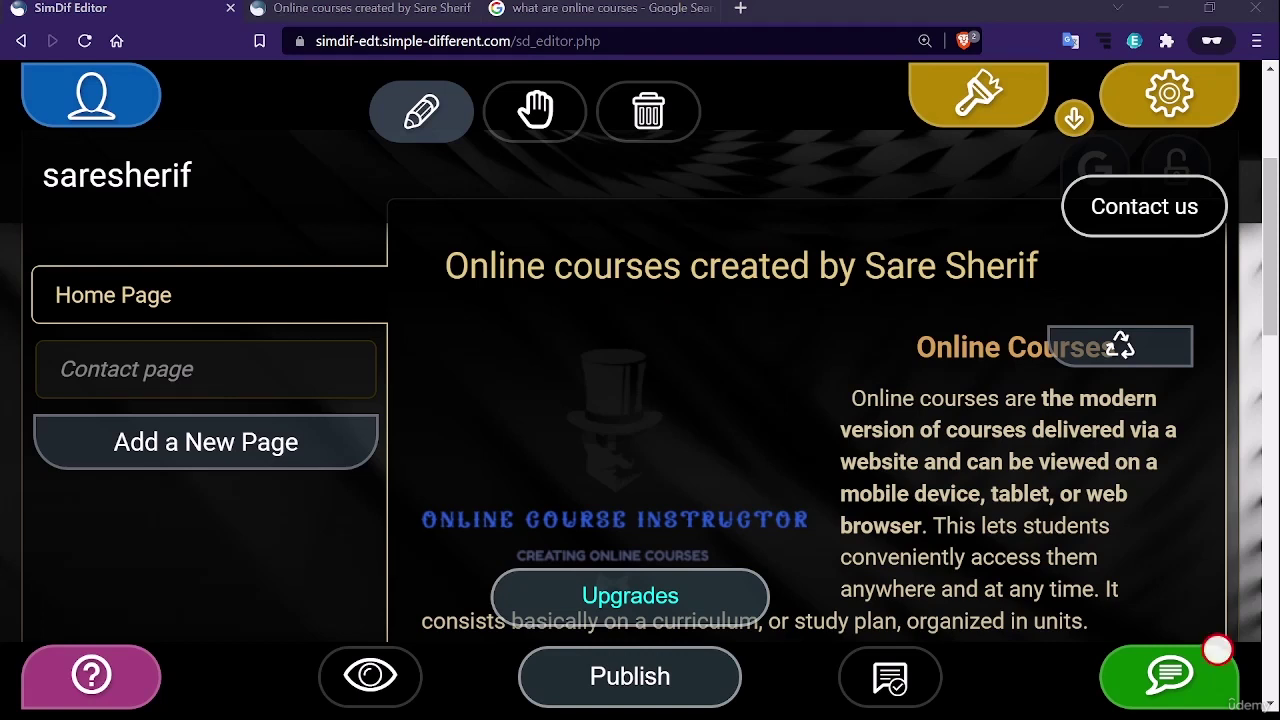
From the optimization checklist, link the home page's first invitation block to the Contact page
left_click(886, 676)
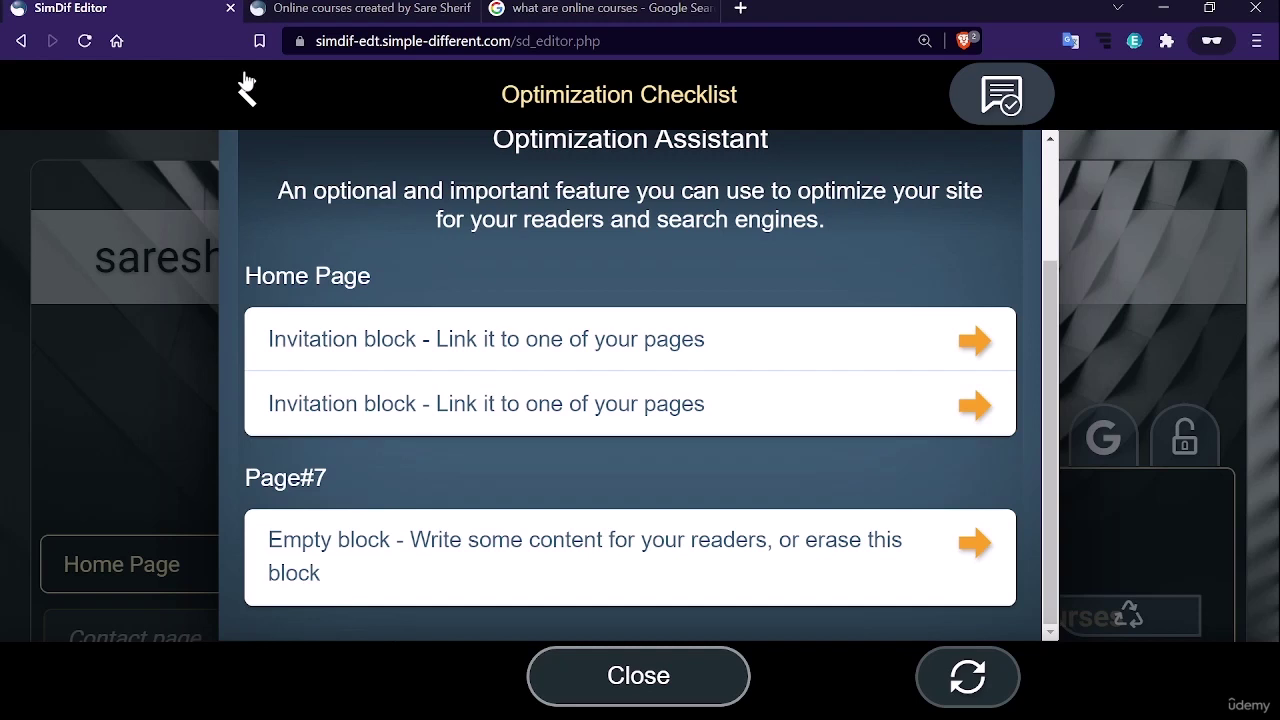
left_click(857, 345)
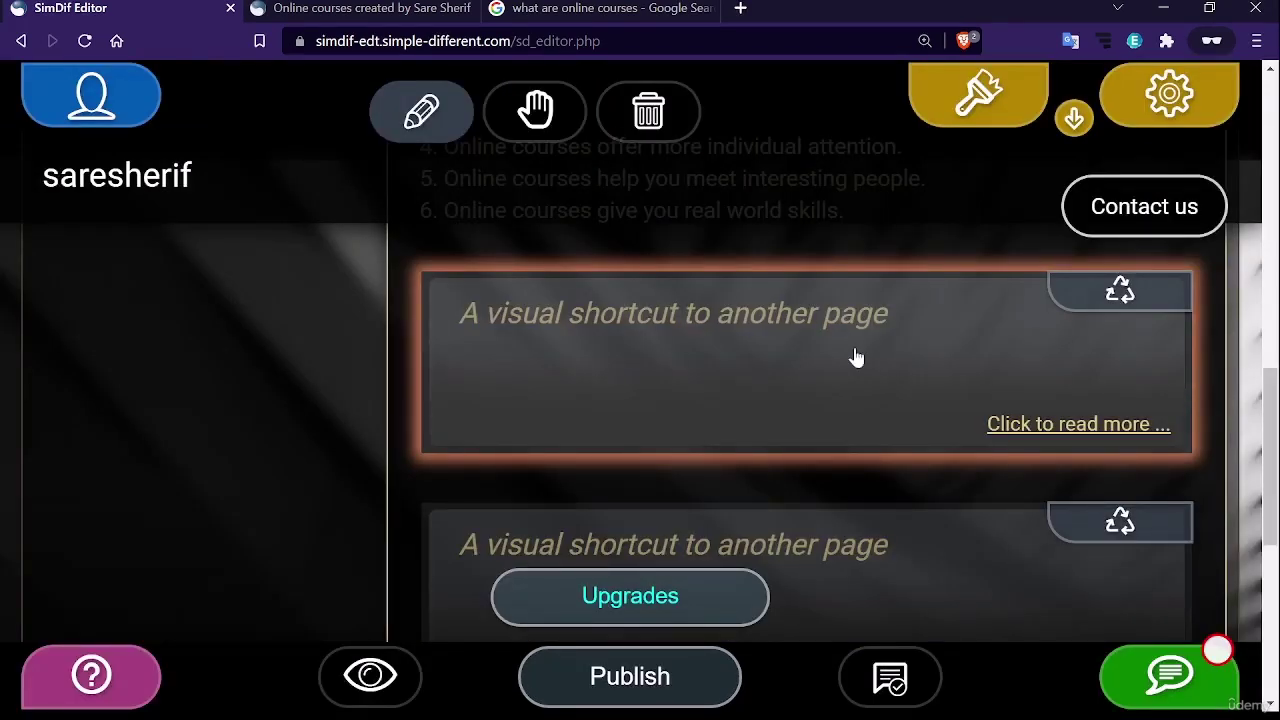
left_click(857, 358)
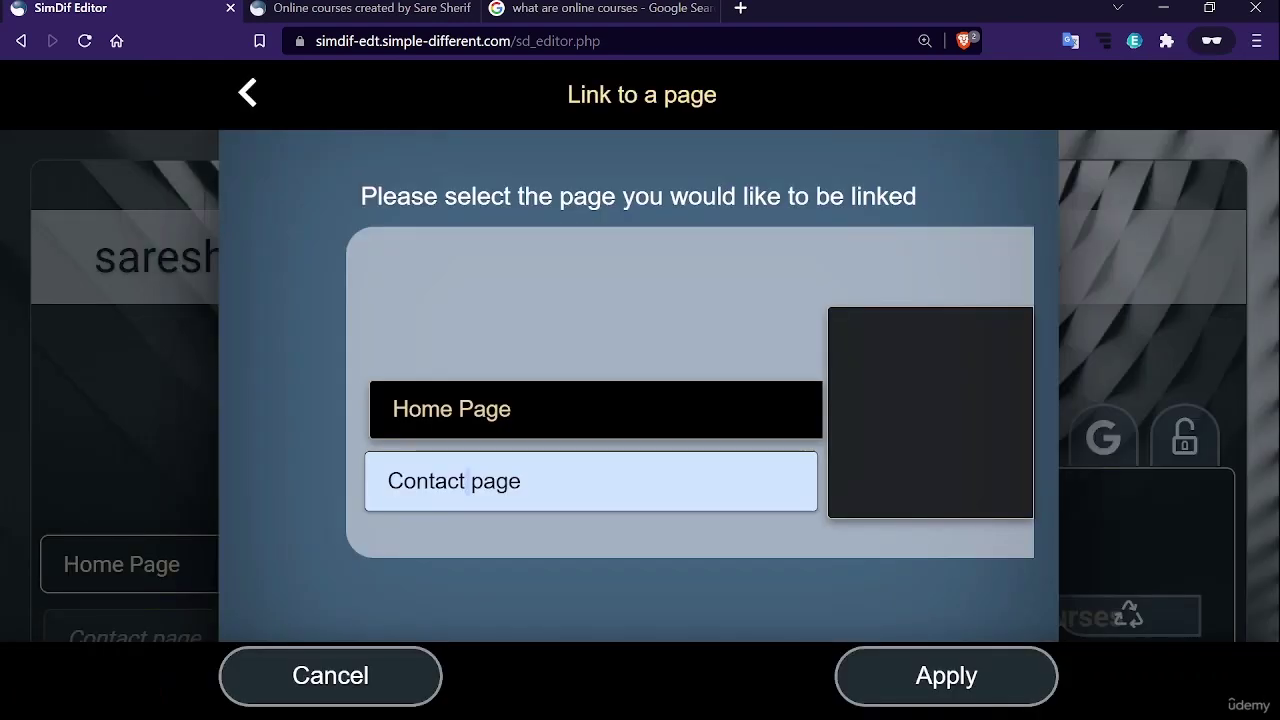
left_click(470, 481)
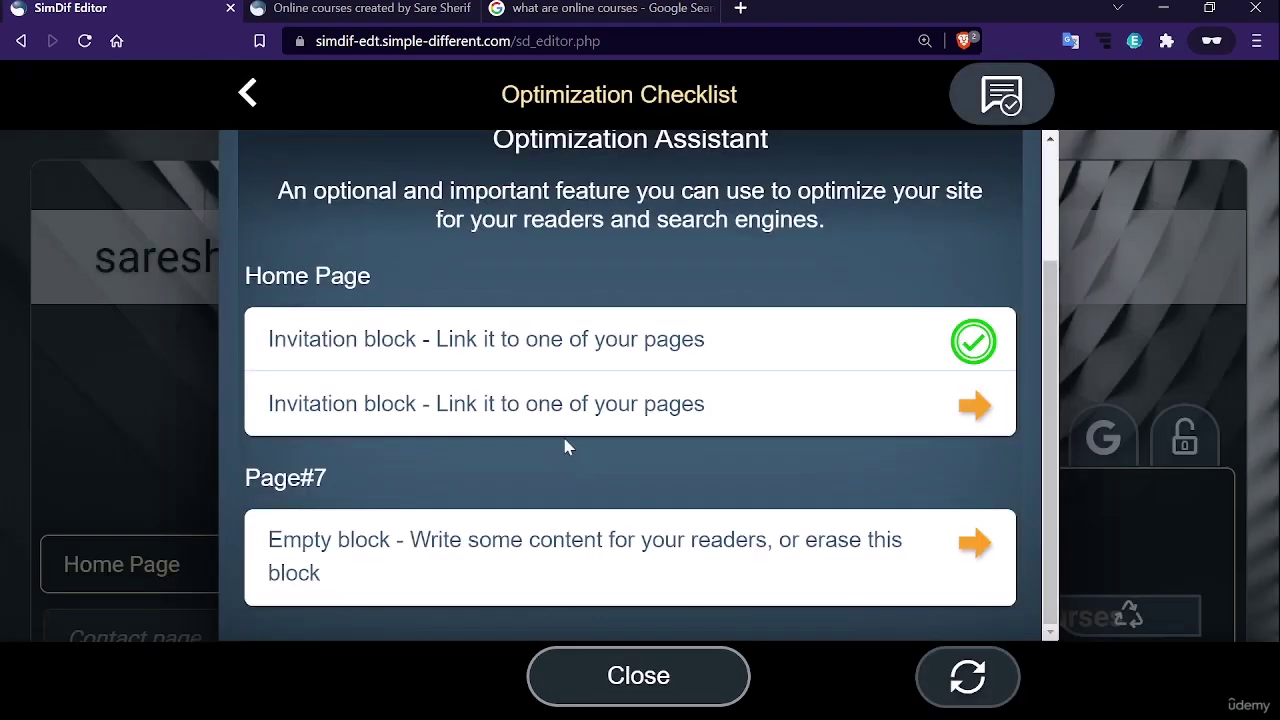
Link the home page's second invitation block from the checklist to the Contact page
left_click(505, 414)
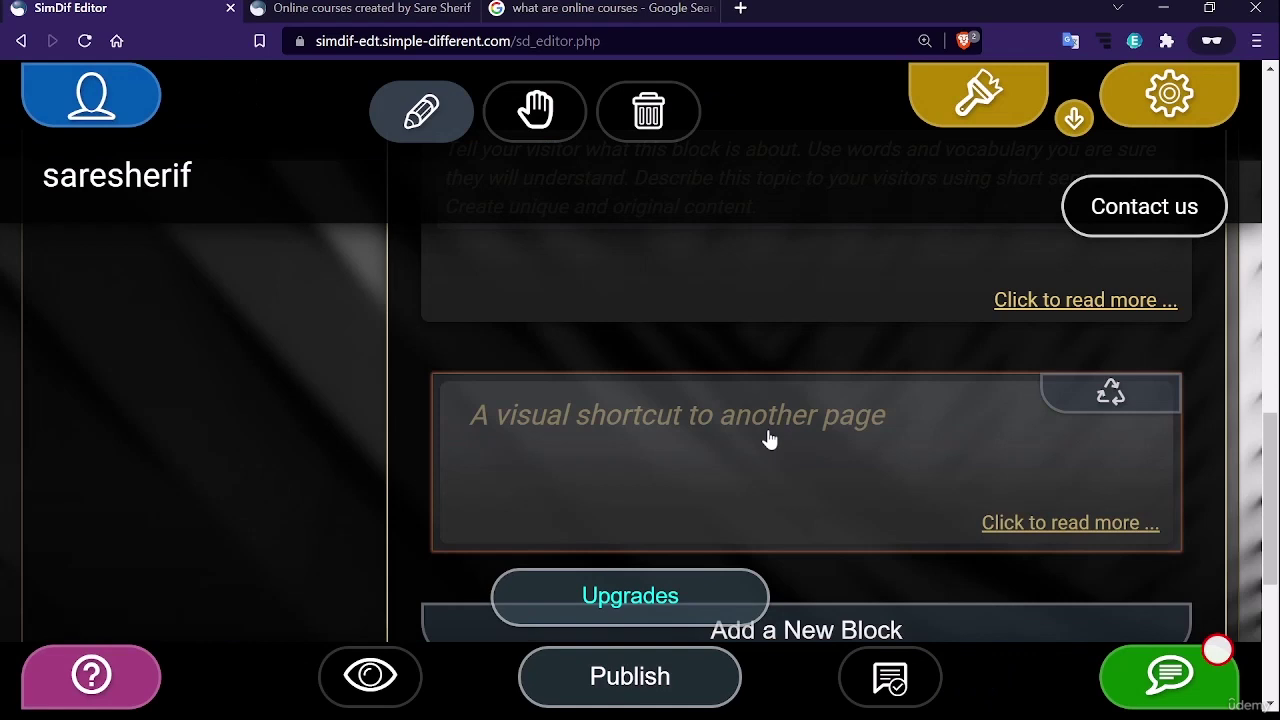
left_click(769, 440)
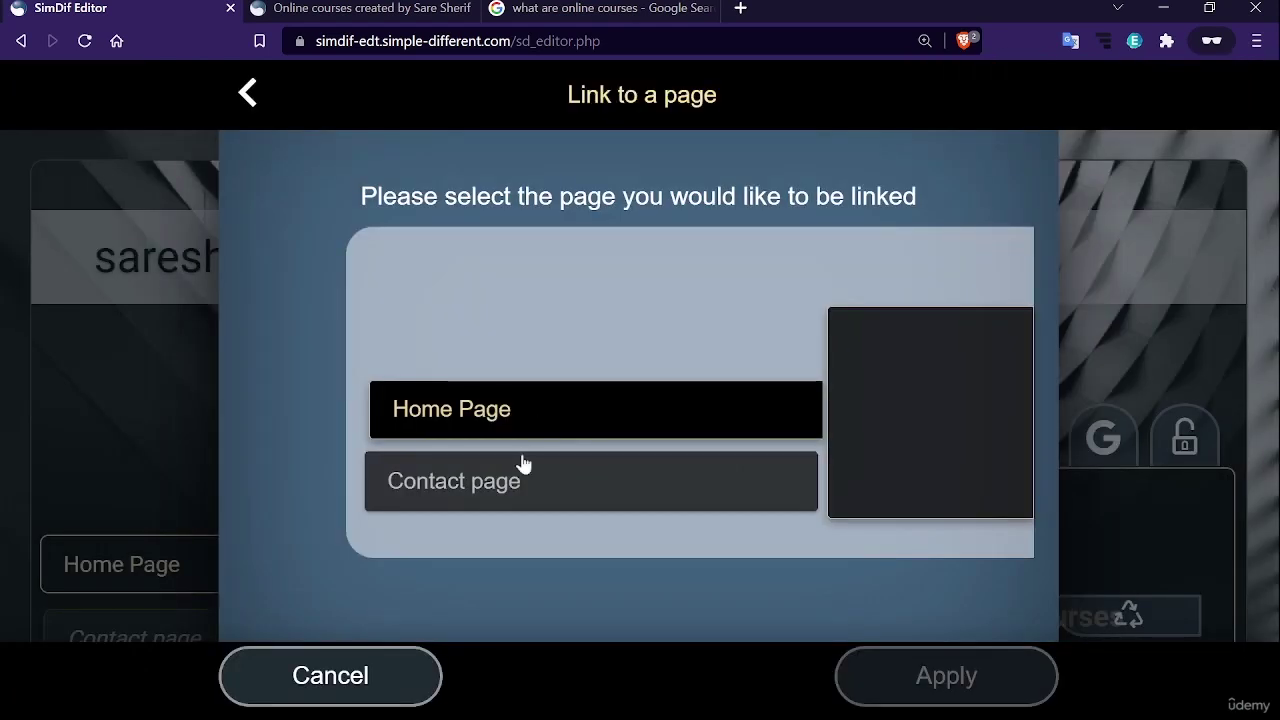
left_click(491, 500)
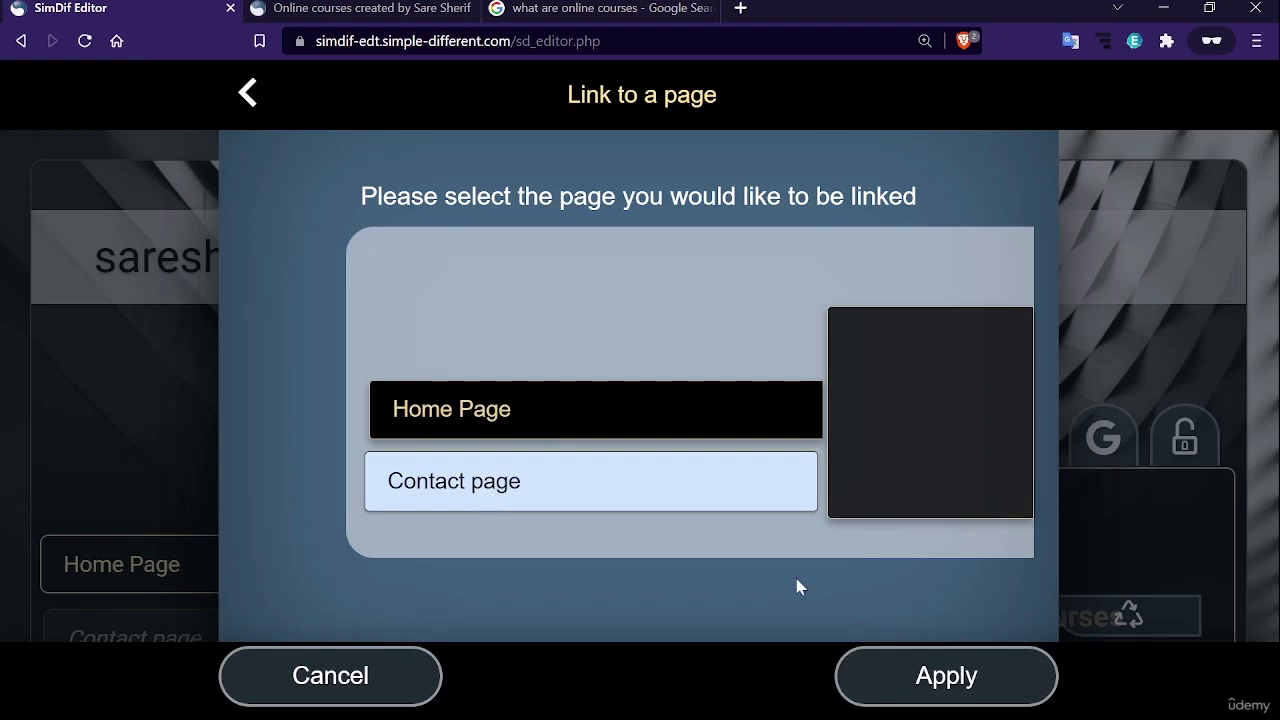
left_click(913, 677)
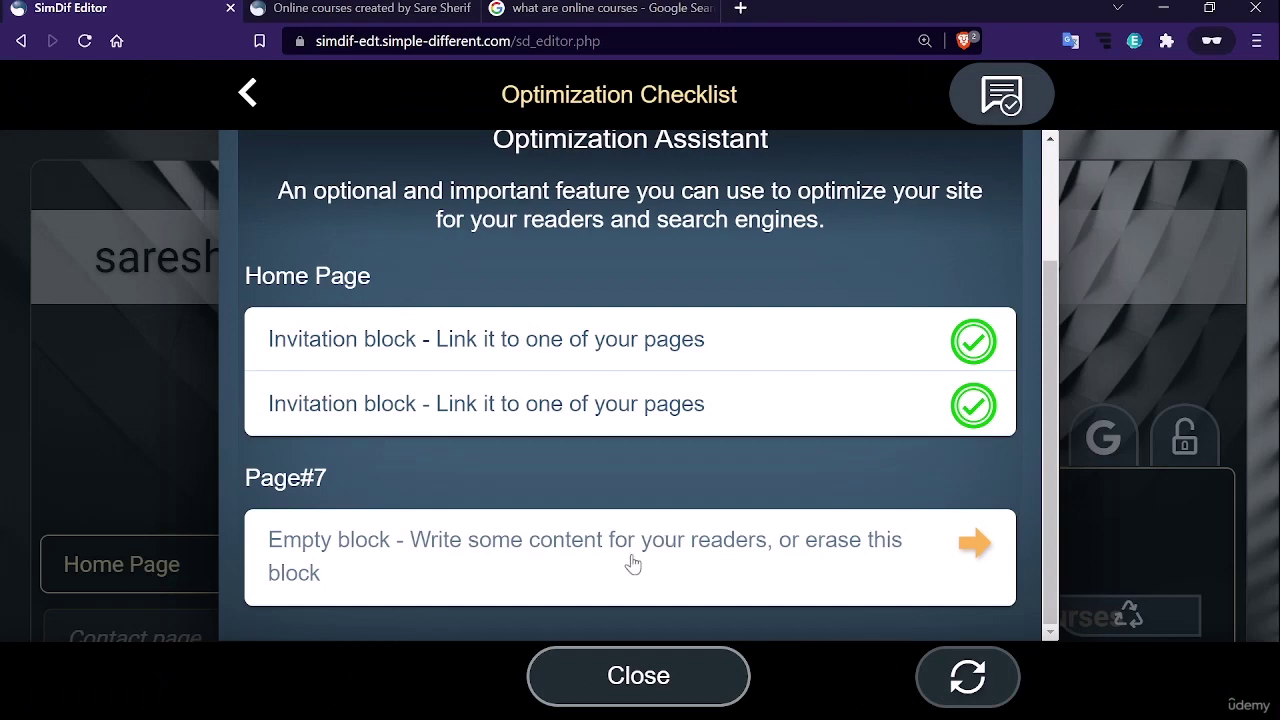
Title the Contact page's empty block Contact Us and enter "For more information or enquiries, you can reach out to us through this contact form."
left_click(632, 564)
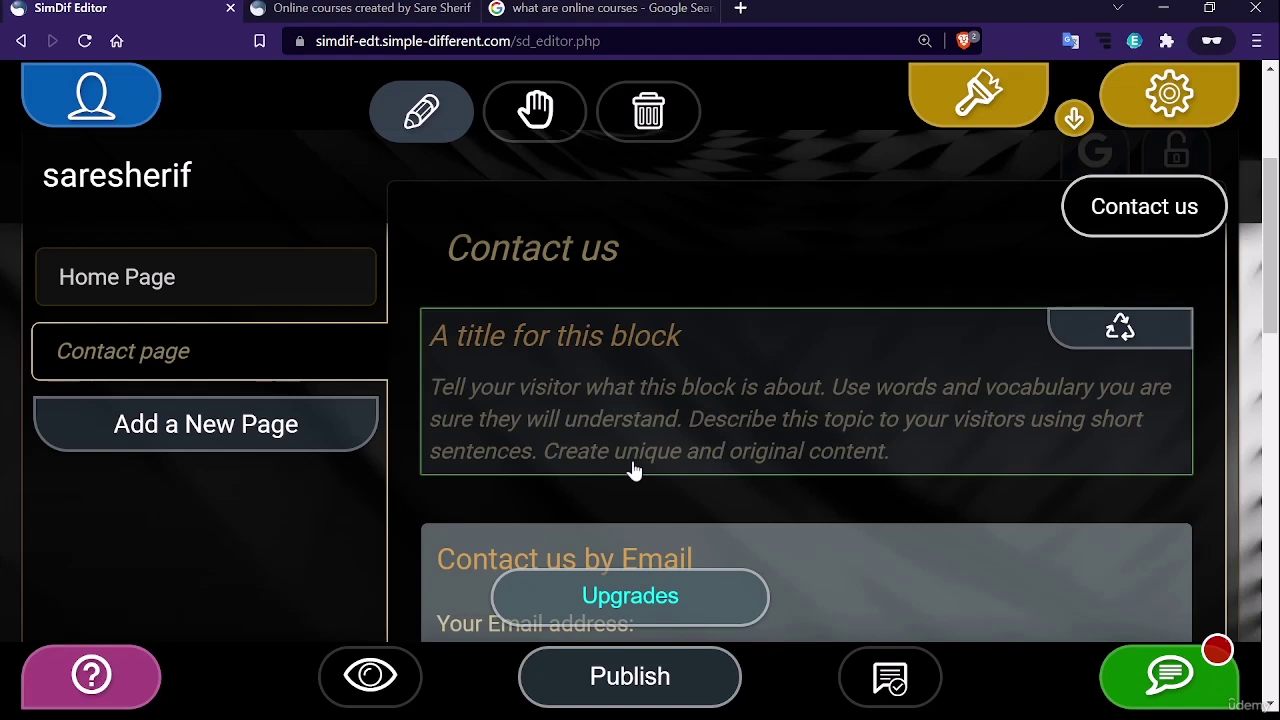
scroll(703, 420, "down", 5)
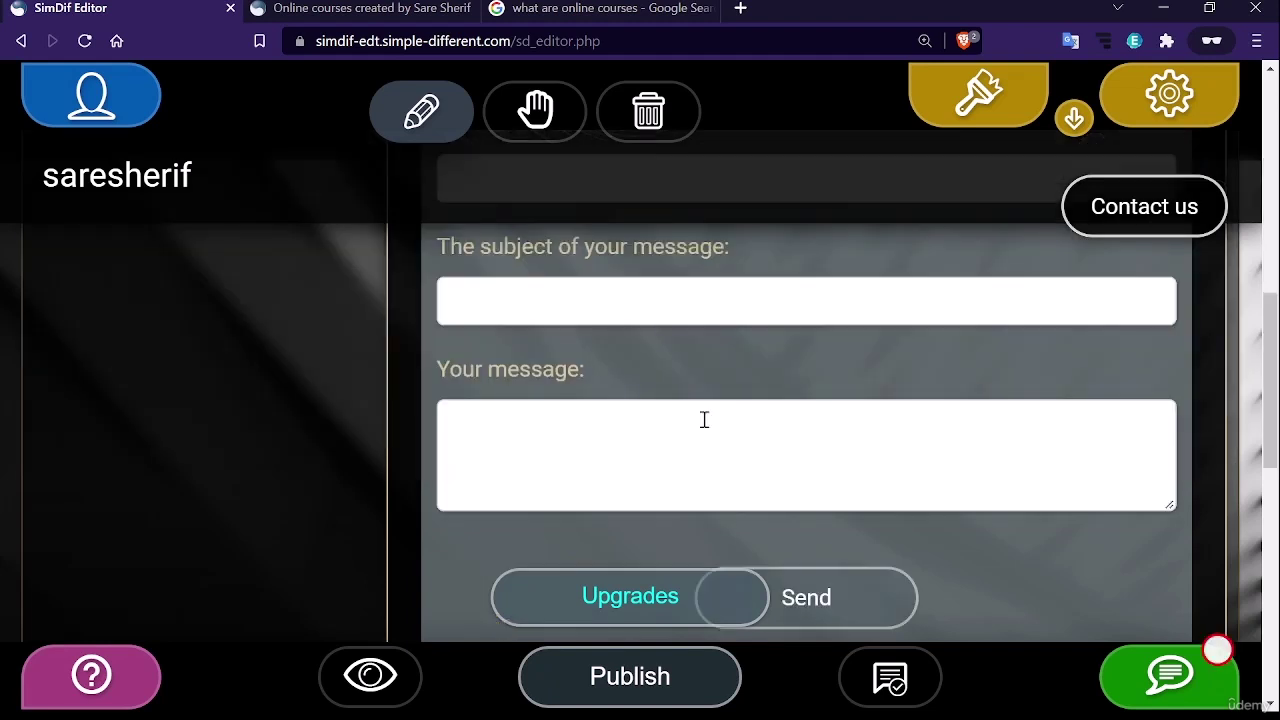
scroll(703, 424, "up", 3)
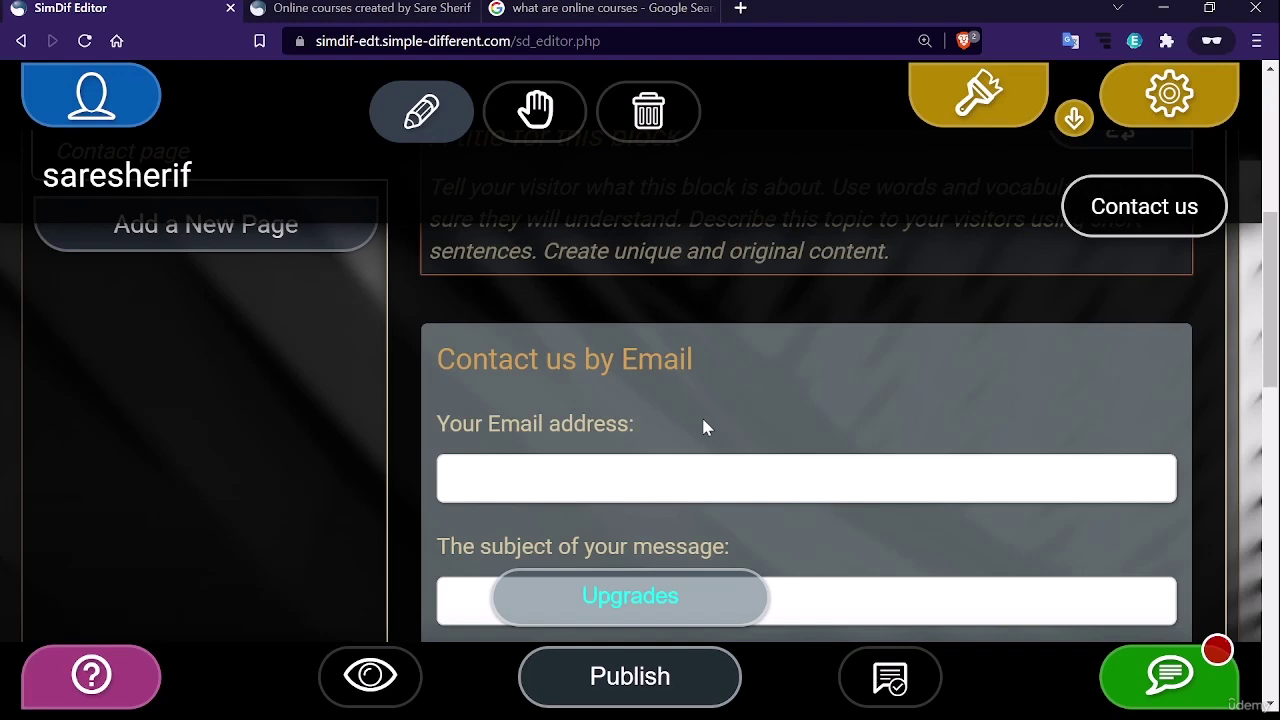
scroll(582, 440, "up", 3)
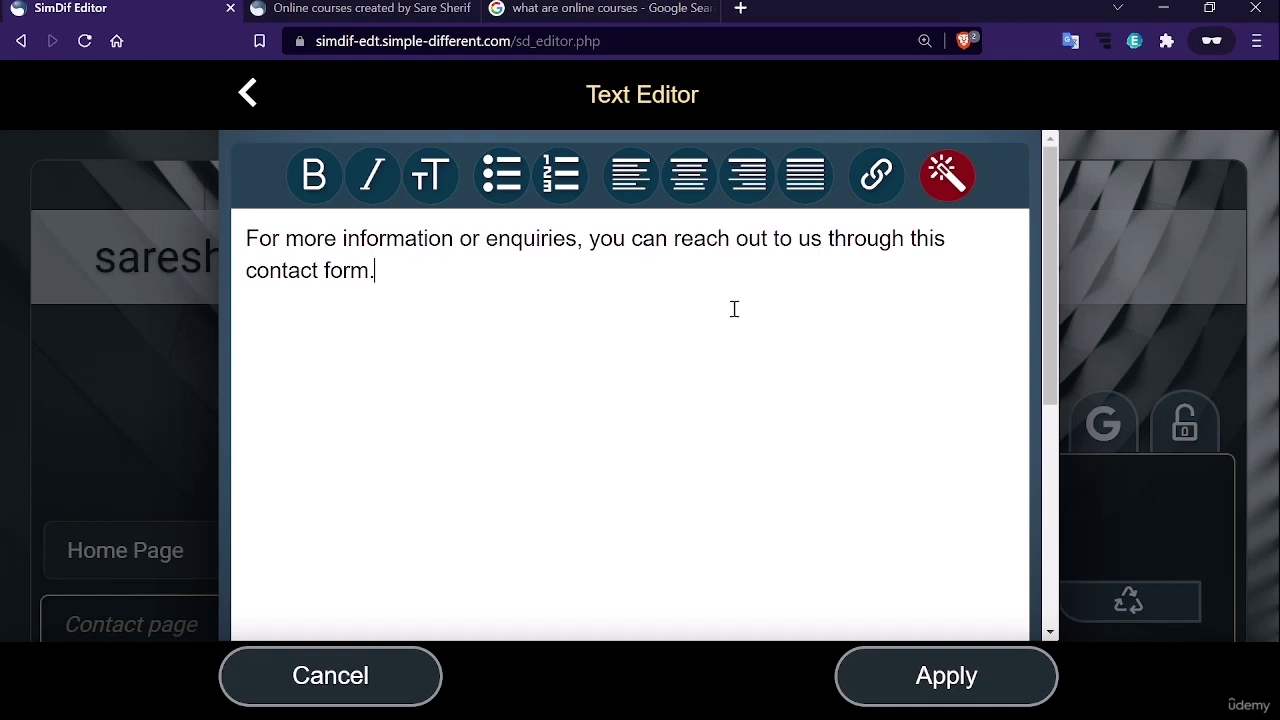
left_click(932, 668)
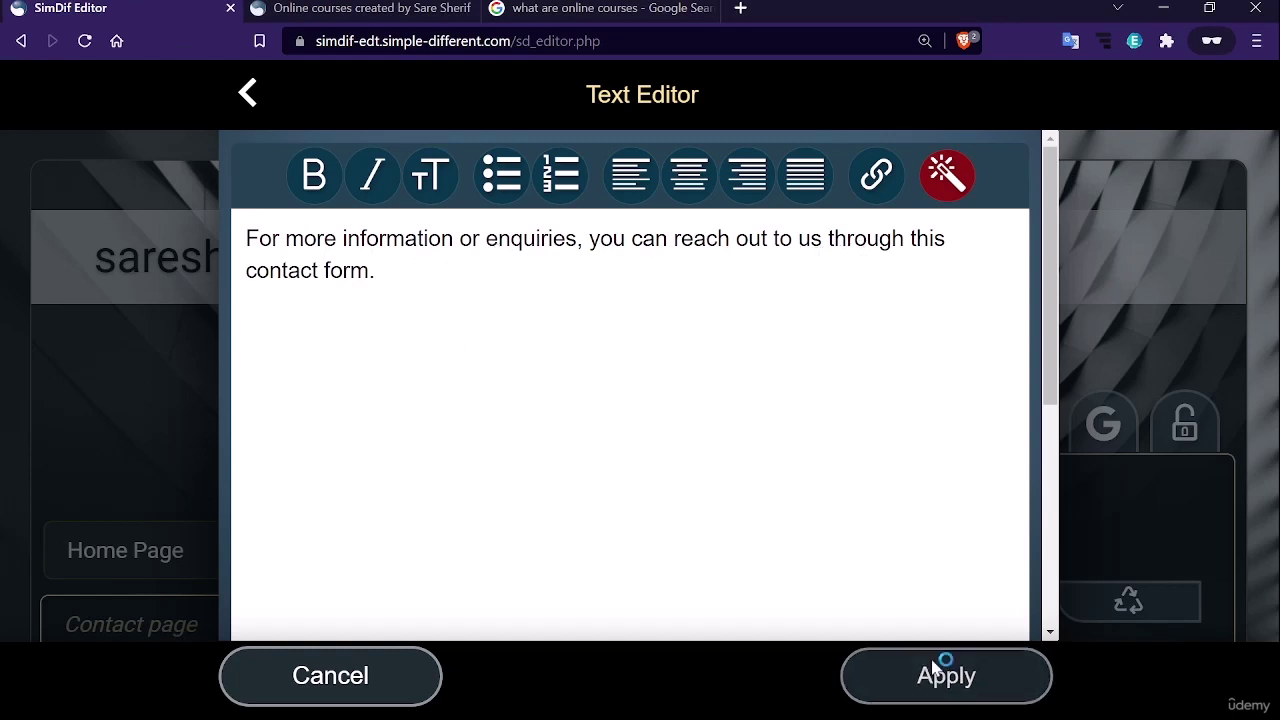
Look over the Contact page's email form, publish the updated site and return to the editor
scroll(786, 409, "down", 2)
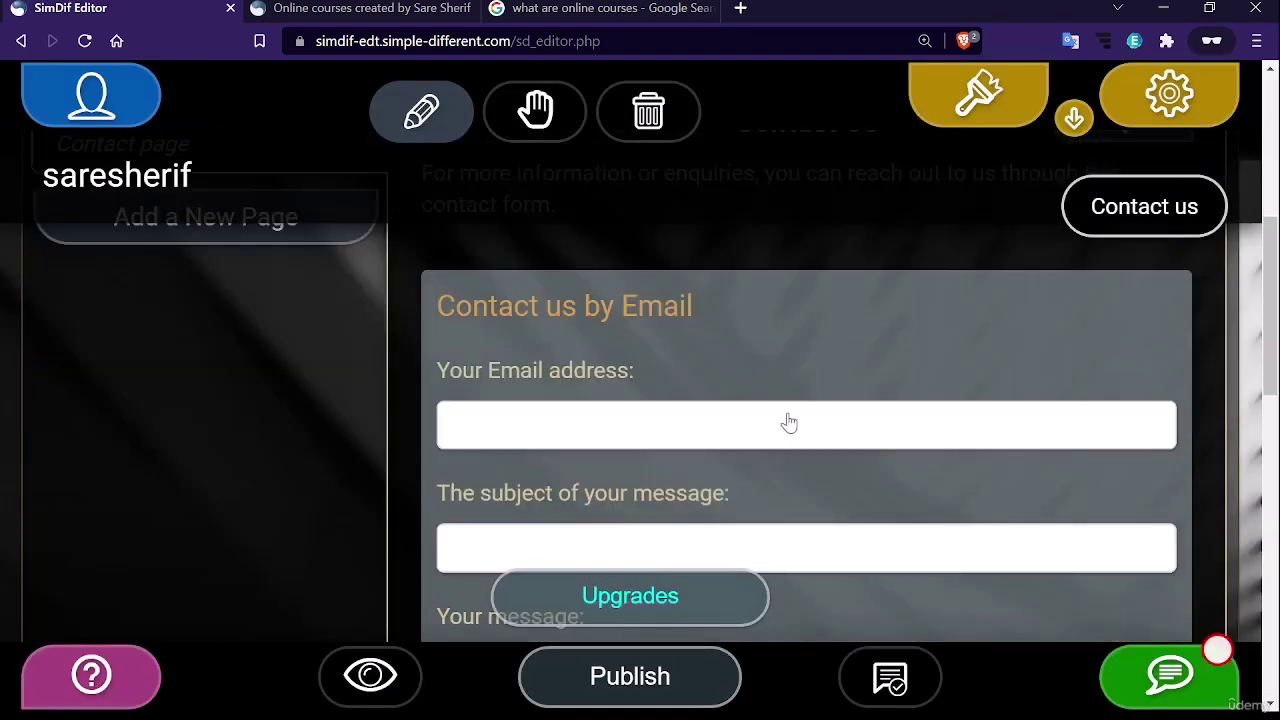
scroll(789, 422, "down", 2)
left_click(686, 678)
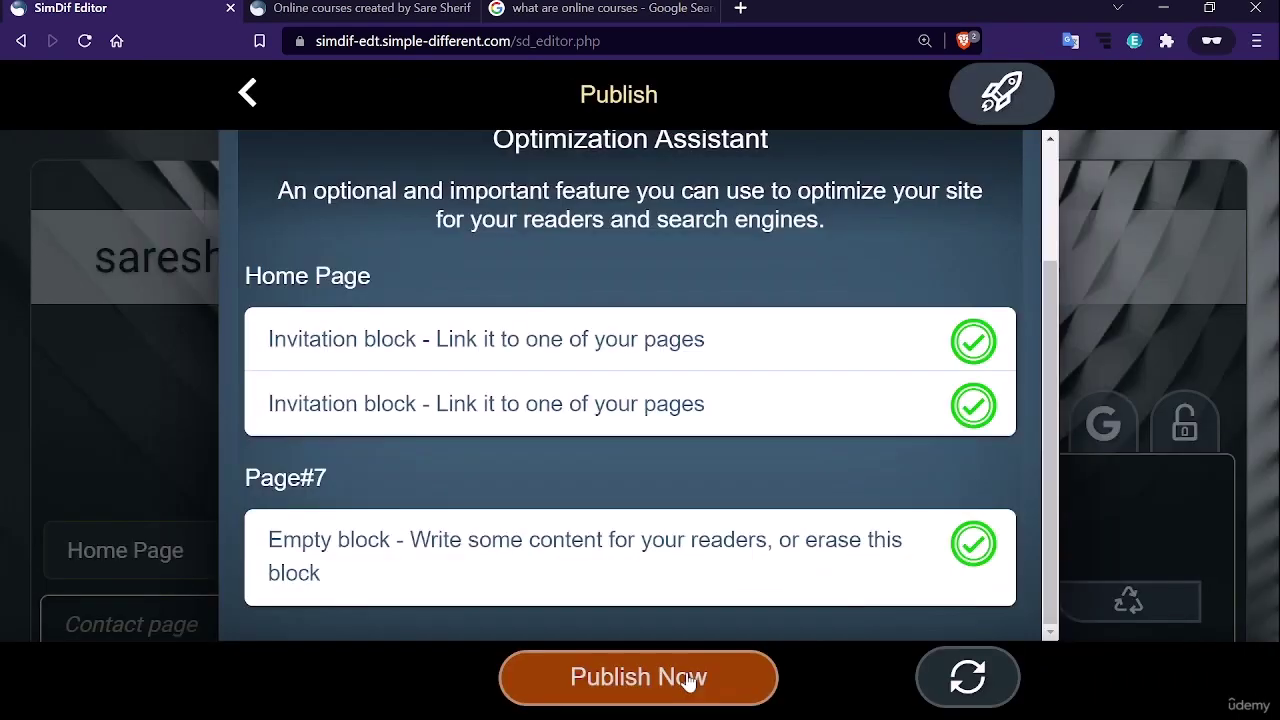
left_click(678, 684)
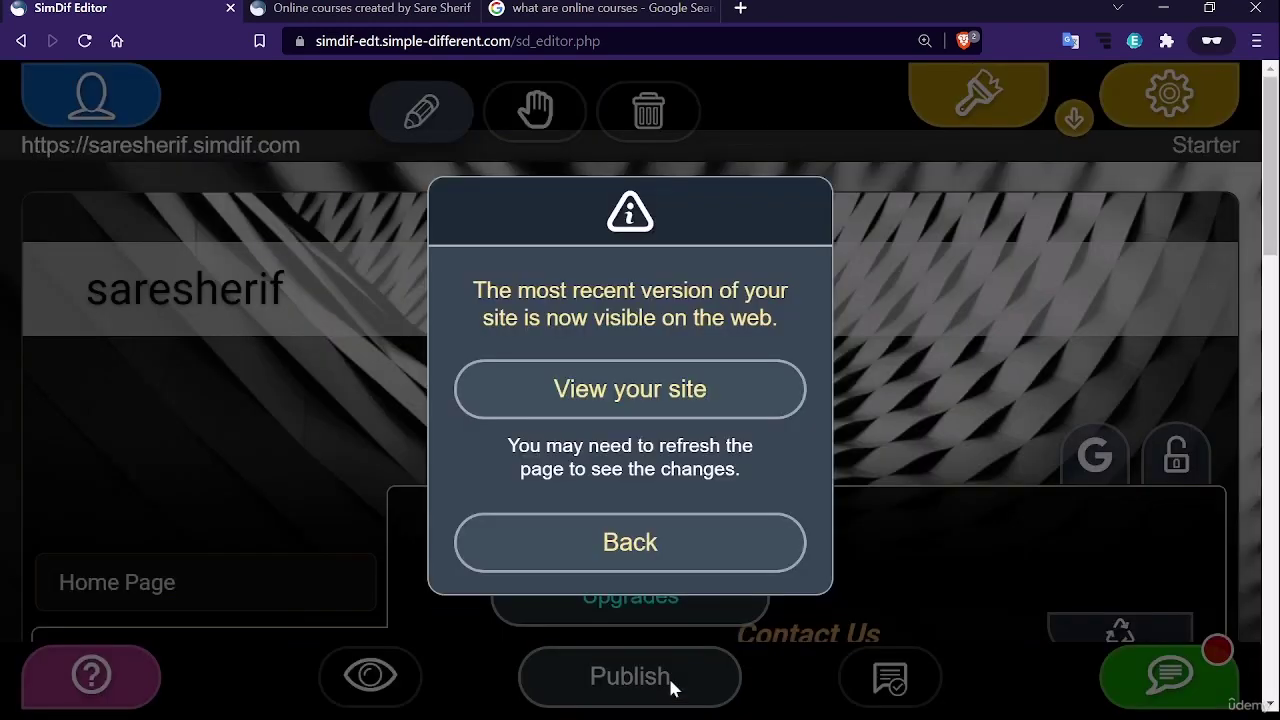
left_click(676, 567)
Reload the published site, review its home page and follow the first Contact Us block to the contact page
left_click(390, 10)
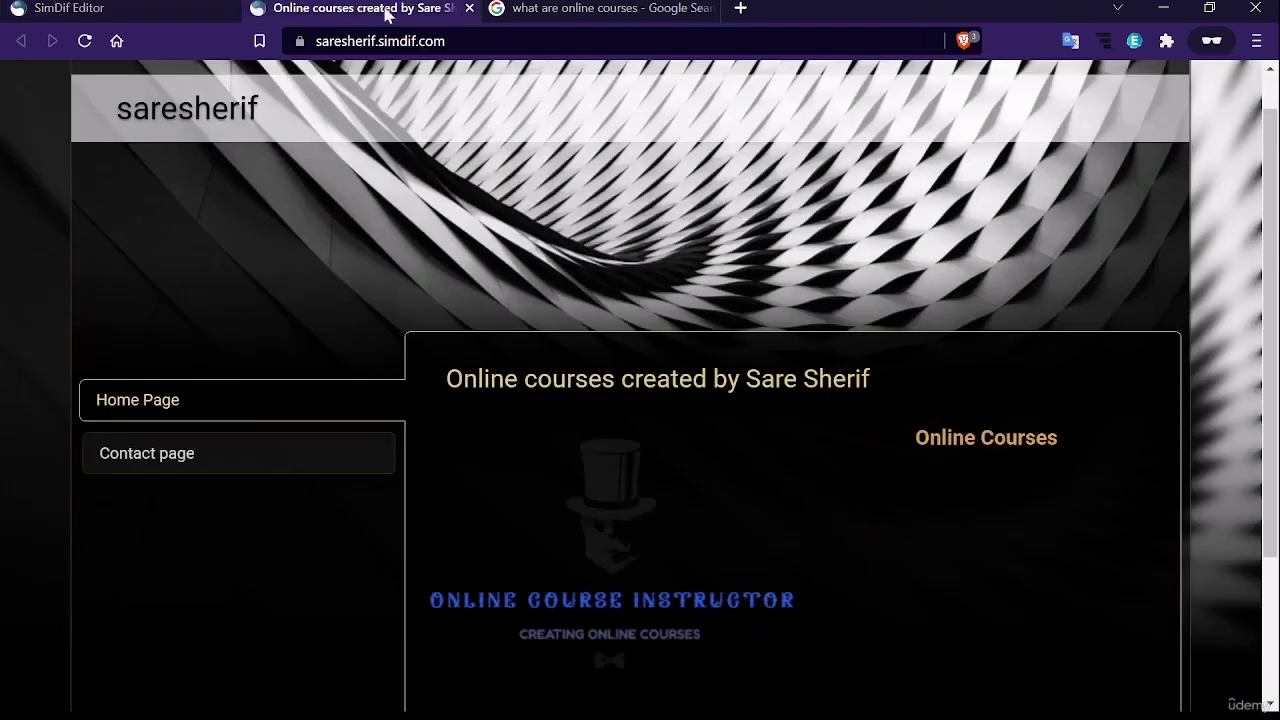
left_click(453, 38)
key("Return")
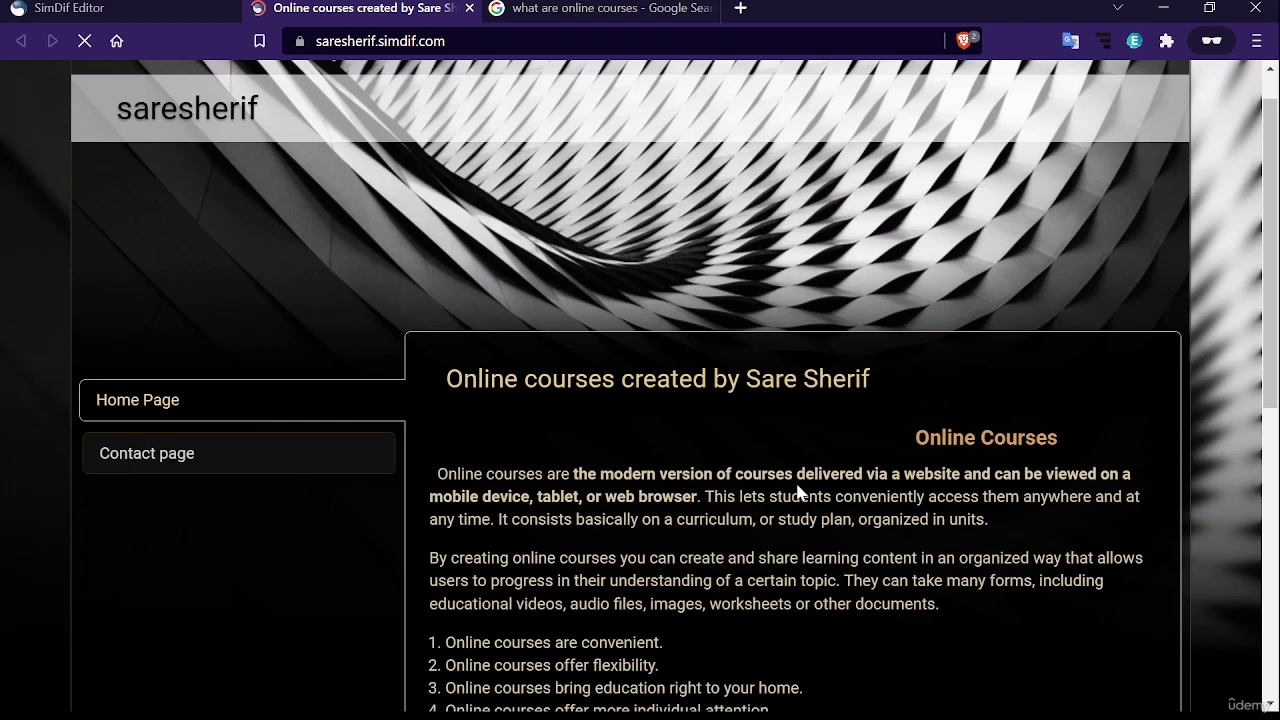
scroll(760, 483, "down", 4)
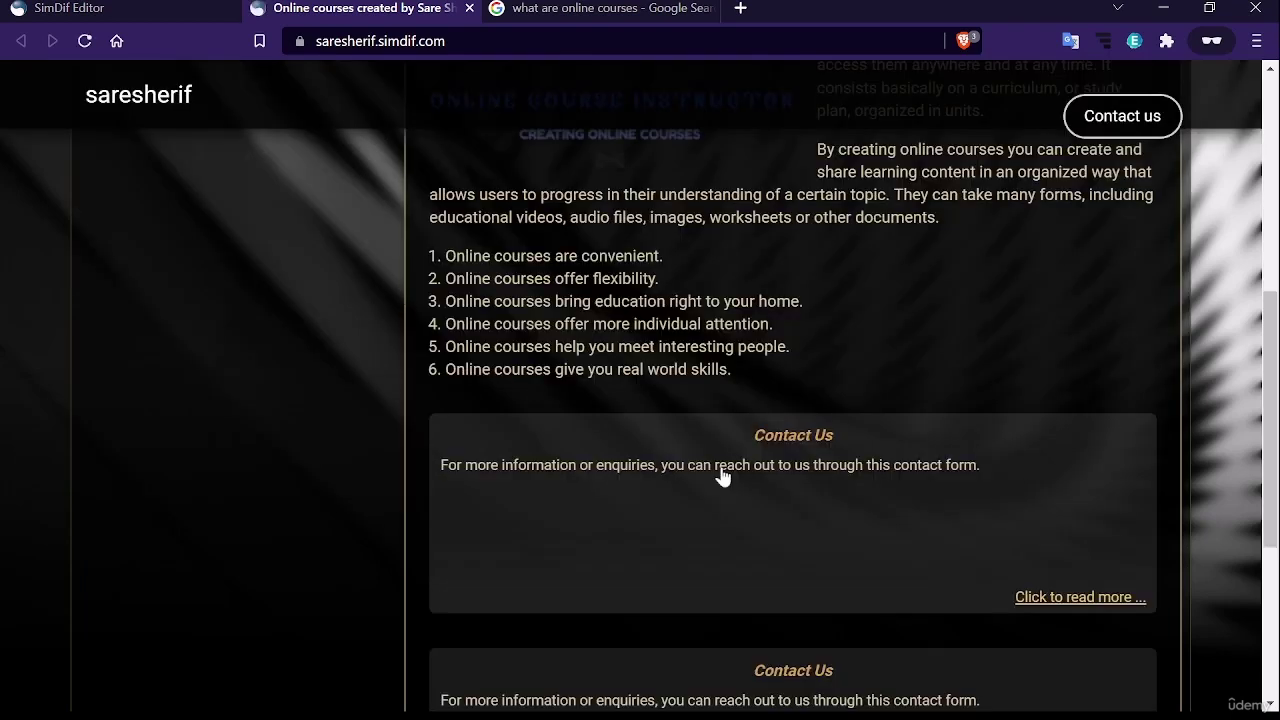
left_click(818, 455)
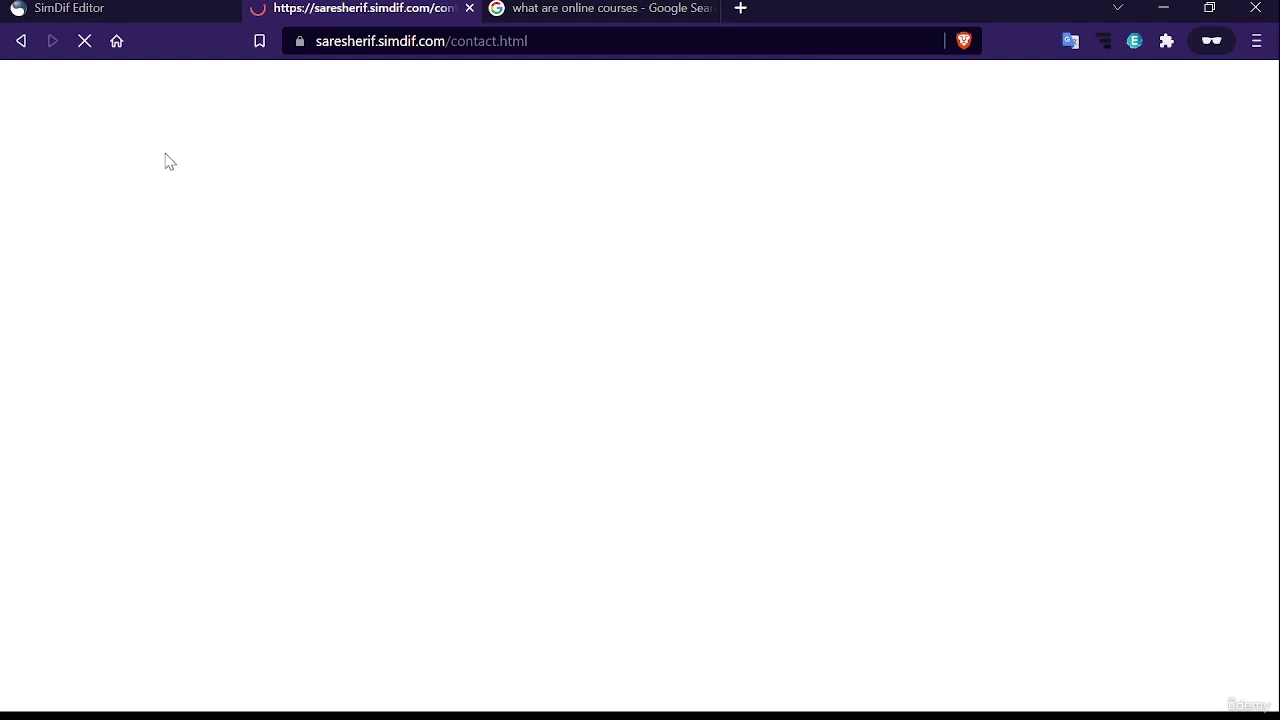
Look through the editor's new-page templates, check the published contact page's email form and mark its "I'm not a robot" check
key("ctrl+shift+Tab")
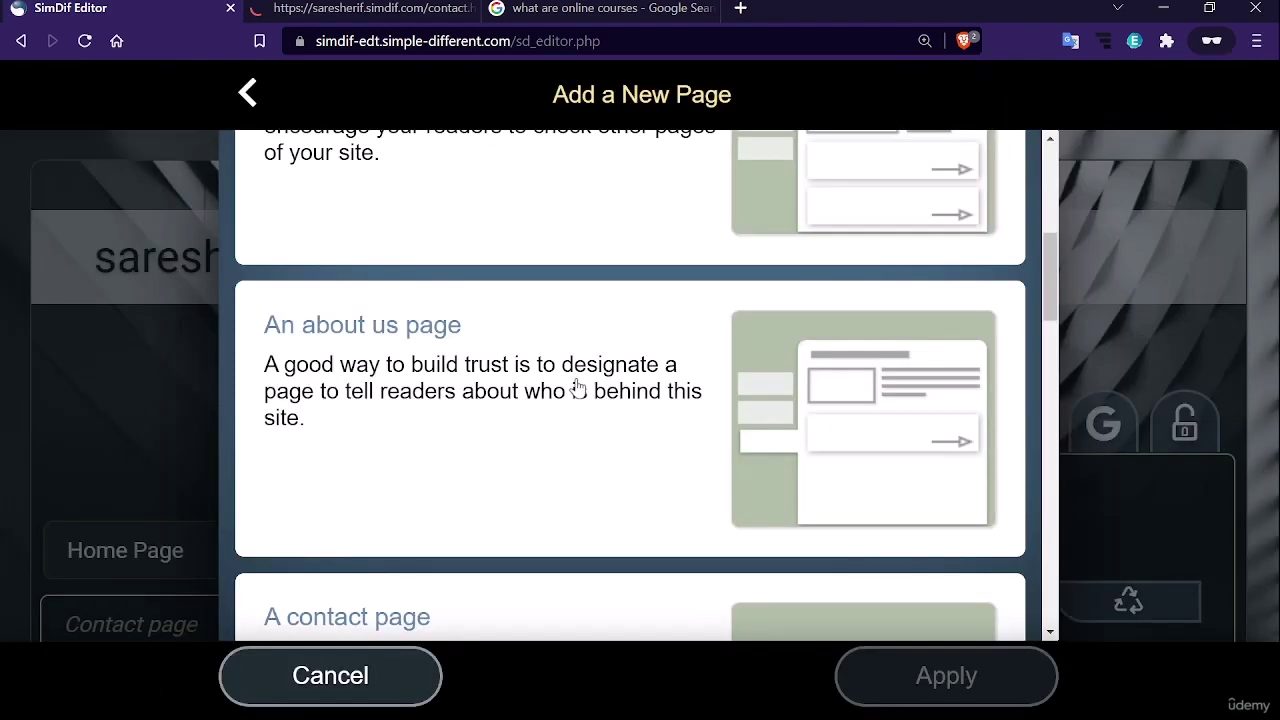
scroll(560, 385, "up", 5)
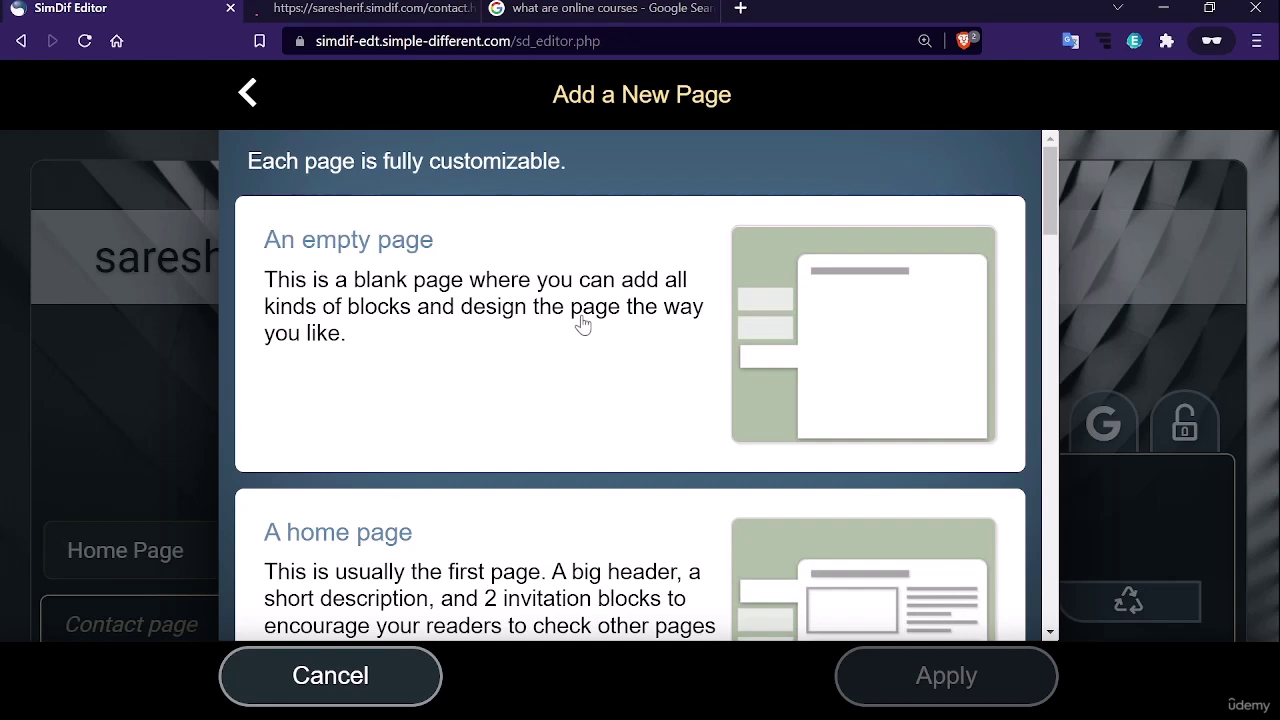
key("ctrl+Tab")
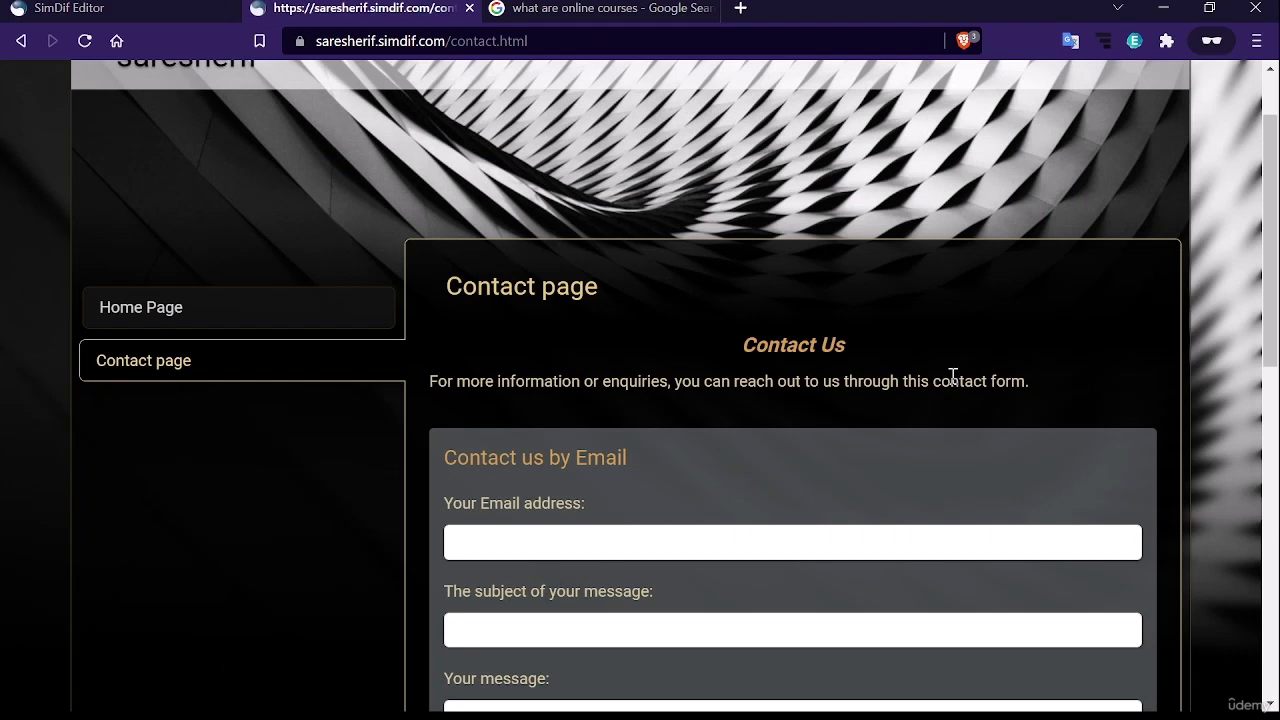
scroll(952, 375, "down", 5)
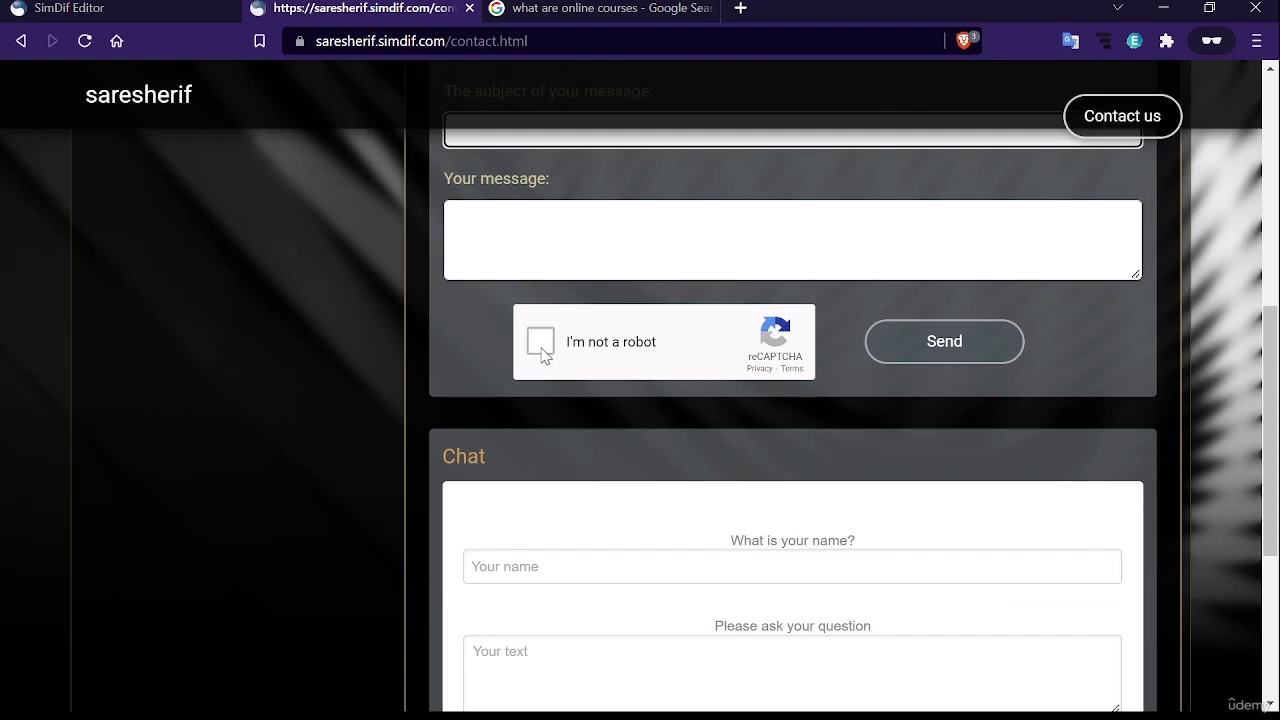
left_click(541, 343)
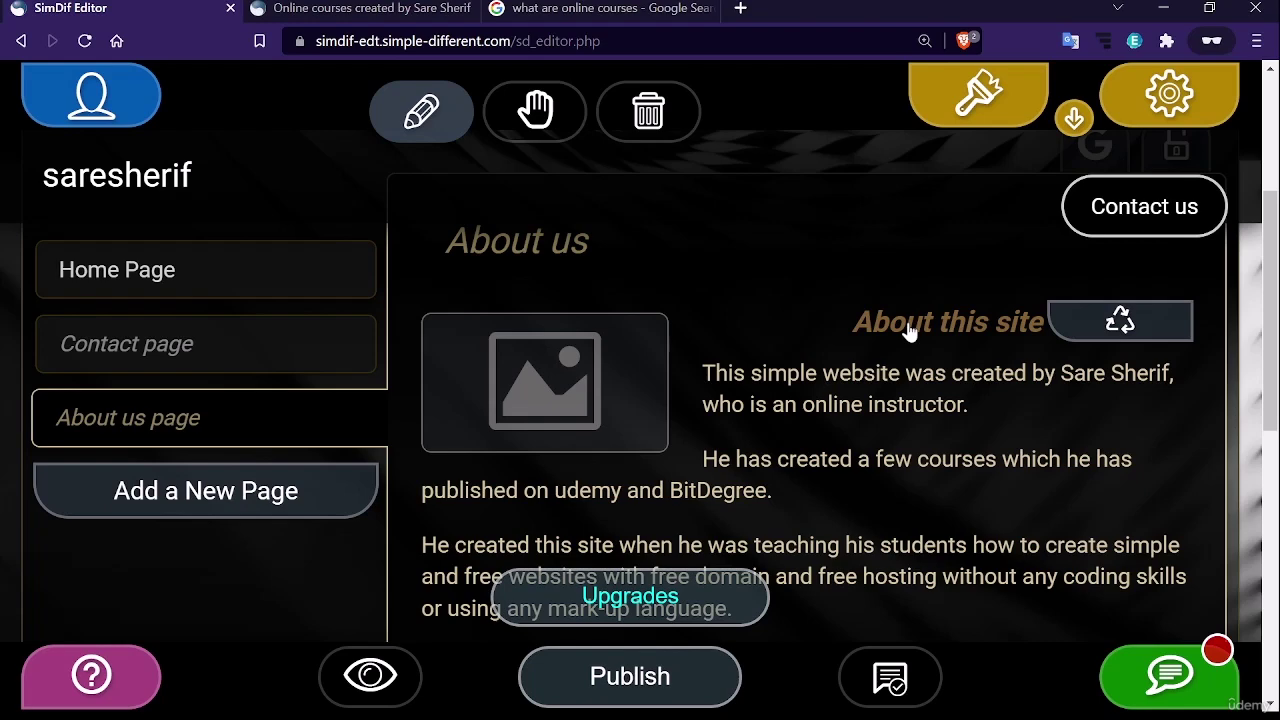
left_click(908, 333)
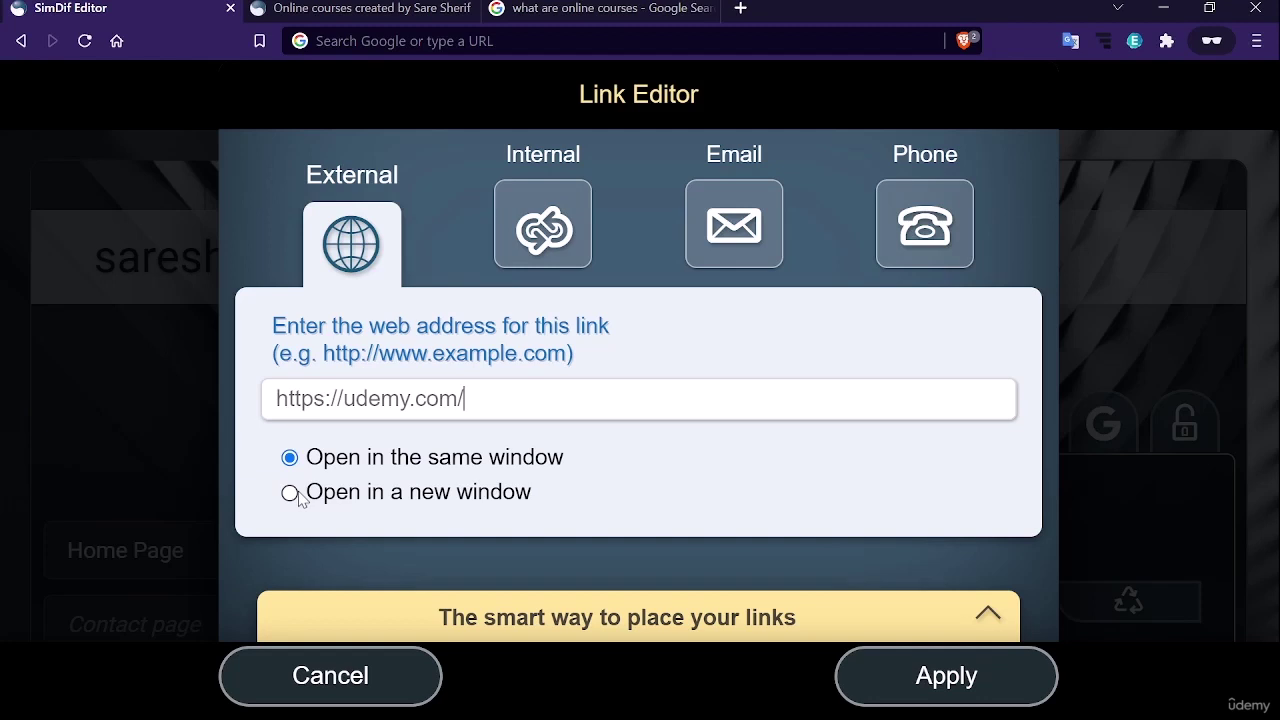
key("Return")
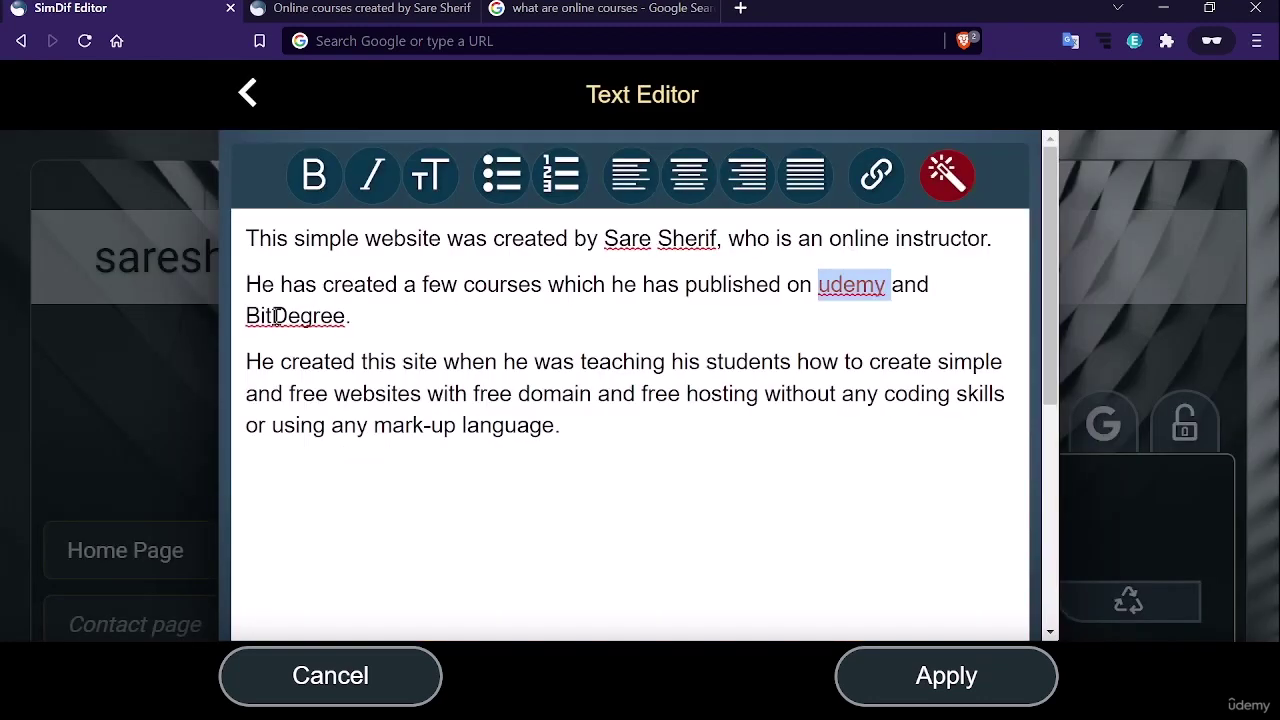
key("ctrl+k")
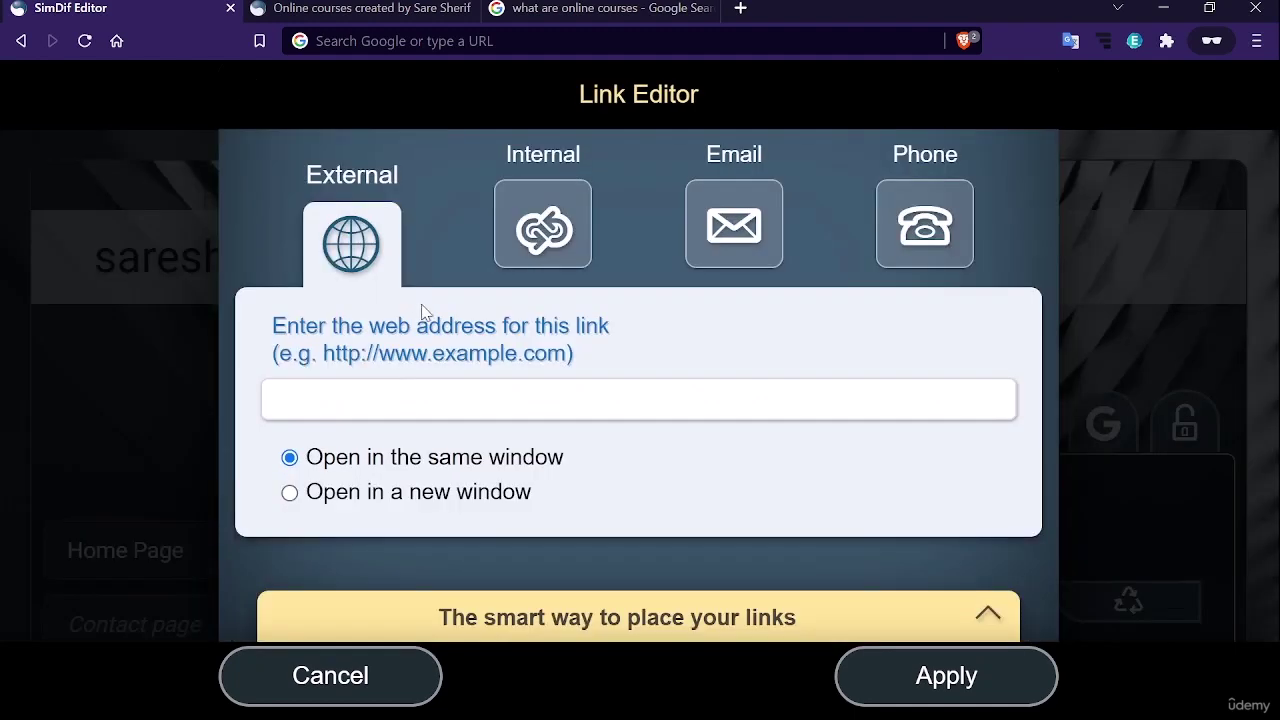
left_click(451, 42)
type("bi")
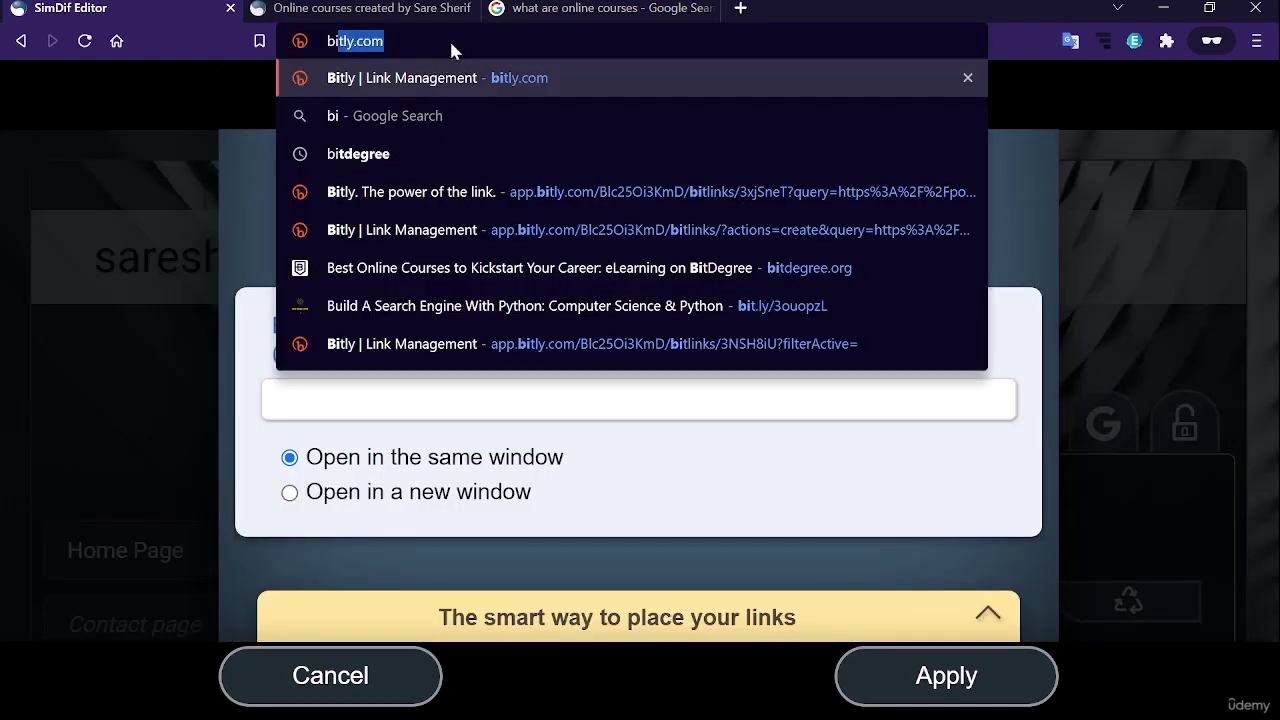
type("tde")
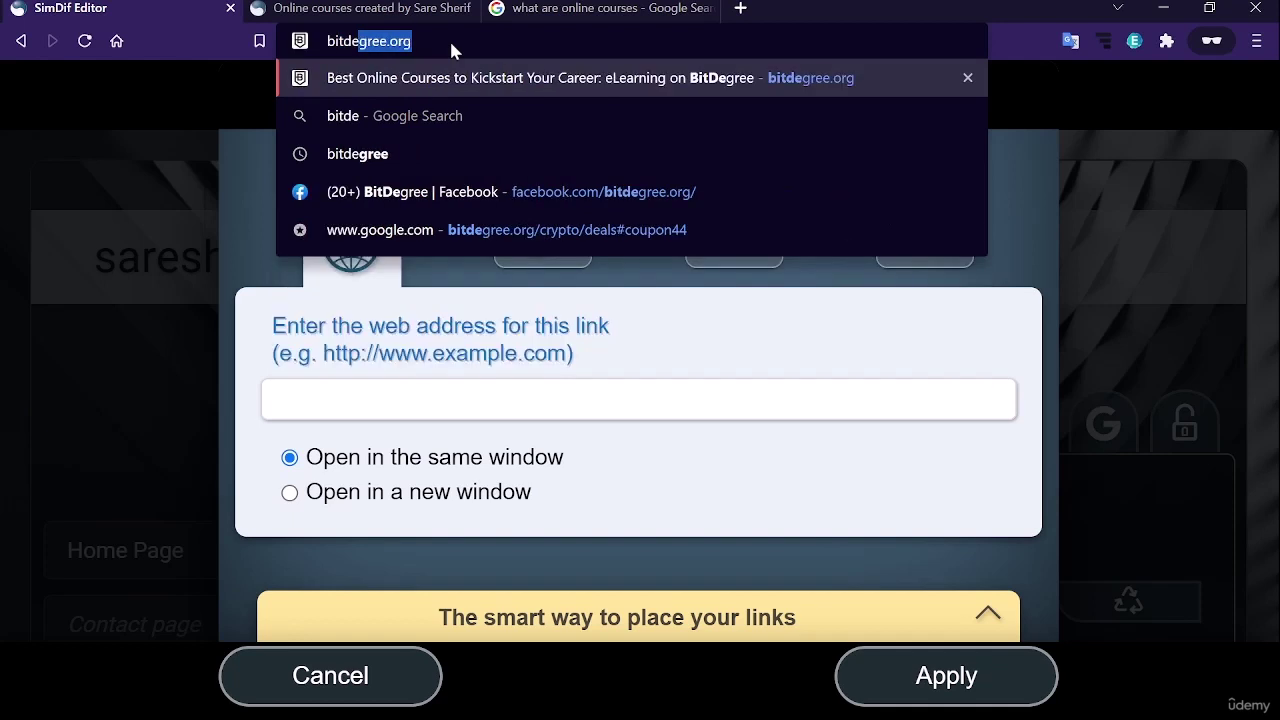
key("ctrl+a")
key("ctrl+c")
key("BackSpace")
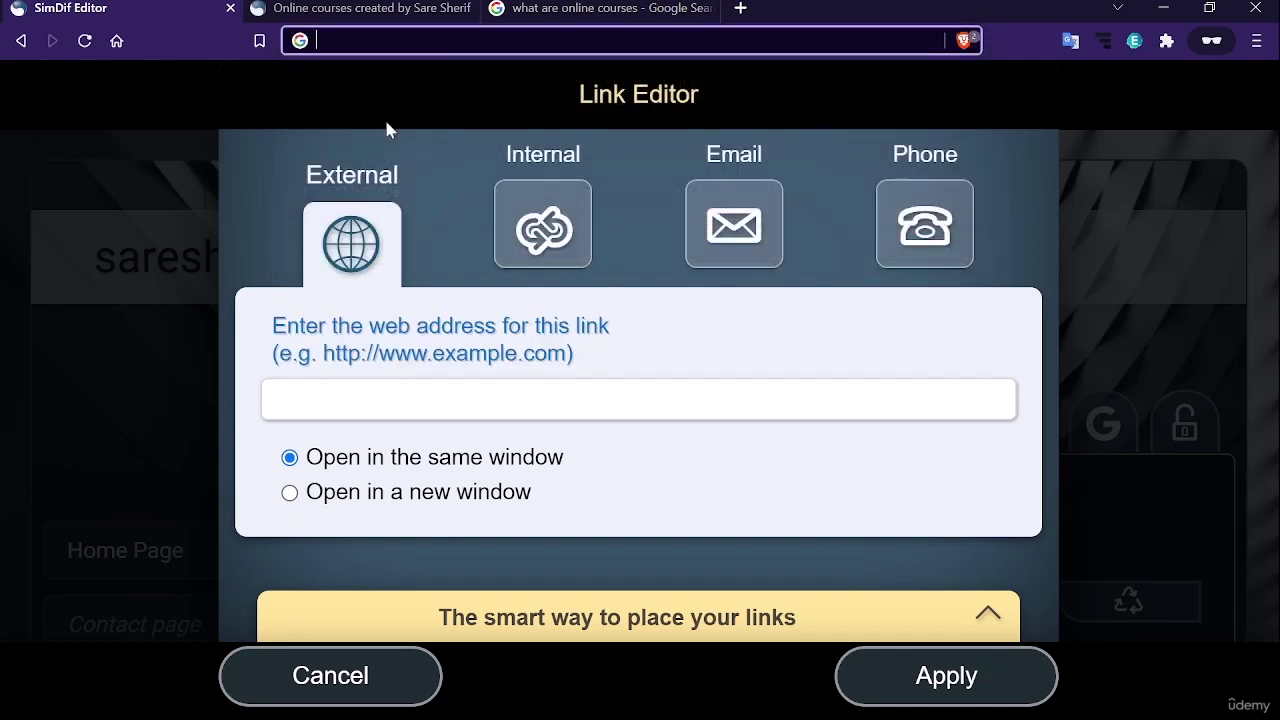
left_click(426, 402)
key("ctrl+v")
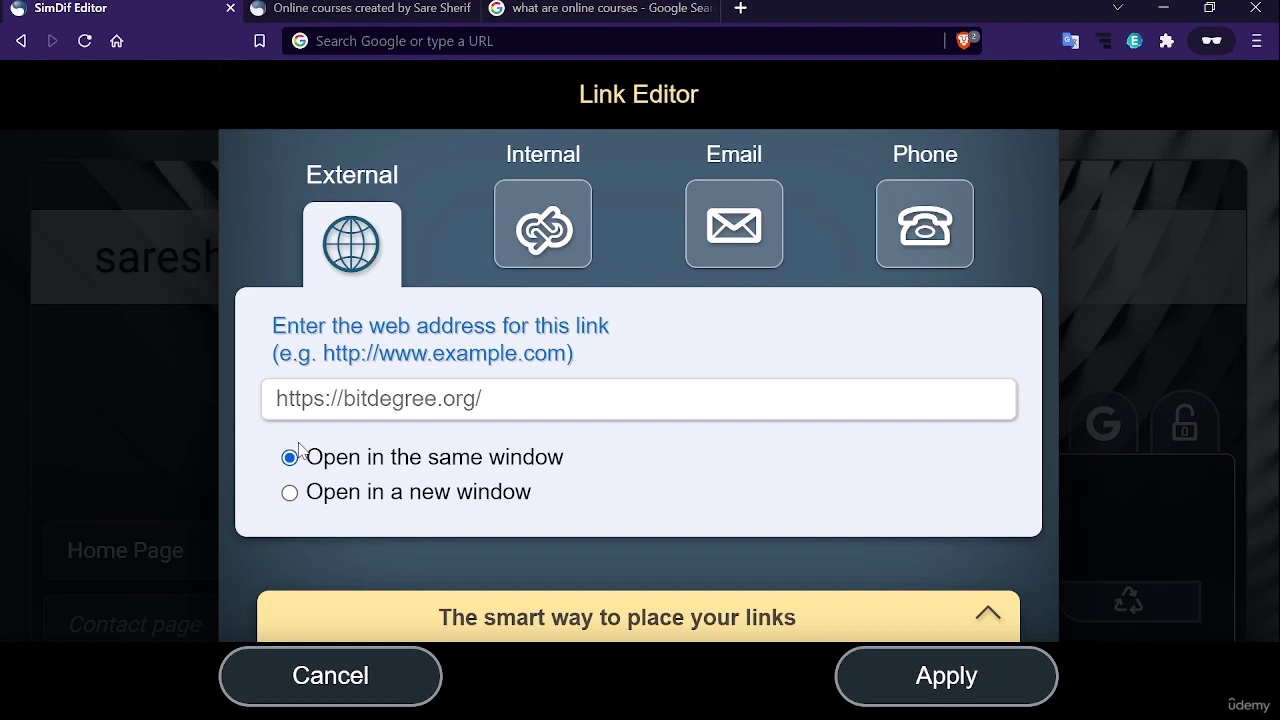
left_click(289, 492)
left_click(899, 693)
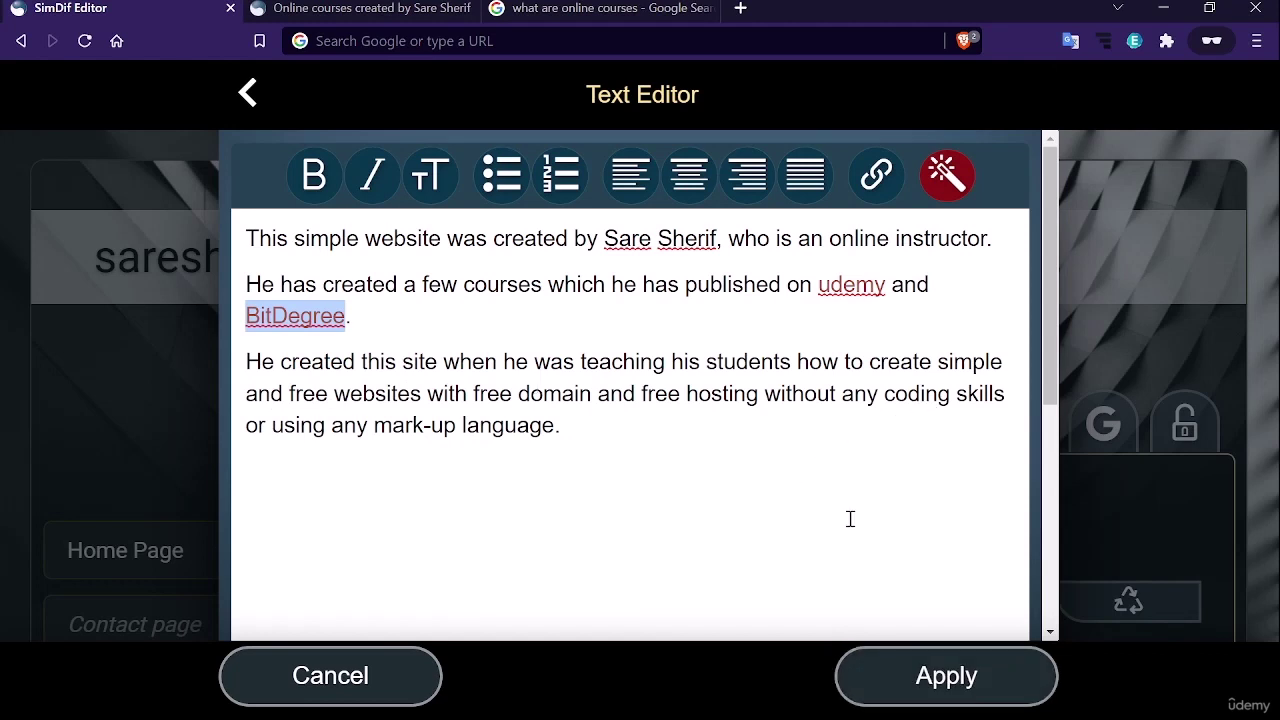
left_click(1004, 683)
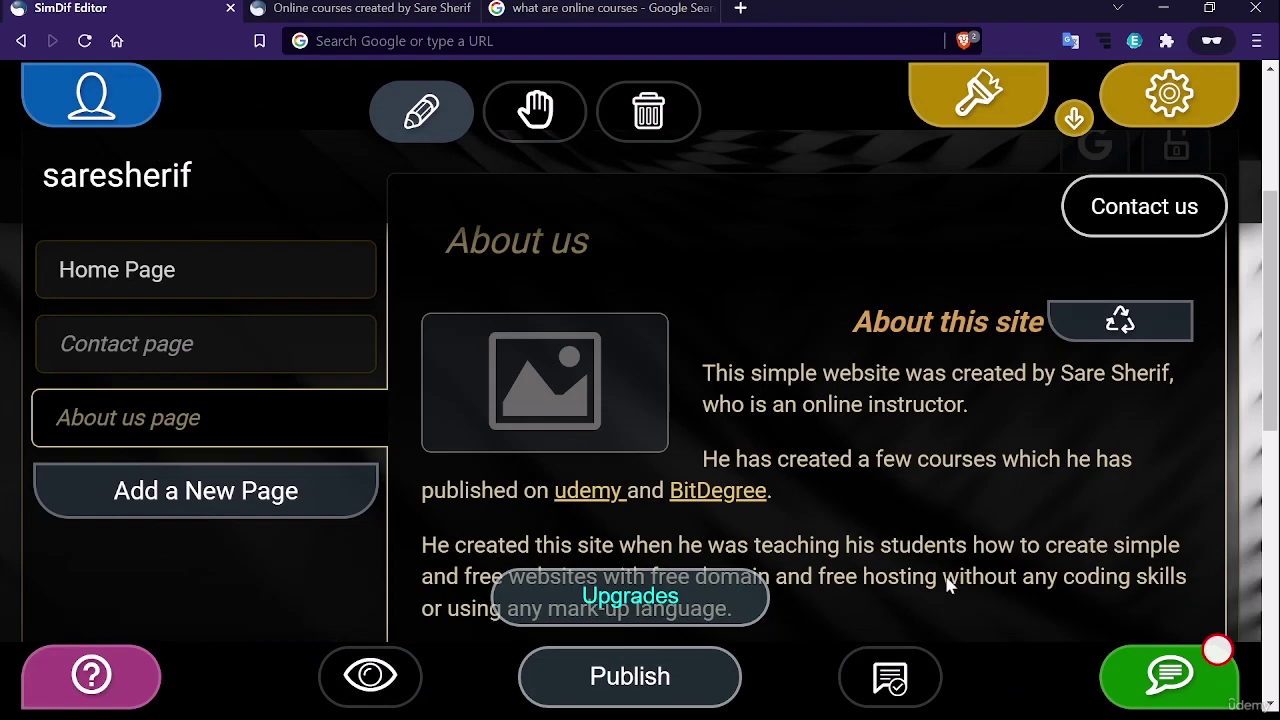
Look over the About us page, publish the site without resolving the Optimization Assistant's suggestions and return to the editor
scroll(873, 450, "down", 8)
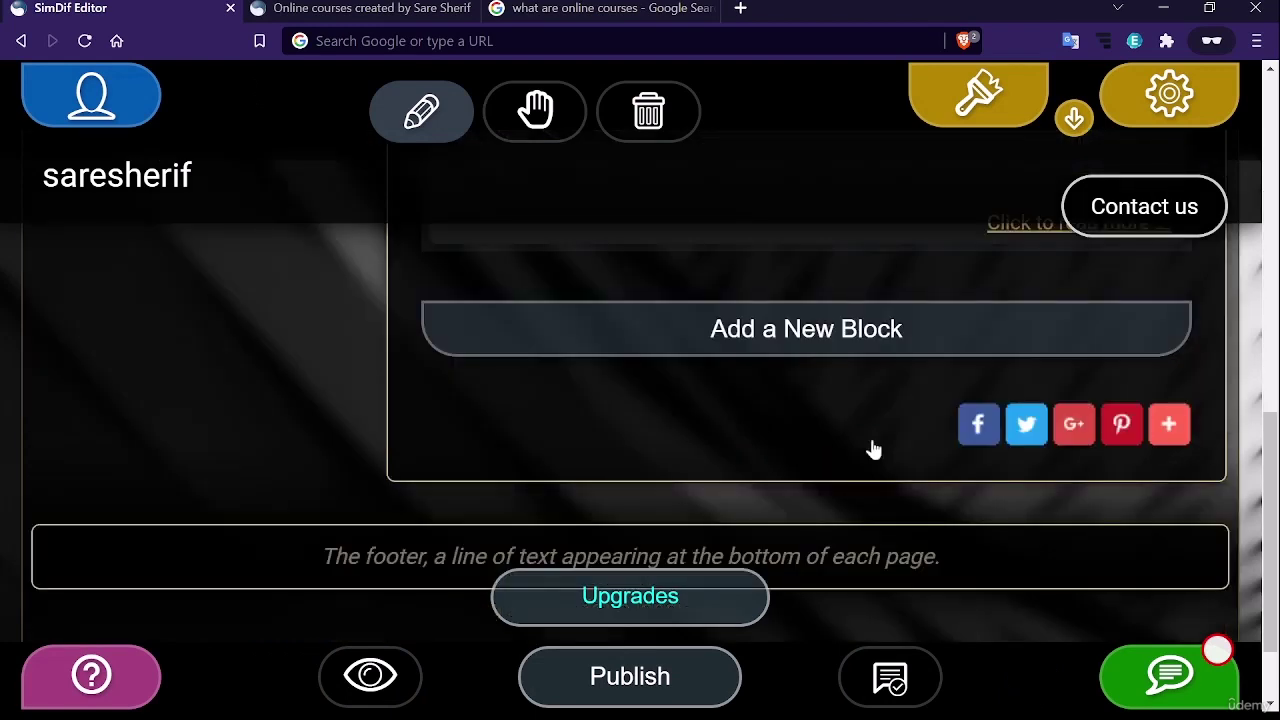
scroll(543, 482, "up", 10)
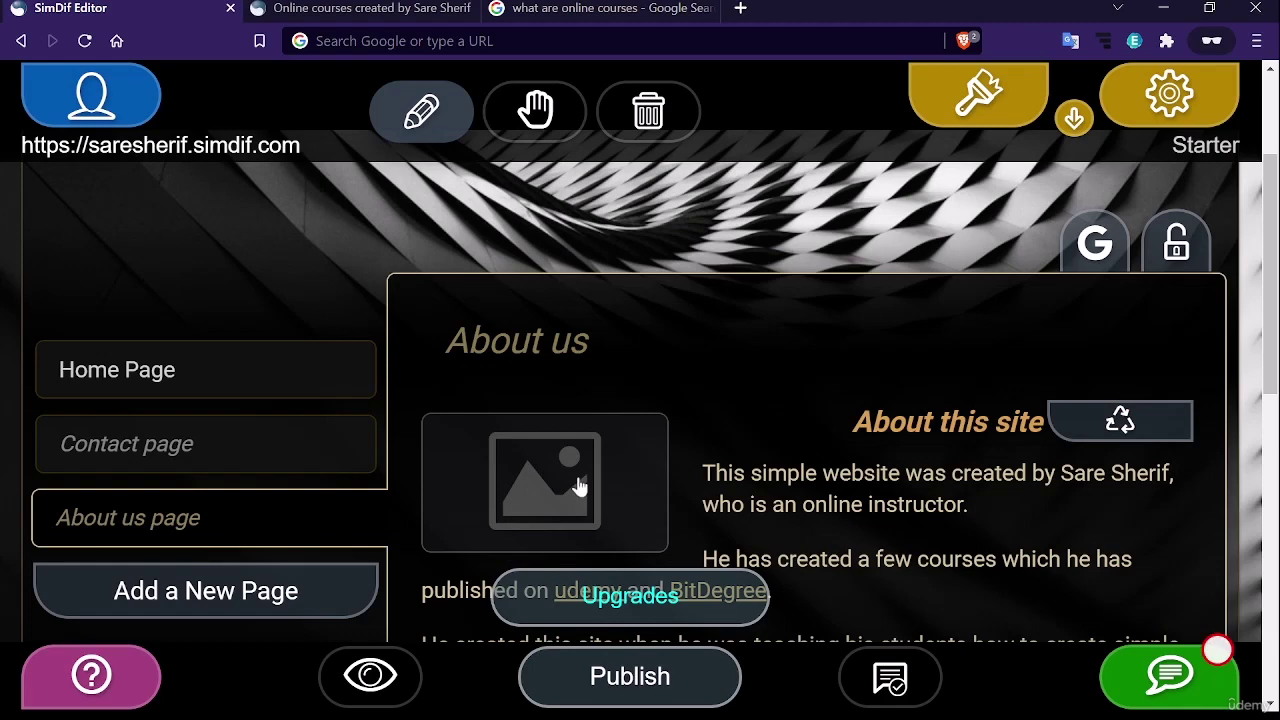
left_click(642, 684)
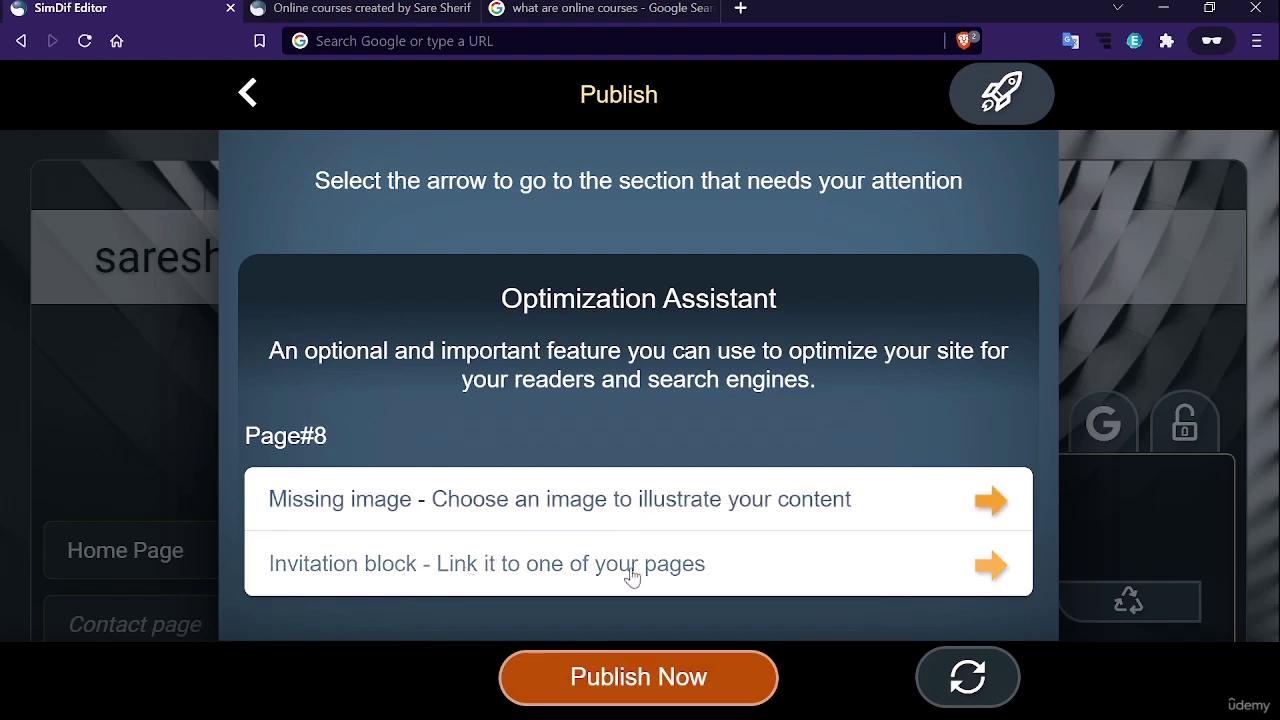
left_click(630, 677)
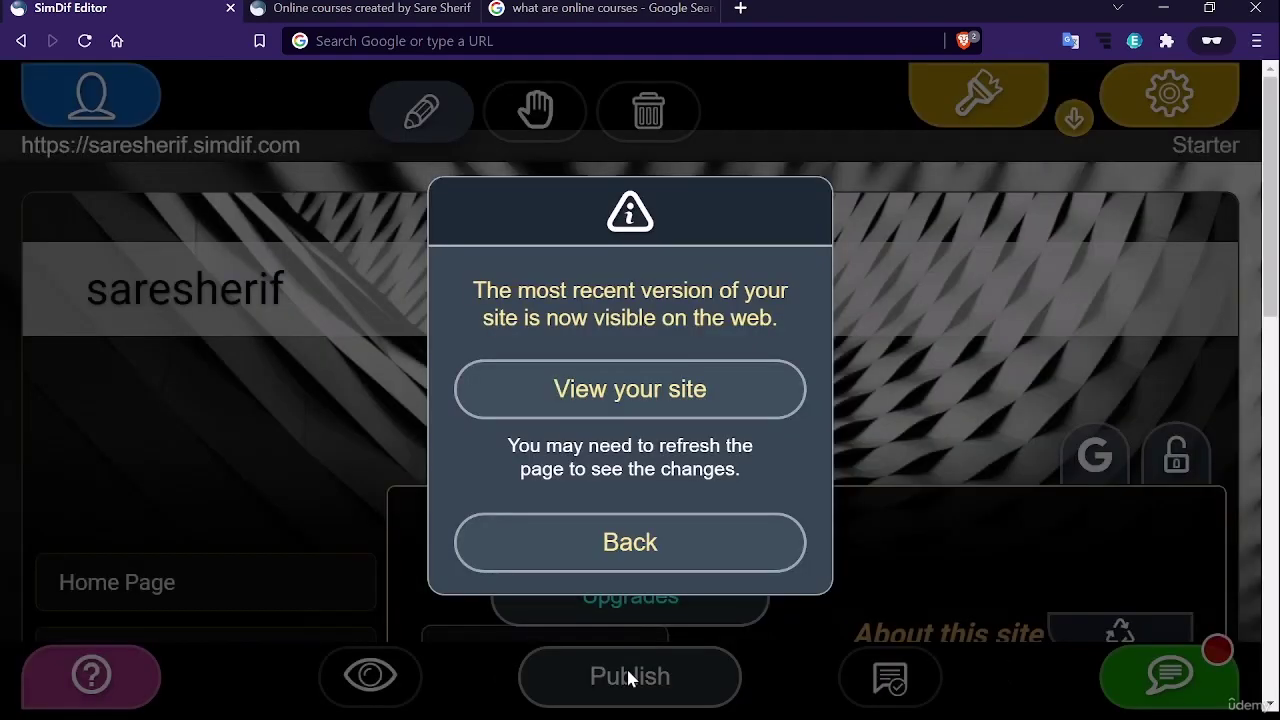
left_click(654, 551)
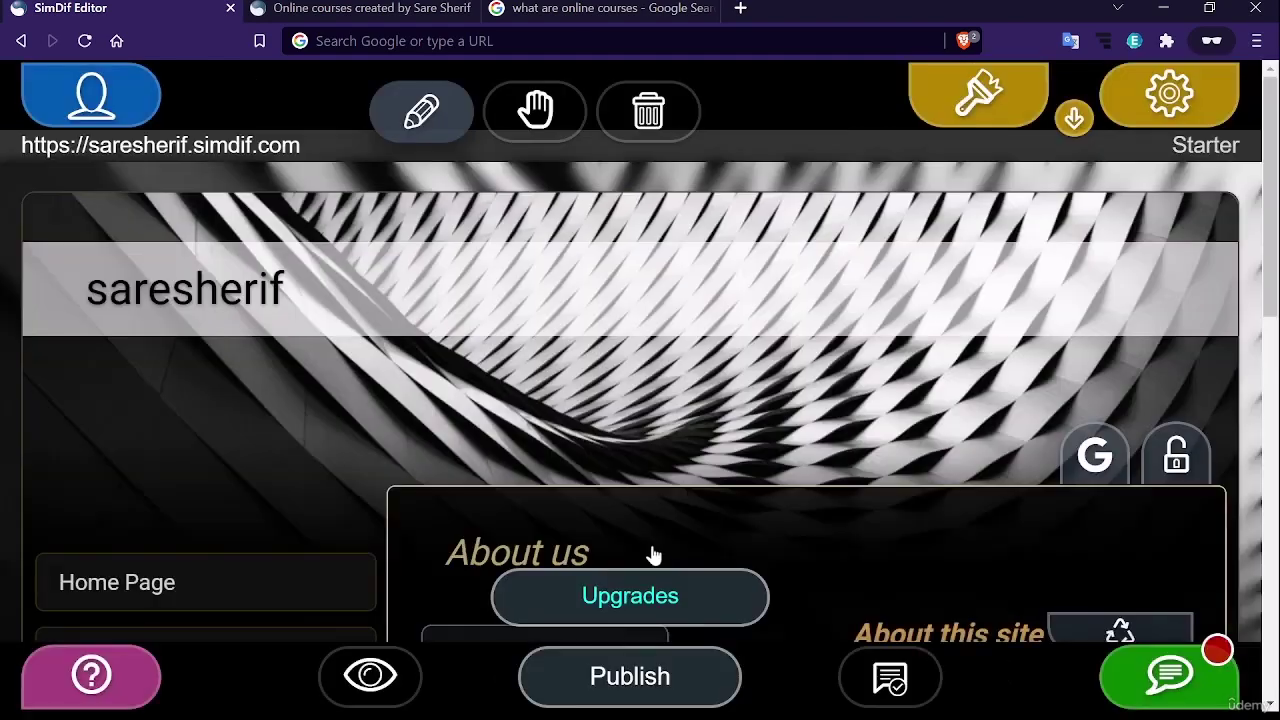
scroll(655, 556, "down", 5)
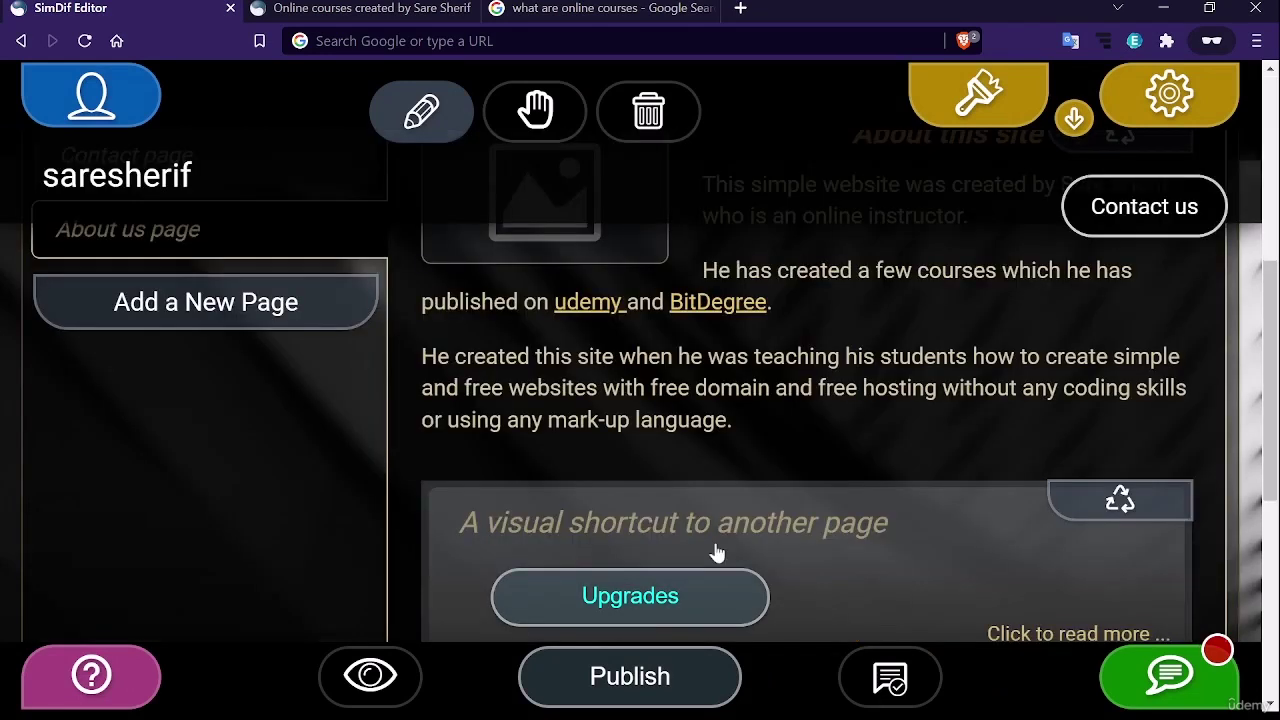
scroll(700, 560, "up", 2)
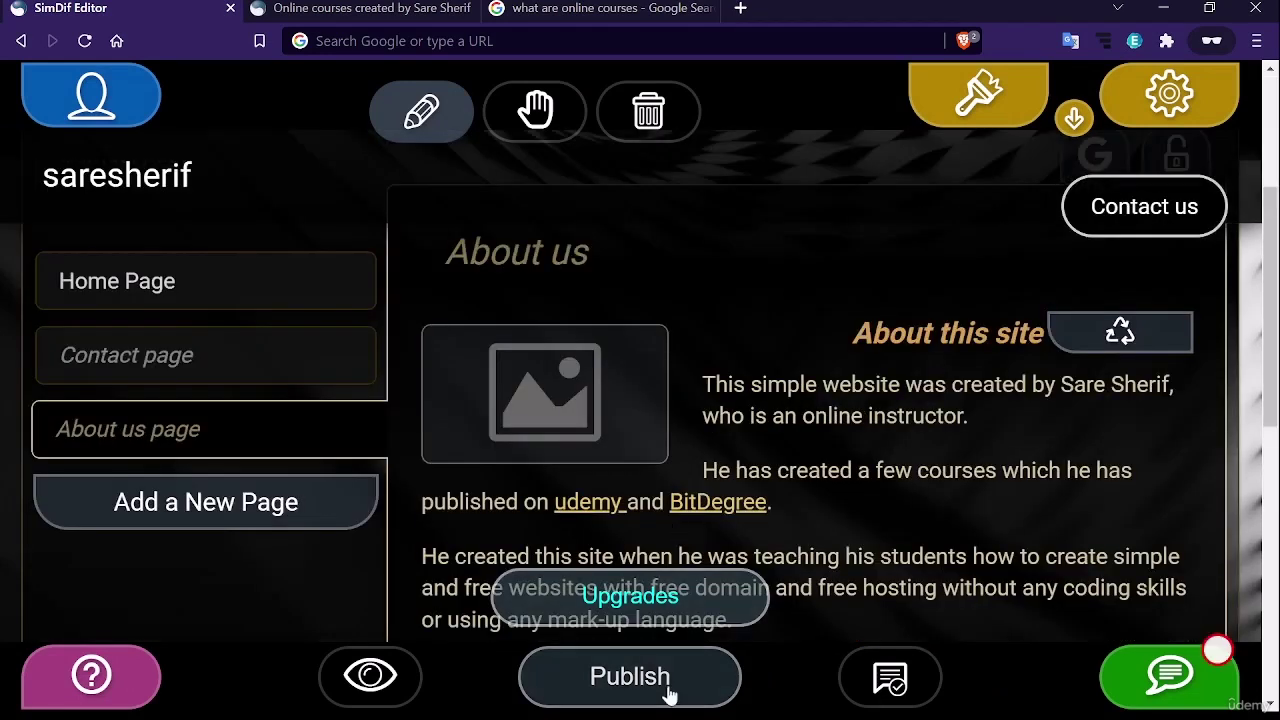
left_click(560, 428)
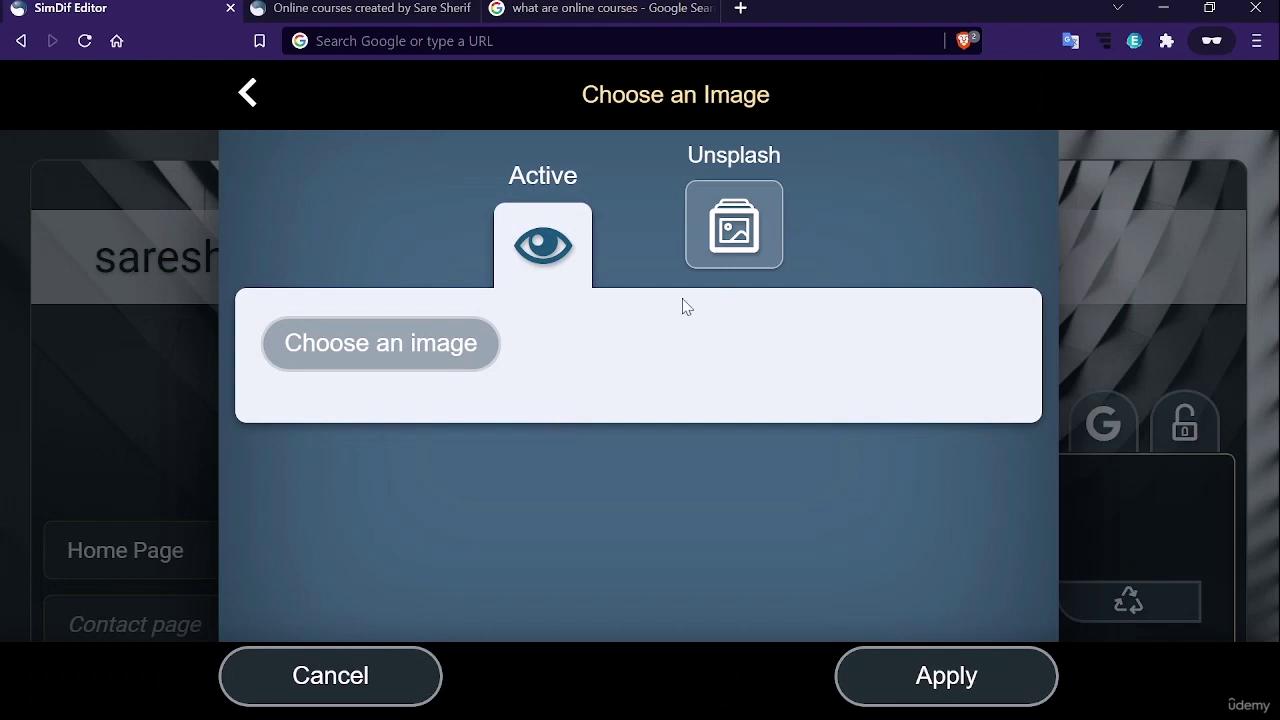
left_click(437, 343)
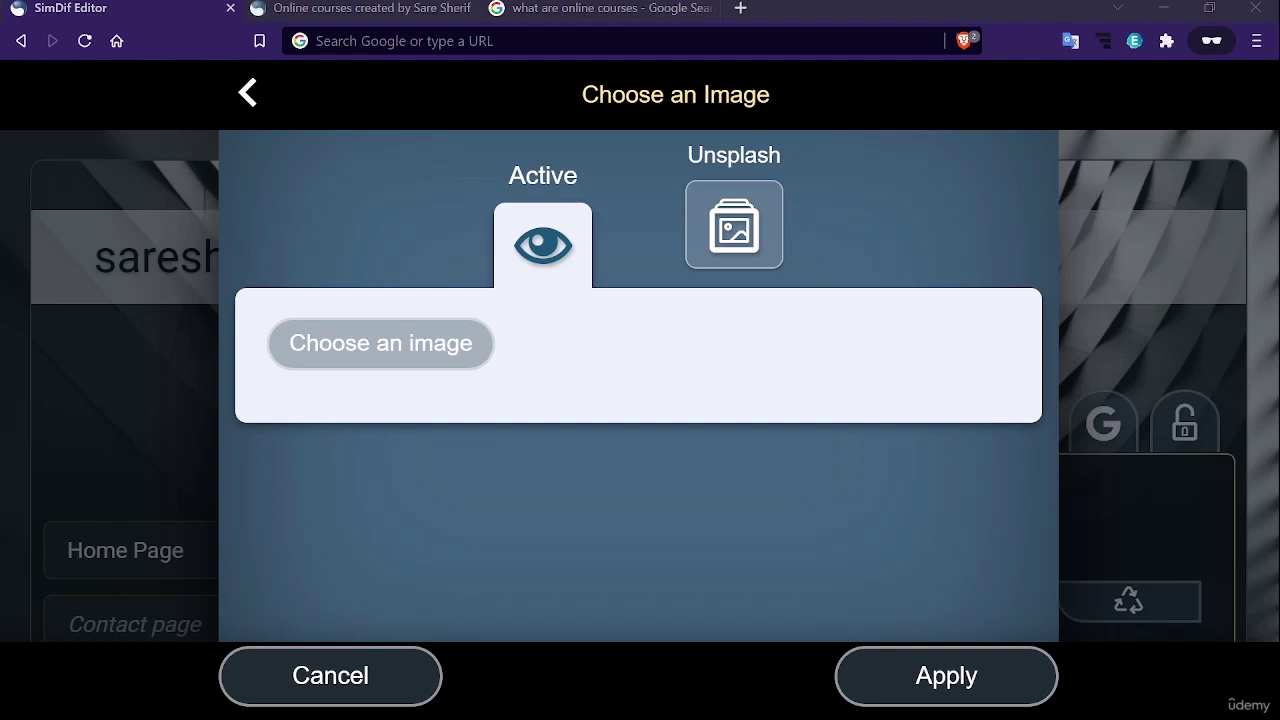
left_click(734, 224)
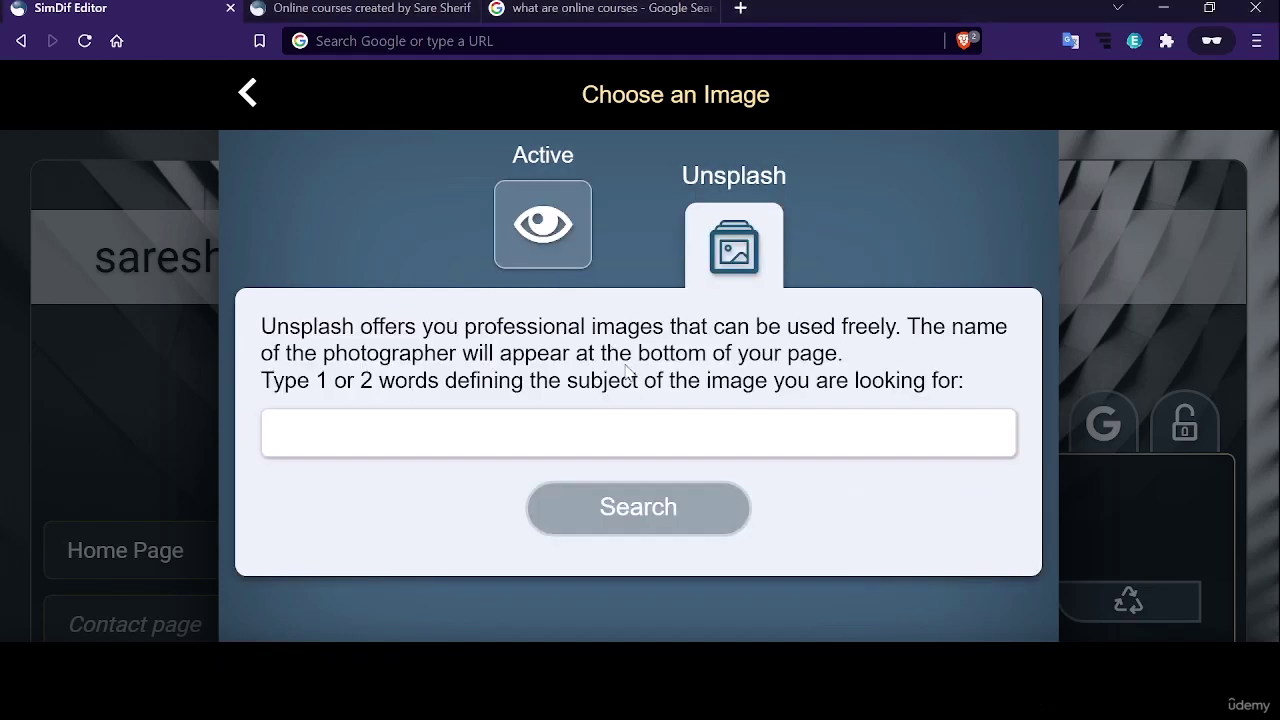
left_click(249, 93)
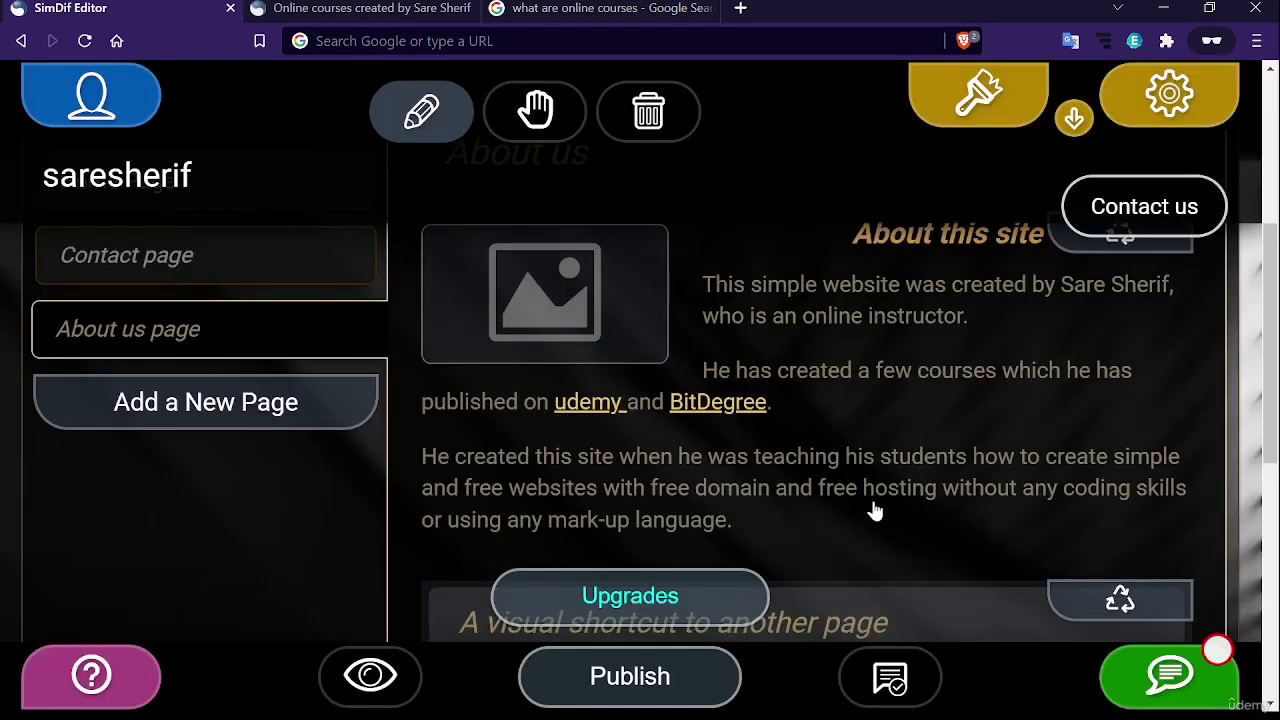
Fill the About this site block's image placeholder with a photo of a laptop reading "JOIN US ONLINE"
scroll(720, 473, "up", 1)
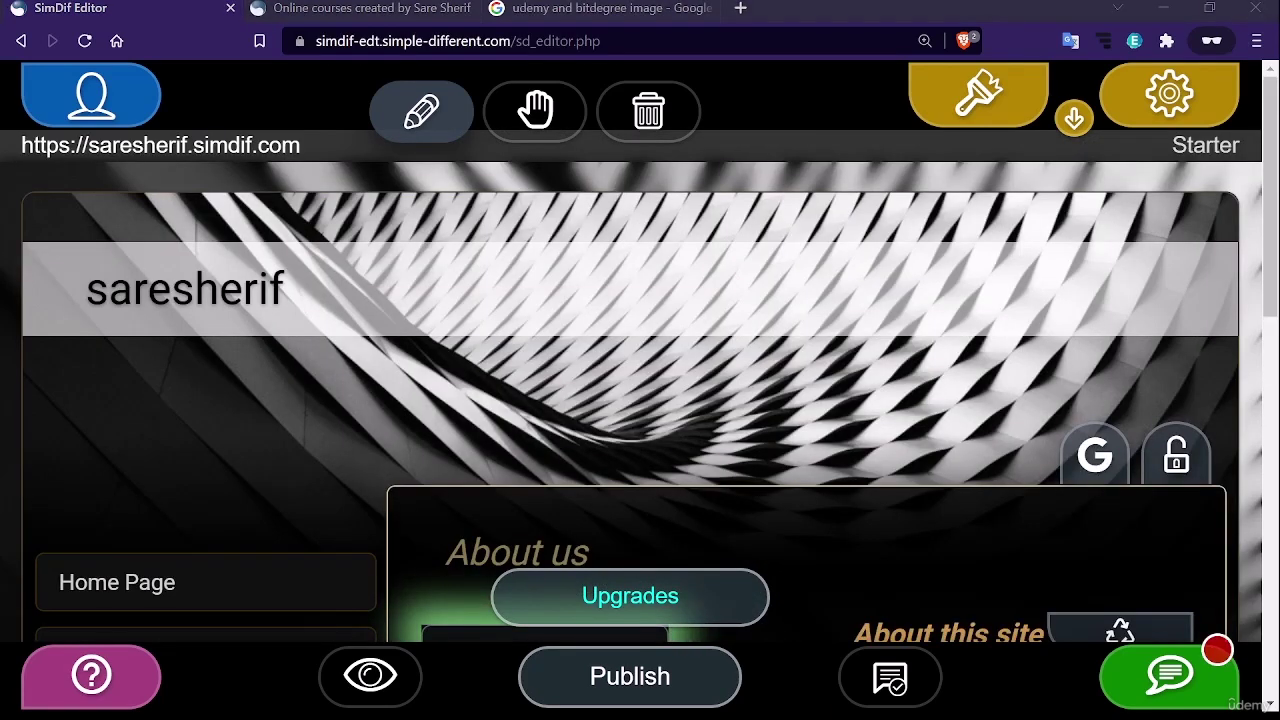
scroll(552, 313, "down", 4)
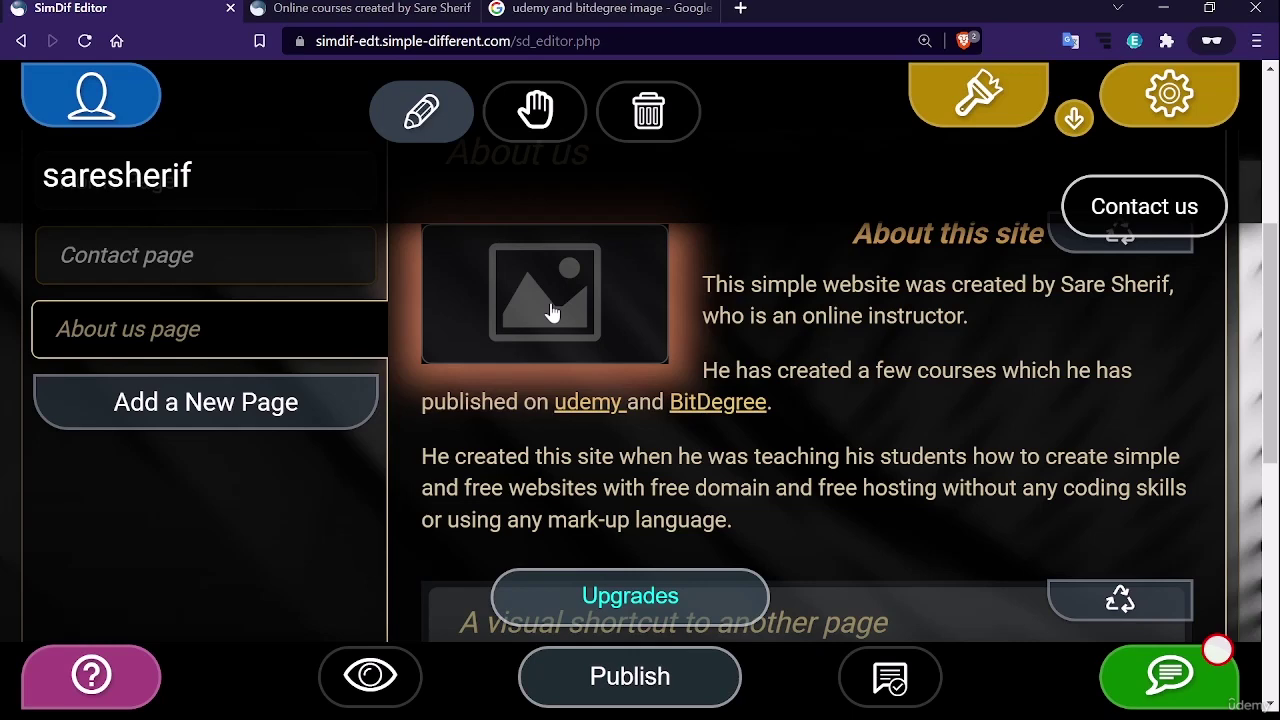
left_click(552, 313)
left_click(674, 531)
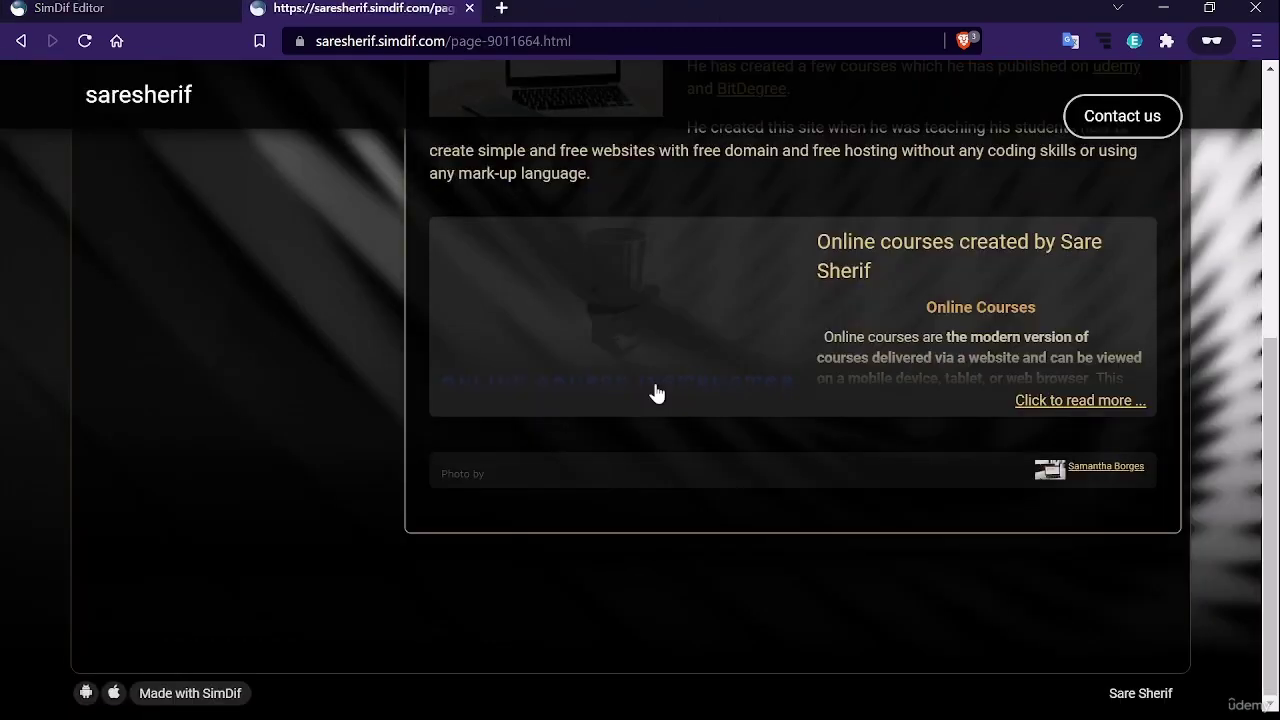
Review the published About us page and the blog page's layout in the editor
scroll(656, 393, "up", 5)
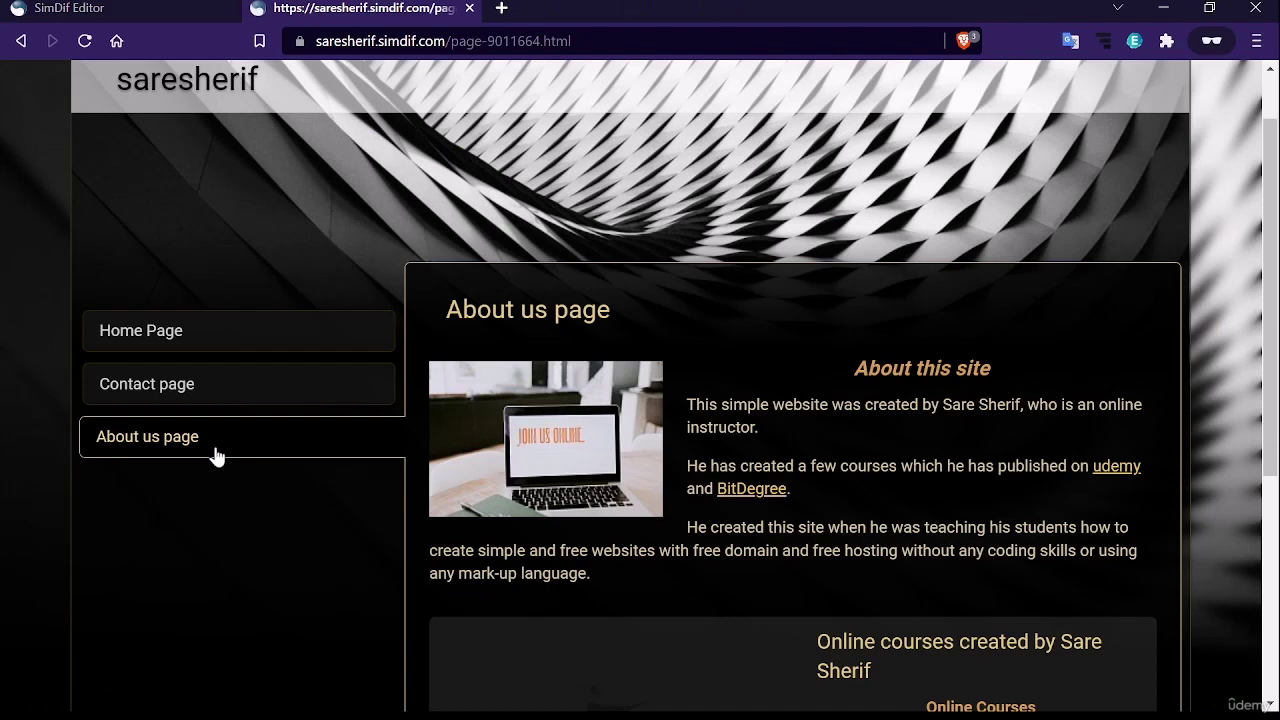
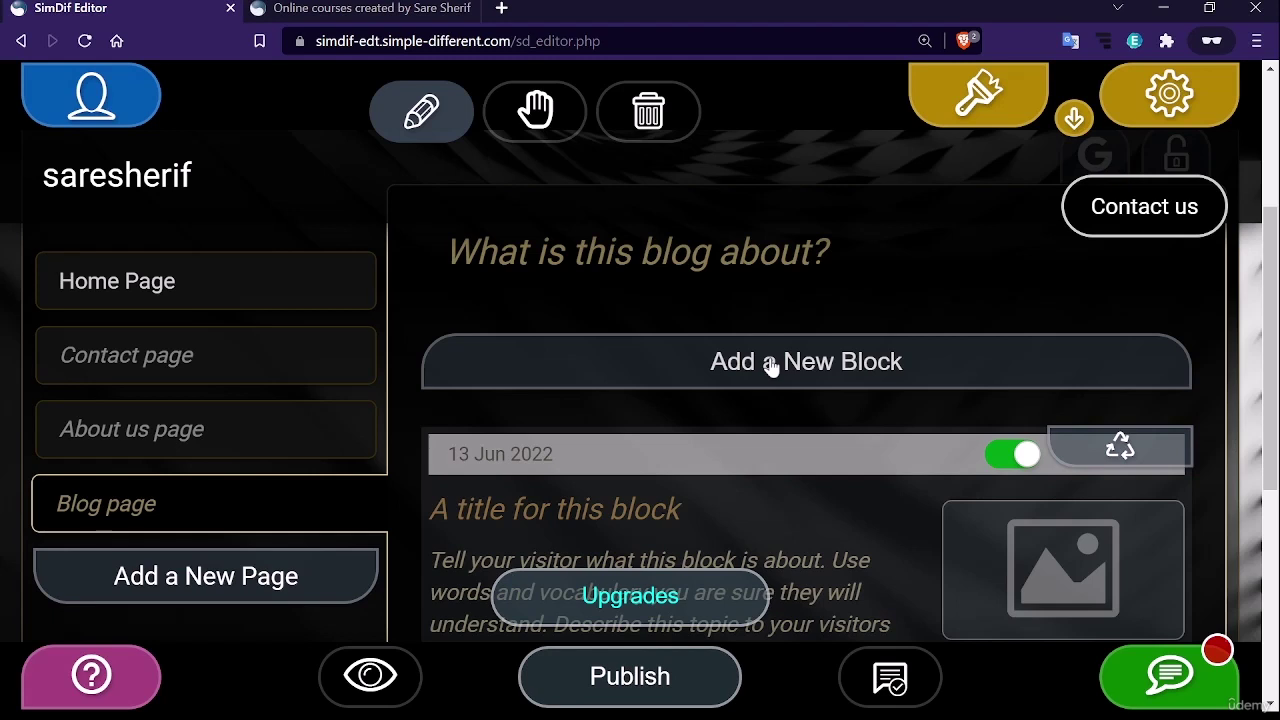
scroll(537, 431, "down", 2)
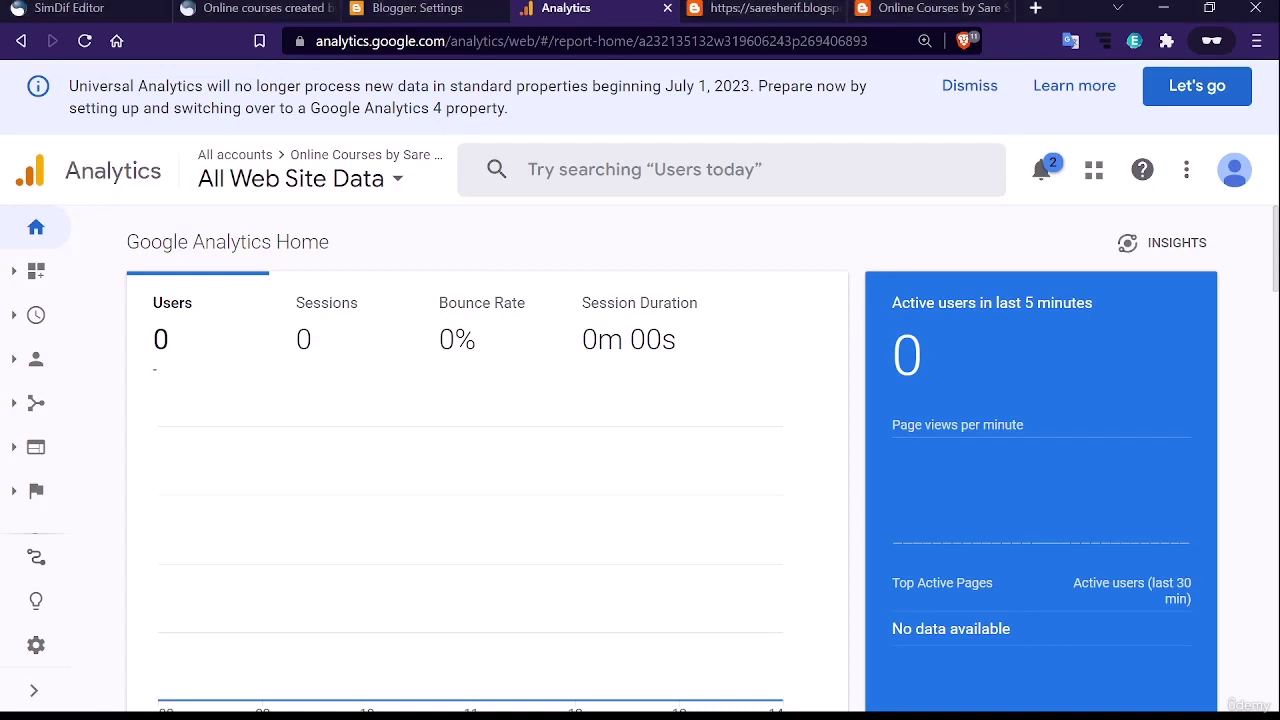
Return to the SimDif editor, review the restyled home page and its logo image, and check the Optimization Checklist
left_click(100, 6)
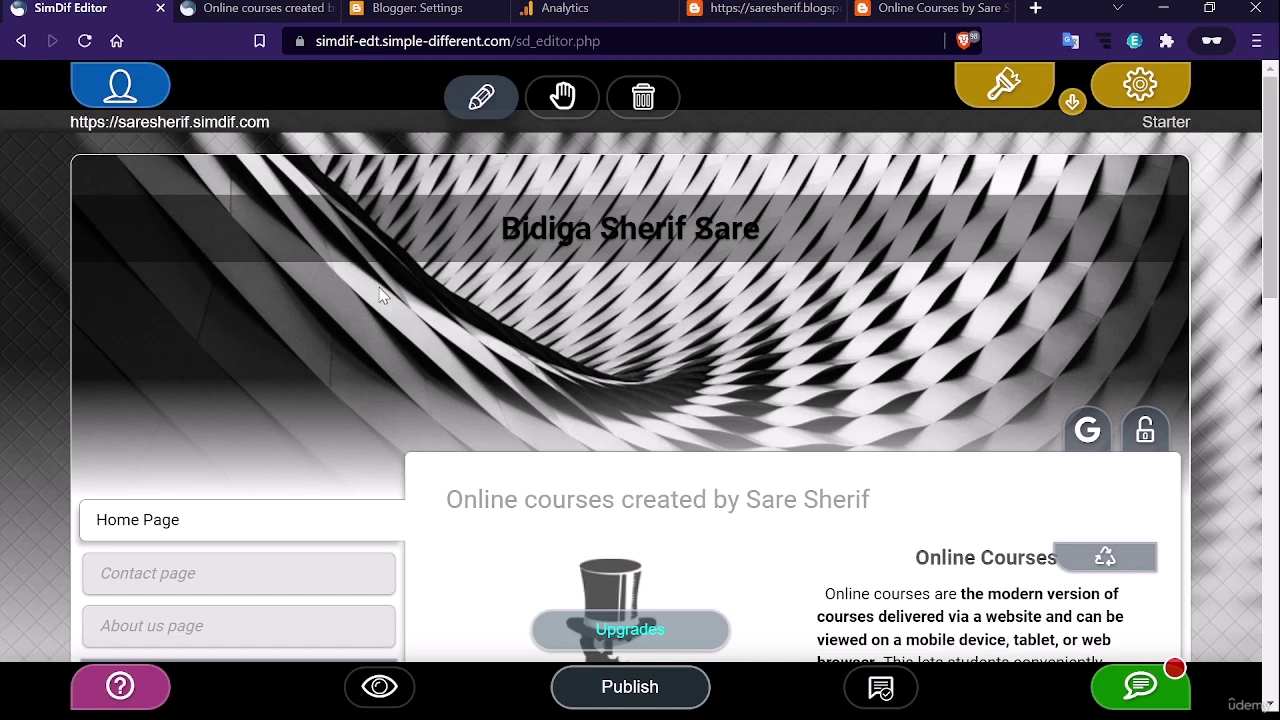
scroll(586, 386, "down", 4)
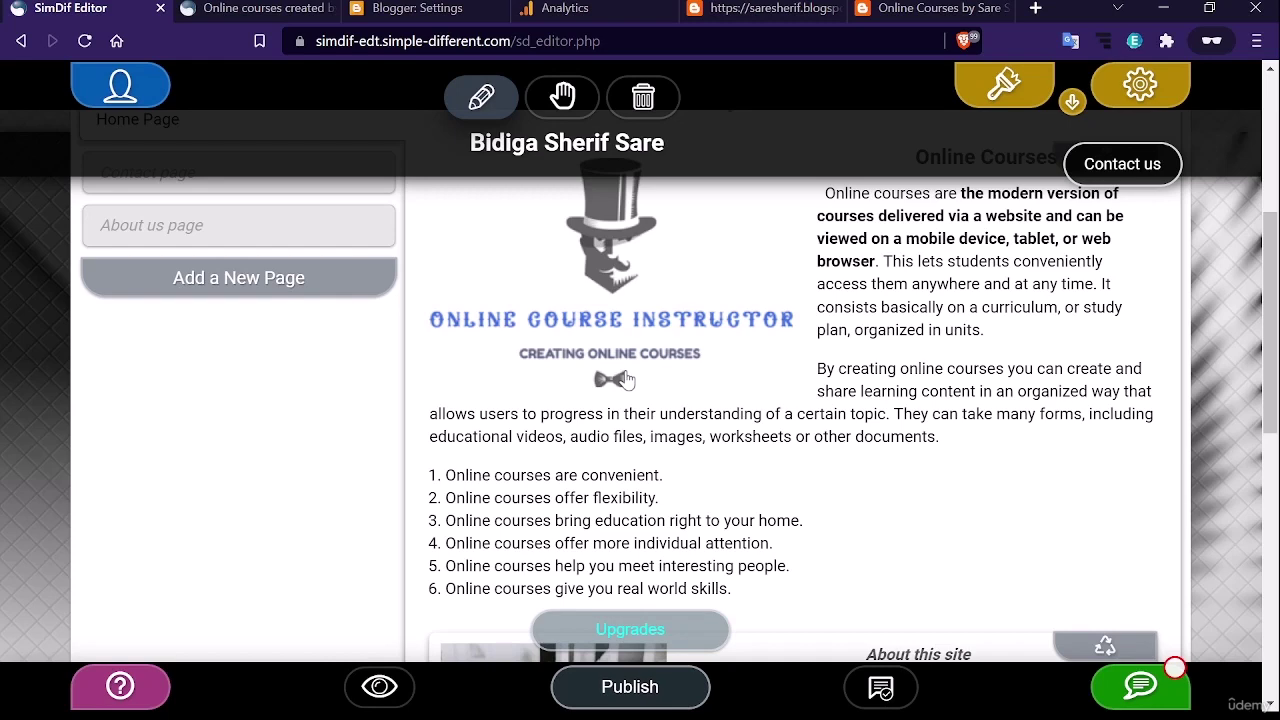
left_click(626, 380)
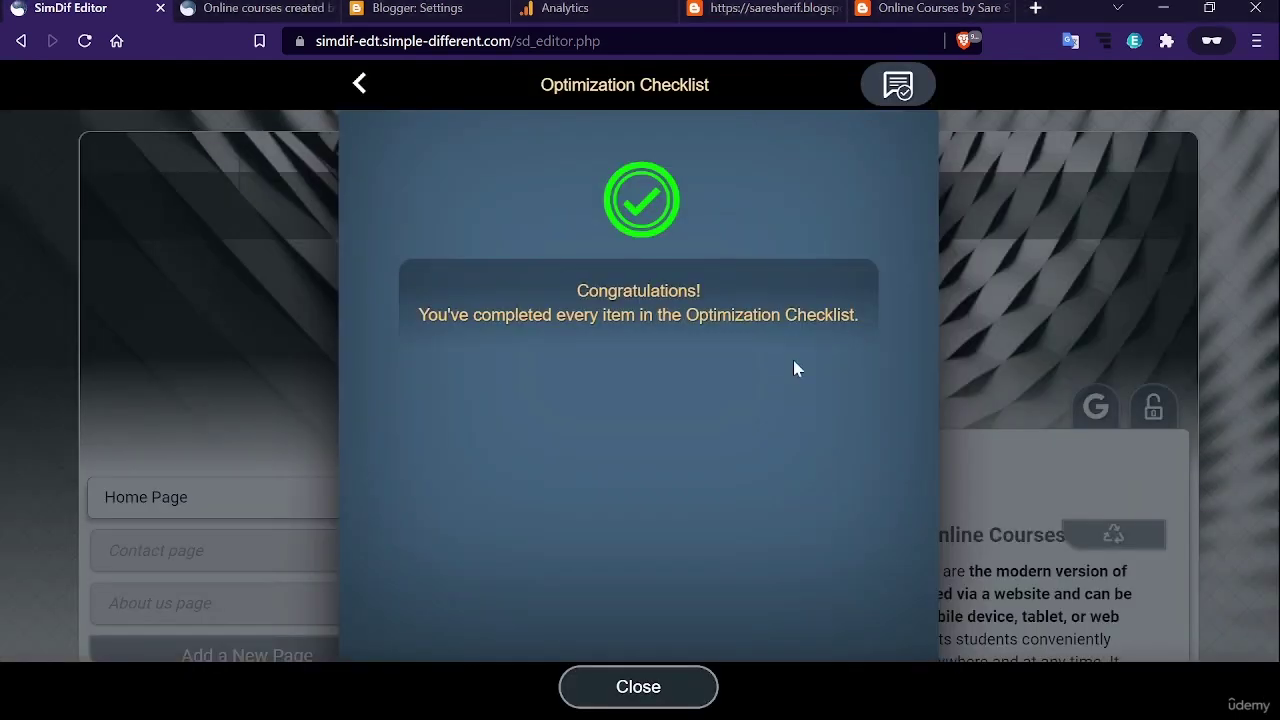
left_click_drag(566, 318, 857, 331)
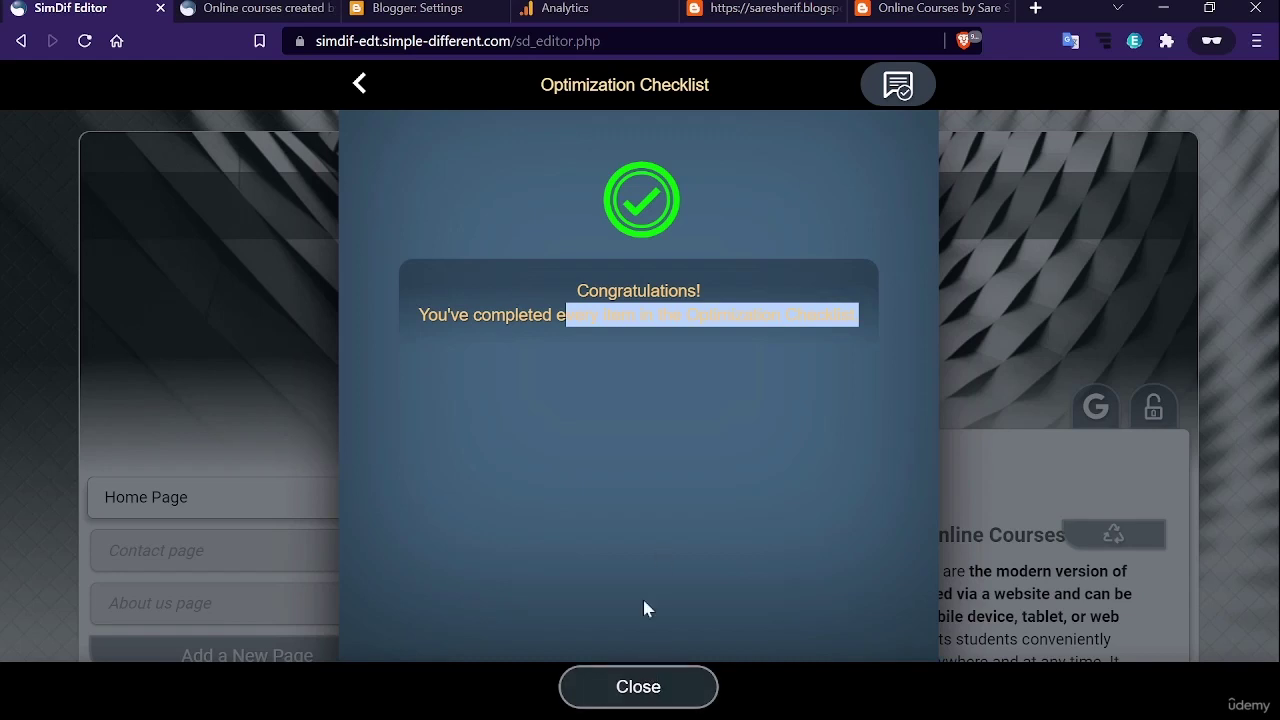
Close the Optimization Checklist and look through the Site Settings options, including the Google Conversion Tracking instructions
left_click(624, 688)
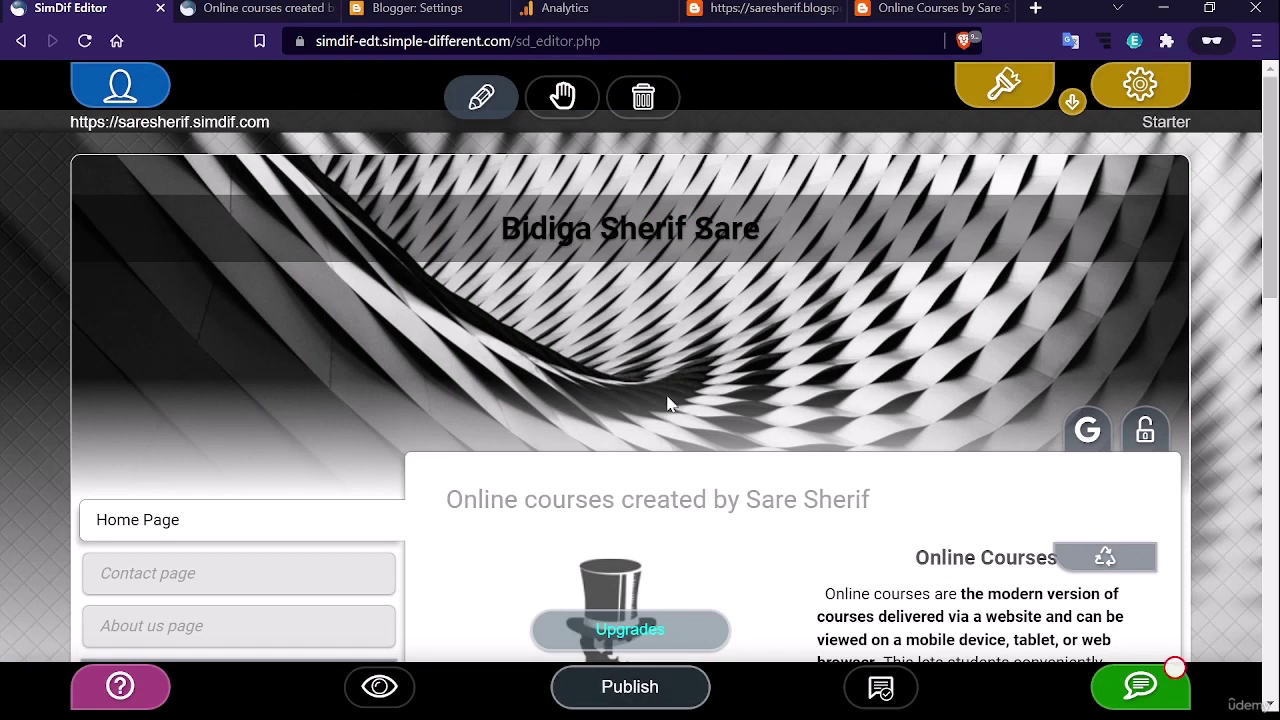
left_click(1127, 80)
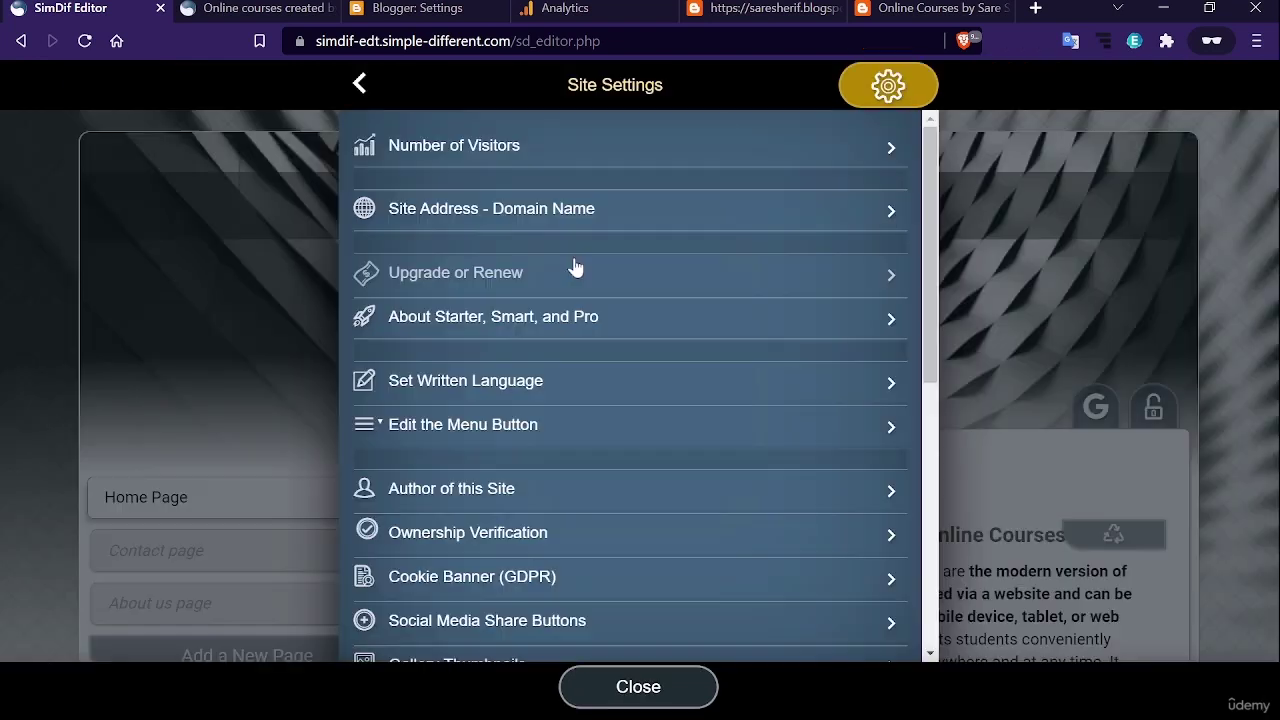
scroll(576, 290, "down", 1)
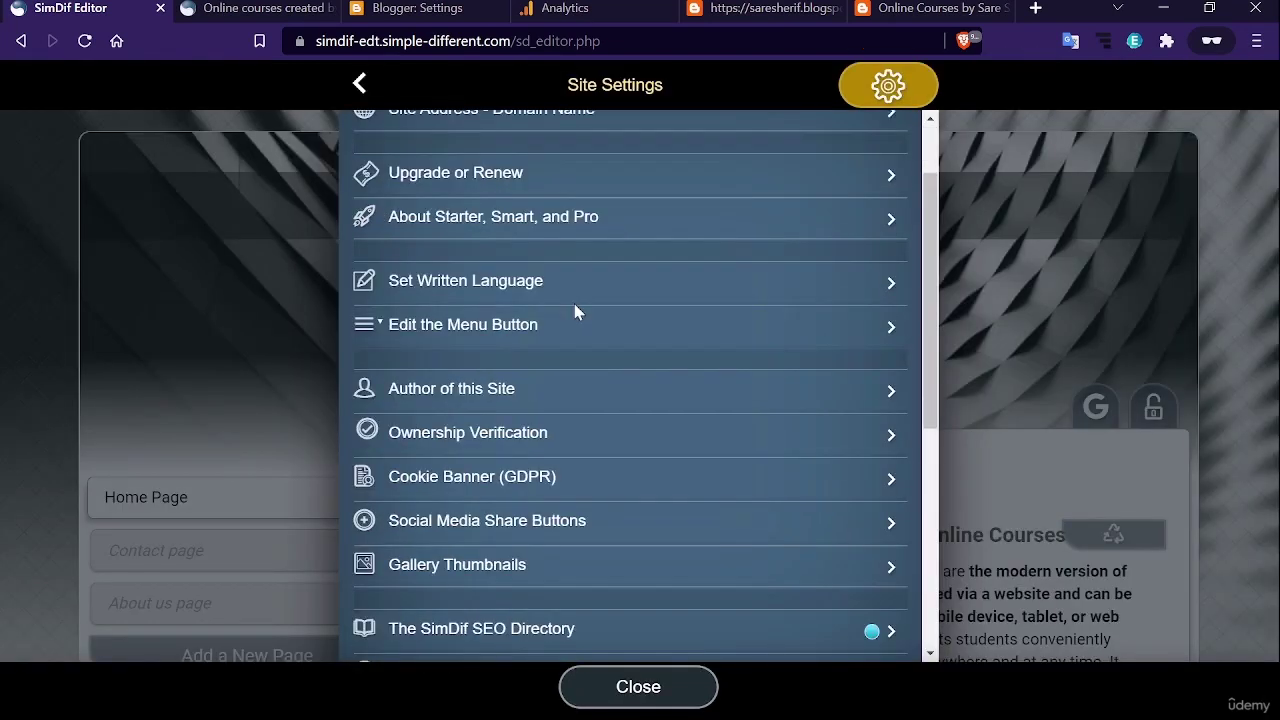
scroll(575, 307, "down", 3)
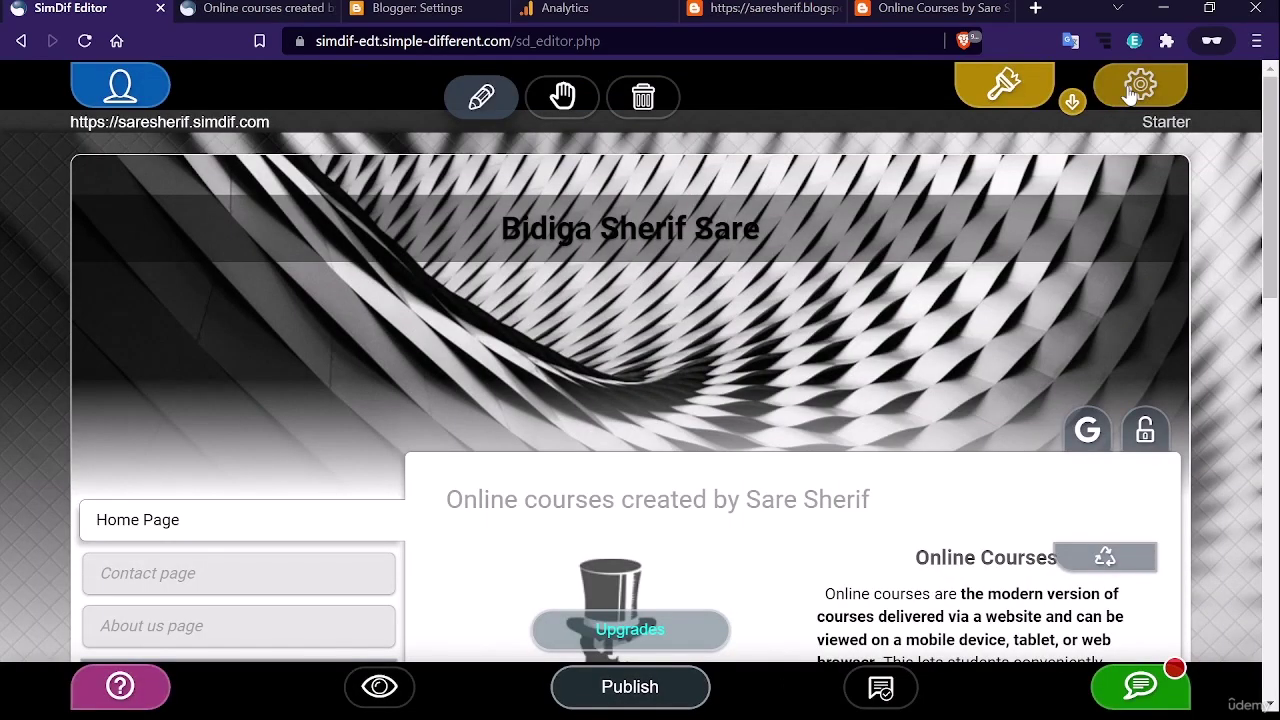
left_click(1130, 93)
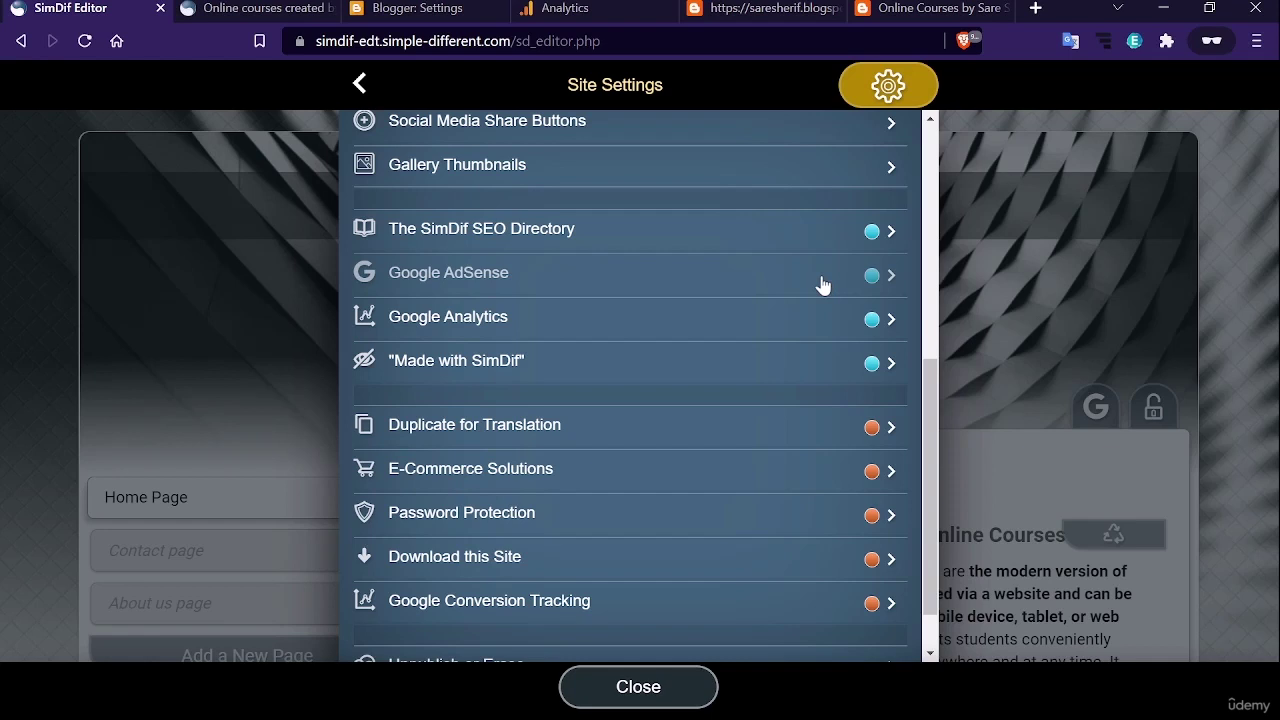
left_click(489, 600)
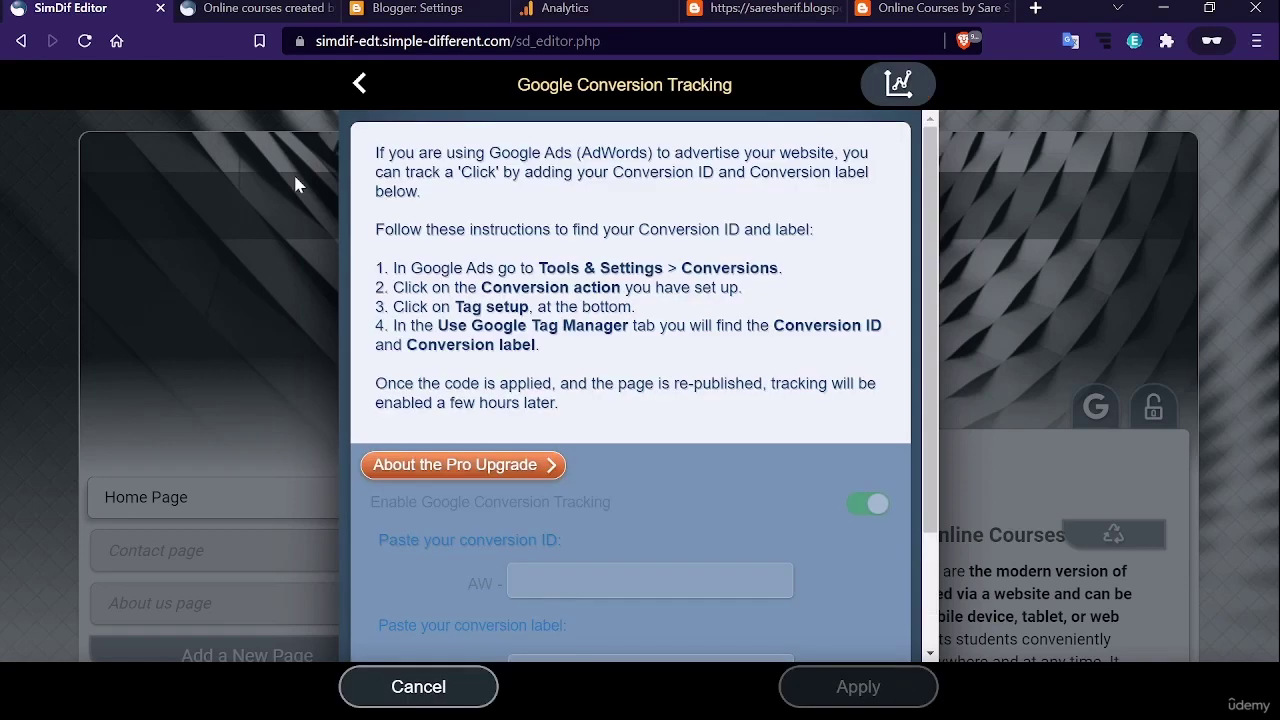
left_click(360, 84)
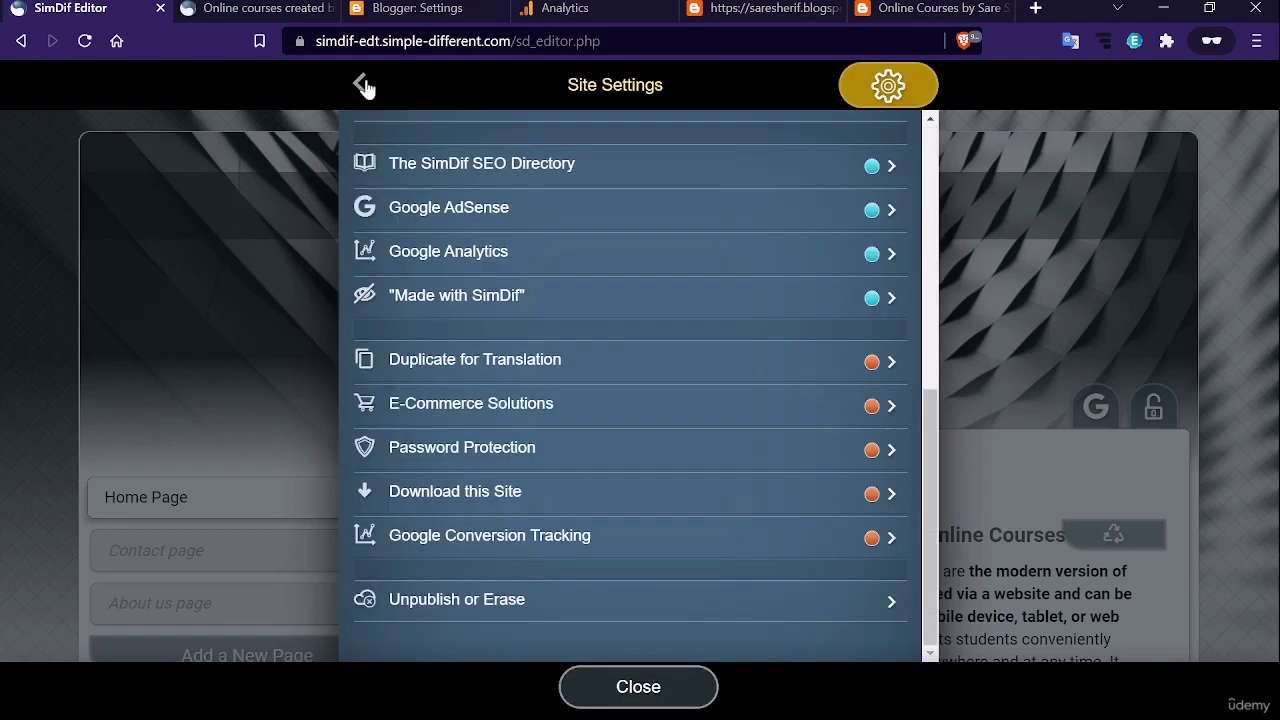
scroll(455, 310, "up", 10)
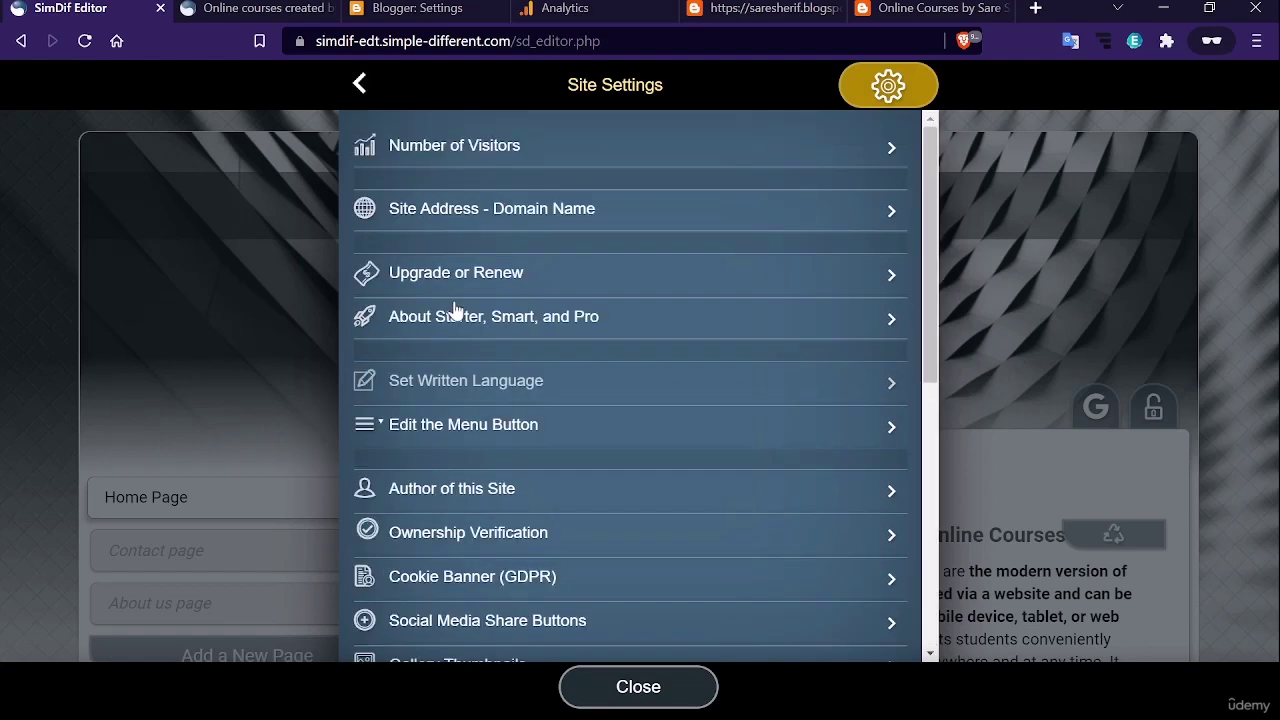
Check the site's Number of Visitors statistics for the 24 hours, 7 days and 5 weeks periods
left_click(463, 145)
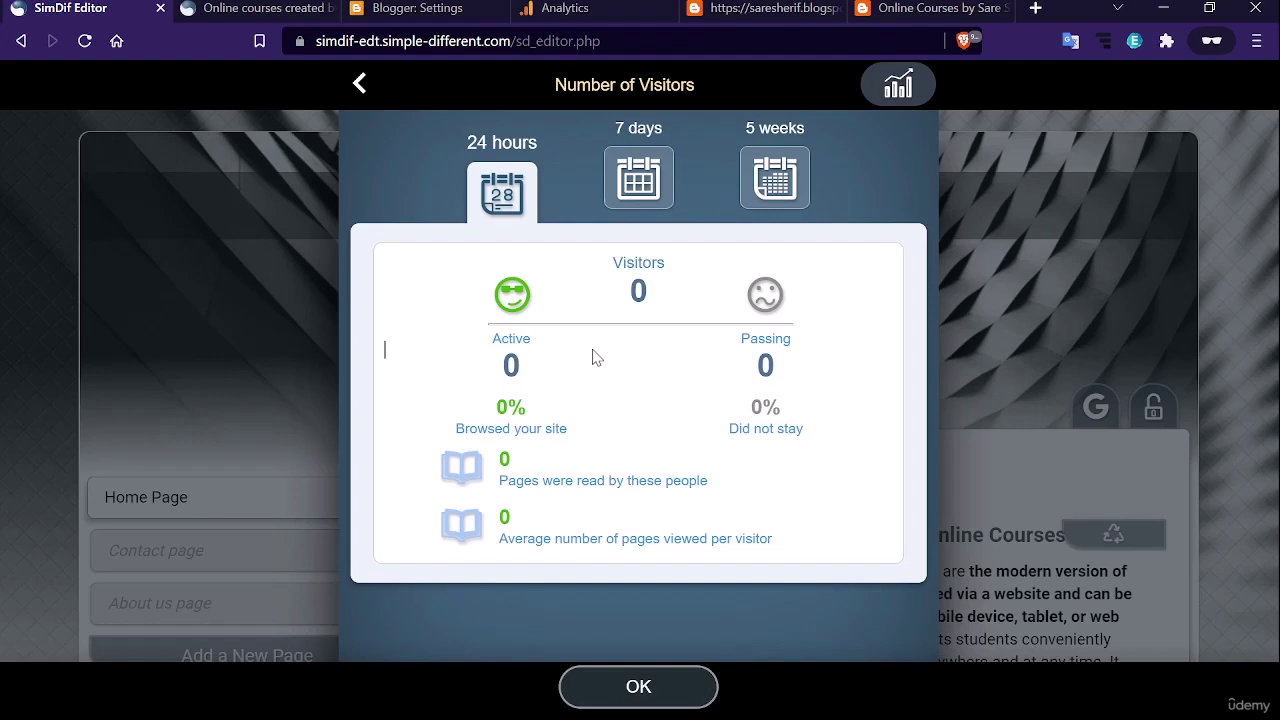
left_click(640, 185)
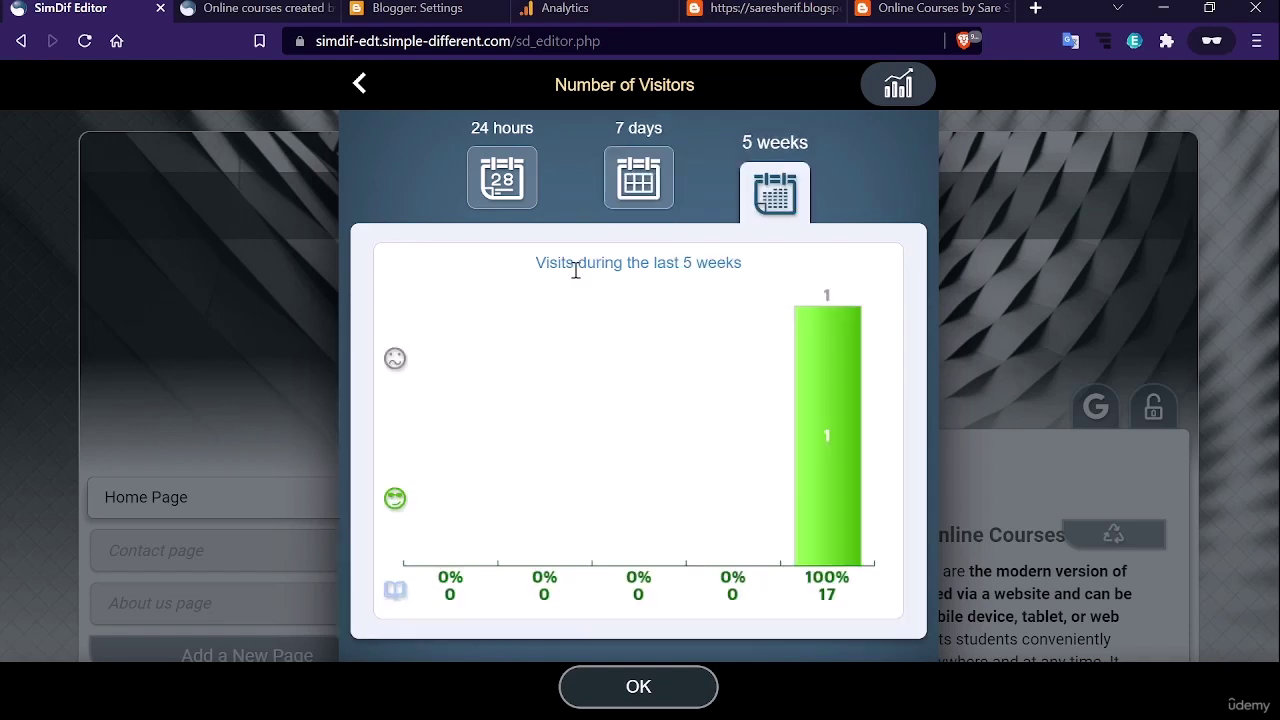
left_click(505, 180)
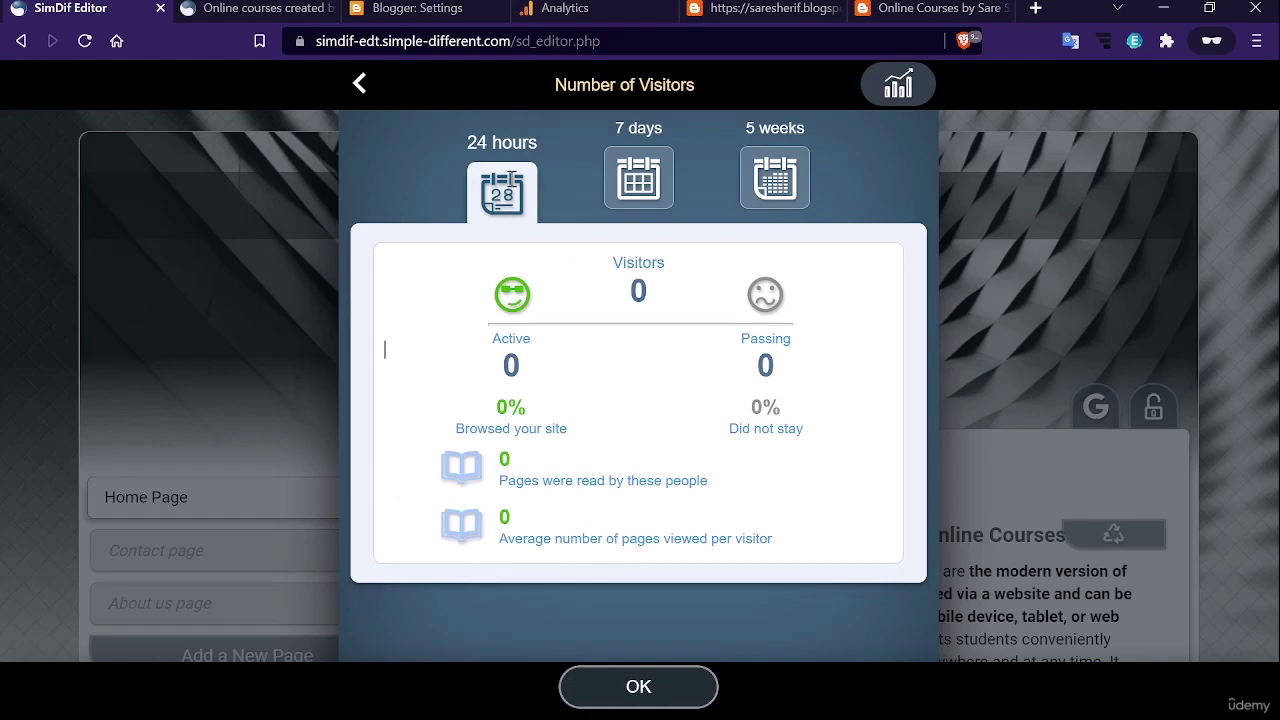
left_click(908, 90)
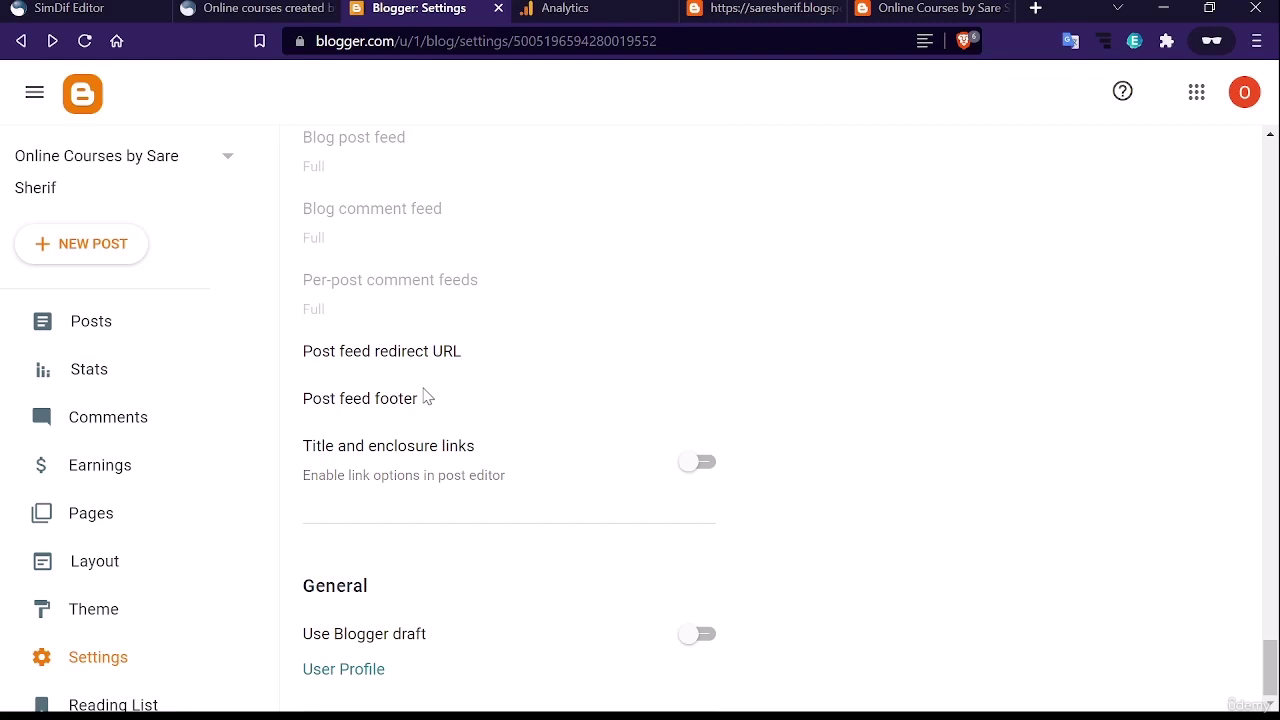
Switch to the Blogger settings and examine the Basic, Privacy and Publishing sections, including the search engine visibility option
scroll(213, 444, "down", 2)
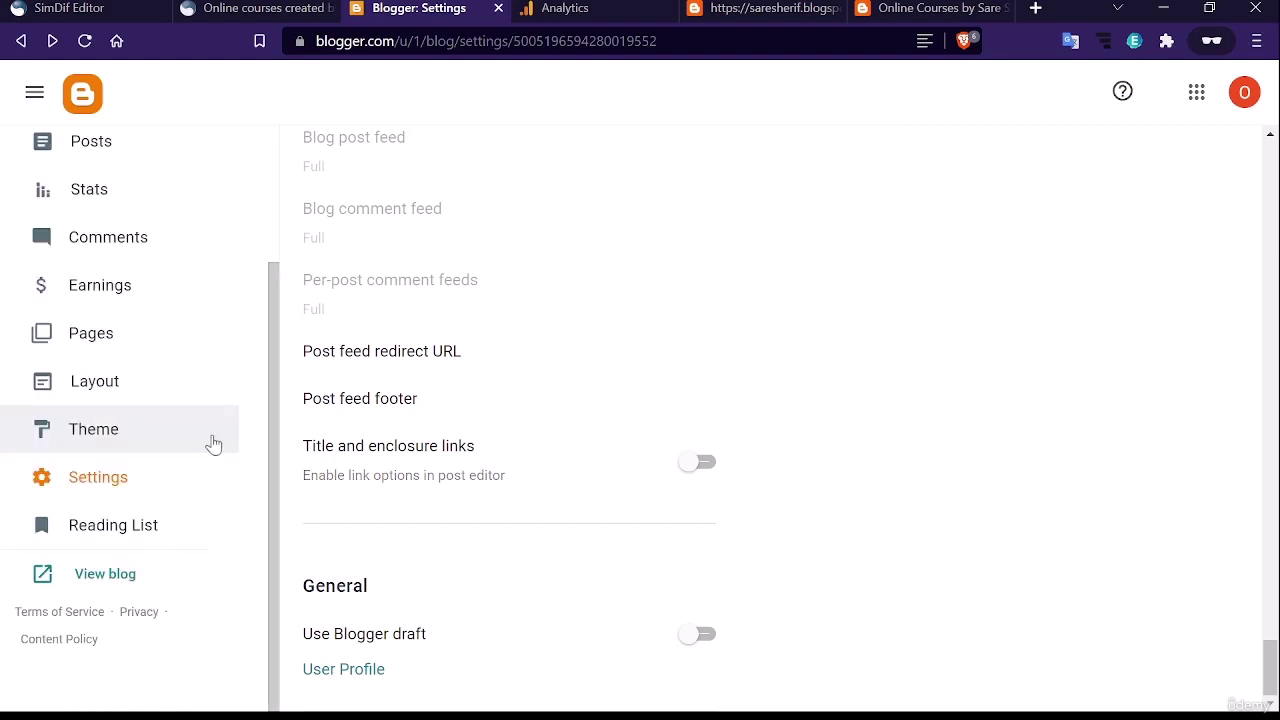
scroll(475, 394, "up", 10)
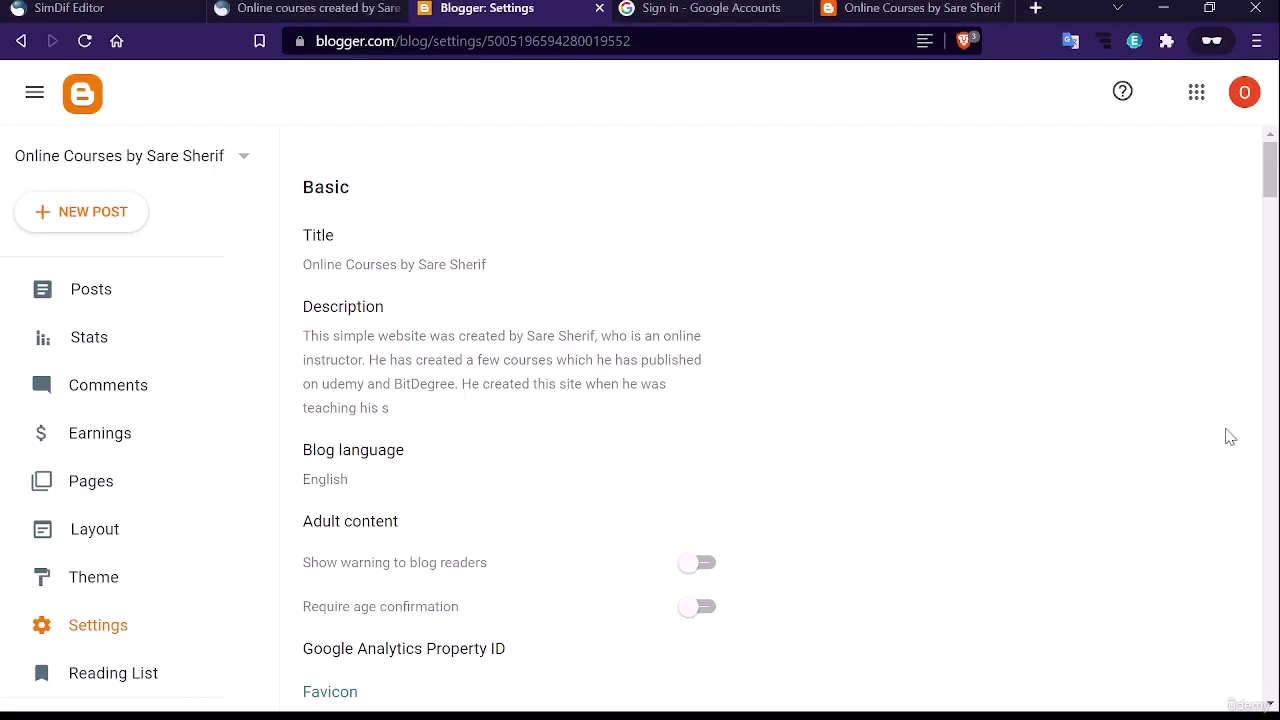
scroll(612, 370, "down", 6)
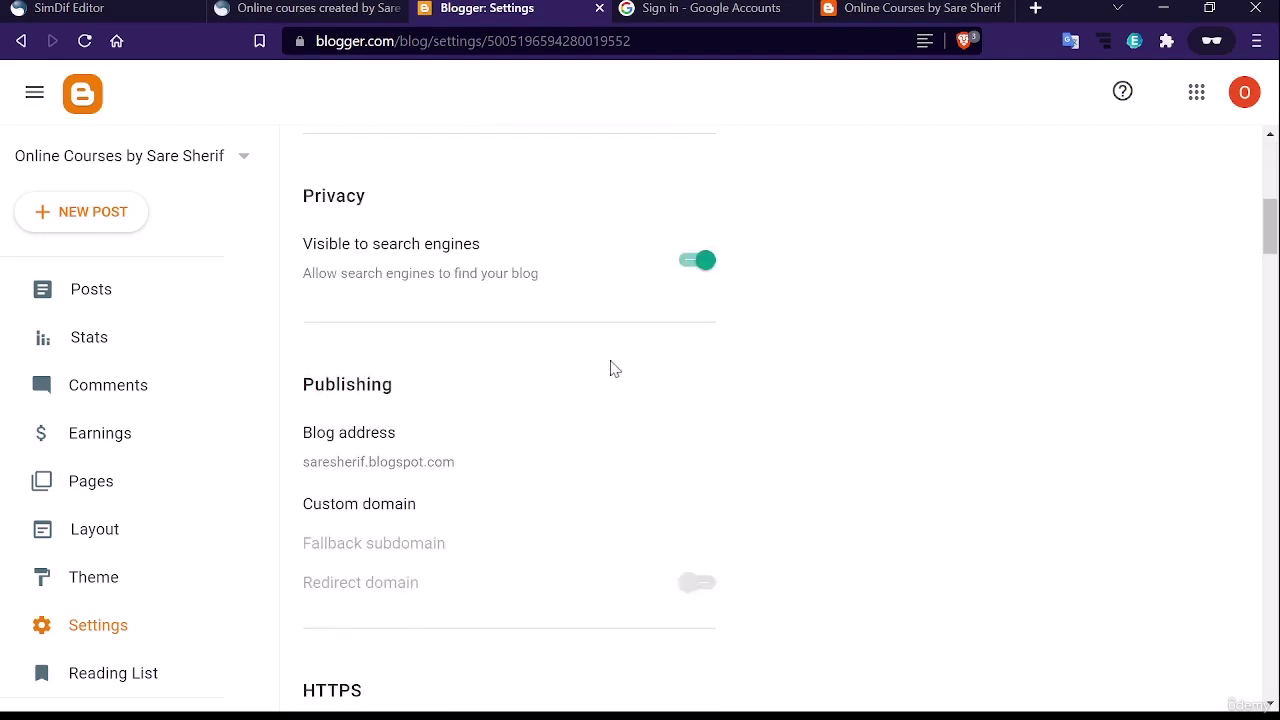
scroll(609, 366, "down", 2)
scroll(471, 331, "up", 4)
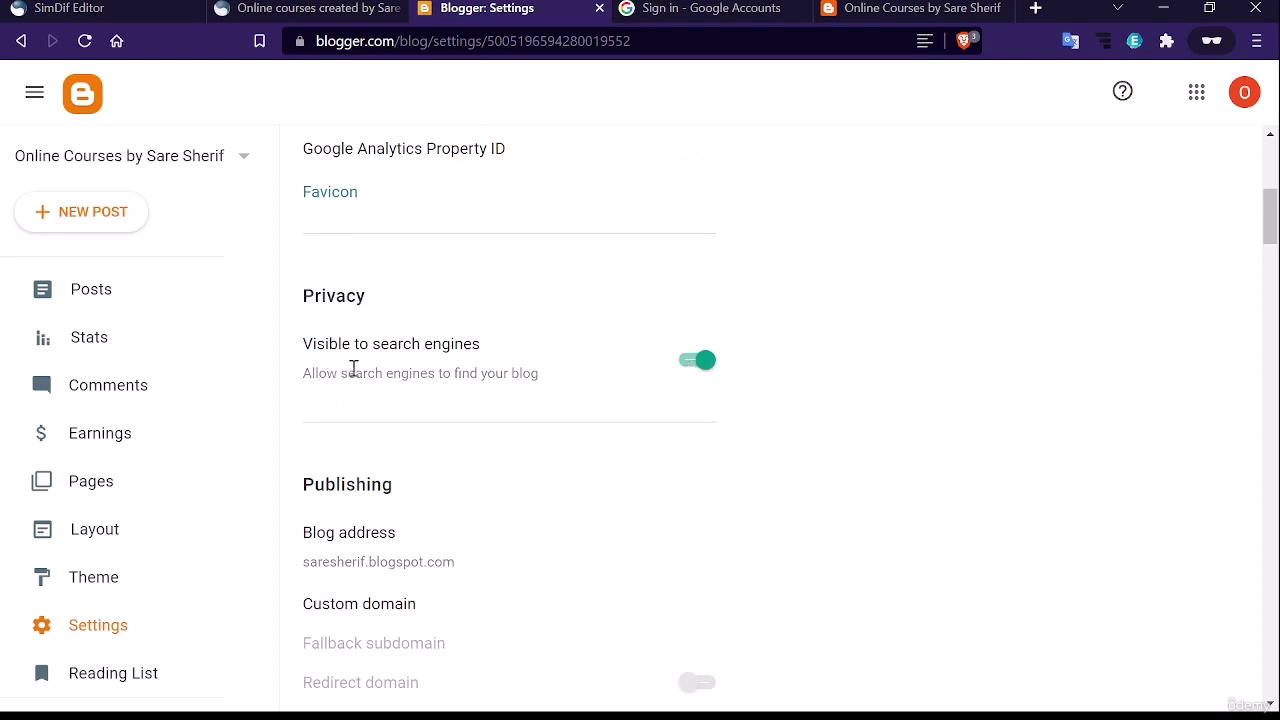
left_click_drag(353, 368, 546, 374)
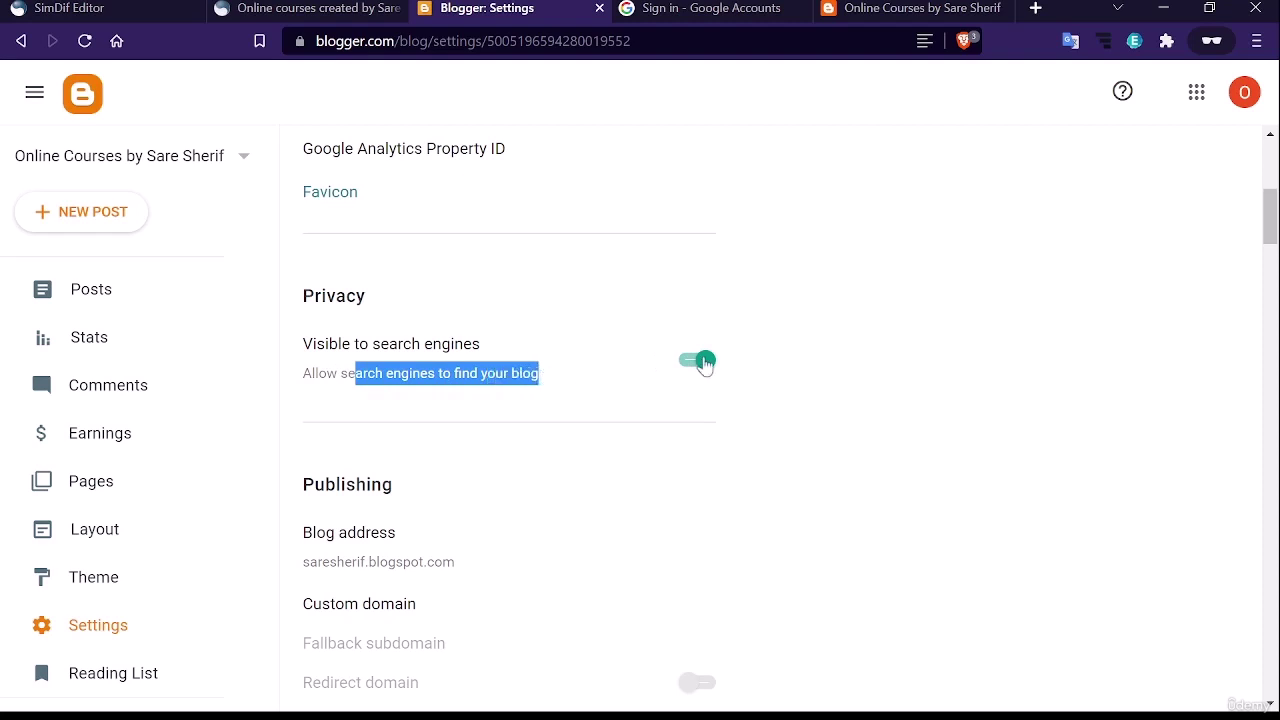
scroll(580, 425, "down", 8)
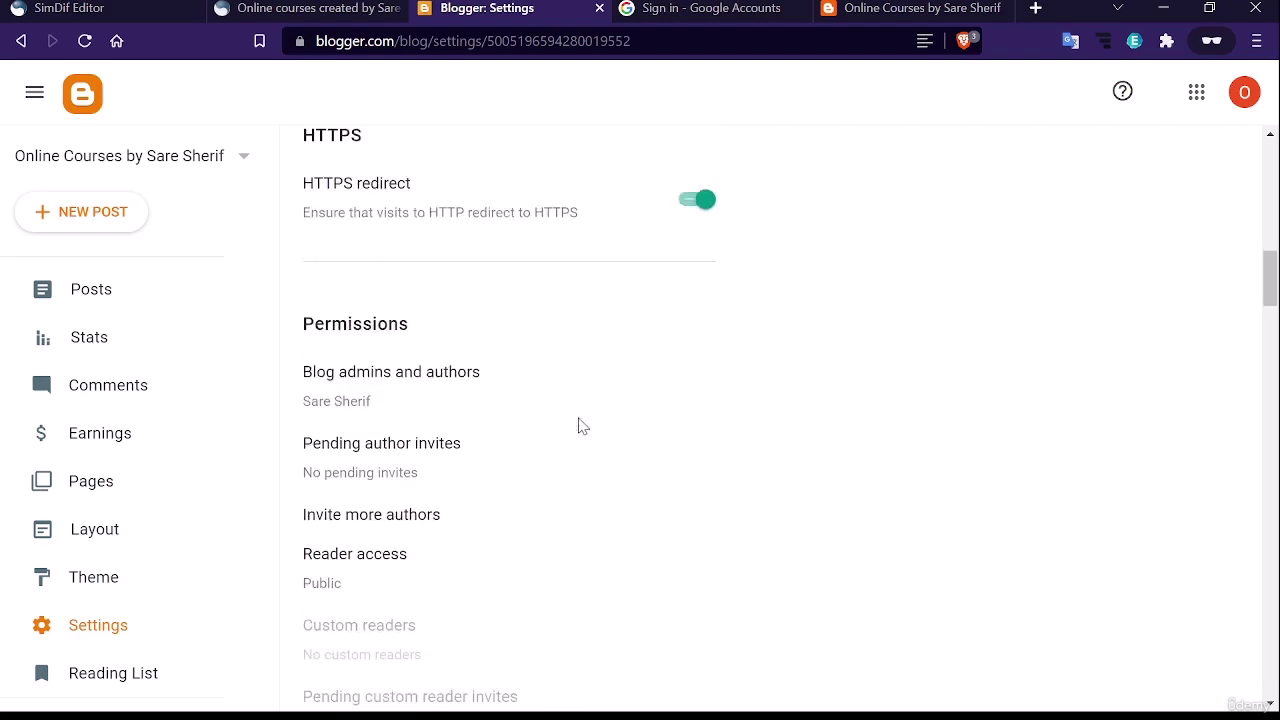
Examine the blog's comment, meta tag, redirect, and crawlers and indexing settings down to the Google Search Console link
scroll(580, 425, "down", 10)
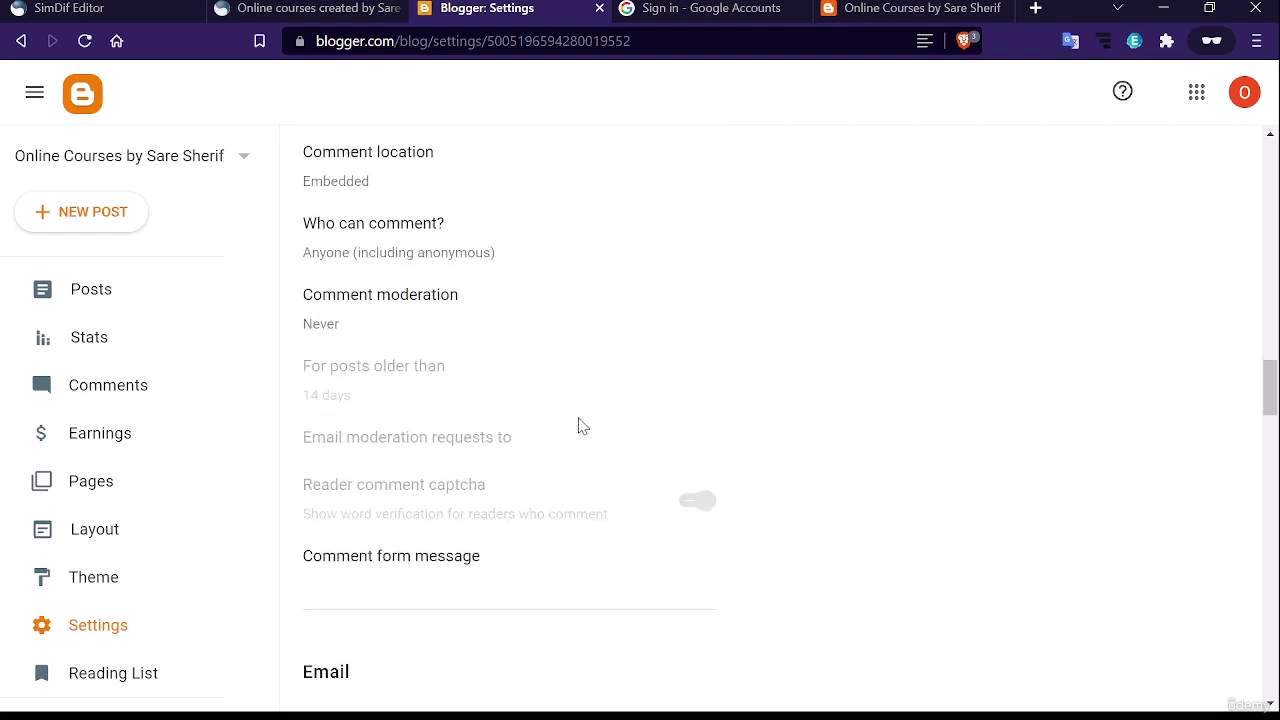
scroll(580, 425, "down", 10)
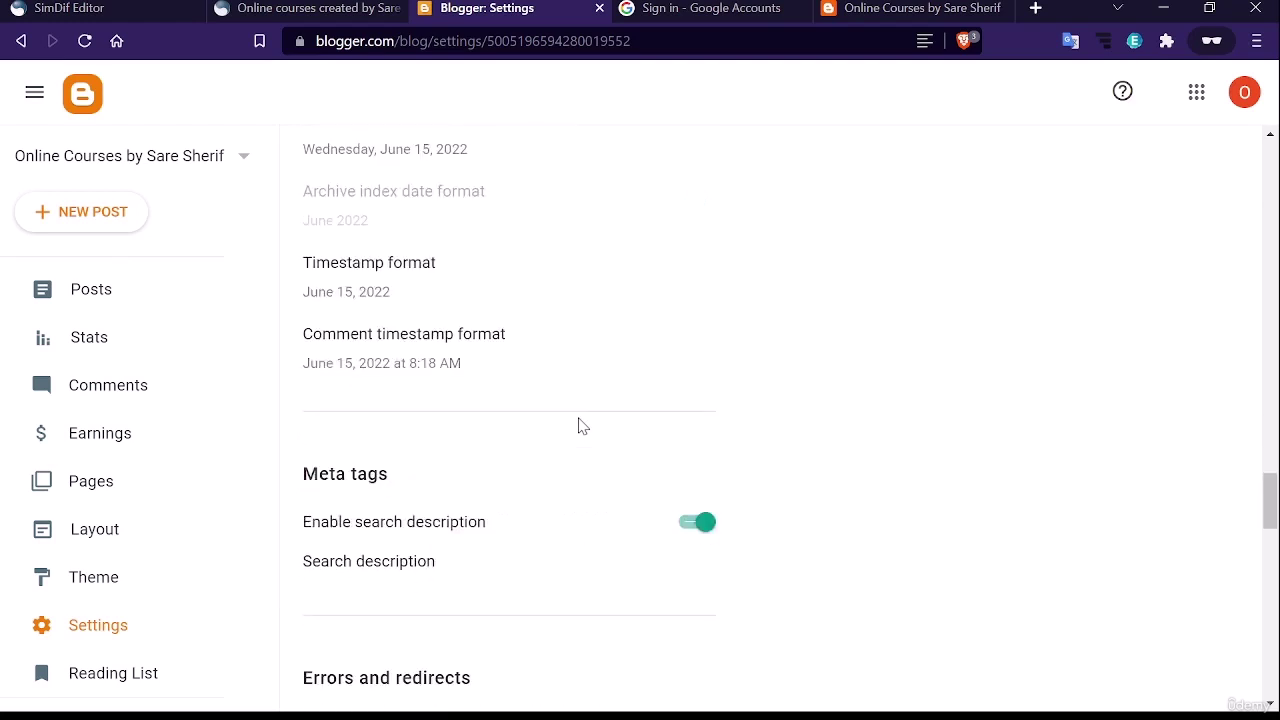
scroll(580, 425, "down", 2)
scroll(580, 425, "up", 5)
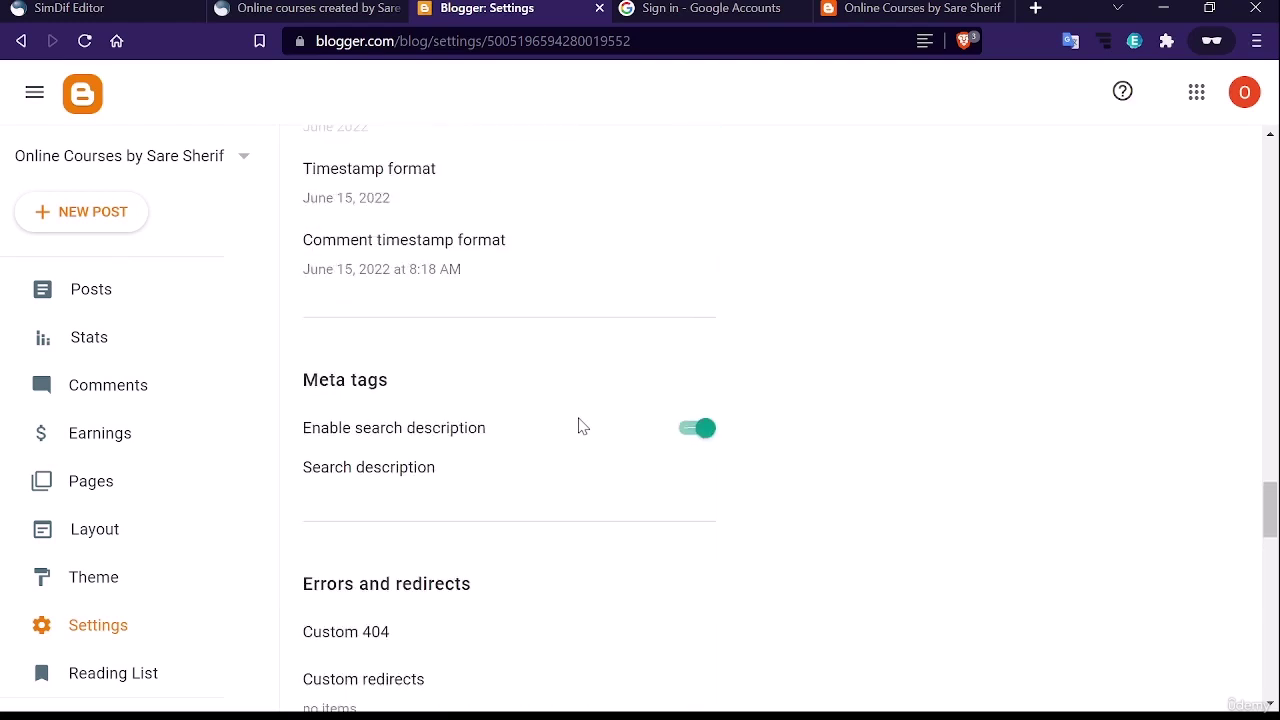
scroll(514, 437, "down", 5)
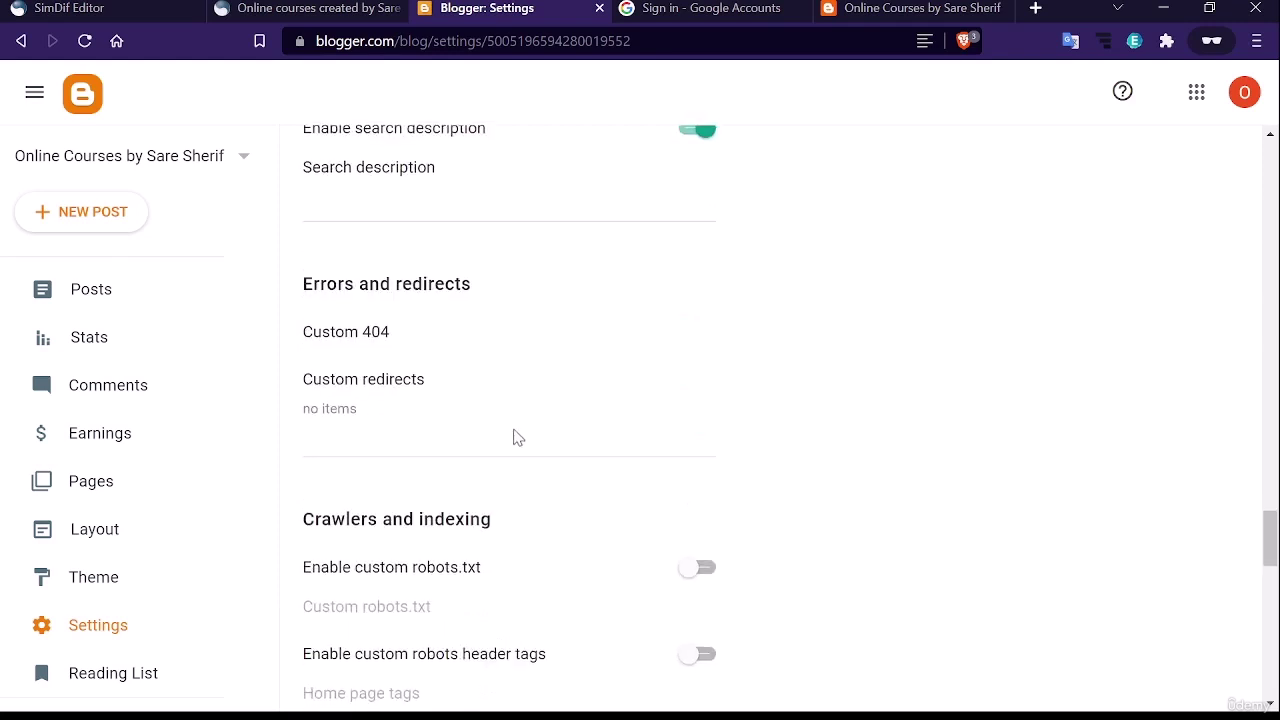
scroll(514, 437, "down", 3)
scroll(400, 240, "up", 2)
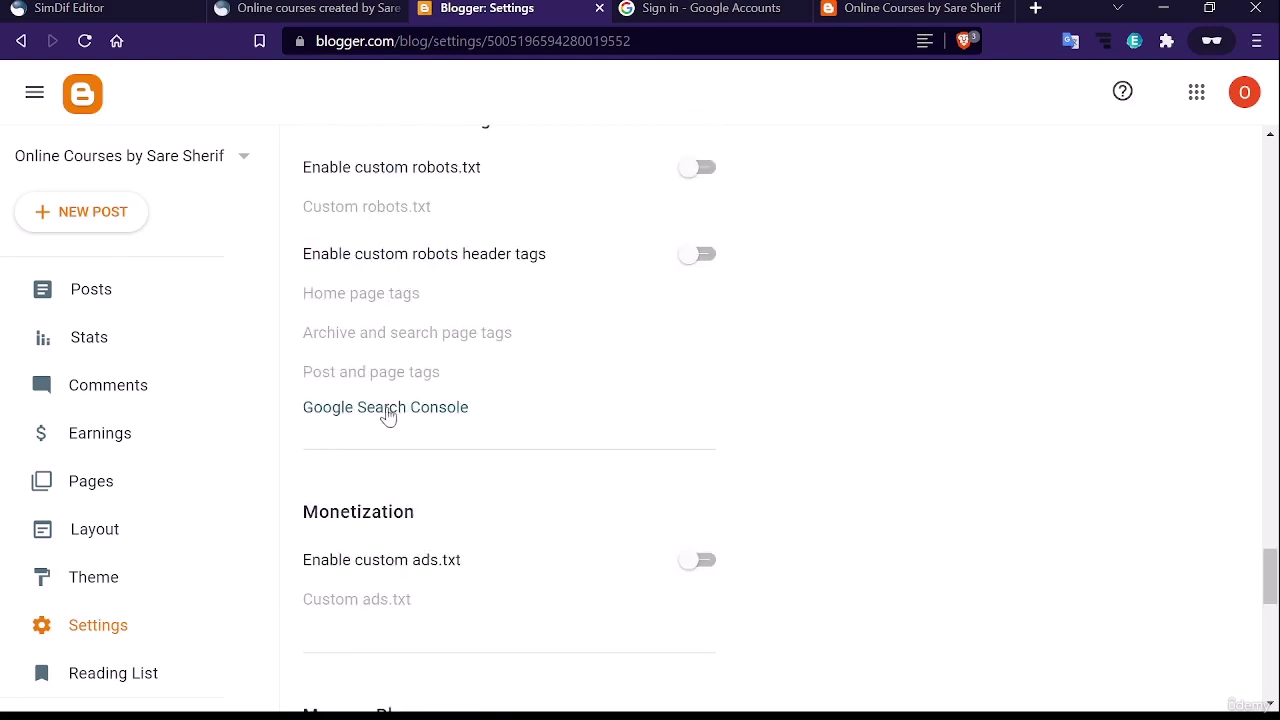
Sign in to Google with another account and search the web for "google search console"
left_click(700, 8)
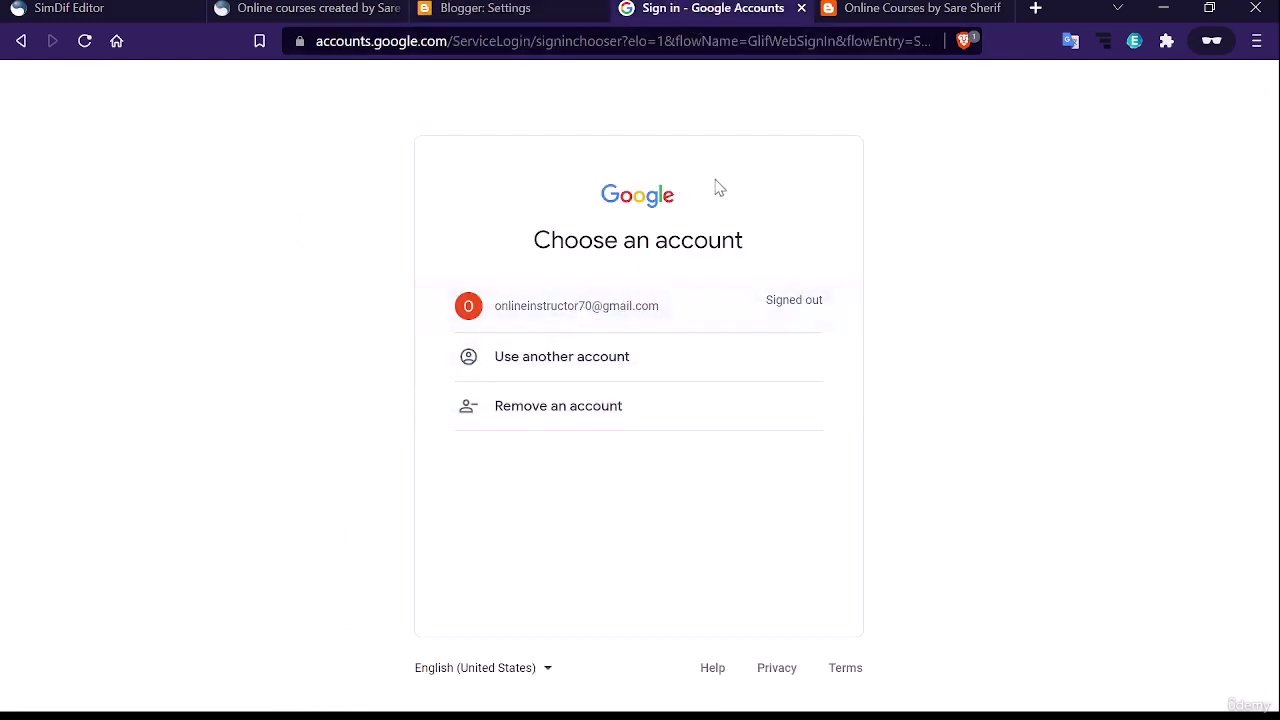
left_click(555, 360)
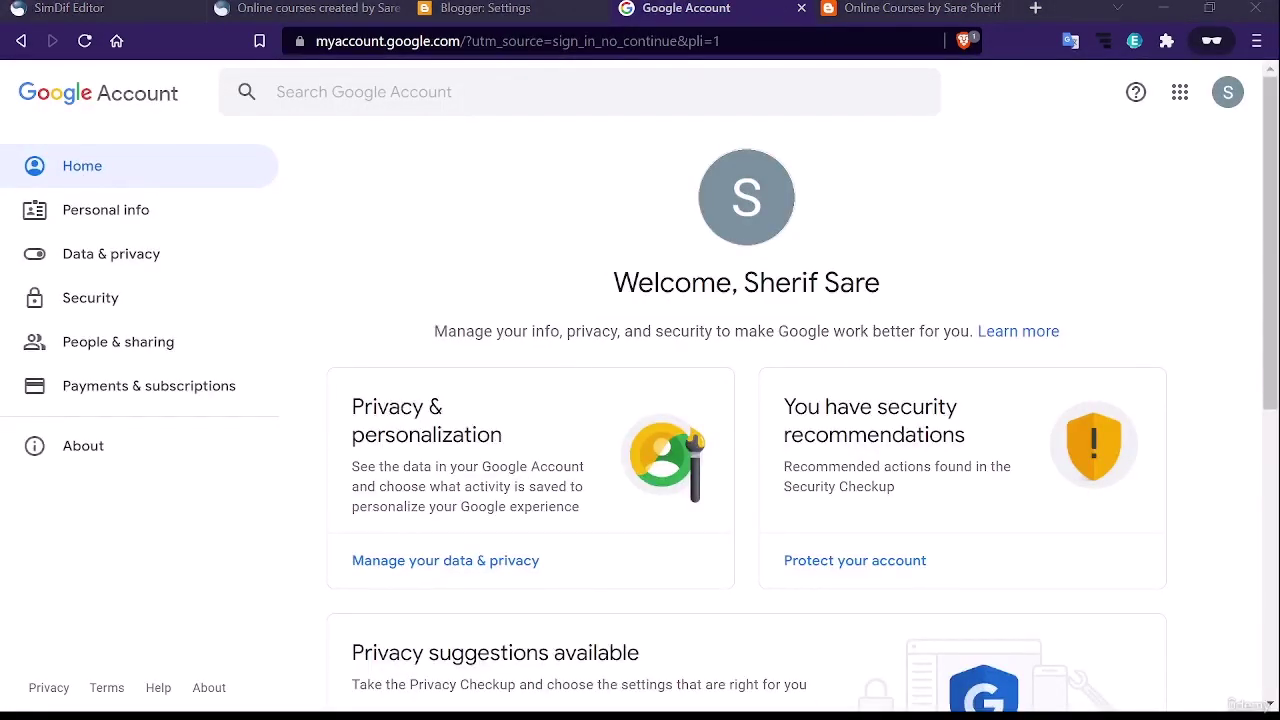
left_click(514, 48)
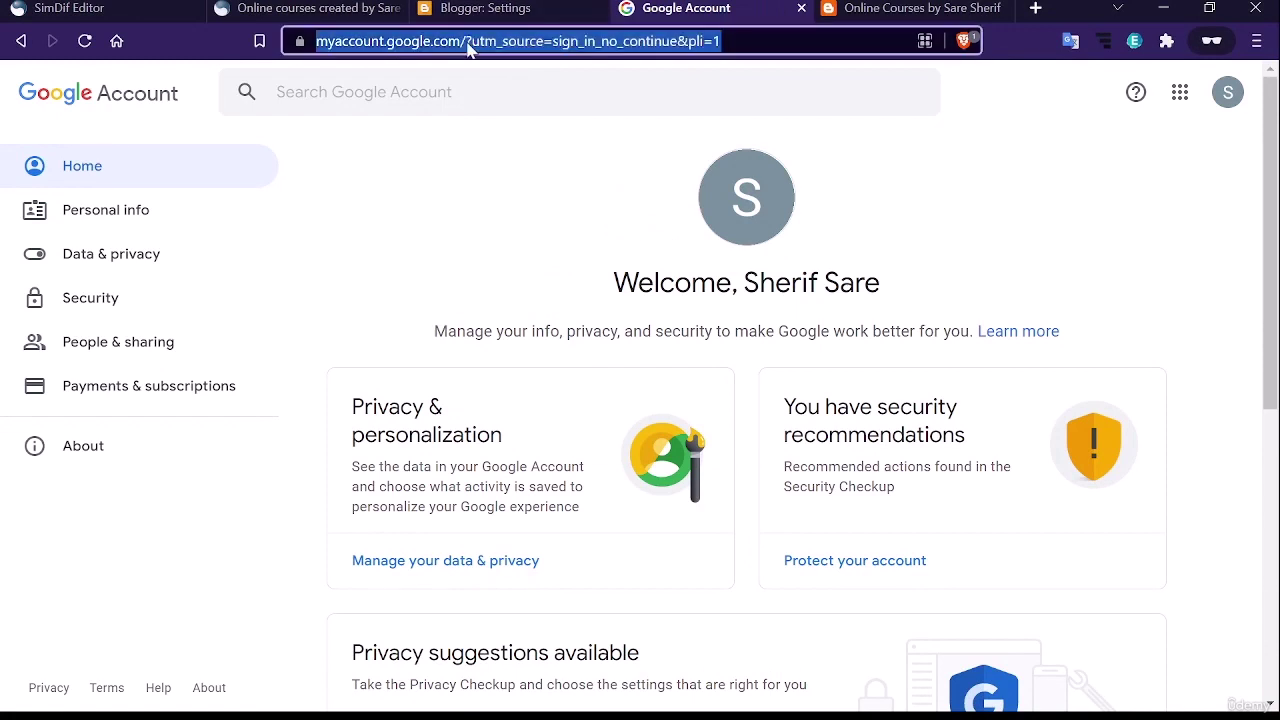
type("googl")
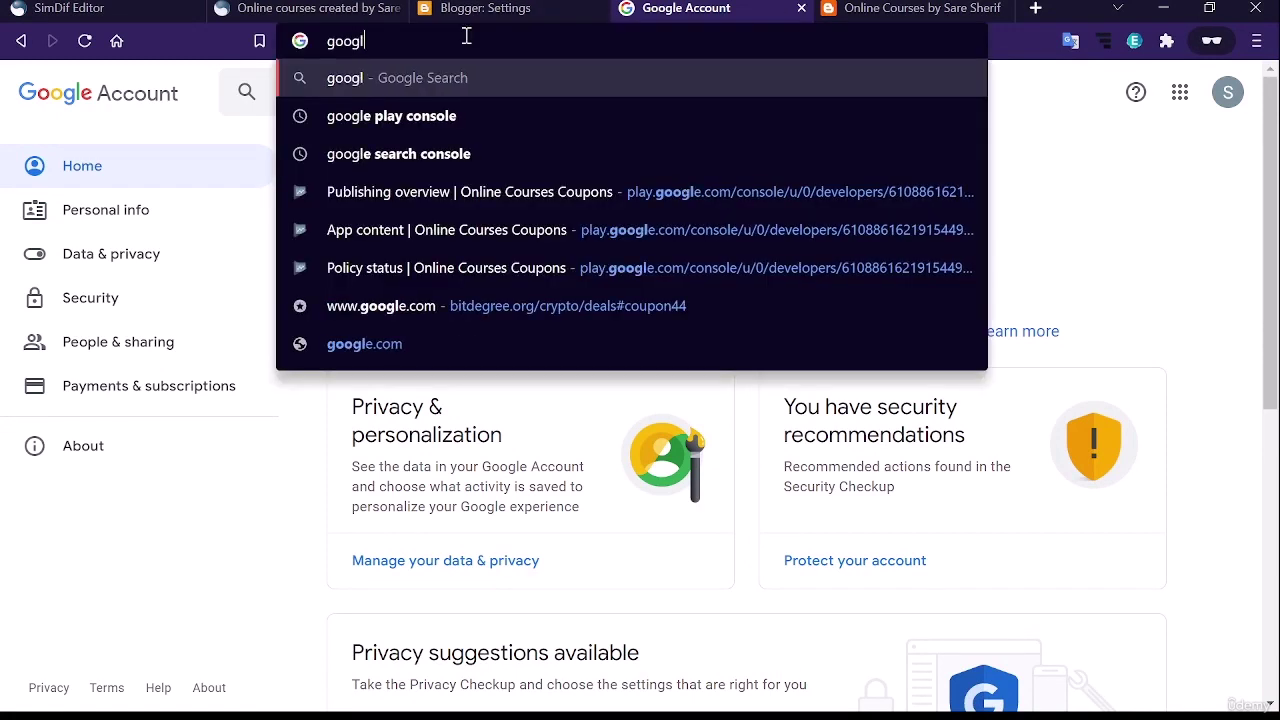
type("e se")
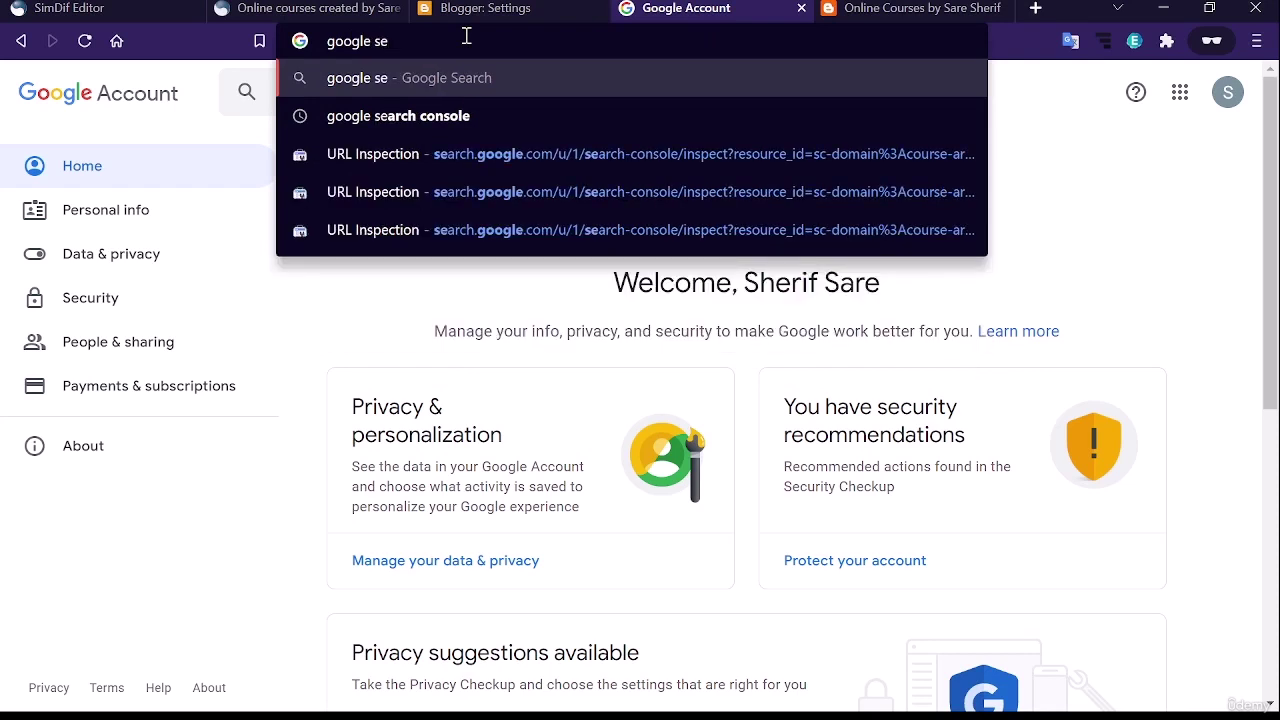
key("Down")
key("Return")
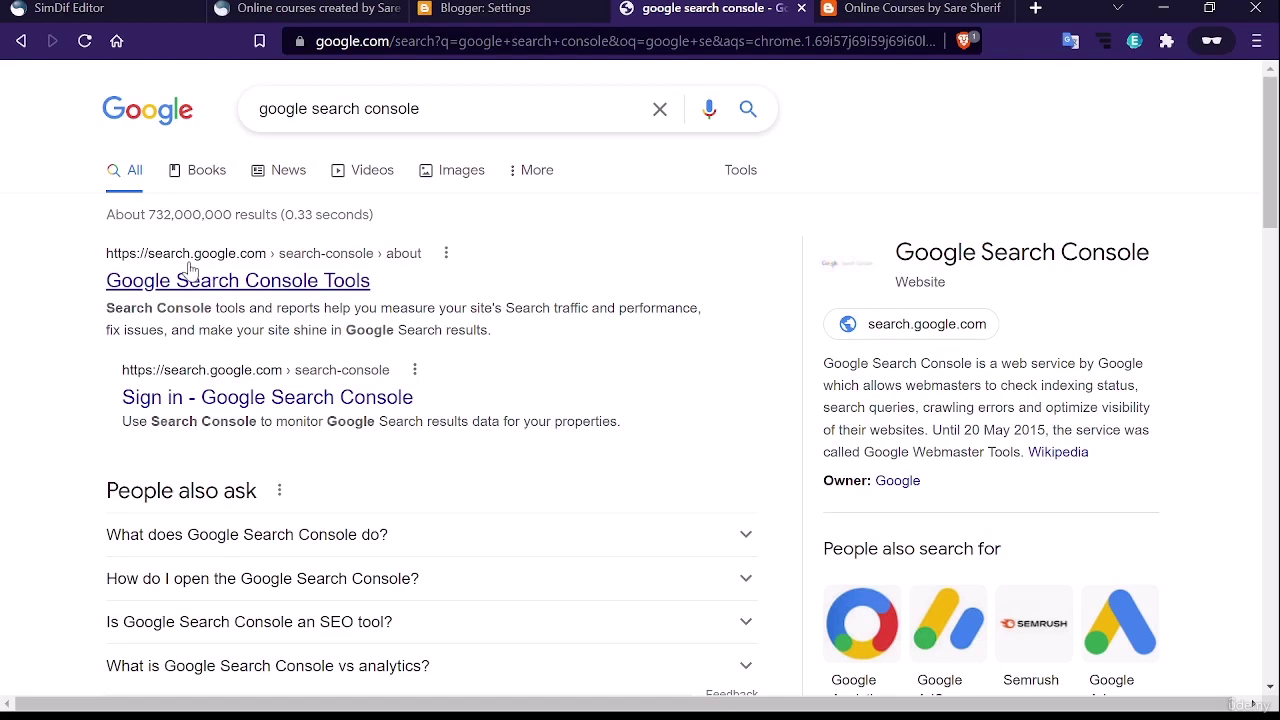
Look over the search results and open the "Sign in - Google Search Console" page
scroll(257, 414, "down", 3)
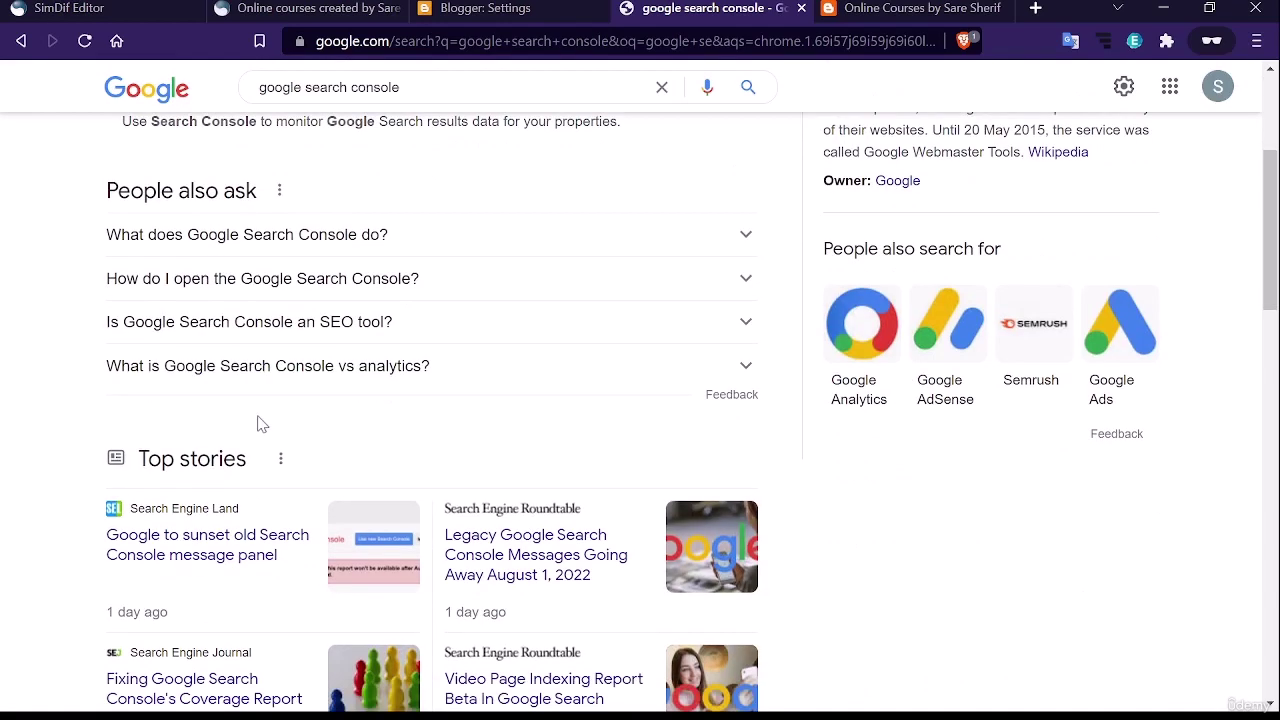
scroll(257, 424, "down", 5)
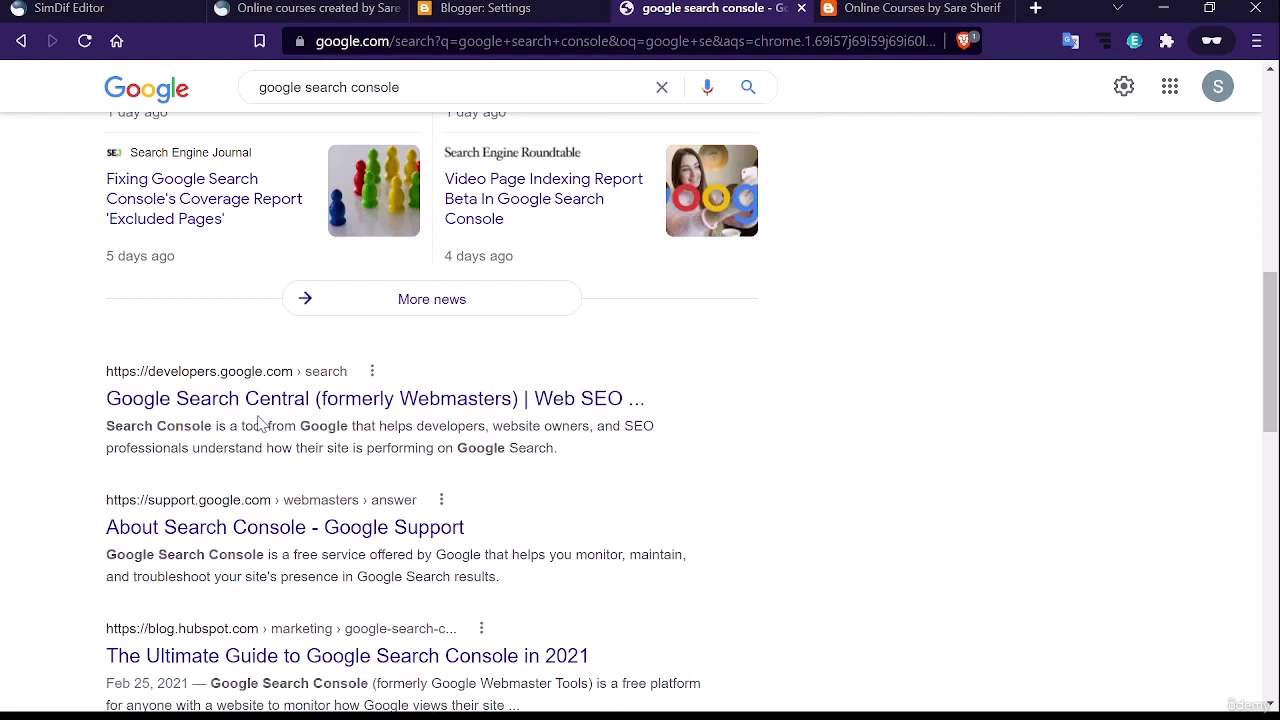
scroll(257, 424, "up", 8)
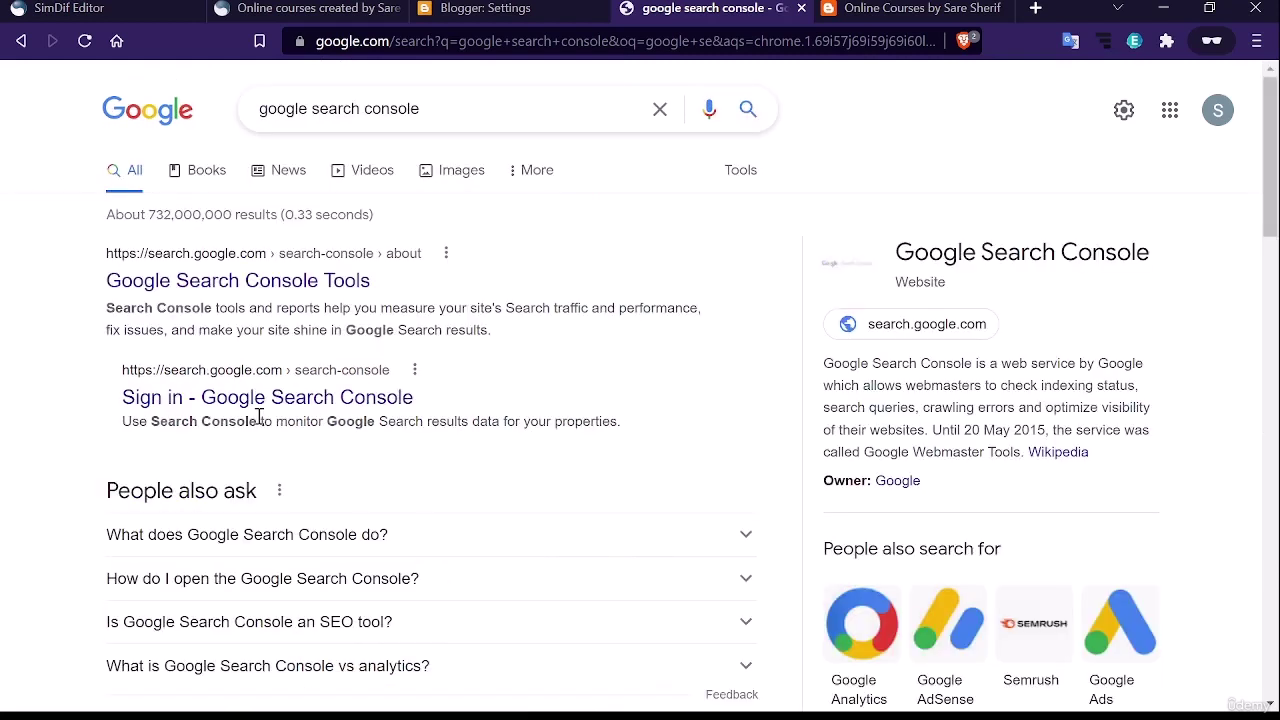
left_click(288, 404)
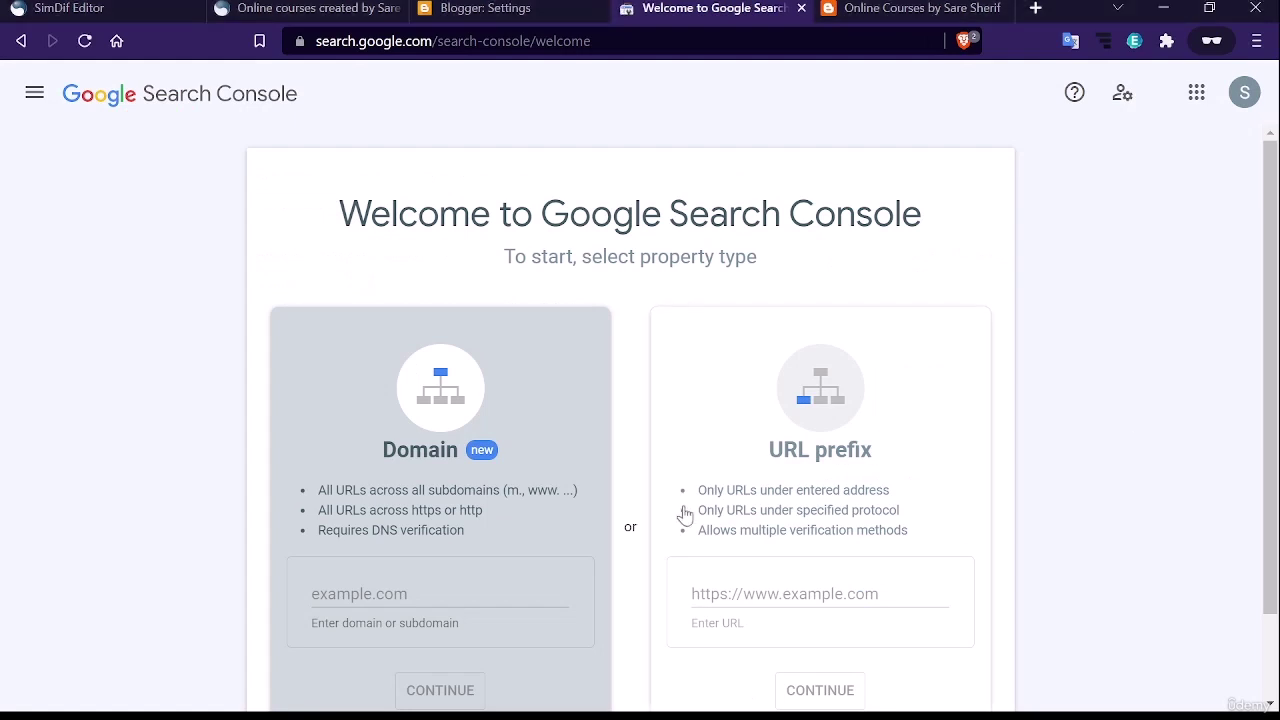
Examine the Domain and URL prefix property types, comparing their URL coverage and verification requirements
scroll(415, 377, "down", 2)
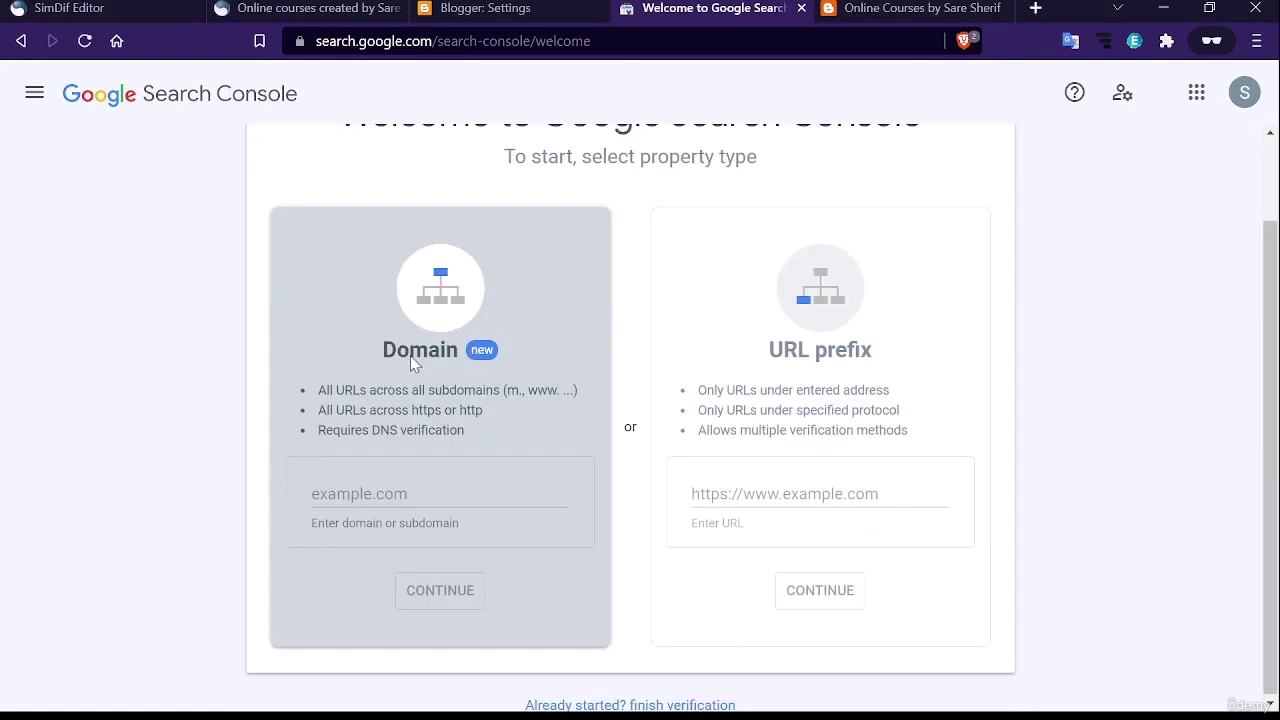
left_click(403, 493)
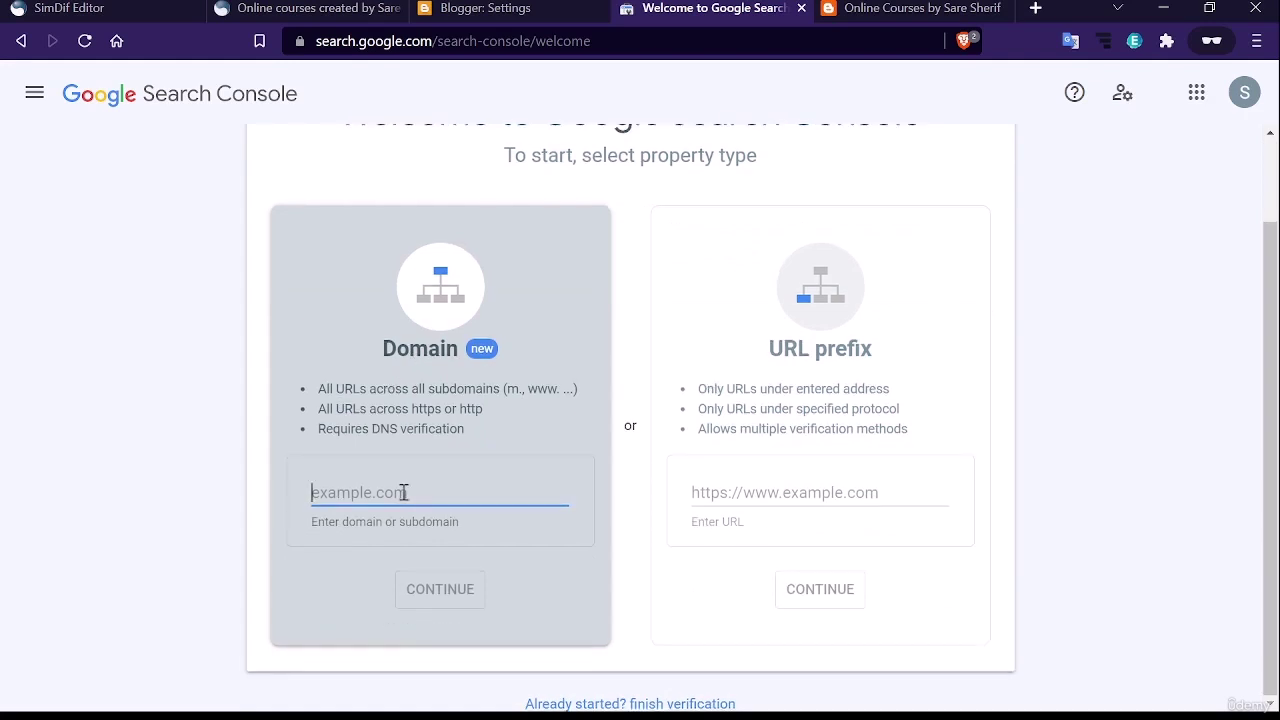
left_click_drag(319, 389, 342, 413)
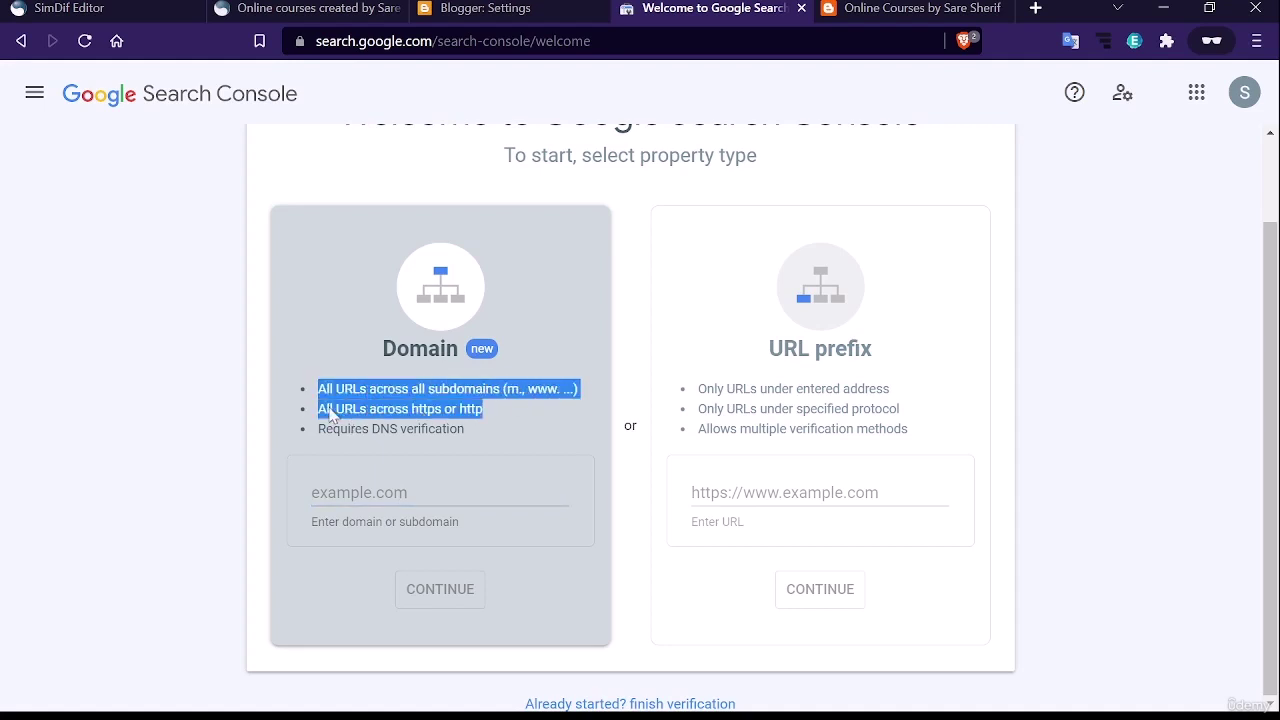
left_click(342, 437)
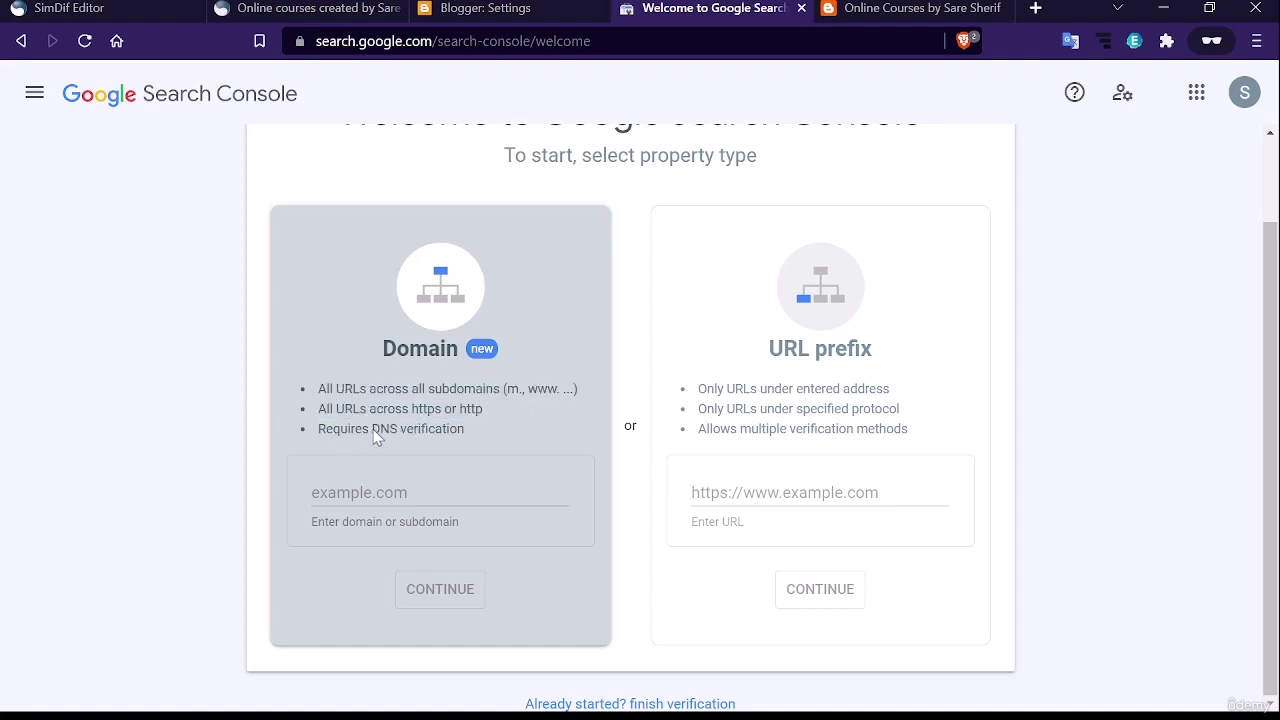
left_click_drag(373, 432, 462, 431)
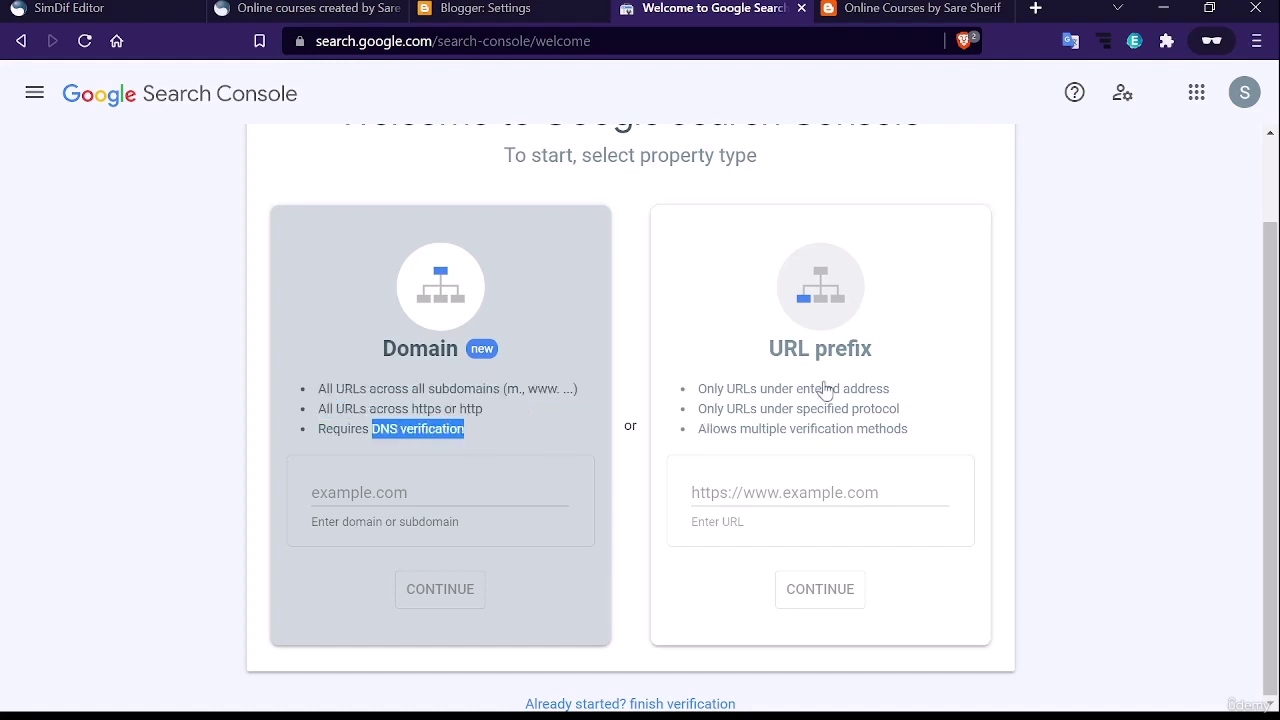
left_click(702, 396)
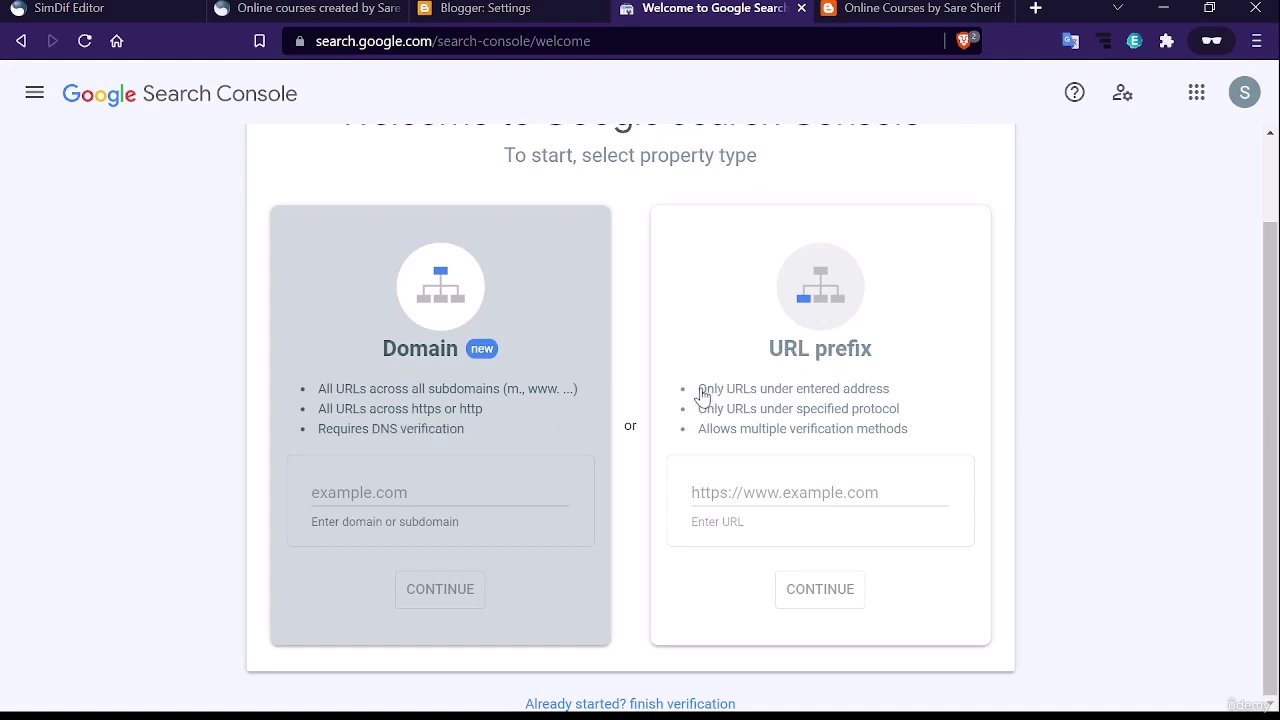
left_click_drag(700, 392, 876, 392)
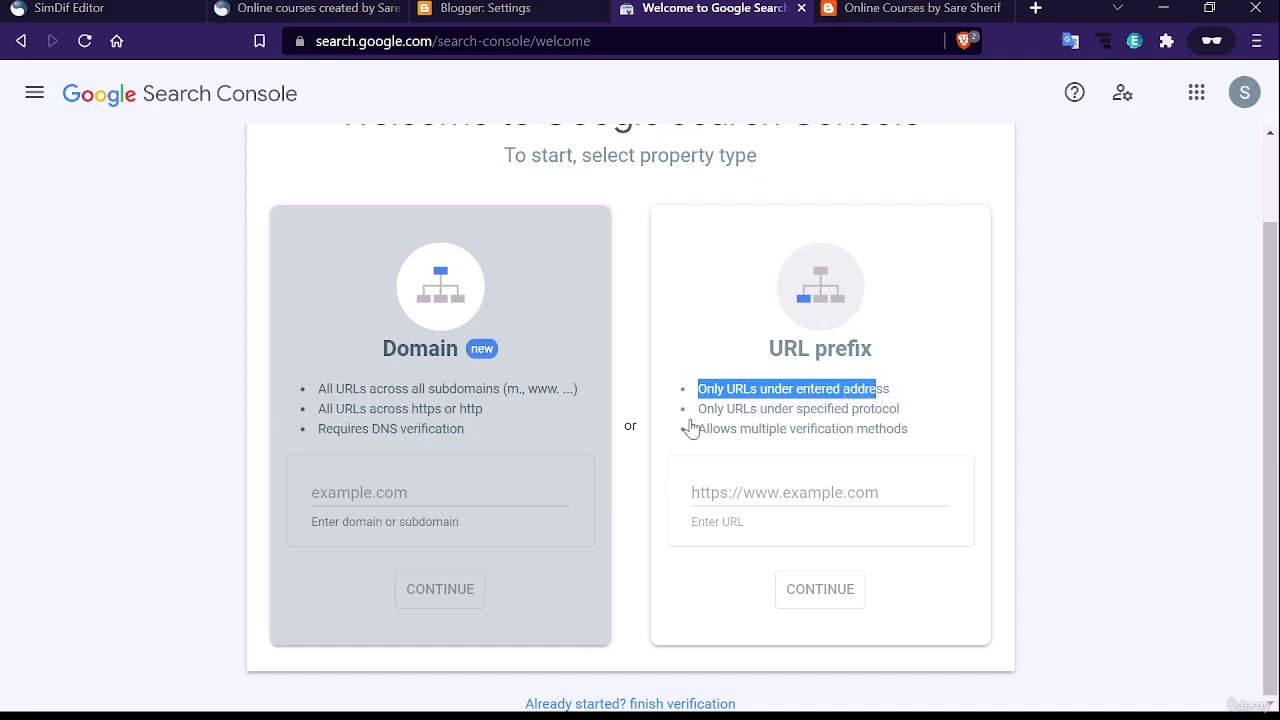
left_click(480, 488)
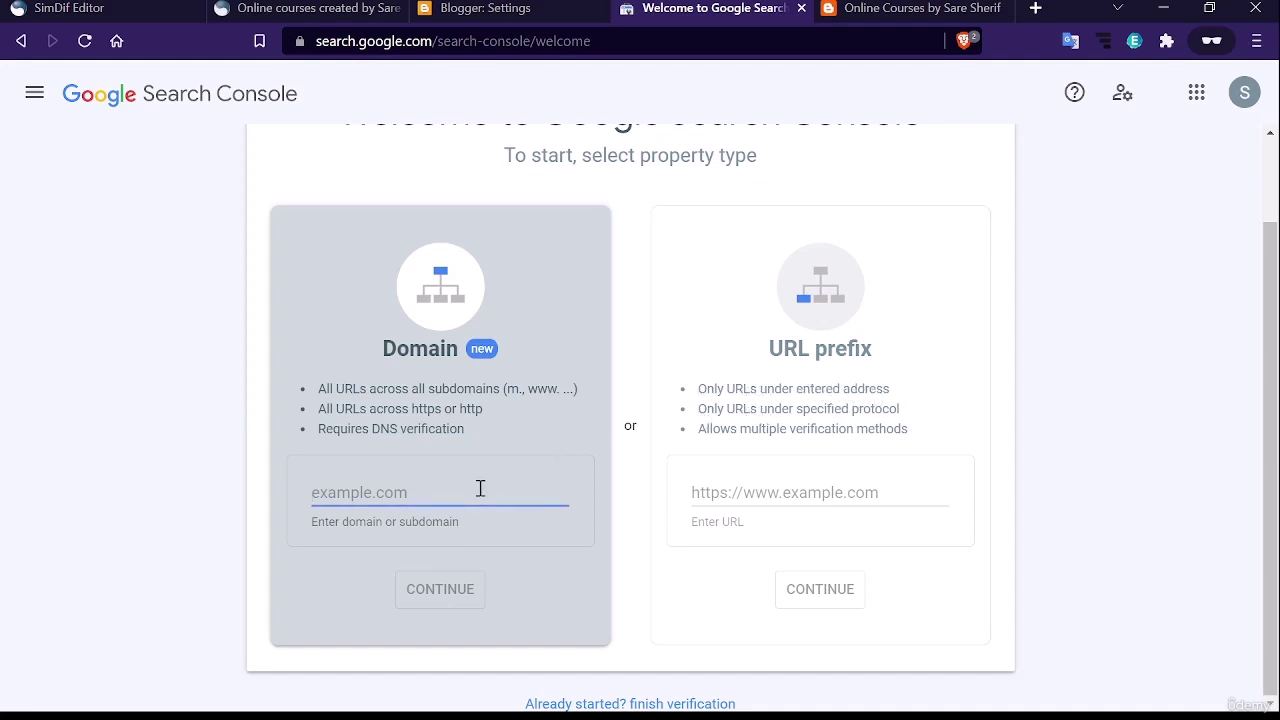
type("https://saresherif.blogspot.com/")
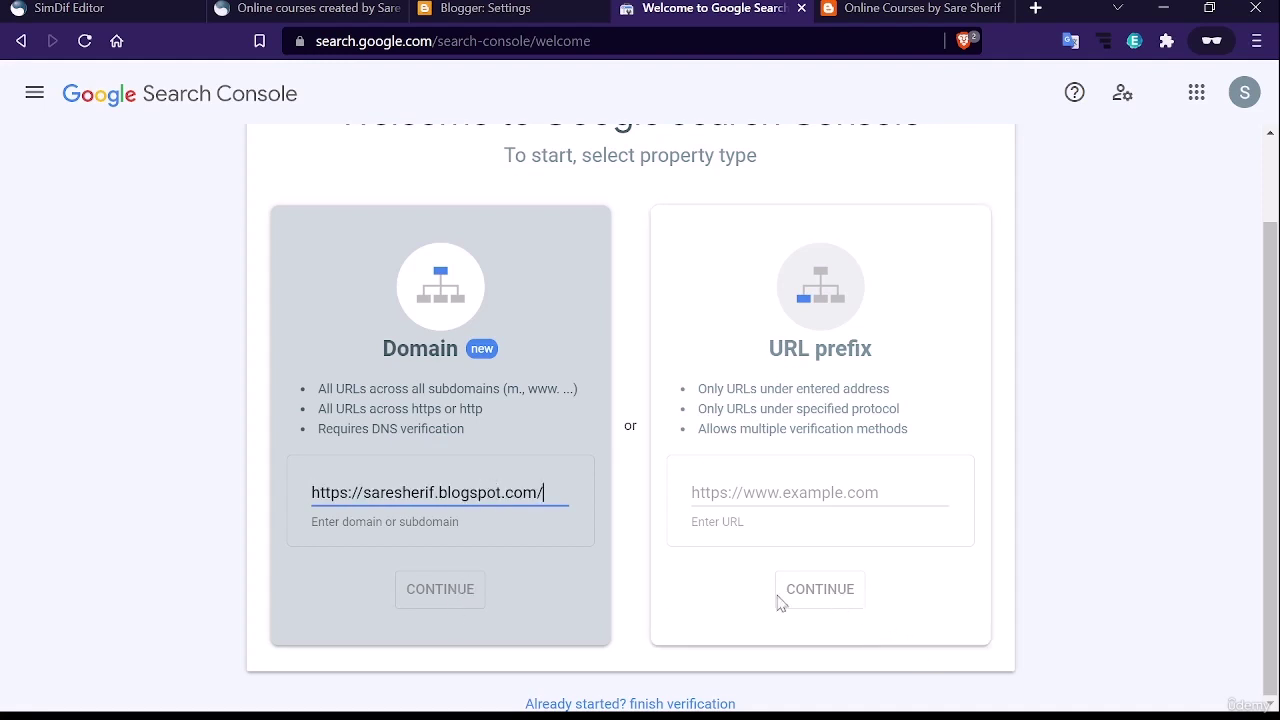
left_click(552, 495)
key("BackSpace")
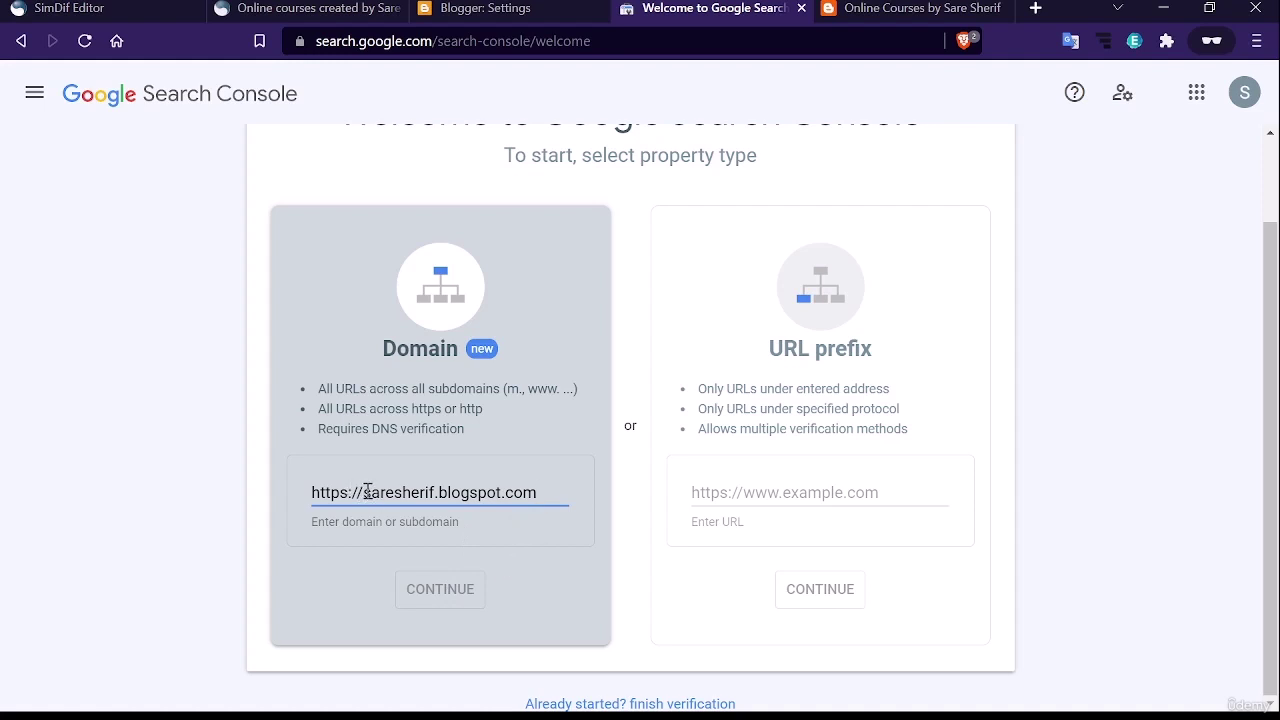
left_click_drag(364, 492, 289, 496)
key("BackSpace")
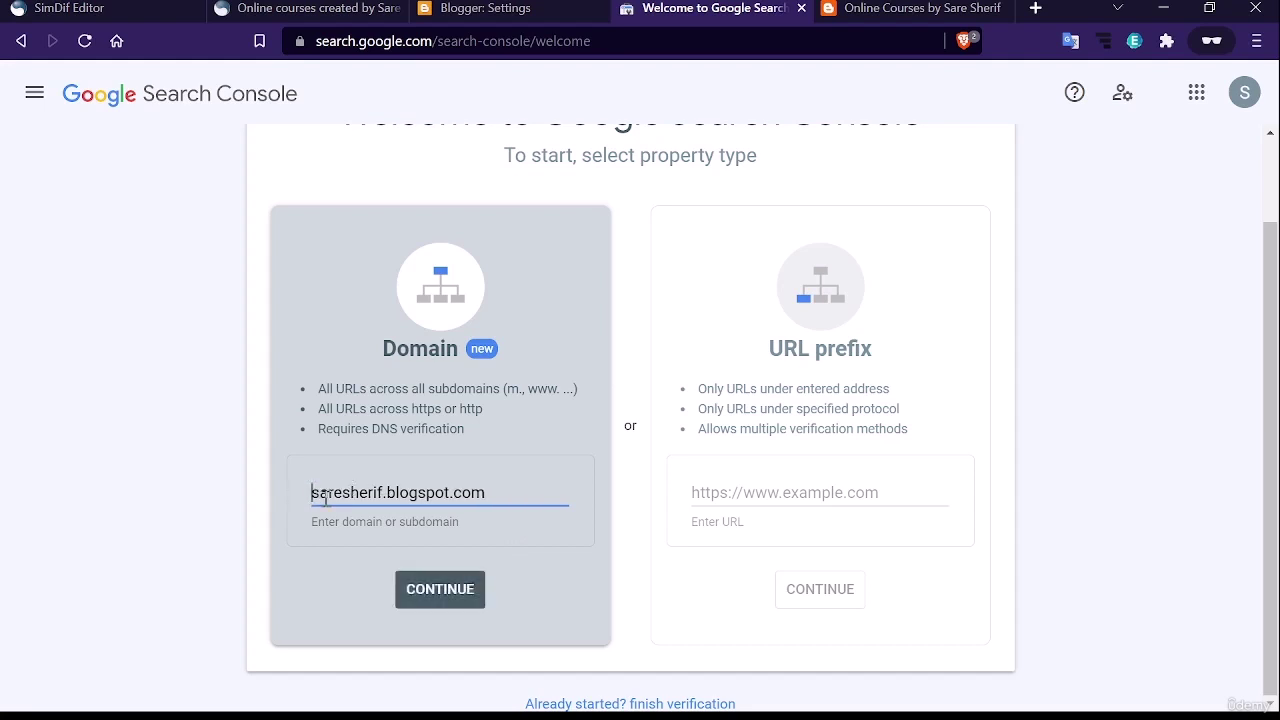
left_click(500, 491)
left_click(446, 591)
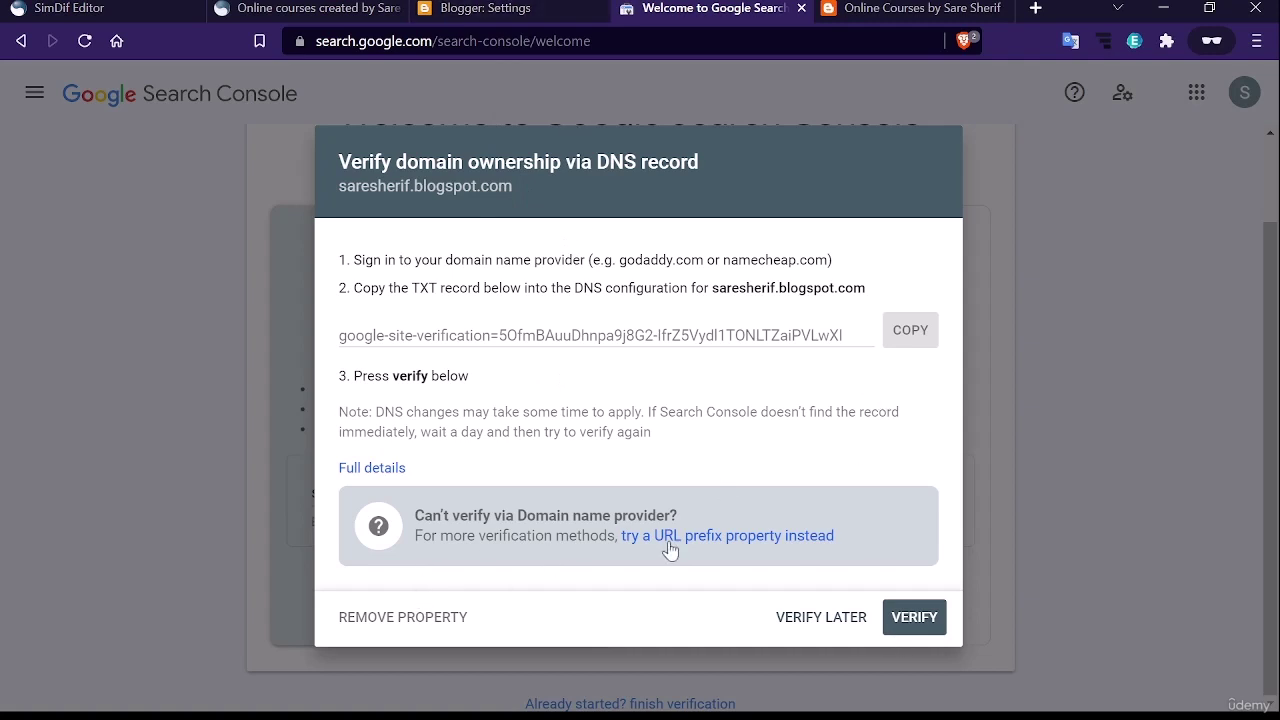
left_click(833, 621)
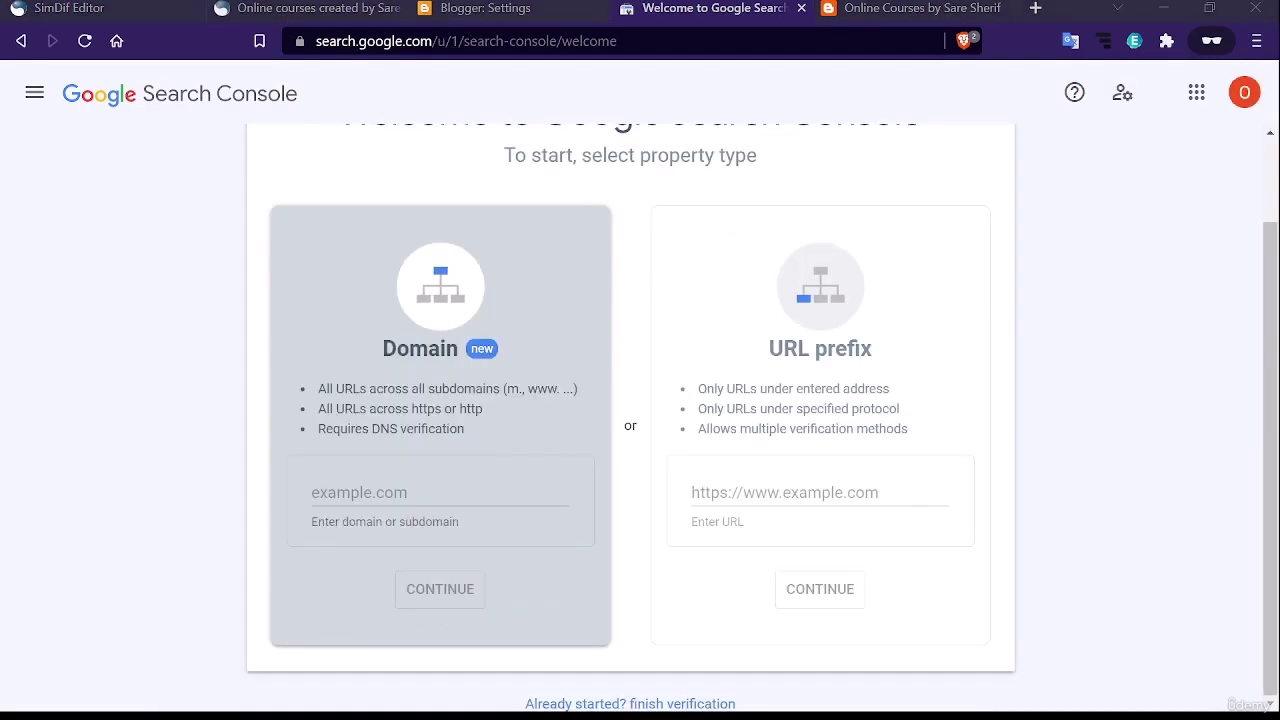
Check whether any already started properties are waiting for verification, and return to the property type selection
left_click(641, 557)
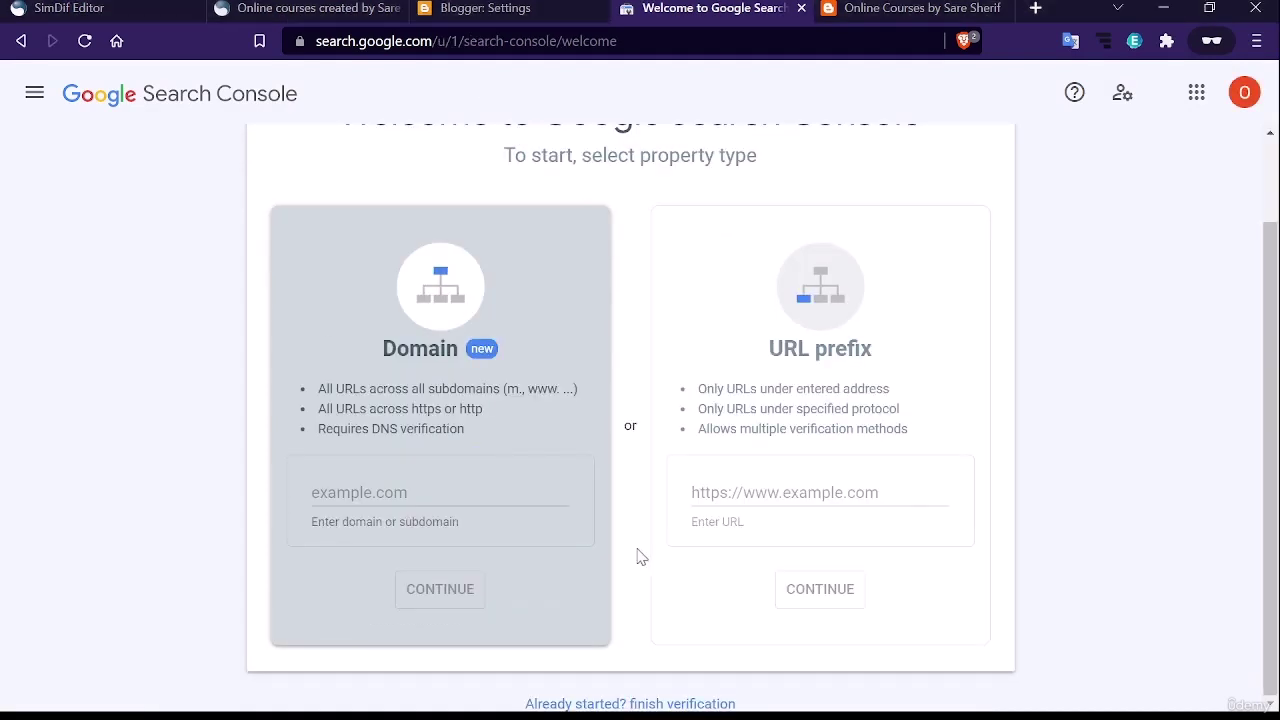
left_click(414, 497)
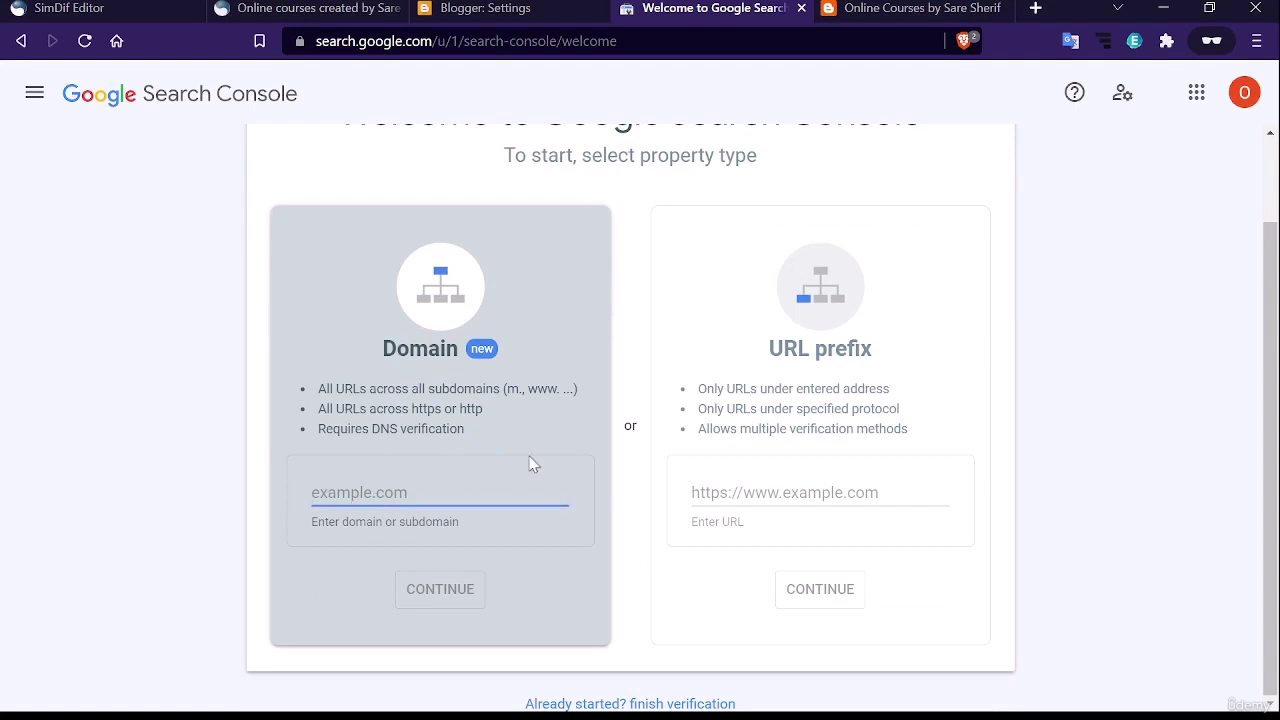
left_click(637, 704)
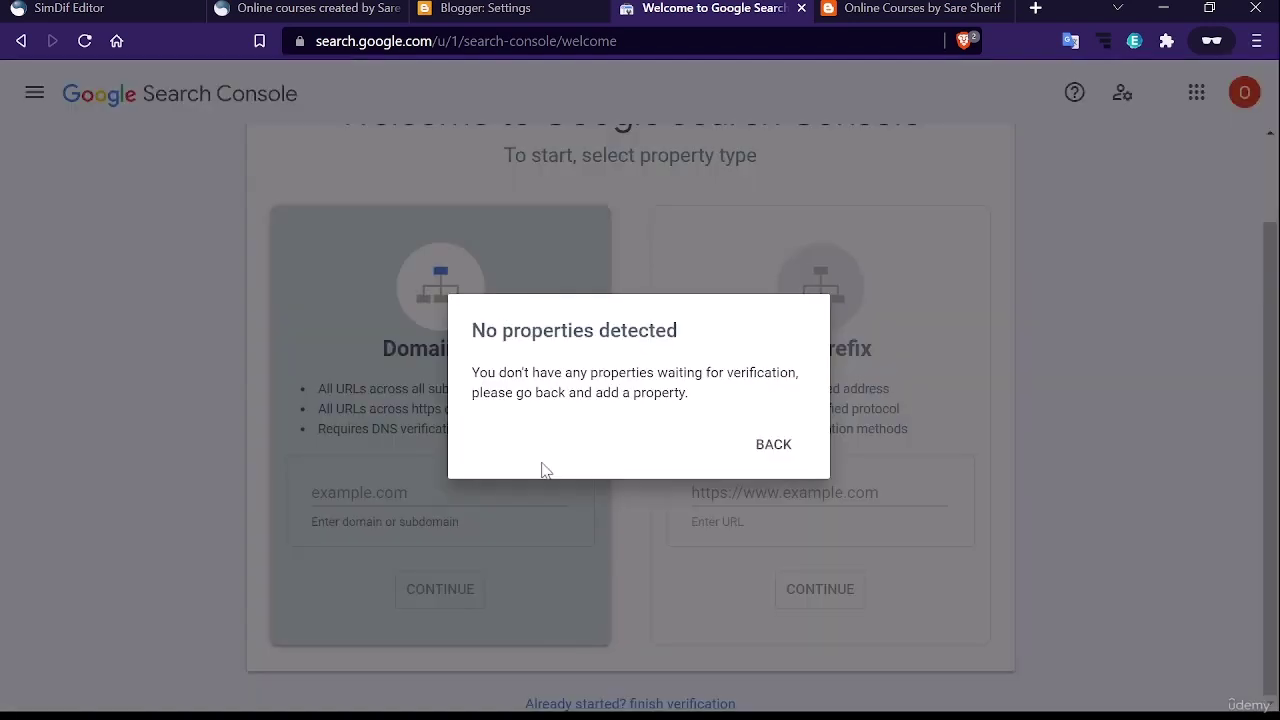
left_click(767, 446)
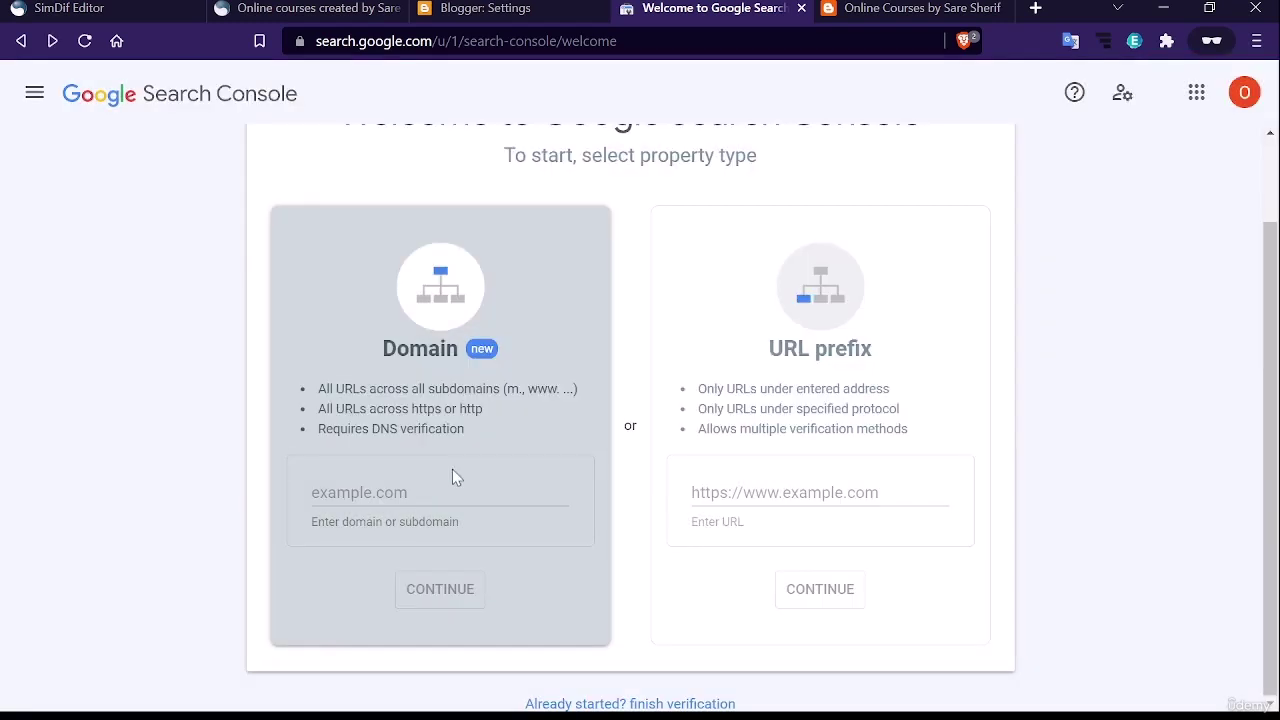
left_click(448, 489)
type("https://saresherif.blogspot.com/")
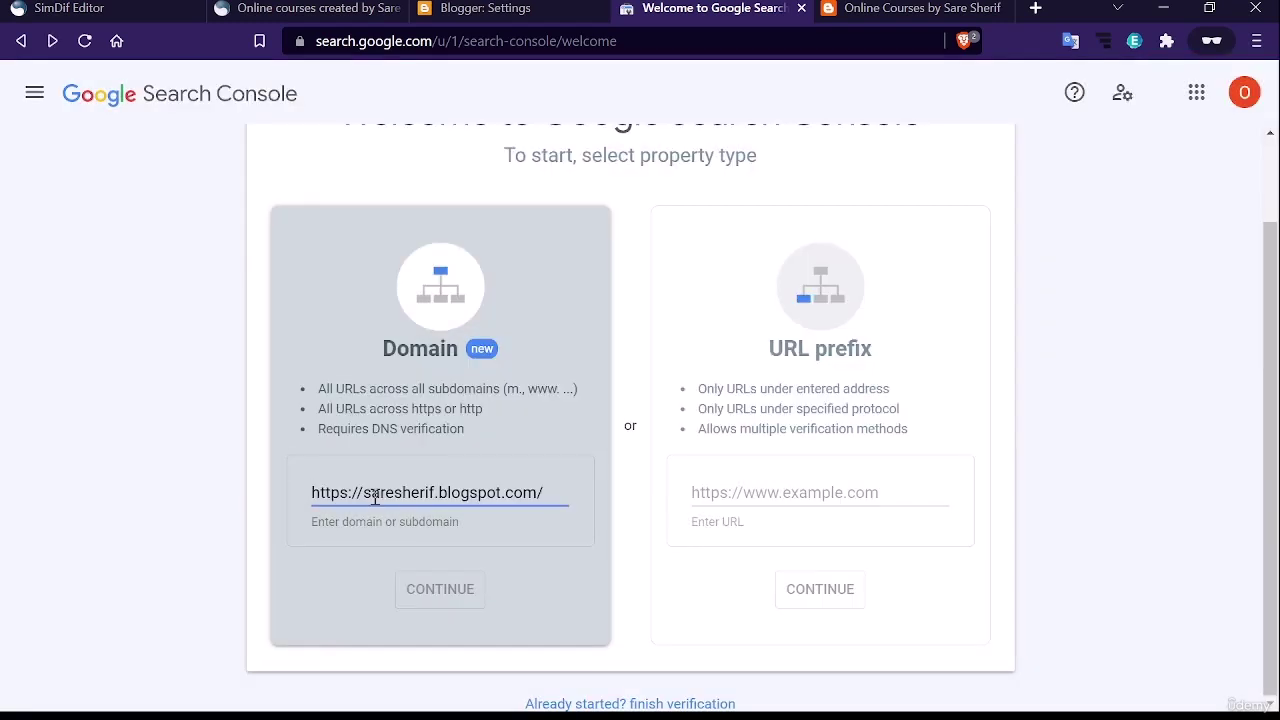
left_click_drag(364, 492, 294, 489)
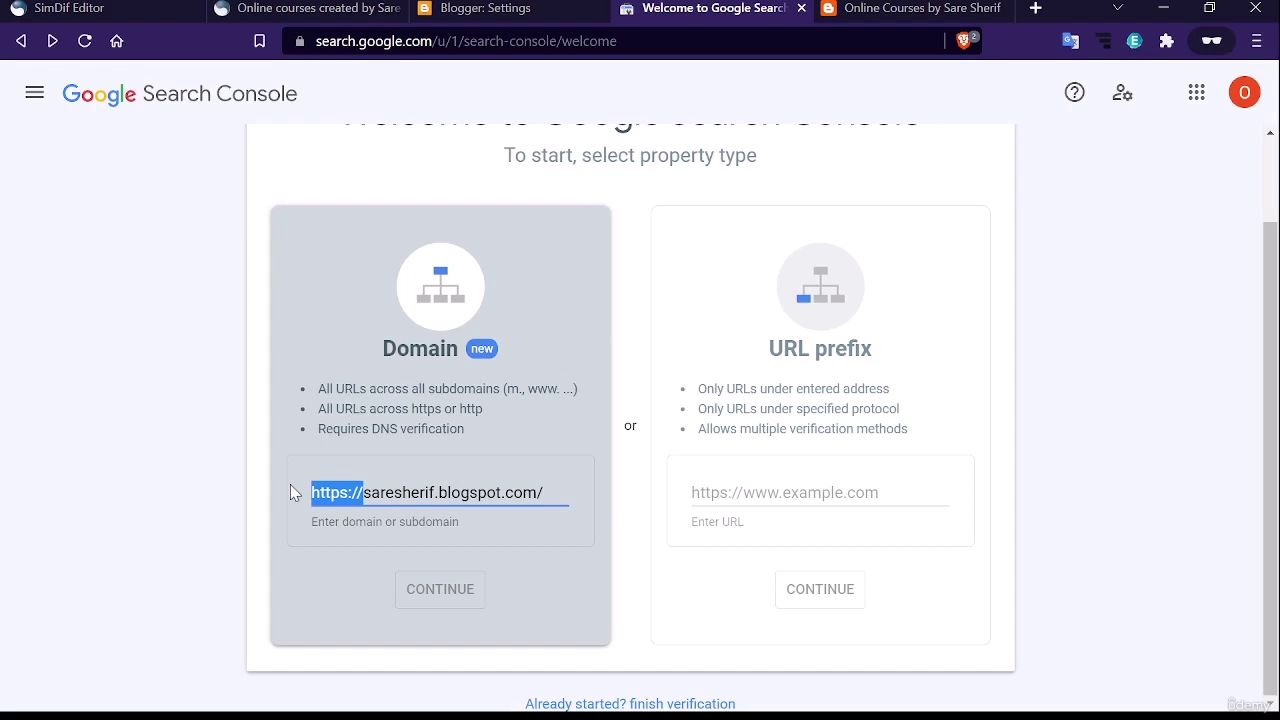
key("BackSpace")
key("BackSpace")
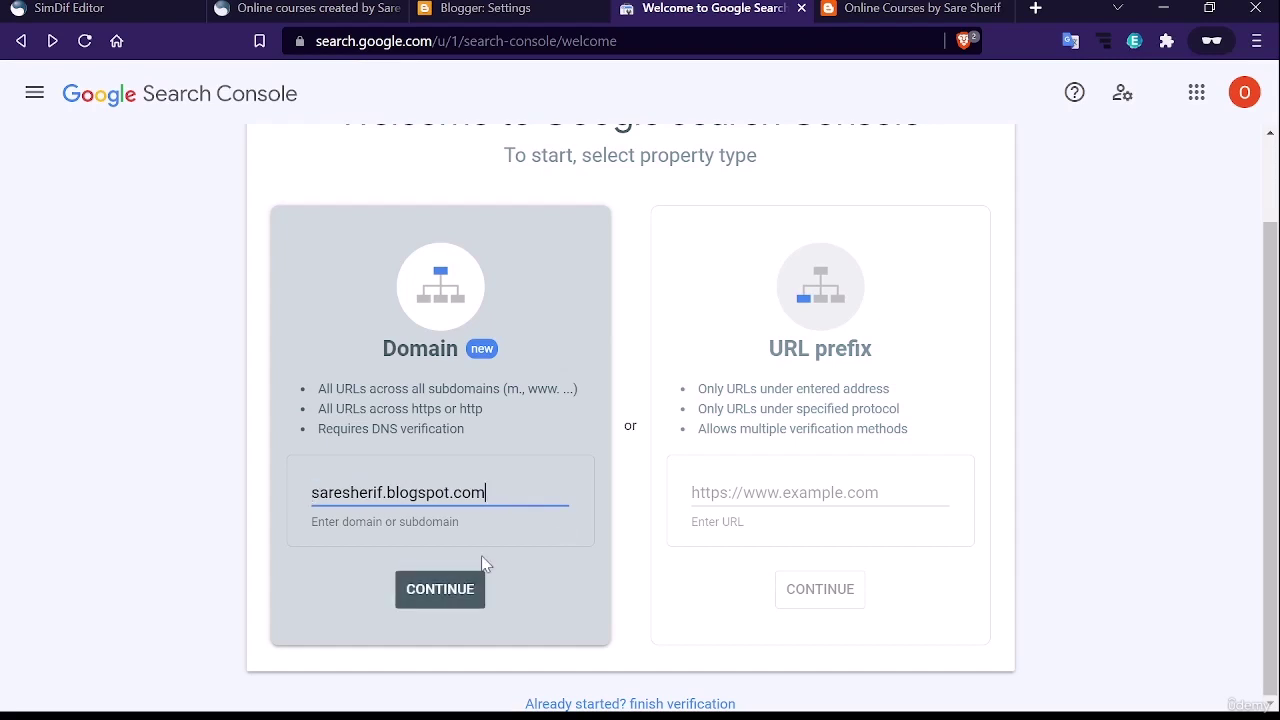
key("Return")
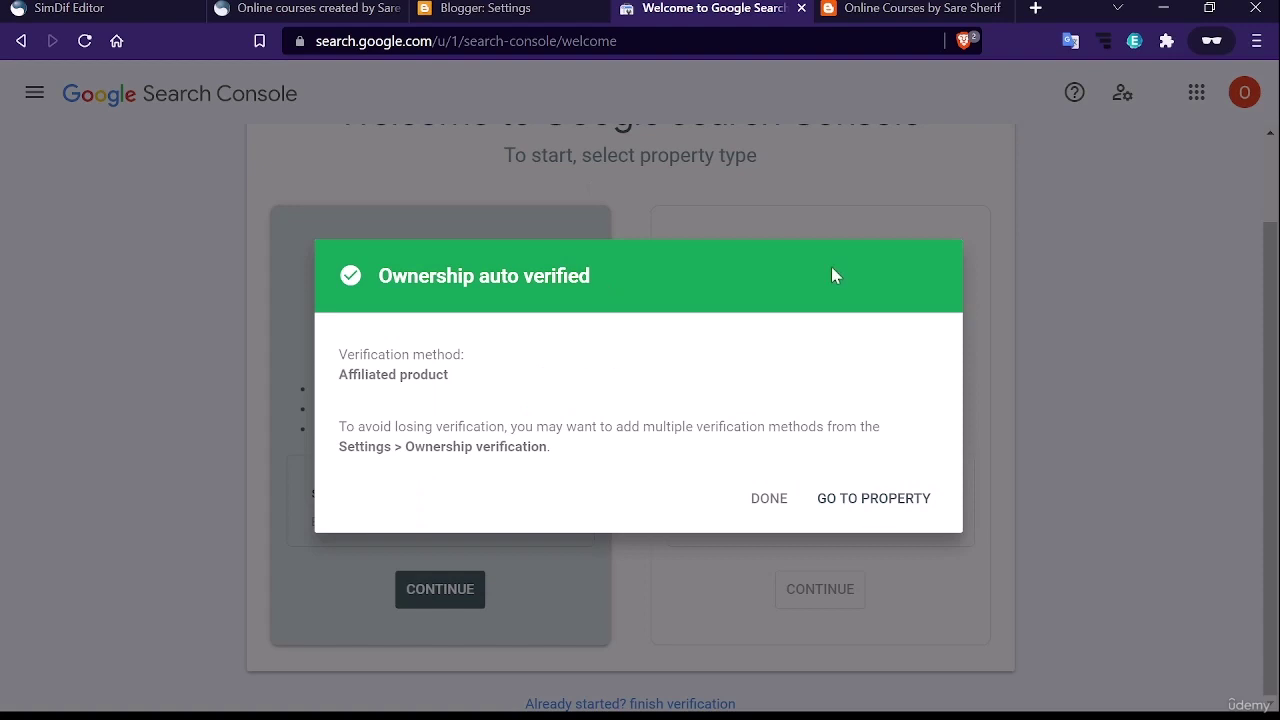
Switch to the Blogger settings to review the crawler options and Google Search Console link, and return to Search Console
key("ctrl+shift+Tab")
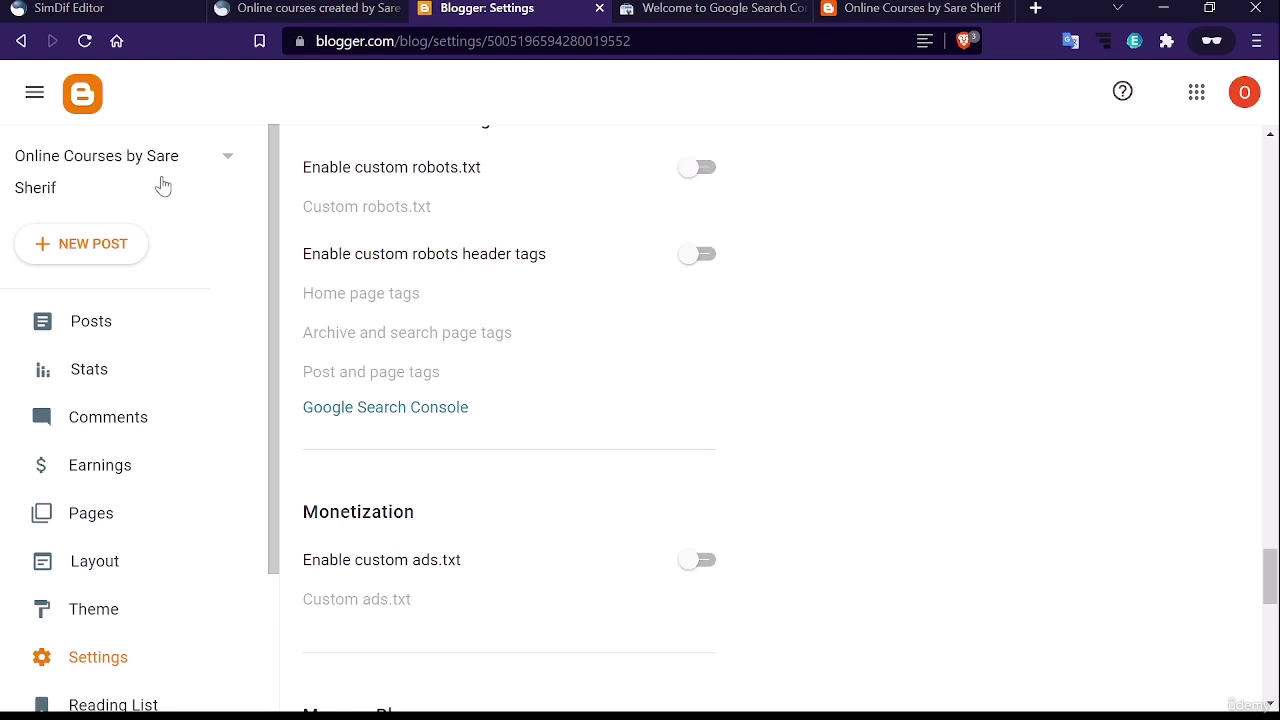
key("ctrl+Tab")
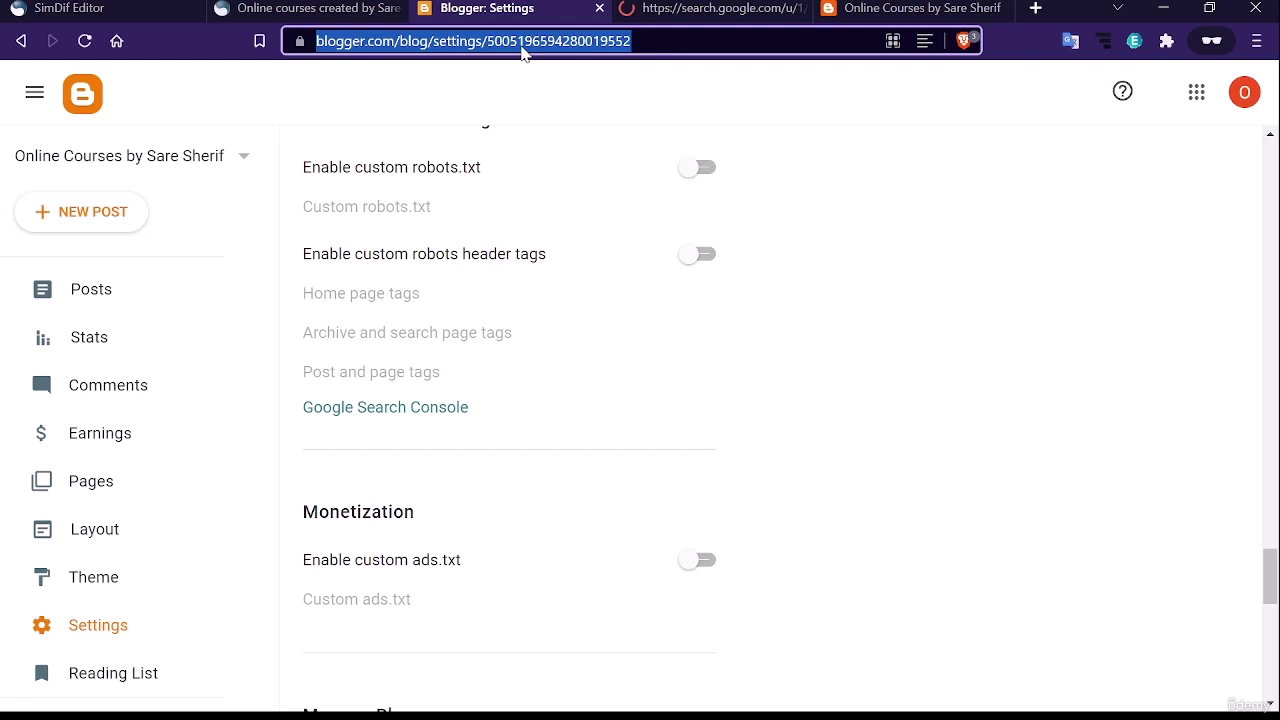
key("ctrl+Tab")
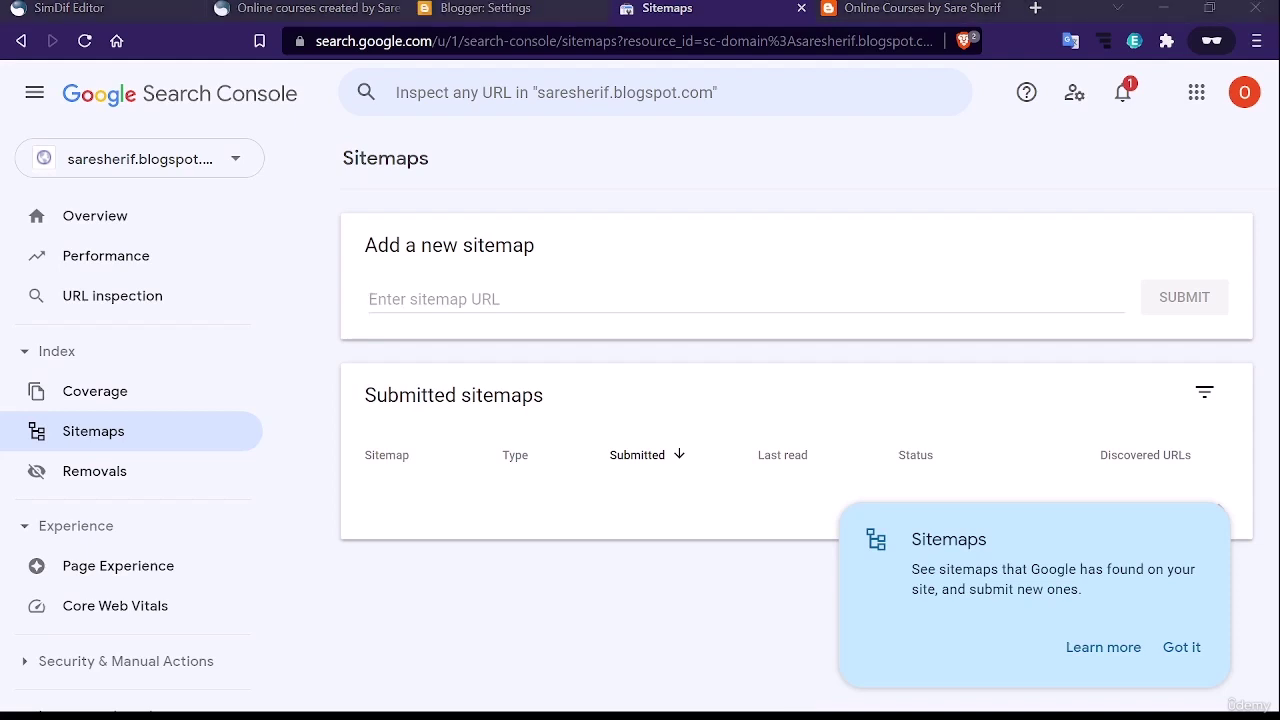
Submit a new sitemap for the blog, using its full https address followed by sitemap.xml
left_click(1195, 240)
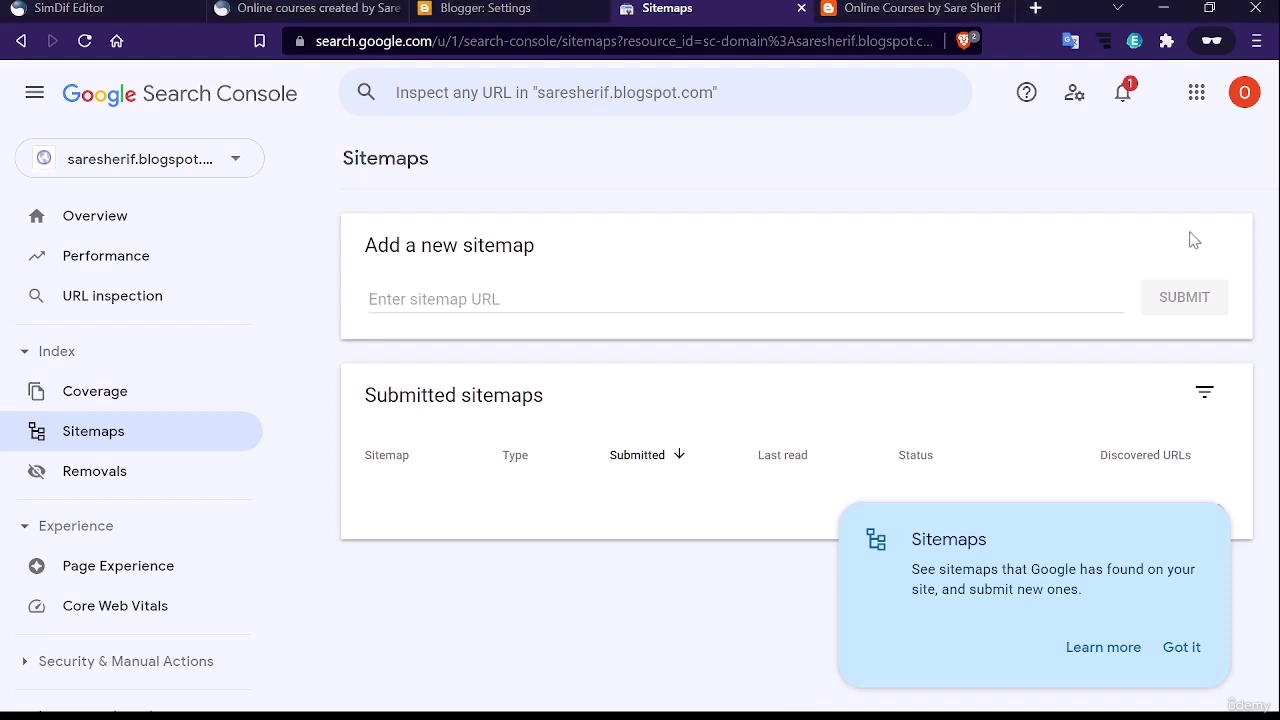
left_click(960, 305)
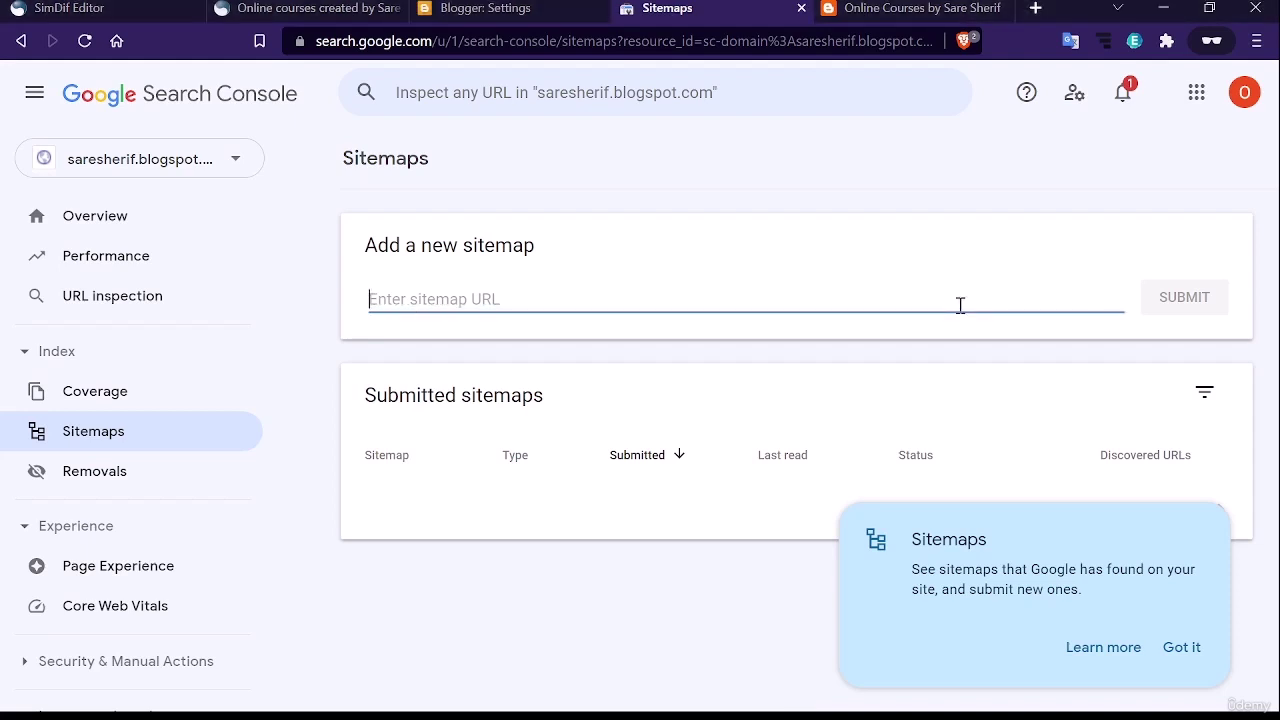
type("https://saresherif.blogspot.com/")
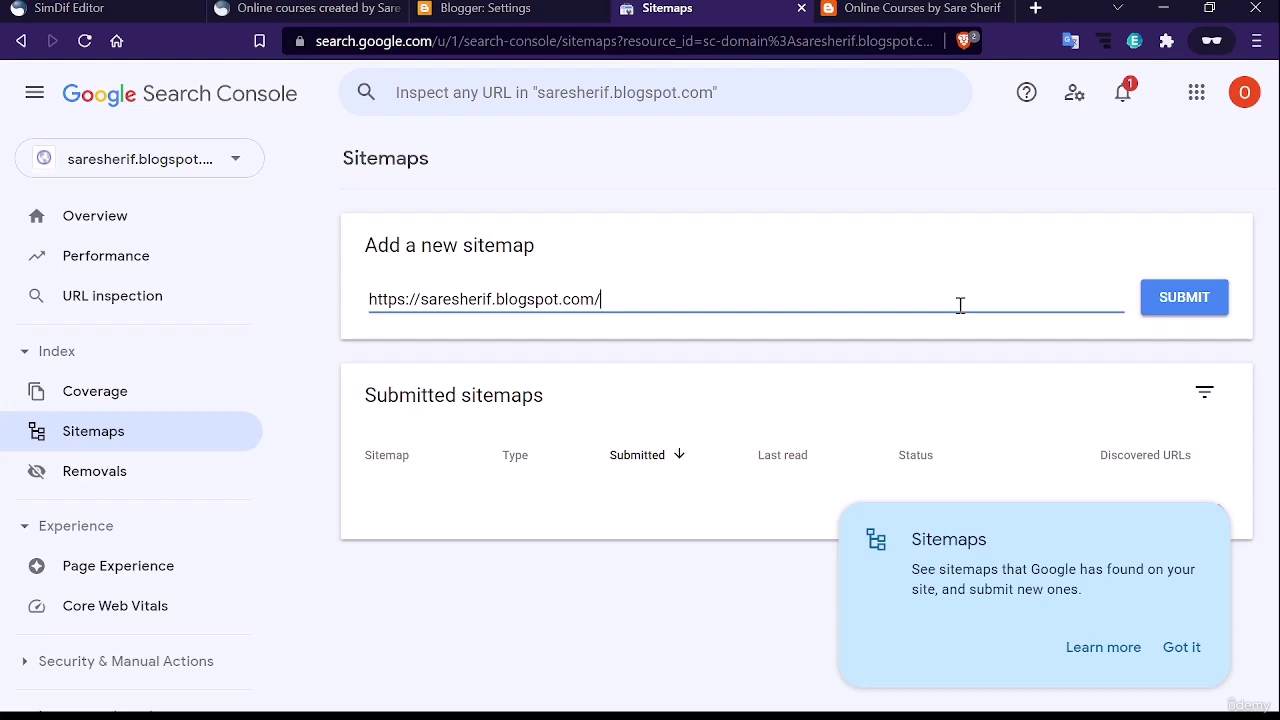
type("sitemap.xml")
left_click(1208, 305)
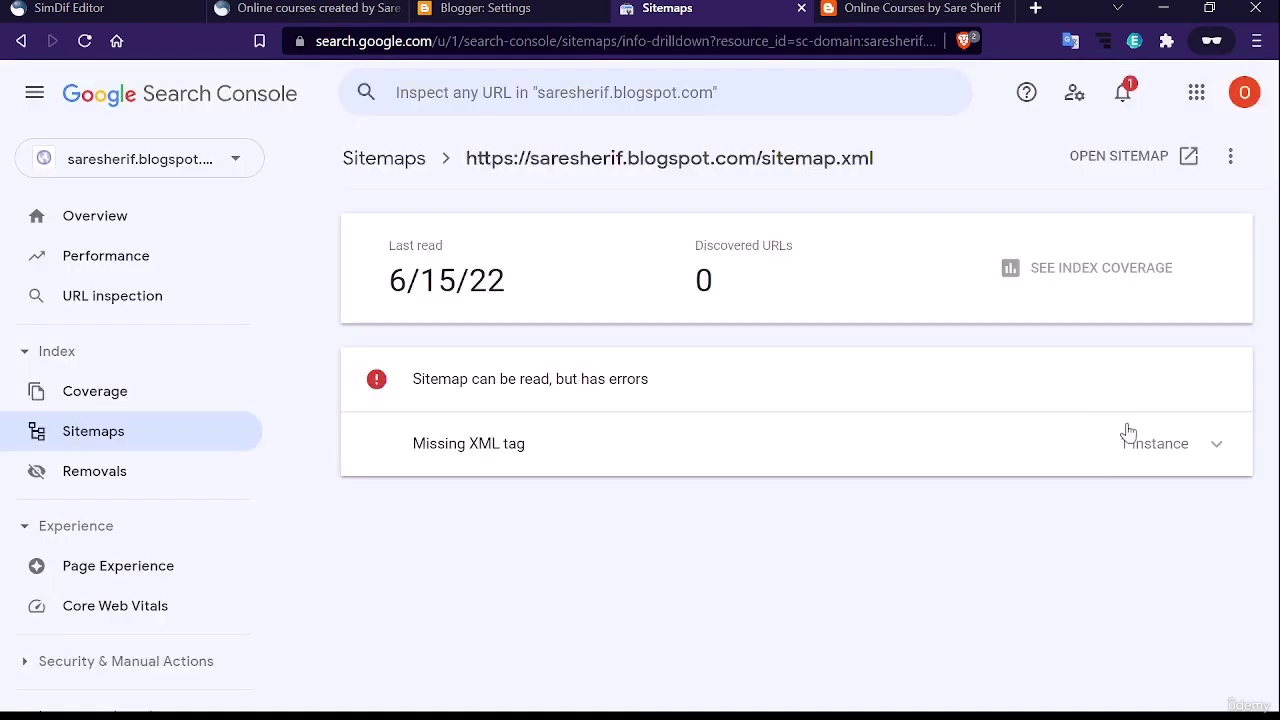
Examine the details of the submitted sitemap's XML tag error and return to the sitemap list
left_click(1128, 432)
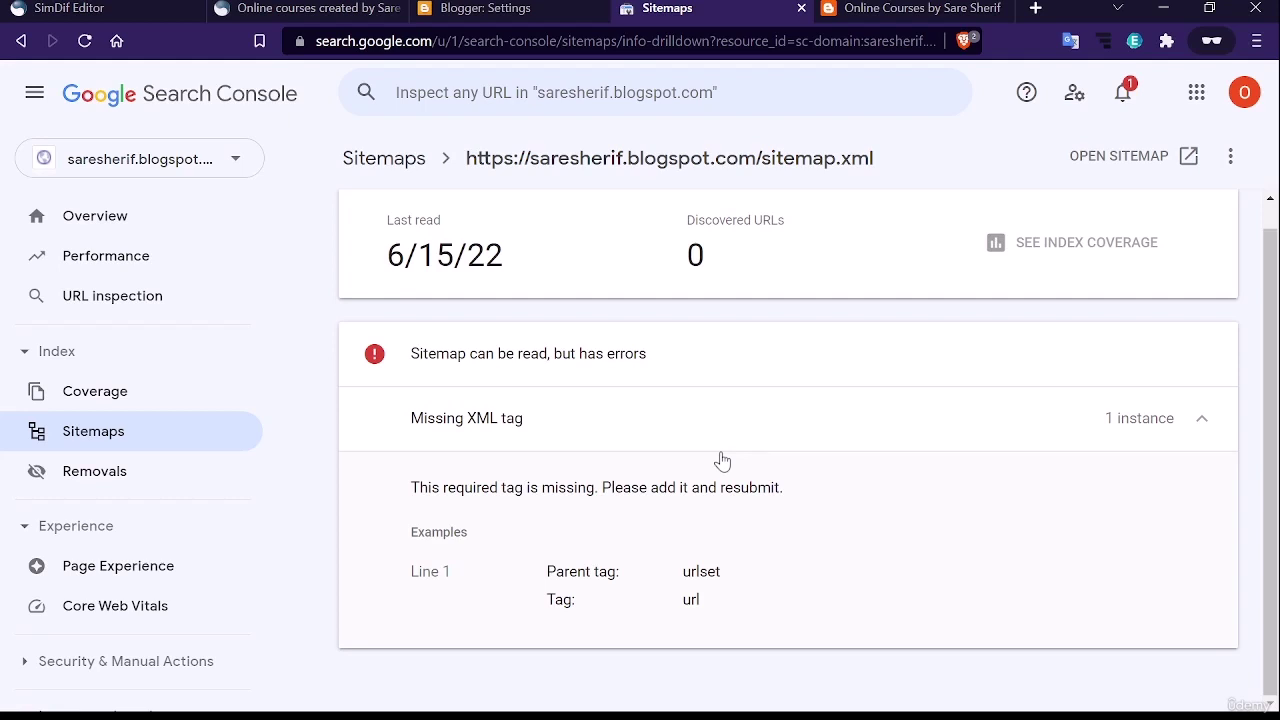
scroll(808, 694, "up", 1)
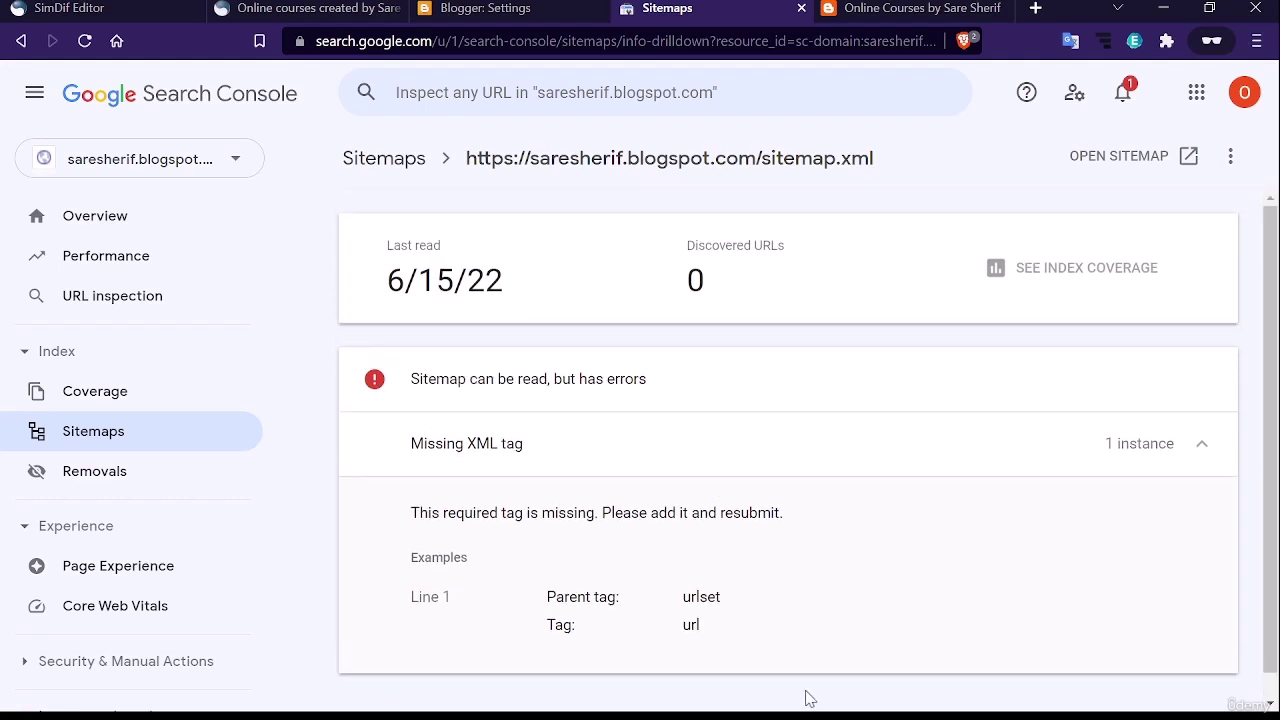
key("alt+Left")
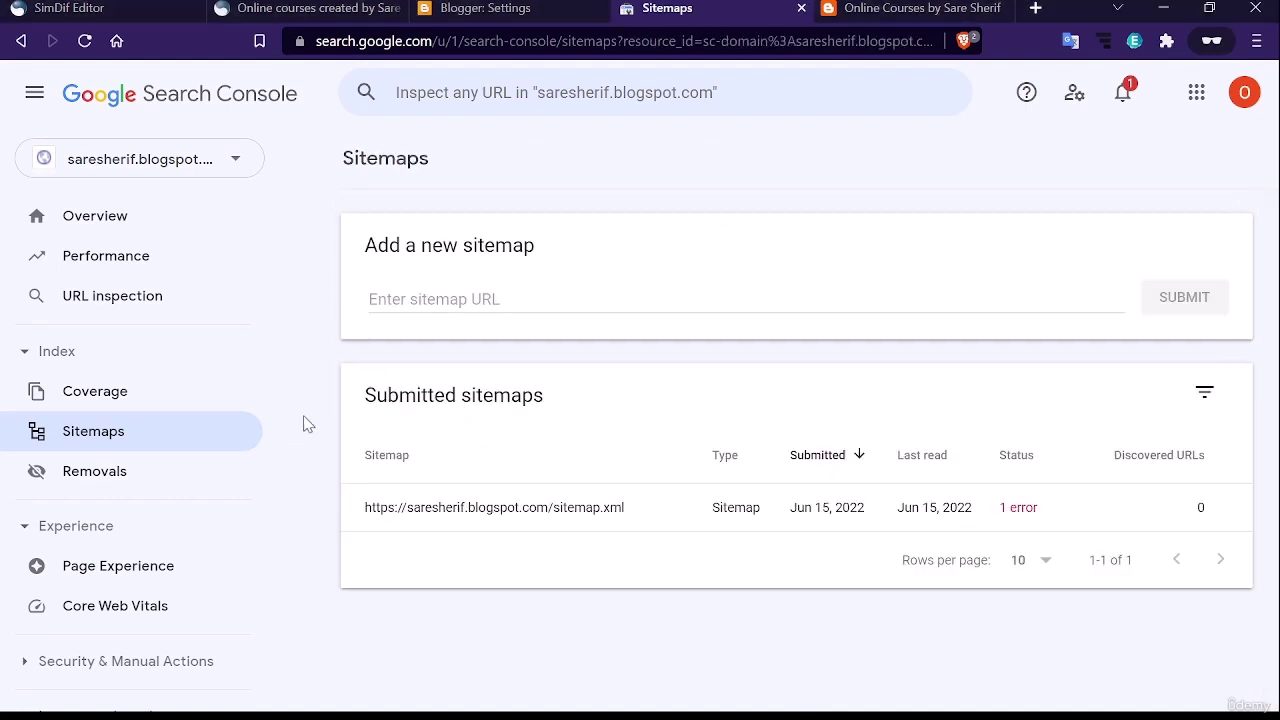
Look at the blog property's Performance report and switch to the Blogger settings
left_click(145, 258)
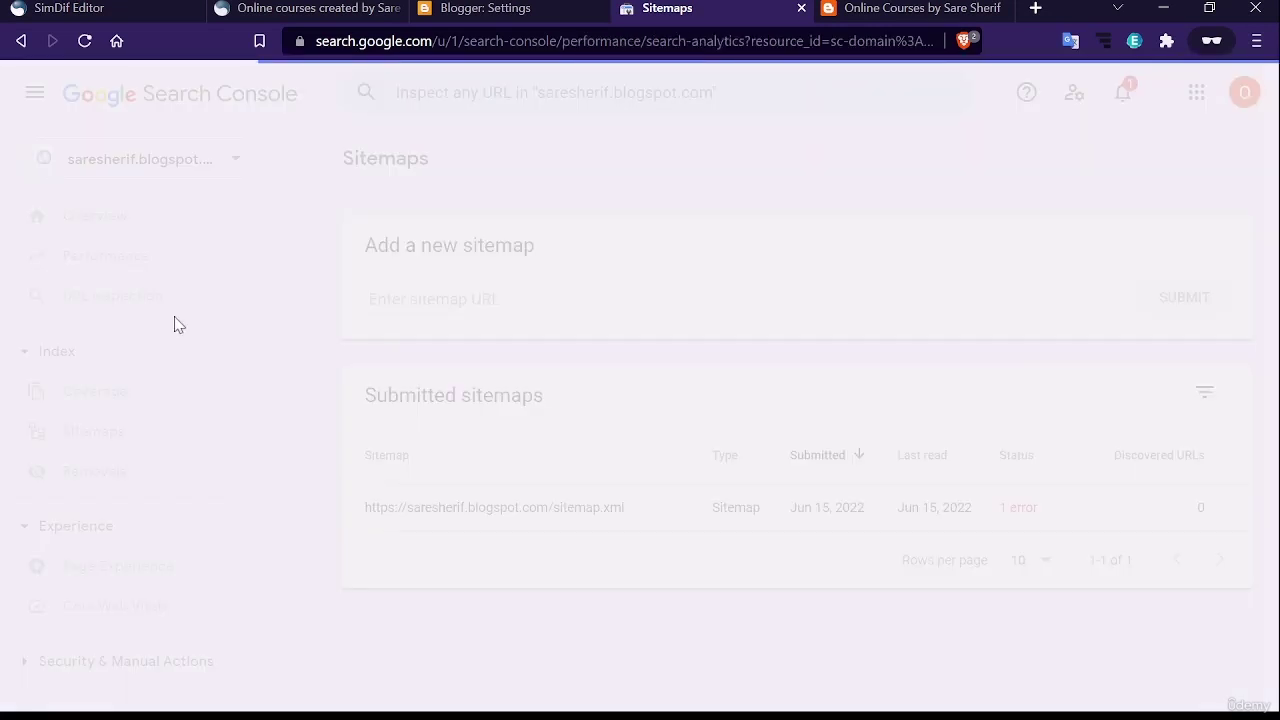
scroll(689, 409, "down", 1)
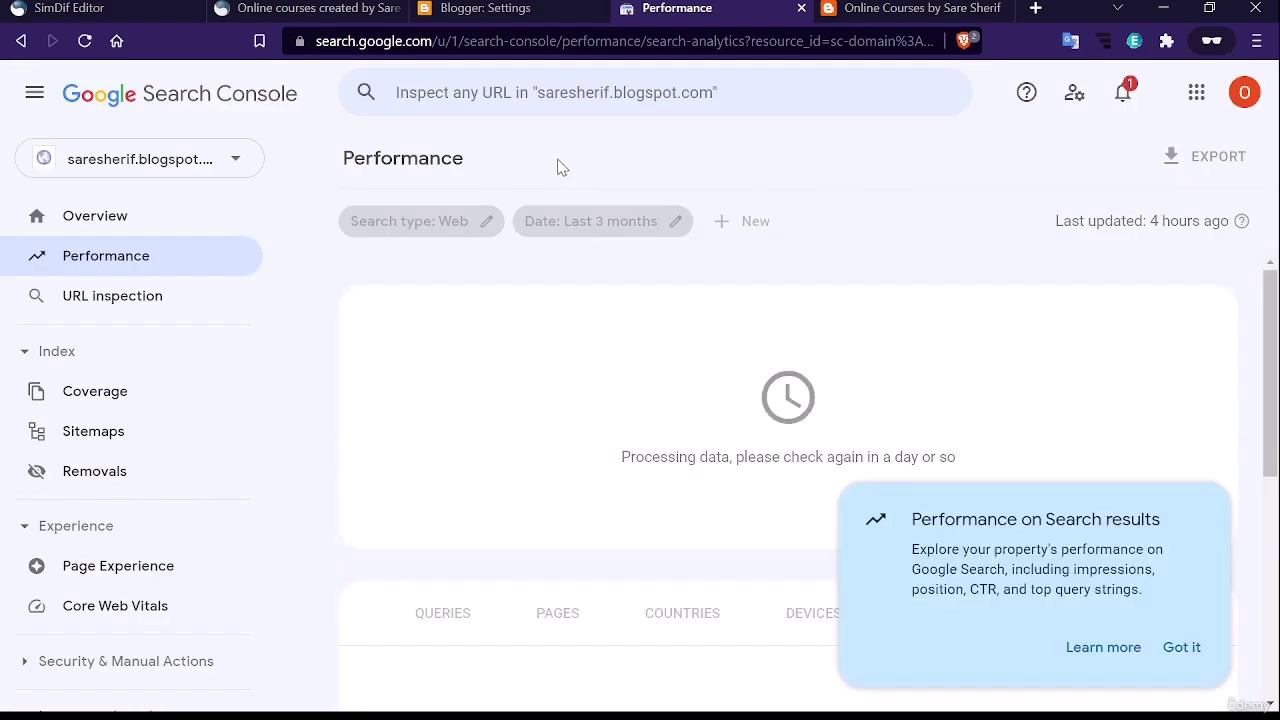
key("ctrl+shift+Tab")
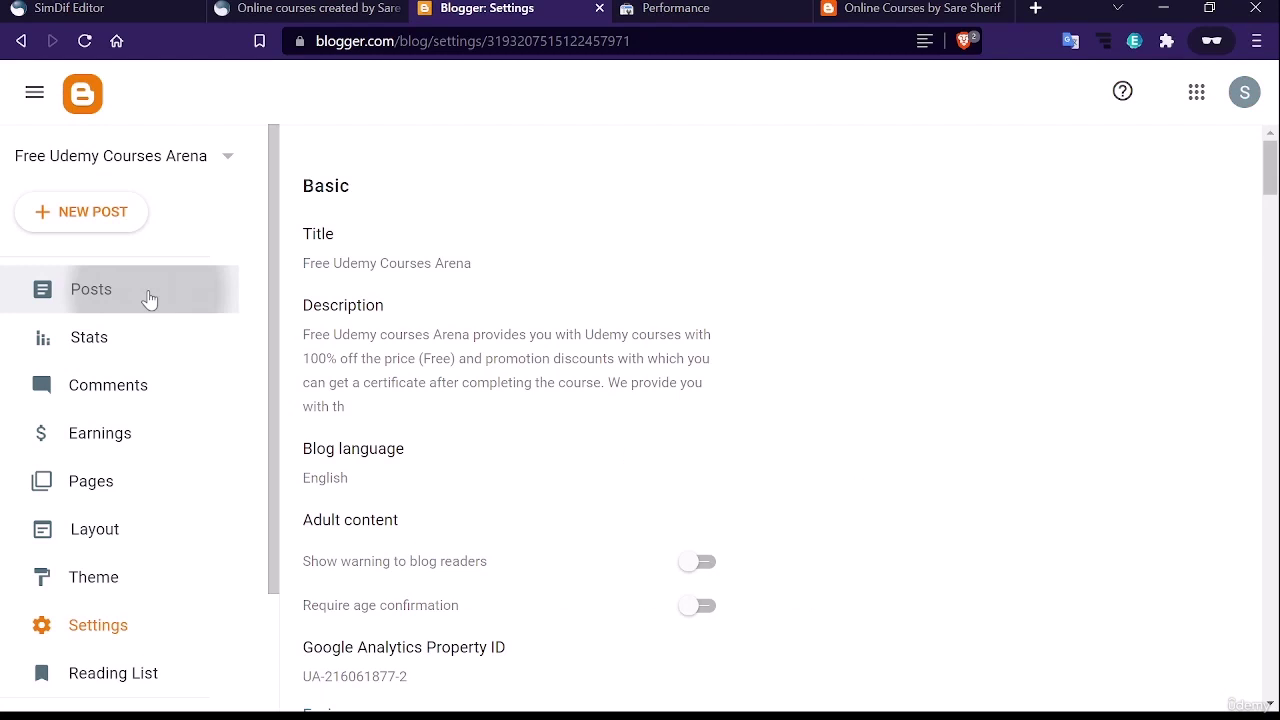
left_click(148, 299)
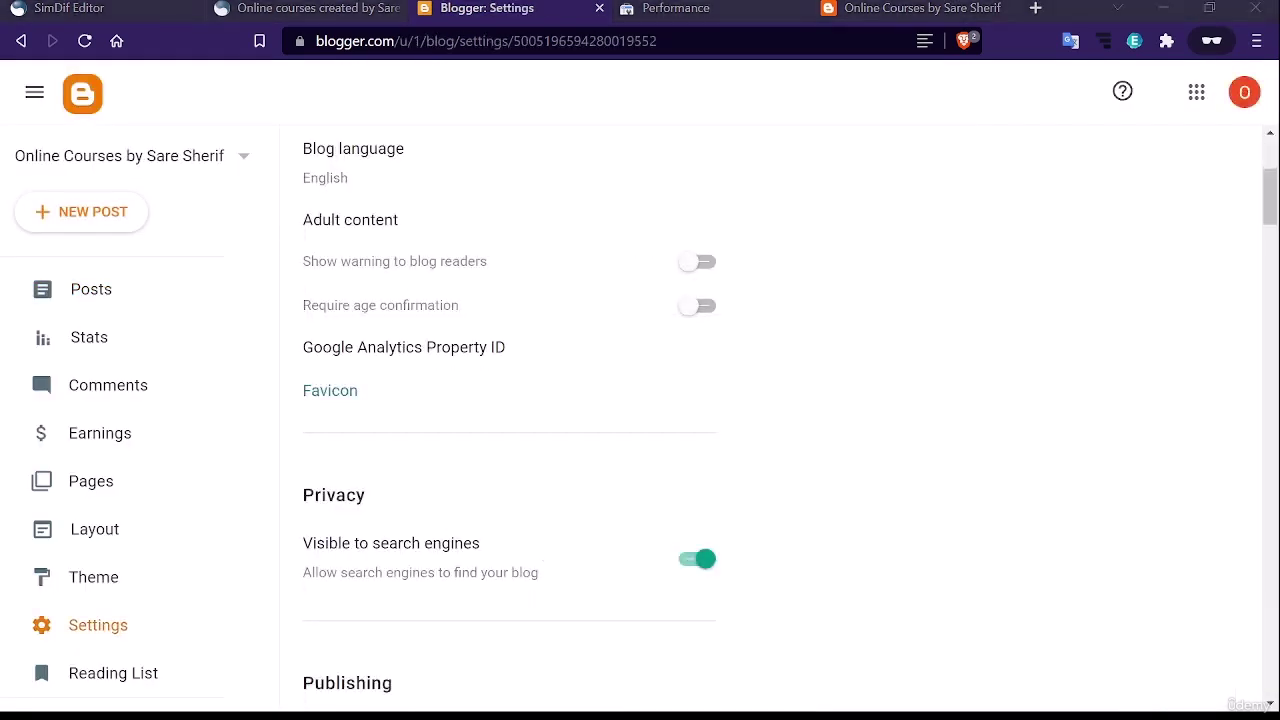
Create a new blog post and title it "Online Courses"
scroll(413, 379, "up", 2)
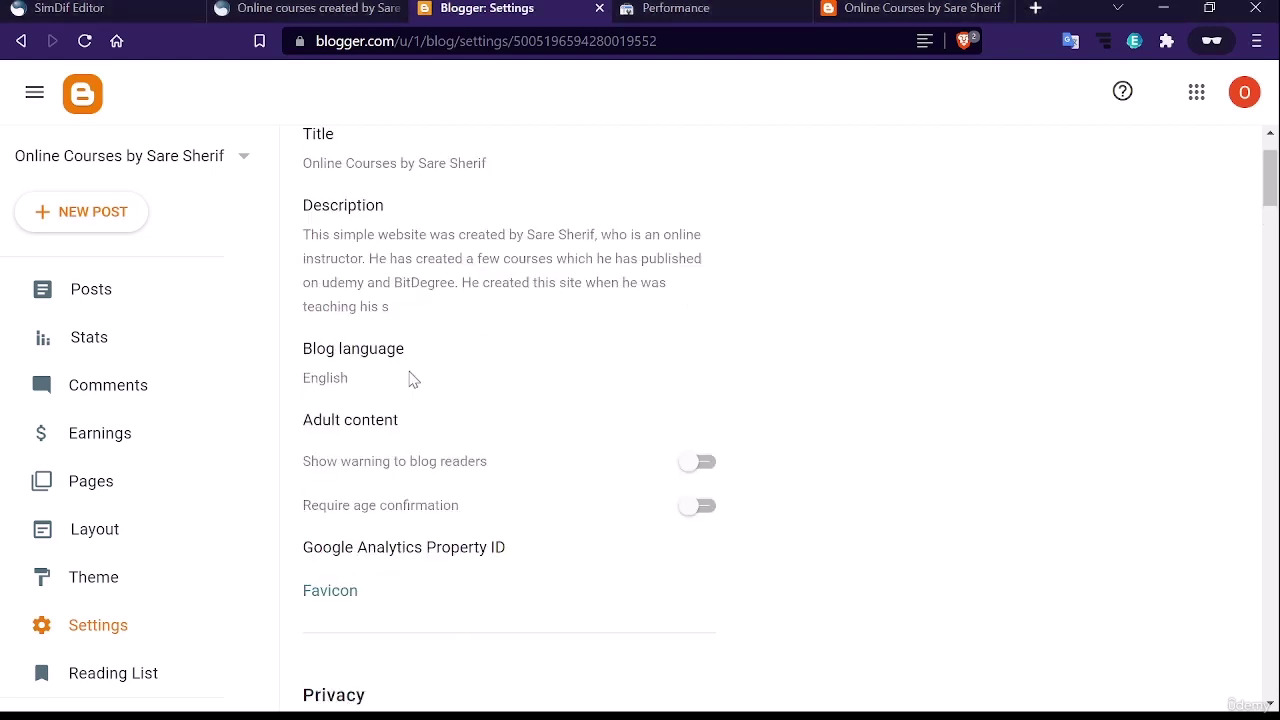
scroll(429, 223, "up", 1)
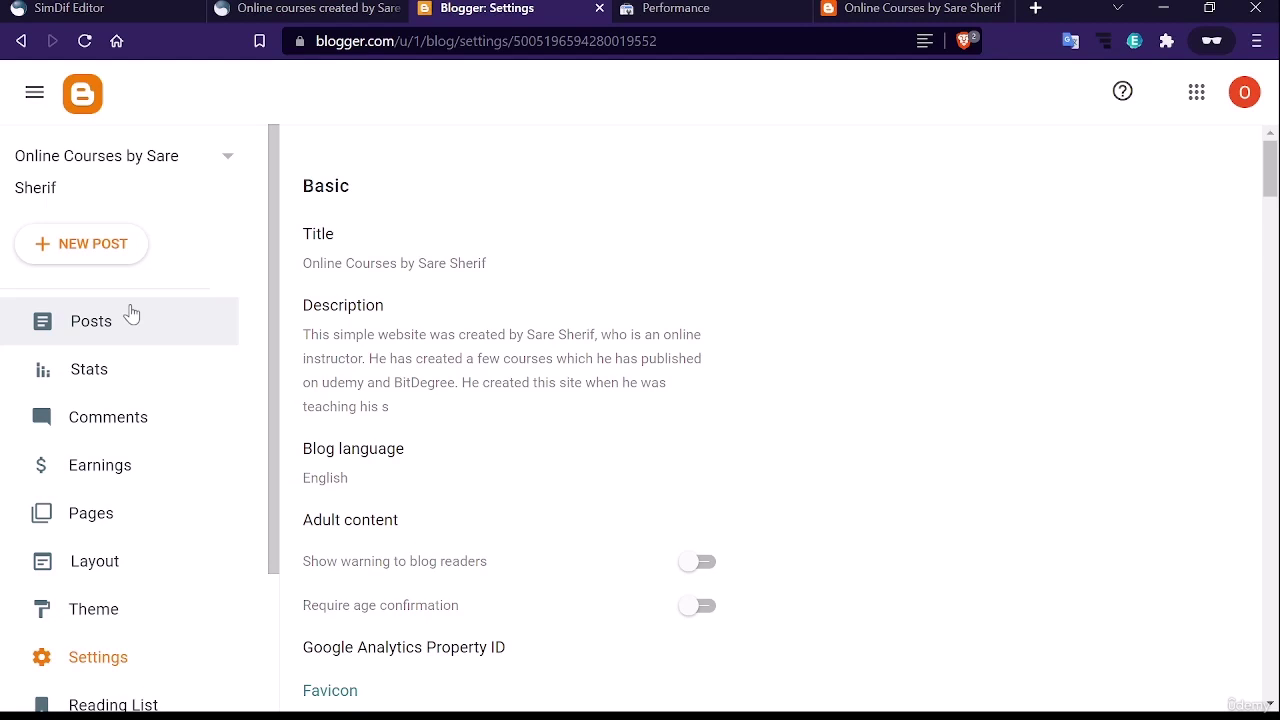
left_click(131, 316)
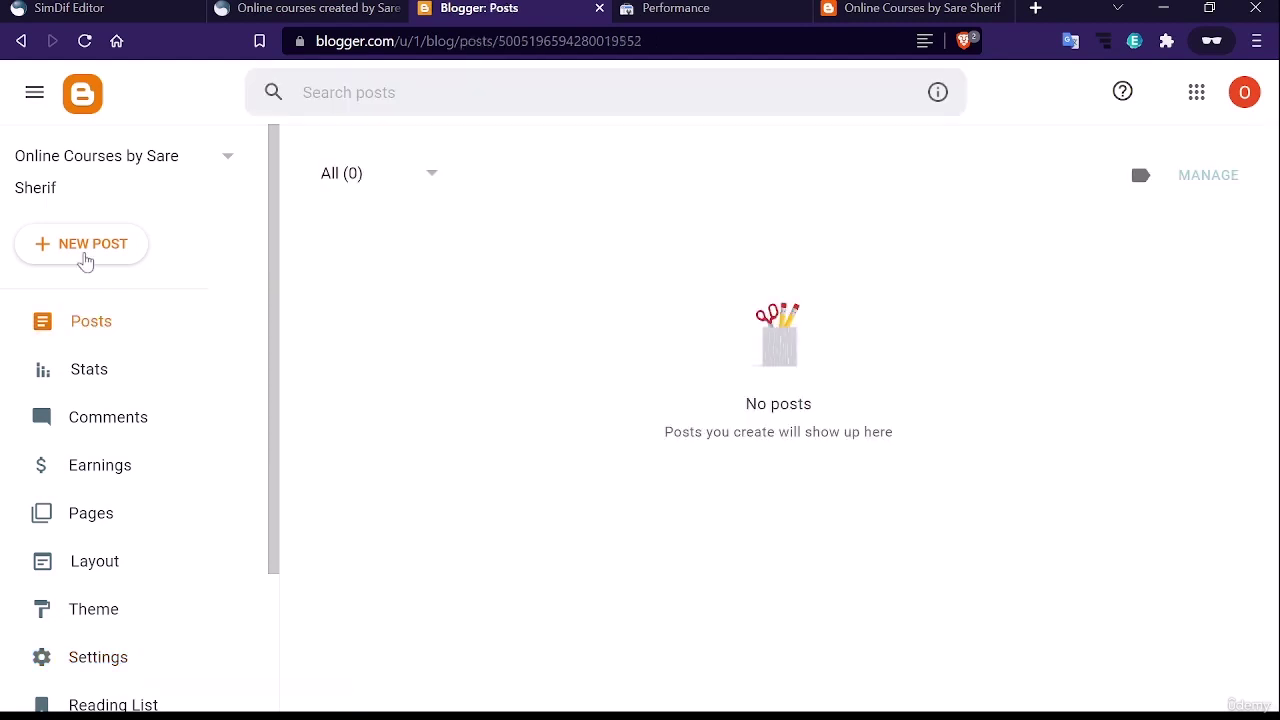
left_click(86, 250)
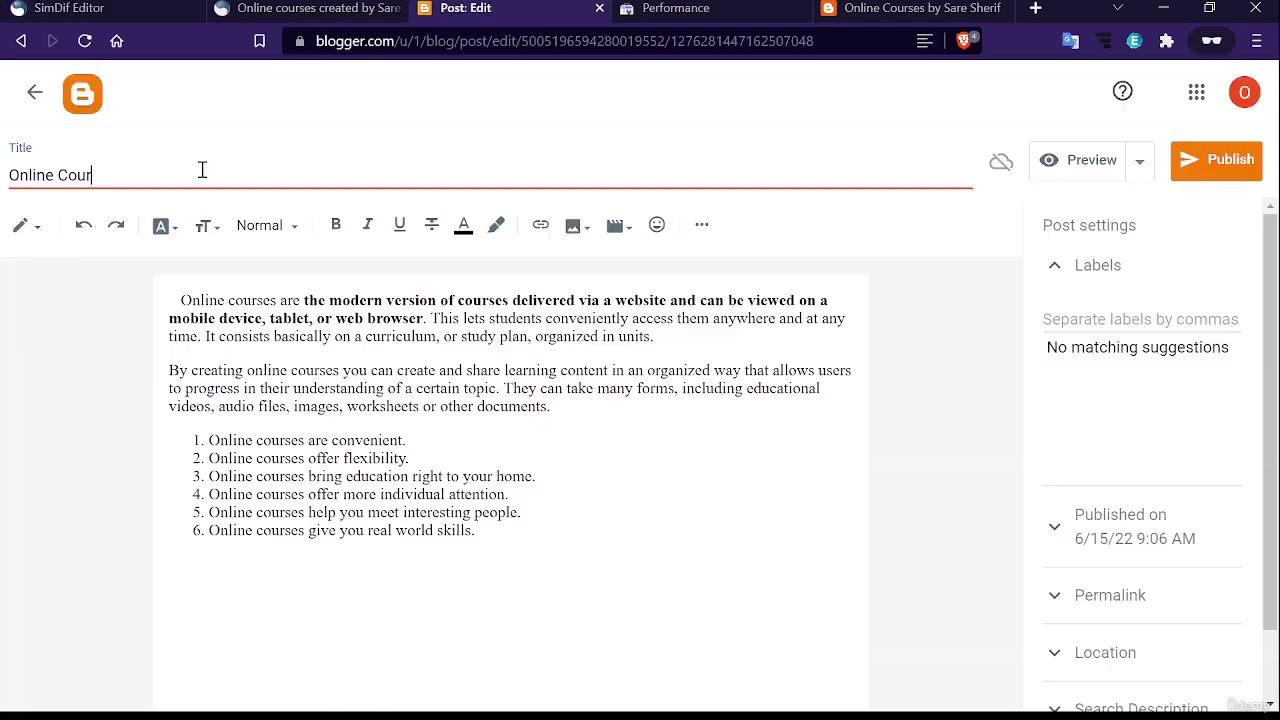
type("ses")
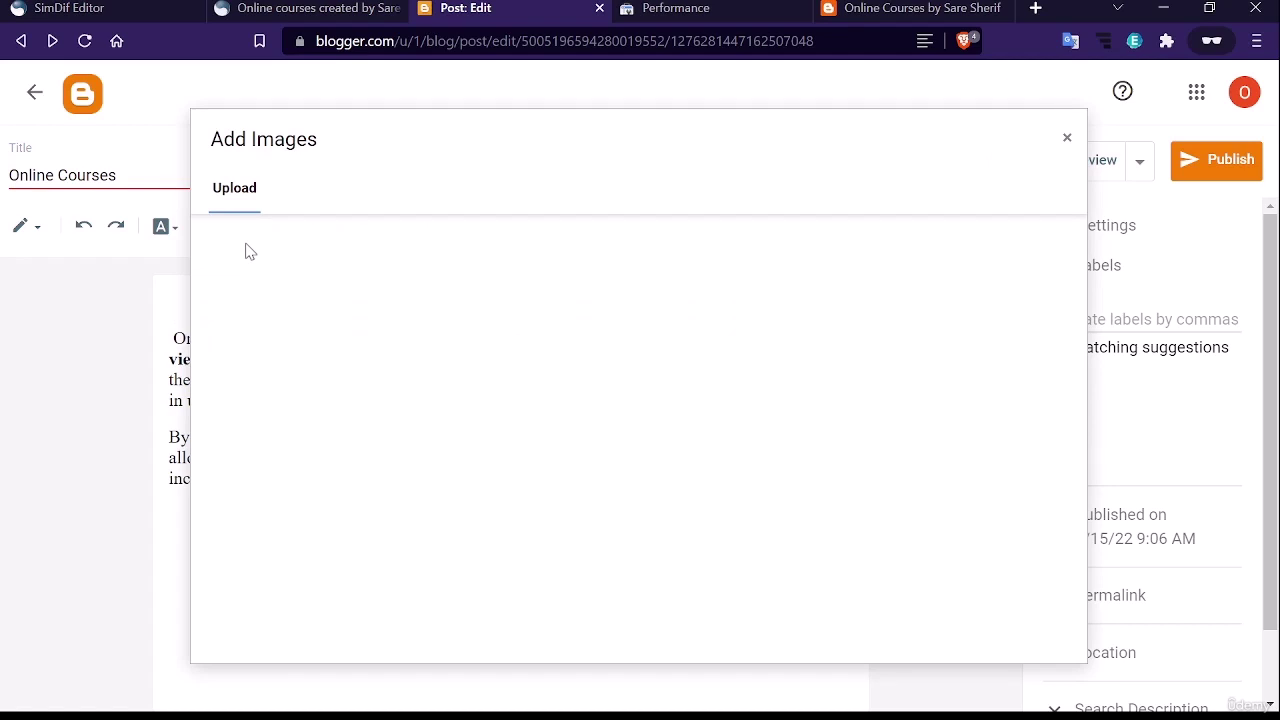
Upload the online course instructor logo image from the computer and insert it into the post
left_click(268, 247)
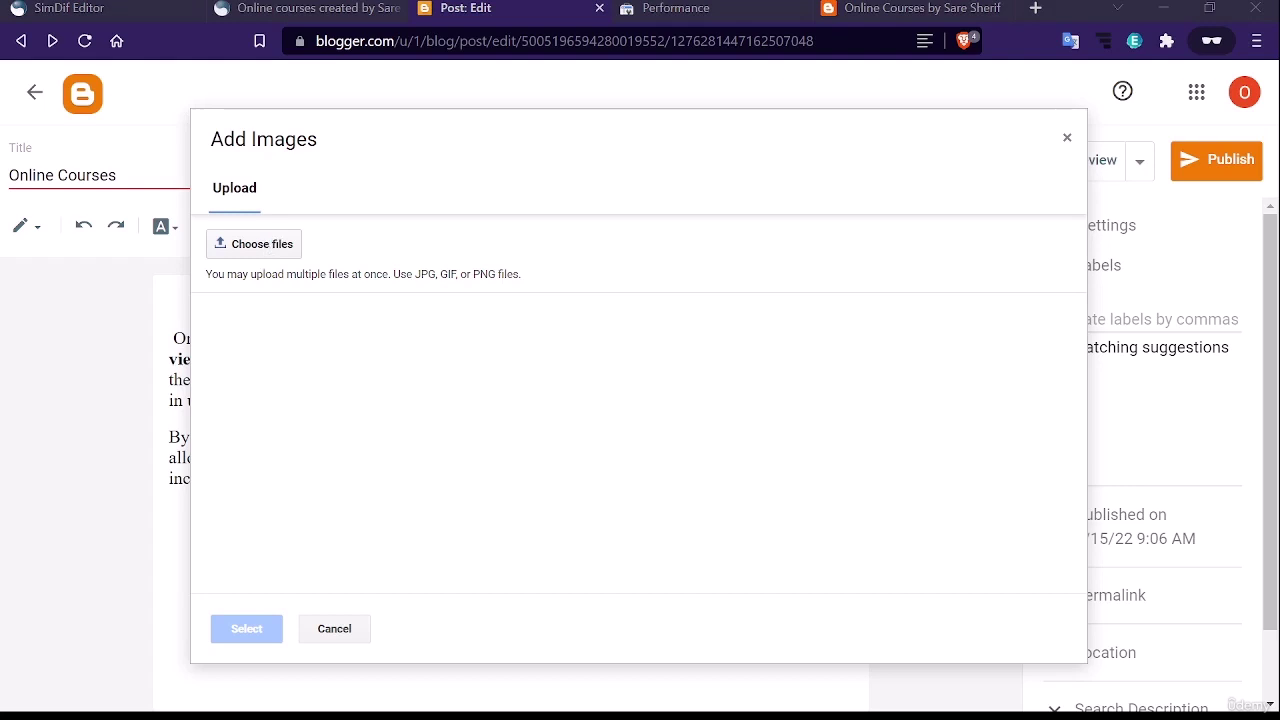
key("Return")
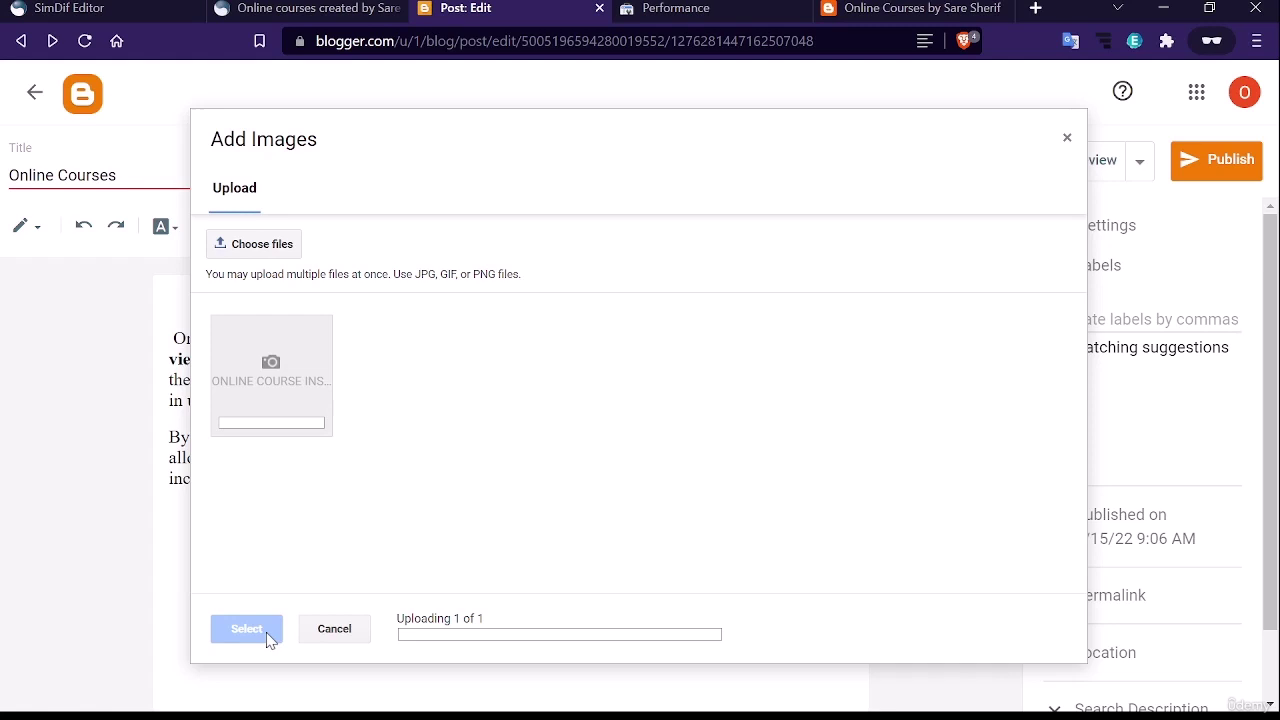
left_click(267, 634)
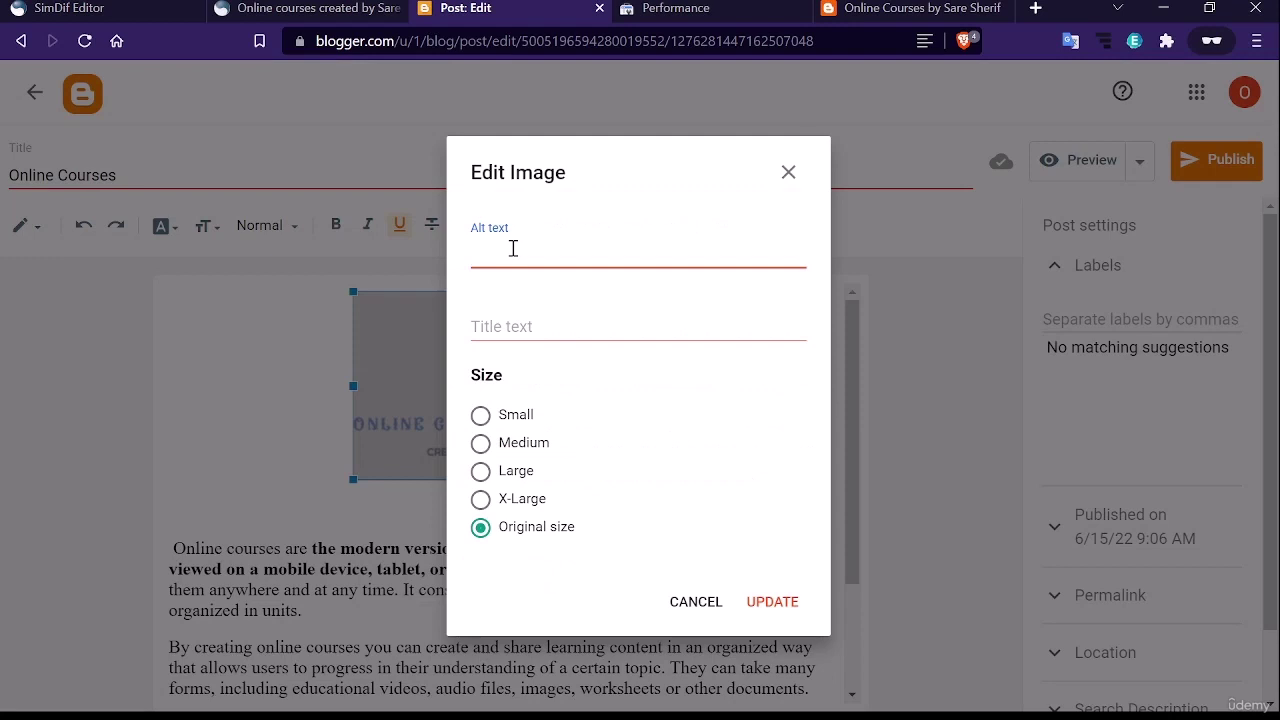
Give the inserted image the alt text "image" and the title text "Online Instructor", with the Original size option
type("Online Instructor")
key("Tab")
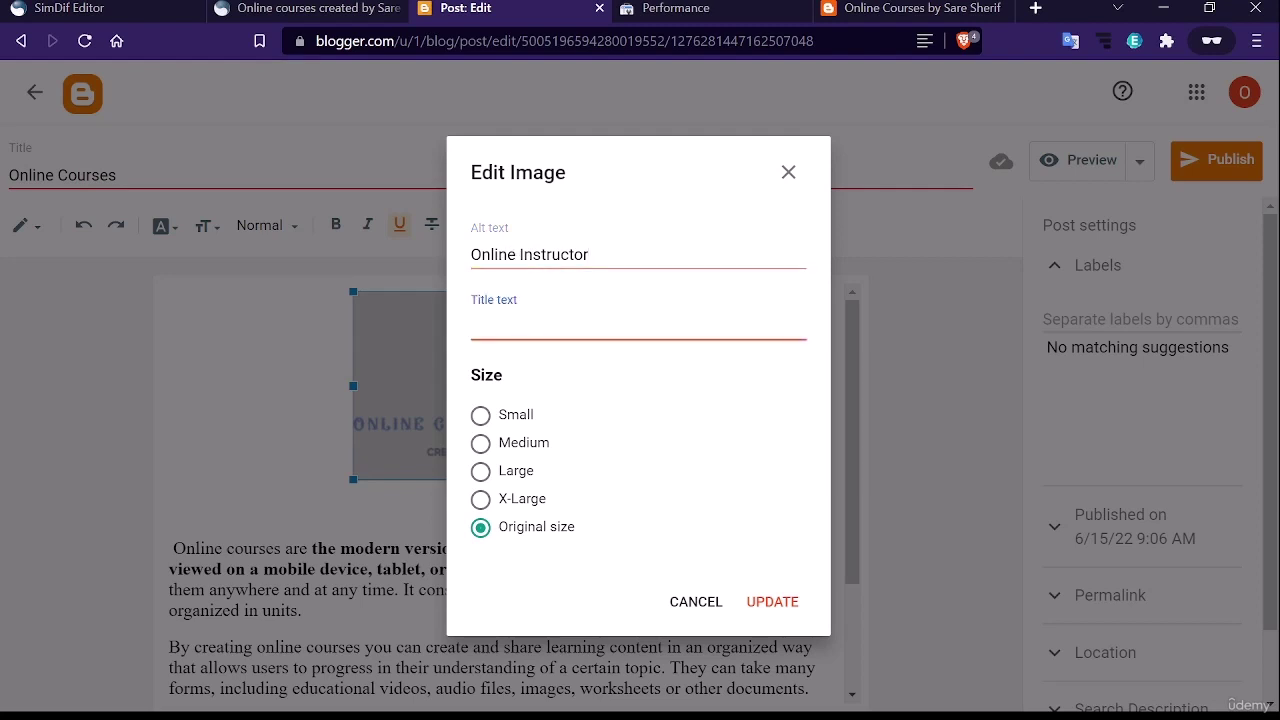
key("shift+Tab")
key("BackSpace")
key("ctrl+c")
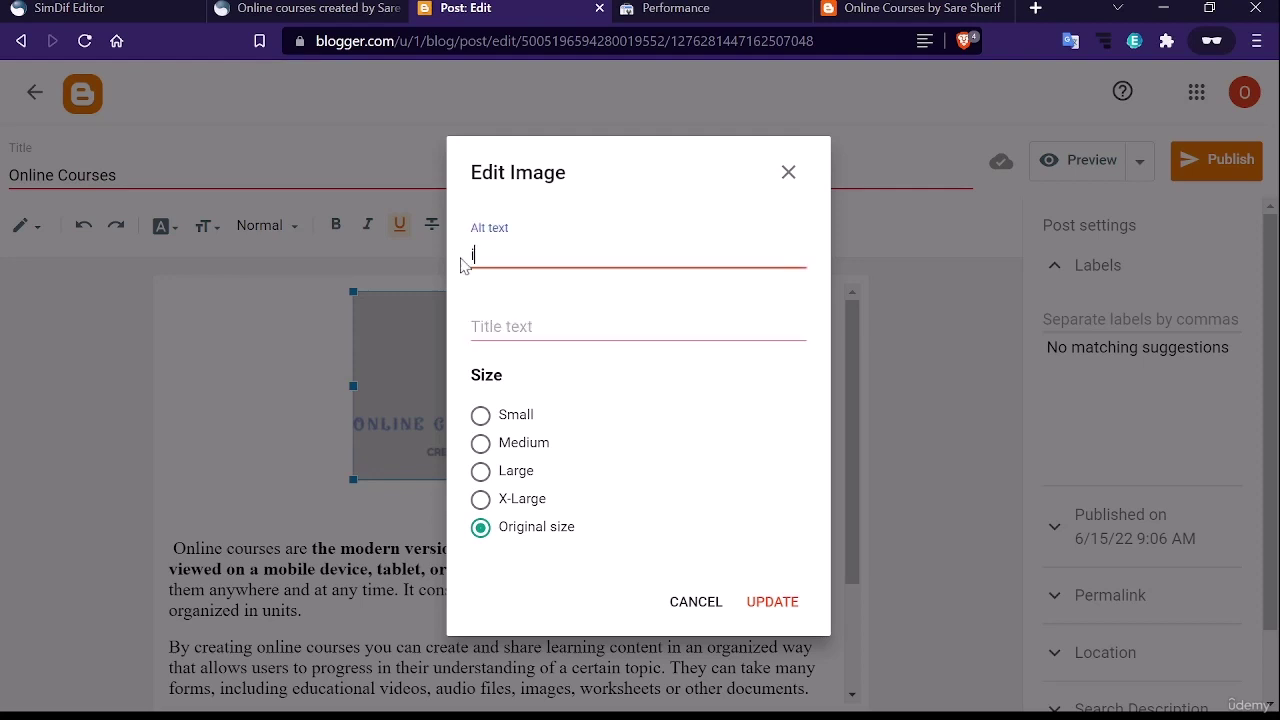
type("image")
left_click(535, 337)
key("ctrl+v")
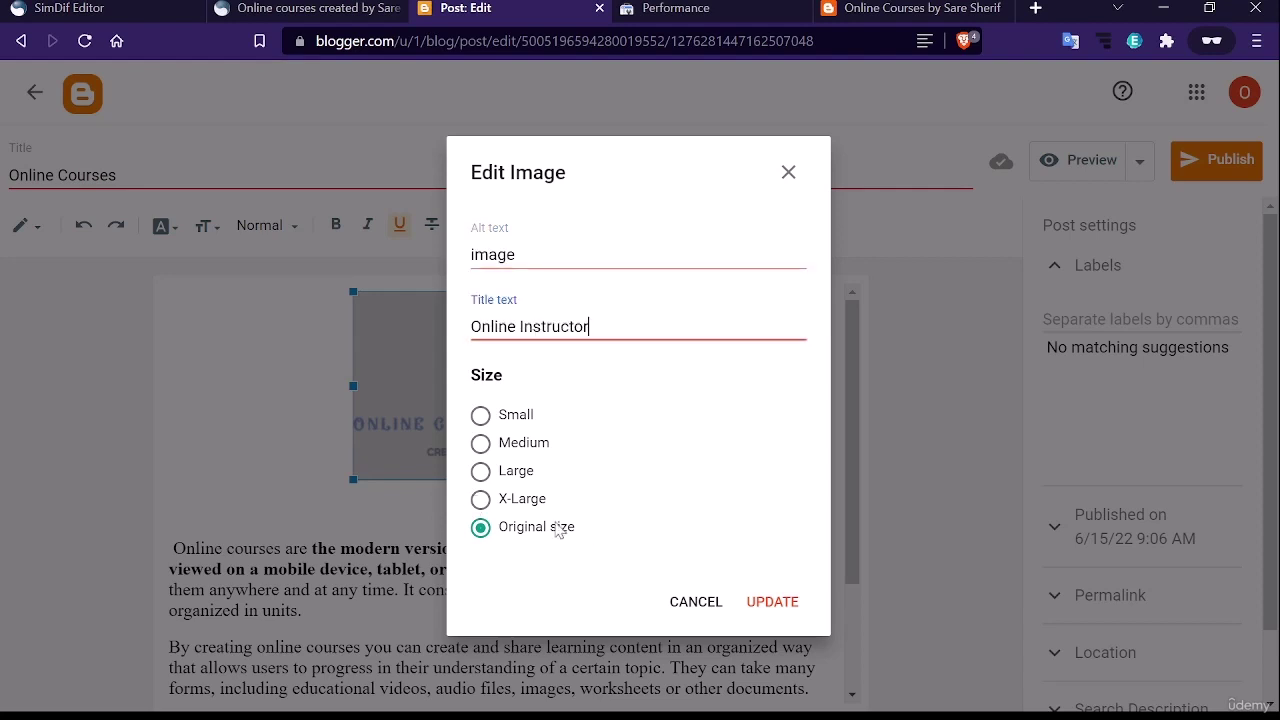
left_click(482, 500)
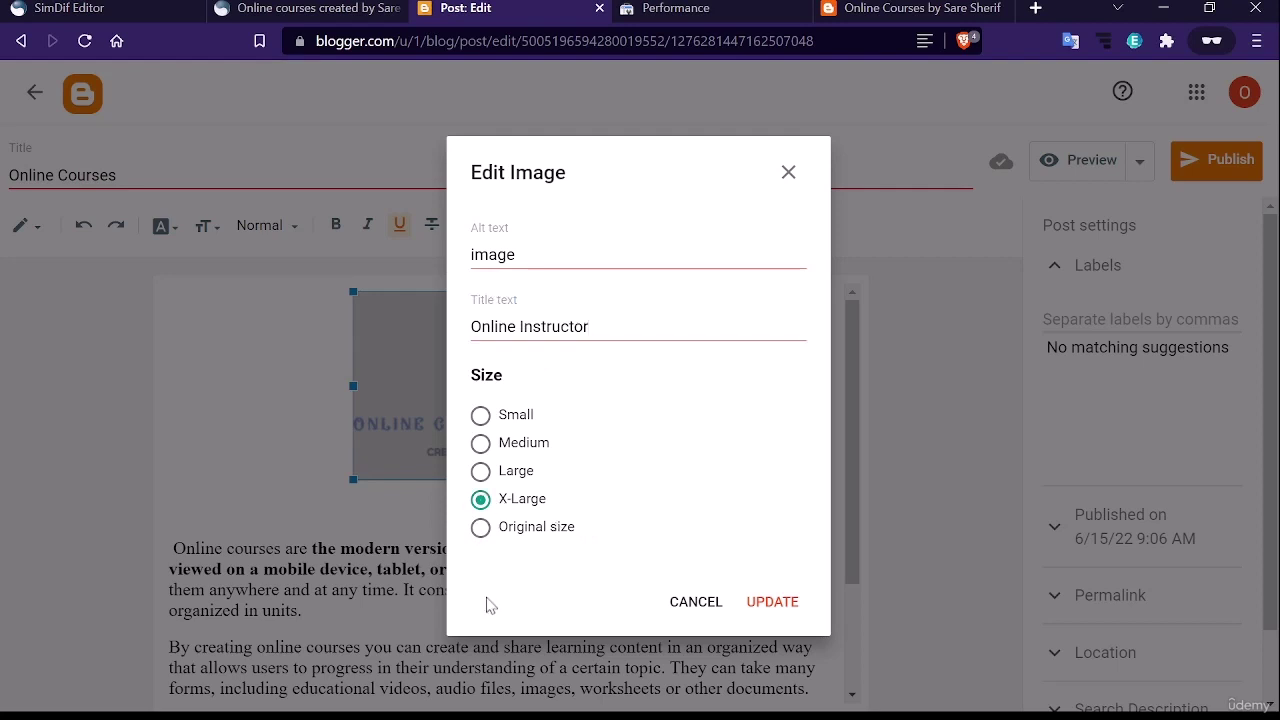
left_click(481, 527)
left_click(755, 601)
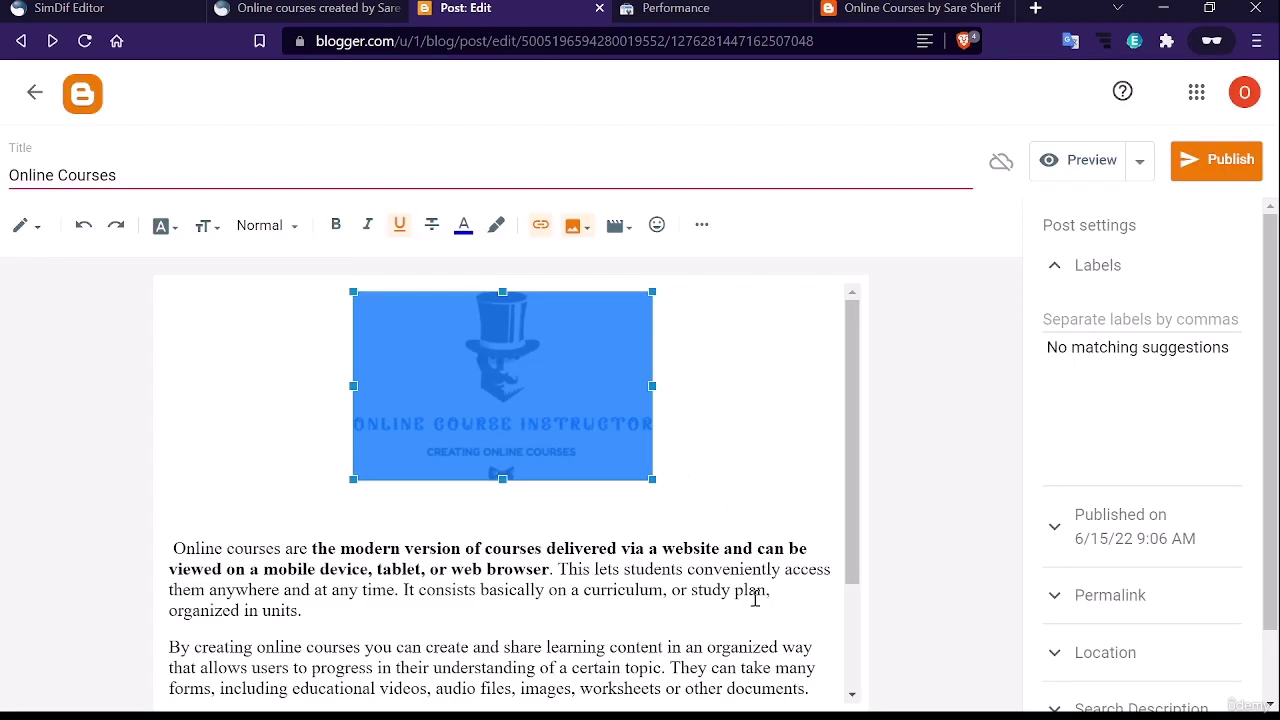
Look over the post text and its Labels setting, and switch the post's permalink to Custom Permalink
scroll(529, 560, "down", 2)
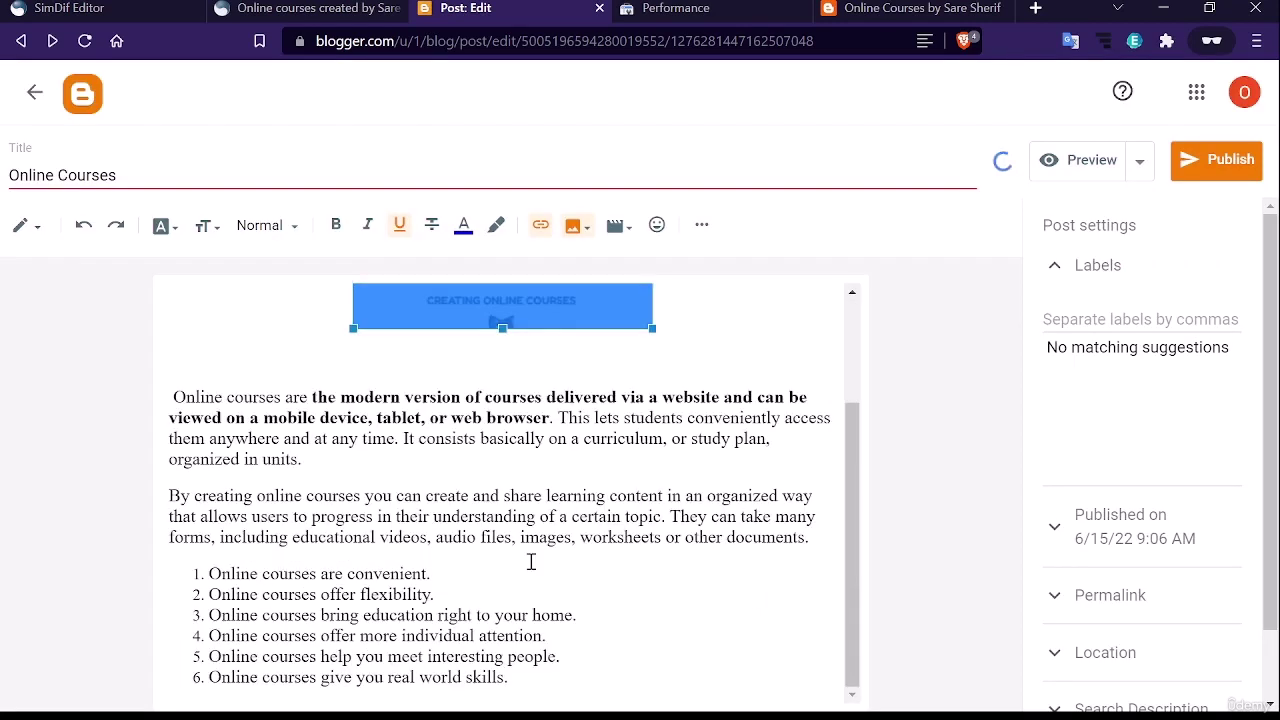
left_click(1071, 314)
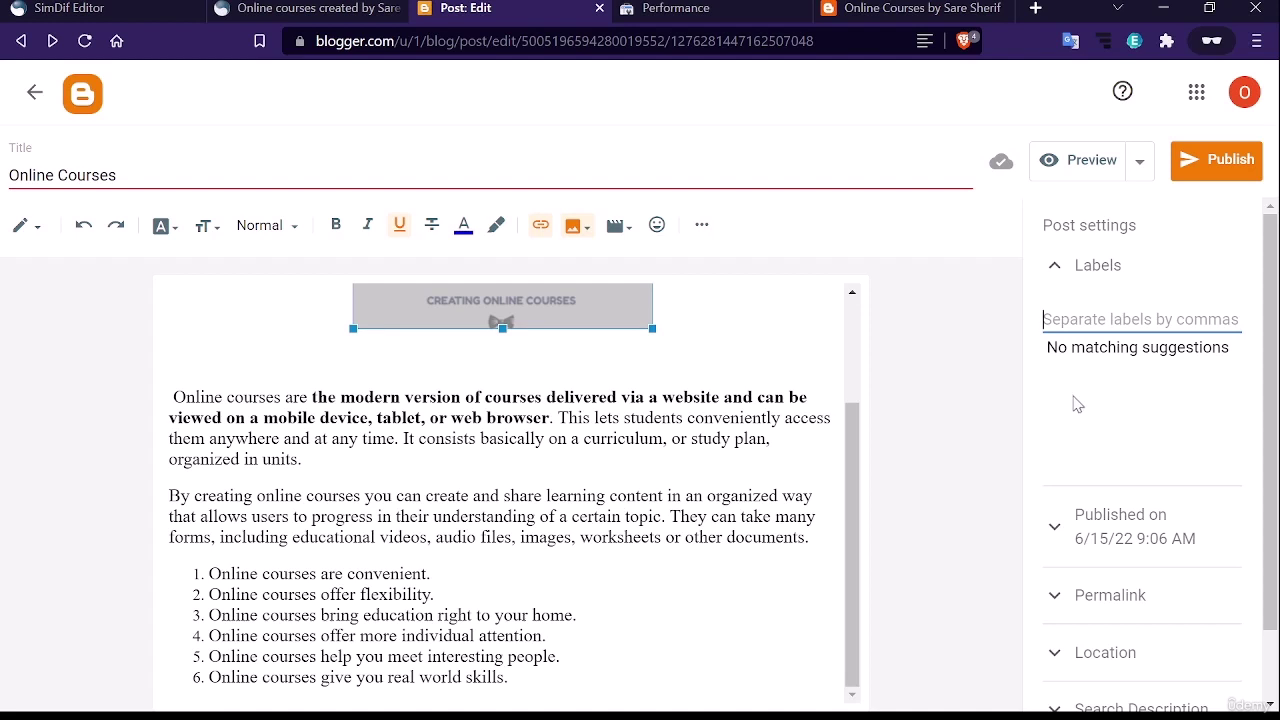
scroll(1128, 513, "down", 1)
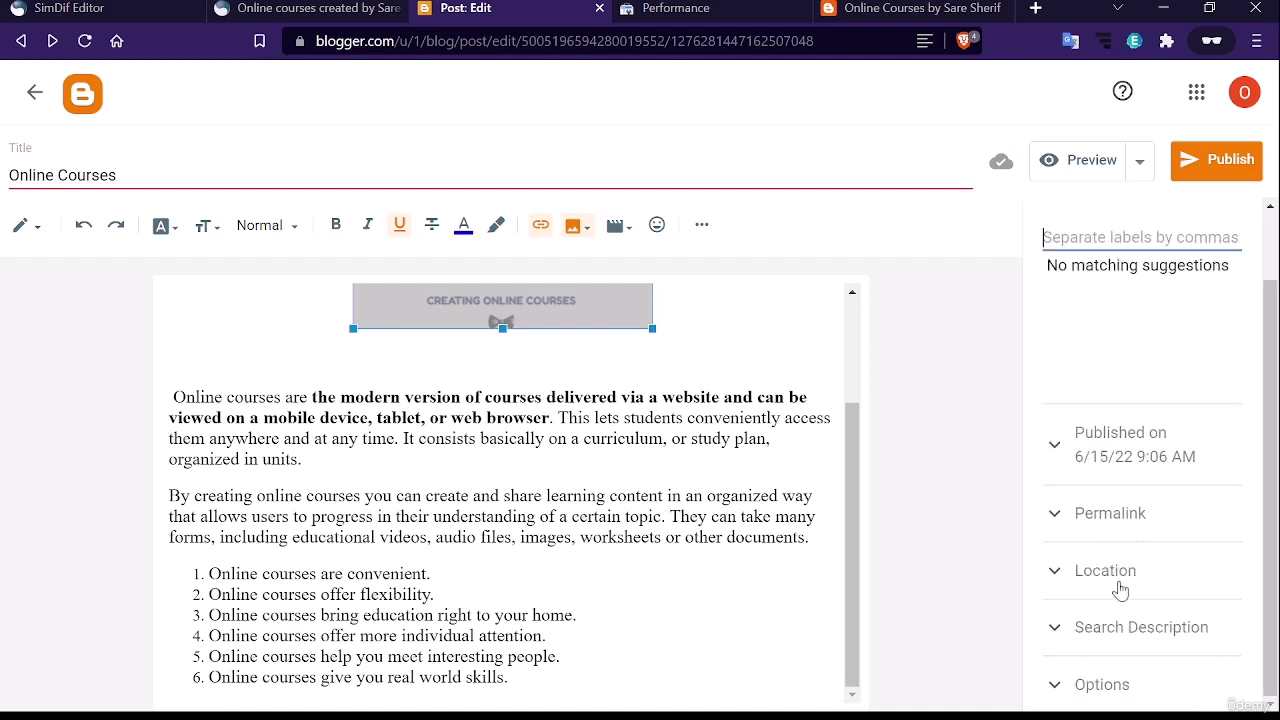
left_click(1057, 521)
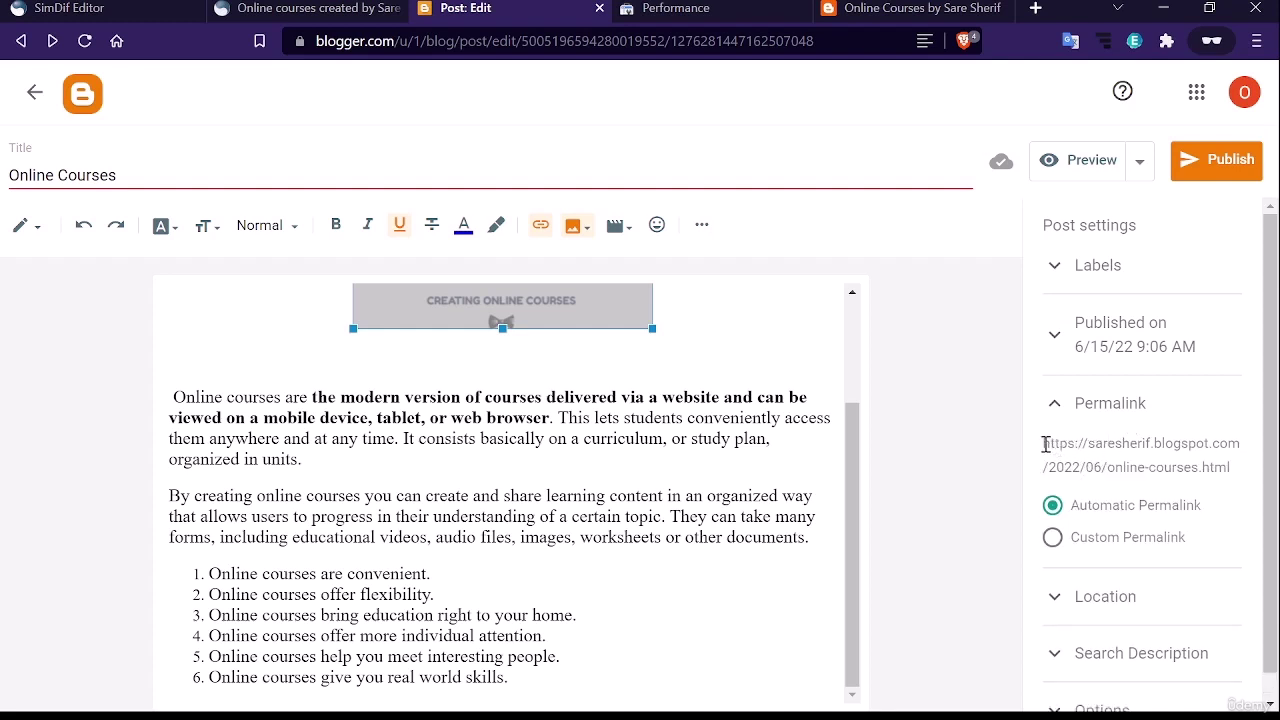
left_click_drag(1043, 444, 1231, 464)
left_click(1054, 541)
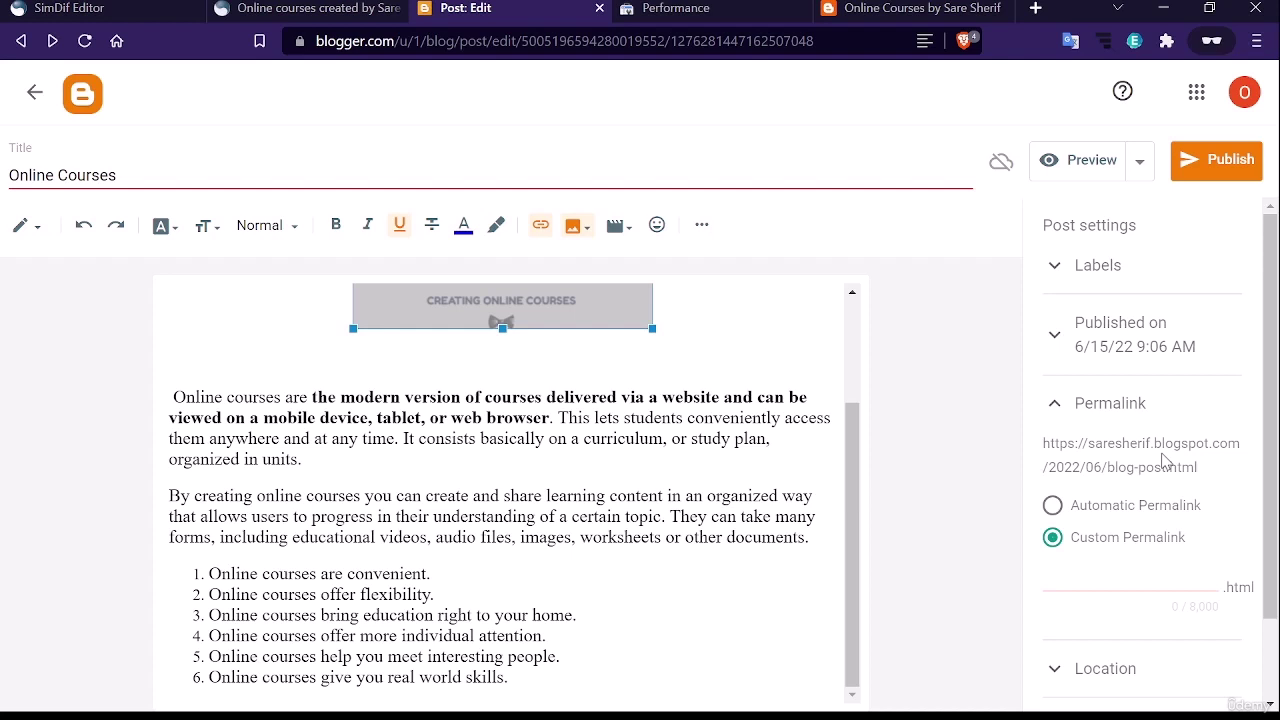
scroll(1165, 459, "down", 1)
left_click(1170, 481)
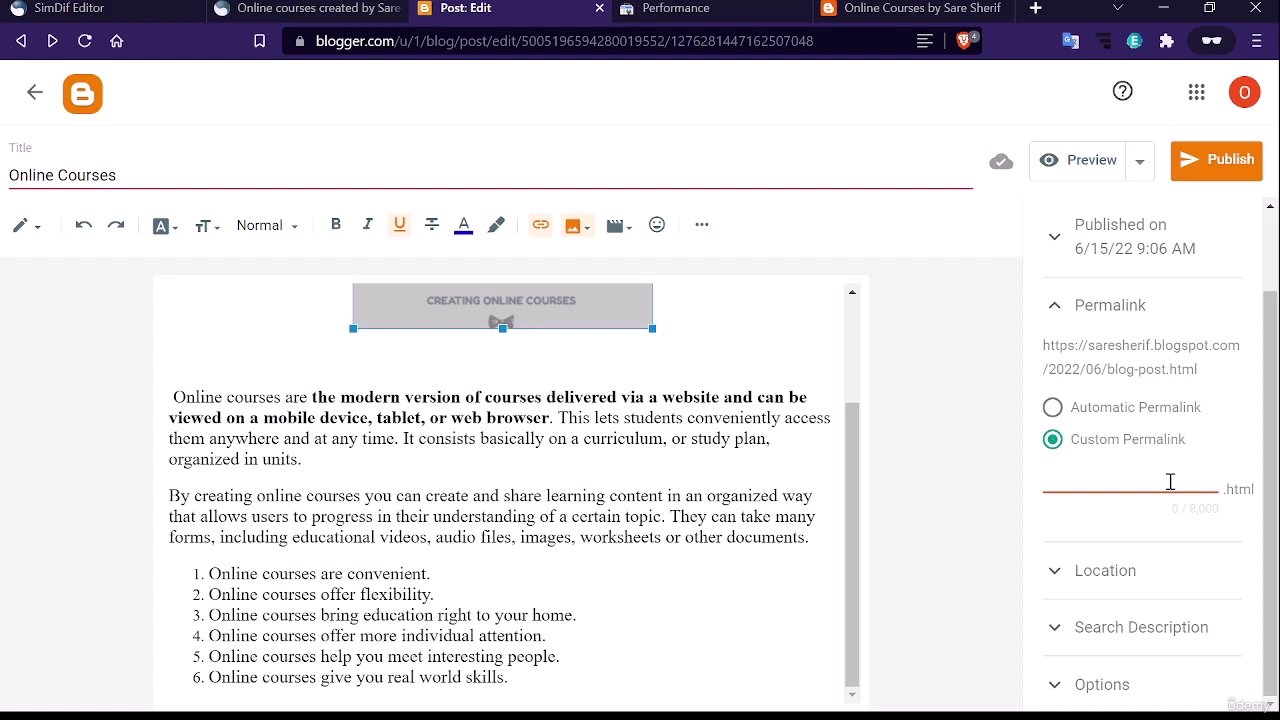
Set the post's publication date to Jun 16, 2022
left_click(1097, 455)
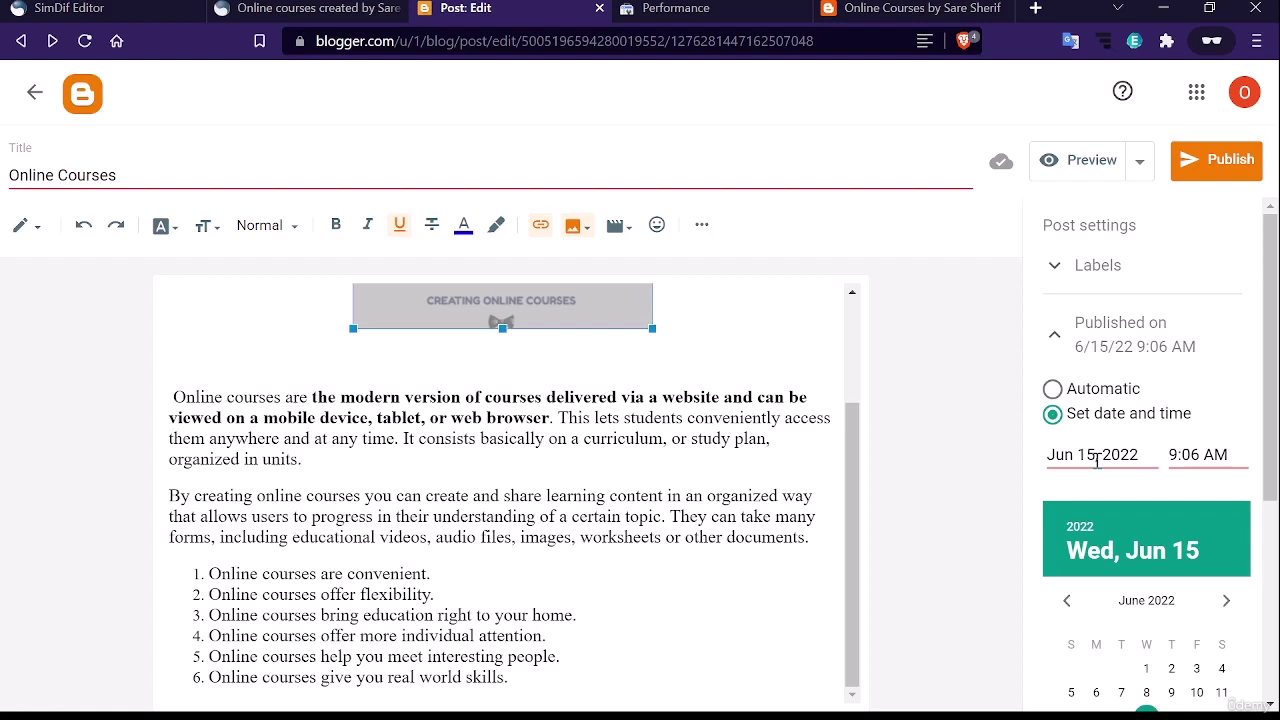
scroll(1120, 540, "down", 1)
left_click(1171, 616)
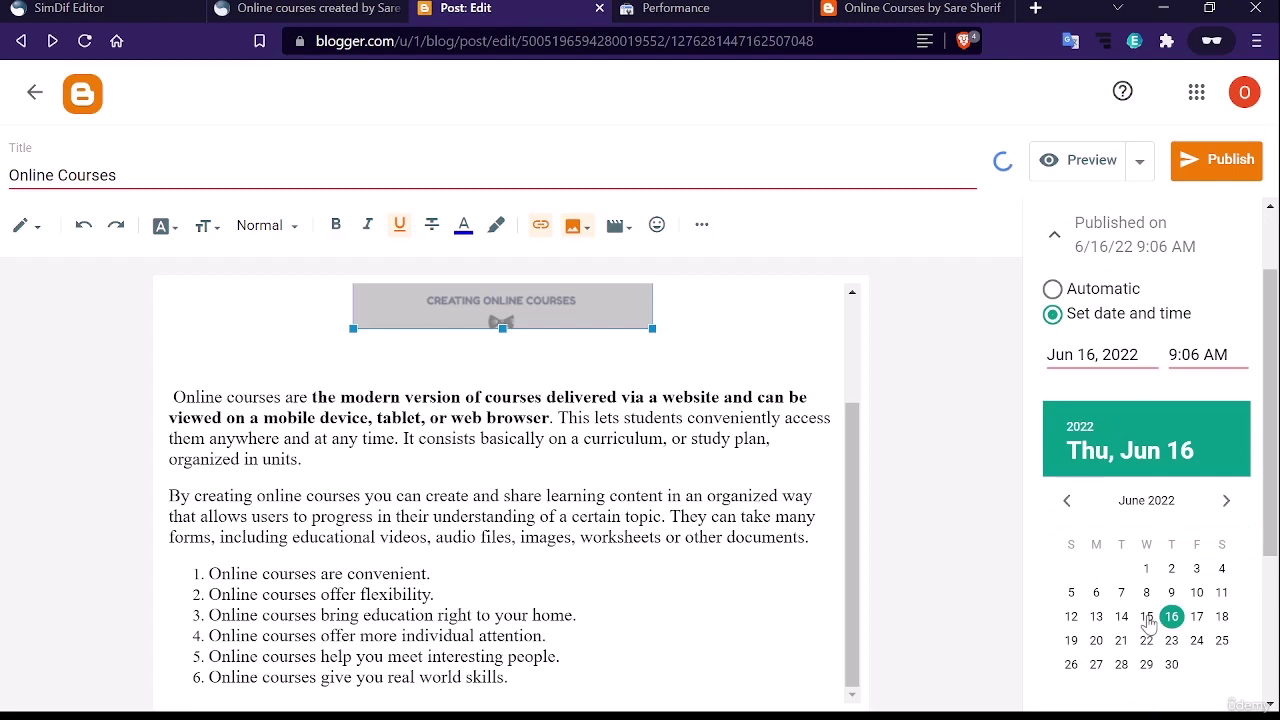
Set the post's publish date to June 15, 2022 and open the list of publish times
left_click(1147, 617)
left_click(1181, 354)
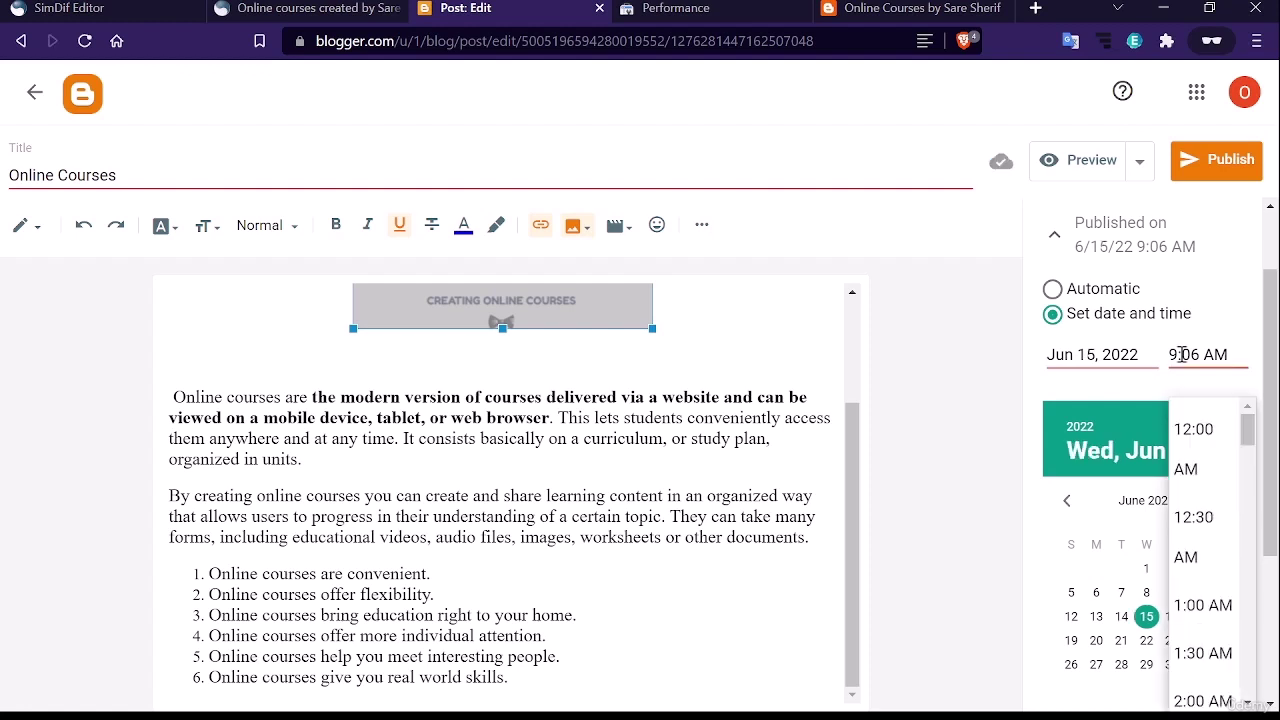
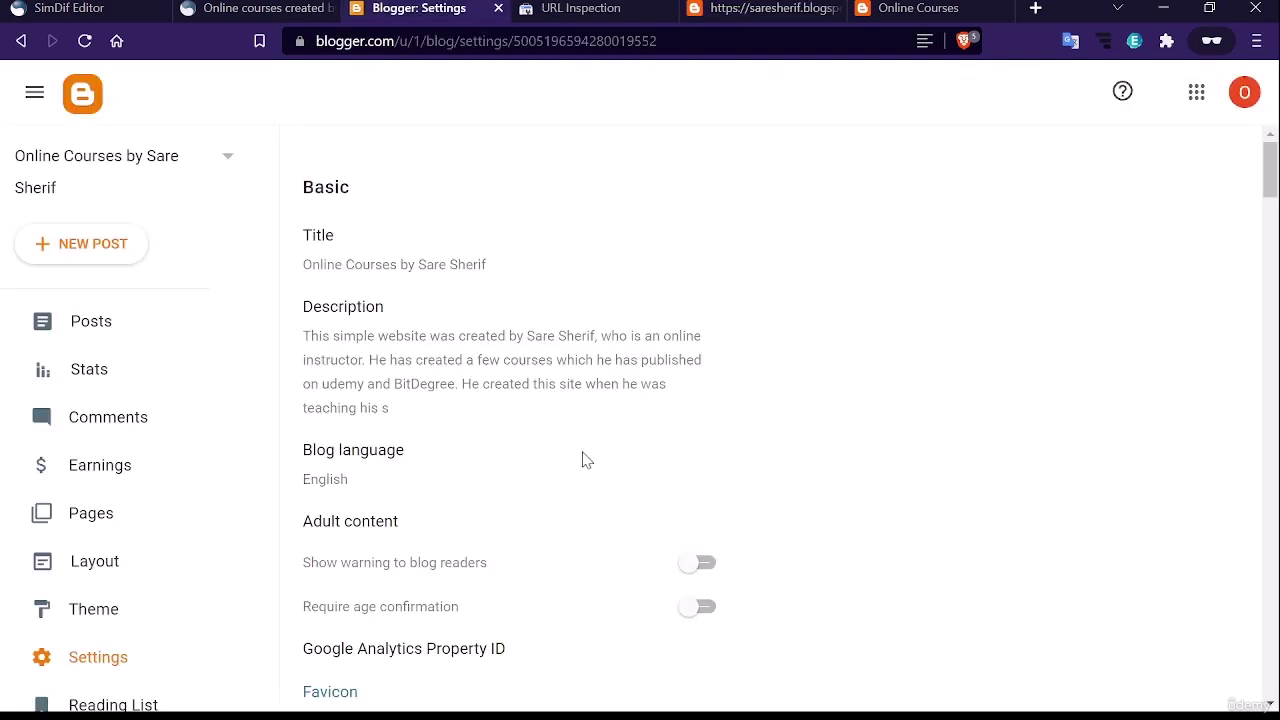
Find the Google Analytics Property ID entry in the blog's basic settings
scroll(586, 459, "down", 3)
left_click(415, 350)
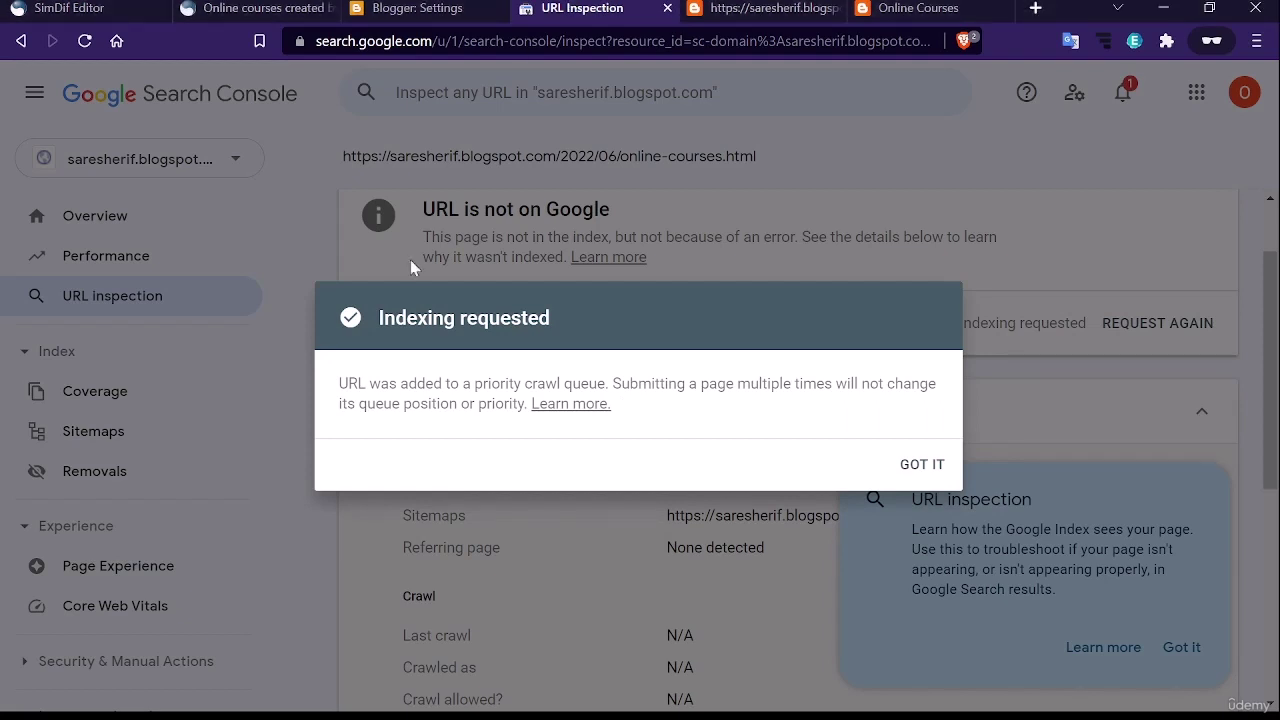
Read and dismiss the indexing request confirmation, and review the coverage, crawl and indexing details of the inspected URL
left_click_drag(385, 320, 600, 337)
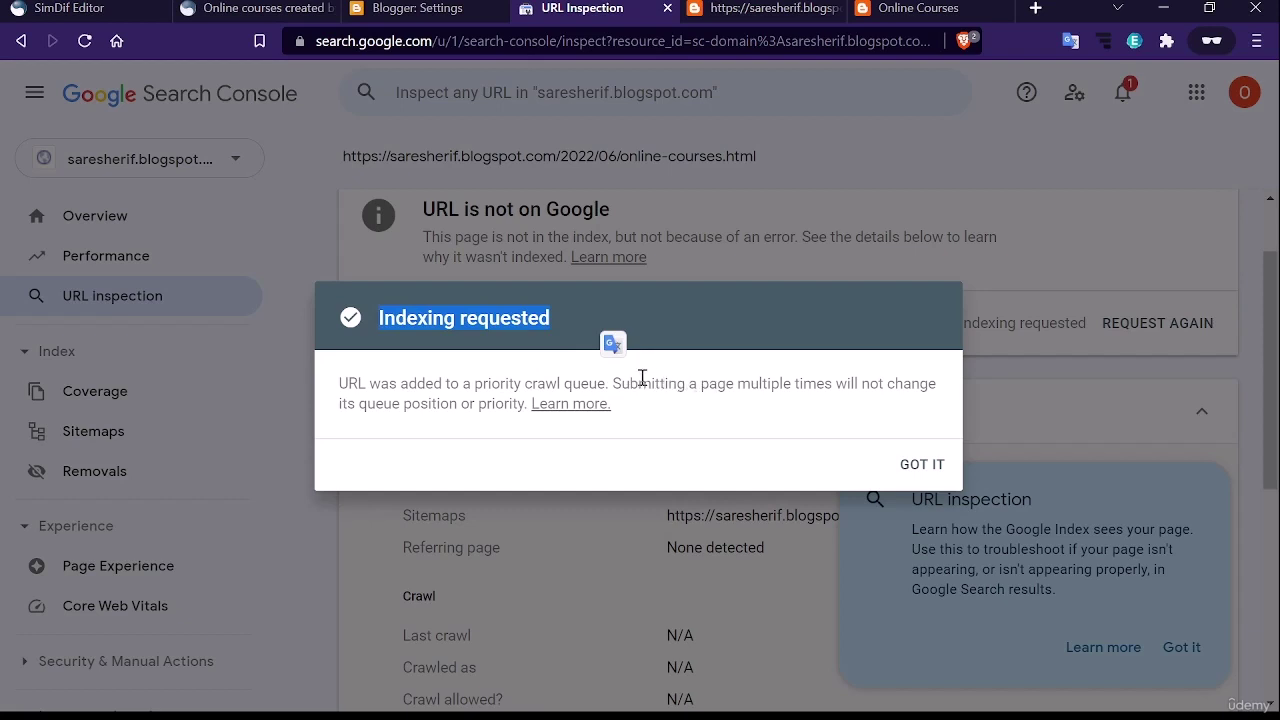
left_click_drag(666, 384, 780, 405)
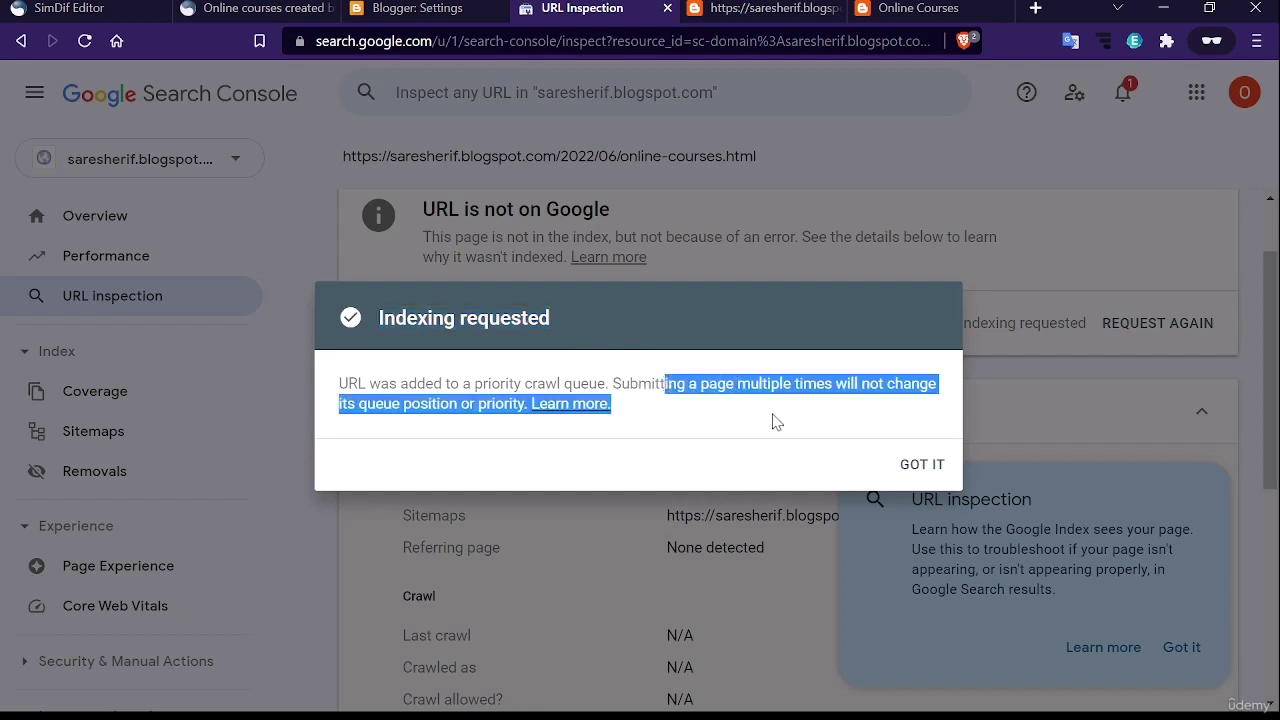
left_click(920, 465)
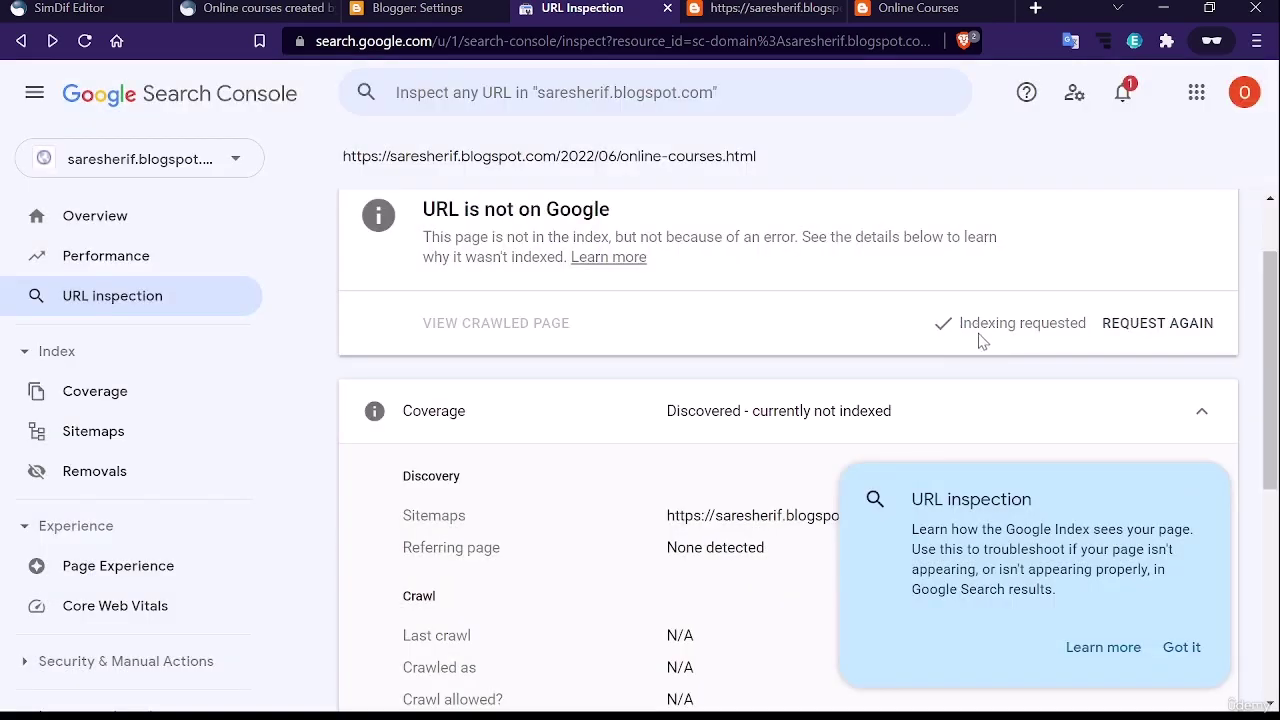
scroll(606, 281, "down", 3)
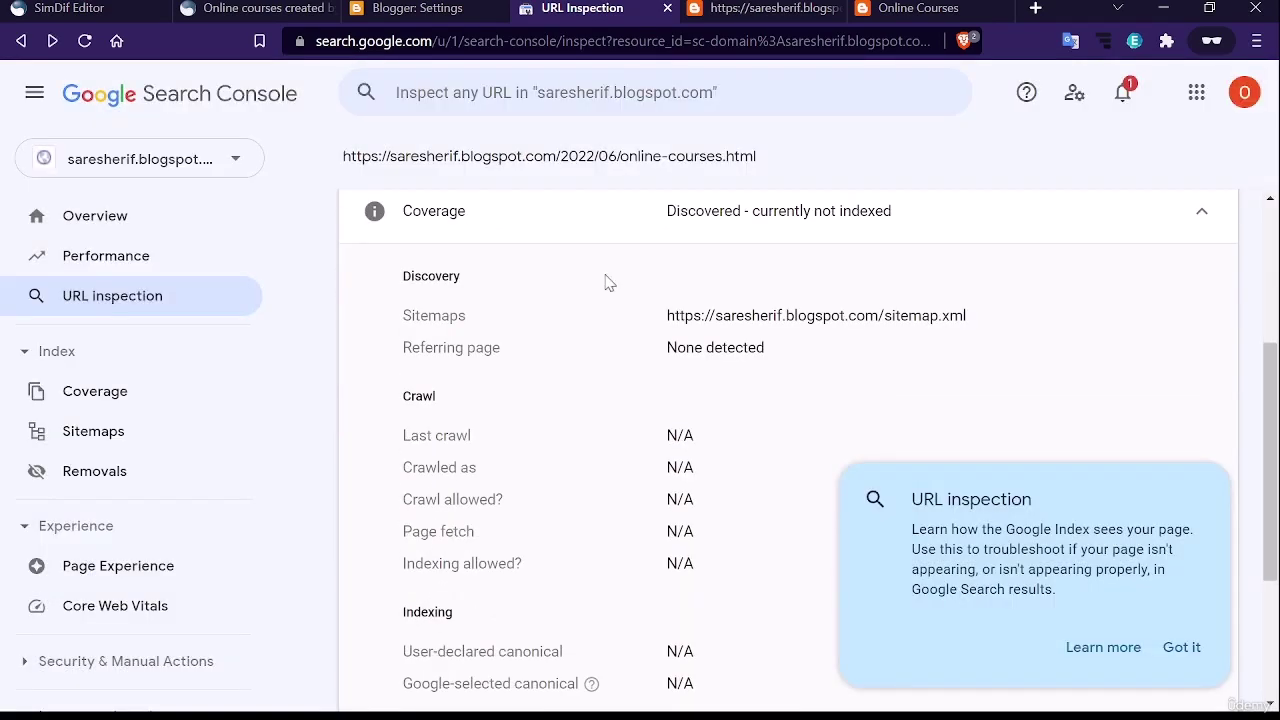
scroll(606, 281, "down", 1)
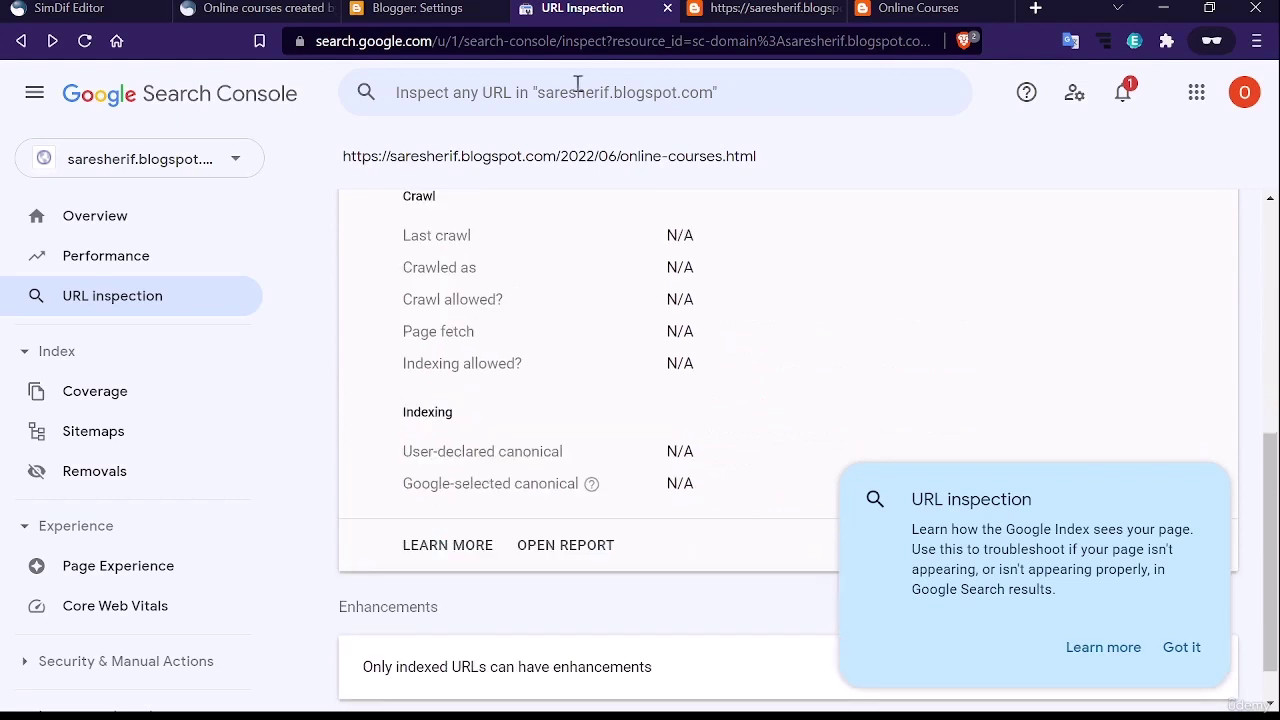
scroll(620, 458, "down", 1)
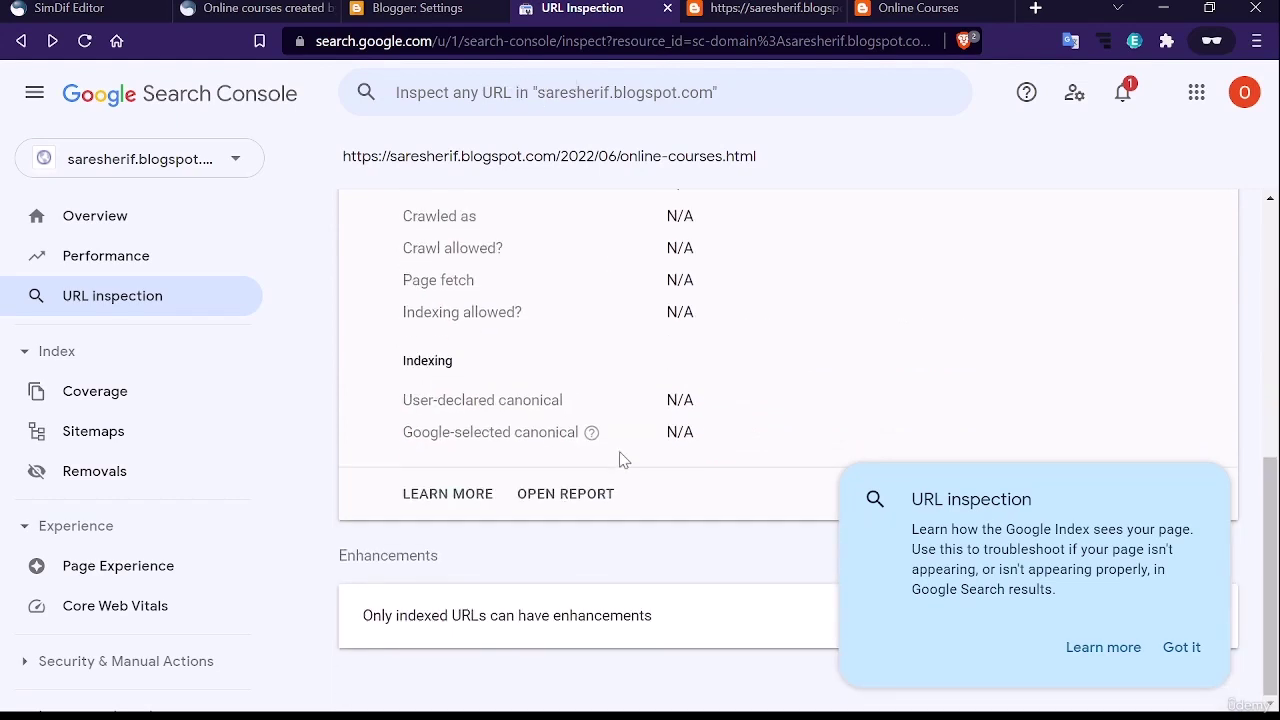
Examine the site's Coverage report from top to bottom and open the list of submitted sitemaps
mouse_move(3, 340)
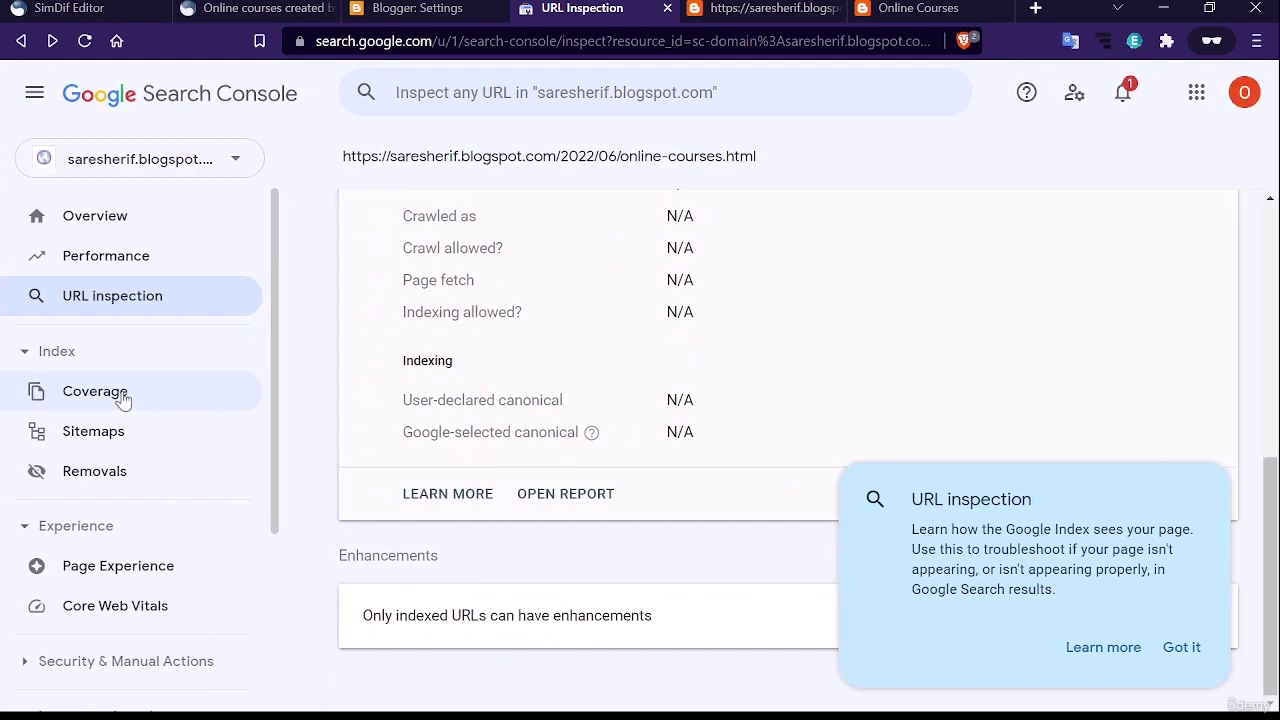
left_click(124, 398)
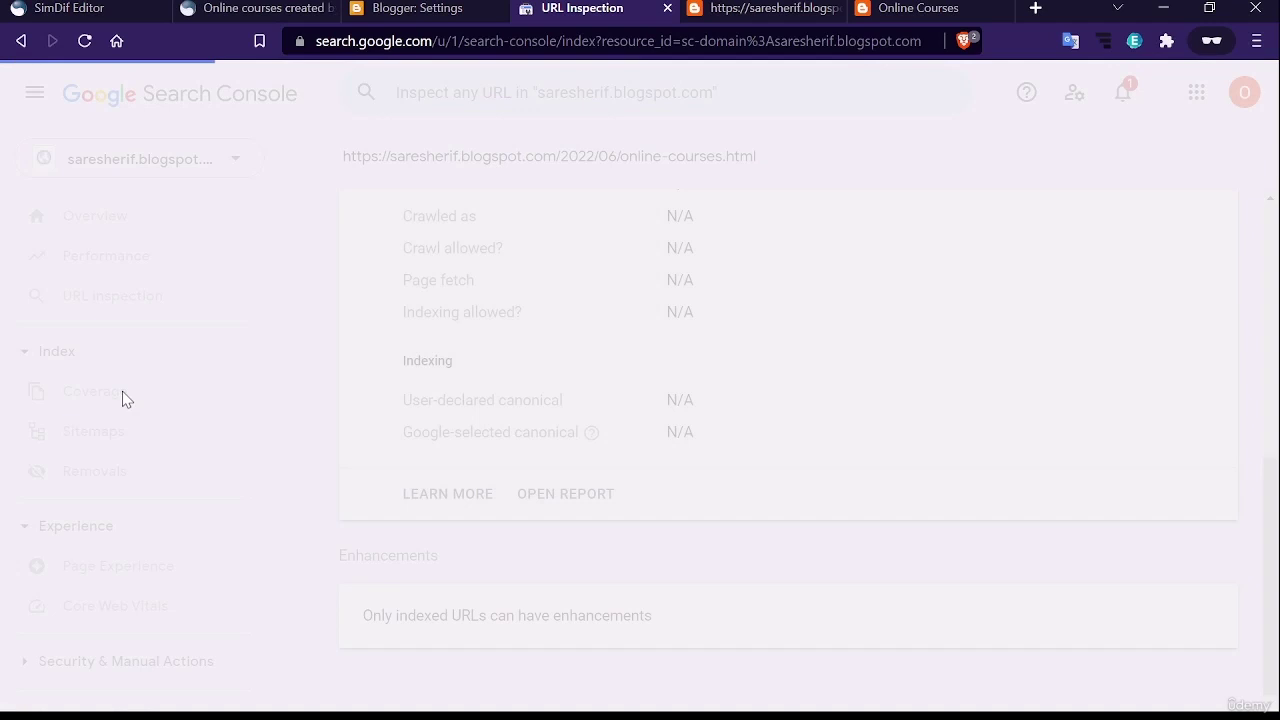
scroll(612, 427, "down", 1)
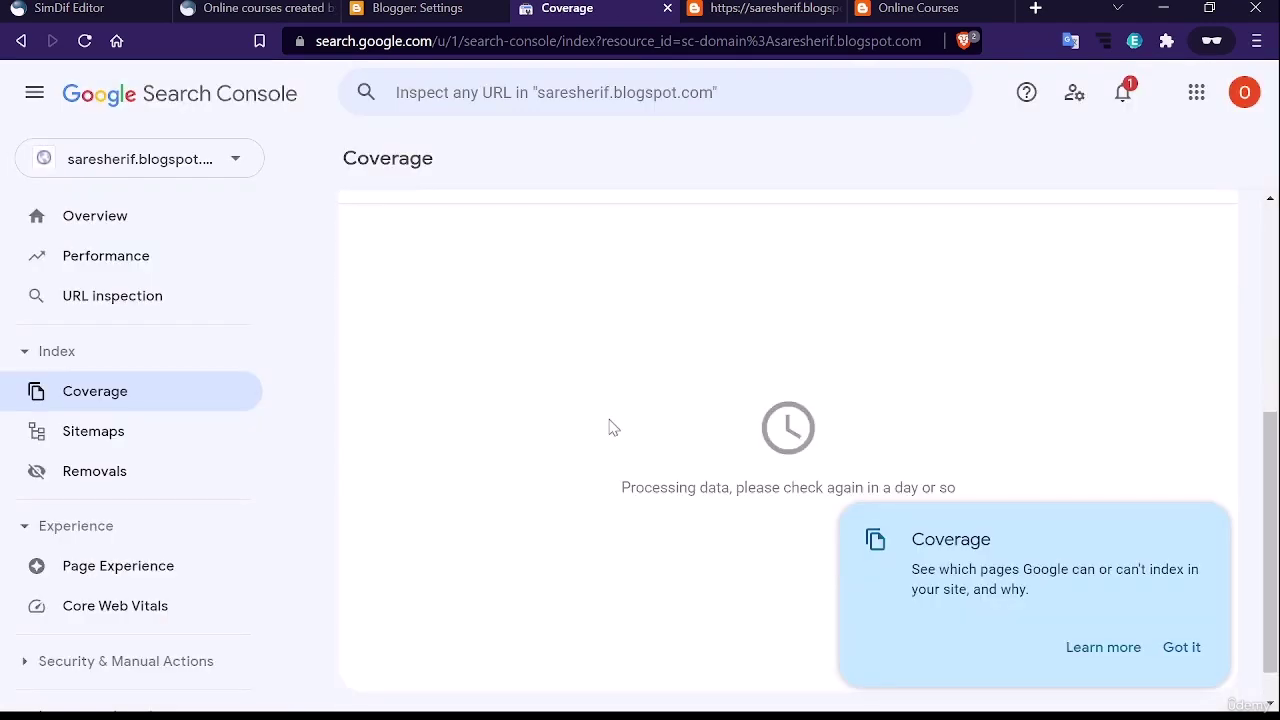
scroll(630, 426, "up", 2)
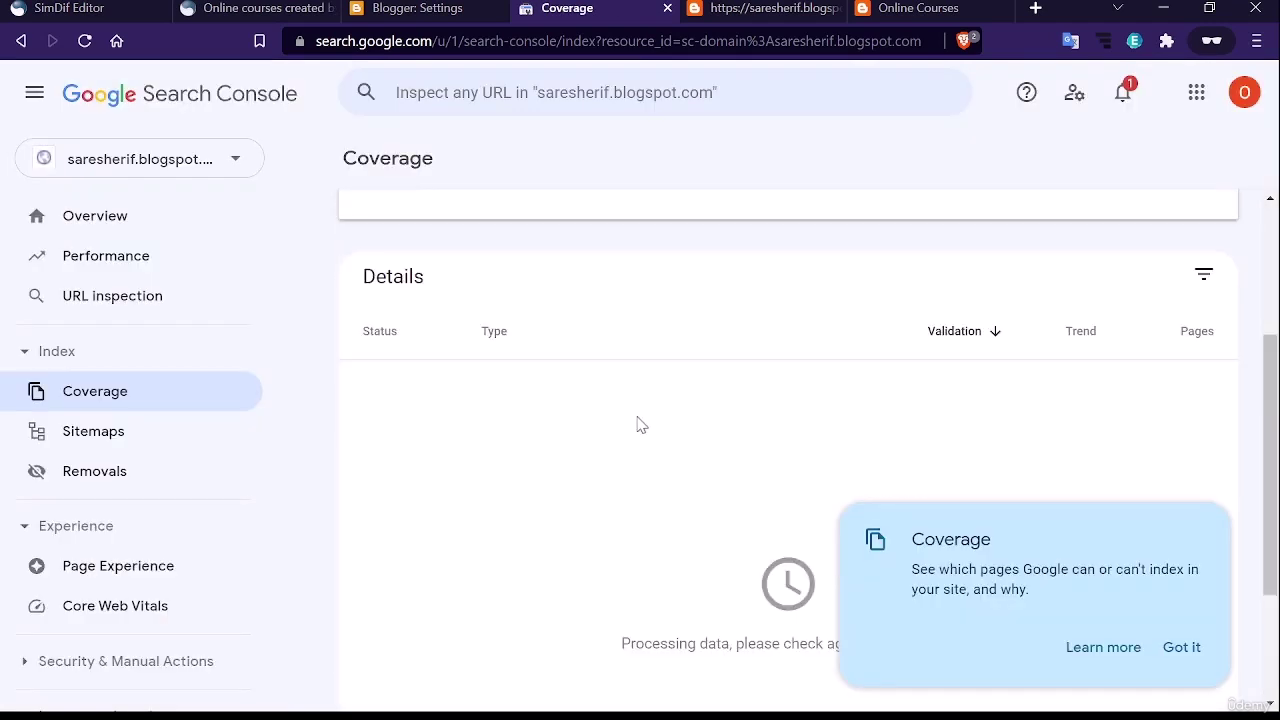
scroll(641, 425, "up", 3)
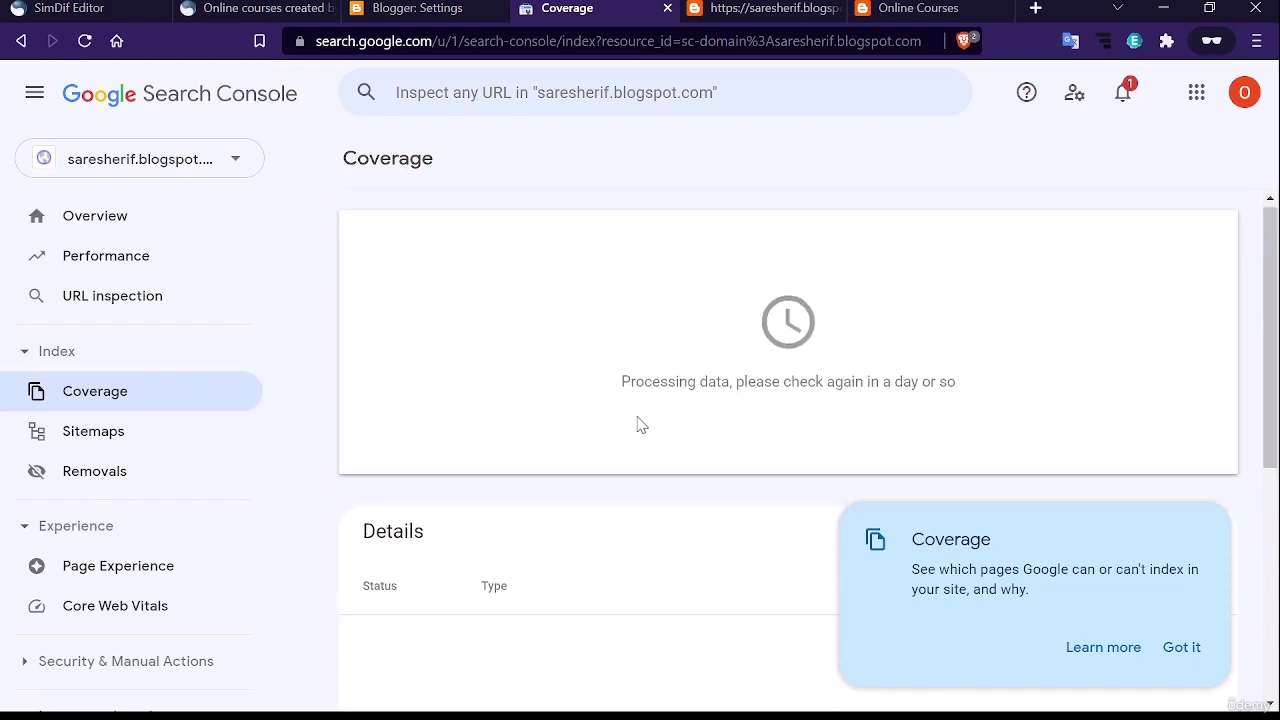
scroll(641, 425, "down", 3)
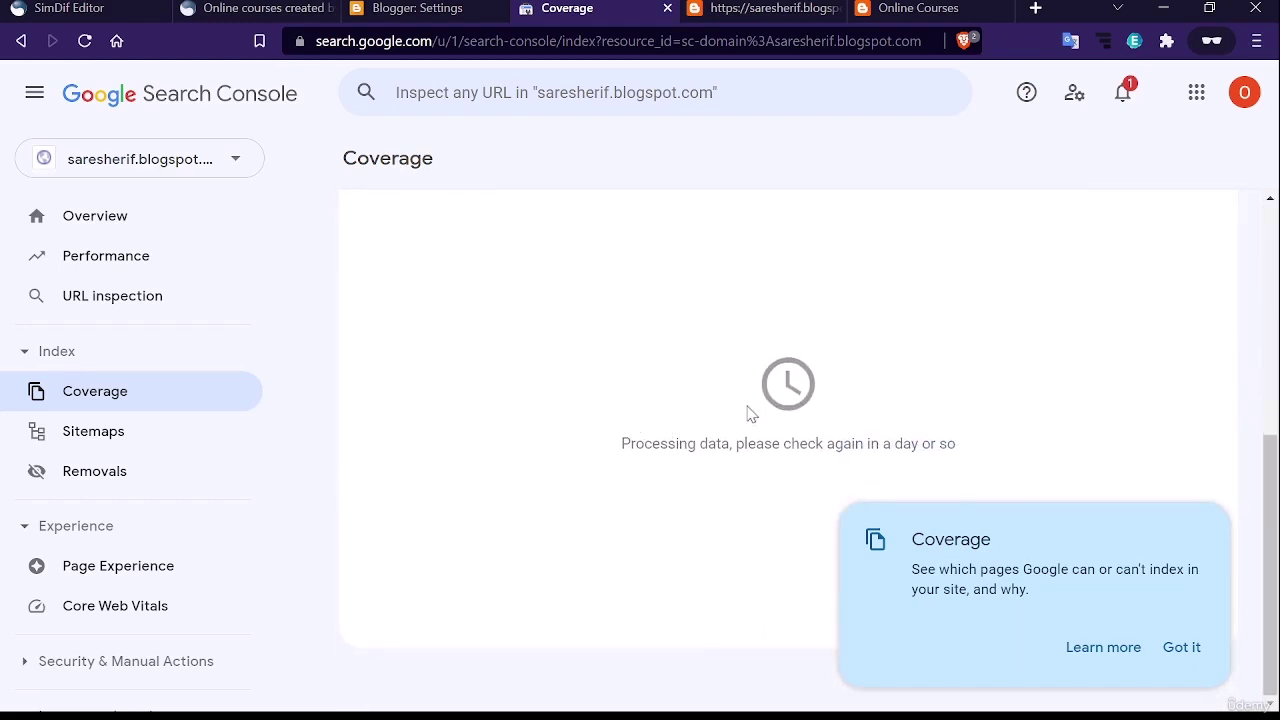
scroll(669, 343, "up", 2)
scroll(669, 343, "down", 2)
scroll(612, 362, "up", 2)
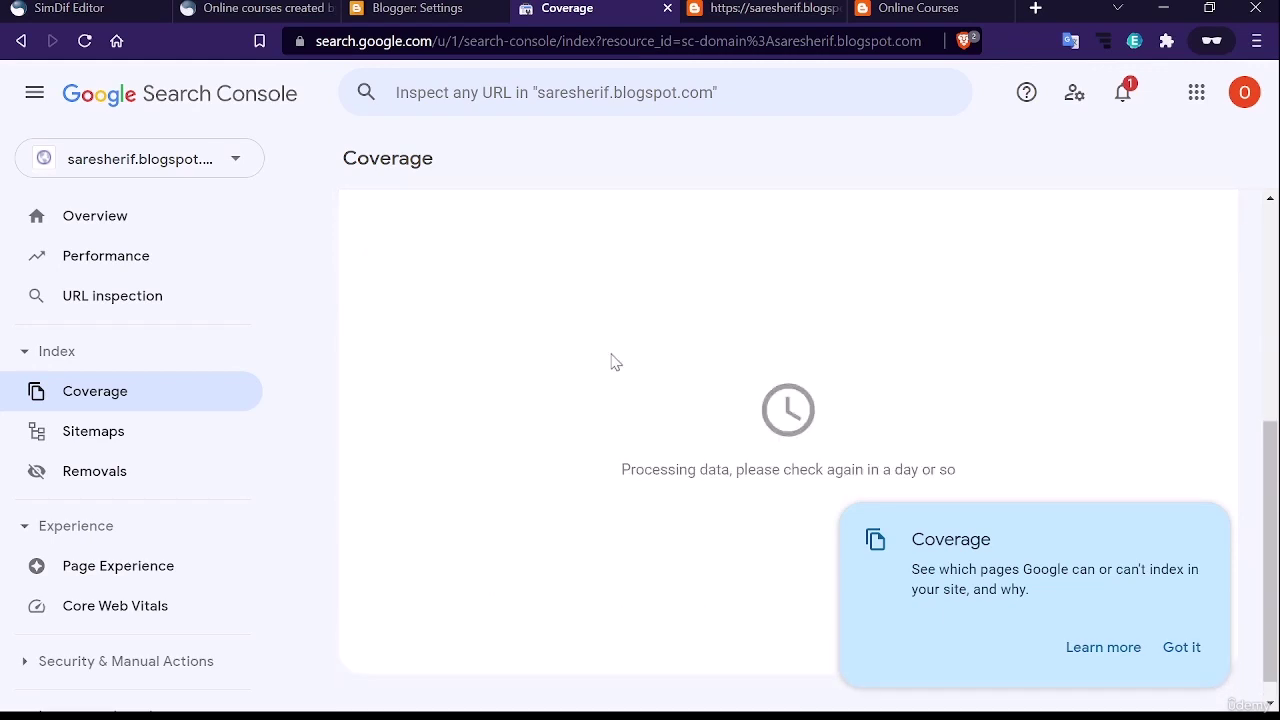
scroll(615, 362, "up", 2)
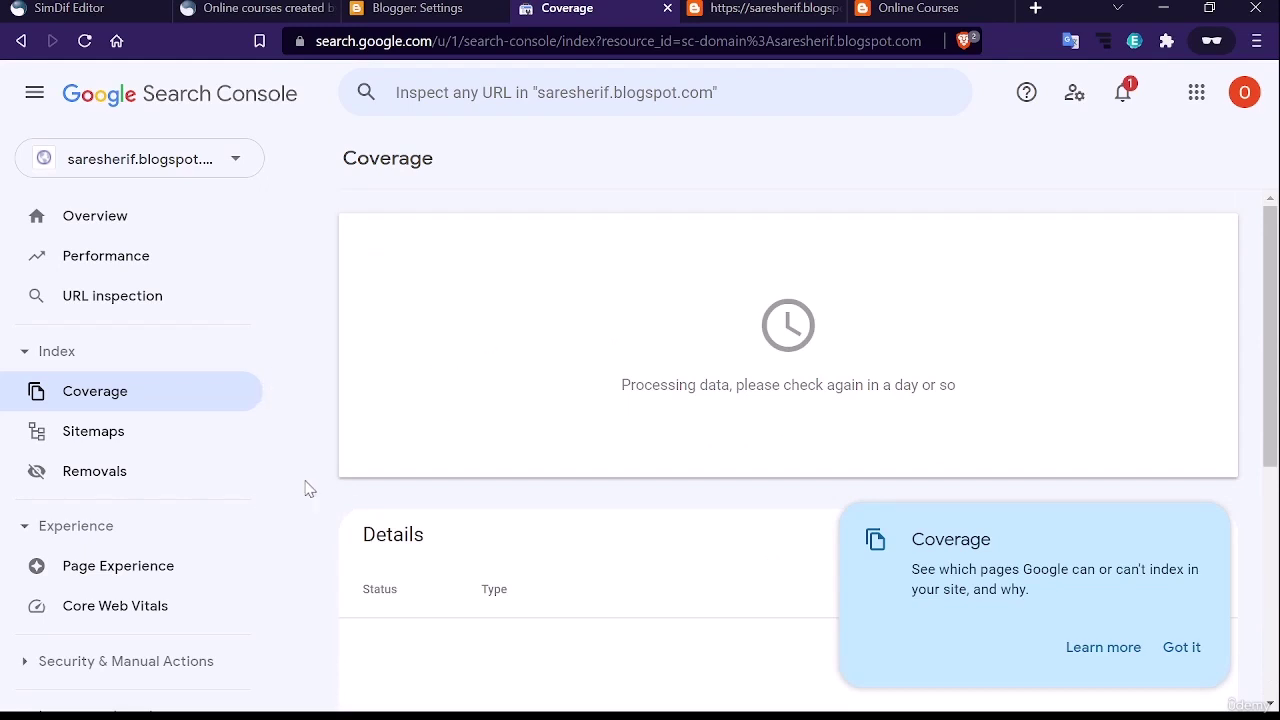
left_click(80, 428)
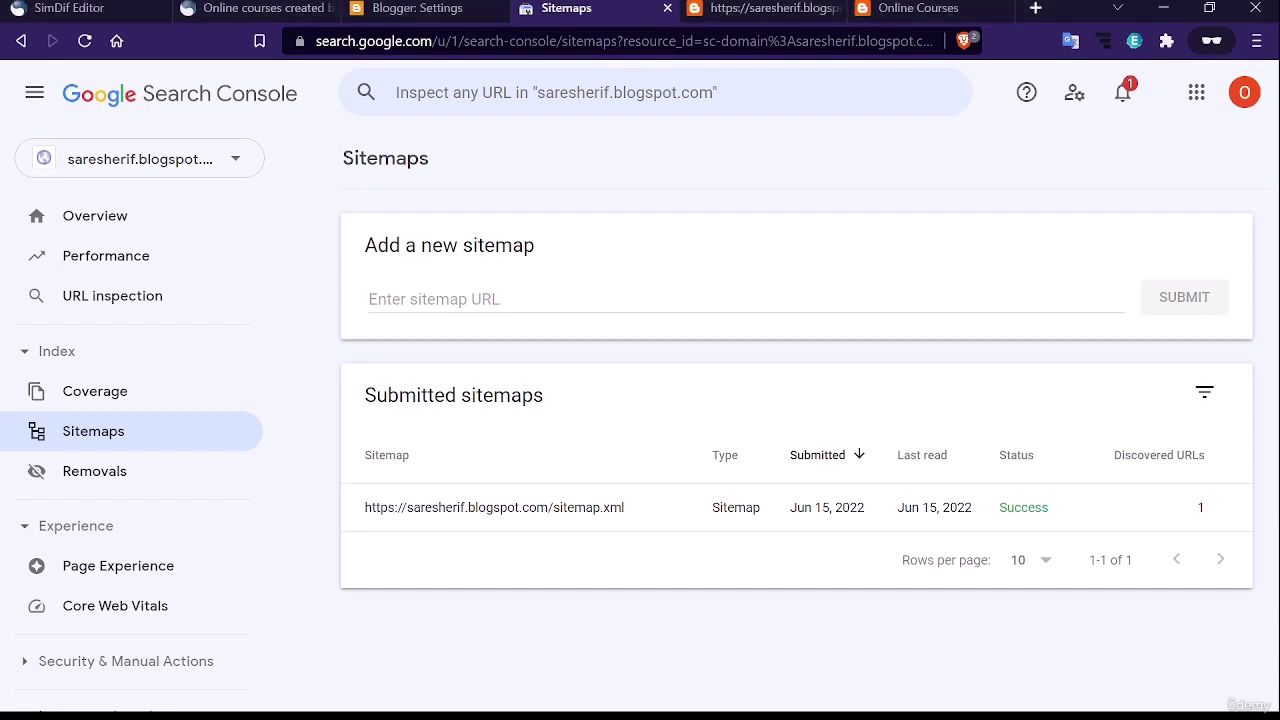
Search the web for "google analytics" and open the Google Analytics site from the results
left_click(626, 42)
type("goo")
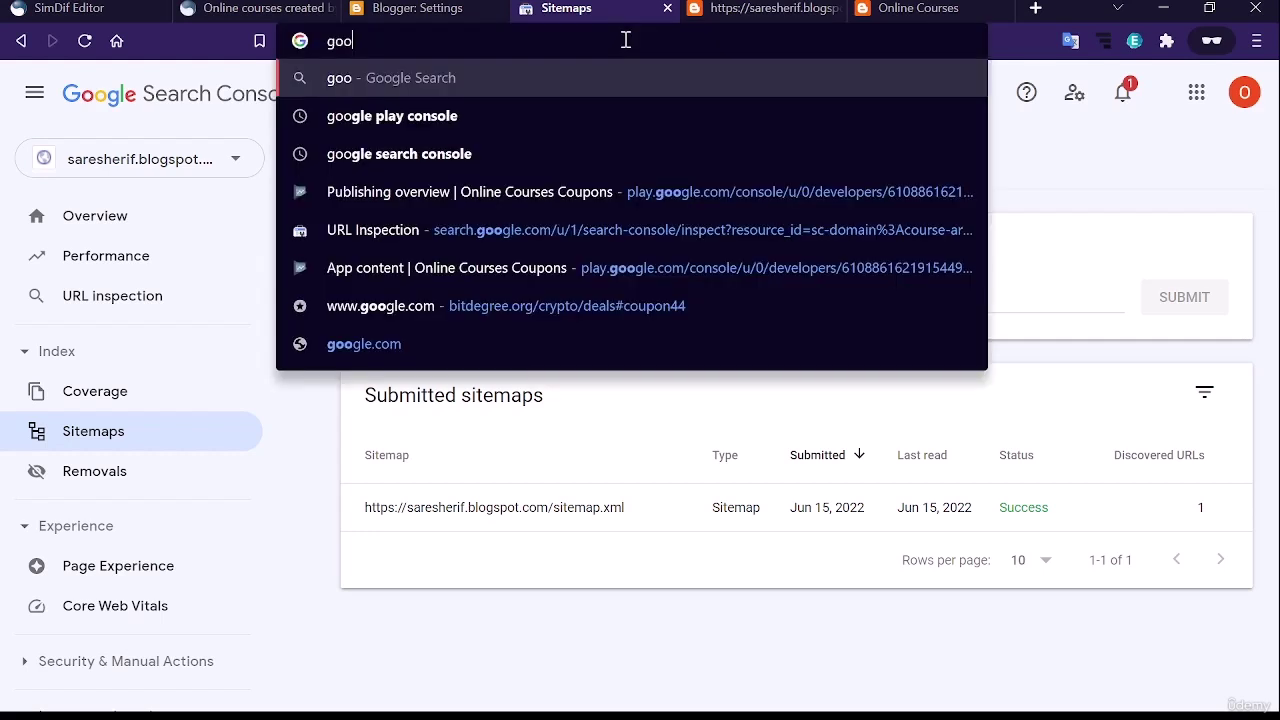
type("gle ")
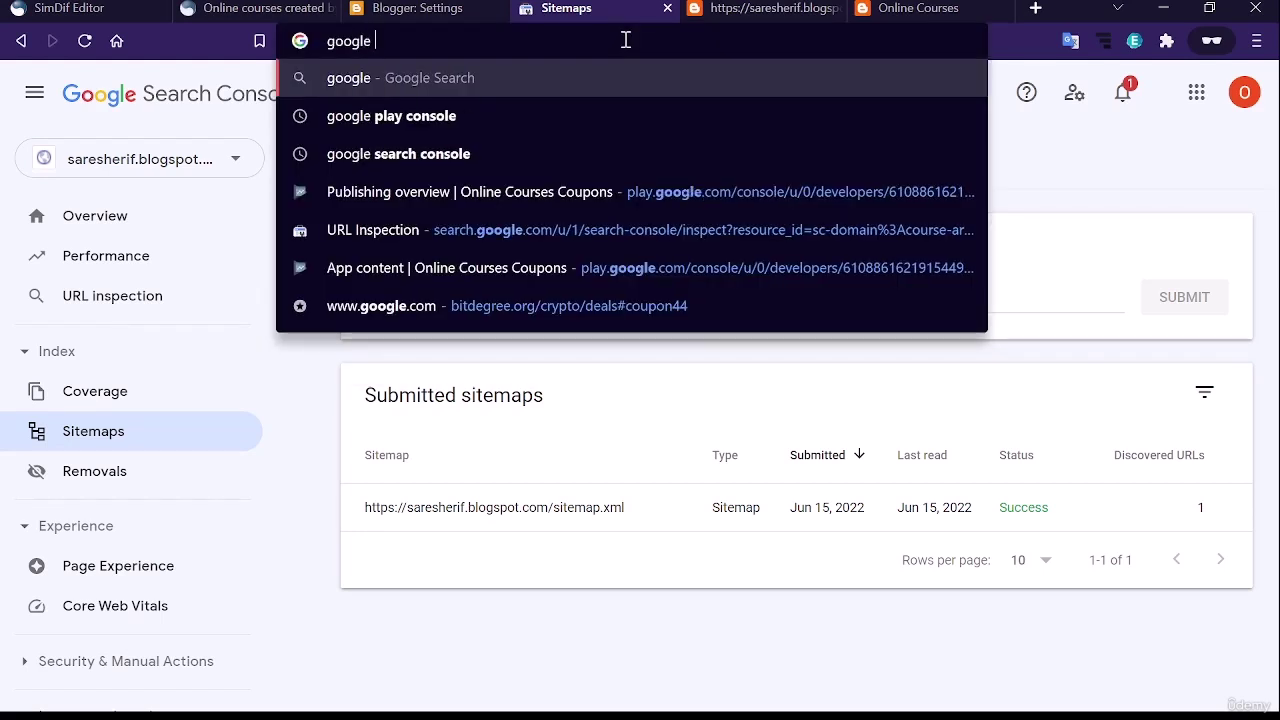
type("anal")
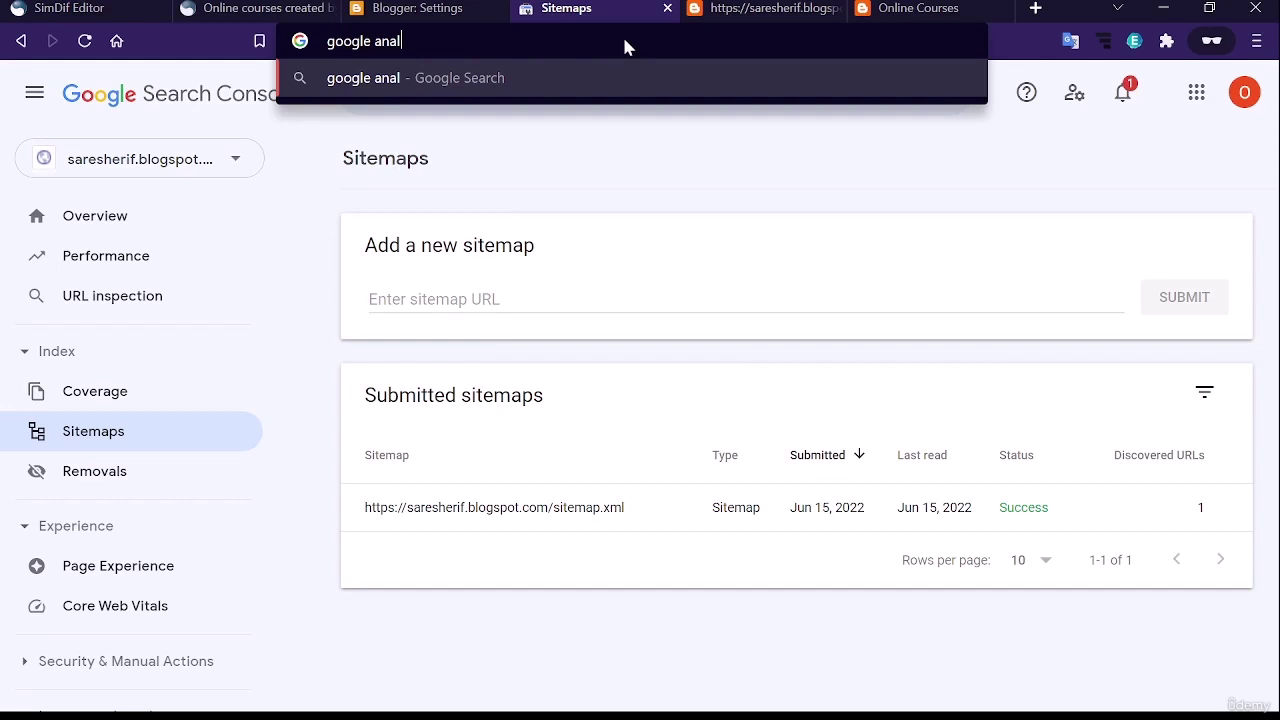
type("ytics")
key("Return")
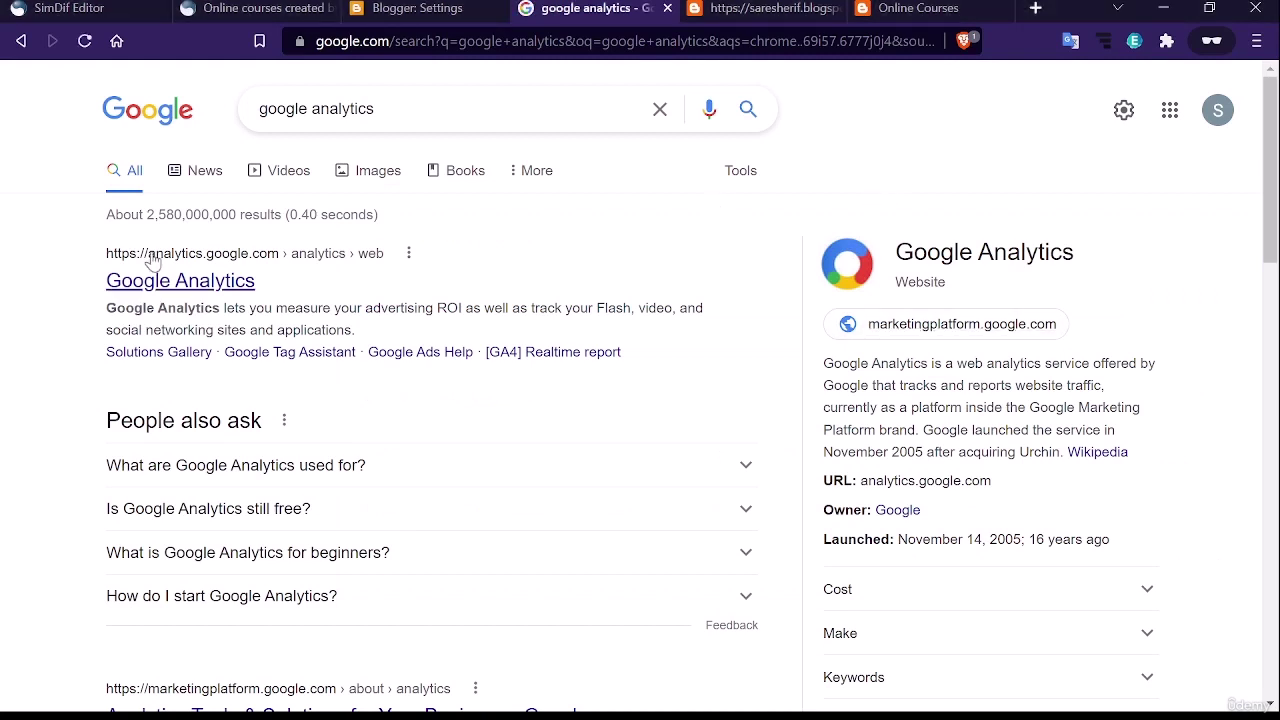
left_click(170, 282)
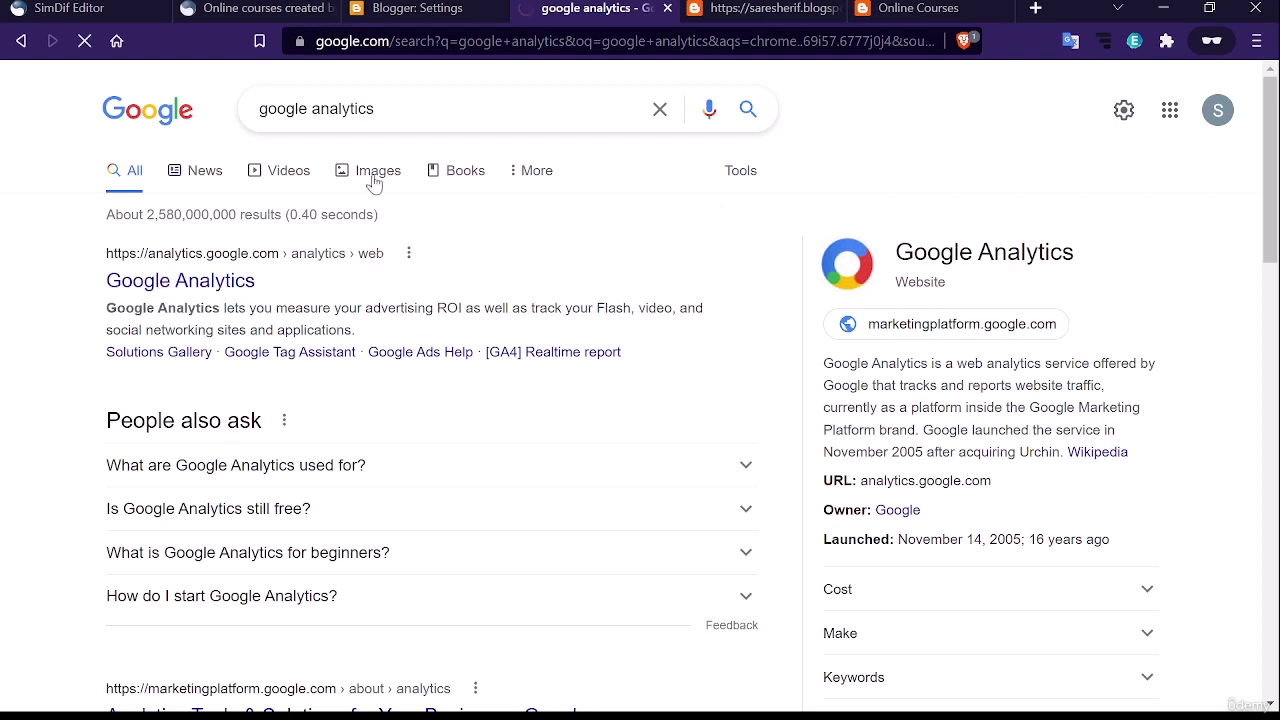
Return to Blogger and examine the blog's view counts, latest post chart, and post and page views in its statistics
left_click(400, 8)
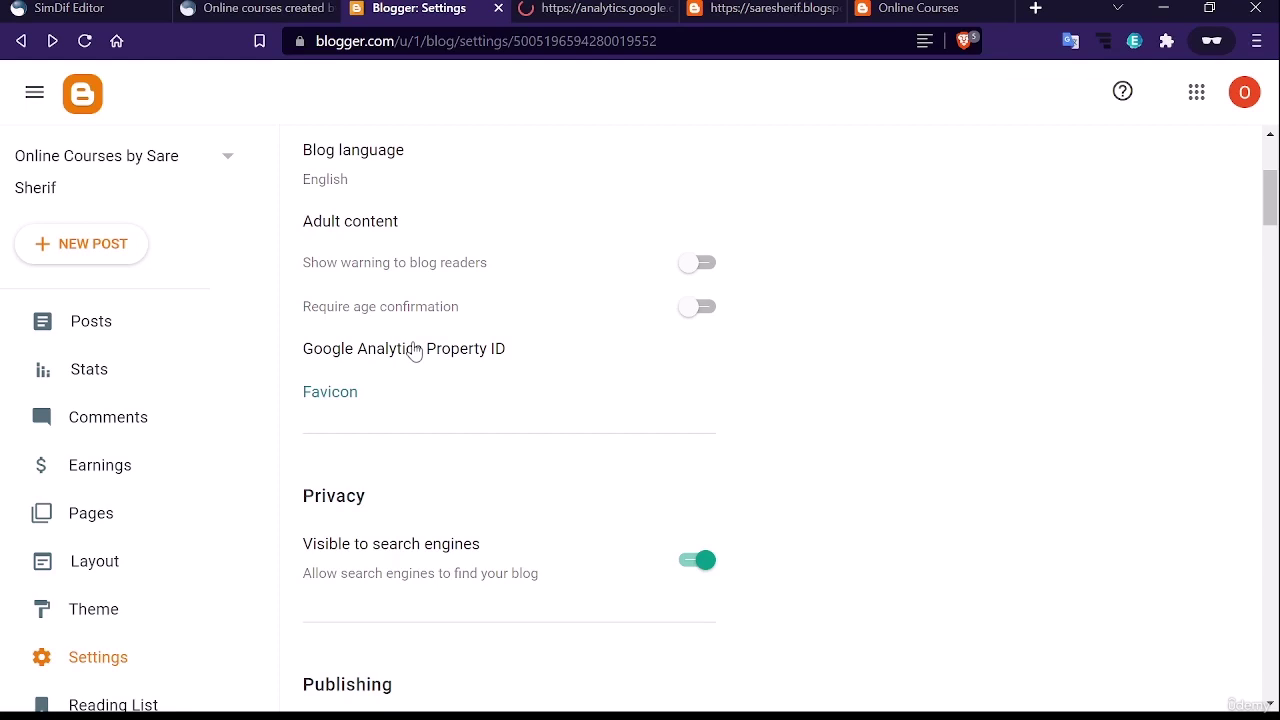
left_click(189, 371)
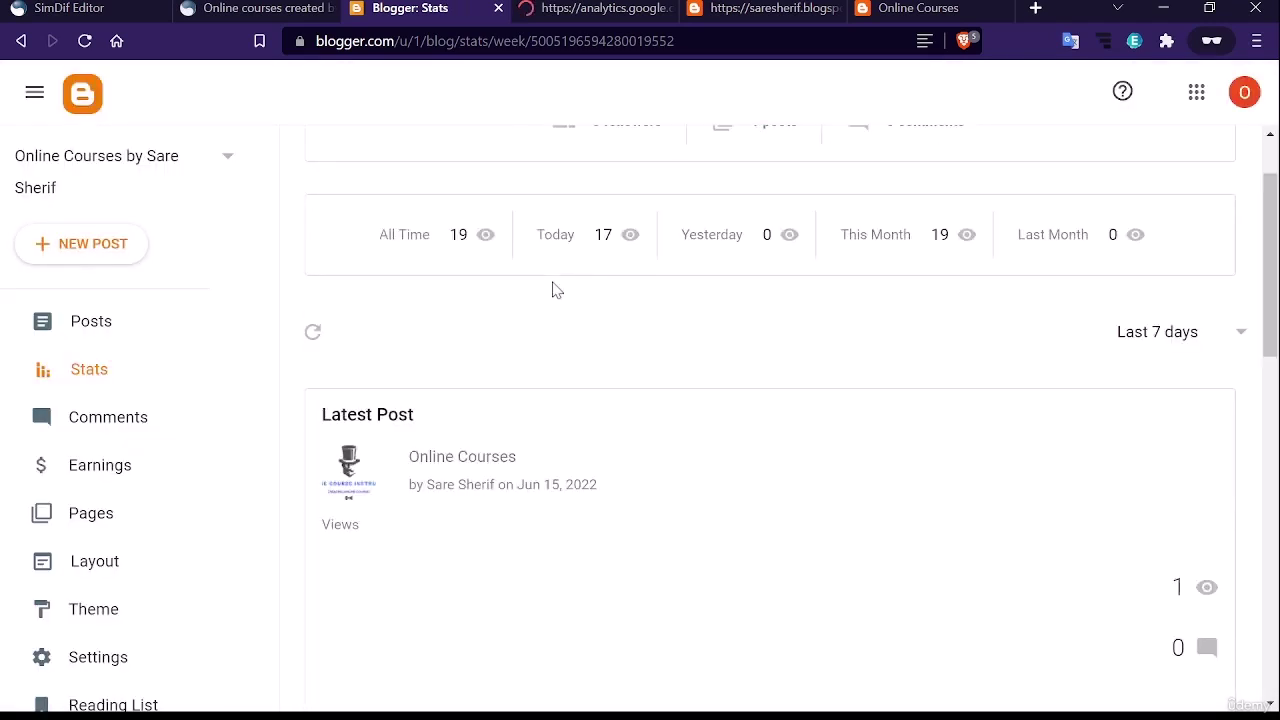
double_click(603, 234)
scroll(480, 310, "up", 1)
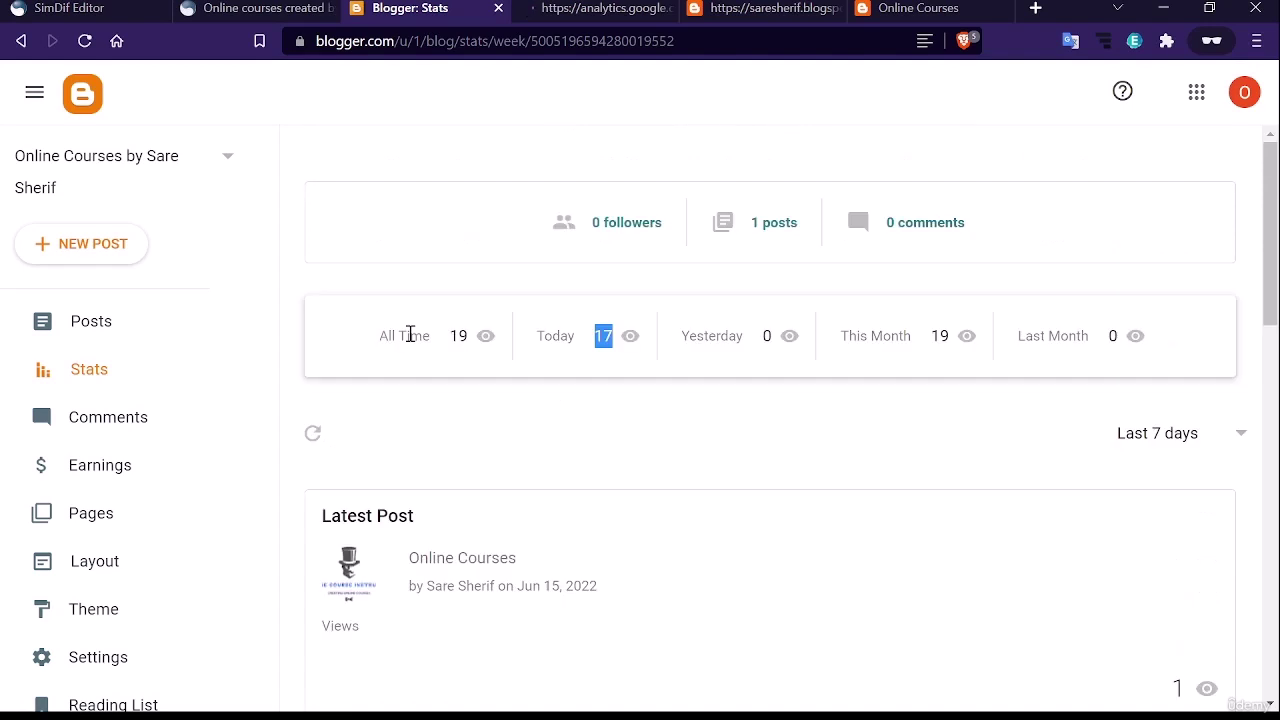
scroll(410, 335, "down", 3)
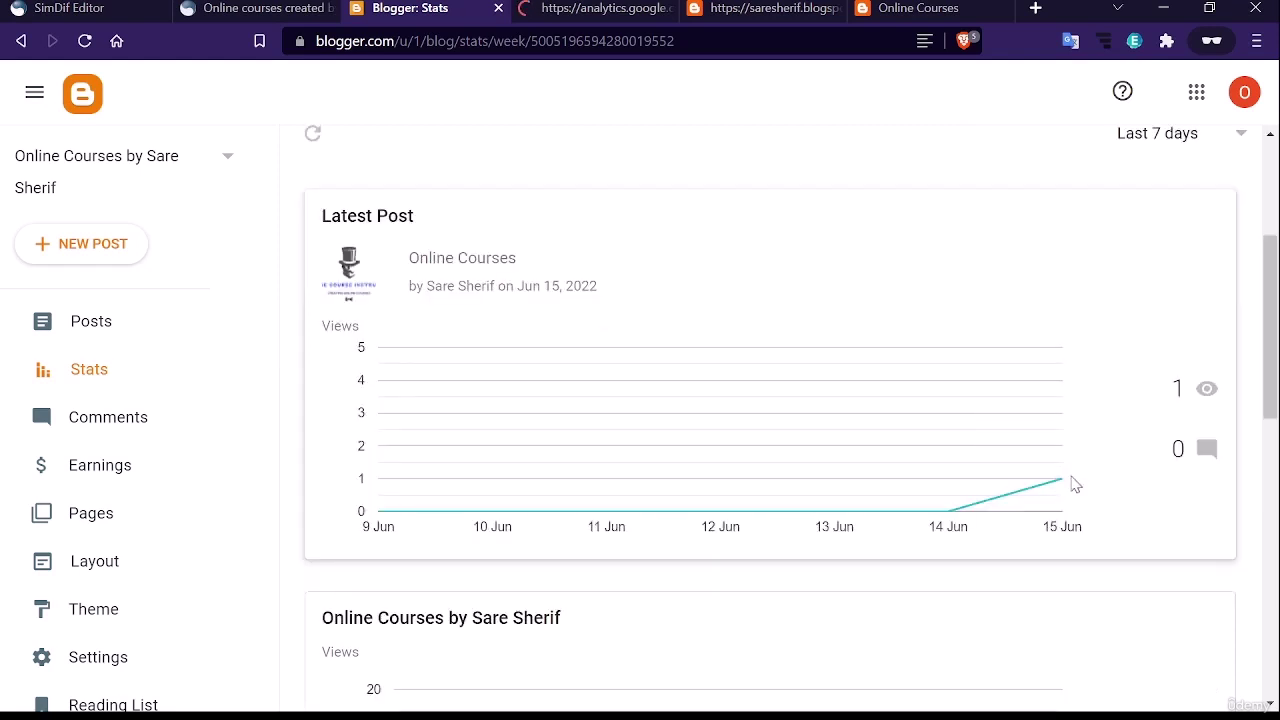
scroll(590, 377, "down", 8)
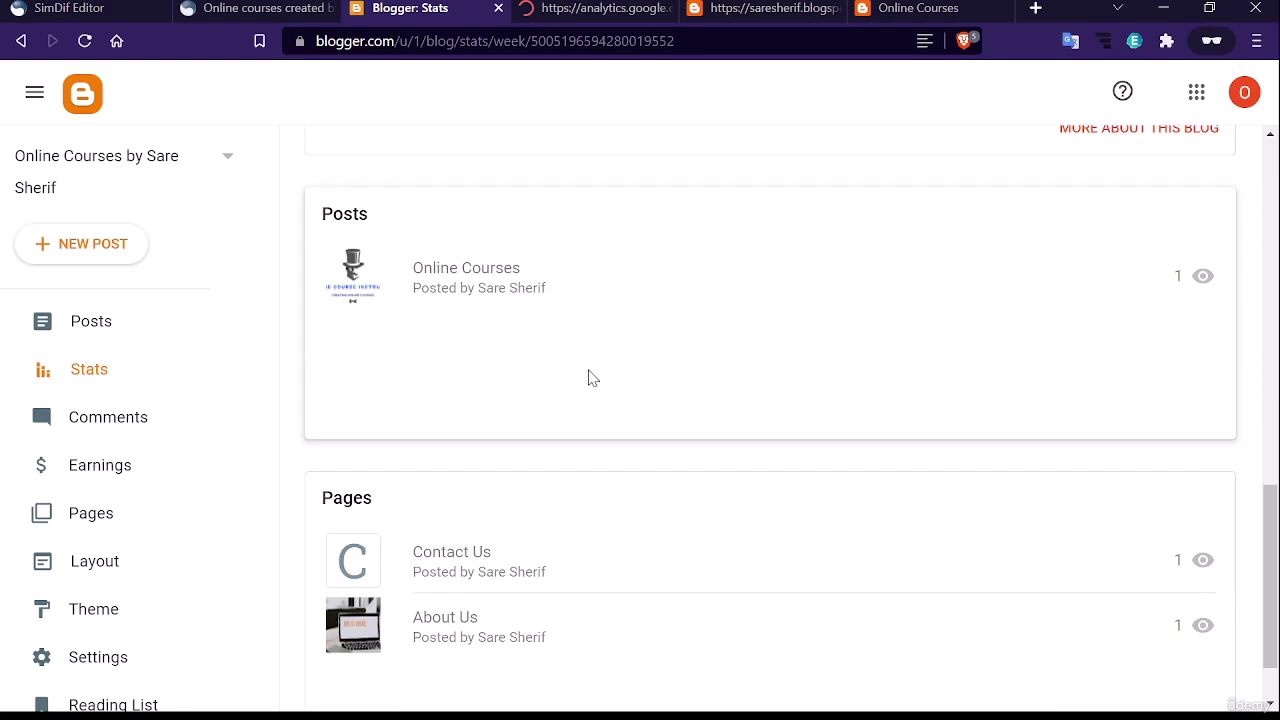
scroll(465, 382, "up", 1)
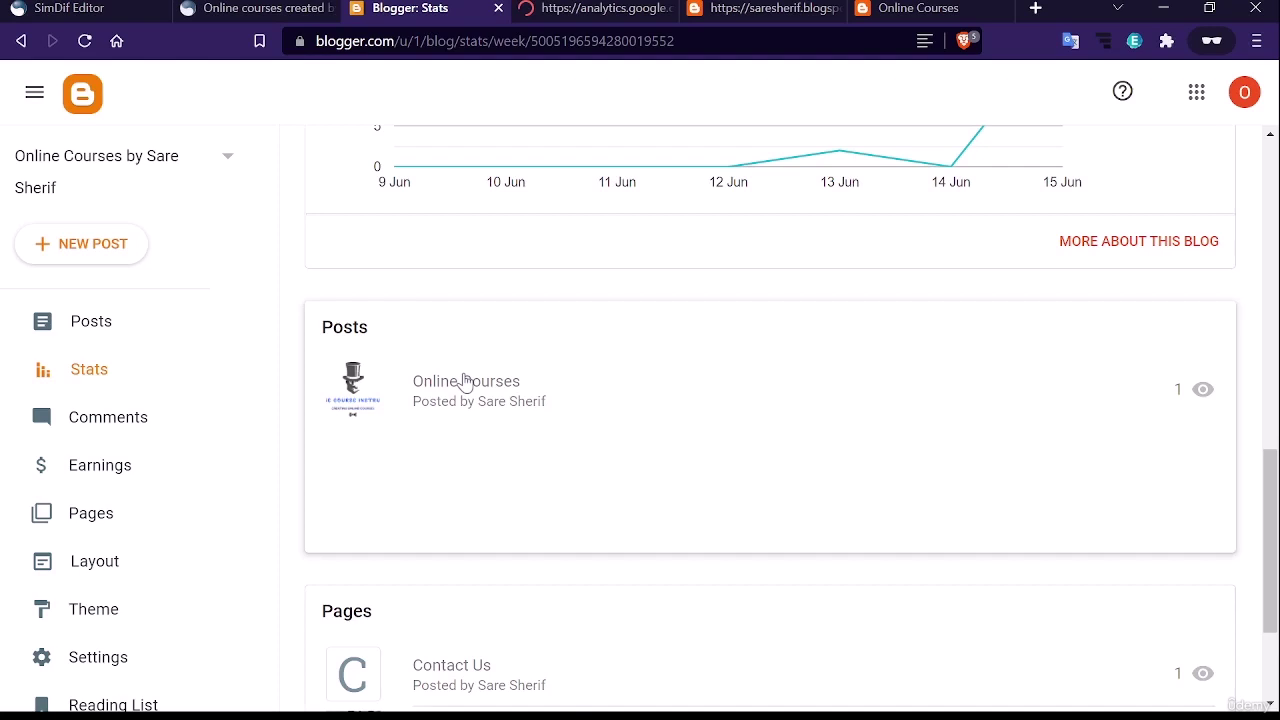
scroll(465, 382, "up", 10)
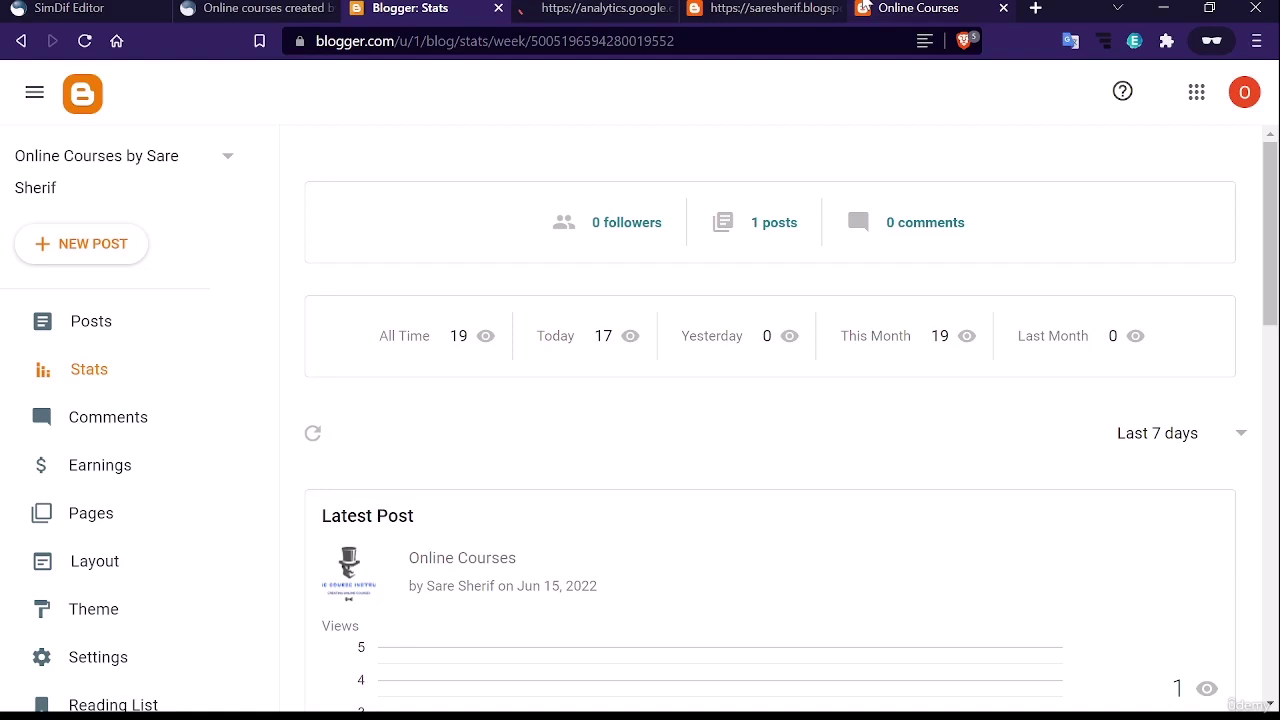
scroll(714, 686, "down", 10)
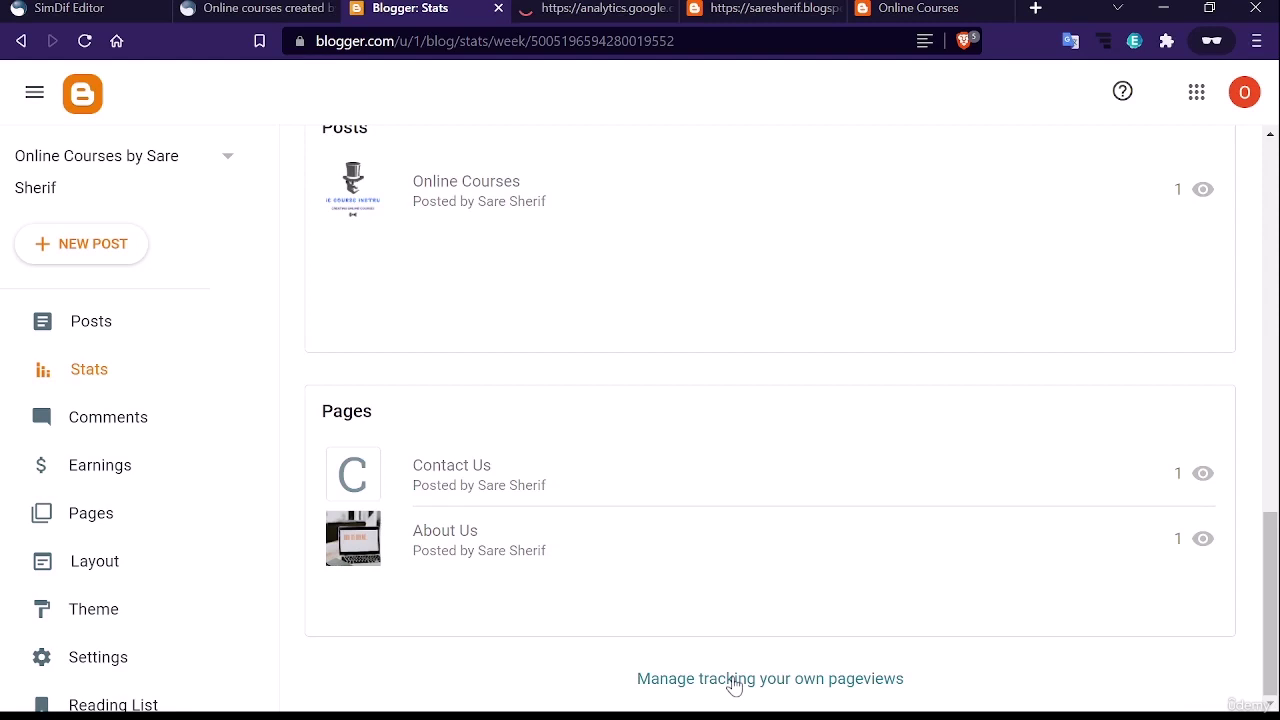
scroll(734, 686, "up", 10)
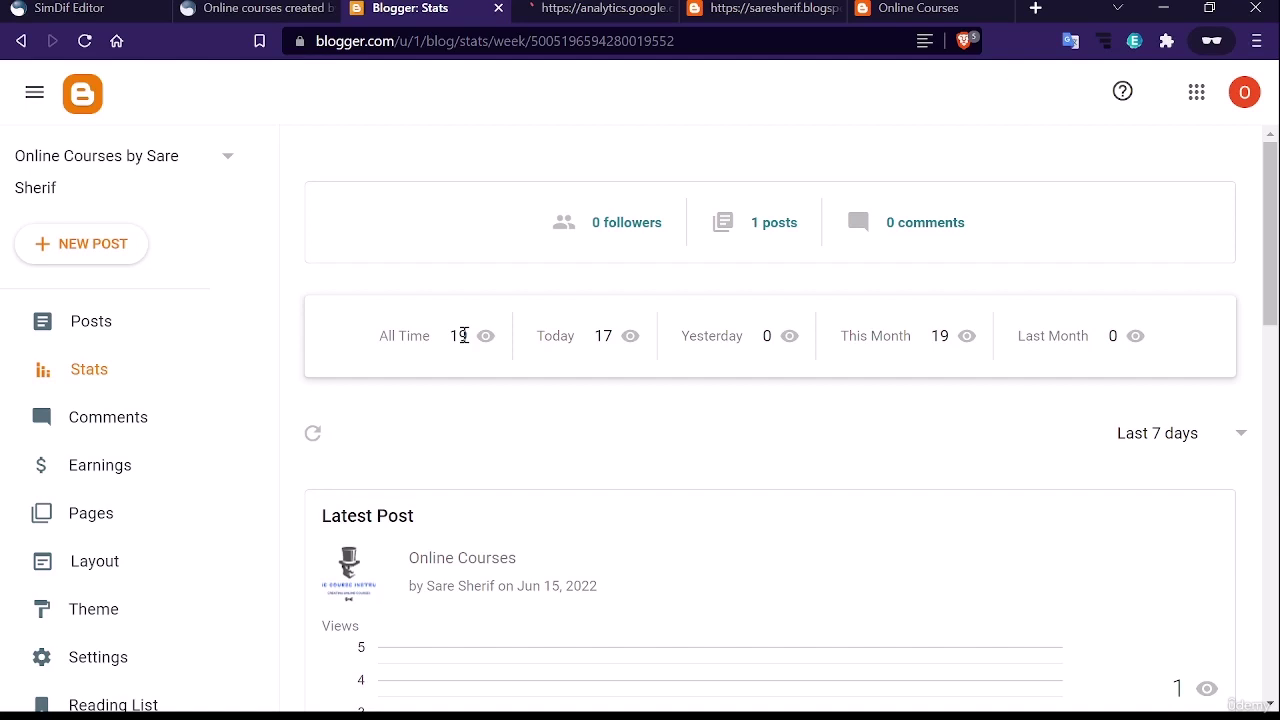
Open the pageview tracking preference, select "Don't track my views for this blog", and close that page
left_click(463, 335)
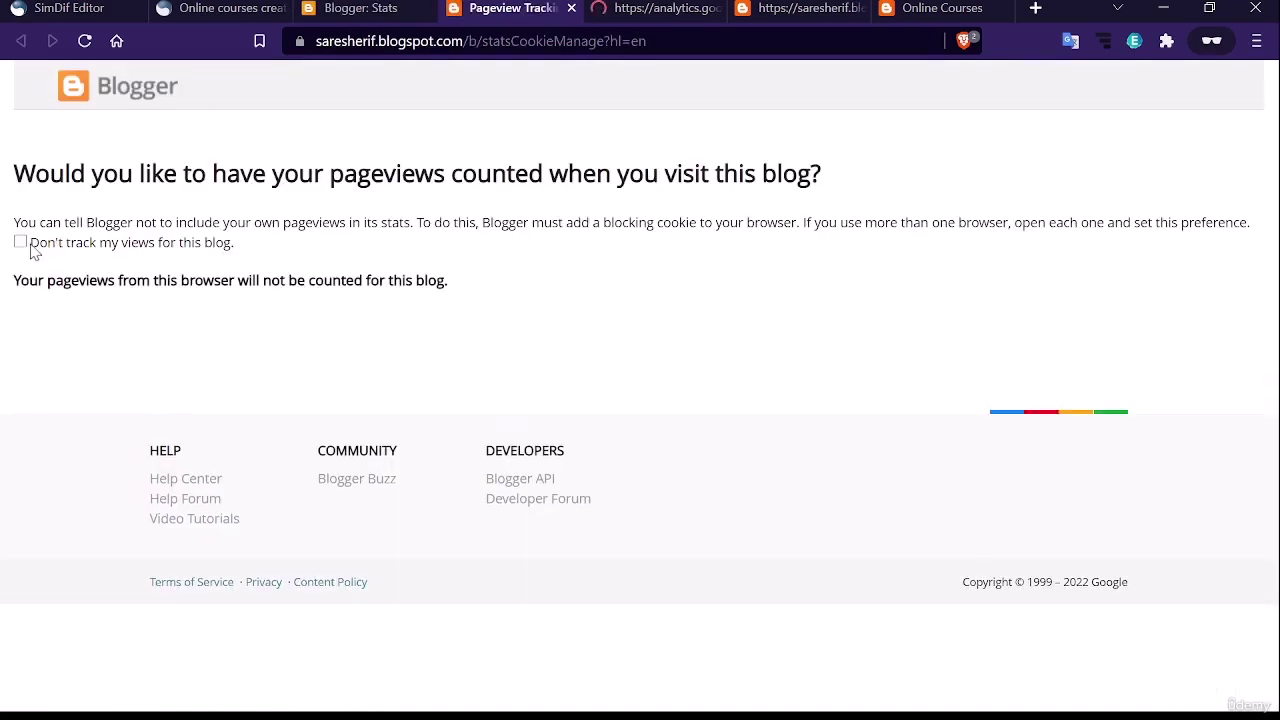
left_click(21, 242)
key("ctrl+w")
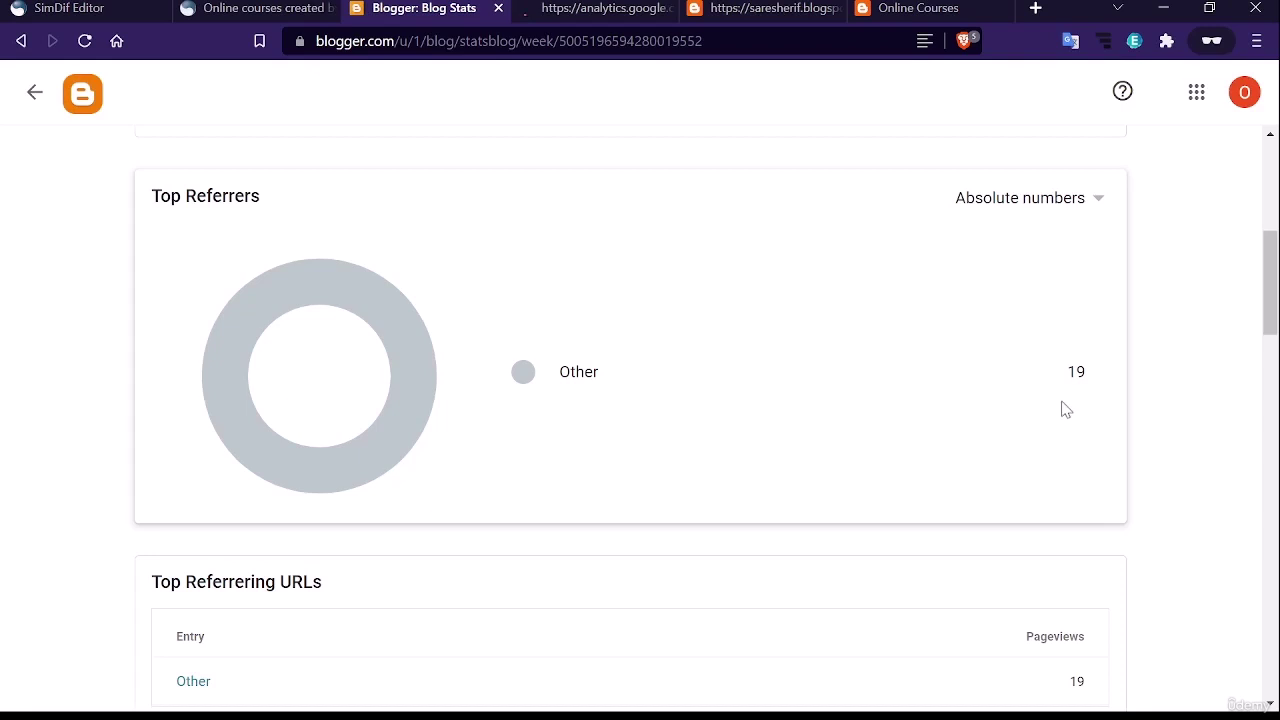
Examine the top referrers and top referring URLs in the detailed blog statistics
scroll(703, 284, "down", 3)
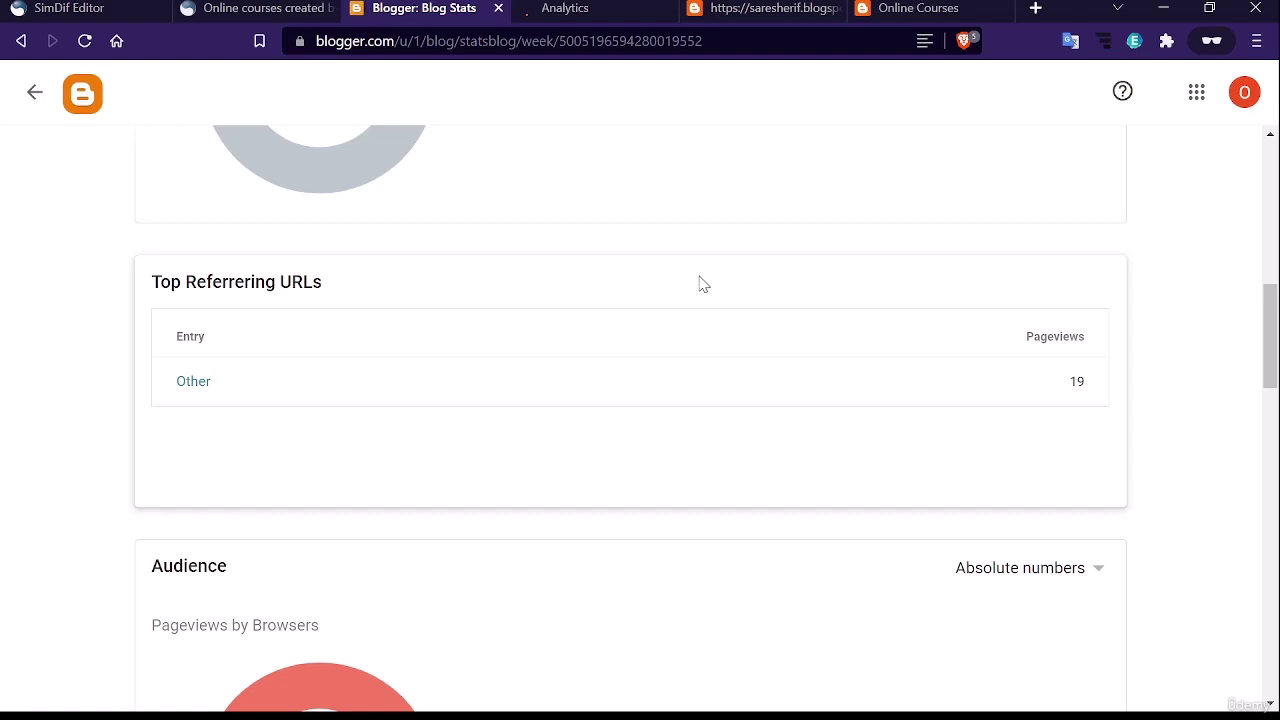
Examine the blog's audience and search keyword statistics, then switch to Google Analytics
scroll(750, 320, "down", 8)
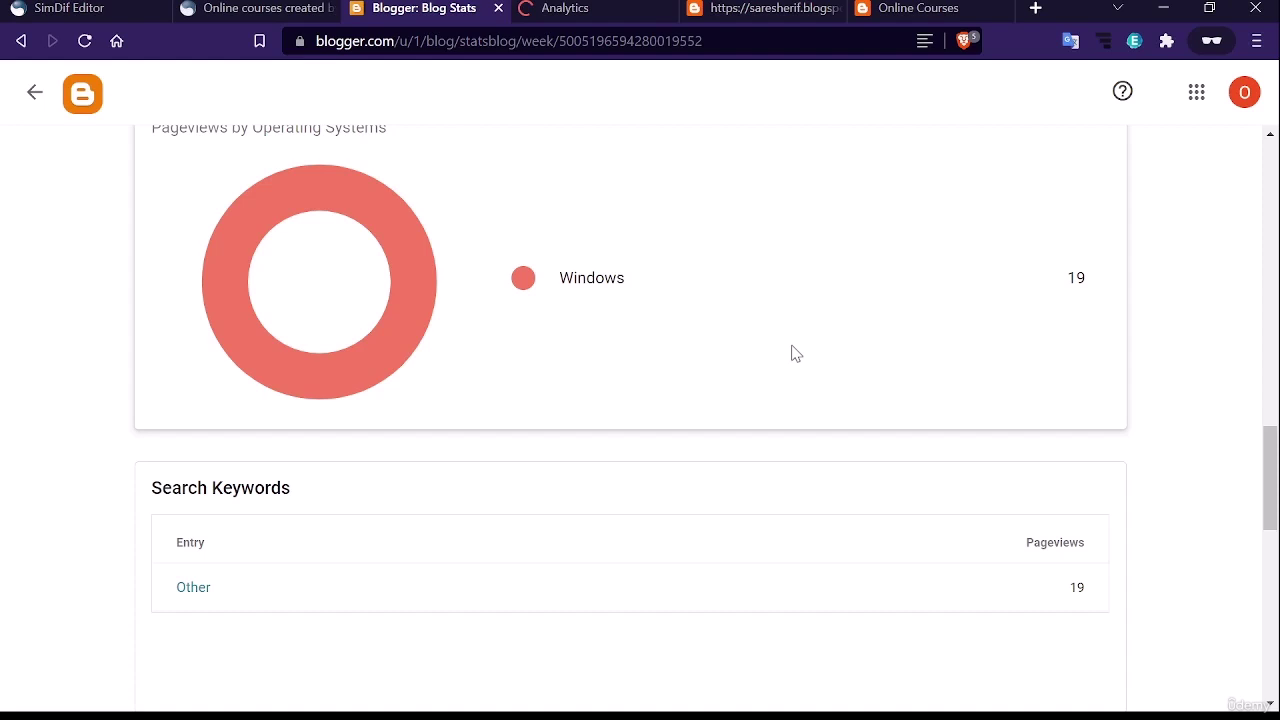
key("ctrl+Tab")
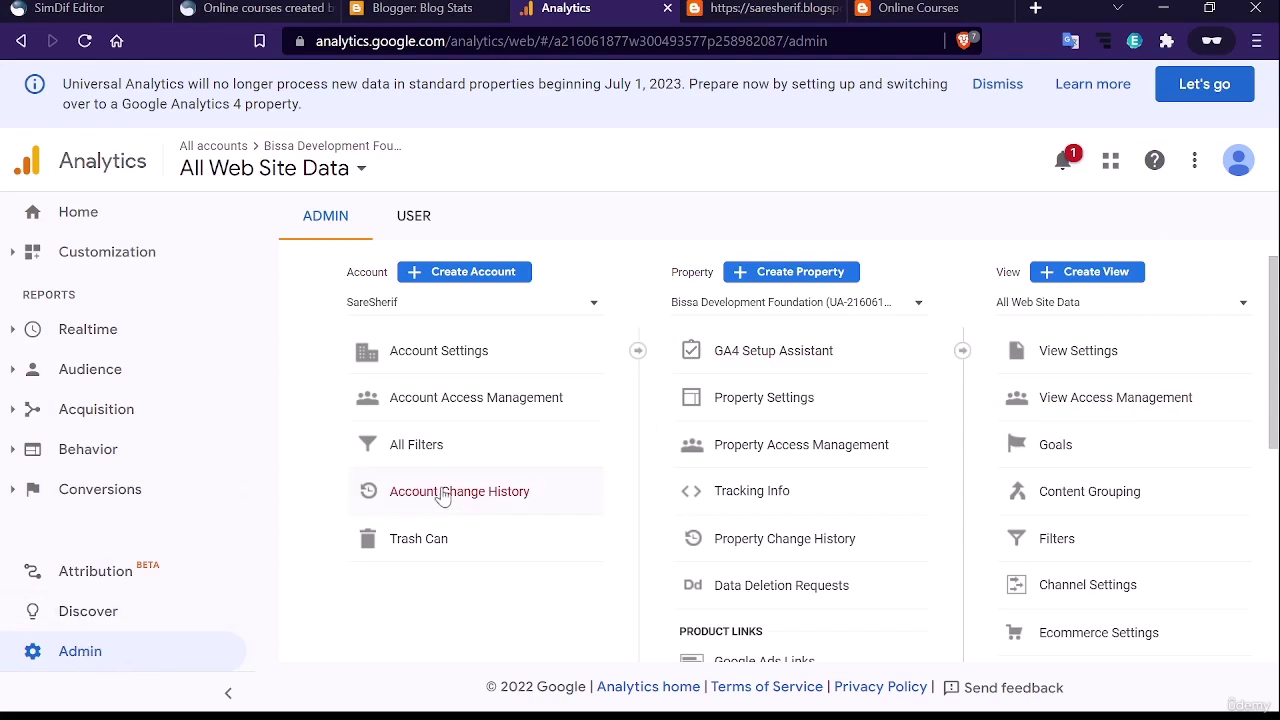
Start creating a new Analytics account and name it "Personal"
left_click(484, 275)
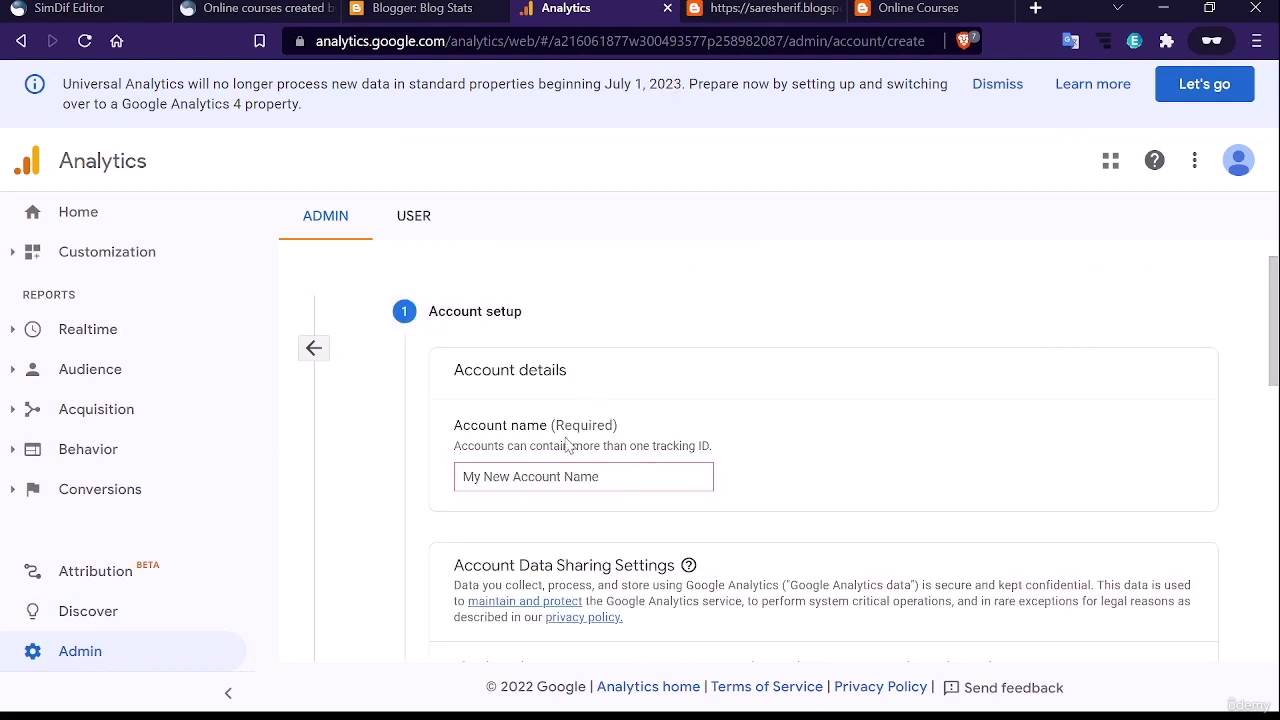
left_click(576, 470)
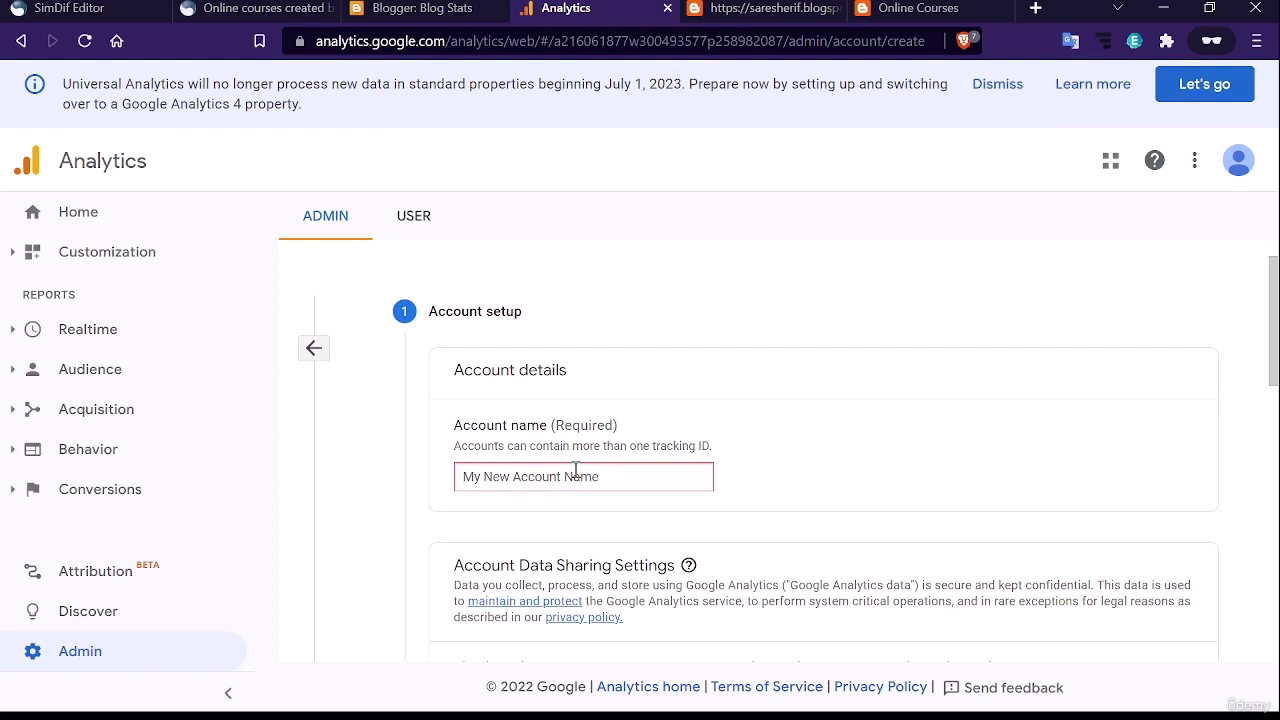
type("Perso")
type("n")
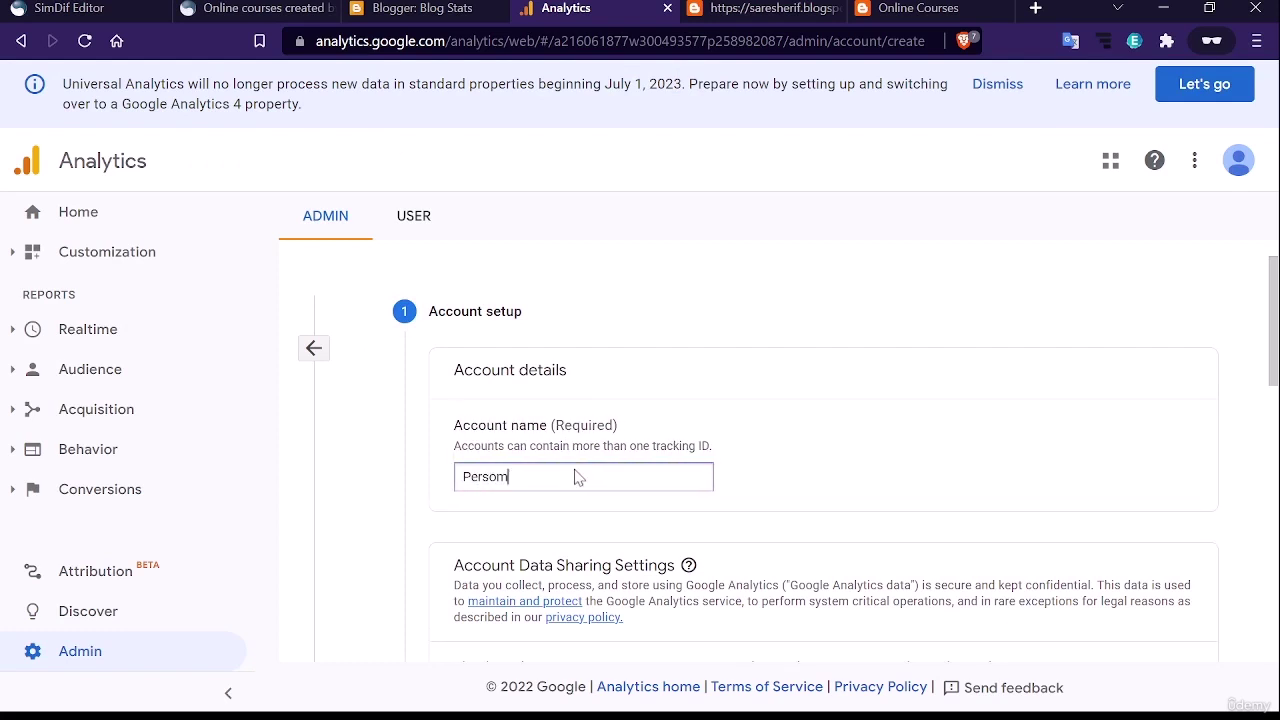
key("BackSpace")
type("nal")
Review the account data sharing settings, keeping the preset options, and continue to the property setup
scroll(634, 548, "down", 2)
scroll(634, 548, "down", 8)
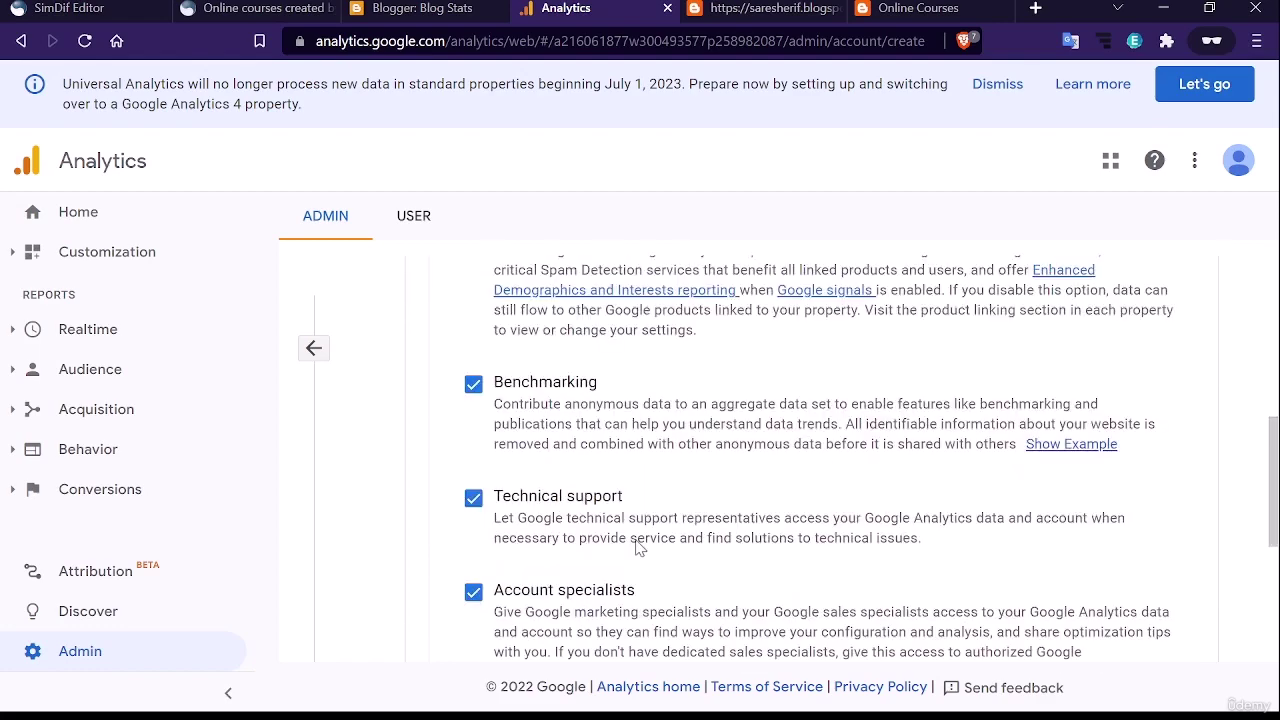
scroll(640, 548, "up", 1)
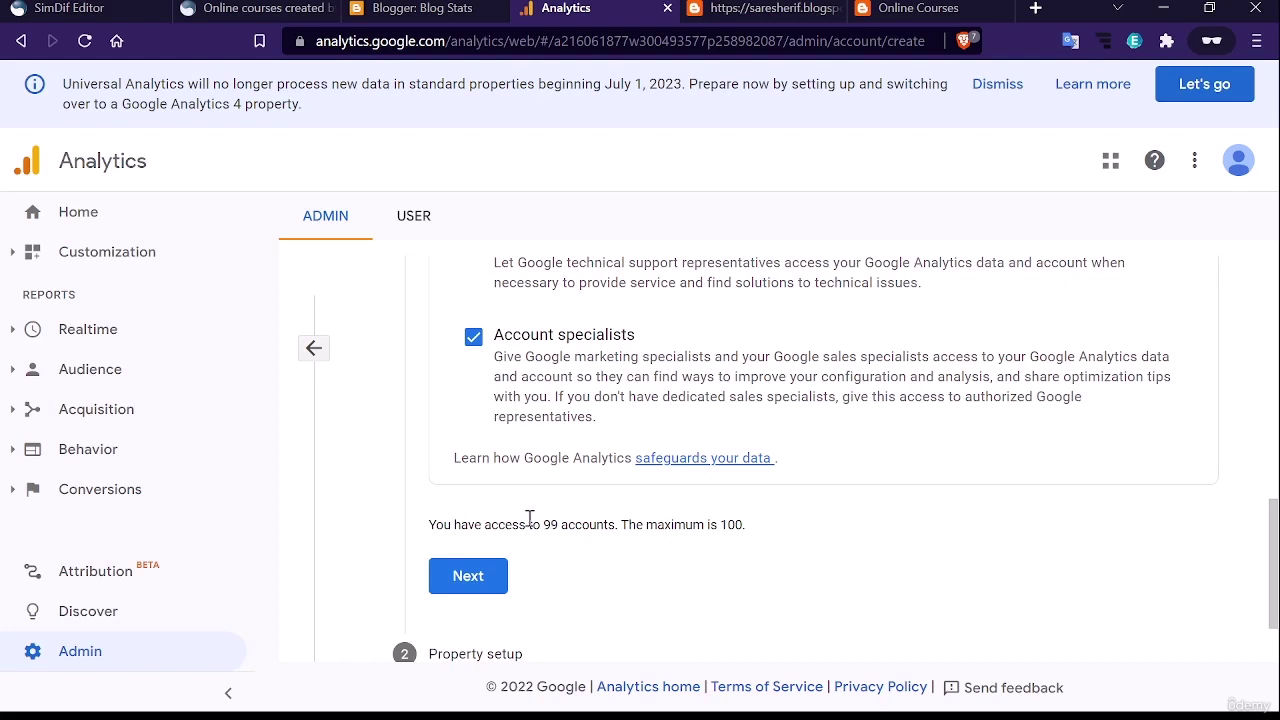
scroll(700, 526, "up", 10)
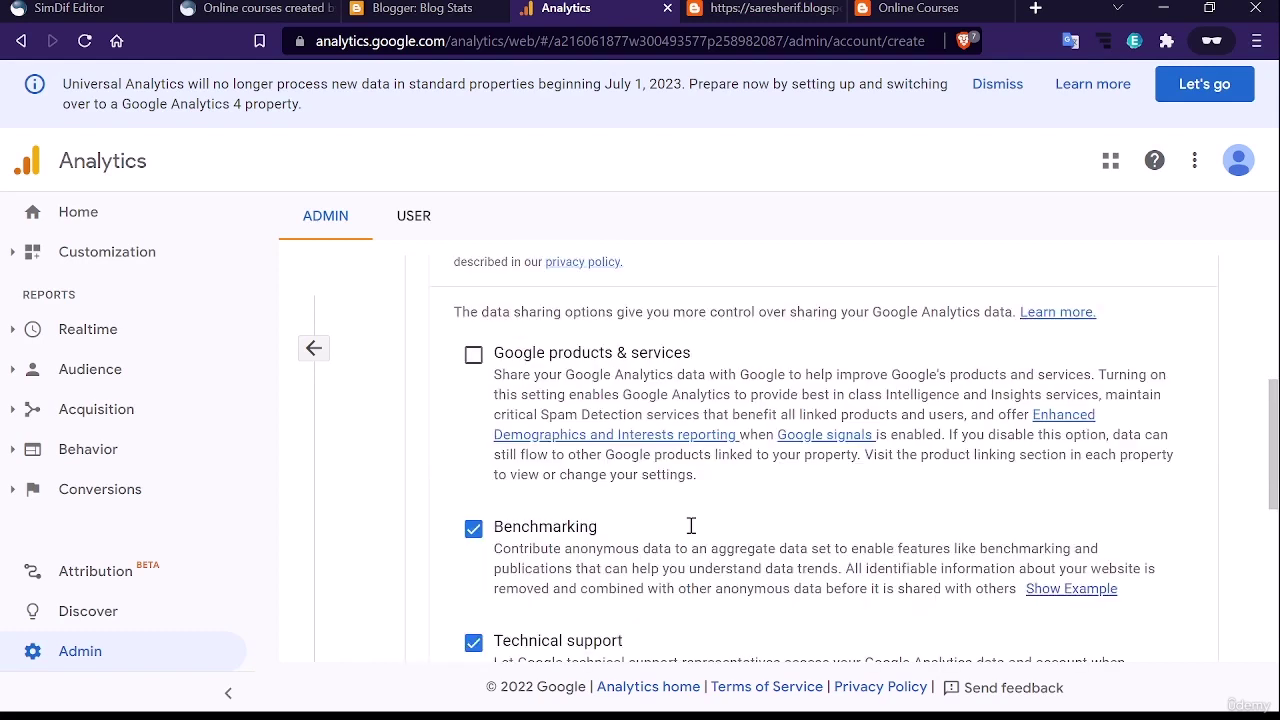
scroll(592, 474, "down", 1)
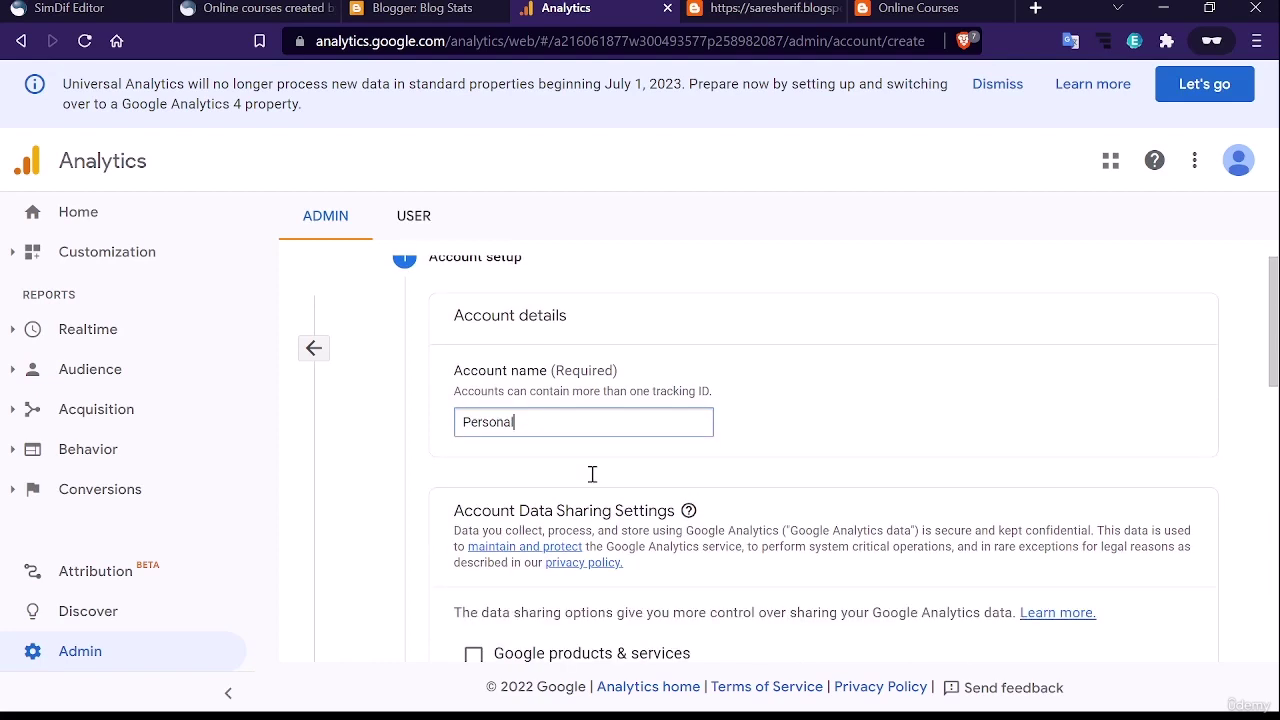
scroll(592, 474, "down", 5)
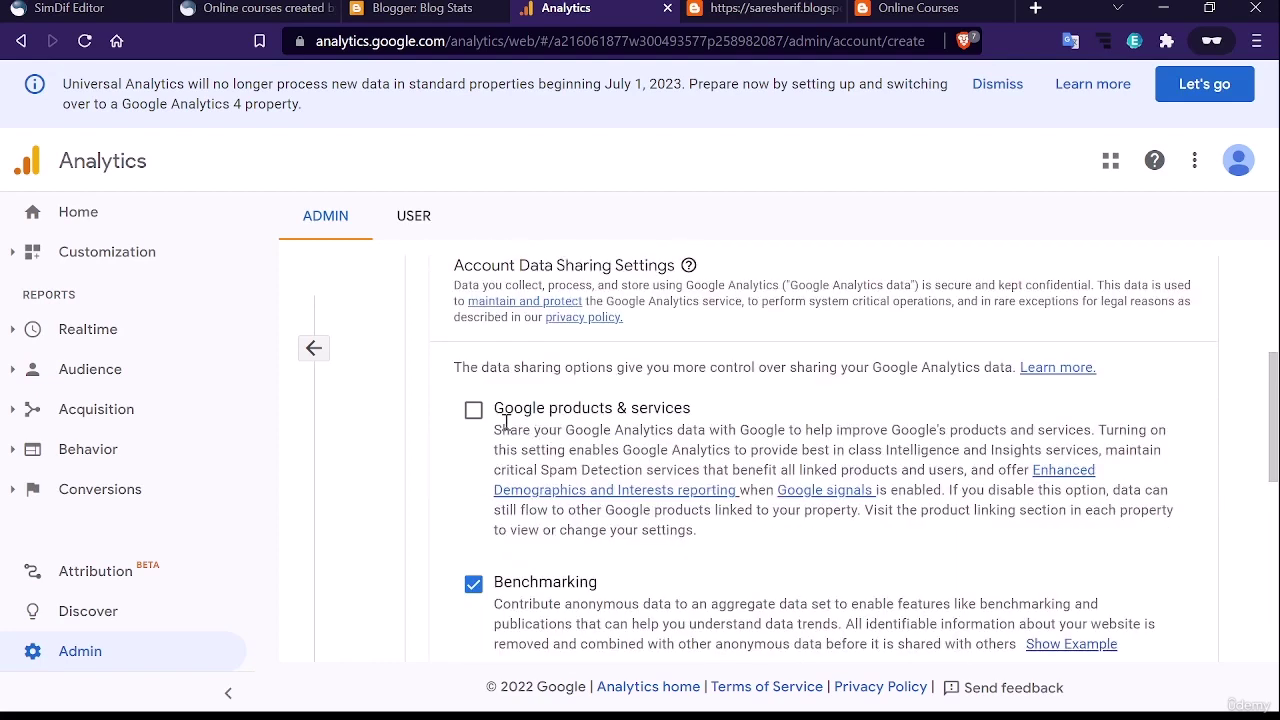
scroll(505, 422, "up", 2)
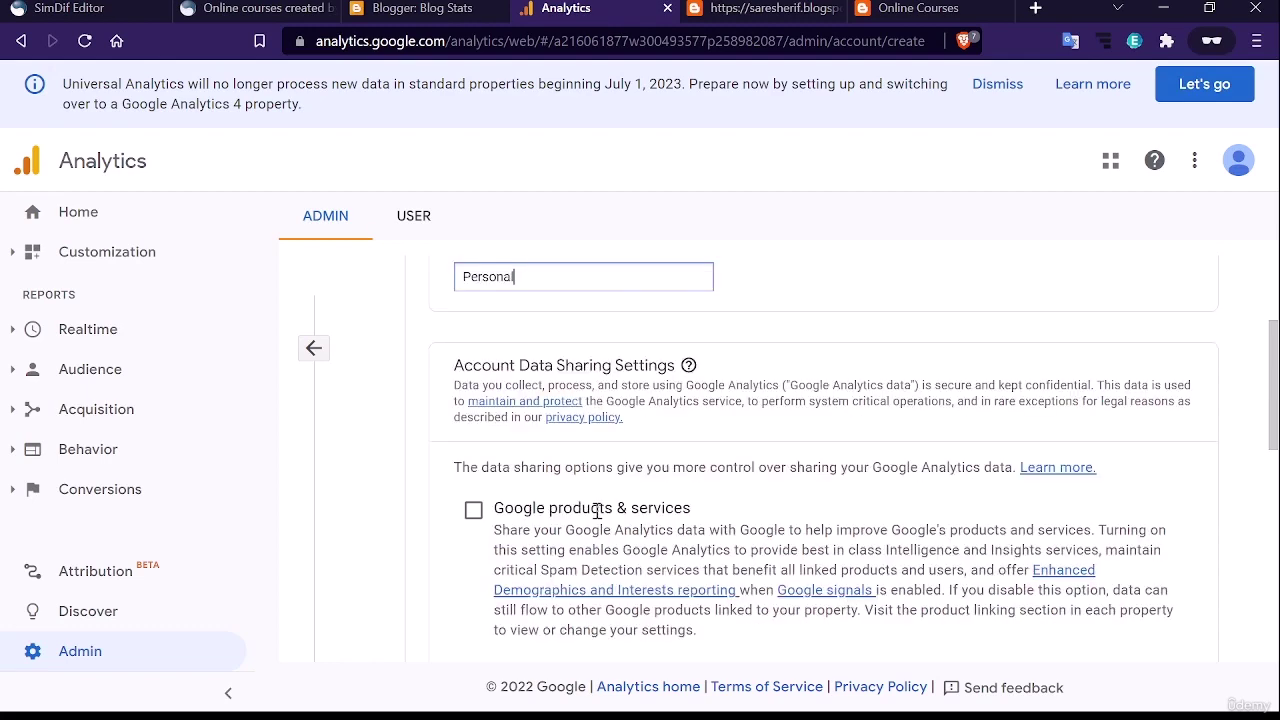
scroll(600, 508, "down", 2)
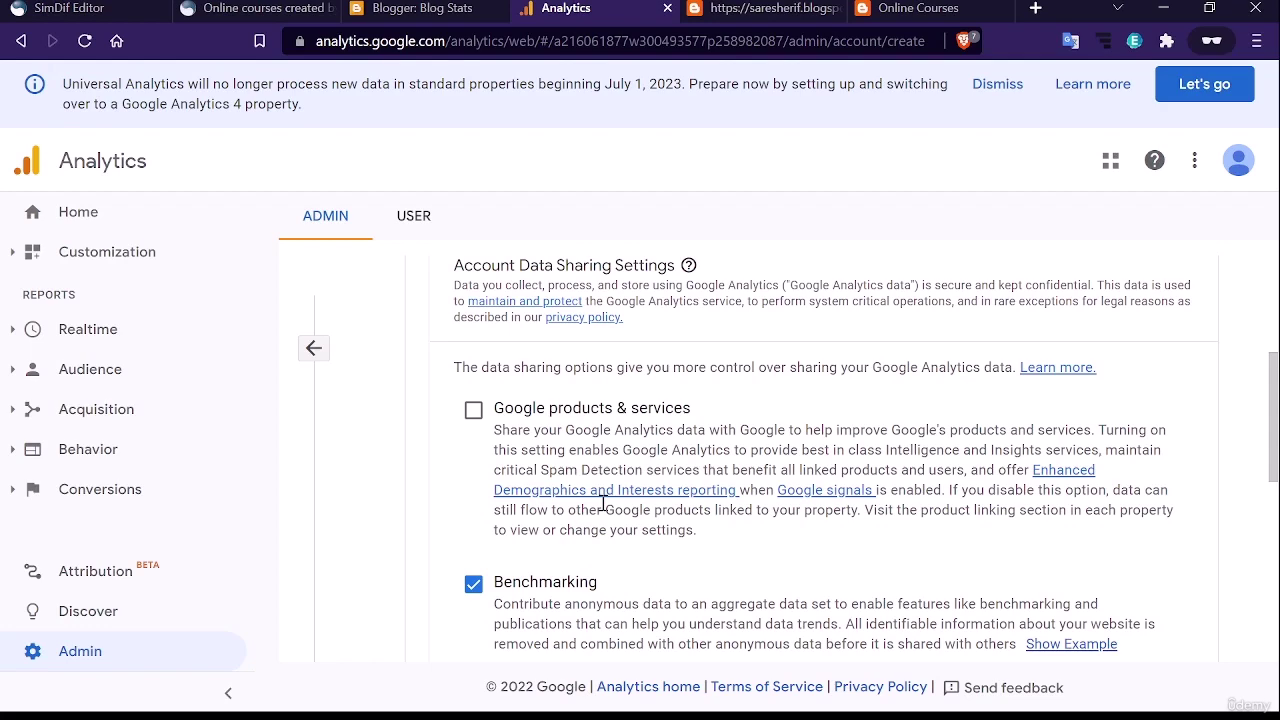
scroll(600, 508, "down", 5)
left_click(584, 528)
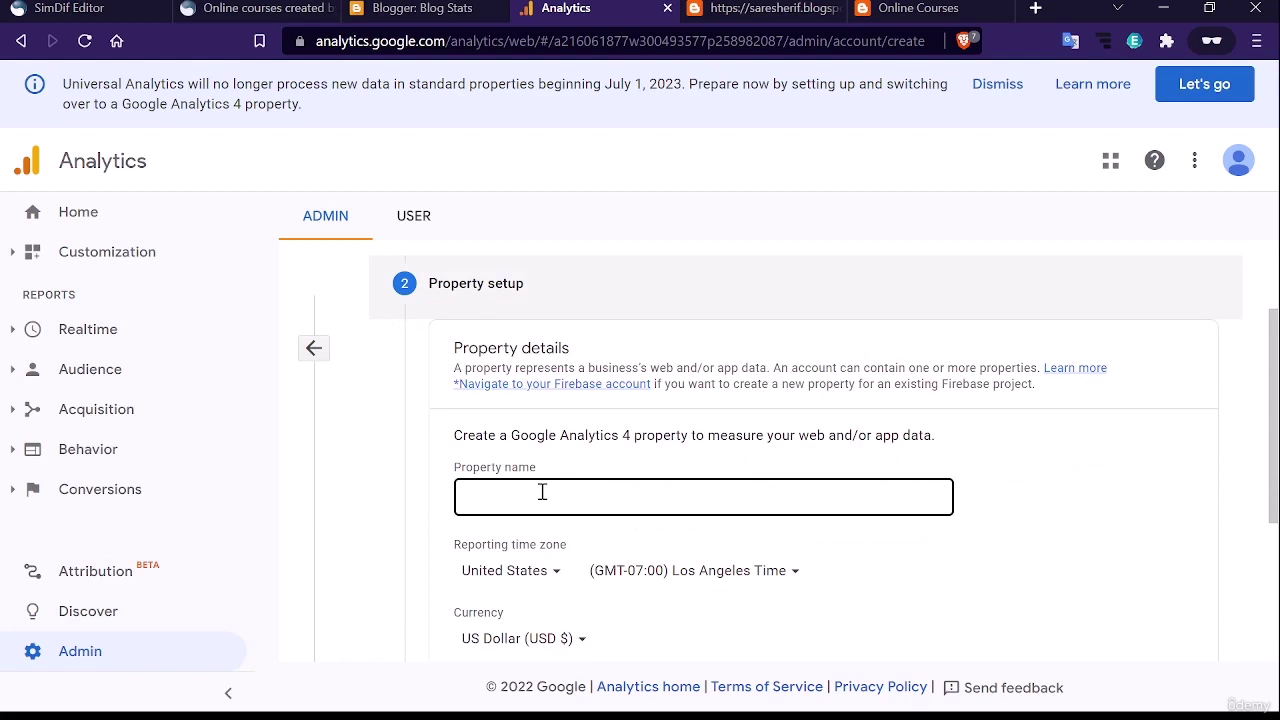
Open the blog's home page to get its title and enter that title as the property name in Google Analytics
key("ctrl+9")
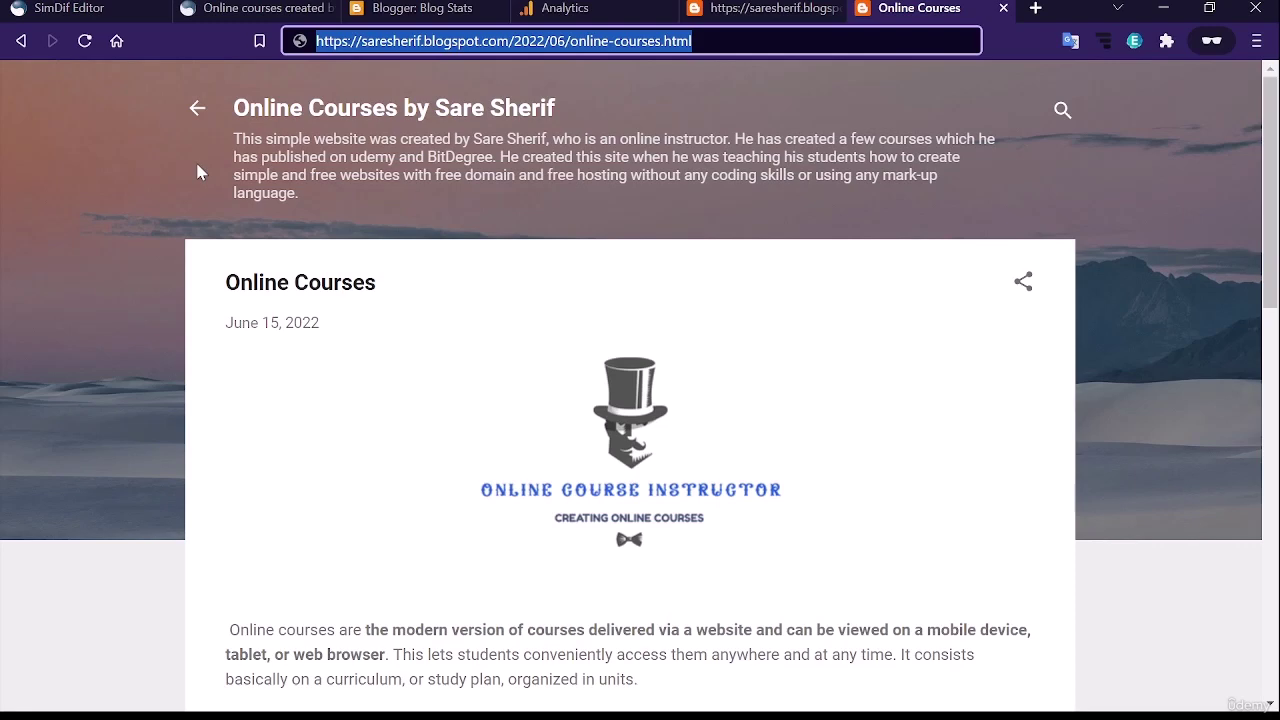
left_click(197, 108)
left_click(556, 8)
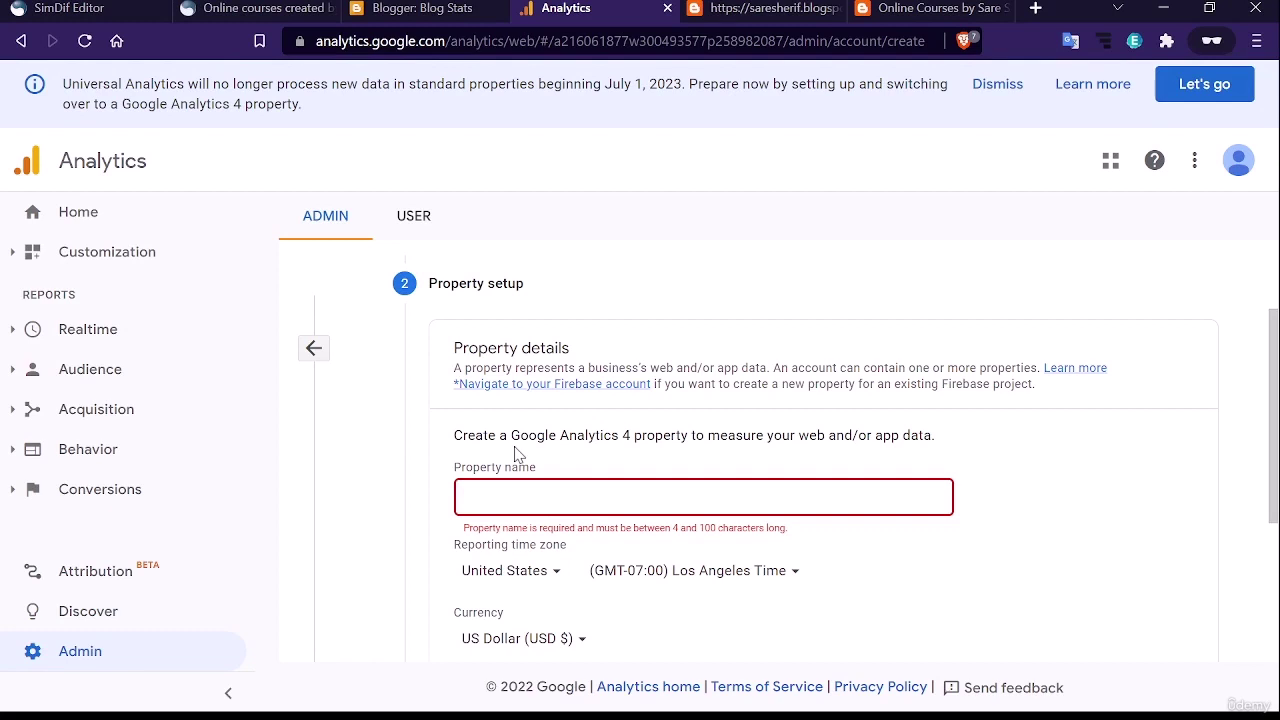
type("Online Courses by Sare Sherif")
Set the property's reporting time zone to (GMT-04:00) New York Time for the United States
scroll(535, 380, "down", 2)
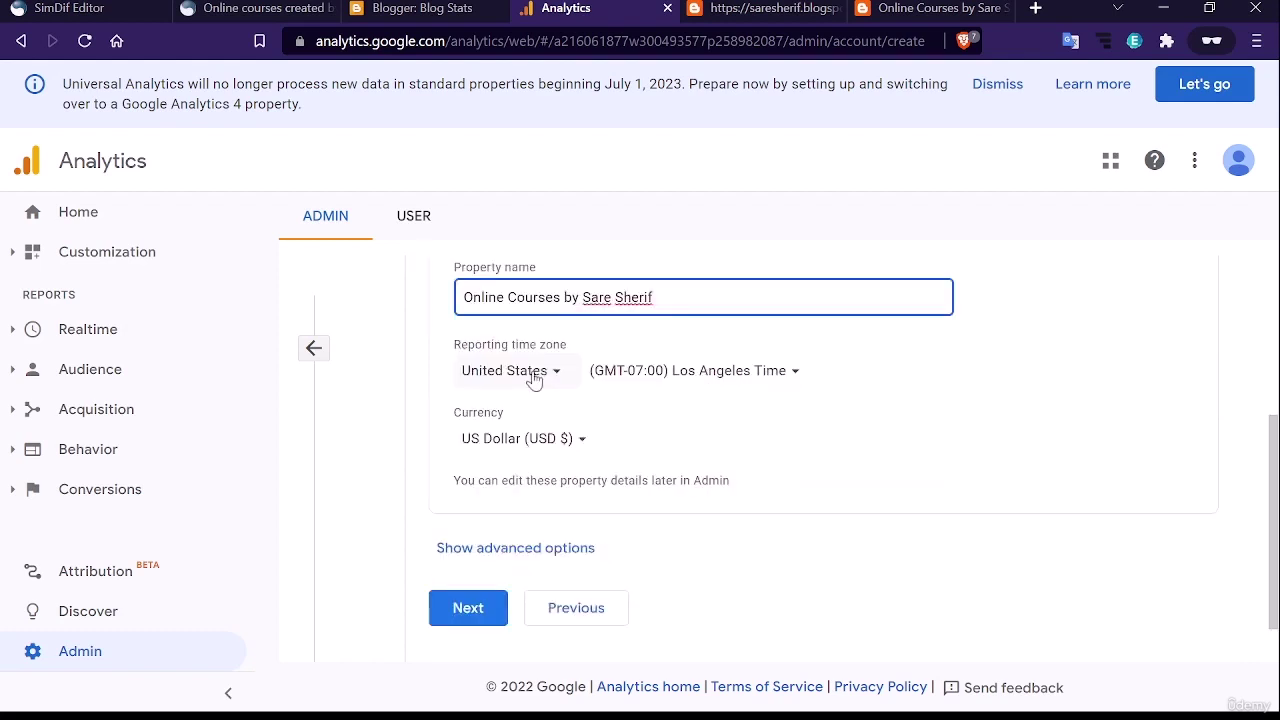
left_click(534, 375)
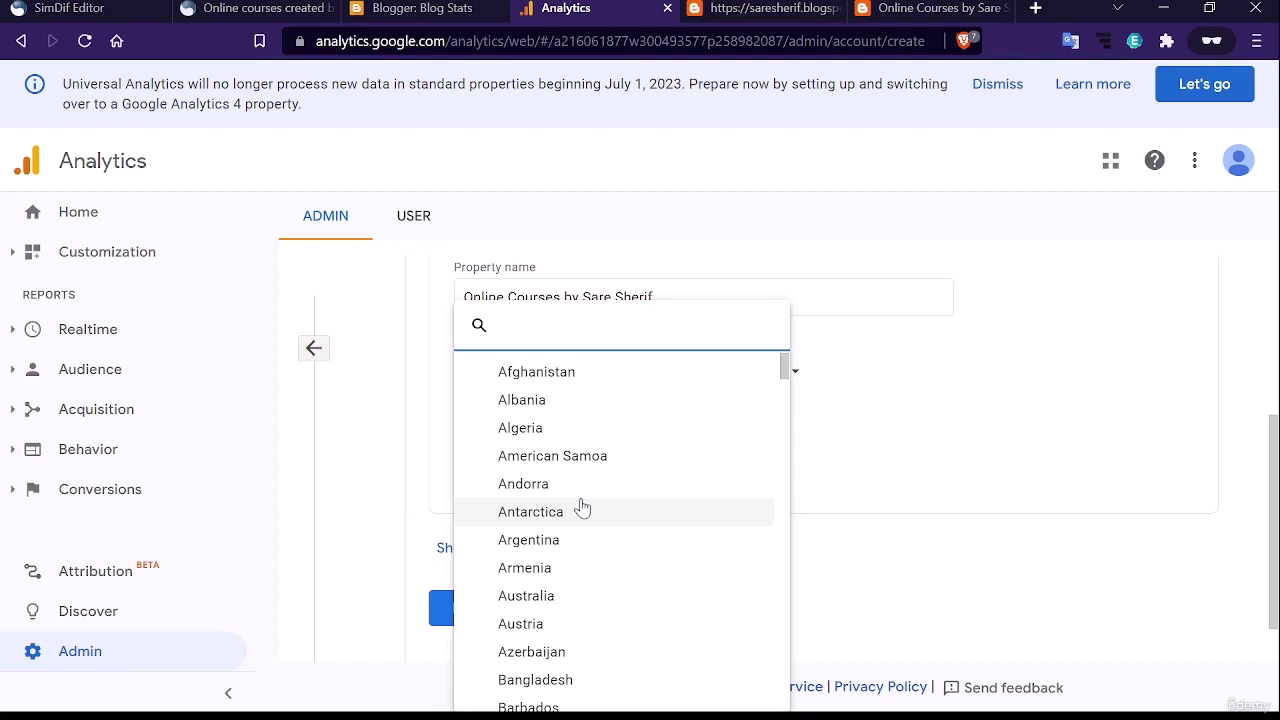
left_click(694, 370)
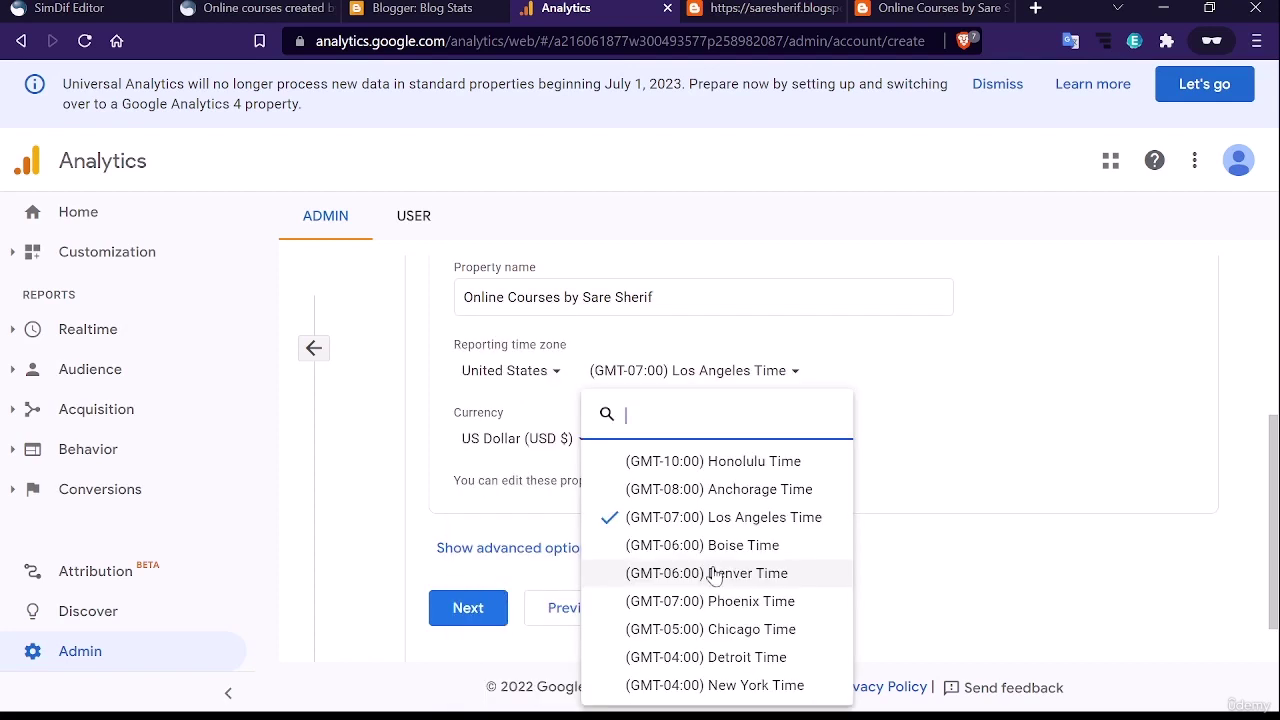
left_click(786, 685)
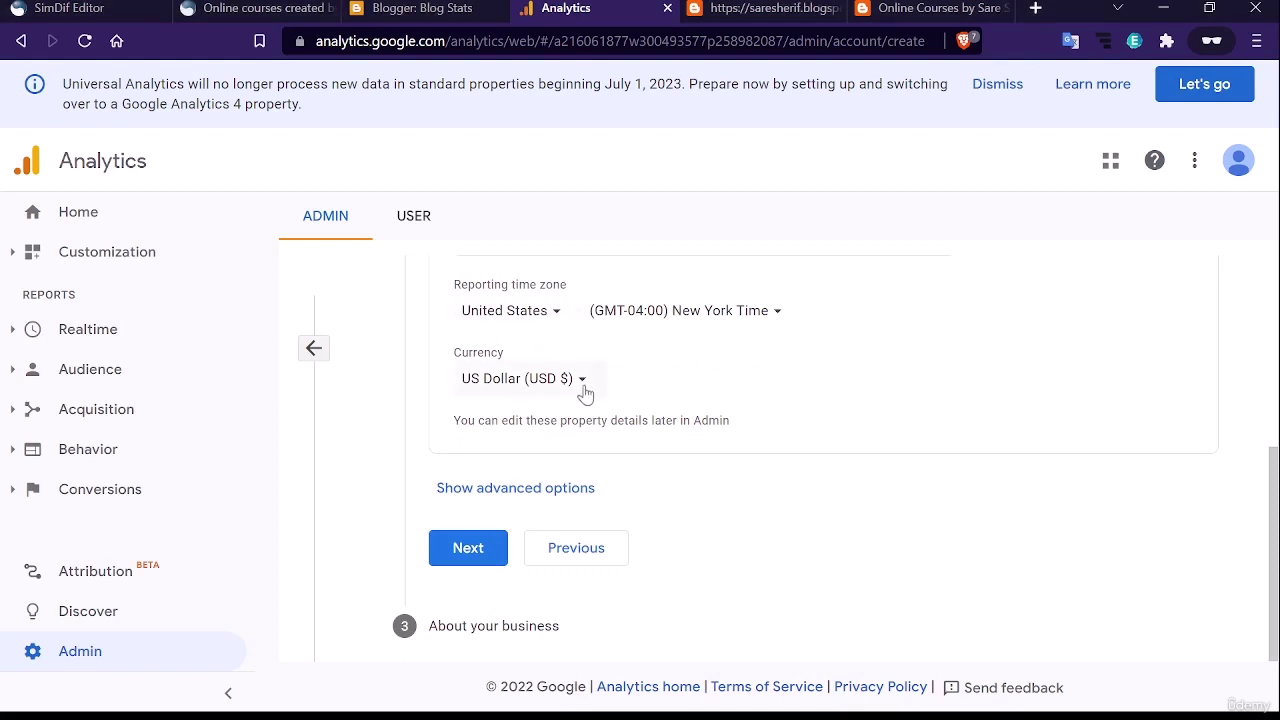
Turn on Universal Analytics property creation in the advanced options and choose to create both a Google Analytics 4 and a Universal Analytics property
left_click(537, 492)
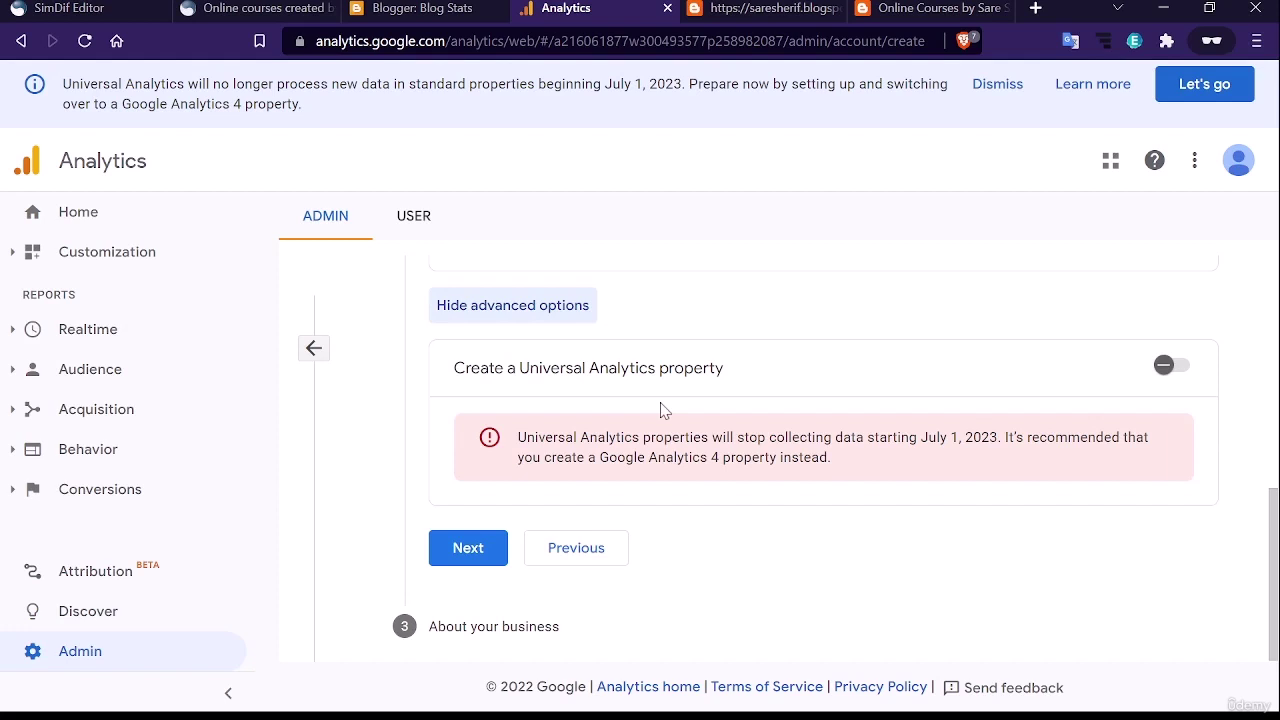
left_click(852, 390)
scroll(855, 418, "down", 3)
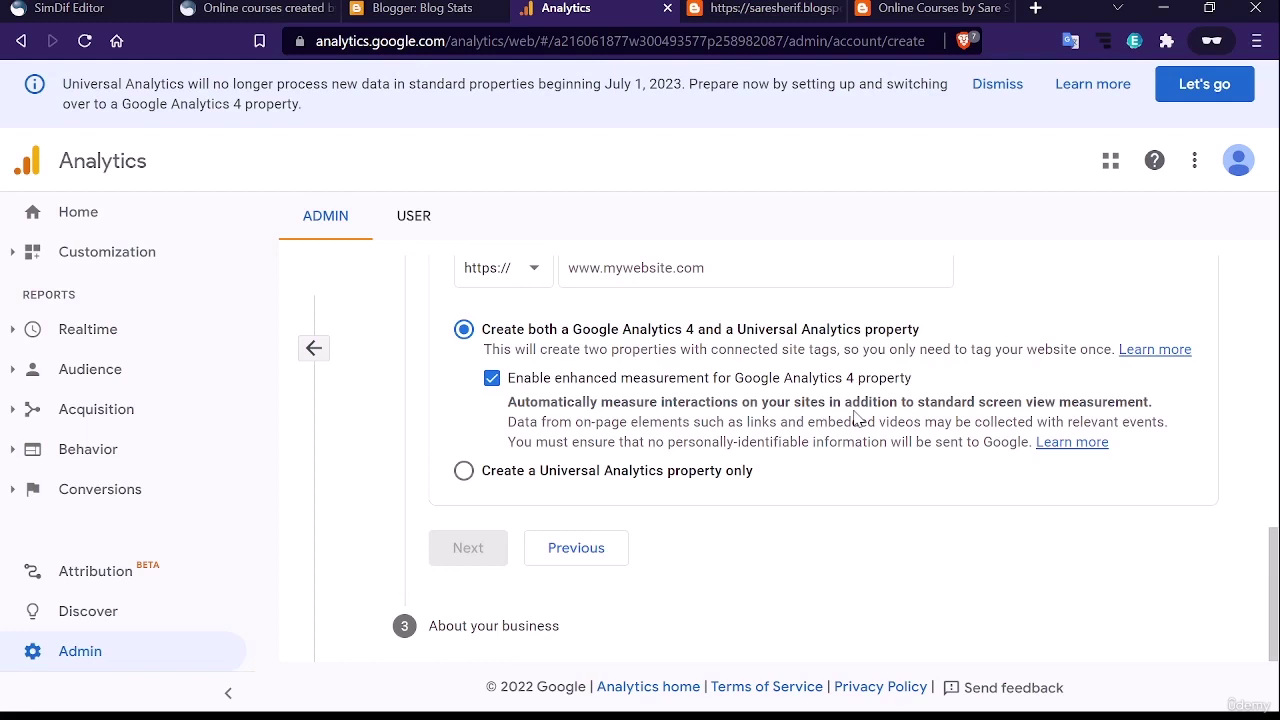
left_click(660, 472)
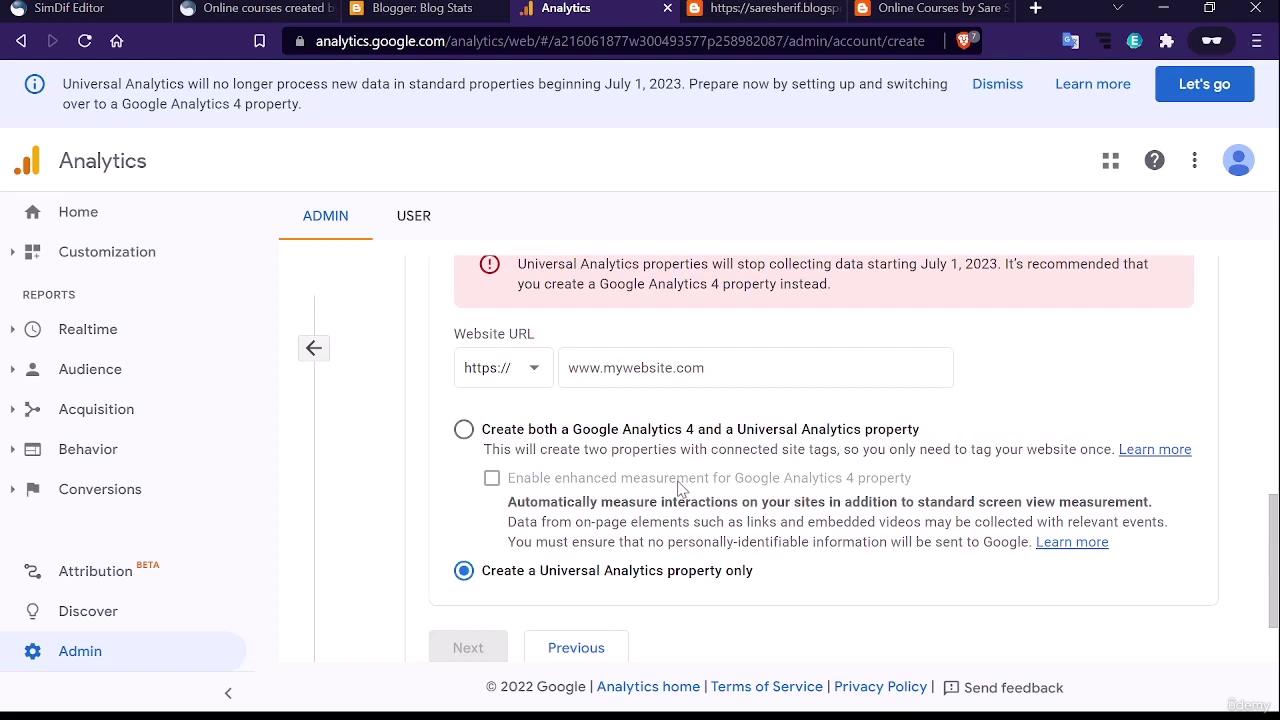
left_click(824, 433)
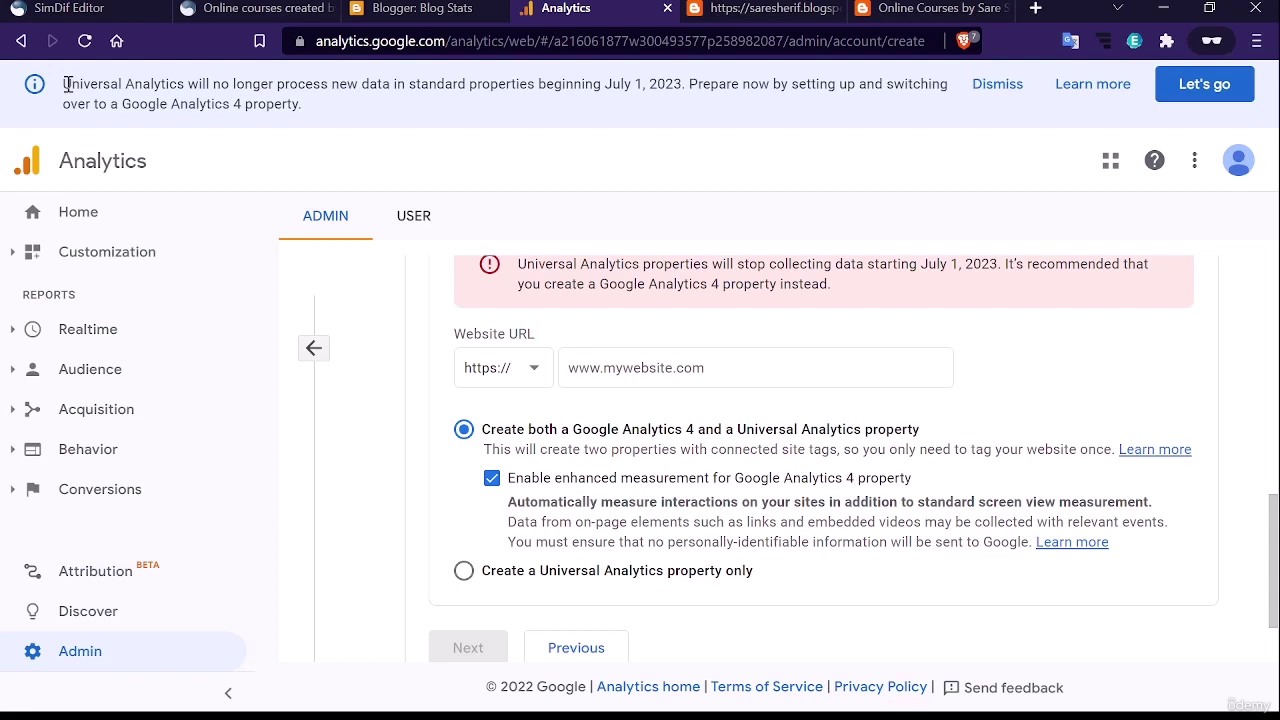
key("ctrl+plus")
key("ctrl+plus")
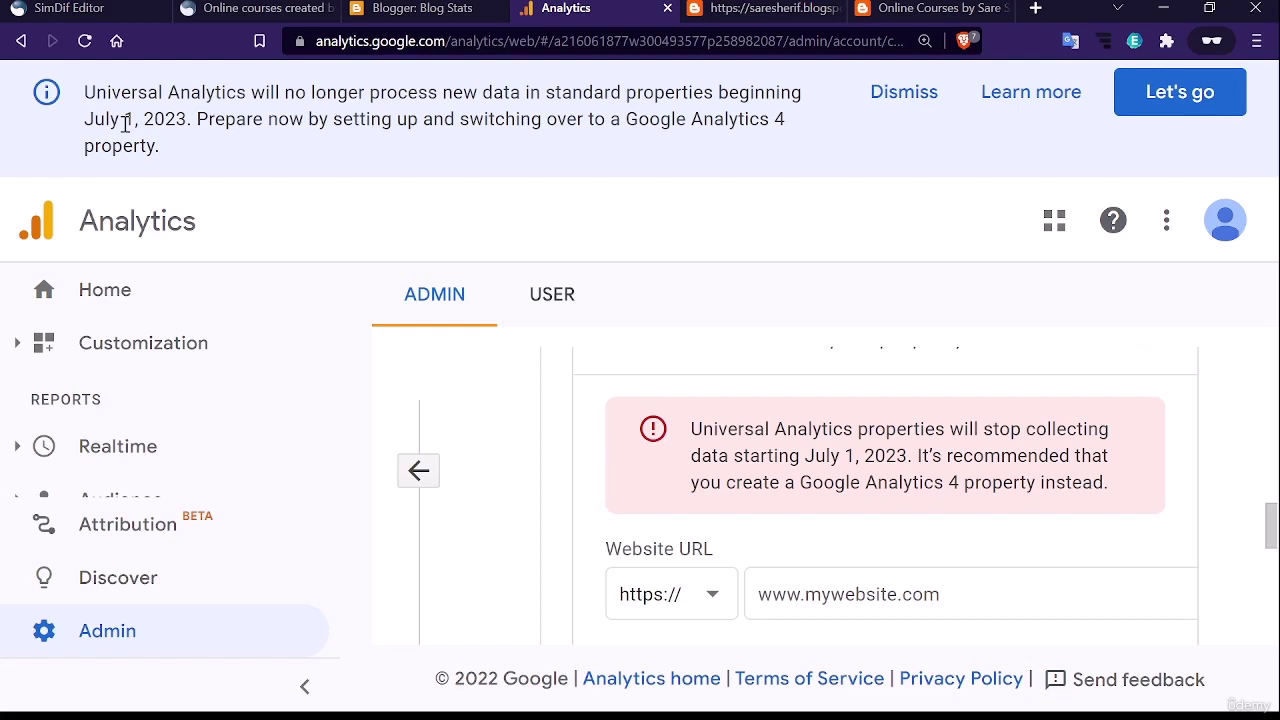
scroll(620, 480, "down", 5)
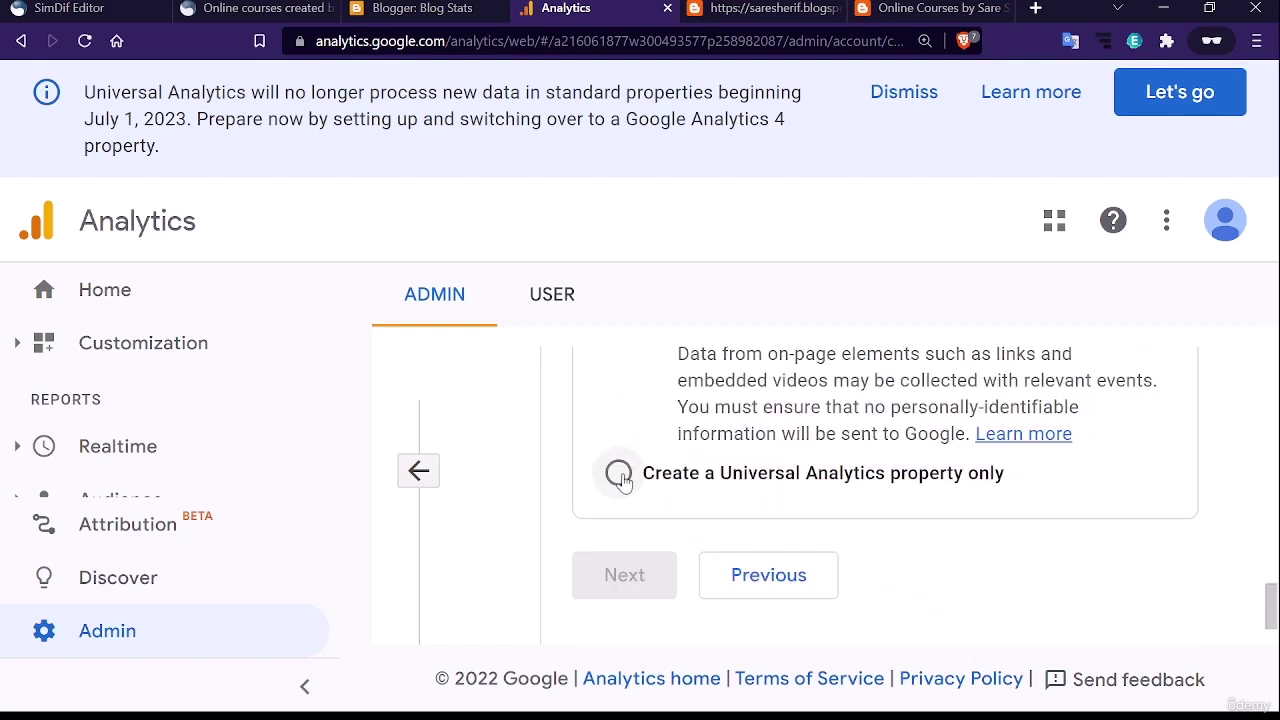
scroll(640, 490, "up", 2)
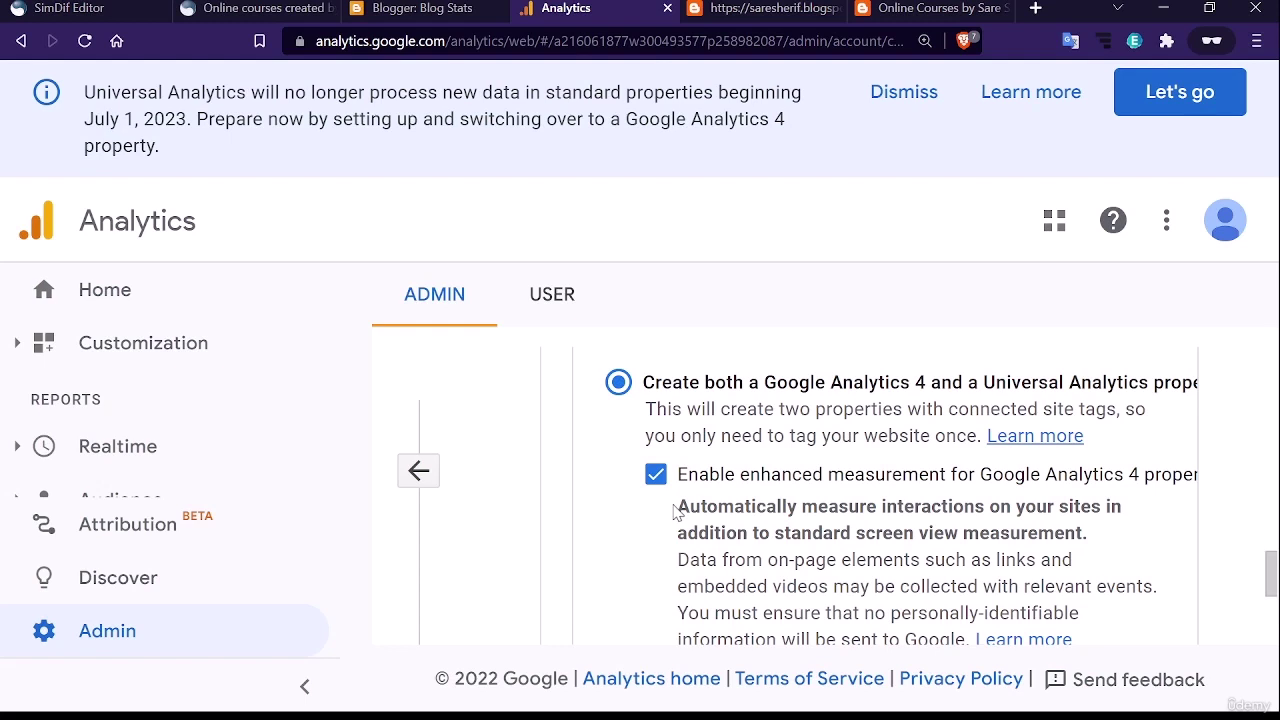
scroll(677, 511, "up", 2)
left_click(787, 490)
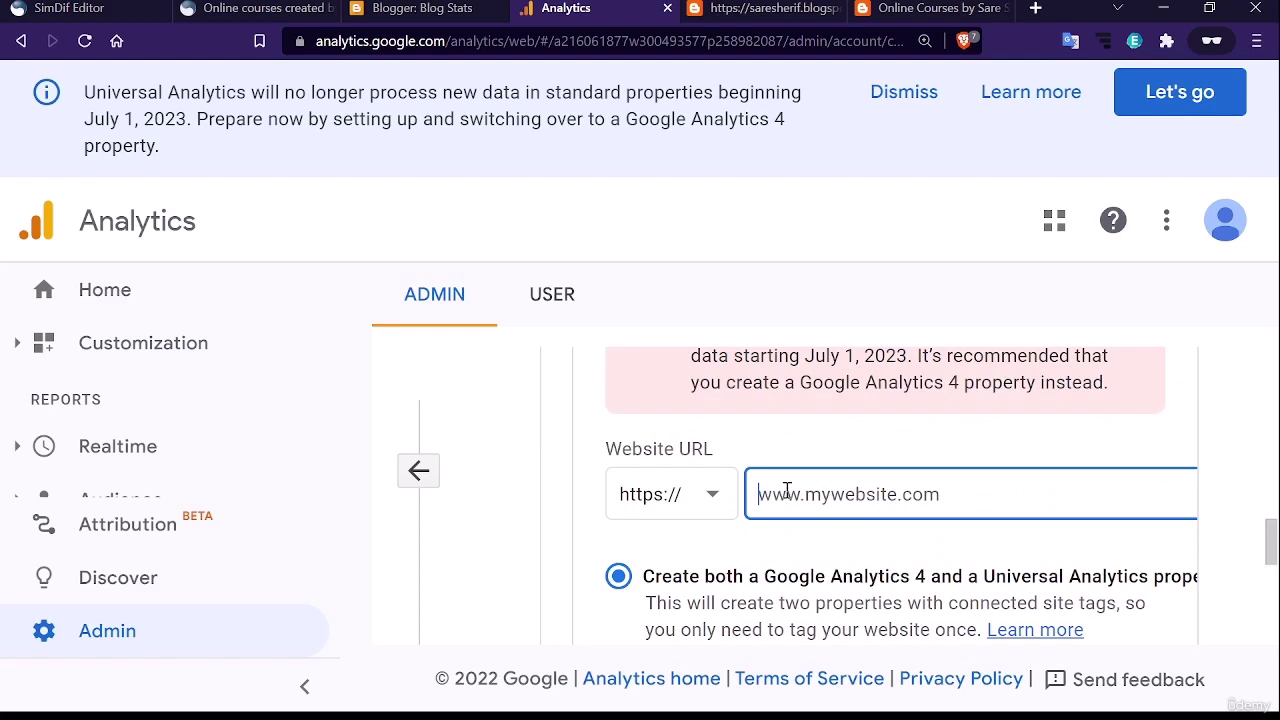
left_click(930, 8)
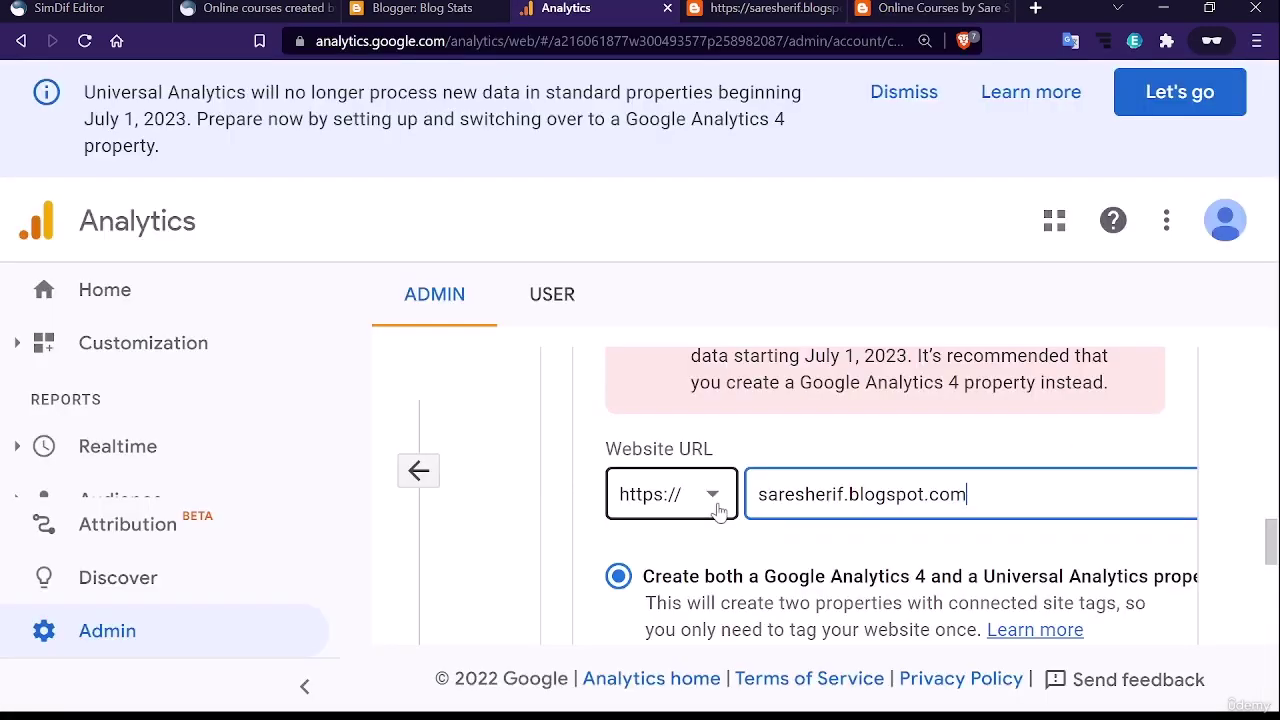
left_click(717, 510)
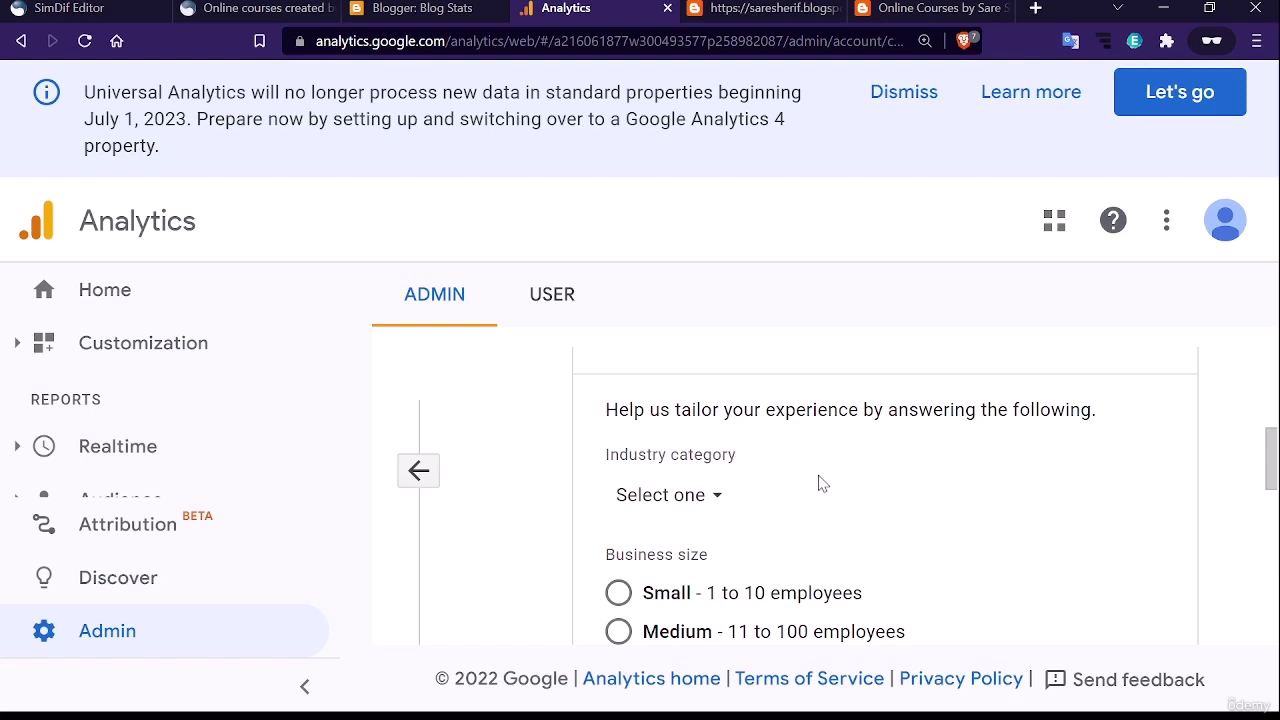
Set the business's industry category to Jobs & Education
key("ctrl+minus")
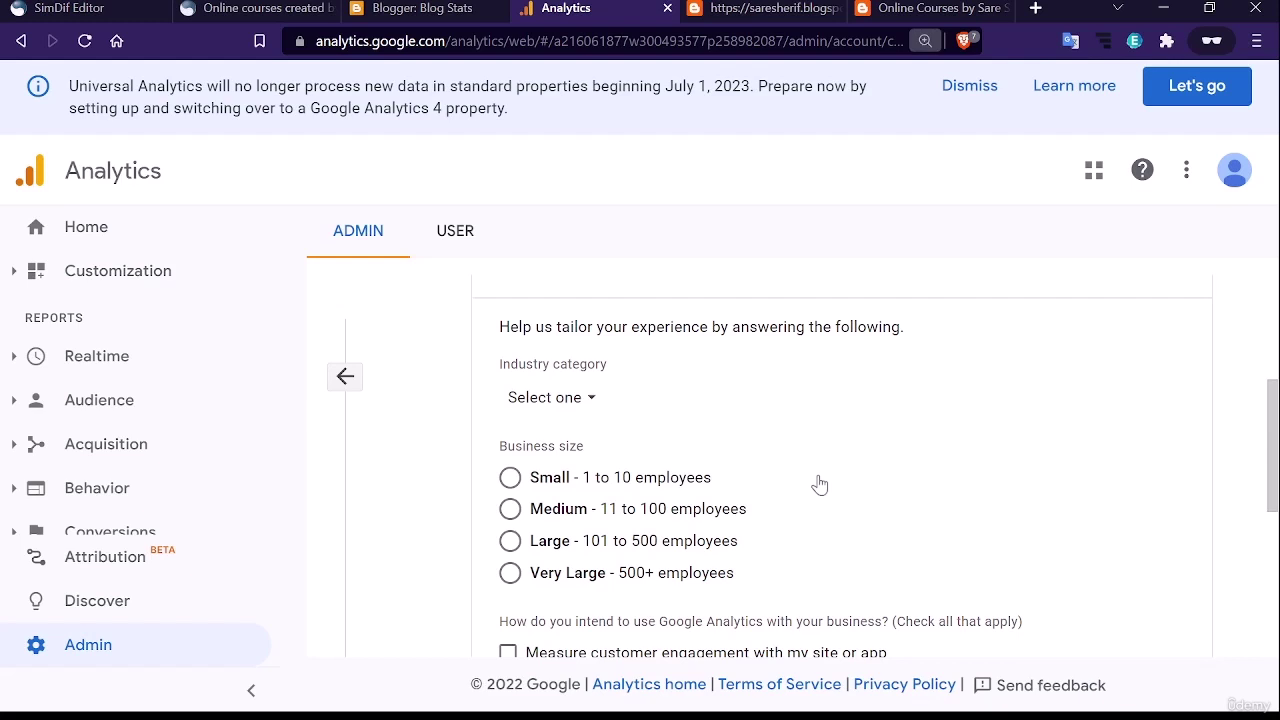
left_click(551, 397)
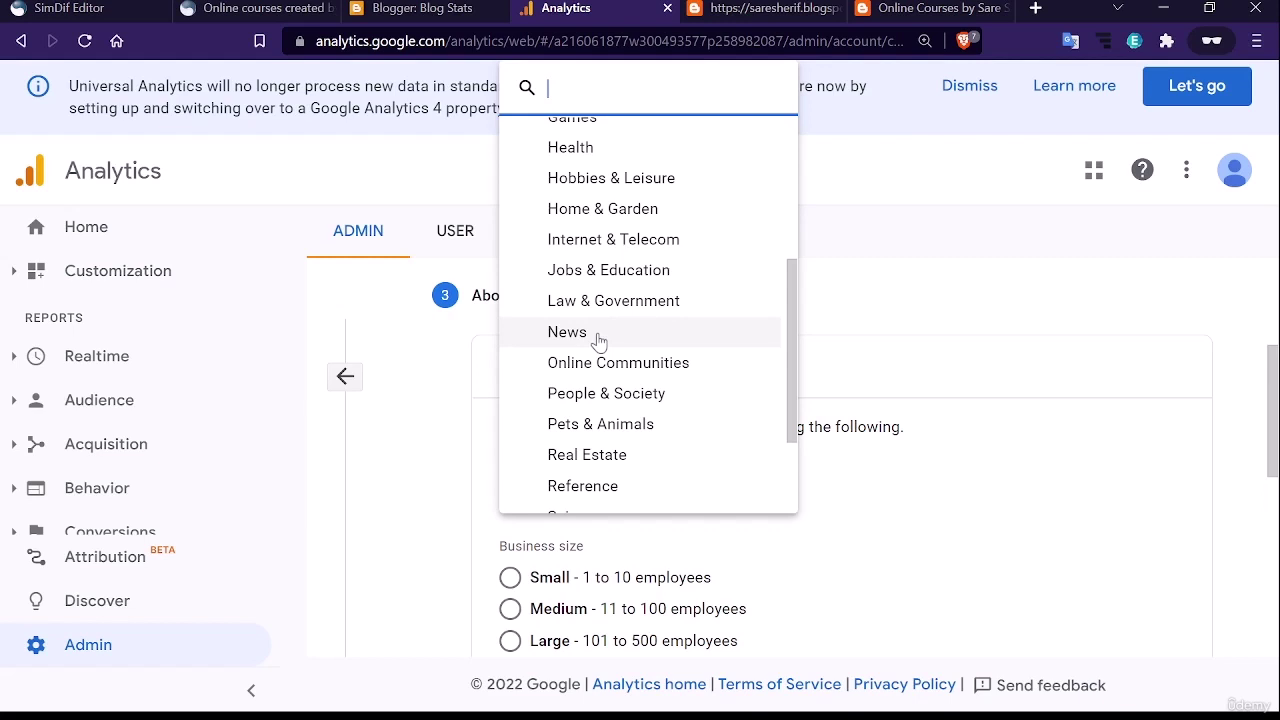
scroll(598, 340, "up", 1)
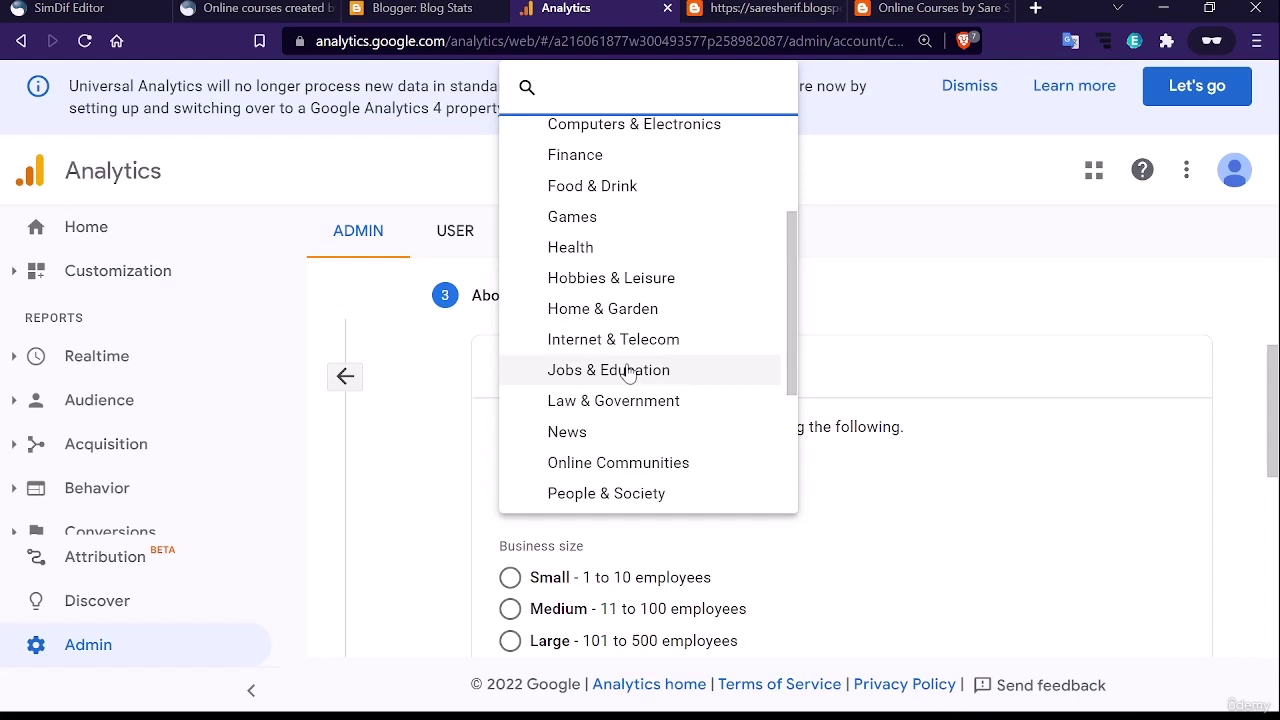
left_click(628, 373)
Select all intended uses of Google Analytics, from measuring customer engagement to lead generation and Other
scroll(677, 338, "down", 4)
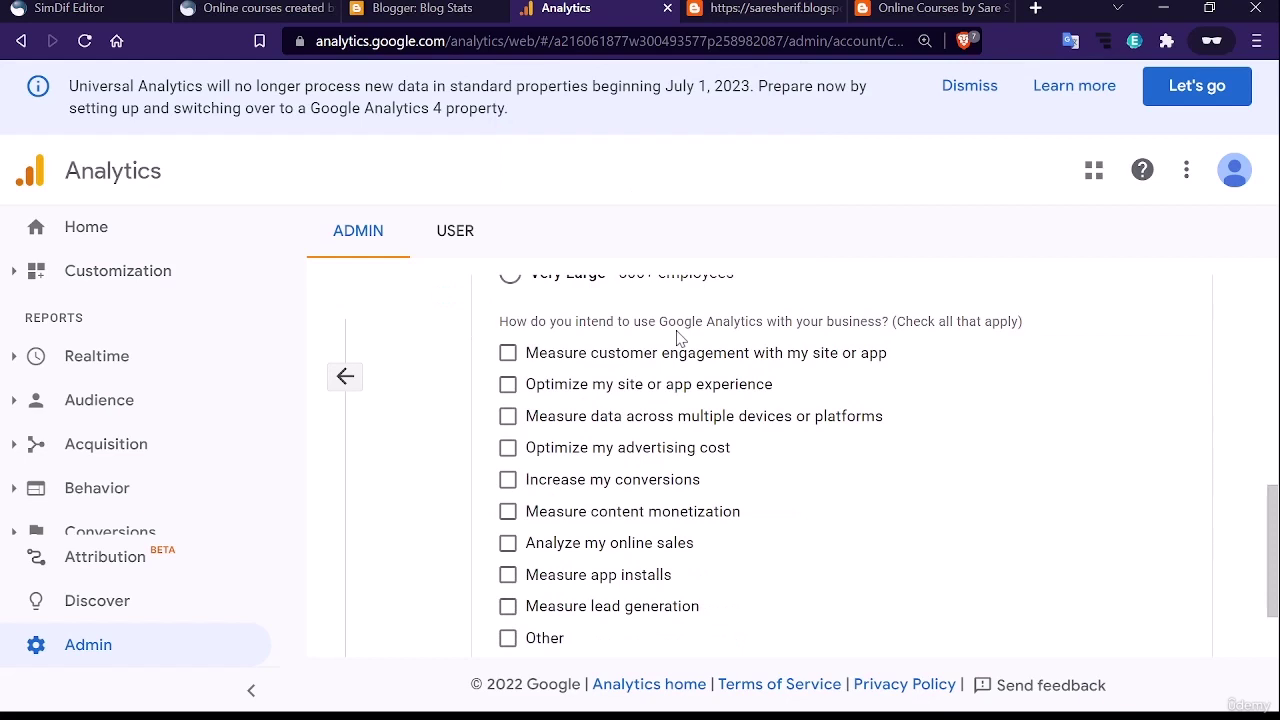
left_click(508, 353)
left_click(508, 384)
left_click(508, 416)
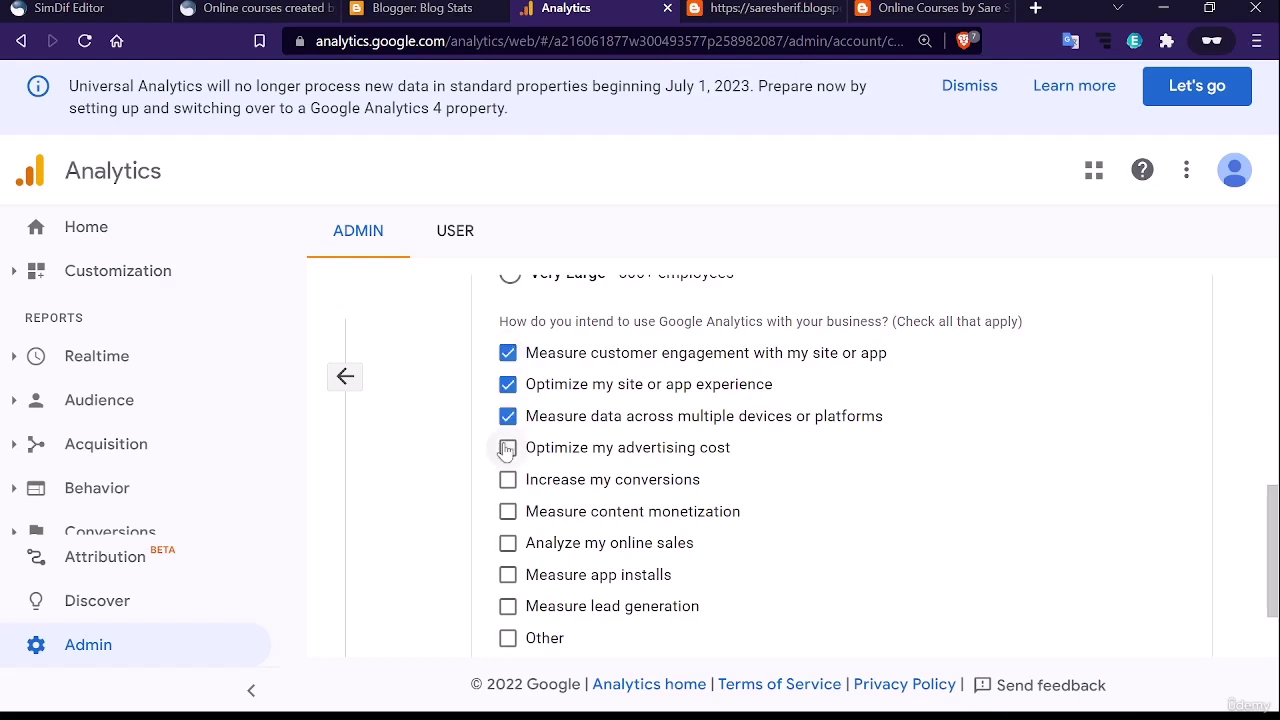
left_click(507, 449)
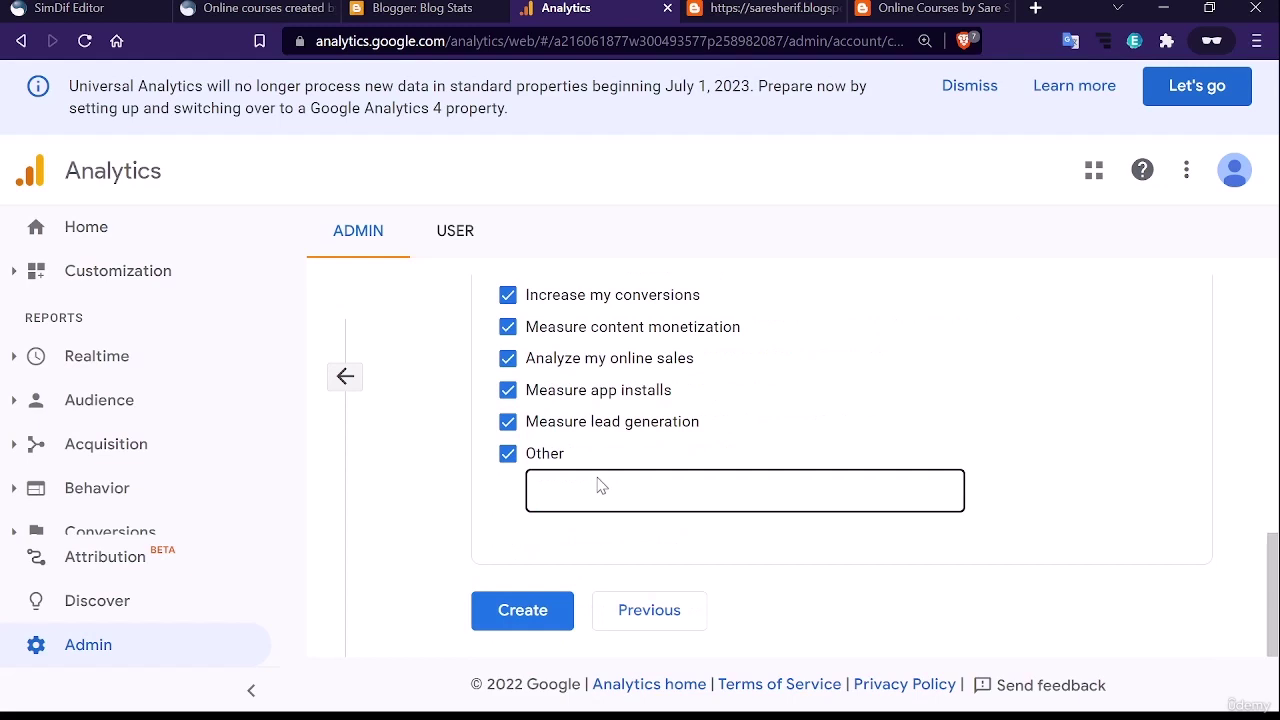
Deselect the Other intended use and create the Analytics account, keeping United States as the country for the terms of service
left_click(508, 453)
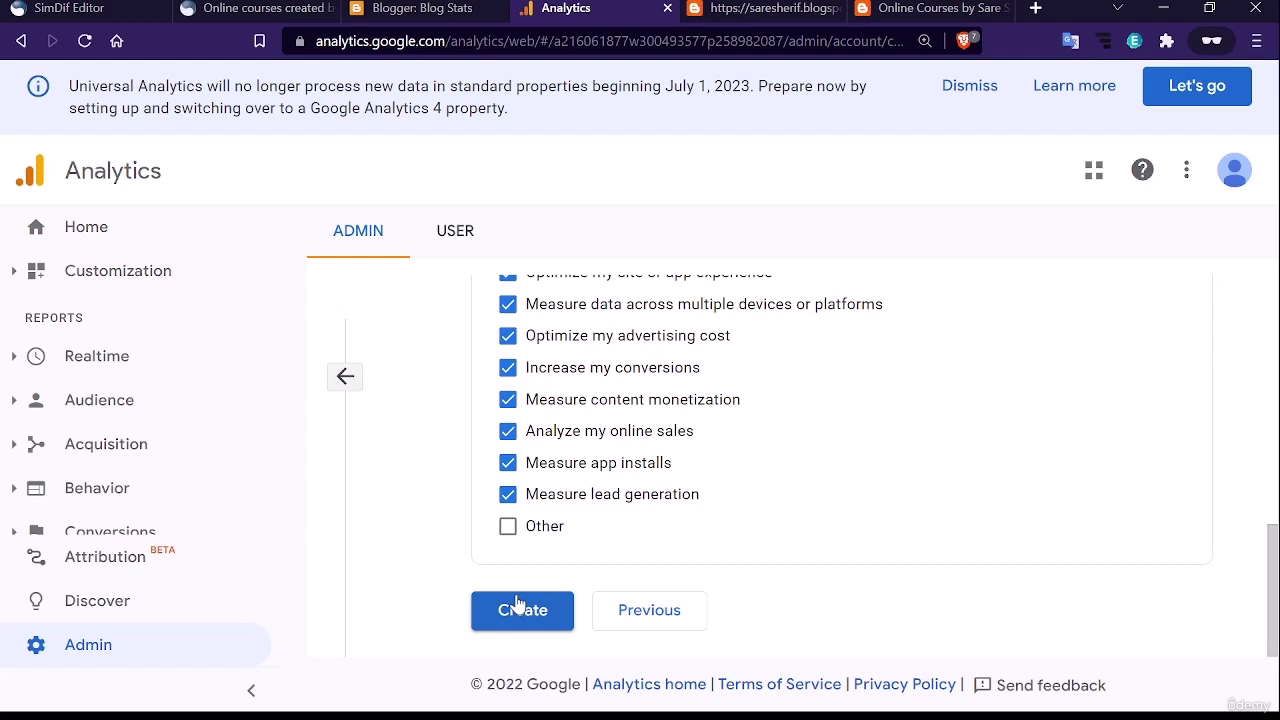
left_click(517, 603)
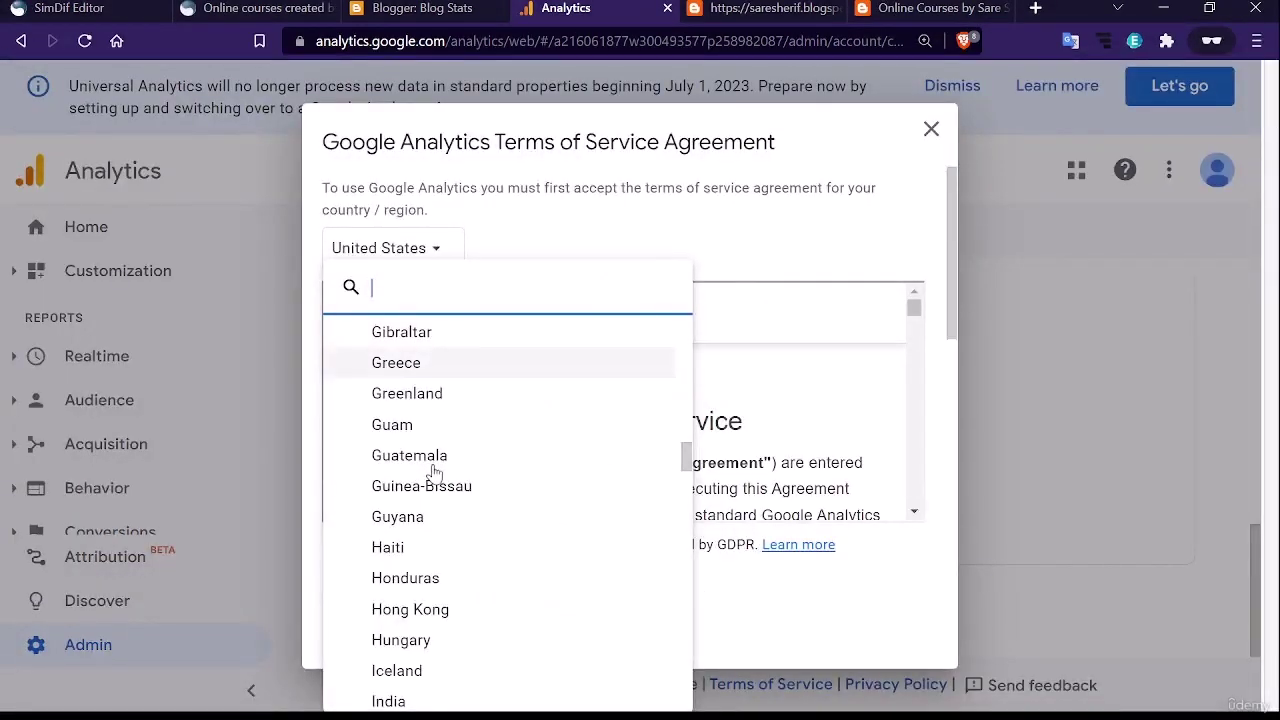
scroll(434, 470, "up", 2)
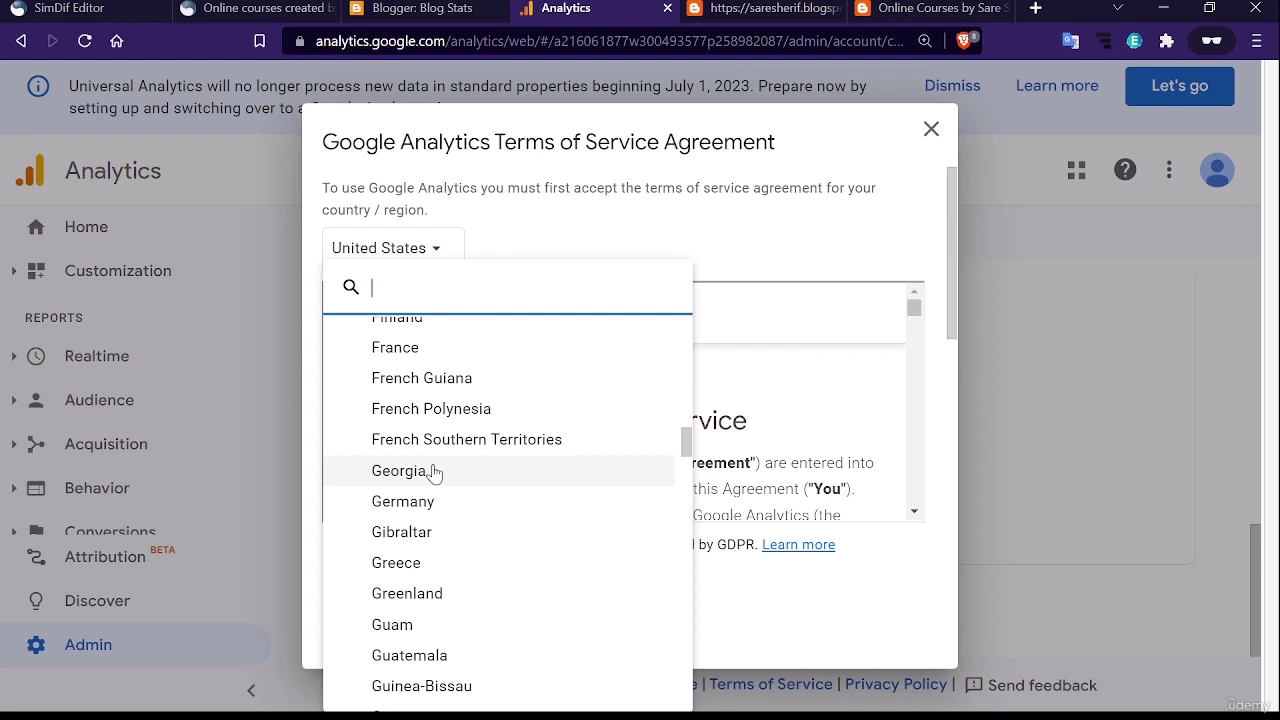
key("Escape")
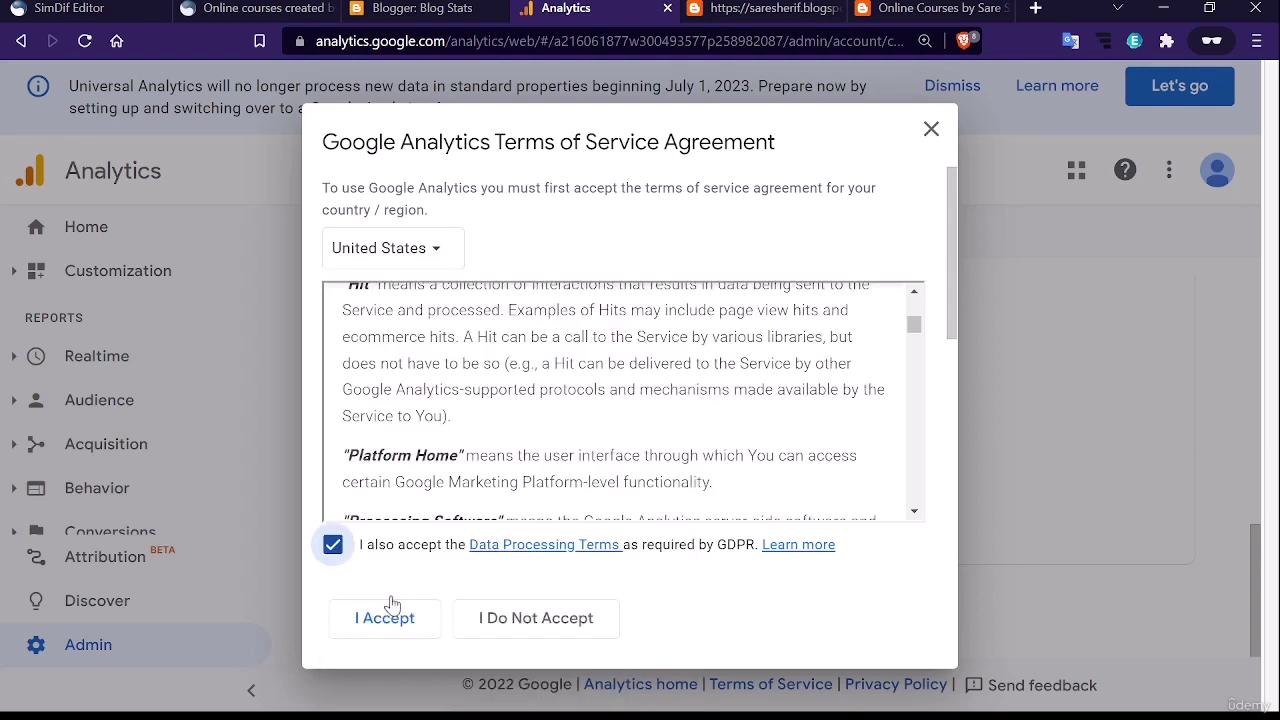
Accept the Google Analytics terms of service, including the GDPR Data Processing Terms and the Measurement Controller-Controller Data Protection Terms
left_click(390, 612)
scroll(492, 437, "down", 3)
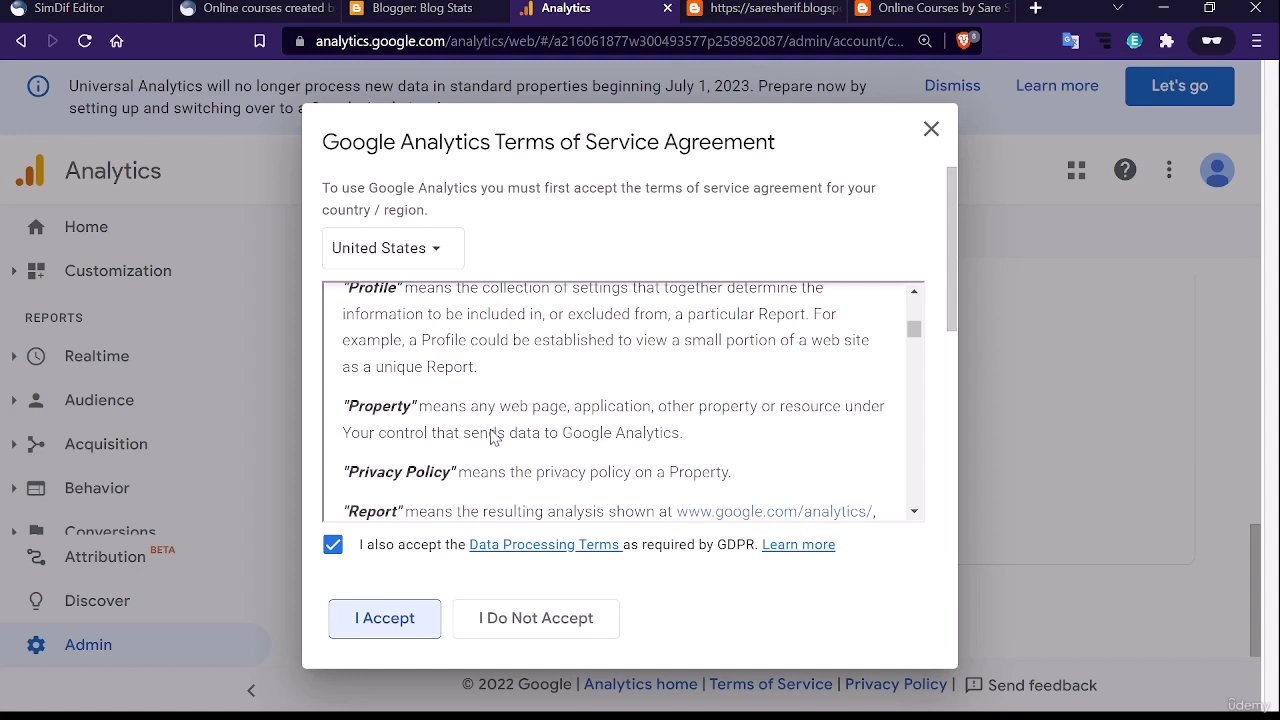
scroll(641, 459, "down", 15)
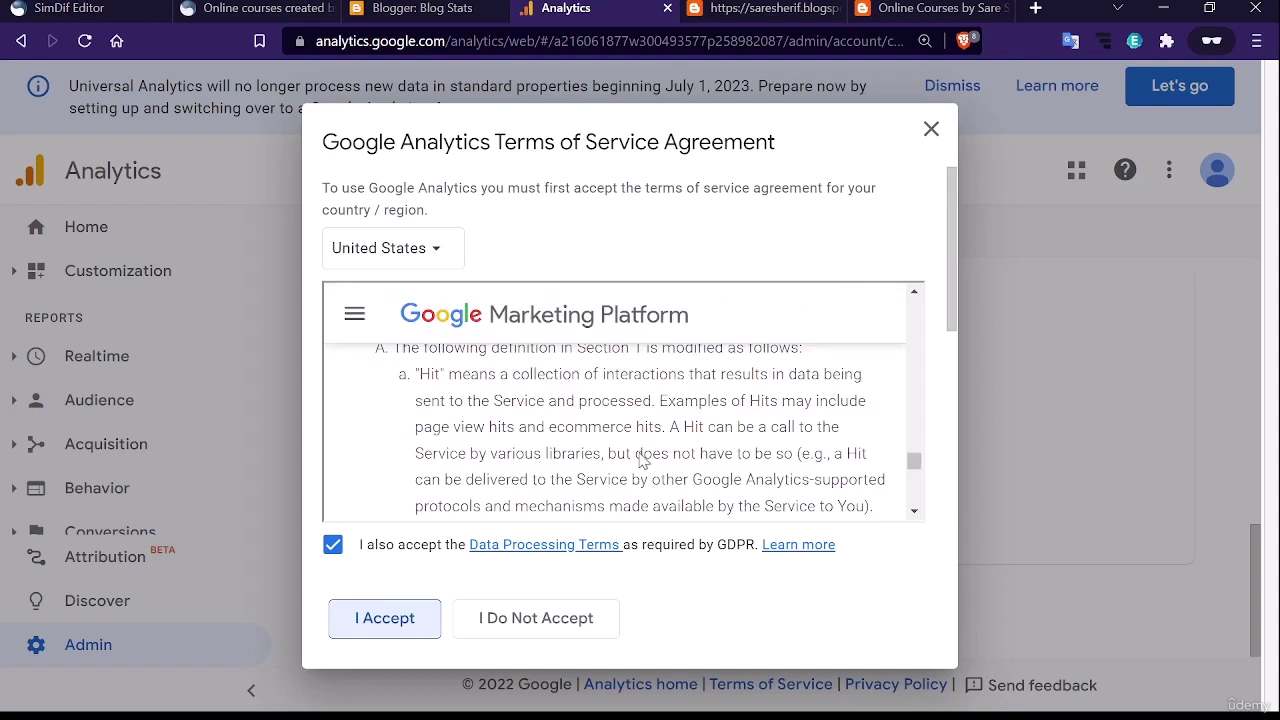
scroll(641, 459, "down", 2)
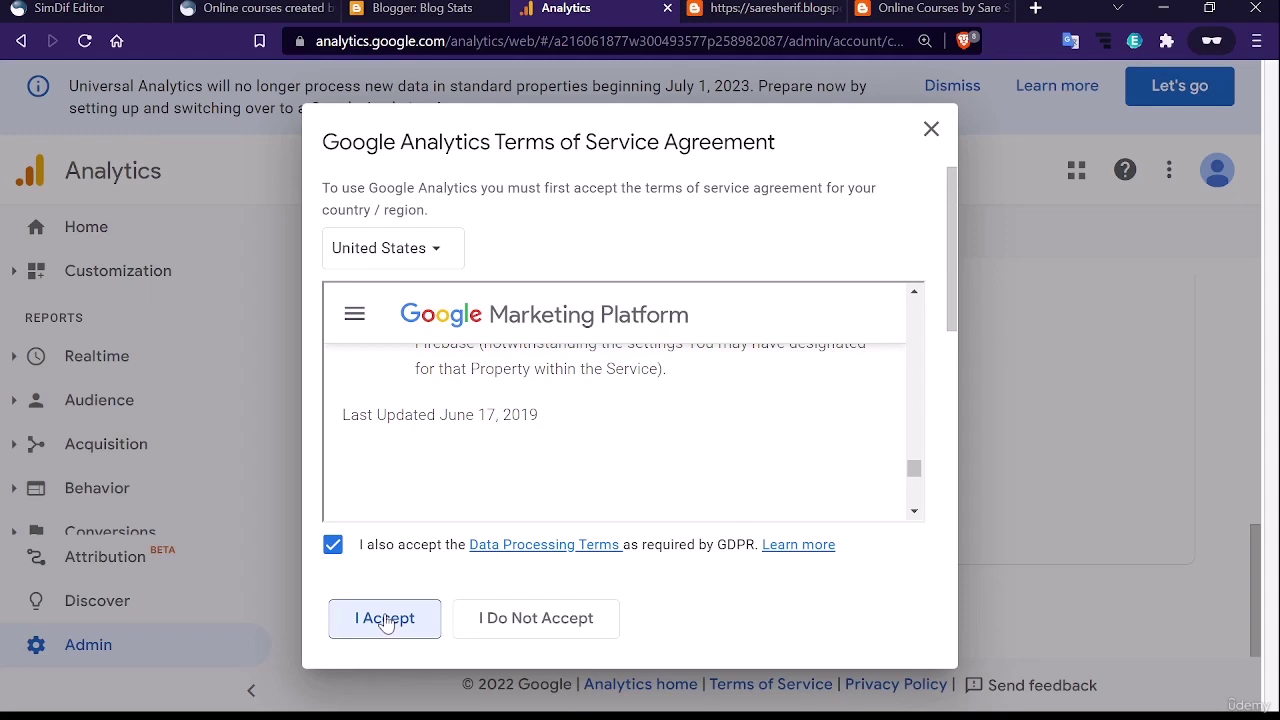
left_click(385, 619)
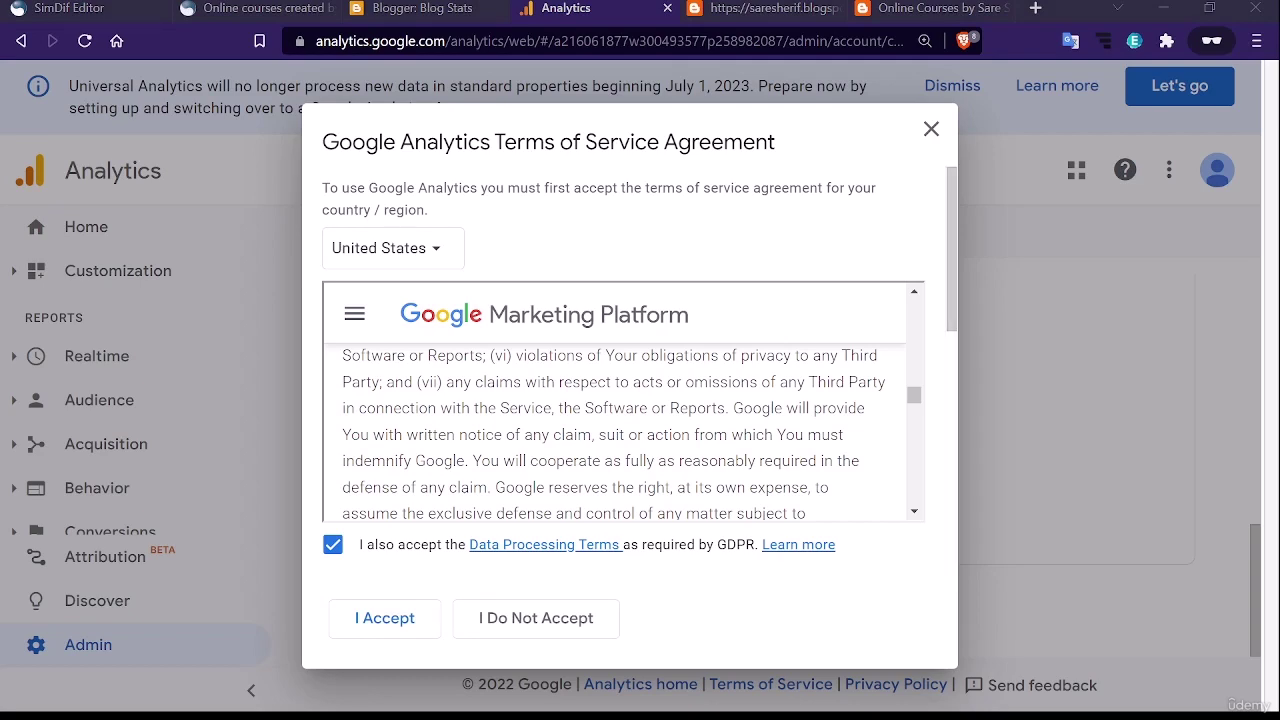
scroll(840, 432, "down", 2)
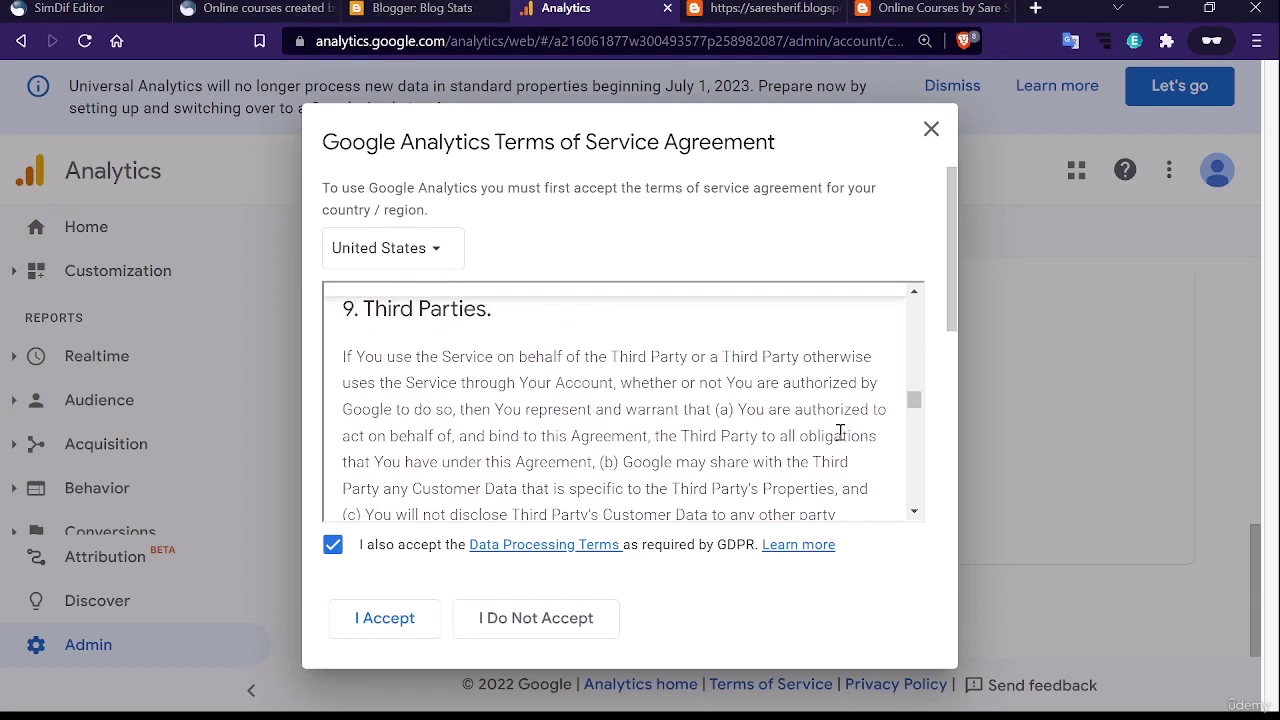
scroll(840, 432, "down", 5)
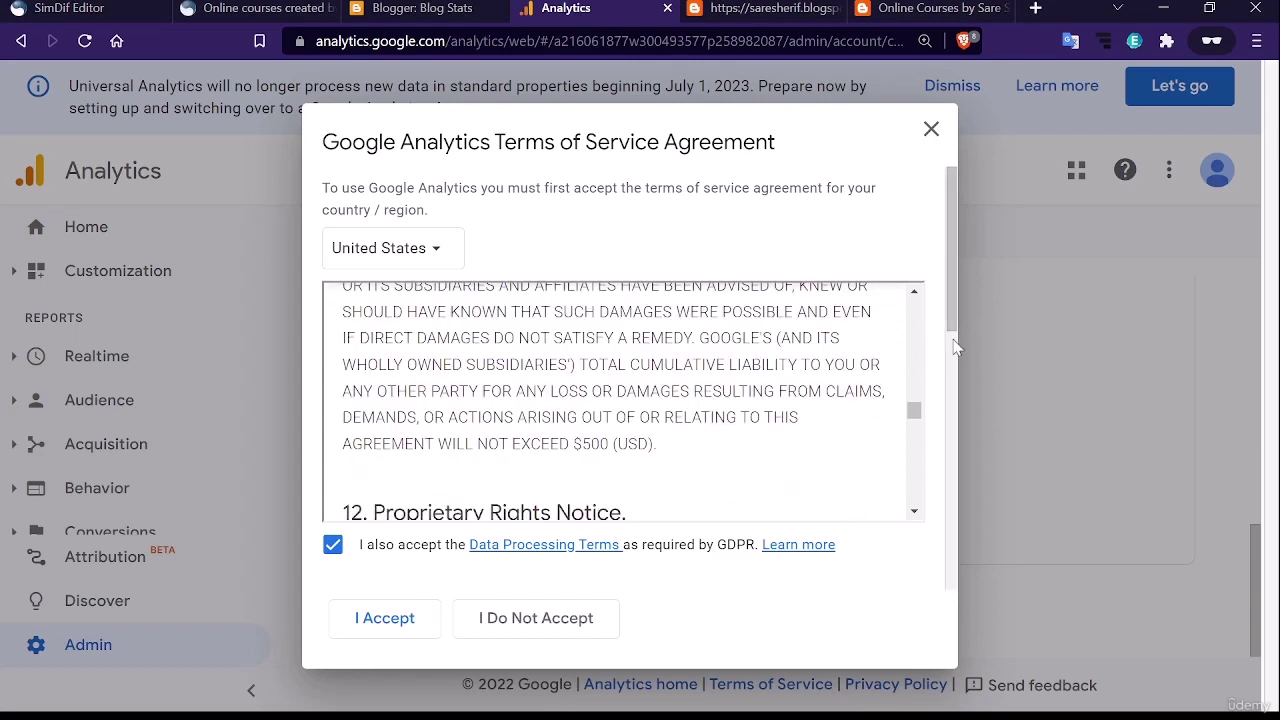
left_click_drag(955, 346, 926, 540)
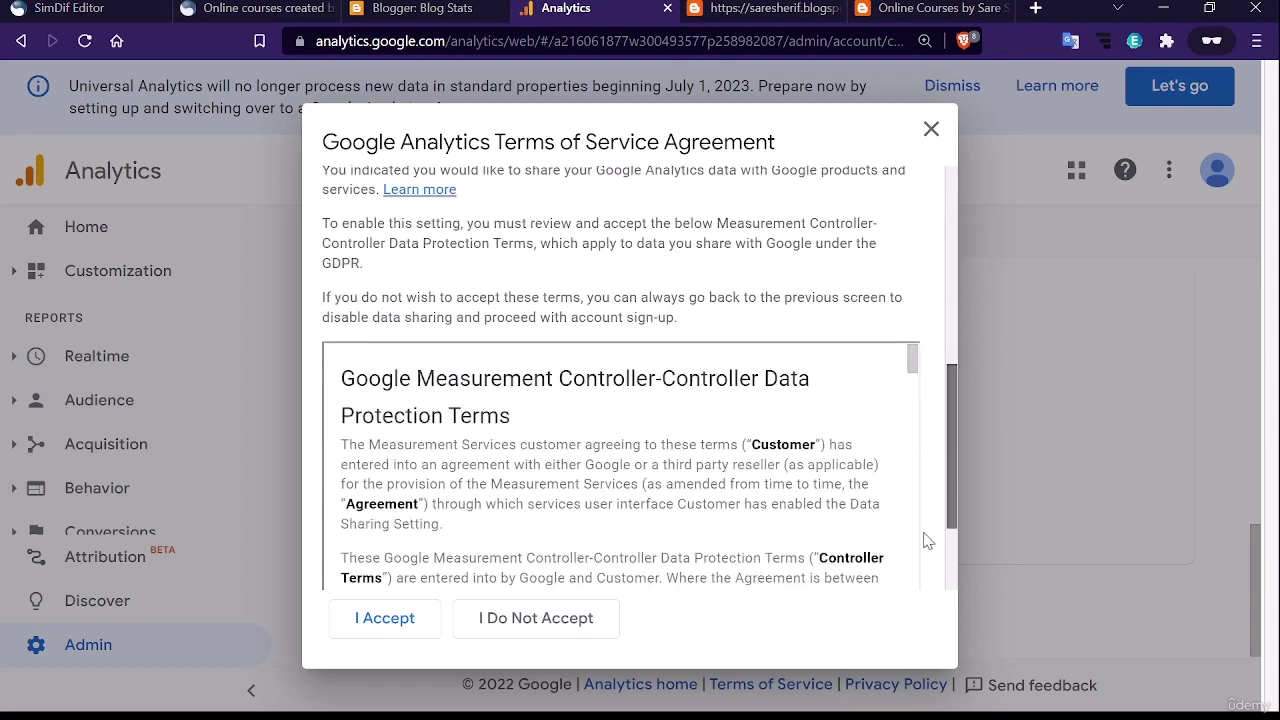
scroll(926, 540, "down", 2)
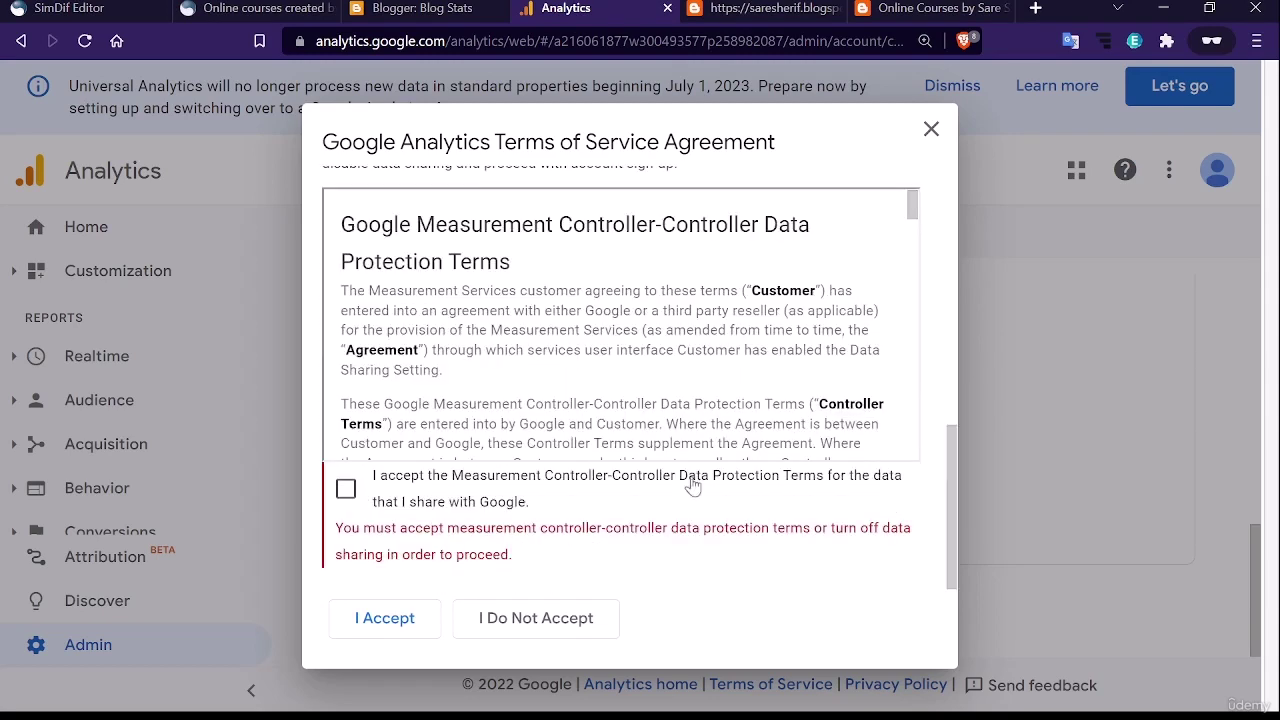
left_click(346, 489)
left_click(384, 618)
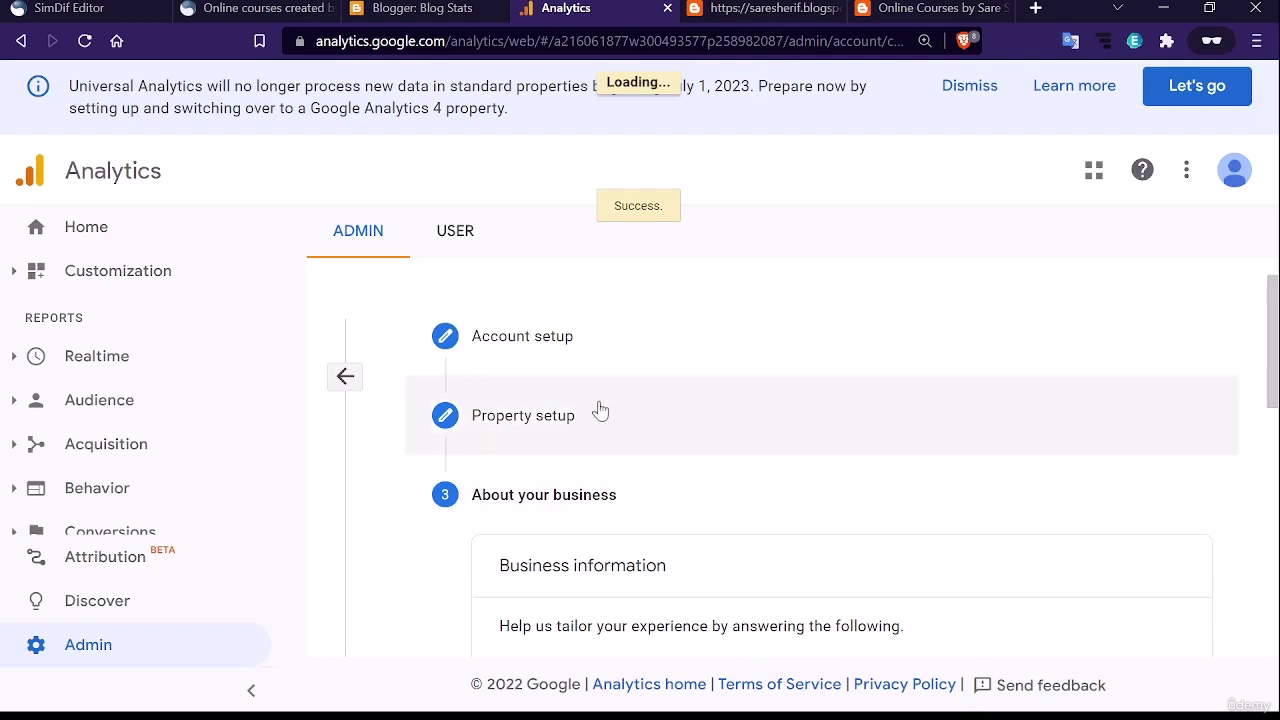
Dismiss the property tour and examine the new web stream's name, URL and data collection notice
left_click(360, 232)
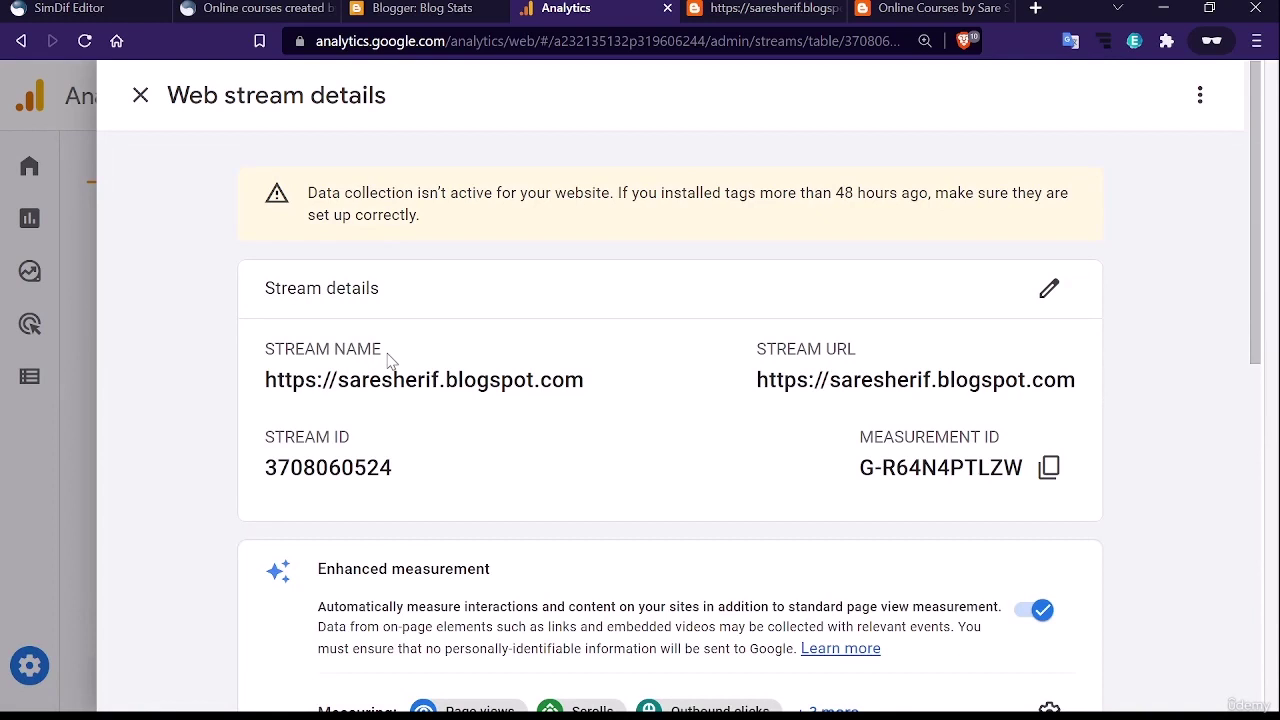
scroll(580, 413, "down", 8)
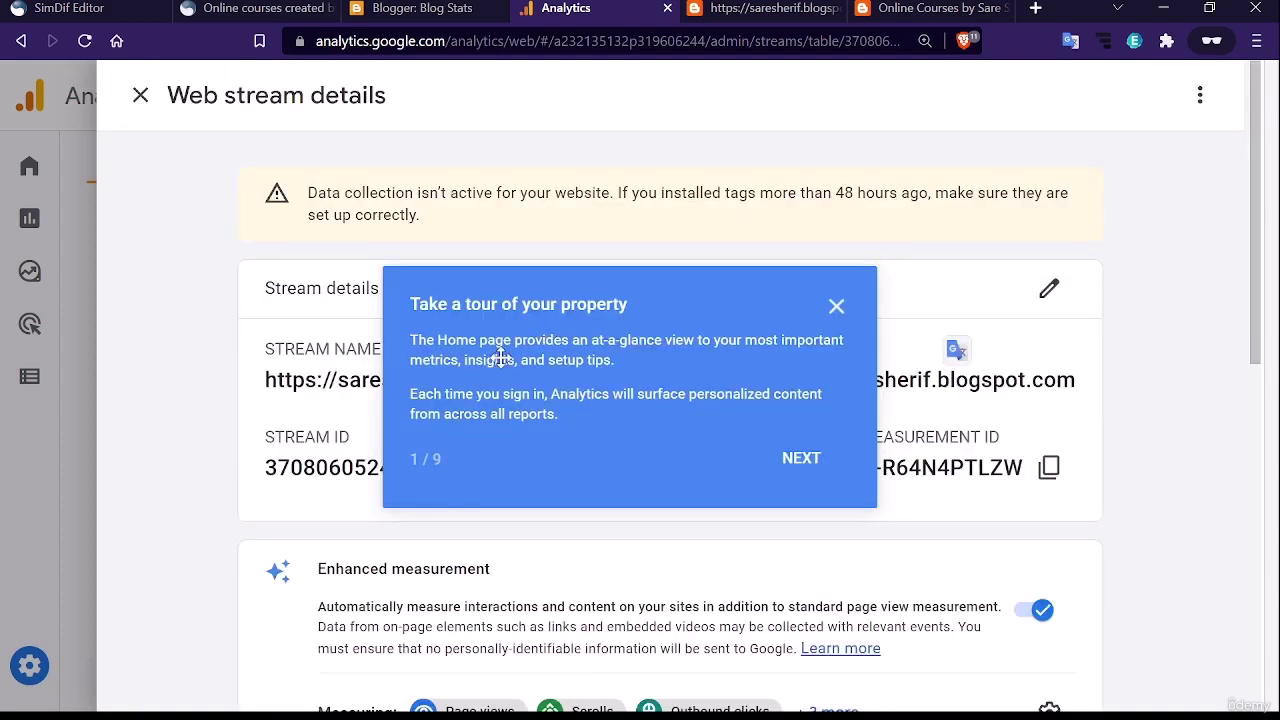
left_click(801, 458)
left_click_drag(860, 380, 786, 400)
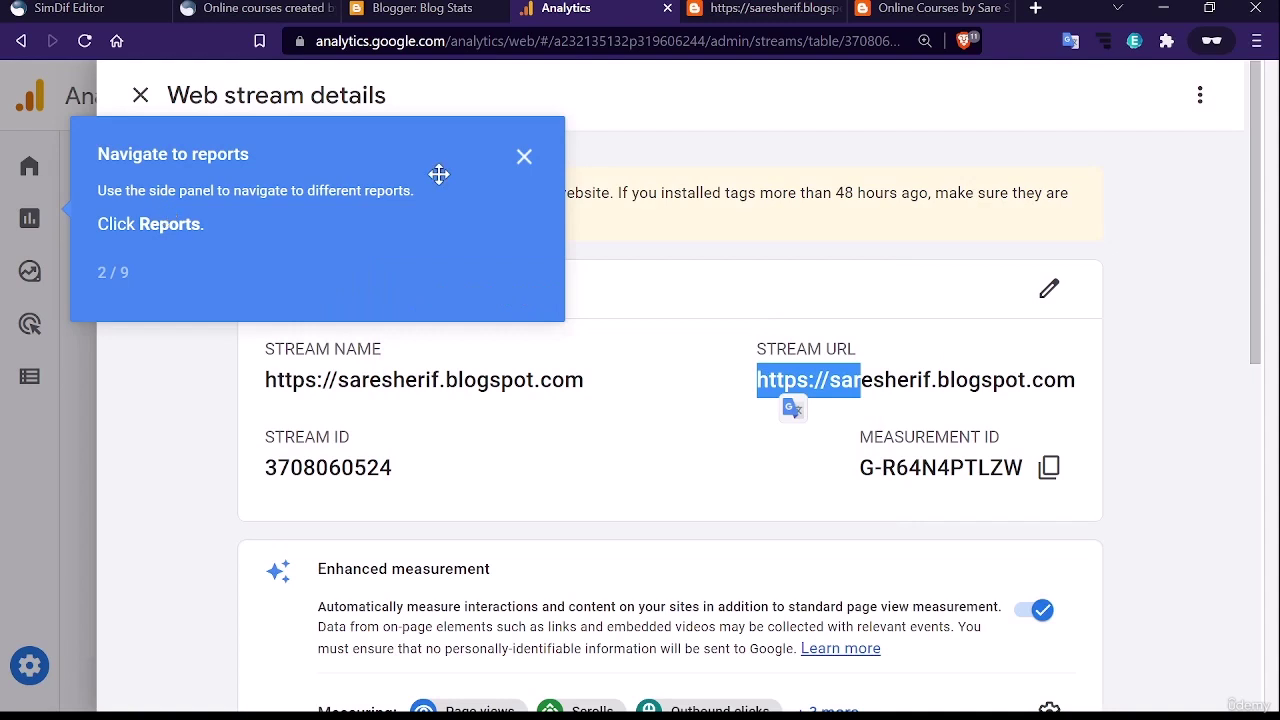
left_click(520, 341)
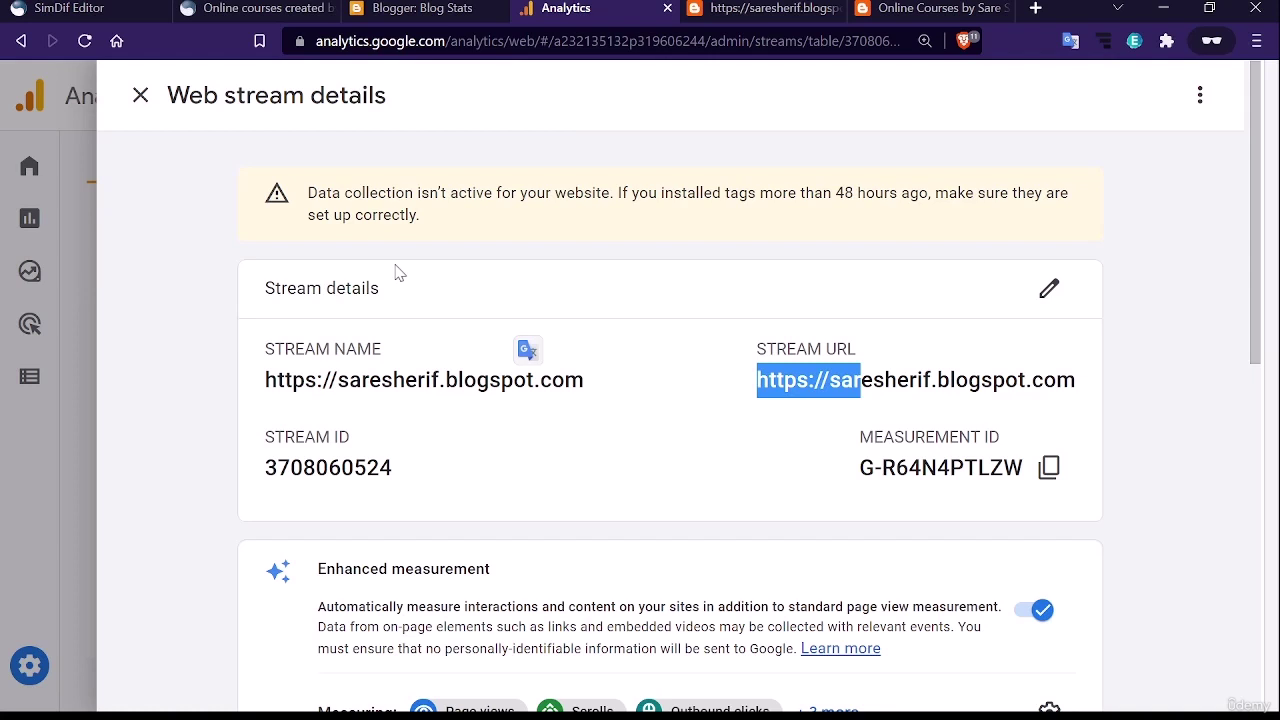
triple_click(400, 212)
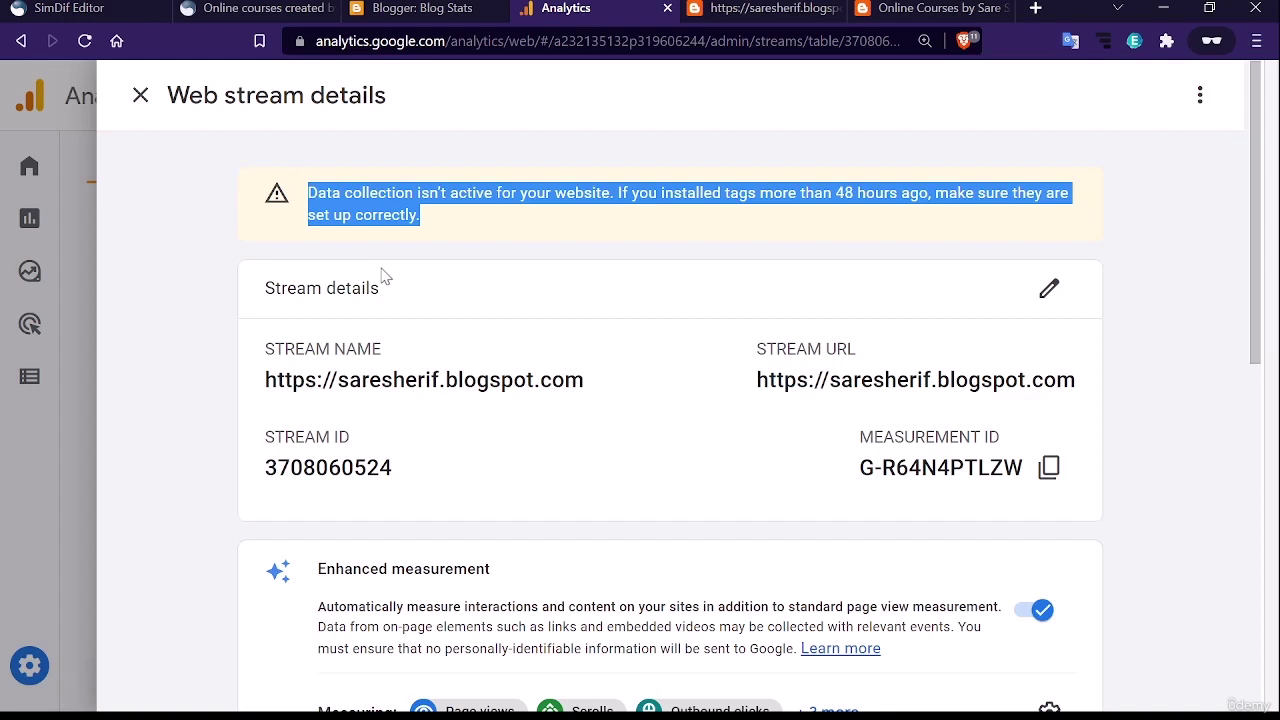
left_click_drag(421, 215, 935, 192)
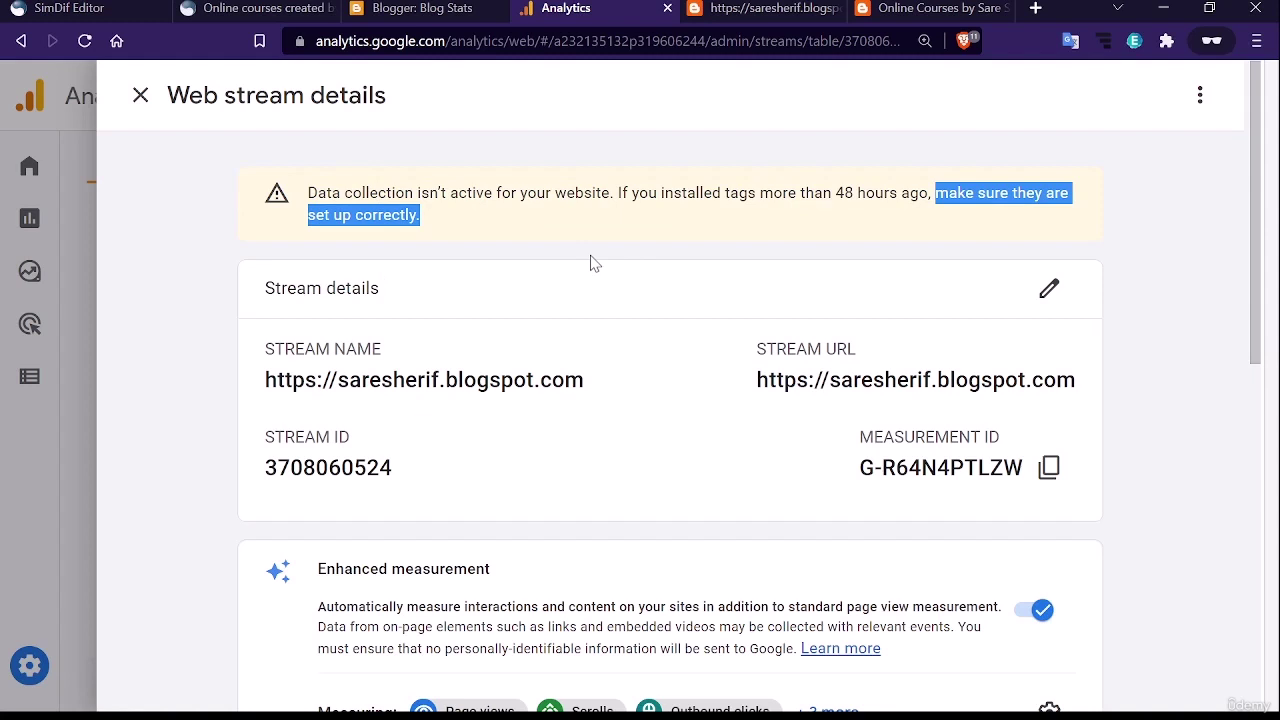
Expand the Global site tag (gtag.js) instructions for adding a new on-page tag and copy the whole code snippet
scroll(590, 262, "down", 5)
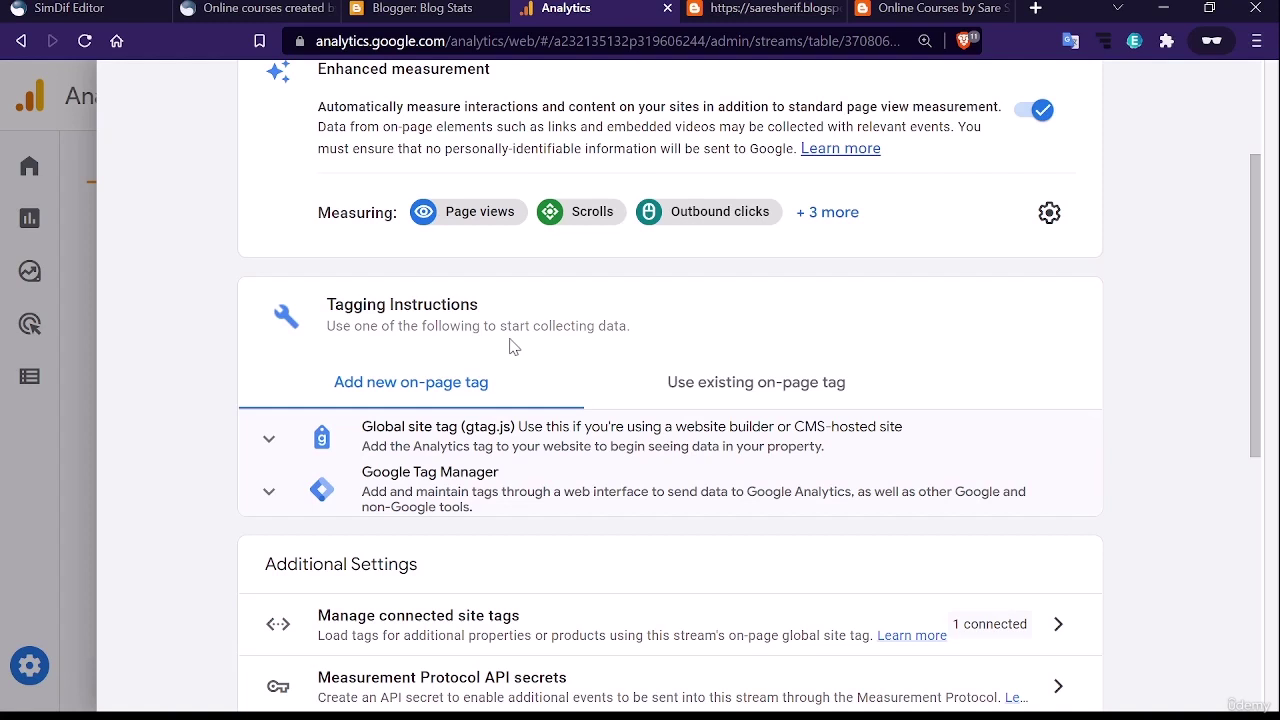
left_click(520, 436)
scroll(530, 450, "down", 2)
left_click(535, 547)
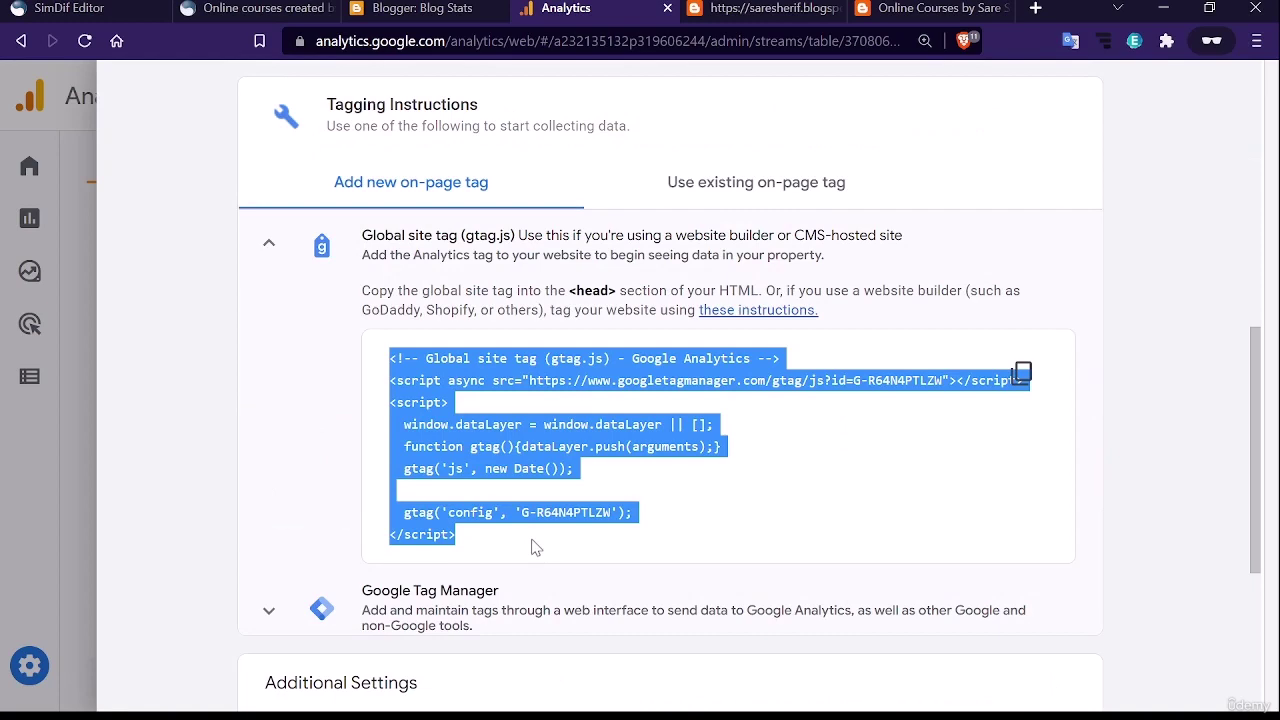
scroll(535, 547, "down", 2)
scroll(456, 432, "up", 2)
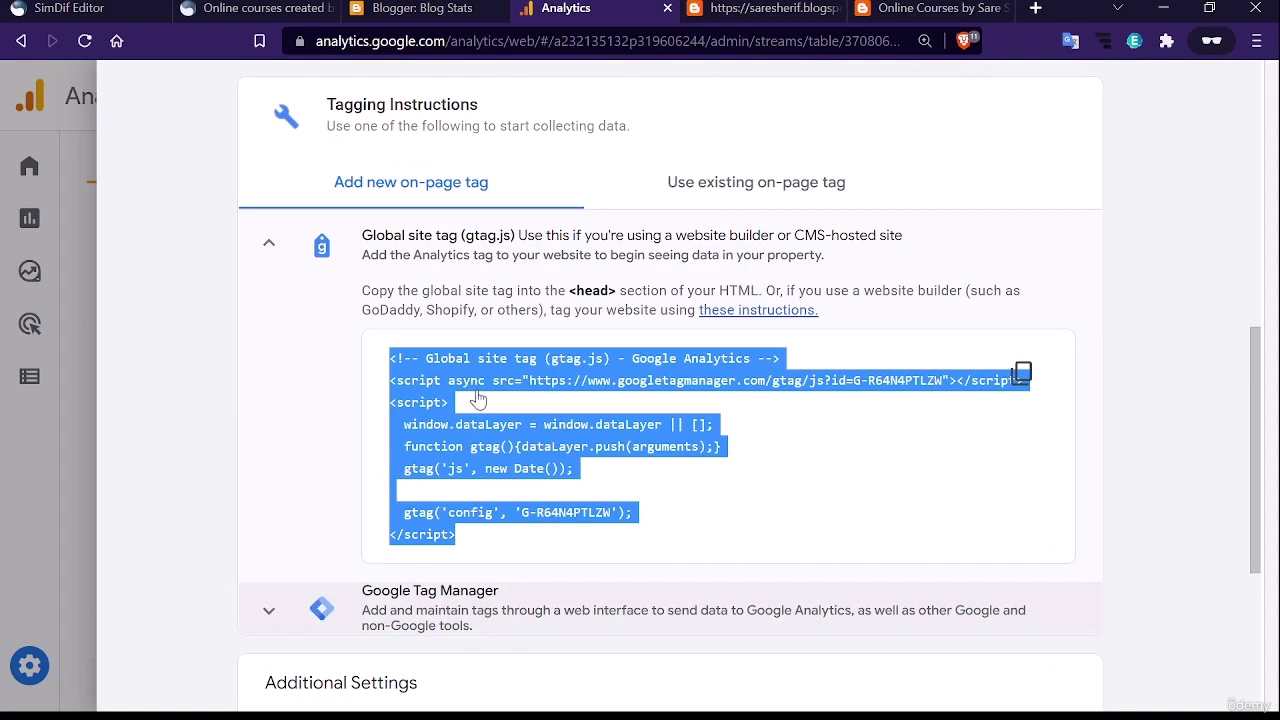
Switch to Blogger and try to insert a new line after the opening head tag in the theme's HTML
key("ctrl+shift+Tab")
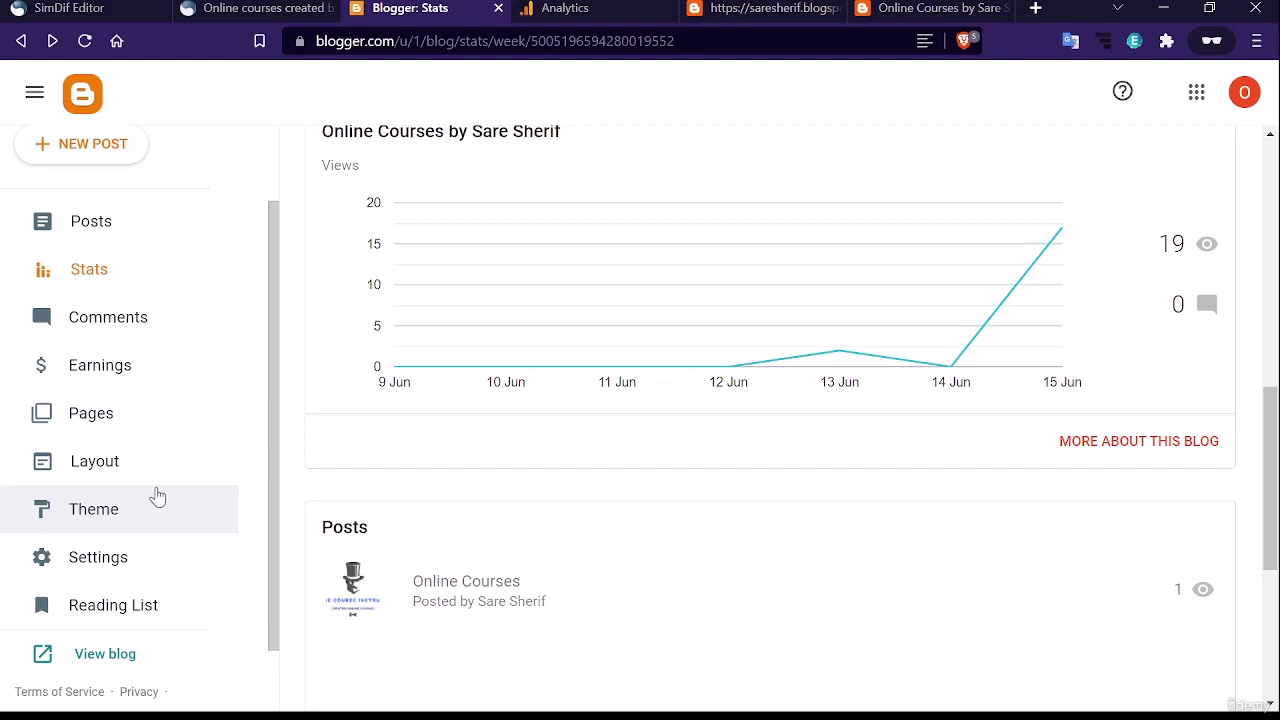
left_click(157, 497)
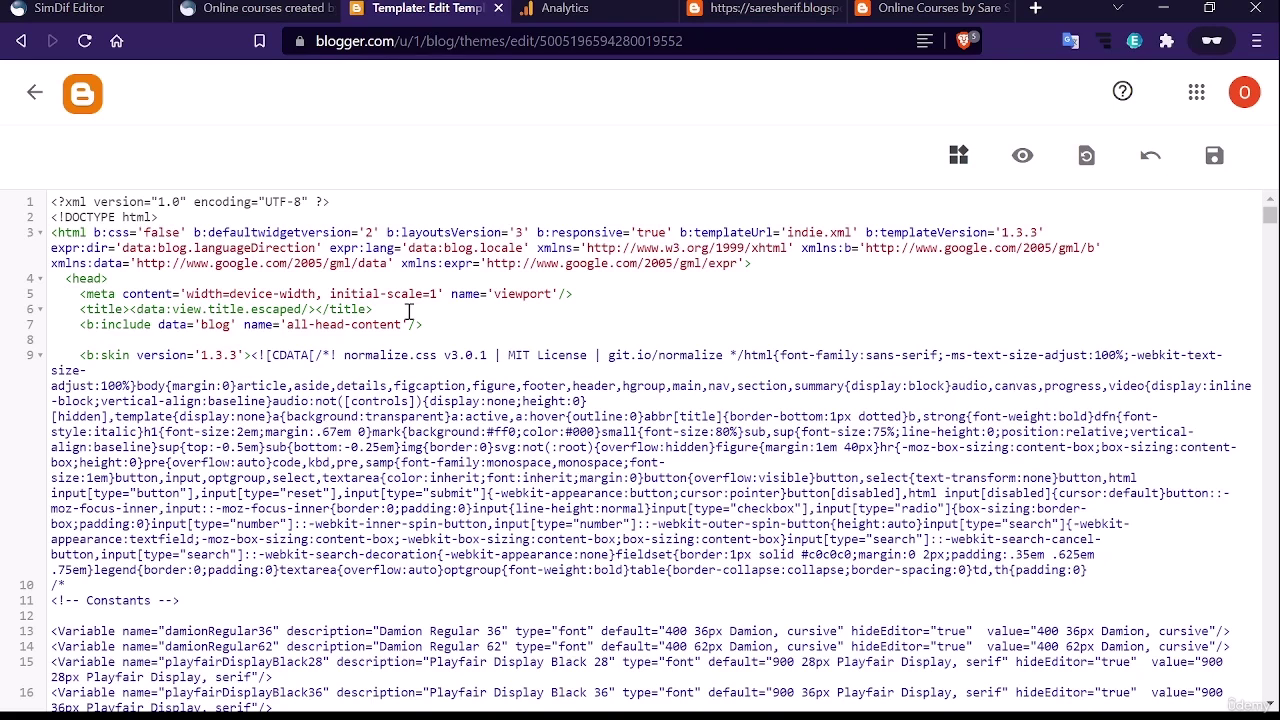
left_click(117, 281)
key("Return")
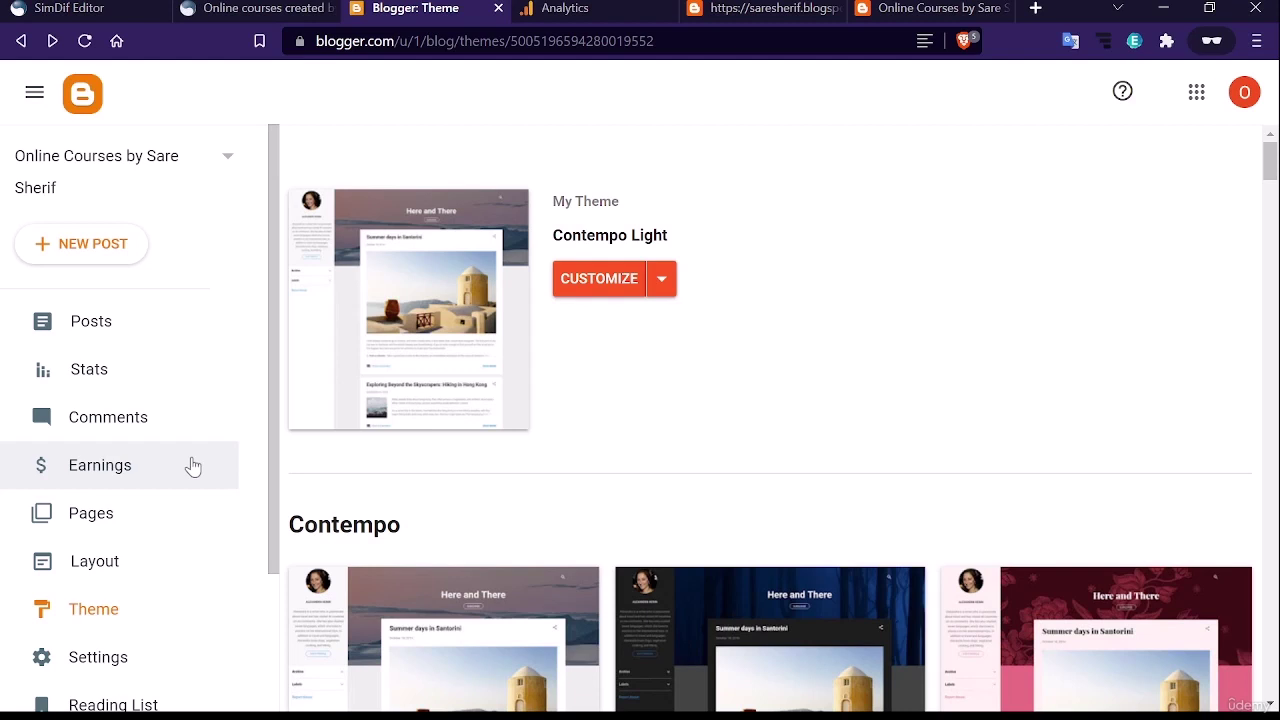
Open the blog's Layout page for editing its gadgets
left_click(94, 558)
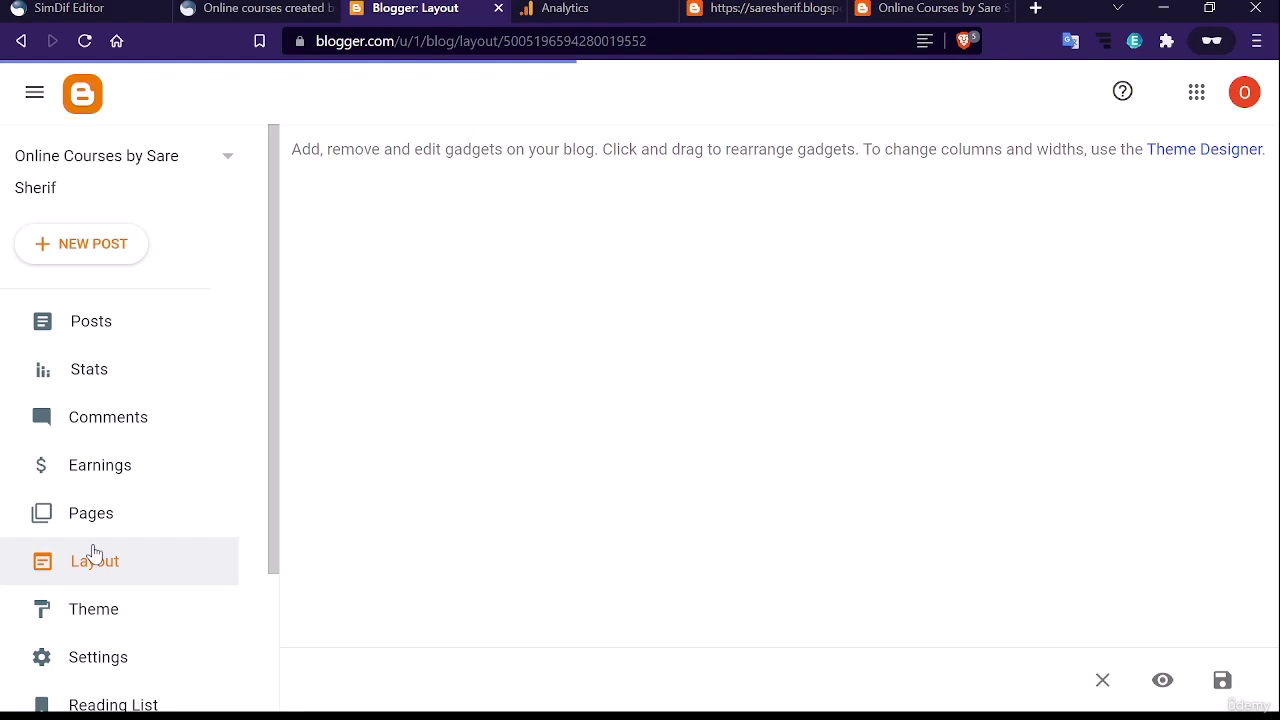
scroll(869, 534, "up", 3)
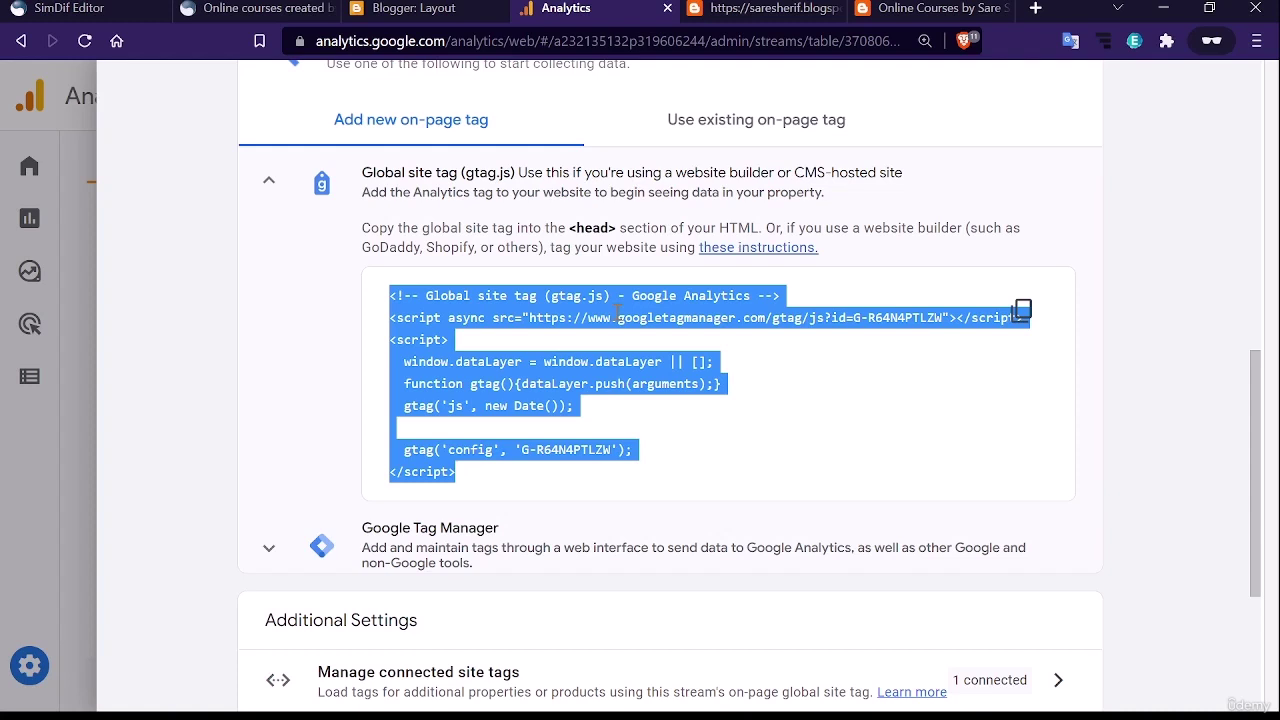
Examine the stream's tagging instructions in Google Analytics, comparing new and existing on-page tags, and review the additional settings
scroll(792, 390, "up", 1)
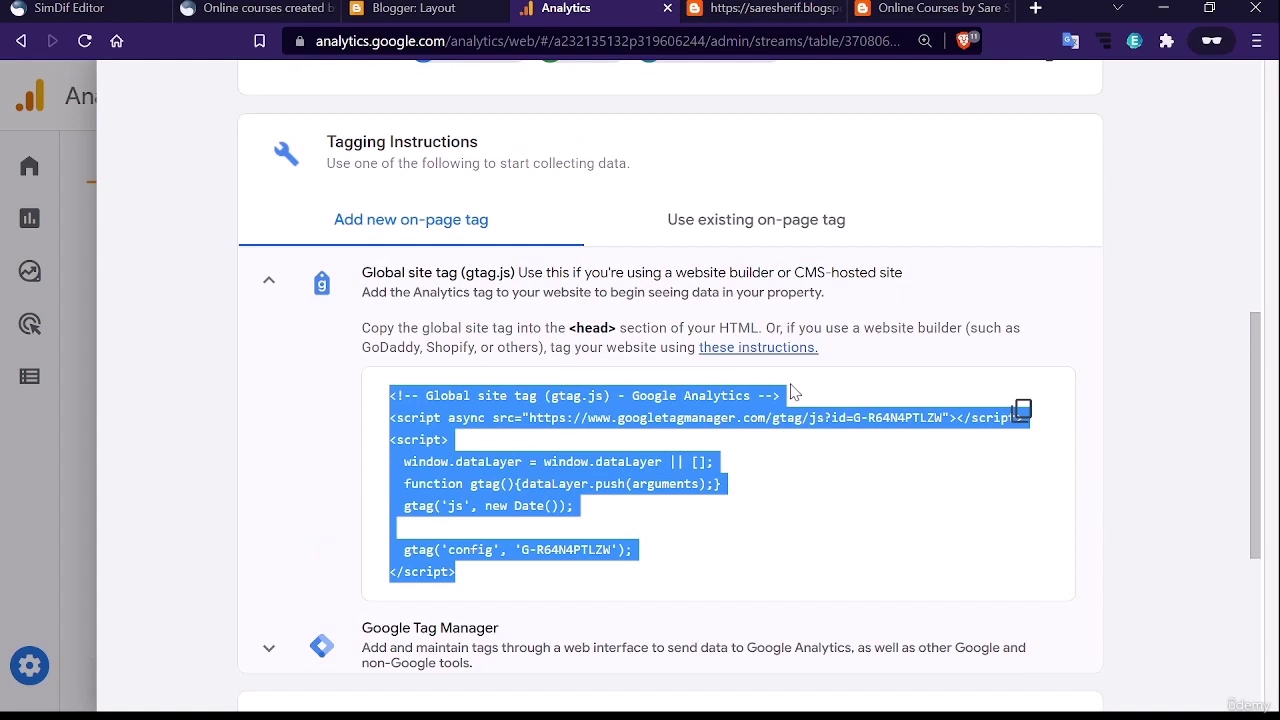
scroll(792, 390, "up", 1)
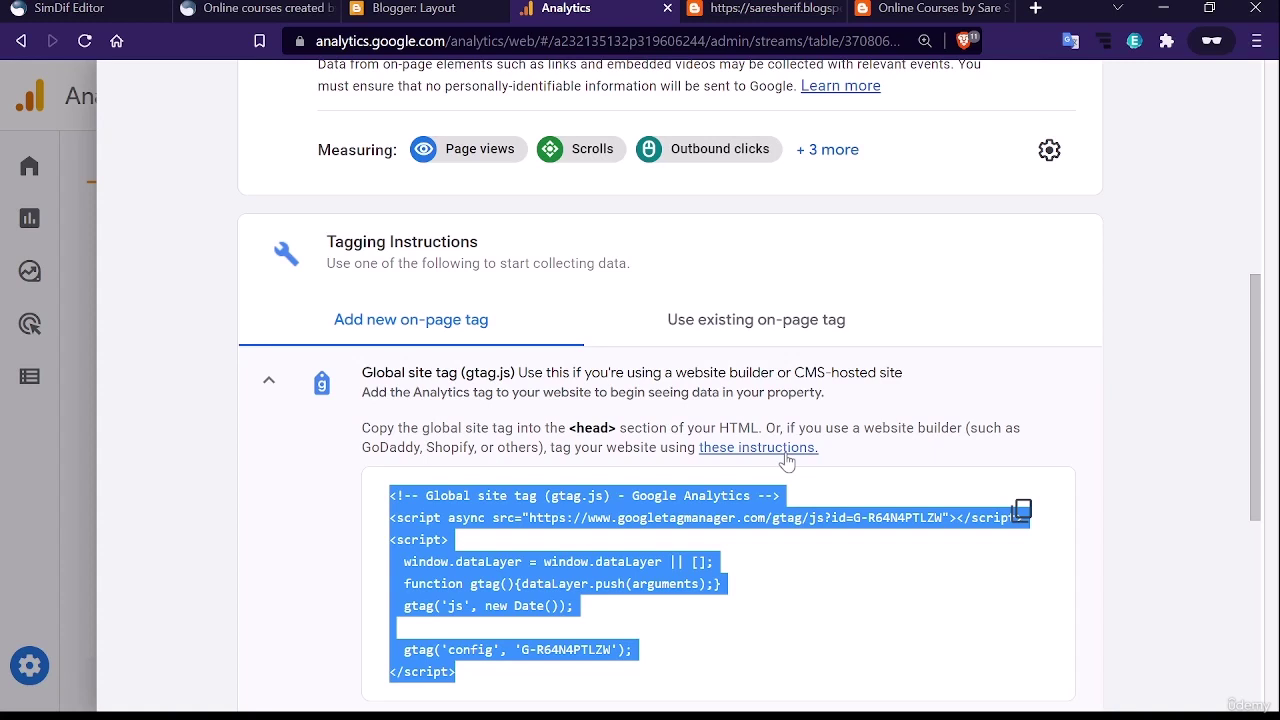
scroll(787, 461, "down", 1)
left_click(756, 219)
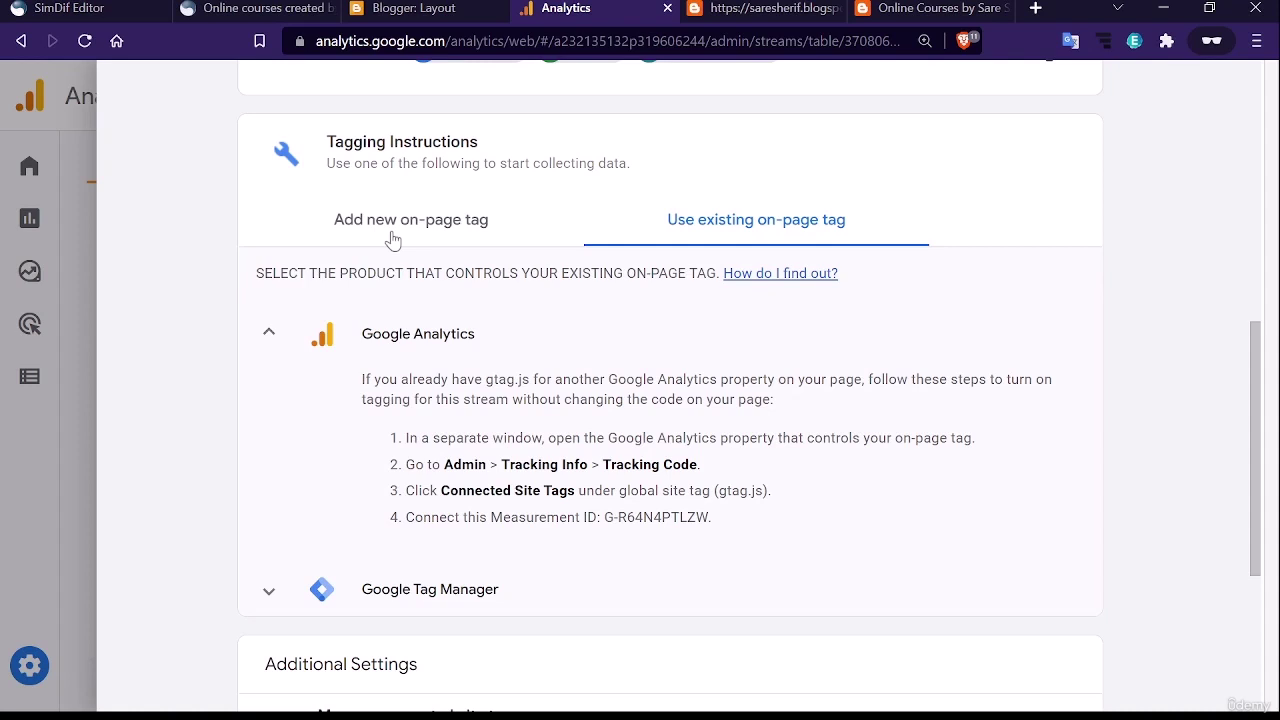
left_click(393, 240)
scroll(708, 306, "down", 5)
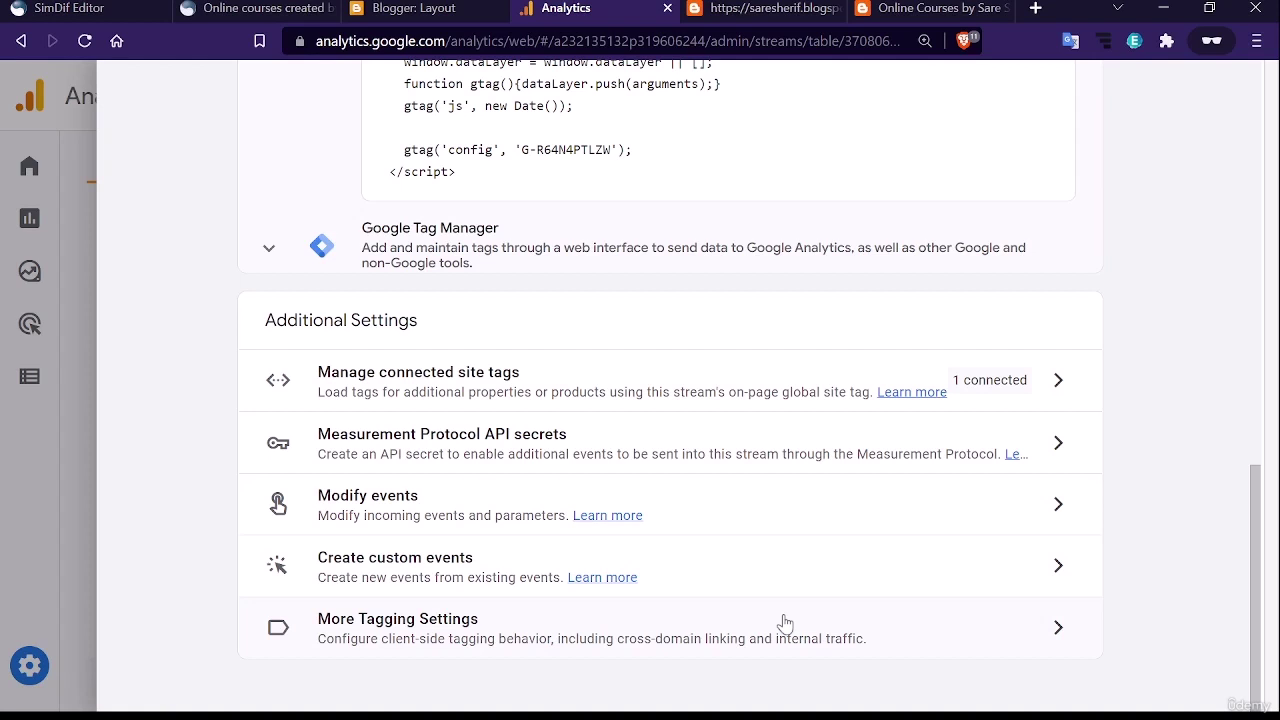
Return to Blogger and save the HTML/JavaScript gadget containing the Google Analytics global site tag
key("ctrl+shift+Tab")
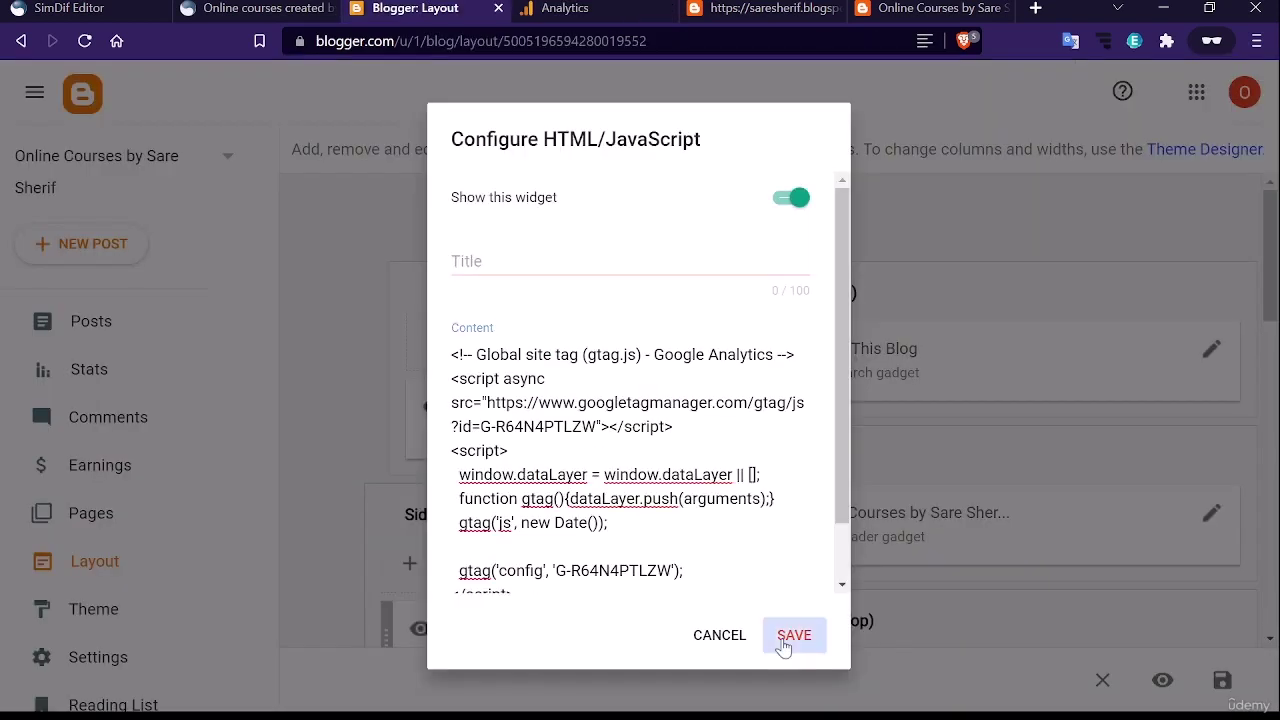
left_click(789, 636)
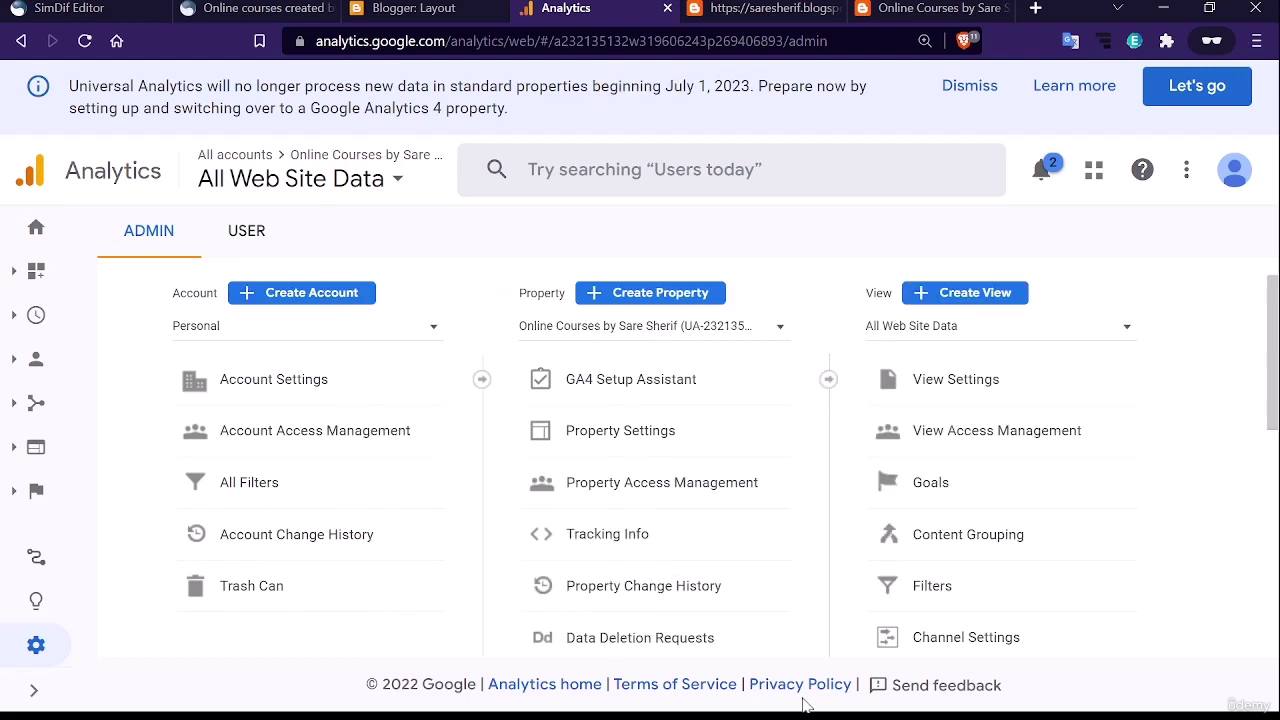
Open the settings of the blog's Universal Analytics property and review its default view, industry category and hit volume
left_click(620, 430)
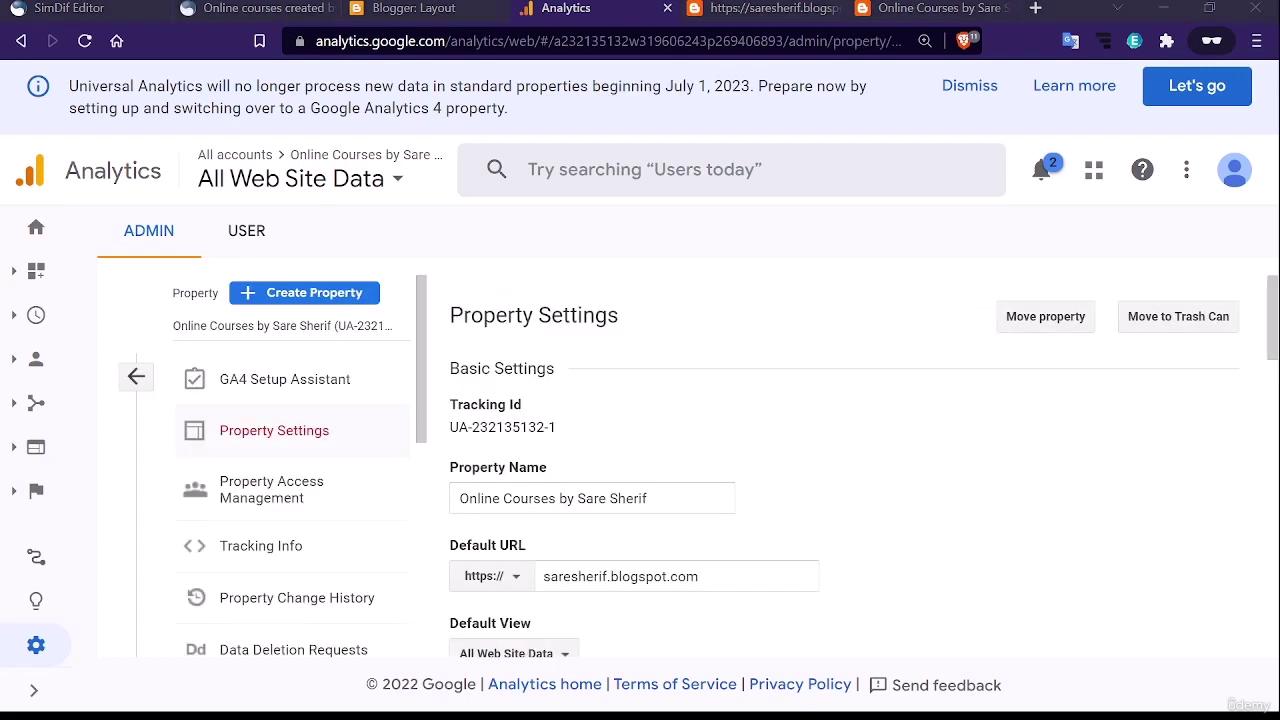
scroll(803, 486, "down", 3)
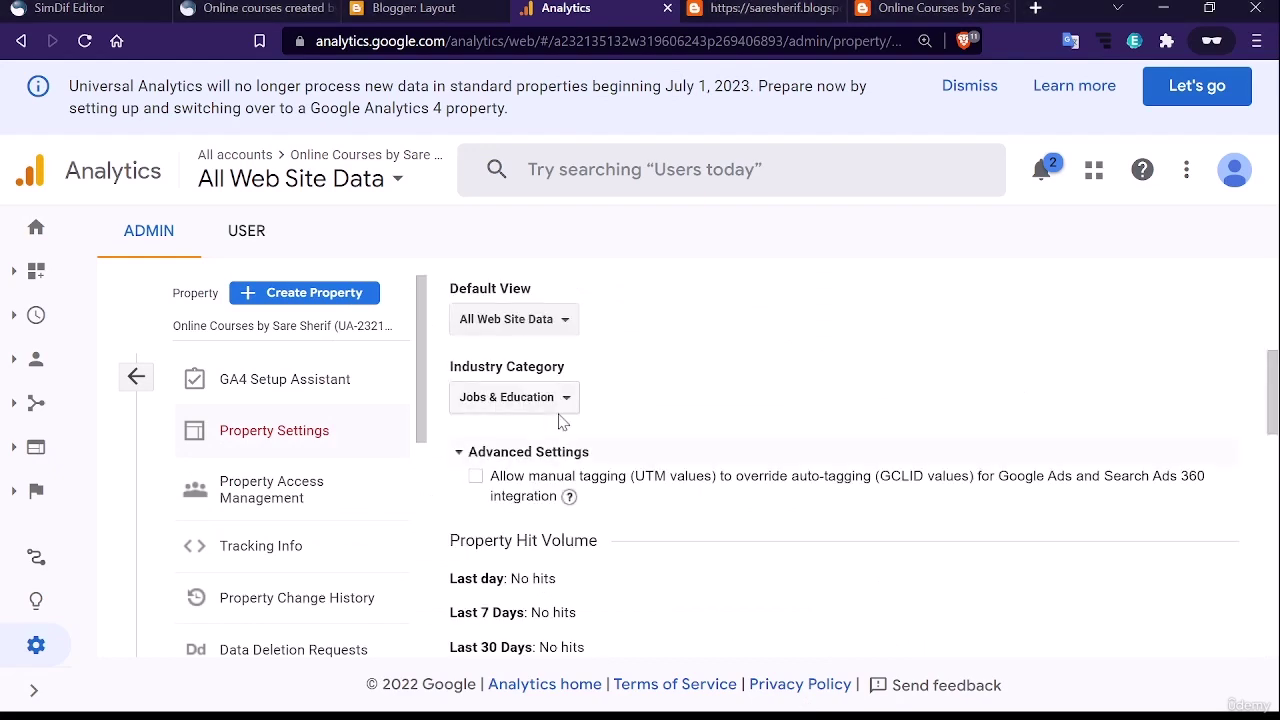
Keep the blog's Universal Analytics property selected and copy the tracking ID from its property settings
left_click(331, 340)
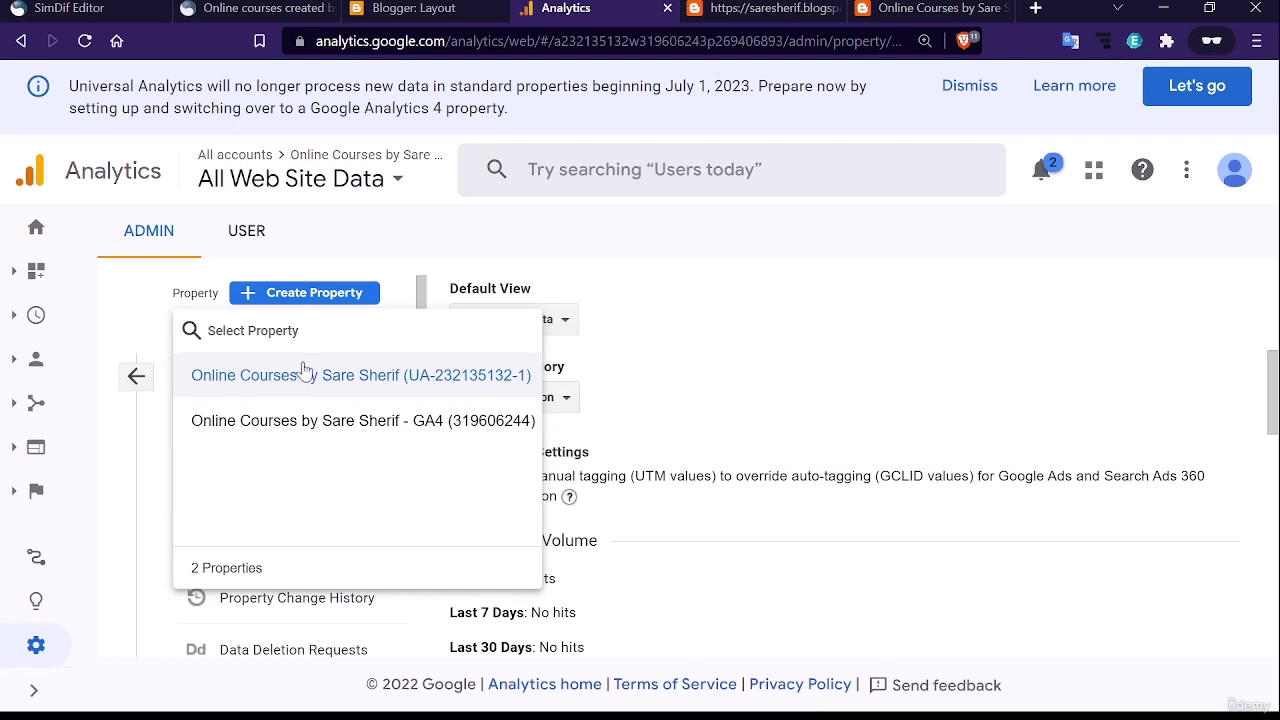
left_click(400, 385)
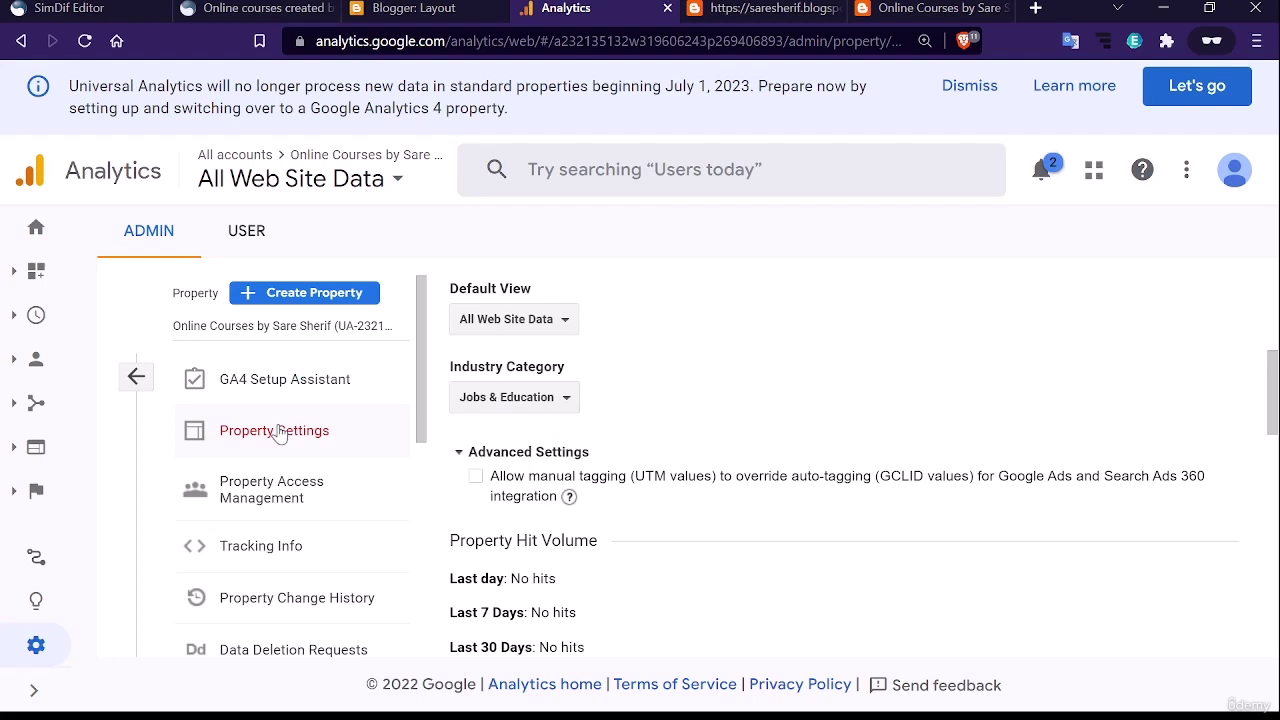
scroll(700, 450, "up", 5)
left_click_drag(450, 427, 567, 430)
key("ctrl+c")
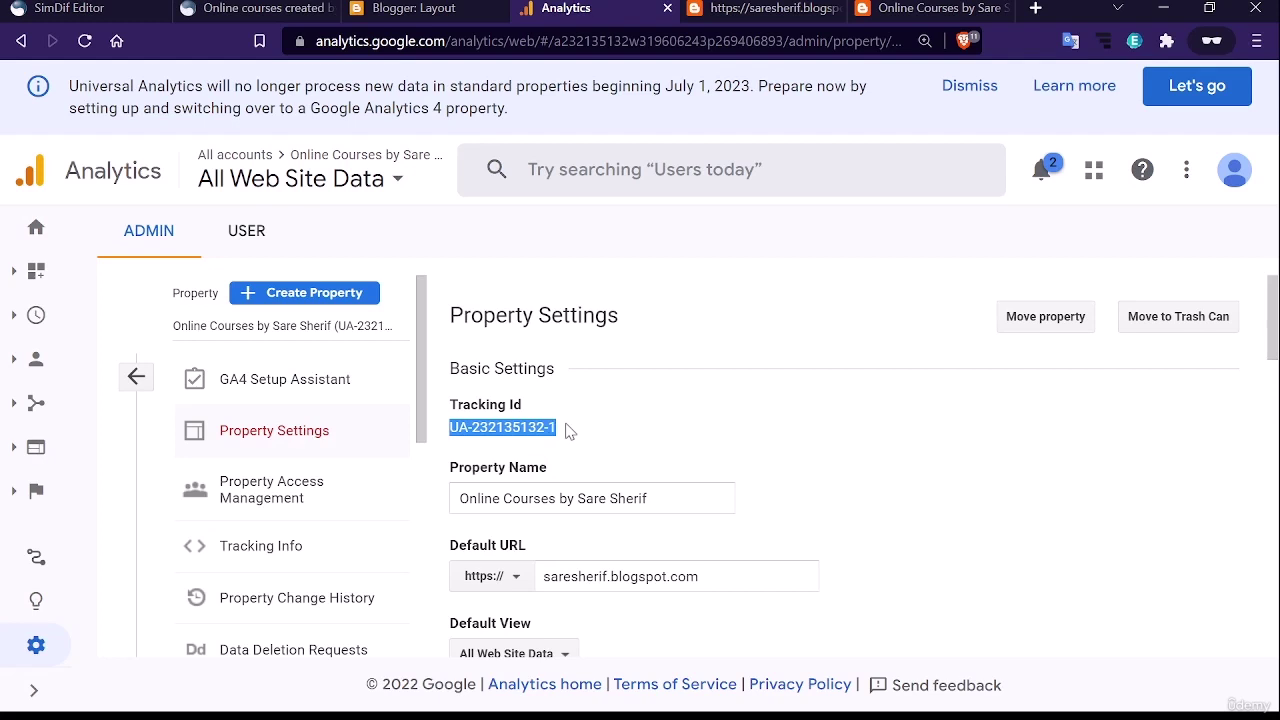
Switch to Blogger and save the copied tracking ID as the Google Analytics Property ID in the blog's settings
key("ctrl+shift+Tab")
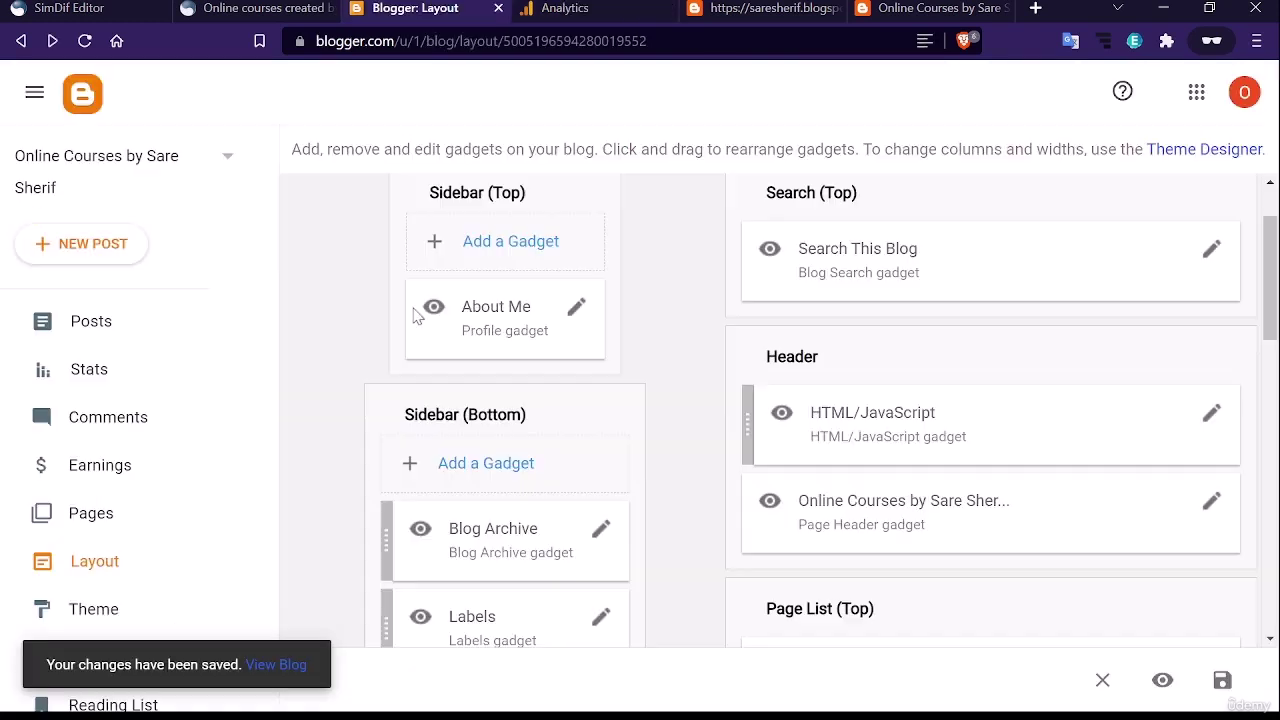
scroll(147, 481, "down", 2)
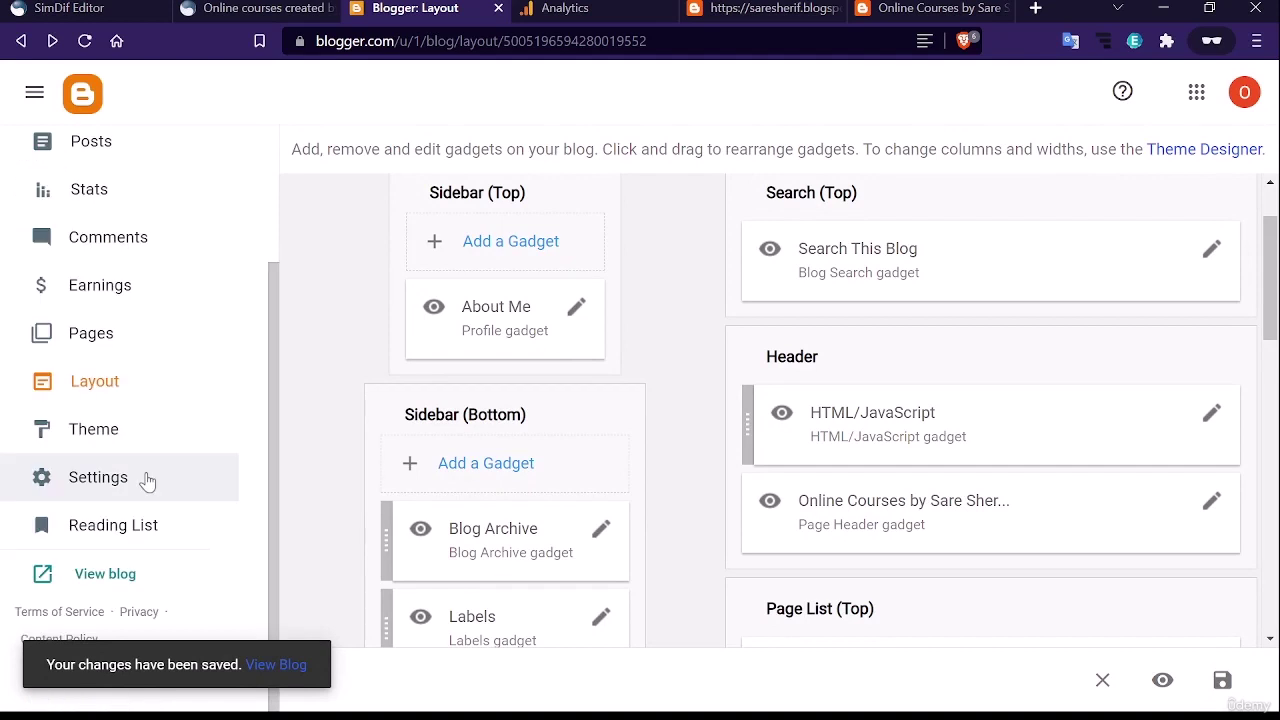
left_click(98, 477)
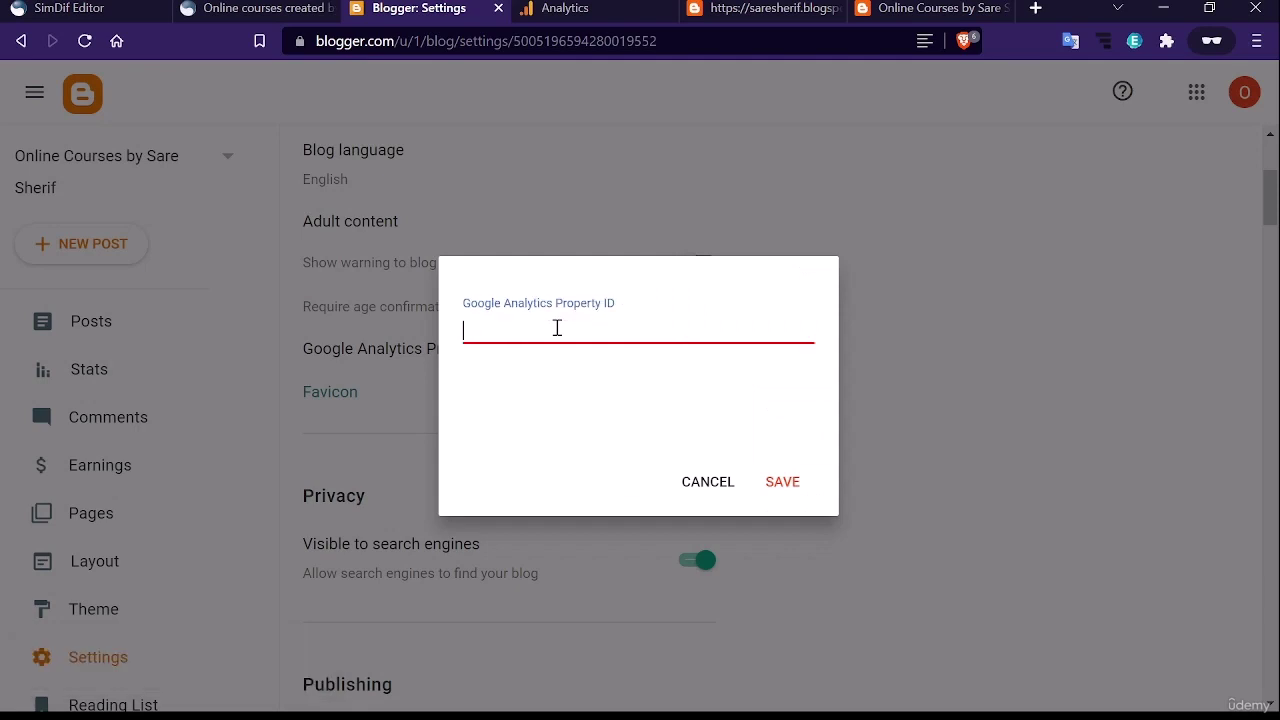
key("ctrl+v")
left_click(782, 481)
scroll(447, 547, "up", 3)
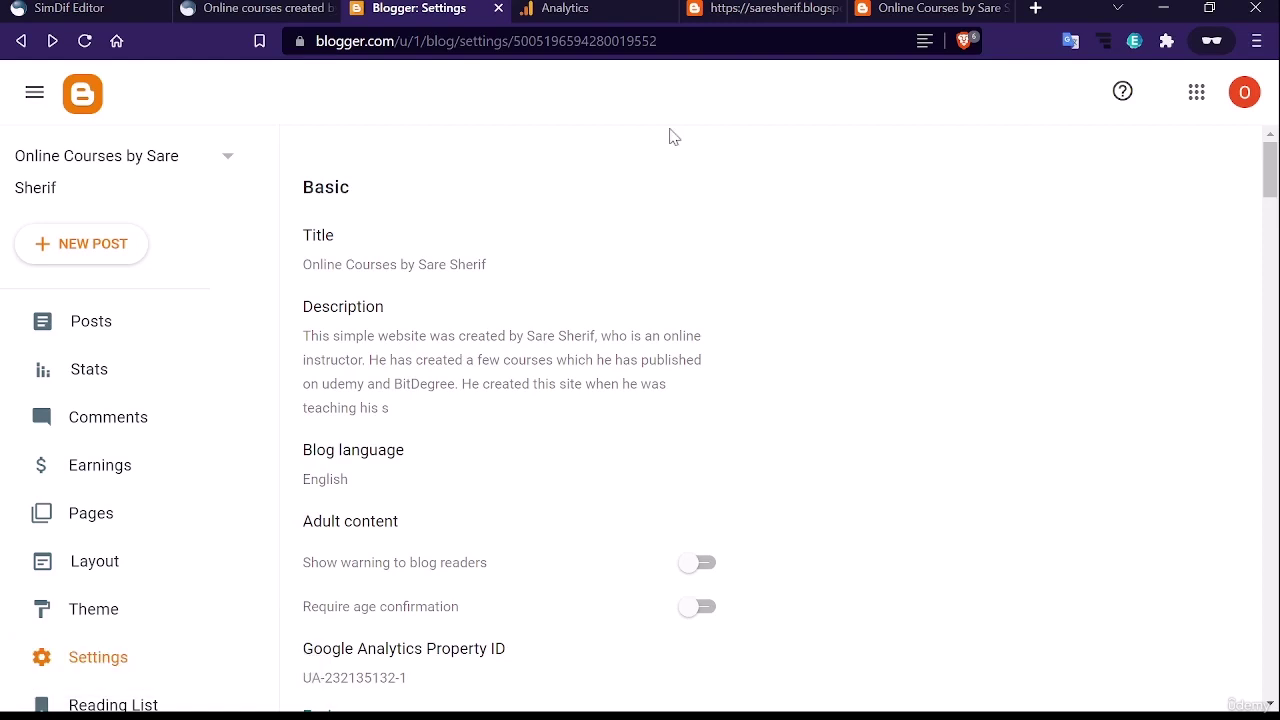
Return to Google Analytics and review the home overview of users, sessions, active users and suggested insights
key("ctrl+Tab")
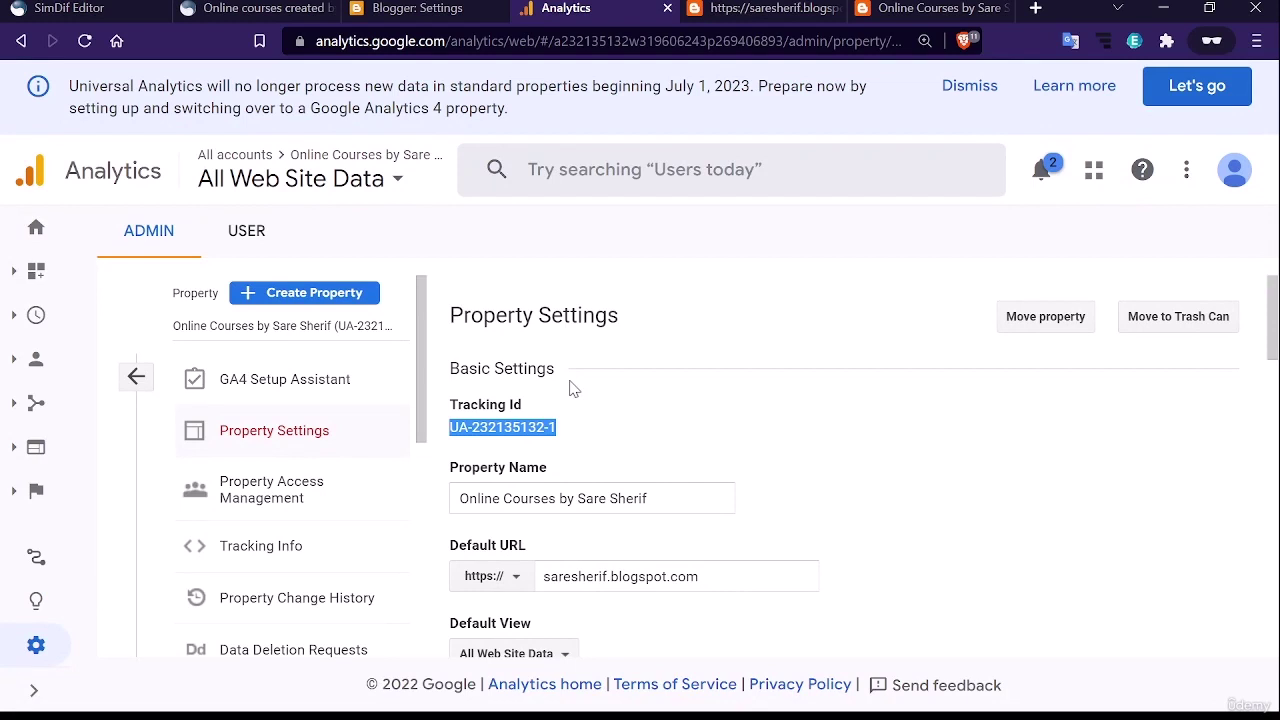
scroll(573, 388, "down", 5)
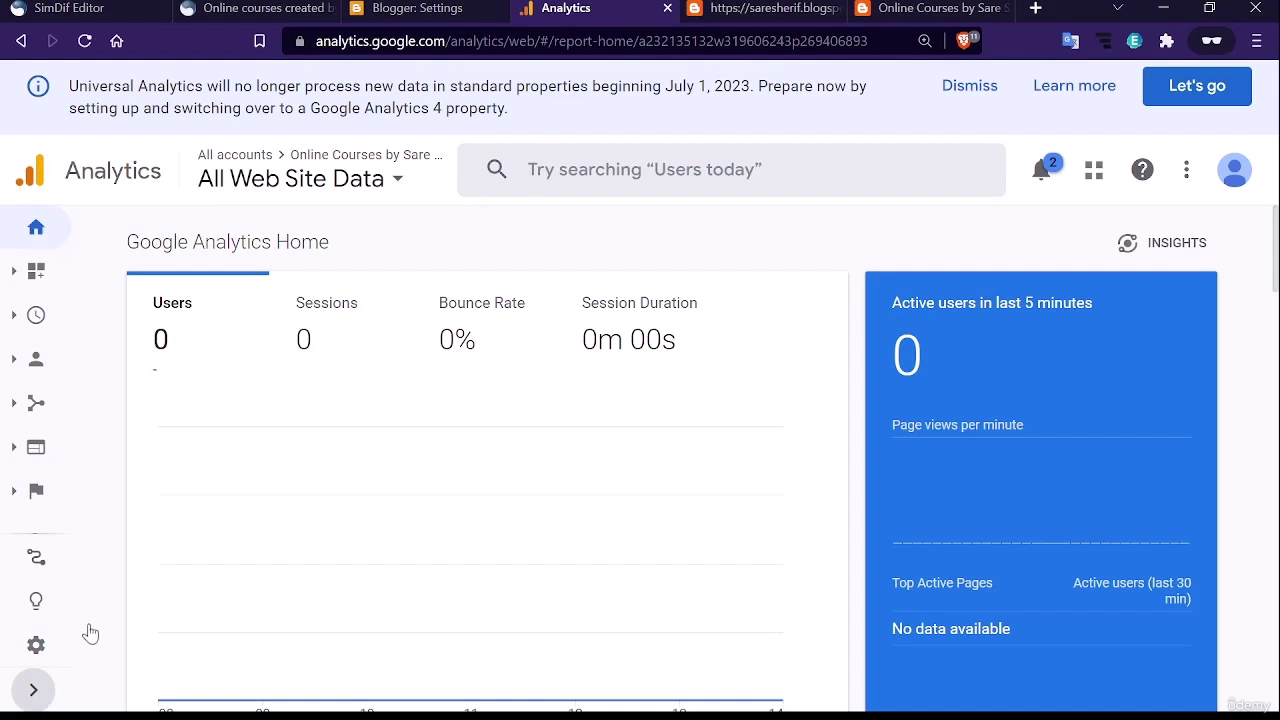
left_click(43, 698)
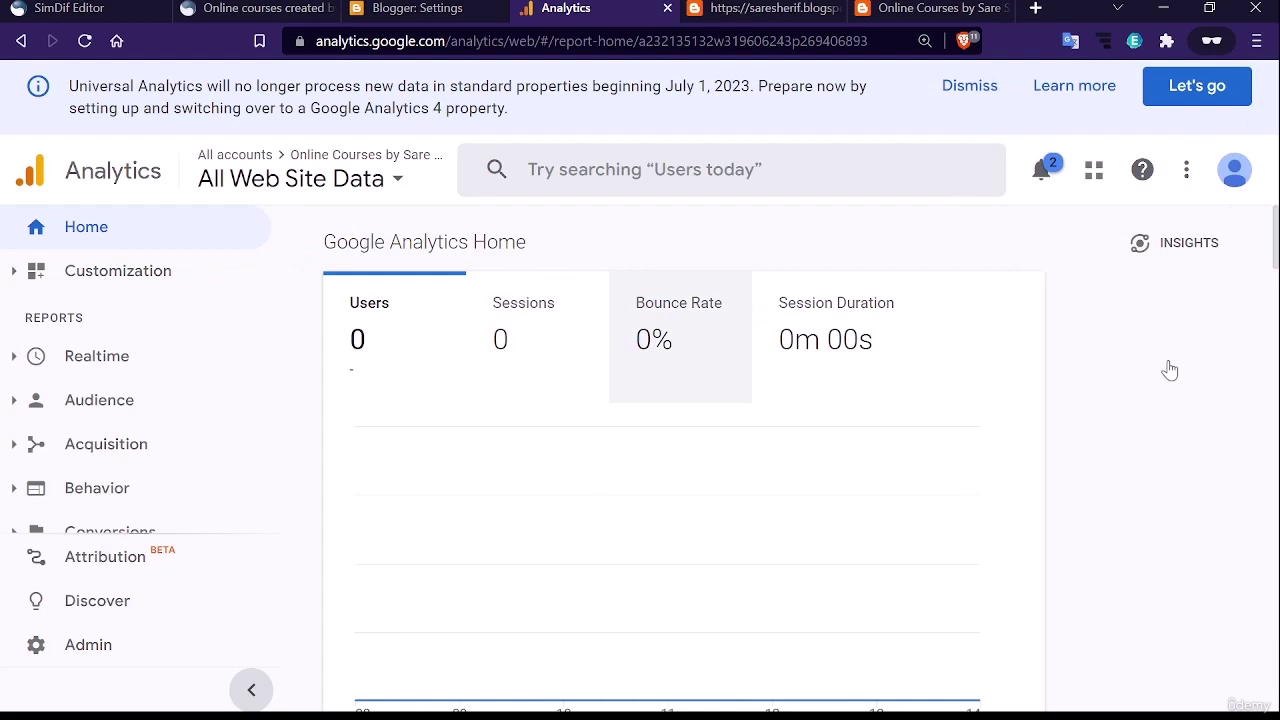
scroll(390, 373, "down", 5)
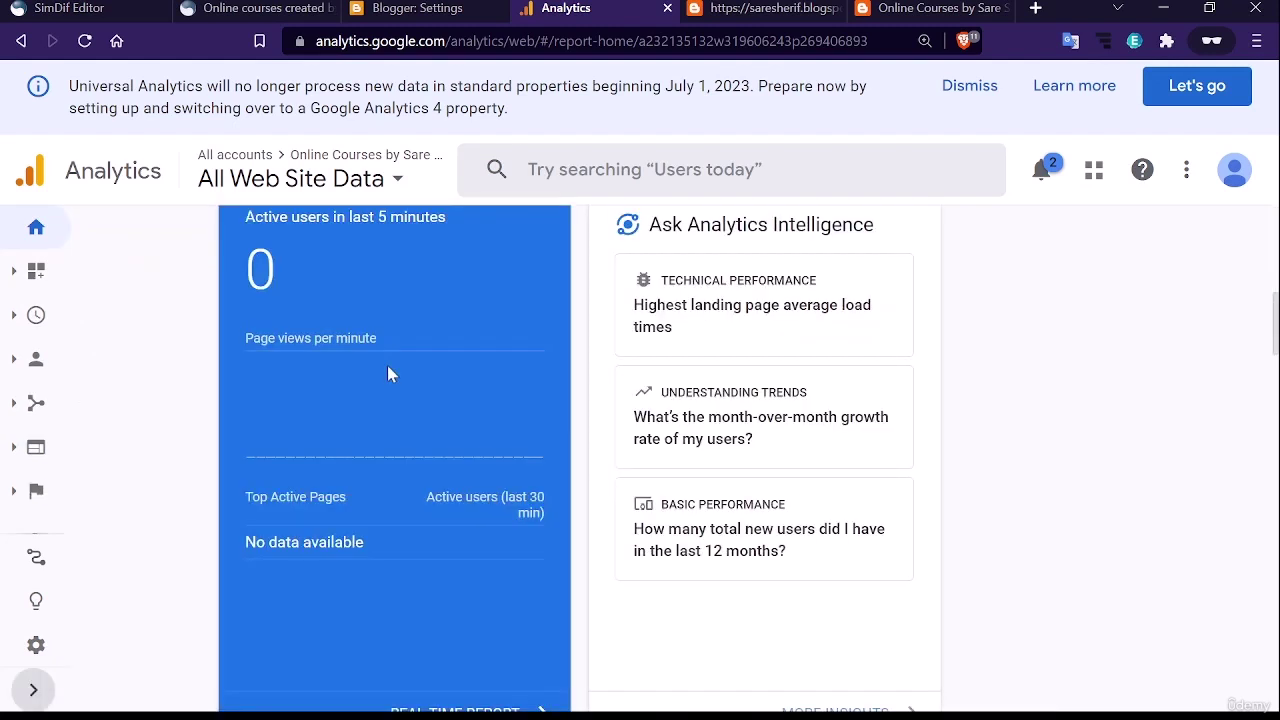
scroll(387, 365, "up", 5)
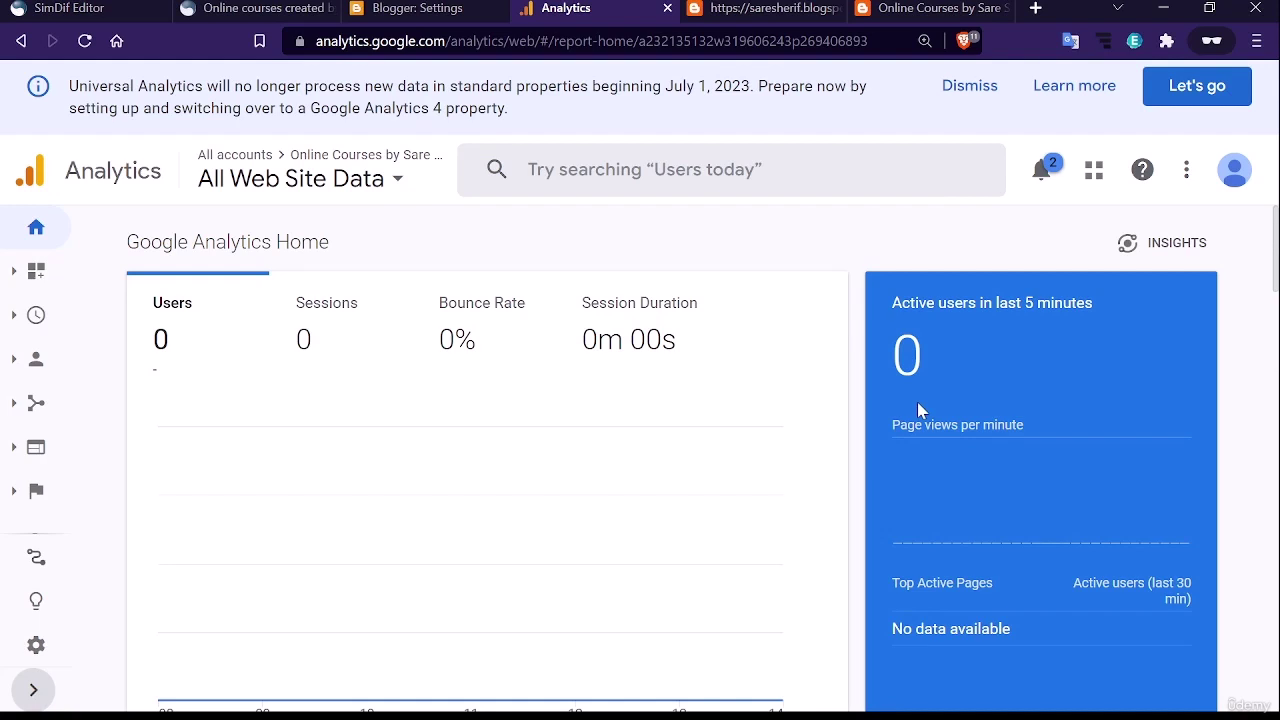
Reload the blog's published Online Courses post and check the active users on the Google Analytics home page
left_click(935, 8)
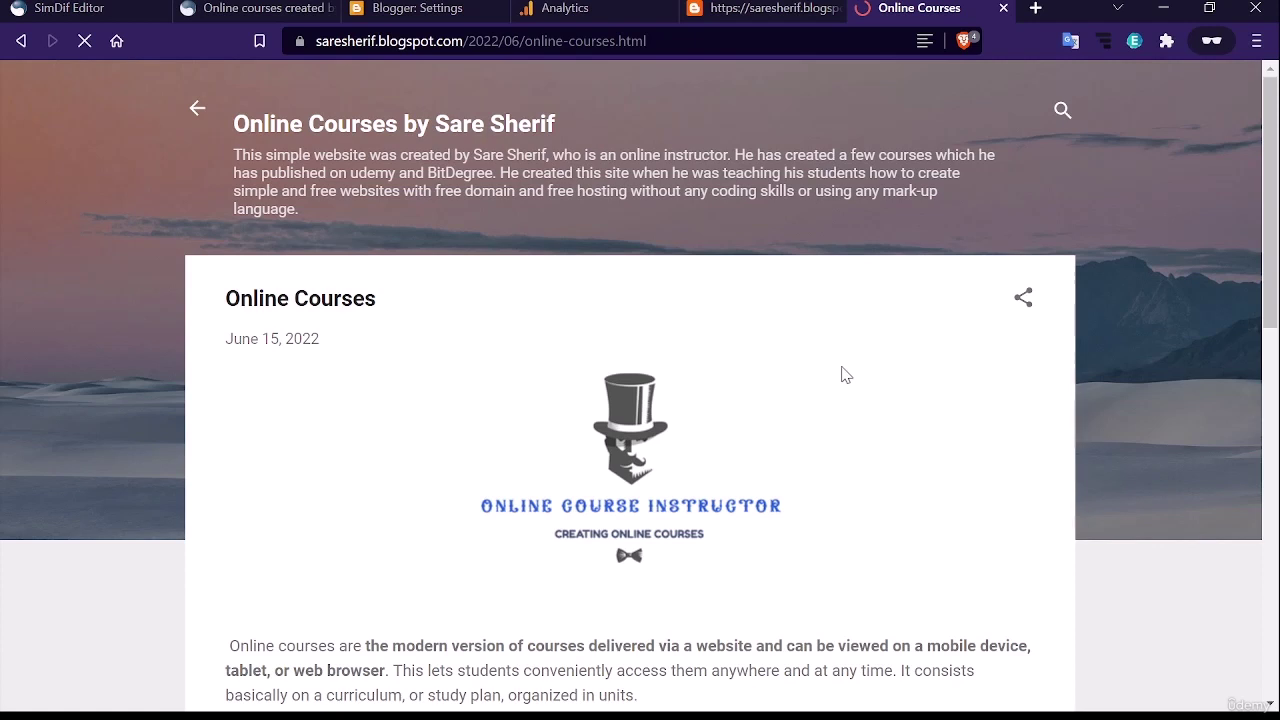
key("ctrl+4")
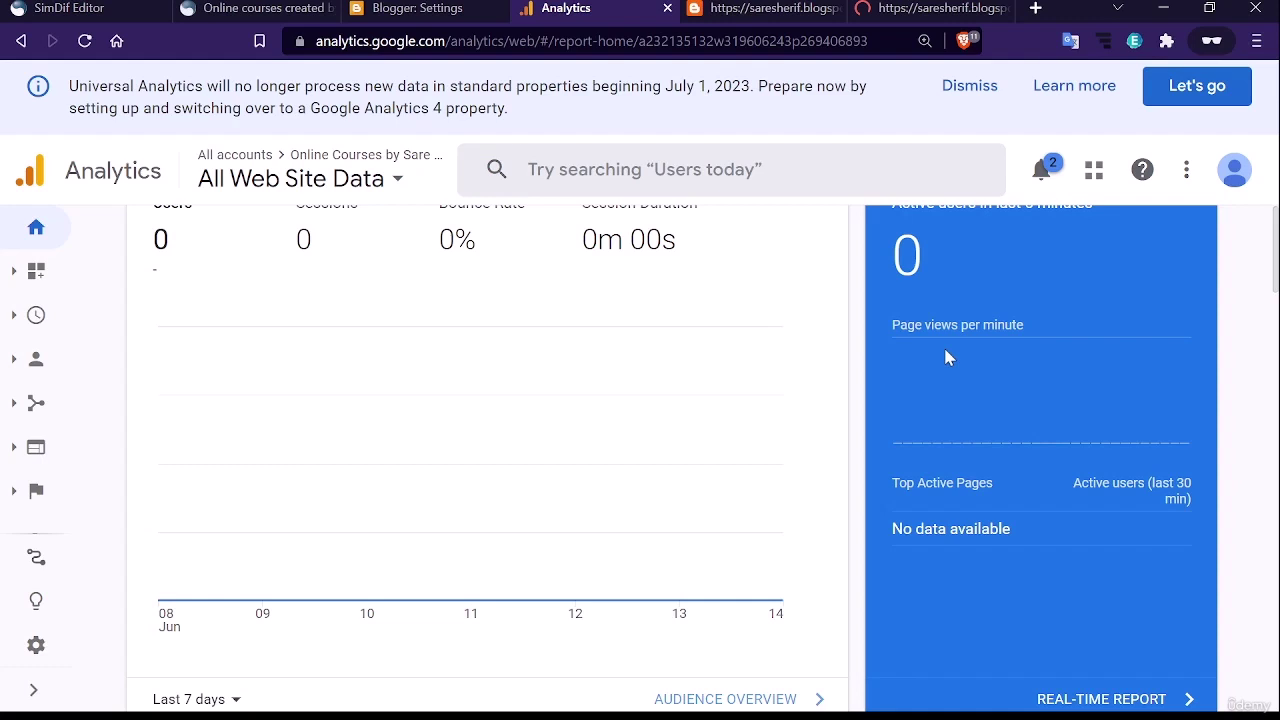
scroll(948, 357, "up", 2)
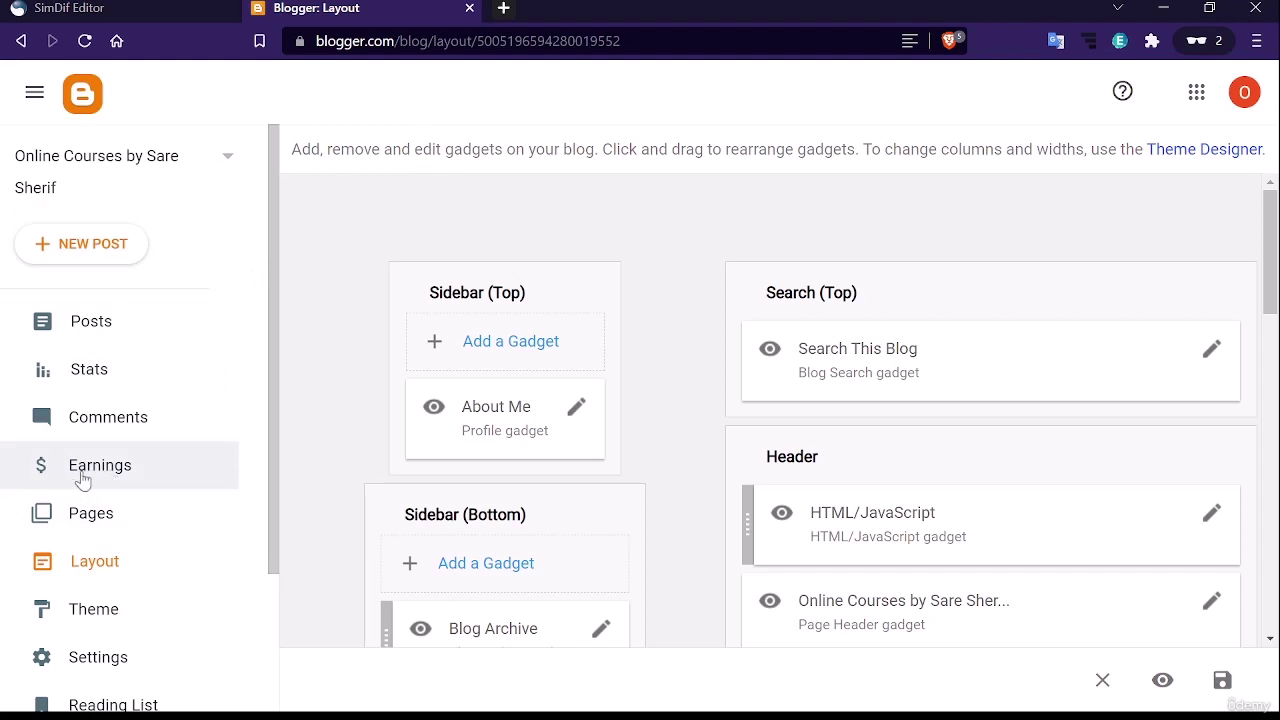
Open the blog's Earnings page in Blogger and start signing up for a new AdSense account
left_click(96, 474)
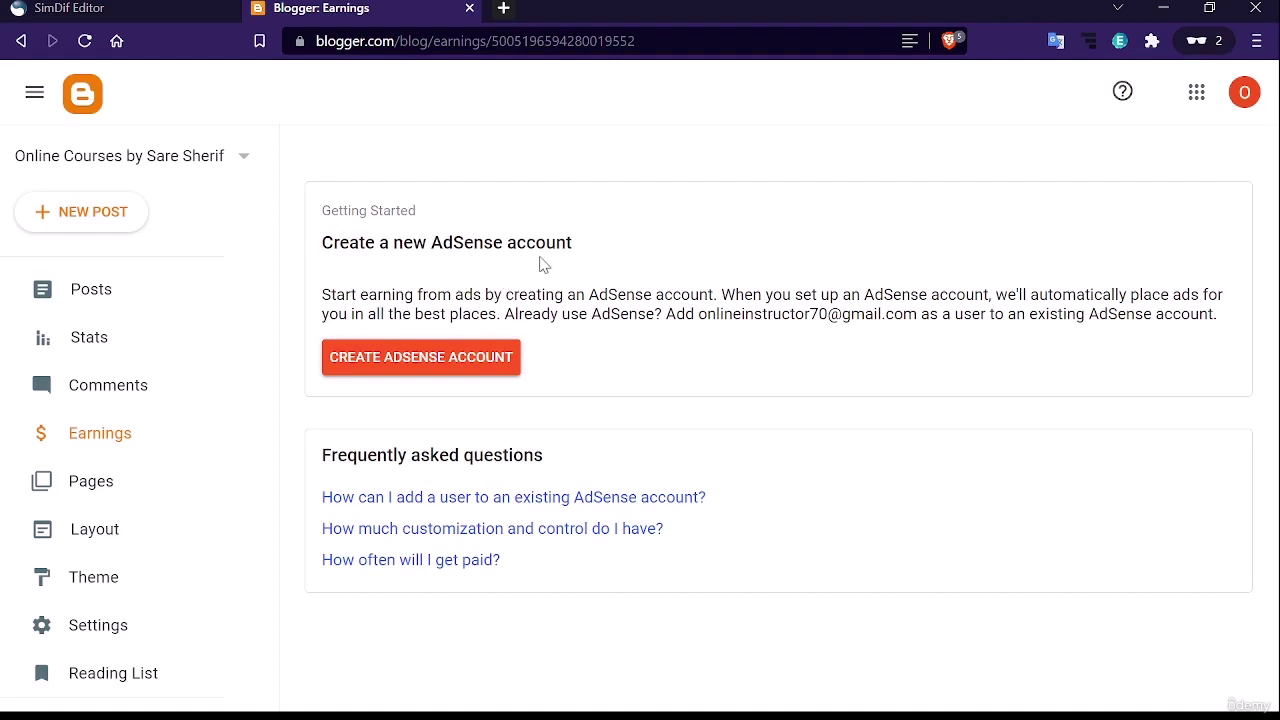
left_click(419, 364)
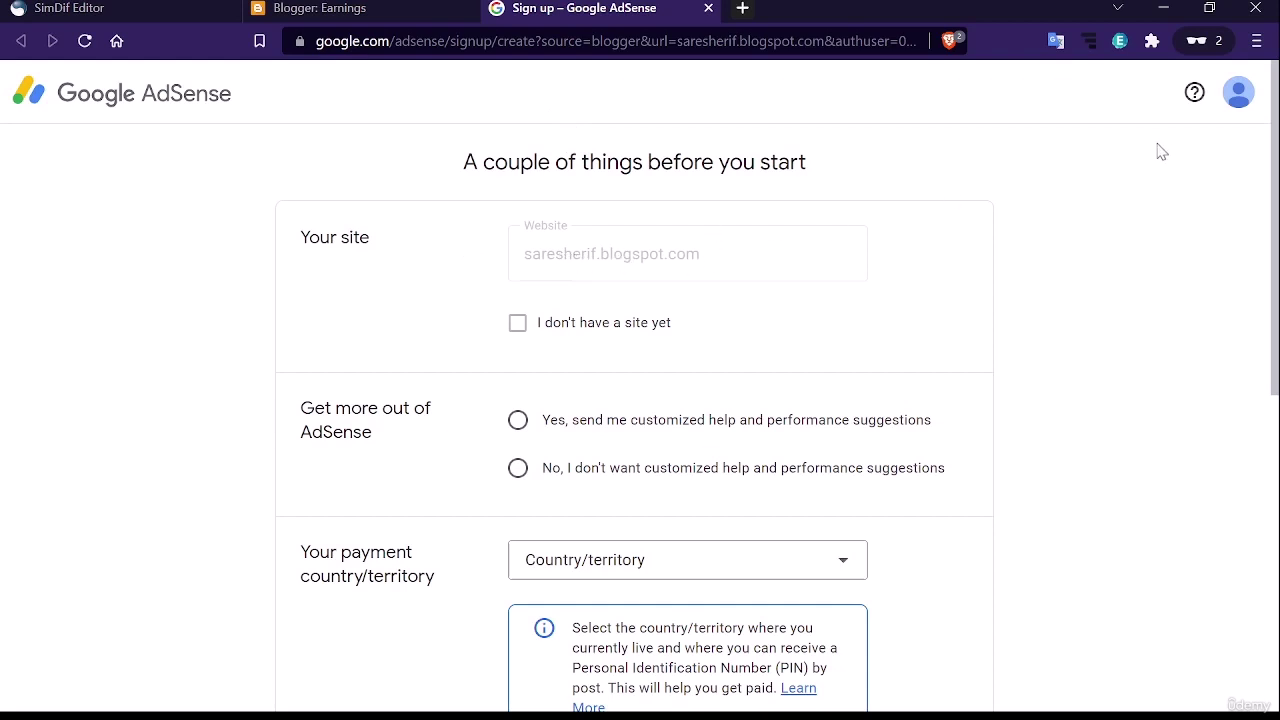
left_click(345, 8)
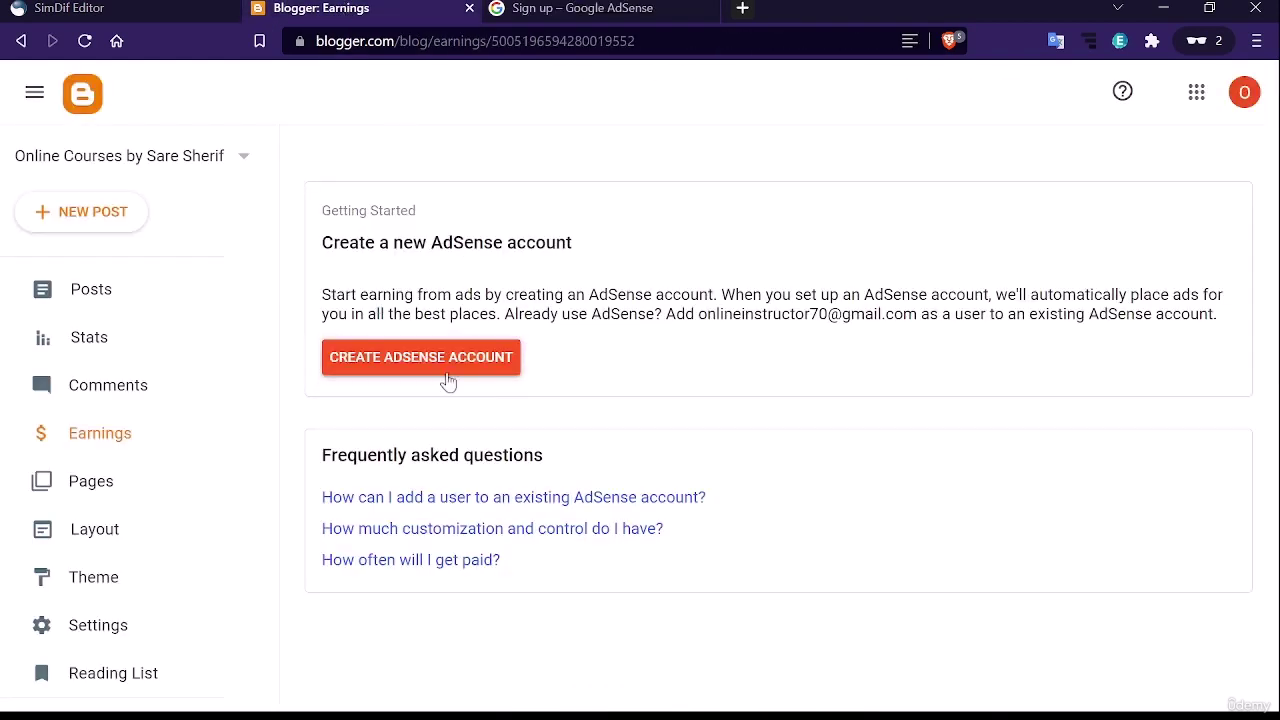
left_click(545, 10)
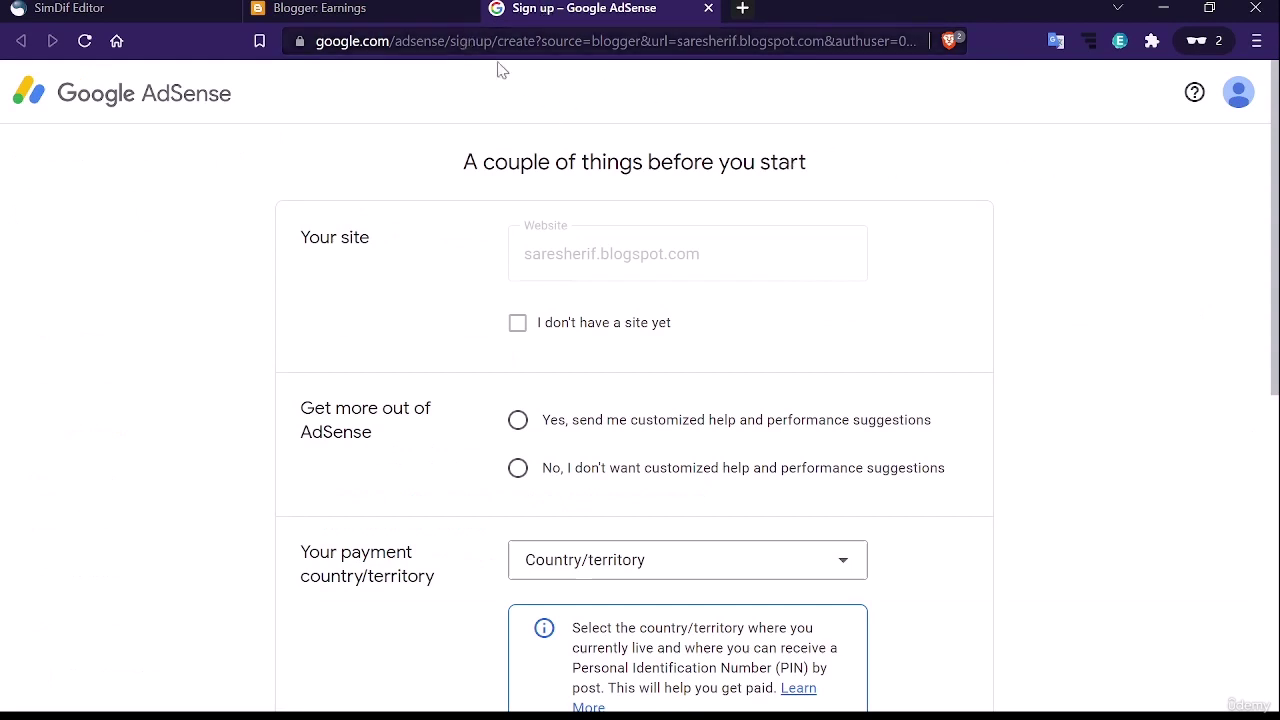
Check which Google account is signed in to AdSense and examine the sign-up form's prefilled website and no-site option
left_click(1238, 98)
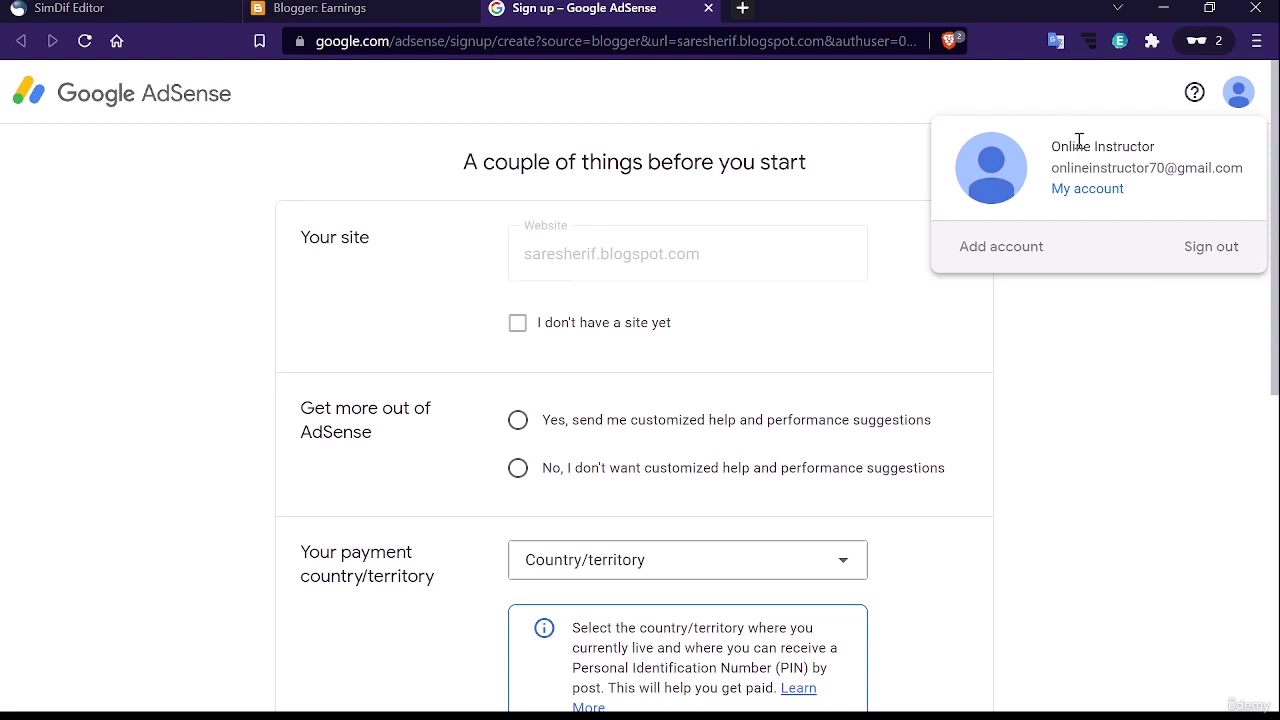
left_click(1237, 94)
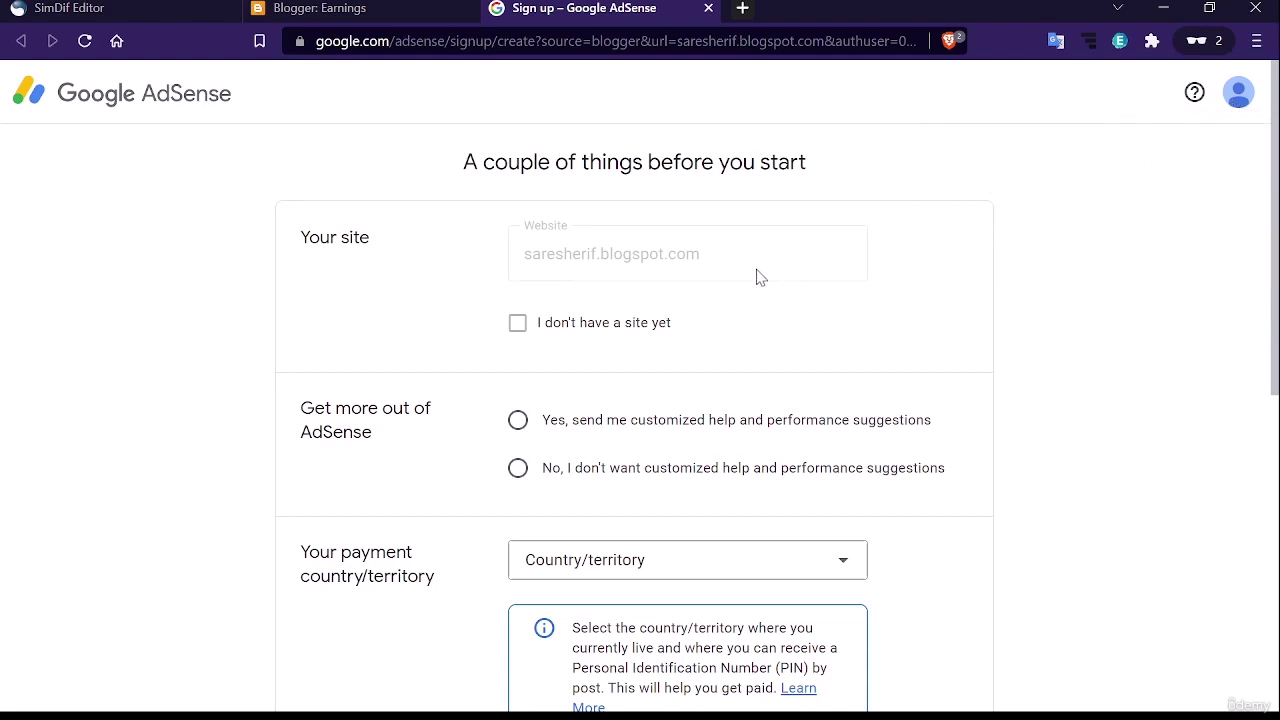
scroll(657, 371, "down", 4)
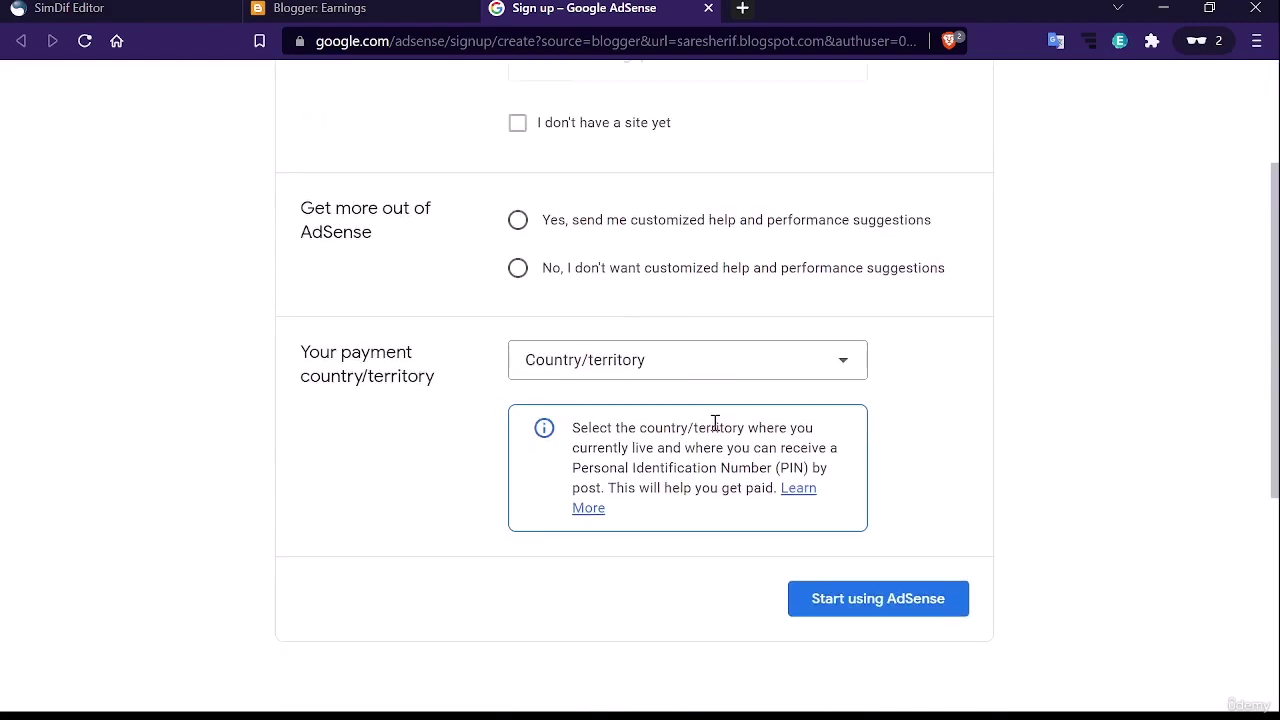
scroll(655, 416, "up", 4)
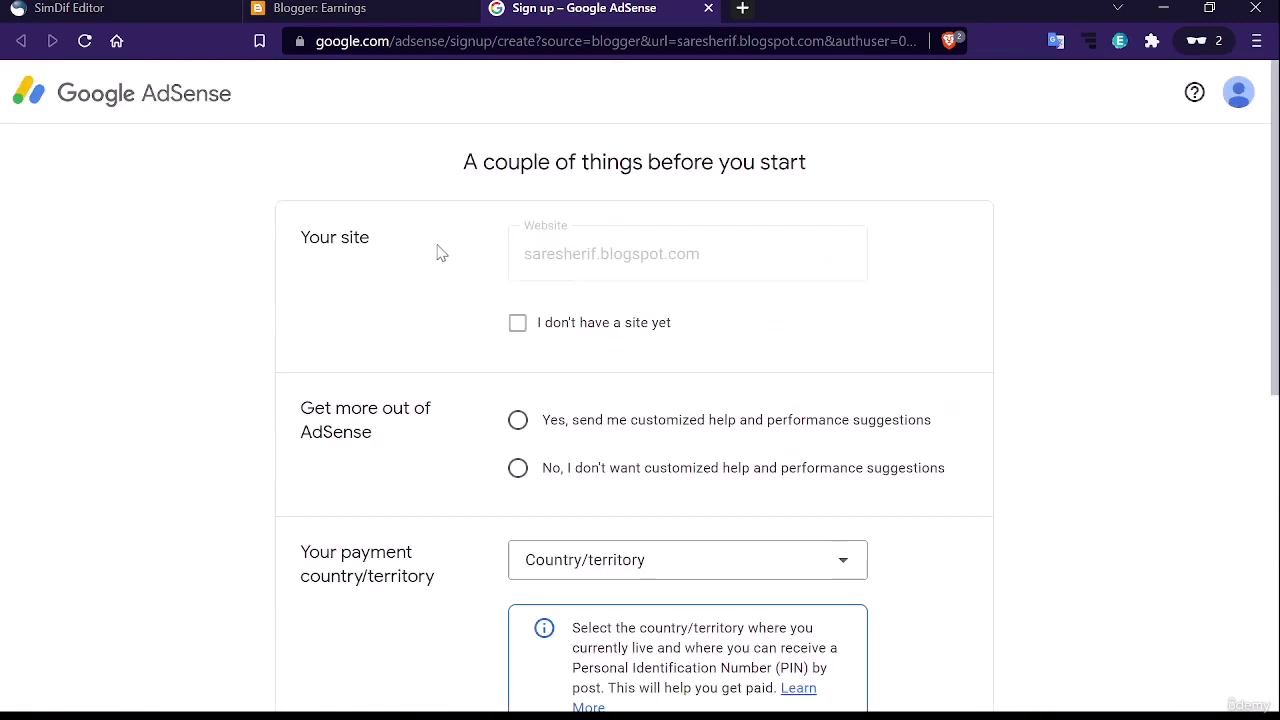
left_click_drag(573, 256, 678, 256)
left_click(516, 331)
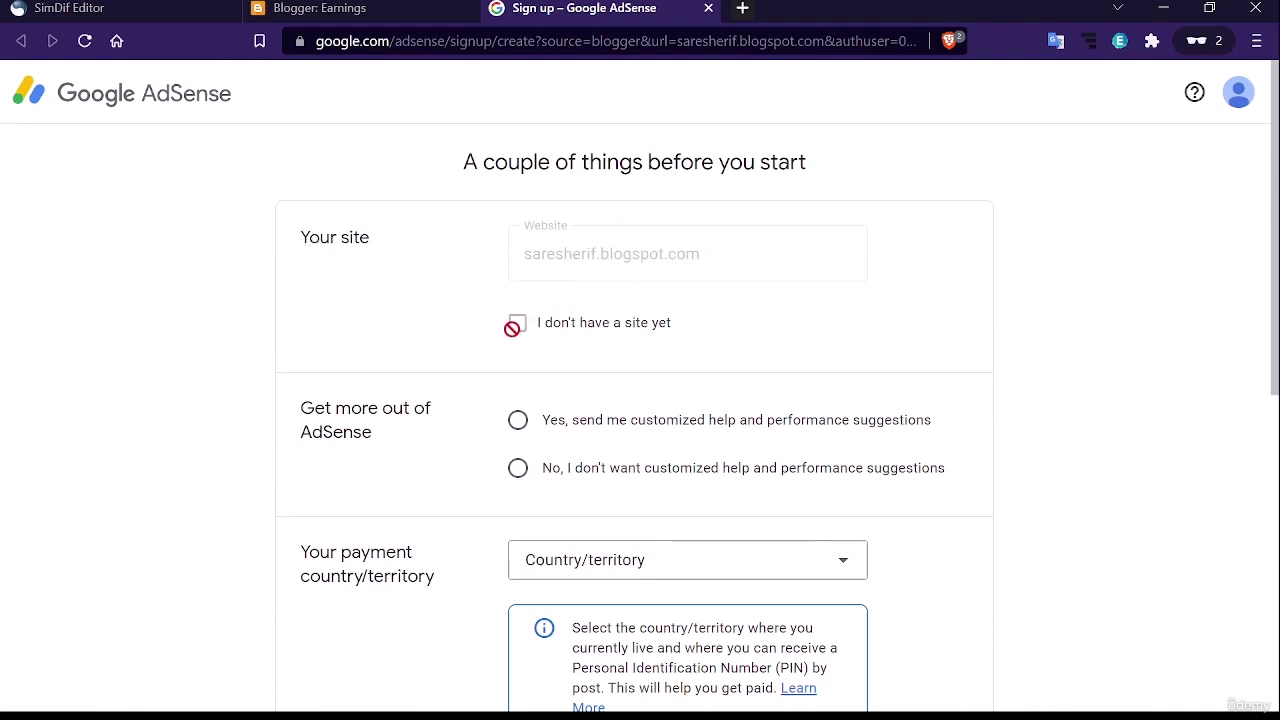
left_click(378, 16)
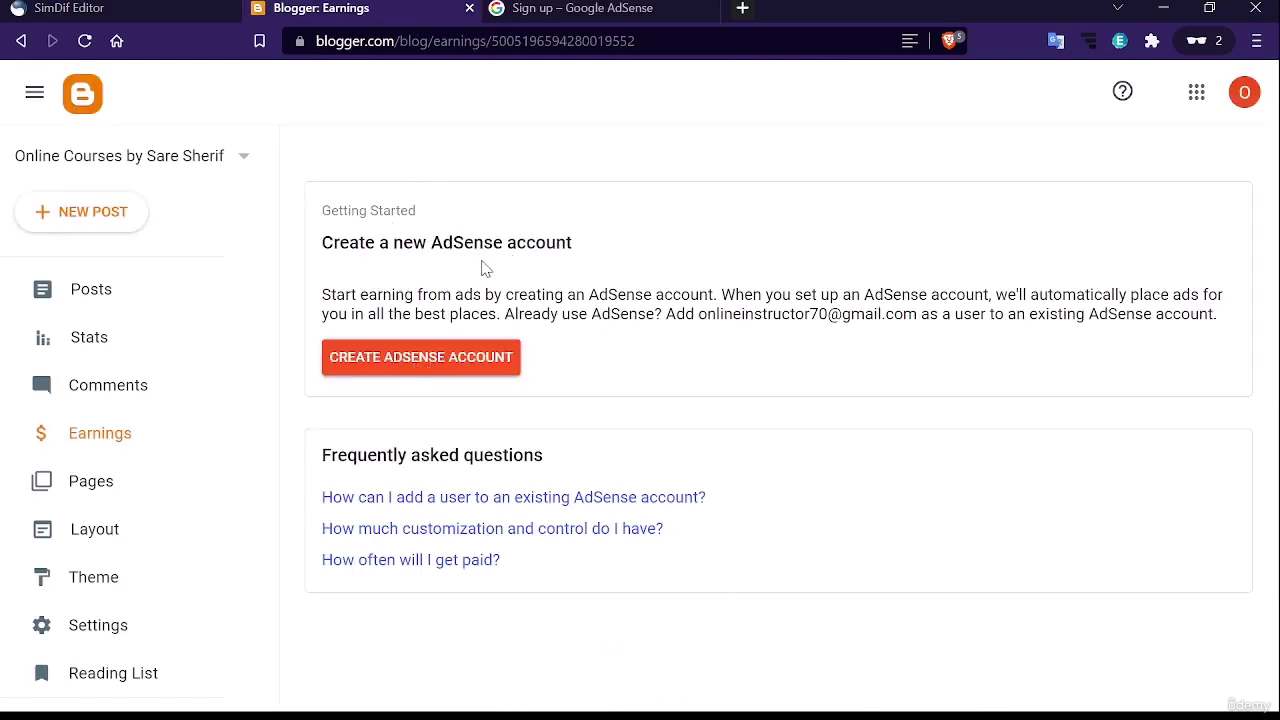
left_click(554, 14)
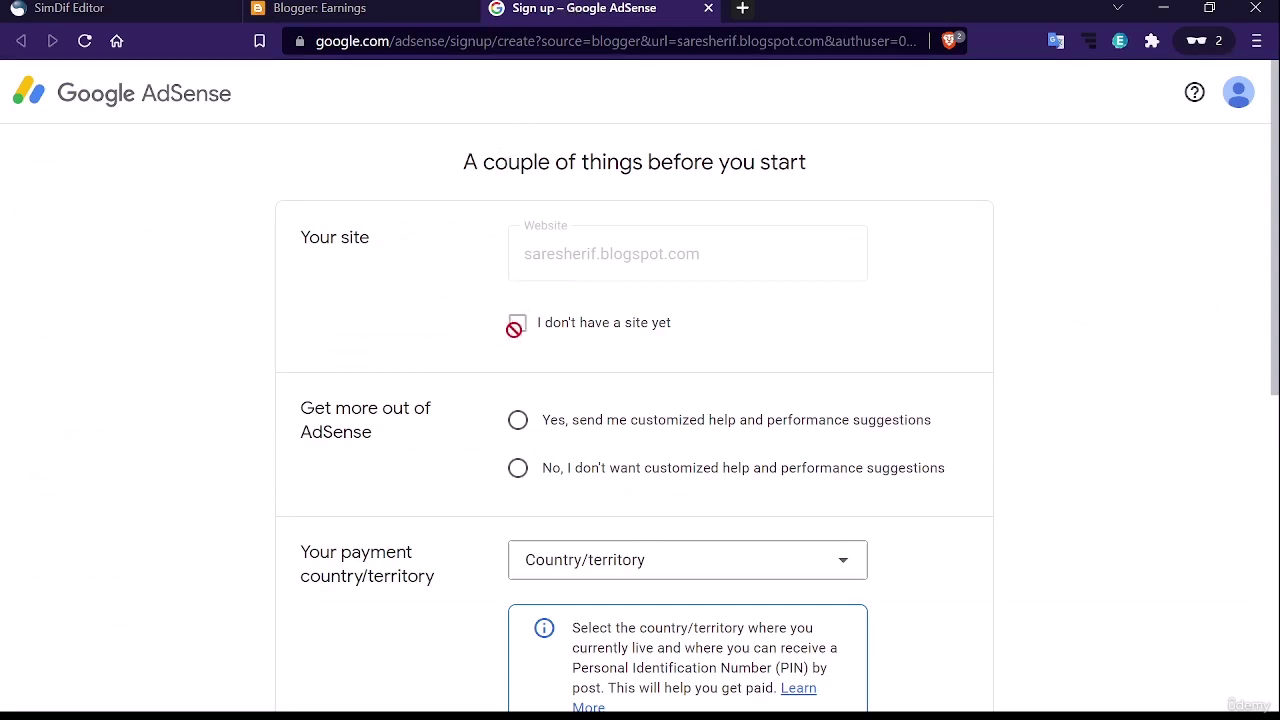
Opt in to customized help and performance suggestions on the AdSense sign-up form
scroll(634, 309, "down", 1)
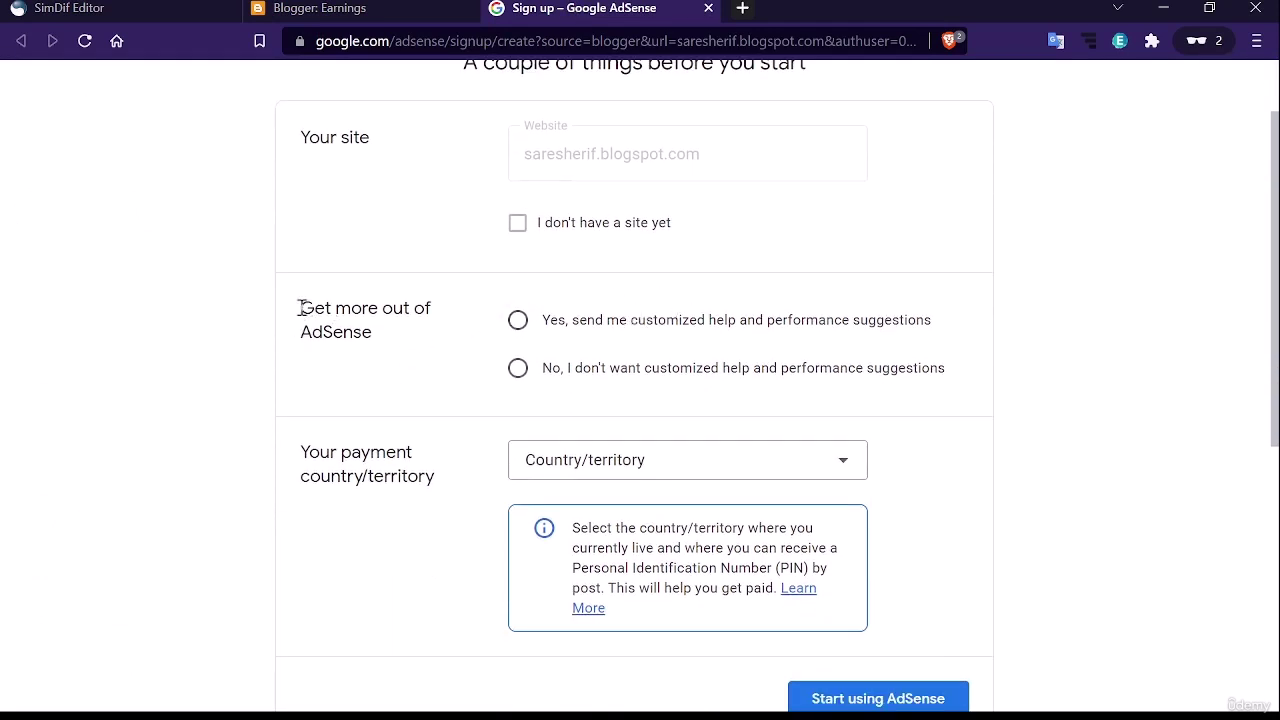
left_click_drag(298, 308, 497, 323)
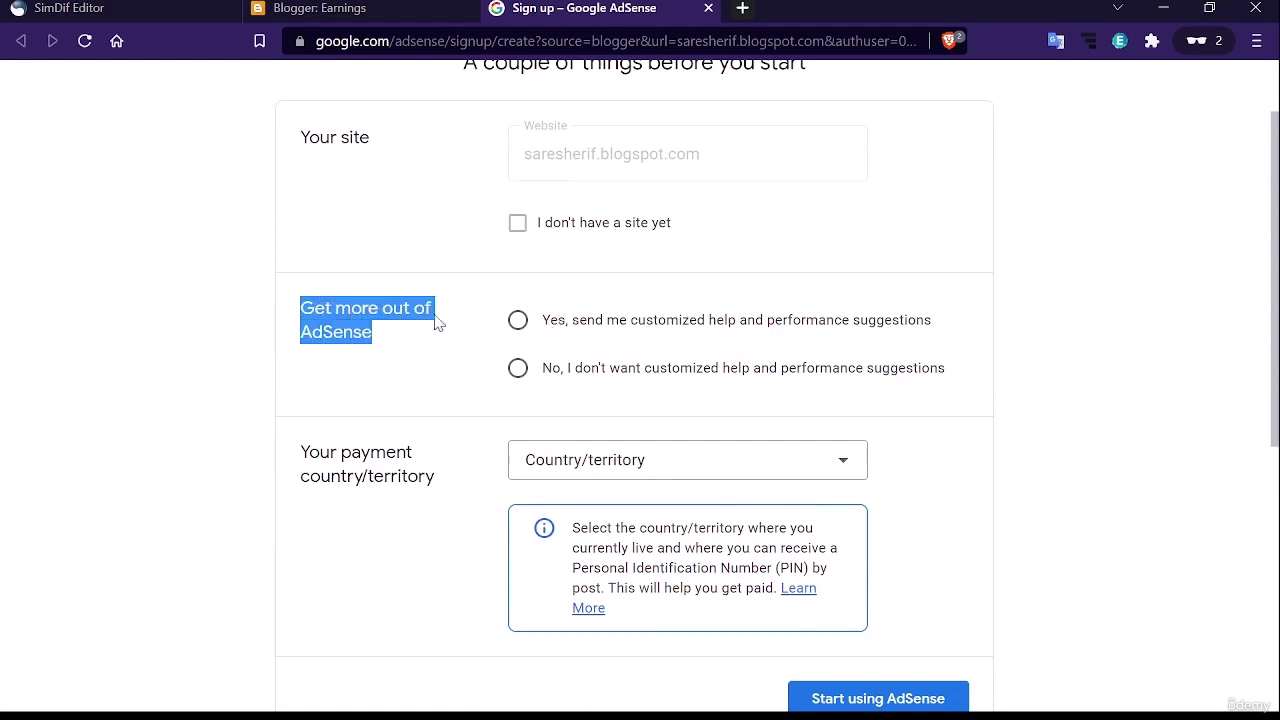
left_click(436, 322)
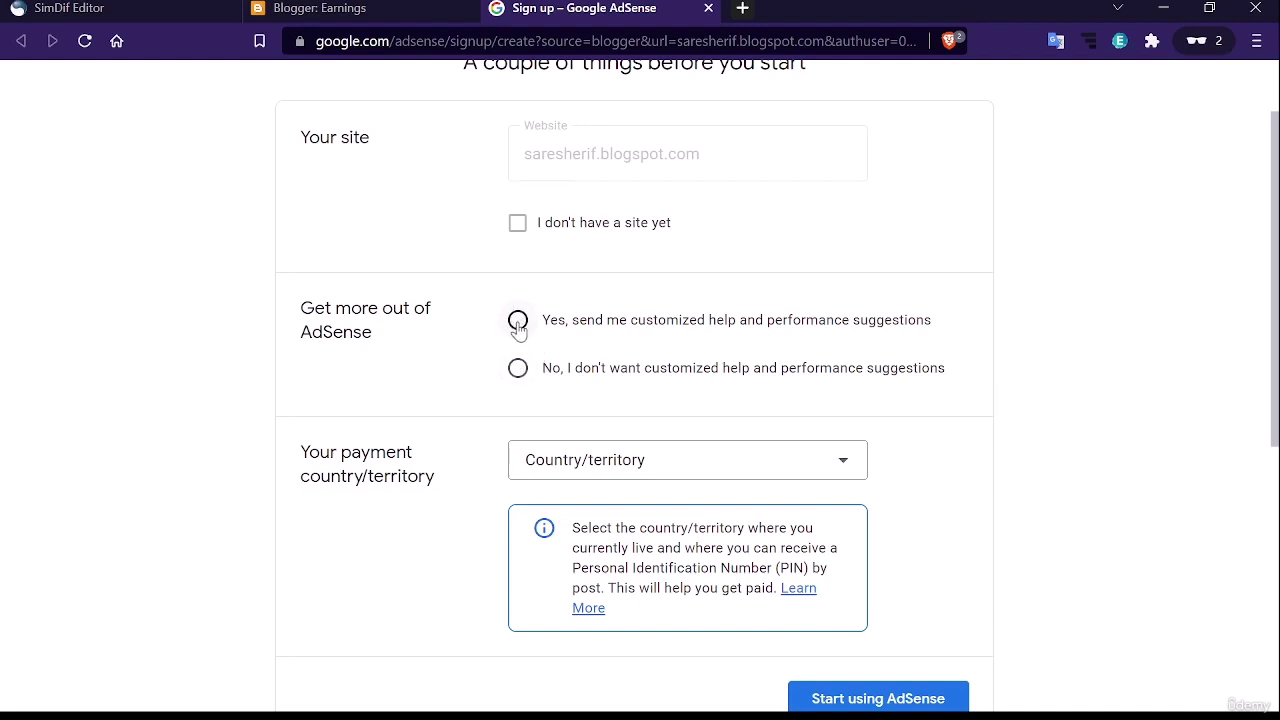
left_click(518, 322)
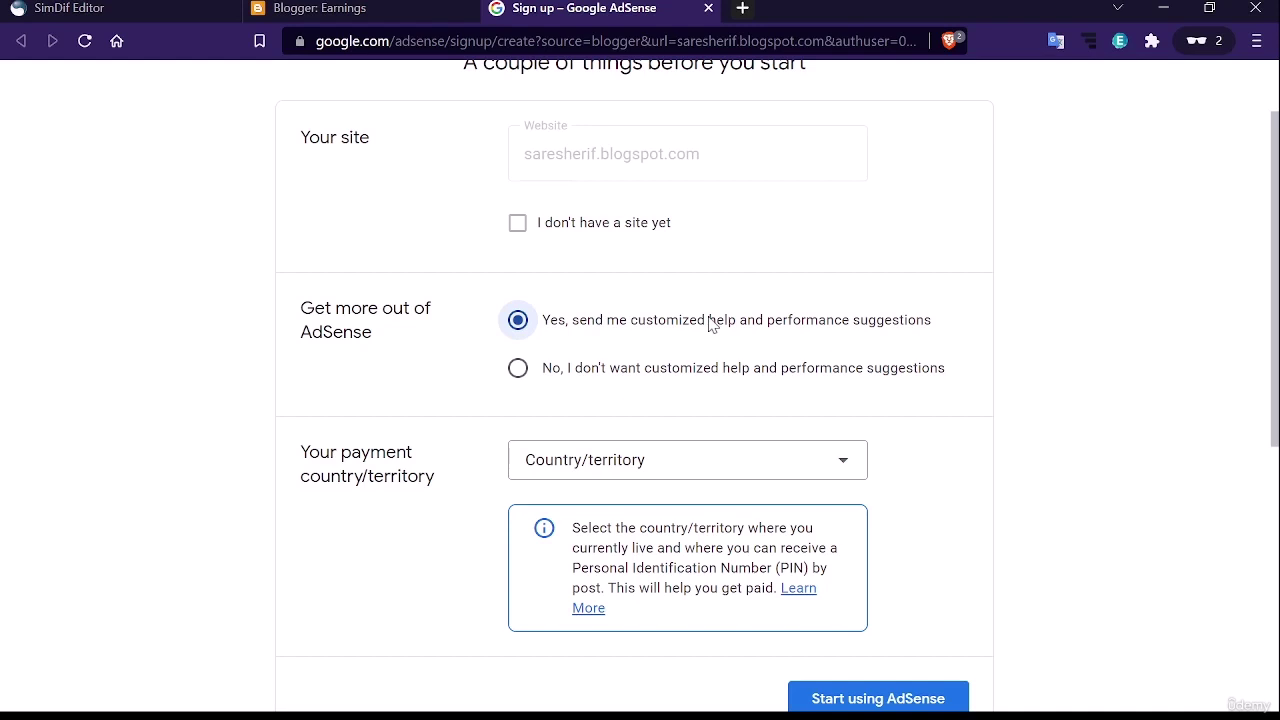
Set the payment country/territory to Ghana and bring up the AdSense terms and conditions
scroll(734, 462, "down", 2)
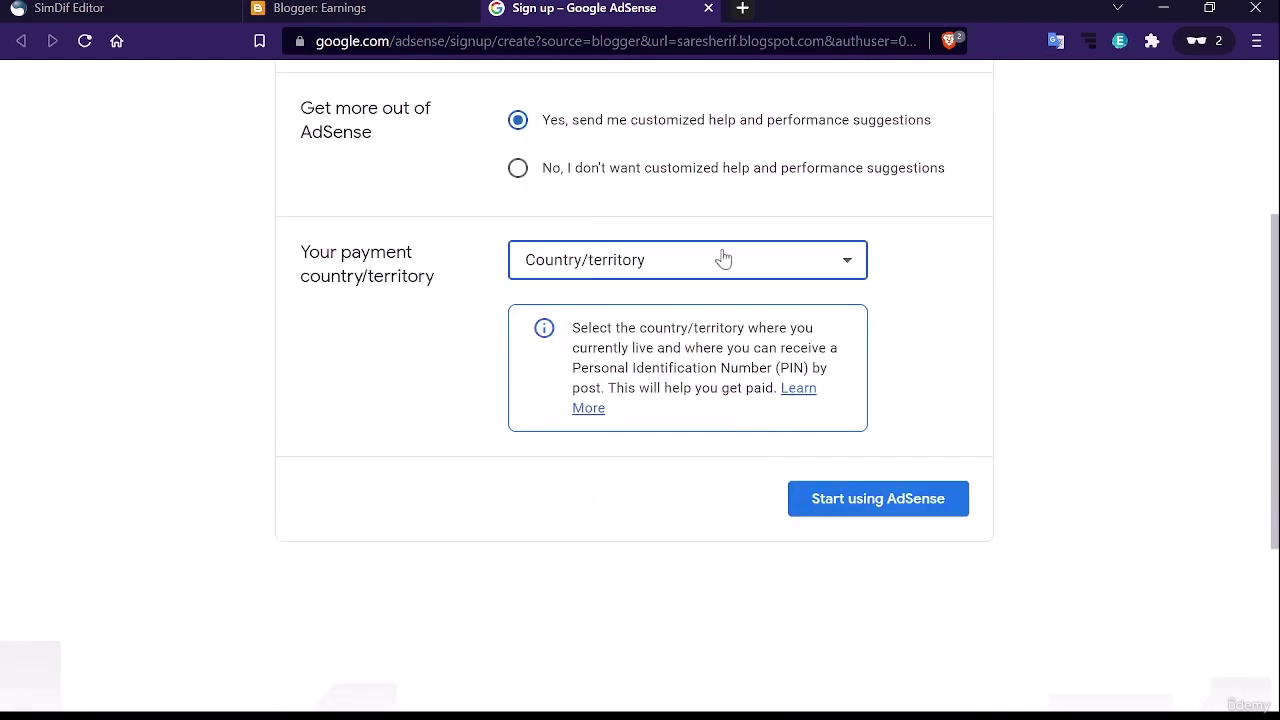
left_click(723, 259)
scroll(603, 445, "down", 5)
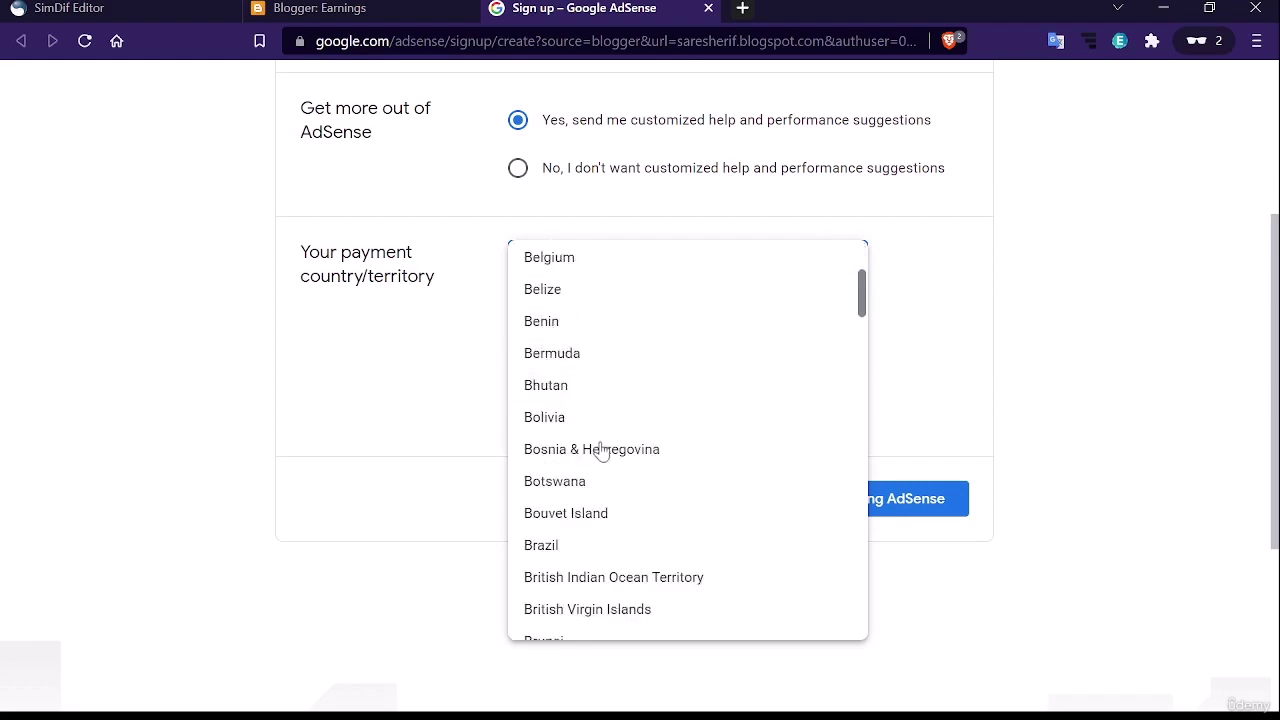
scroll(601, 451, "down", 15)
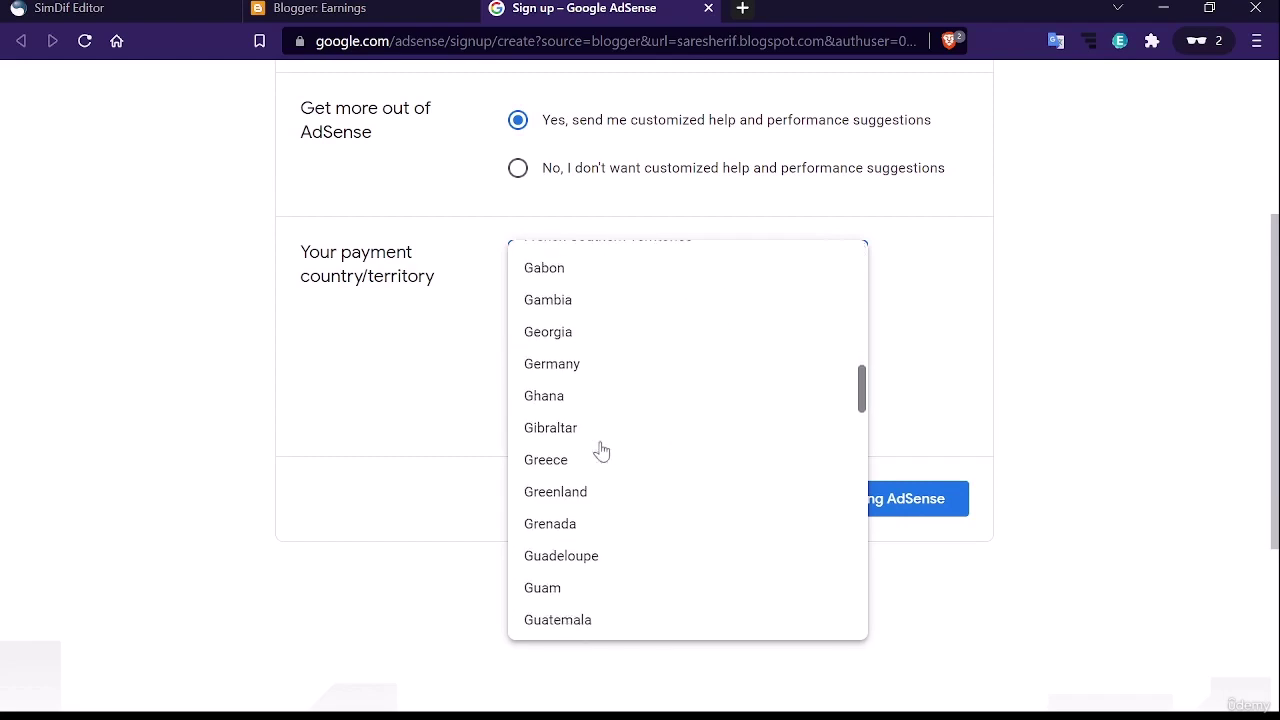
left_click(604, 403)
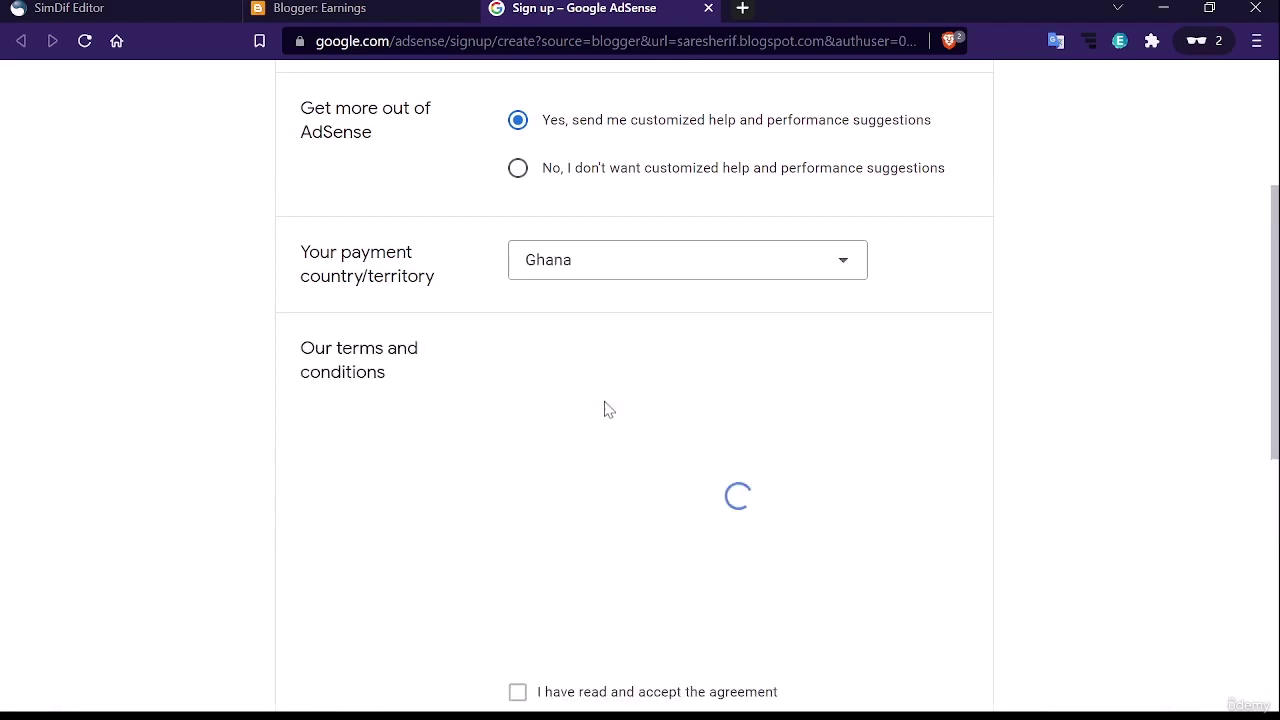
scroll(537, 431, "down", 2)
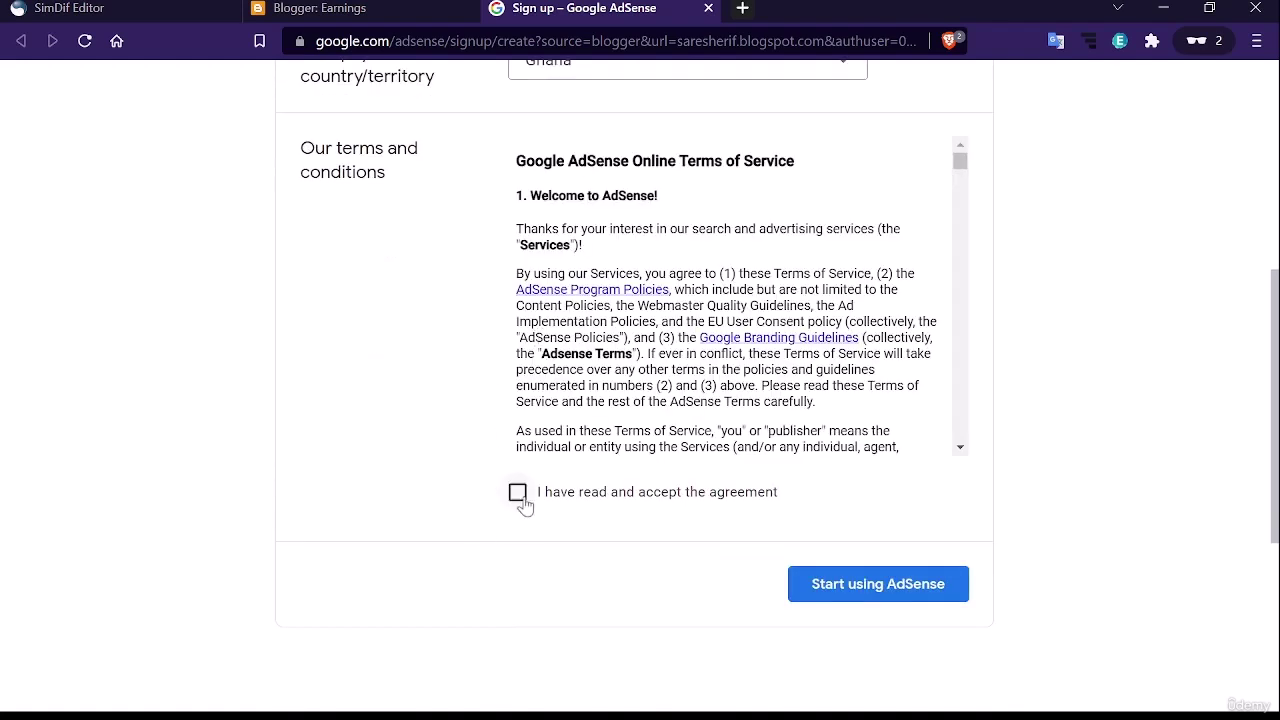
Skim the AdSense terms of service, accept the agreement and start using AdSense
scroll(551, 406, "down", 6)
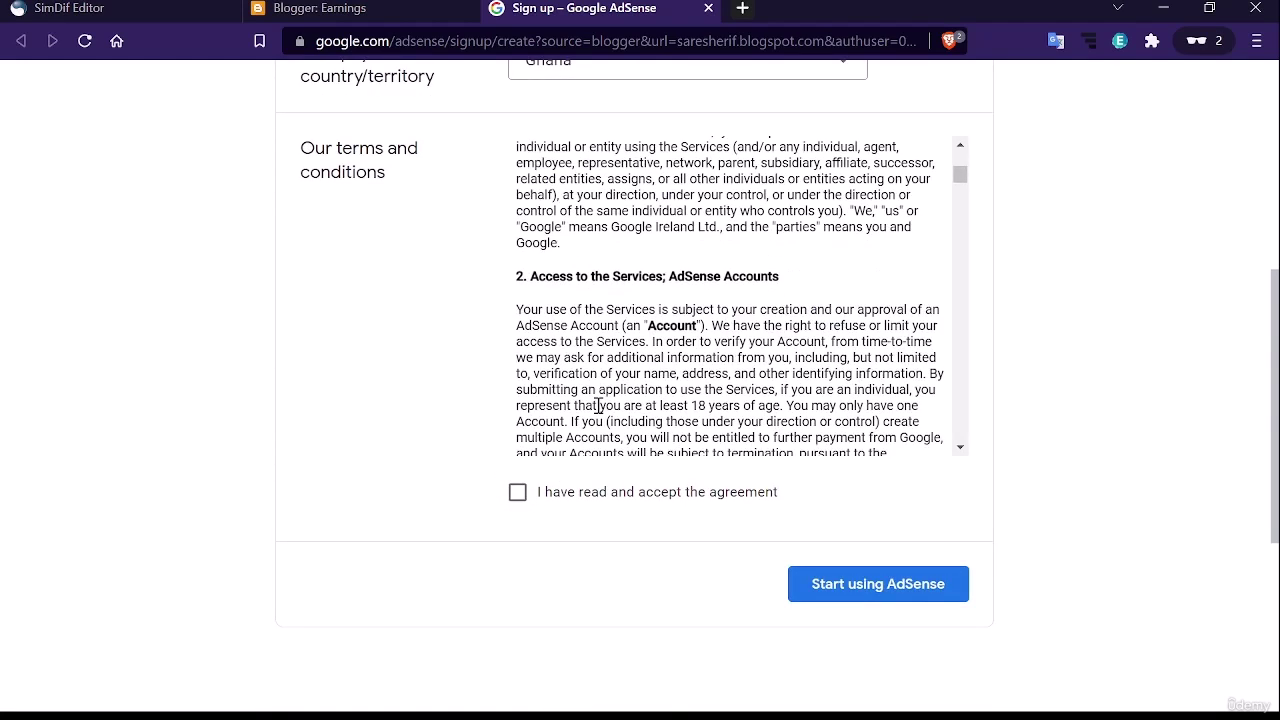
left_click(517, 492)
scroll(632, 408, "down", 3)
scroll(632, 408, "down", 5)
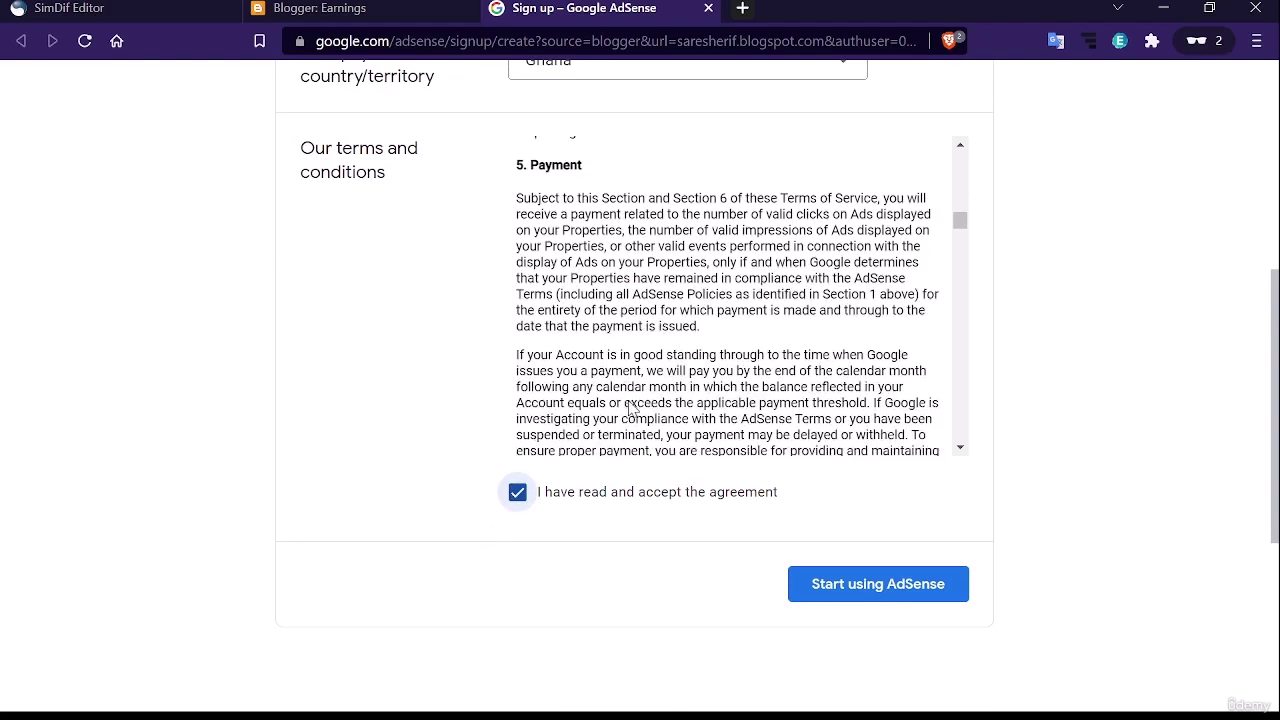
left_click(886, 600)
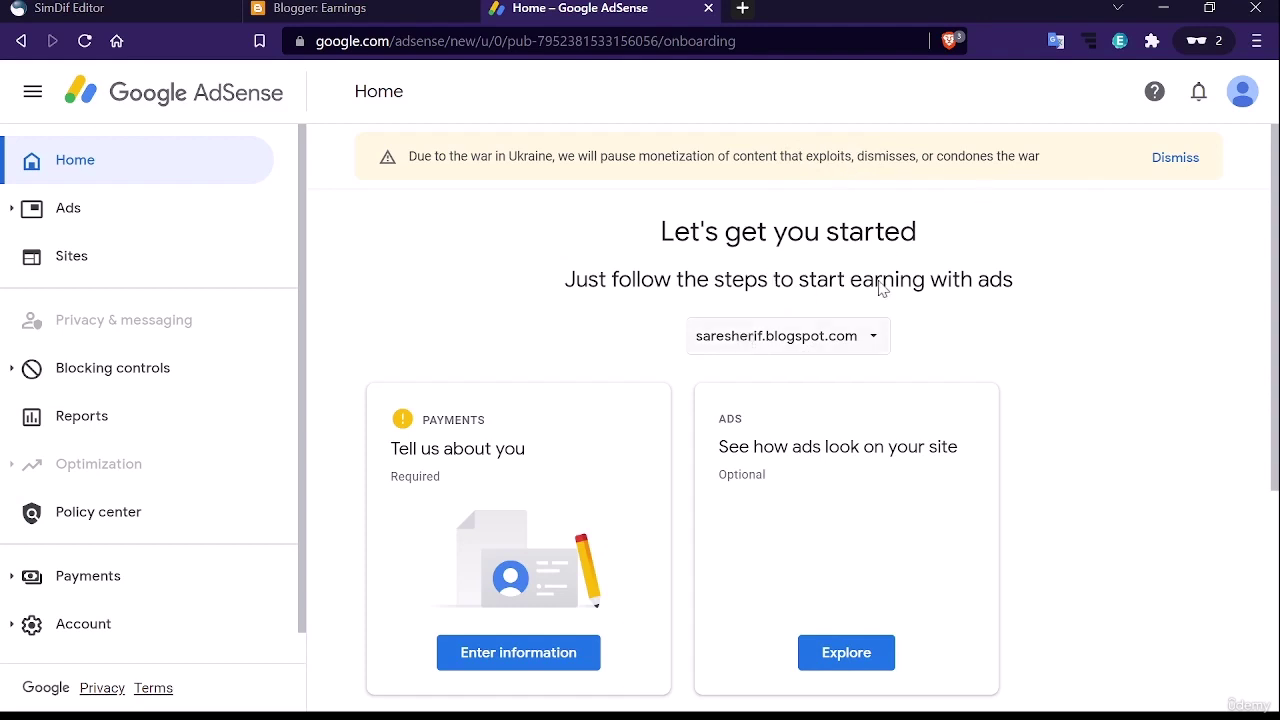
Dismiss the monetization notice on the AdSense home page and review the payments, ads and sites onboarding tasks
left_click(1183, 165)
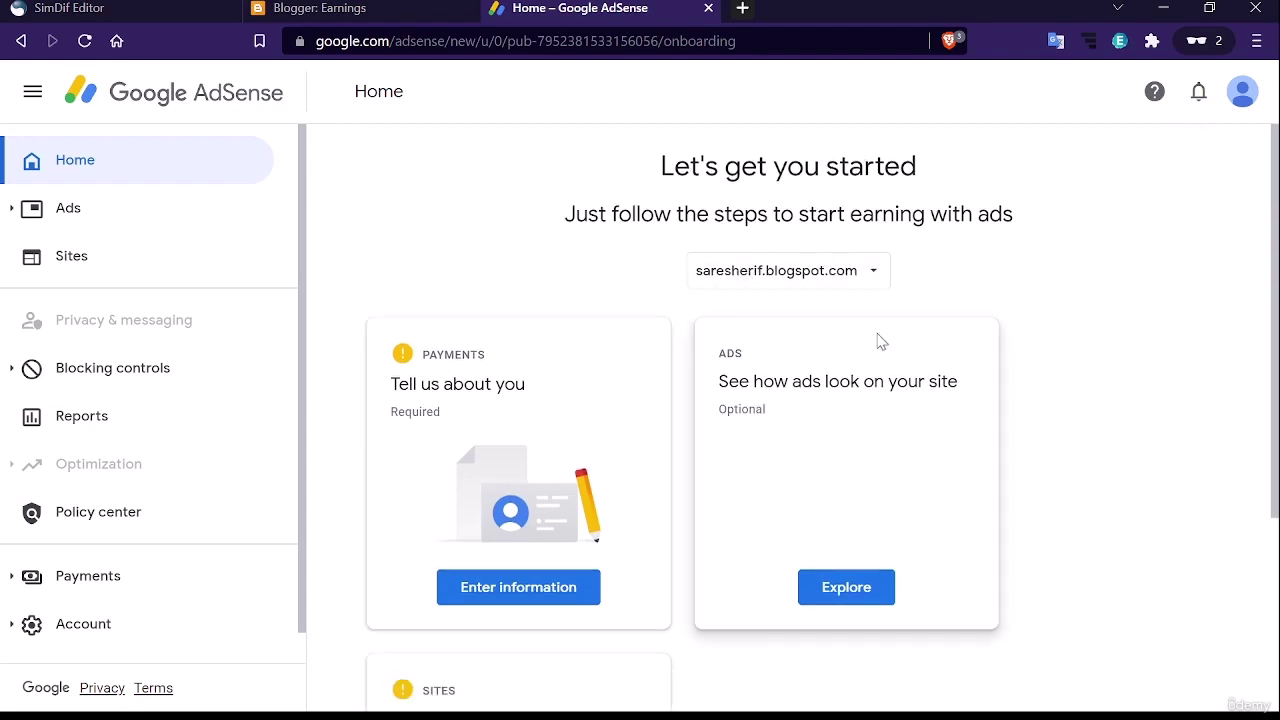
scroll(453, 348, "down", 1)
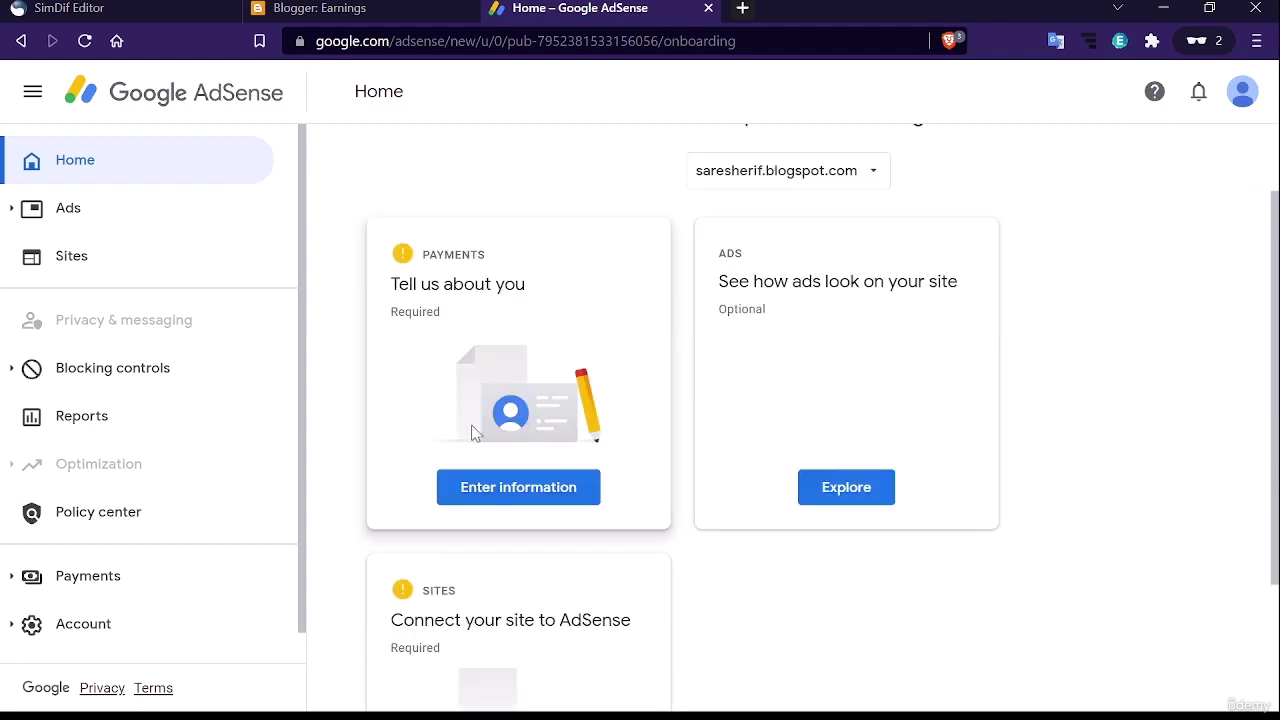
scroll(796, 376, "down", 1)
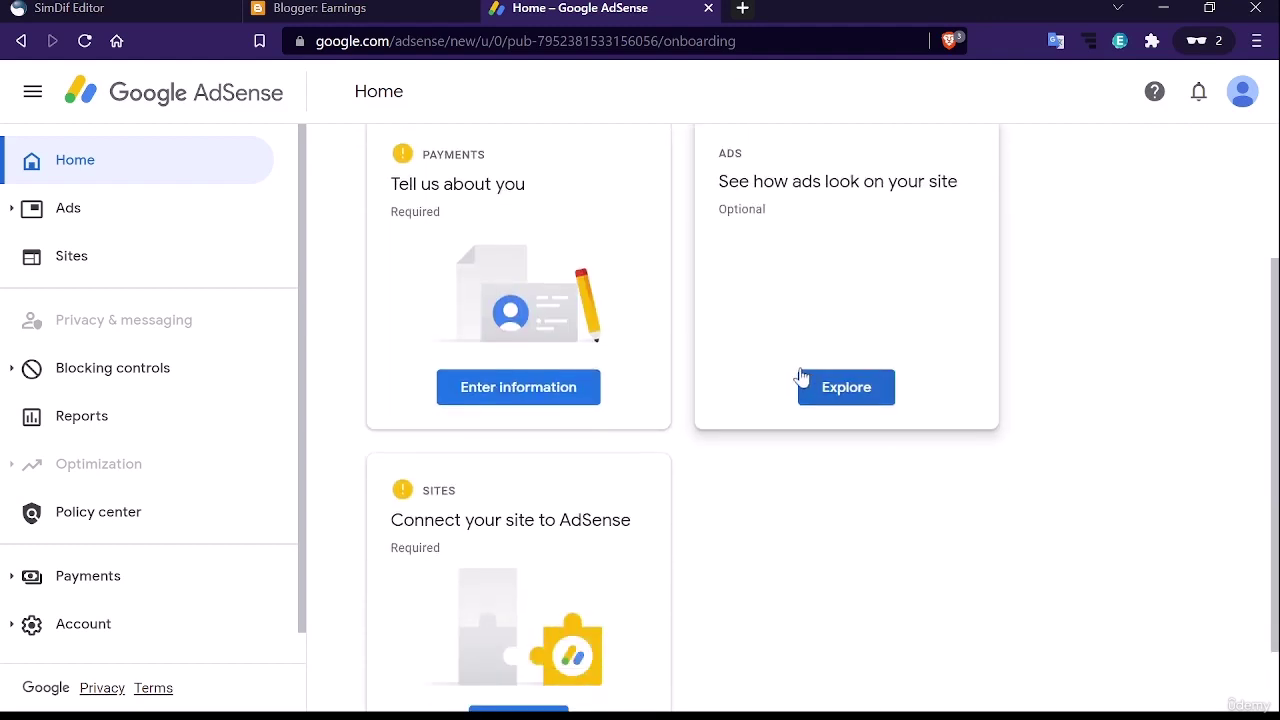
scroll(806, 385, "down", 1)
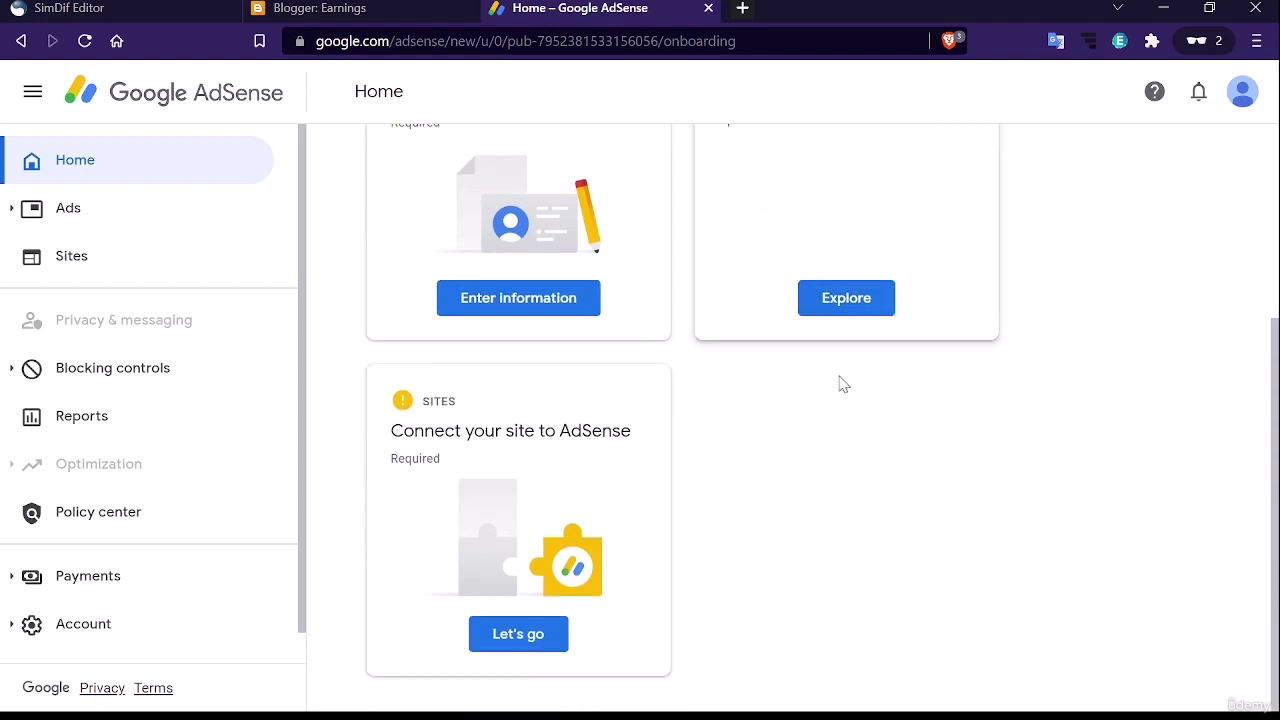
scroll(737, 466, "up", 3)
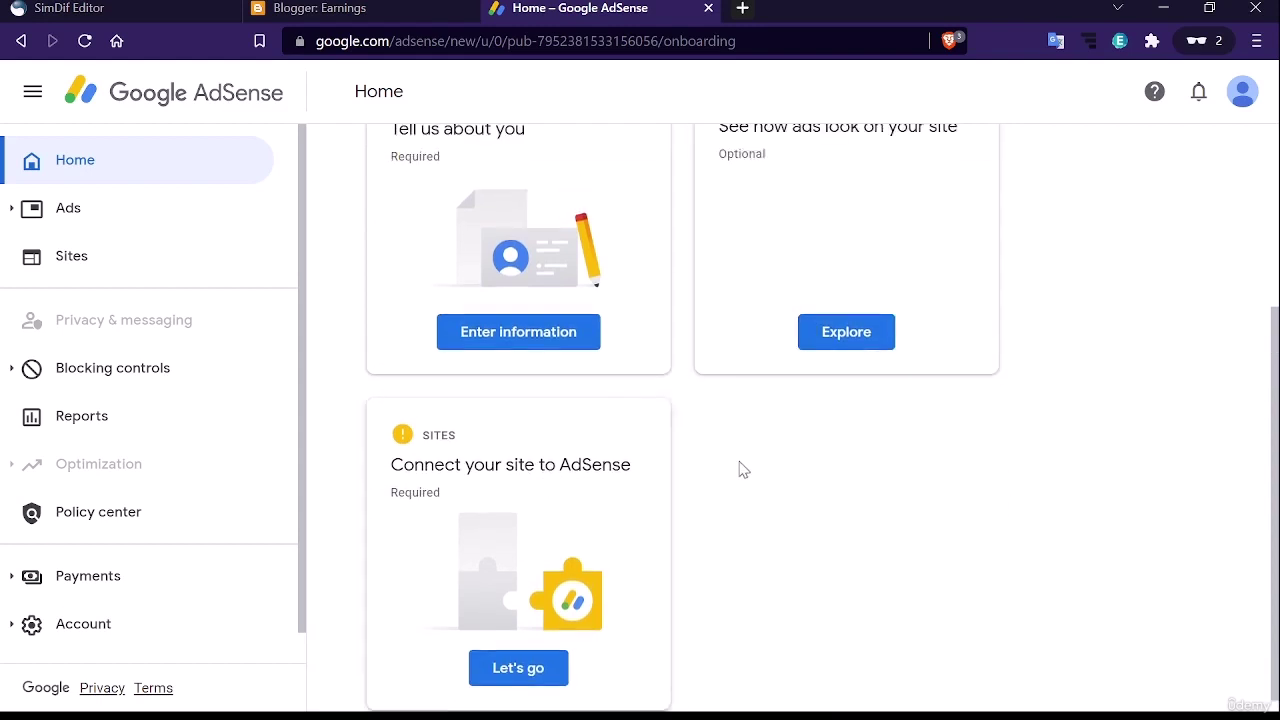
scroll(510, 386, "down", 1)
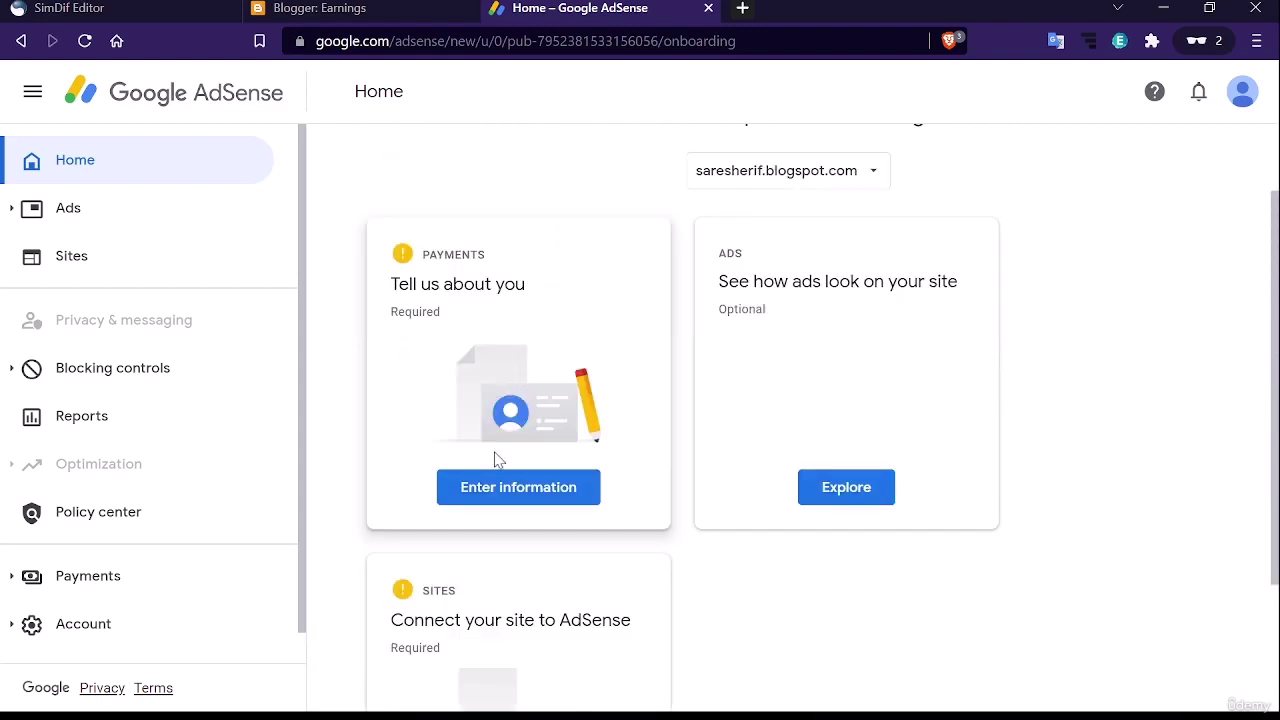
Open the customer information form for payments and check the available account types
left_click(503, 489)
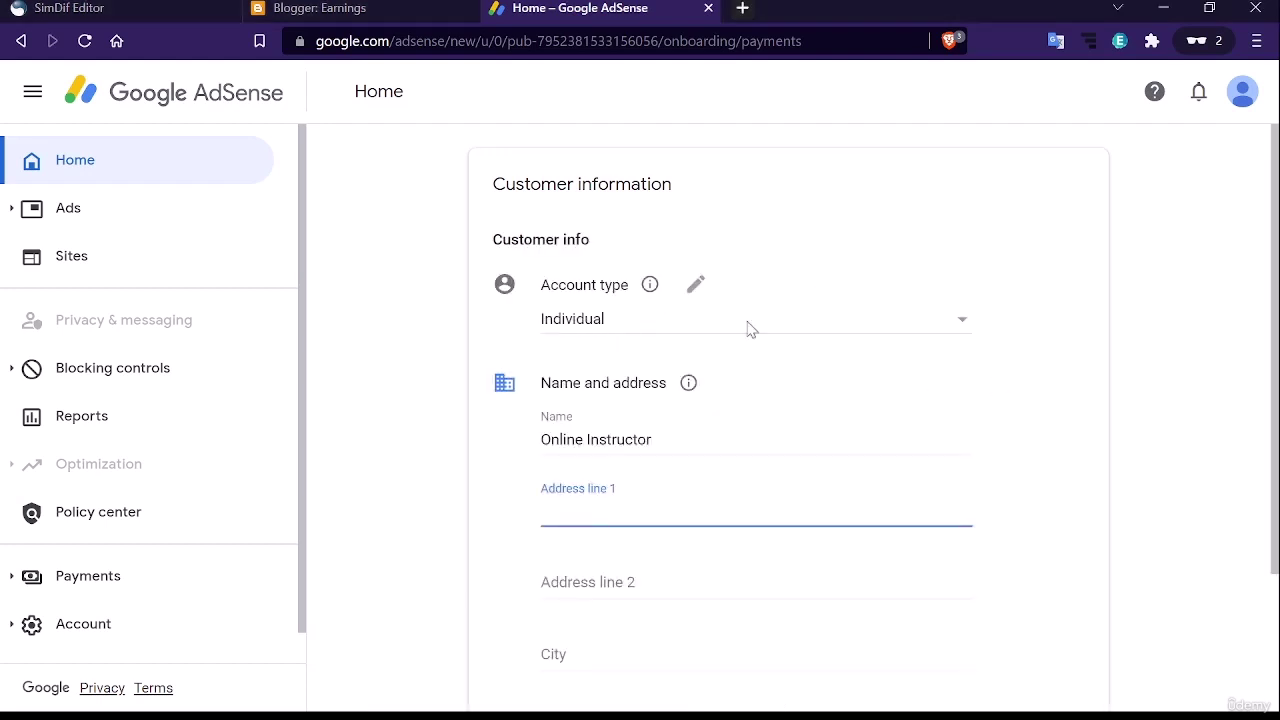
scroll(623, 340, "down", 1)
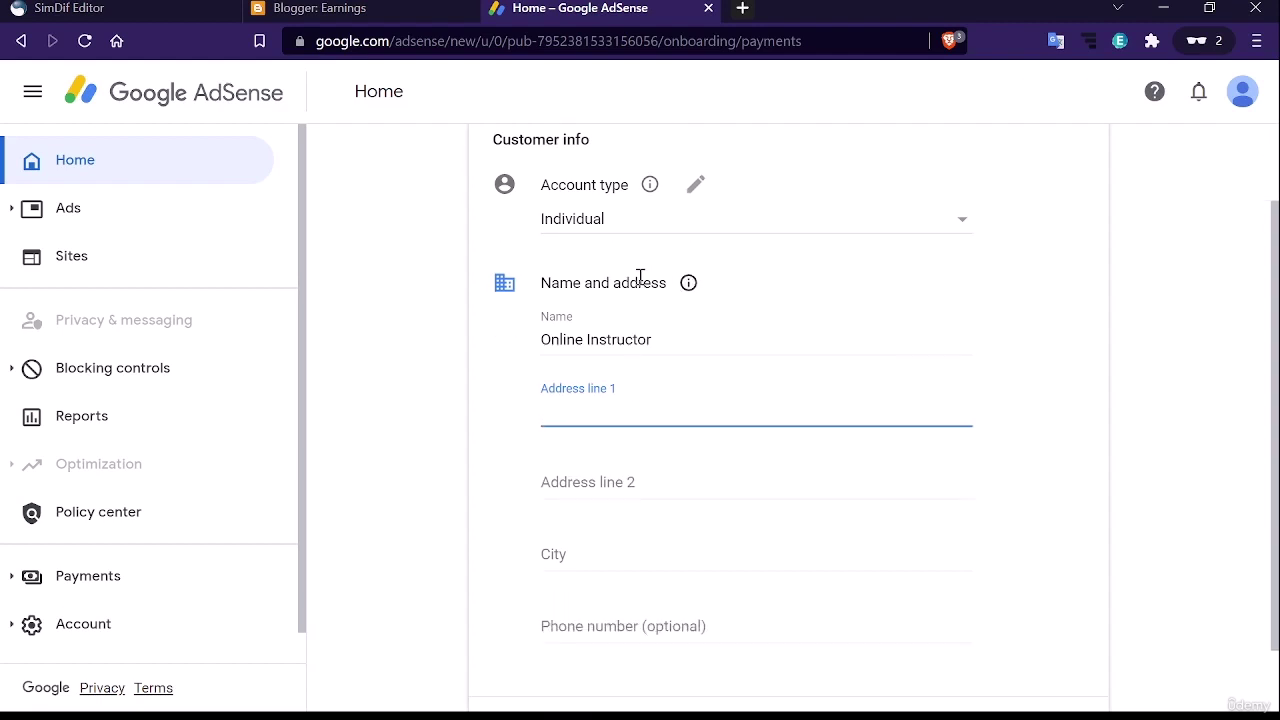
left_click(600, 221)
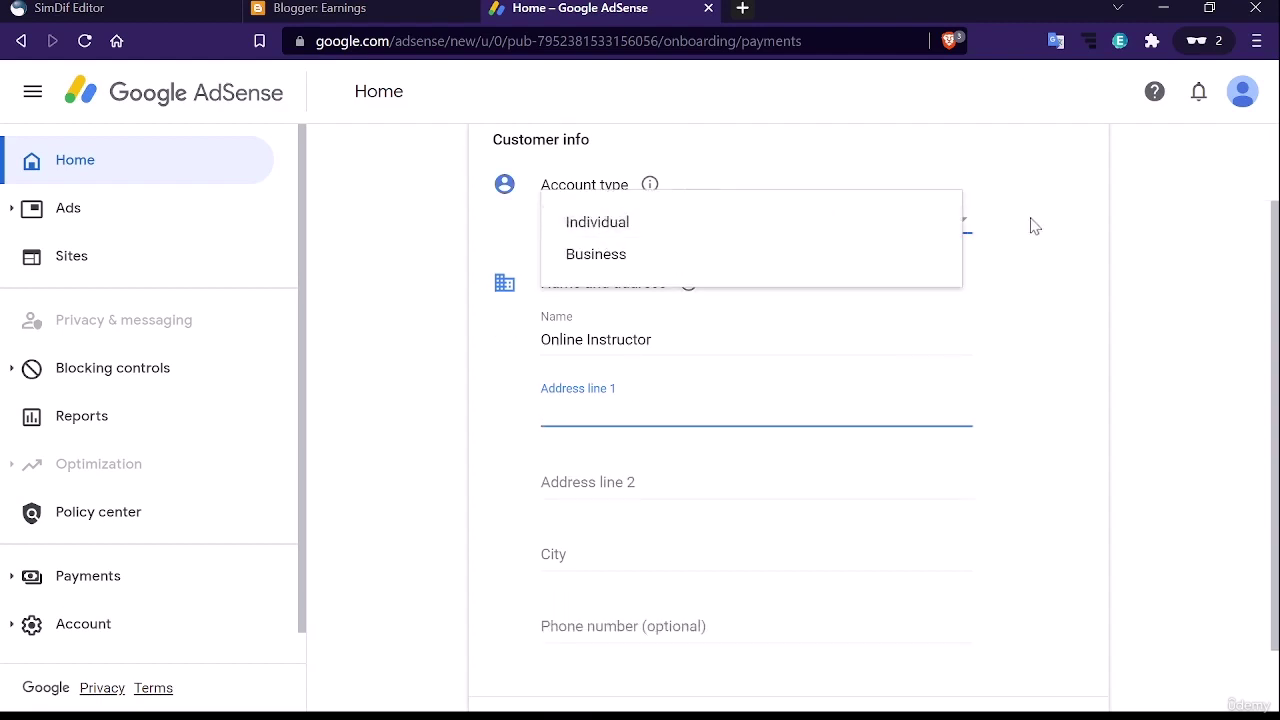
left_click(1066, 214)
scroll(855, 292, "down", 1)
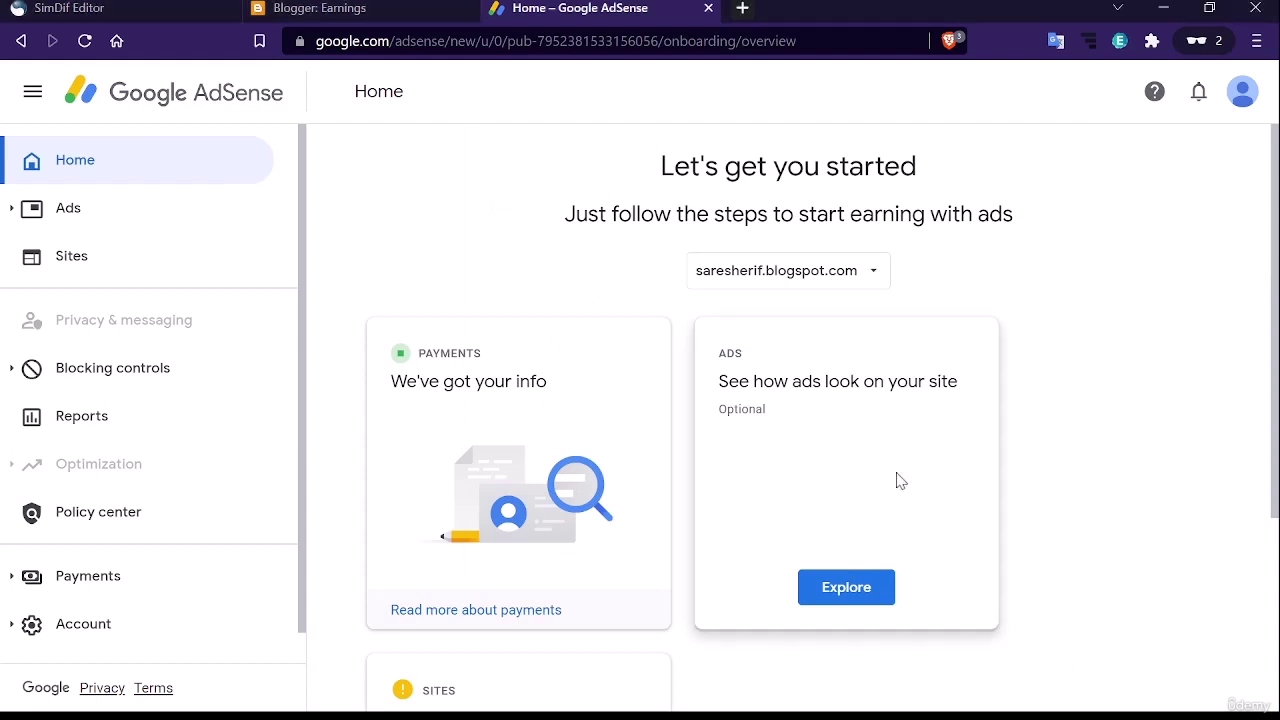
Open the ad settings preview for saresherif.blogspot.com and show it in the desktop layout
scroll(908, 416, "down", 1)
scroll(894, 395, "down", 2)
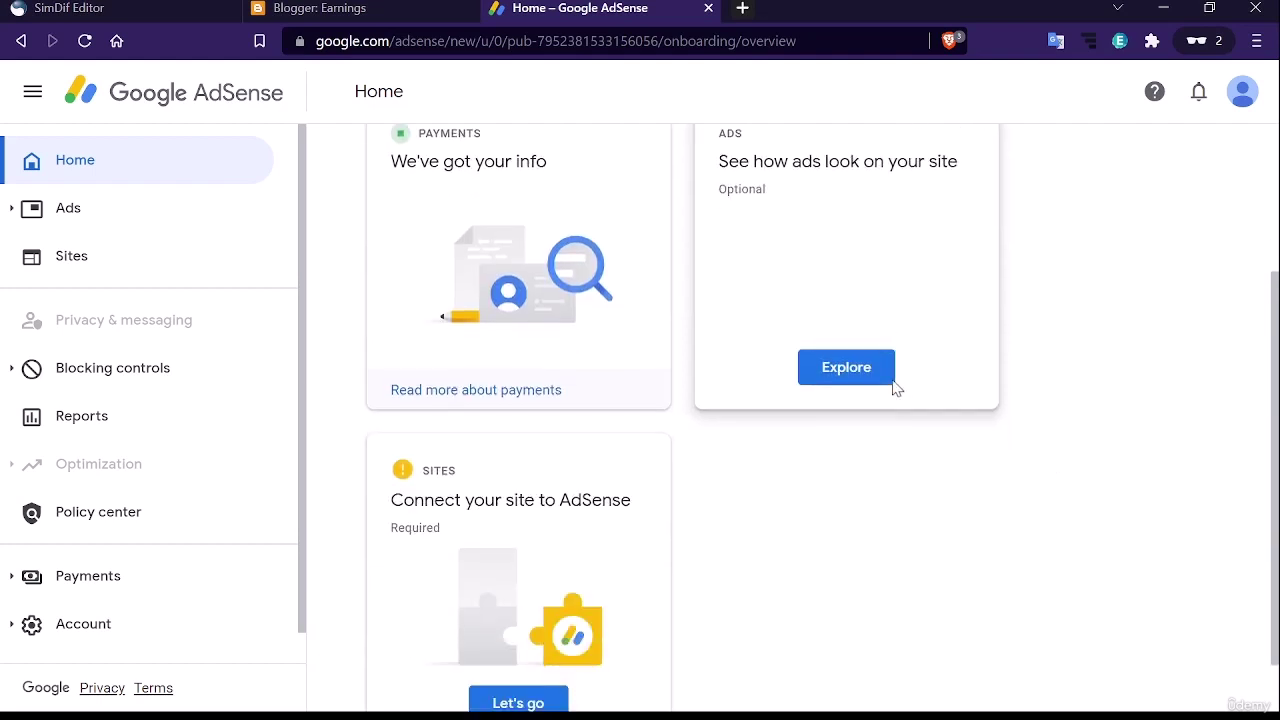
left_click(829, 304)
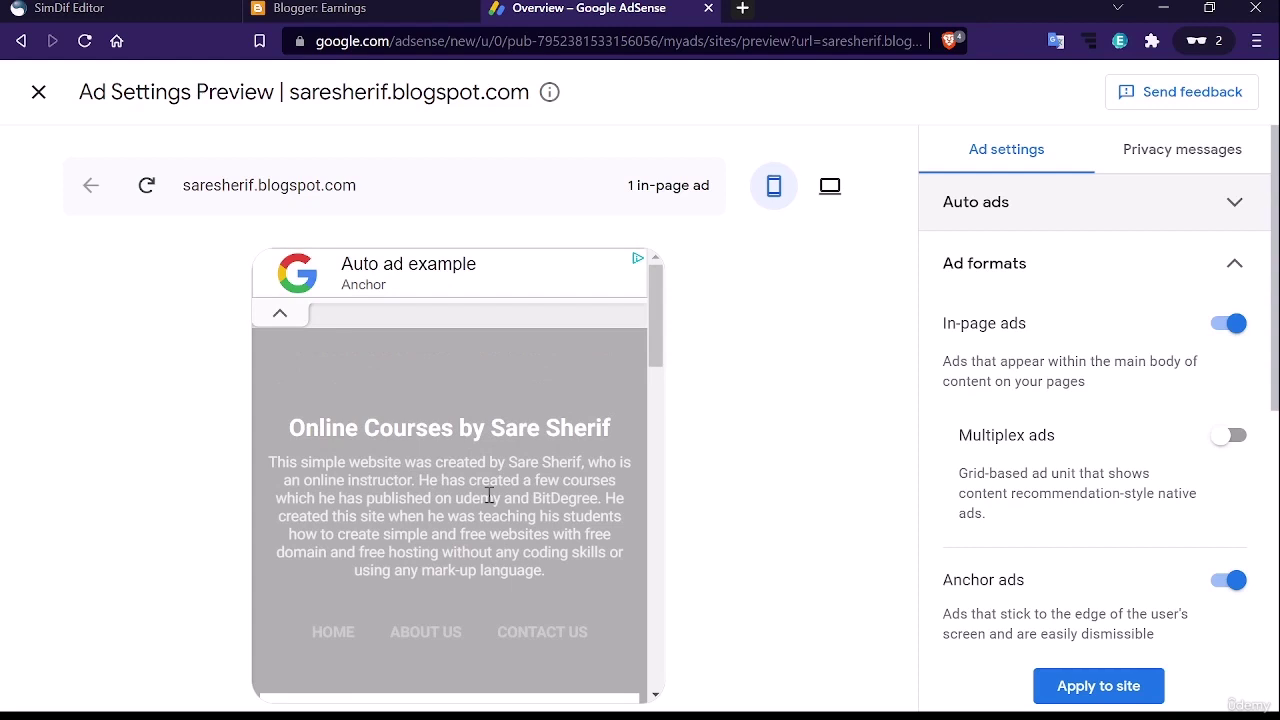
left_click(830, 188)
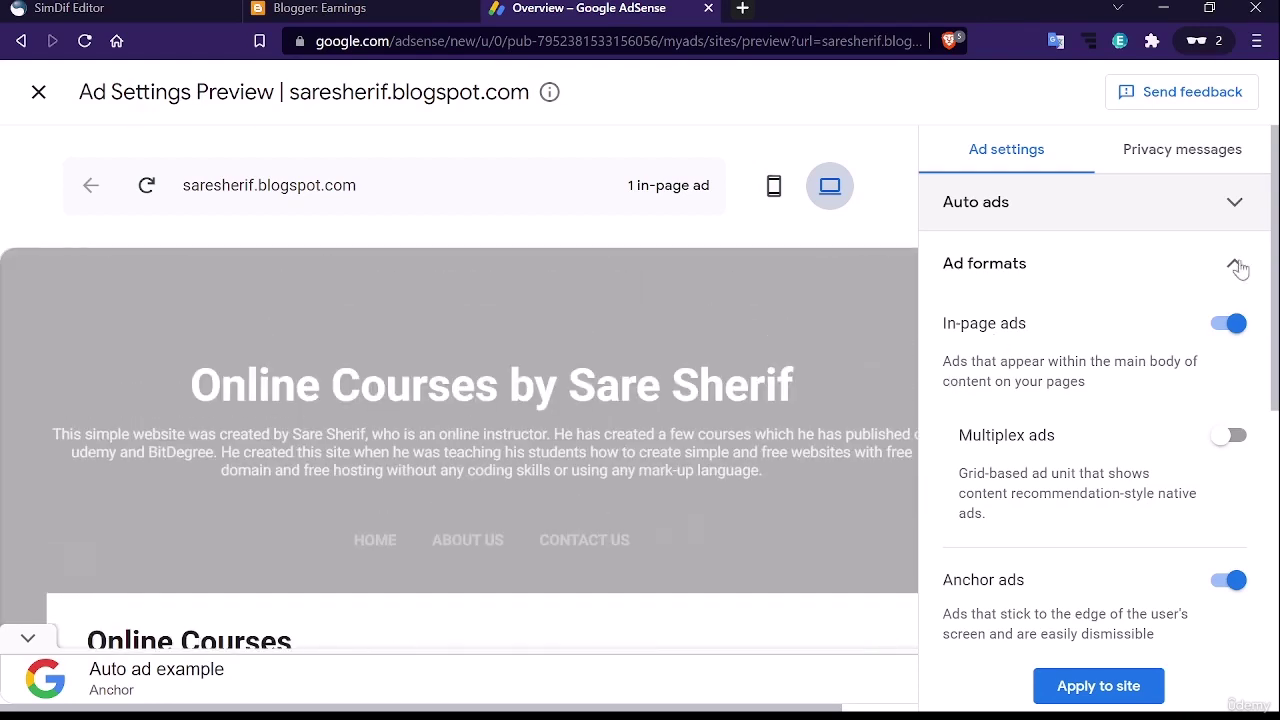
Examine the Auto ads options and the in-page, multiplex, anchor and vignette ad formats for the site
left_click(1129, 206)
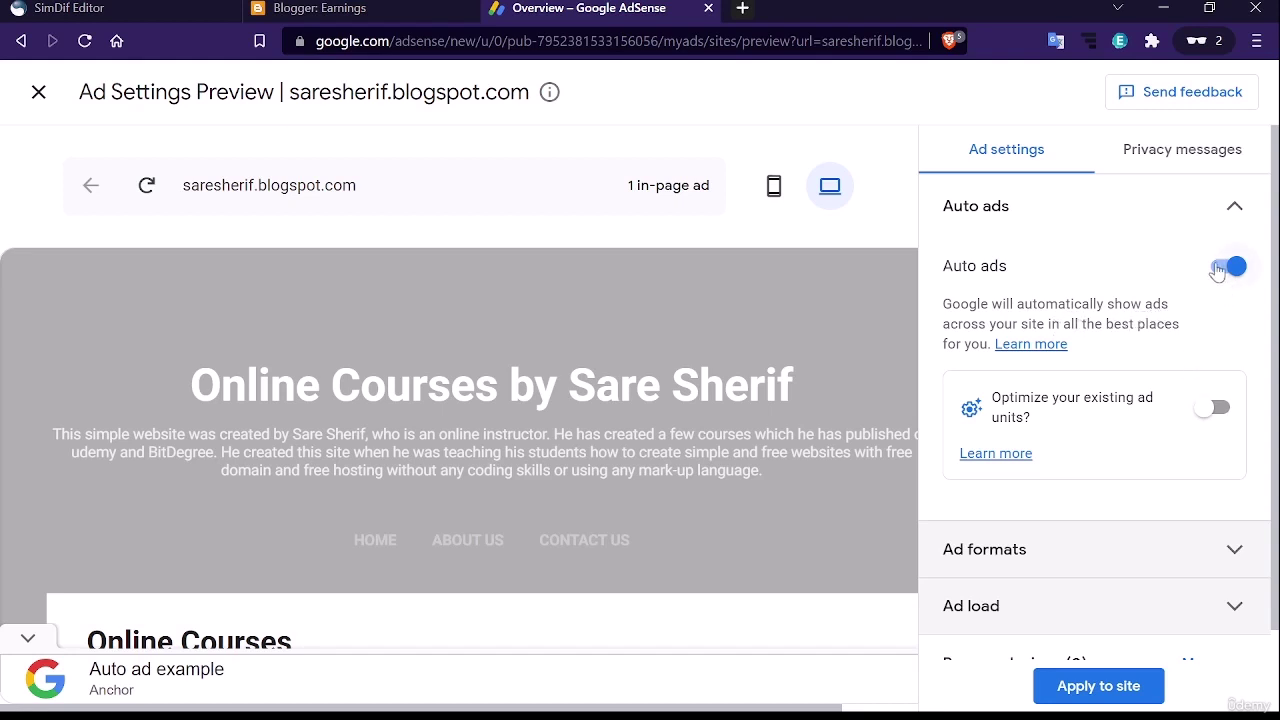
scroll(1149, 385, "down", 1)
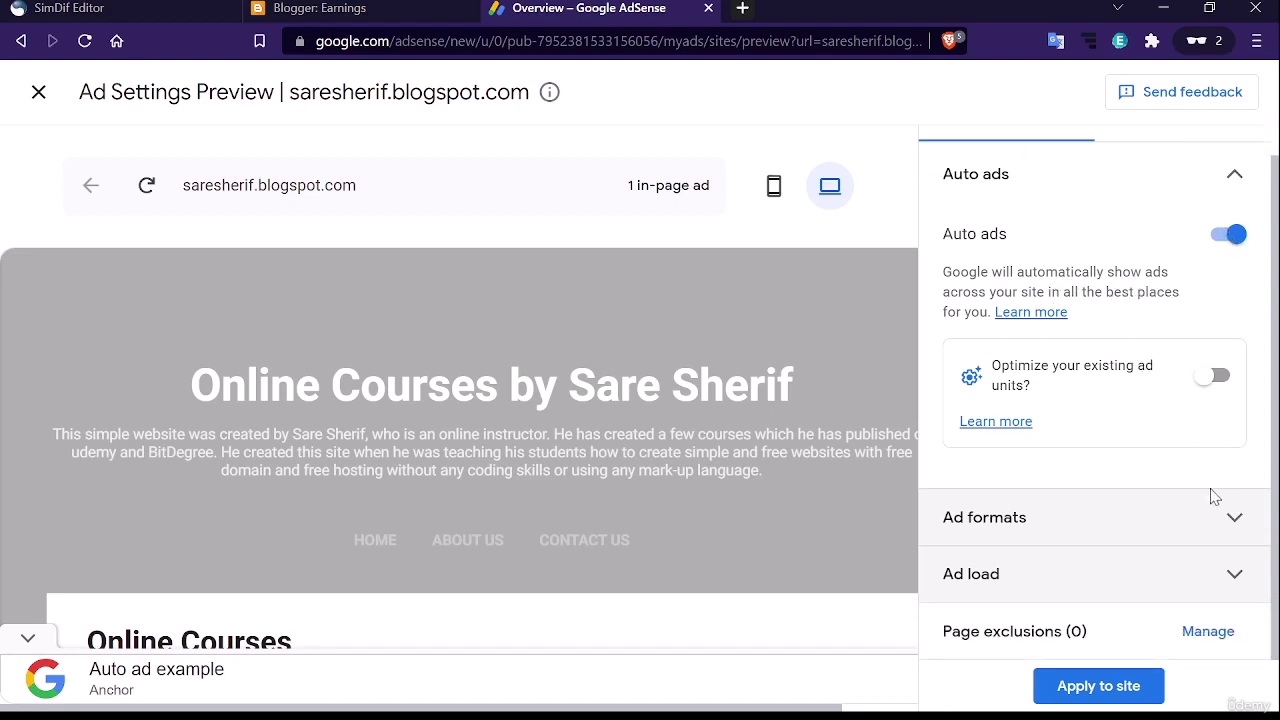
left_click(1232, 536)
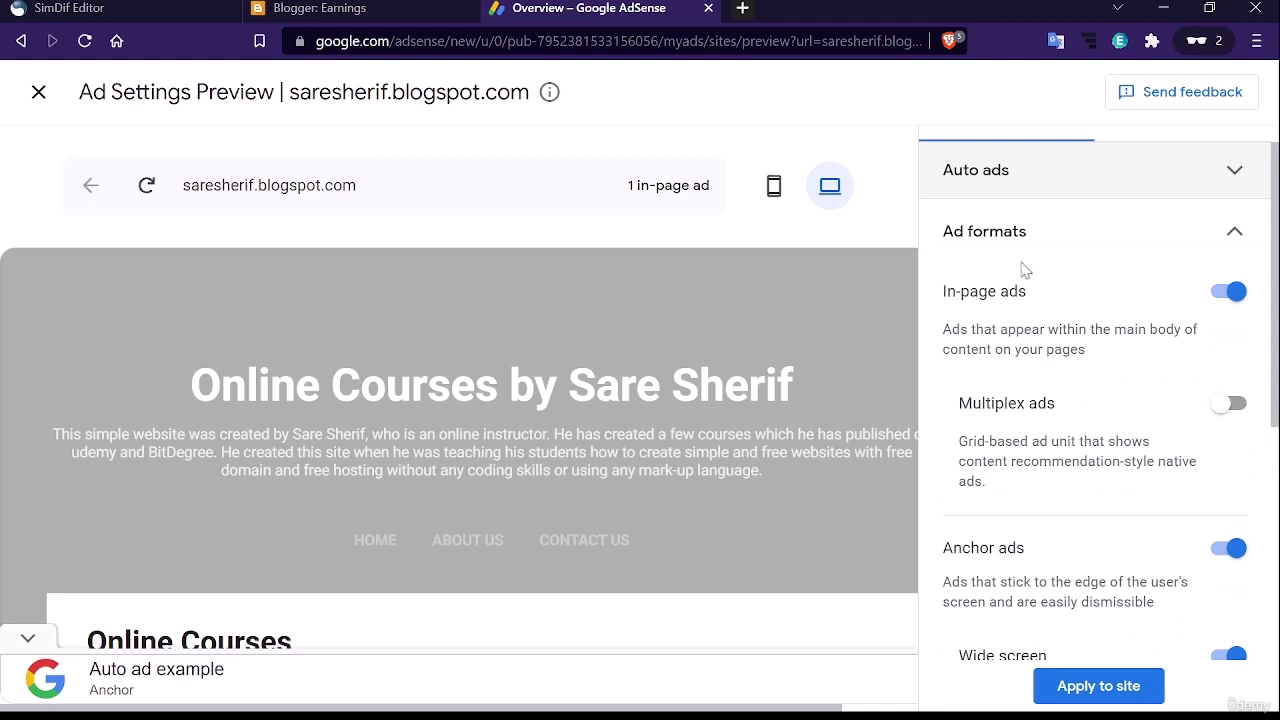
scroll(1090, 305, "down", 2)
scroll(1050, 255, "up", 2)
scroll(1066, 358, "down", 3)
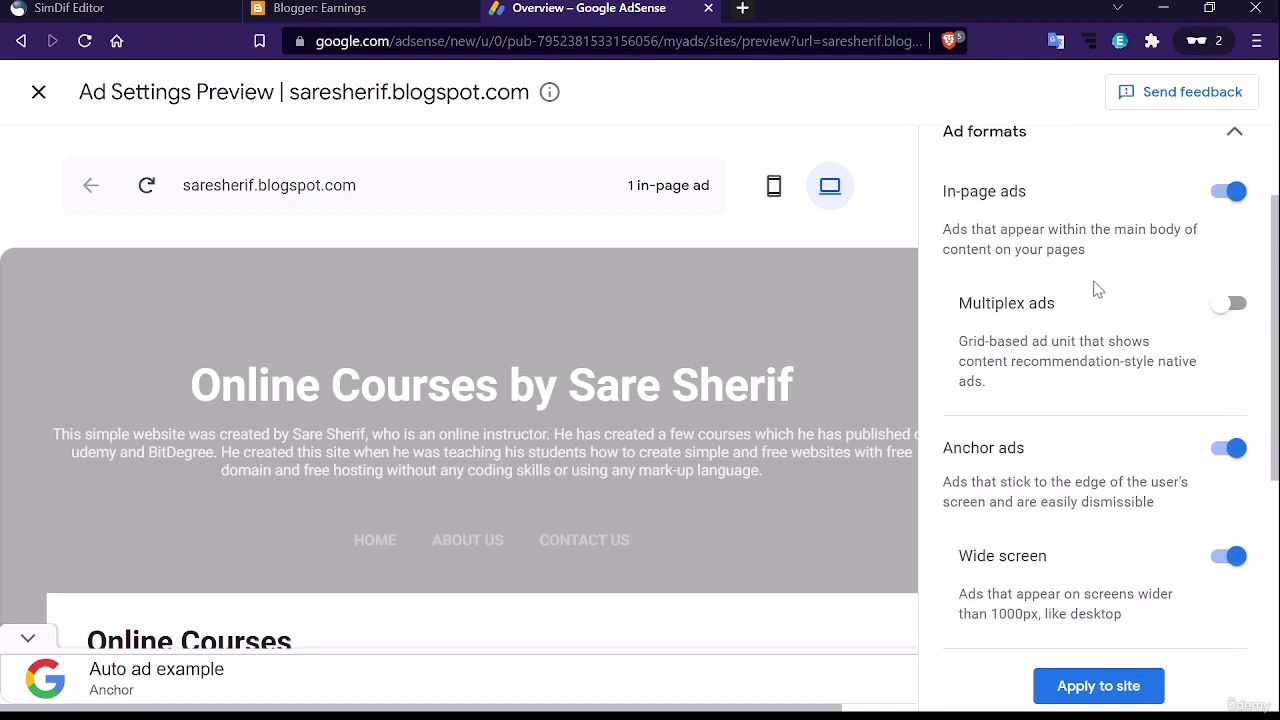
scroll(1064, 363, "down", 2)
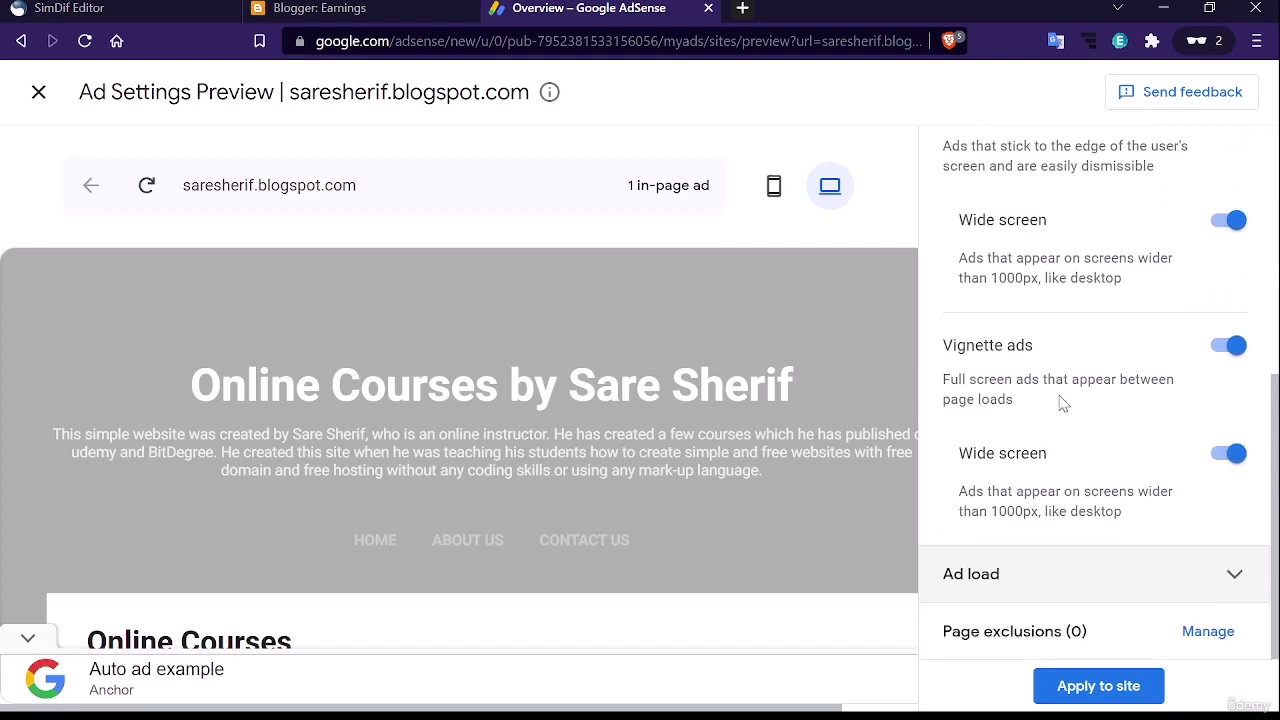
scroll(1097, 449, "up", 5)
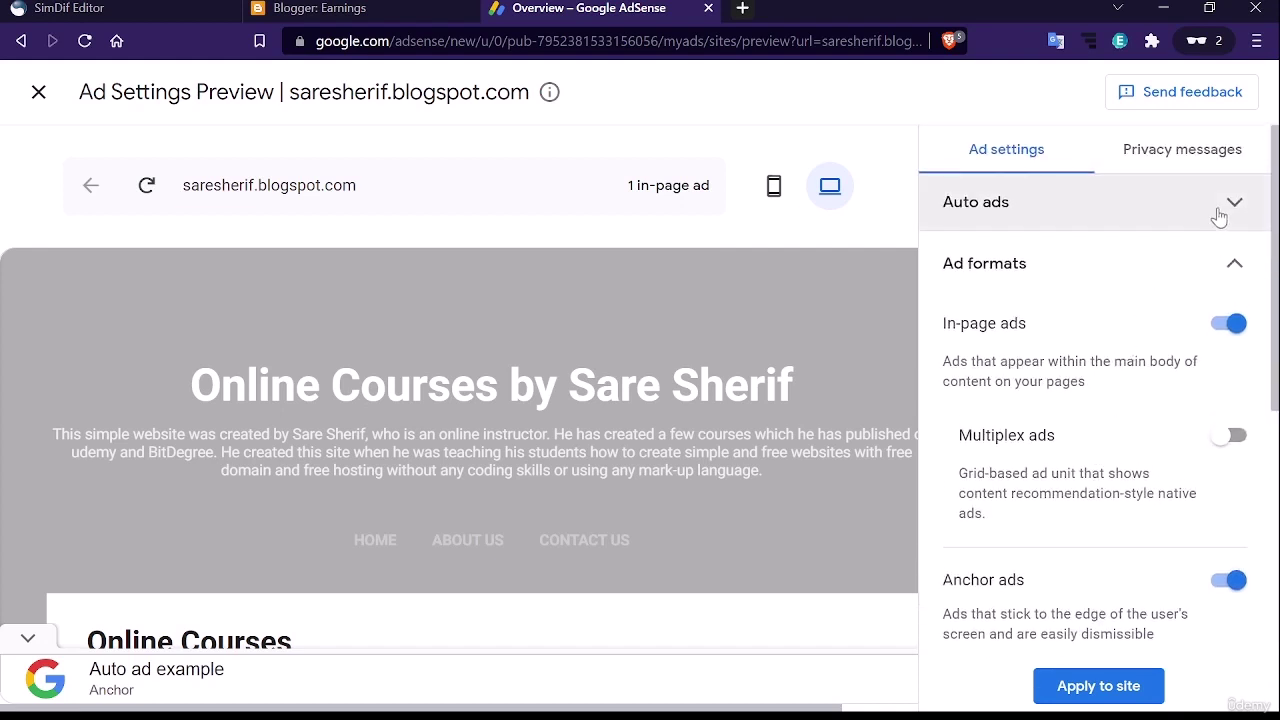
Turn Auto ads off, check the remaining ad settings sections, and turn Auto ads back on
left_click(1227, 201)
left_click(1232, 266)
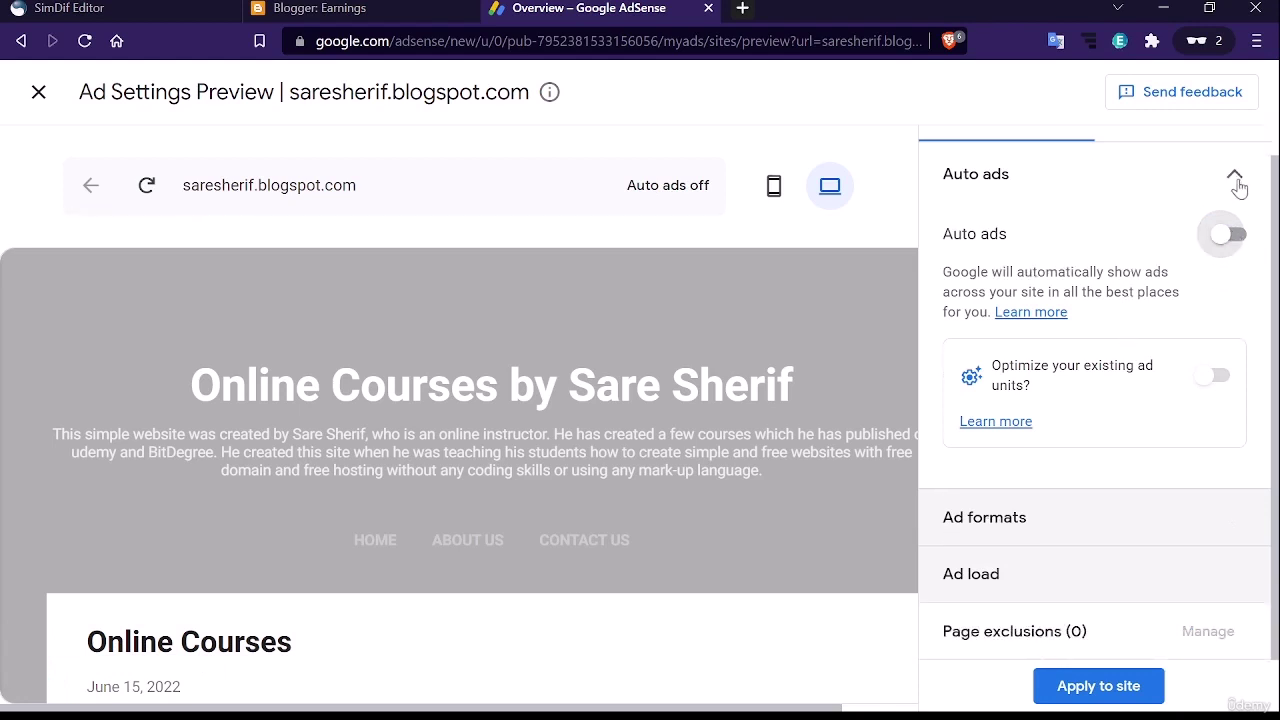
left_click(1239, 185)
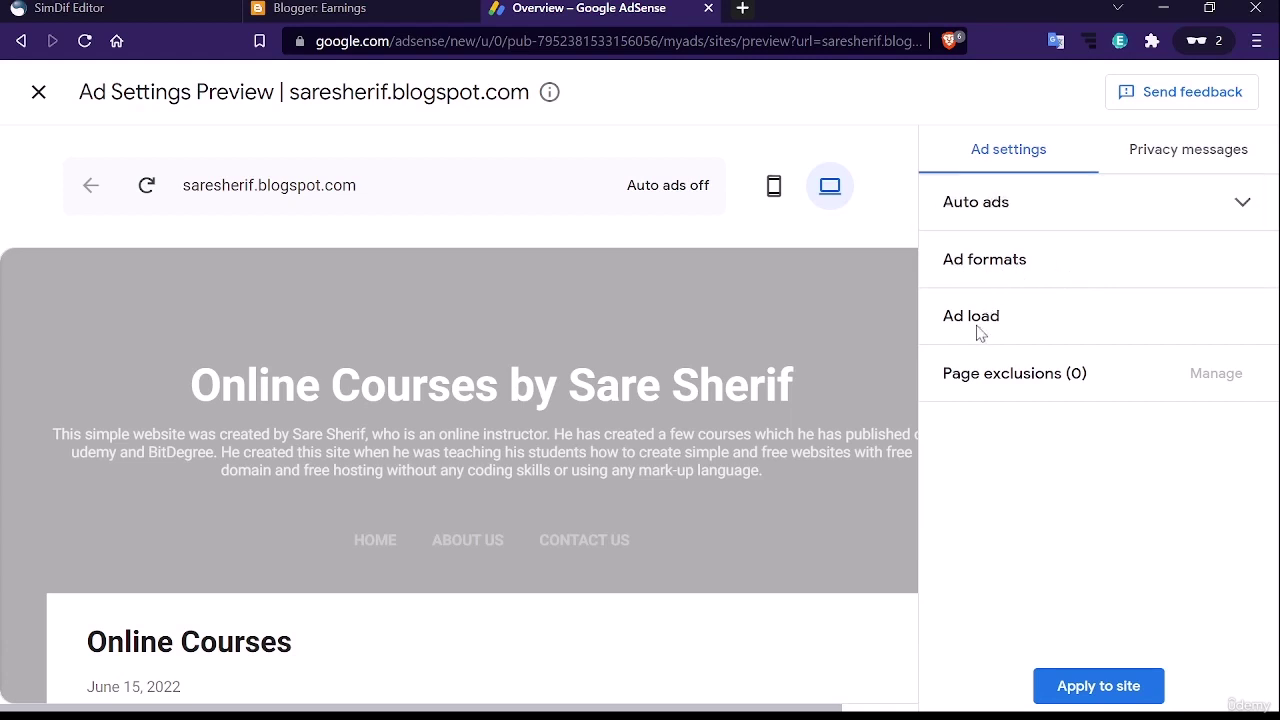
left_click(968, 207)
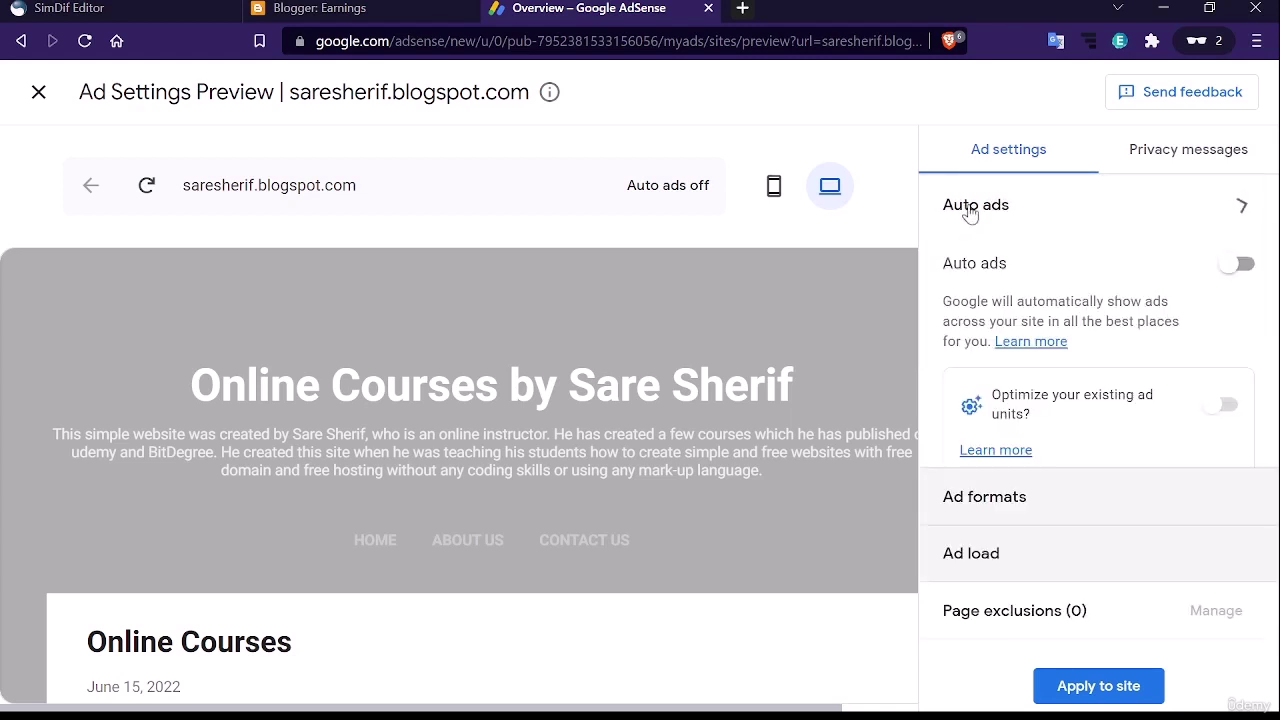
left_click(1228, 266)
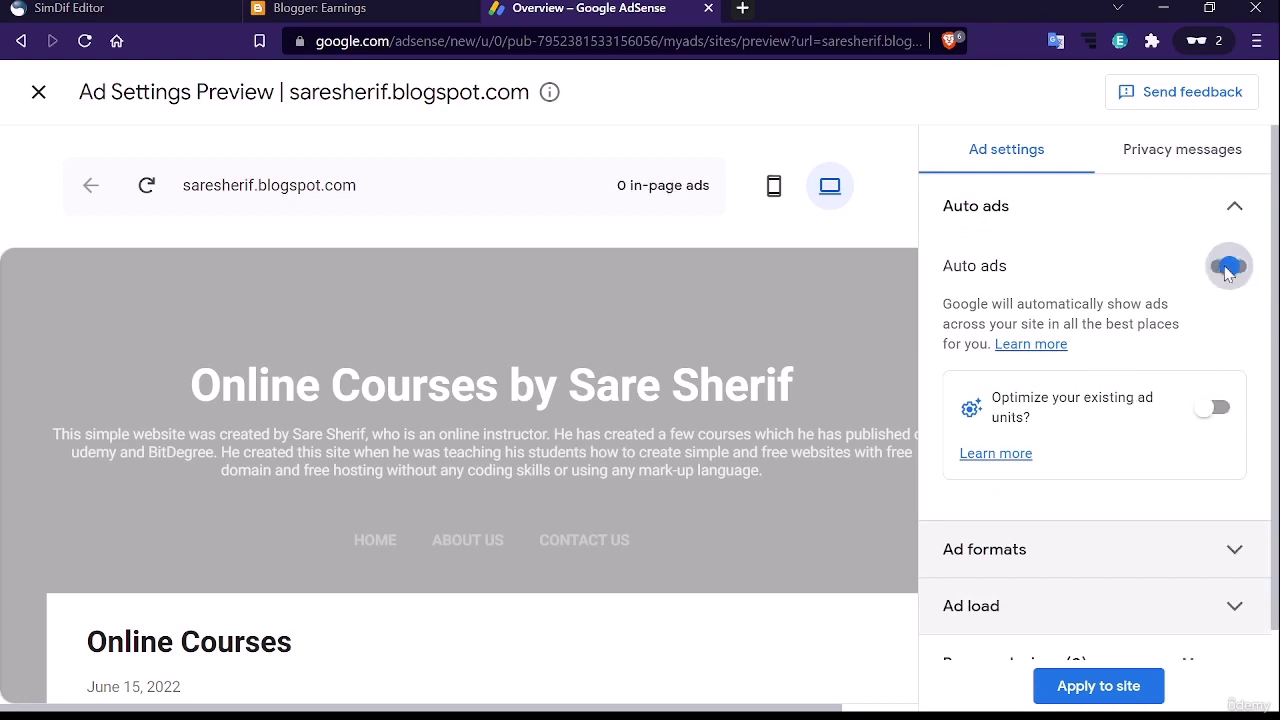
Enable optimization of existing ad units and turn on Multiplex ads in the ad formats
left_click(1212, 408)
scroll(1100, 471, "down", 1)
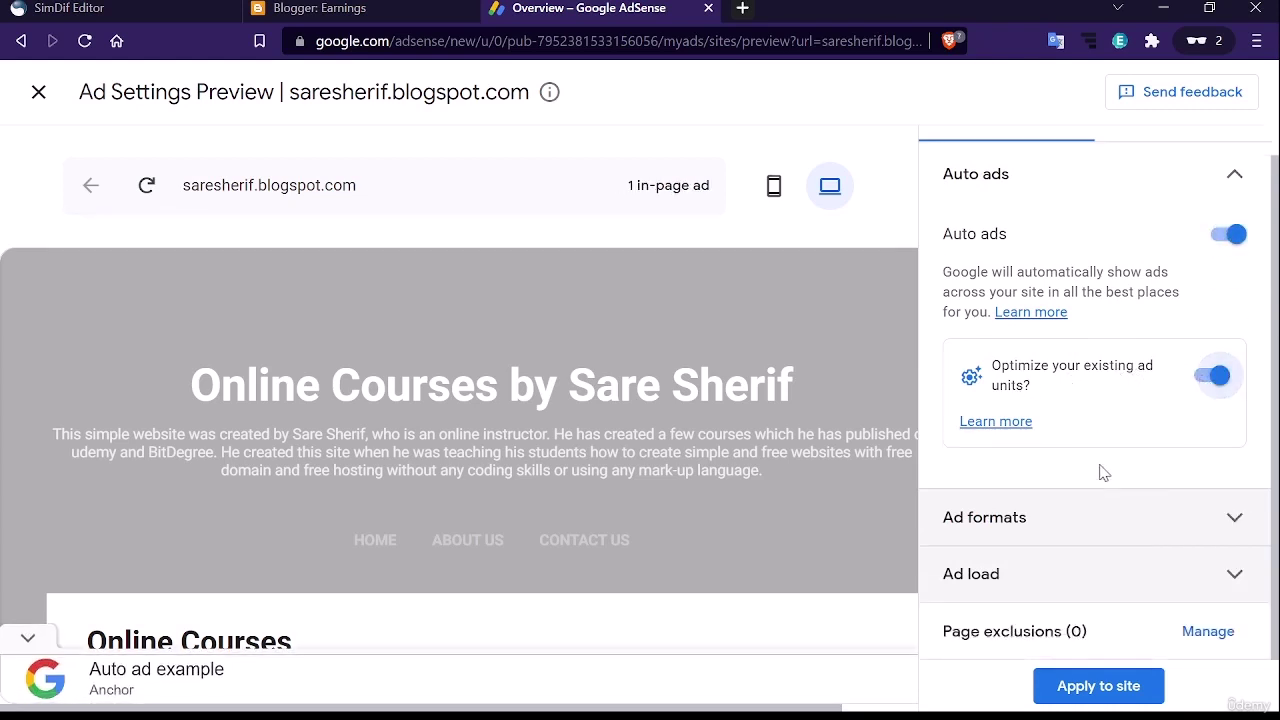
left_click(1142, 523)
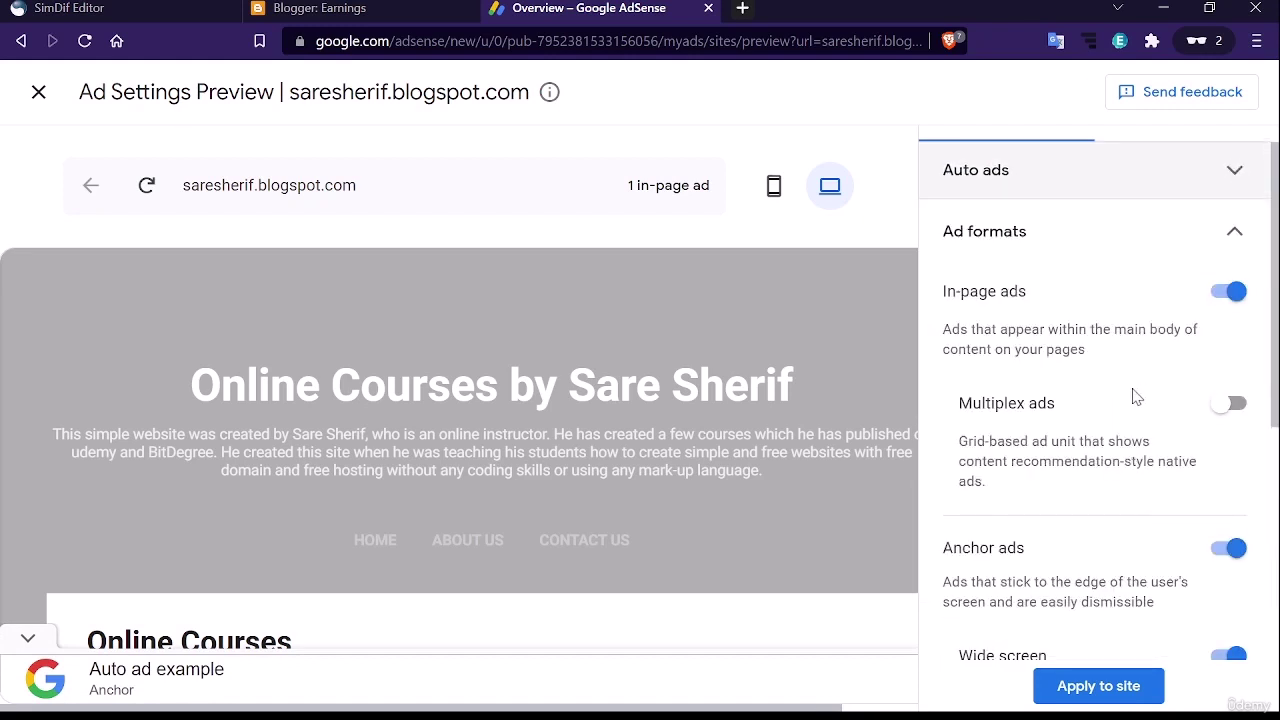
scroll(1160, 385, "down", 2)
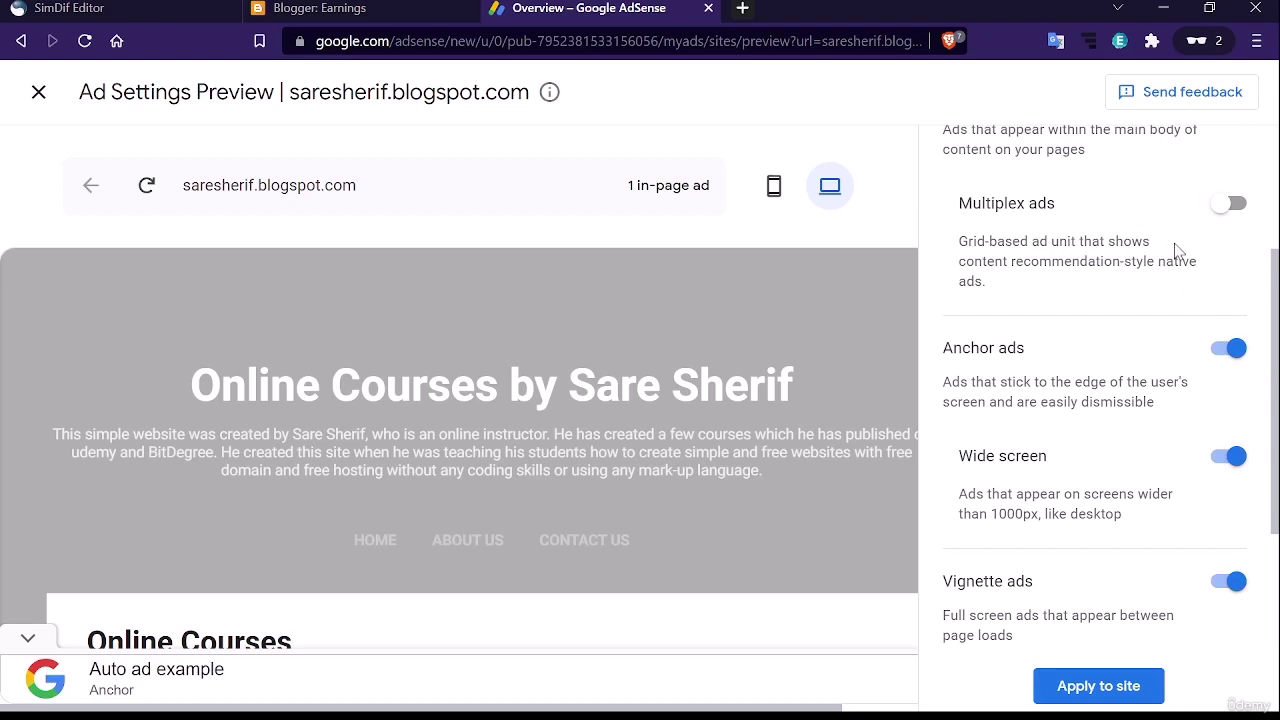
left_click(1226, 205)
scroll(1113, 318, "down", 1)
scroll(1113, 318, "down", 2)
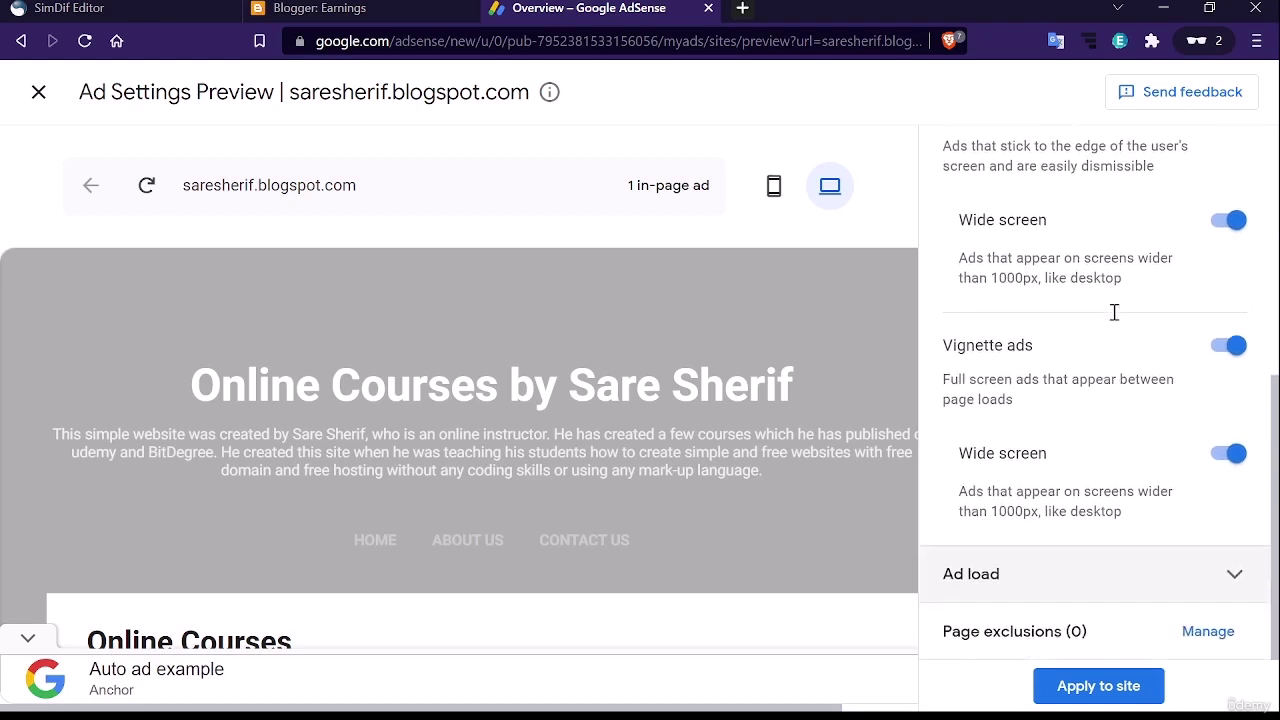
Open the Ad load setting and examine the site's ad preview in the mobile and desktop layouts
left_click(1207, 588)
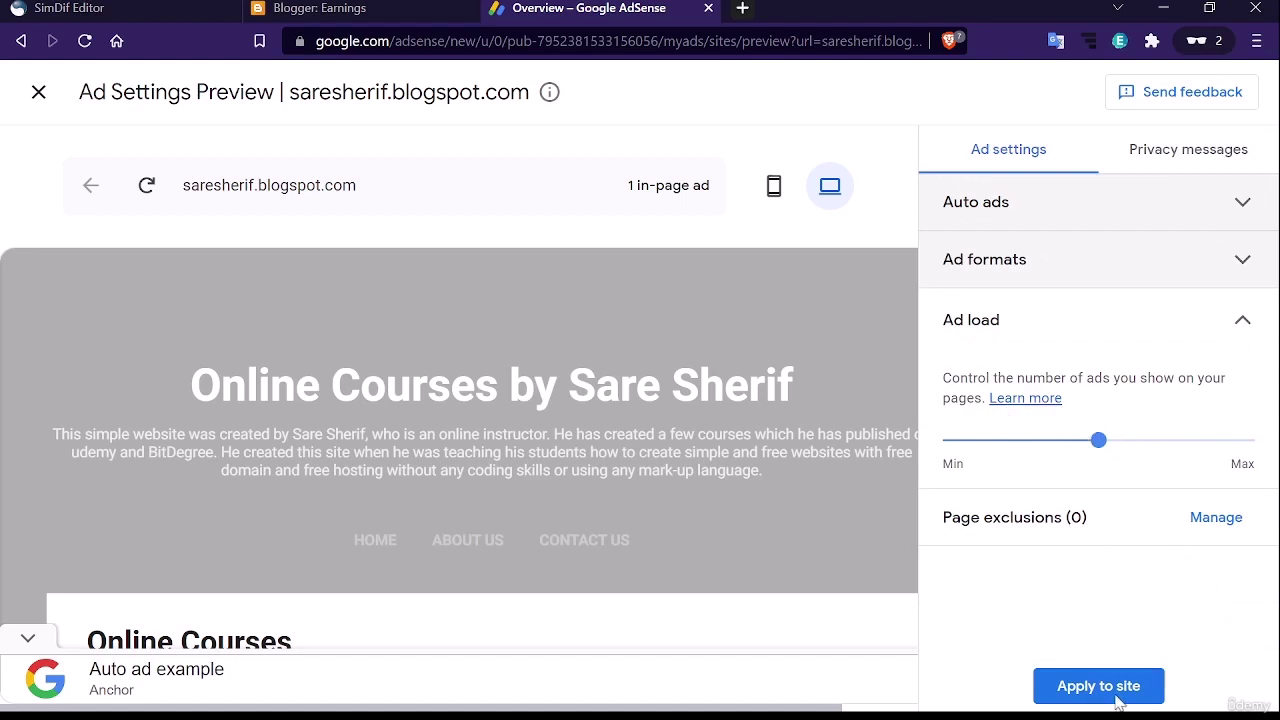
left_click(775, 198)
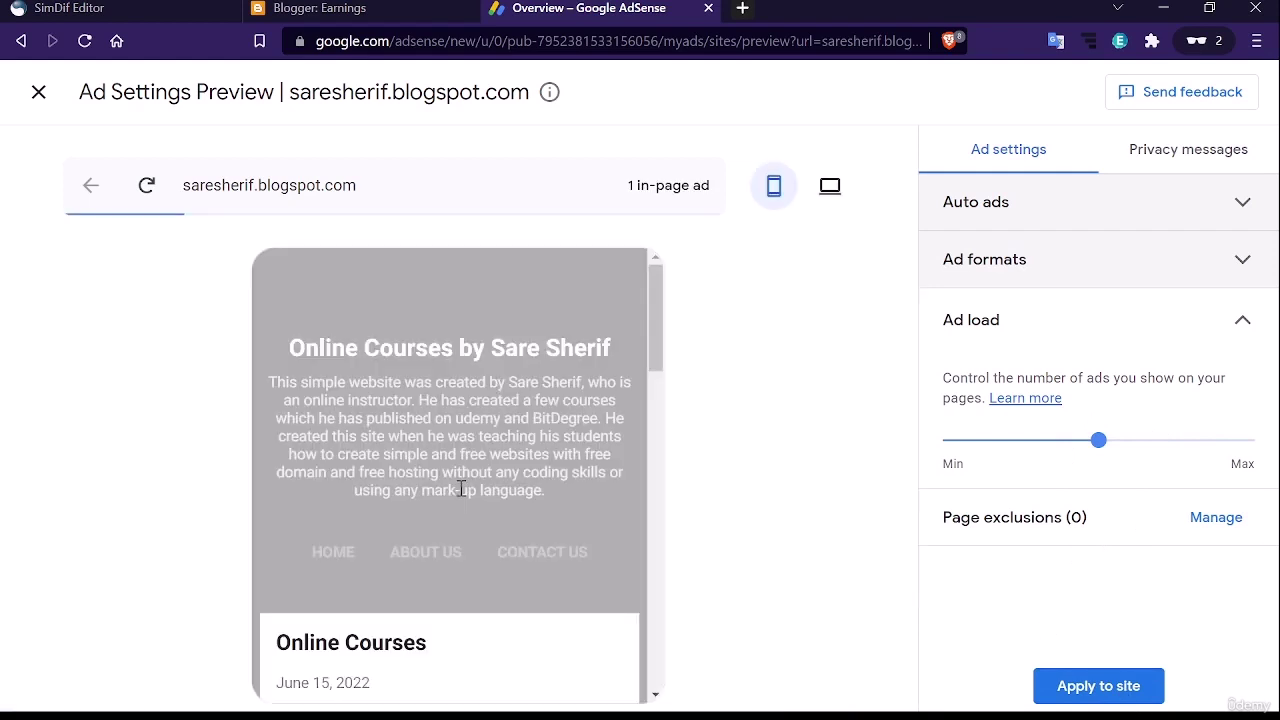
scroll(471, 477, "down", 2)
scroll(470, 472, "up", 2)
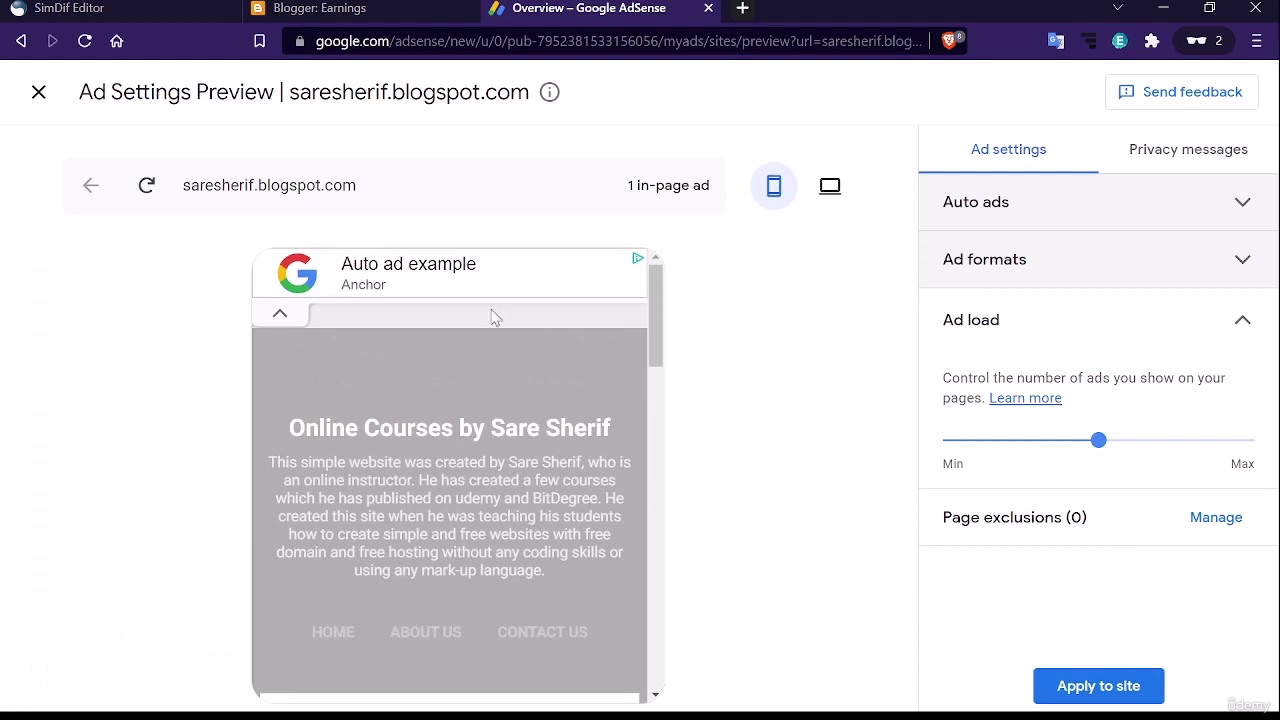
scroll(471, 472, "down", 10)
scroll(445, 452, "down", 3)
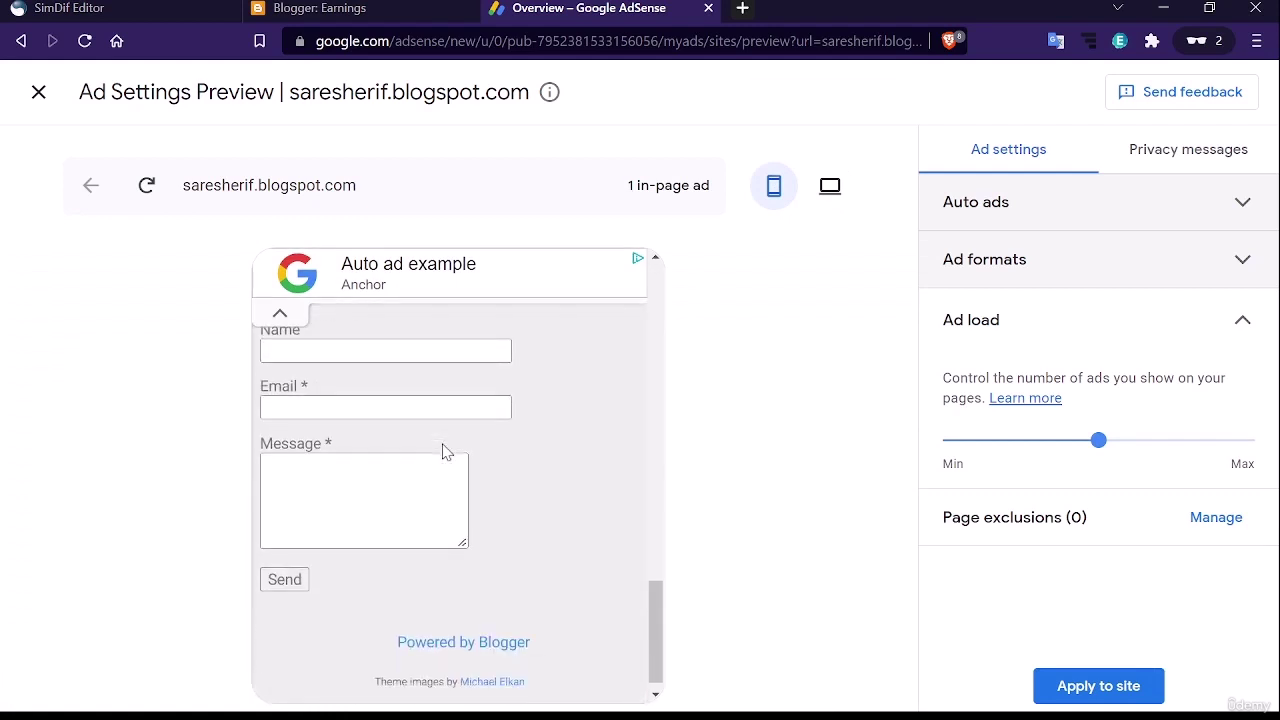
left_click(818, 189)
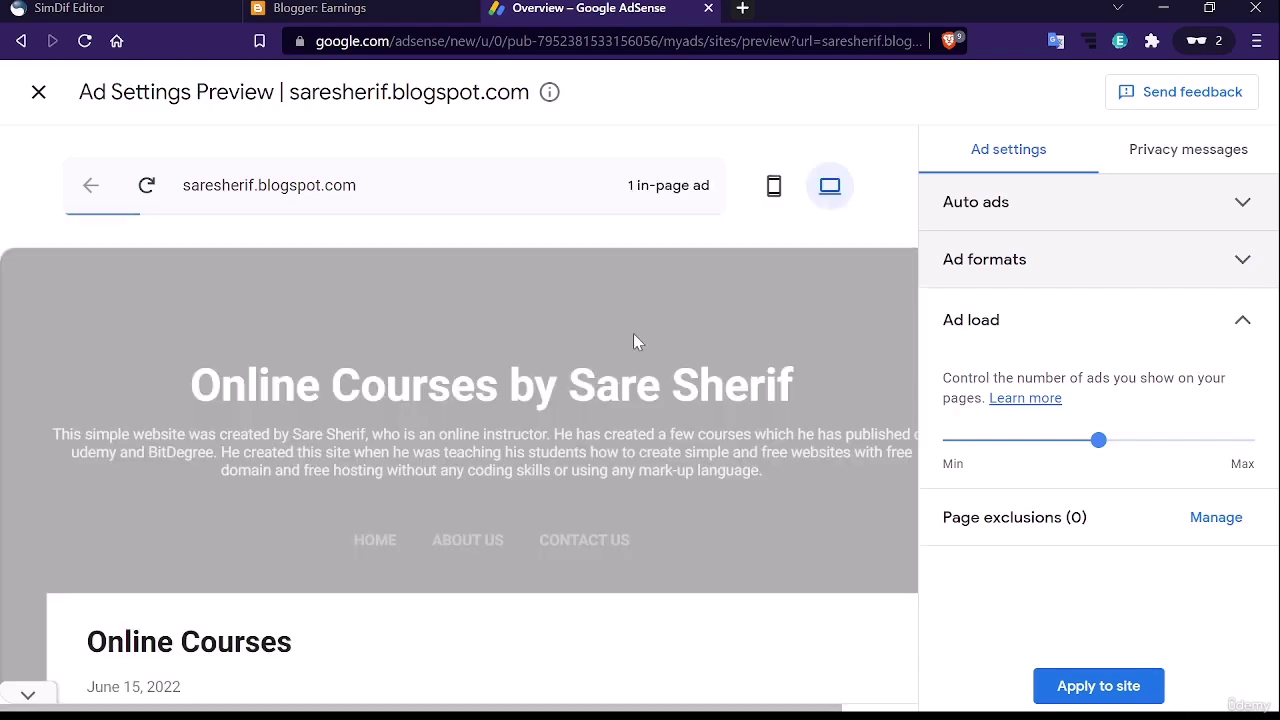
Examine the ad placements down the full length of the site's desktop preview
scroll(536, 403, "down", 2)
scroll(536, 403, "down", 10)
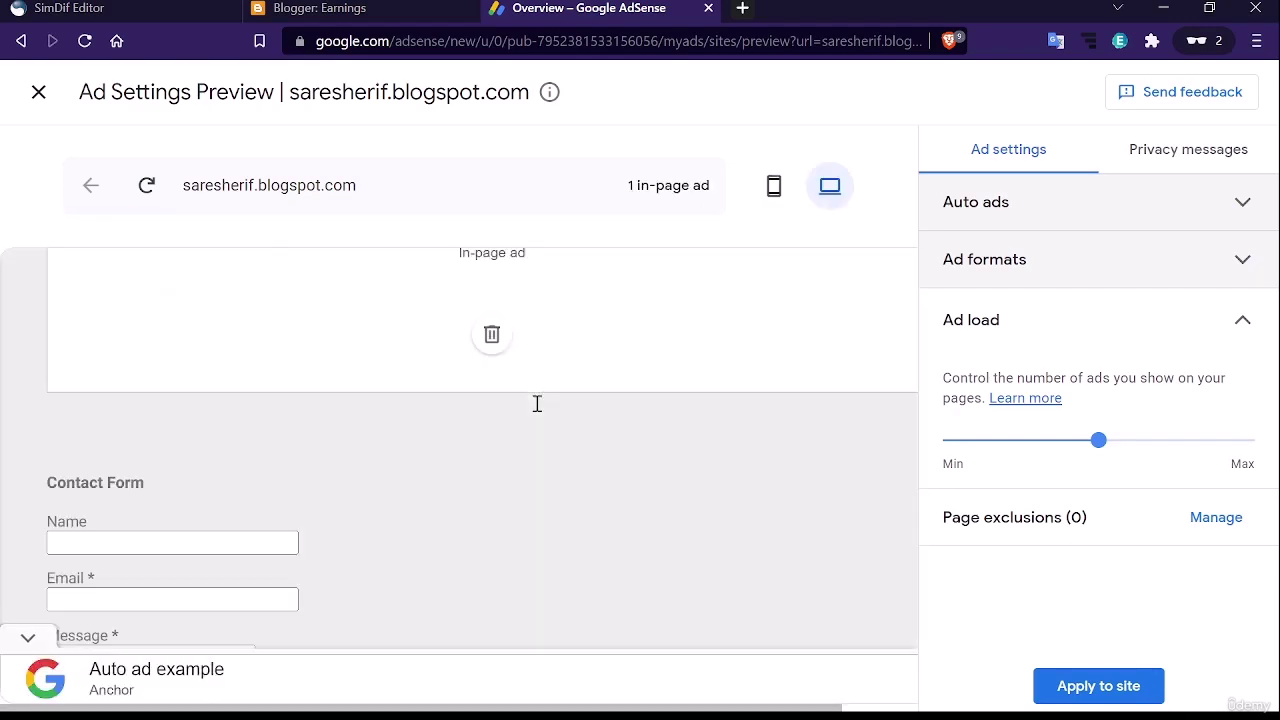
scroll(536, 403, "up", 10)
scroll(537, 403, "up", 4)
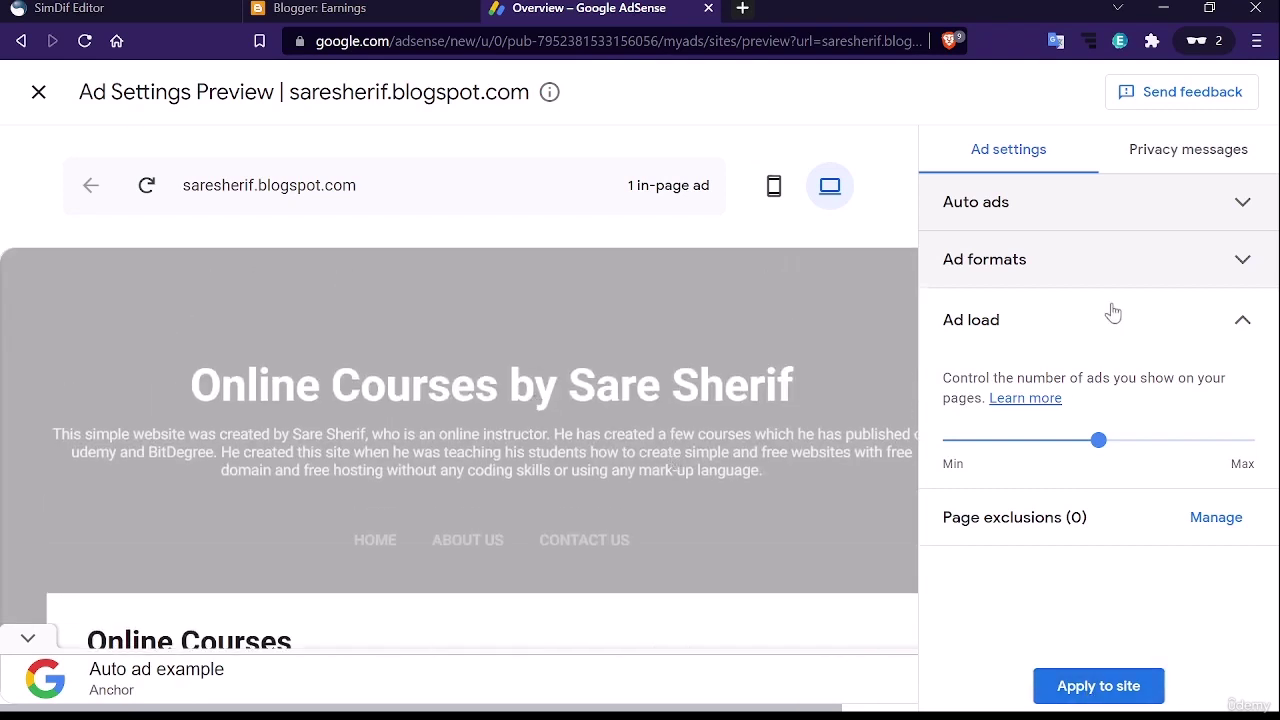
Try to turn on the GDPR consent message, checking the blog's page list in Blogger for a privacy policy
left_click(1187, 160)
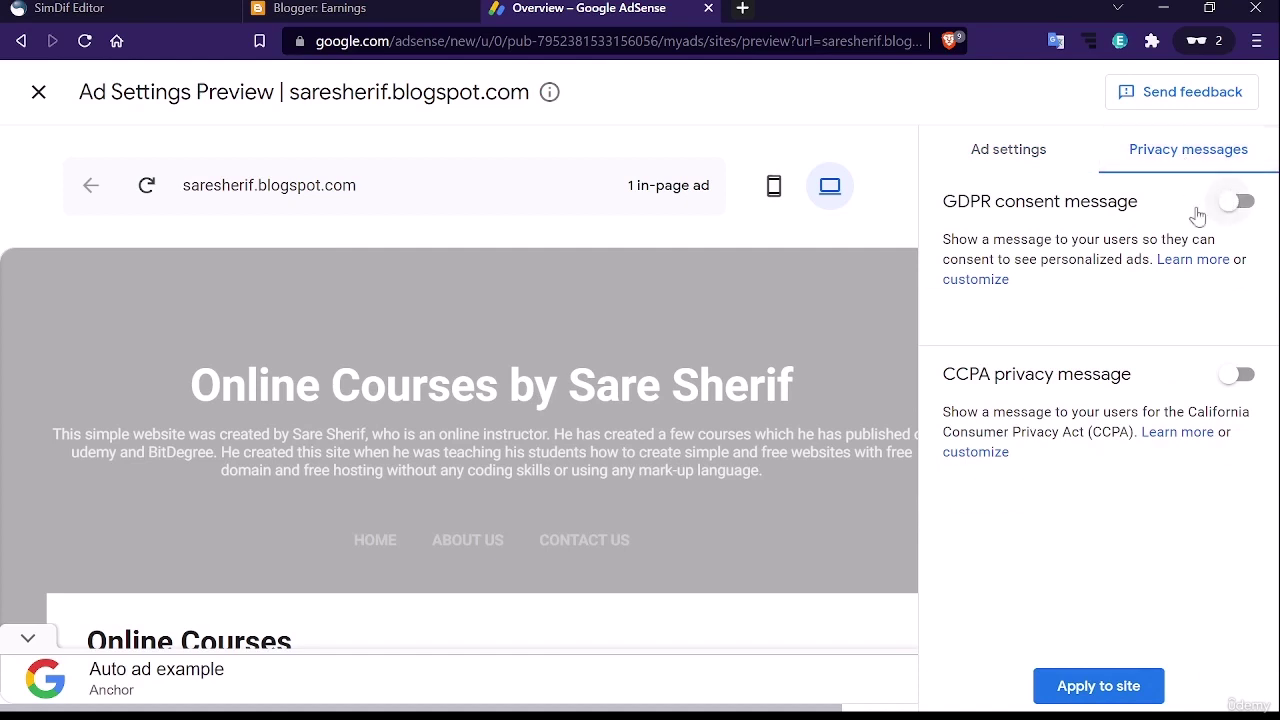
left_click(1232, 206)
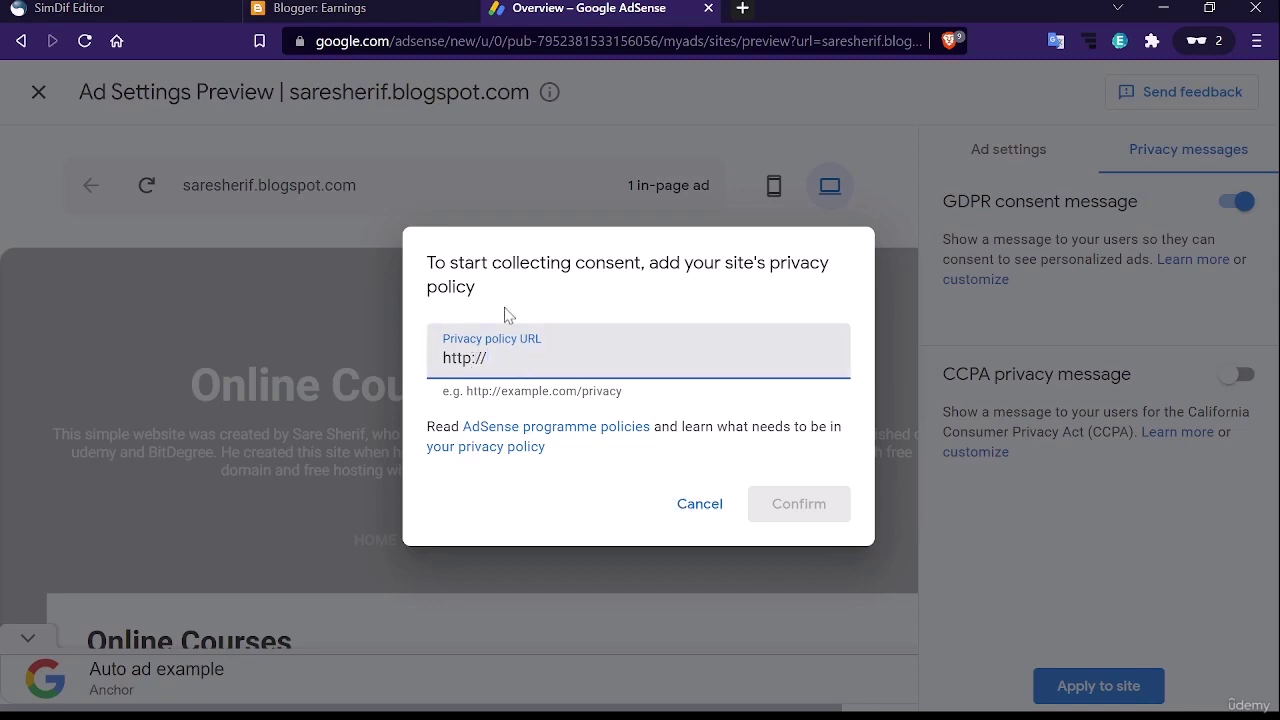
left_click(340, 8)
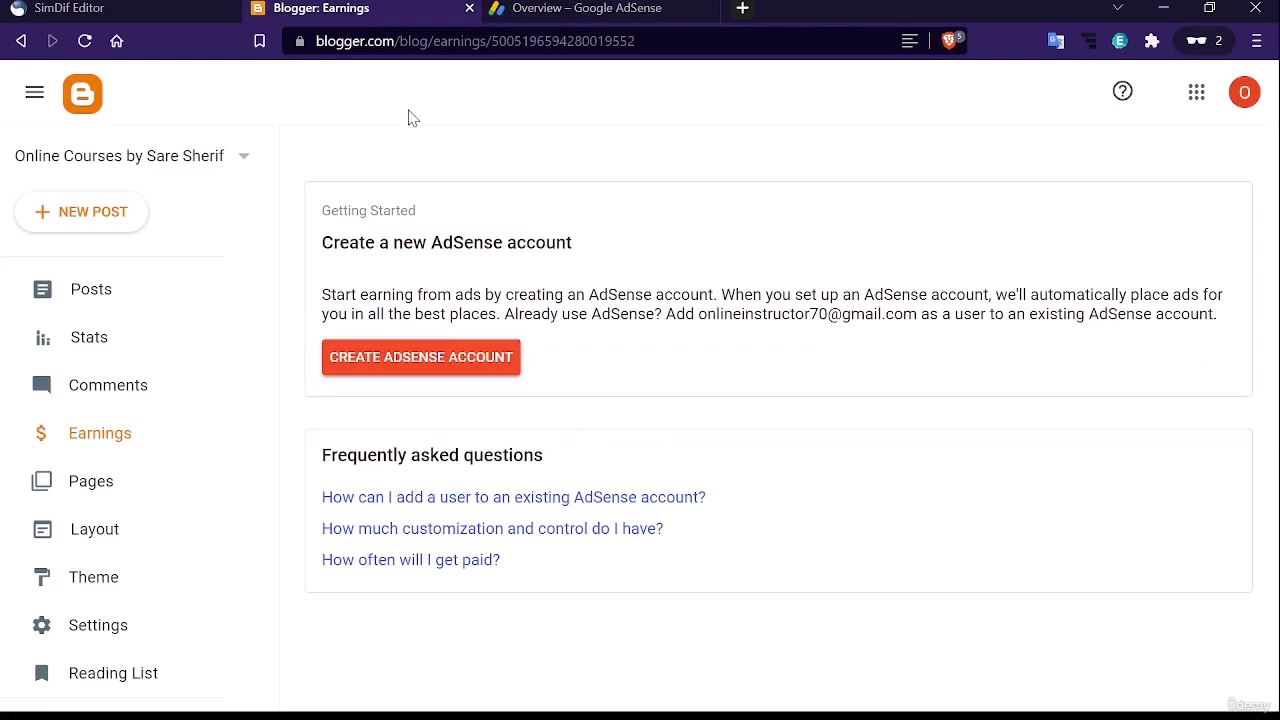
left_click(75, 513)
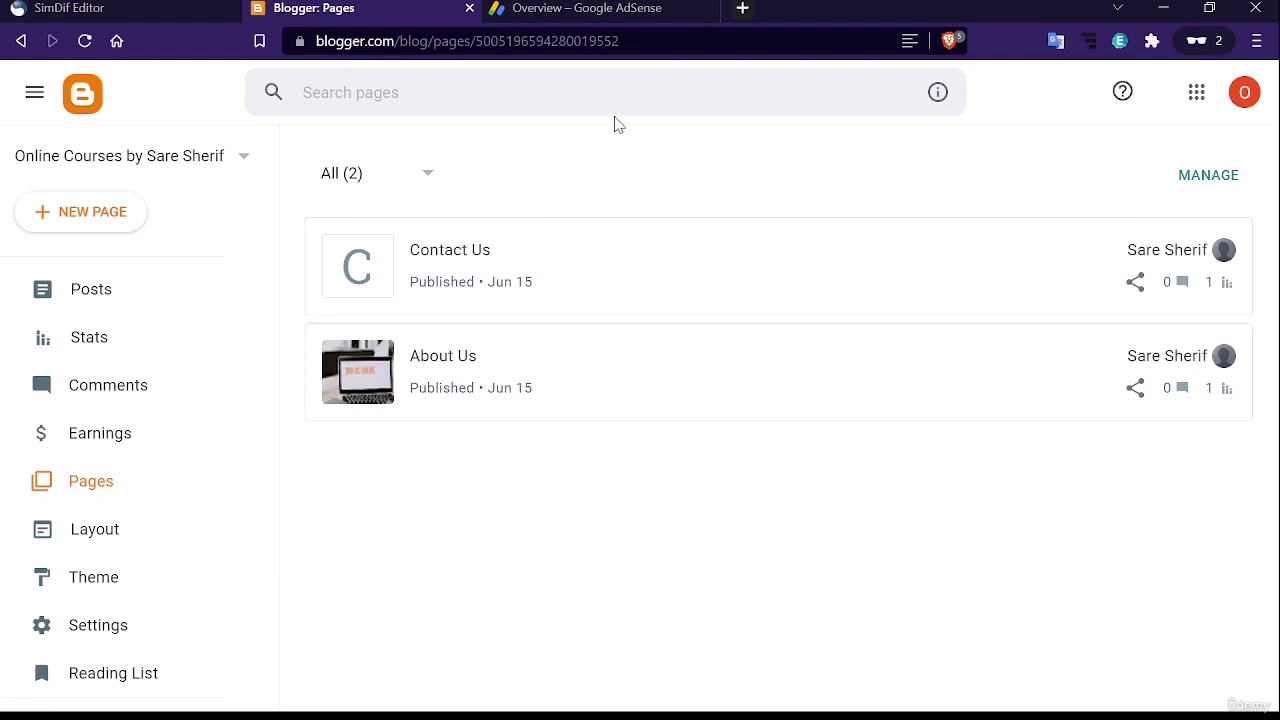
left_click(595, 8)
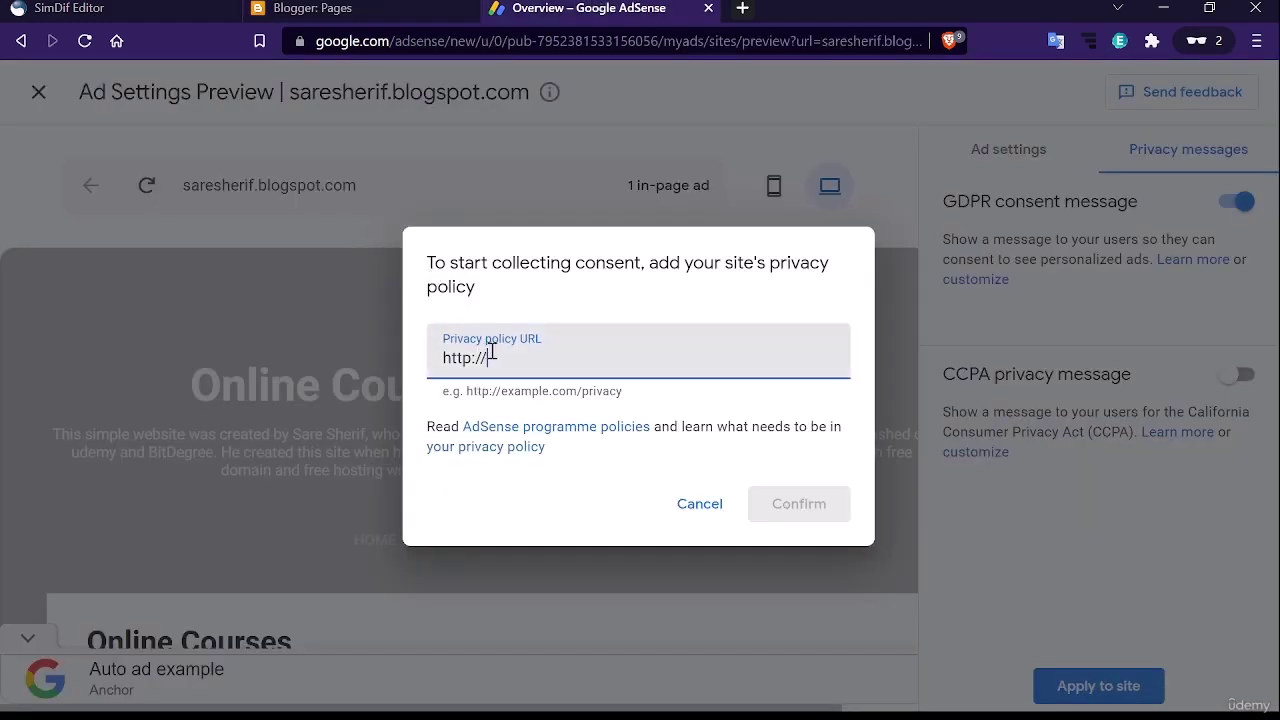
left_click(699, 504)
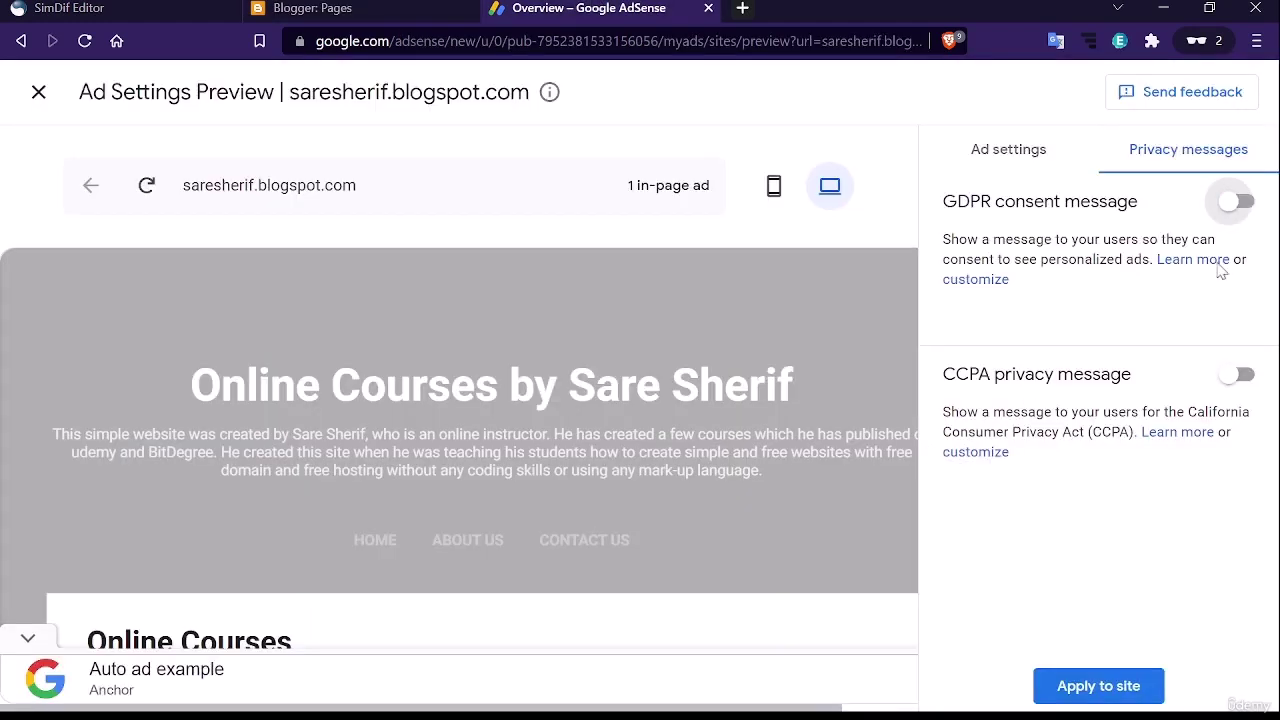
Apply the ad settings to the site with the Apply now option and save them
left_click(1010, 146)
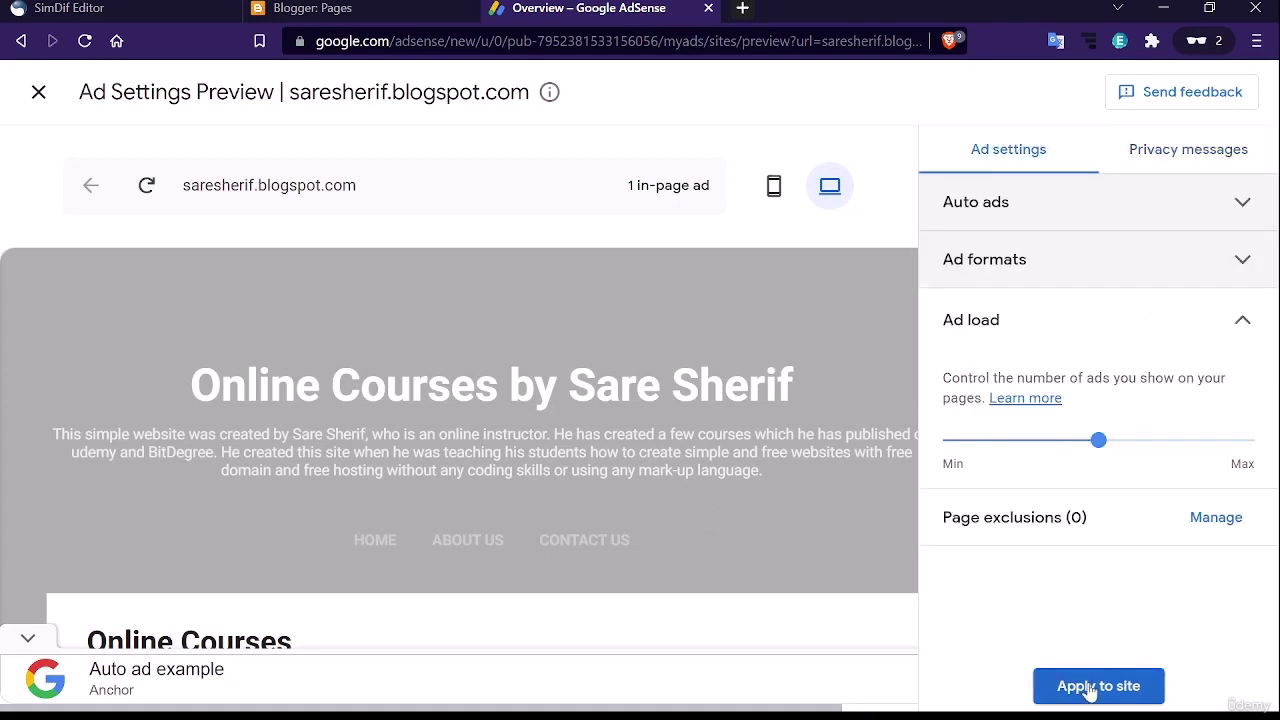
left_click(1092, 688)
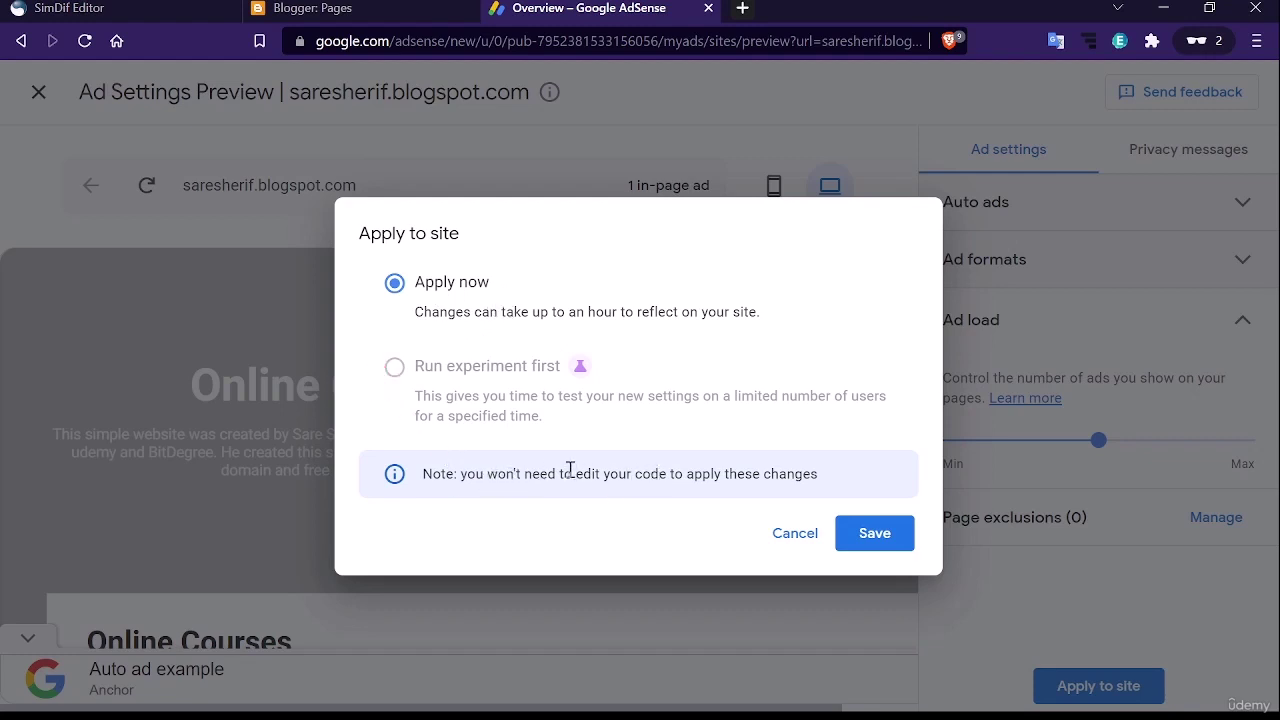
left_click(884, 544)
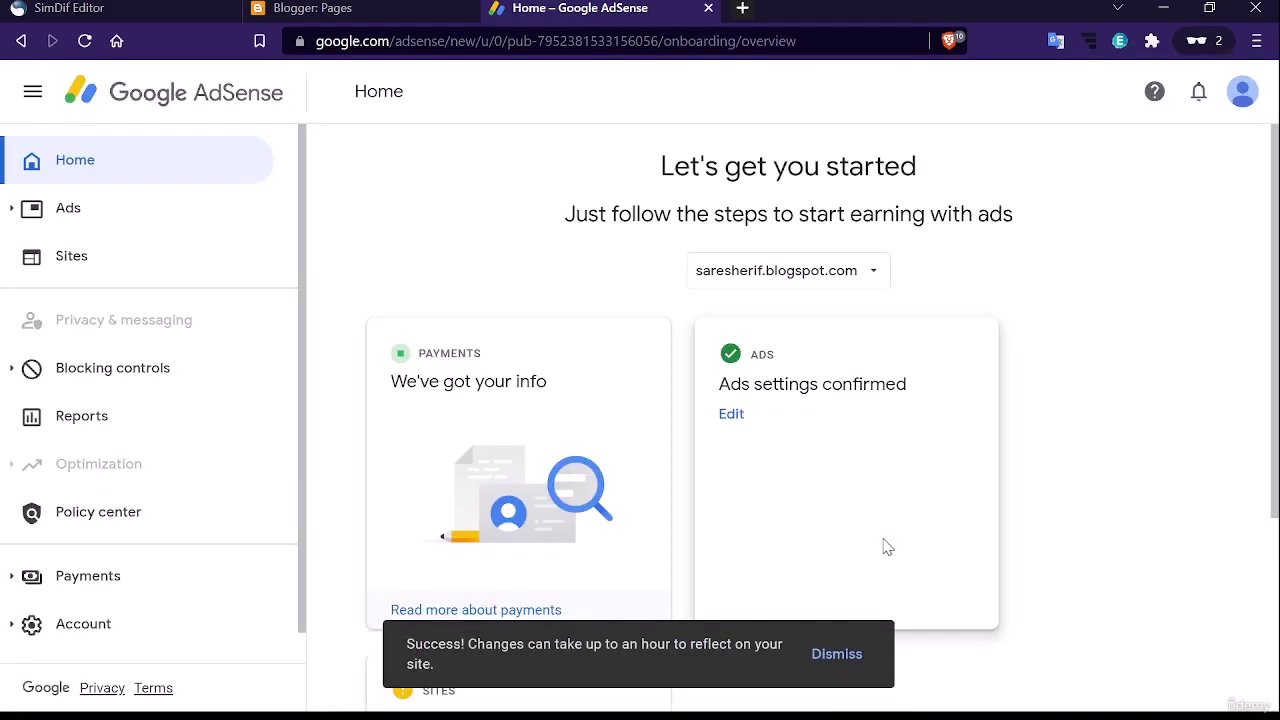
Start connecting the site to AdSense from the home page's setup steps and request its review
scroll(1137, 423, "down", 2)
scroll(1137, 423, "down", 1)
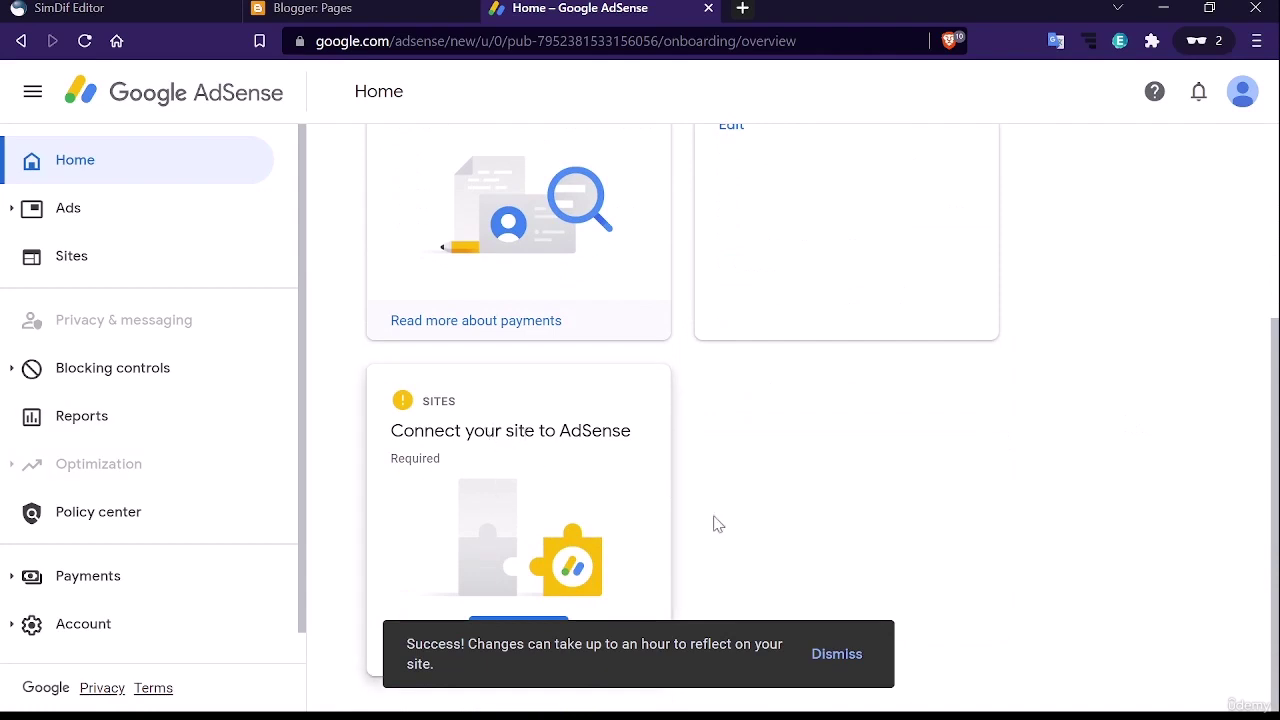
left_click(826, 658)
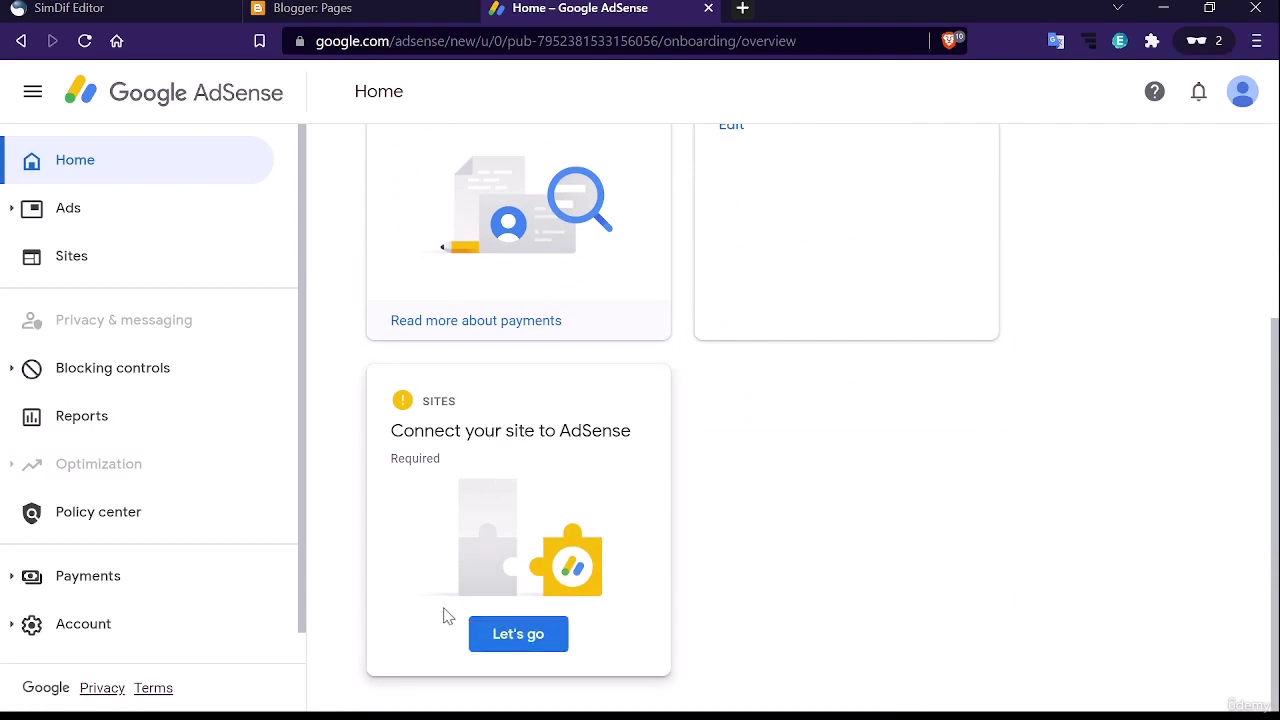
left_click(530, 638)
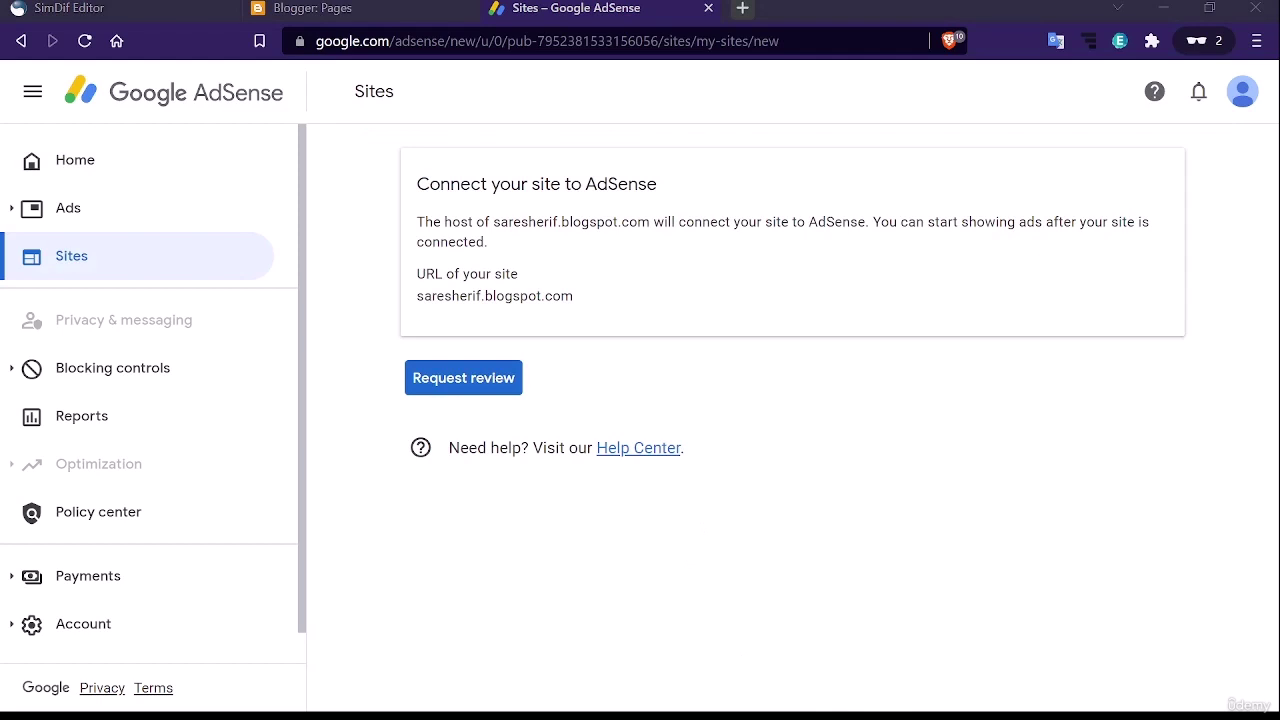
left_click(461, 377)
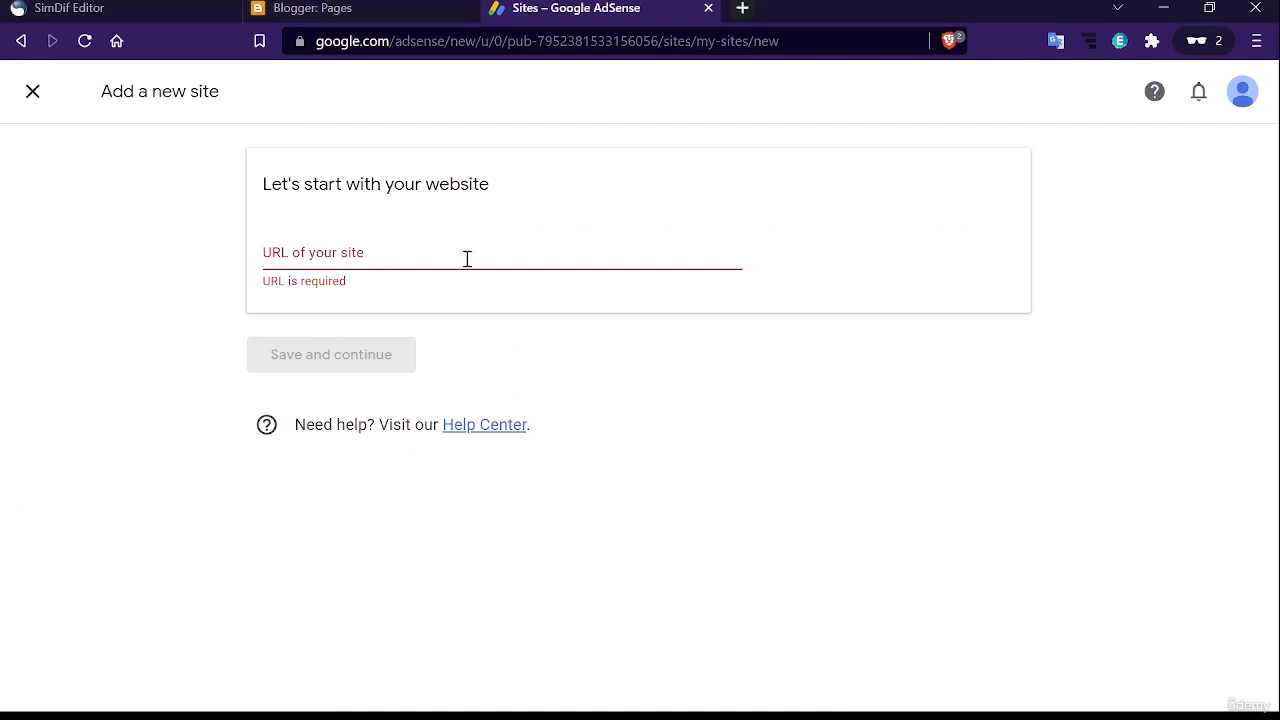
left_click(467, 259)
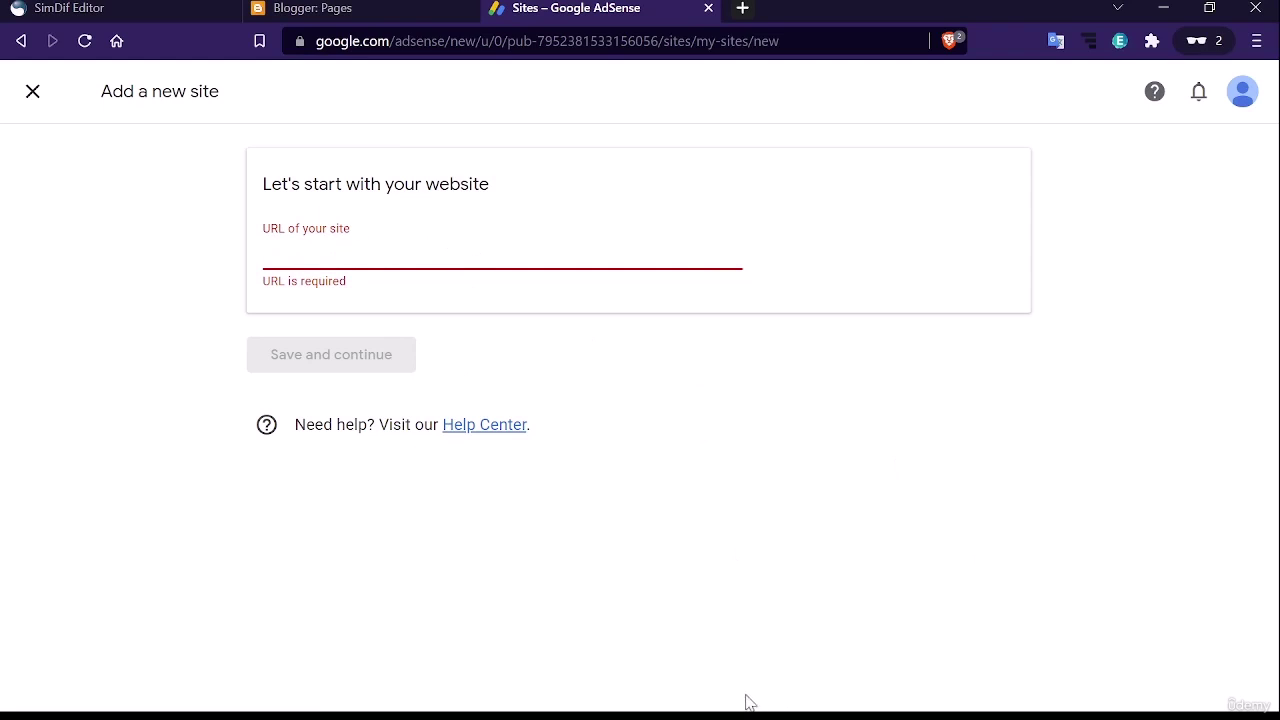
key("ctrl+l")
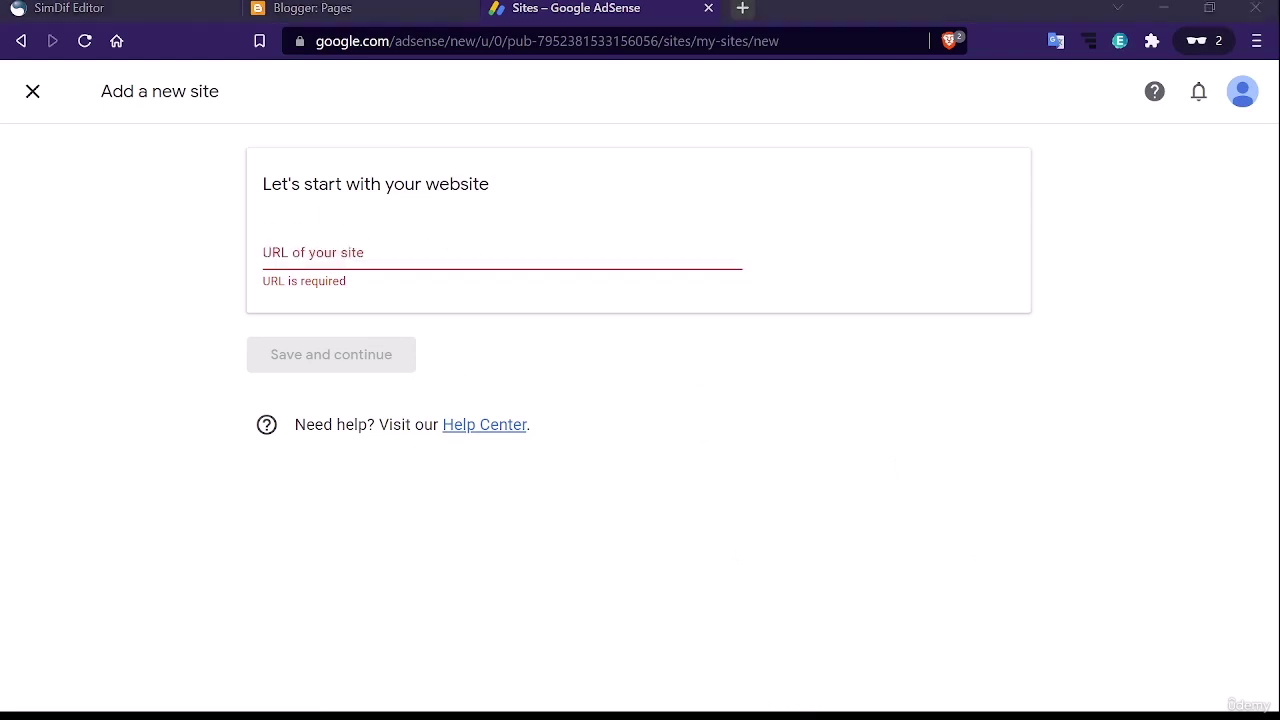
type("sa")
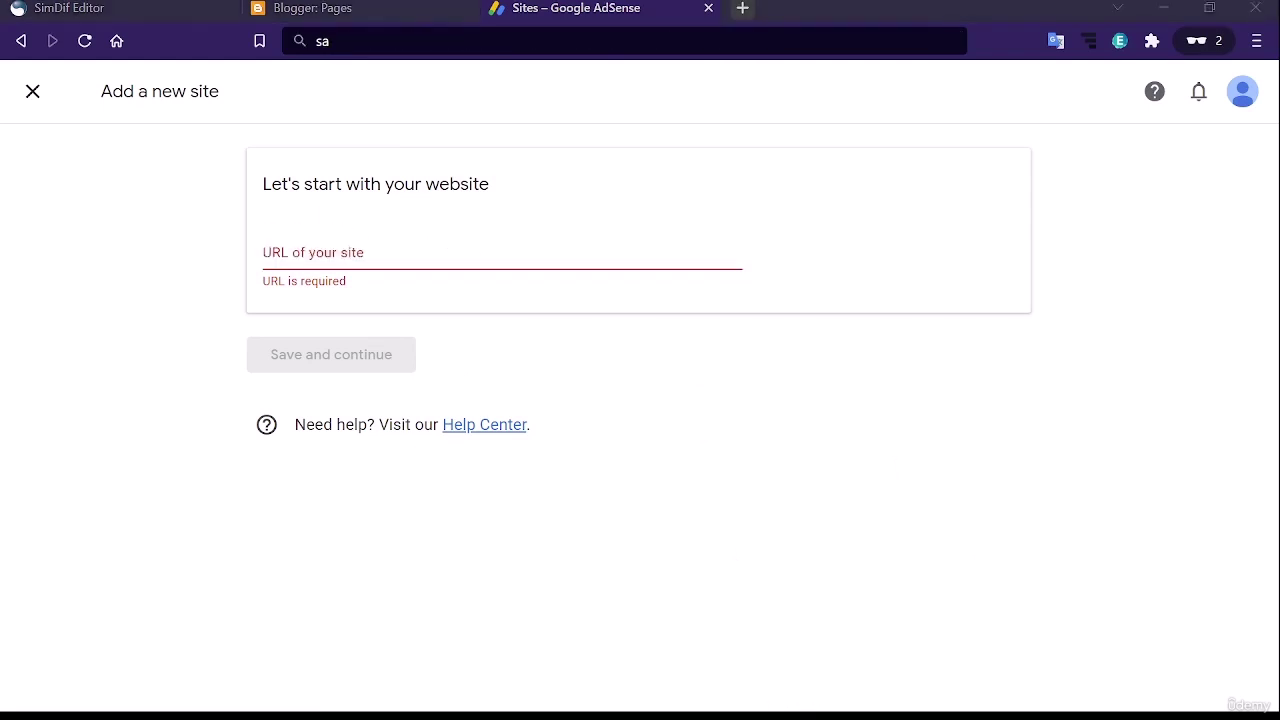
left_click(580, 241)
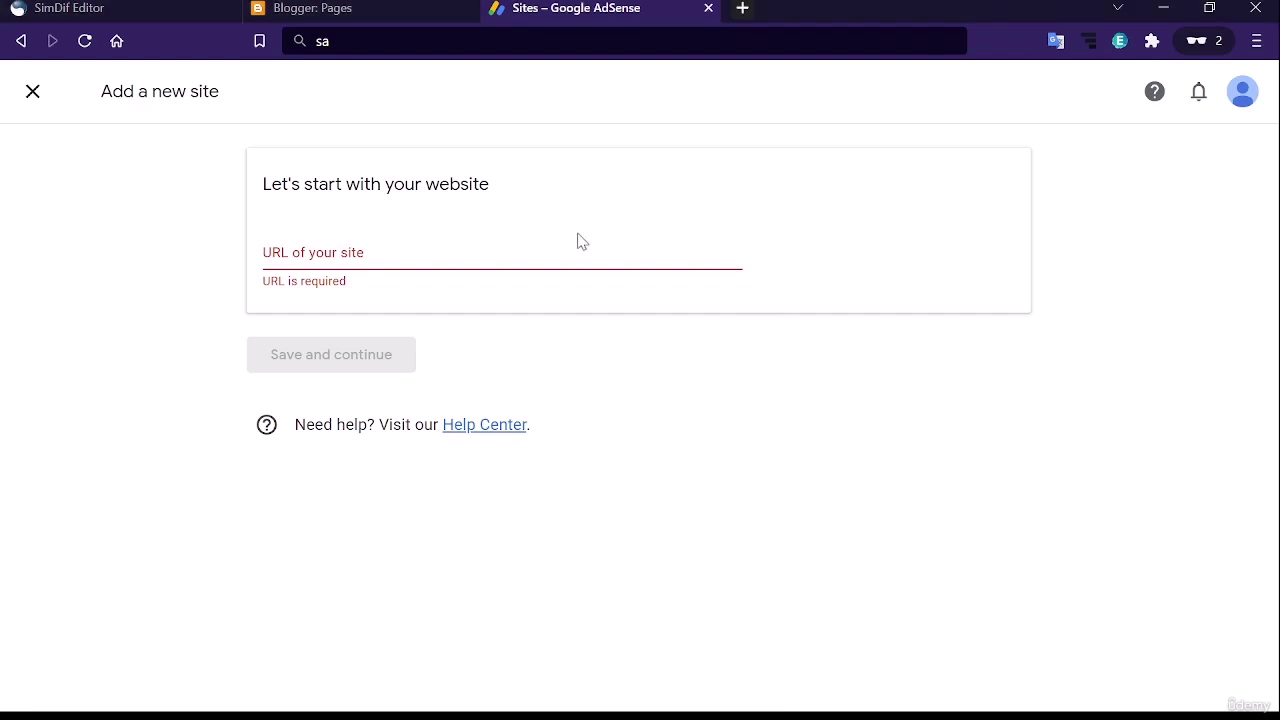
left_click(517, 268)
type("https://saresherif.blogspot.com/")
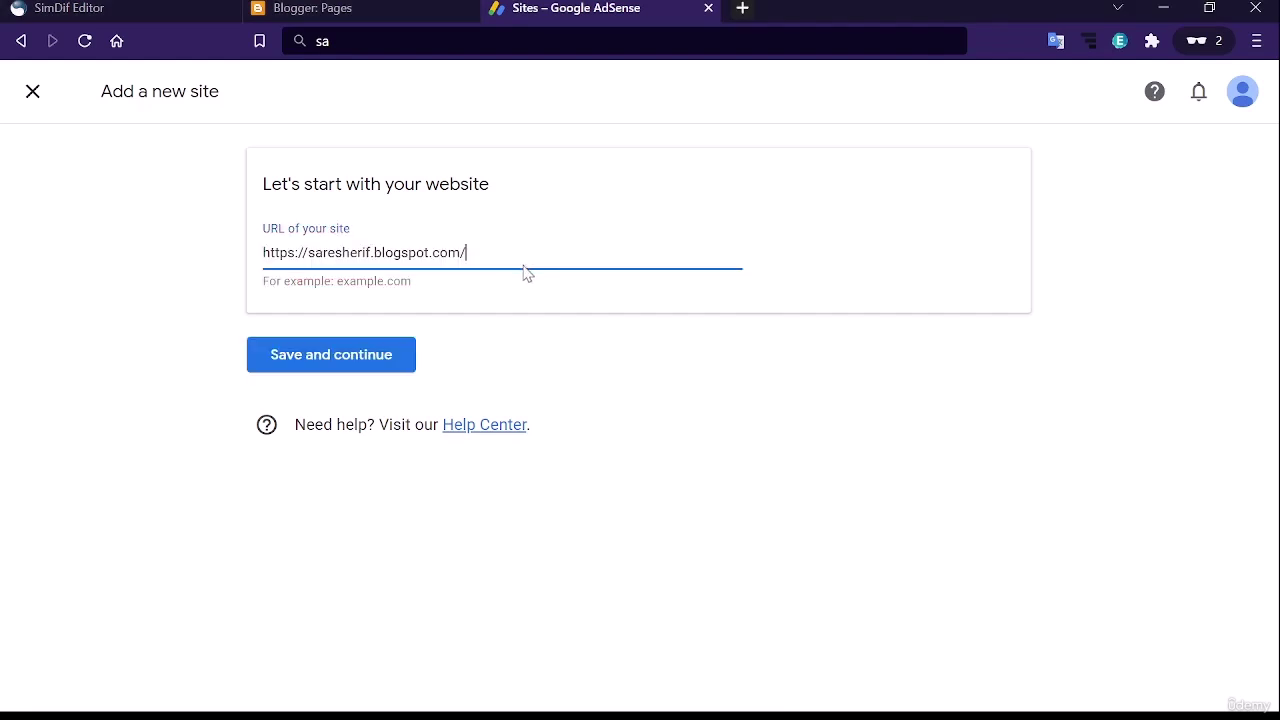
left_click(366, 360)
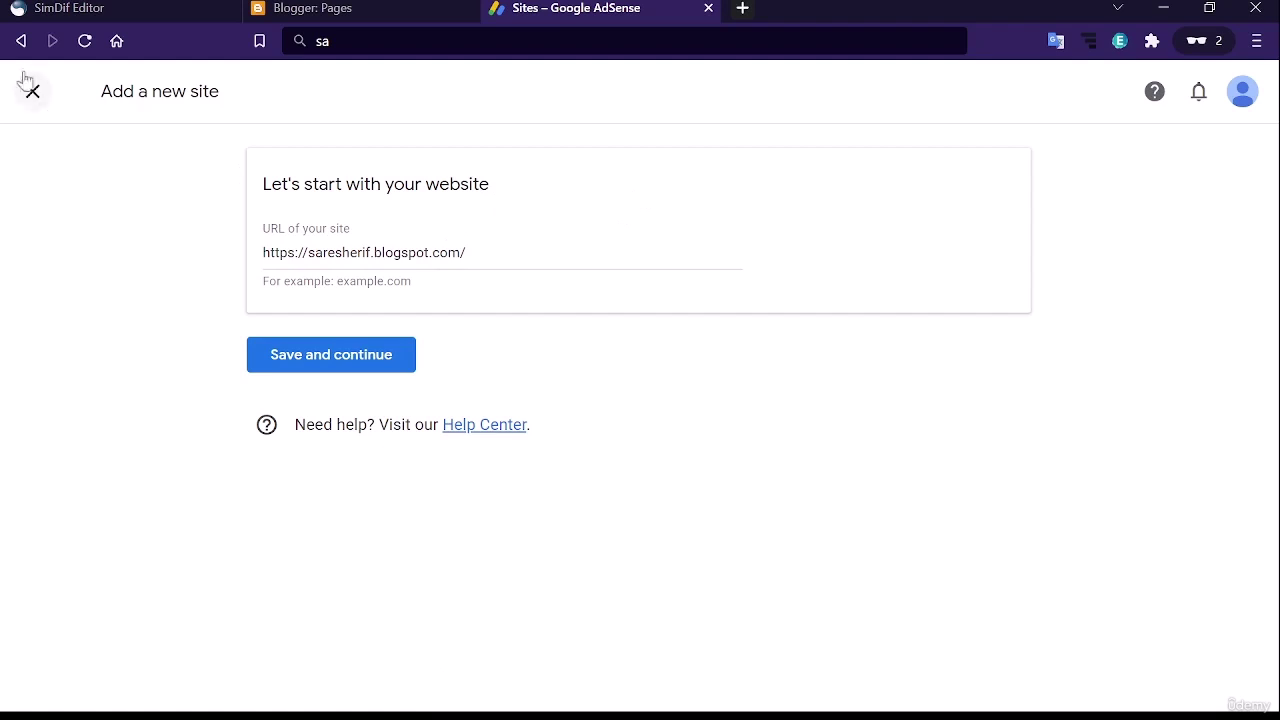
left_click(26, 100)
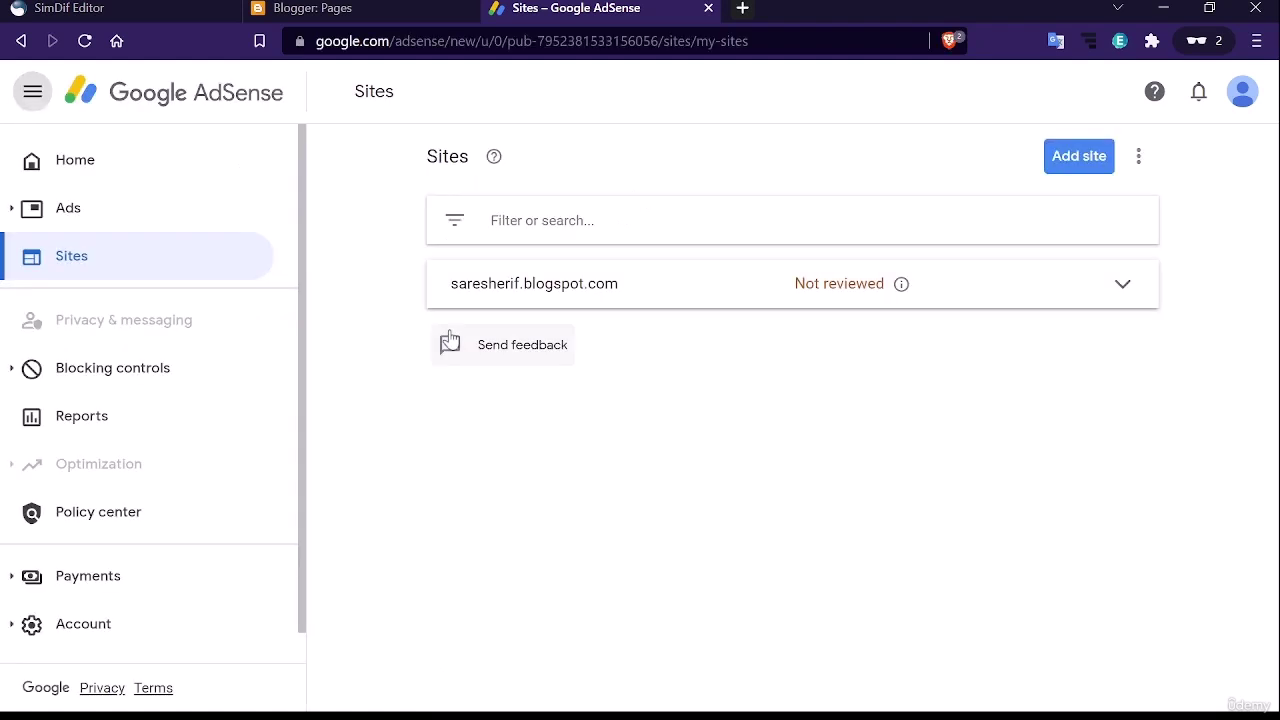
Request a review for the blog in the sites list and read the guidance on getting it ready to show ads
left_click(1116, 287)
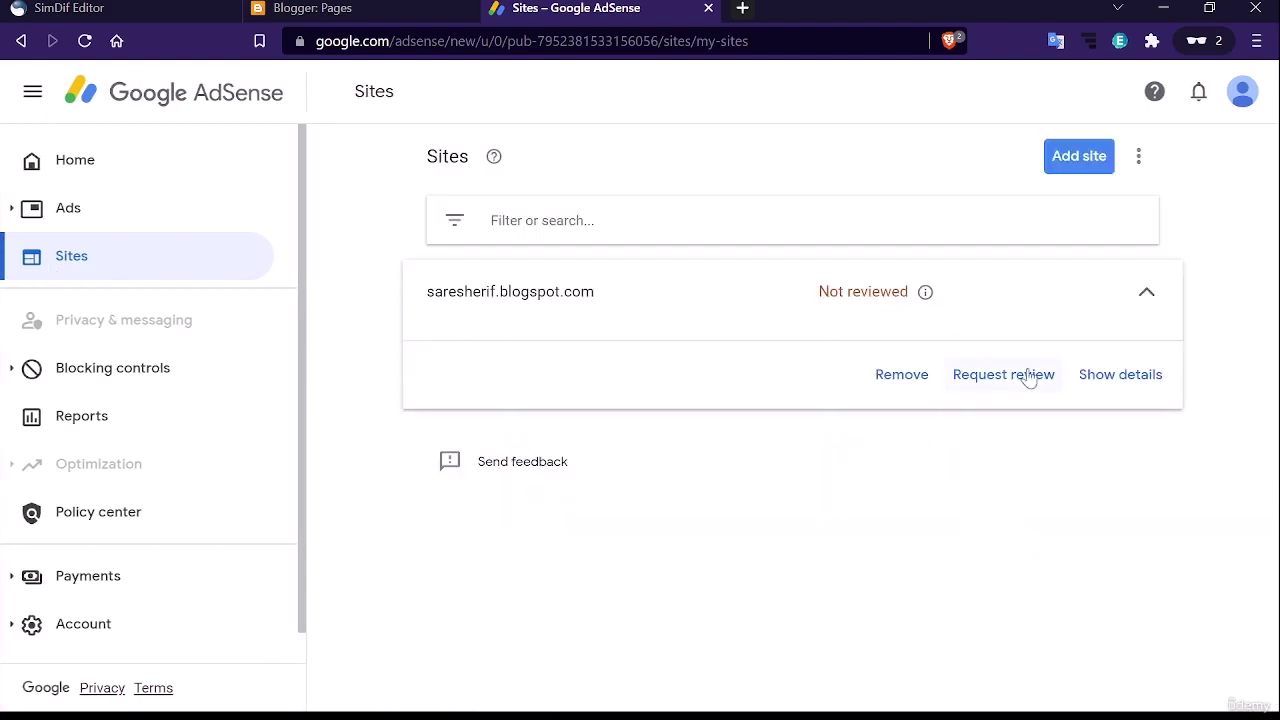
left_click(994, 376)
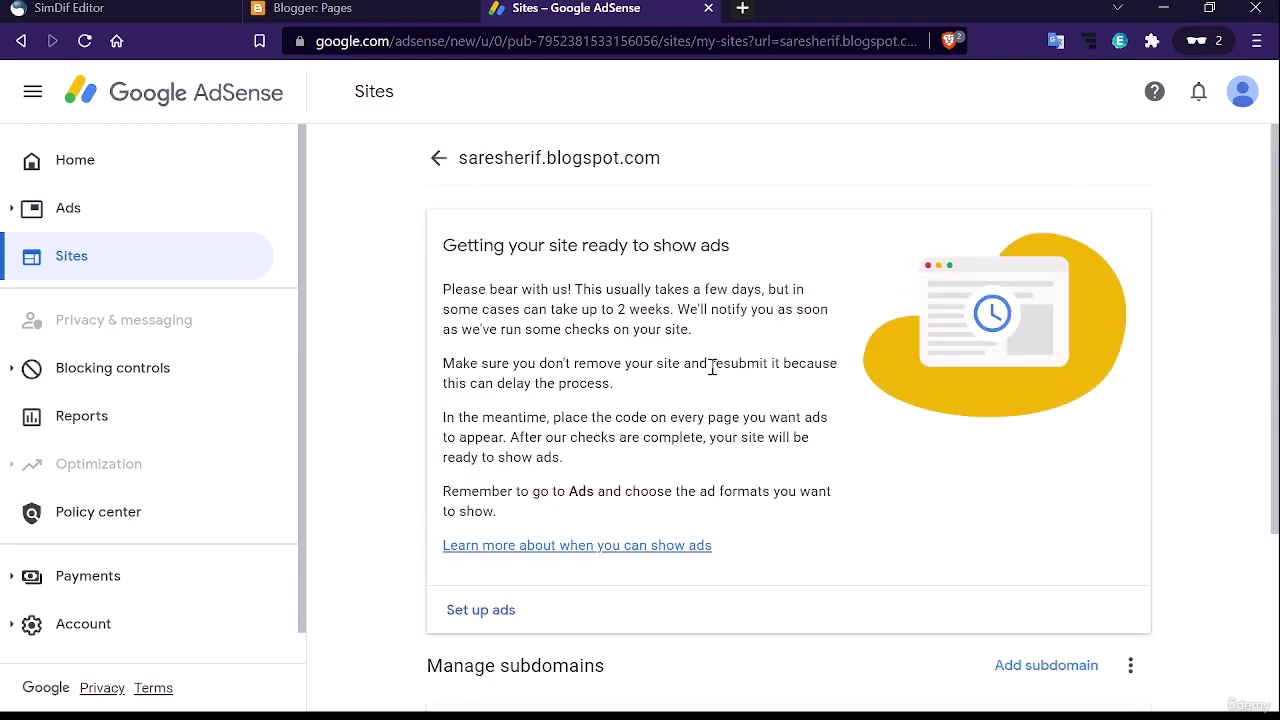
scroll(640, 408, "down", 3)
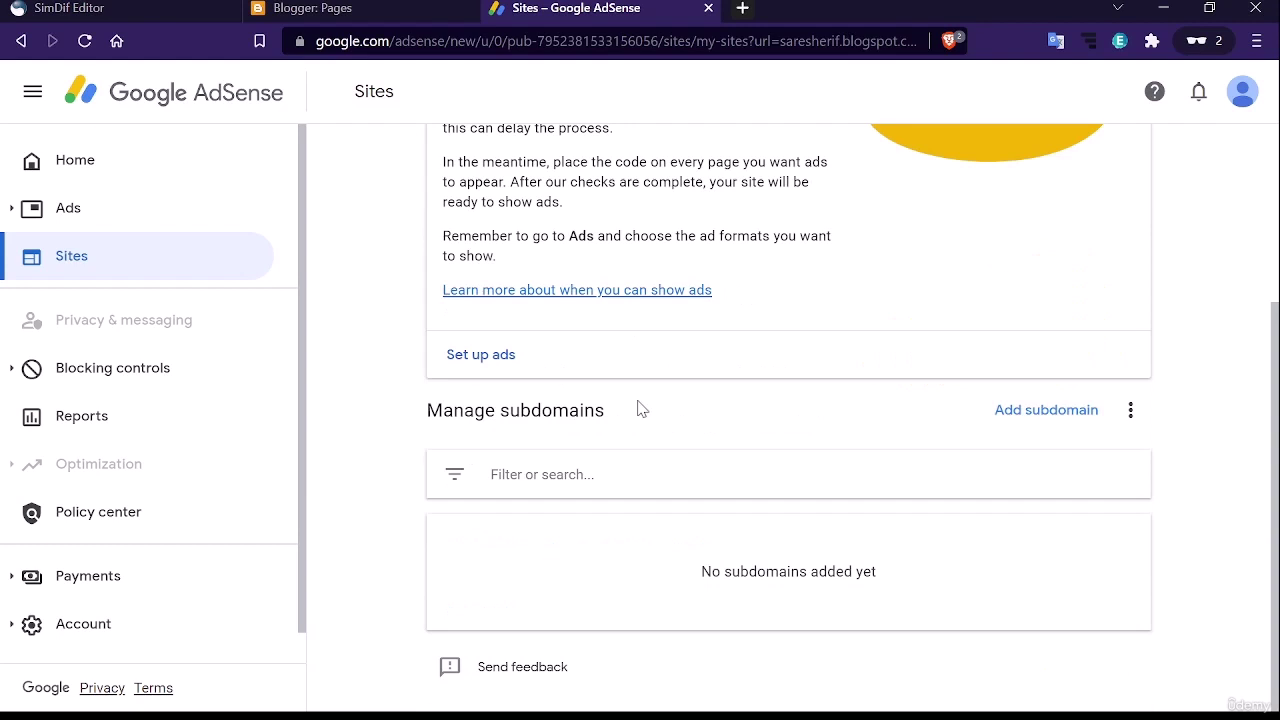
scroll(640, 408, "up", 3)
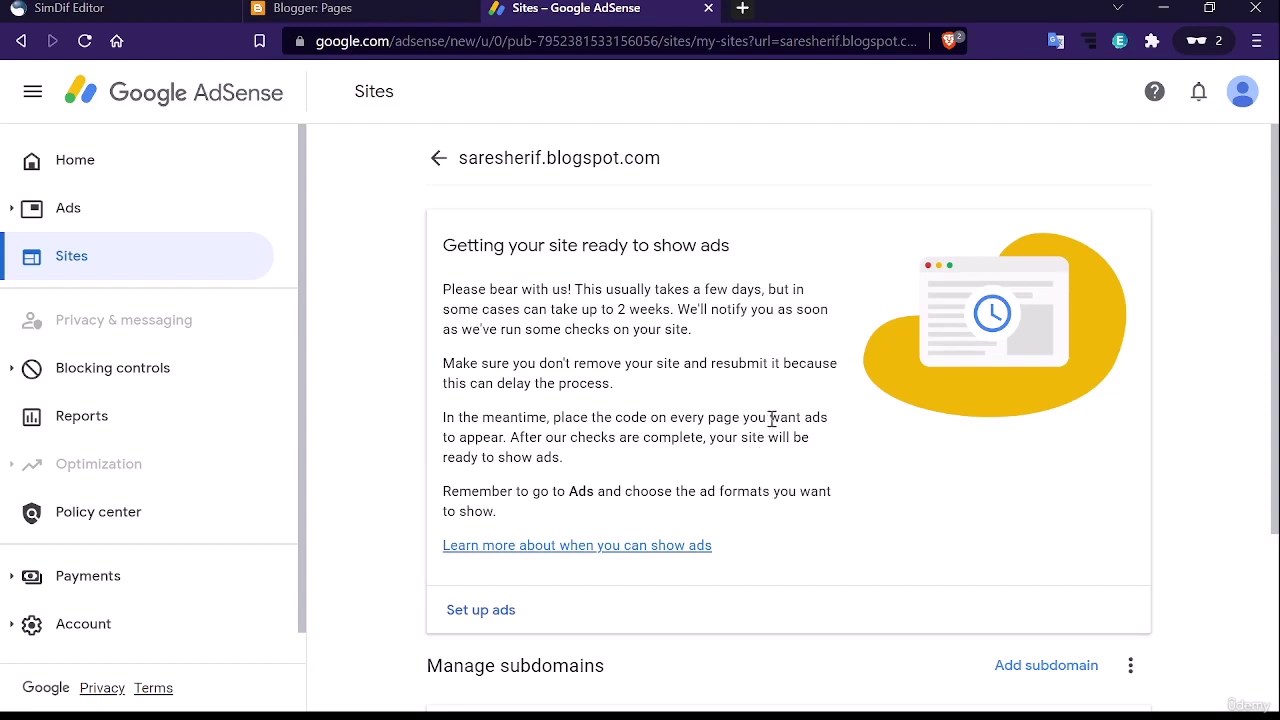
scroll(772, 418, "down", 3)
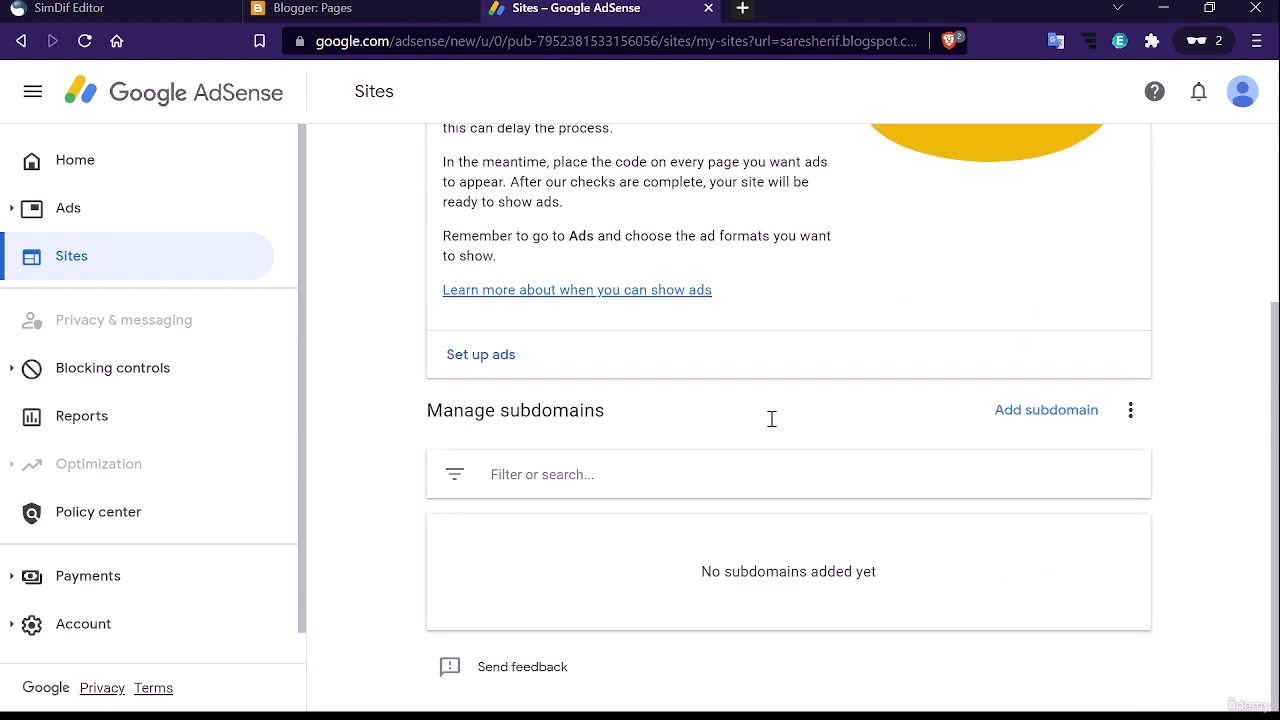
scroll(772, 418, "up", 3)
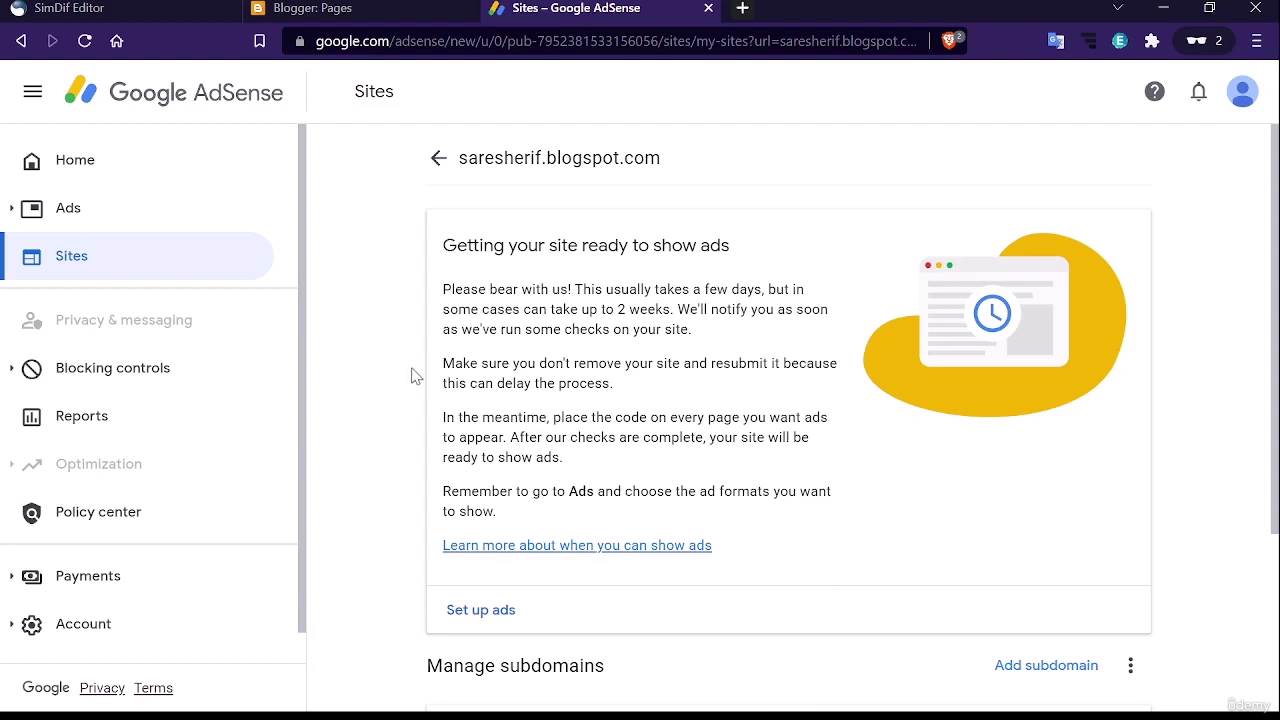
scroll(414, 374, "down", 1)
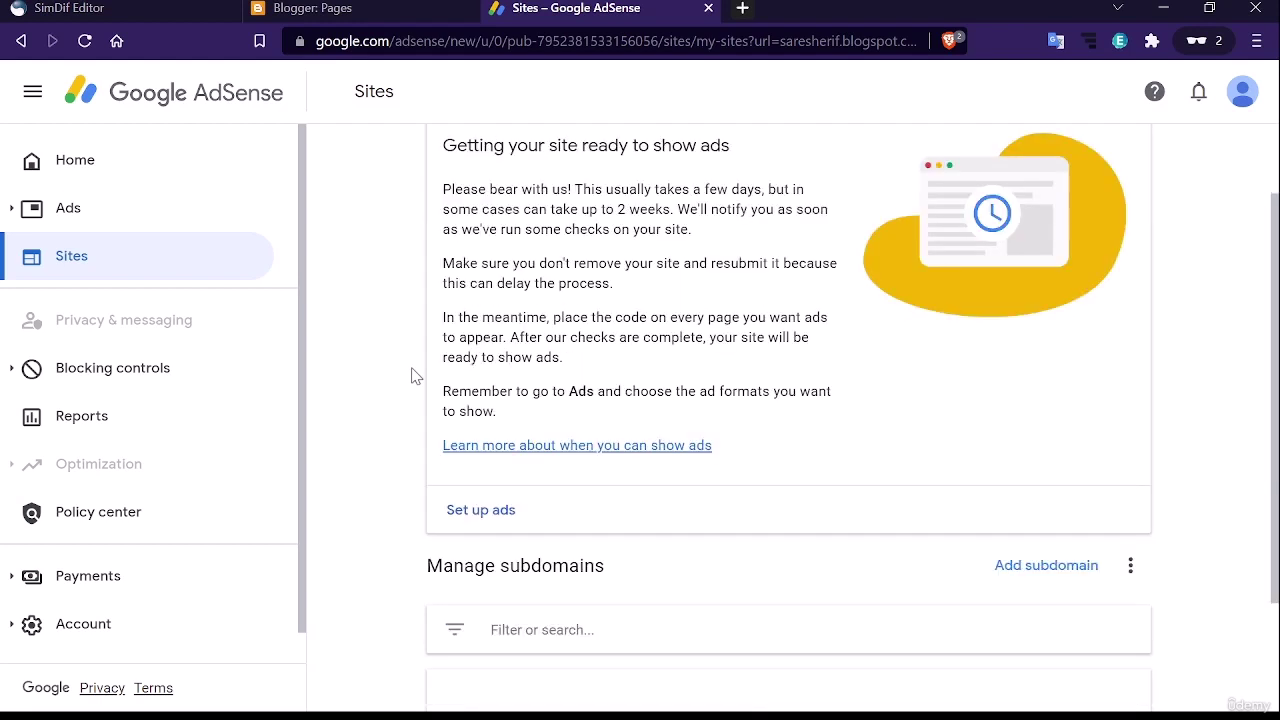
scroll(460, 252, "up", 1)
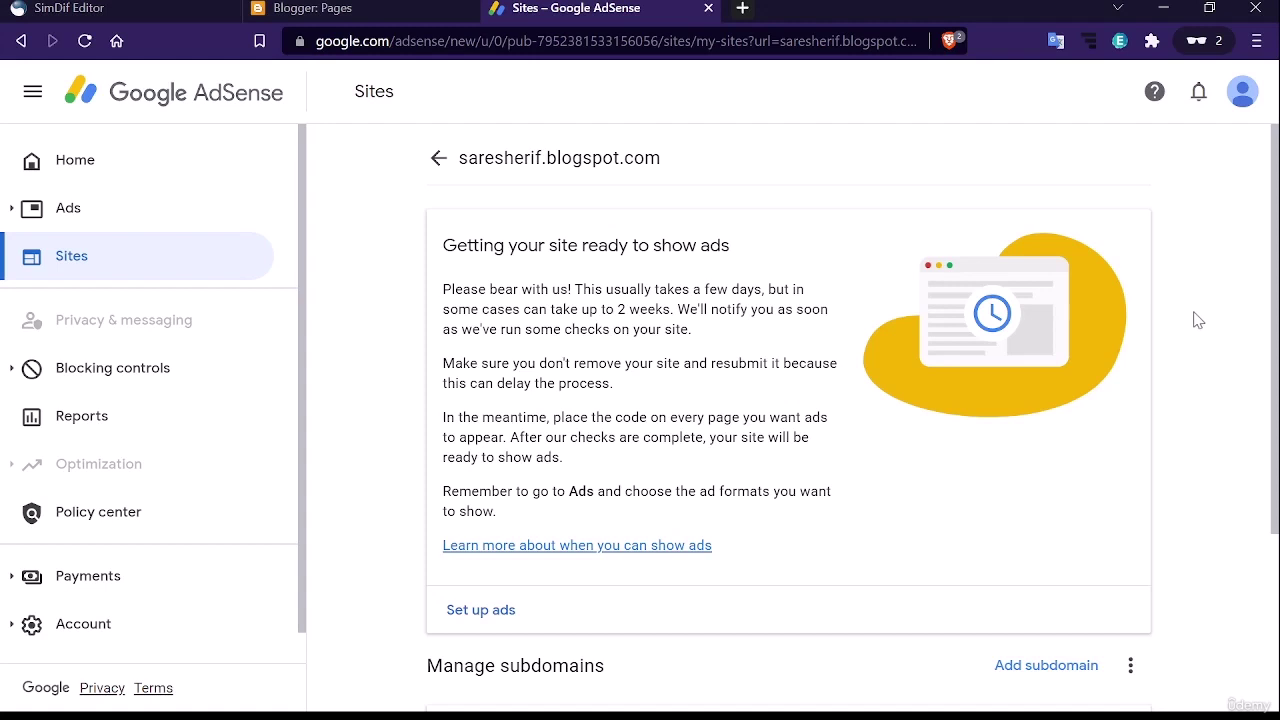
Open the blog's ad settings, look at the form for adding a page exclusion, and leave without adding one
scroll(1197, 320, "down", 3)
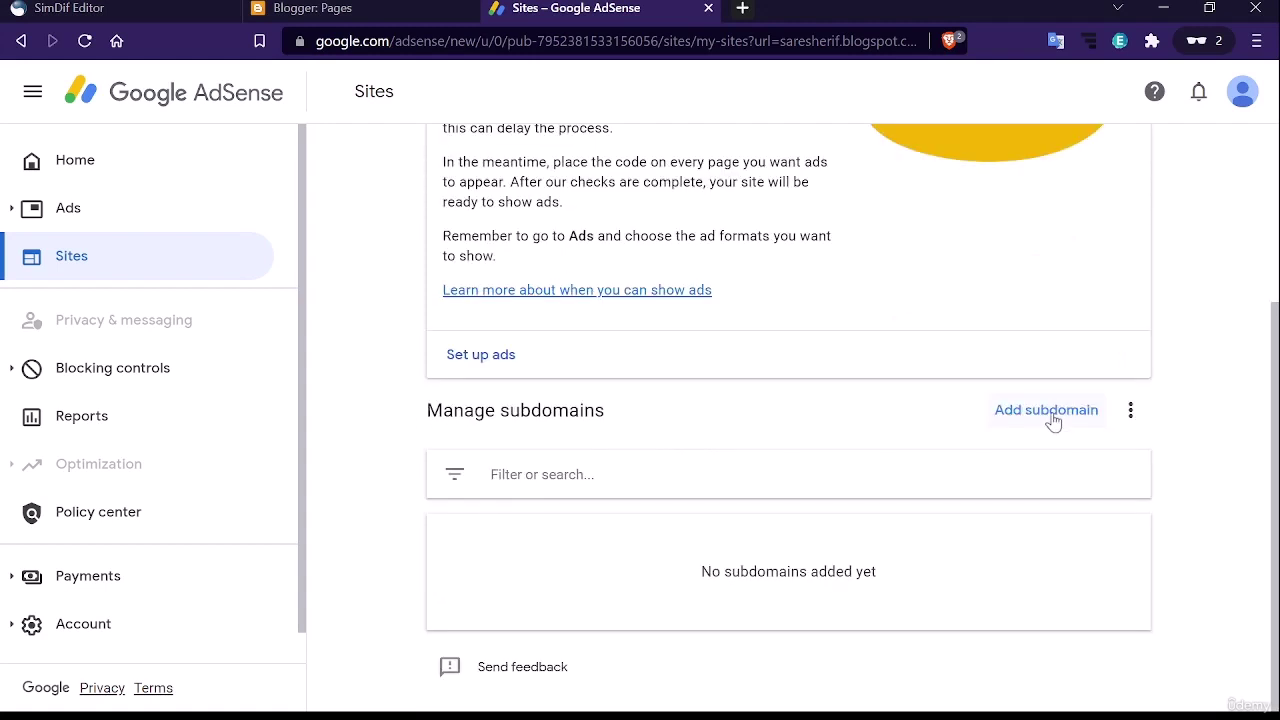
left_click(482, 355)
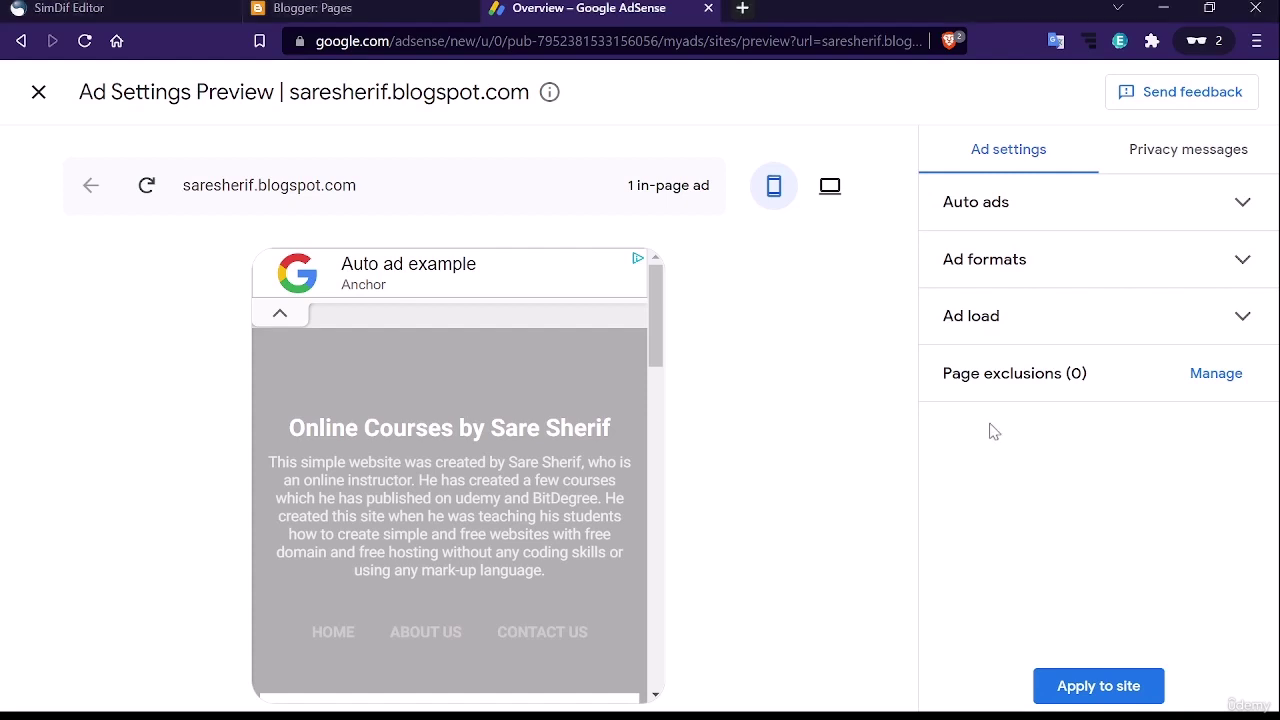
left_click(1214, 374)
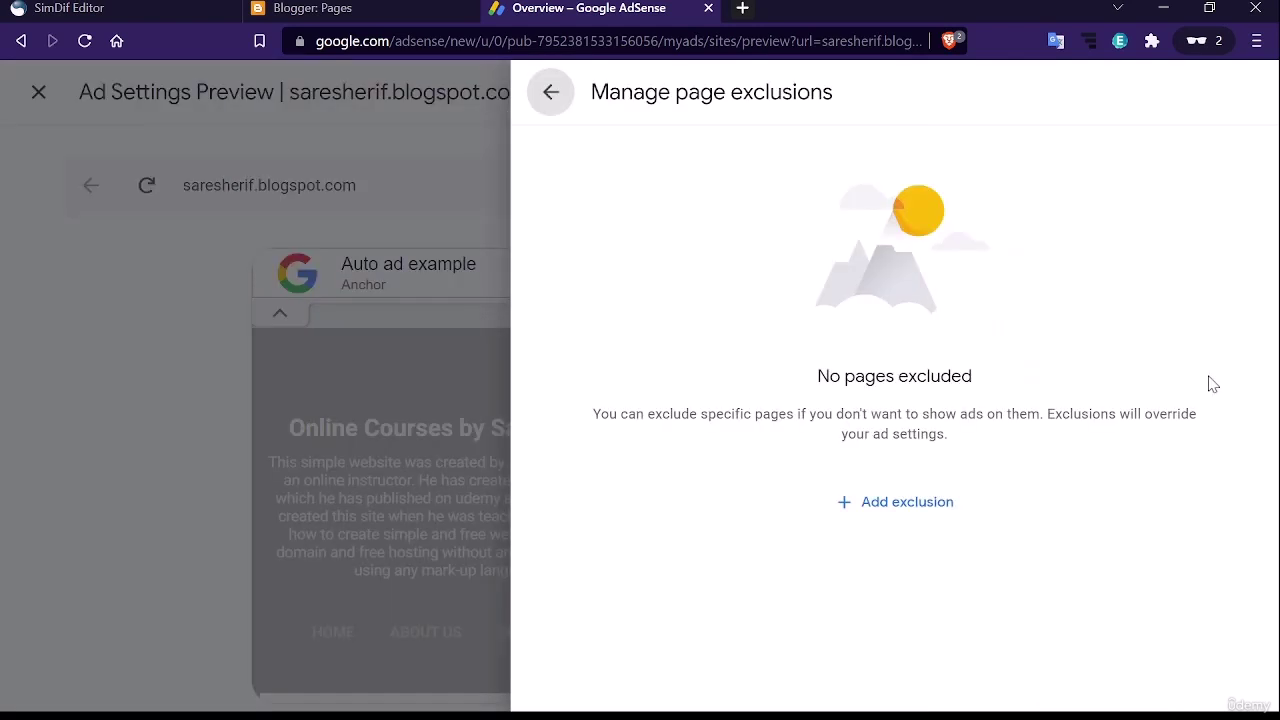
left_click(916, 514)
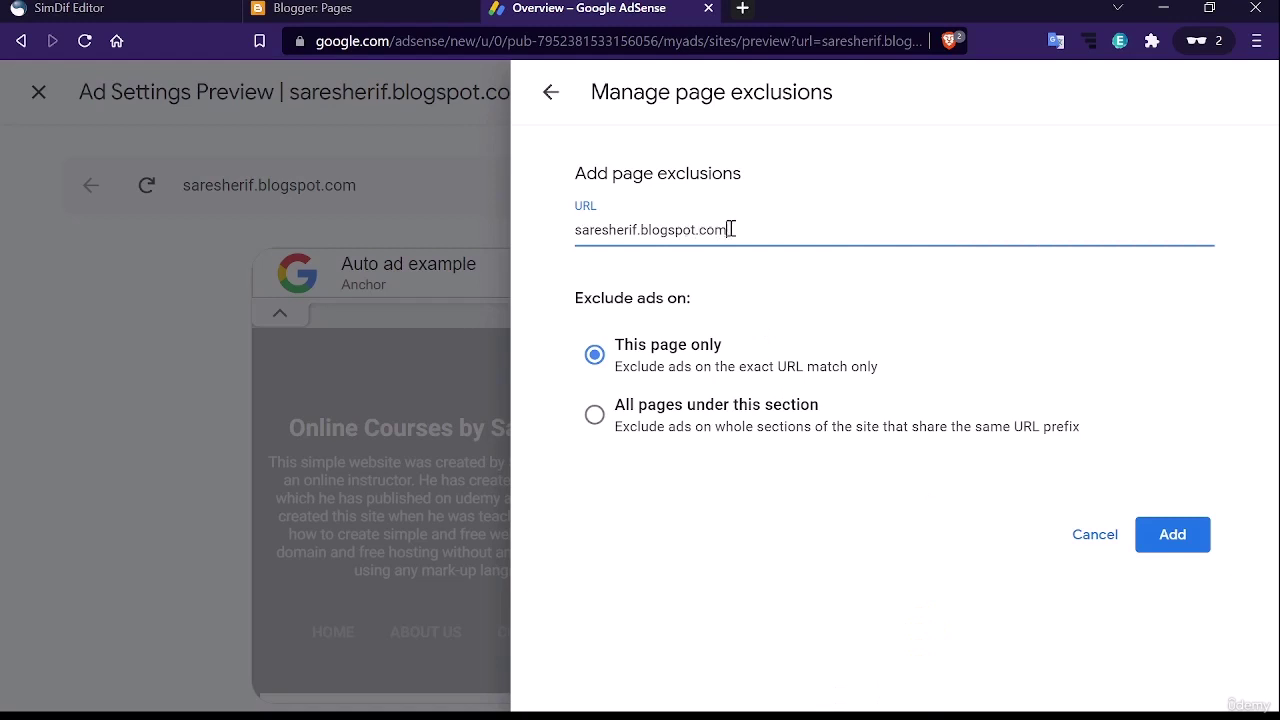
left_click_drag(731, 229, 543, 251)
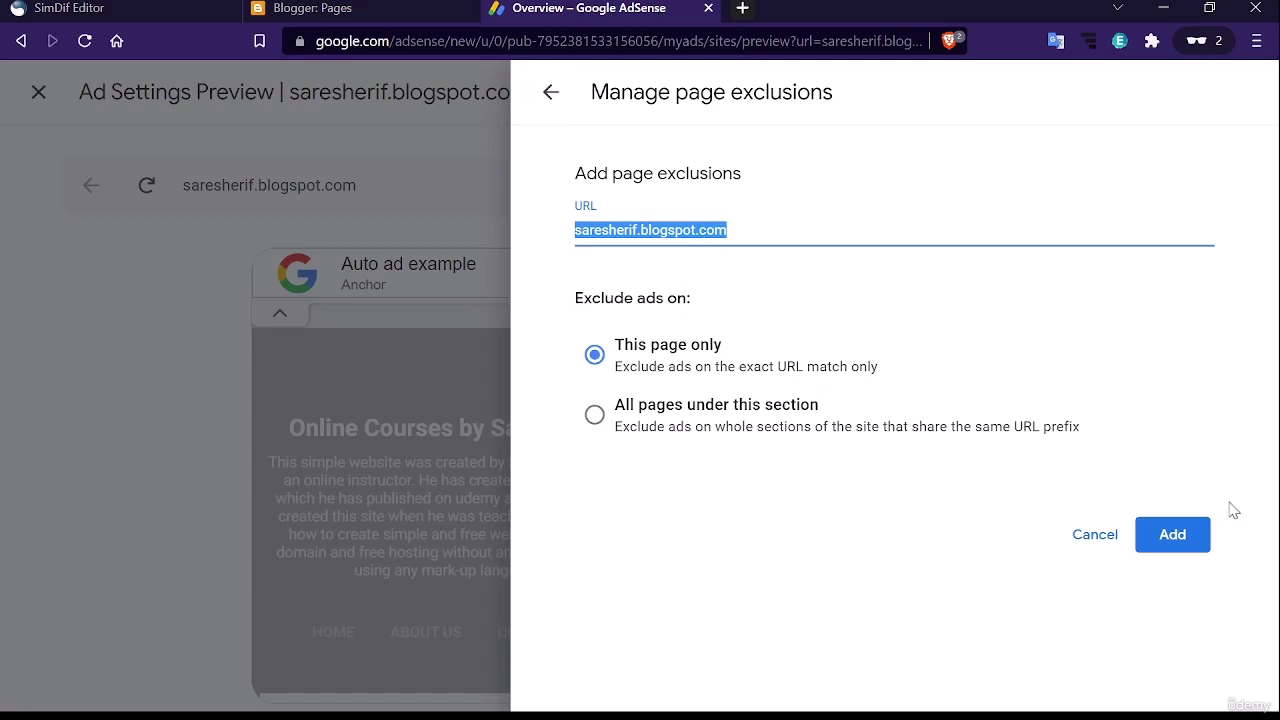
left_click(546, 93)
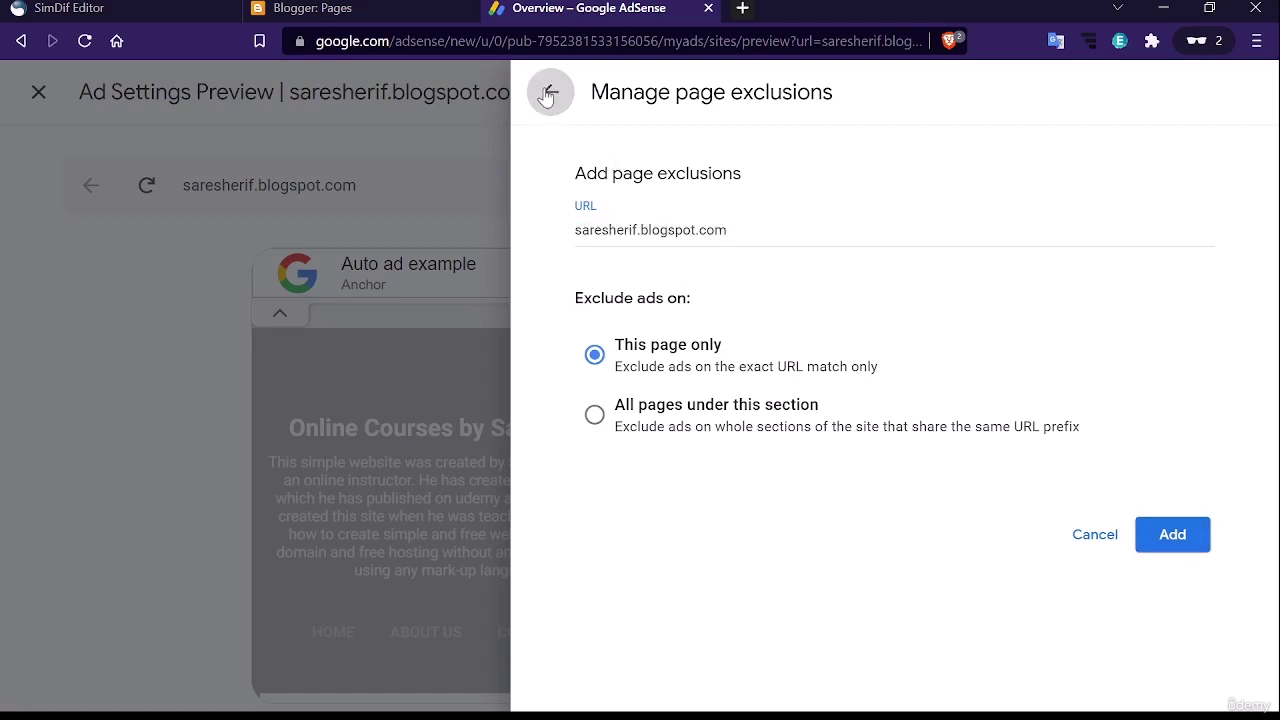
left_click(548, 93)
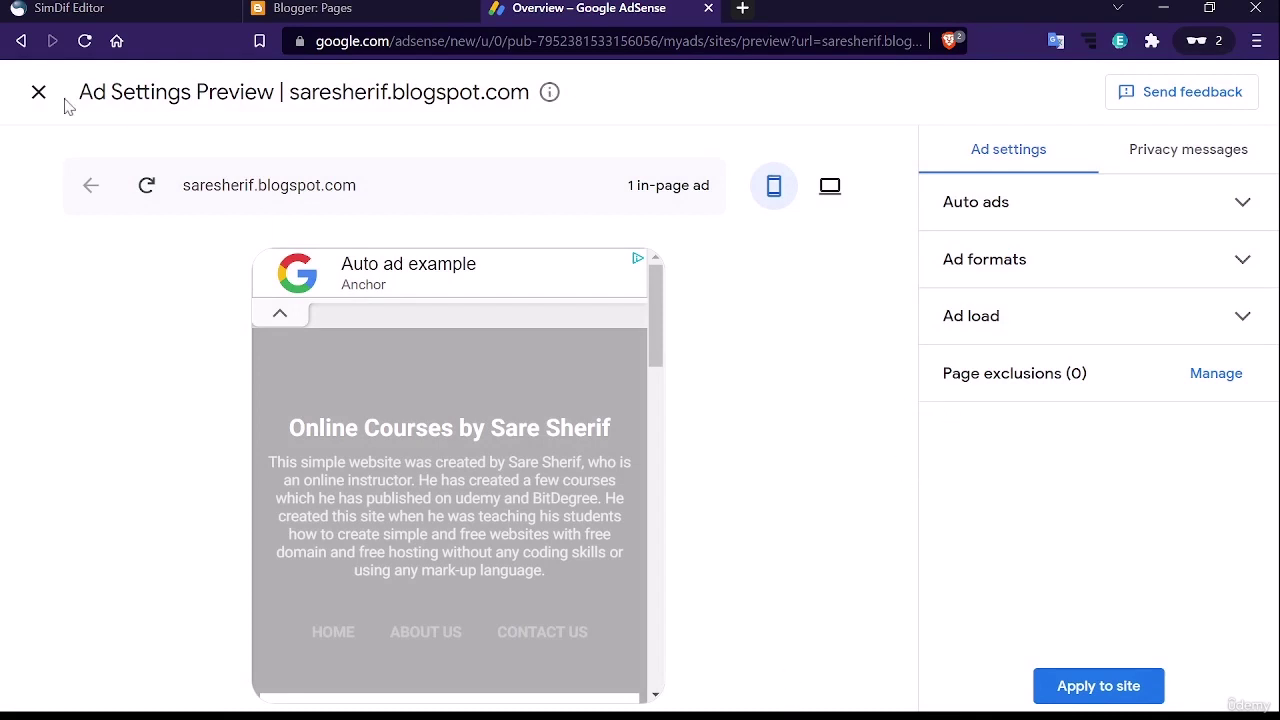
left_click(33, 104)
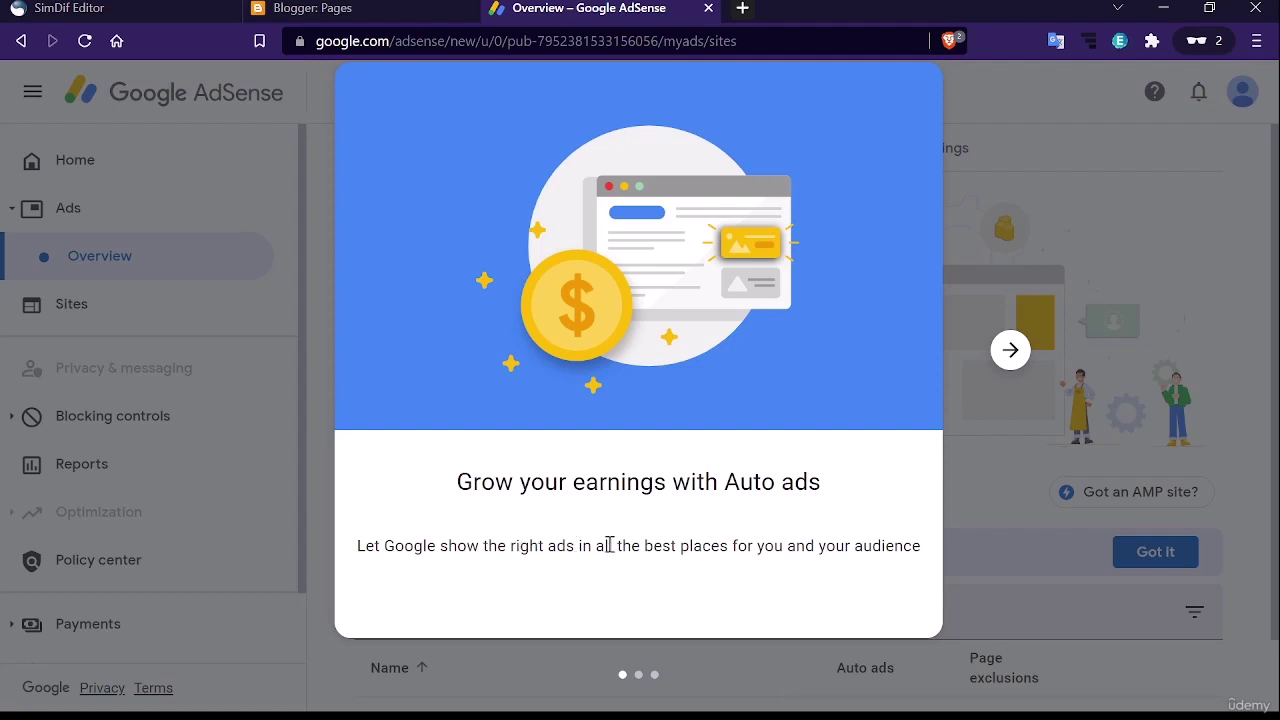
Read through the Auto ads introduction and finish it to reach the list of all sites
left_click(1014, 349)
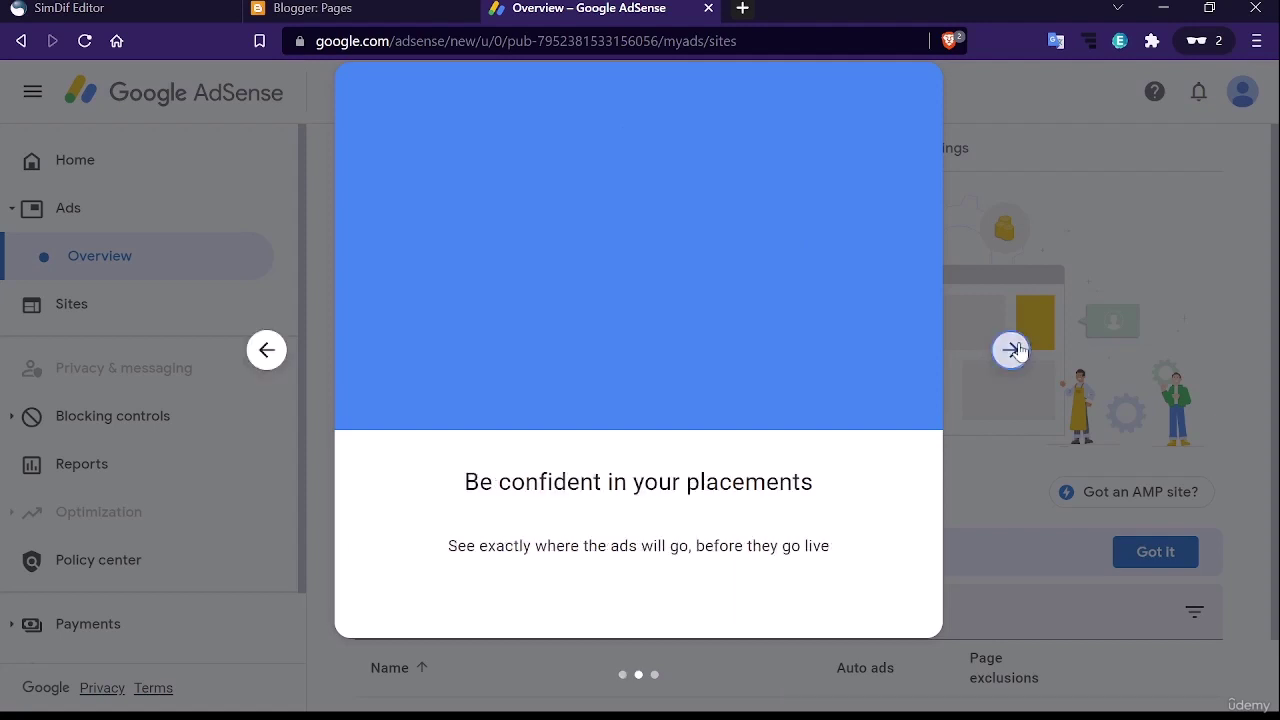
left_click(1014, 349)
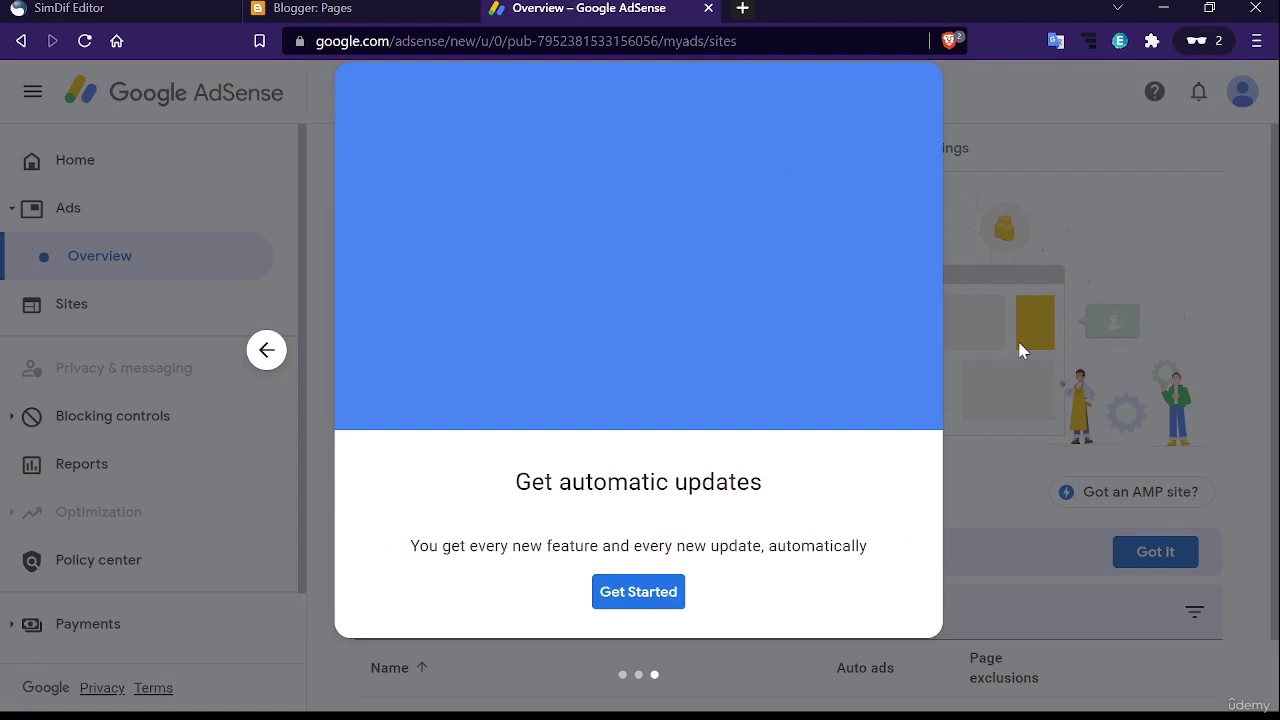
left_click(278, 356)
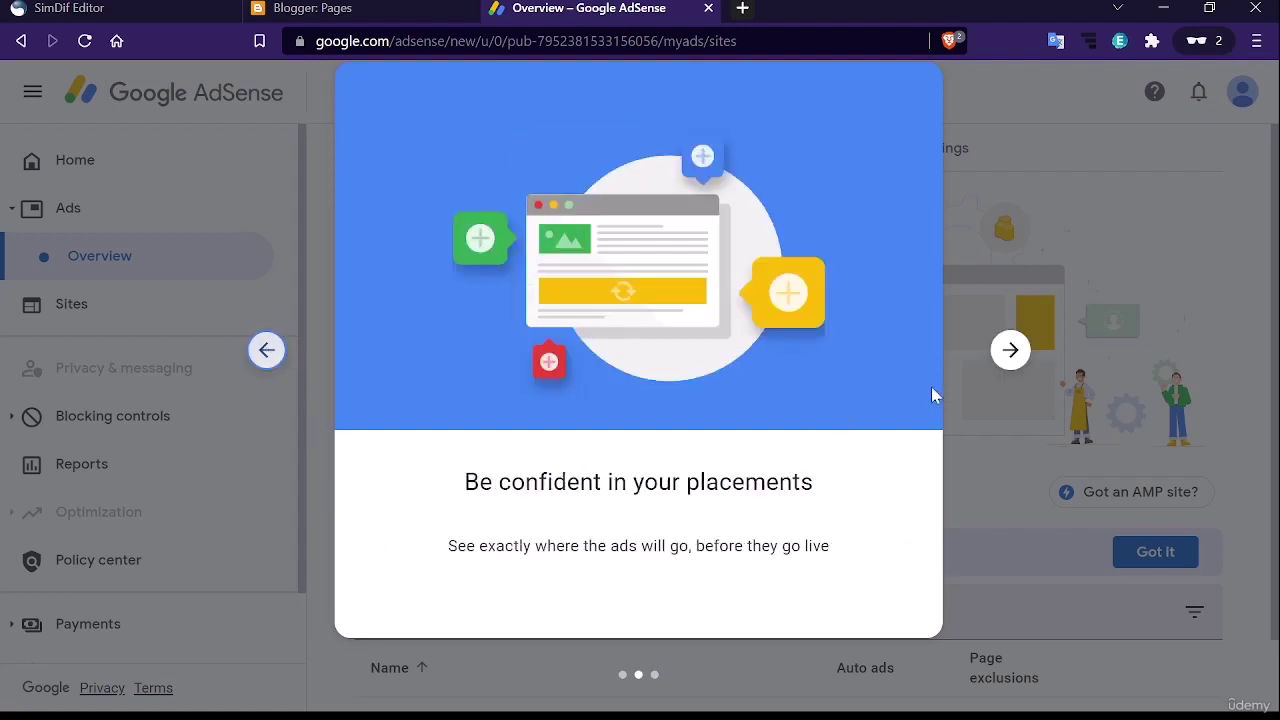
left_click(1011, 350)
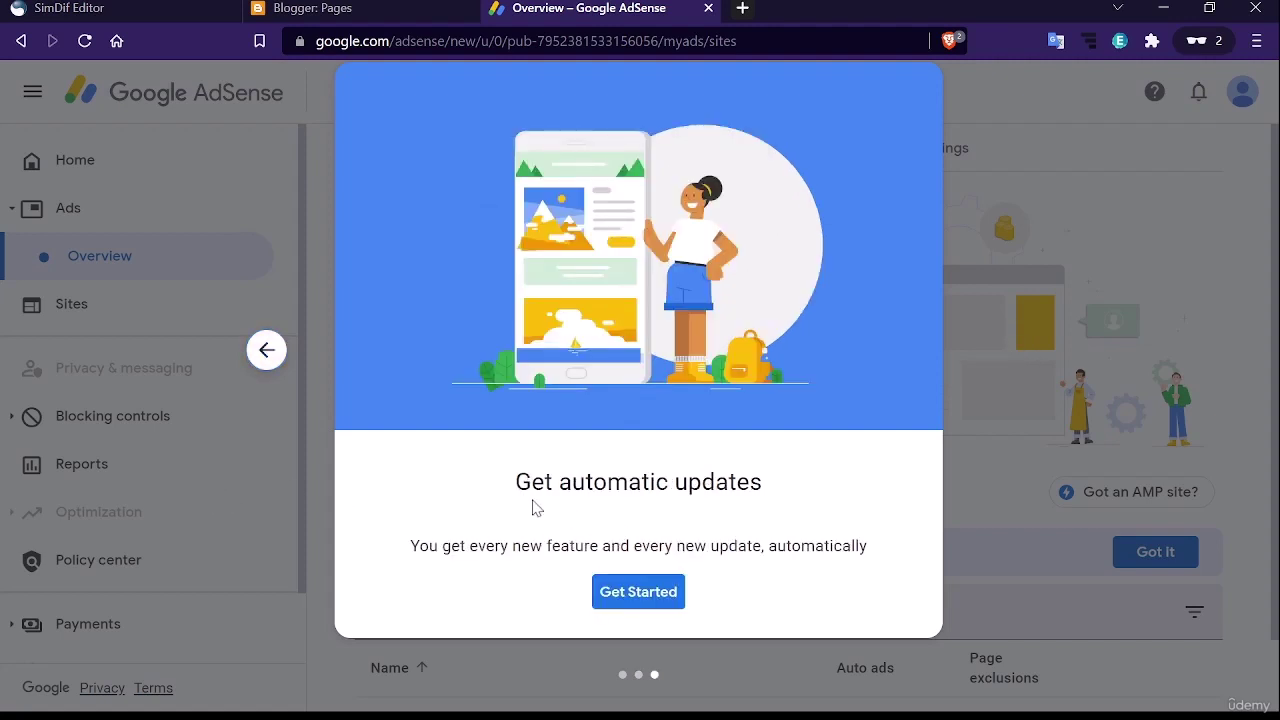
left_click(617, 597)
scroll(888, 470, "down", 1)
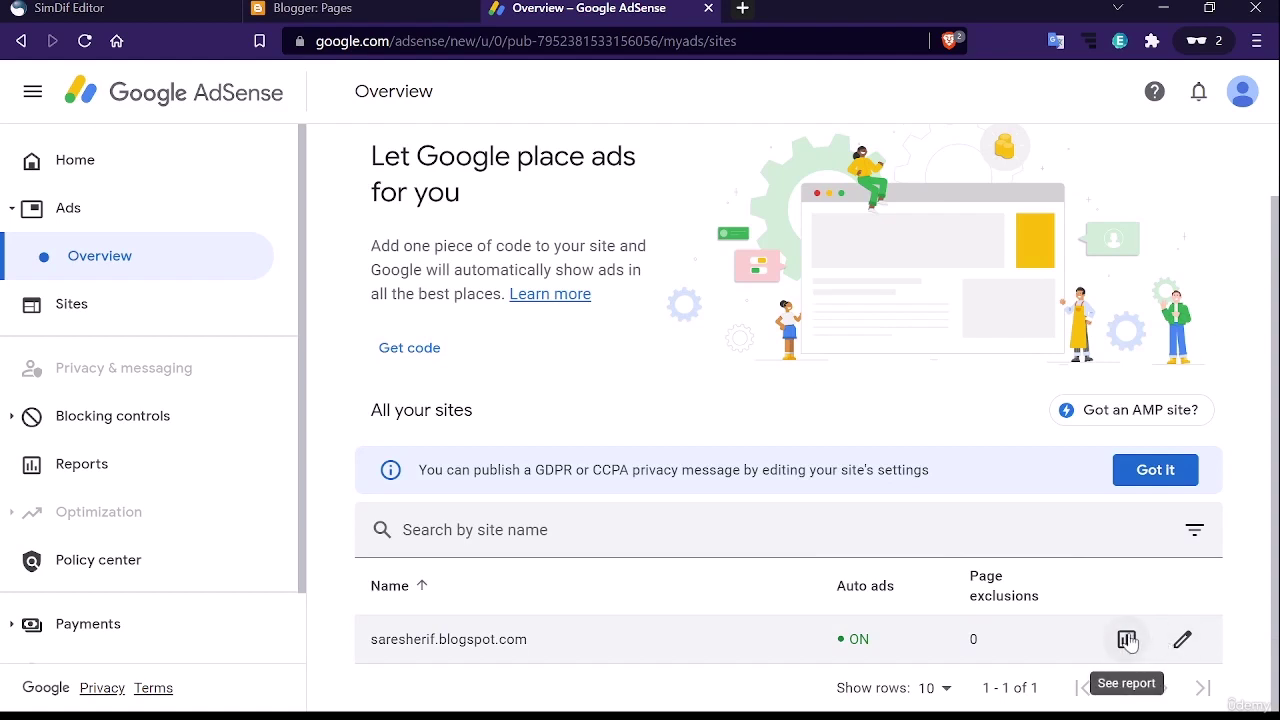
Review the blog's ad format settings from the sites list and dismiss the GDPR or CCPA privacy message notice
left_click(1179, 639)
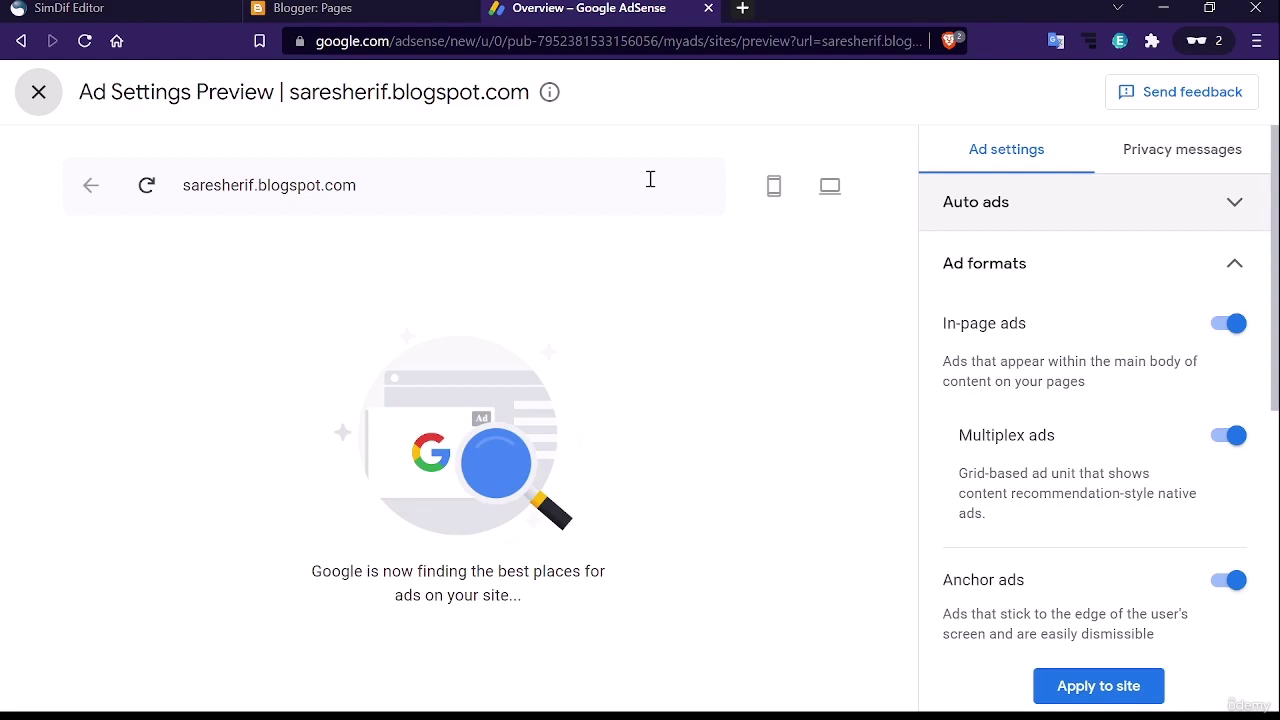
scroll(1068, 367, "down", 3)
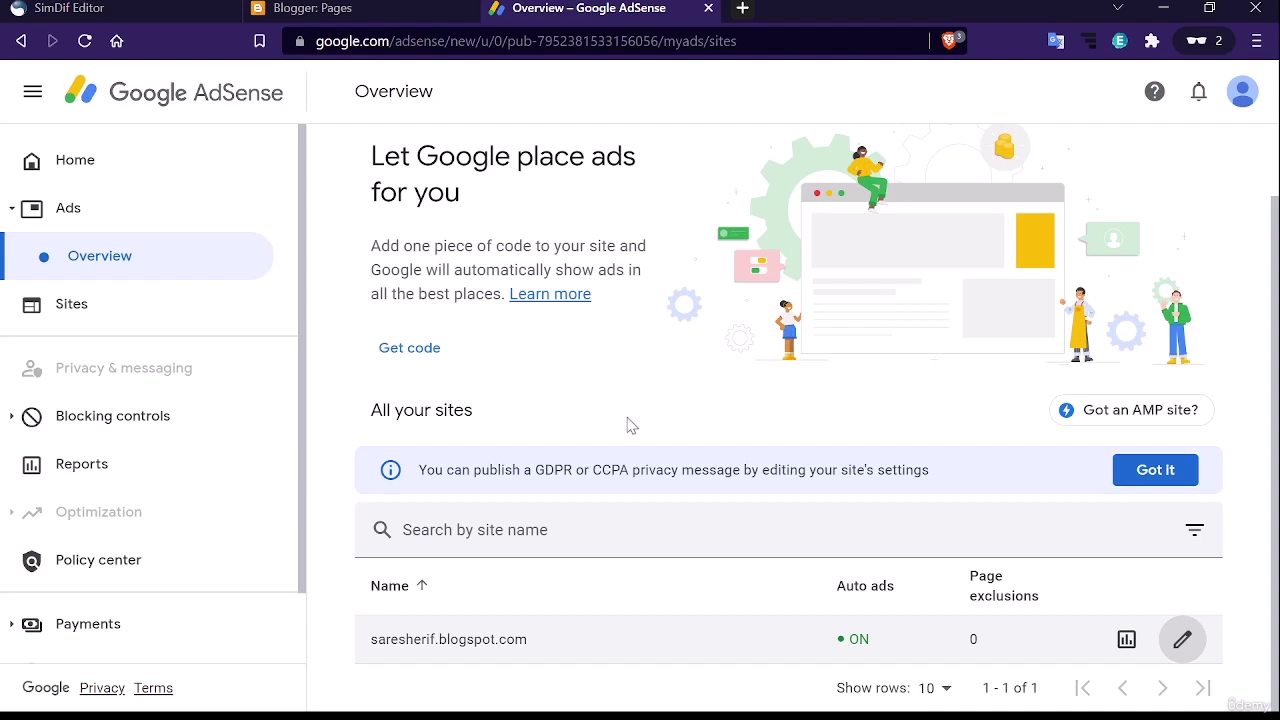
left_click(1191, 475)
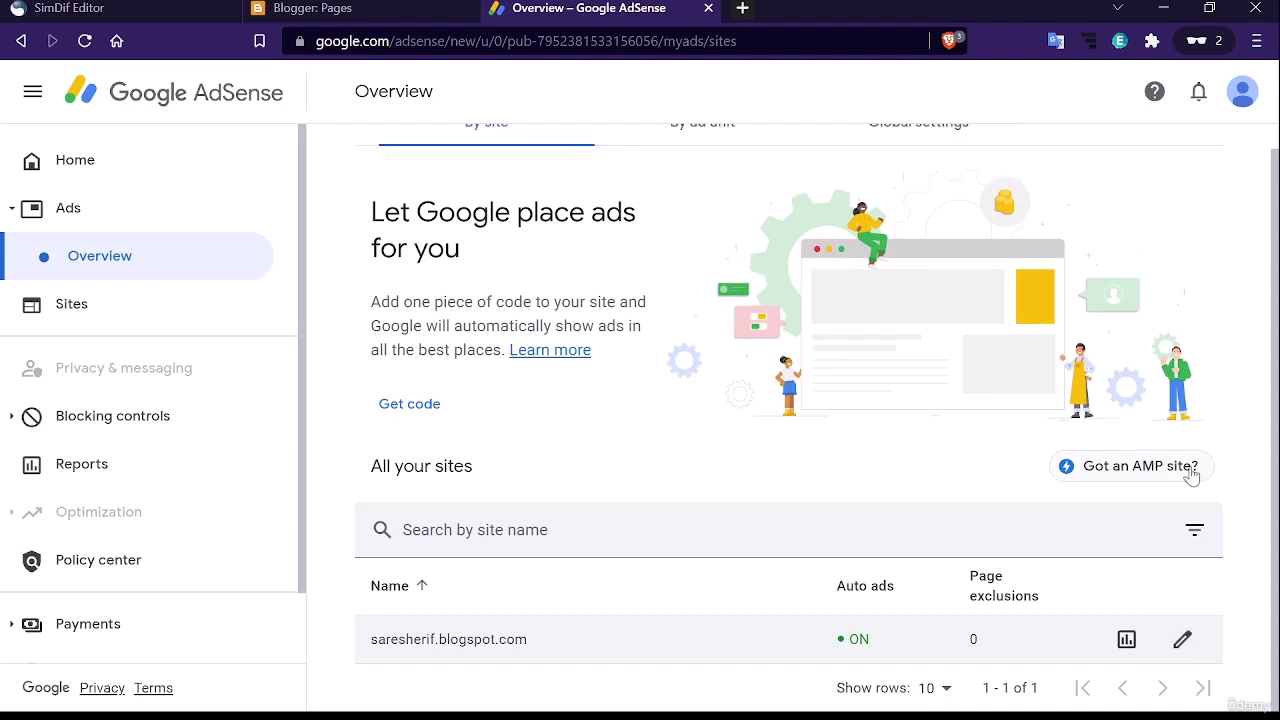
scroll(1191, 475, "up", 1)
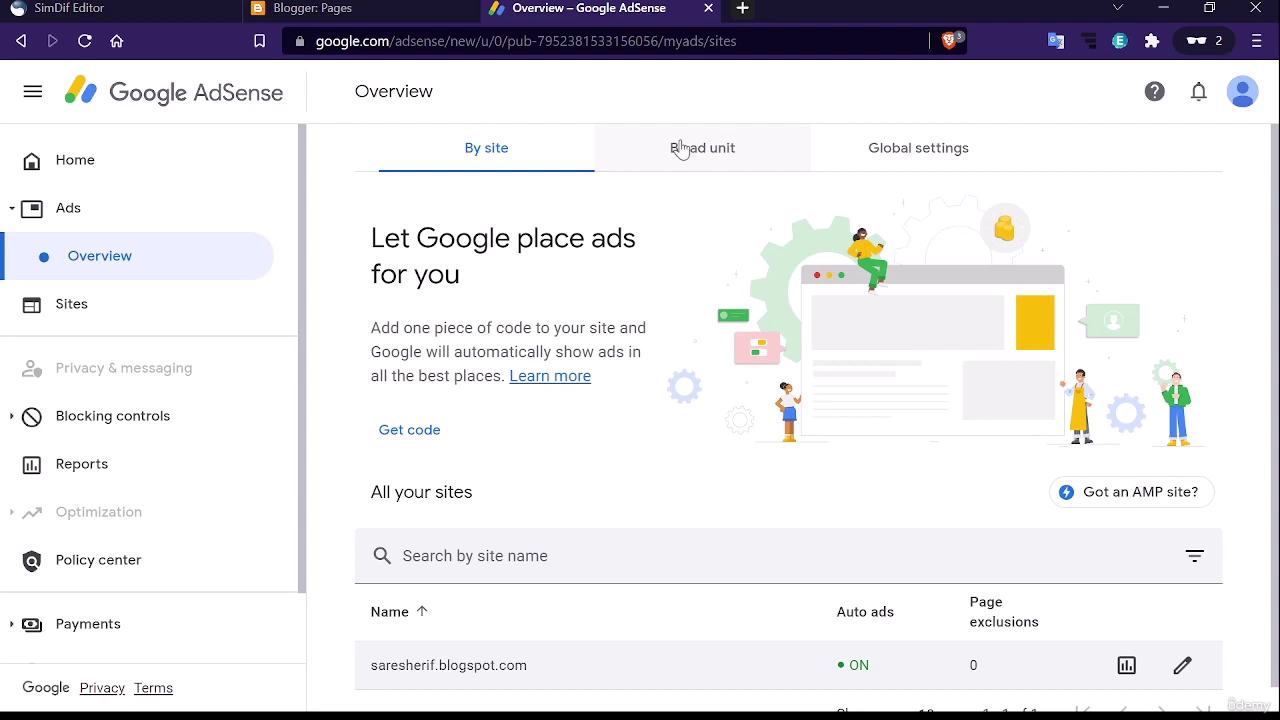
scroll(719, 628, "down", 1)
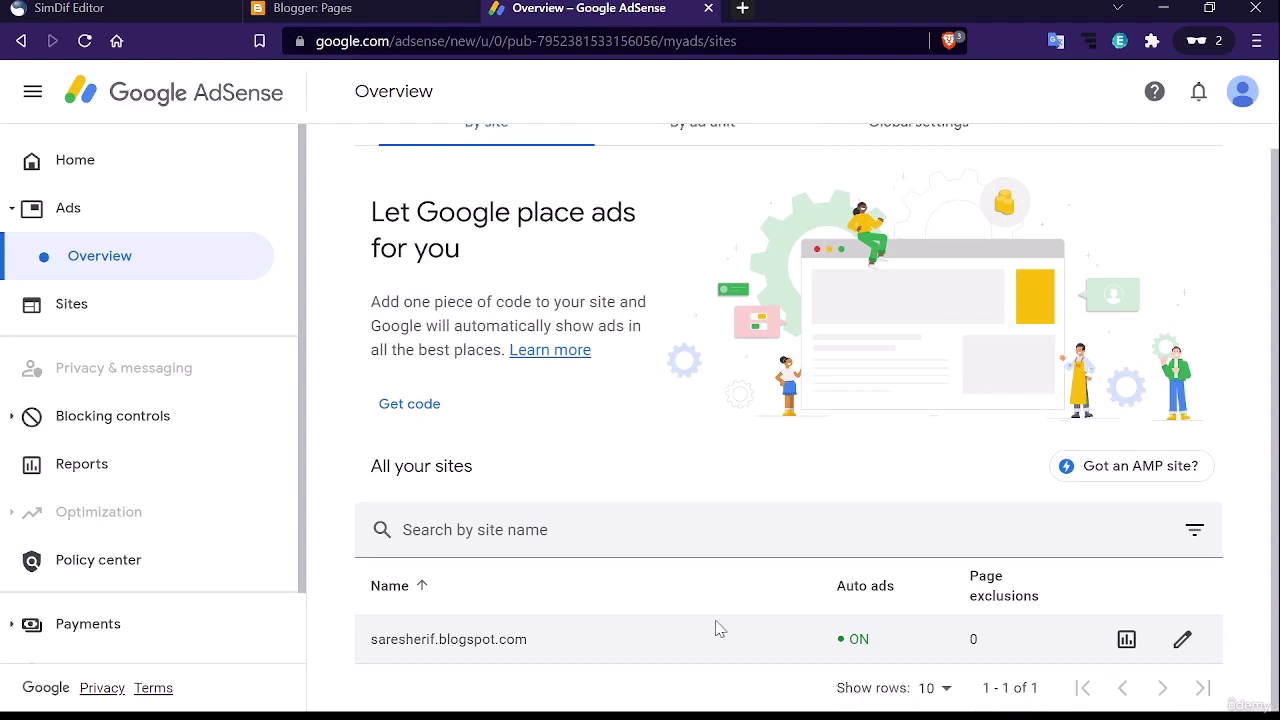
scroll(718, 628, "up", 1)
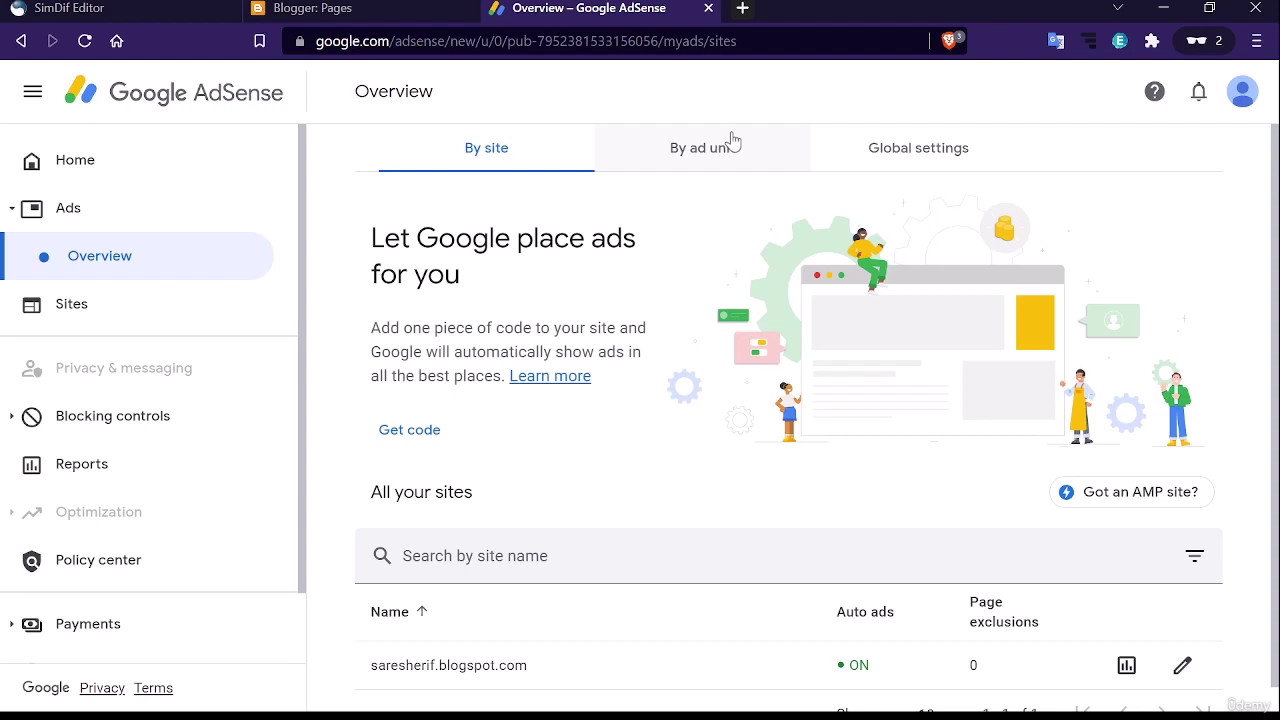
Start a new display ad unit, try the Fixed ad size, and set the size back to Responsive
left_click(731, 141)
left_click(500, 372)
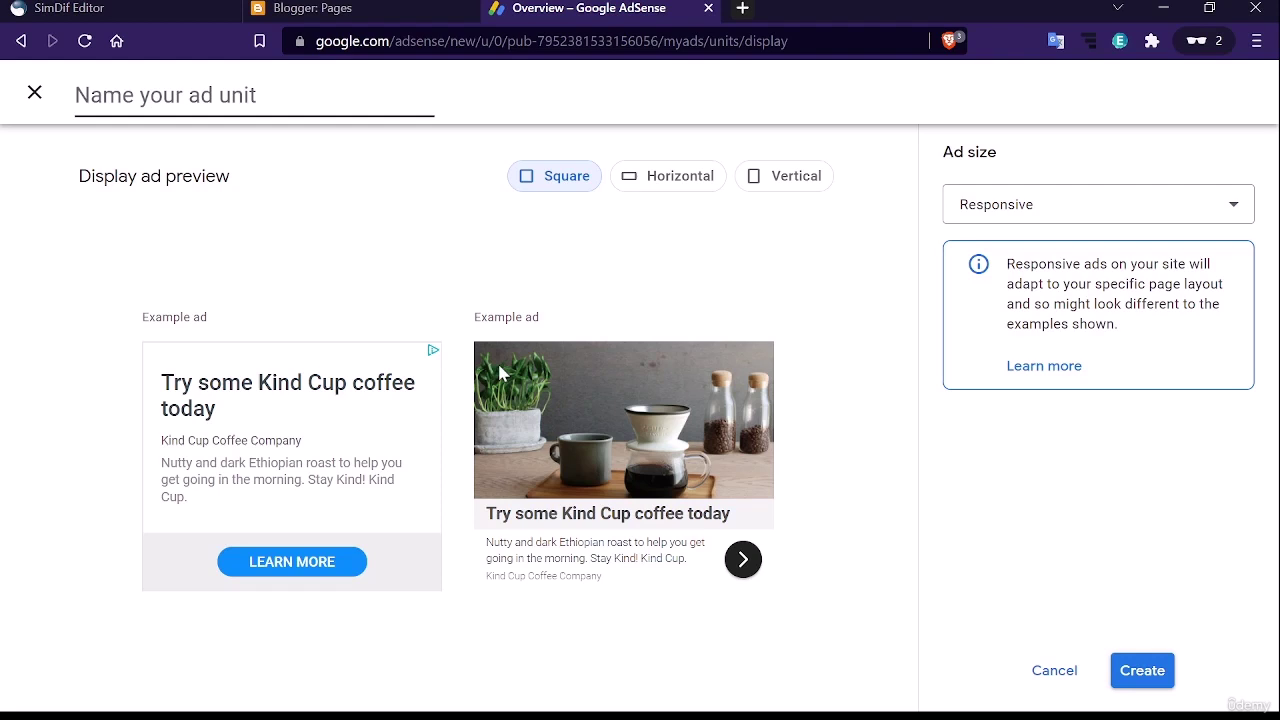
left_click(977, 206)
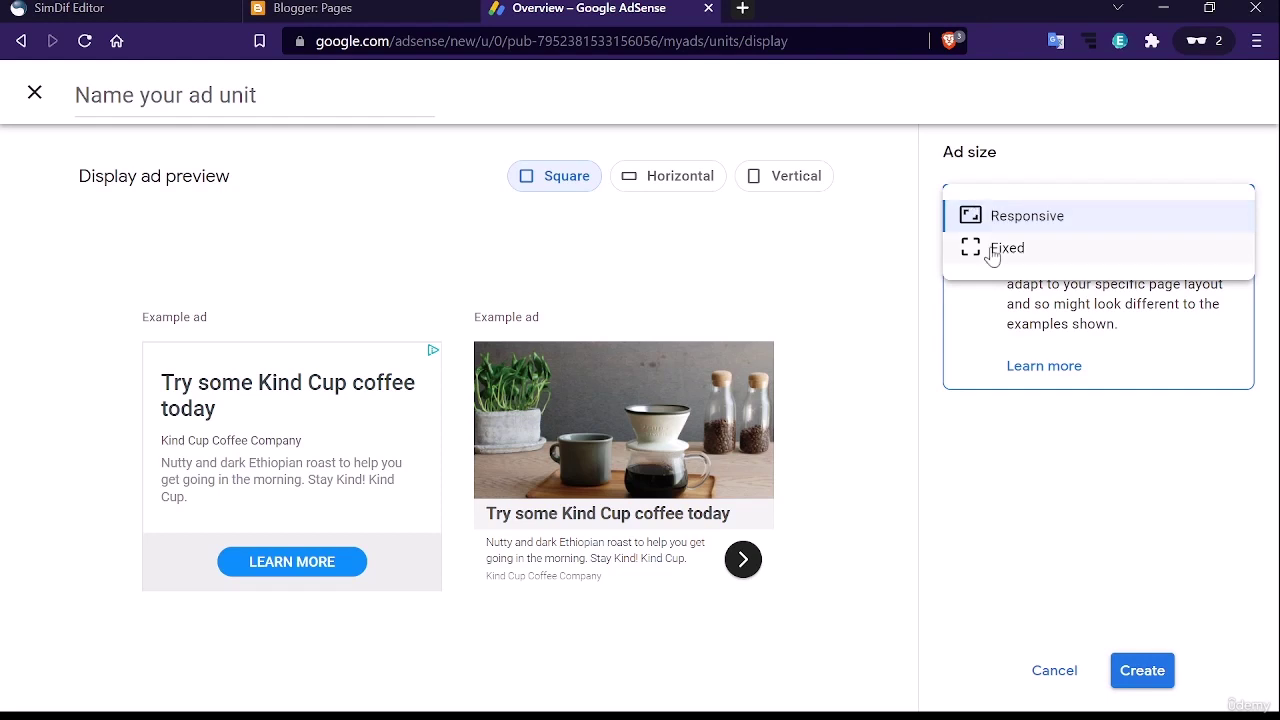
left_click(993, 256)
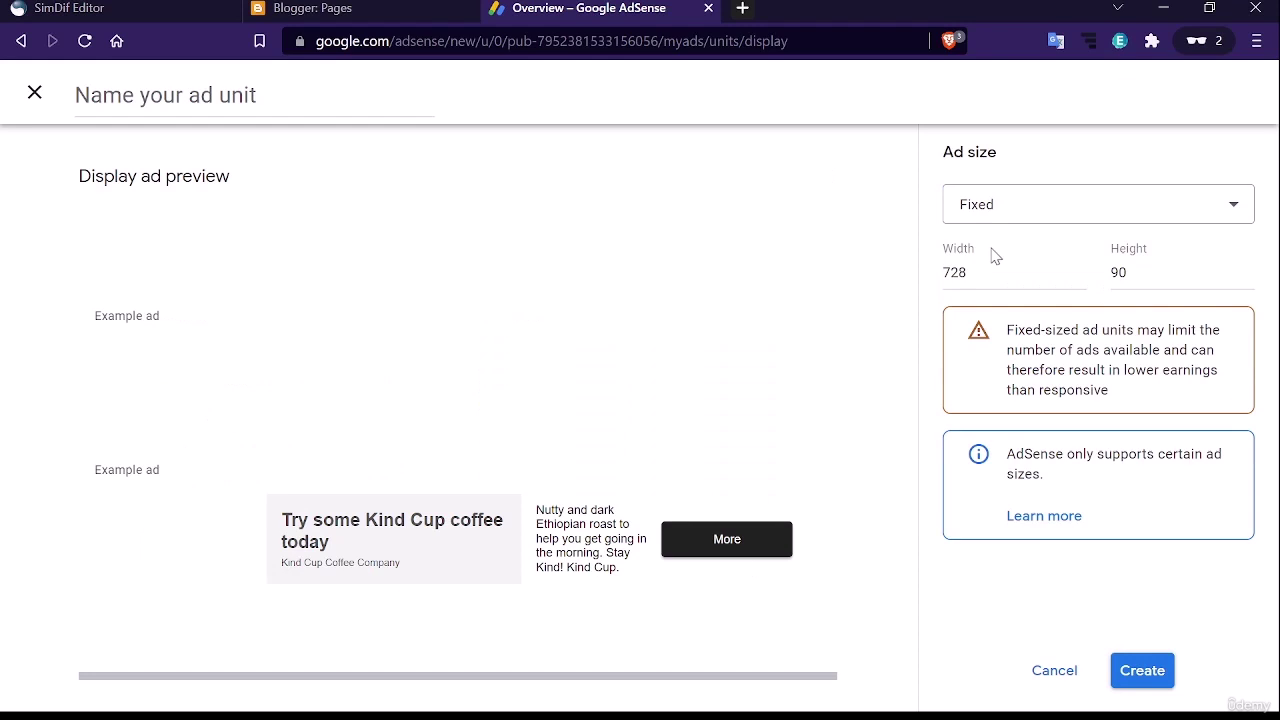
left_click(997, 215)
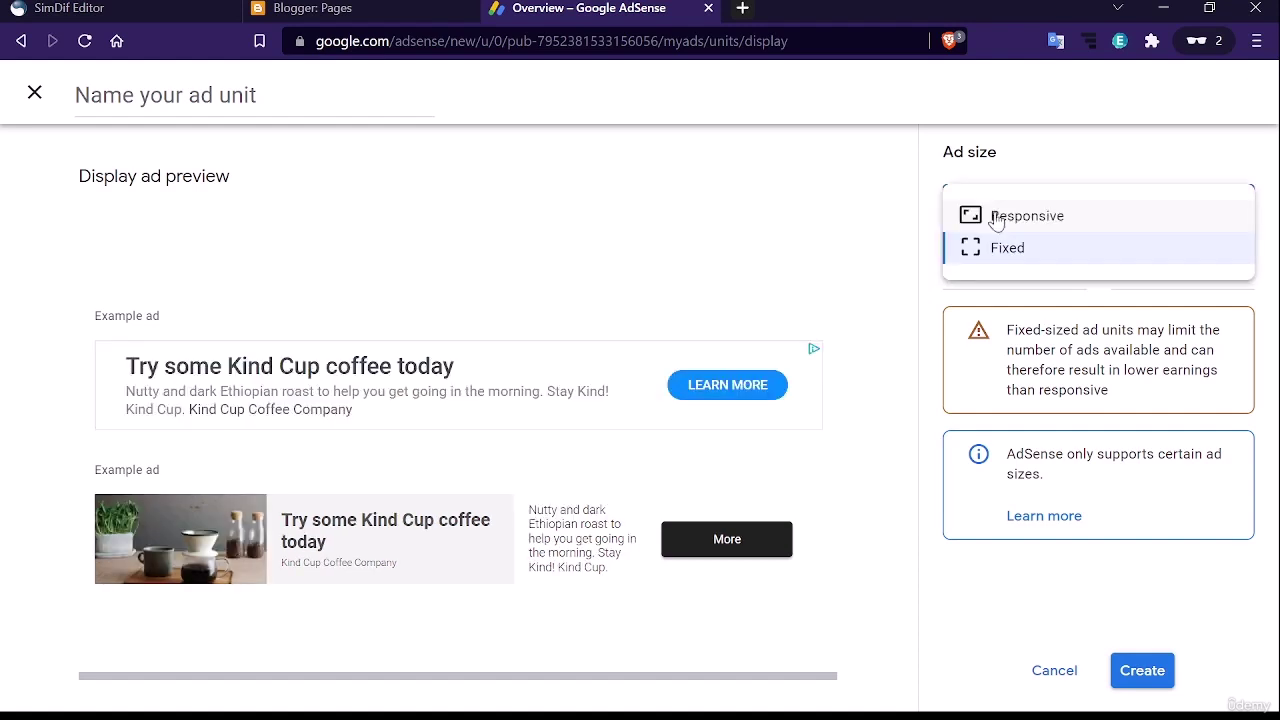
left_click(997, 217)
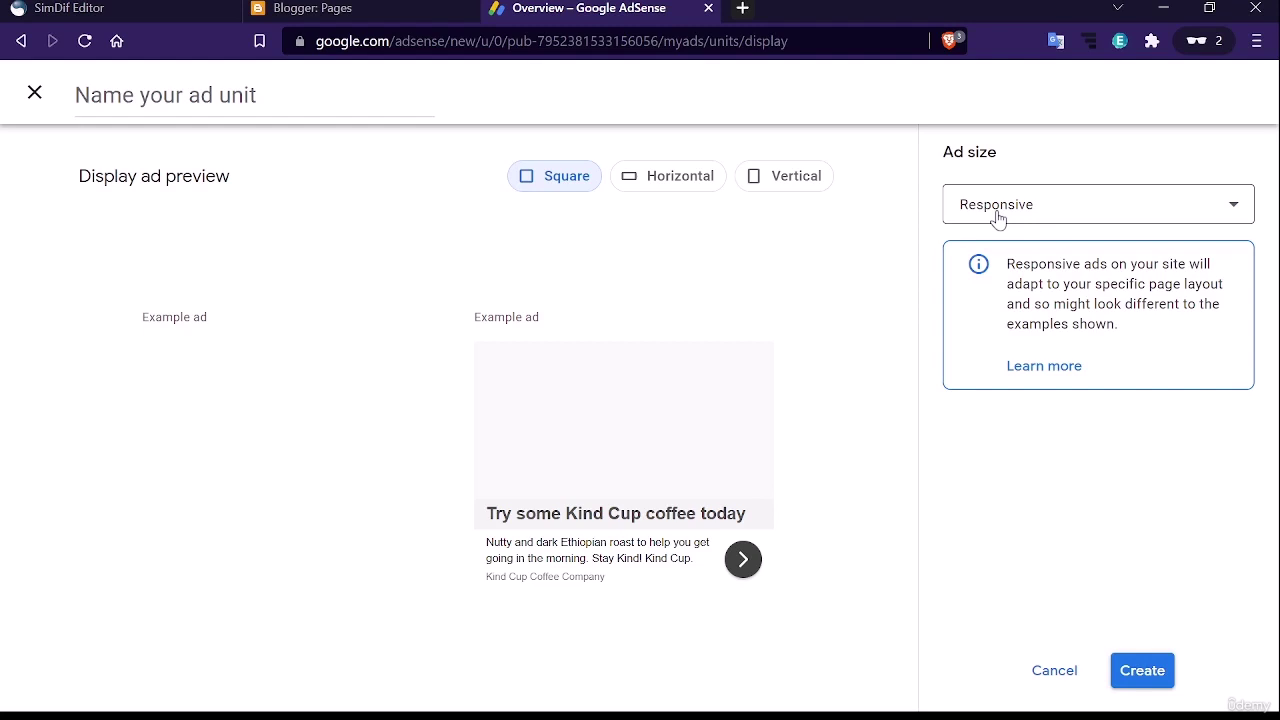
Preview the display ad in the Vertical shape, name the unit "ad unit 1" and create it
left_click(786, 176)
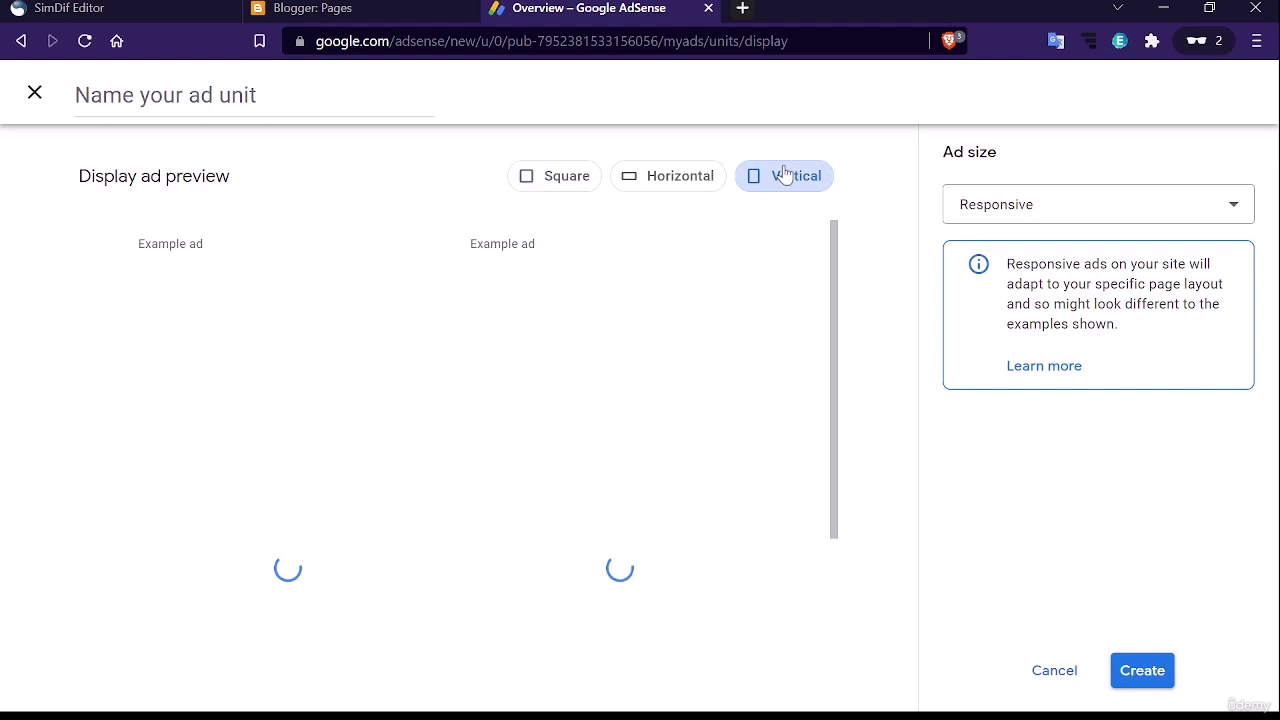
left_click(234, 105)
type("ad ")
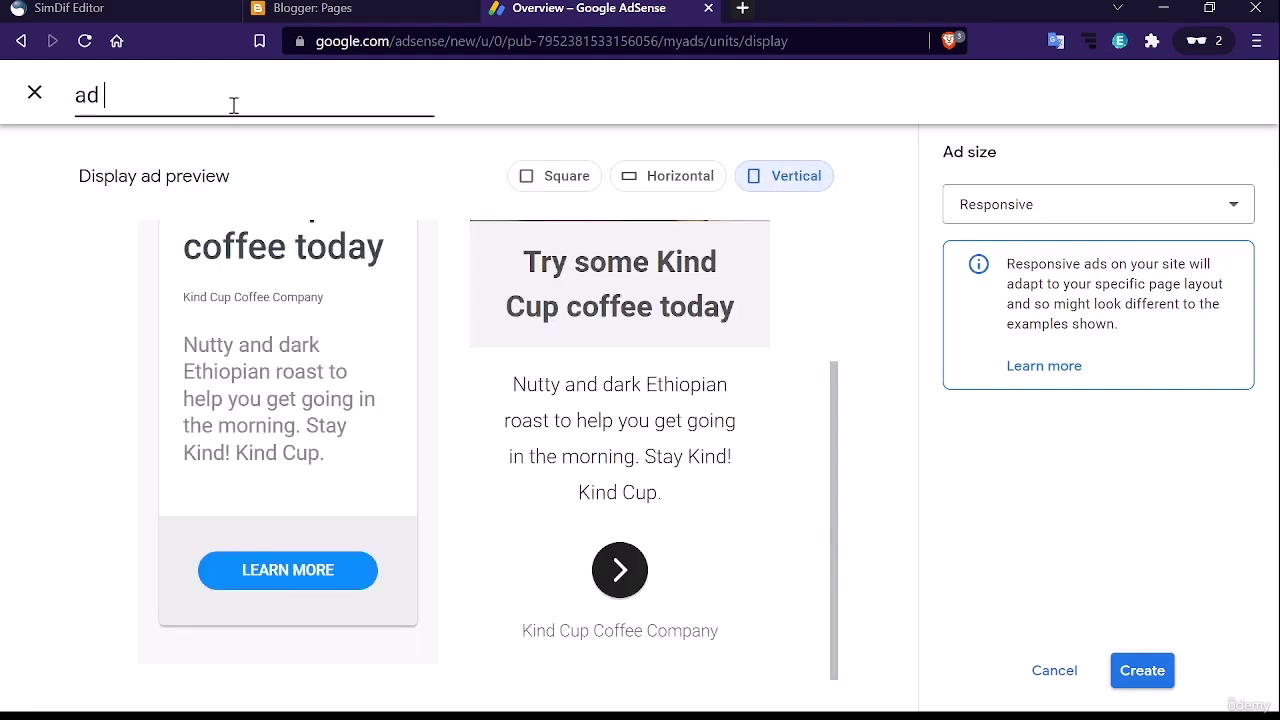
type("unit 1")
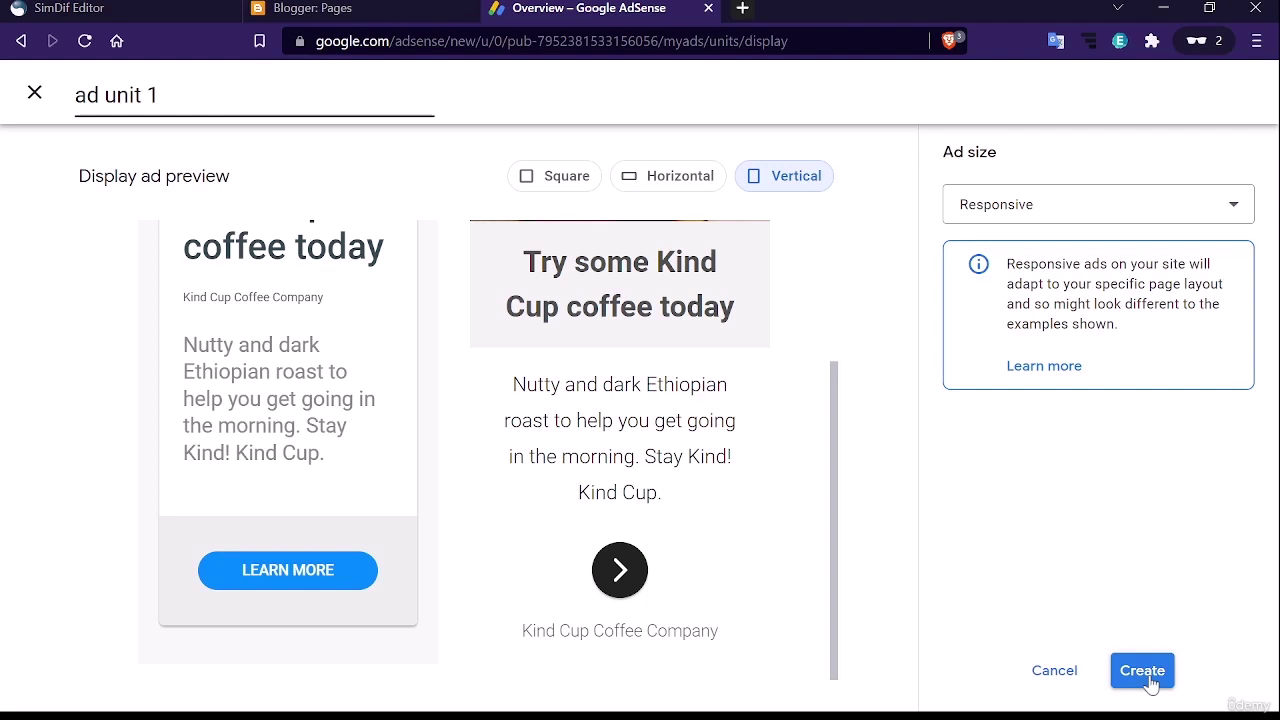
left_click(1143, 671)
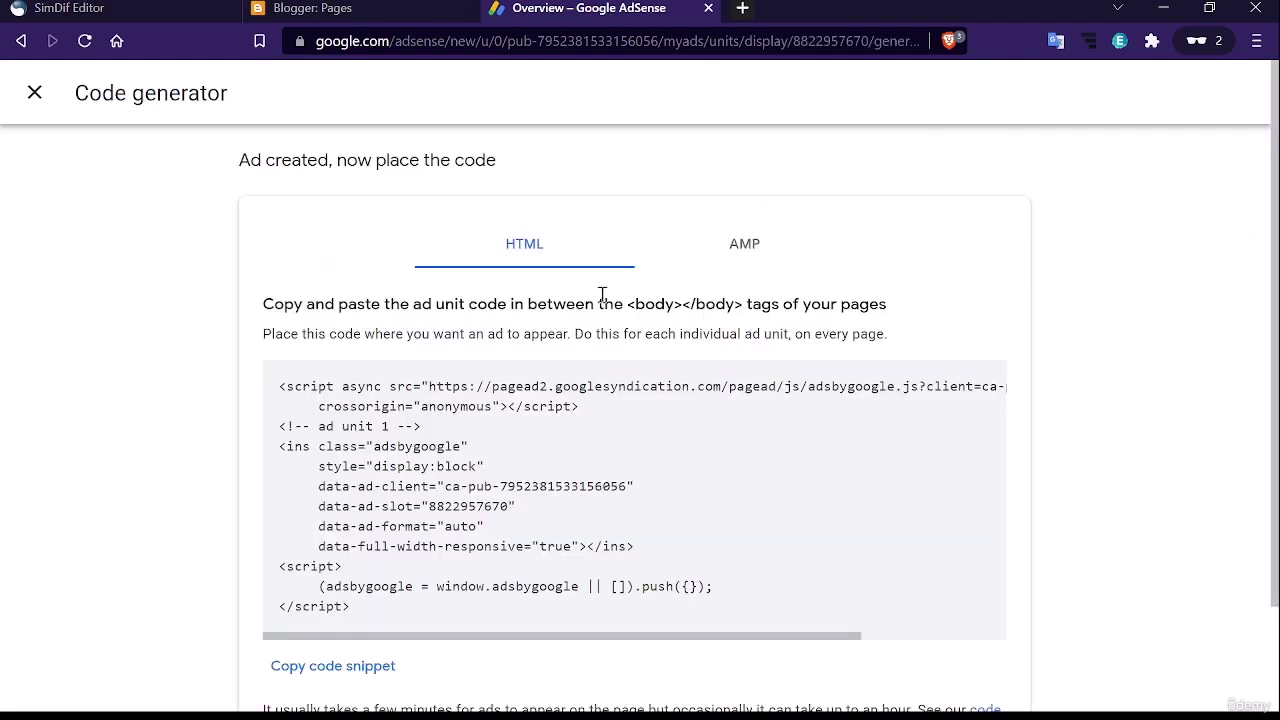
Copy the new ad unit's HTML code snippet and switch to the blog's Layout page in Blogger
scroll(332, 556, "down", 2)
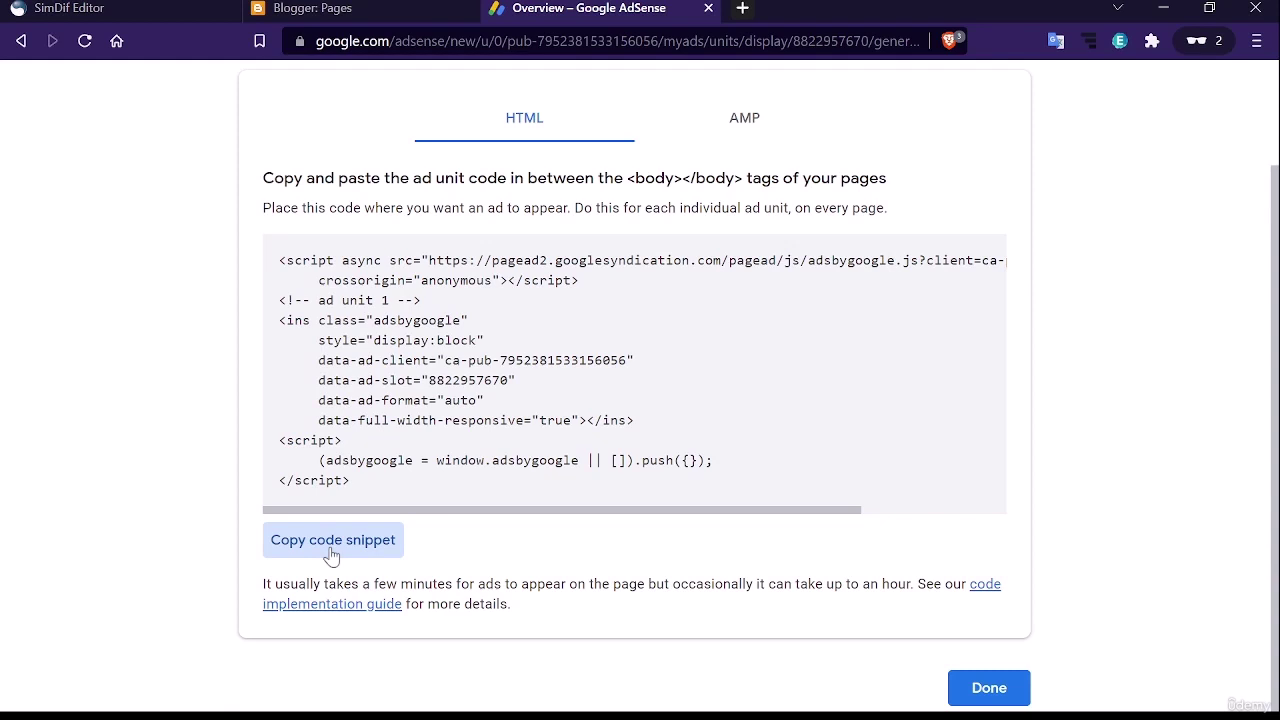
key("ctrl+shift+Tab")
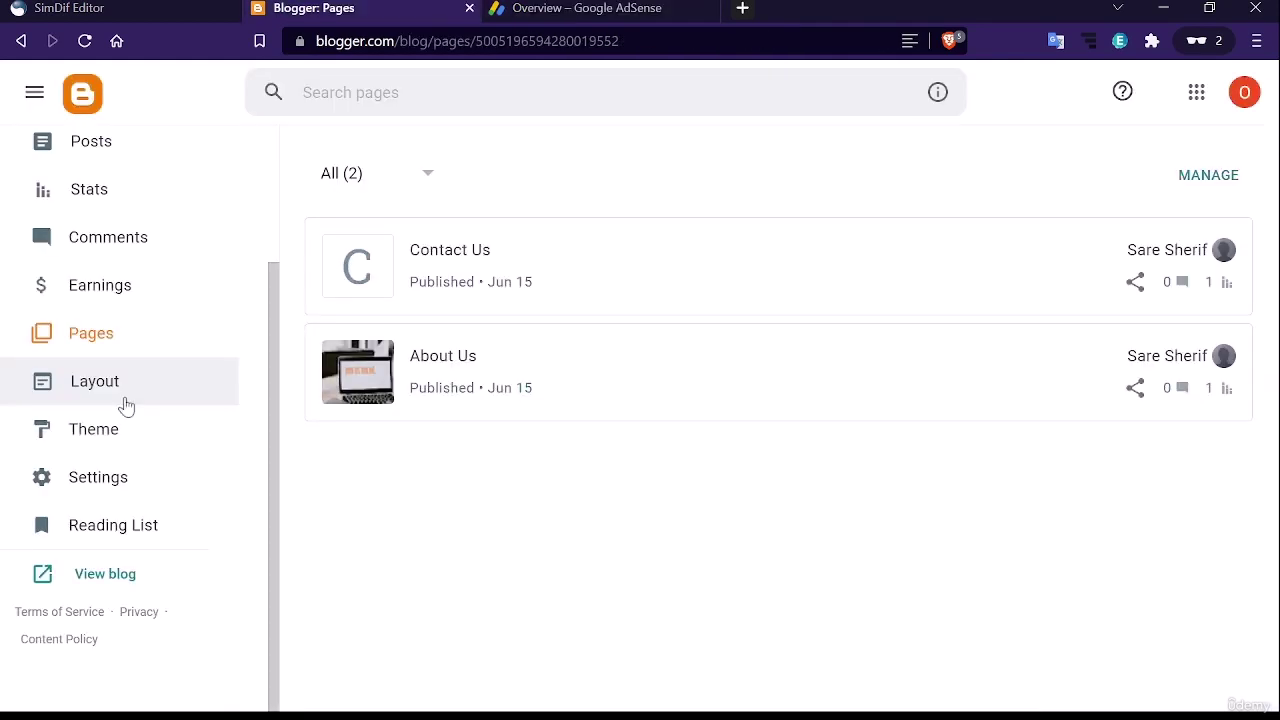
left_click(126, 405)
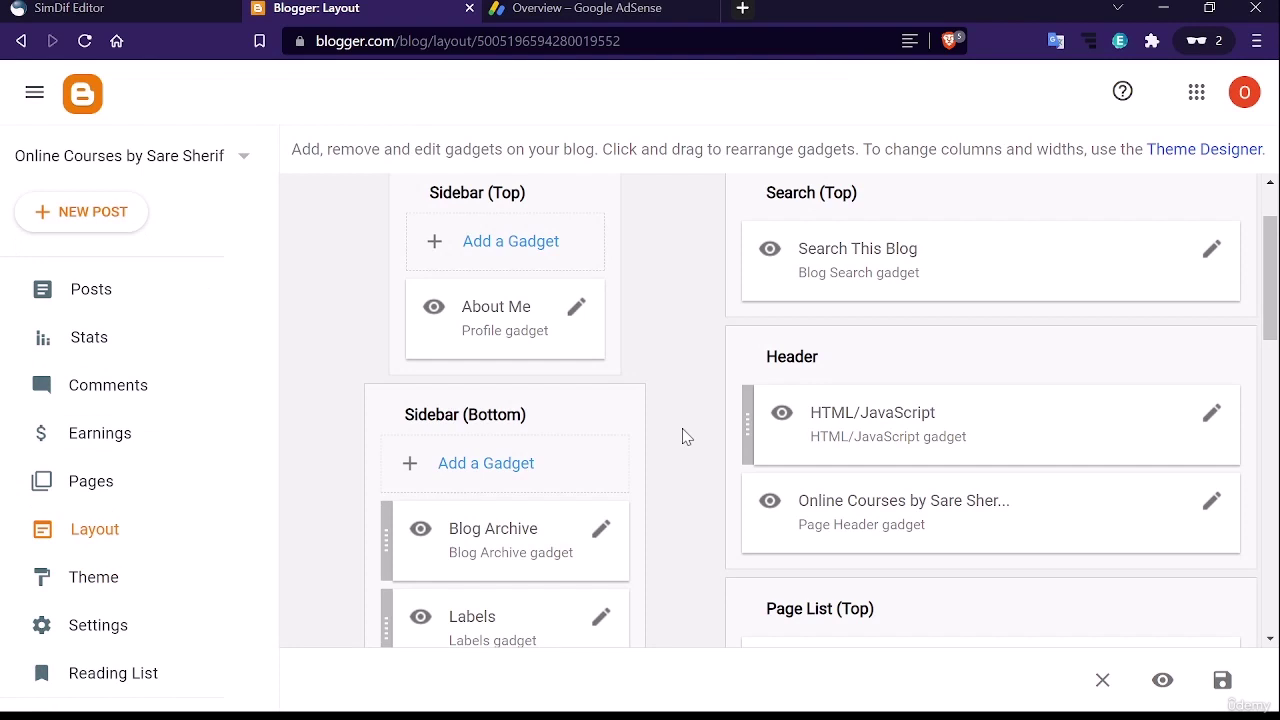
Add an HTML/JavaScript gadget to Sidebar (Bottom), paste the ad unit code as its content, and save it
left_click(486, 463)
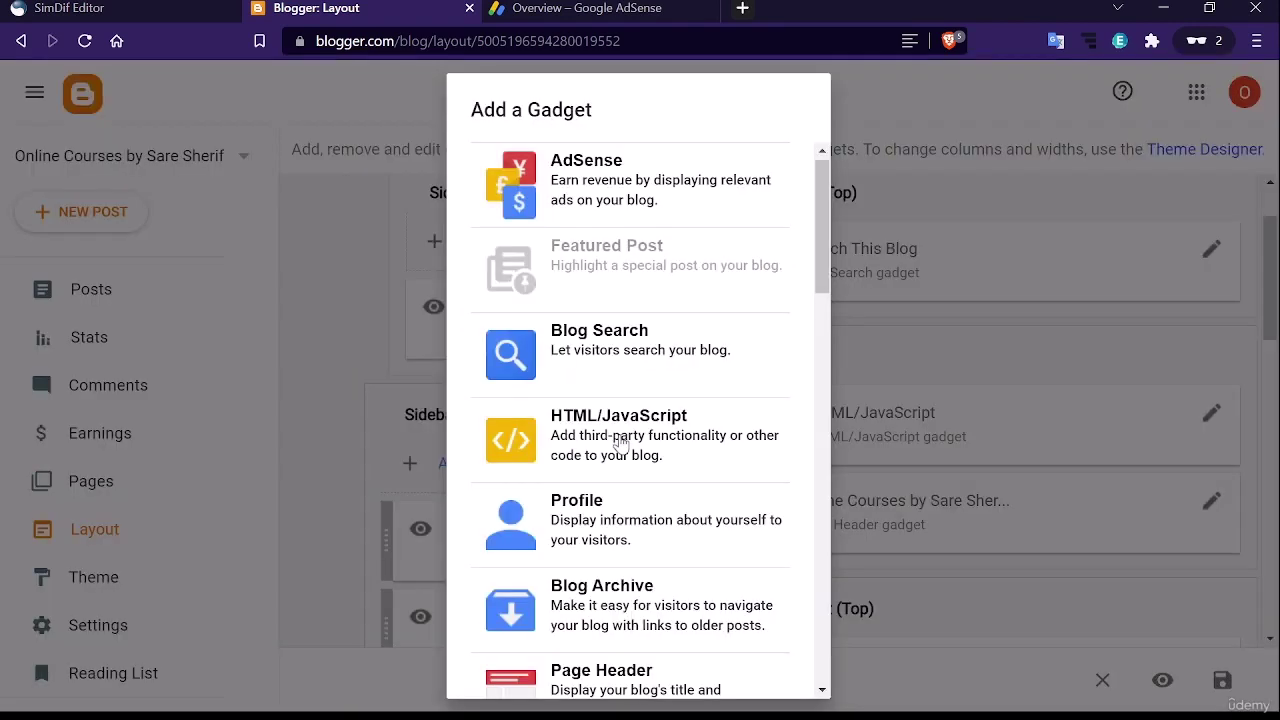
left_click(620, 443)
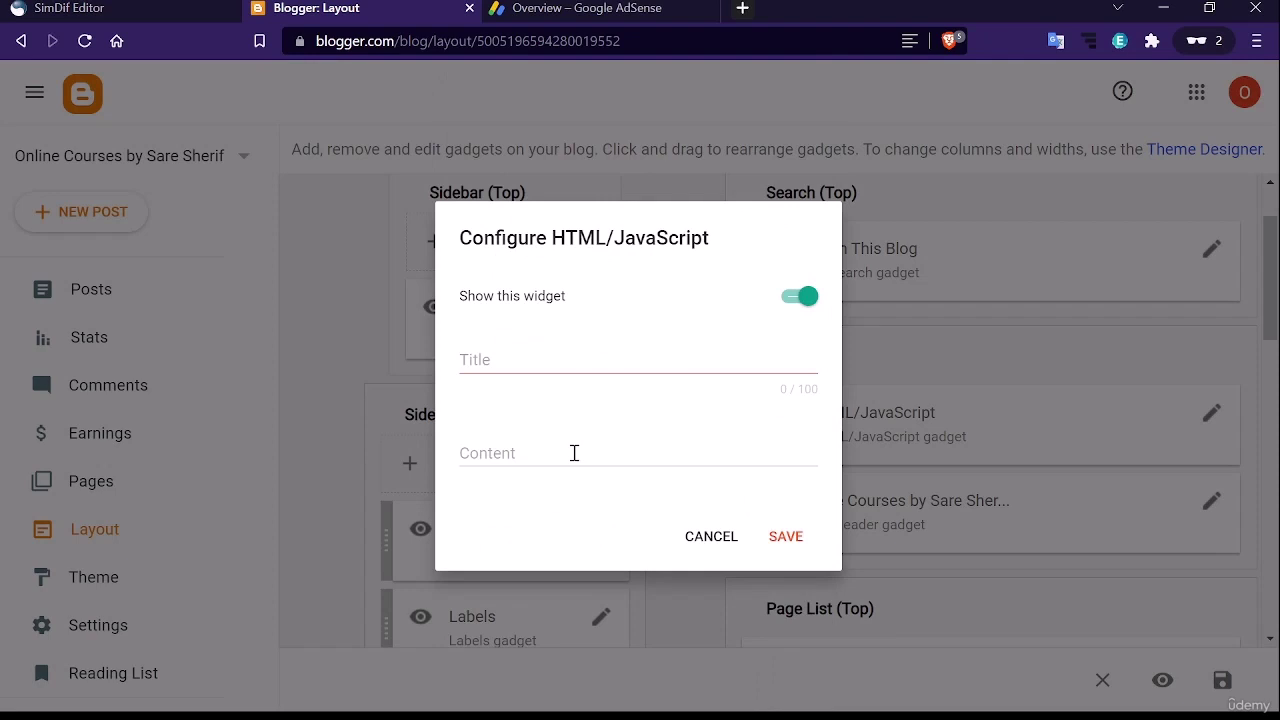
left_click(574, 453)
key("ctrl+v")
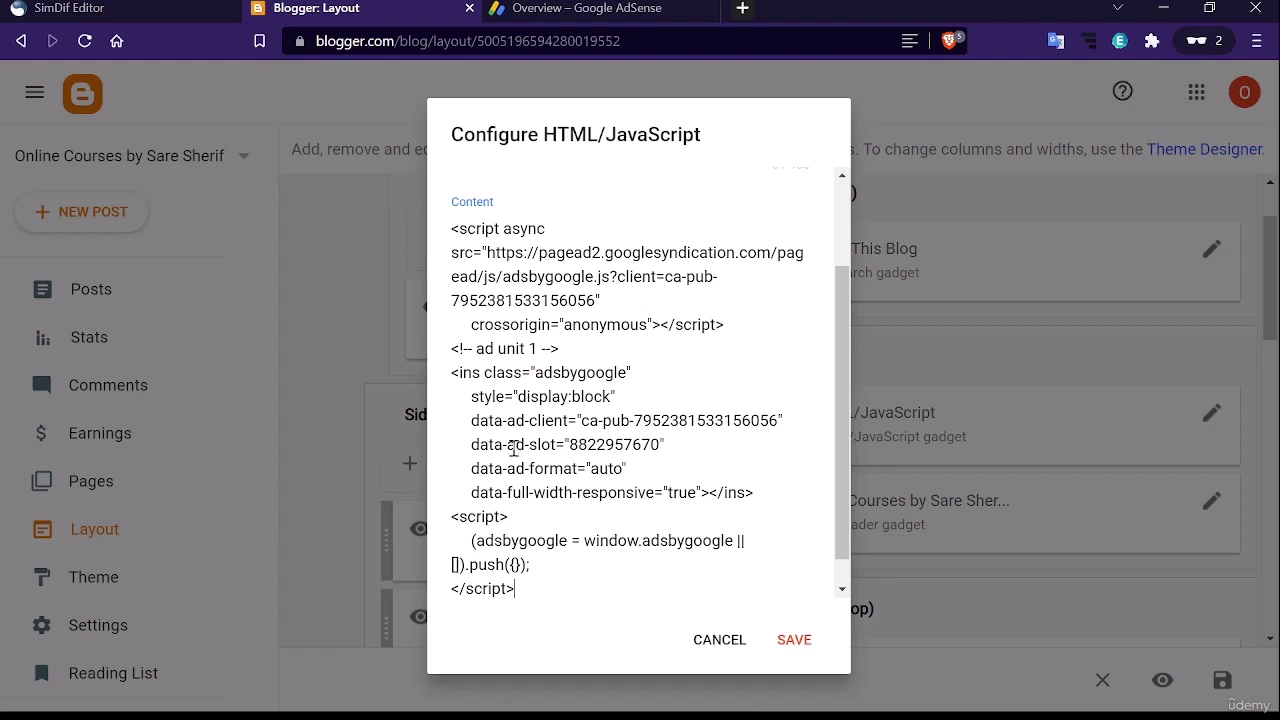
scroll(514, 448, "up", 3)
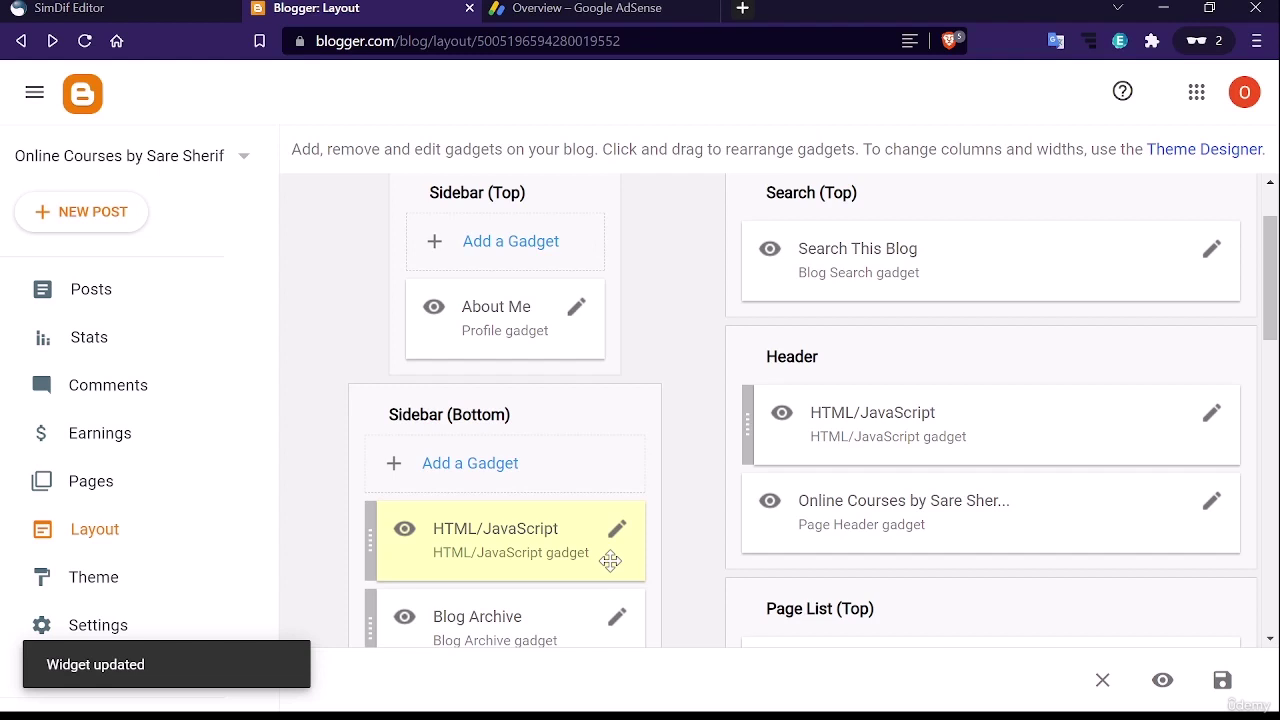
Move the ad unit's HTML/JavaScript gadget from Sidebar (Bottom) to the top of the Ads section and save the layout
left_click_drag(610, 560, 876, 452)
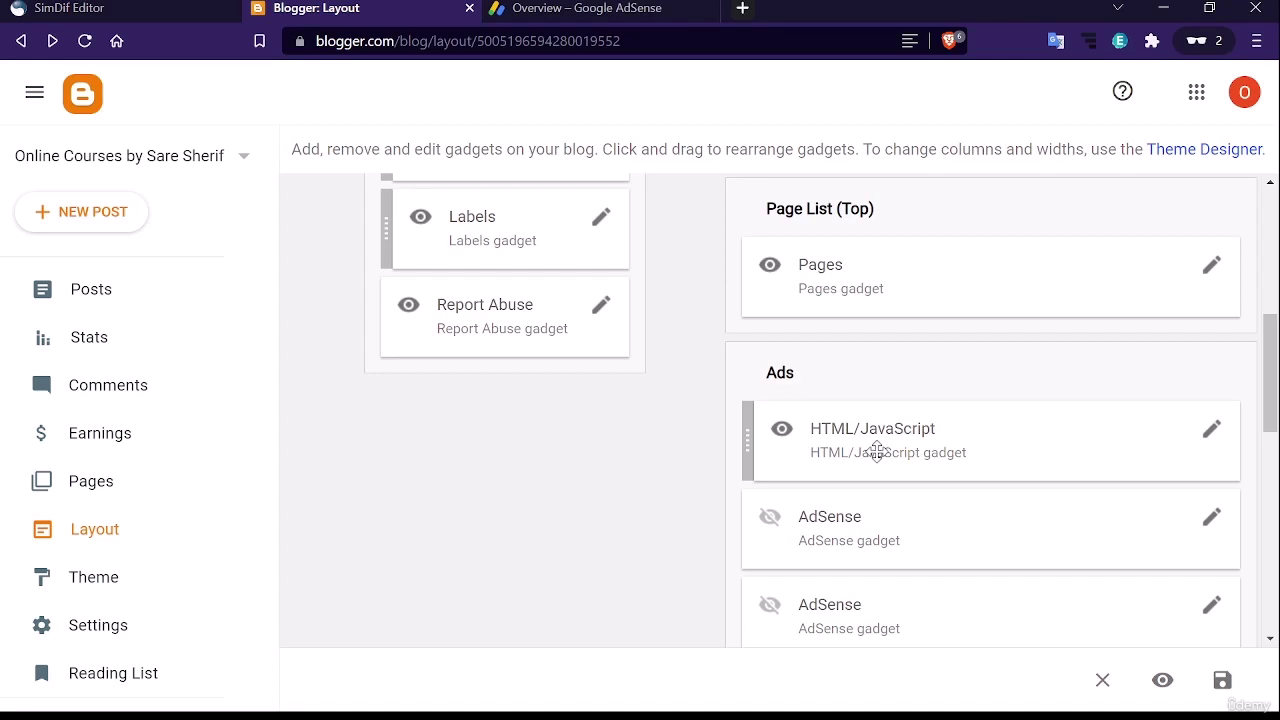
scroll(977, 469, "down", 5)
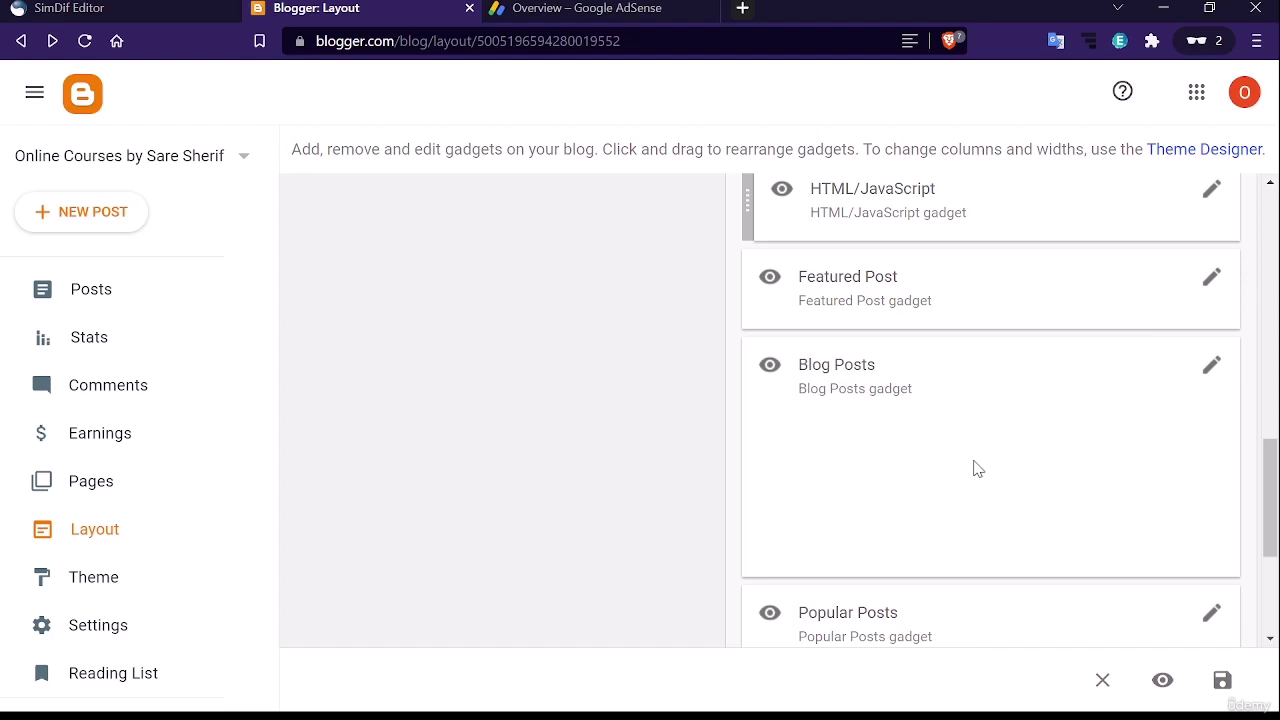
Finish the ad unit's code generator in AdSense and copy the site-wide AdSense code for automatically placed ads
left_click(567, 8)
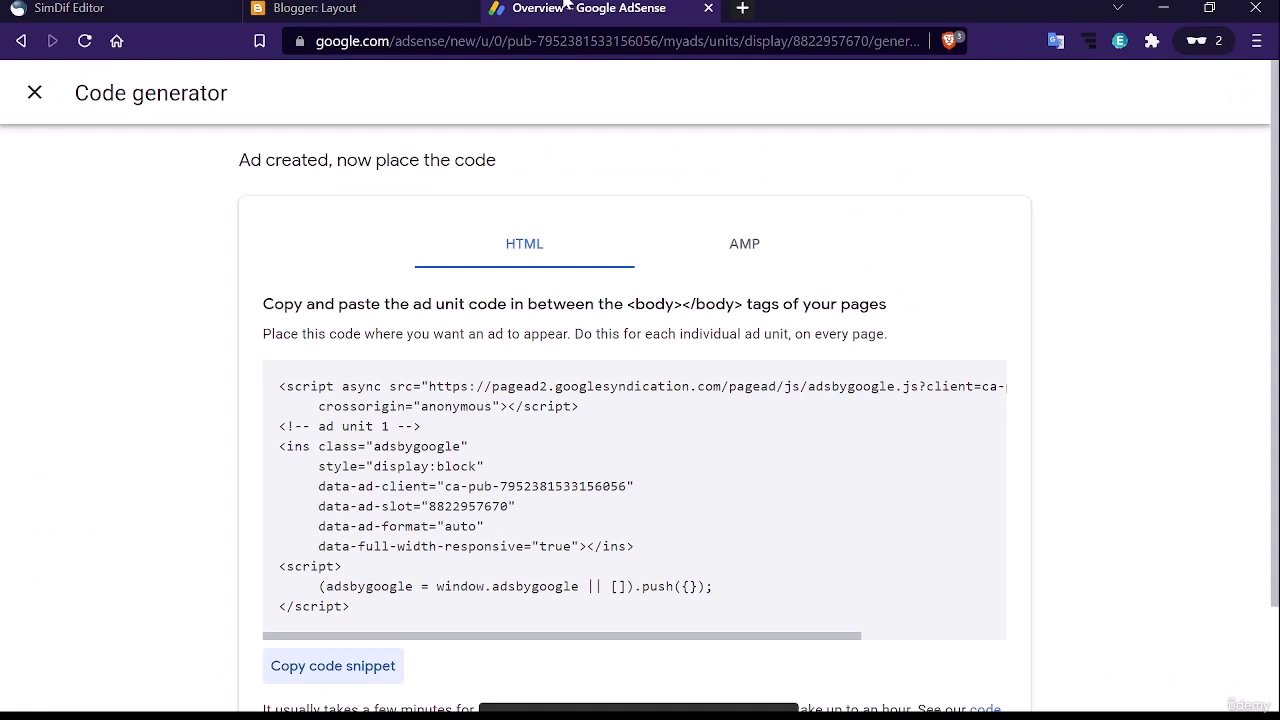
scroll(988, 688, "down", 2)
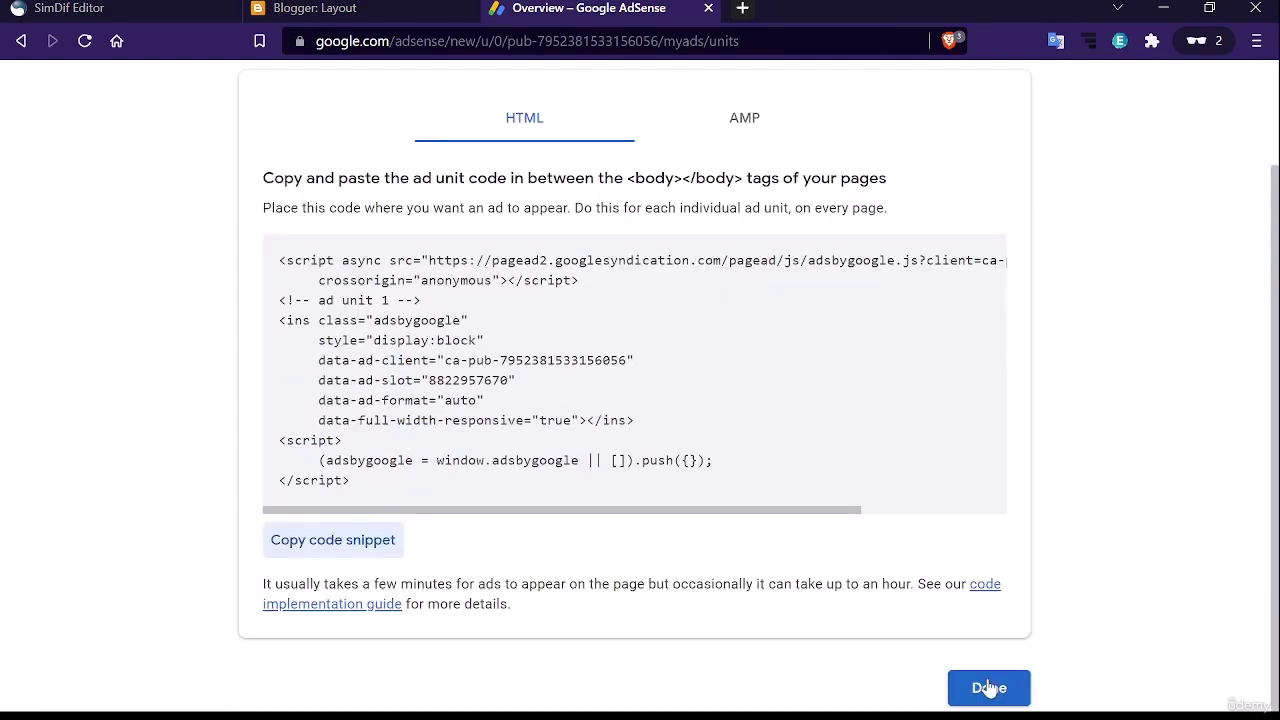
left_click(988, 688)
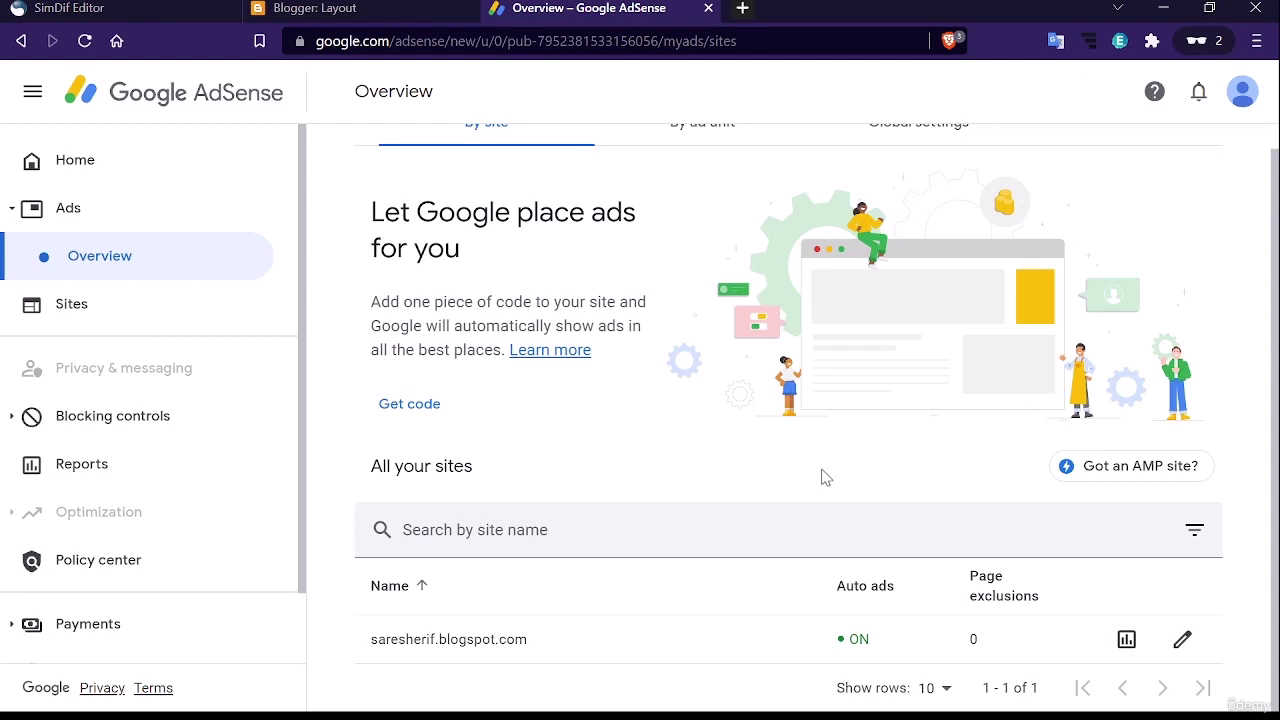
left_click(413, 407)
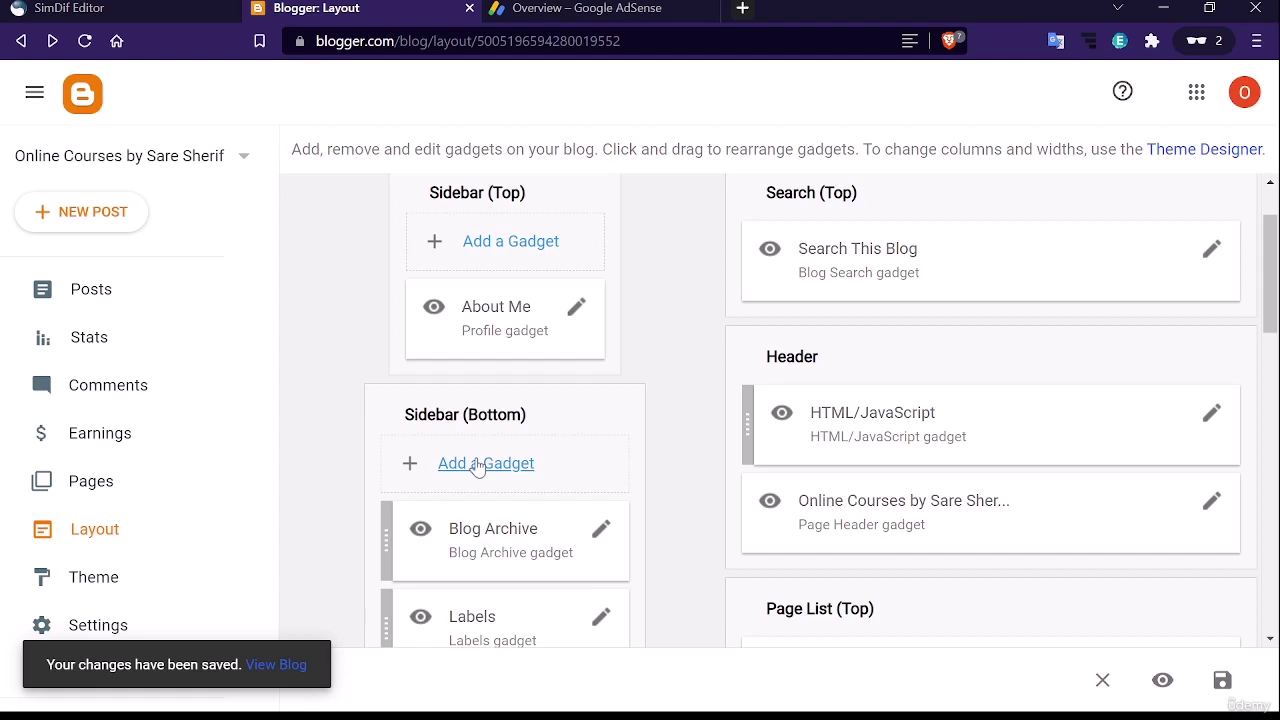
Add an HTML/JavaScript gadget to Sidebar (Bottom) in Blogger, paste the site-wide AdSense code as its content, and save it
left_click(478, 466)
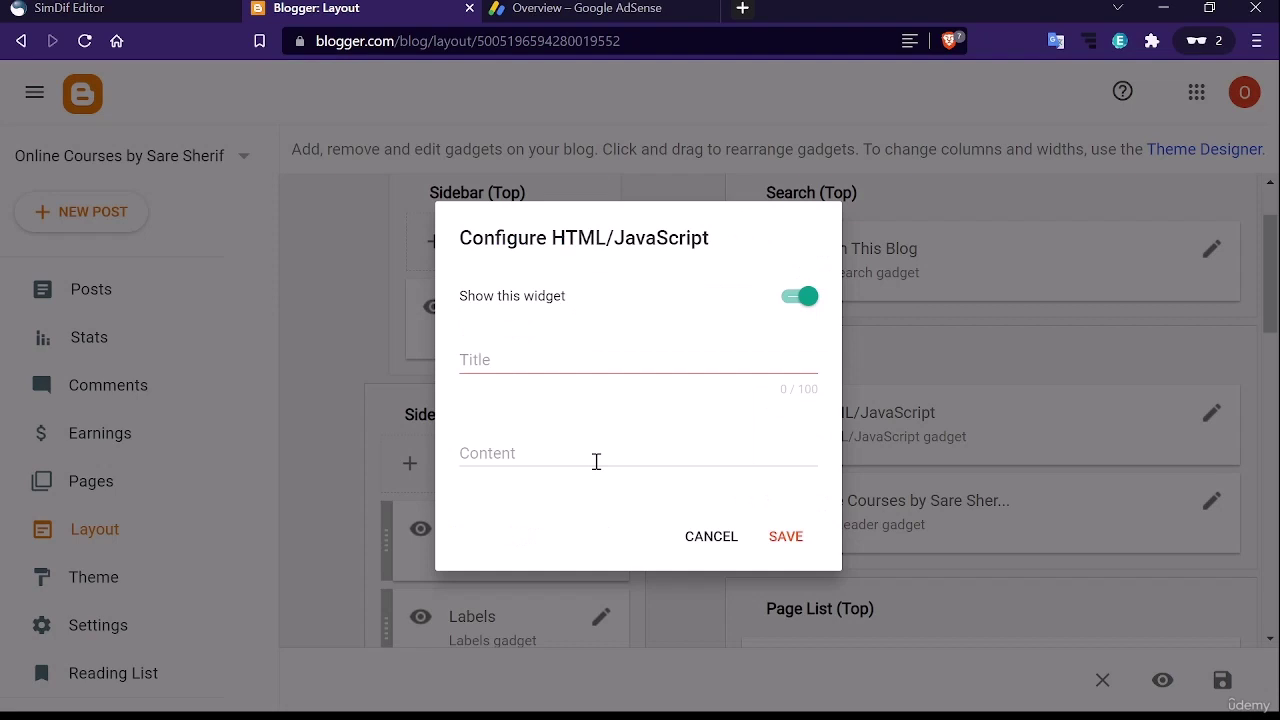
left_click(596, 461)
key("ctrl+v")
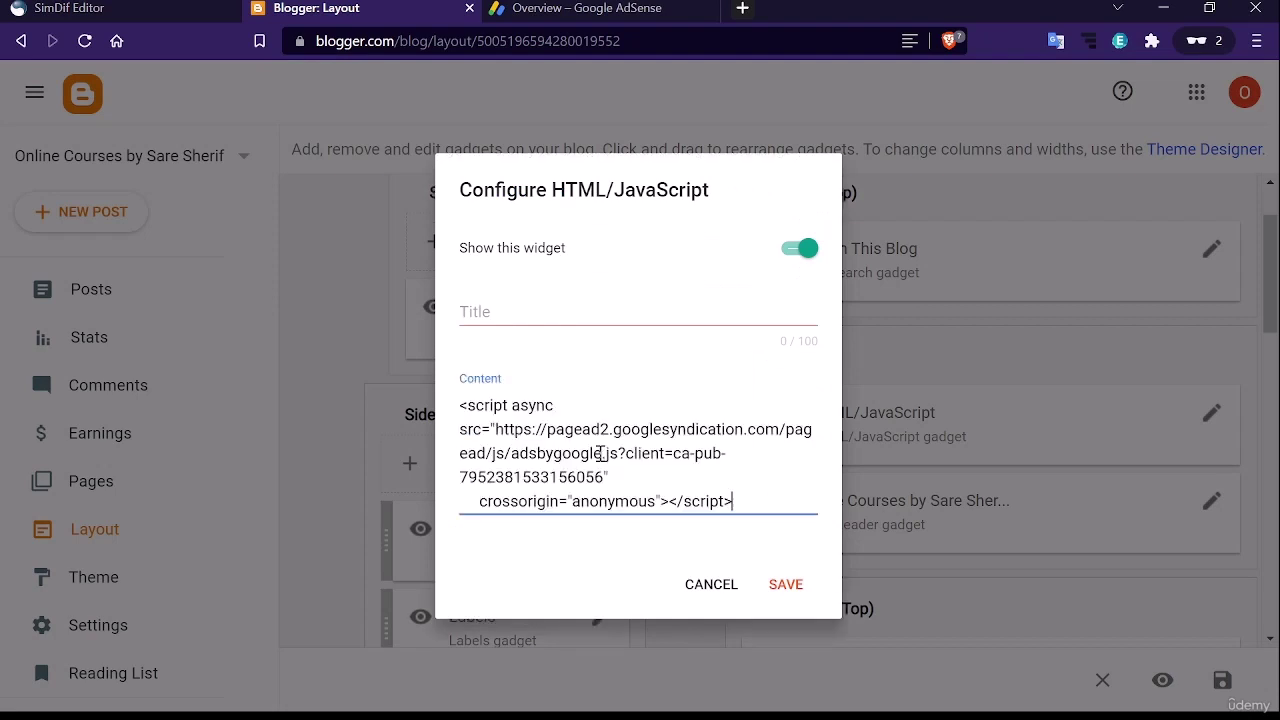
left_click(779, 592)
Check in AdSense which page tags the site-wide code must be placed between
left_click(590, 8)
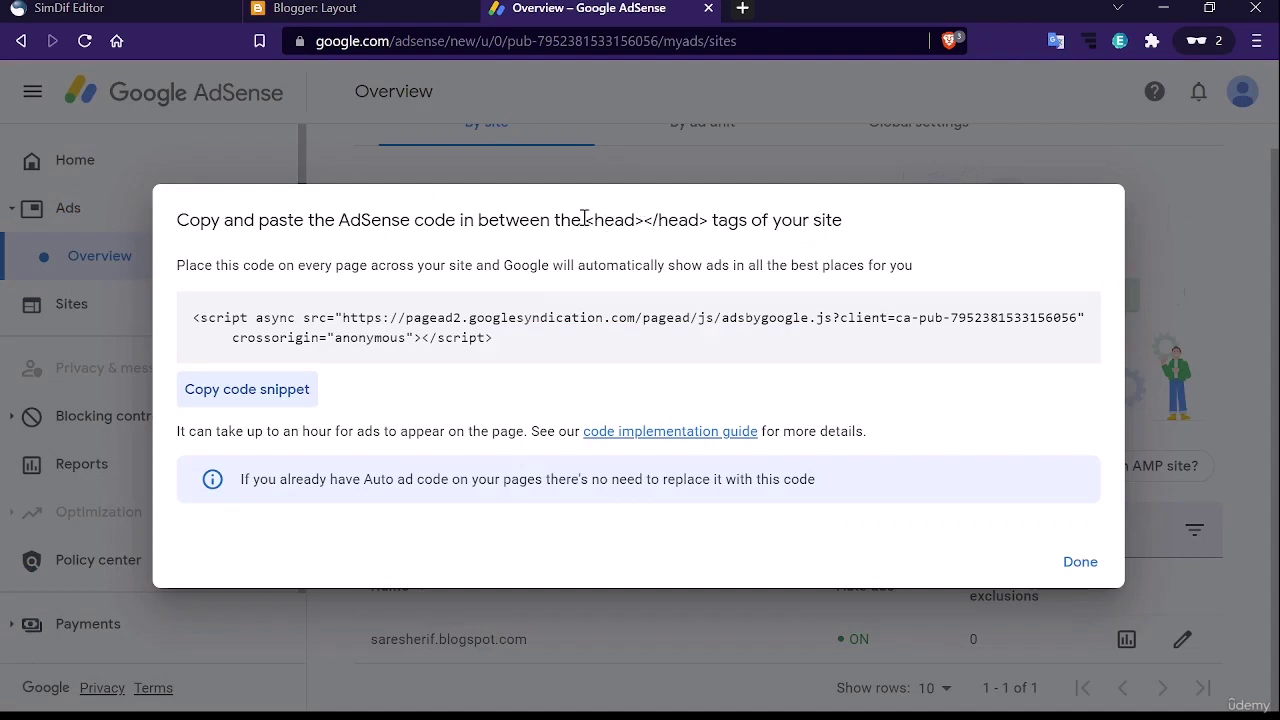
left_click_drag(585, 220, 684, 222)
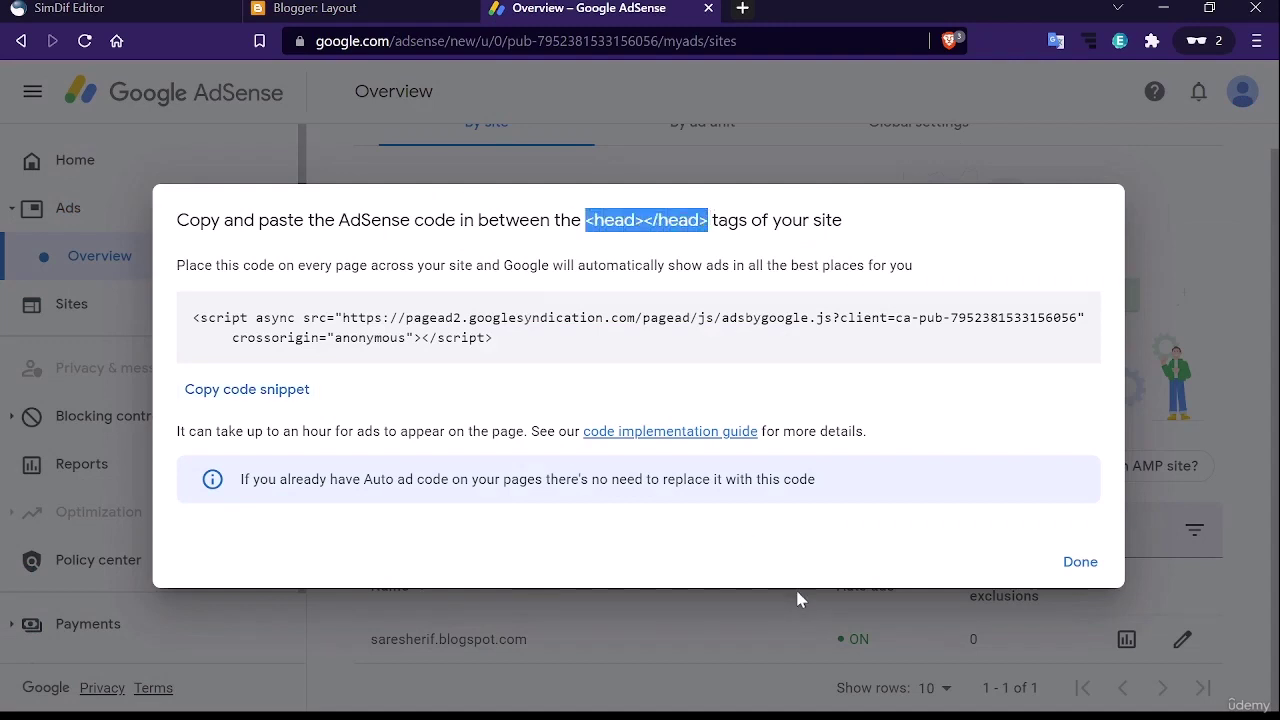
left_click(786, 716)
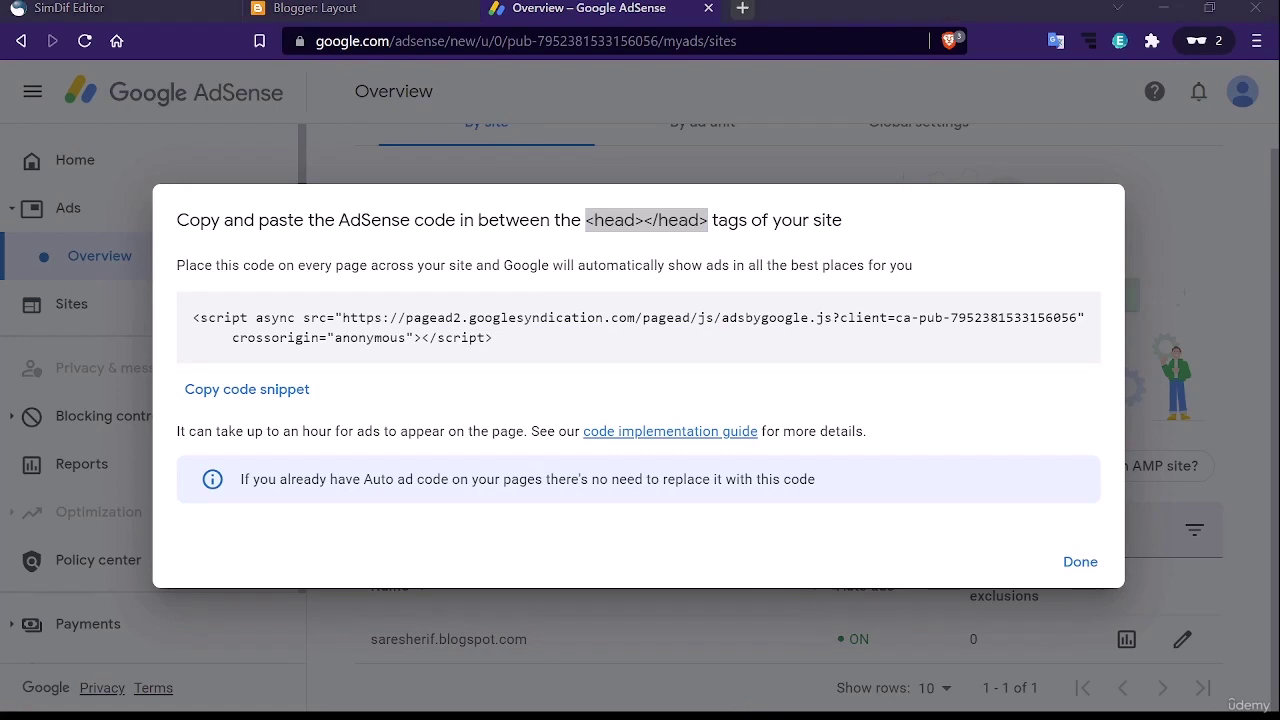
left_click(1003, 393)
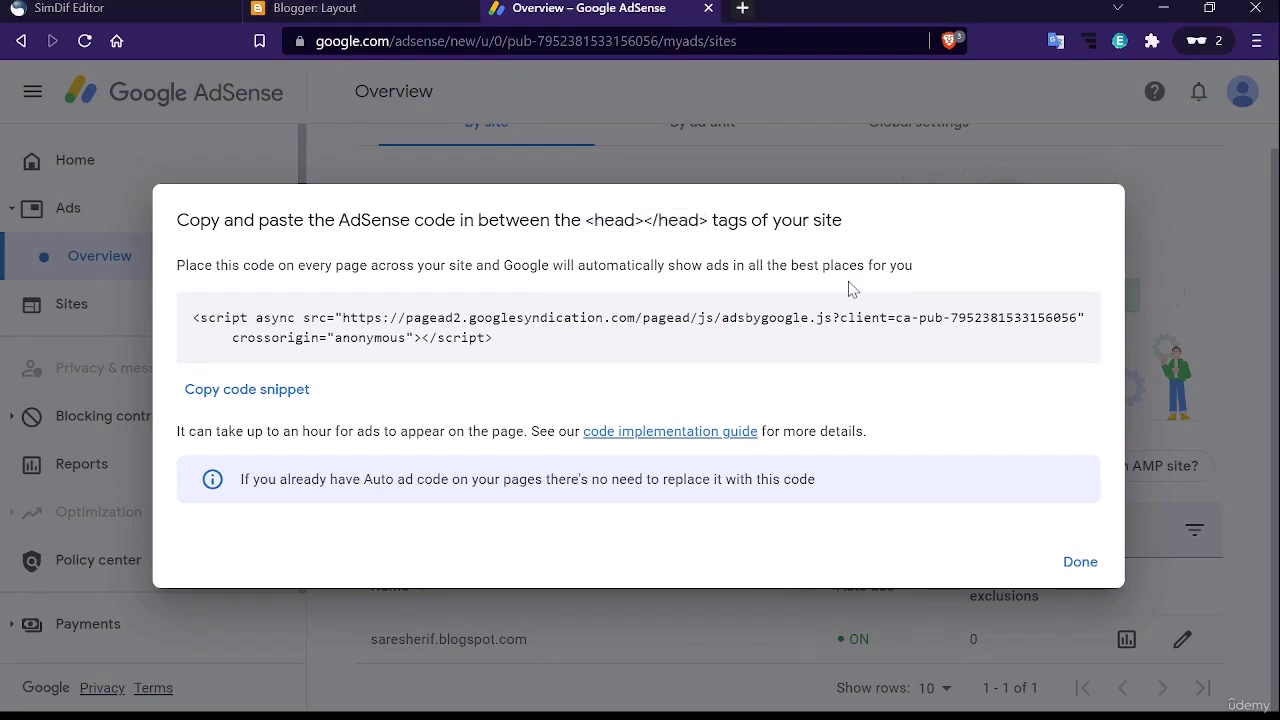
Move the new AdSense code gadget from Sidebar (Bottom) to the top of the Header section in Blogger's layout
left_click(385, 5)
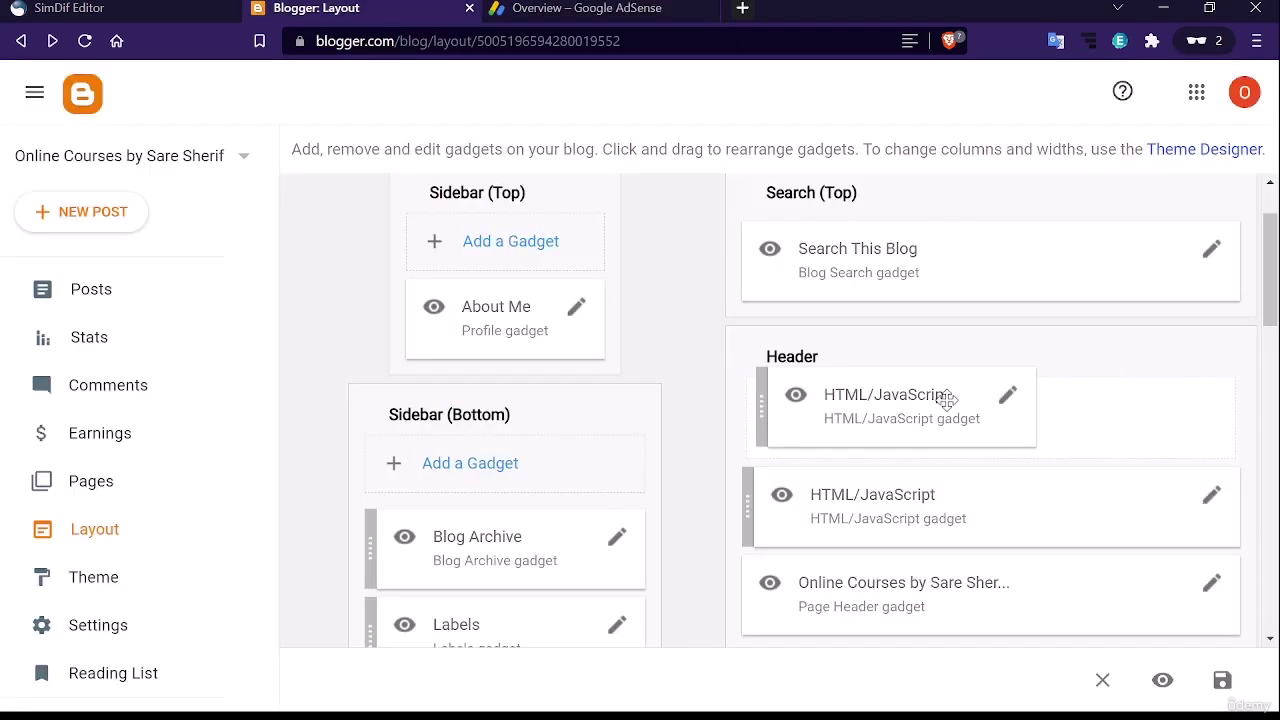
left_click_drag(947, 398, 903, 431)
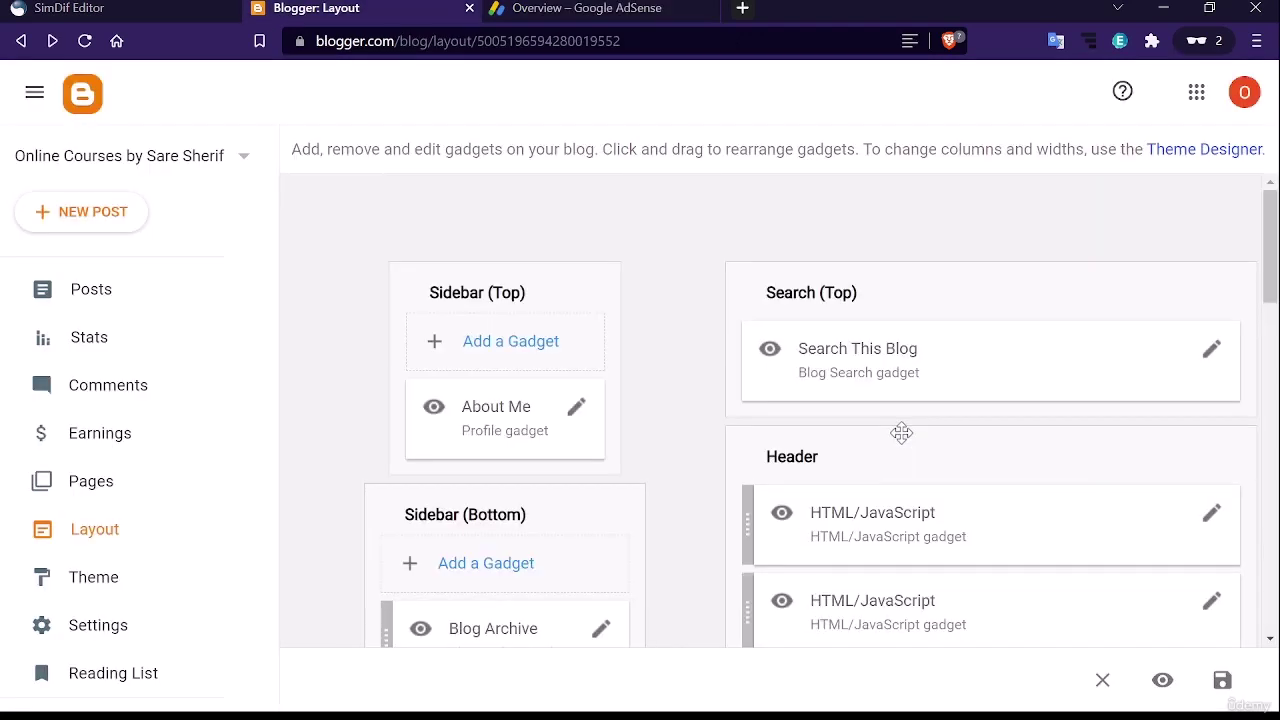
scroll(901, 433, "down", 3)
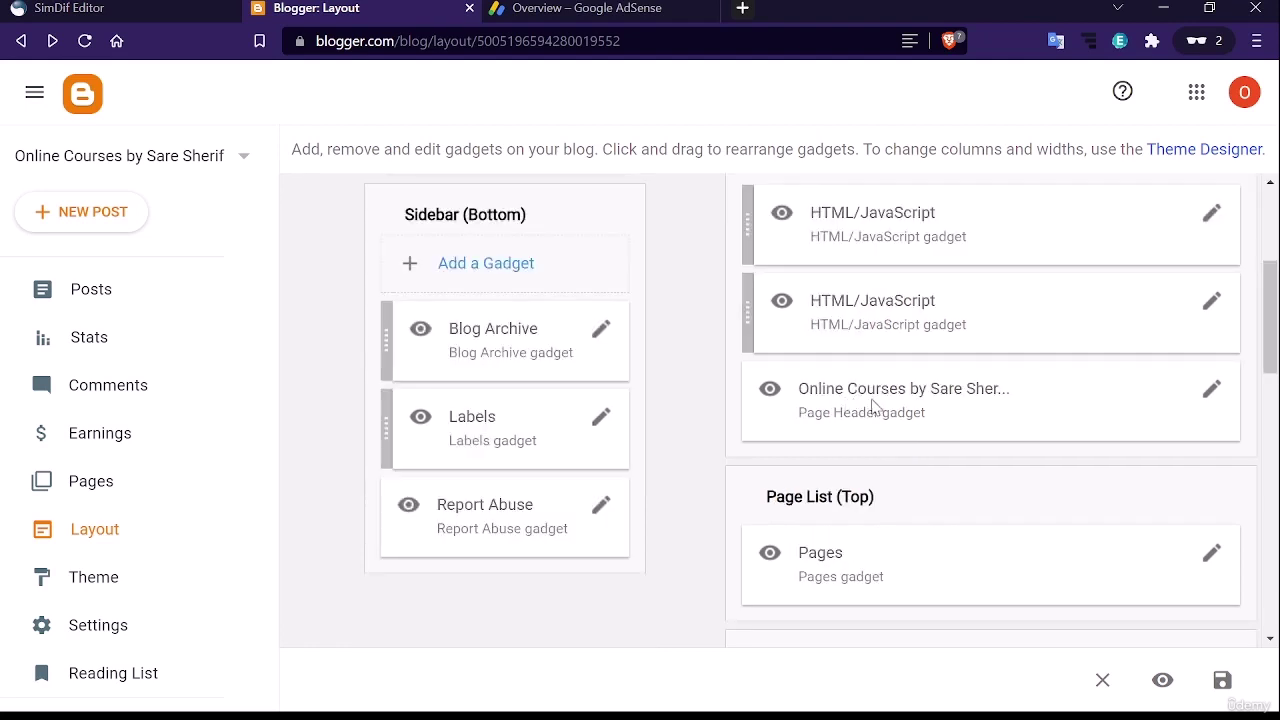
scroll(872, 405, "up", 2)
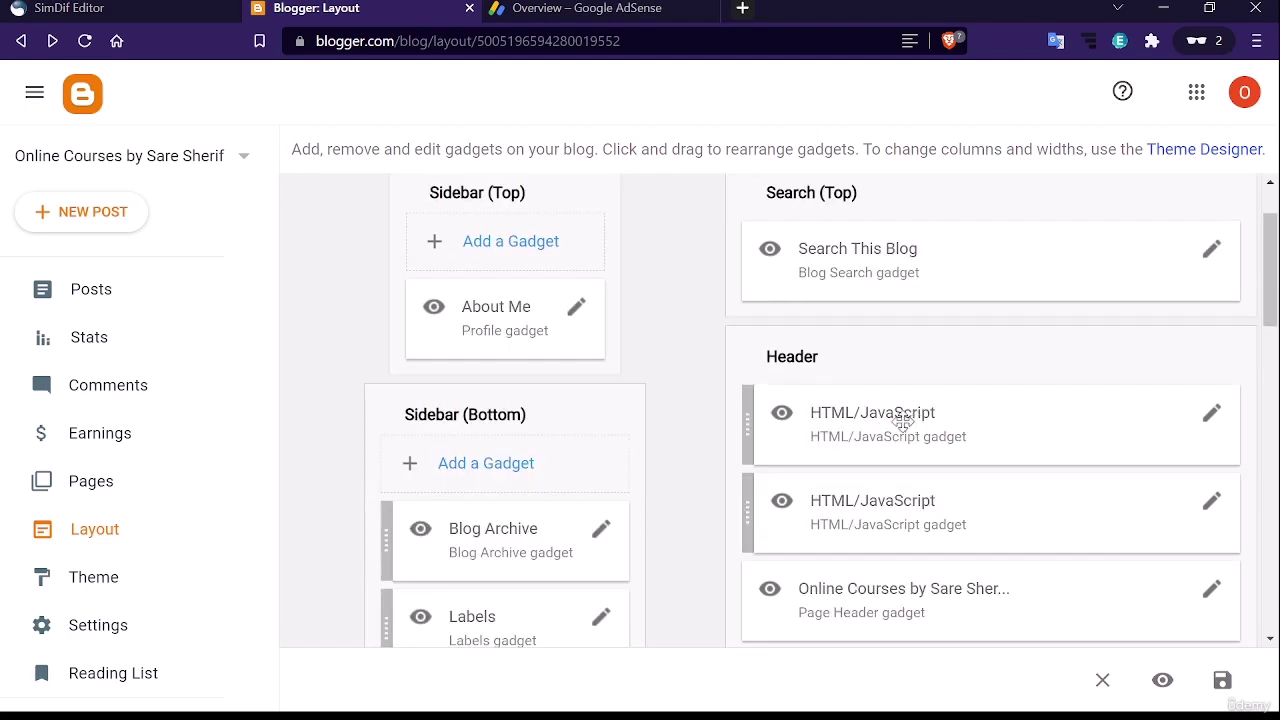
Review the code in the Header's second HTML/JavaScript gadget and close its configuration without saving
scroll(1208, 412, "down", 1)
left_click(1208, 408)
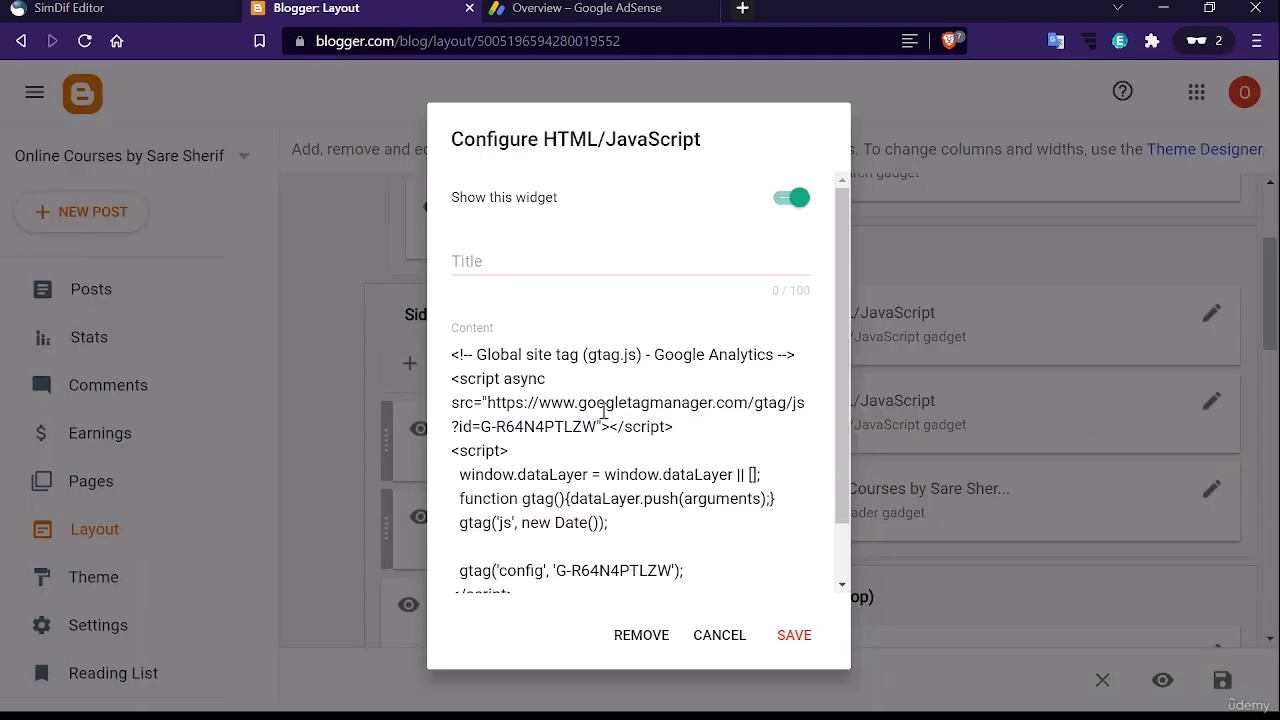
scroll(600, 405, "down", 1)
scroll(600, 405, "up", 1)
scroll(590, 395, "down", 1)
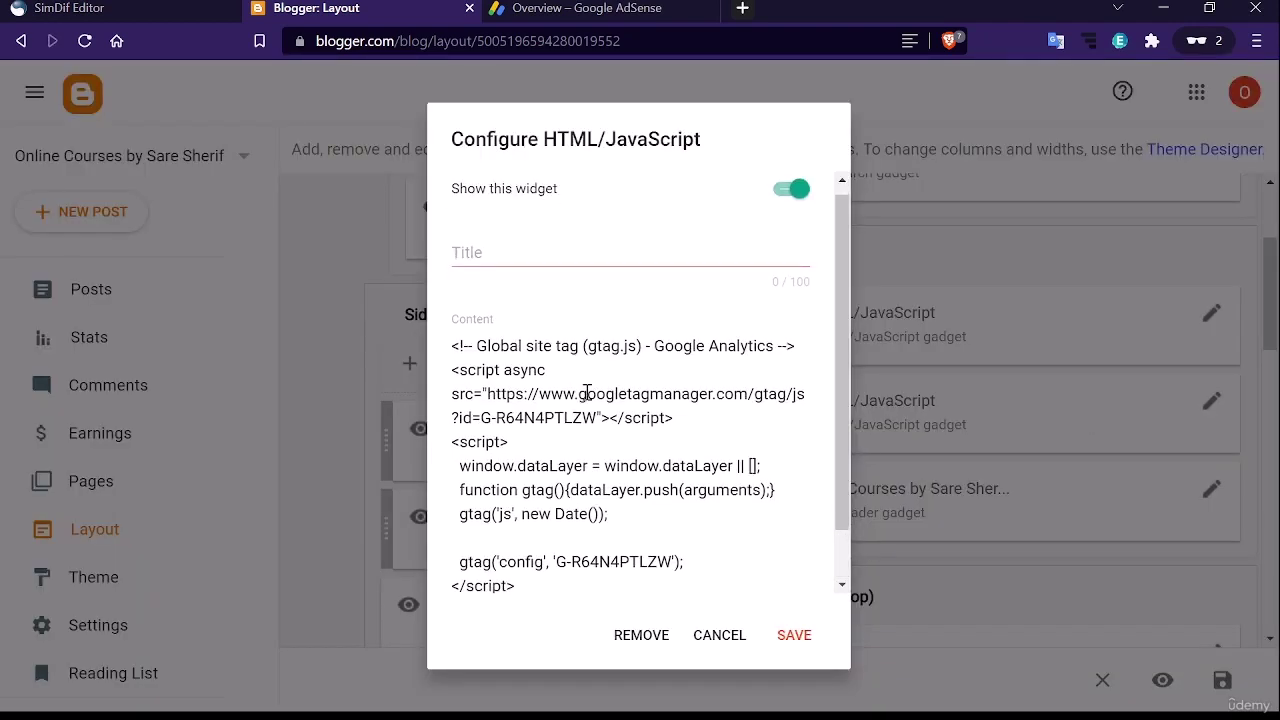
scroll(590, 392, "down", 1)
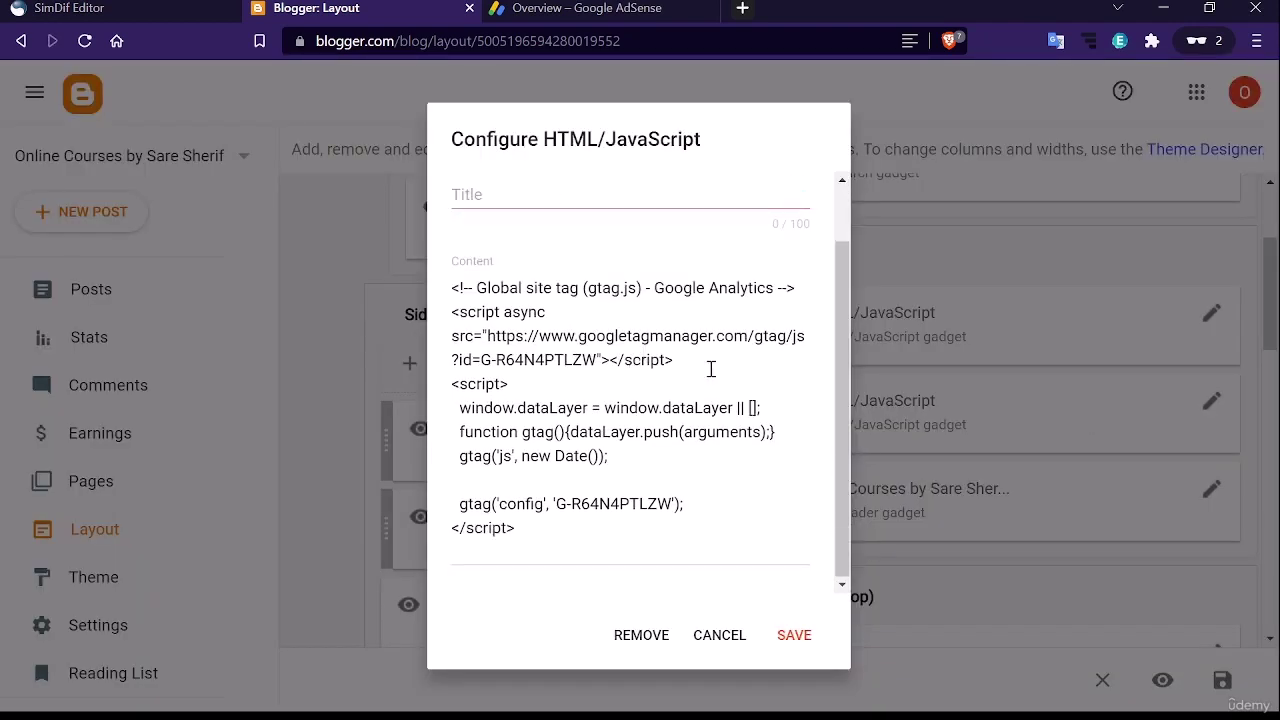
left_click(719, 636)
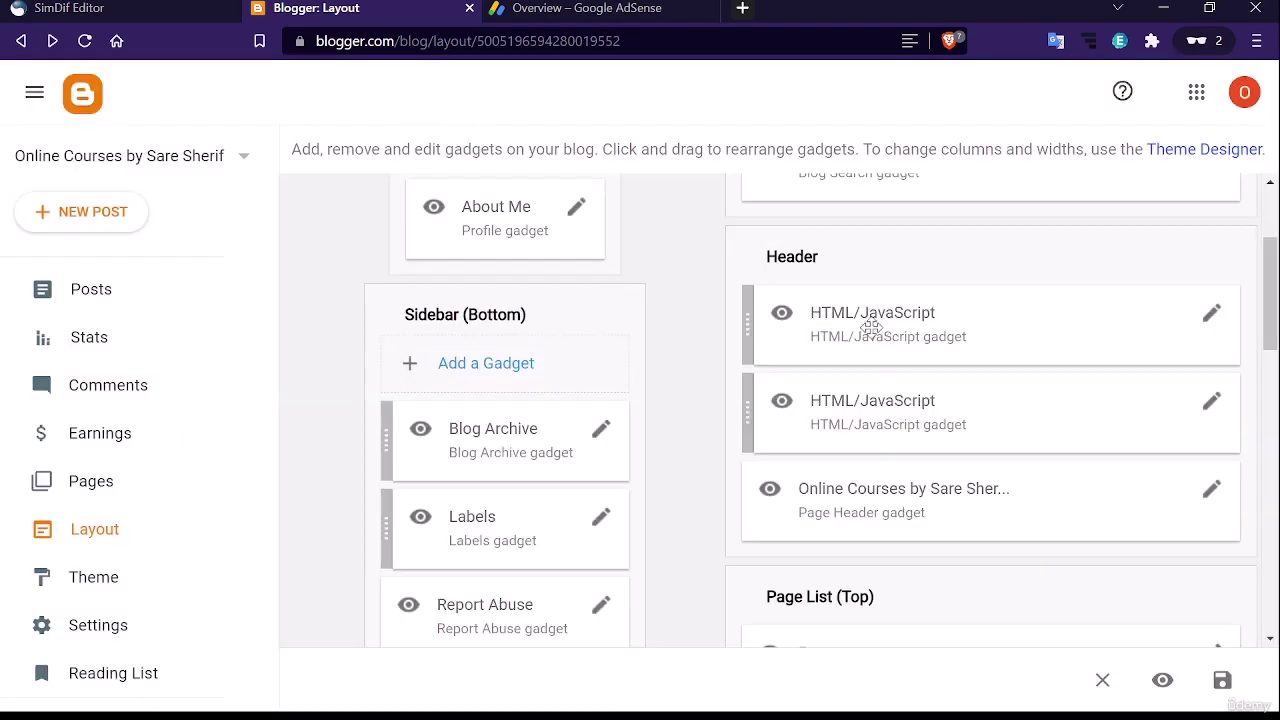
Close the site code dialog in AdSense and review the existing ad units, comparing with the gadgets in Blogger's layout
key("ctrl+Tab")
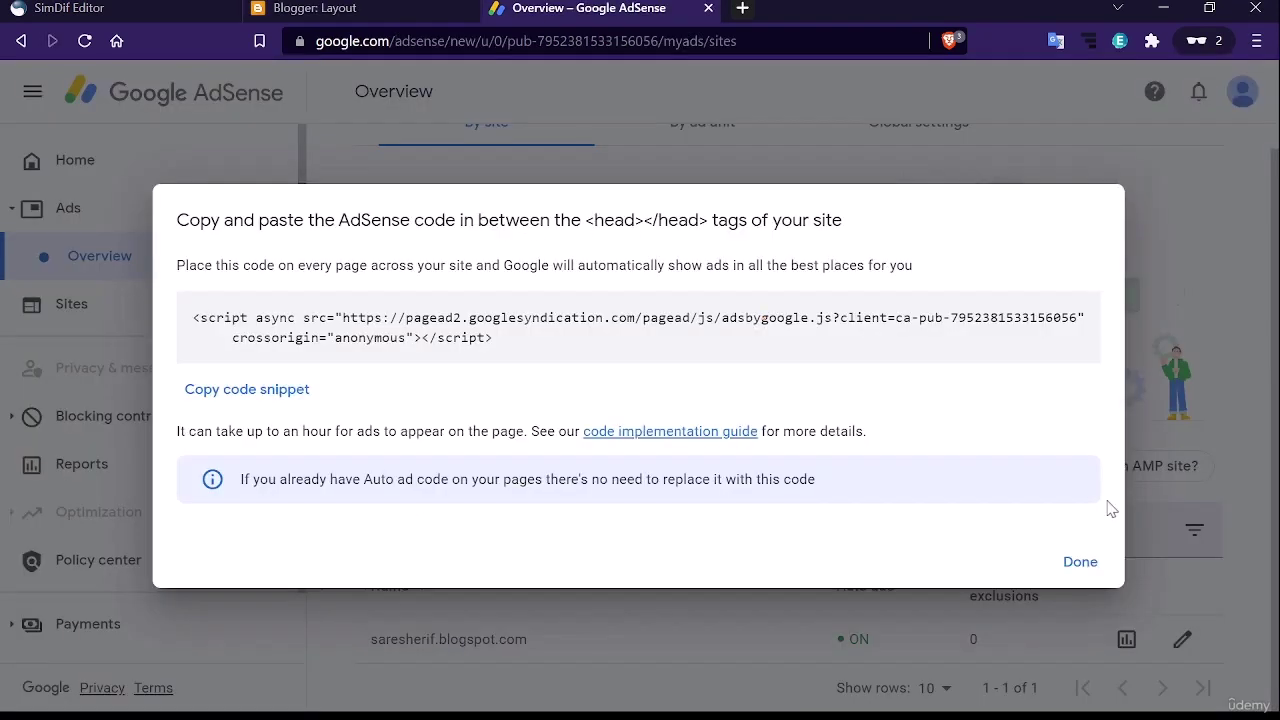
left_click(1078, 563)
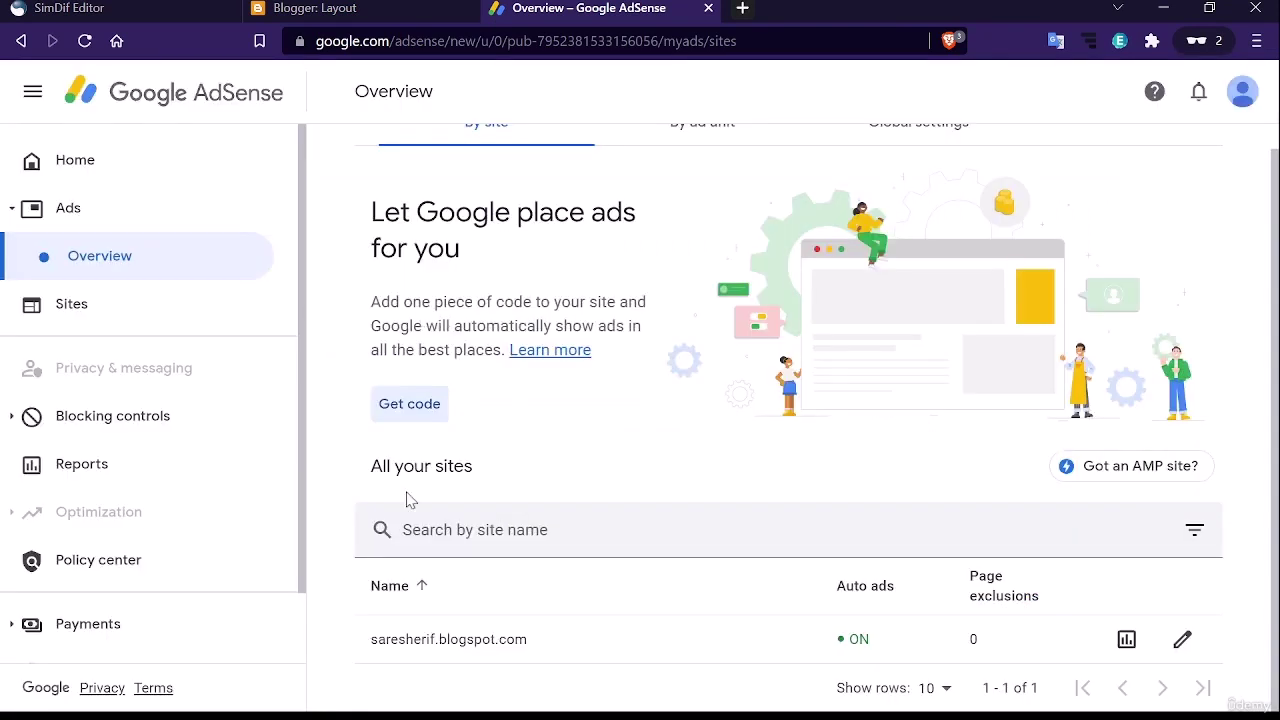
scroll(560, 484, "up", 1)
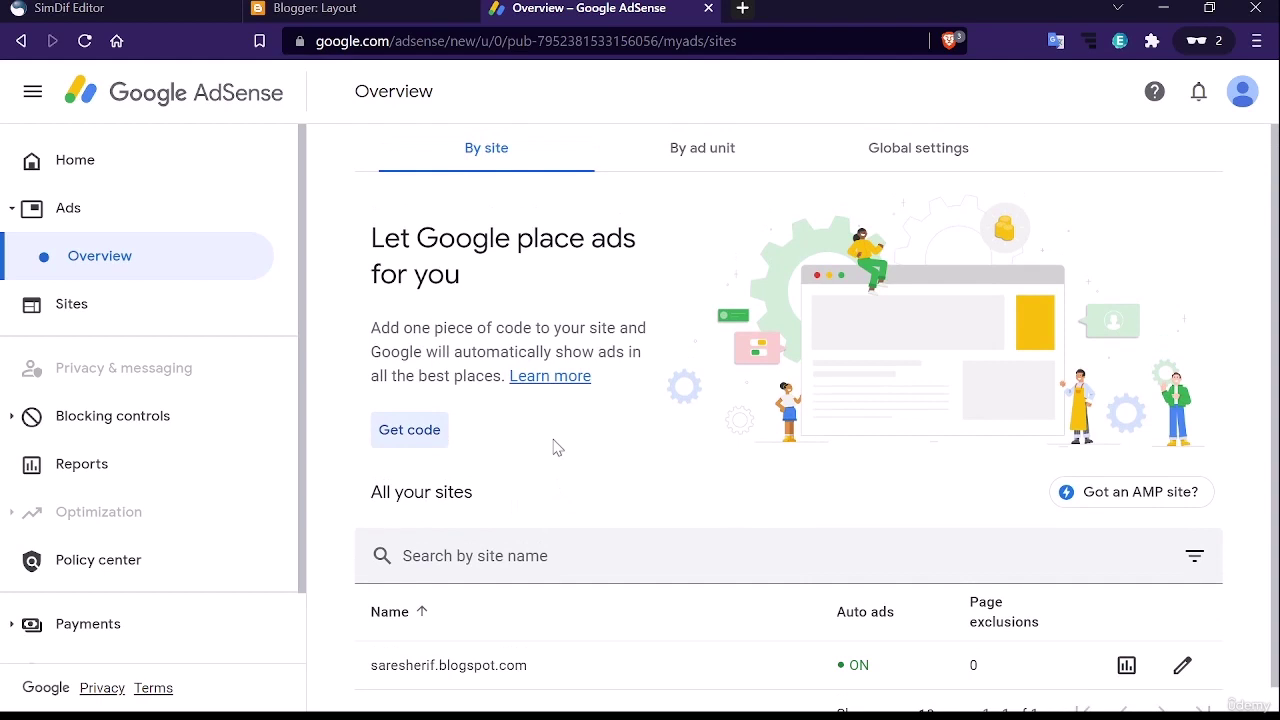
left_click(679, 160)
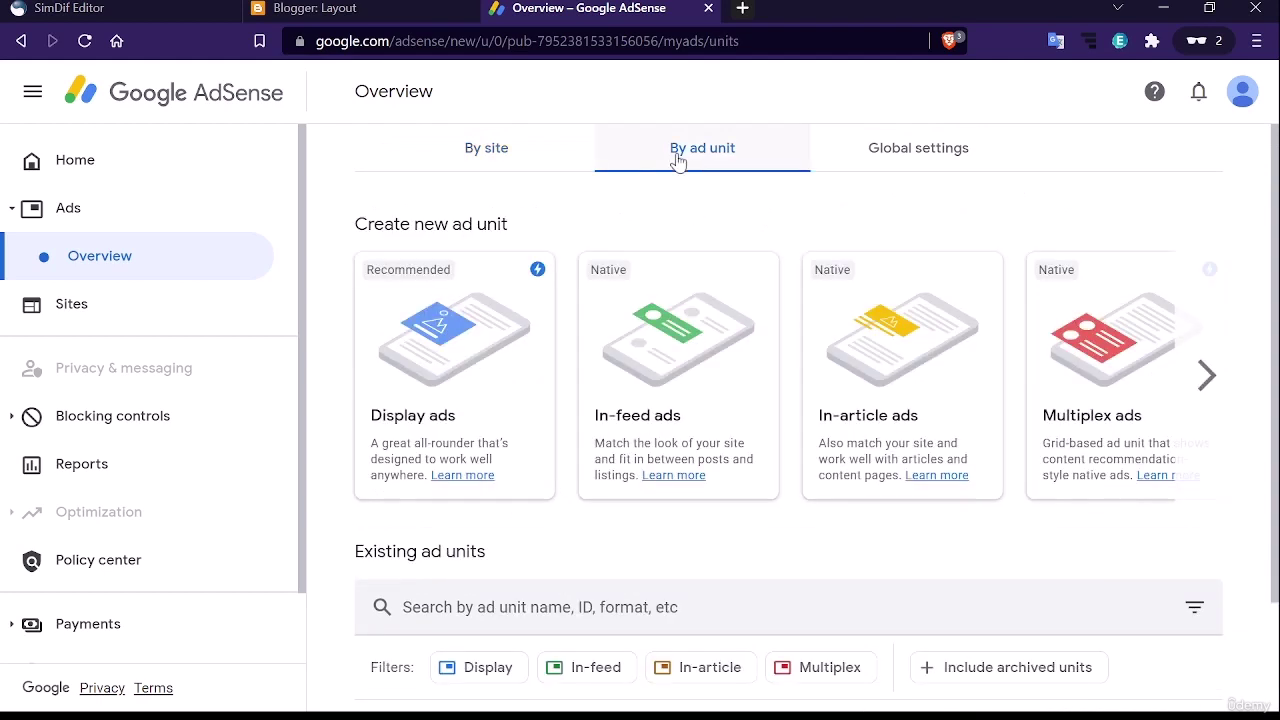
scroll(623, 376, "down", 2)
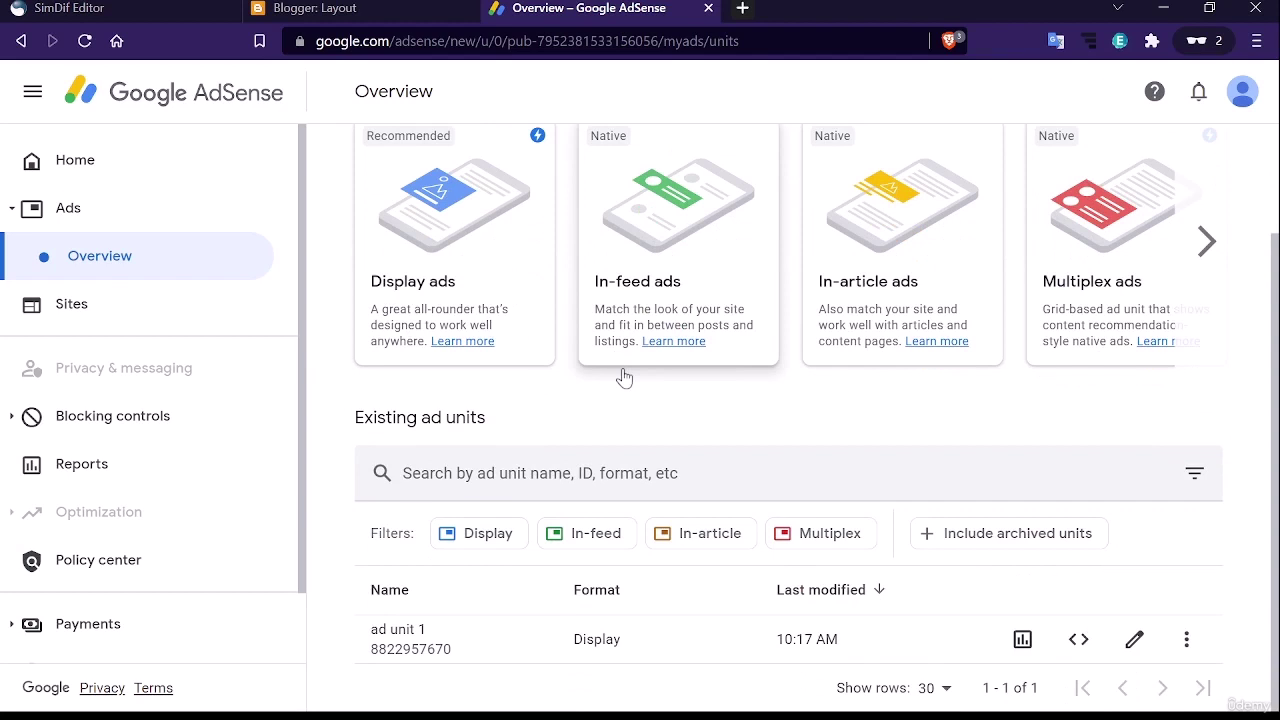
left_click(350, 8)
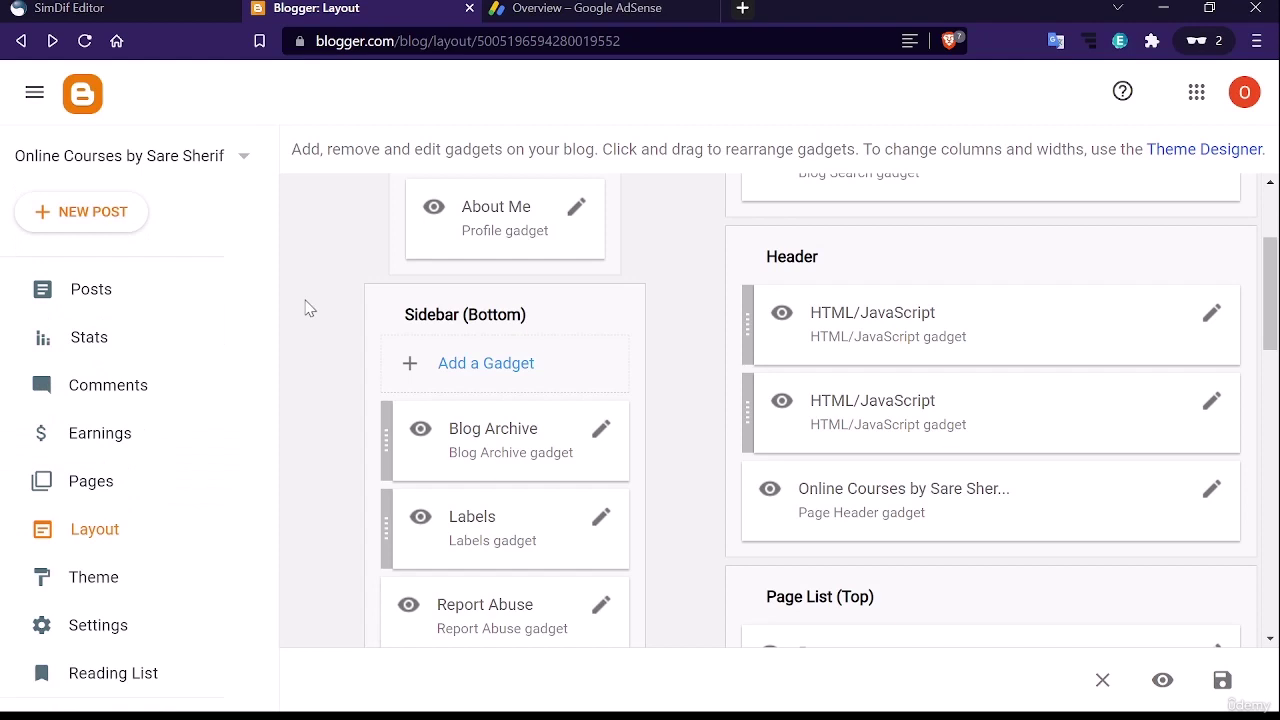
left_click(570, 8)
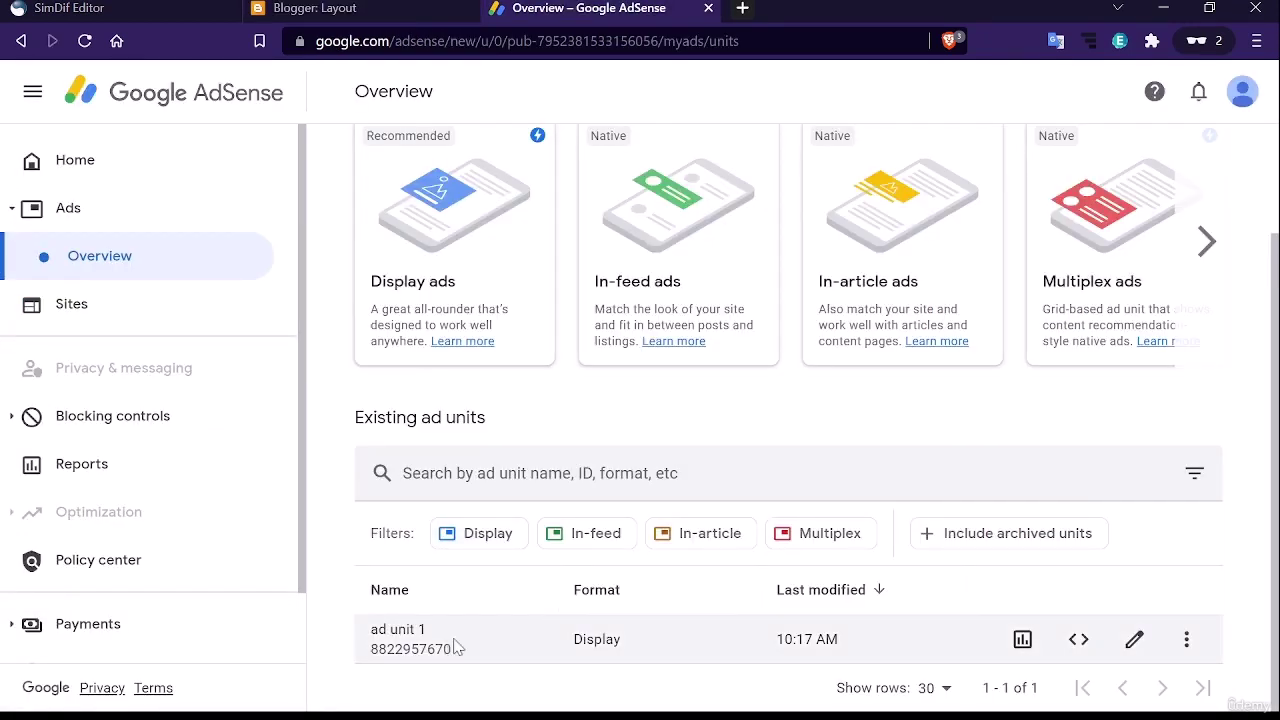
scroll(405, 285, "up", 2)
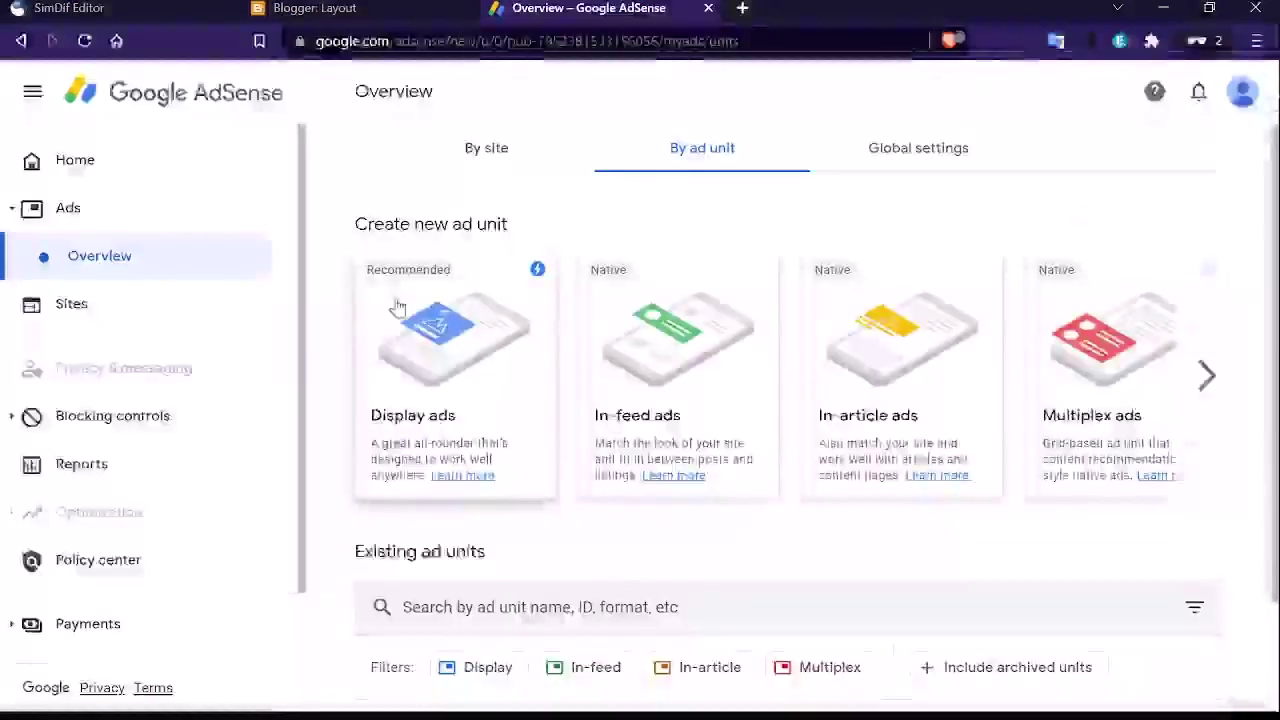
Enable Google's optimization of mobile ad sizes in the global ad settings and collapse the Ad size section
left_click(888, 153)
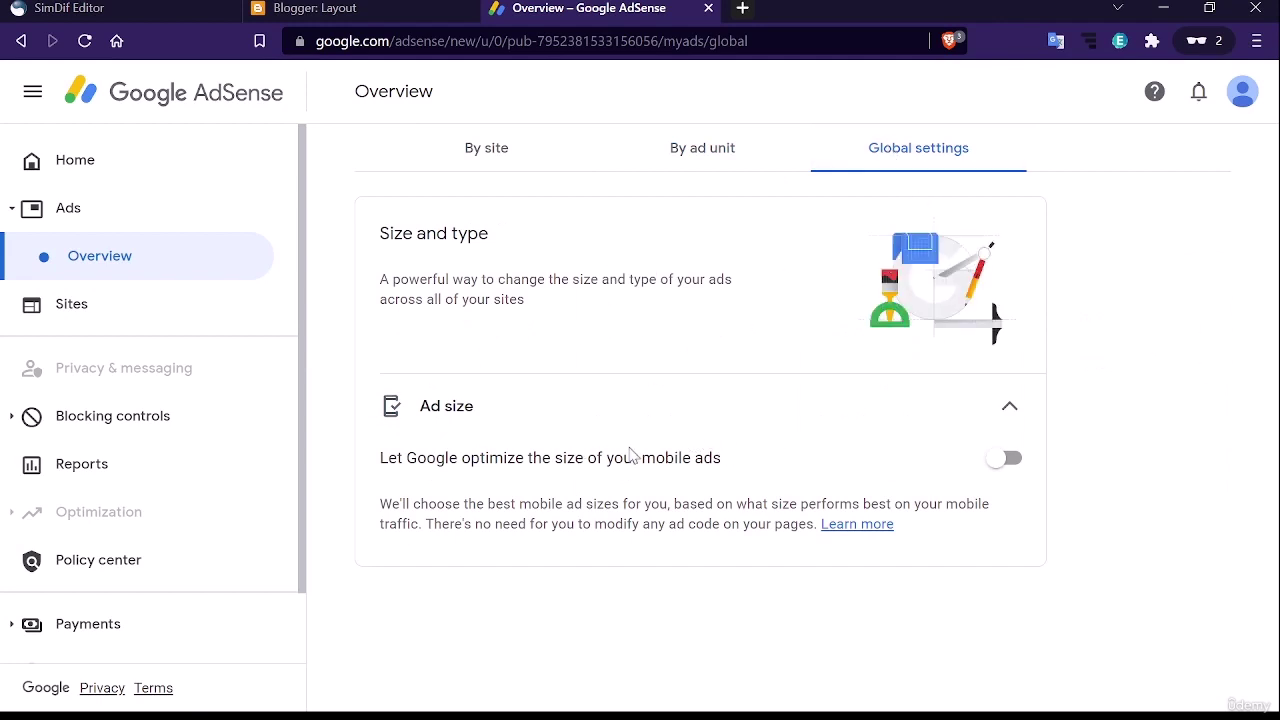
left_click(1000, 462)
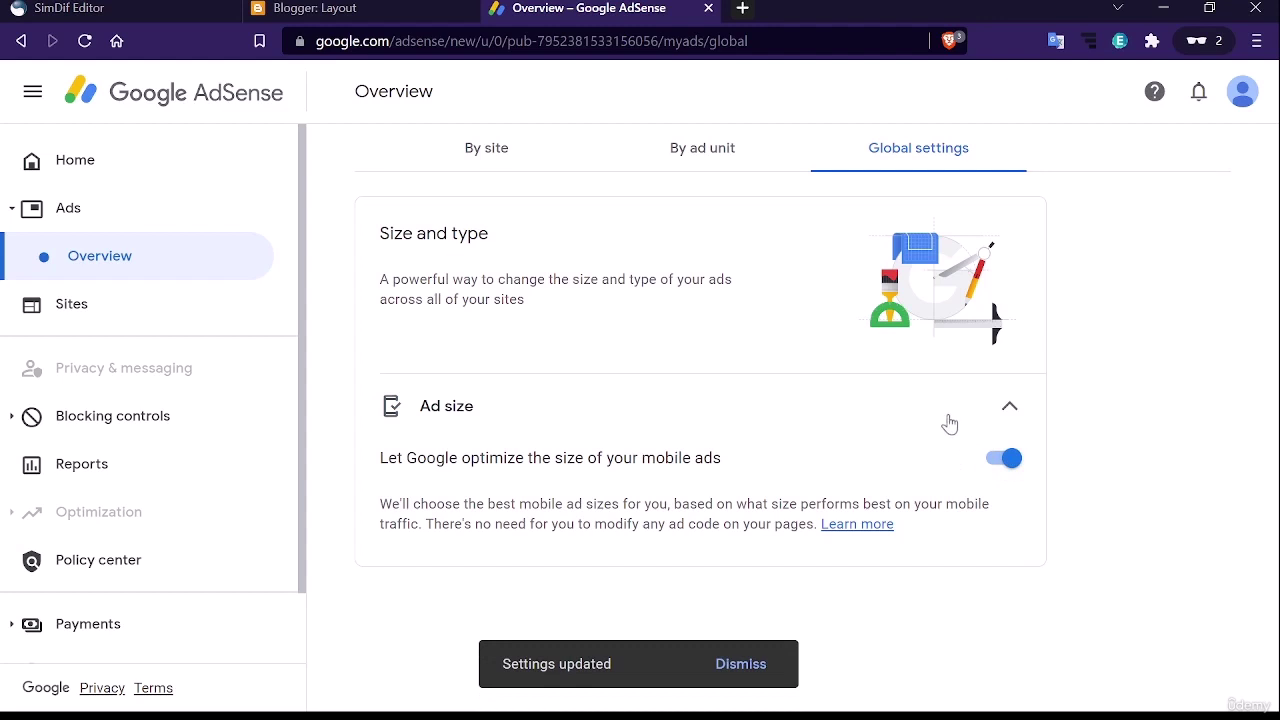
left_click(1009, 405)
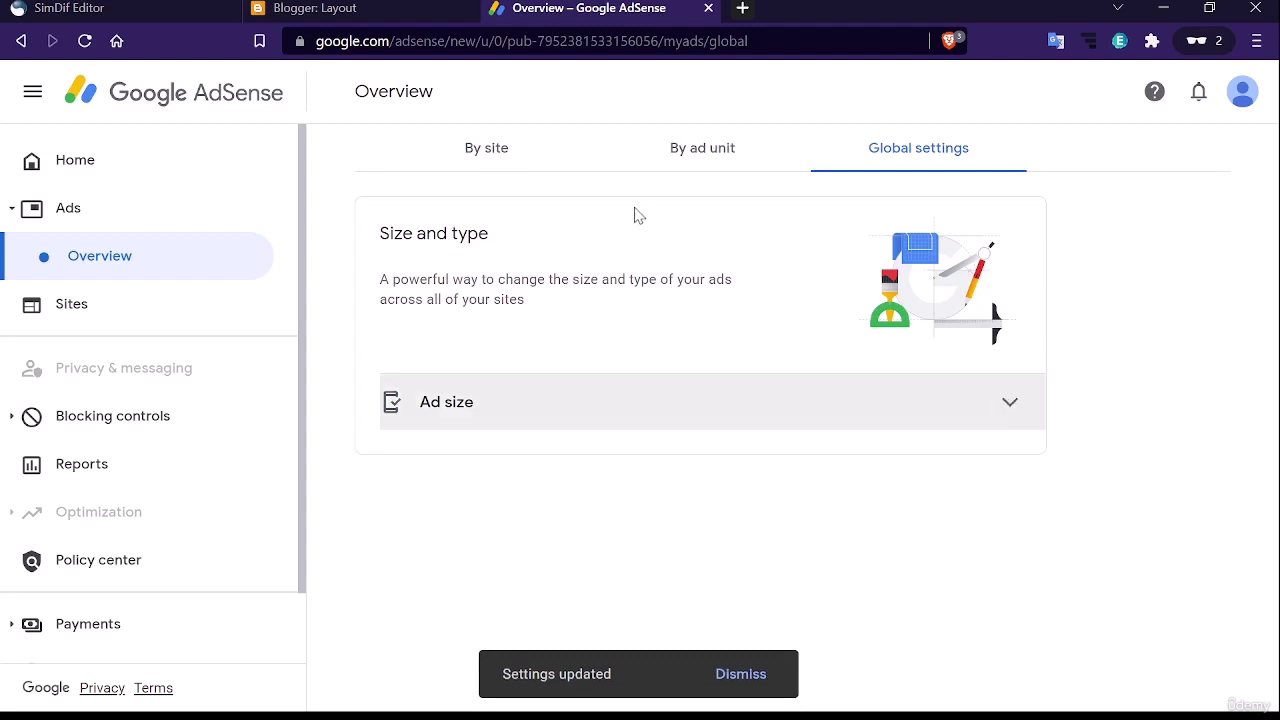
Return to the ads overview by site and open Payments info to examine the earnings, transactions and settings
left_click(504, 157)
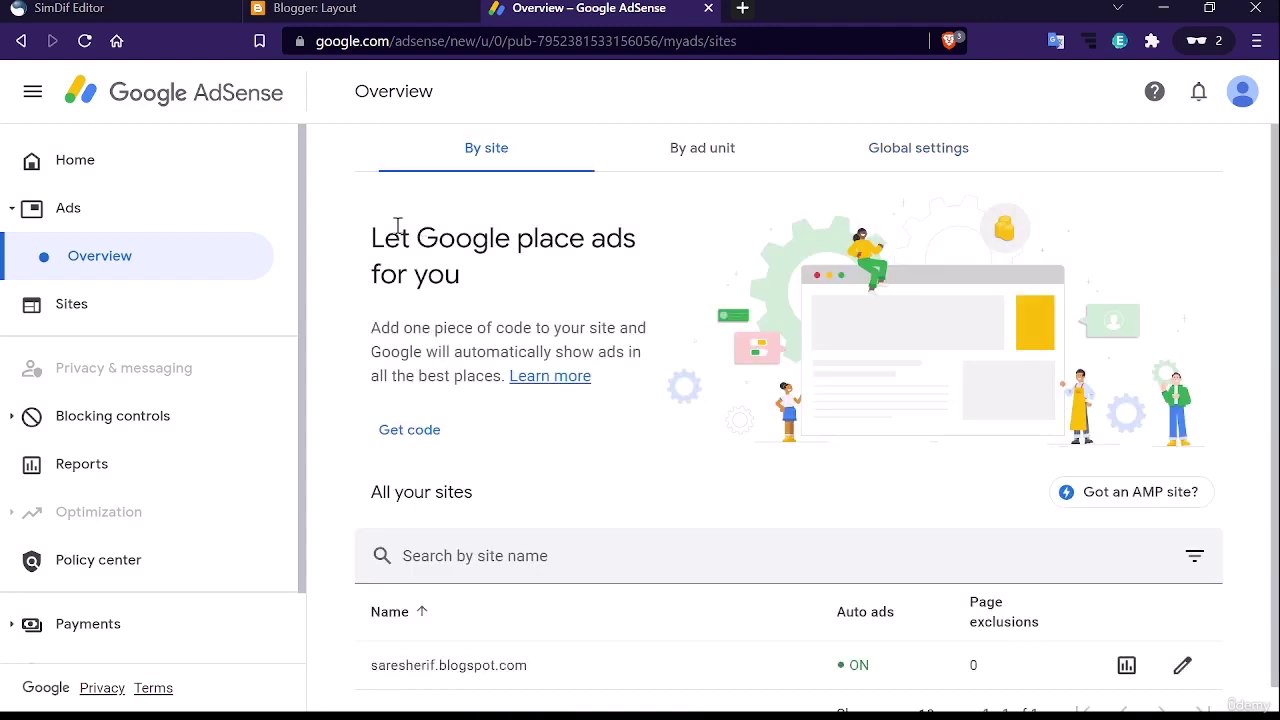
scroll(184, 363, "down", 1)
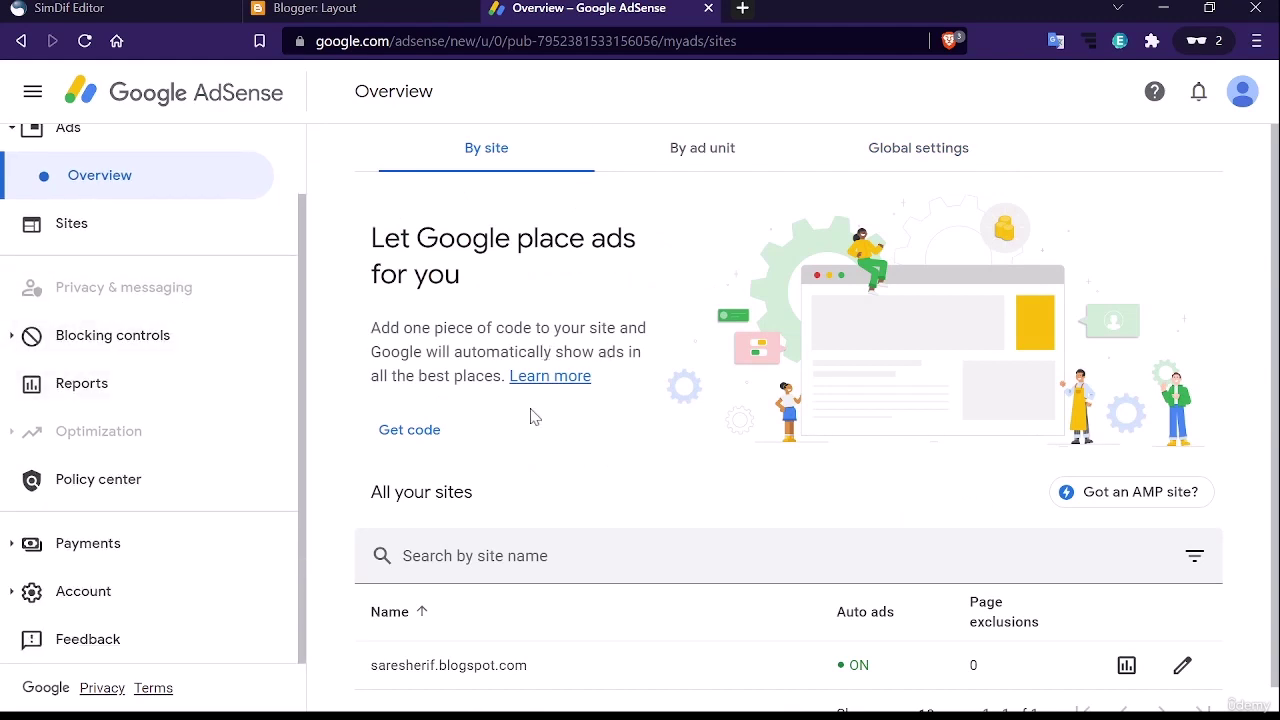
left_click(60, 552)
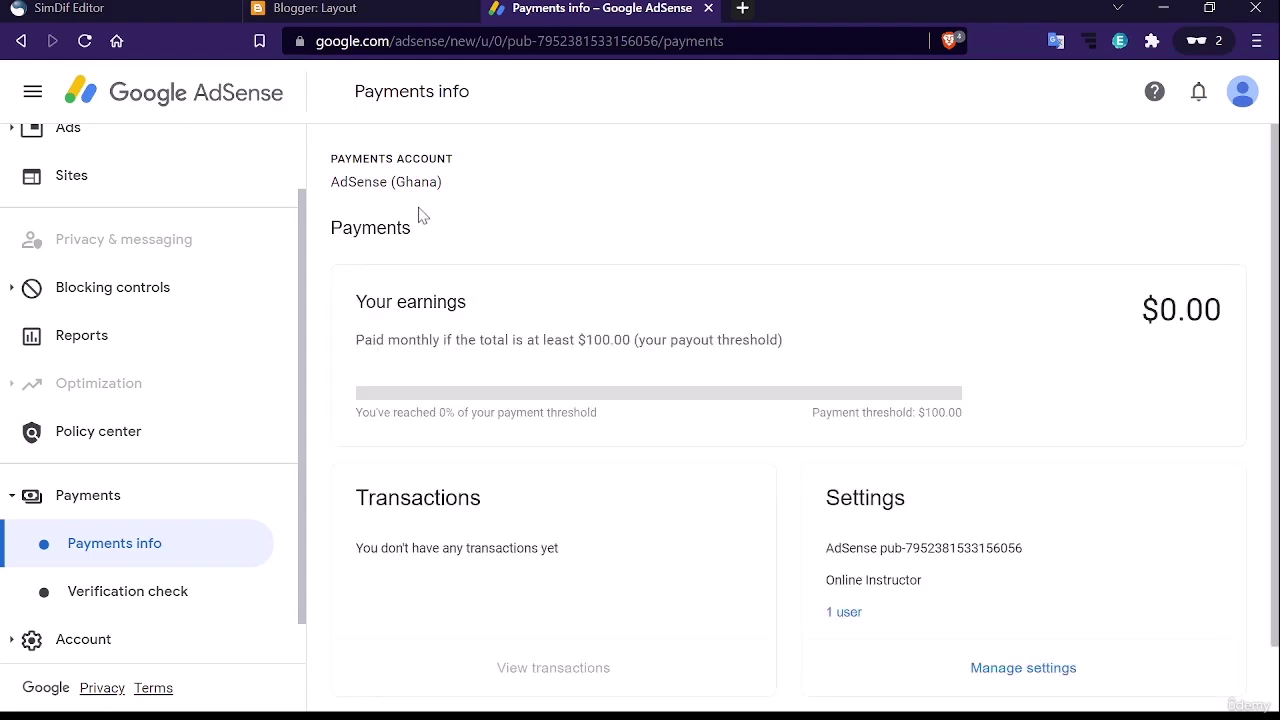
scroll(452, 480, "down", 1)
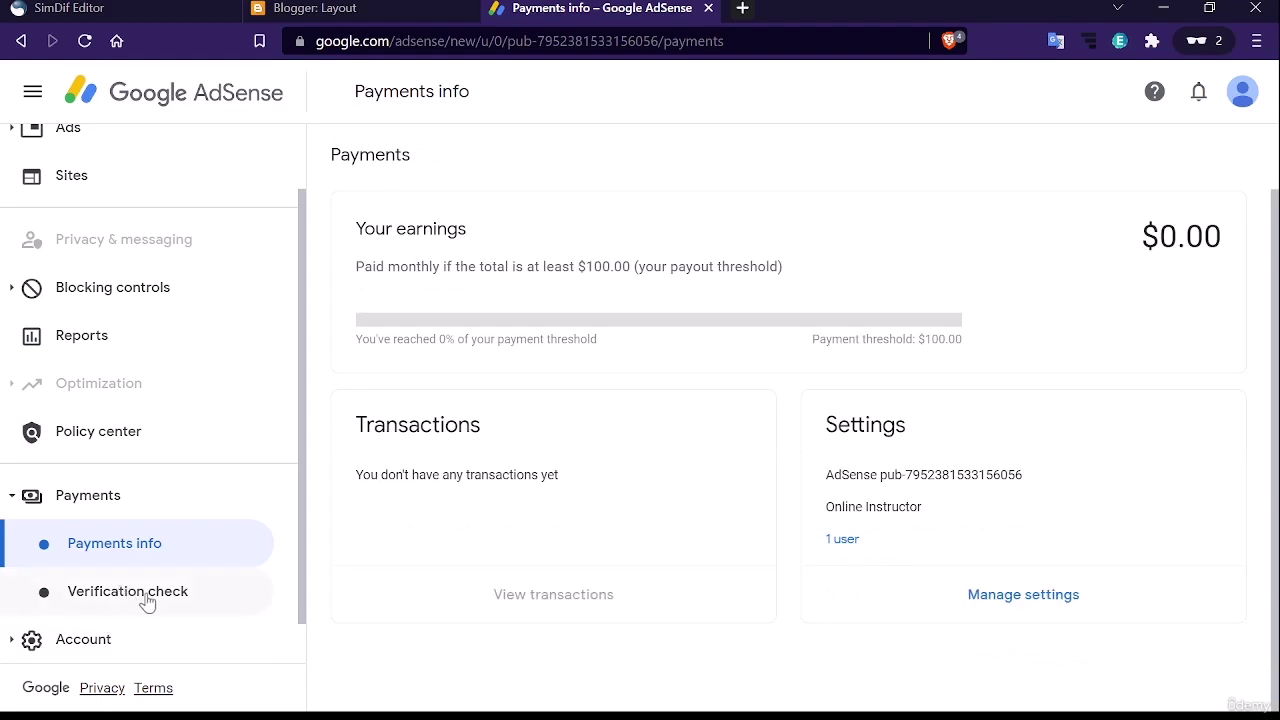
Examine the payout threshold under Your earnings and the AdSense publisher ID under Settings on the Payments info page
scroll(472, 511, "up", 1)
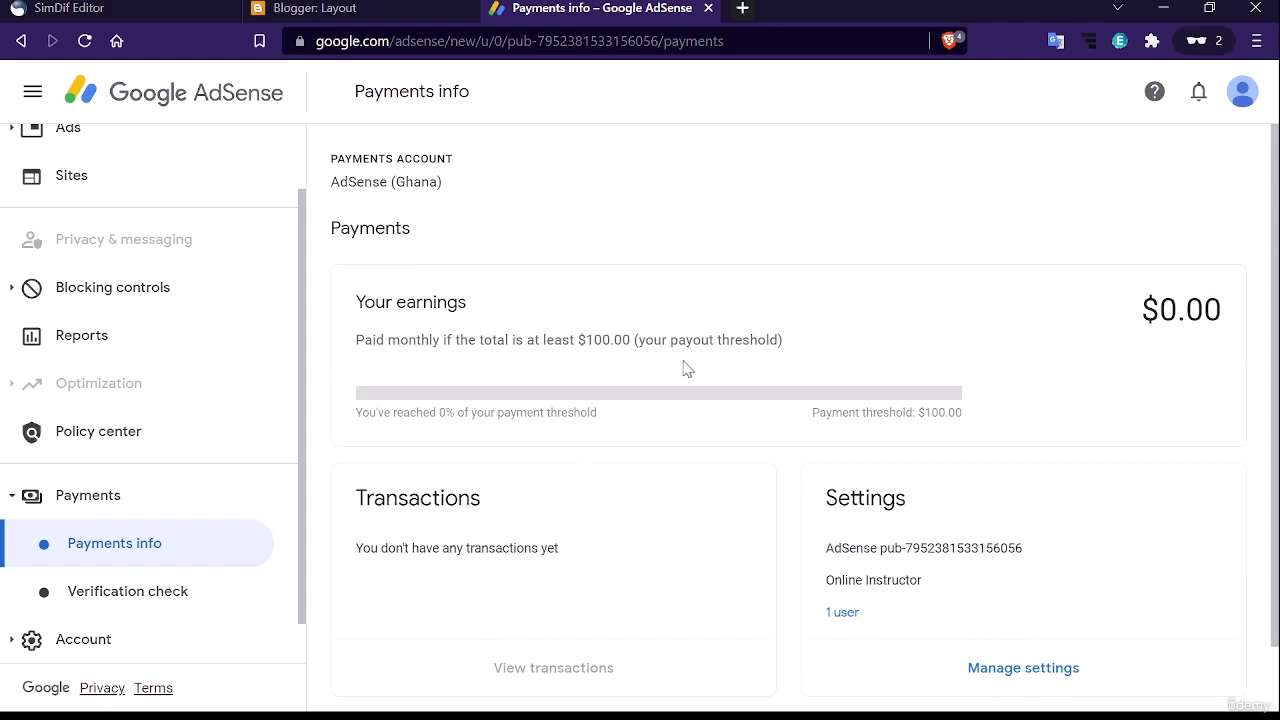
left_click_drag(575, 341, 808, 351)
scroll(540, 456, "down", 1)
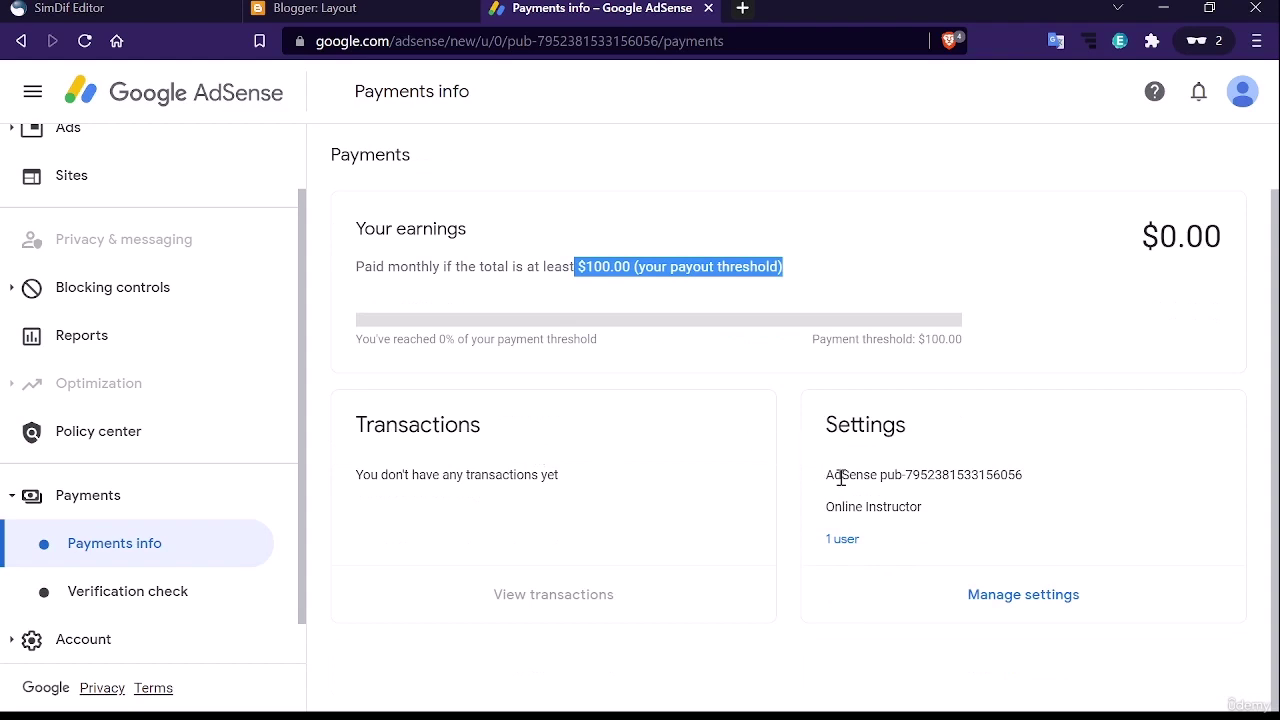
left_click_drag(880, 475, 1026, 469)
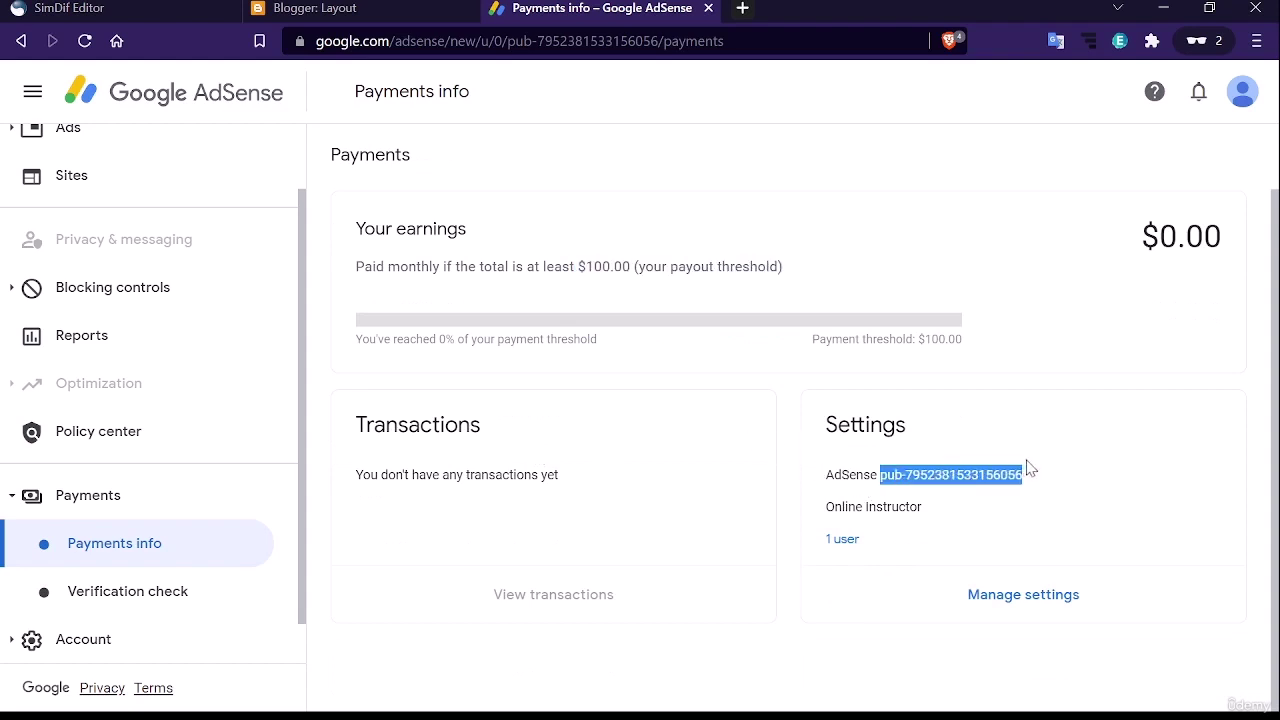
left_click(990, 318)
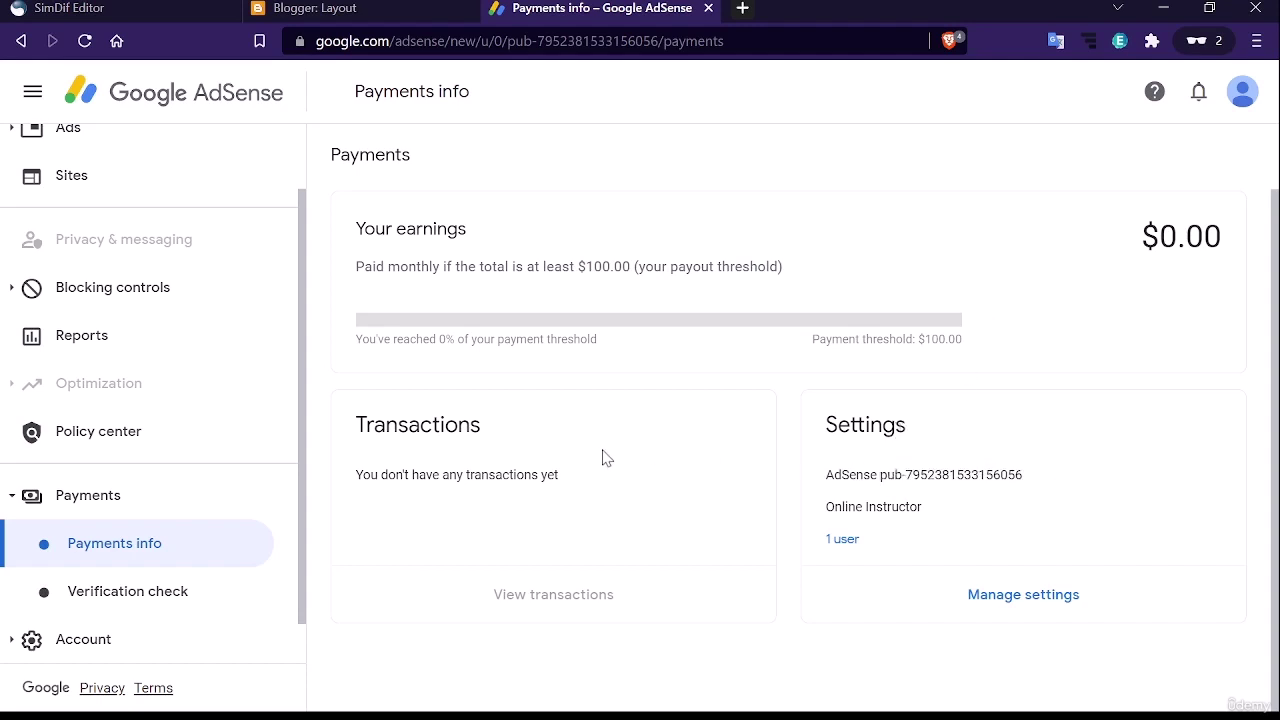
scroll(438, 474, "up", 2)
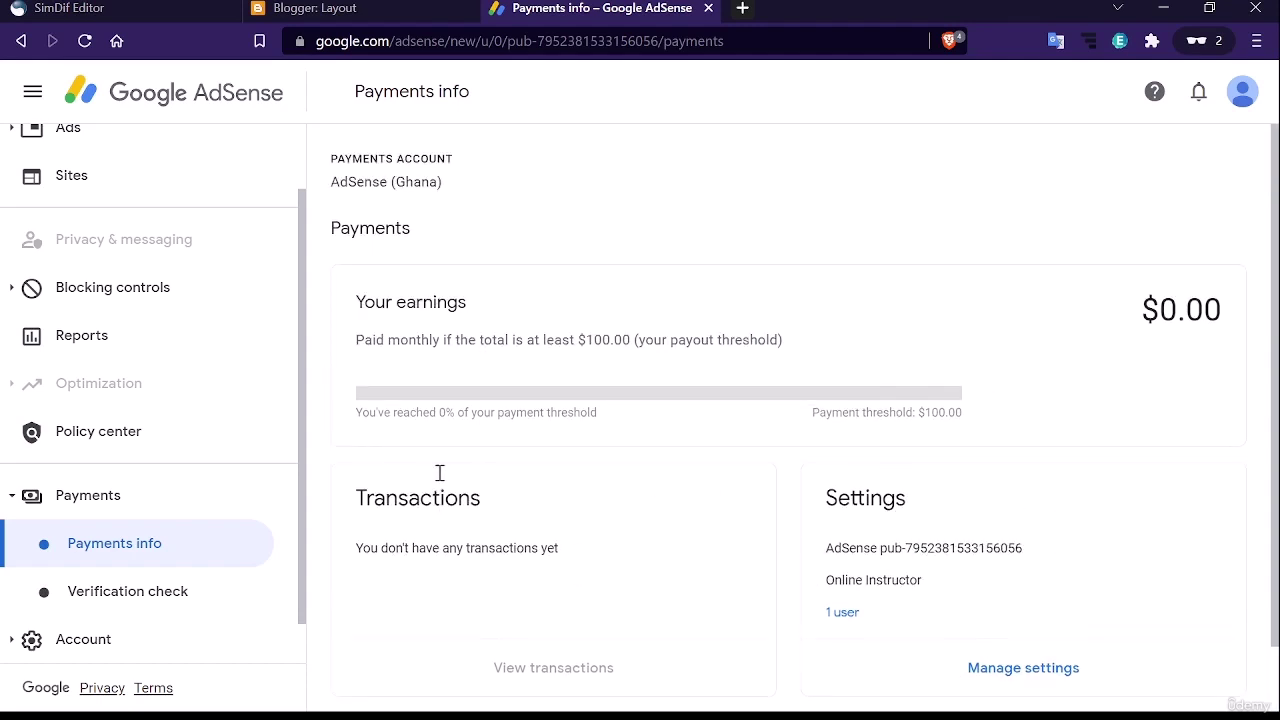
scroll(155, 415, "up", 2)
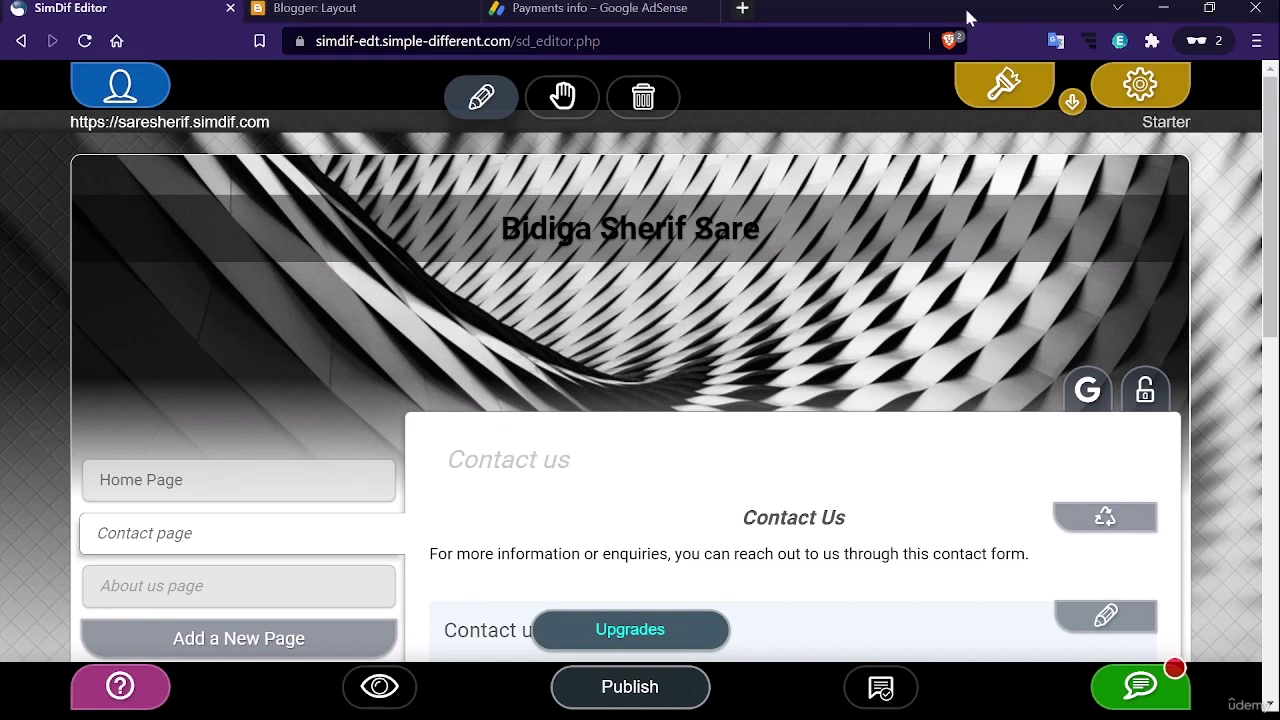
Switch to the SimDif Editor, open Google AdSense in Site Settings and read the Smart and Pro conditions and the publisher ID instructions
left_click(1122, 93)
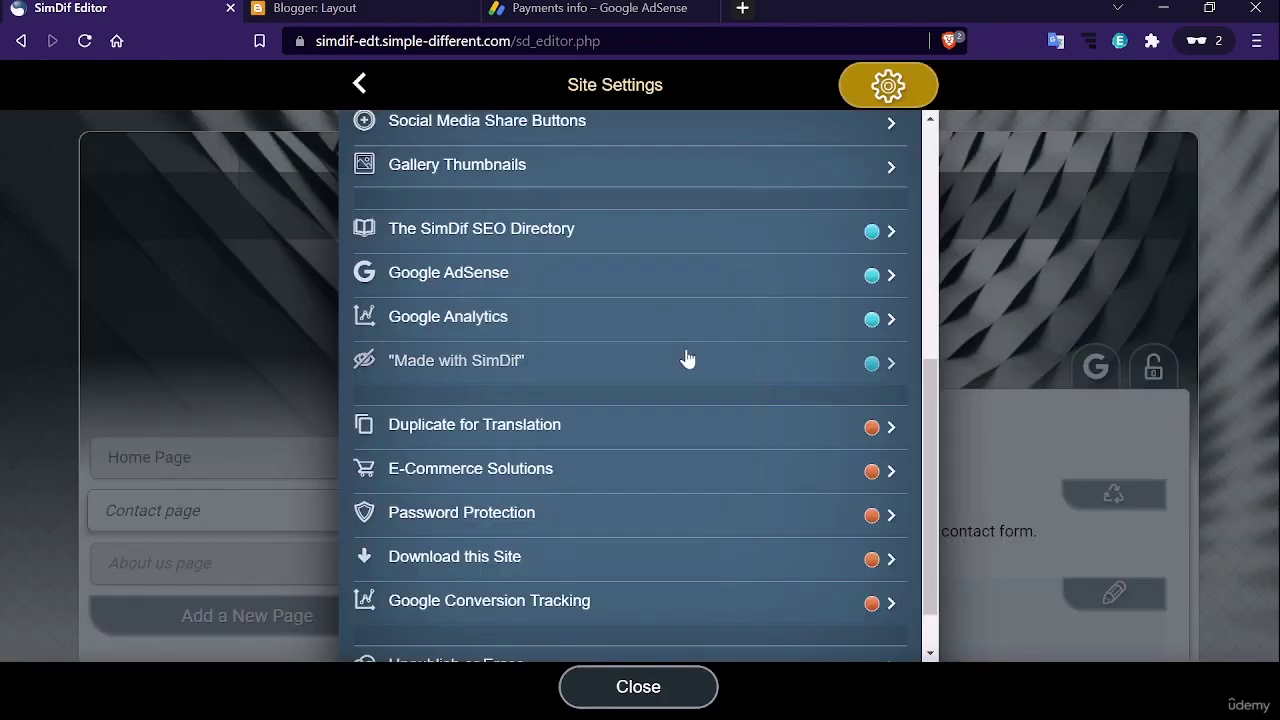
left_click(717, 282)
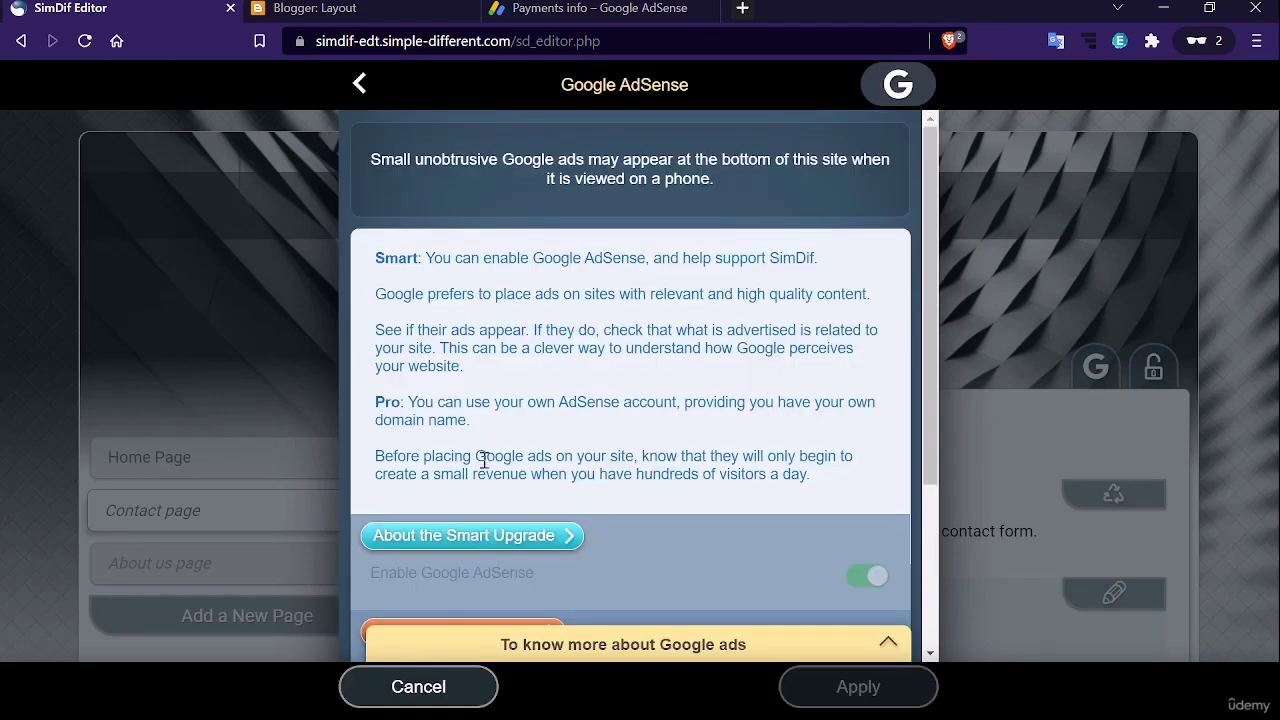
scroll(484, 460, "down", 2)
scroll(515, 448, "down", 1)
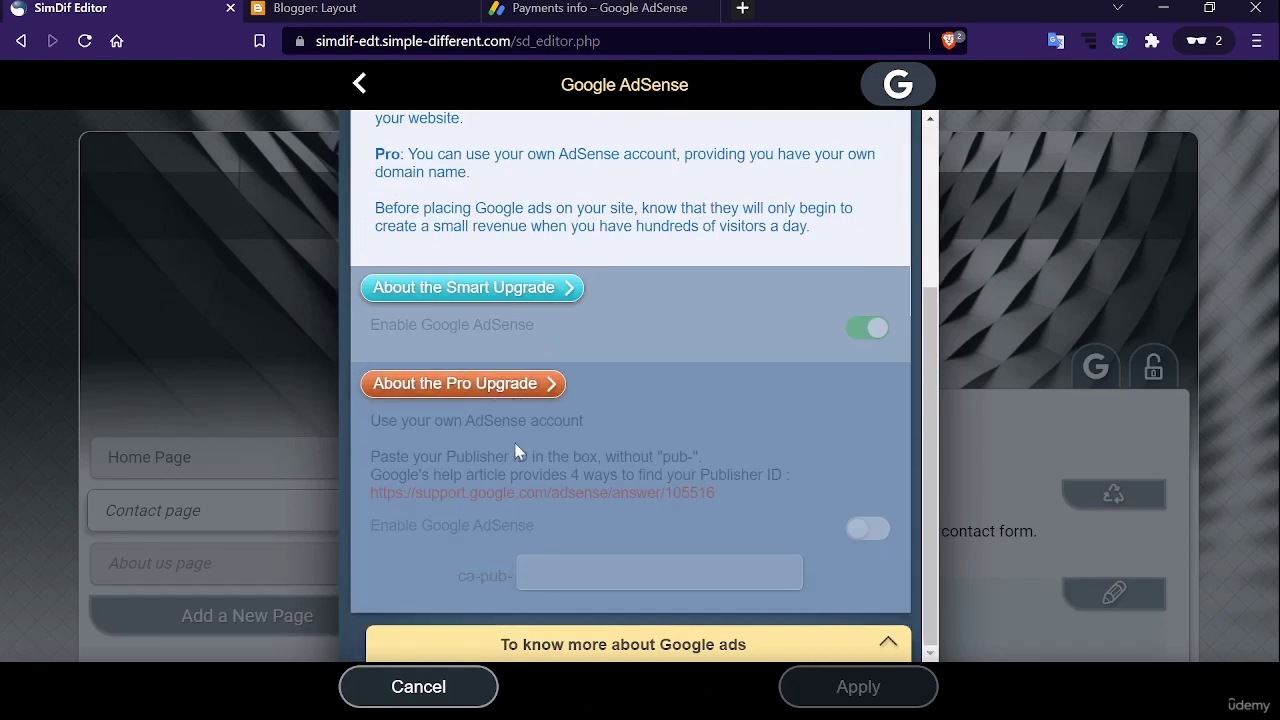
scroll(517, 450, "up", 4)
scroll(530, 446, "up", 1)
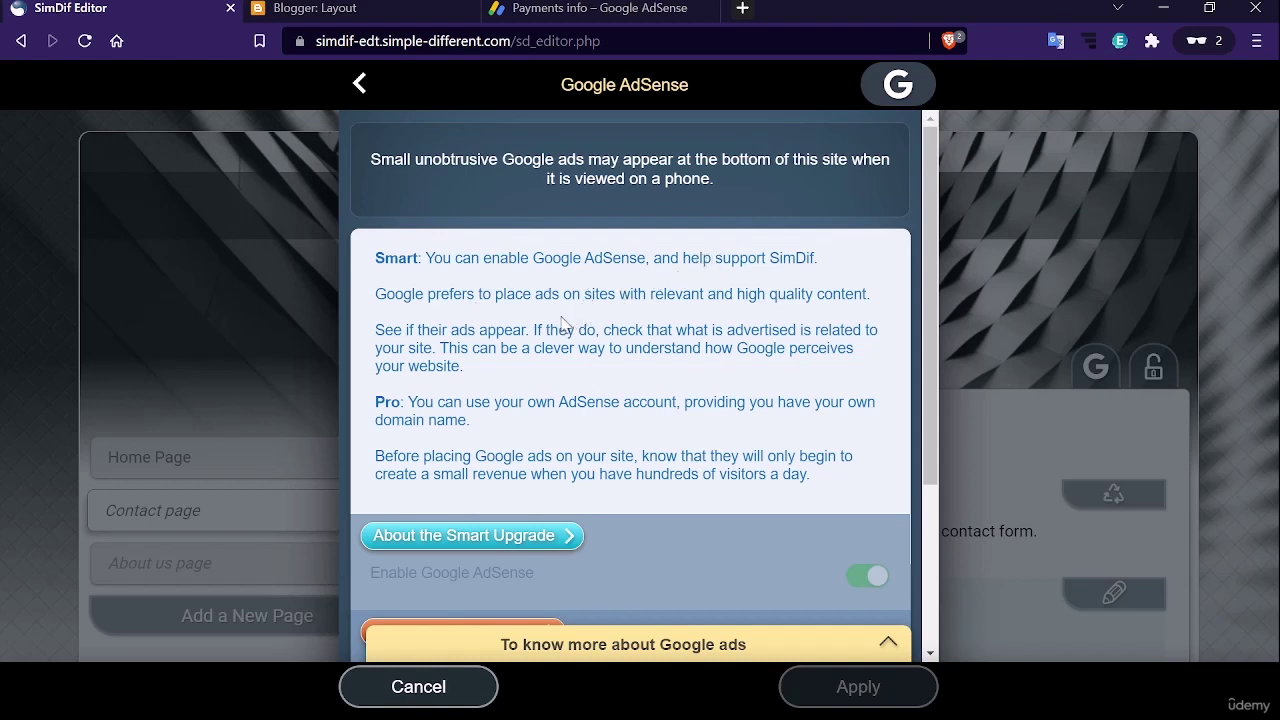
scroll(563, 325, "down", 1)
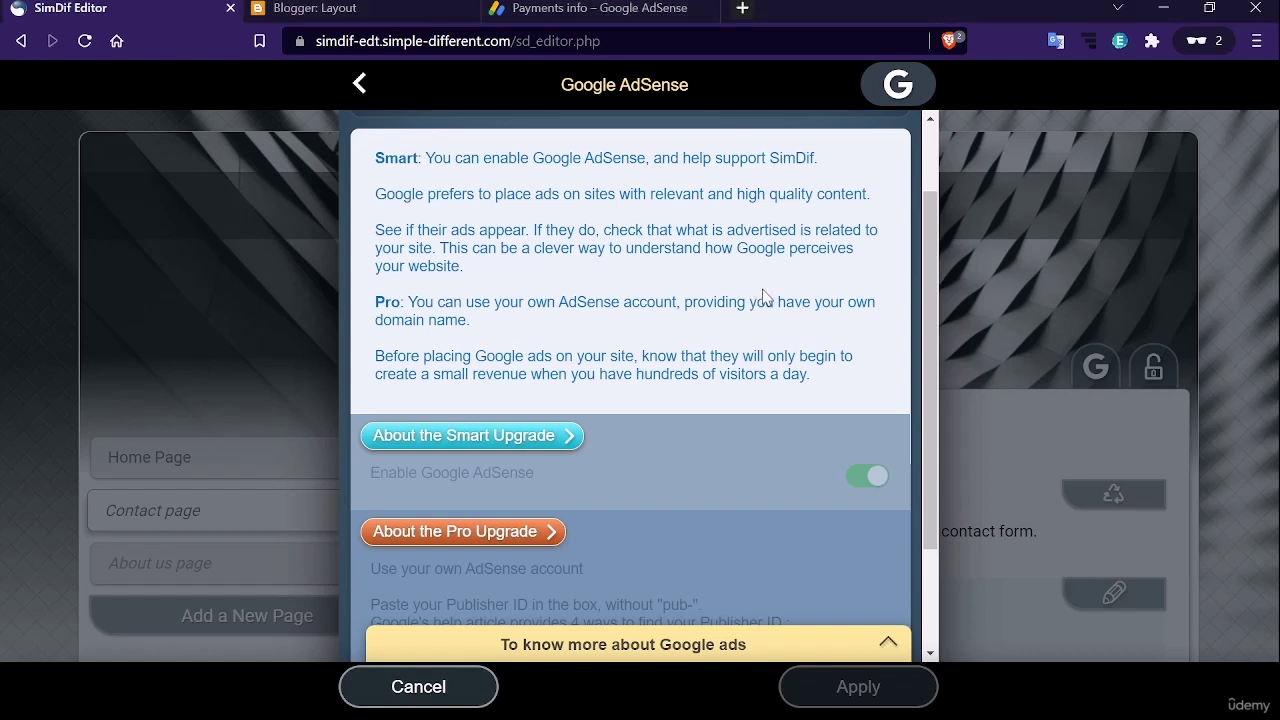
scroll(789, 243, "down", 3)
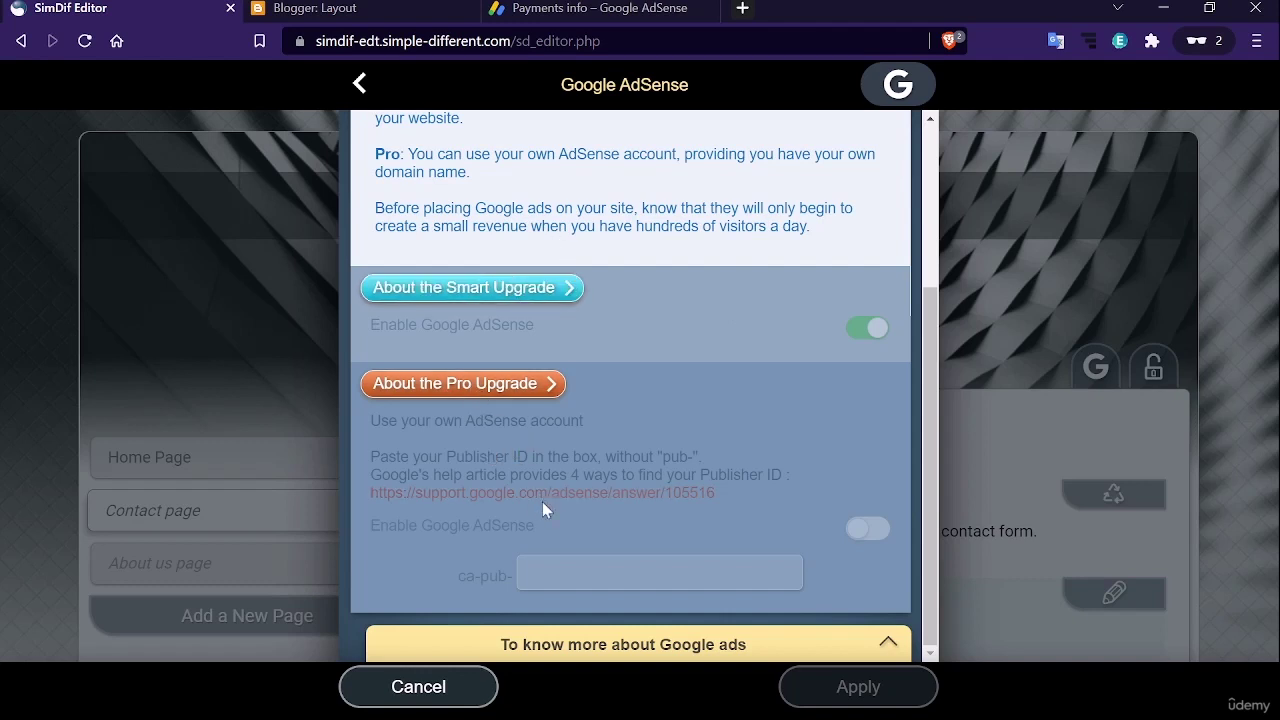
Open the Smart upgrade information, review its feature comparison with Starter and Pro, and open the upgrade prices
left_click(465, 289)
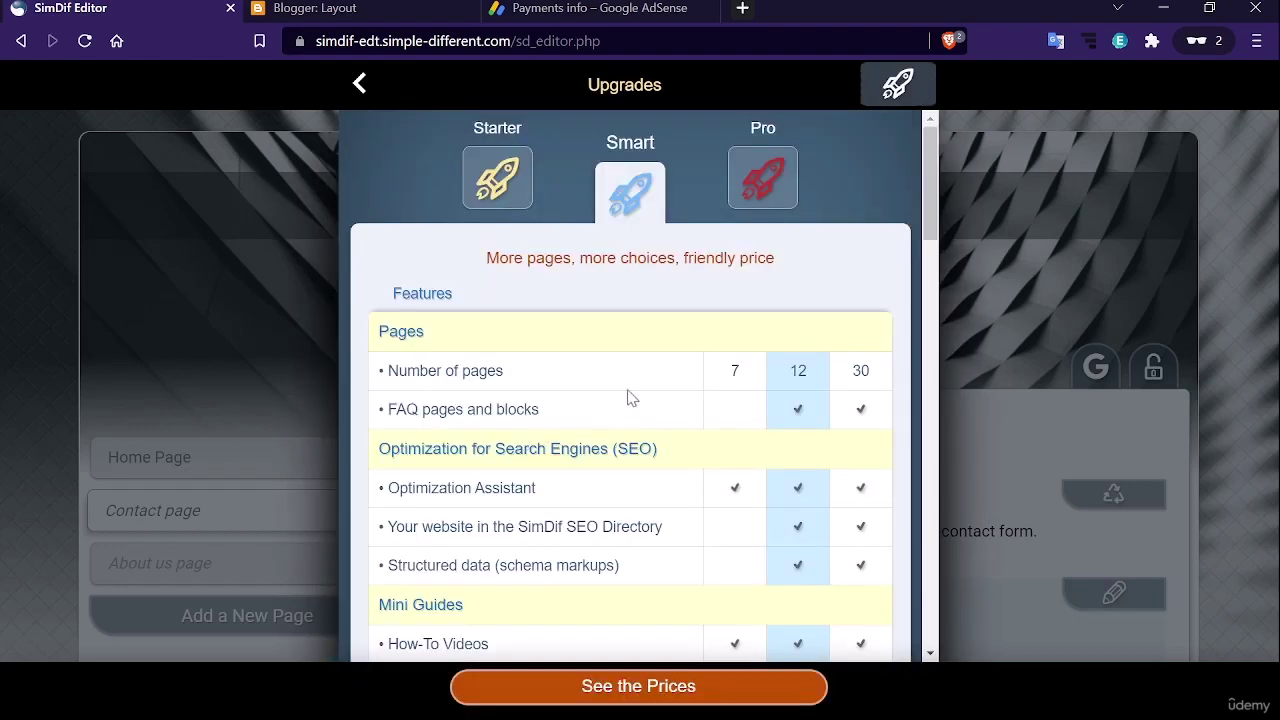
scroll(650, 340, "down", 4)
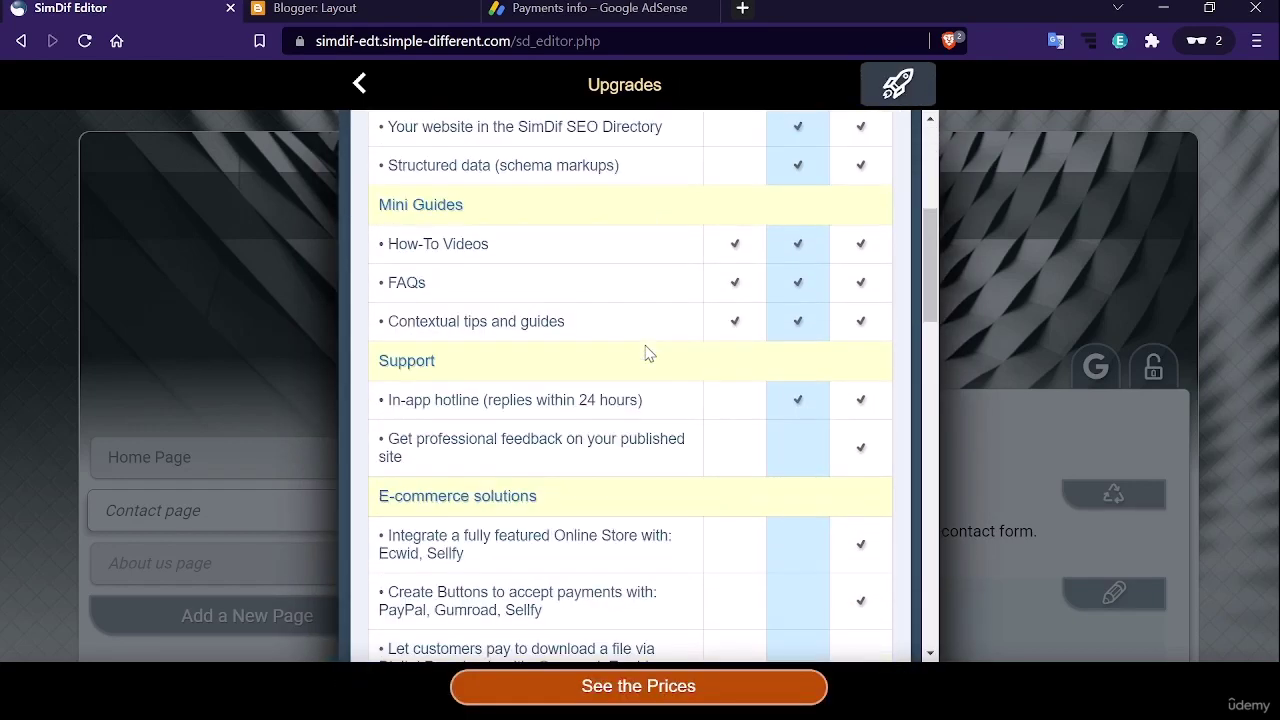
scroll(650, 355, "down", 6)
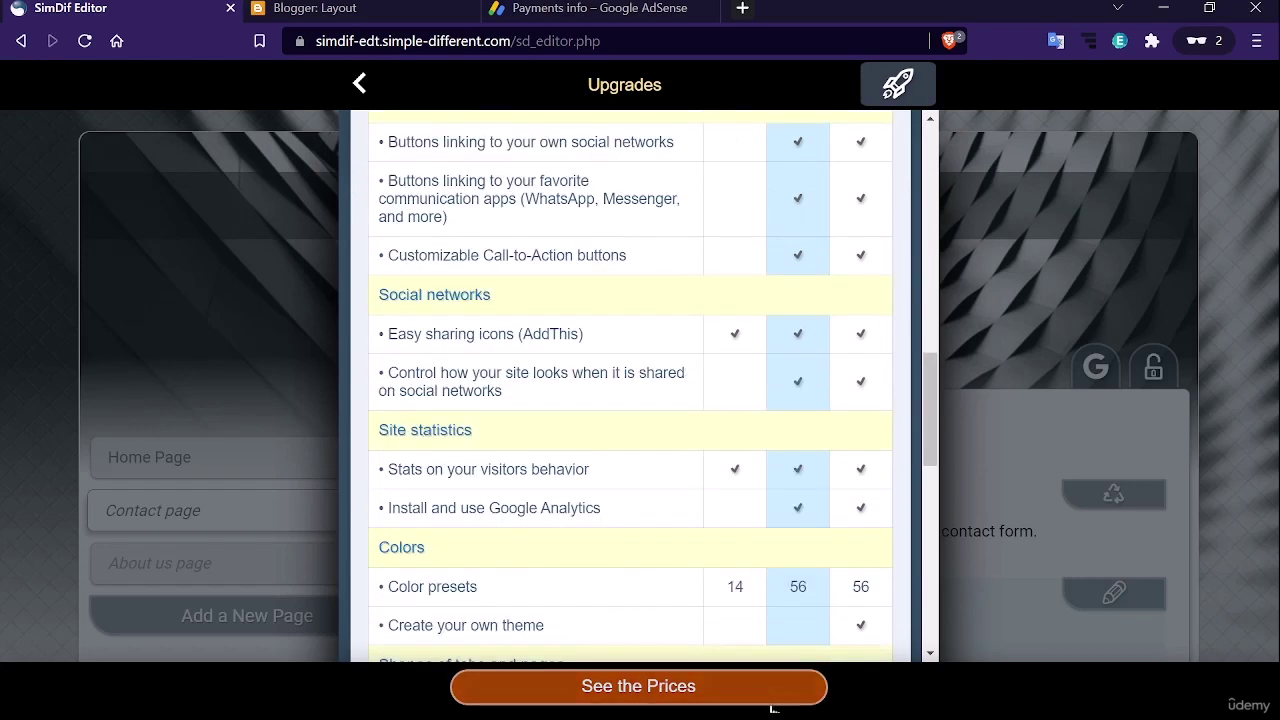
key("Escape")
left_click(688, 471)
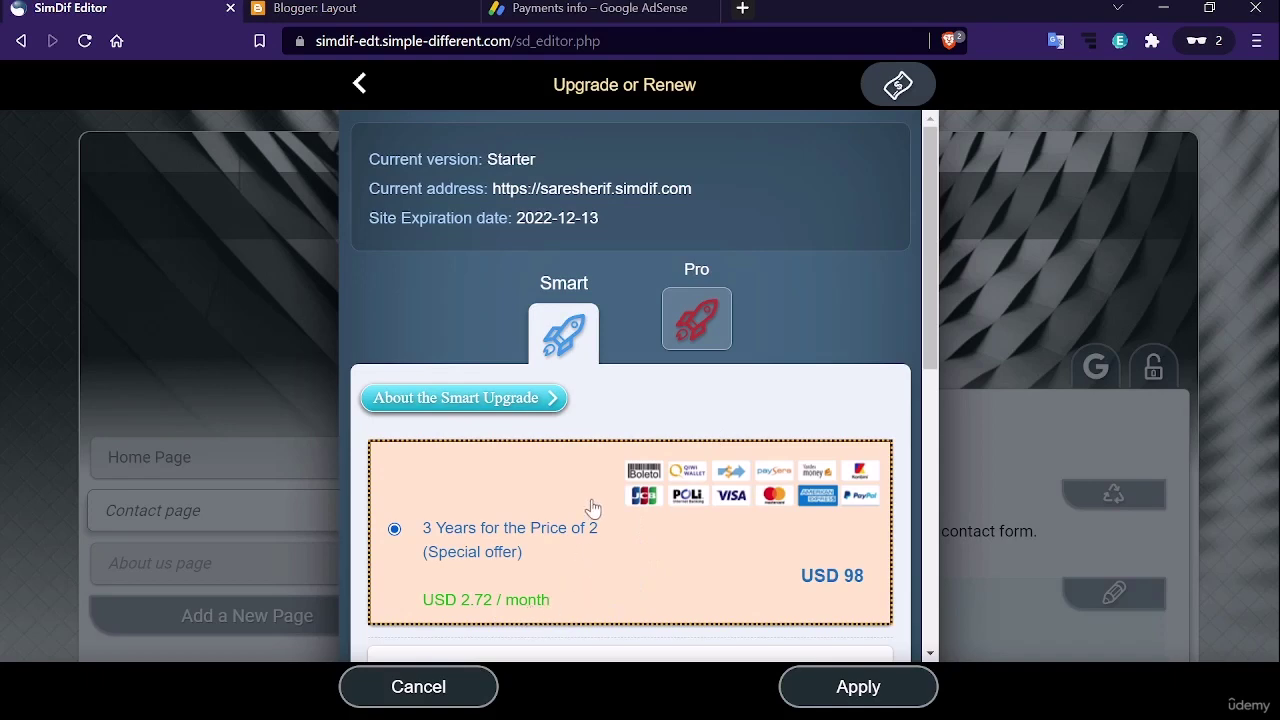
Review the Smart plan's payment options, from the three-year special offer to the monthly and yearly subscriptions
scroll(634, 469, "down", 1)
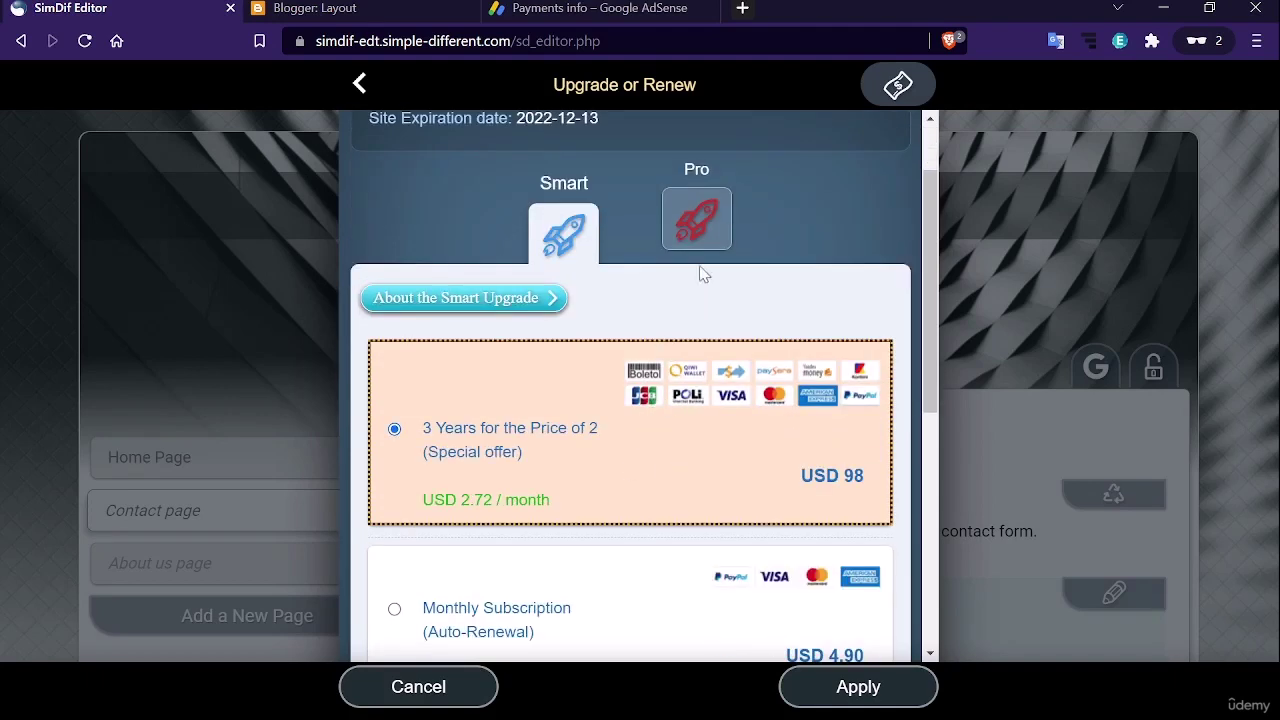
scroll(659, 485, "down", 1)
scroll(659, 485, "down", 2)
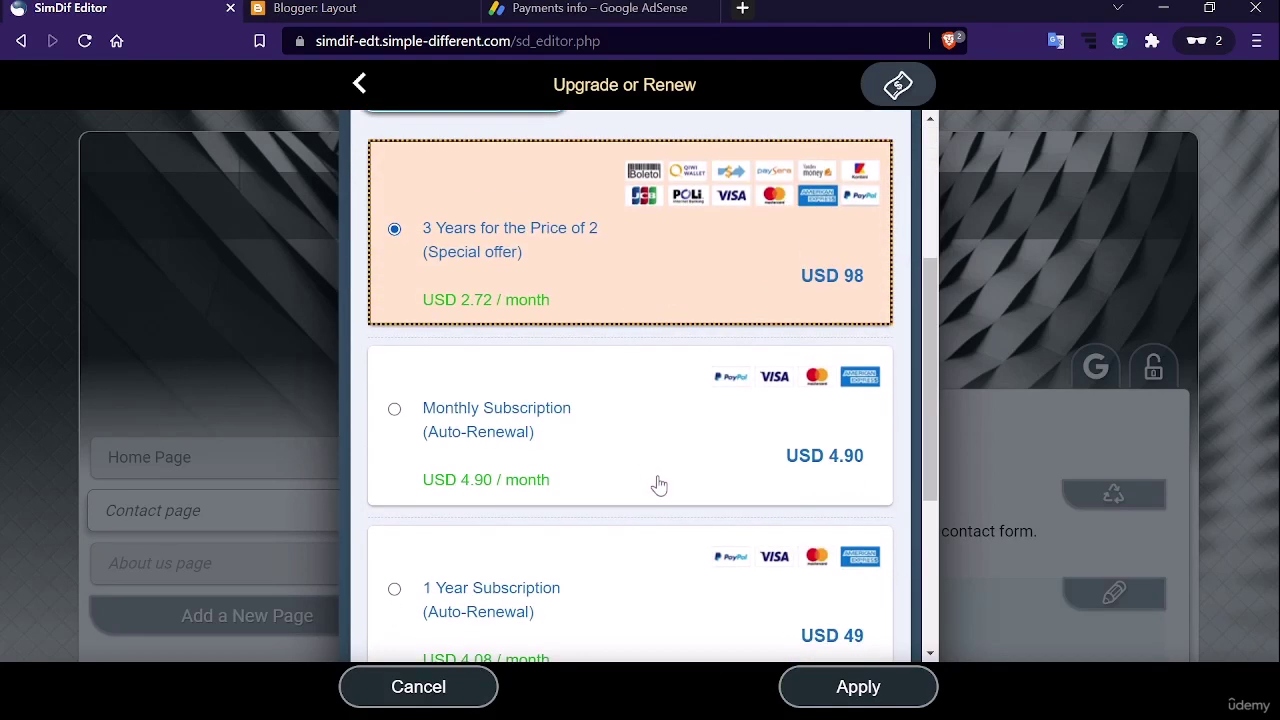
scroll(659, 485, "down", 3)
scroll(659, 485, "up", 6)
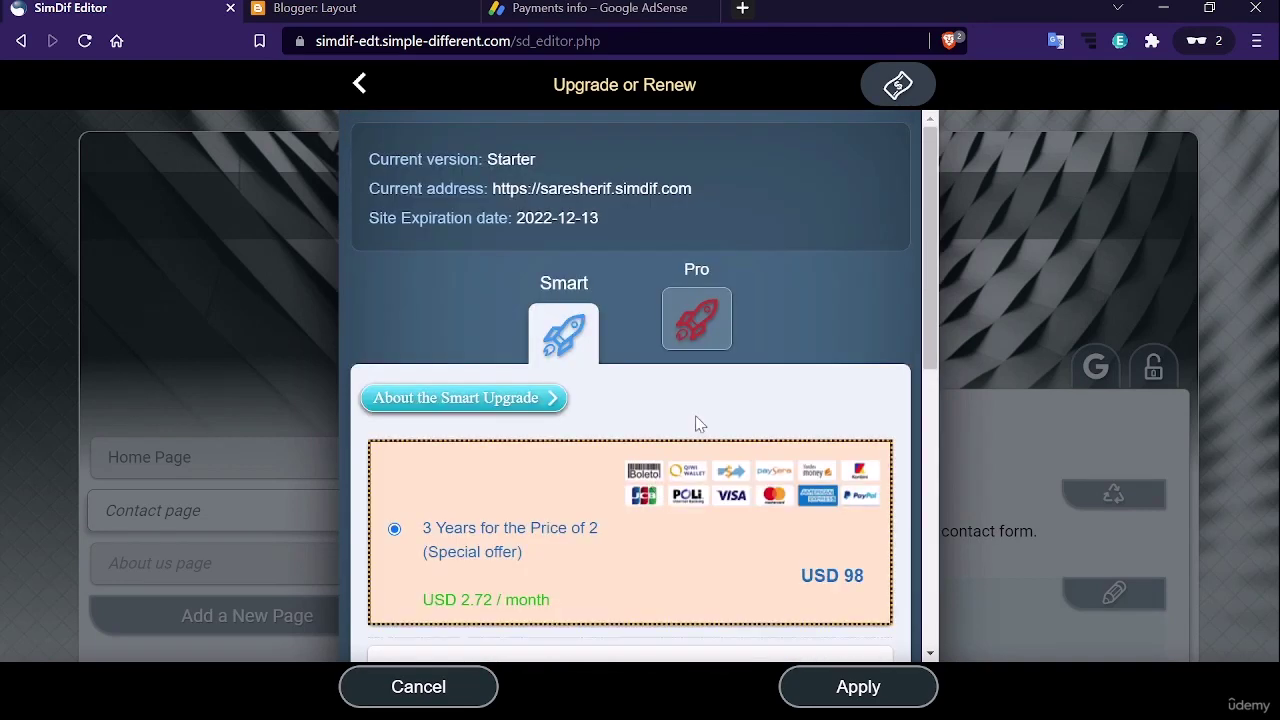
Compare the Pro plan's prices with the Smart plan's prices across the available subscription periods
left_click(705, 316)
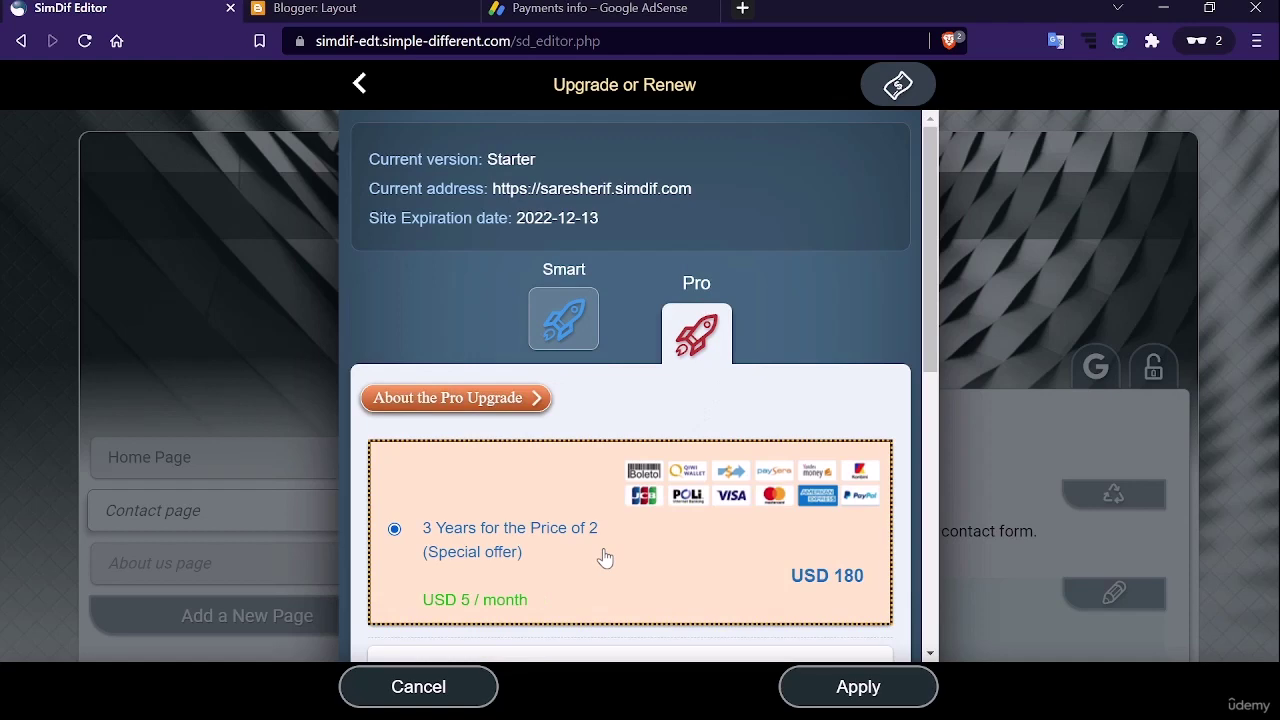
scroll(485, 432, "down", 2)
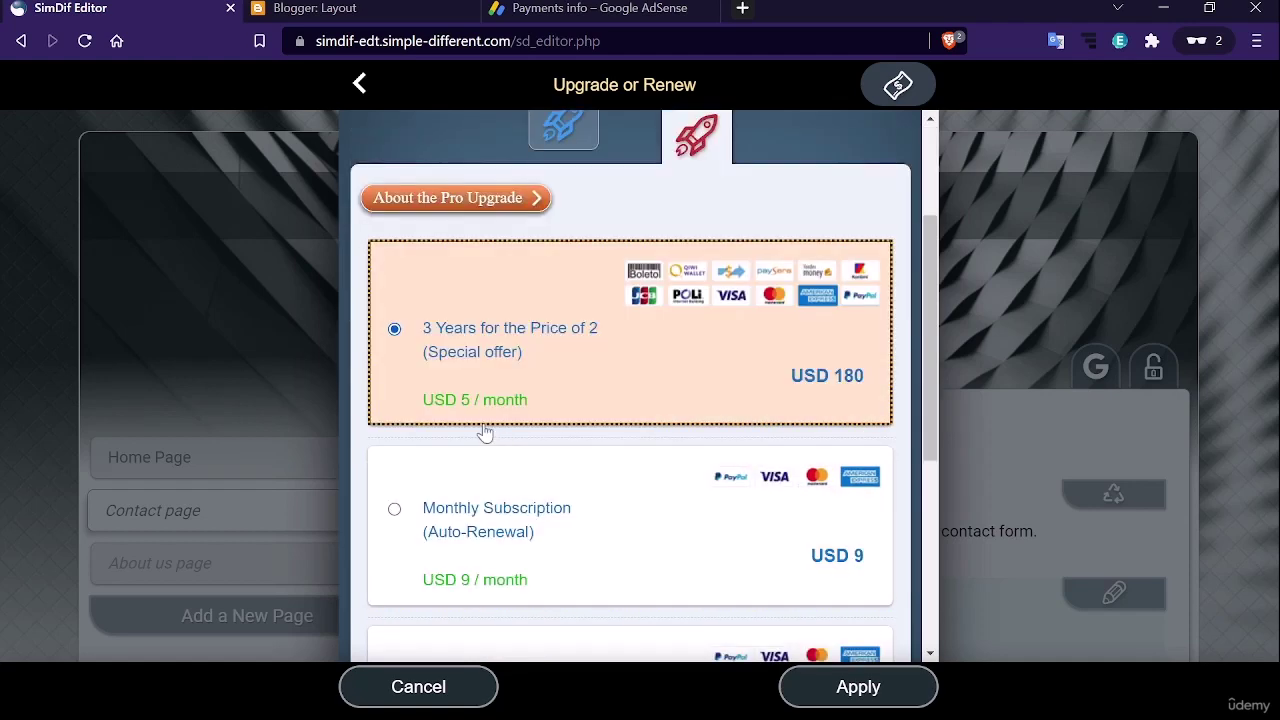
scroll(566, 460, "up", 2)
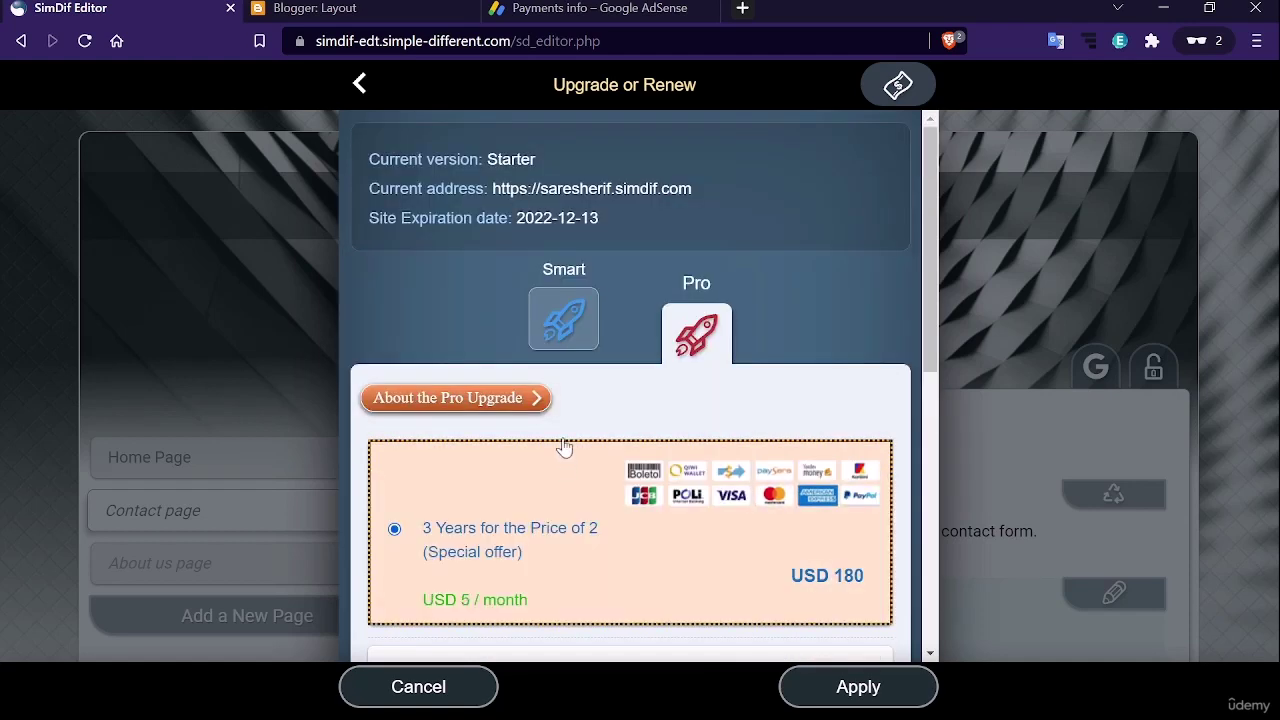
left_click(563, 318)
scroll(636, 526, "down", 6)
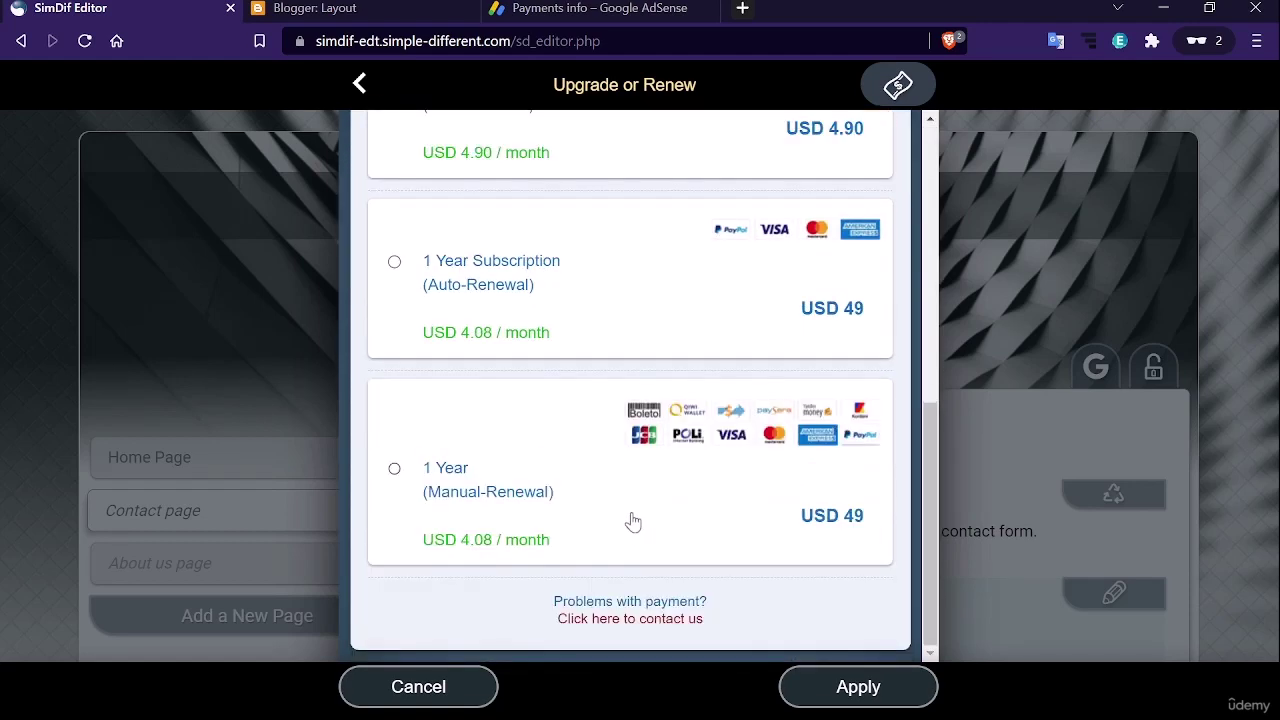
scroll(632, 521, "up", 5)
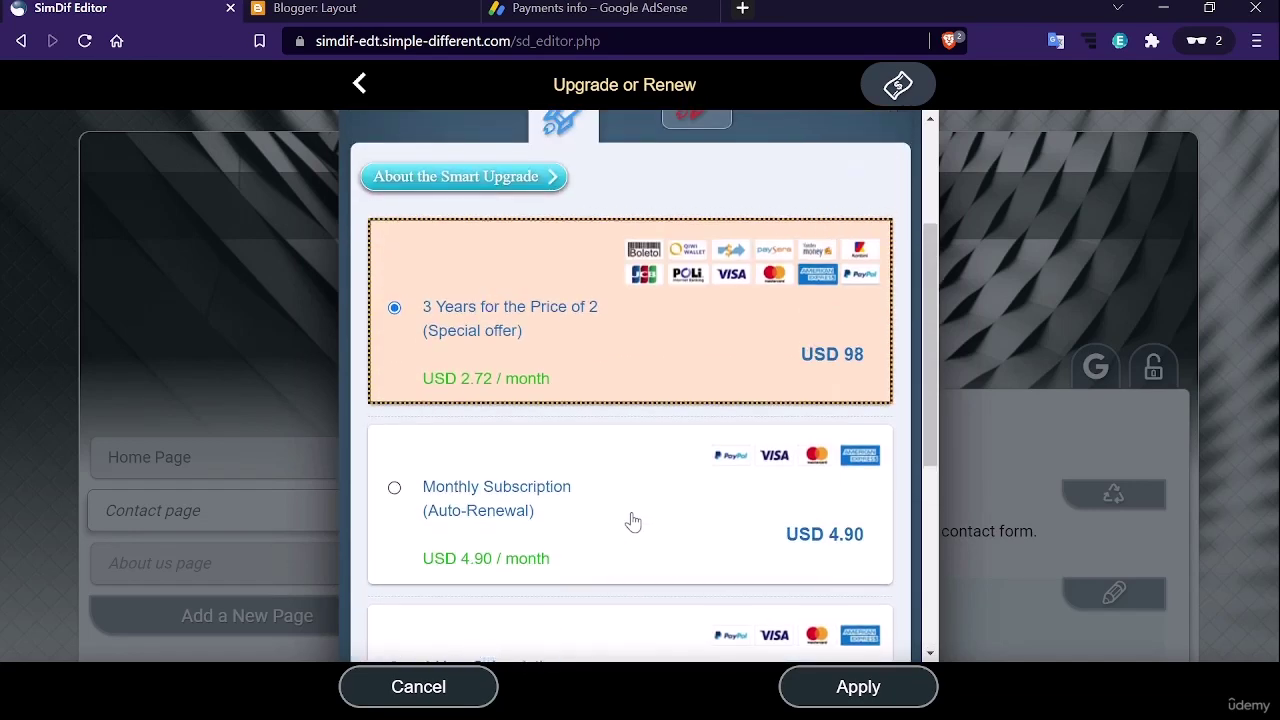
scroll(632, 521, "up", 3)
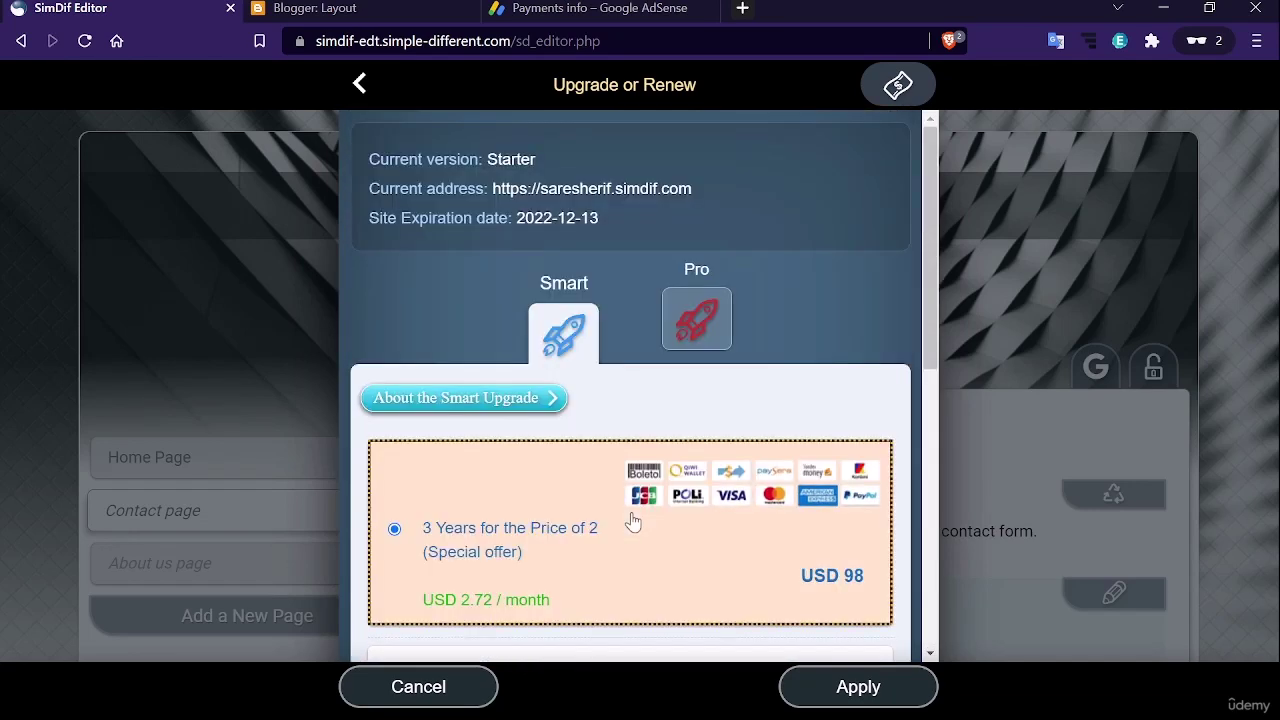
Leave the upgrade prices, reread the Google AdSense options in Site Settings, and return to the settings list without changes
left_click(360, 86)
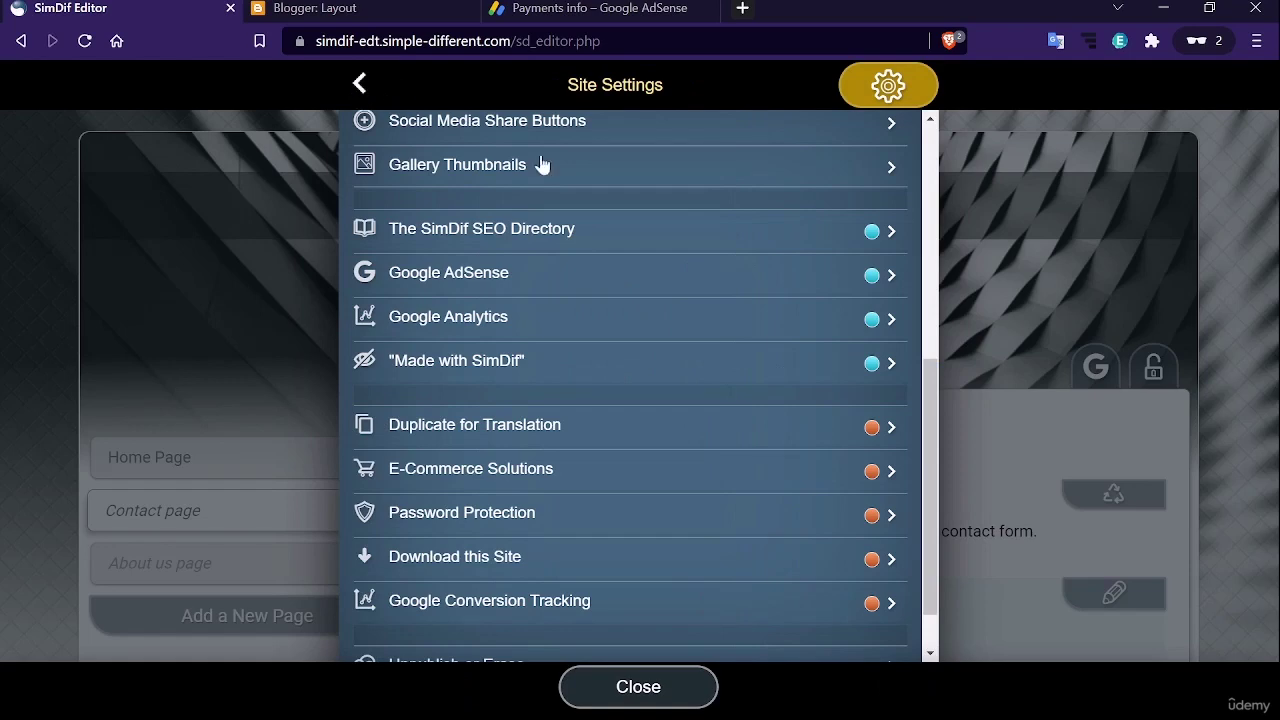
left_click(543, 286)
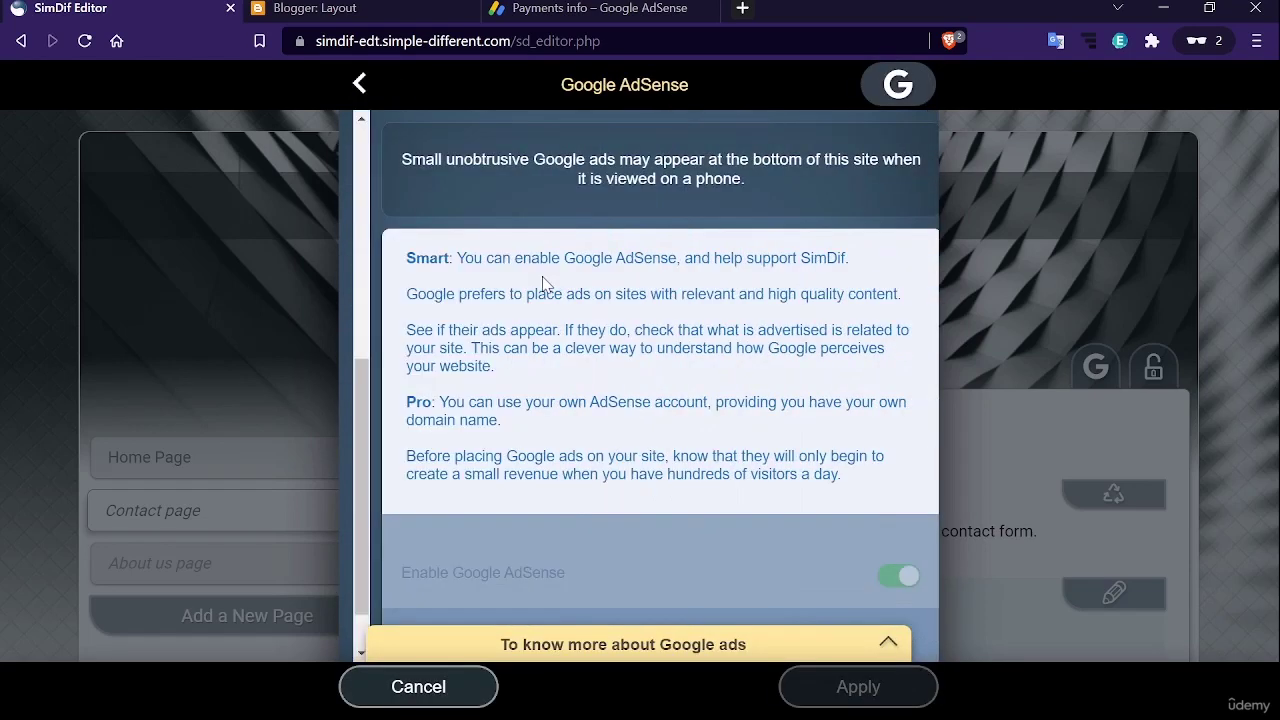
scroll(607, 500, "down", 5)
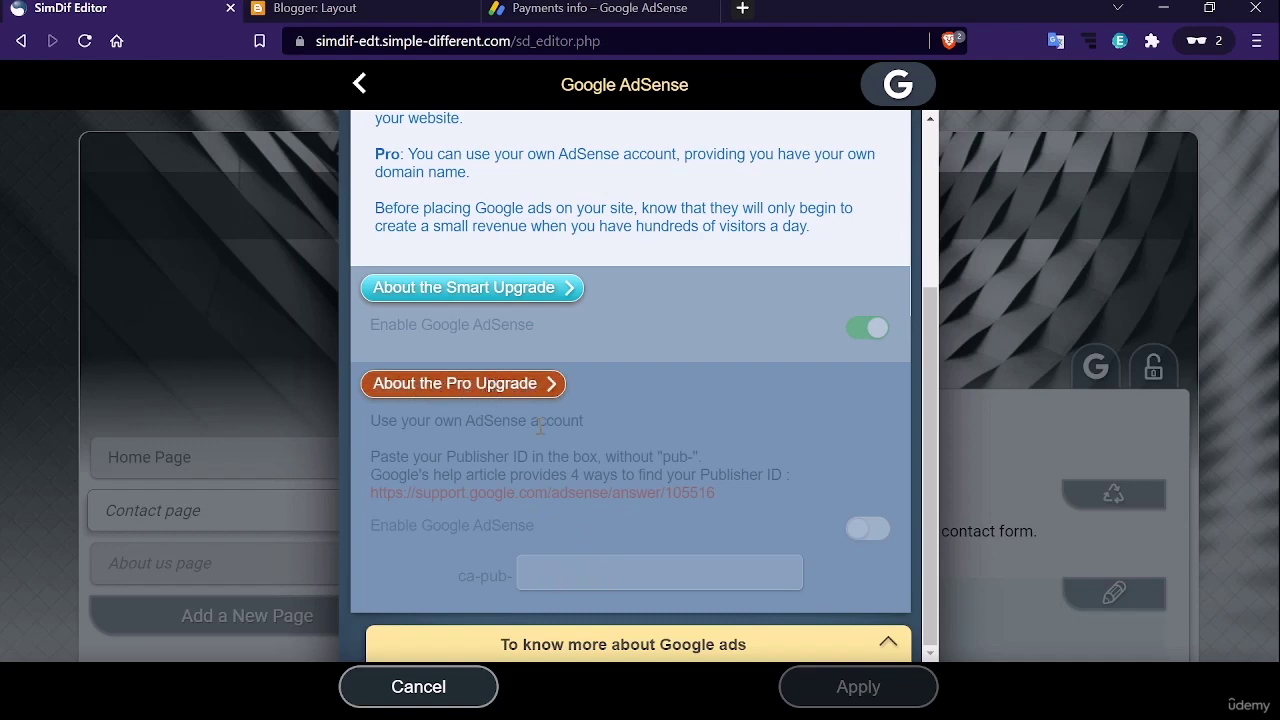
scroll(487, 396, "up", 3)
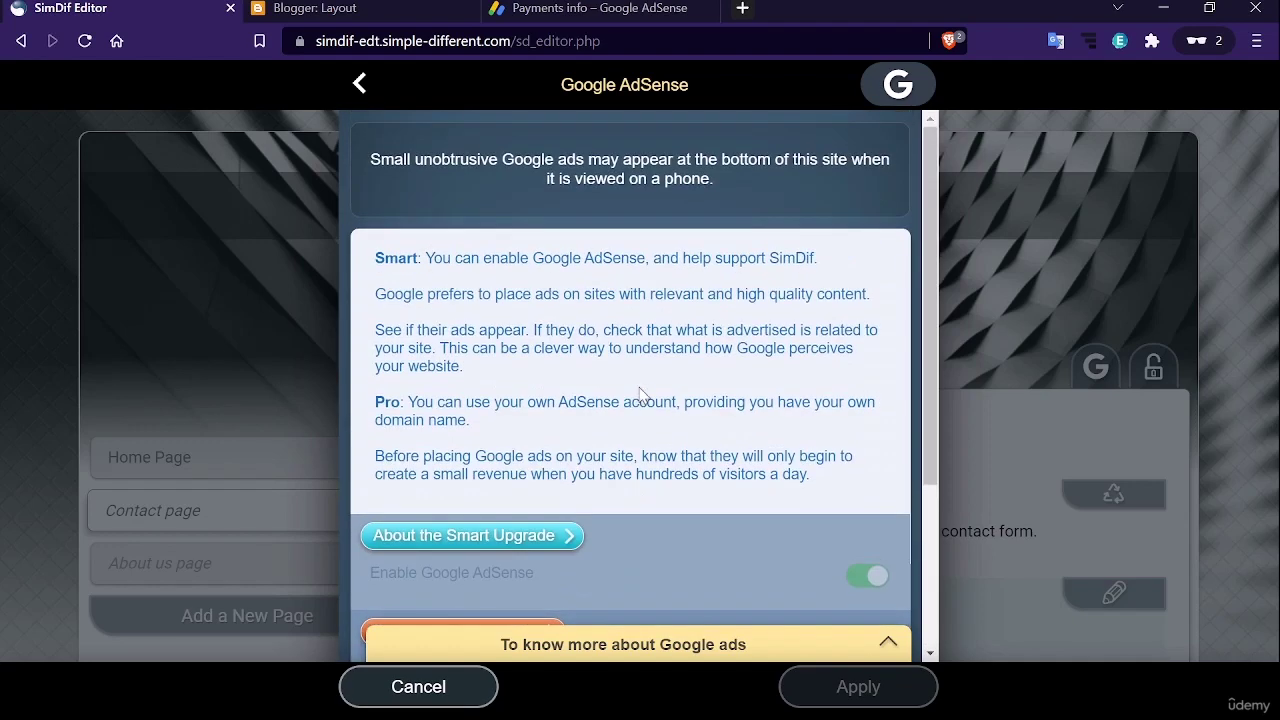
left_click(360, 84)
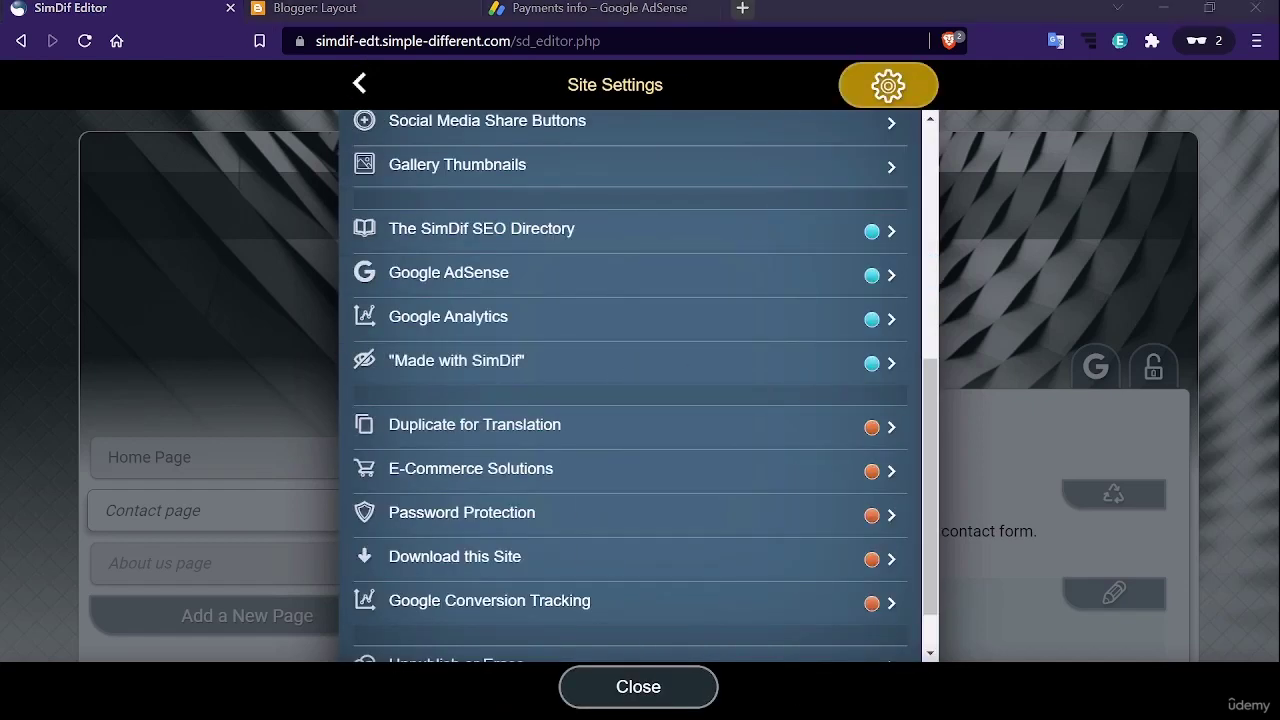
Switch to the Blogger layout, open the configuration of a new HTML/JavaScript gadget for Sidebar (Bottom), examine its Content field, and cancel
key("ctrl+3")
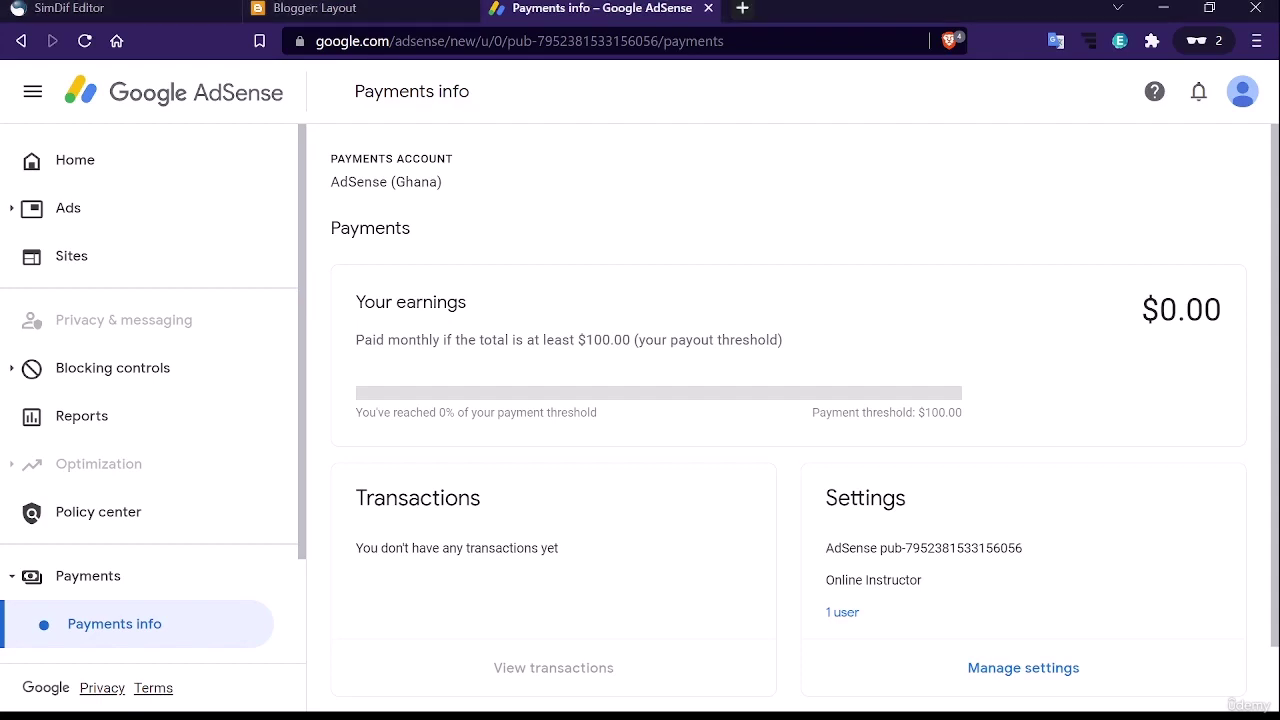
left_click(400, 17)
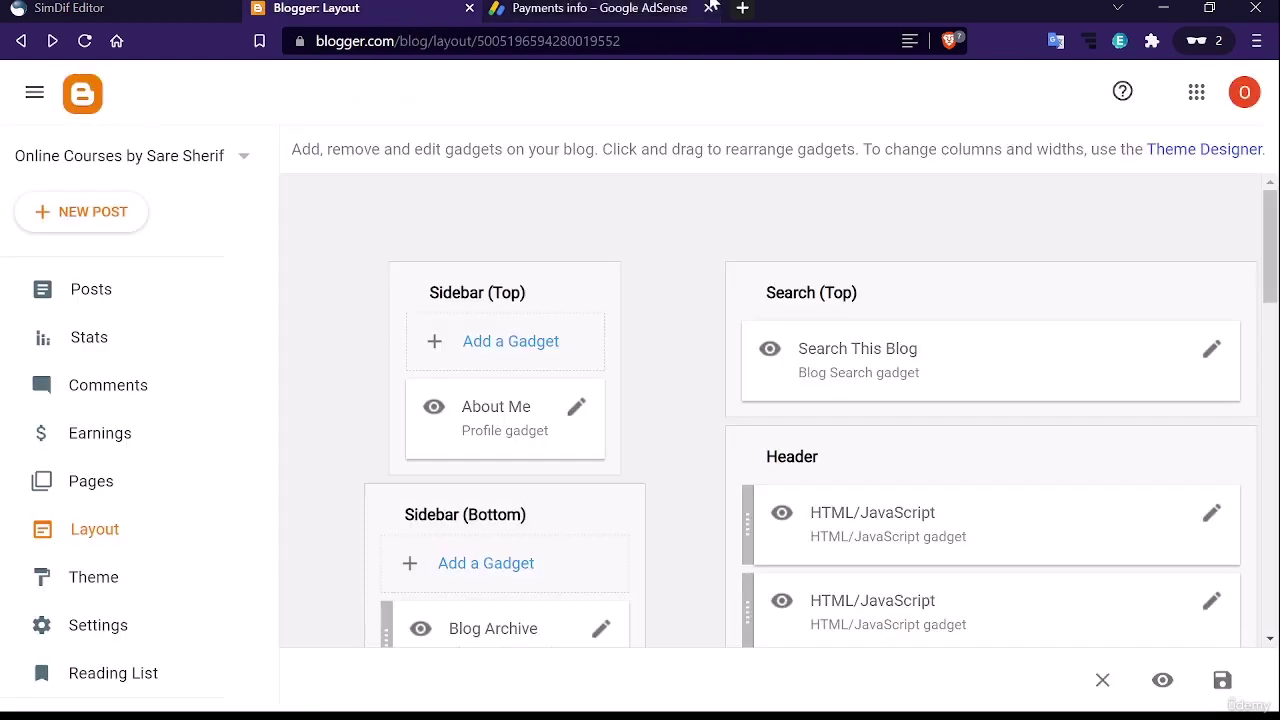
scroll(680, 270, "down", 1)
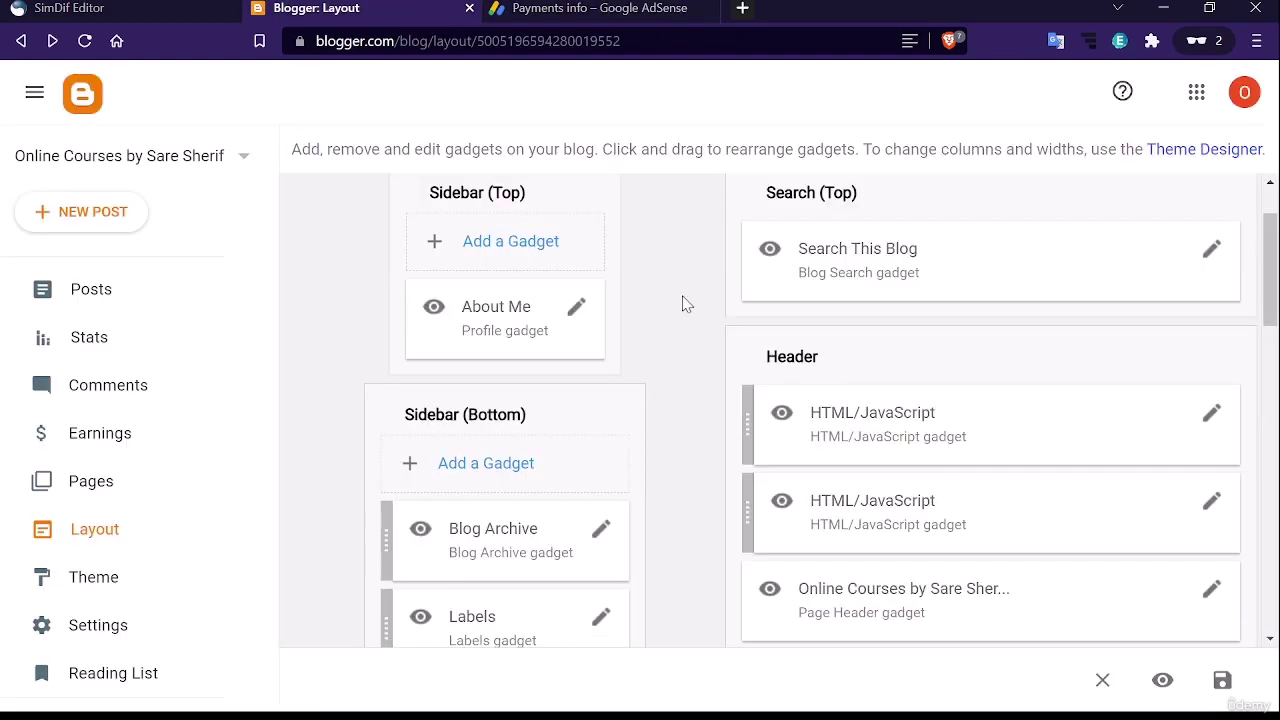
scroll(686, 304, "down", 1)
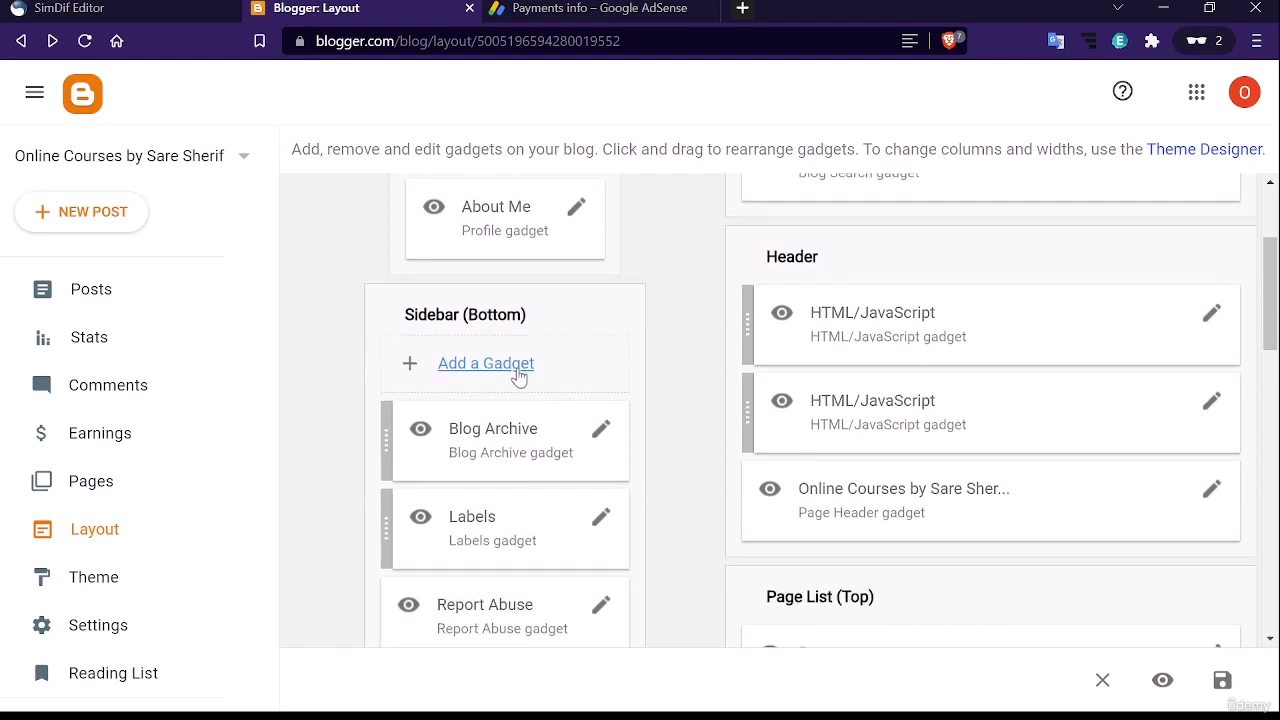
left_click(486, 364)
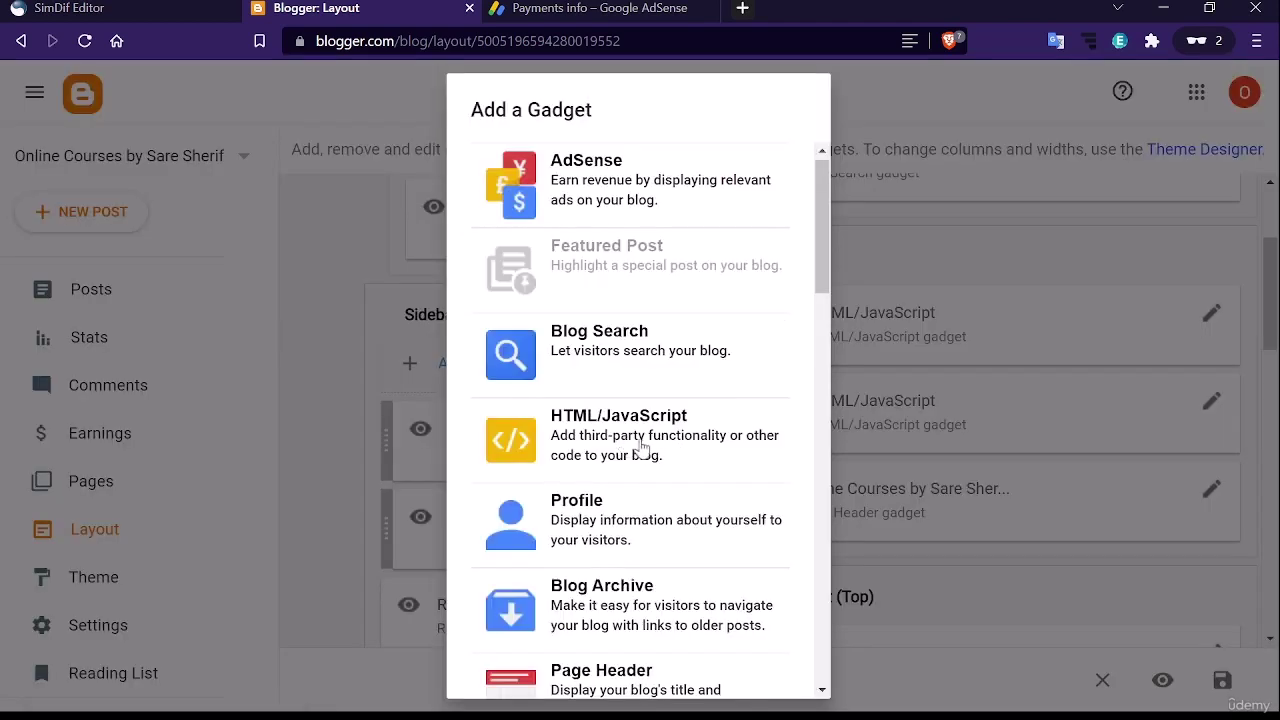
left_click(644, 445)
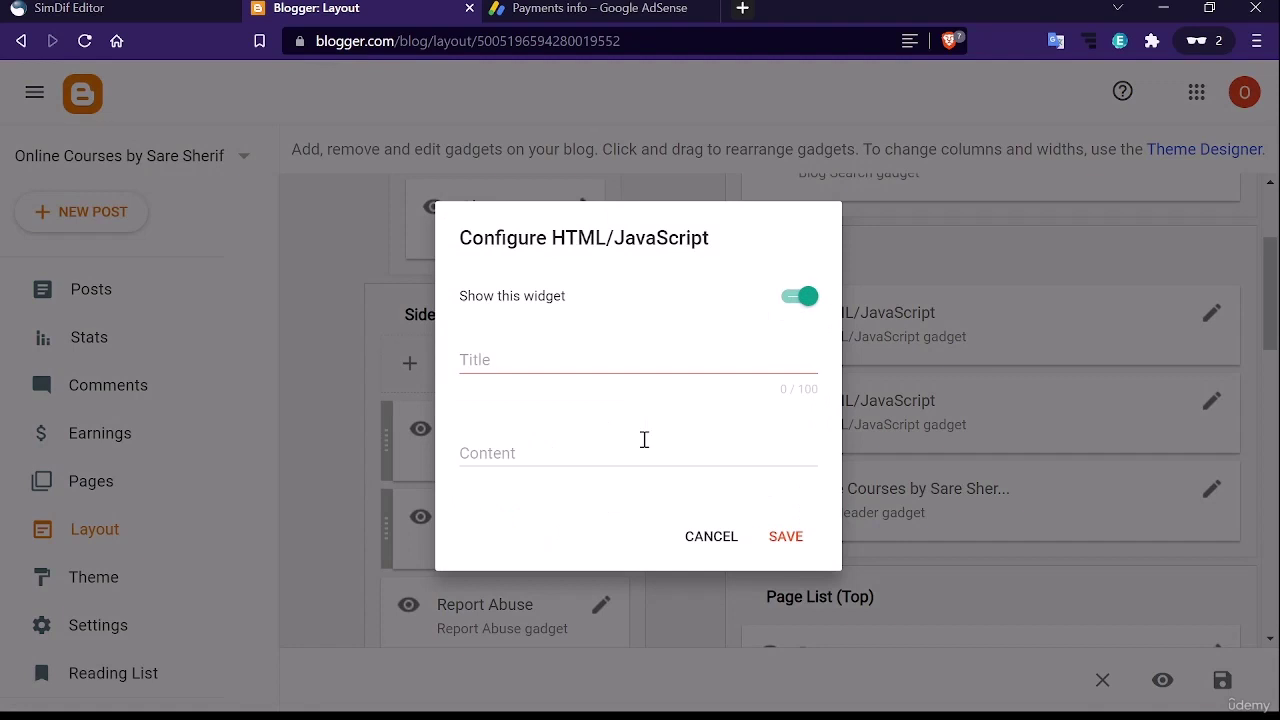
left_click(575, 450)
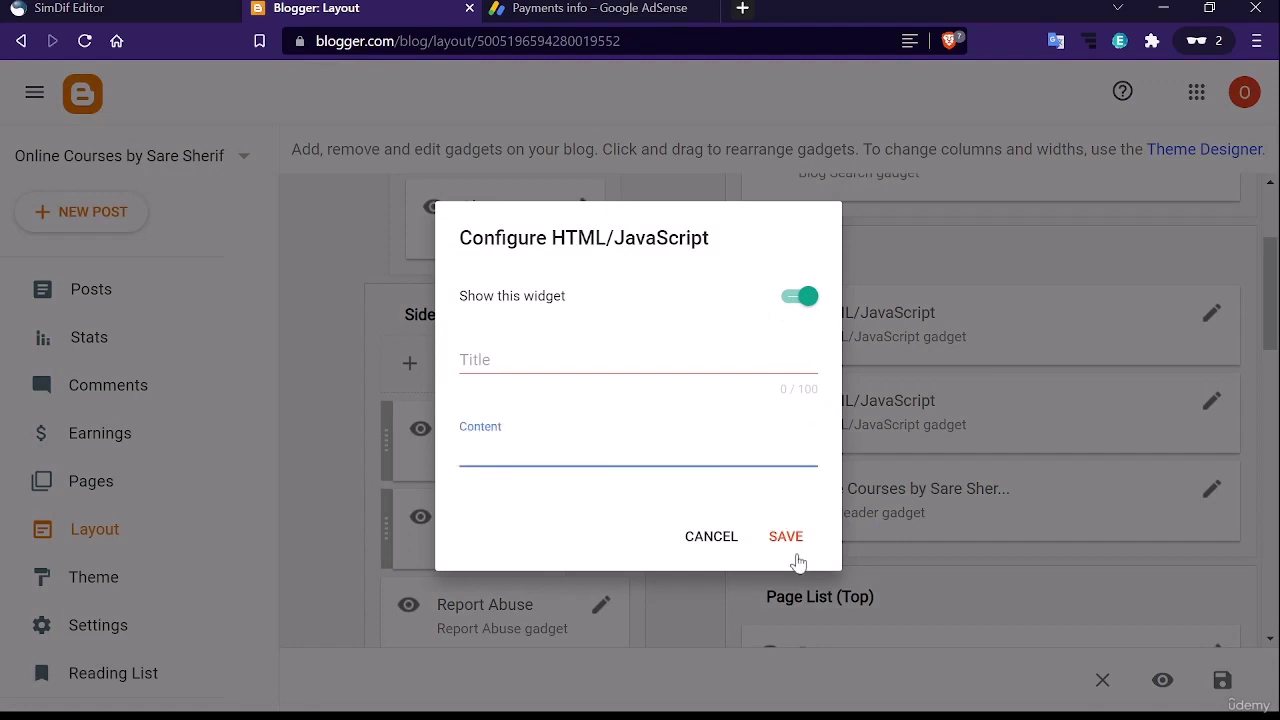
left_click(714, 541)
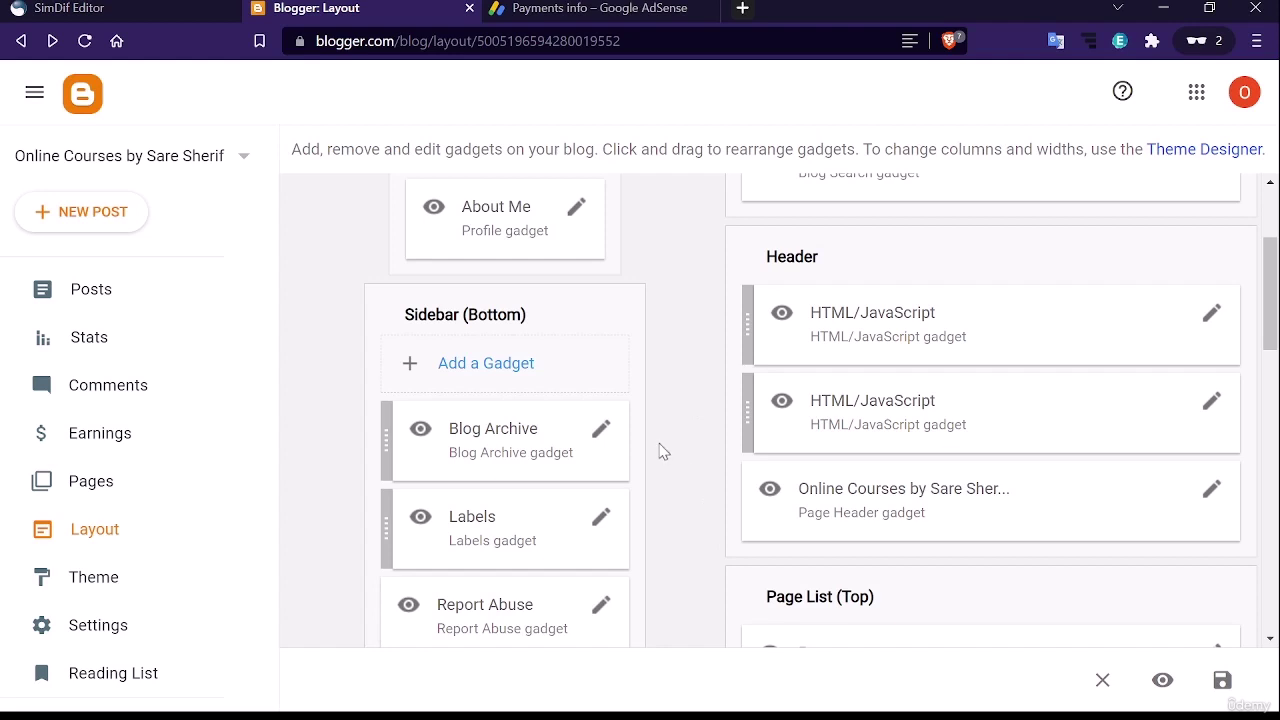
Review the blog layout's gadget sections down to Ads and Page Body, and return to the AdSense payments info
scroll(662, 452, "up", 2)
scroll(659, 450, "down", 3)
scroll(658, 450, "down", 4)
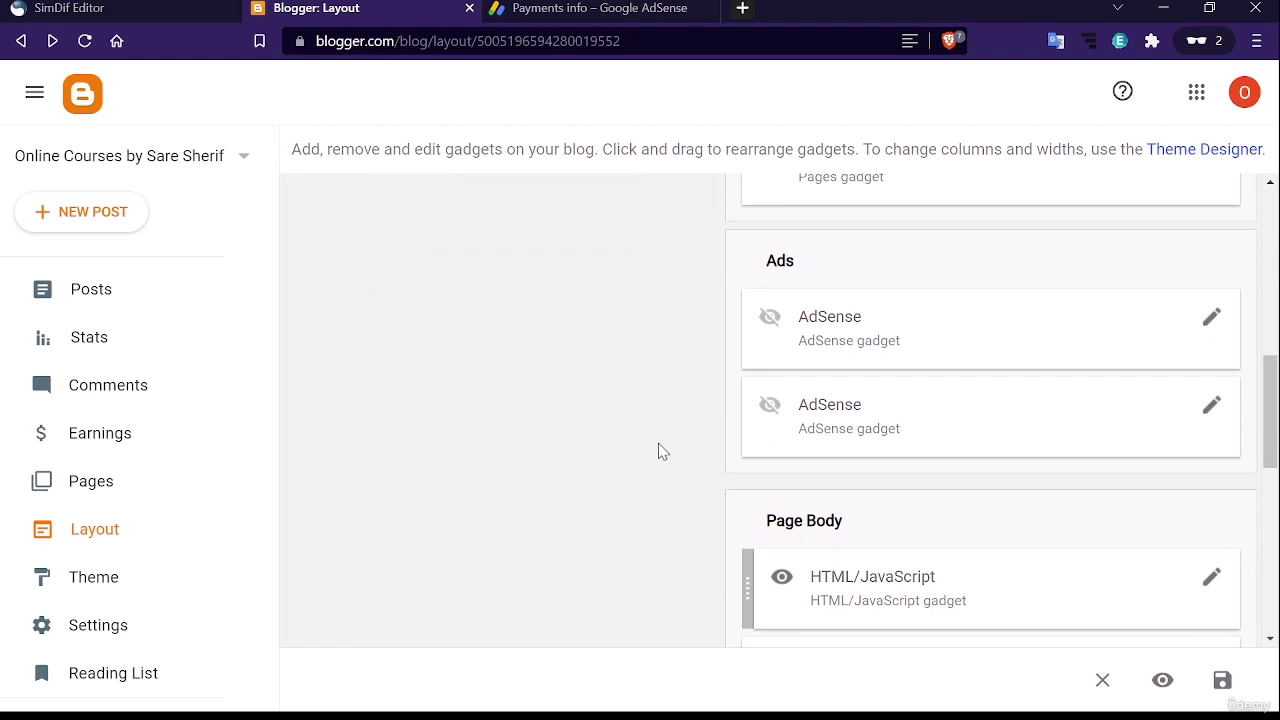
scroll(658, 443, "up", 7)
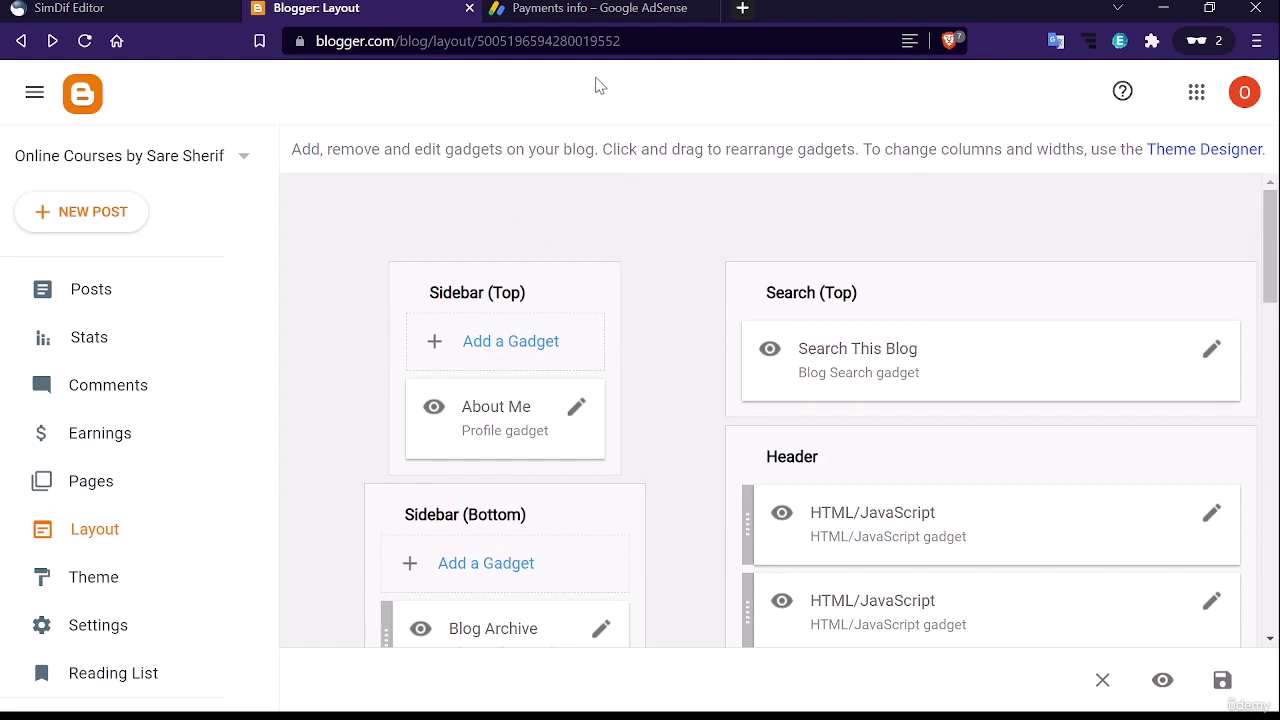
left_click(595, 8)
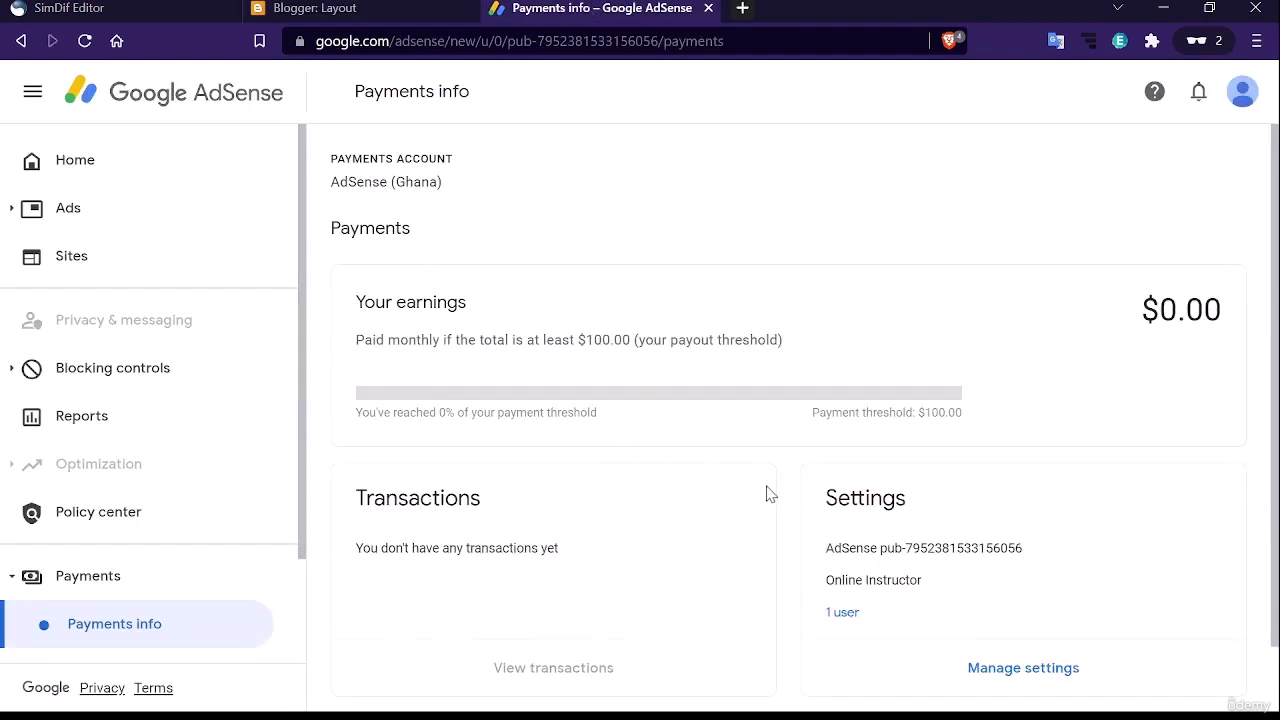
scroll(700, 537, "down", 1)
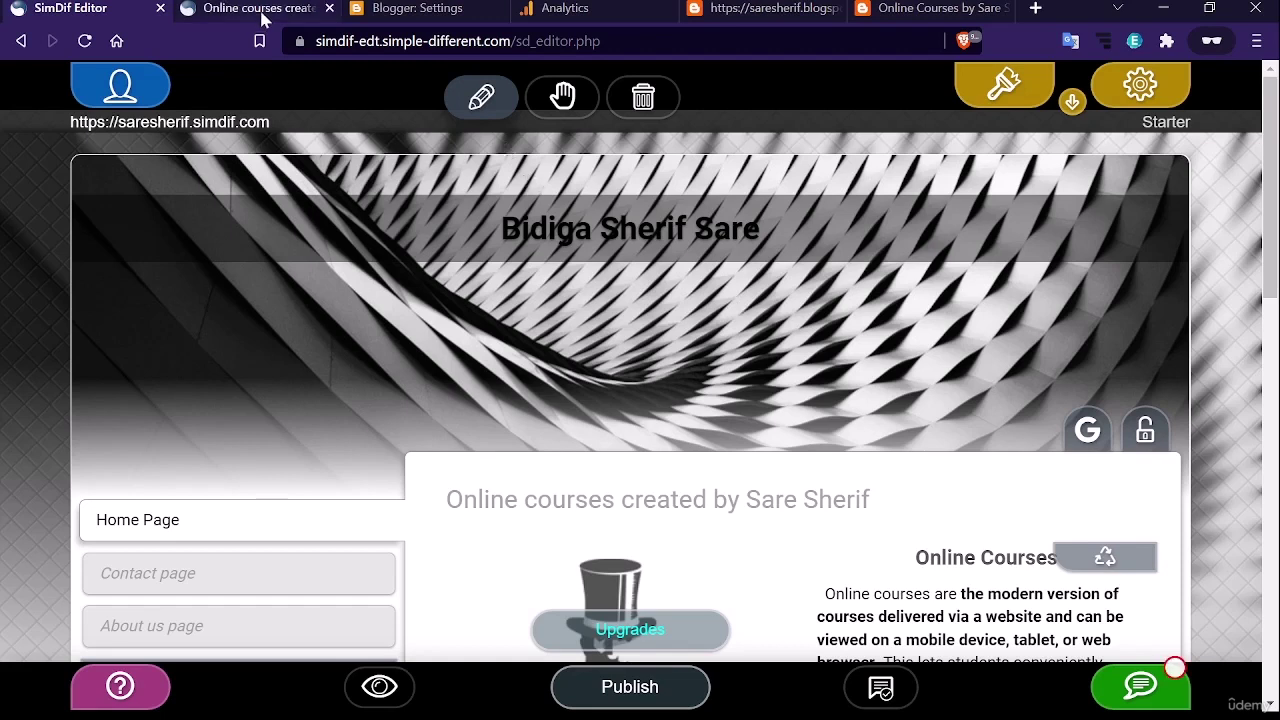
Review the Blogger settings from Crawlers and indexing back up through Meta tags, Formatting, Email and Comments to Permissions
left_click(446, 8)
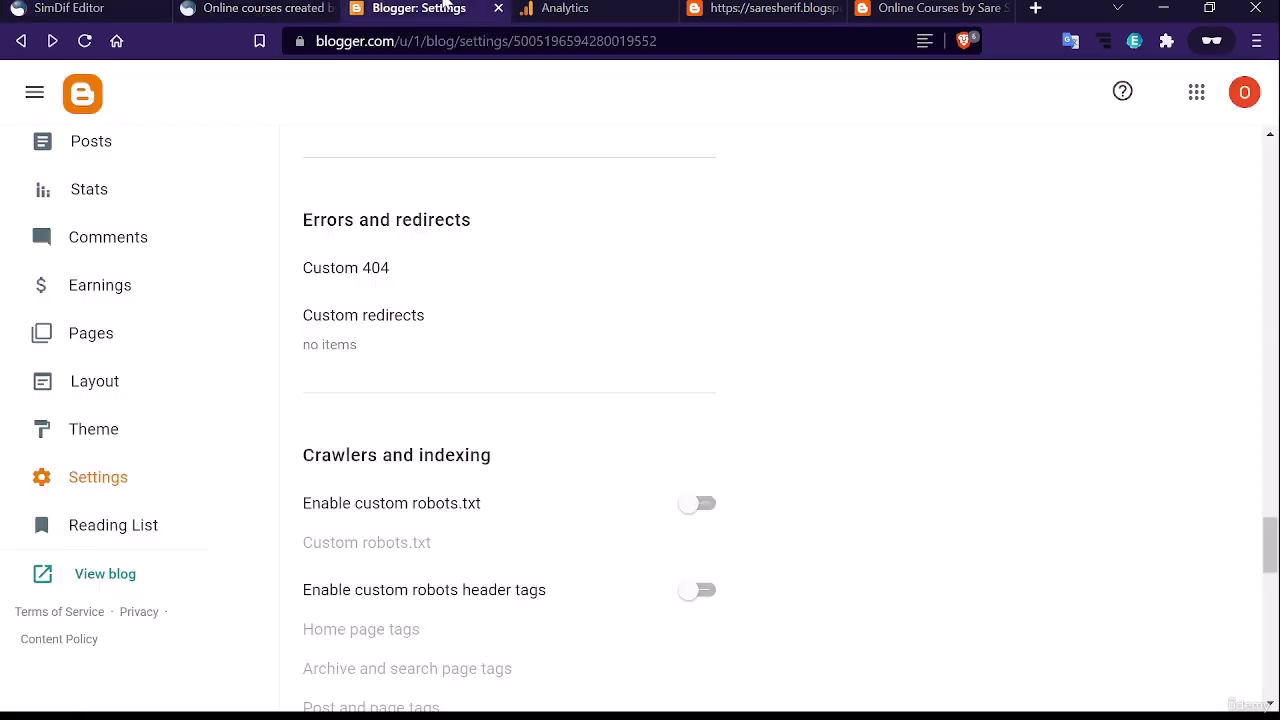
scroll(155, 315, "up", 2)
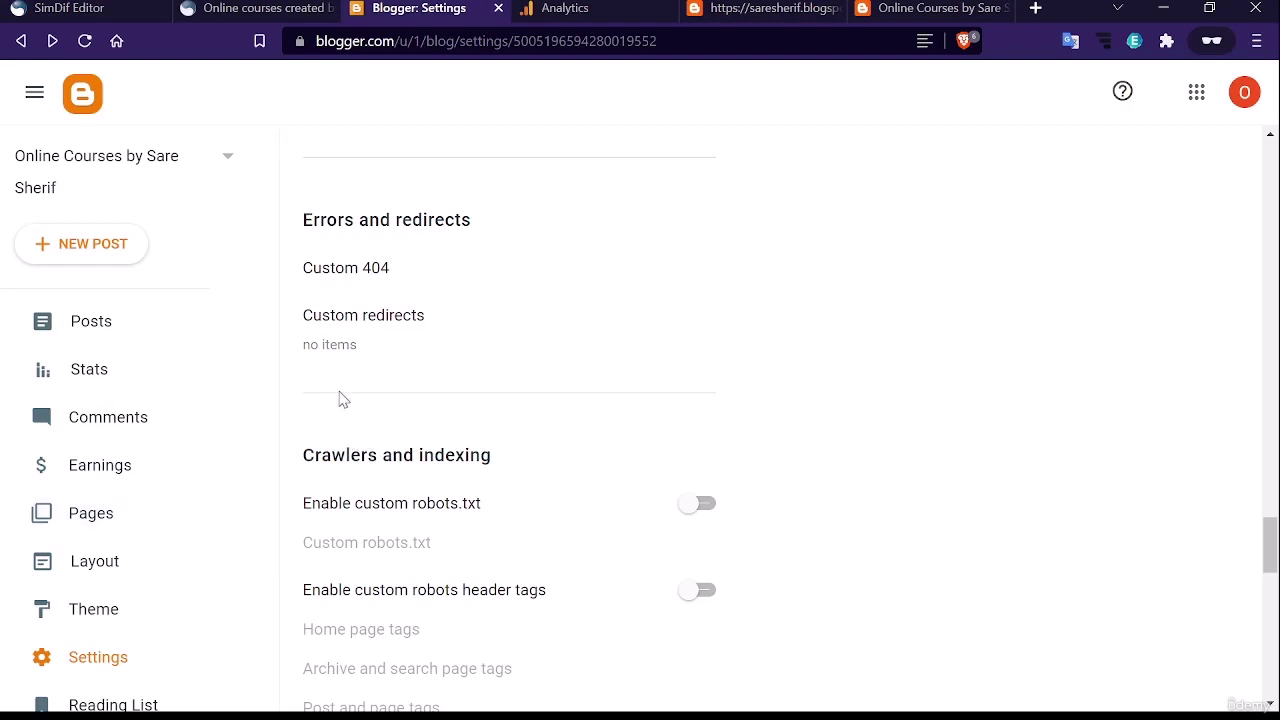
scroll(340, 399, "up", 2)
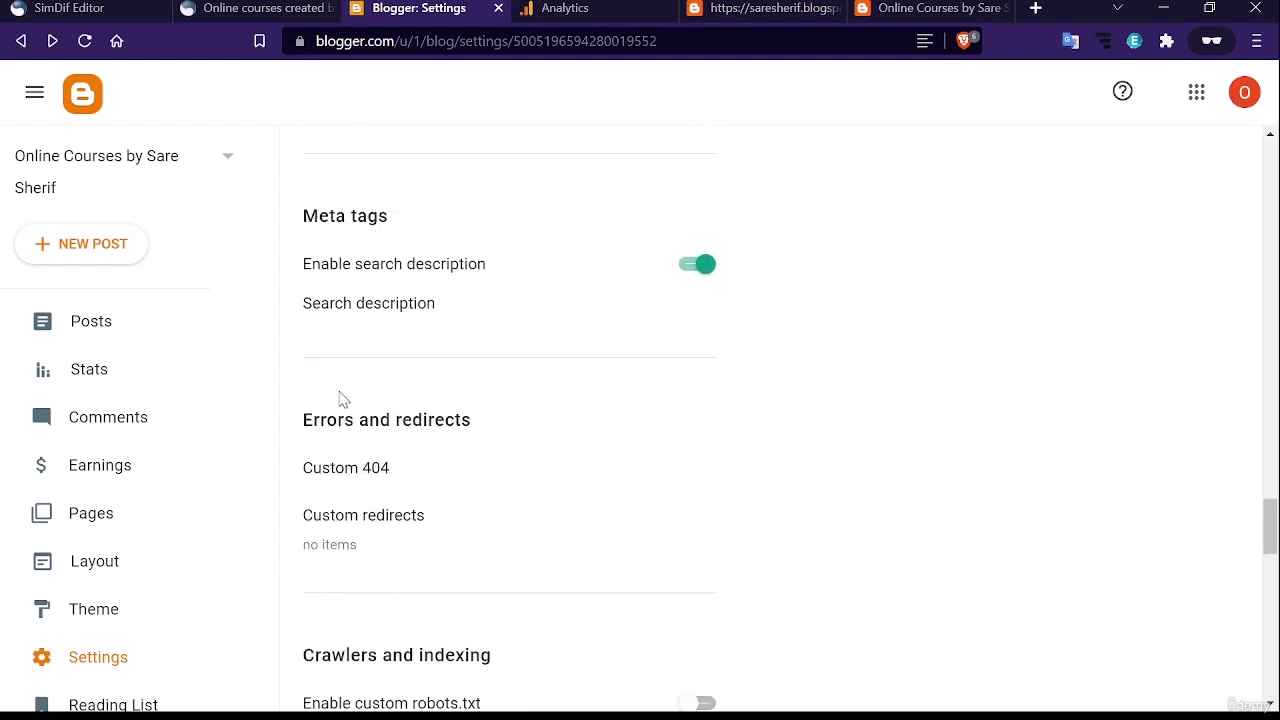
scroll(340, 399, "up", 5)
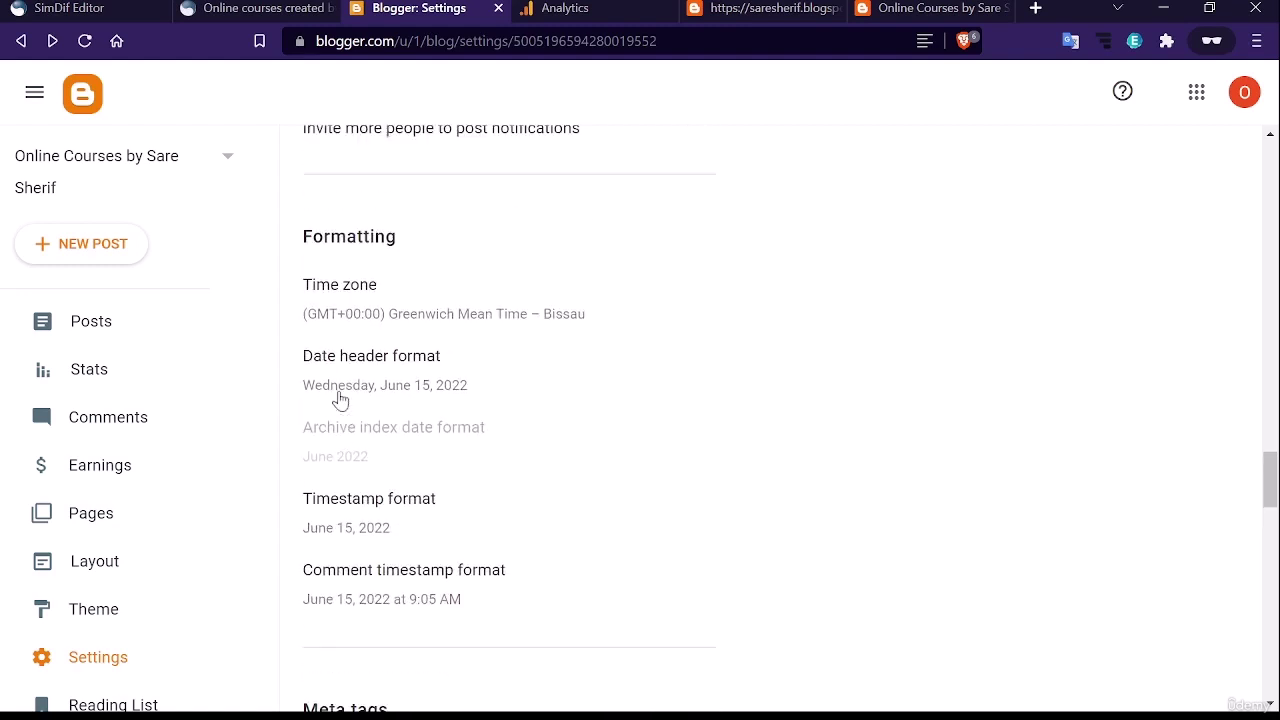
scroll(340, 399, "up", 7)
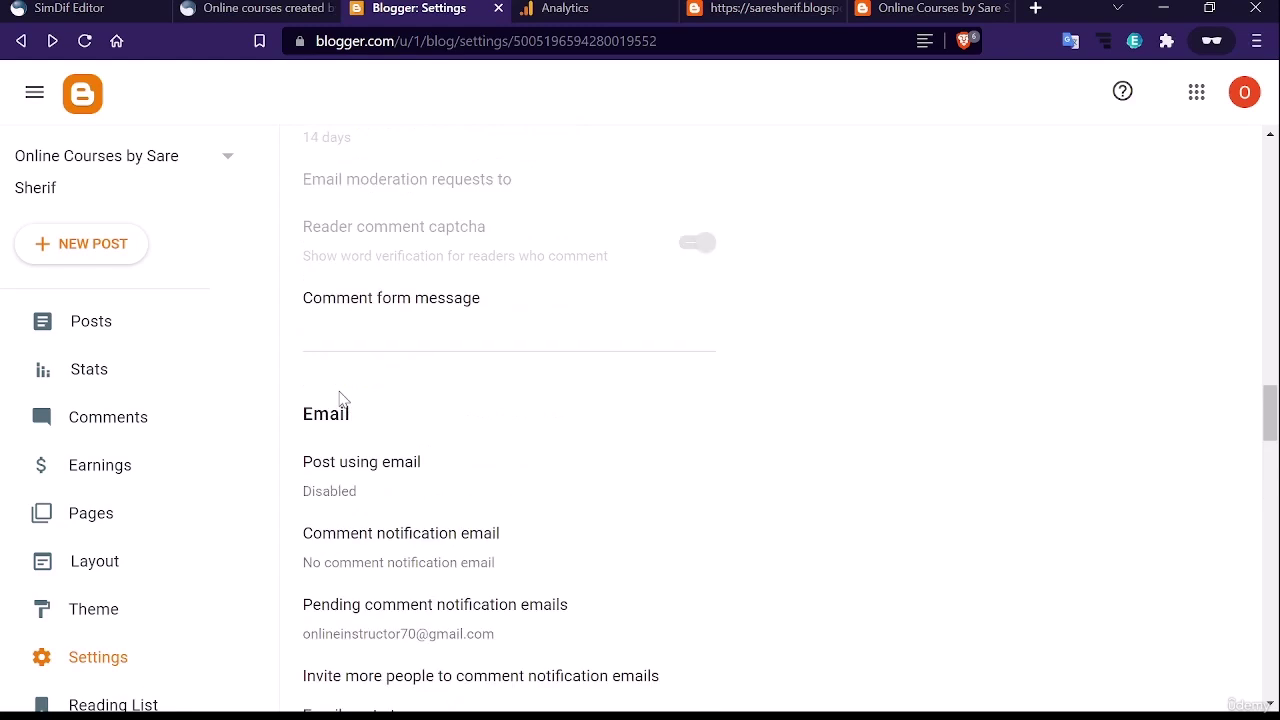
scroll(340, 399, "up", 3)
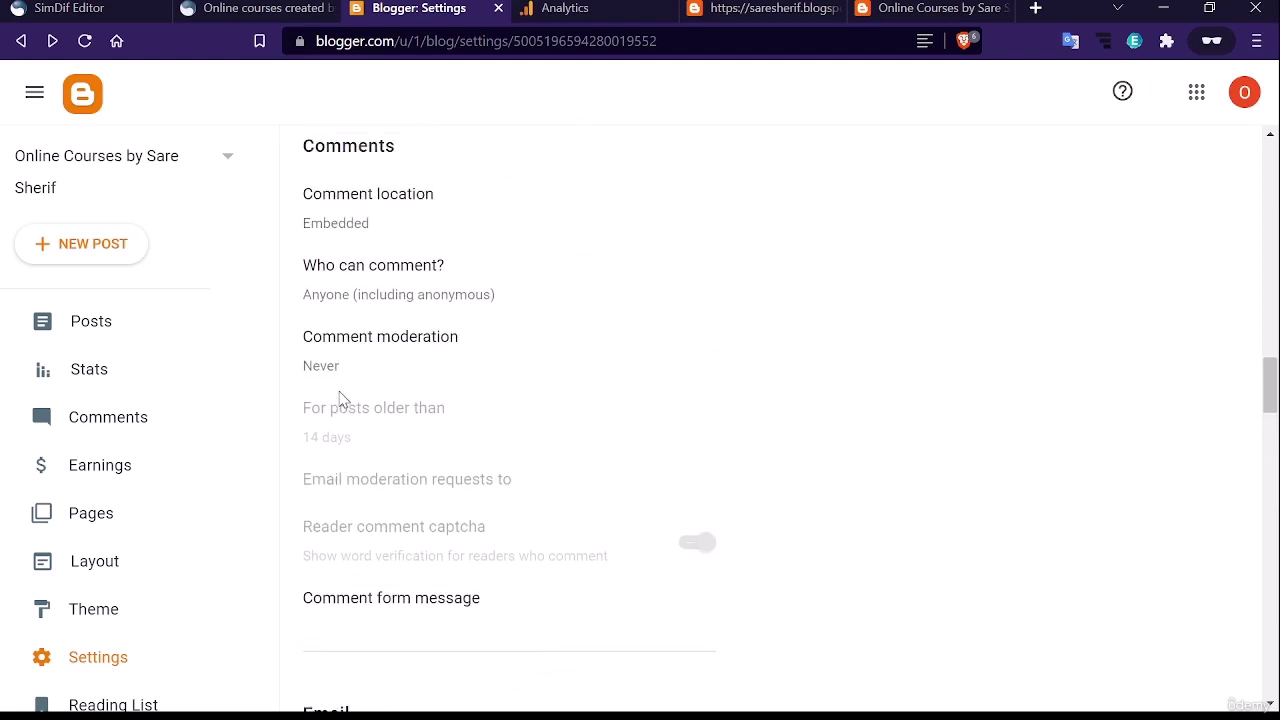
scroll(340, 399, "up", 10)
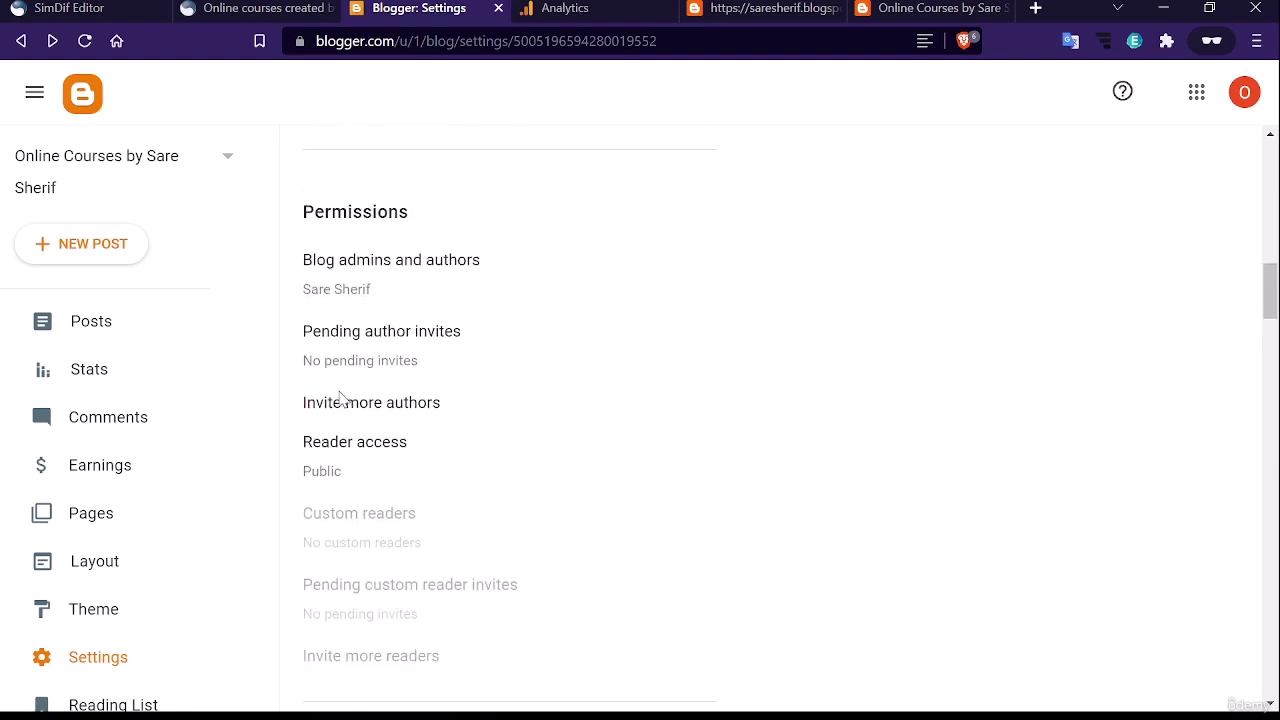
Switch to the SimDif editor and review the site's home page from its header to the footer and back
left_click(72, 6)
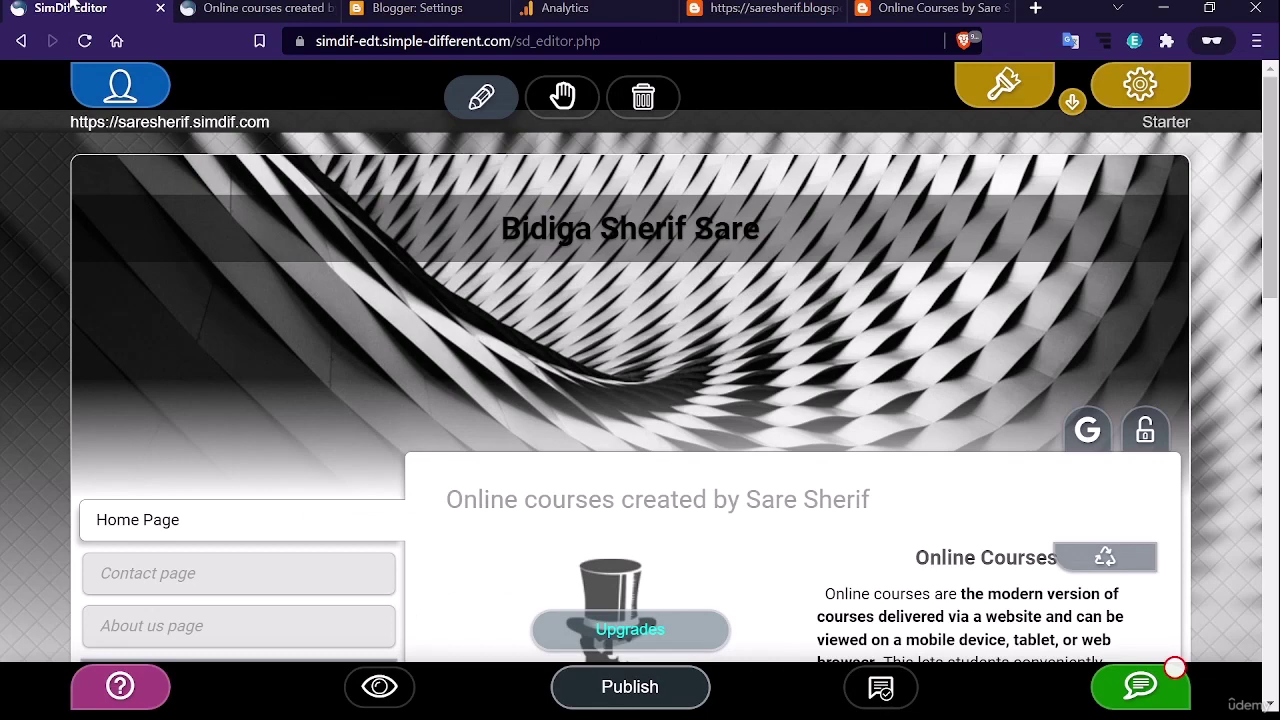
scroll(460, 358, "down", 1)
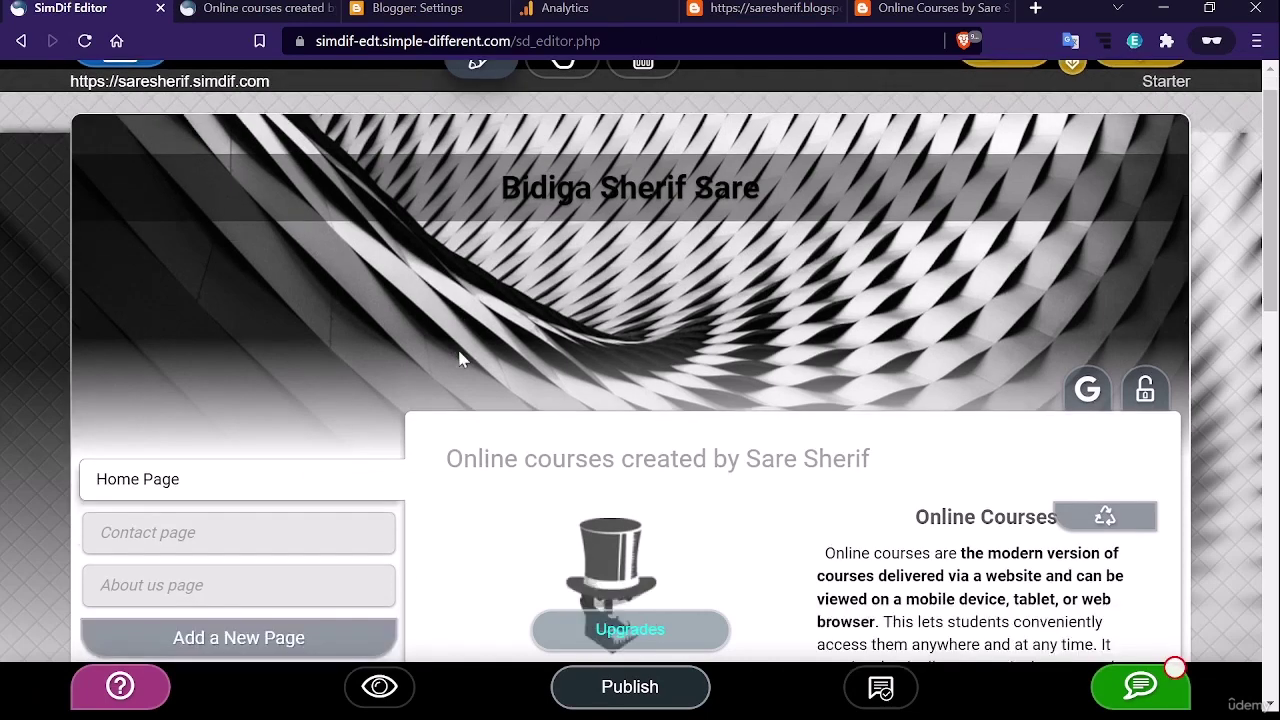
scroll(460, 358, "down", 10)
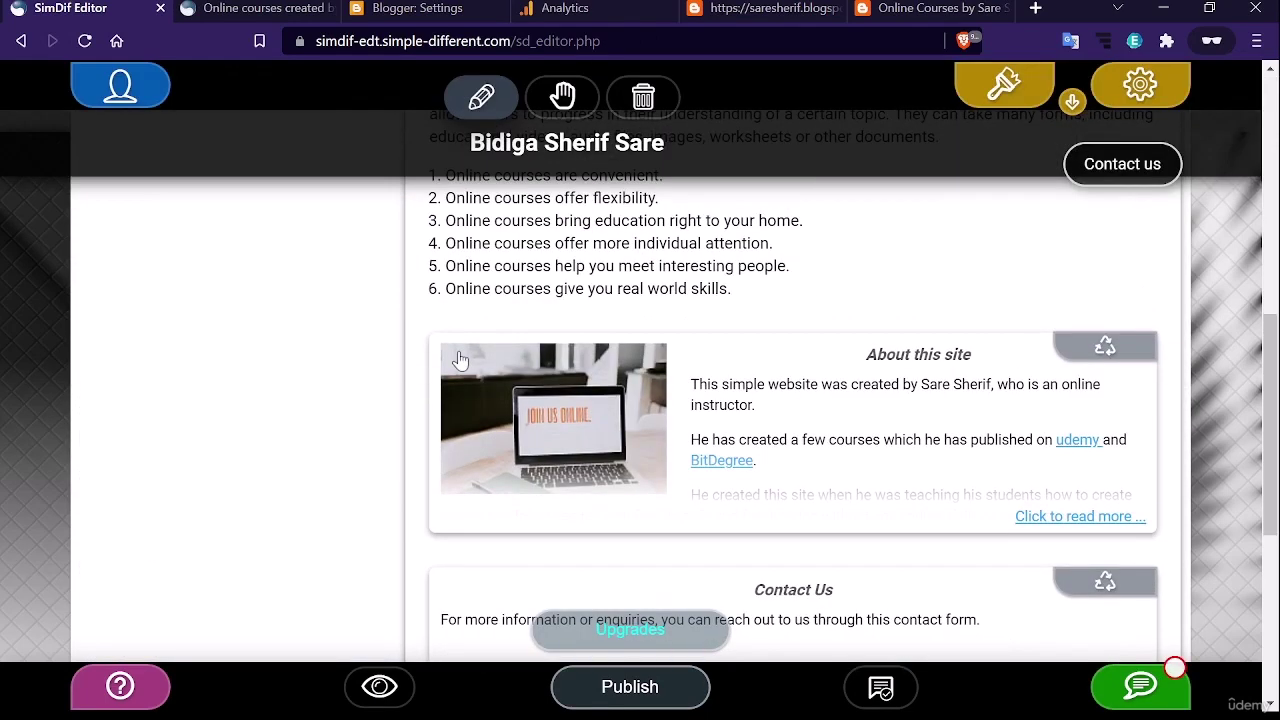
scroll(460, 360, "down", 2)
scroll(460, 360, "down", 3)
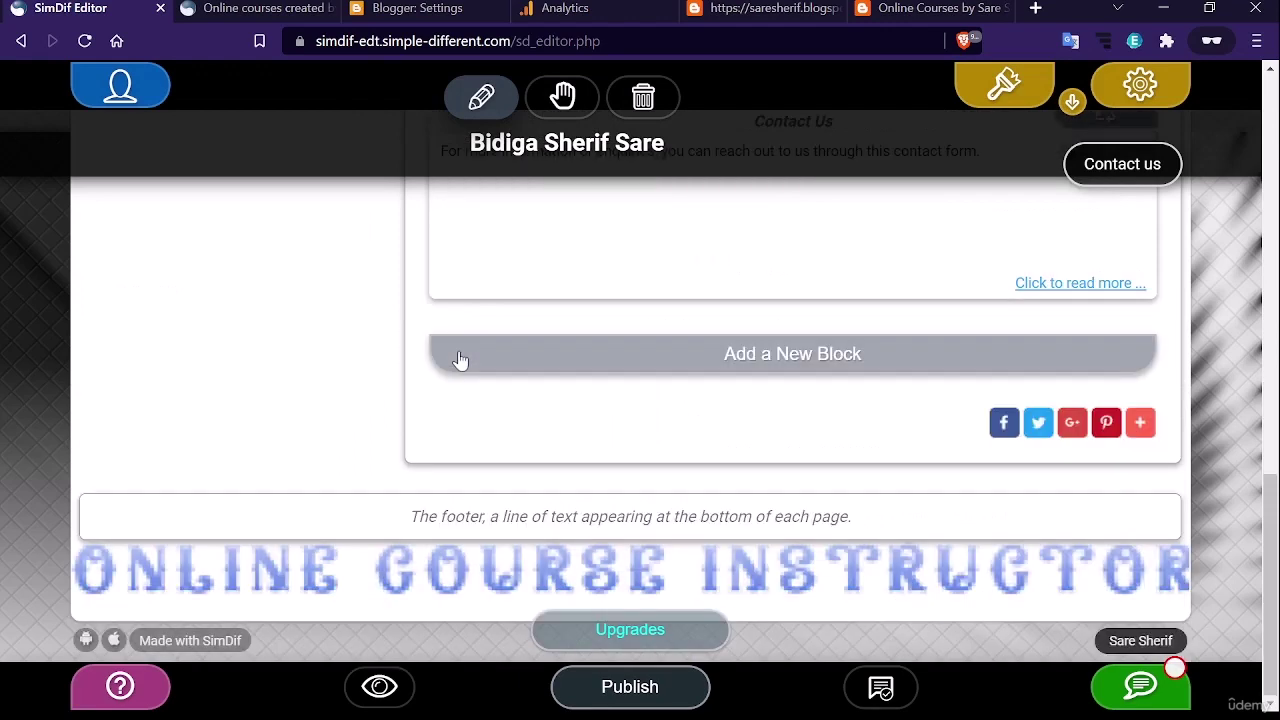
scroll(460, 360, "up", 3)
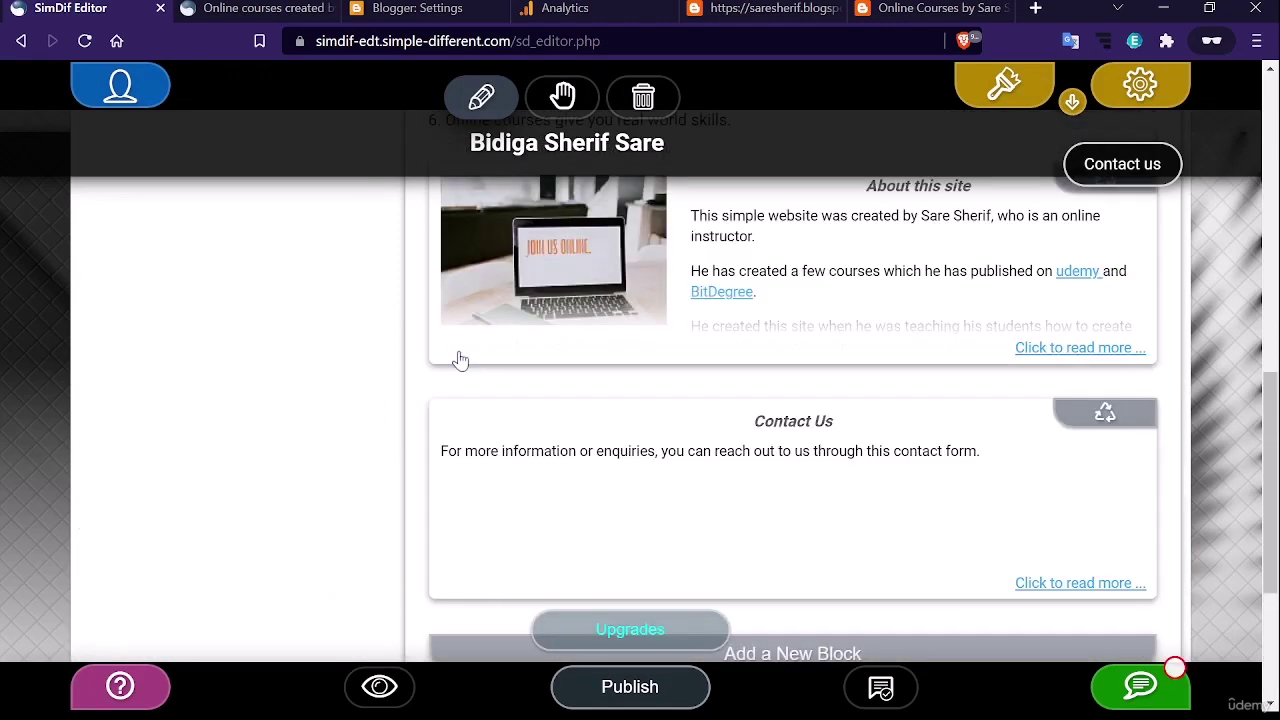
scroll(460, 360, "up", 6)
scroll(460, 360, "up", 3)
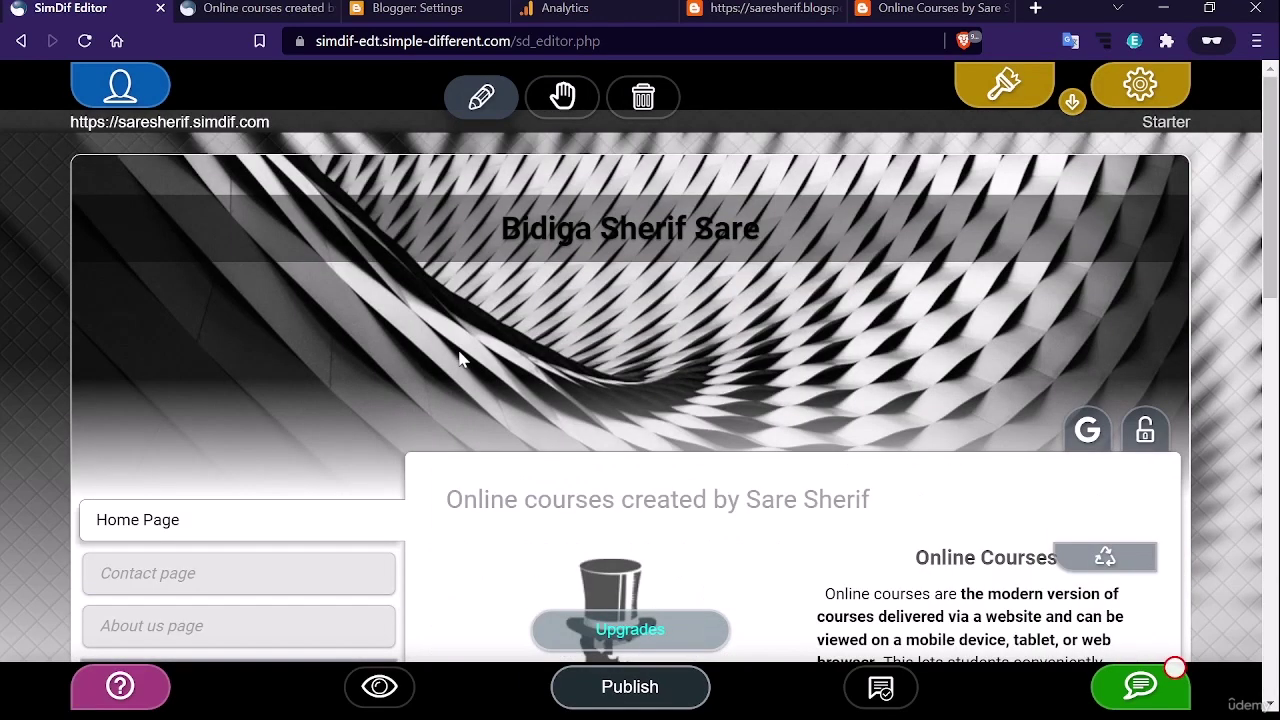
scroll(460, 360, "down", 4)
scroll(726, 443, "up", 3)
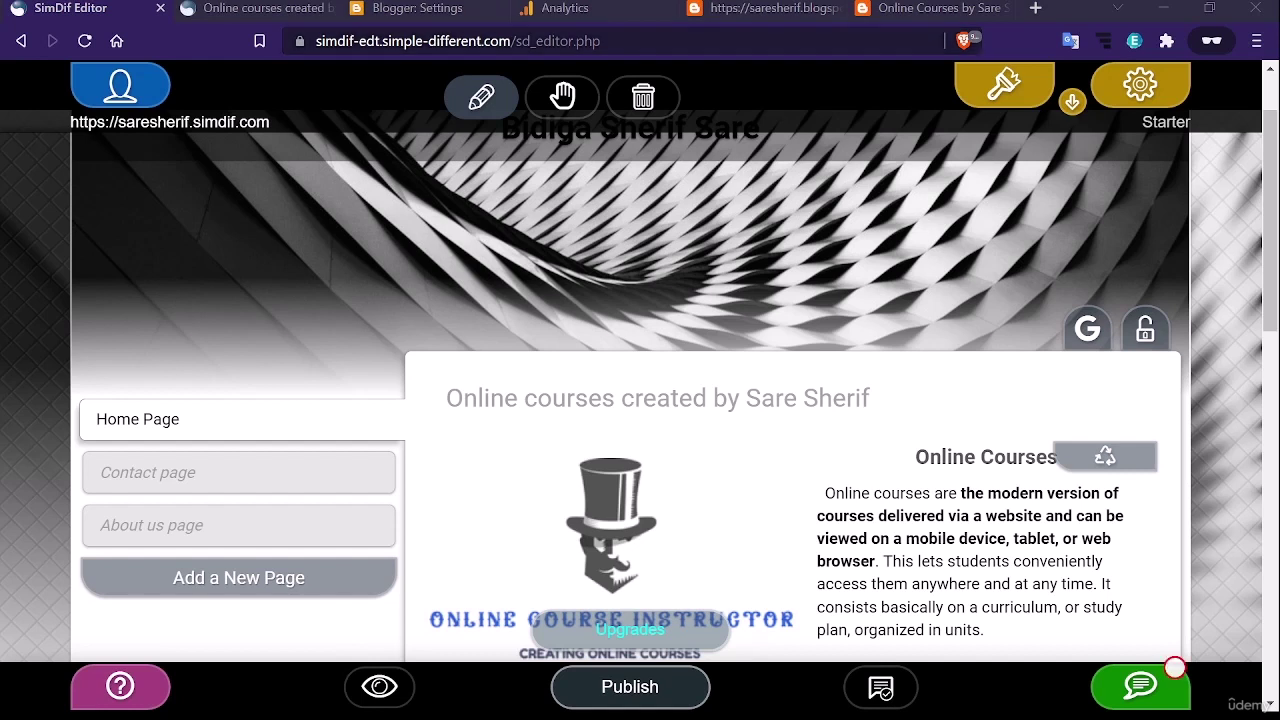
left_click(495, 47)
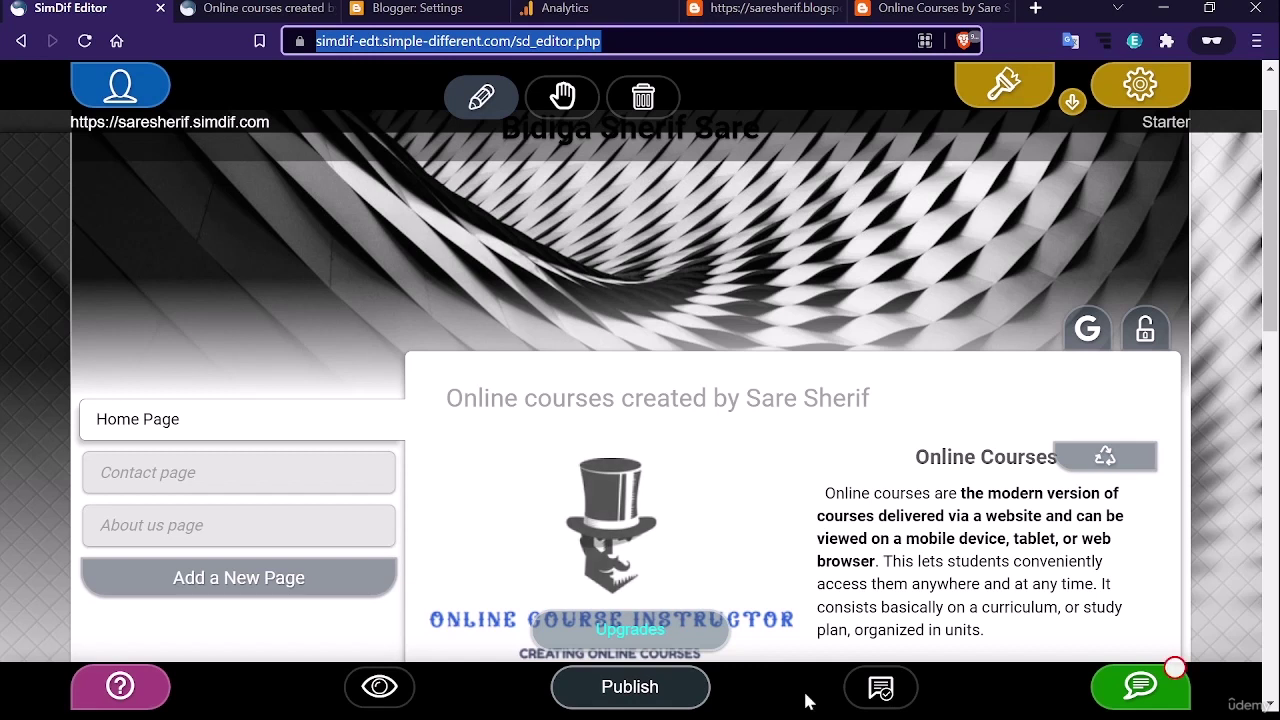
key("alt+Tab")
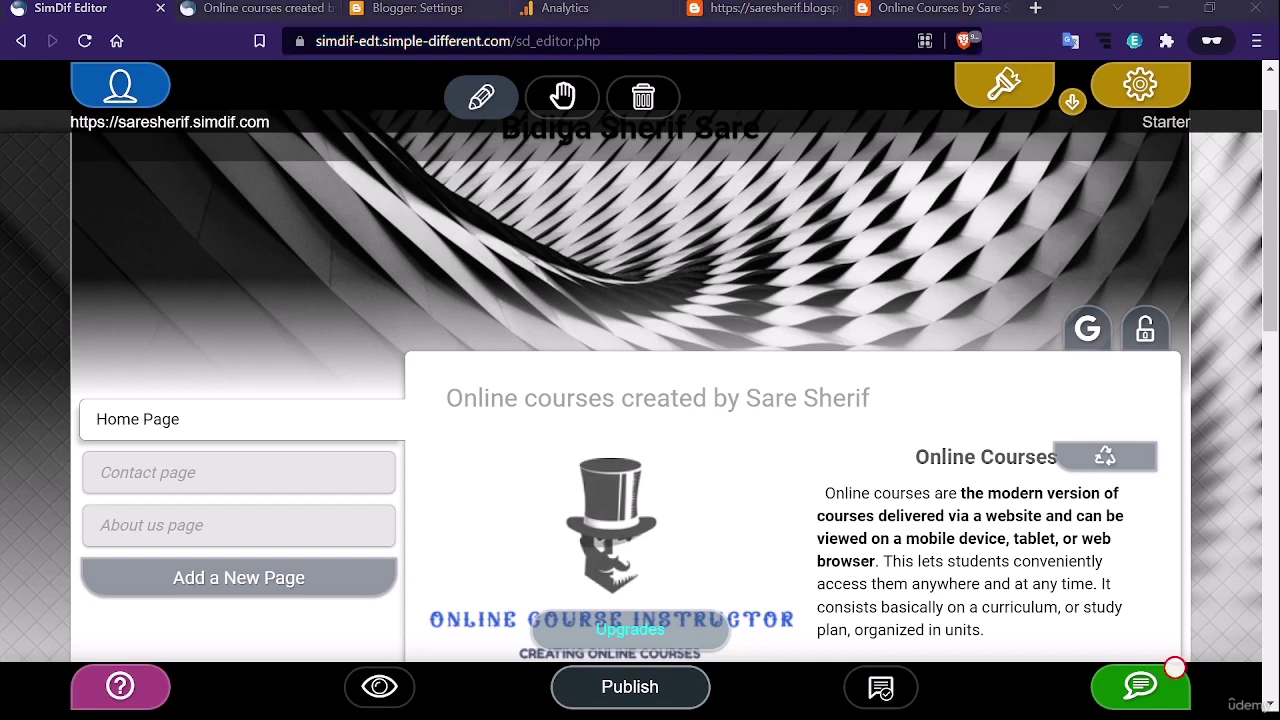